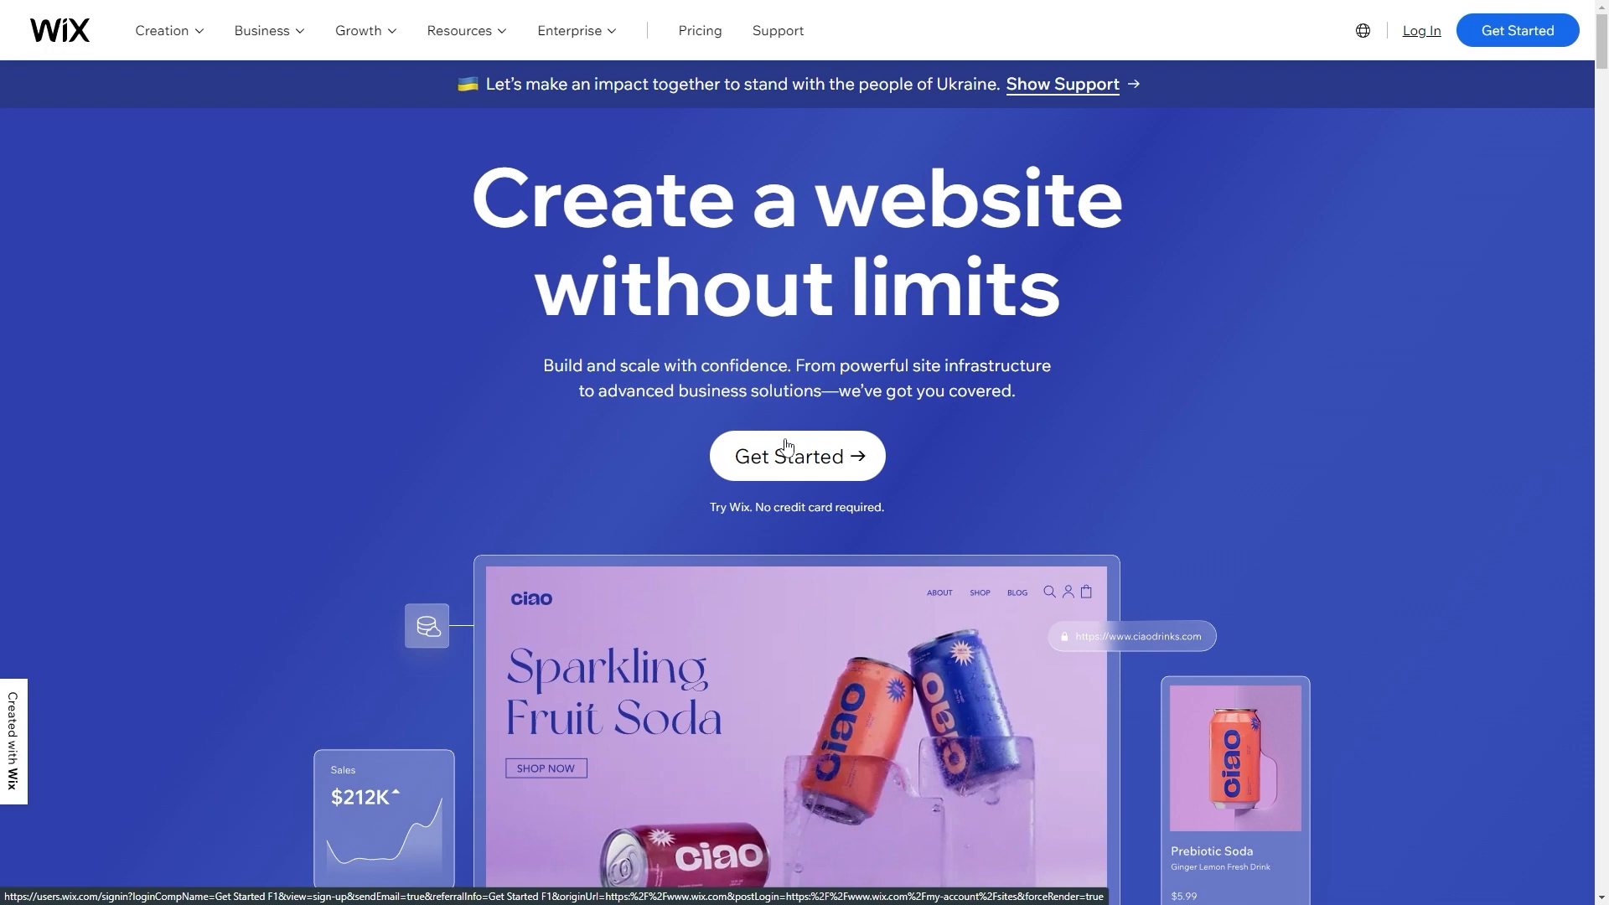
- Sign up for a new Wix account by email, filling in the email address and account password with their confirmations
left_click(788, 445)
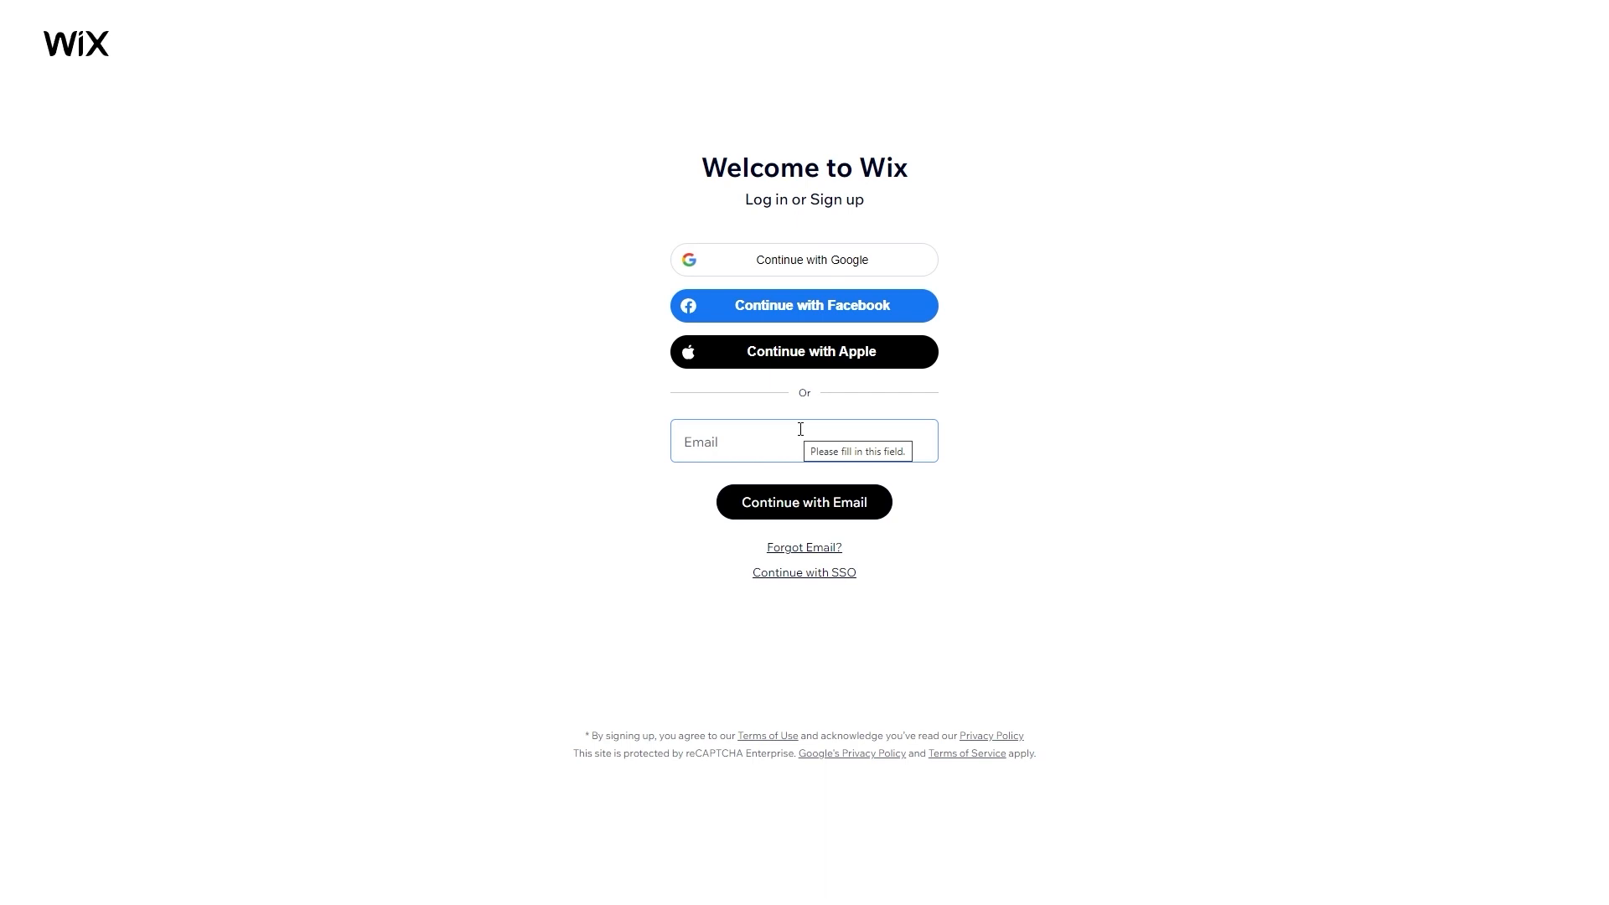
left_click(787, 506)
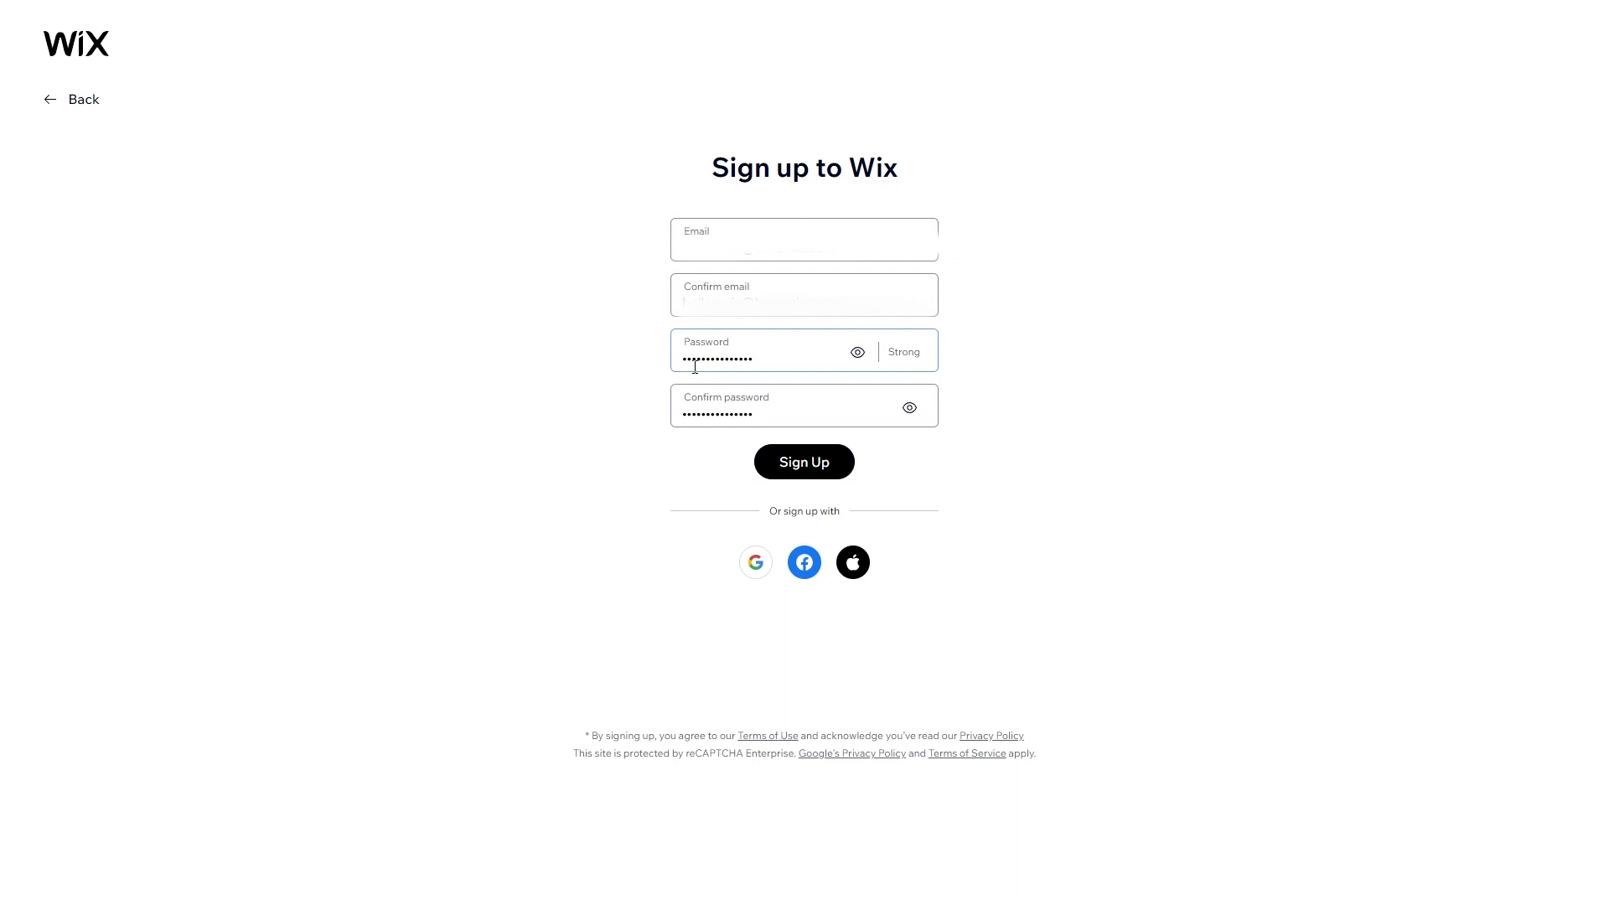
left_click(800, 465)
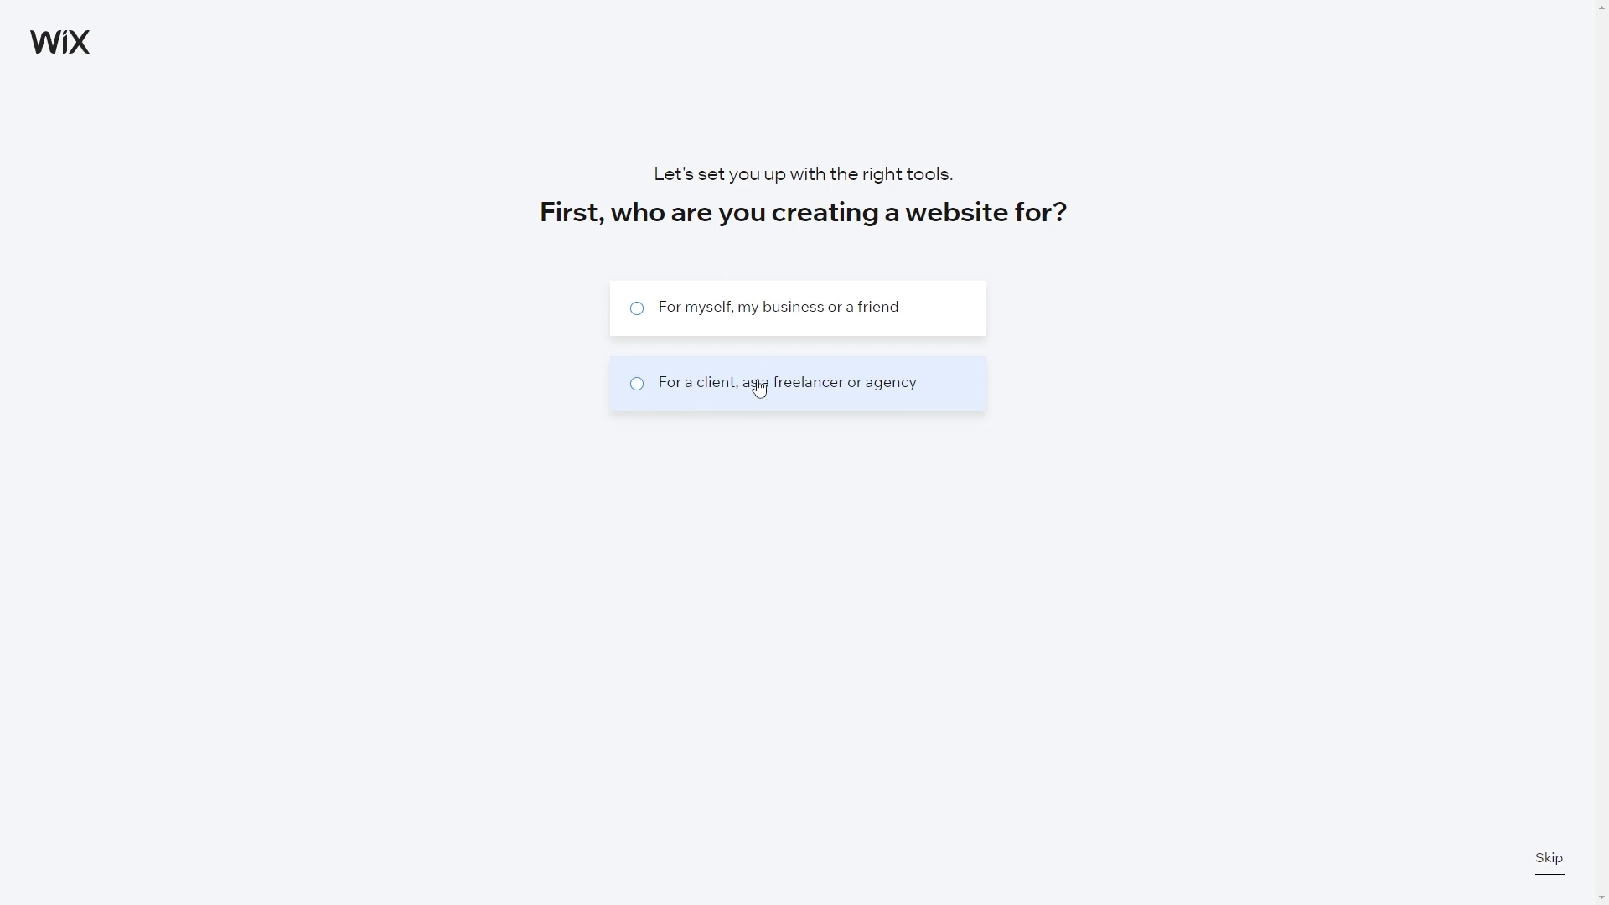
- Choose to create the website for myself, my business or a friend, and set the website type to Business
left_click(797, 309)
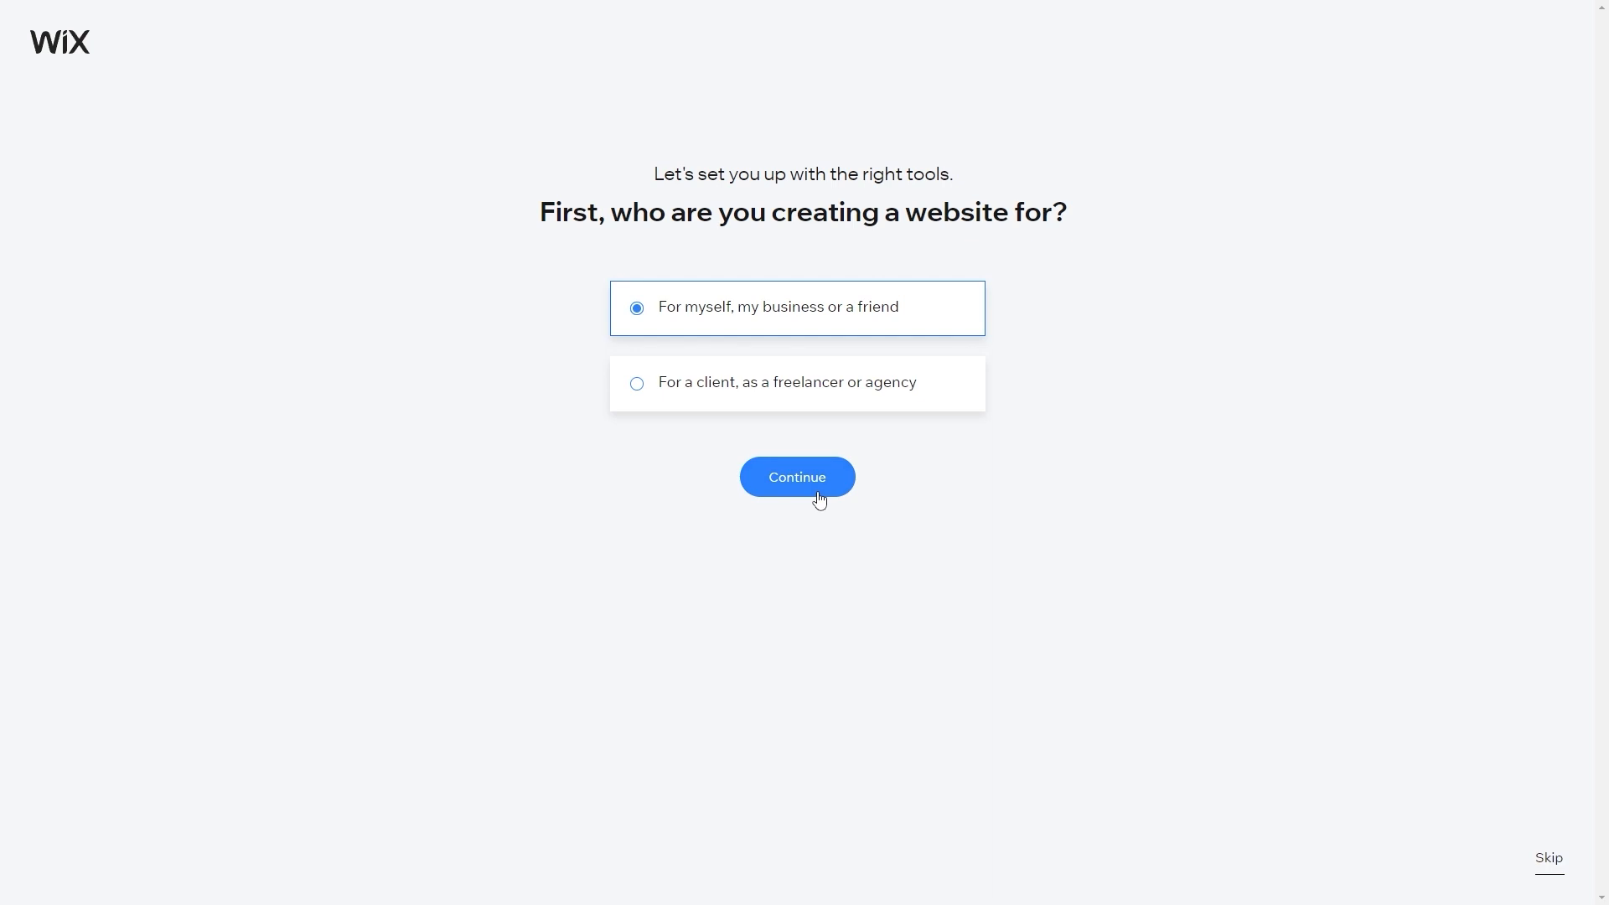
left_click(819, 500)
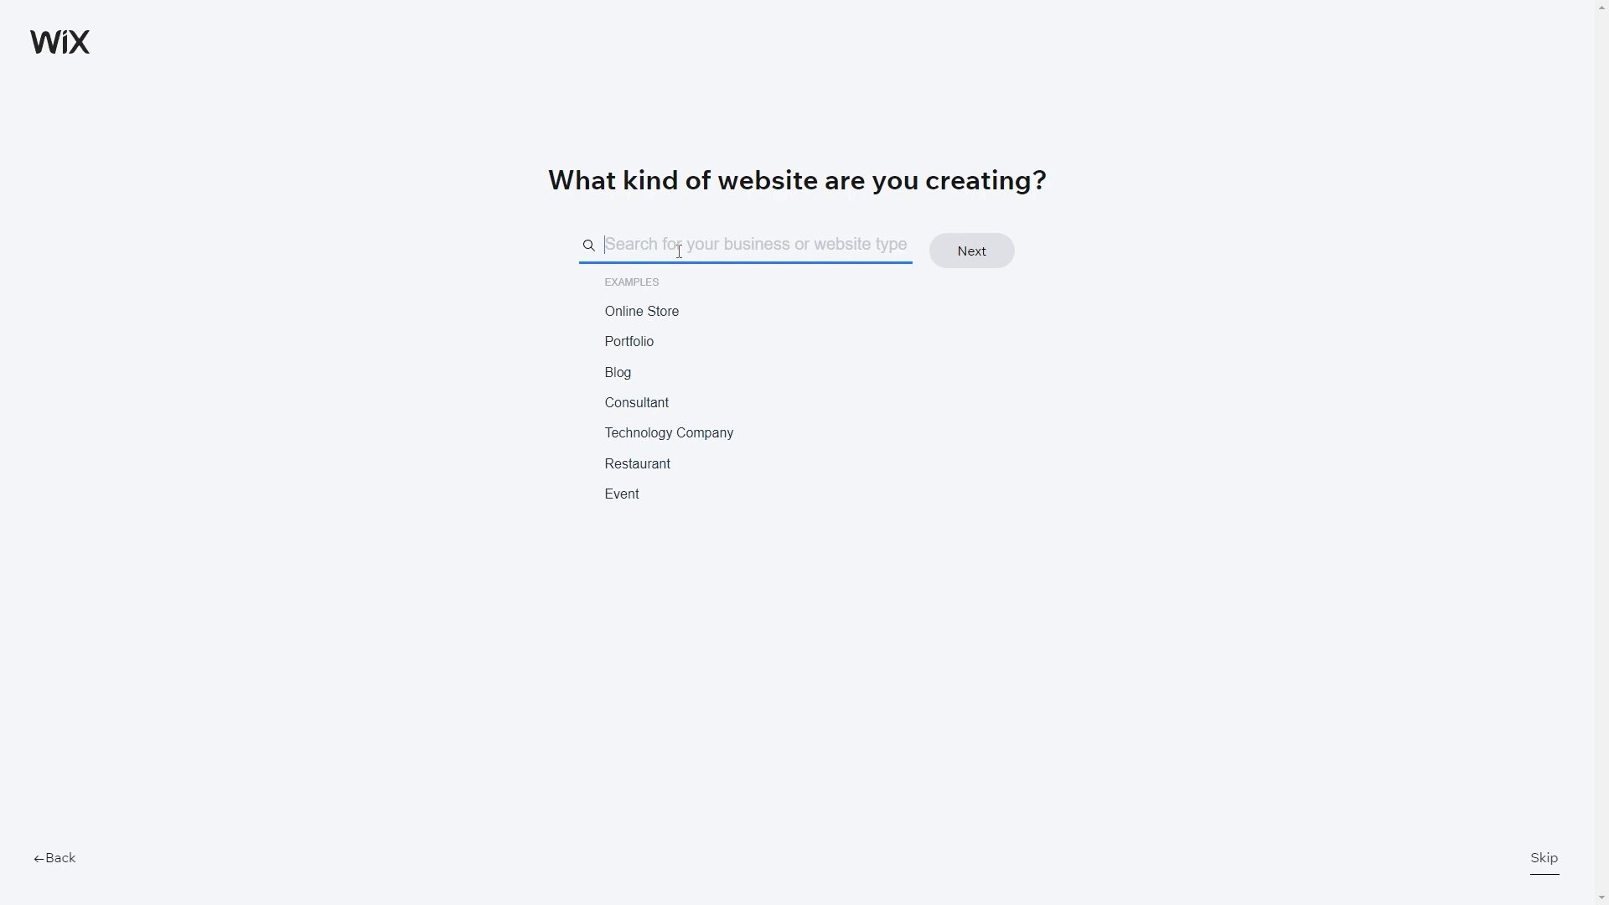
type("business")
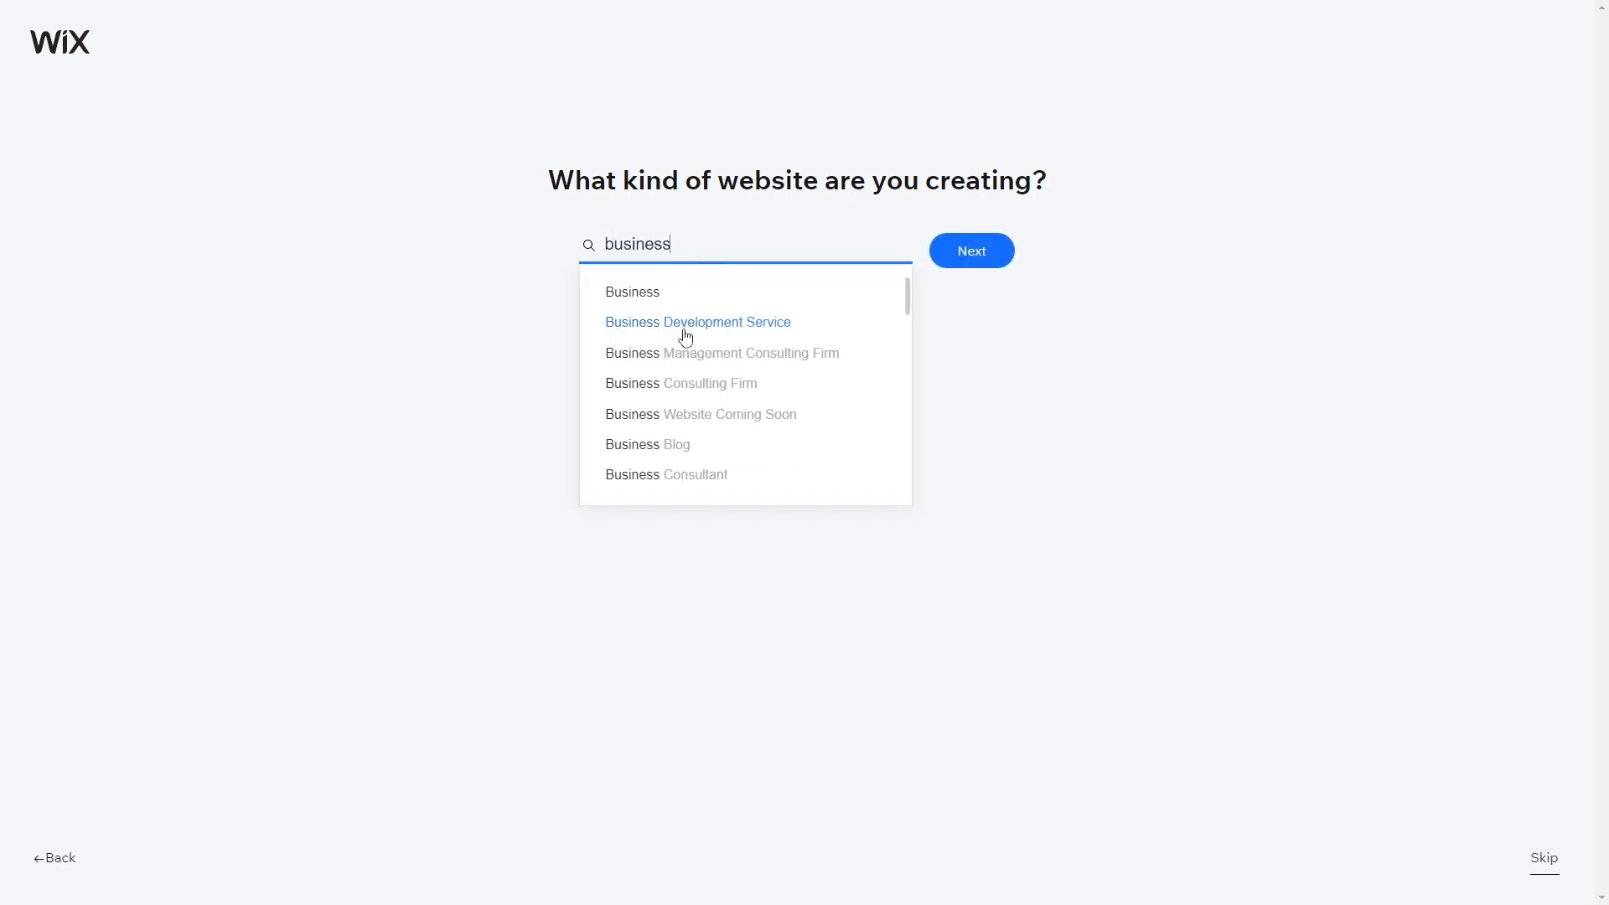
scroll(711, 377, "down", 1)
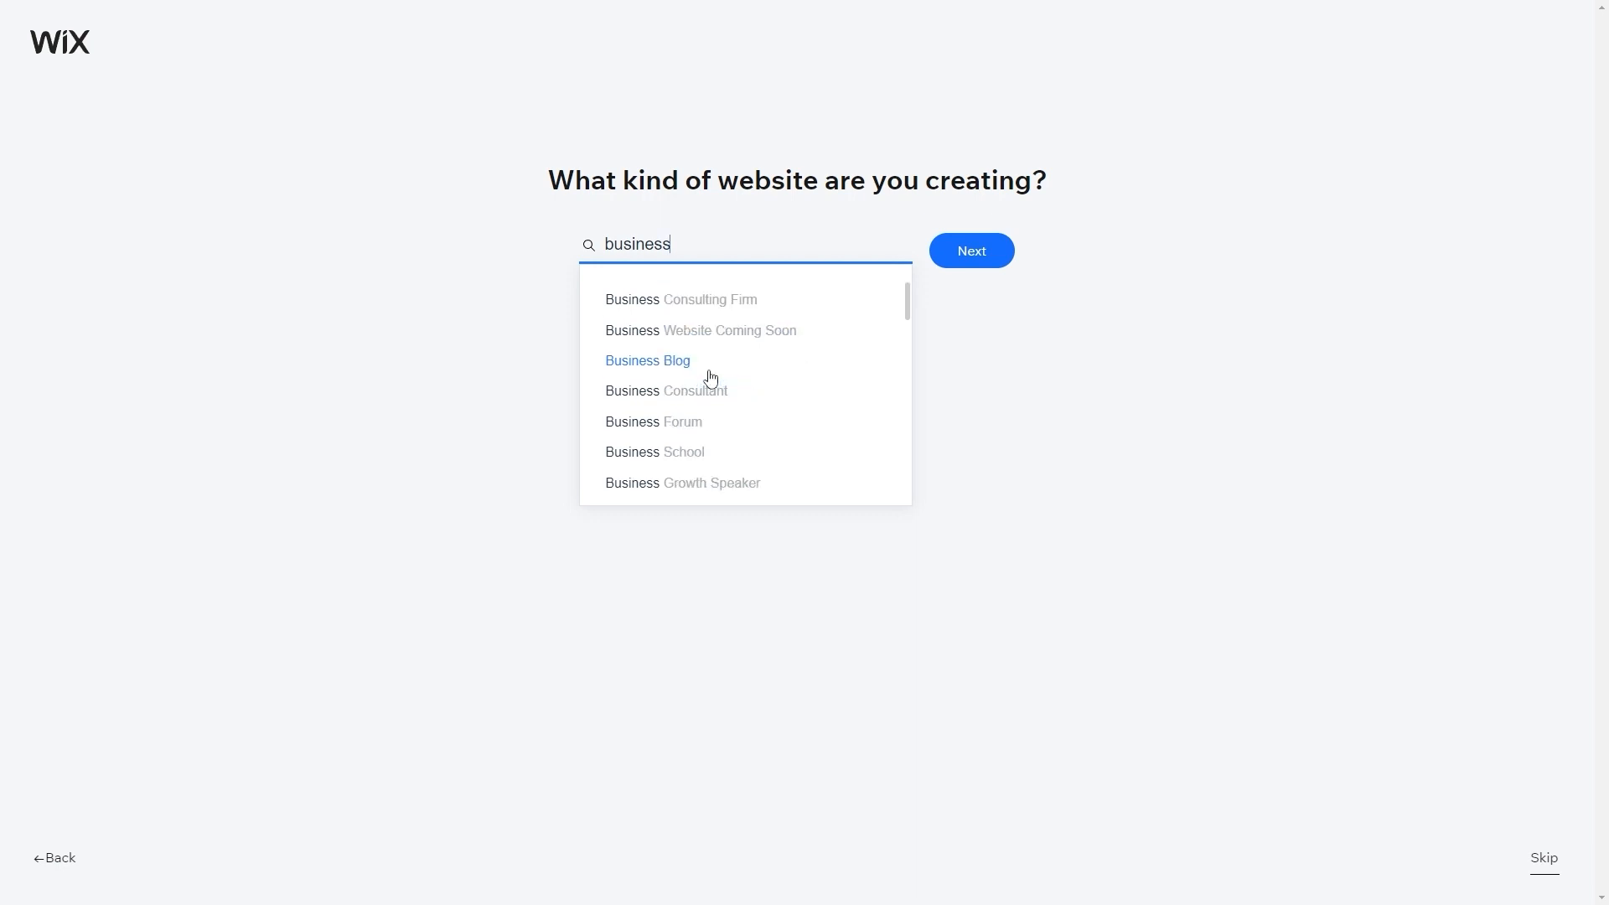
scroll(710, 377, "down", 5)
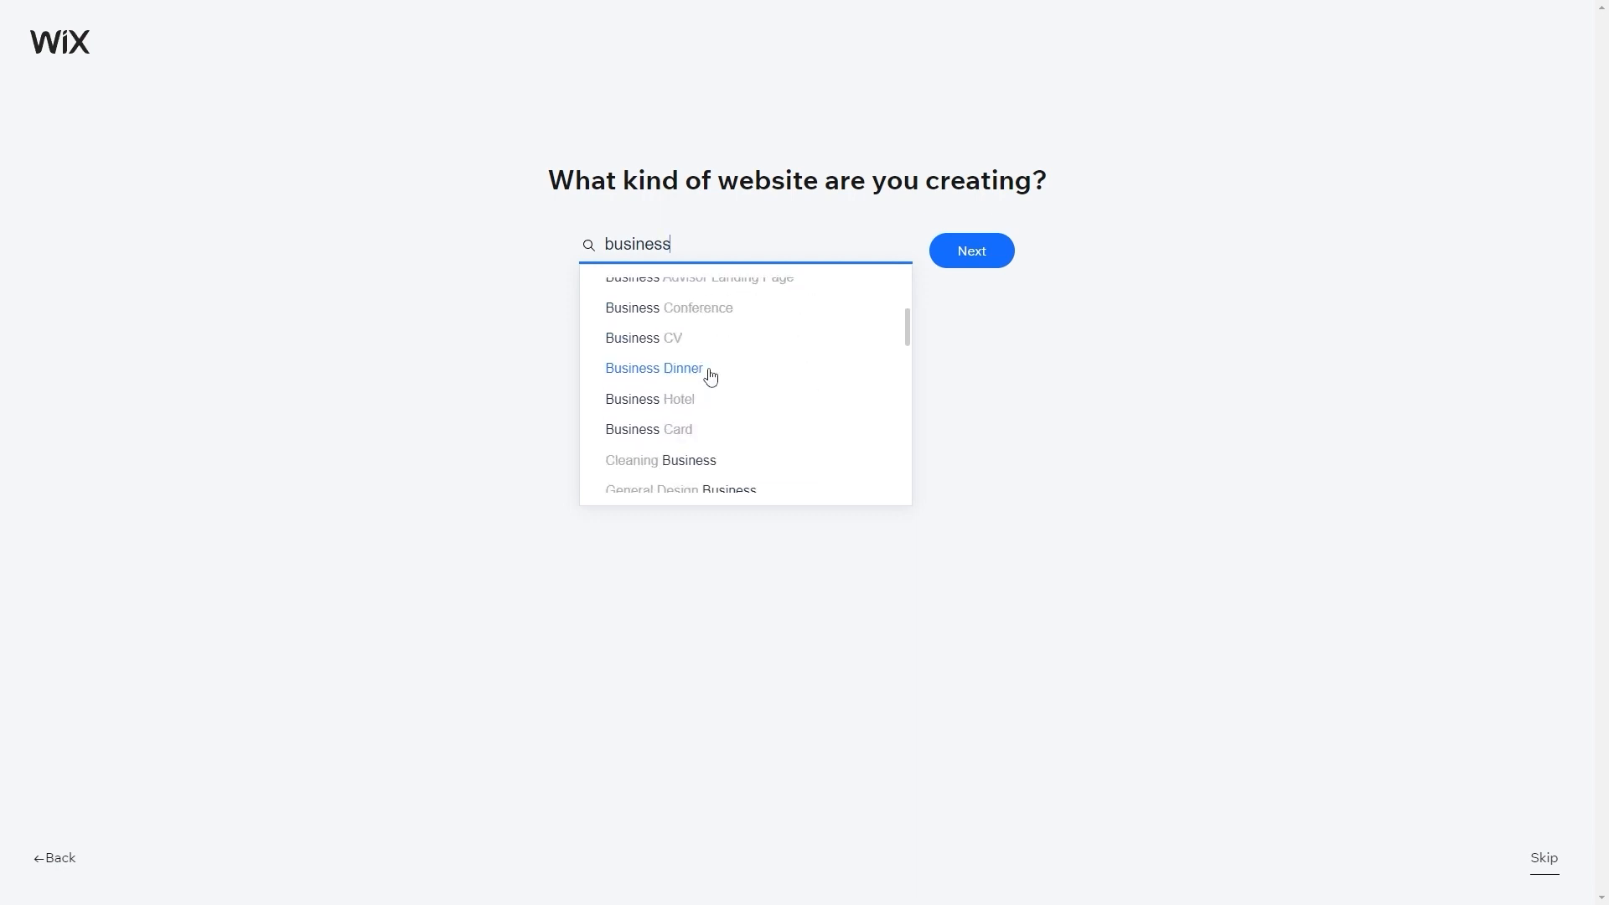
scroll(712, 394, "down", 1)
scroll(700, 436, "up", 10)
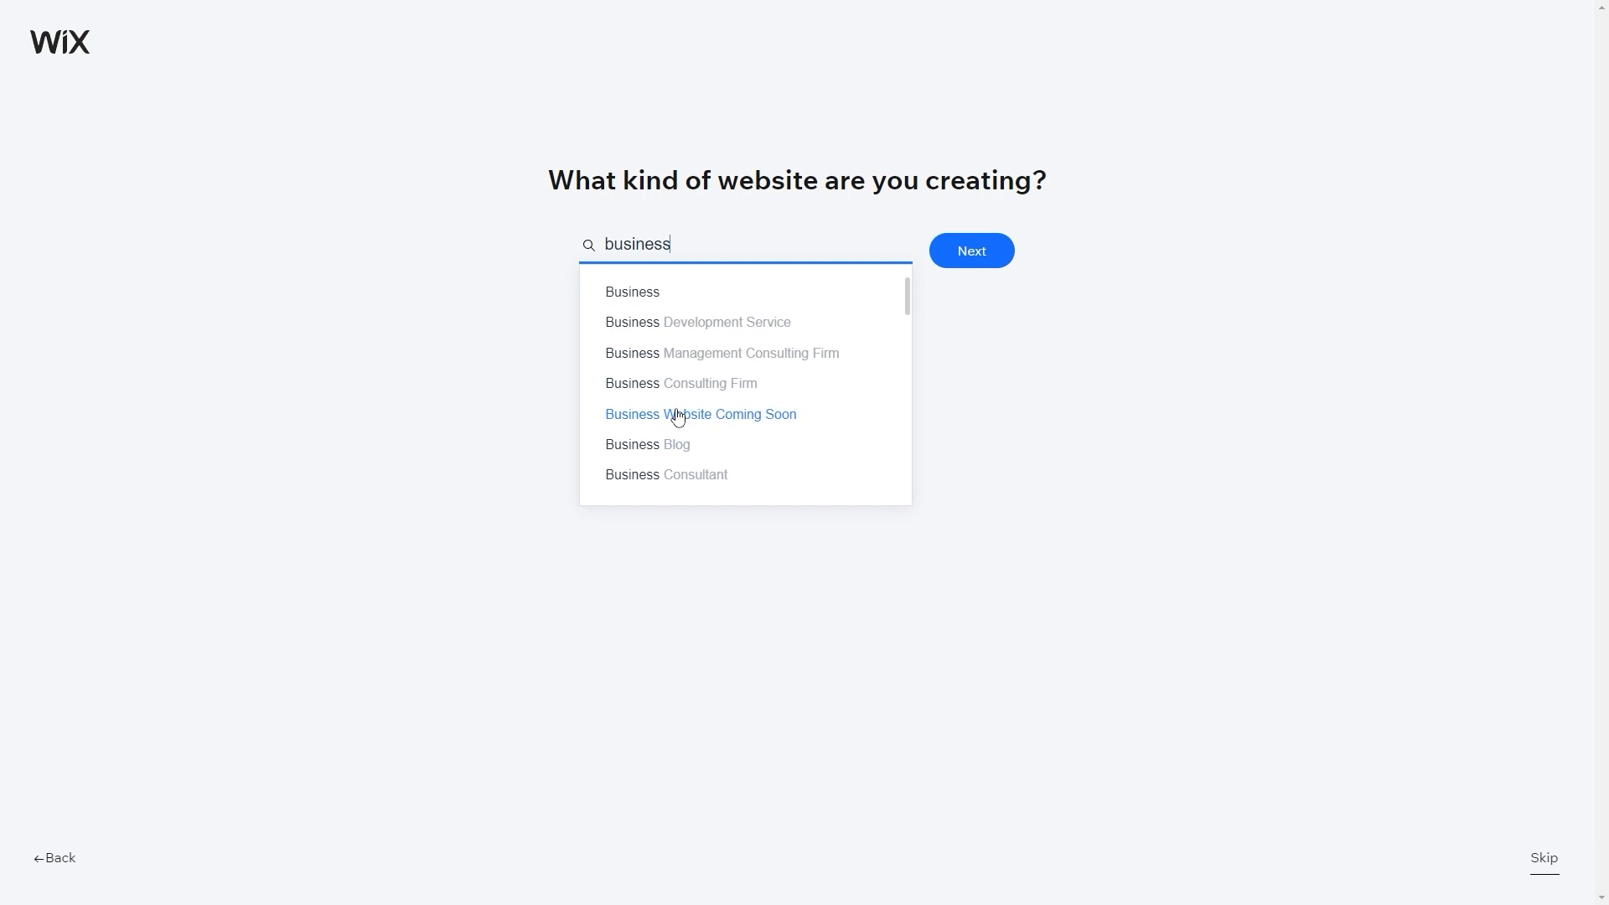
left_click(637, 297)
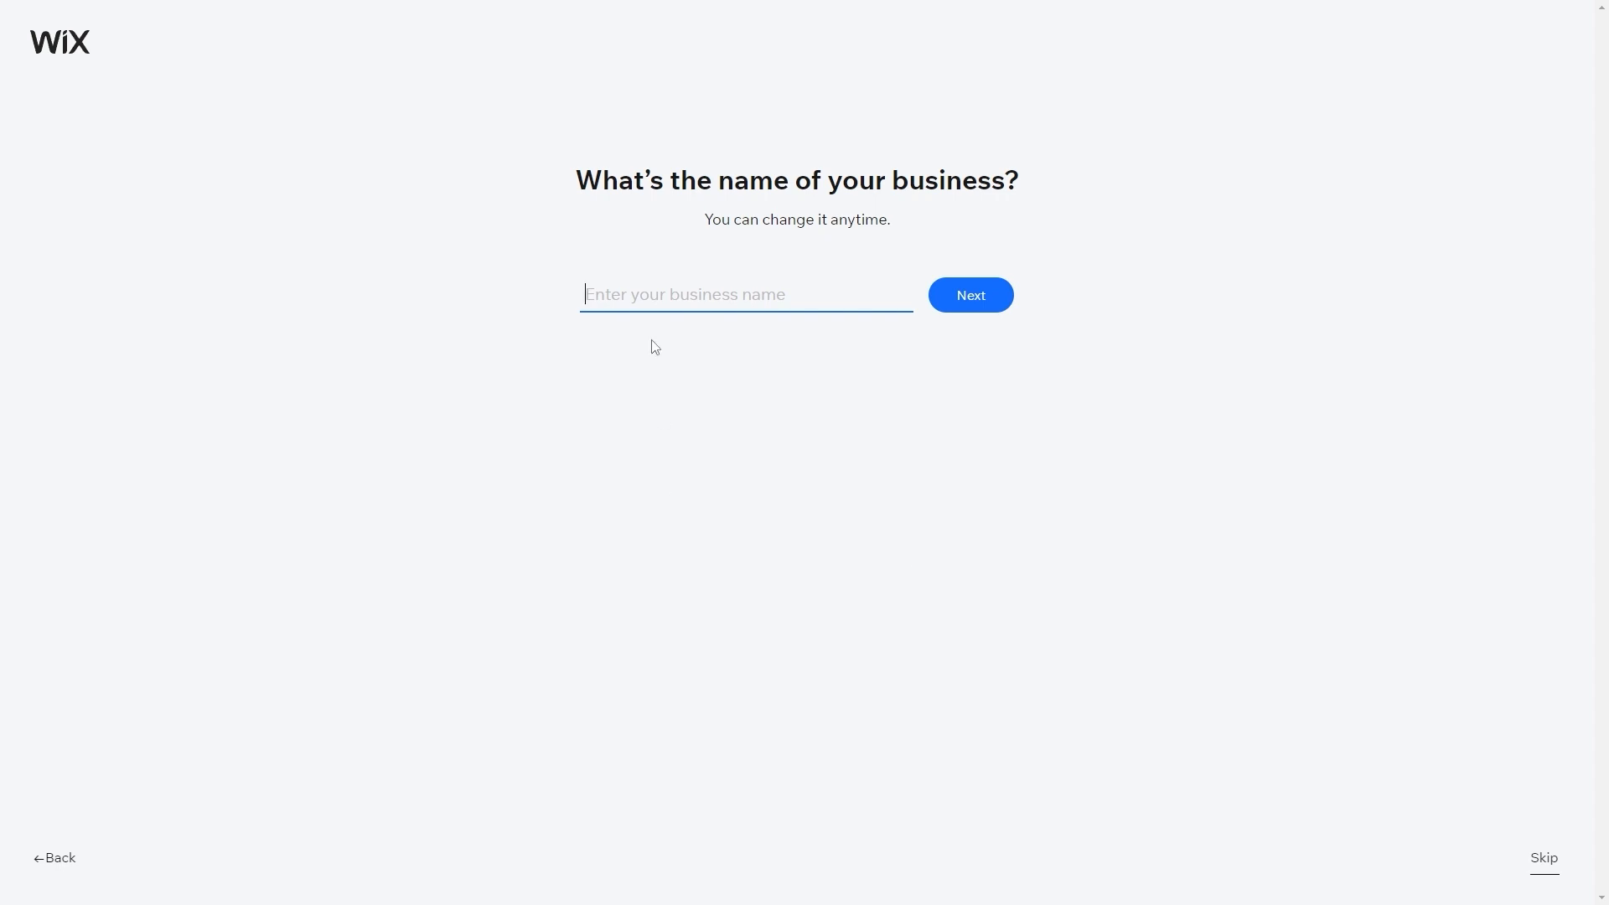
- Name the business "Classic Car Innovations" and continue the setup
type("Classi")
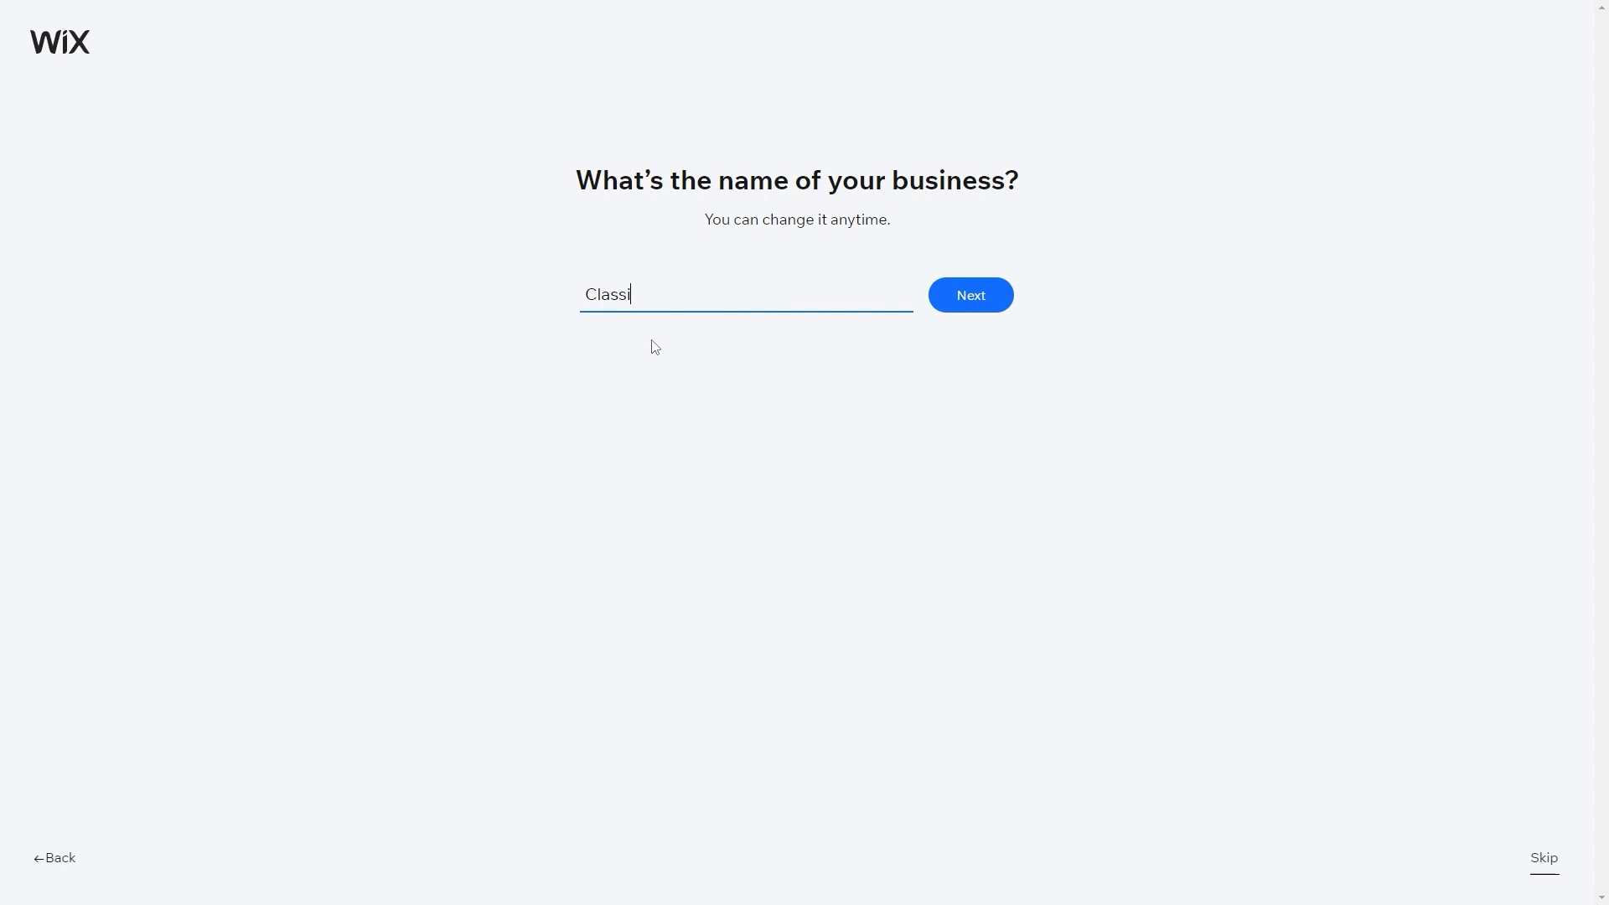
type("c Car Innovations")
left_click(967, 307)
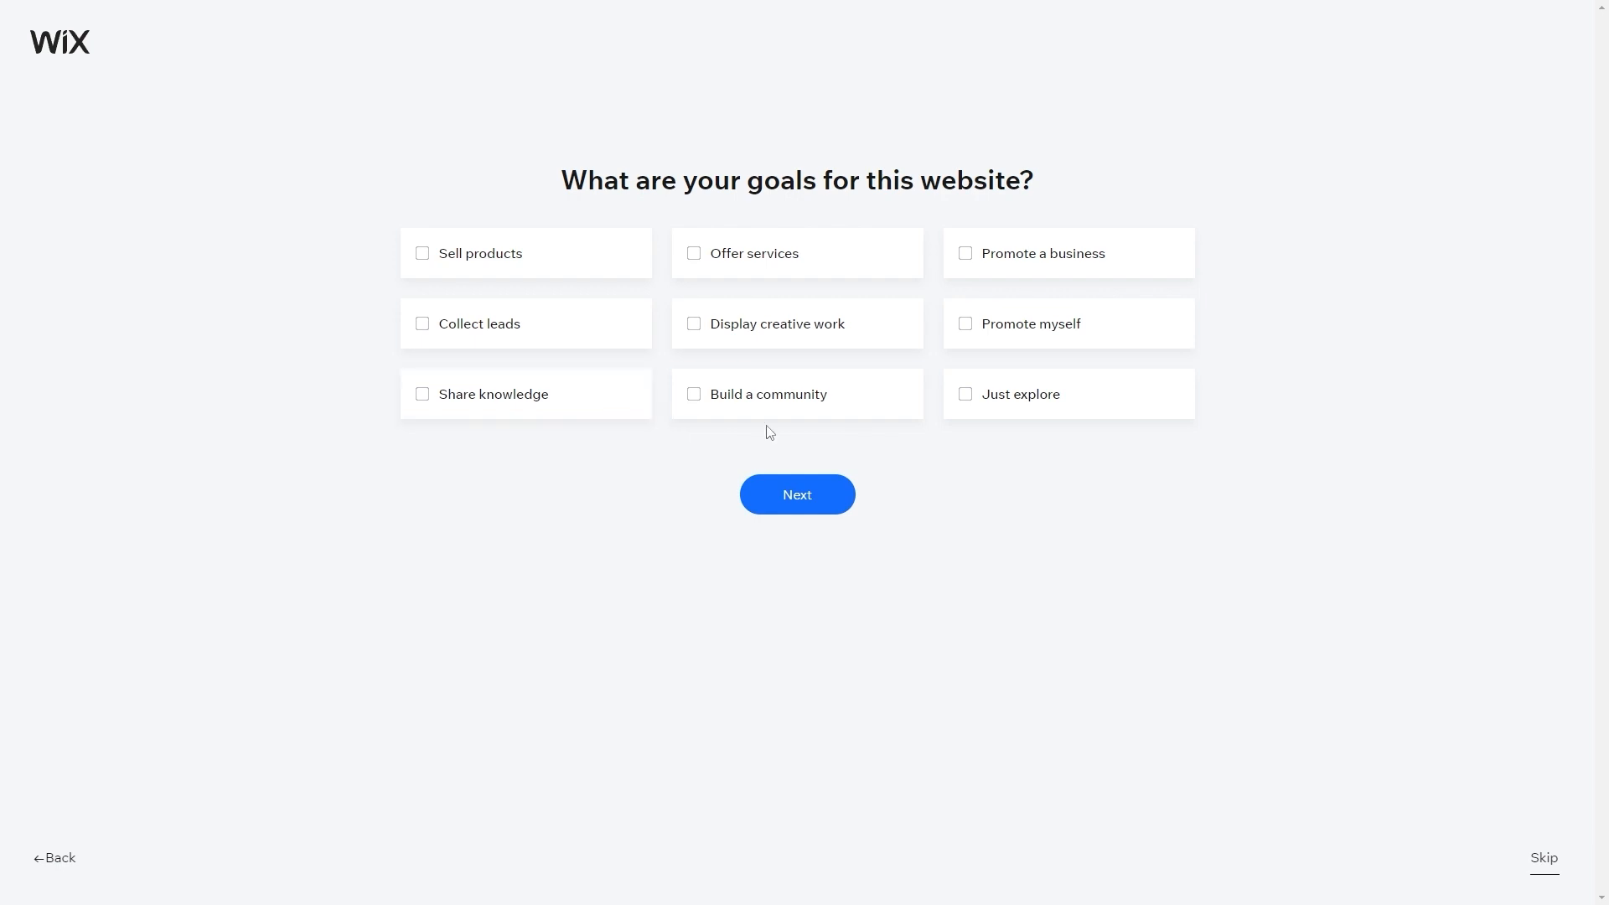
- Set the website goals to Offer services, Promote a business, Collect leads and Share knowledge
left_click(765, 270)
left_click(1014, 273)
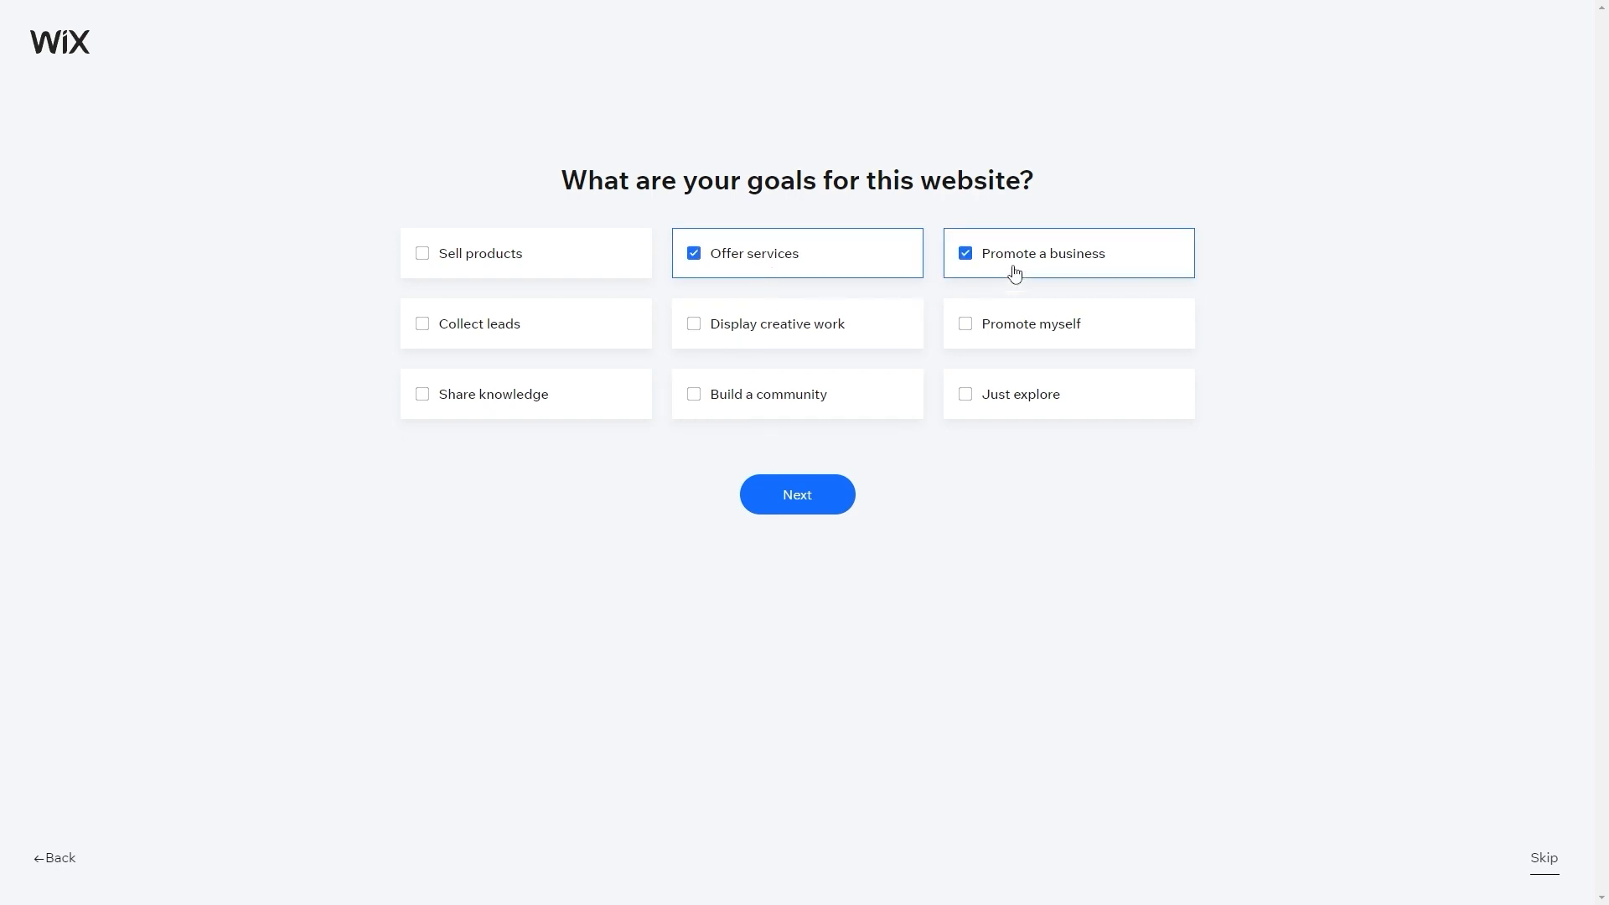
left_click(497, 339)
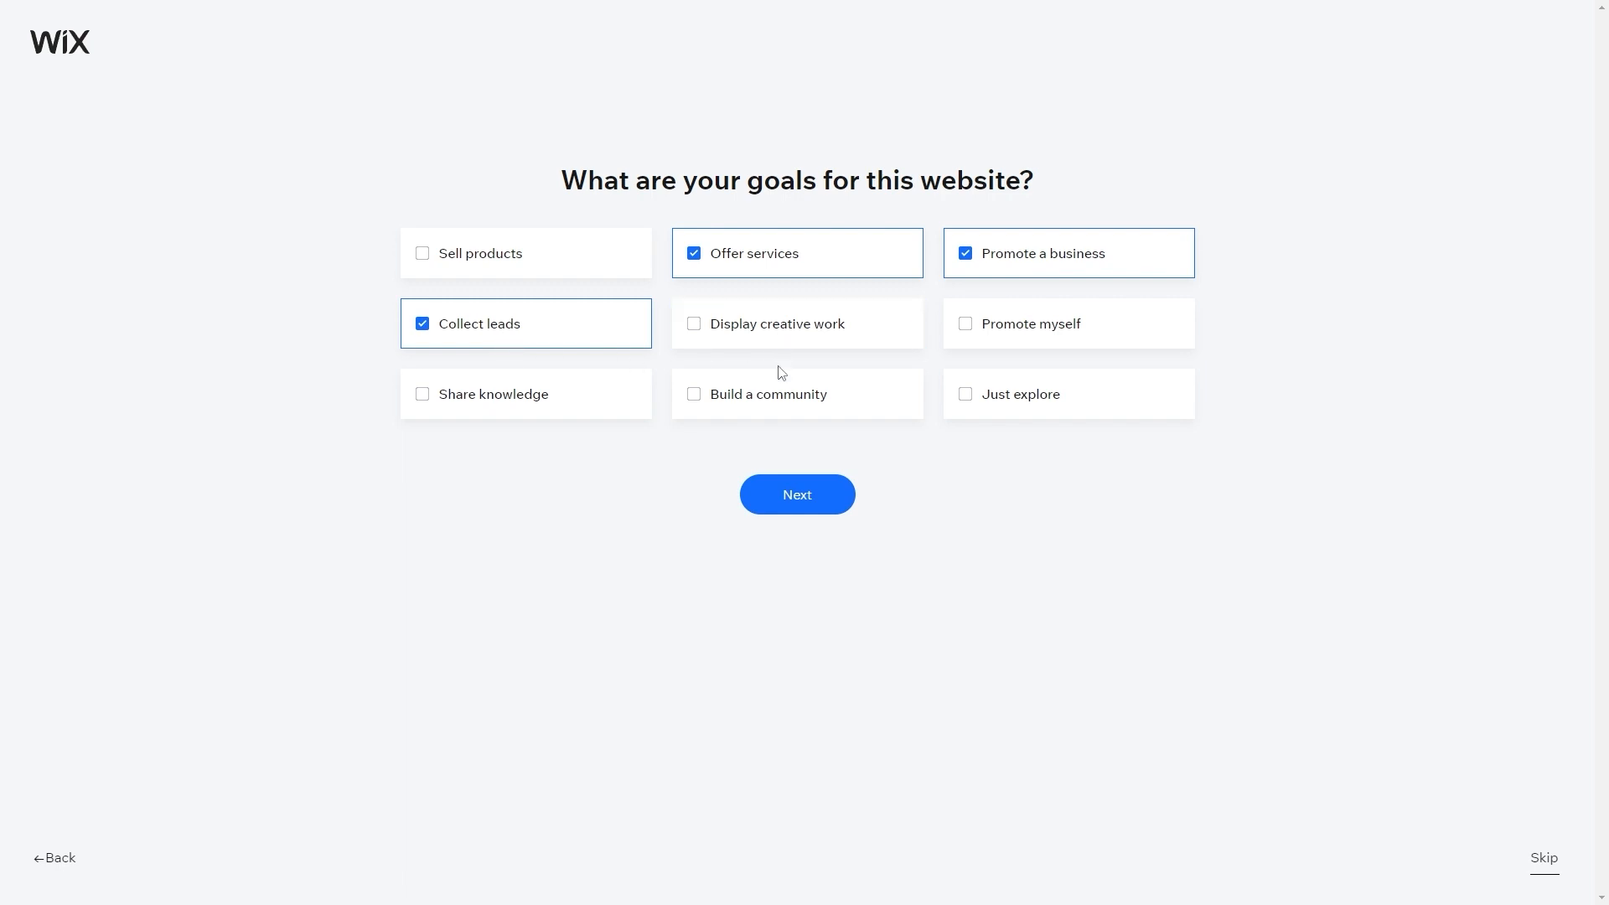
left_click(529, 410)
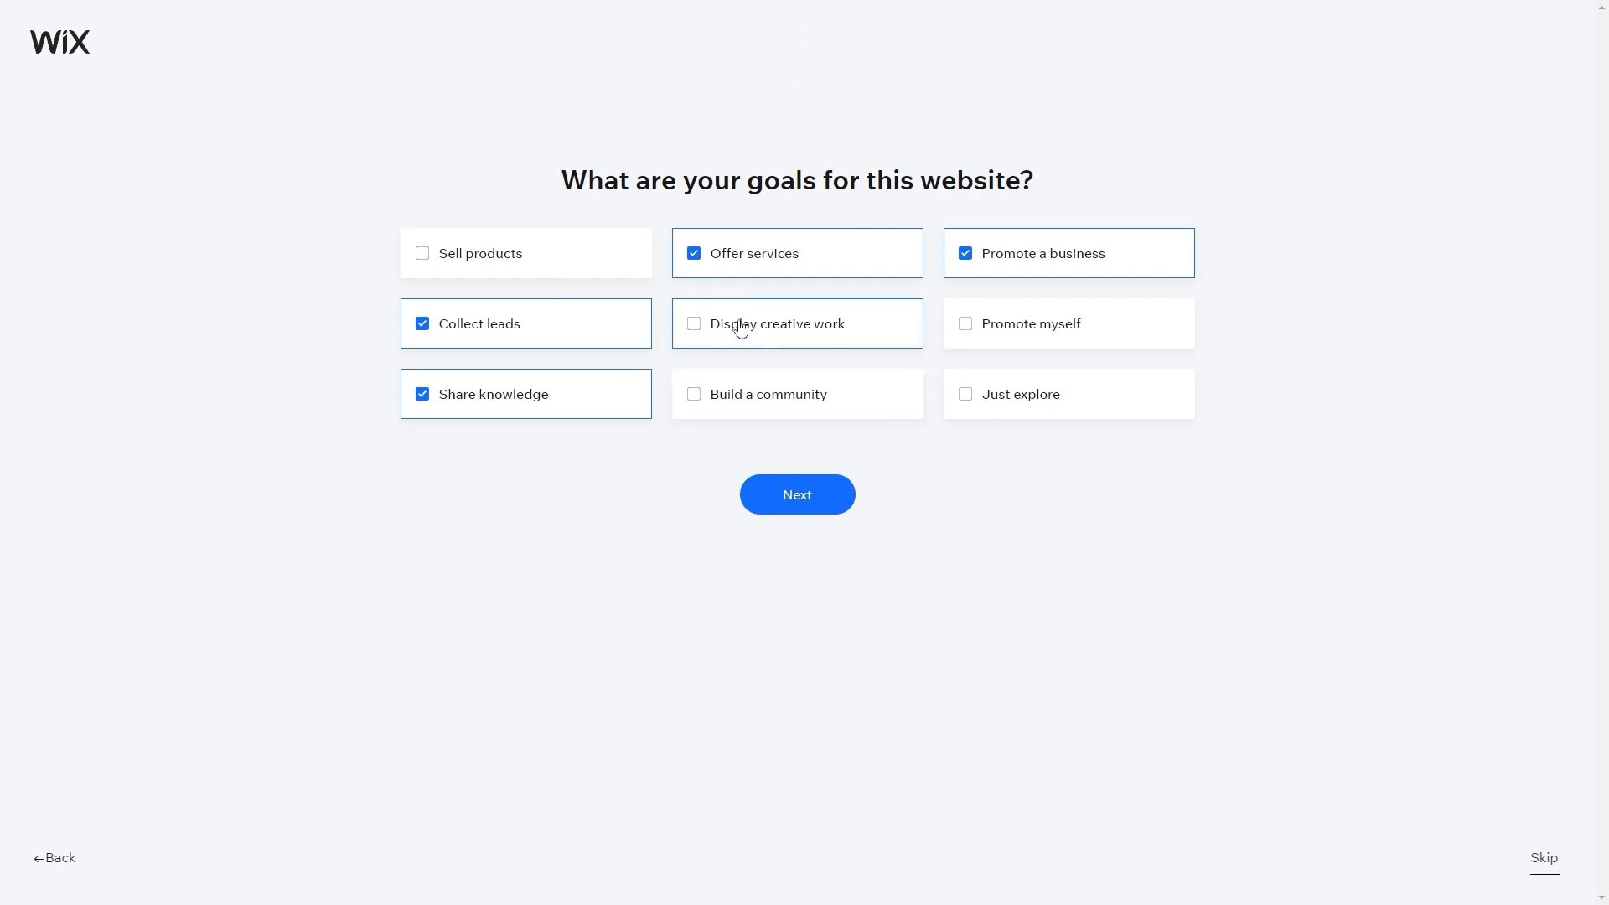
left_click(775, 496)
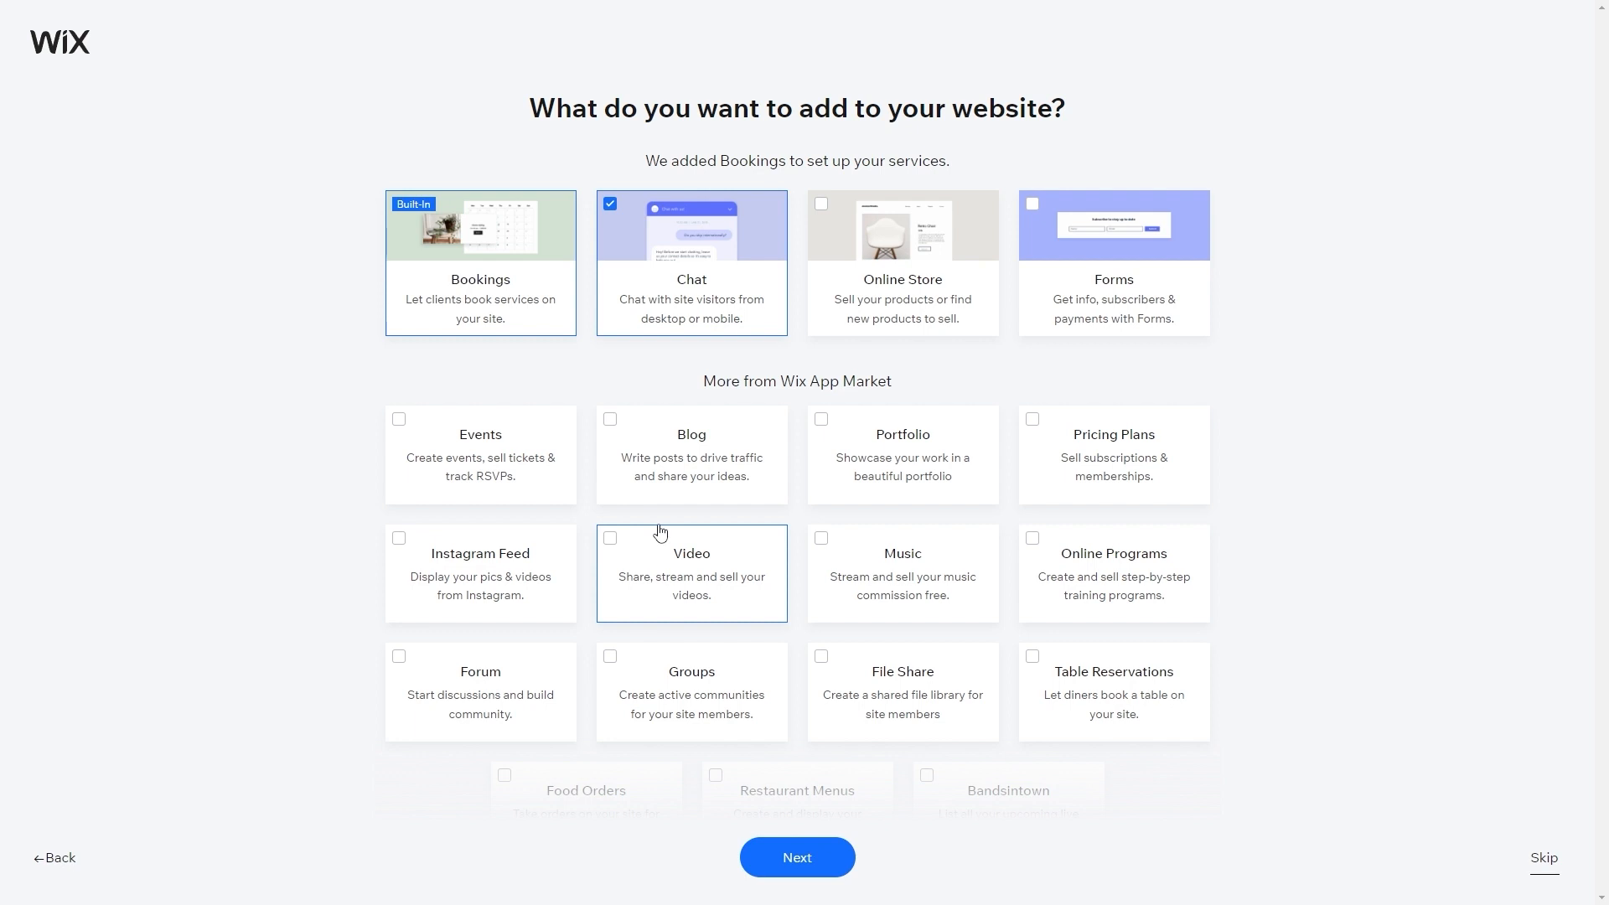
- Add Forms, Blog and Portfolio to the website's features, keeping Bookings and Chat selected
mouse_move(434, 302)
left_click(1146, 316)
left_click(685, 500)
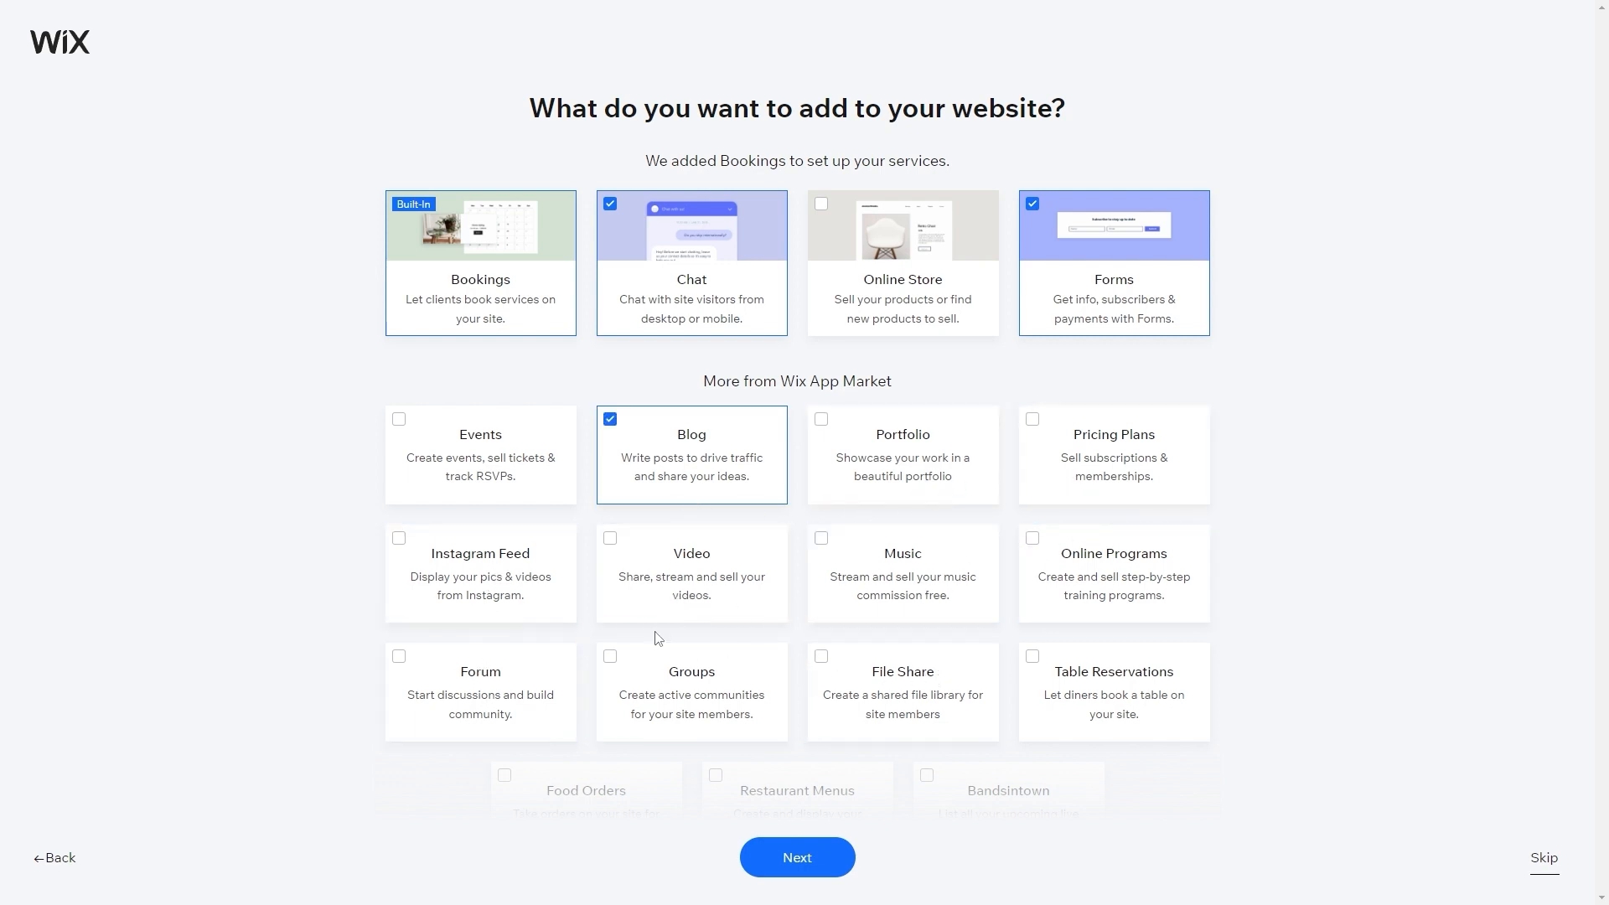
scroll(725, 664, "down", 1)
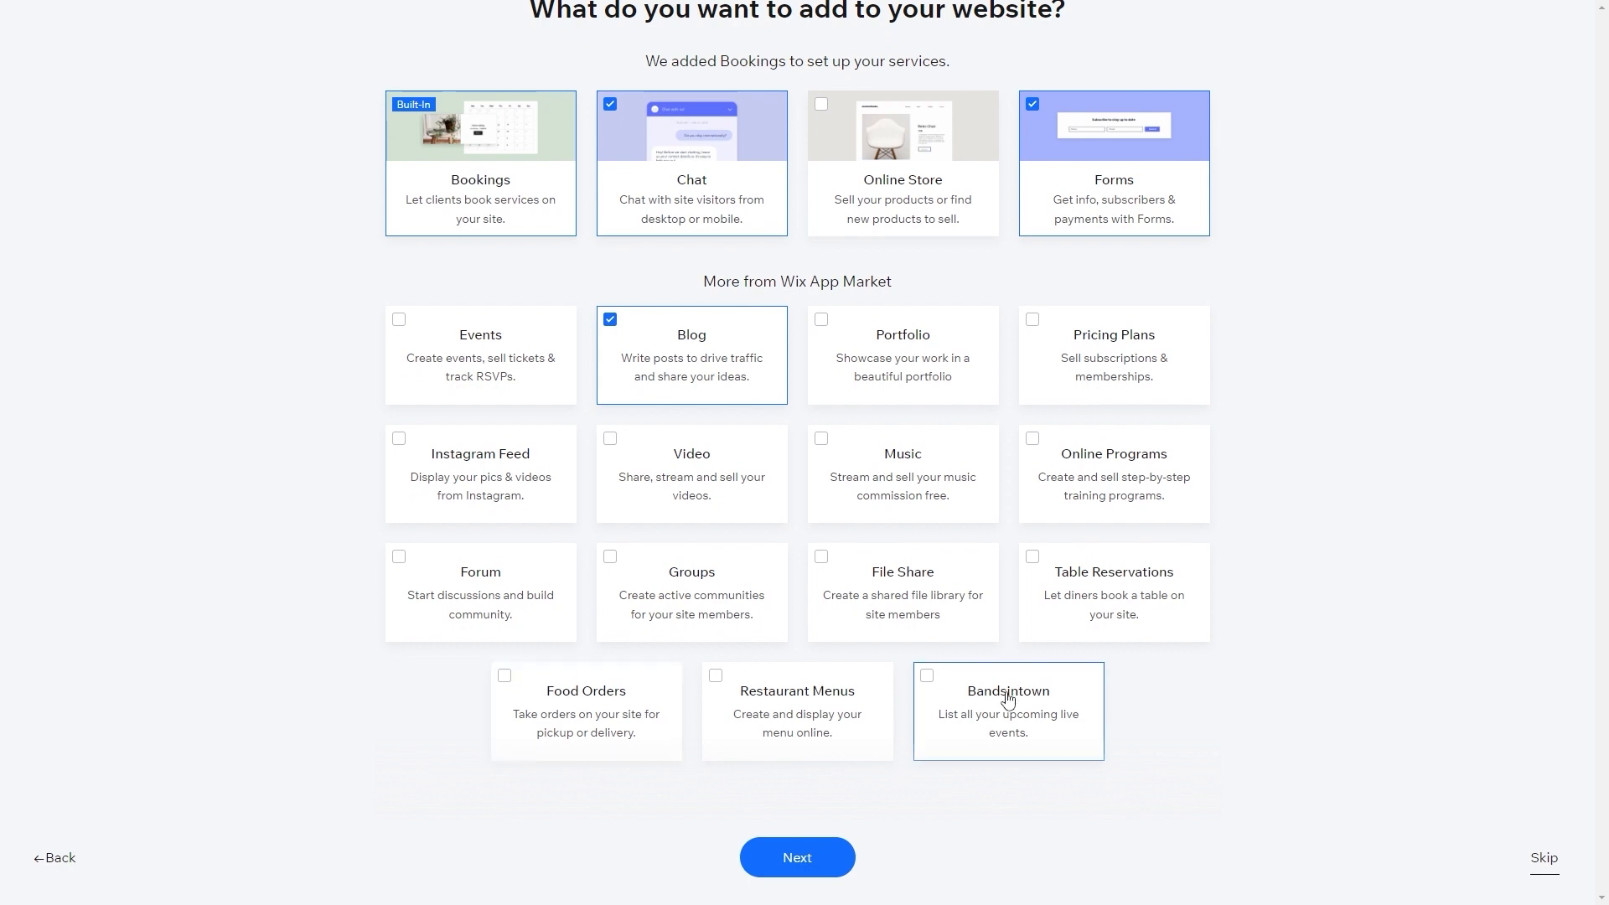
left_click(897, 368)
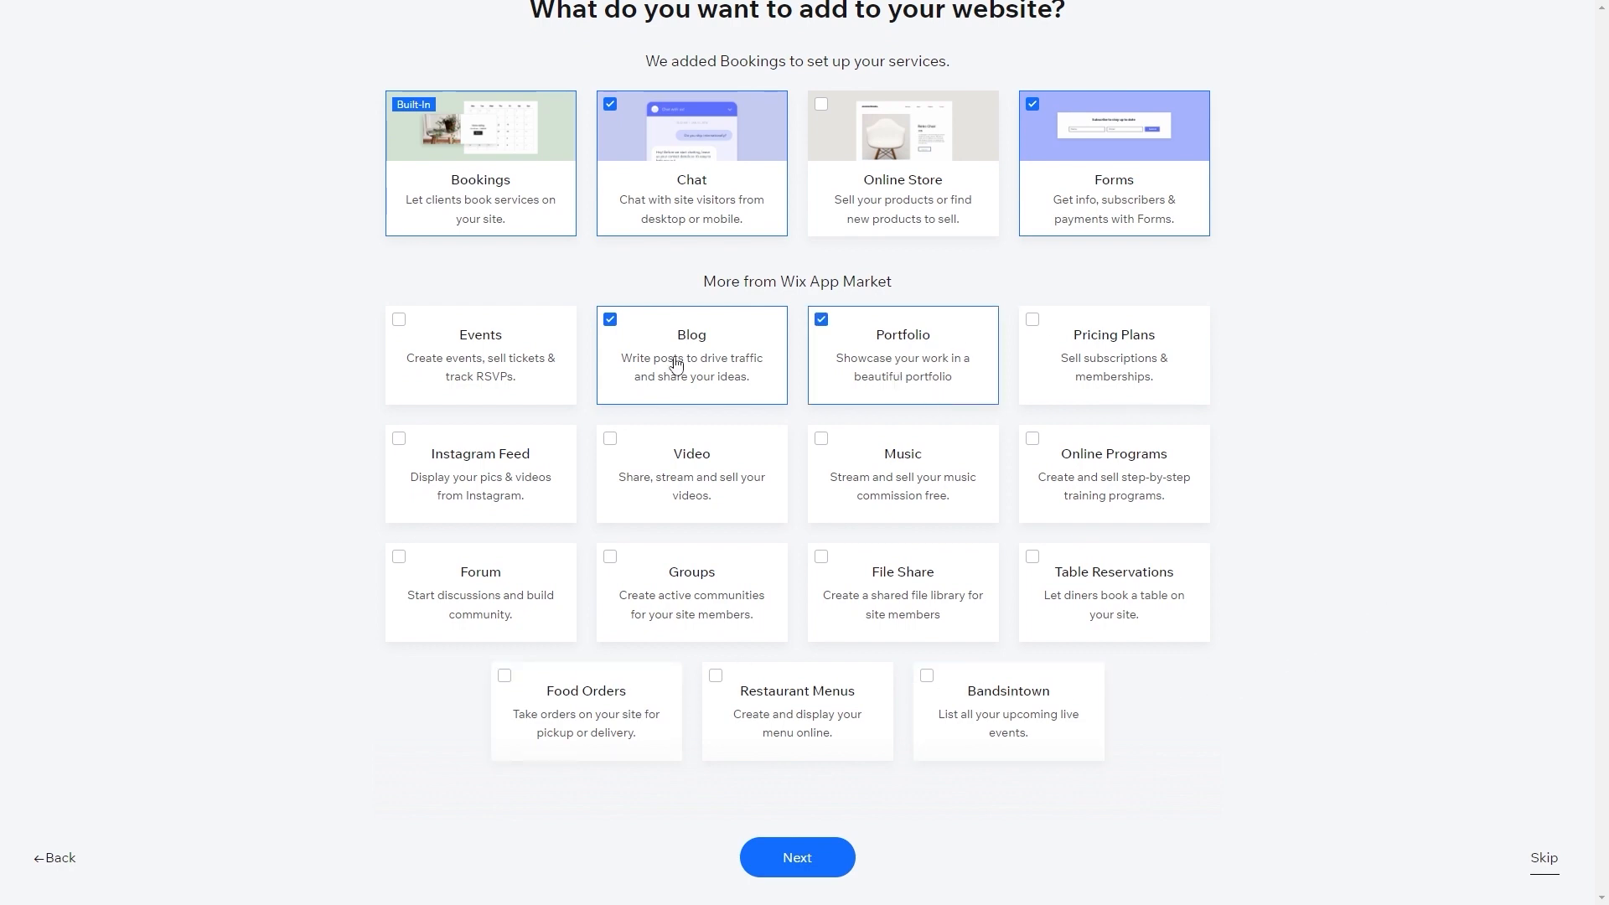
scroll(670, 329, "up", 1)
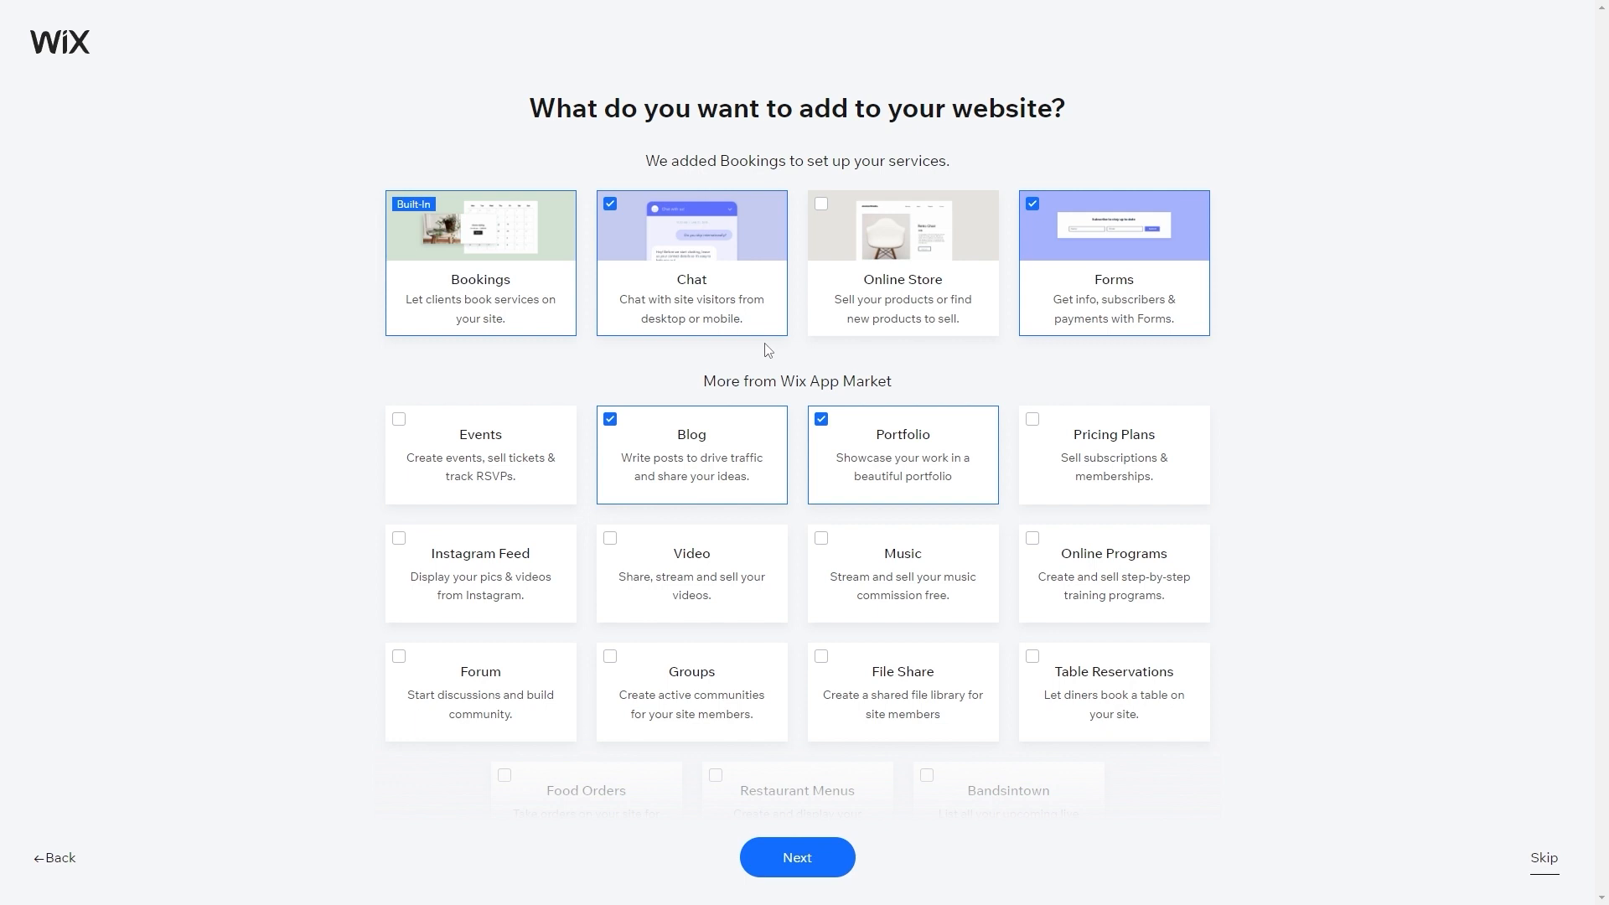
left_click_drag(787, 381, 864, 384)
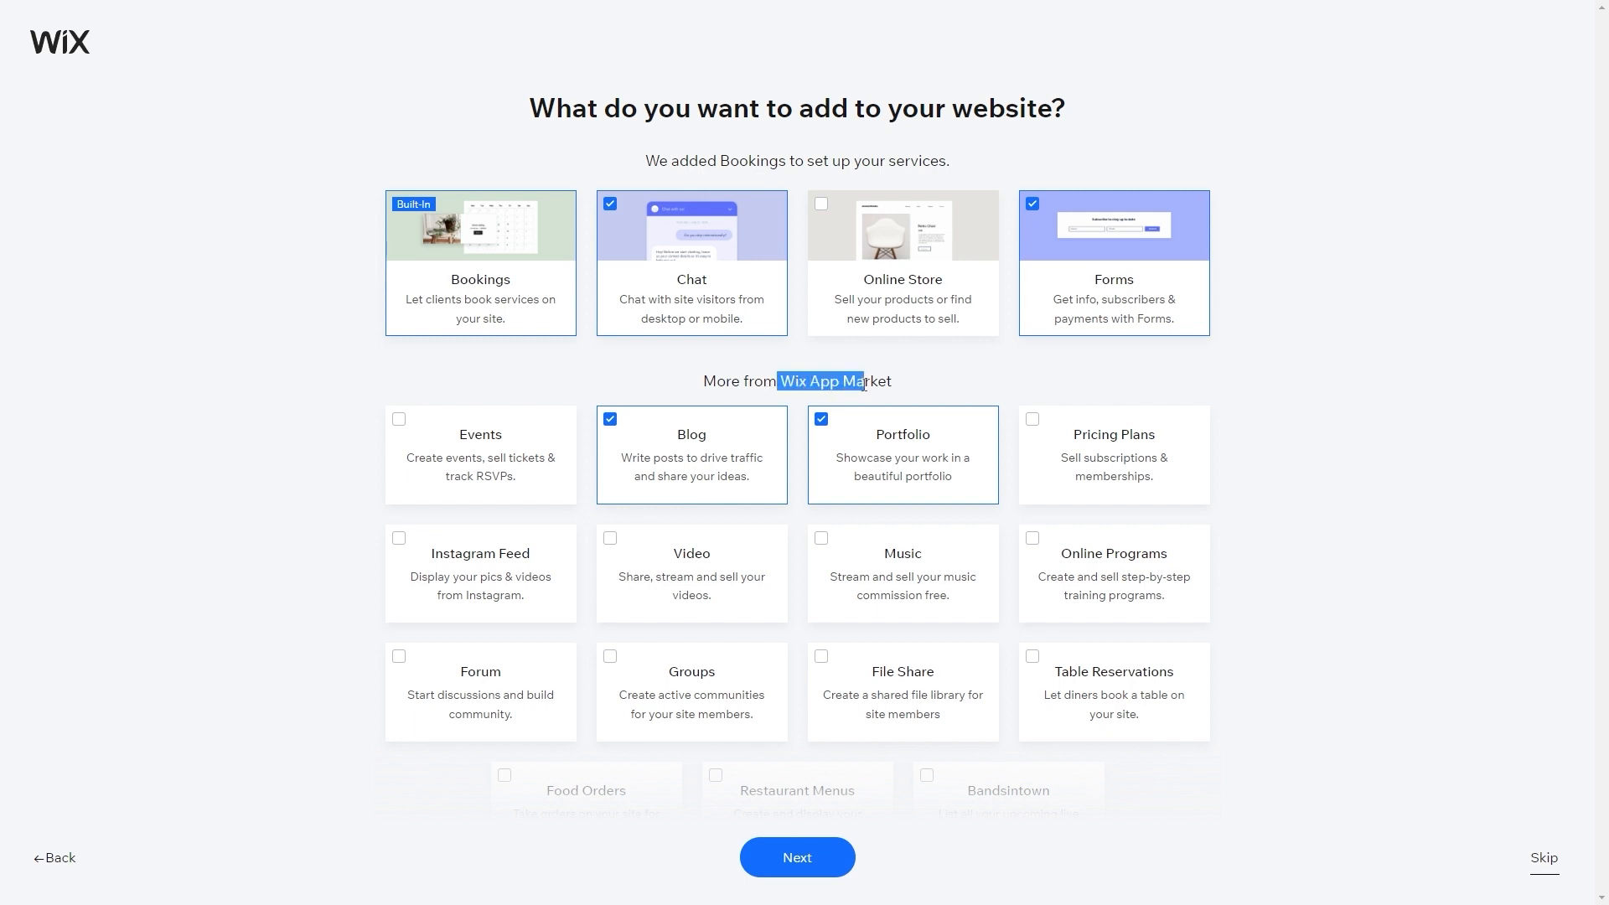
left_click(862, 384)
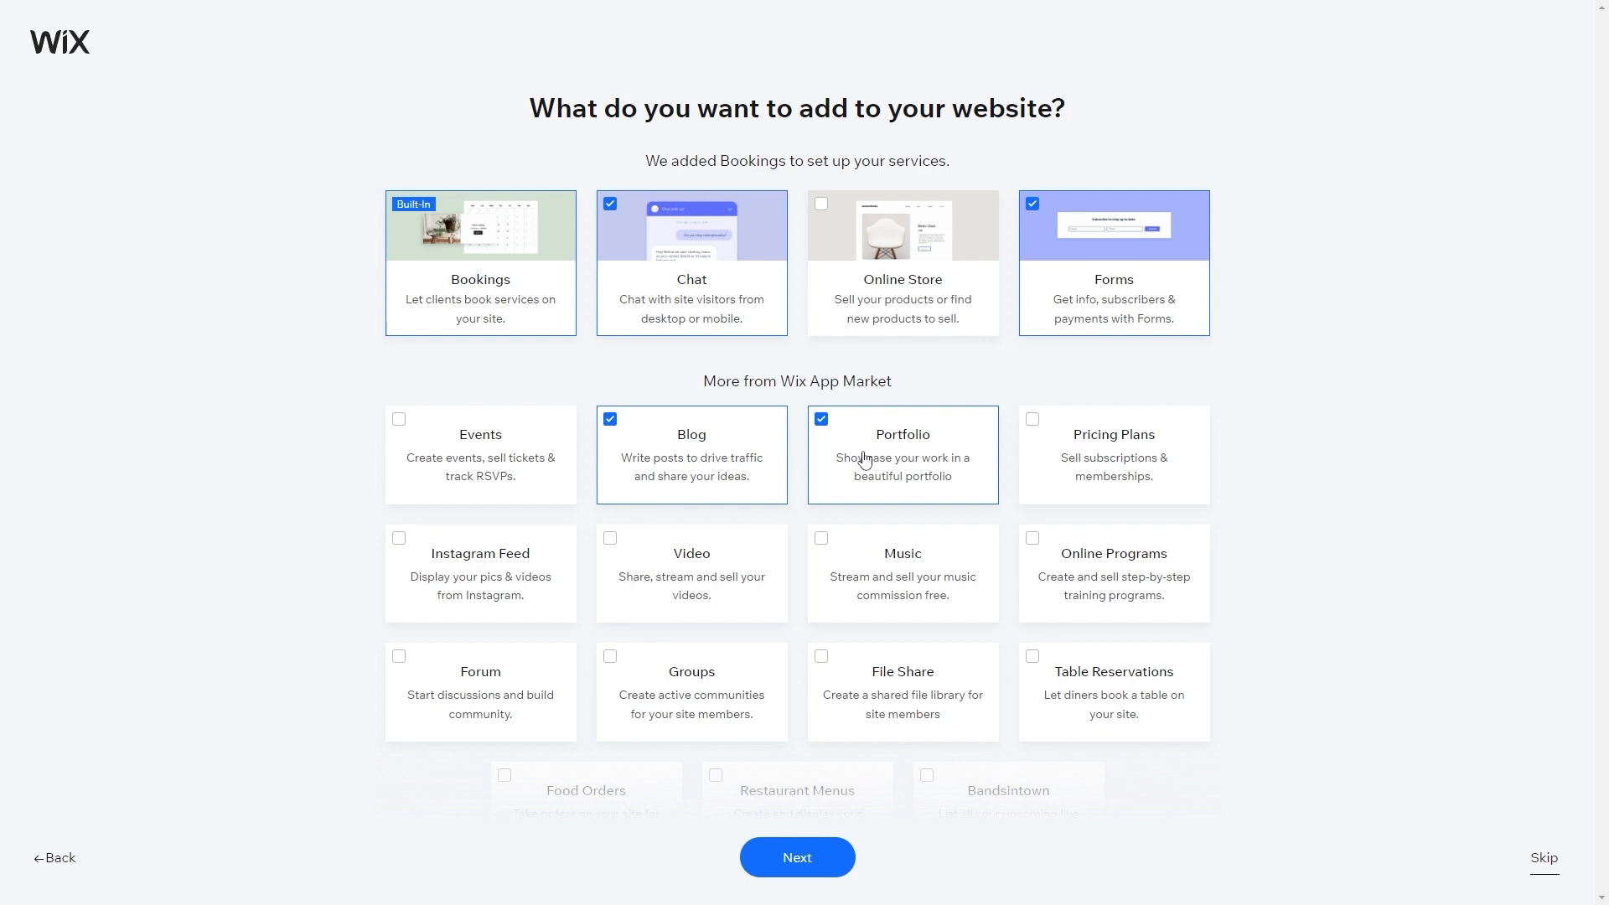
mouse_move(451, 316)
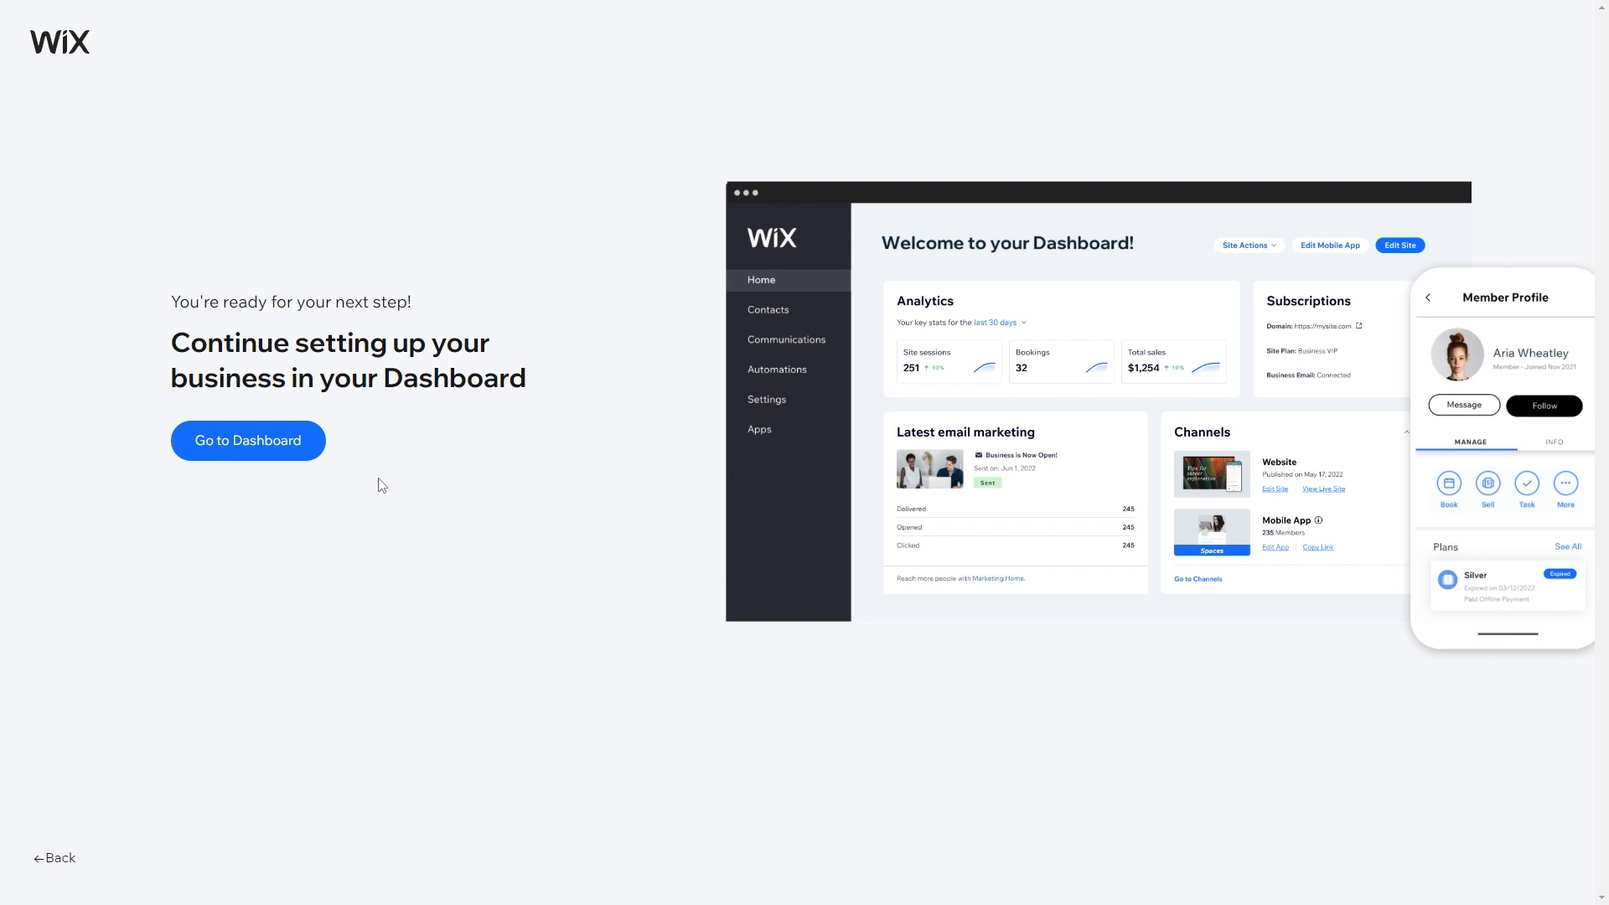
- Go to the site dashboard and start designing the site by customizing a designed template
left_click(288, 453)
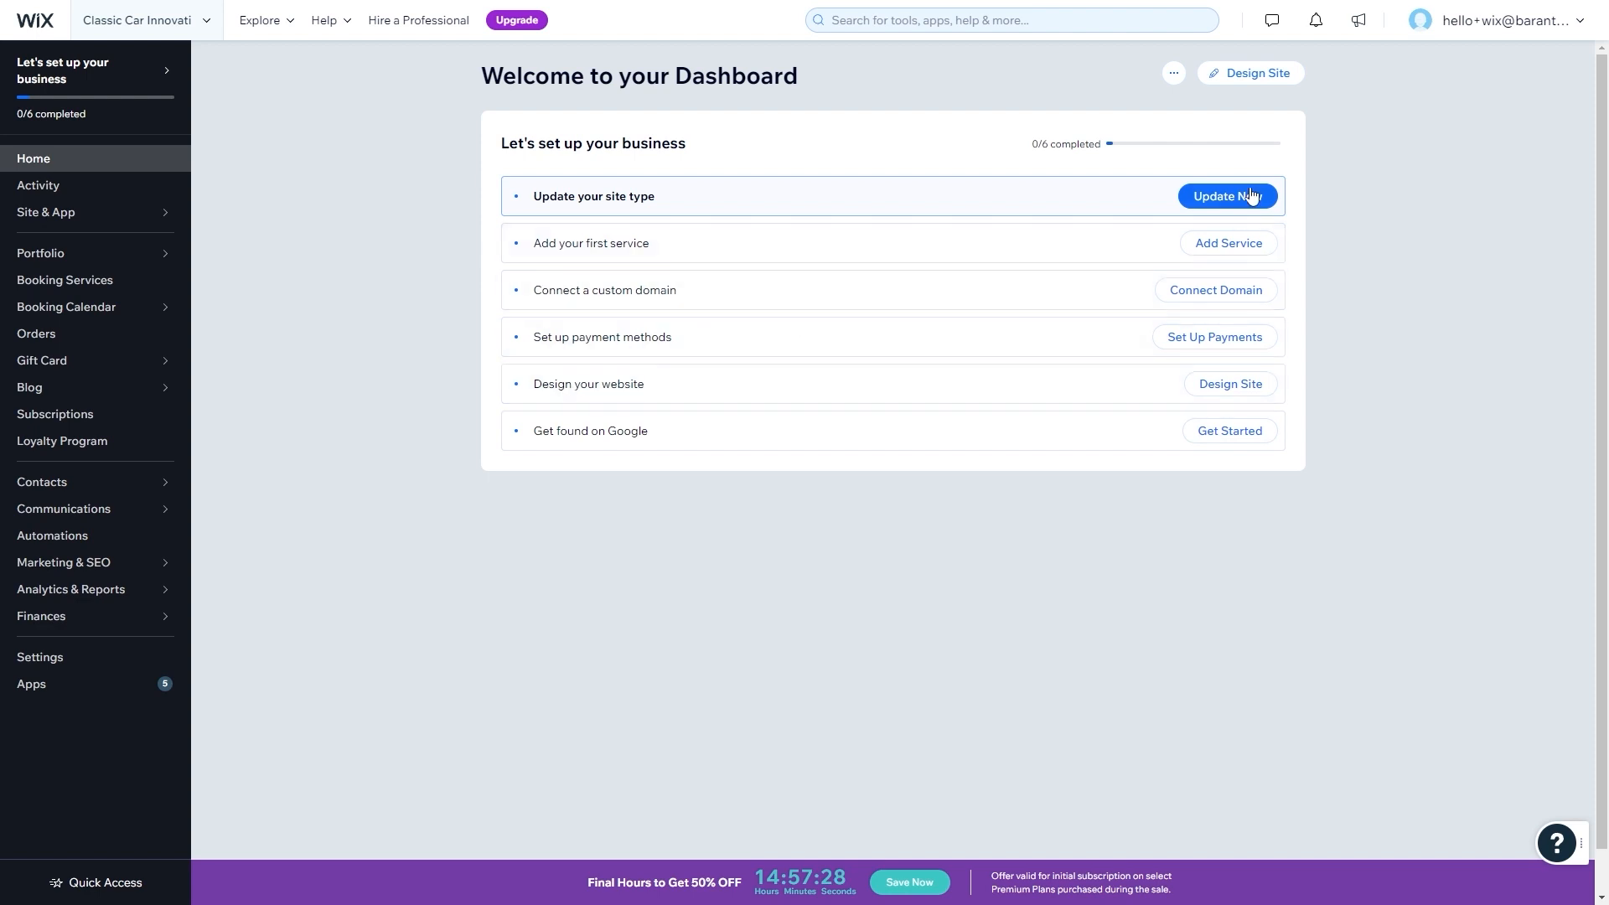
left_click(1257, 75)
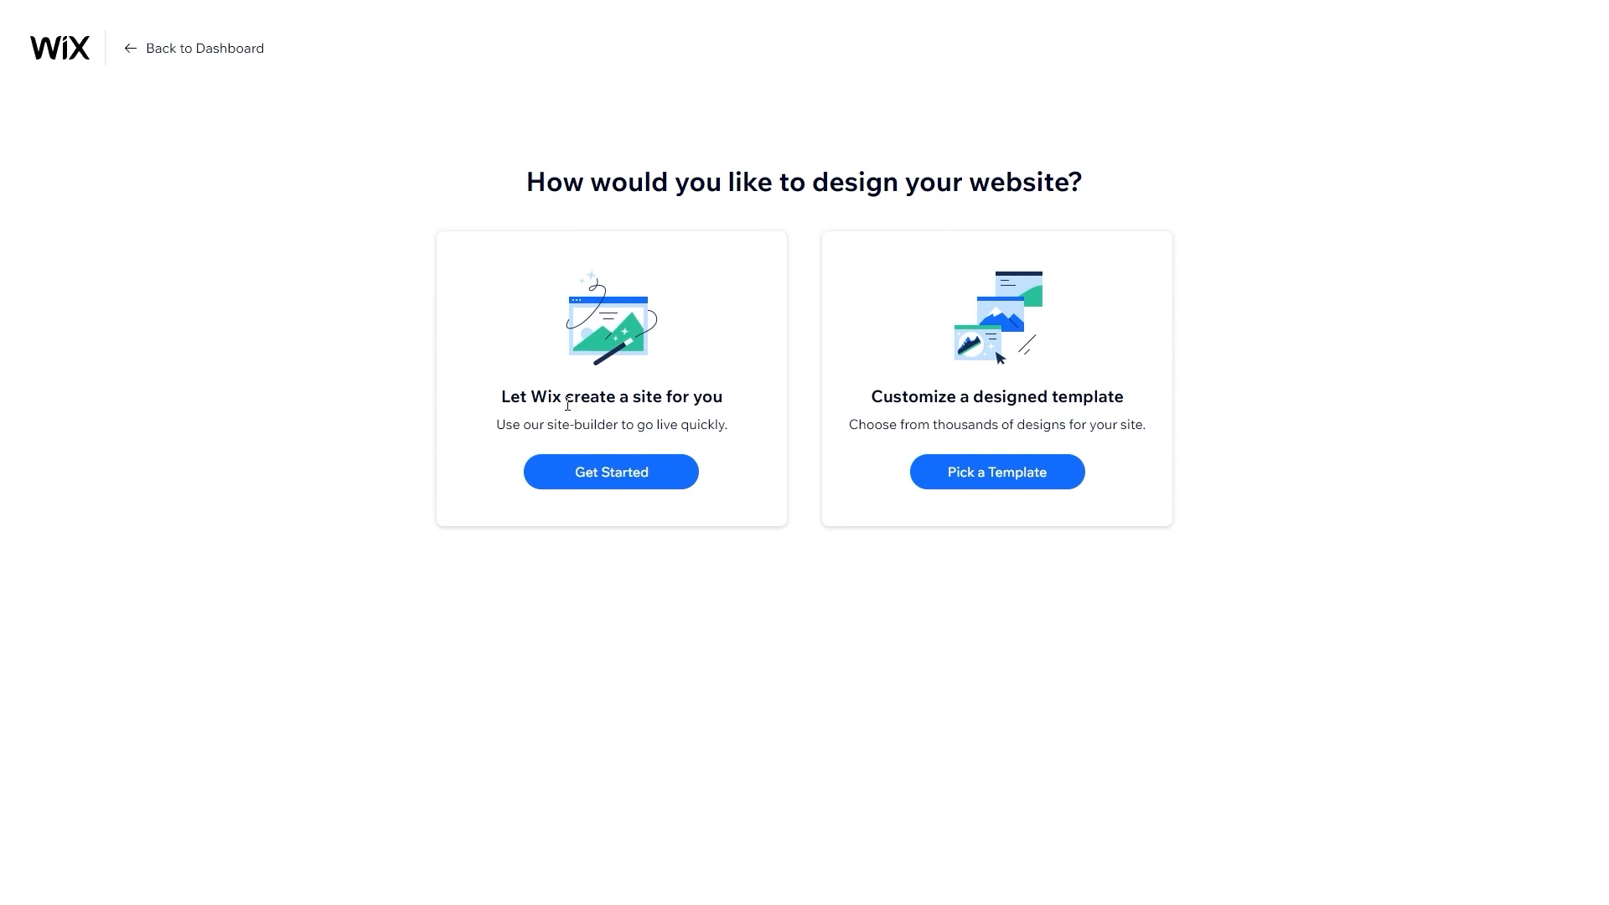
left_click(1001, 484)
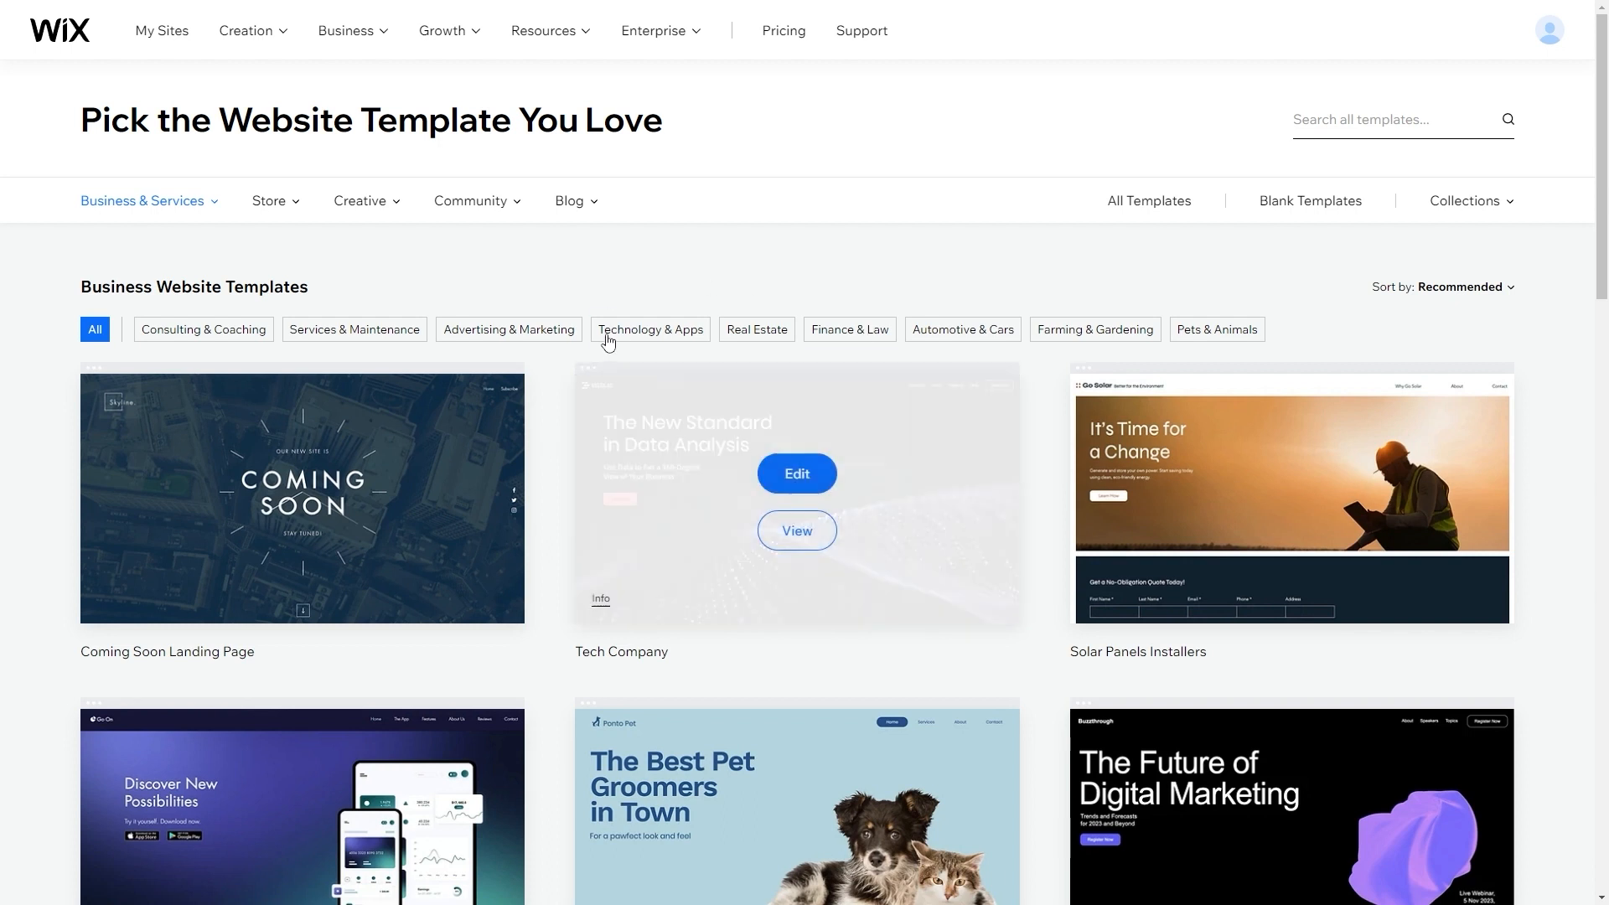
- Browse the business templates, examine the pet groomer template's home page in preview, and return to the template gallery
scroll(572, 348, "down", 13)
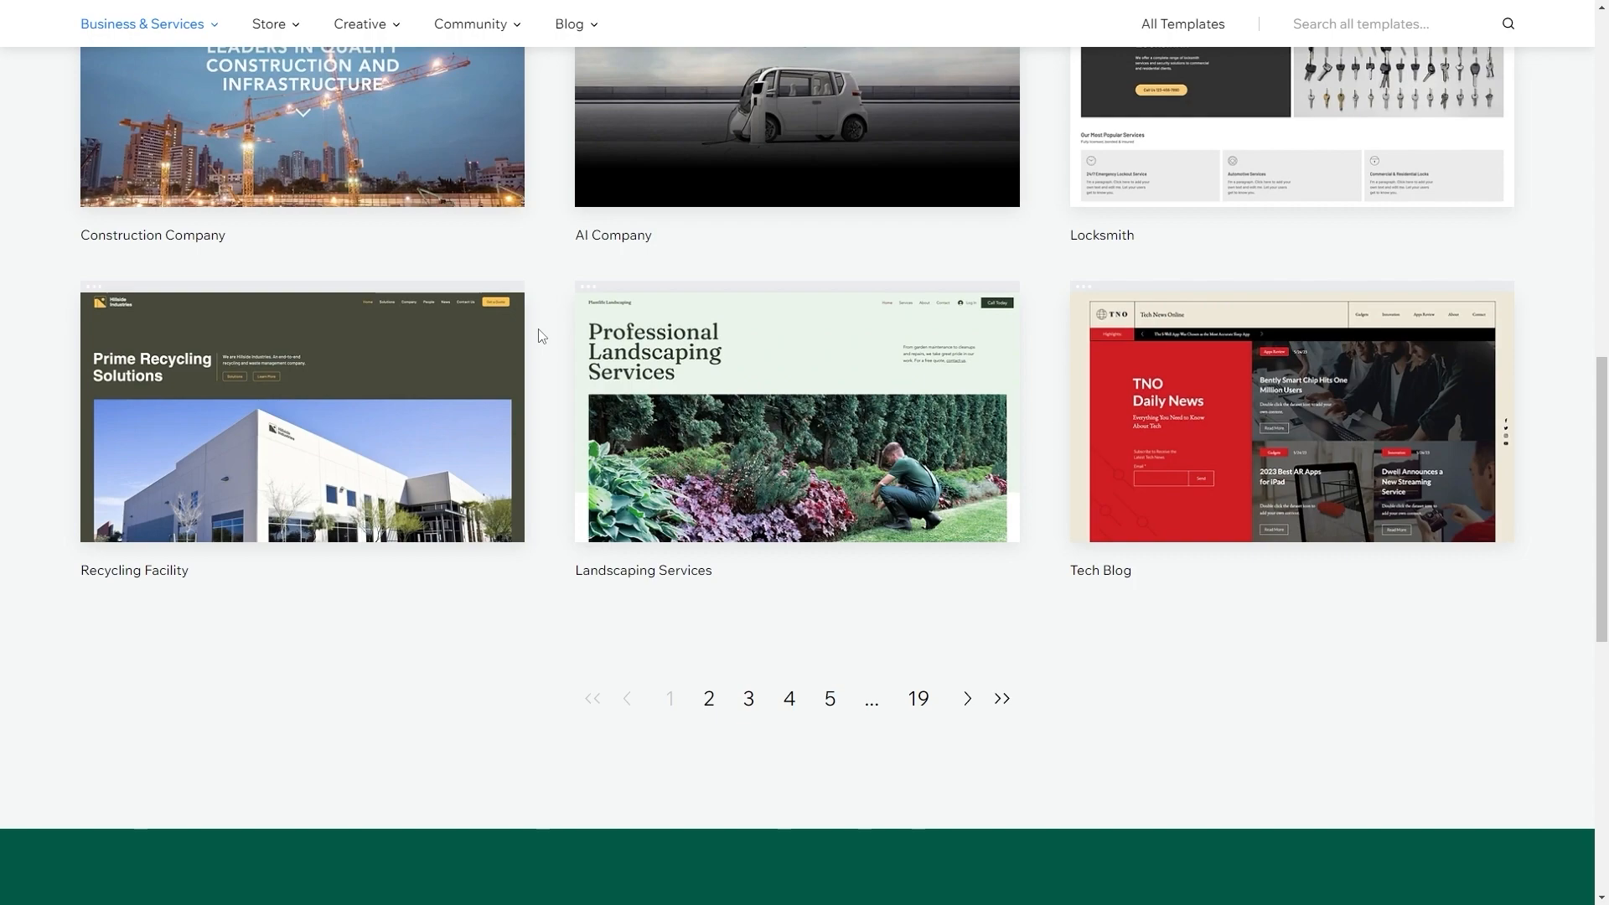
scroll(538, 335, "up", 15)
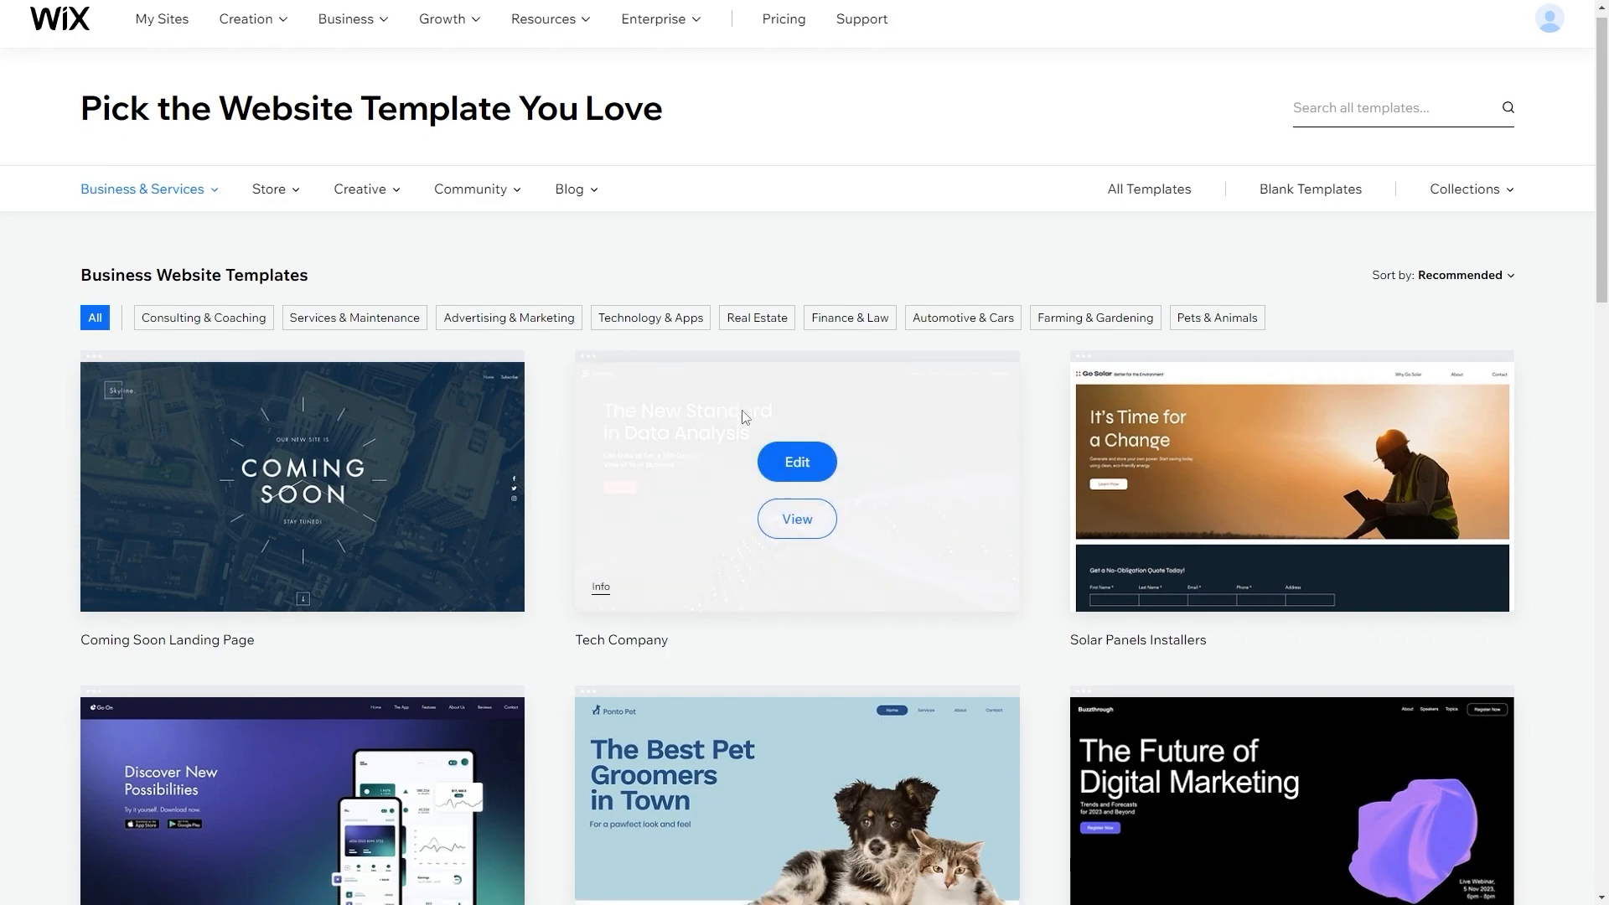
scroll(804, 511, "down", 4)
left_click(806, 538)
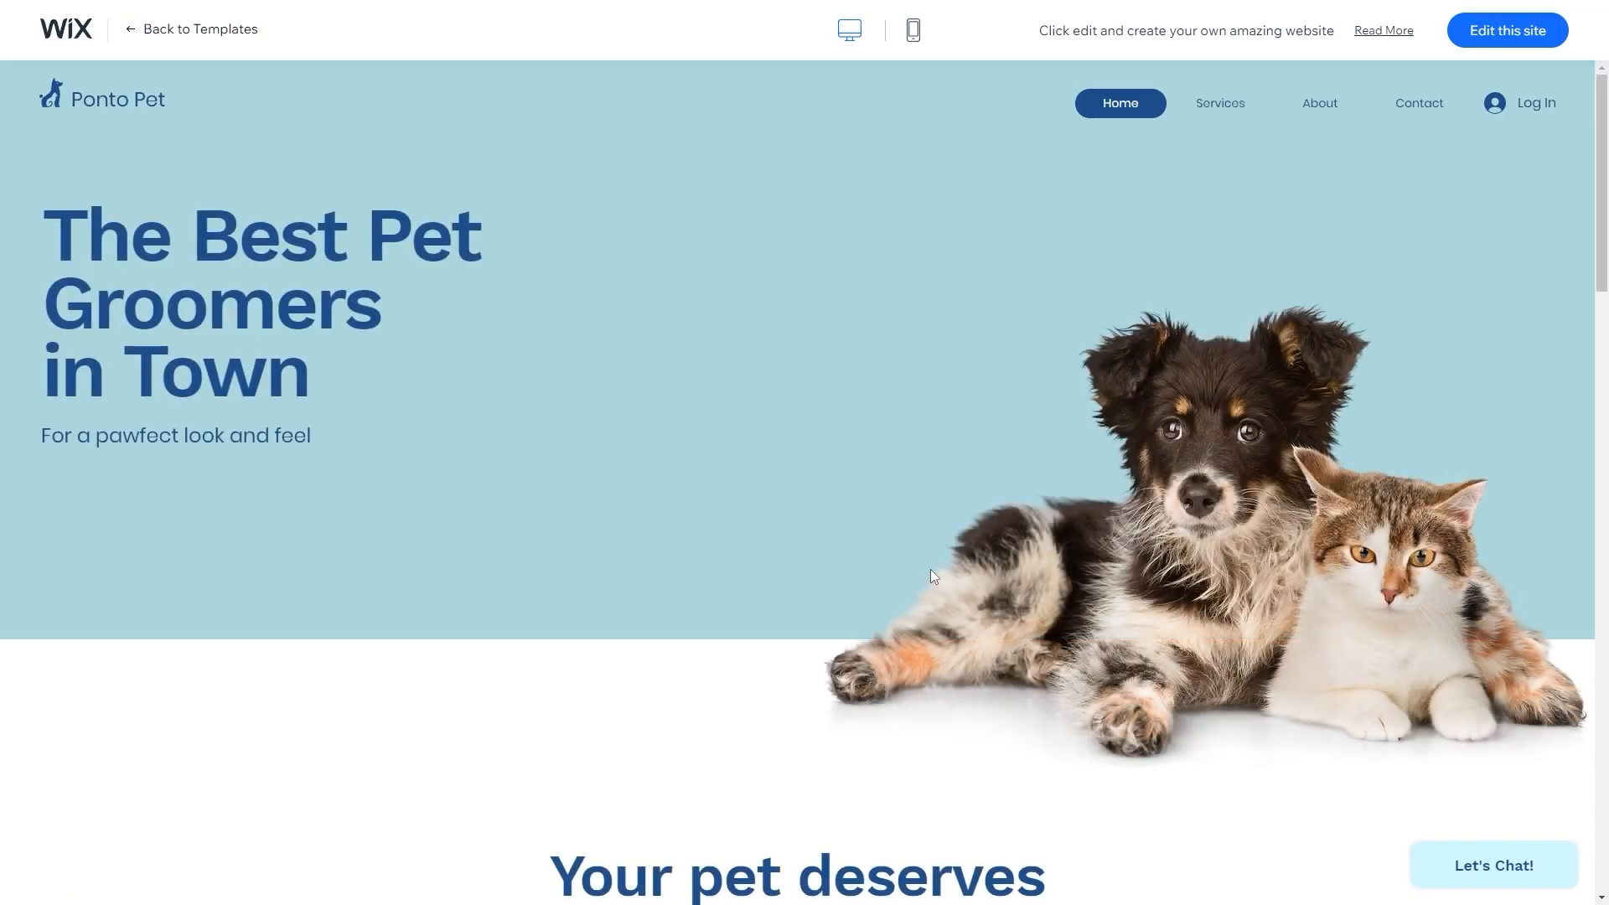
scroll(288, 358, "down", 15)
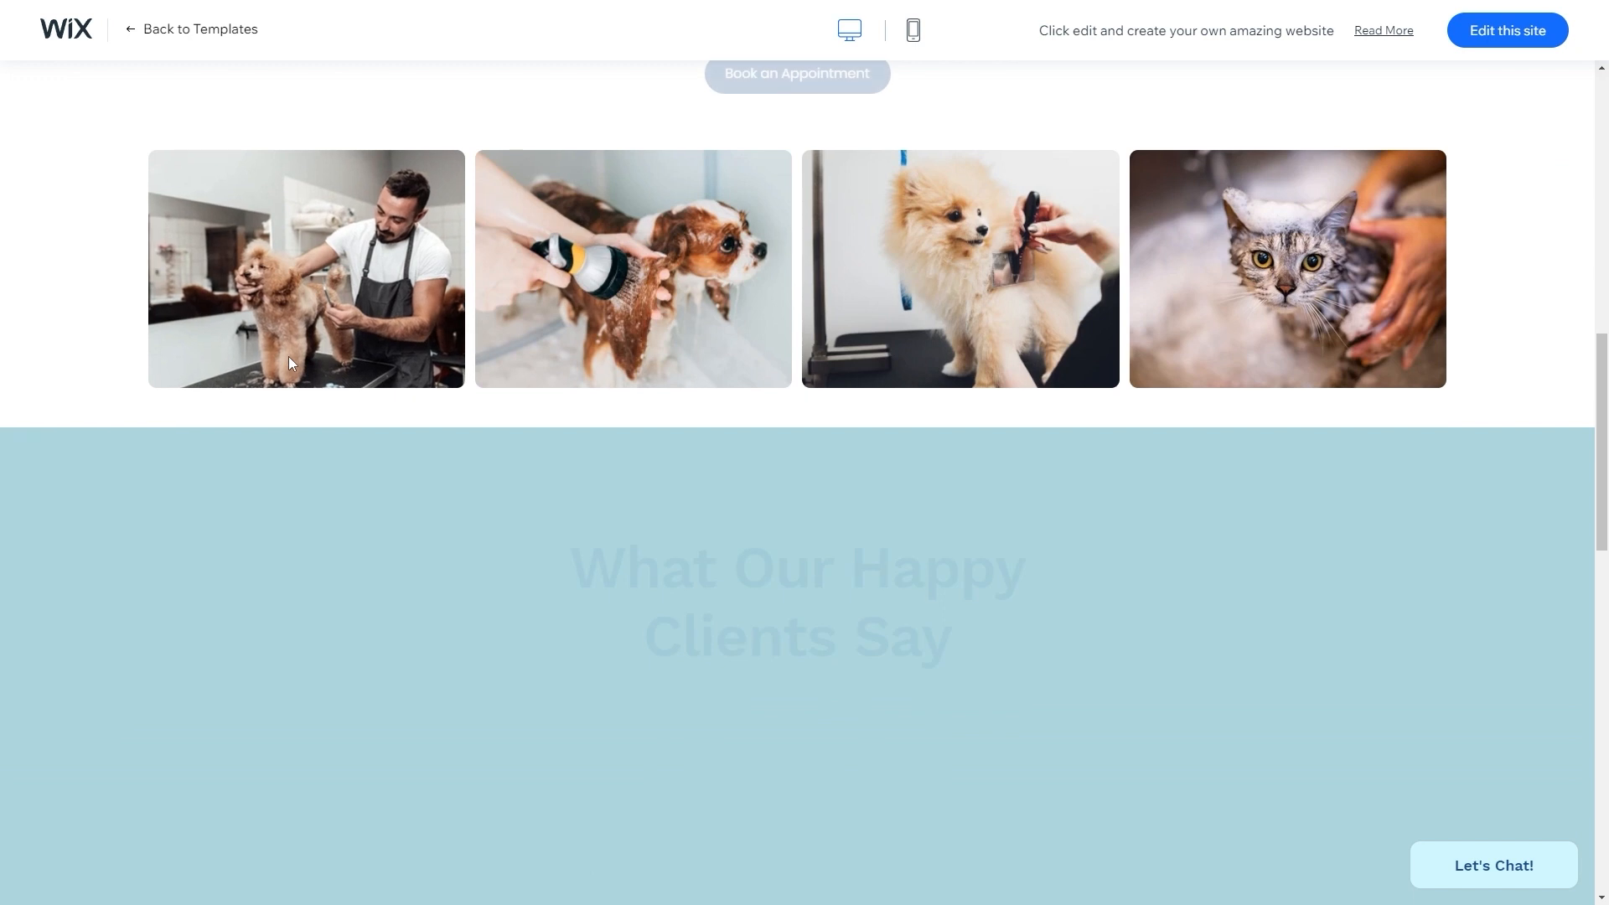
scroll(291, 358, "down", 10)
scroll(370, 348, "up", 20)
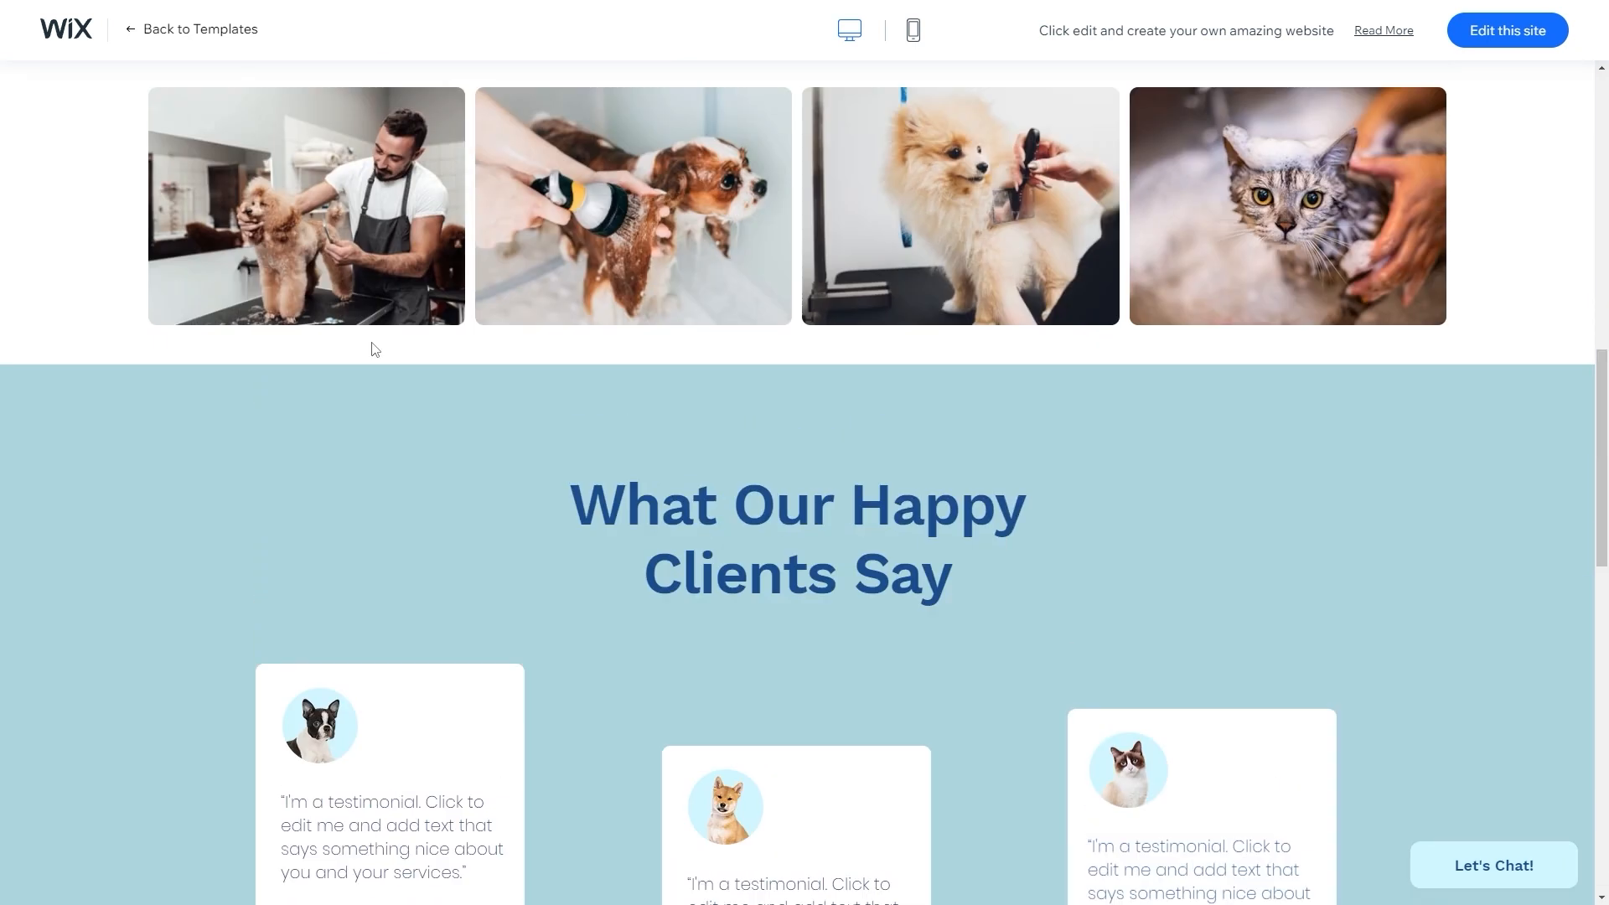
scroll(394, 360, "up", 4)
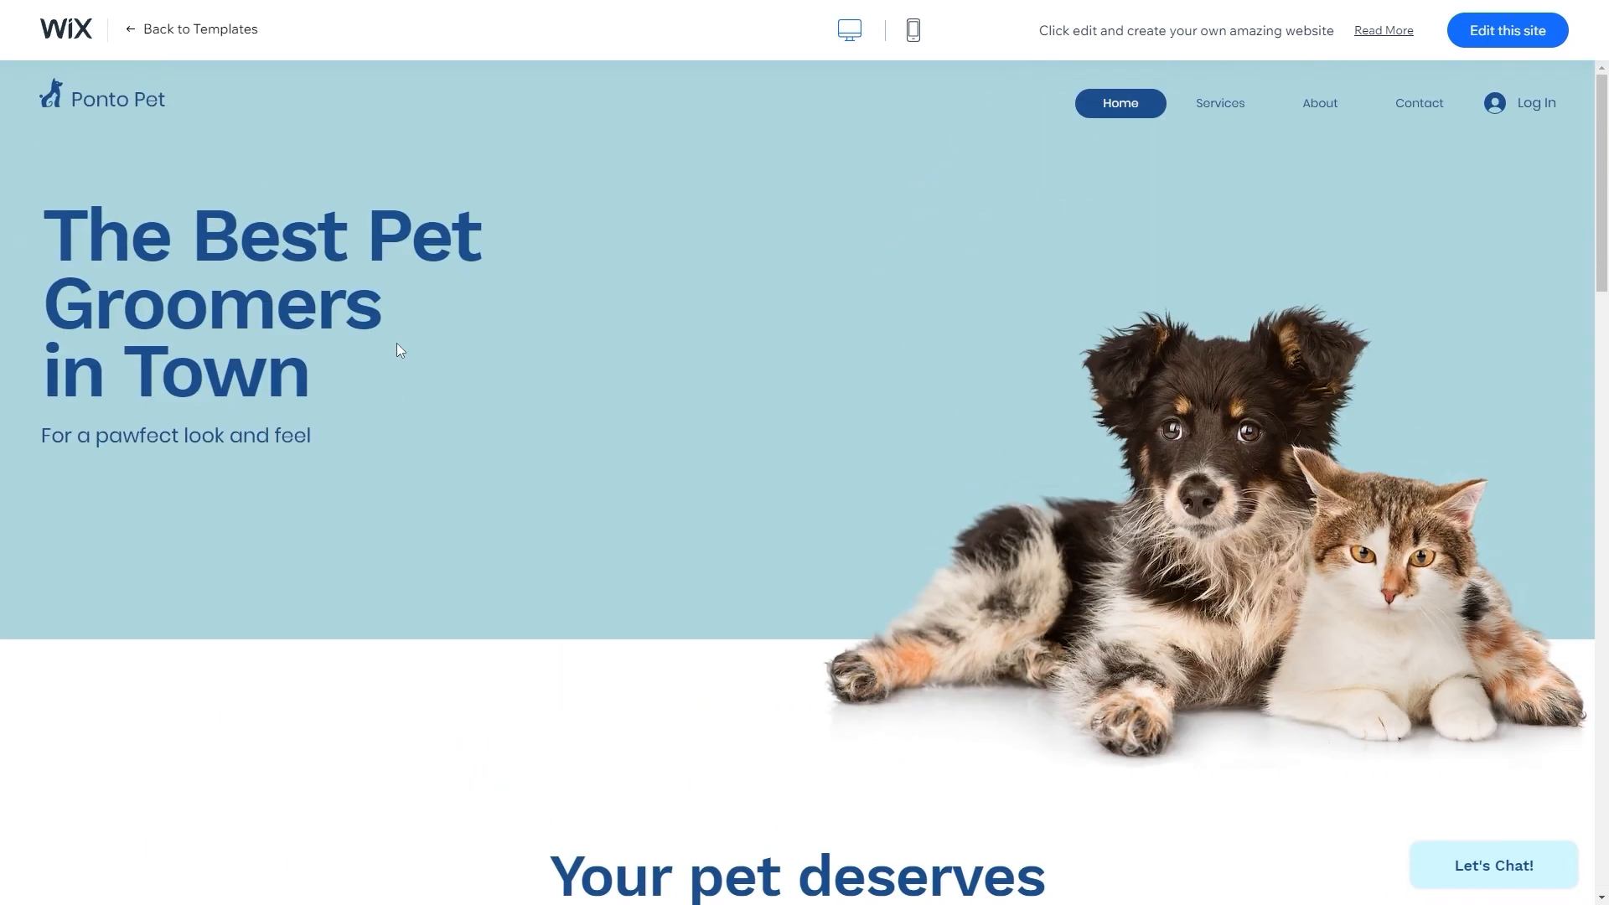
left_click(181, 32)
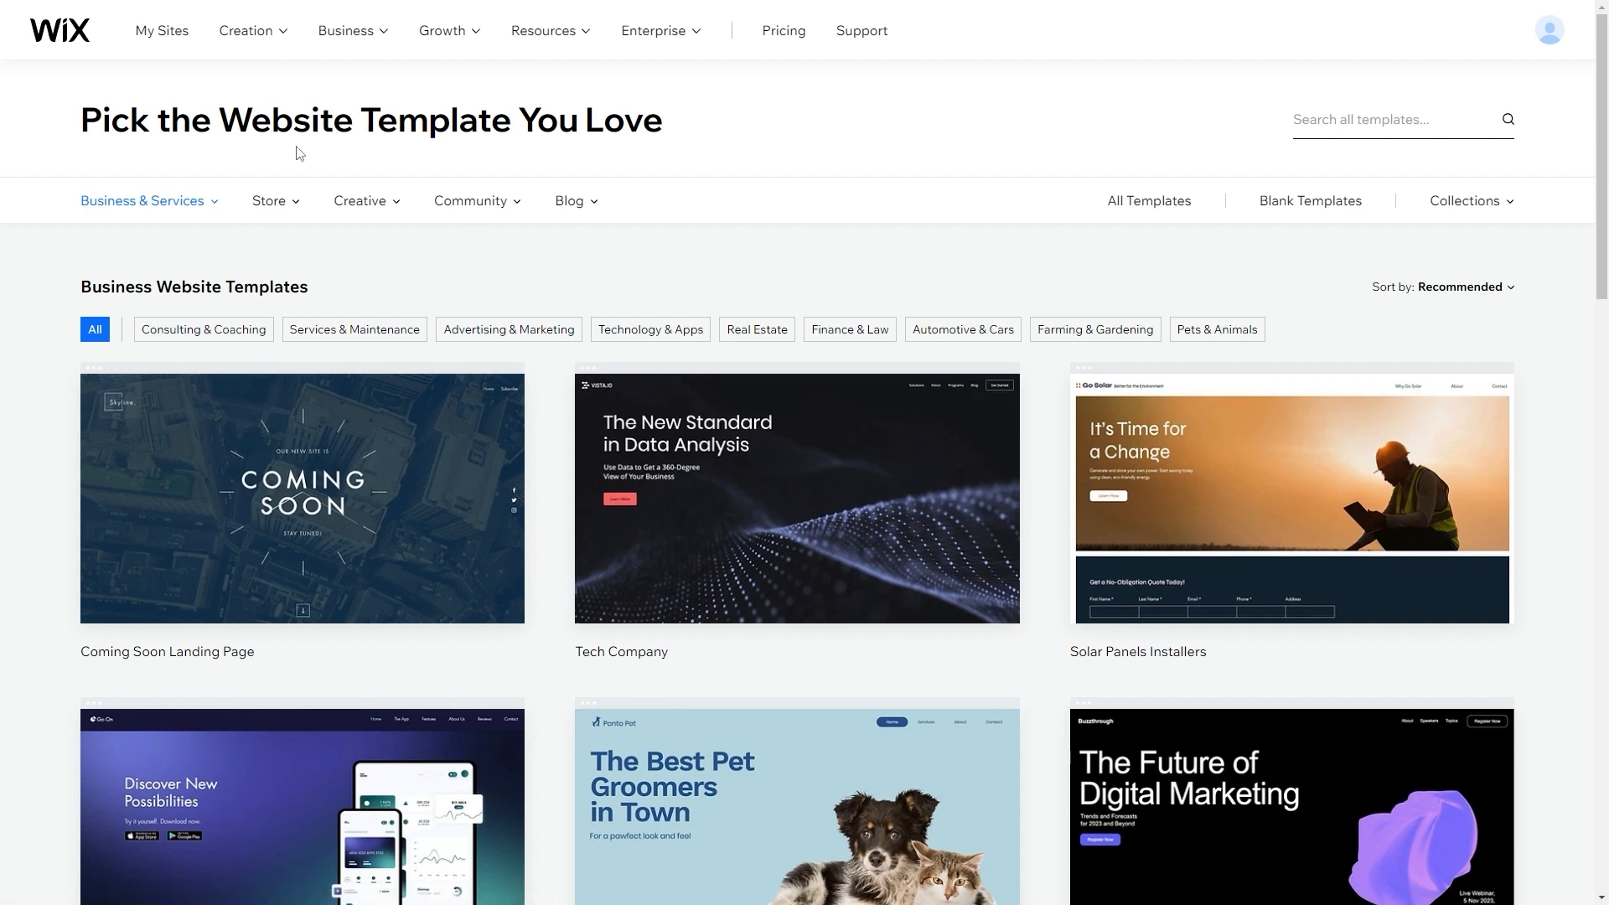
- Narrow the business templates to the Automotive & Cars category
mouse_move(150, 200)
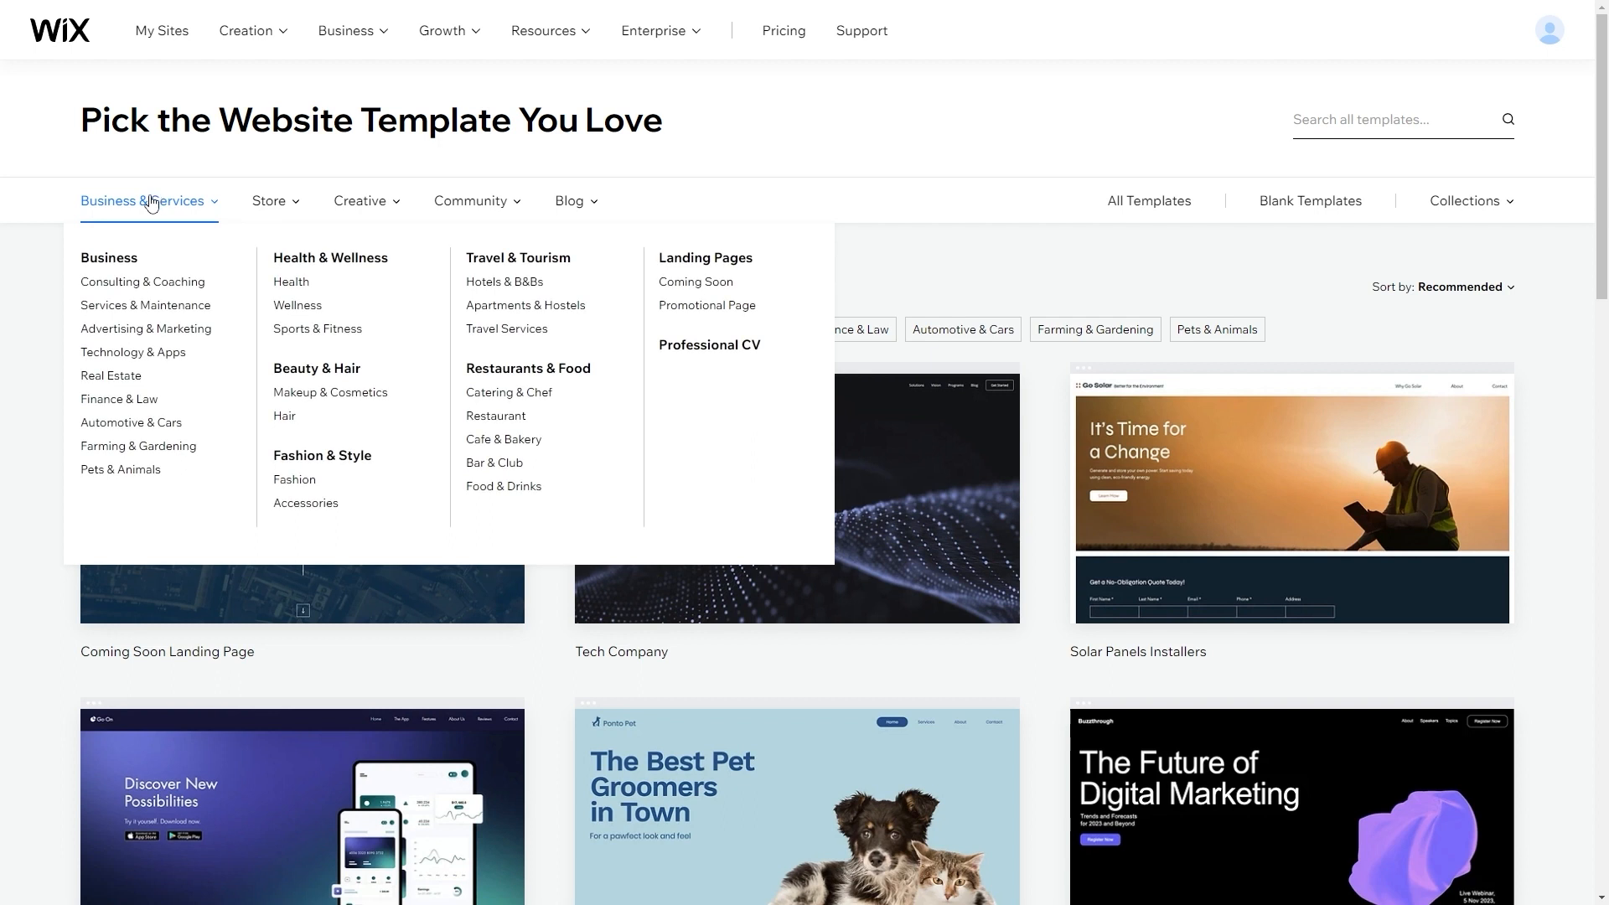
left_click(118, 423)
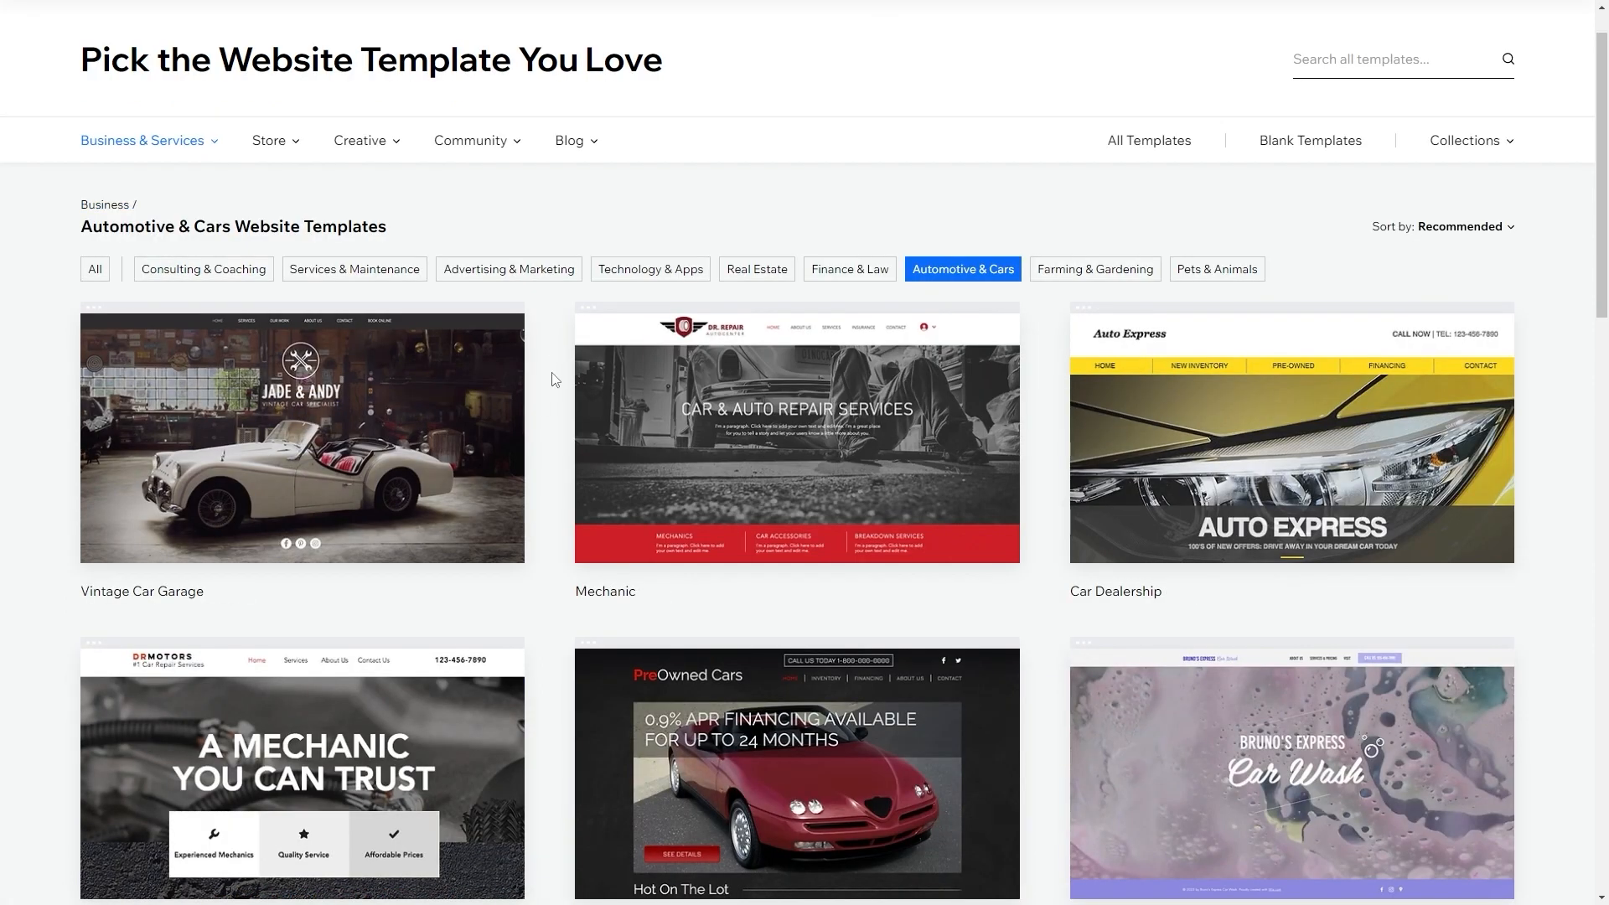
- Preview the Vintage Car Garage template in its mobile and desktop versions and open it in the site editor
scroll(556, 373, "down", 14)
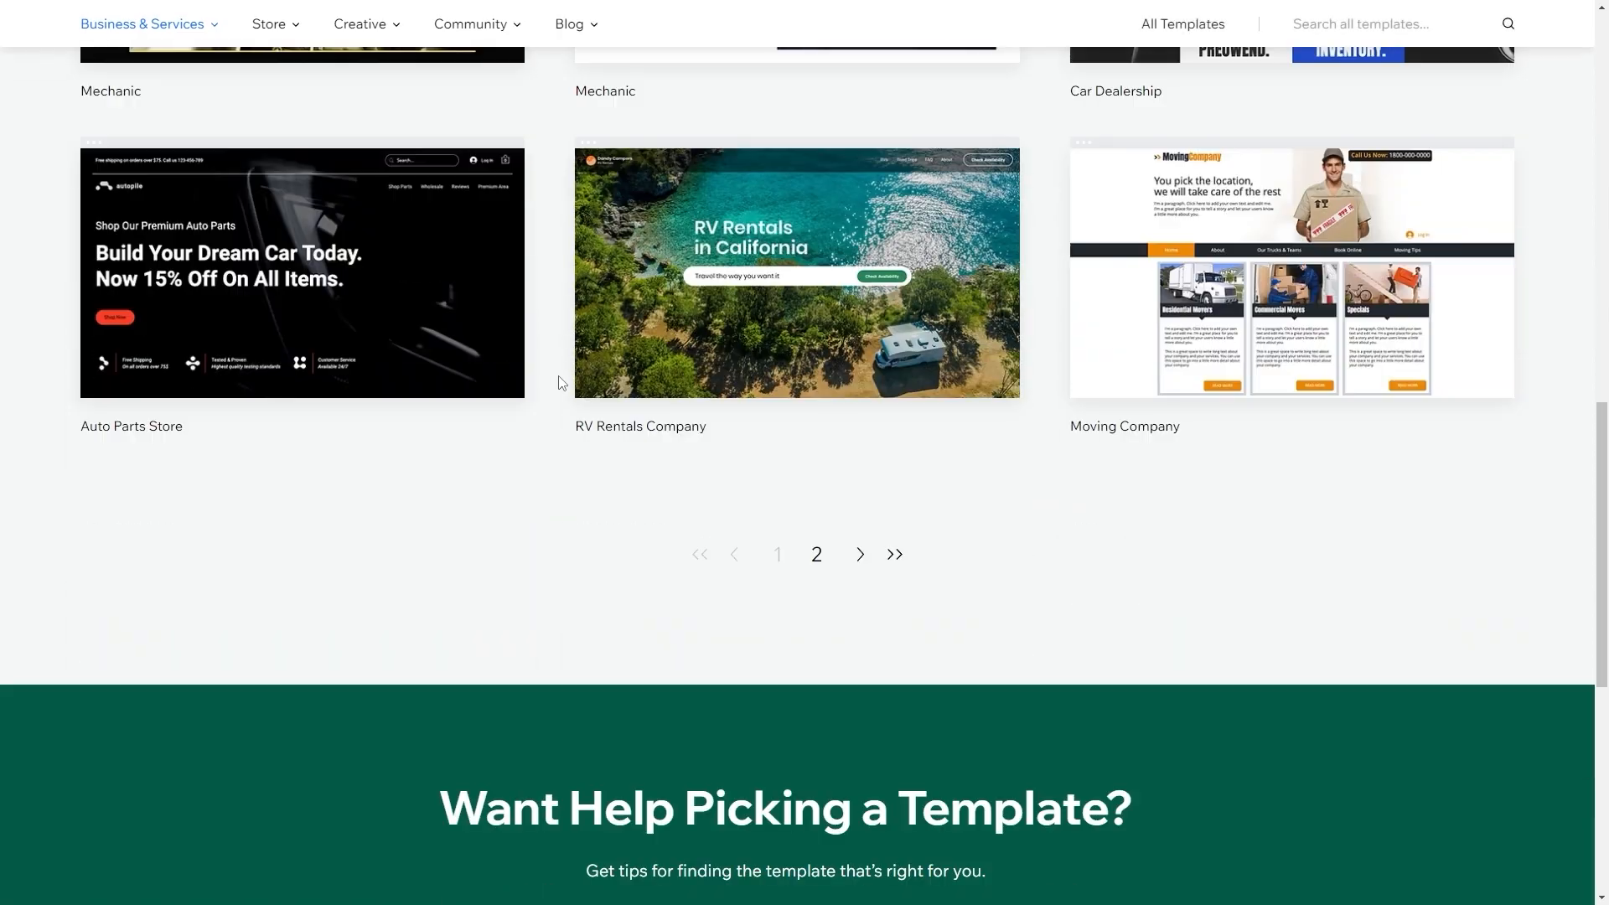
scroll(561, 383, "up", 14)
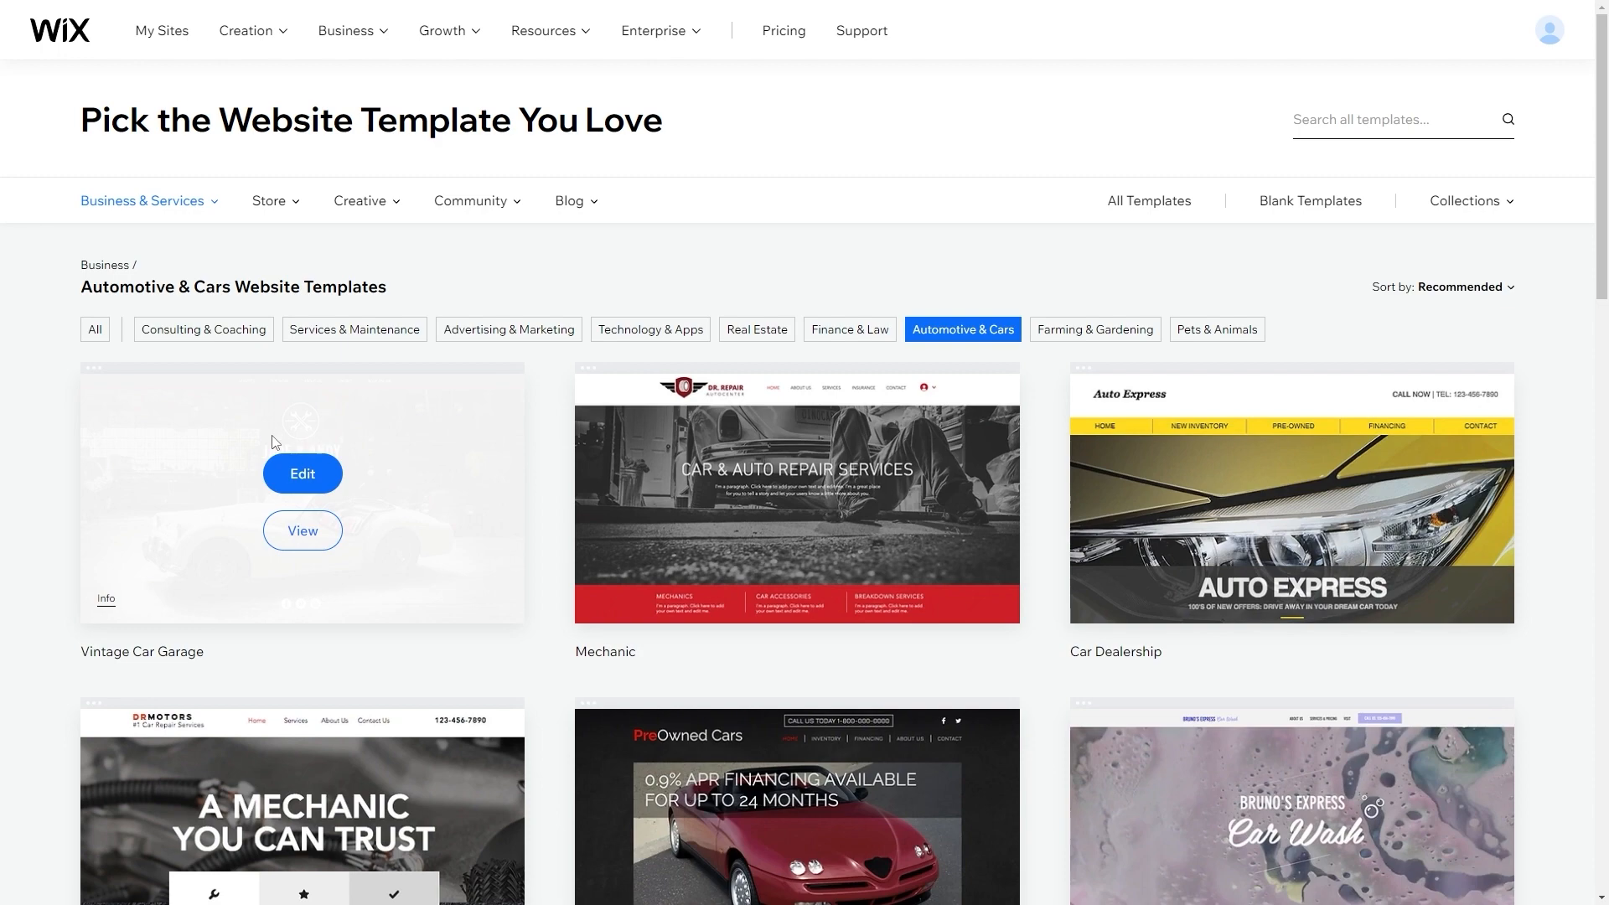
left_click(302, 533)
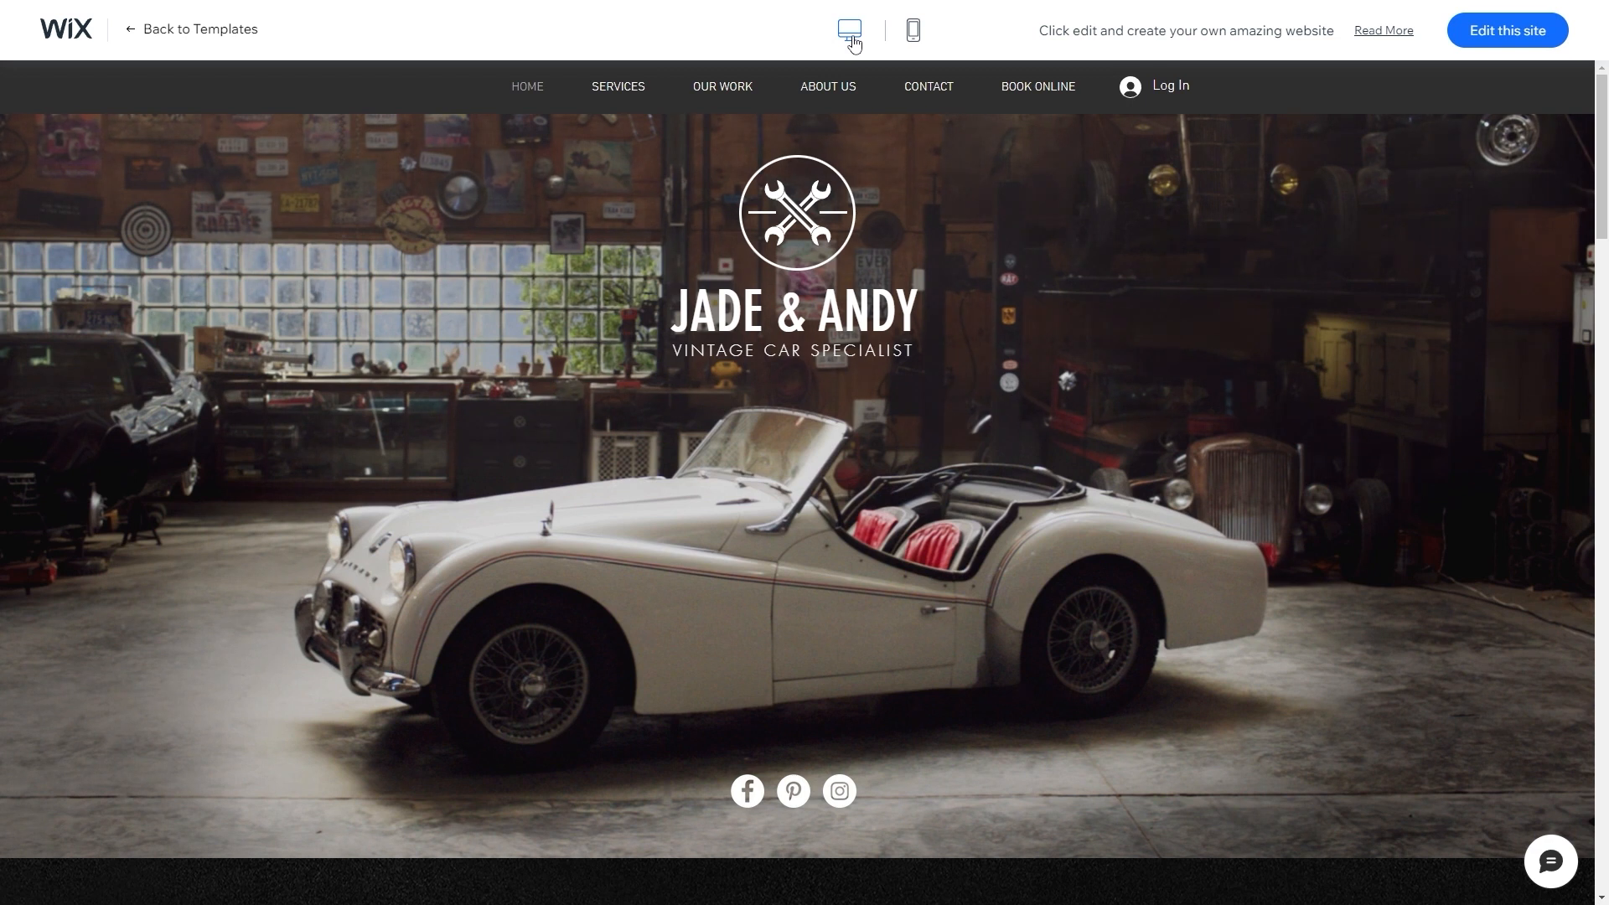
left_click(912, 34)
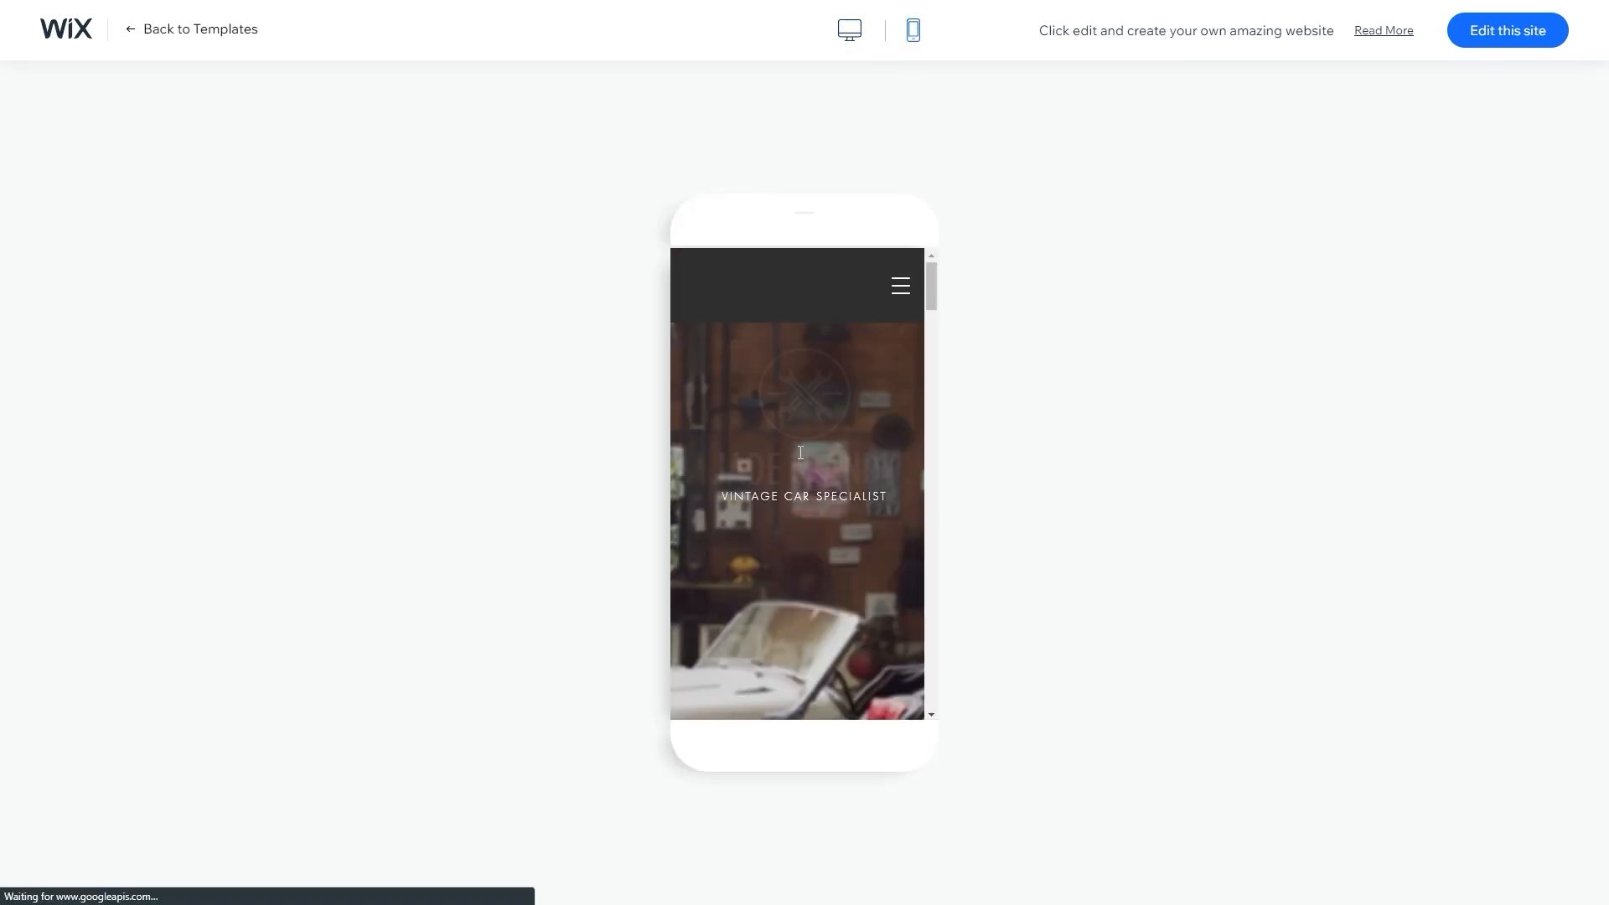
scroll(779, 473, "down", 8)
scroll(780, 474, "up", 8)
left_click(849, 30)
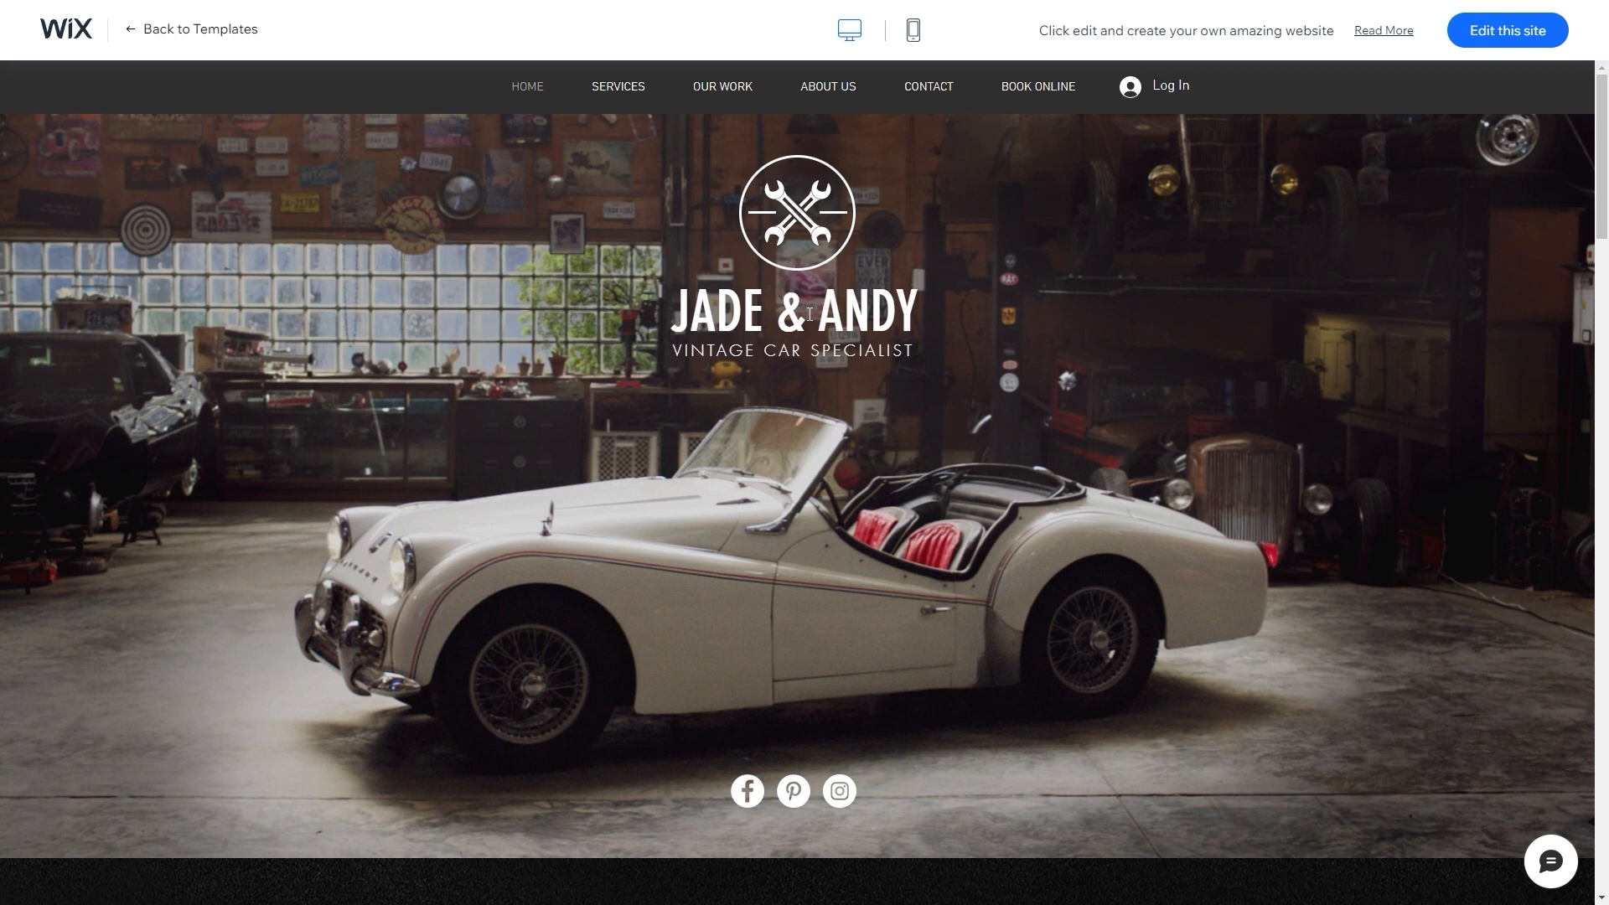
left_click(1493, 32)
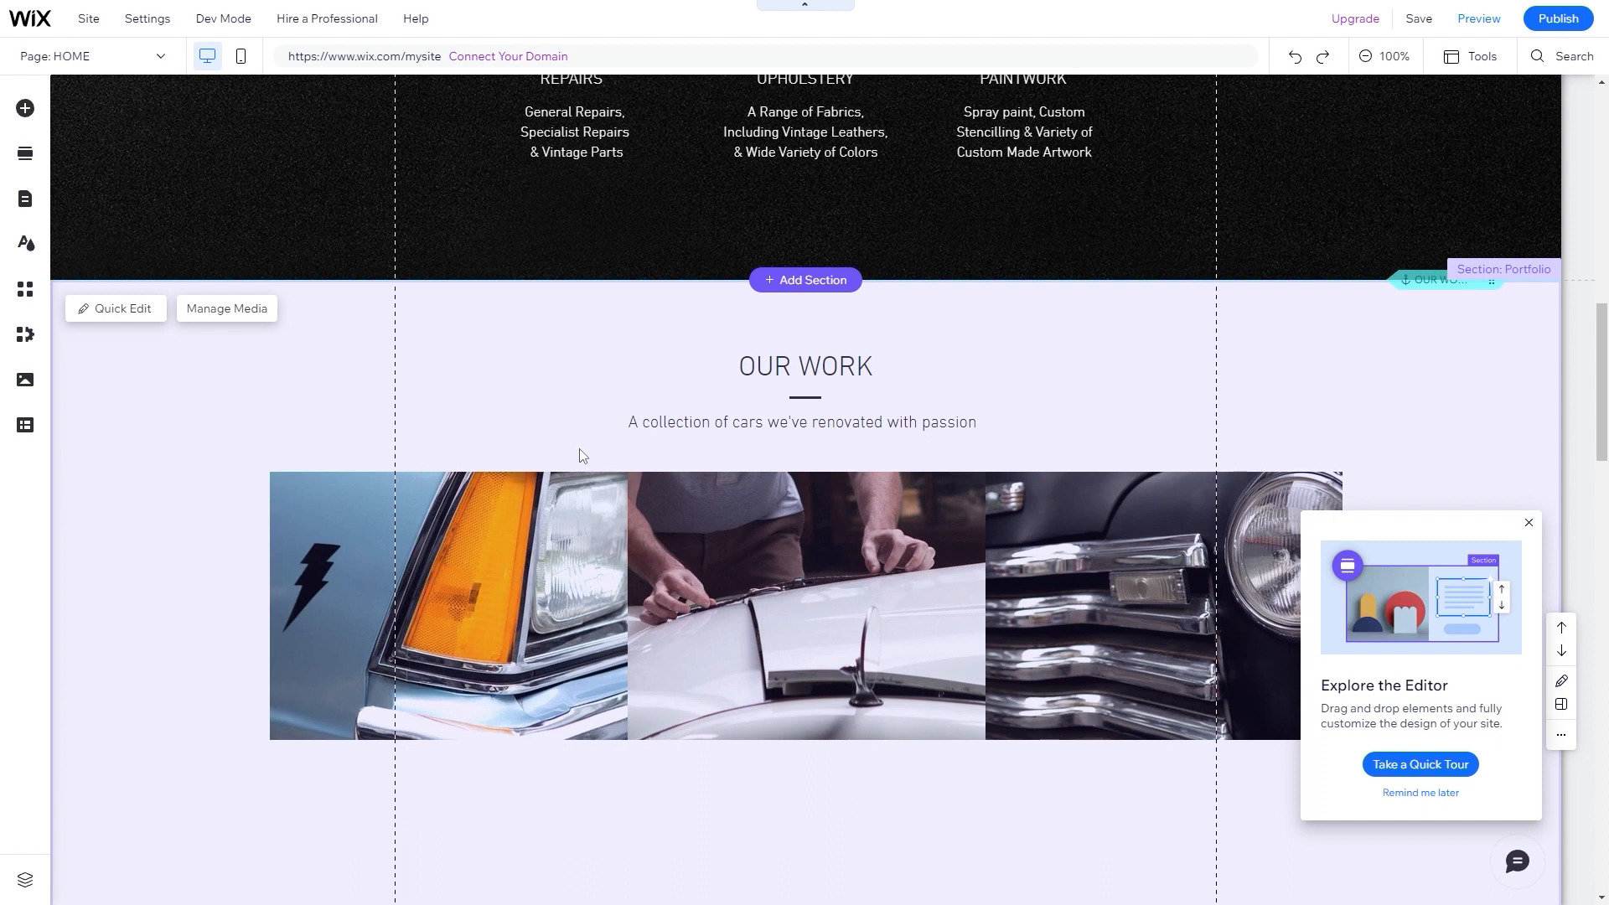
scroll(580, 449, "up", 15)
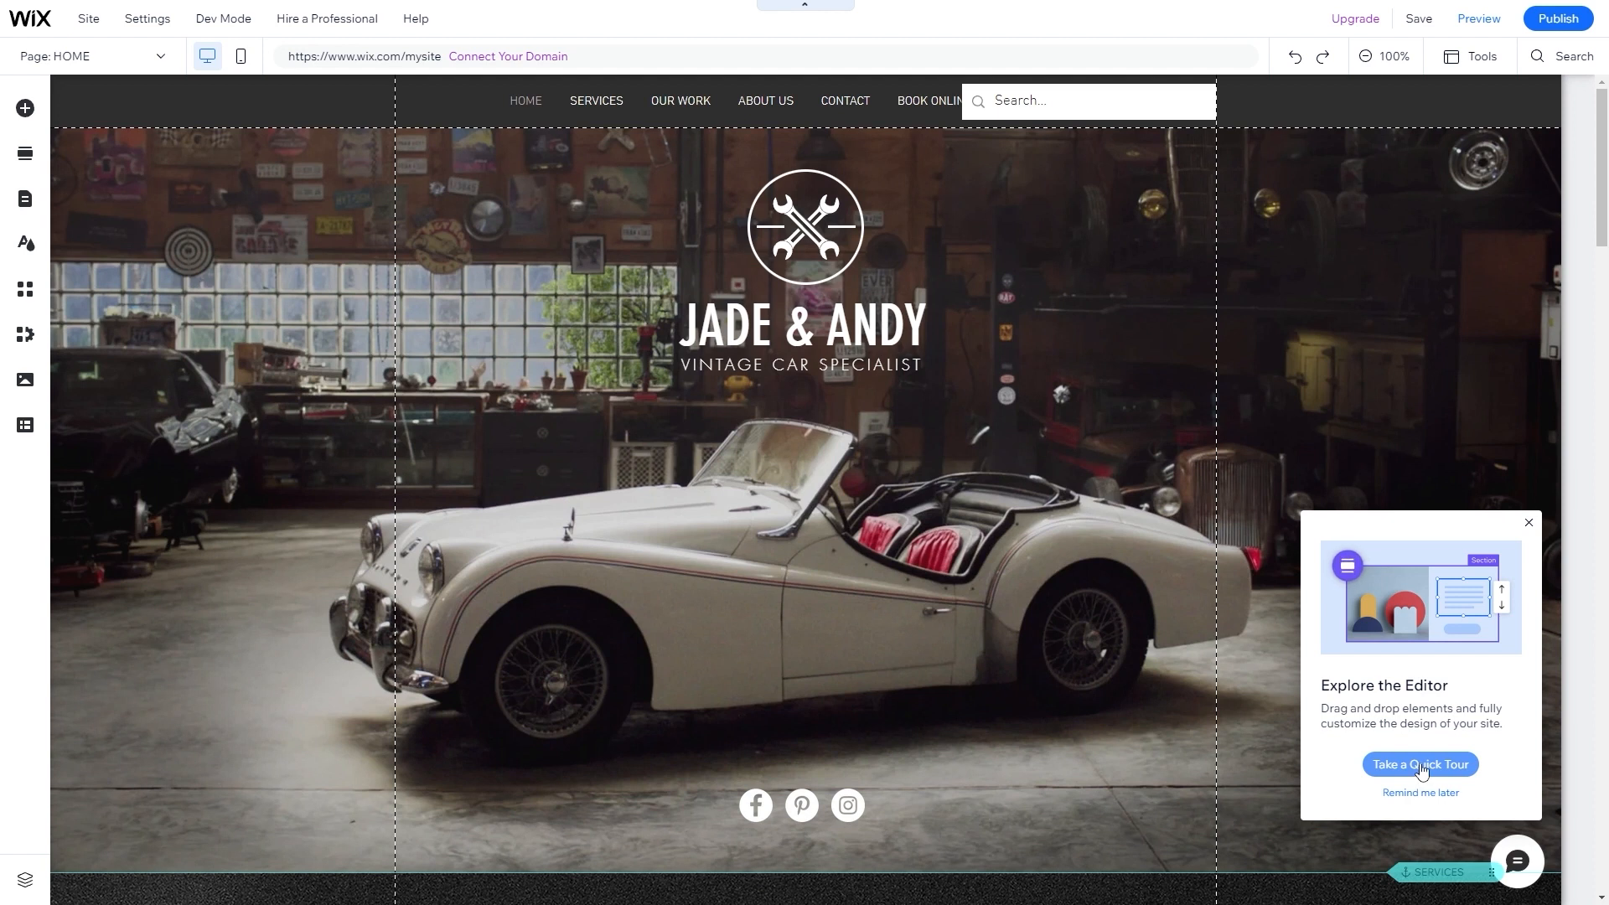
- Go through all five parts of the editor's quick tour and close it
left_click(1420, 764)
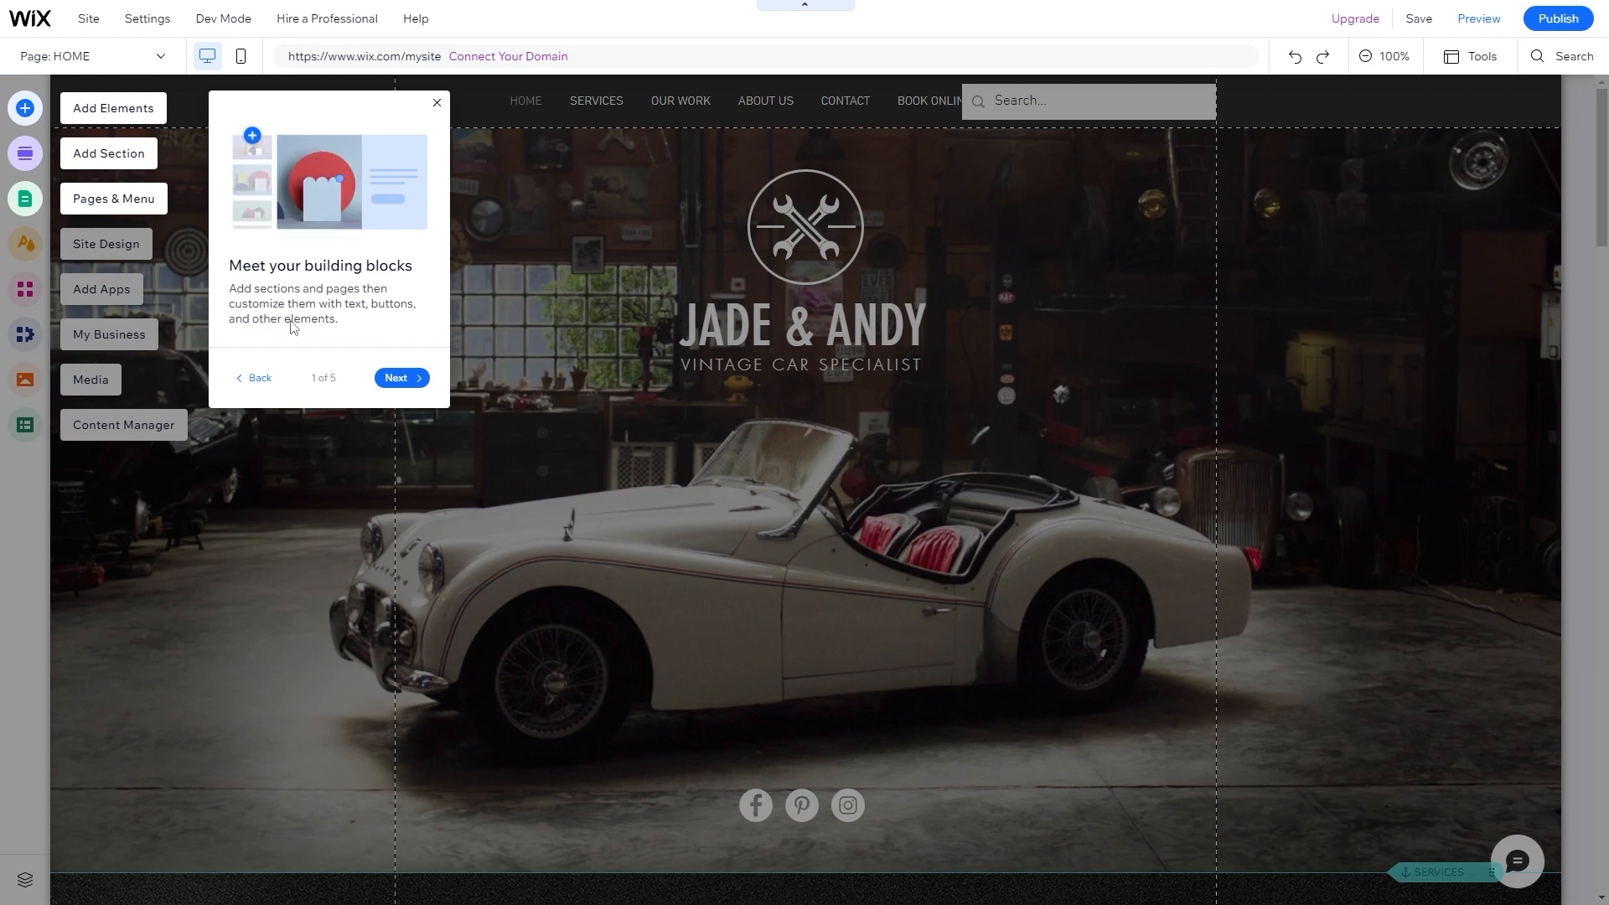
left_click(398, 376)
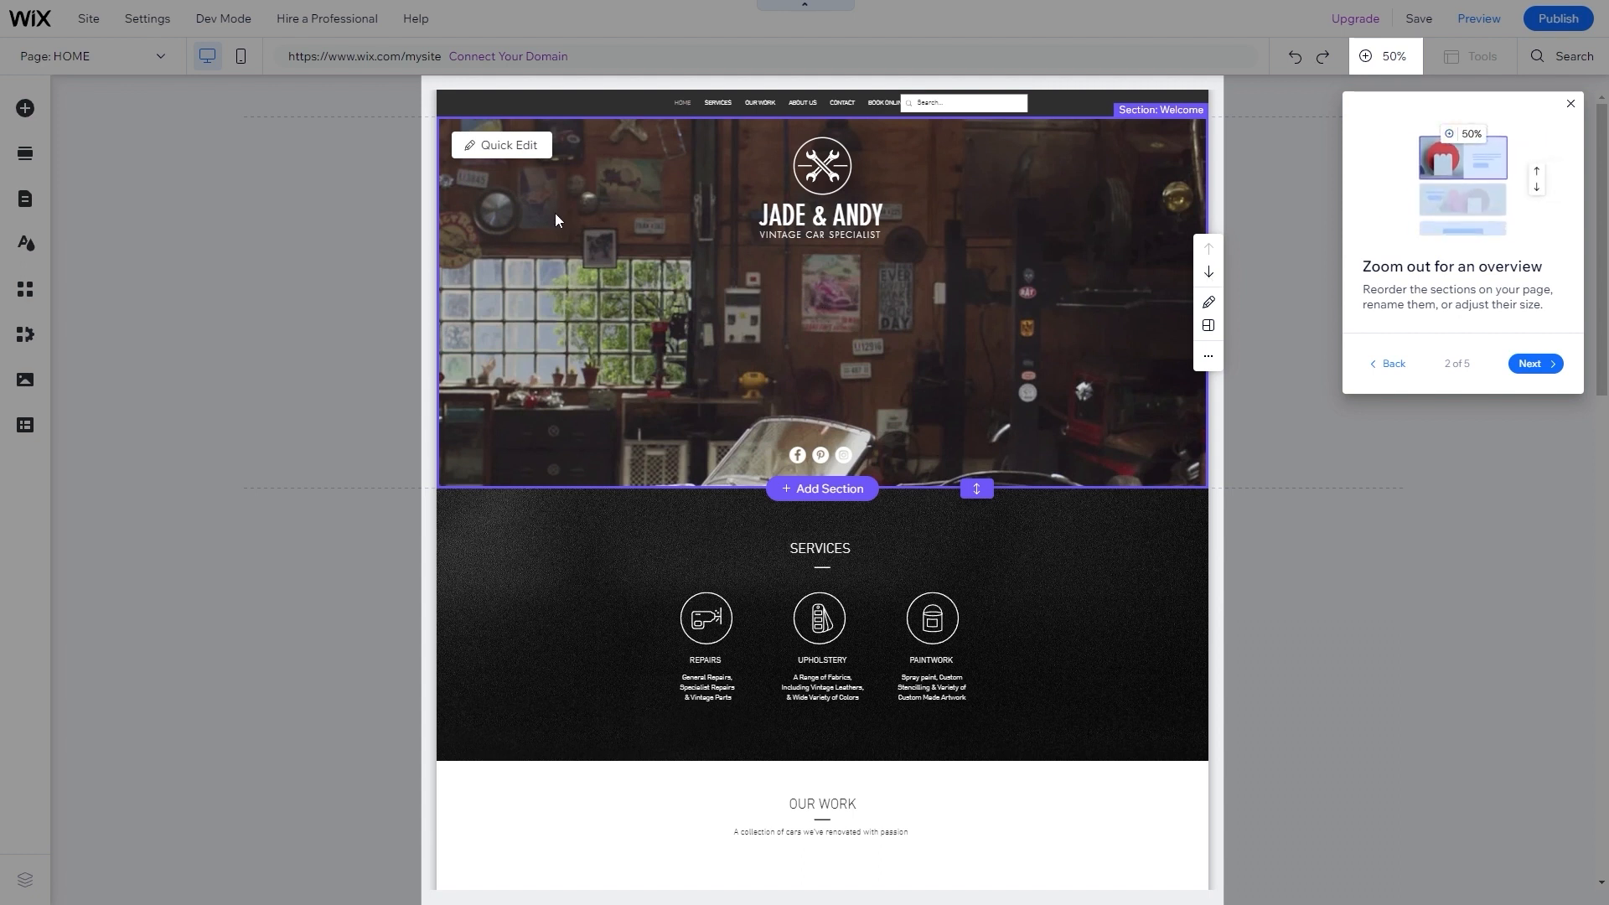
left_click(1536, 363)
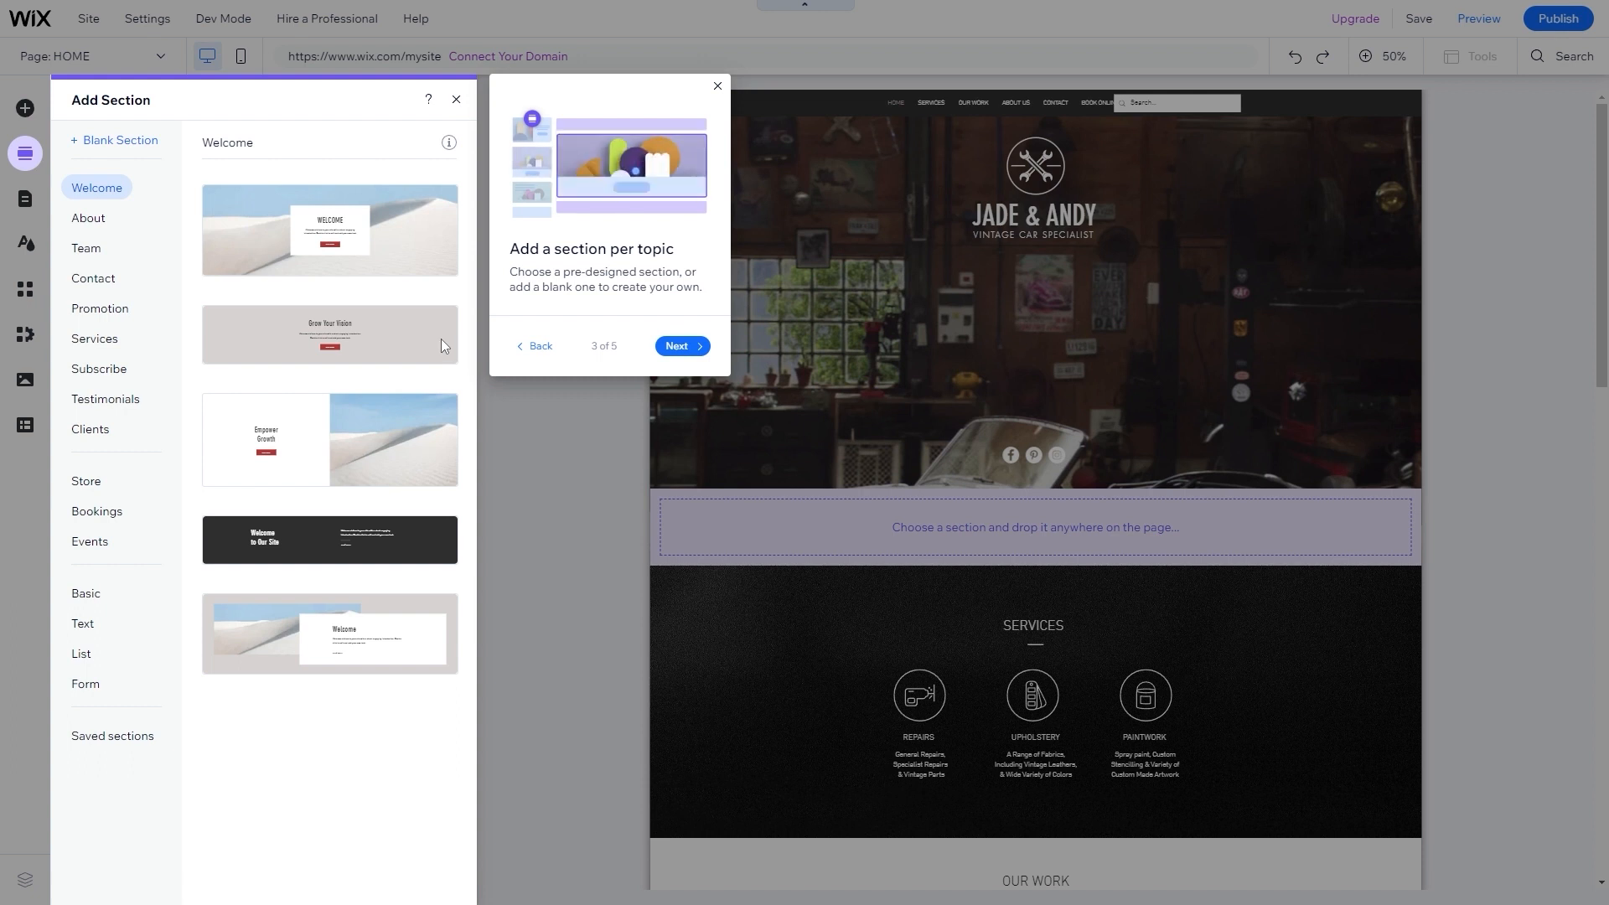
left_click(676, 346)
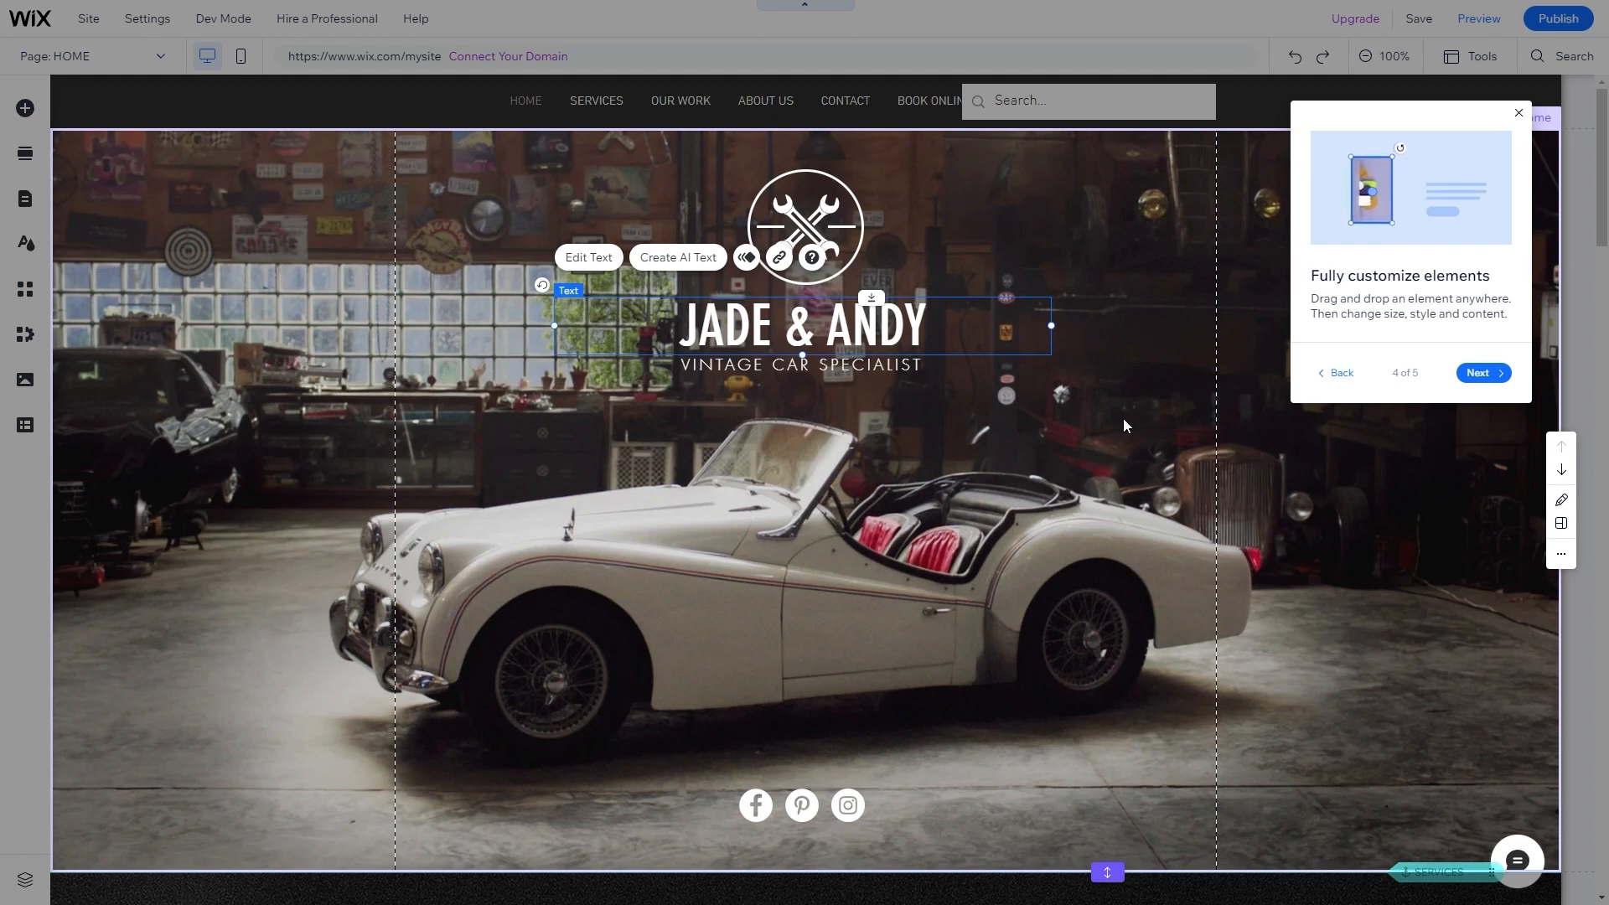
left_click(1480, 373)
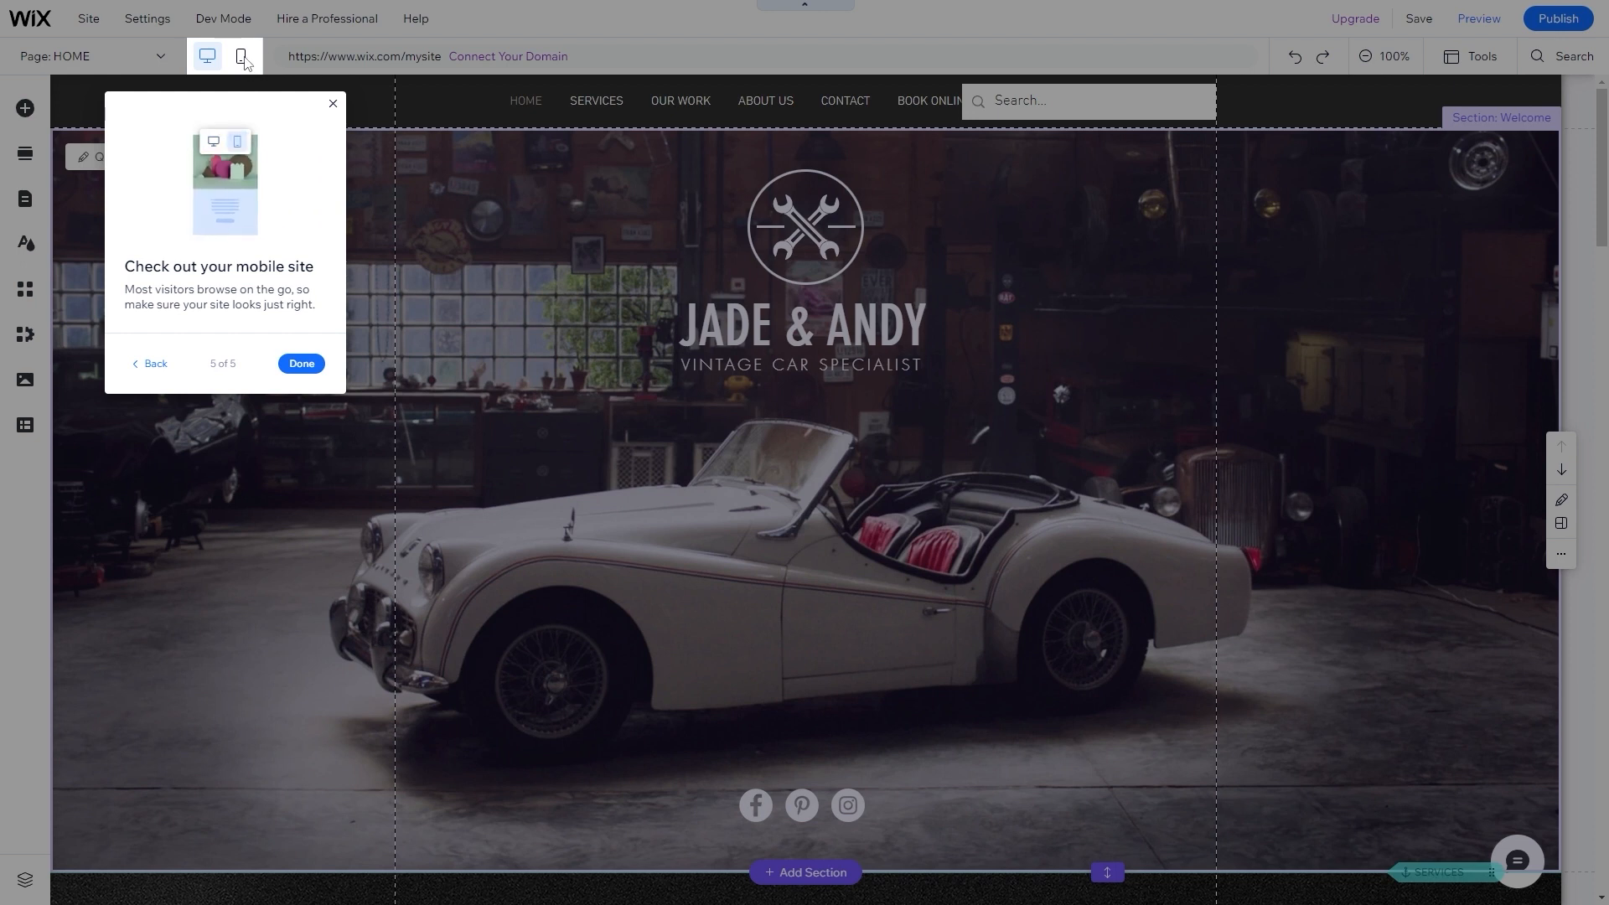
left_click(301, 363)
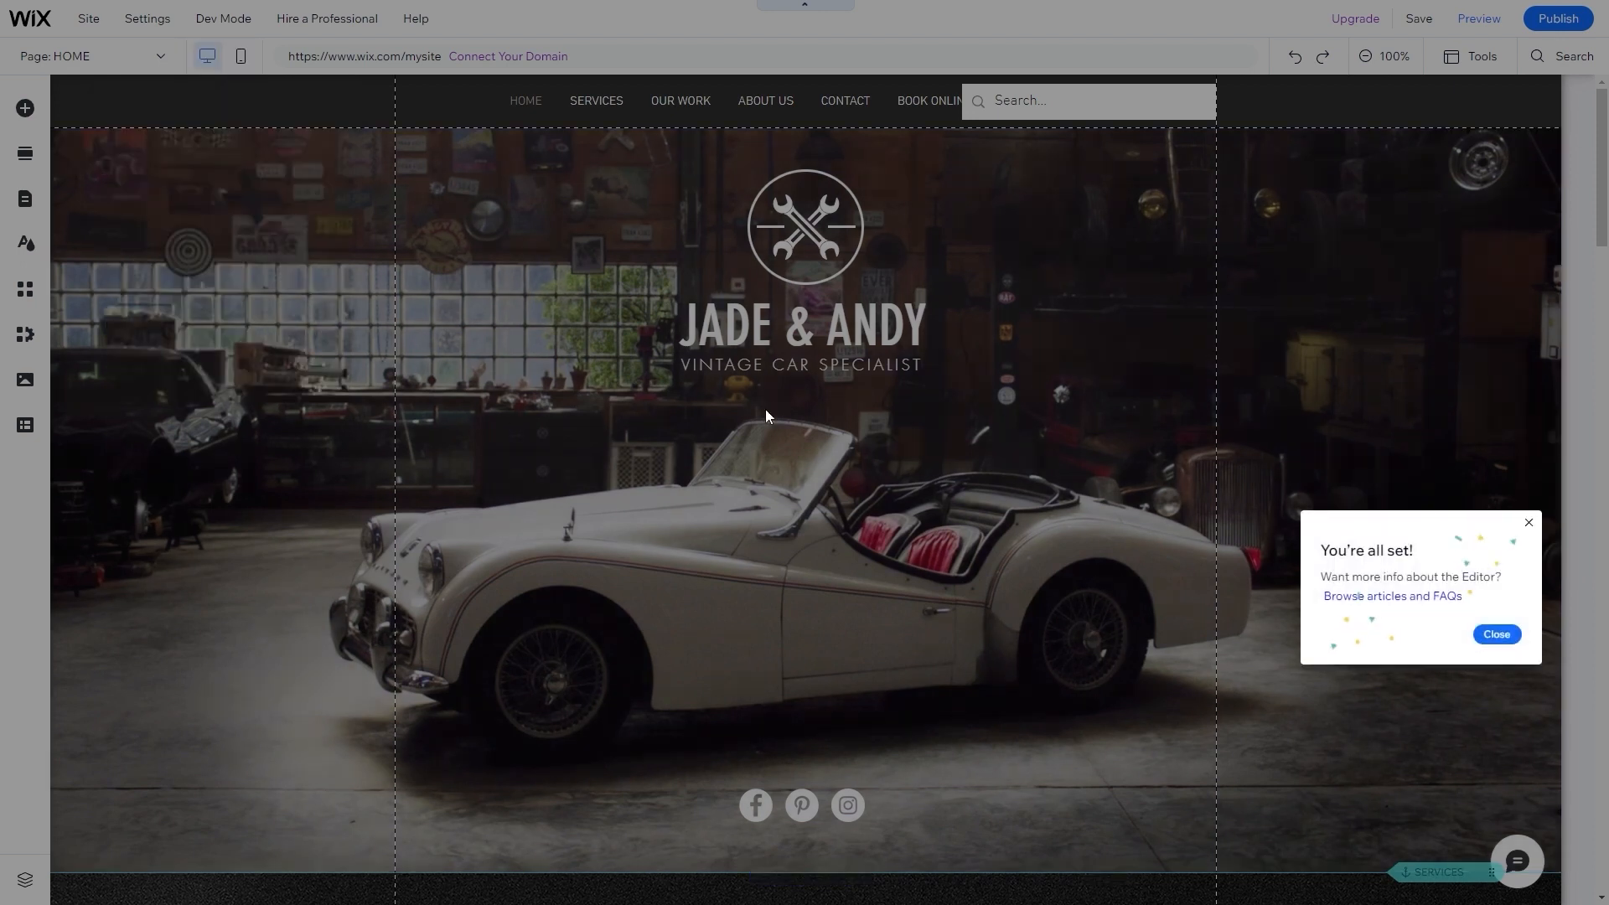
left_click(1497, 634)
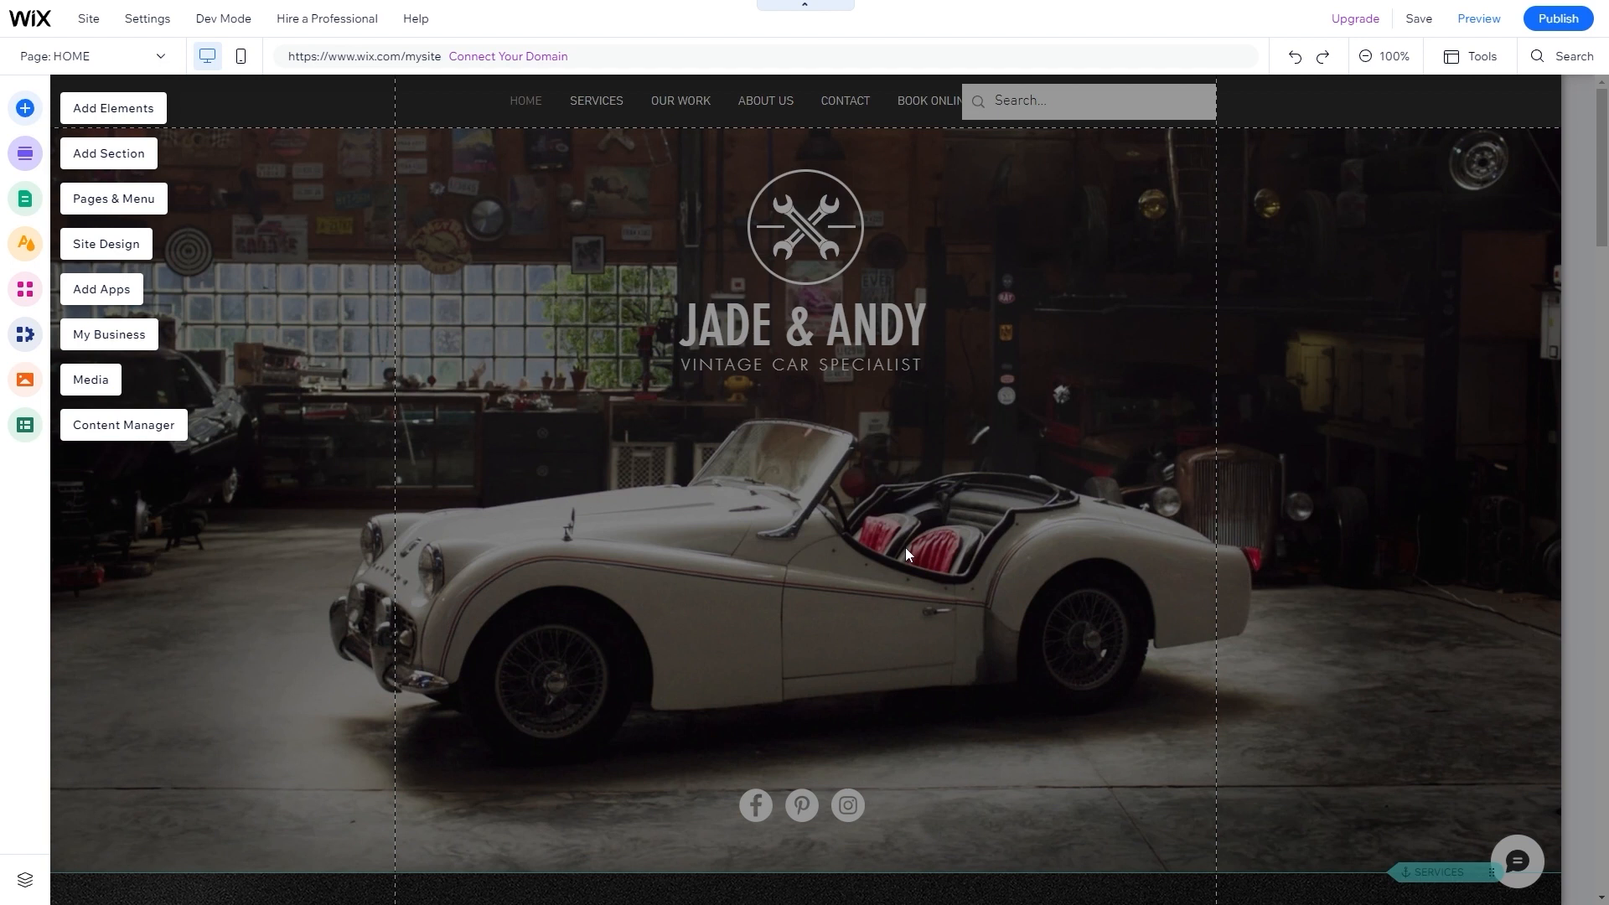
- Complete the mobile site setup with a header that scrolls with the page, floating quick actions and a back to top button
left_click(241, 58)
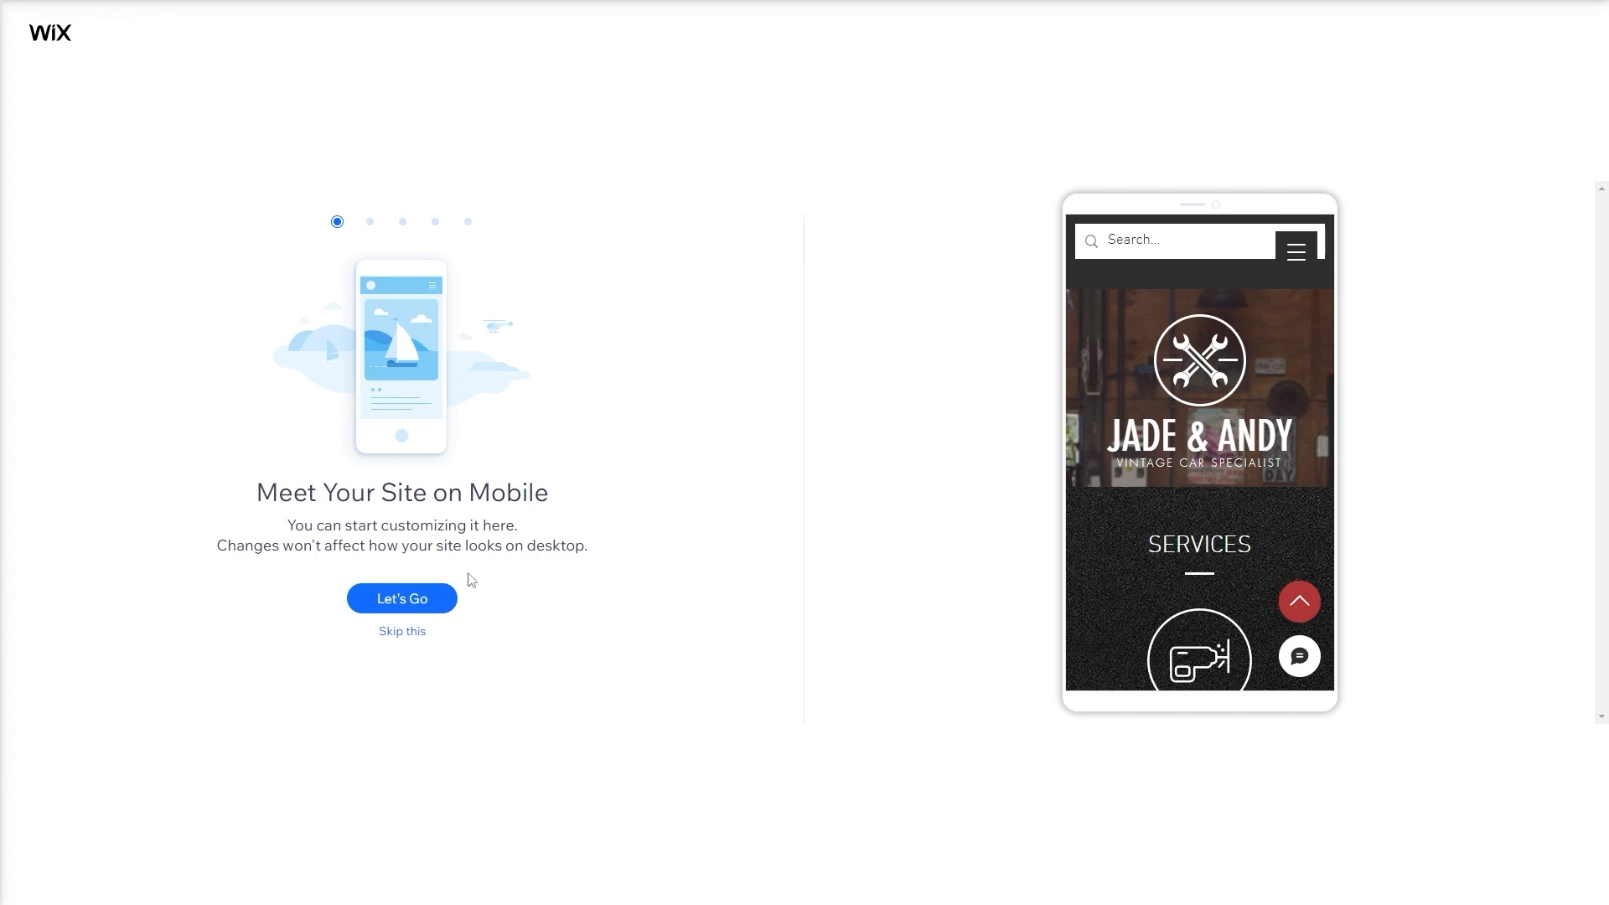
left_click(418, 598)
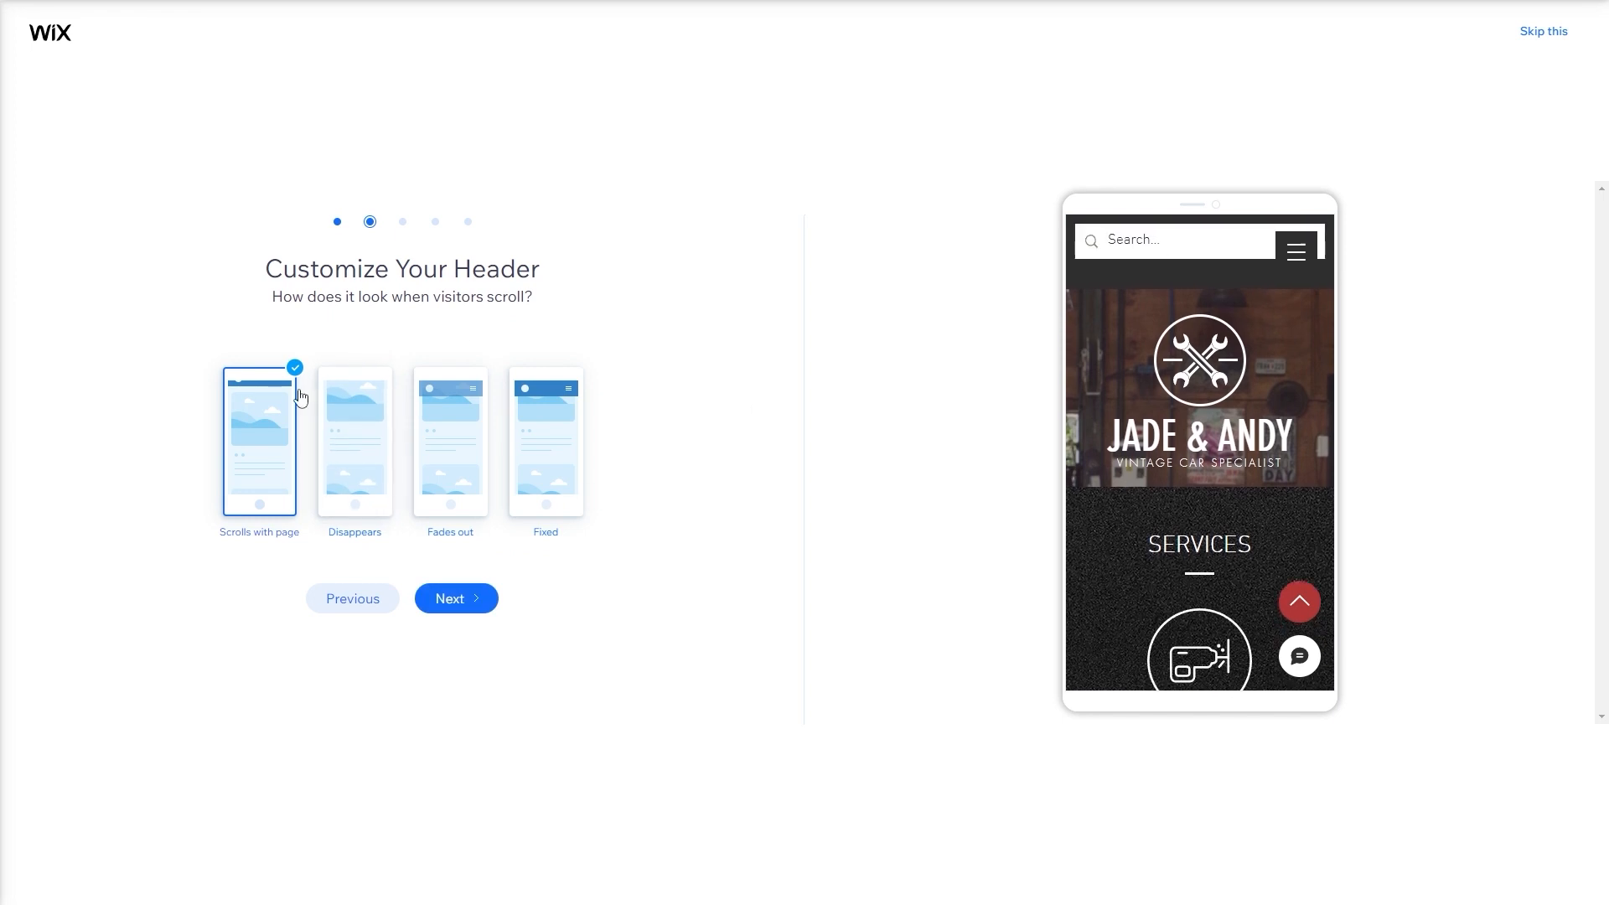
left_click(457, 599)
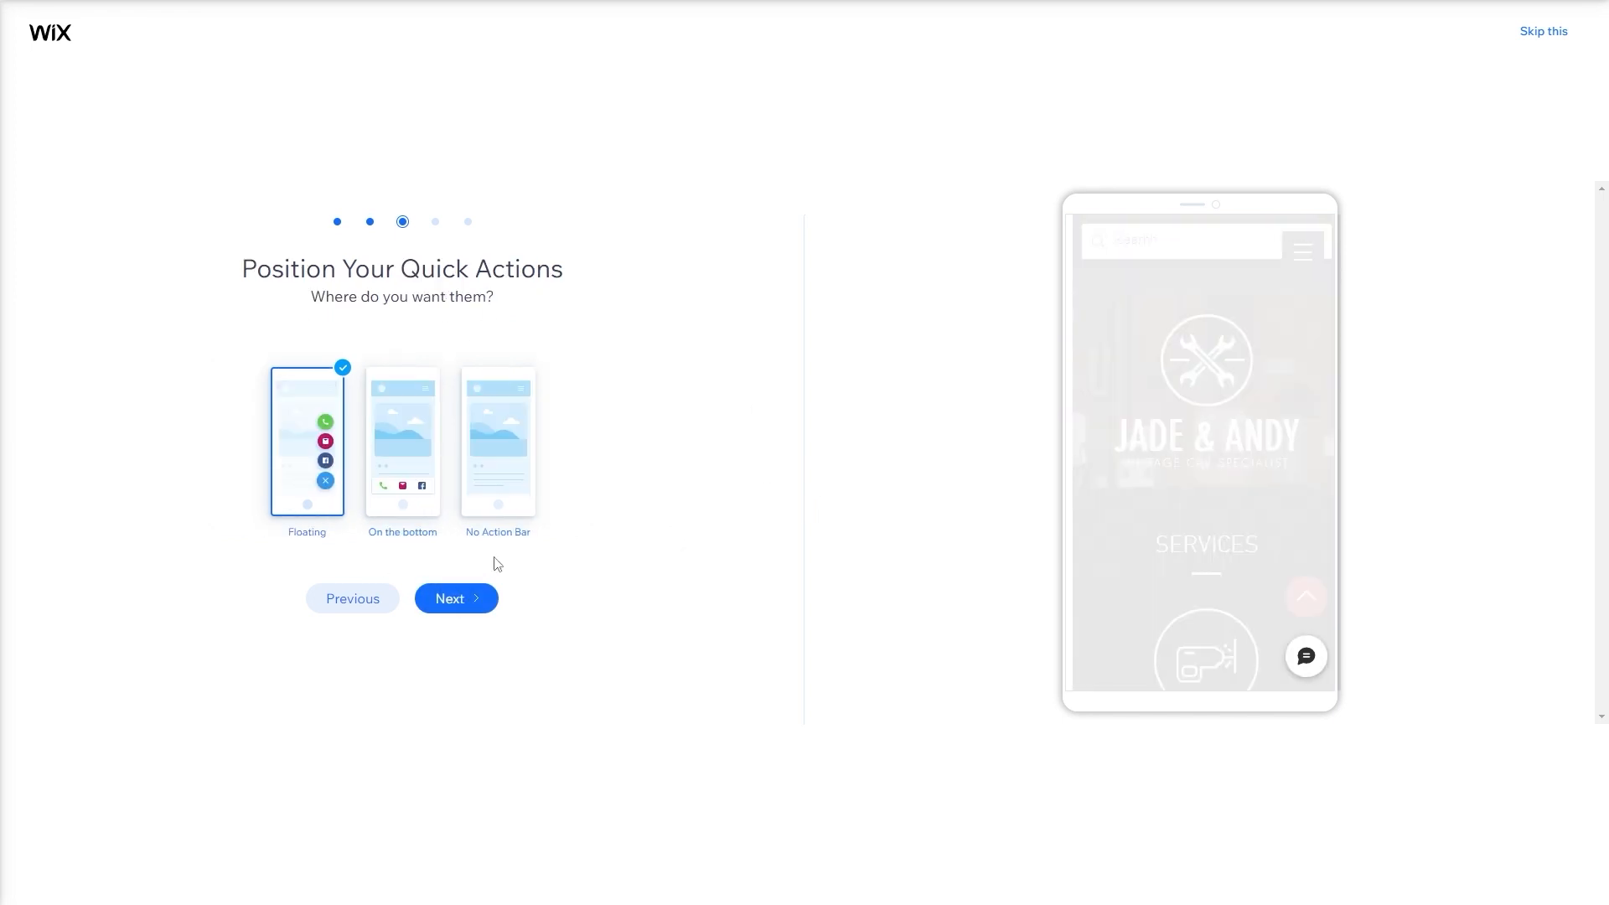
left_click(460, 598)
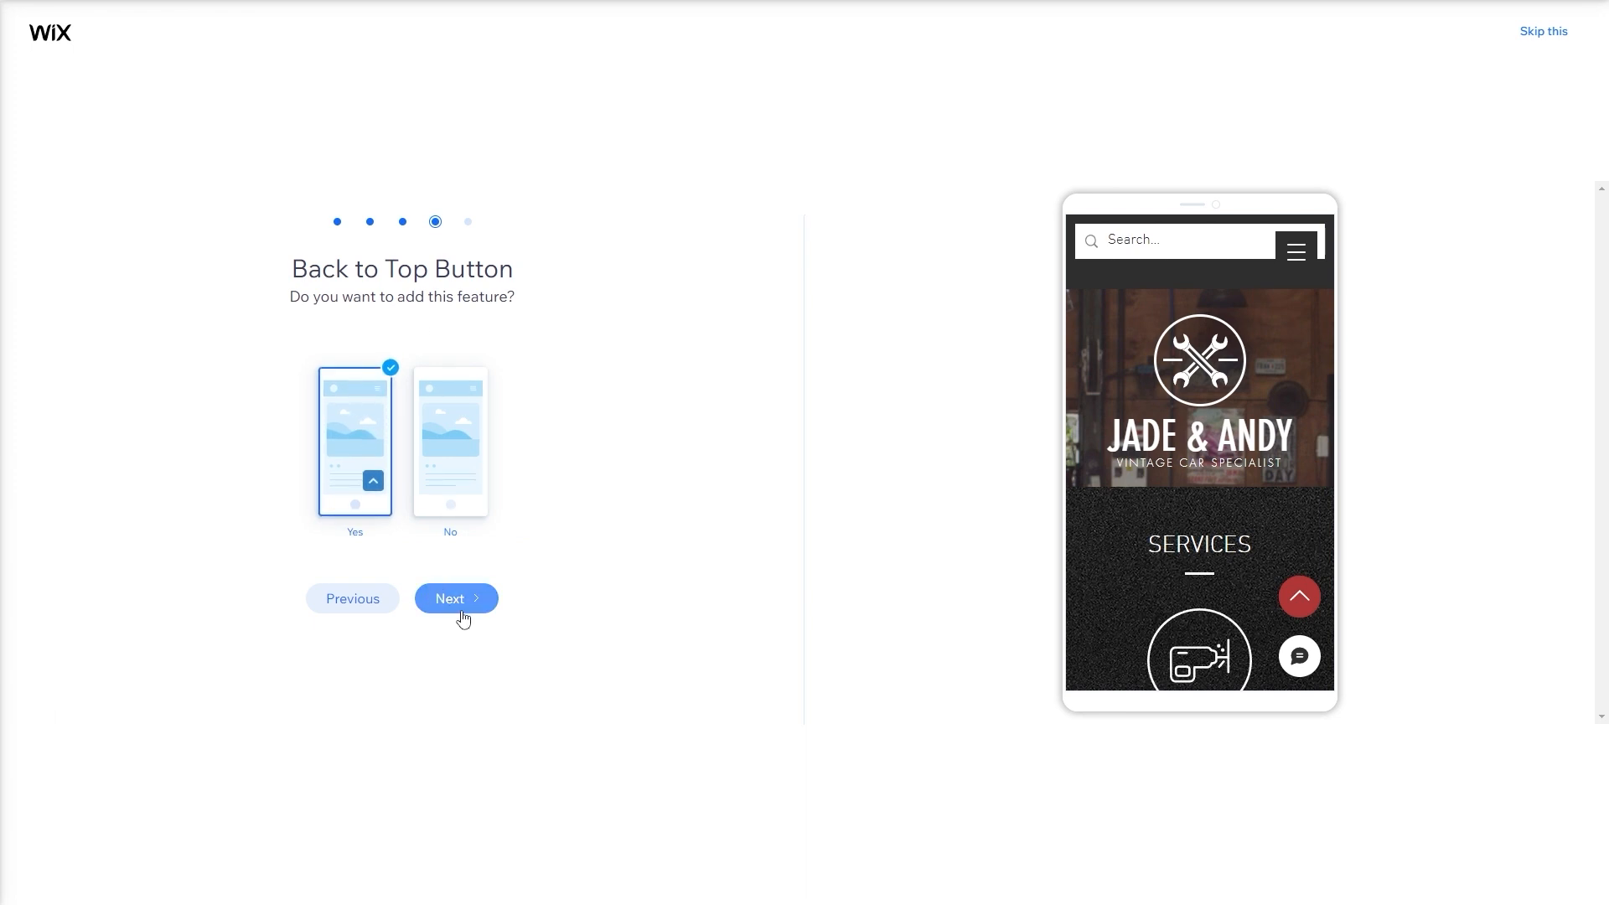
left_click(463, 619)
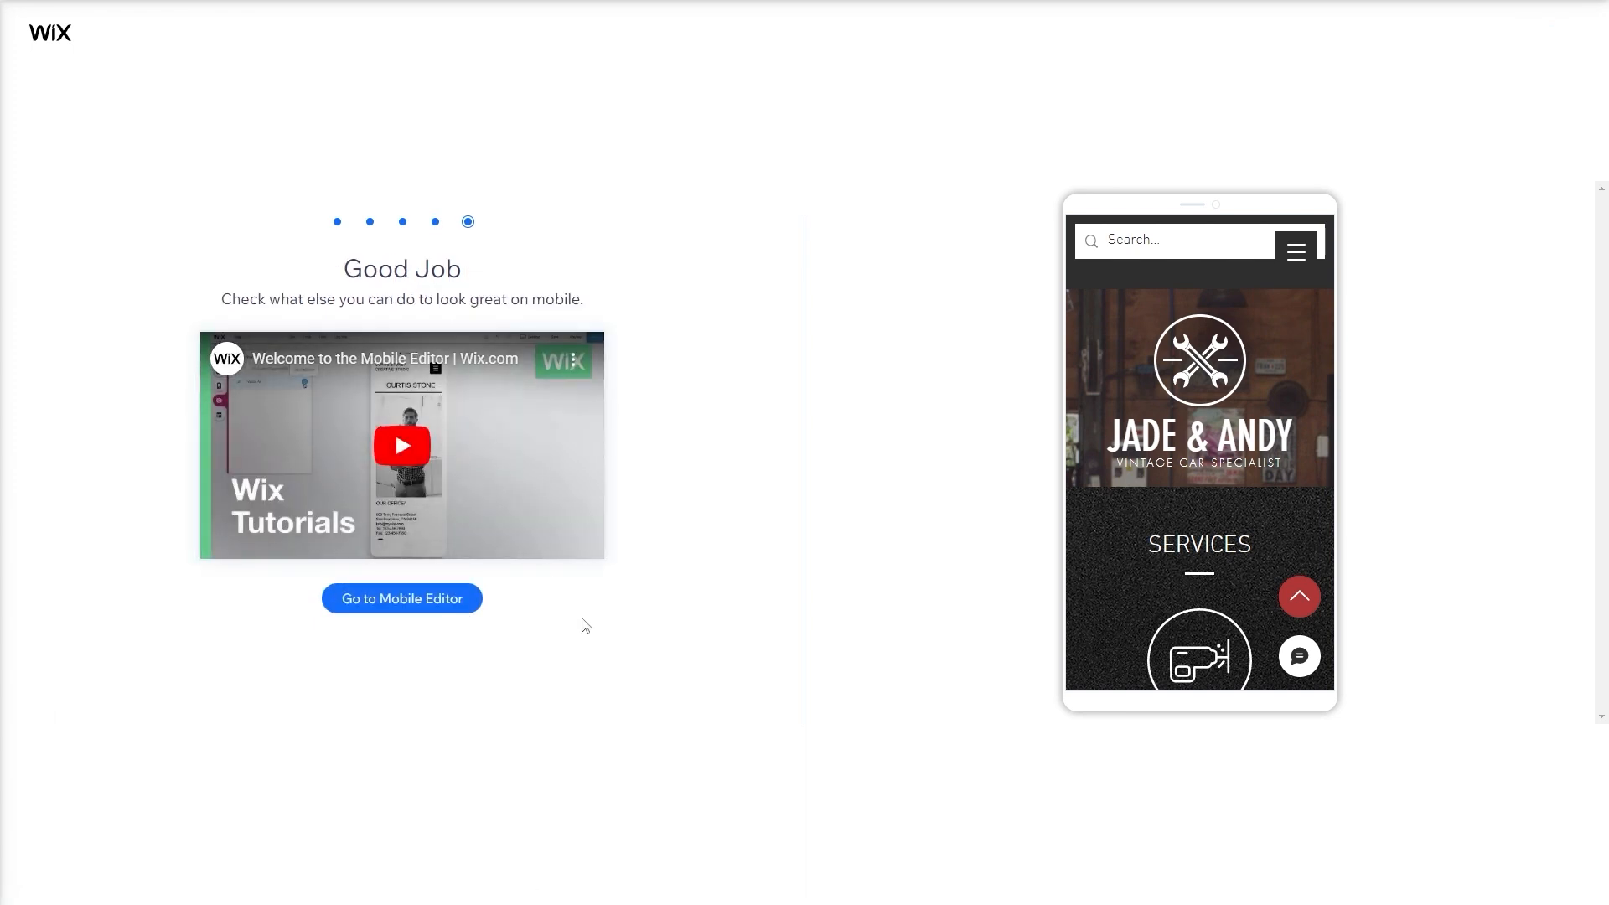
left_click(447, 611)
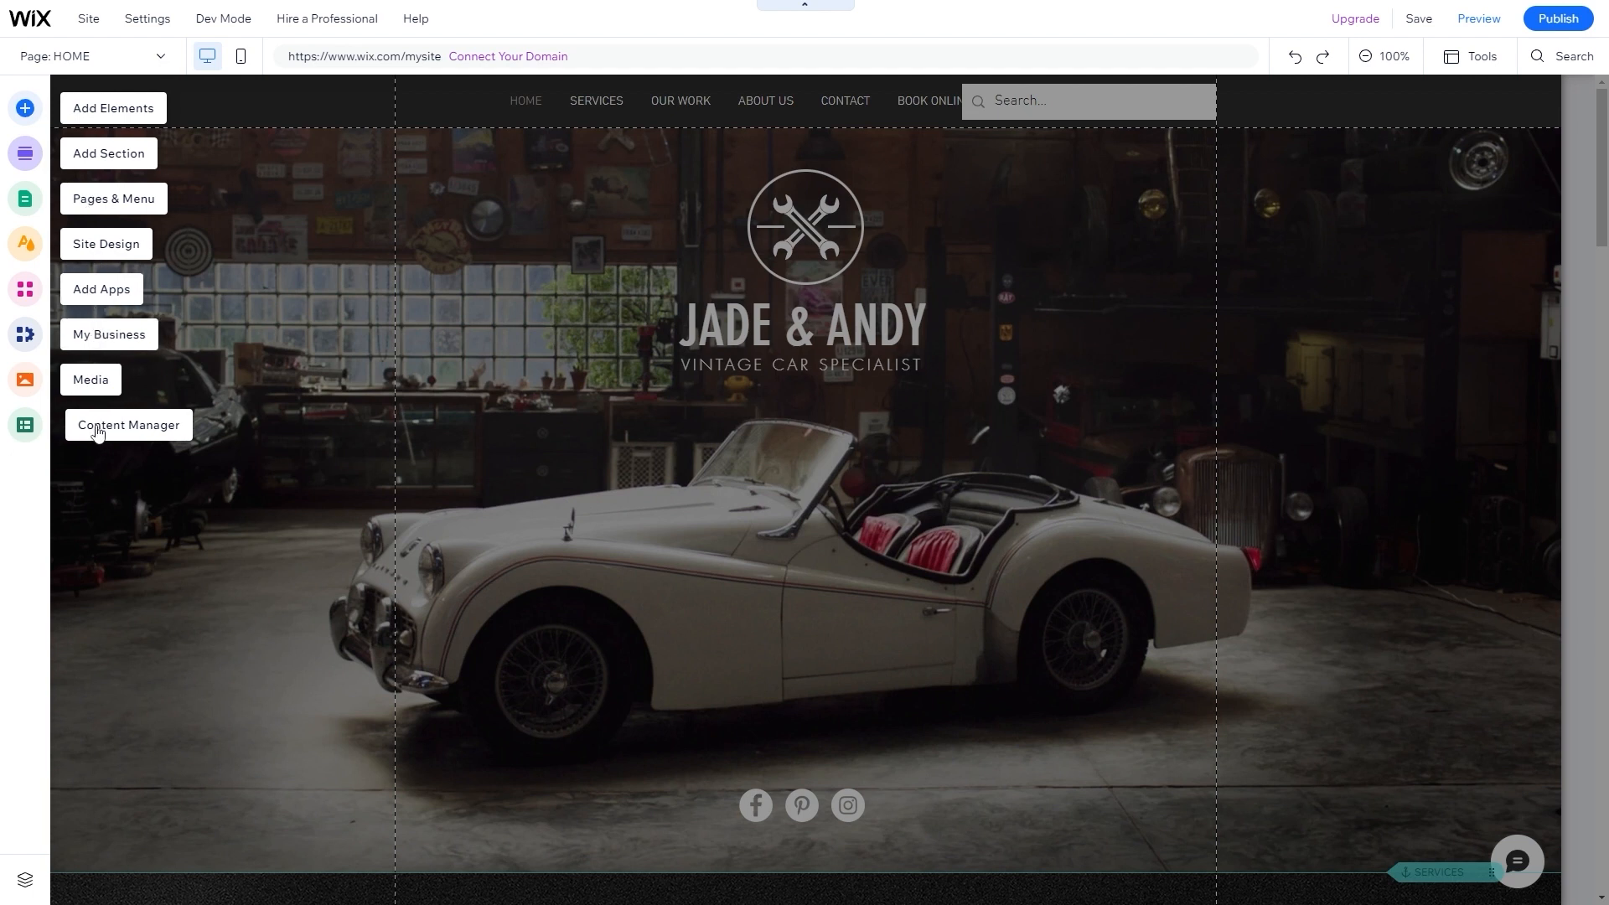
- Examine the kinds of elements that can be added to the page, from Text and Image through Community and My Designs
left_click(103, 114)
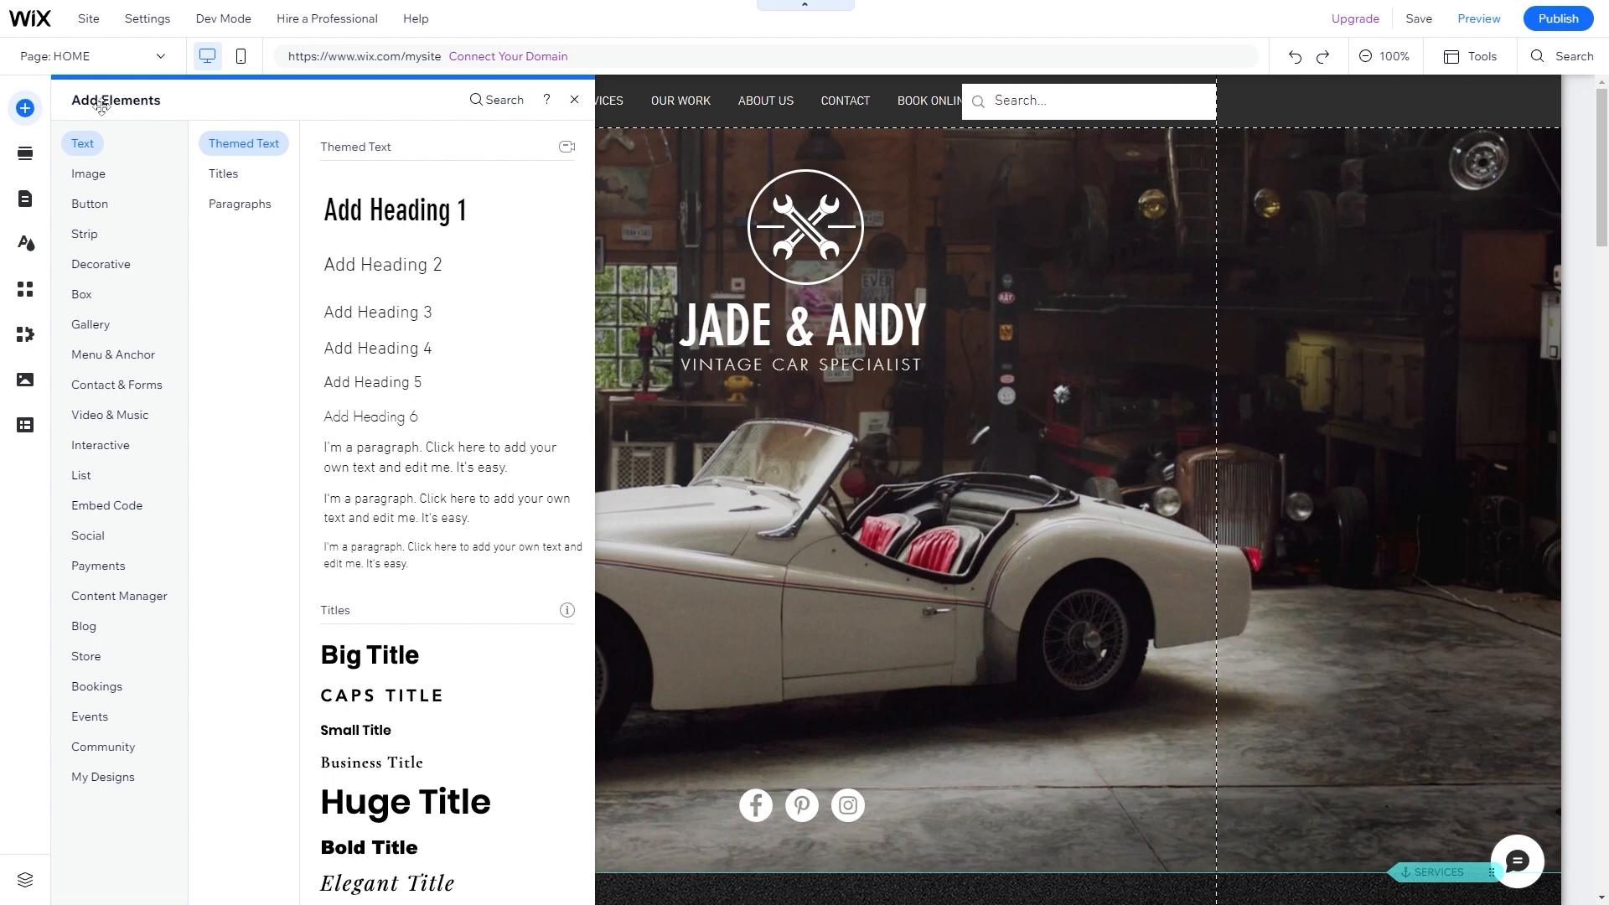
left_click(96, 174)
left_click(98, 216)
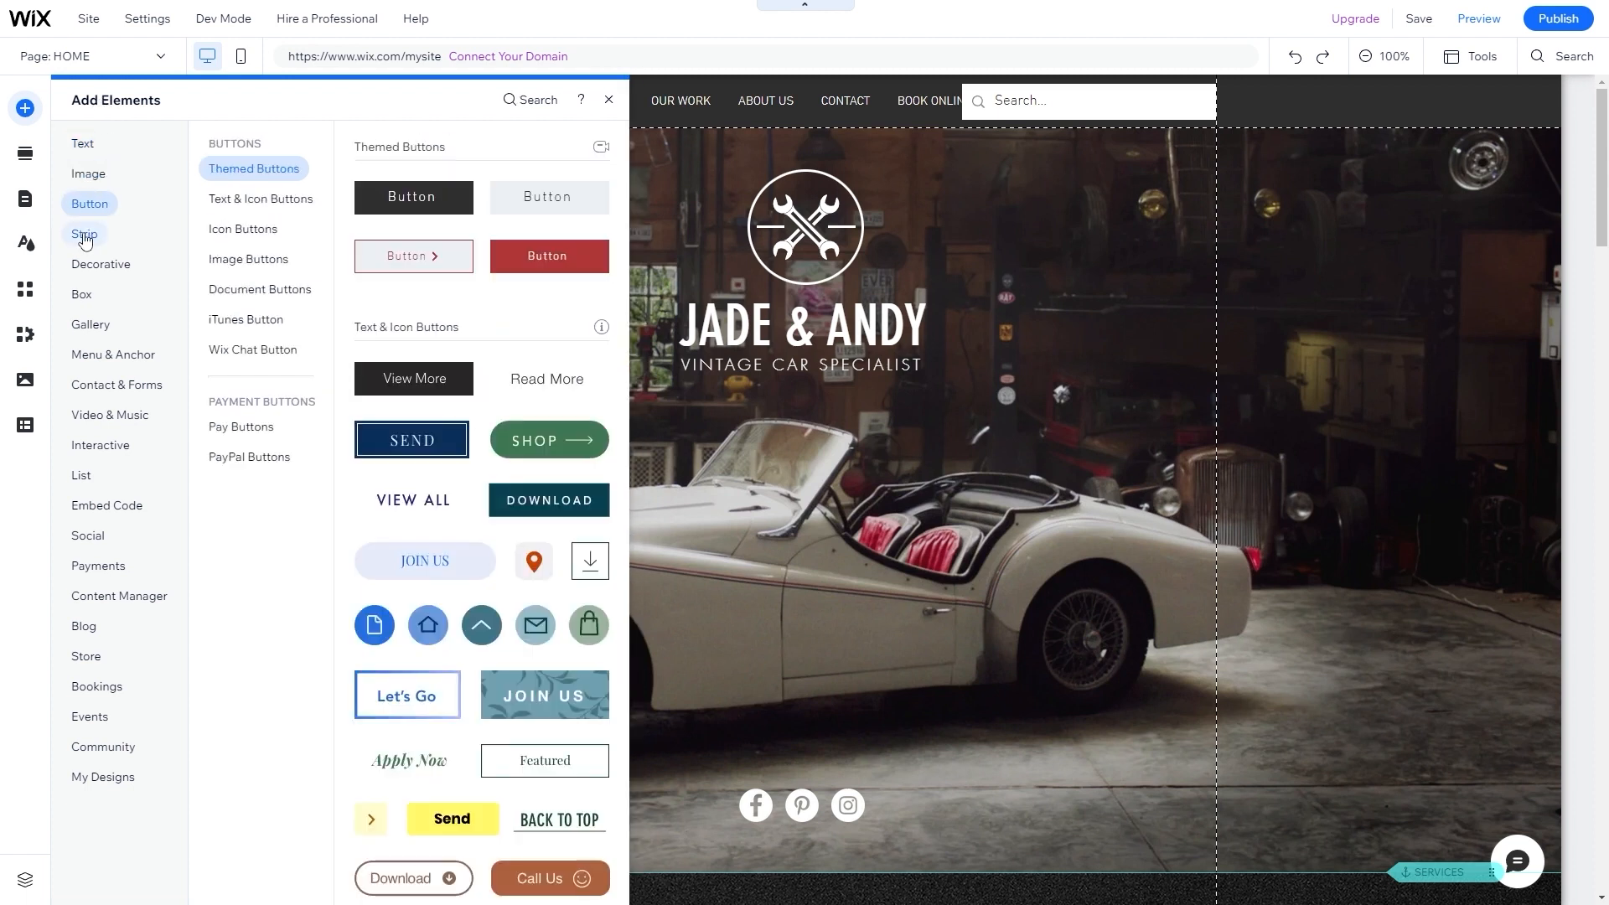
left_click(87, 236)
left_click(91, 264)
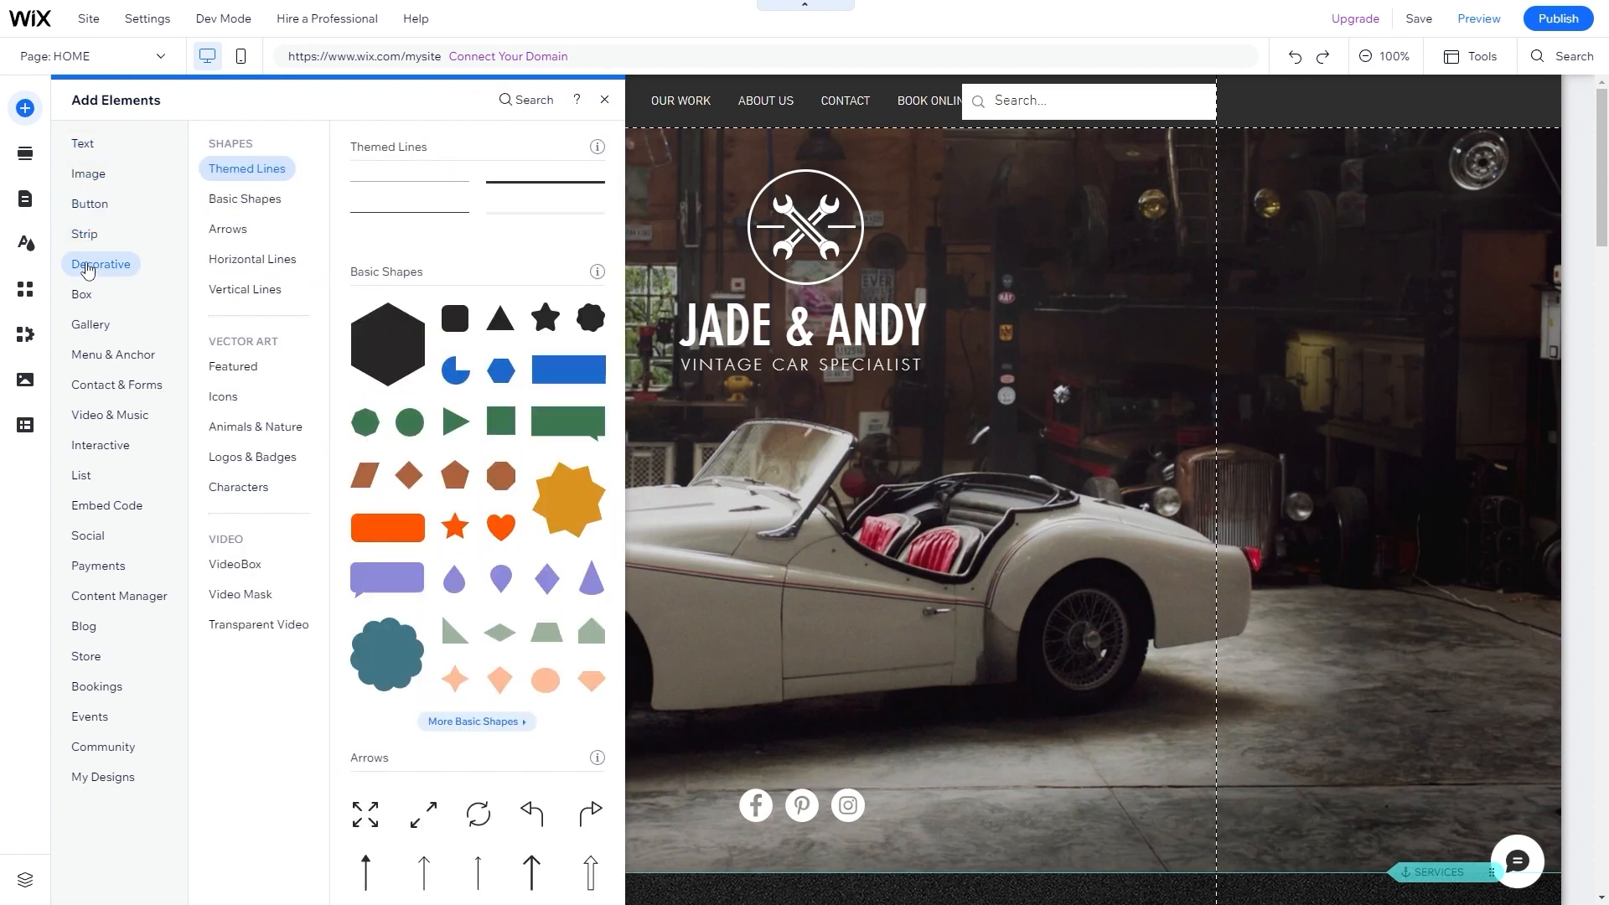
left_click(86, 293)
left_click(88, 323)
left_click(92, 353)
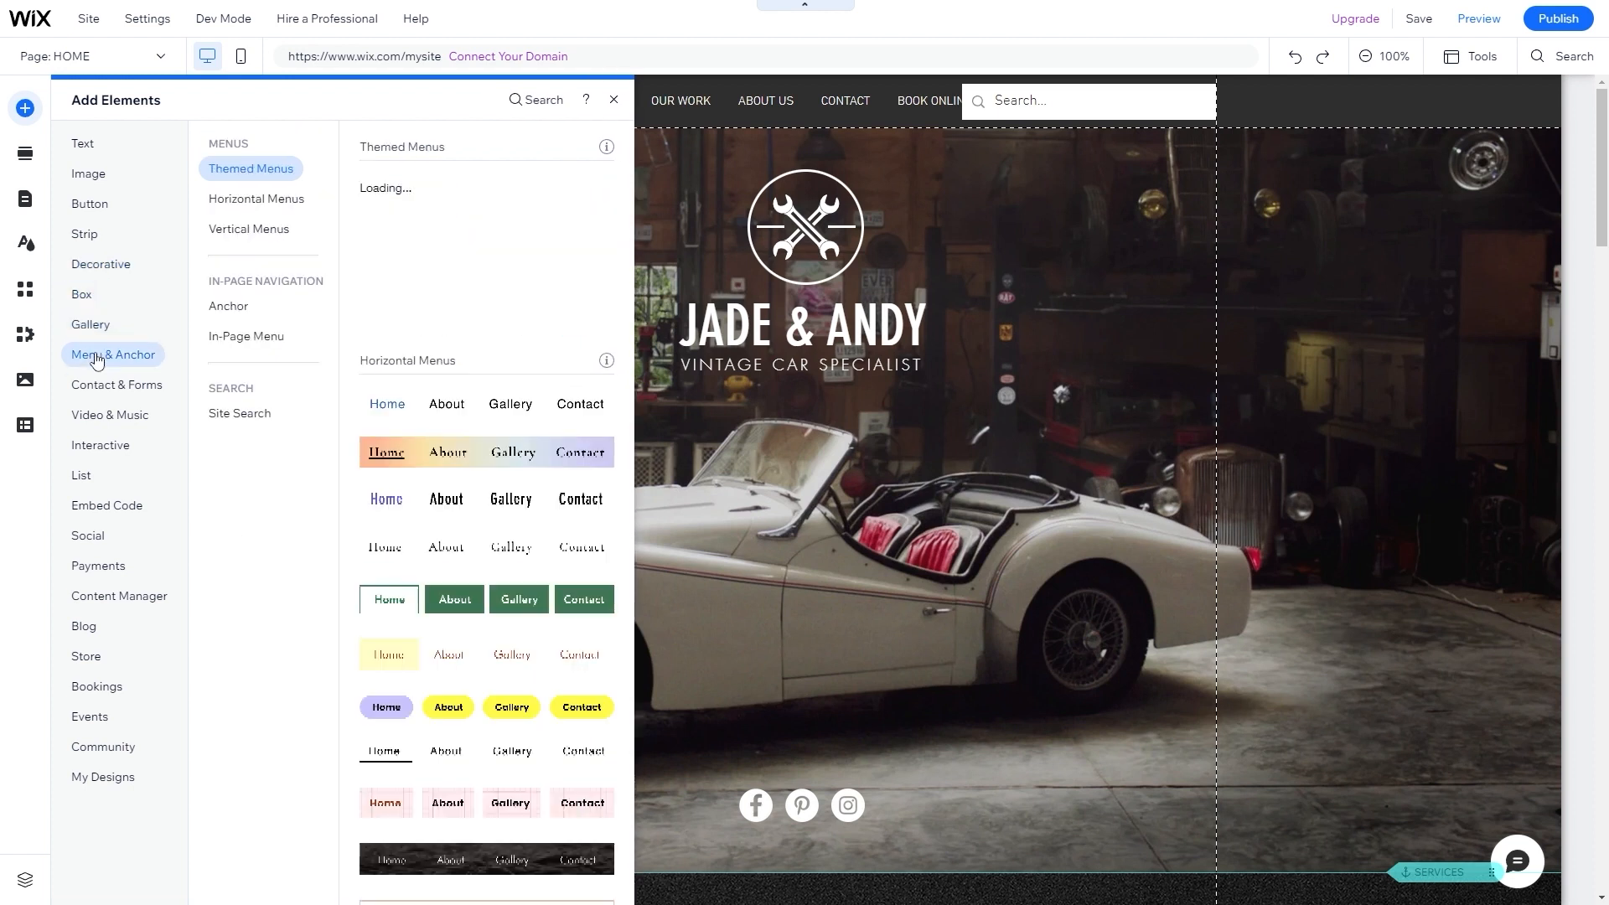
left_click(92, 384)
left_click(98, 416)
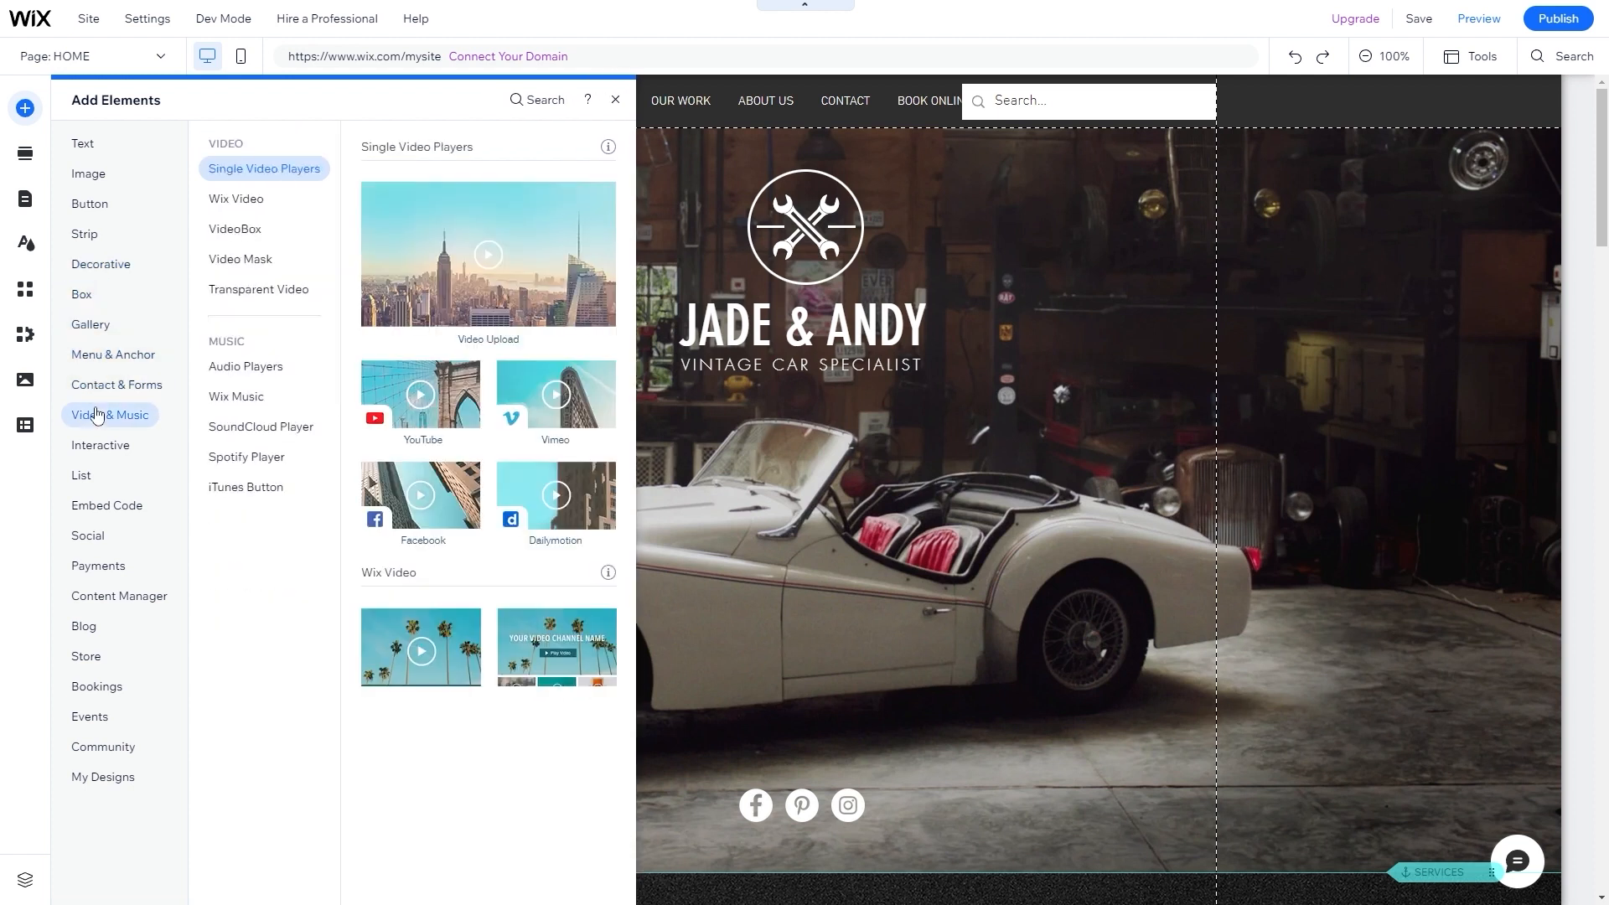
left_click(103, 446)
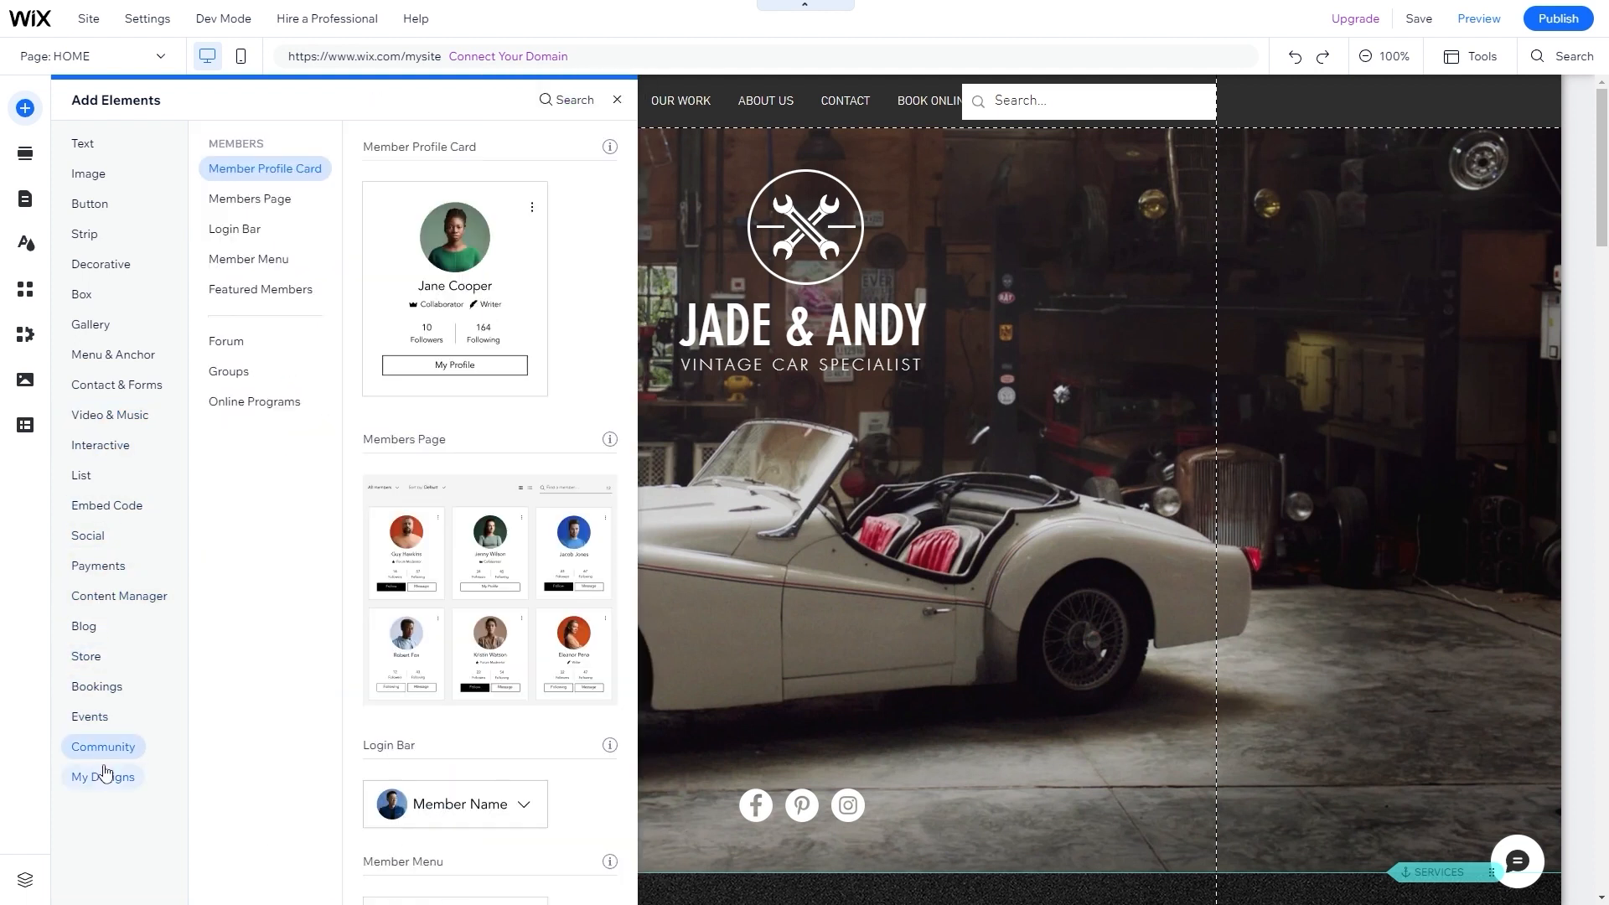
mouse_move(105, 772)
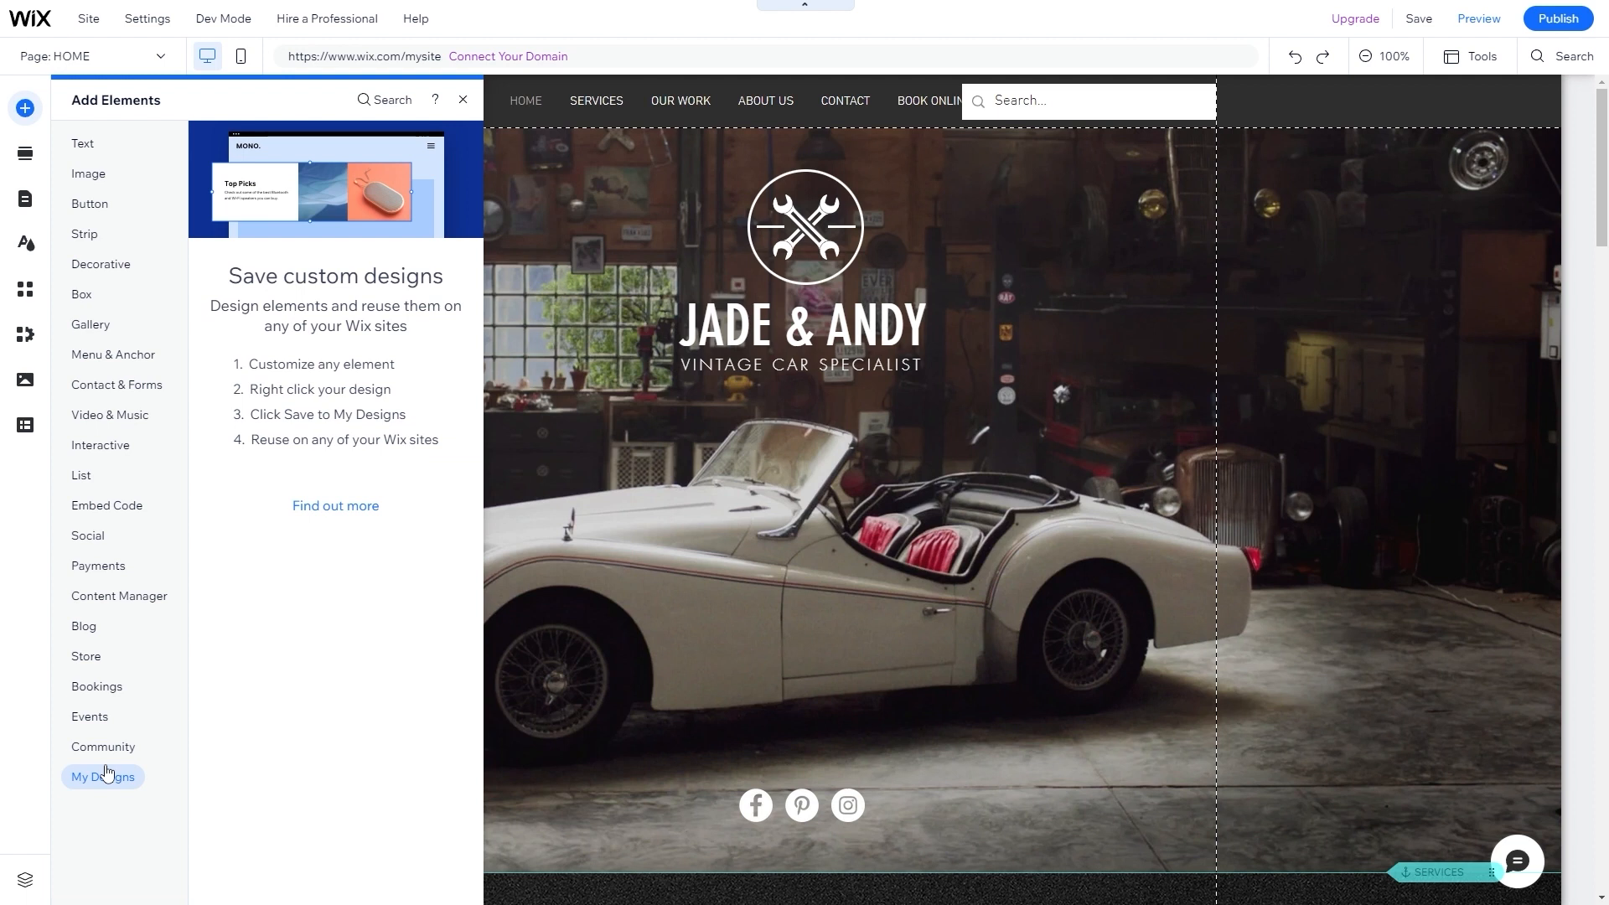
- Add the green SHOP text and icon button centred below the tagline in the Welcome section
mouse_move(112, 214)
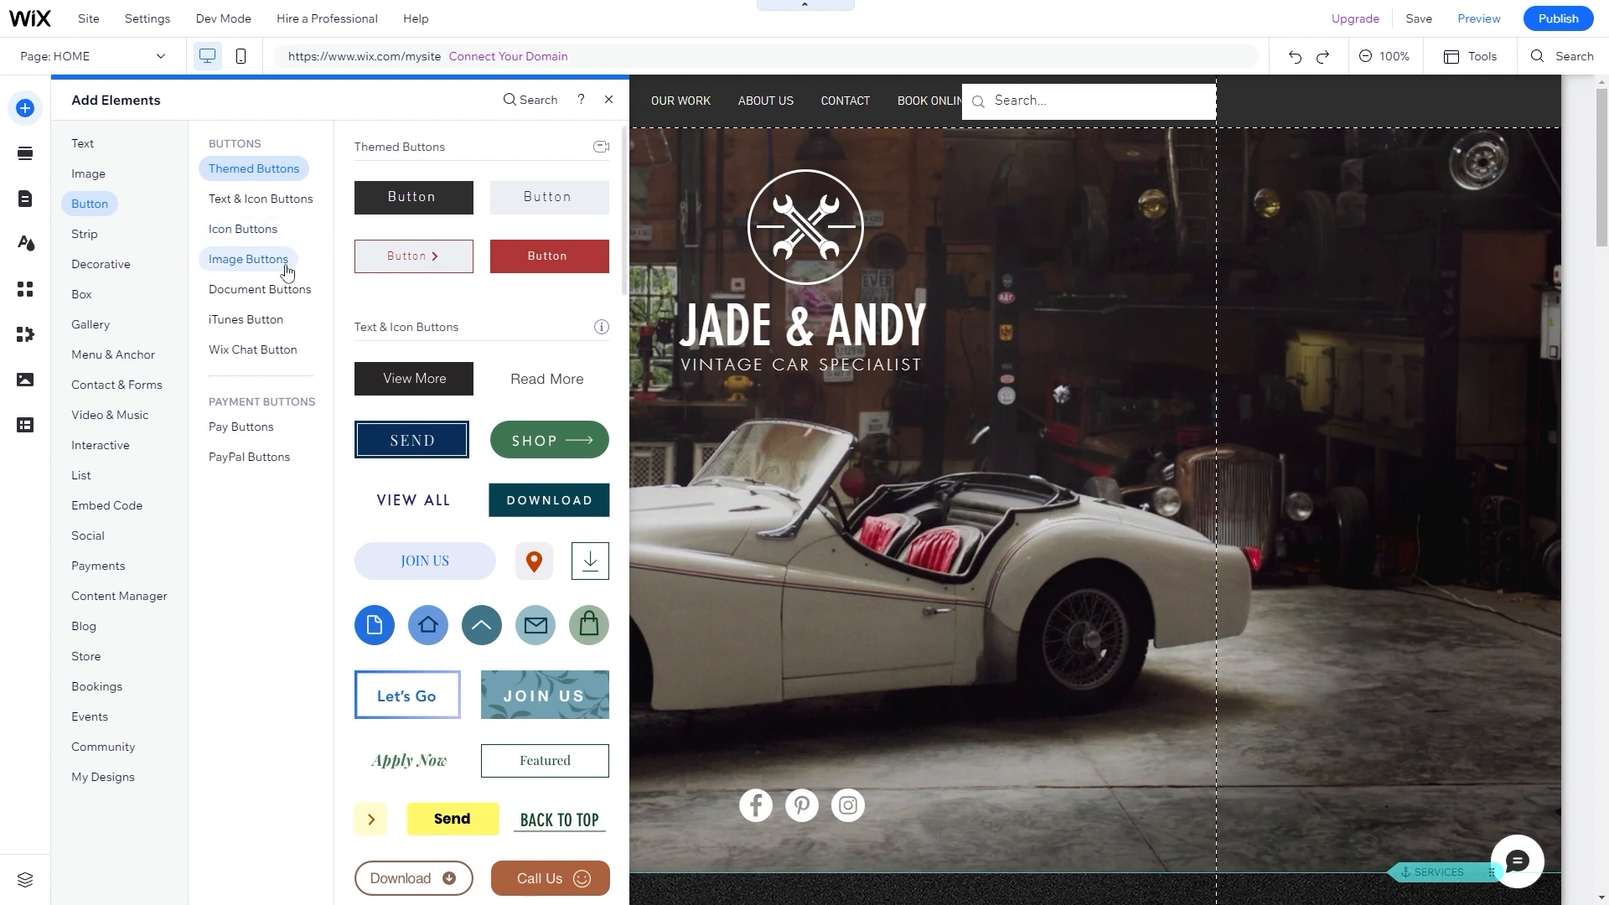
left_click(246, 231)
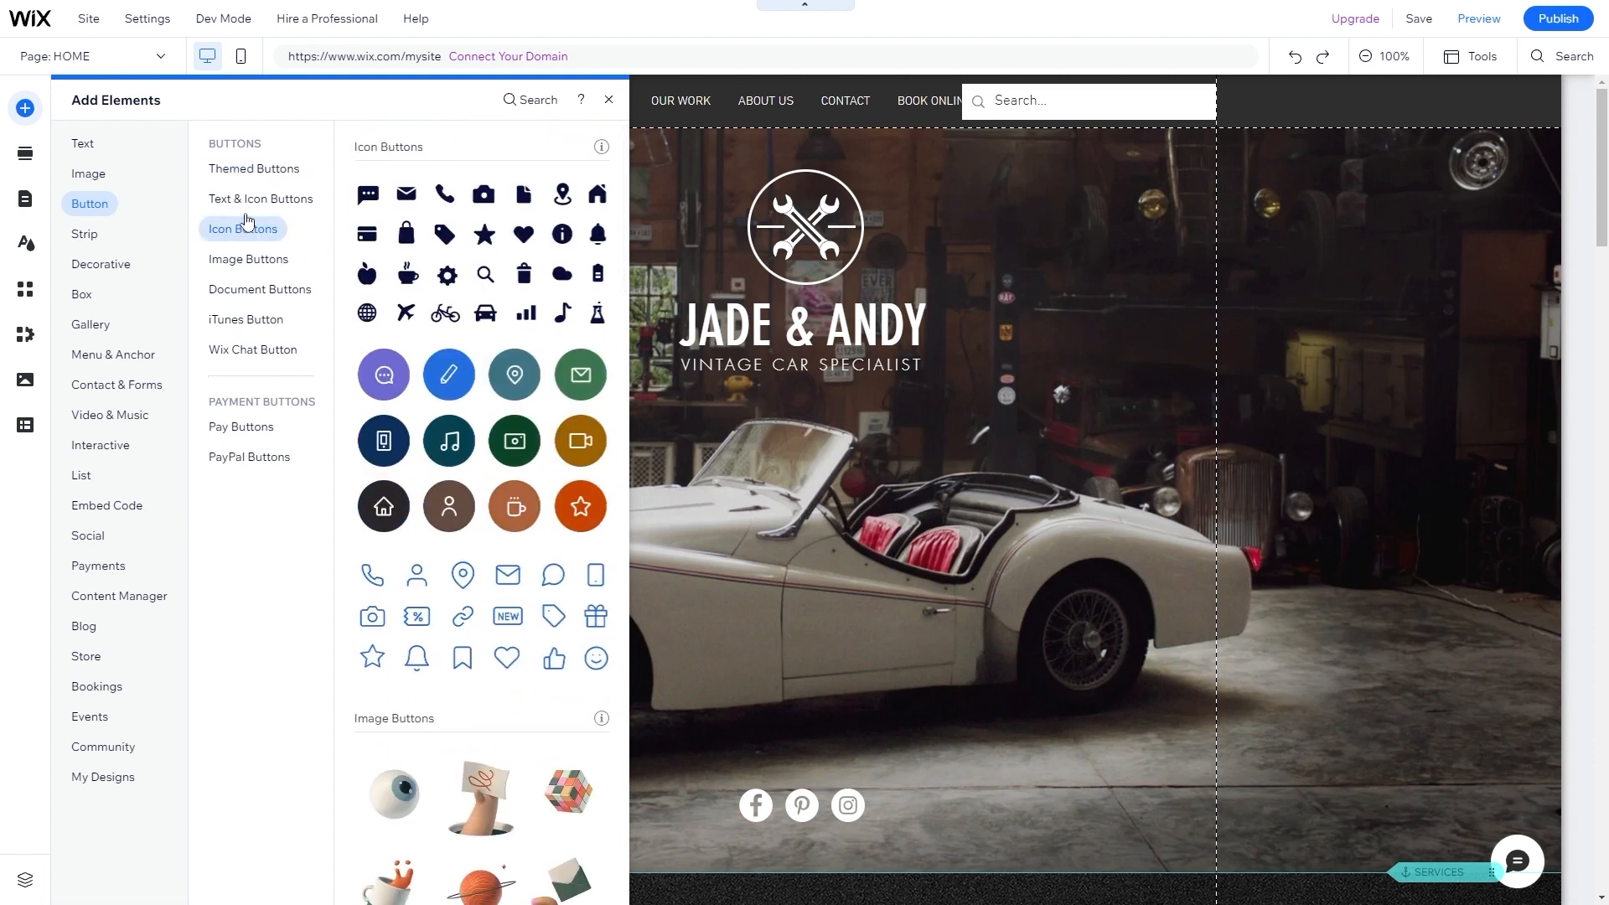
left_click(244, 203)
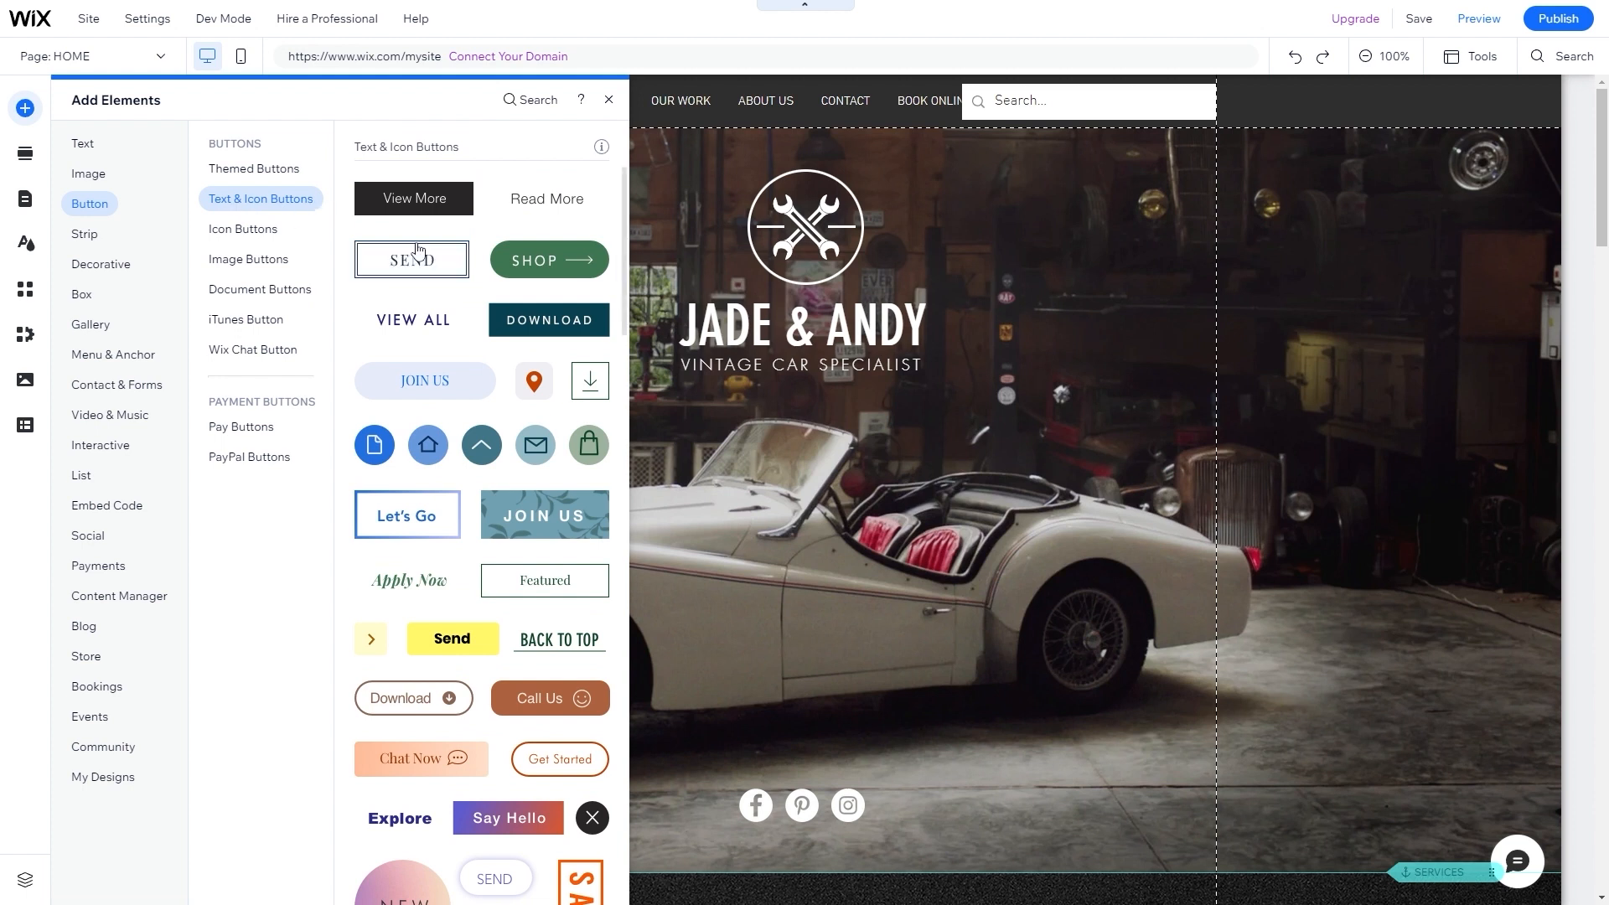
left_click_drag(526, 267, 785, 415)
left_click(595, 413)
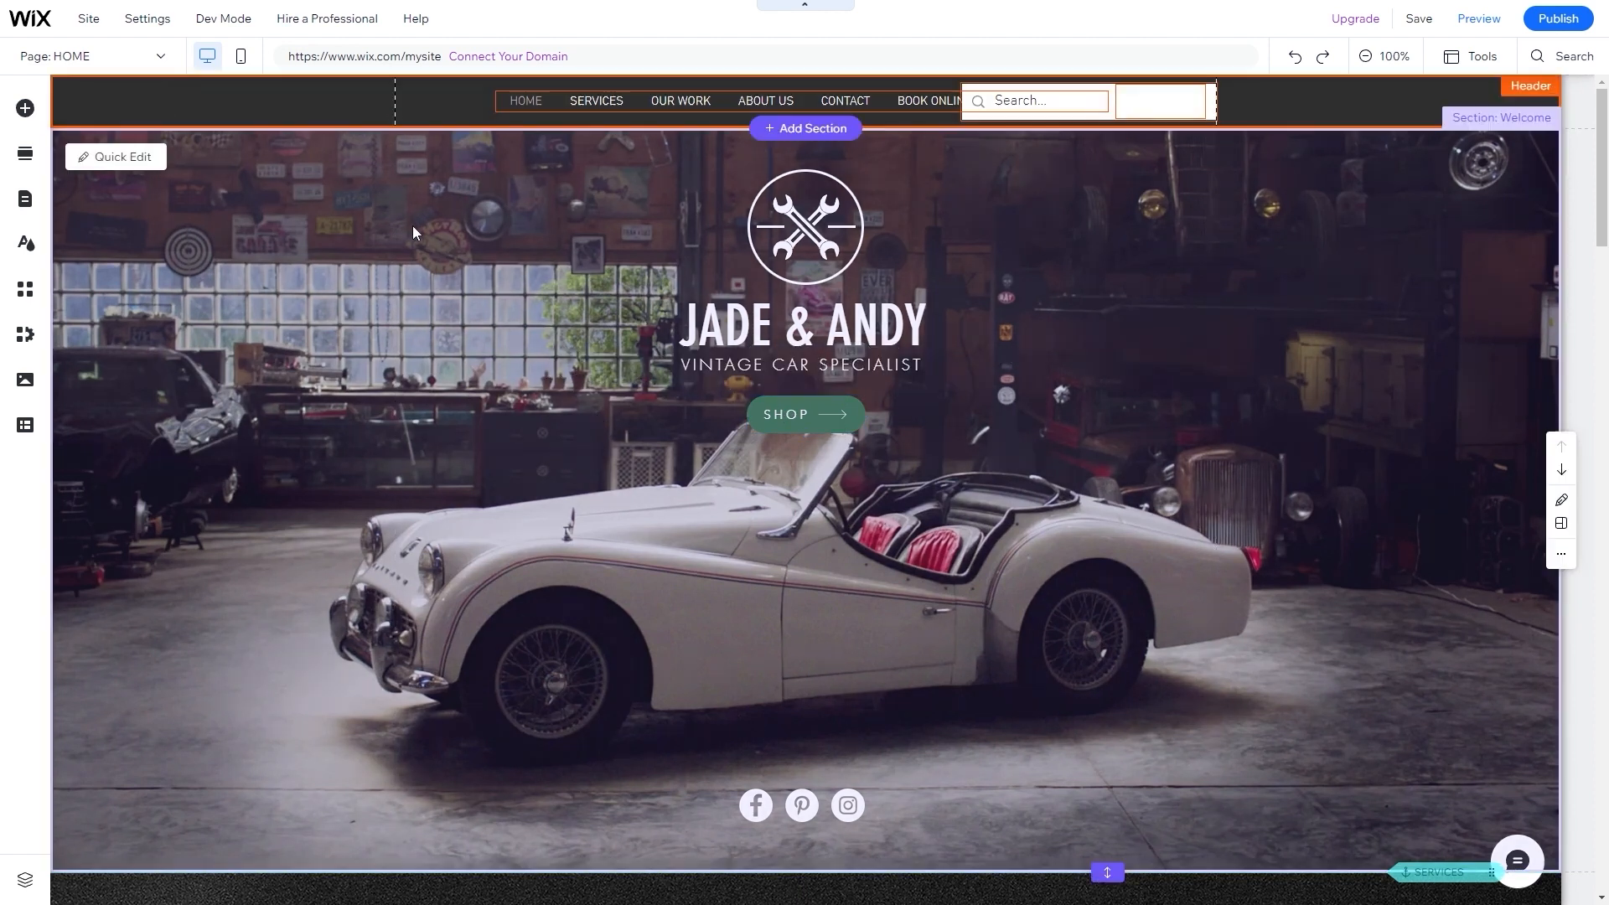
left_click(616, 427)
- Open the SHOP button's text and icon settings and examine its link options without setting a link
left_click(786, 418)
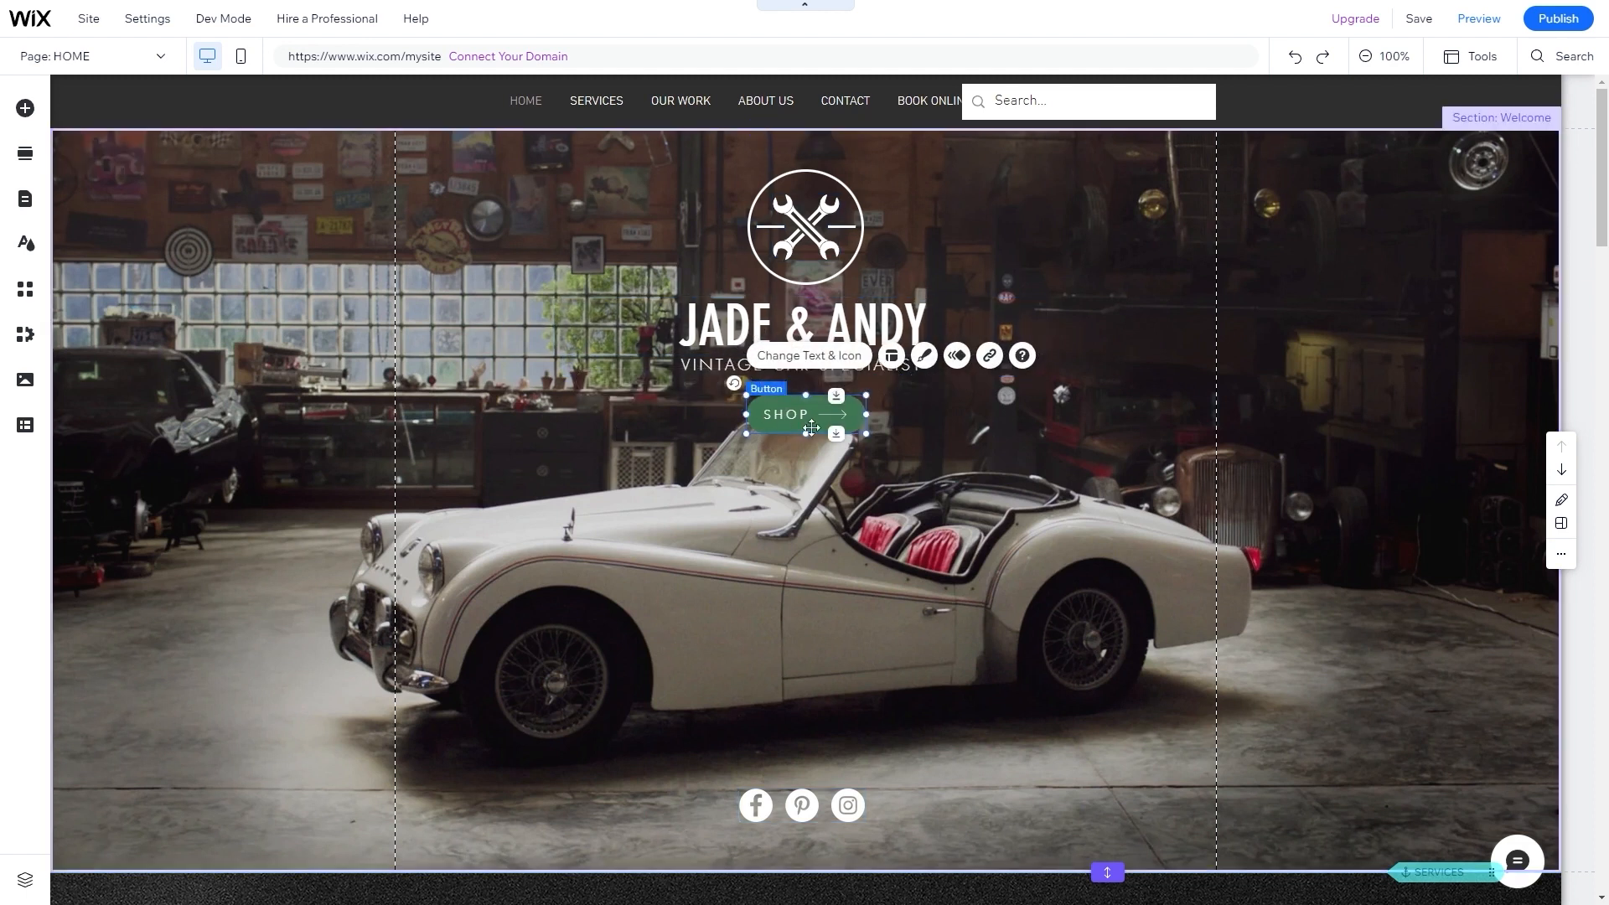
left_click(787, 357)
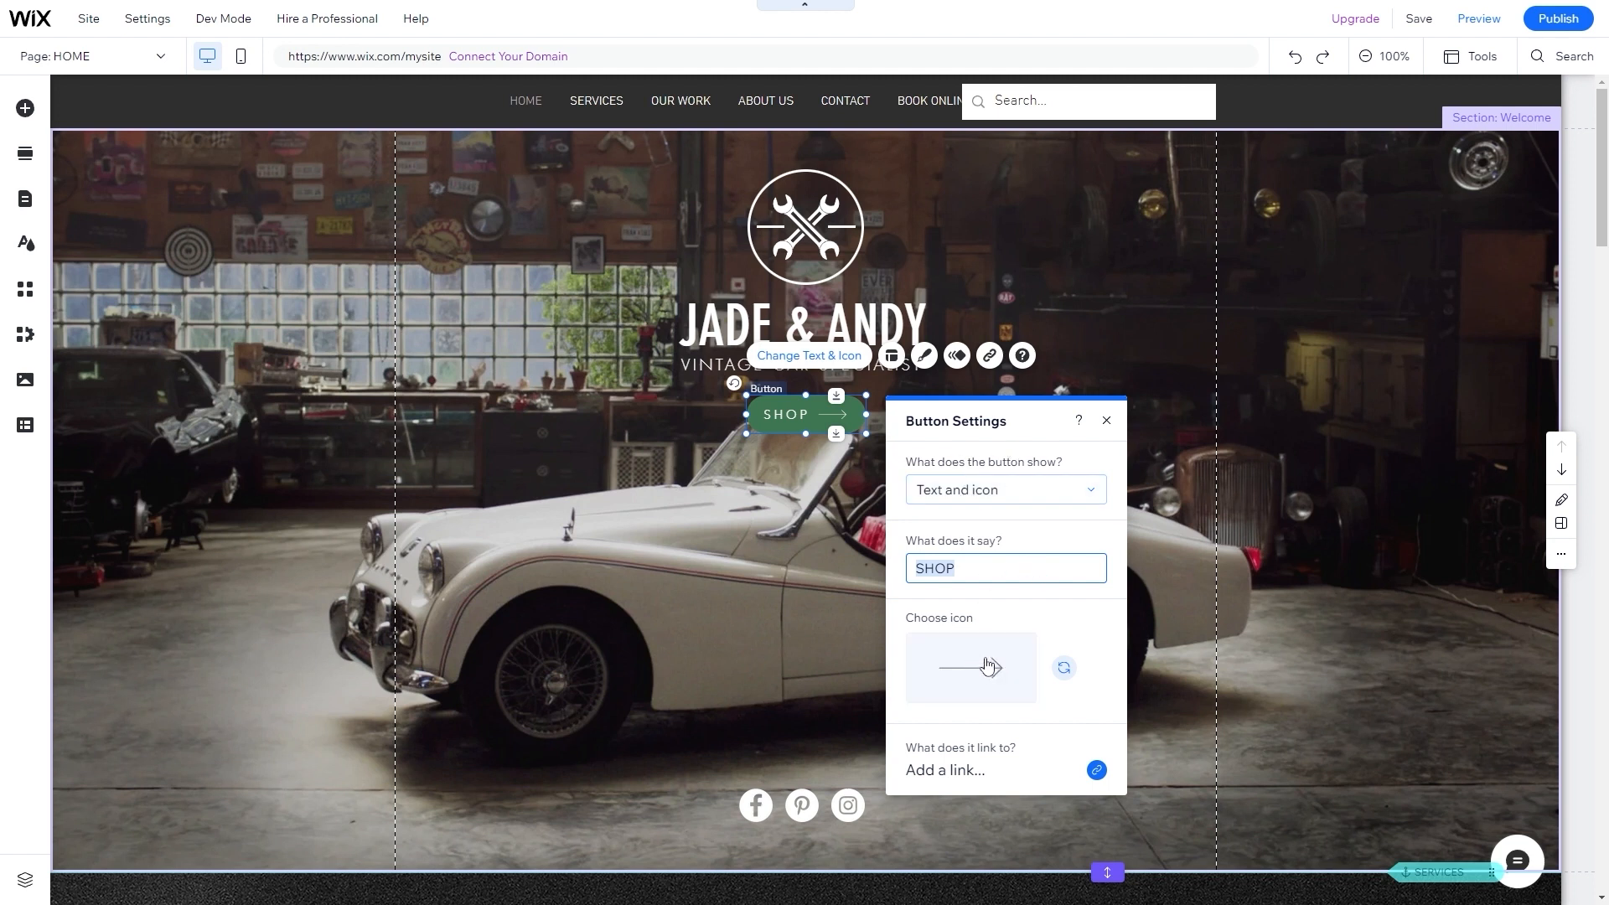
left_click(960, 771)
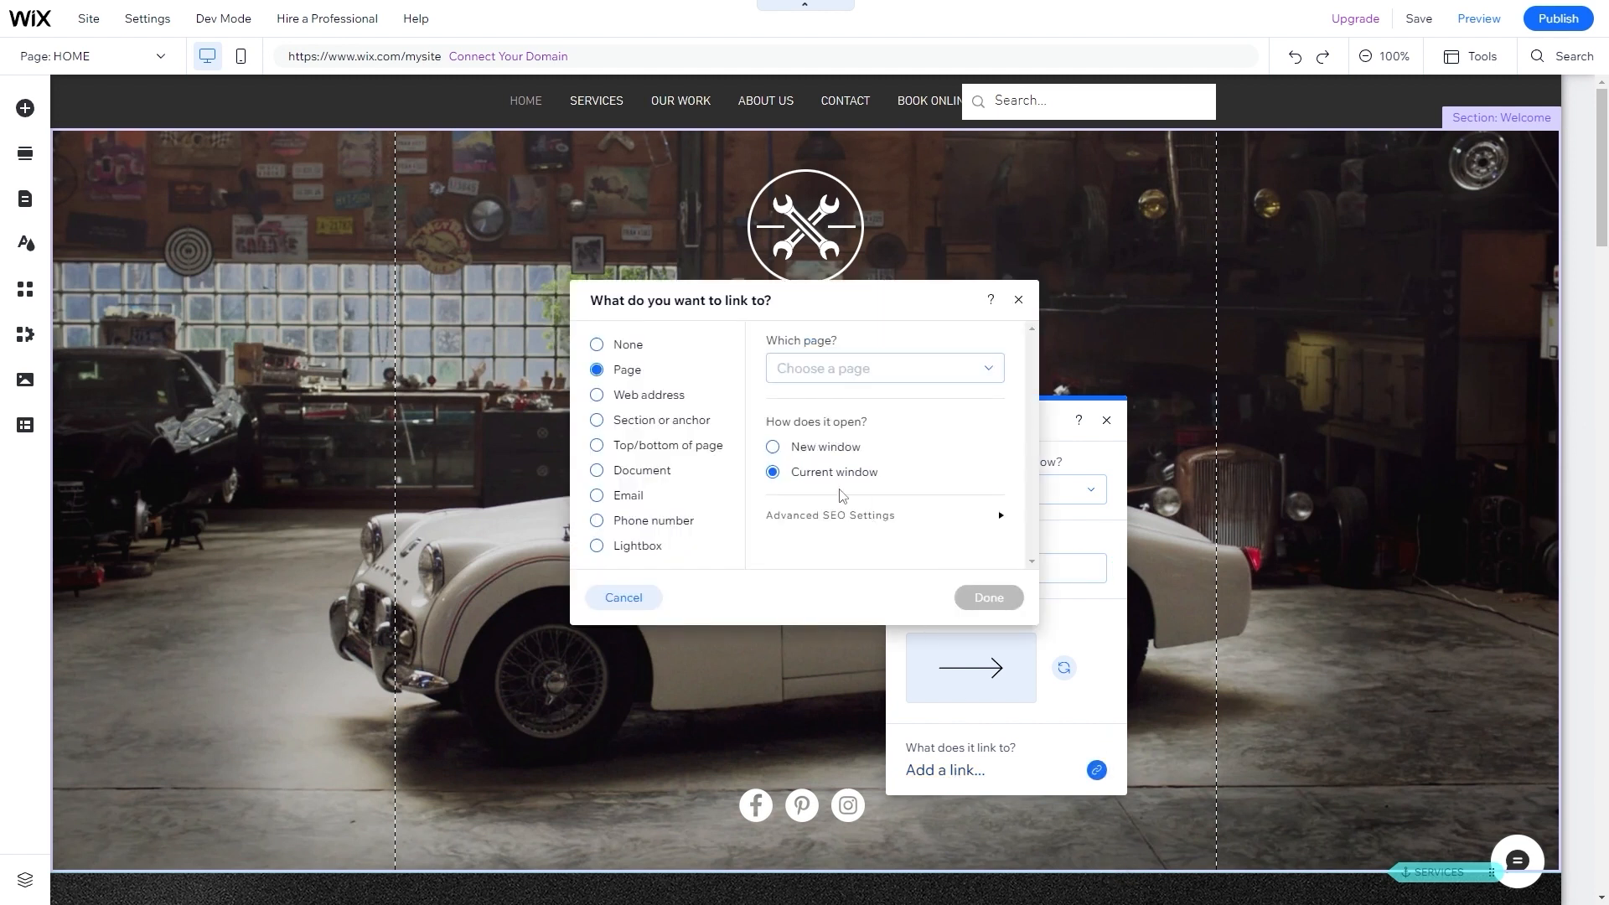
left_click(1016, 300)
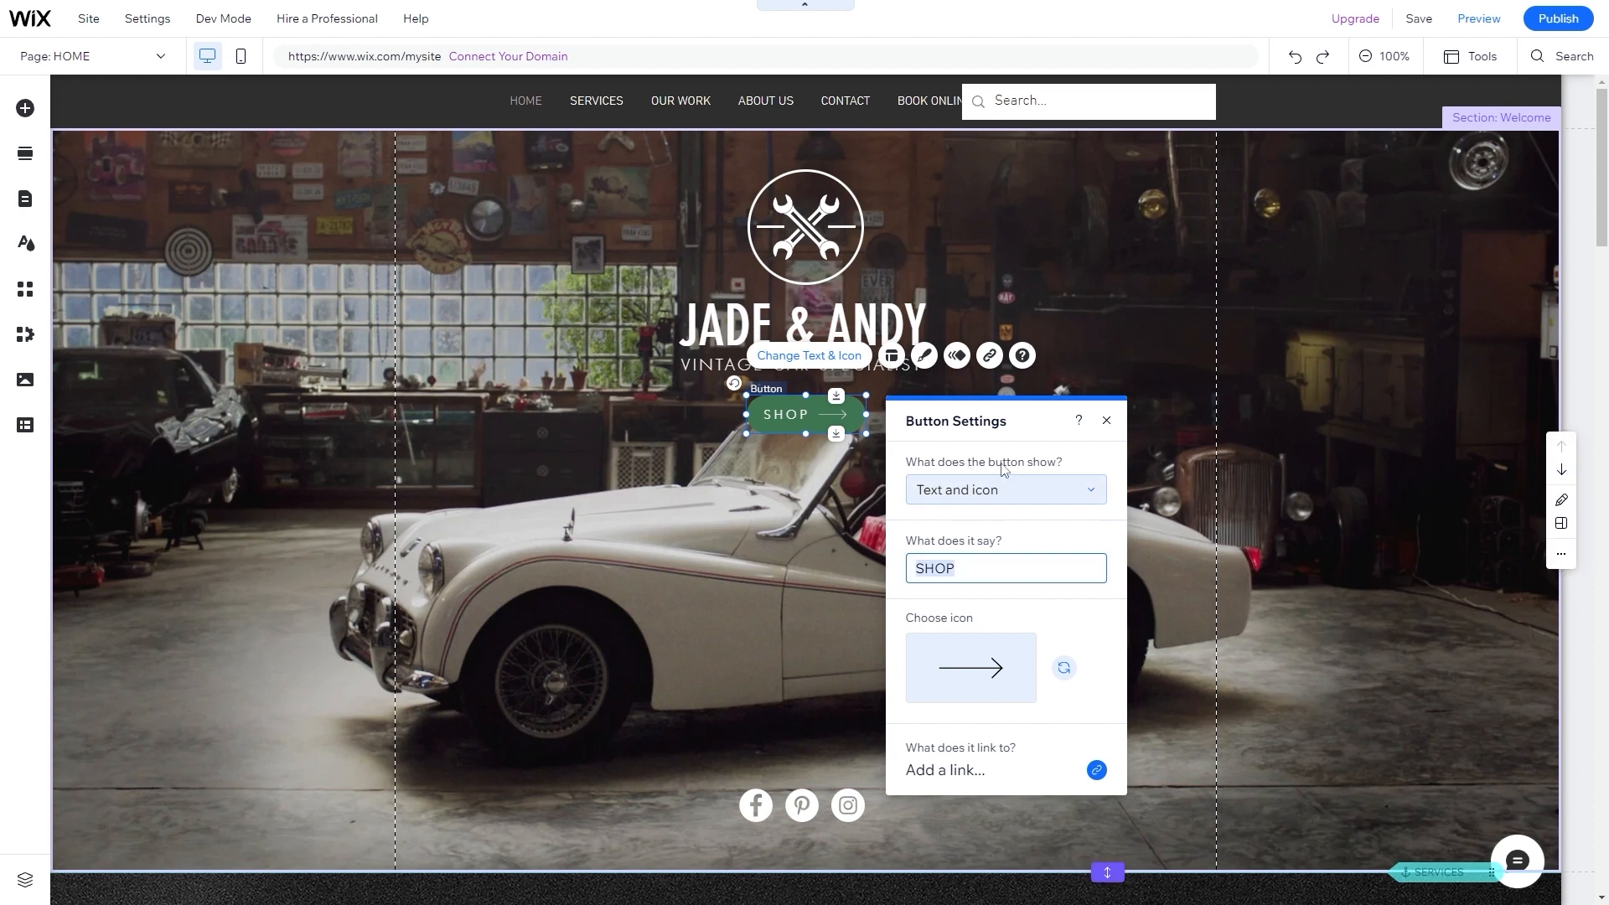
- Review the SHOP button's layout options and restyle it with the navy SEND text and icon design
left_click(894, 357)
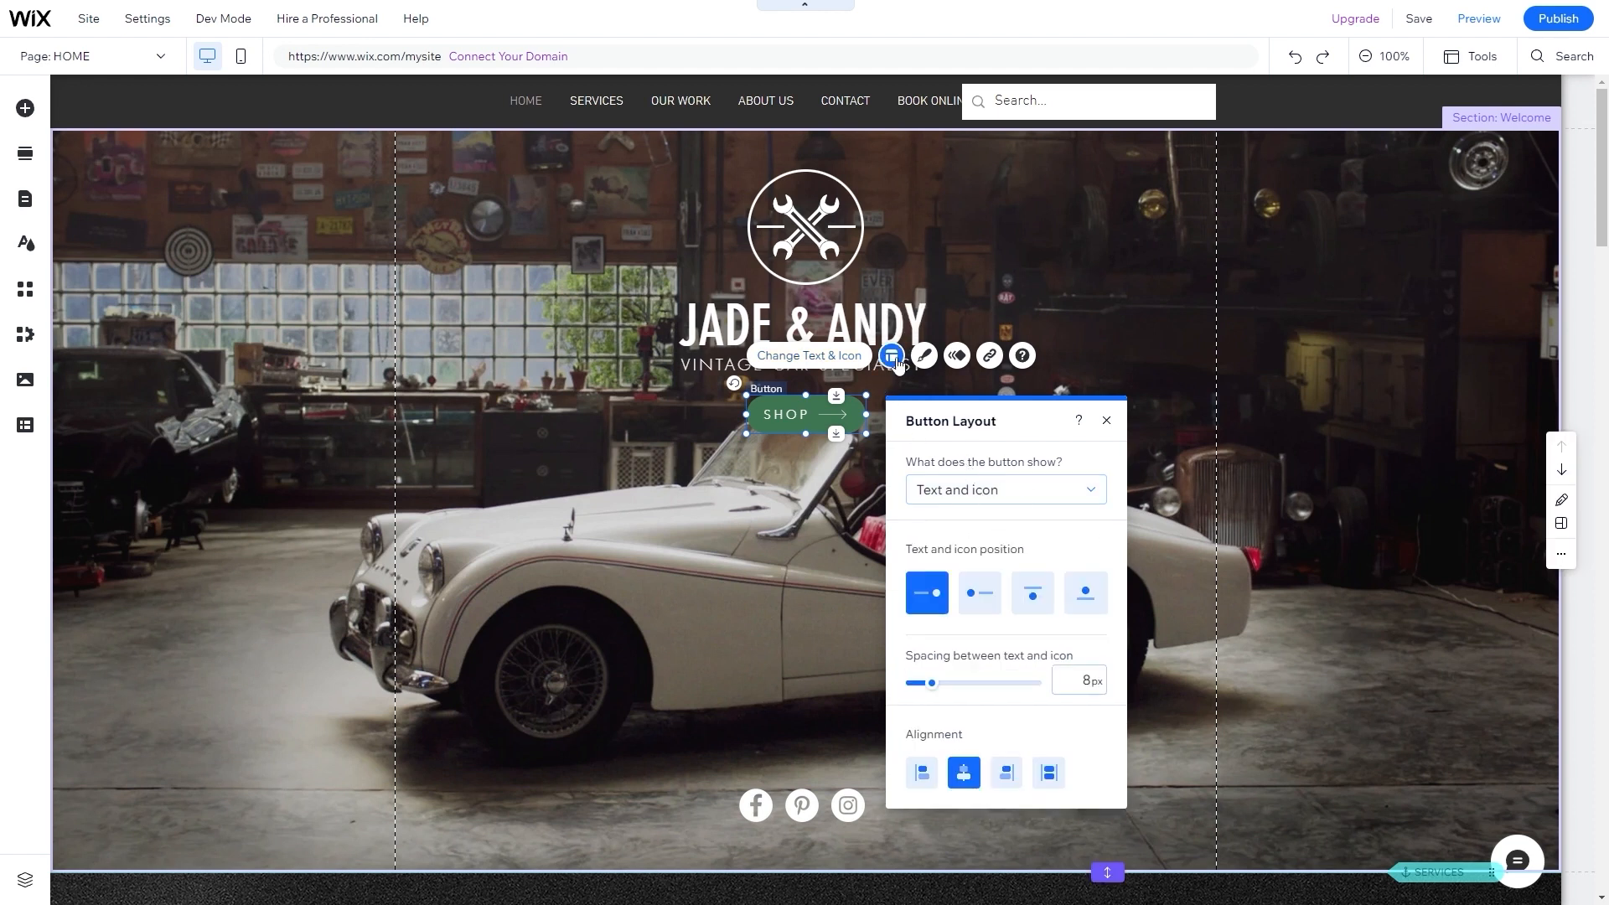
left_click(924, 356)
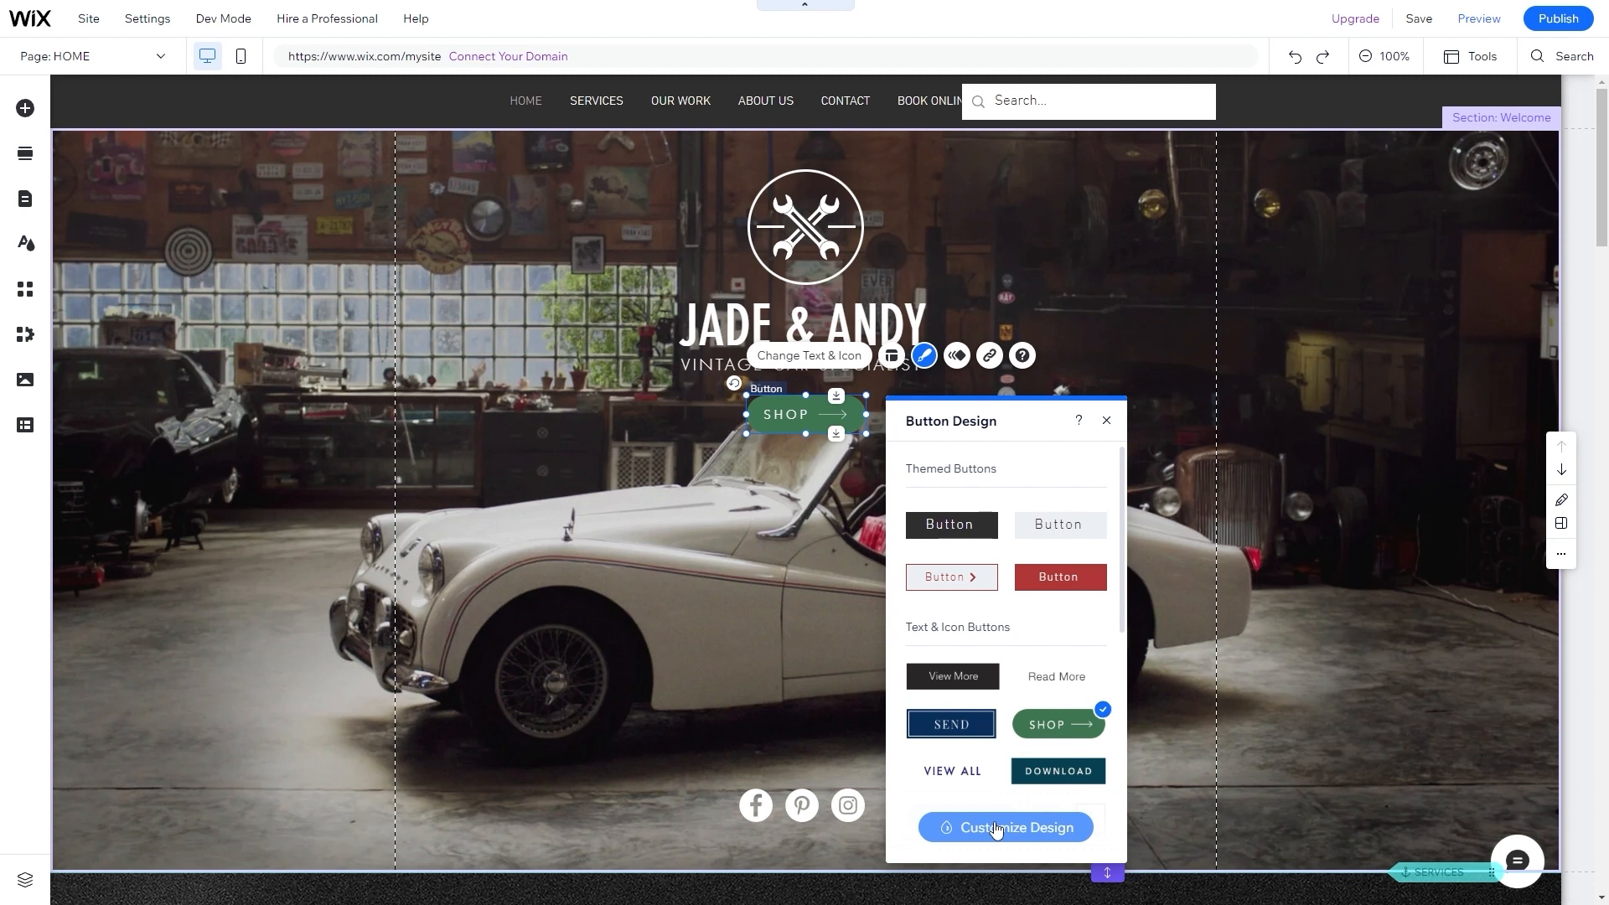
left_click(959, 729)
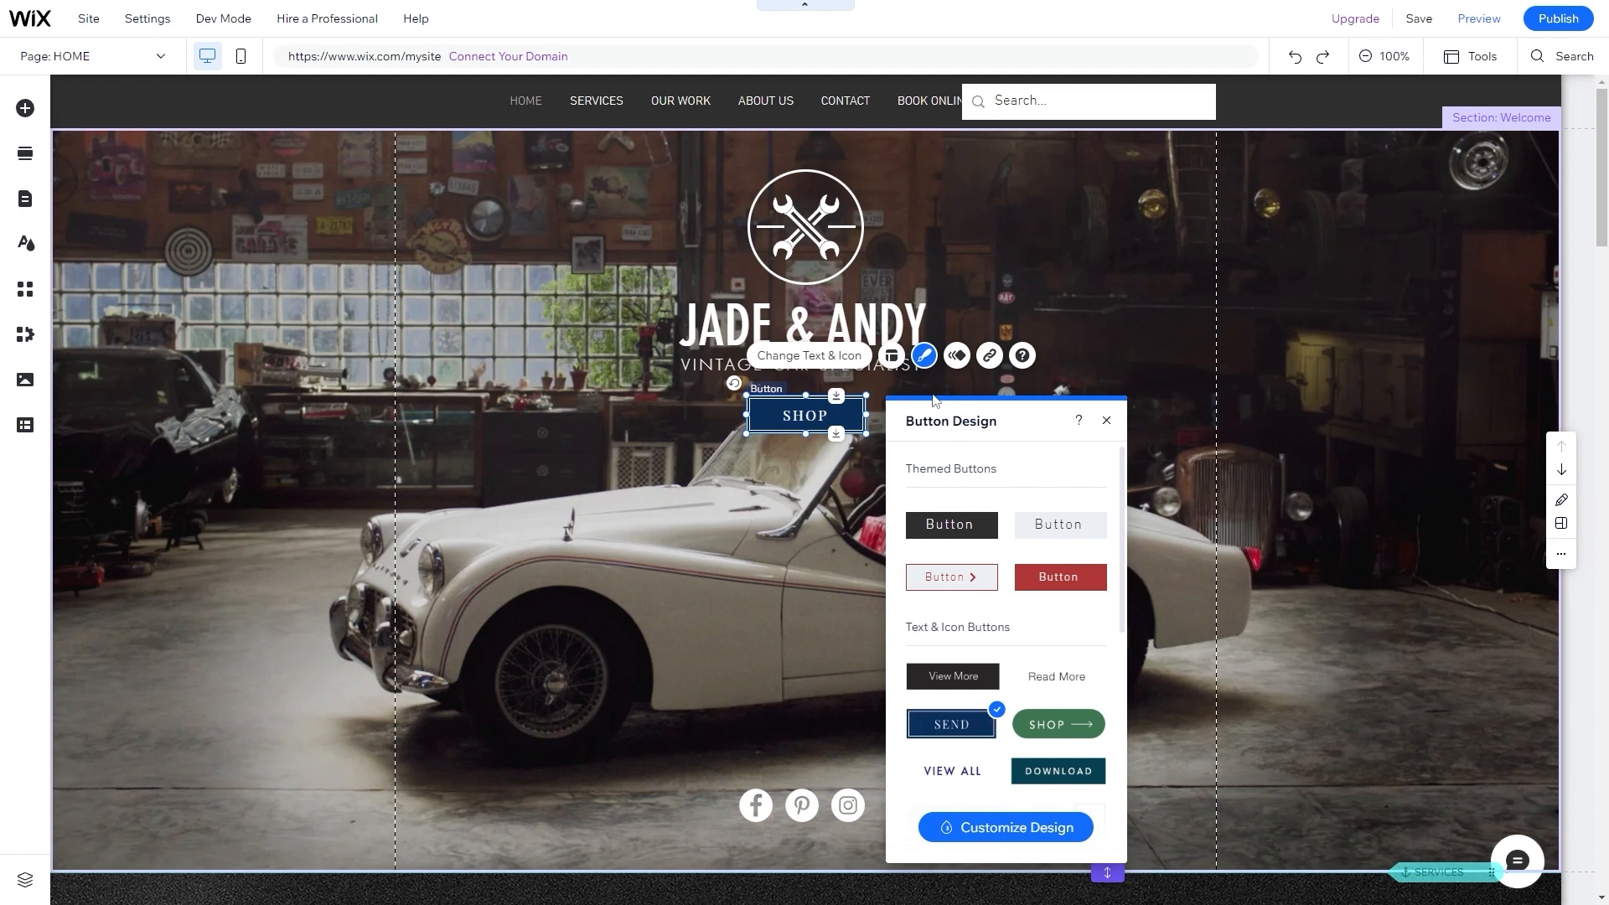
- Examine the SHOP button's animation, text and link options without changing them
left_click(956, 356)
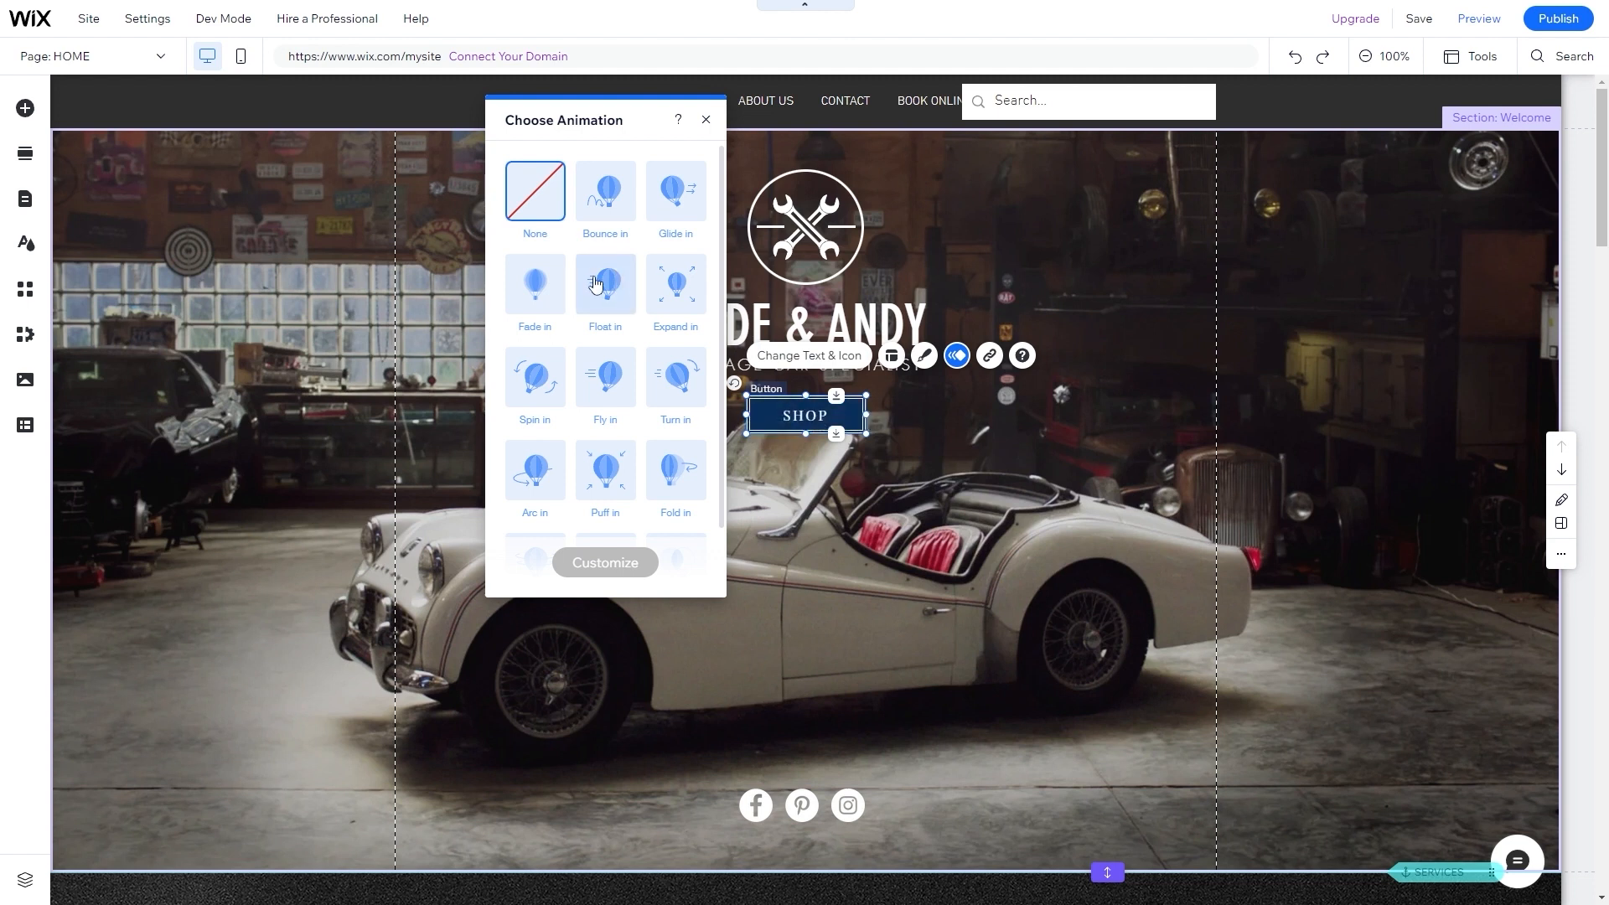
left_click(706, 120)
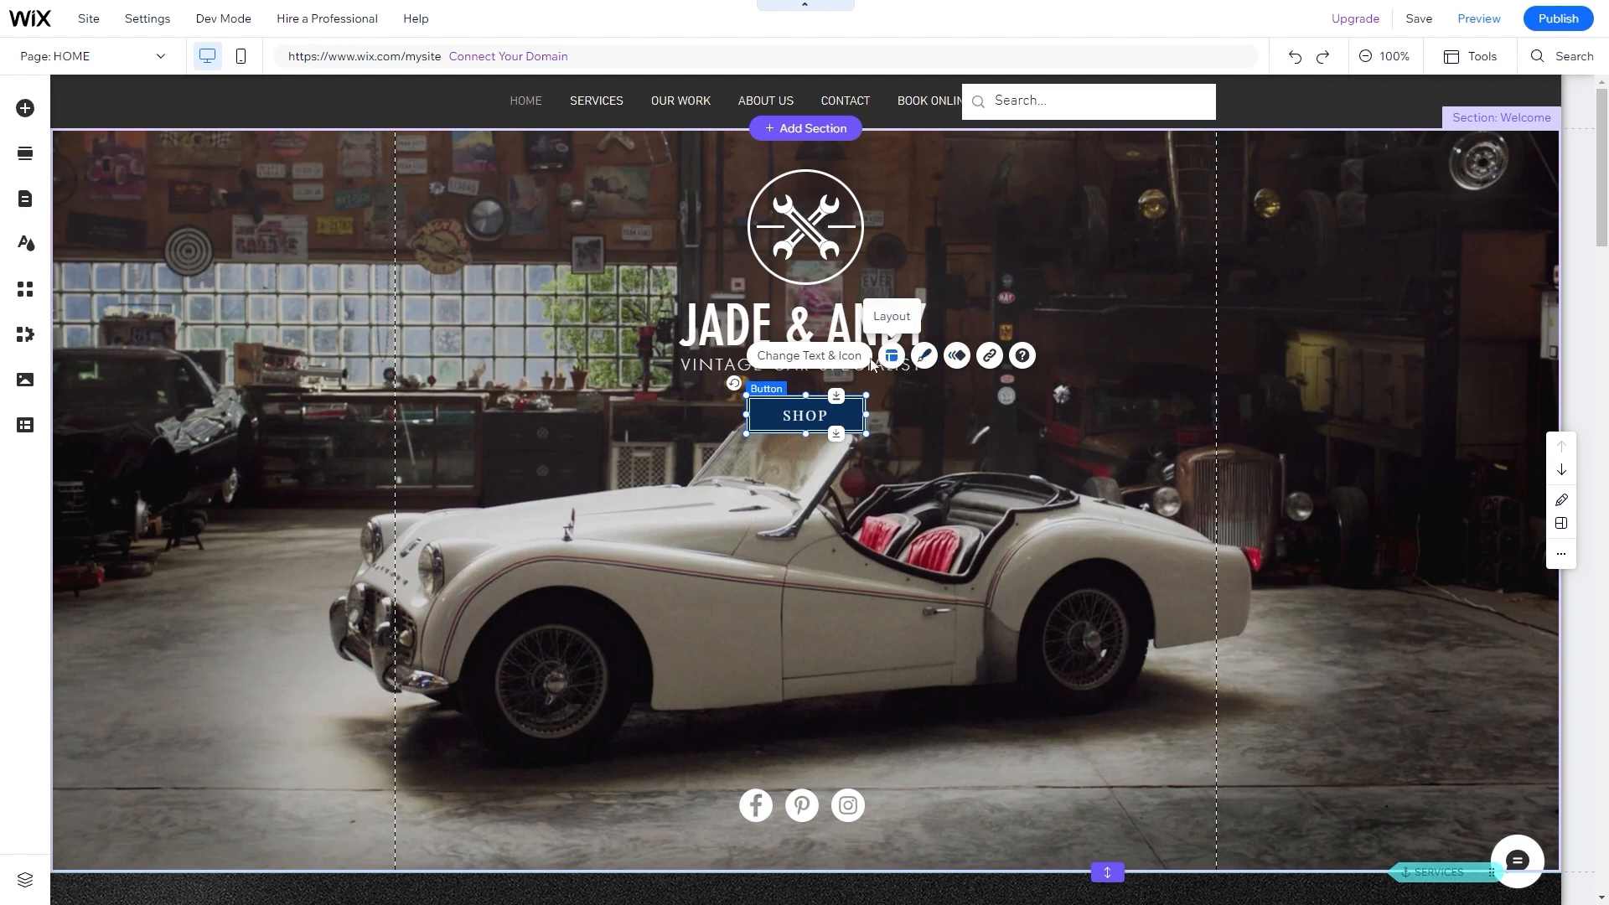
left_click(819, 362)
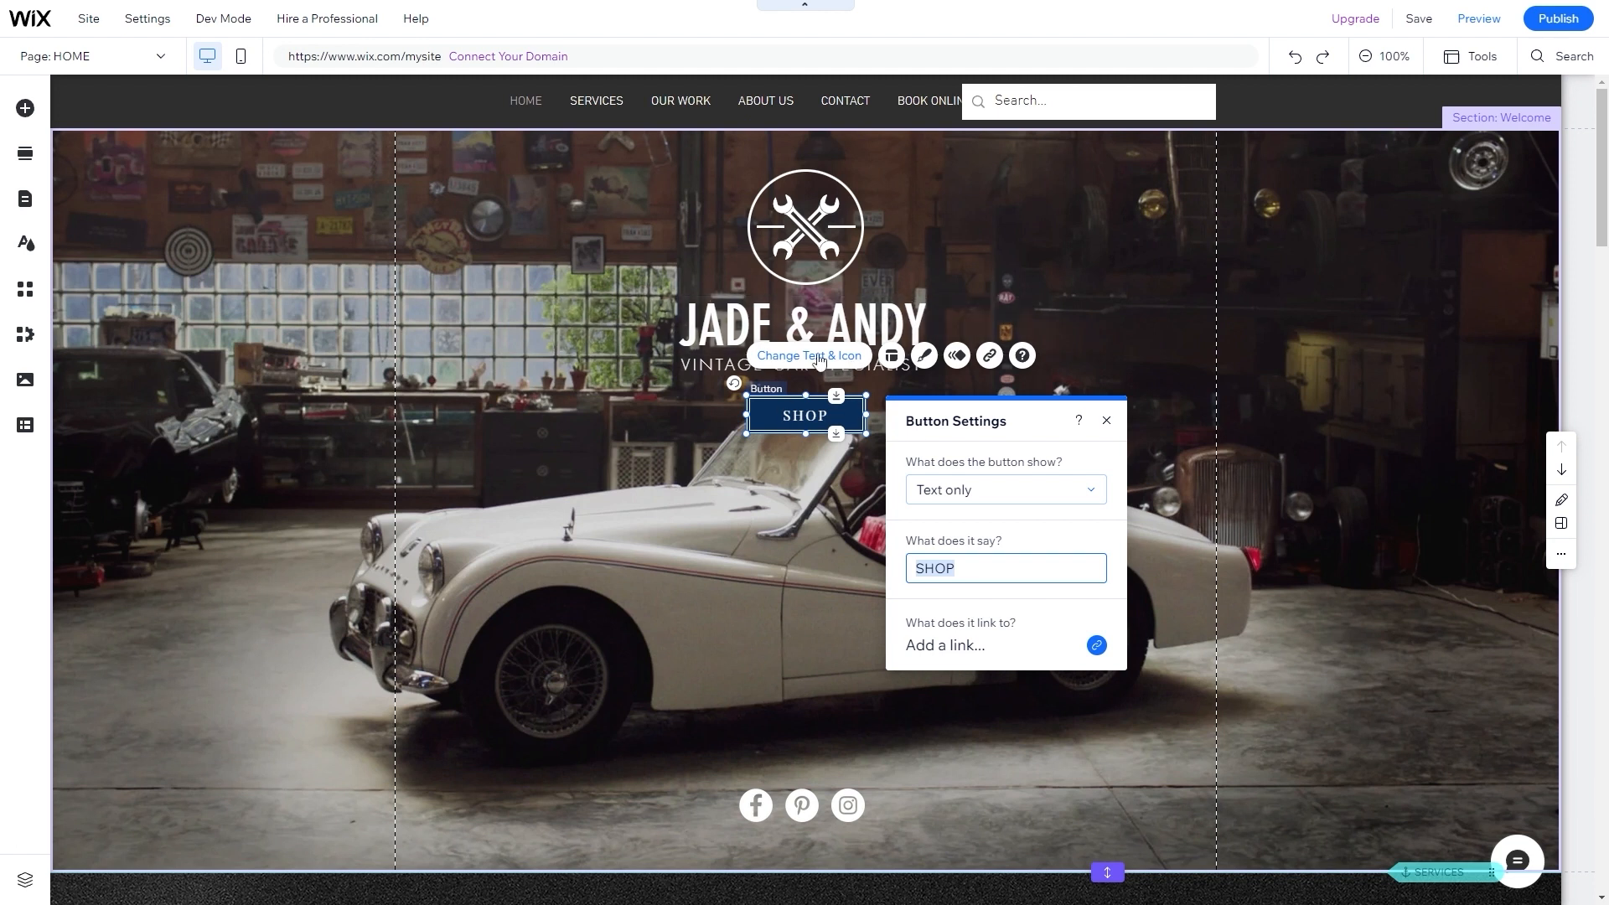
left_click(989, 356)
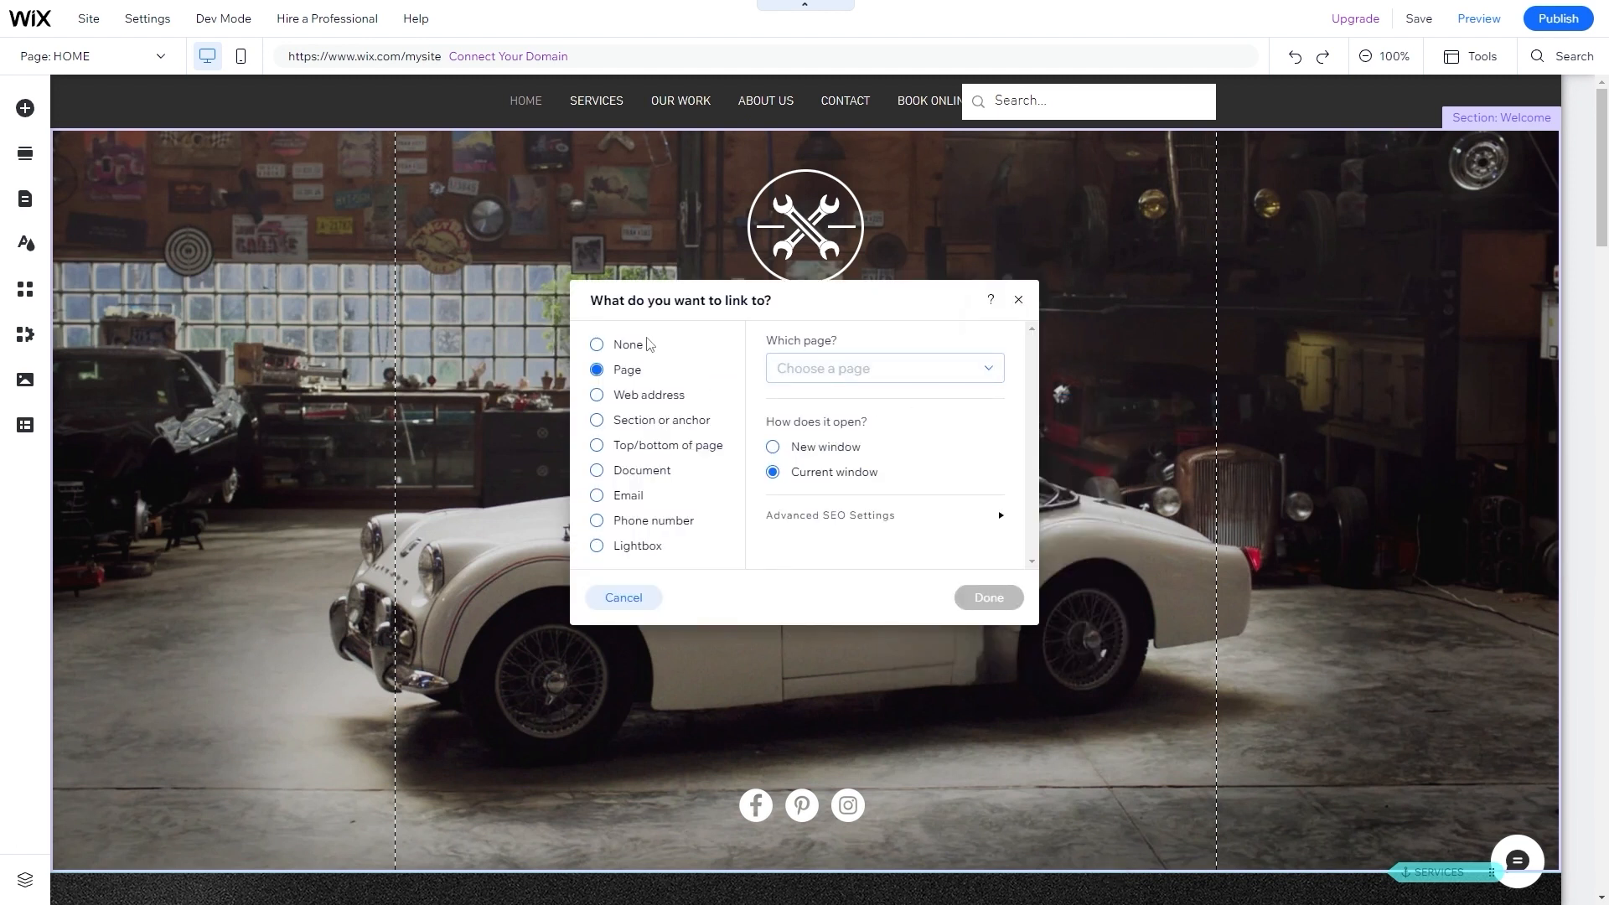
left_click(1017, 300)
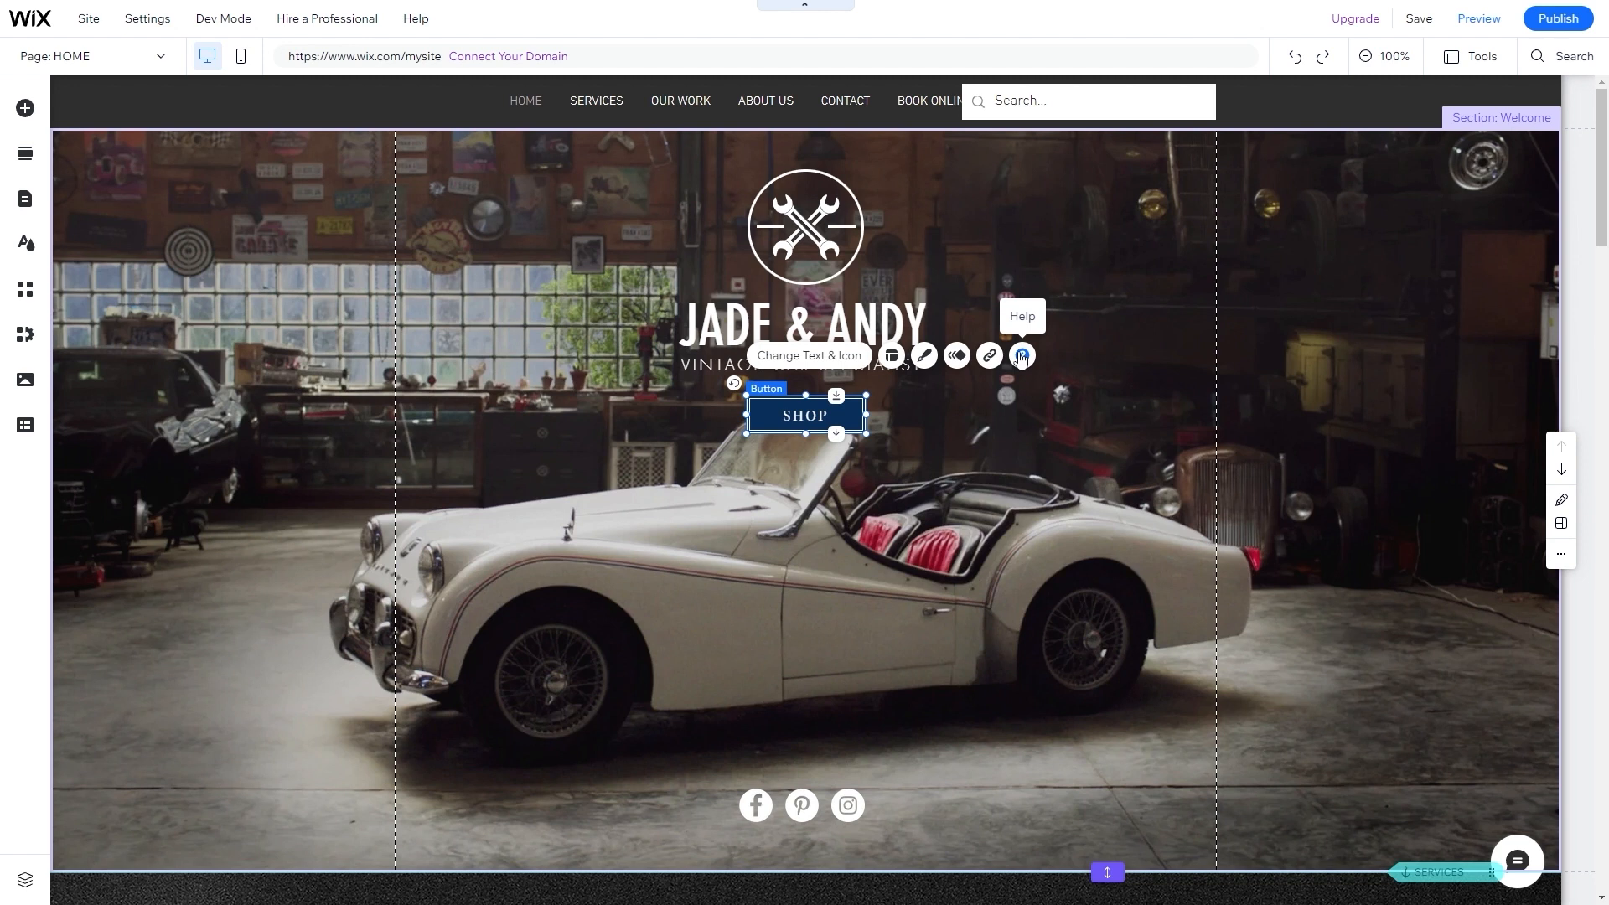
- Read the help article on text and icon buttons and delete the SHOP button from the Welcome section
left_click(1021, 356)
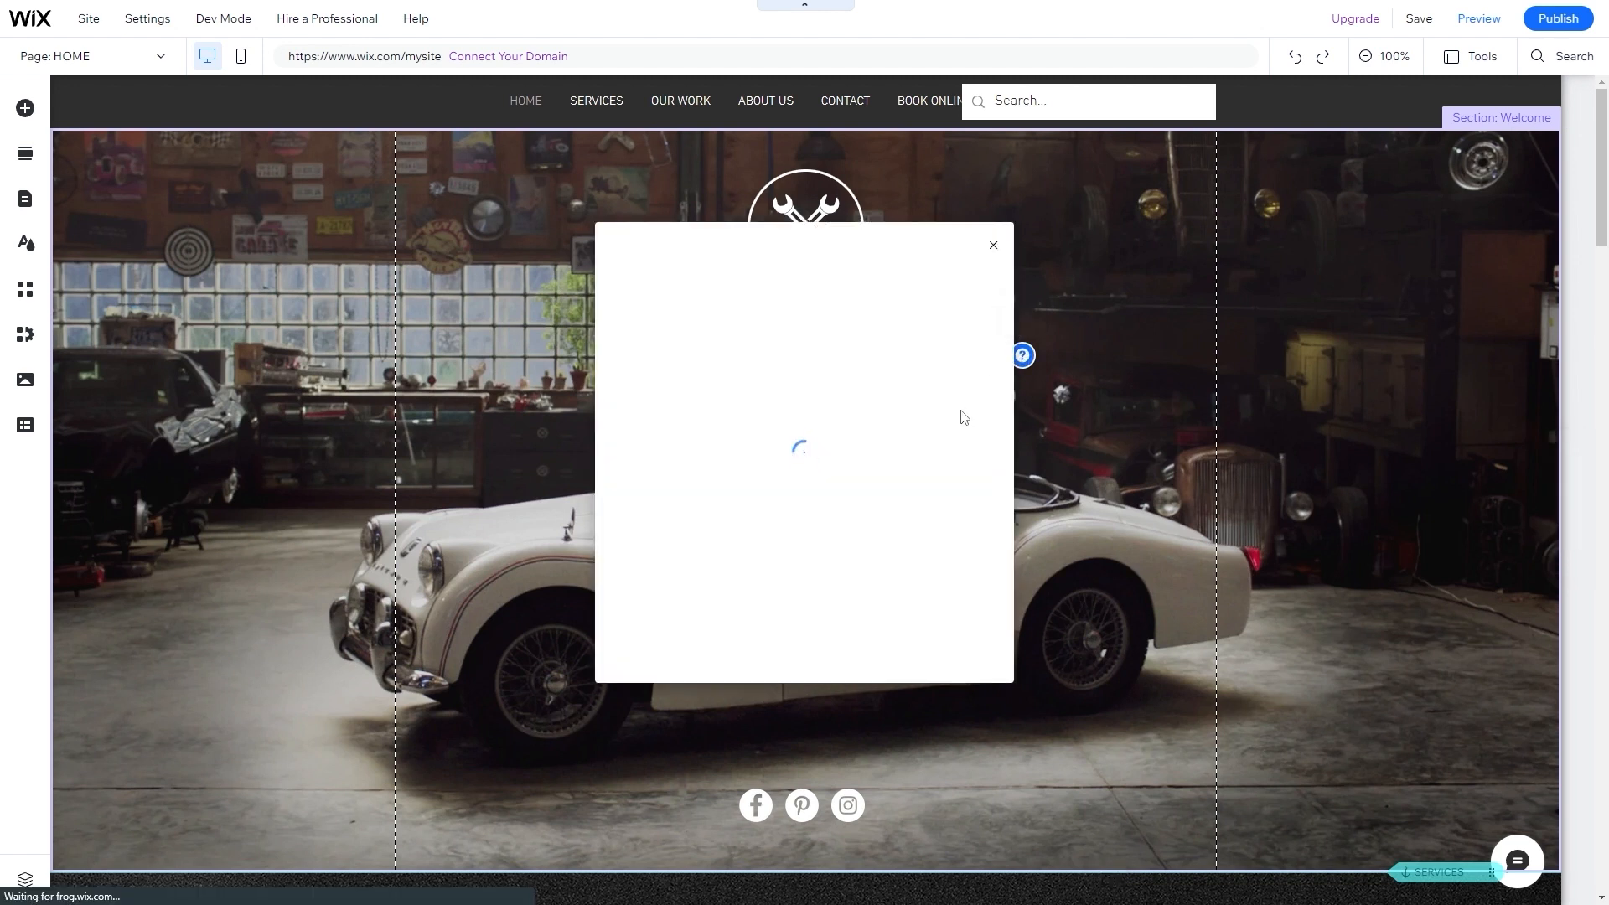
scroll(800, 483, "down", 3)
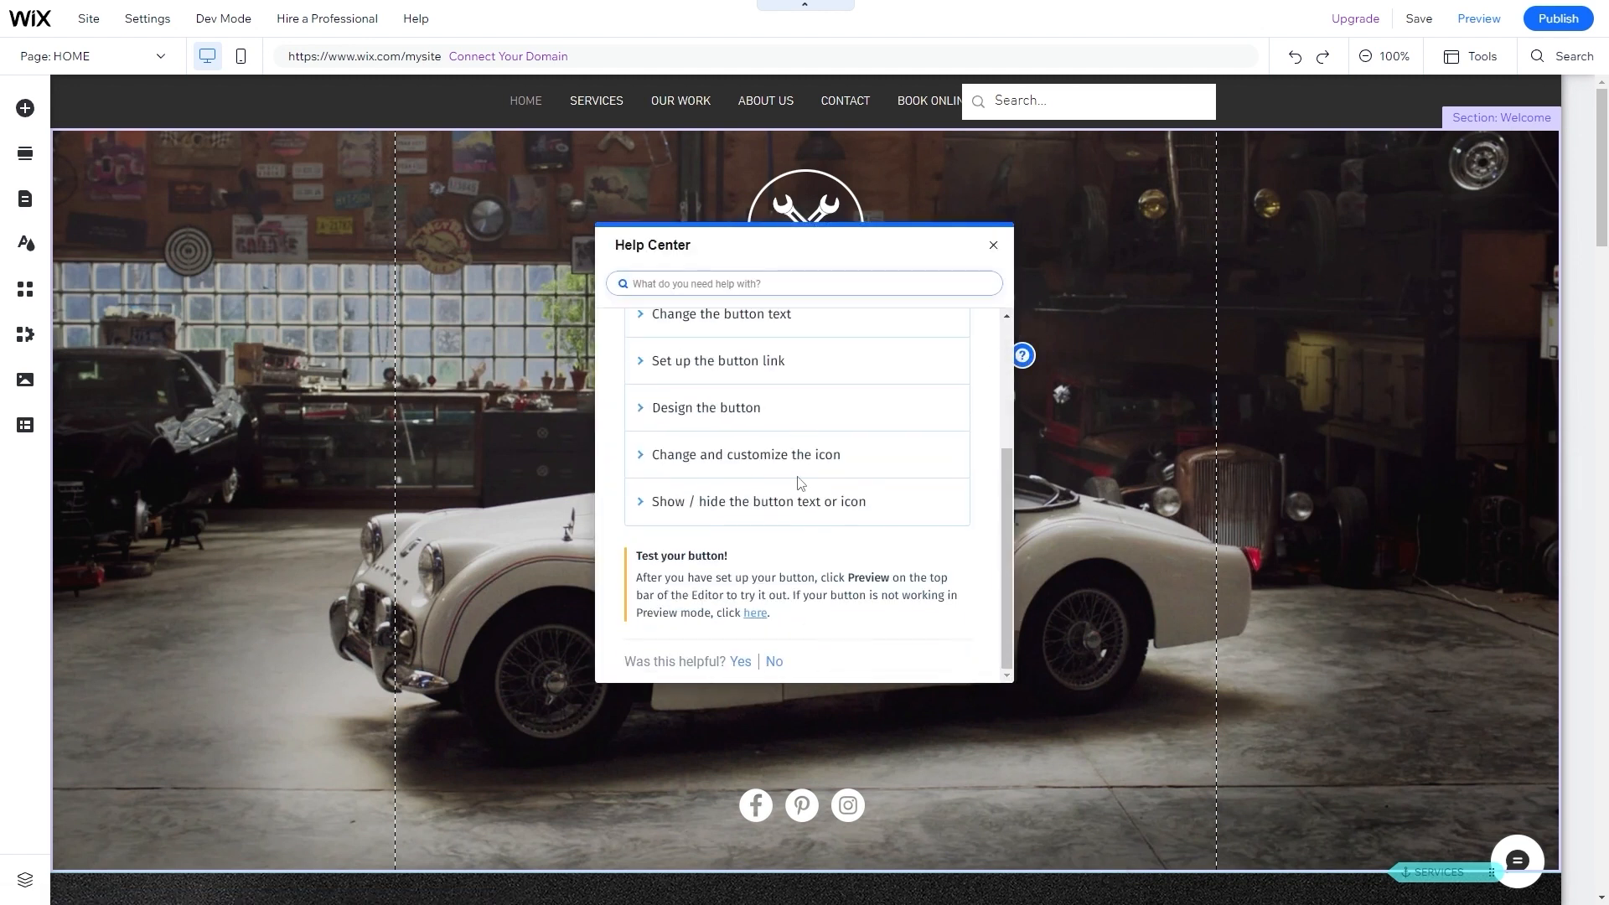
scroll(775, 499, "up", 3)
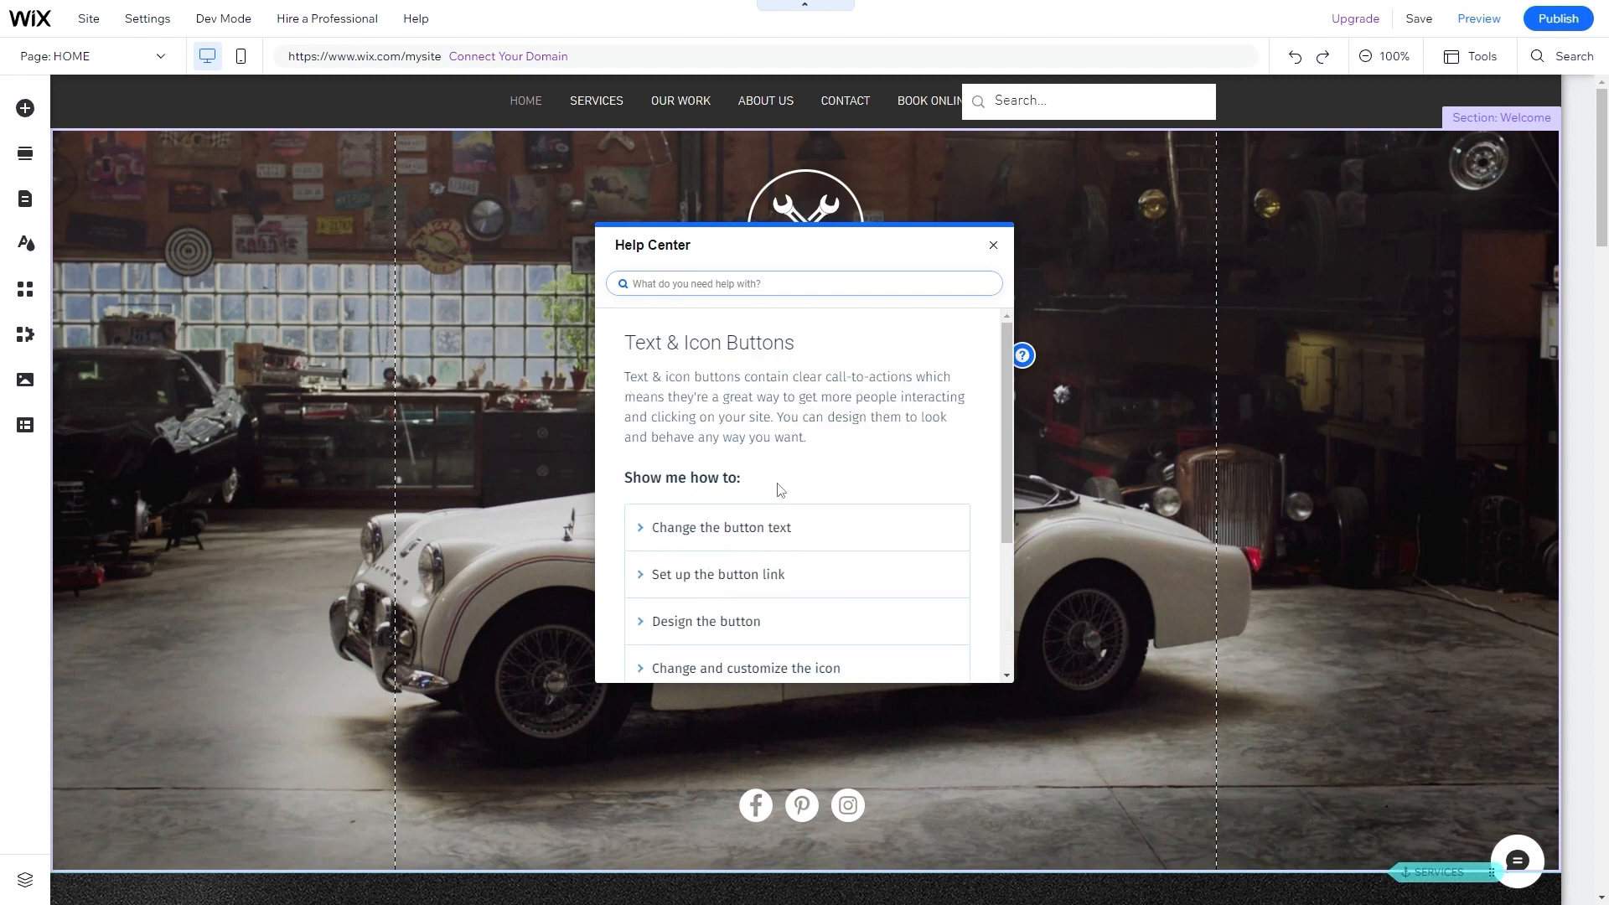
left_click(993, 245)
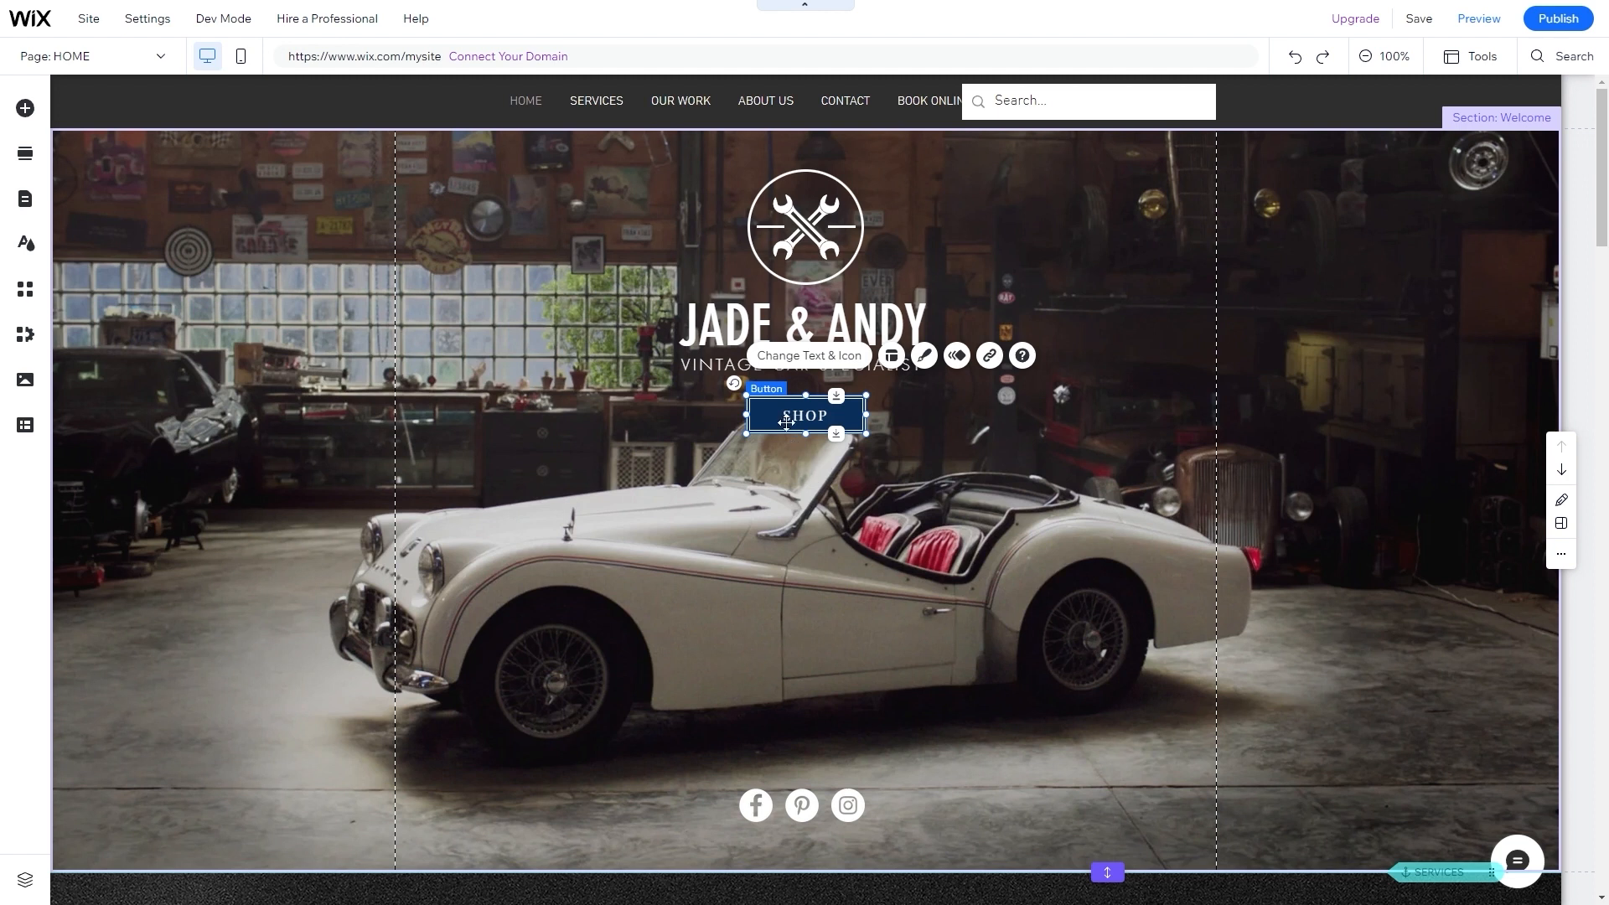
key("Delete")
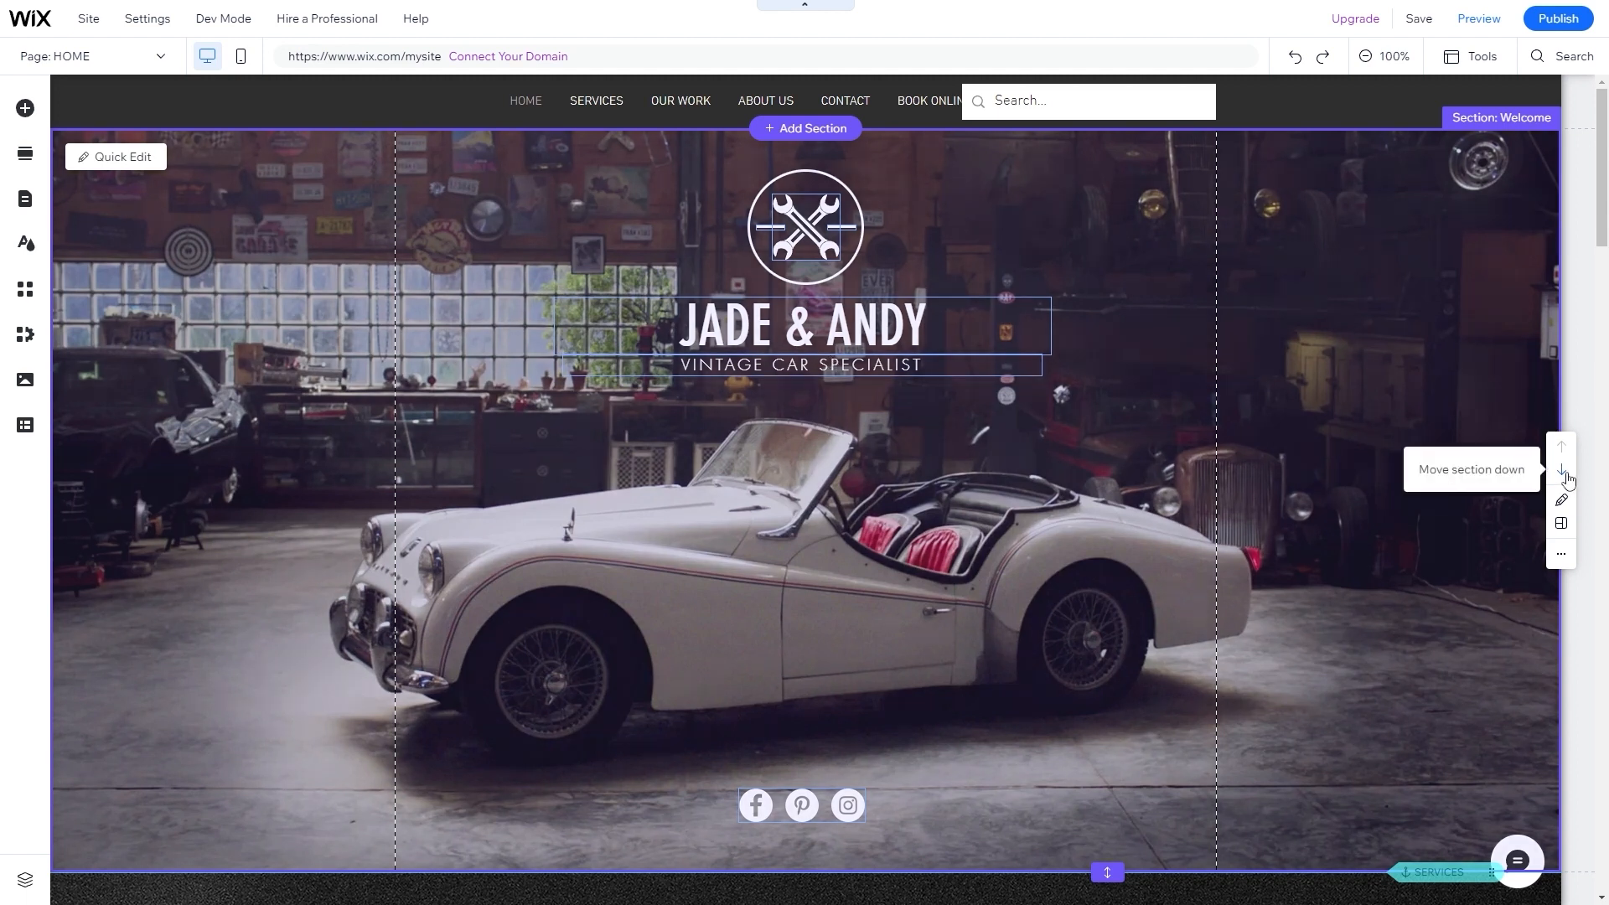
- Move the Welcome section below the Services section, check the page order, and move it back up
left_click(1563, 472)
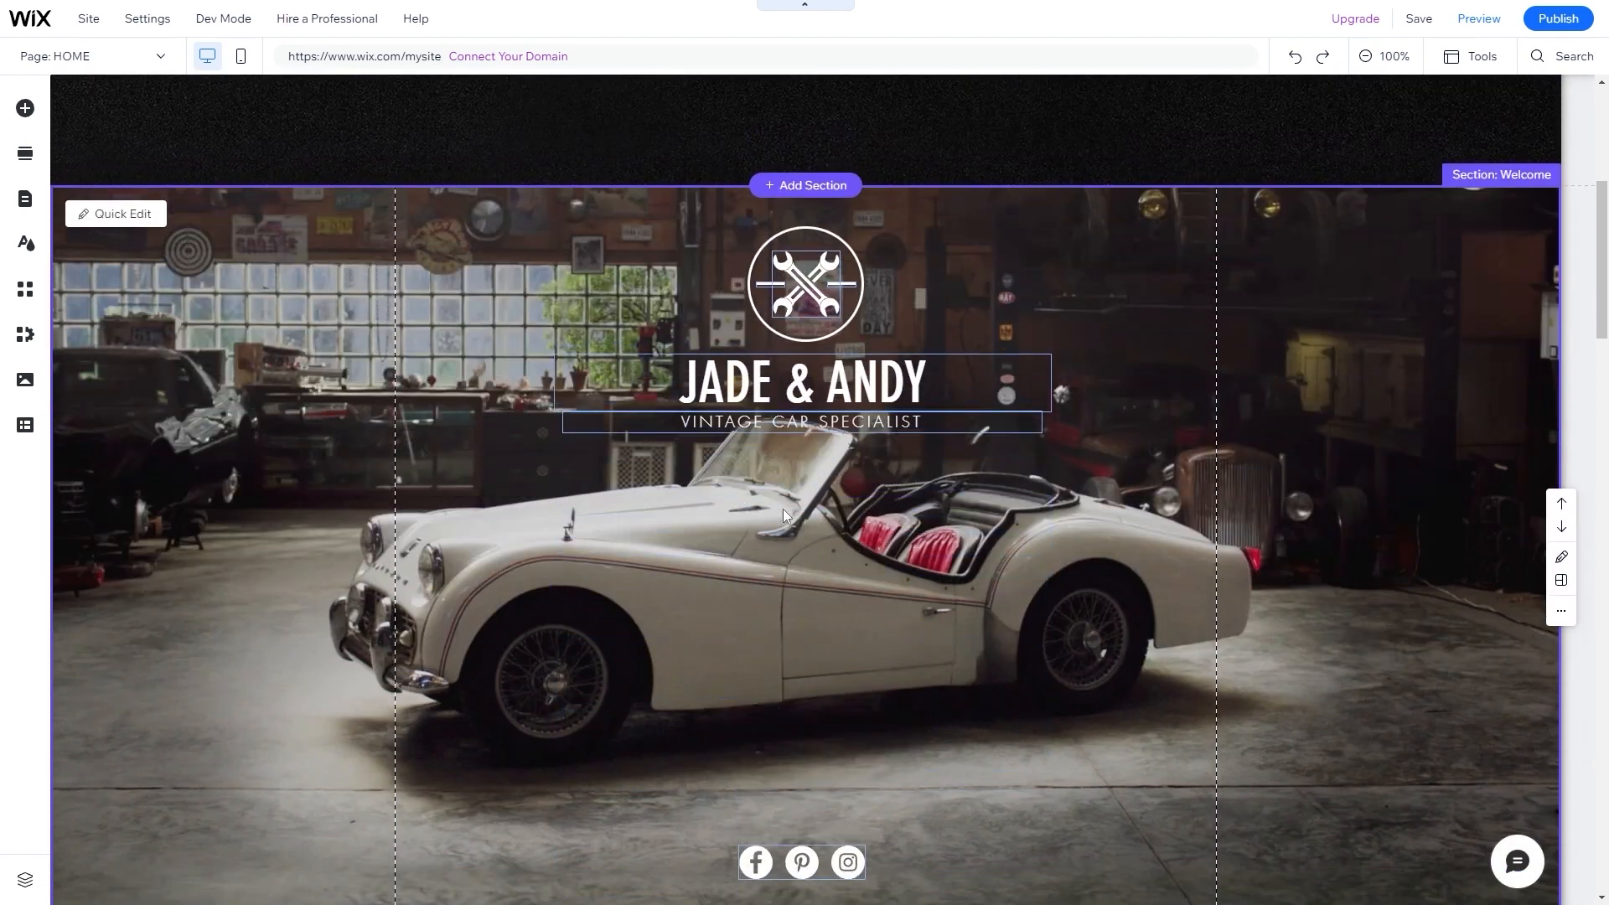
scroll(695, 287, "down", 5)
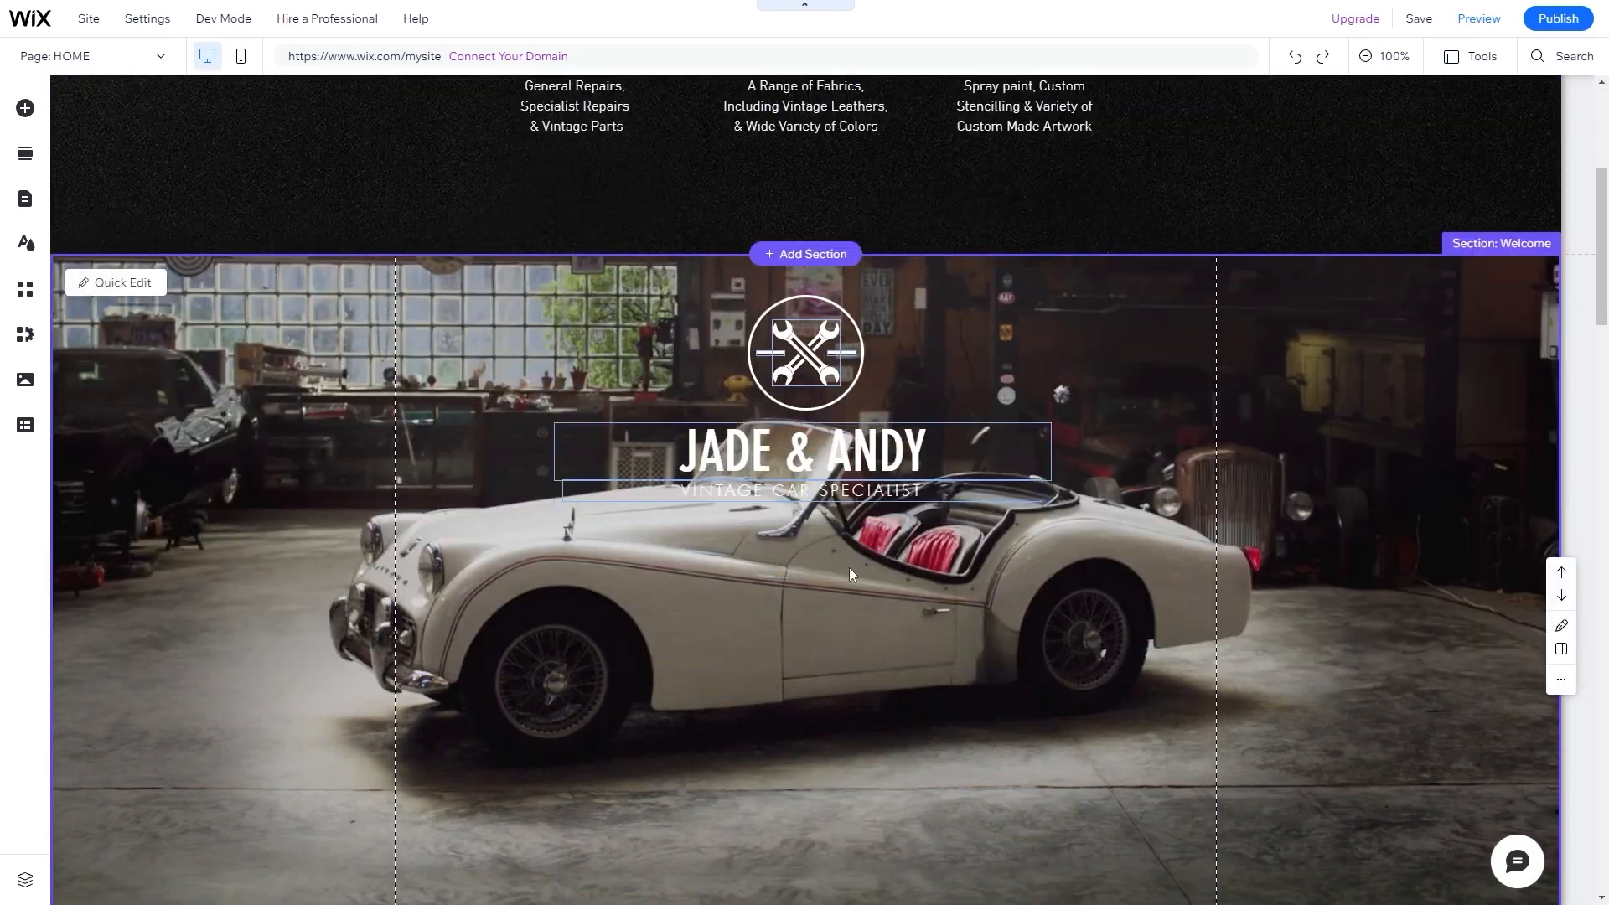
scroll(806, 461, "up", 5)
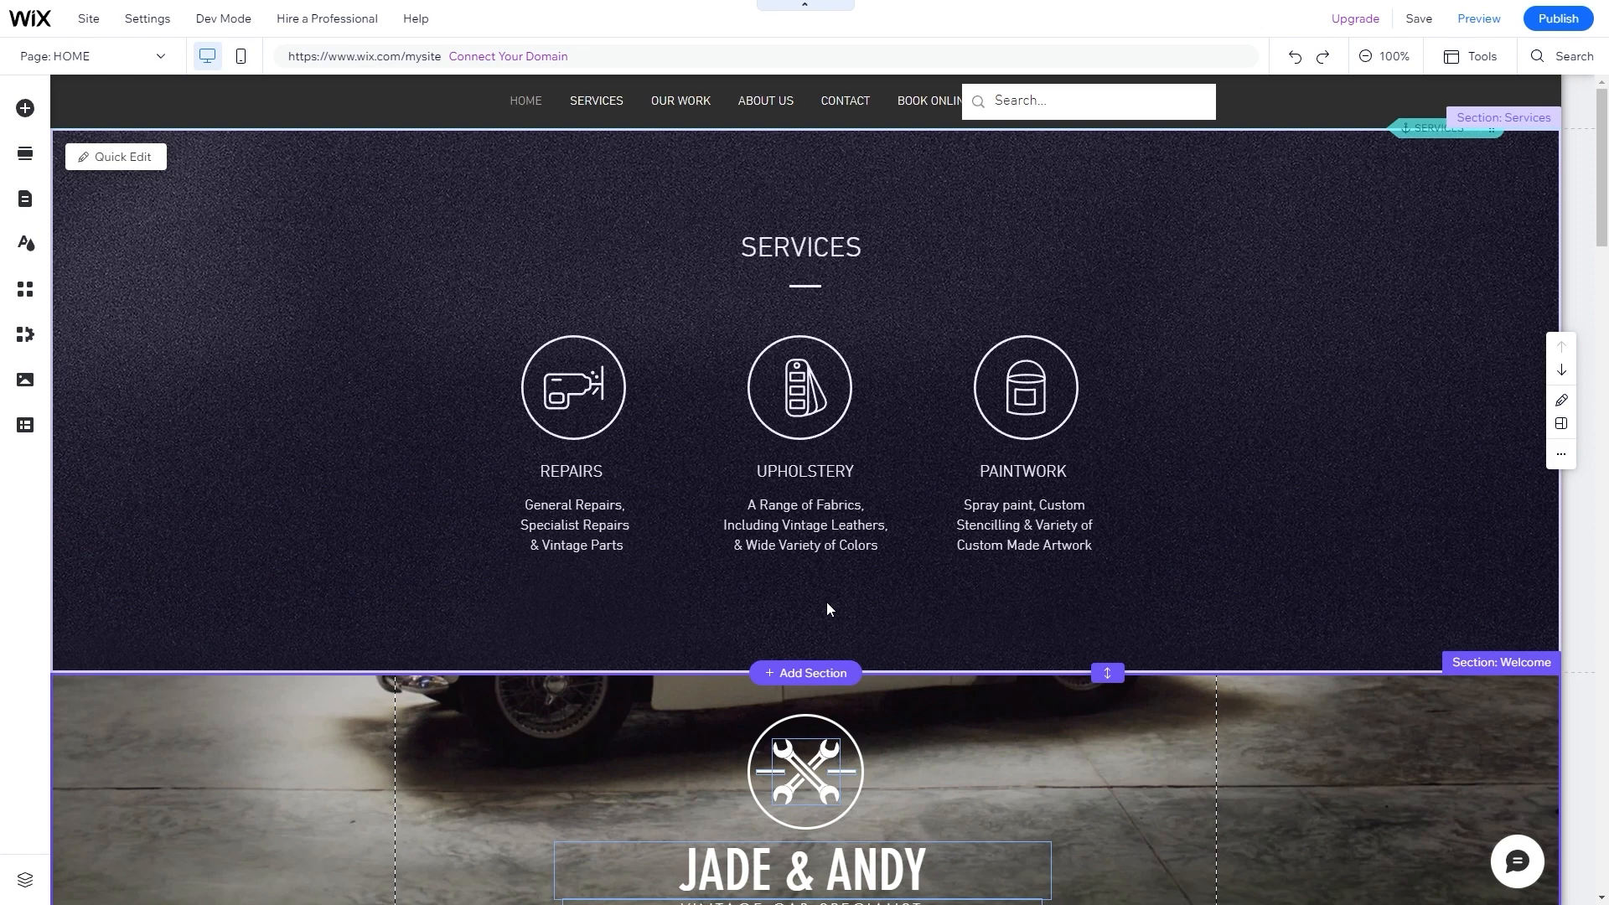
scroll(826, 602, "down", 5)
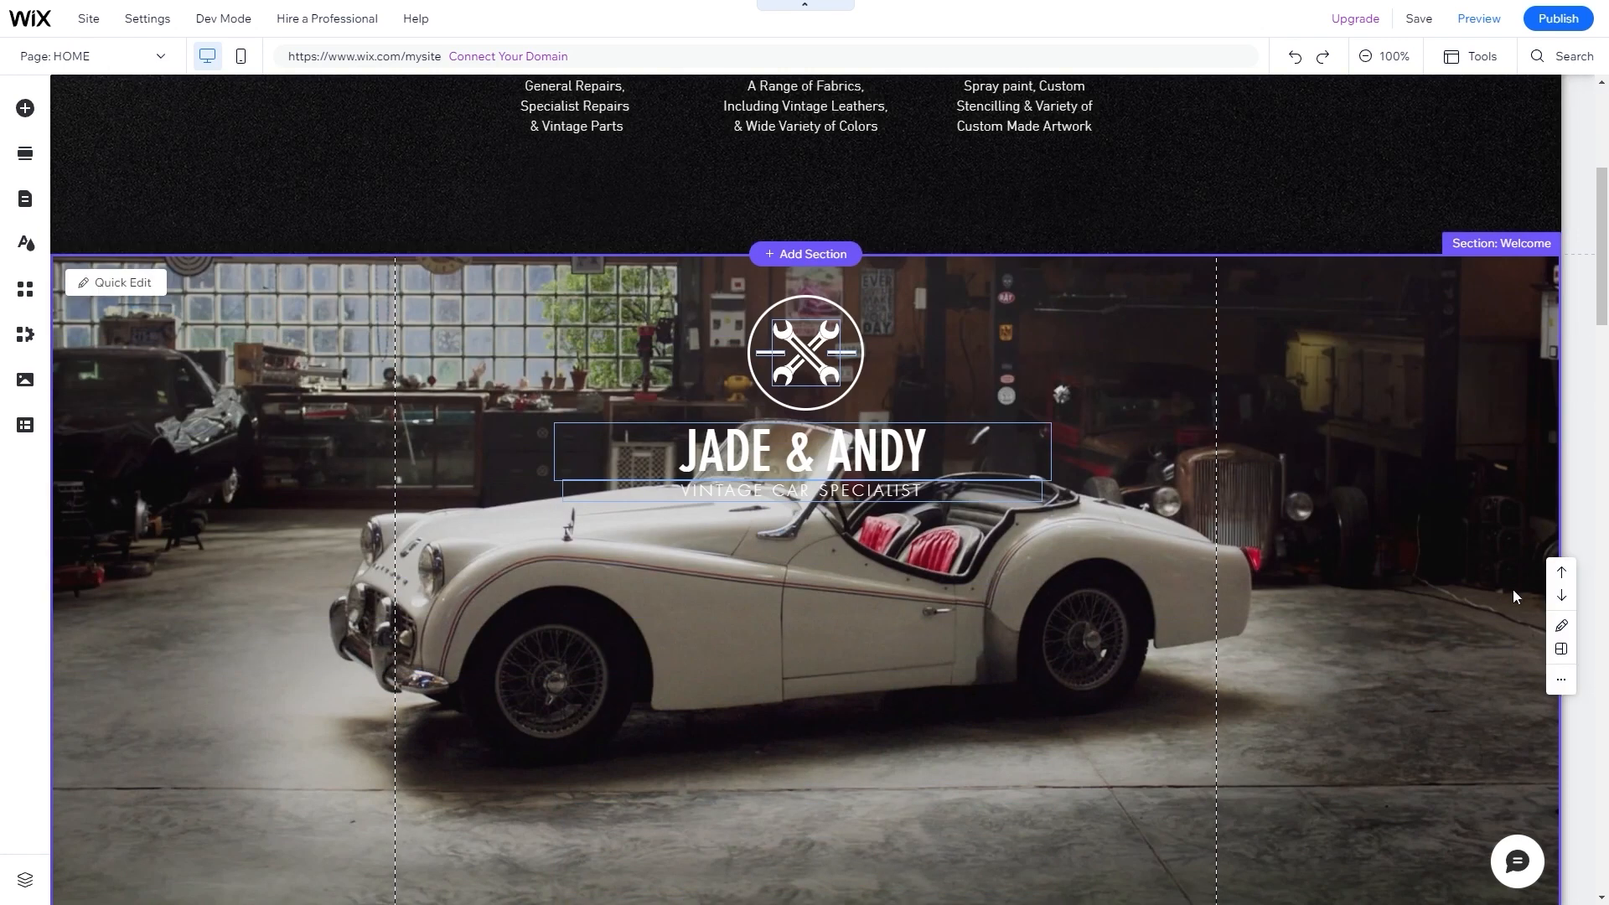
left_click(1560, 573)
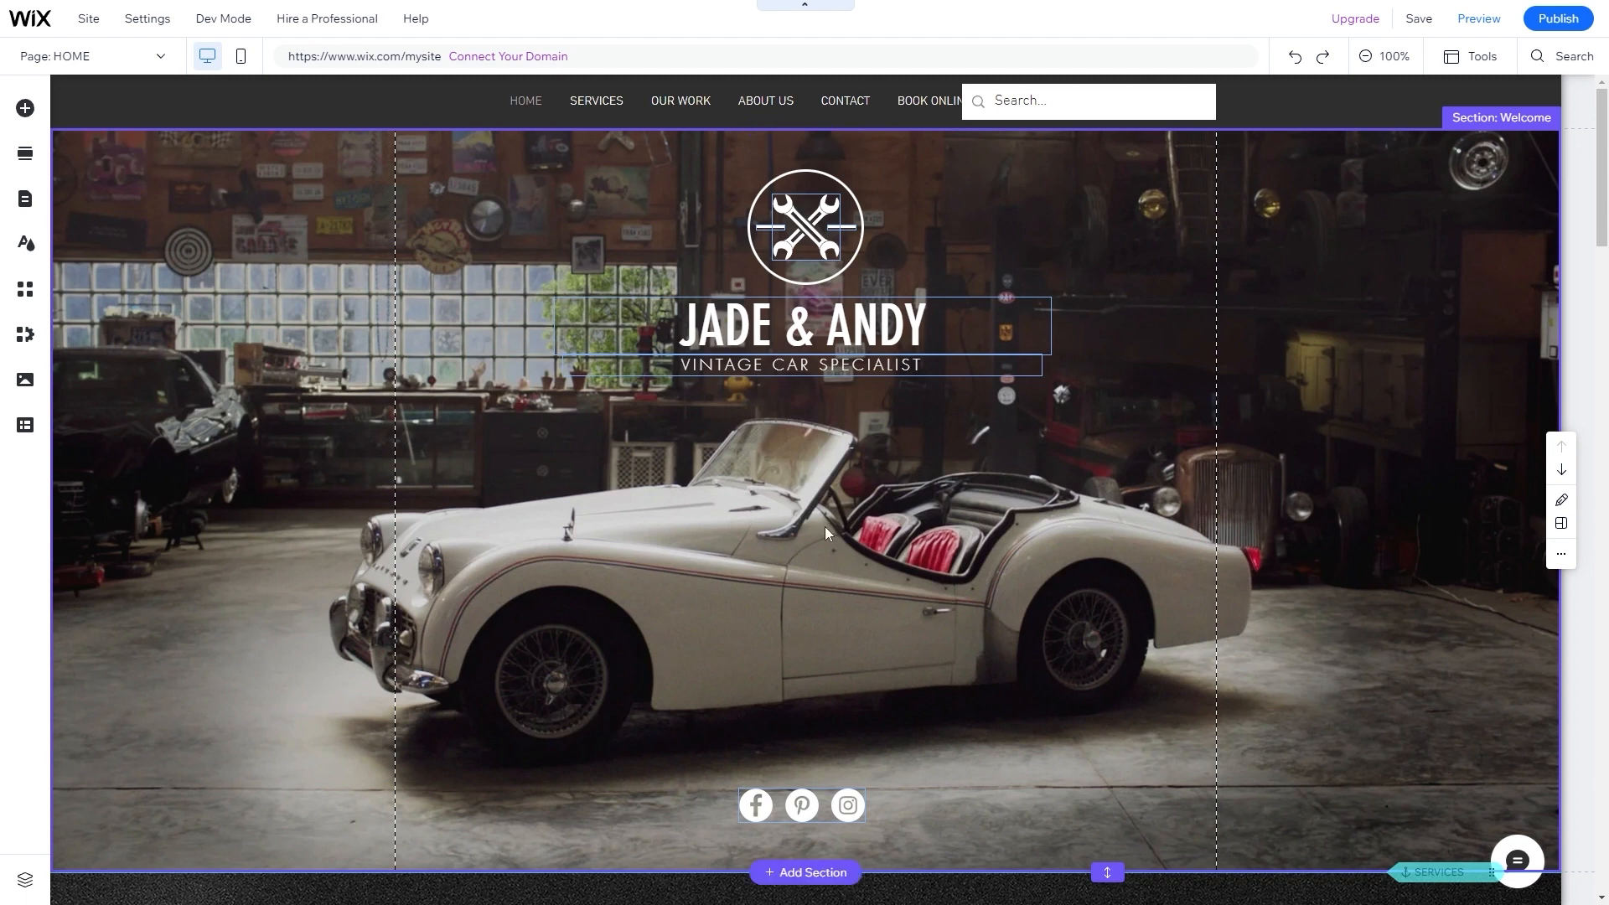
- Examine the text settings and available fonts for the Welcome section's main heading without changing them
left_click(620, 322)
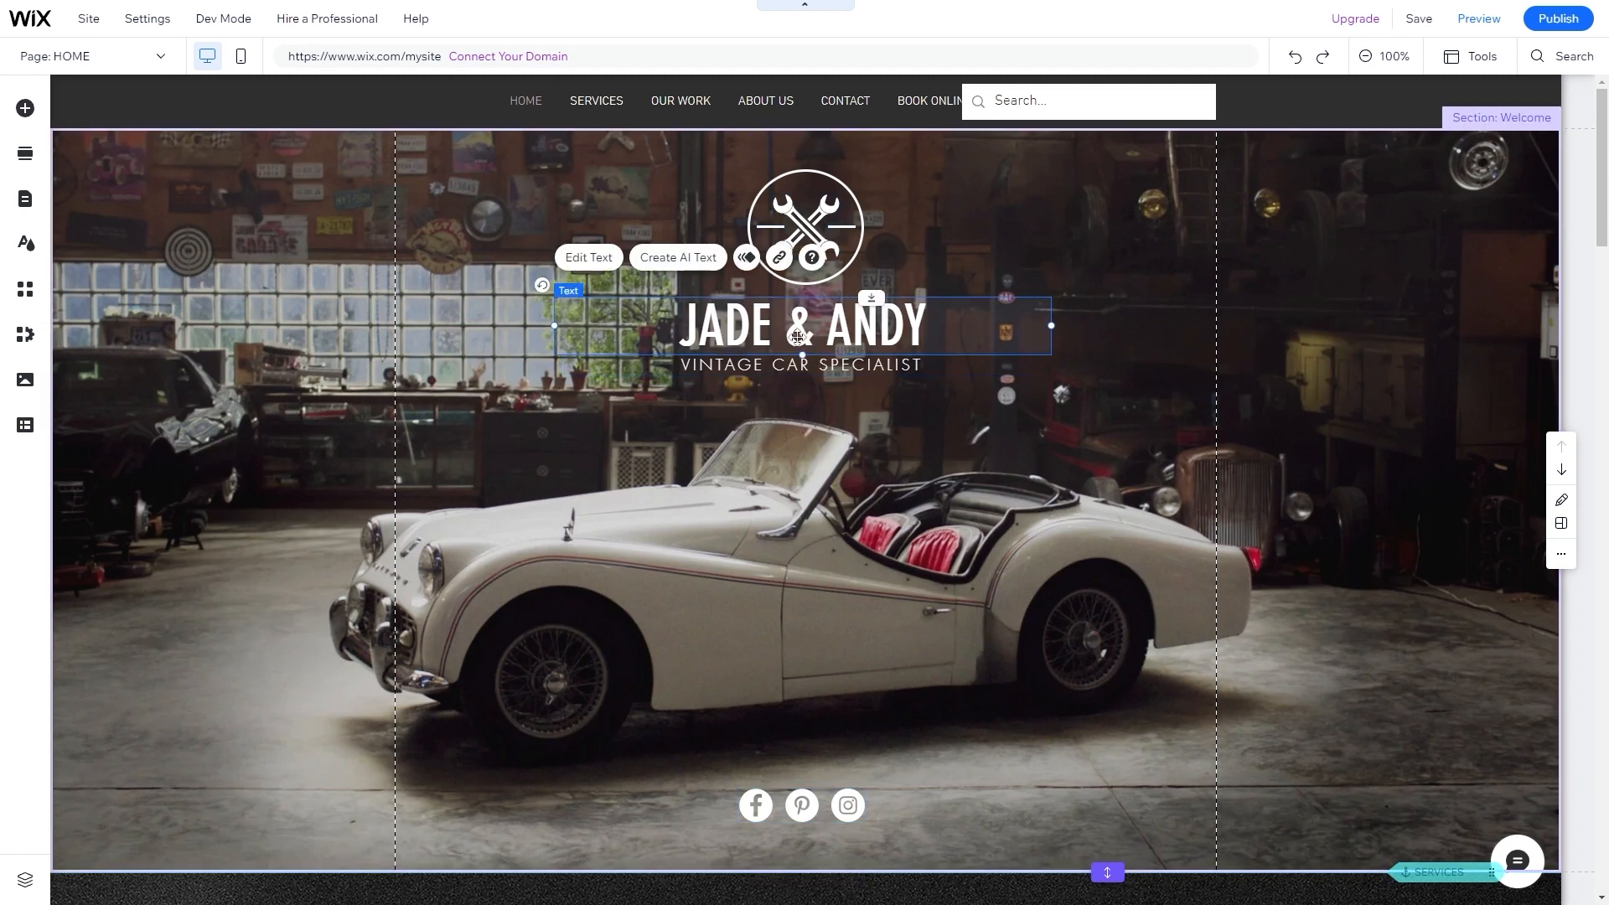
left_click(588, 259)
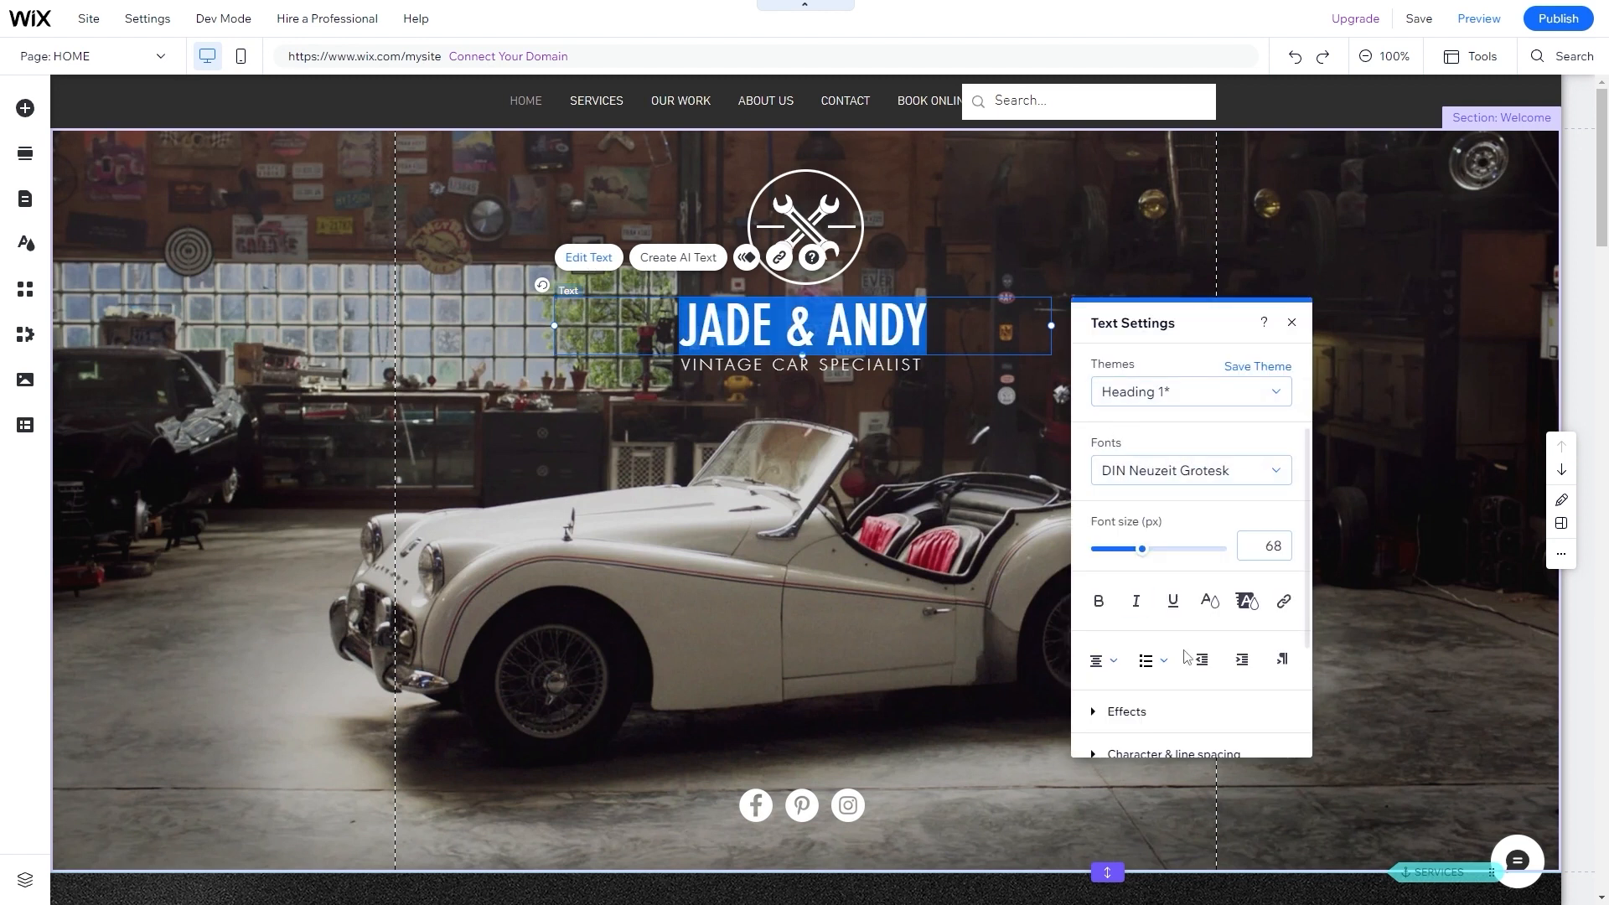
scroll(1179, 647, "down", 2)
scroll(1173, 643, "up", 1)
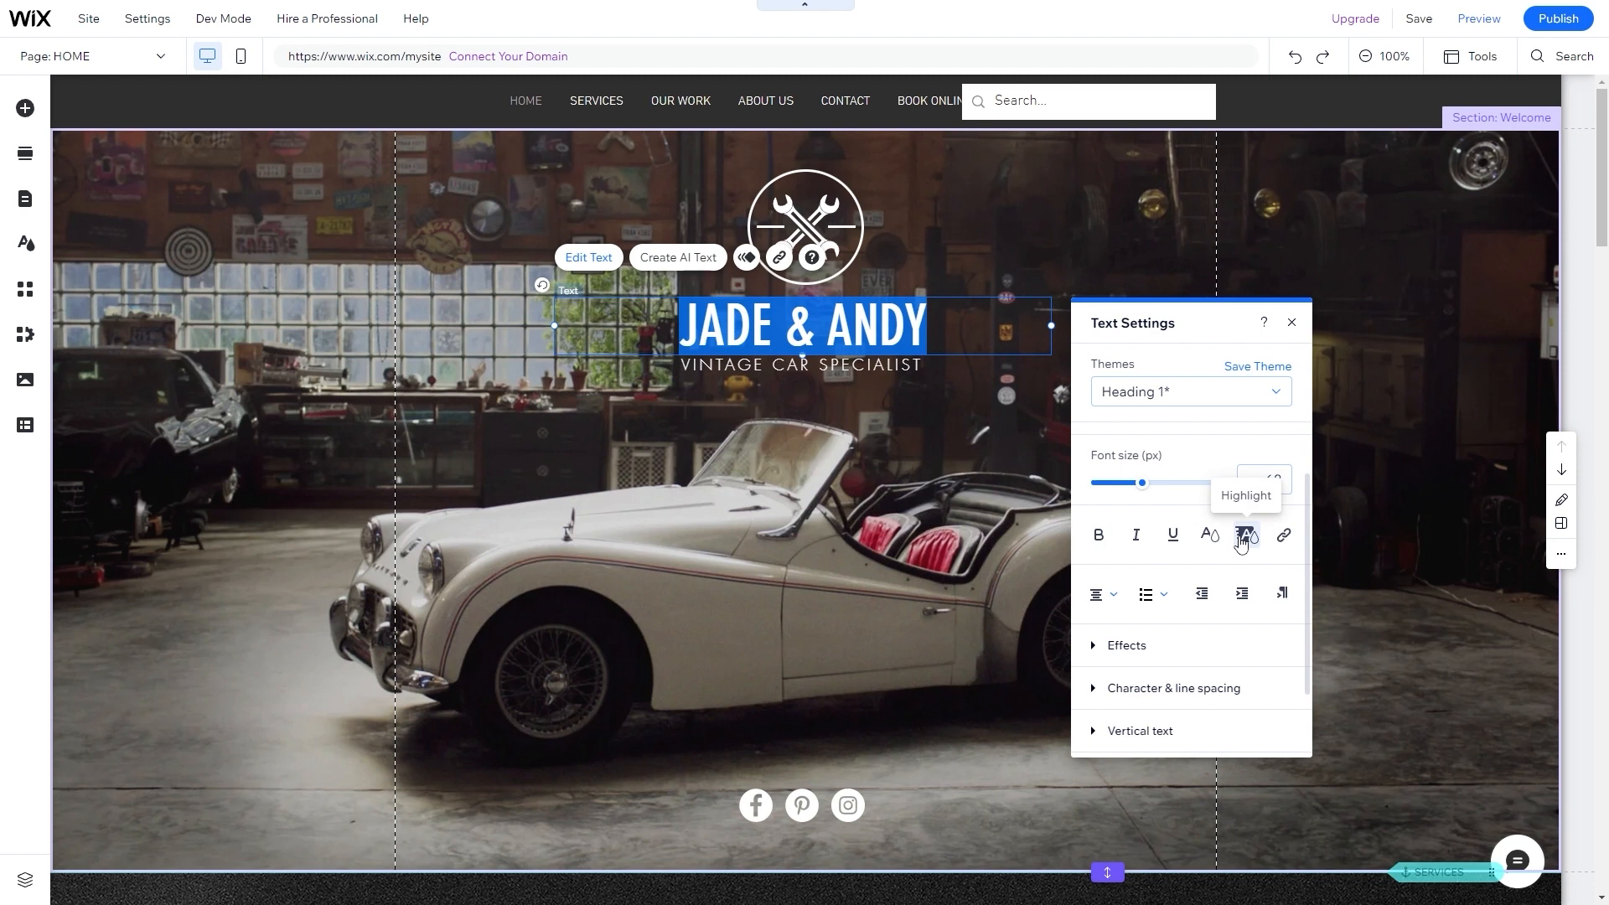
scroll(1167, 610, "up", 1)
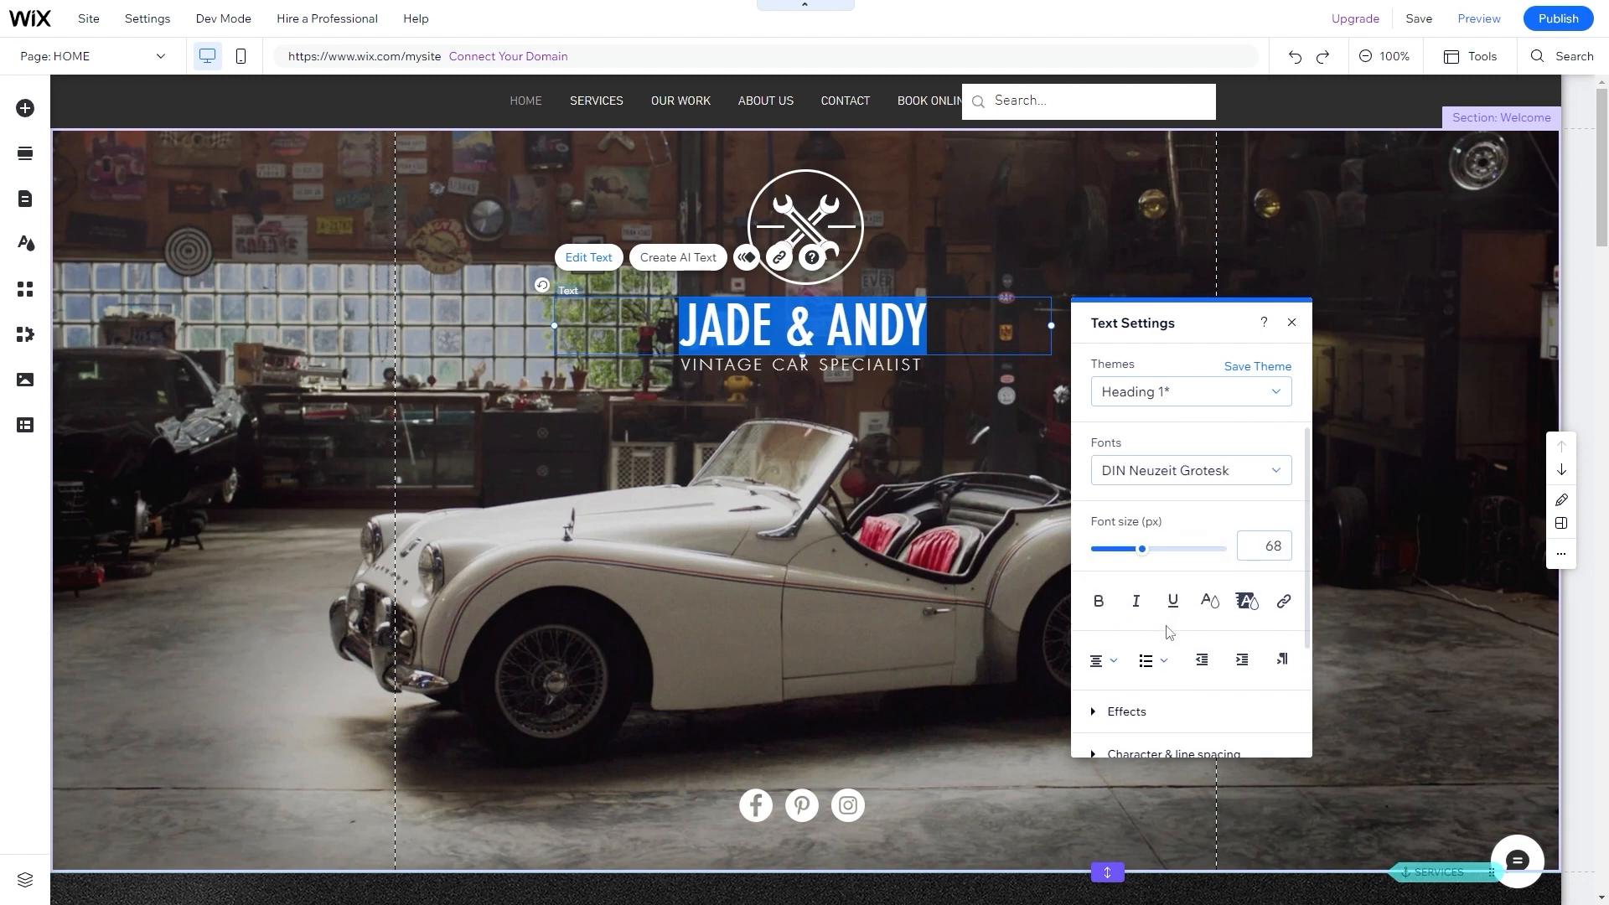
left_click(1156, 467)
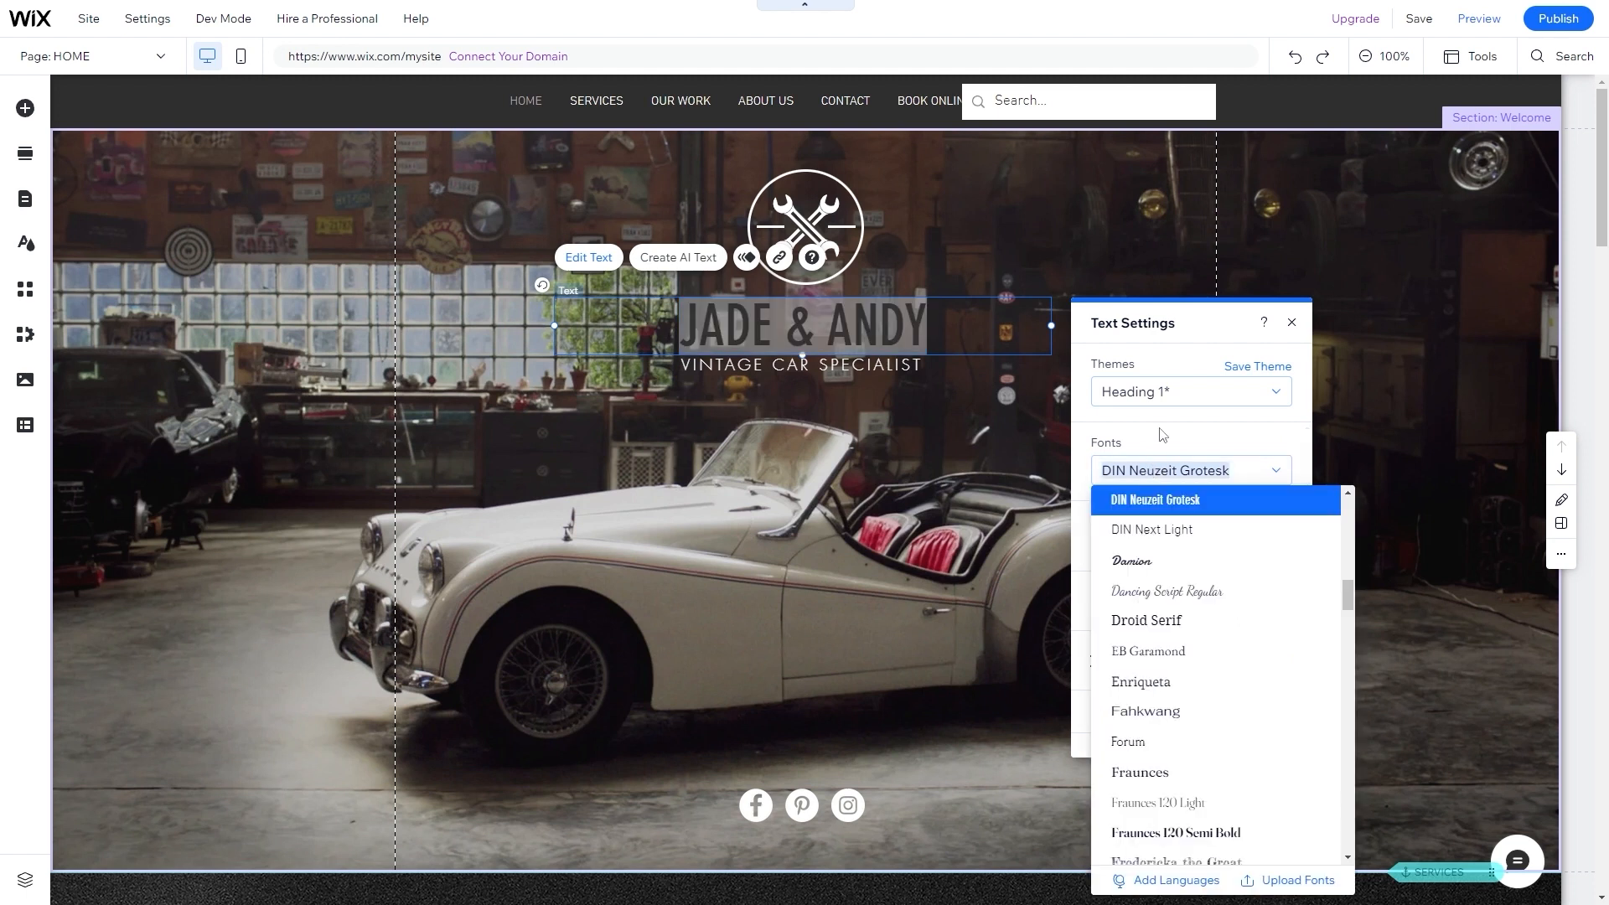
left_click(1163, 434)
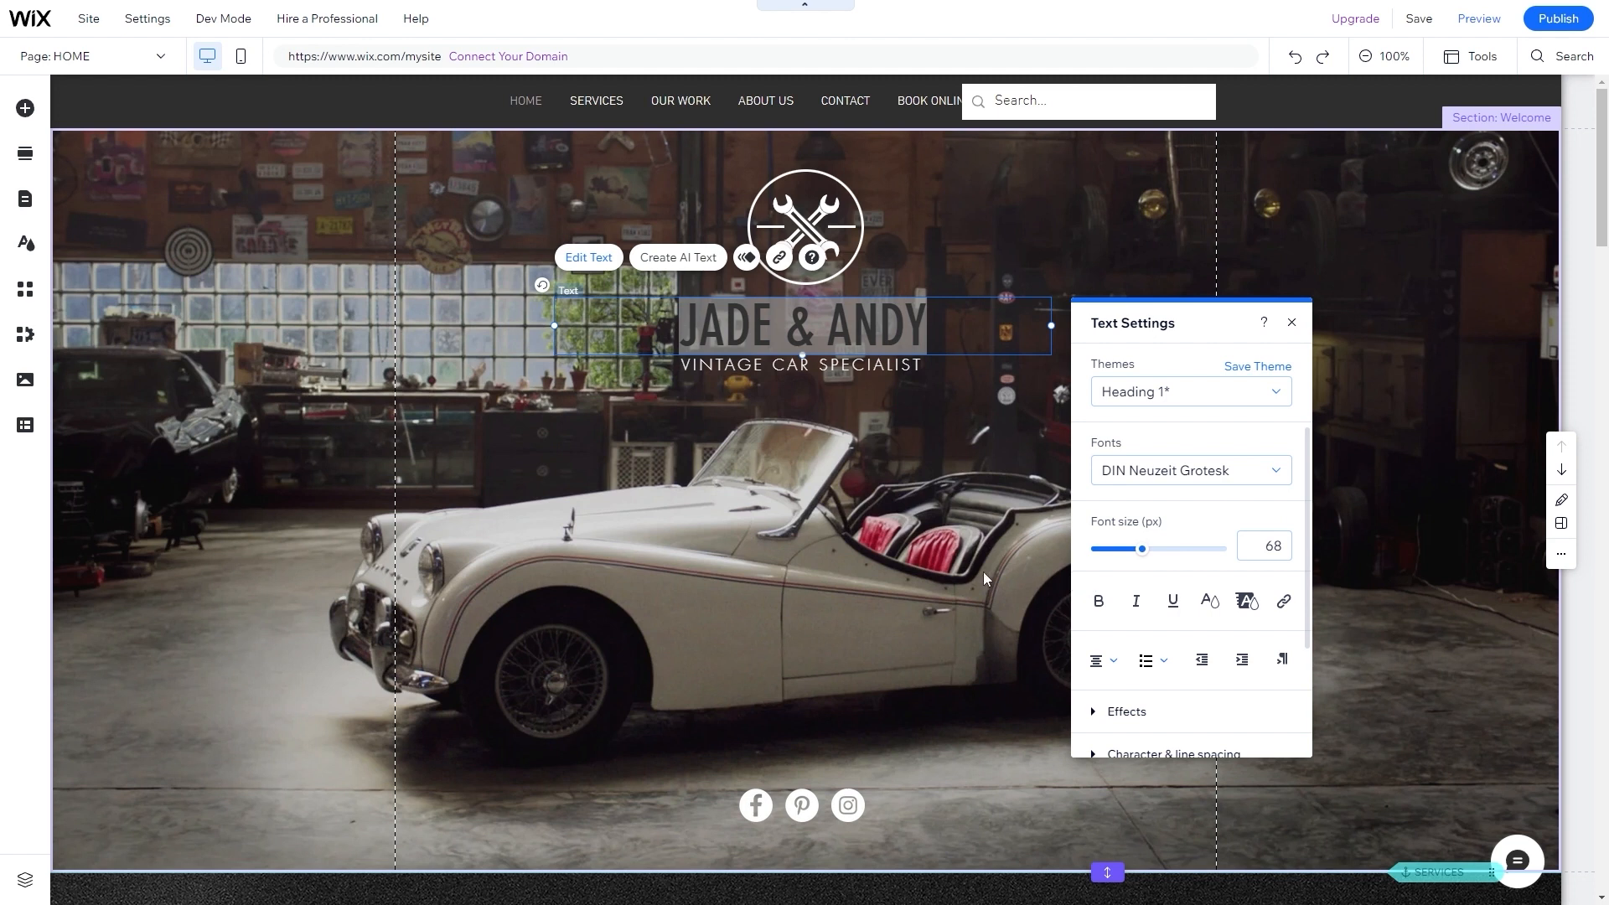
left_click(832, 545)
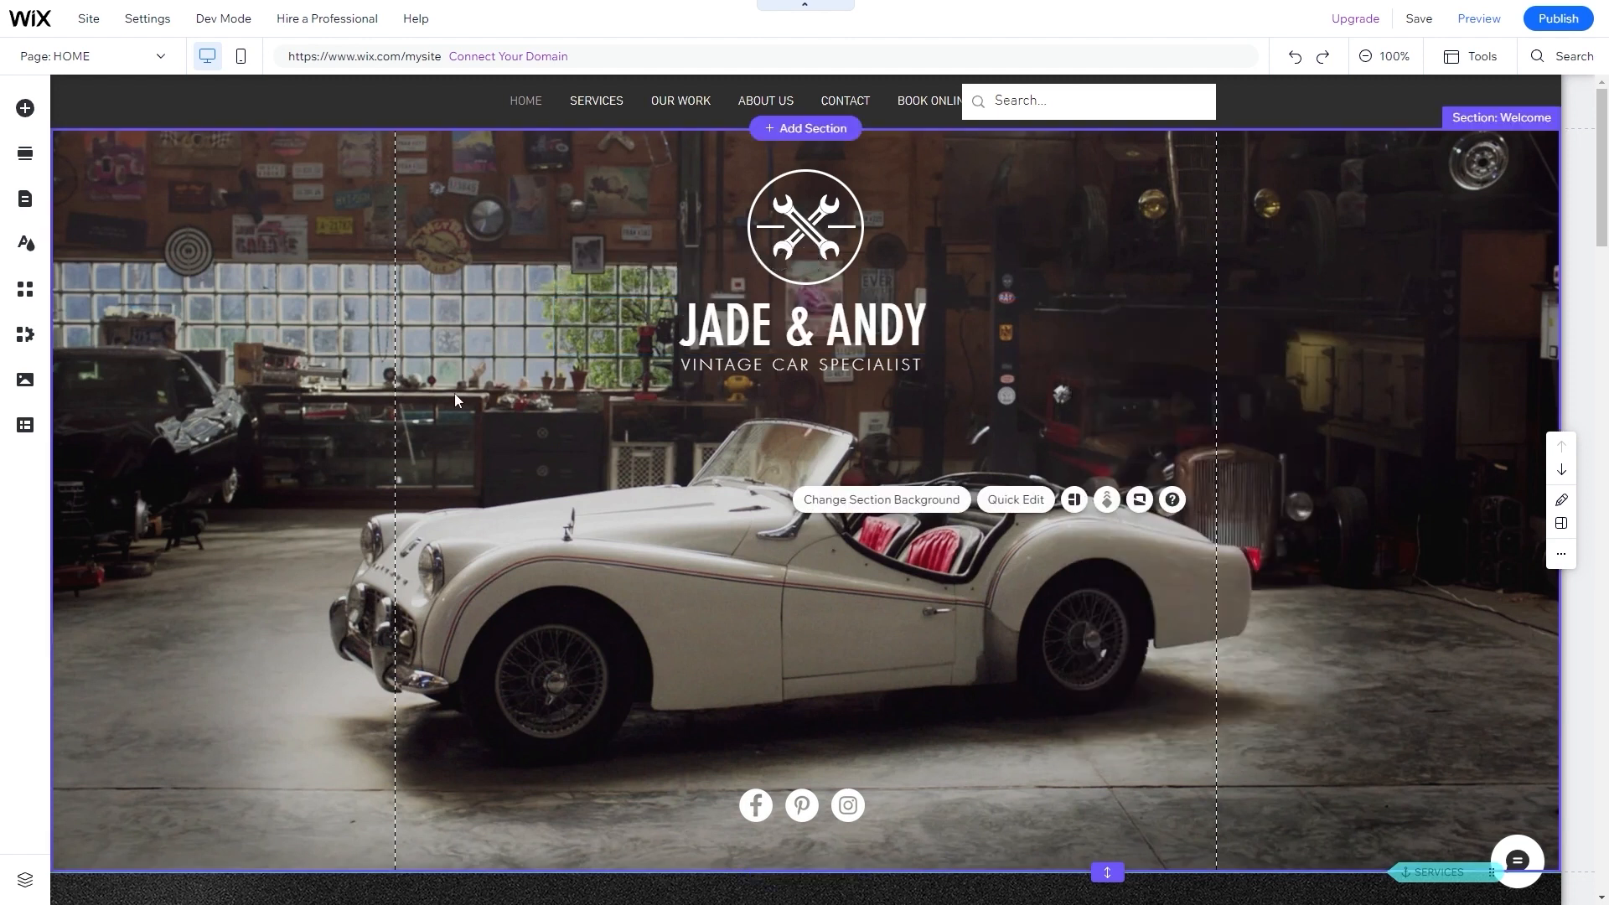
- Browse the featured color and text themes in Site Design and apply the Laid-back theme to the site
left_click(25, 244)
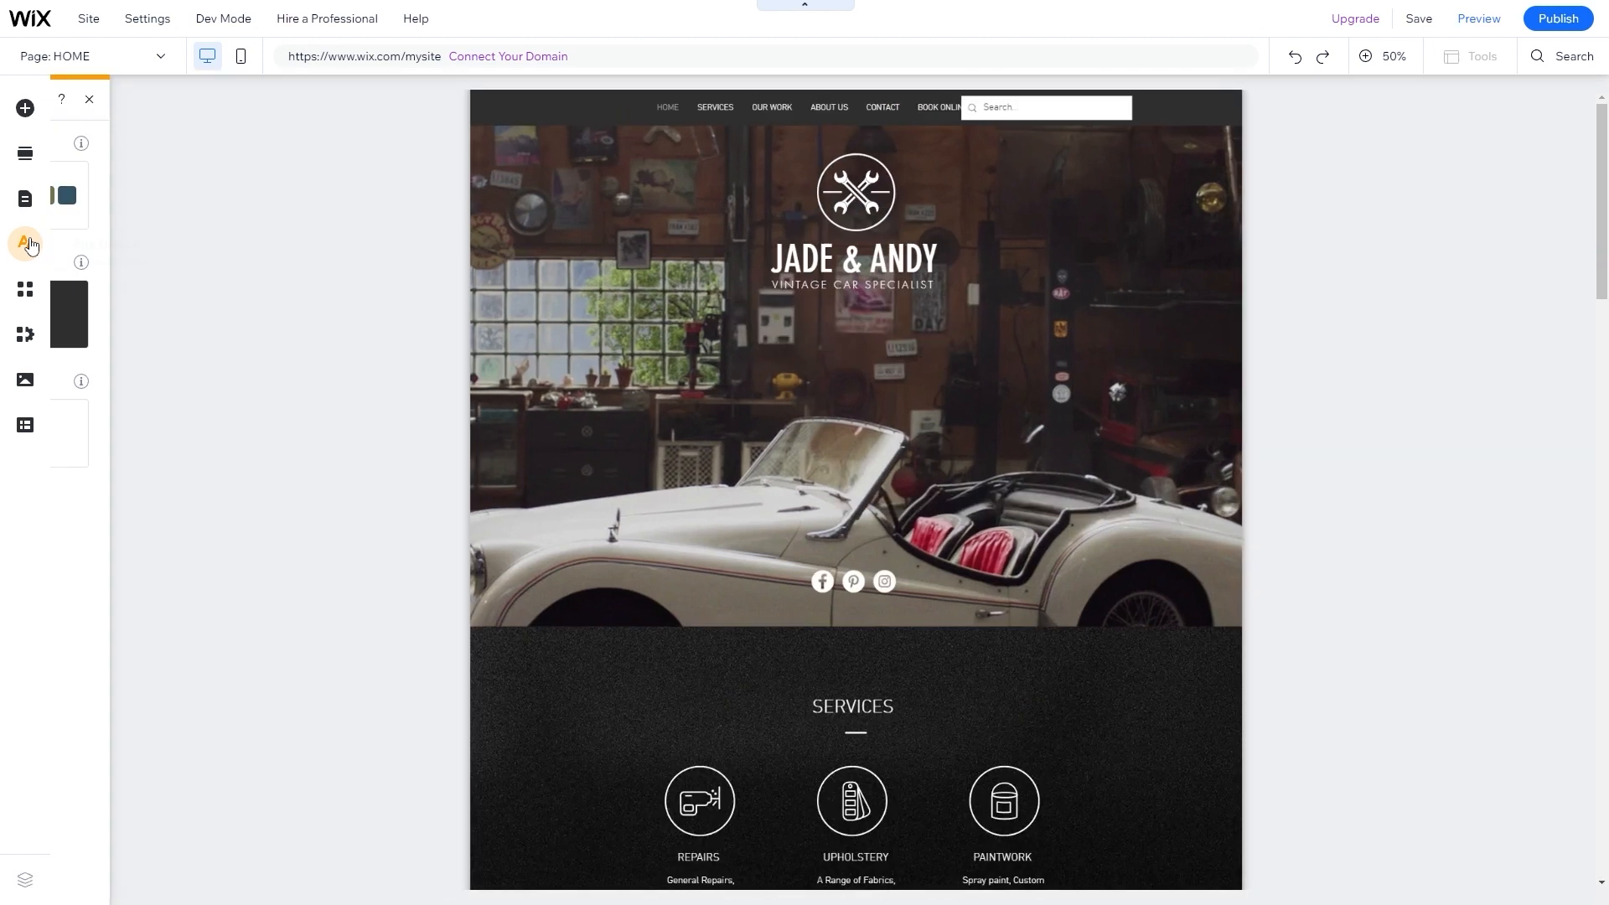
mouse_move(113, 213)
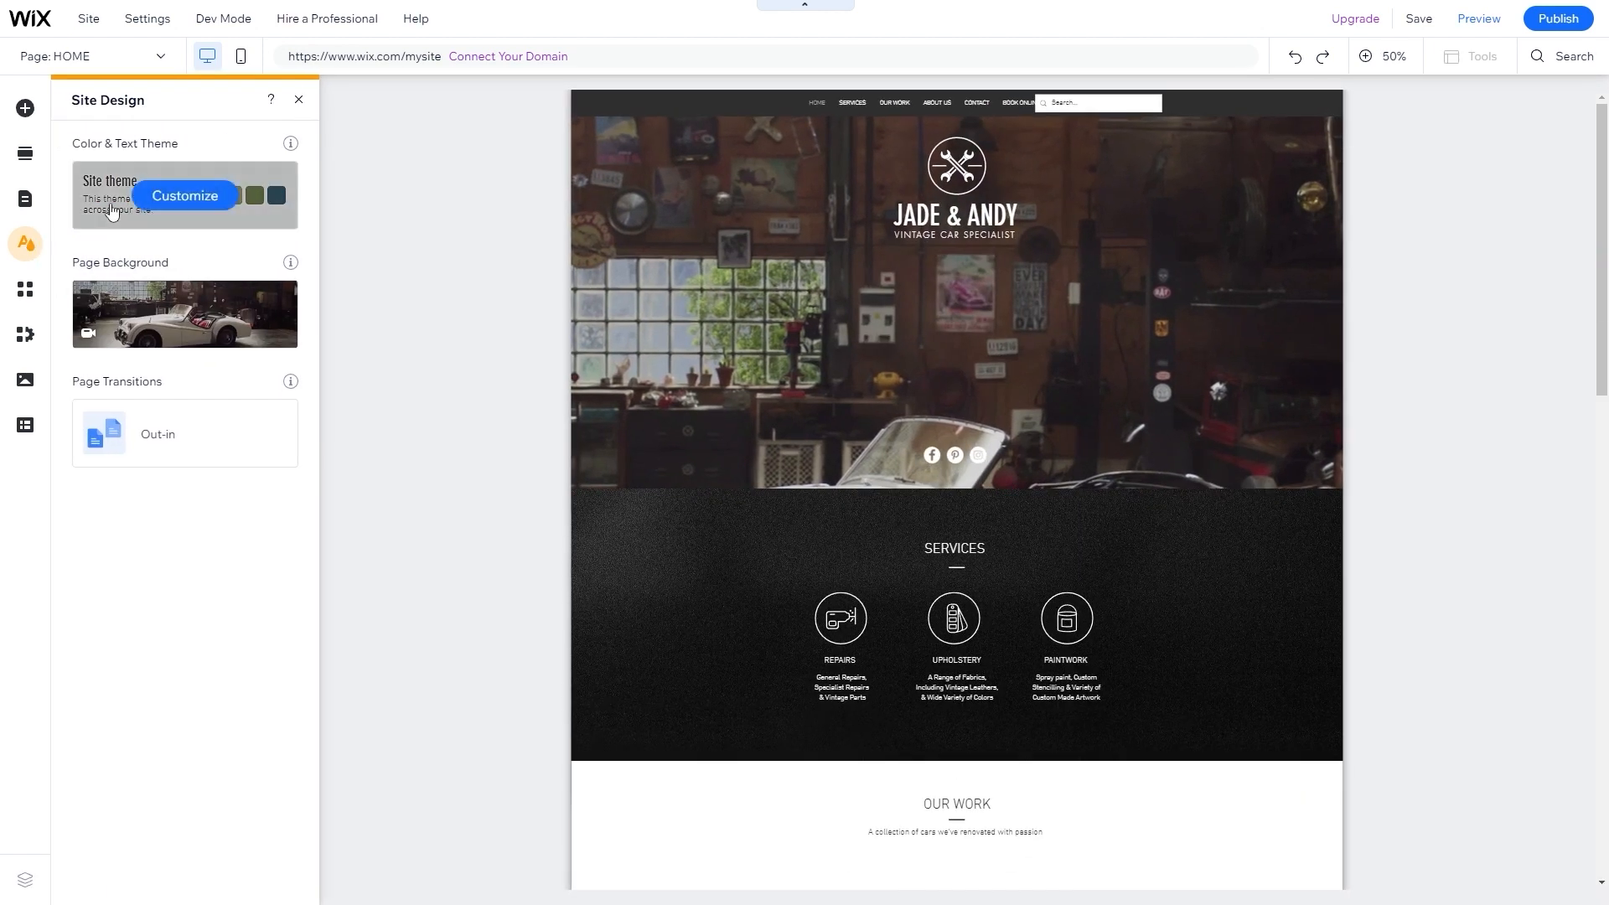
left_click(184, 195)
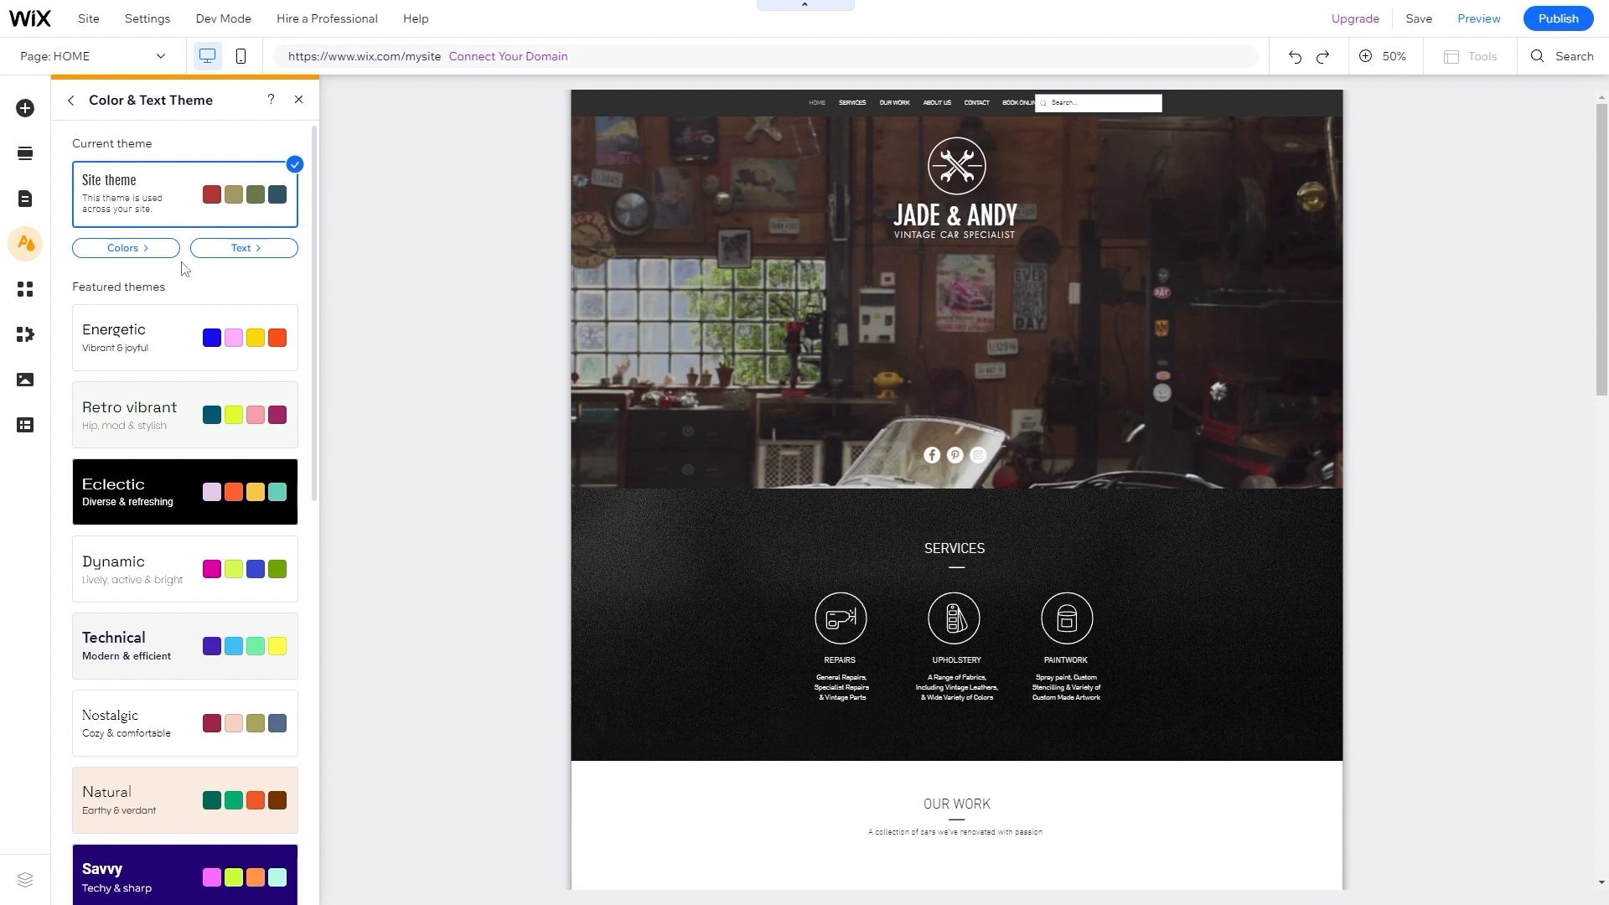
scroll(186, 276, "down", 3)
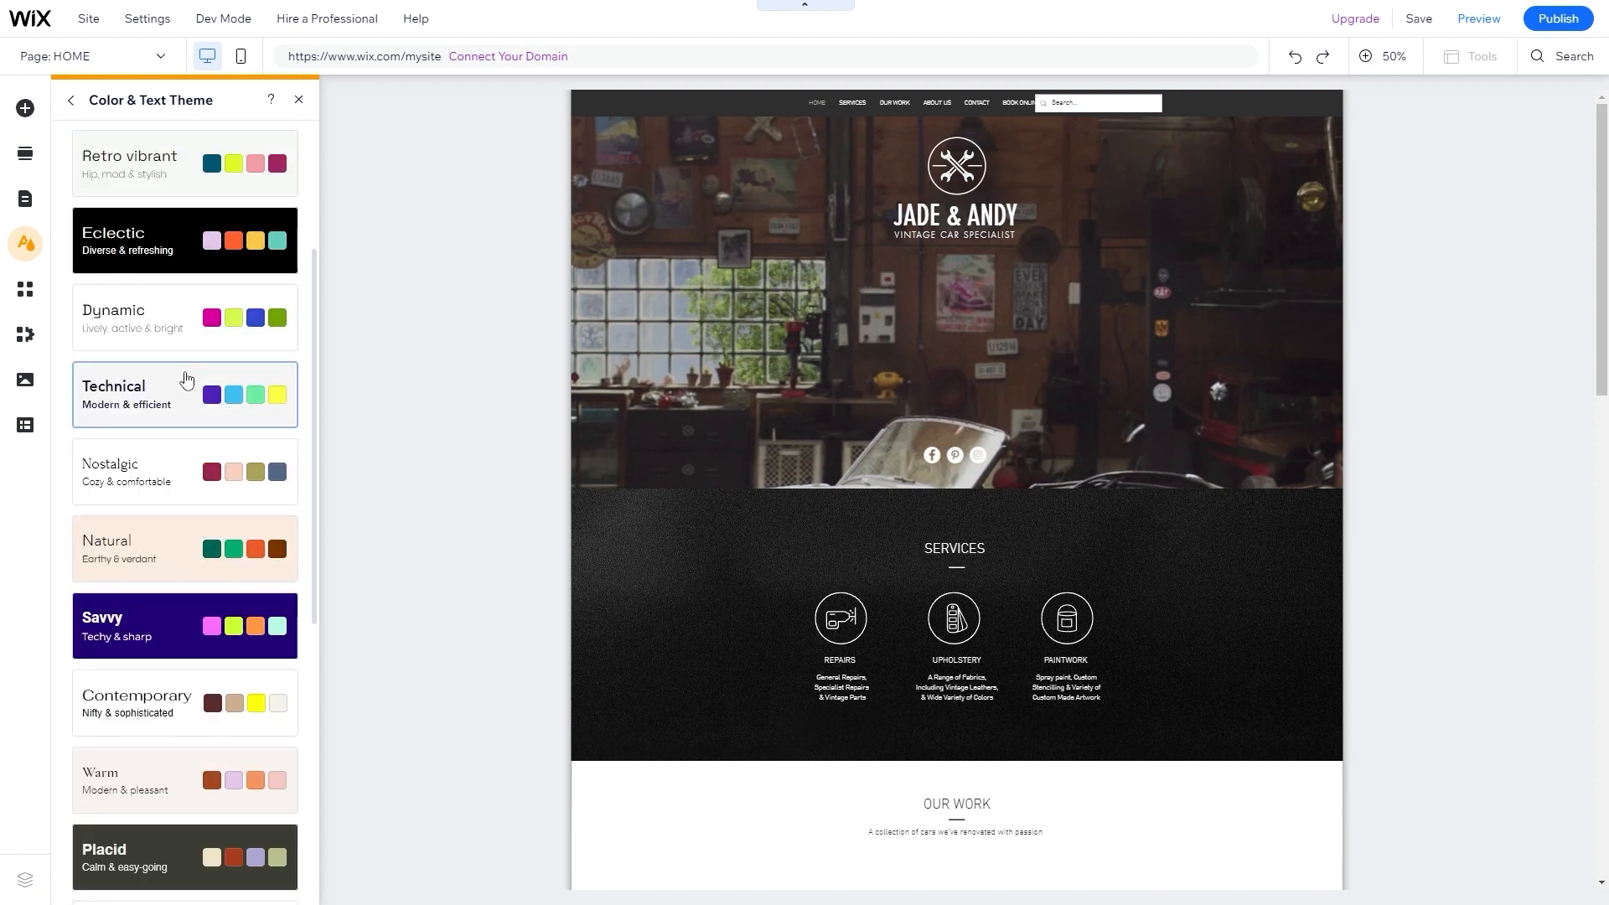
scroll(186, 382, "down", 6)
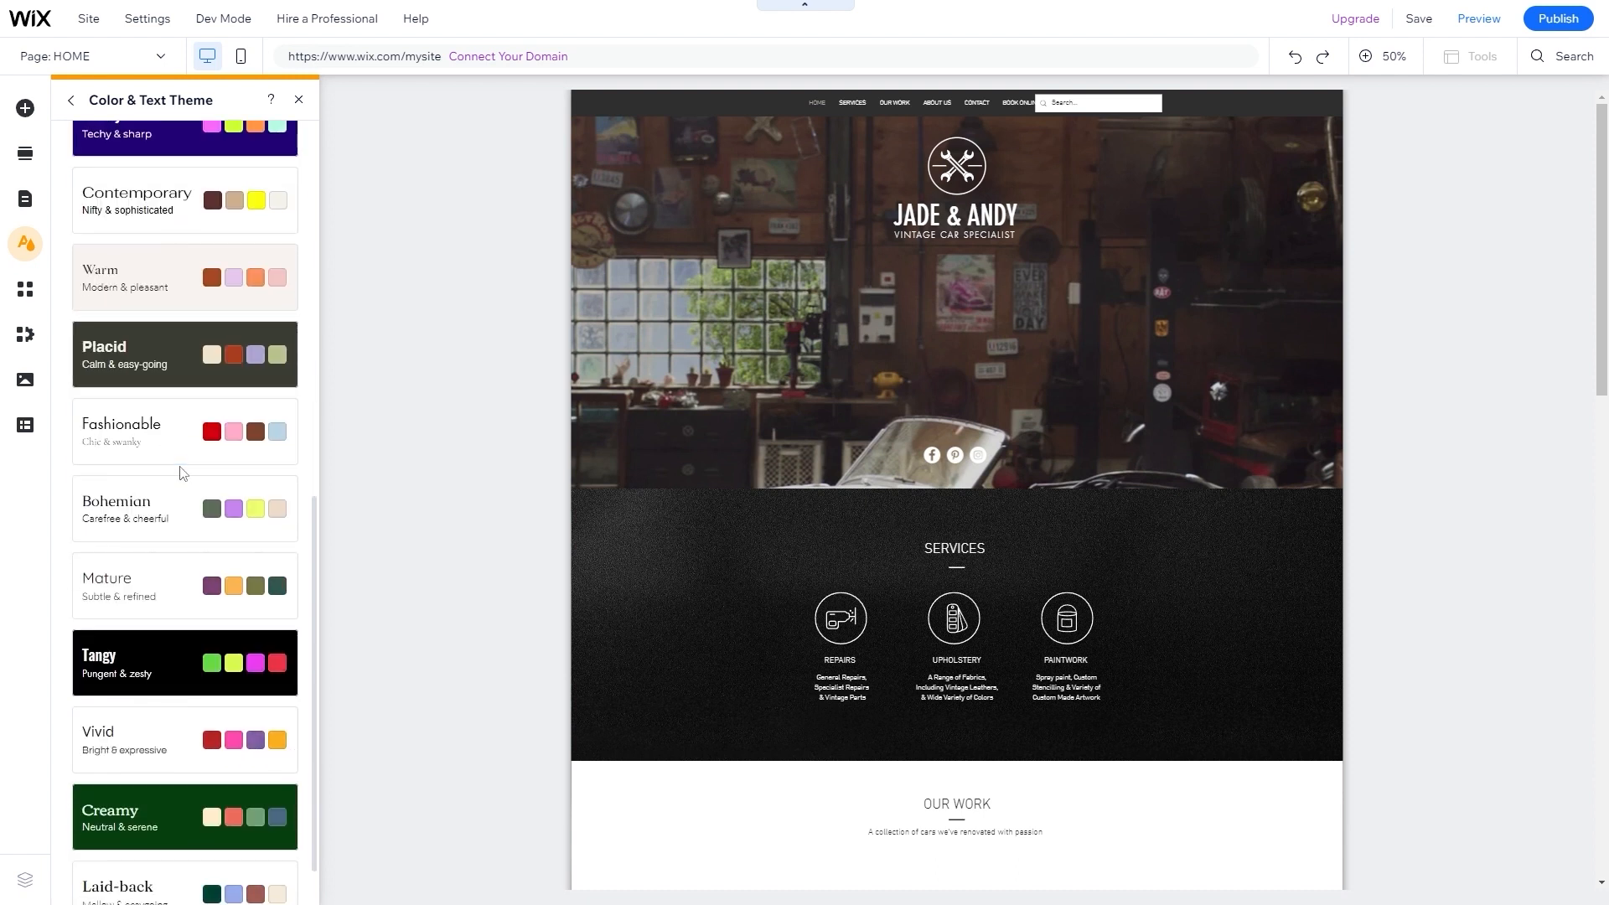
scroll(182, 474, "down", 1)
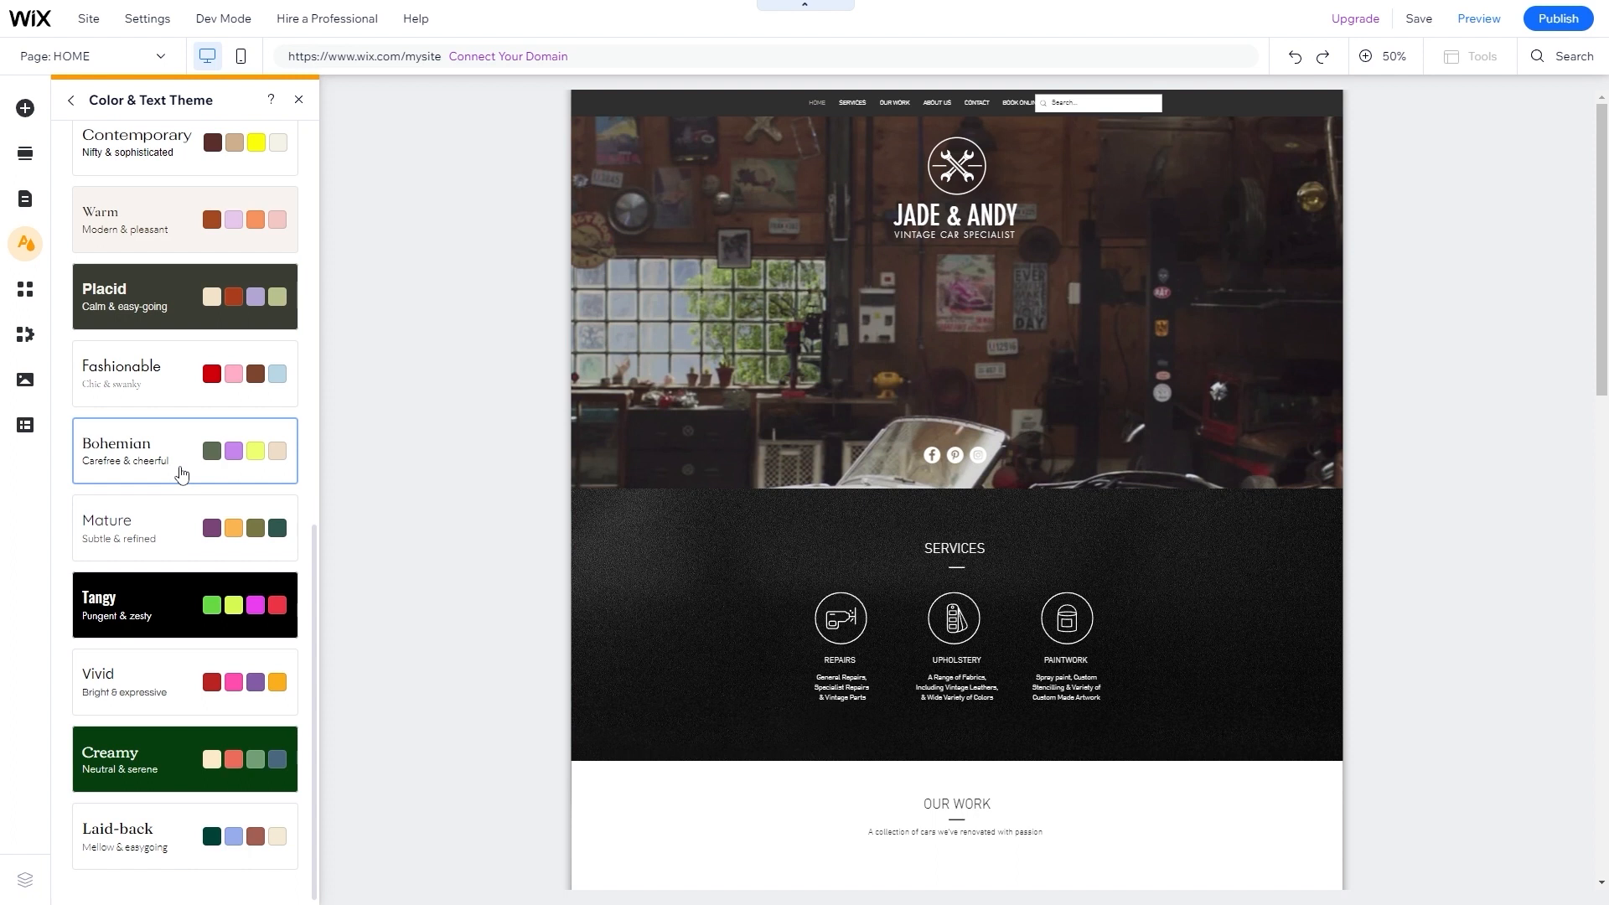
left_click(159, 836)
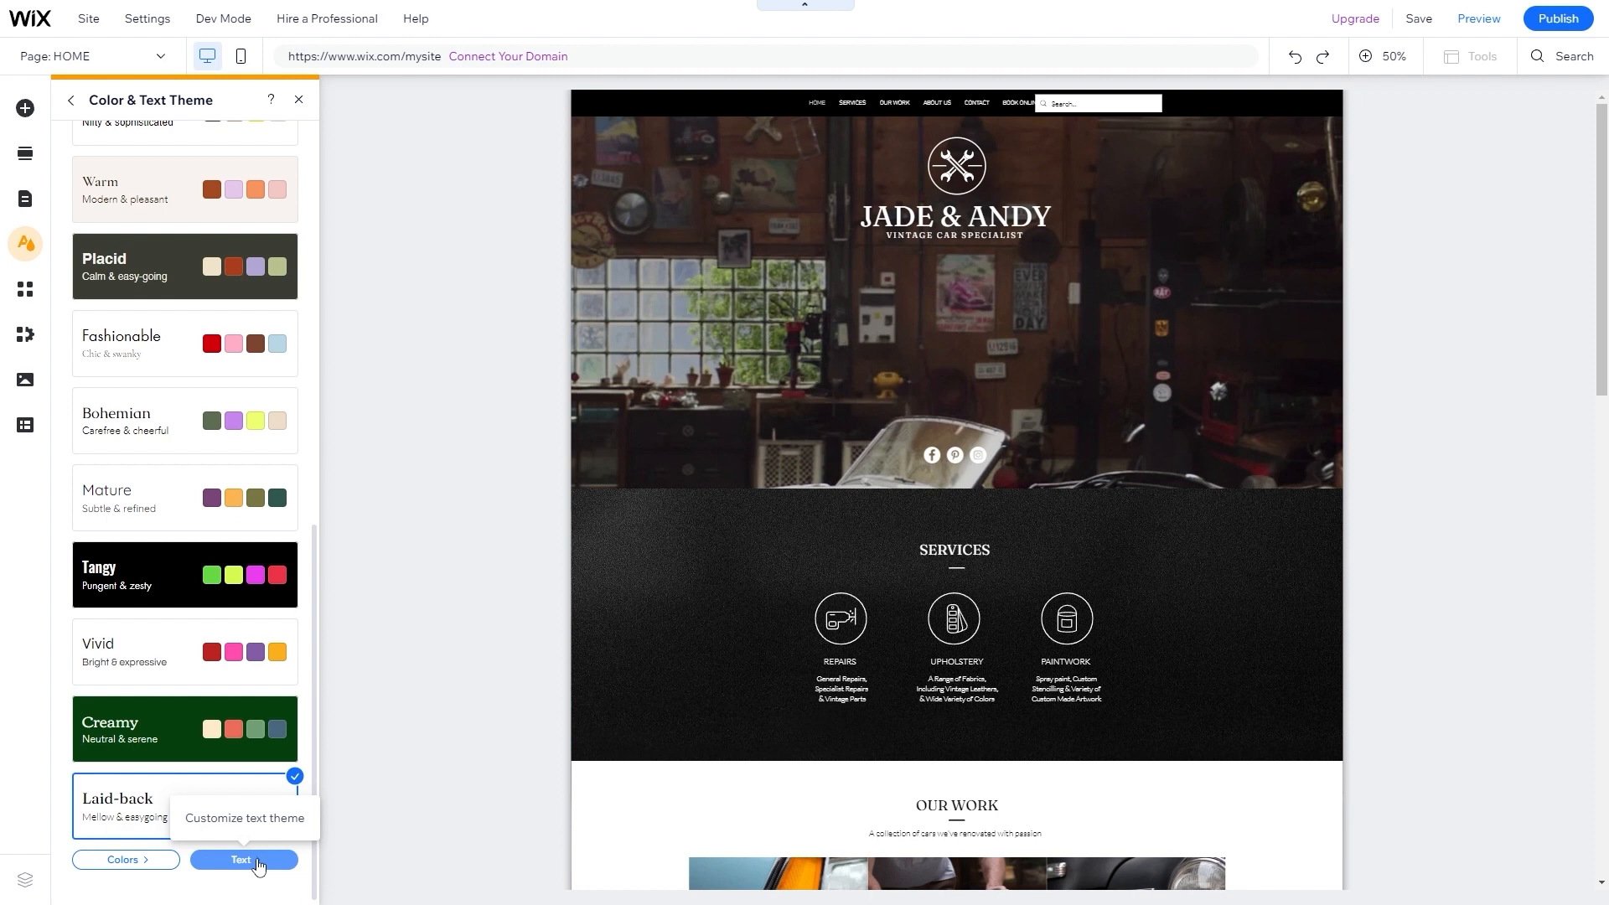
- Open the Laid-back theme's color customization and examine the custom color settings for Color 2
left_click(126, 861)
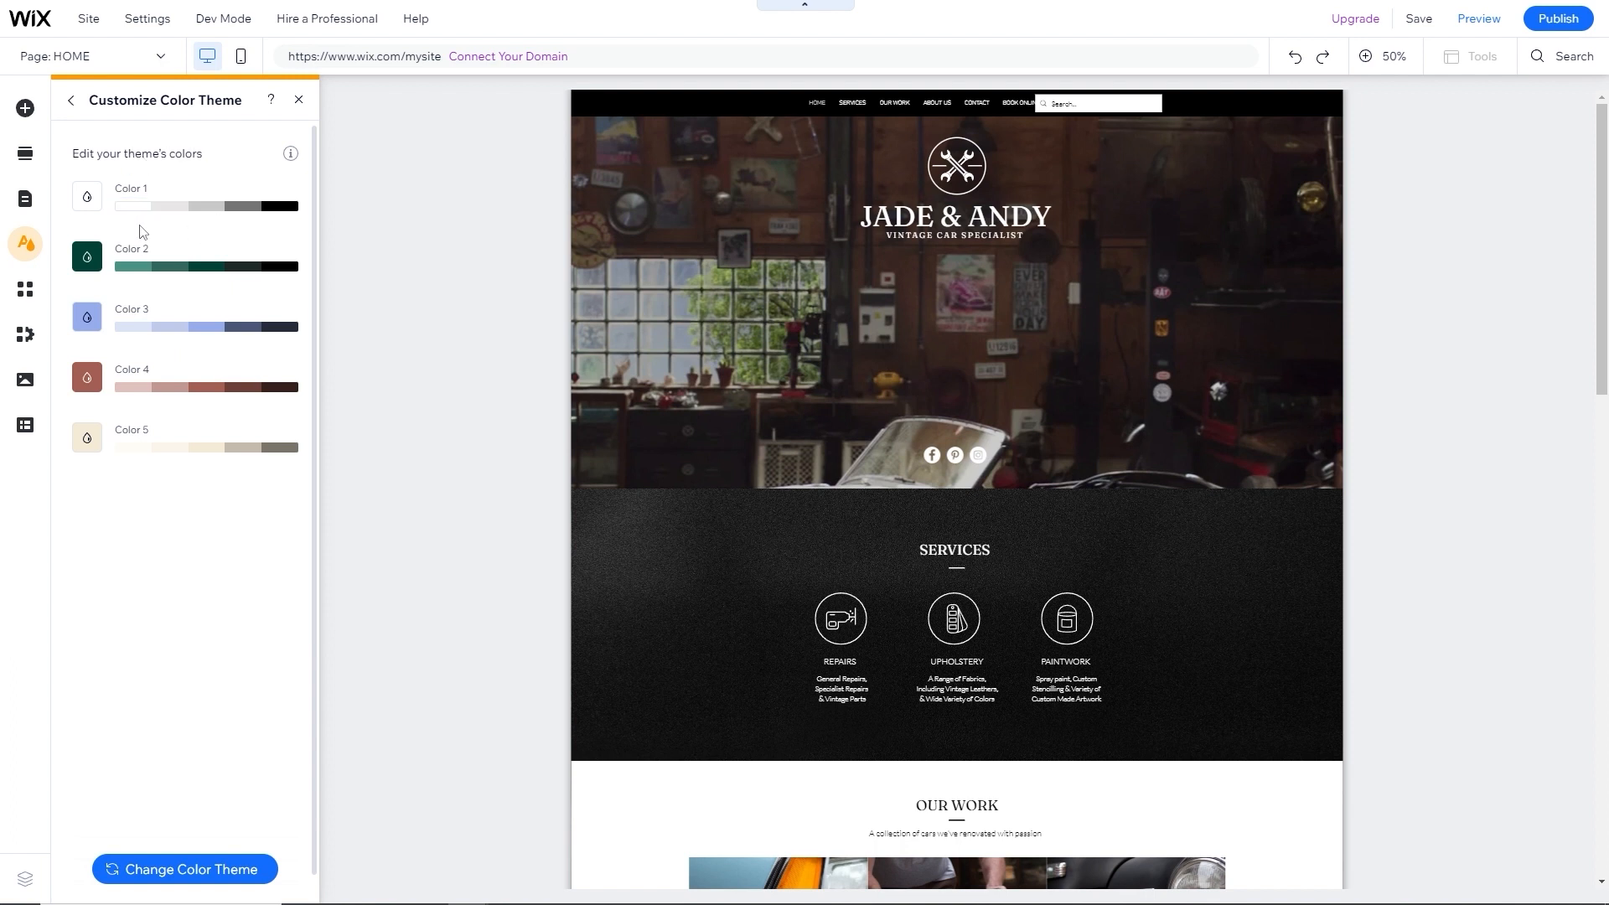
left_click(88, 257)
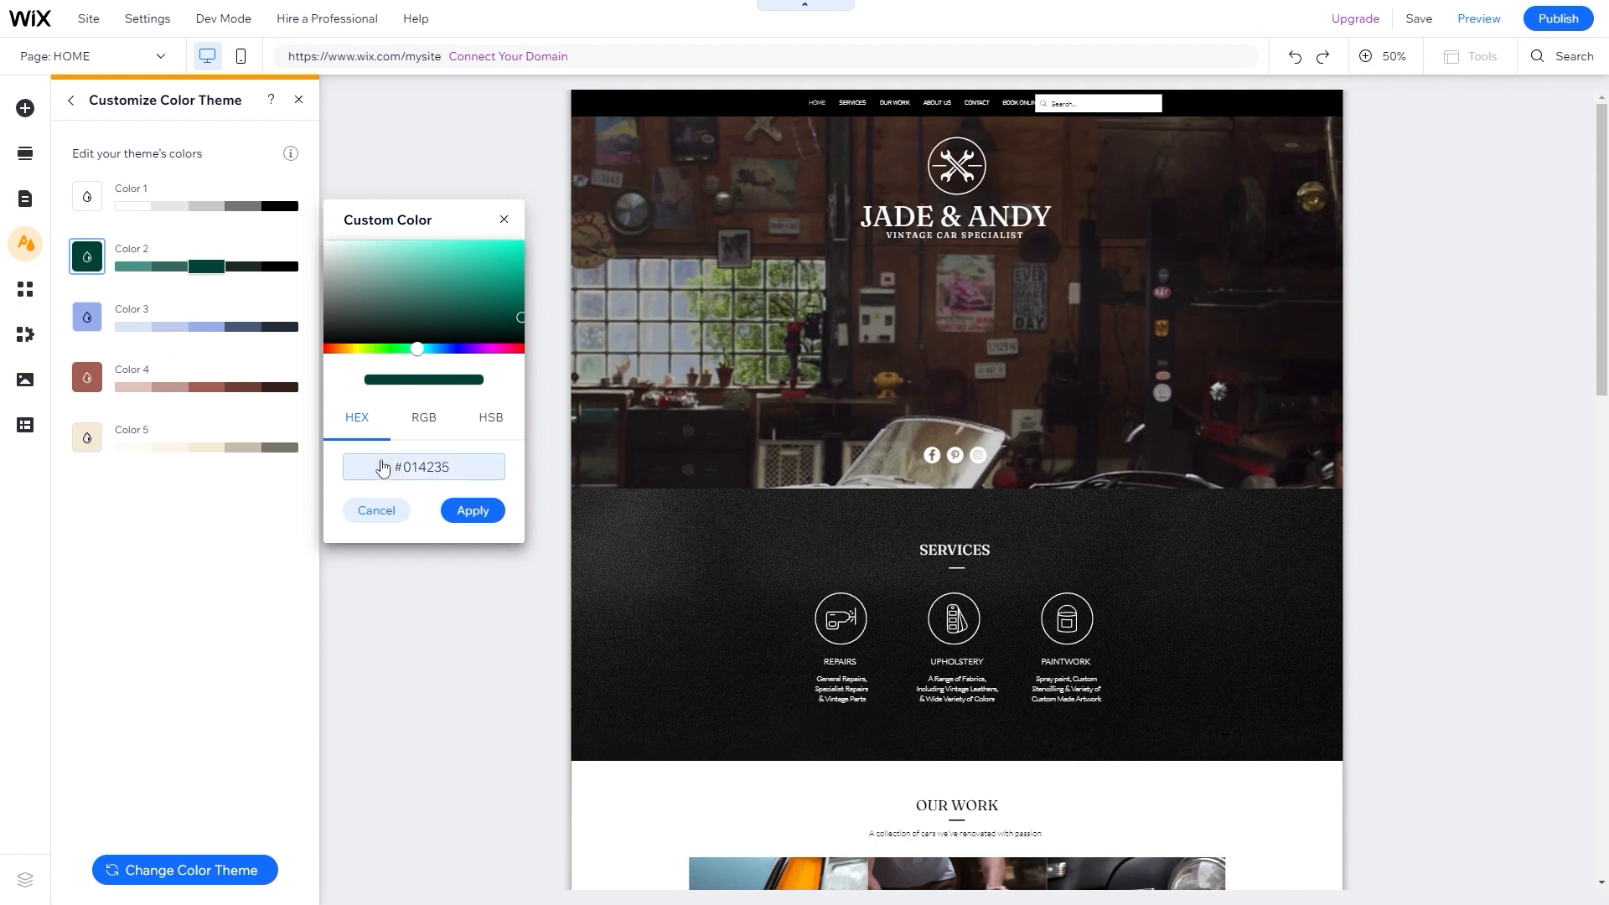
double_click(435, 470)
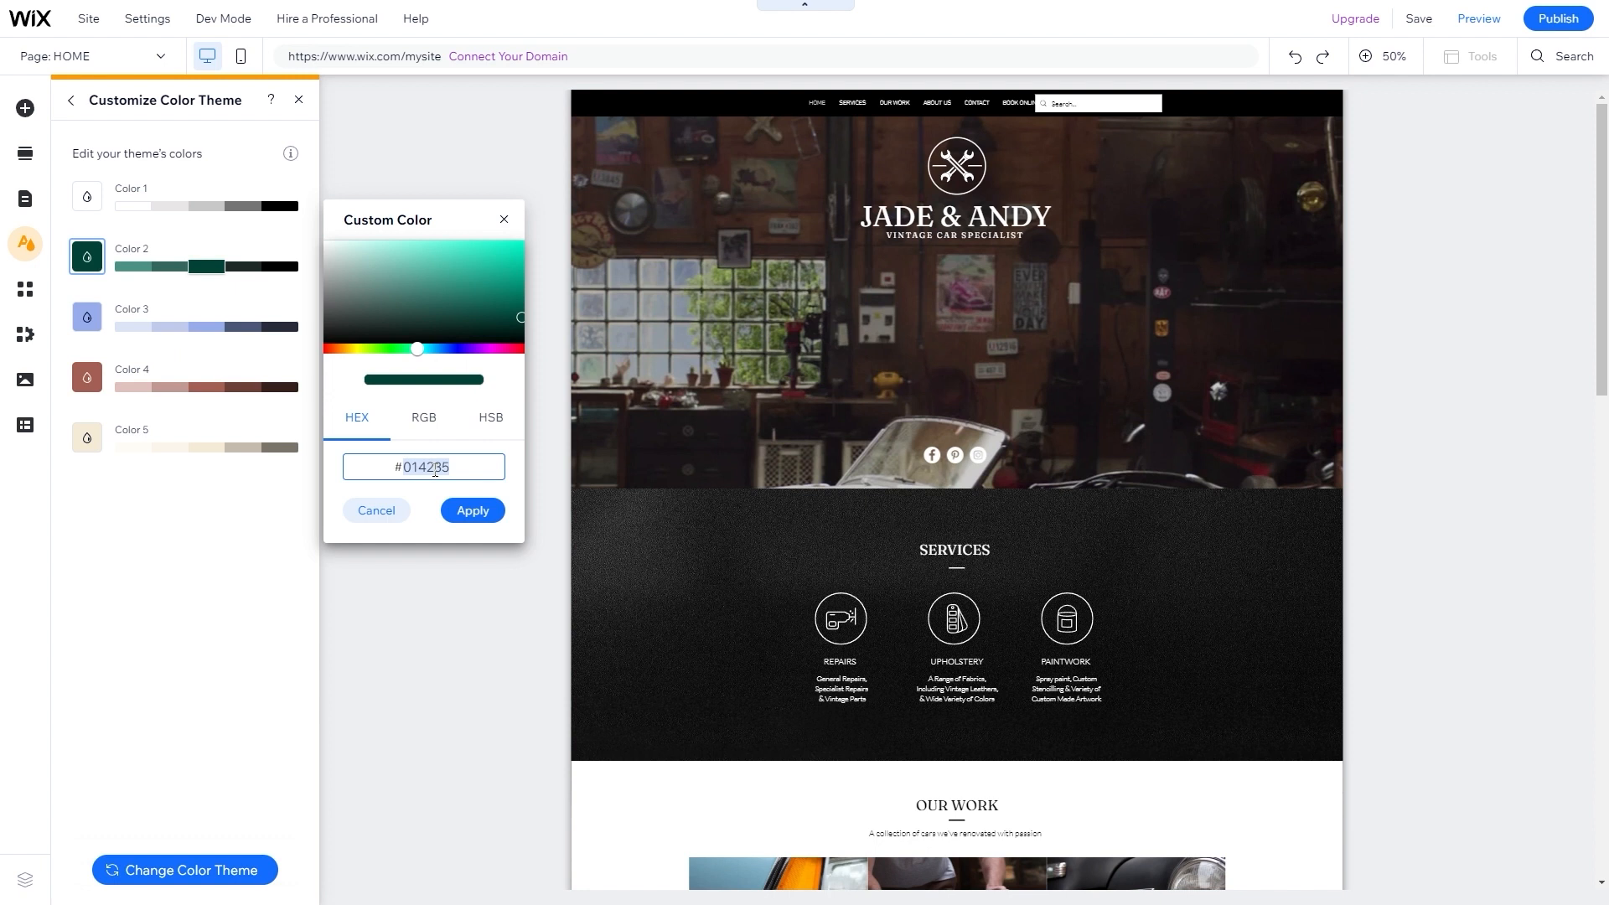
left_click(414, 421)
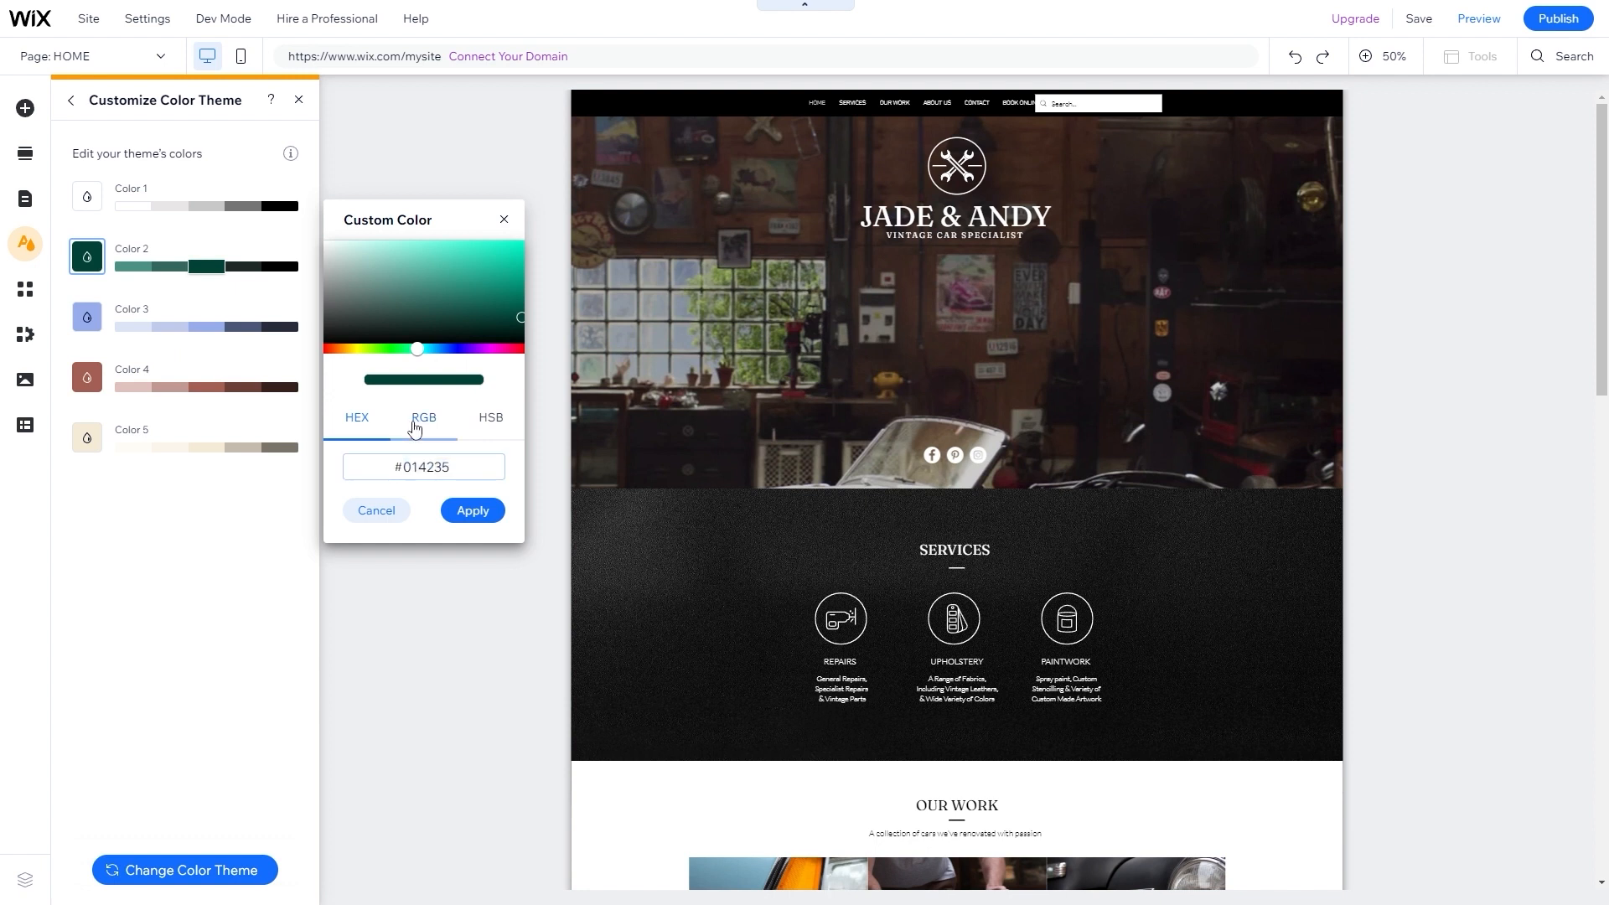
- Set the theme's Color 1 to the hex value #FBF2ED and apply it
left_click(94, 201)
double_click(426, 408)
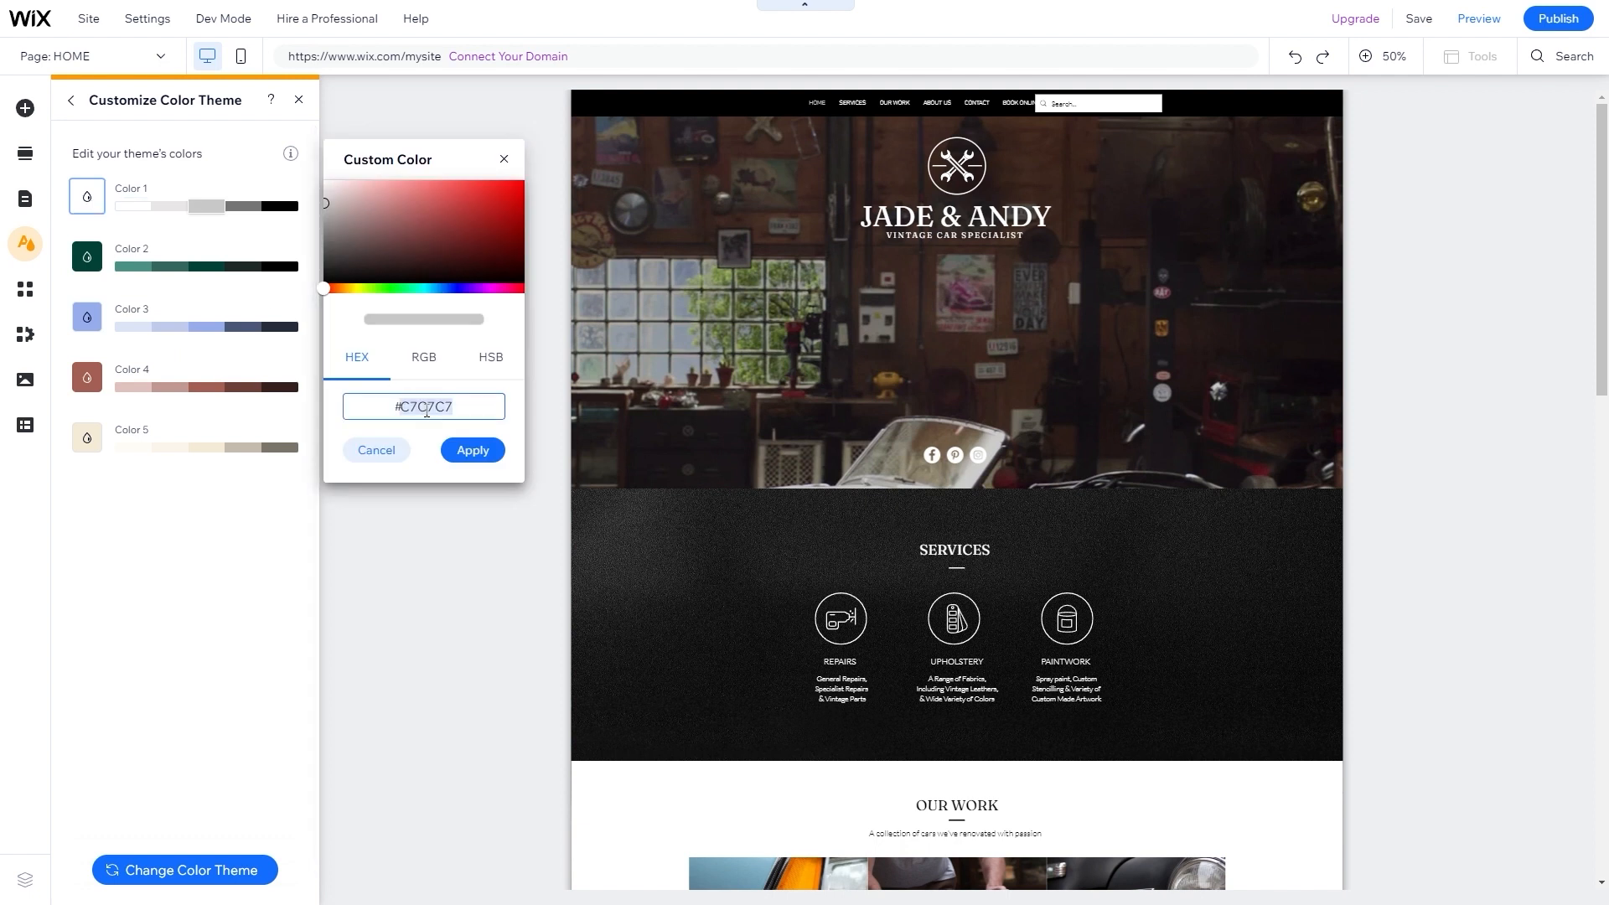
type("FBF2ED")
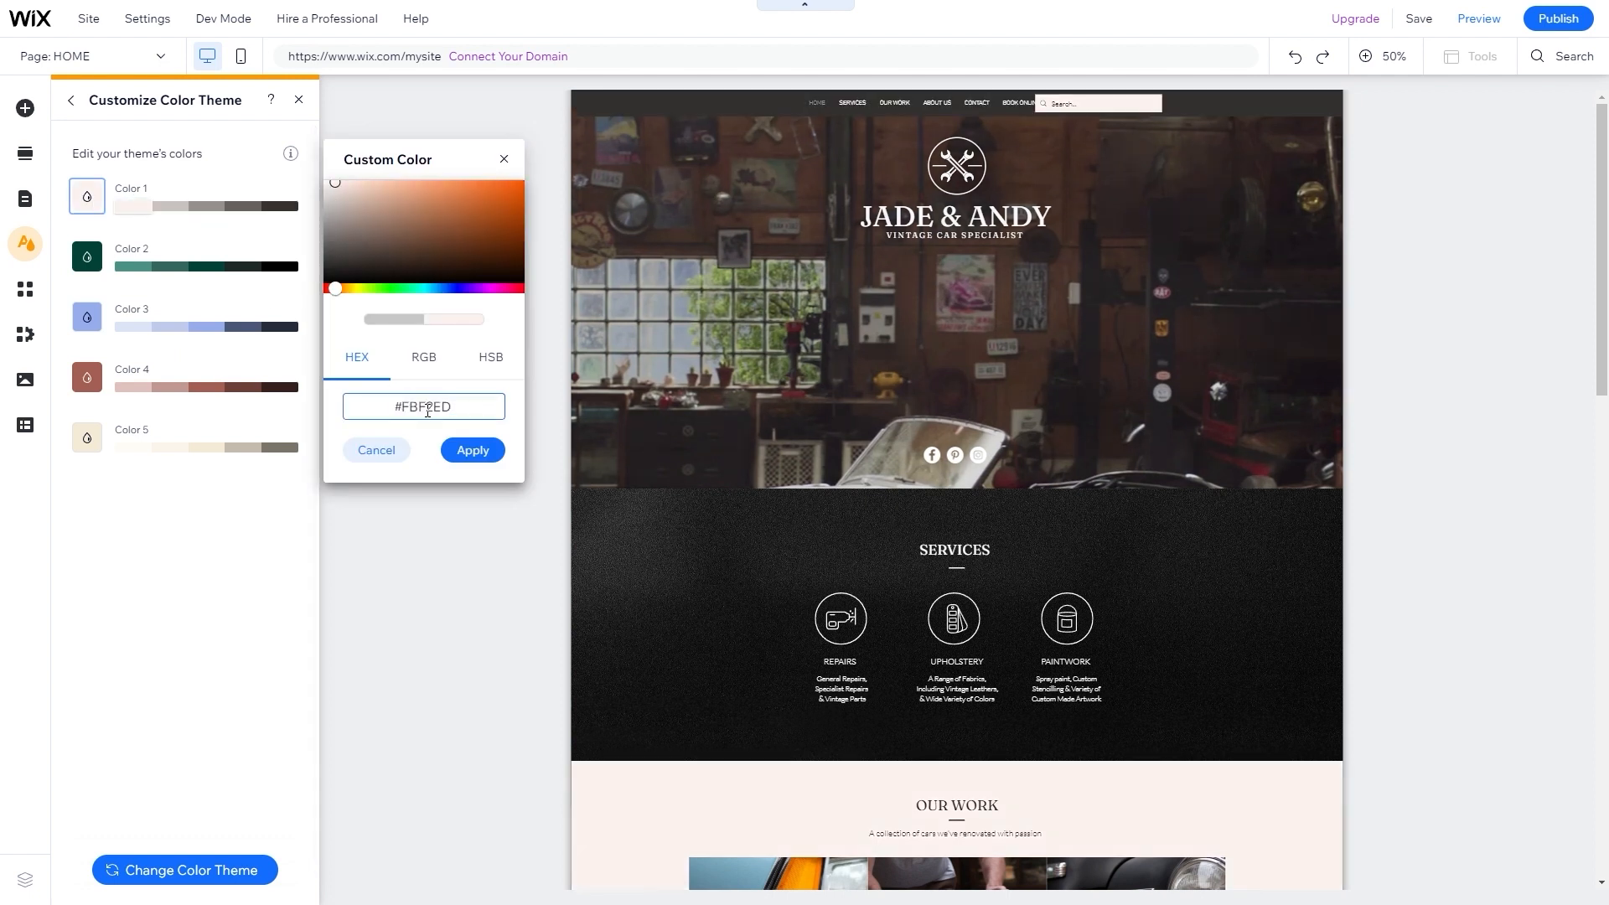
left_click(475, 452)
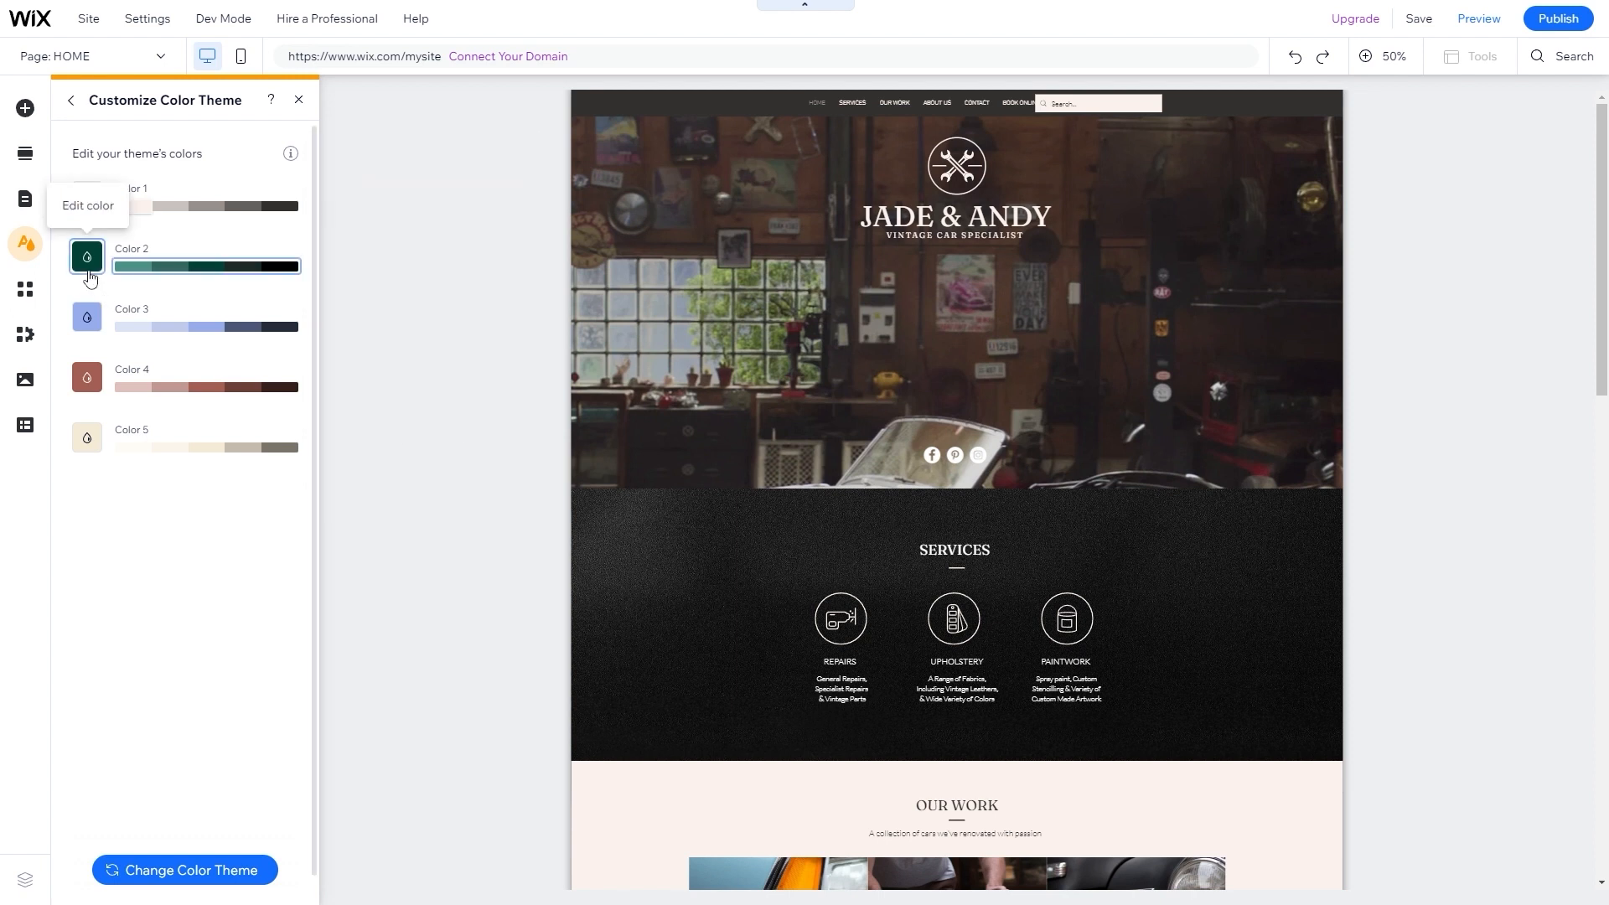
- Set the theme's Color 2 to the hex value #27283A and apply it
left_click(88, 266)
double_click(444, 466)
type("27283A")
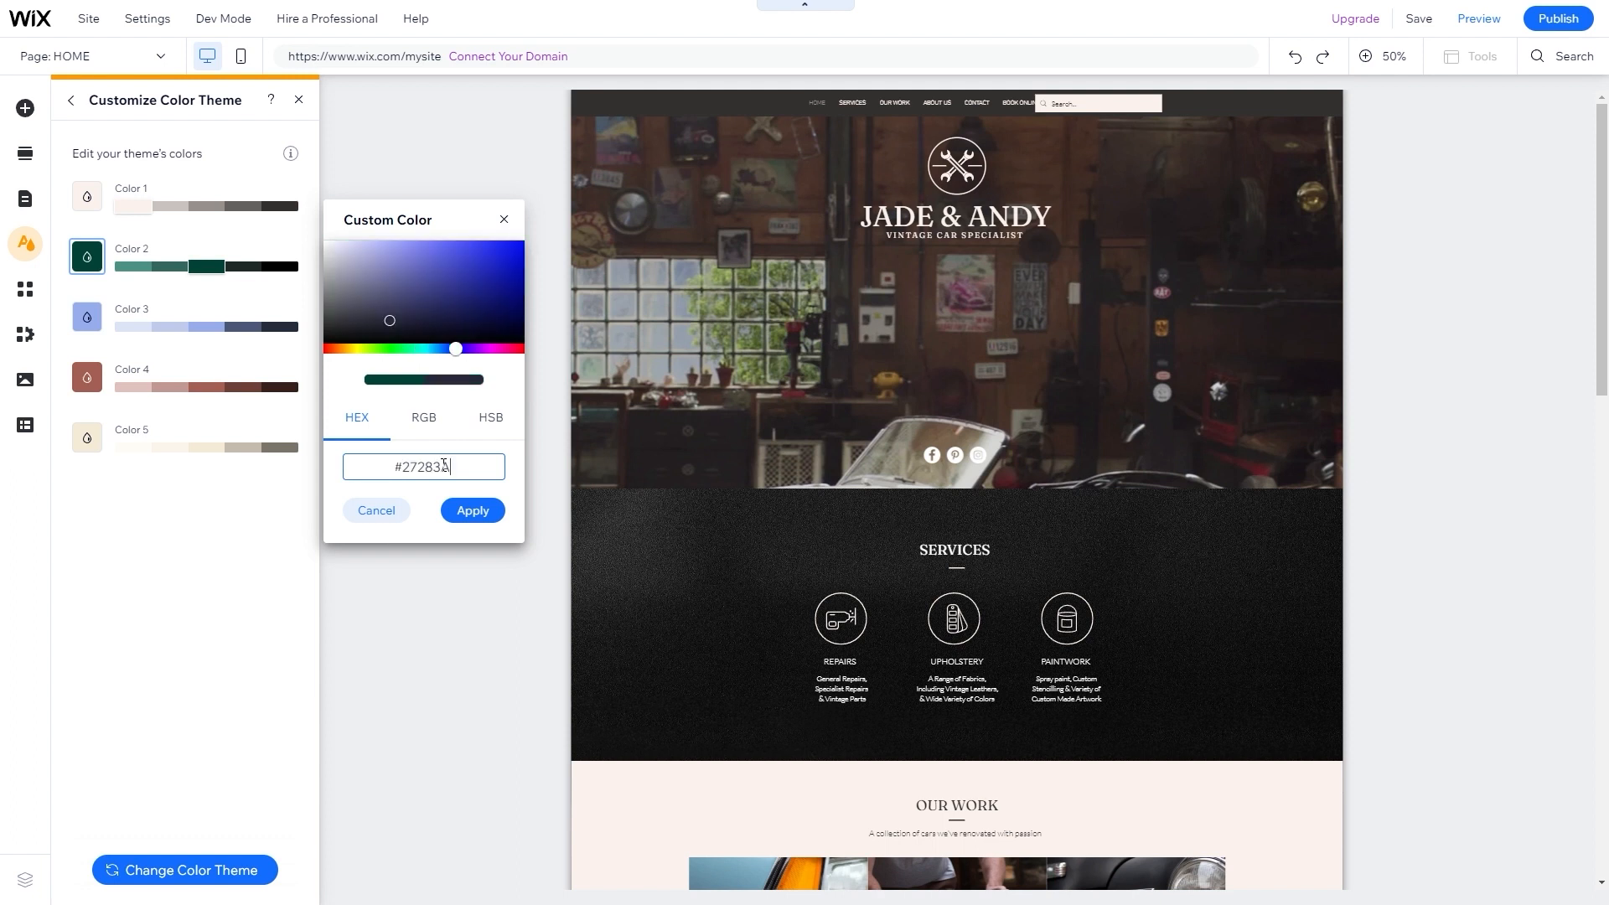
left_click(468, 516)
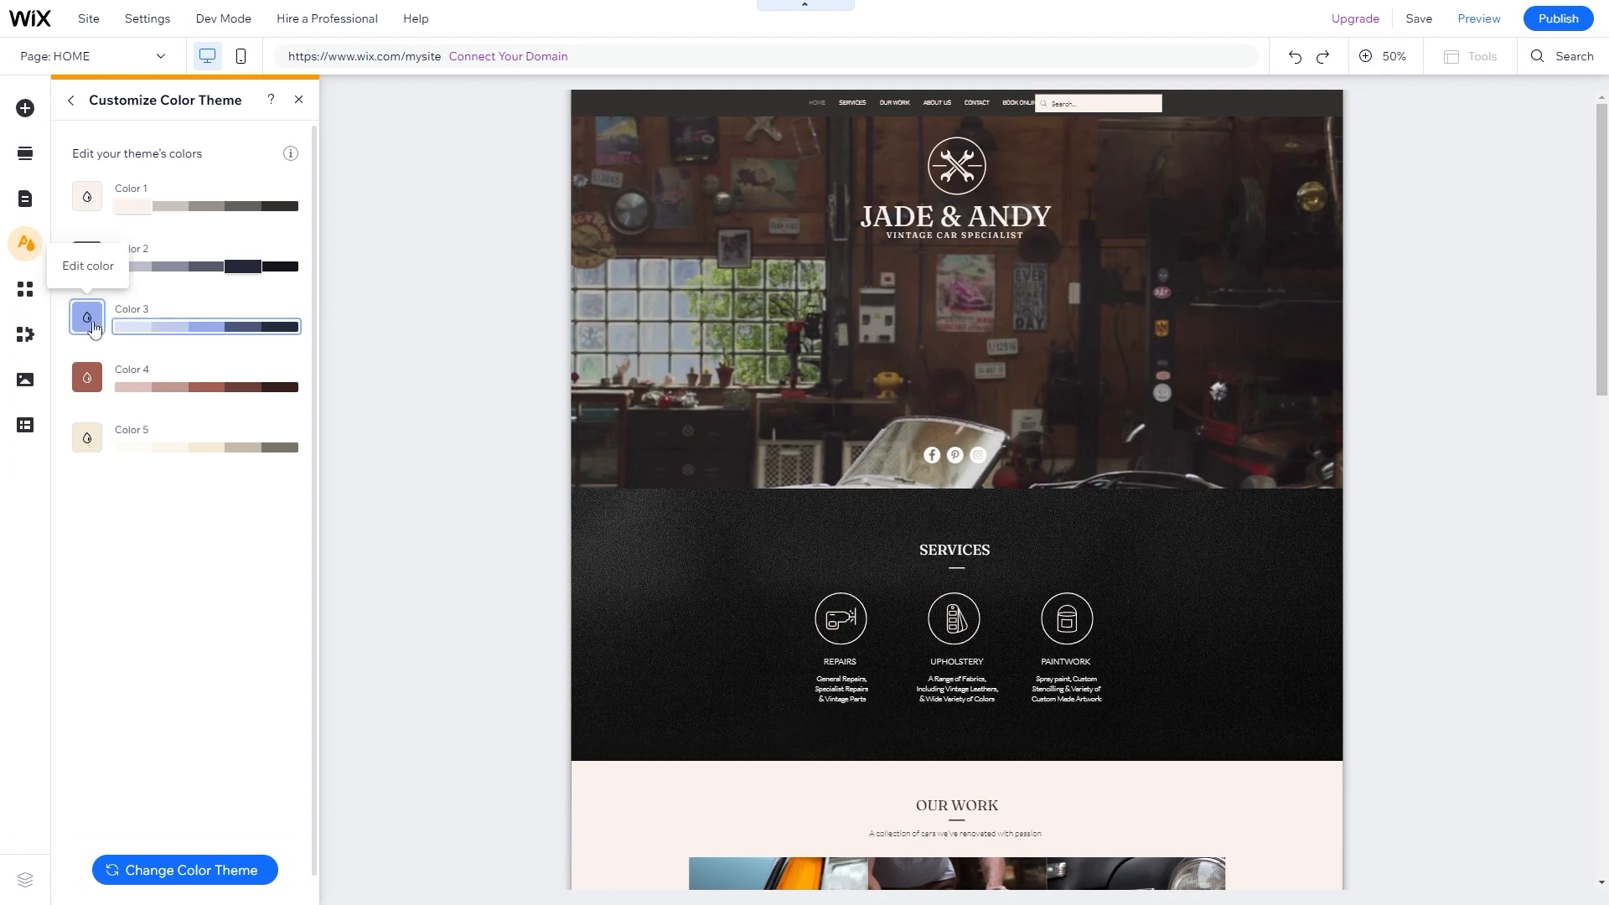
- Replace the theme's Color 3 with the copied dark red hex value and apply it
left_click(93, 327)
double_click(450, 521)
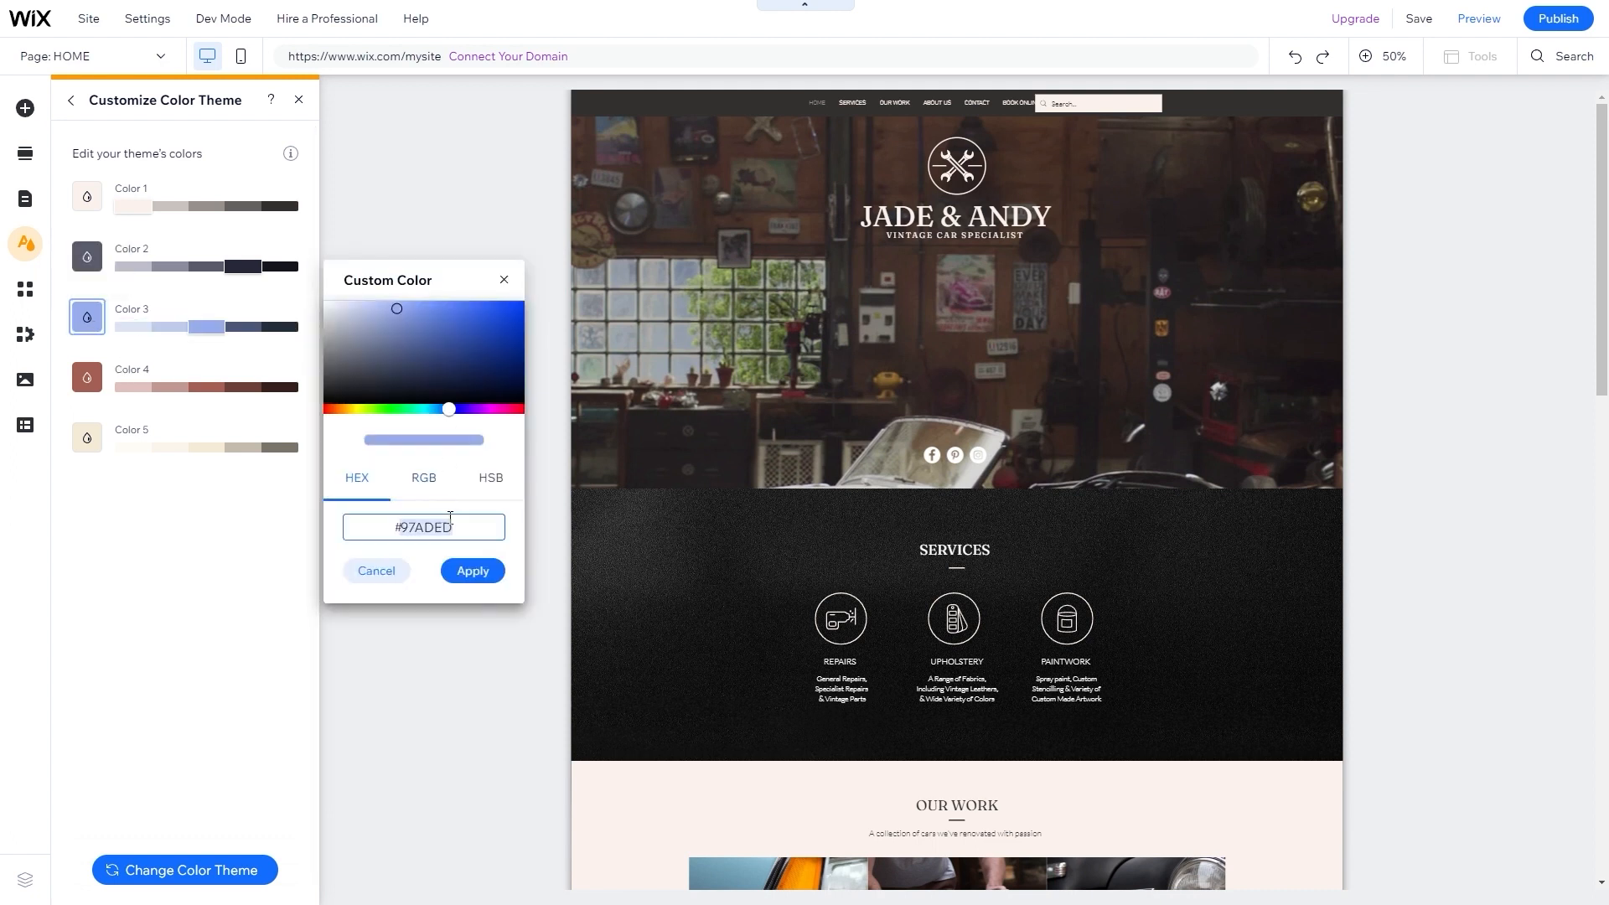
key("ctrl+v")
left_click(472, 570)
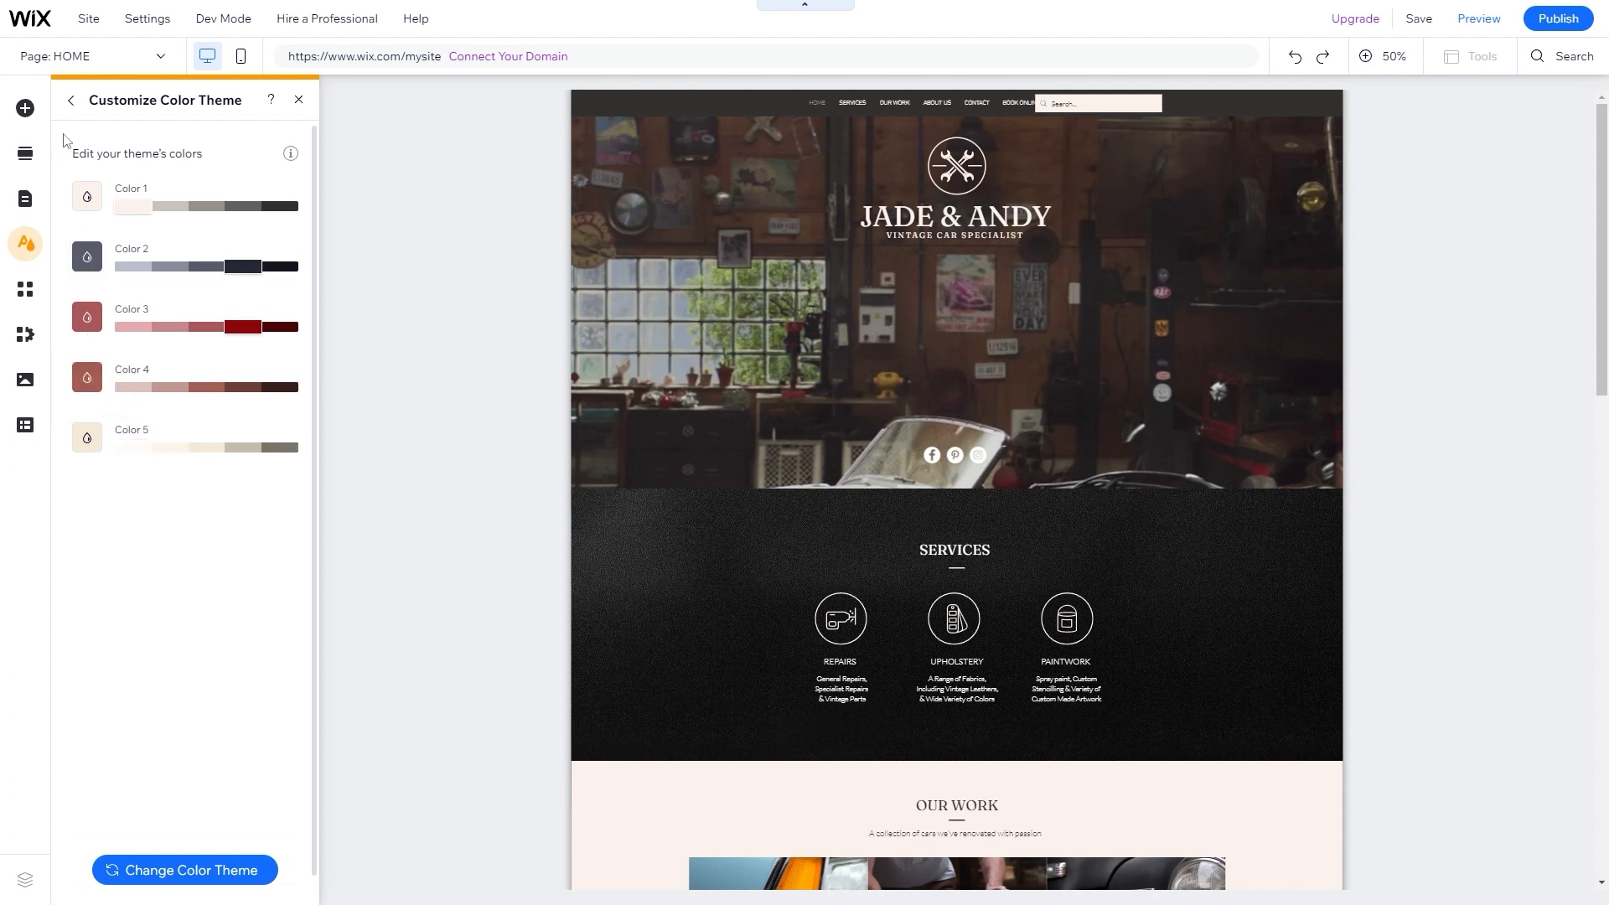
- Open the theme's text styles and search the Heading 1 font list for "Formula bold" and "Formula"
left_click(70, 101)
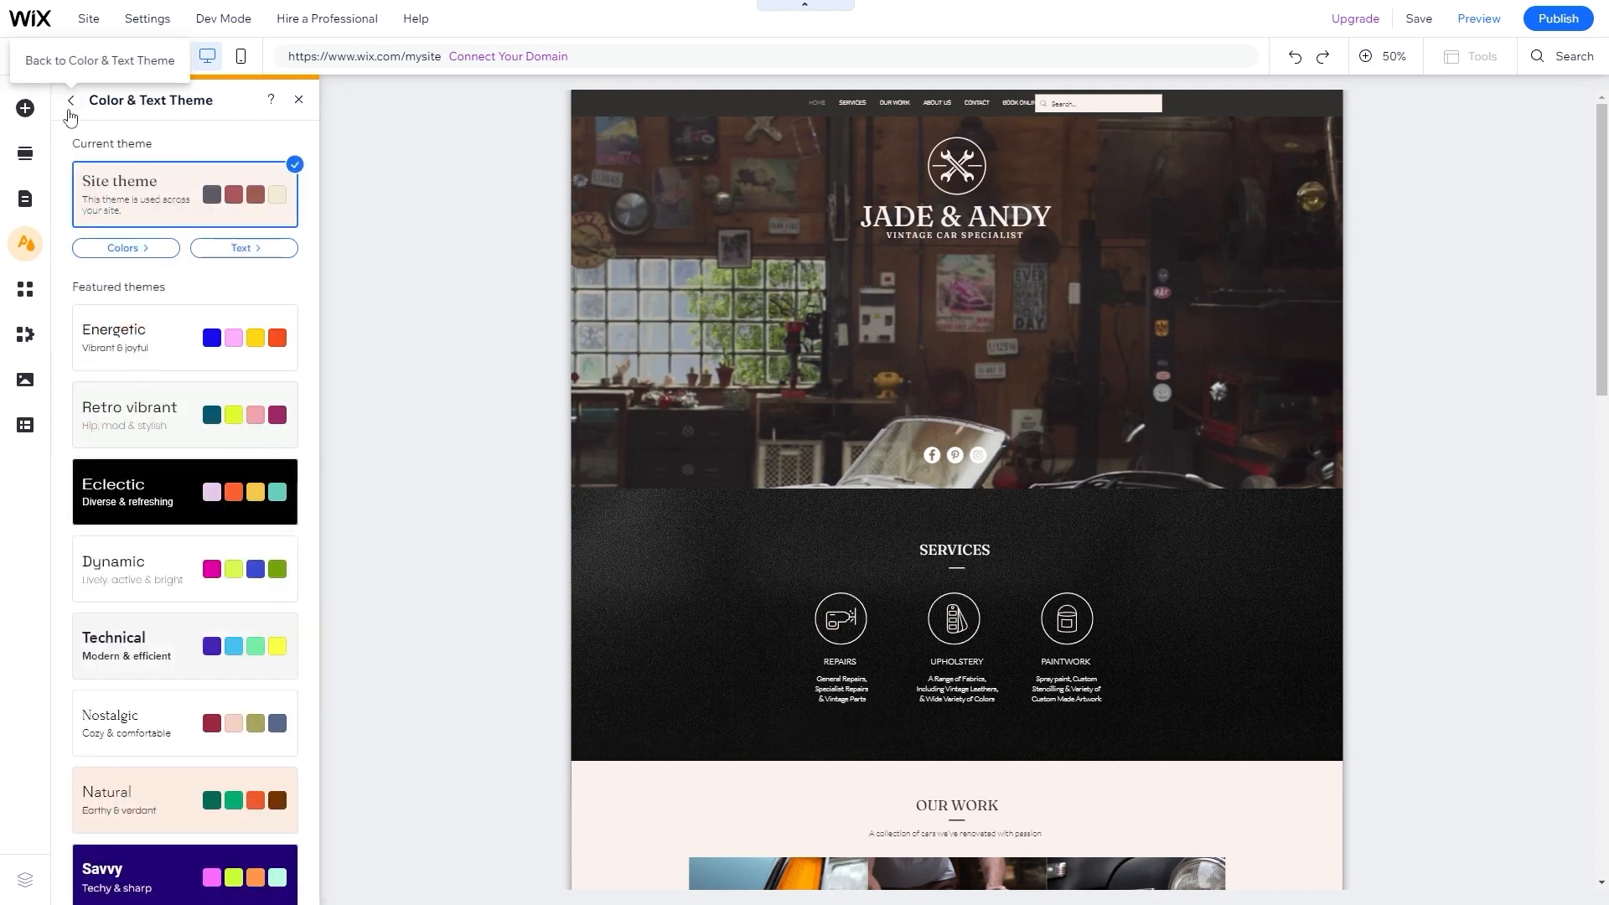
left_click(242, 248)
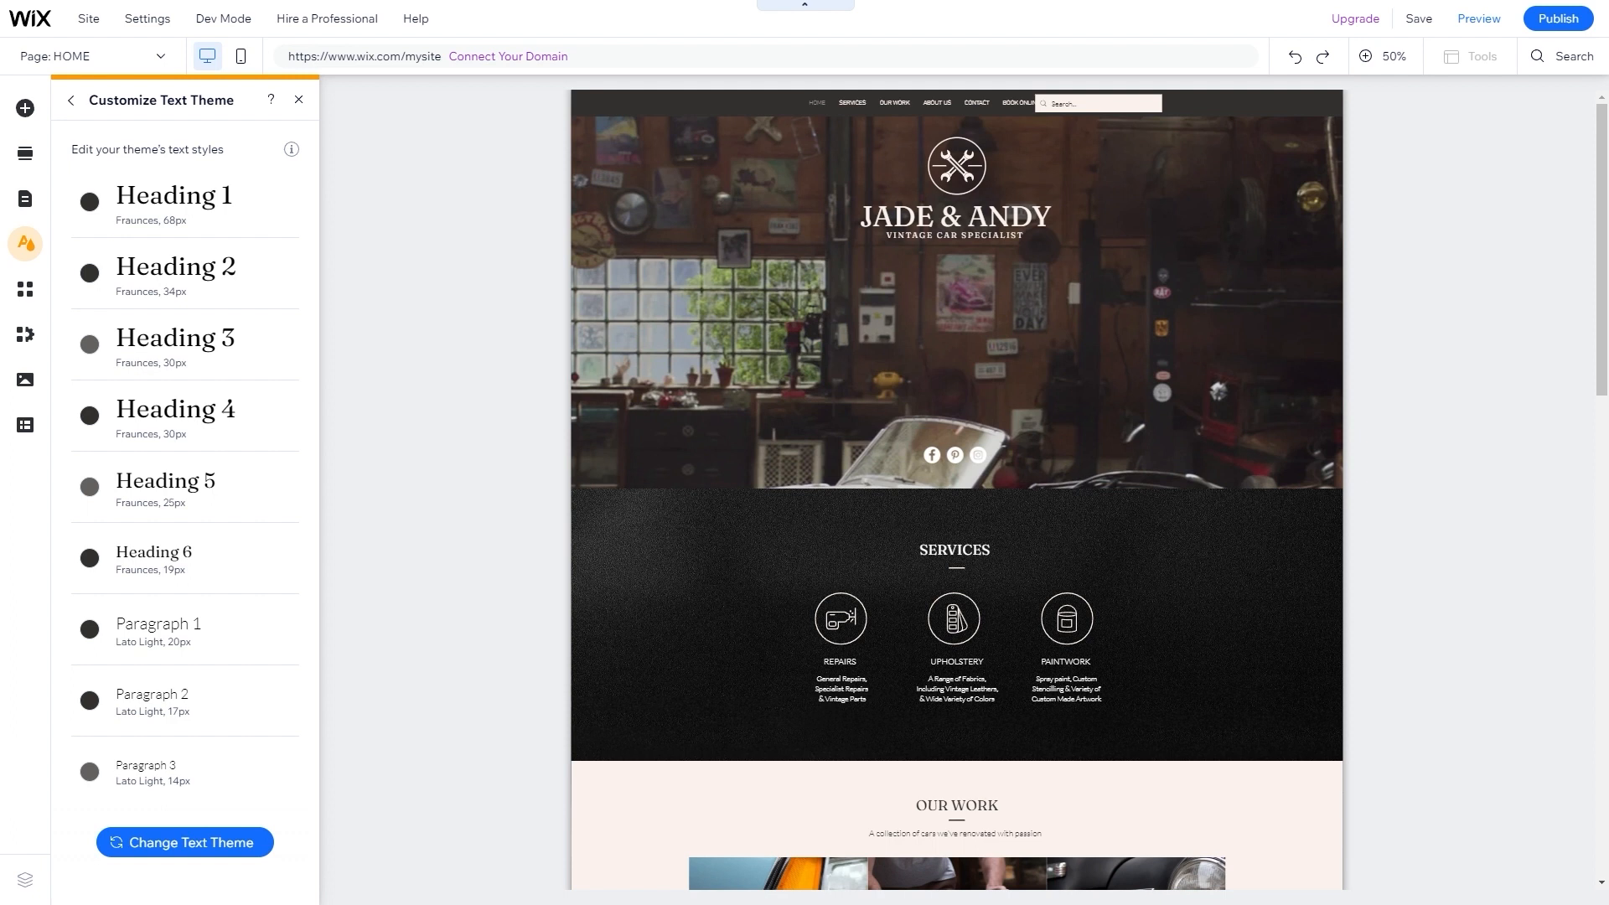
left_click(169, 199)
left_click(430, 259)
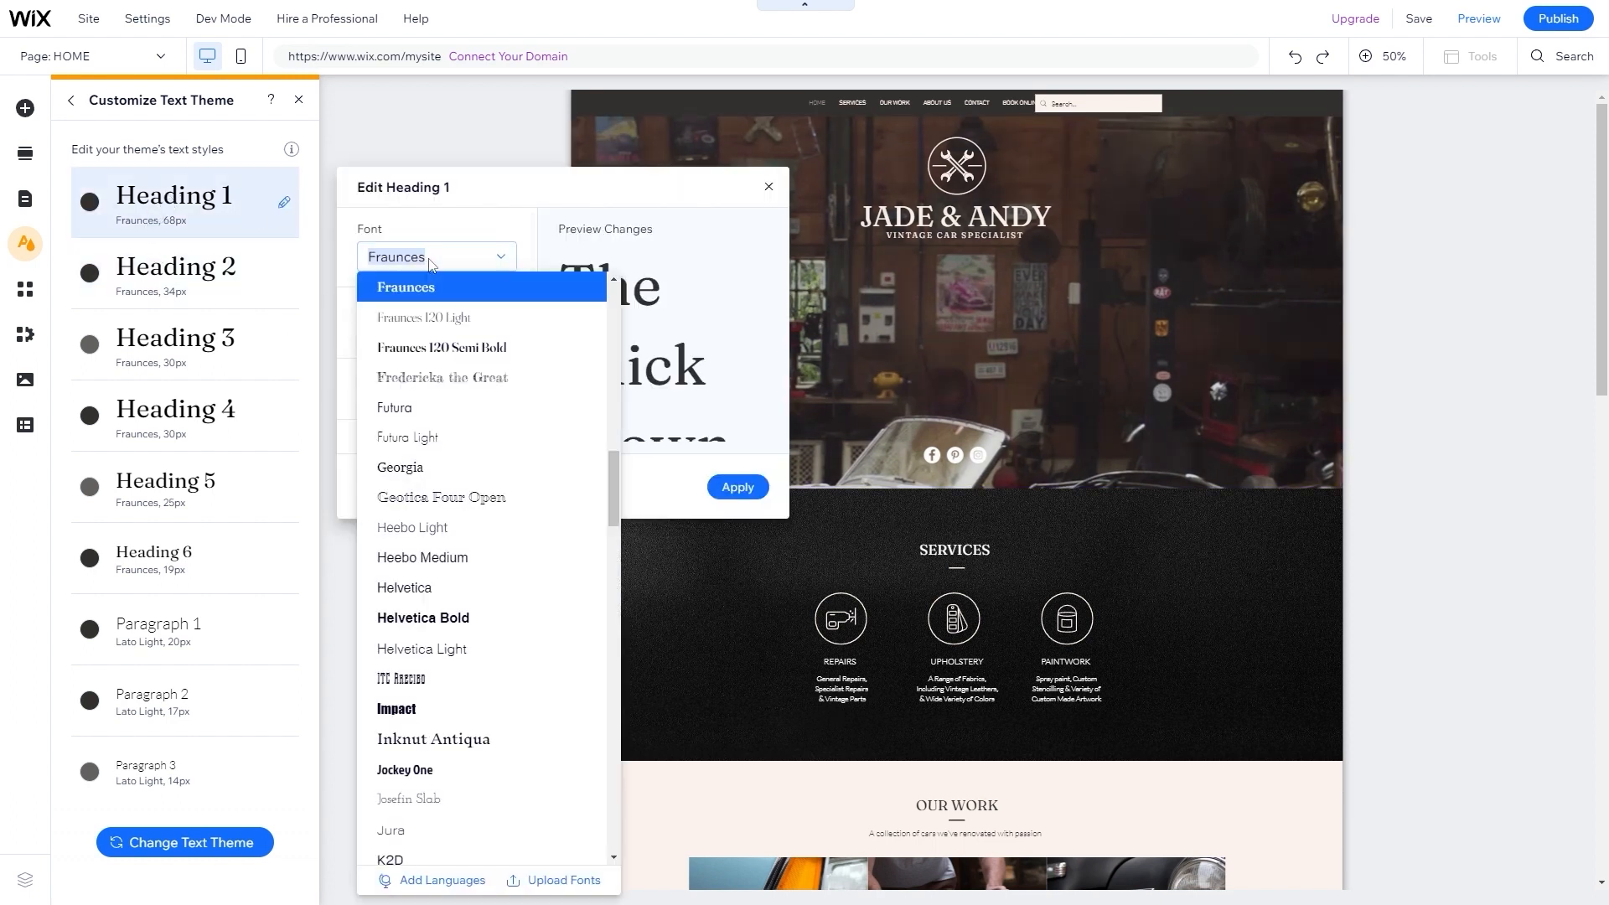
type("Formula")
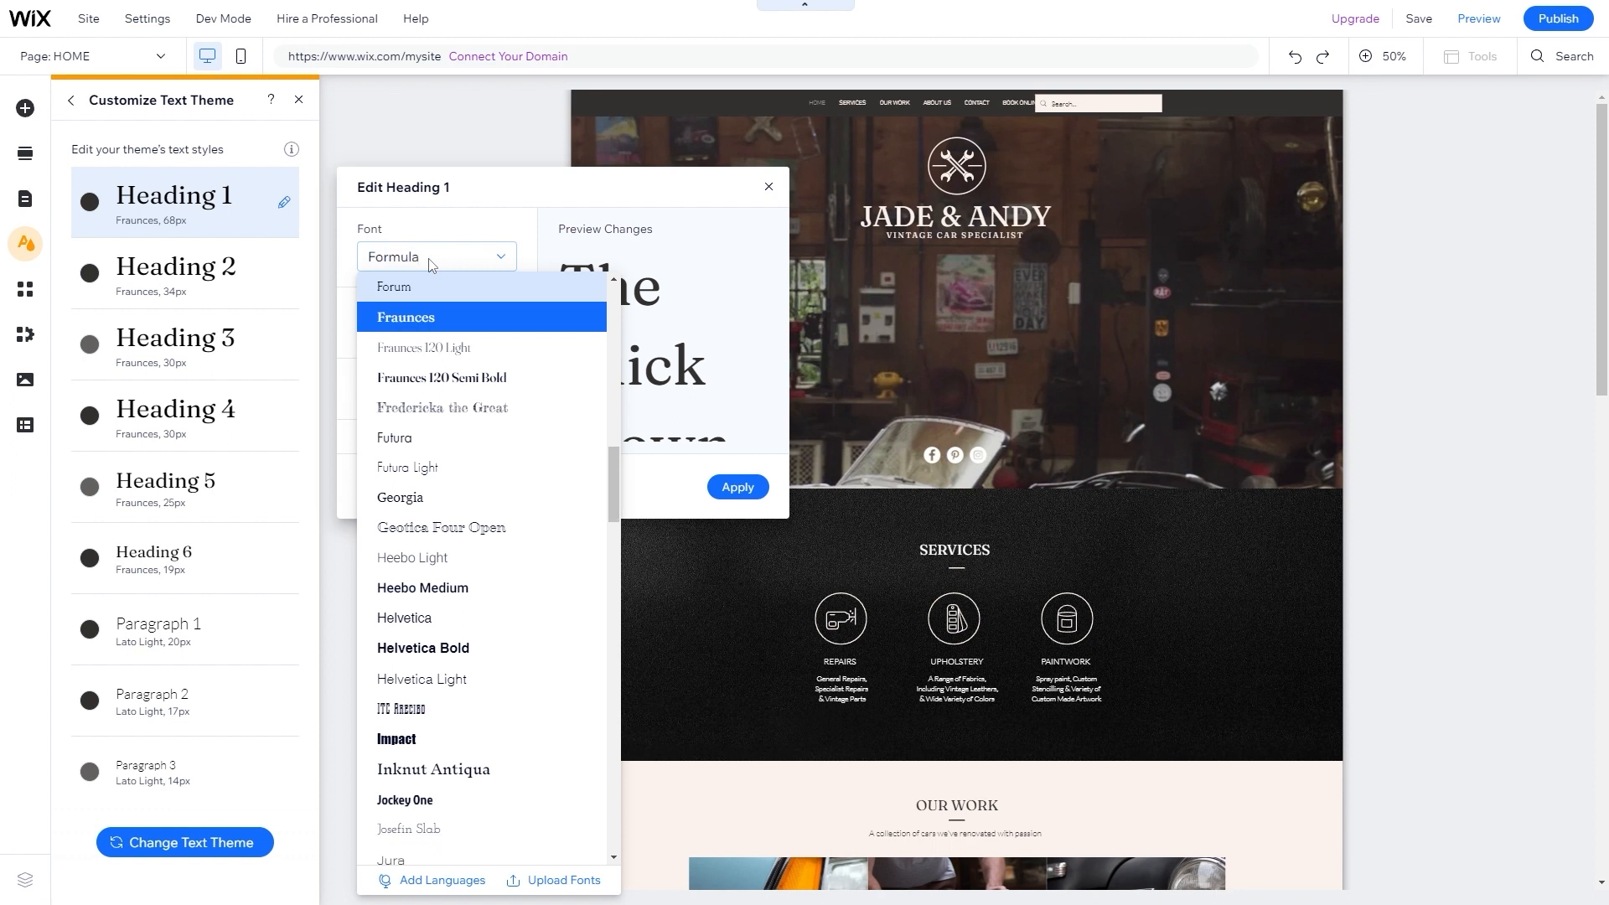
type(" bold")
scroll(457, 469, "down", 6)
scroll(458, 469, "up", 12)
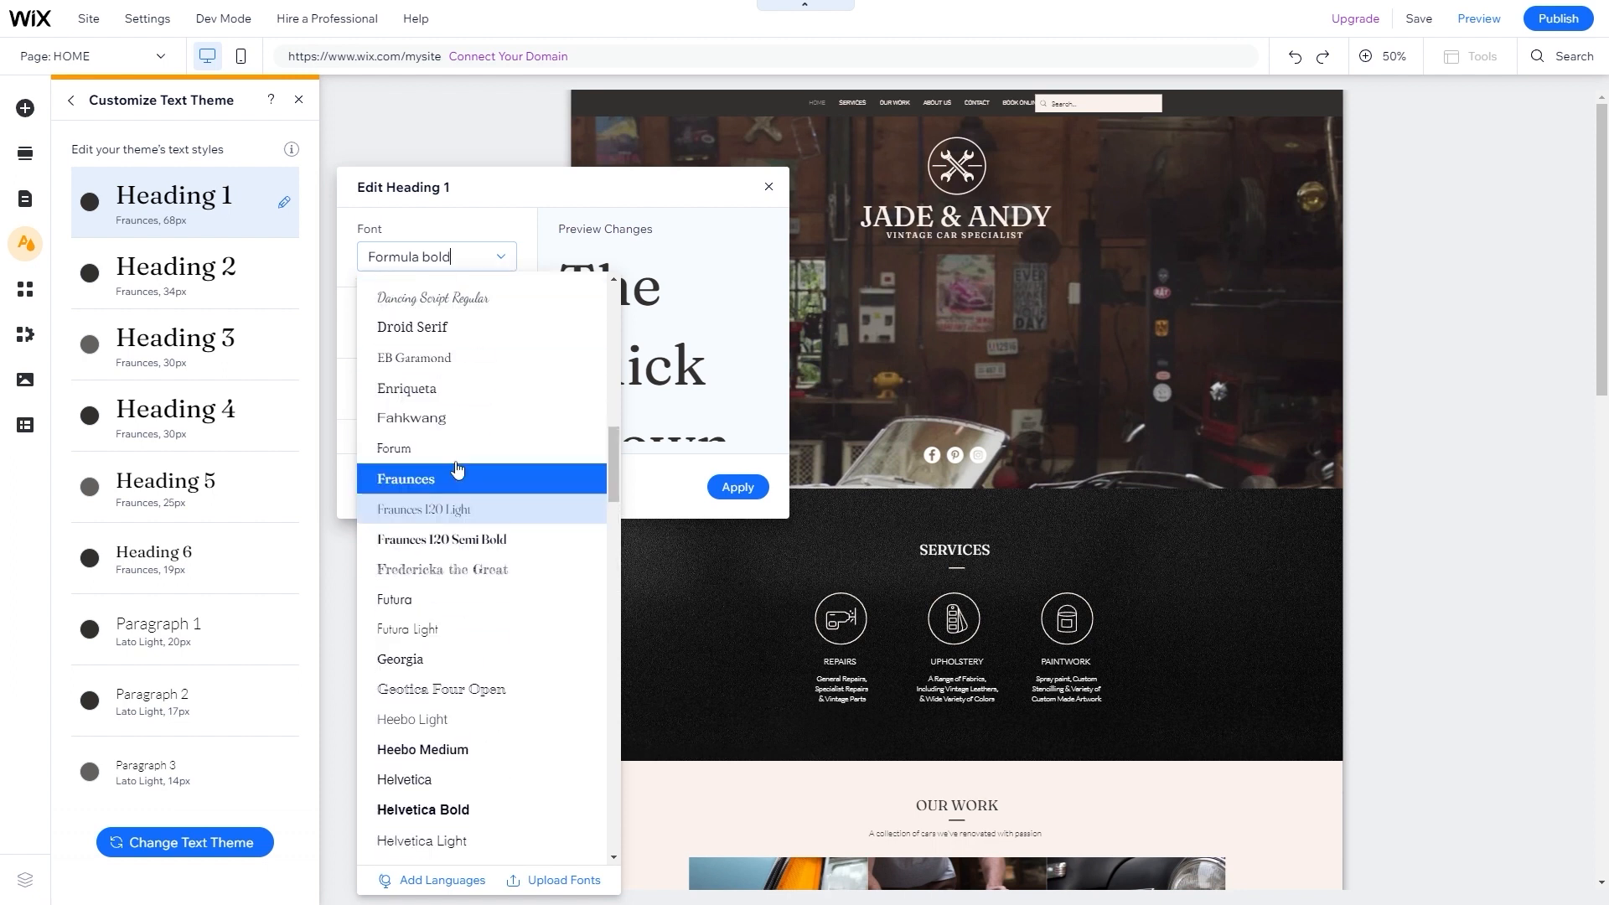
left_click(446, 256)
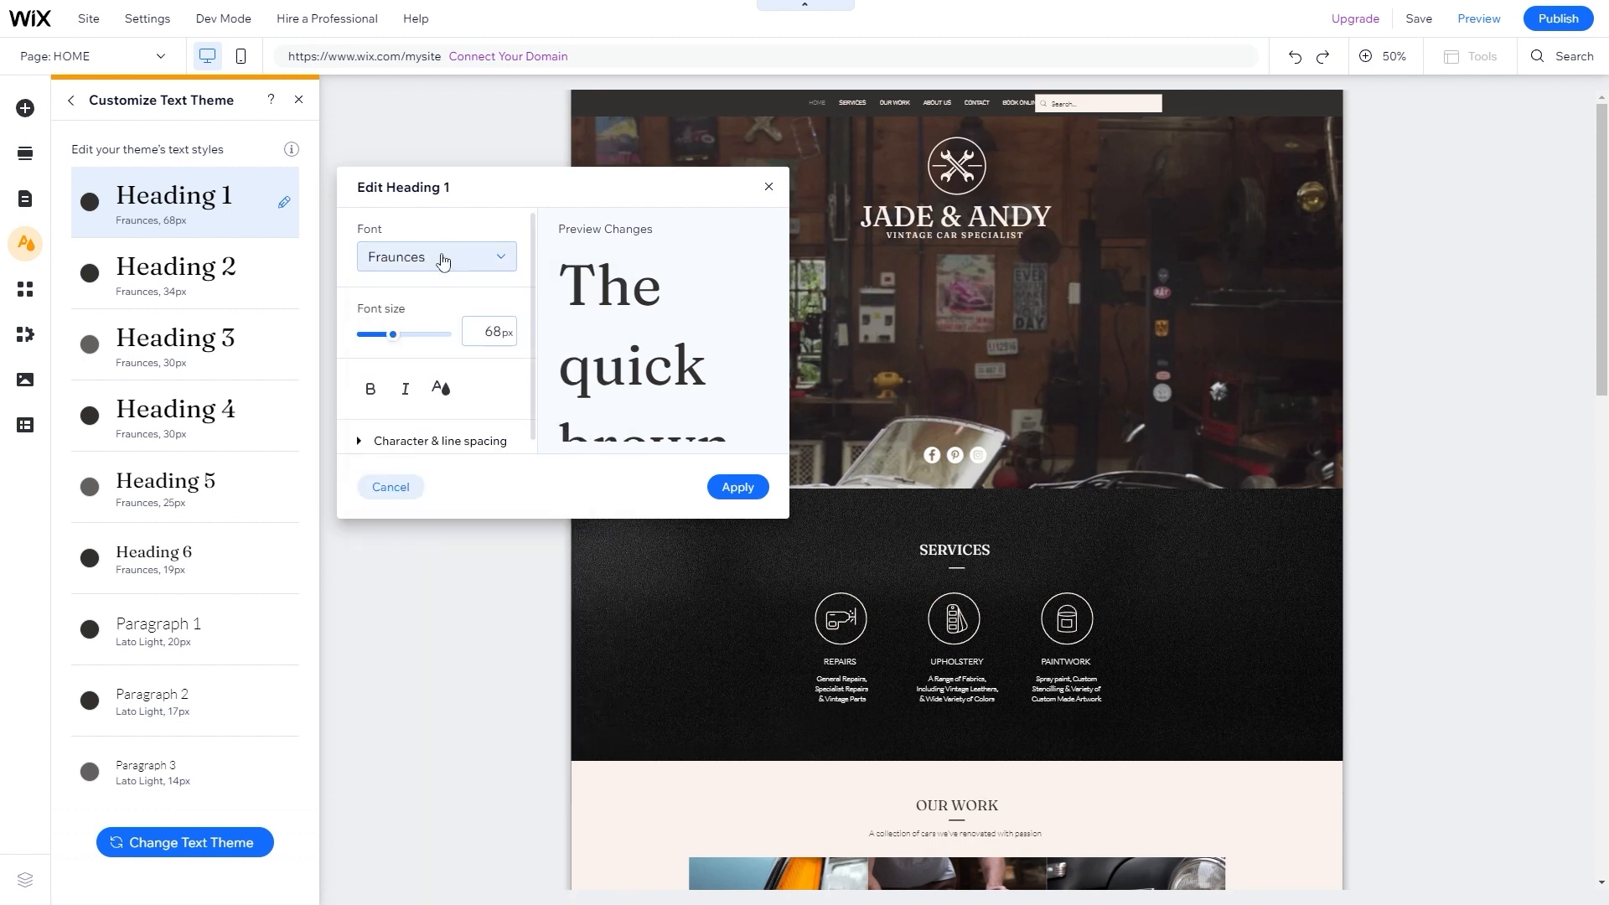
left_click(444, 258)
type("Form")
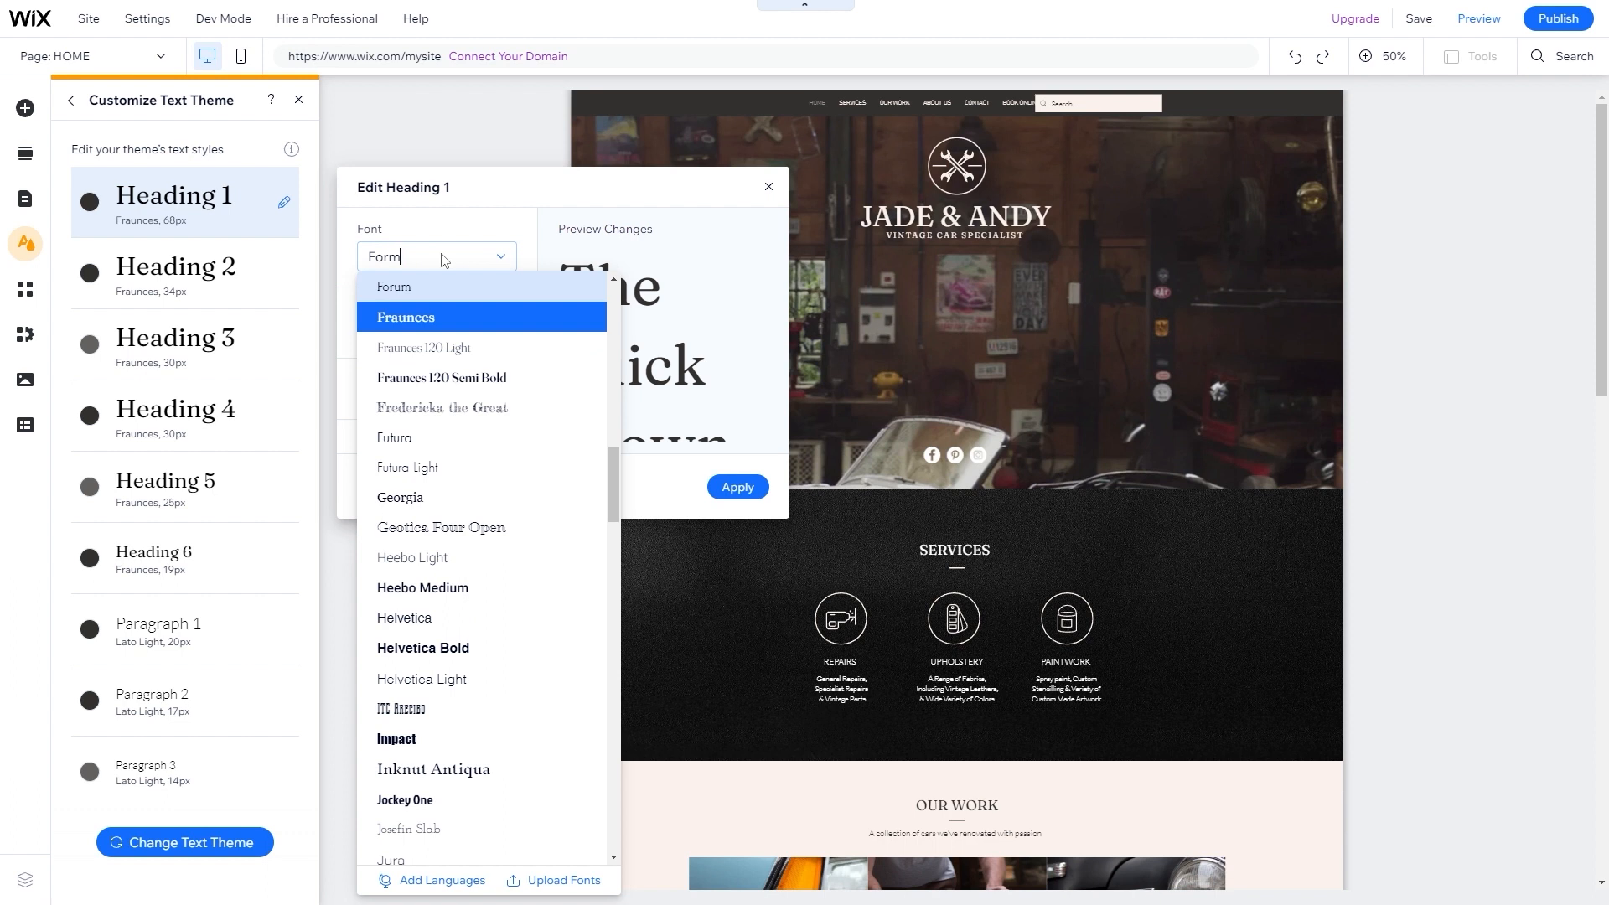
type("ula")
left_click(442, 257)
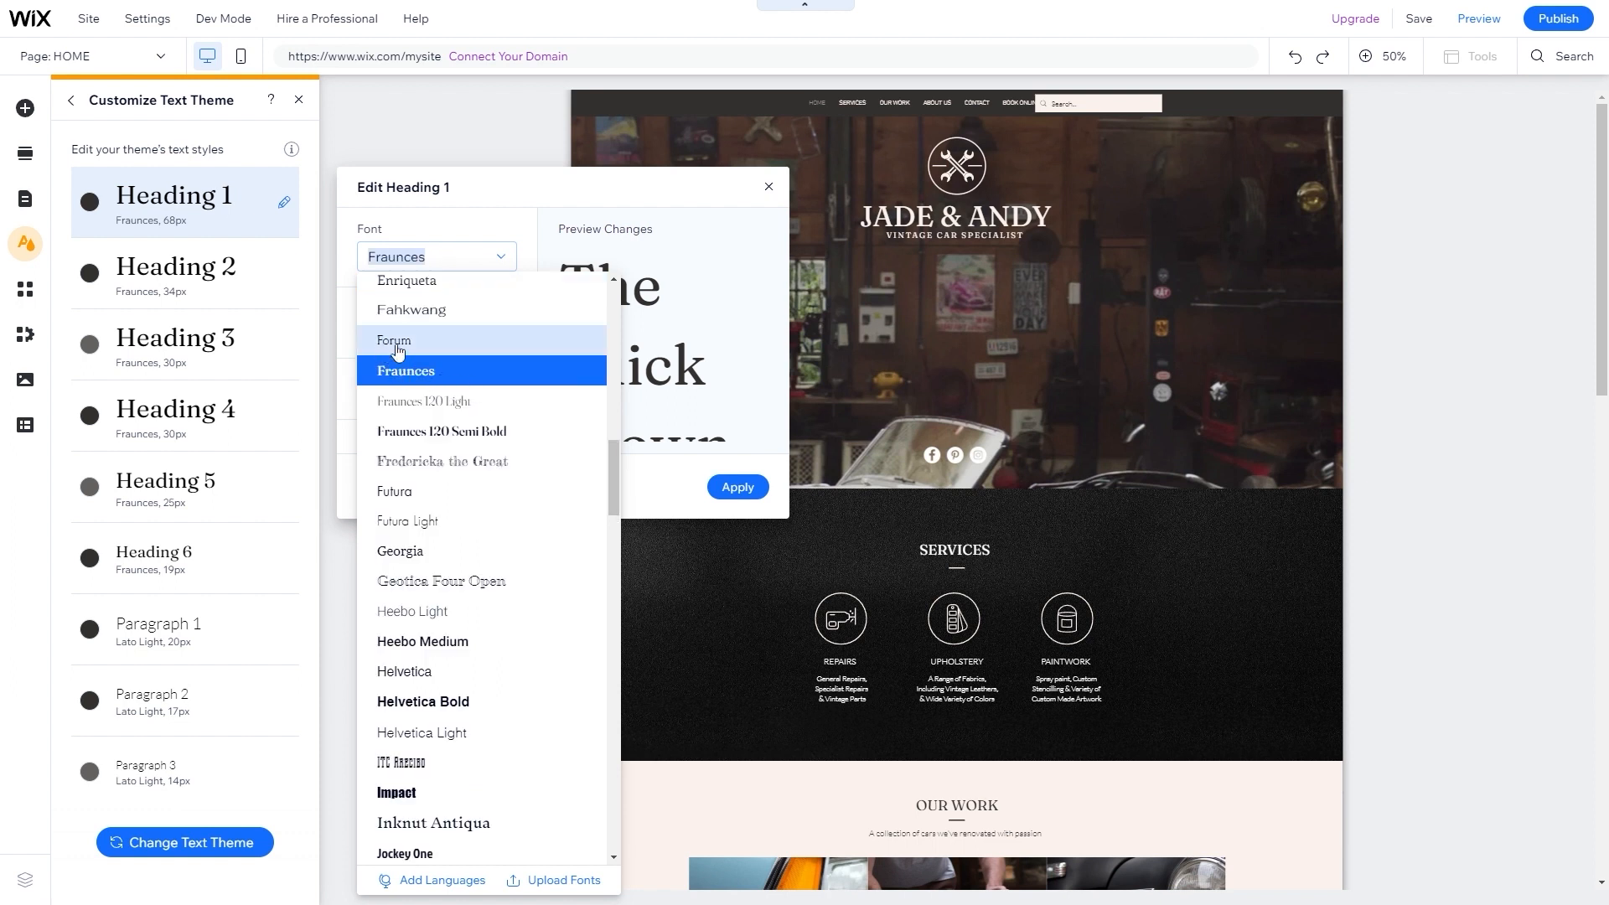
left_click(451, 232)
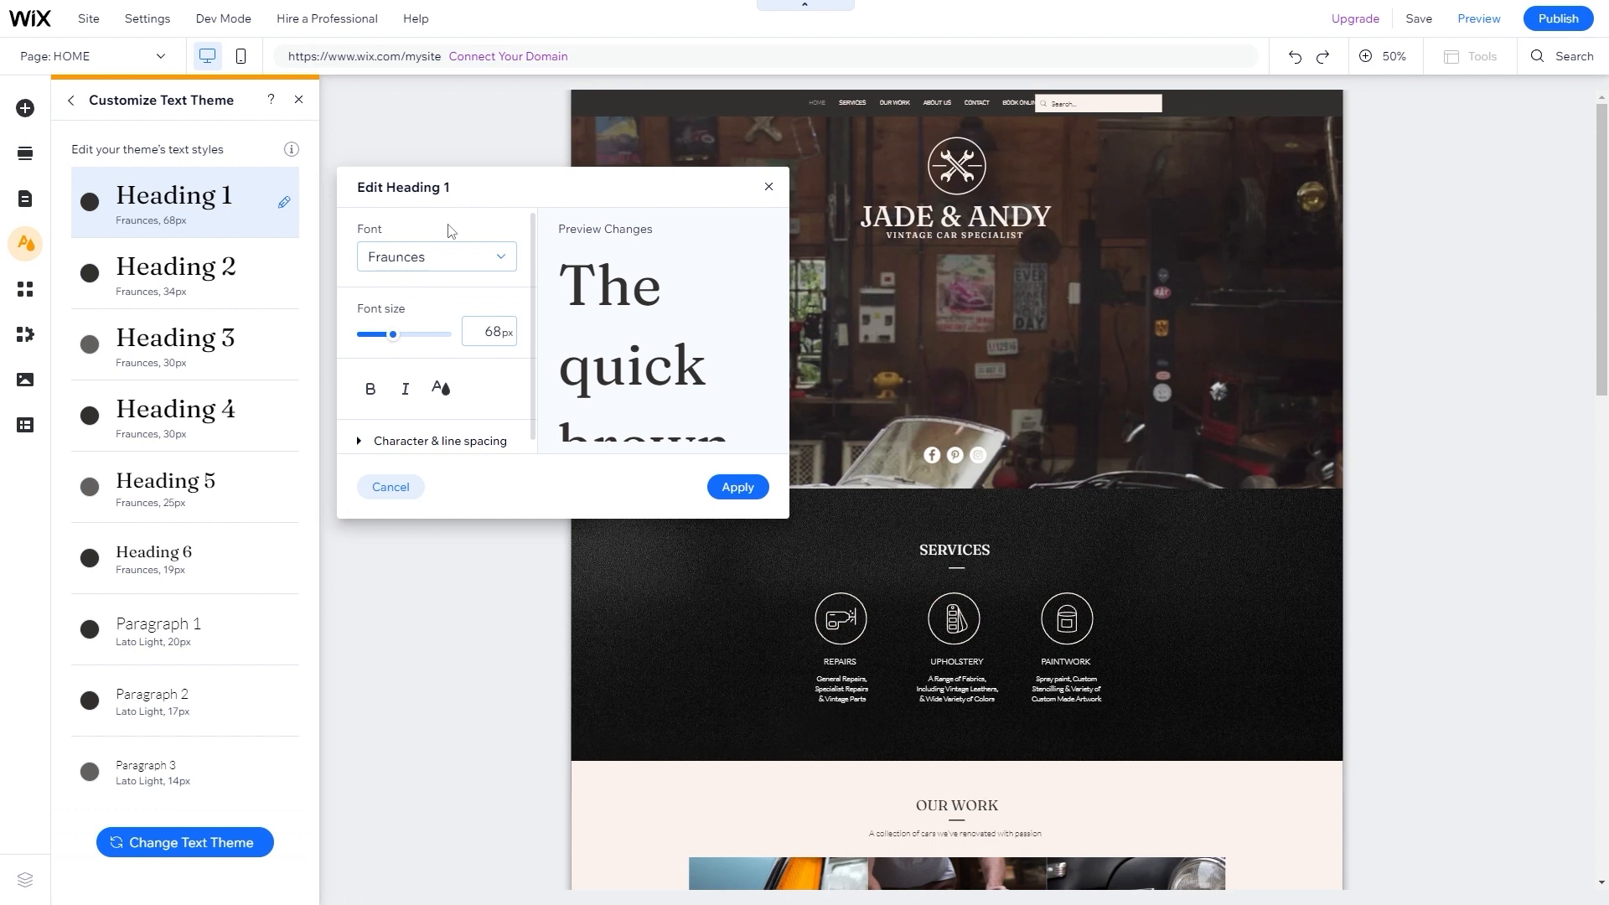
- Upload the Formula Condensed Bold and Formula Condensed Light font files to the site's fonts
left_click(436, 258)
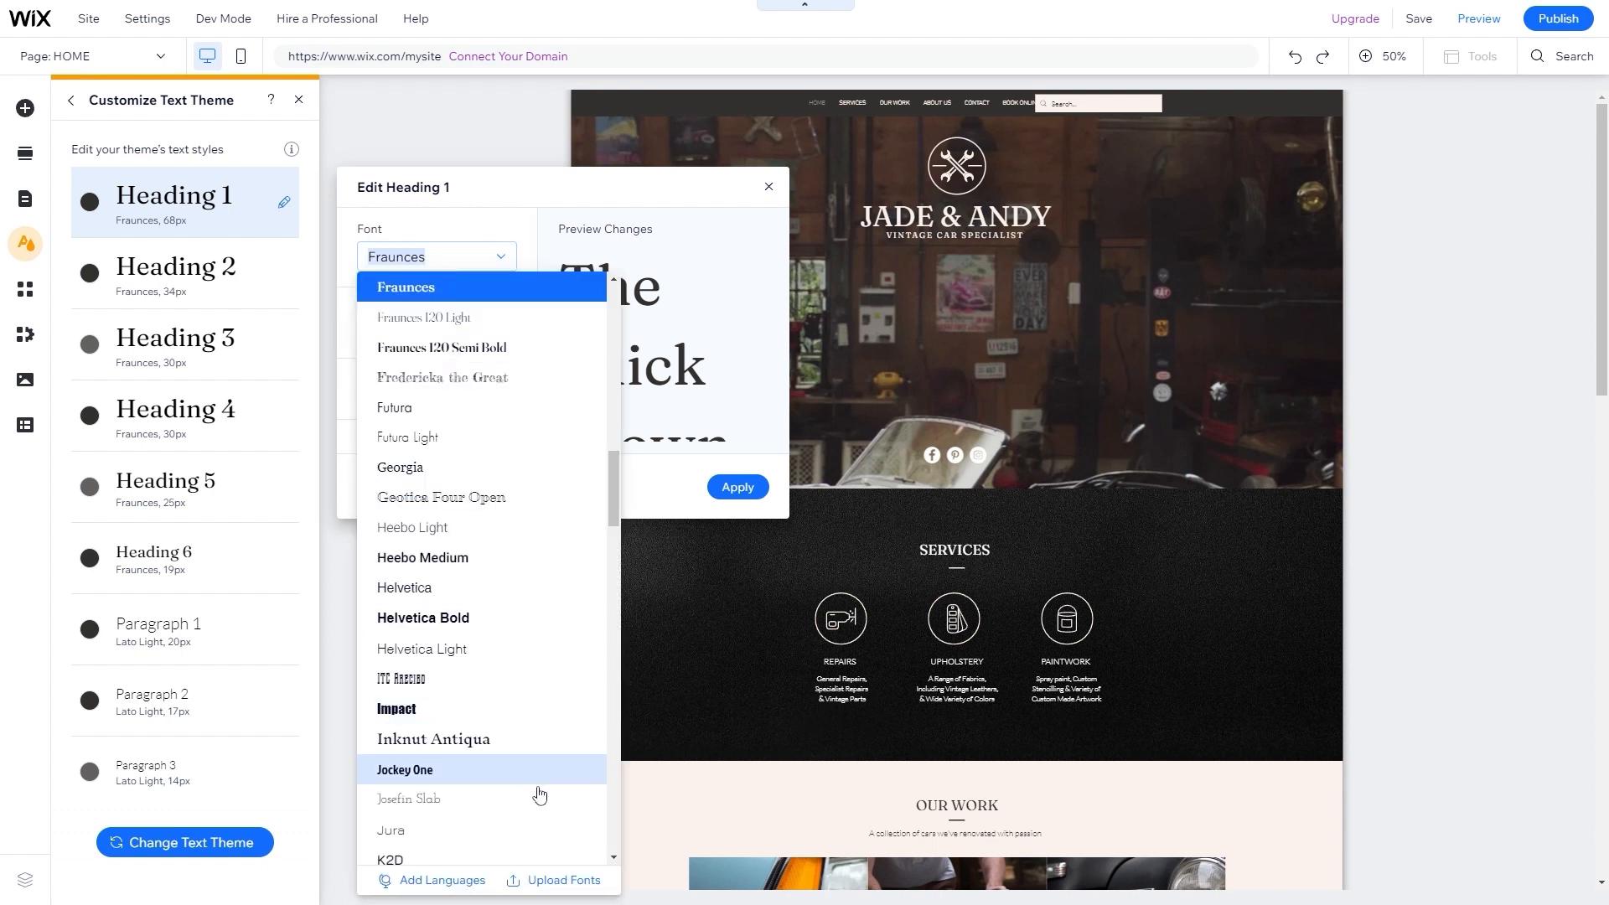
left_click(558, 878)
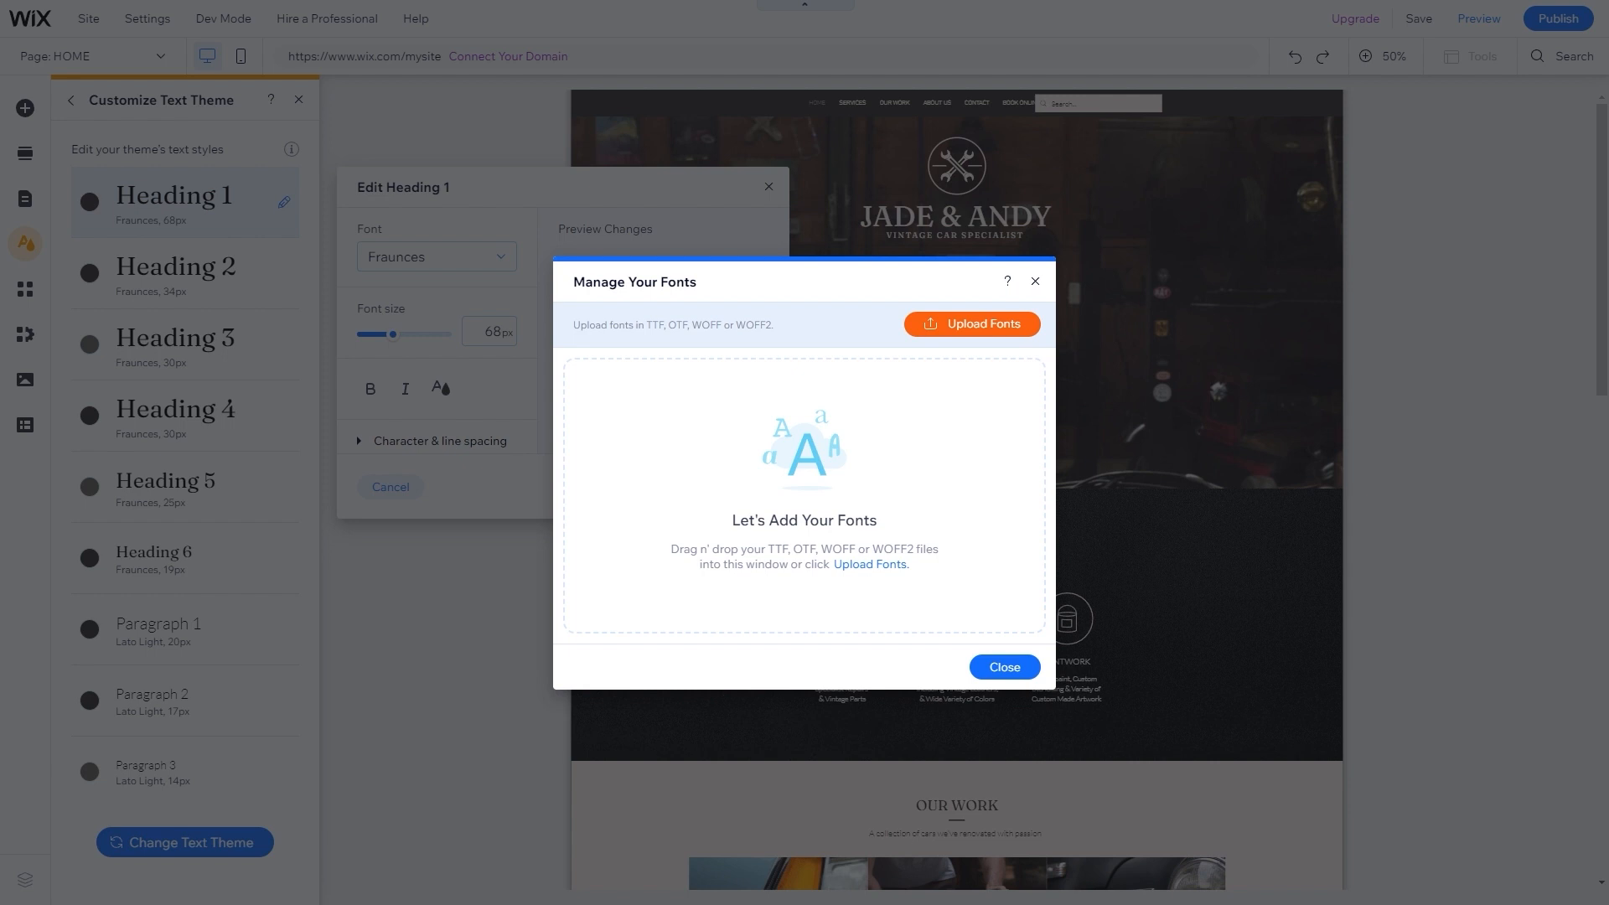
left_click_drag(455, 545, 753, 499)
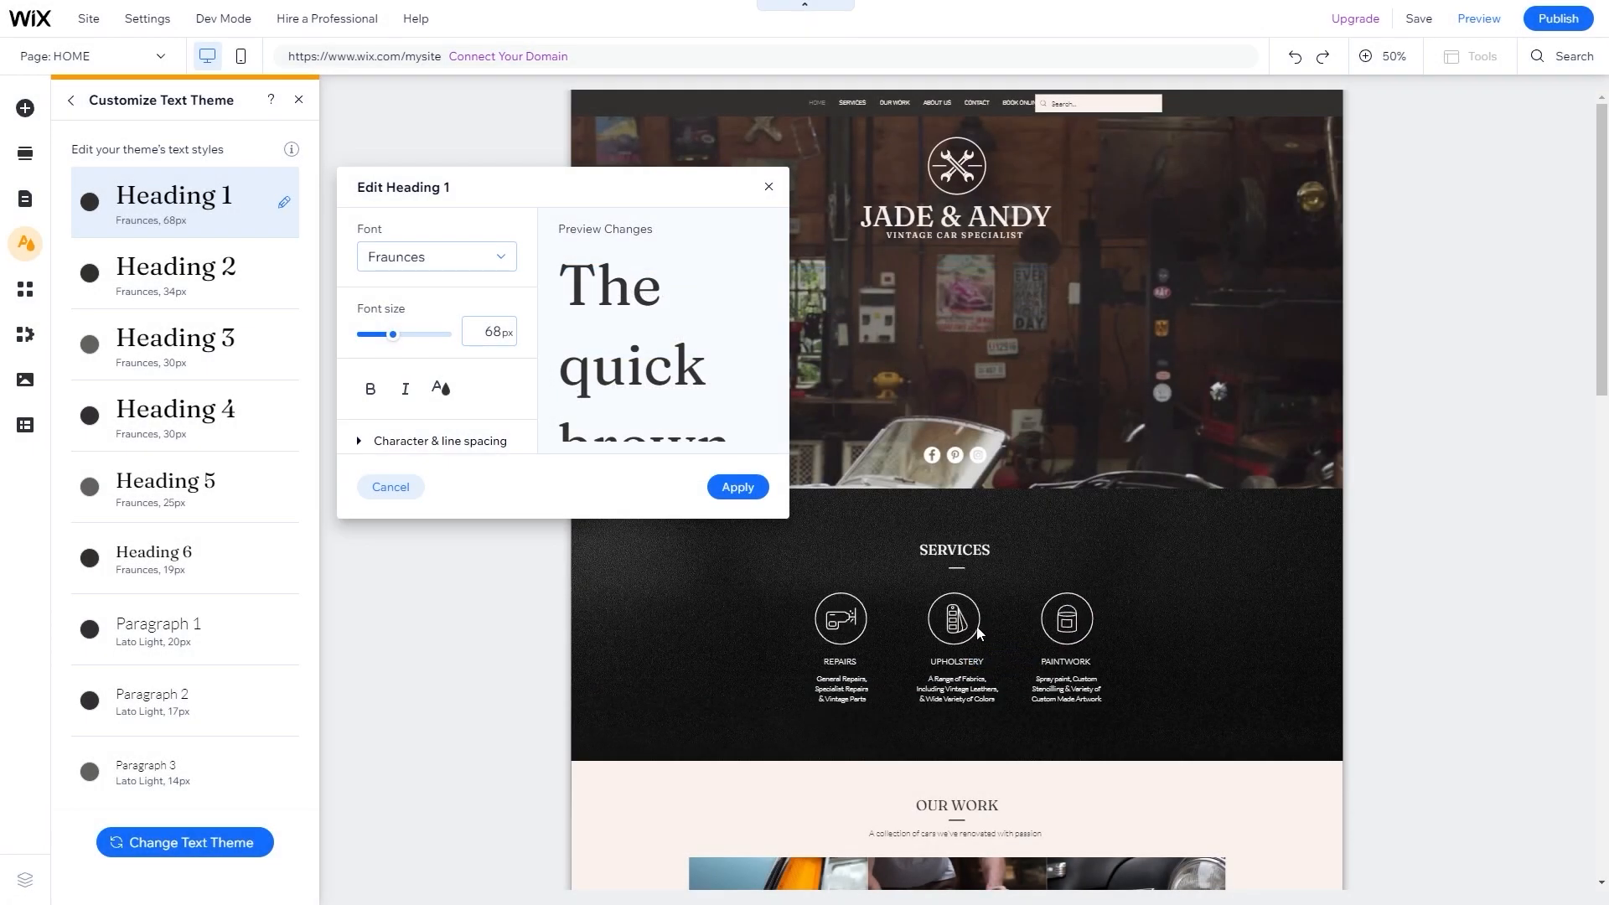
- Set Heading 1 to the Formula Condensed Bold font with the dark theme color #14141D and apply the style
left_click(432, 259)
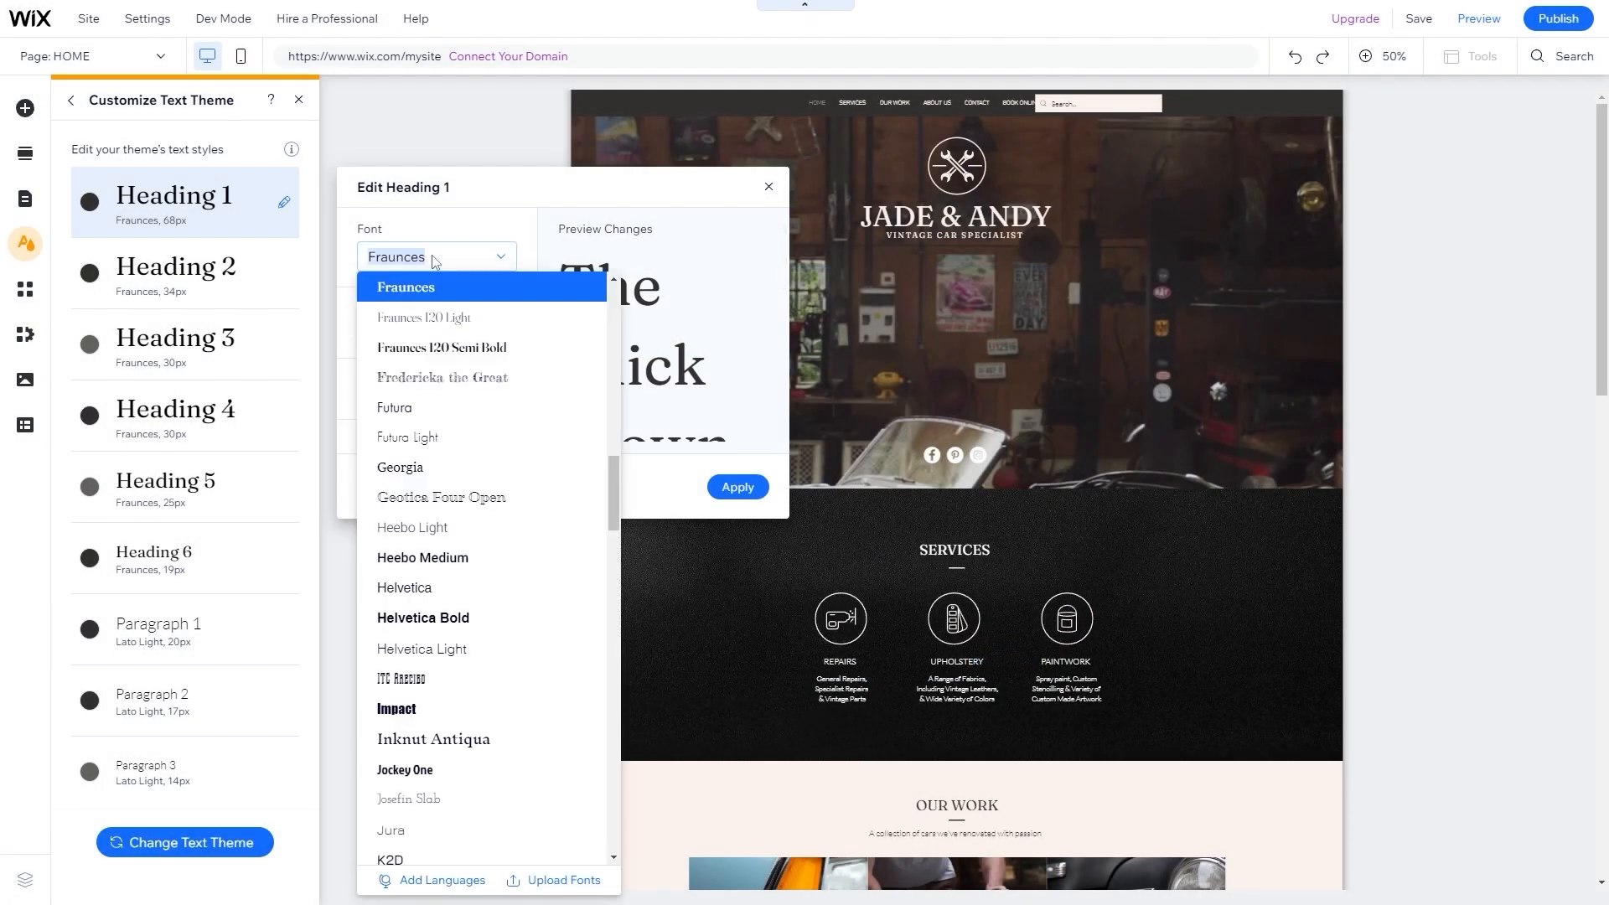
type("Formula Conden")
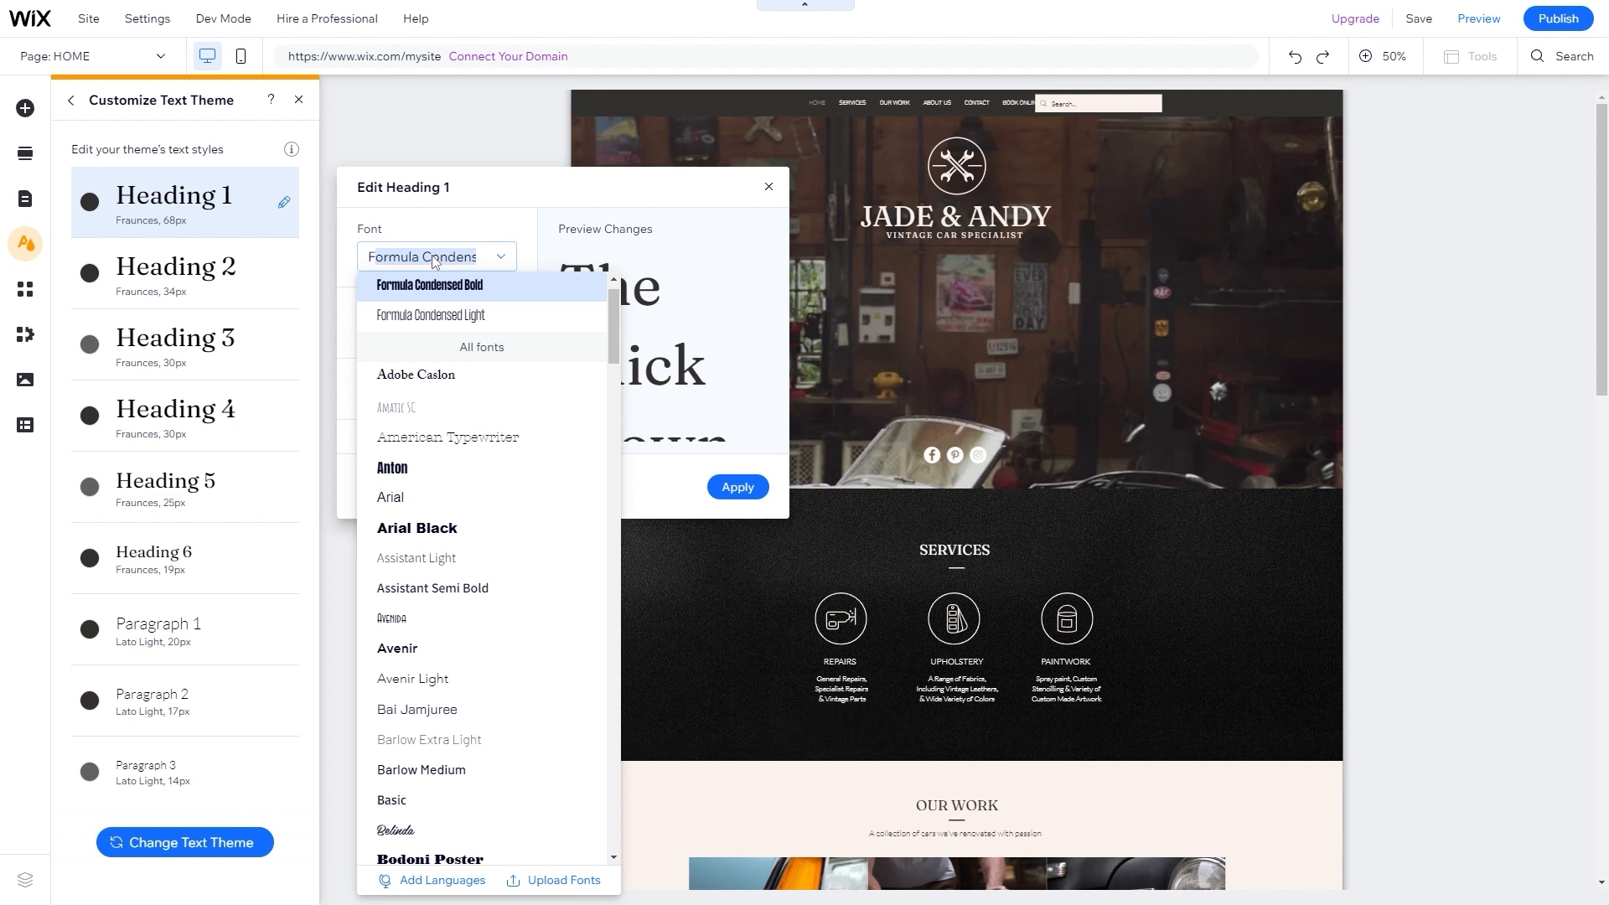
left_click(444, 289)
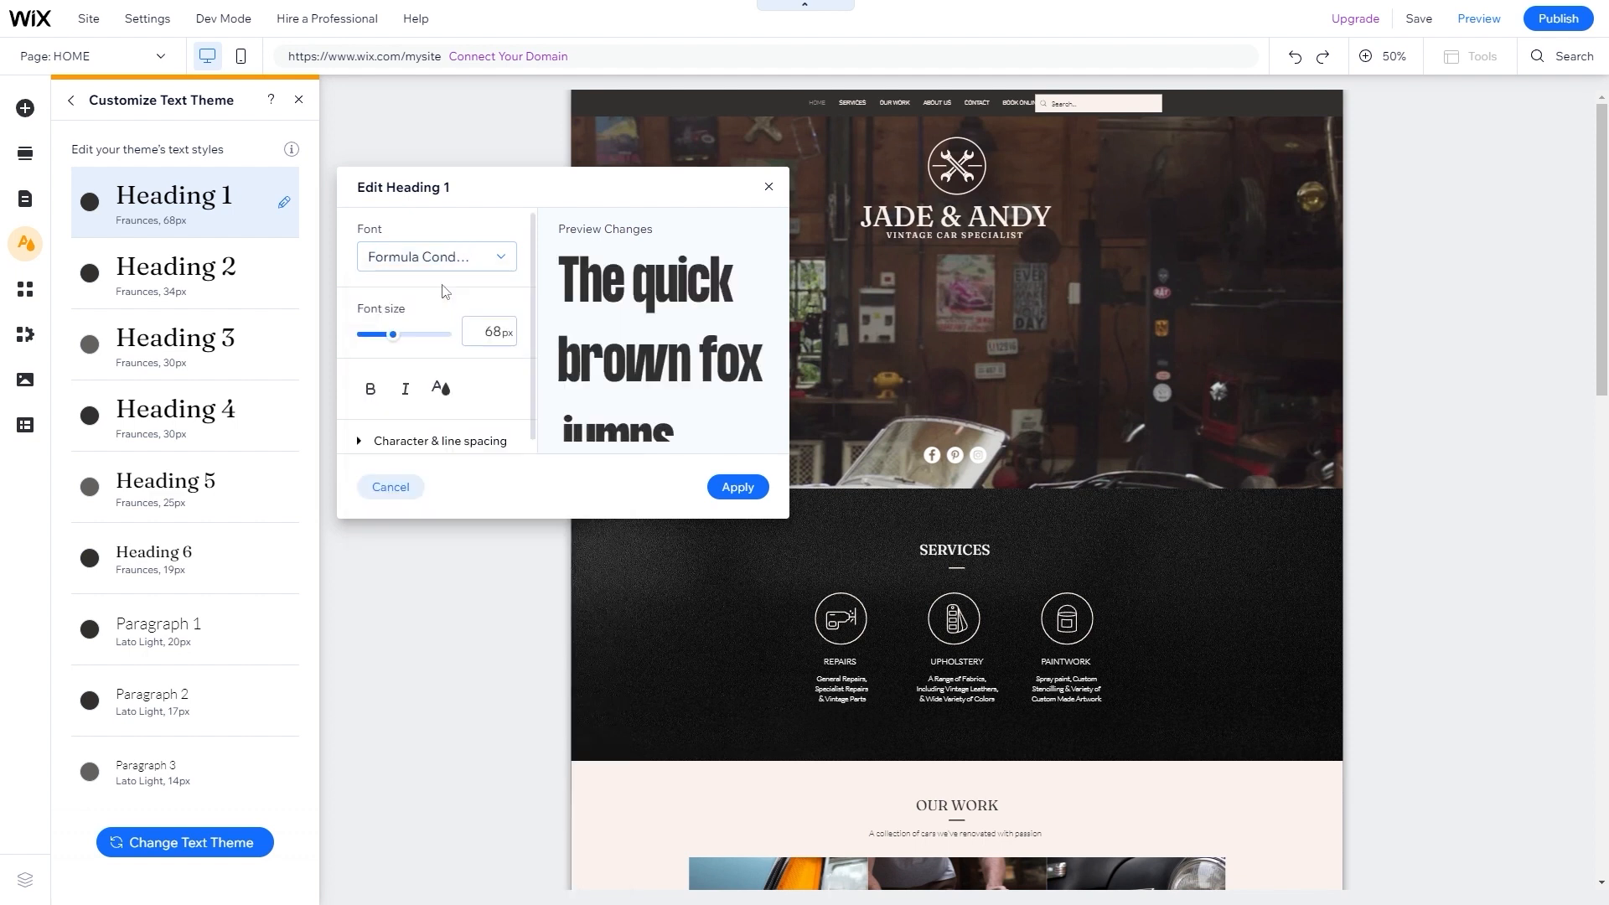
scroll(438, 369, "down", 1)
left_click(441, 382)
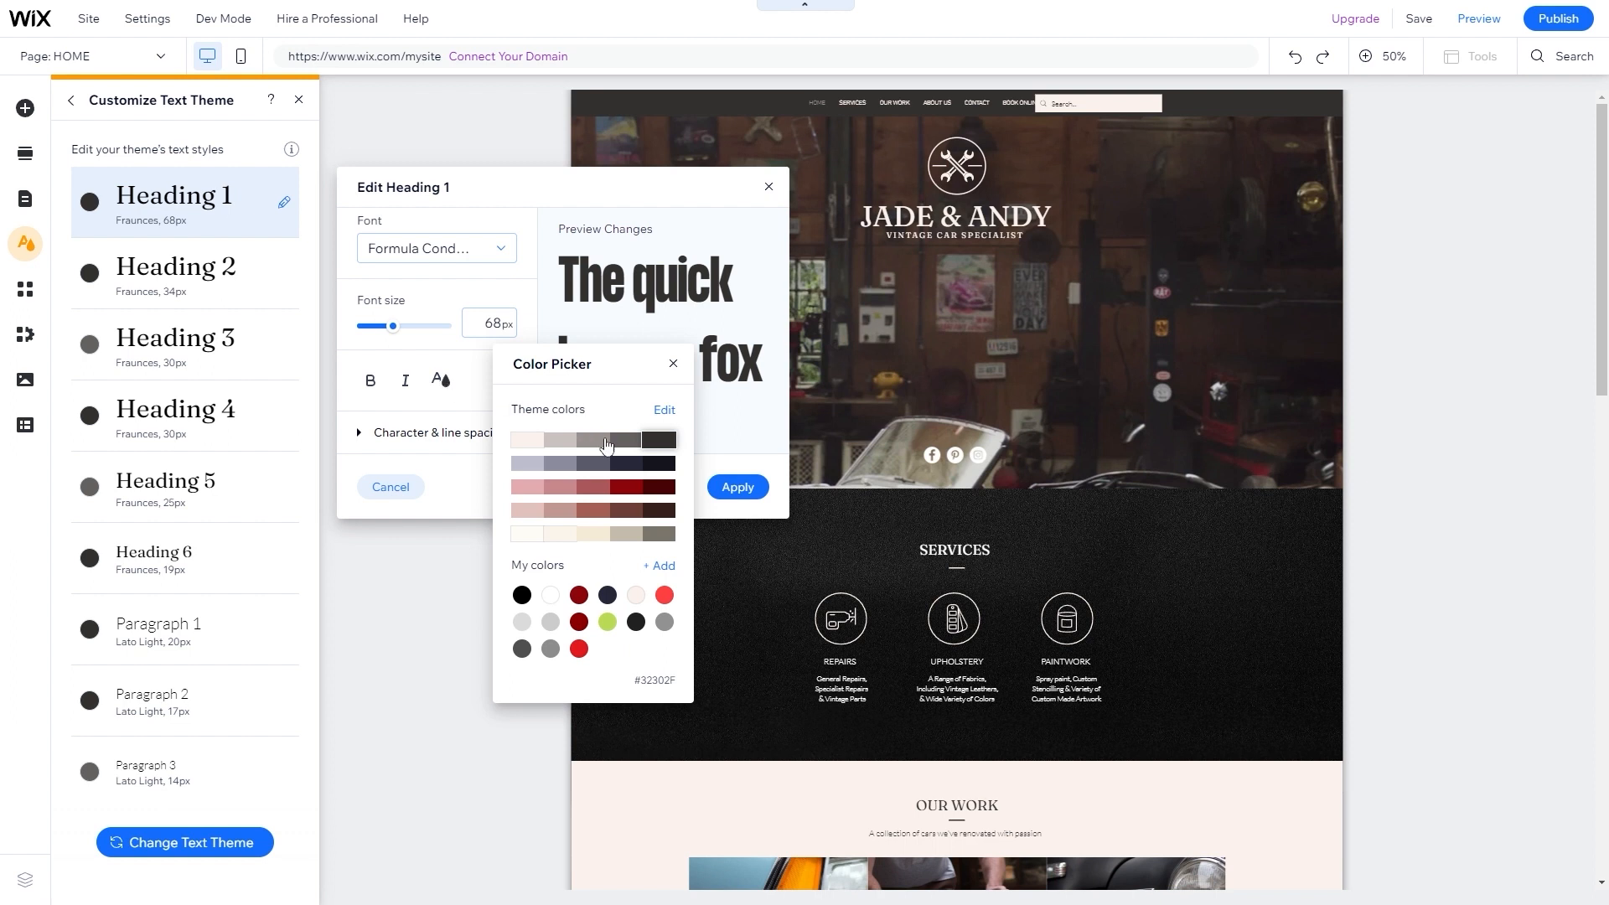
left_click(658, 465)
left_click(656, 442)
left_click(658, 466)
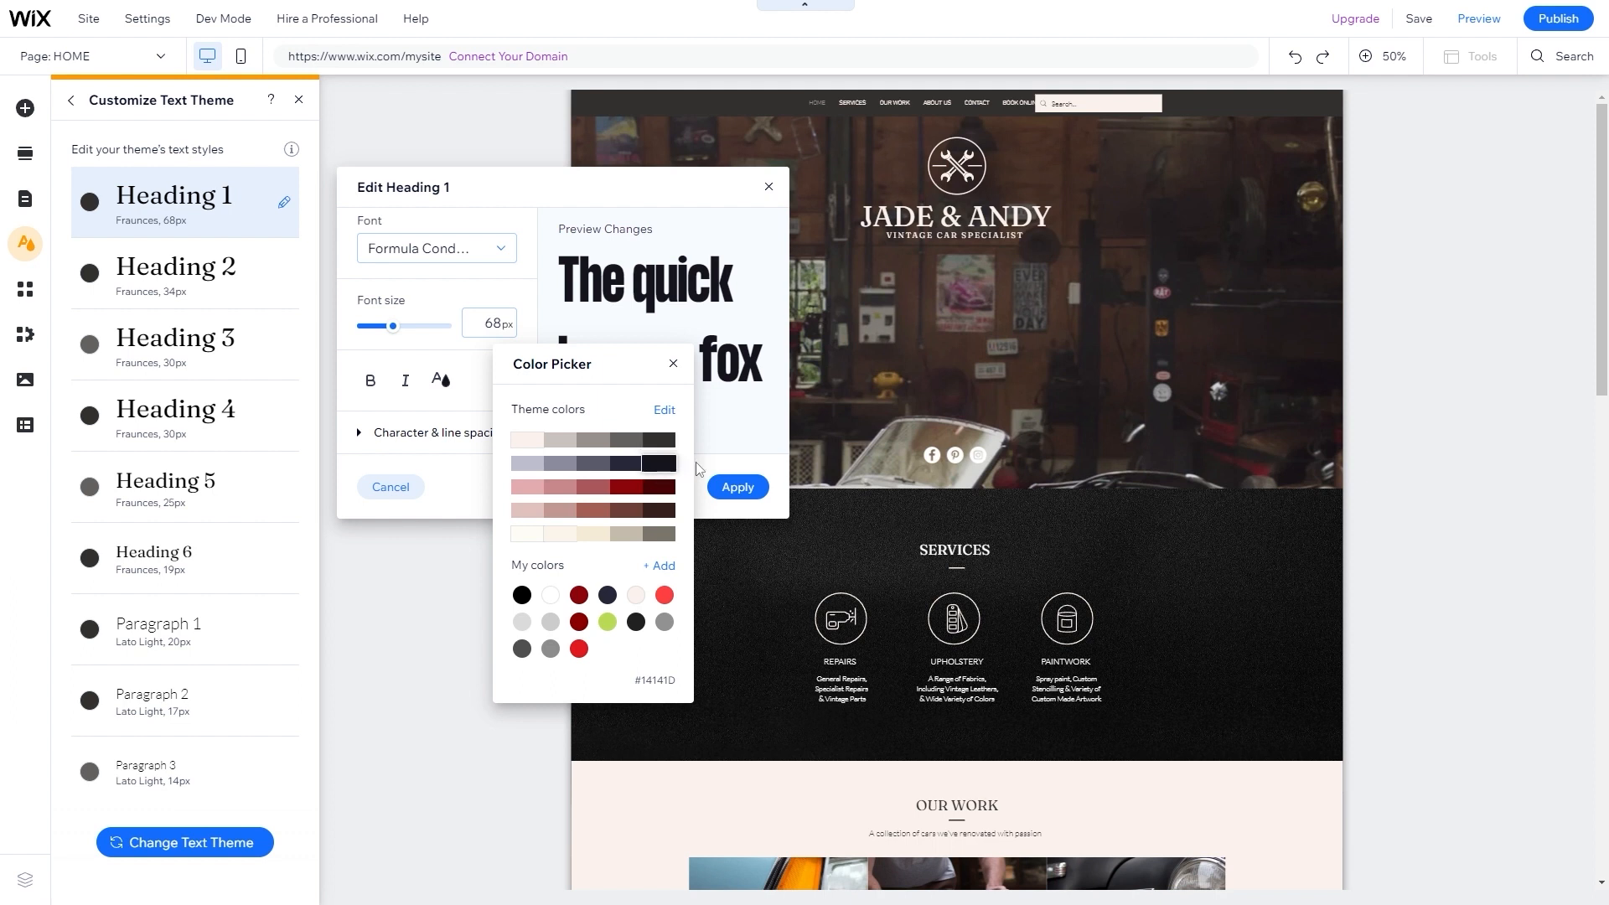
left_click(728, 453)
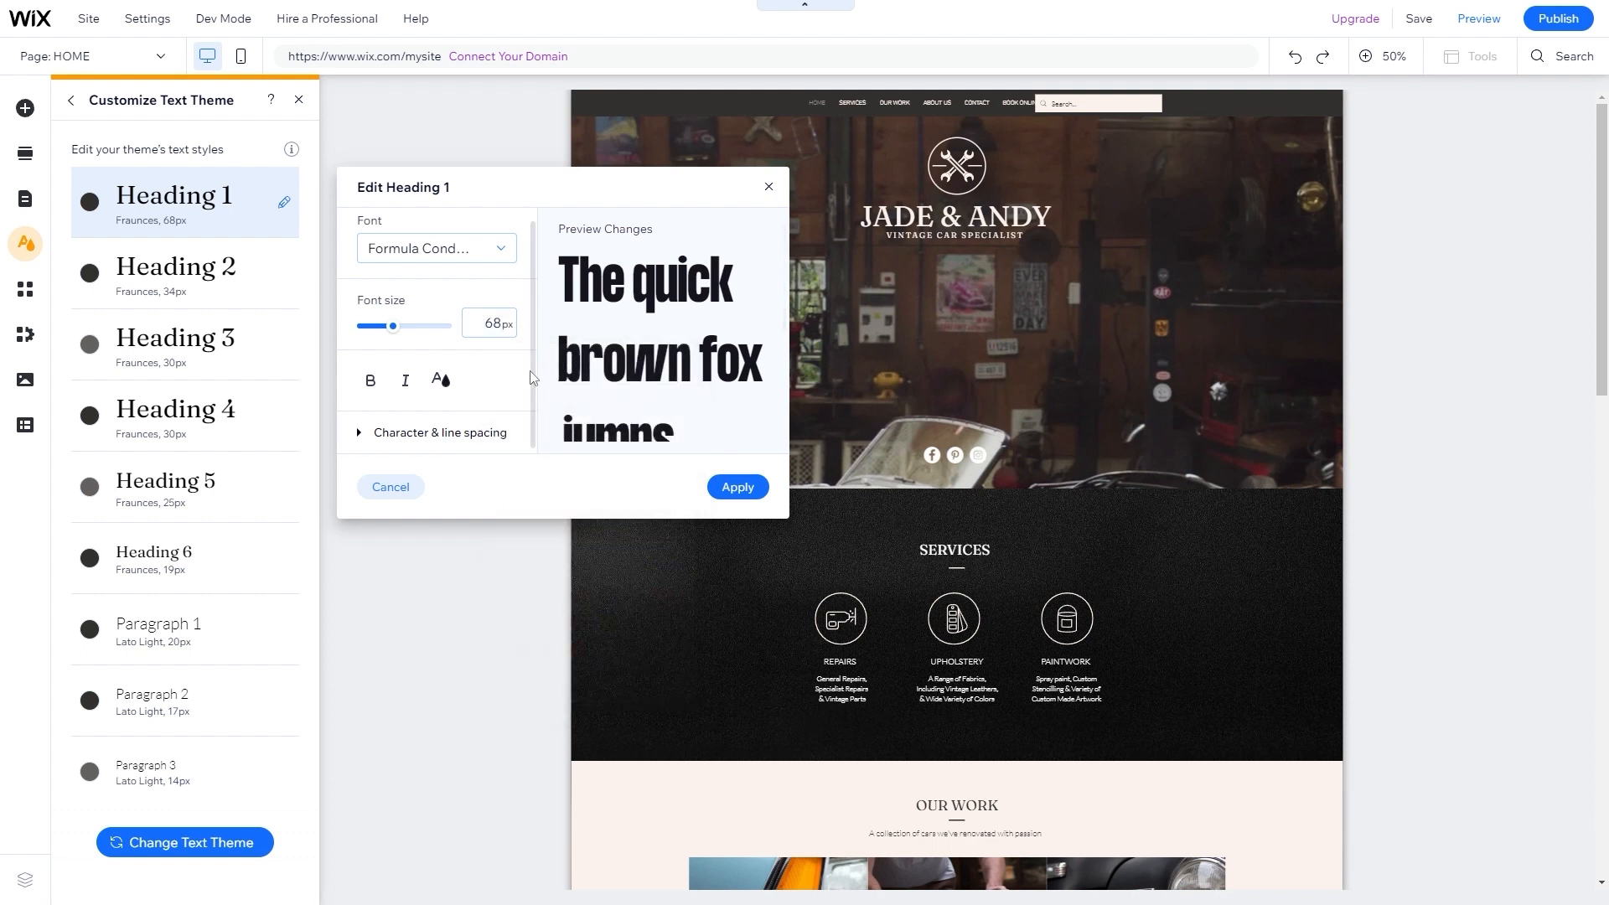
left_click(738, 490)
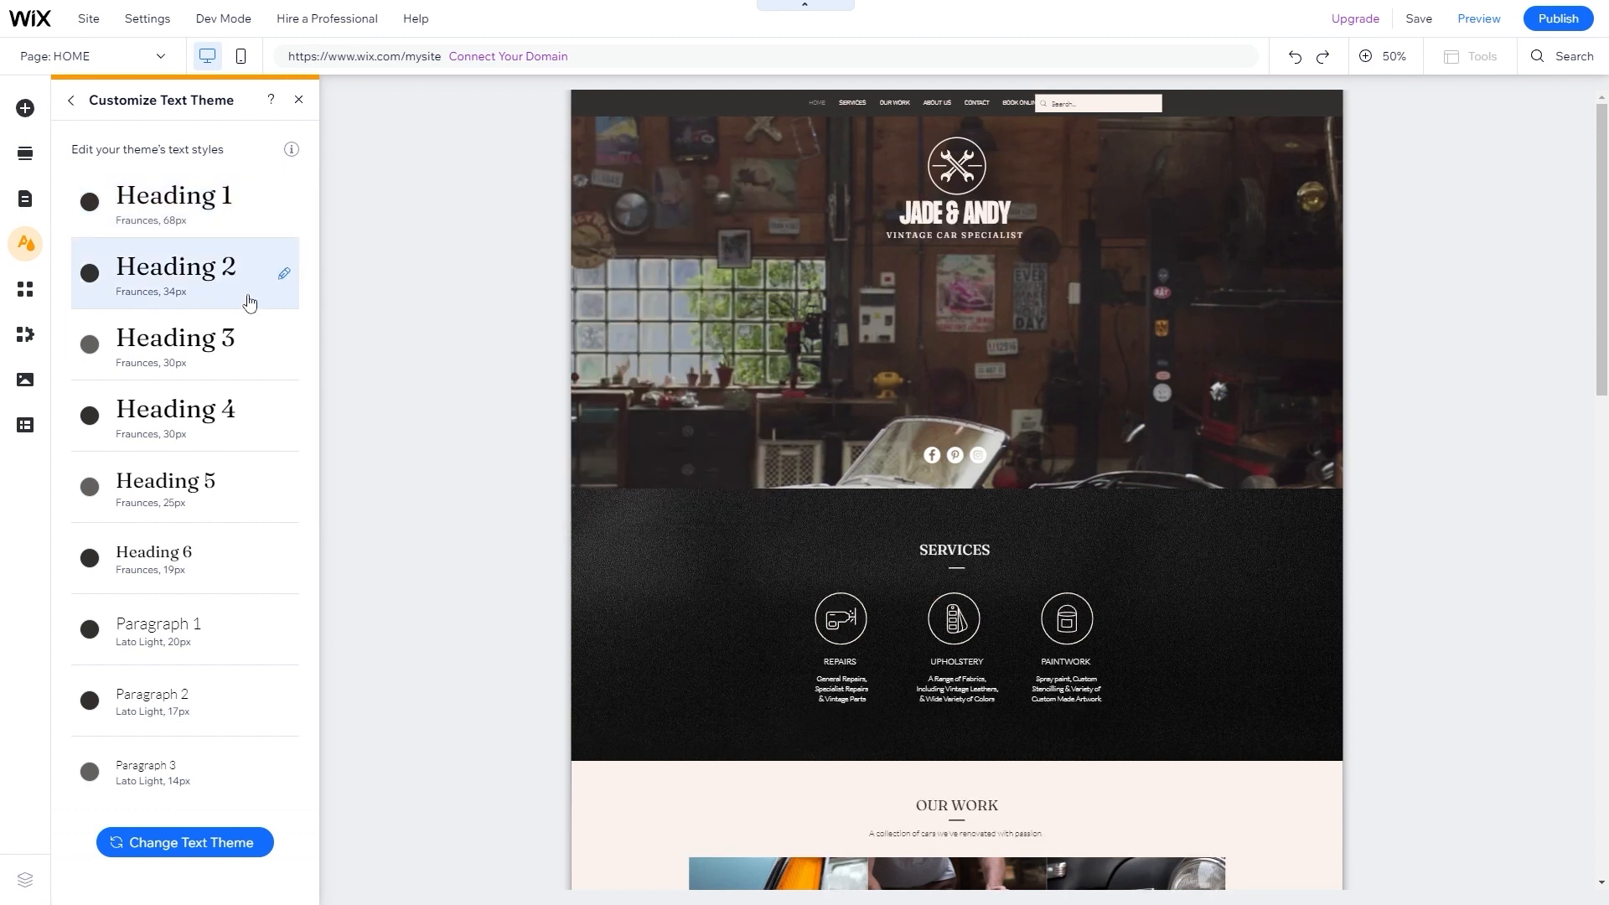
- Set Heading 2 to Formula Condensed Bold with the darkest shade of theme Color 2 and apply the style
left_click(249, 282)
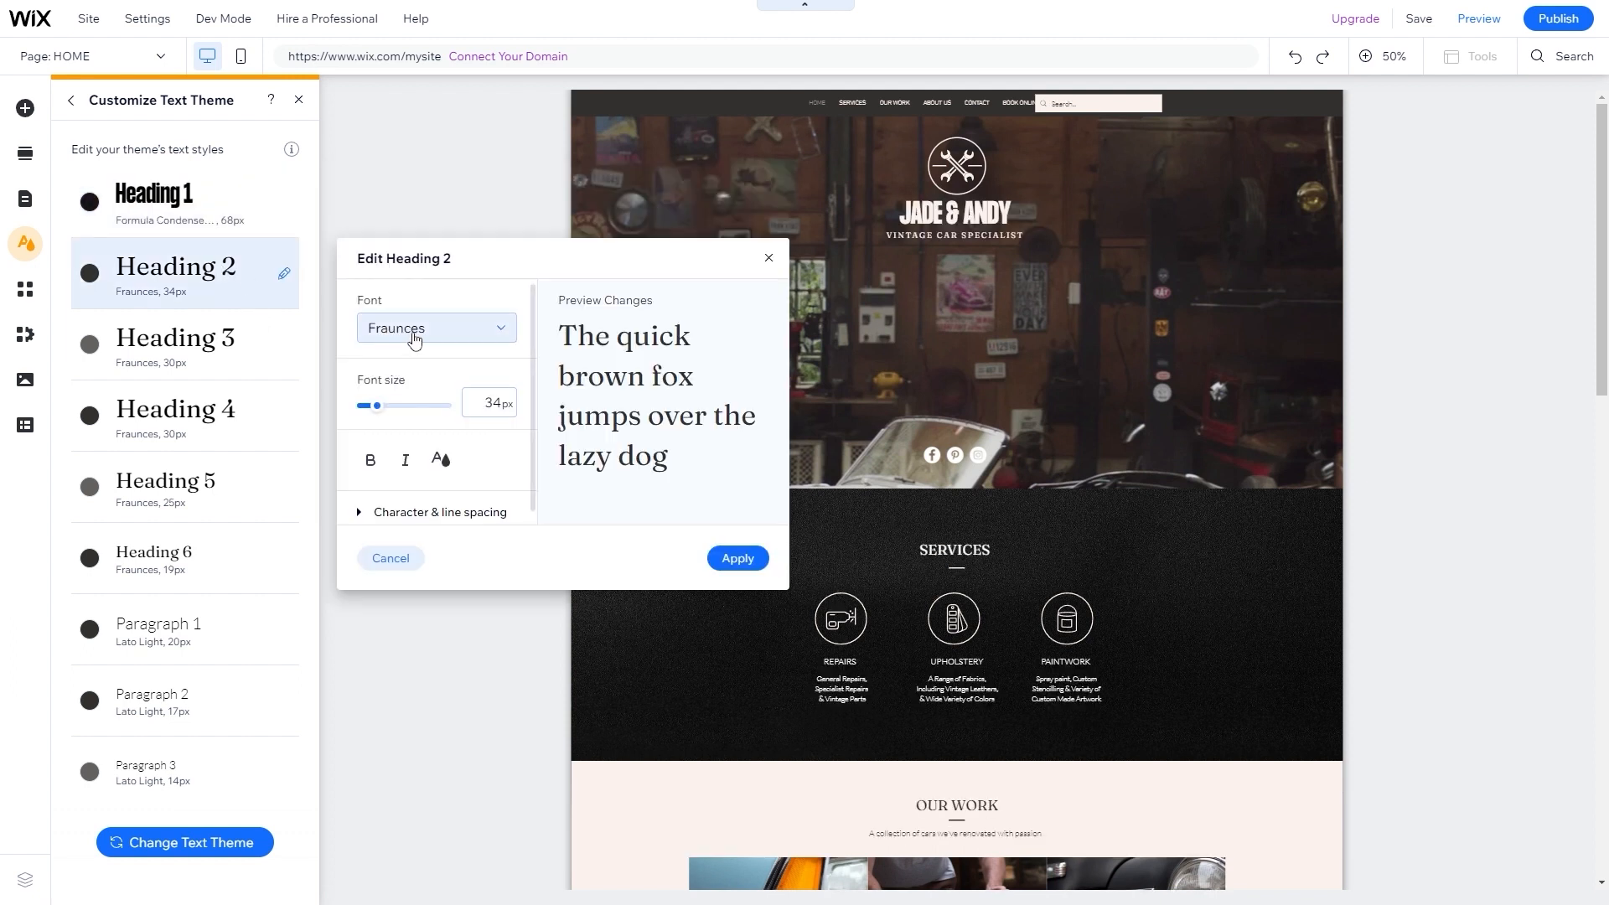
left_click(414, 332)
type("Formula Conden")
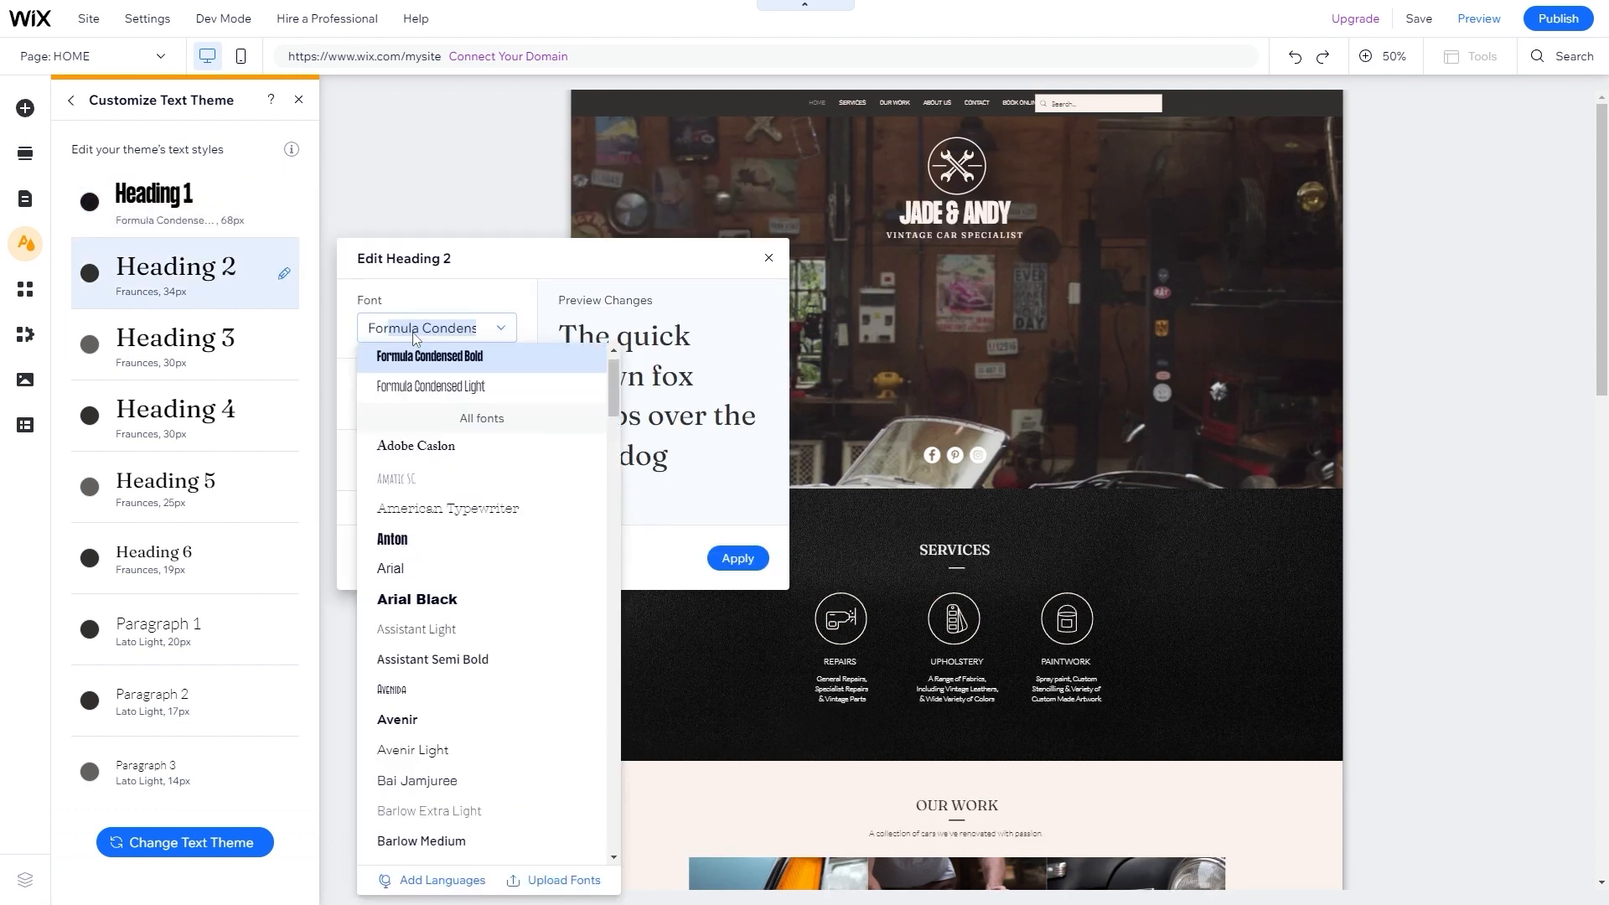
left_click(446, 359)
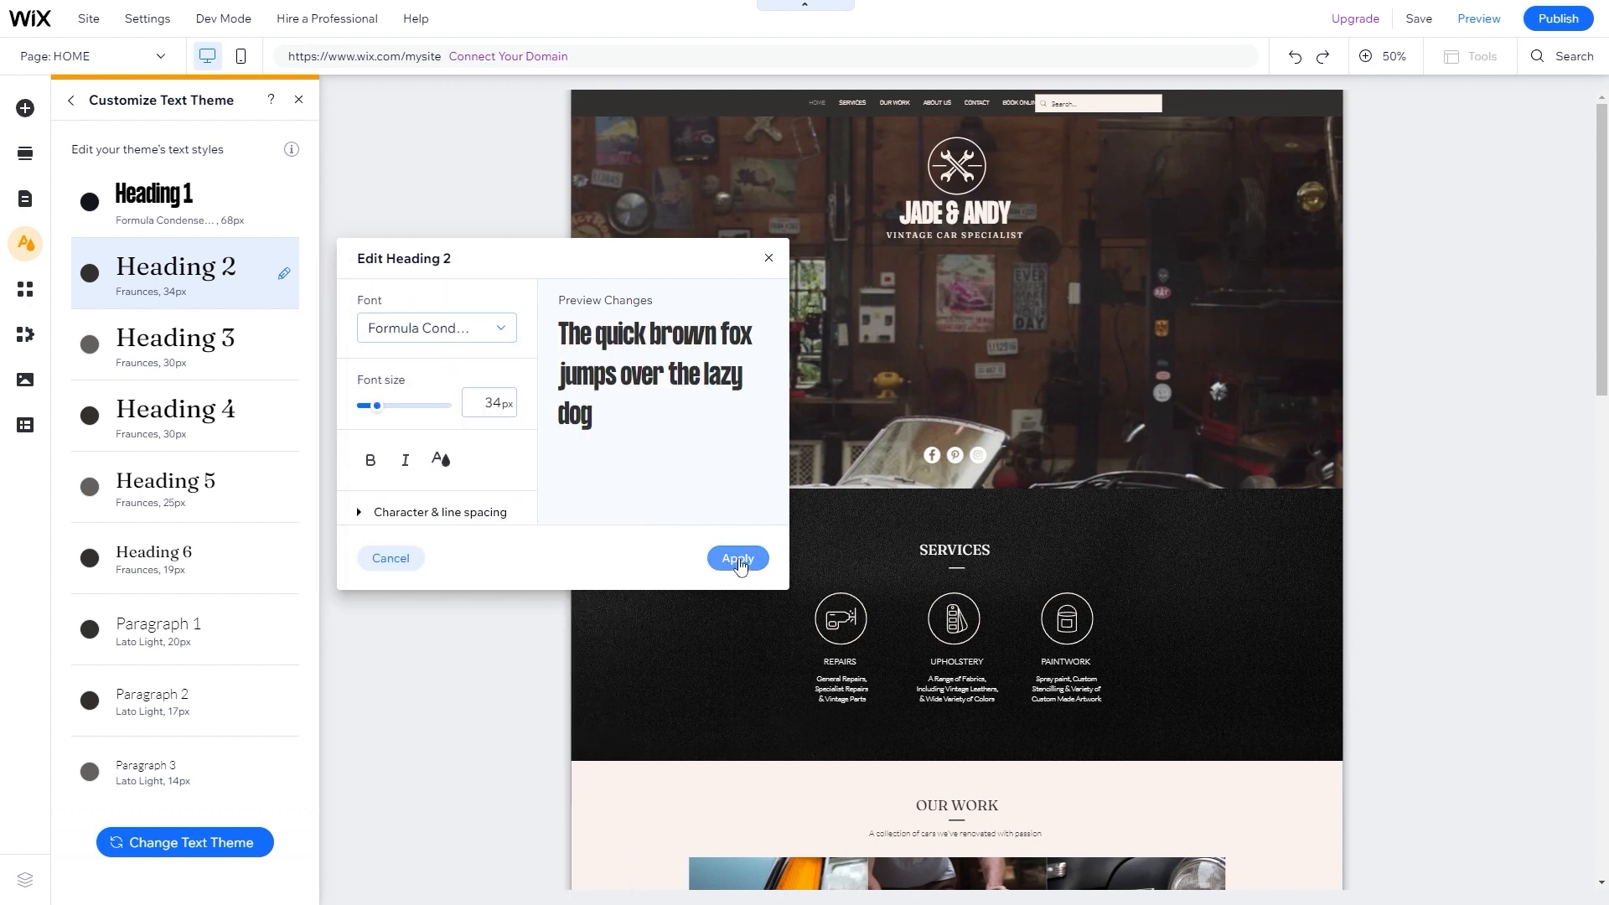
left_click(440, 459)
left_click(658, 544)
left_click(734, 562)
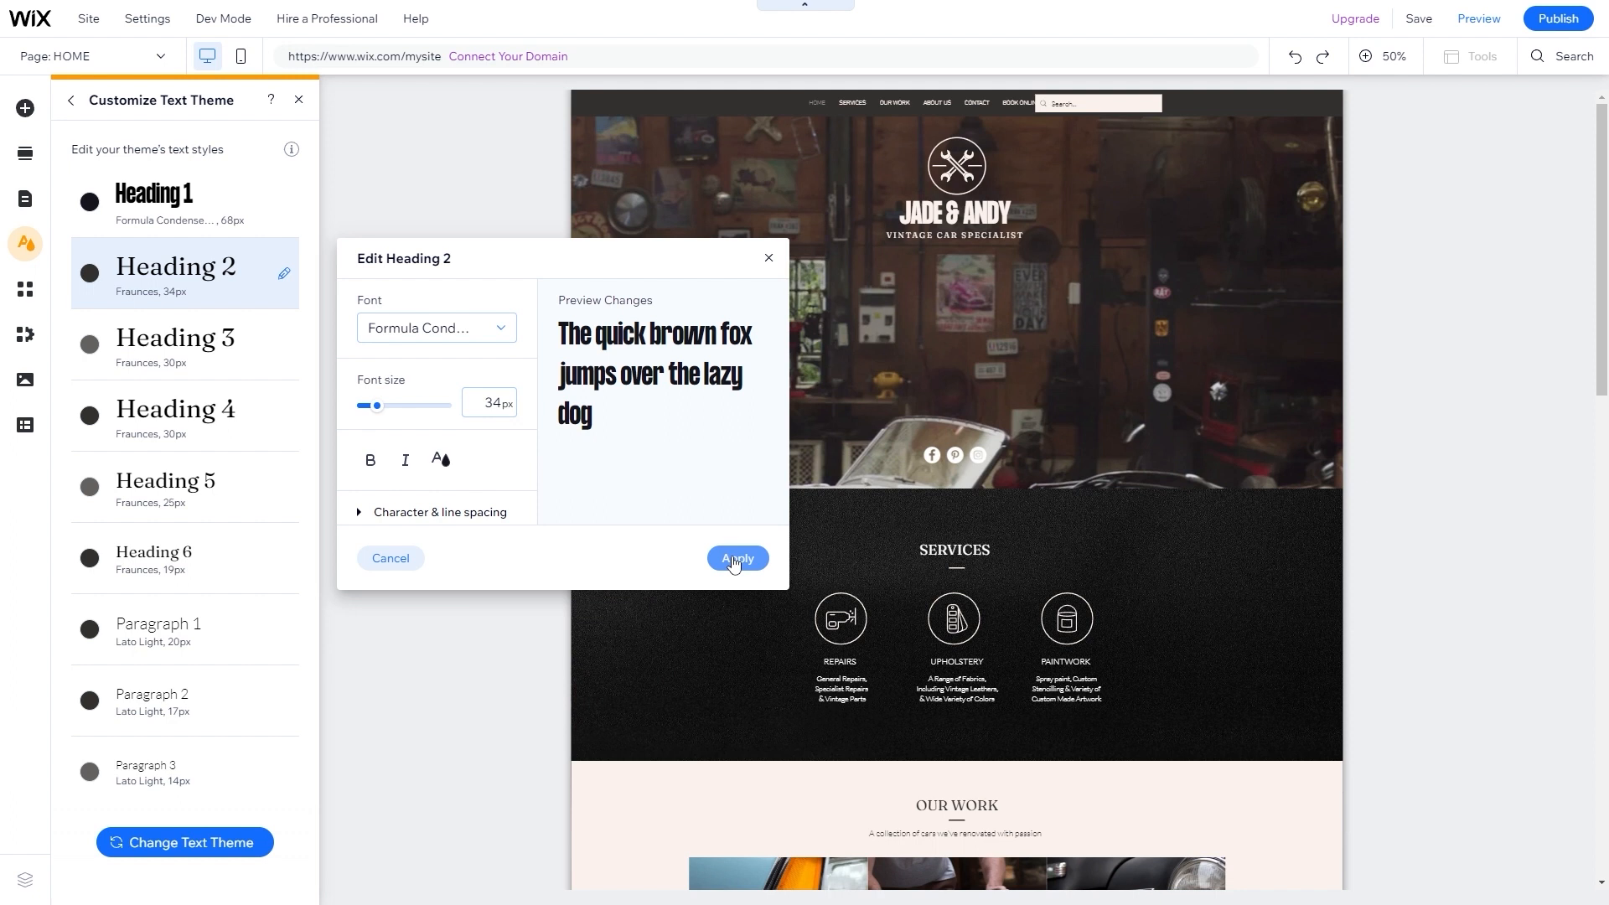
- Set Heading 3 to Formula Condensed Bold with the darkest shade of theme Color 2 and apply the style
left_click(181, 337)
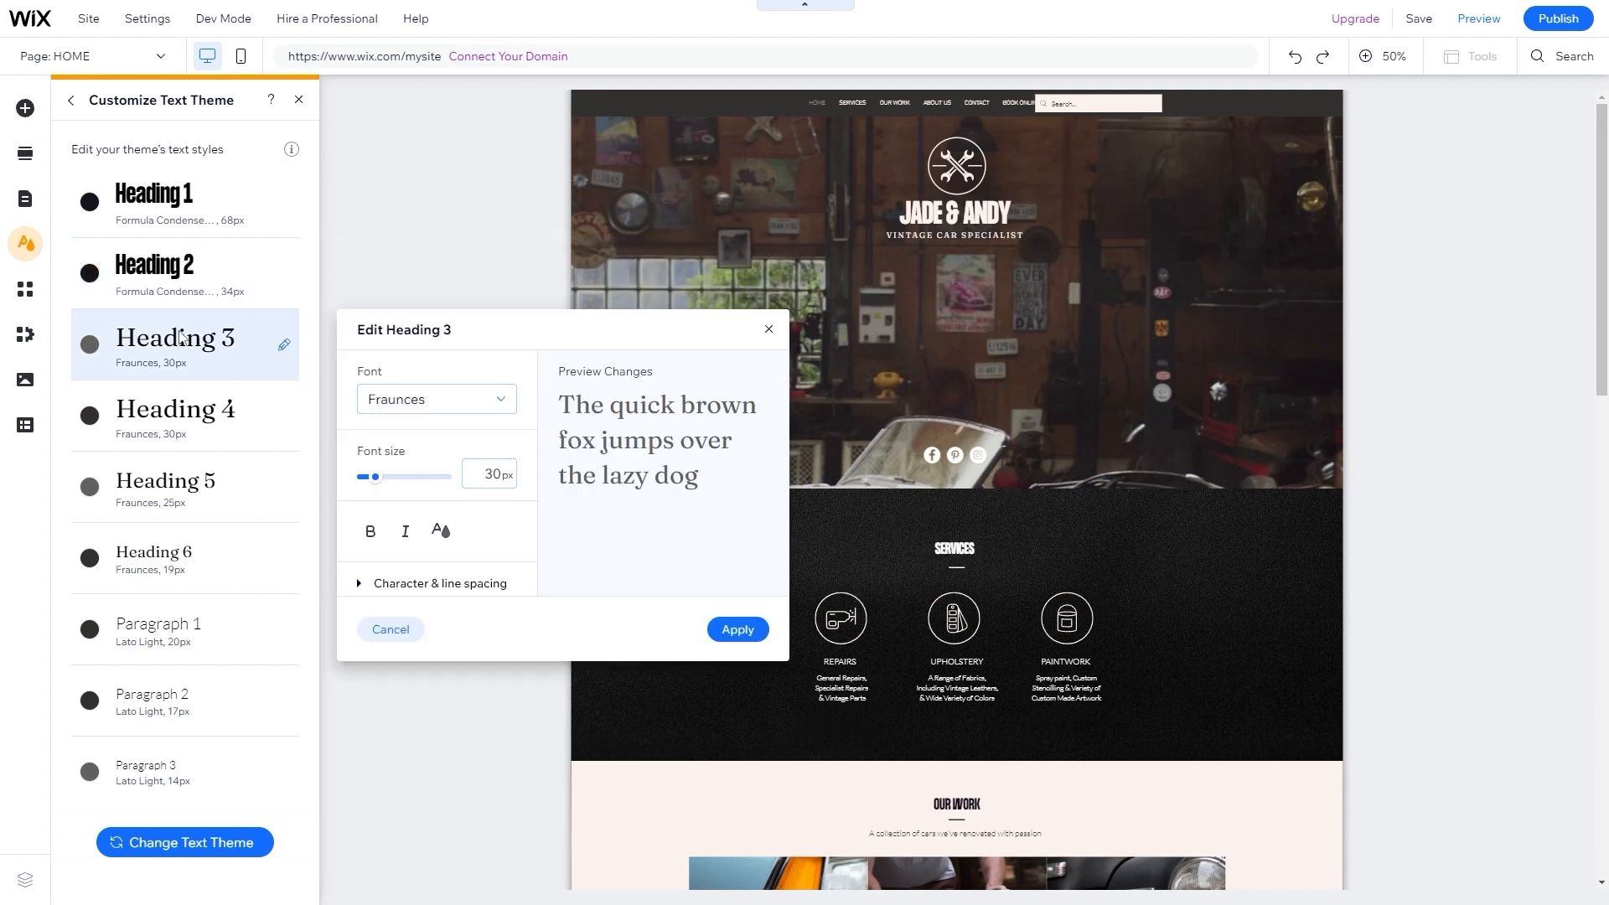
left_click(478, 399)
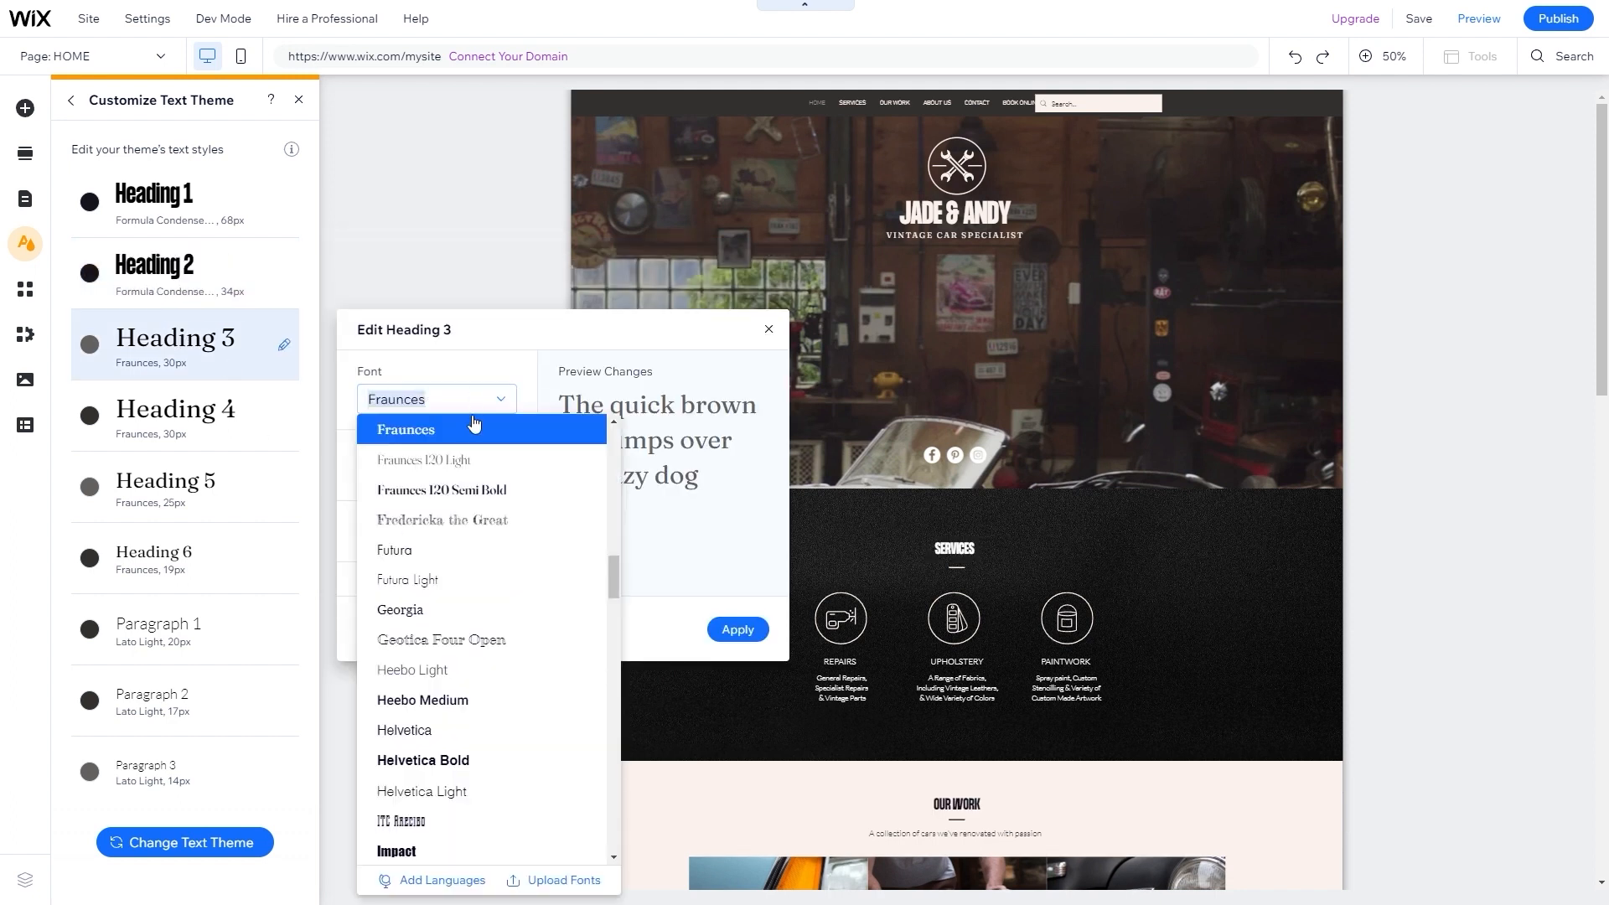
type("F")
left_click(474, 427)
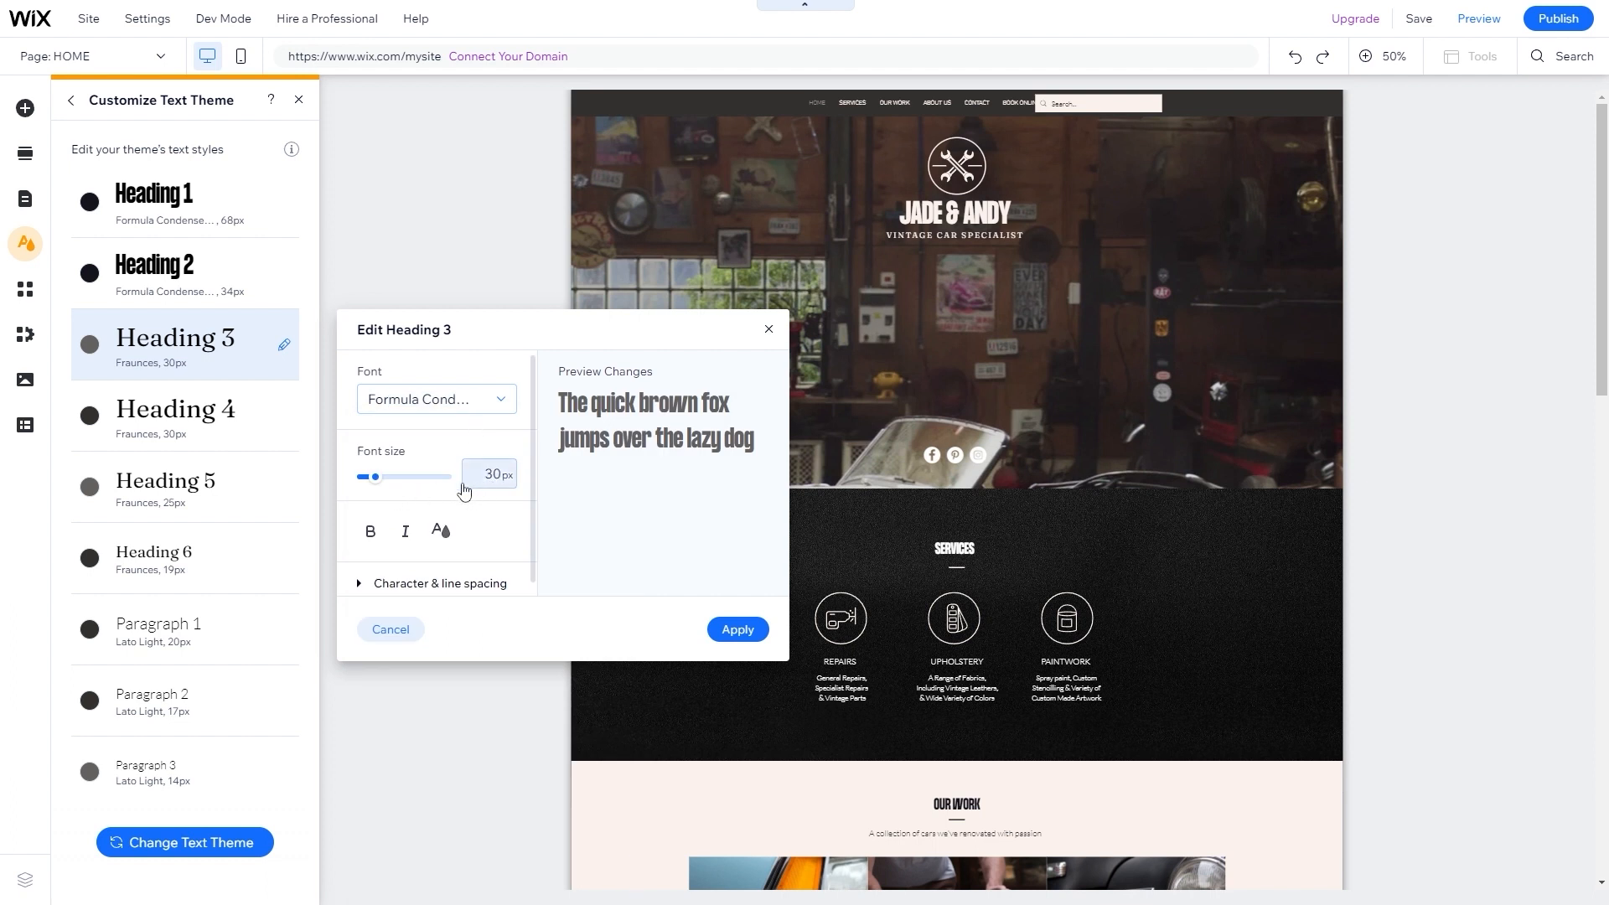
left_click(440, 530)
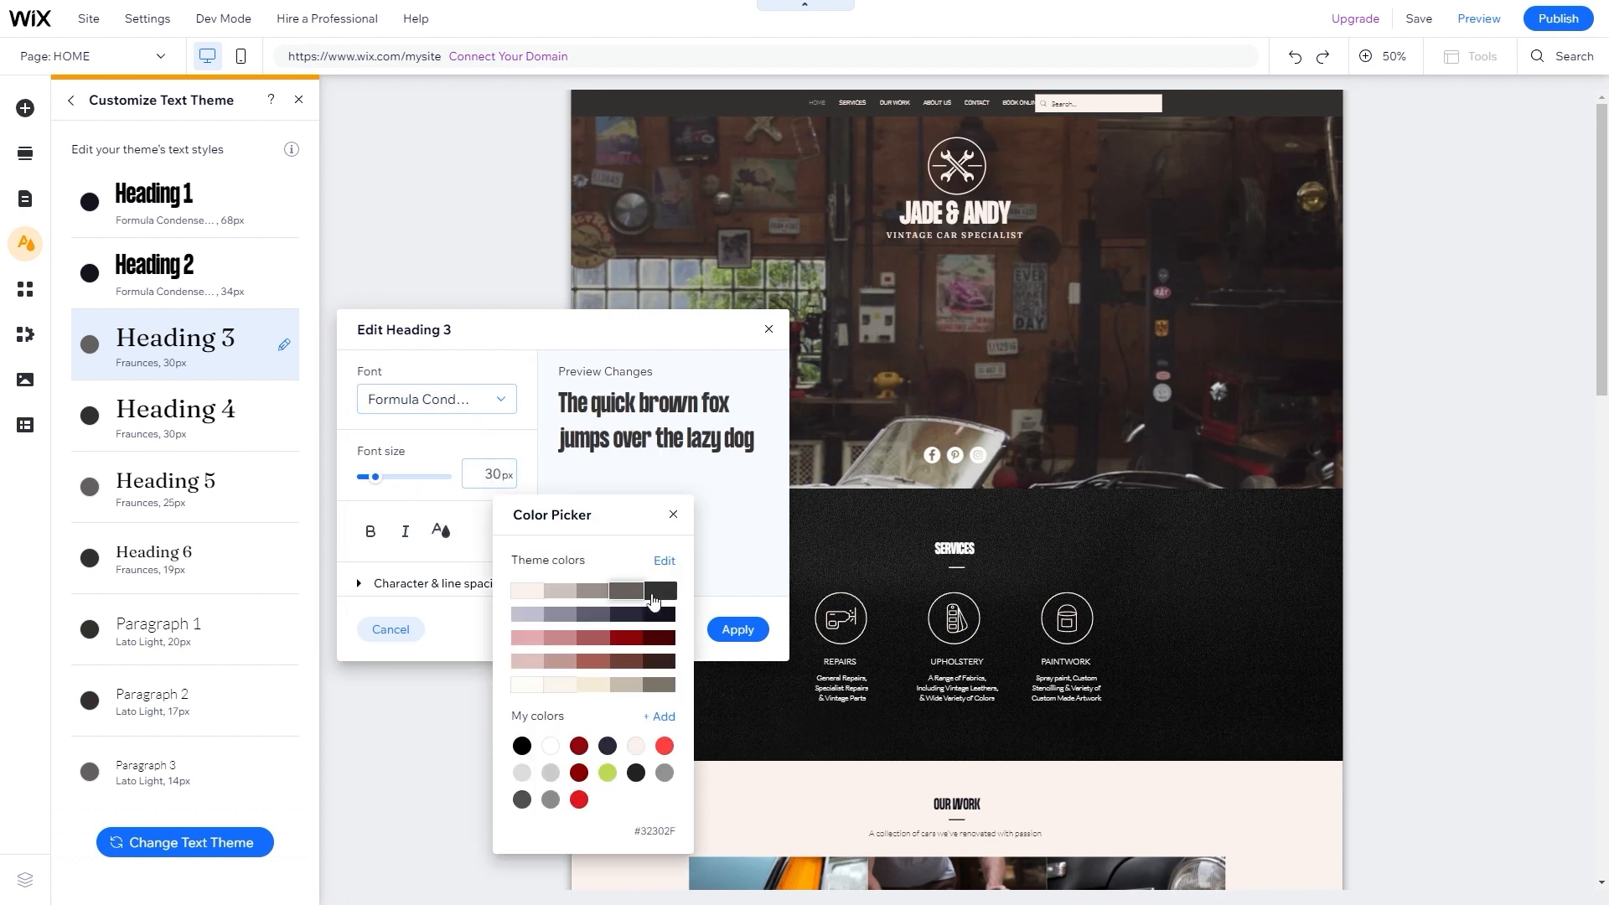
left_click(741, 563)
left_click(737, 630)
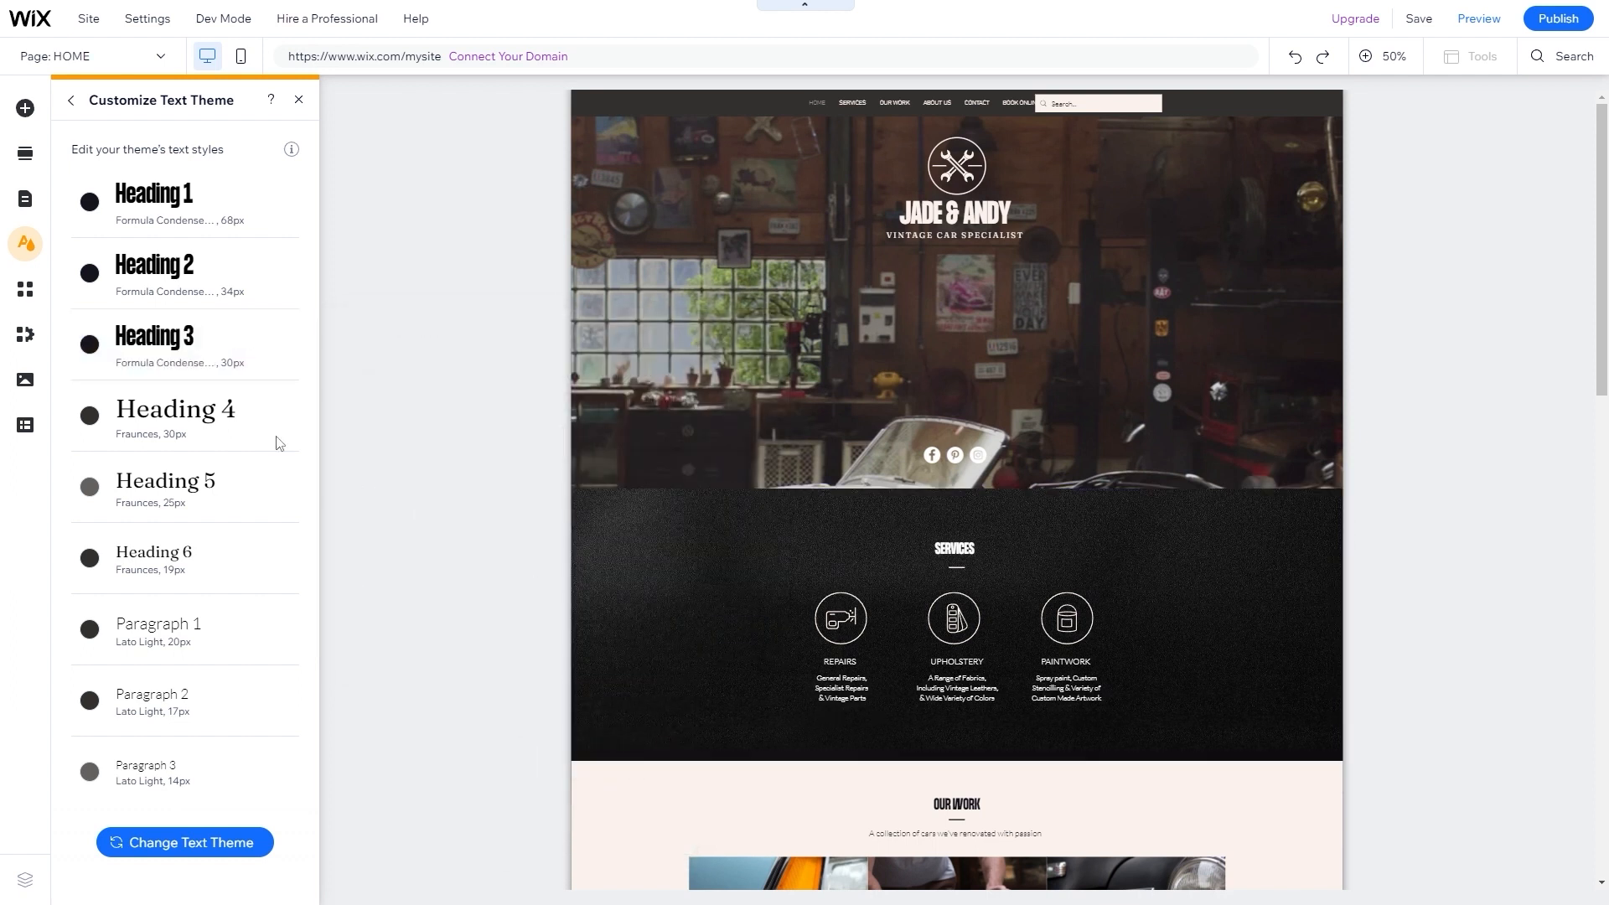
- Set Heading 4 to Formula Condensed Bold with the dark theme color #14141D and apply the style
left_click(188, 421)
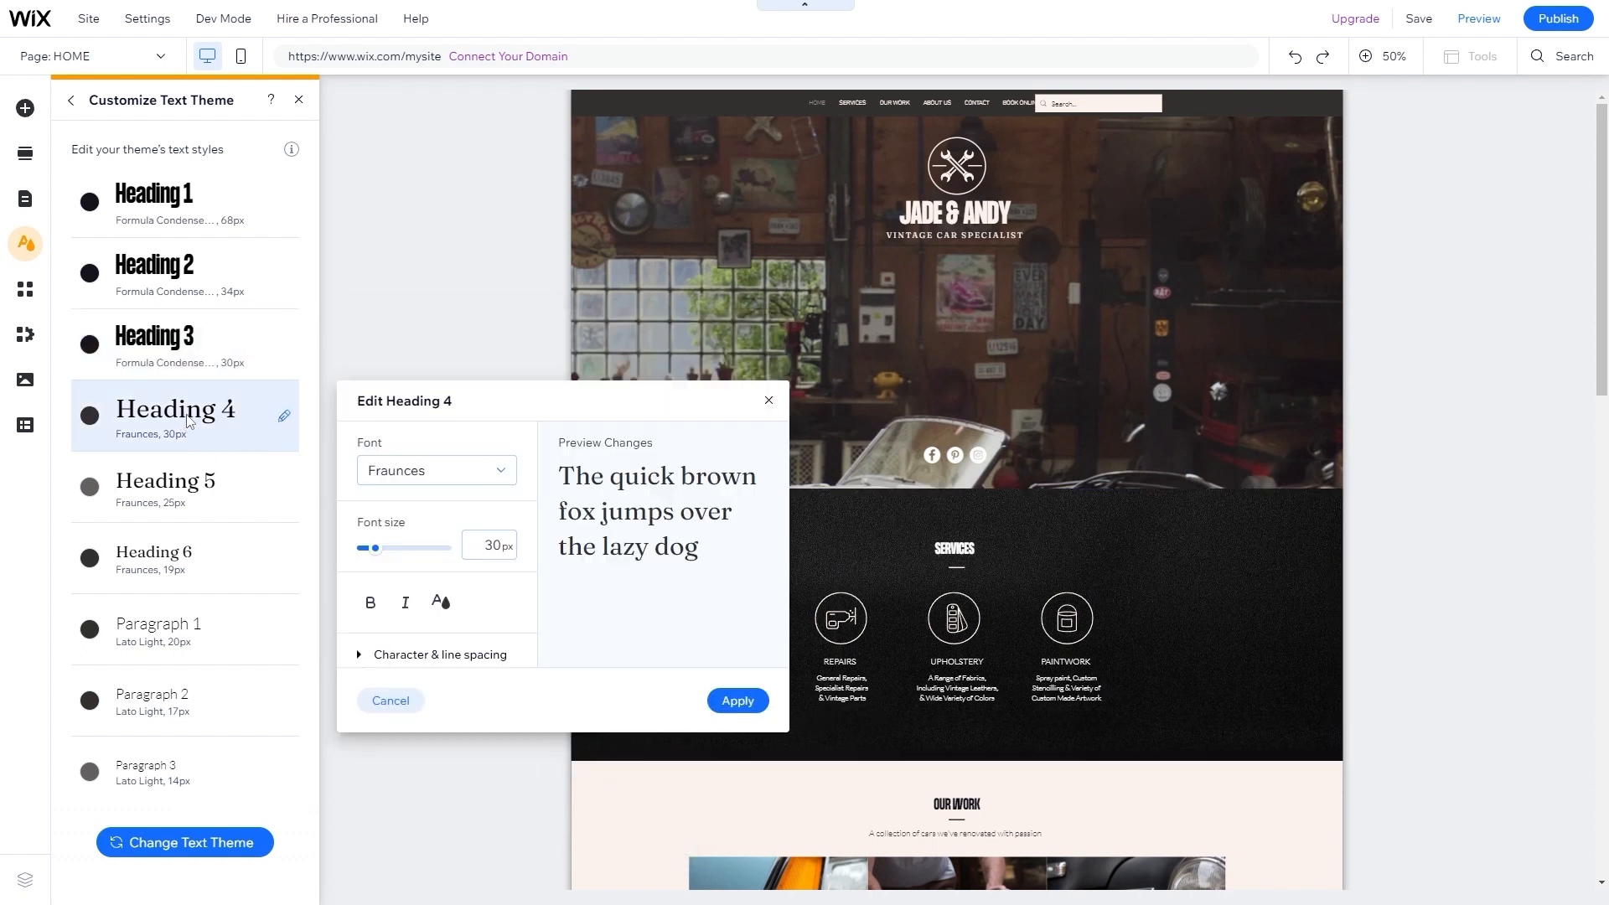
left_click(459, 478)
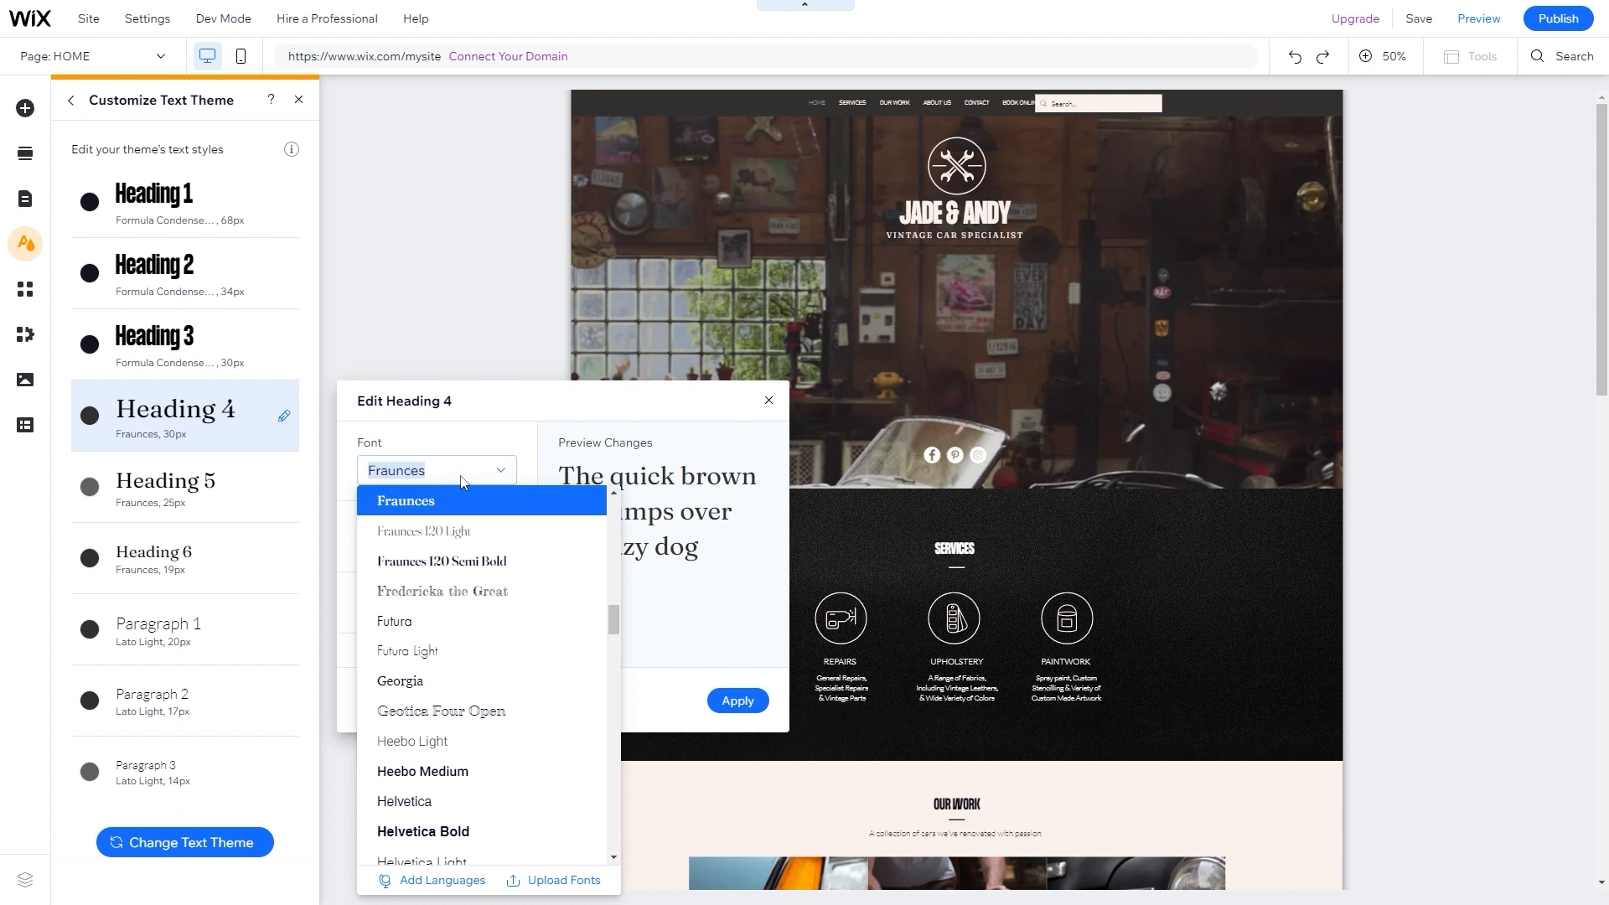
left_click(412, 503)
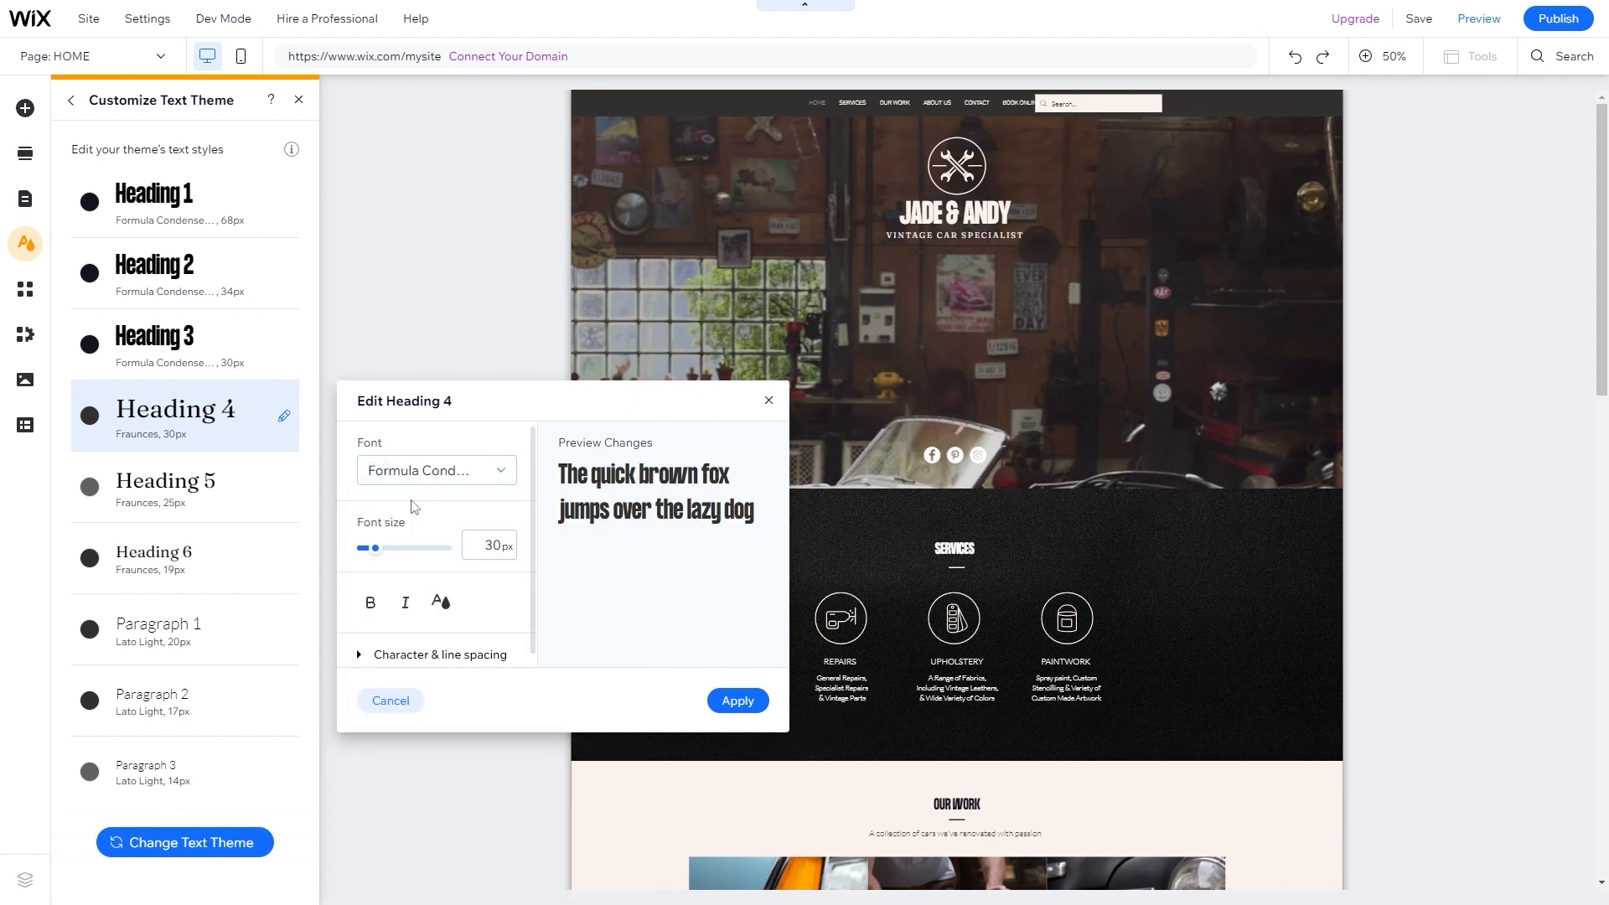
left_click(368, 602)
left_click(440, 602)
left_click(629, 665)
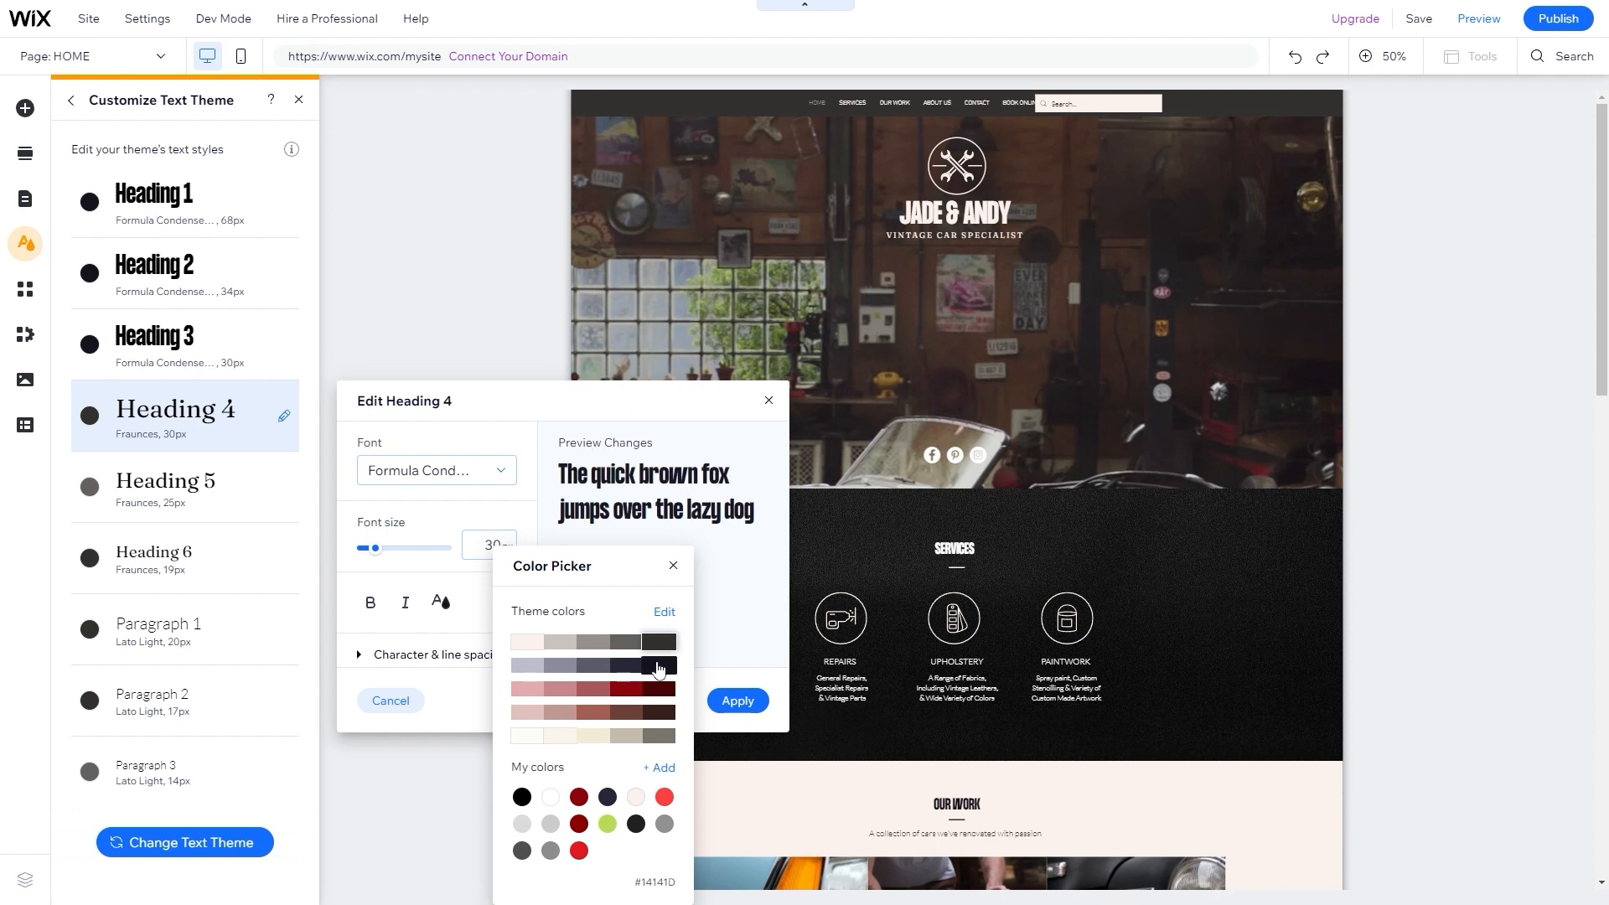
left_click(715, 633)
left_click(733, 704)
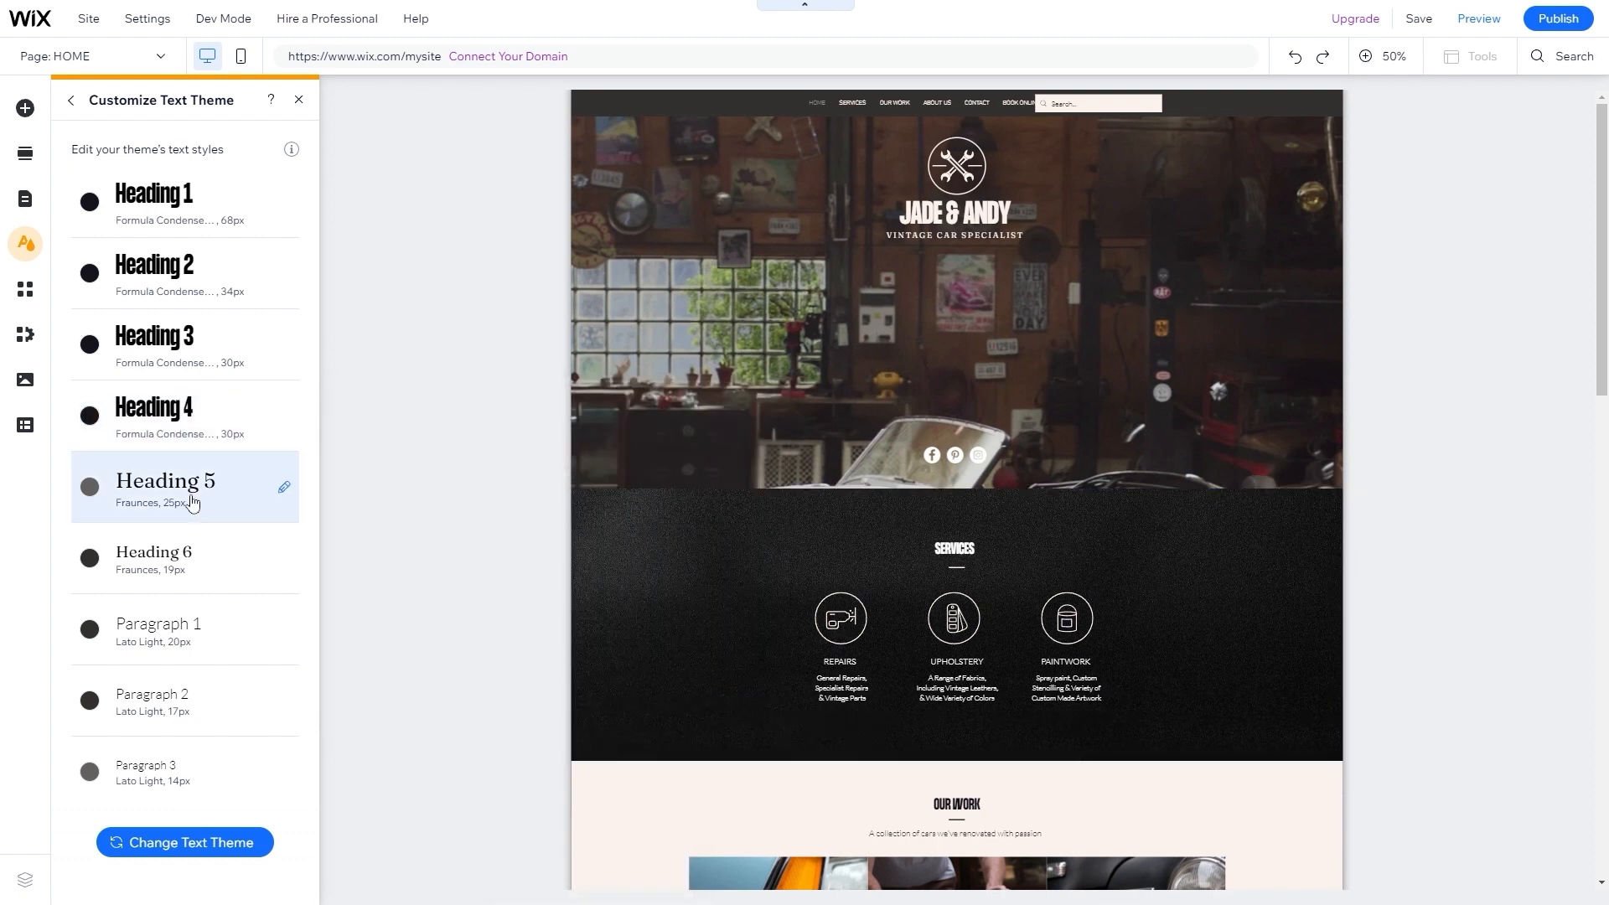
- Set Heading 5 to Formula Condensed Bold with the darkest shade of theme Color 2 and apply the style
left_click(188, 495)
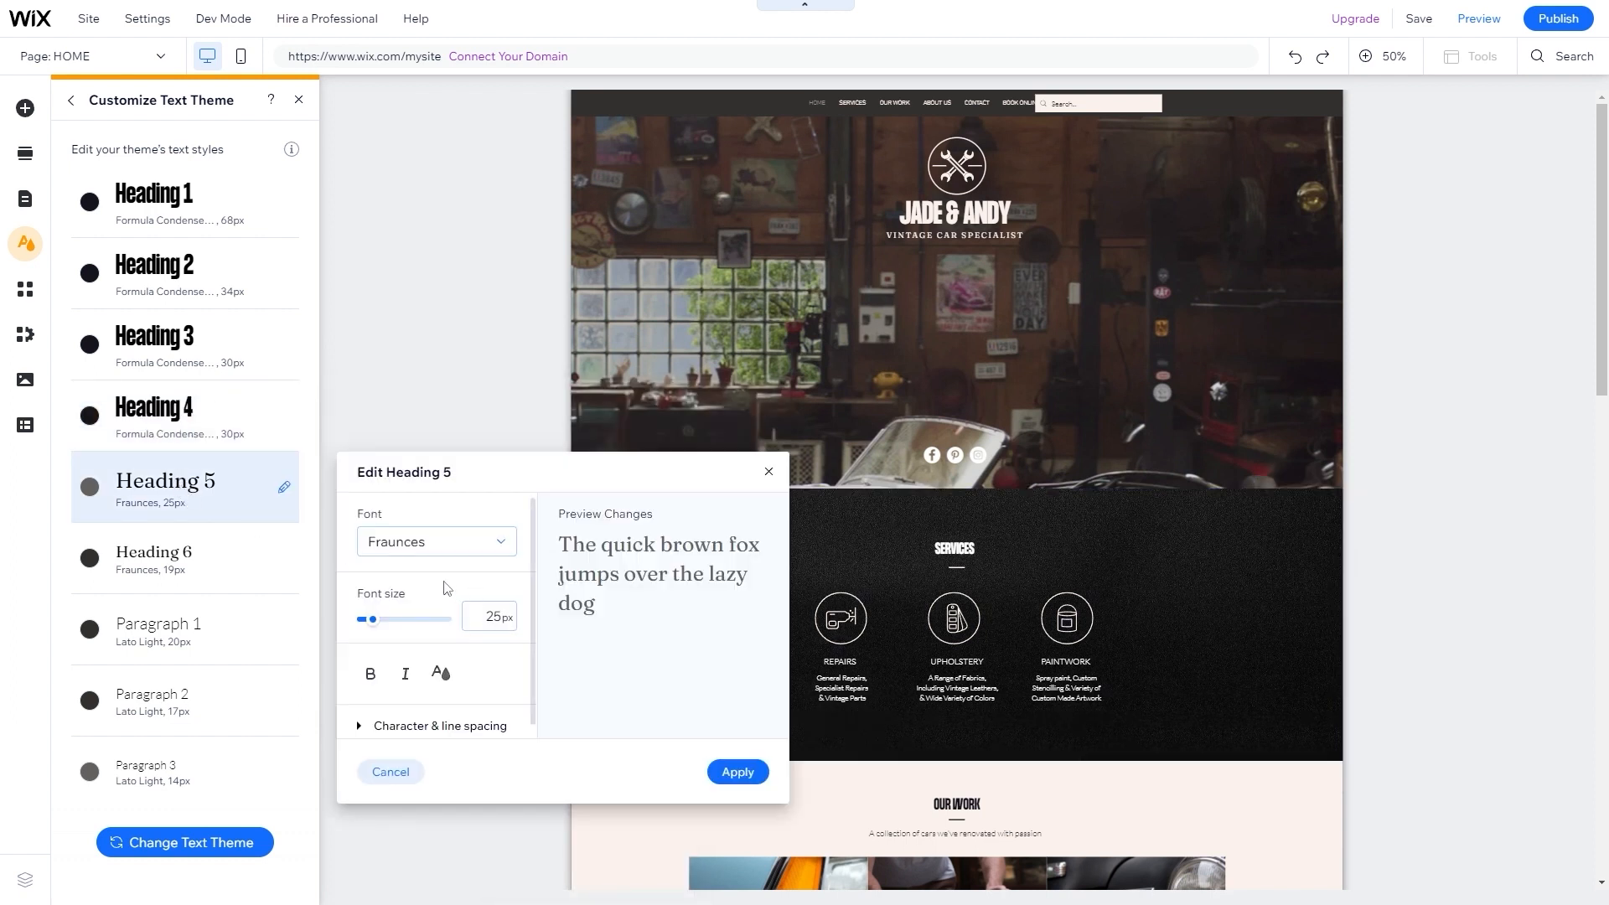
left_click(436, 553)
type("F")
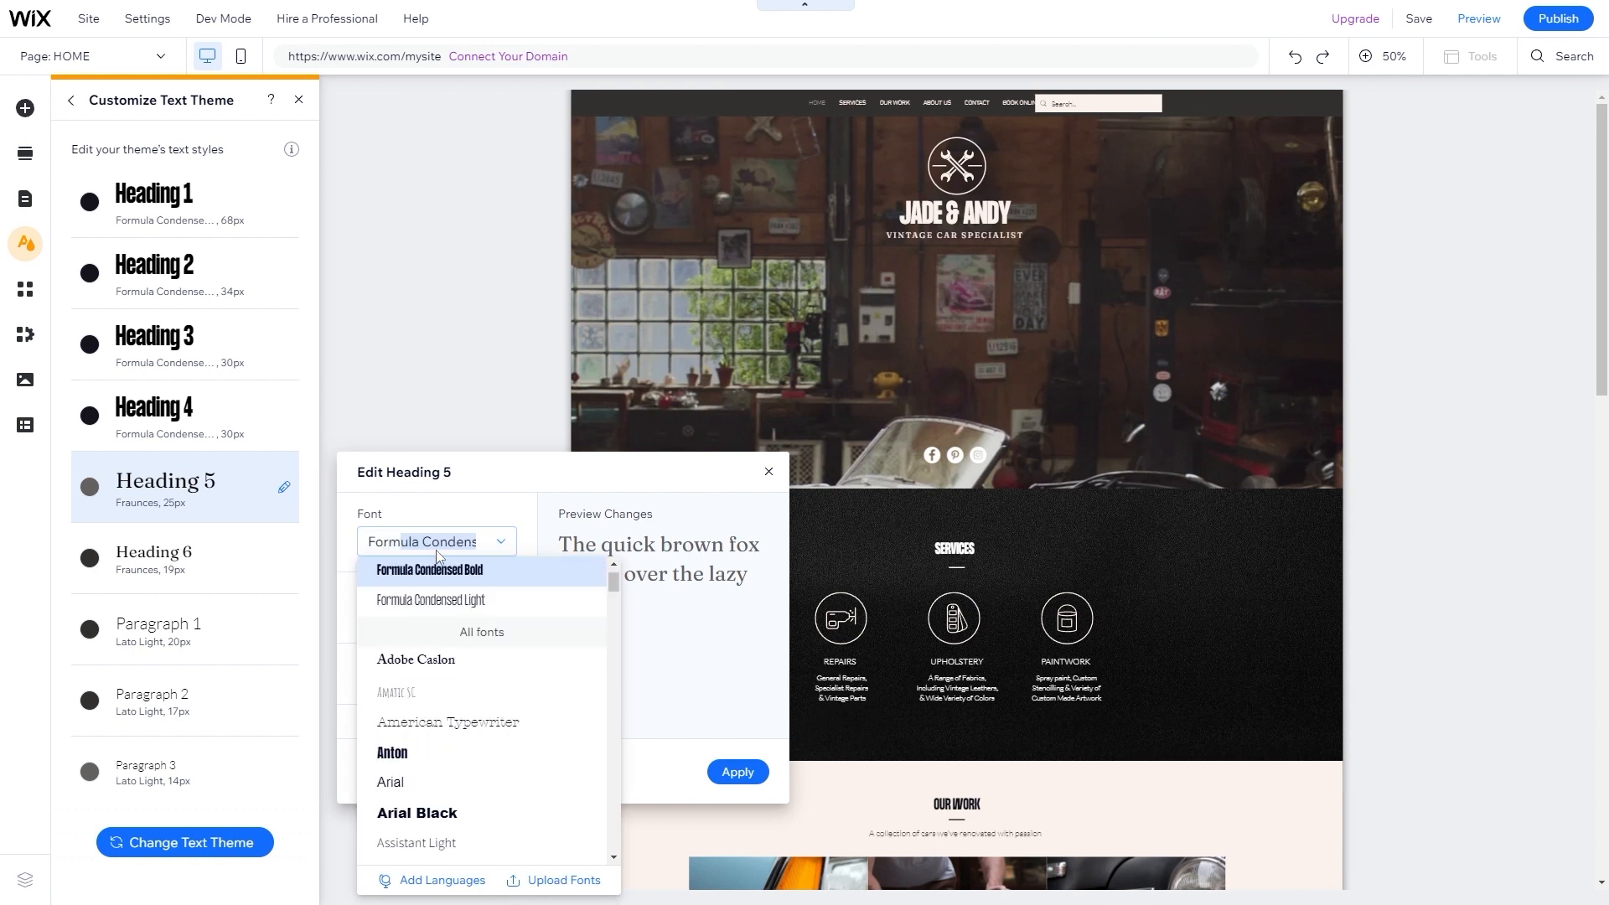
left_click(449, 572)
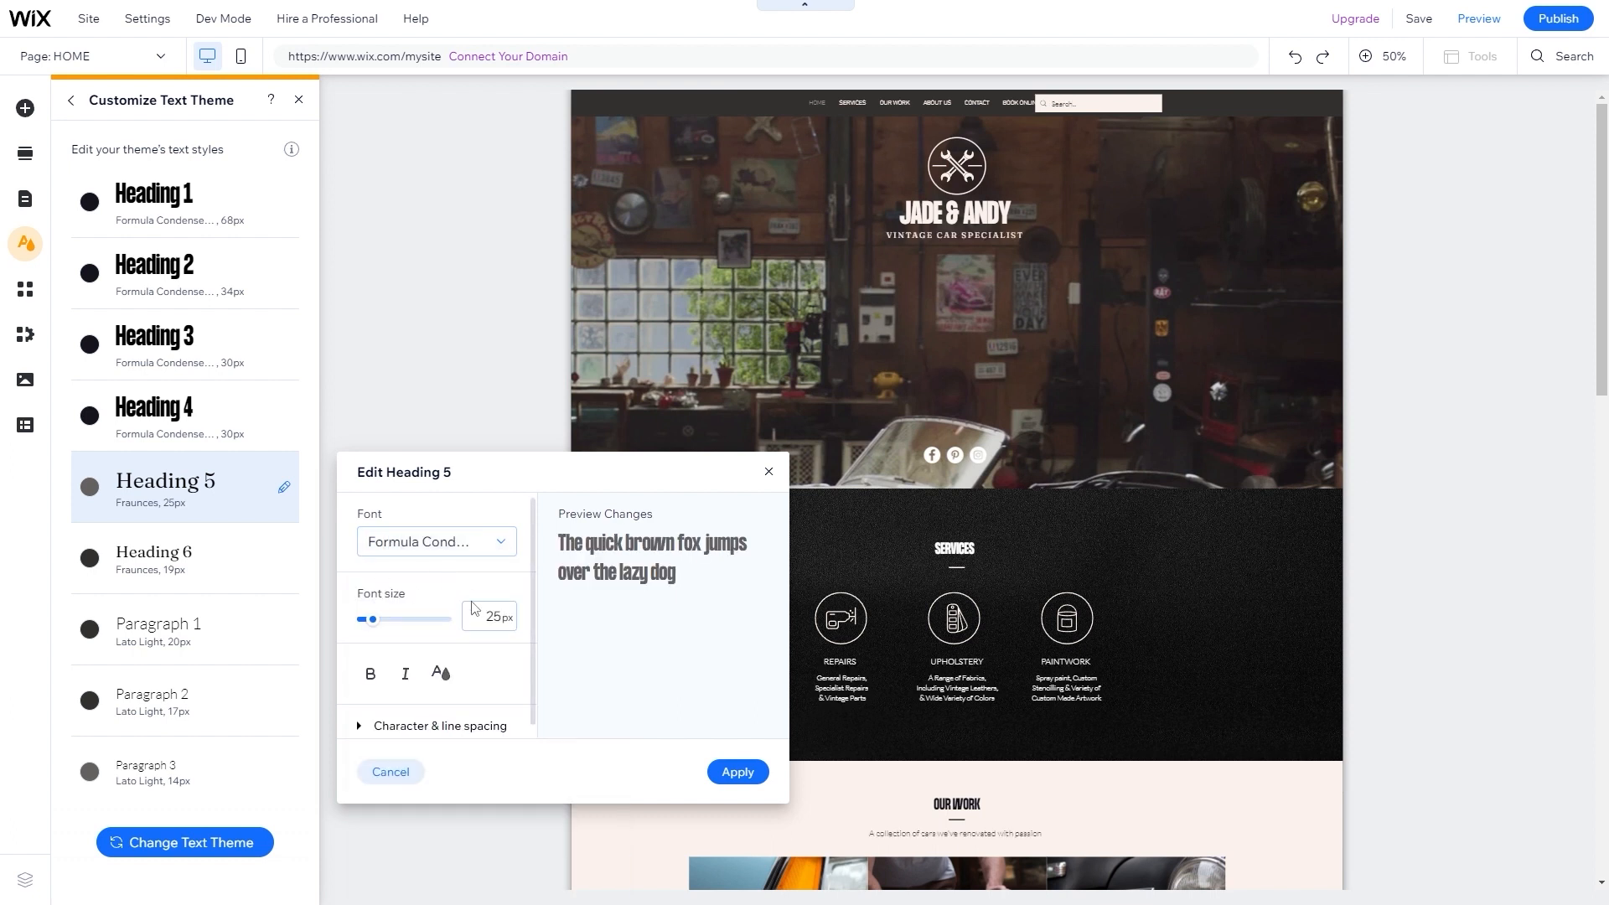
left_click(440, 673)
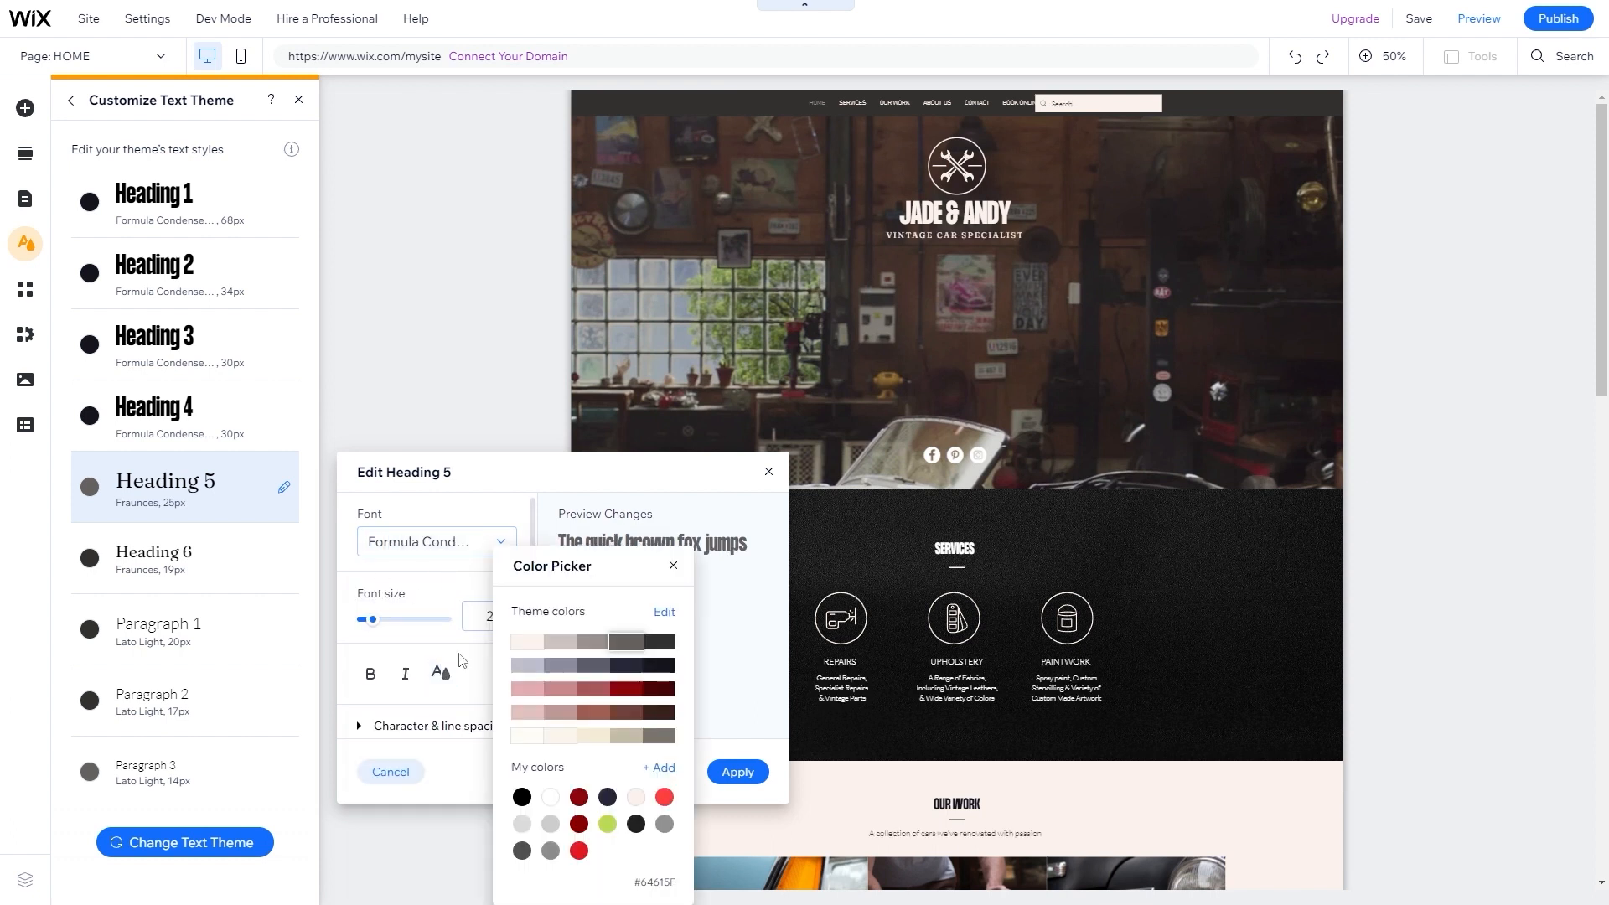
left_click(640, 666)
left_click(712, 670)
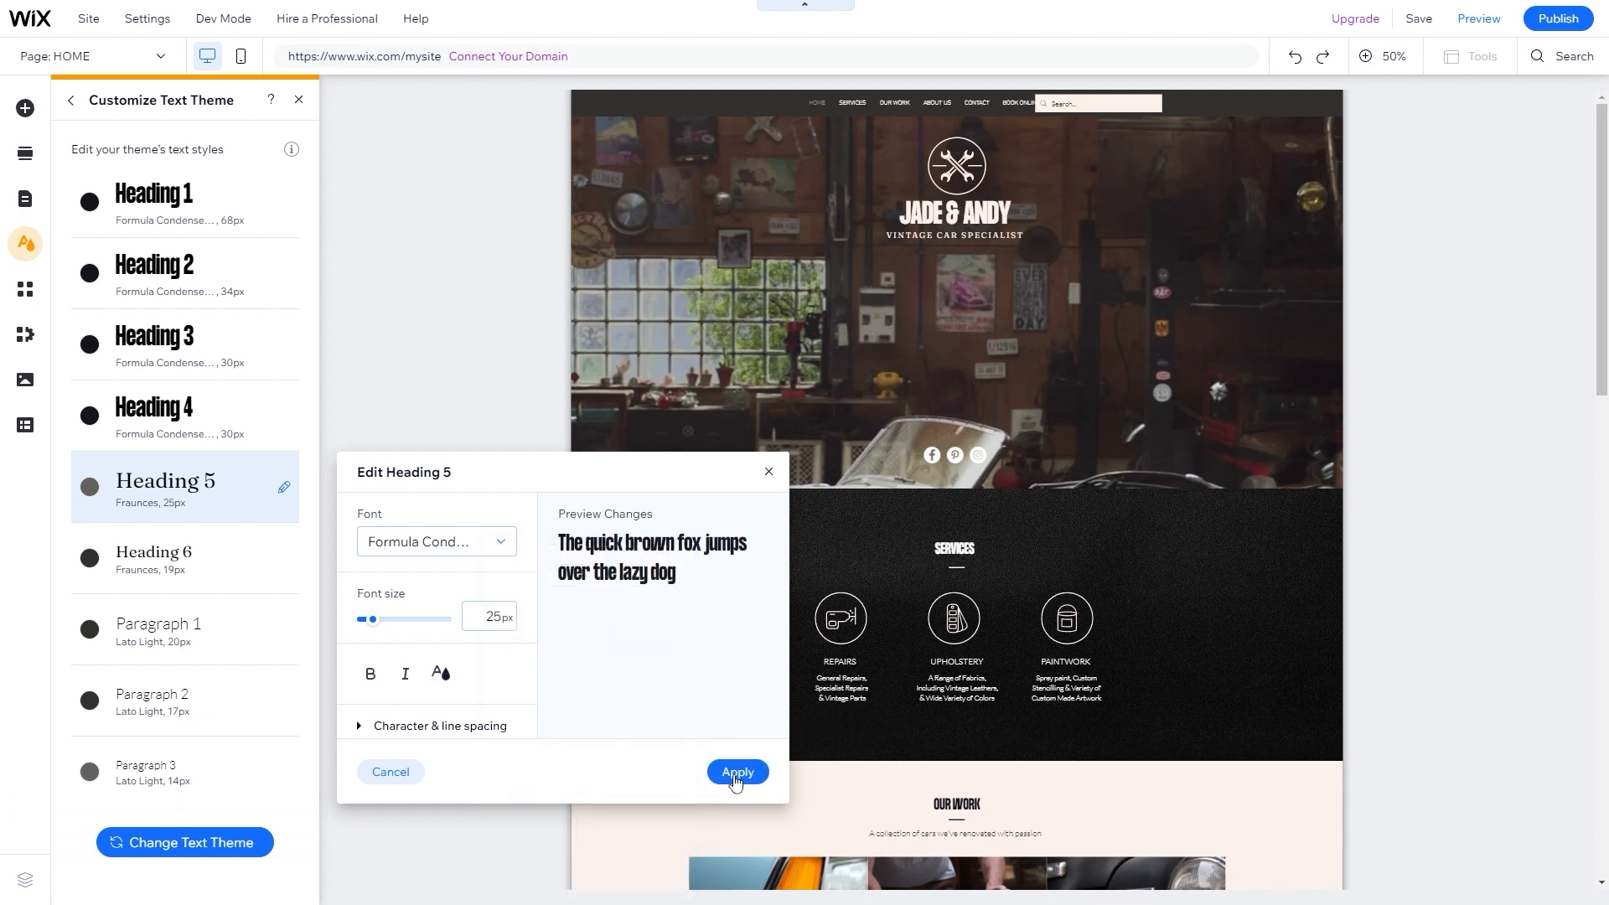
left_click(735, 780)
- Set Heading 6 to Formula Condensed Bold with the darkest shade of theme Color 2 and apply the style
left_click(201, 555)
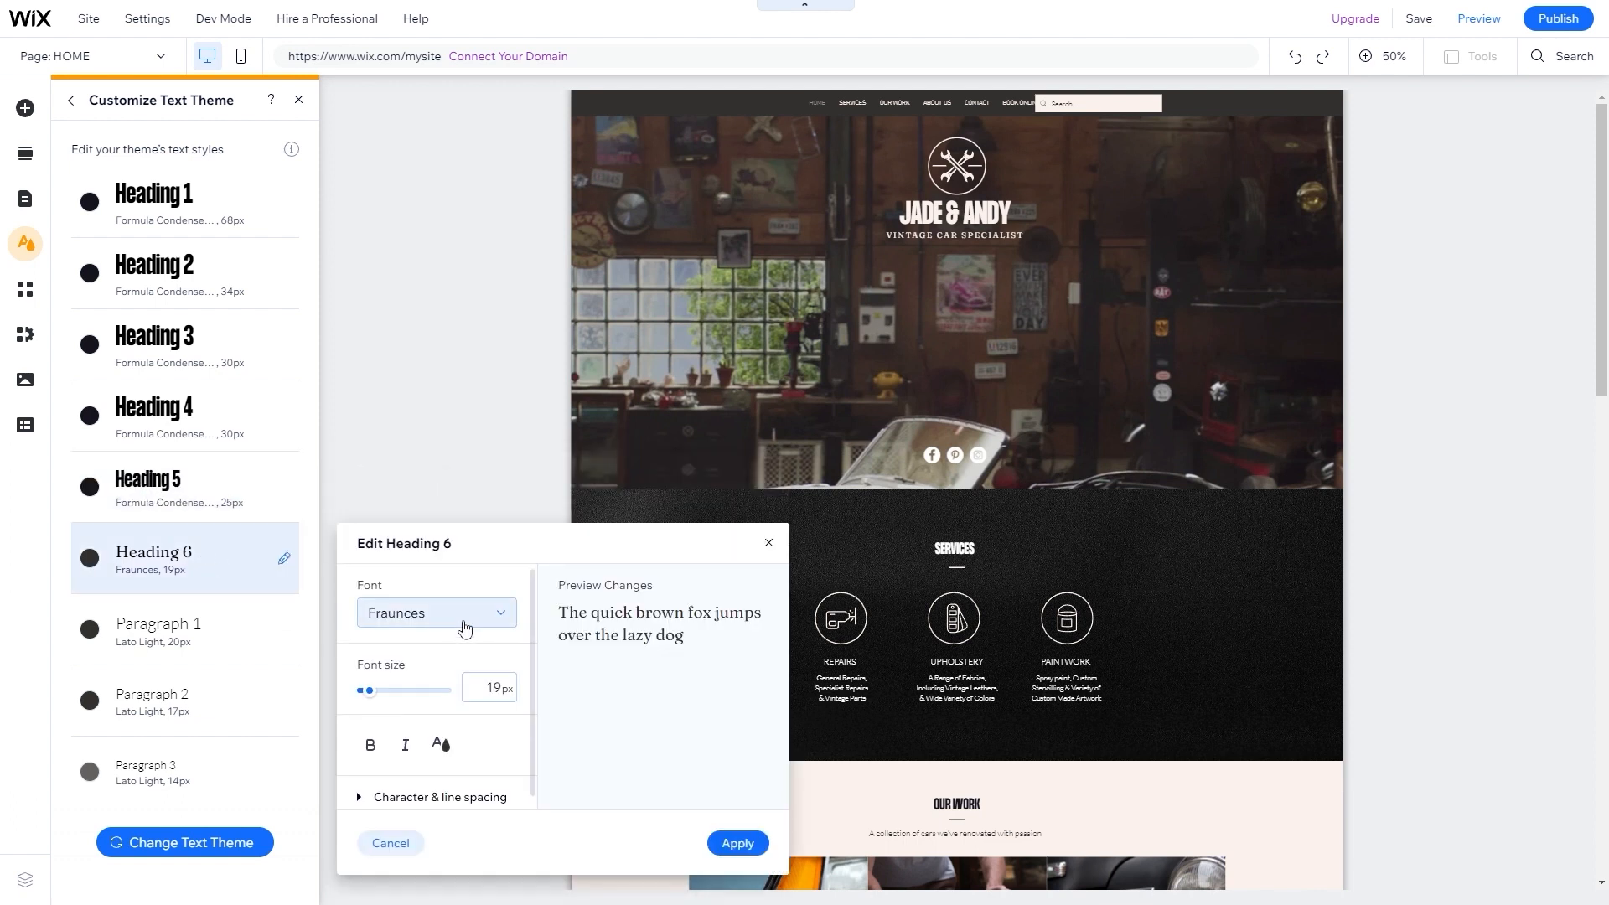
left_click(465, 624)
type("Formula Conden")
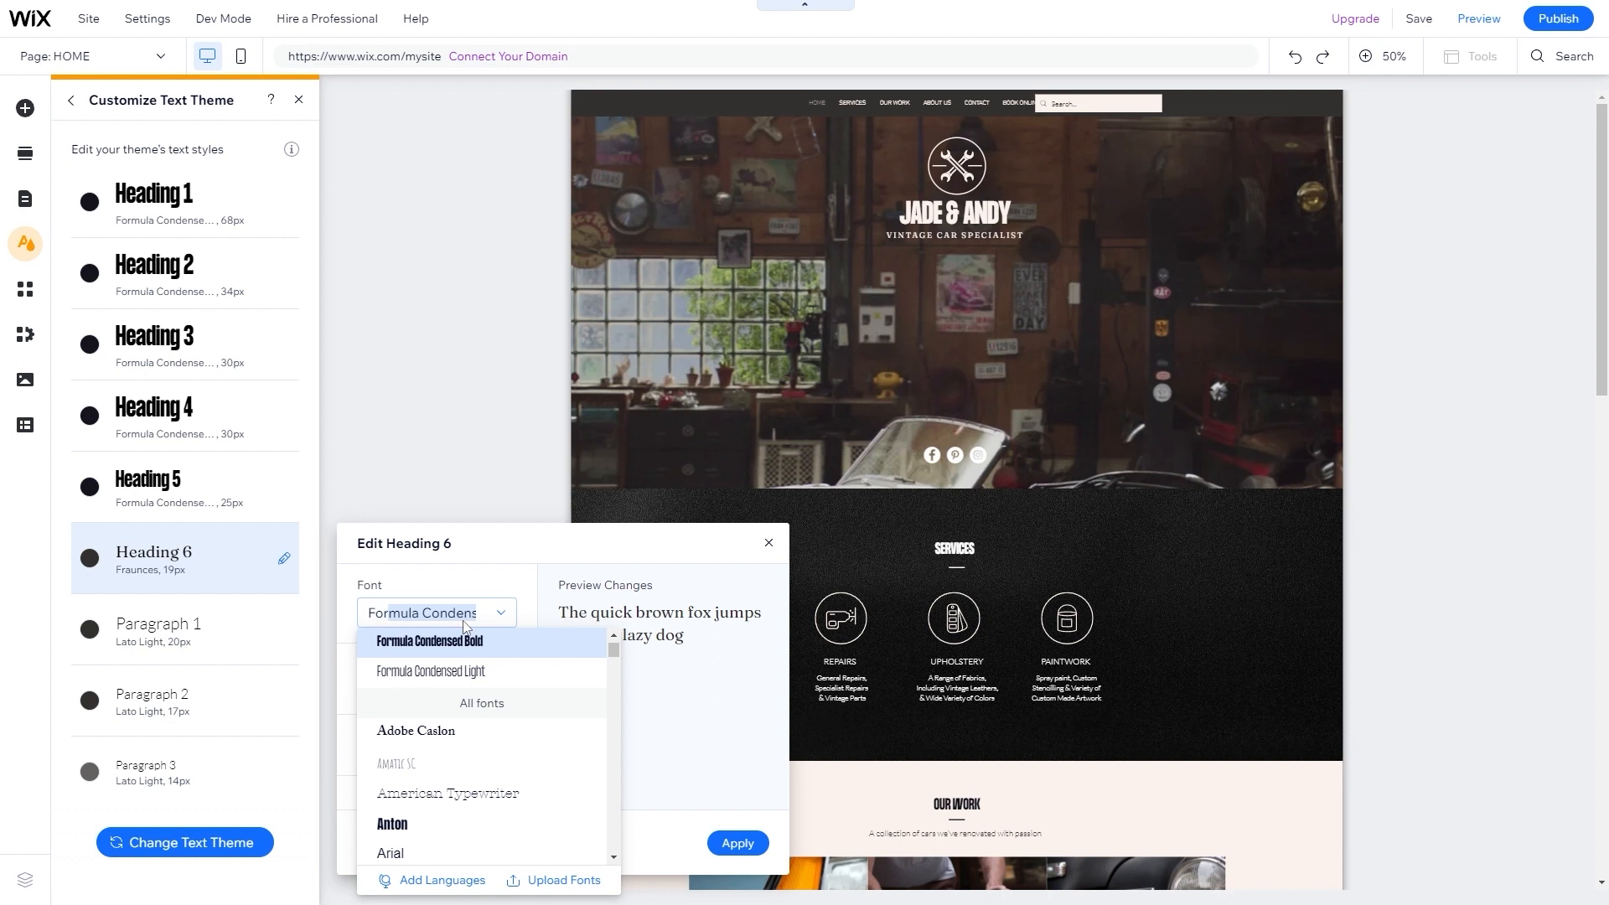
left_click(465, 641)
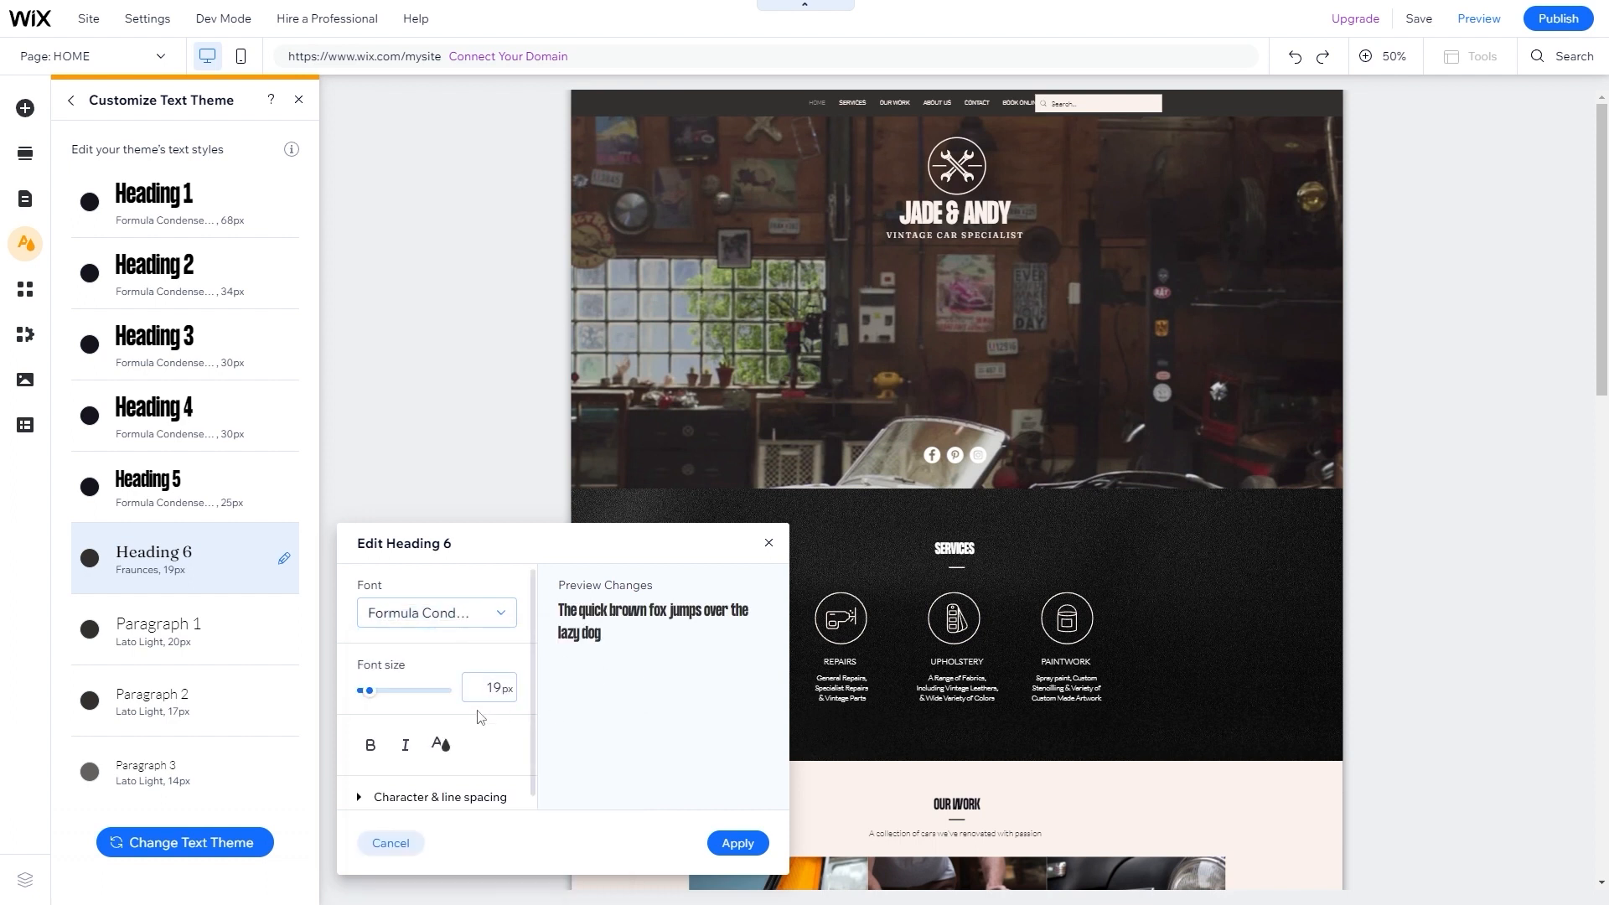
left_click(456, 743)
left_click(652, 674)
left_click(705, 702)
left_click(739, 843)
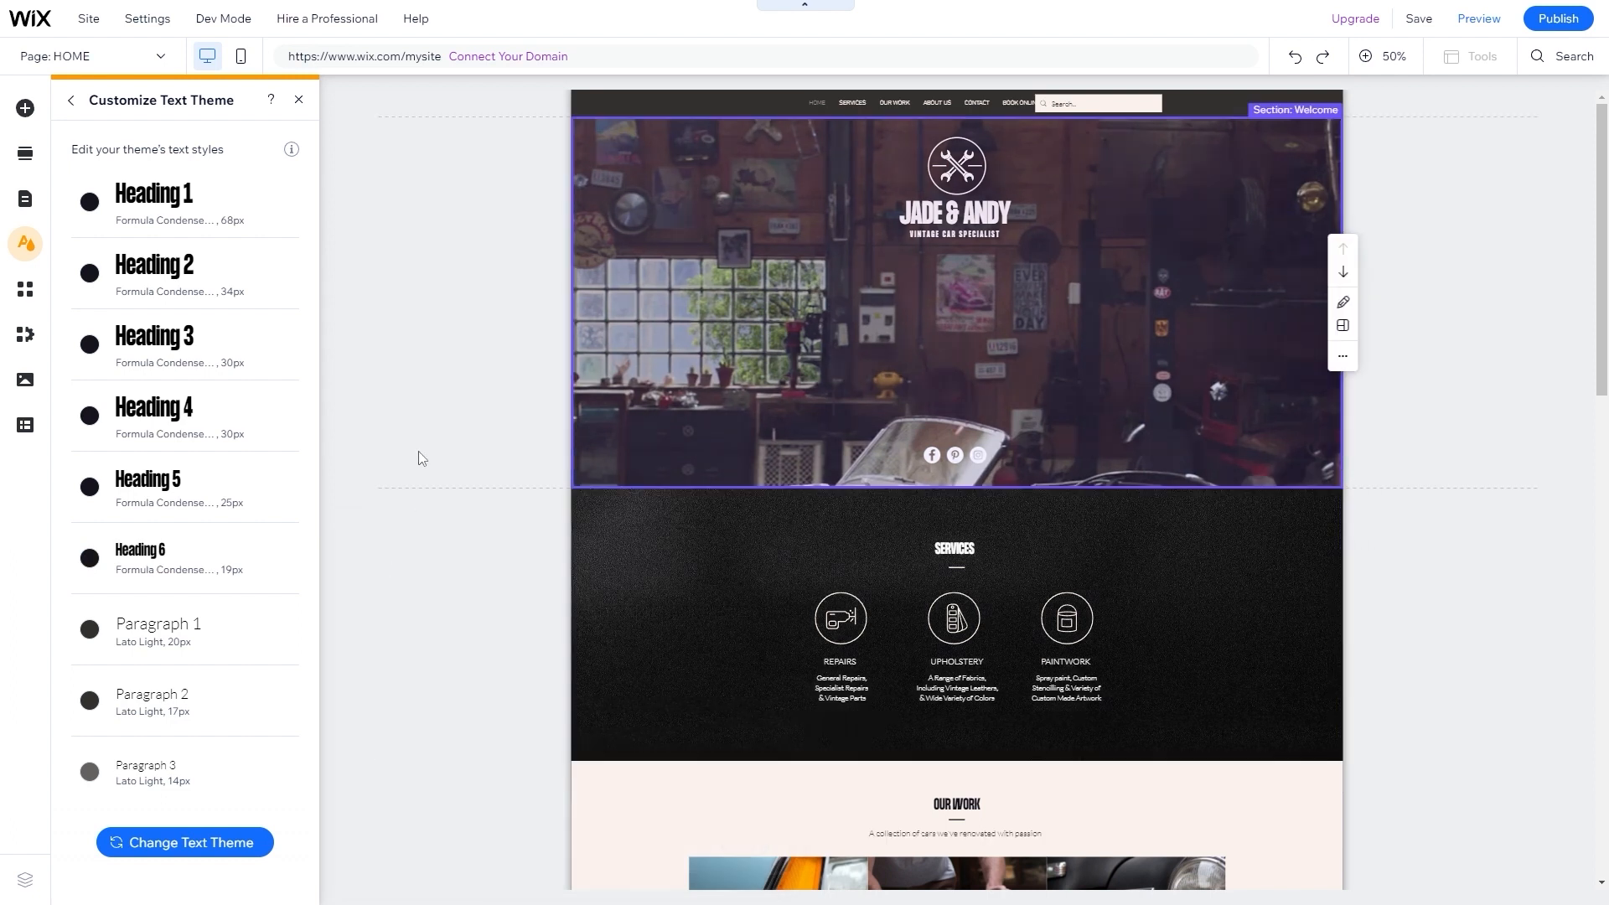
- Set Paragraph 1 to Formula Condensed Light in bold with the dark theme color #14141D and apply the style
scroll(422, 458, "down", 1)
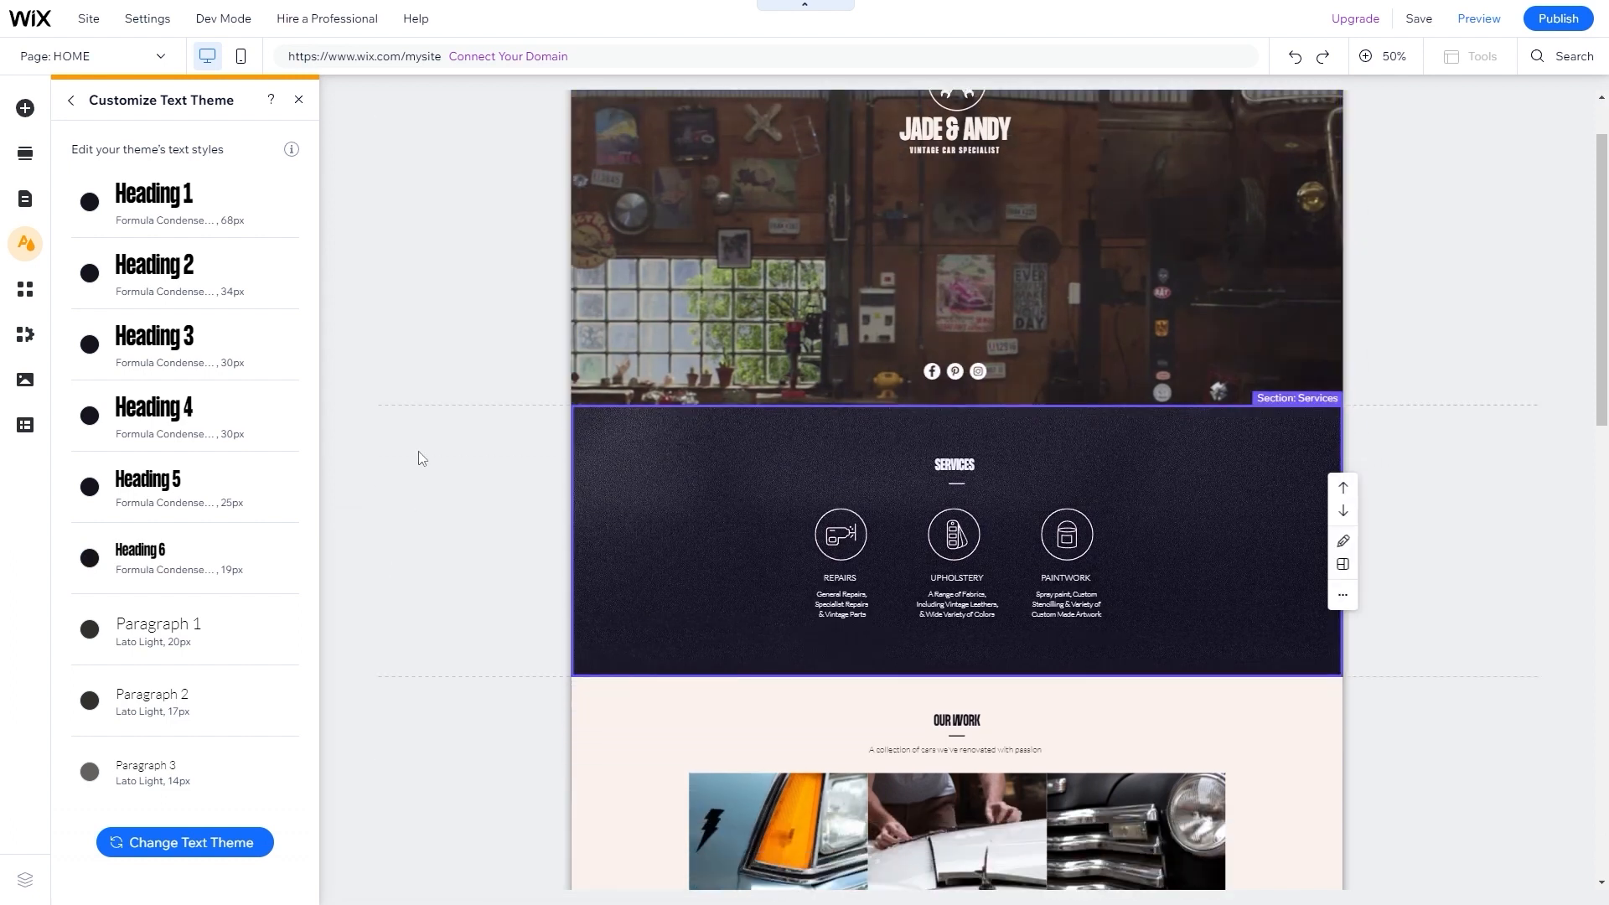
left_click(181, 632)
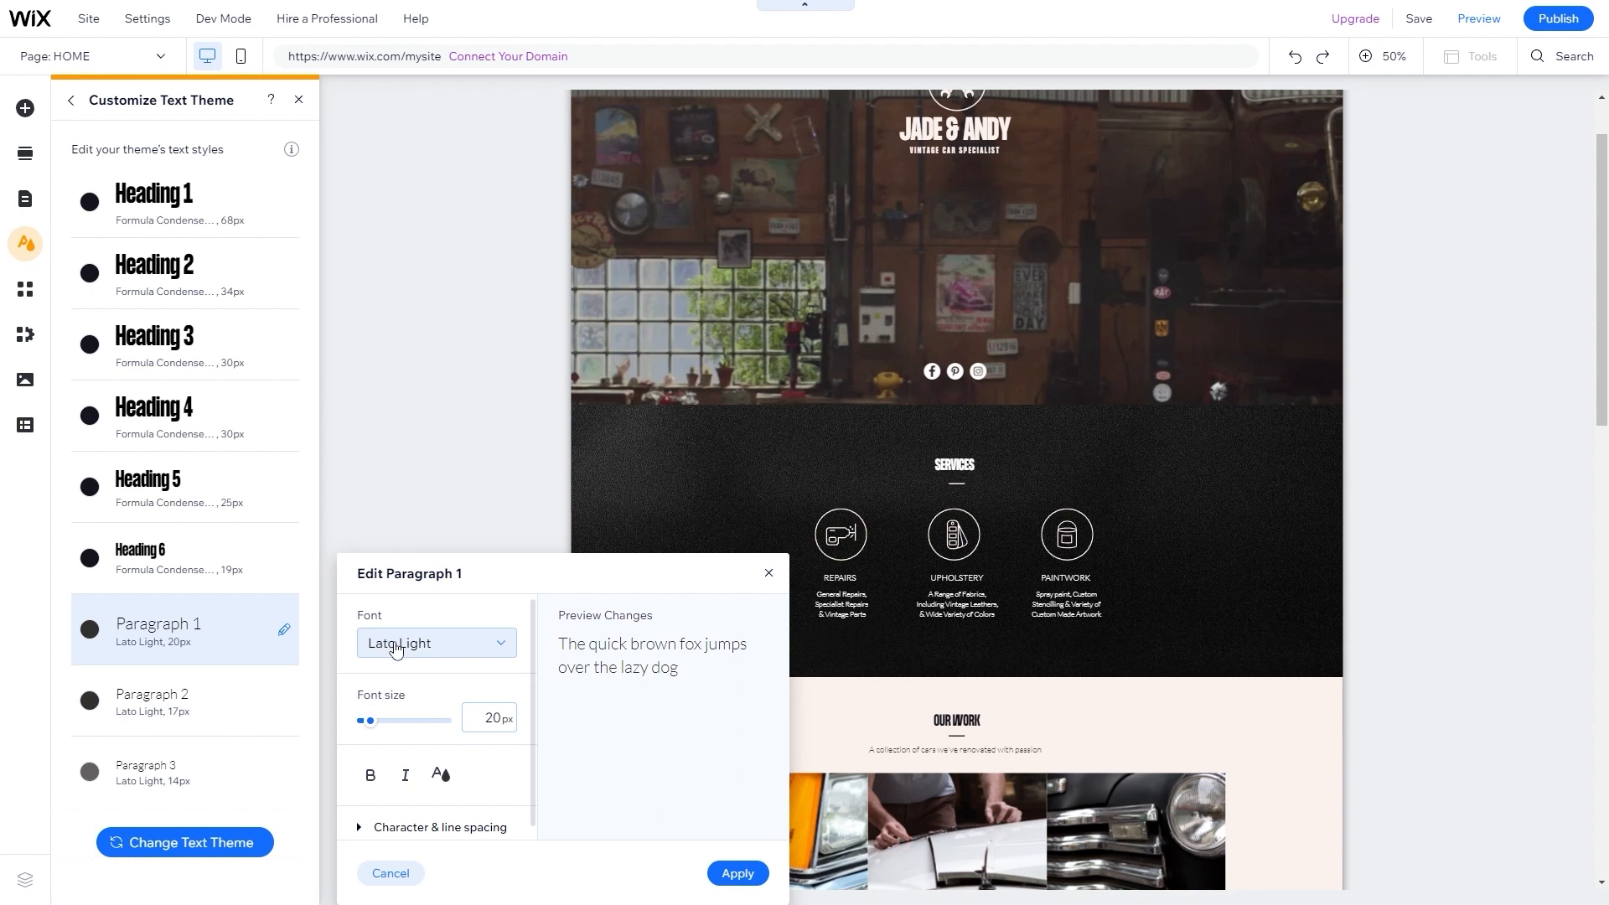
left_click(399, 646)
type("Formula Condens")
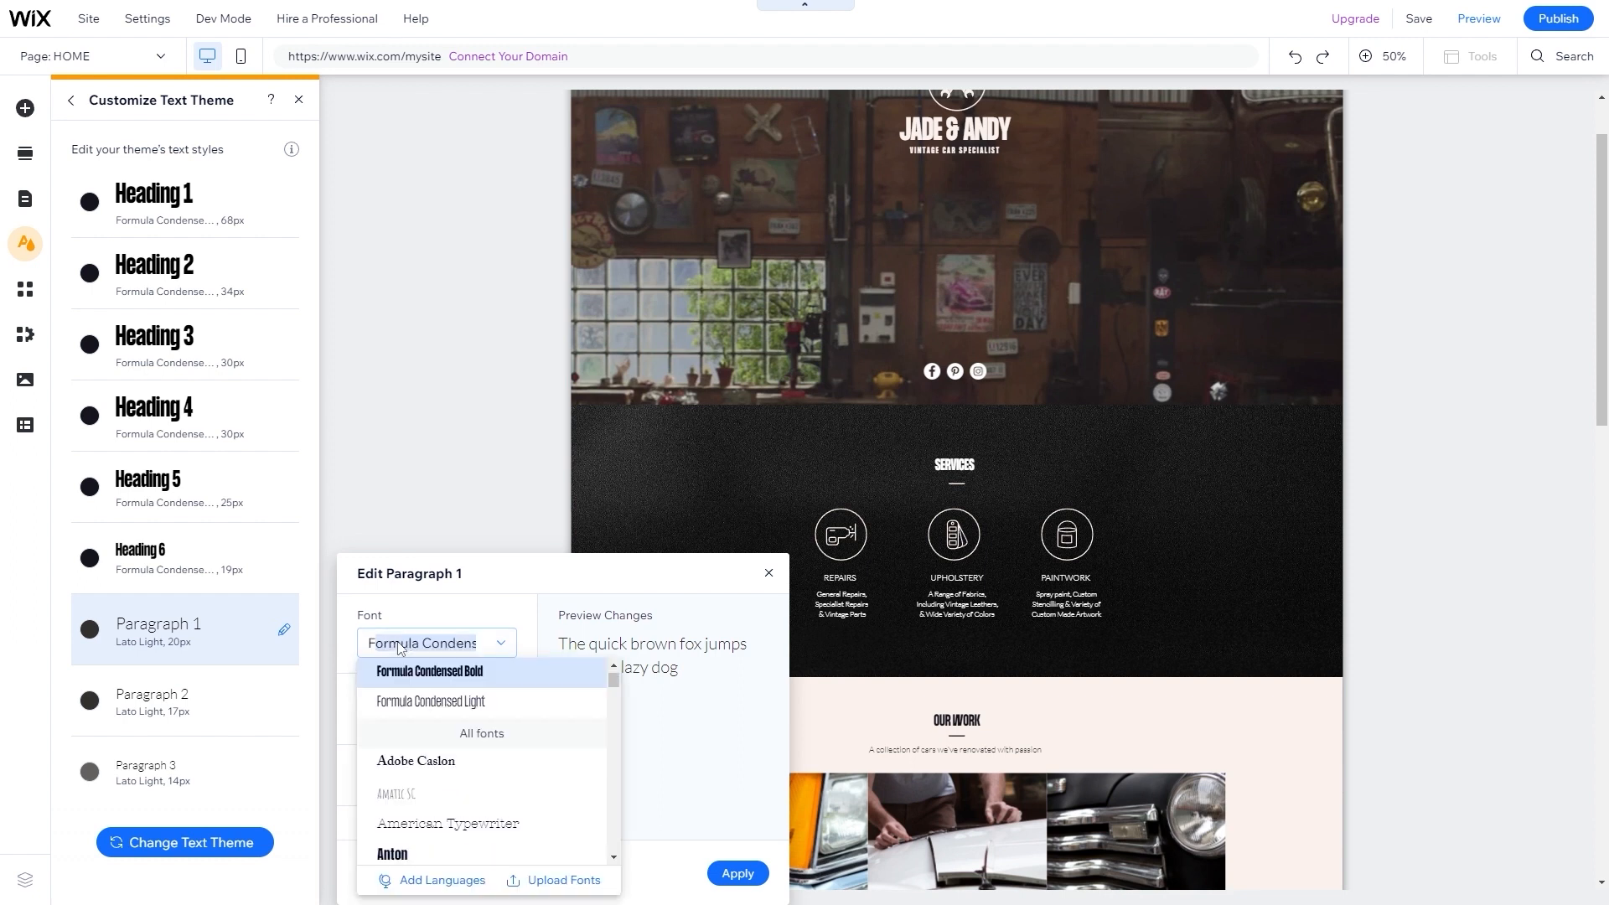
left_click(420, 702)
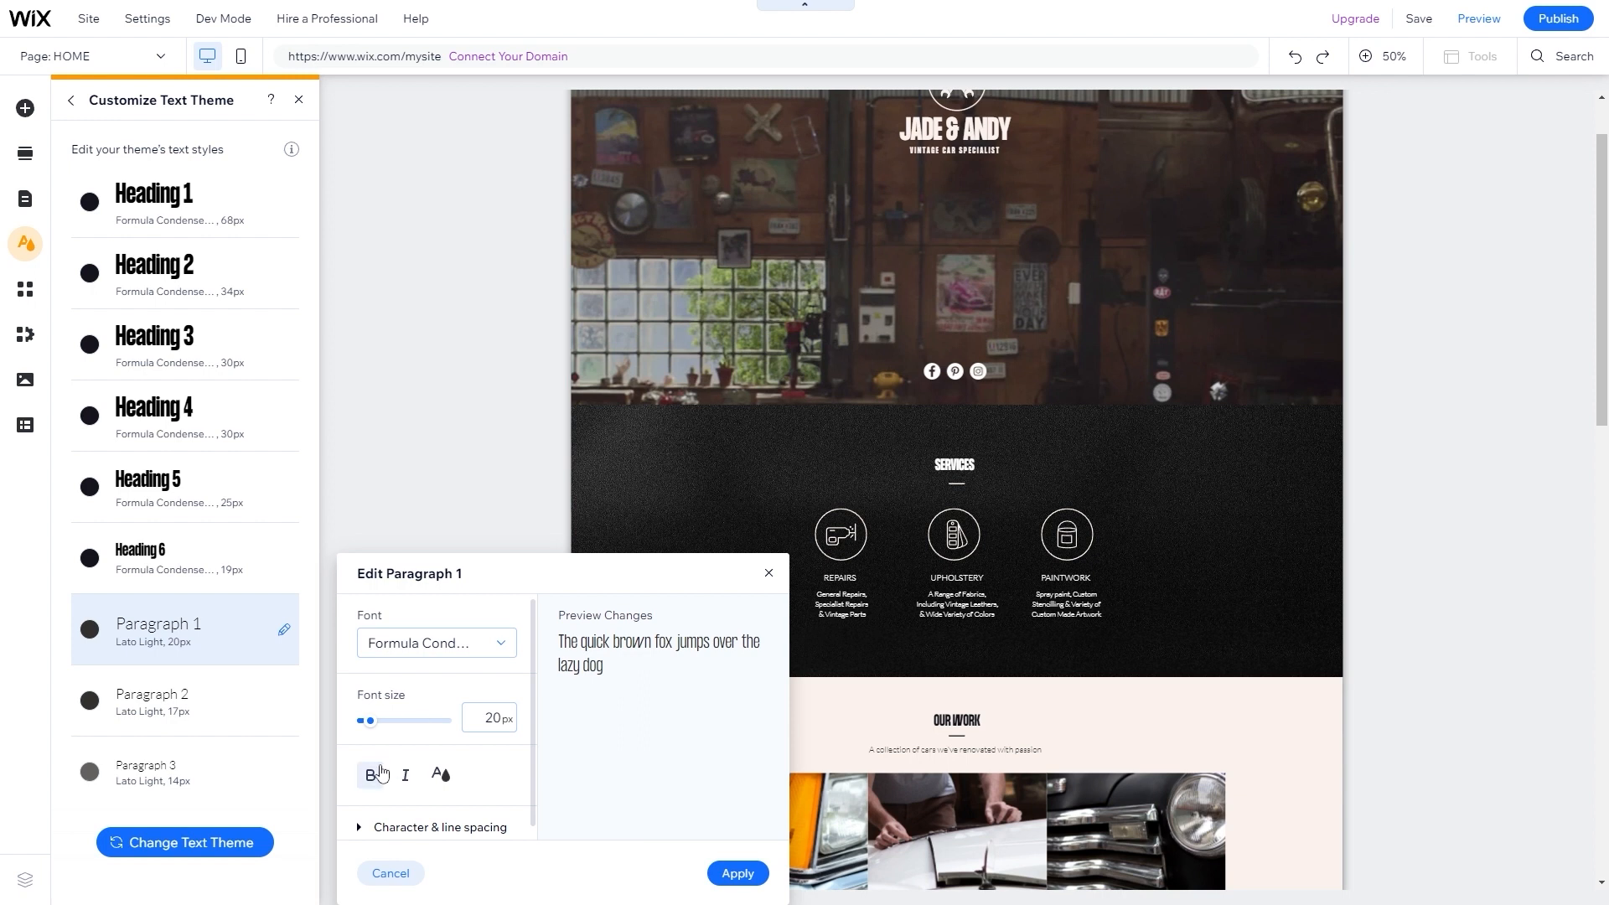
left_click(371, 775)
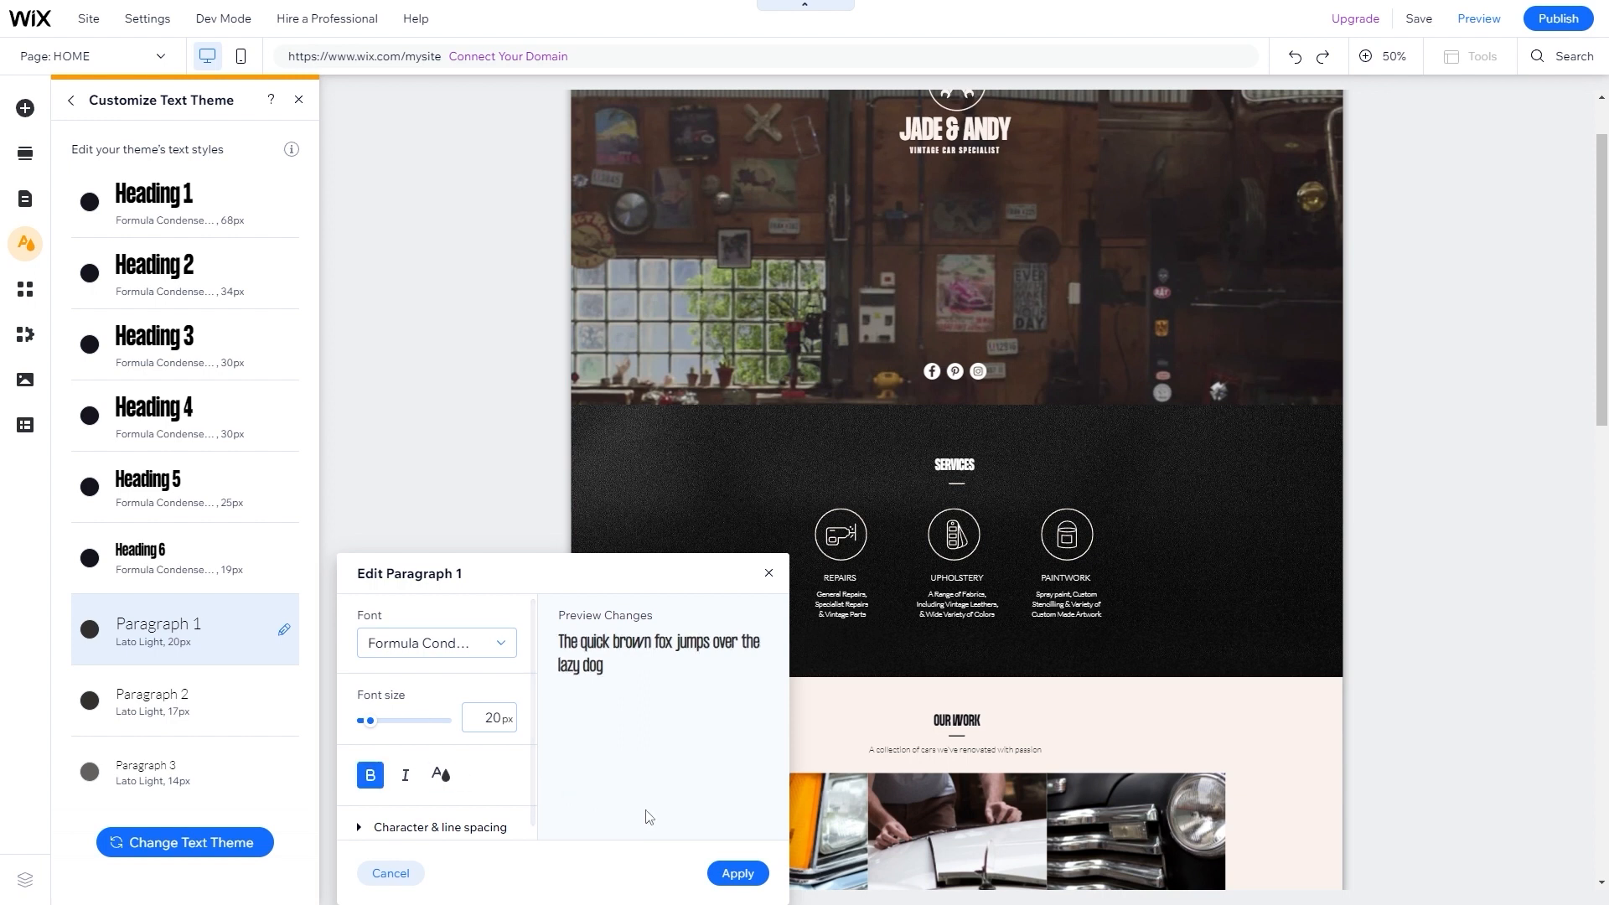
left_click(440, 774)
left_click(658, 668)
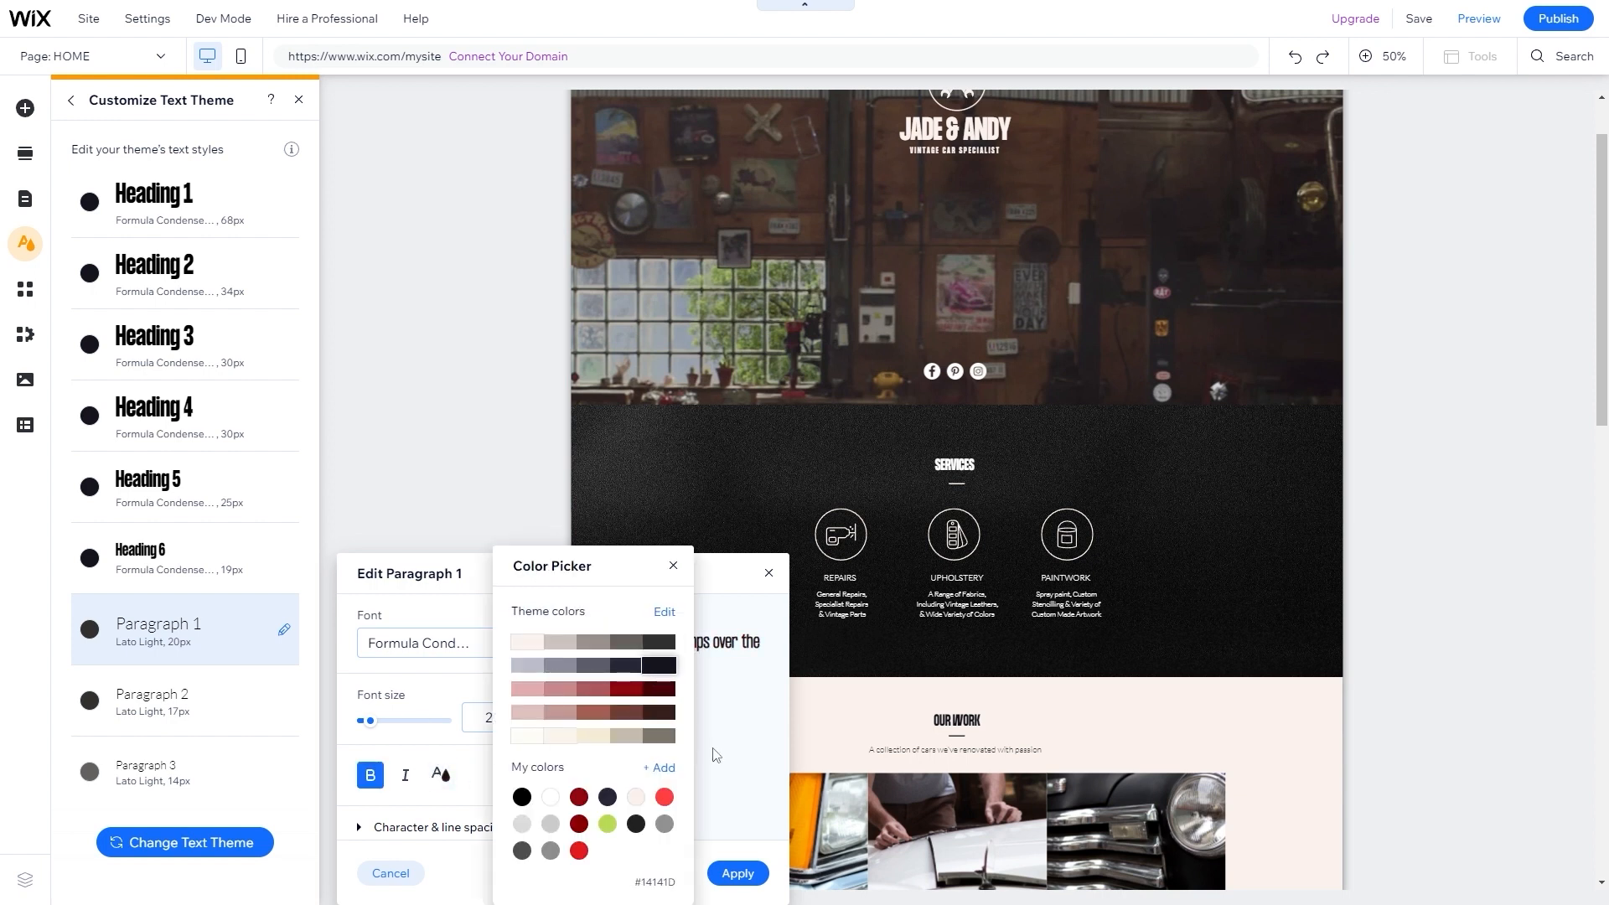
left_click(711, 785)
left_click(737, 873)
- Set Paragraph 2 to Formula Condensed Light in bold with the darkest shade of theme Color 2 and apply the style
left_click(179, 700)
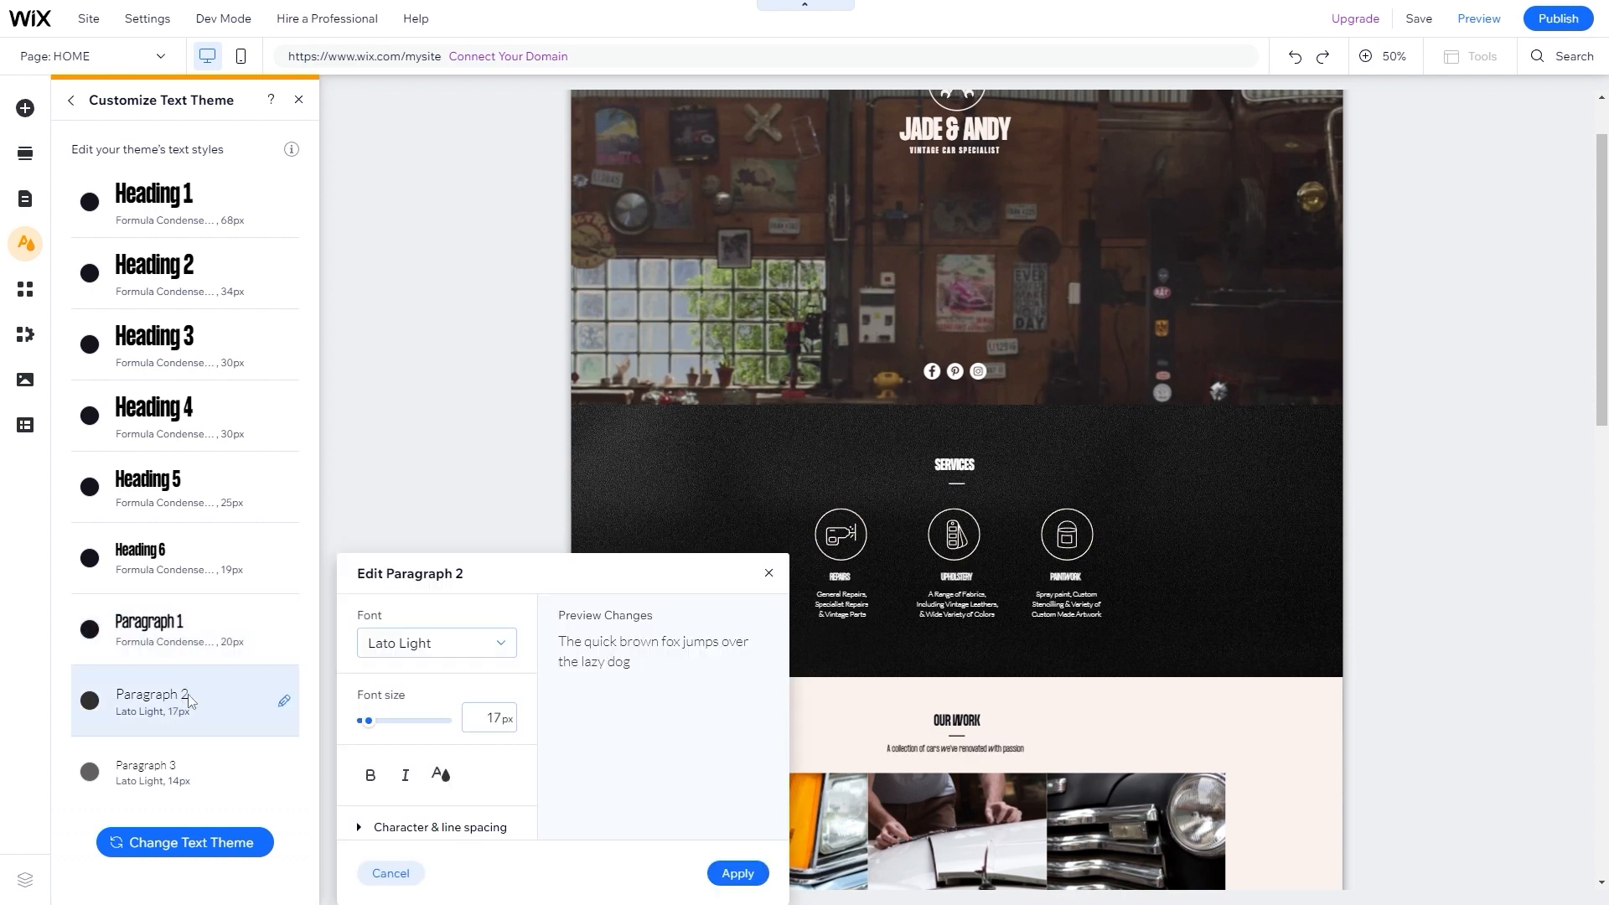
left_click(476, 659)
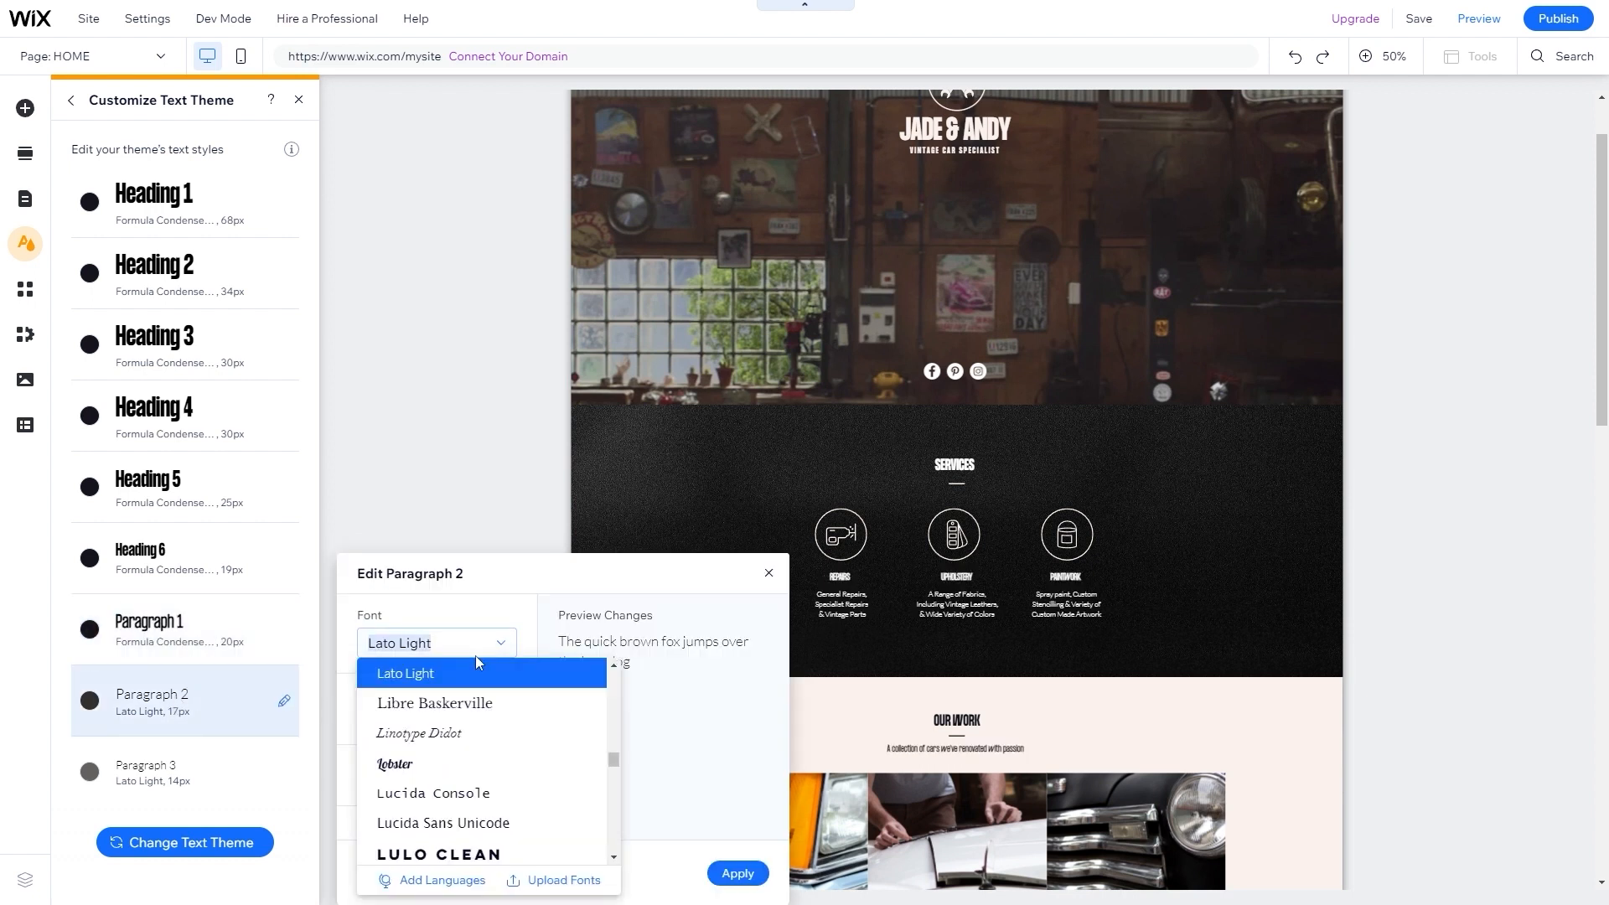
type("Formula Cond...")
left_click(424, 709)
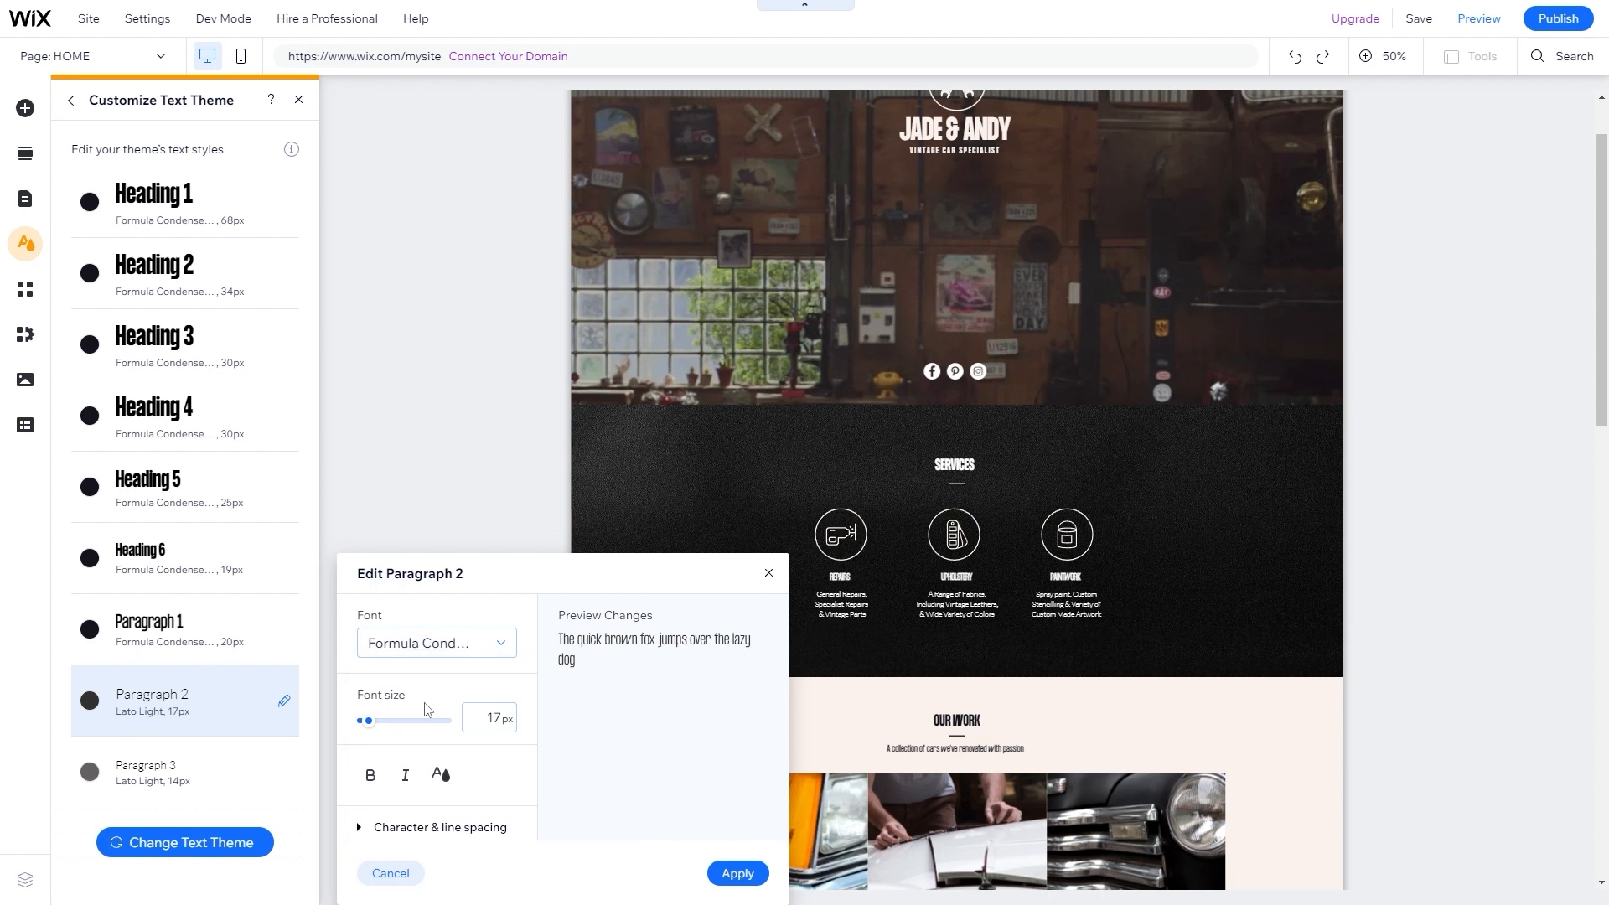
left_click(371, 775)
left_click(441, 774)
left_click(658, 689)
left_click(710, 868)
left_click(737, 873)
- Set Paragraph 3 to Formula Condensed Light with the darkest shade of theme Color 2 and apply the style
left_click(264, 762)
left_click(433, 652)
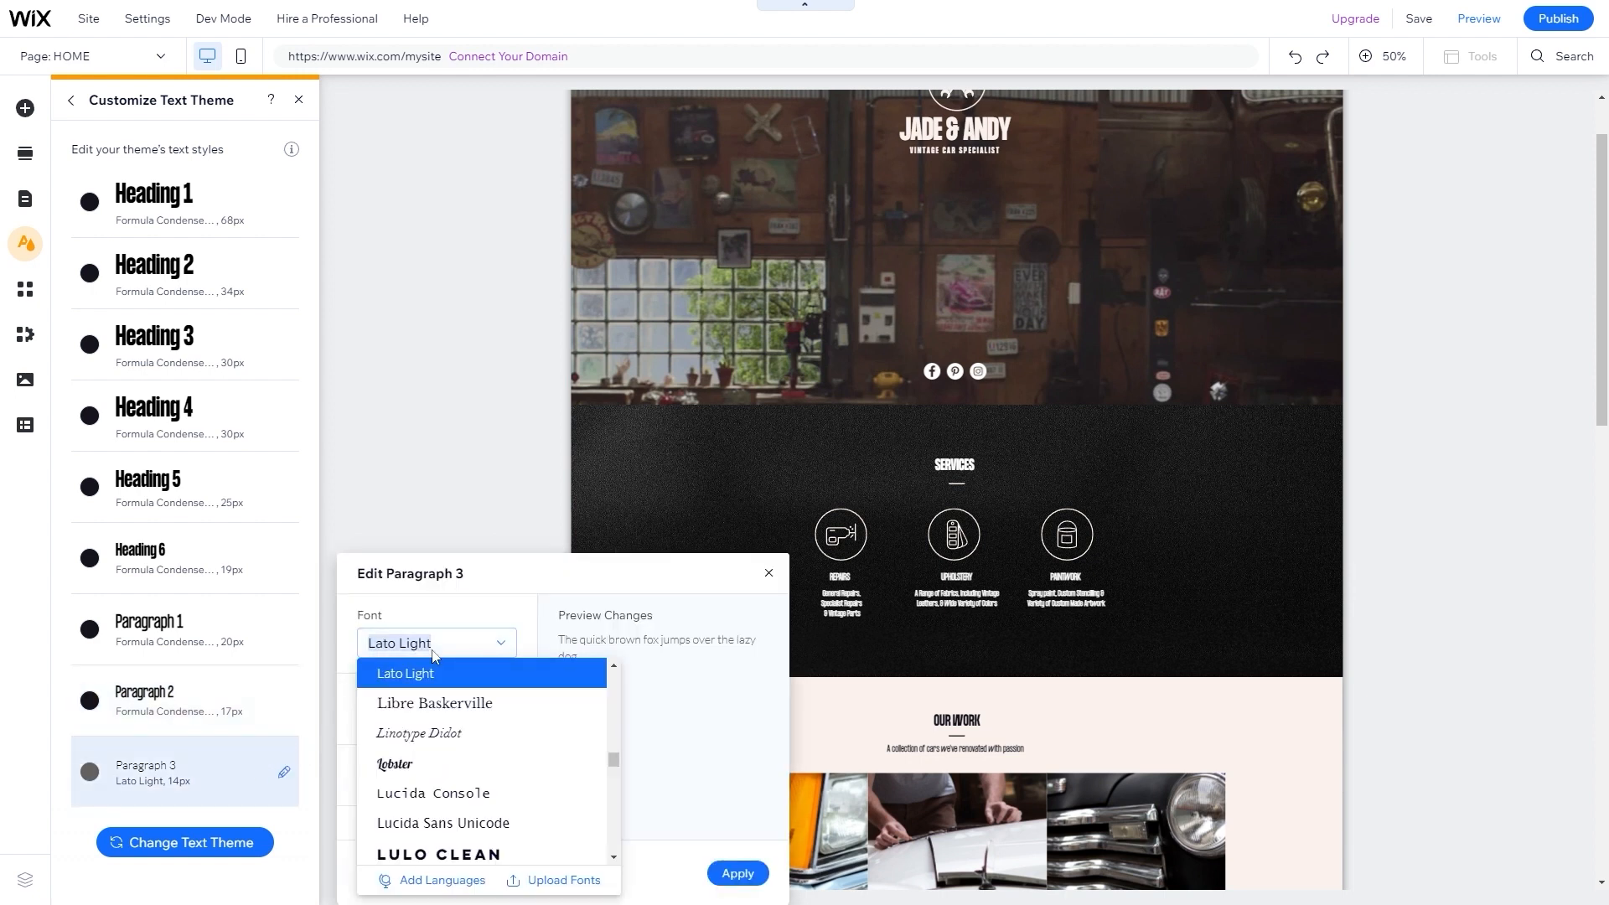
type("Formula Condens")
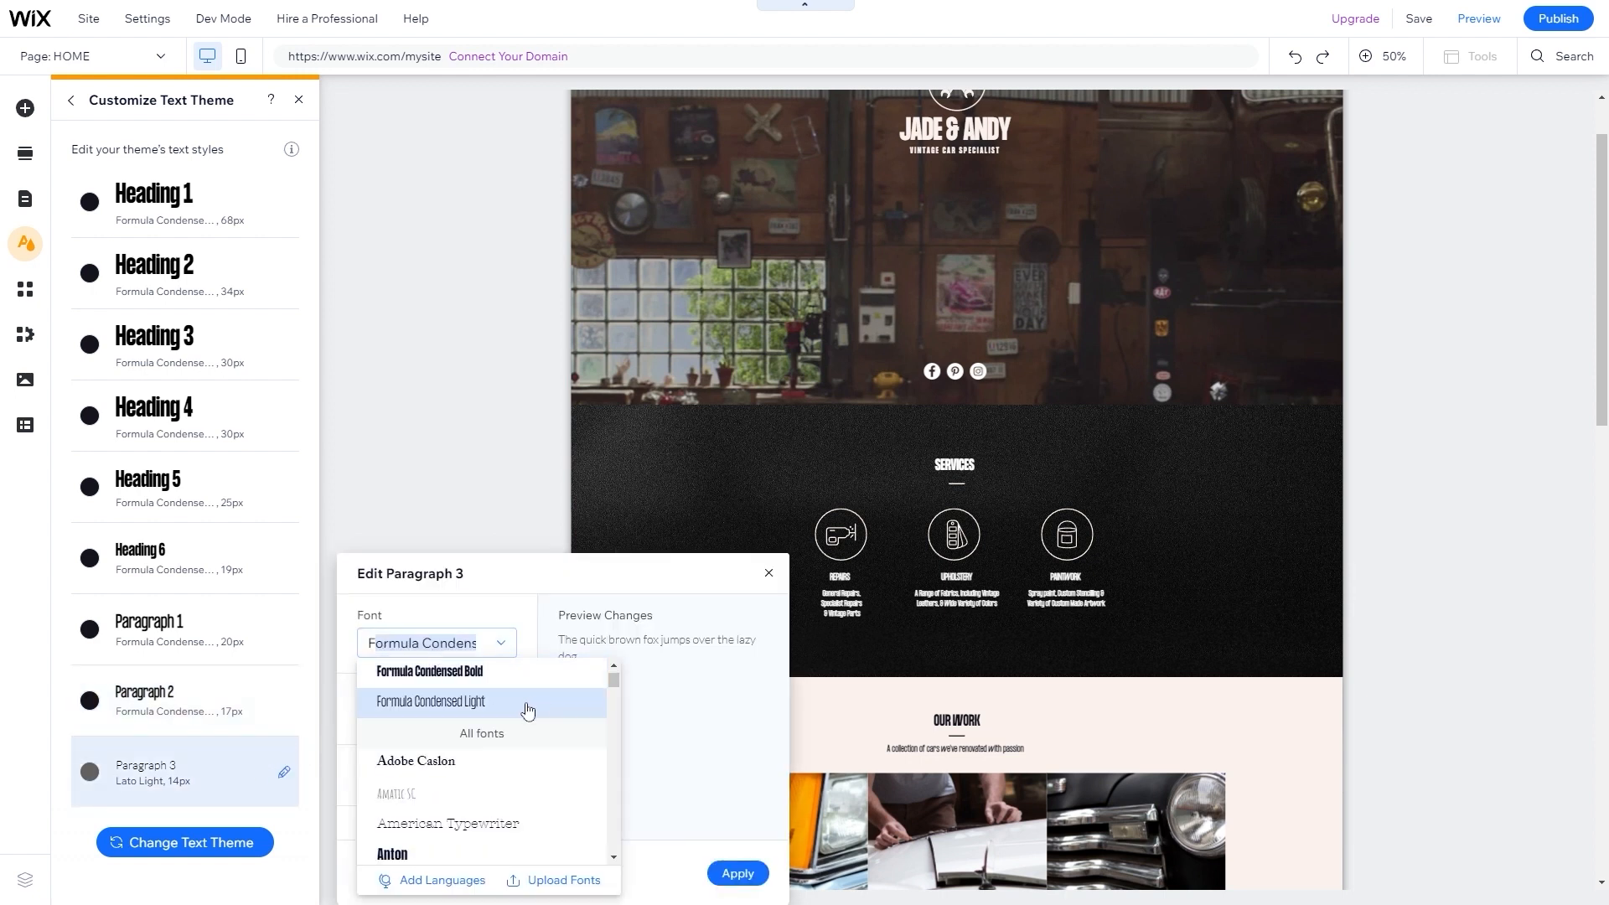
left_click(477, 710)
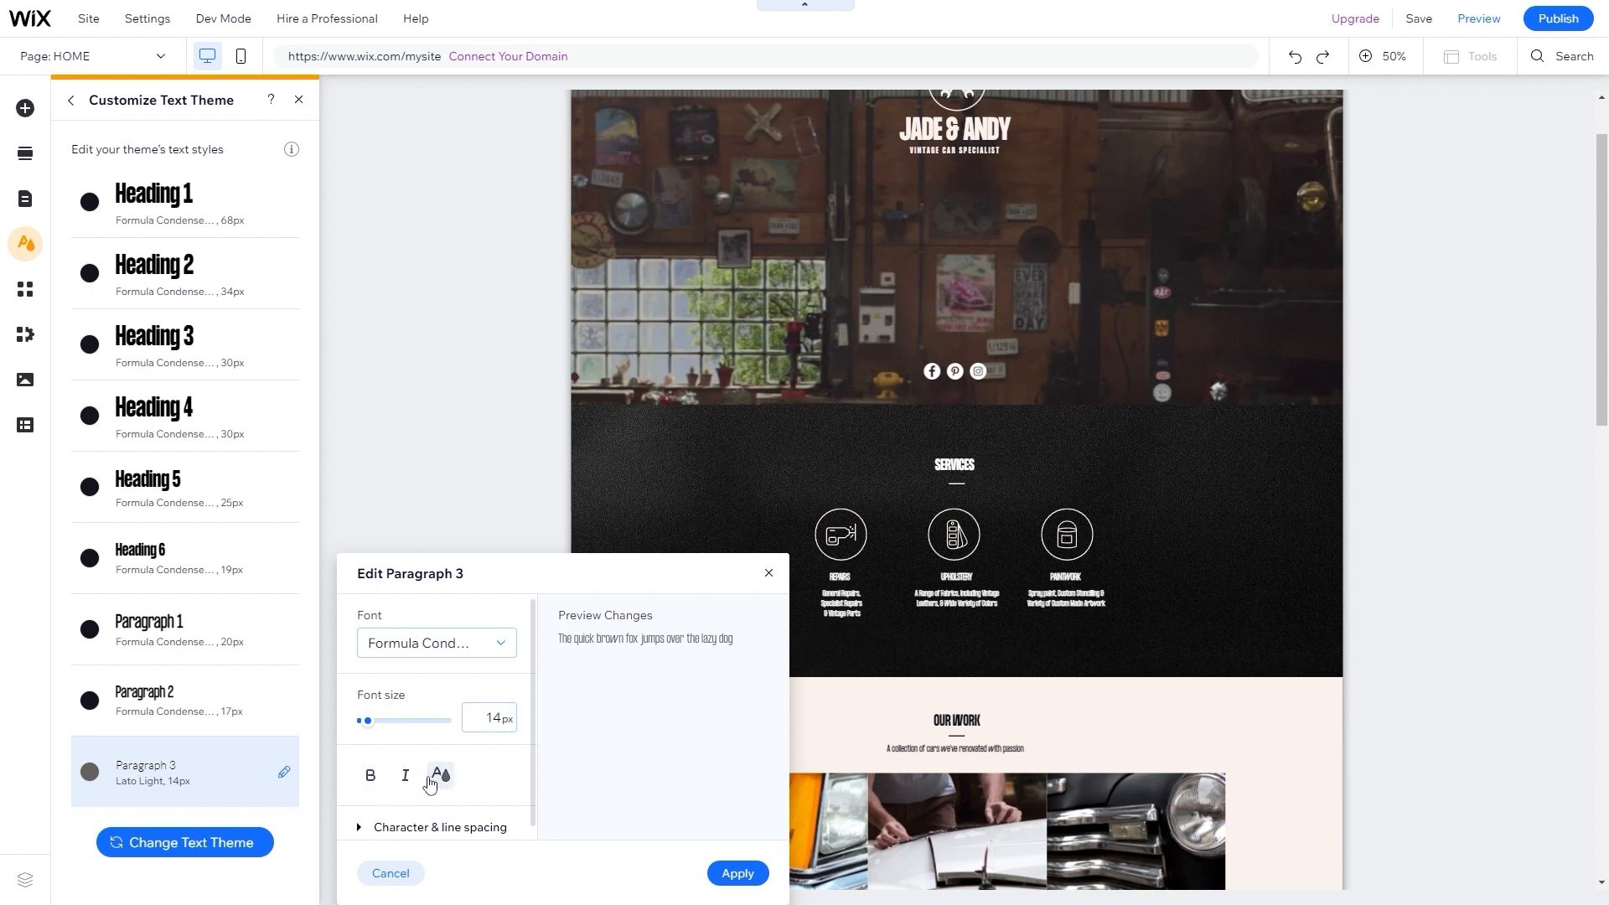
left_click(439, 774)
left_click(655, 669)
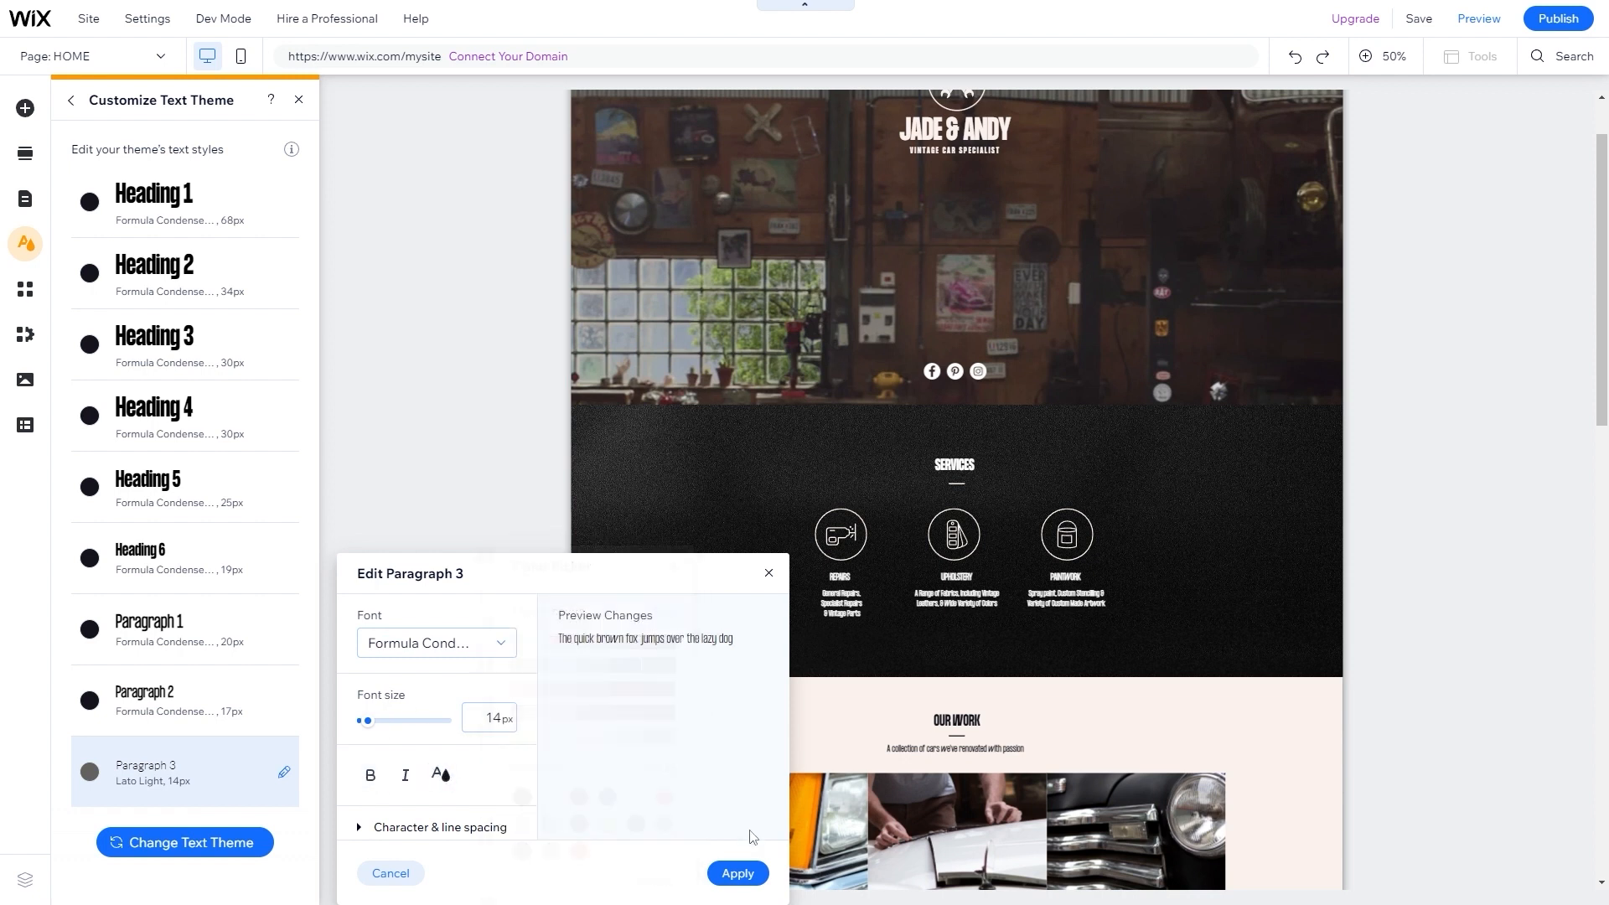
left_click(738, 873)
- Save the site under the free Wix.com domain ending in classic-car-innovati and opt out of seeing the save notice again
scroll(387, 531, "up", 2)
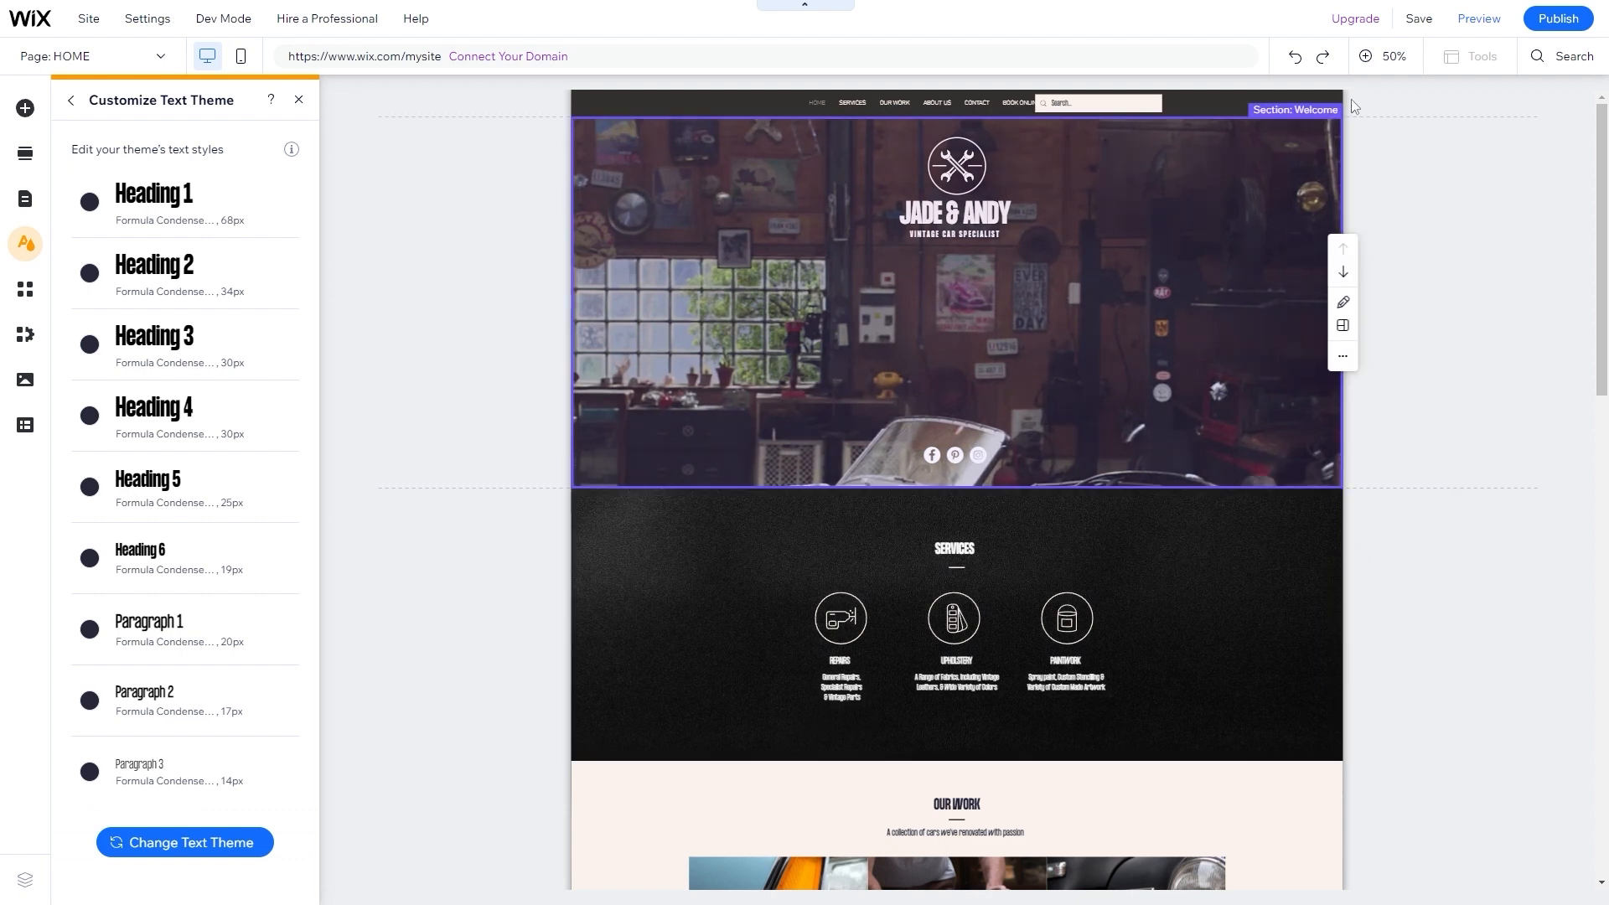
mouse_move(1416, 23)
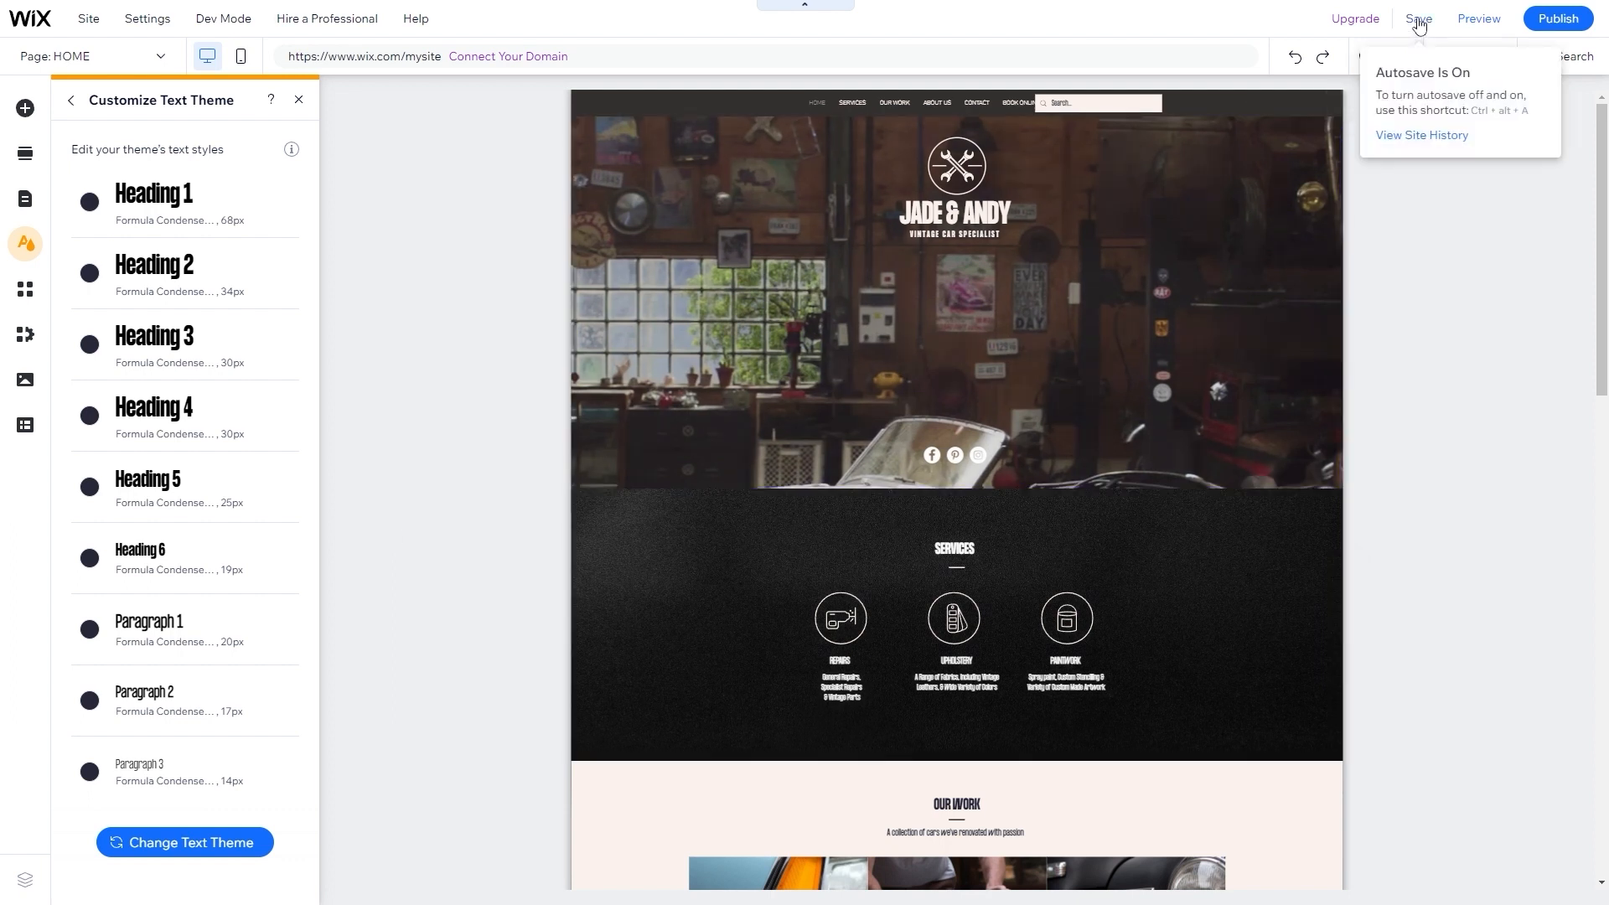
left_click(1417, 20)
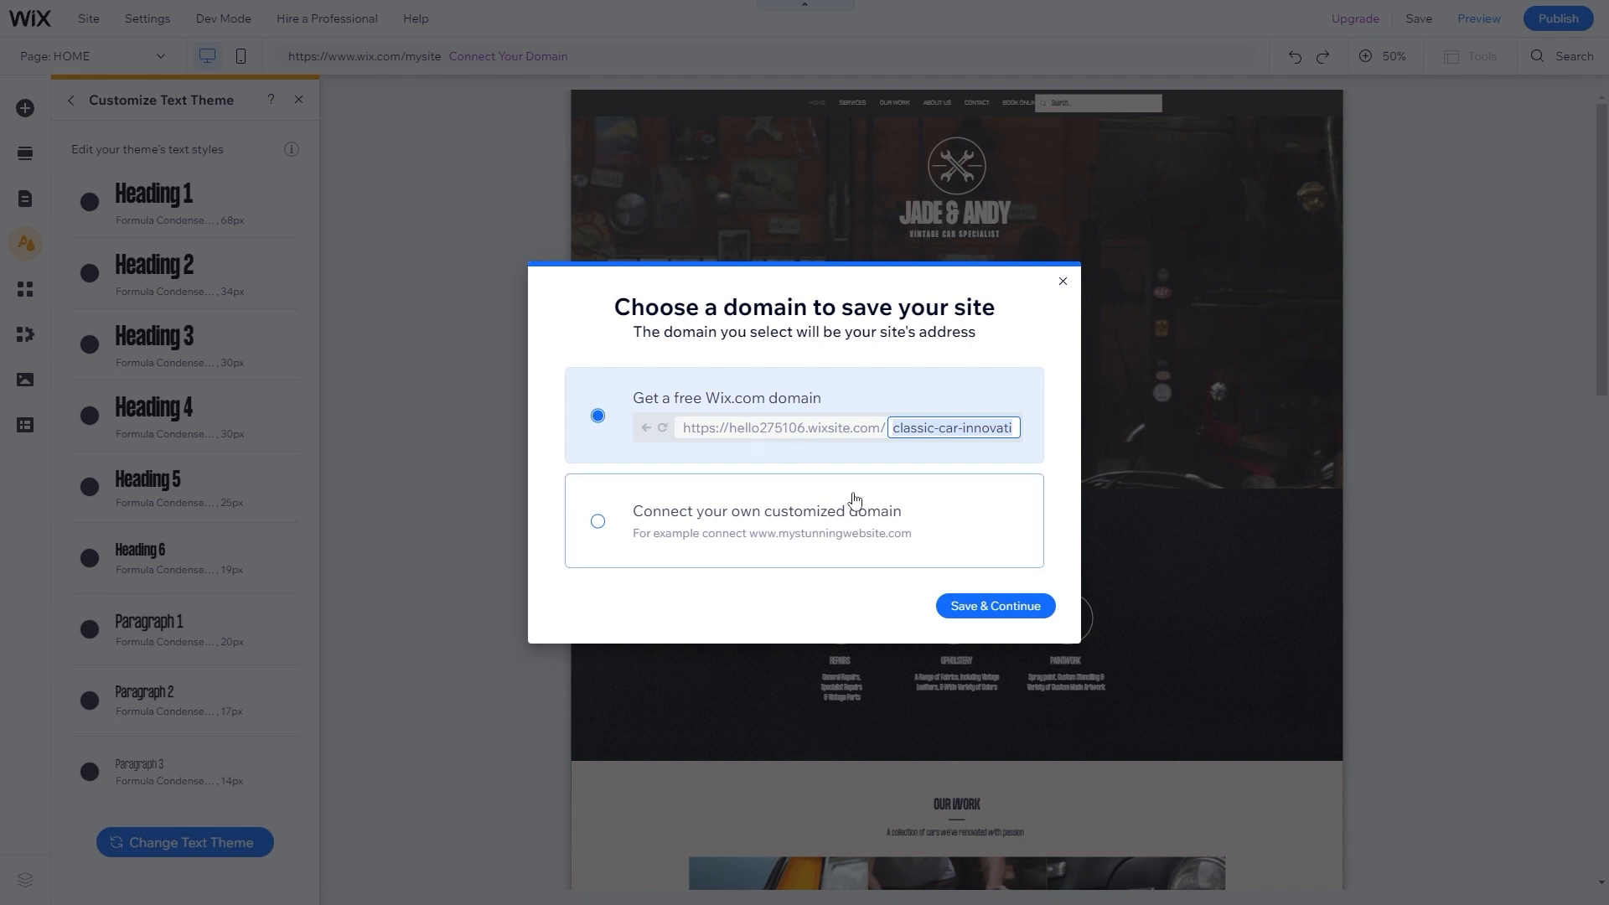
left_click(993, 606)
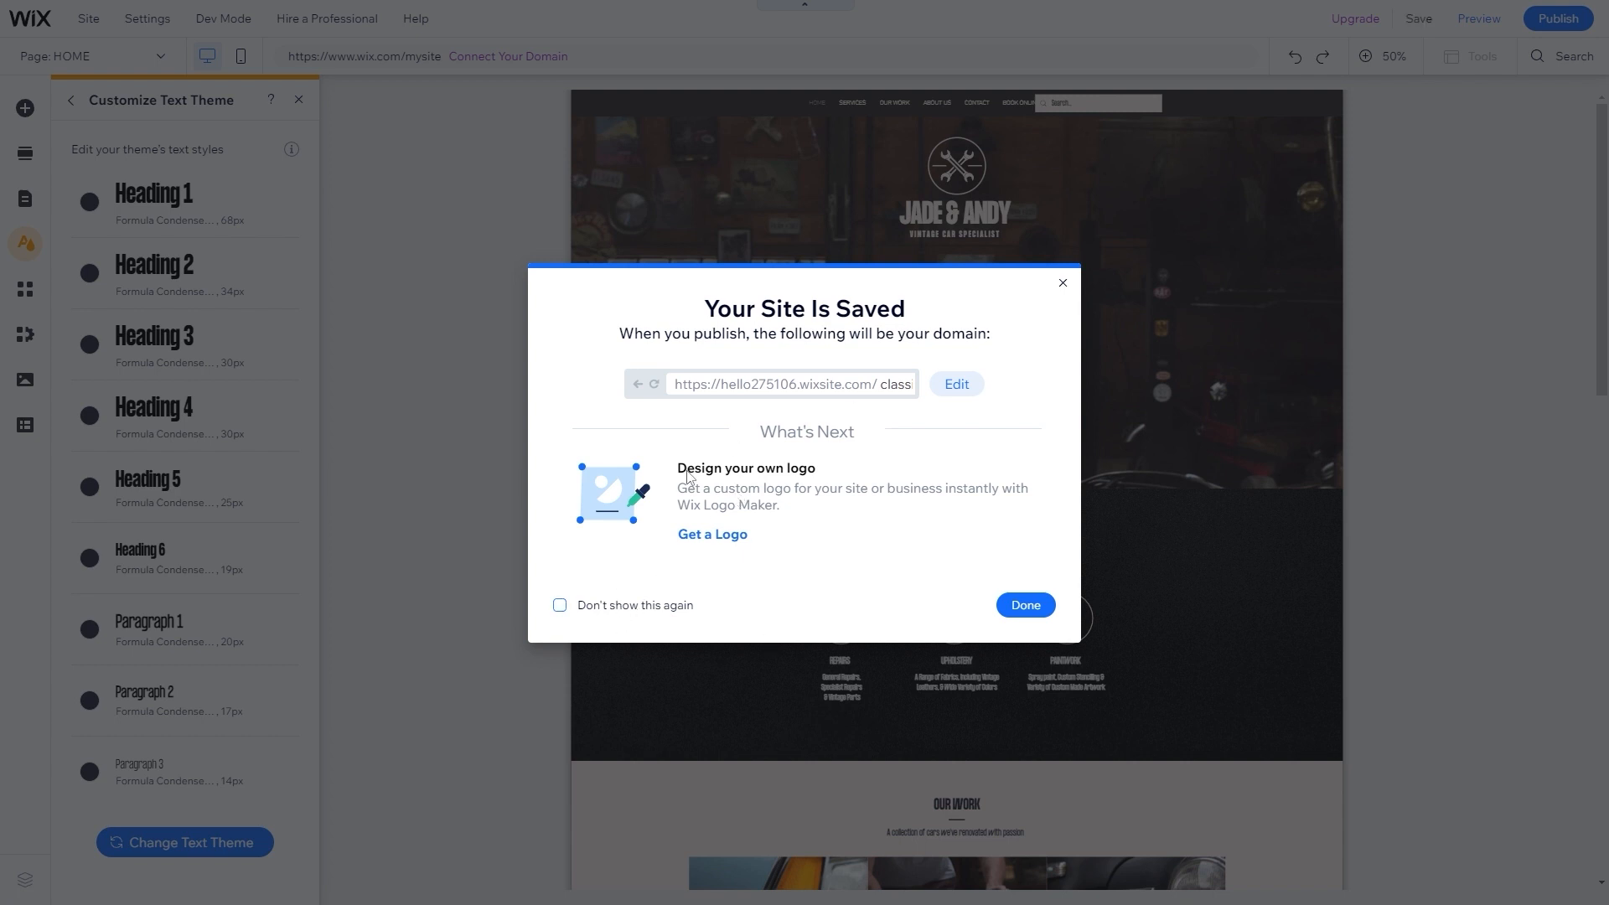
left_click(599, 609)
left_click(1024, 607)
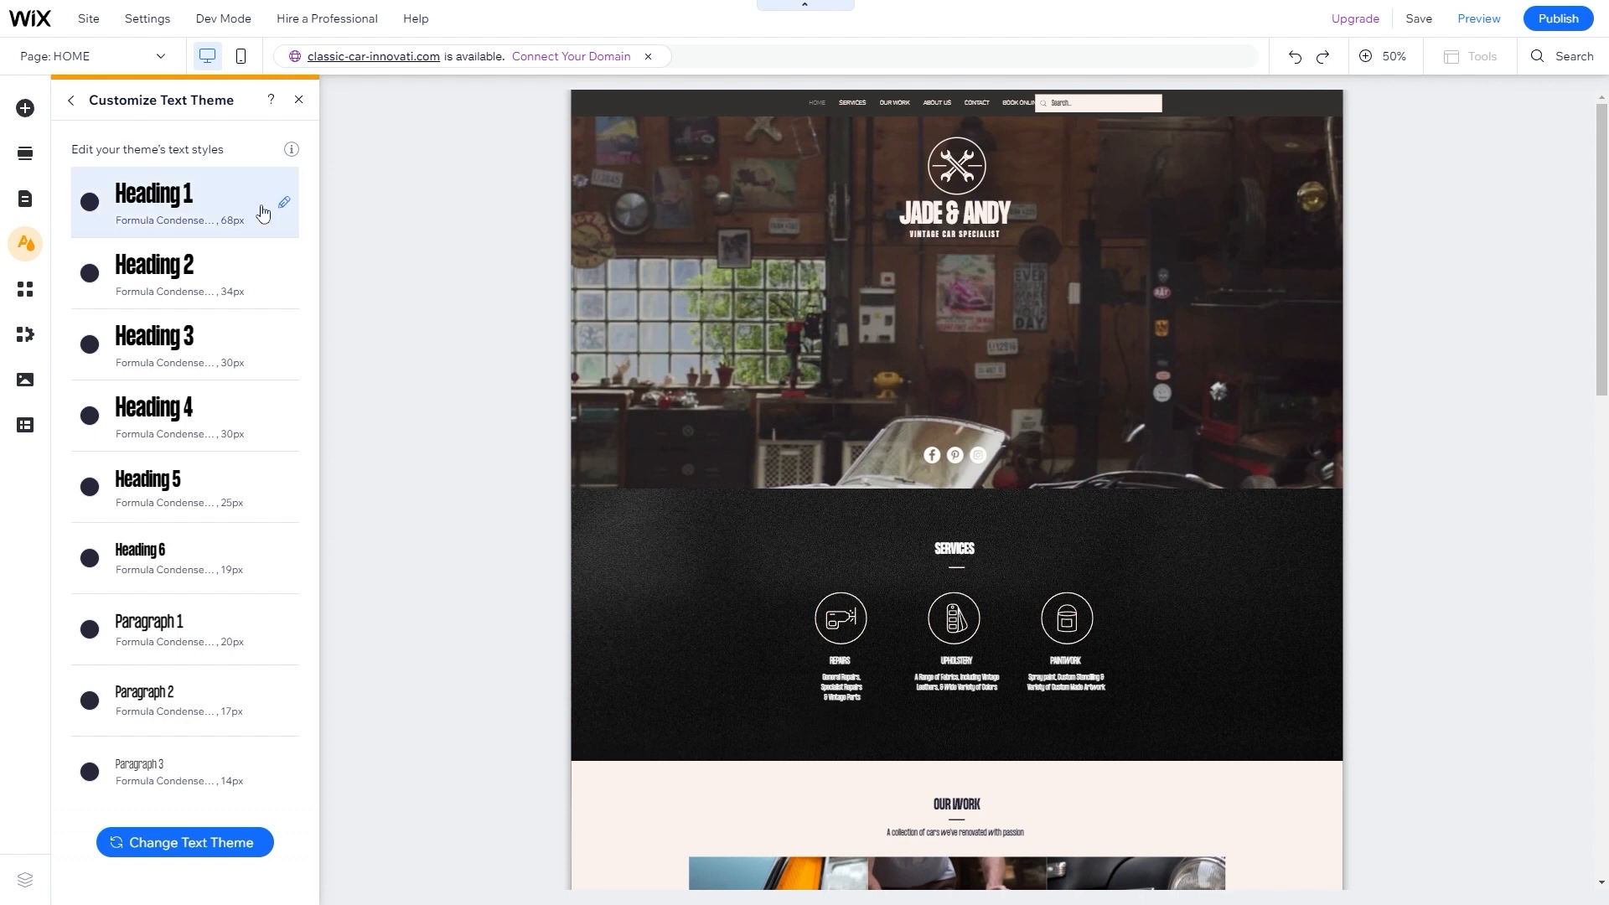
left_click(298, 100)
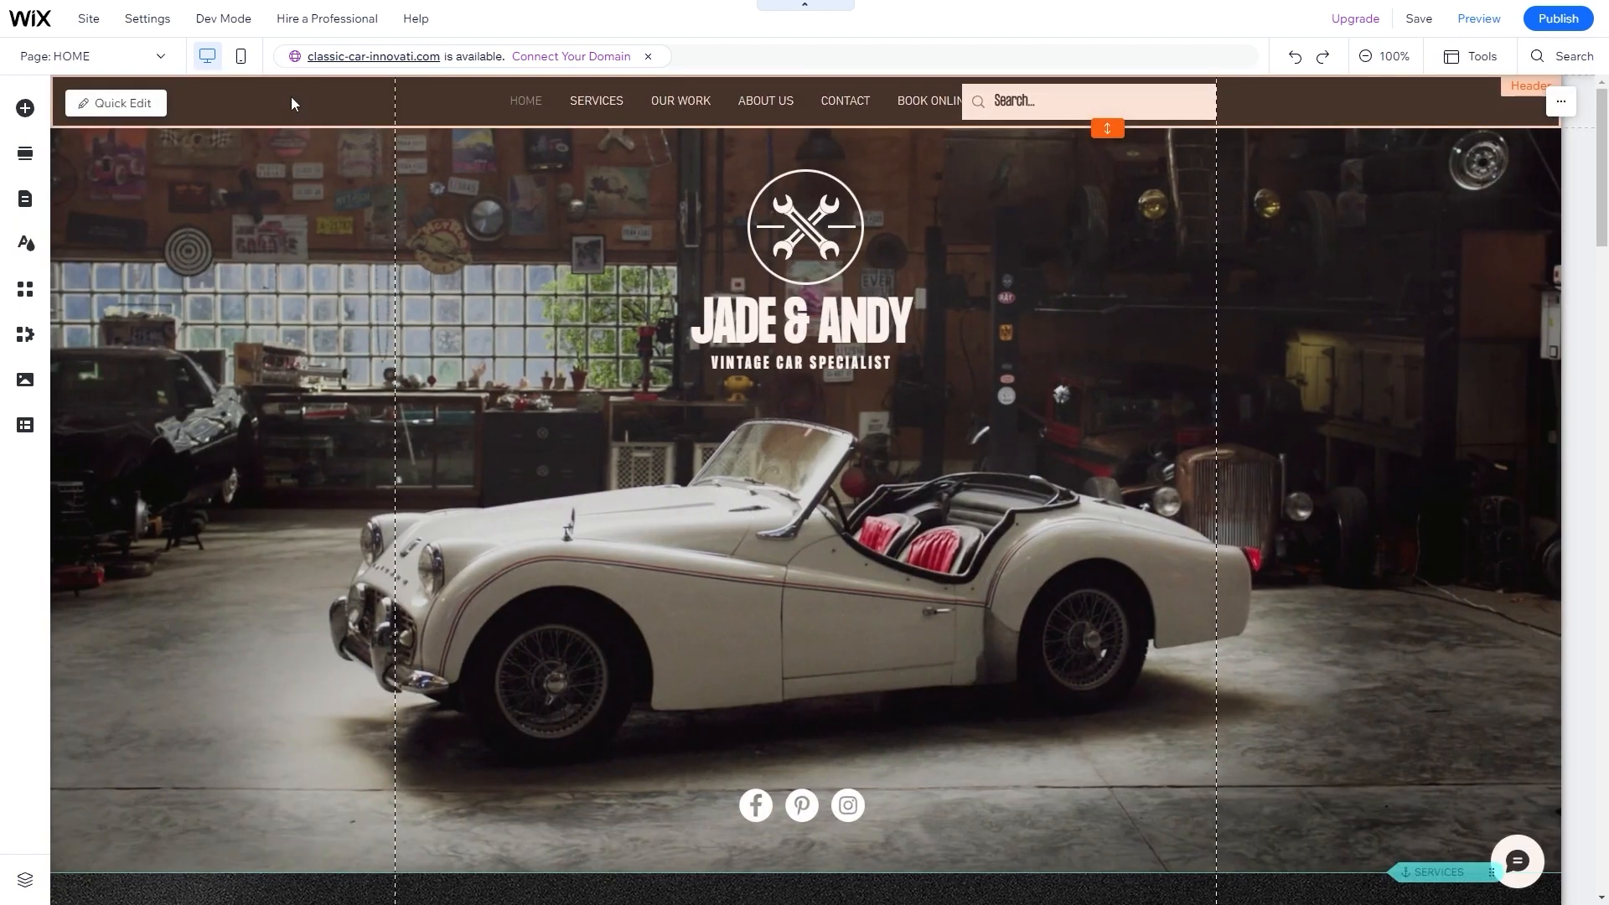
left_click(694, 343)
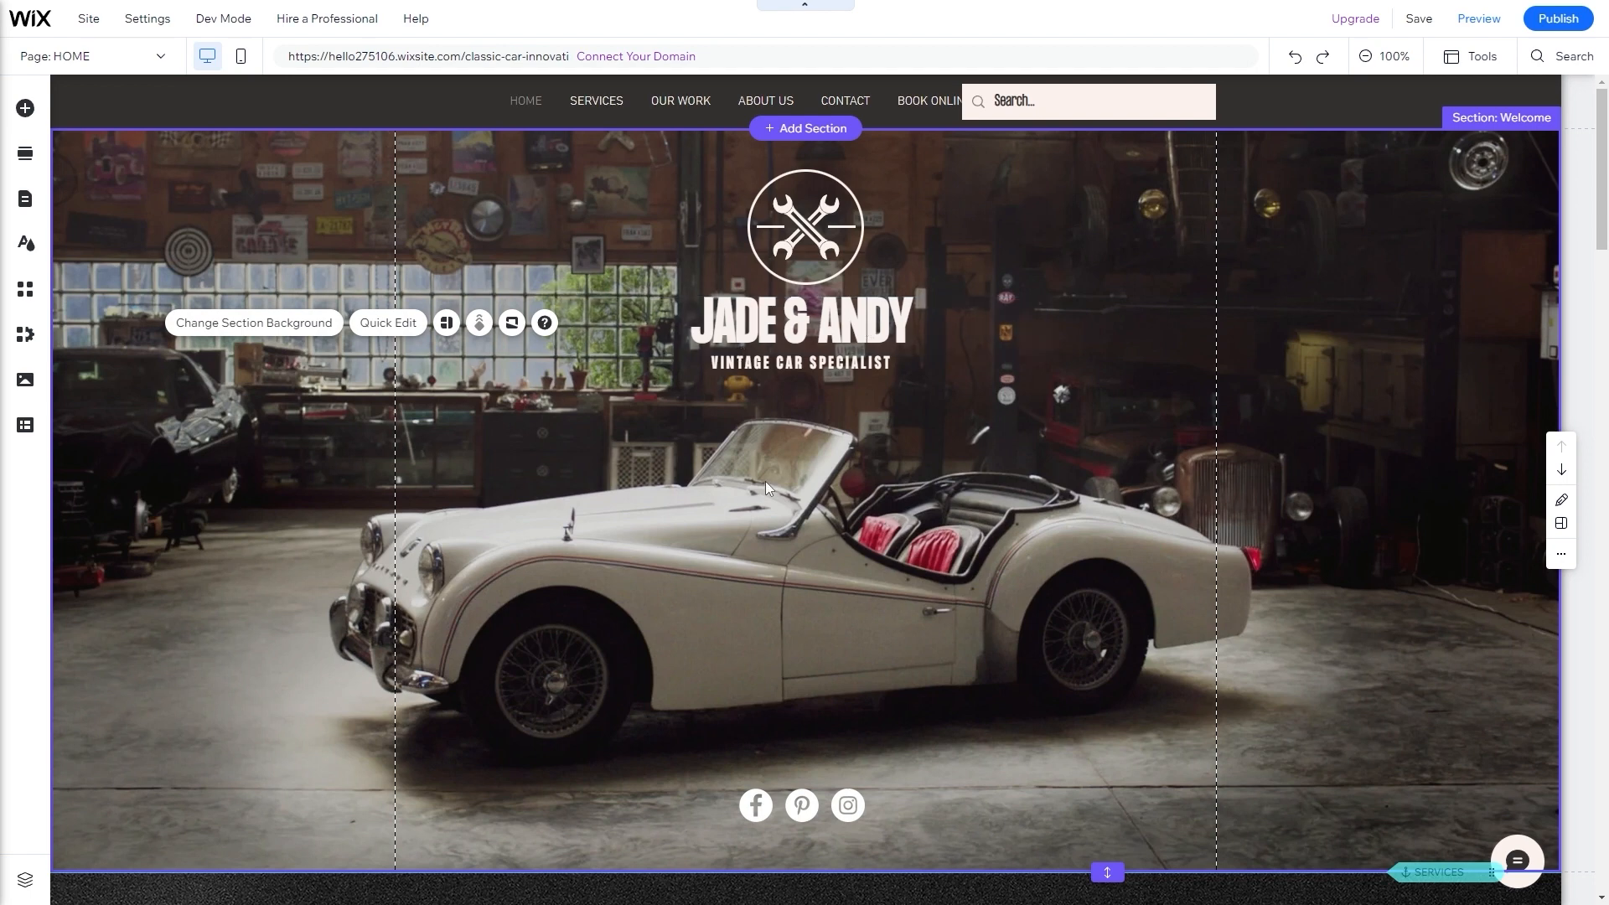
scroll(520, 419, "down", 15)
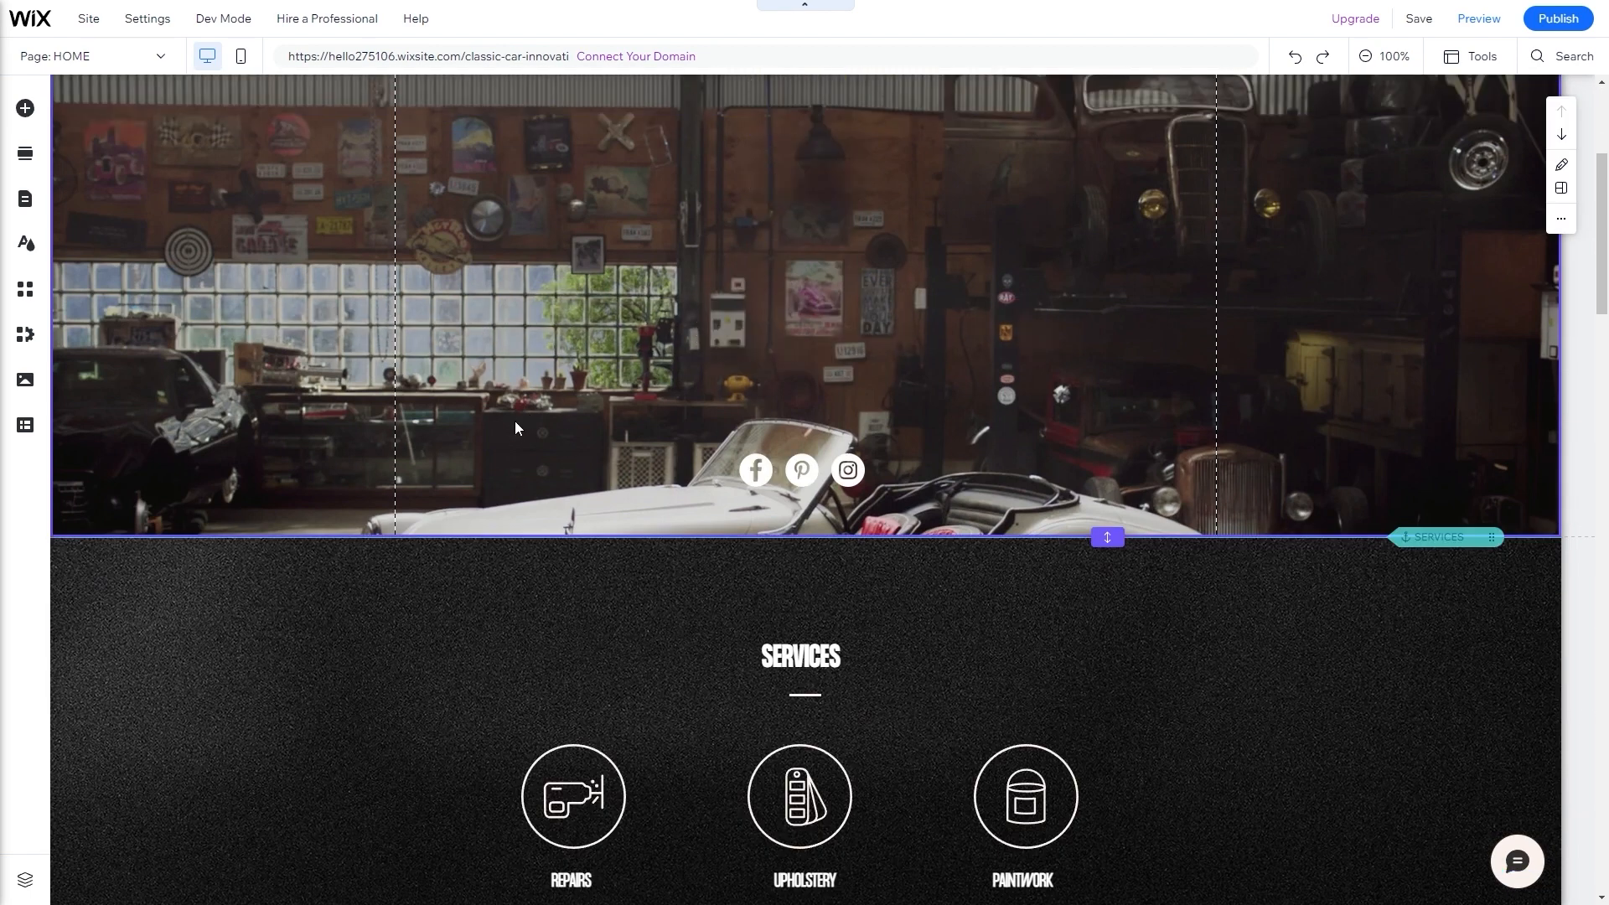
scroll(514, 415, "down", 9)
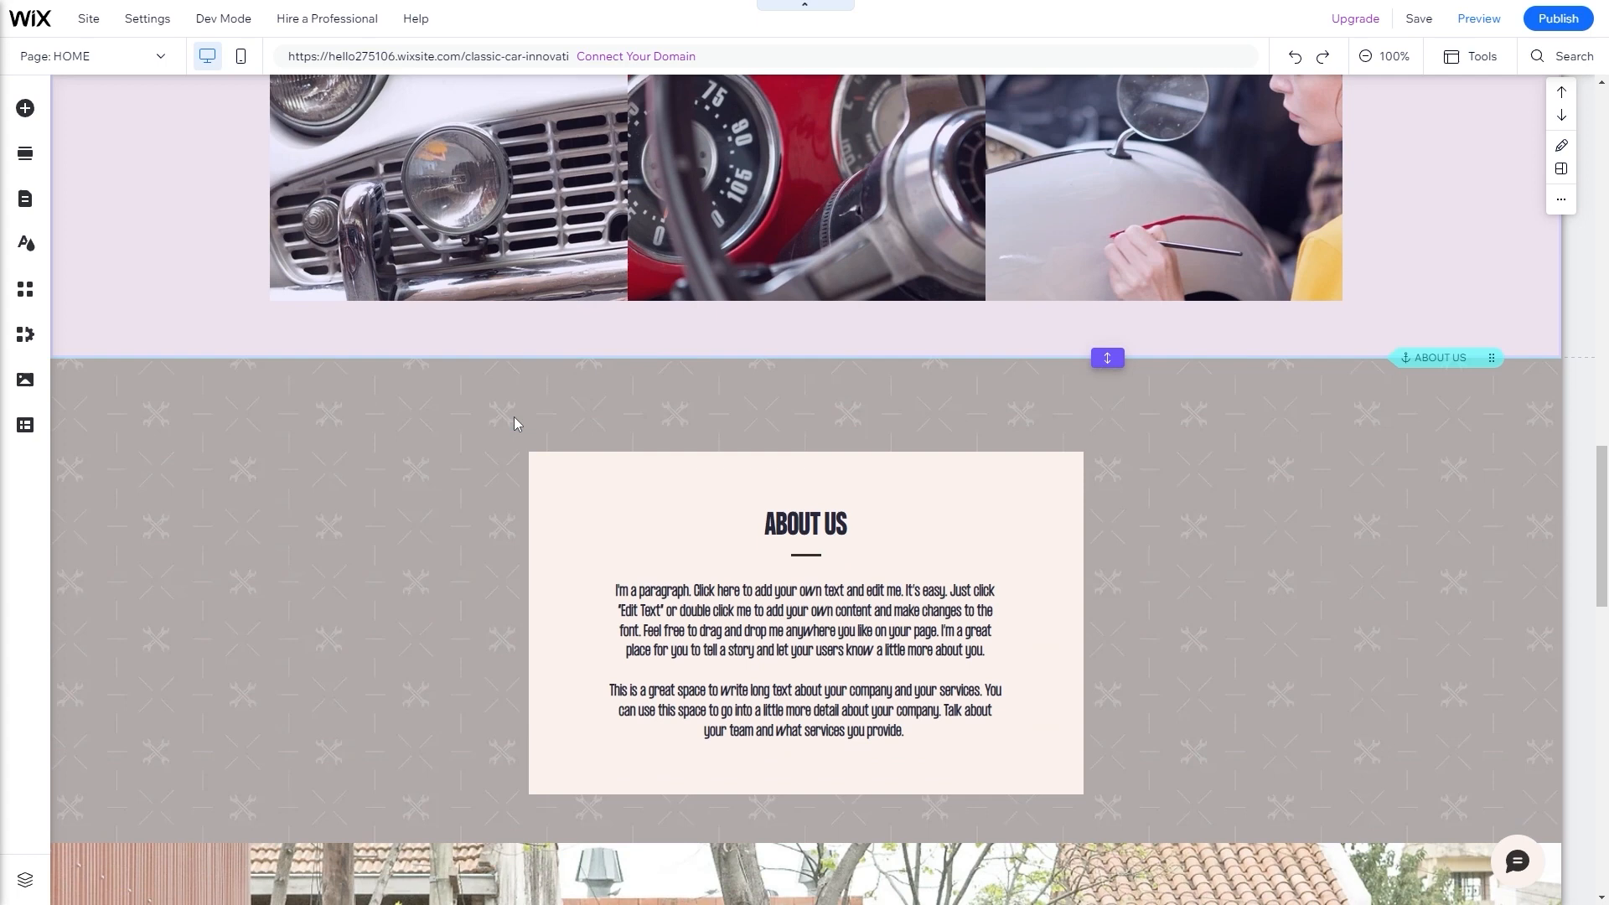
scroll(514, 415, "up", 18)
scroll(515, 416, "up", 7)
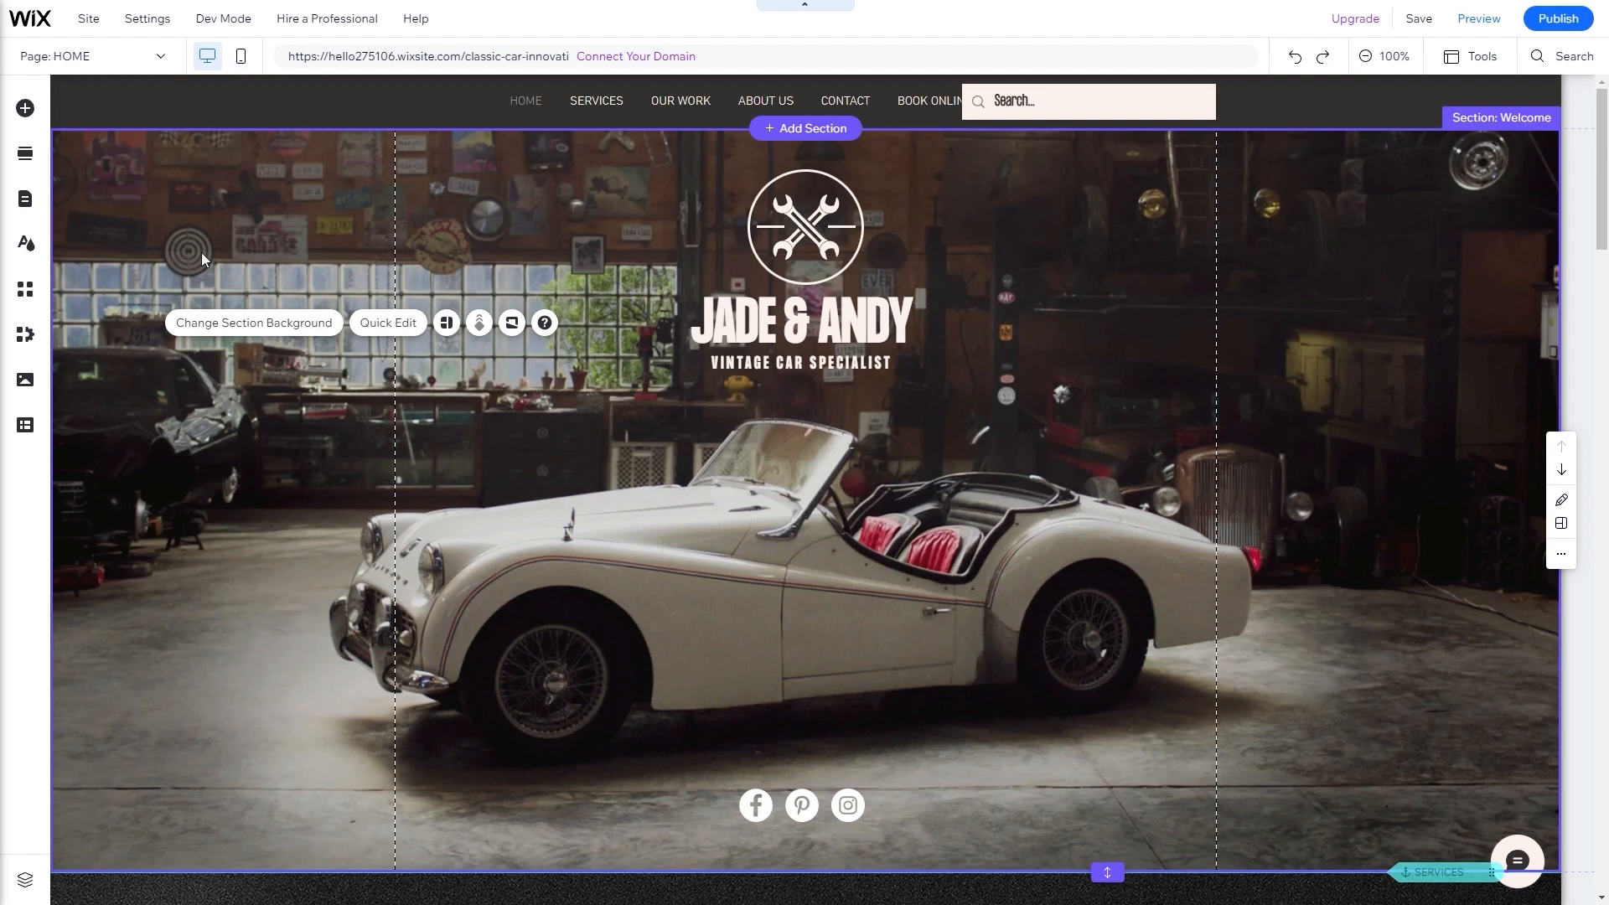
- Change the home page background from the garage video to the light theme color #FBF2ED
left_click(38, 250)
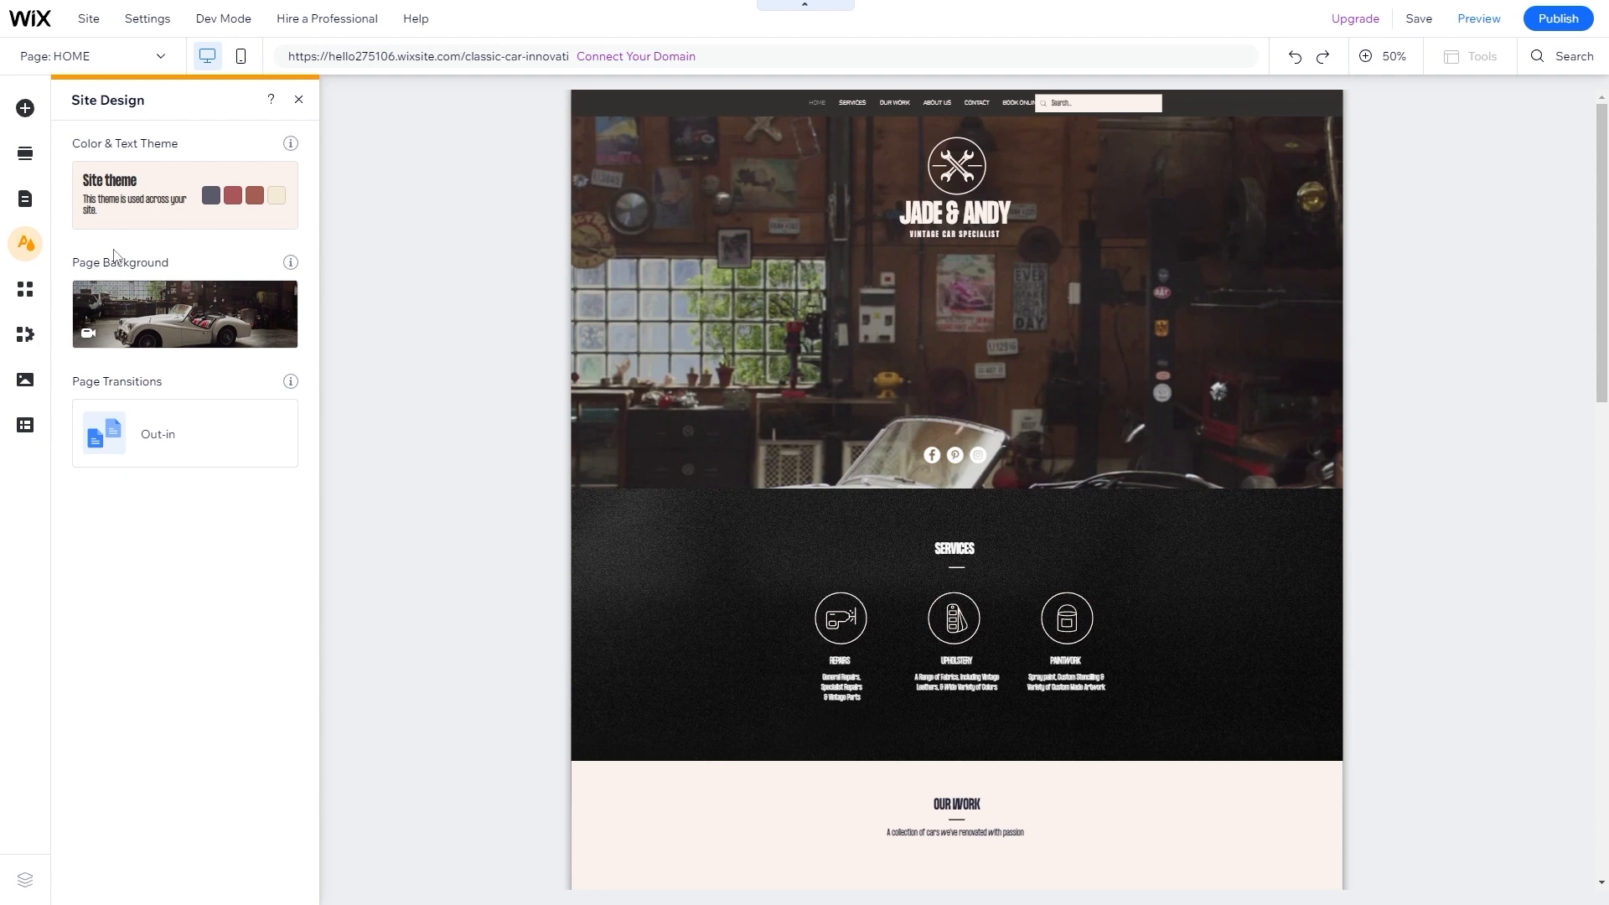
mouse_move(183, 307)
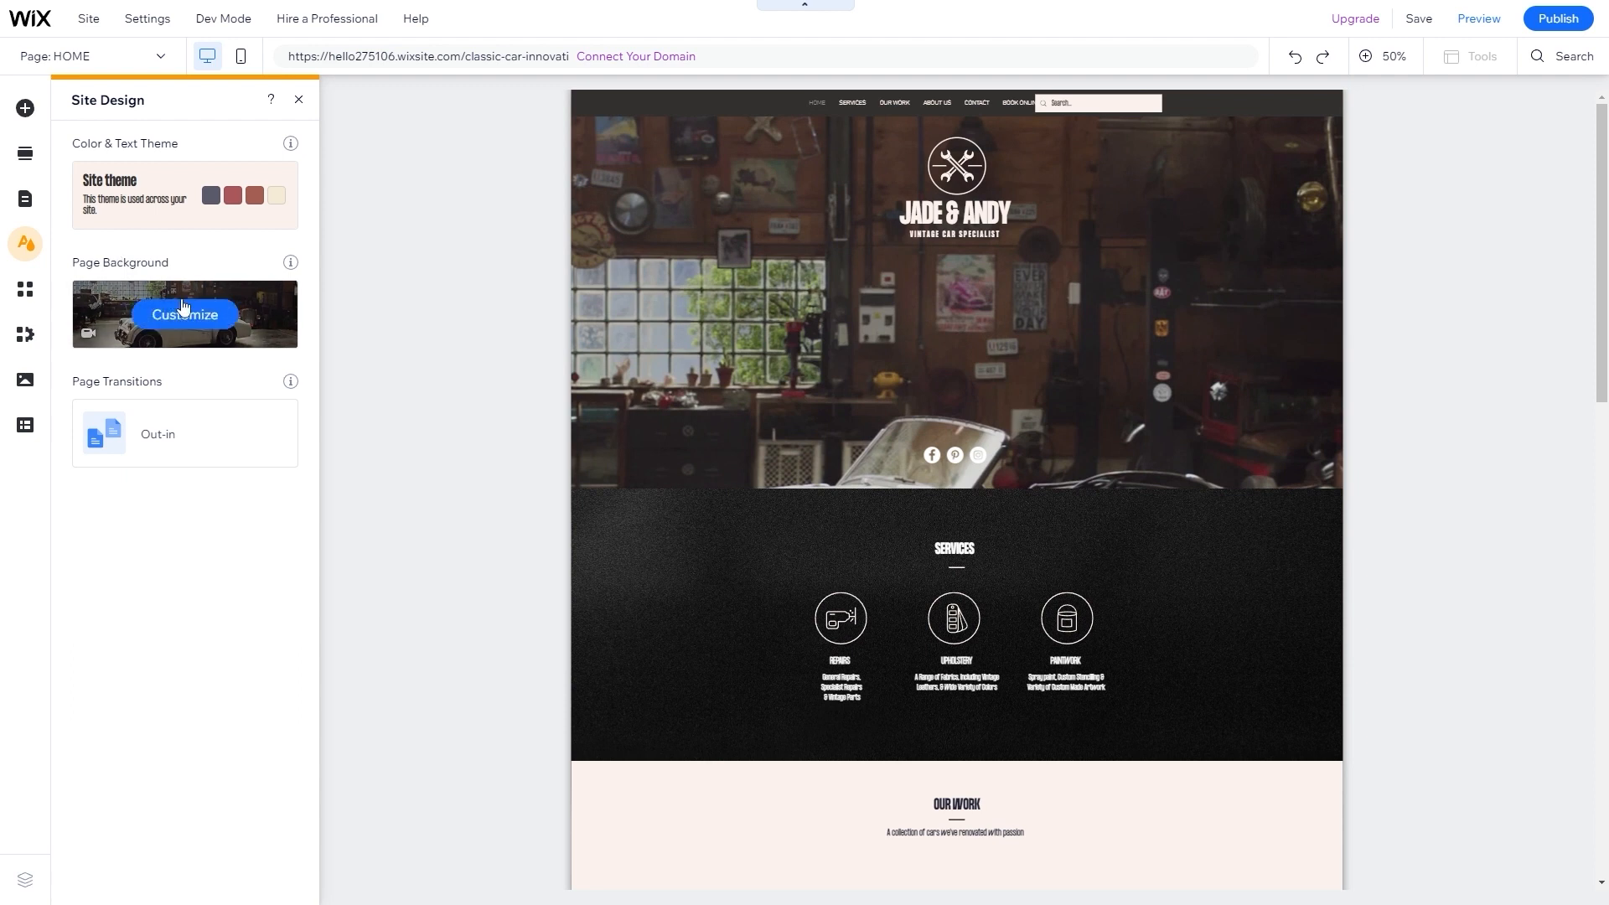
left_click(180, 325)
left_click(180, 325)
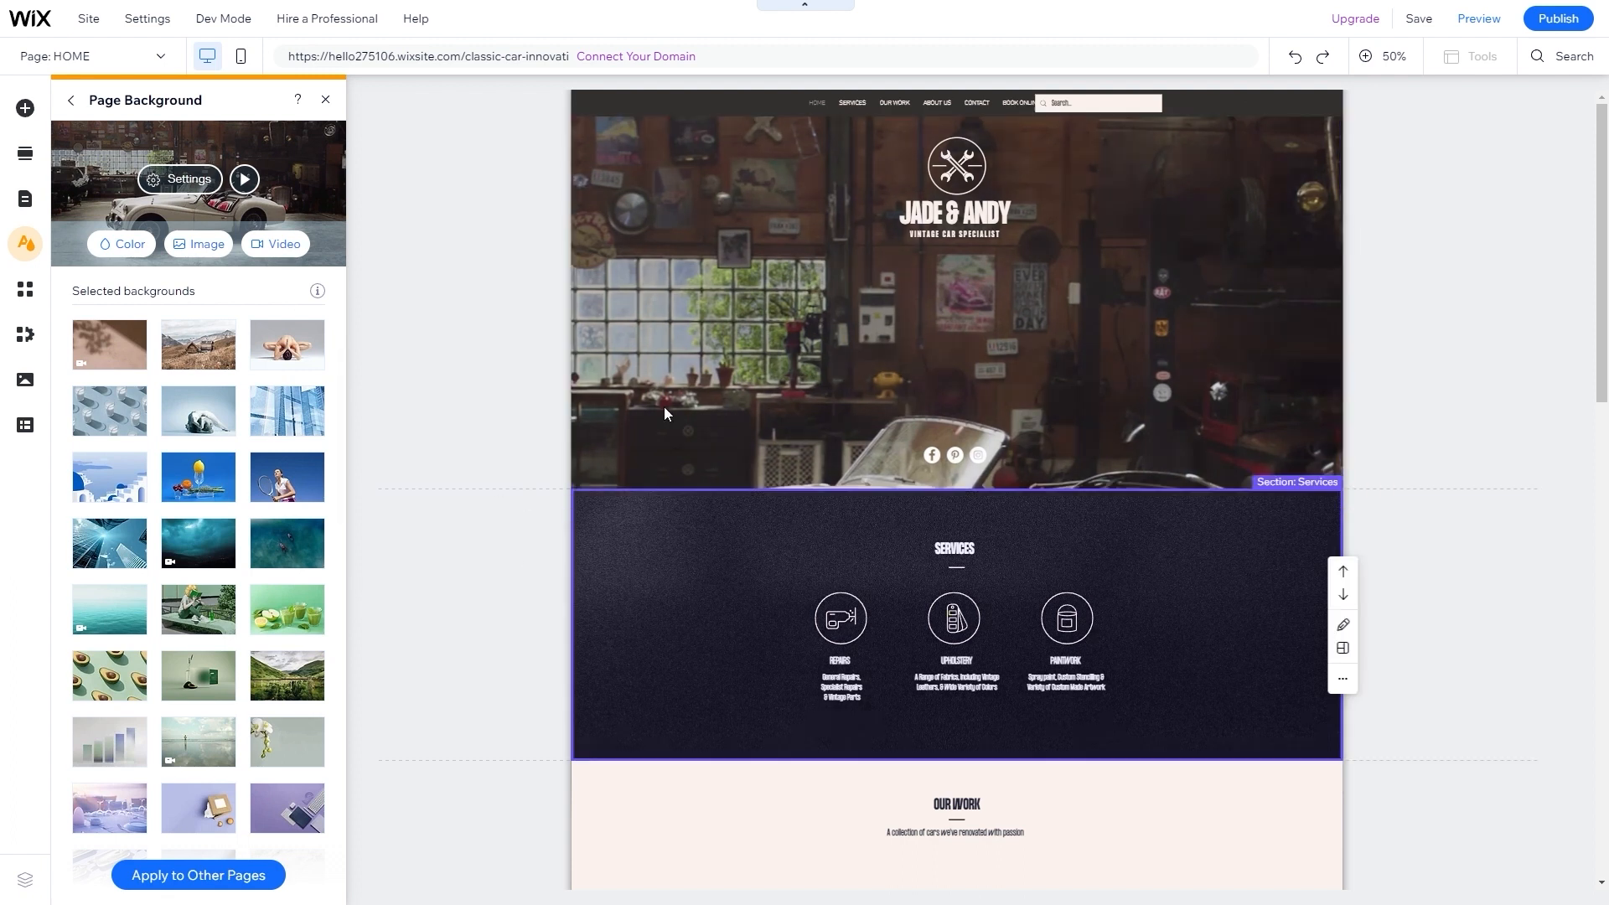
left_click(120, 244)
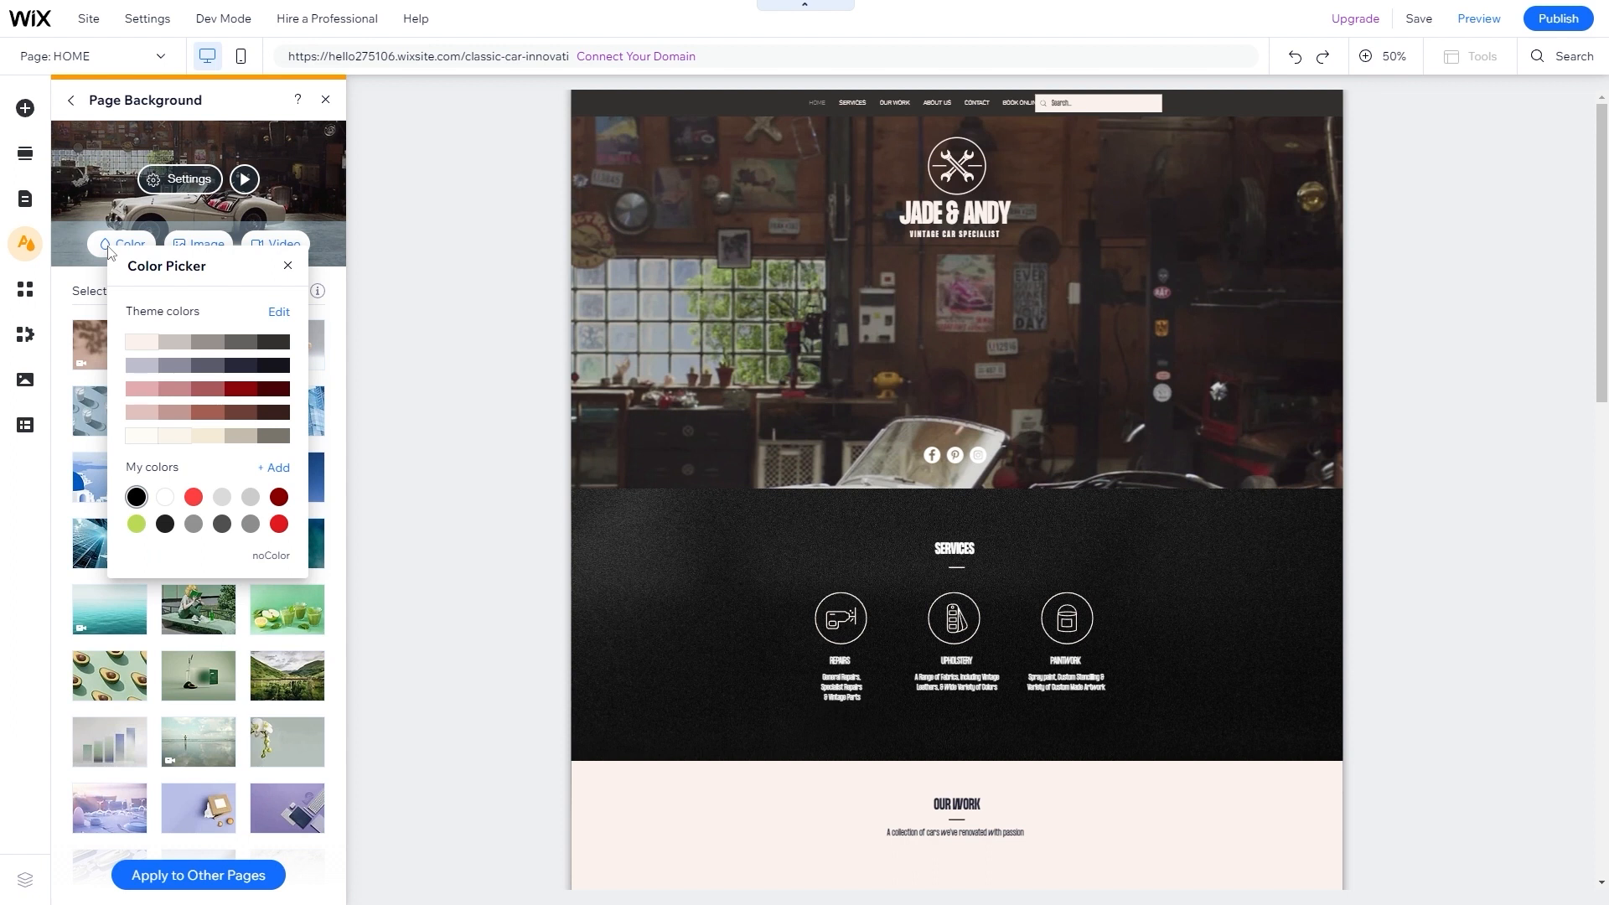
left_click(147, 350)
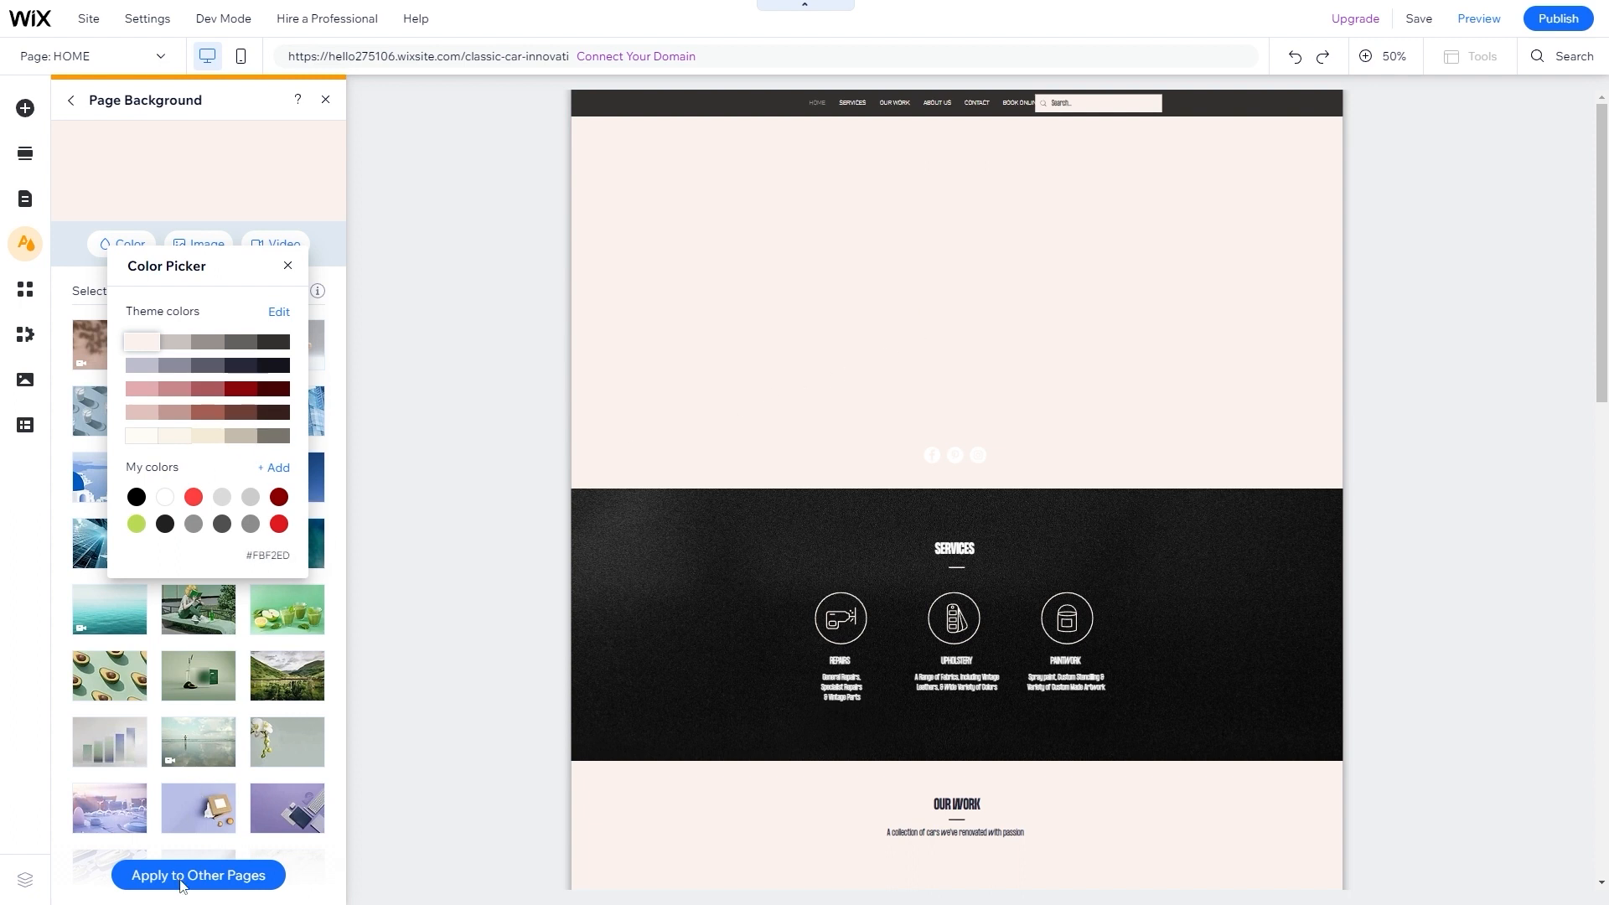
- Apply the home page's background color to all pages of the site and close the background settings
left_click(190, 881)
left_click(190, 880)
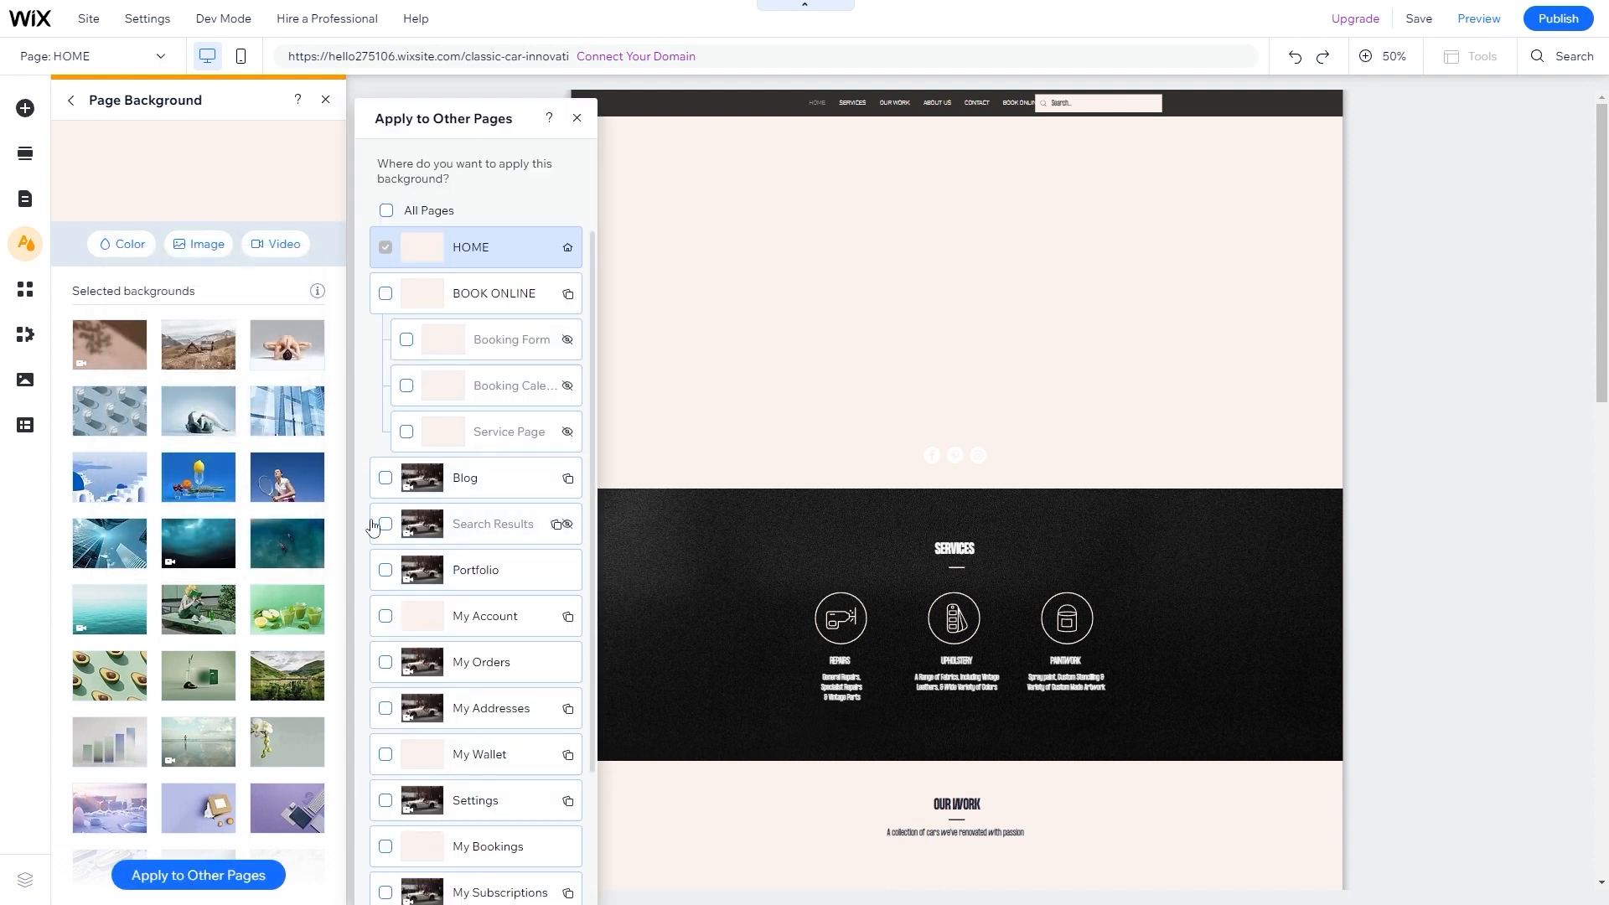
left_click(387, 210)
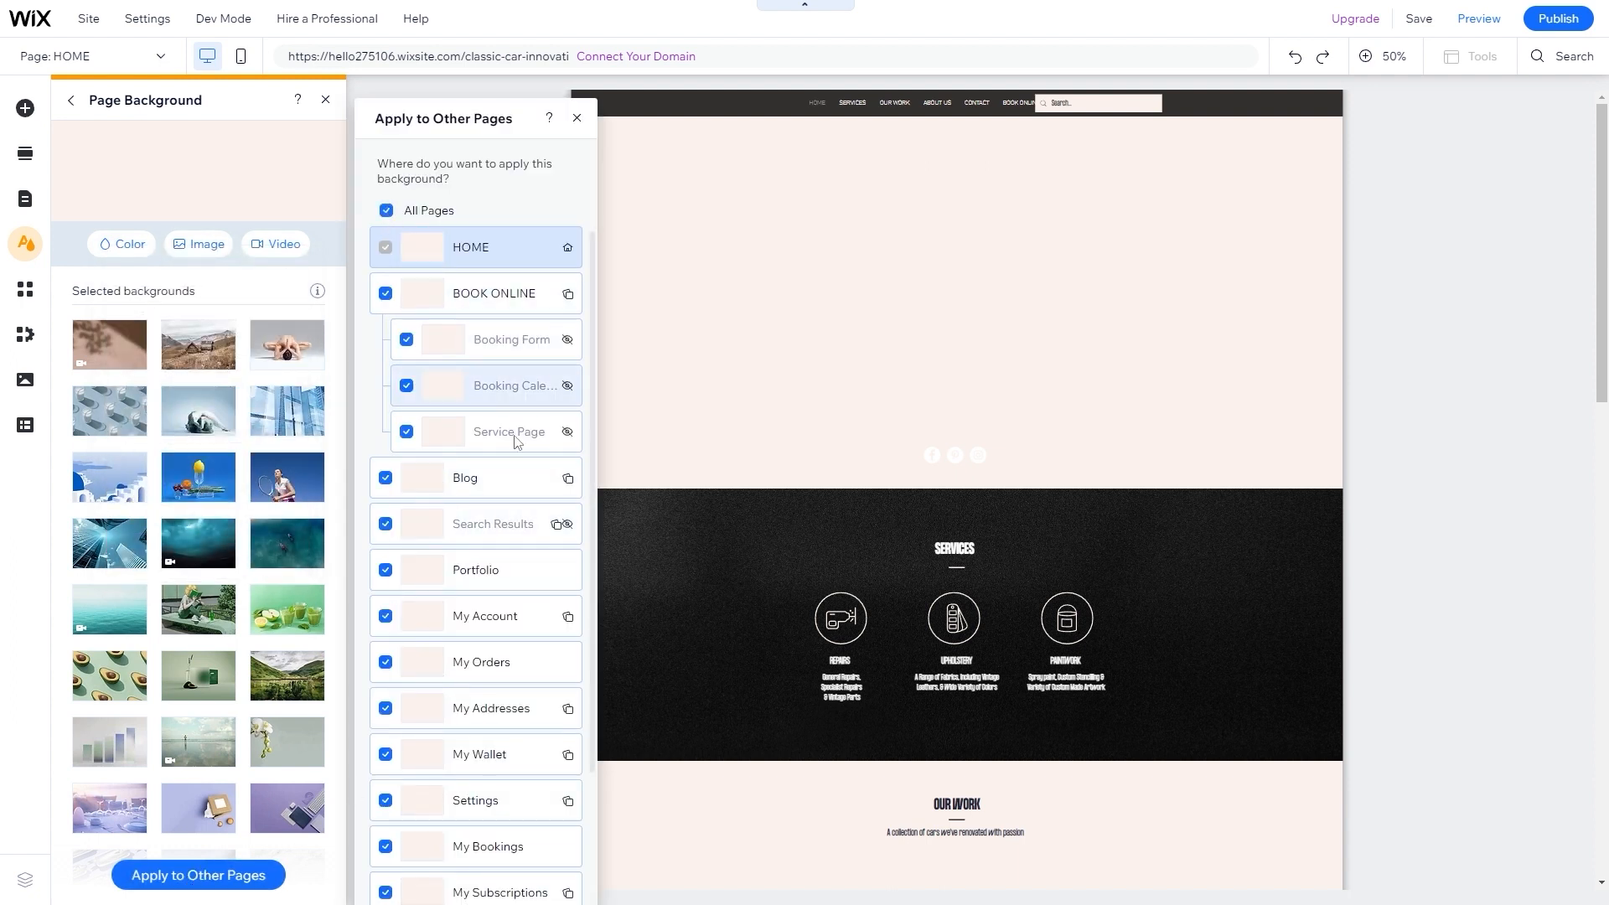
scroll(511, 473, "down", 2)
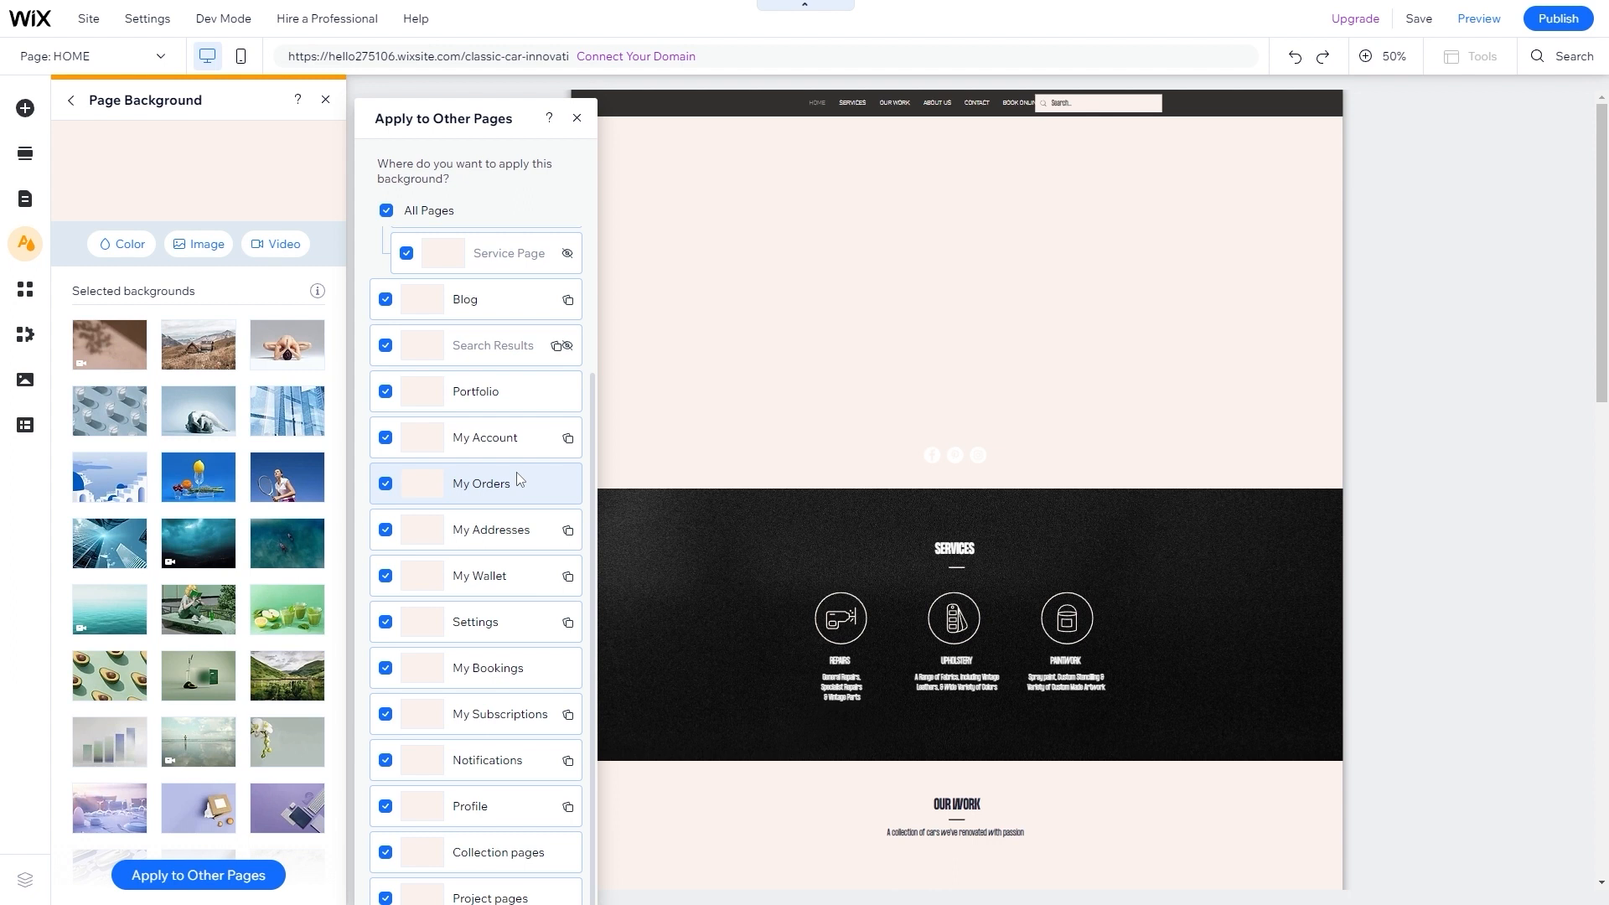
left_click(326, 100)
left_click(326, 101)
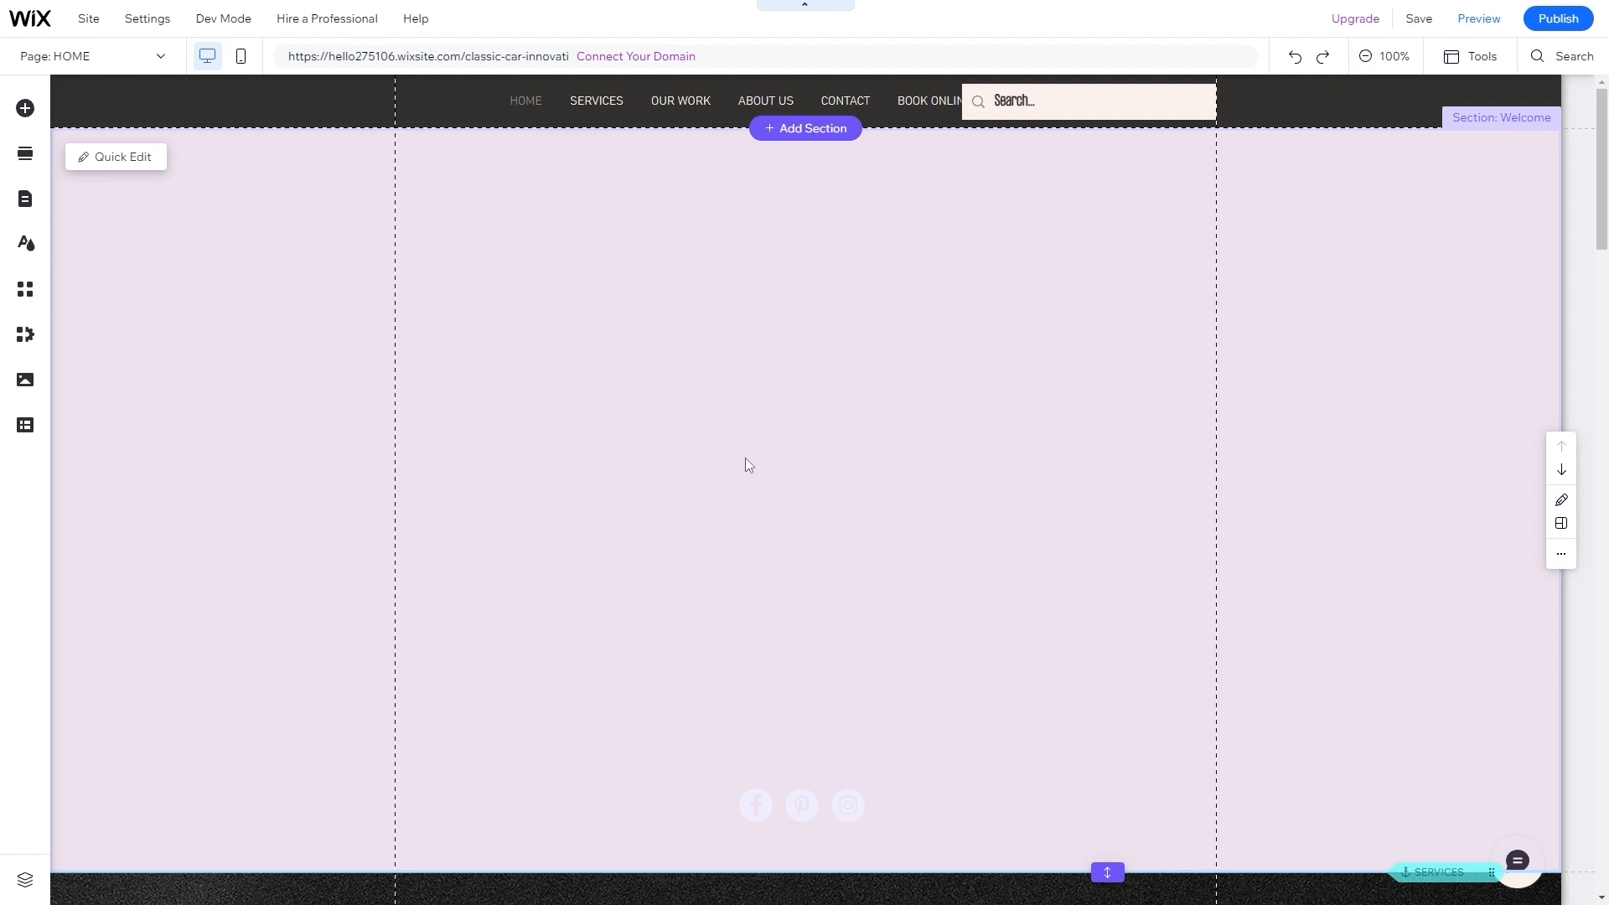
- Search Unsplash for "classic car" to find a background image for the Welcome section
left_click(1321, 407)
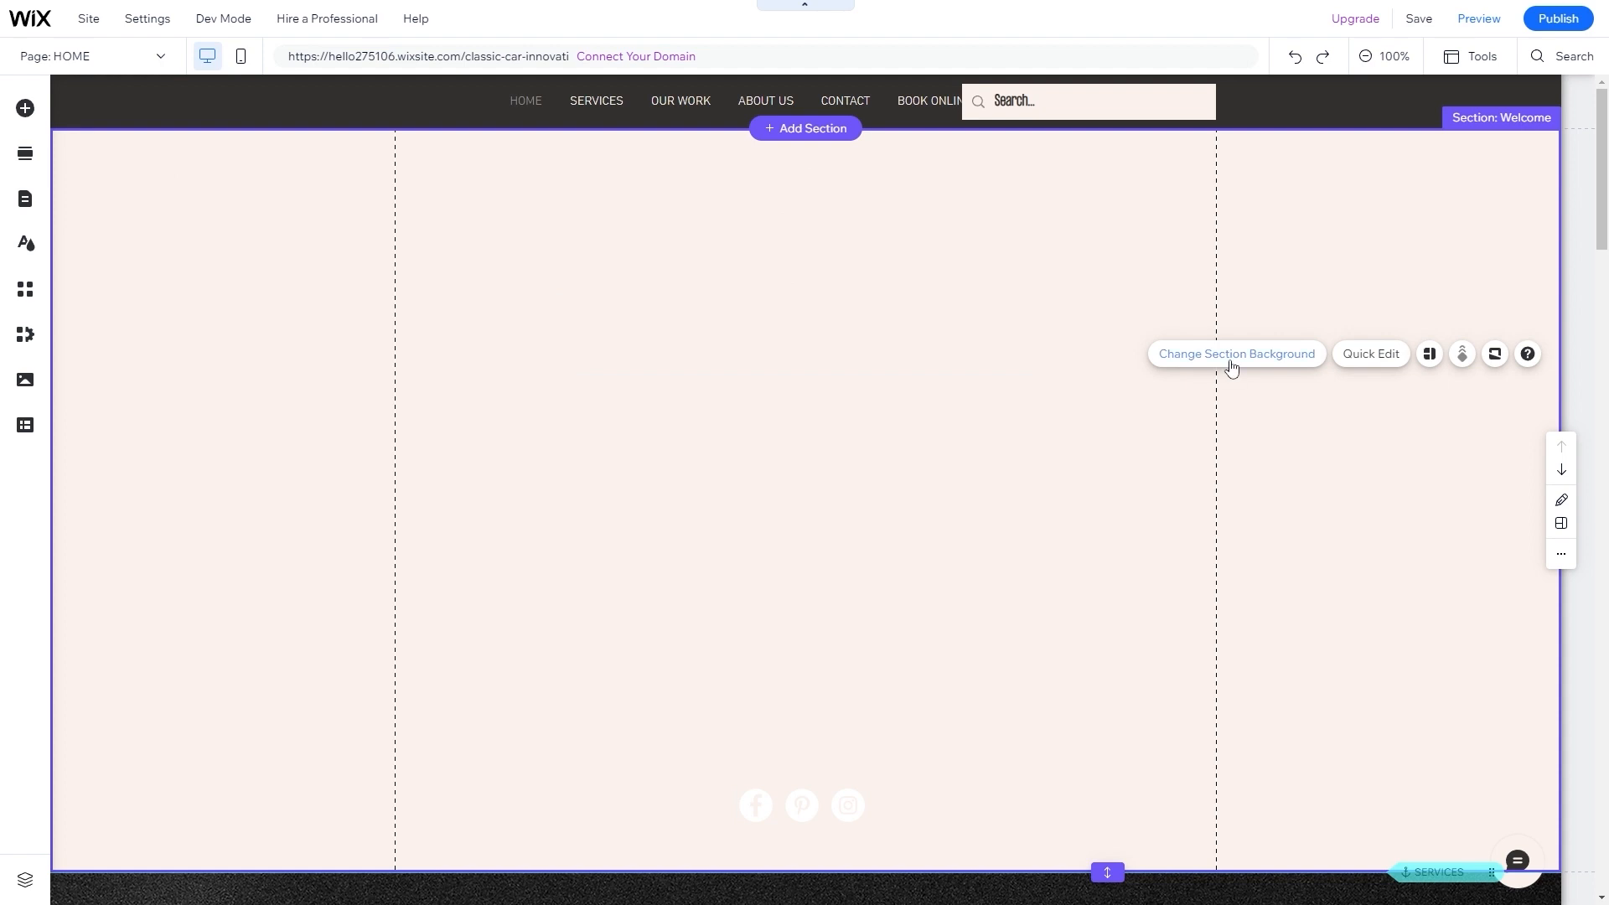
left_click(1231, 366)
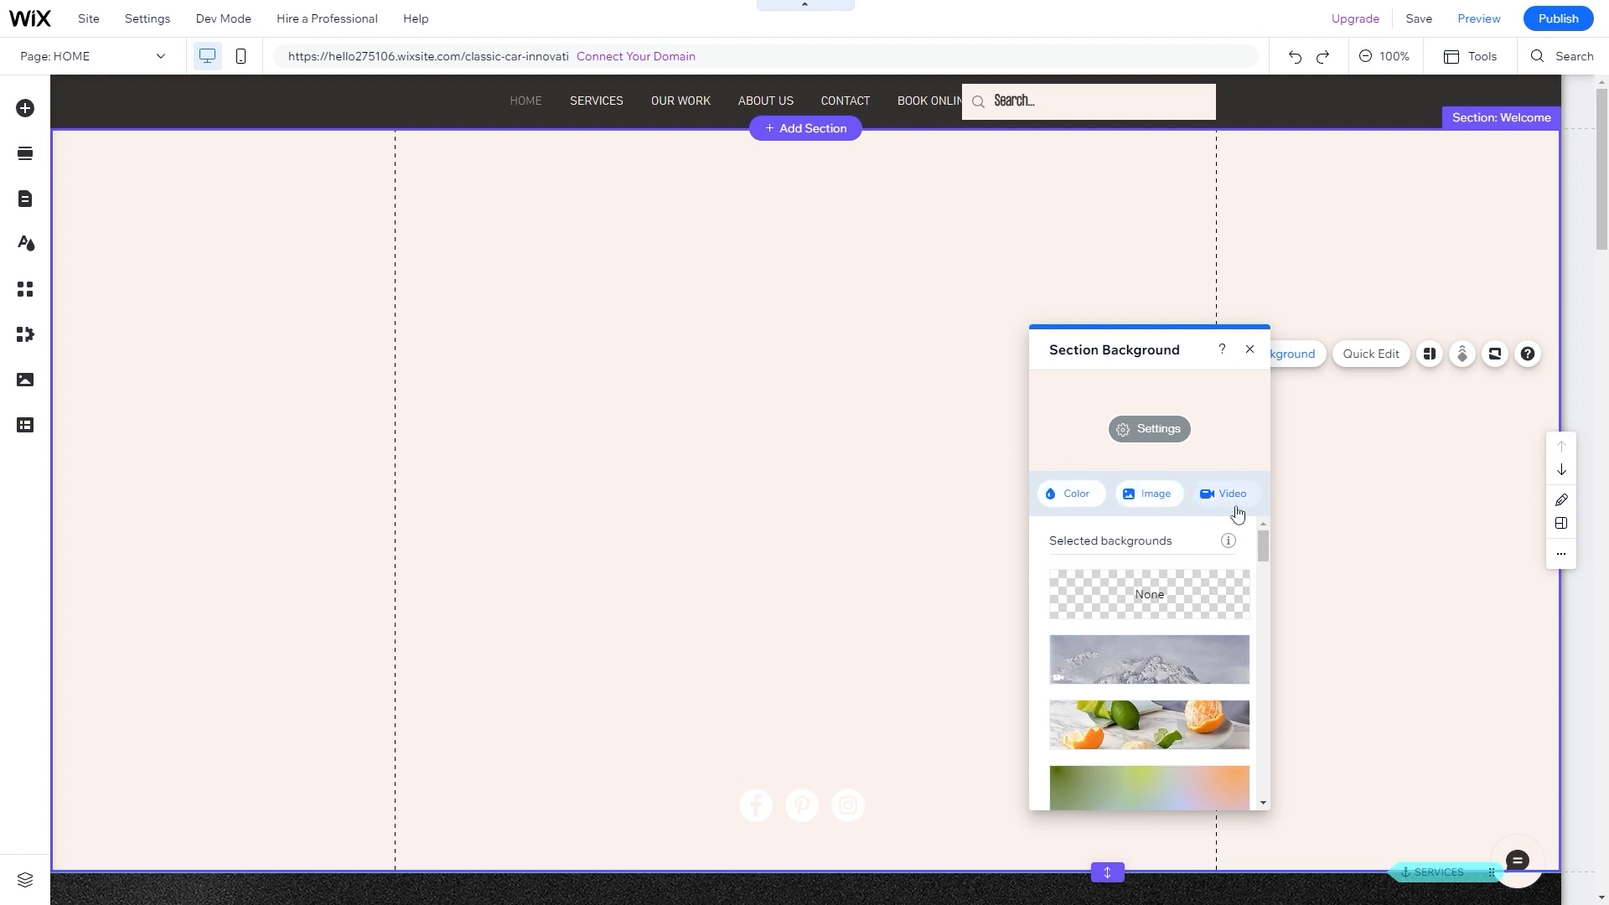
left_click(1141, 494)
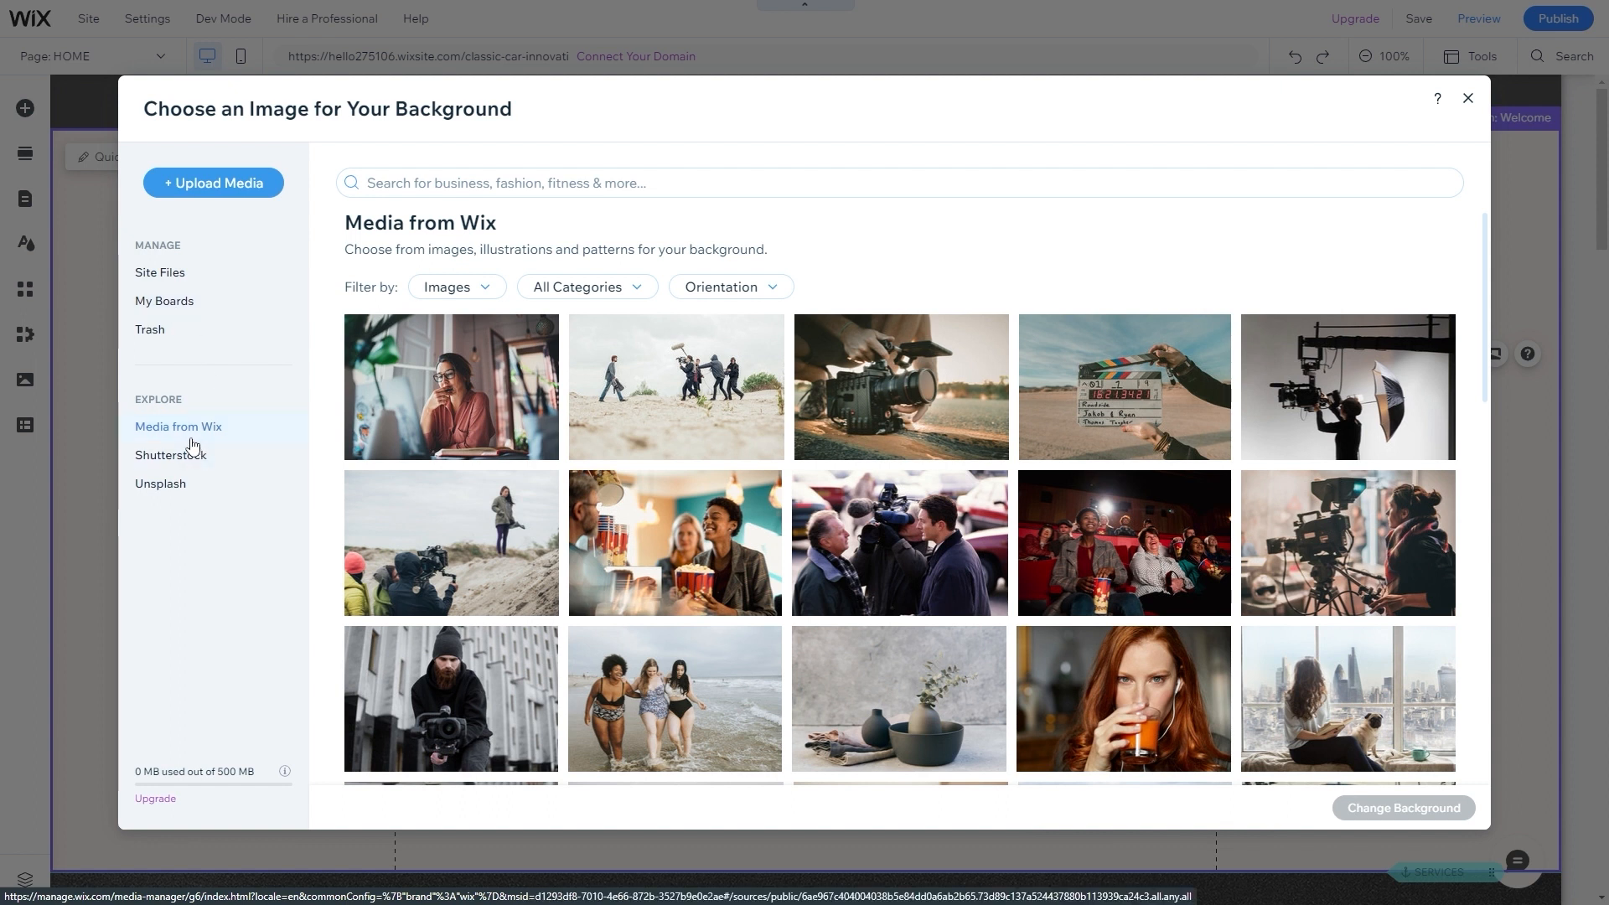
left_click(178, 484)
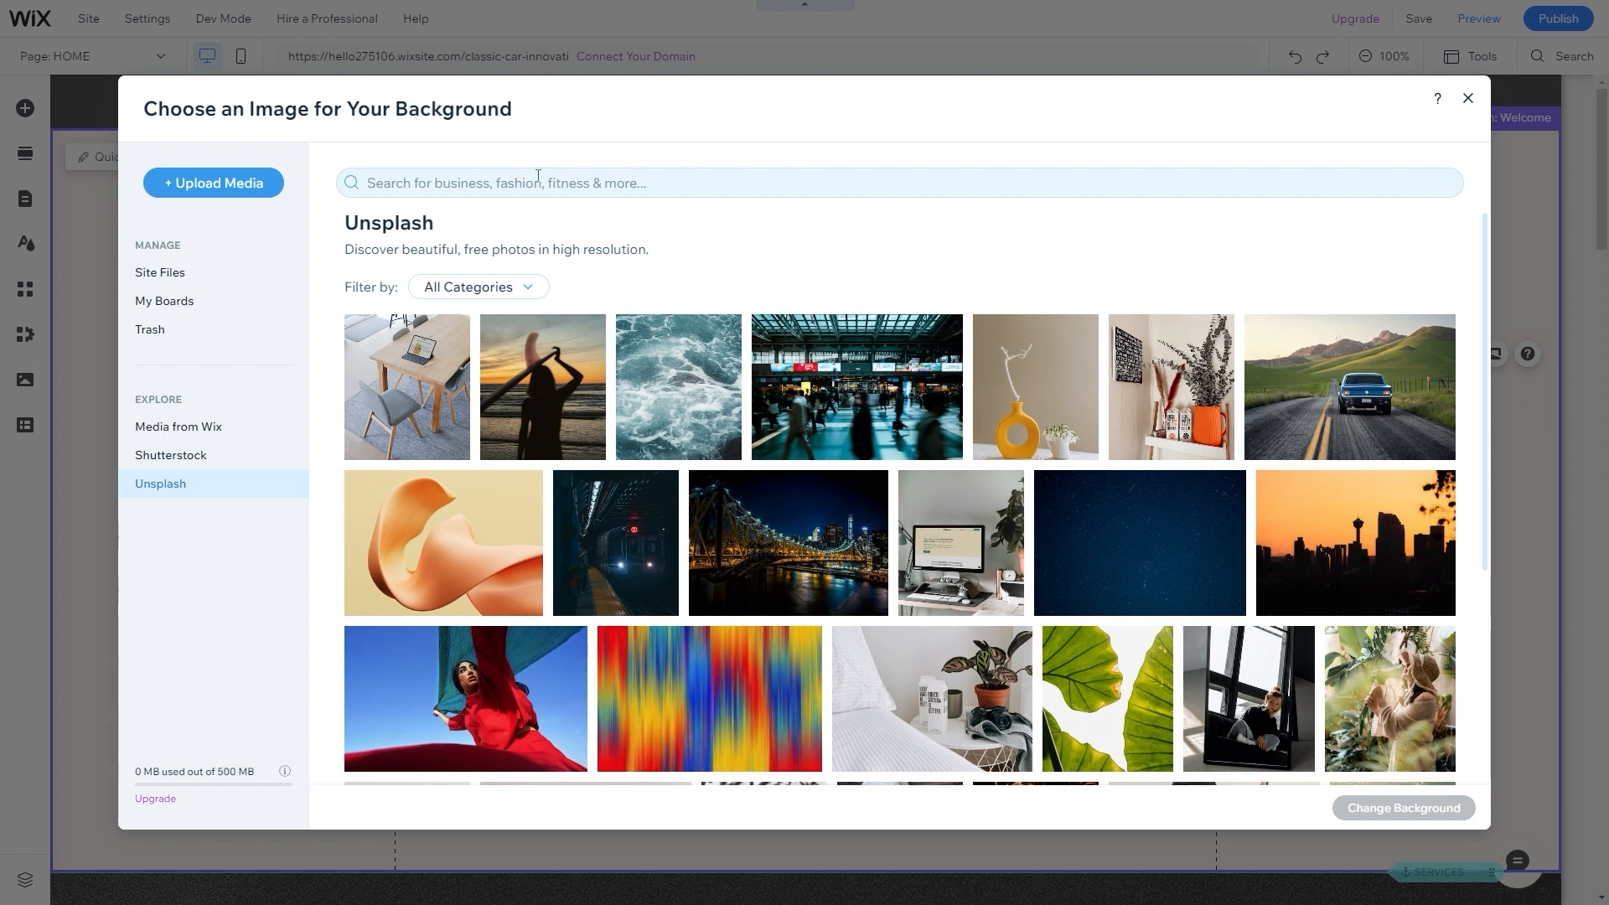
left_click(538, 176)
type("classic car")
key("Return")
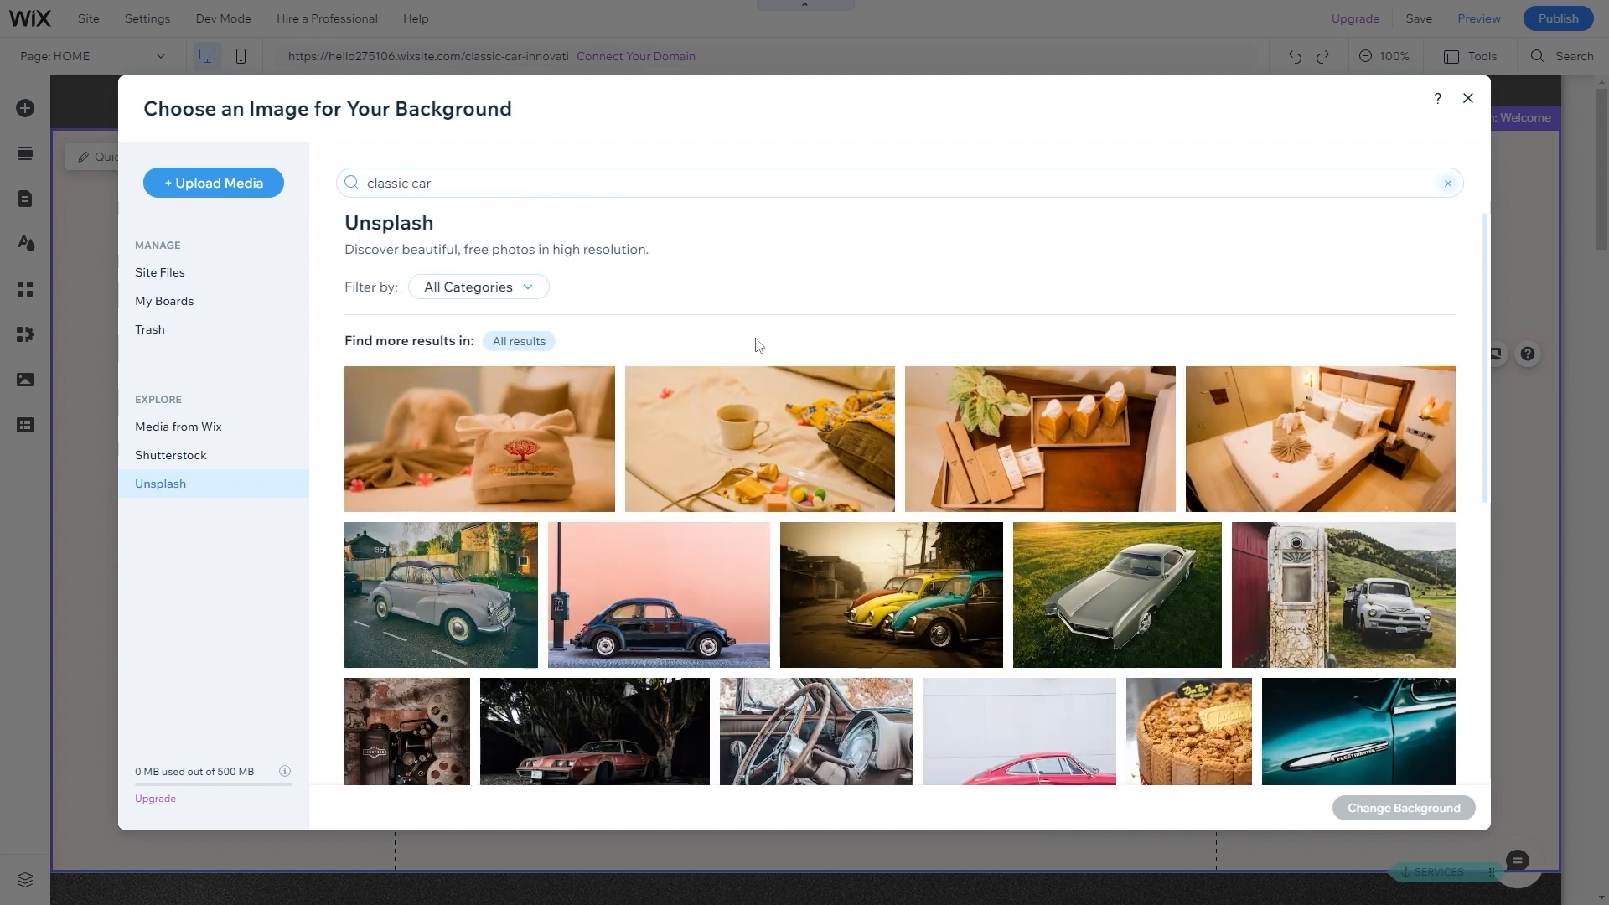
- Set the Unsplash photo of the dark coupe's rear side with a wire-spoke wheel as the Welcome section background
scroll(720, 355, "down", 3)
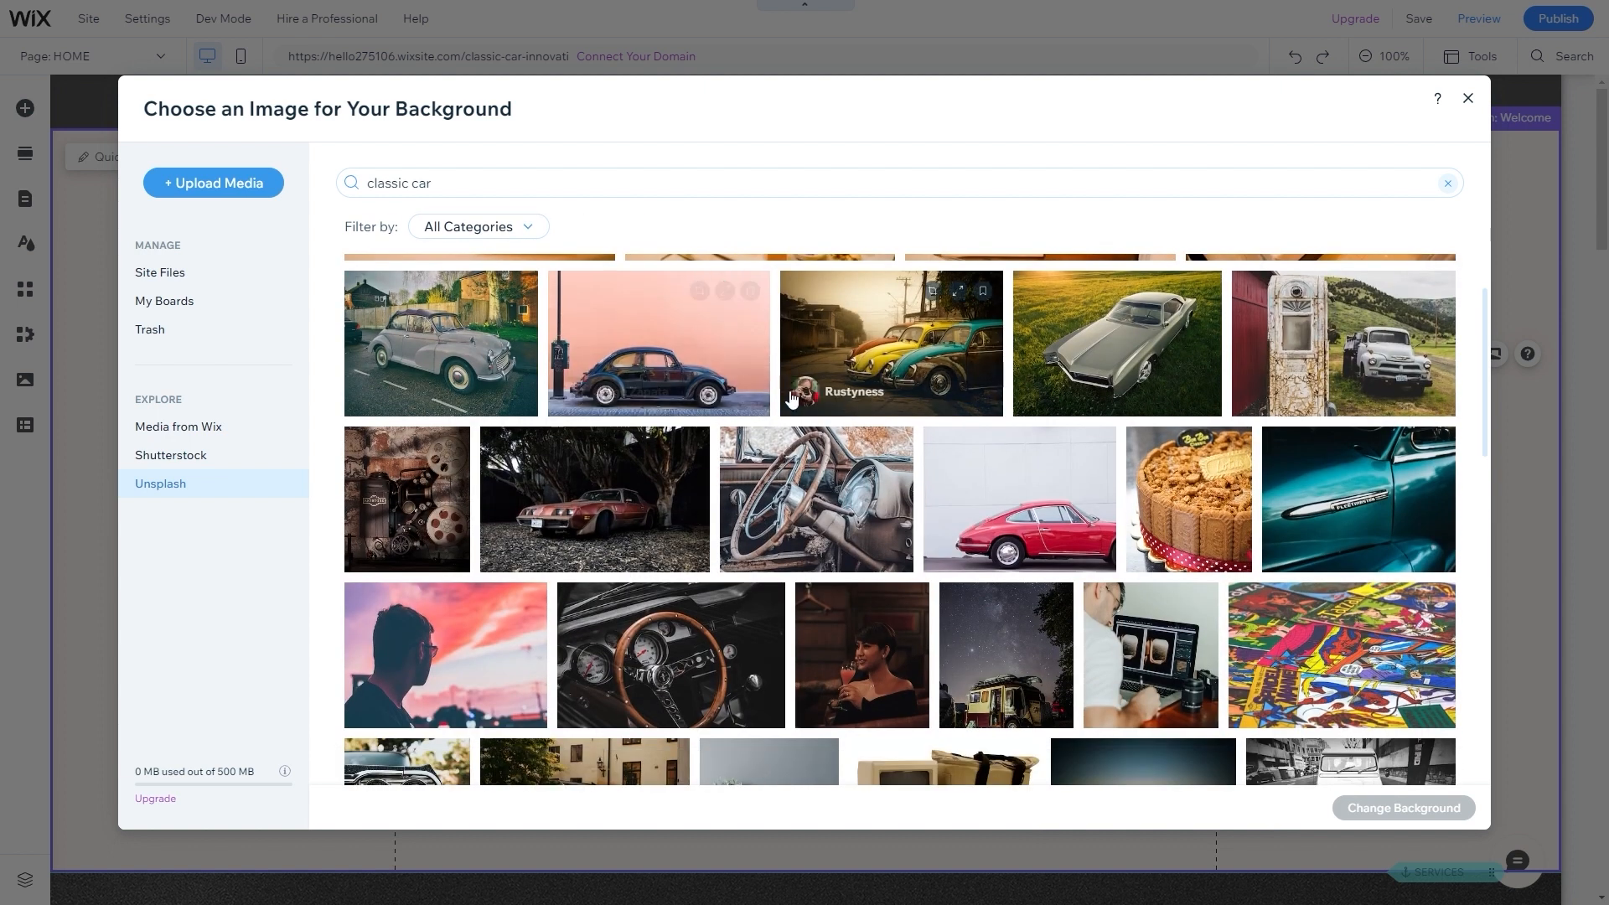
scroll(791, 397, "down", 6)
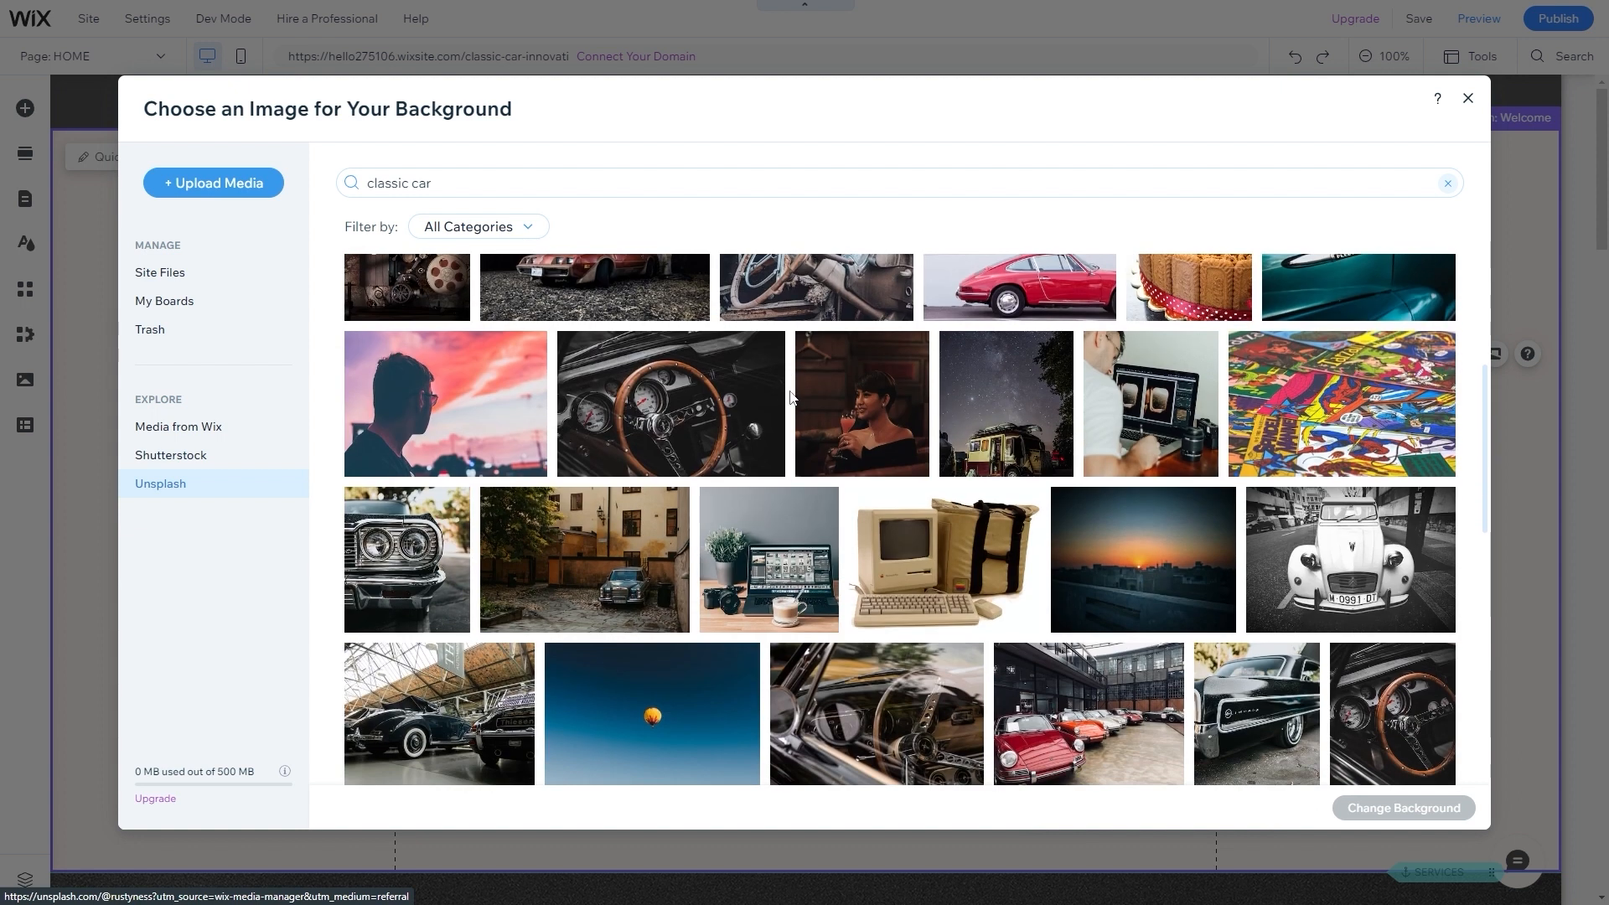
scroll(791, 397, "down", 2)
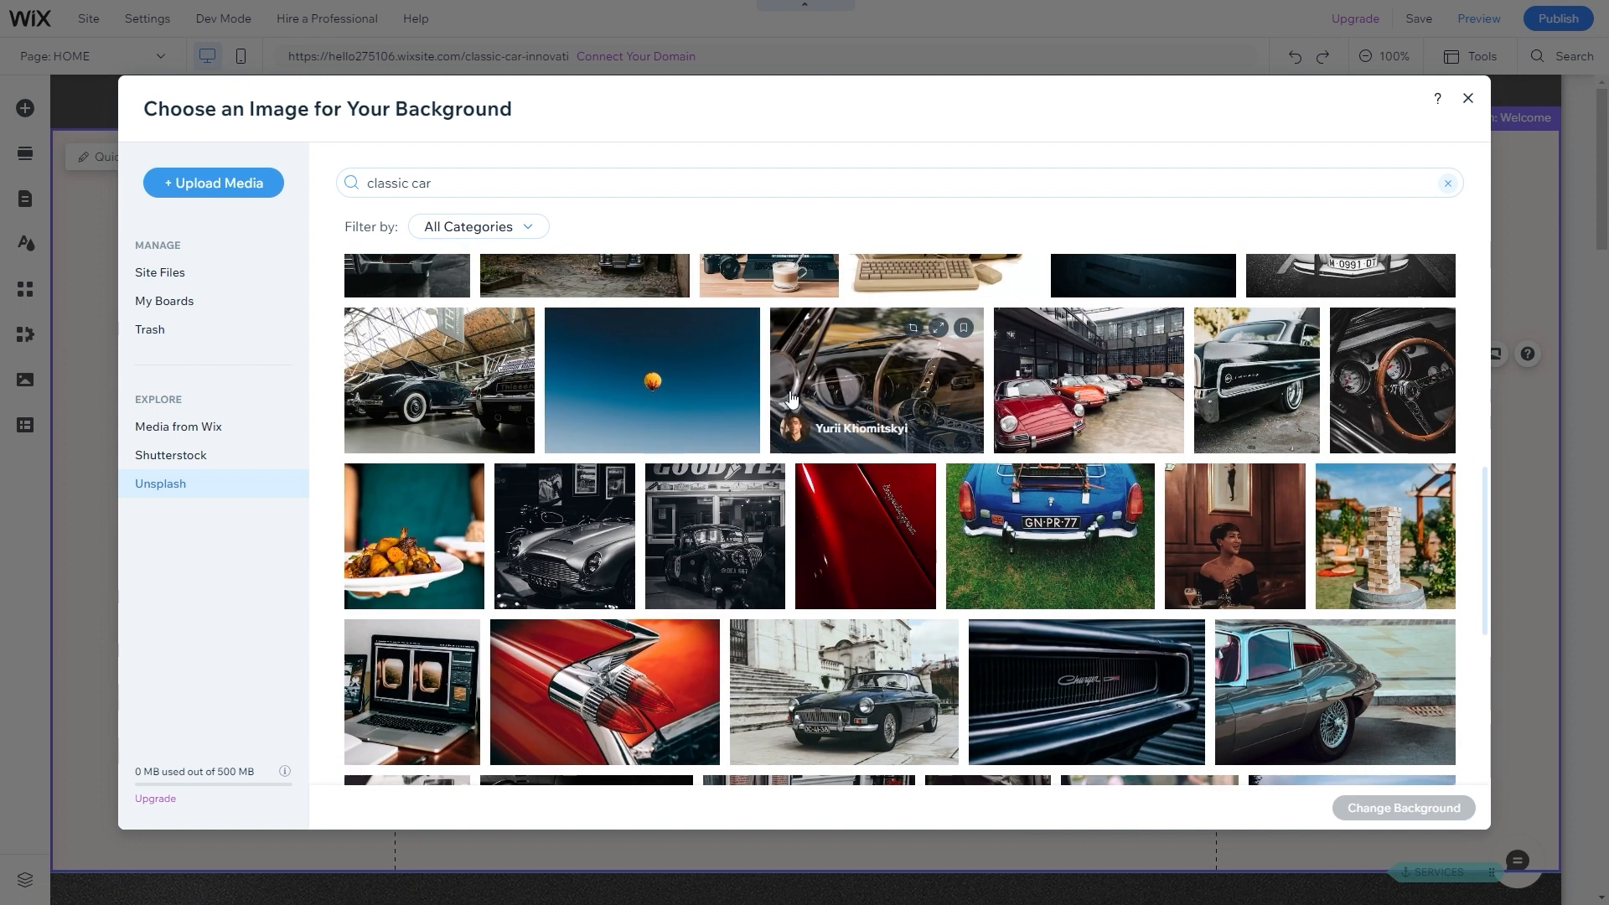
scroll(792, 397, "down", 1)
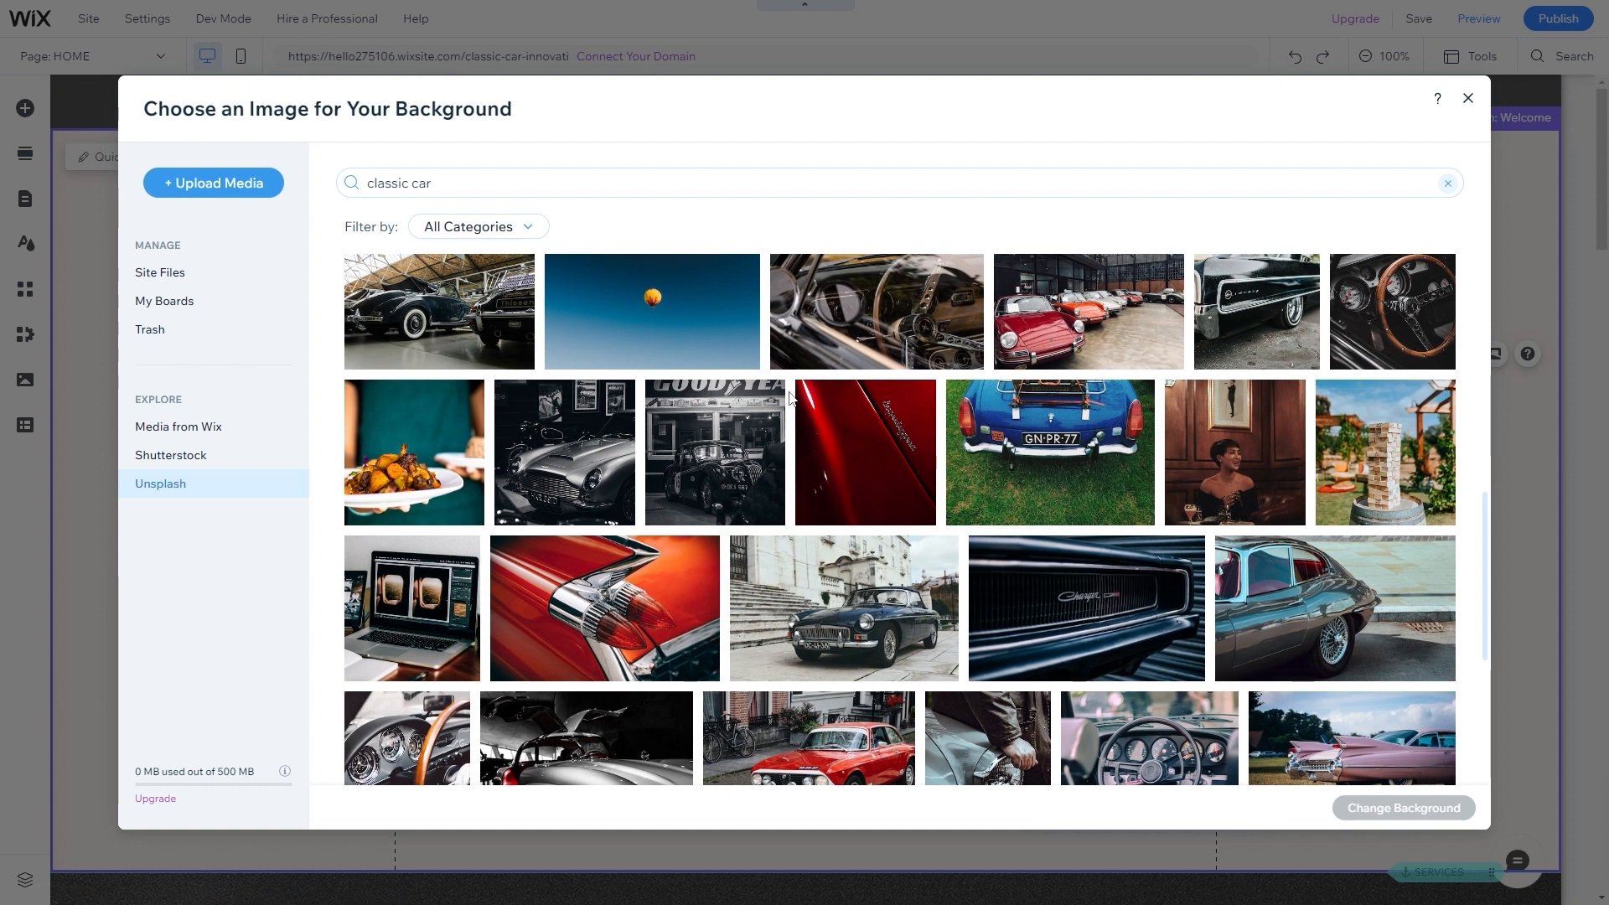
scroll(791, 398, "down", 1)
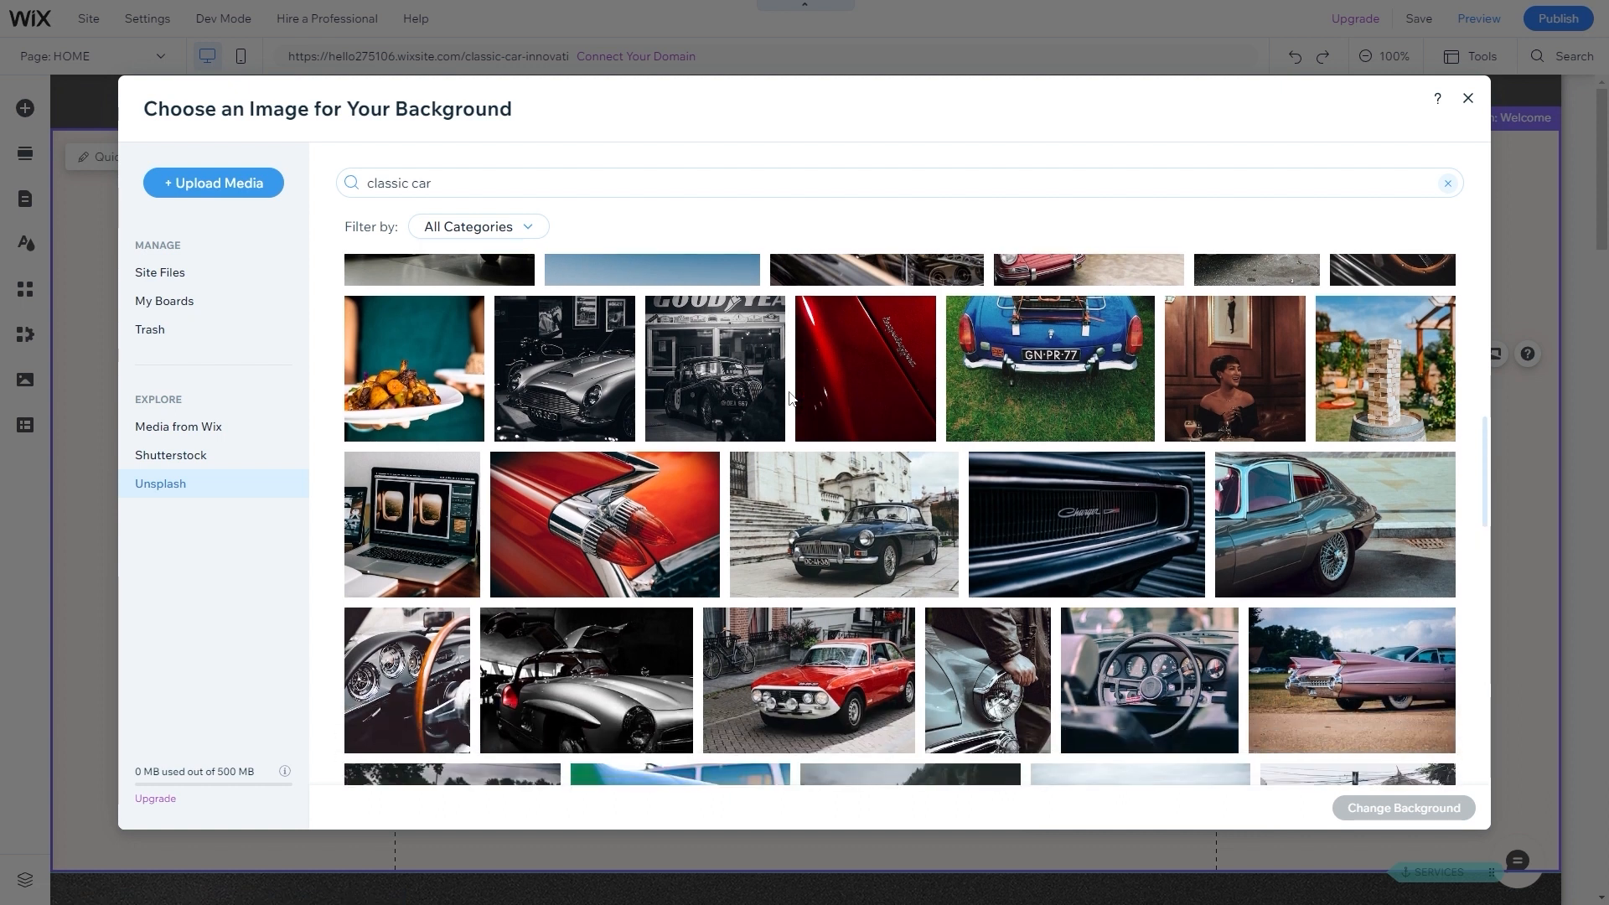
left_click(1298, 514)
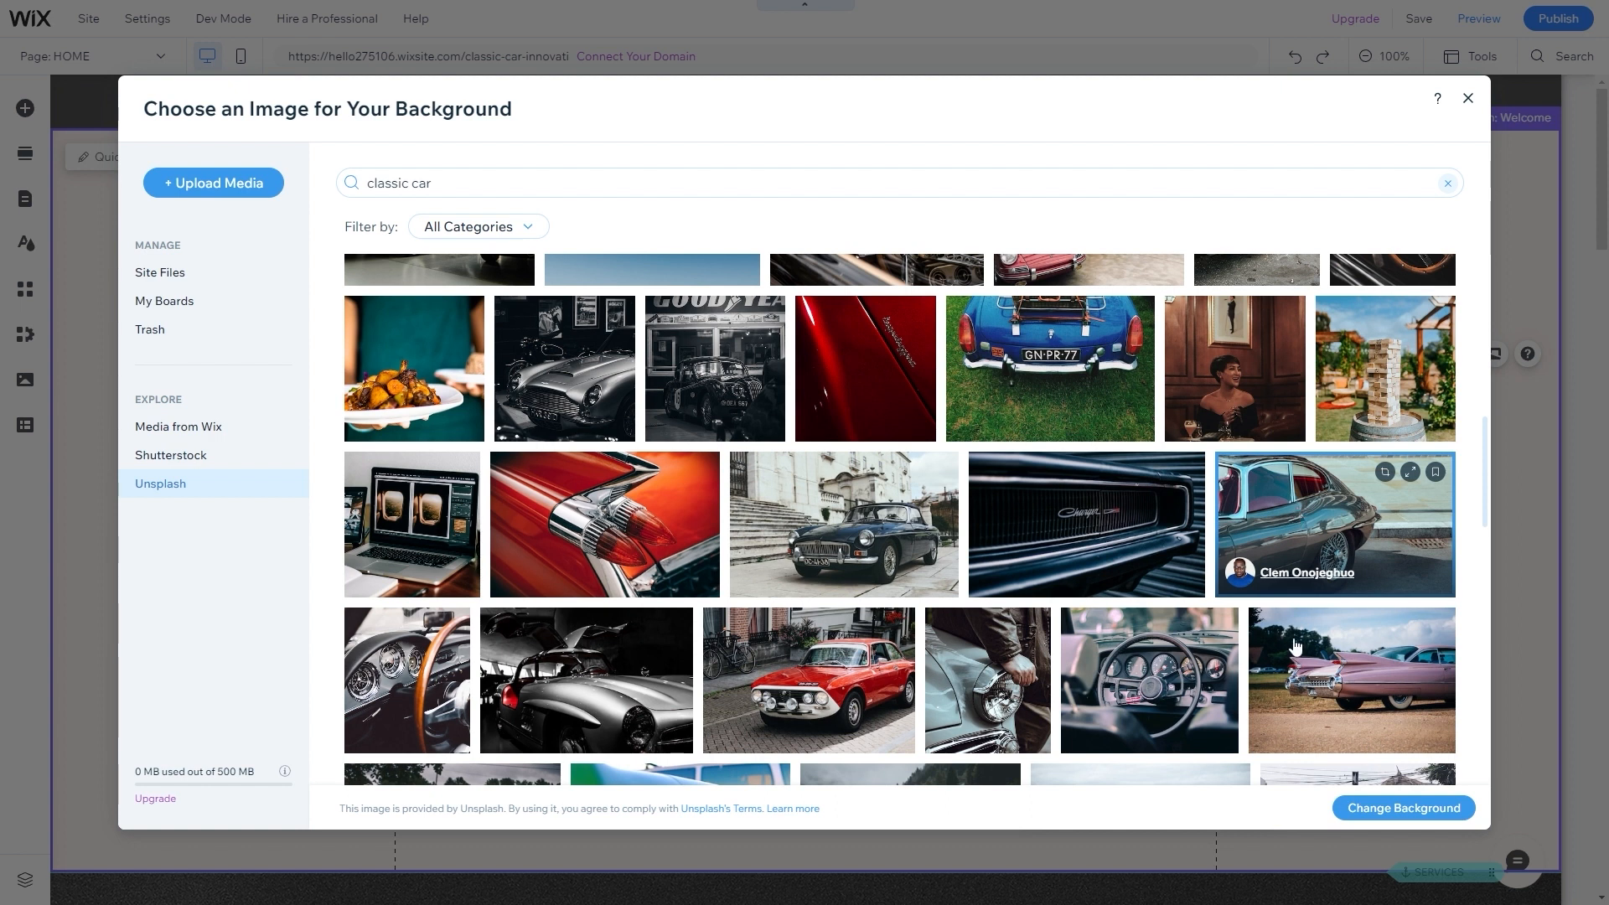
left_click(1370, 810)
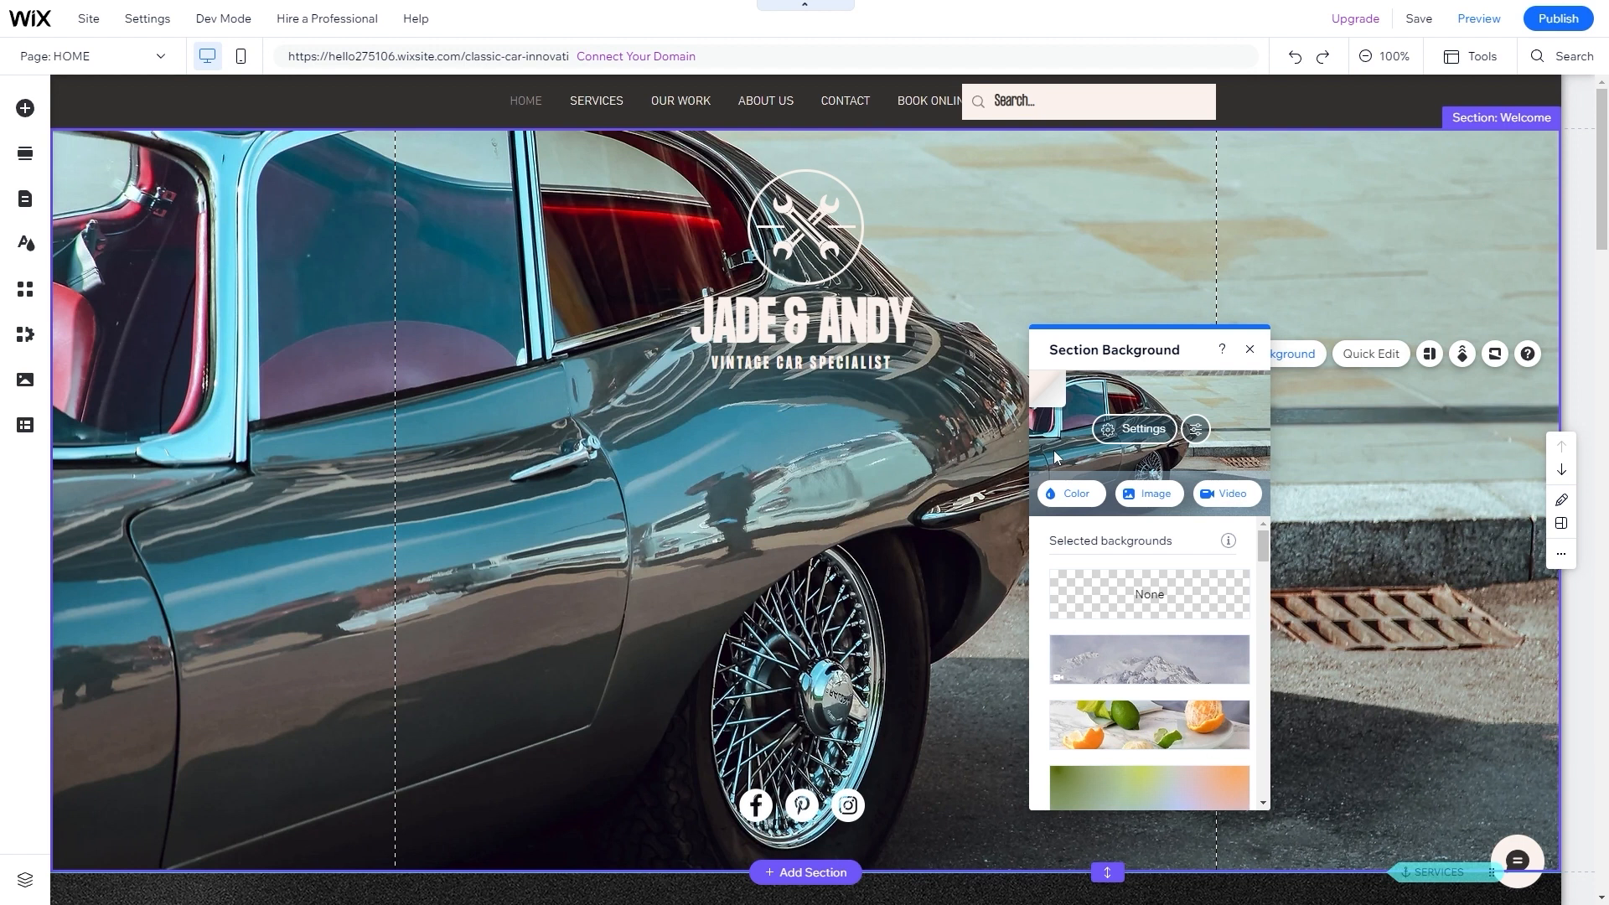
- Open the Welcome section's background photo in Photo Studio and expand the full set of Grunge overlays
left_click(1198, 433)
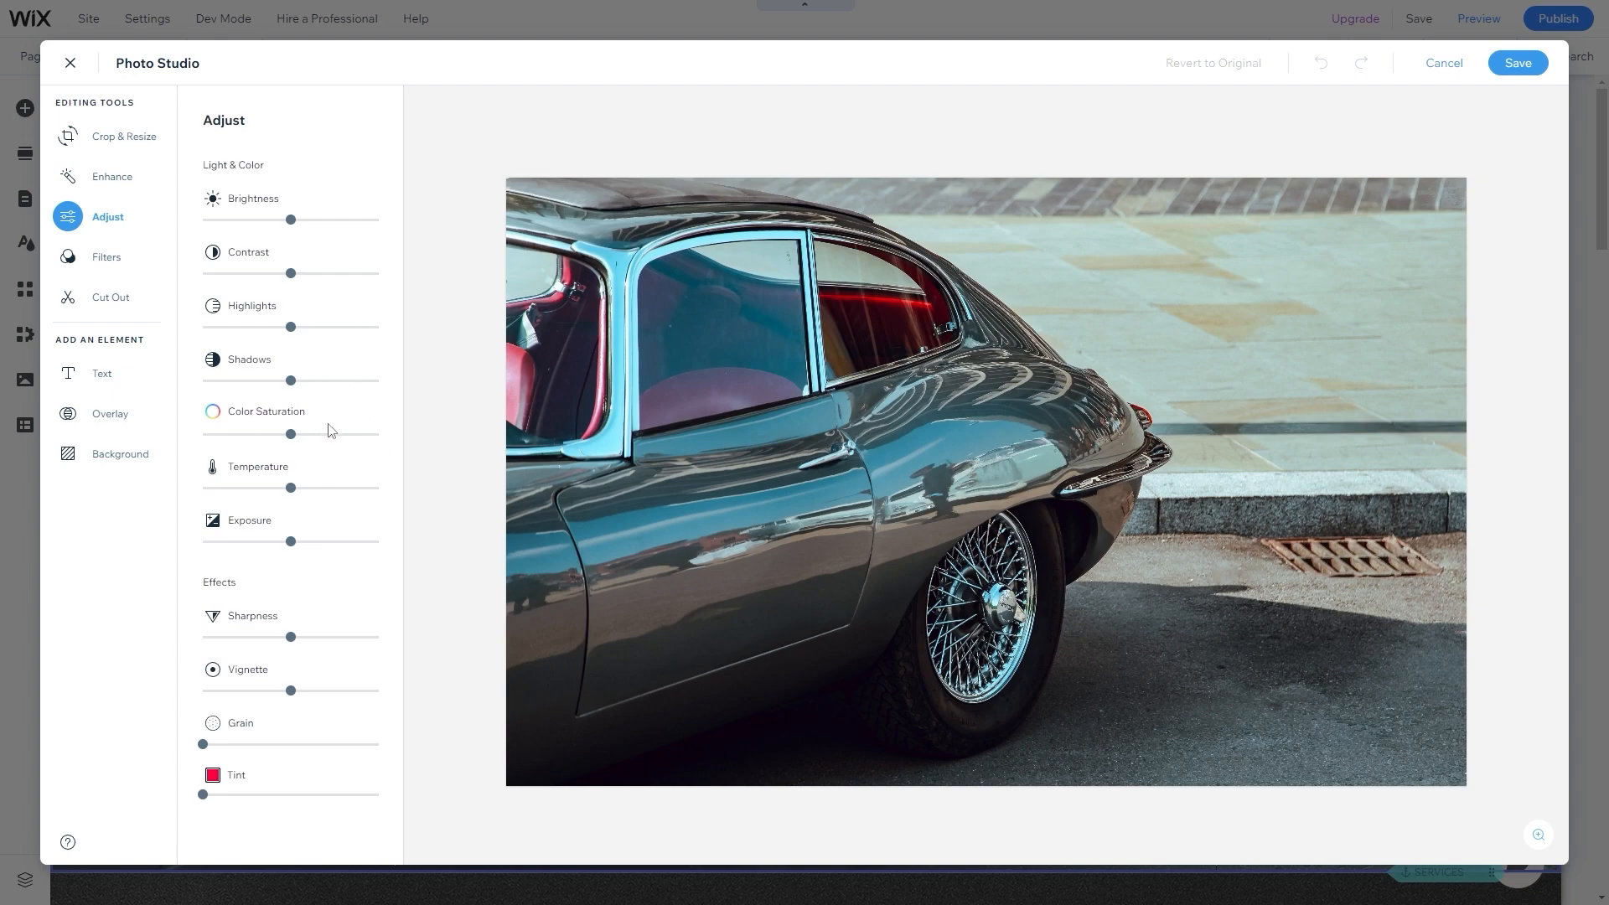
left_click(117, 424)
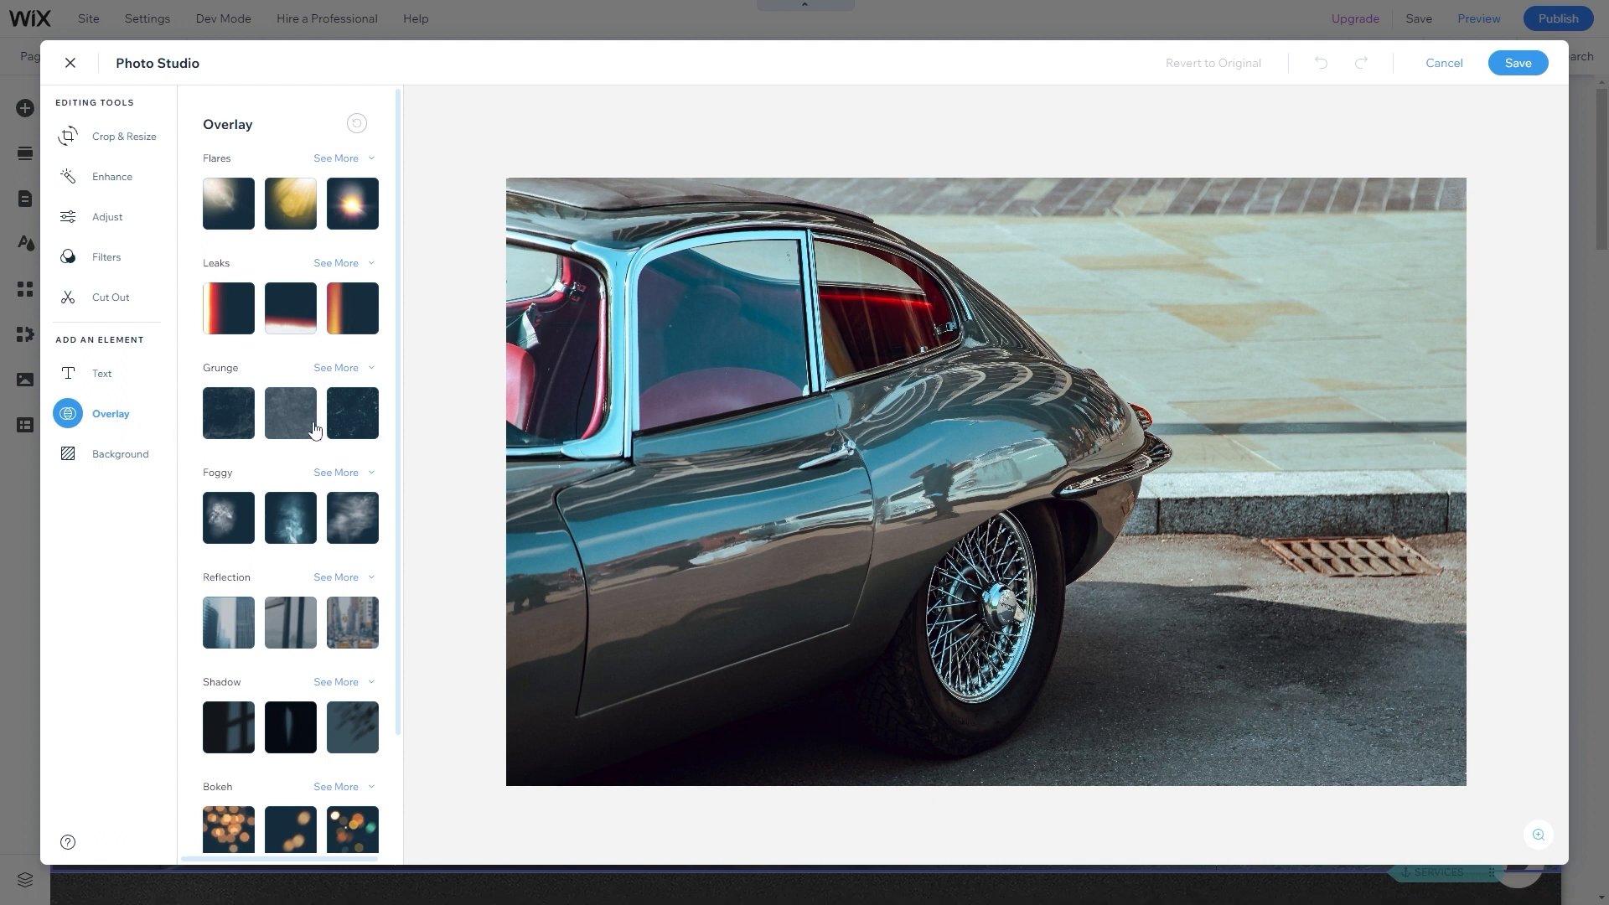
left_click(335, 367)
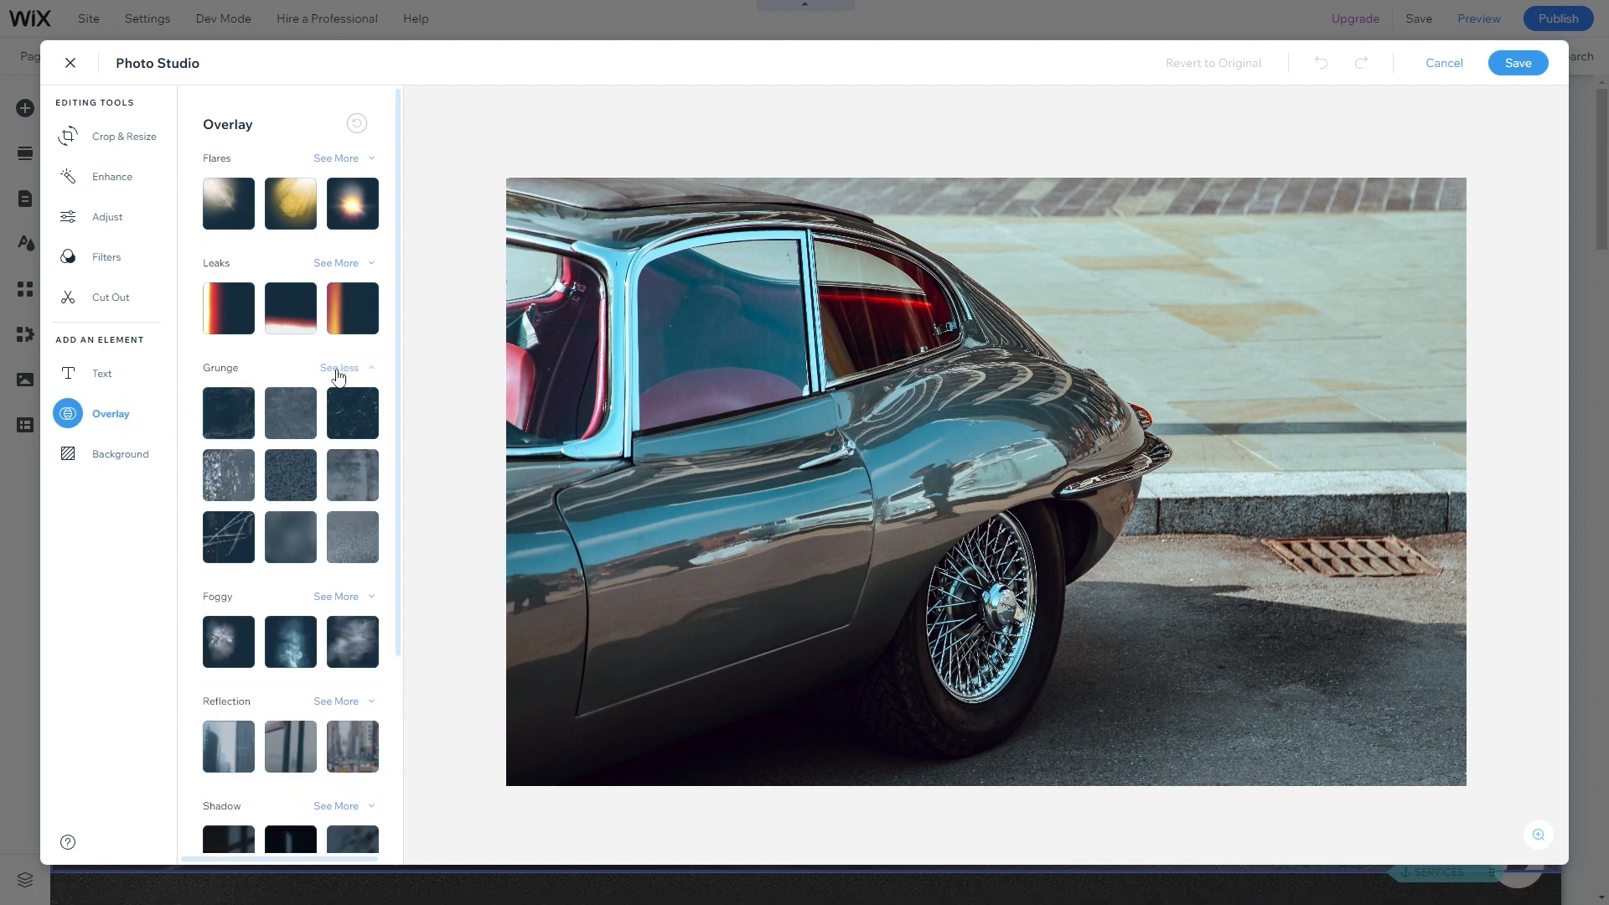
- Try the different Grunge overlays one after another on the car photo
left_click(239, 409)
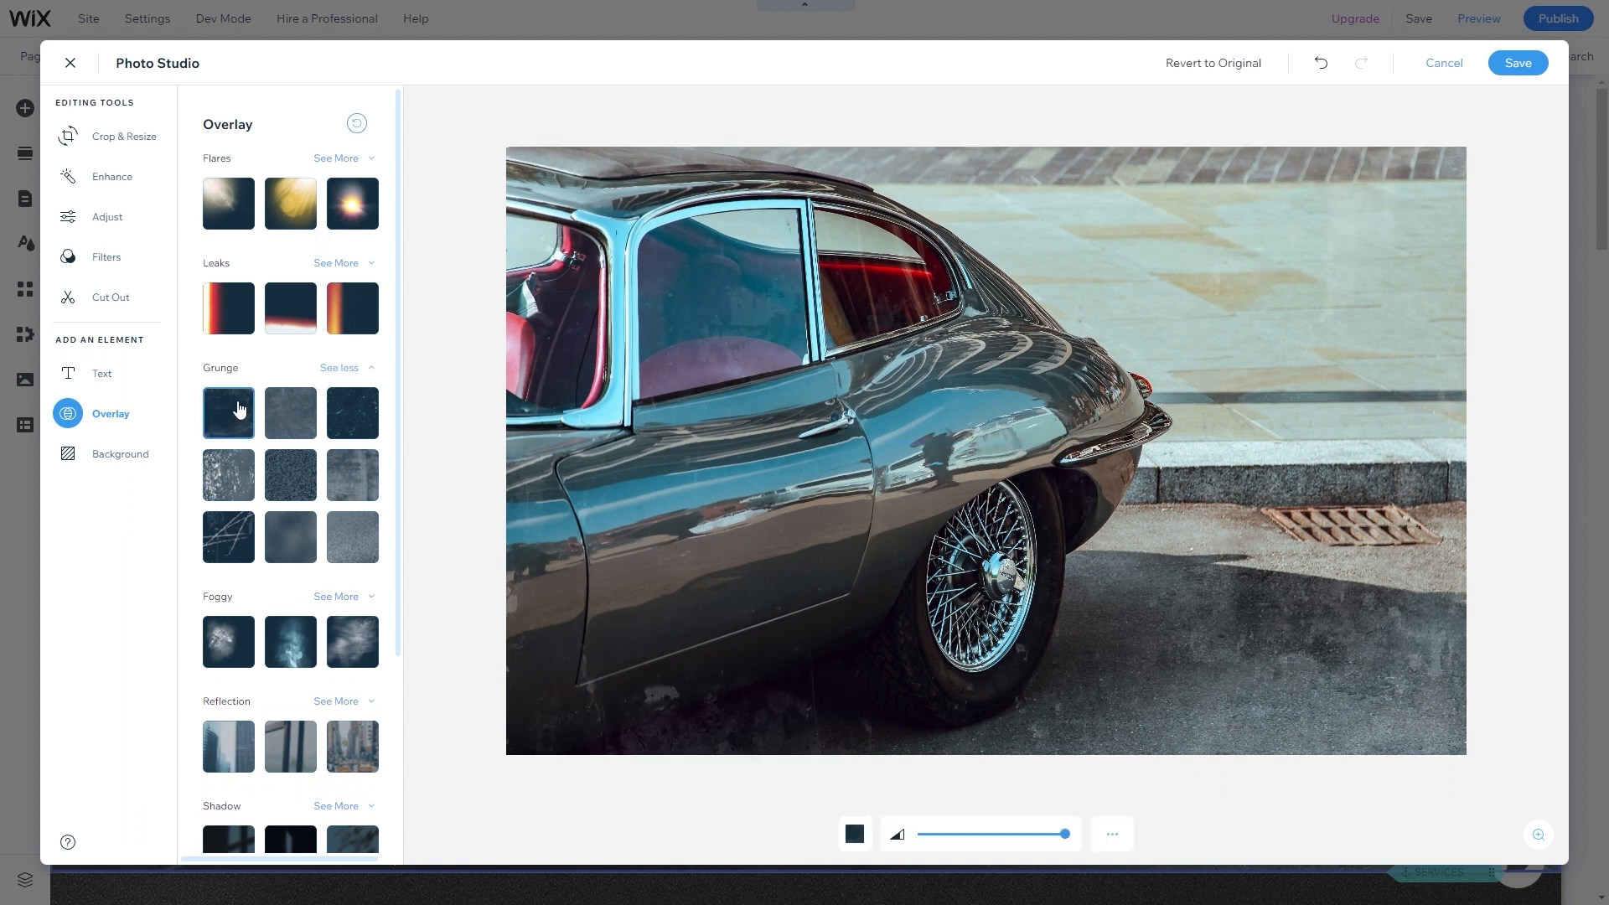
left_click(289, 411)
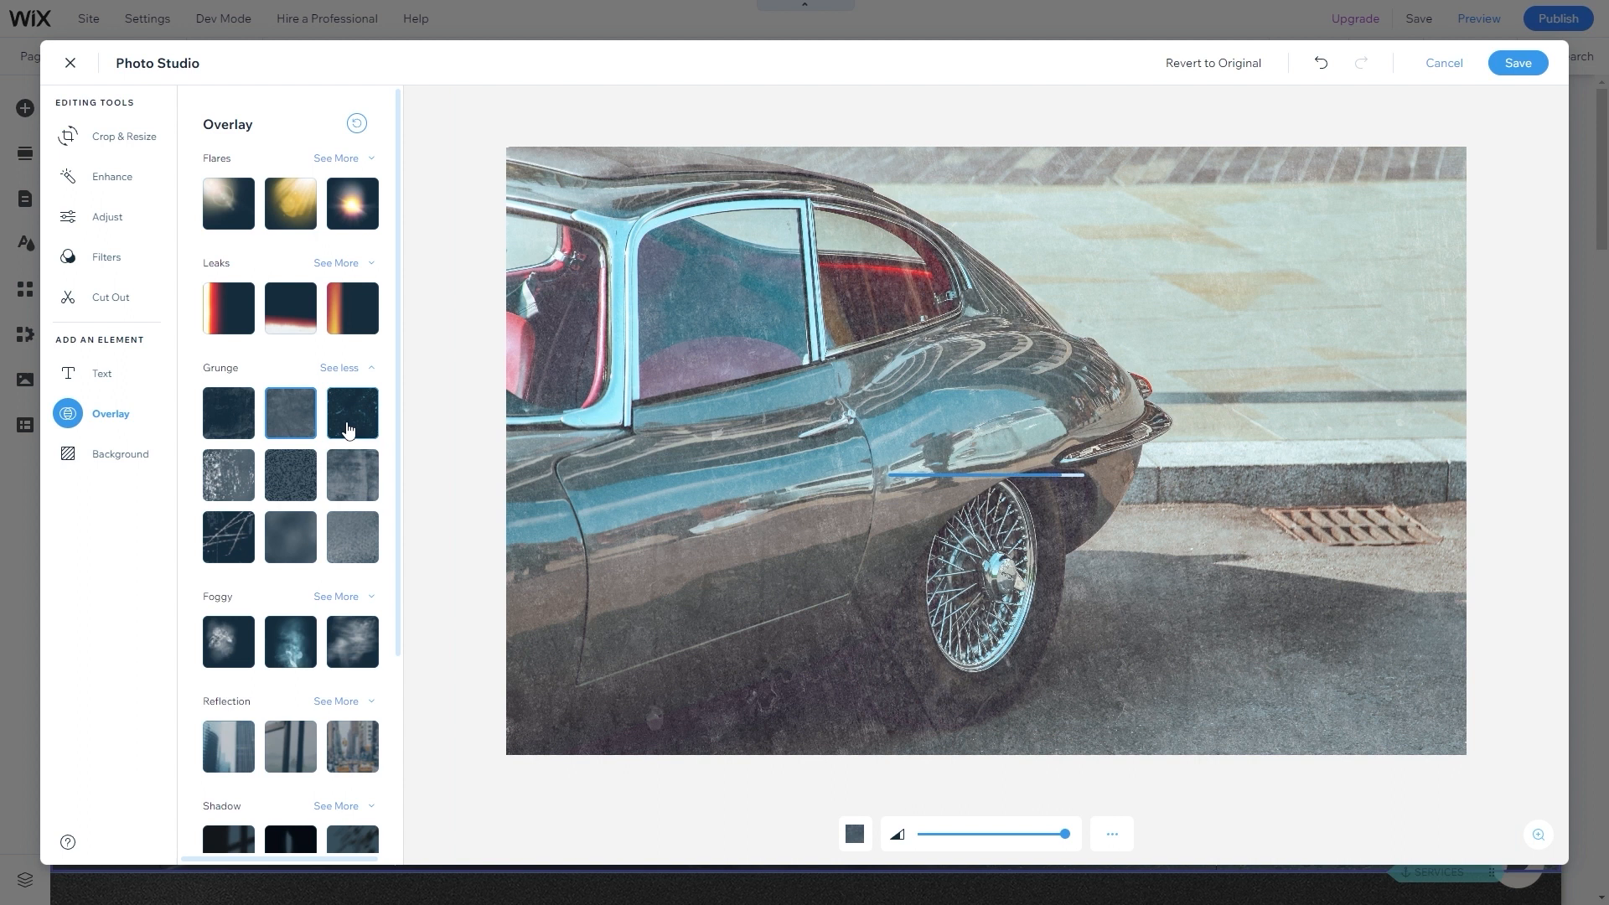
left_click(350, 427)
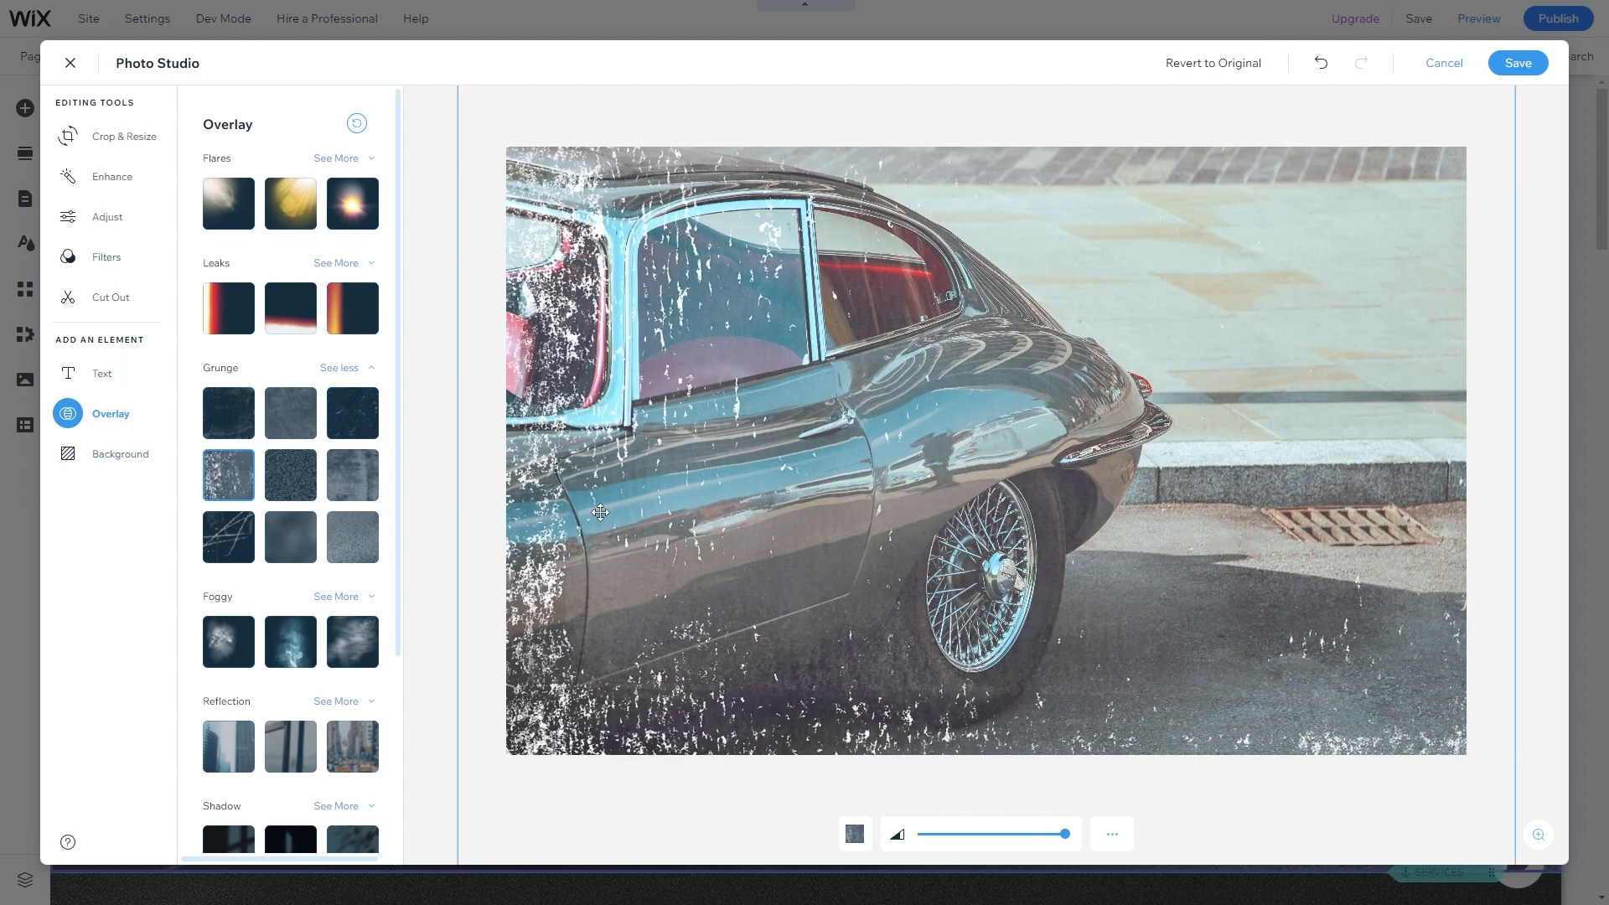
left_click(294, 492)
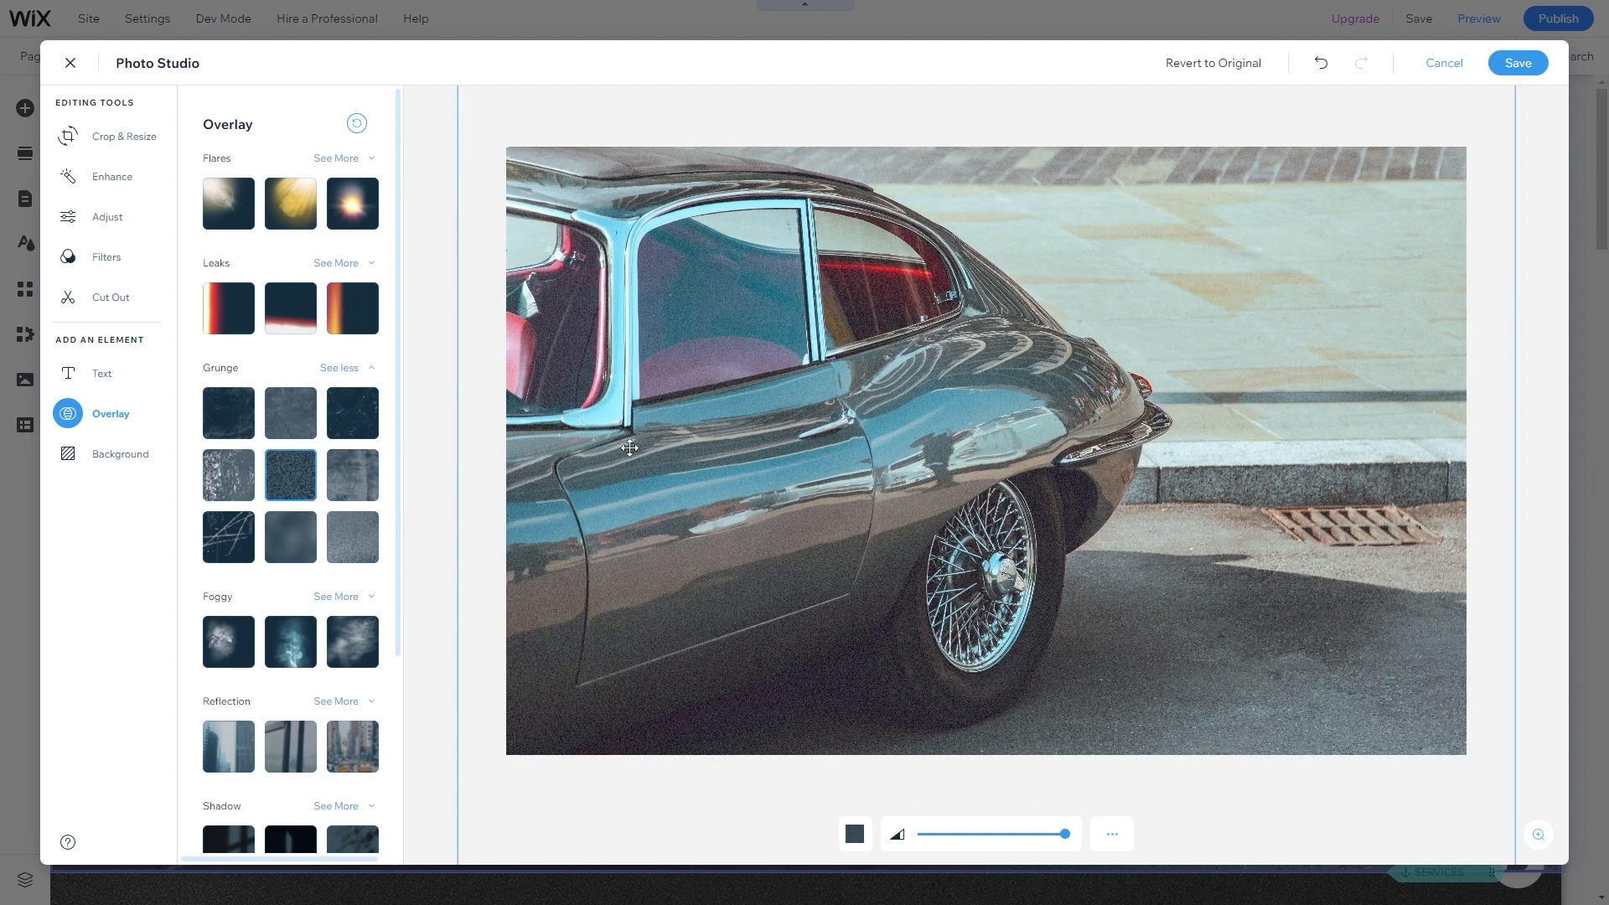
left_click(360, 496)
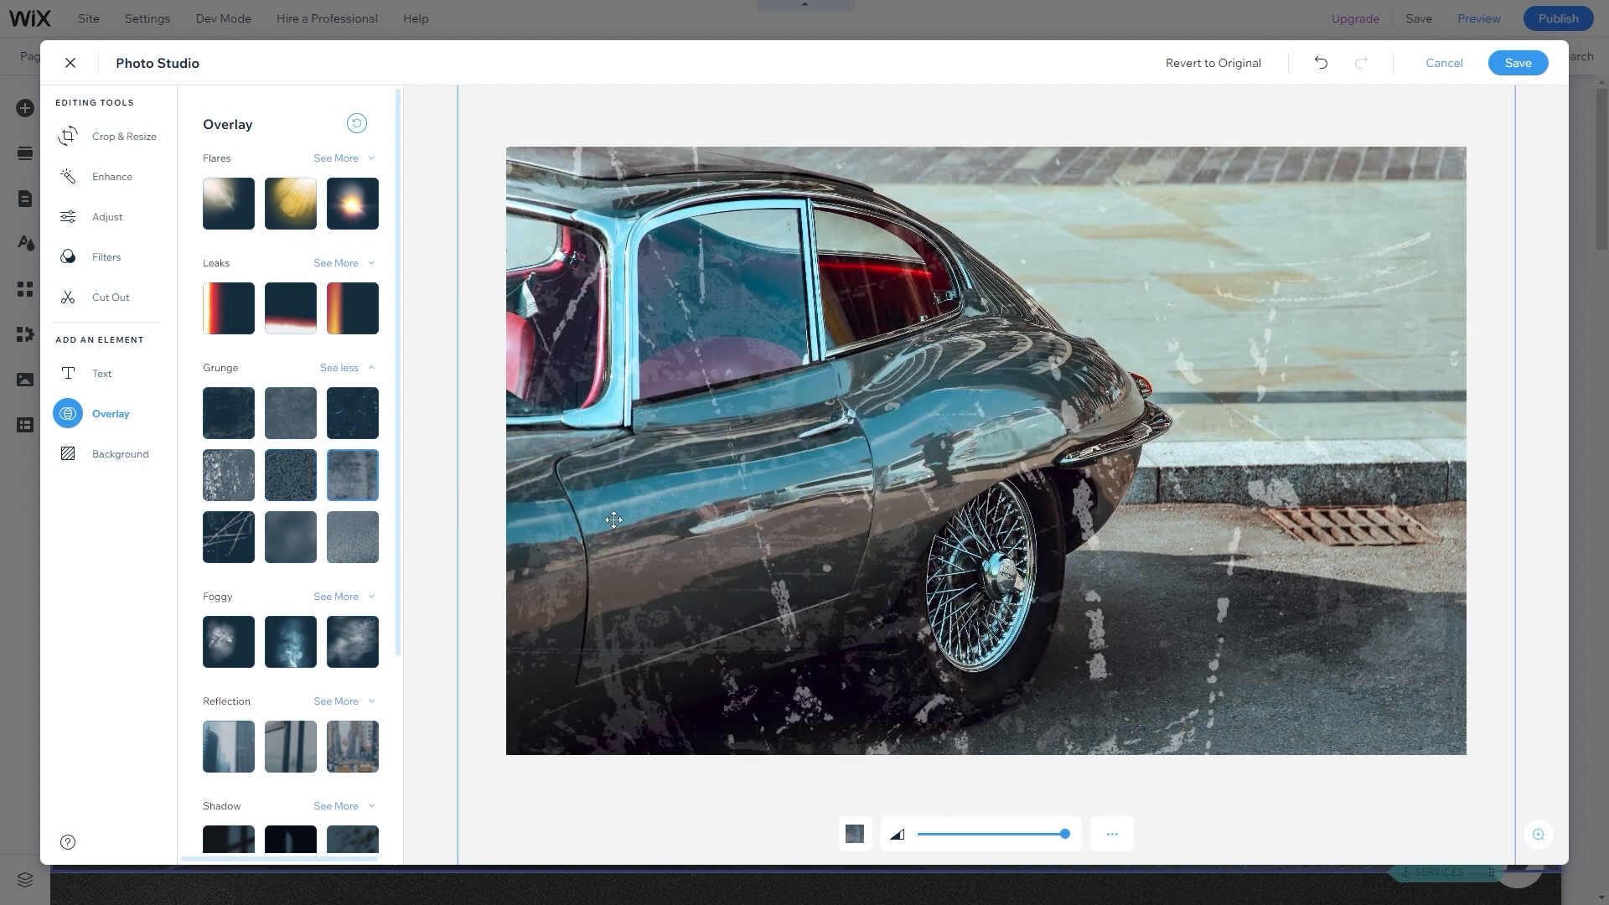
left_click(231, 536)
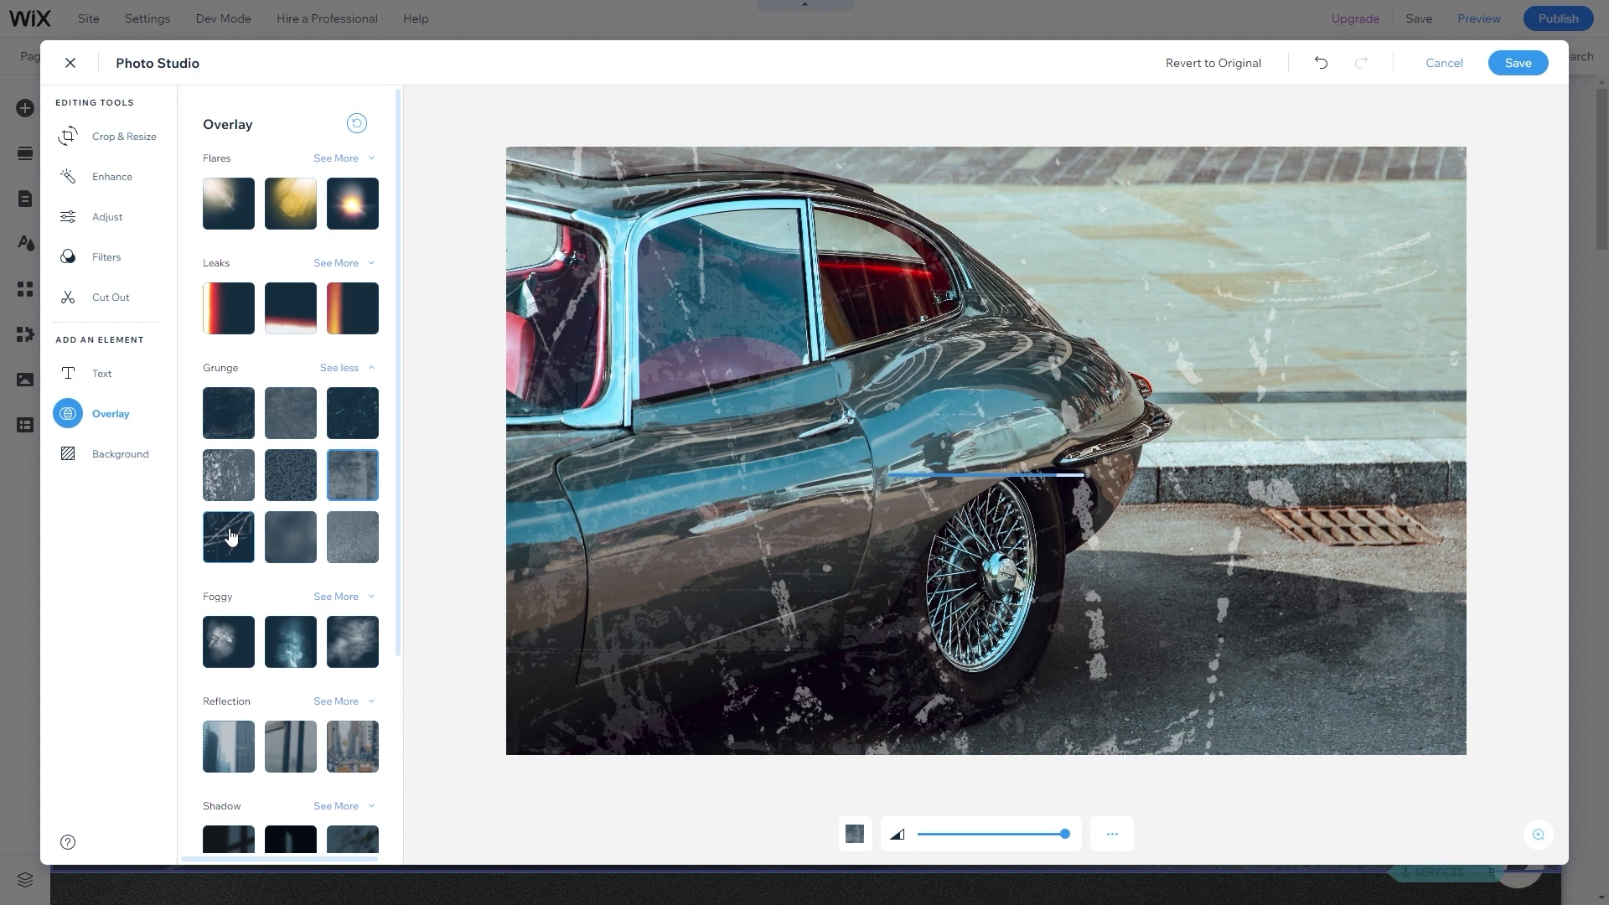
left_click(279, 545)
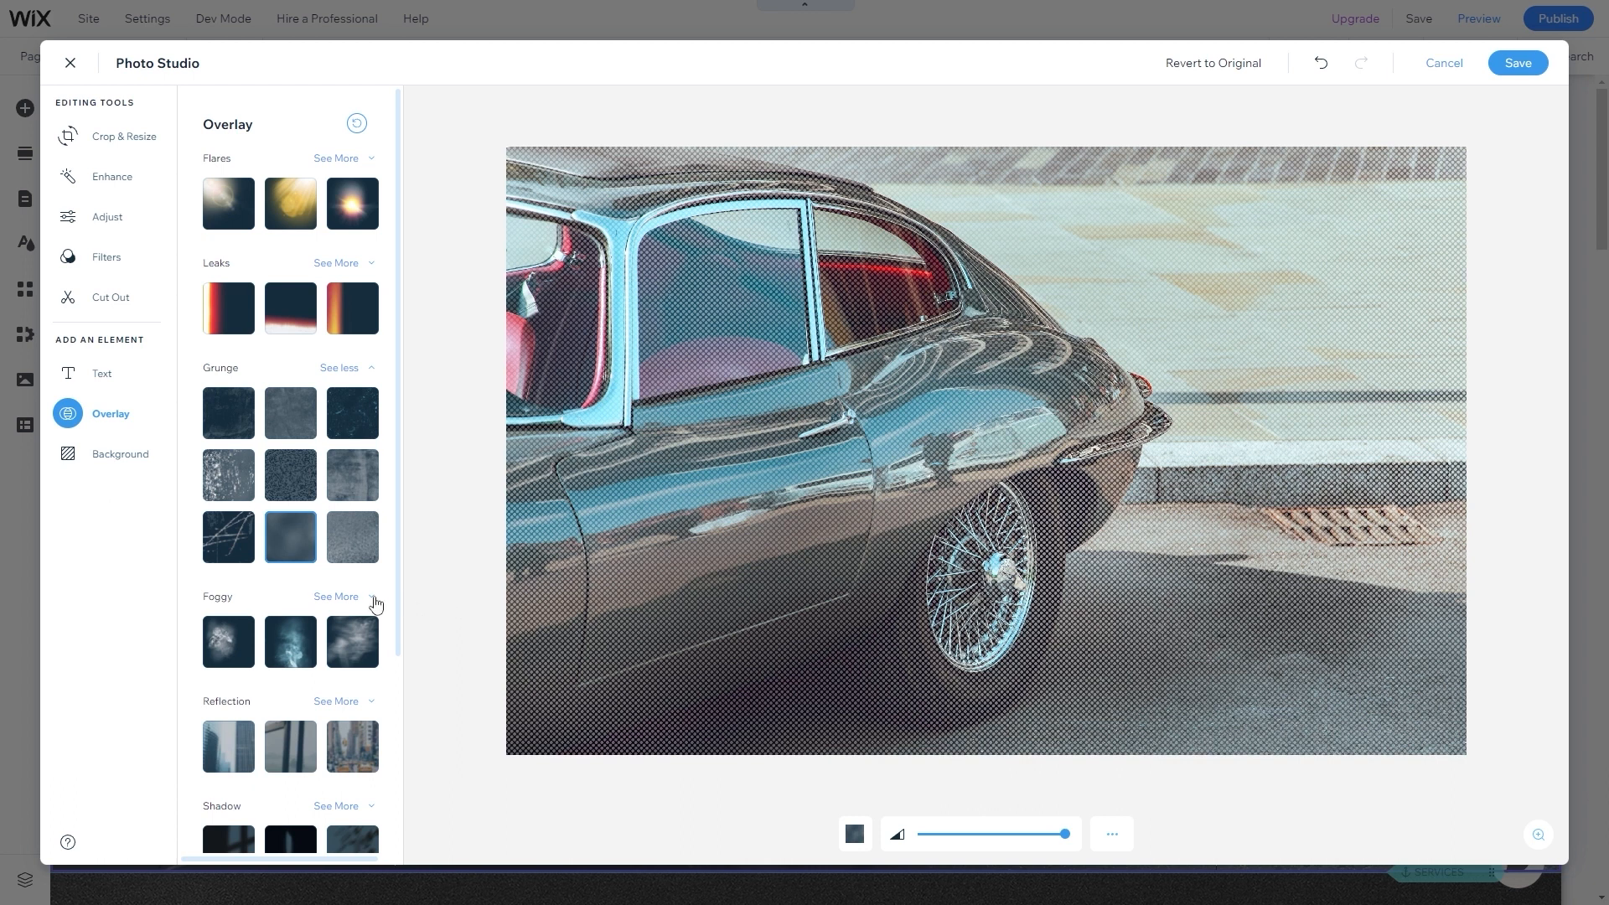
left_click(352, 549)
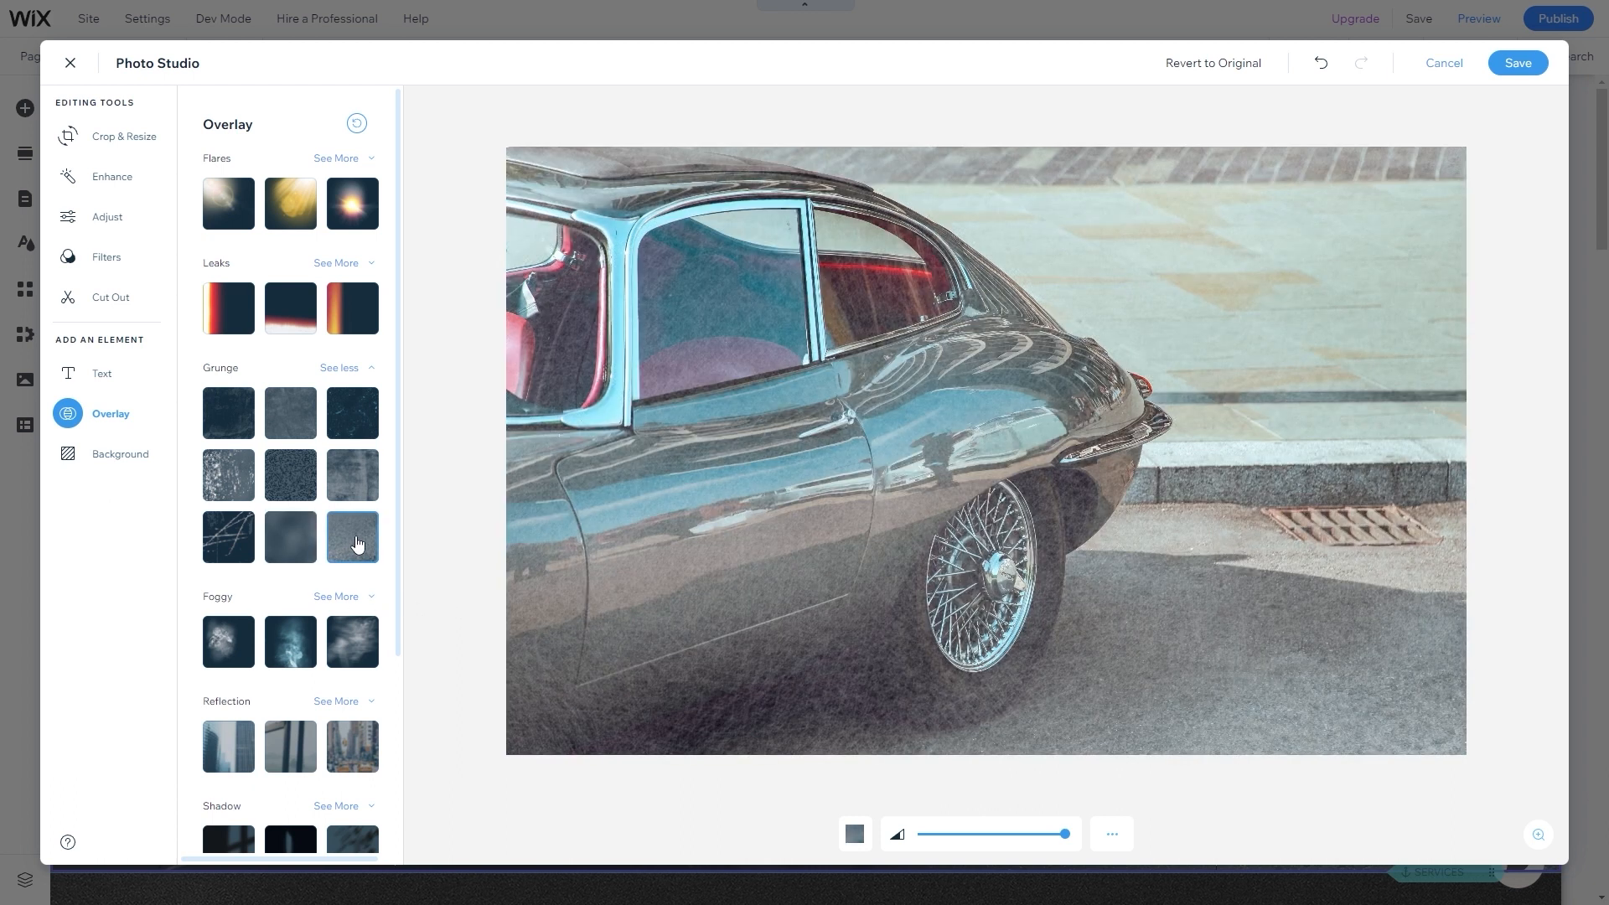
- Apply the fine-grain Grunge overlay from the middle of the second row, save the photo and close the section background settings
left_click(286, 474)
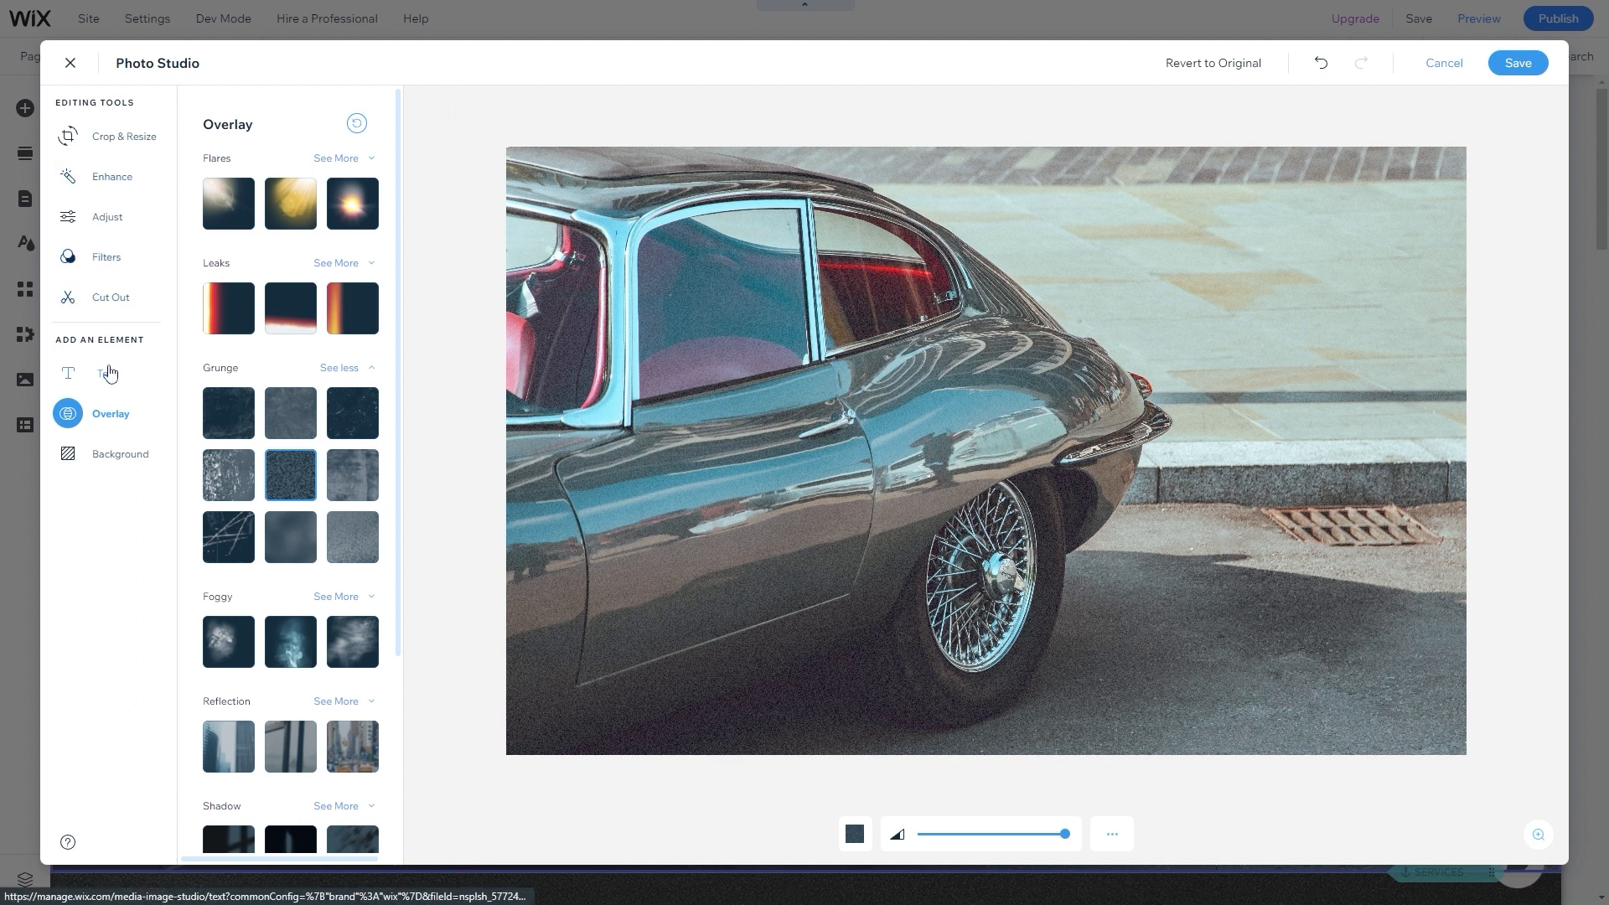
left_click(134, 450)
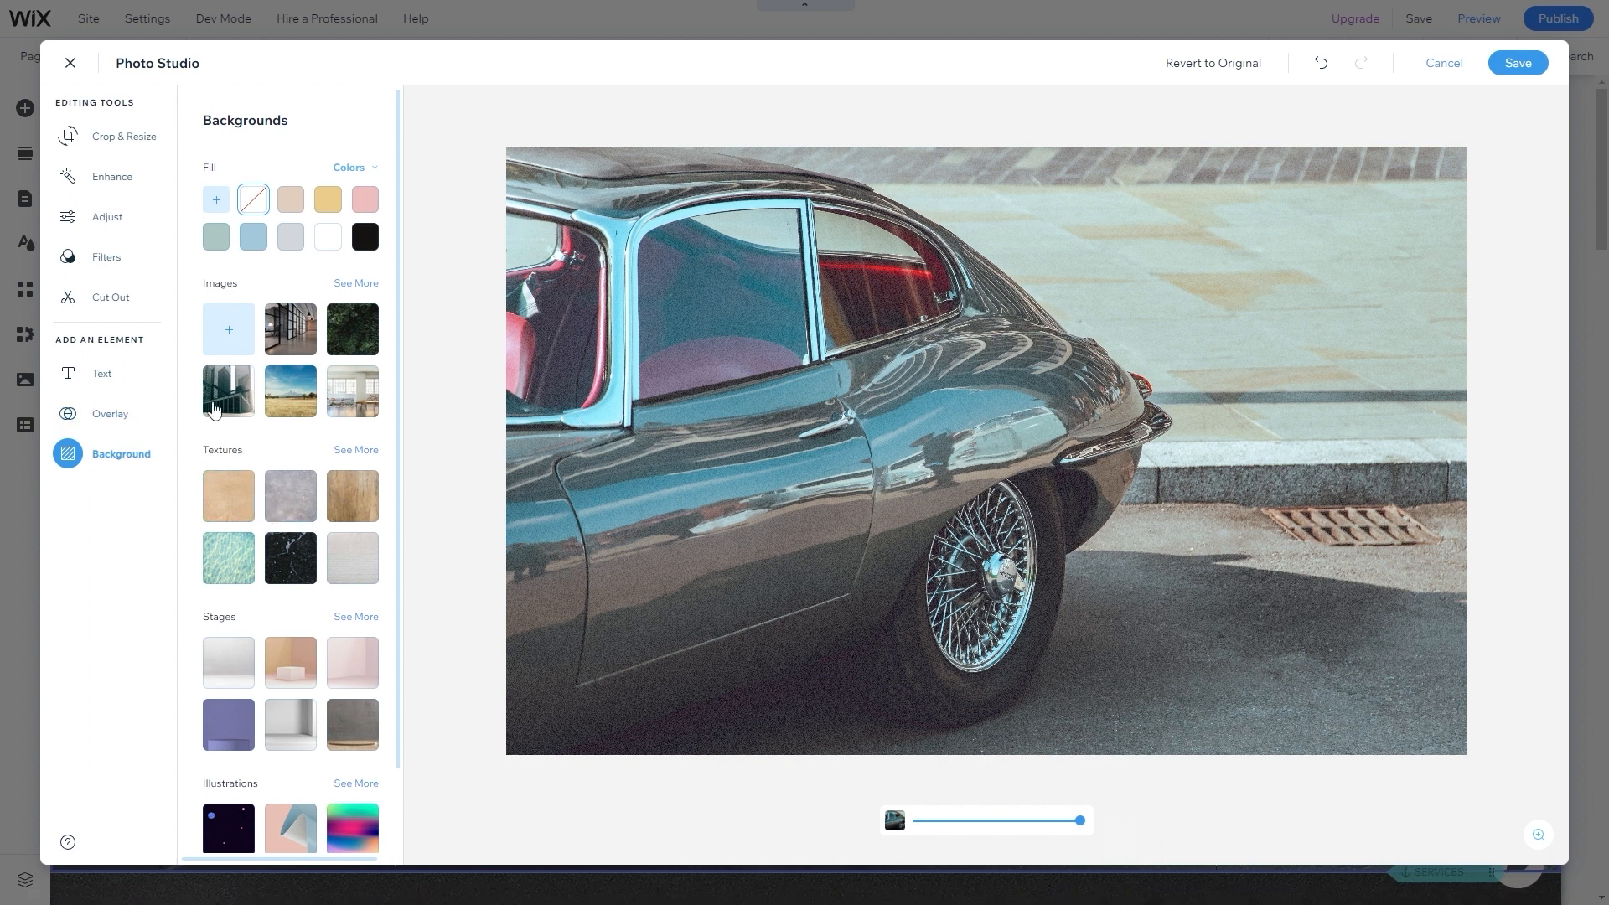
left_click(107, 260)
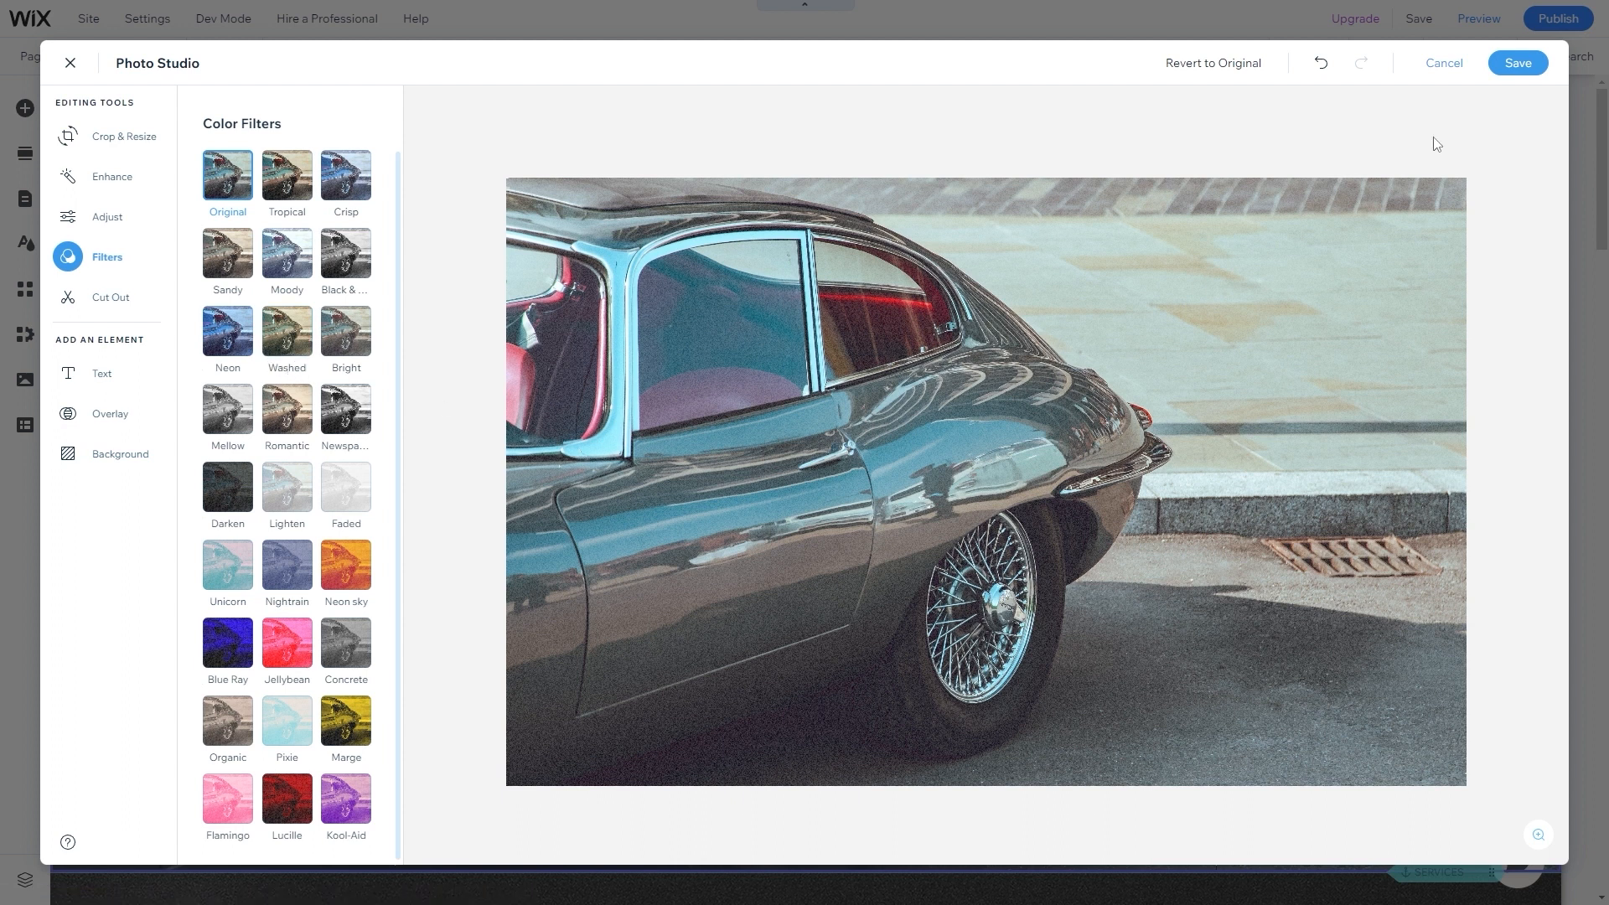
left_click(1517, 64)
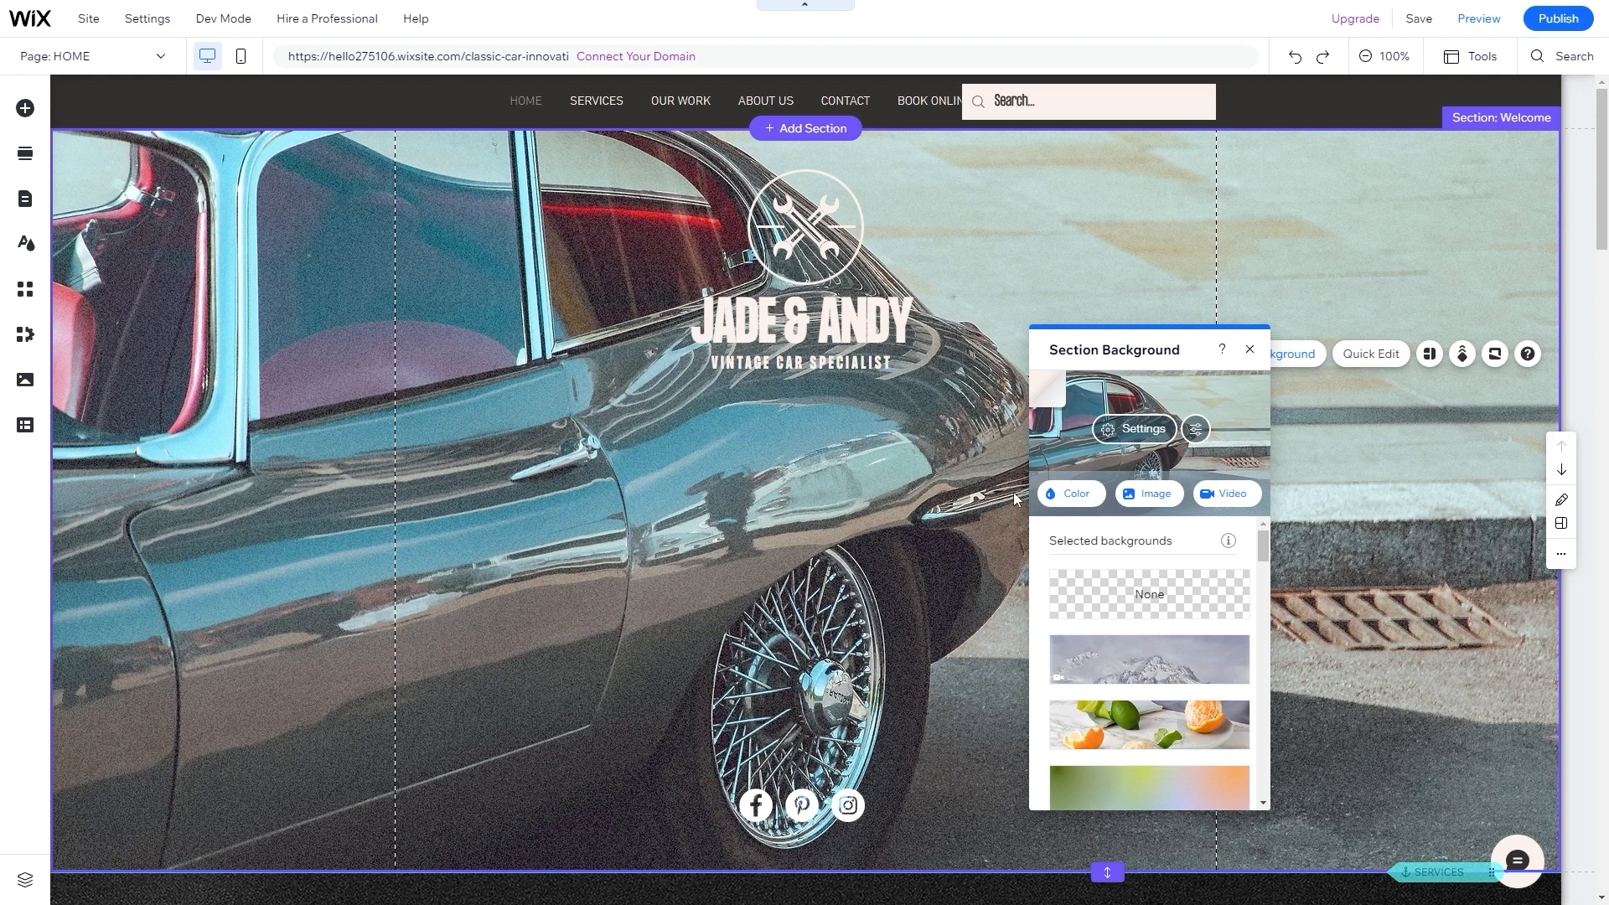
left_click(1249, 349)
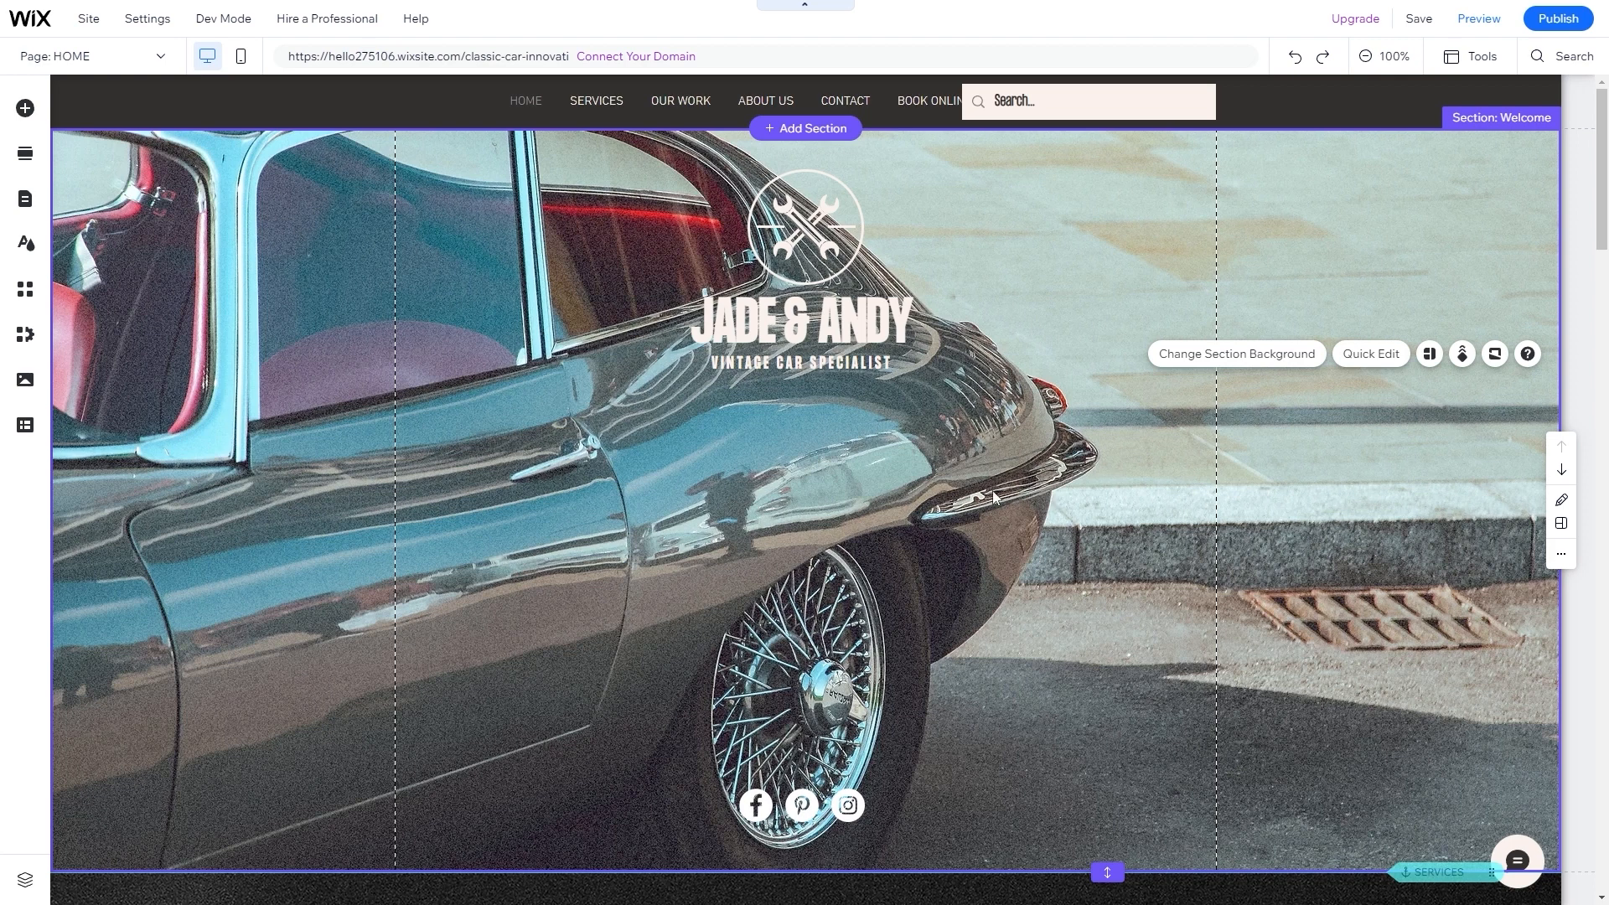
- Delete the Decorative section with the couple's photo between the About and Contact sections
scroll(650, 491, "down", 5)
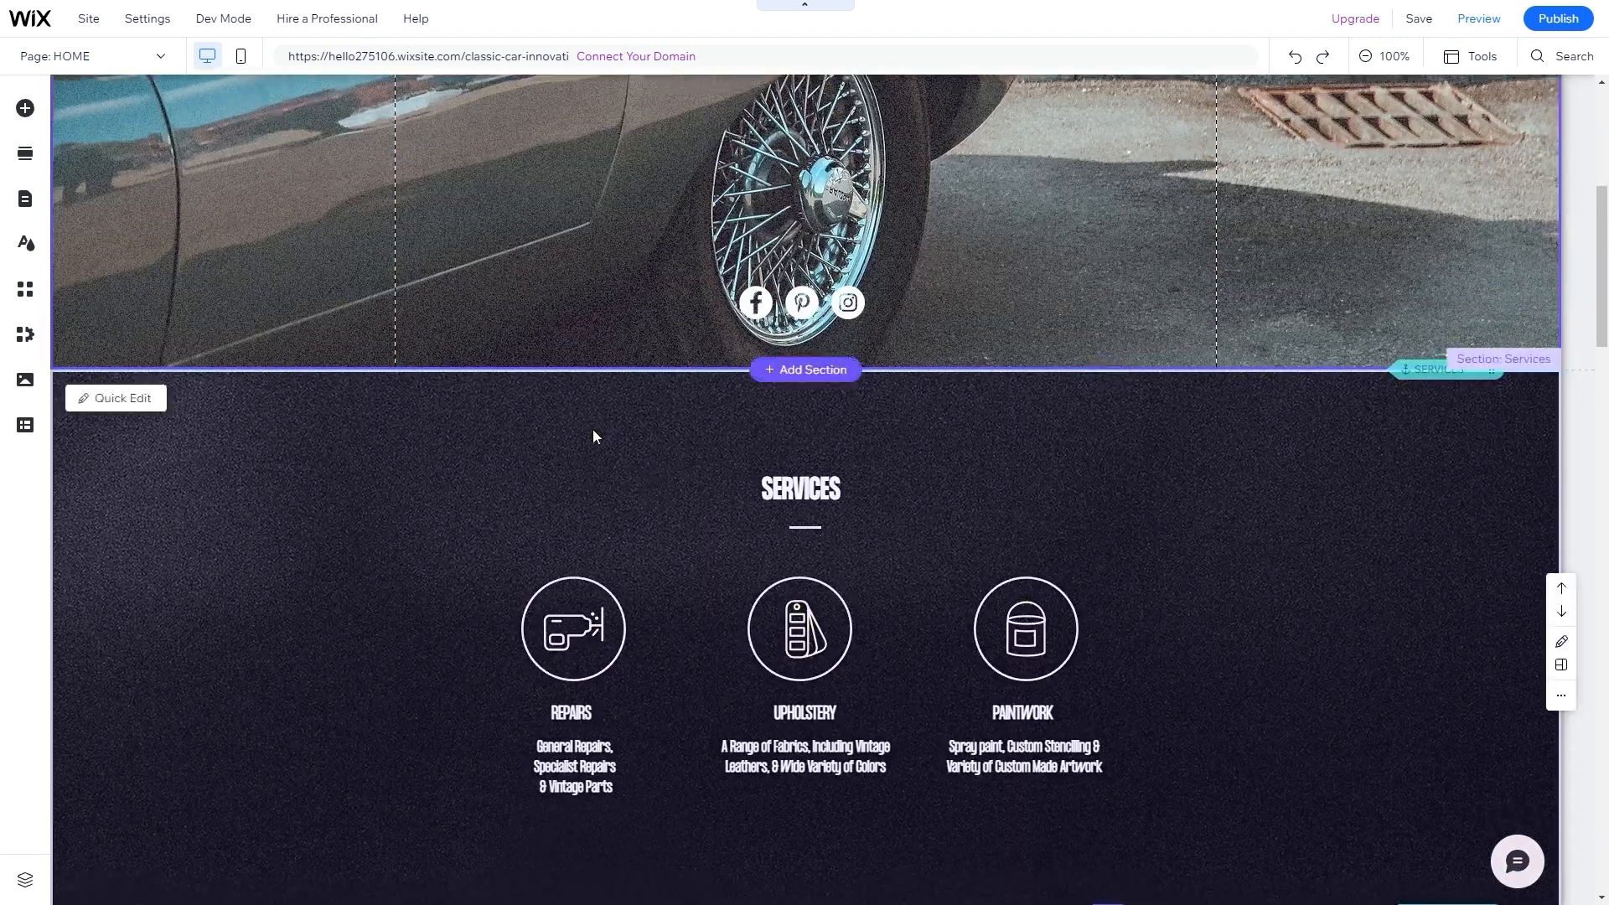
scroll(544, 447, "down", 2)
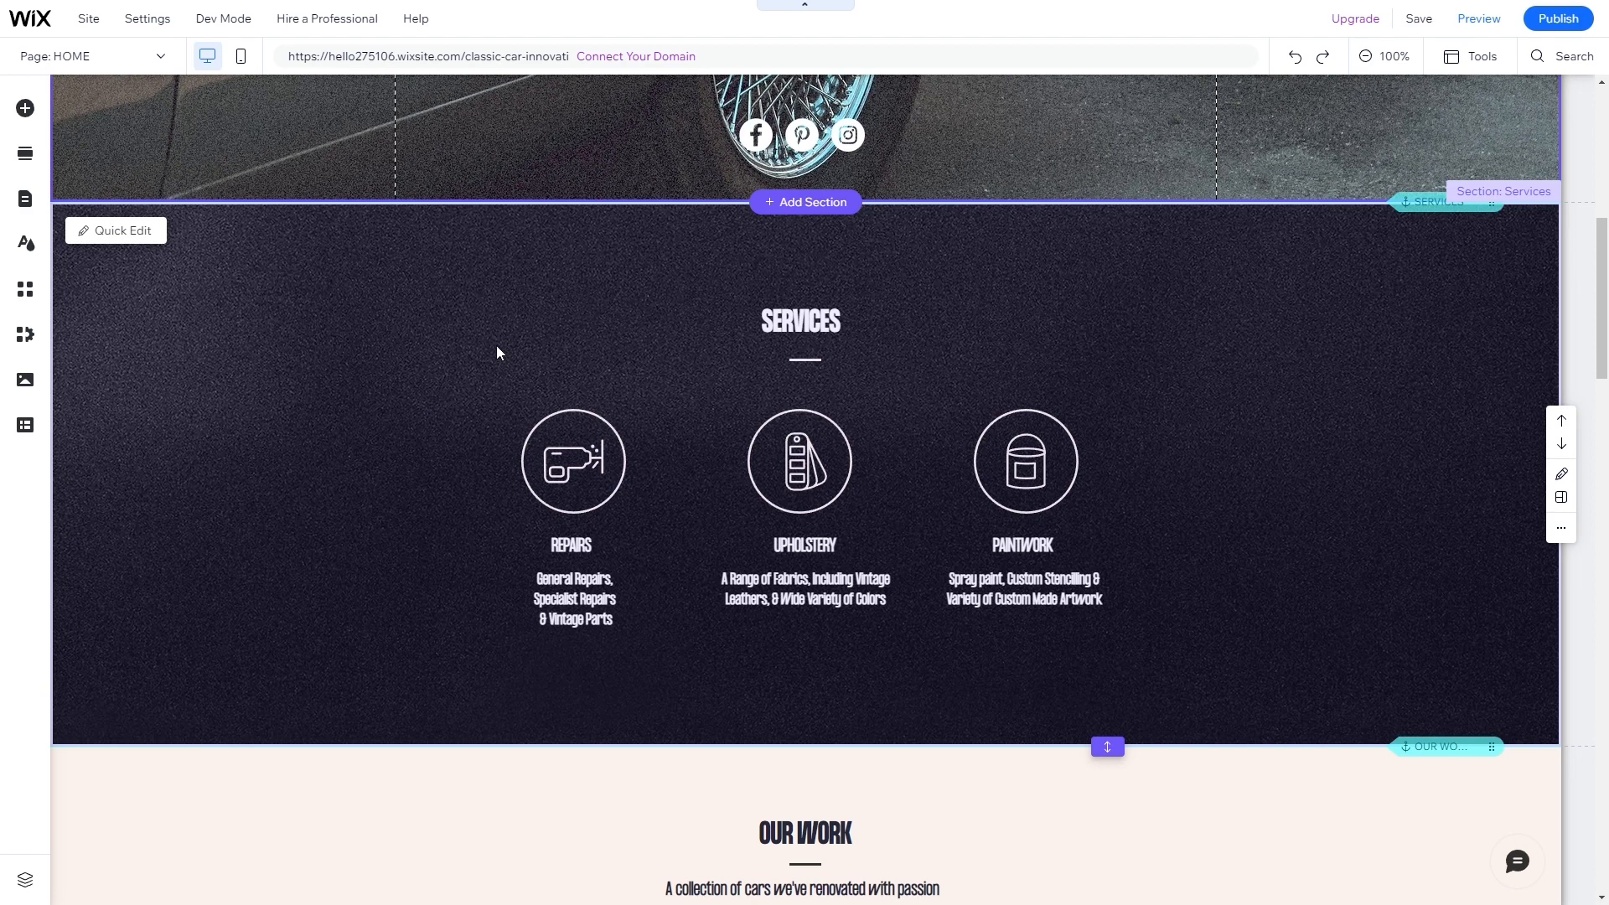
scroll(497, 352, "down", 15)
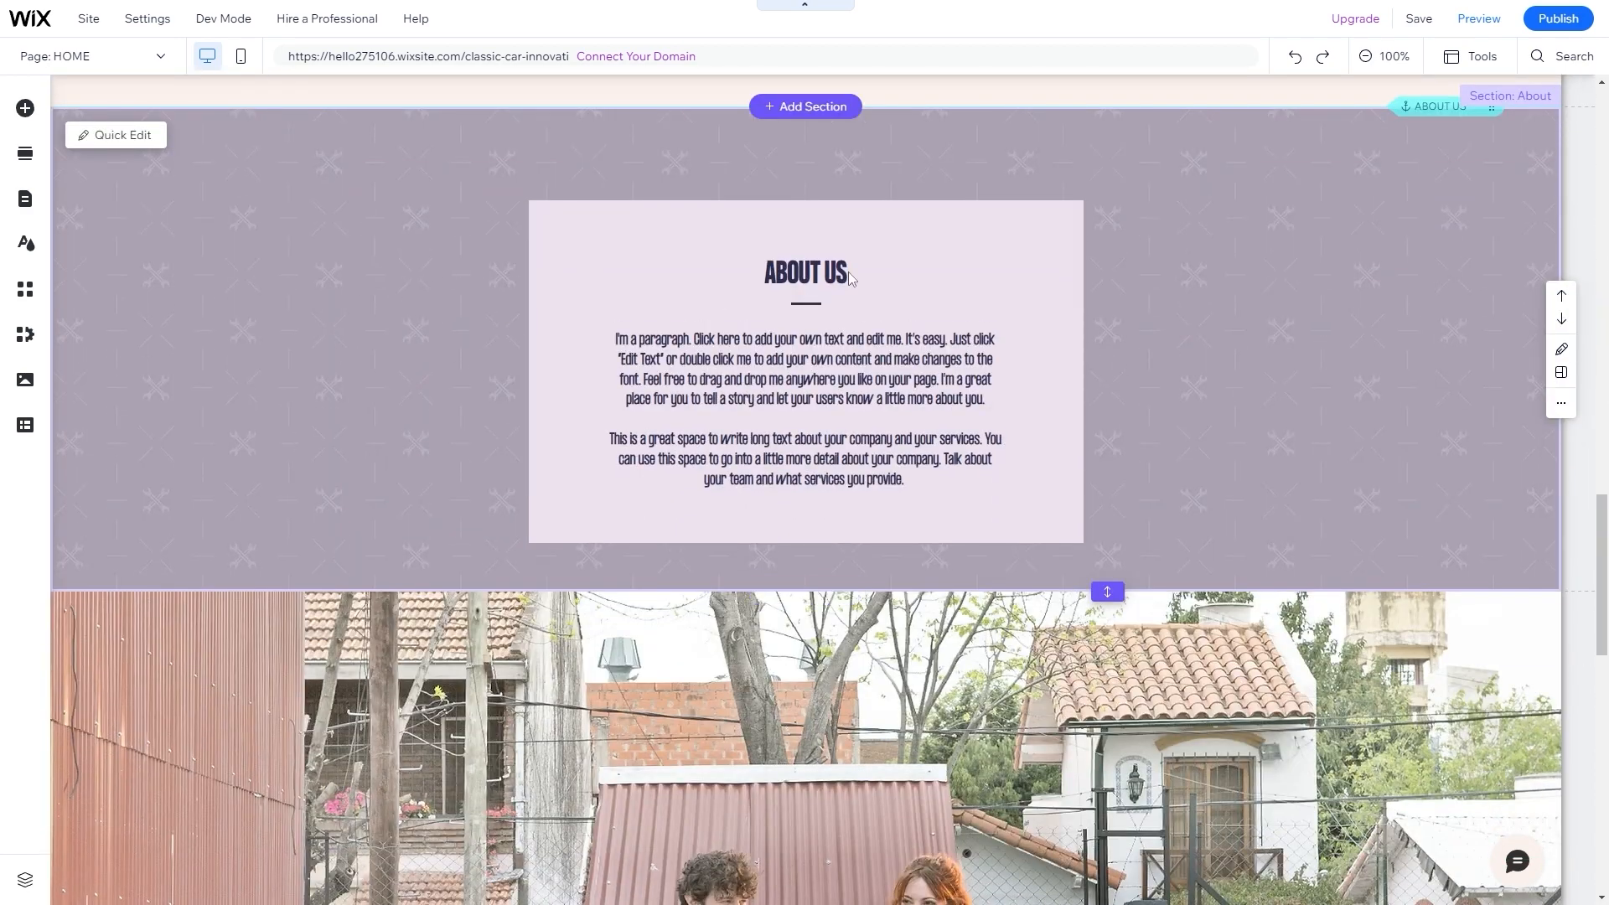
scroll(1264, 310, "down", 4)
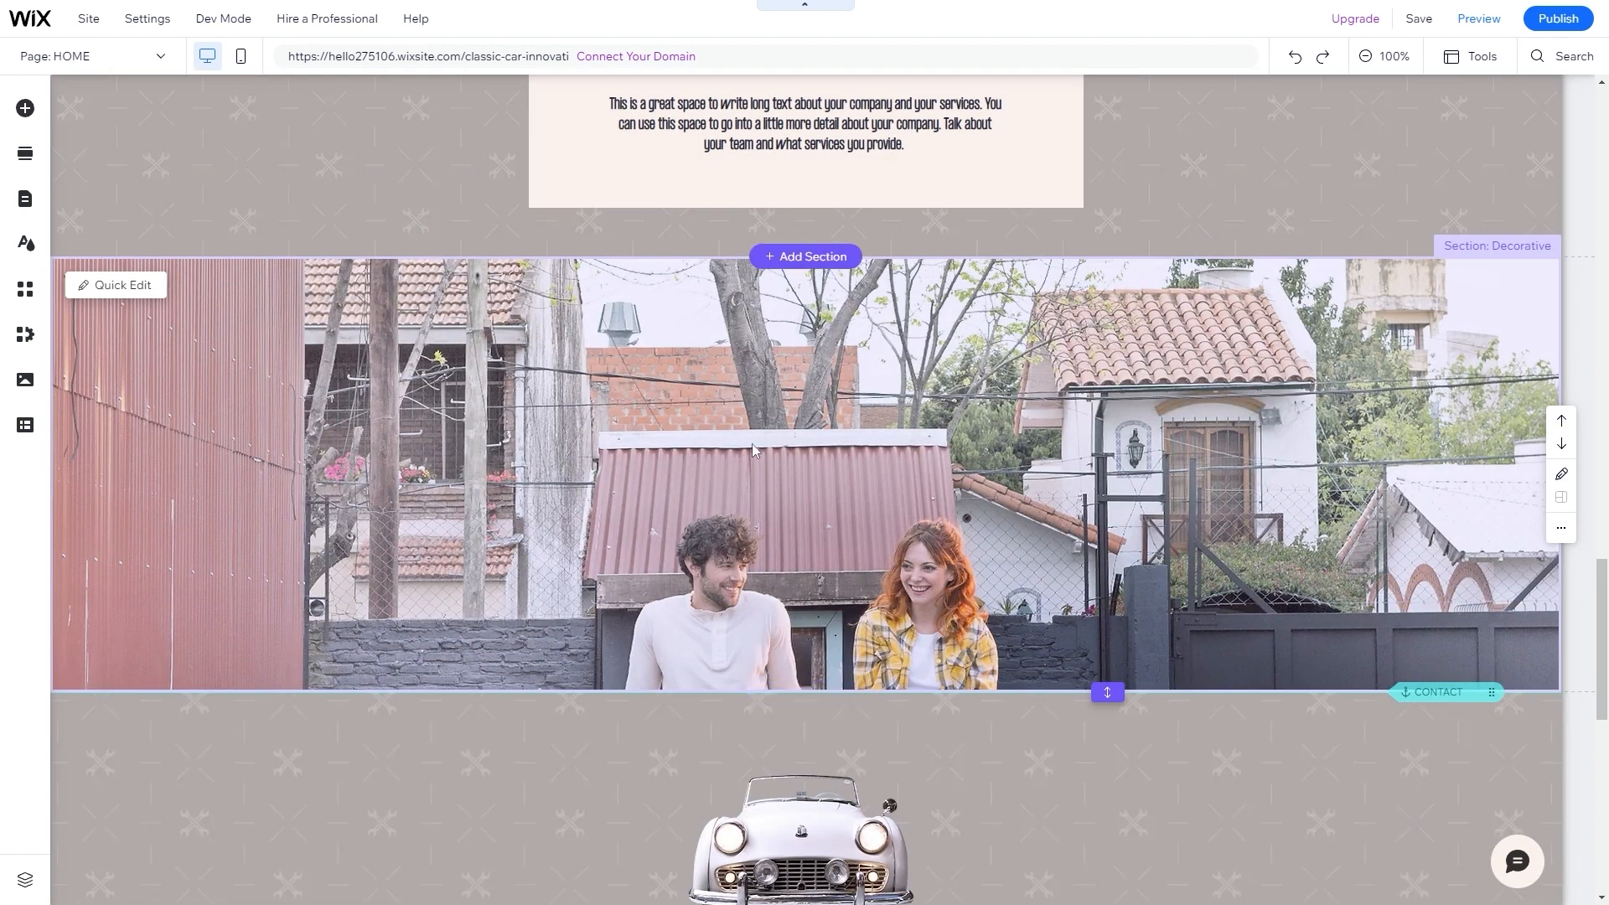
left_click(1351, 412)
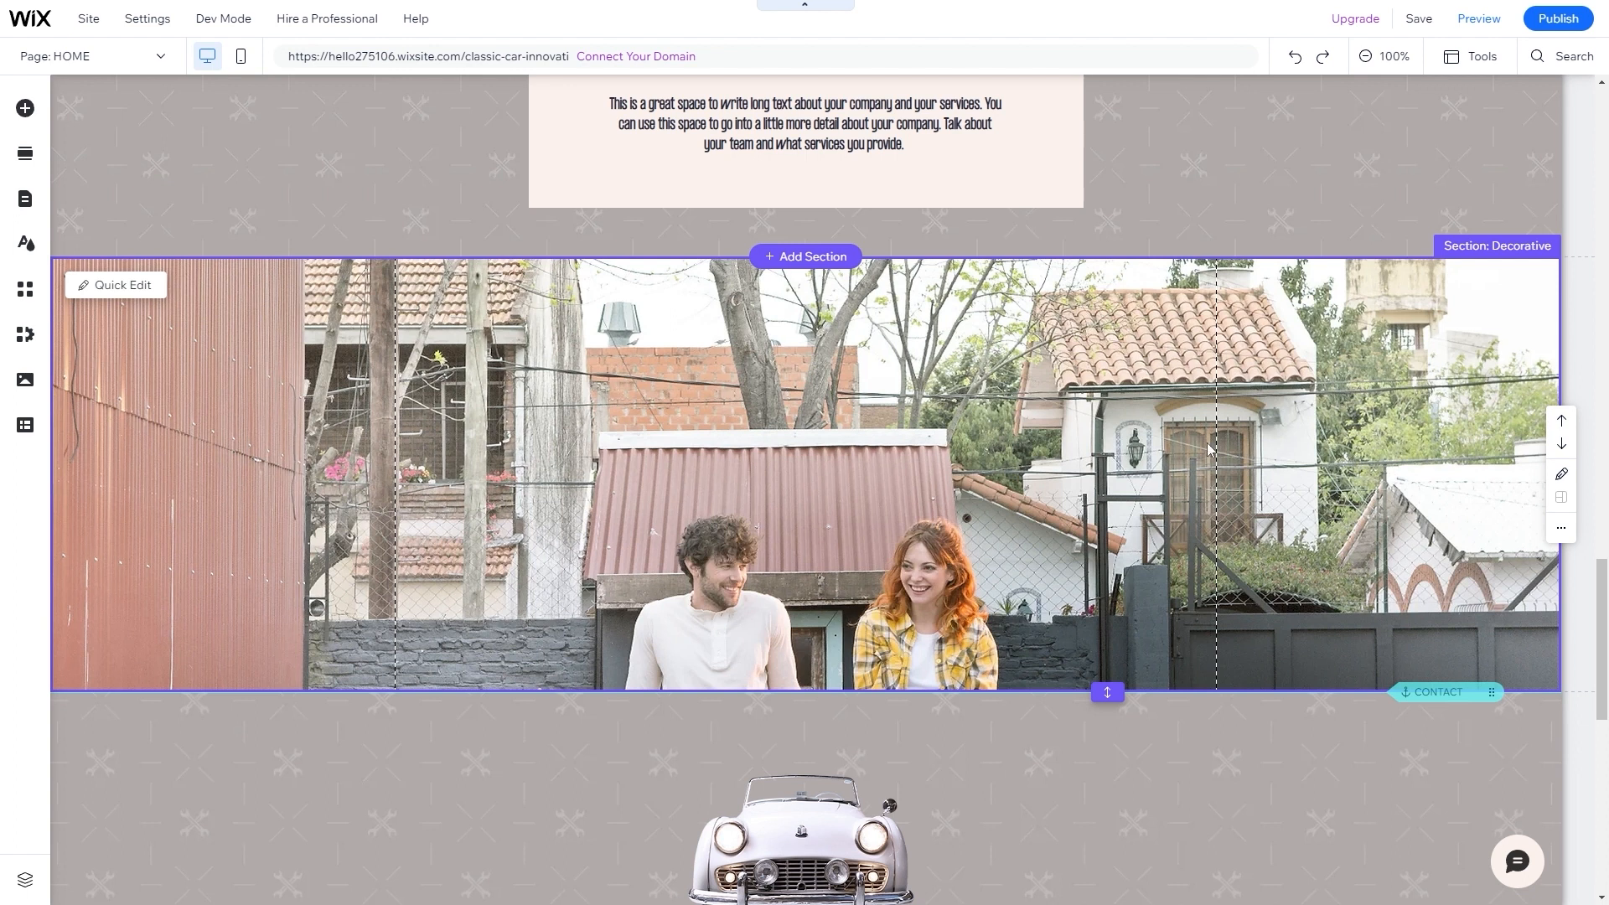
right_click(1240, 449)
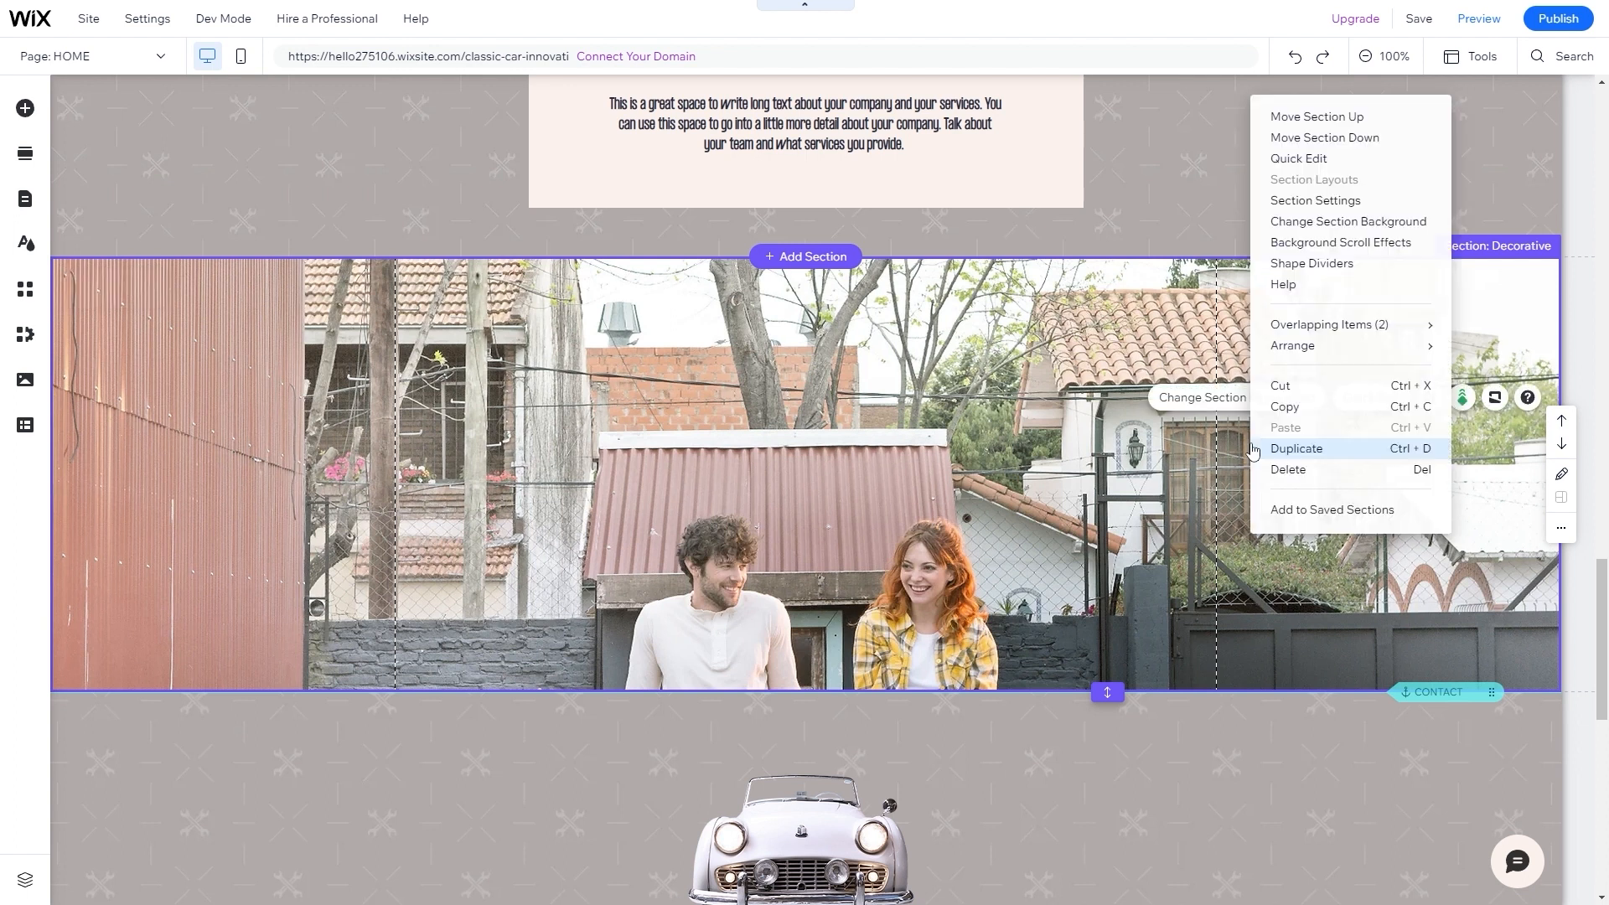
left_click(1291, 471)
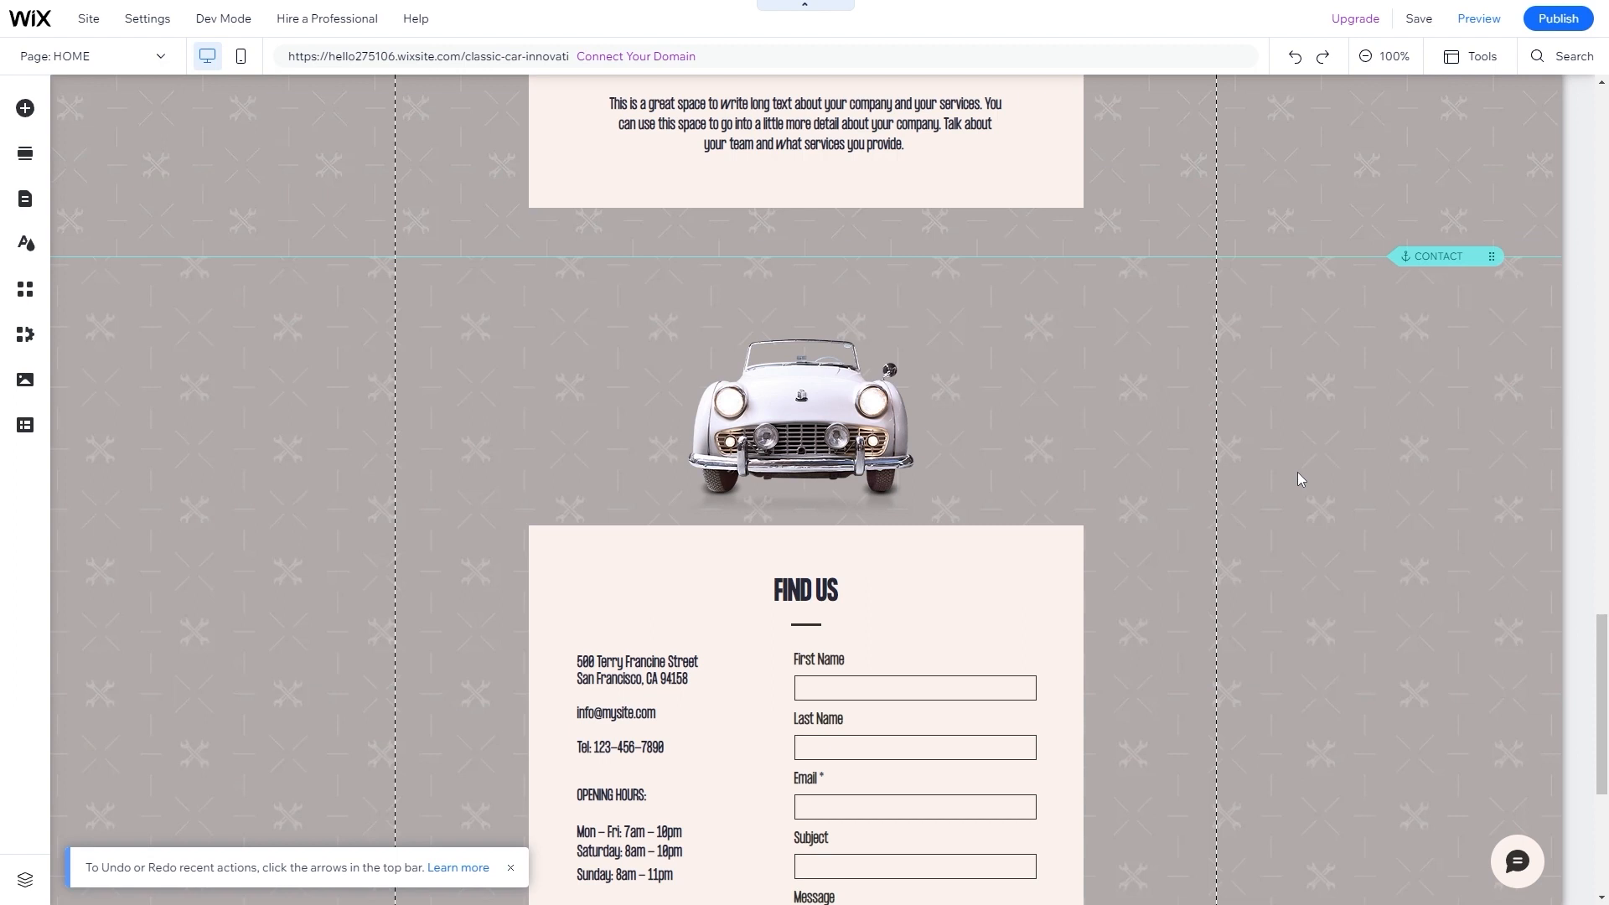
- Review the home page's sections from the Welcome section through to the contact form and footer
scroll(685, 335, "down", 4)
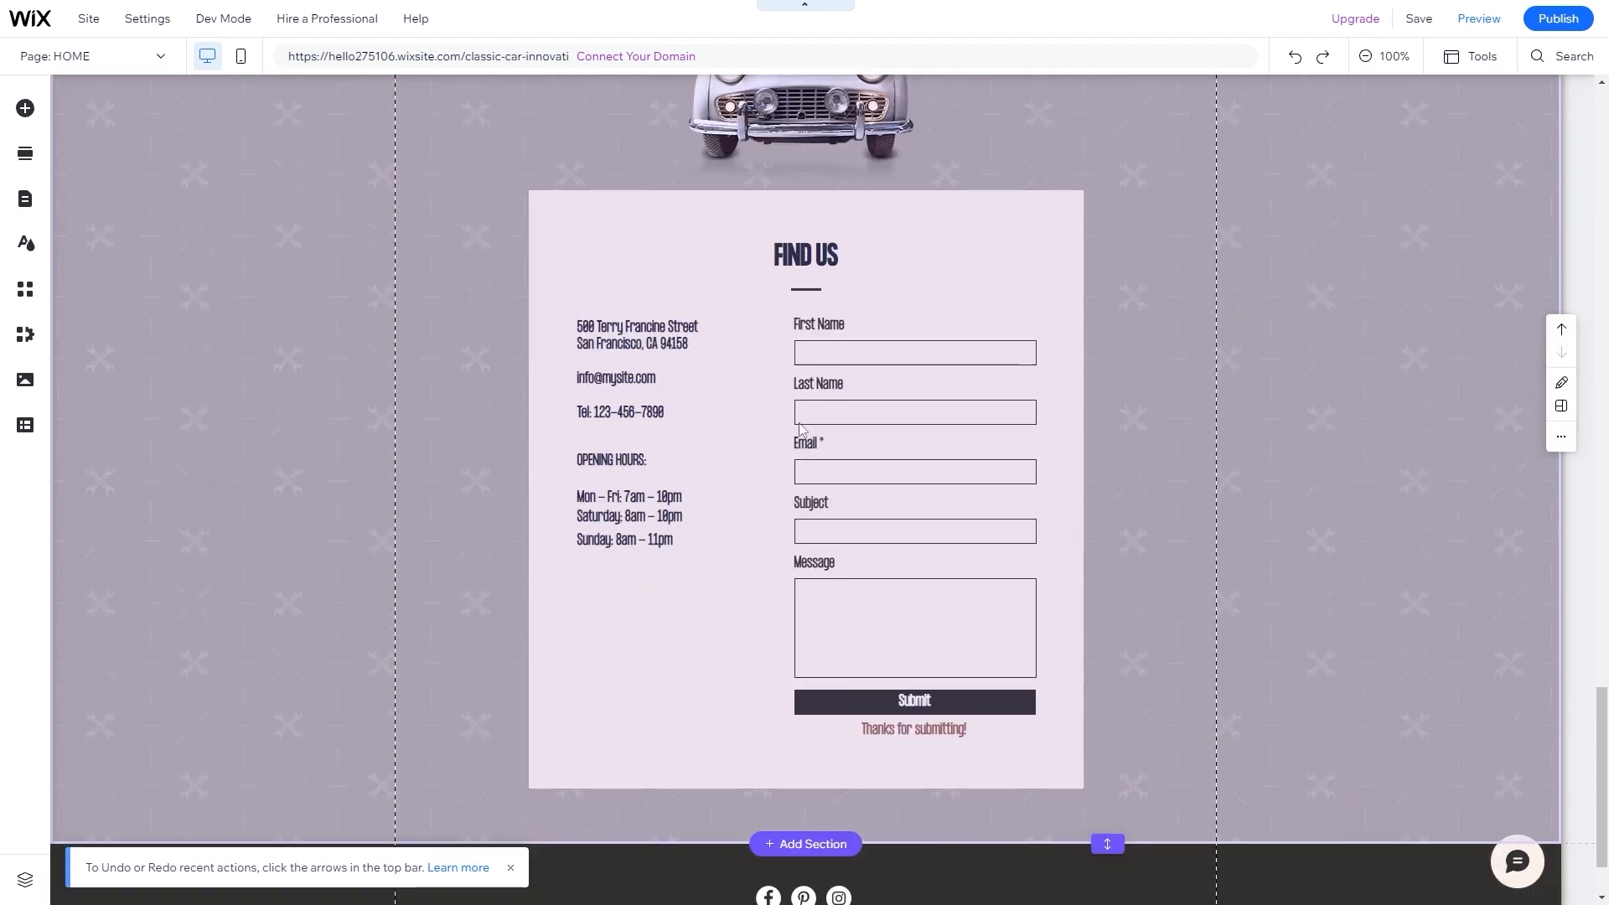
scroll(777, 420, "down", 2)
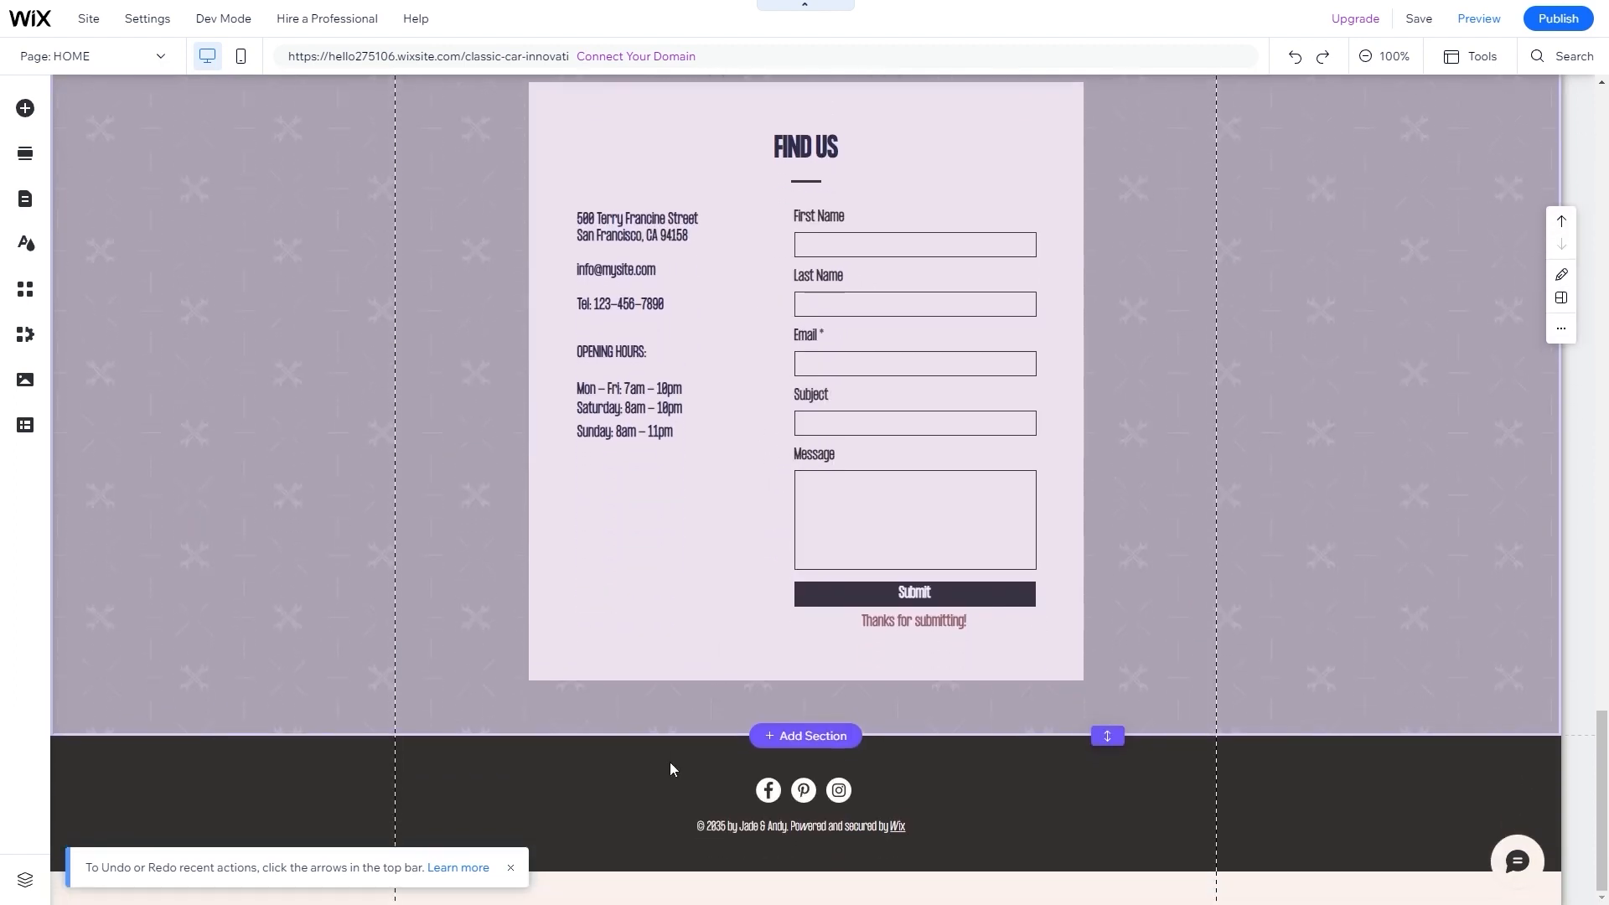
scroll(648, 782, "up", 20)
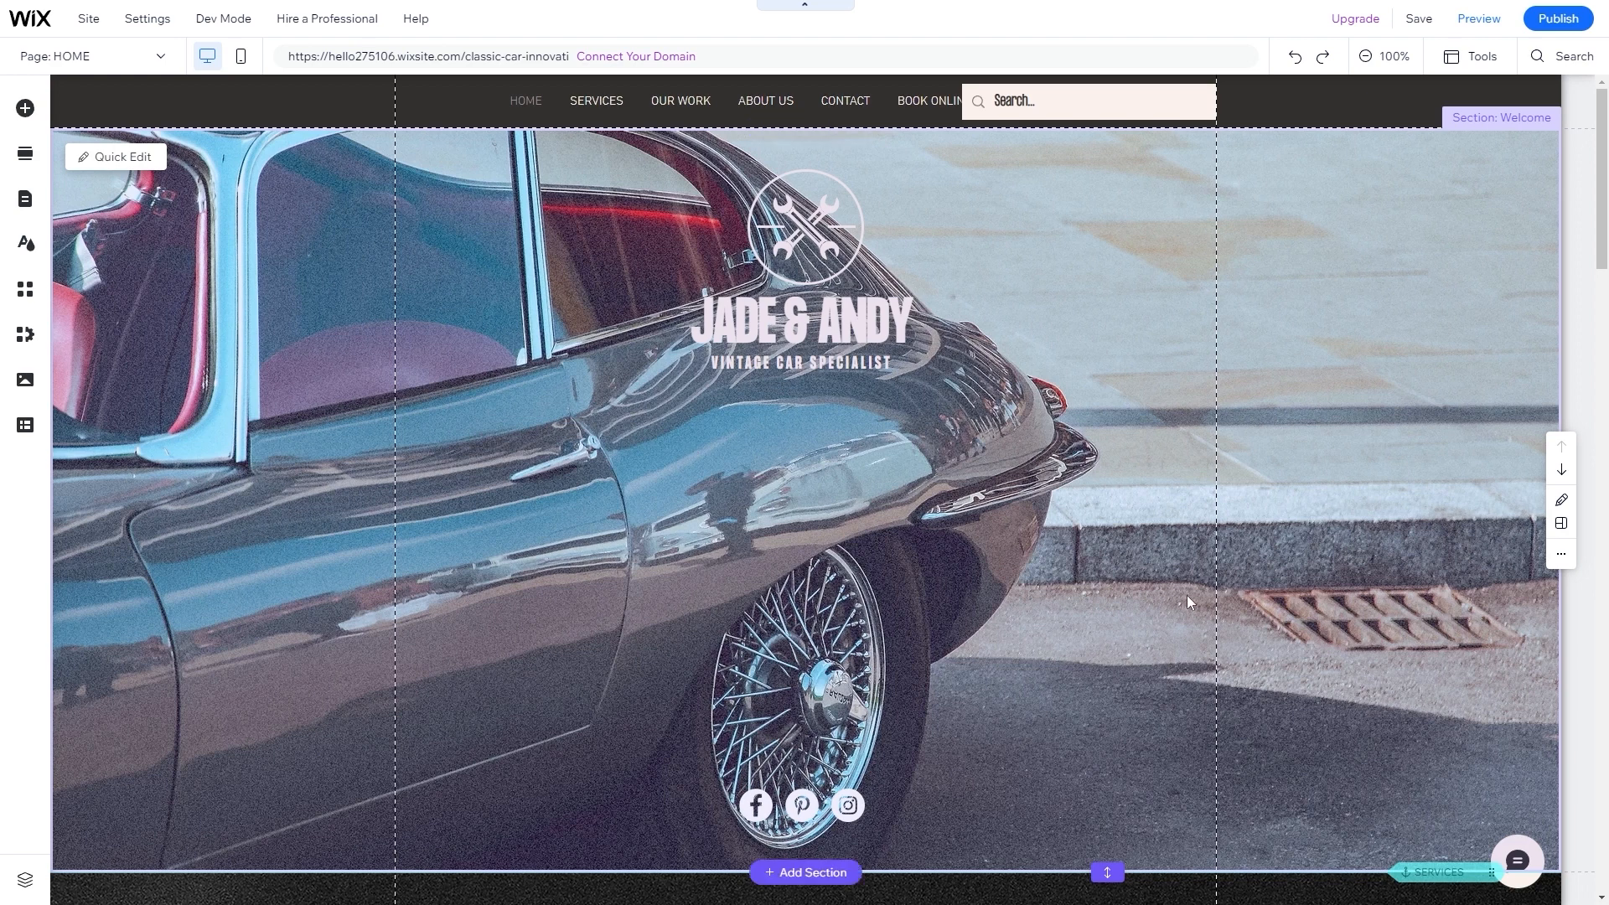
scroll(598, 359, "down", 15)
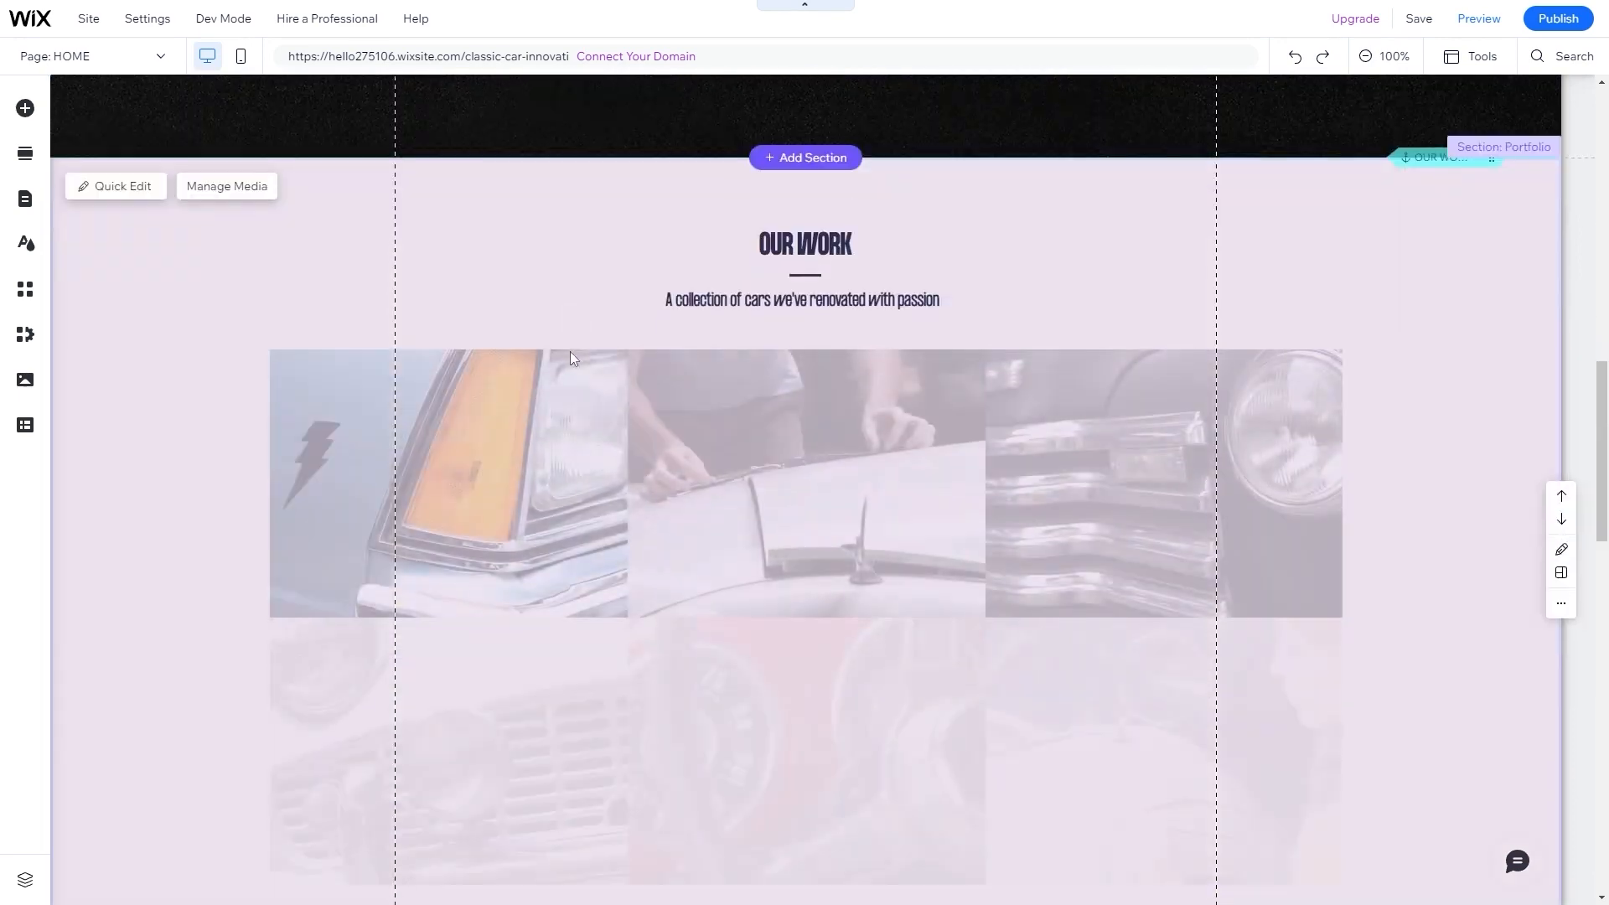
scroll(566, 349, "down", 10)
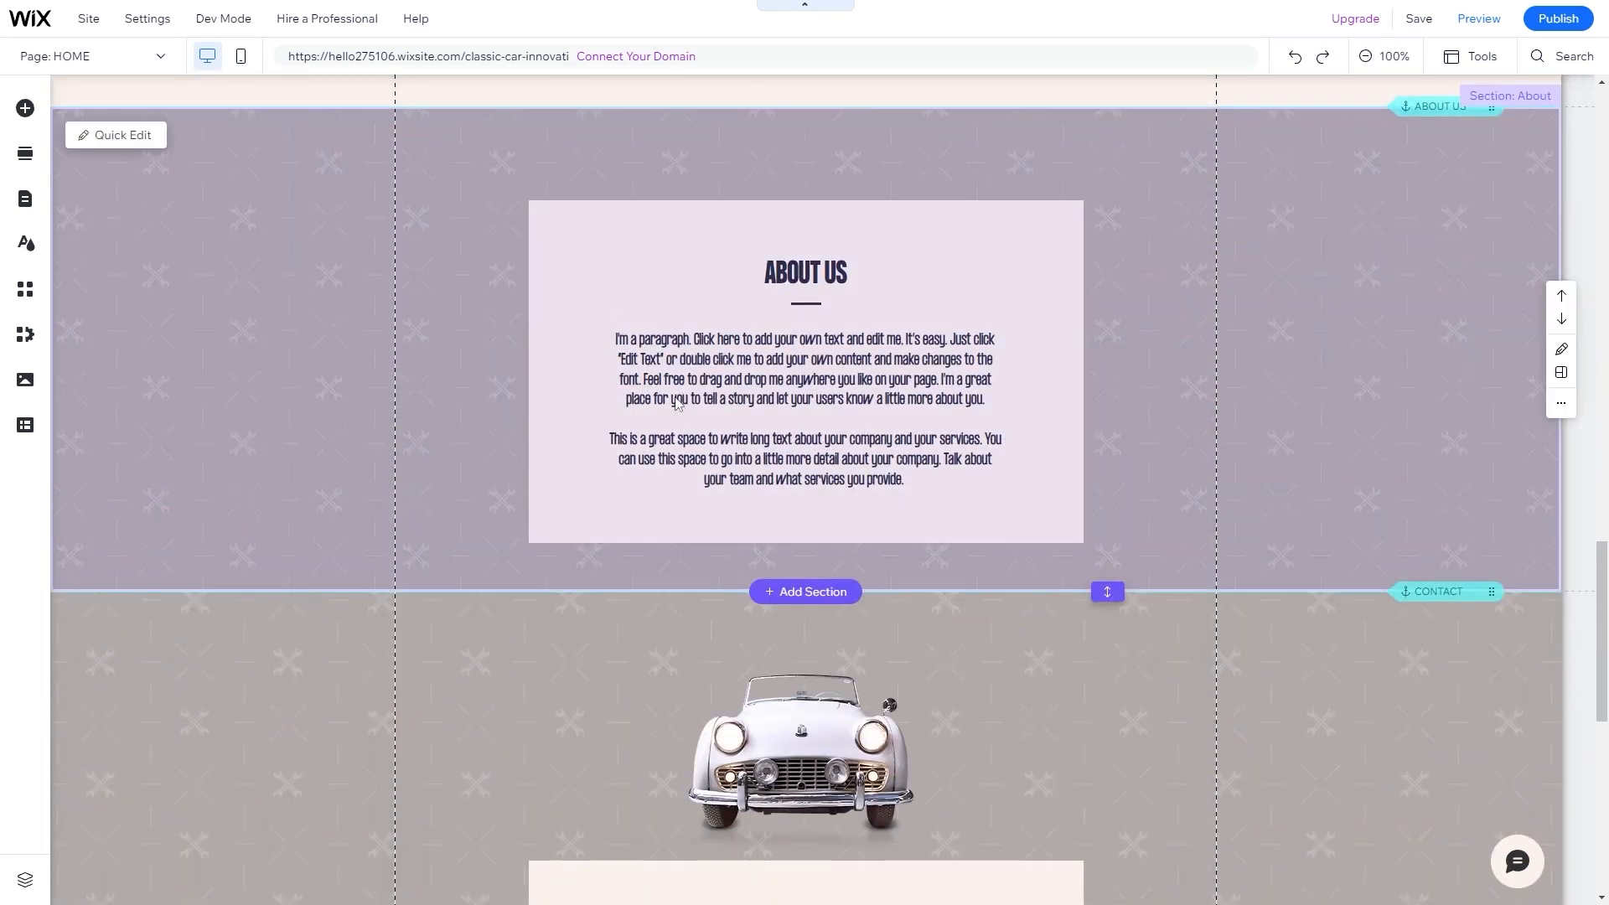
scroll(749, 572, "down", 3)
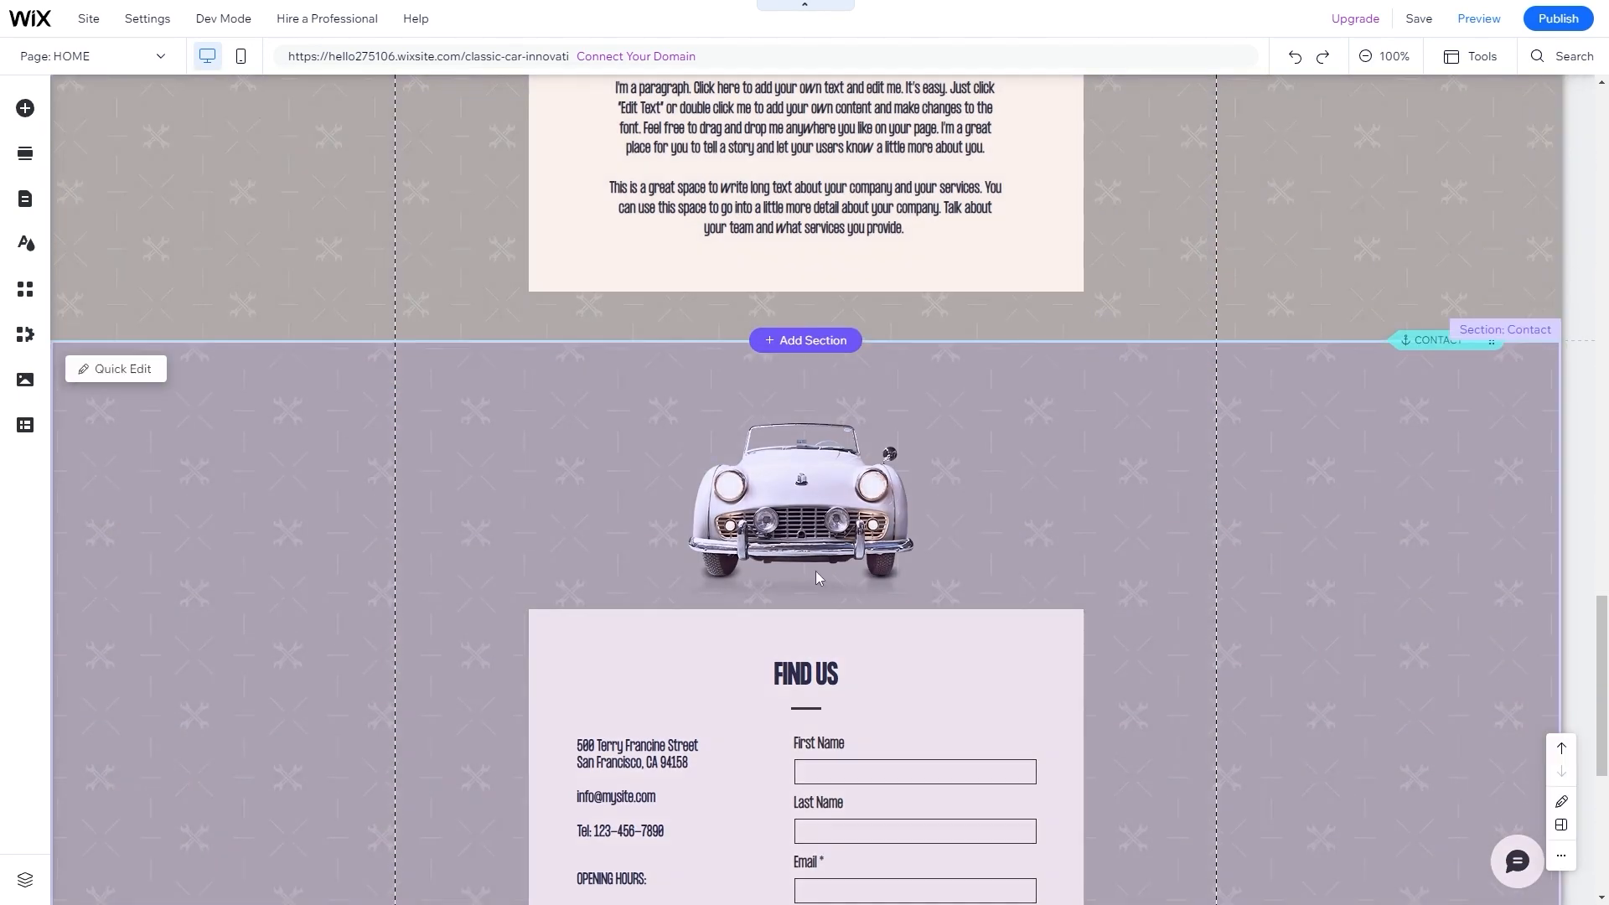
- Search Unsplash for "classic car" and browse the photos for a background image for the About section's strip
scroll(994, 586, "up", 4)
left_click(1374, 293)
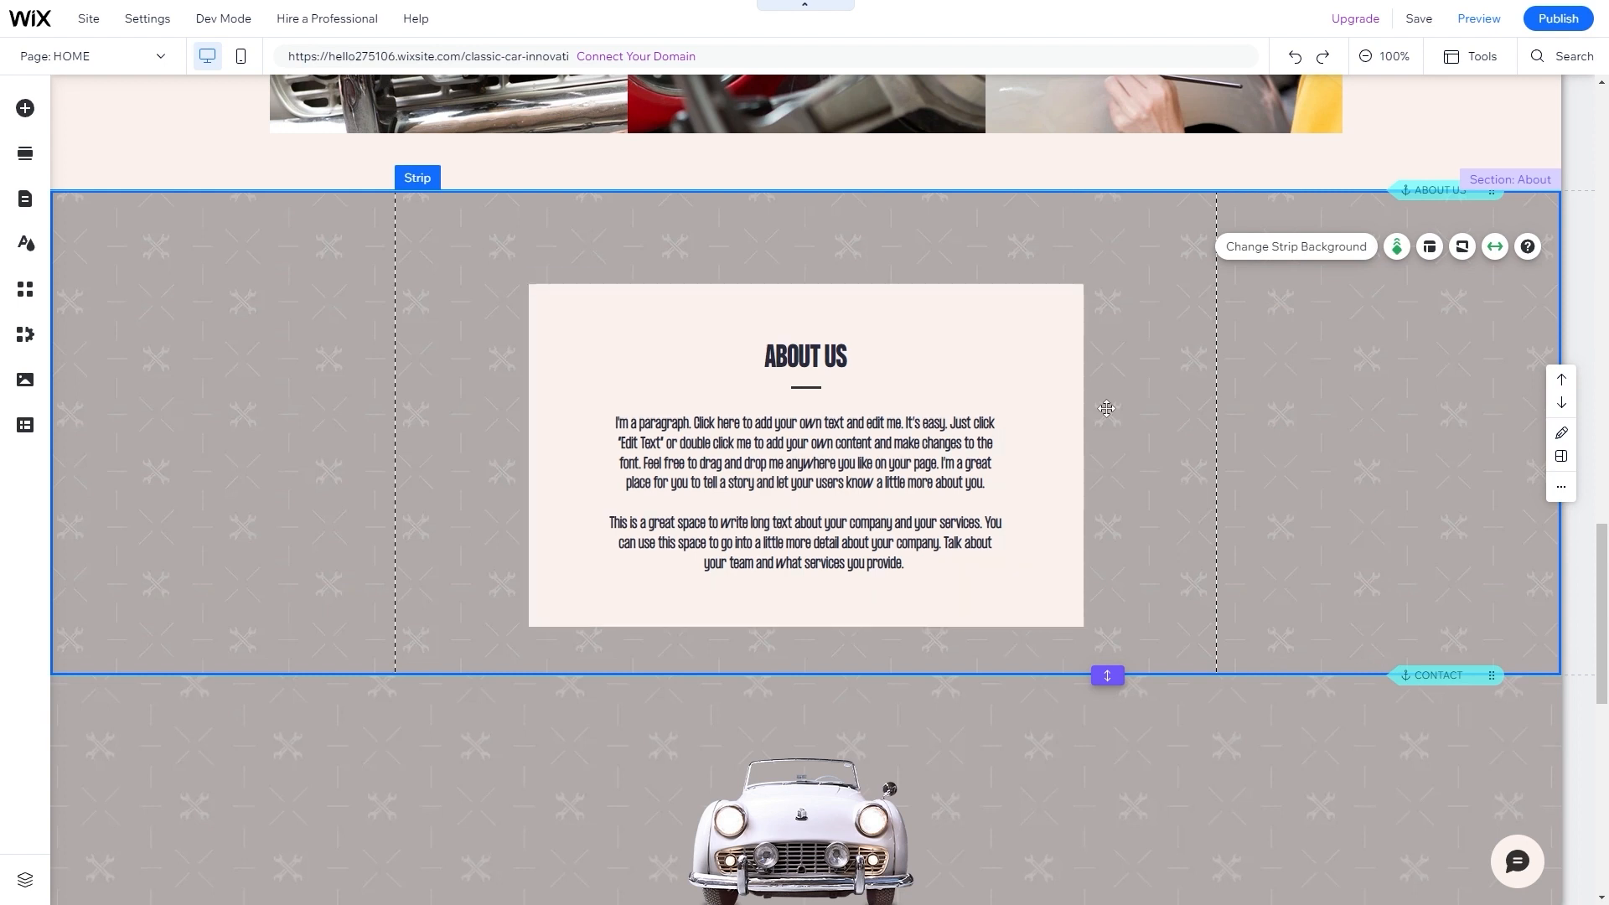
left_click(1277, 263)
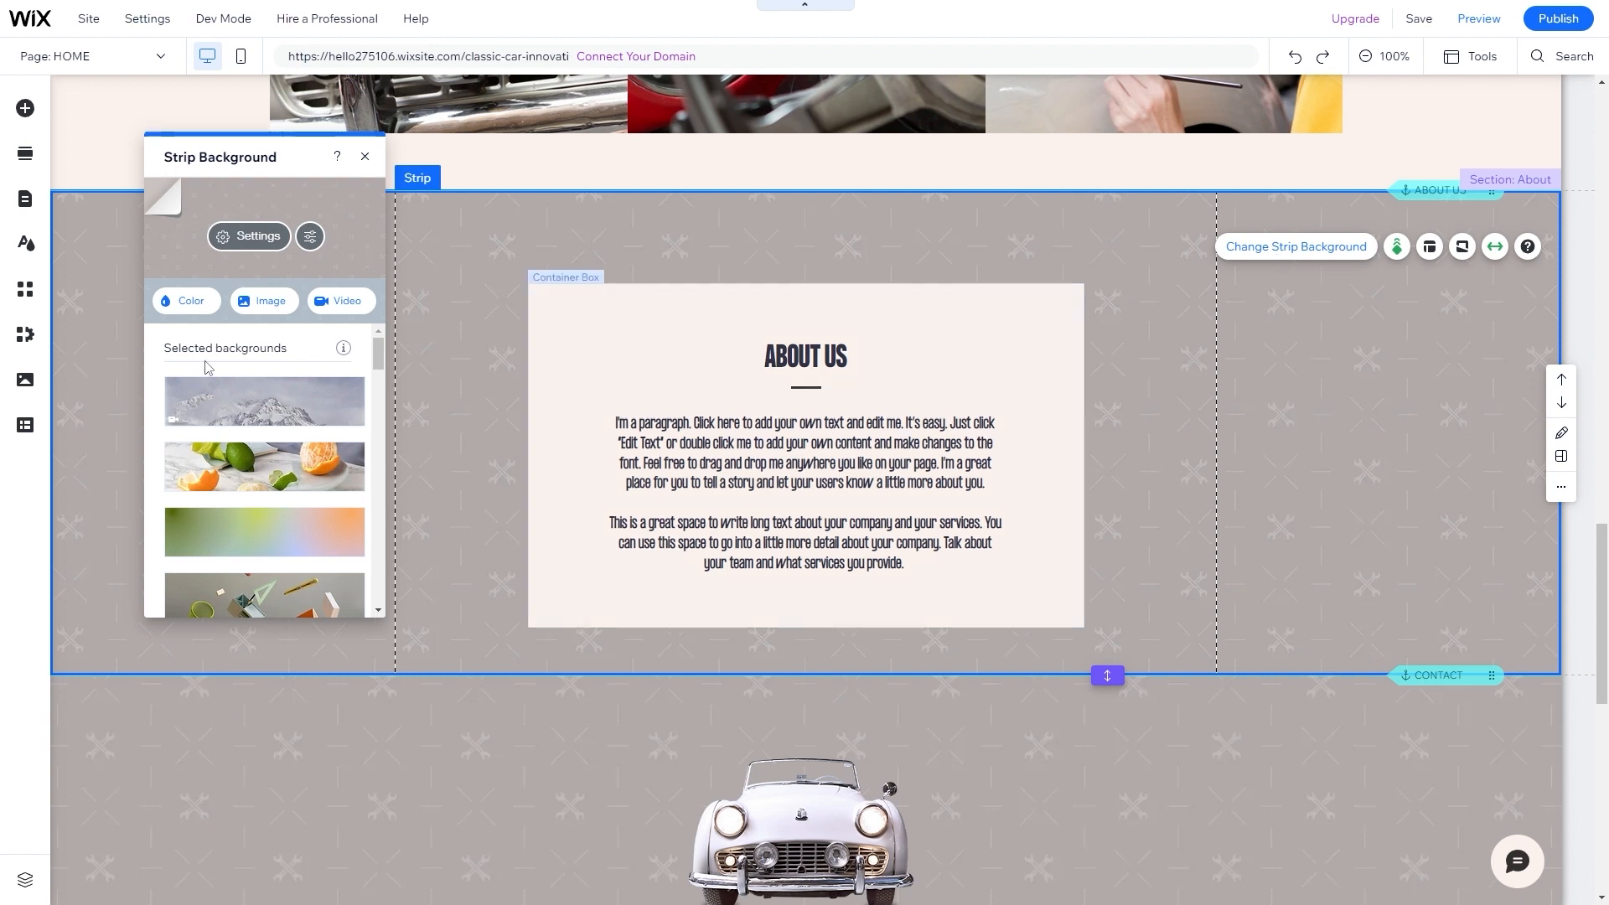
left_click(243, 304)
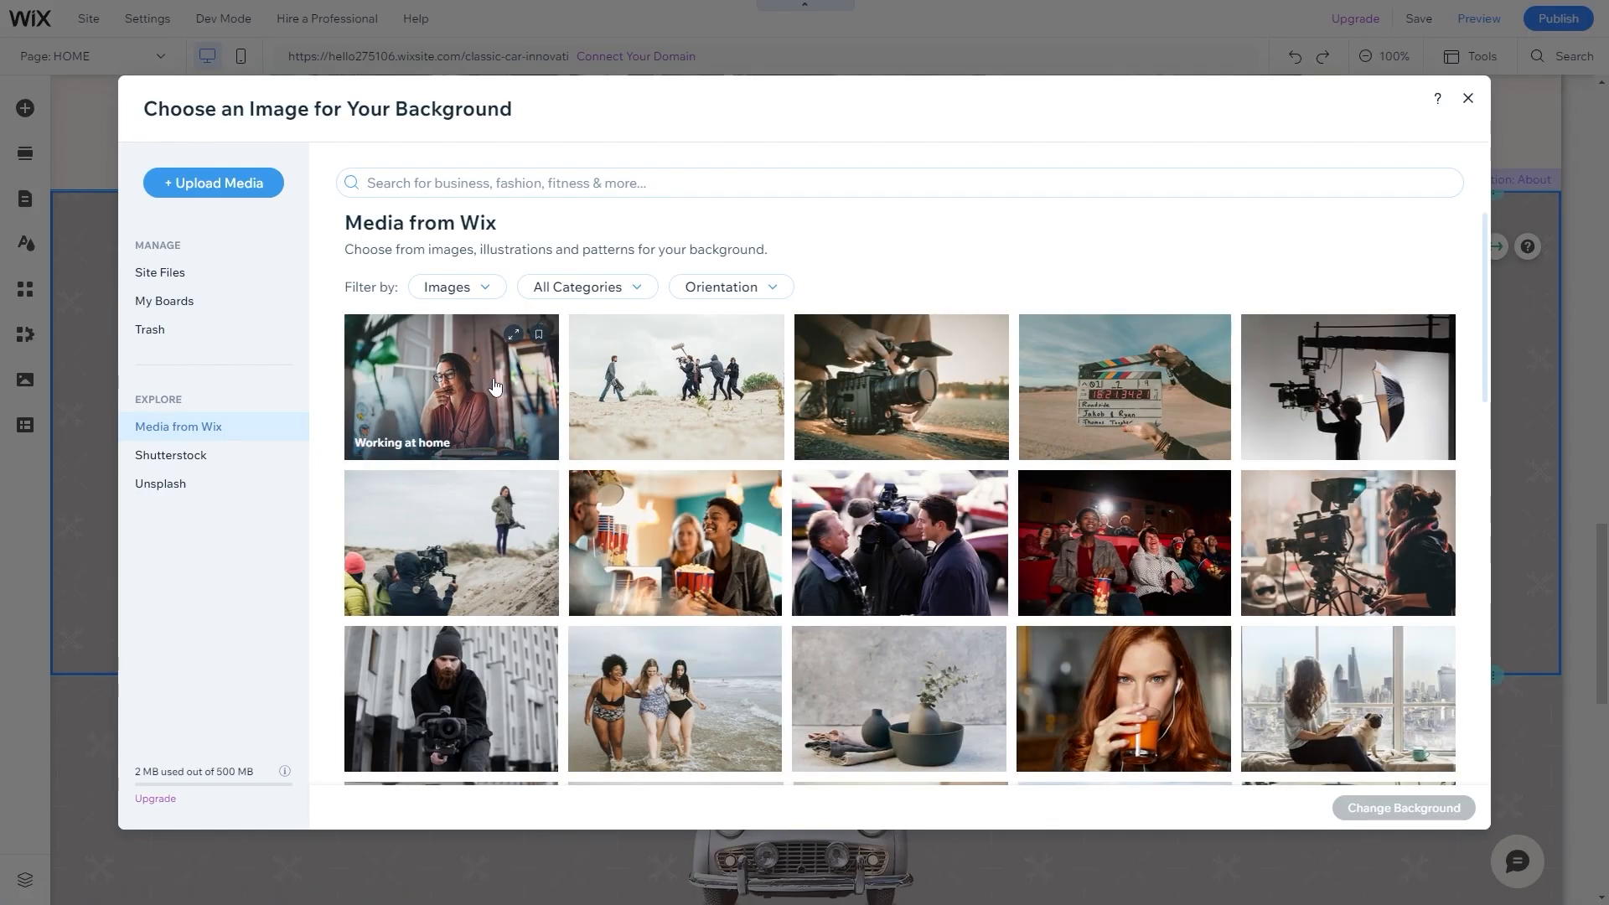
left_click(215, 489)
left_click(455, 191)
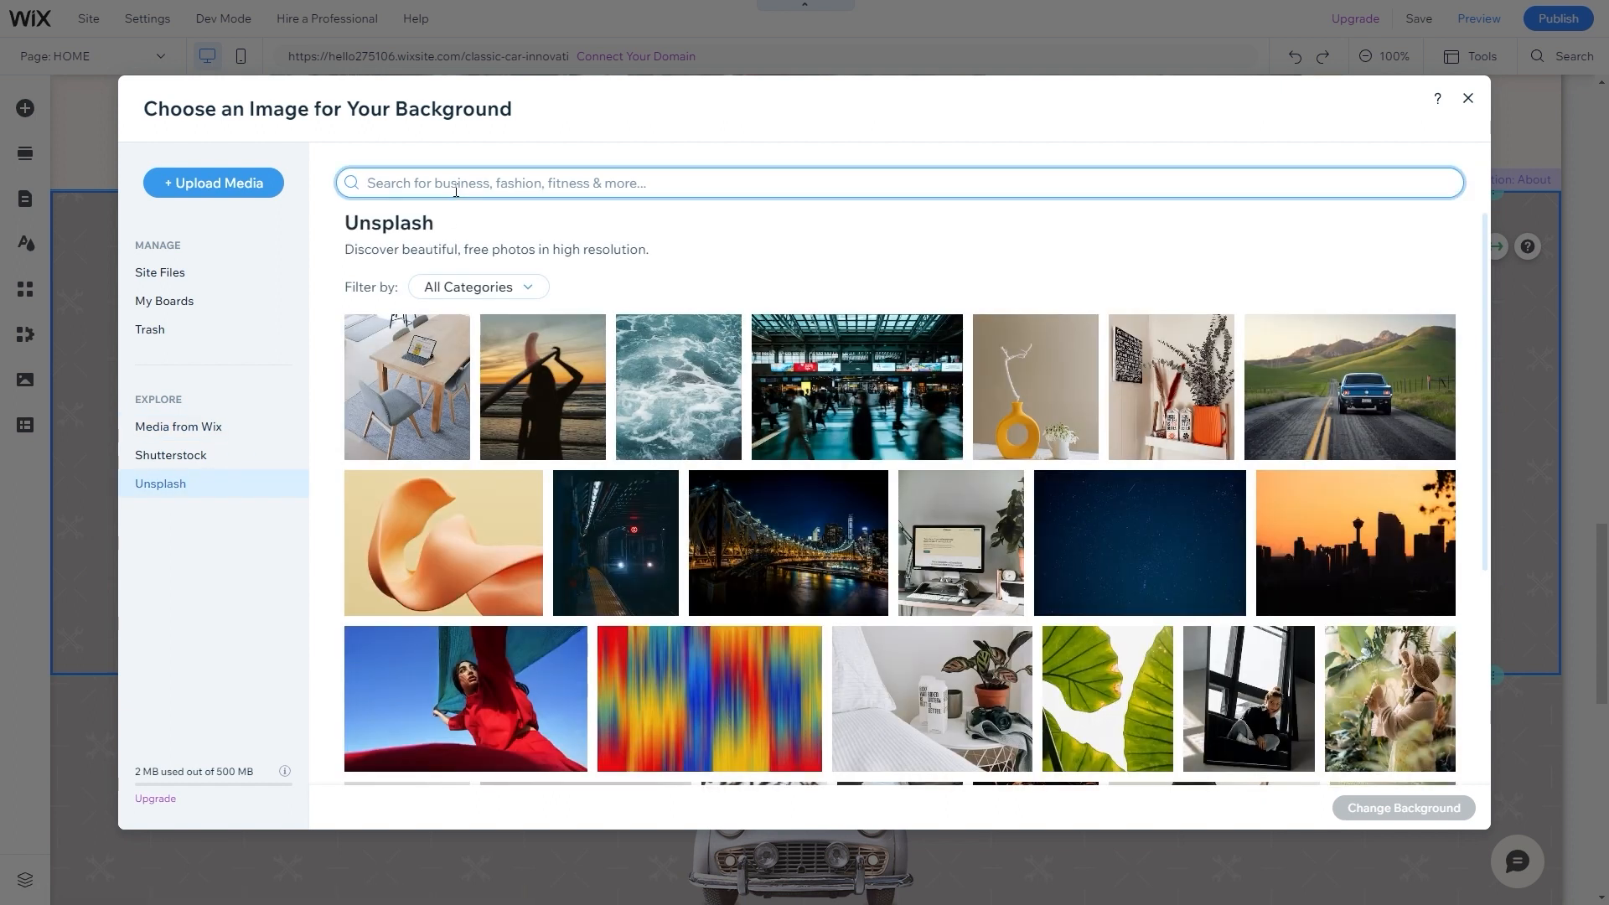
type("classic car")
key("Return")
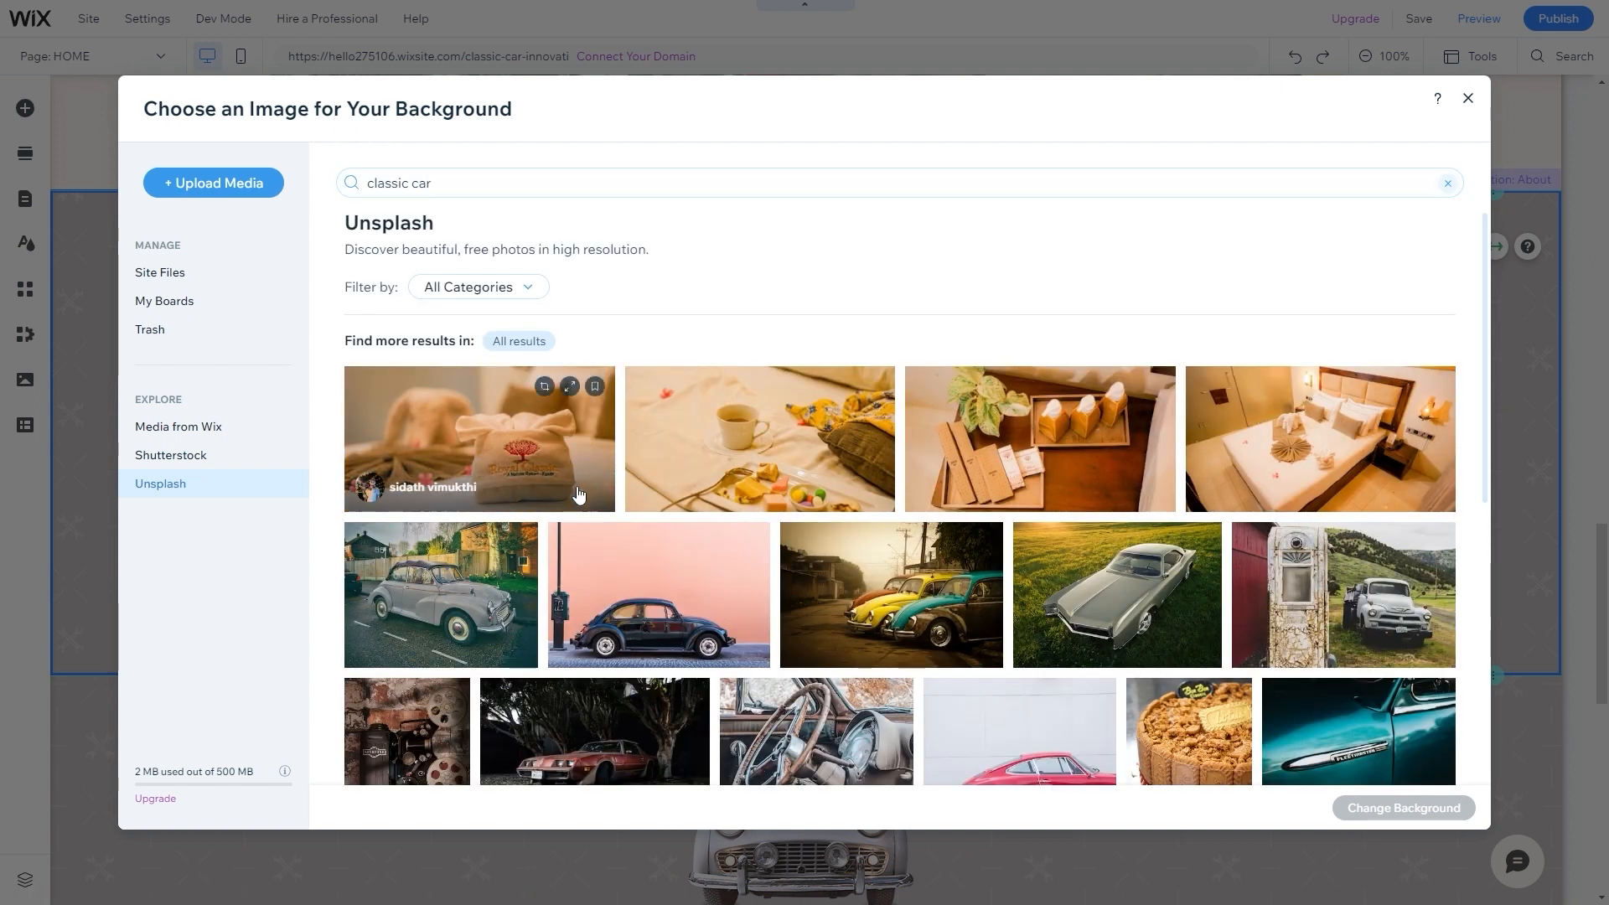
scroll(718, 370, "down", 5)
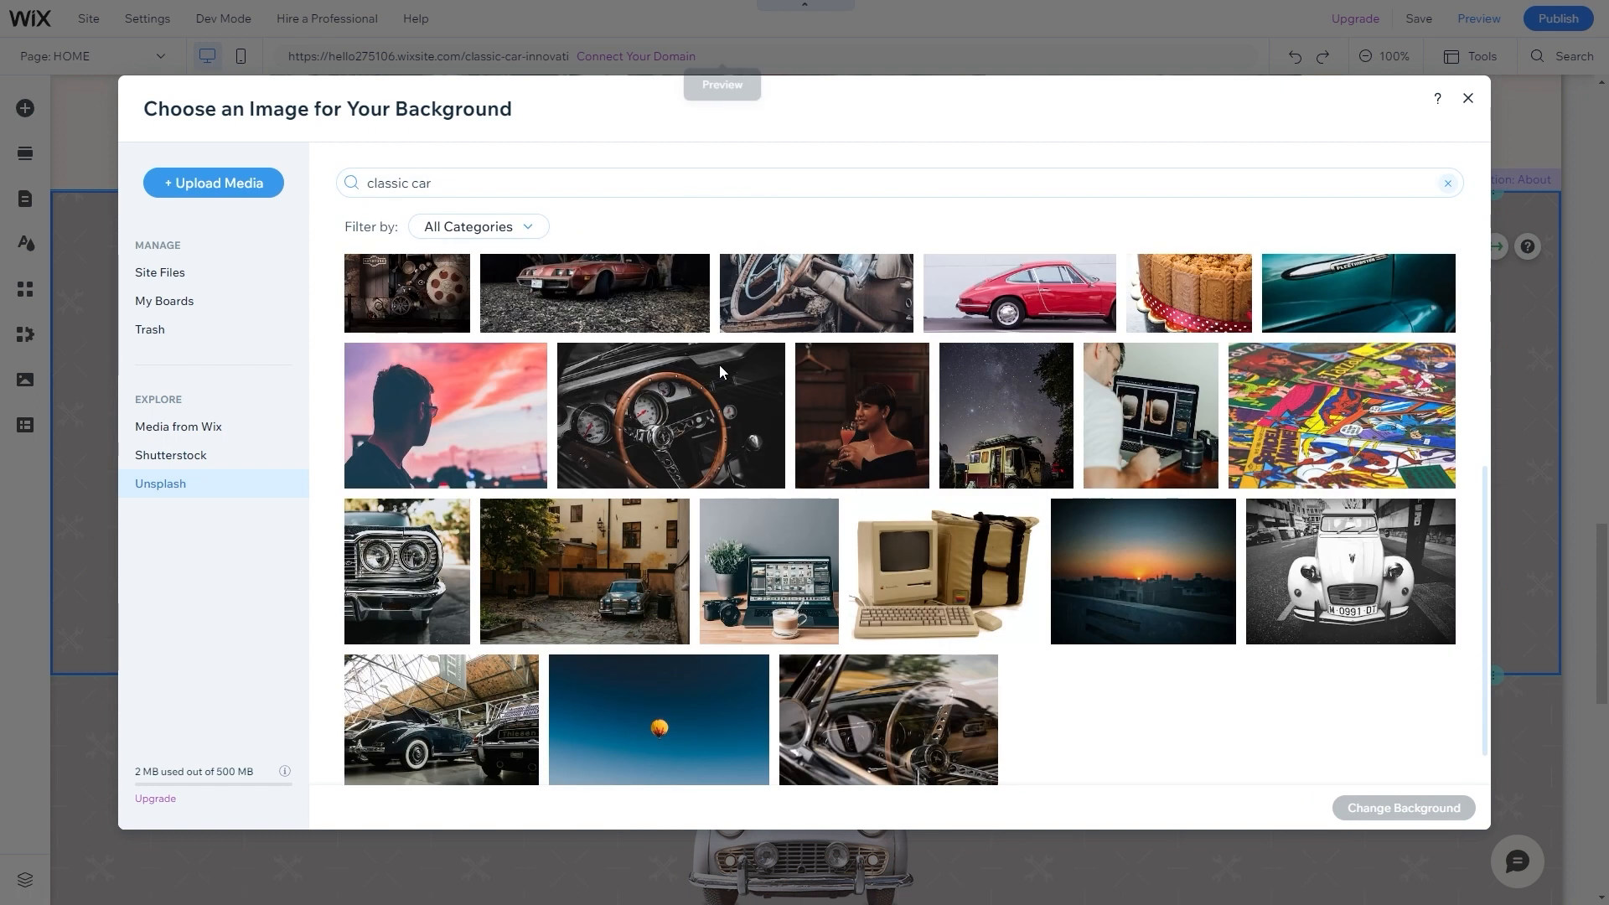
- Set the About strip's background to the Unsplash photo of red and orange classic cars lined up beside a brick building
scroll(603, 520, "down", 3)
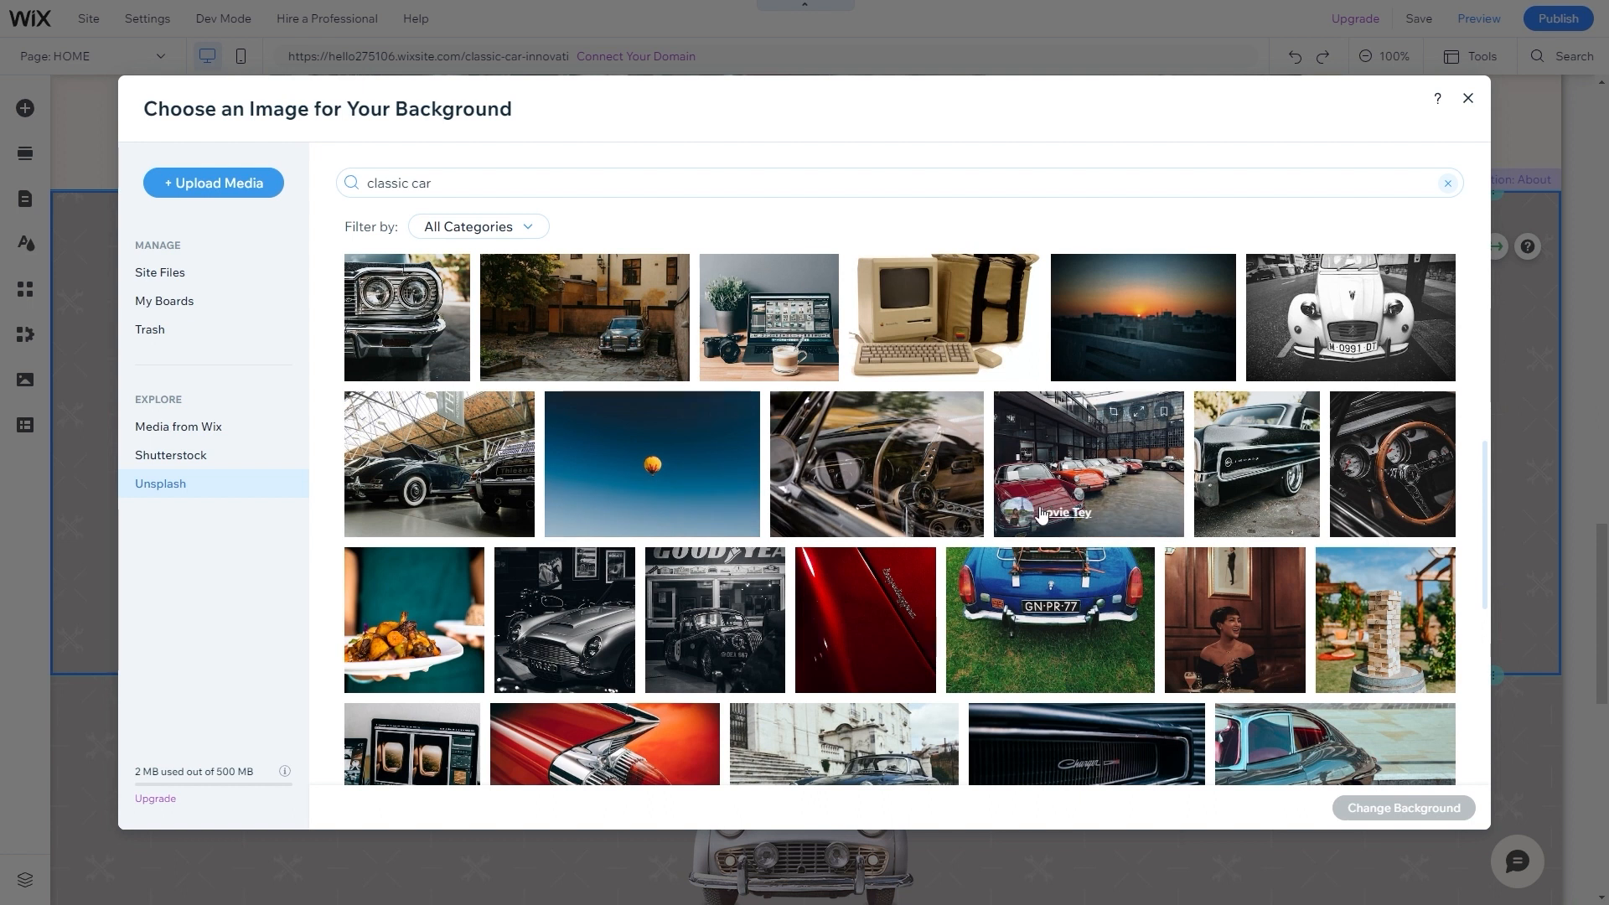
left_click(1078, 466)
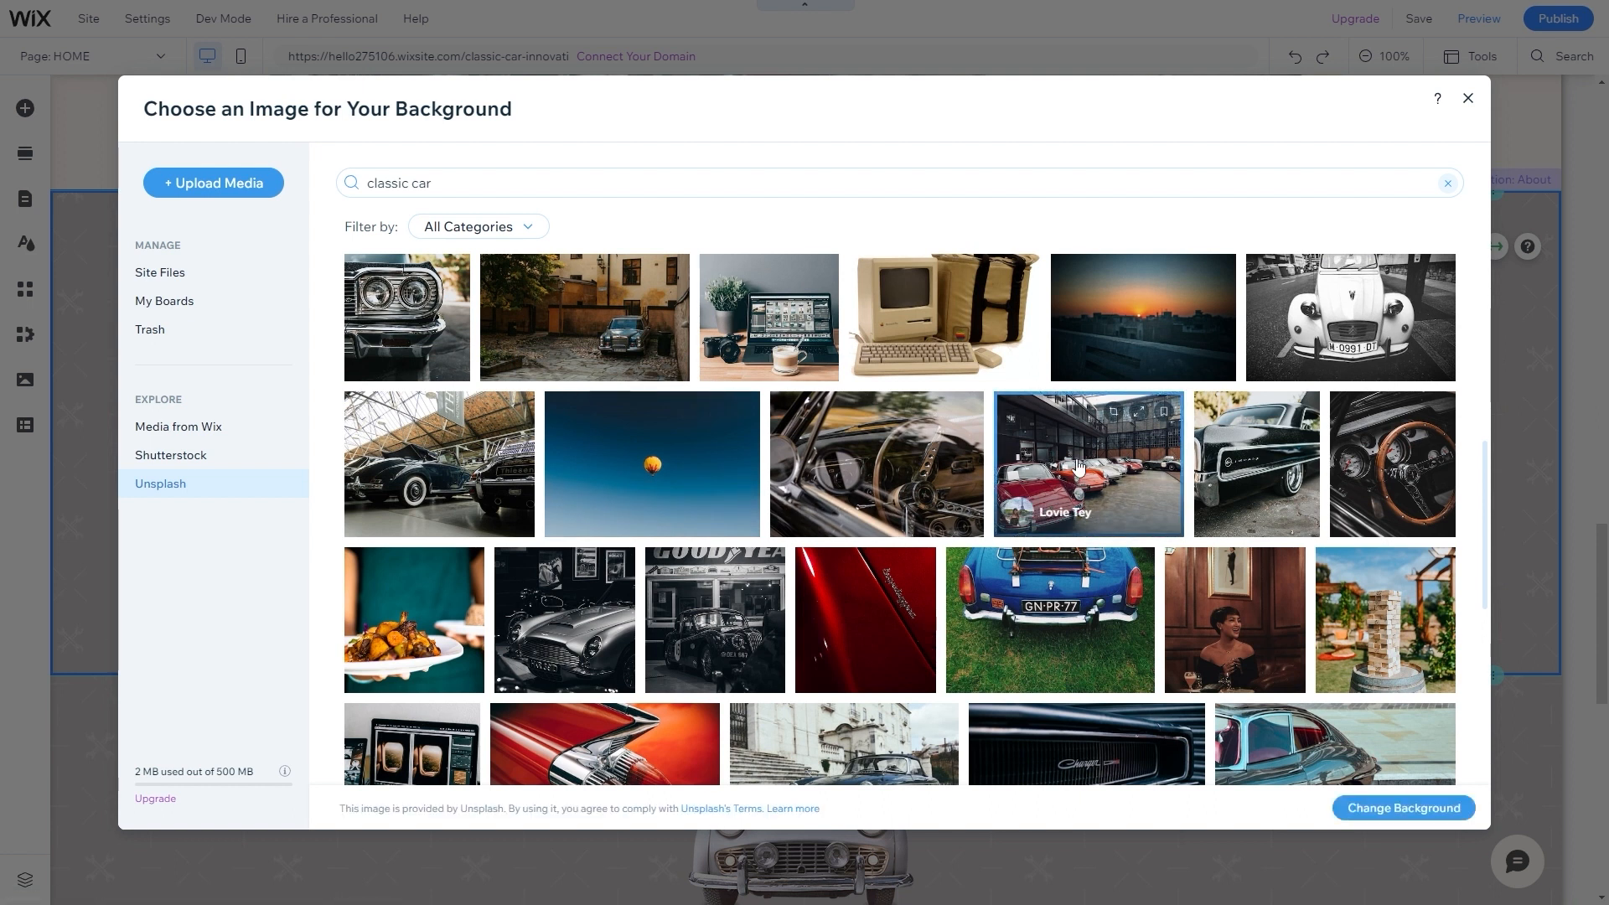
left_click(1404, 808)
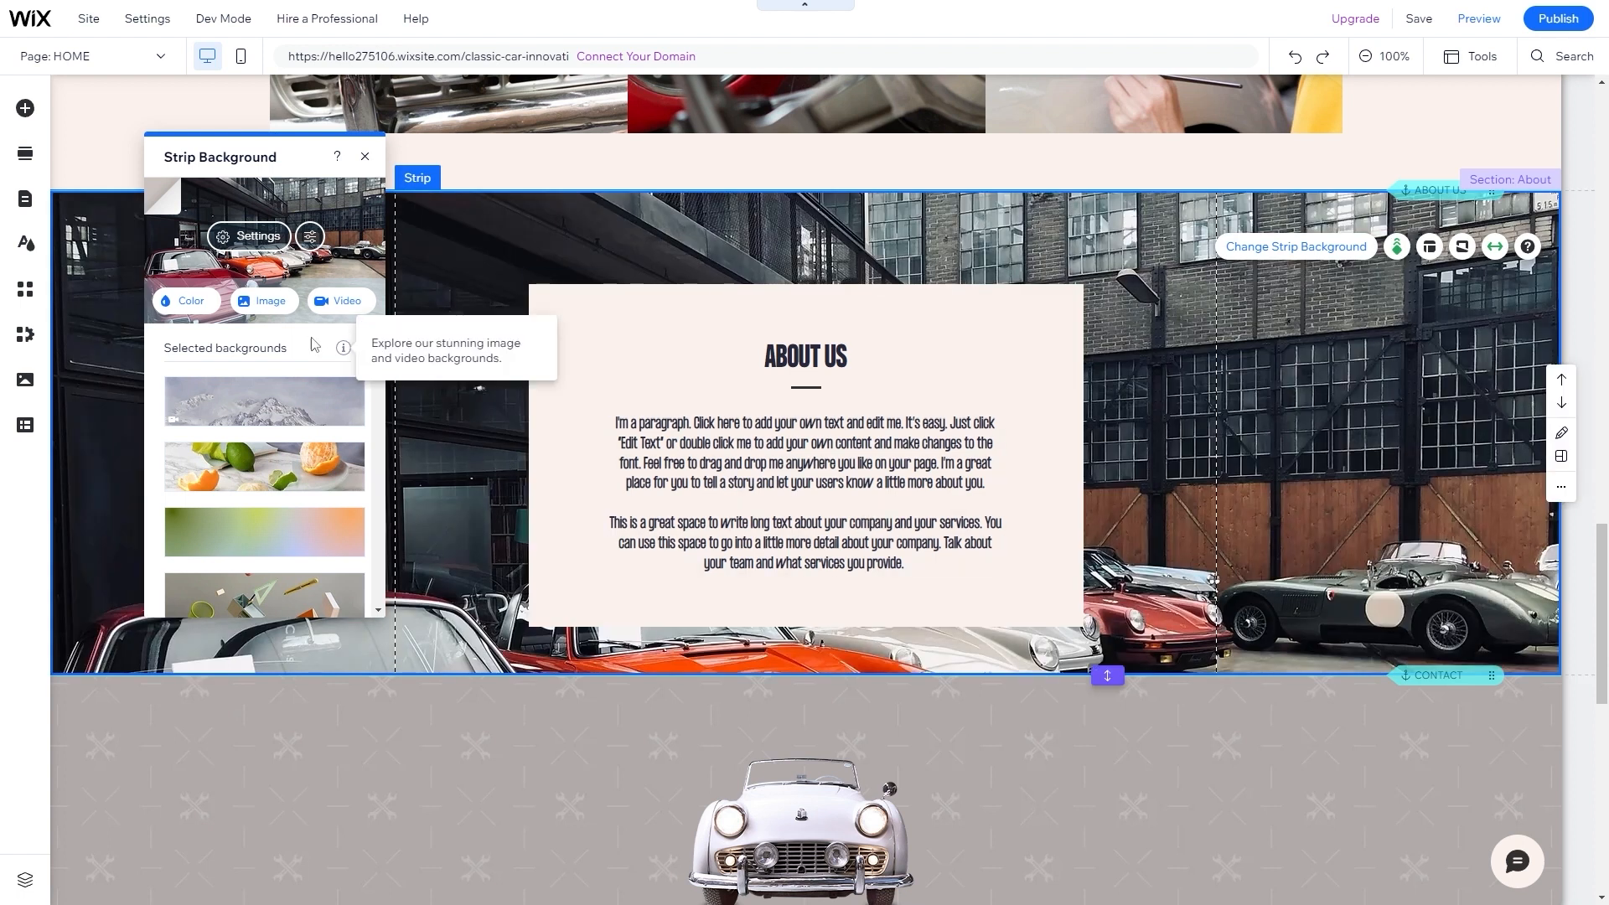
- Apply the Black & White color filter to the About strip's background photo and save it
left_click(311, 241)
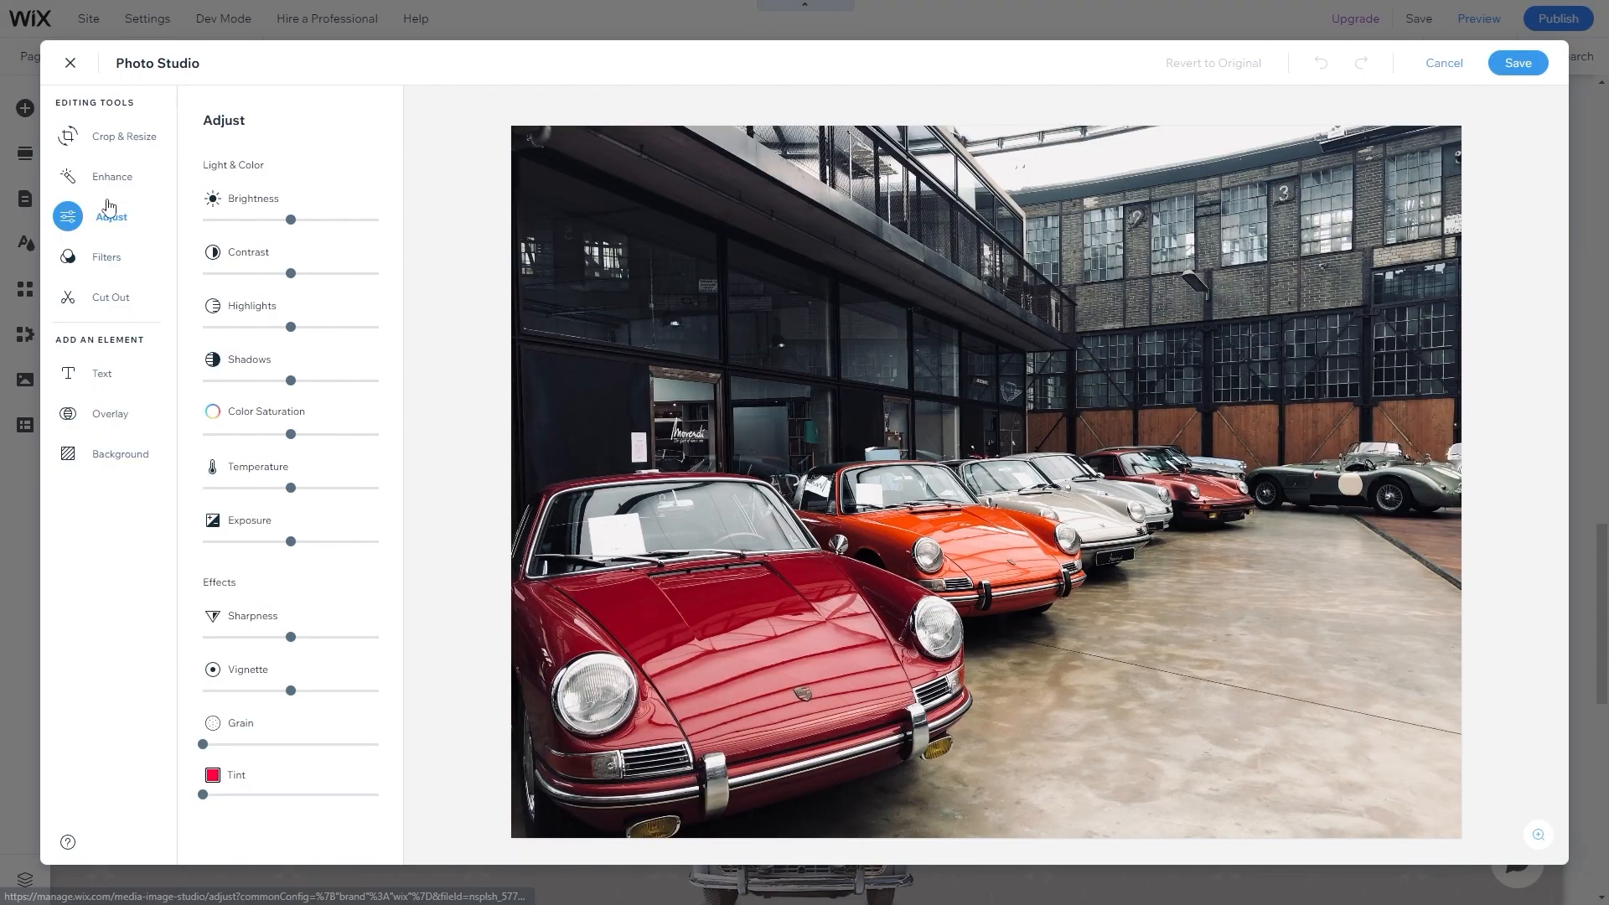
left_click(107, 259)
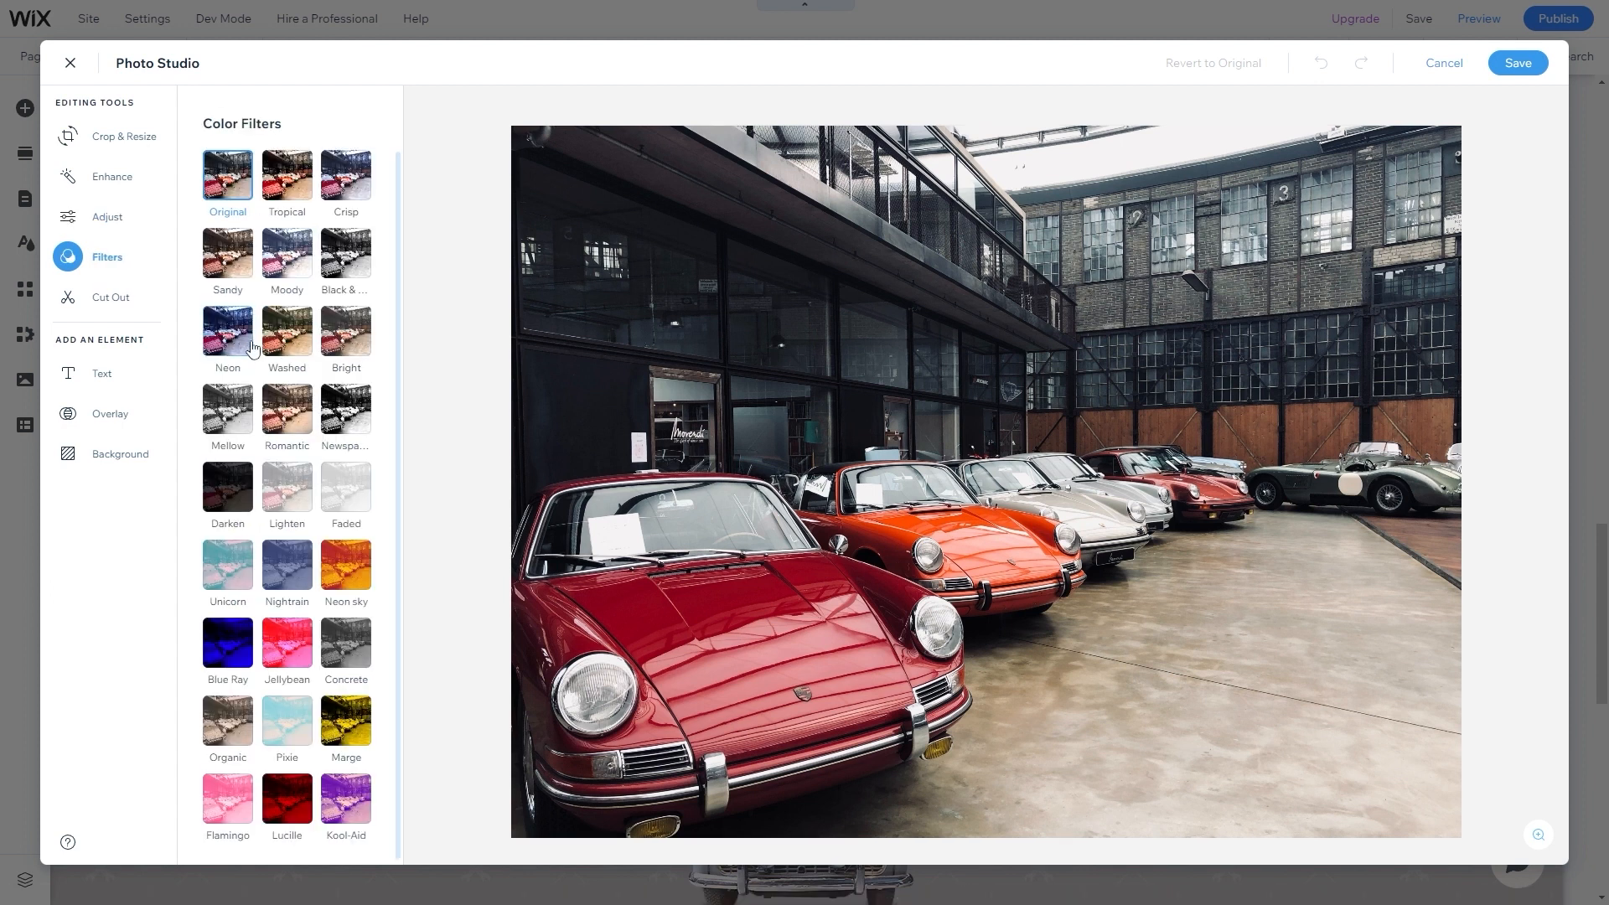
left_click(346, 255)
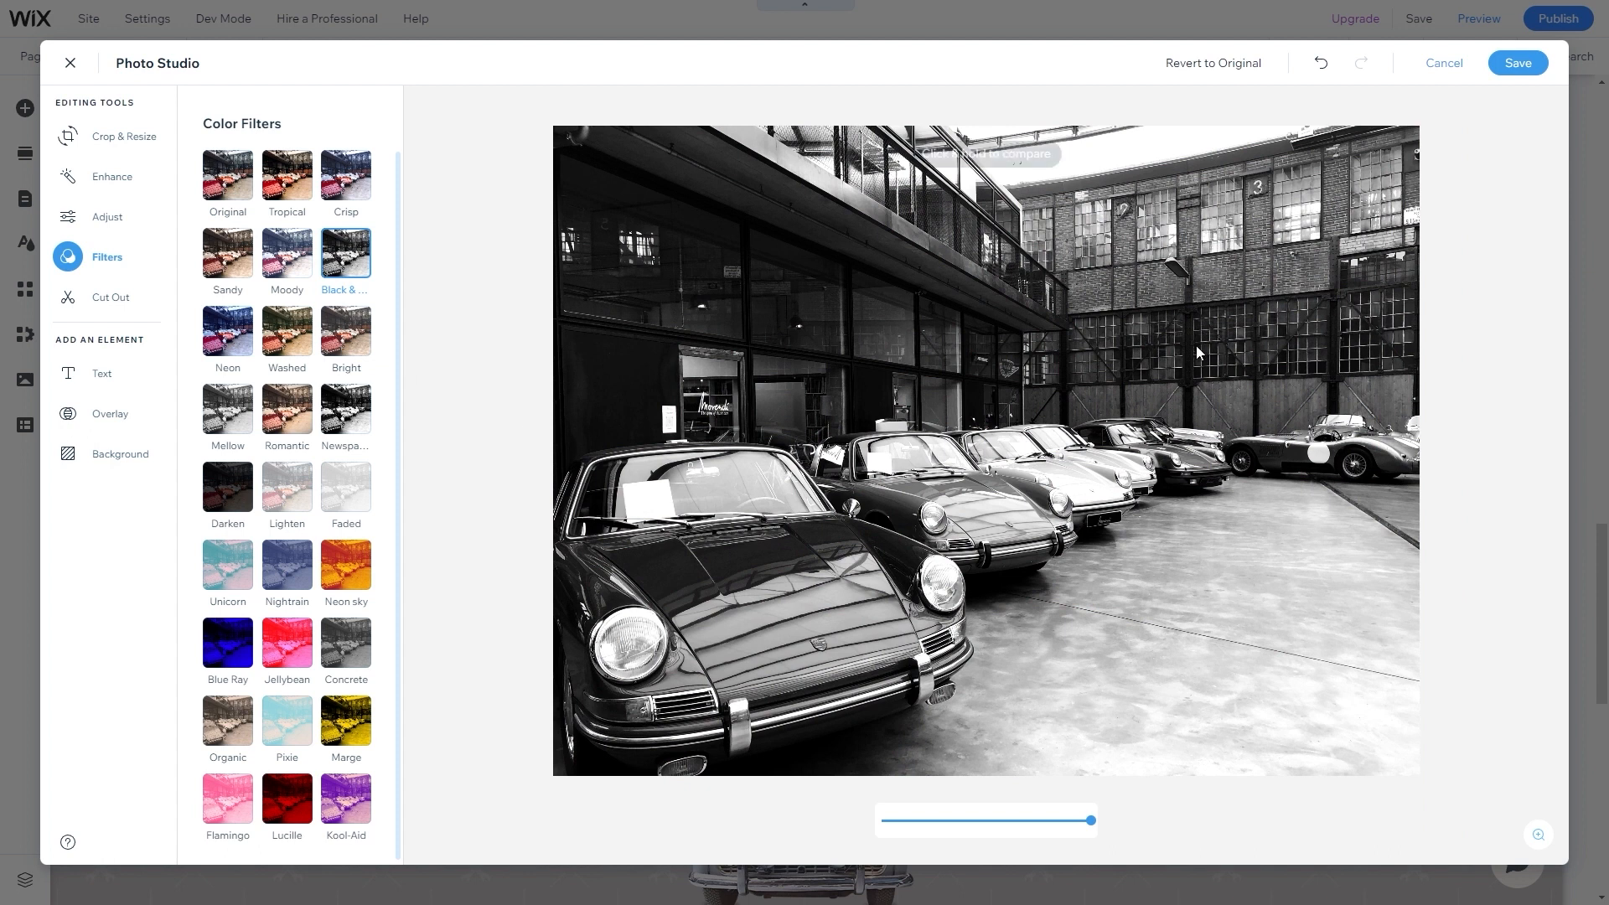
left_click(1518, 72)
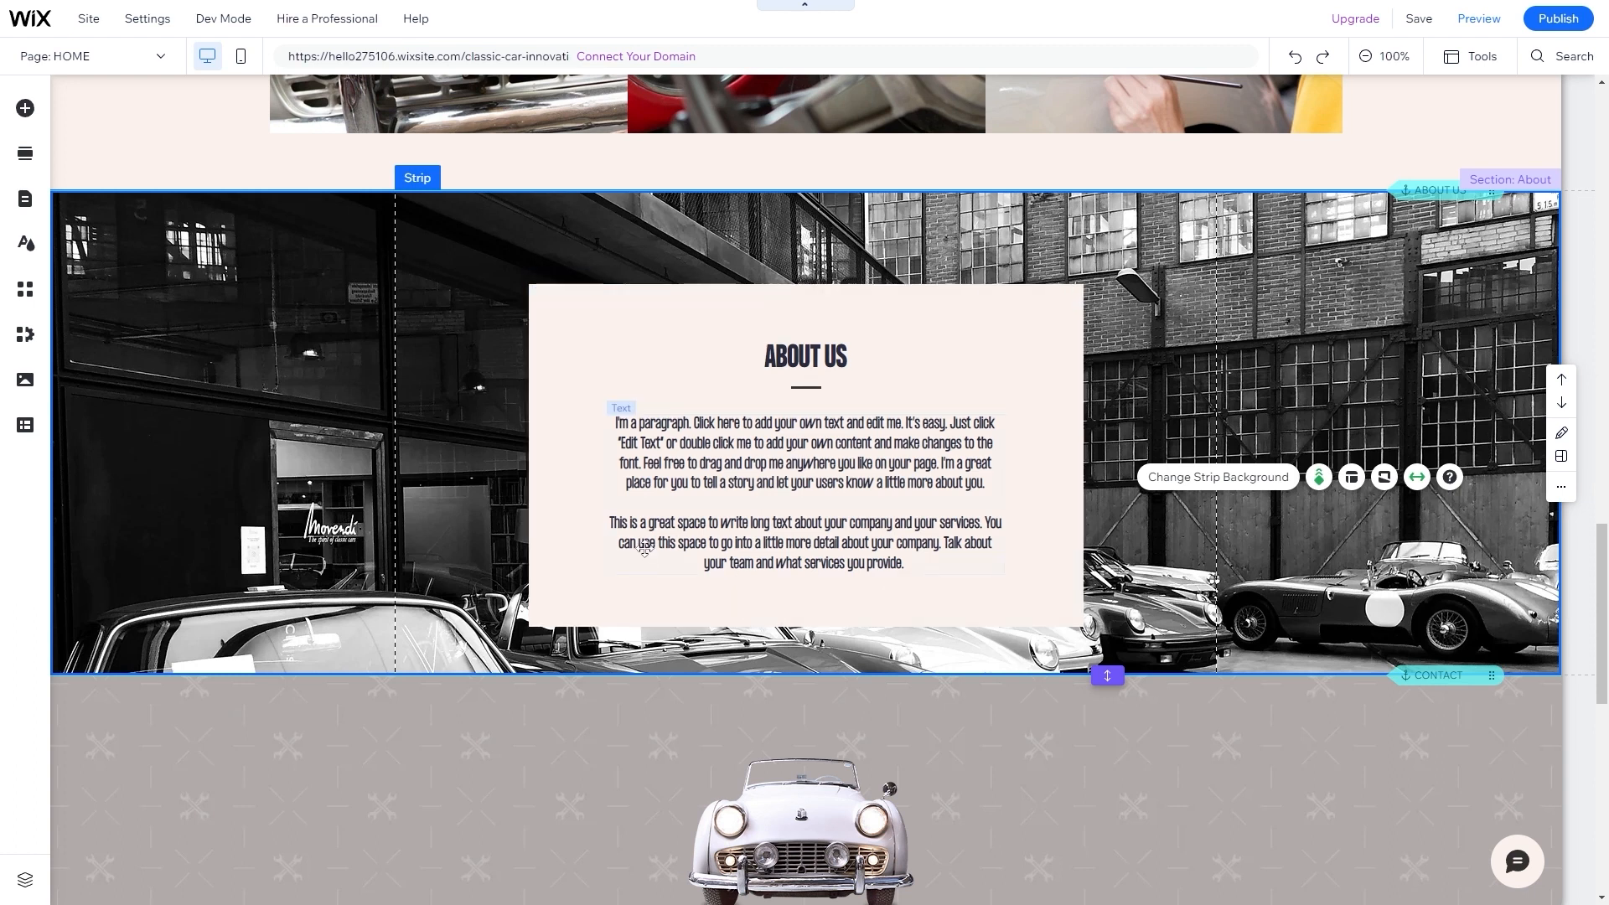
- Change the Contact strip's background to the dark navy theme color, fourth in the second row, and close the background settings
scroll(643, 554, "down", 6)
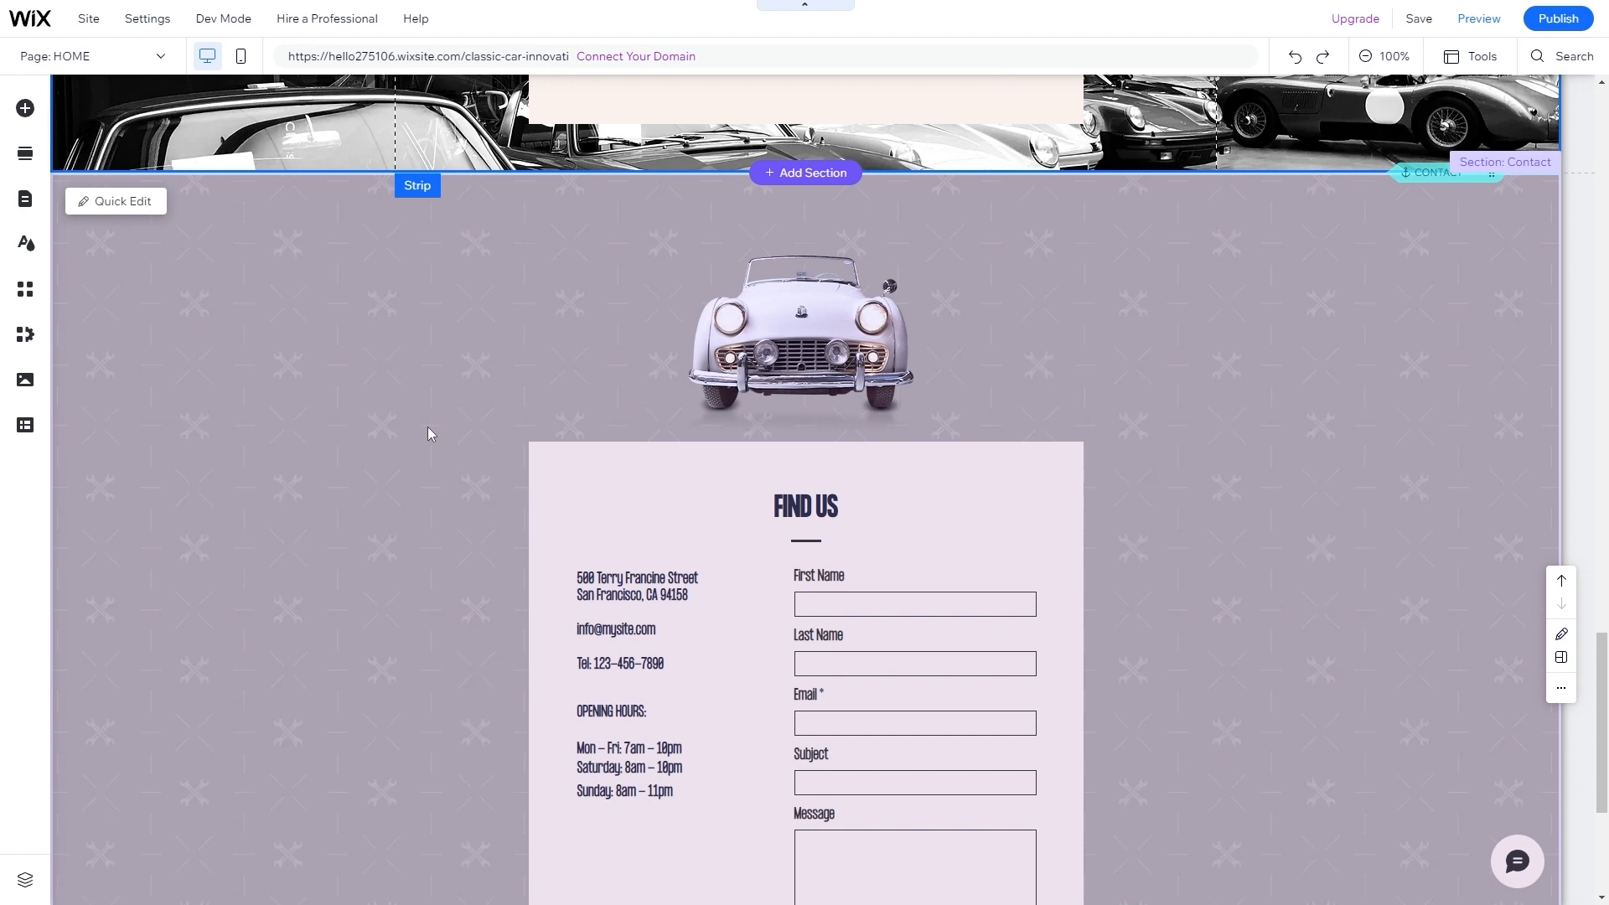
scroll(427, 433, "down", 3)
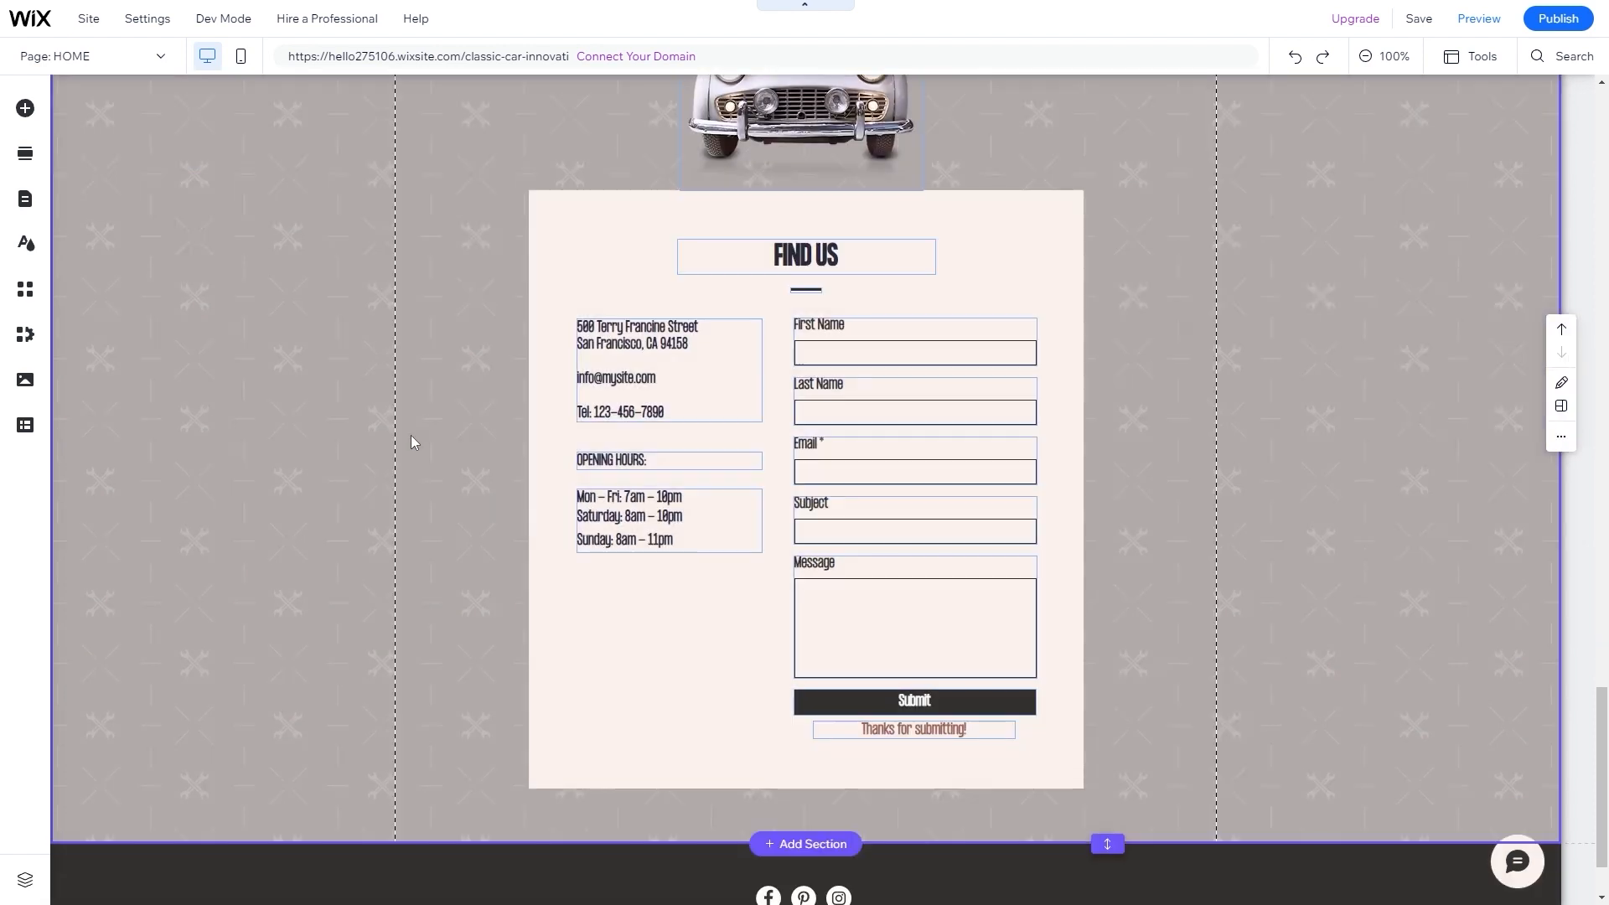
scroll(1203, 460, "up", 5)
double_click(1315, 550)
scroll(1314, 549, "down", 1)
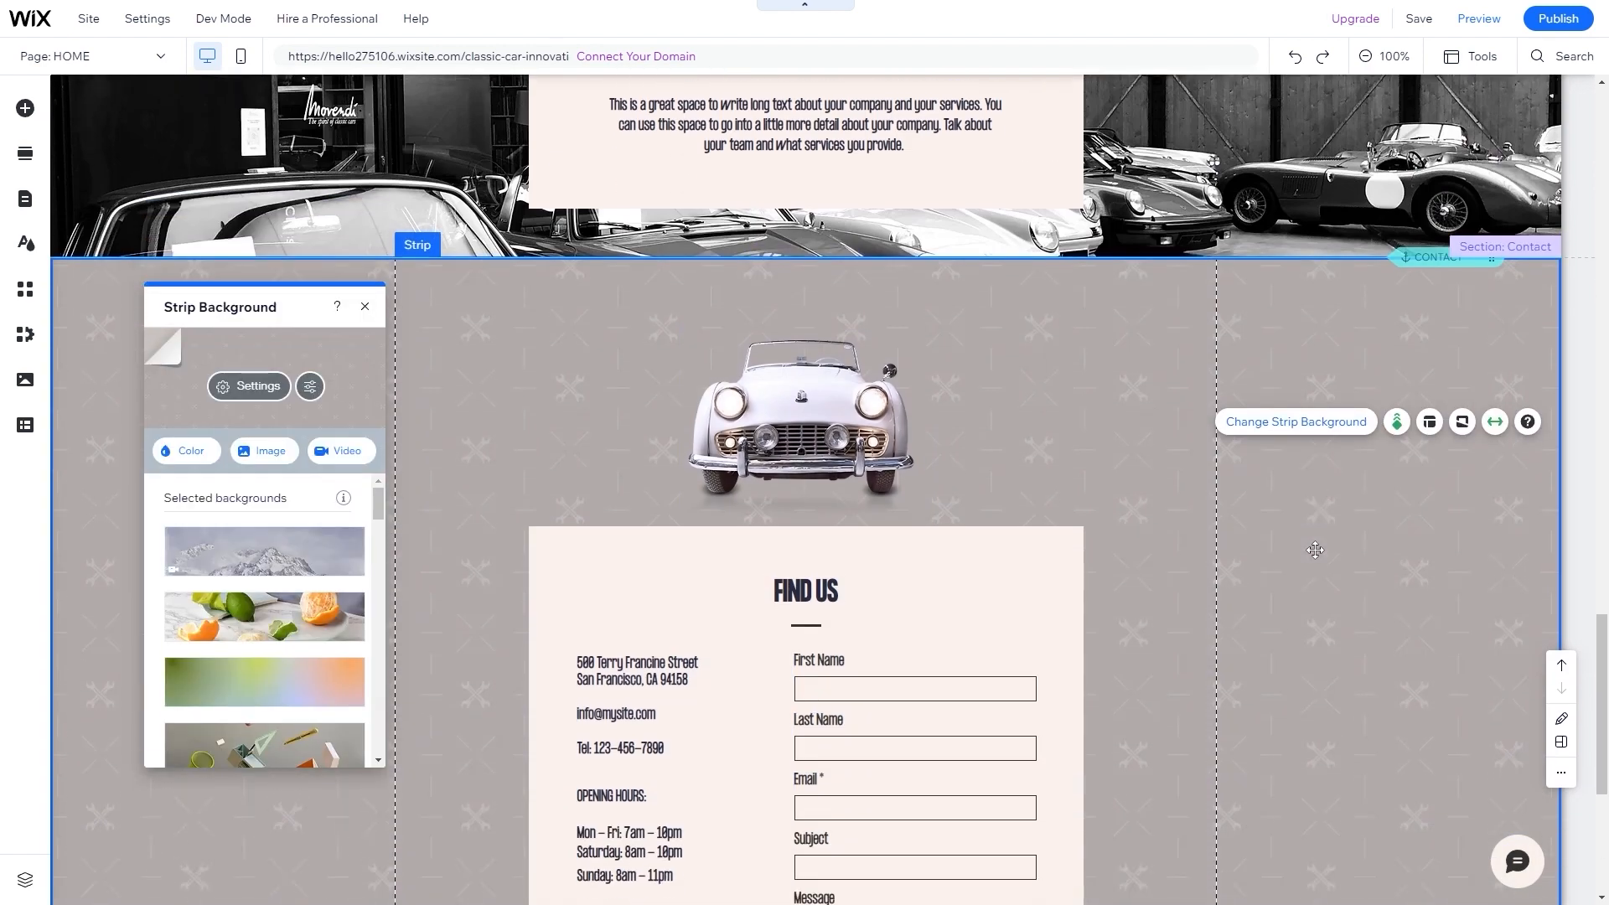
left_click(1257, 426)
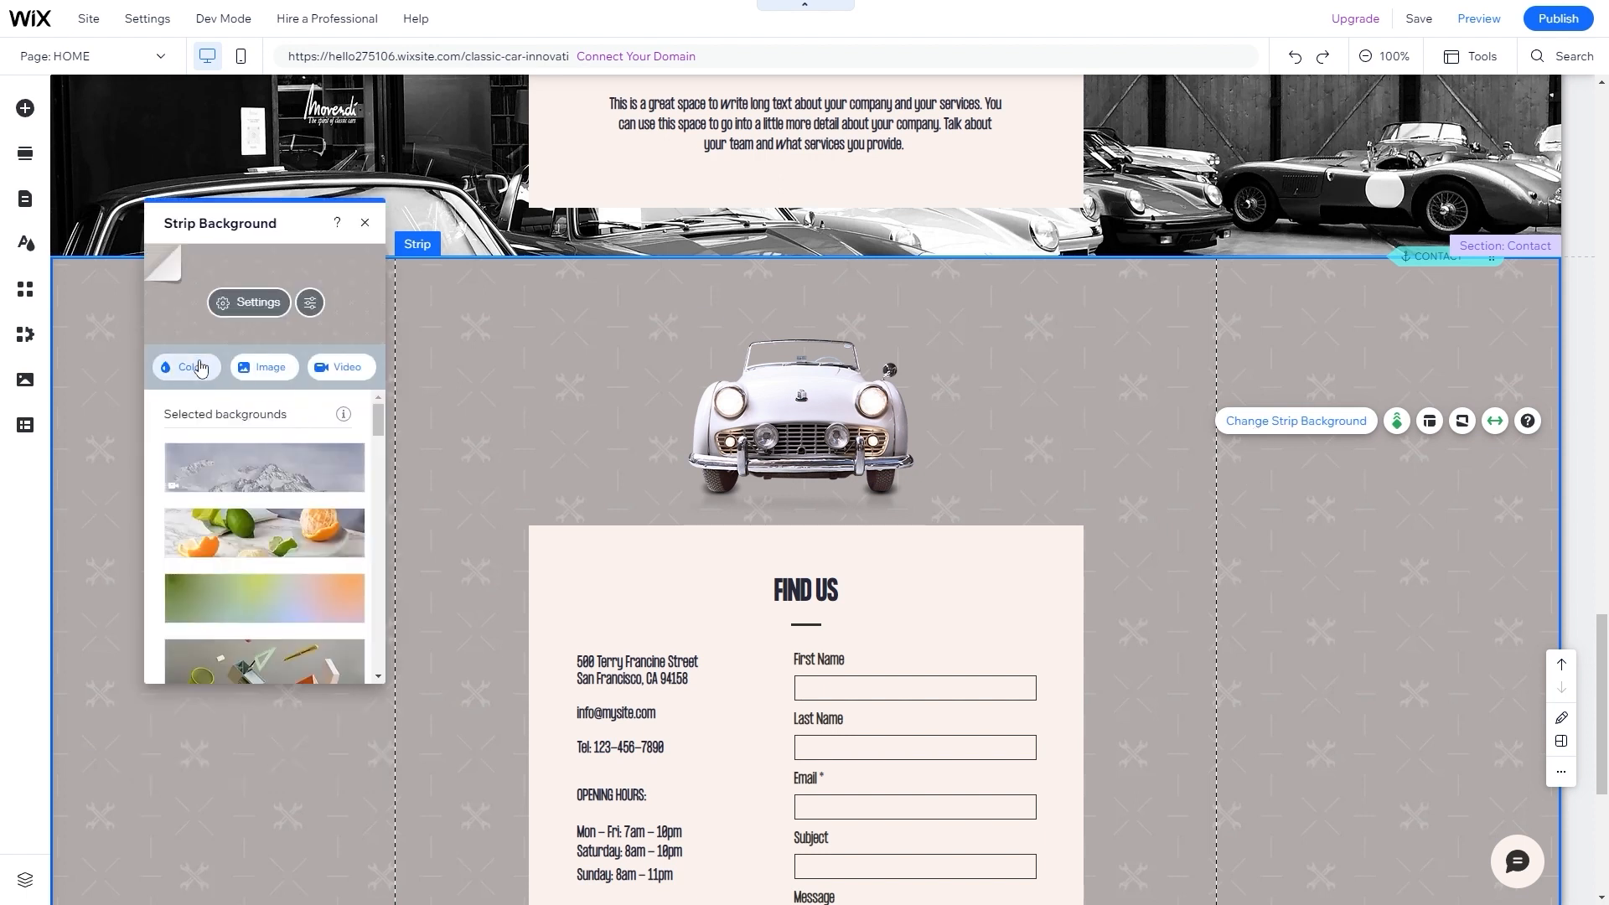
left_click(187, 375)
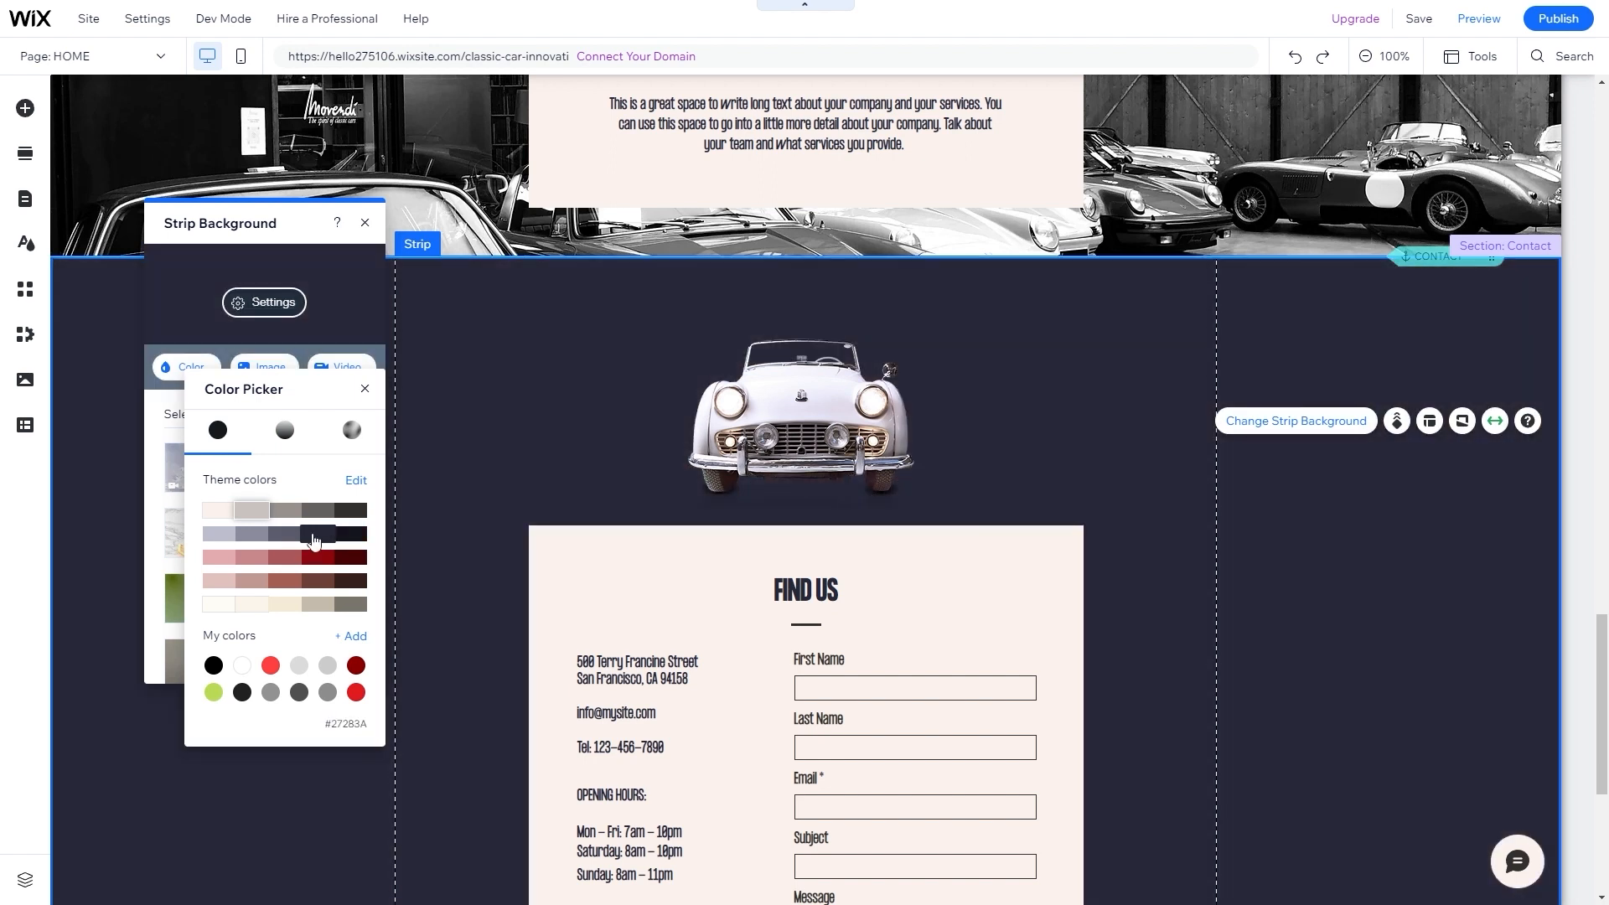
left_click(315, 540)
left_click(470, 455)
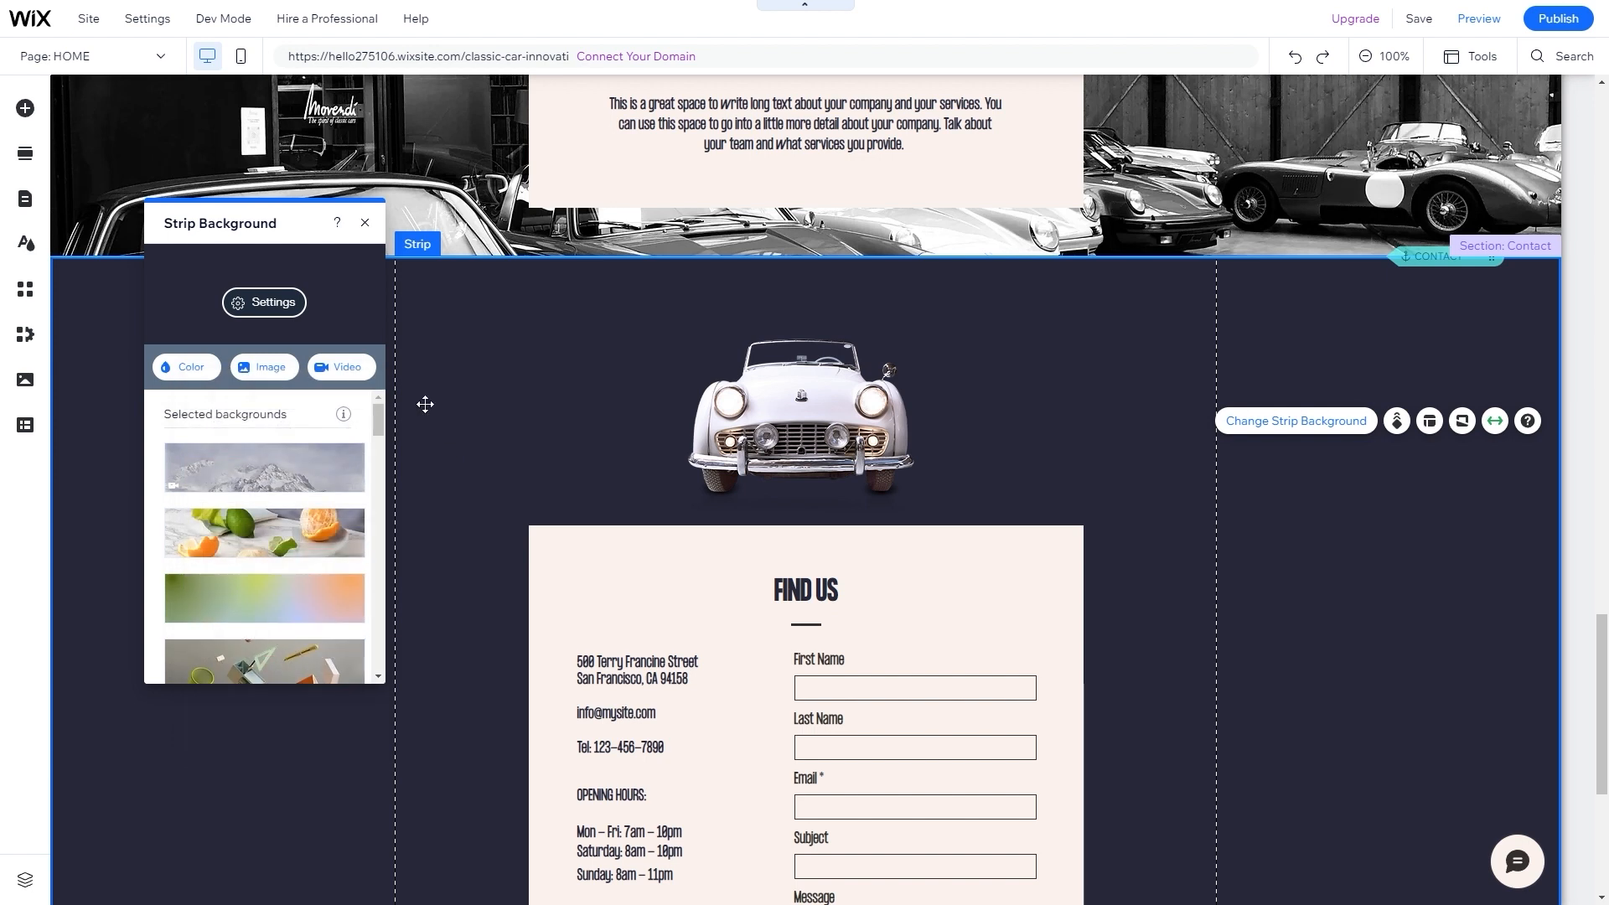
left_click(366, 223)
- Review the home page from the Contact section and footer back up to the Services and Our Work sections
scroll(353, 498, "down", 3)
scroll(360, 578, "up", 7)
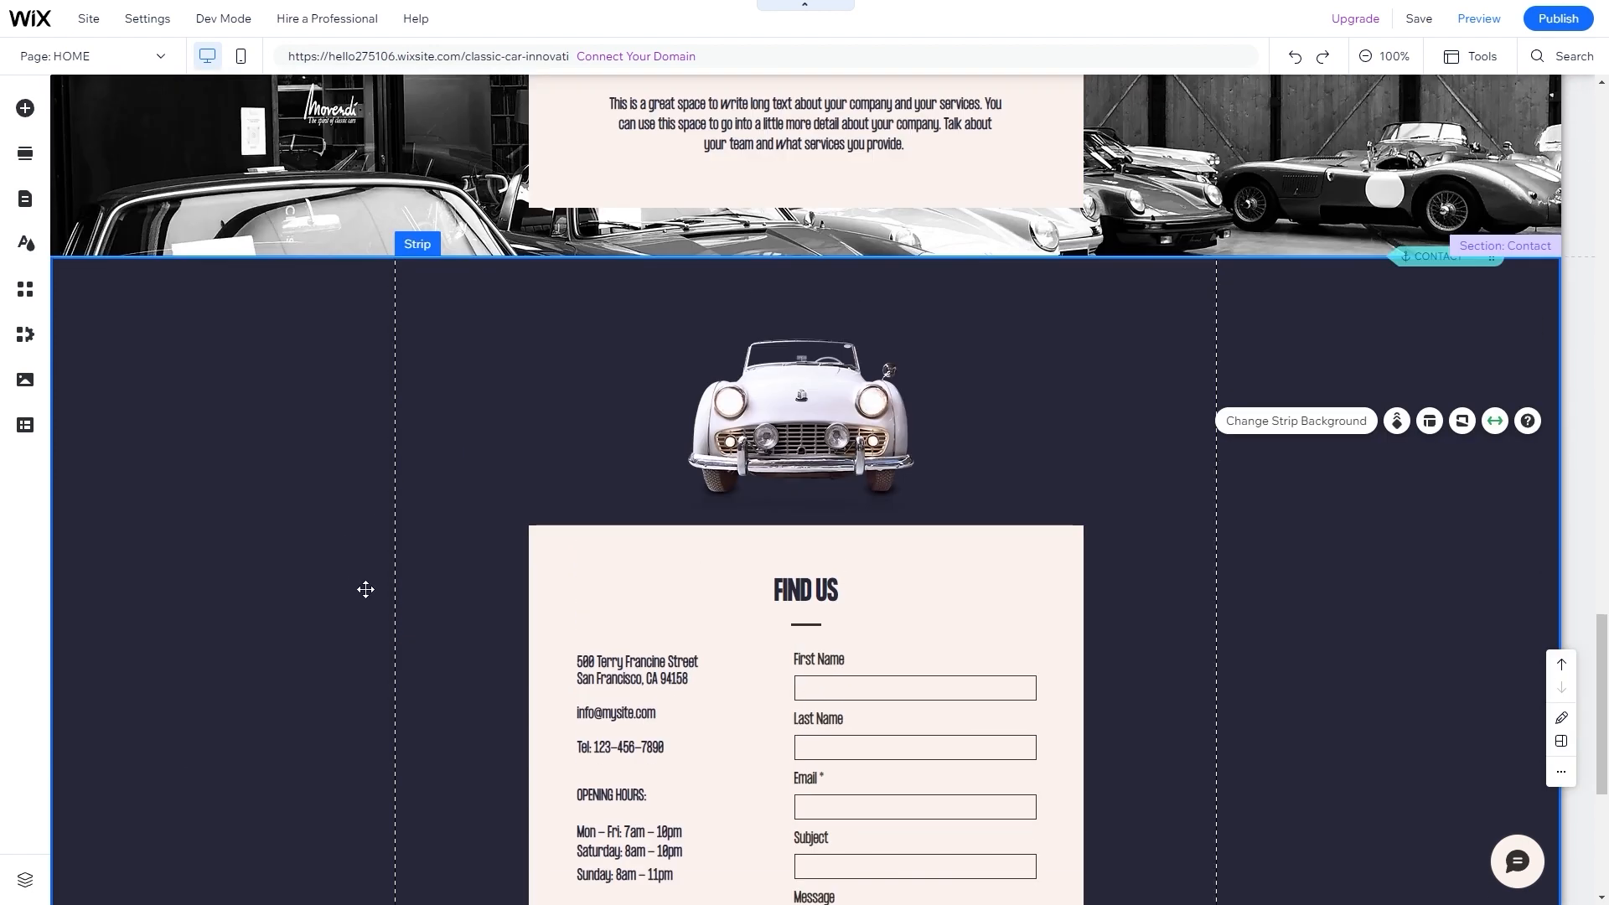
scroll(377, 578, "down", 7)
scroll(695, 527, "down", 2)
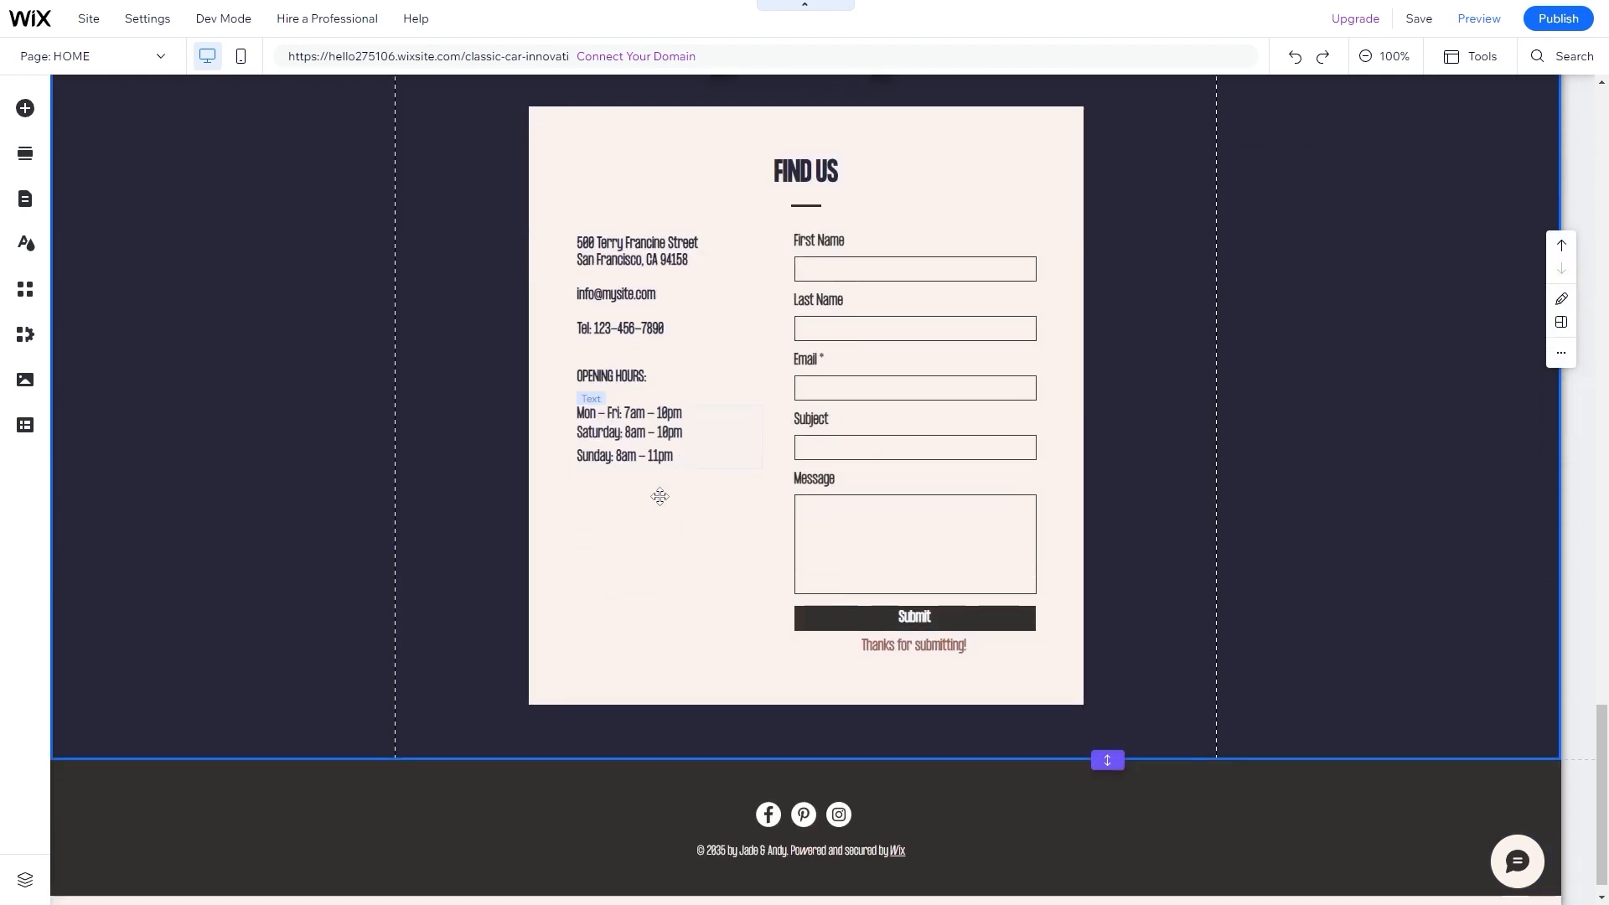
scroll(637, 543, "up", 4)
scroll(661, 562, "down", 4)
scroll(662, 562, "up", 8)
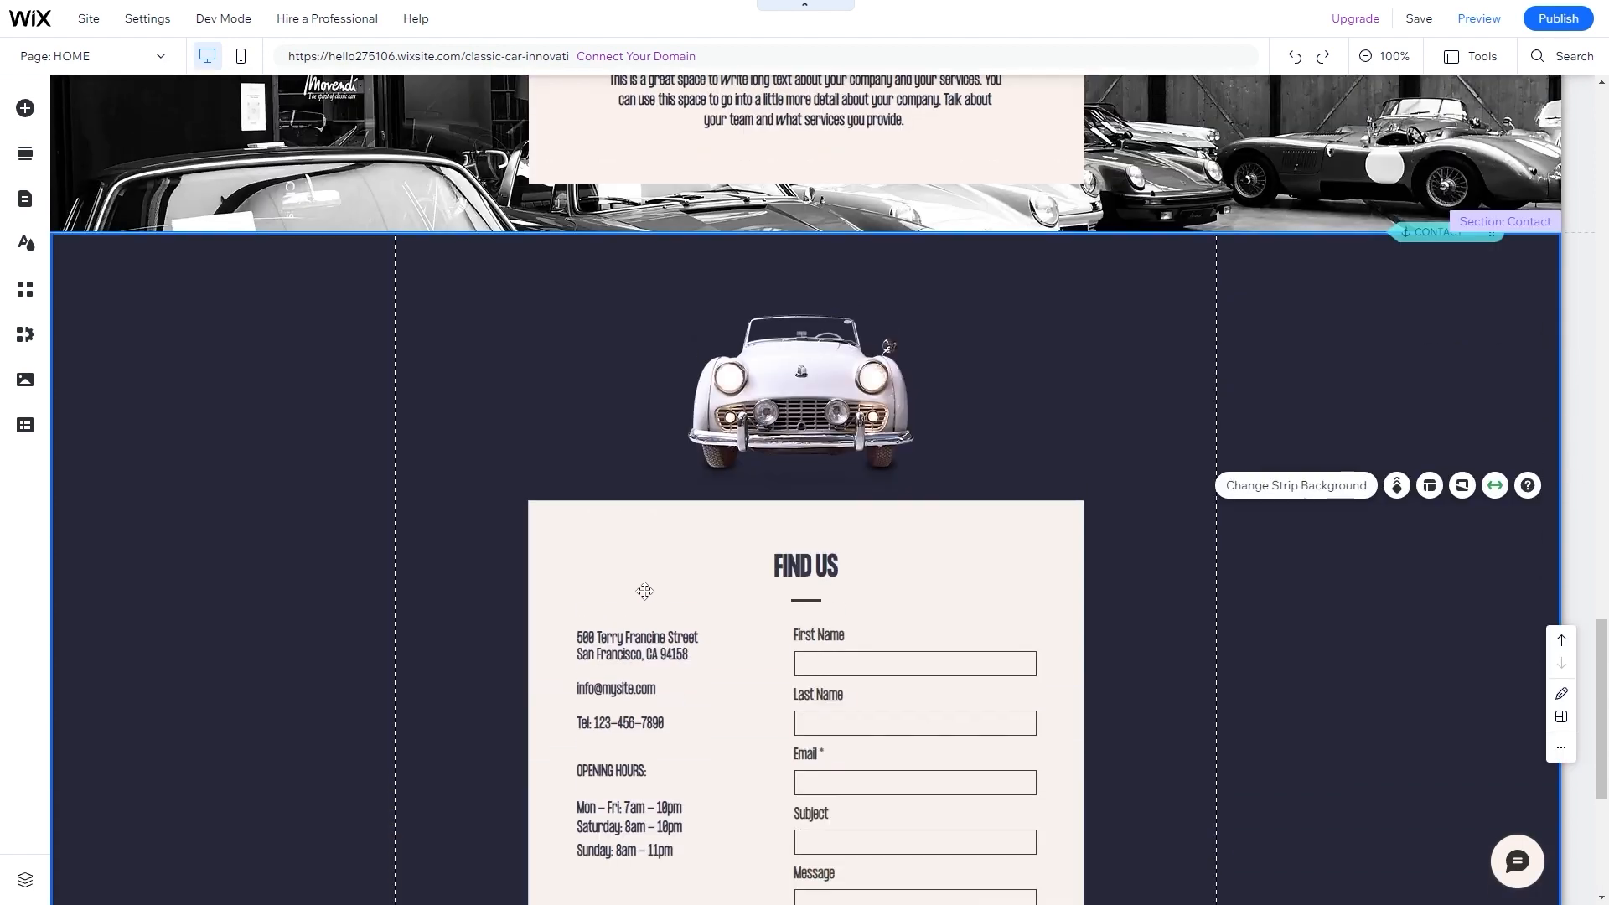
scroll(640, 591, "up", 4)
scroll(632, 582, "up", 5)
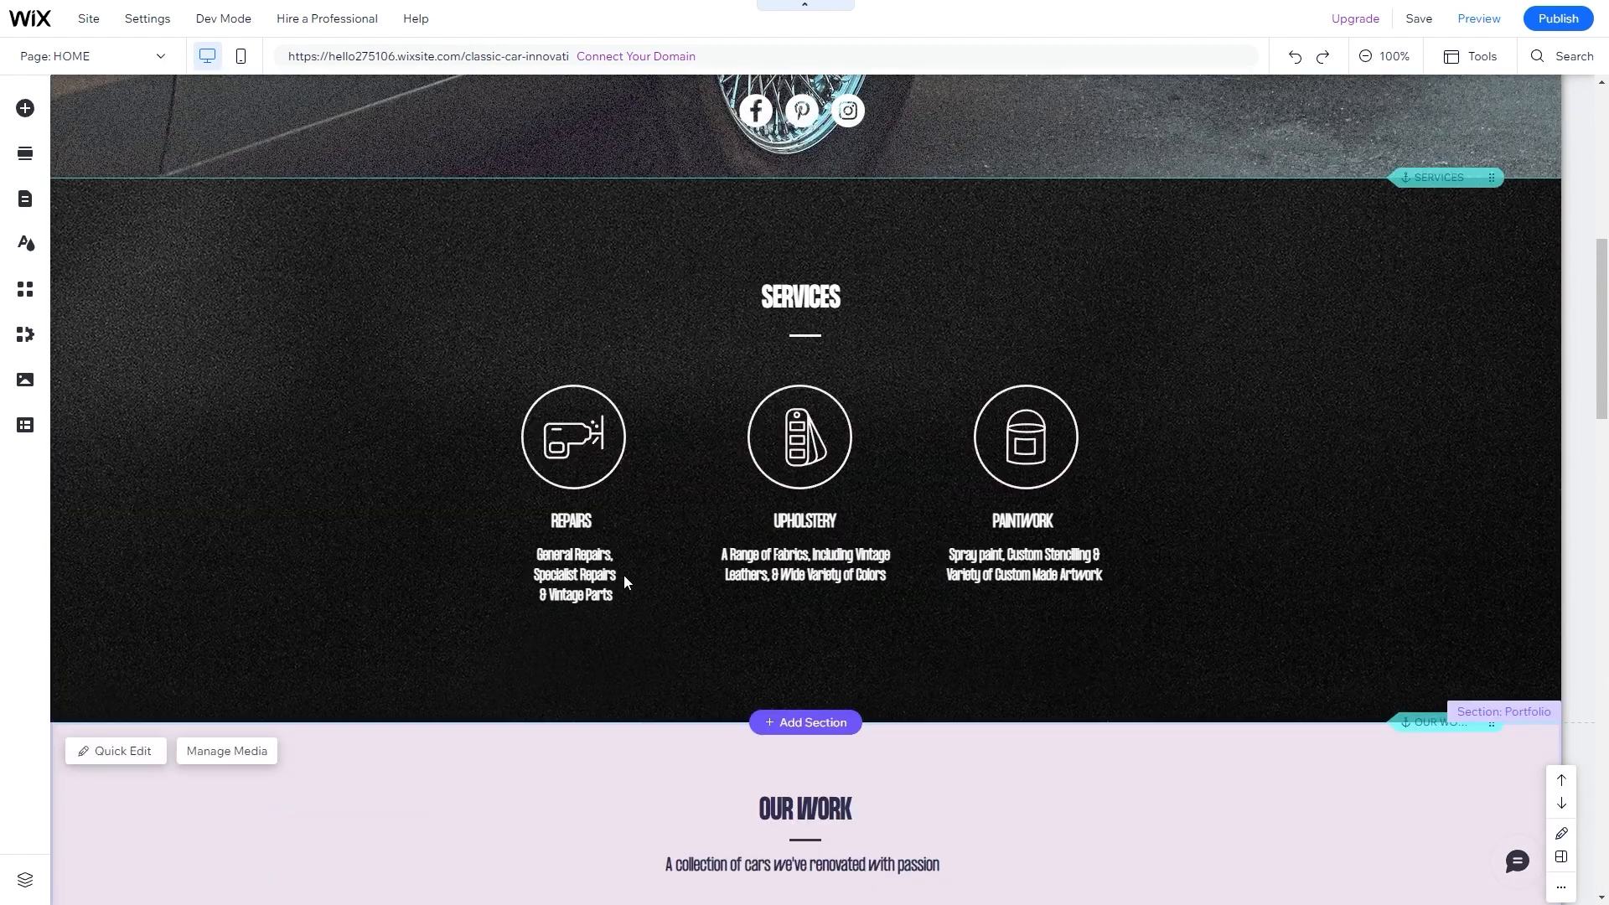
scroll(1002, 610, "down", 5)
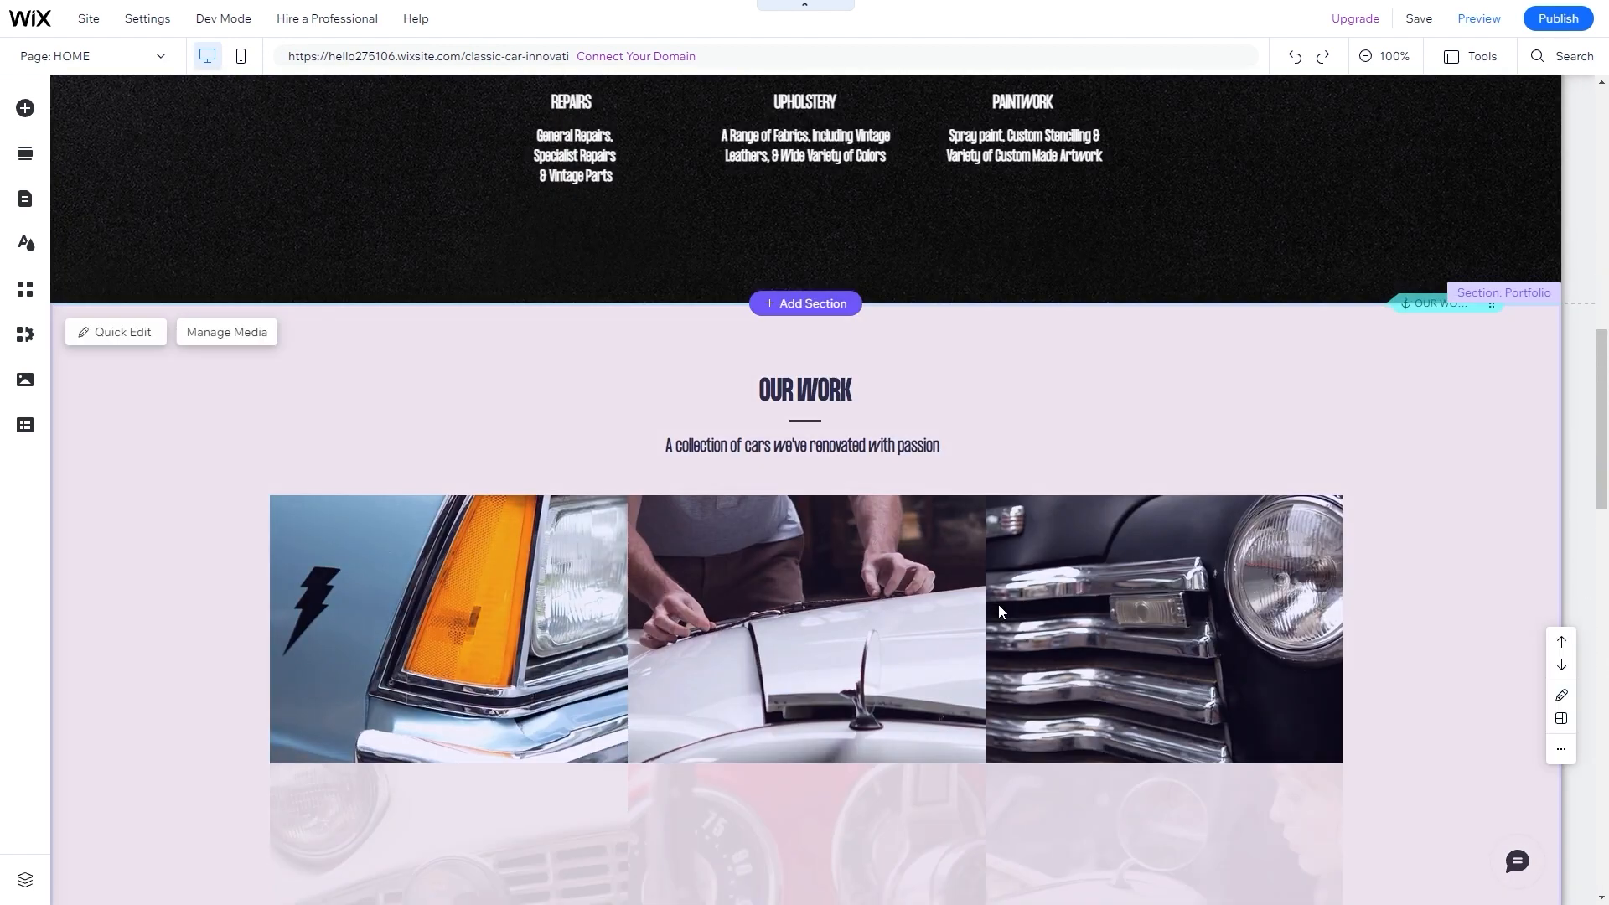
scroll(999, 607, "up", 5)
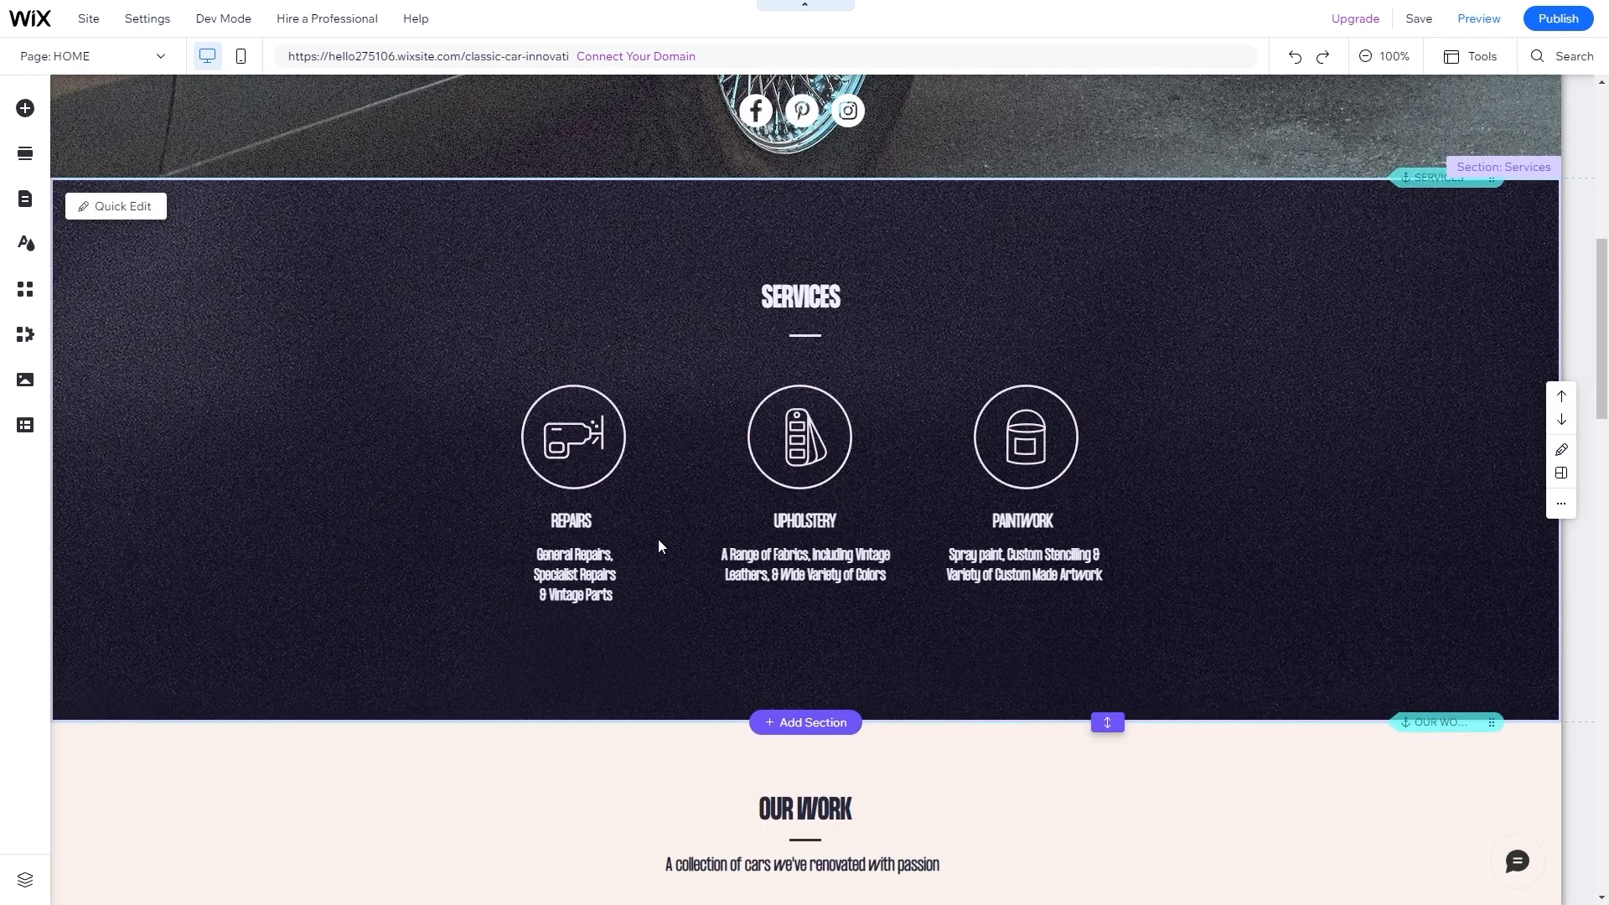
- Delete the Services strip with its contents, and remove the emptied Services section from the home page
left_click(1215, 358)
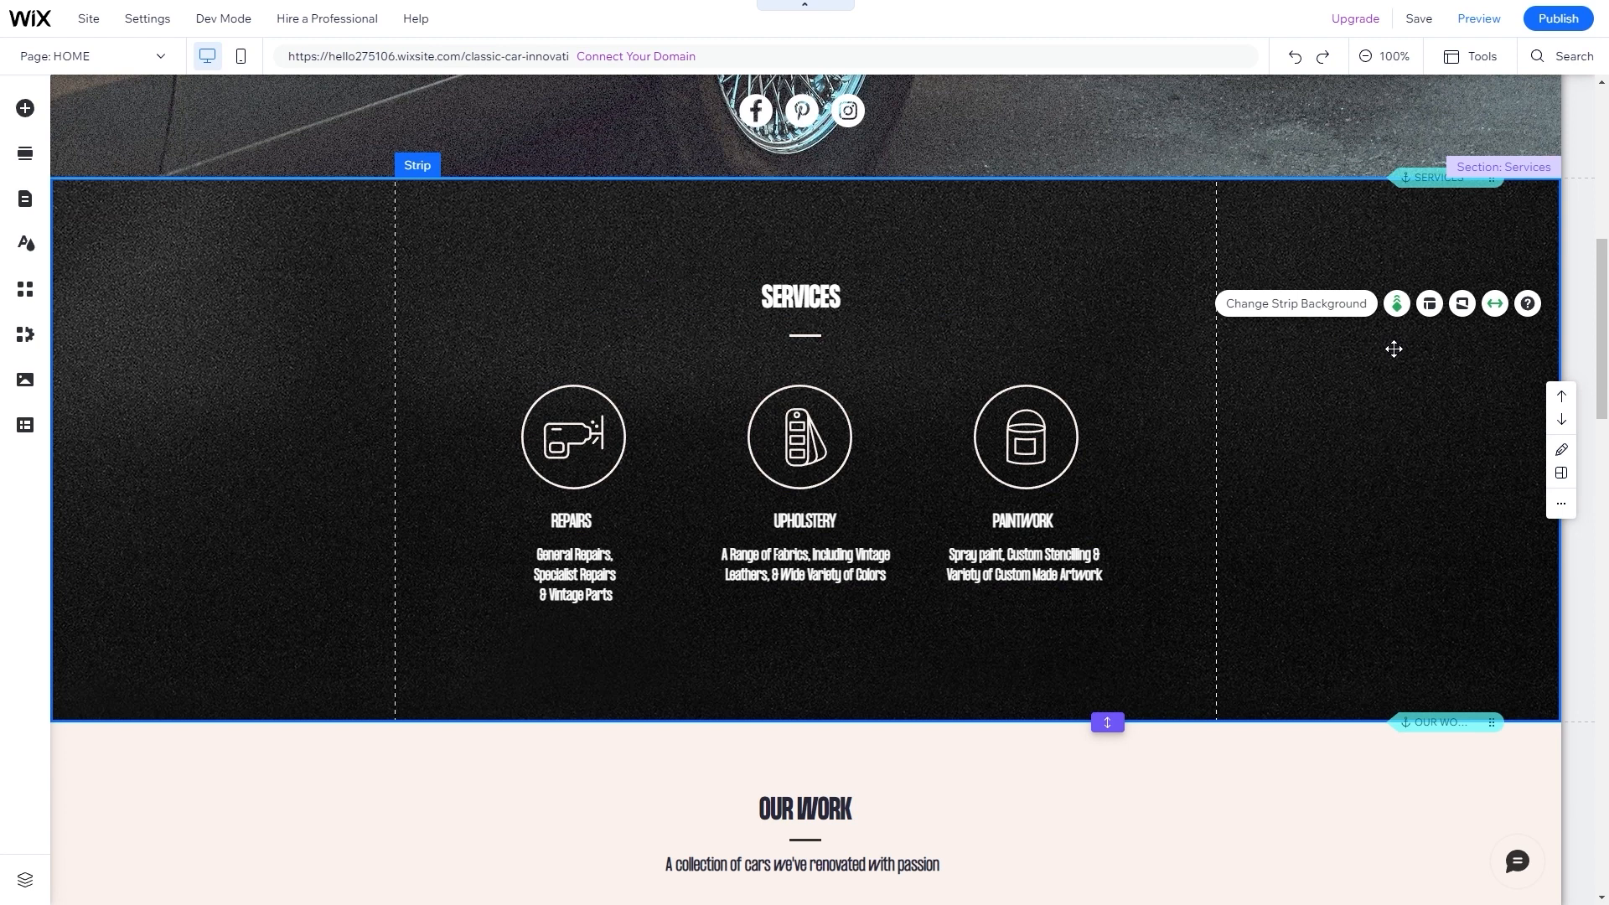
right_click(1382, 401)
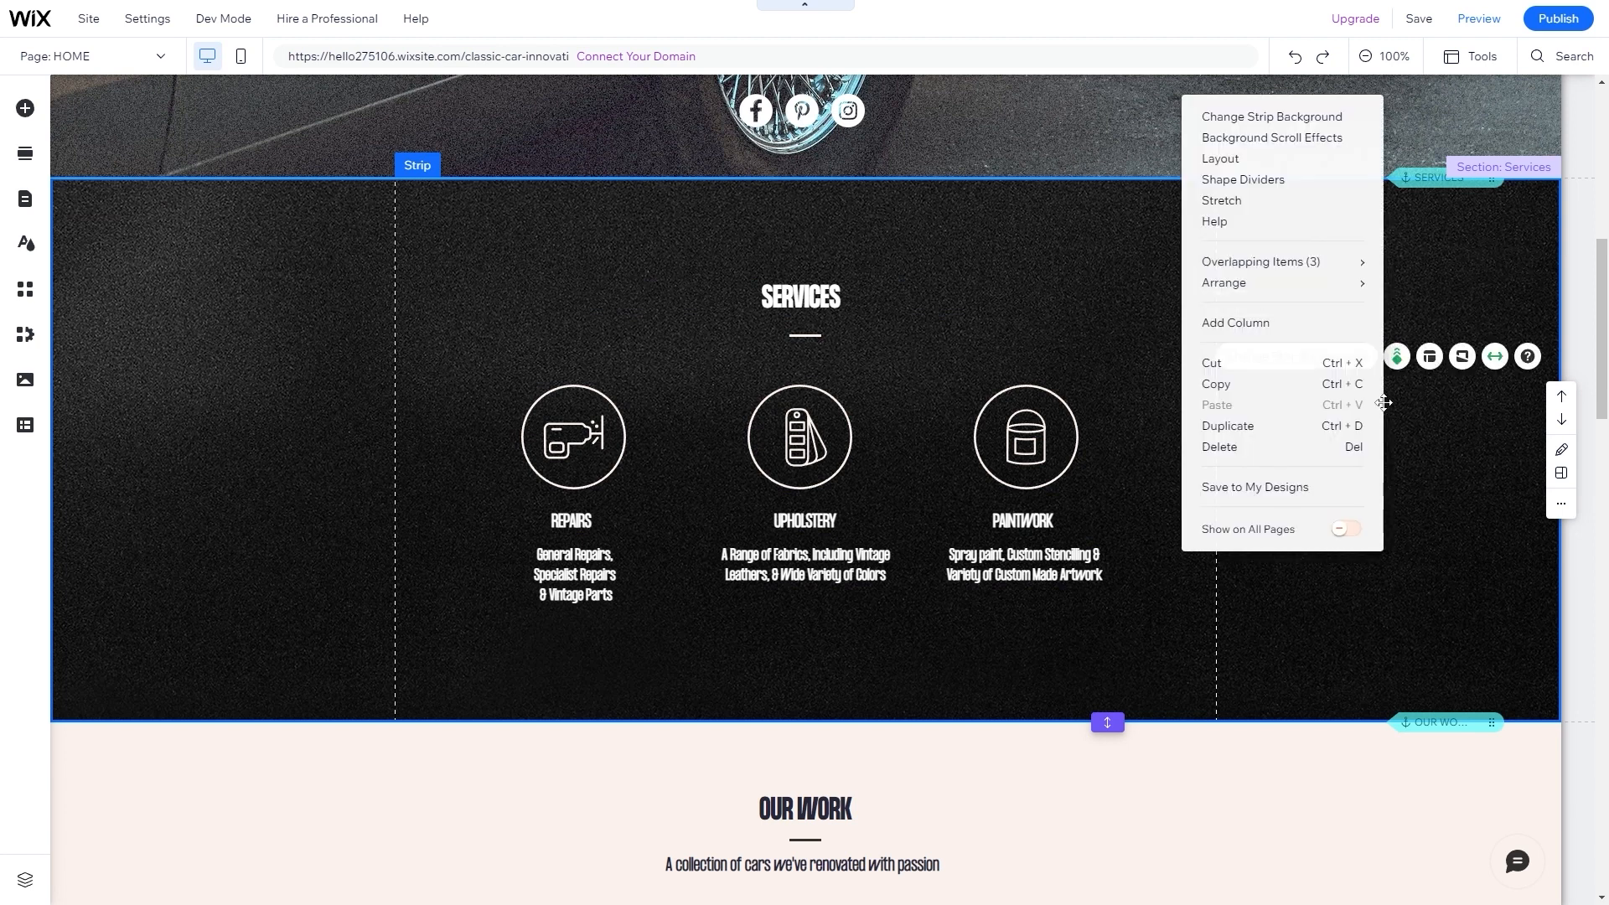
left_click(1267, 453)
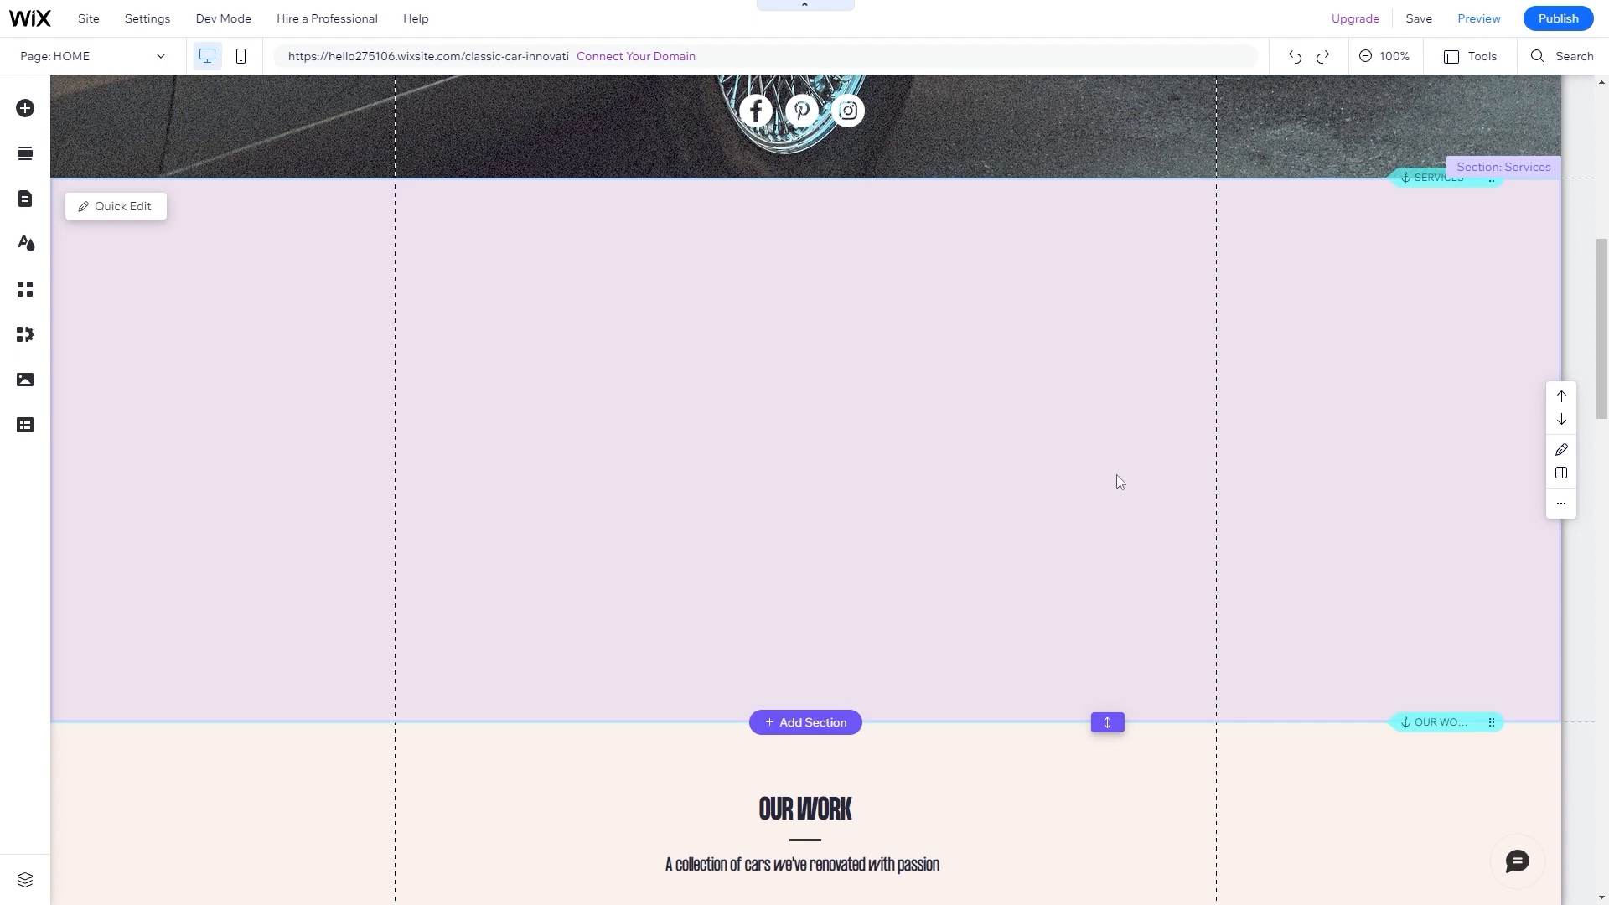
left_click(1347, 438)
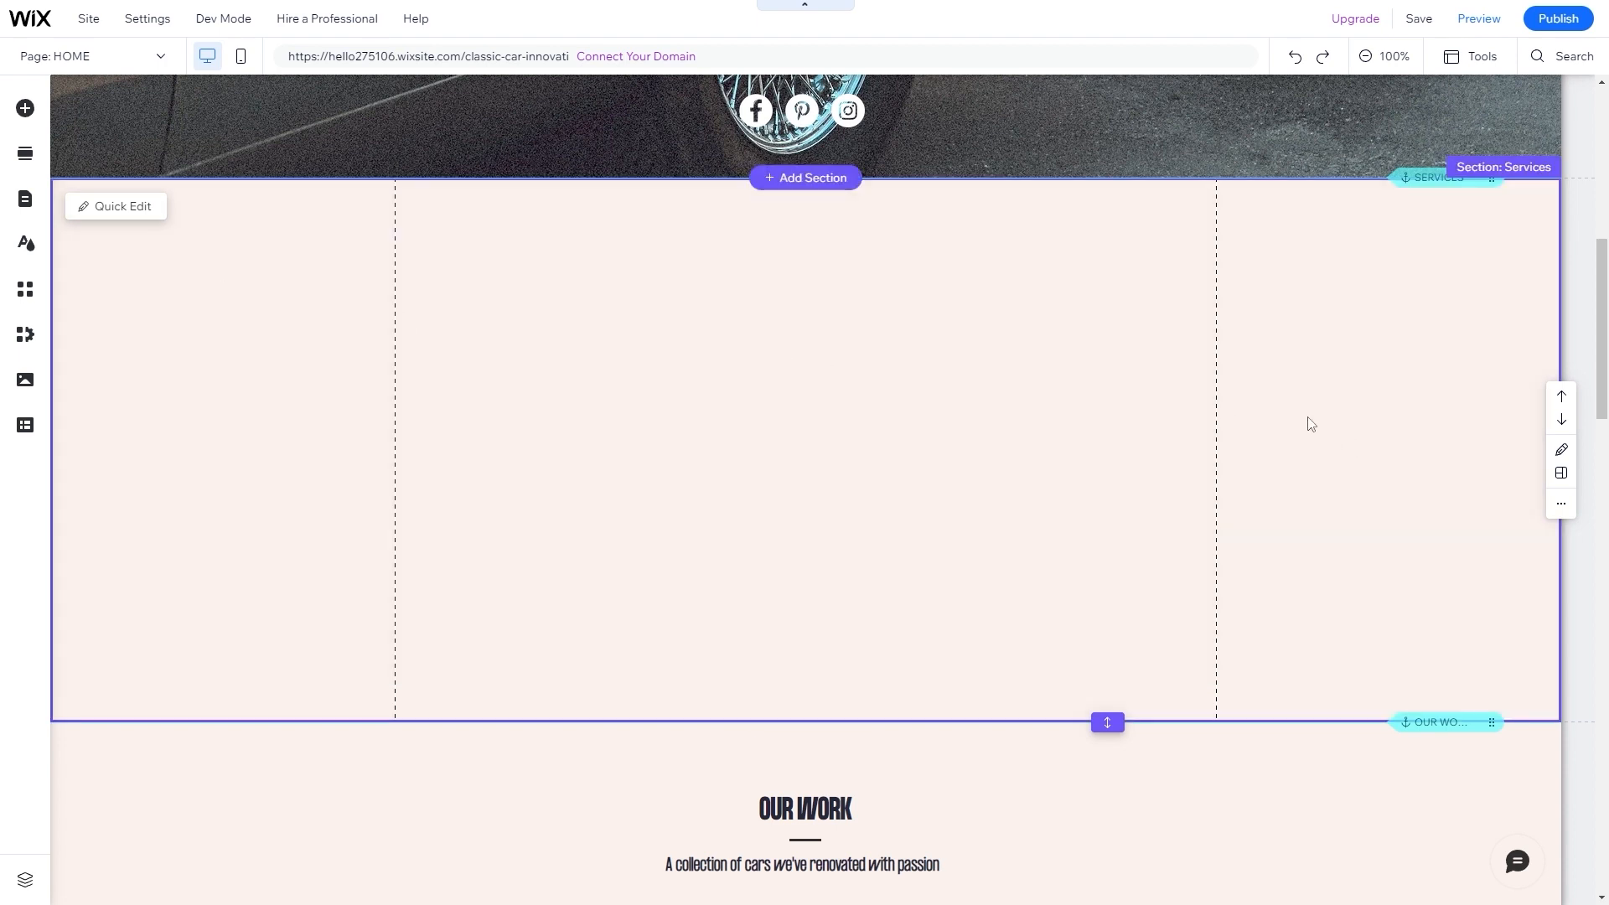
right_click(1309, 424)
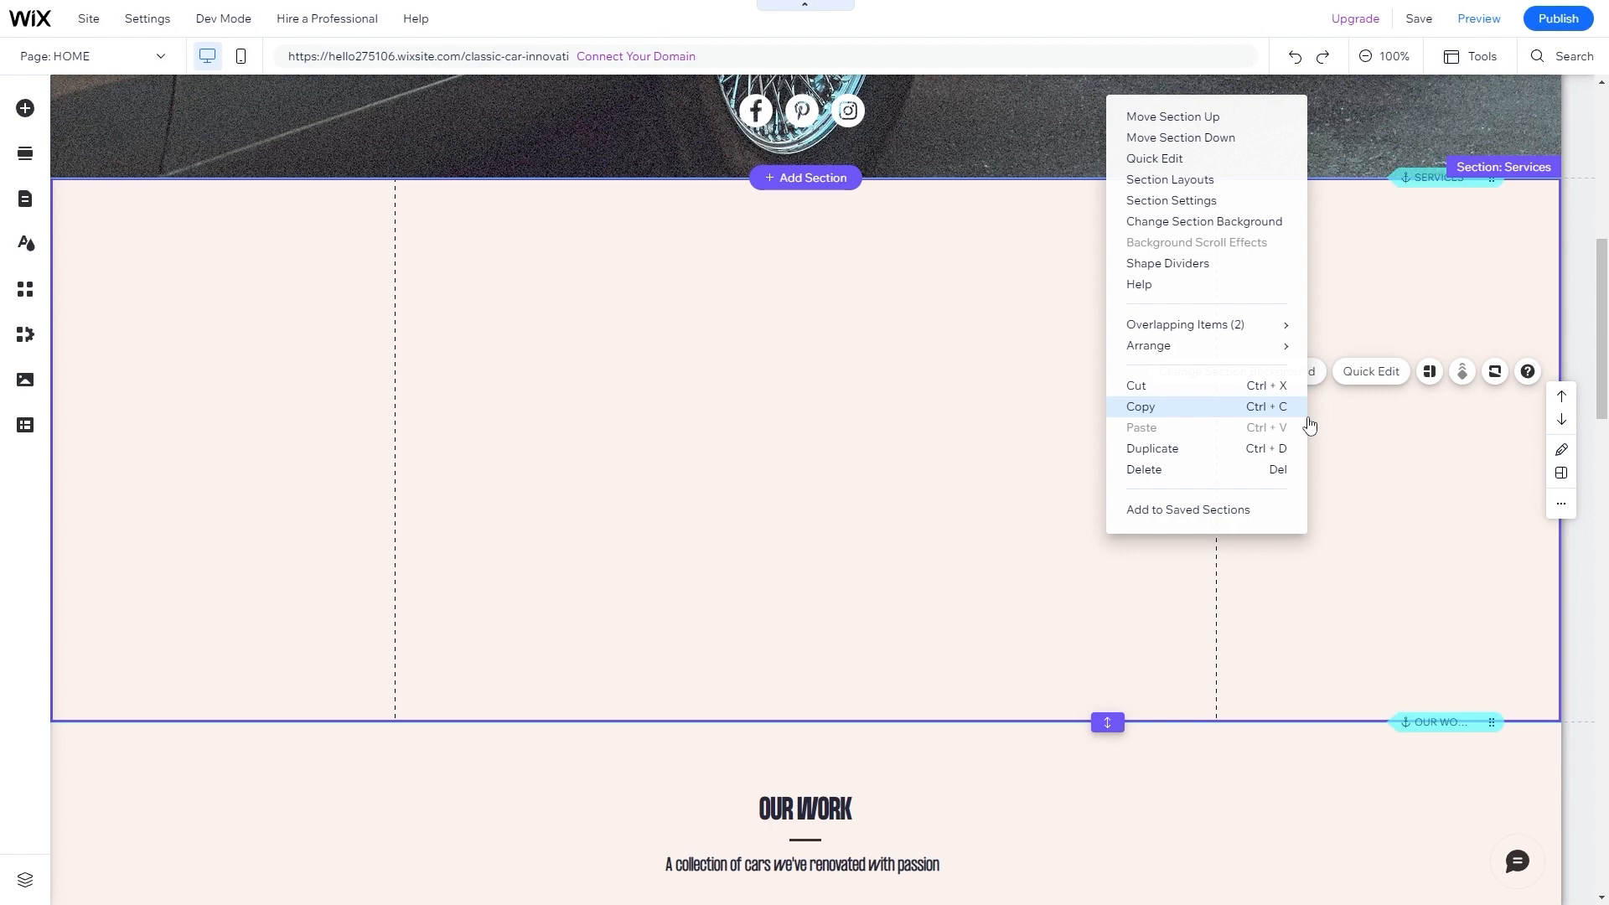
left_click(1188, 470)
- Extend the About section slightly downward so its strip shows more of the black-and-white car photo
scroll(776, 556, "up", 8)
scroll(706, 496, "down", 6)
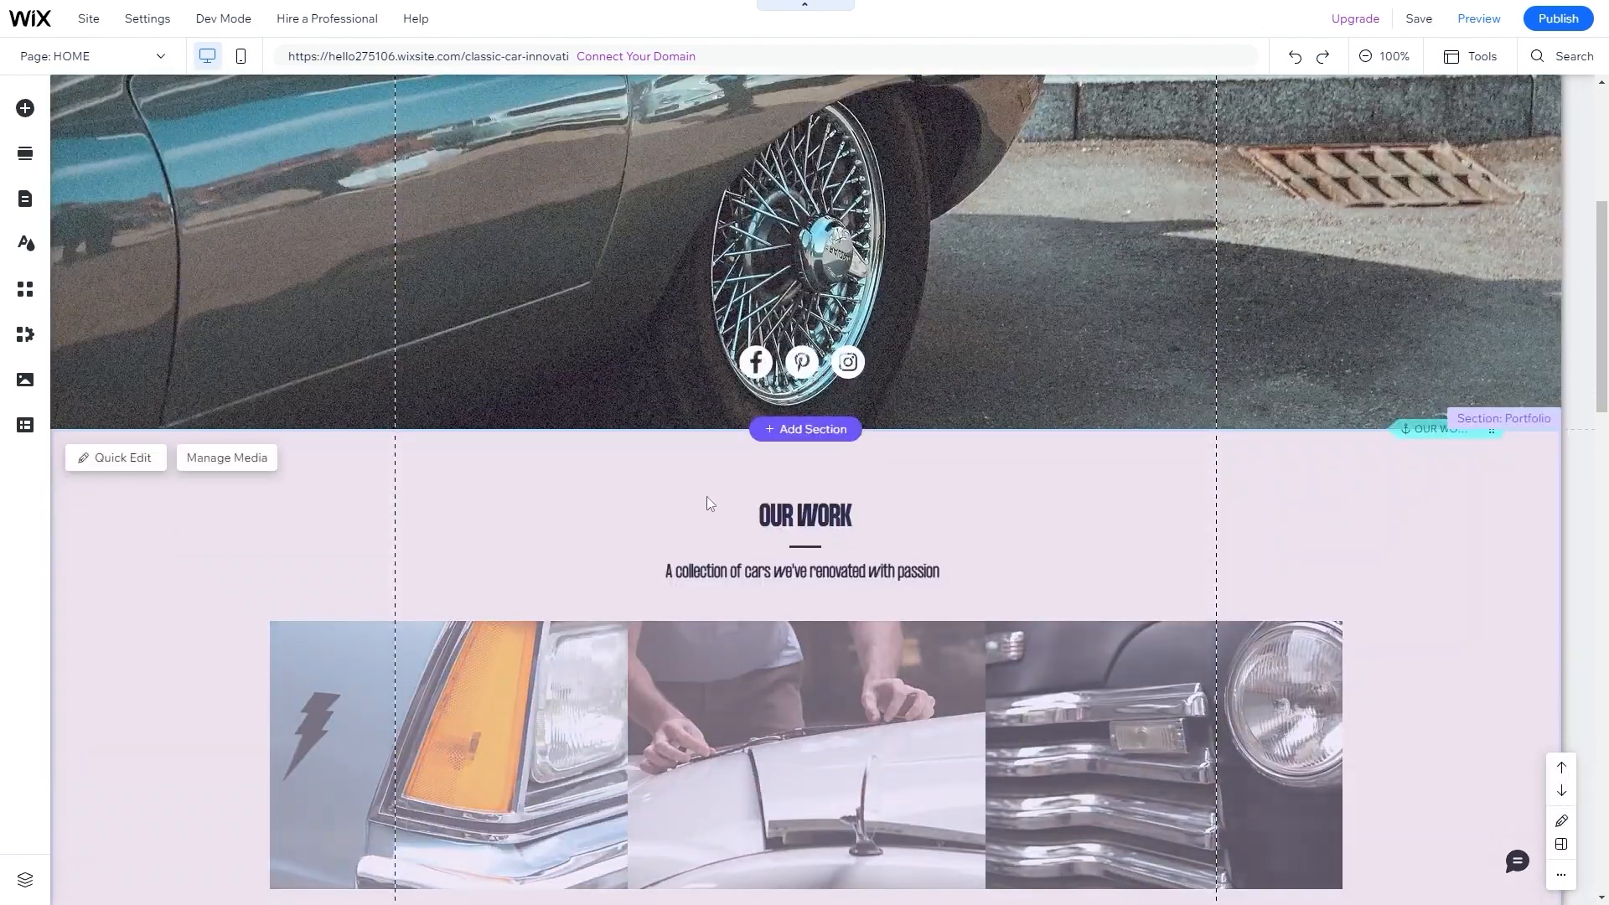
scroll(692, 528, "up", 7)
scroll(690, 533, "down", 15)
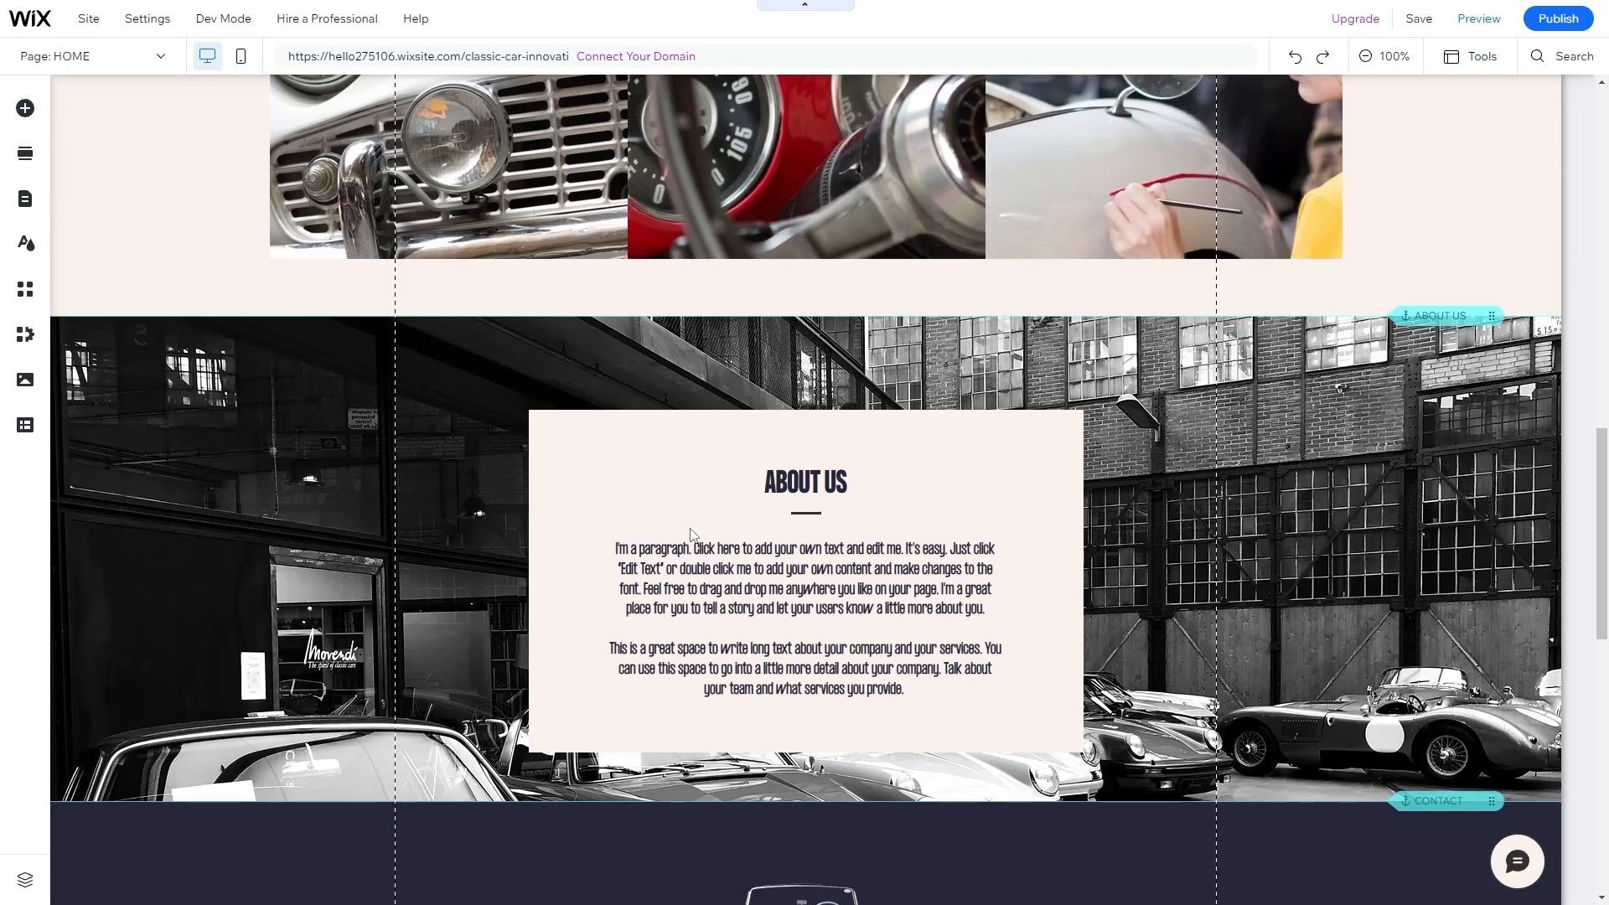
scroll(691, 532, "down", 4)
left_click(691, 454)
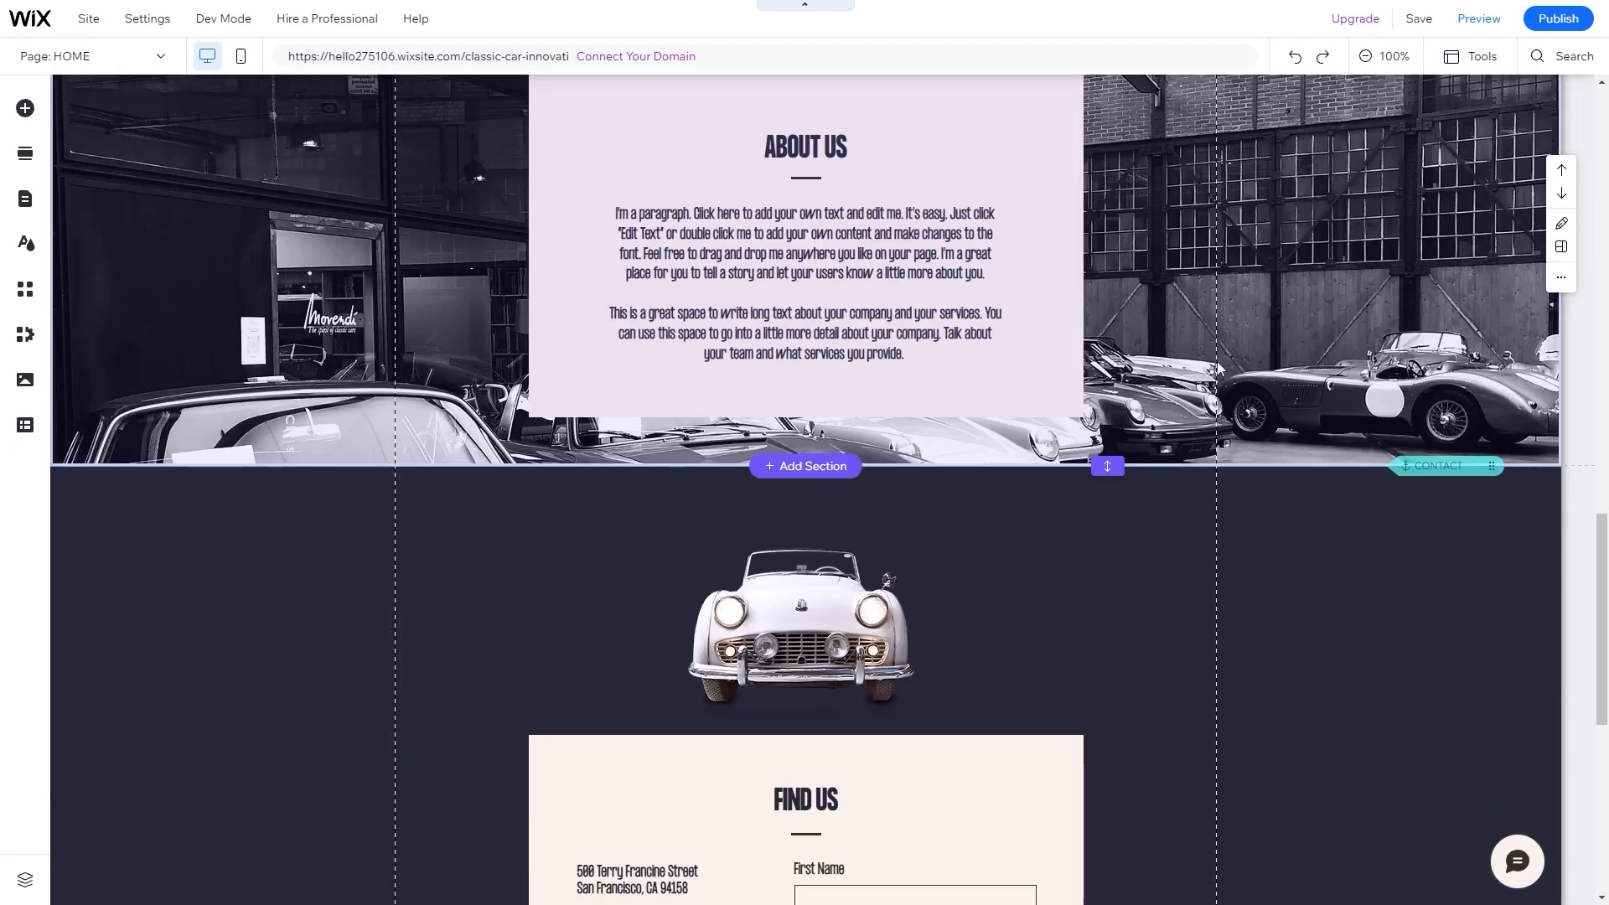
scroll(1034, 515, "up", 2)
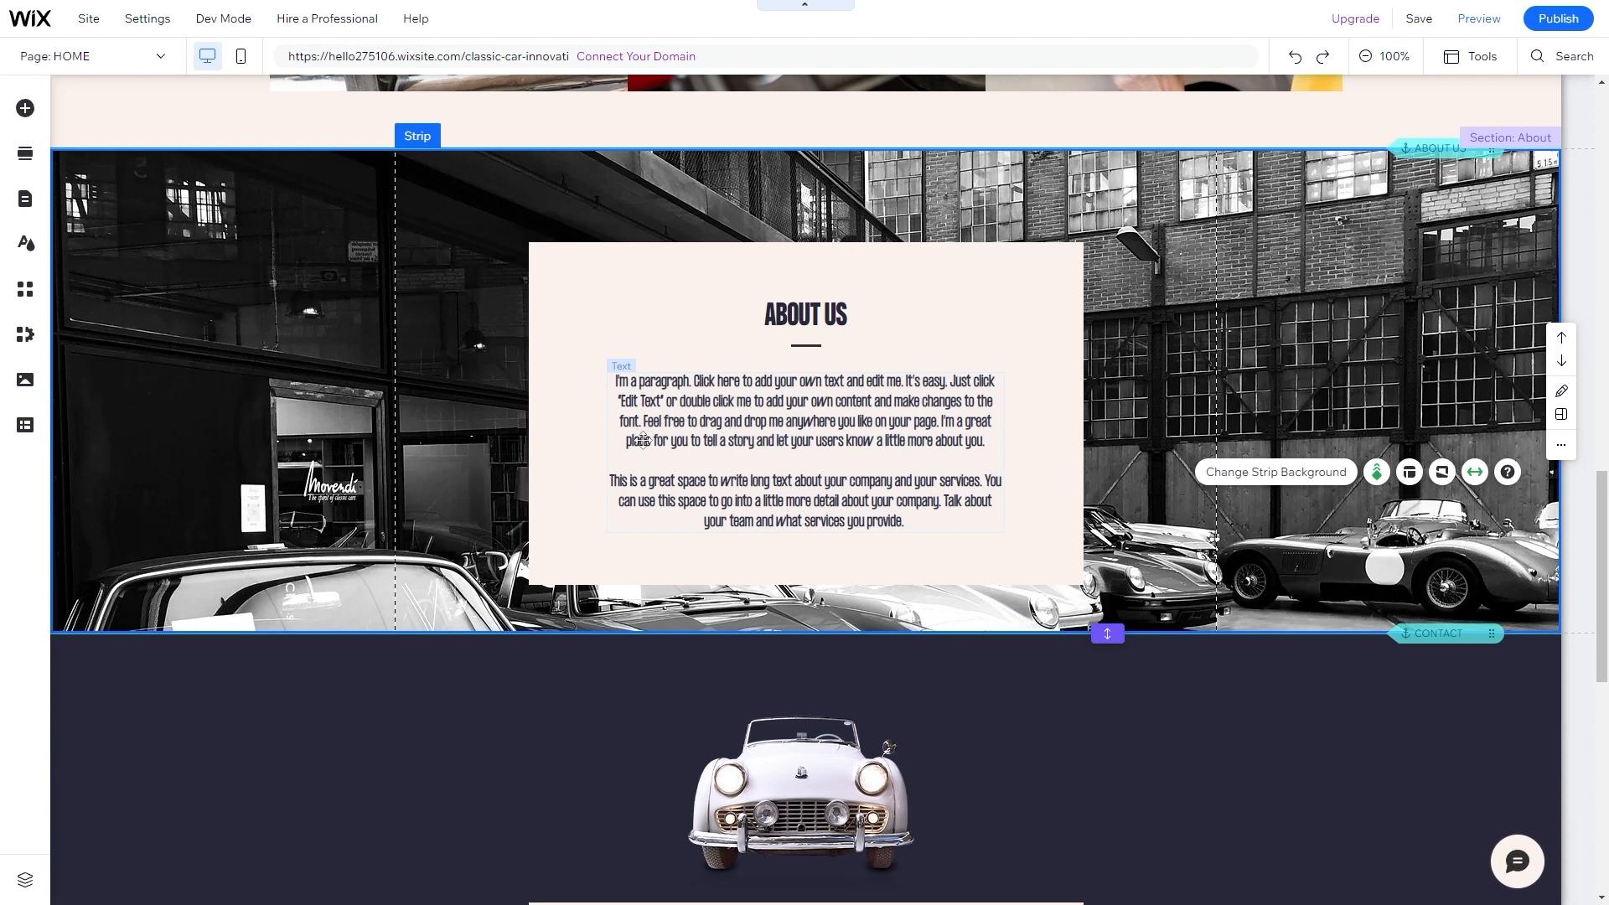
scroll(999, 455, "down", 2)
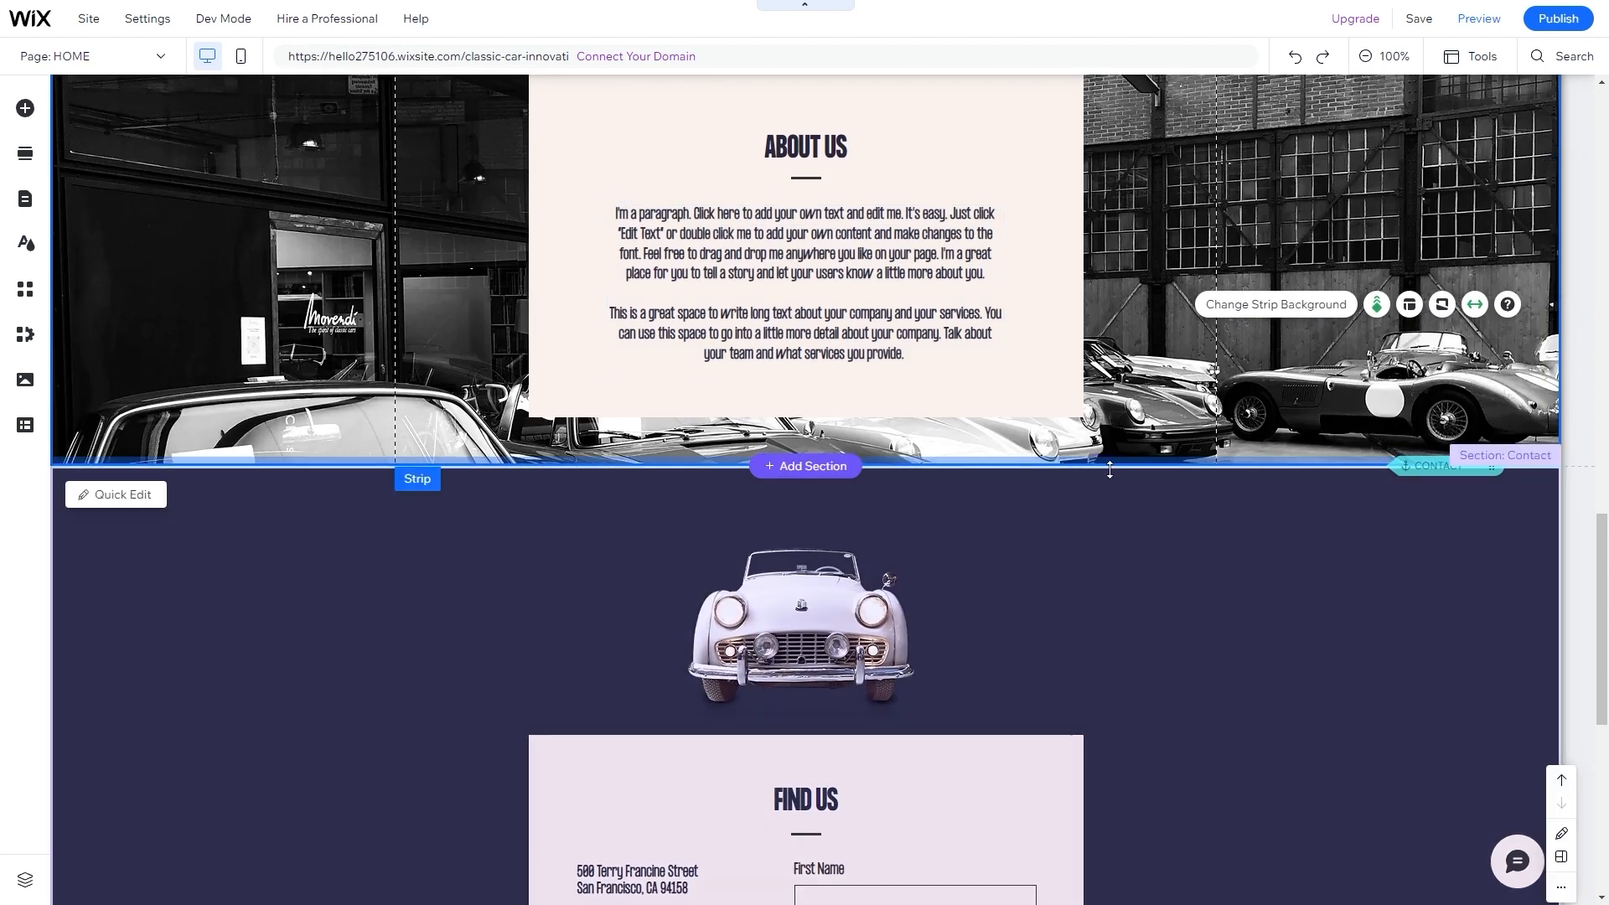
left_click_drag(1109, 469, 1106, 499)
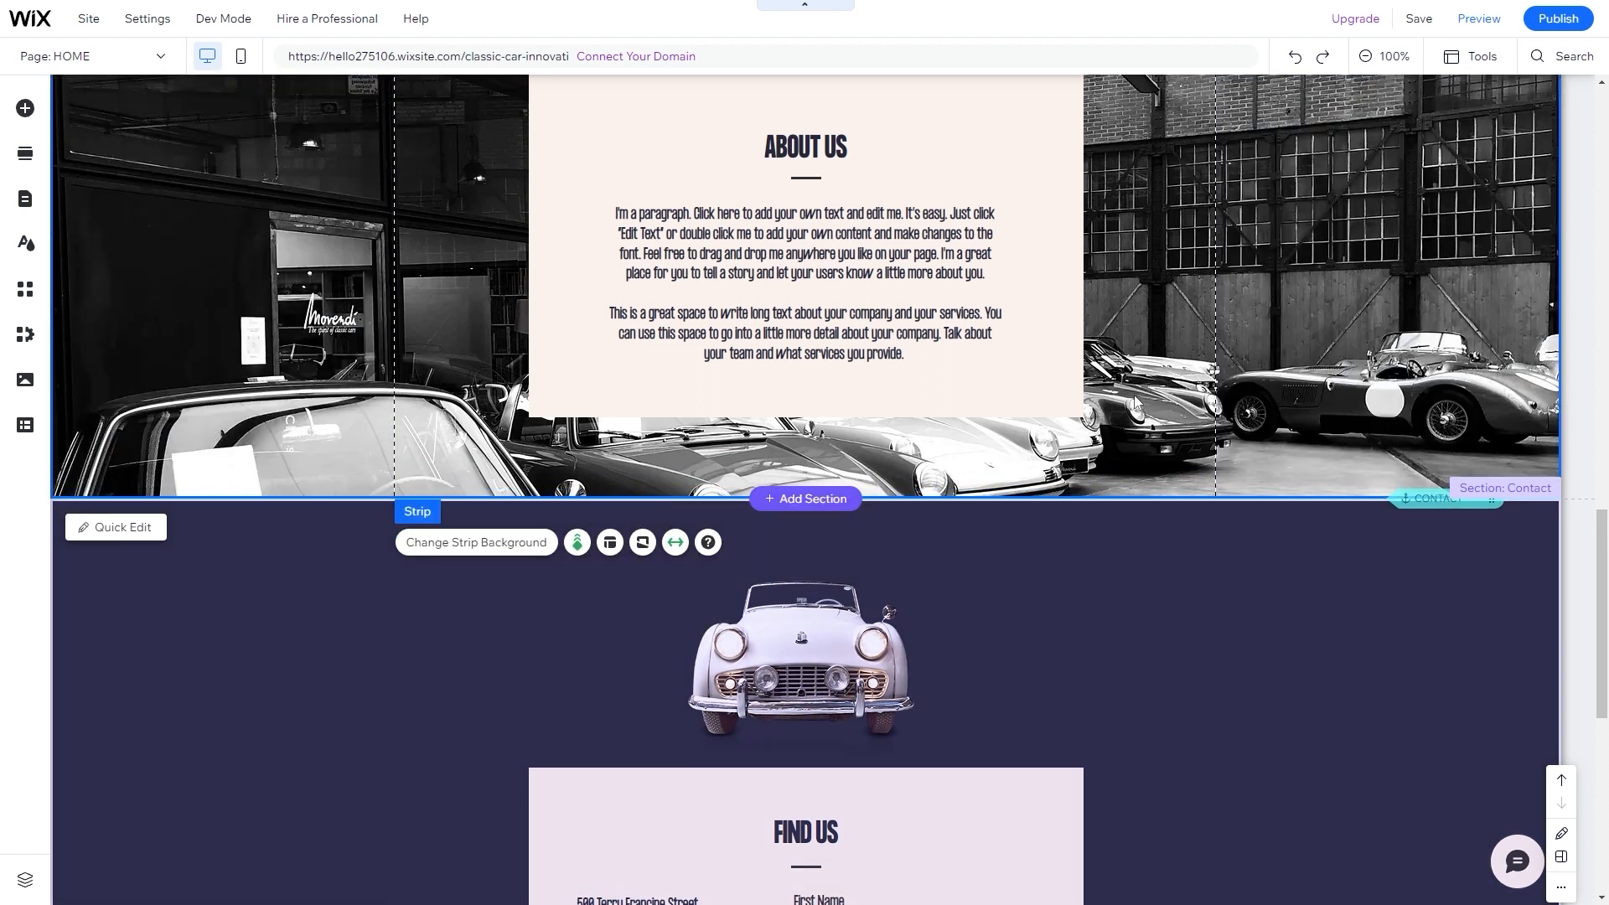
scroll(1098, 544, "up", 2)
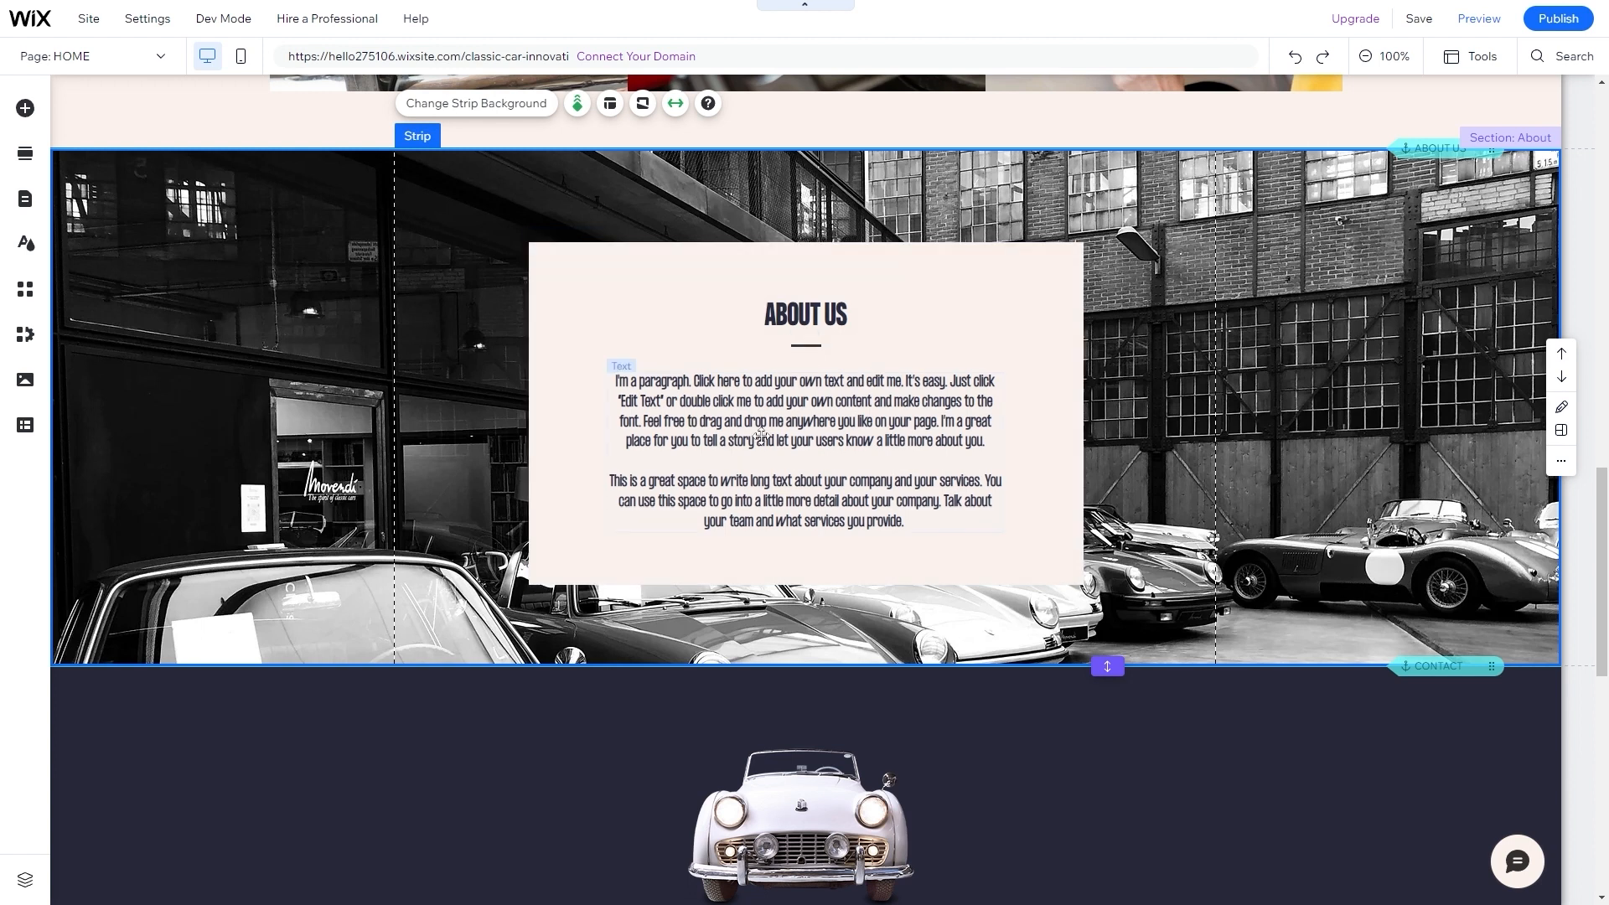
- Move the white car image in the Contact section slightly up, away from the Find Us box, and check the section down to the footer
scroll(748, 438, "down", 5)
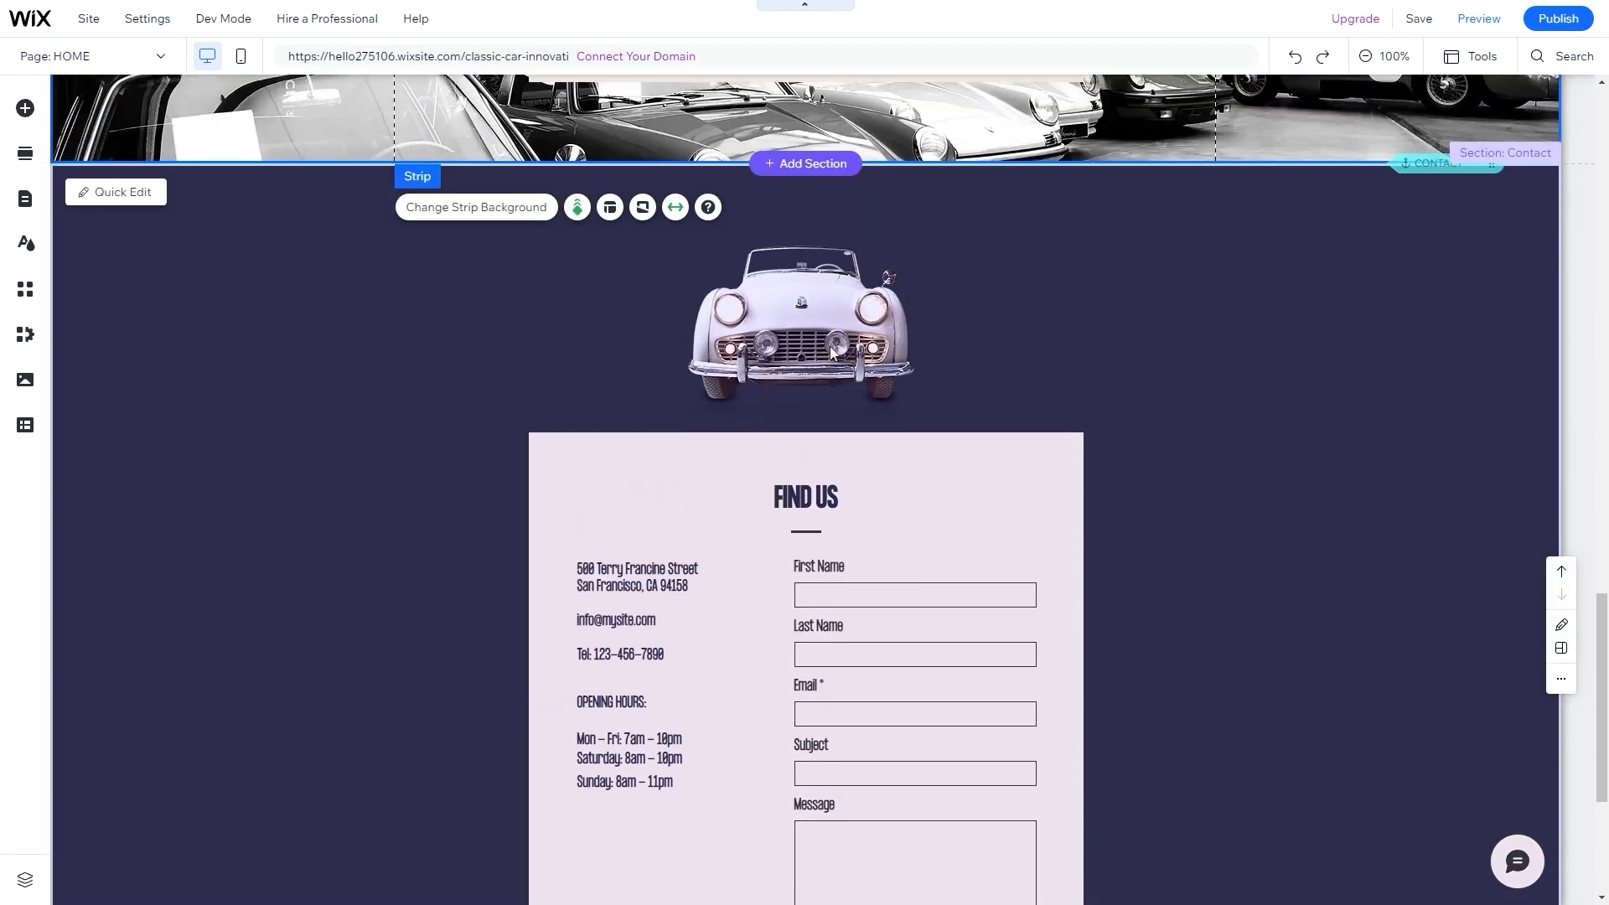
left_click_drag(832, 353, 819, 335)
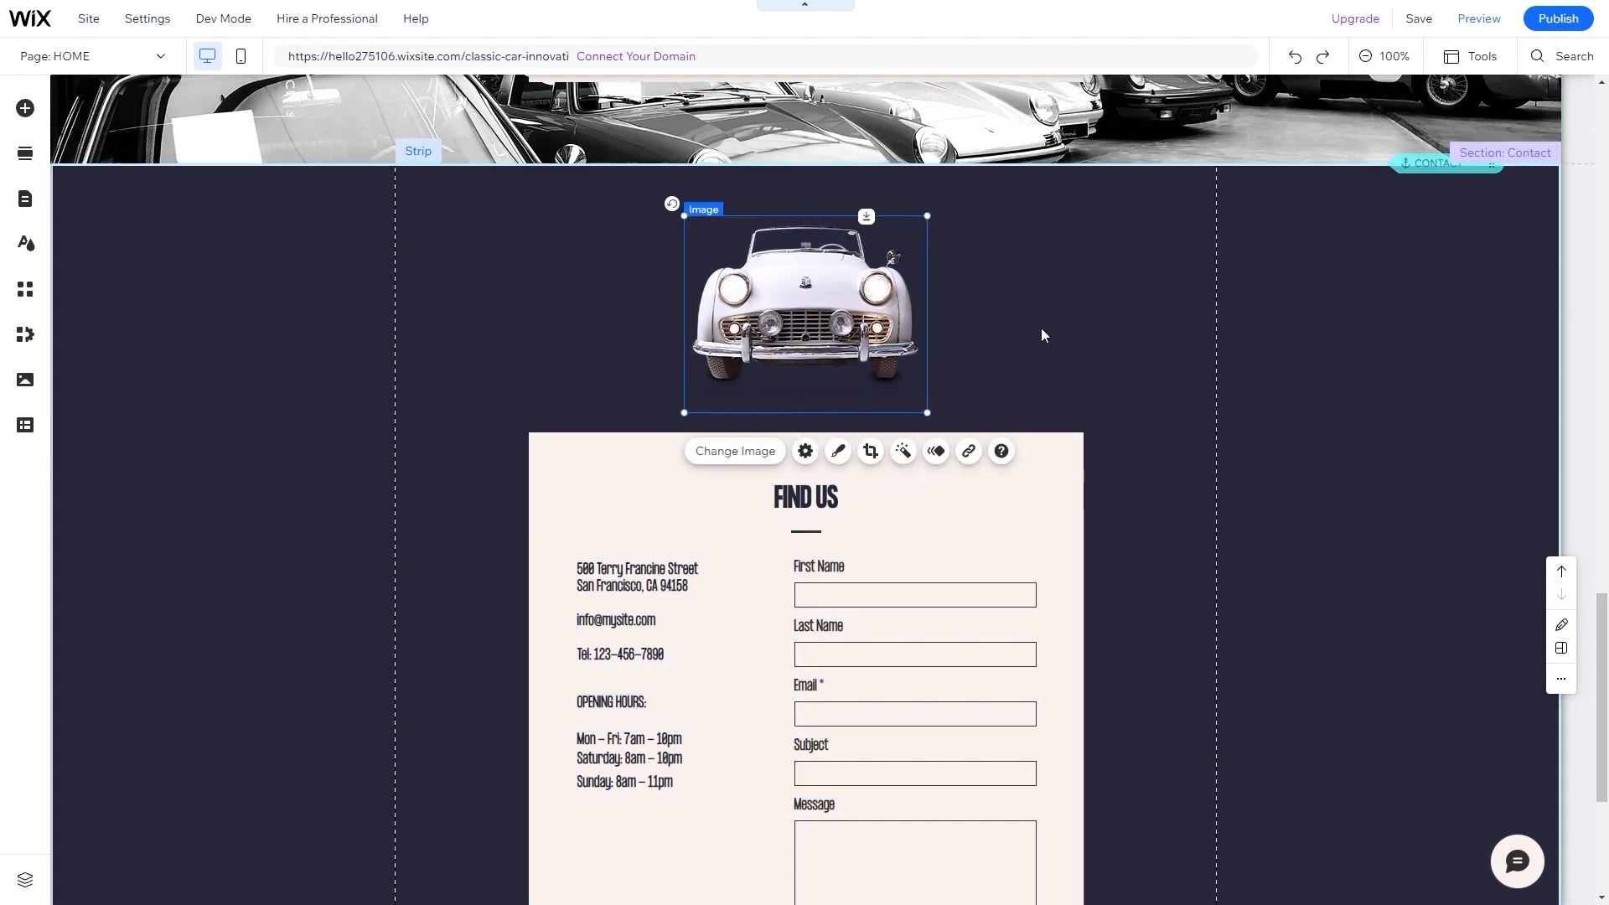
left_click(1042, 335)
scroll(568, 403, "down", 4)
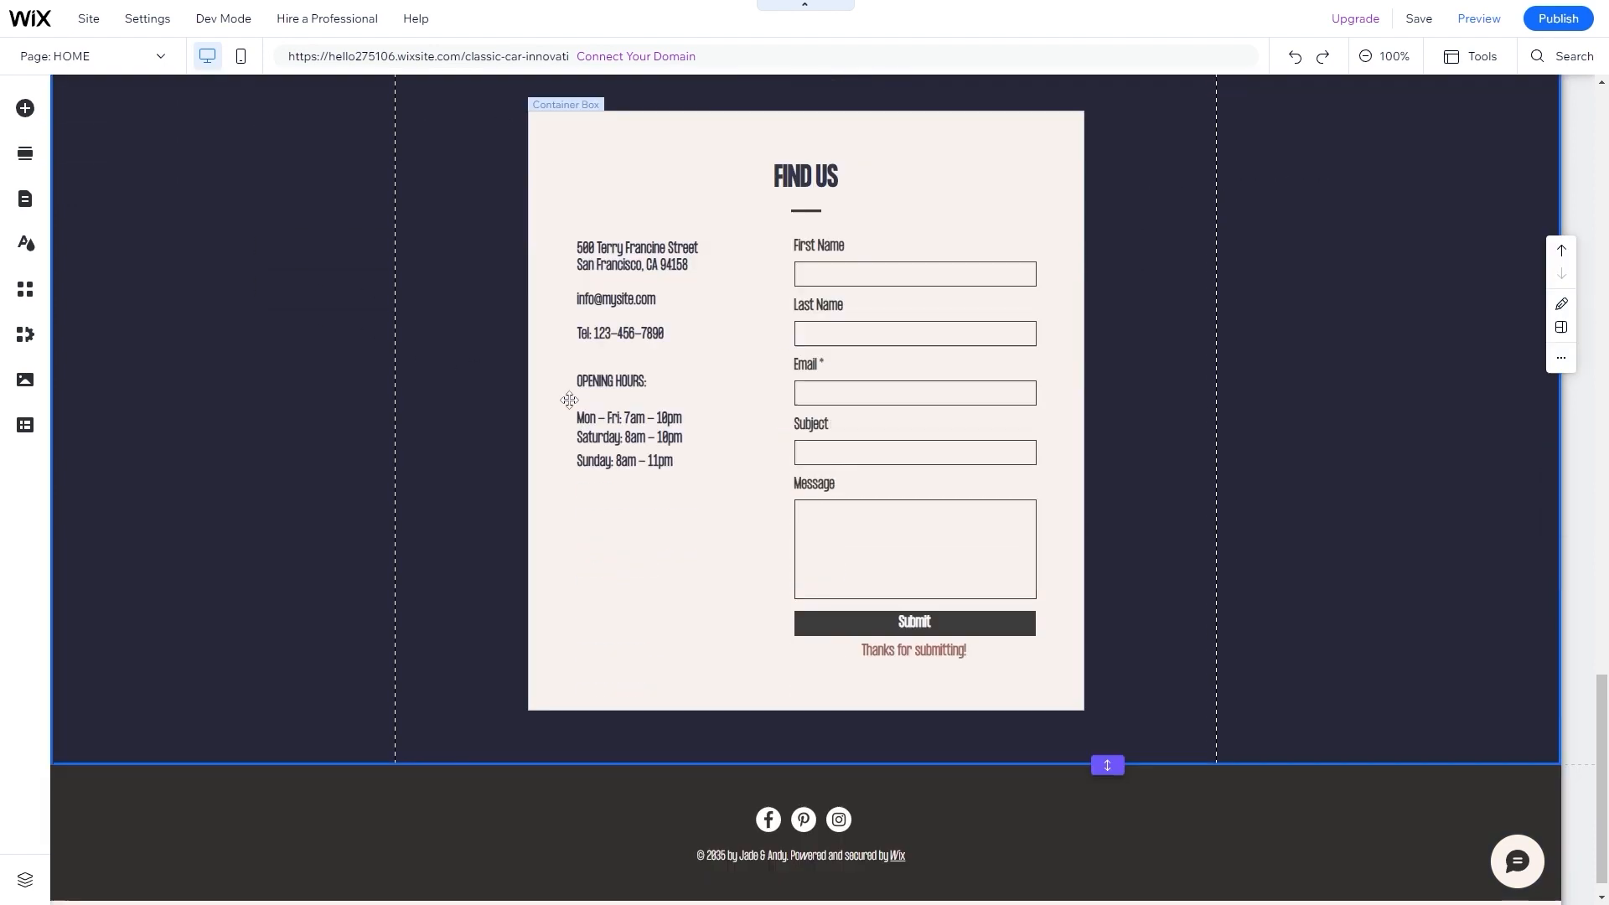
scroll(528, 554, "up", 4)
scroll(525, 553, "down", 4)
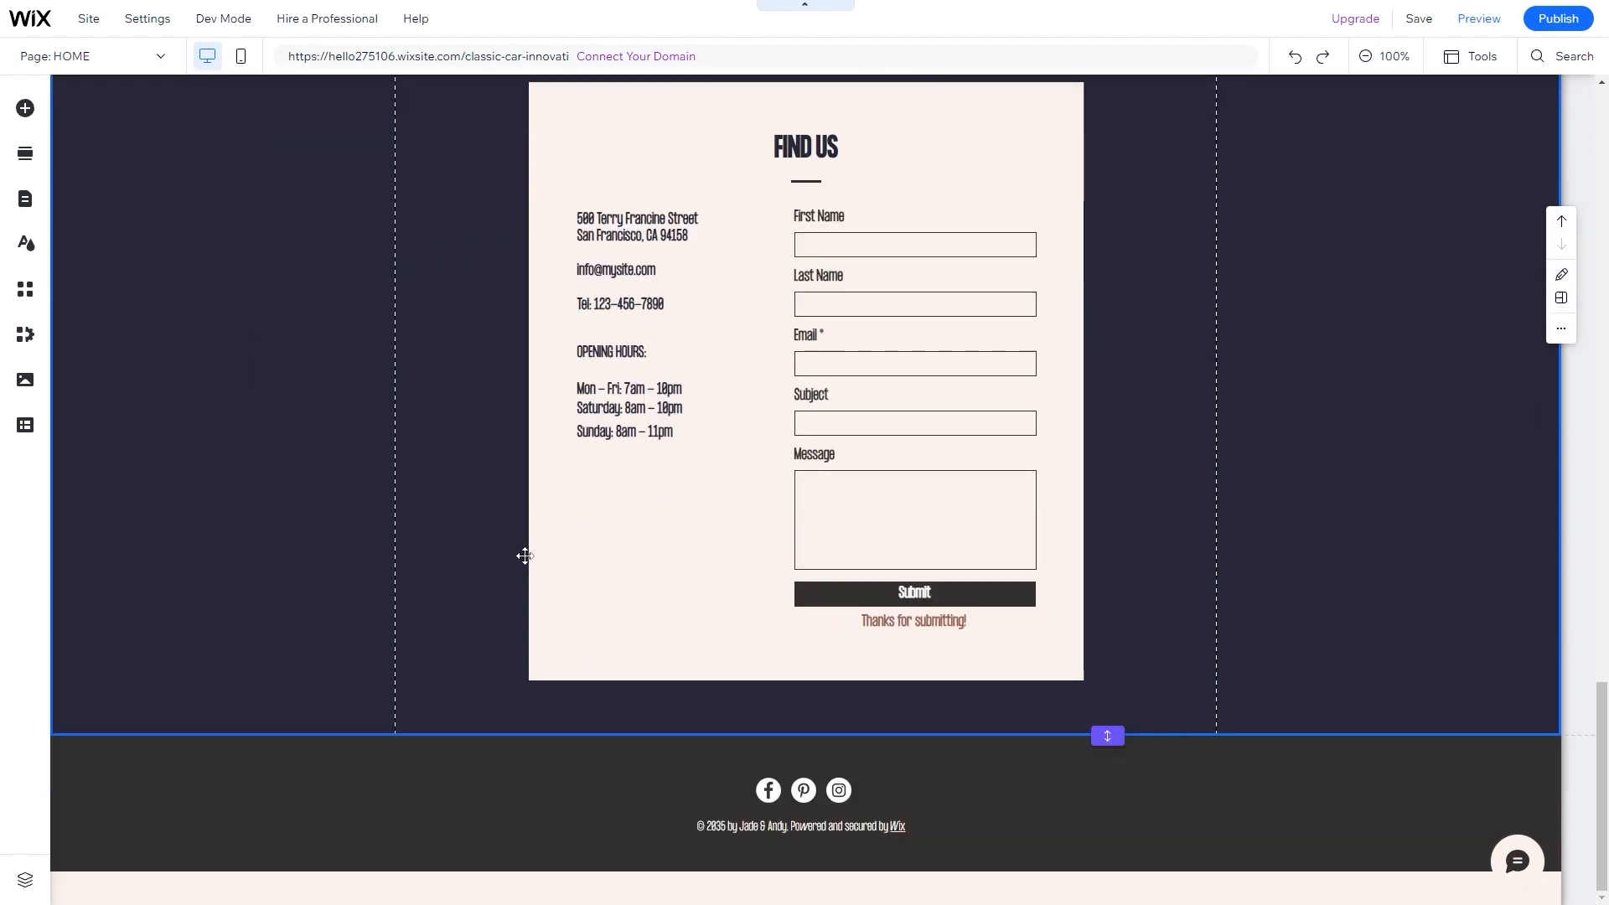
- Delete the Wix Site Search bar from the header
scroll(522, 553, "up", 8)
scroll(523, 545, "up", 8)
scroll(512, 557, "down", 16)
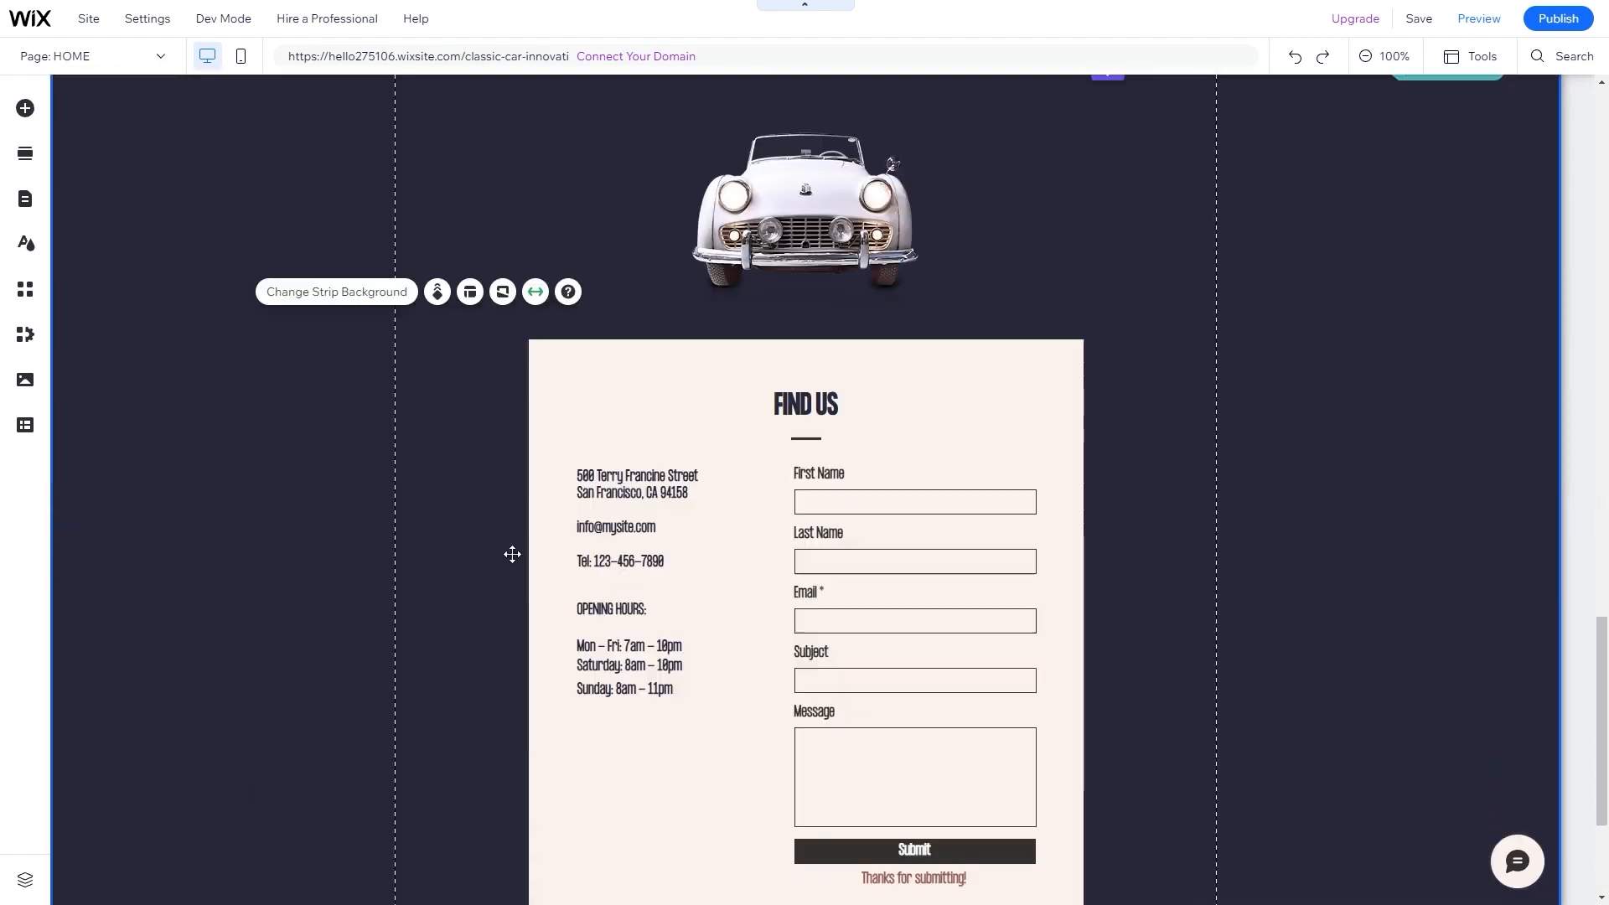
scroll(503, 544, "up", 14)
scroll(518, 528, "up", 15)
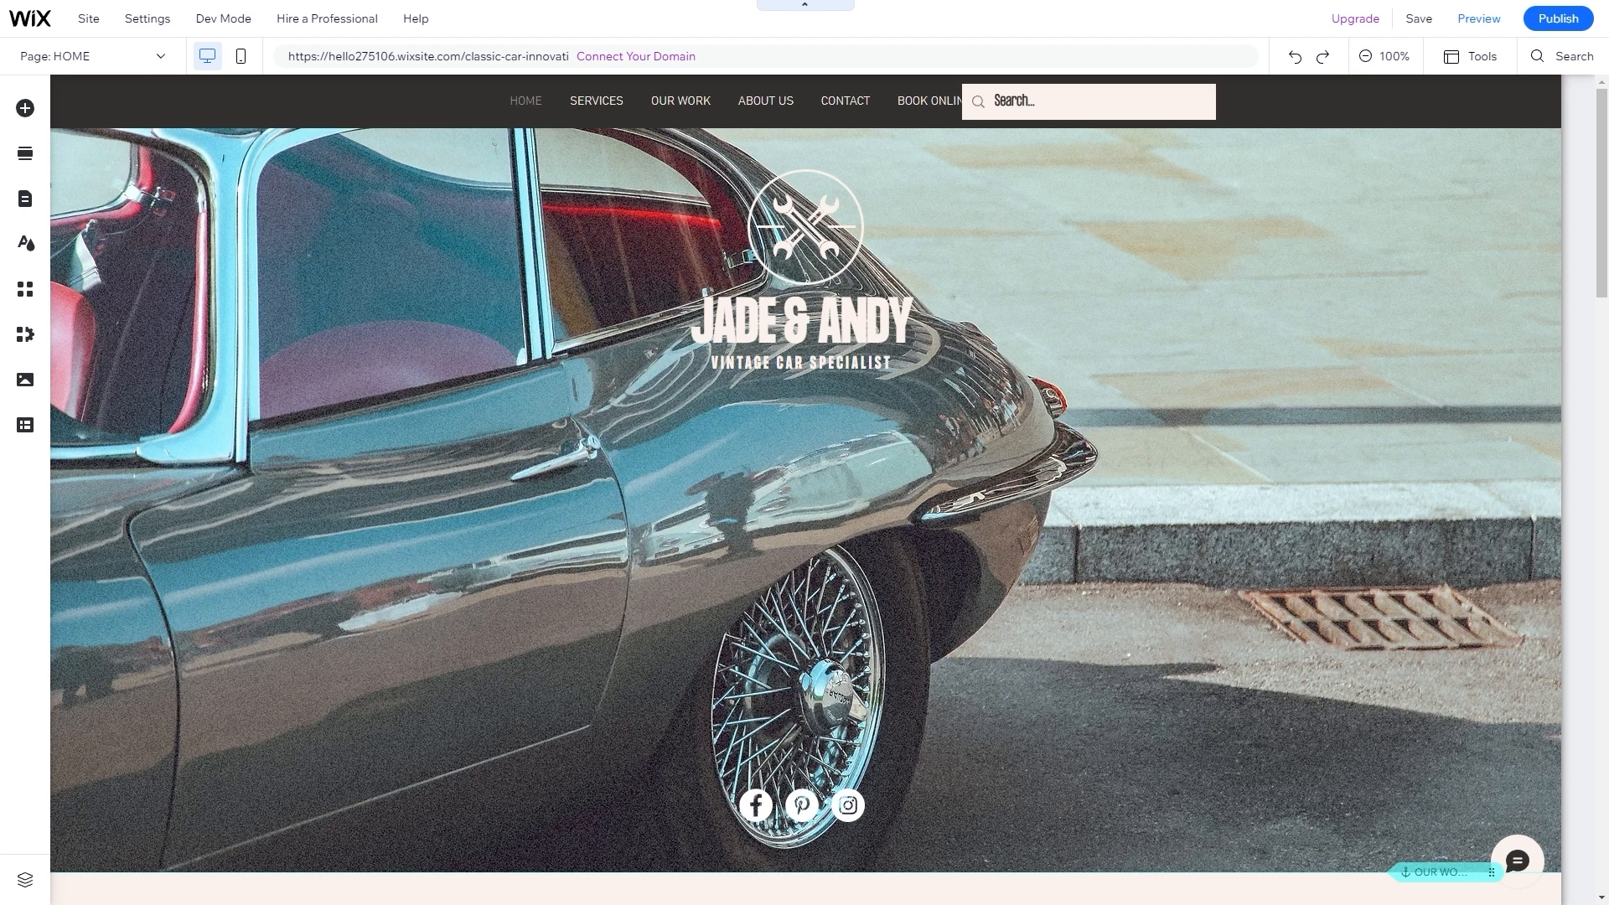
left_click(1393, 449)
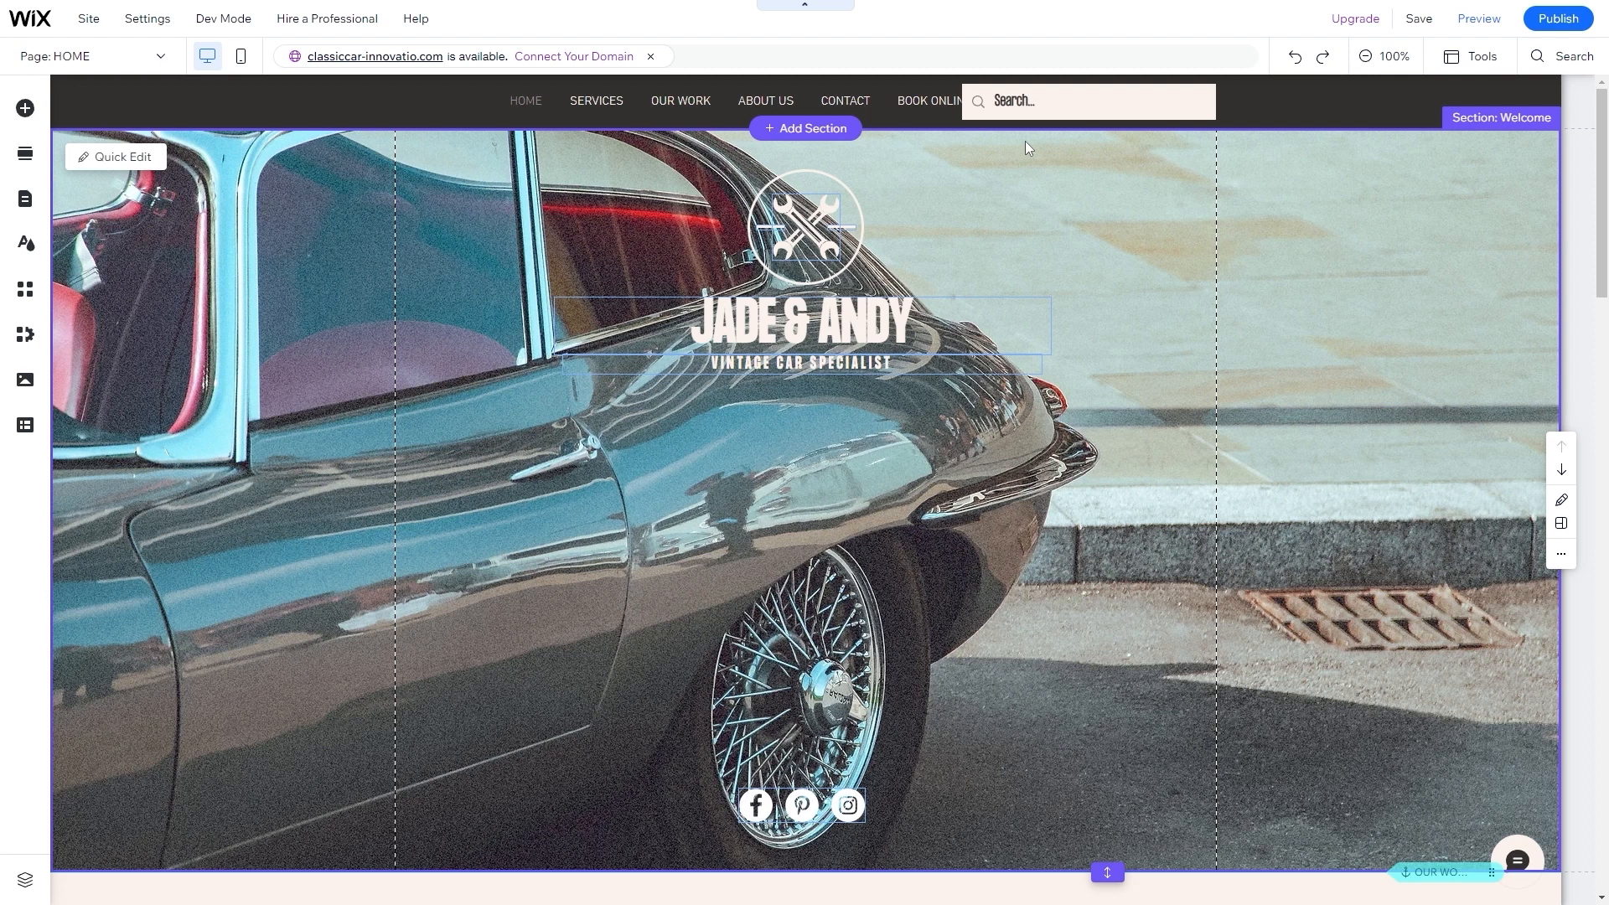
left_click(1038, 121)
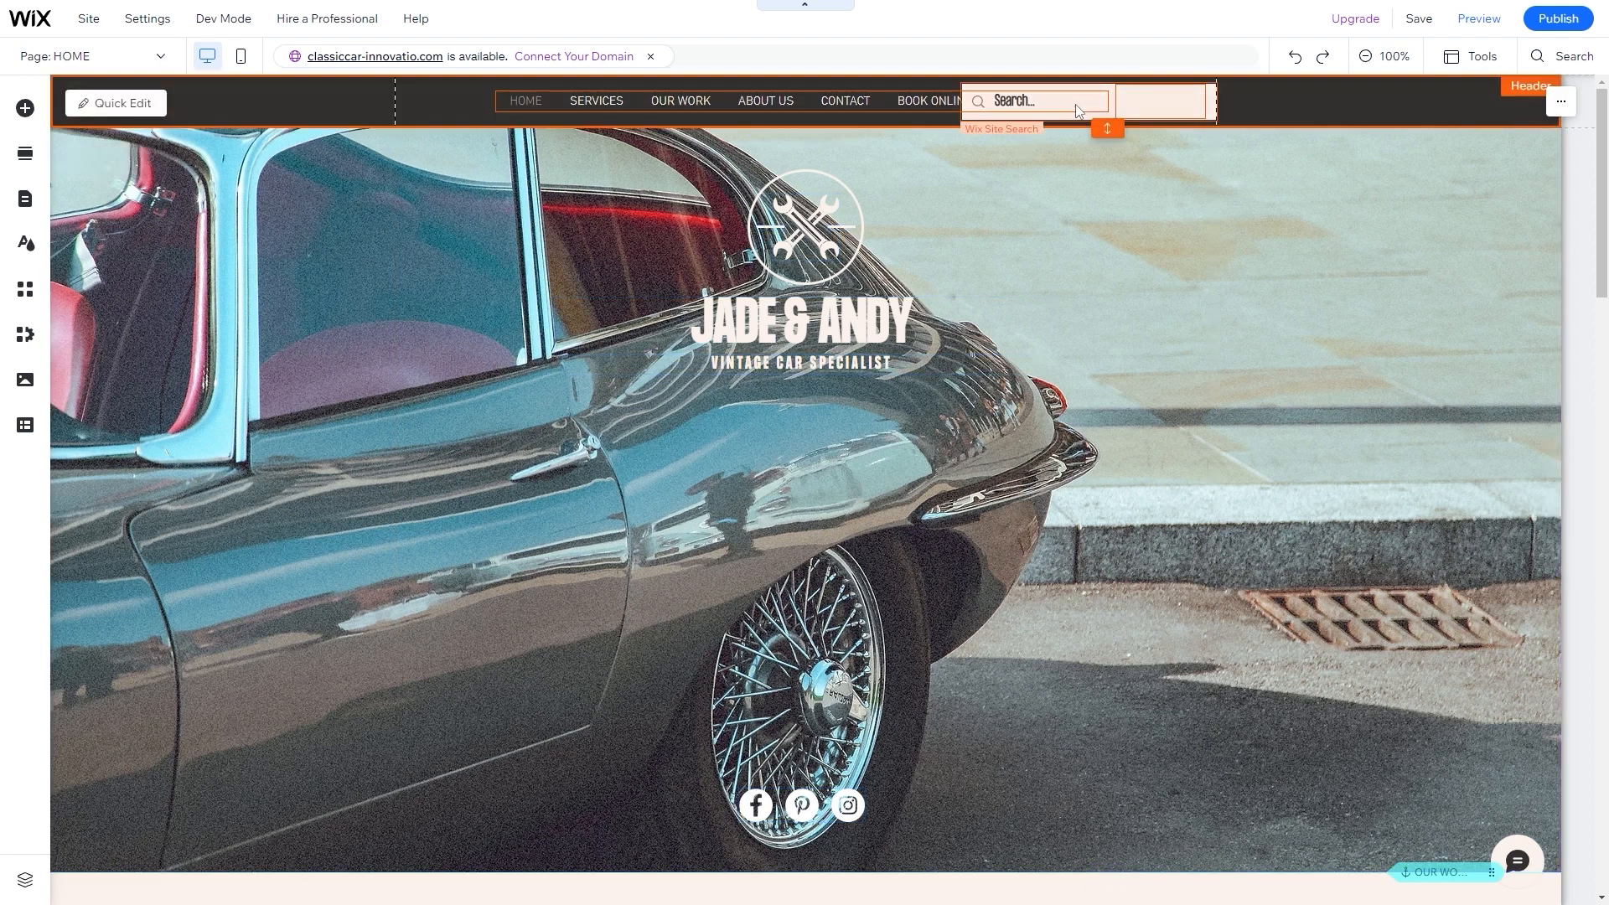
left_click(1163, 112)
left_click(1005, 107)
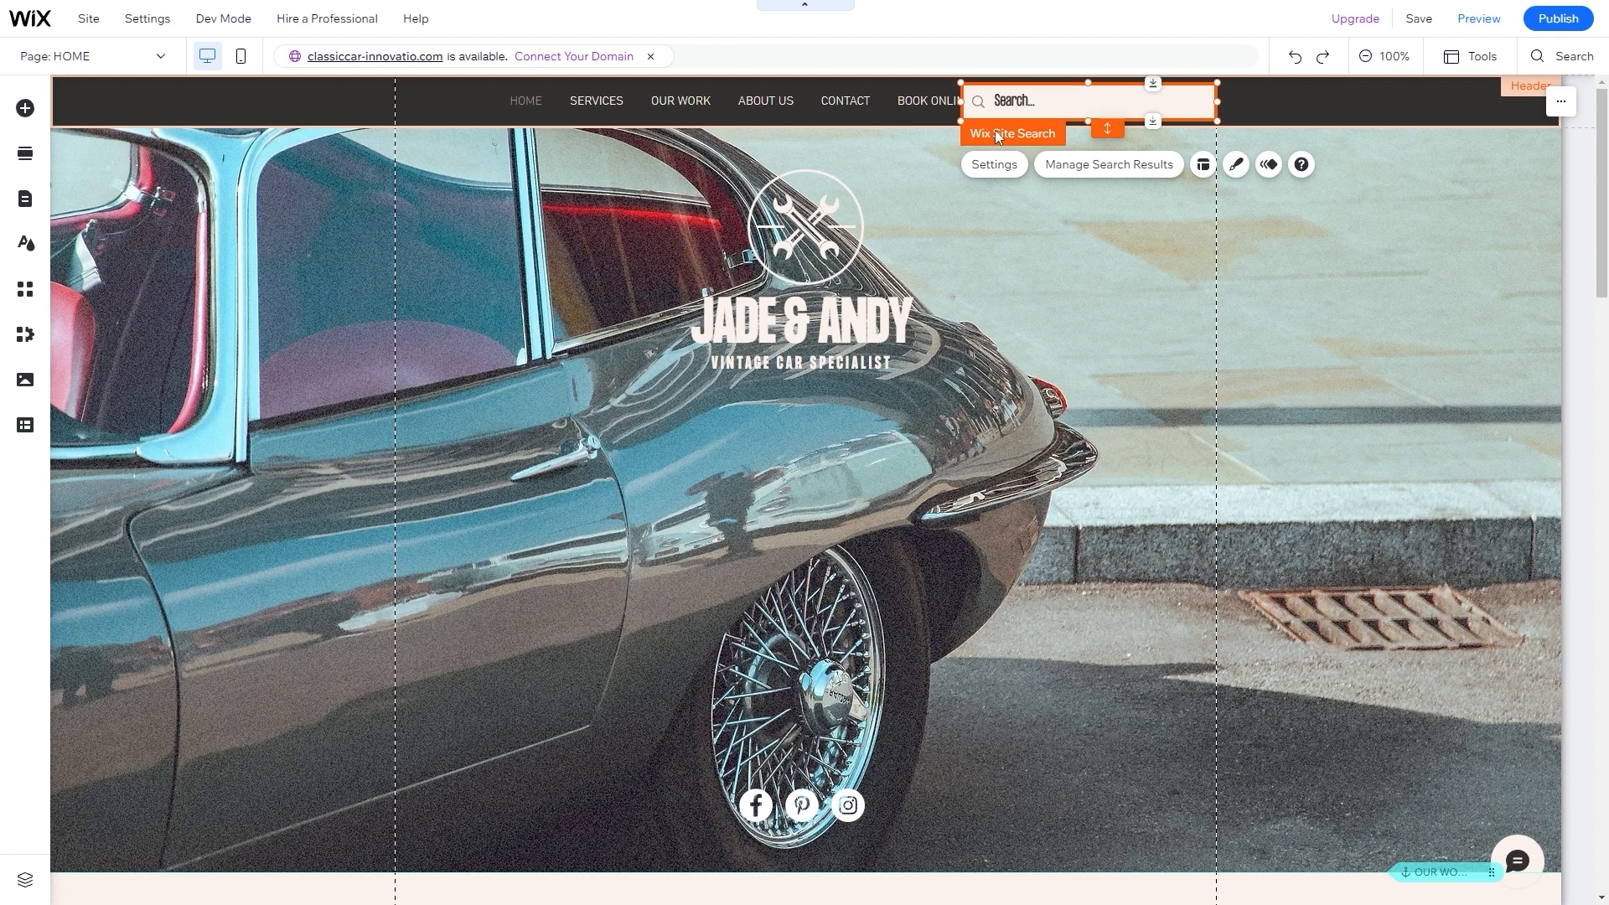
key("Delete")
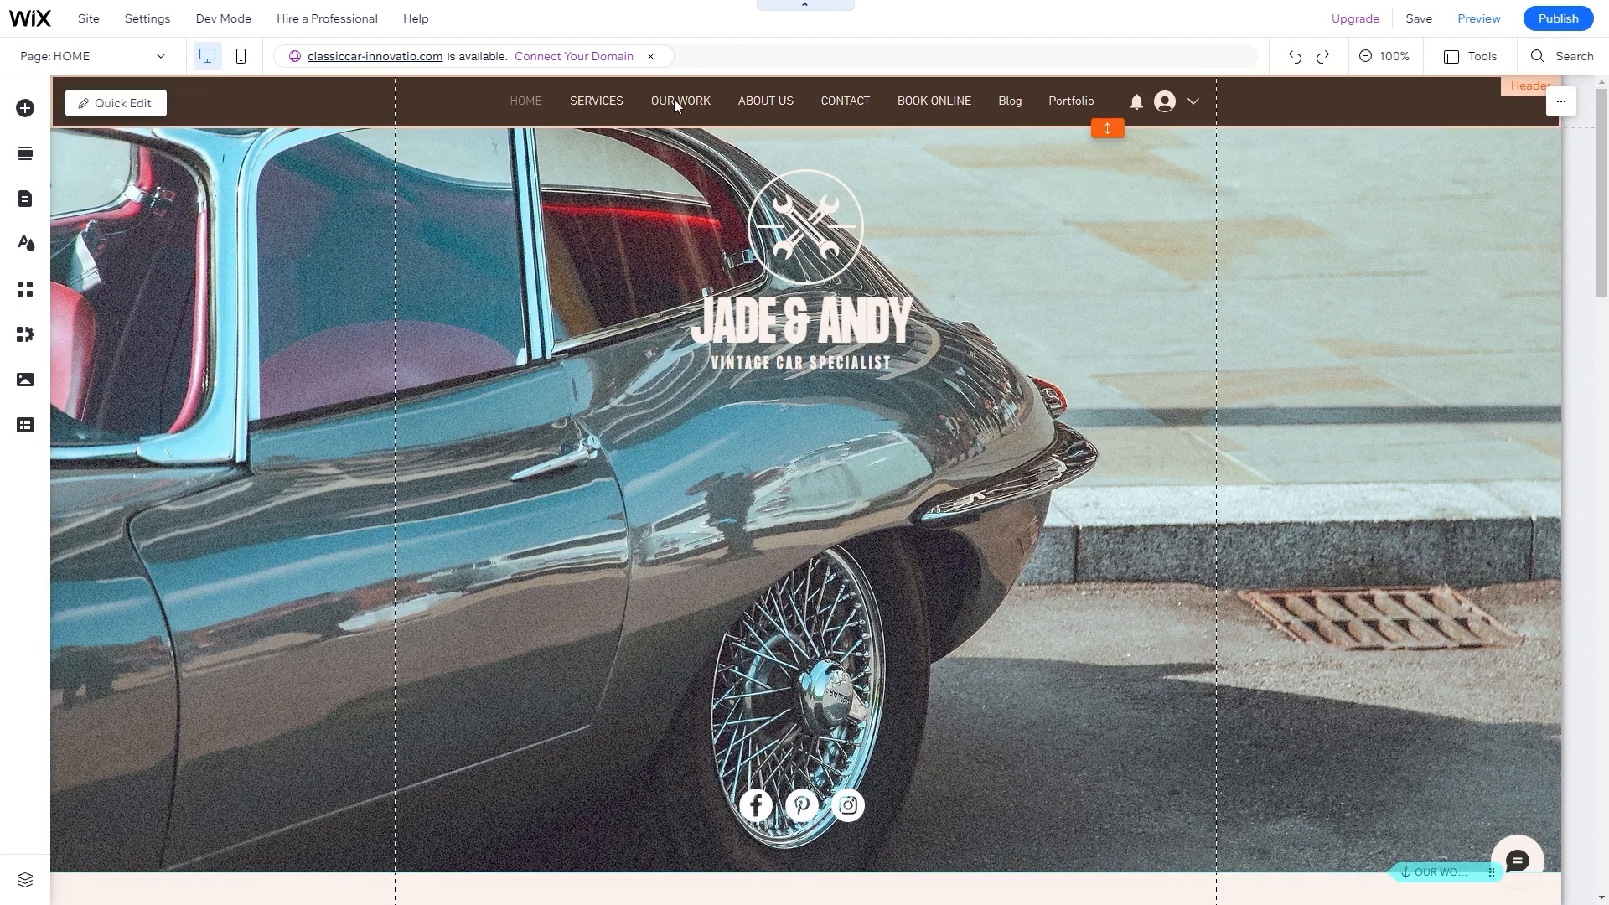
- Check the pages listed in the site menu, and delete the Login Bar from the header
left_click(676, 99)
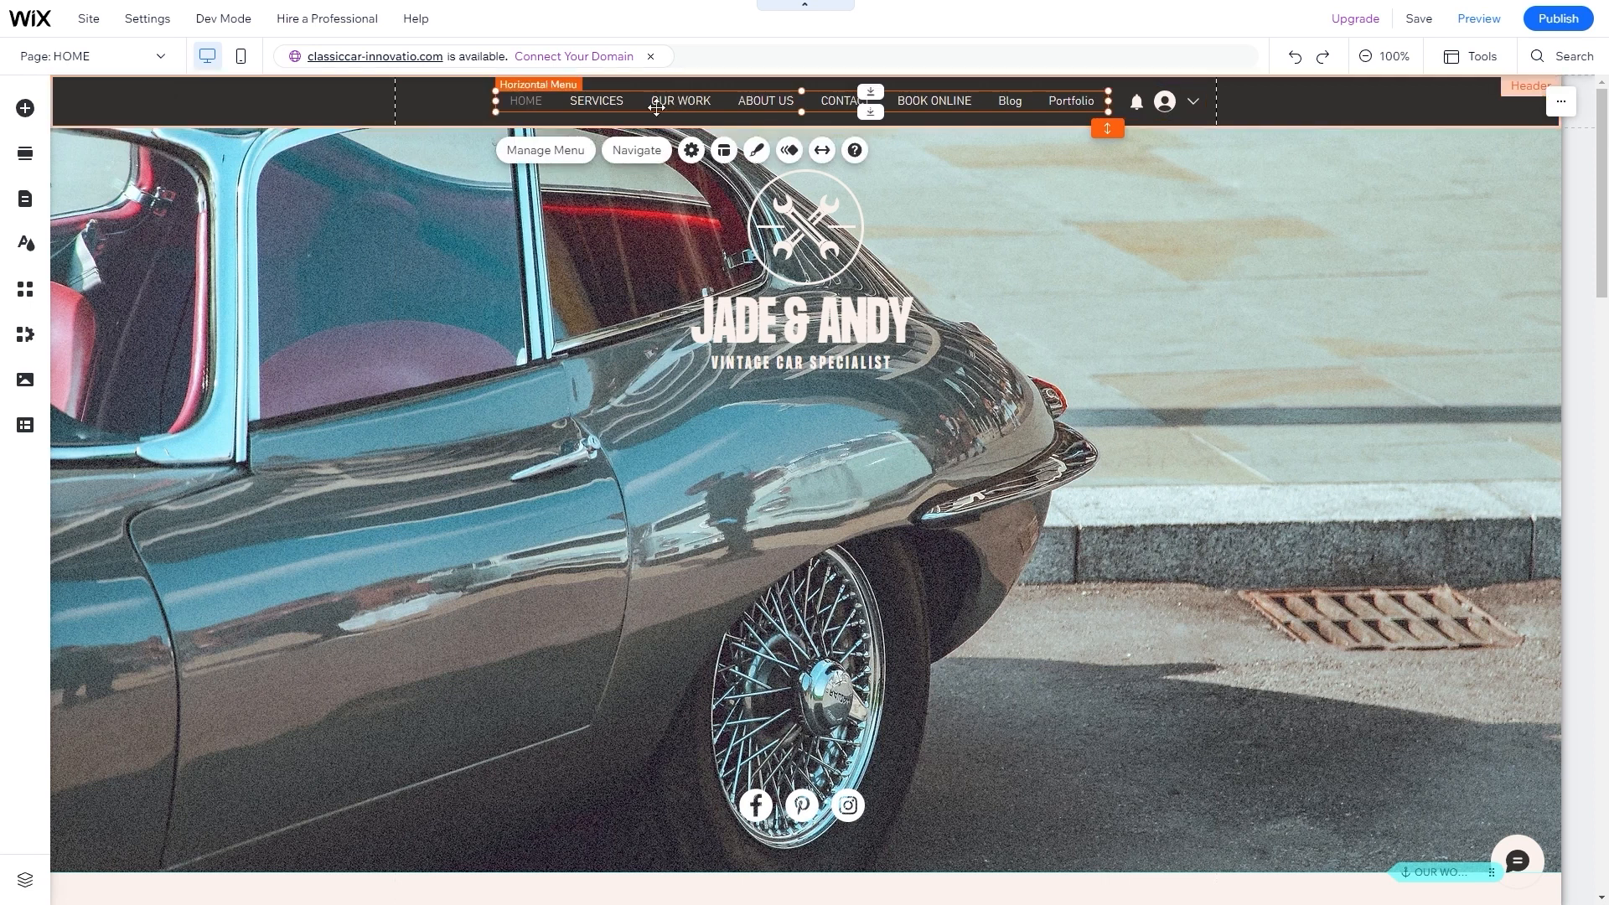
left_click(546, 154)
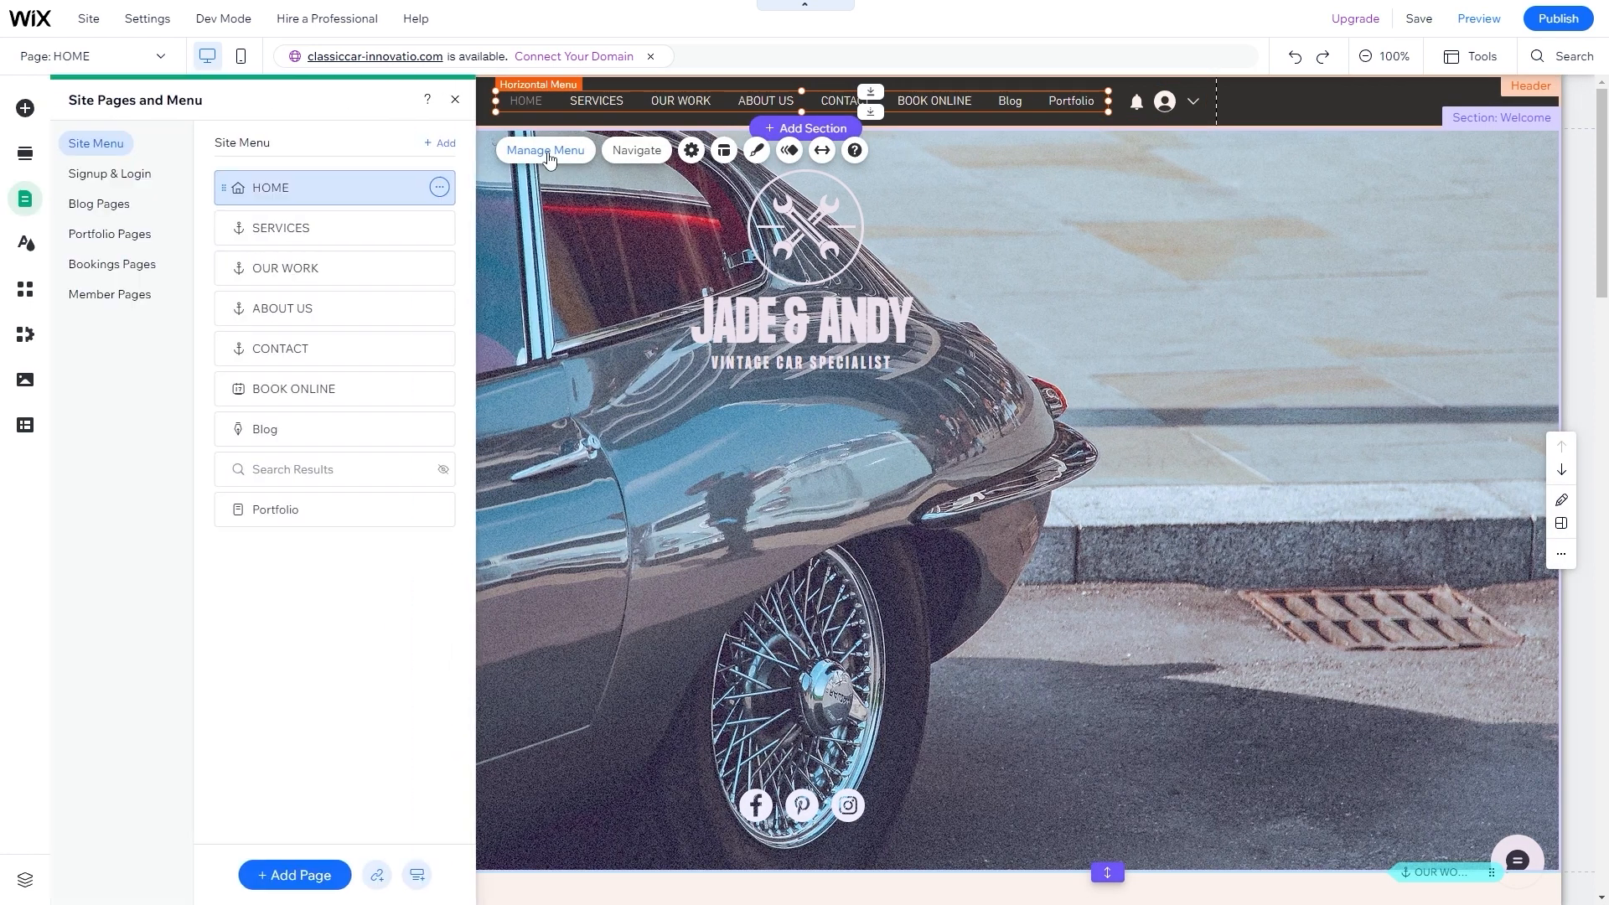
left_click(1164, 102)
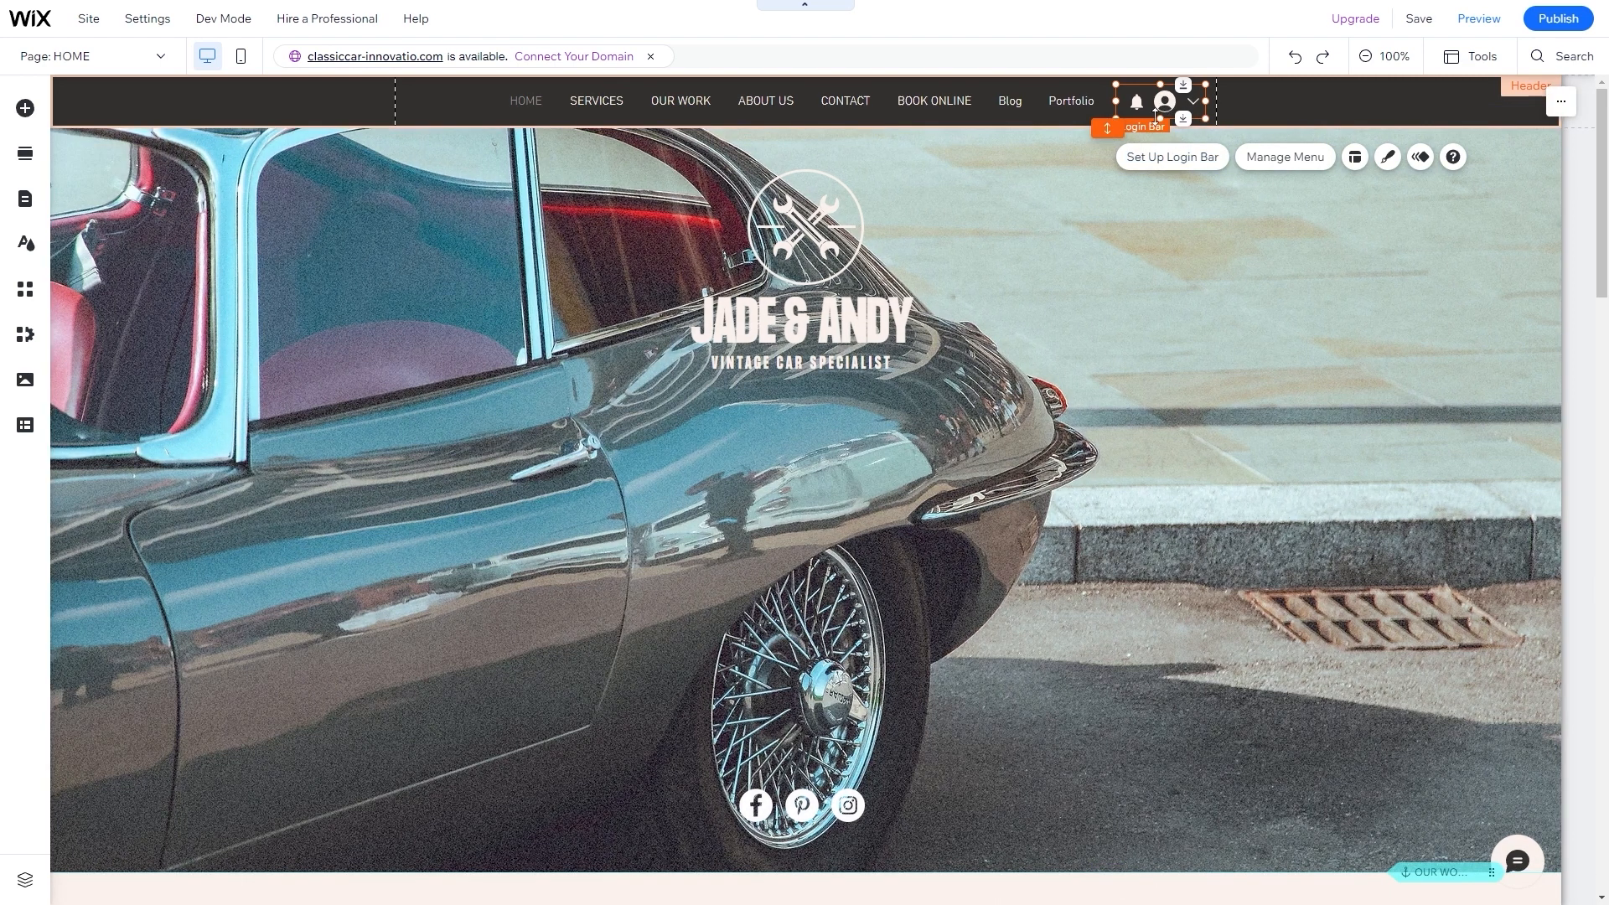
key("Delete")
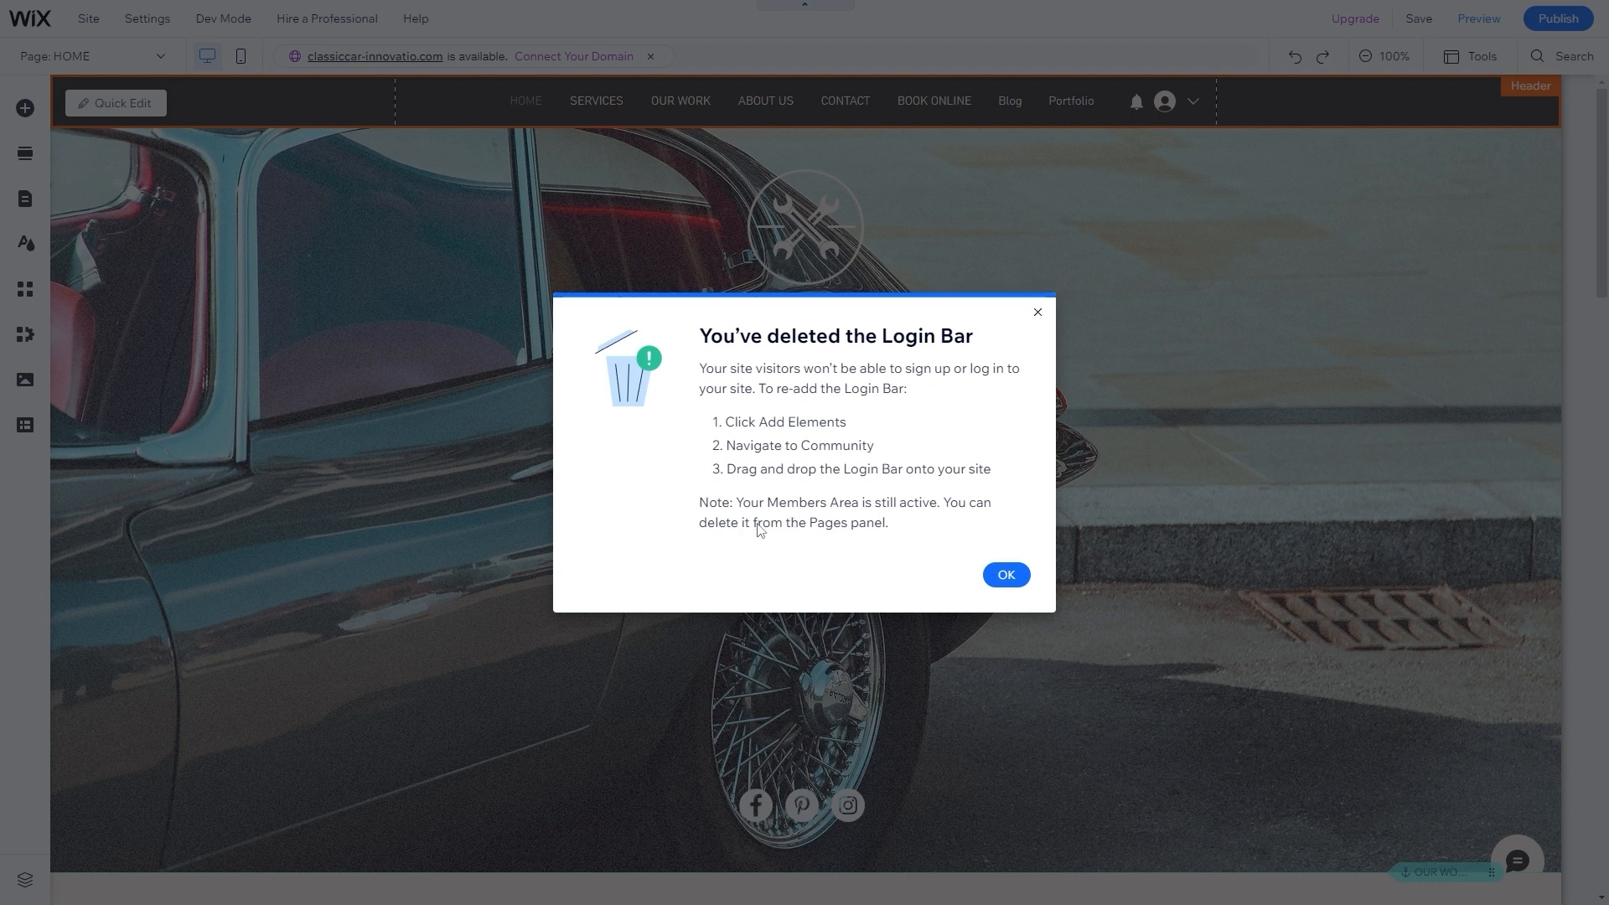
left_click(1008, 576)
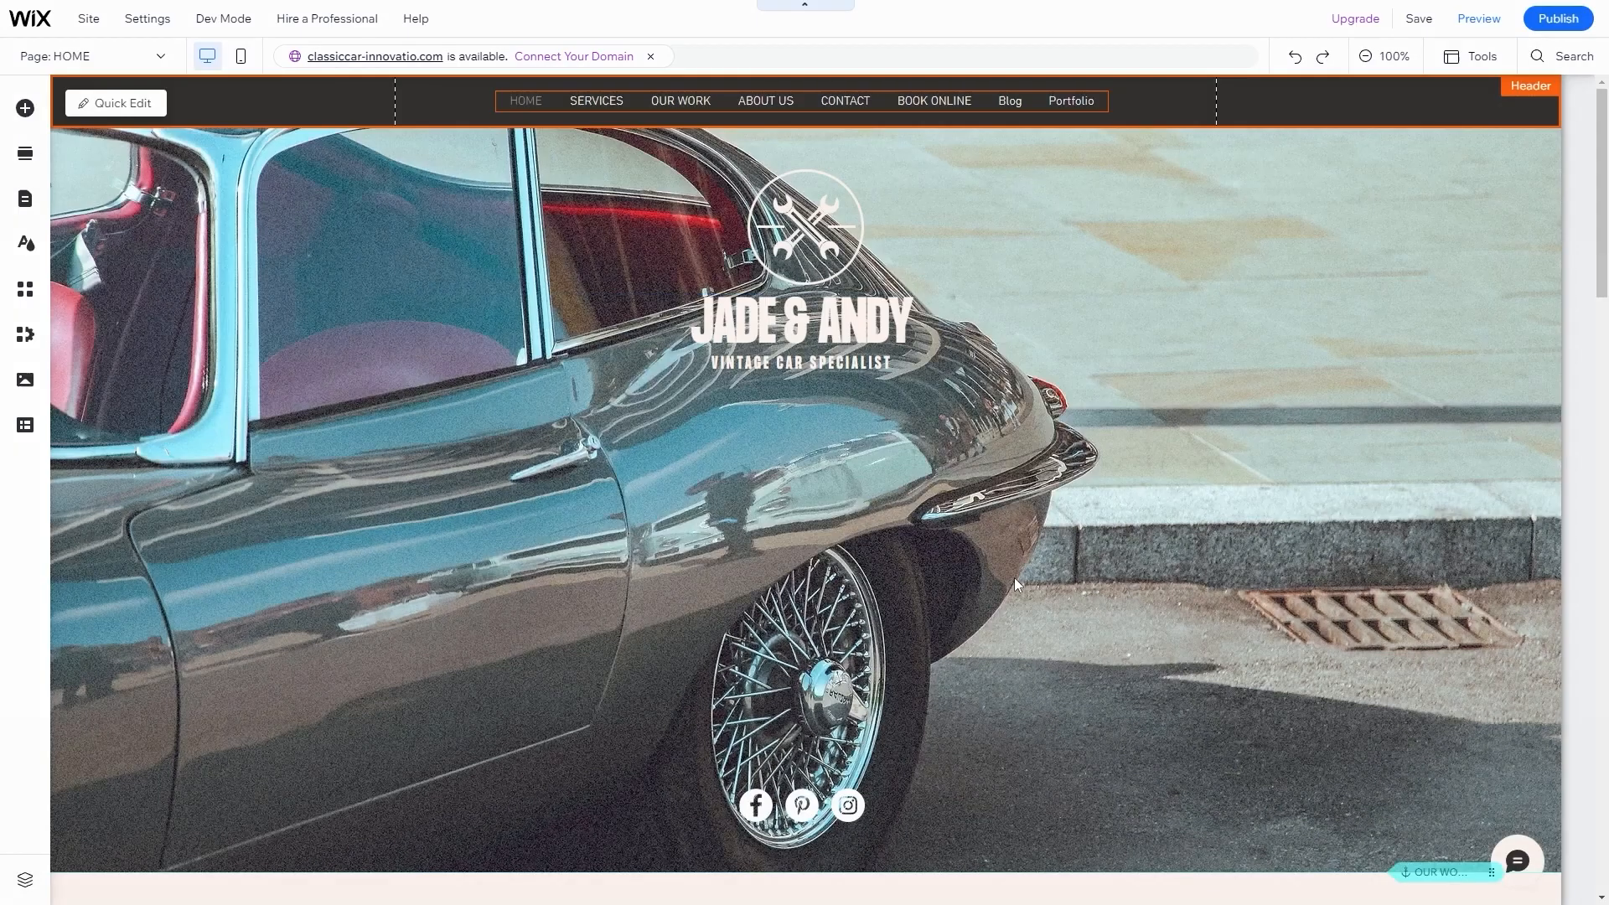
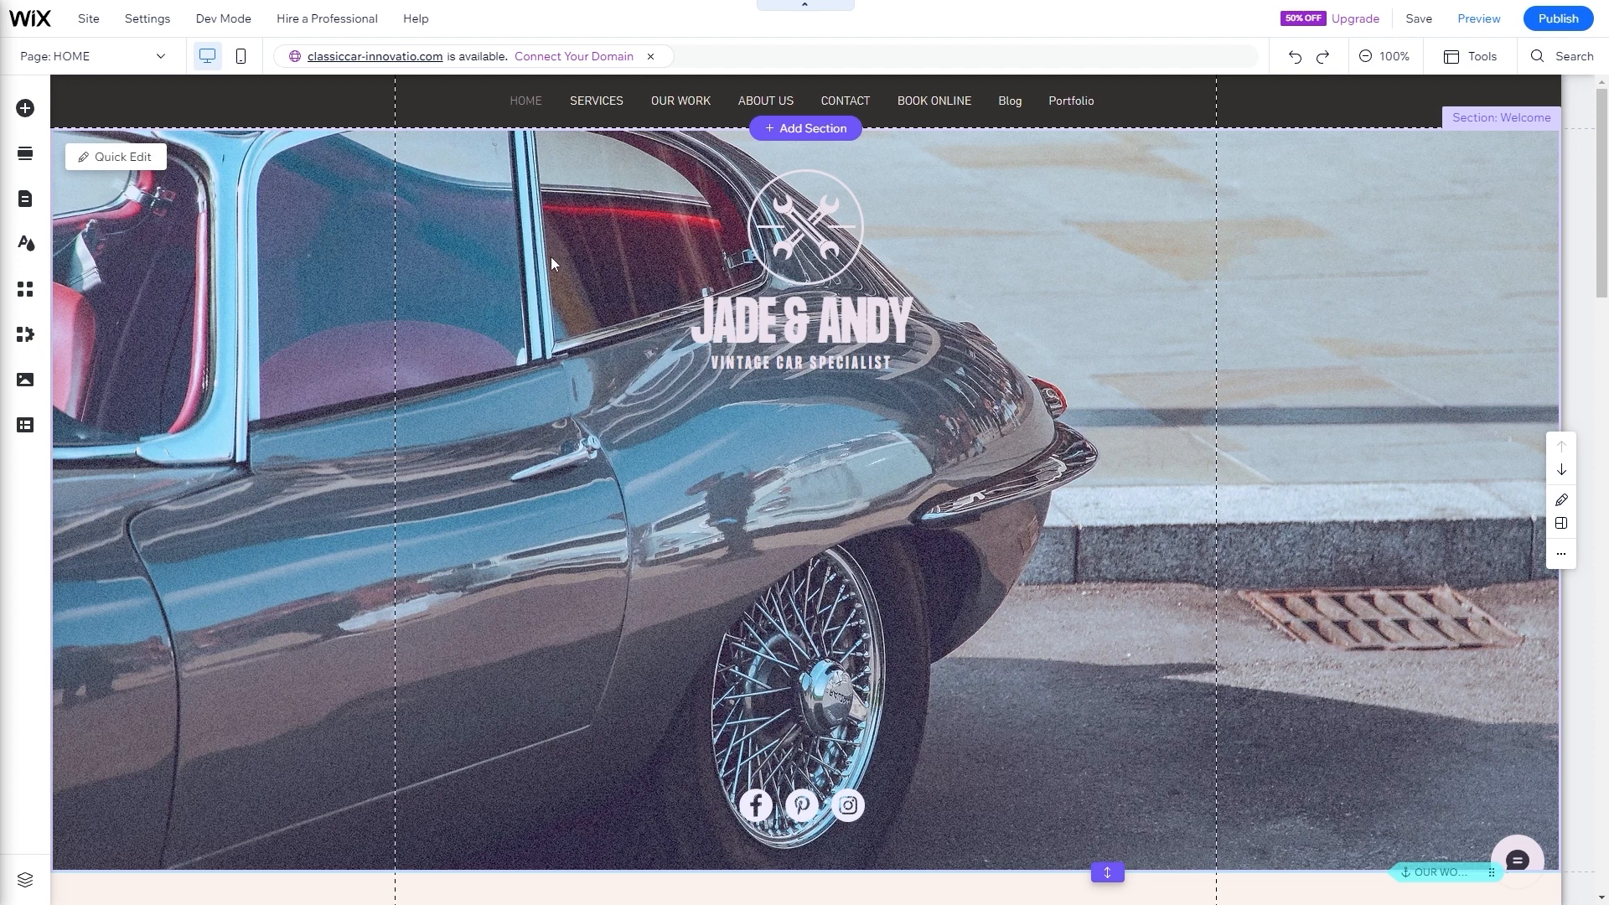
- Upload the images badge logo.png and white text logo.png from the computer to the site files
left_click(25, 109)
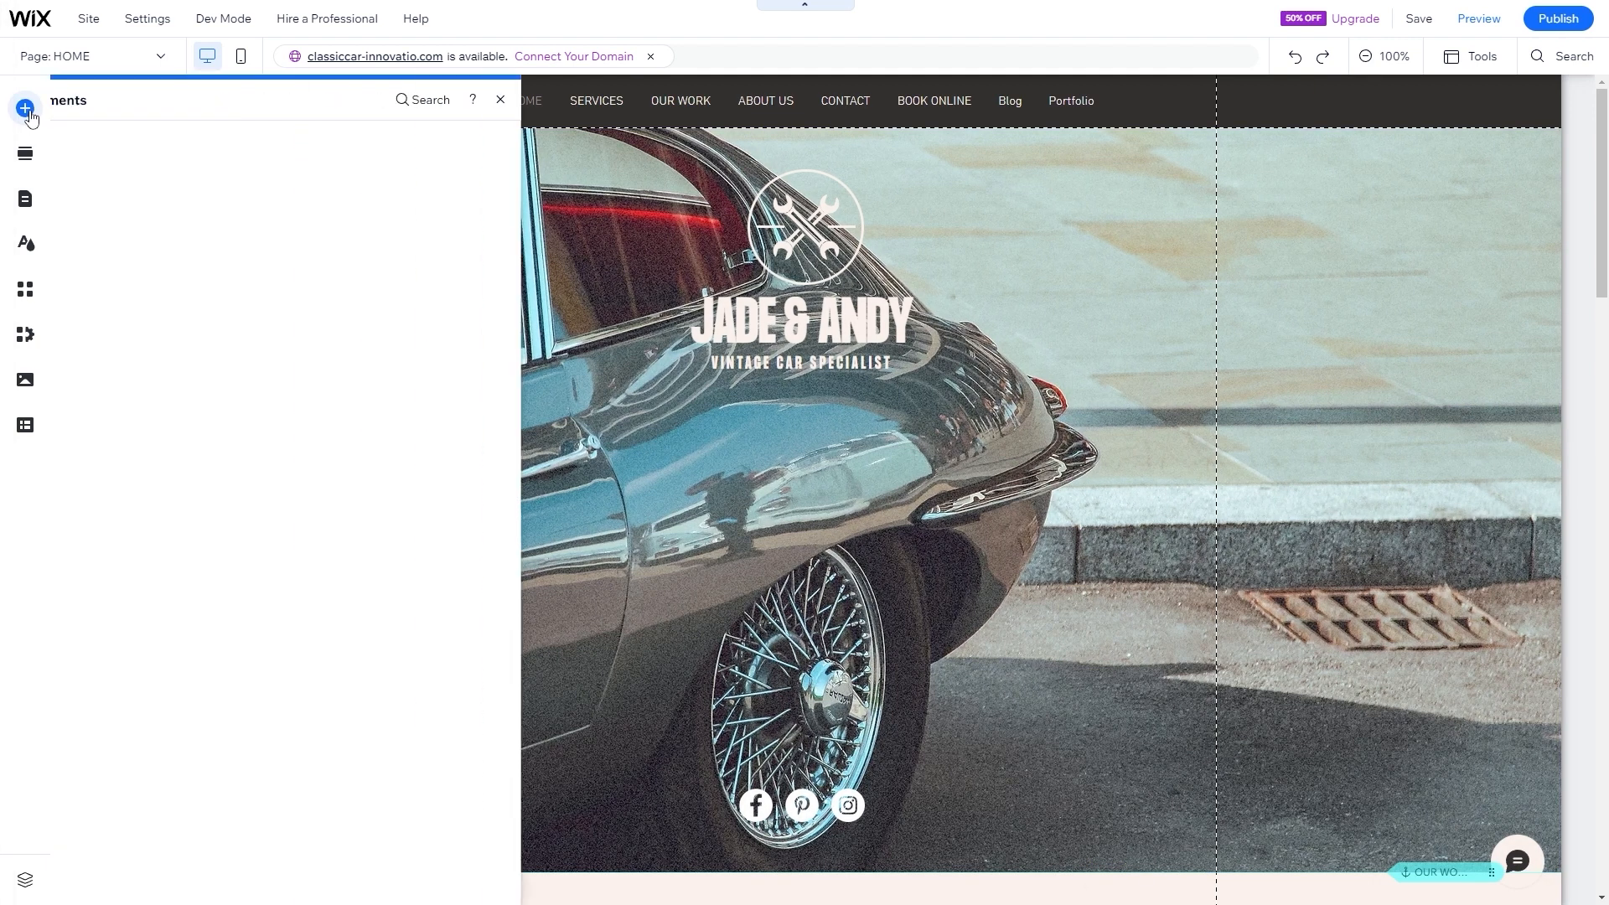
left_click(89, 173)
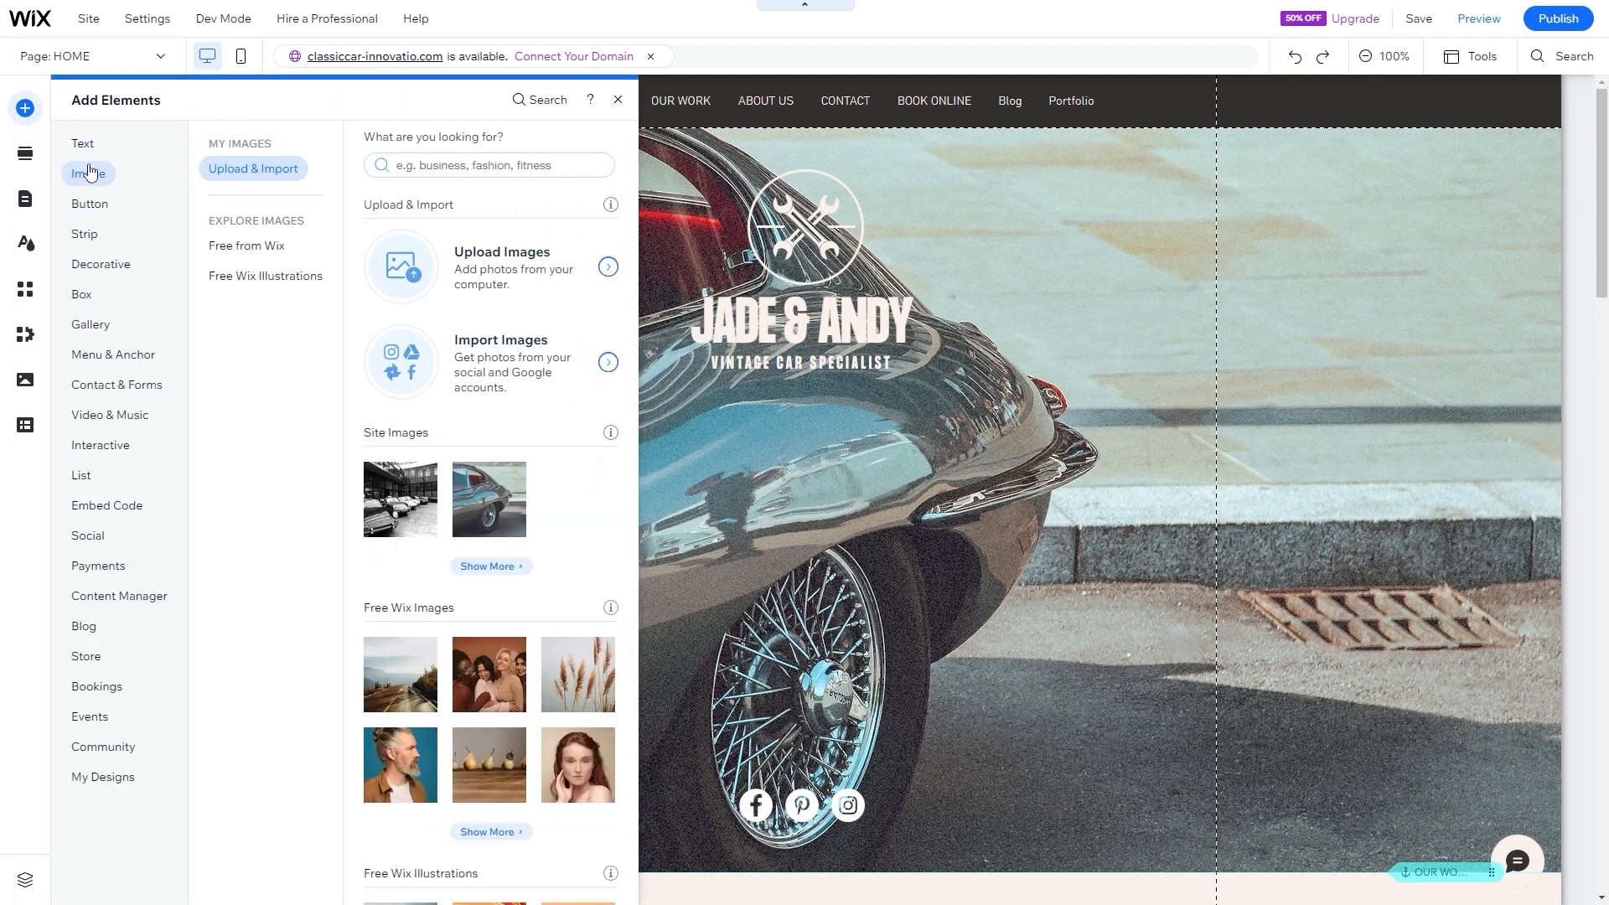
left_click(475, 270)
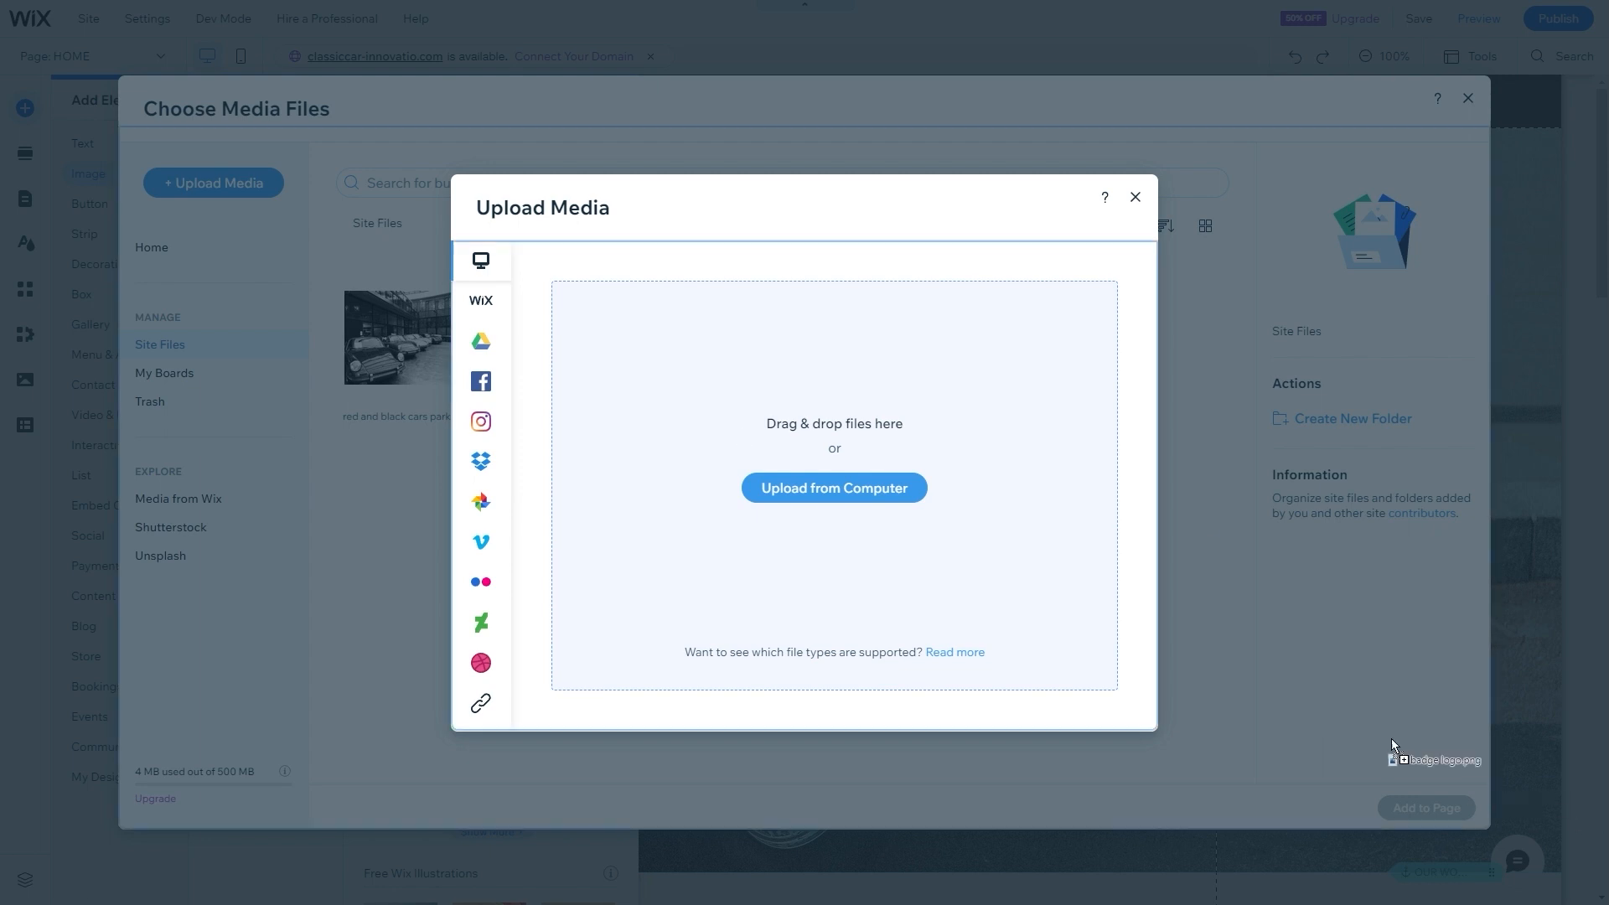
left_click(897, 494)
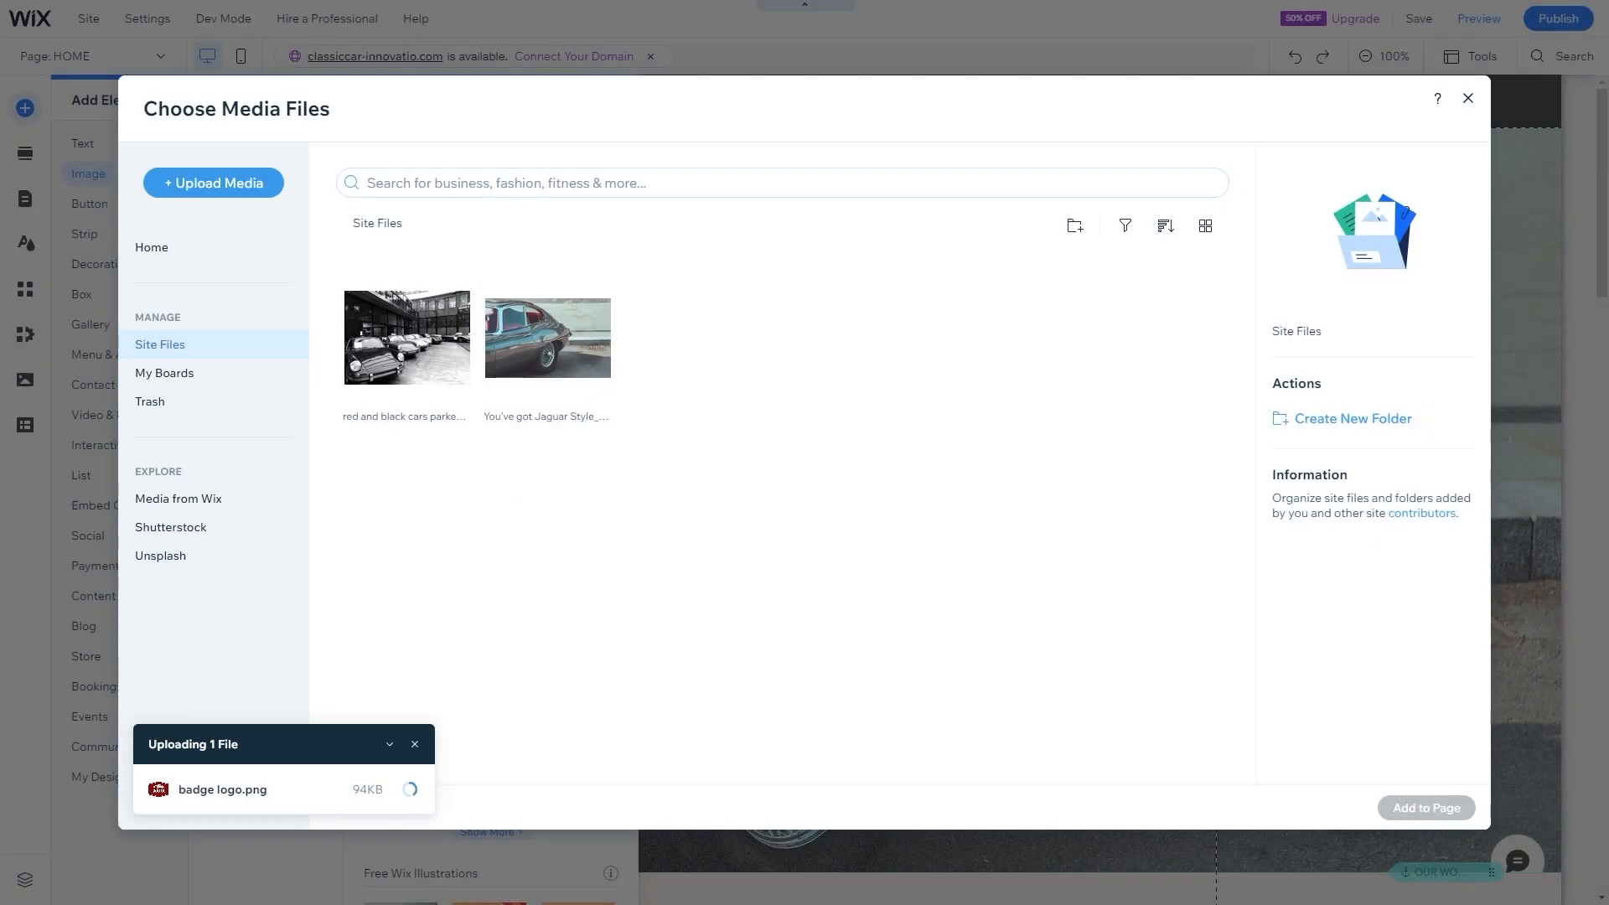
left_click_drag(0, 335, 726, 453)
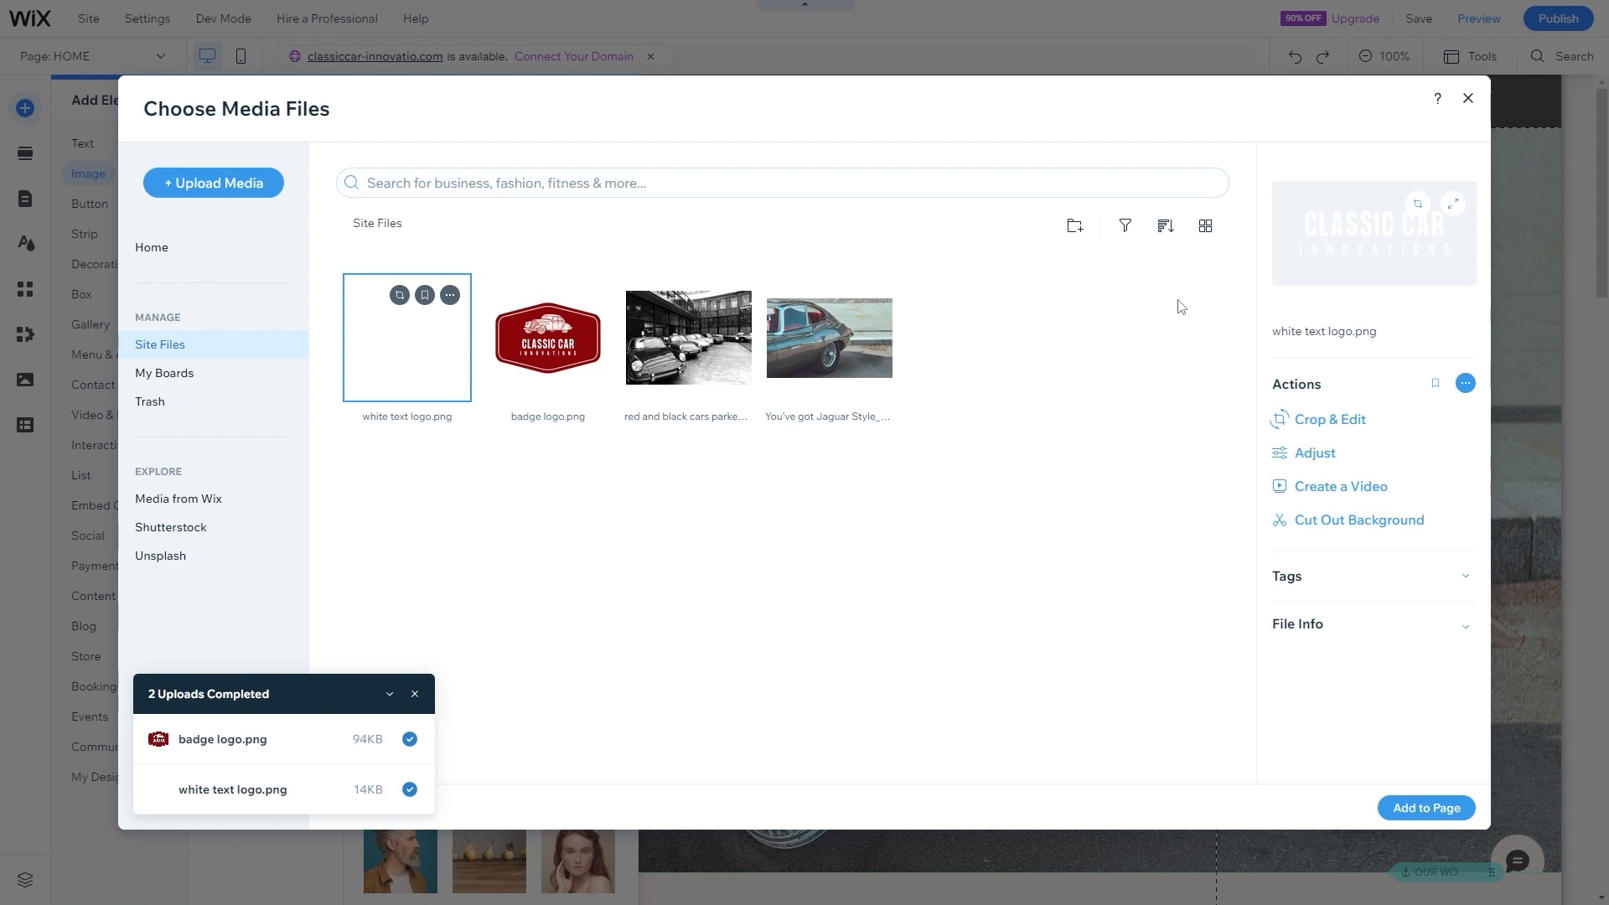
- Crop white text logo.png close around the Classic Car Innovations lettering and save the edited image
left_click(1299, 419)
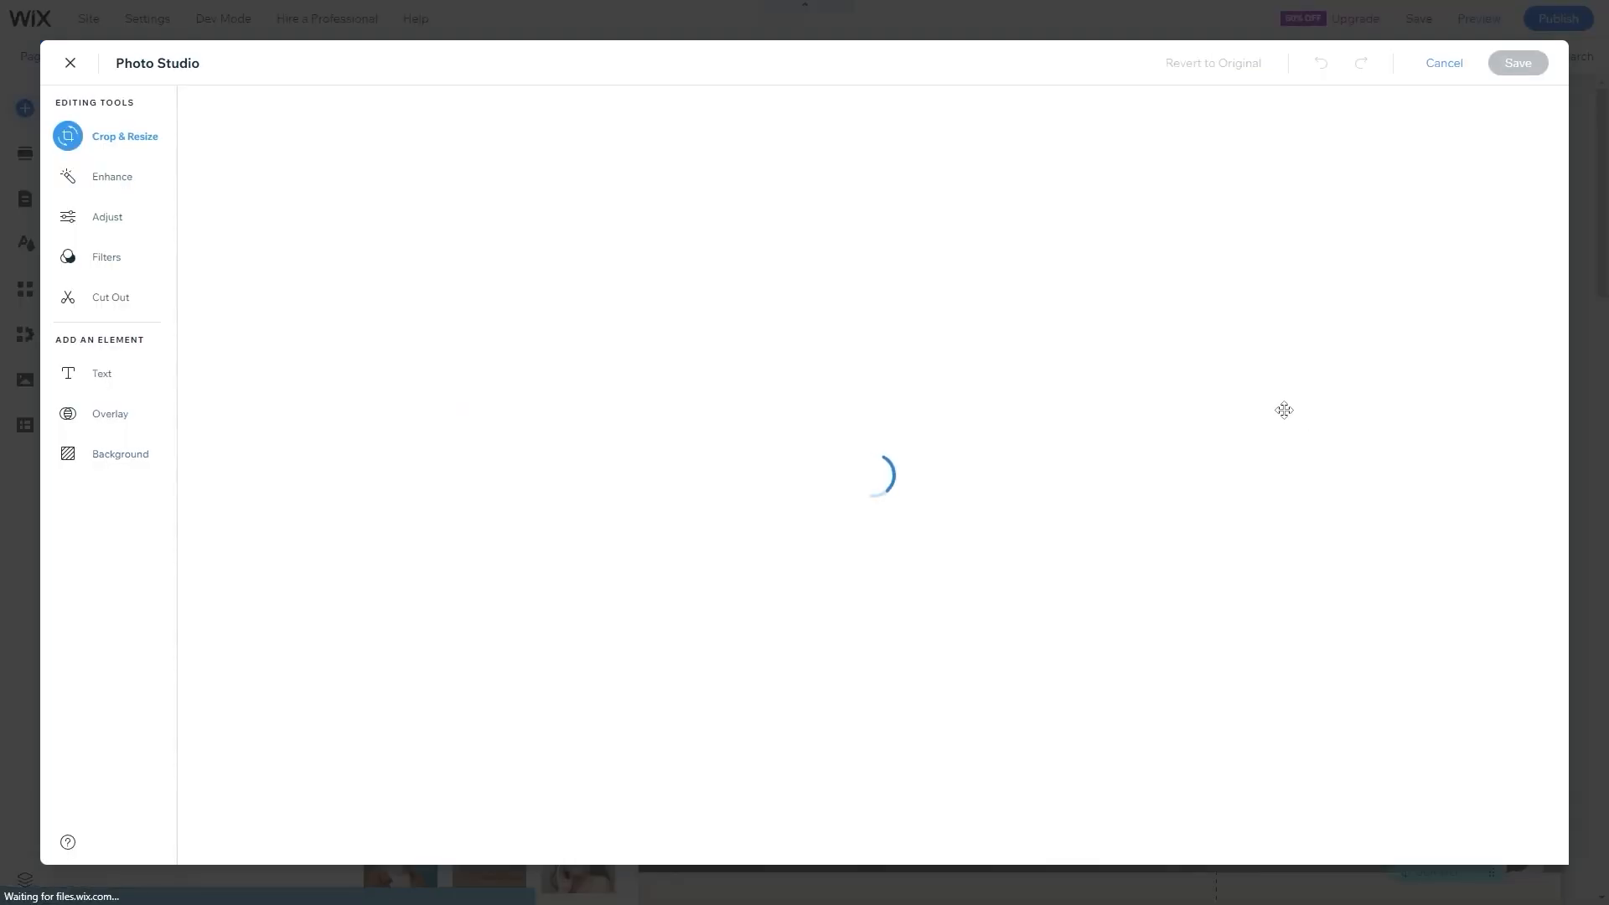
left_click_drag(507, 240, 501, 363)
left_click_drag(503, 652, 603, 521)
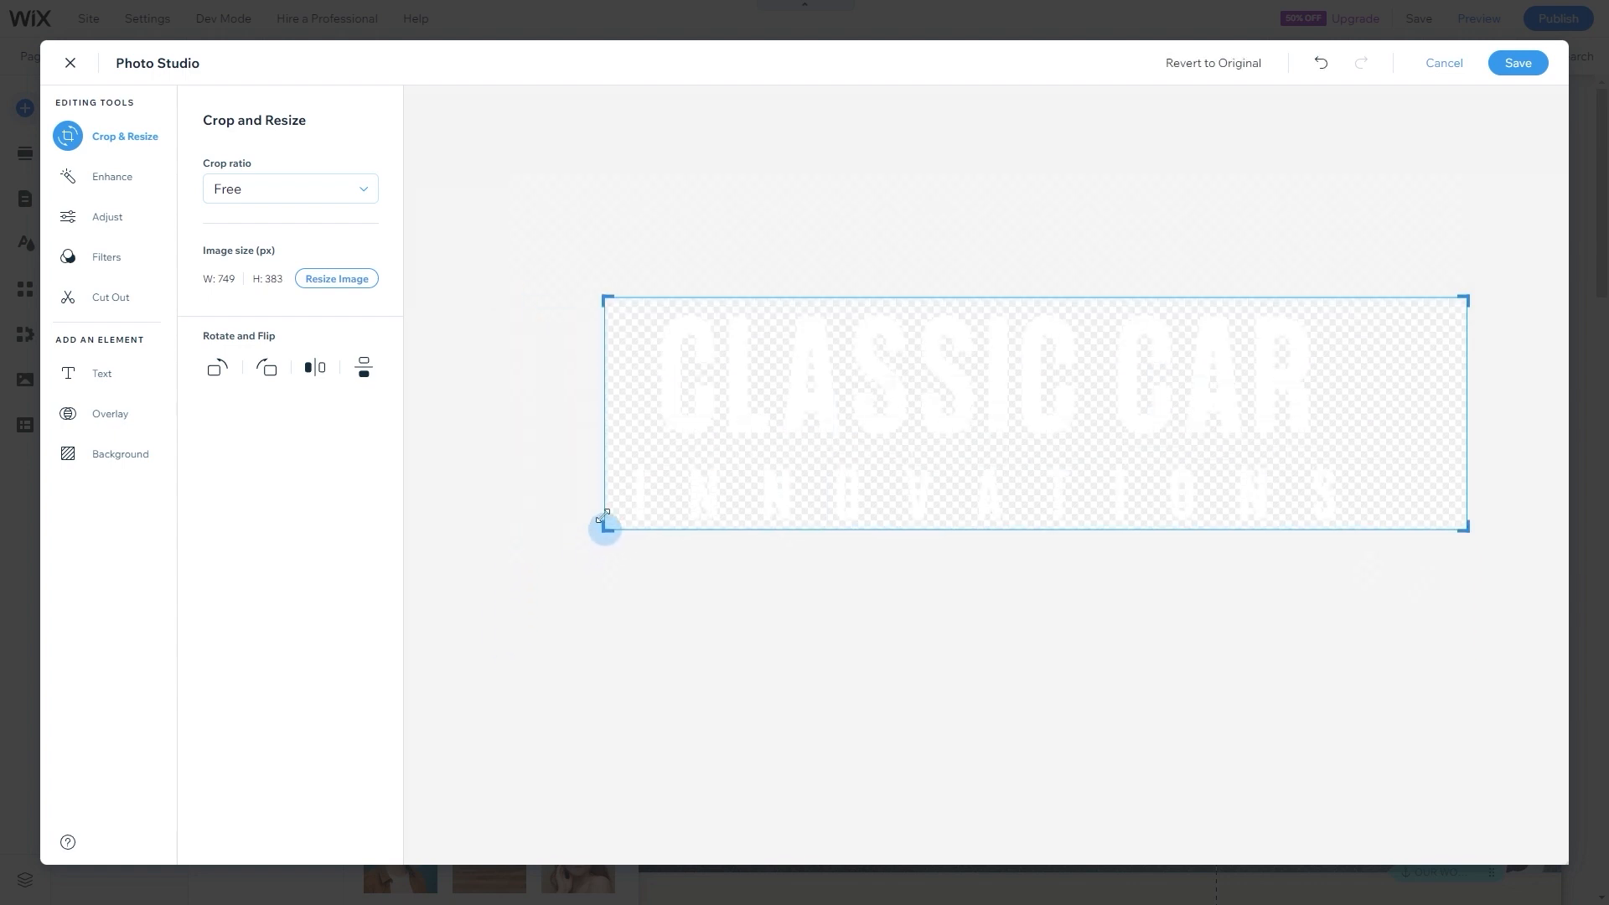
left_click_drag(1462, 609, 1356, 610)
left_click(1518, 64)
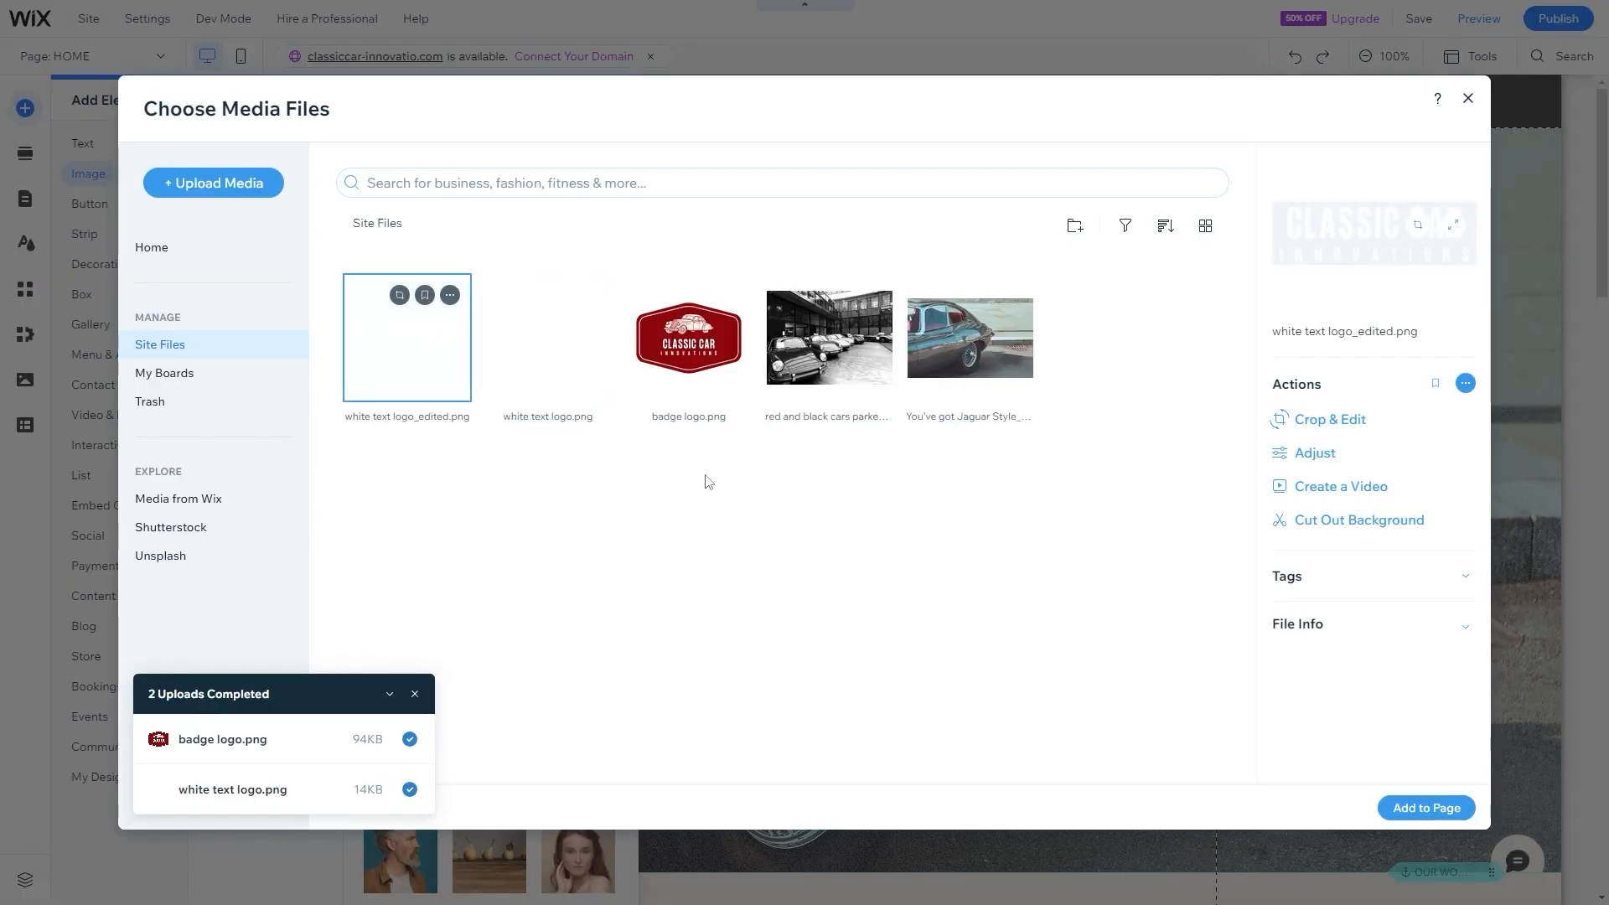
- Crop the transparent margins of badge logo.png close around the red badge and save the edited image
left_click(680, 360)
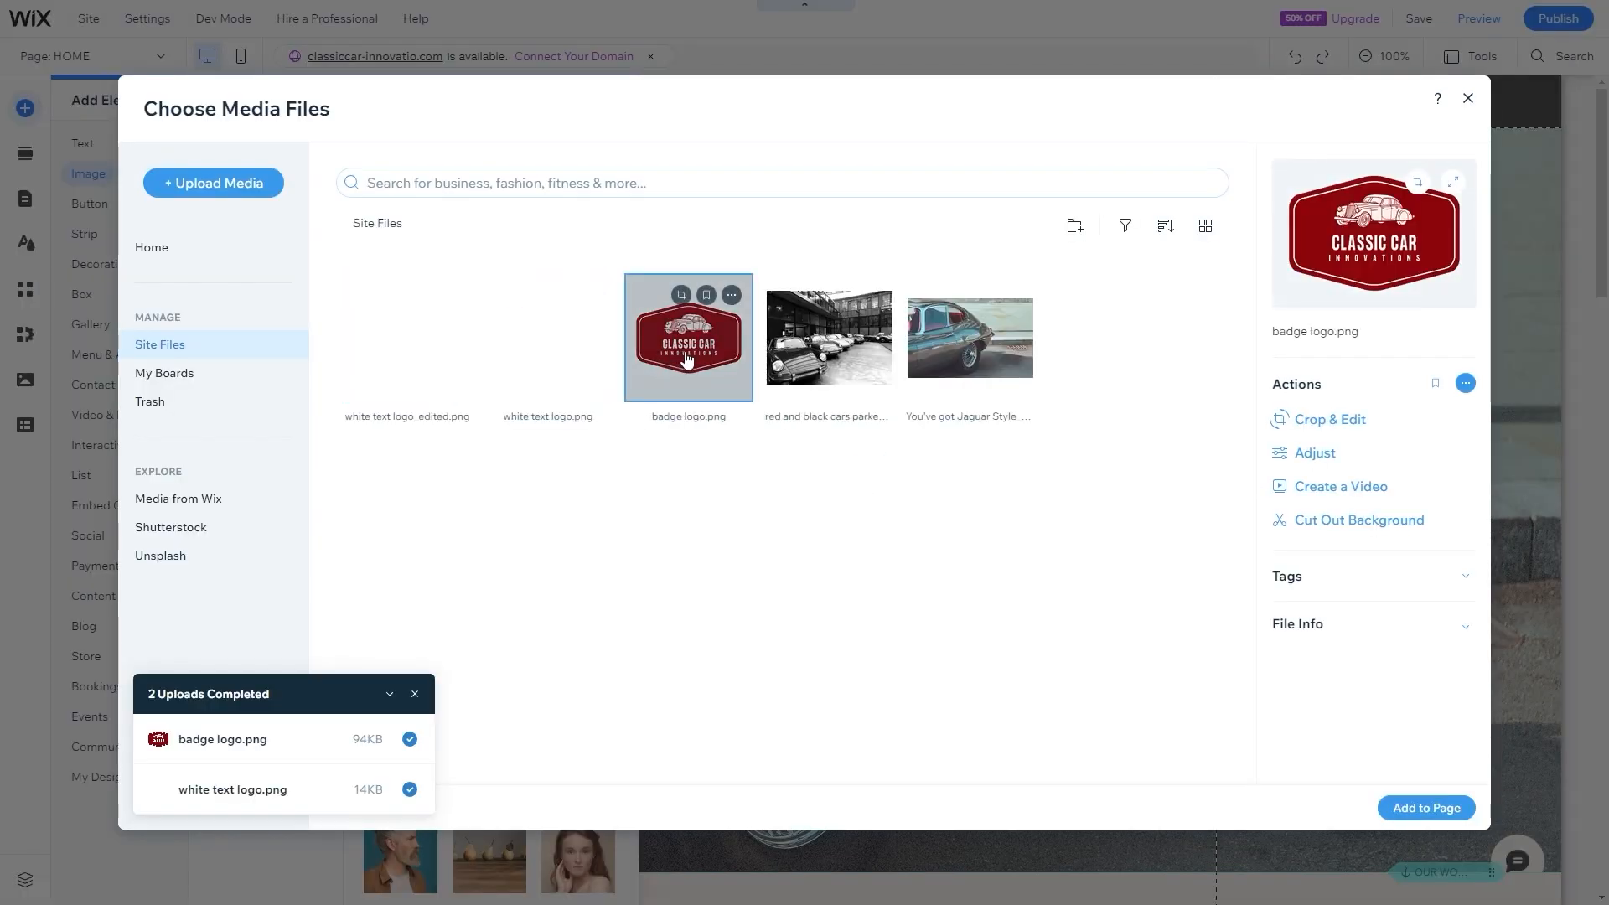
left_click(1417, 181)
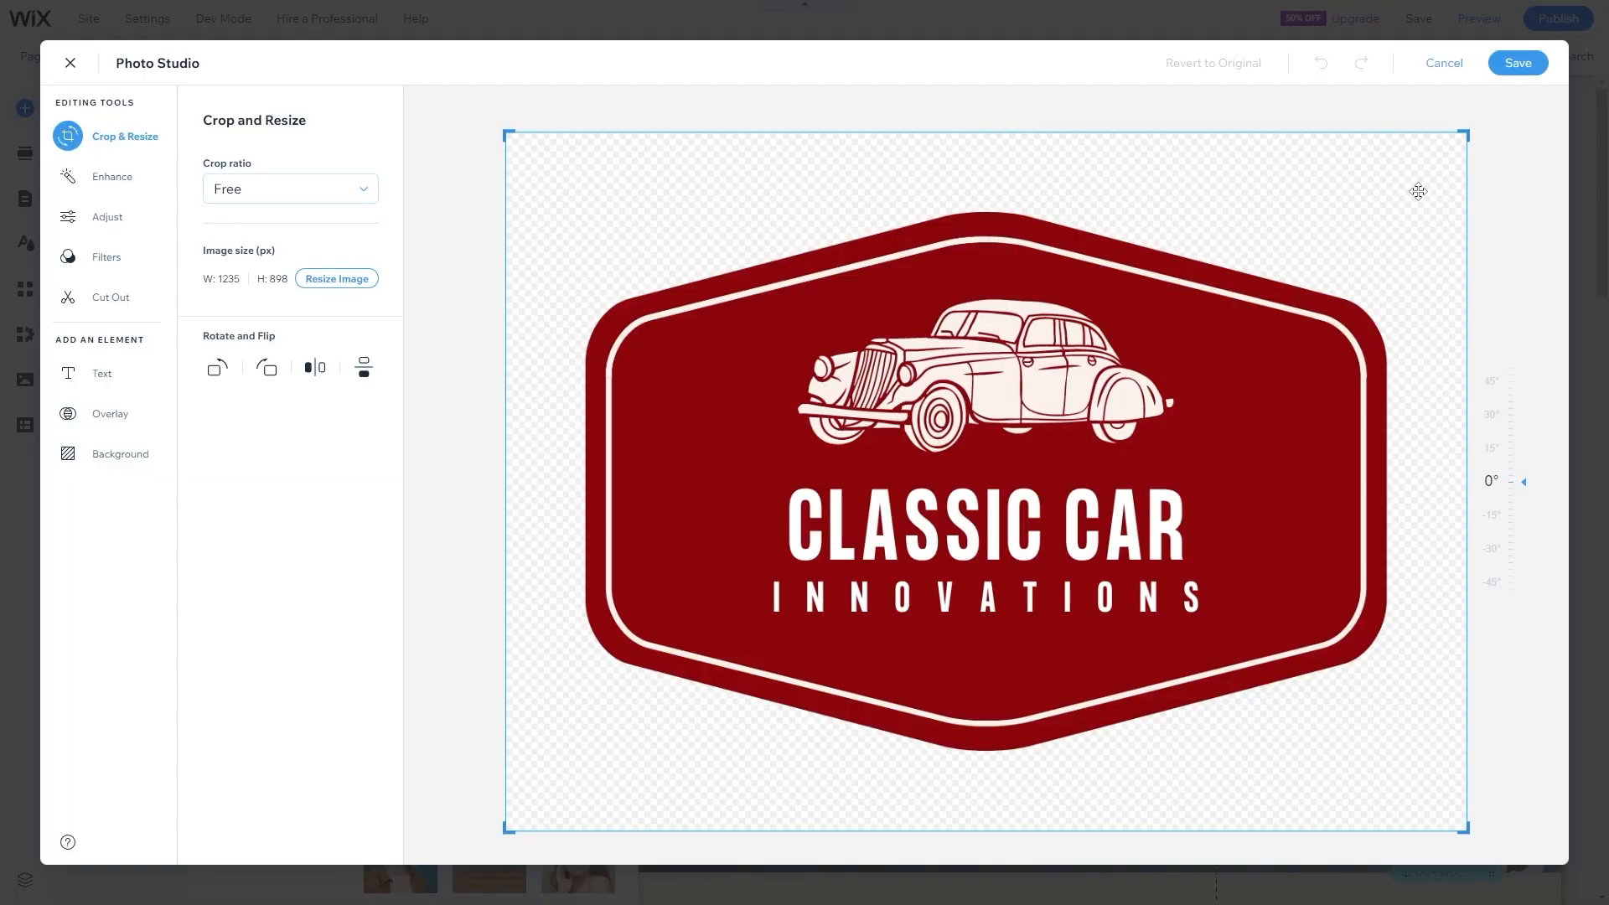
left_click_drag(1474, 130, 1412, 182)
left_click_drag(501, 816, 575, 741)
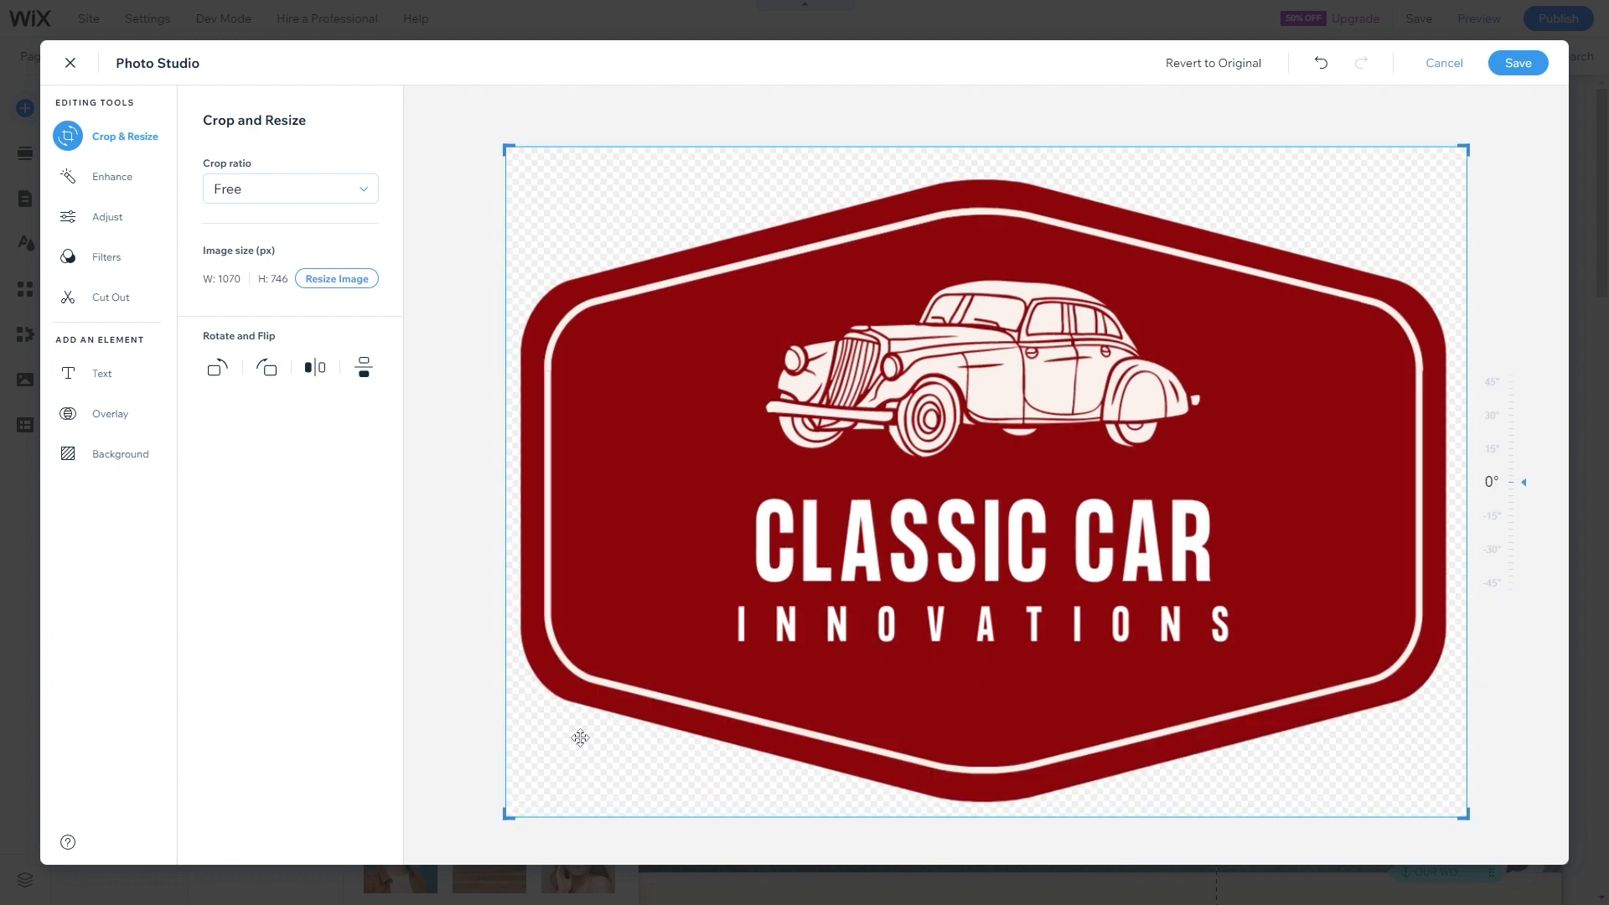
left_click(1518, 65)
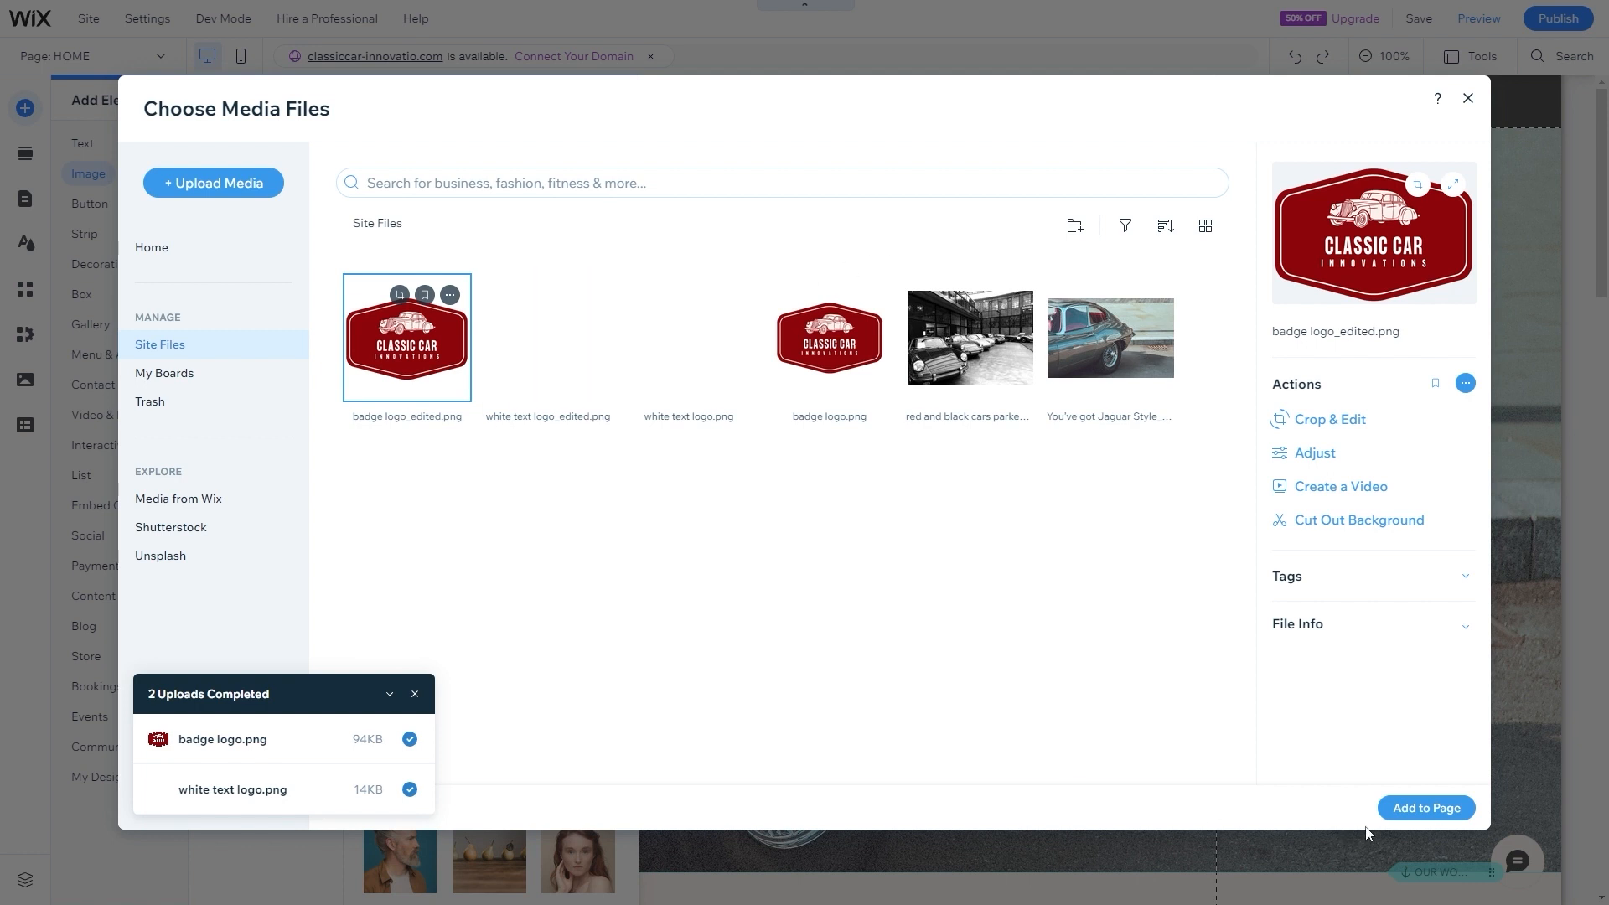
- Add badge logo_edited.png to the Welcome section and shrink it to about 198 by 138 px
left_click(1424, 809)
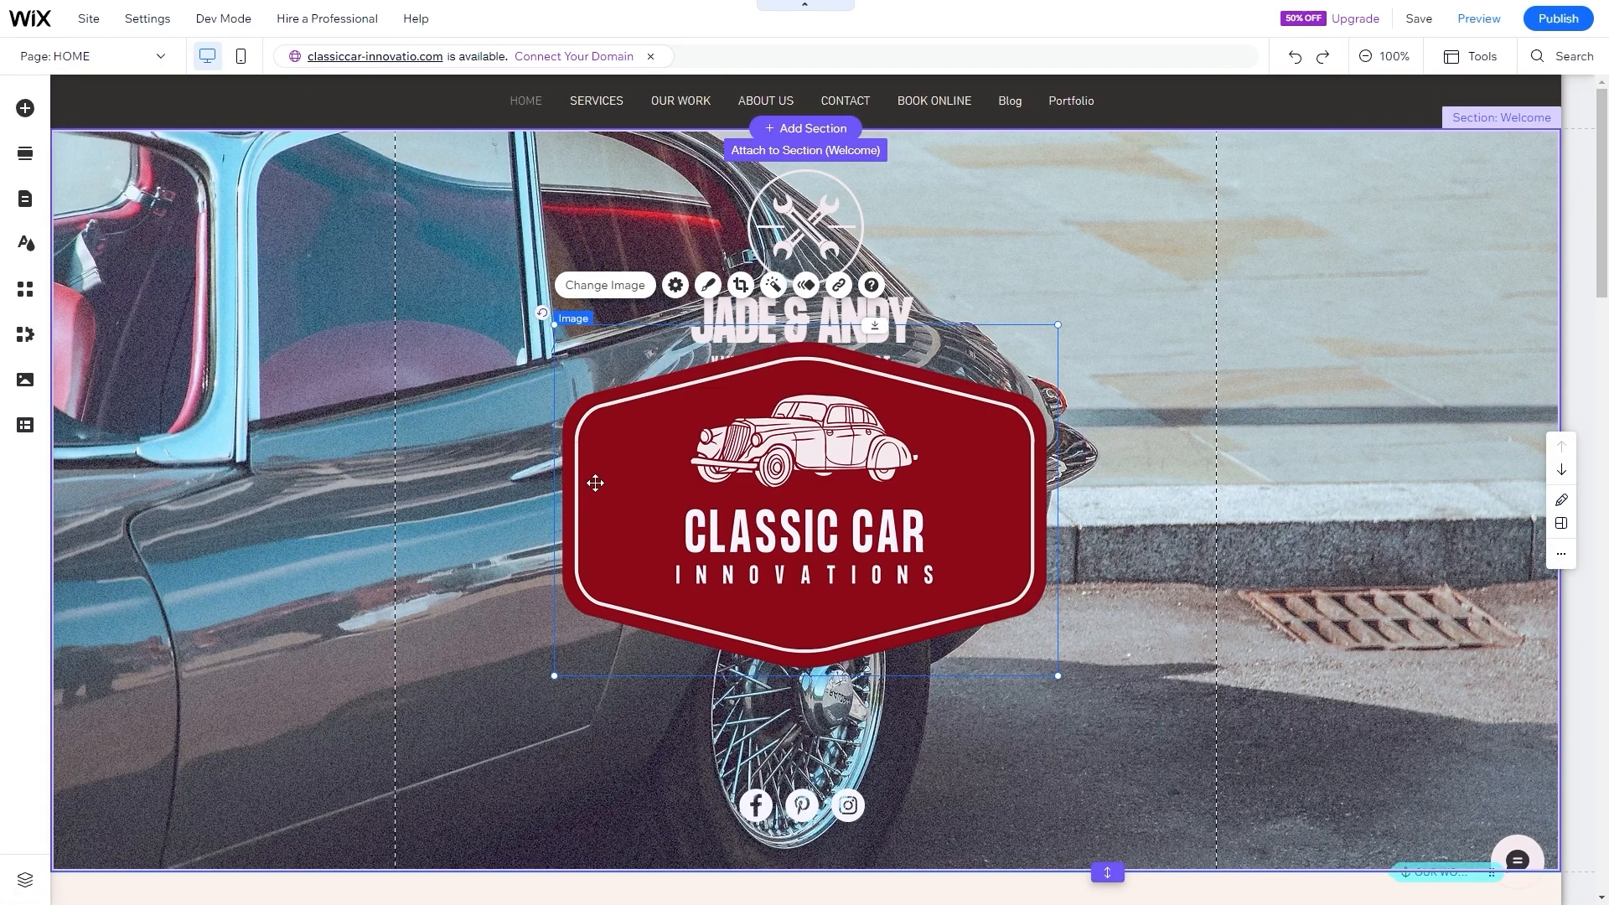
left_click_drag(595, 483, 462, 461)
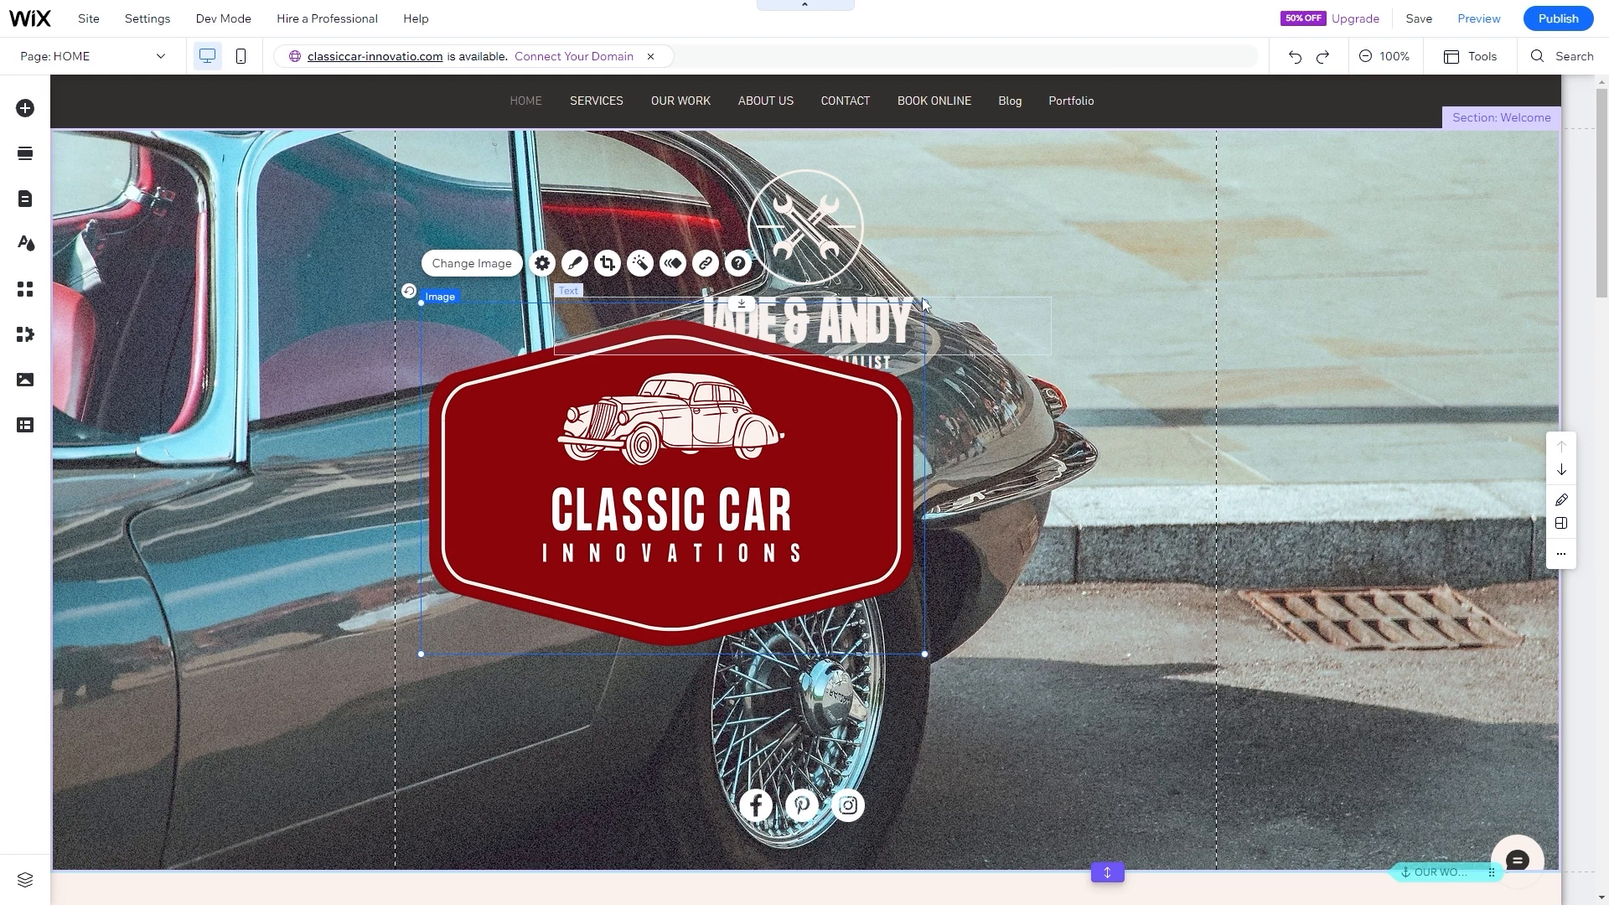
left_click_drag(925, 302, 588, 534)
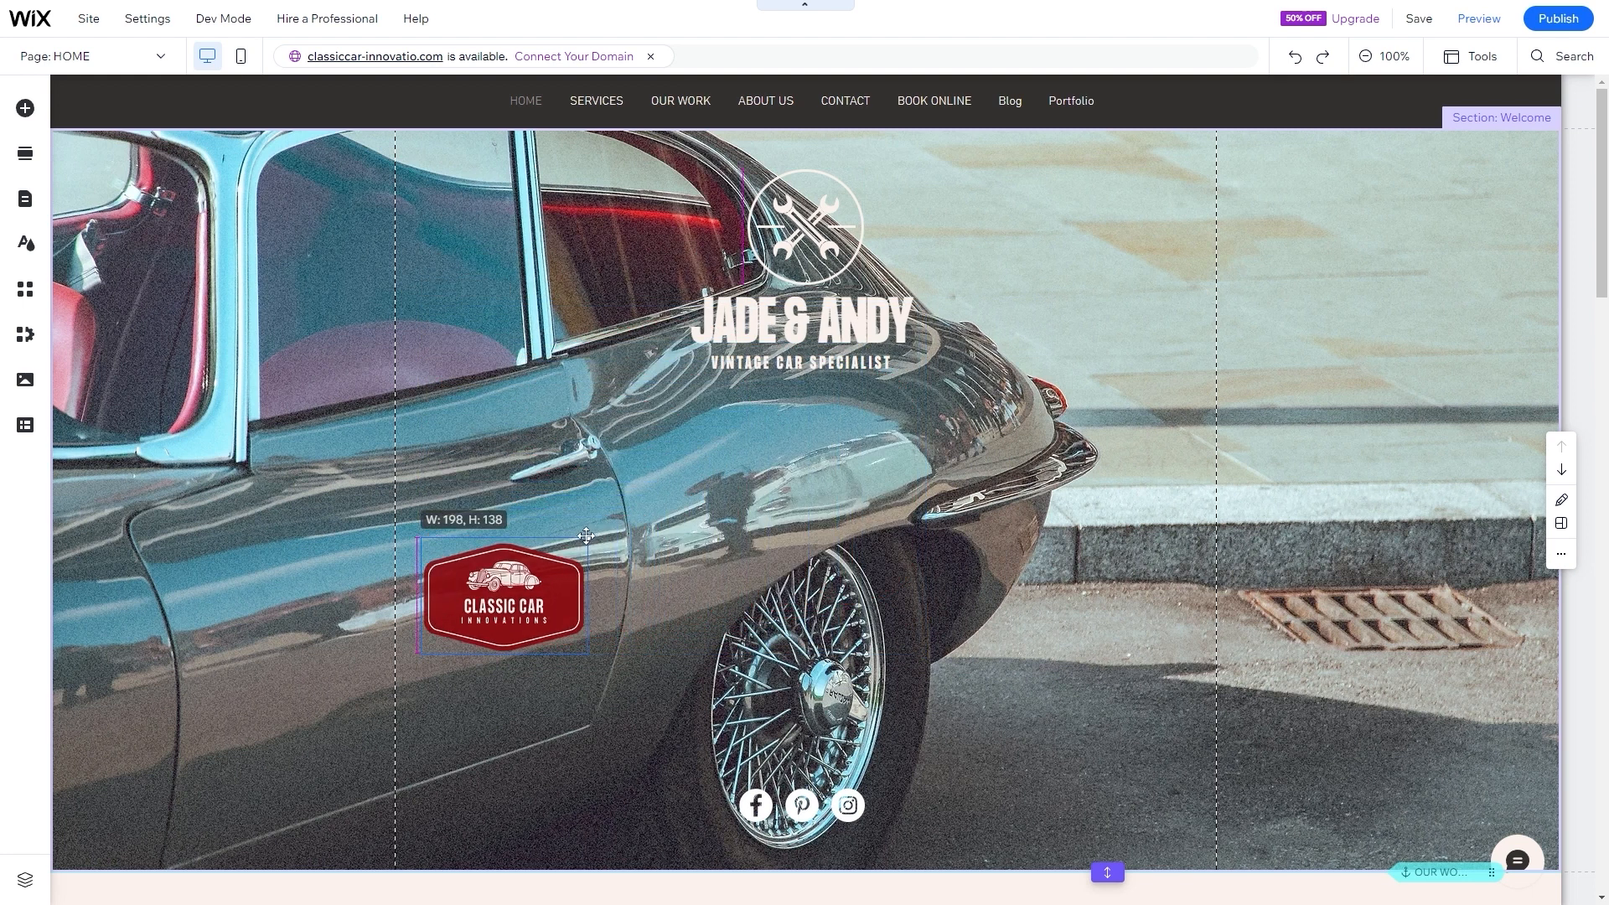
- Attach the badge logo to the header ahead of the menu and shrink it to fit the header's height
left_click_drag(476, 594, 460, 123)
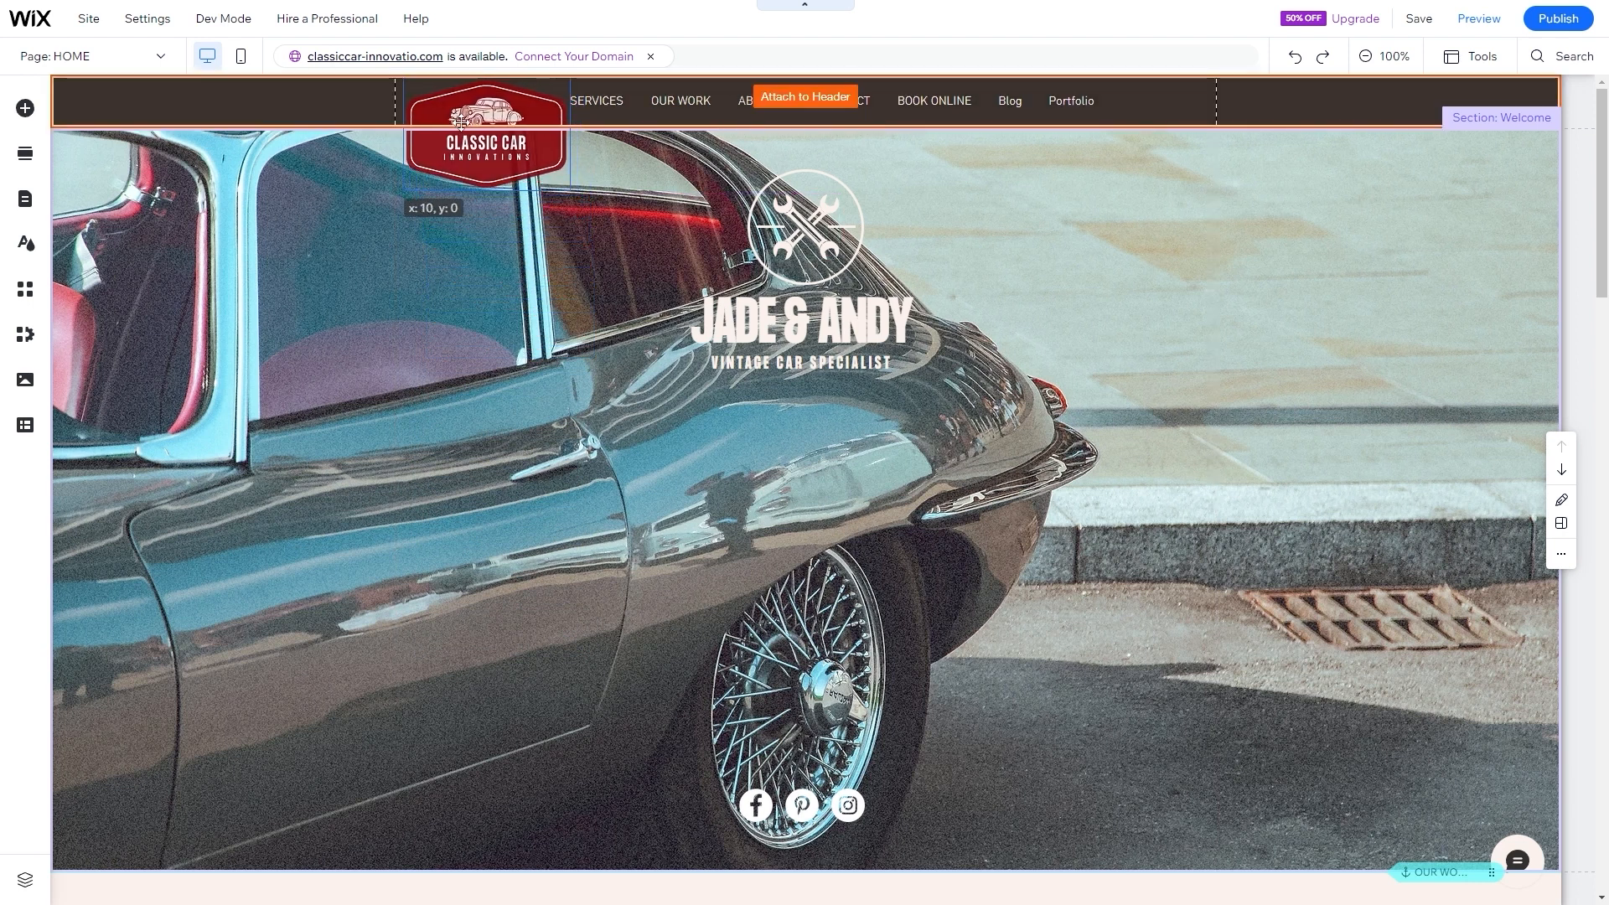
left_click_drag(460, 122, 460, 123)
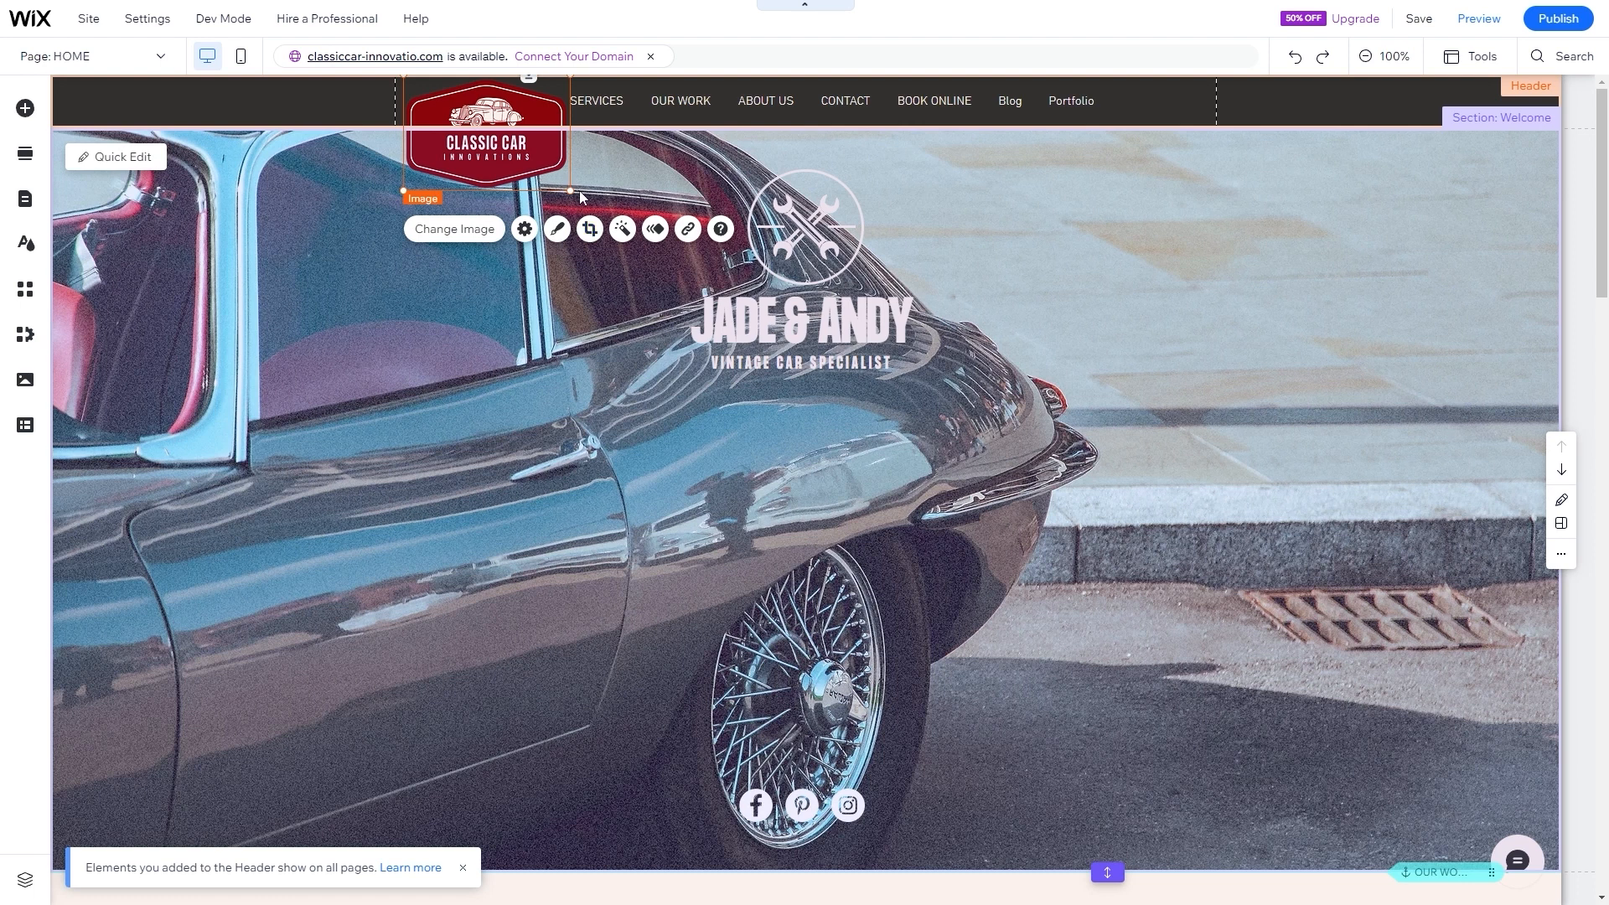
left_click_drag(573, 192, 463, 116)
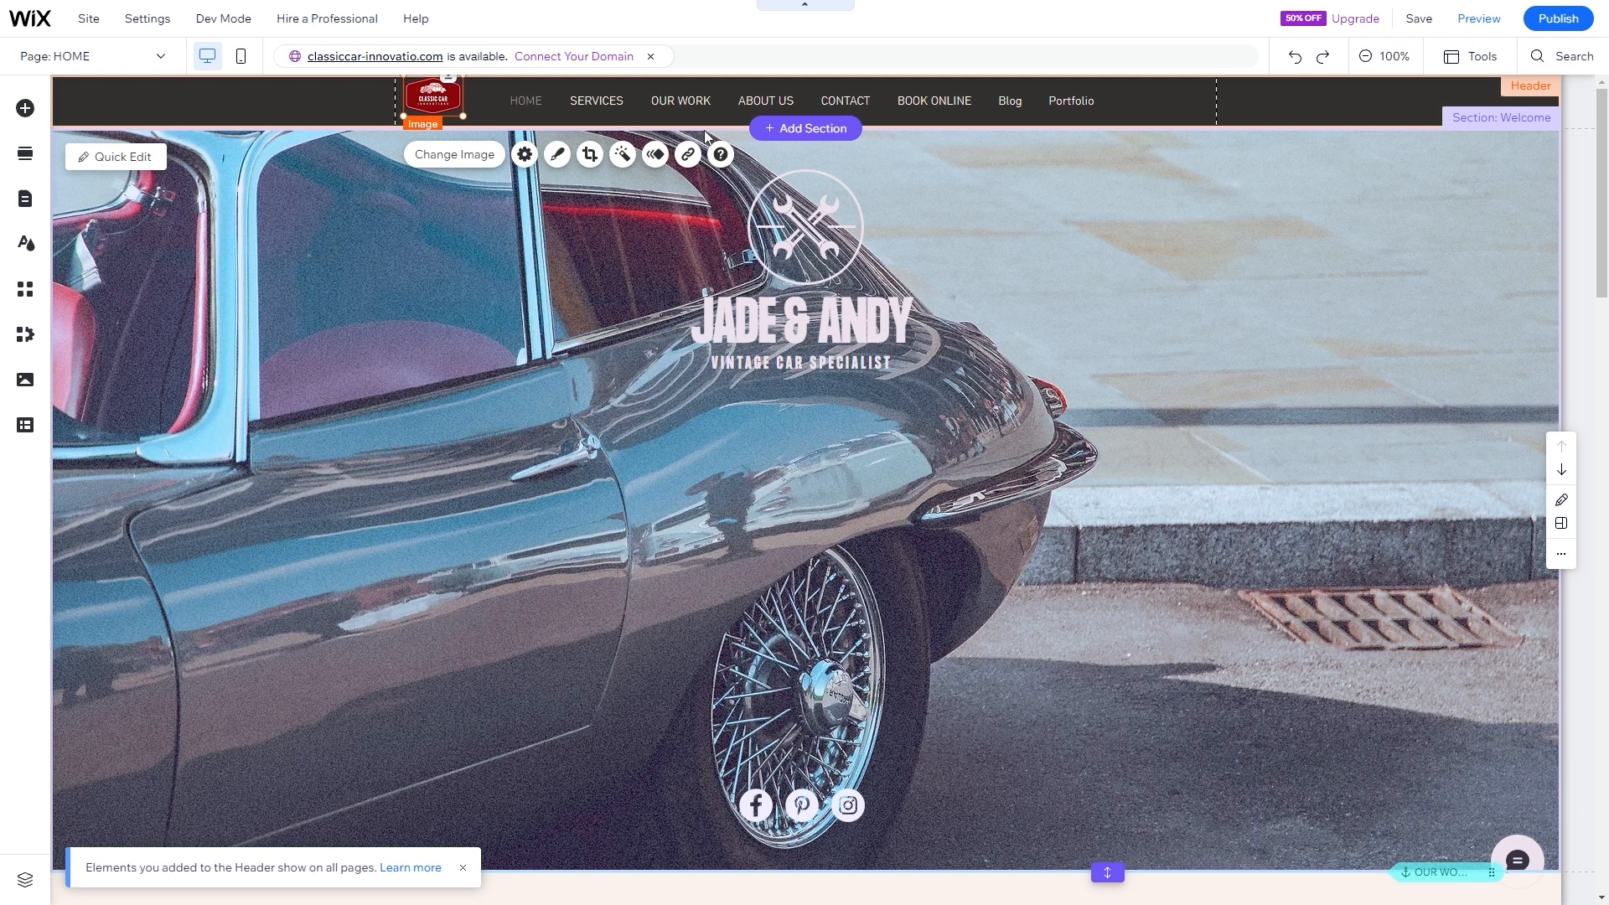
- Make the header taller and enlarge the badge logo to fill the added height
left_click(1255, 94)
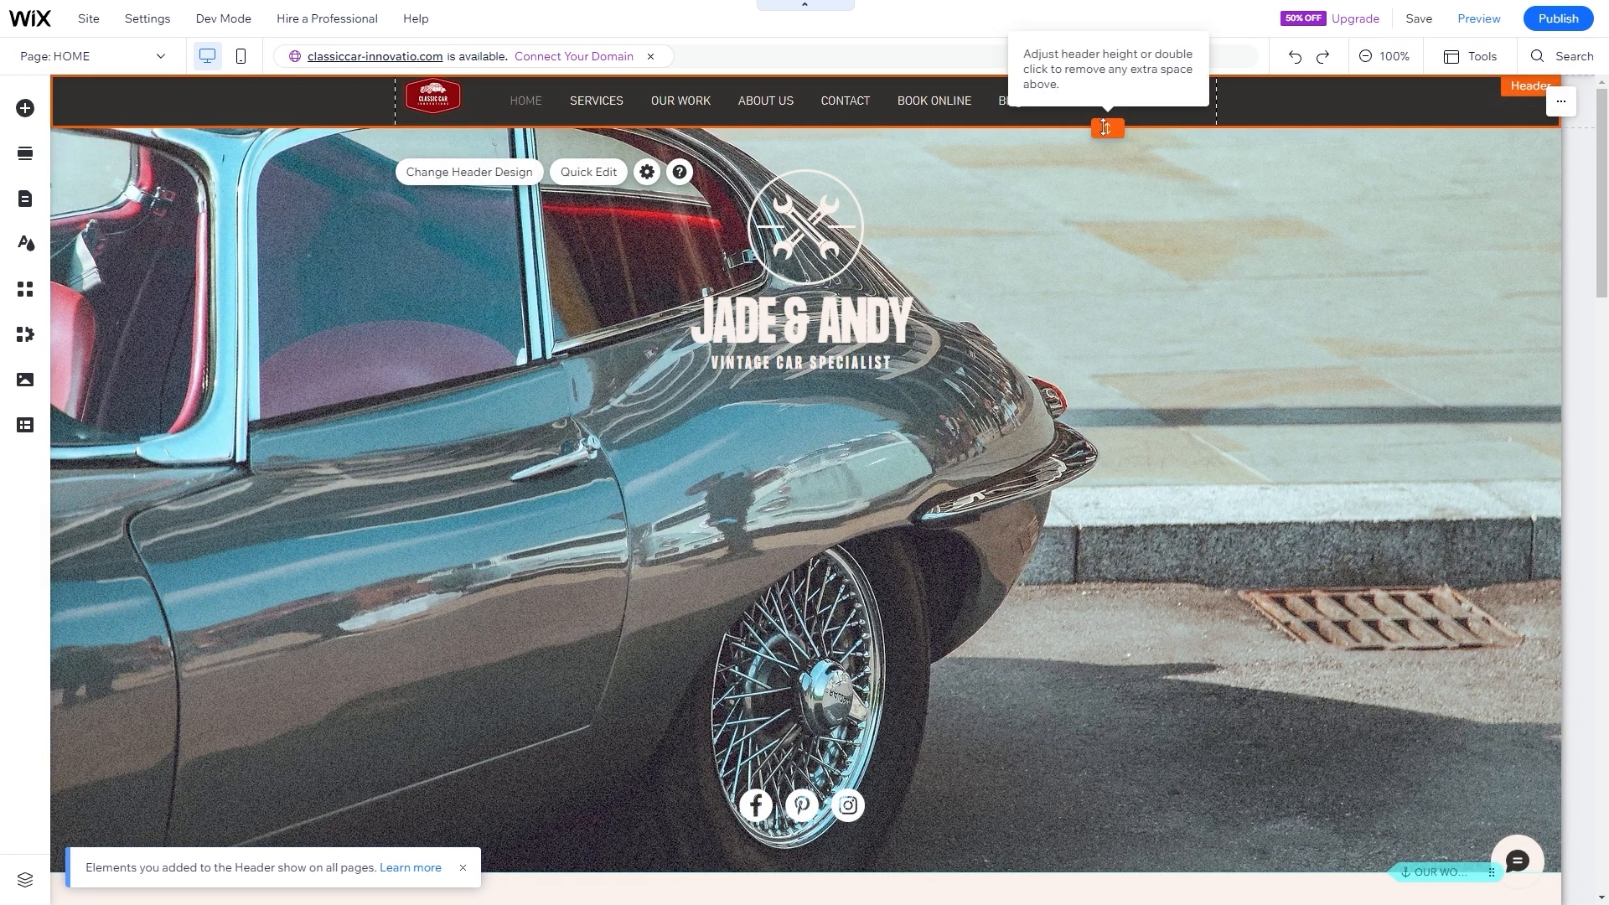
left_click_drag(1107, 128, 1106, 159)
left_click_drag(439, 99, 470, 129)
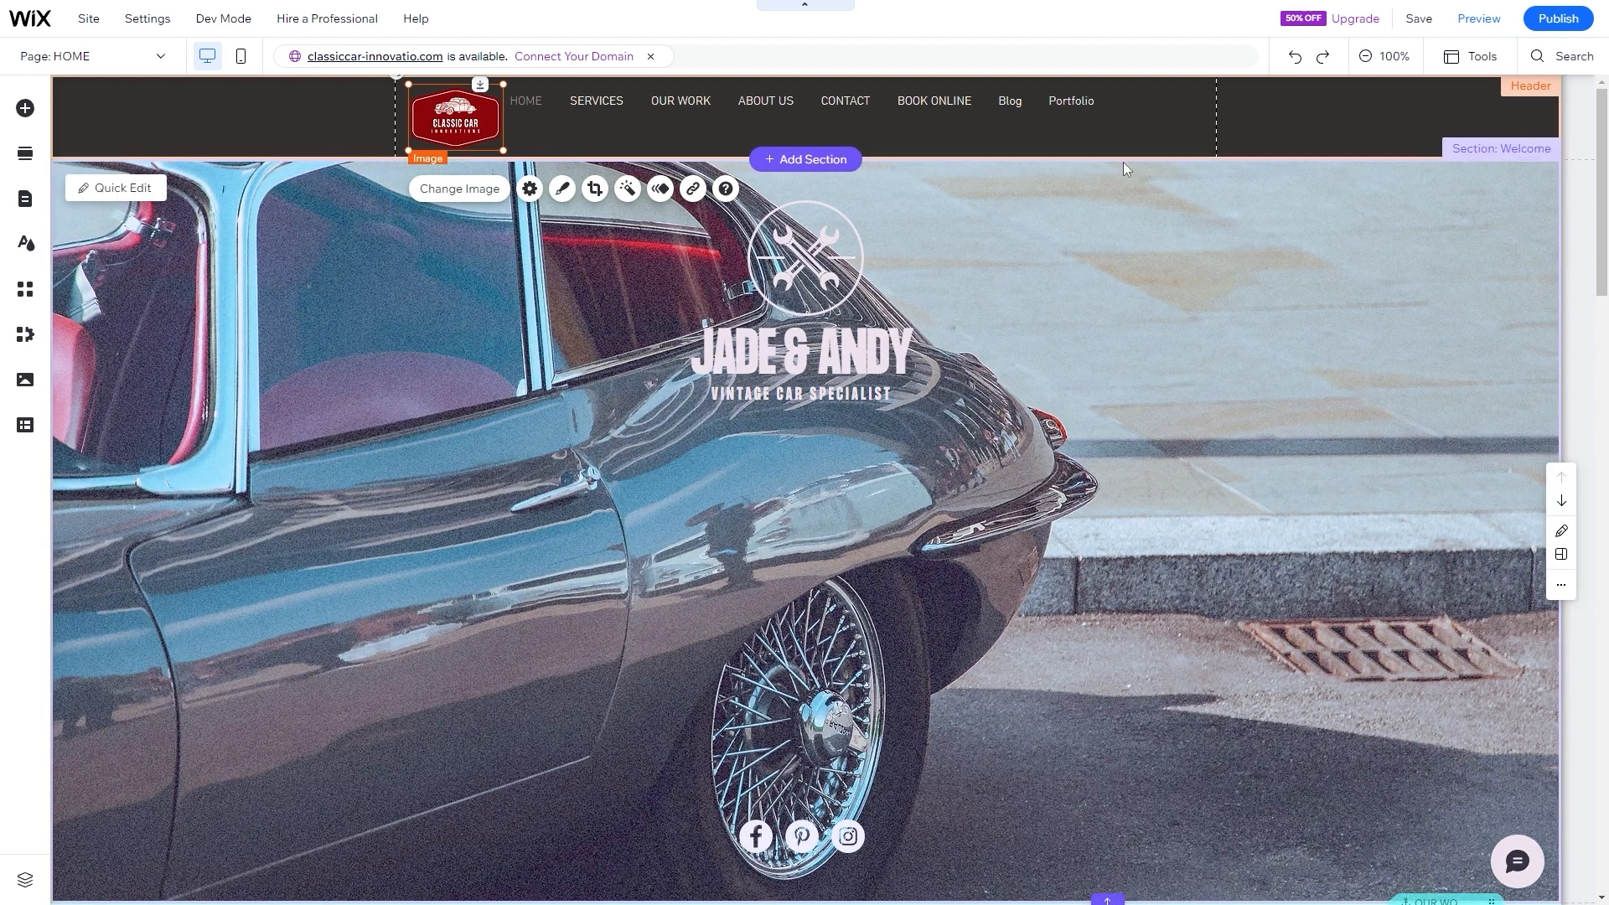
- Adjust the header's height to about 109 px and move the horizontal menu right and slightly down, away from the badge logo
left_click(1095, 166)
left_click_drag(1095, 165, 1093, 172)
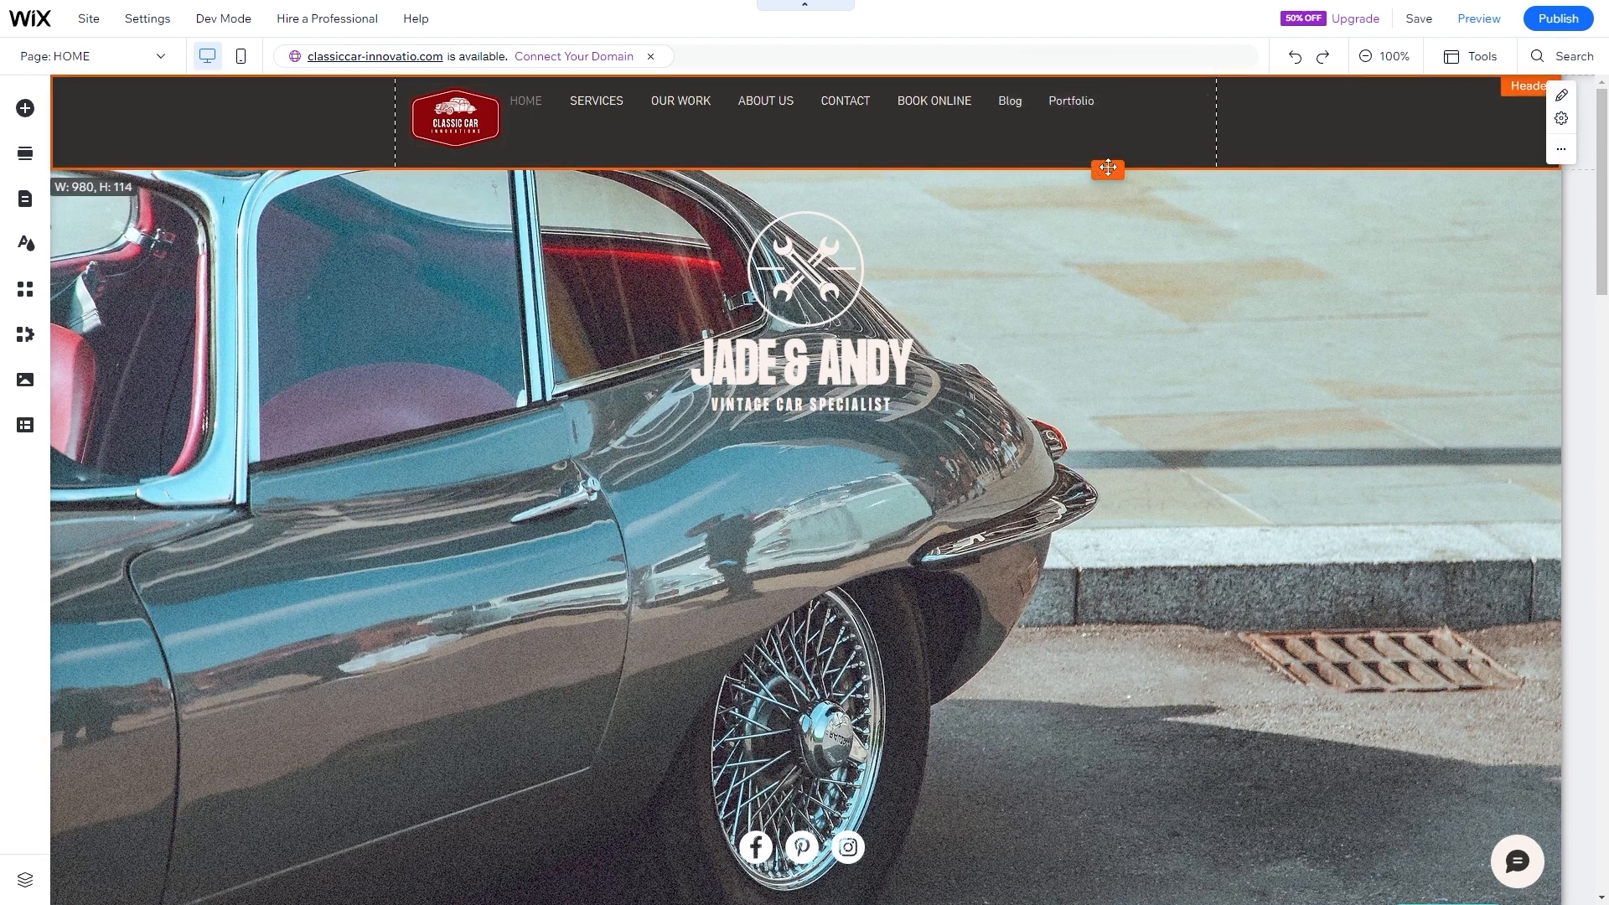
left_click_drag(1107, 168, 1112, 165)
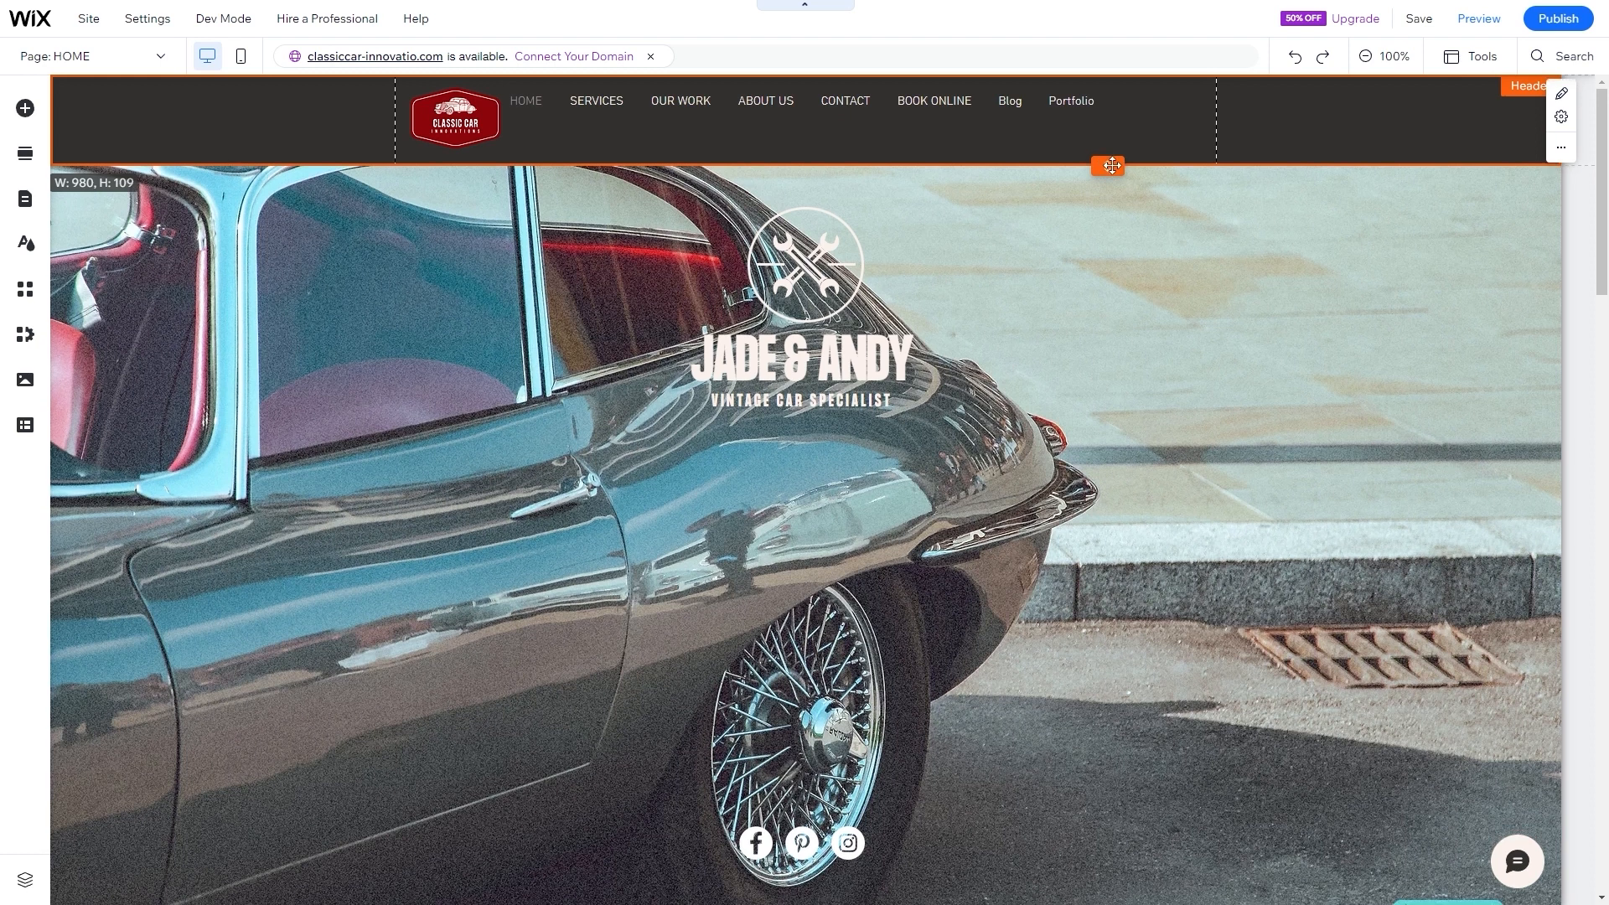
left_click_drag(814, 101, 897, 109)
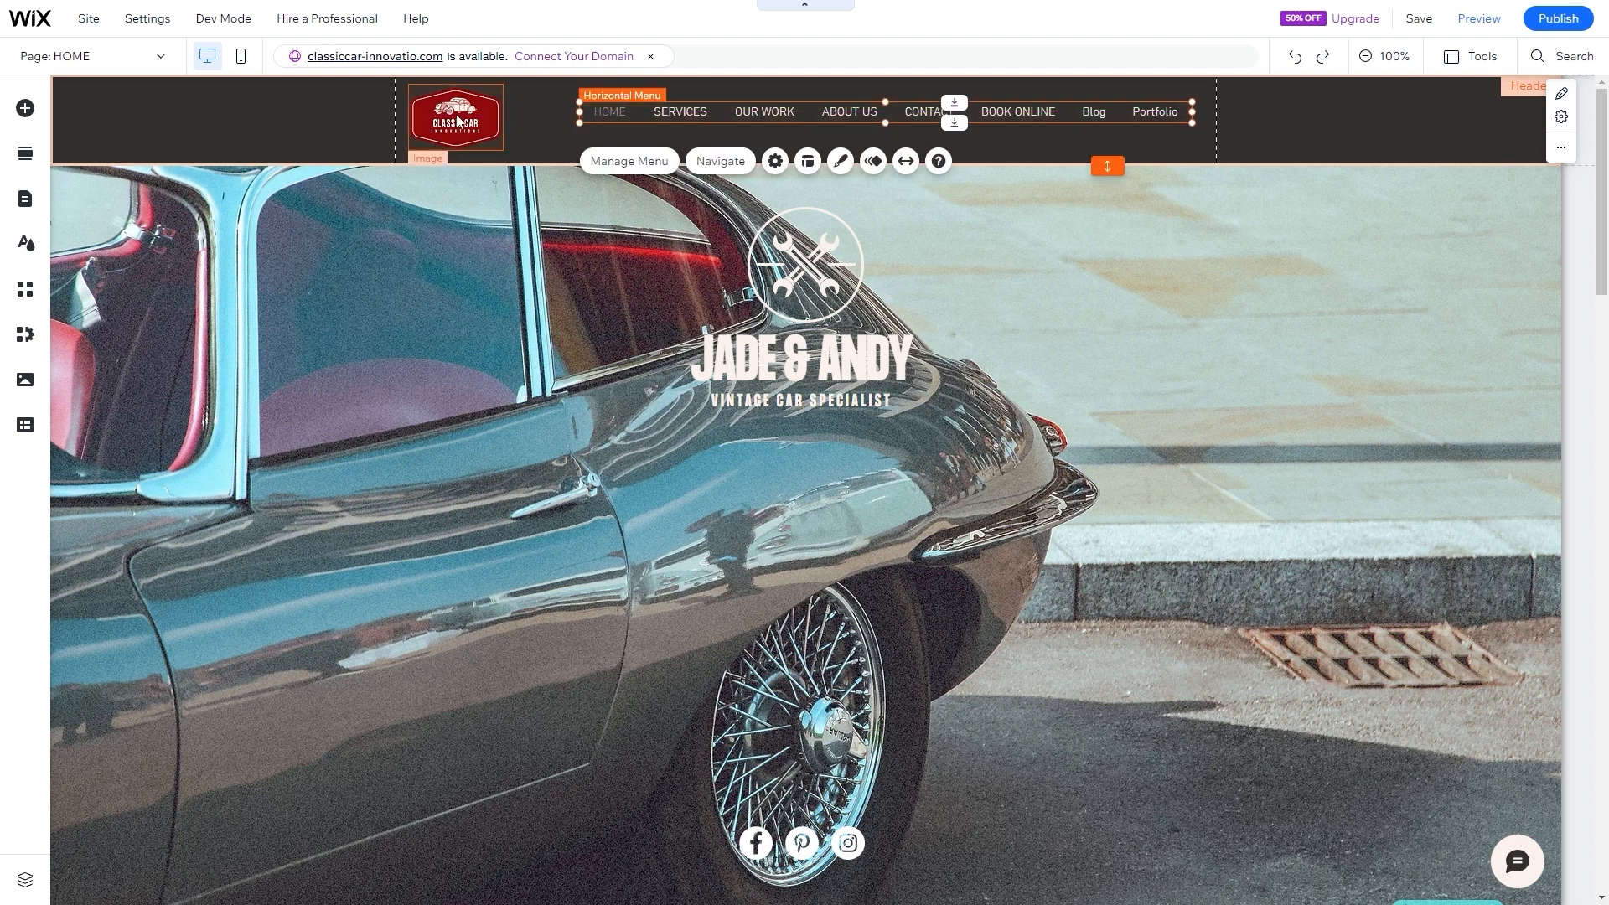
- Replace the badge logo in the header with the site image white text logo.png
left_click_drag(449, 111, 483, 112)
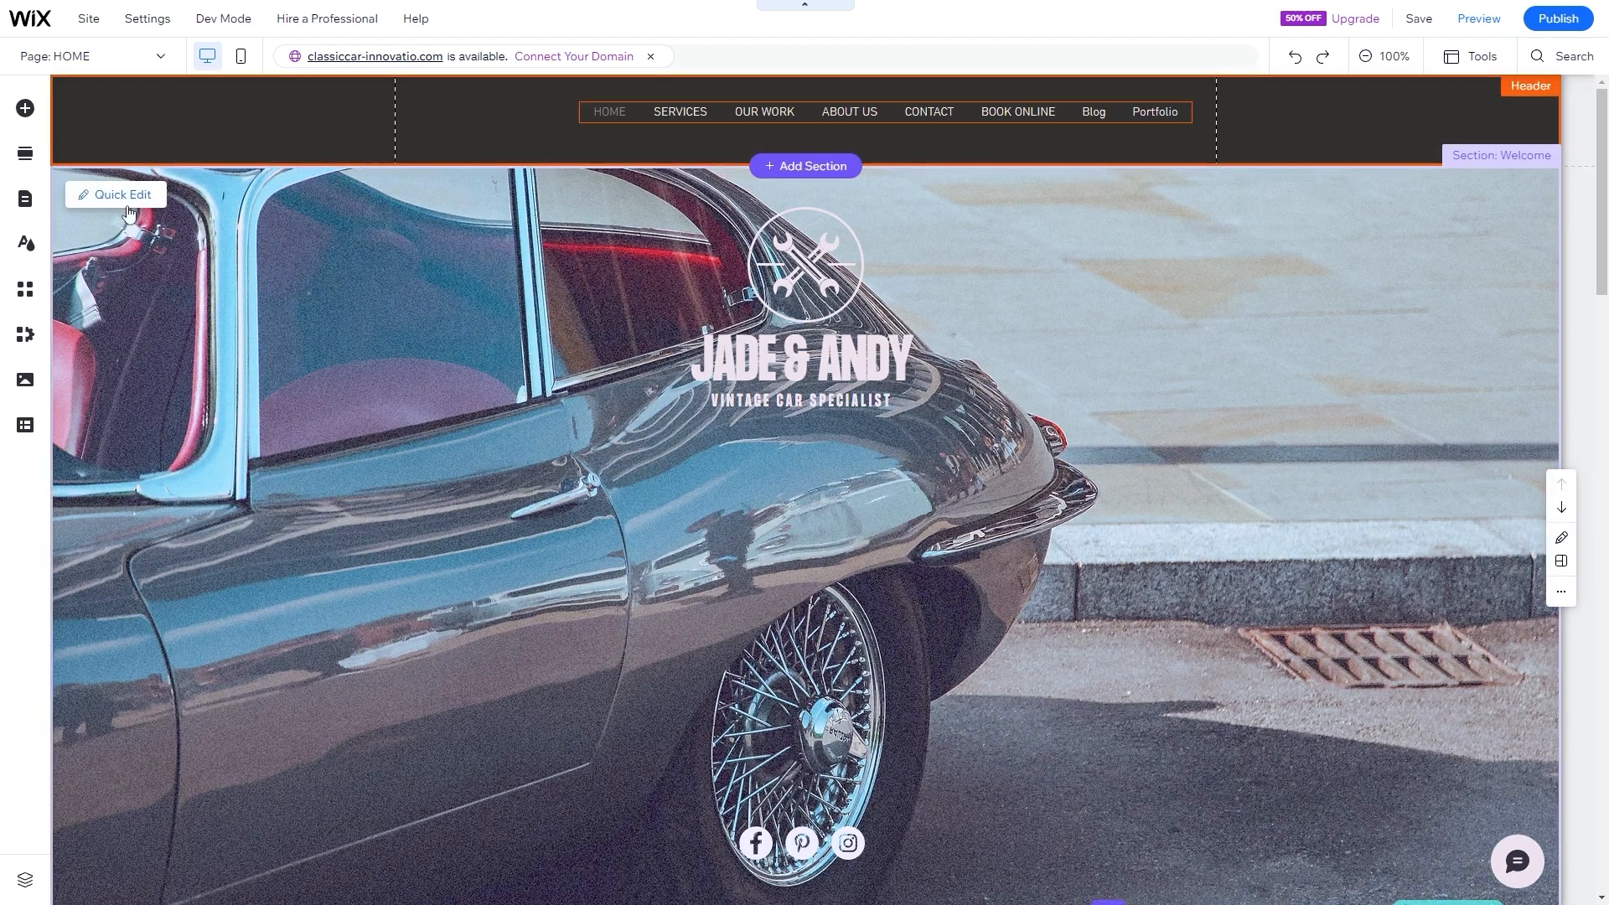
left_click(25, 108)
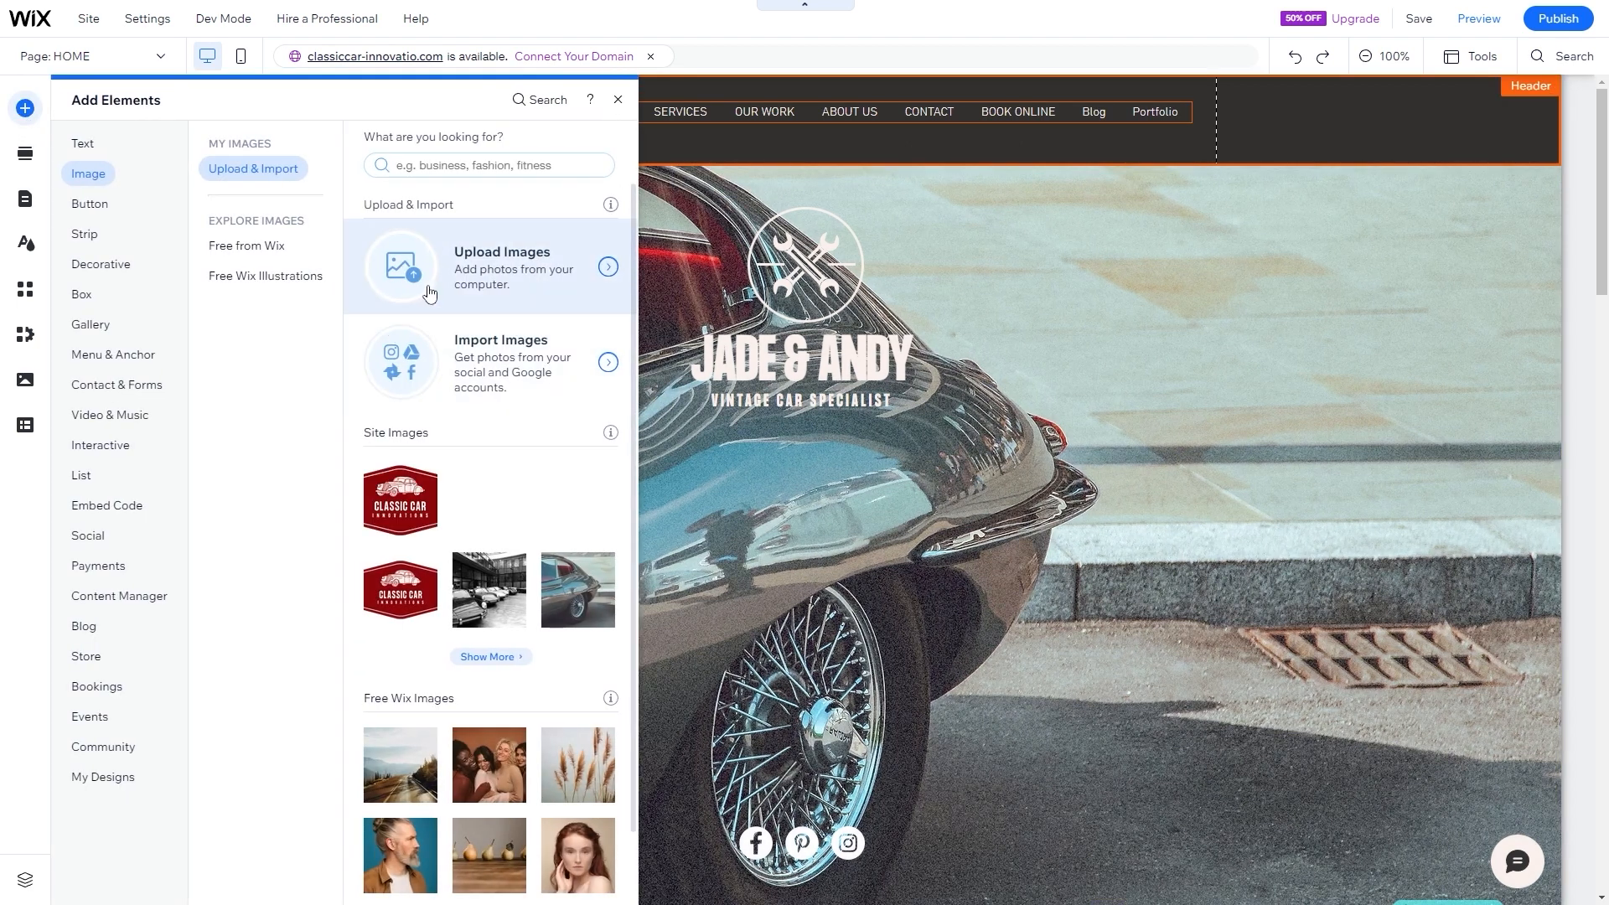
mouse_move(486, 496)
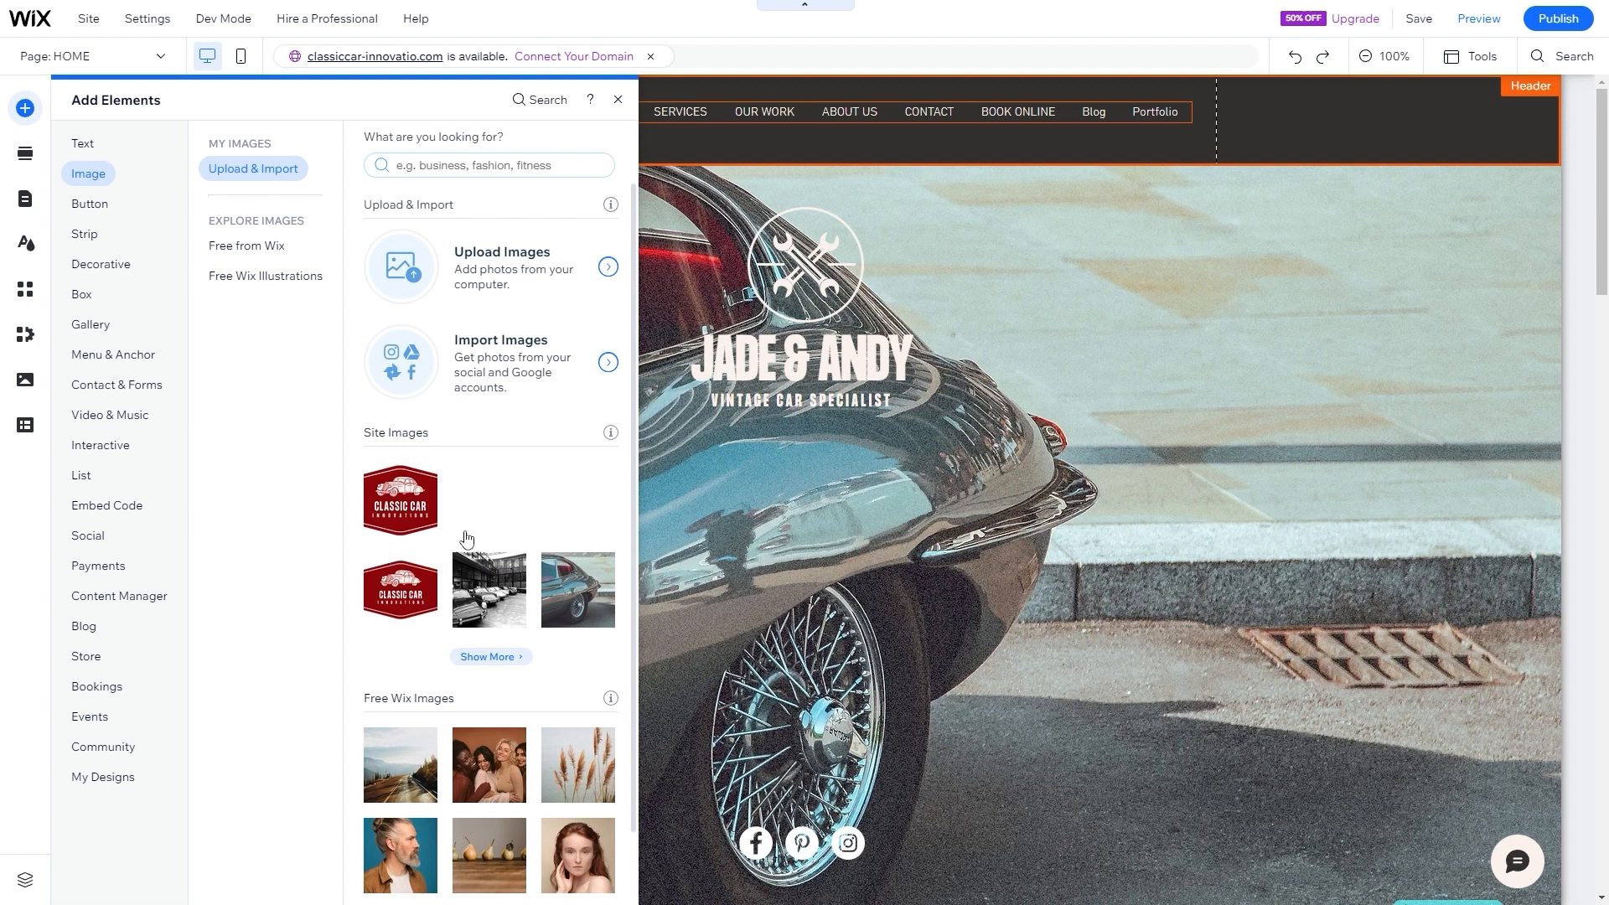
mouse_move(476, 523)
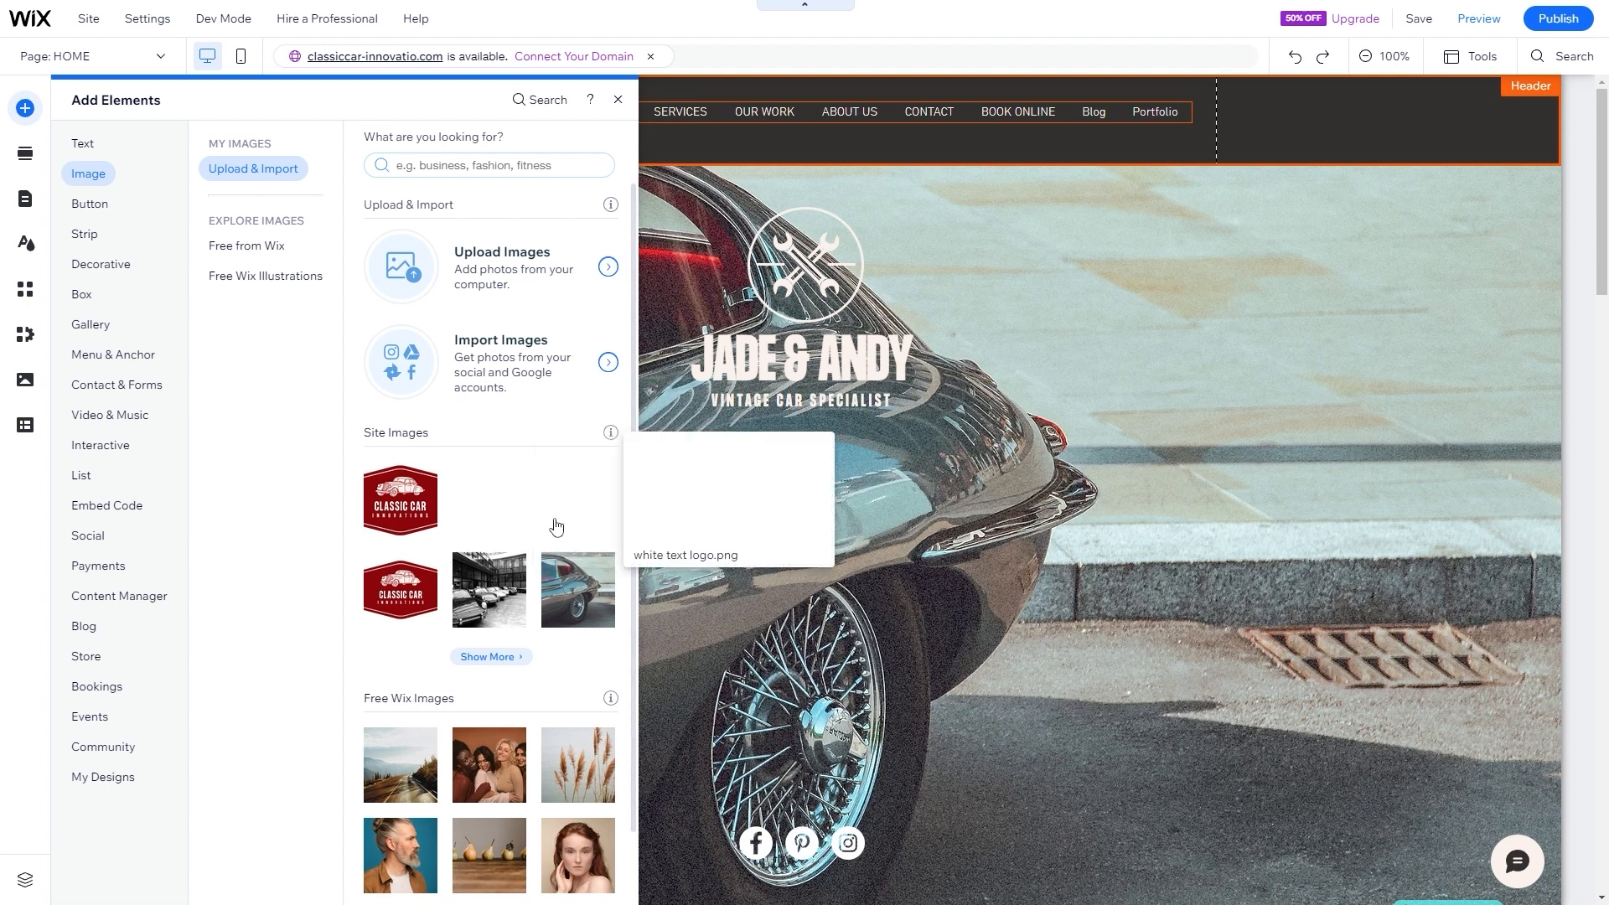
left_click(483, 506)
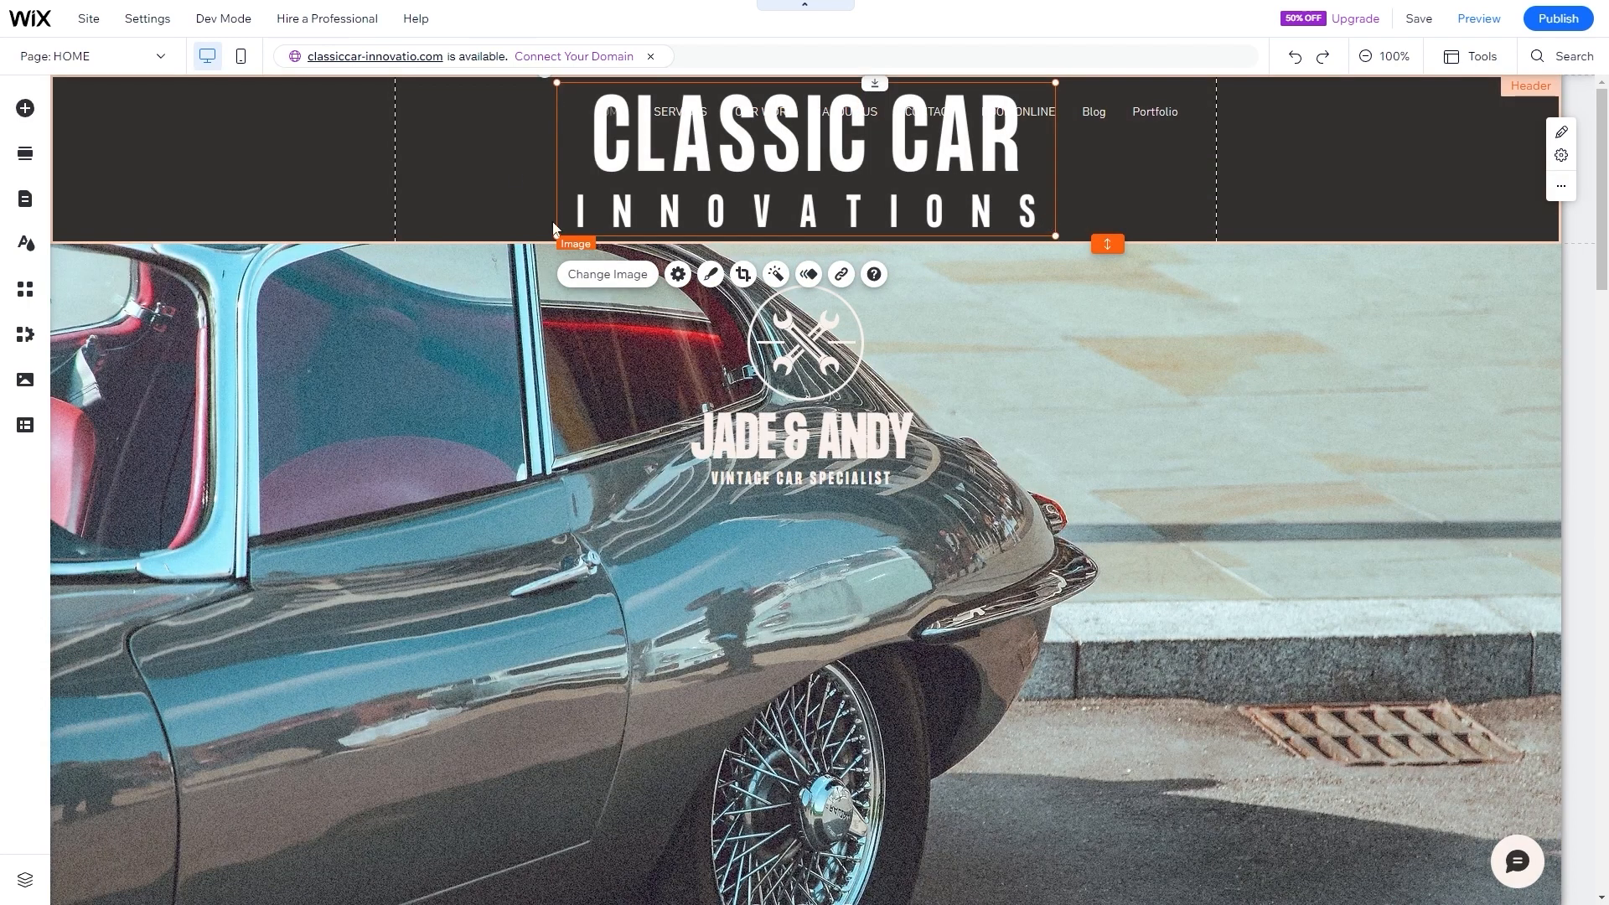
- Shrink the white text logo, place it ahead of the horizontal menu, and reduce the header's height
left_click_drag(1056, 84, 753, 144)
left_click_drag(689, 219, 589, 181)
left_click_drag(1106, 244, 1118, 181)
left_click_drag(630, 151, 518, 133)
left_click(1102, 191)
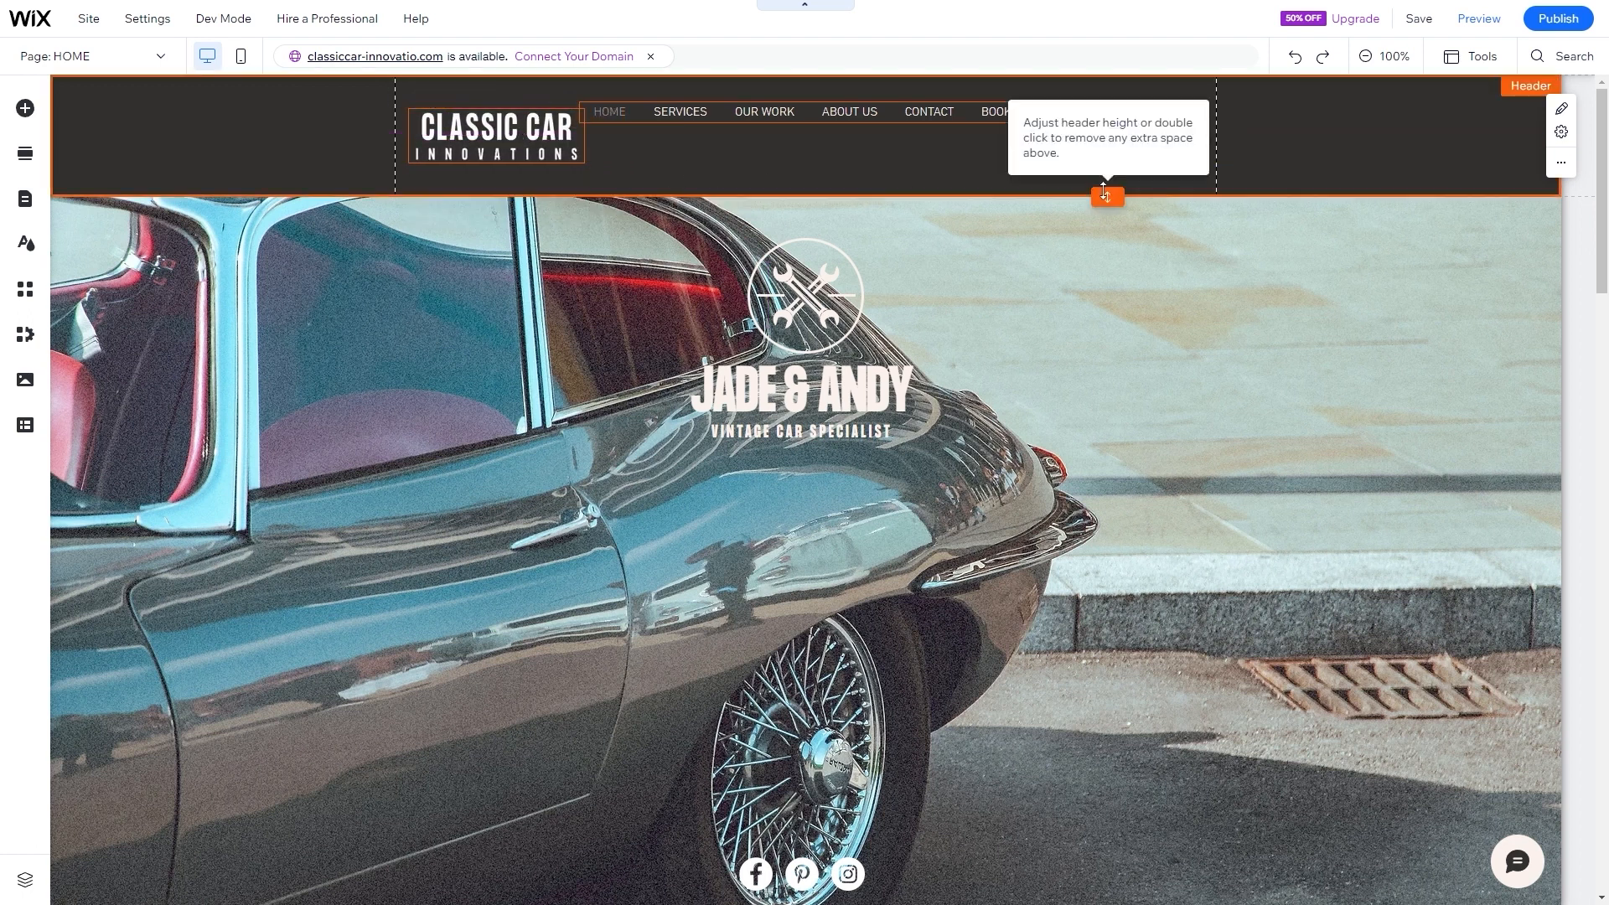
- Reduce the header's height further and move the white text logo up to about x 11, y 21
left_click_drag(1112, 193, 1159, 158)
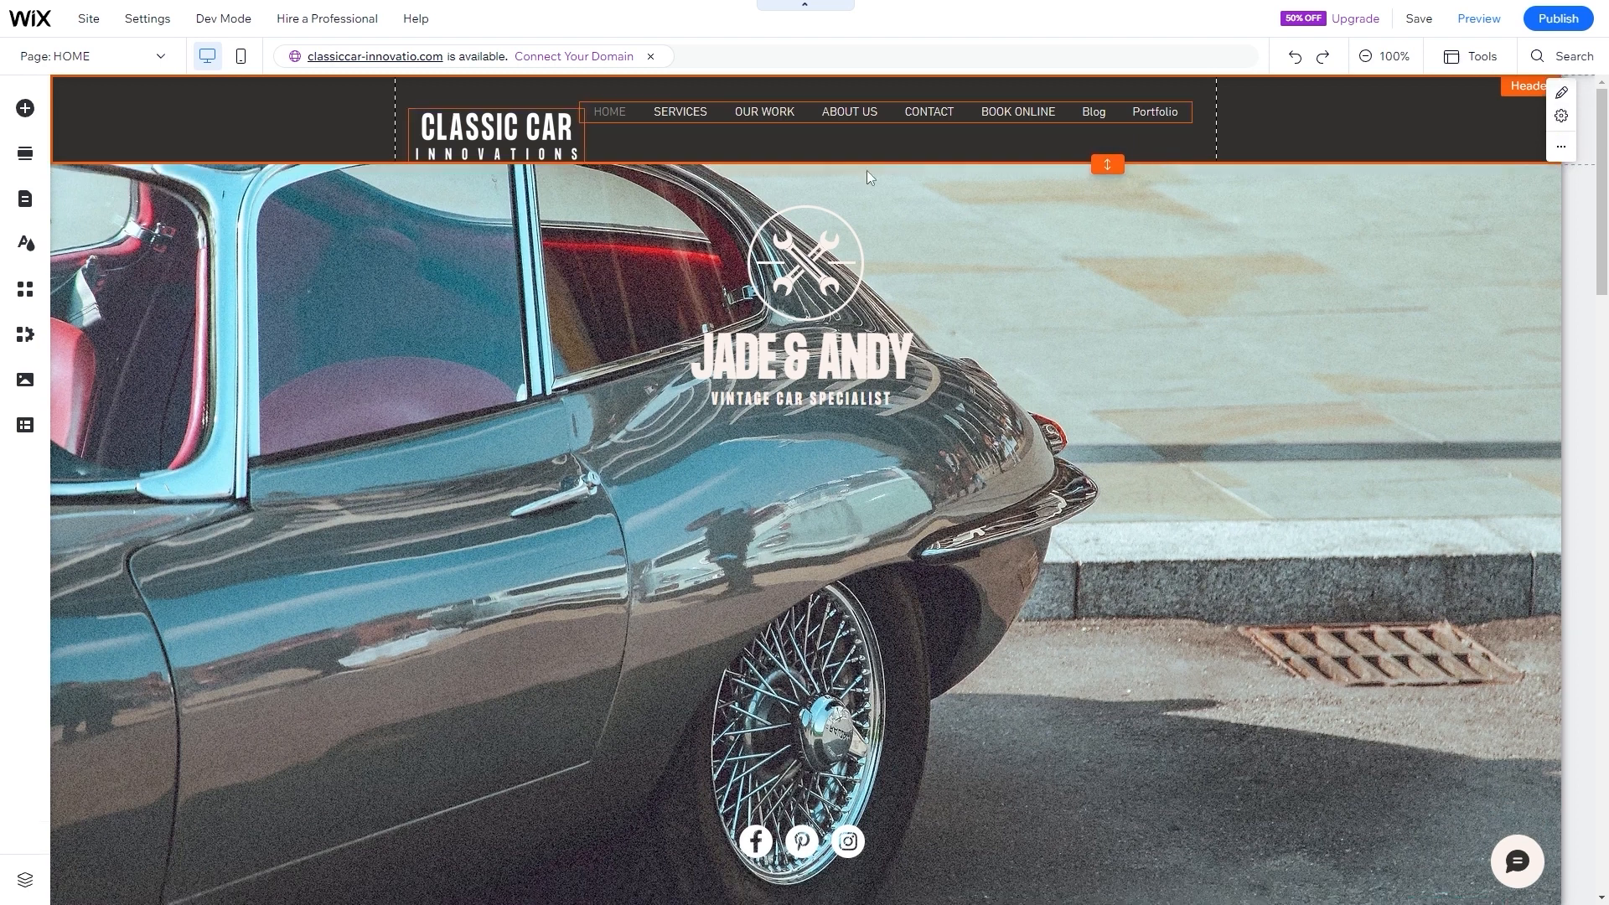
left_click_drag(543, 140, 540, 116)
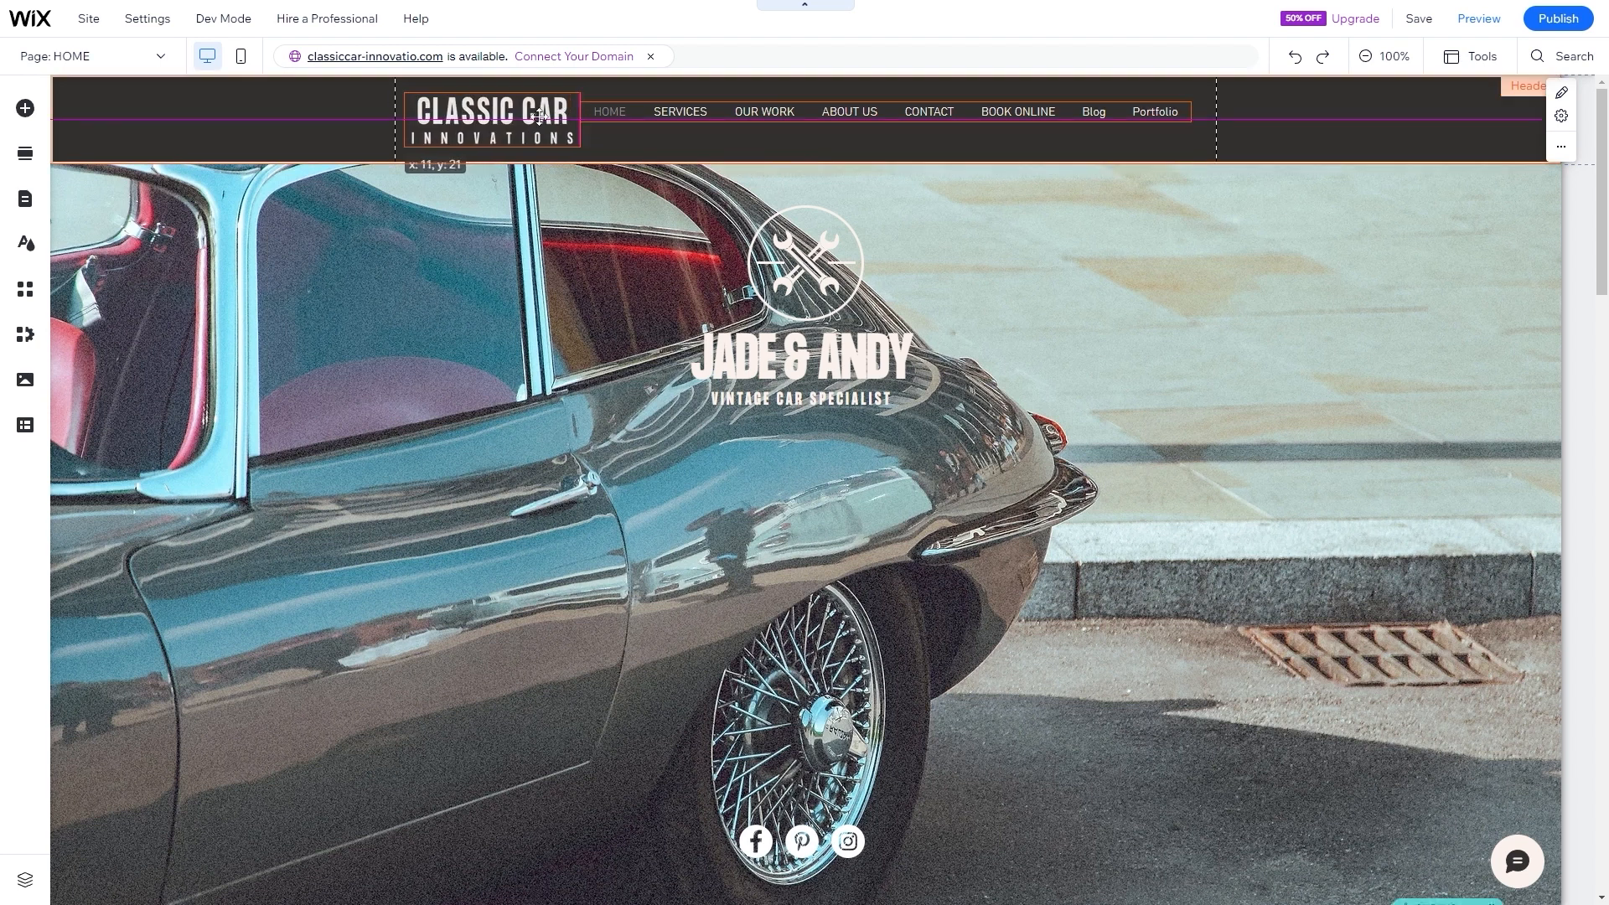
left_click_drag(540, 116, 540, 116)
- Move the horizontal menu slightly right and down to line up with the logo, and nudge the logo right toward it
left_click_drag(718, 112, 732, 118)
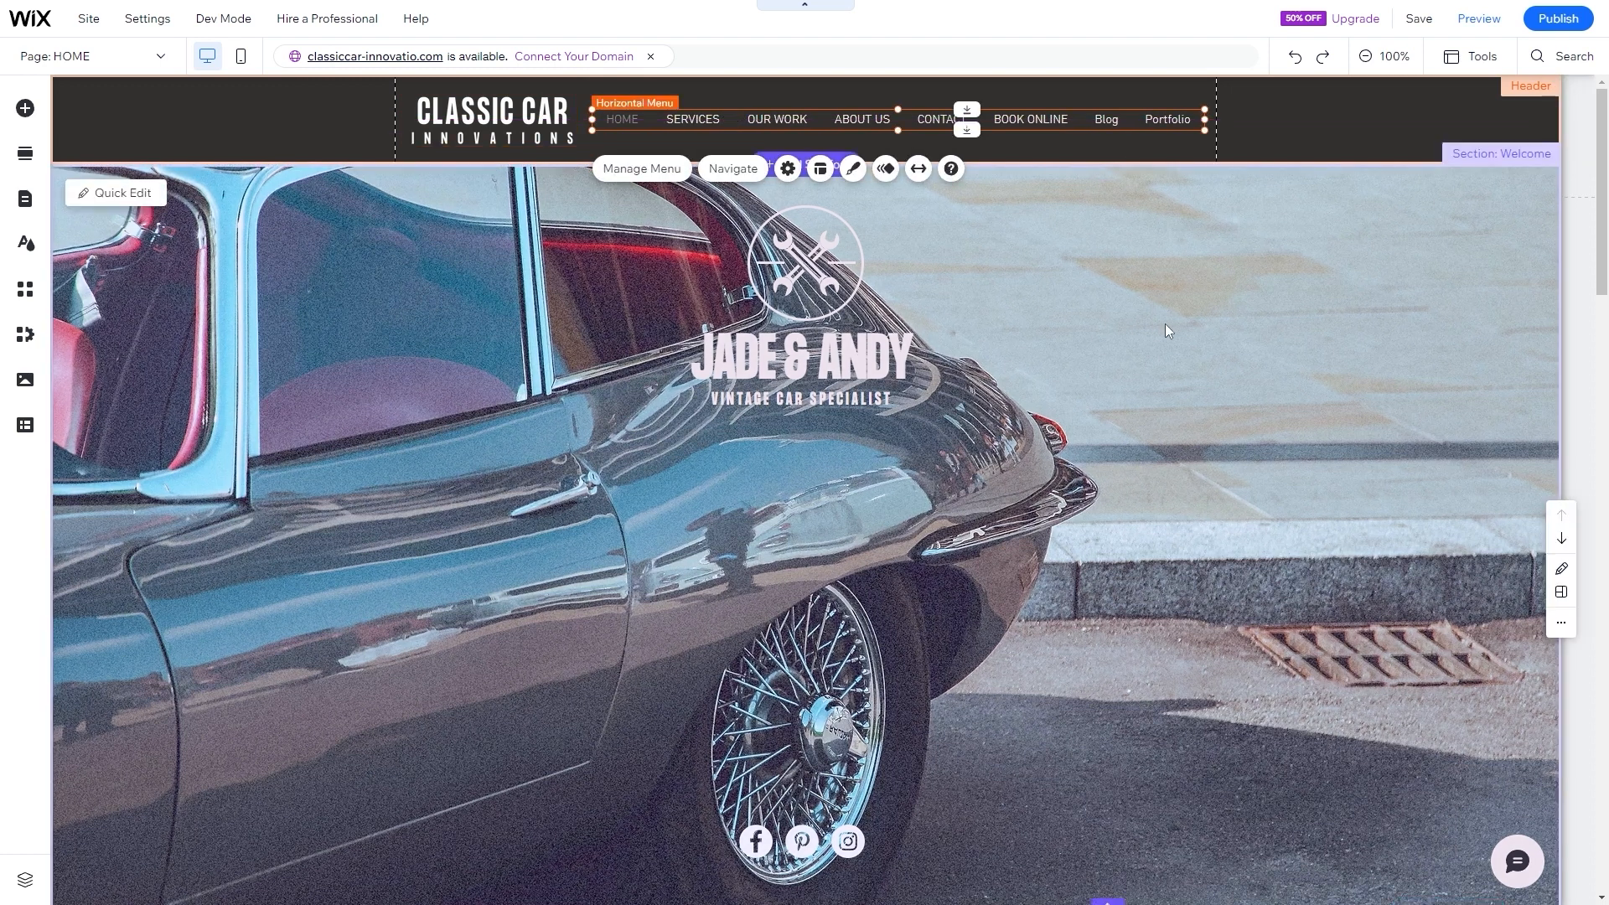
left_click(1094, 299)
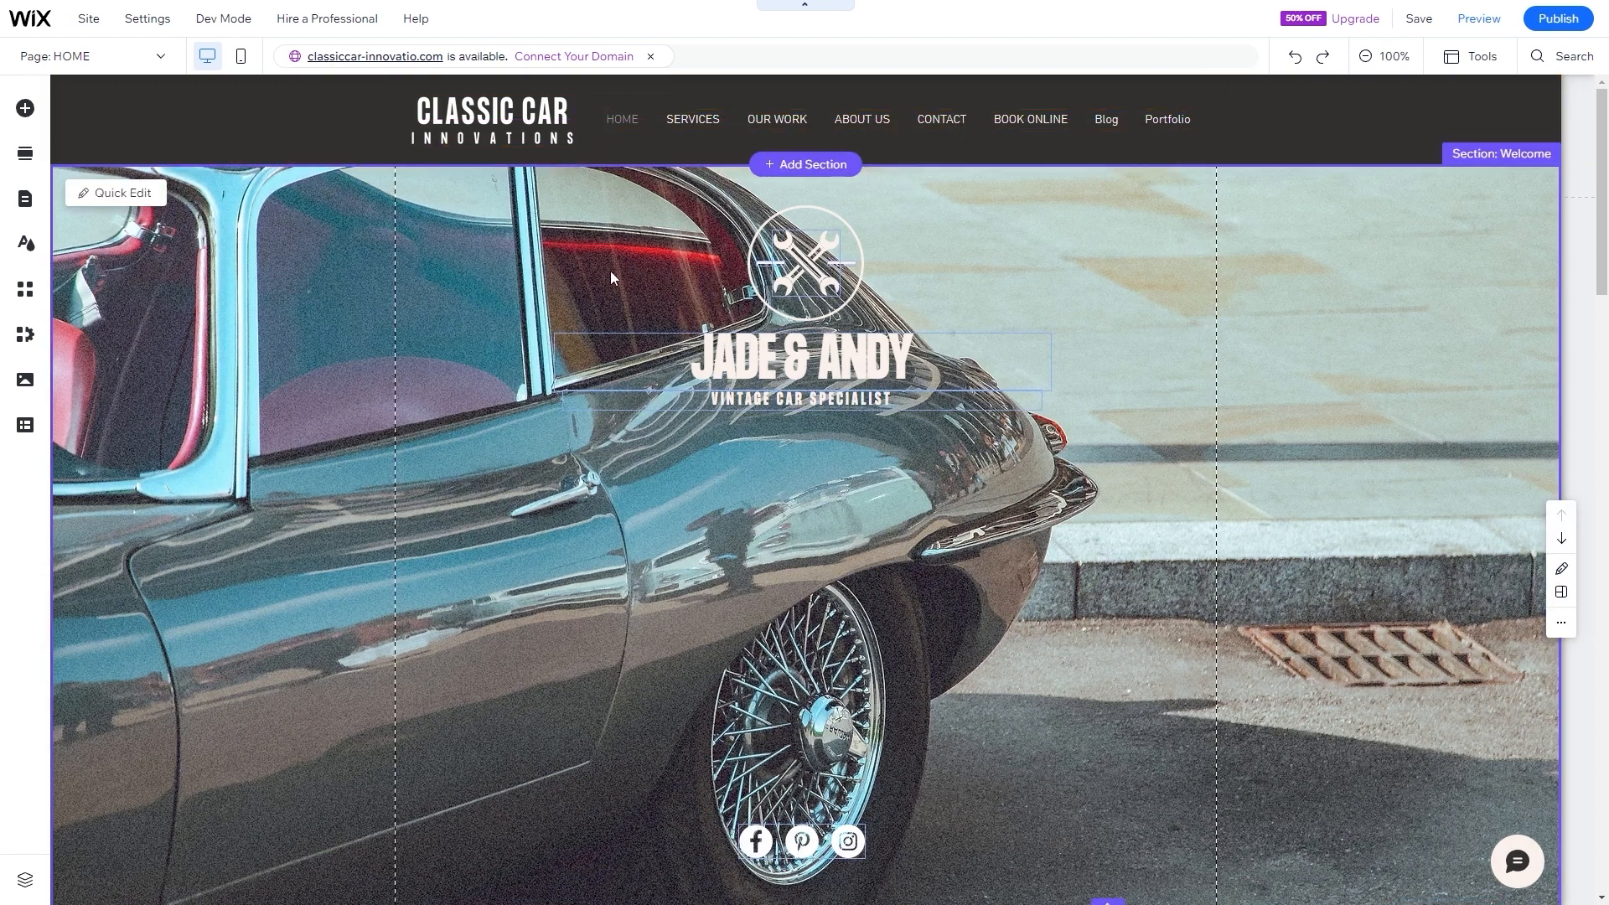
left_click_drag(475, 120, 482, 119)
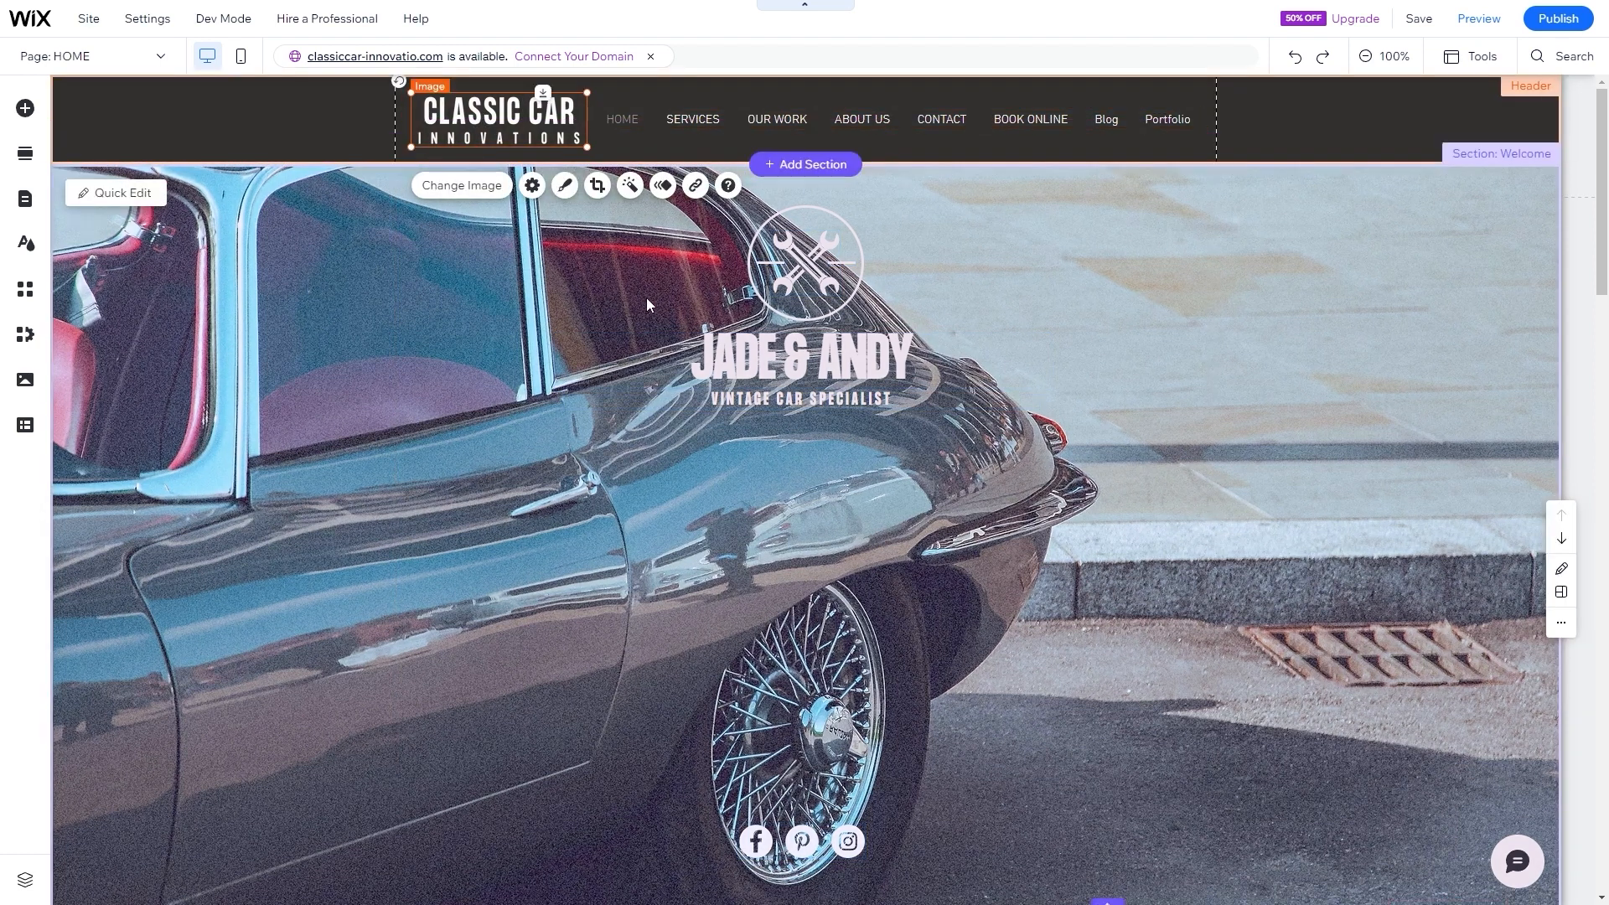
left_click(645, 297)
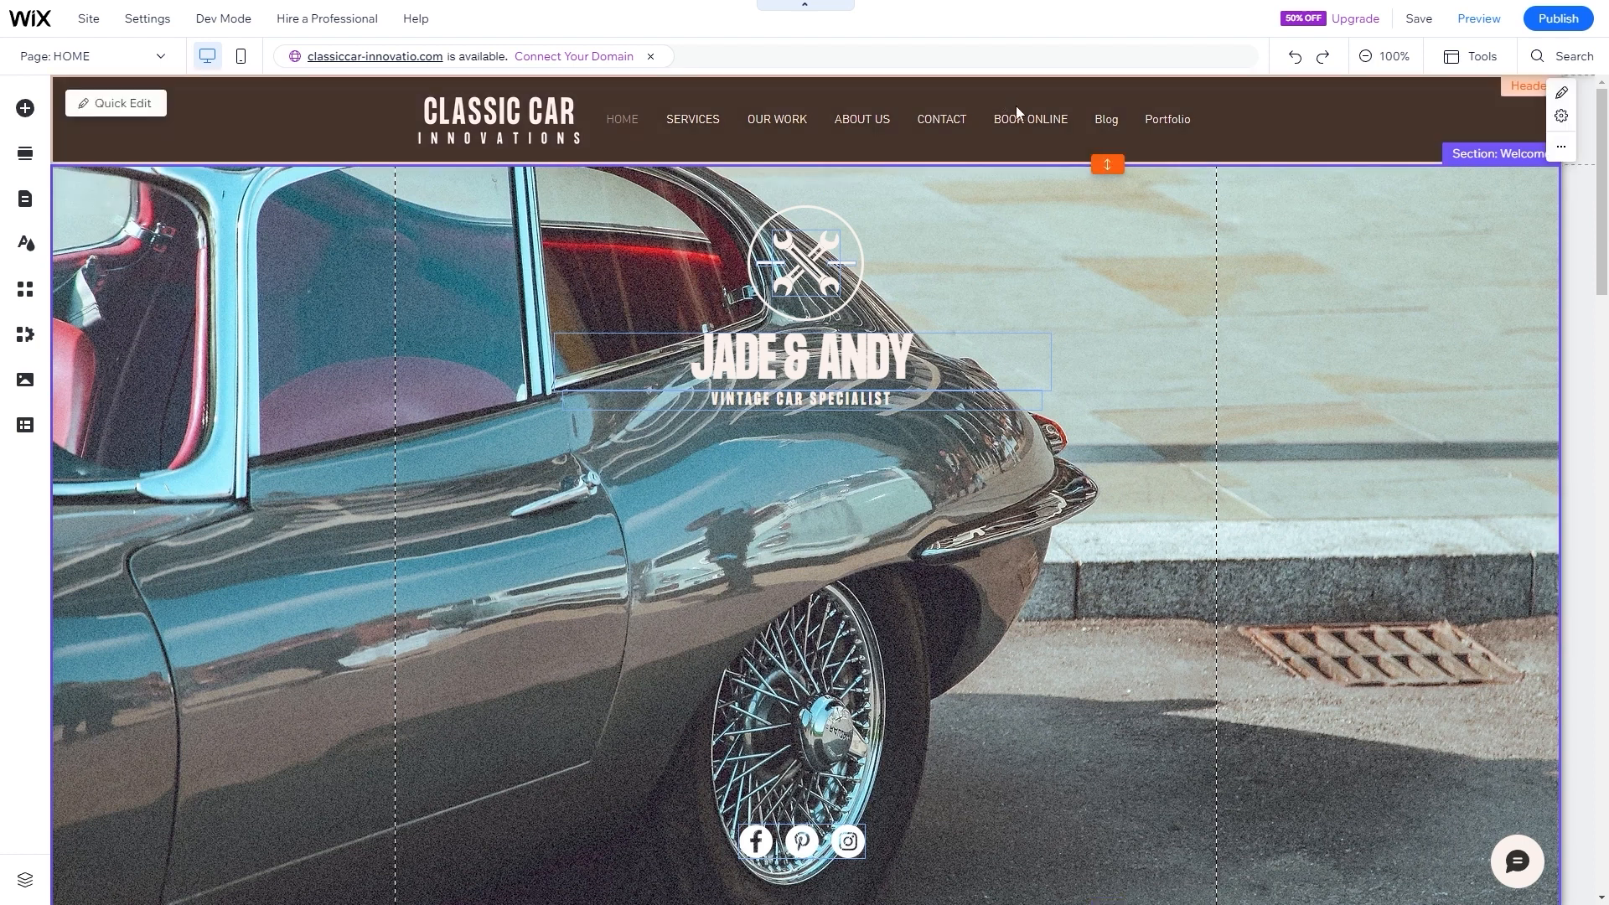
- Delete the Portfolio page from the site menu together with its Wix Portfolio app
left_click(1147, 122)
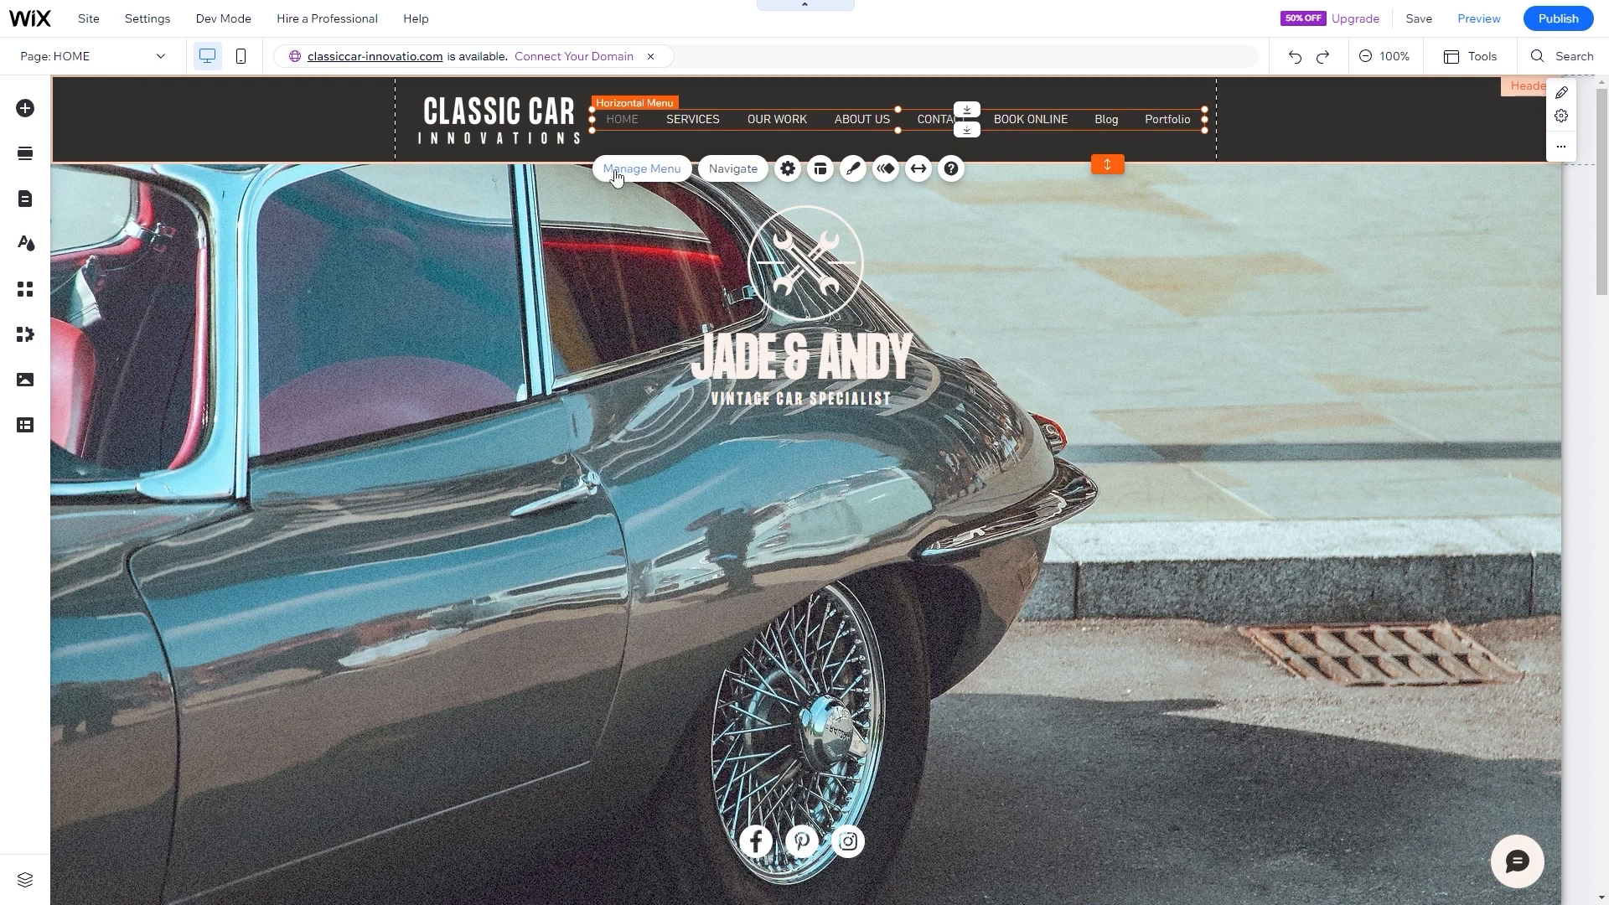
left_click(641, 168)
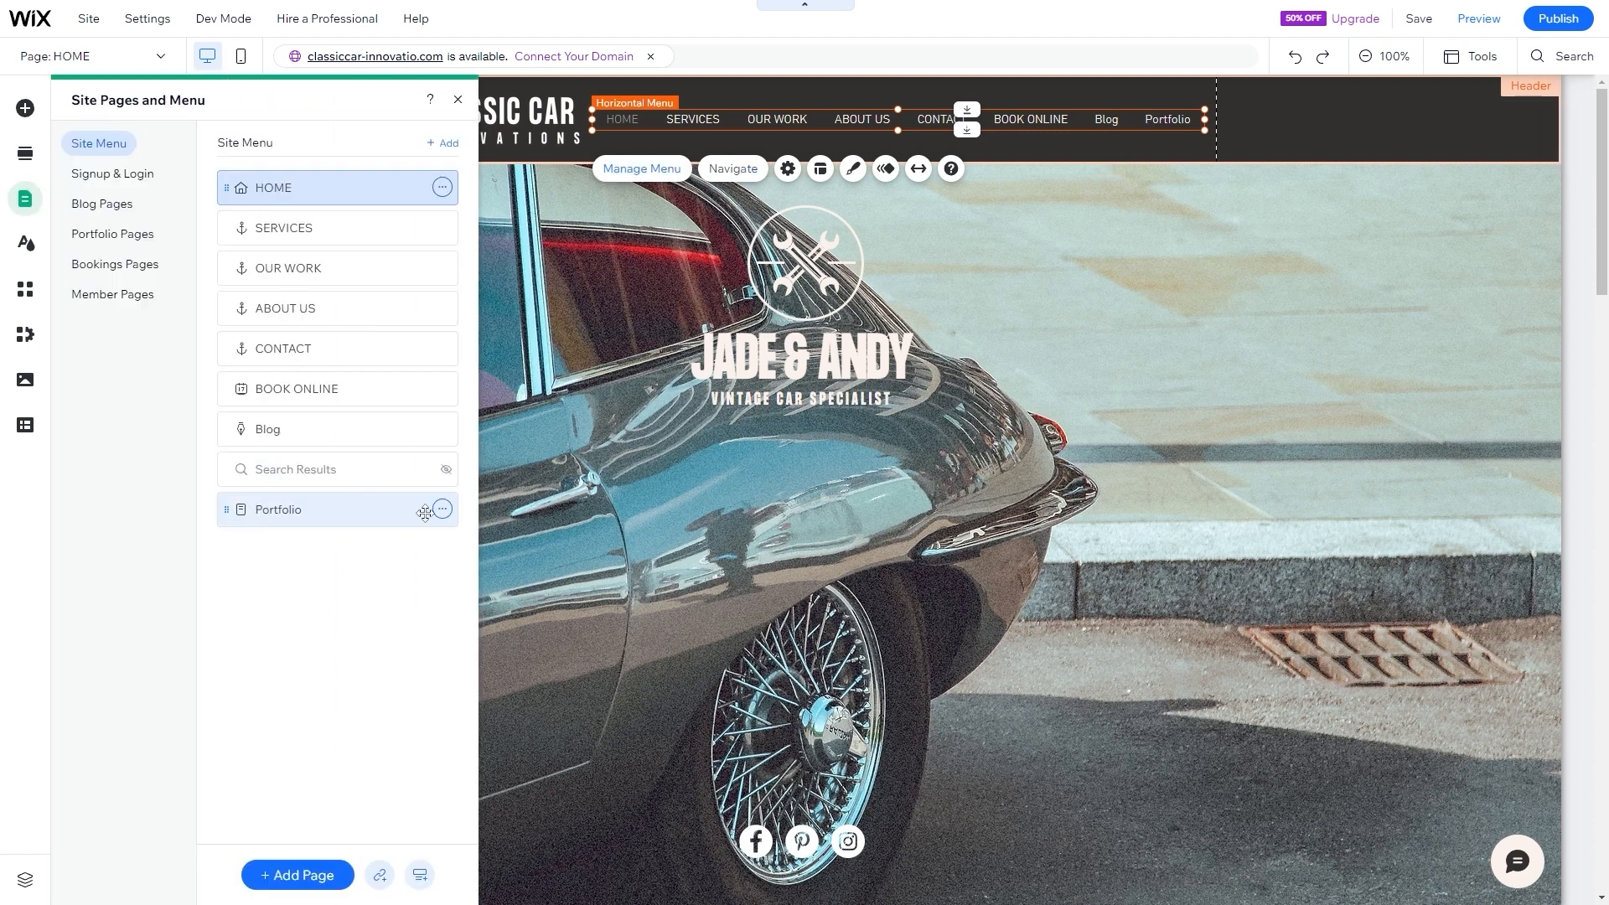
left_click(442, 510)
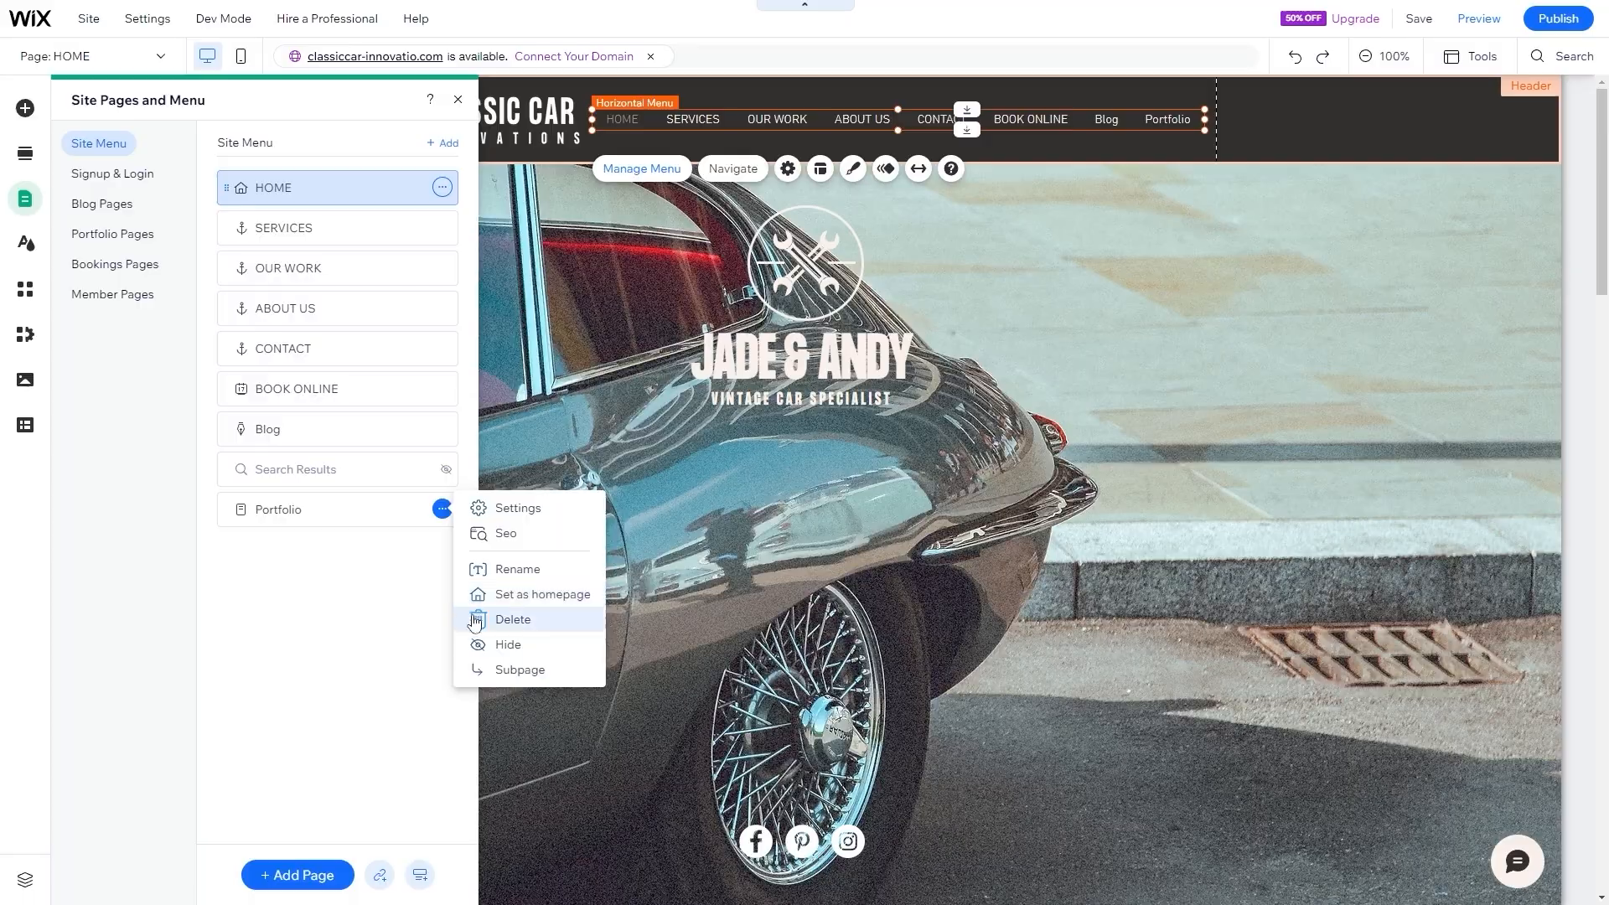
left_click(474, 619)
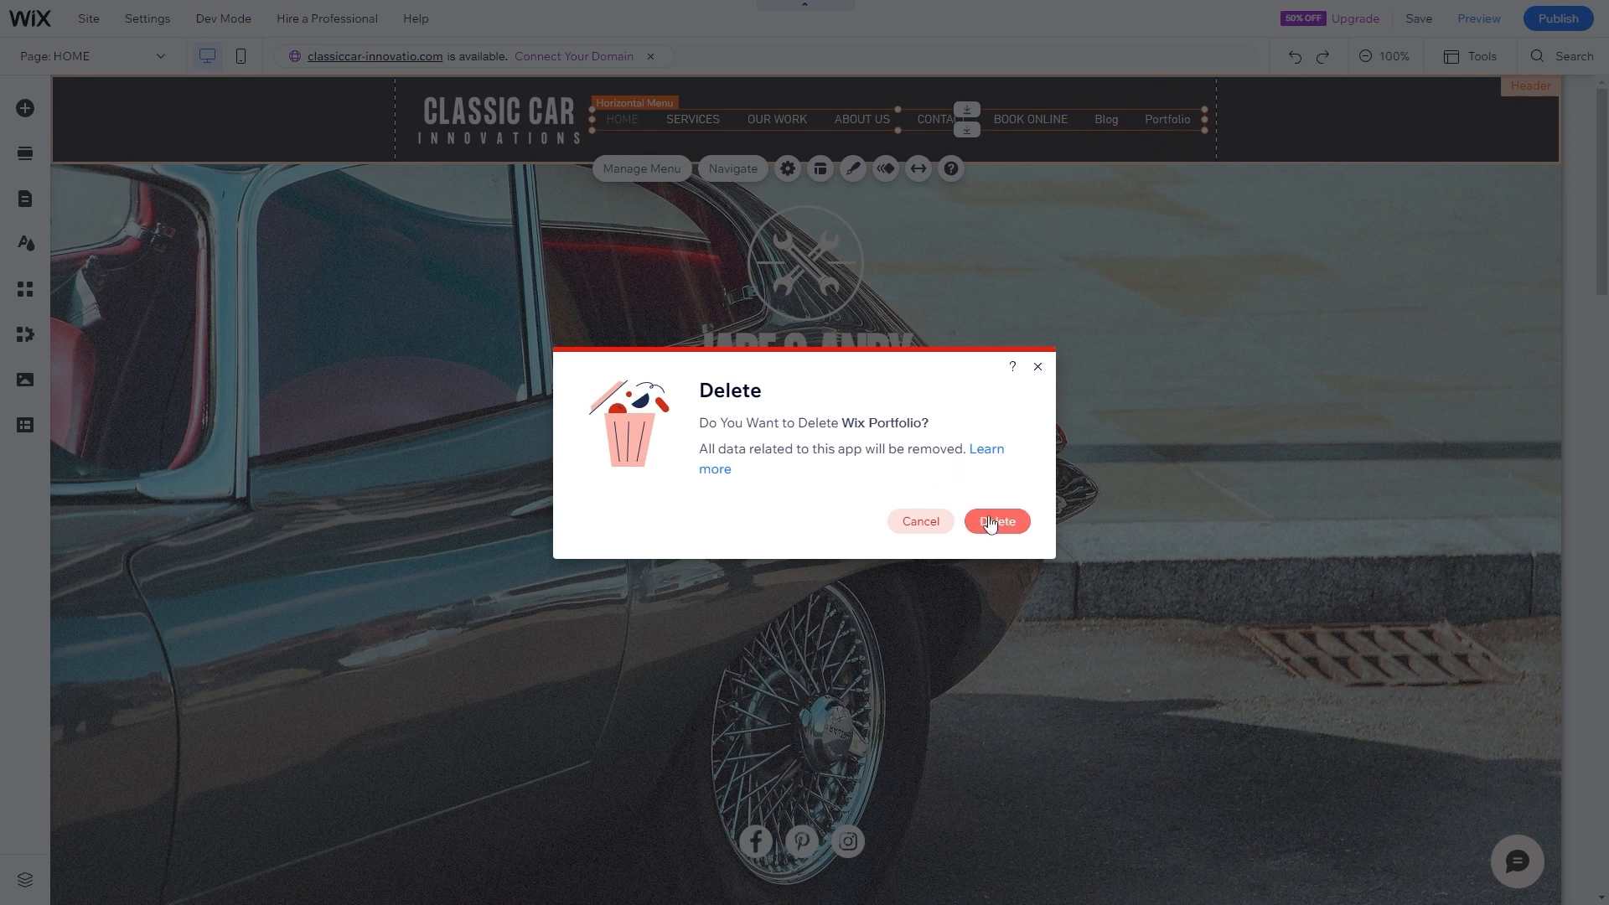
left_click(990, 523)
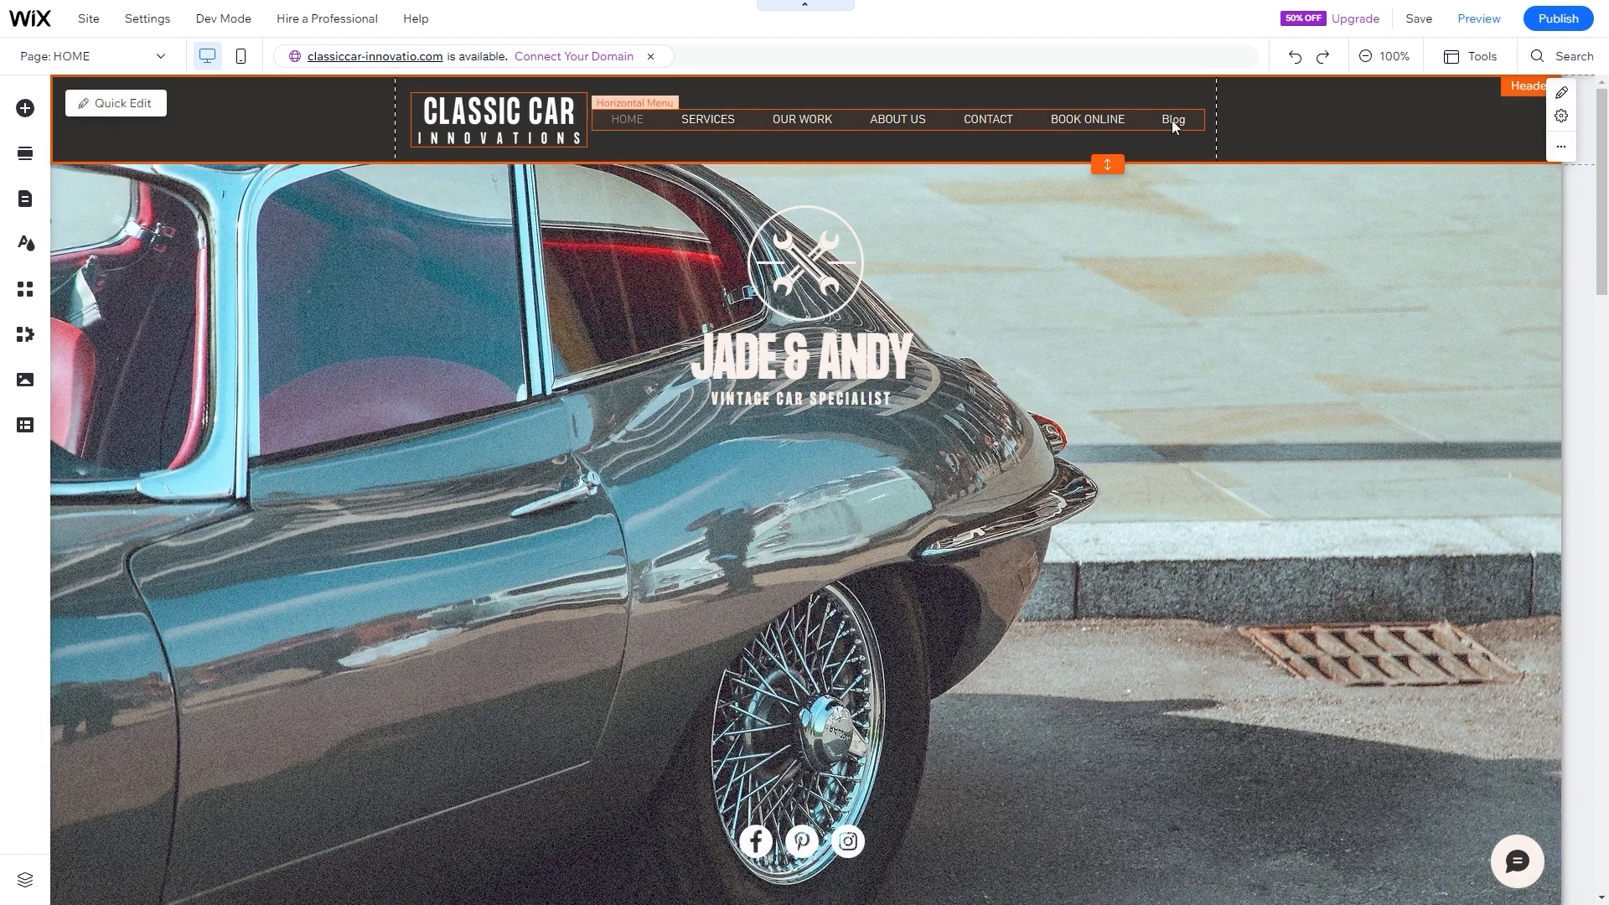
- Rename the Blog page to BLOG in its page settings so it matches the other menu items
left_click(1171, 118)
left_click(642, 175)
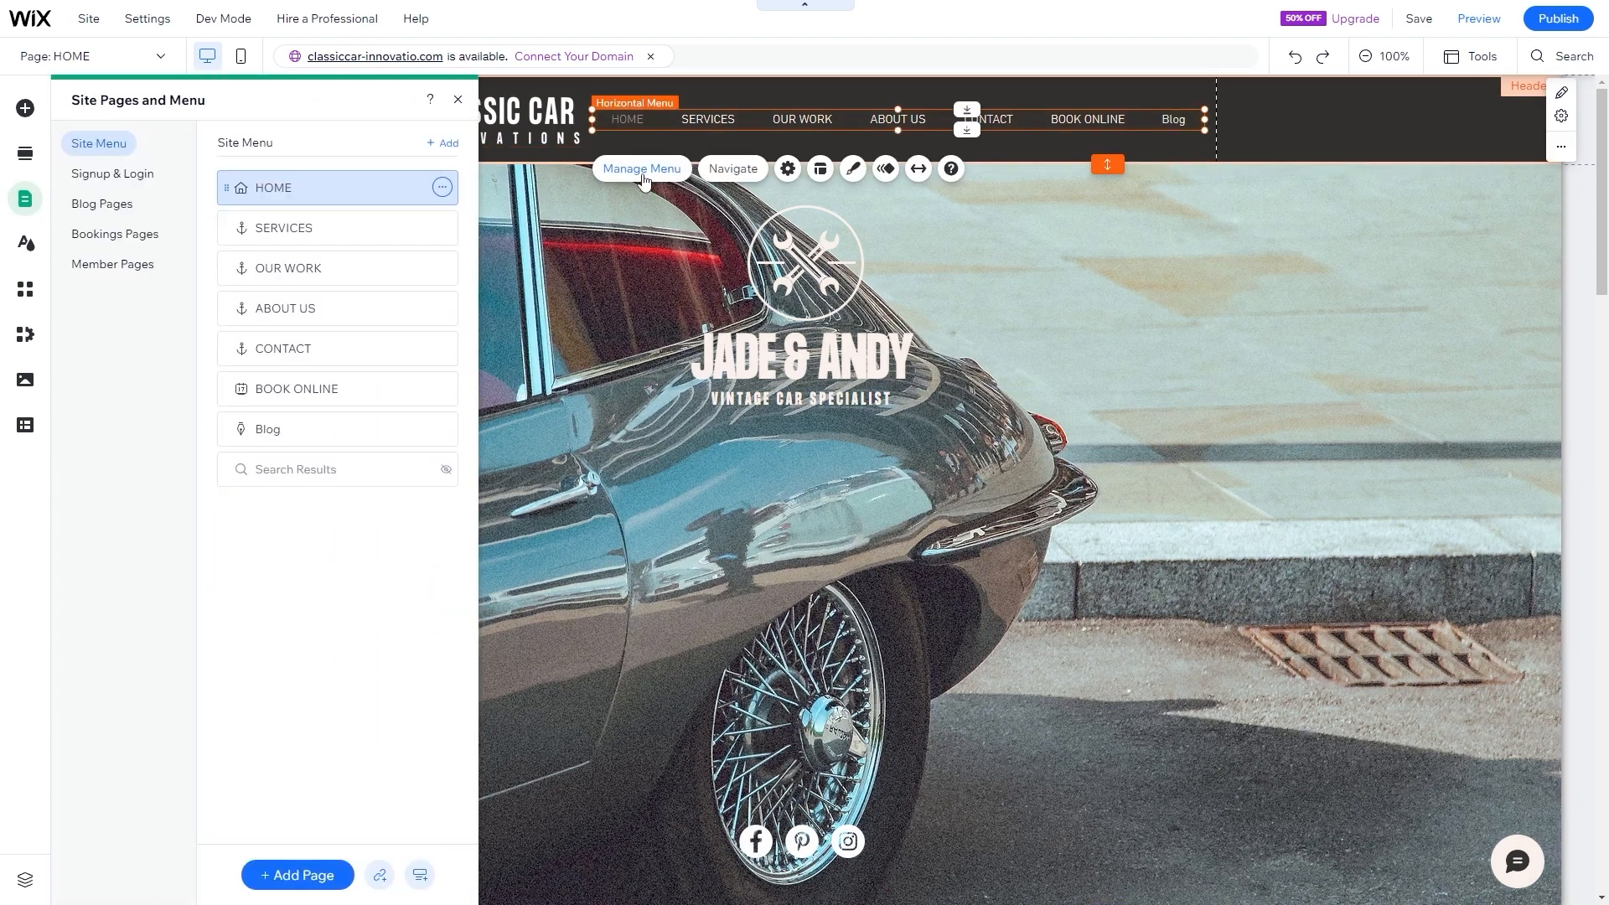
left_click(441, 429)
left_click(477, 428)
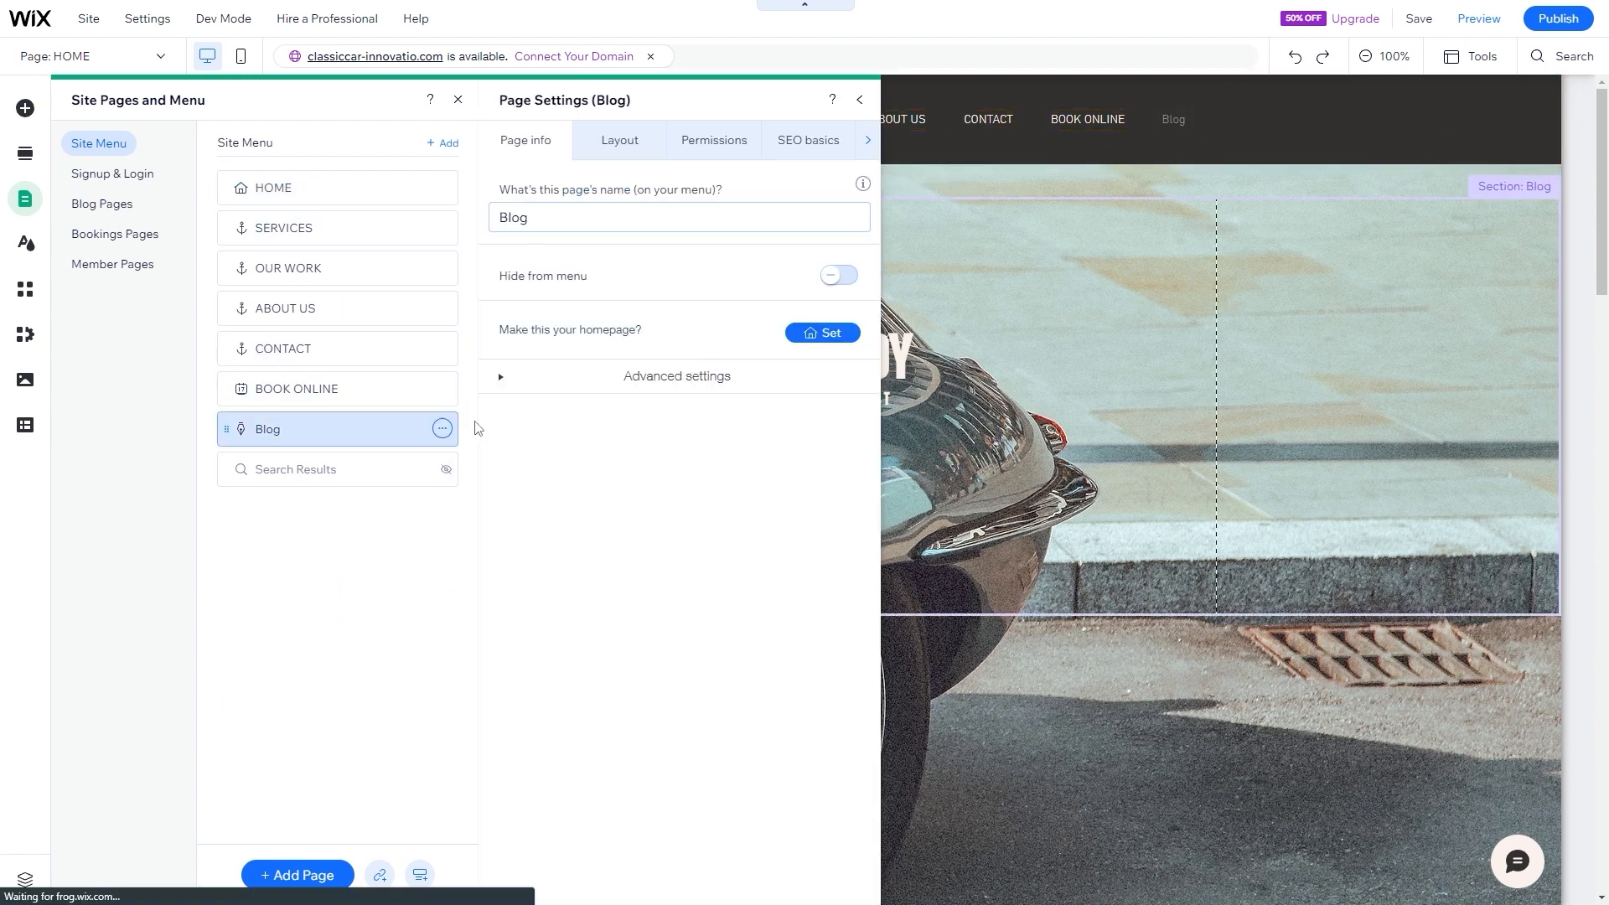
left_click(537, 220)
type("BLOG")
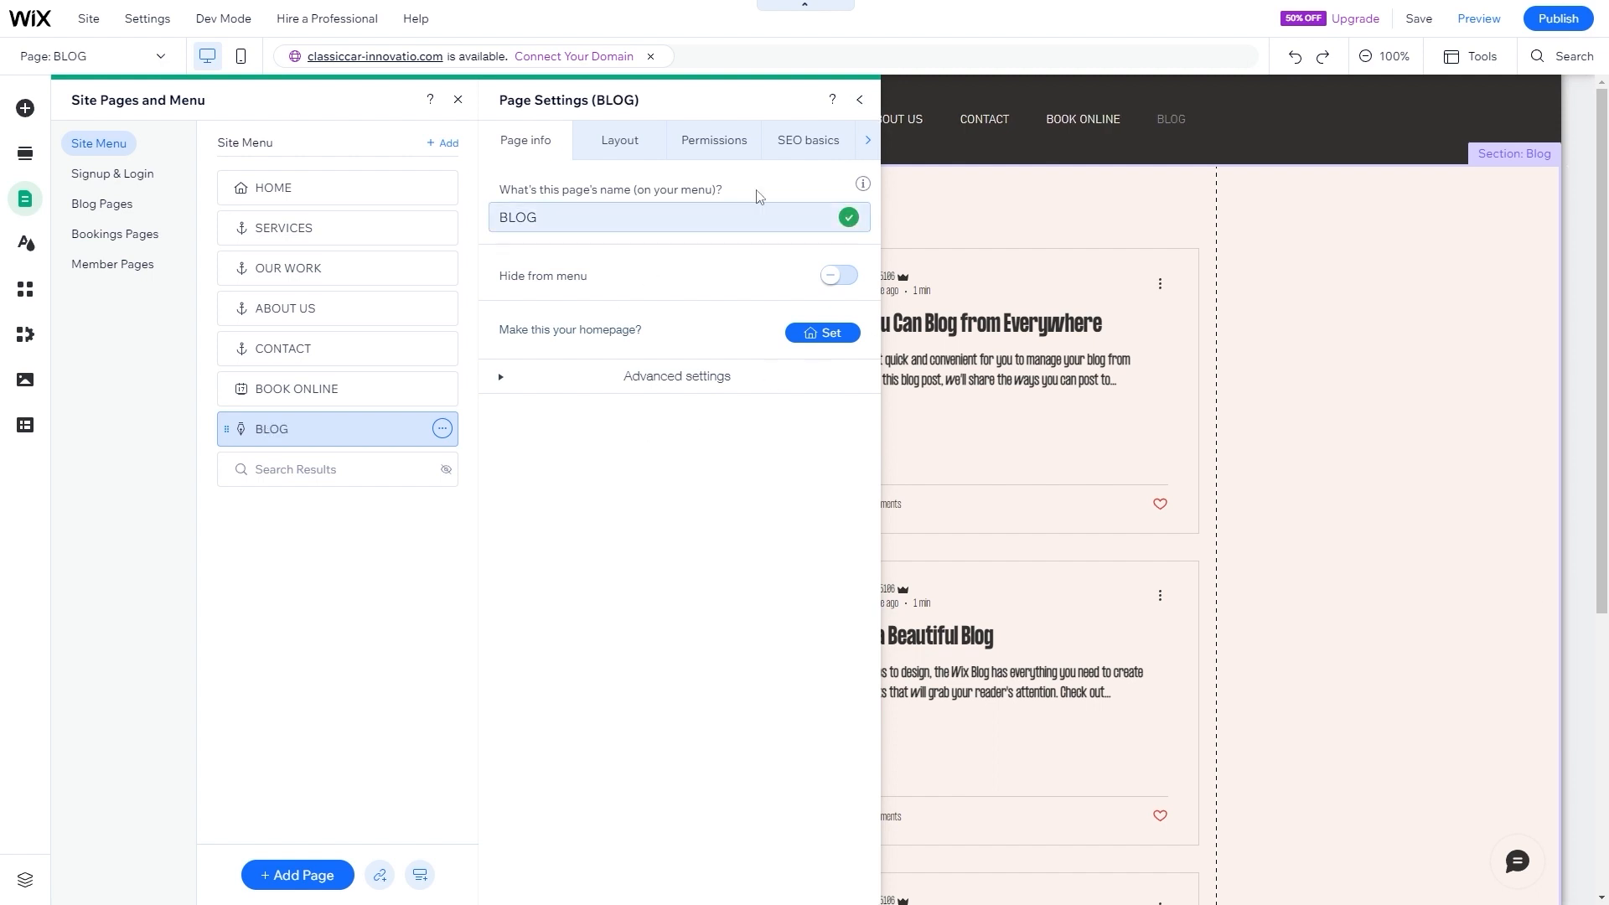
left_click(1399, 261)
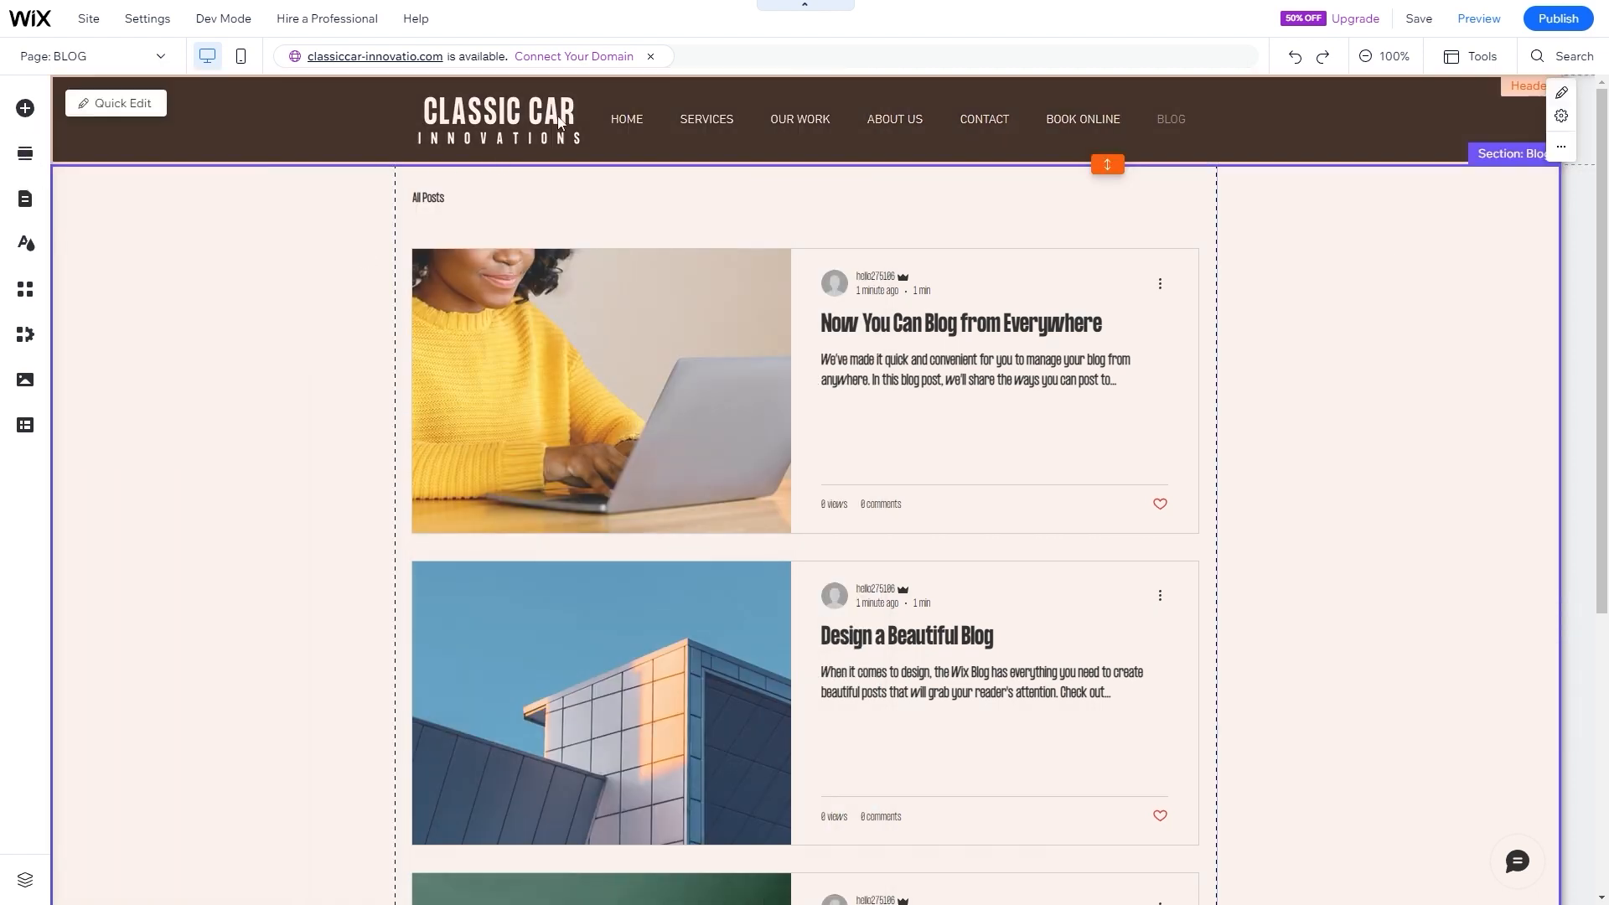
- Switch the editor from the BLOG page back to the HOME page
left_click(638, 122)
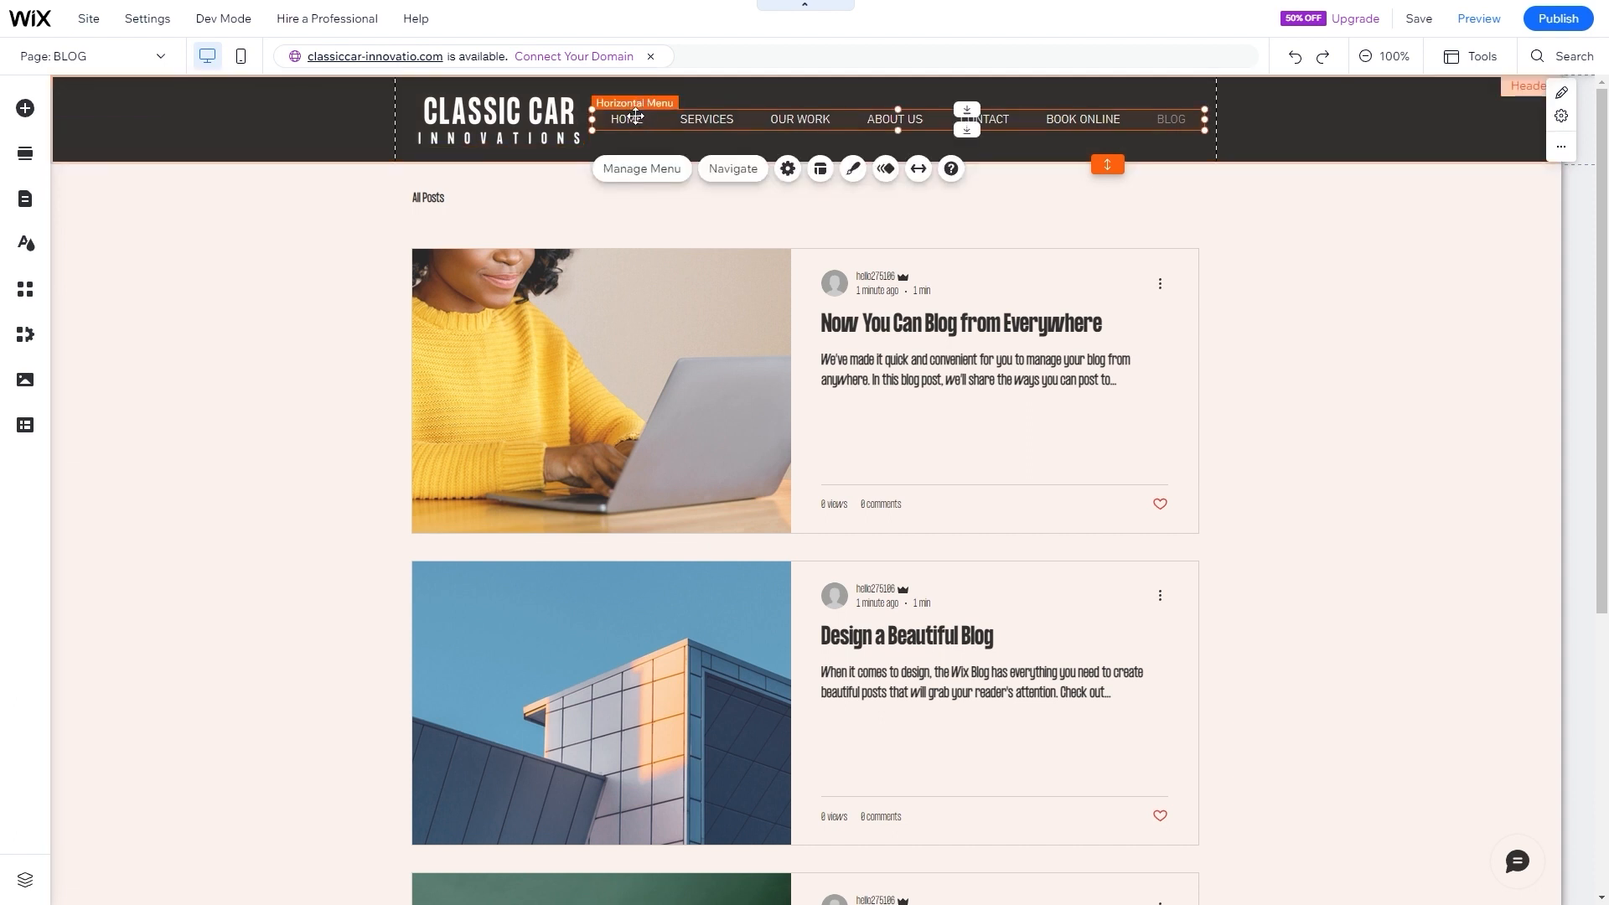
left_click(620, 168)
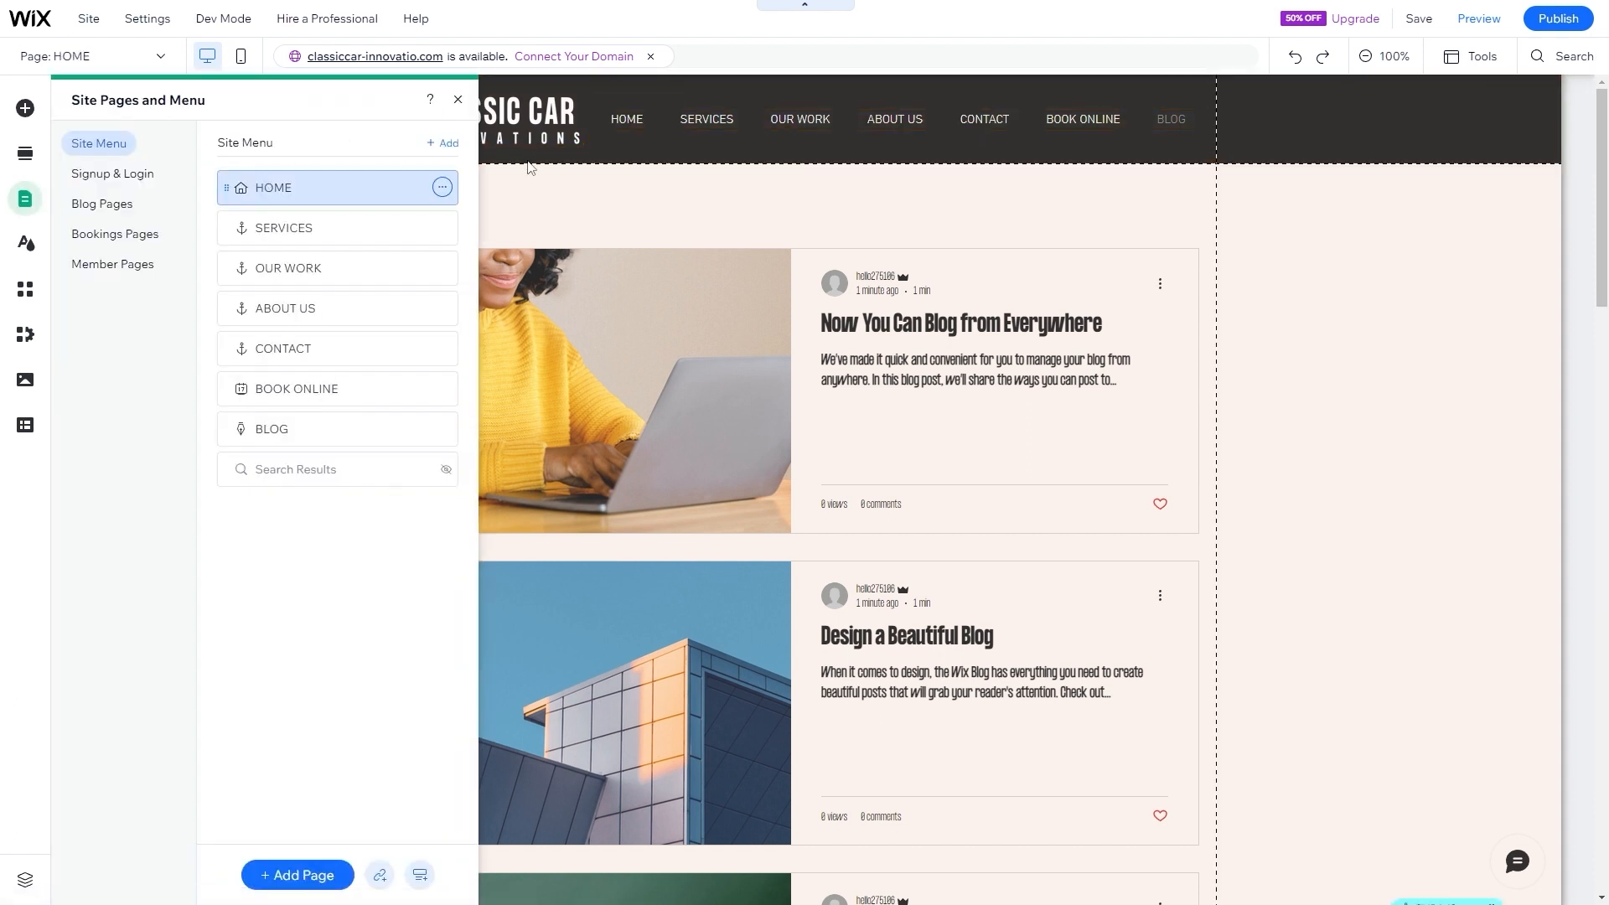
double_click(305, 200)
left_click(430, 191)
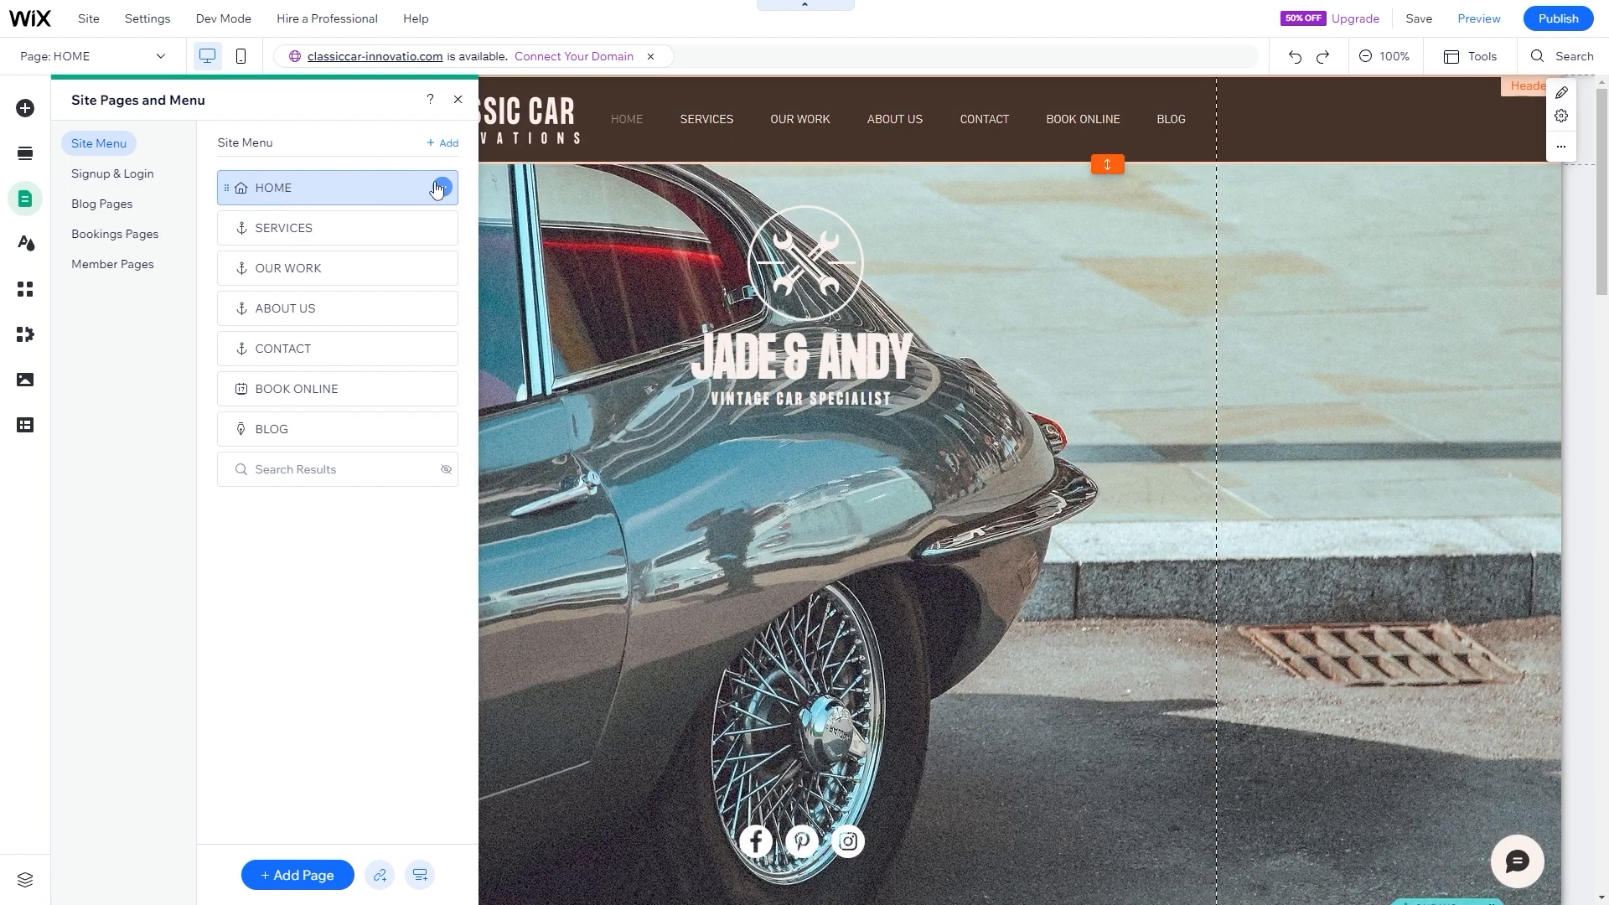
left_click(1263, 309)
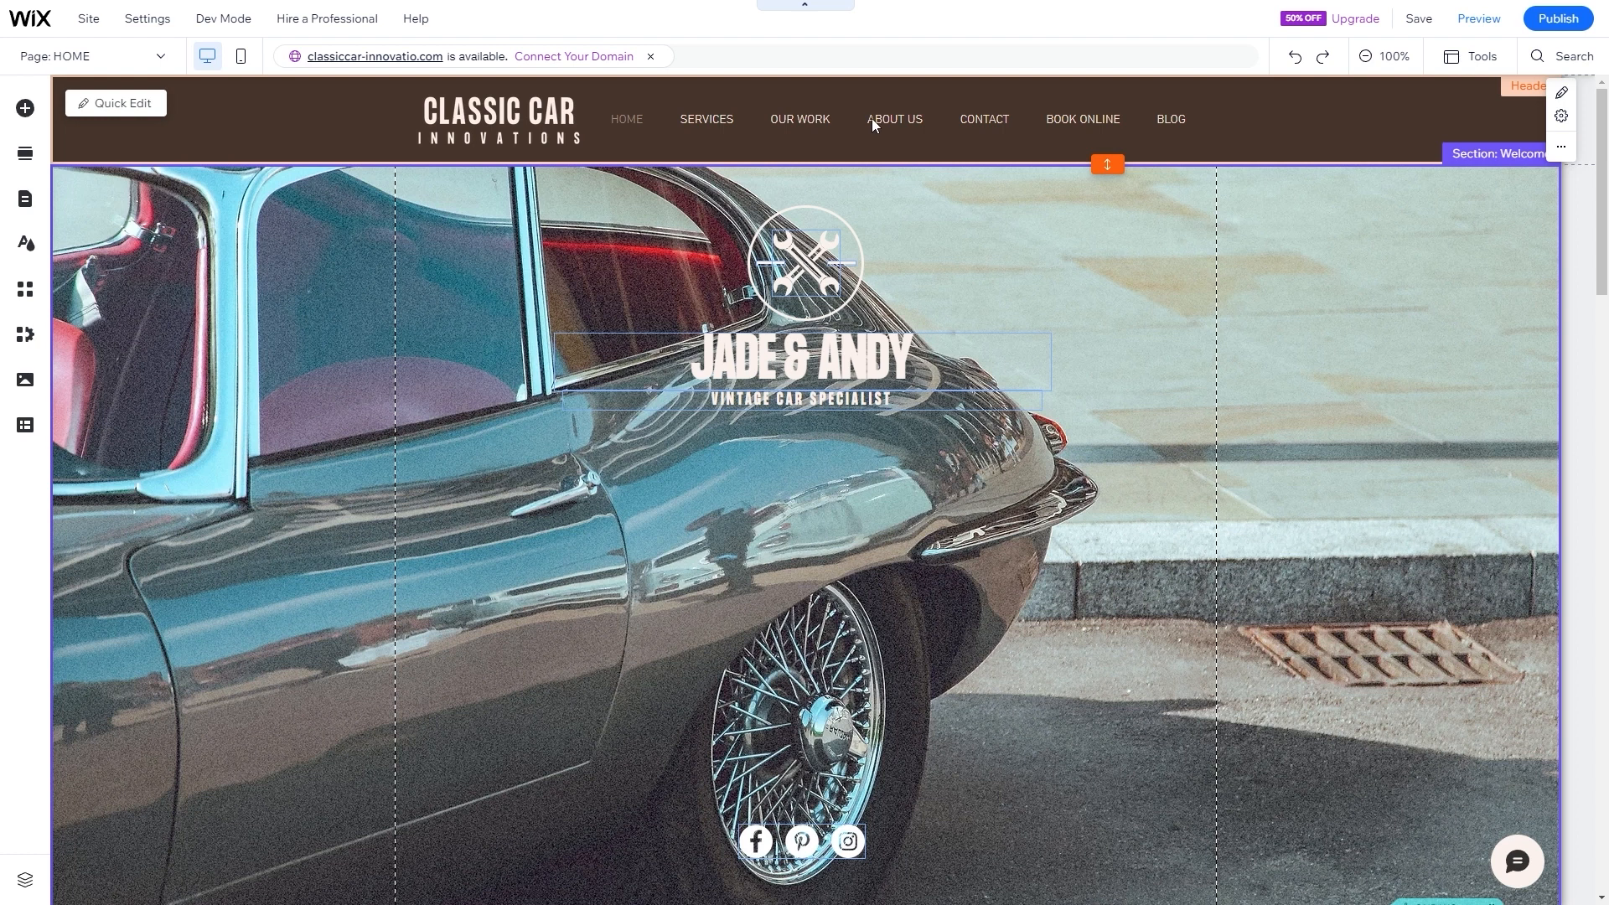
- Customize the header's horizontal menu text by setting its regular-state font to Formula Condensed Bold
left_click(898, 115)
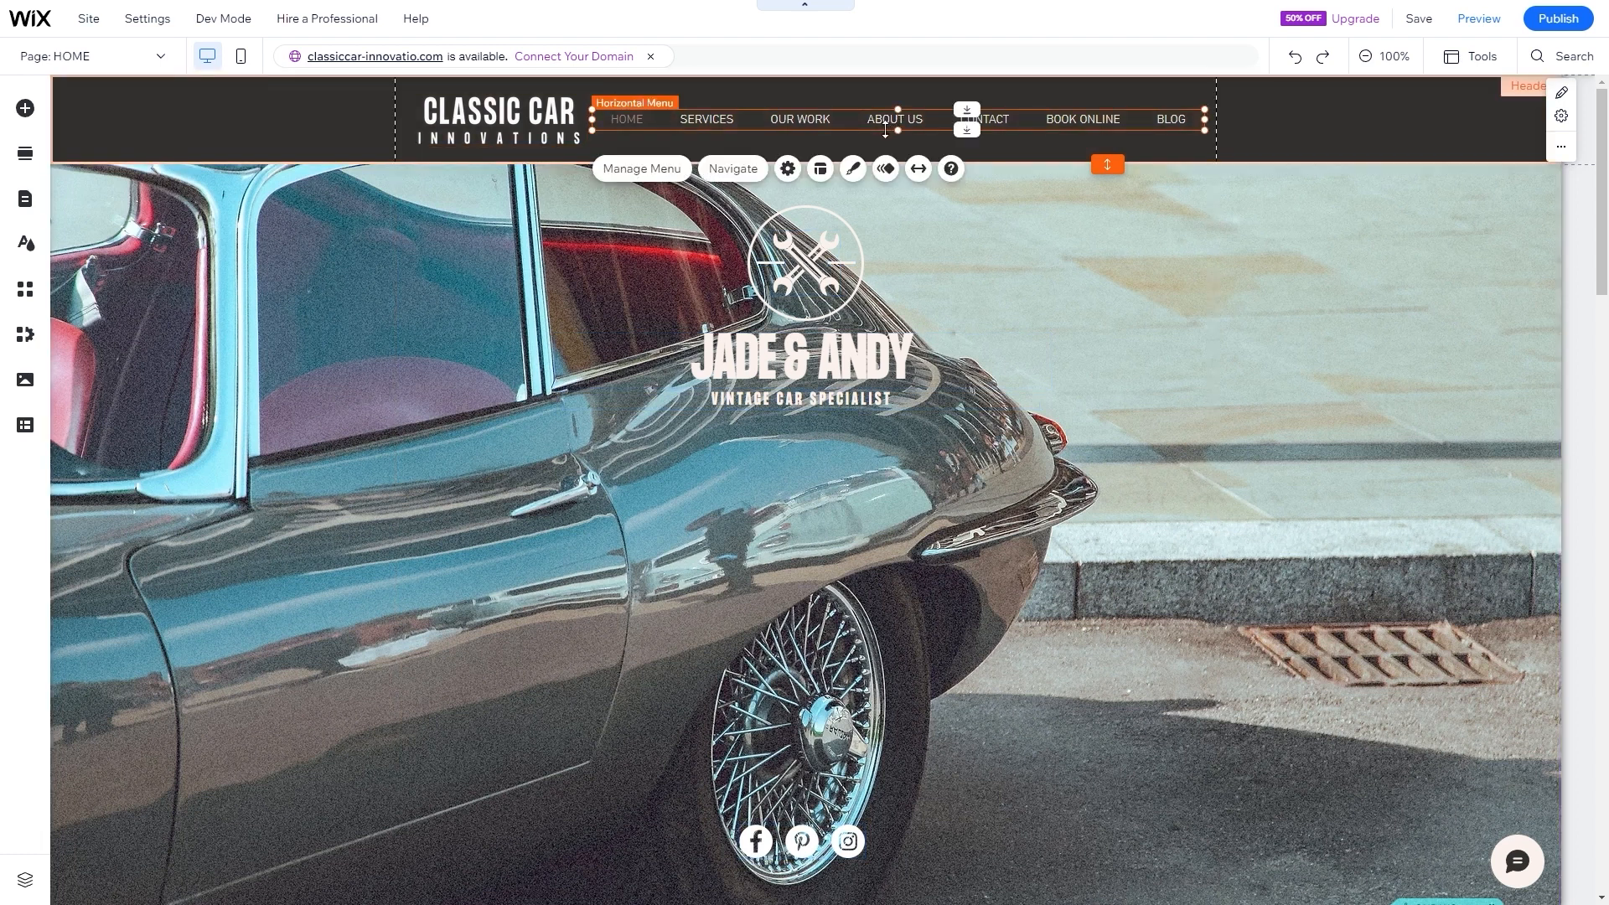
left_click(853, 170)
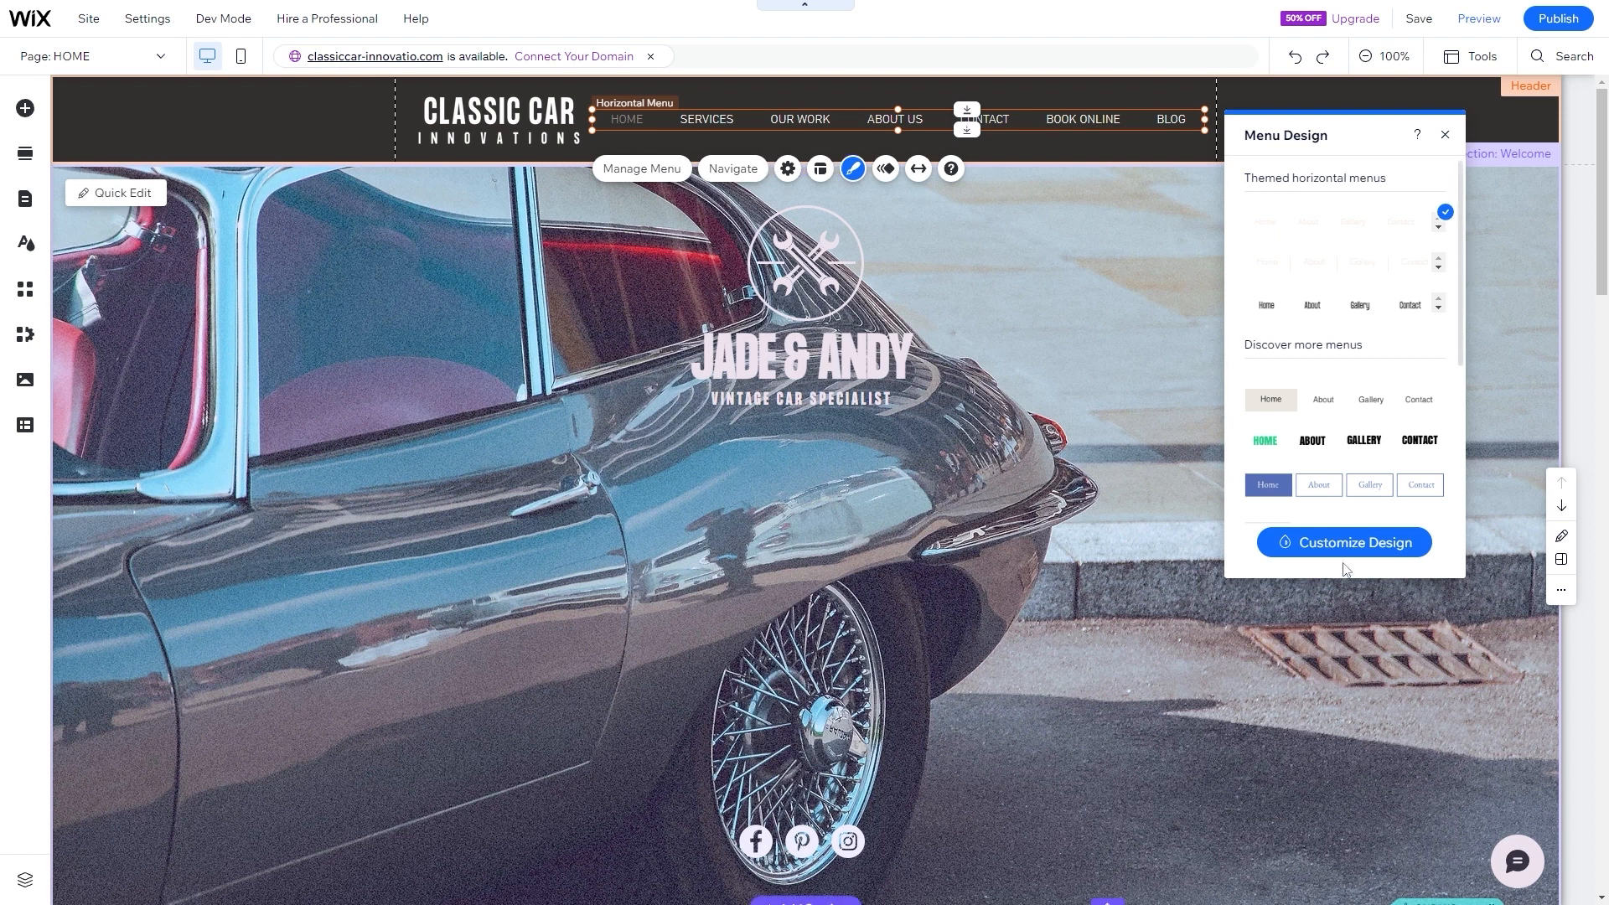
left_click(1337, 545)
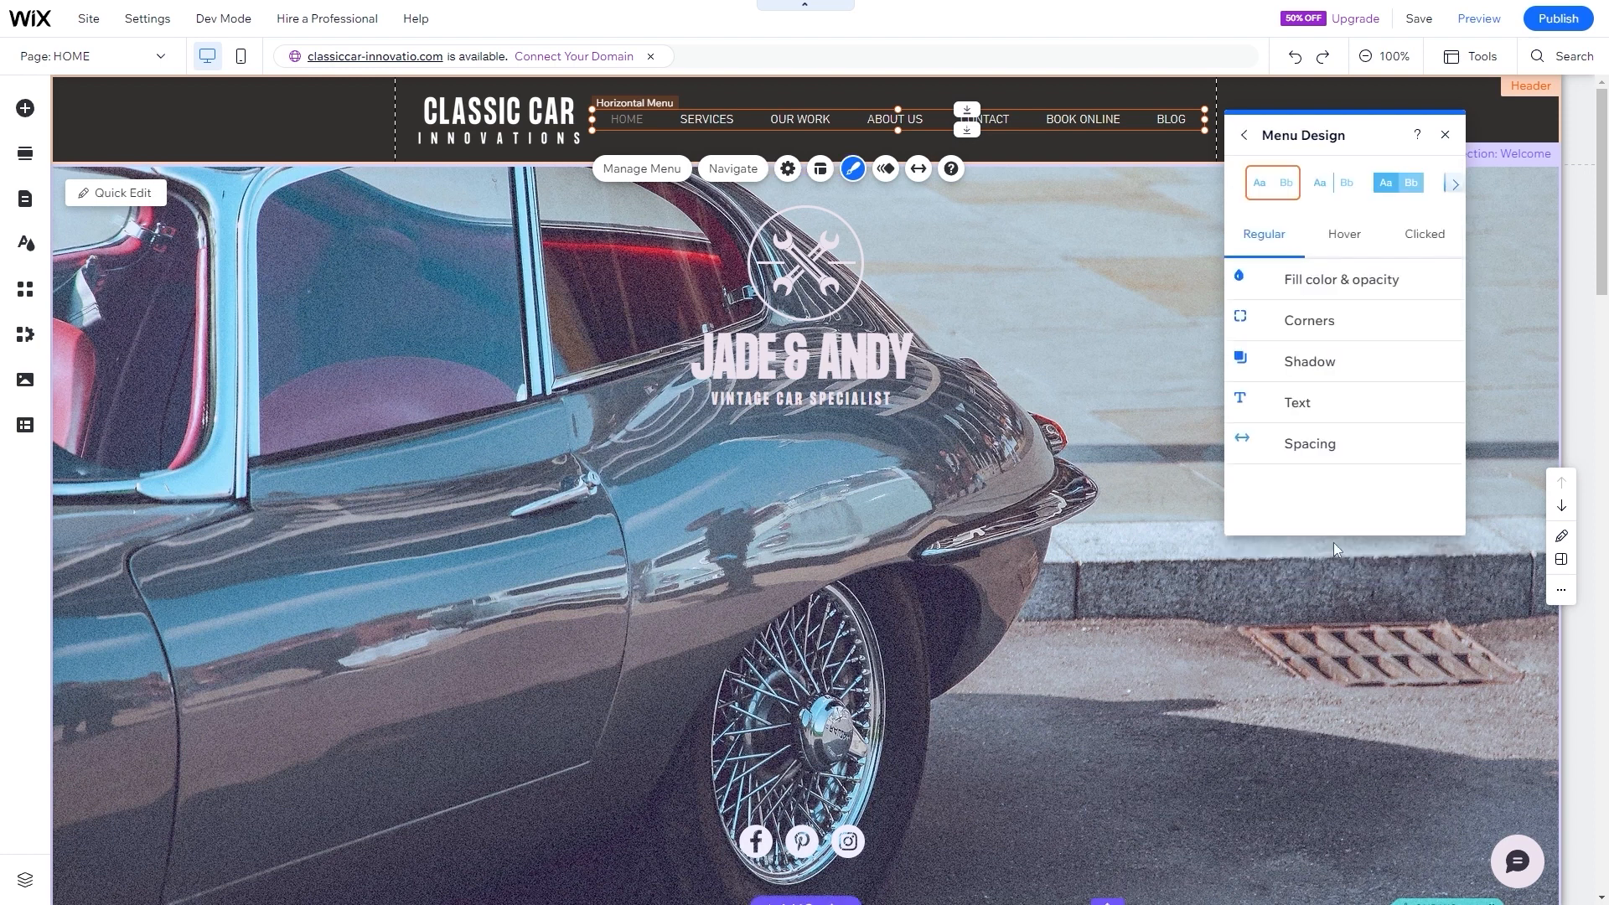
left_click(1288, 403)
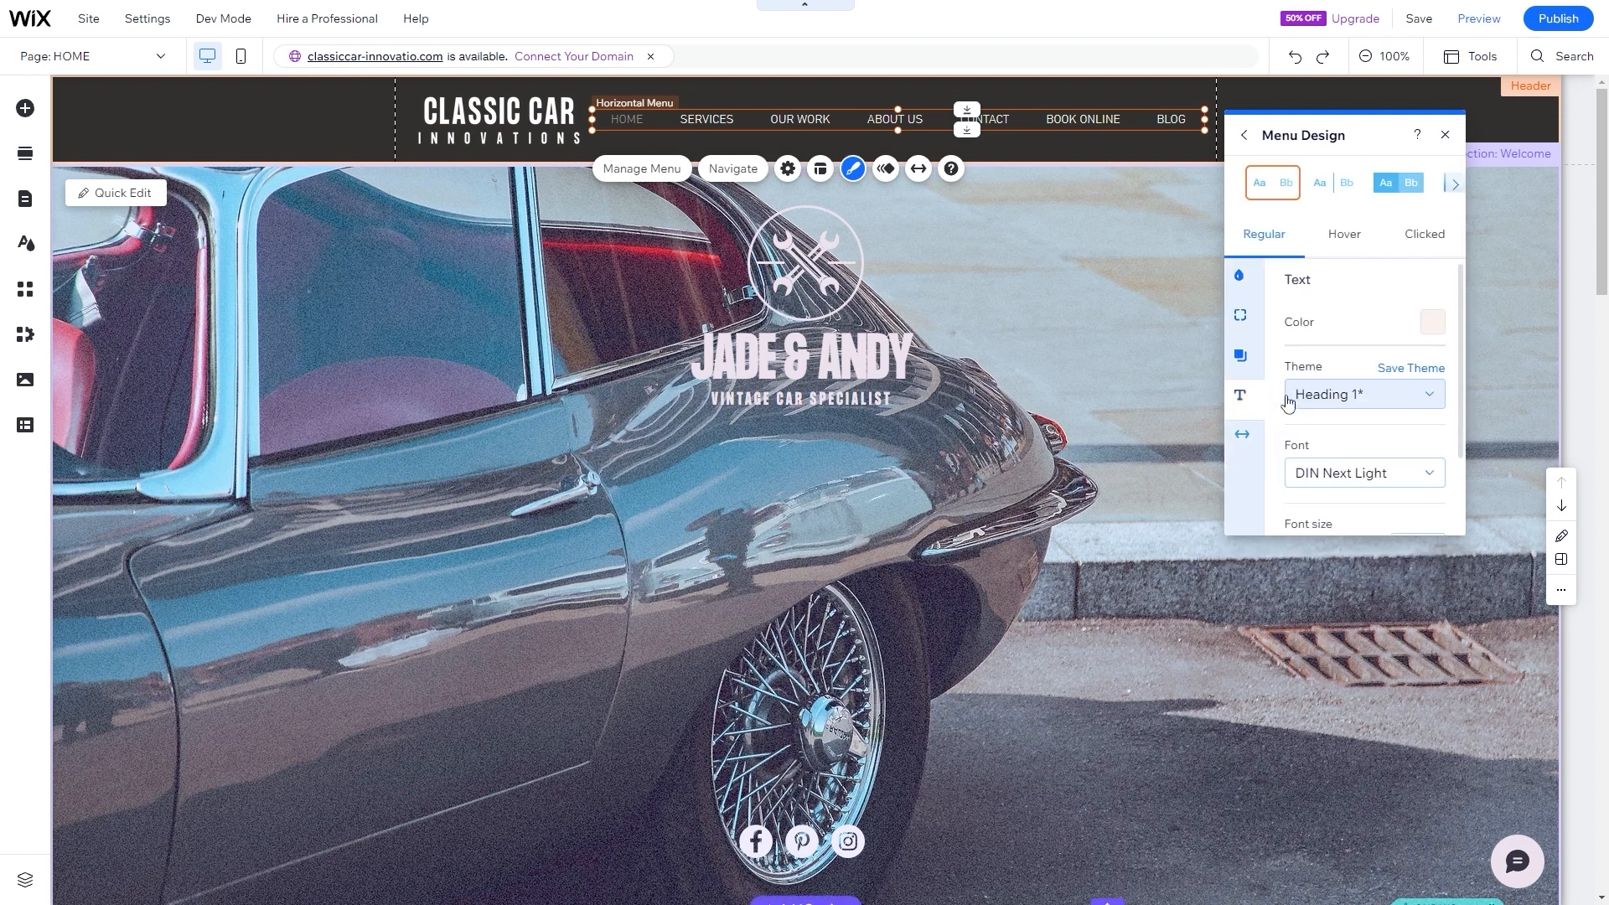
scroll(1337, 405, "down", 1)
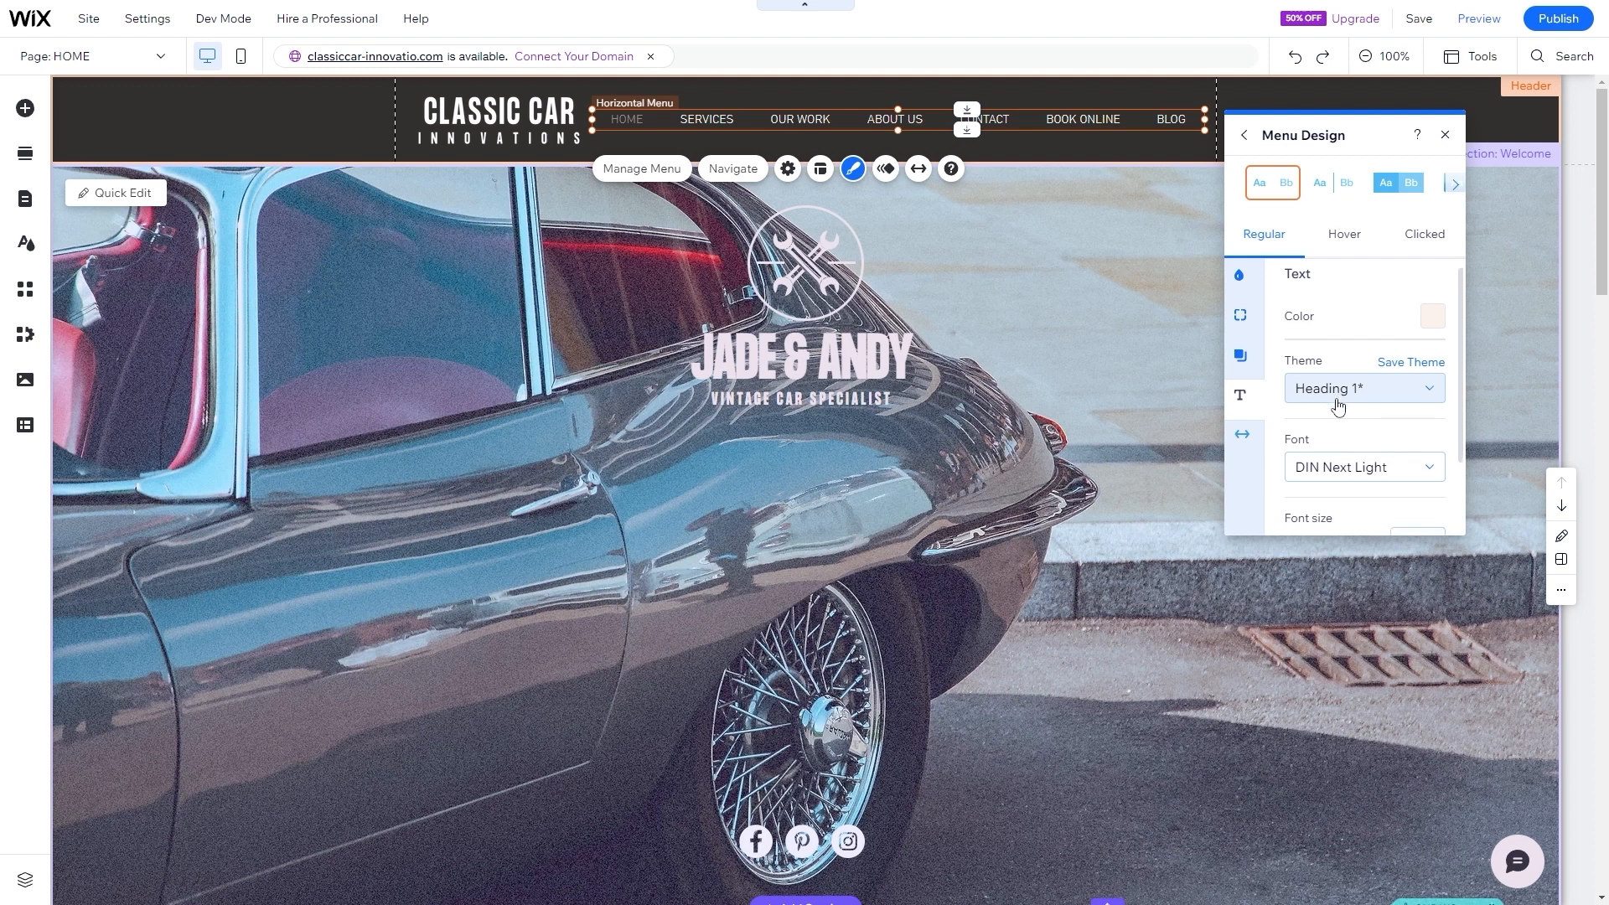
left_click(1334, 311)
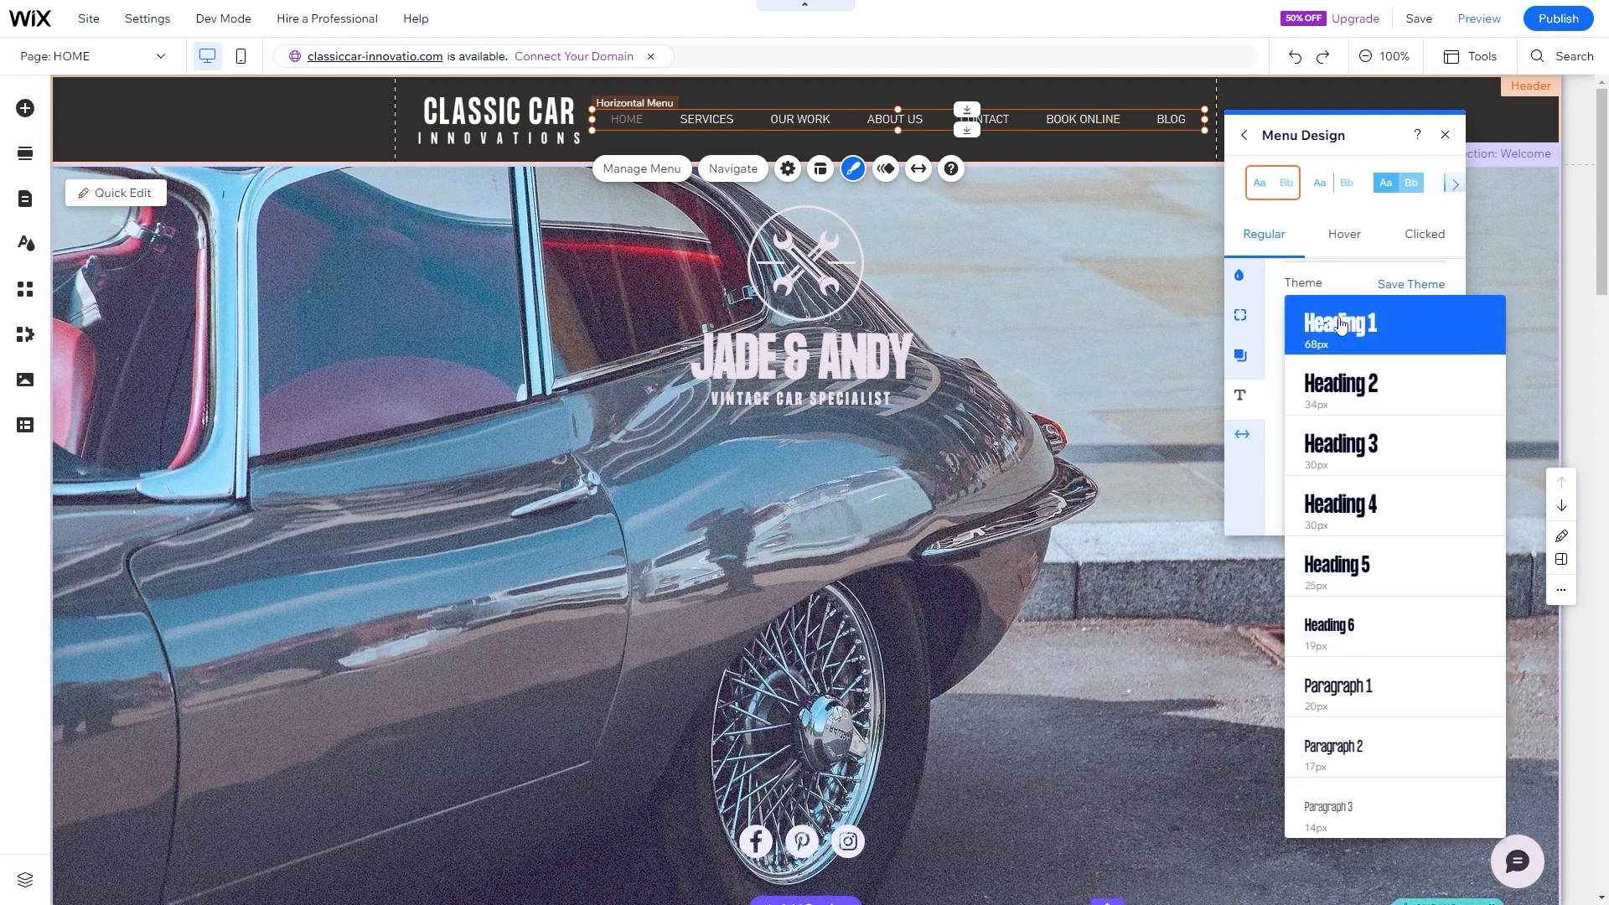
left_click(1339, 326)
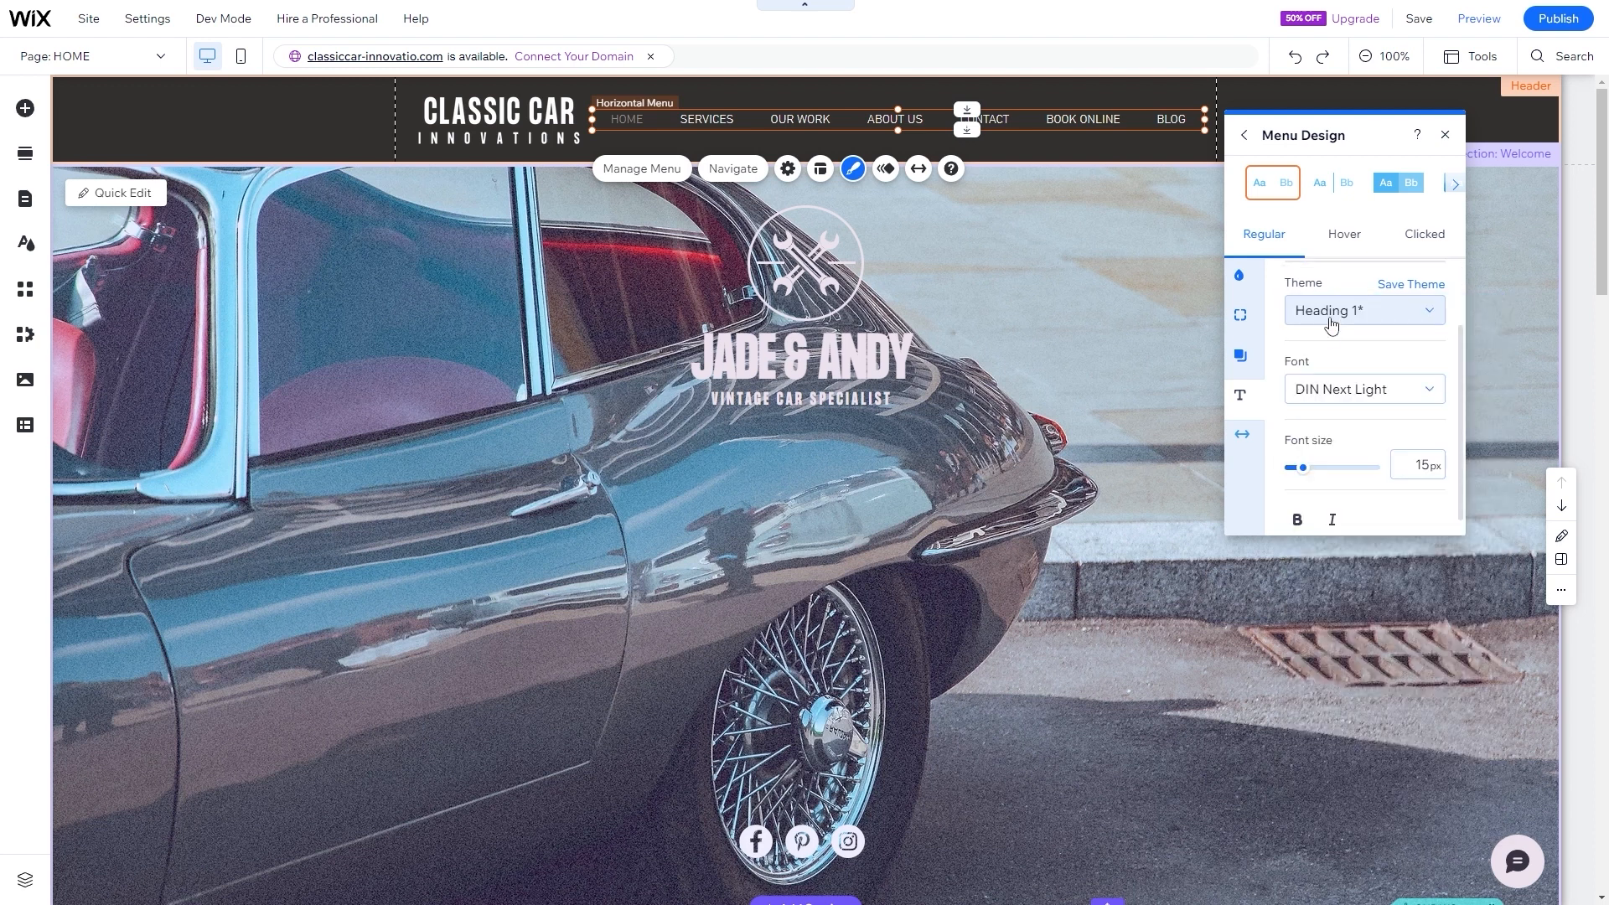
scroll(1321, 372, "up", 1)
scroll(1321, 372, "down", 1)
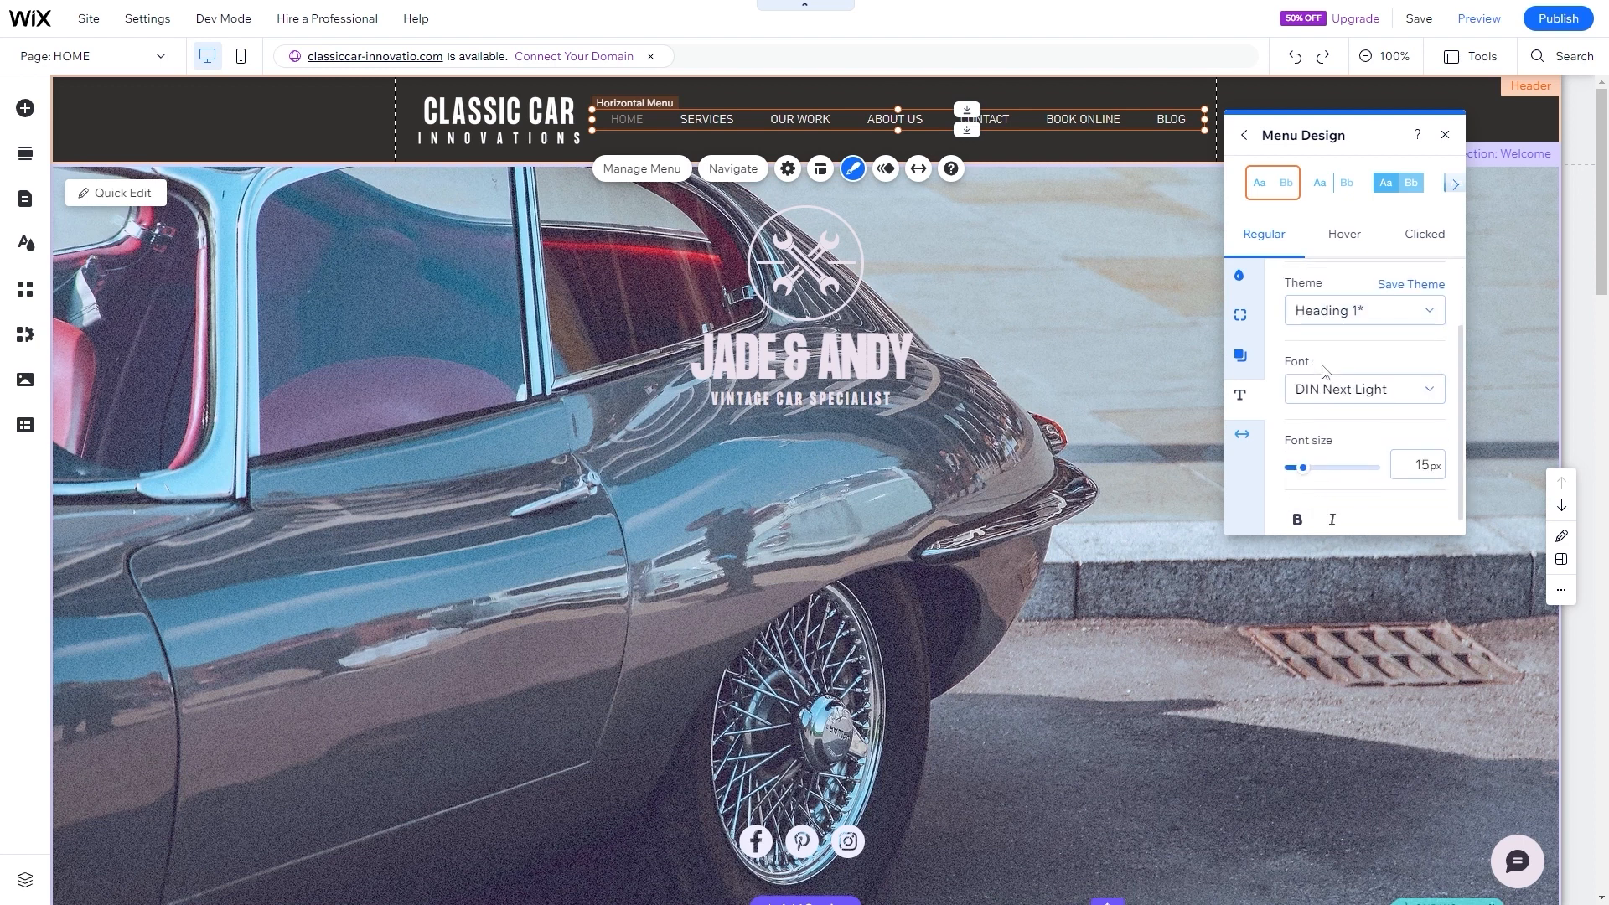
left_click(1320, 398)
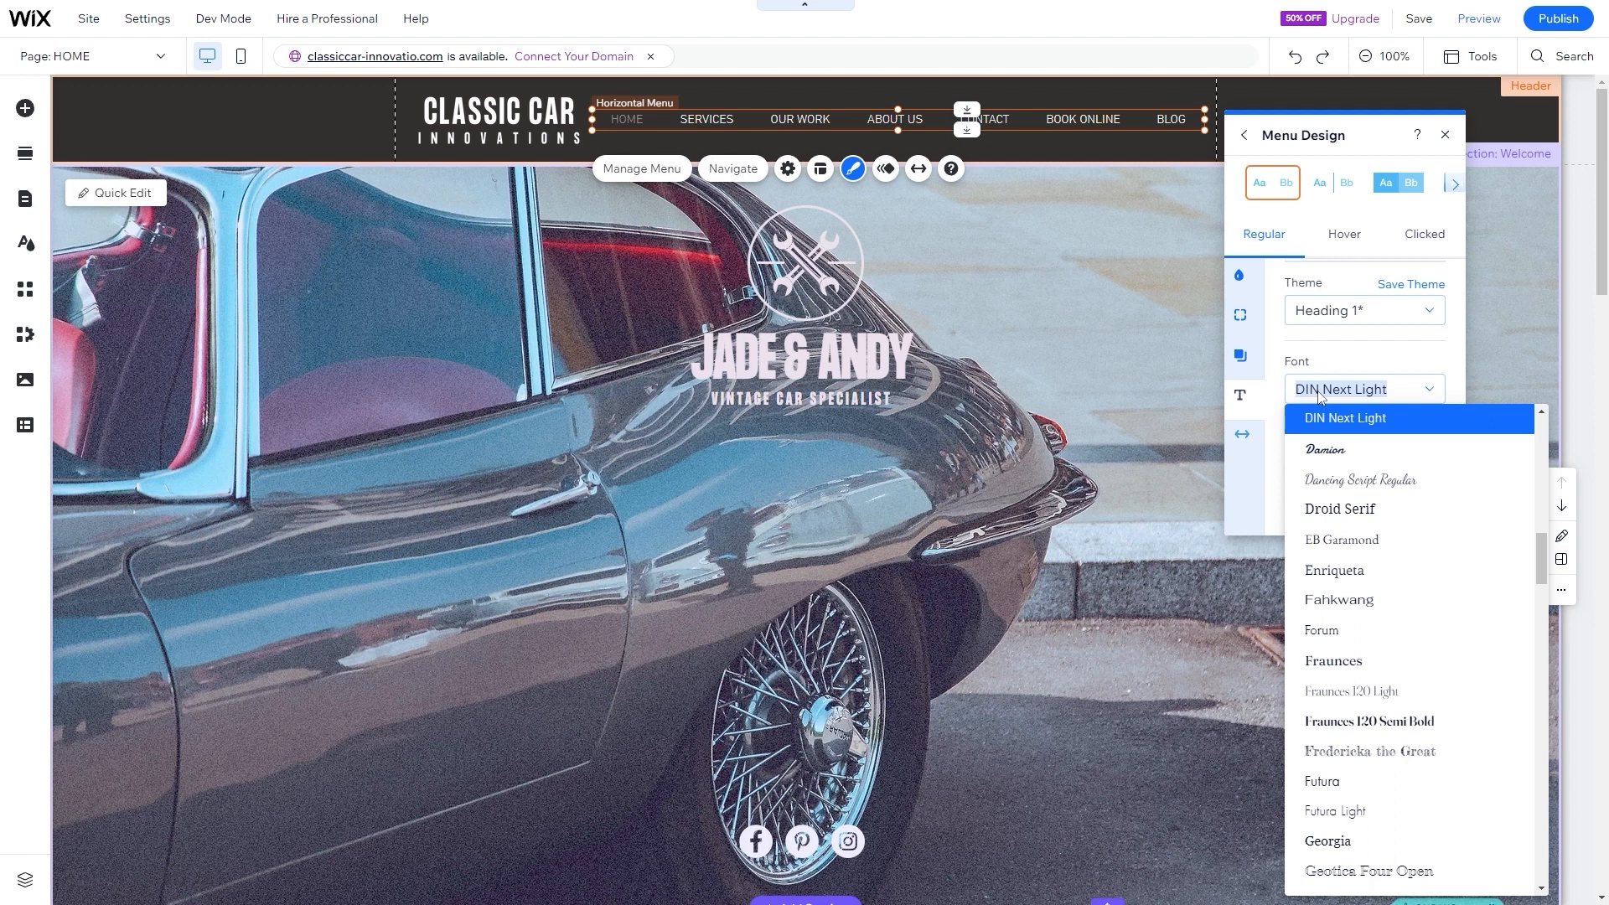
type("Formula Condens")
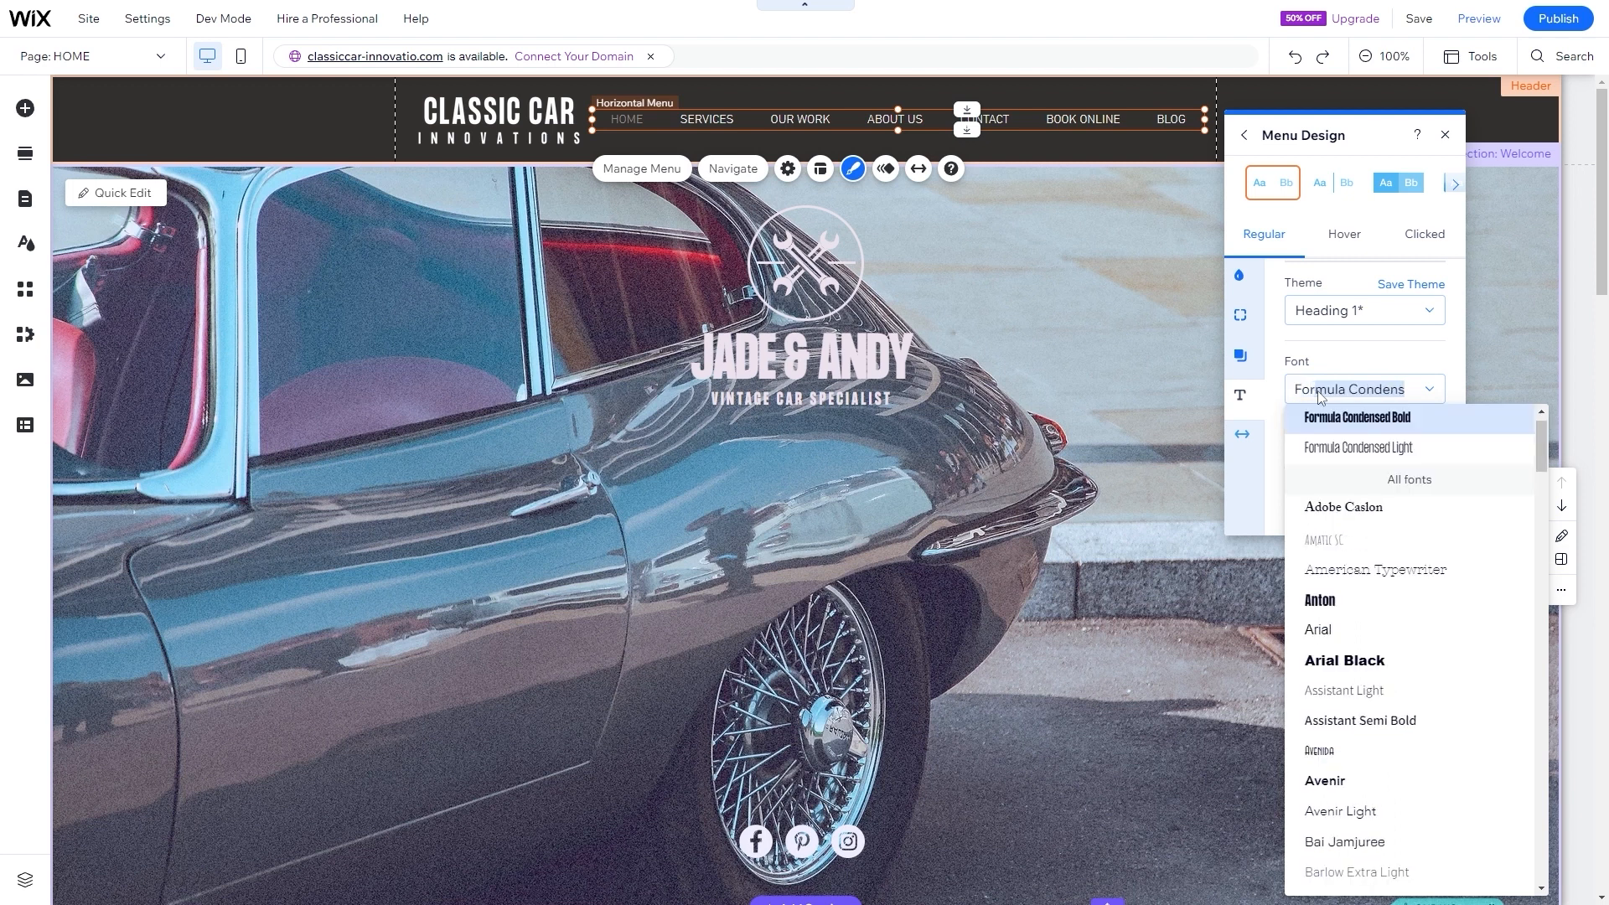
left_click(1348, 417)
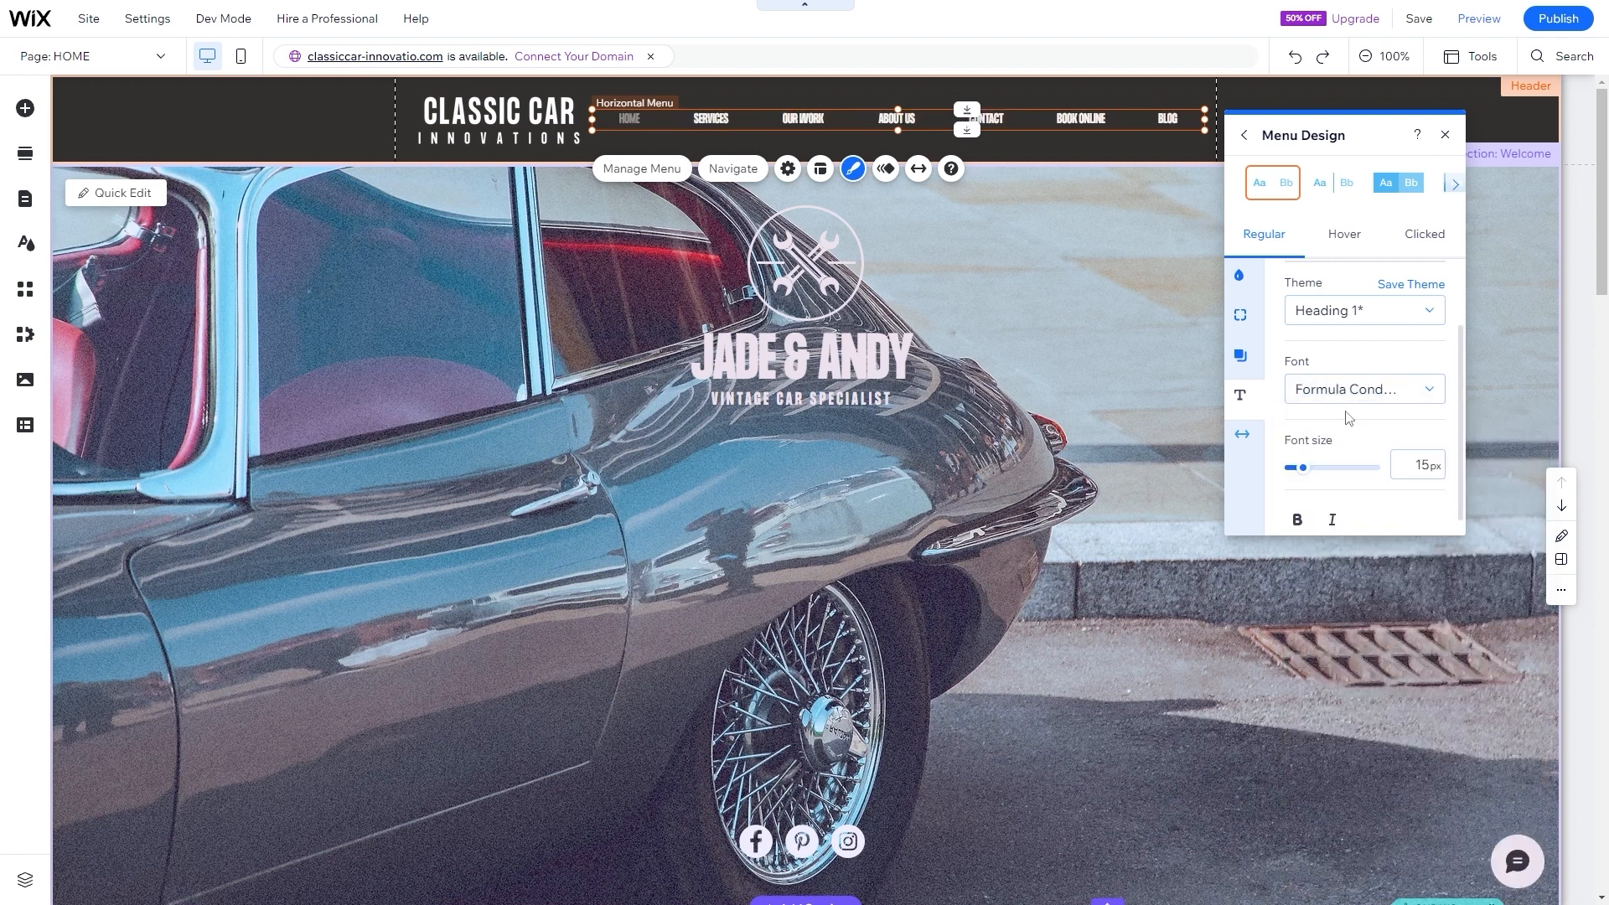
- Apply the Heading 6 text theme to the horizontal menu's regular state
left_click(1340, 316)
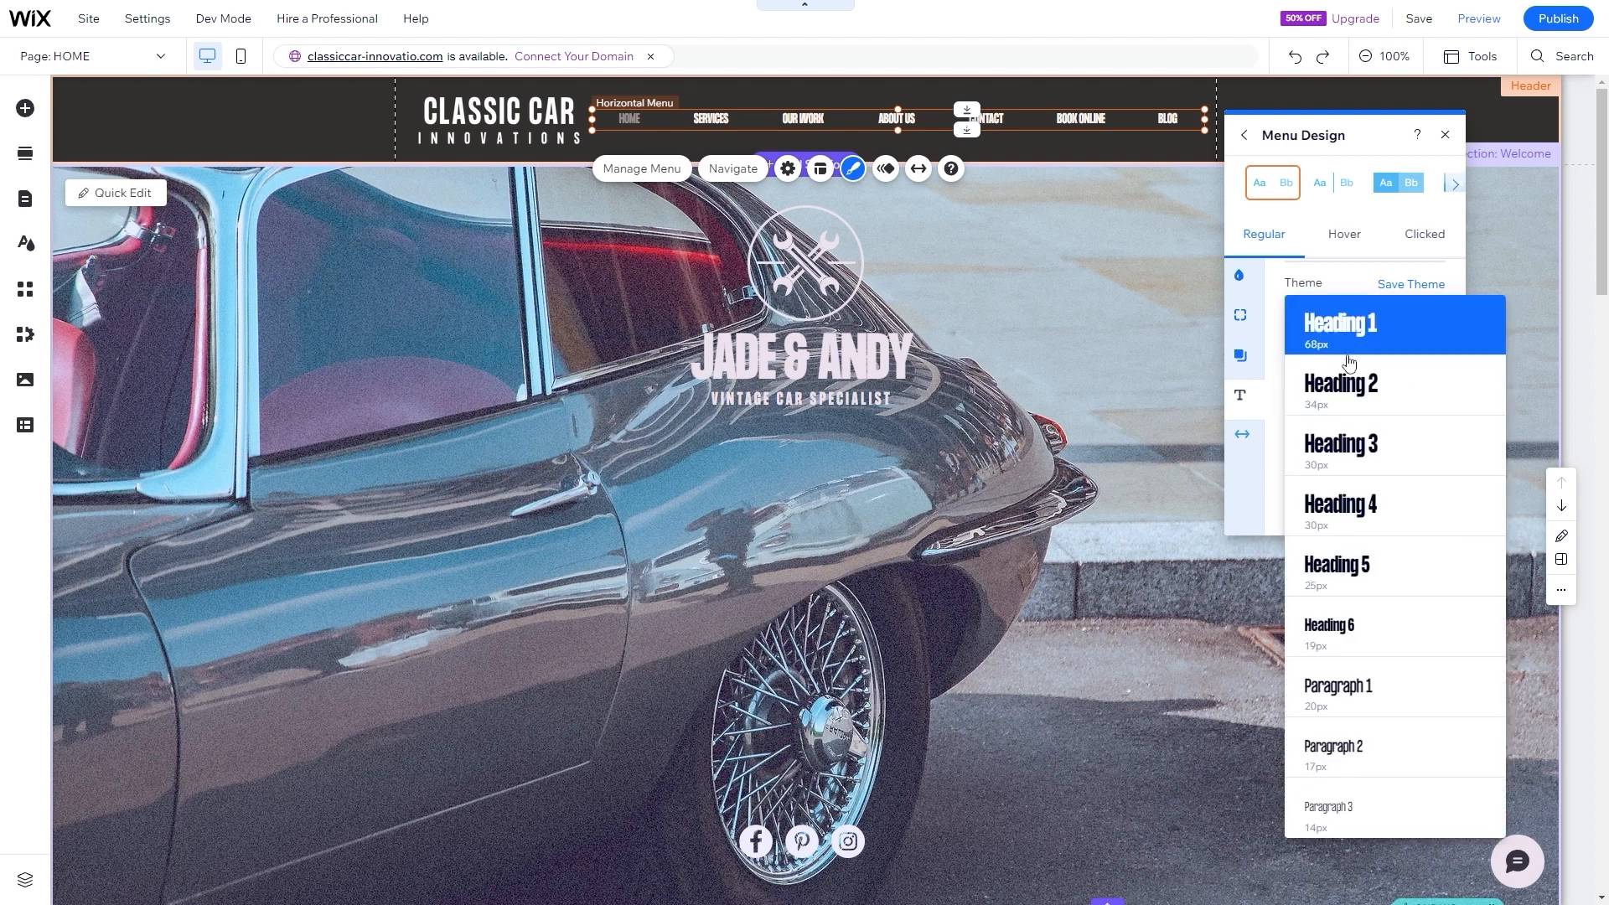
left_click(1350, 624)
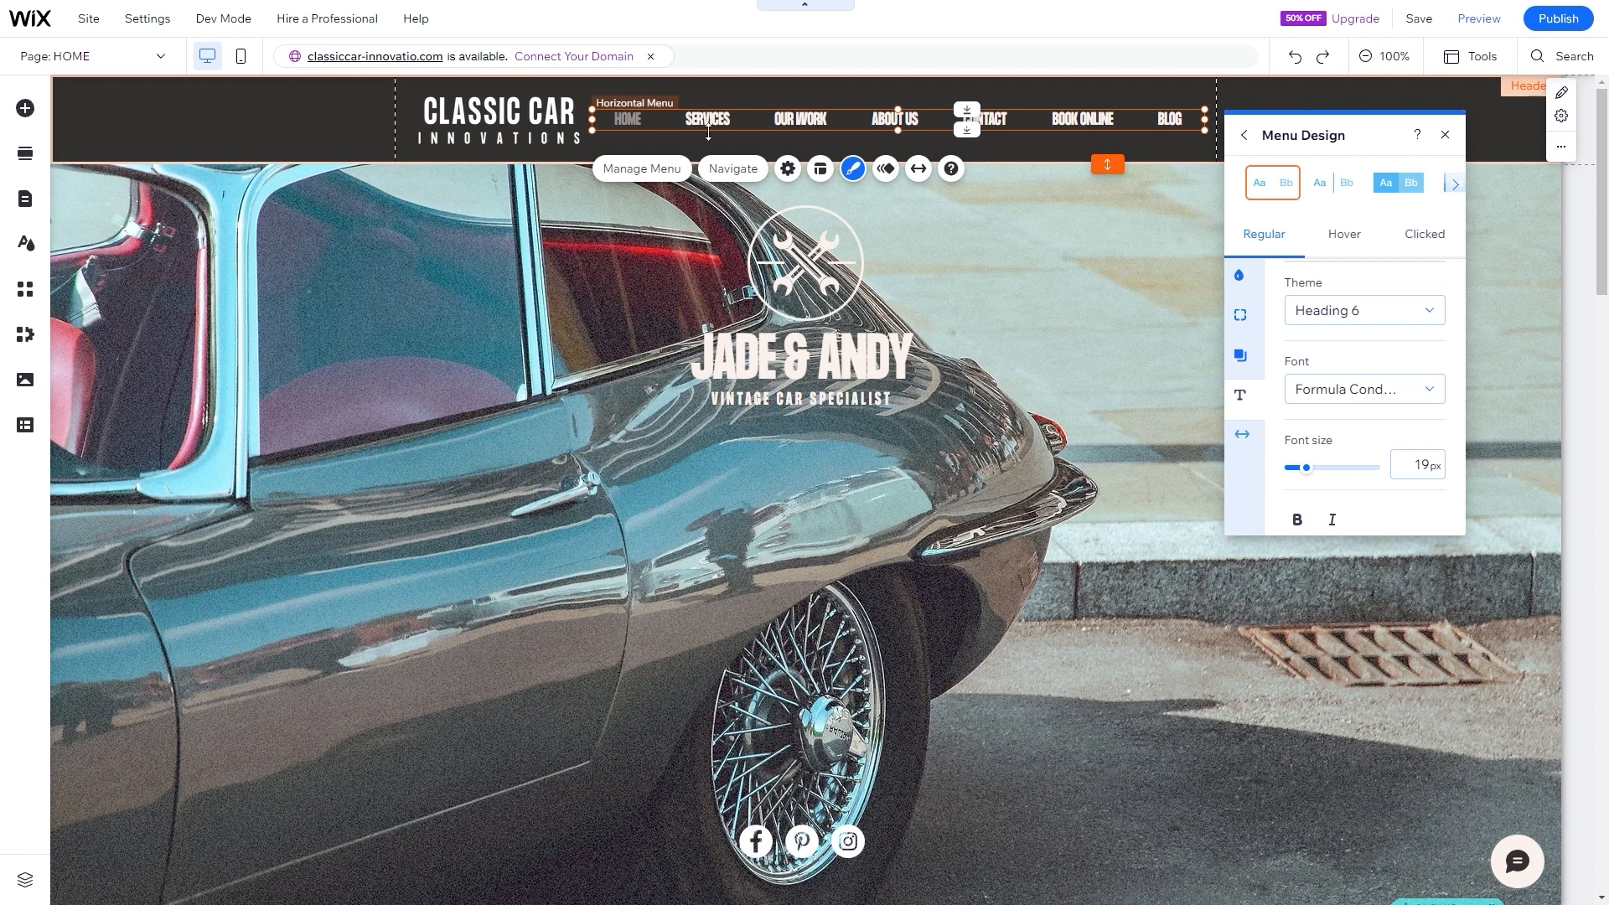
scroll(1352, 379, "up", 1)
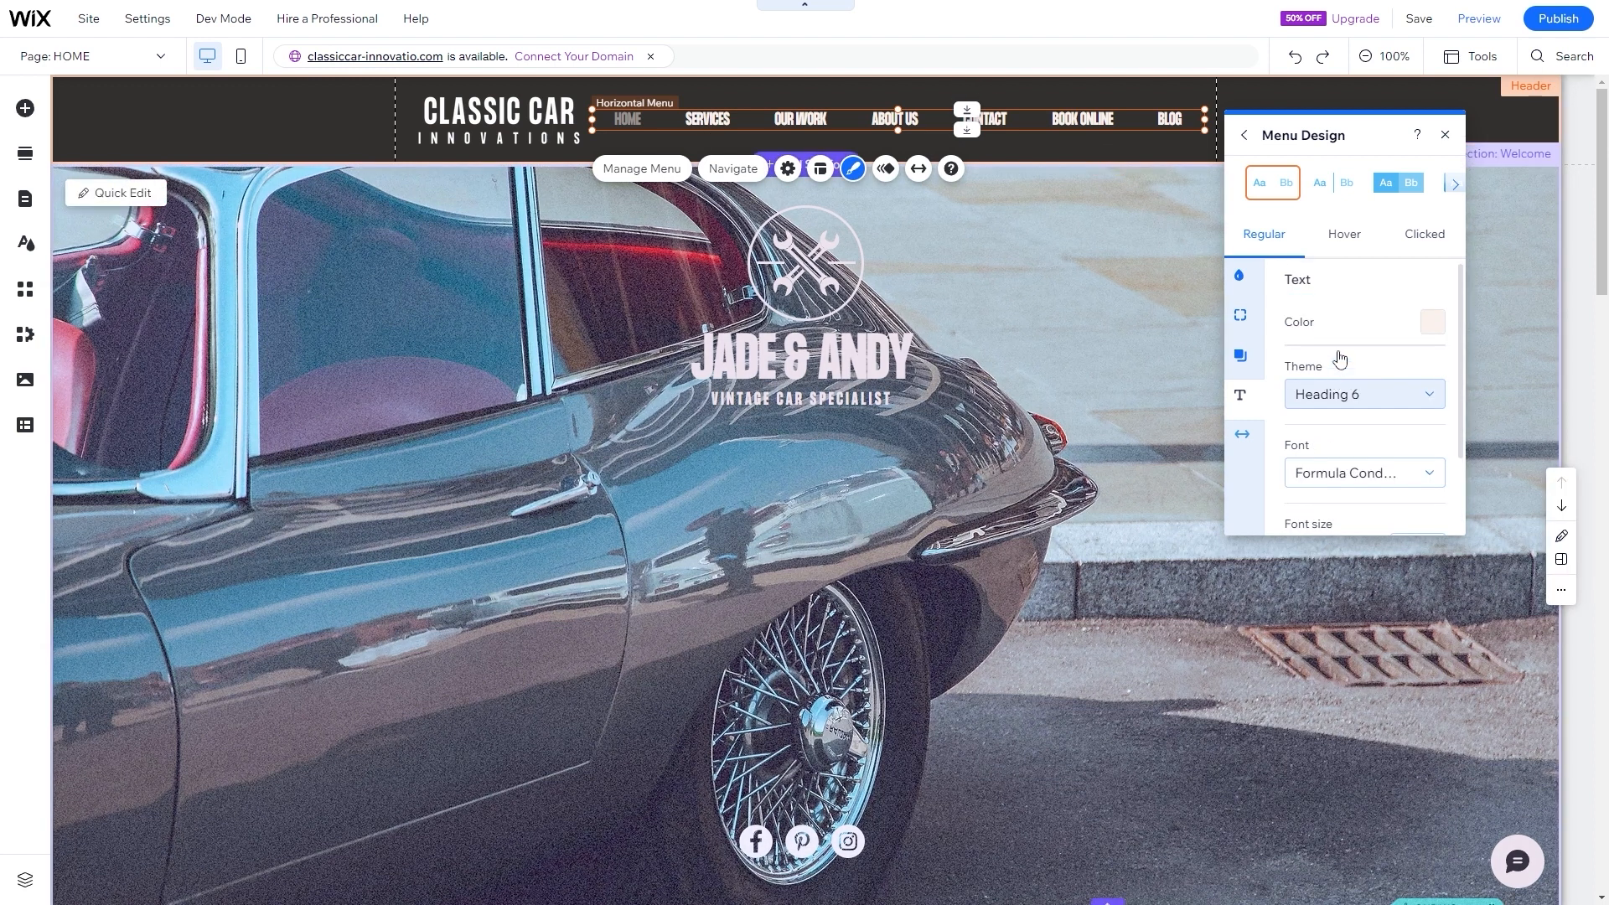
scroll(1350, 337, "down", 1)
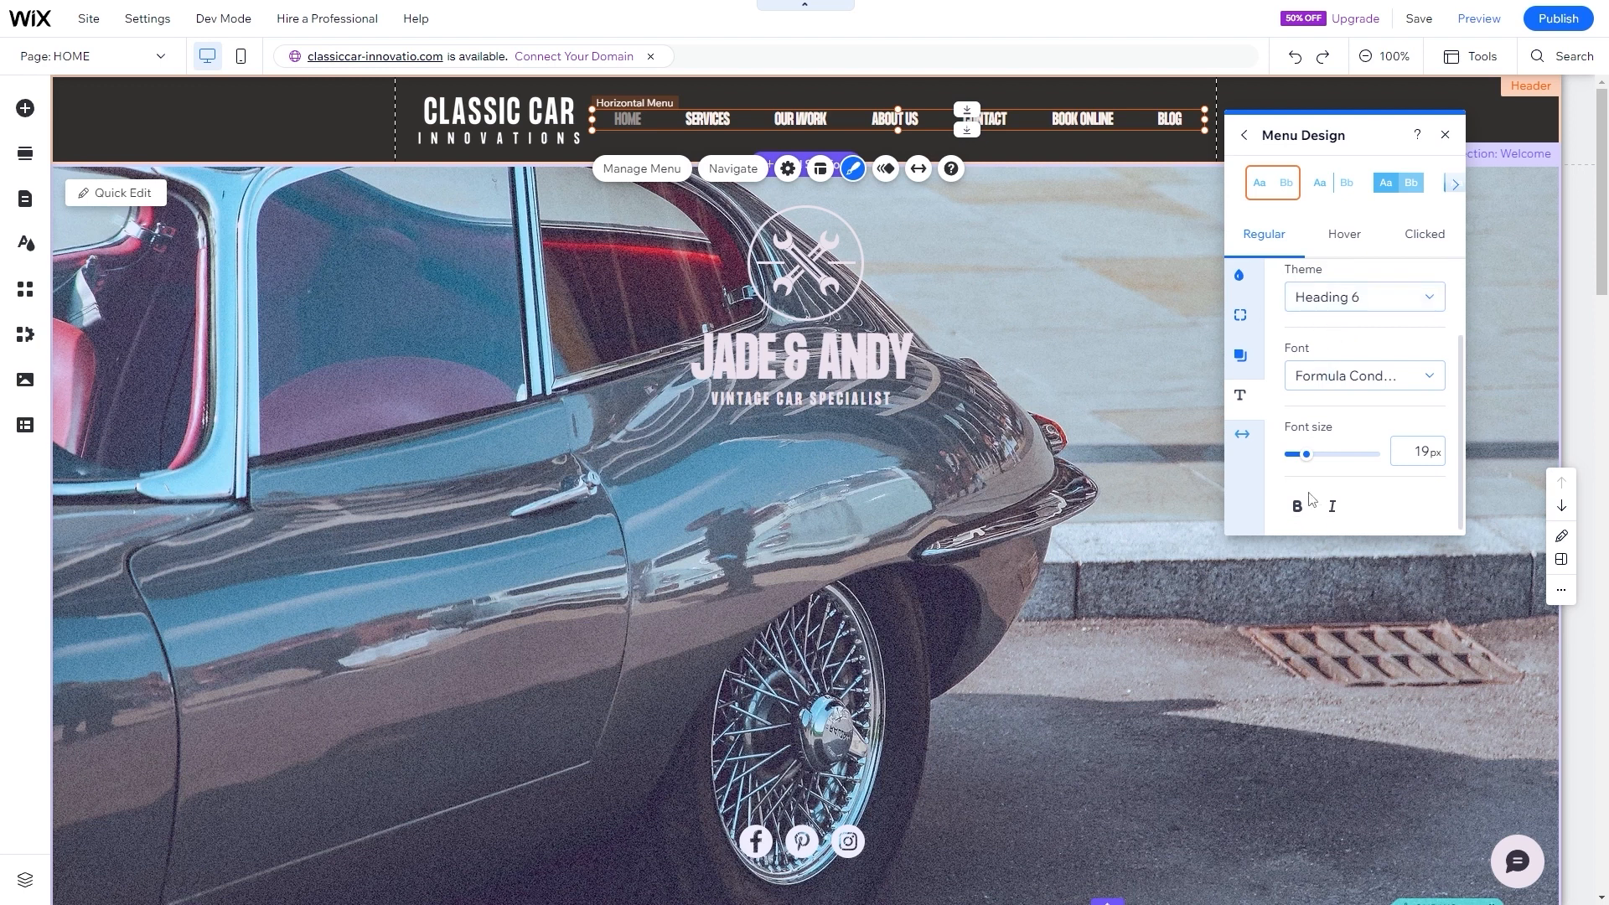
- Set the horizontal menu's hover text color to theme color #C9C2BE and compare the regular and hover designs
left_click(1339, 243)
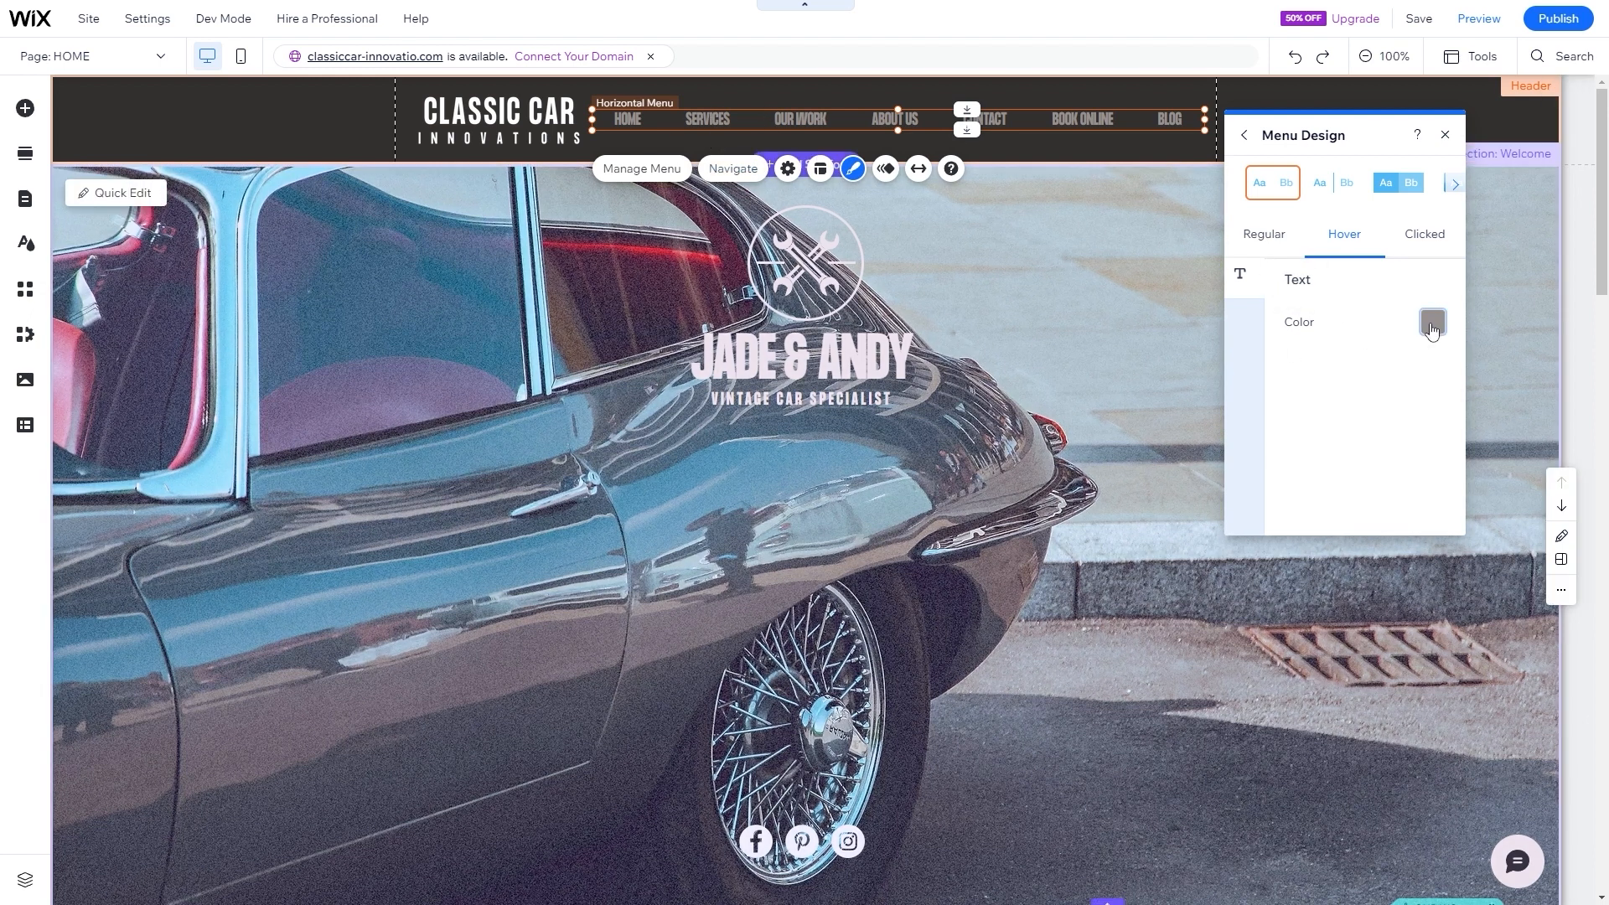
left_click(1431, 325)
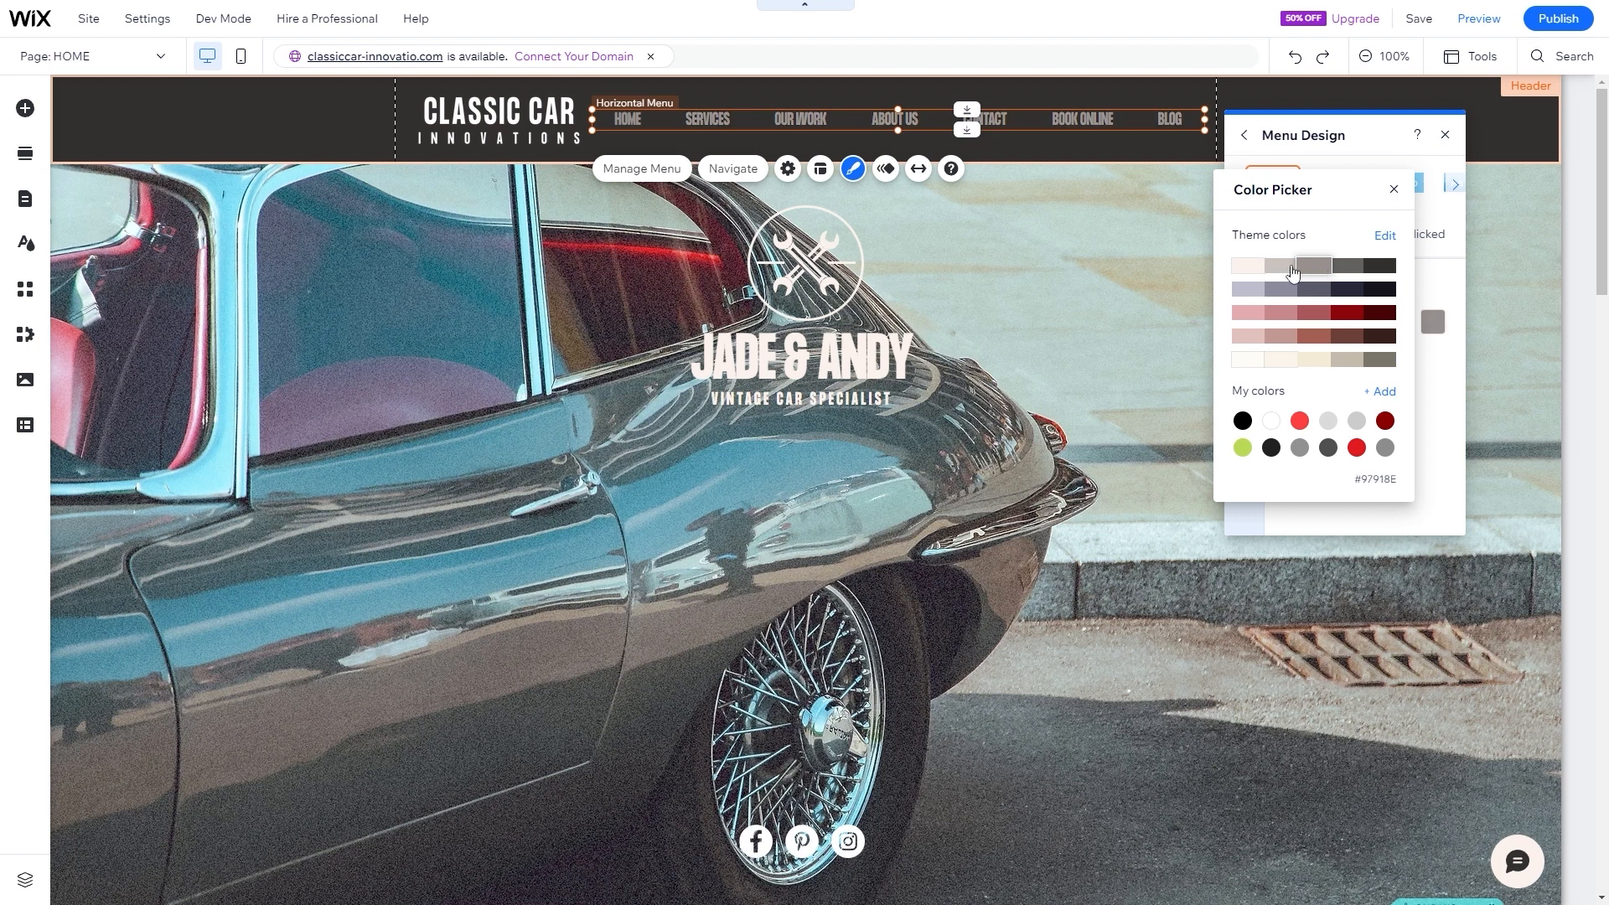
left_click(1285, 273)
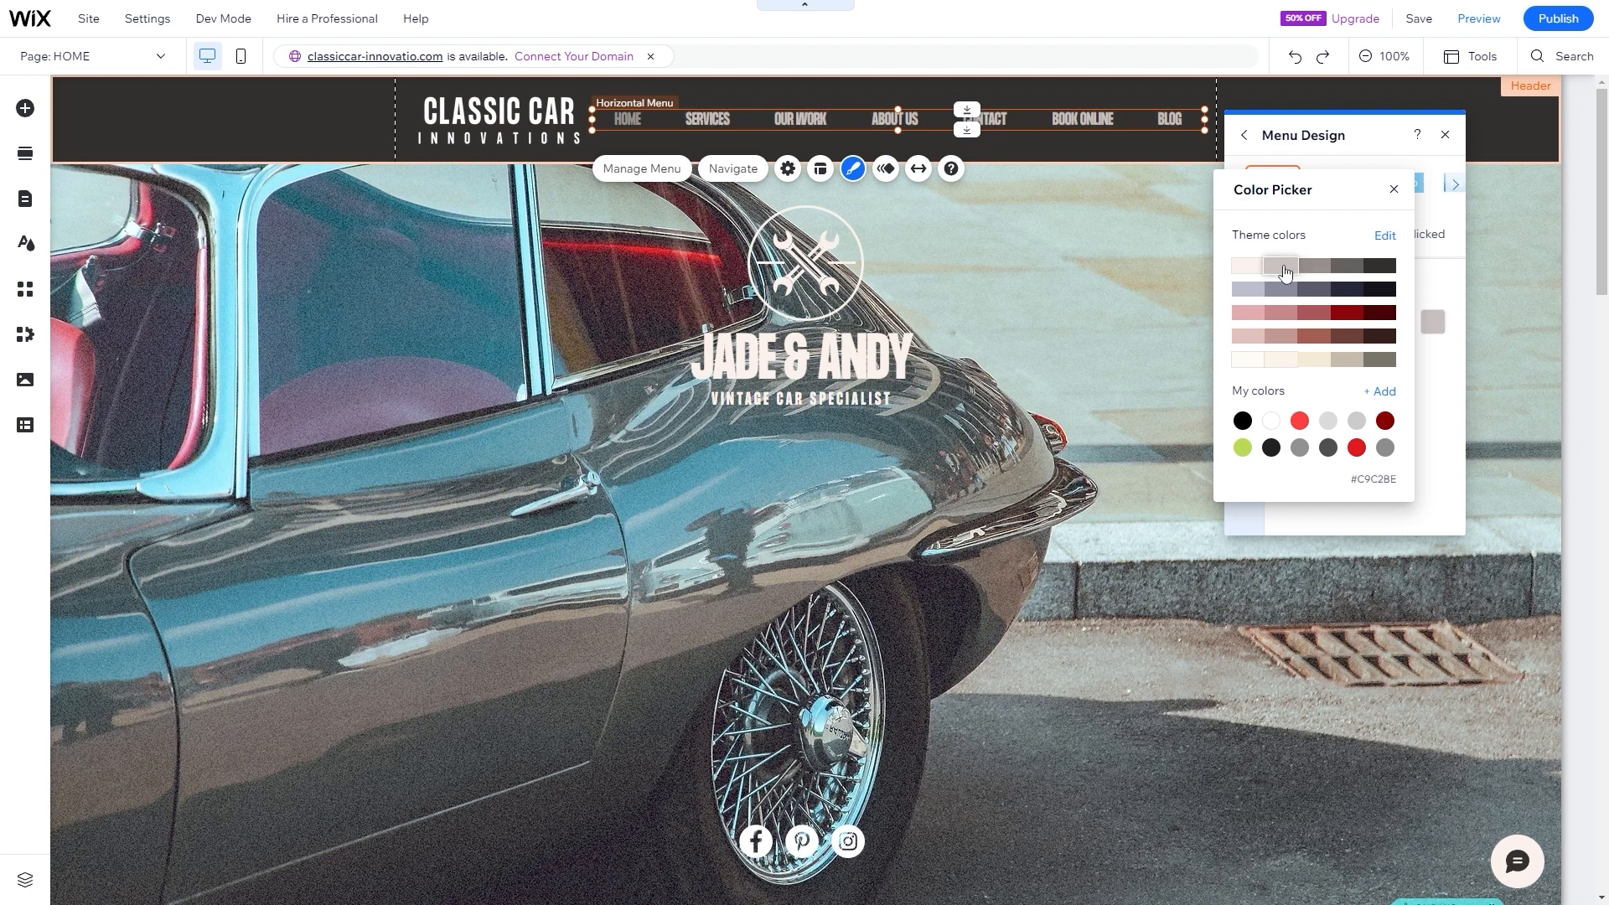
left_click(1256, 273)
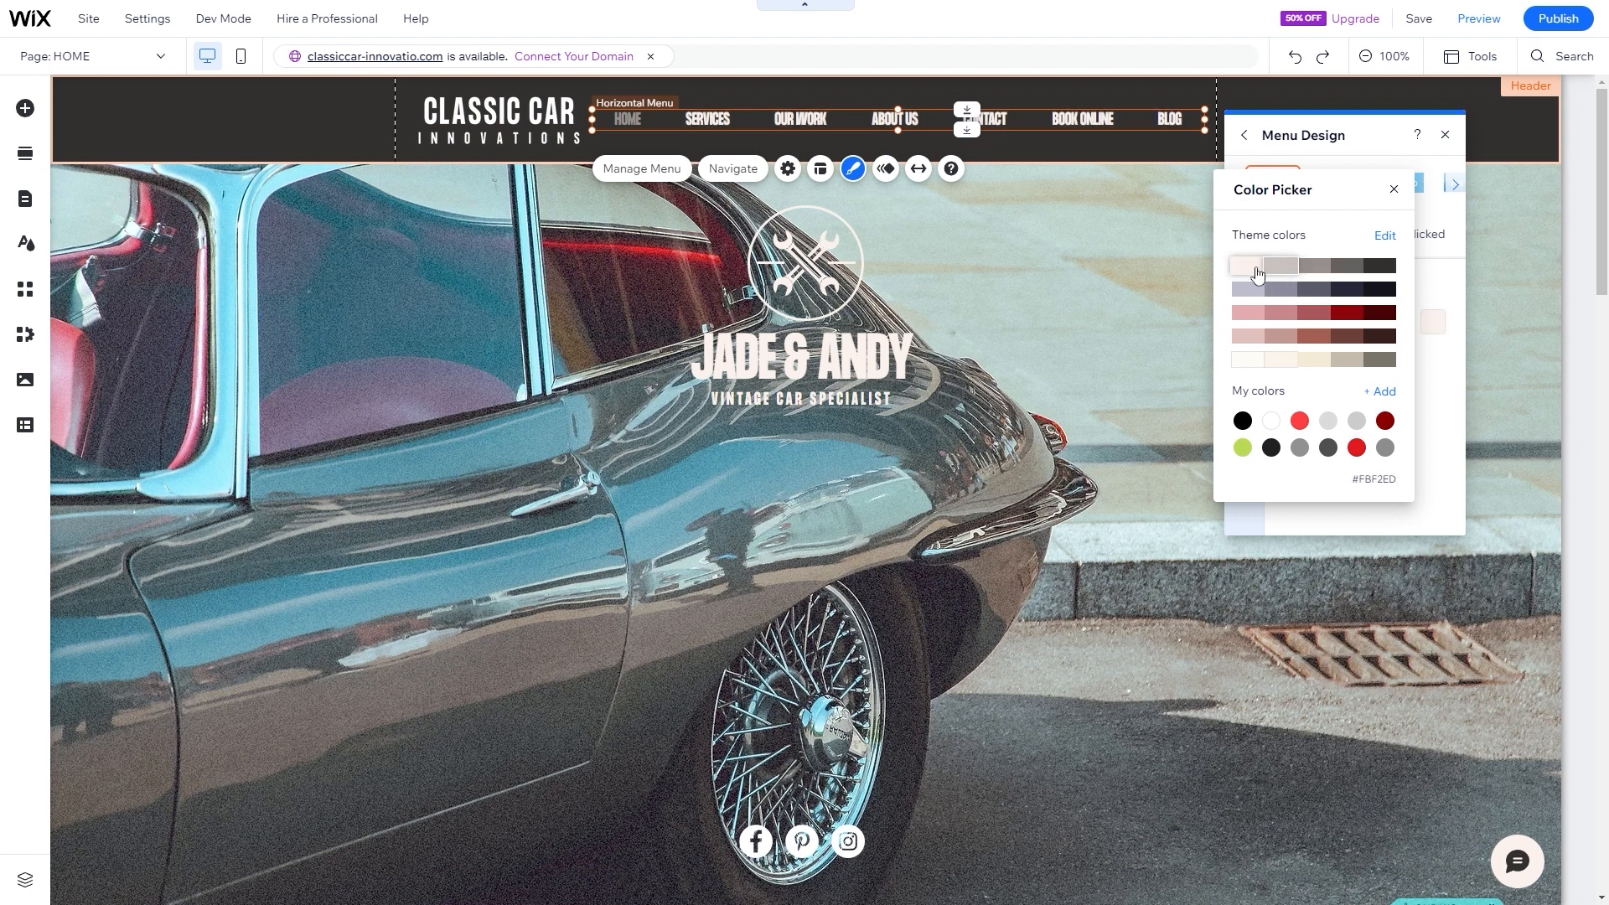
left_click(955, 279)
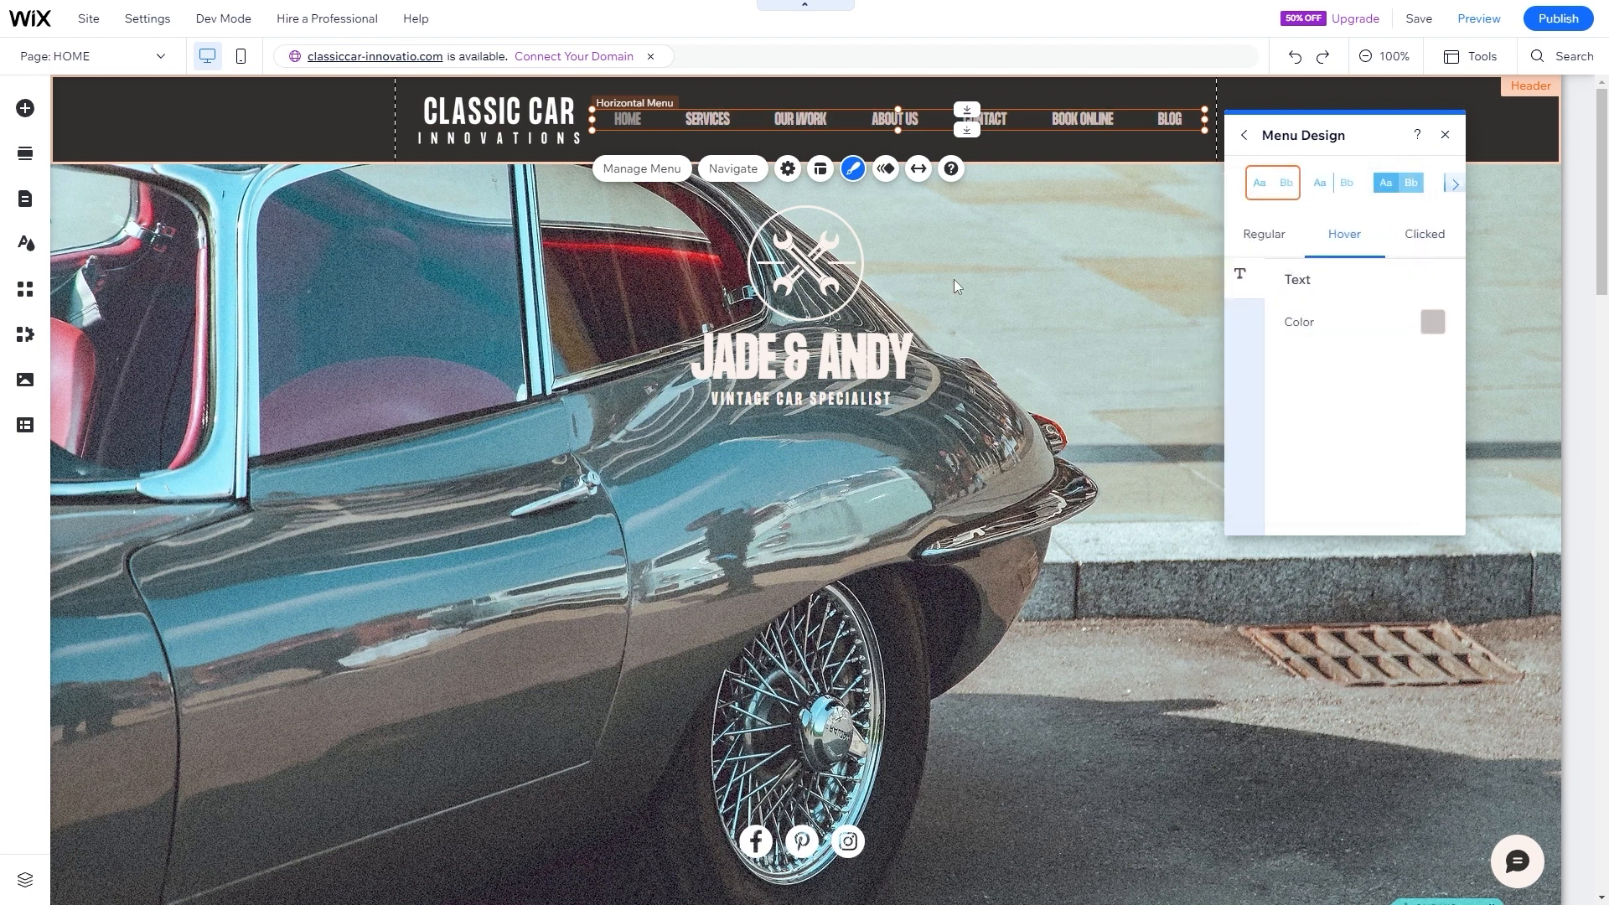
left_click(1264, 249)
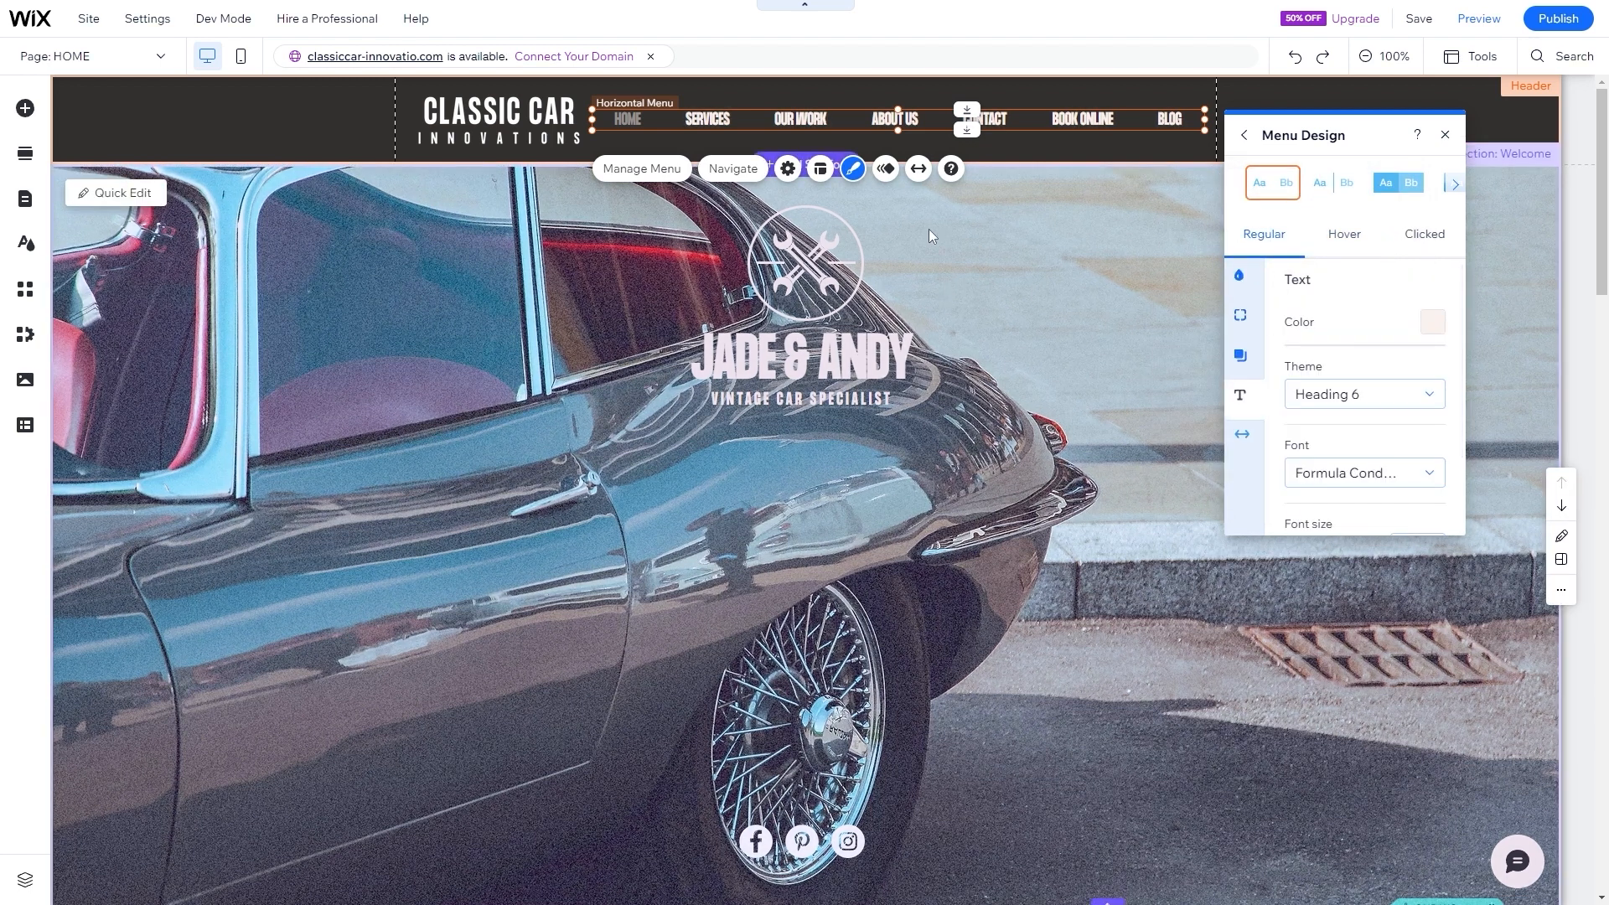
left_click(1344, 237)
left_click(1264, 238)
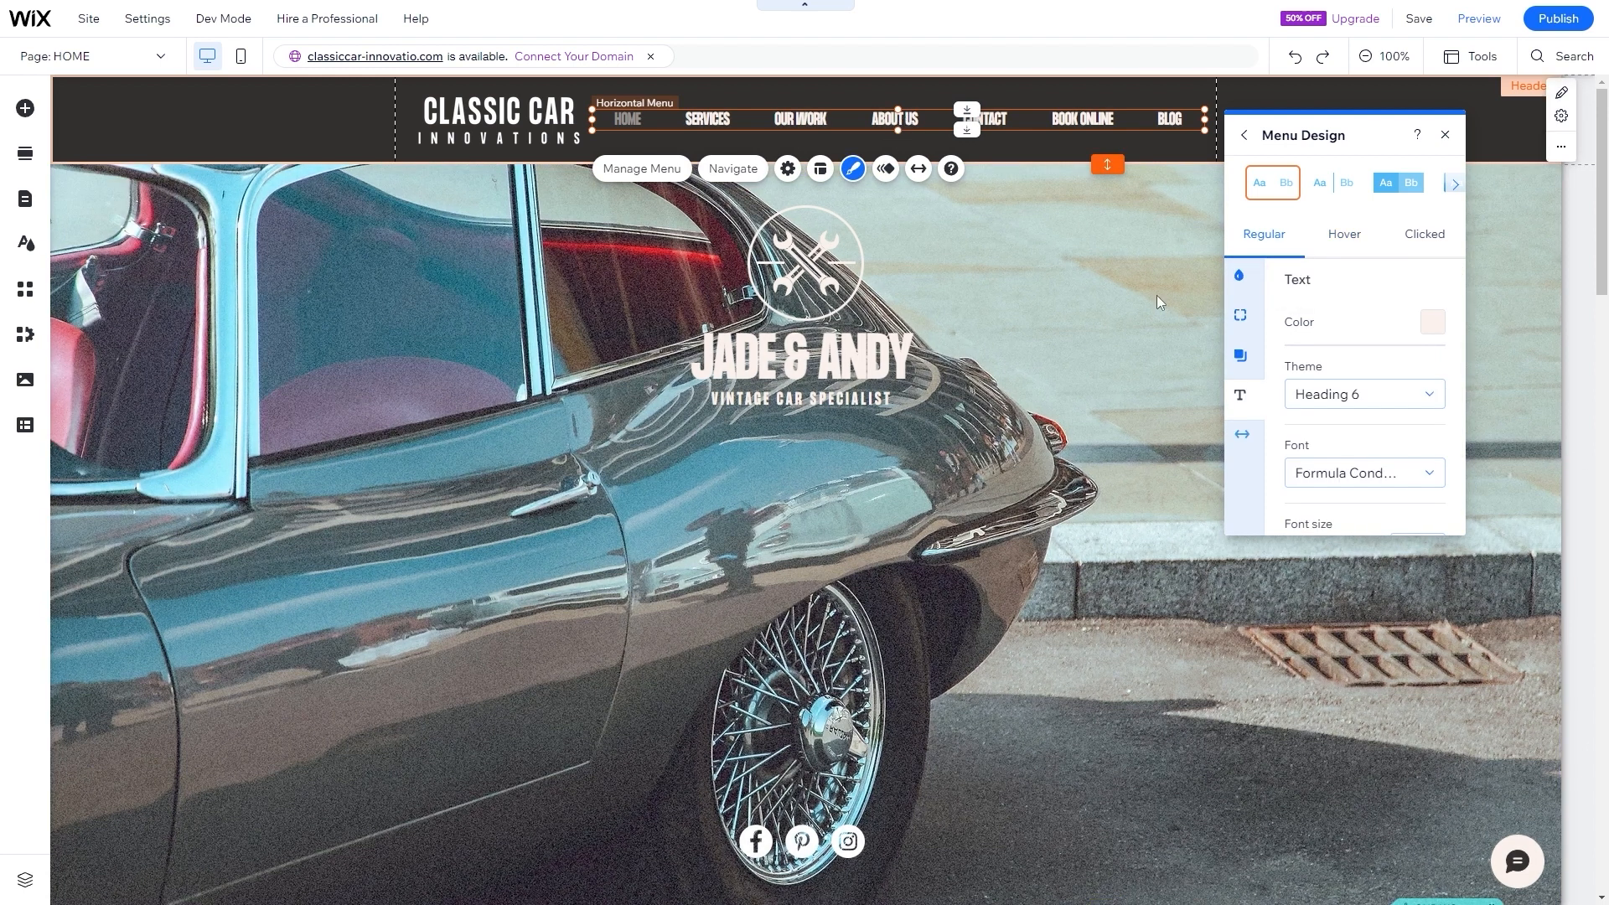
- Close the menu design settings, nudge the horizontal menu slightly right in the header, and save the site
left_click(1444, 135)
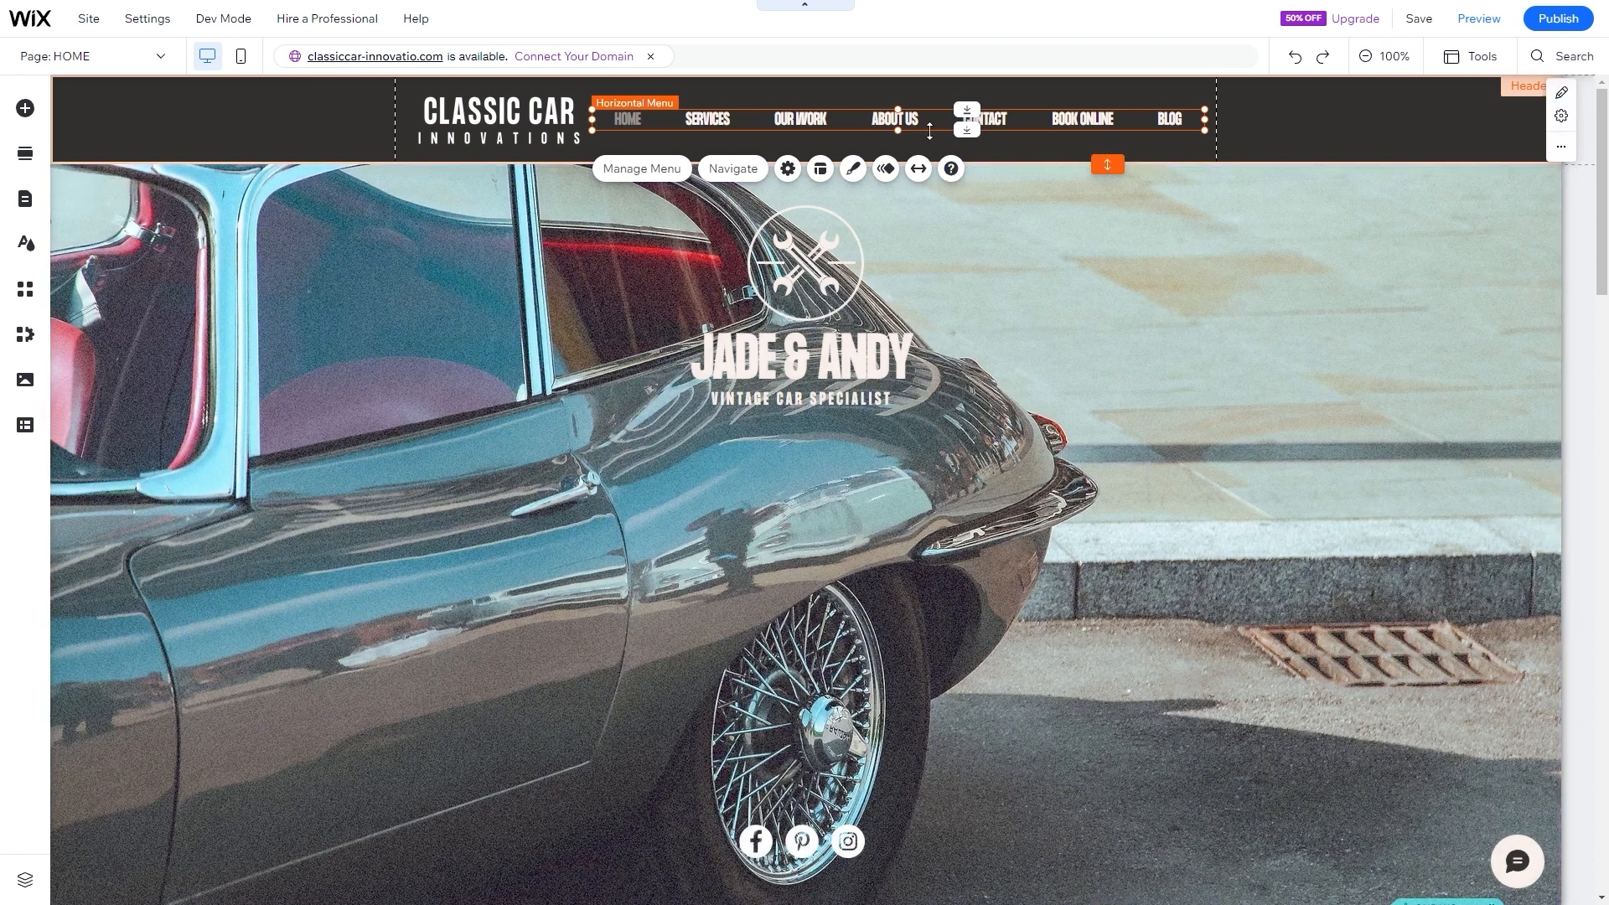
left_click_drag(909, 121, 919, 117)
left_click(1106, 367)
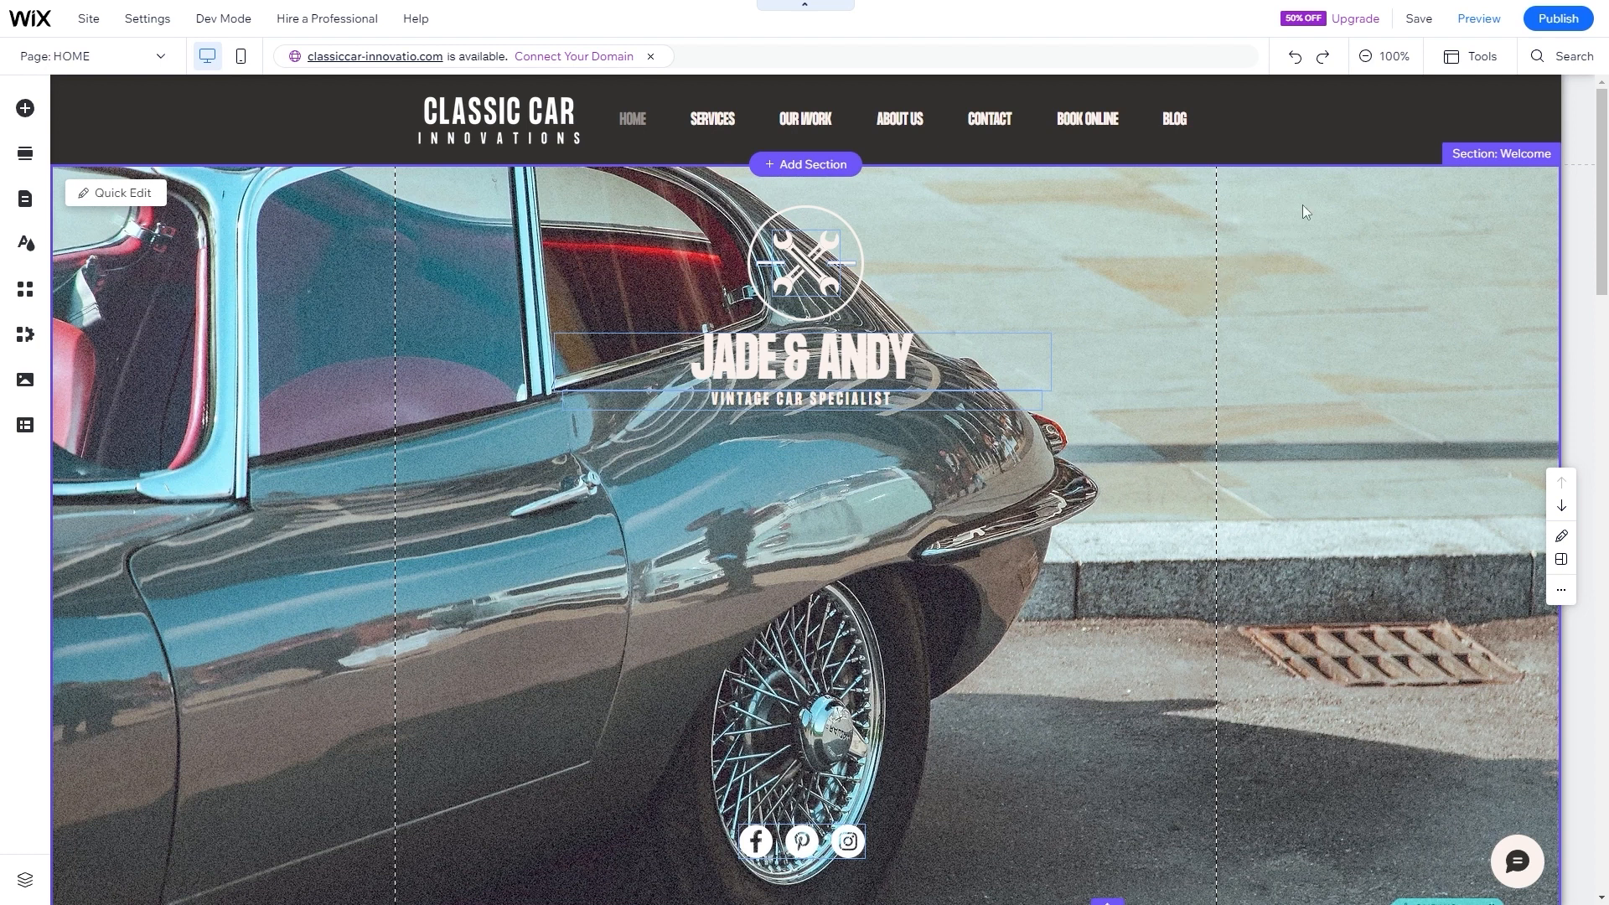
left_click(1419, 18)
- Look through the new-page templates for About, Services, Projects, Contact and General without adding a page
left_click(22, 202)
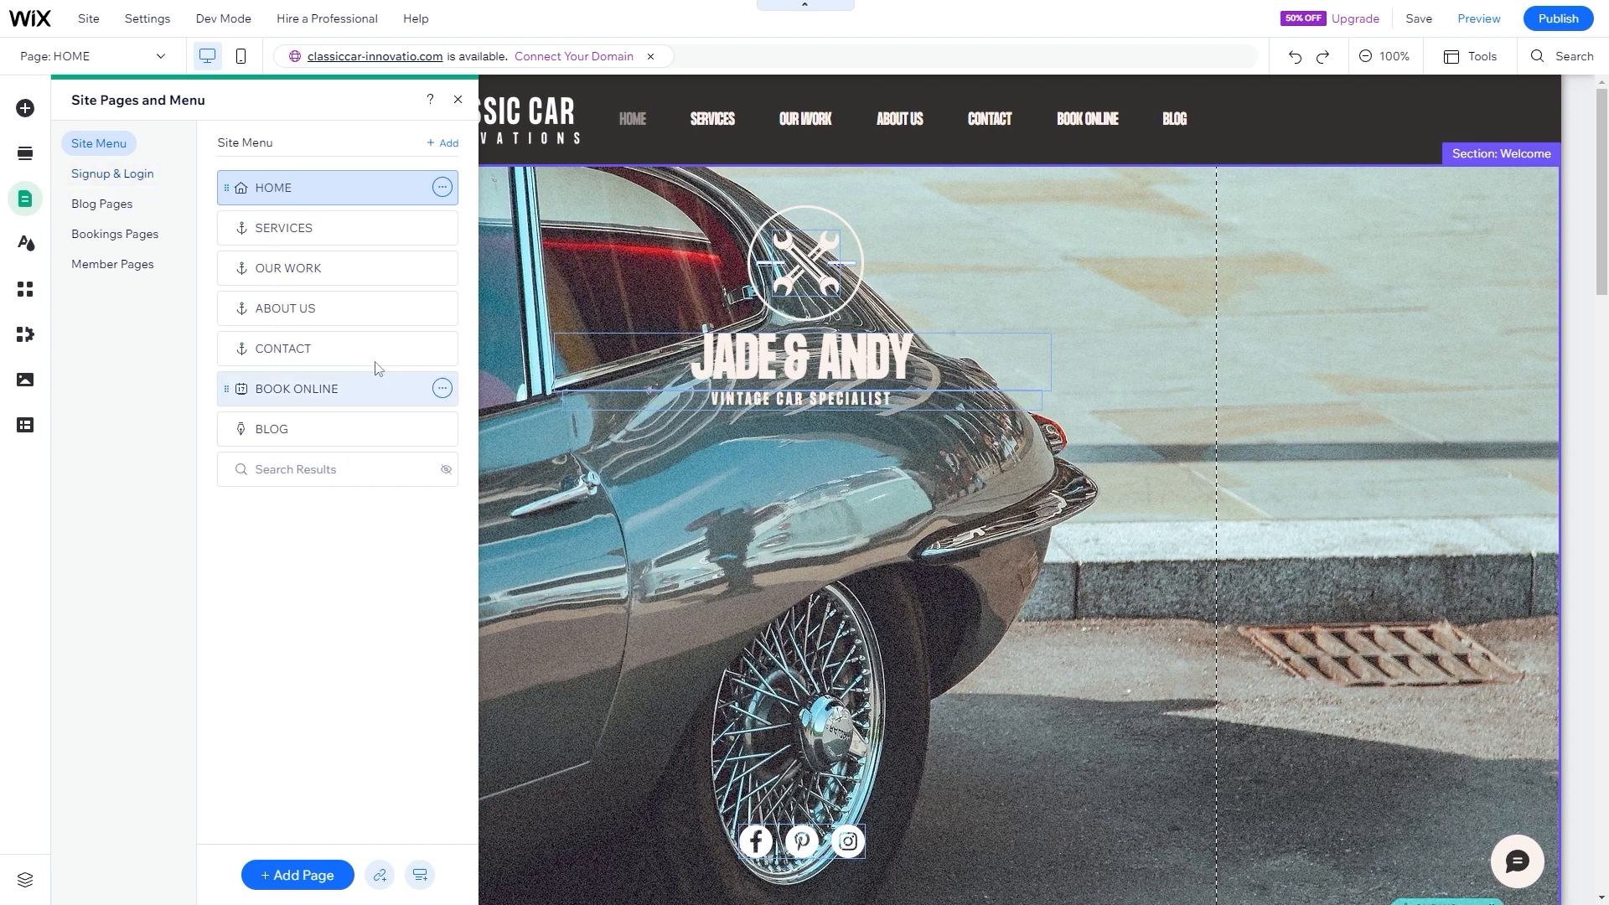
left_click(279, 875)
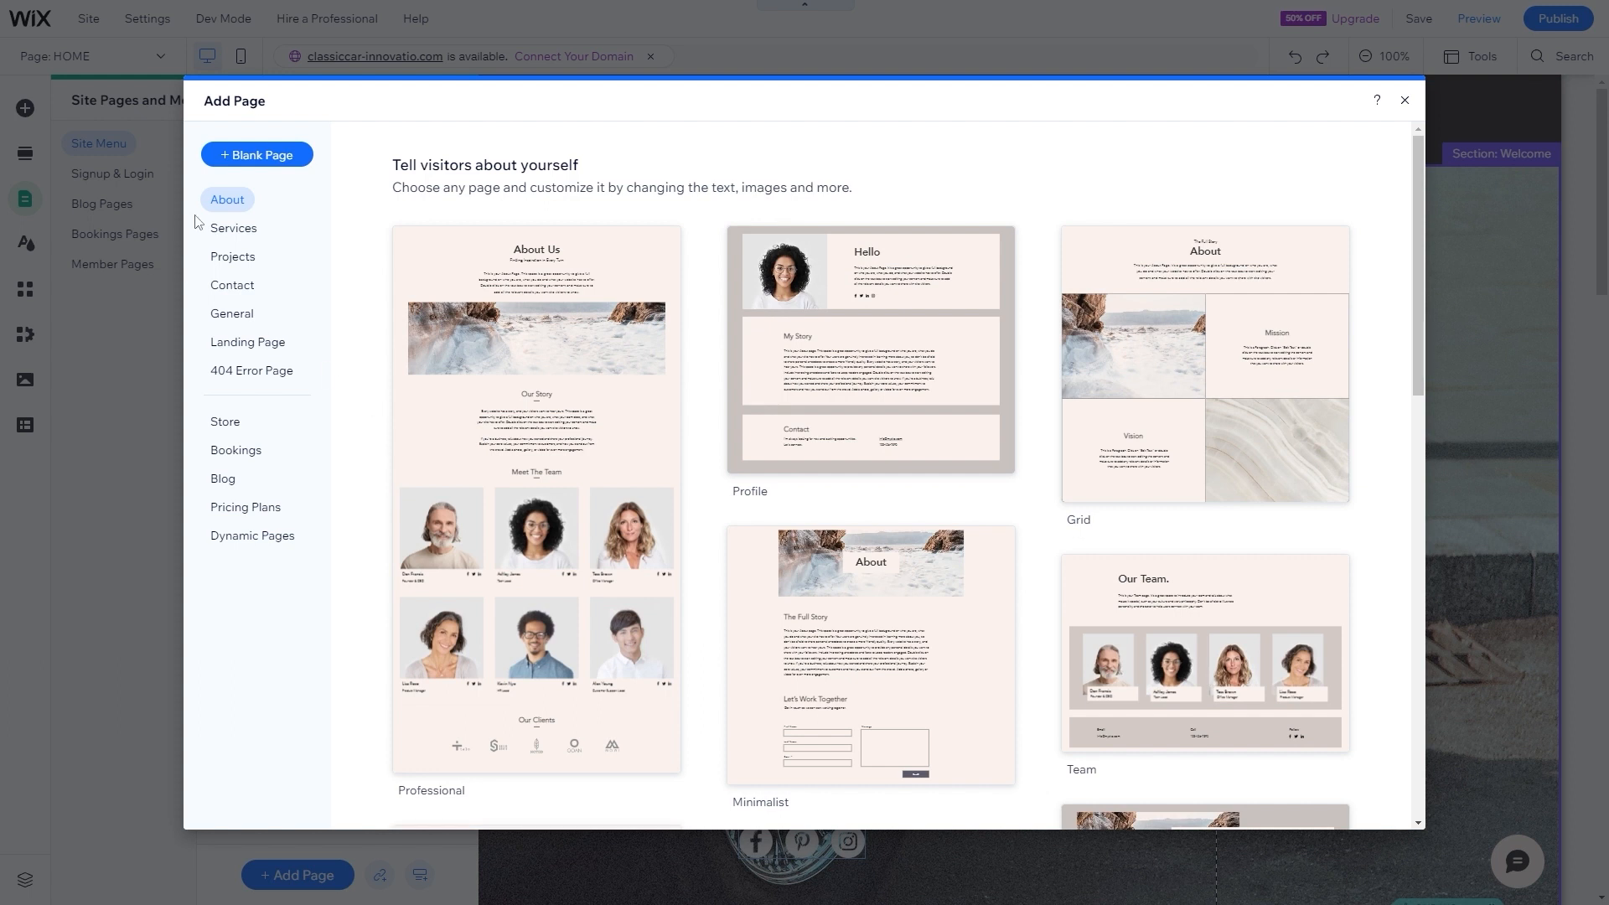
left_click(235, 228)
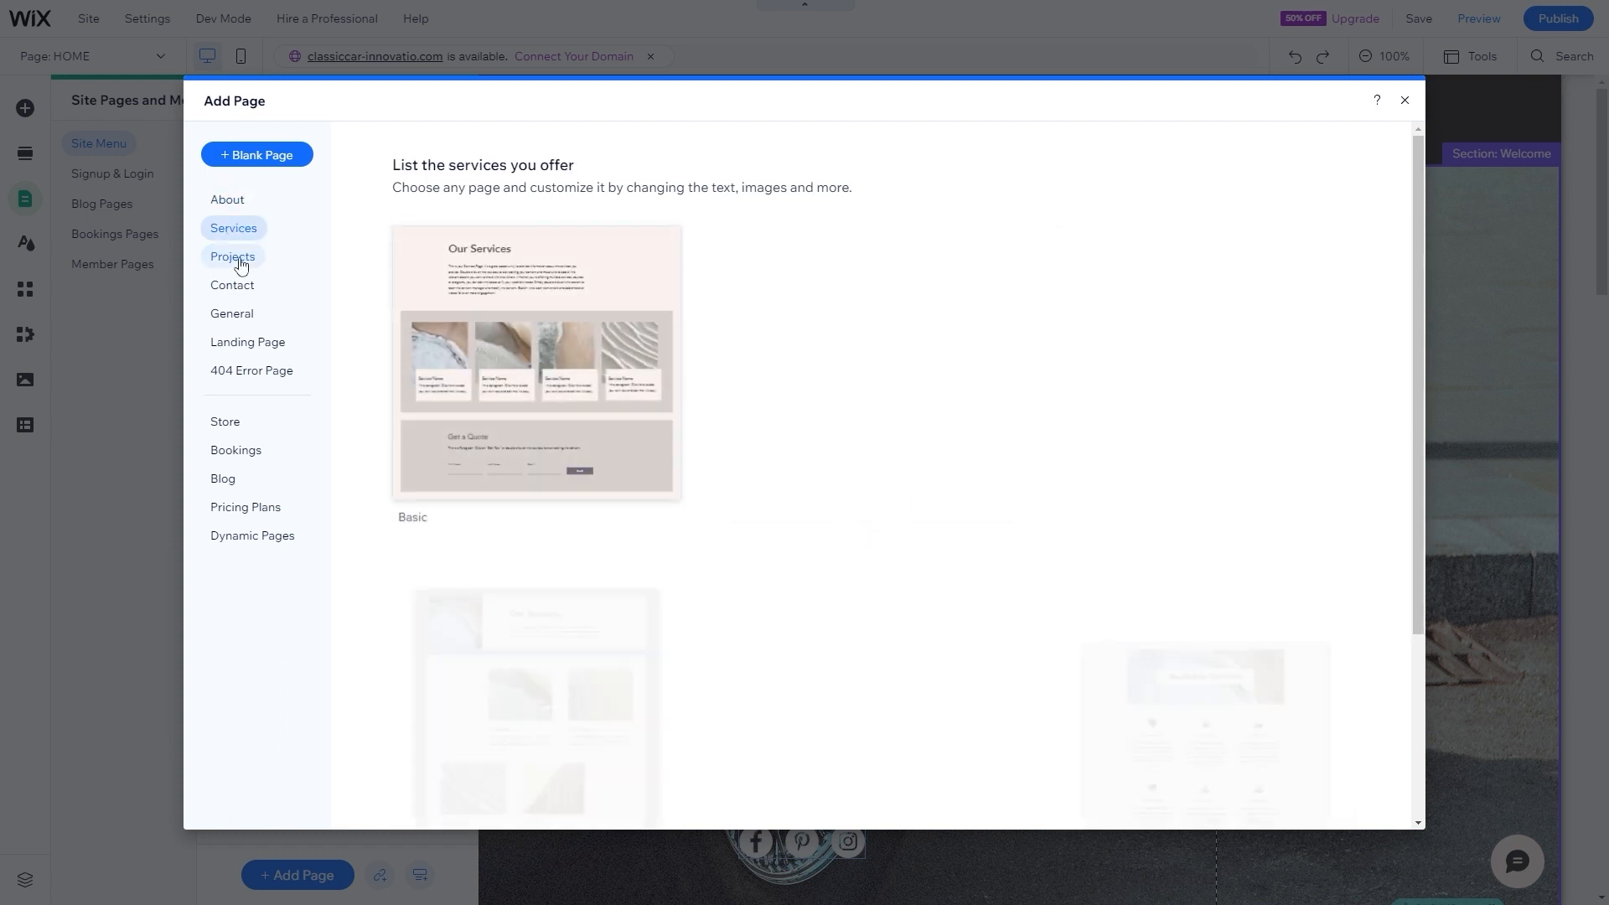
left_click(239, 261)
left_click(251, 289)
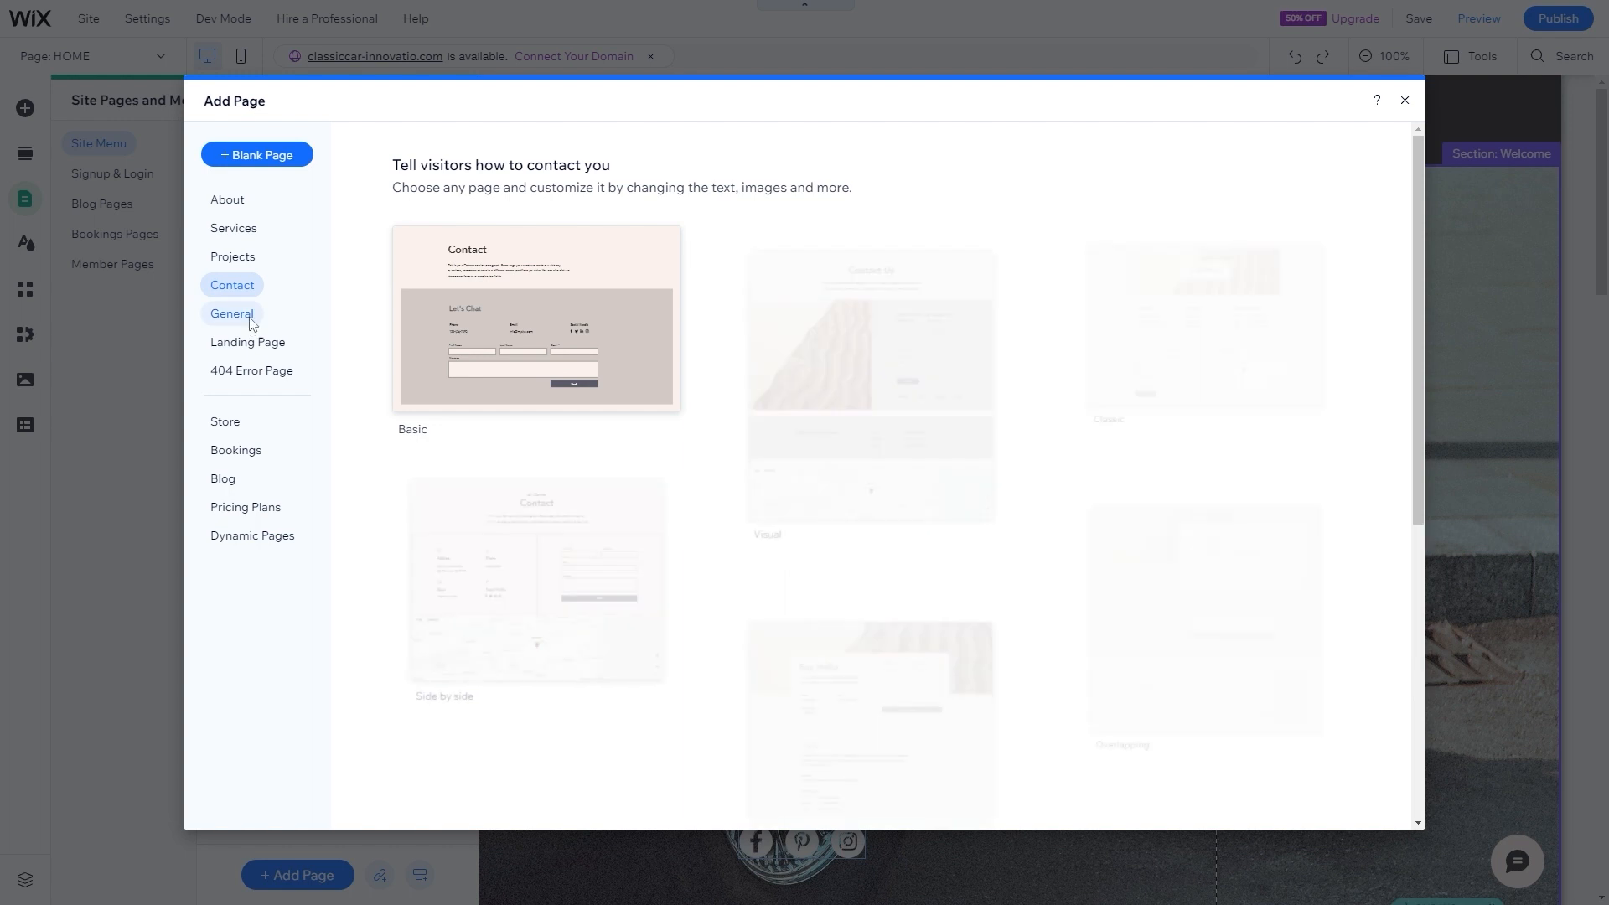
left_click(244, 315)
left_click(231, 199)
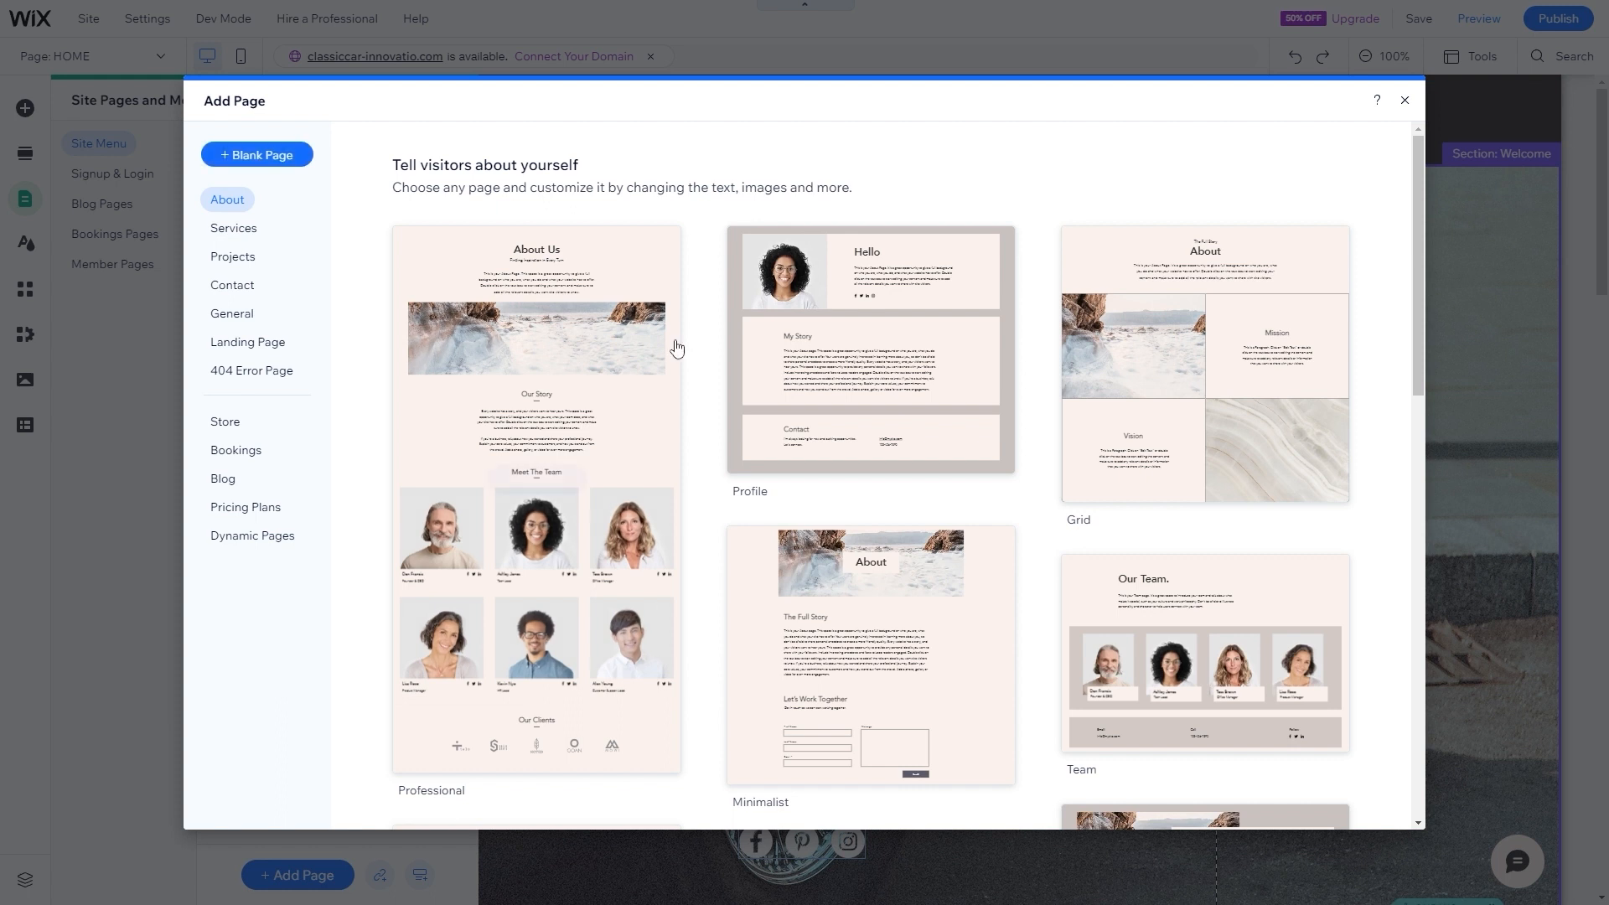
left_click(1406, 101)
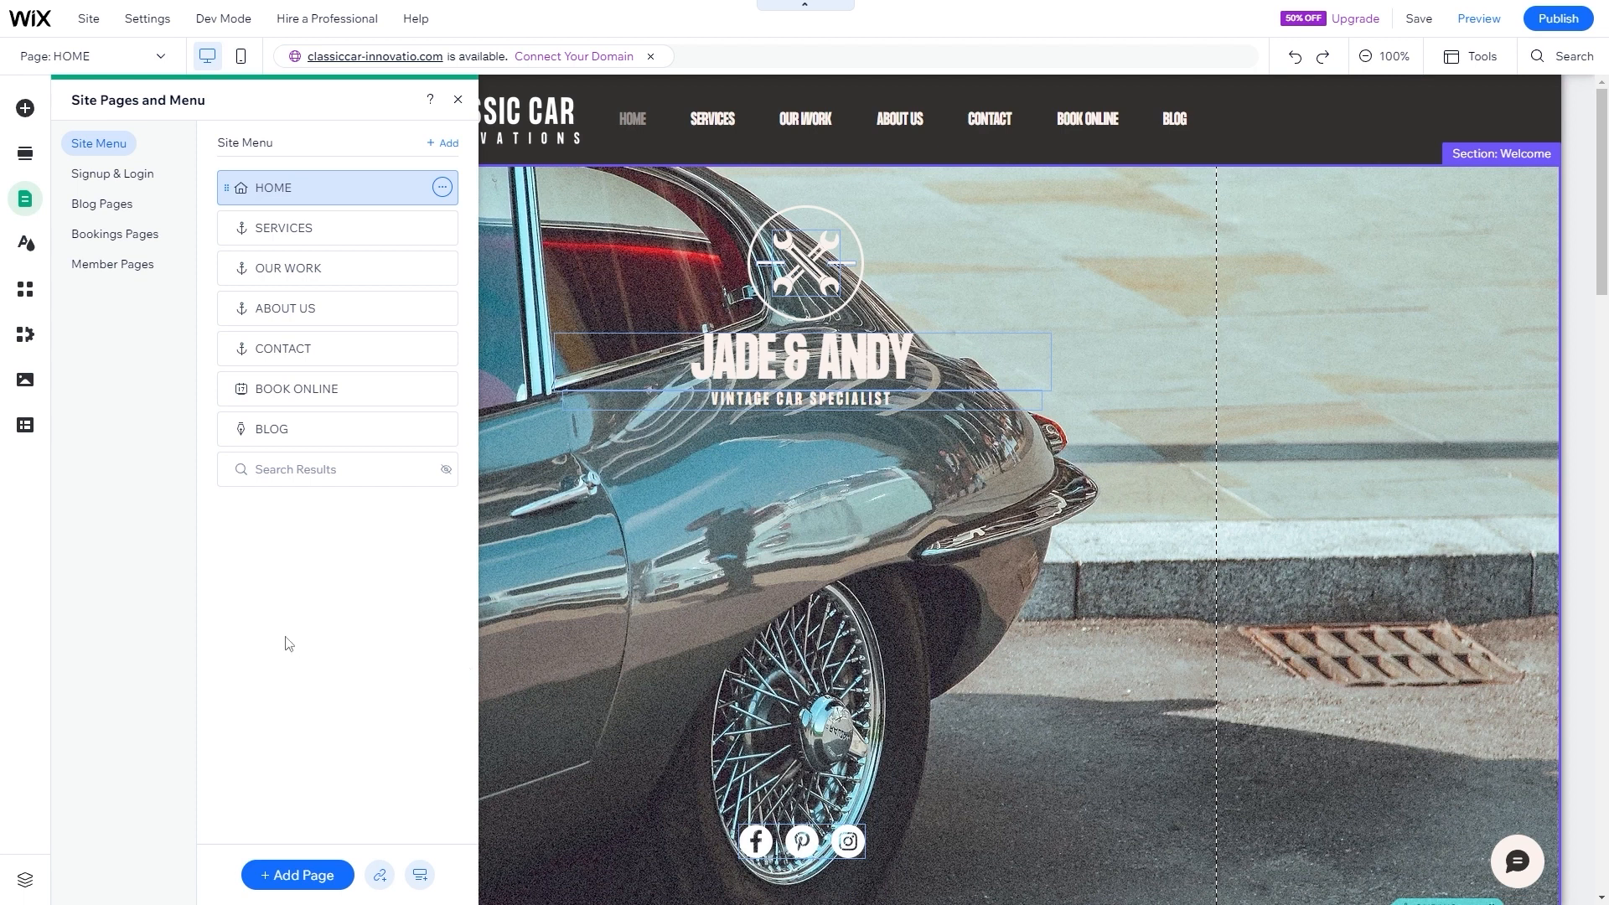
- Look at the page options for BOOK ONLINE, leave them unused, and close the site pages list
left_click(441, 388)
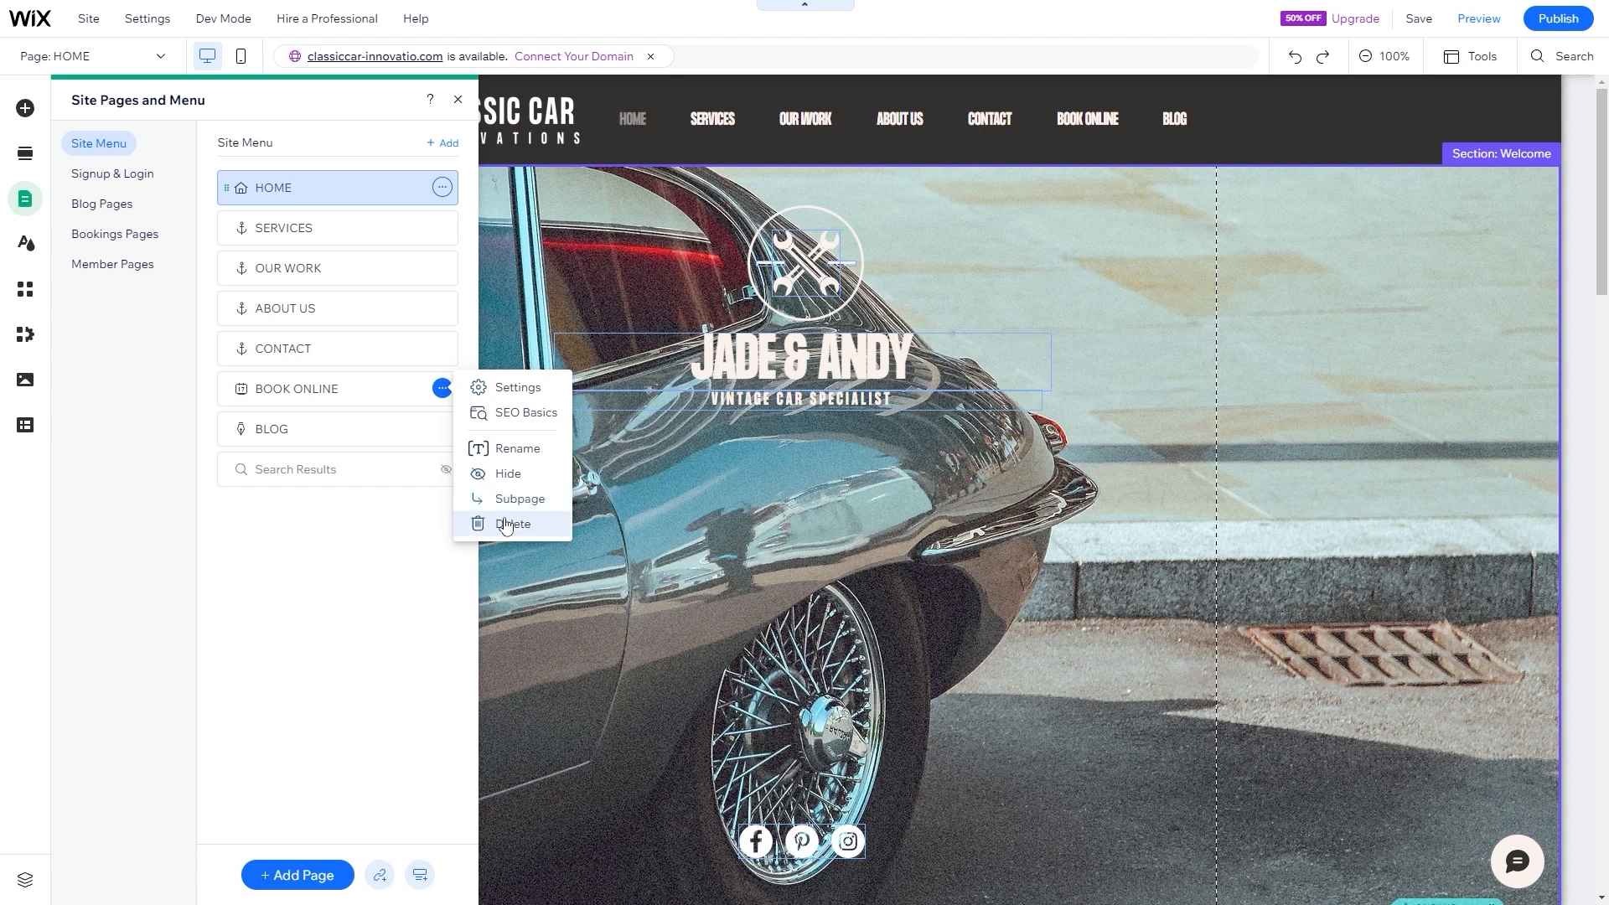
left_click(299, 649)
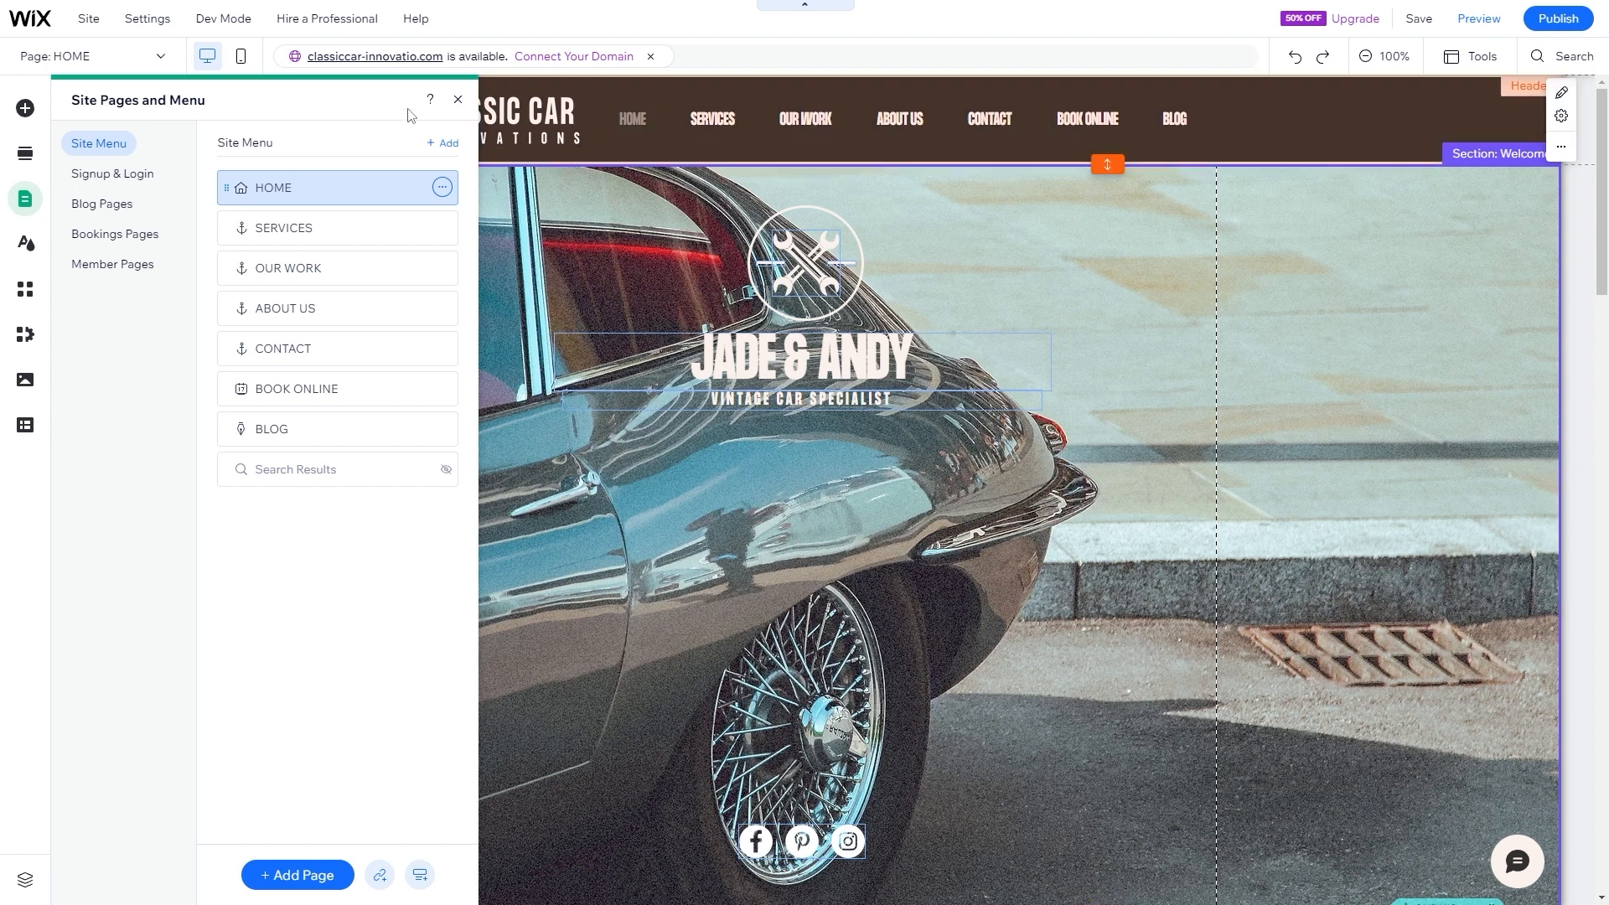
left_click(456, 100)
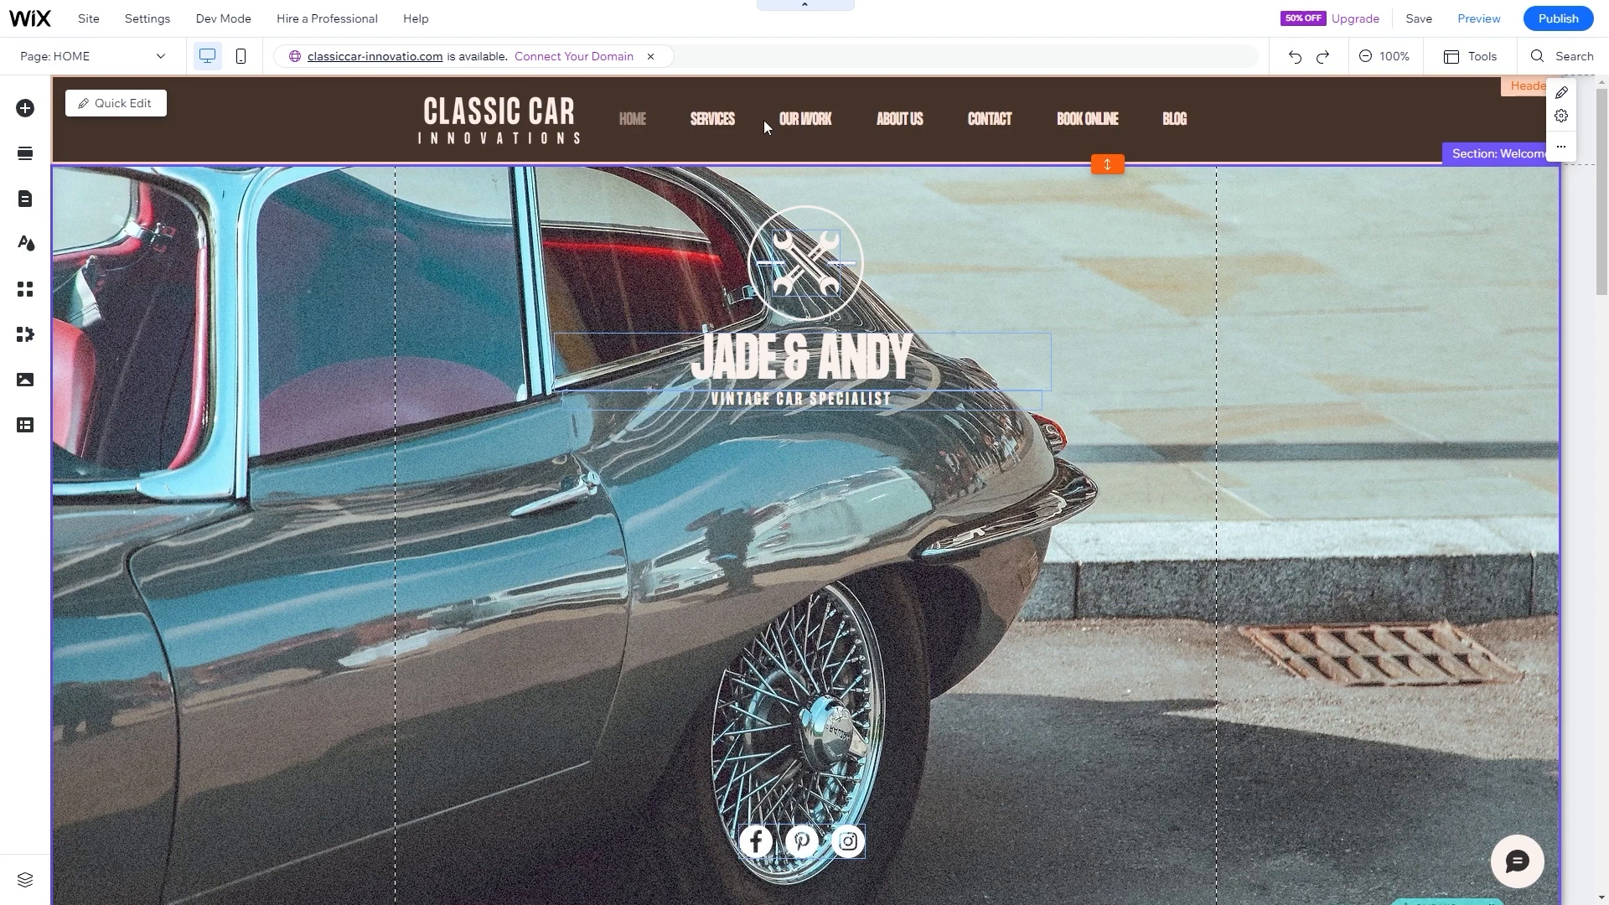
- Review the HOME page from the Welcome section down to the OUR WORK gallery
scroll(709, 390, "down", 2)
scroll(709, 390, "down", 5)
scroll(725, 389, "up", 6)
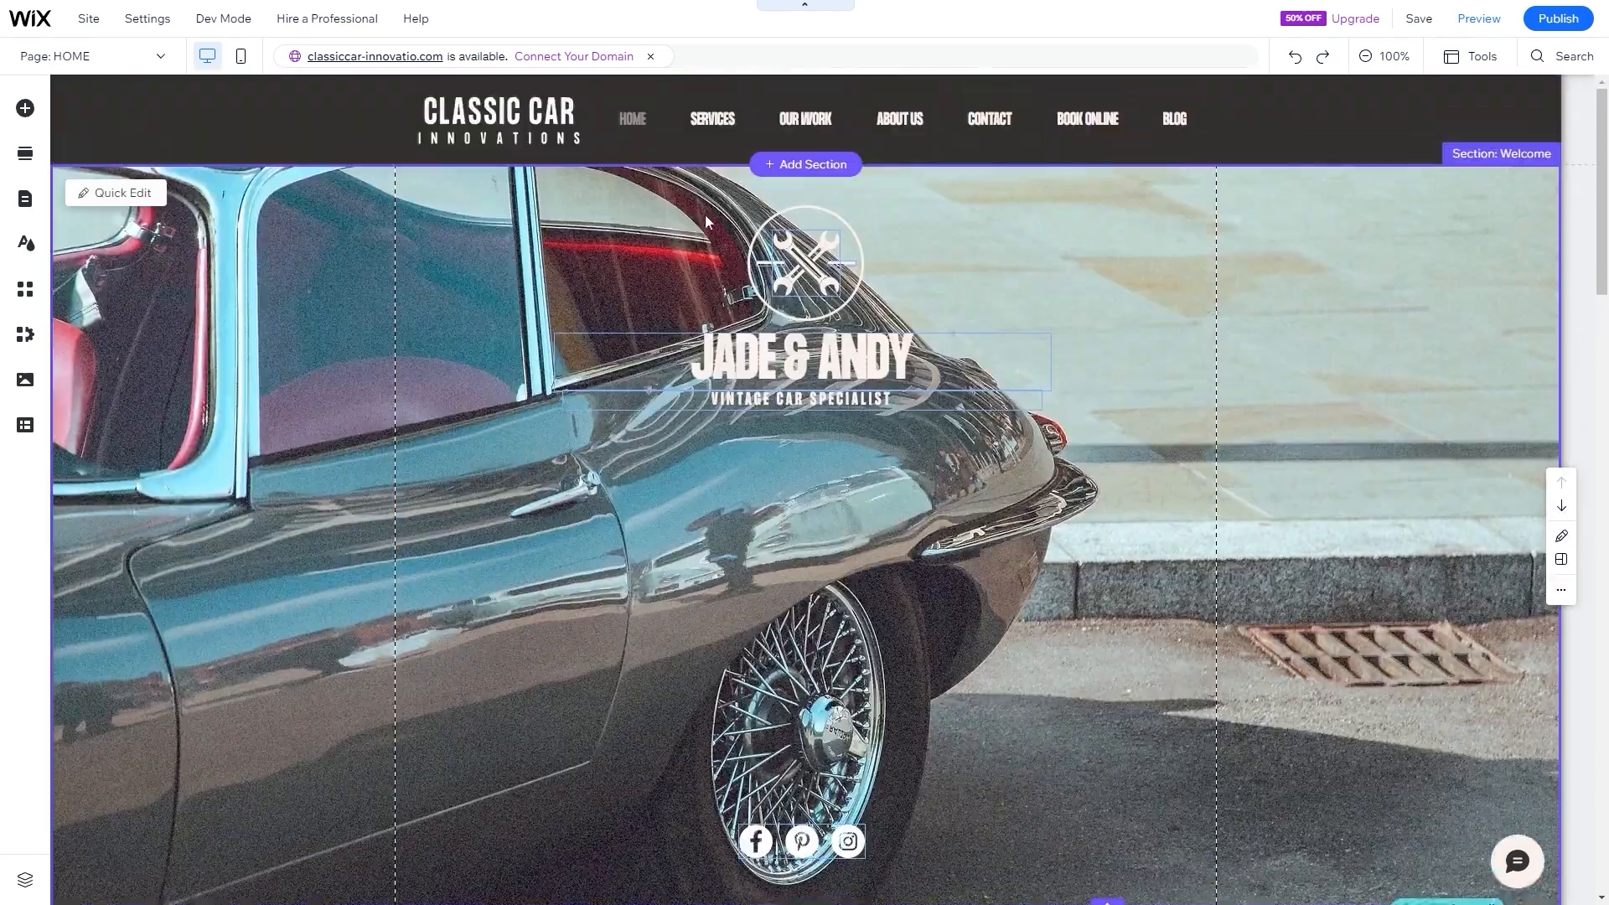
scroll(682, 466, "down", 10)
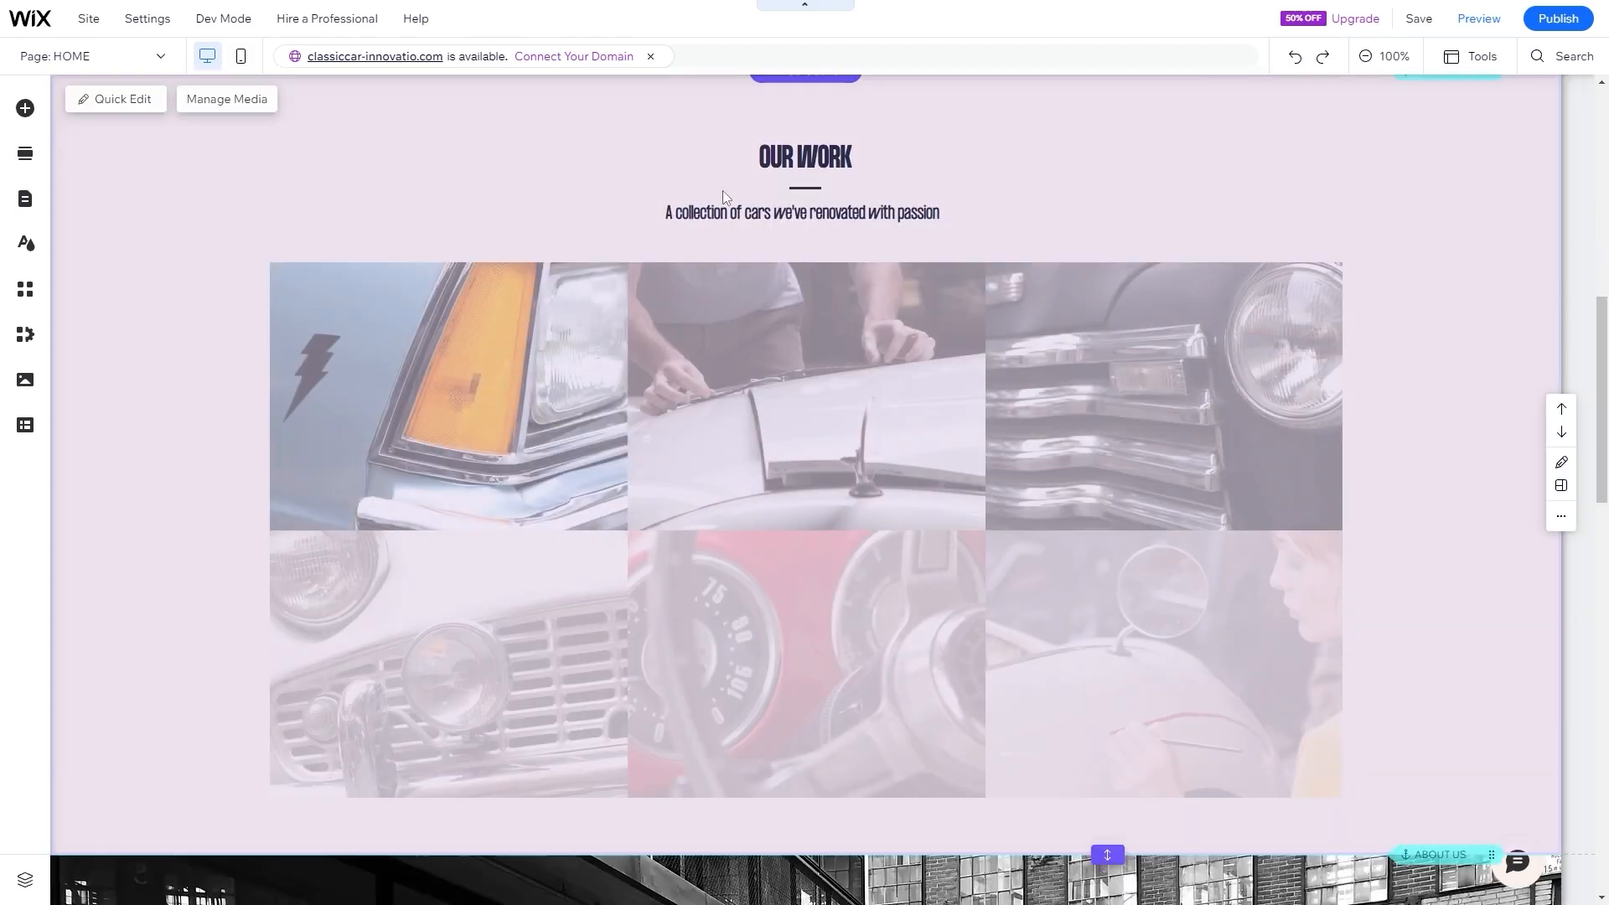
- Look over the whole HOME page, from the Welcome section through OUR WORK and ABOUT US to the FIND US form and footer
scroll(803, 350, "up", 10)
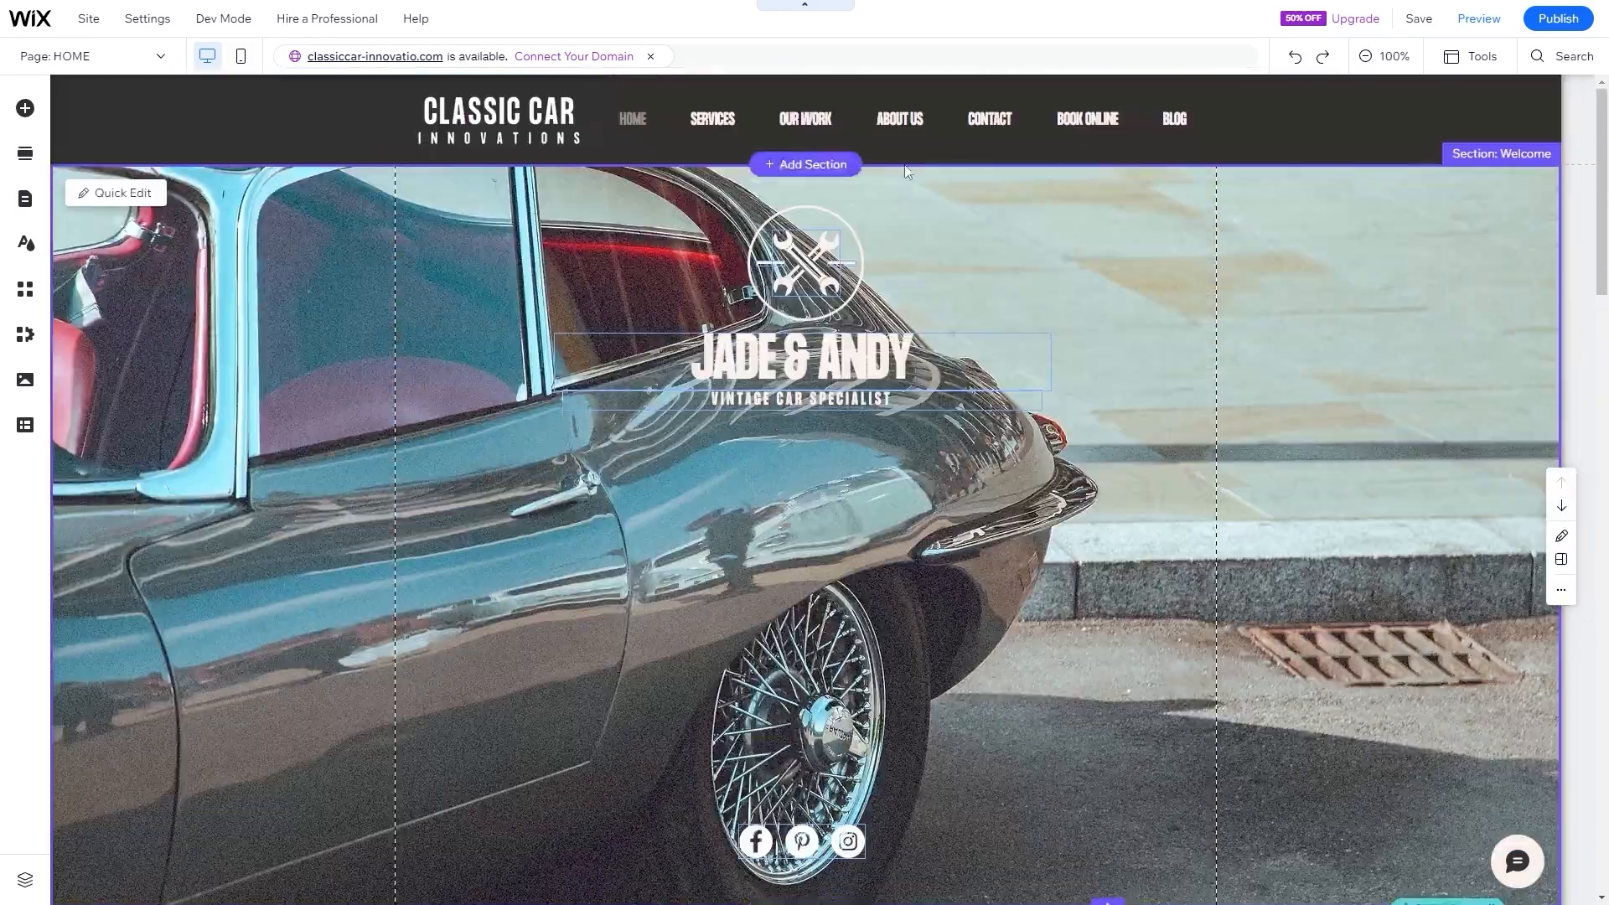
scroll(704, 349, "down", 18)
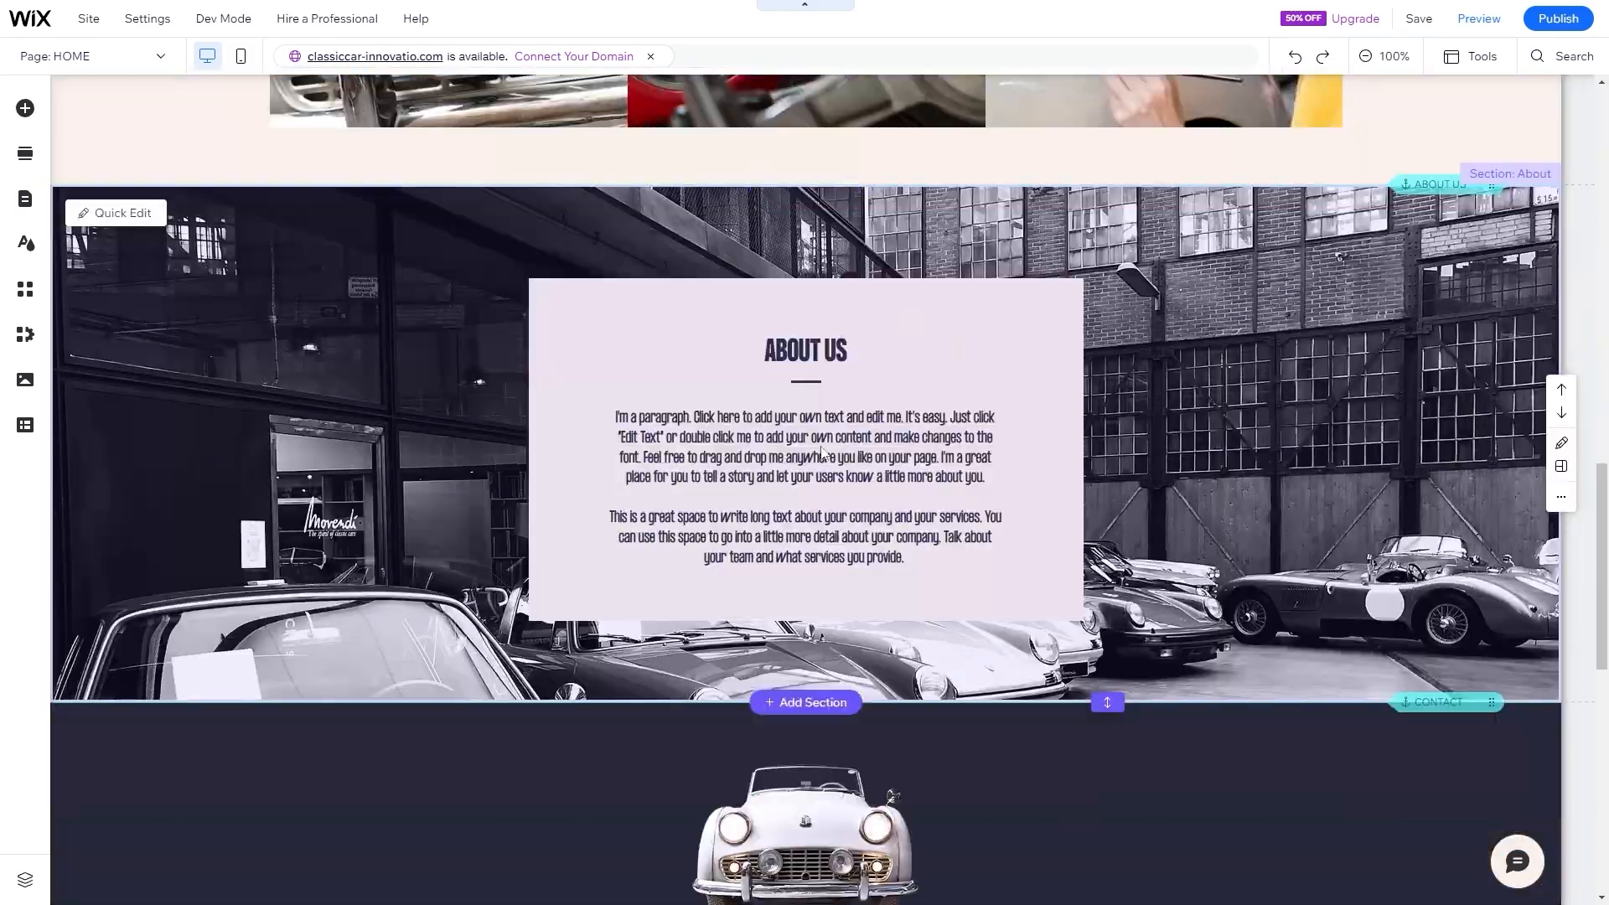
scroll(710, 486, "up", 4)
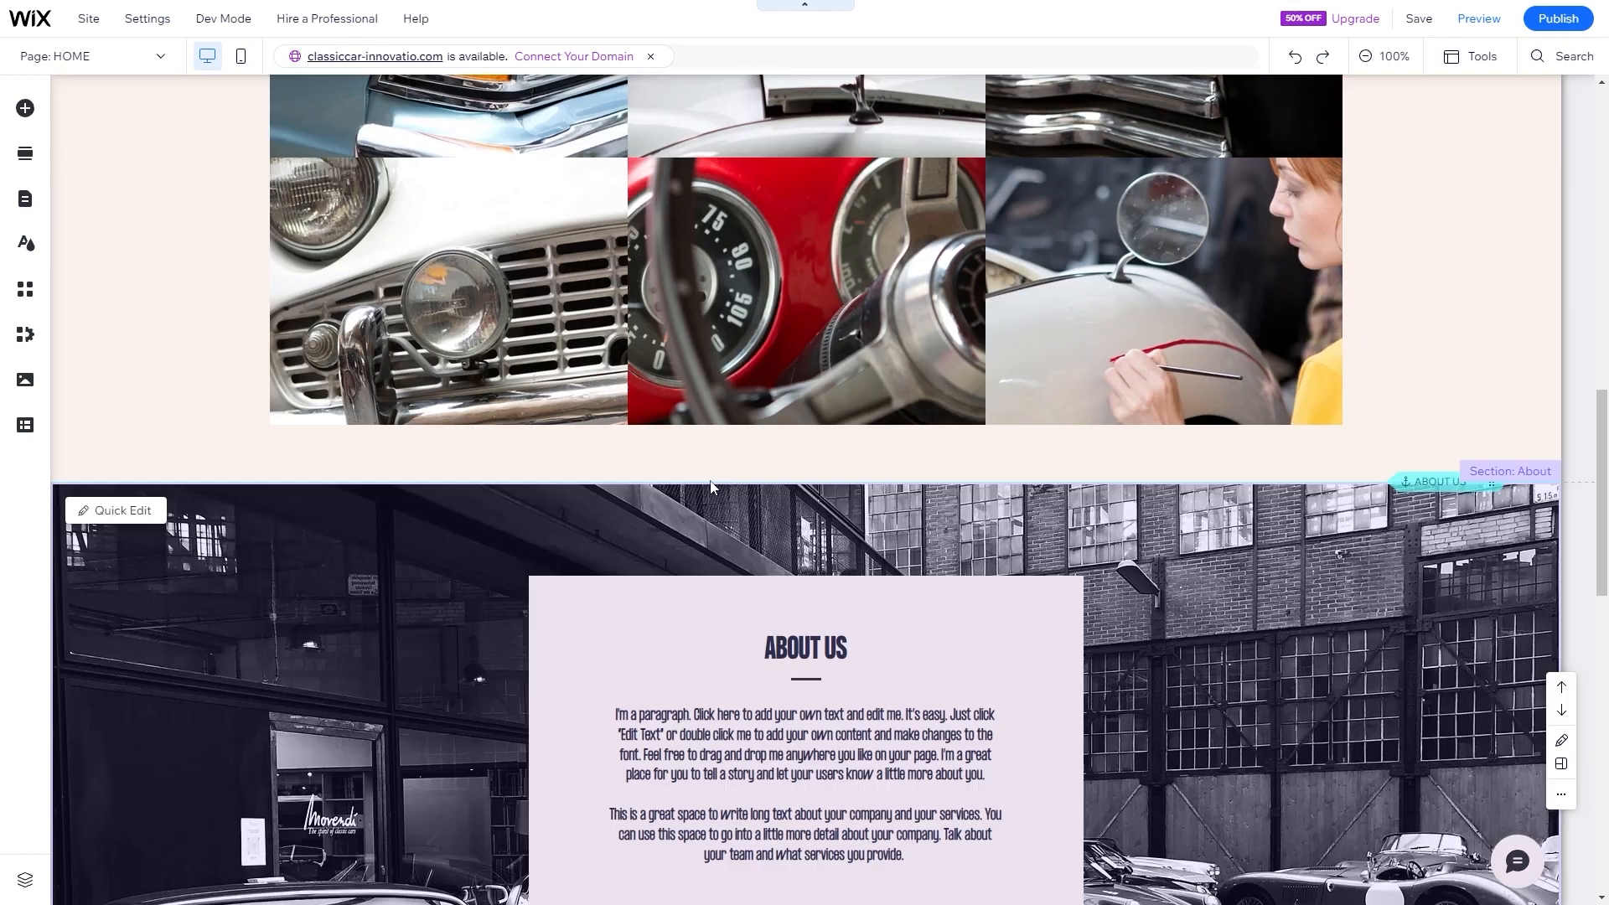
scroll(710, 486, "up", 14)
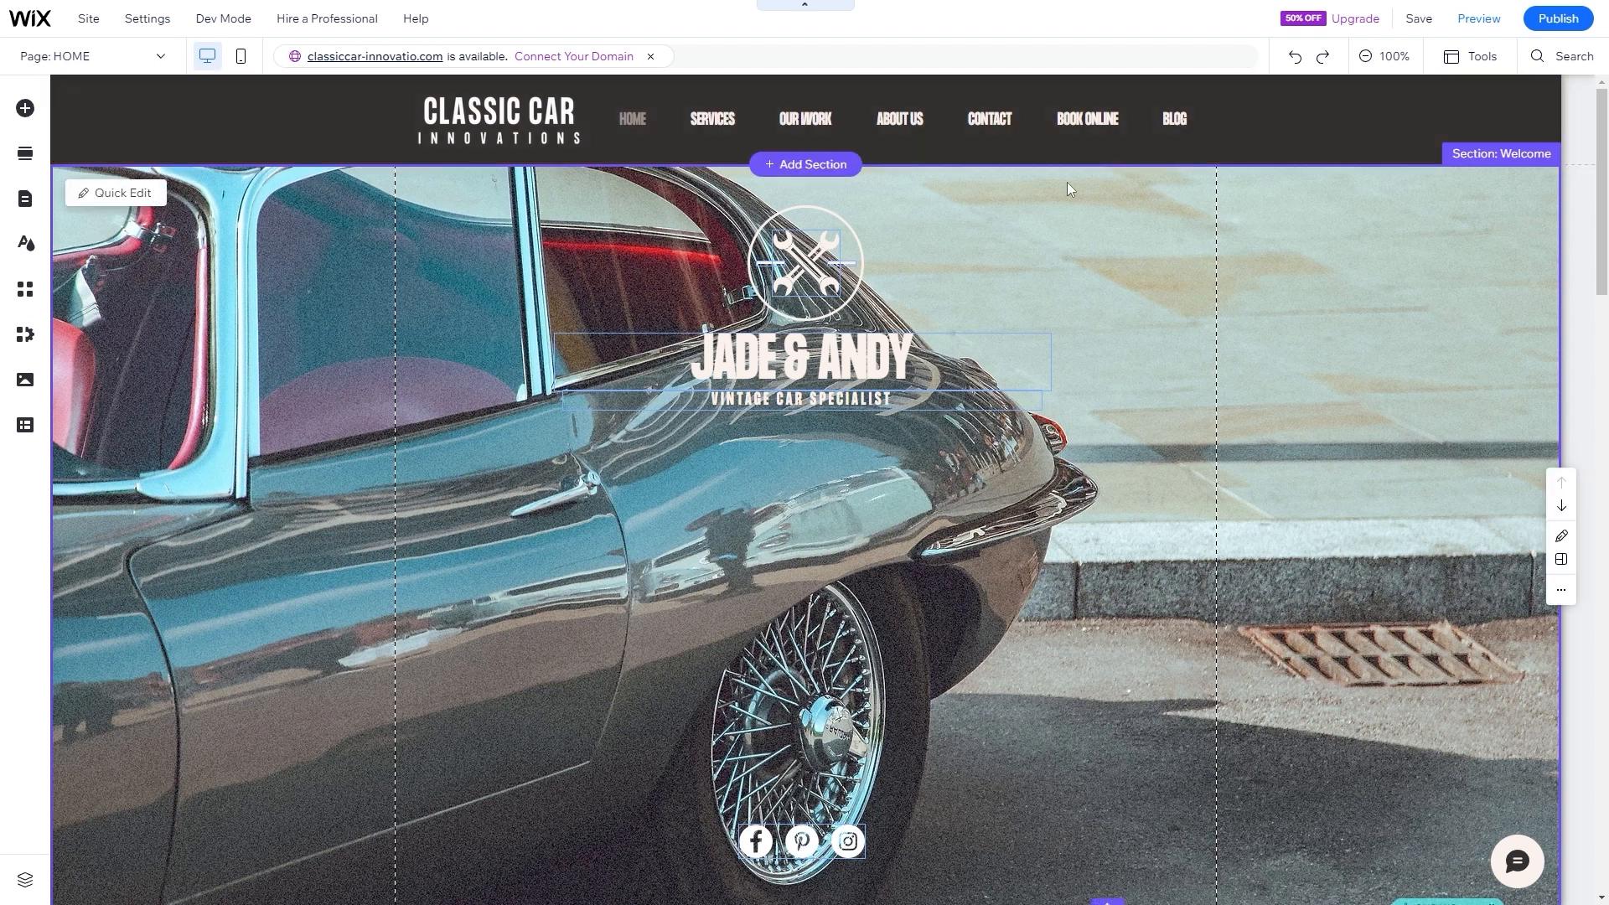
scroll(620, 448, "down", 5)
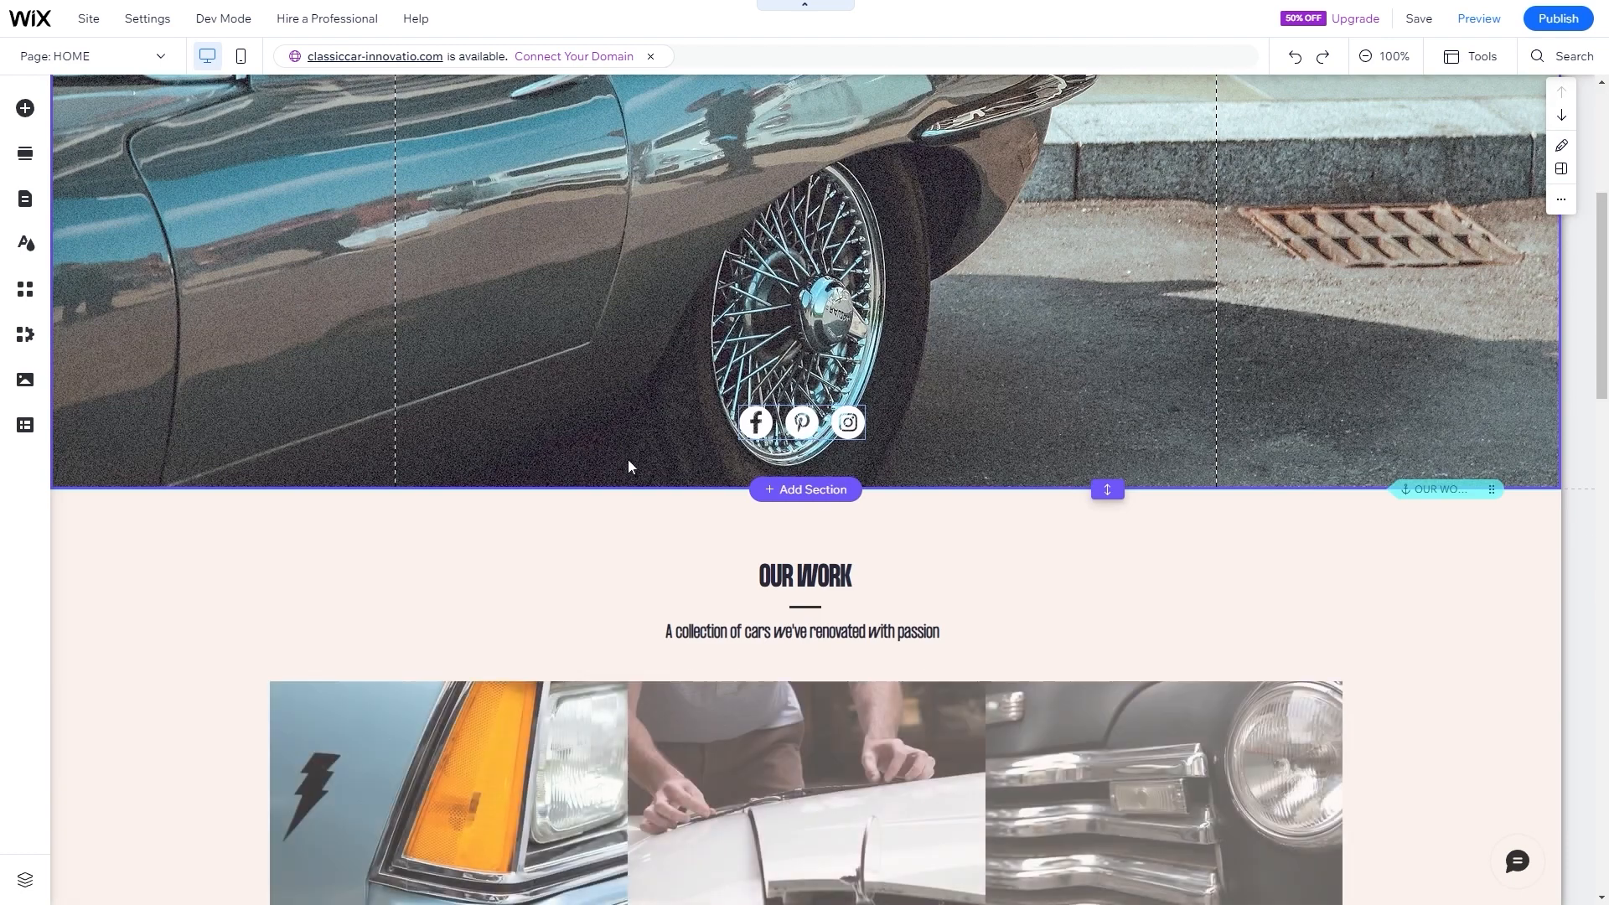
scroll(625, 449, "up", 5)
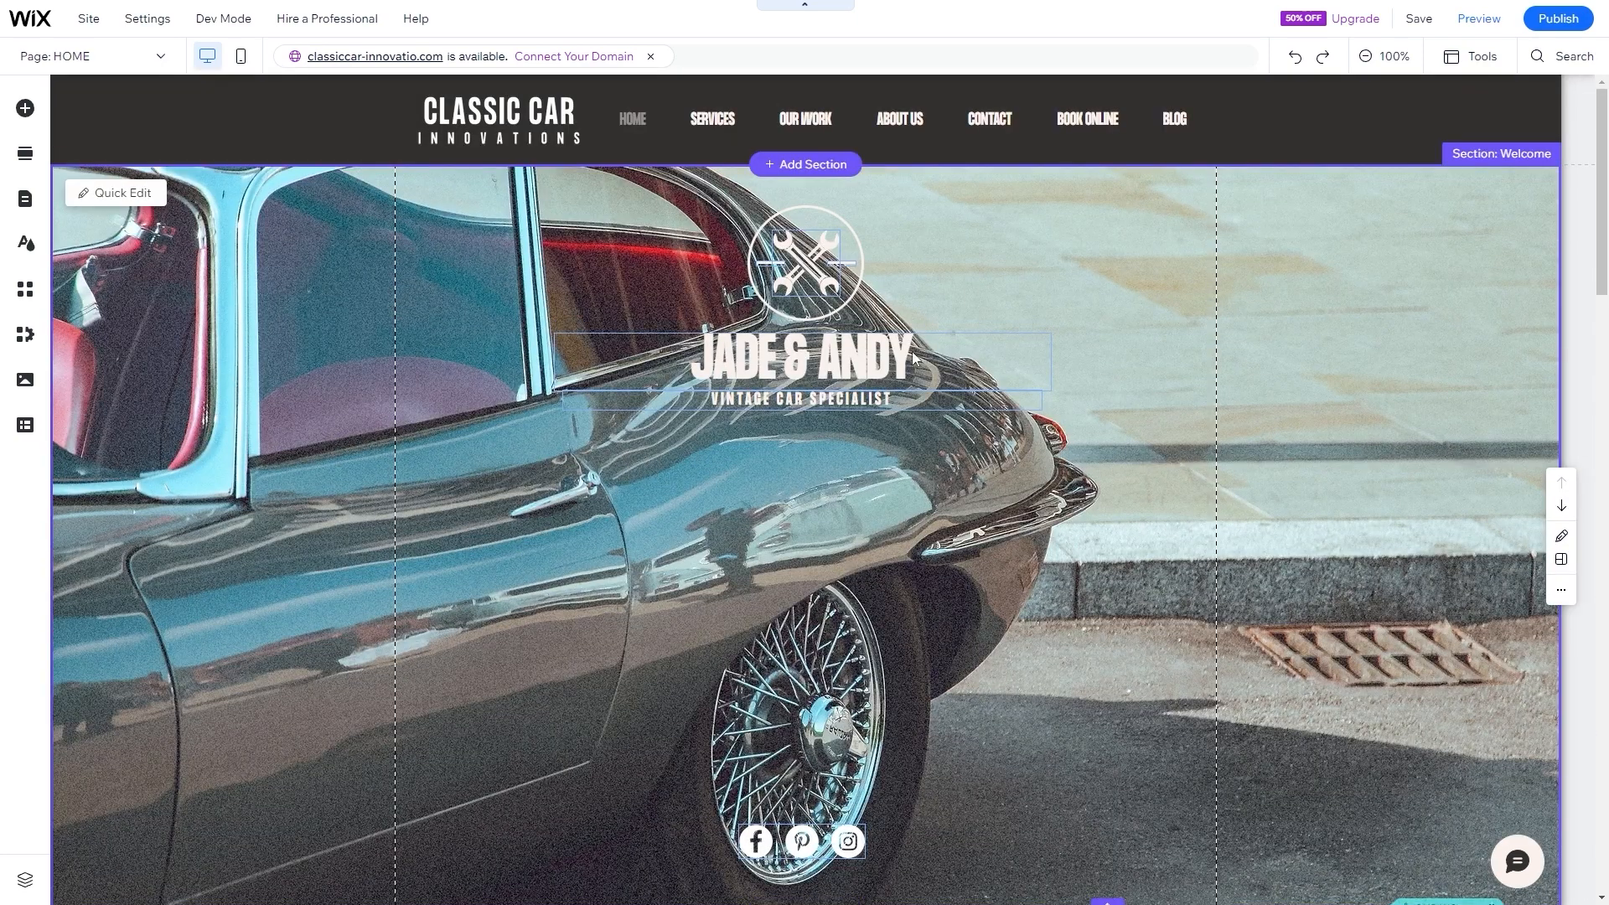
scroll(779, 490, "down", 15)
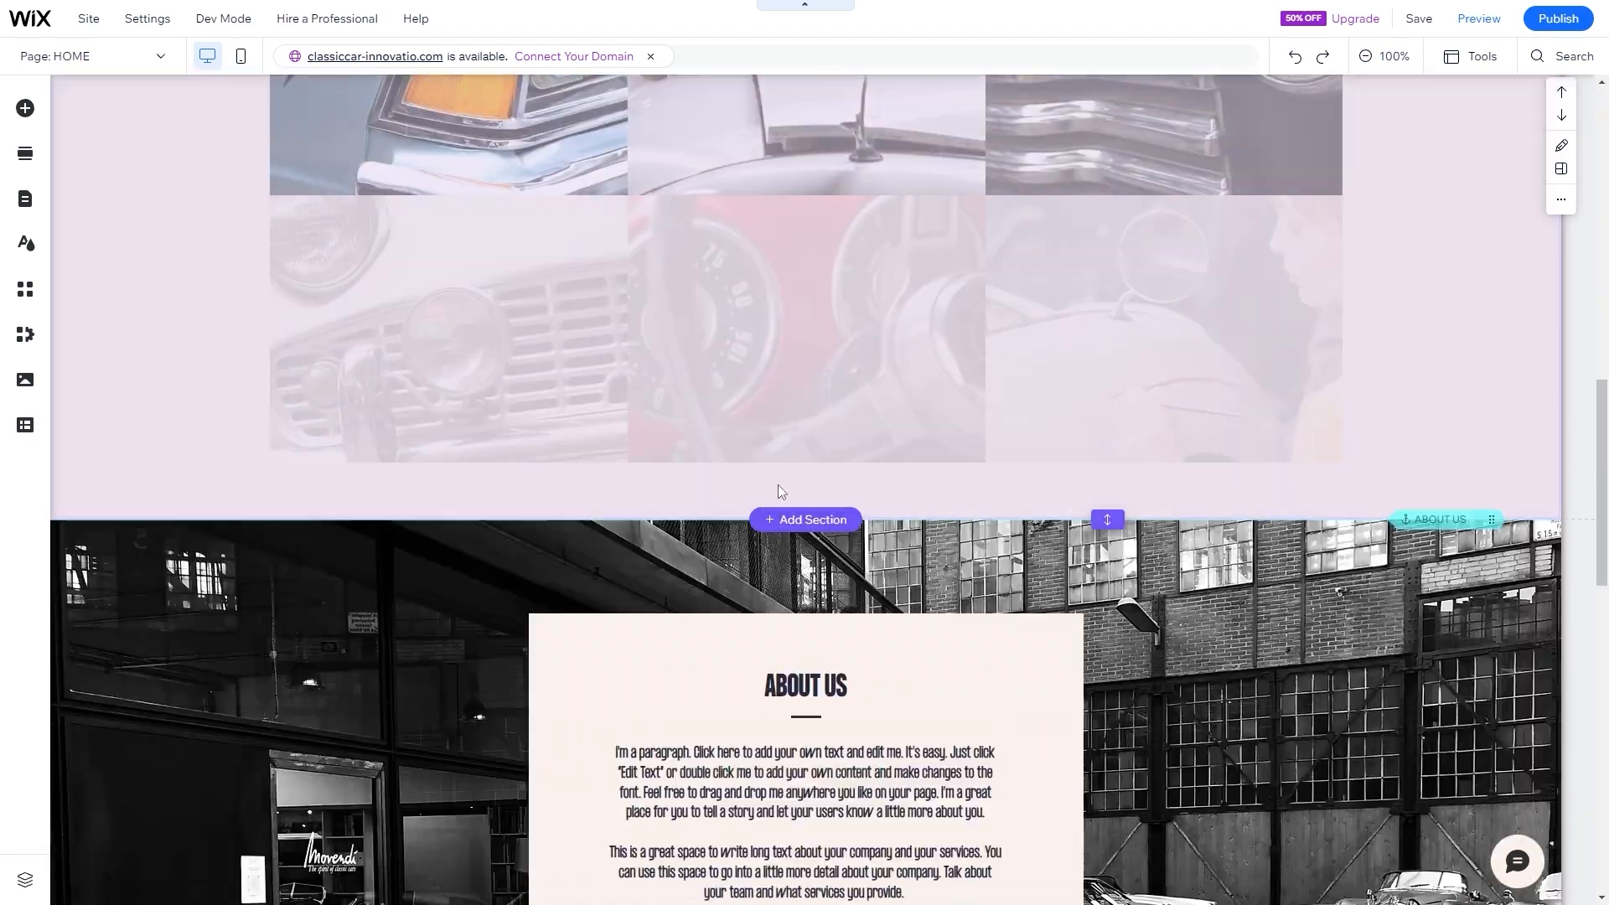
scroll(770, 495, "down", 10)
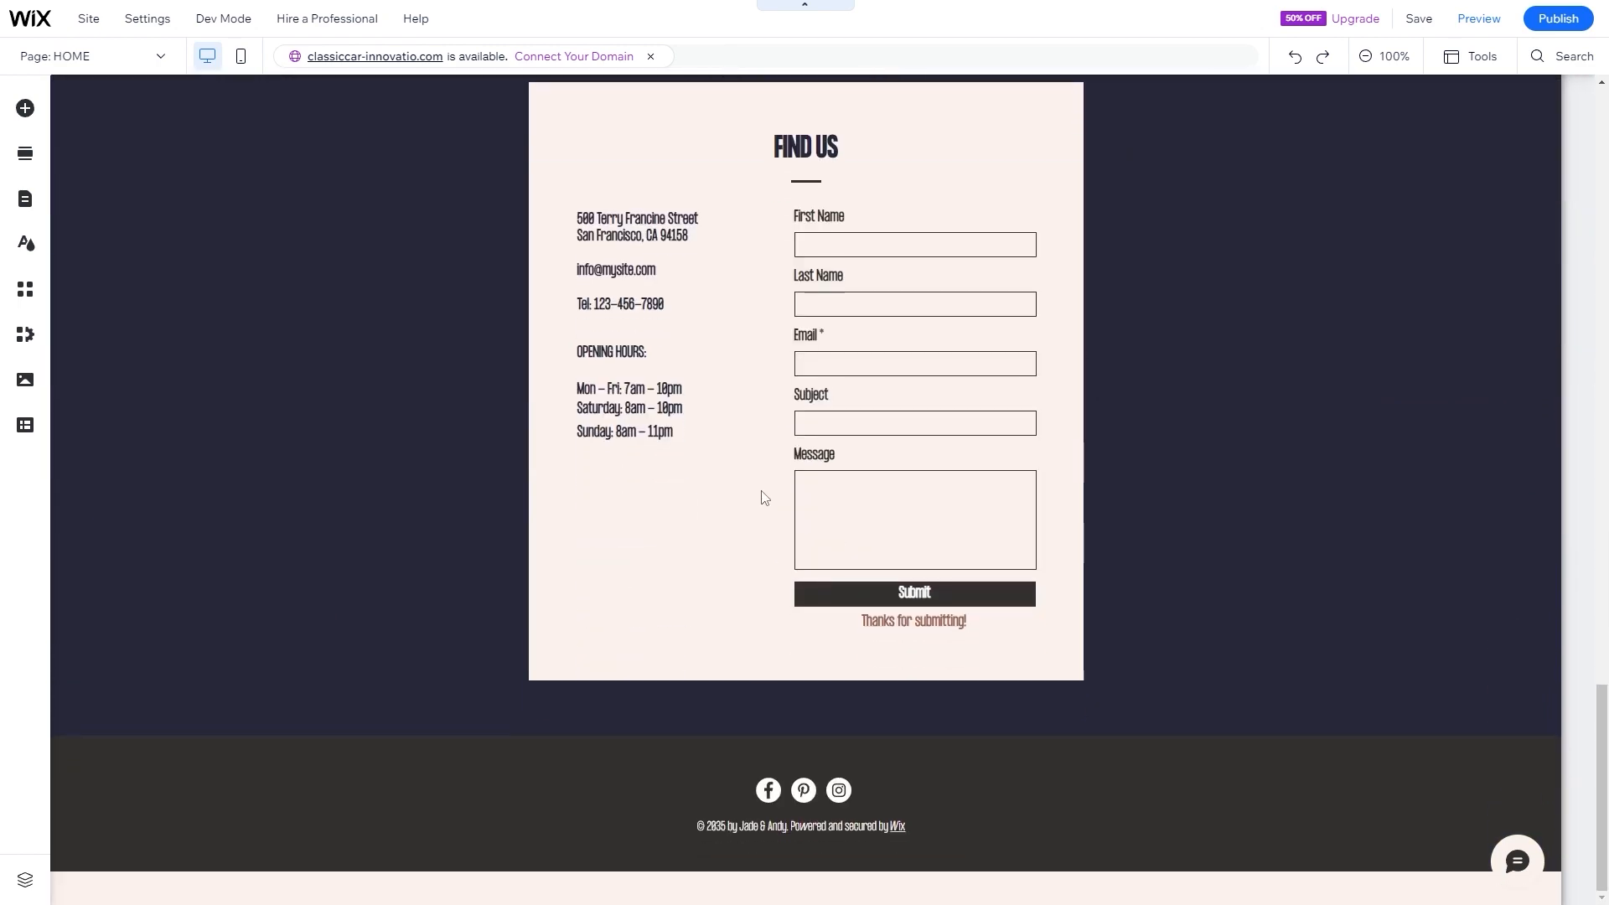
scroll(729, 519, "up", 8)
scroll(712, 540, "up", 15)
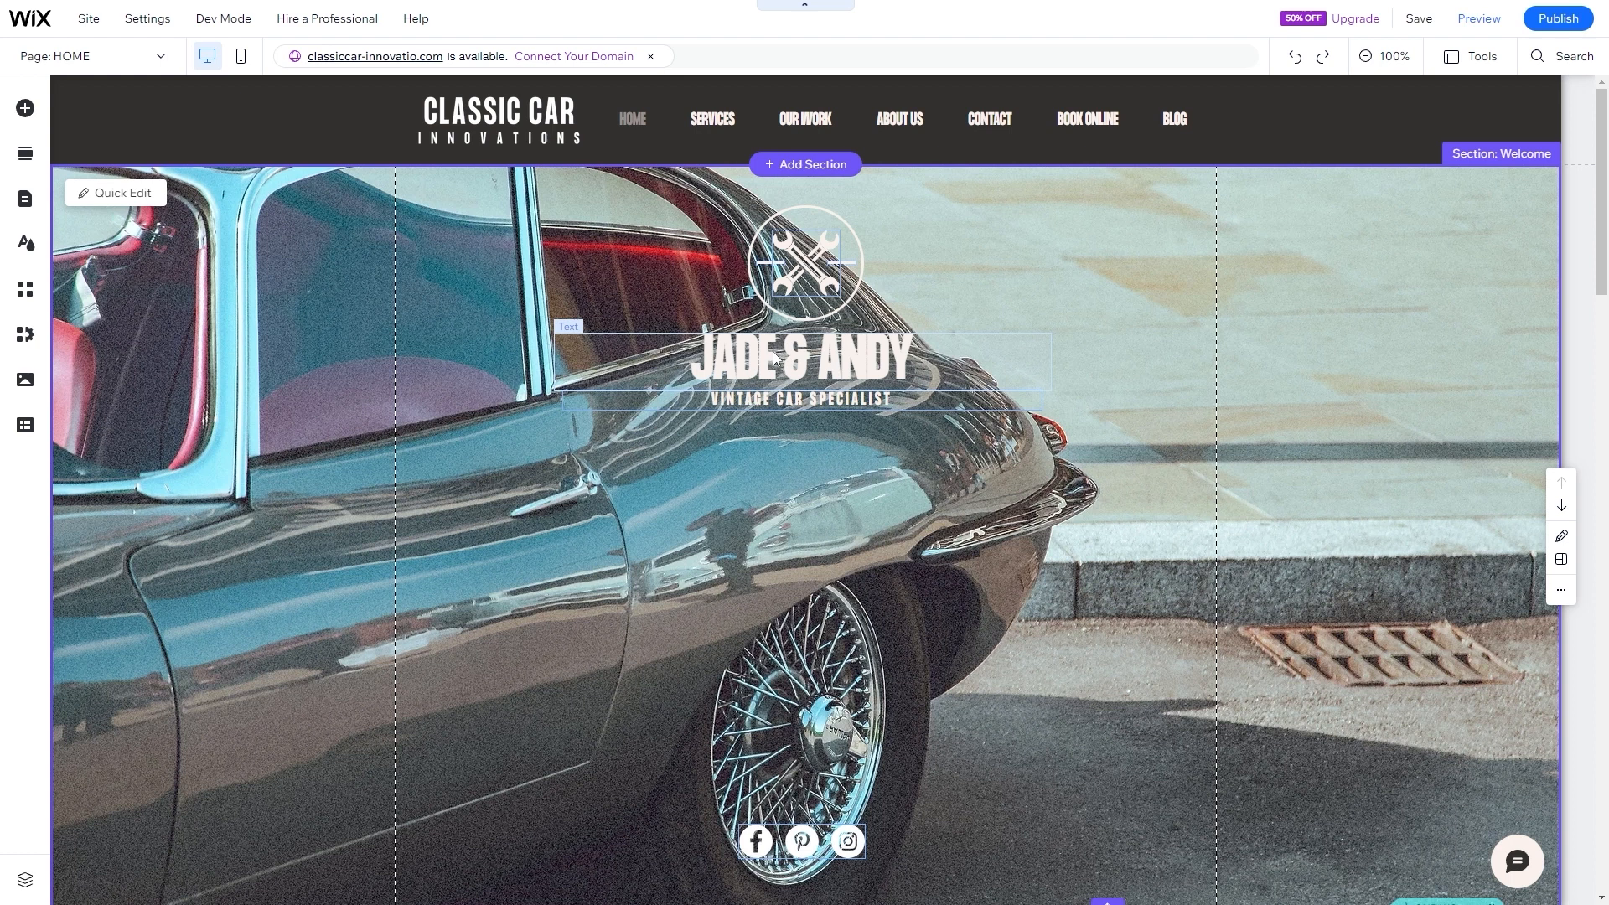
- Delete the wrench emblem, the template's business name and the VINTAGE CAR SPECIALIST tagline from the Welcome section
left_click_drag(955, 466, 693, 243)
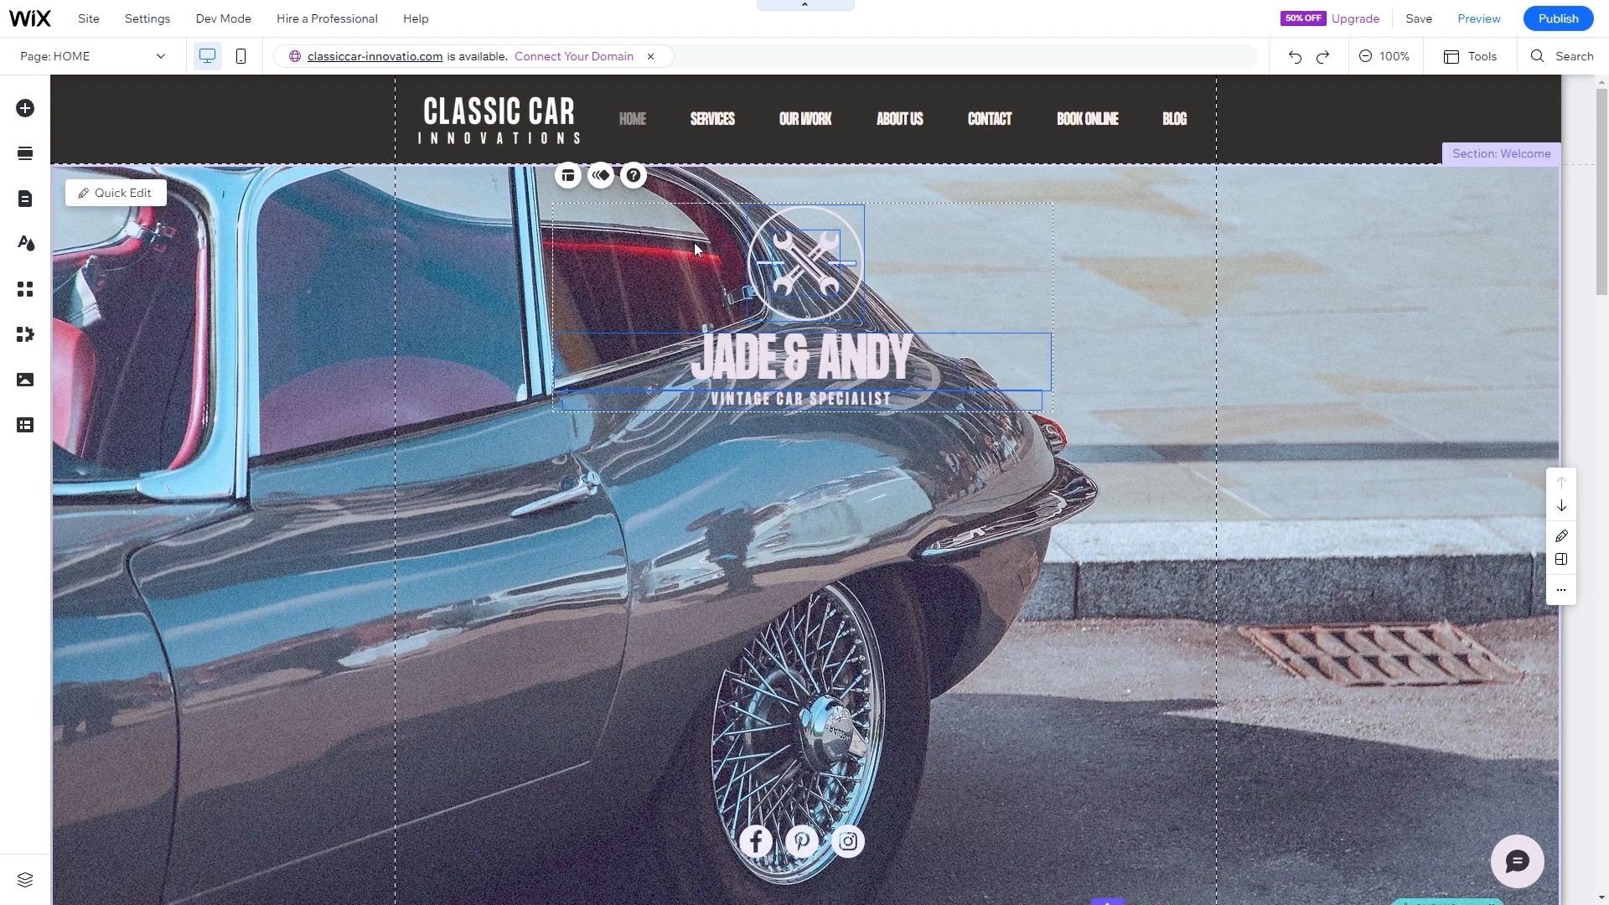
key("Delete")
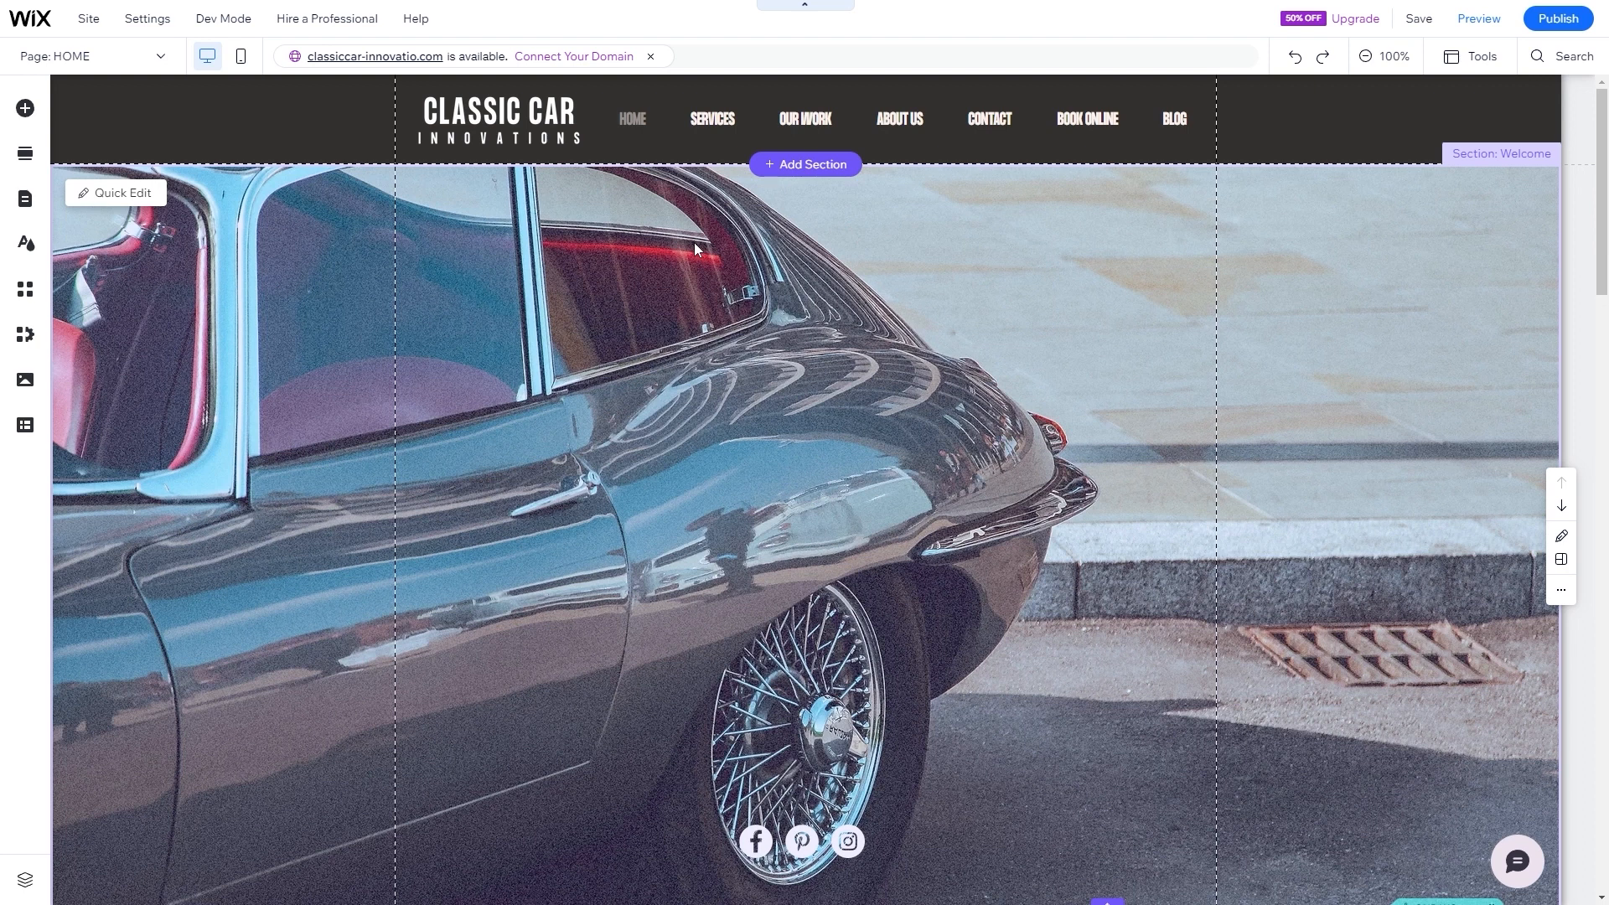
- Check the social link settings of the Welcome section's social bar and close them without changing the icons or links
scroll(760, 838, "down", 2)
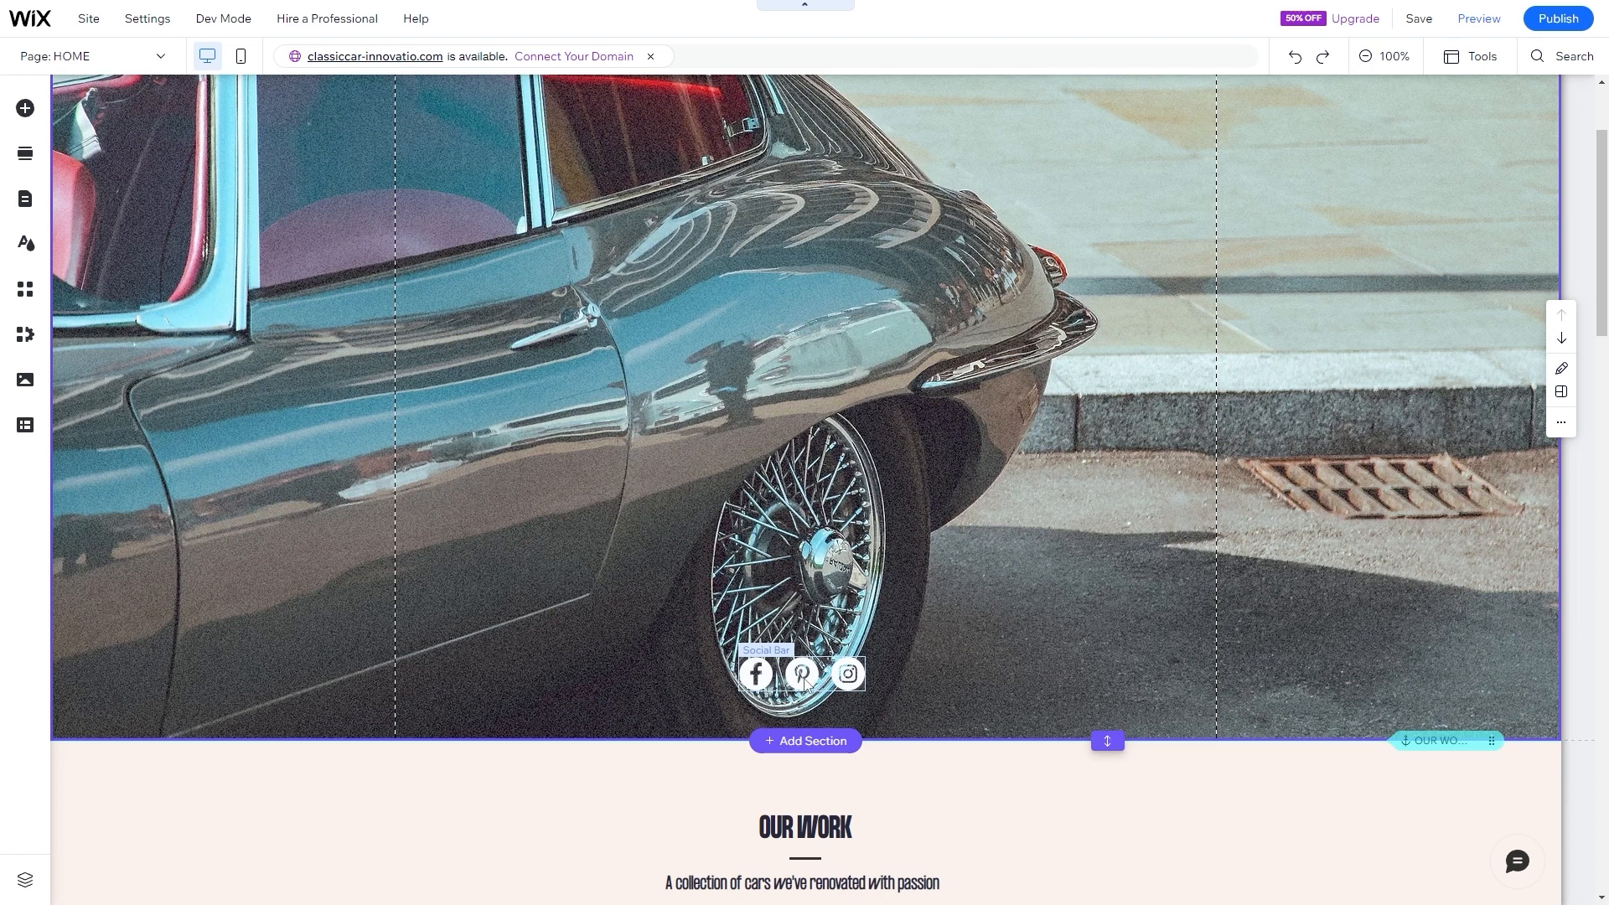
left_click(802, 677)
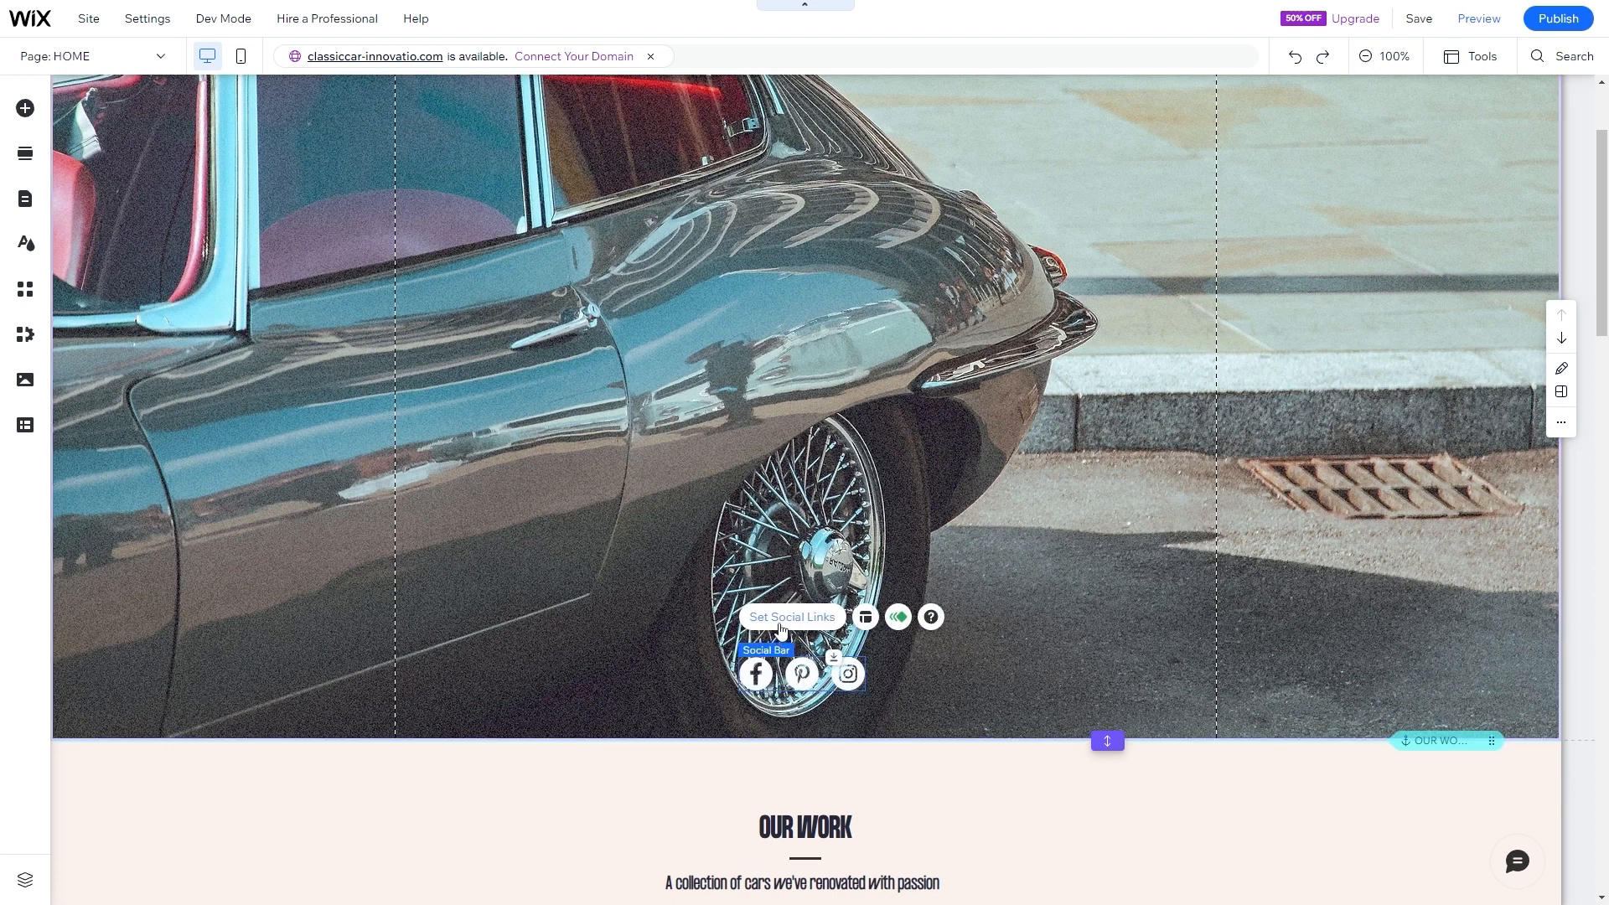
left_click(779, 628)
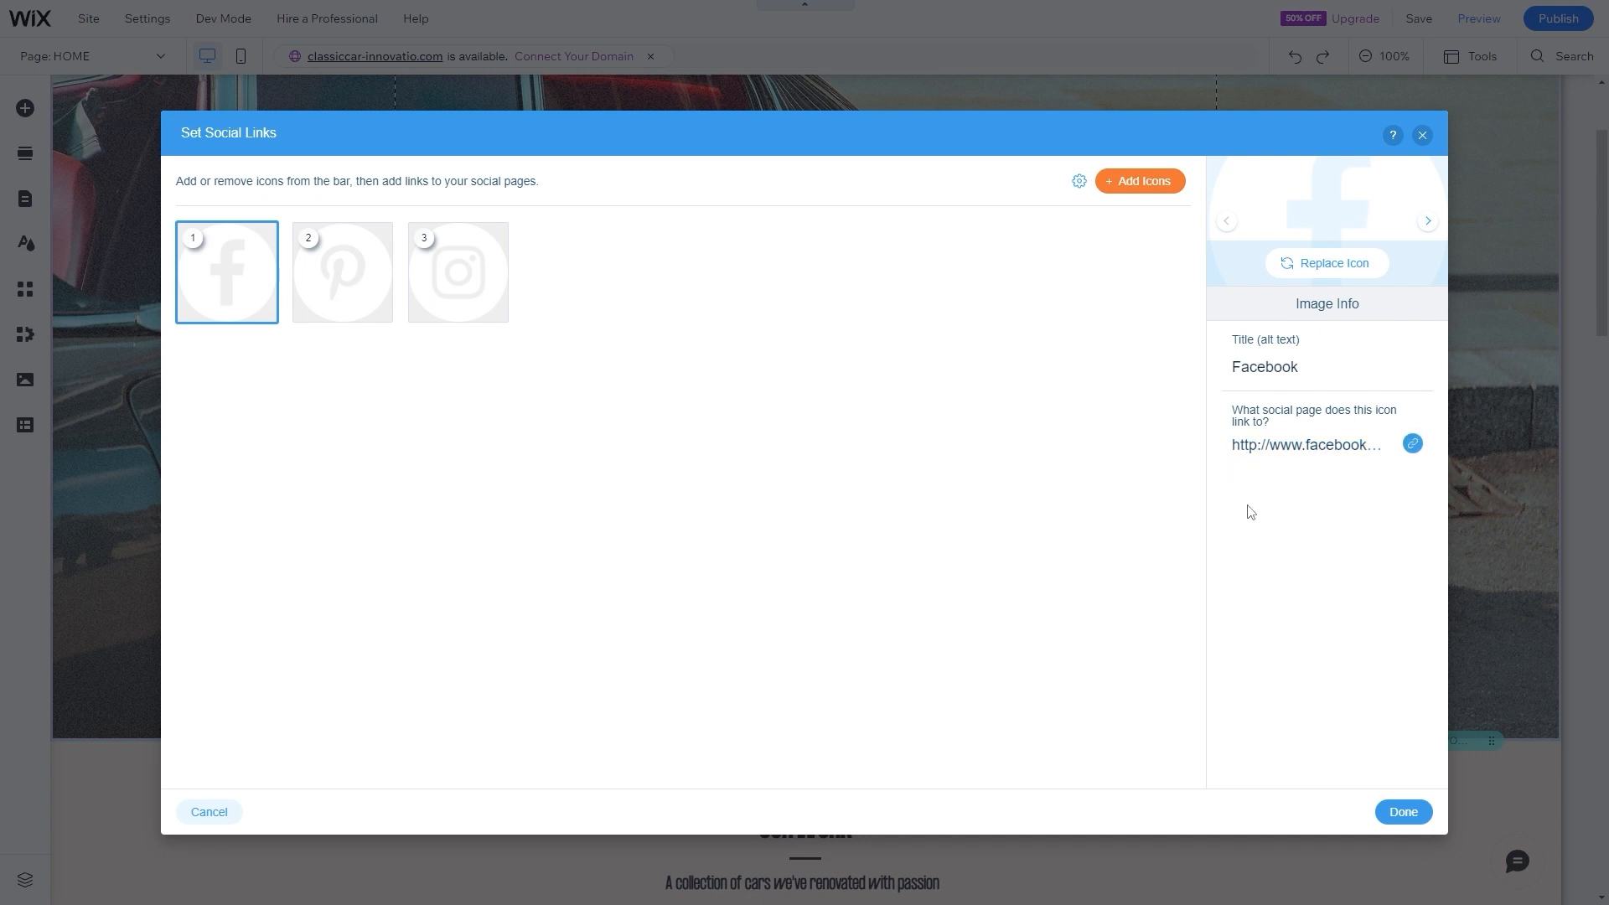
left_click(1402, 812)
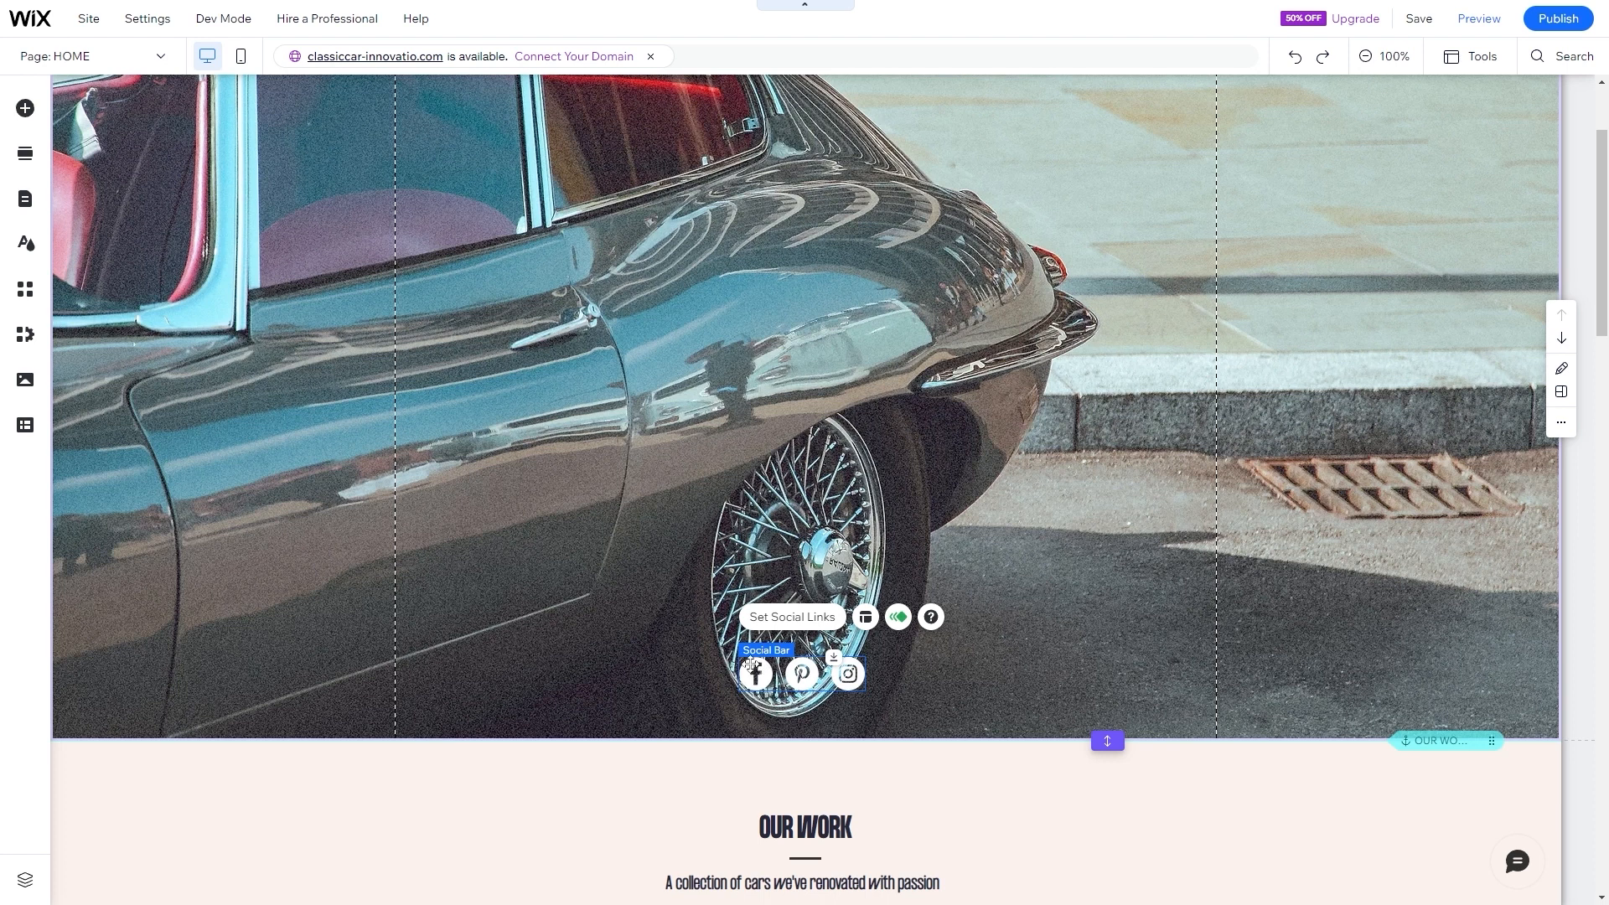
- Select the Welcome section and open the collection of elements that can be added to it
scroll(661, 552, "up", 2)
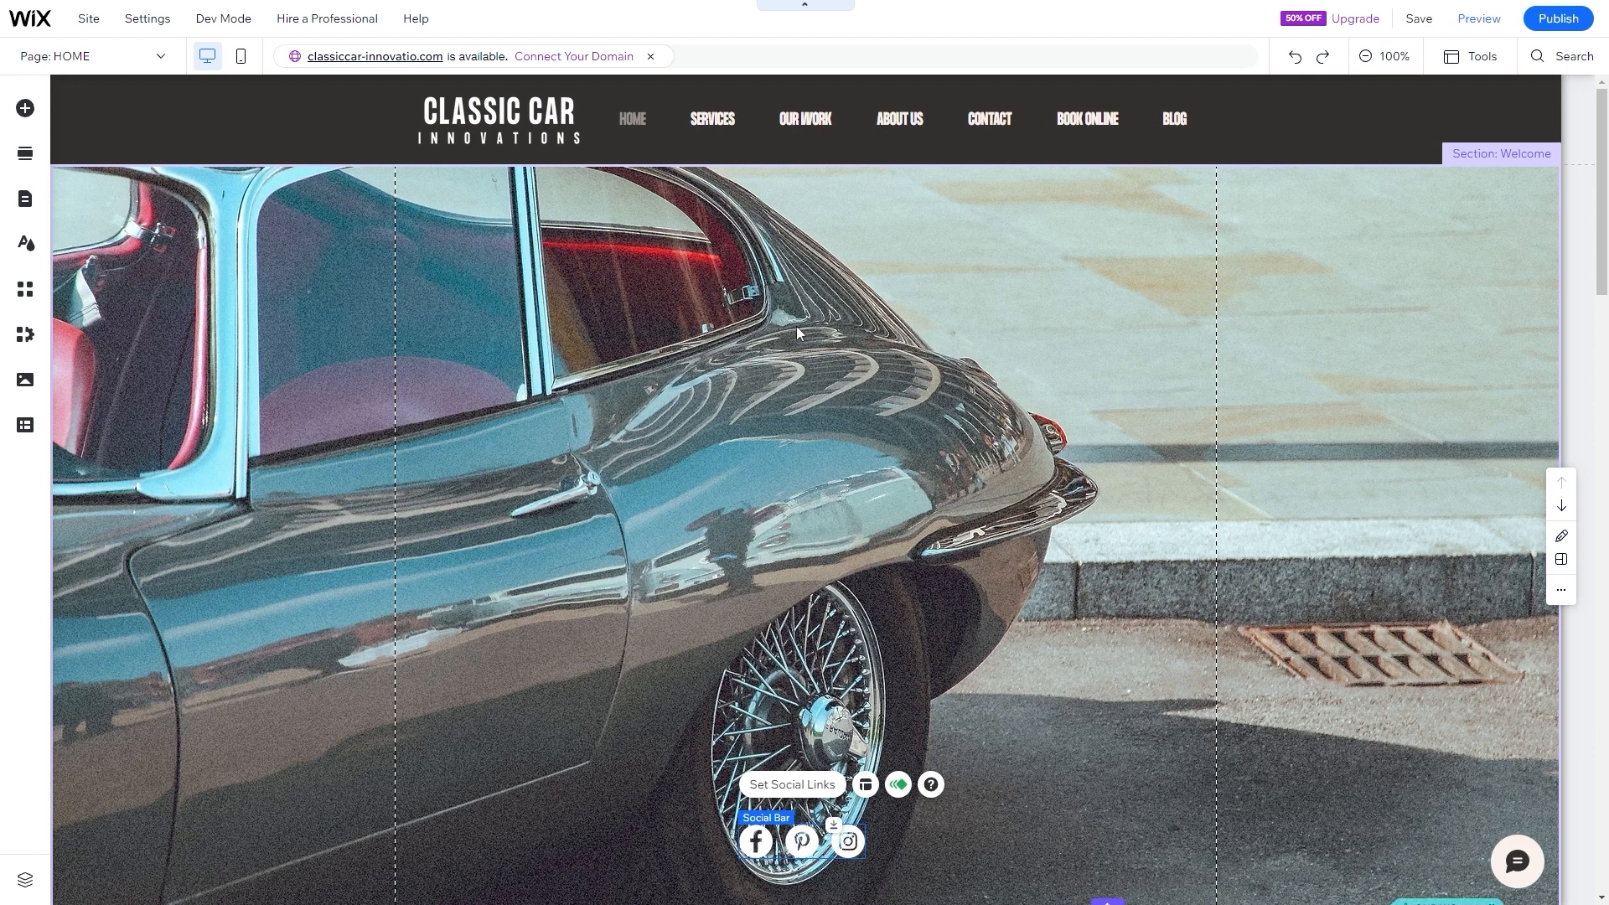
left_click(726, 332)
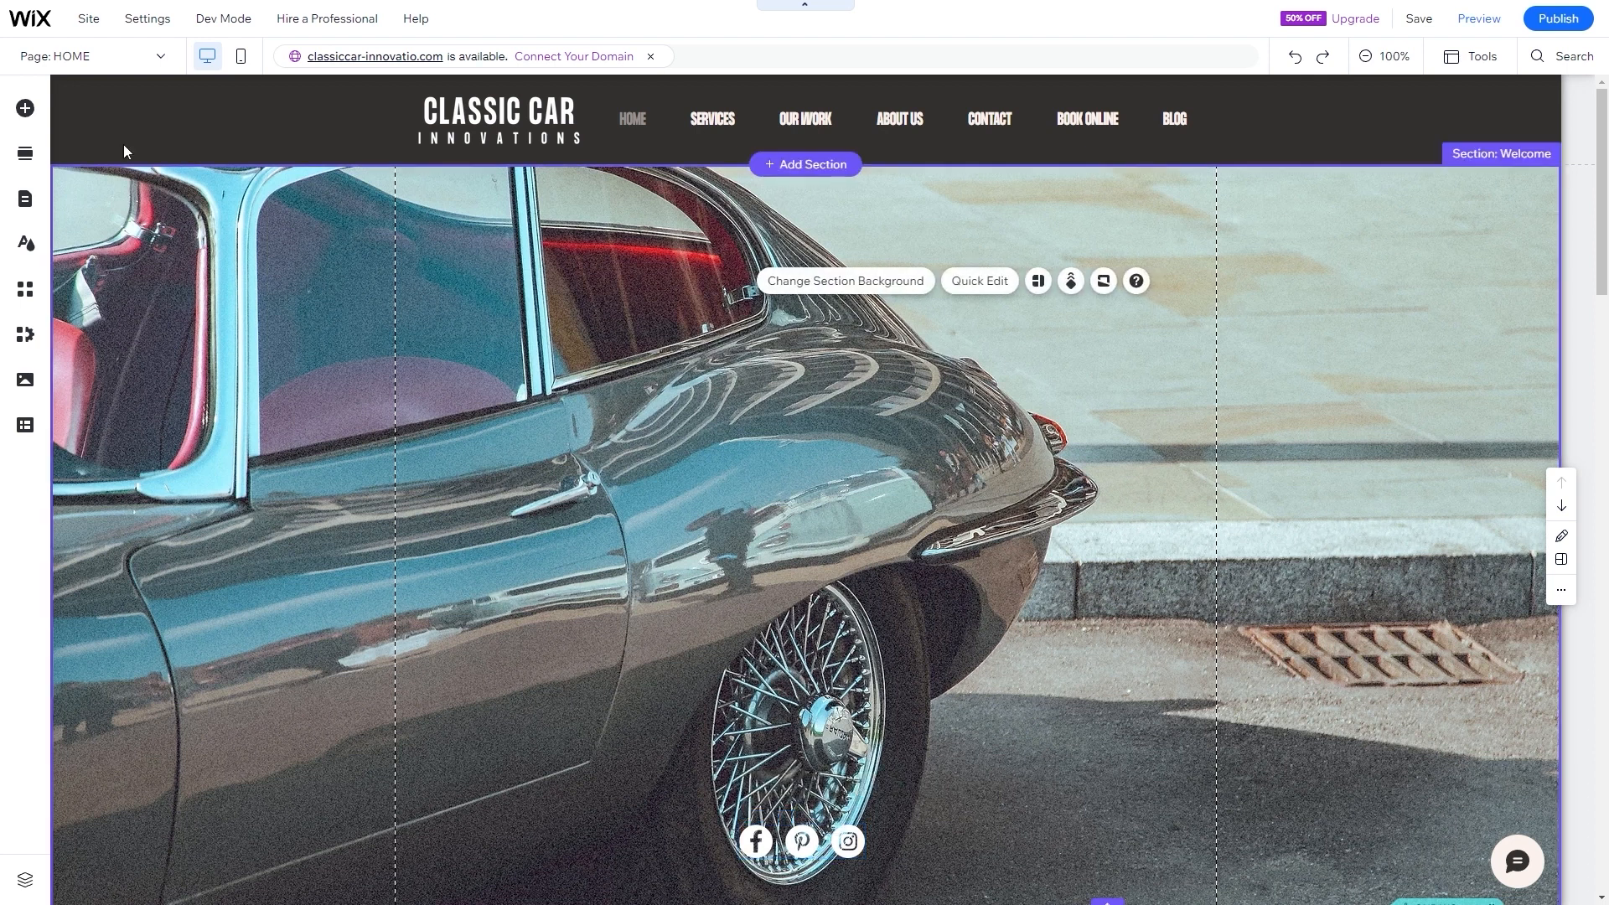
left_click(36, 116)
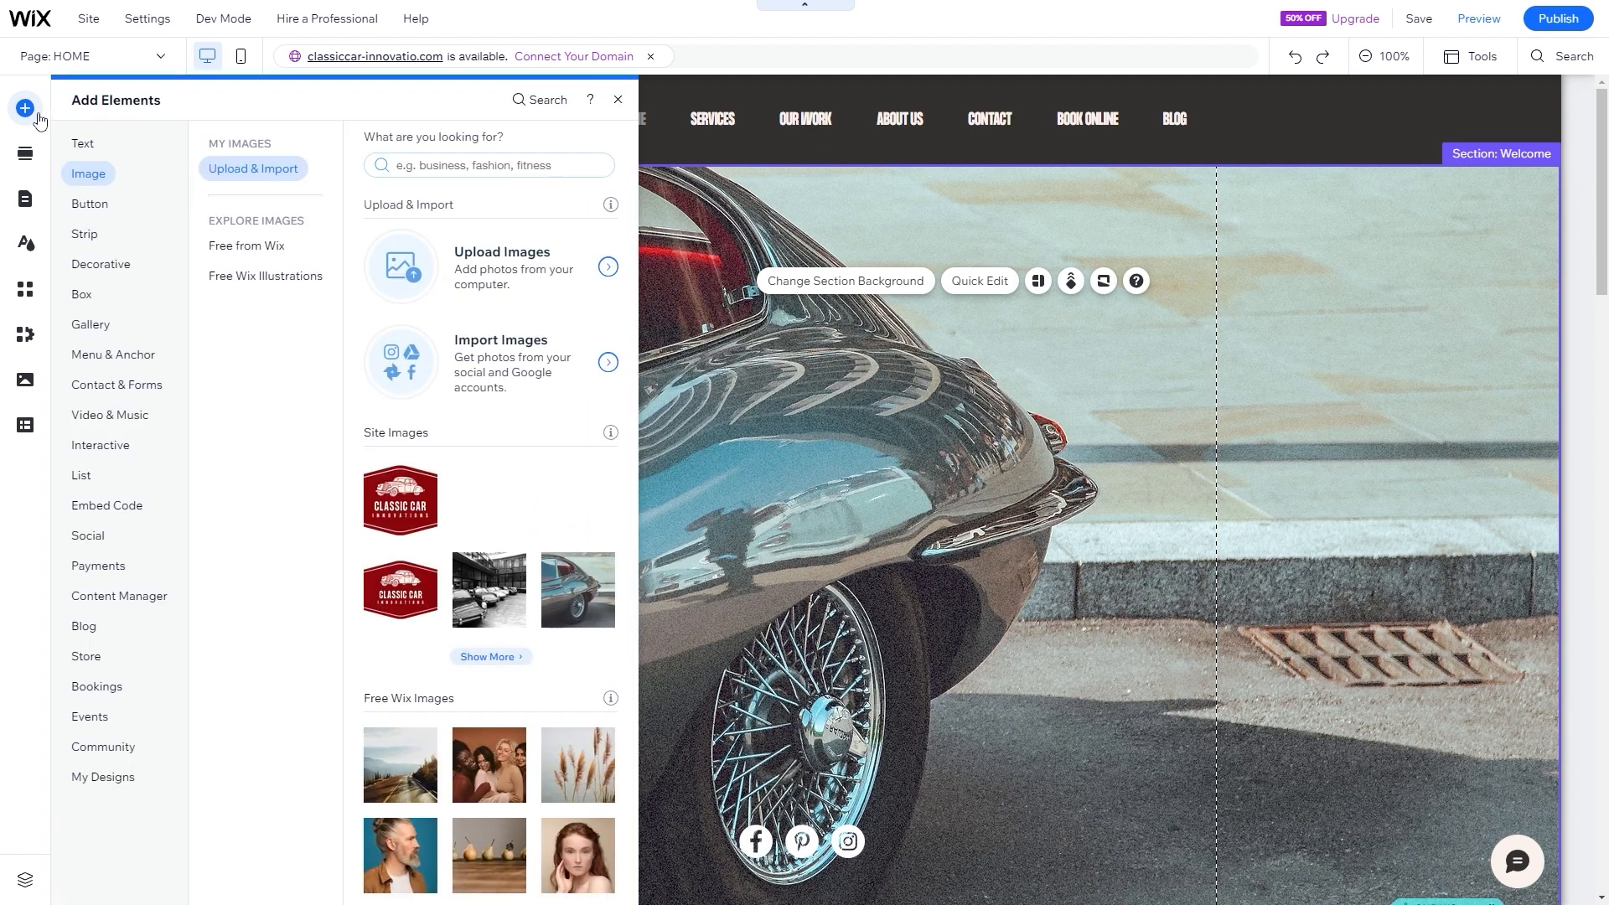
- Add a Heading 1 text to the Welcome section and replace its text with "ClassicCar" and "Innovations" on two lines
left_click(92, 148)
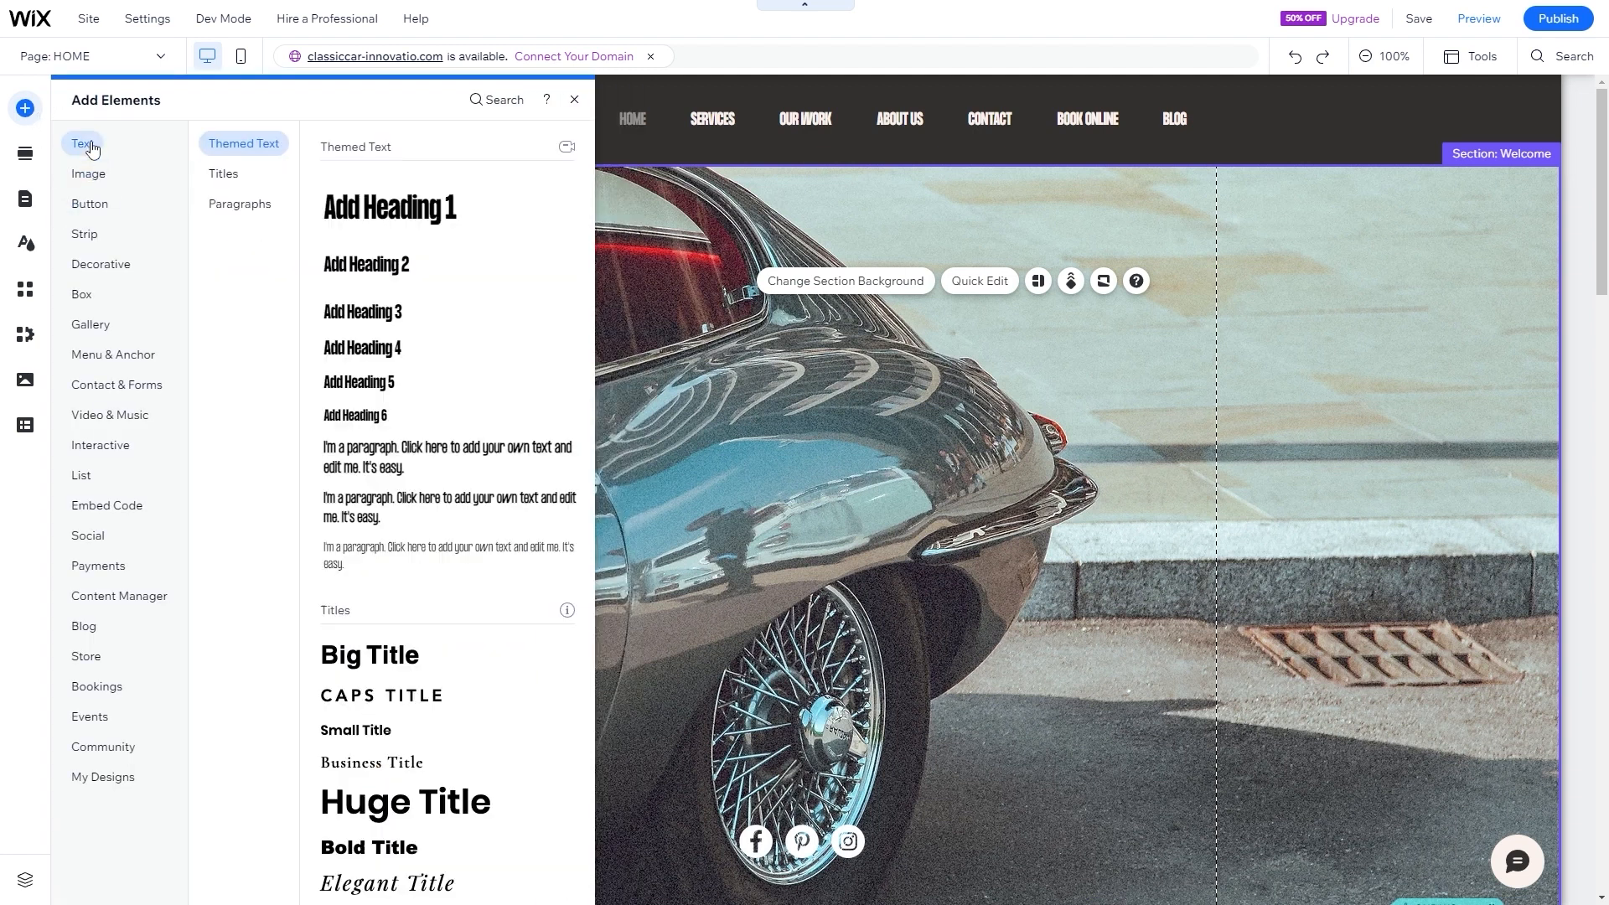
left_click(420, 200)
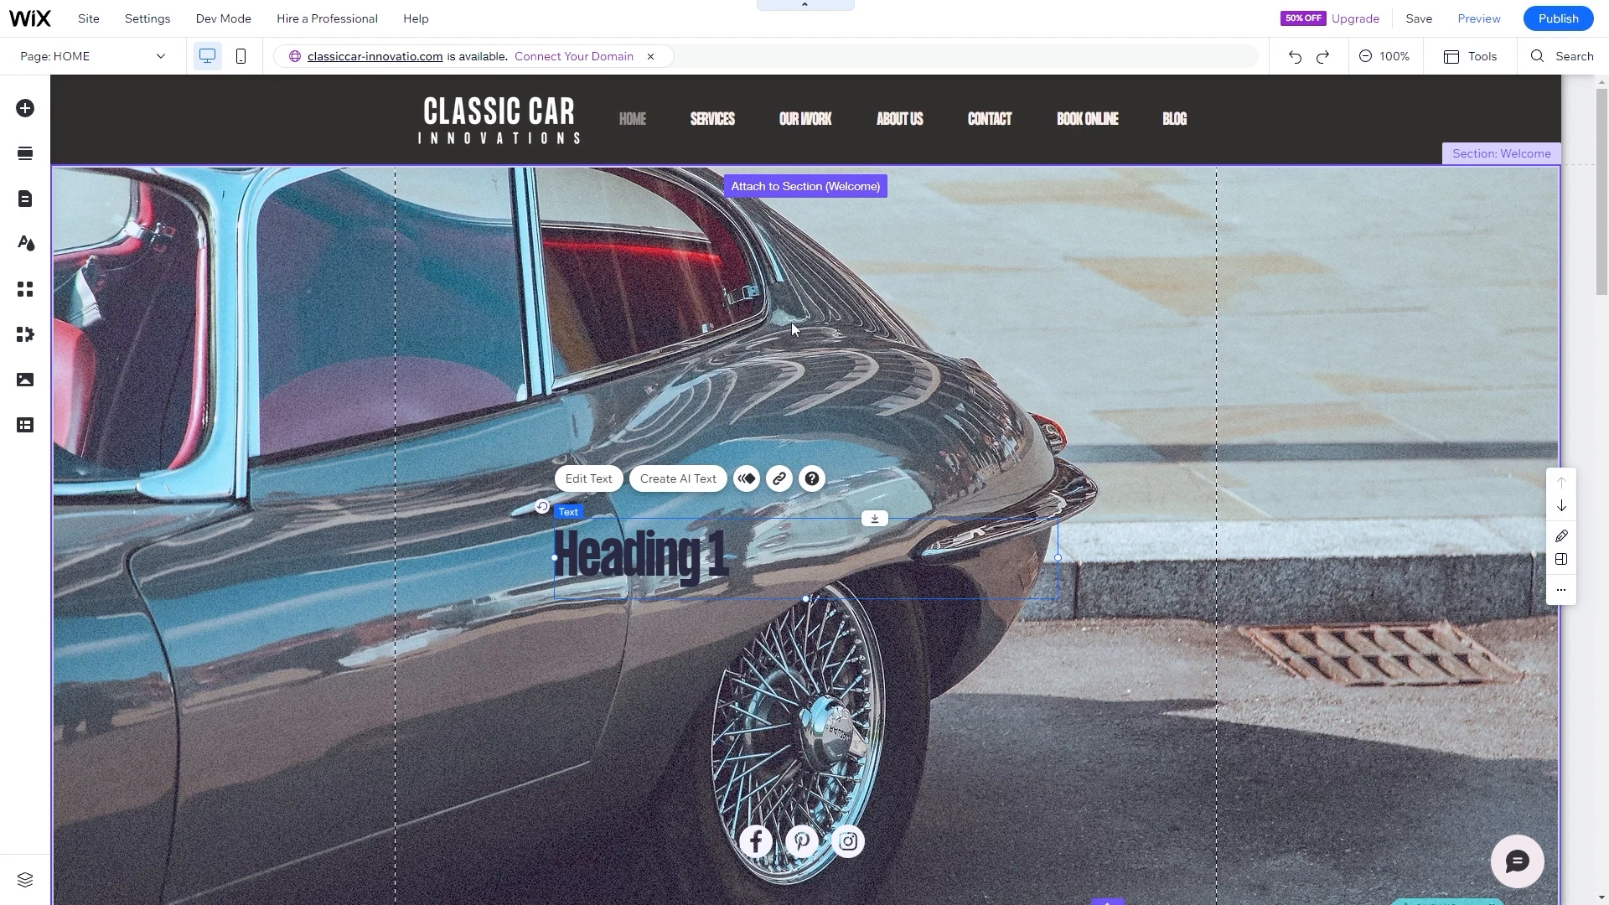
double_click(702, 553)
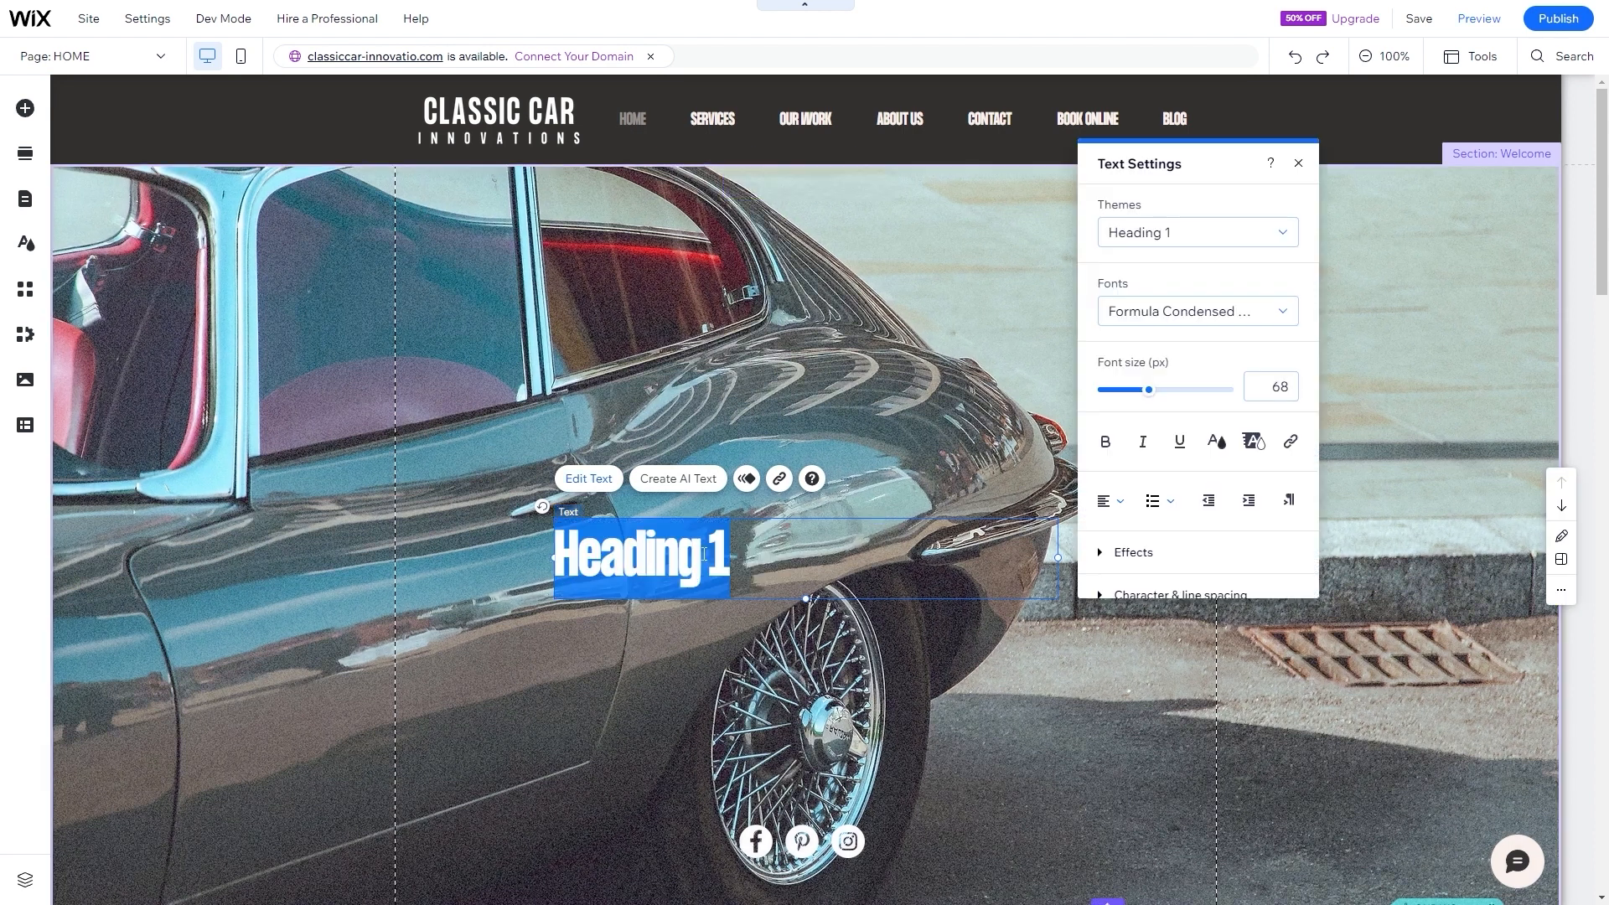
type("C")
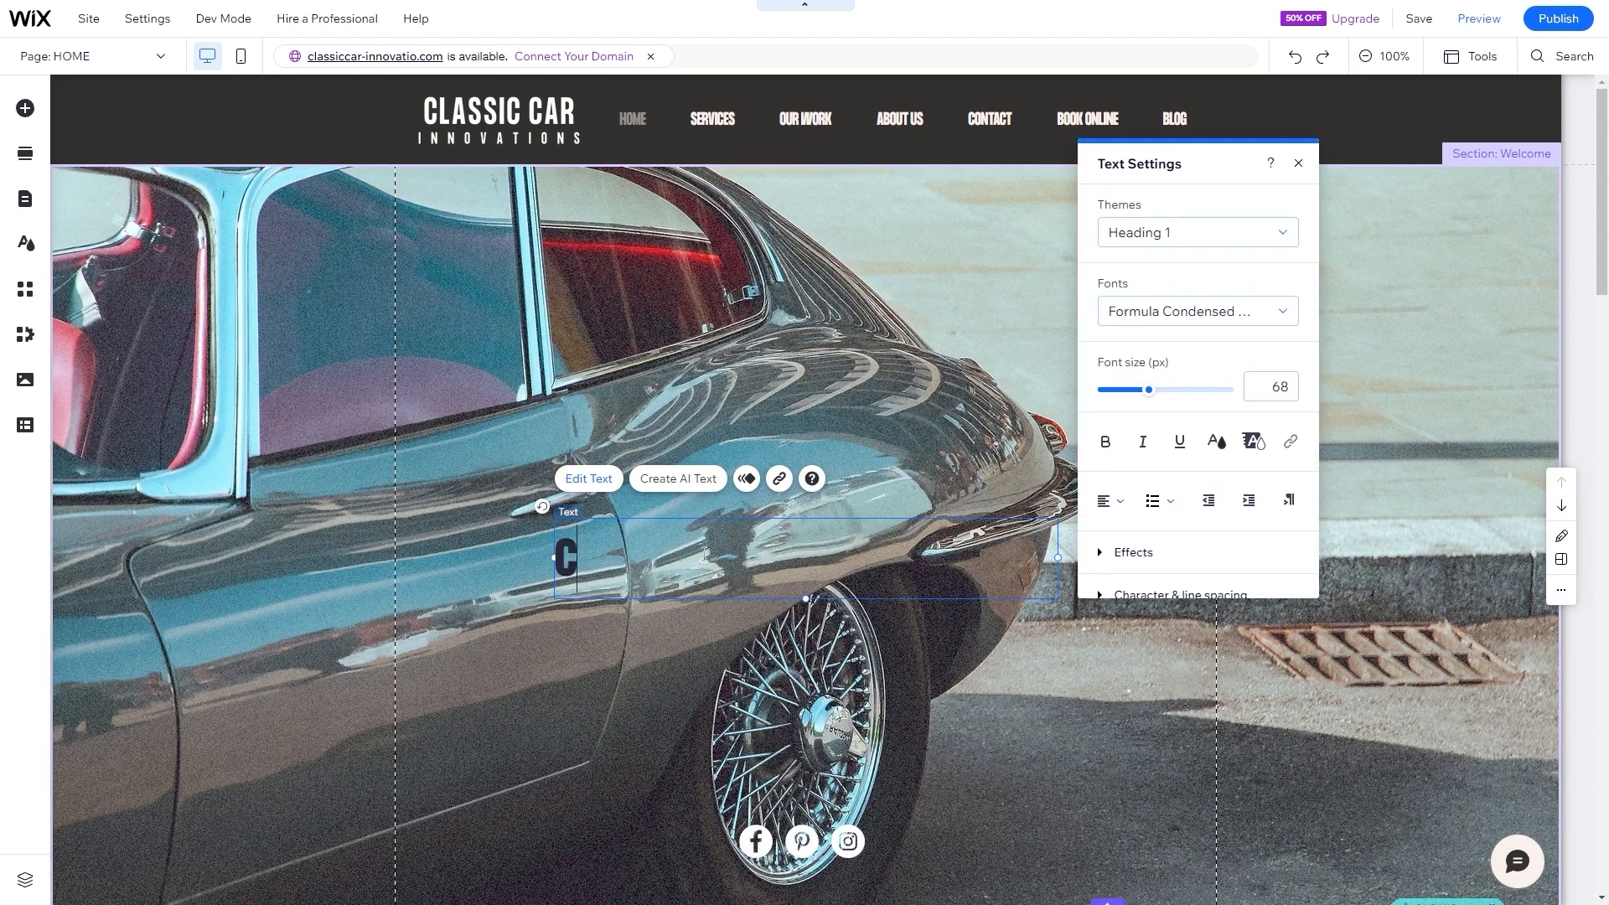
type("lassicCar")
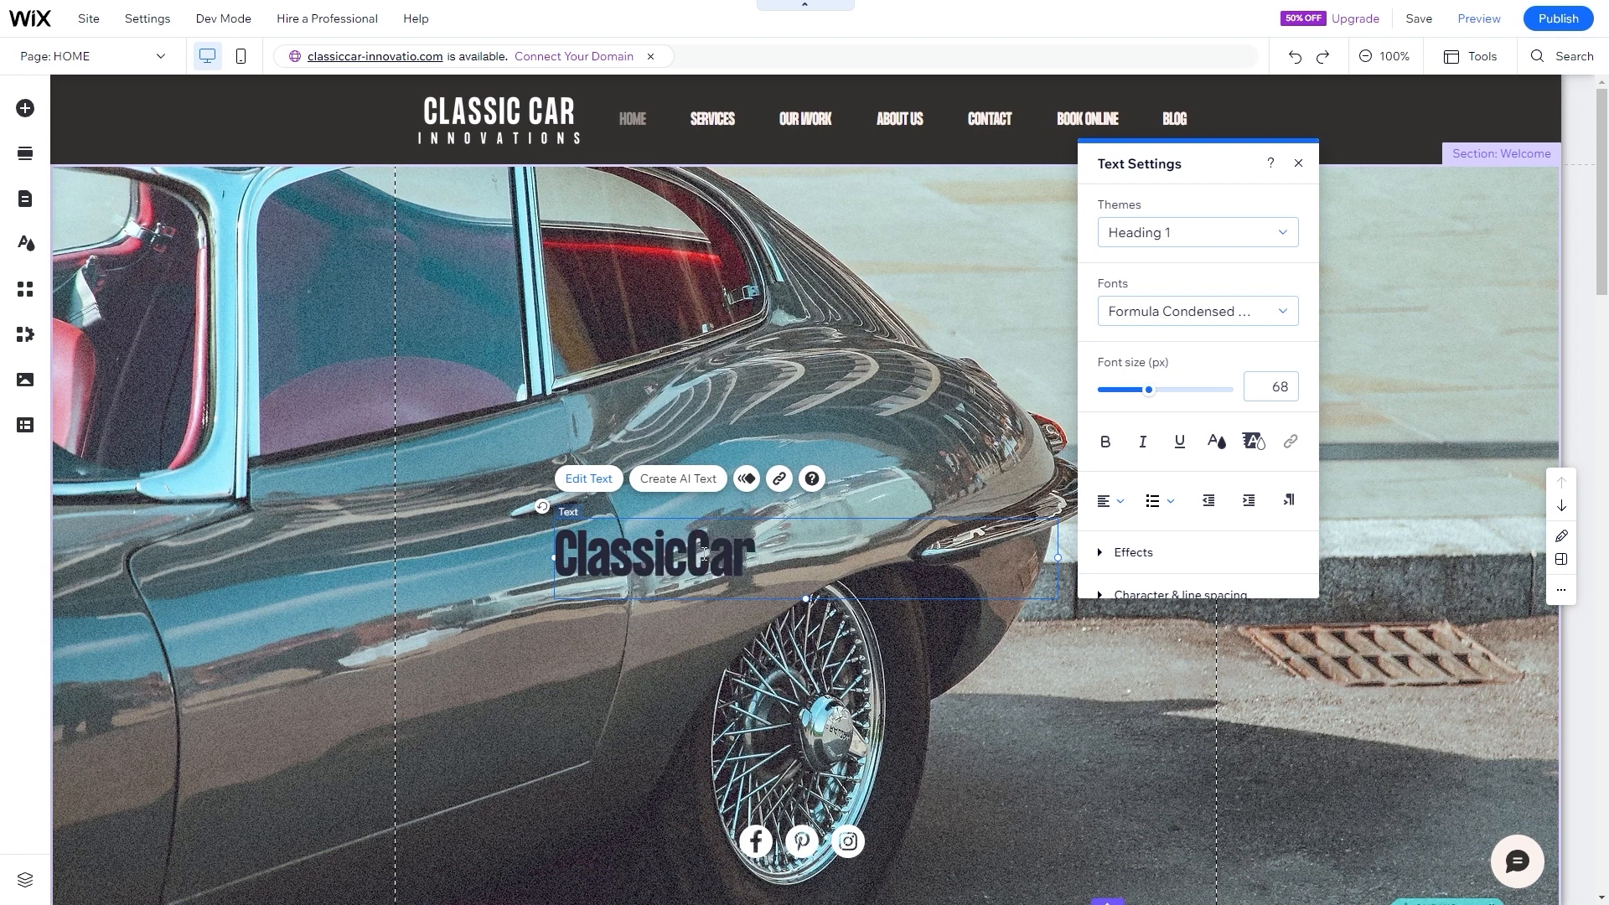
key("Return")
type("Inn")
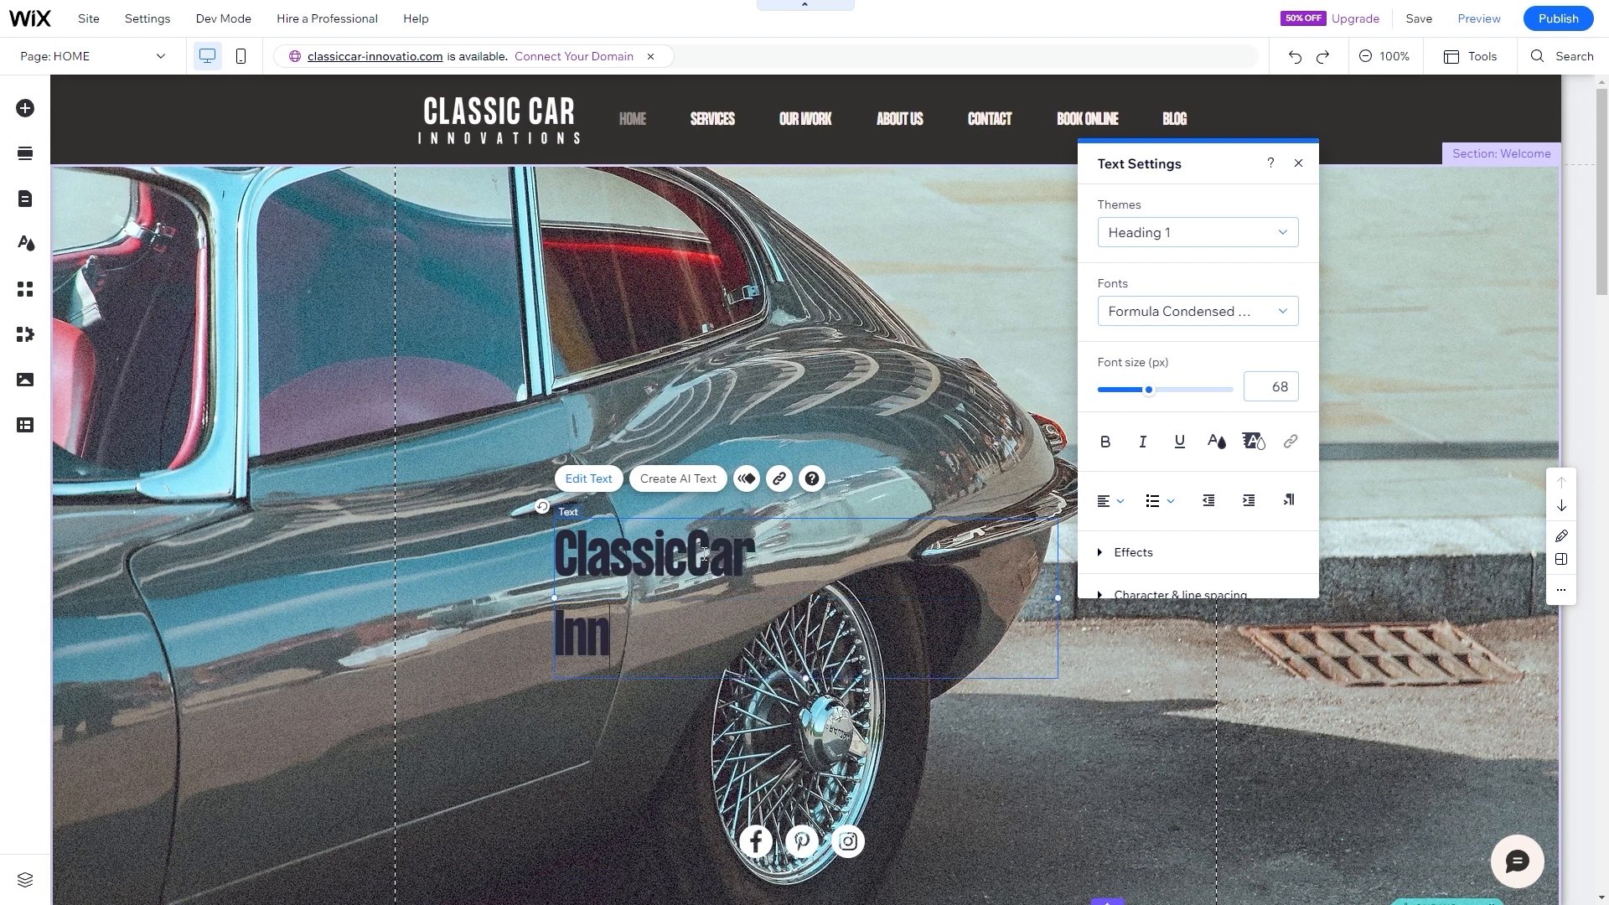
type("ovations")
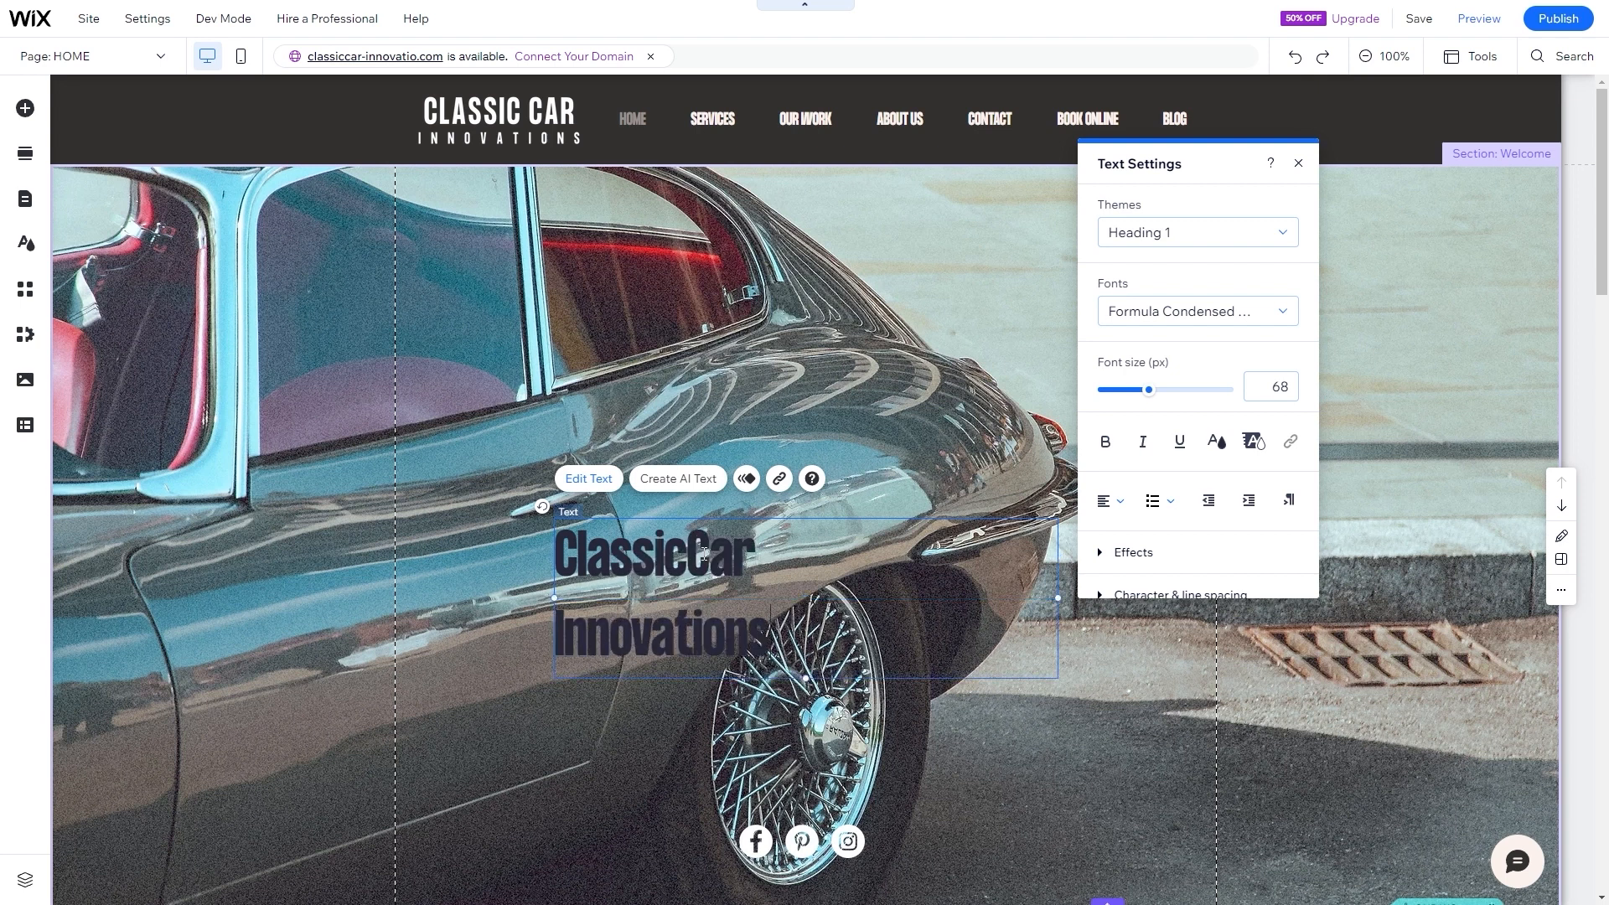
- Centre-align the heading text and set its custom line spacing to 1
left_click(1112, 501)
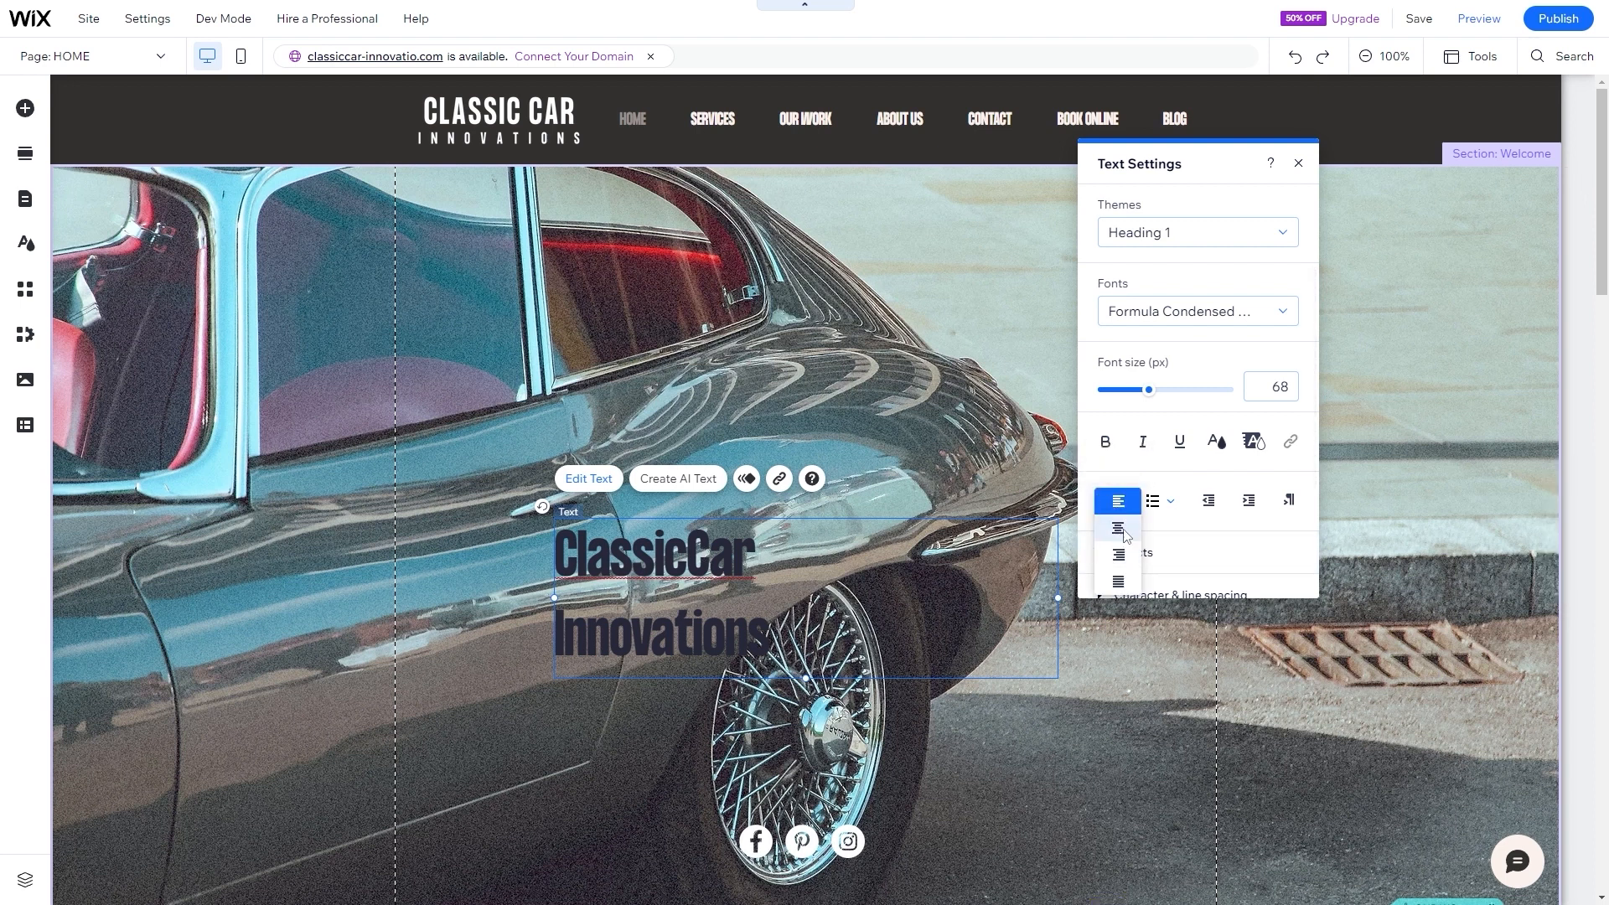
left_click(1120, 530)
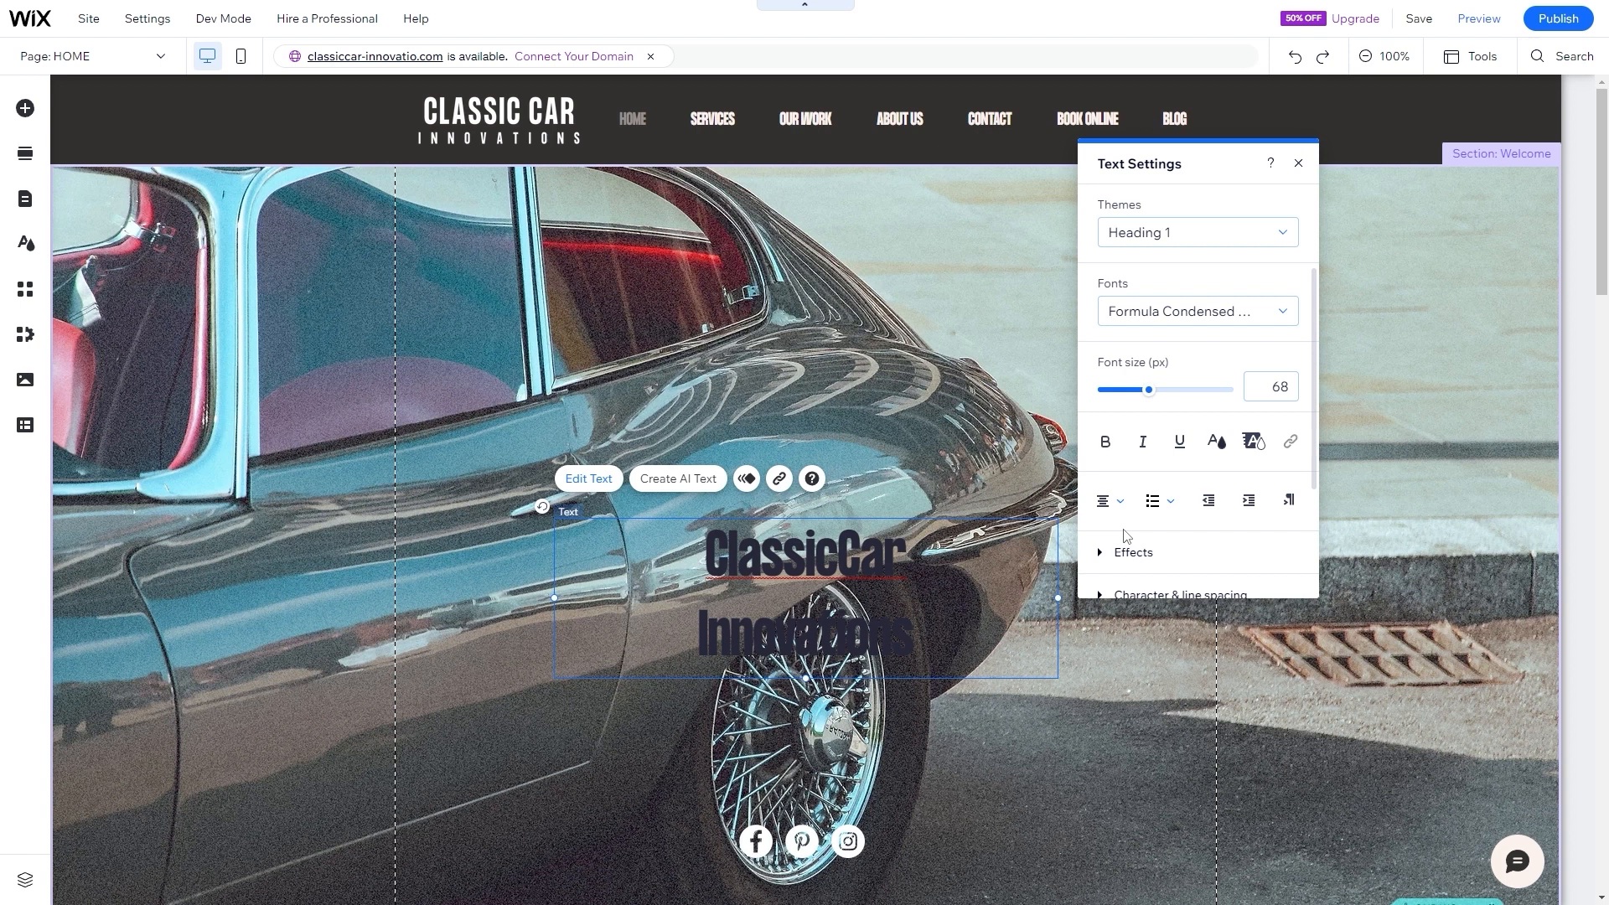
scroll(1125, 537, "down", 3)
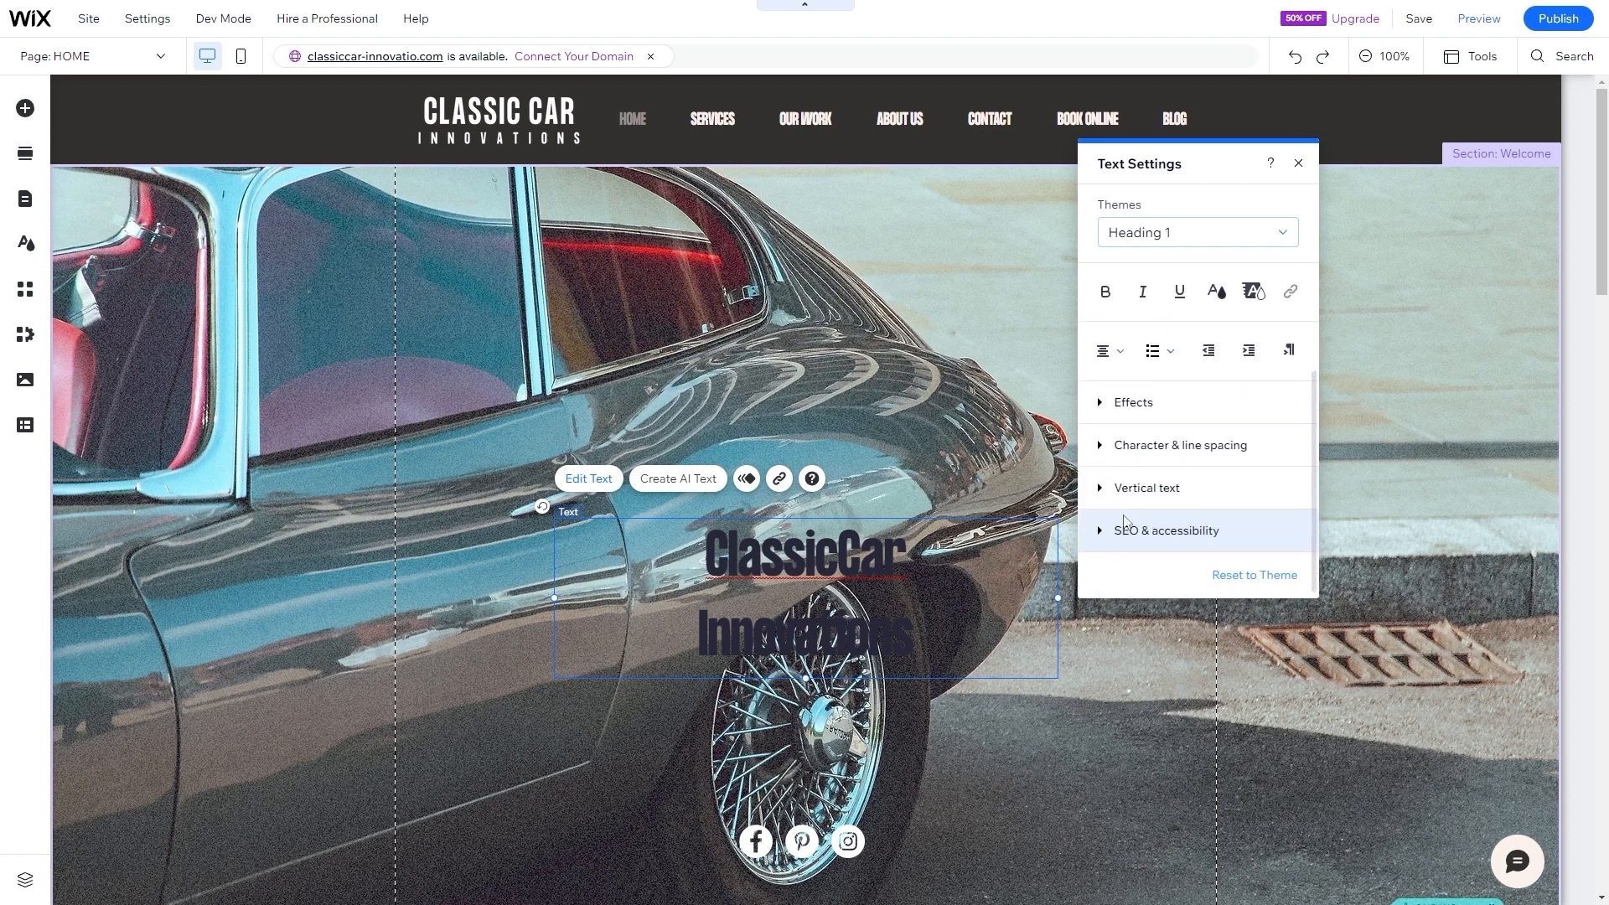
left_click(1123, 444)
left_click_drag(1148, 489, 1127, 498)
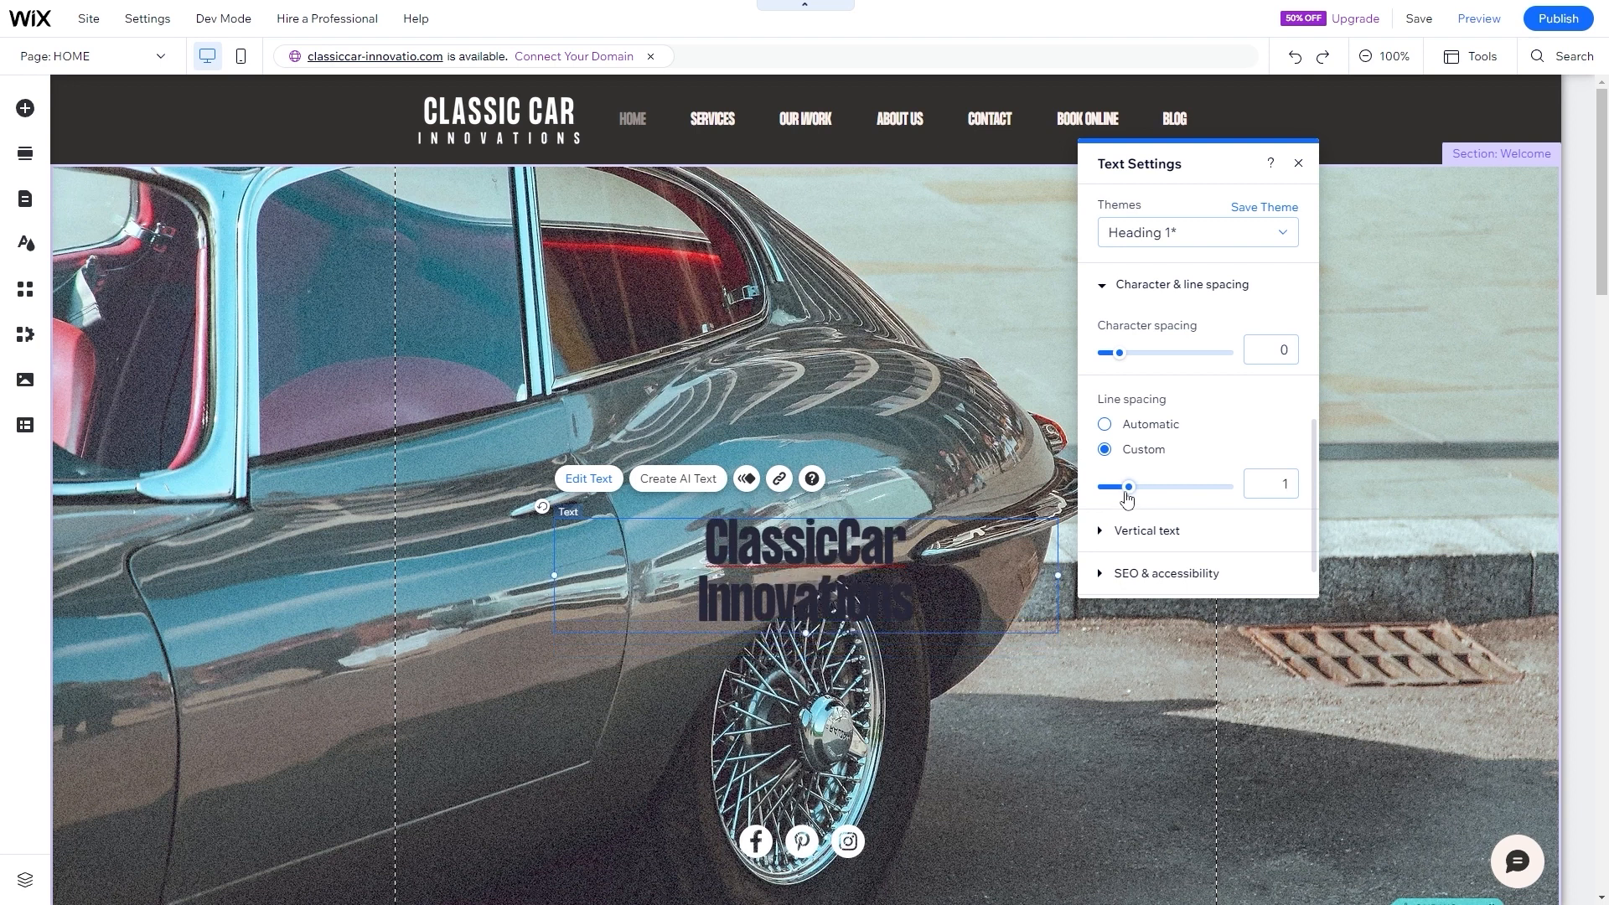
- Move the ClassicCar Innovations heading up to the upper middle of the Welcome section, over the car's rear window
left_click(951, 419)
left_click_drag(842, 564, 870, 290)
right_click(871, 289)
left_click(766, 369)
left_click(965, 628)
left_click(959, 495)
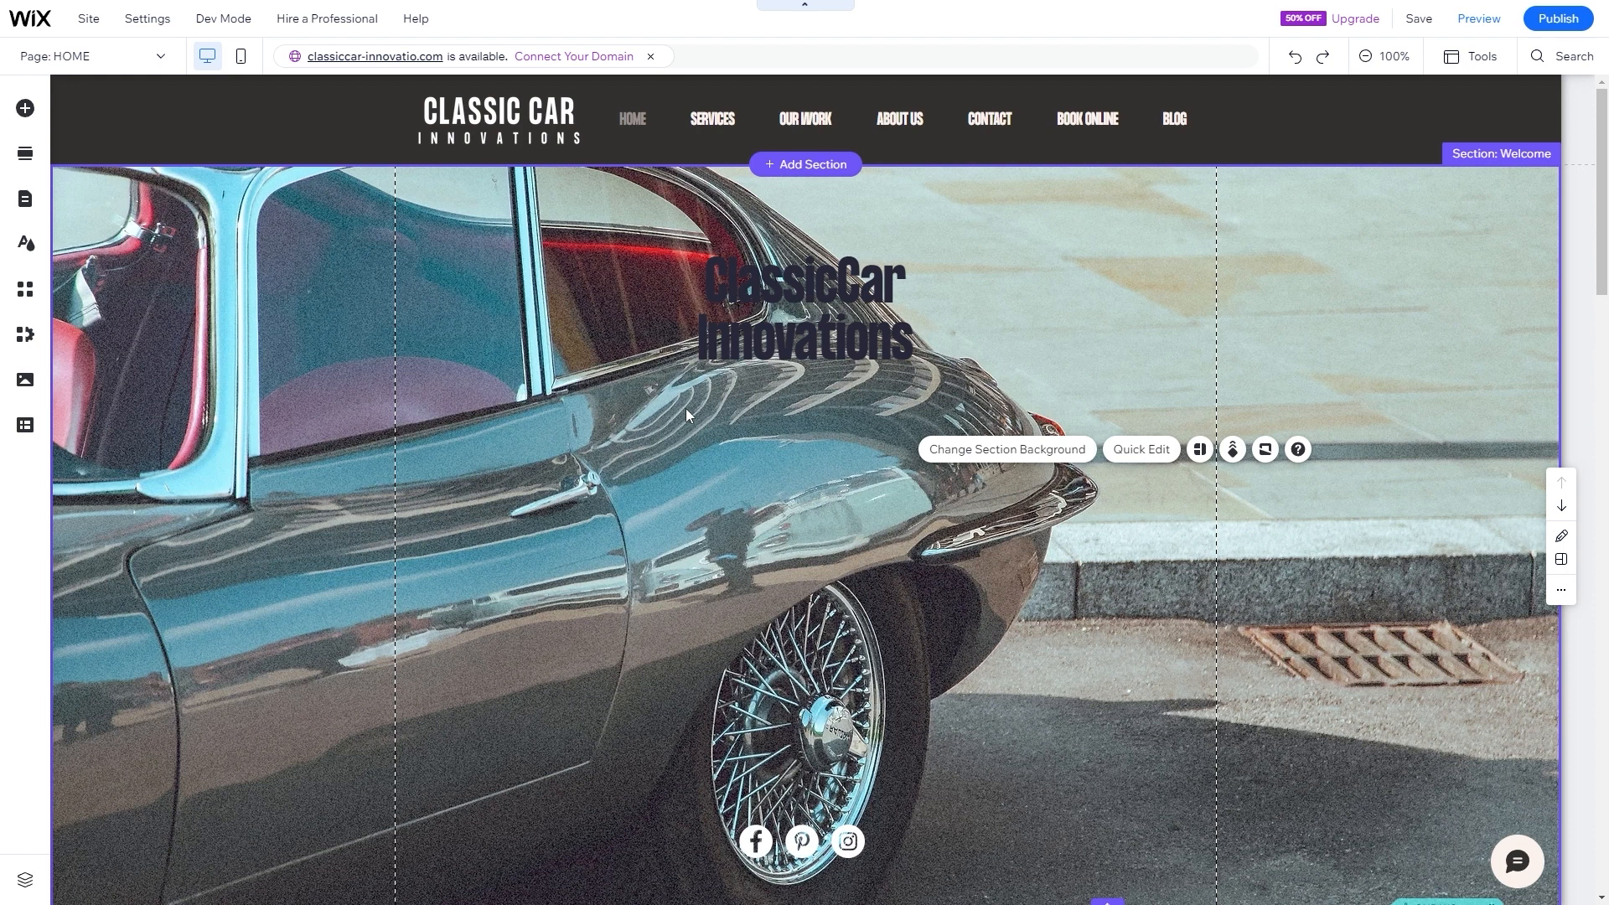
left_click(704, 275)
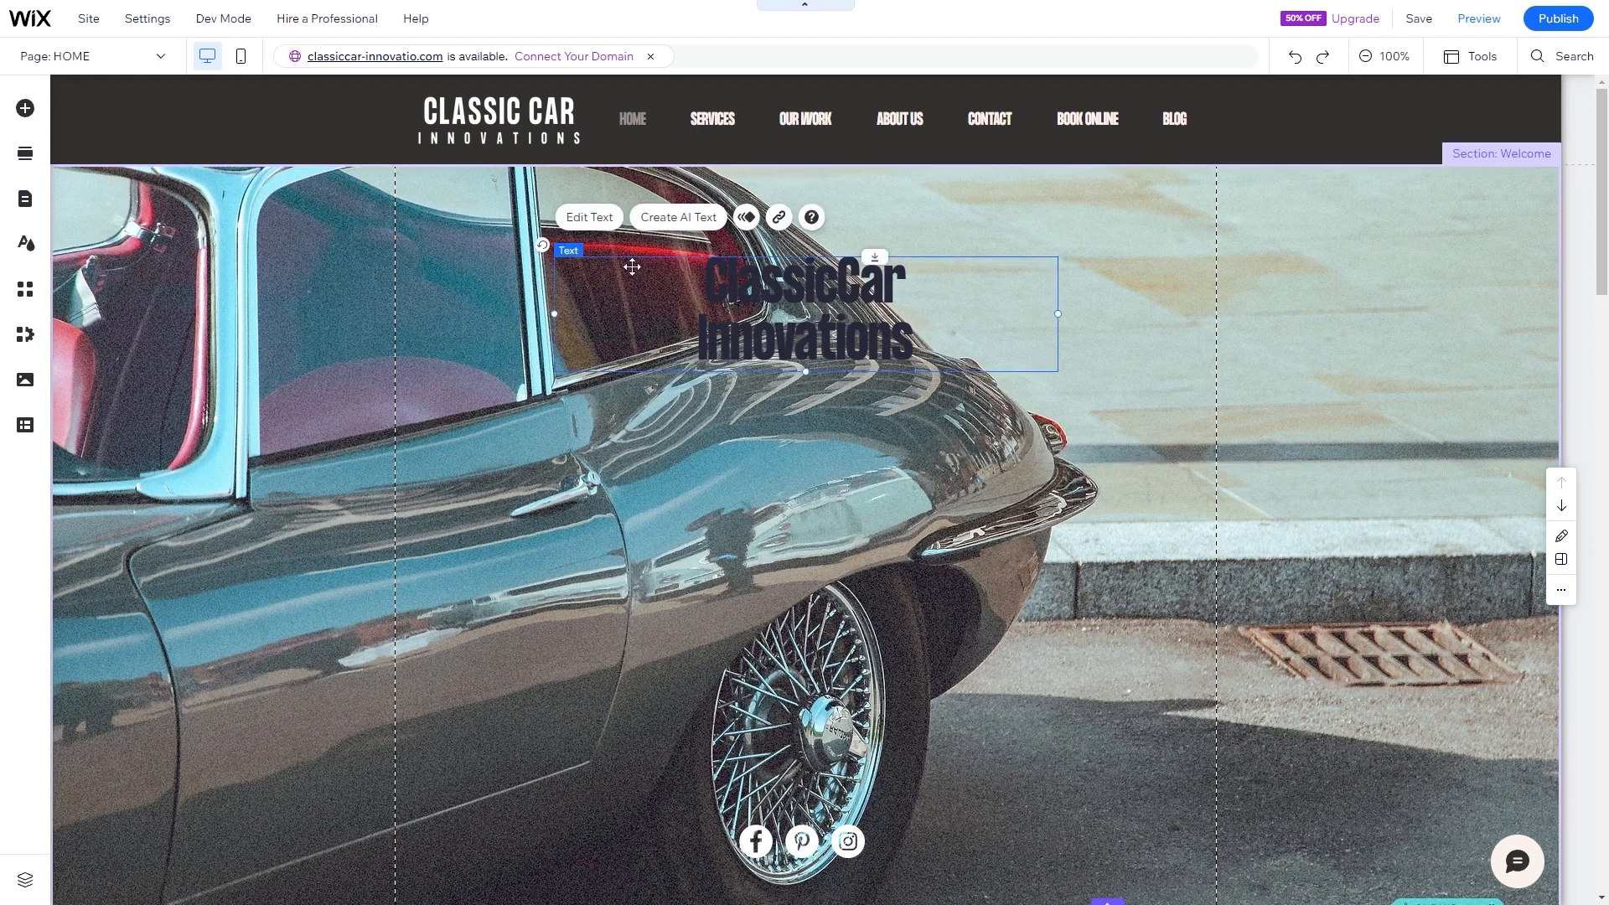
left_click(613, 436)
- Add a centre-aligned Paragraph 1 text directly below the heading reading "Your one stop shop for innovative classic car restorations."
left_click(39, 112)
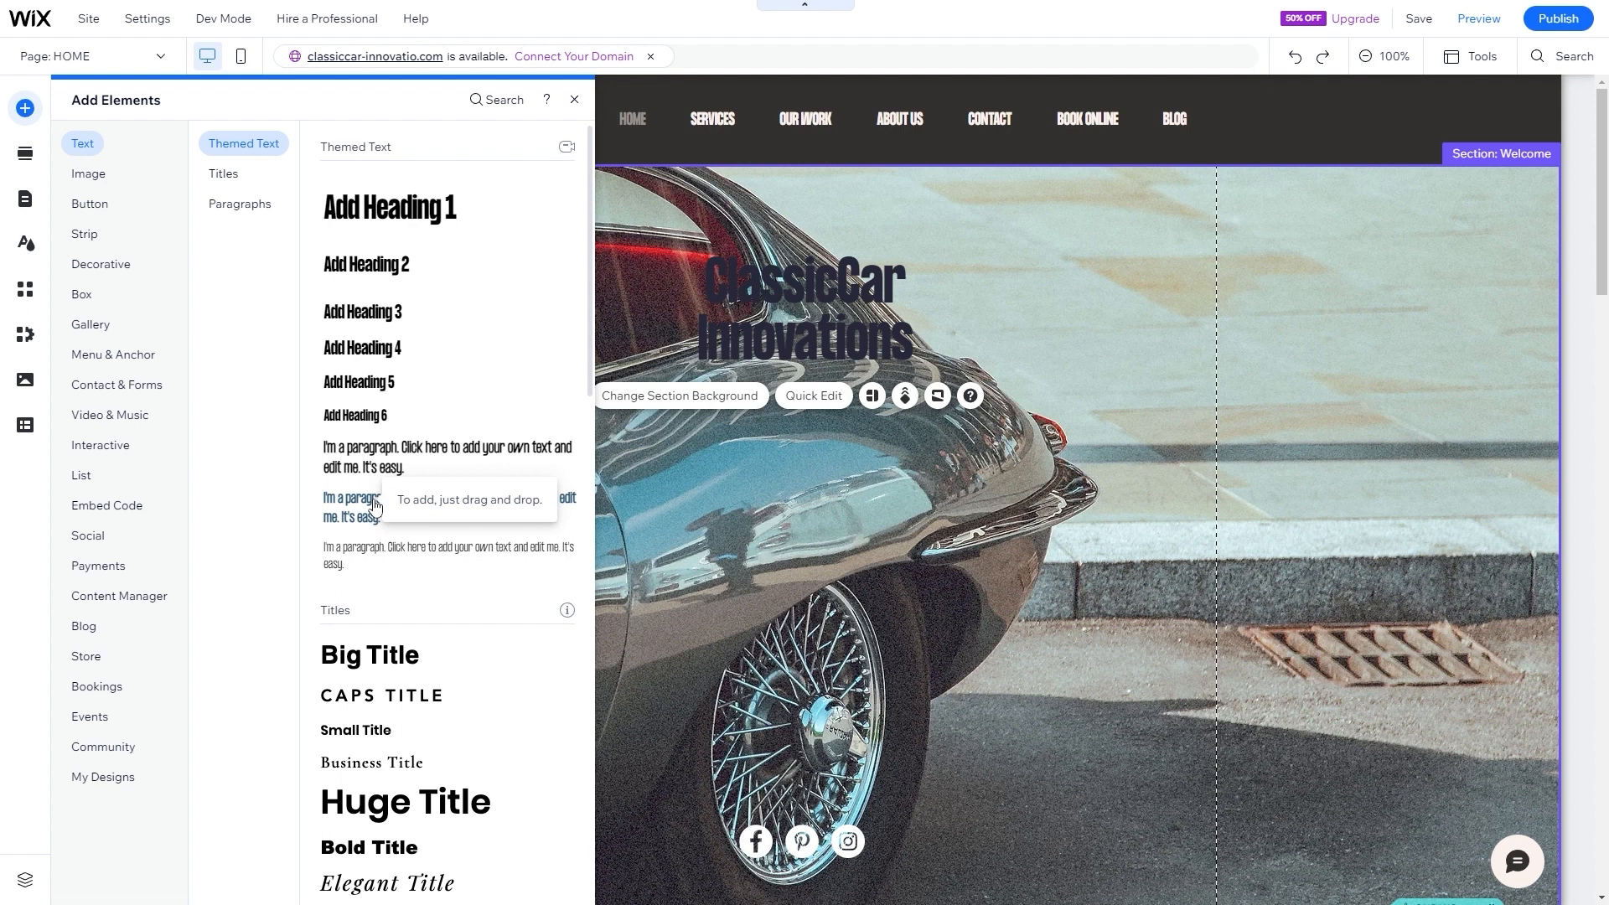
left_click_drag(370, 453, 796, 384)
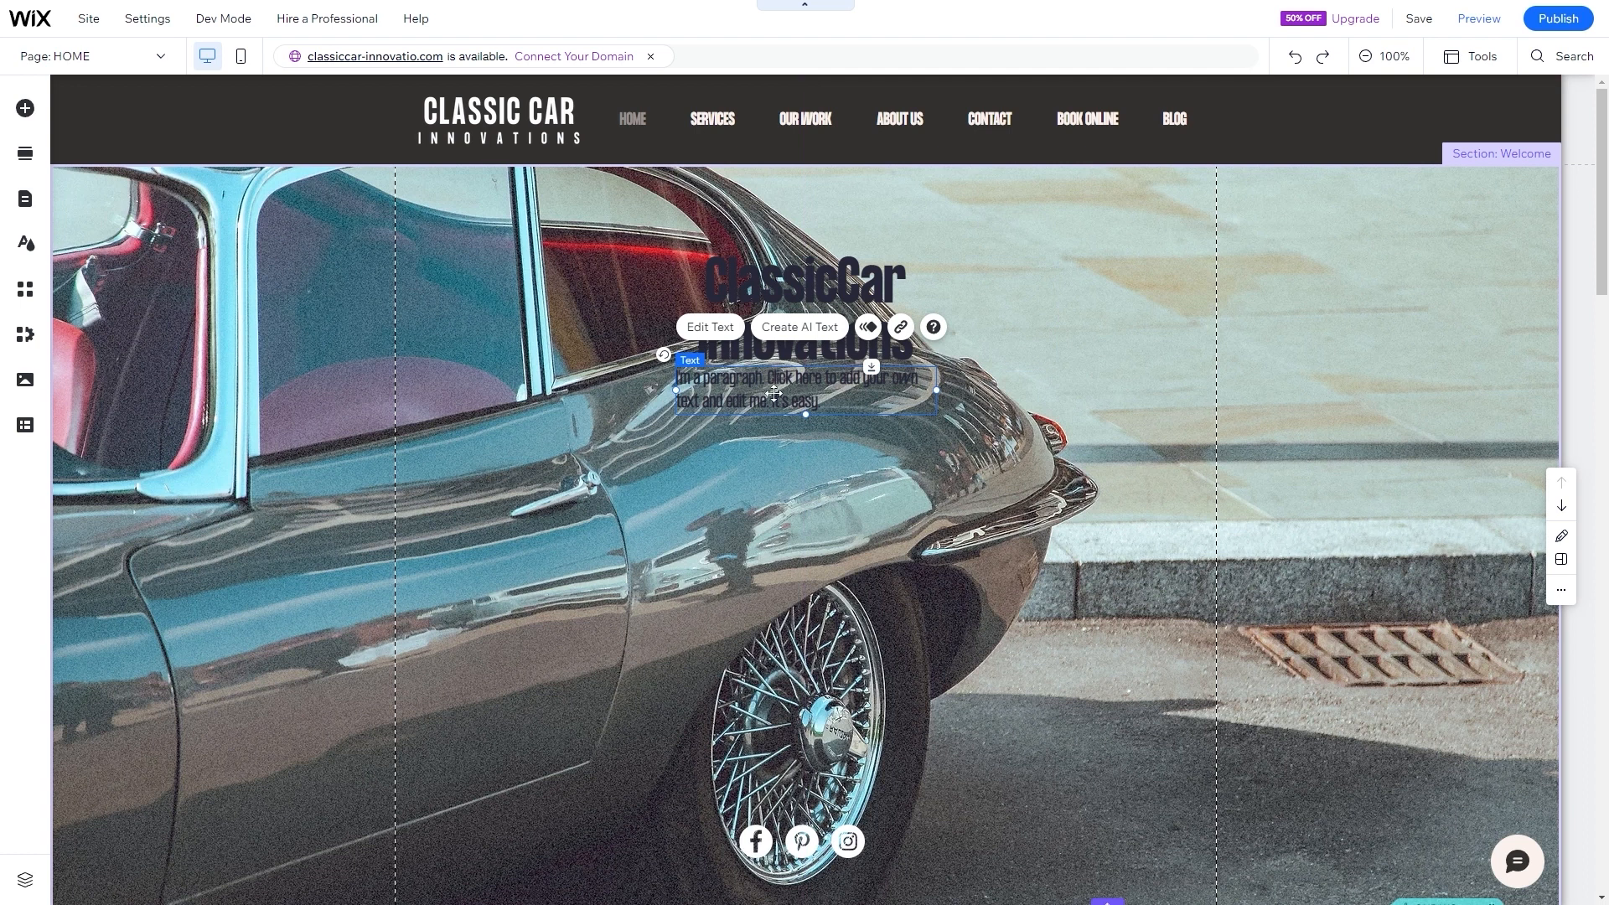
double_click(773, 392)
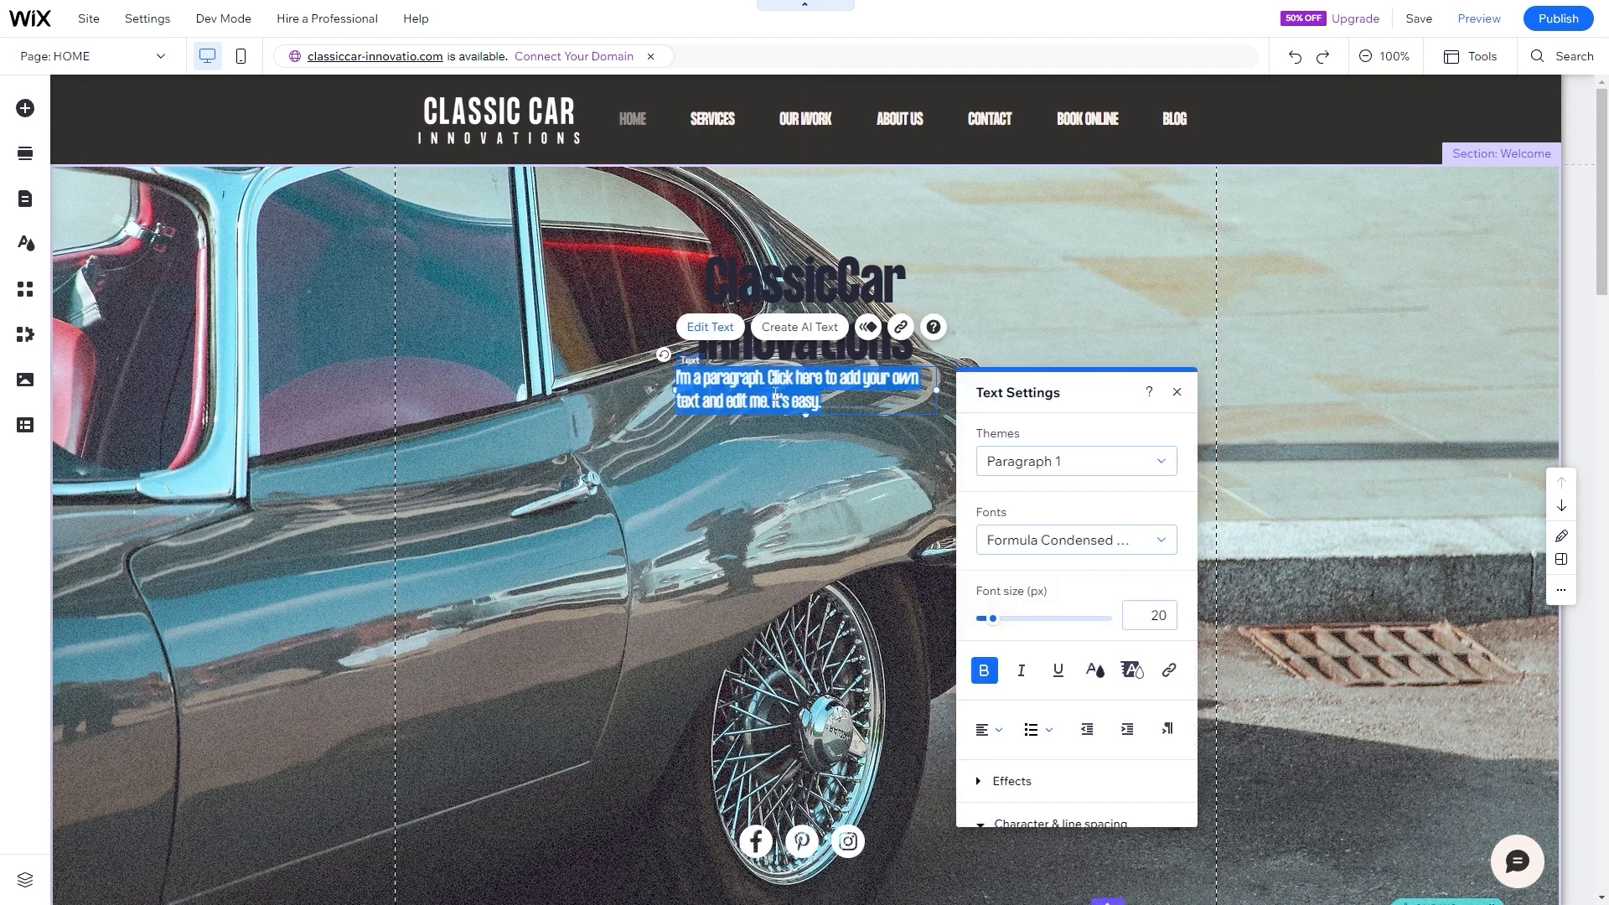
type("Your one stop shop for innovative classic car restorations.")
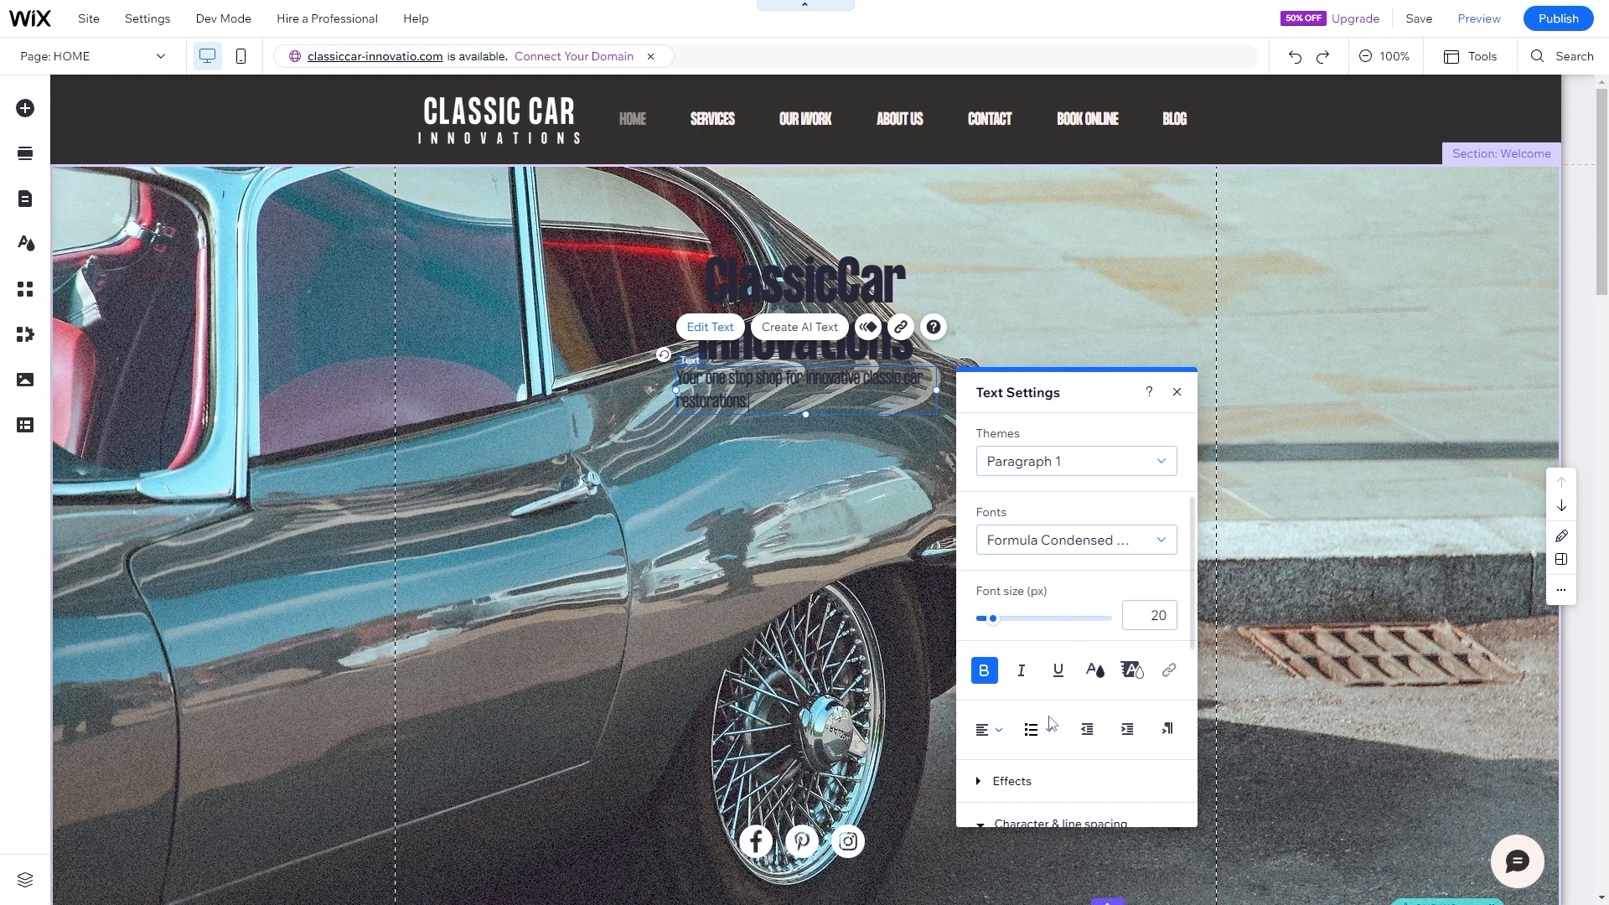
left_click(997, 728)
left_click(1017, 759)
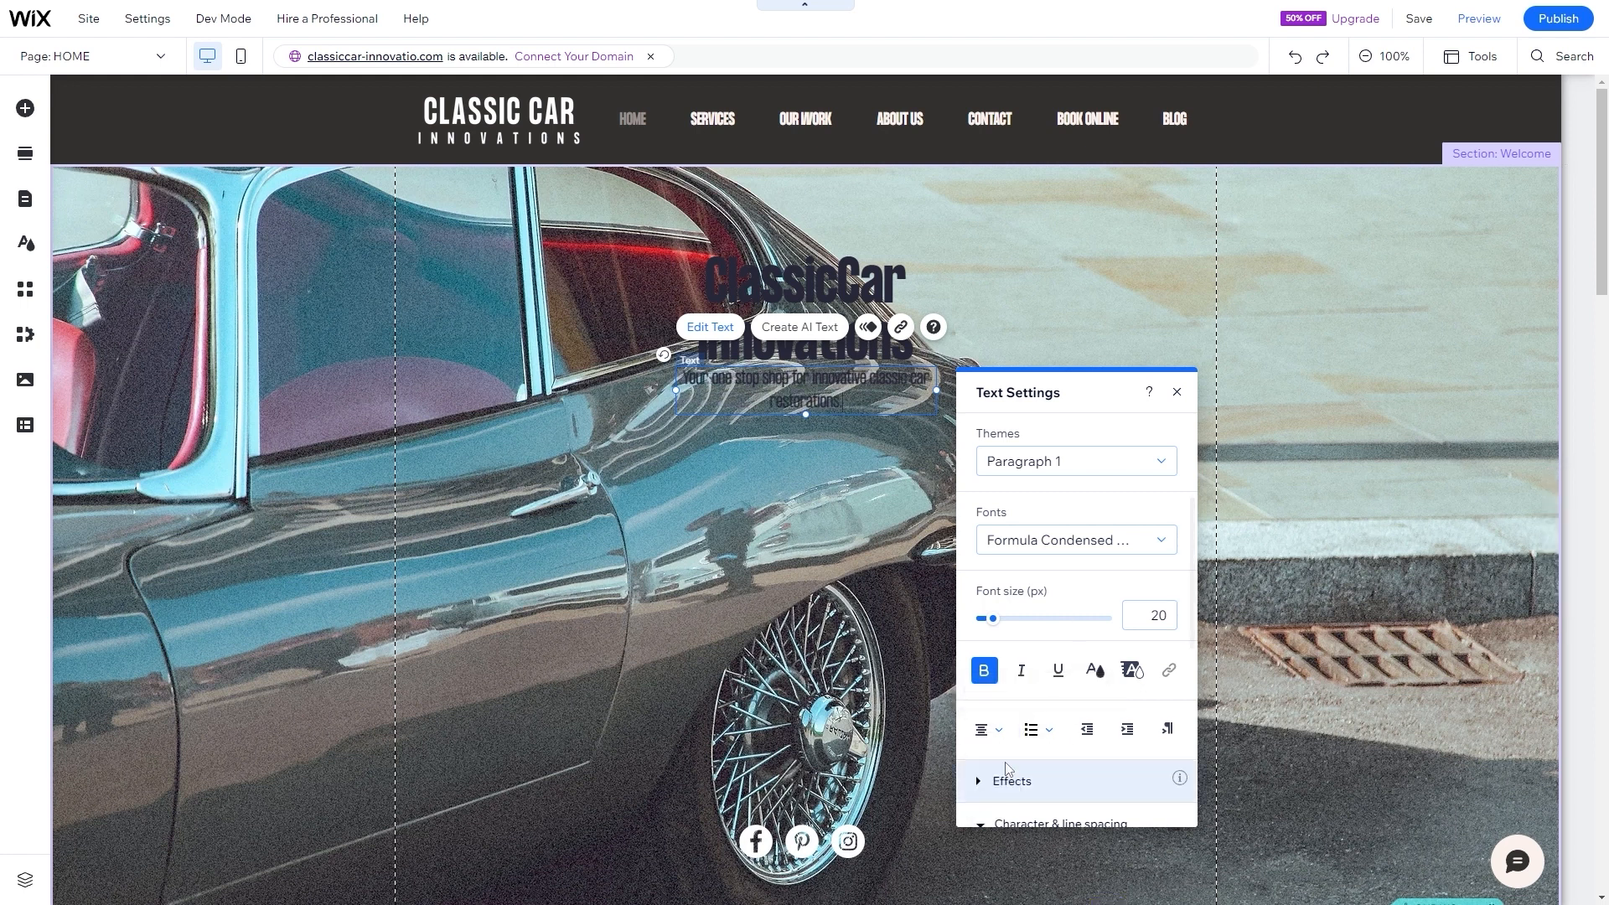
left_click(816, 585)
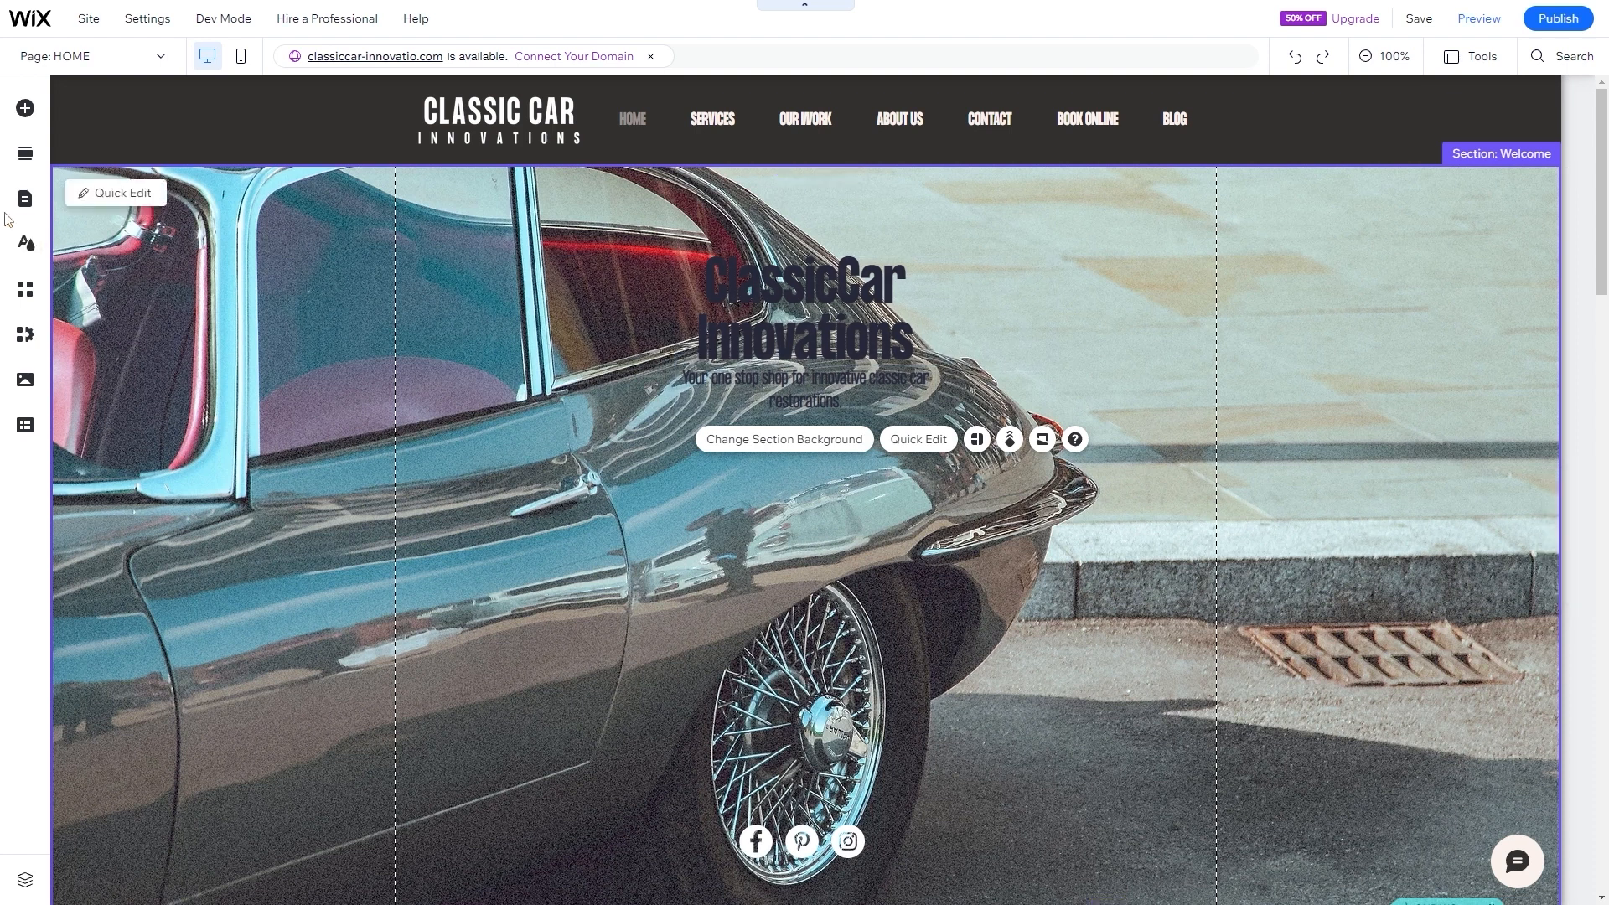
- Add the green SHOP button with an arrow icon and place it centred just below the paragraph
left_click(25, 108)
left_click(86, 198)
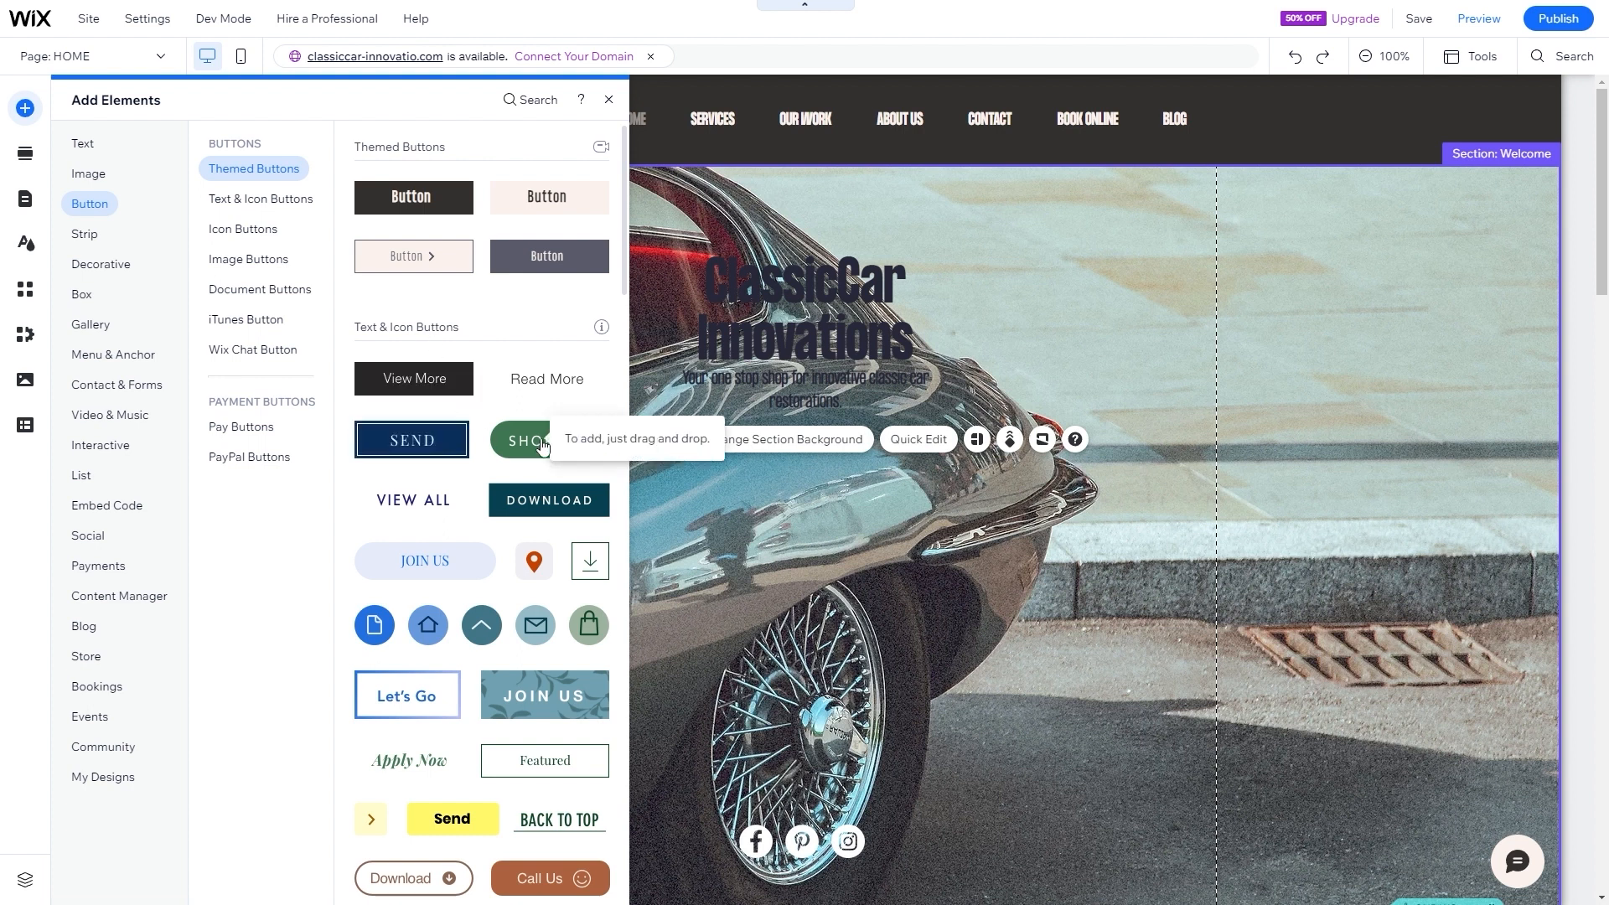
left_click_drag(542, 447, 810, 443)
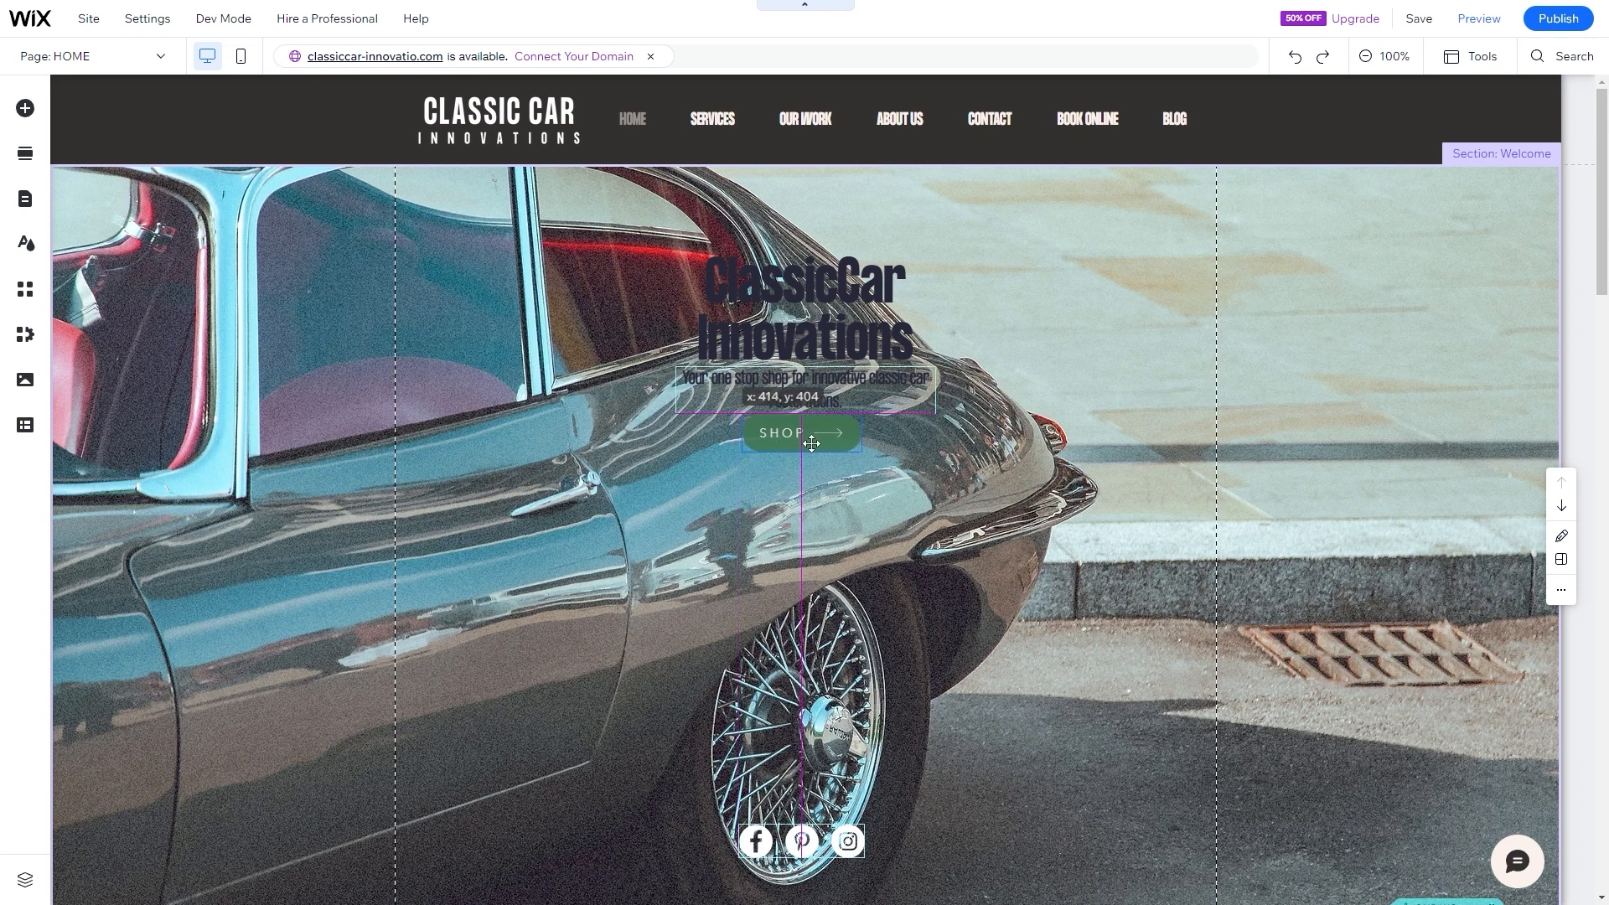
left_click_drag(810, 444, 810, 434)
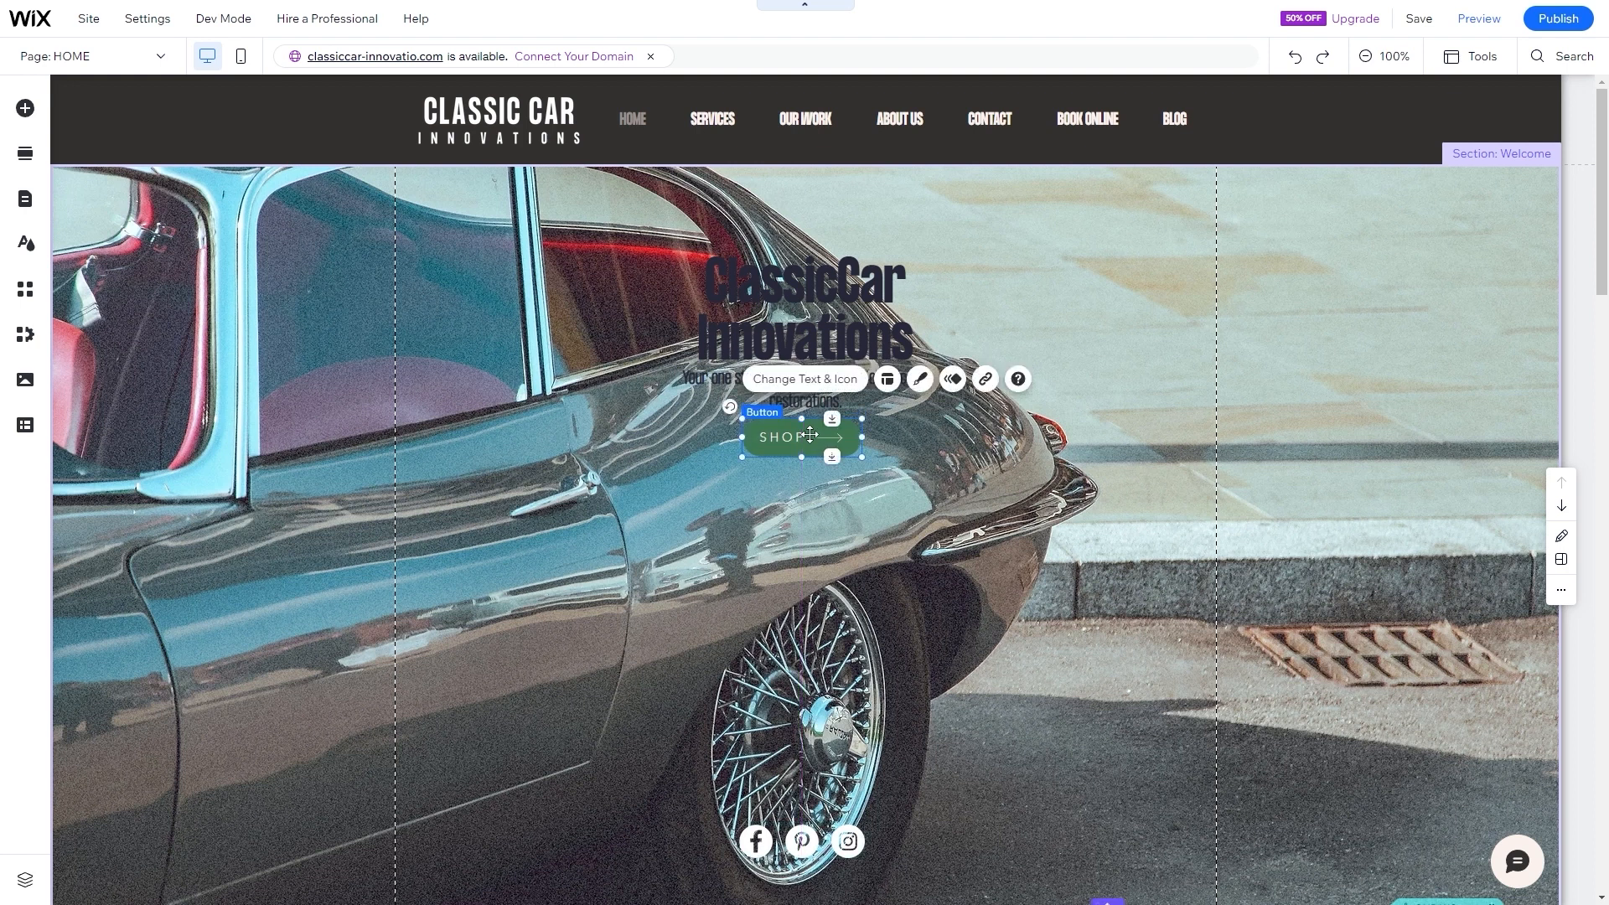
left_click(686, 425)
- Change the green button's label to "GET IN TOUCH"
left_click(753, 443)
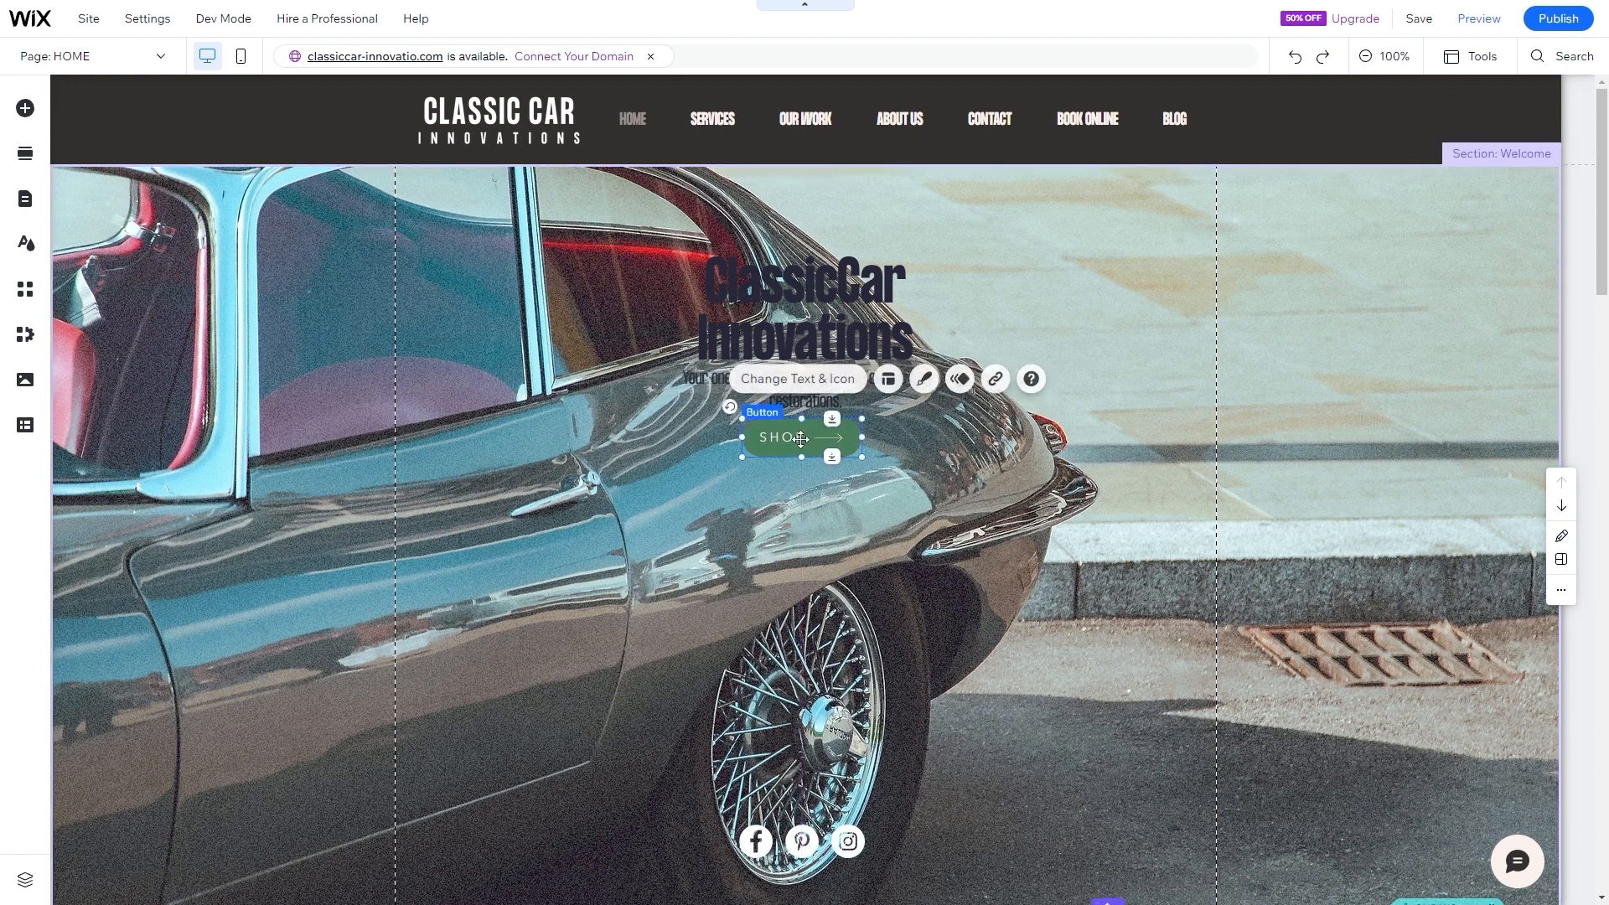
left_click(813, 390)
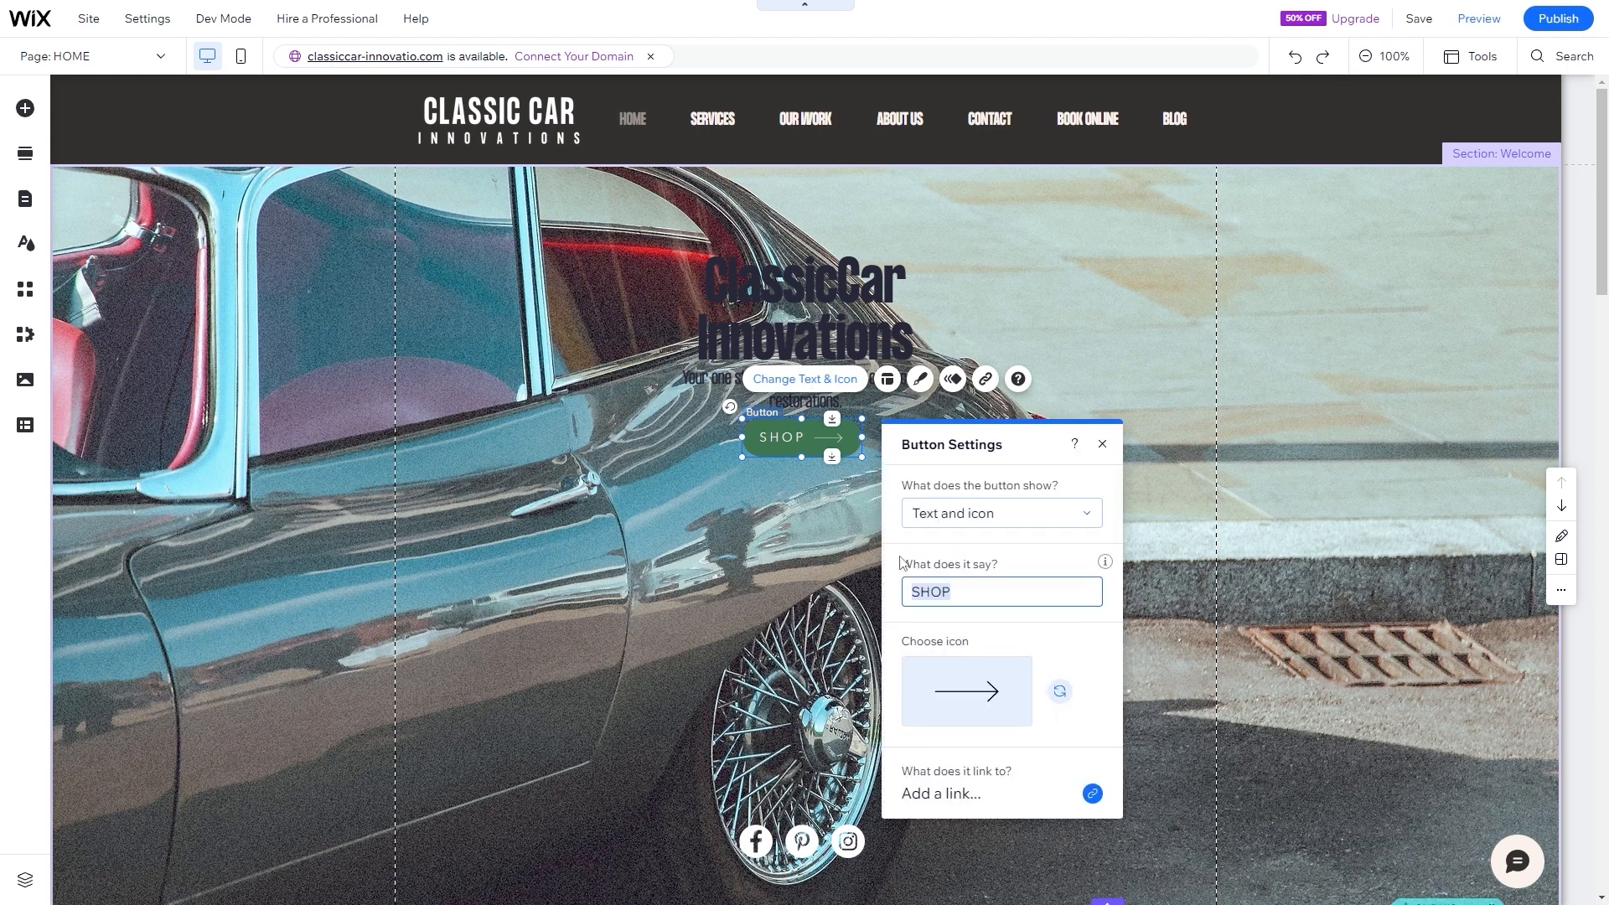
type("GET IN TOUCH")
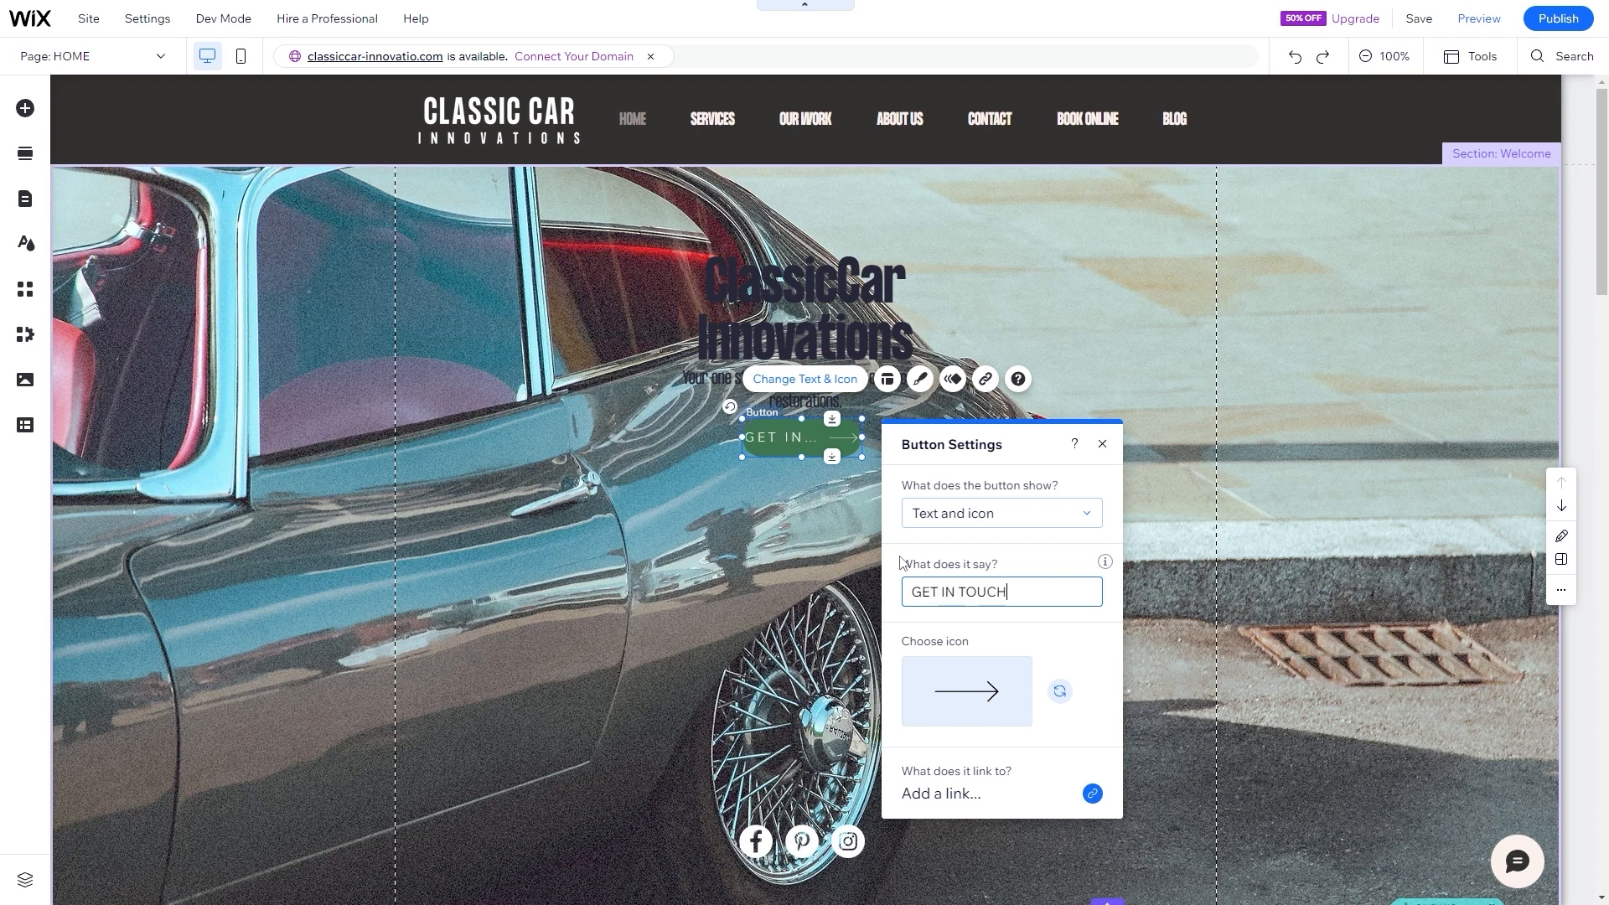
- Search the media library for "PHONE" and replace the button's arrow icon with the Telephone shape that has sound waves
left_click(964, 692)
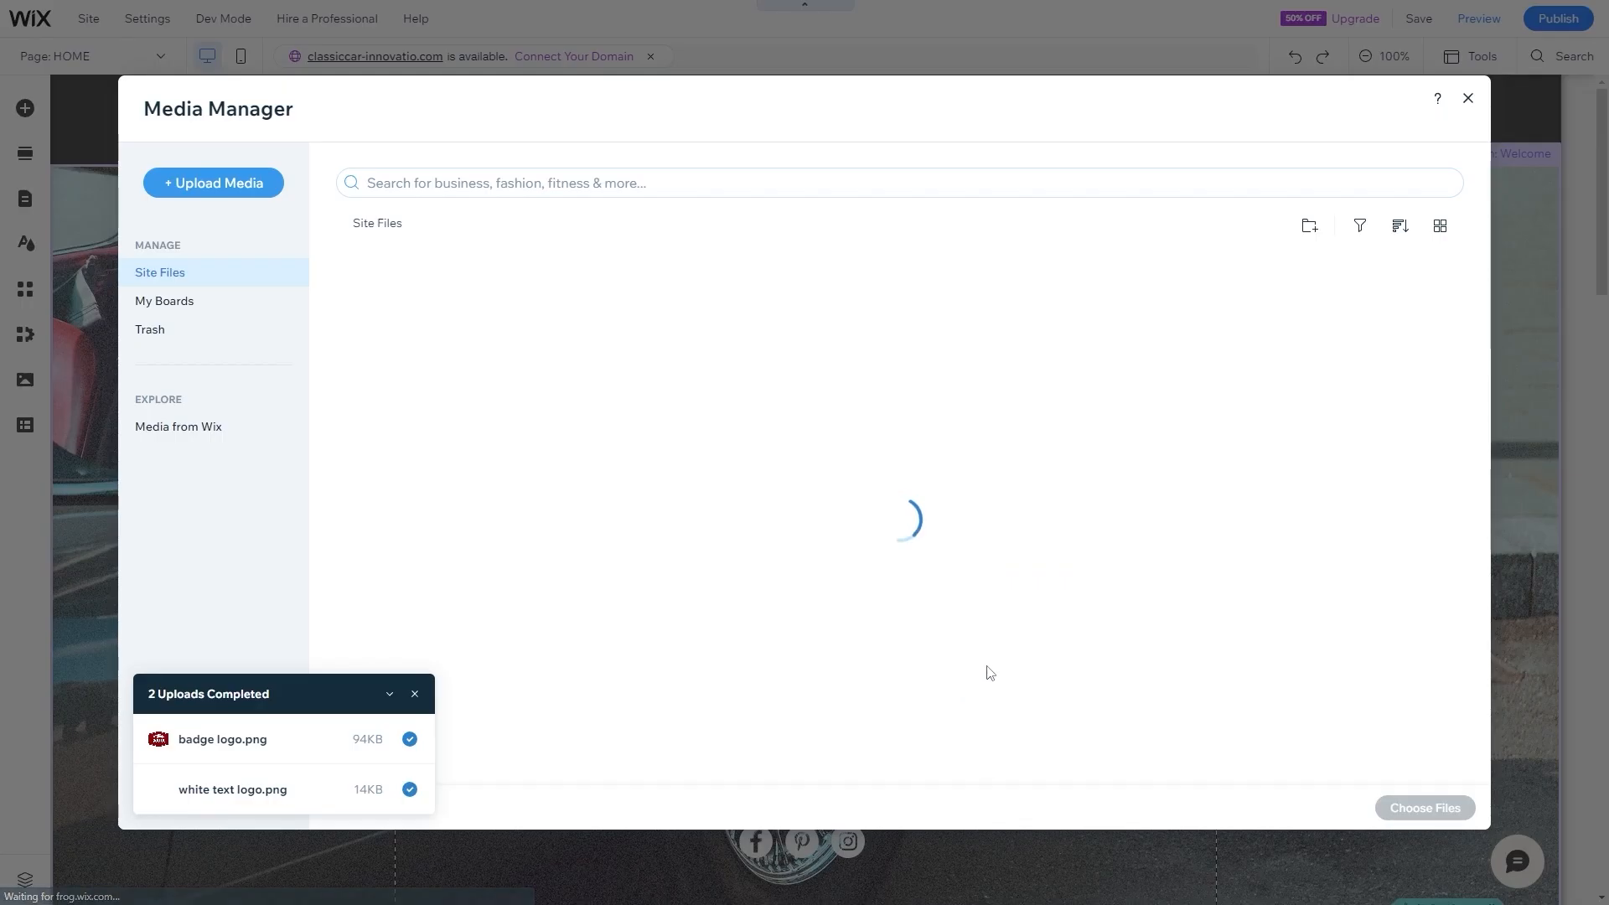
left_click(514, 178)
type("PHO")
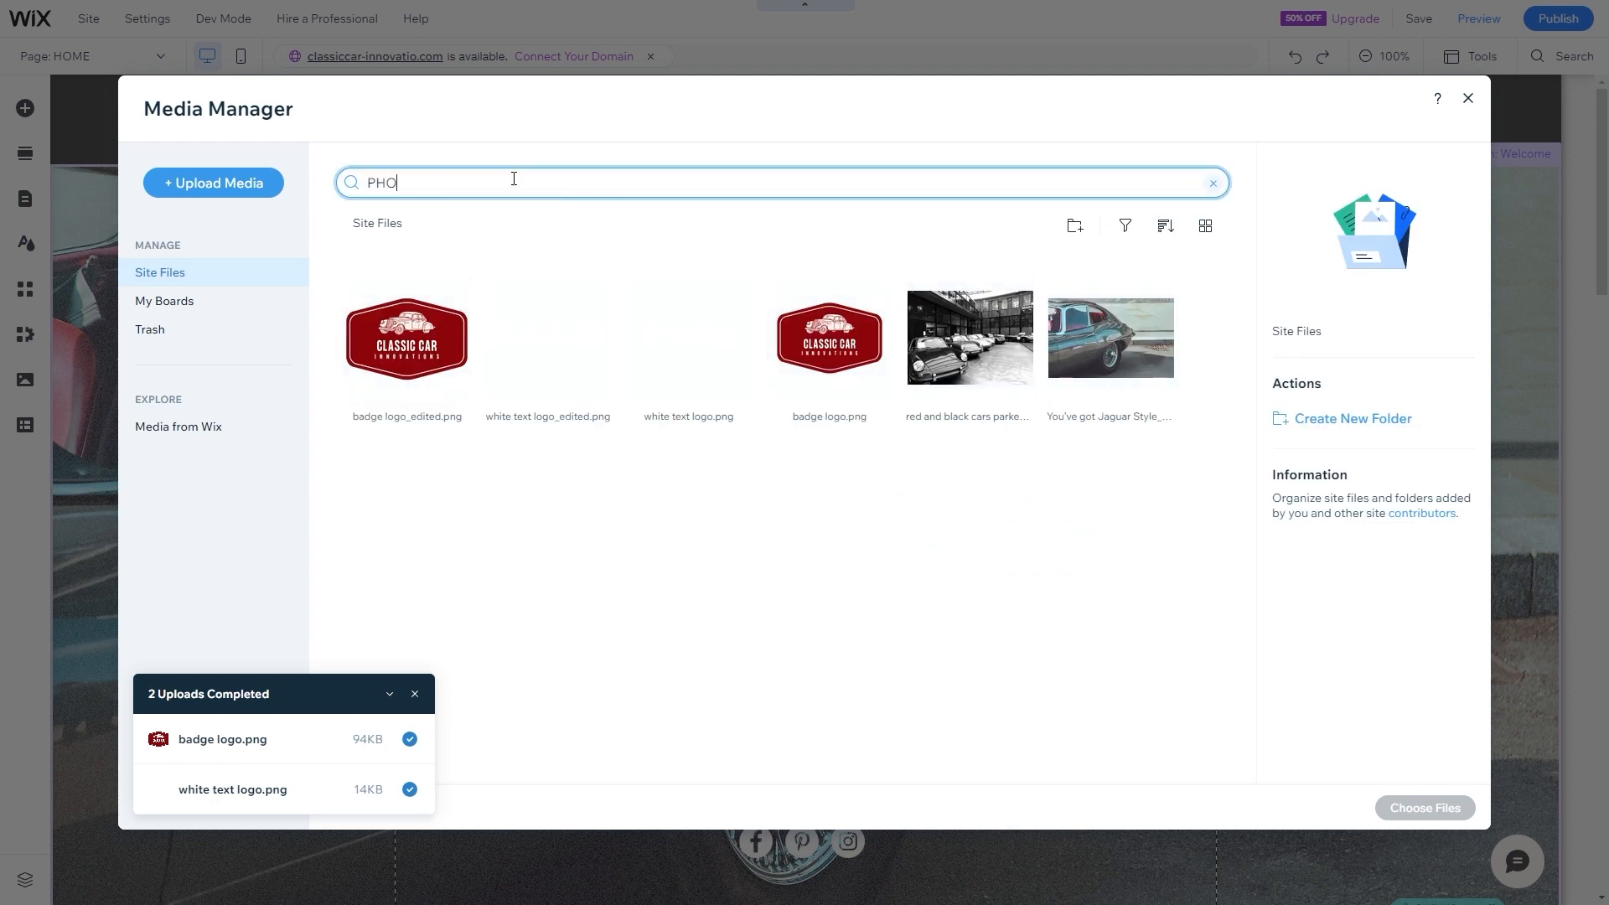
type("NE")
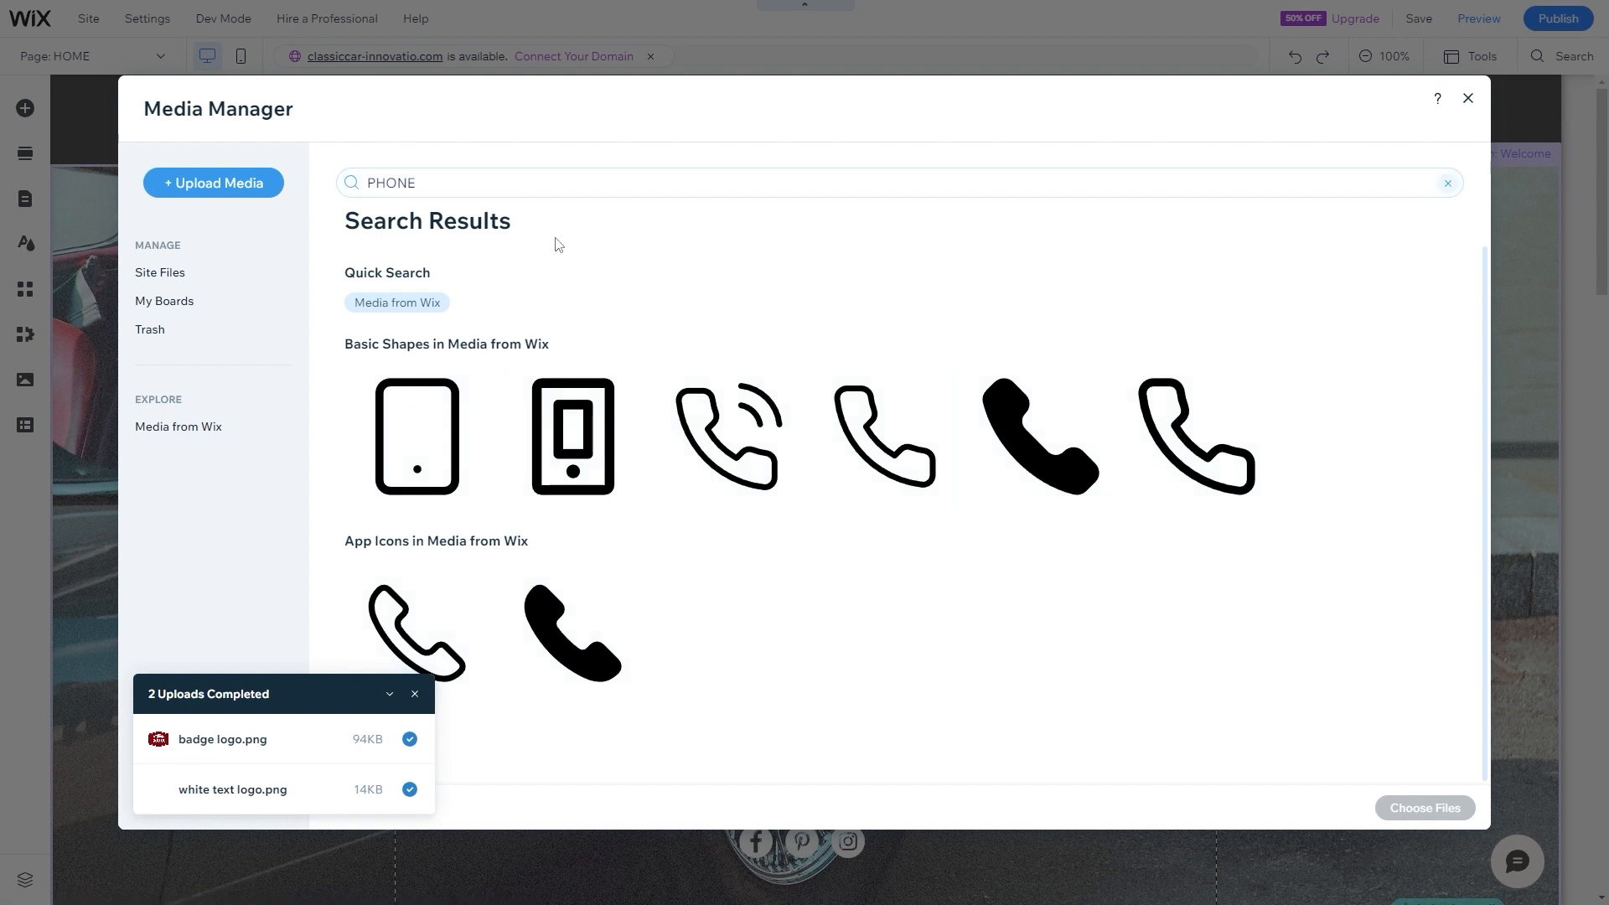
mouse_move(736, 460)
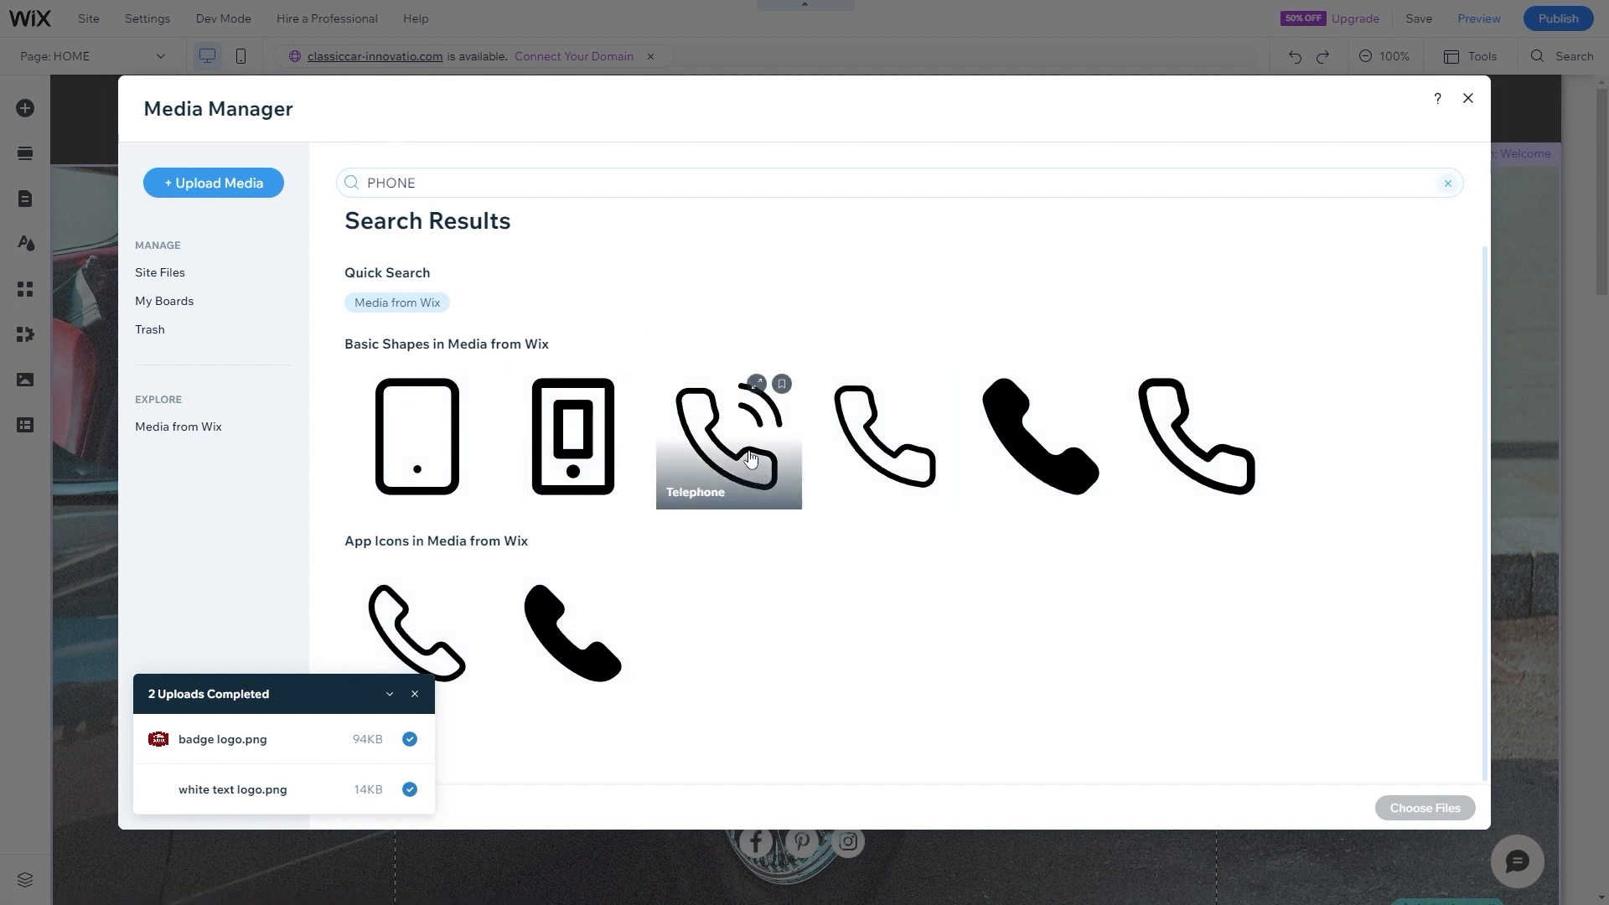
left_click(750, 457)
left_click(1425, 808)
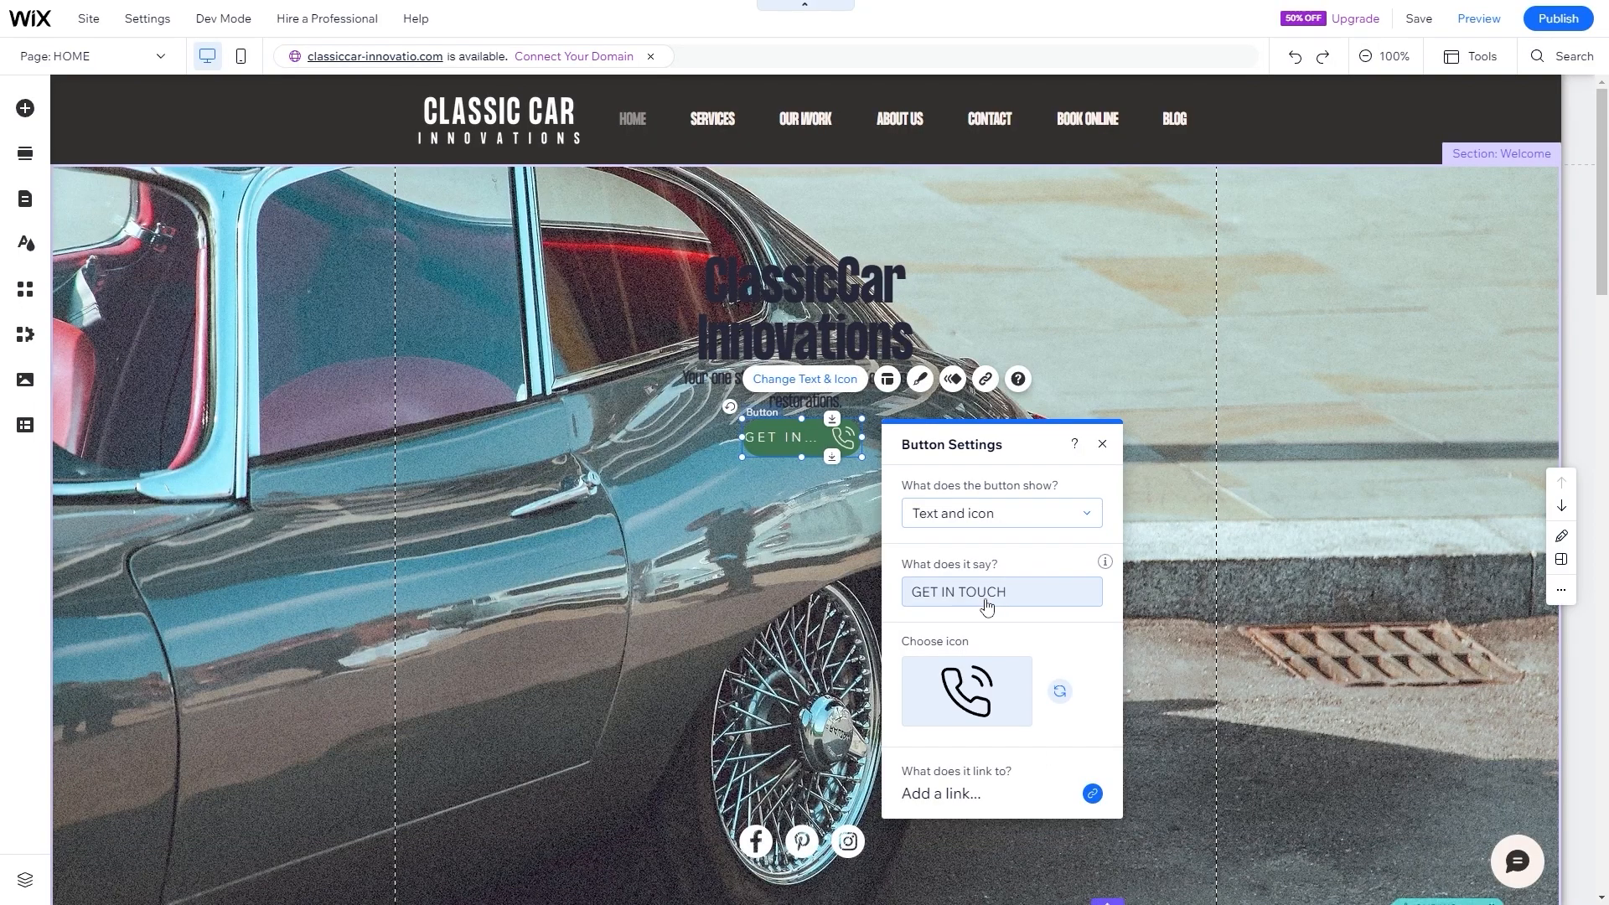
- Link the GET IN TOUCH button to the Contact section of the HOME page and check that section on the page
left_click(969, 796)
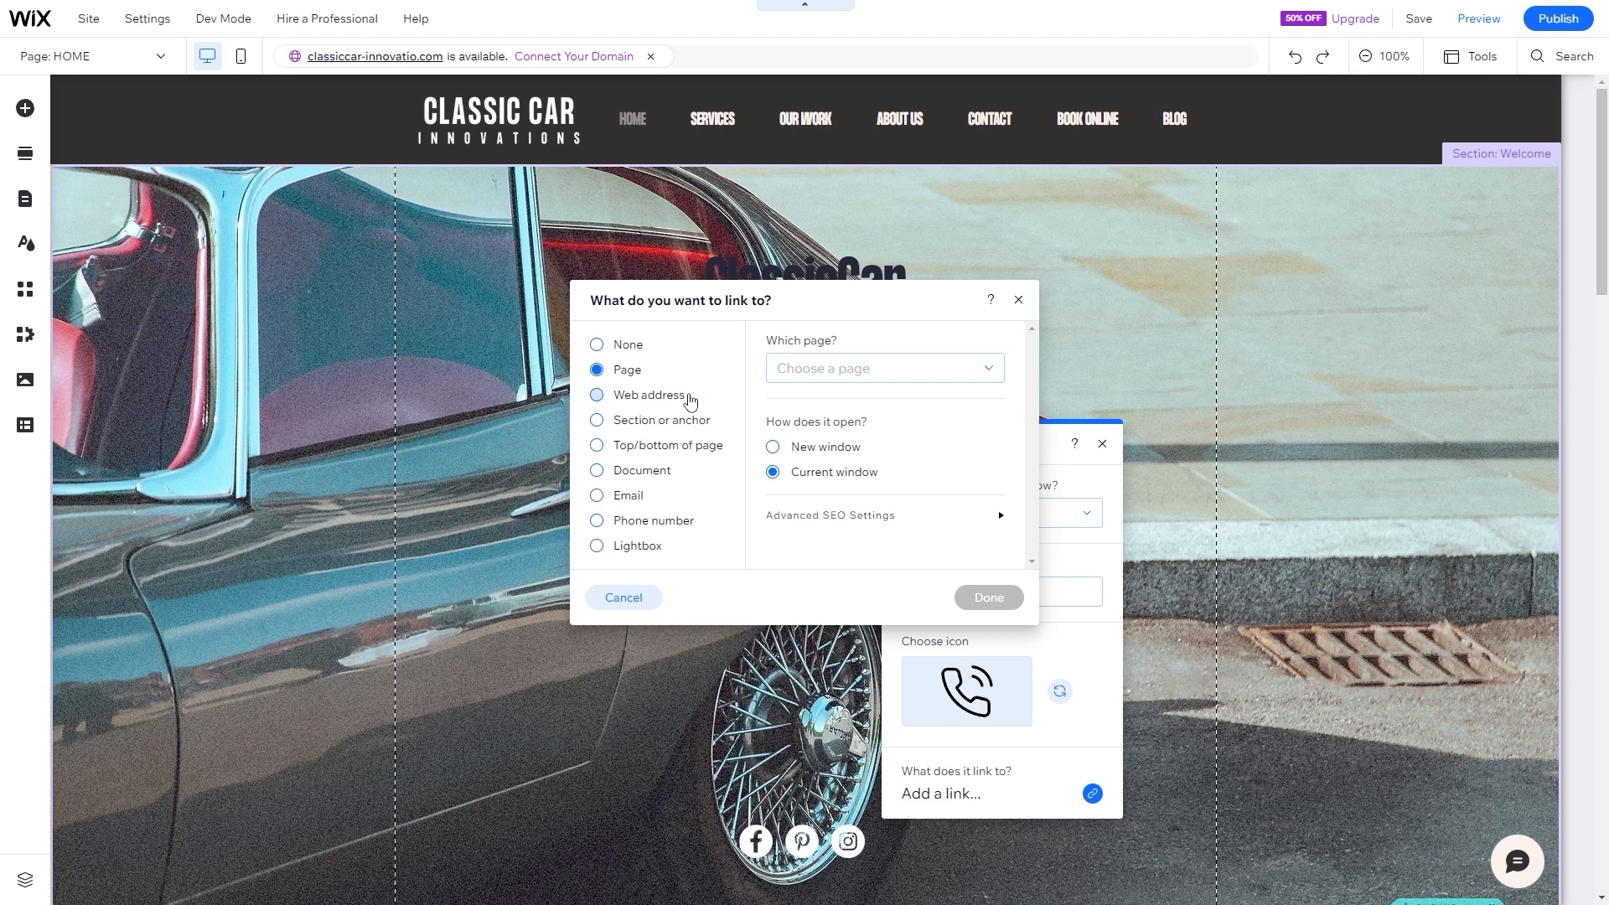
left_click(820, 370)
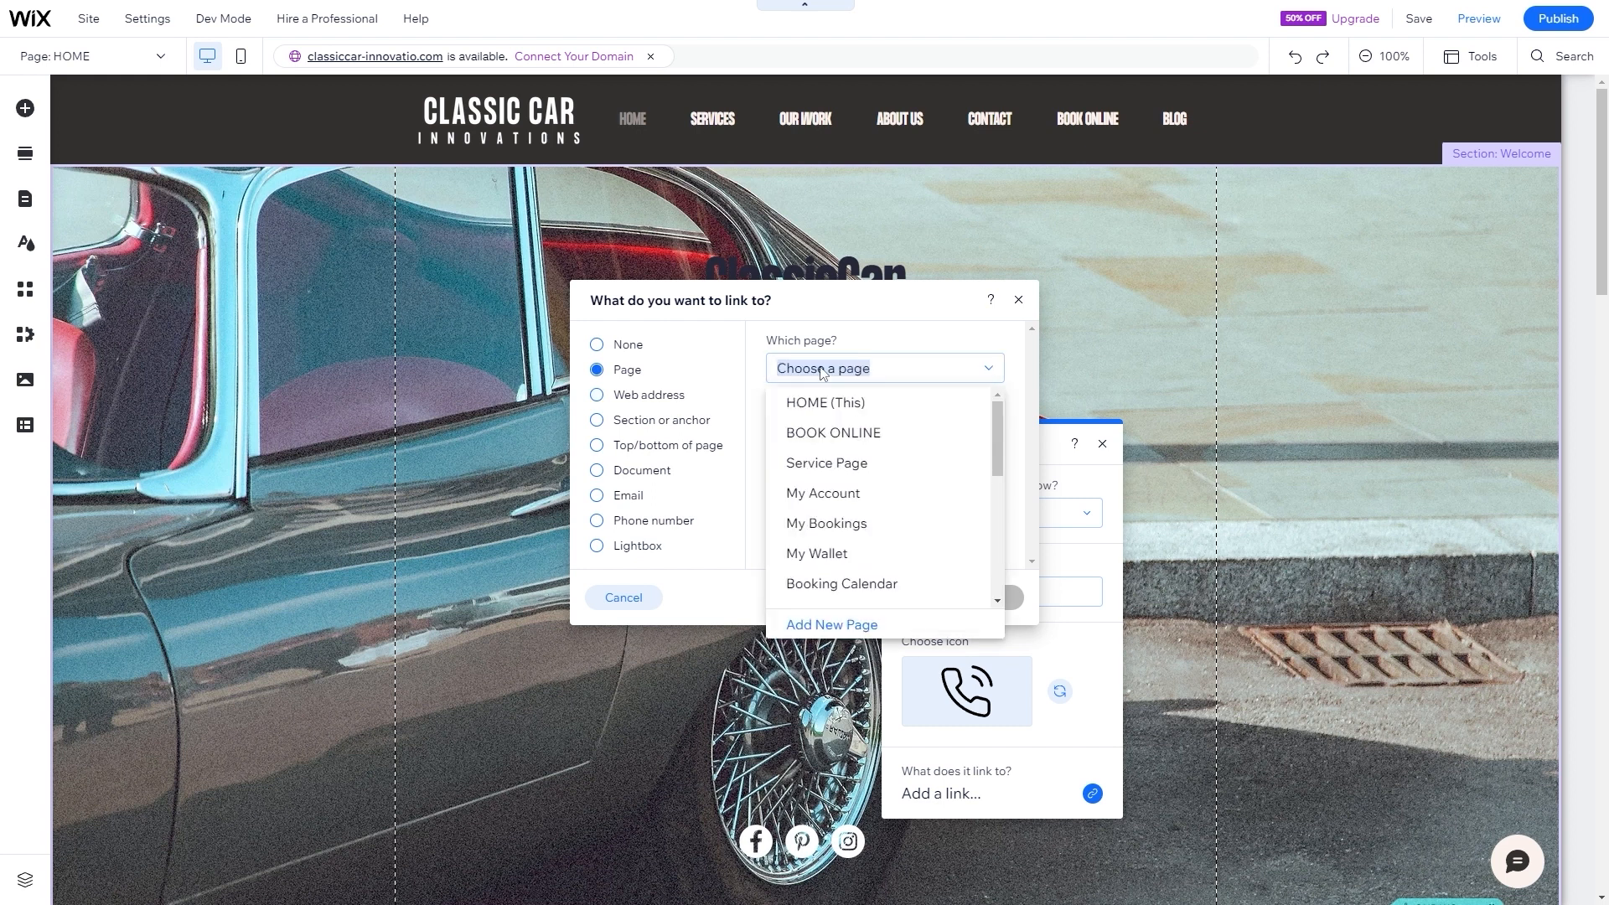
left_click(842, 345)
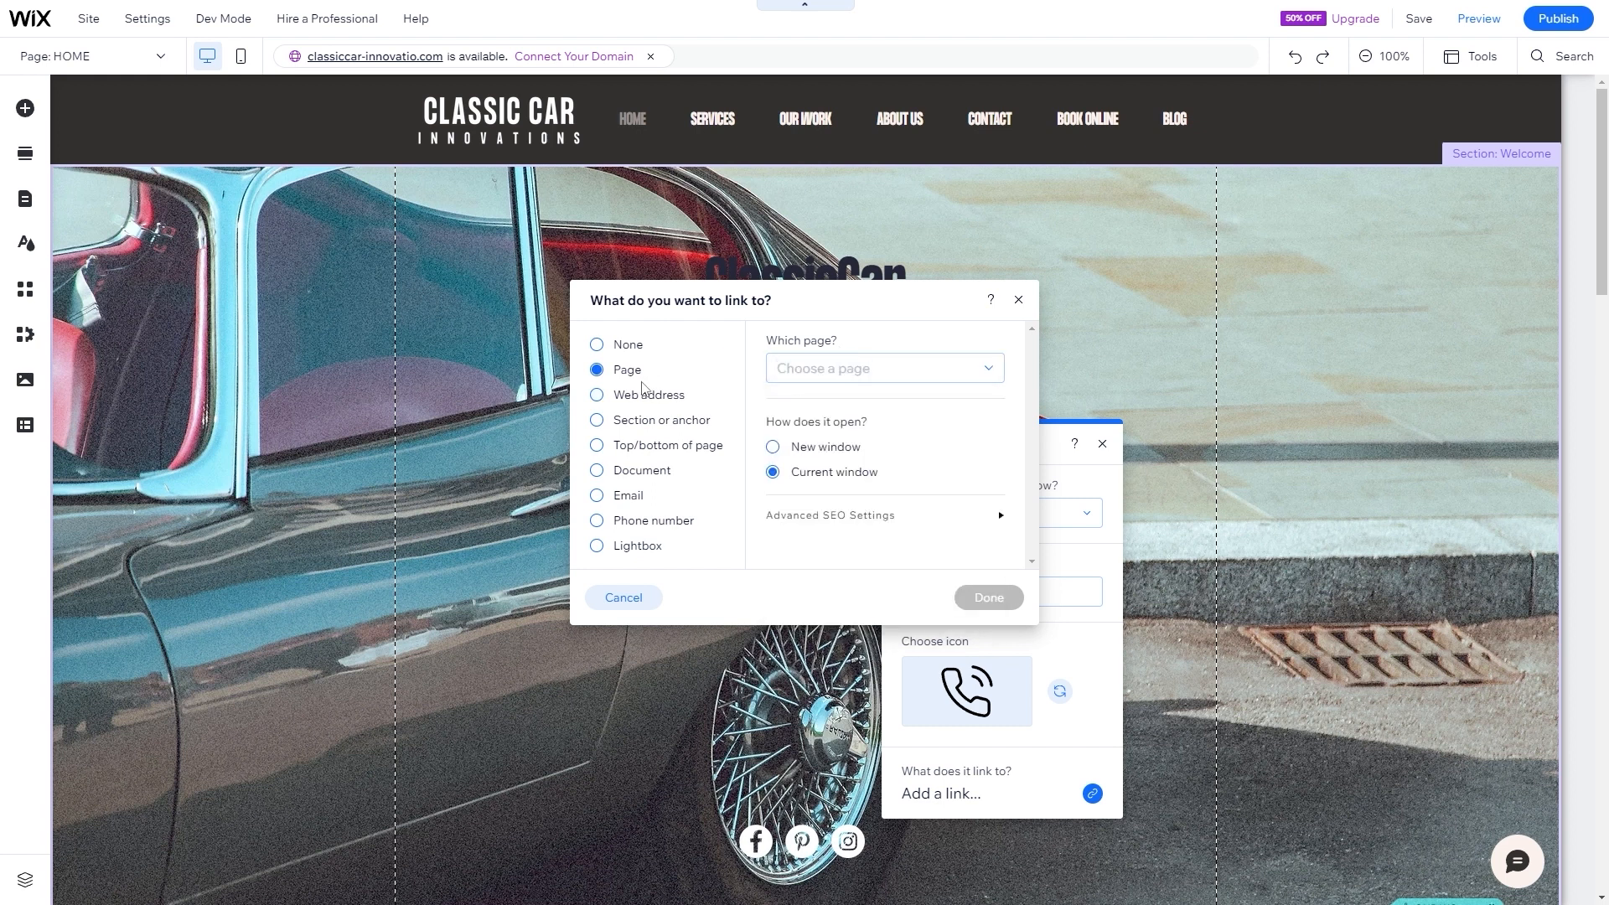
left_click(638, 423)
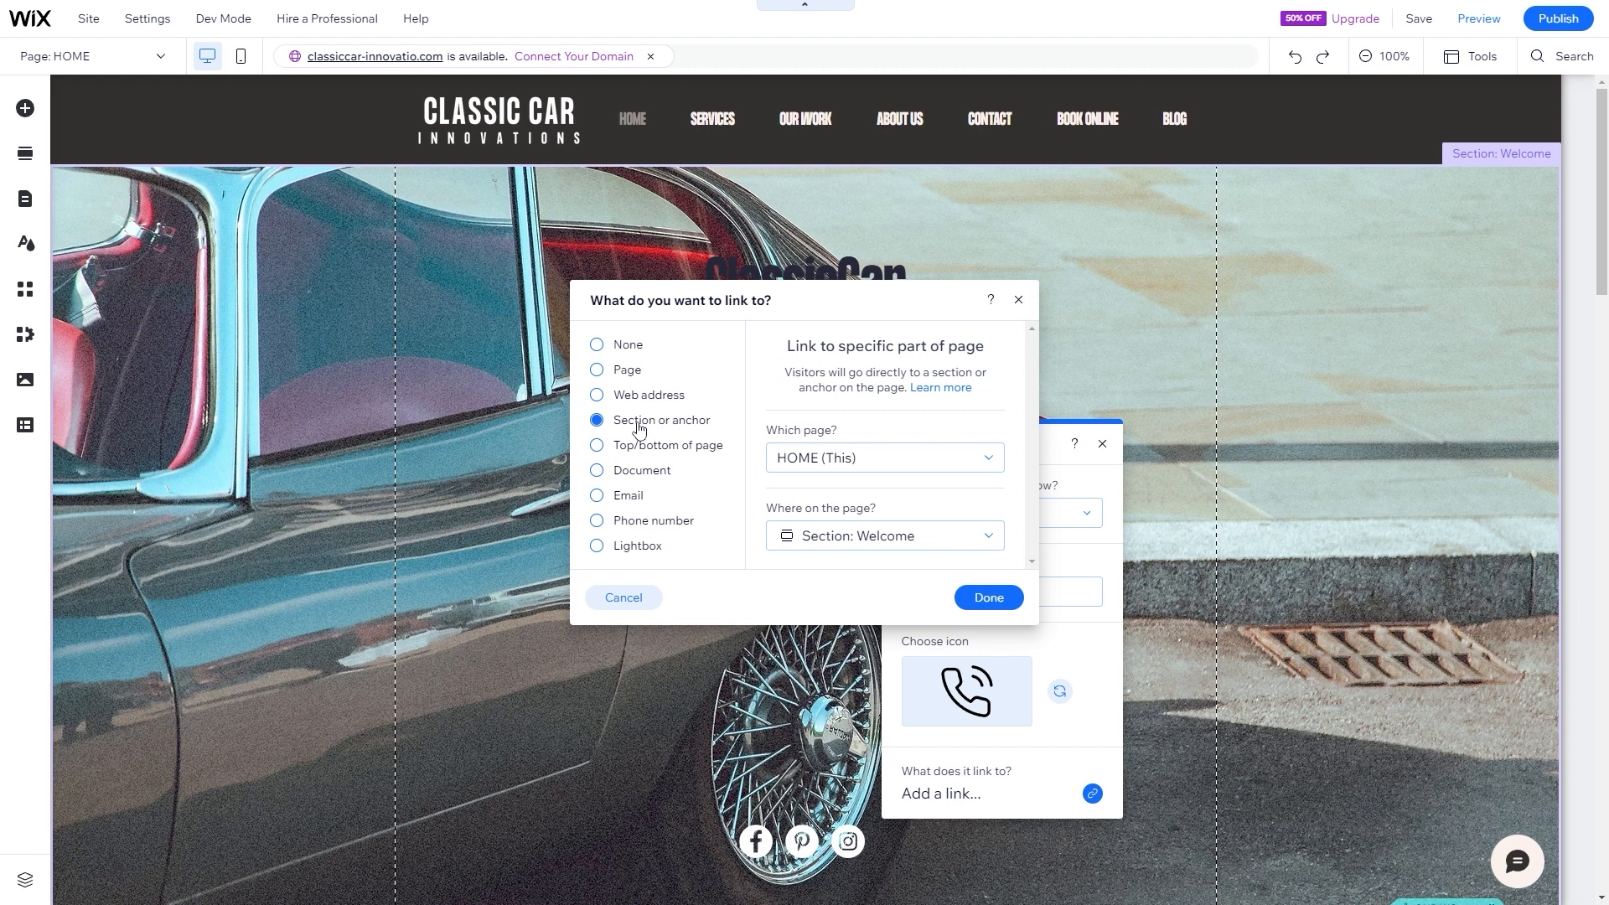
left_click(886, 532)
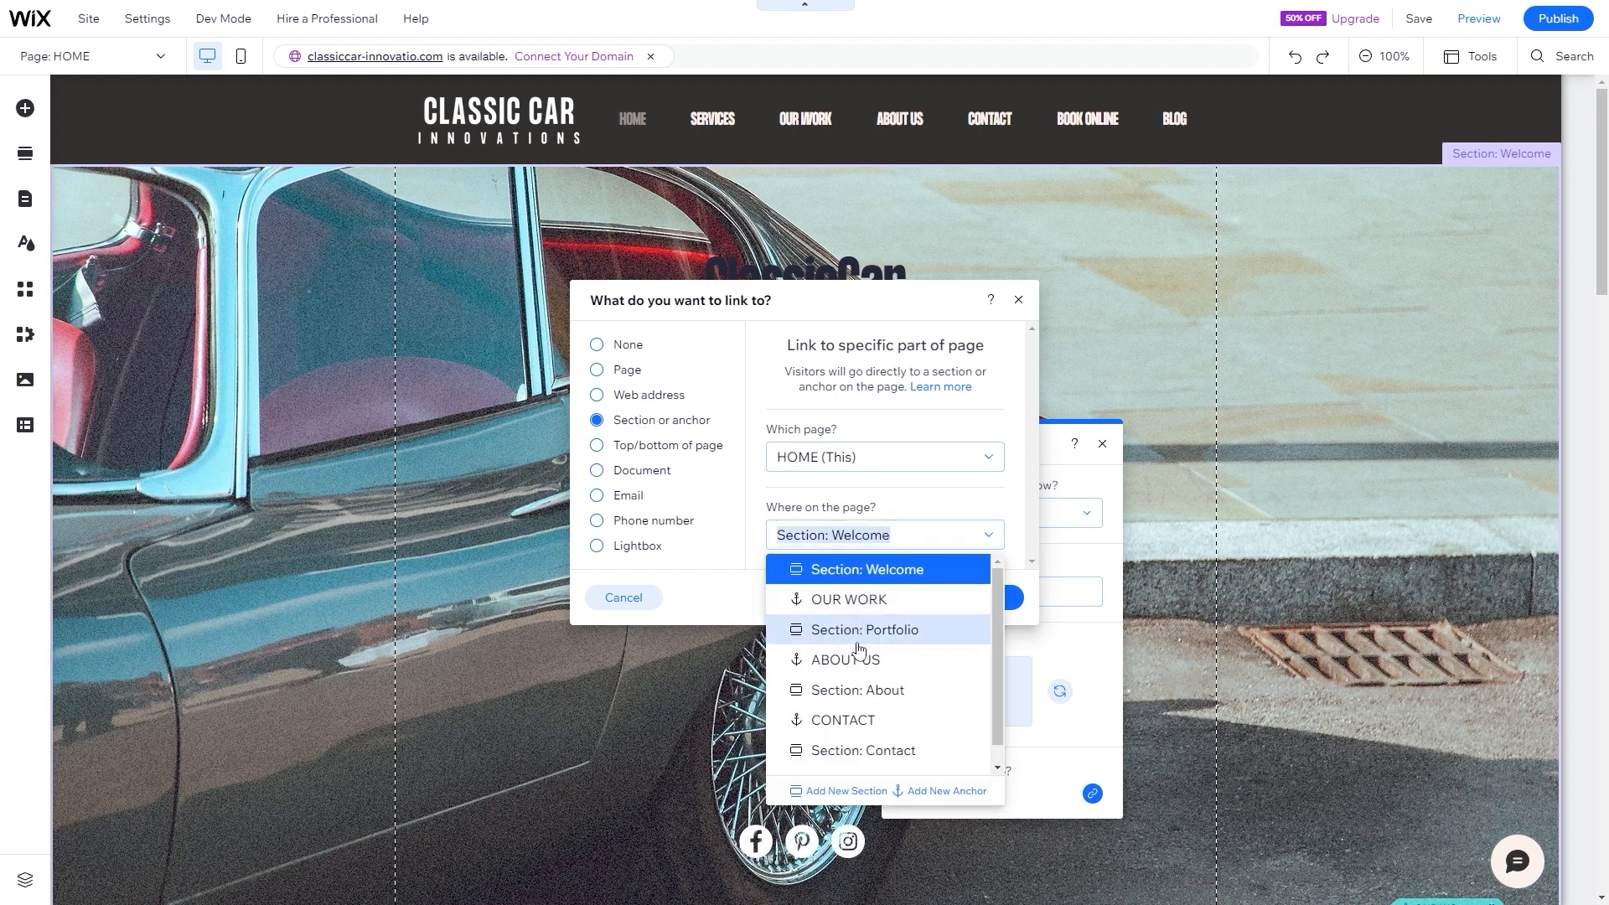
left_click(838, 750)
left_click(989, 598)
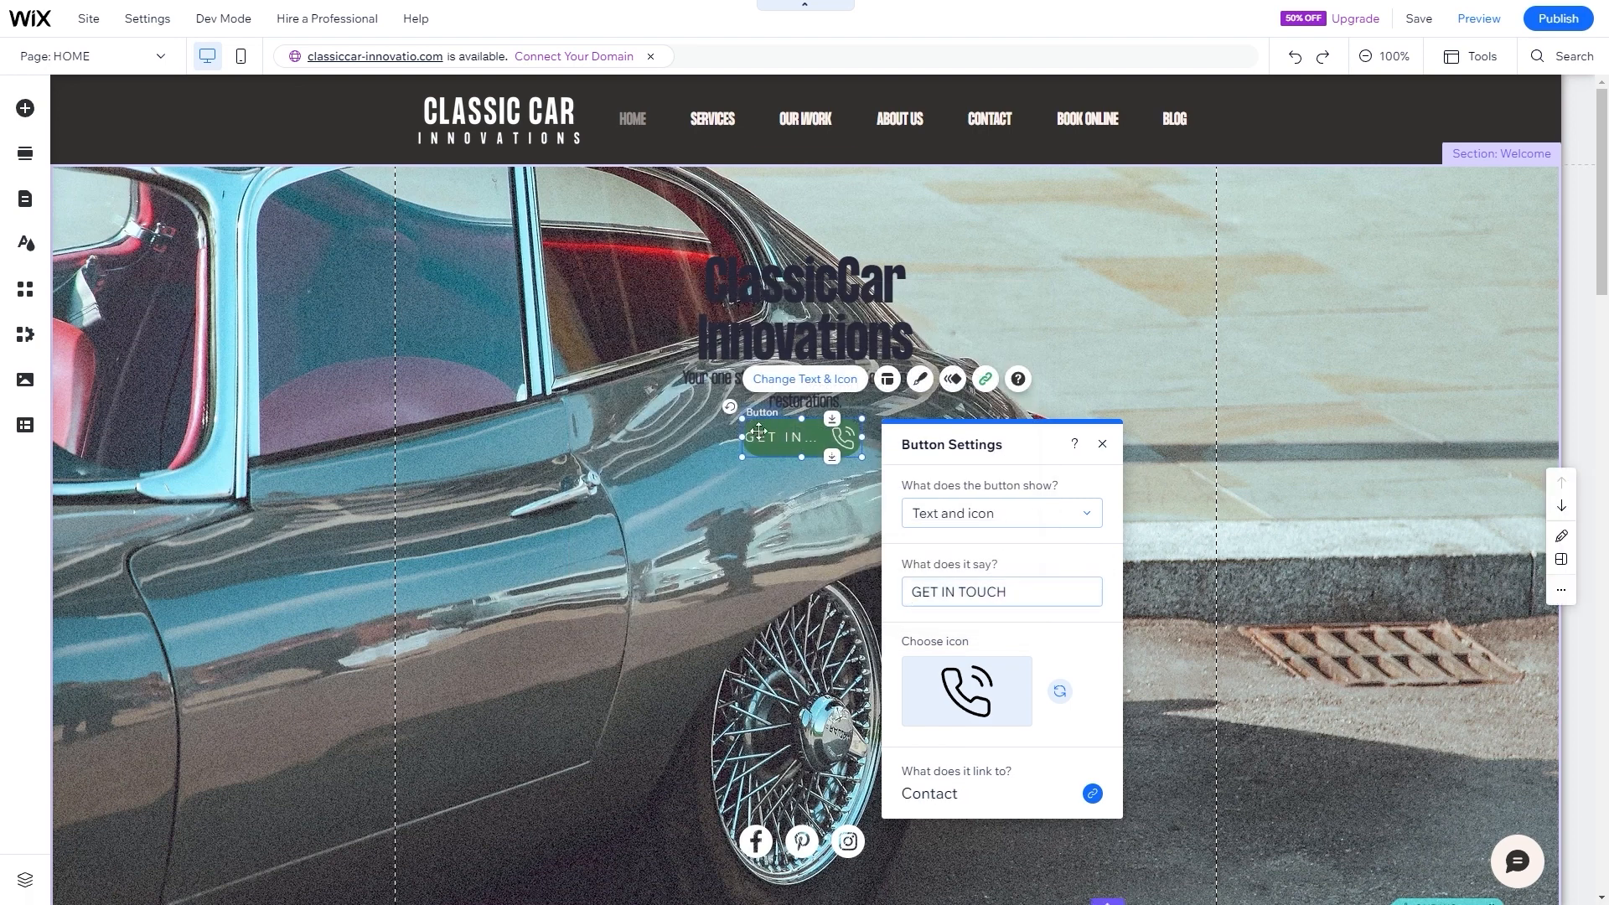
scroll(571, 410, "down", 20)
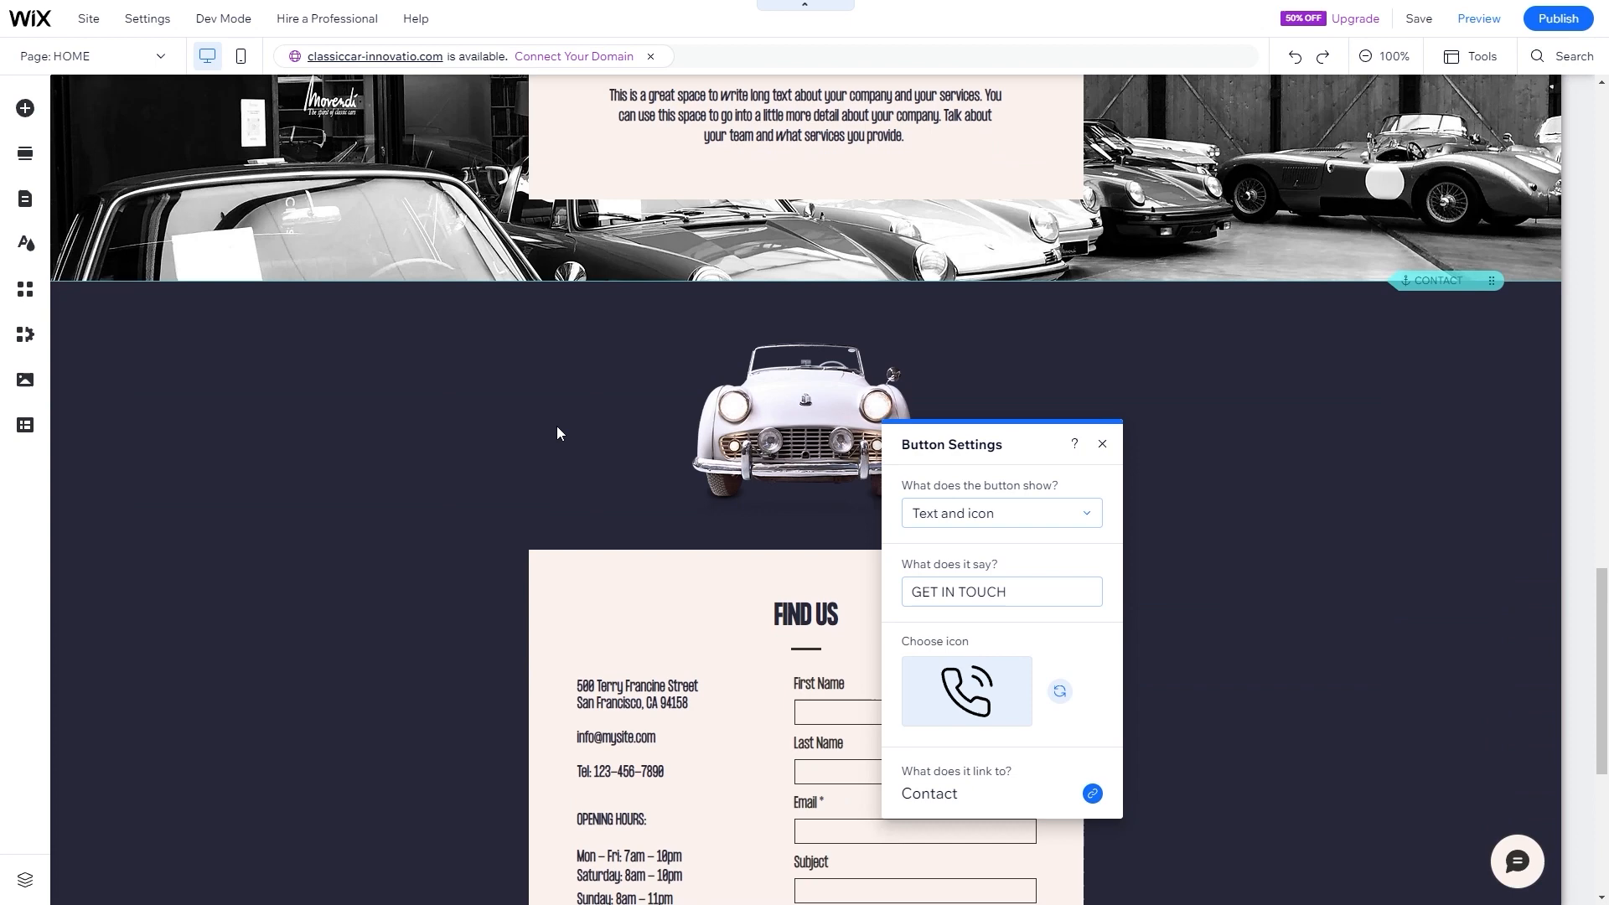
scroll(744, 360, "up", 20)
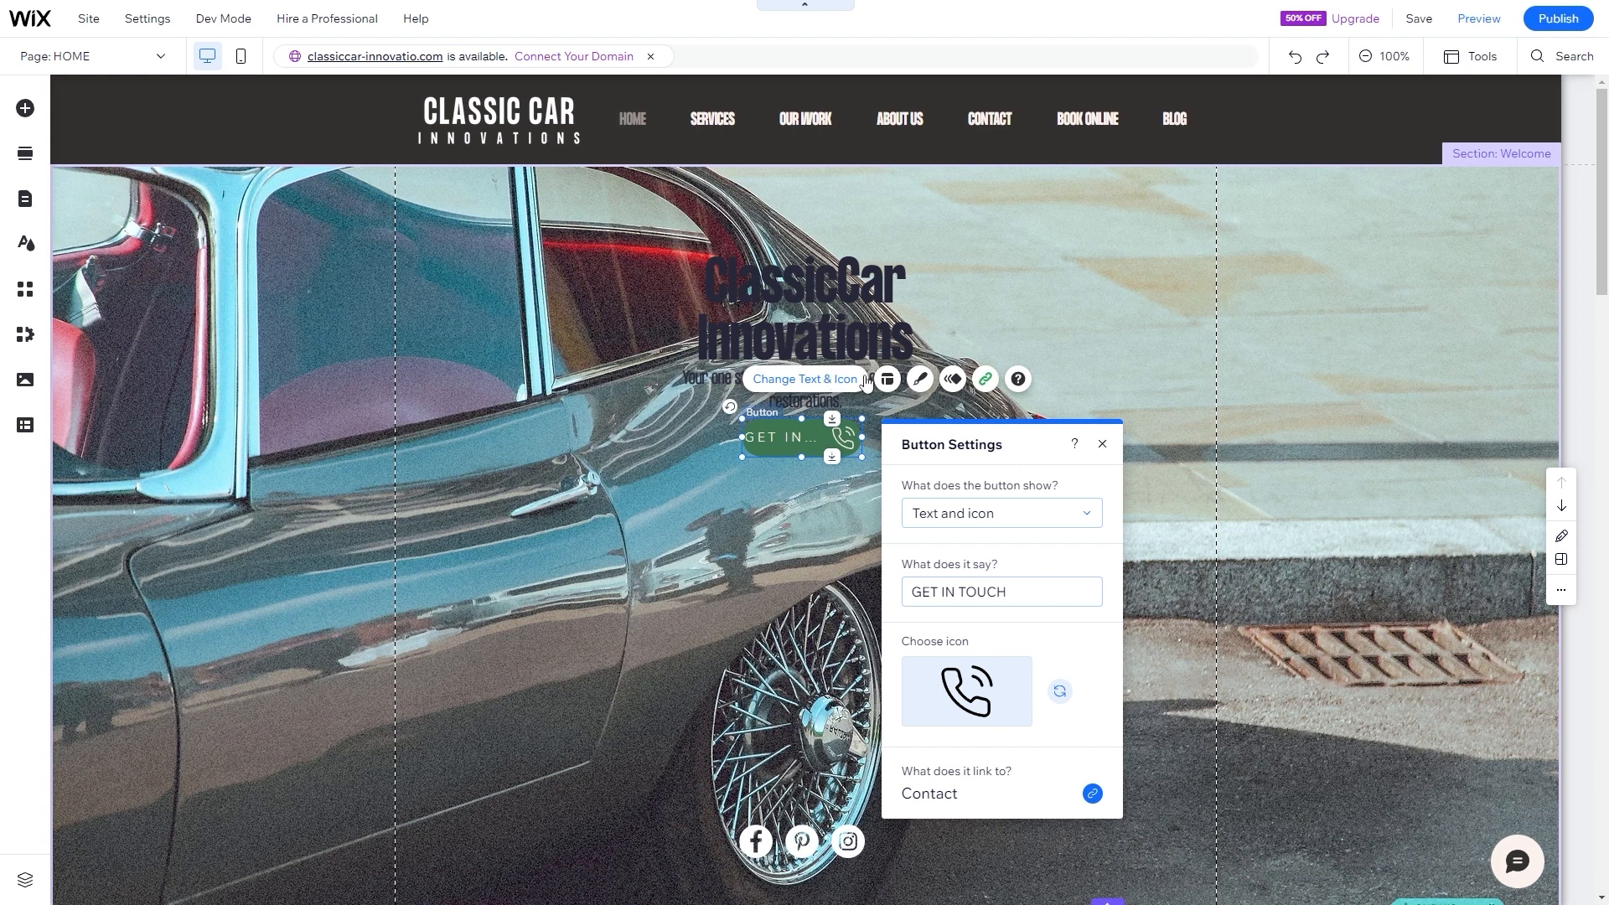
- Set the button's regular-state background fill to the dark navy theme color
left_click(930, 379)
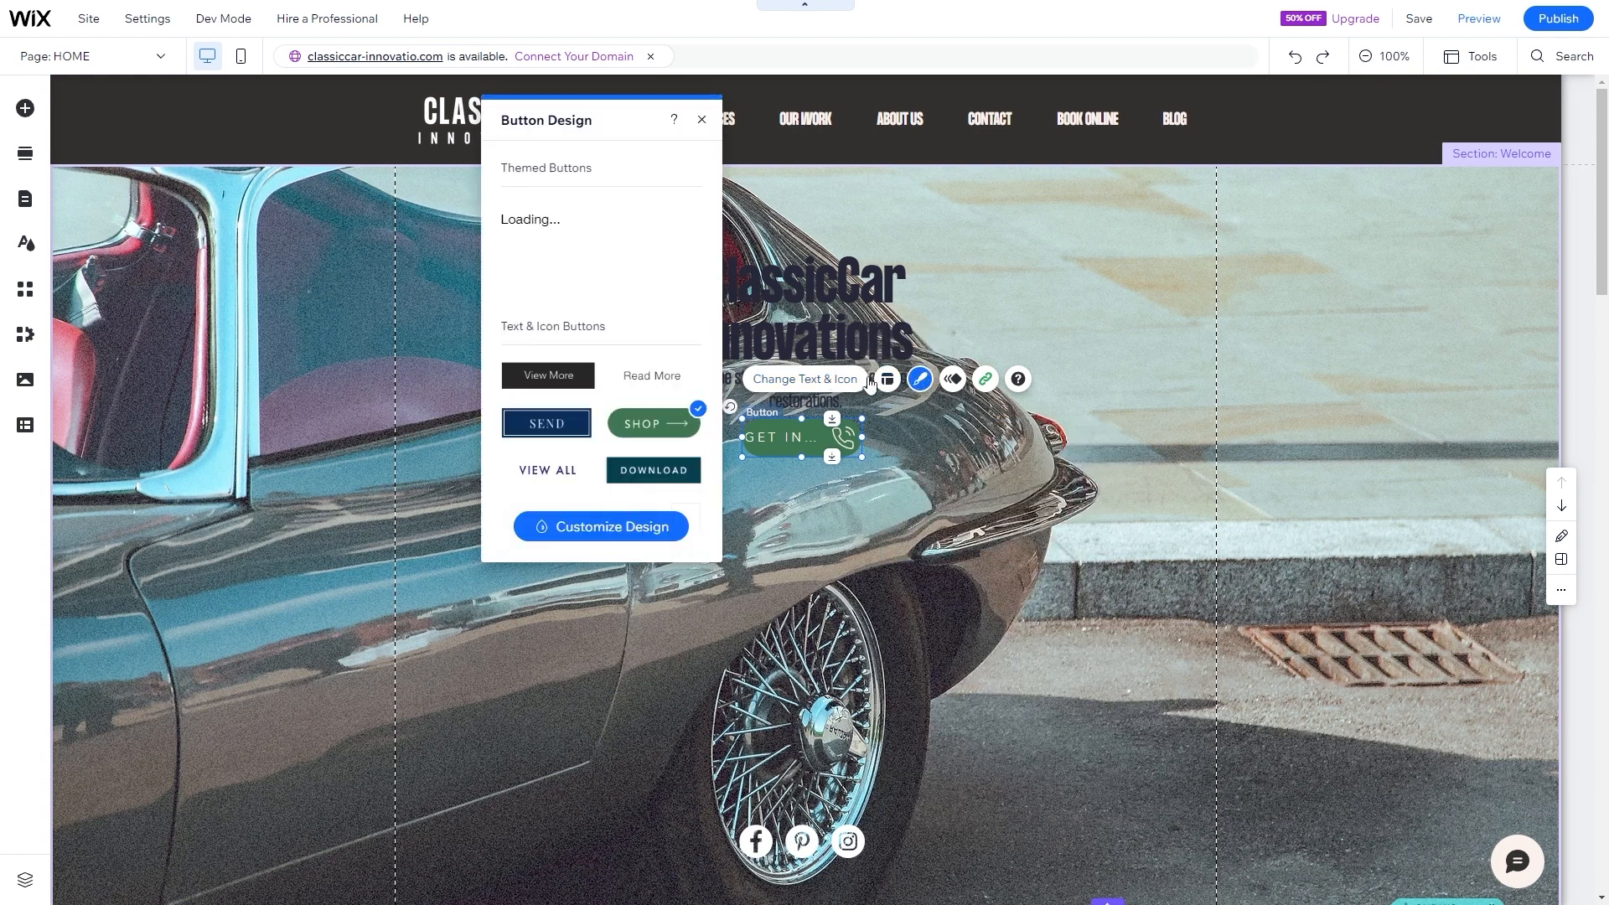
left_click(664, 524)
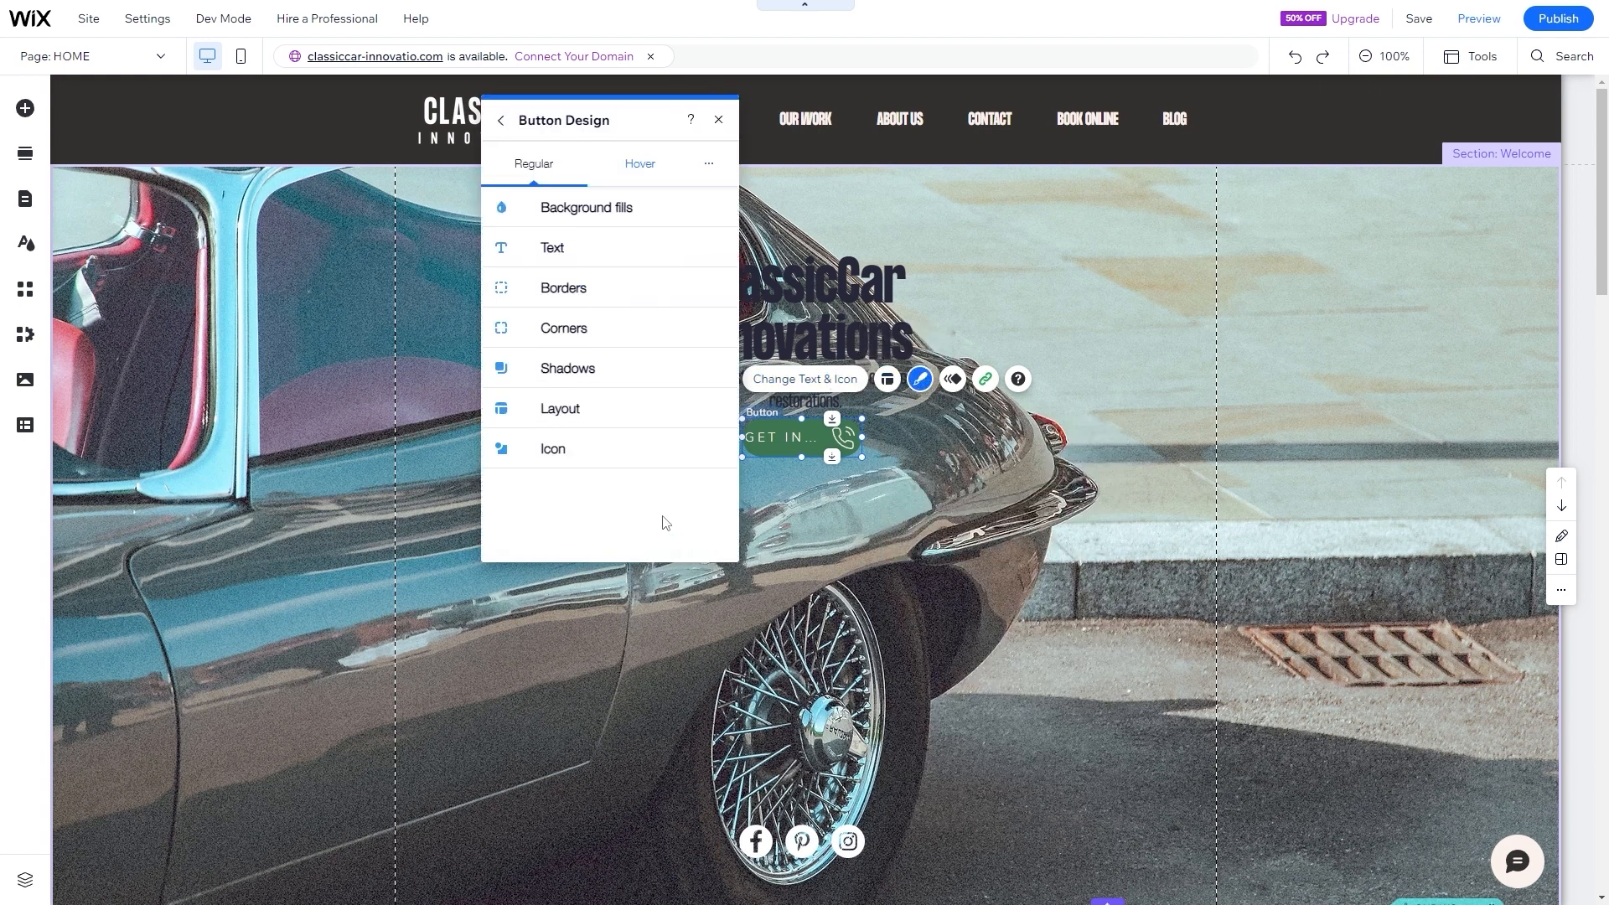
left_click(602, 214)
left_click(553, 302)
left_click(945, 620)
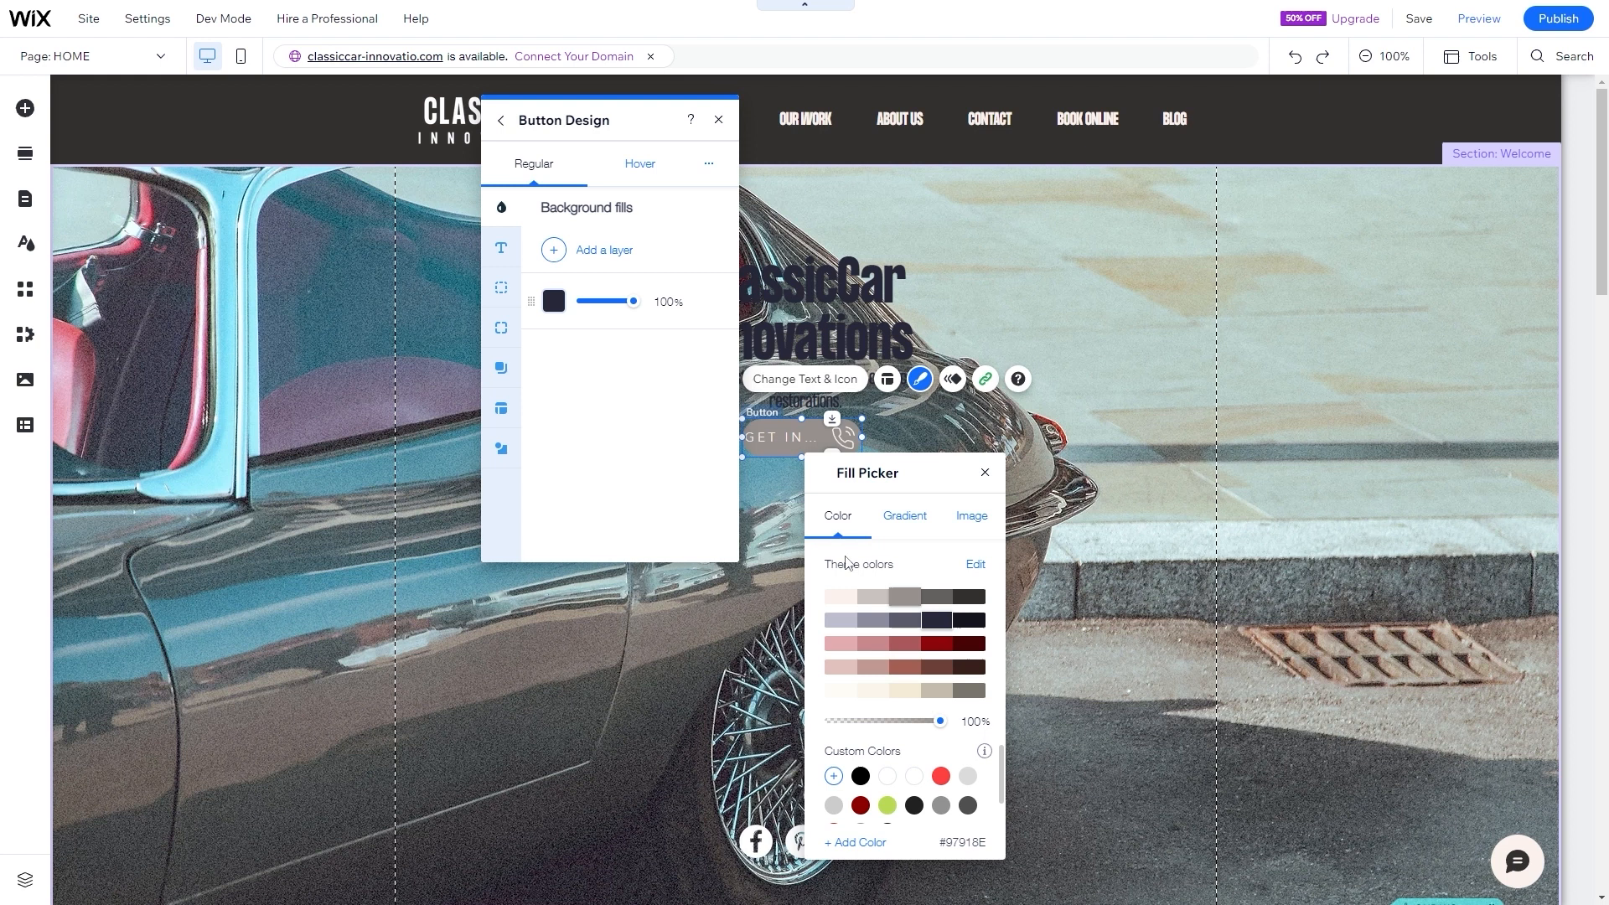
- Set the button's hover-state background fill to the dark red theme color #8D060C and return to the regular state
left_click(638, 166)
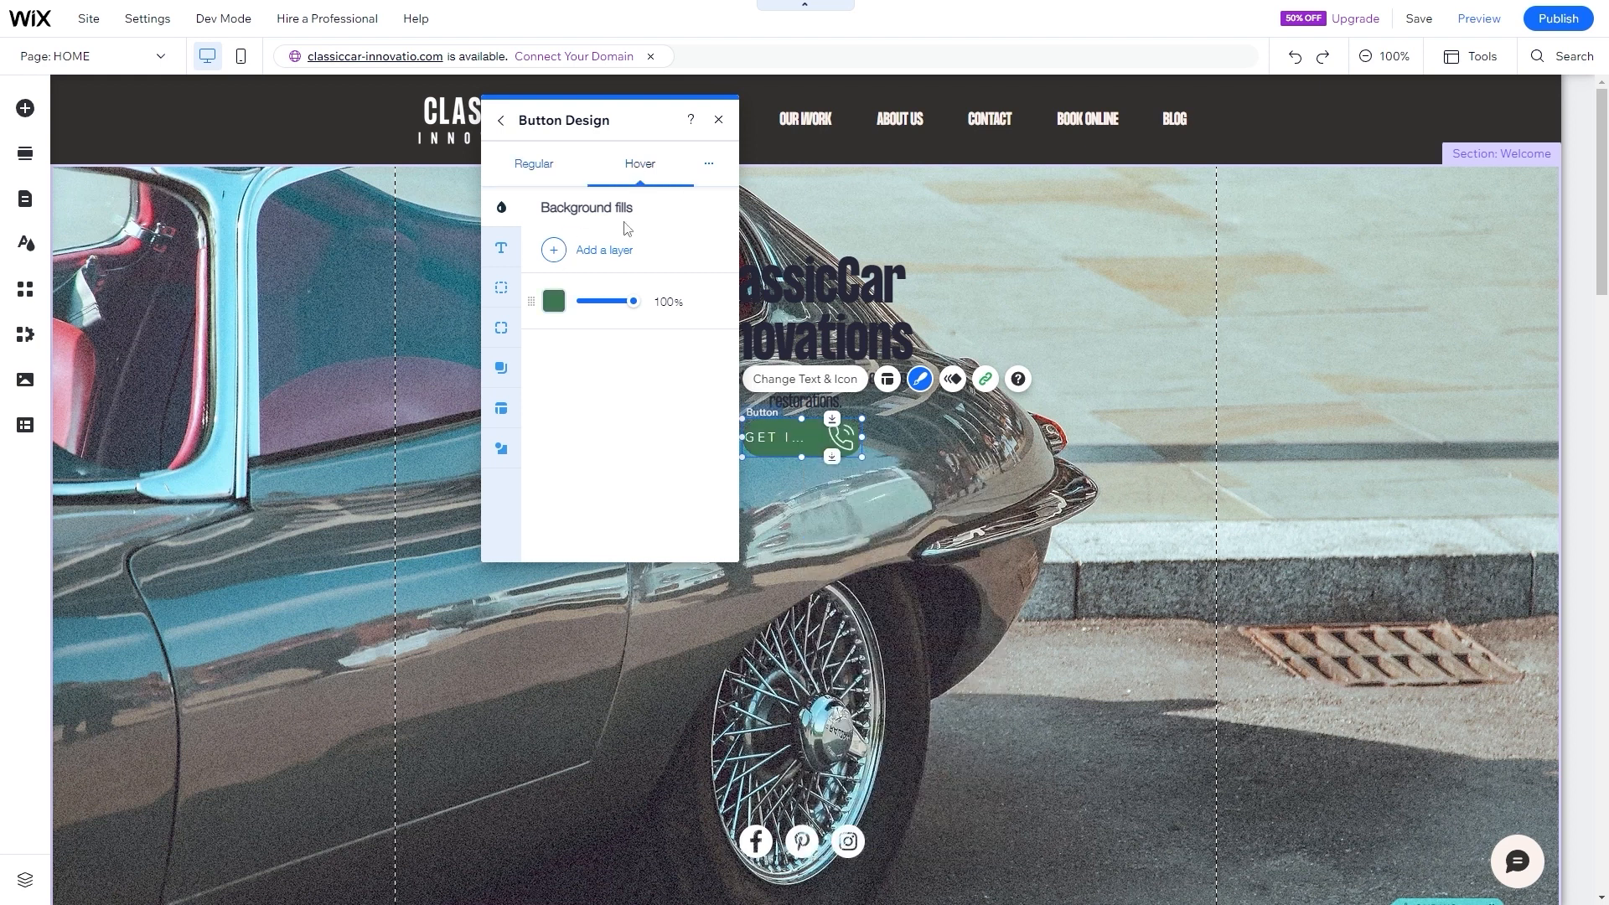
left_click(559, 304)
left_click(945, 645)
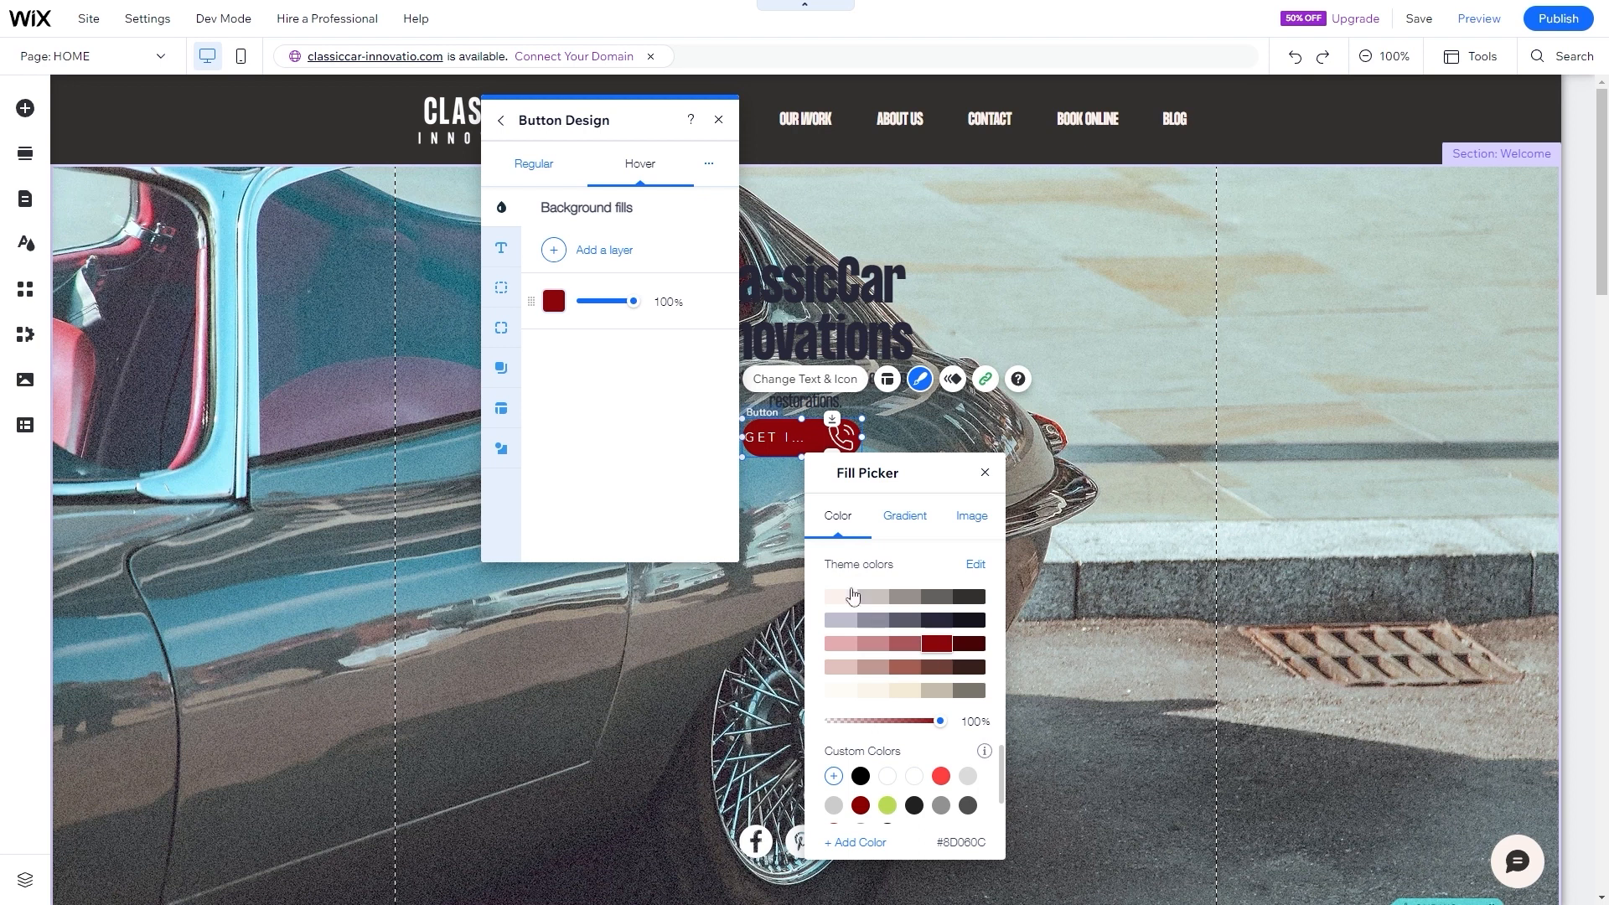
left_click(551, 181)
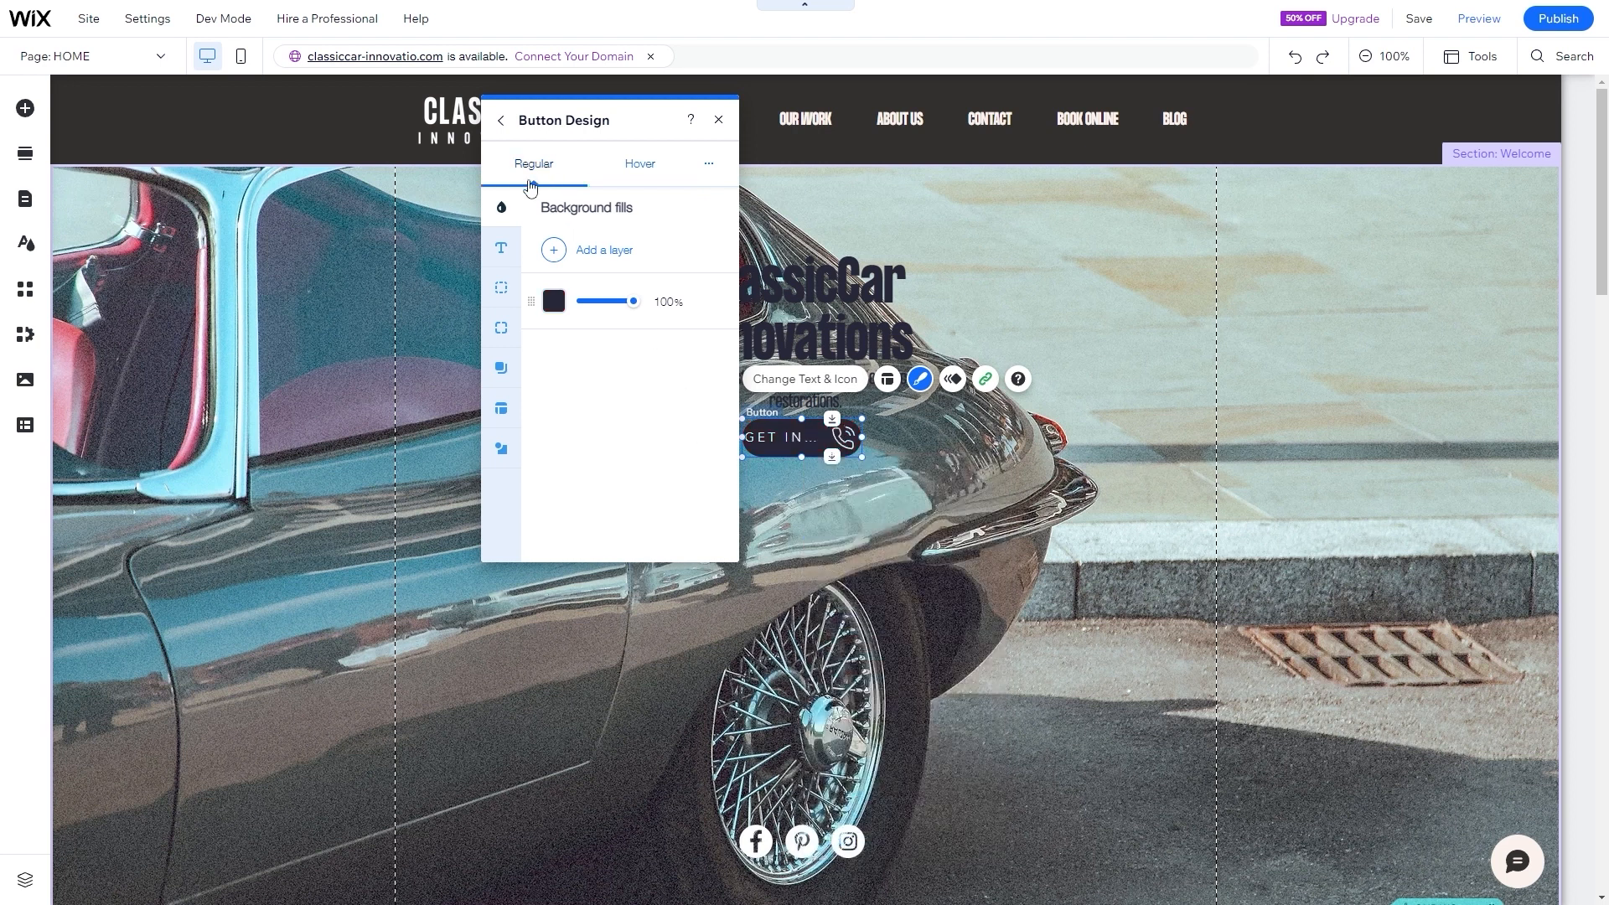
- Apply the Paragraph 3 text theme to the button's regular-state label, trying Paragraph 1 first
left_click(501, 122)
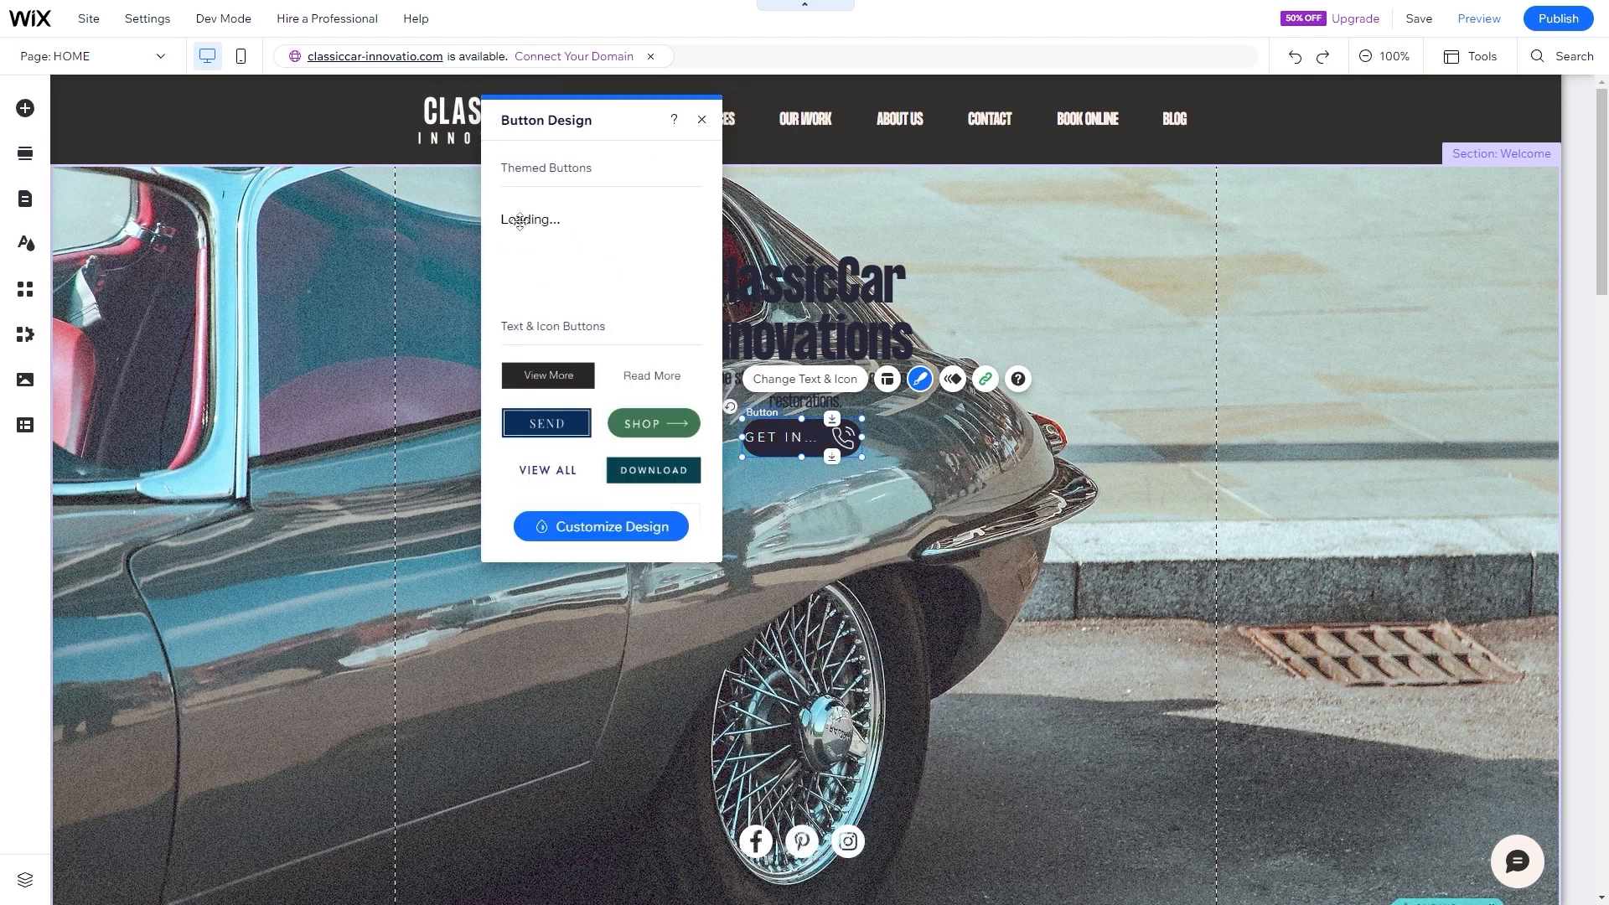
left_click(545, 526)
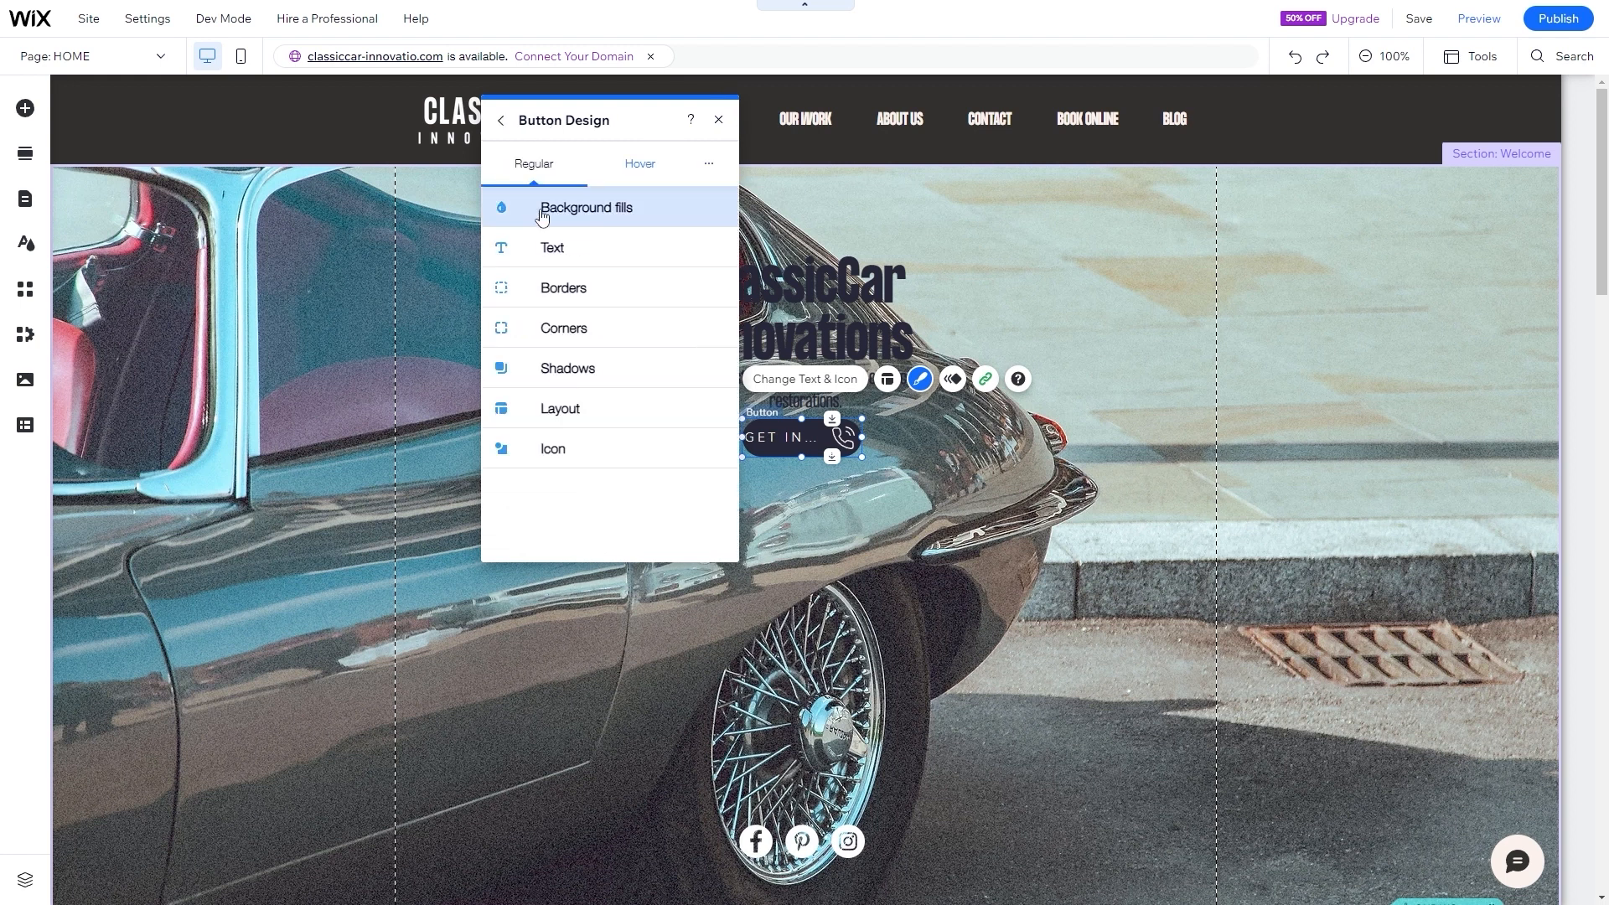
left_click(599, 248)
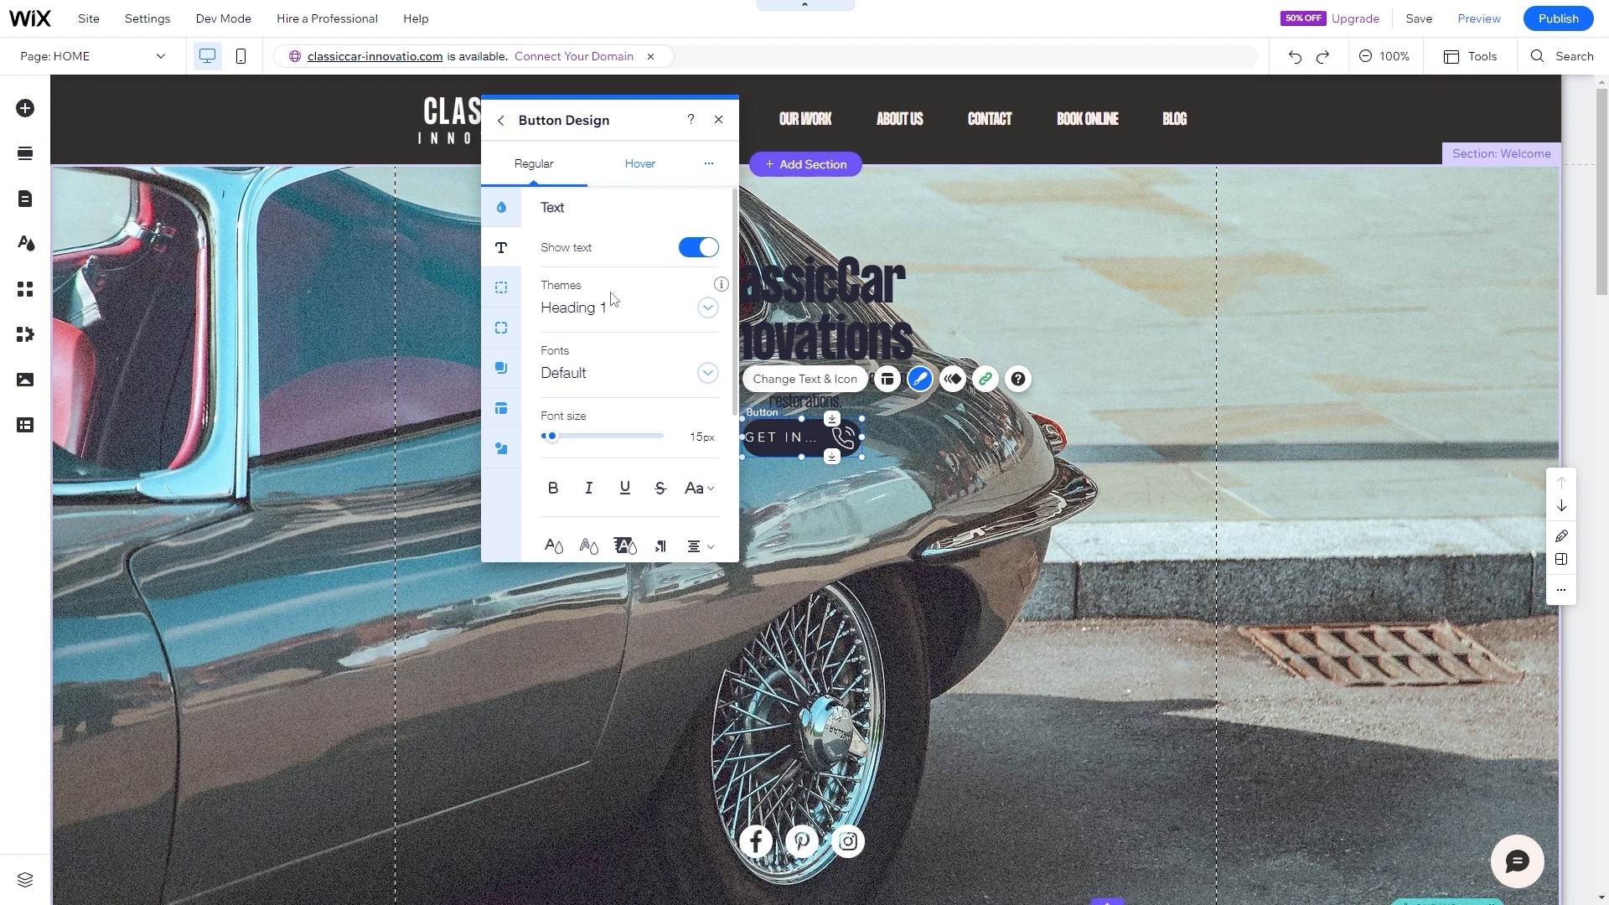
left_click(639, 306)
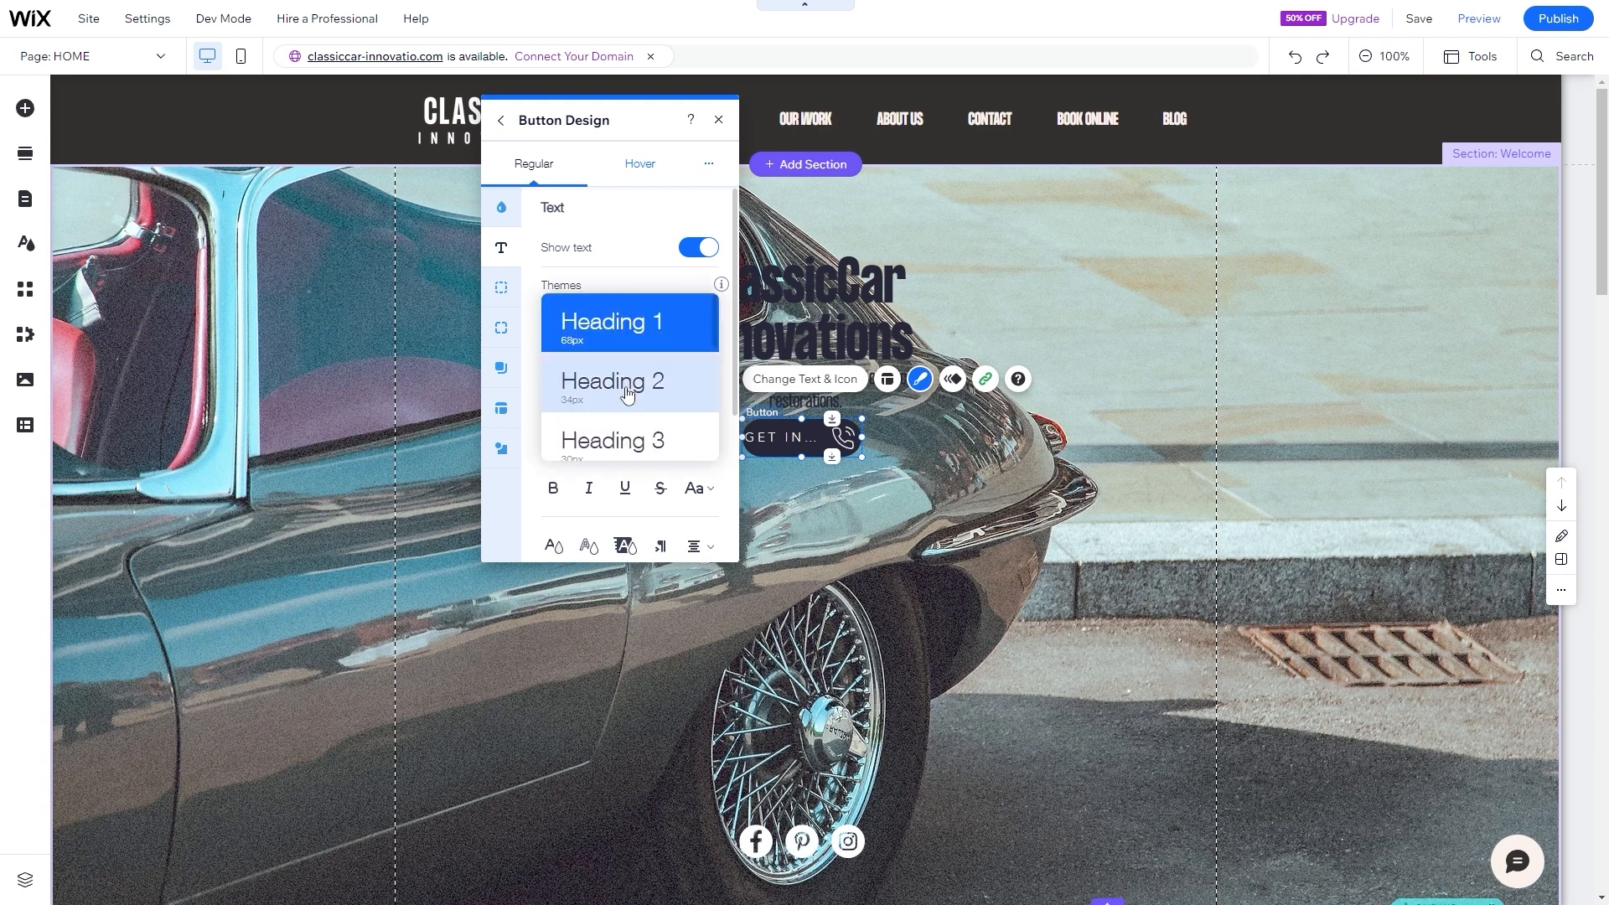
scroll(627, 394, "down", 3)
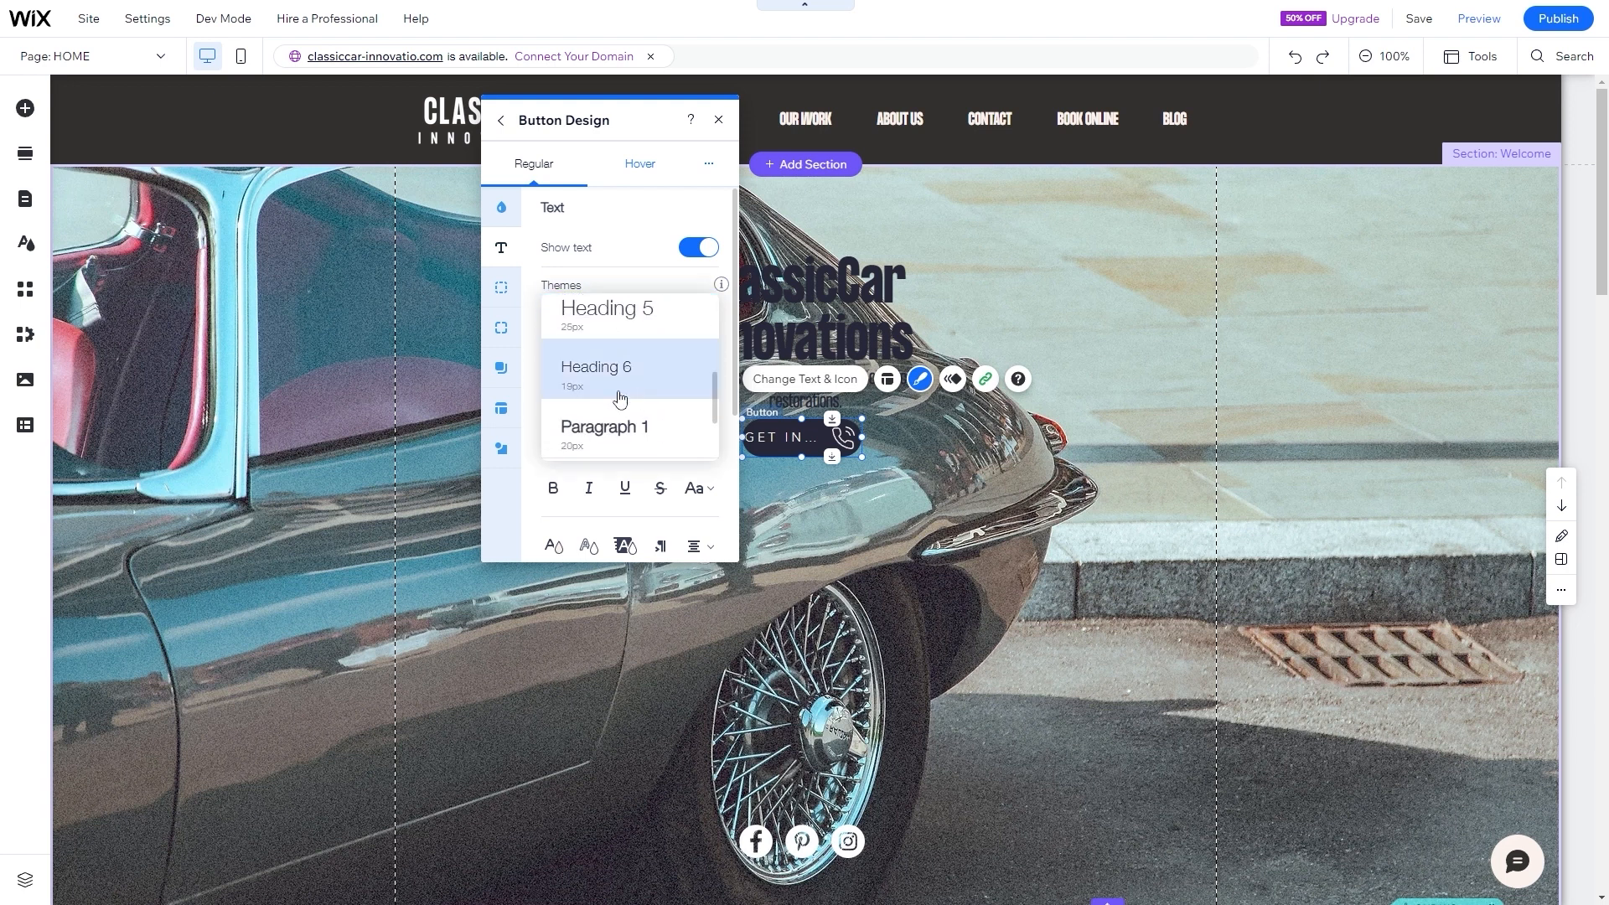
left_click(617, 419)
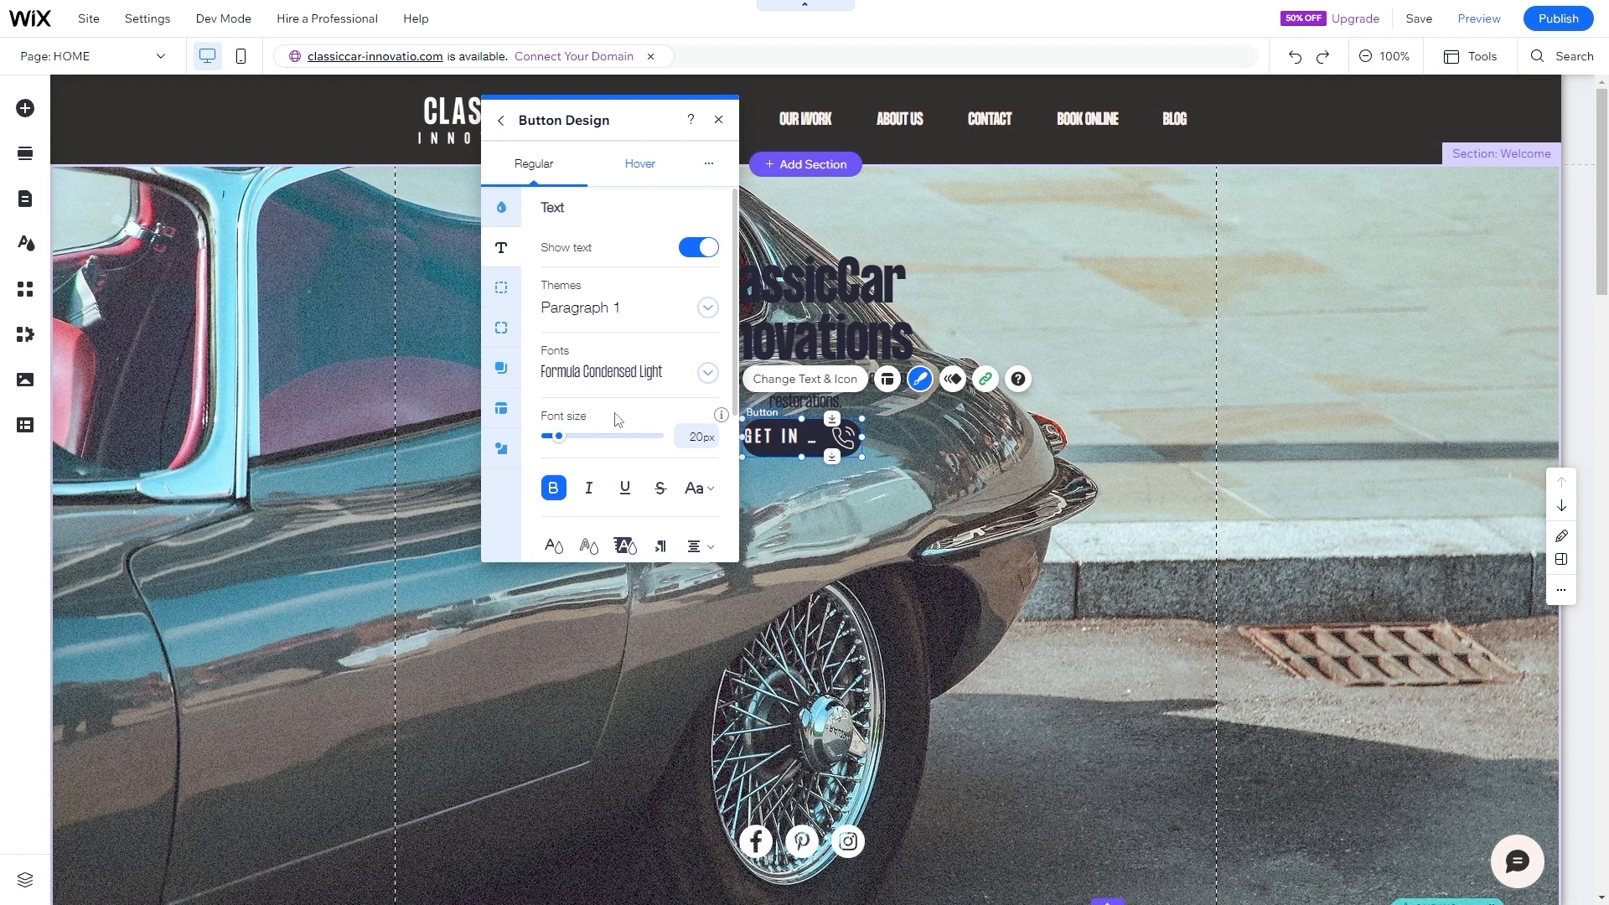
left_click(586, 309)
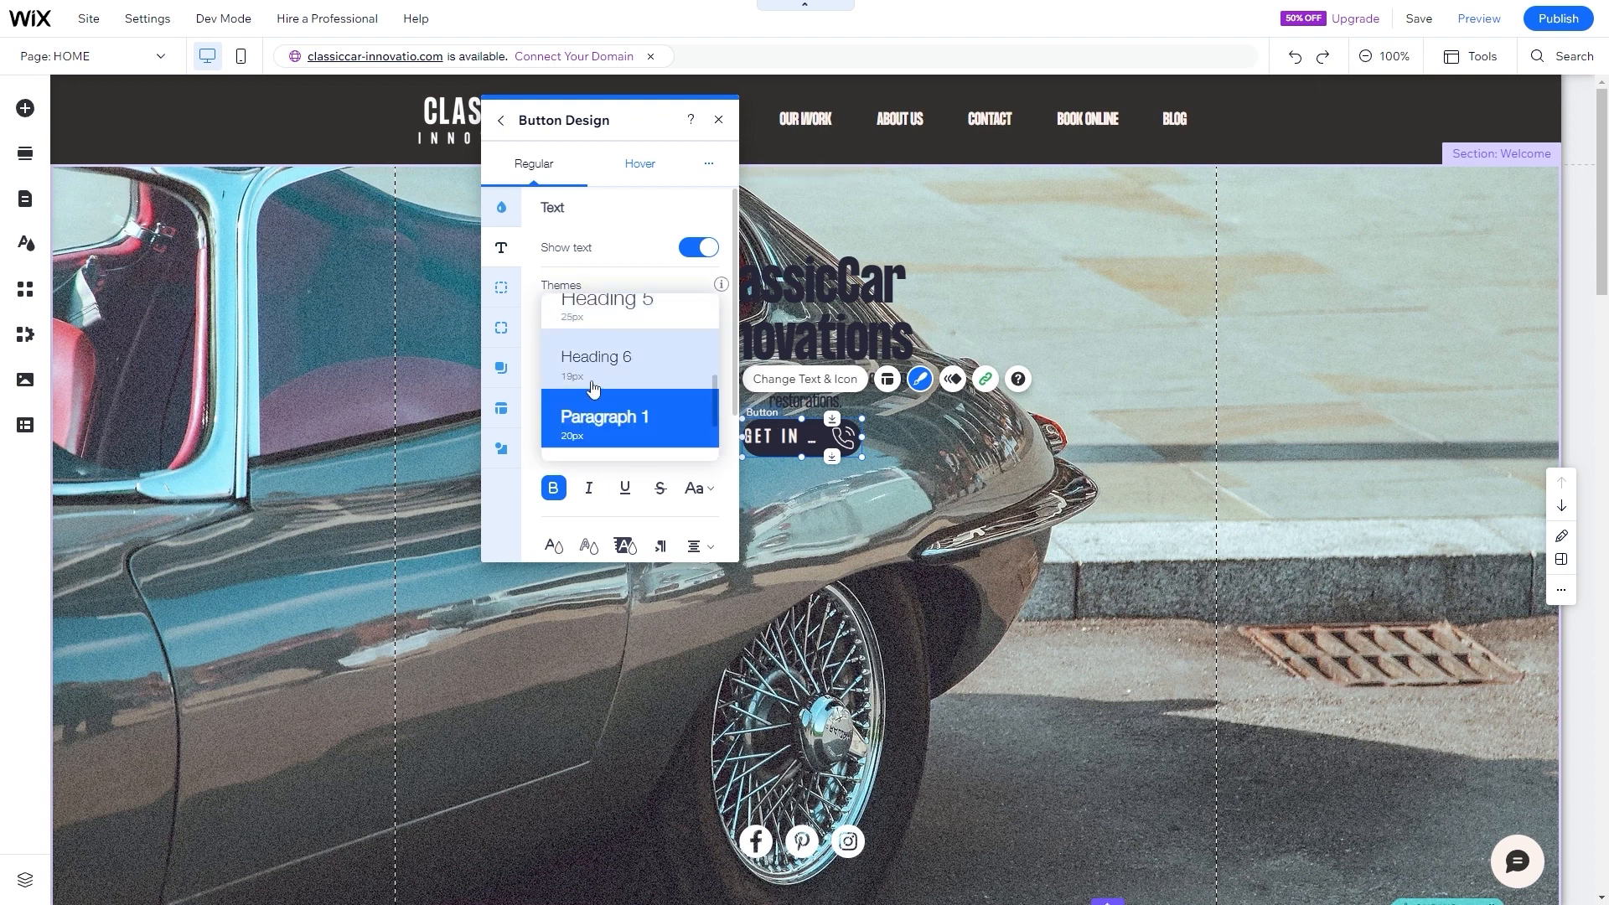
scroll(600, 388, "down", 3)
left_click(632, 447)
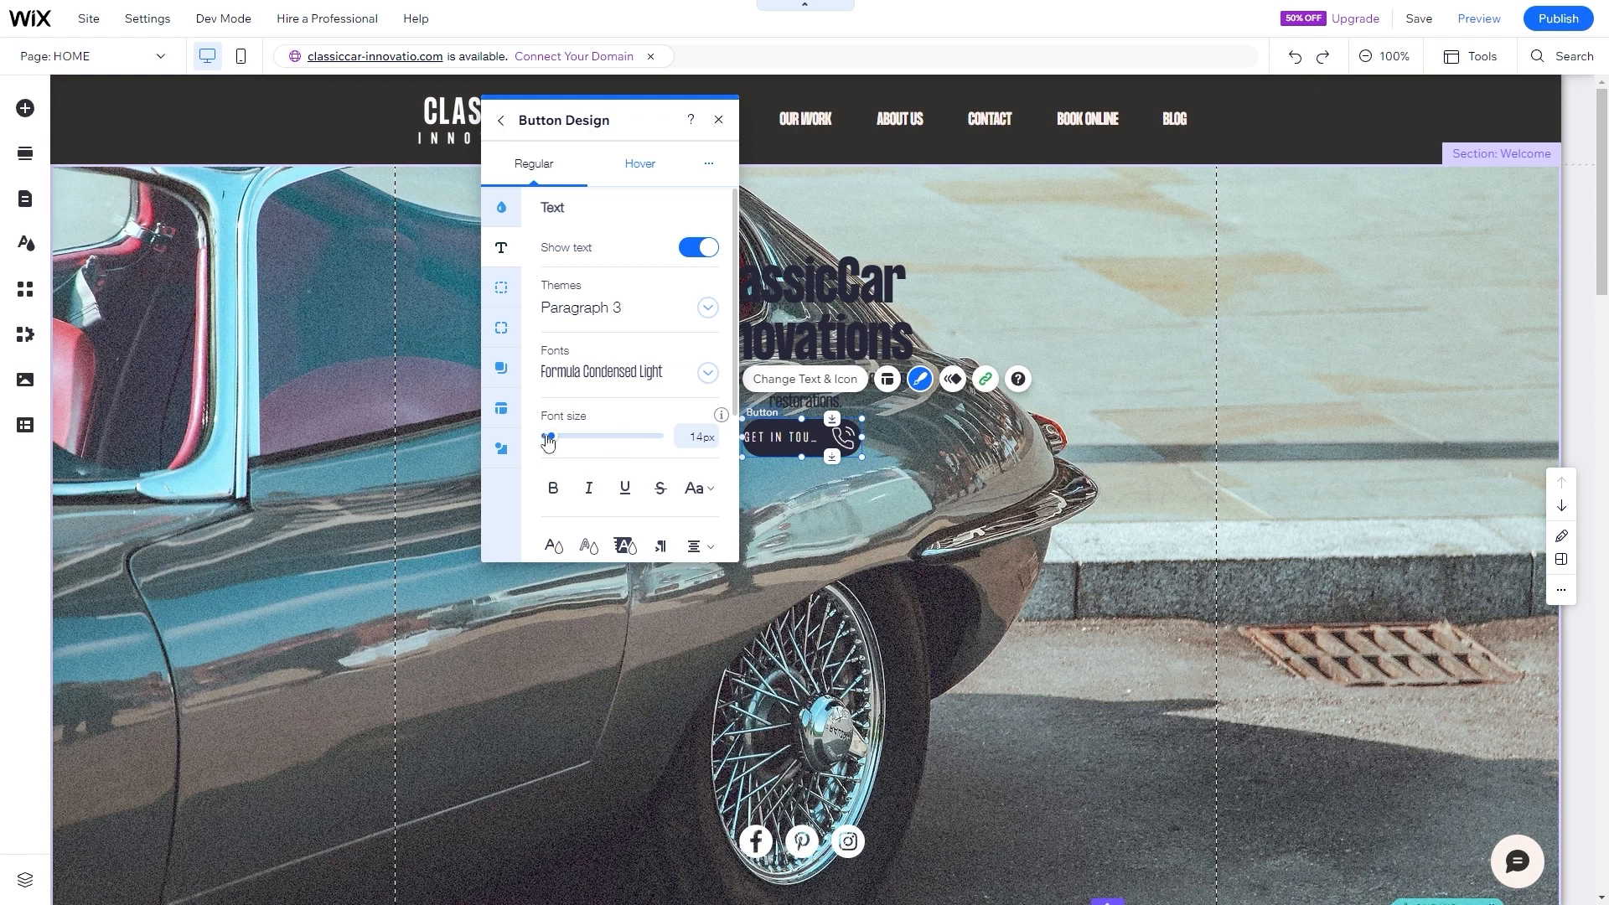
- Make the button's label 24 px and bold, with character spacing of 0.05 em
left_click_drag(551, 441, 566, 440)
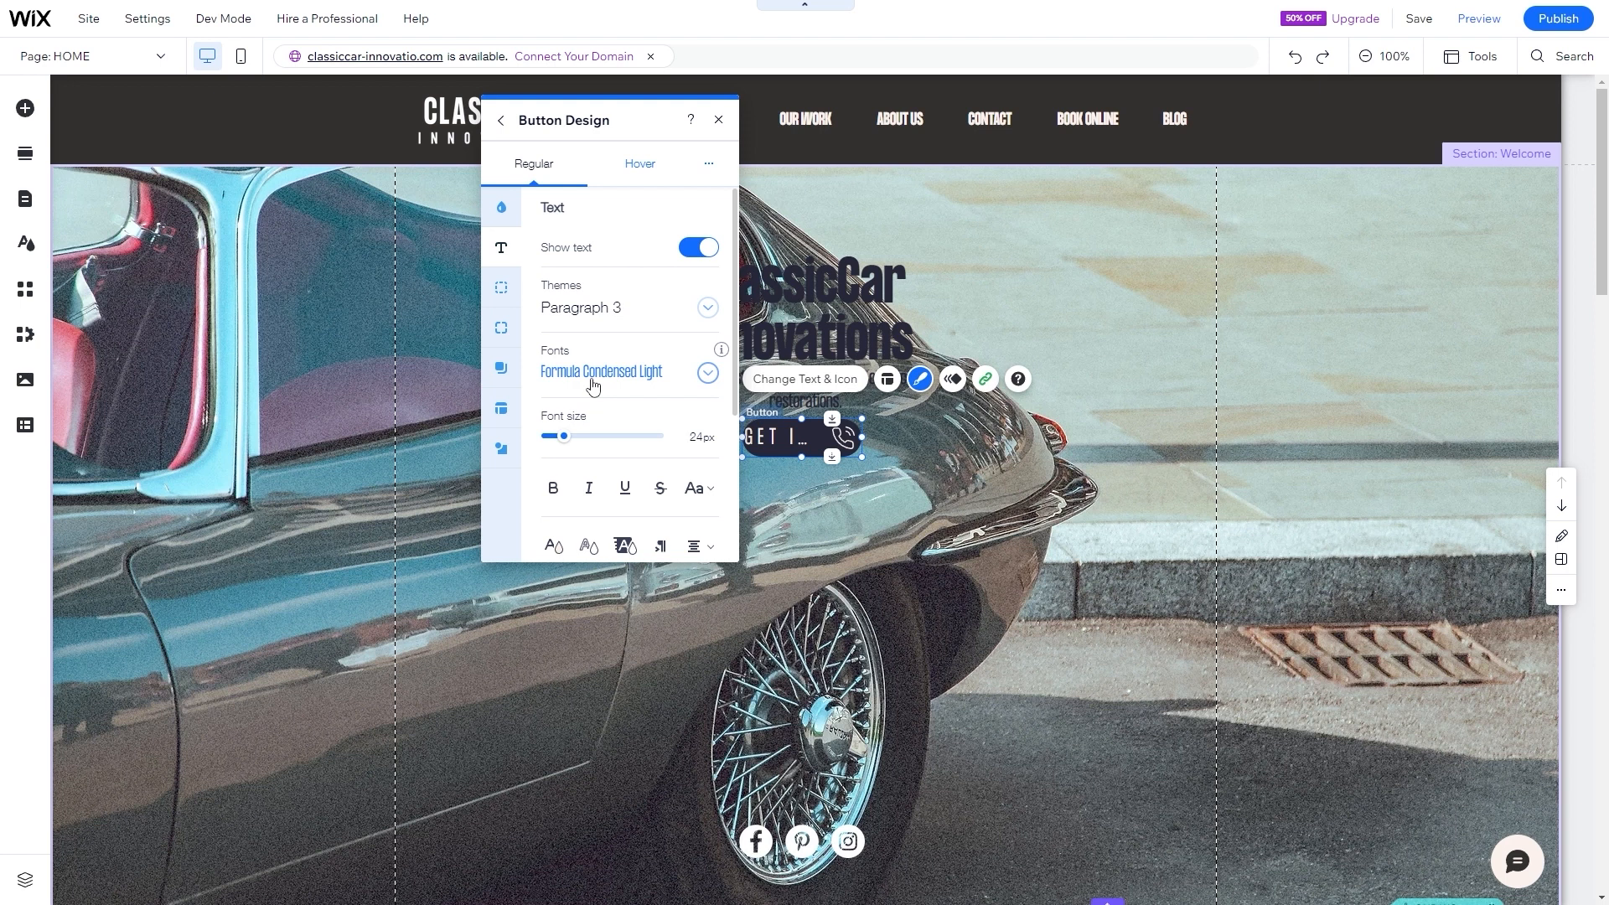
left_click(552, 495)
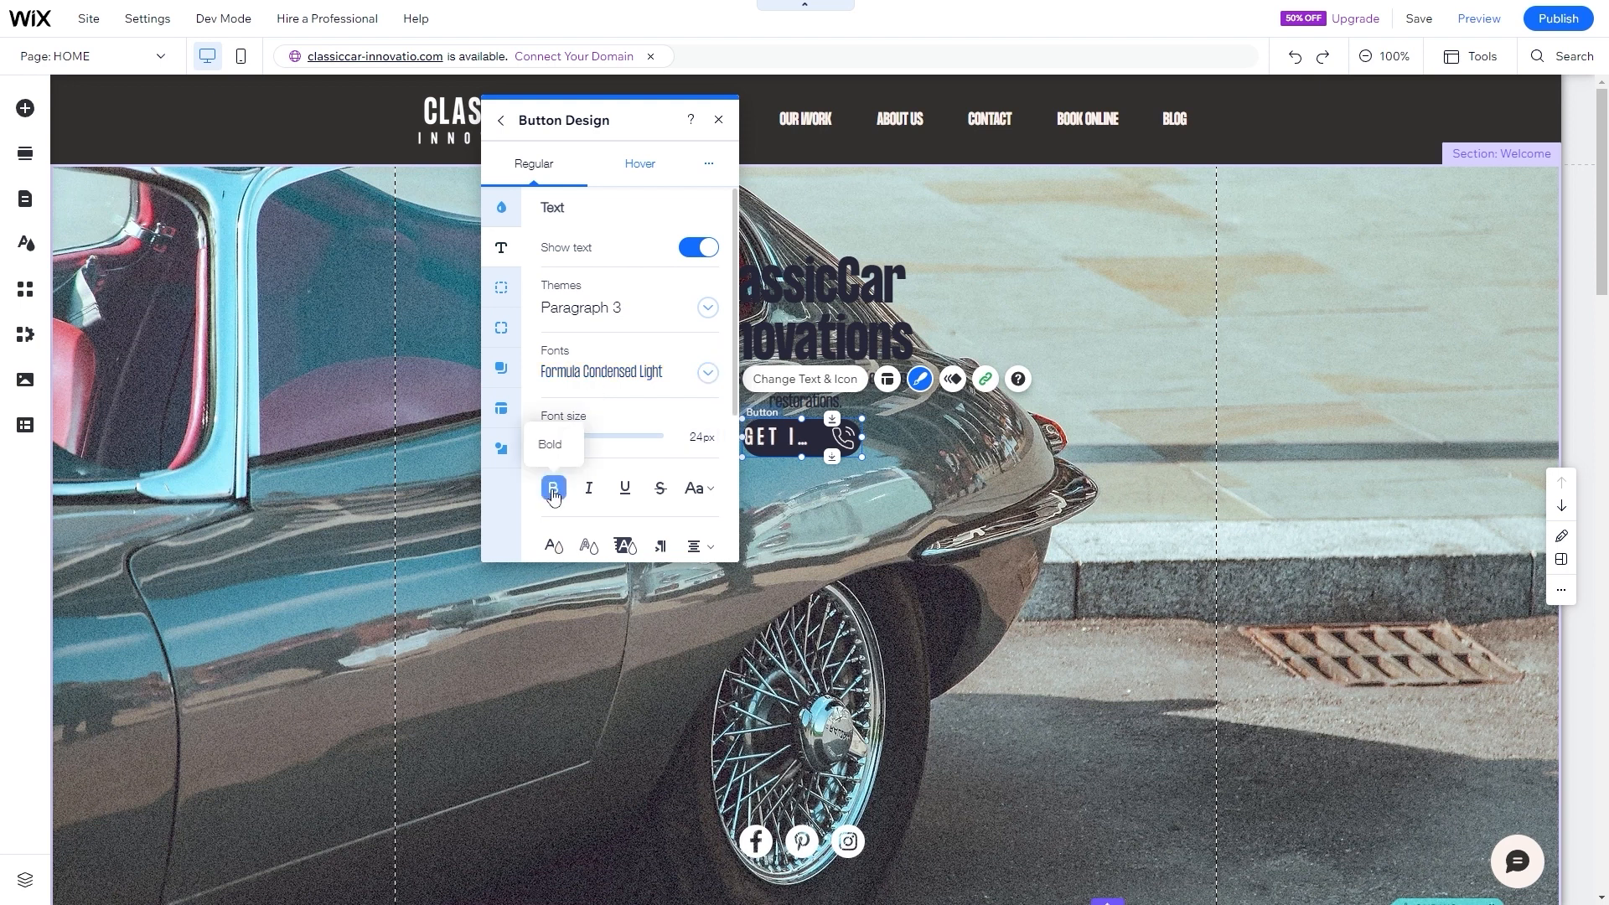
scroll(553, 492, "down", 3)
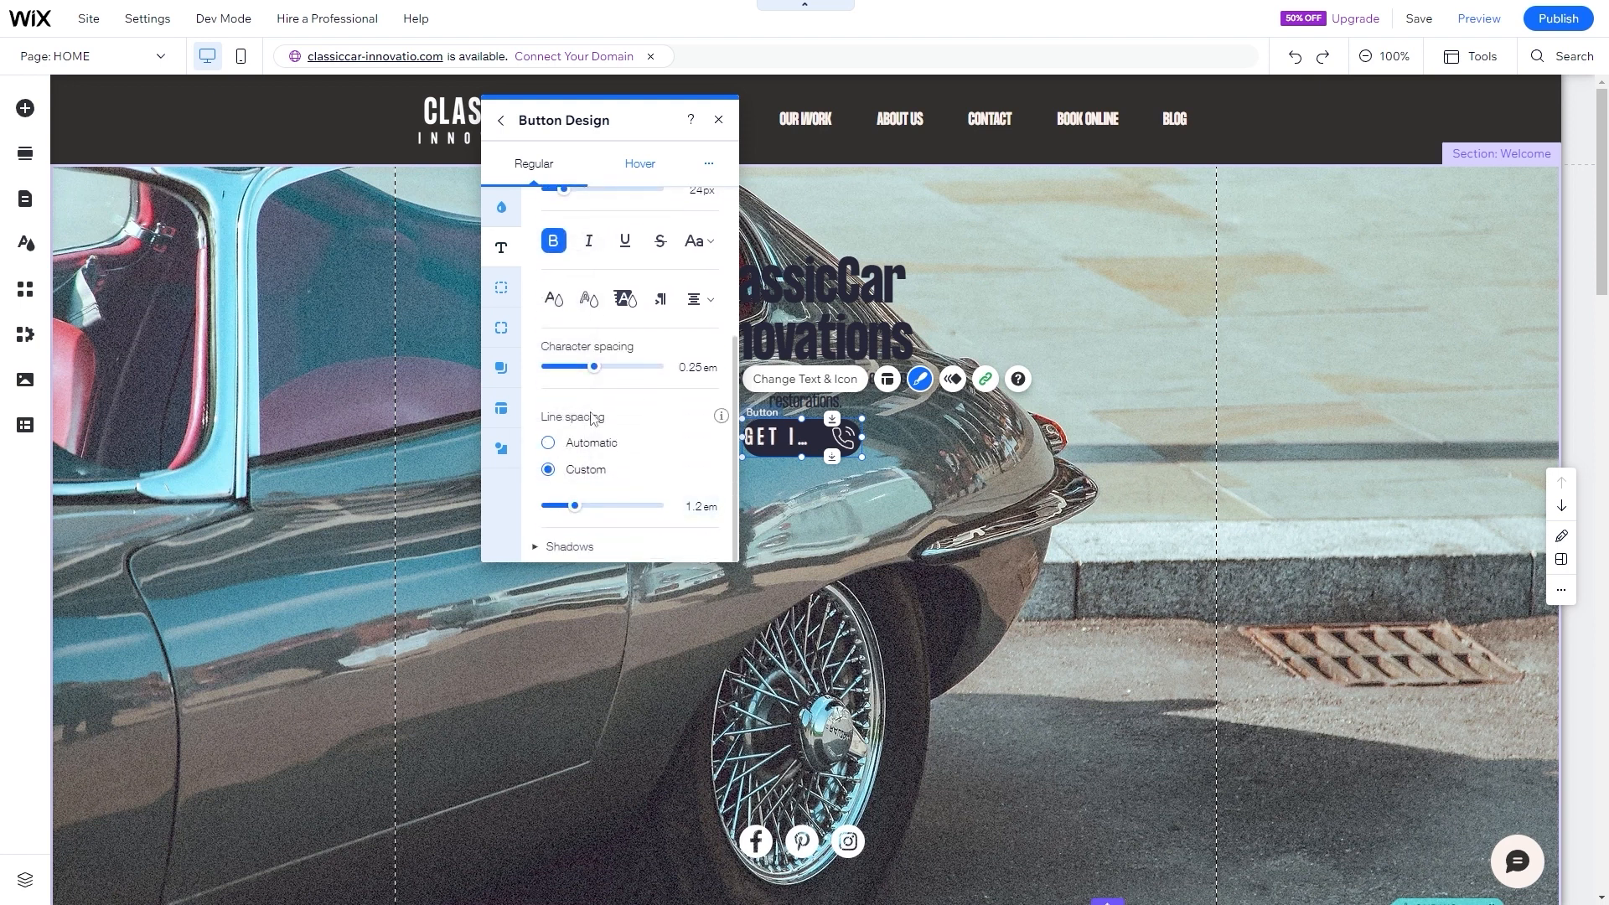
left_click_drag(594, 368, 569, 378)
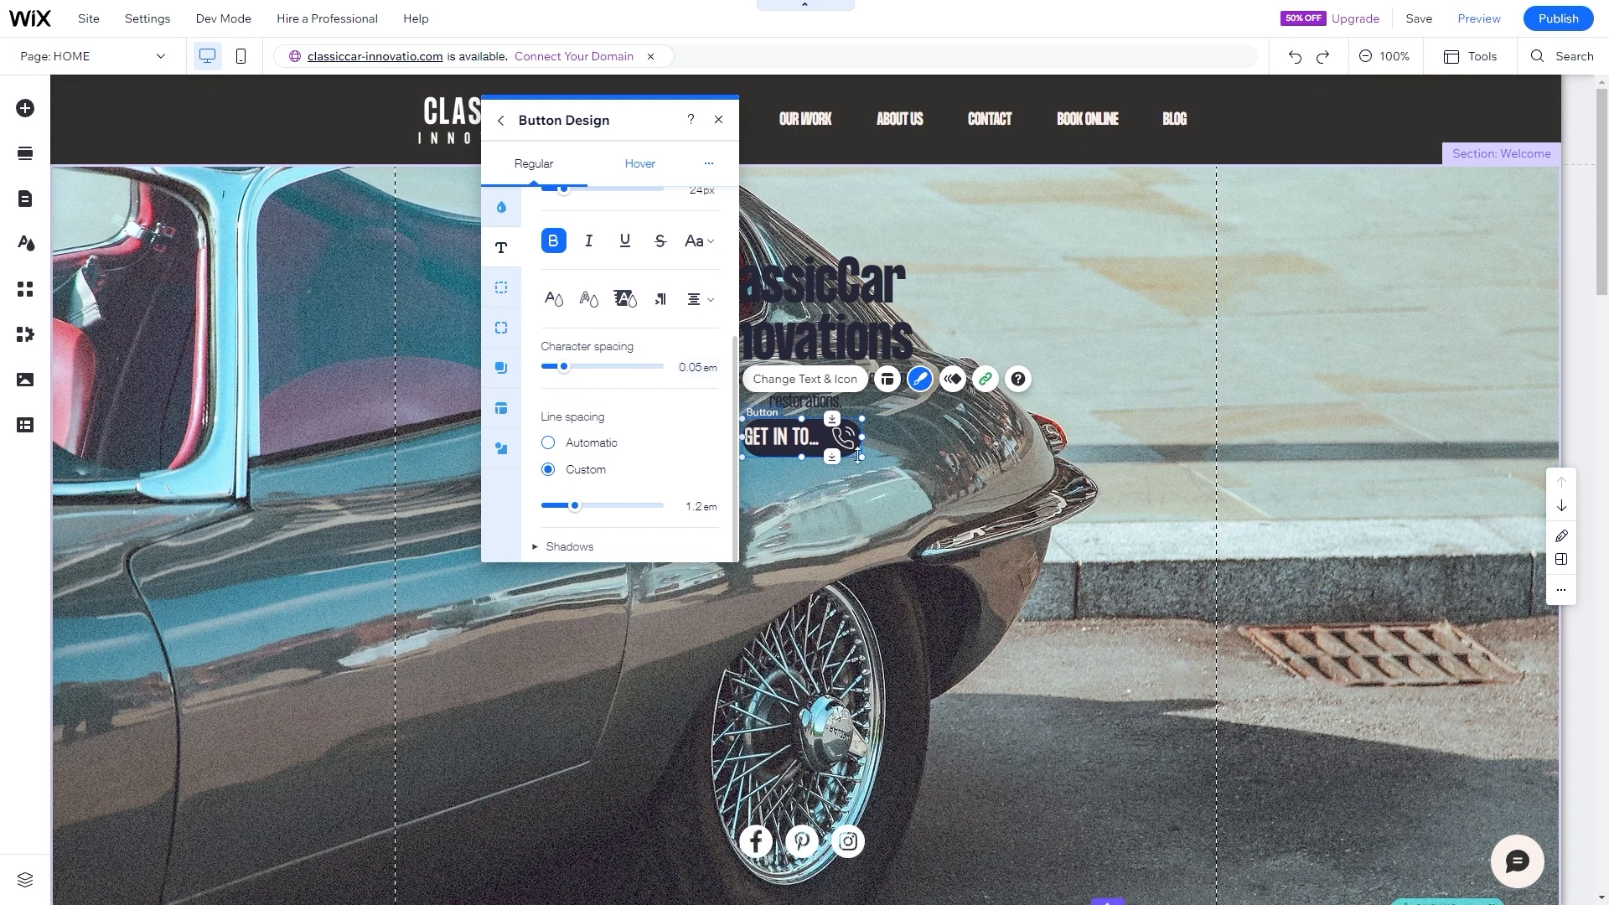
- Enlarge the button below the paragraph until its full label fits, and set the label's character spacing to 0.1 em
left_click_drag(863, 457, 819, 443)
left_click(886, 374)
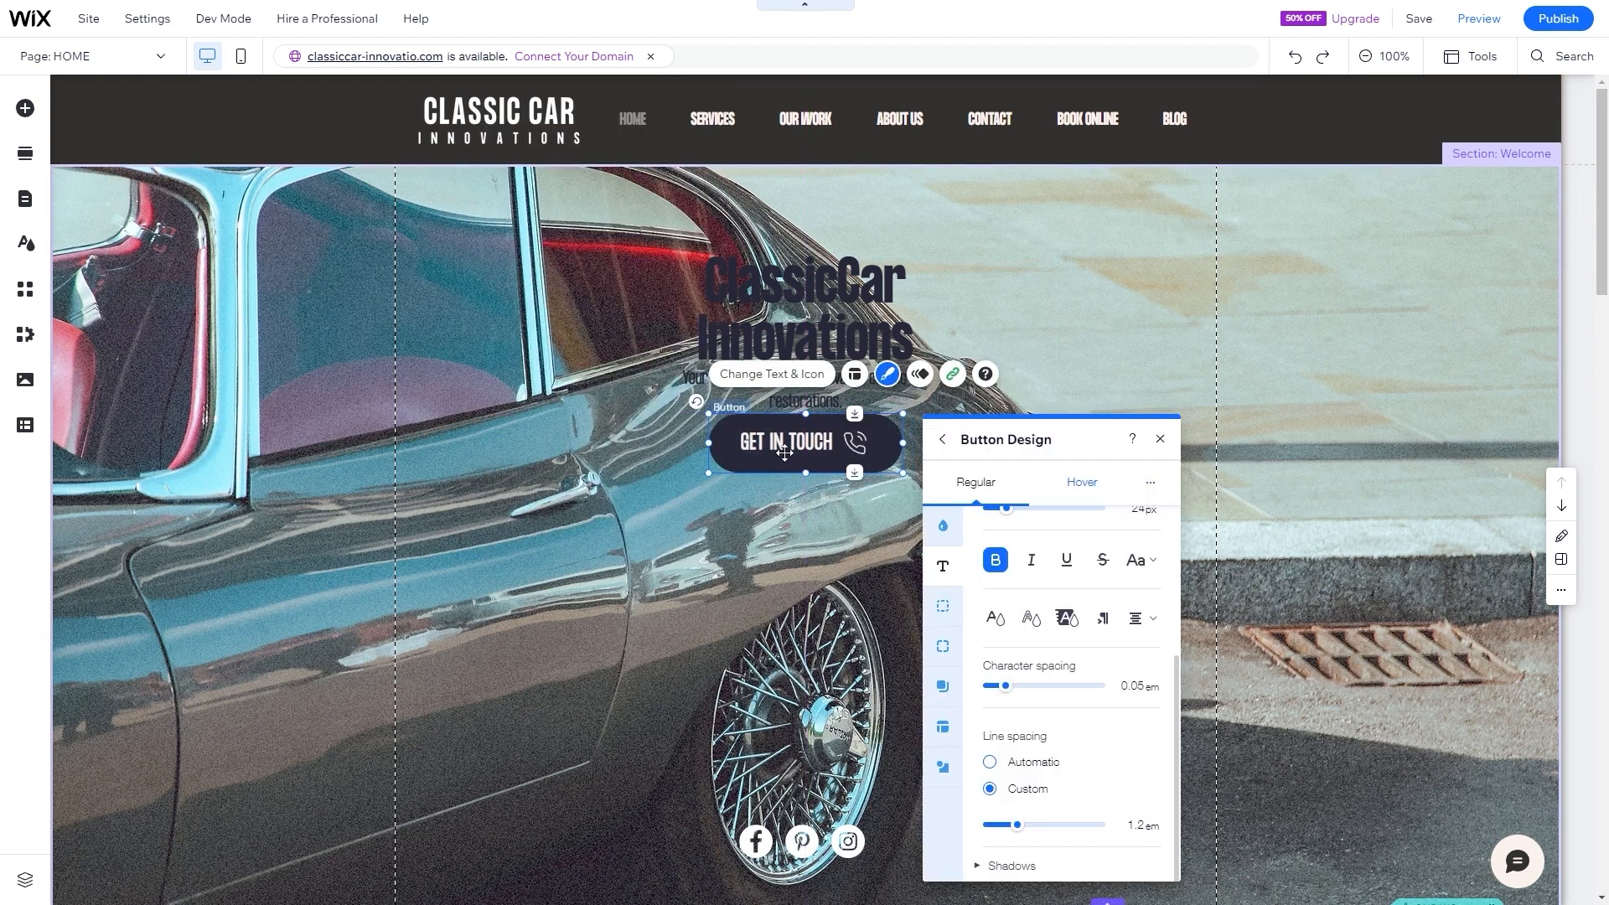
left_click_drag(1018, 439, 490, 273)
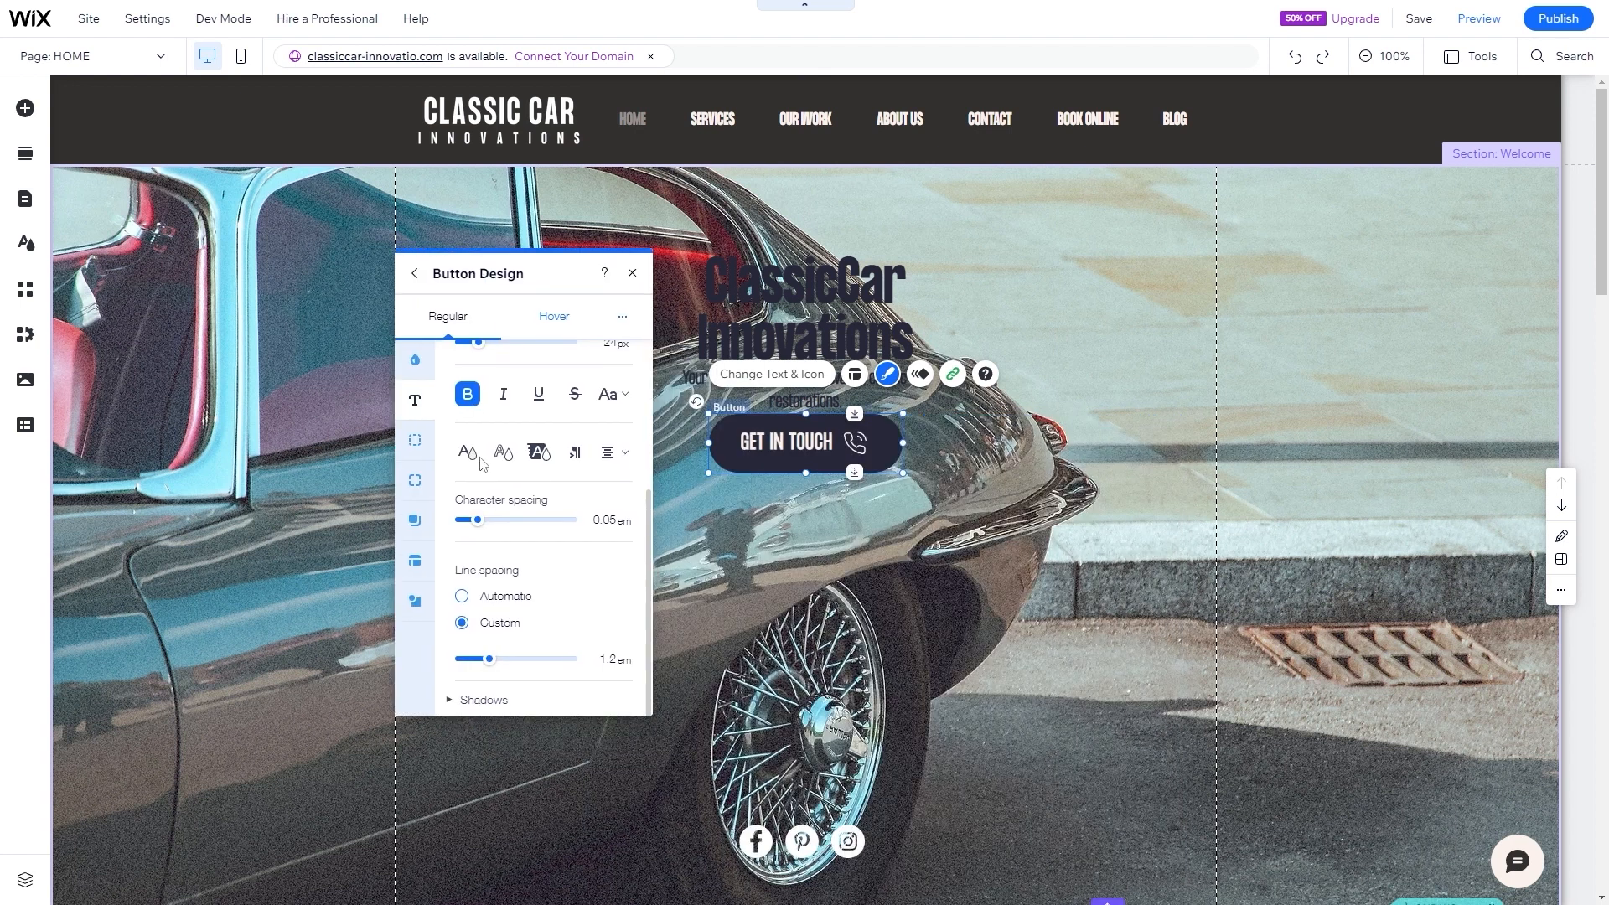
left_click(485, 519)
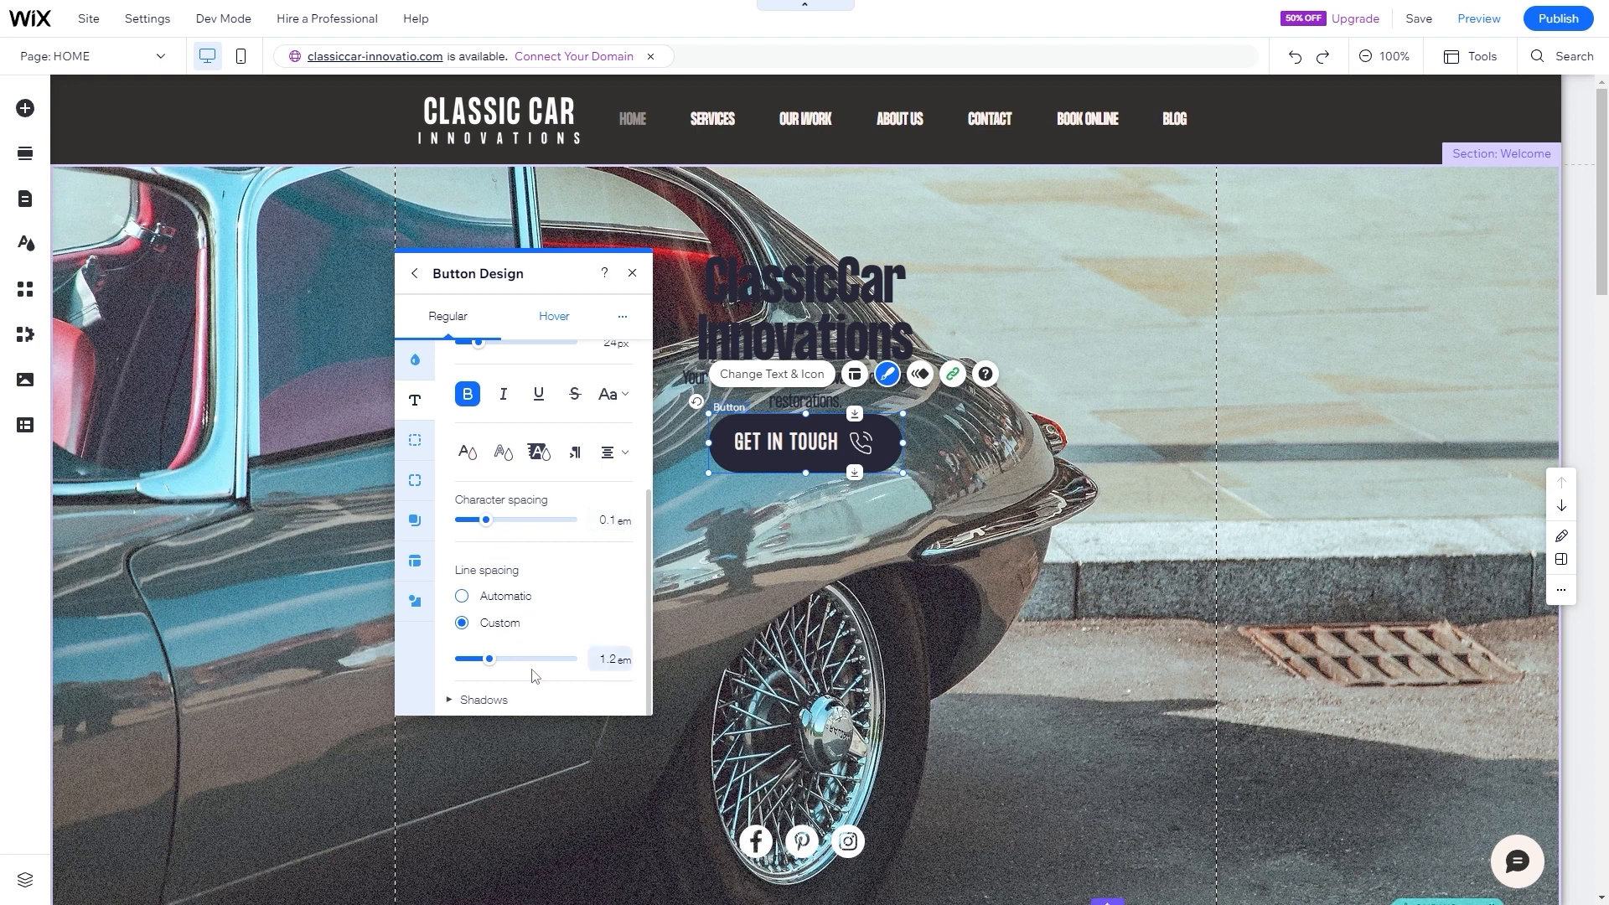
scroll(541, 698, "up", 2)
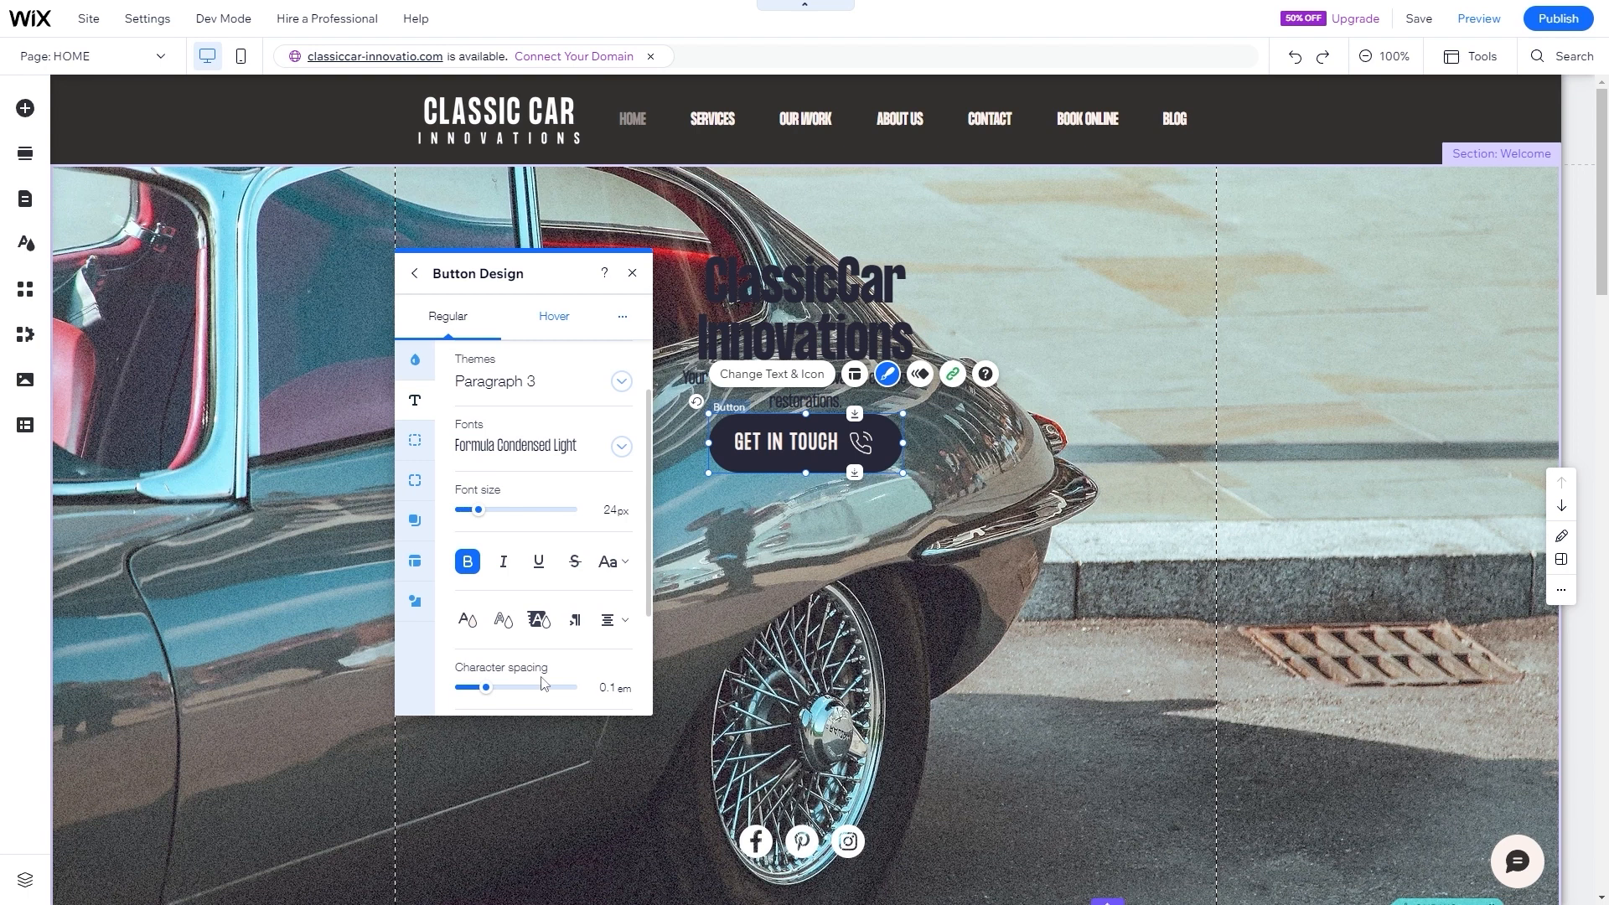
- Try a corner radius of 20 px on the button, and settle on 15 px for all four corners
left_click(416, 484)
left_click(477, 410)
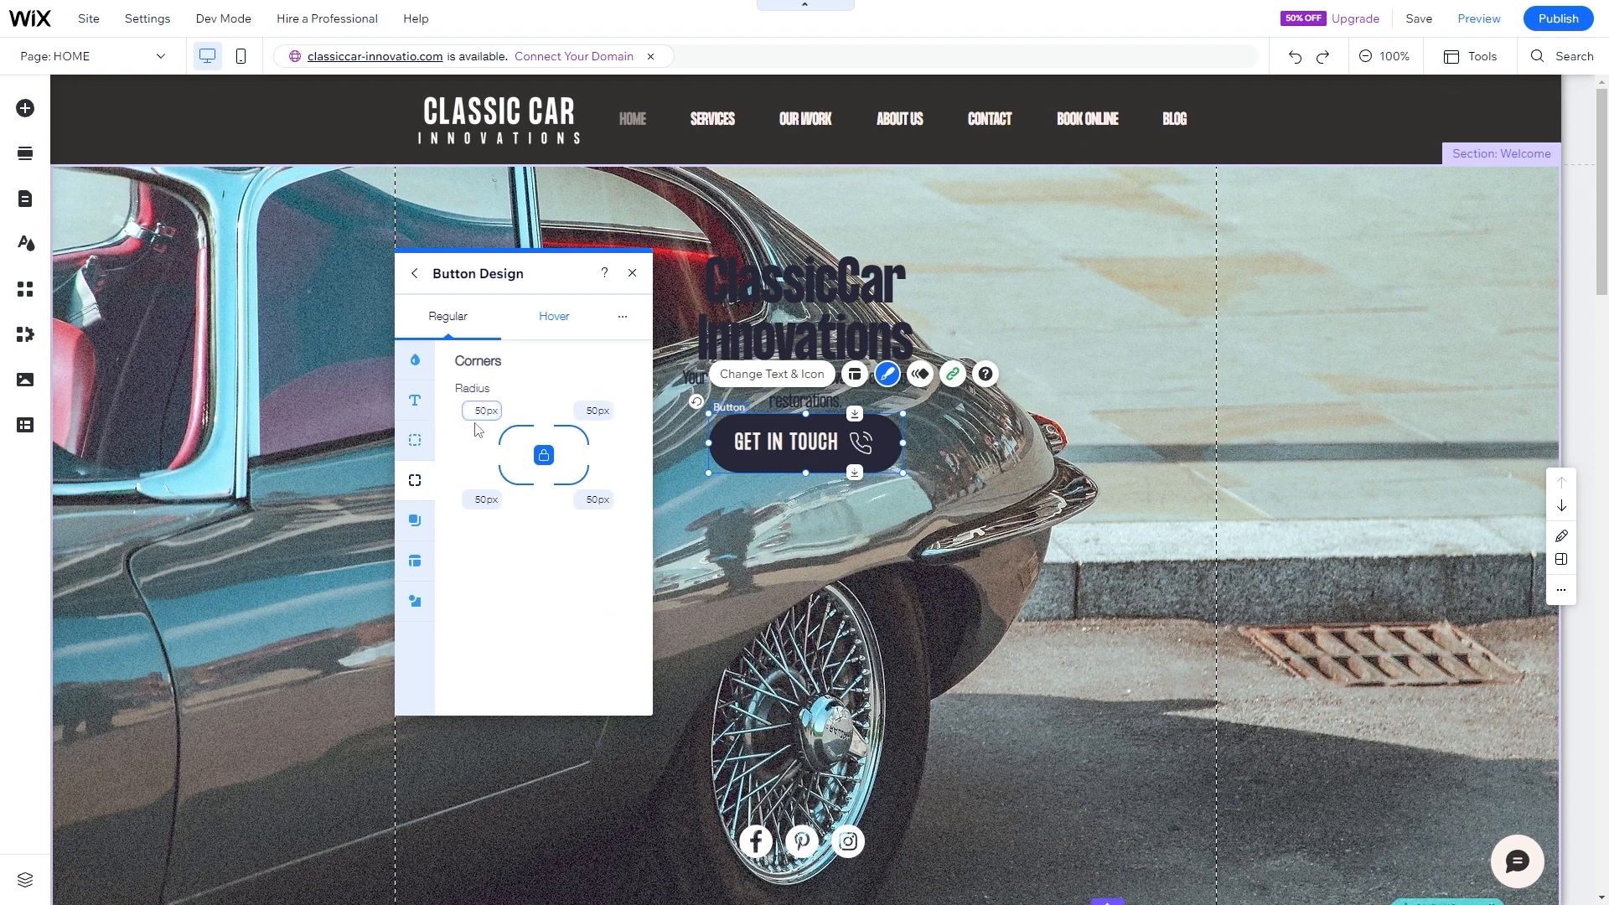
key("BackSpace")
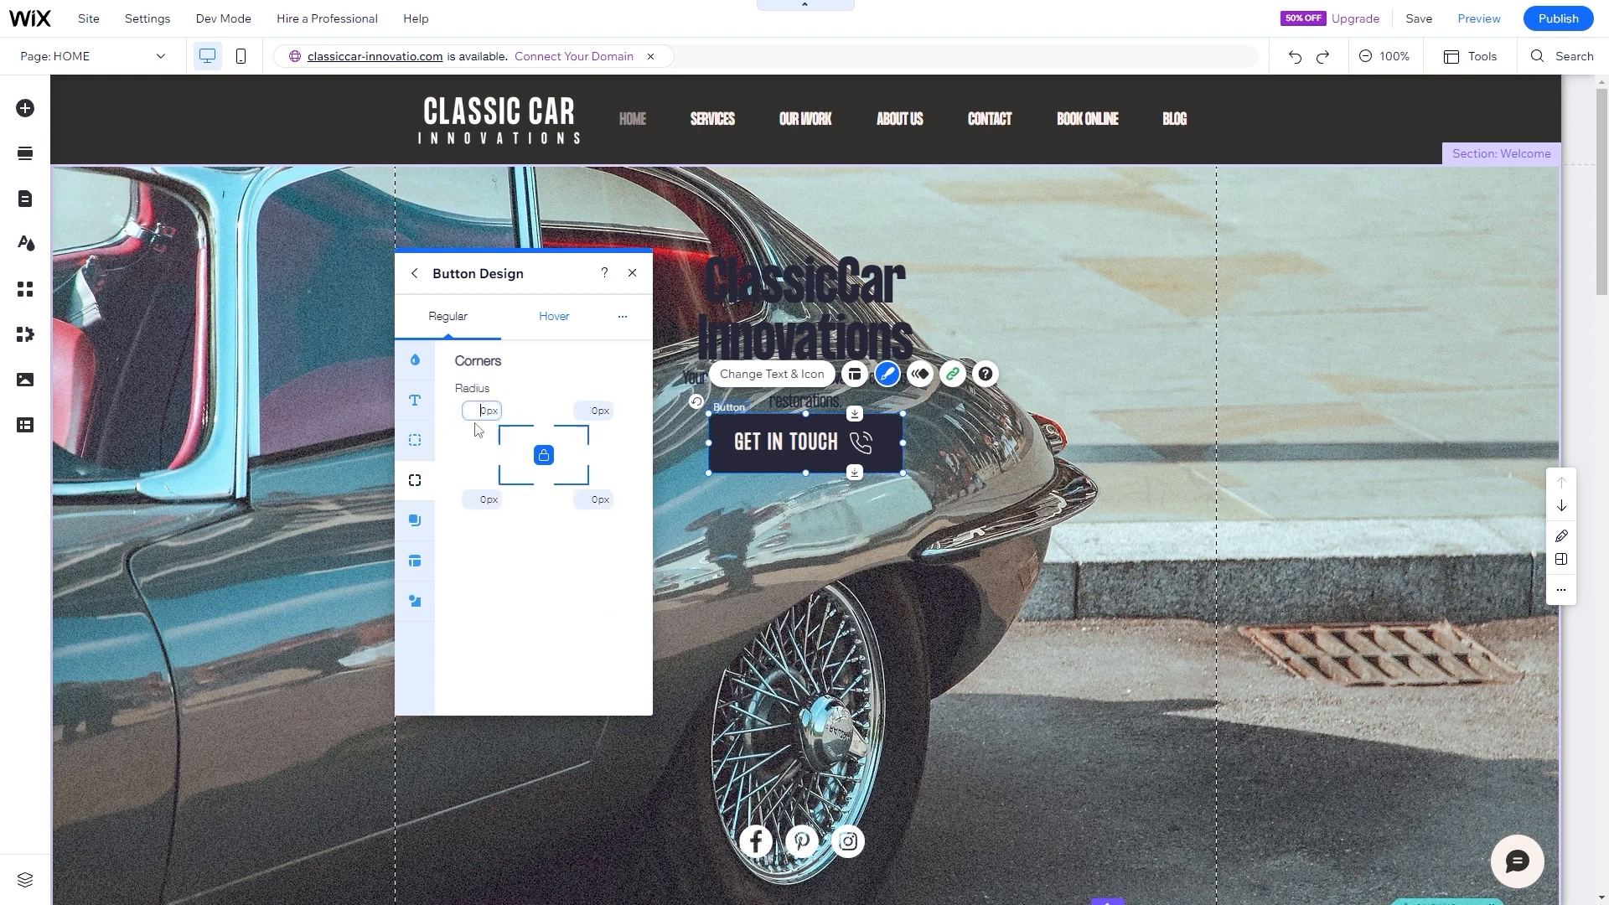
type("20")
left_click(549, 634)
double_click(475, 410)
type("15")
left_click(577, 594)
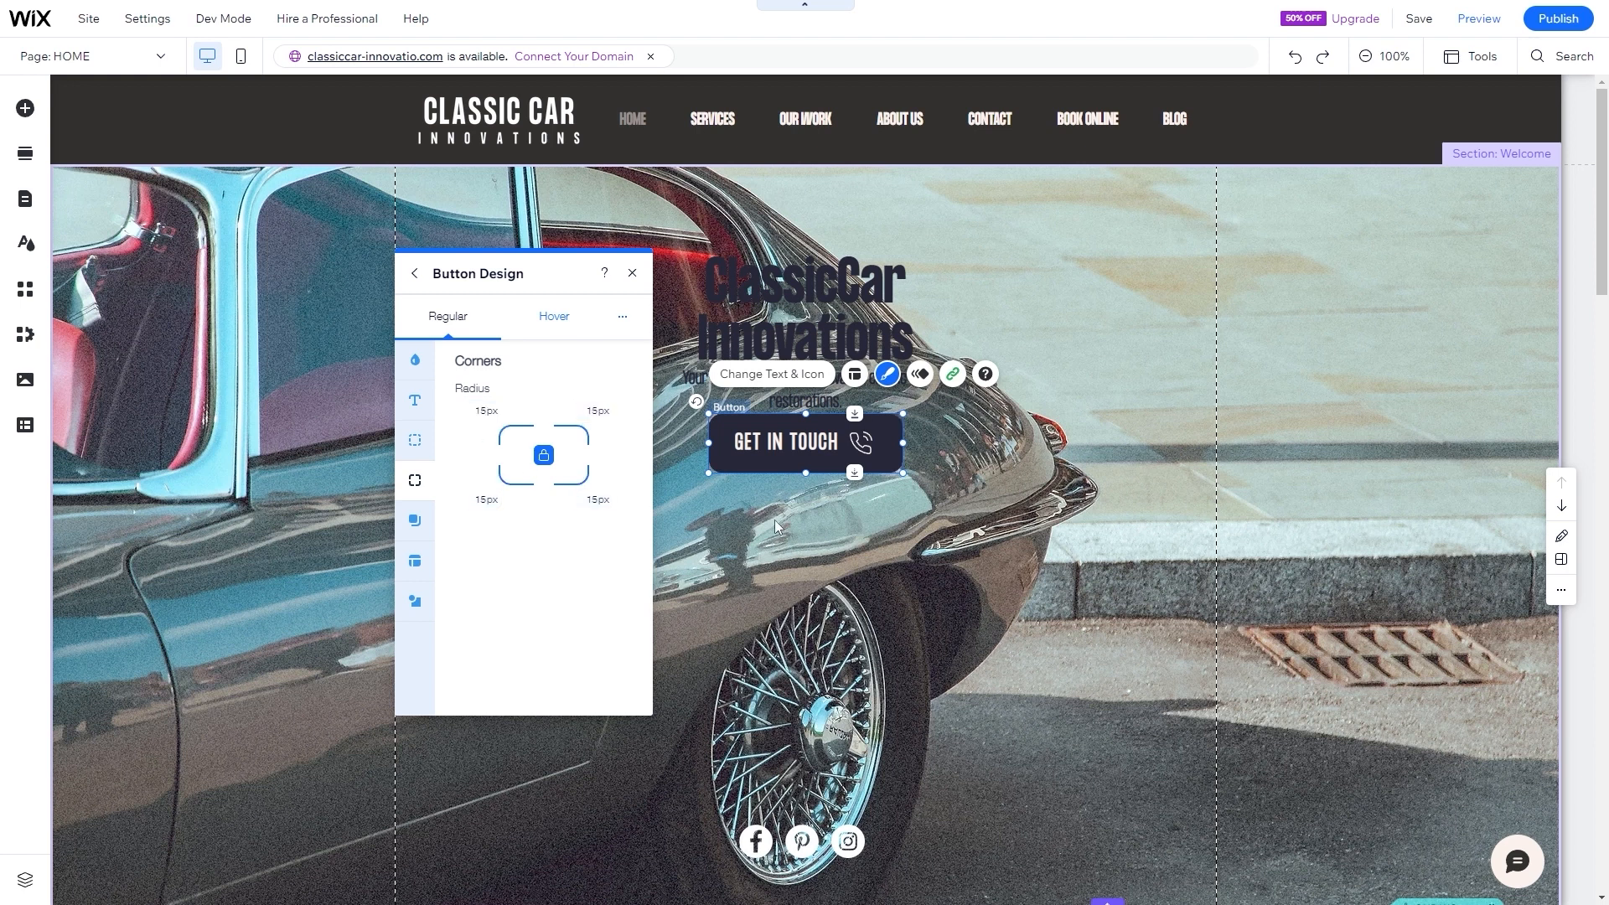
- Check the button's border settings and its hover-state background fill
left_click(415, 442)
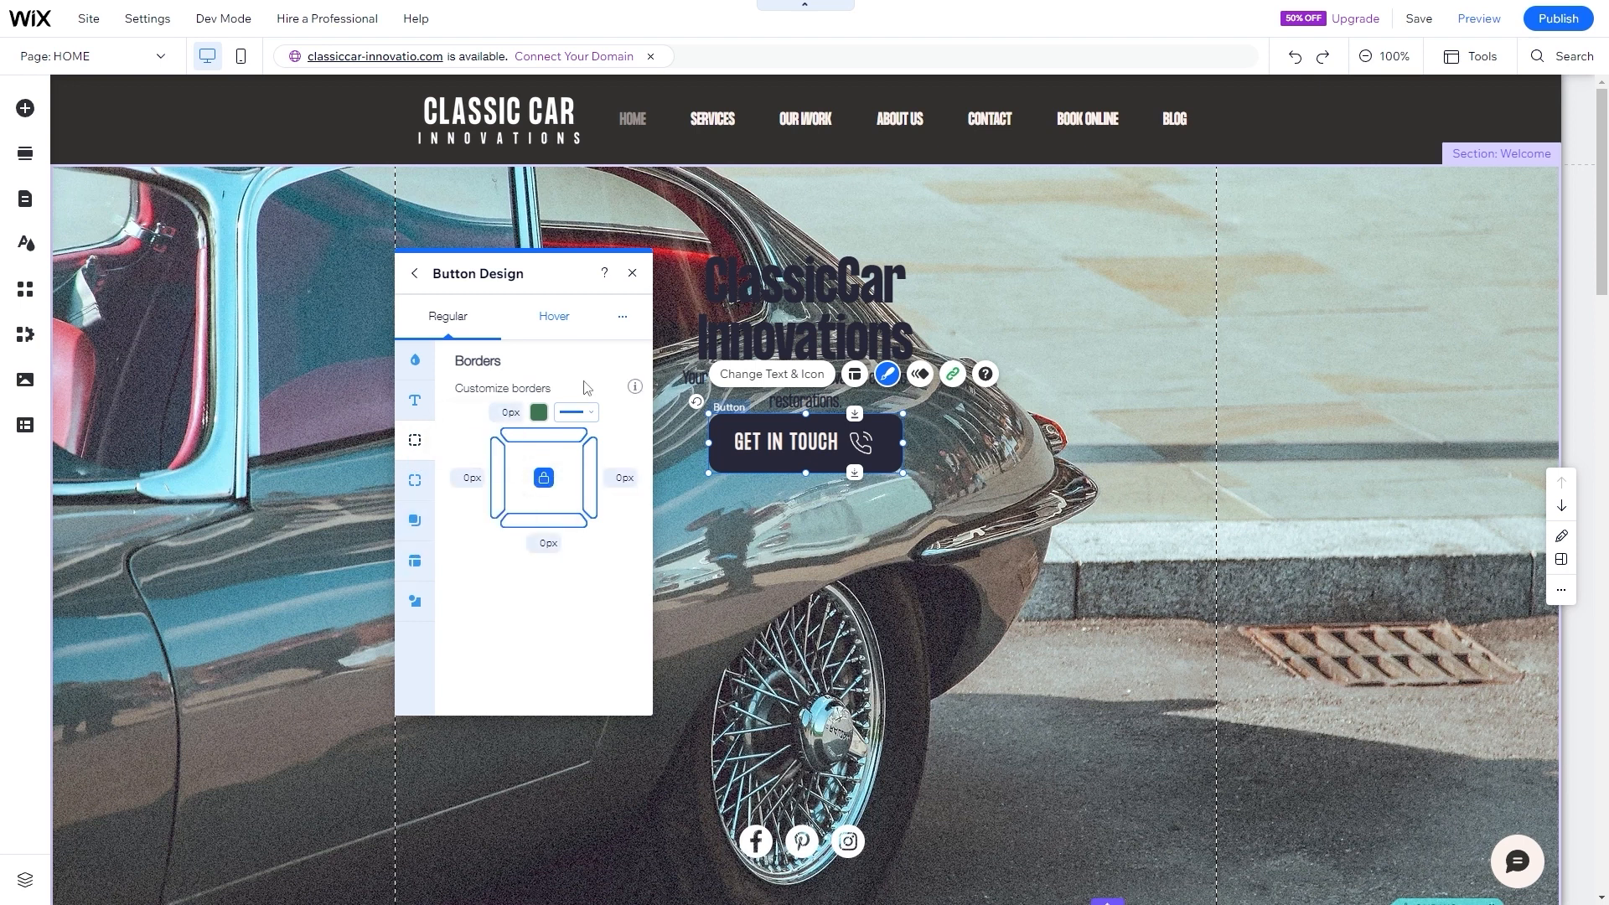
left_click(531, 325)
left_click(536, 319)
left_click(414, 360)
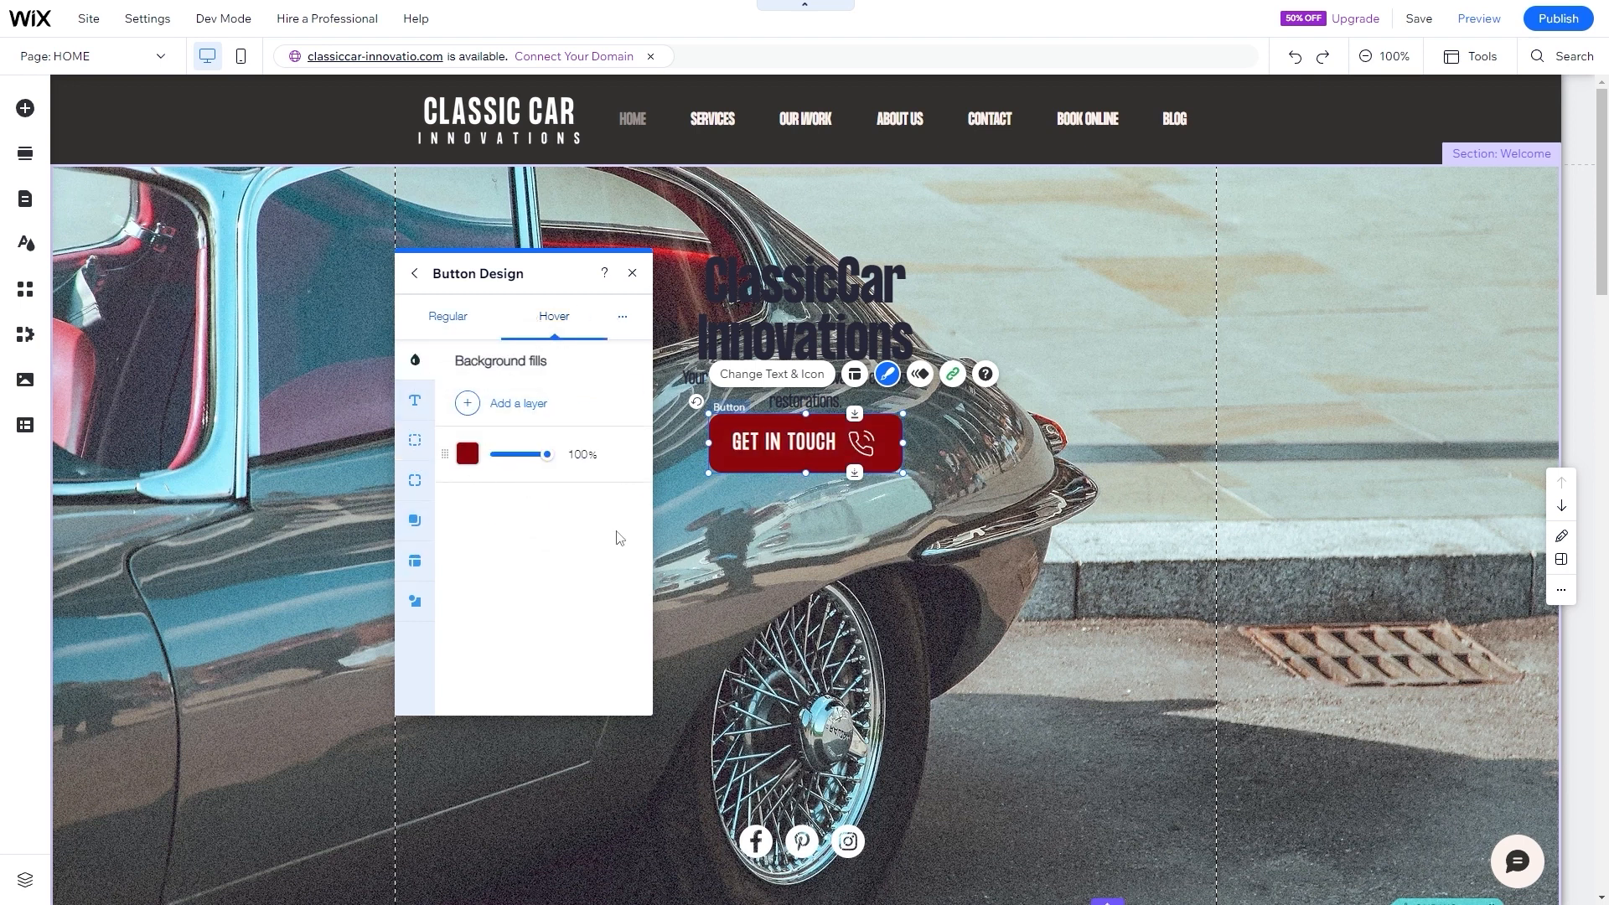
- Set the button's hover background fill to the near-black theme color #14141D and compare it with the regular state
left_click(468, 453)
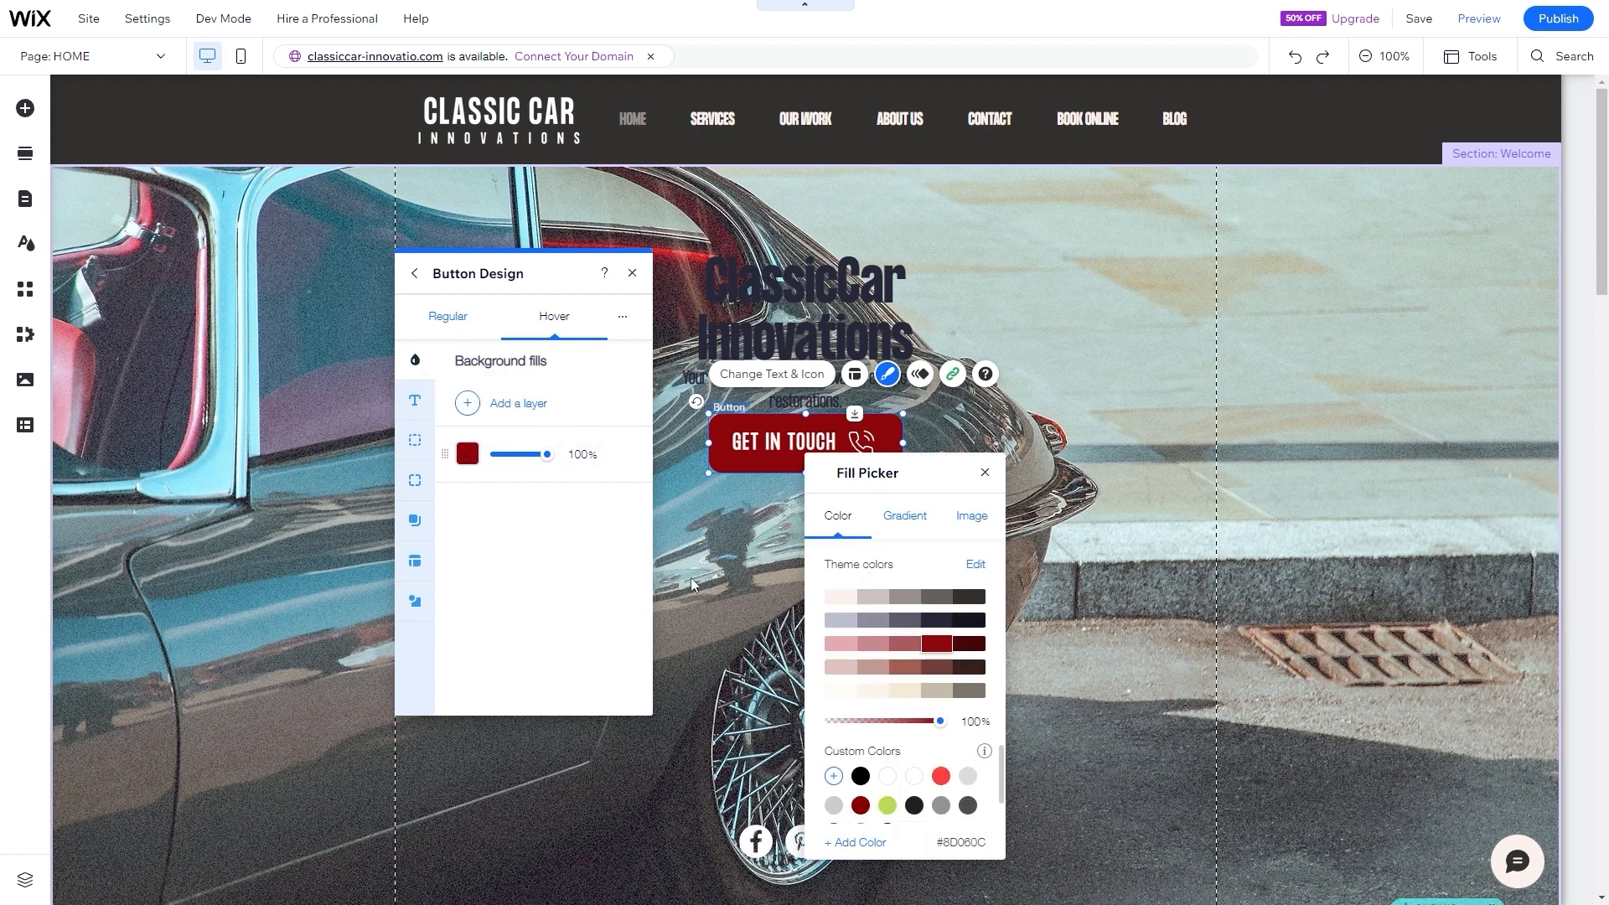
left_click(959, 624)
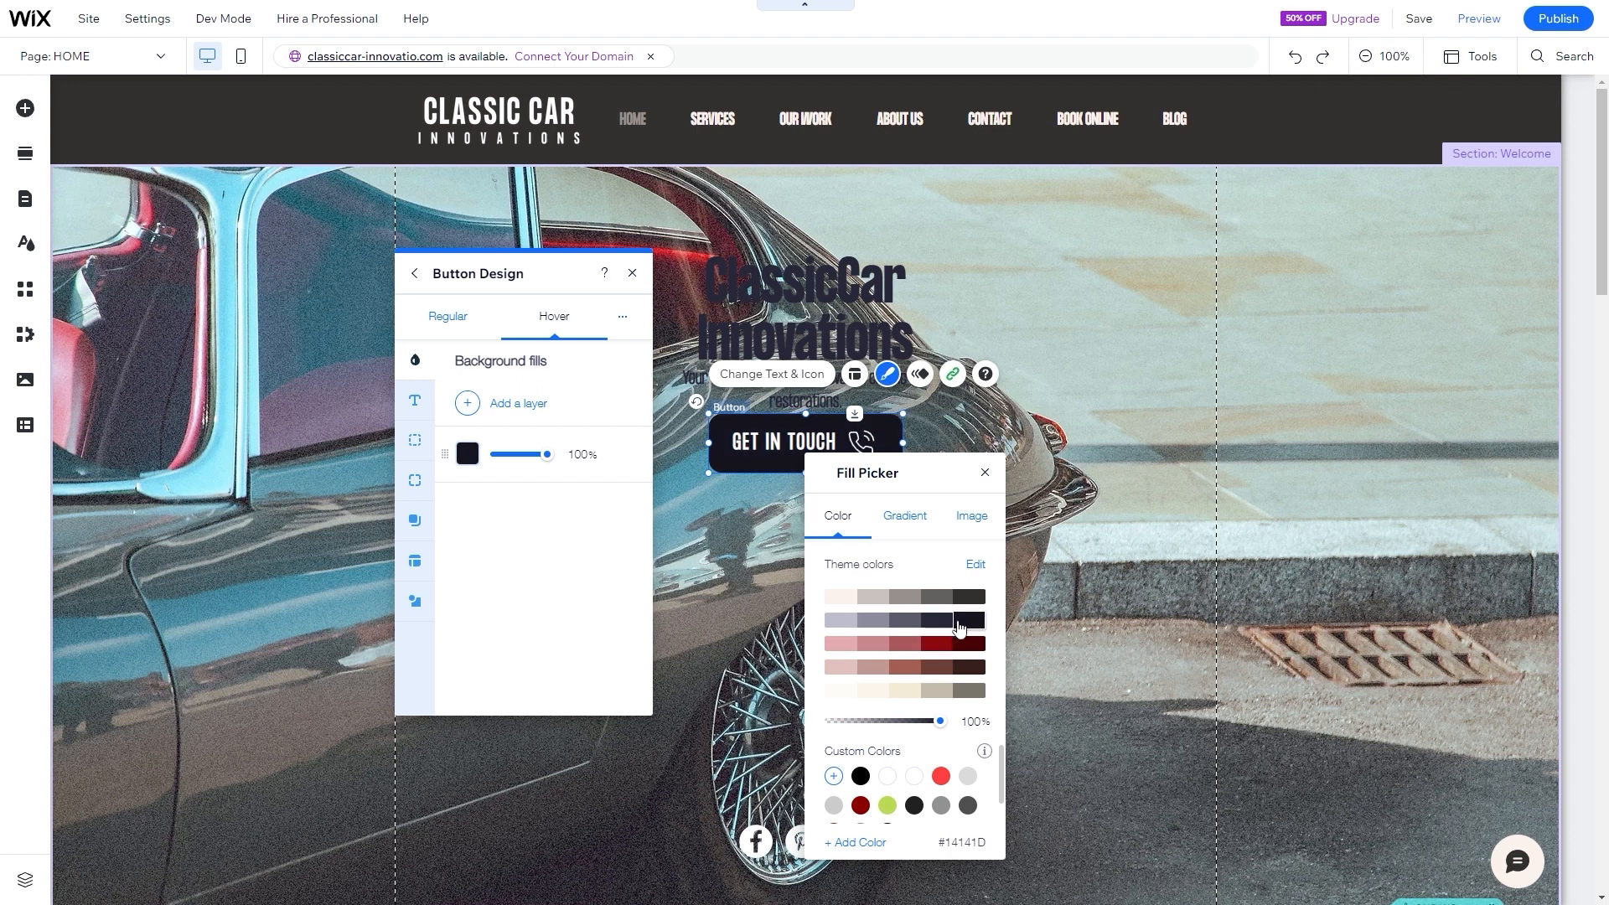
left_click(461, 325)
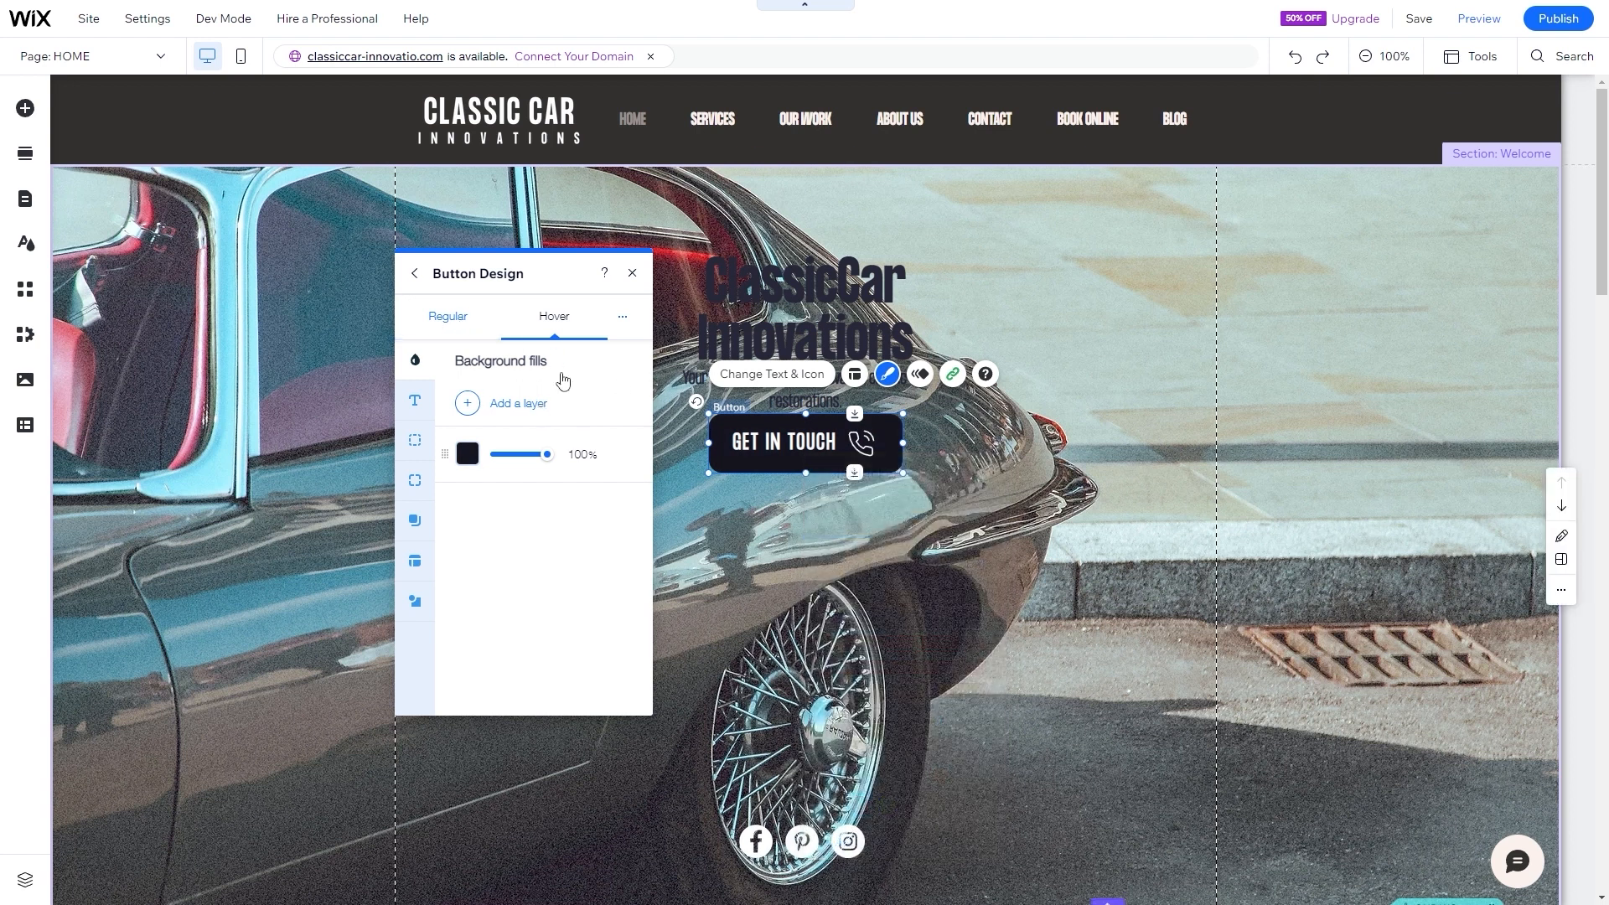
left_click(467, 323)
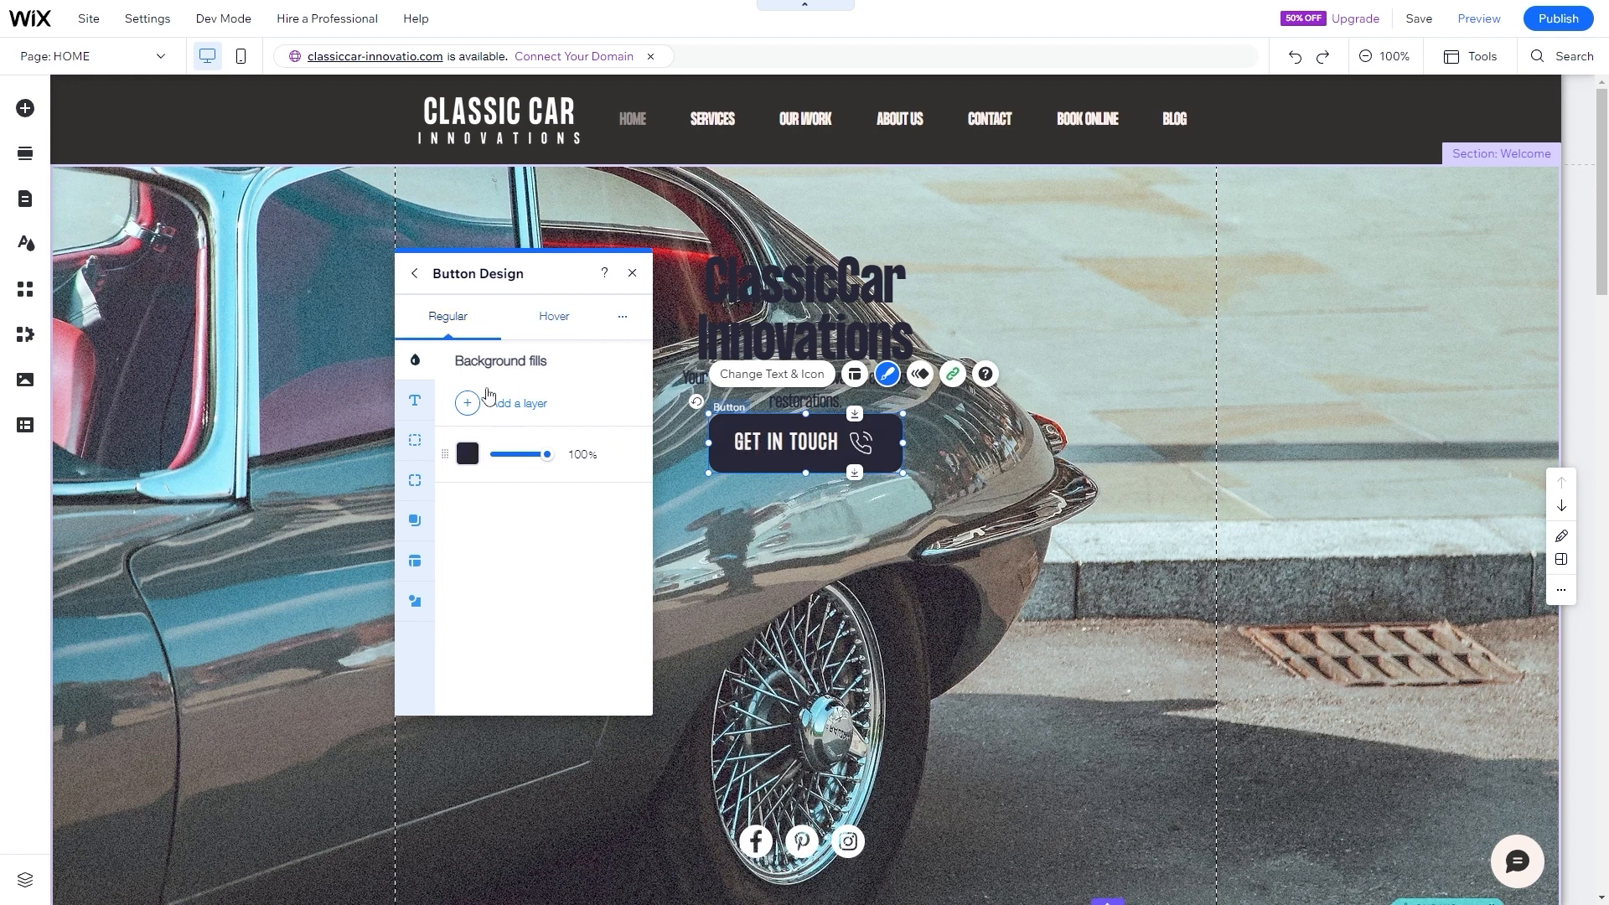
left_click(549, 326)
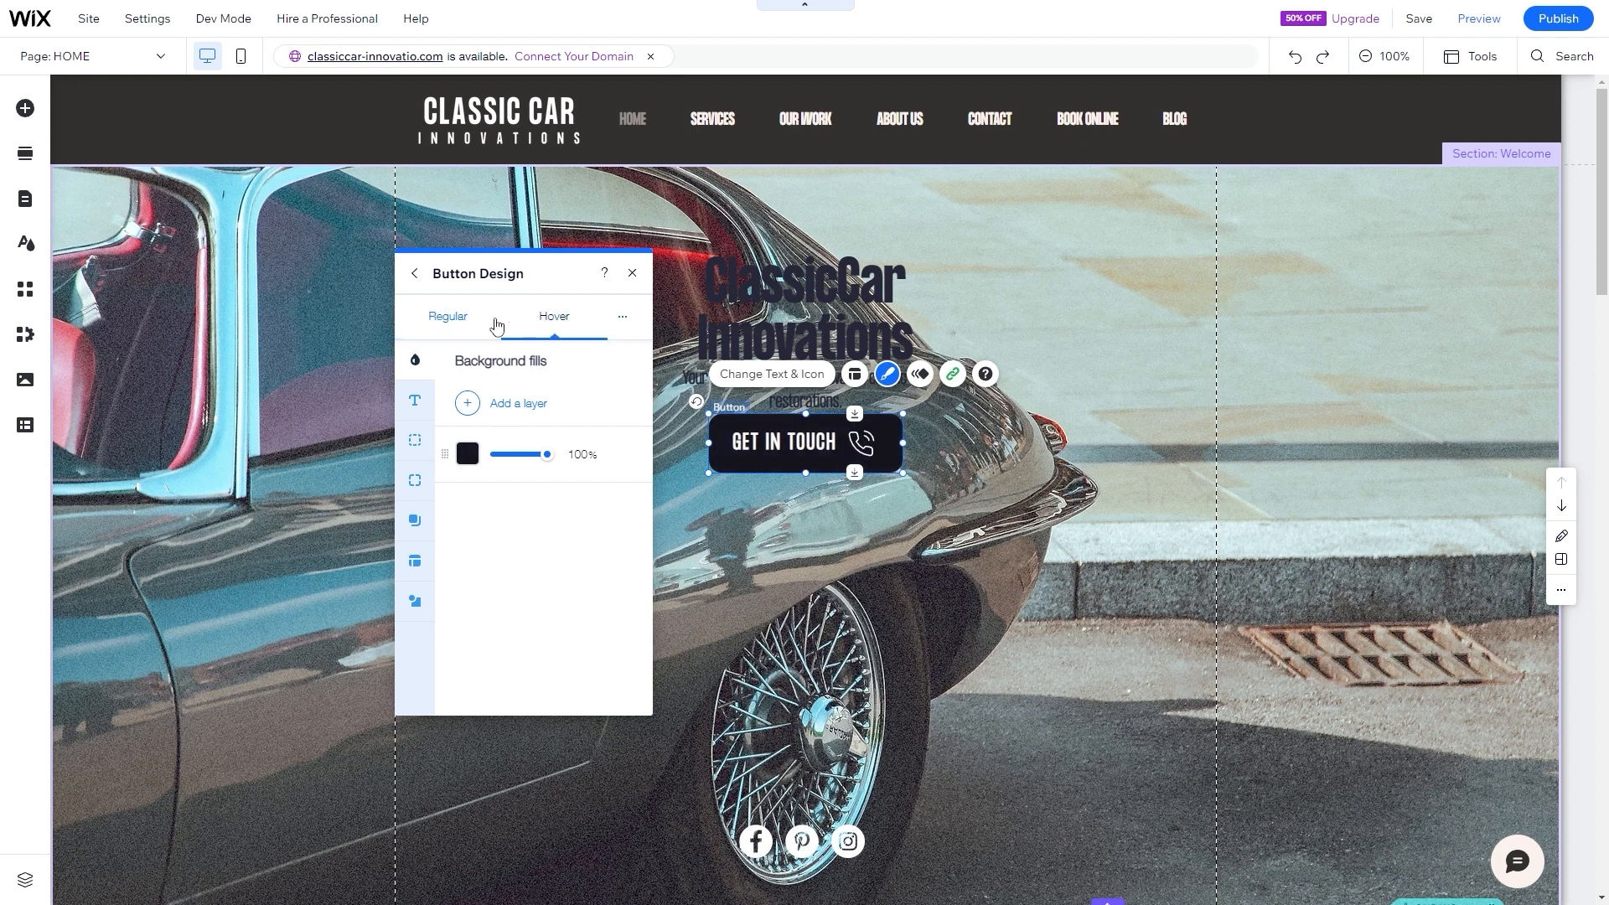
left_click(632, 274)
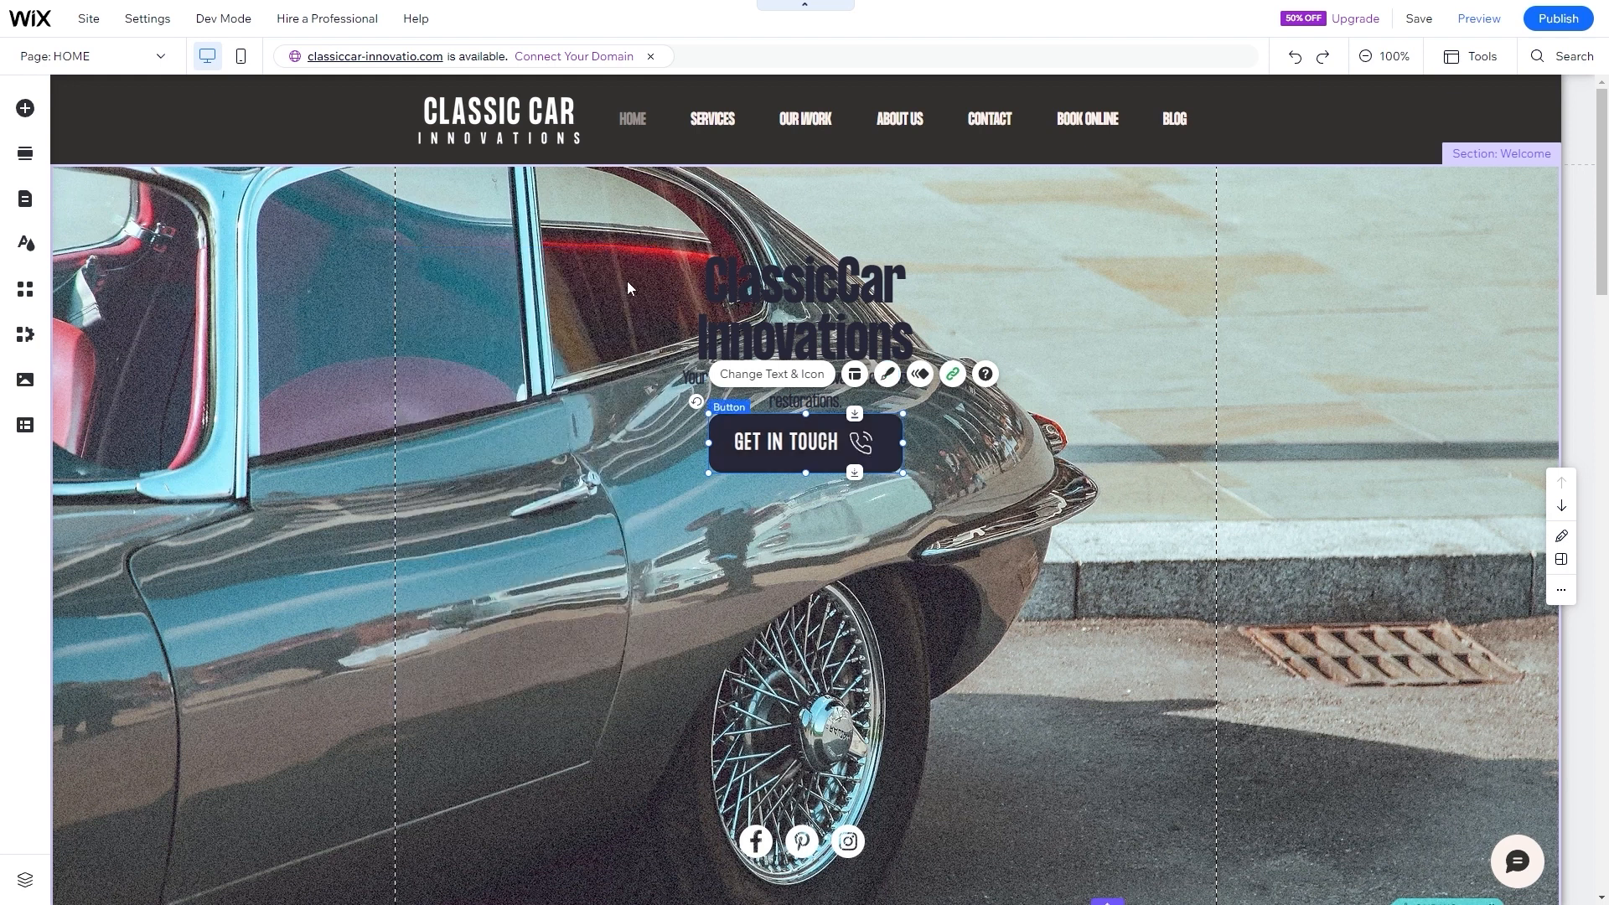
- Change the button's label from all capitals to "Get in touch"
double_click(784, 434)
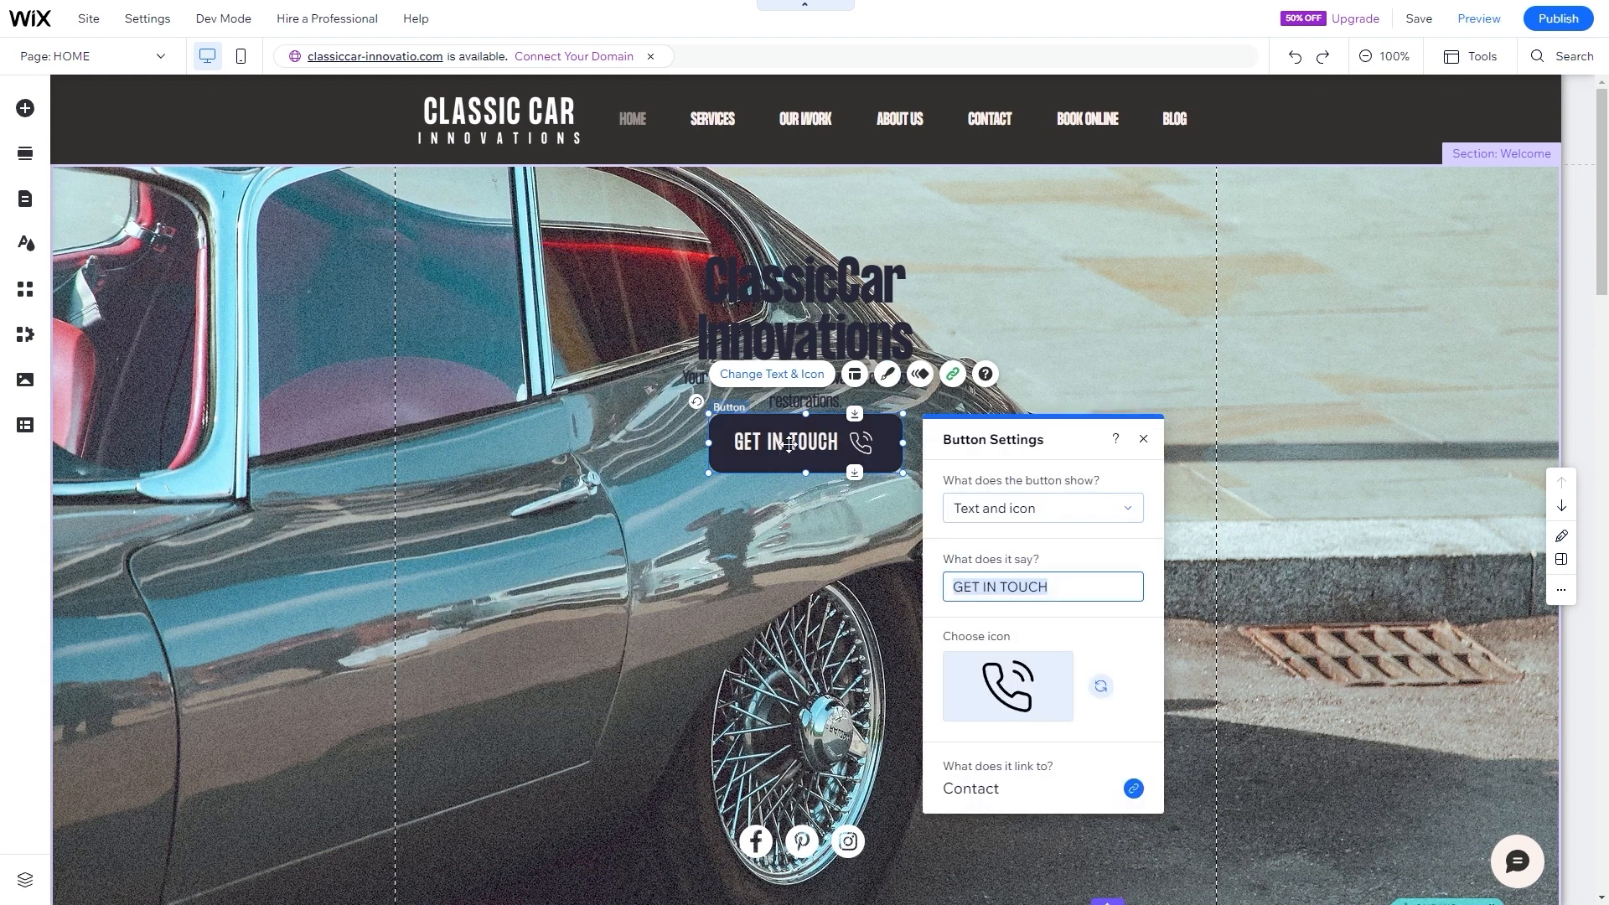
left_click(980, 584)
key("BackSpace")
key("BackSpace")
type("et")
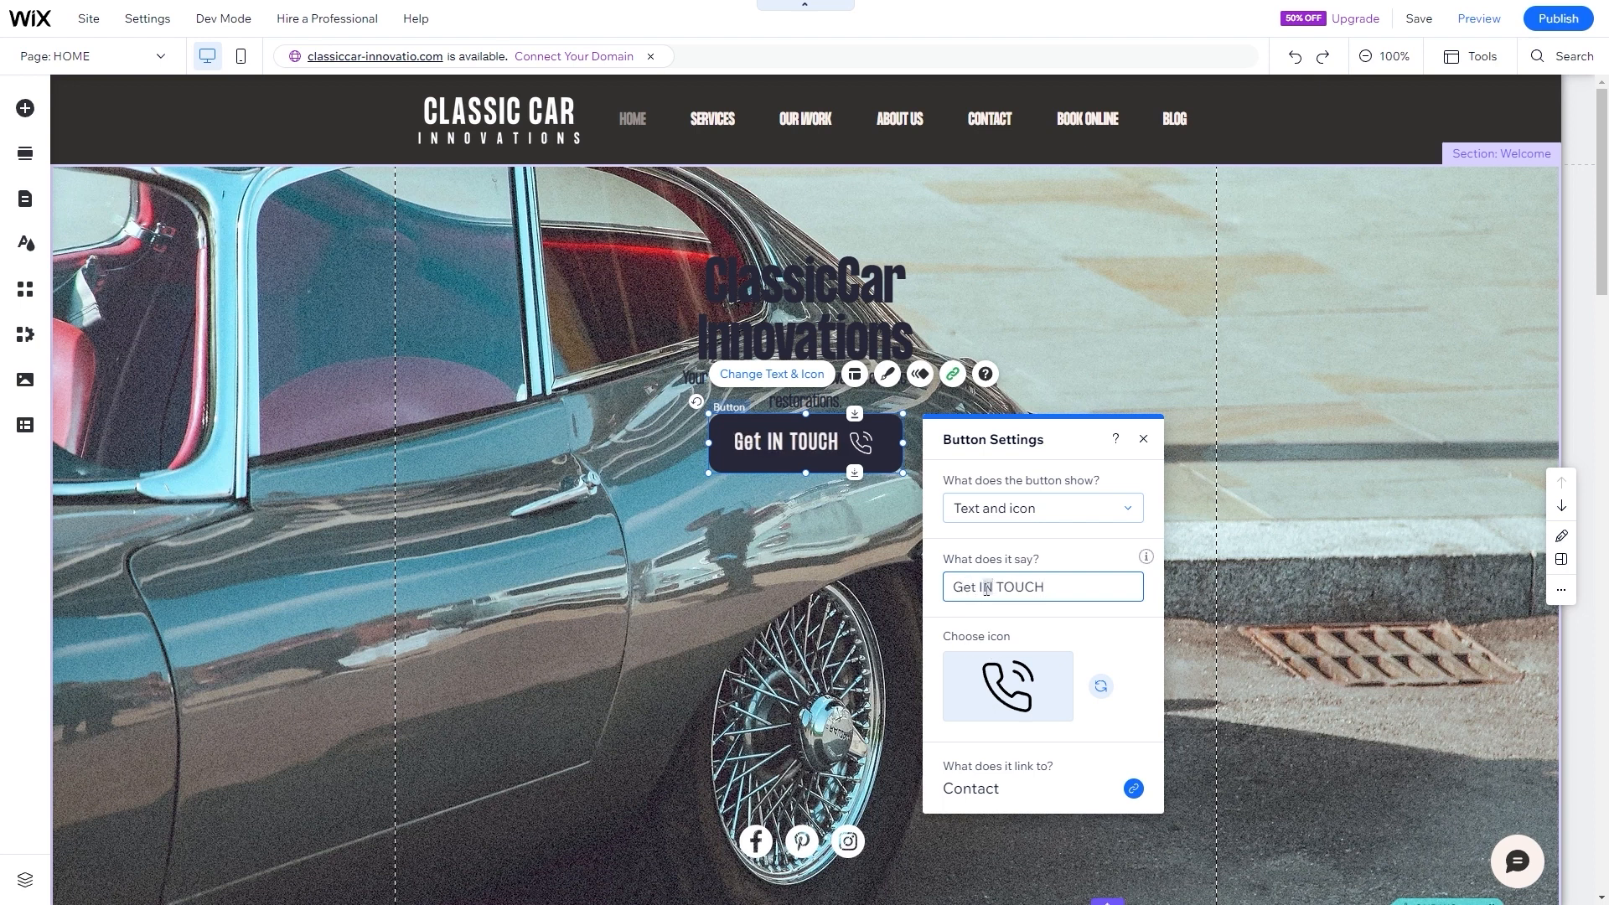
type("t")
key("BackSpace")
type("n")
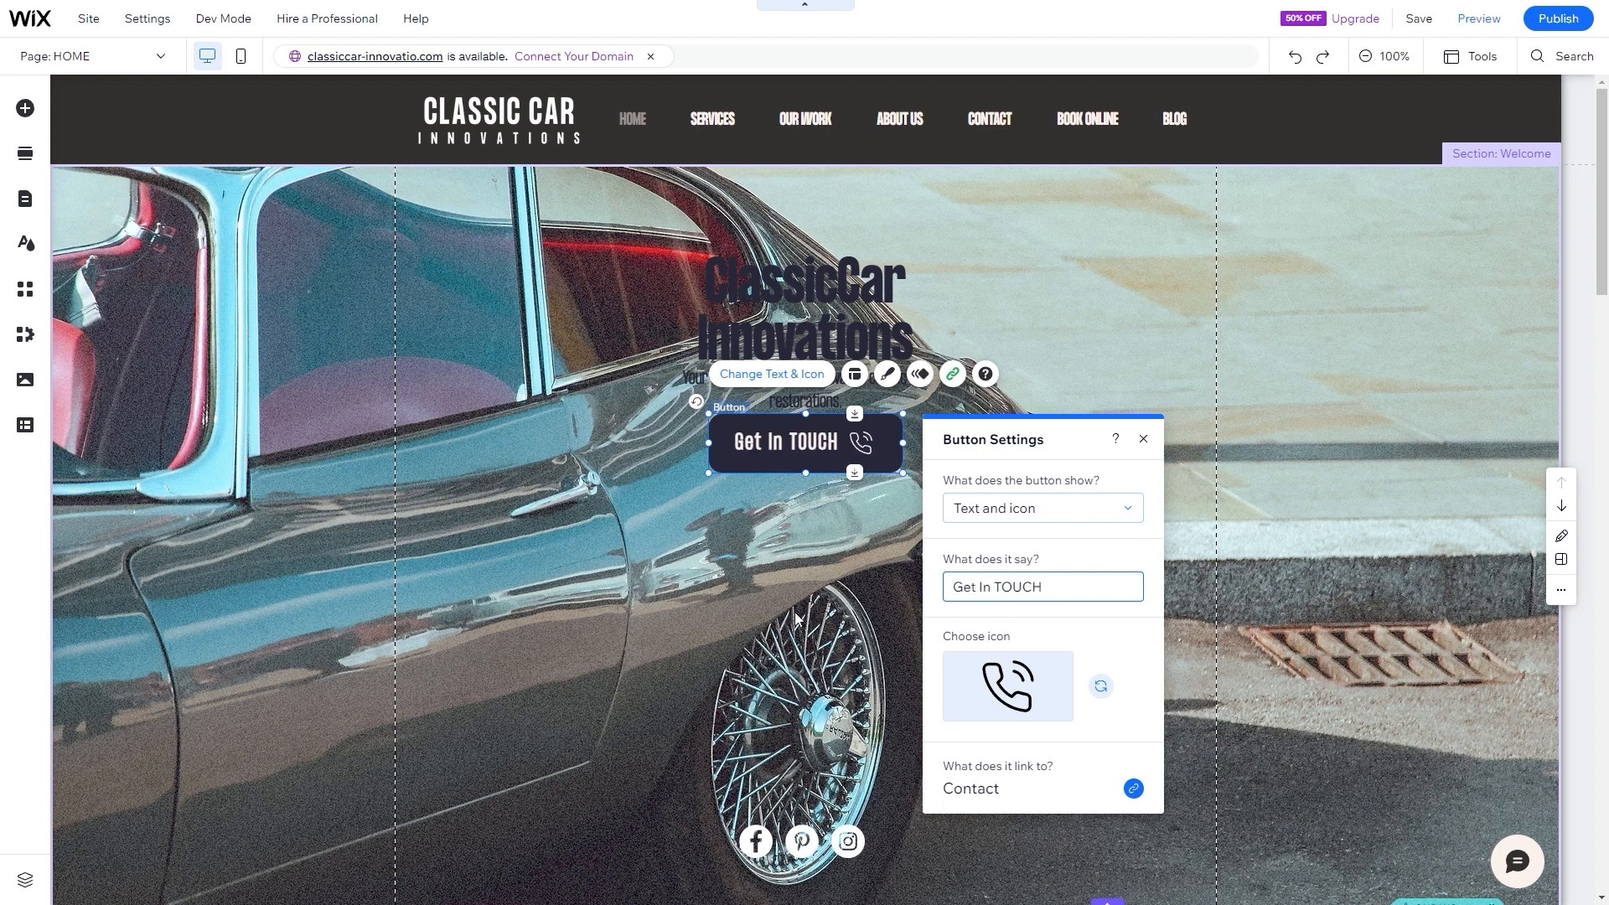
left_click_drag(1042, 587, 1001, 589)
type("ouch")
left_click_drag(999, 587, 987, 587)
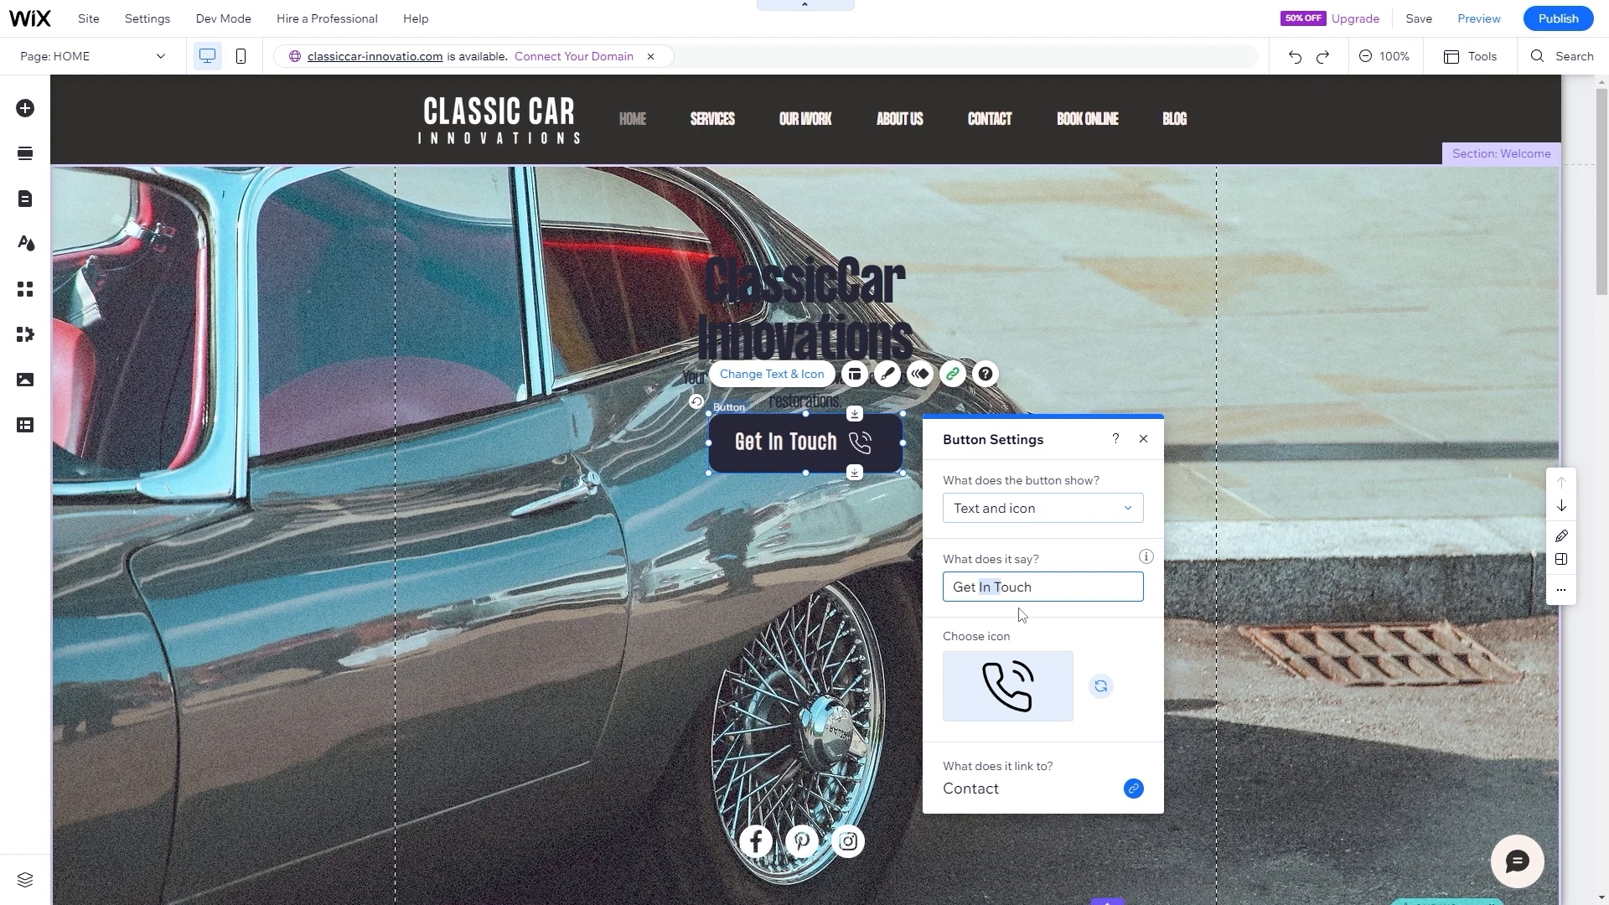
type("in t")
left_click(835, 571)
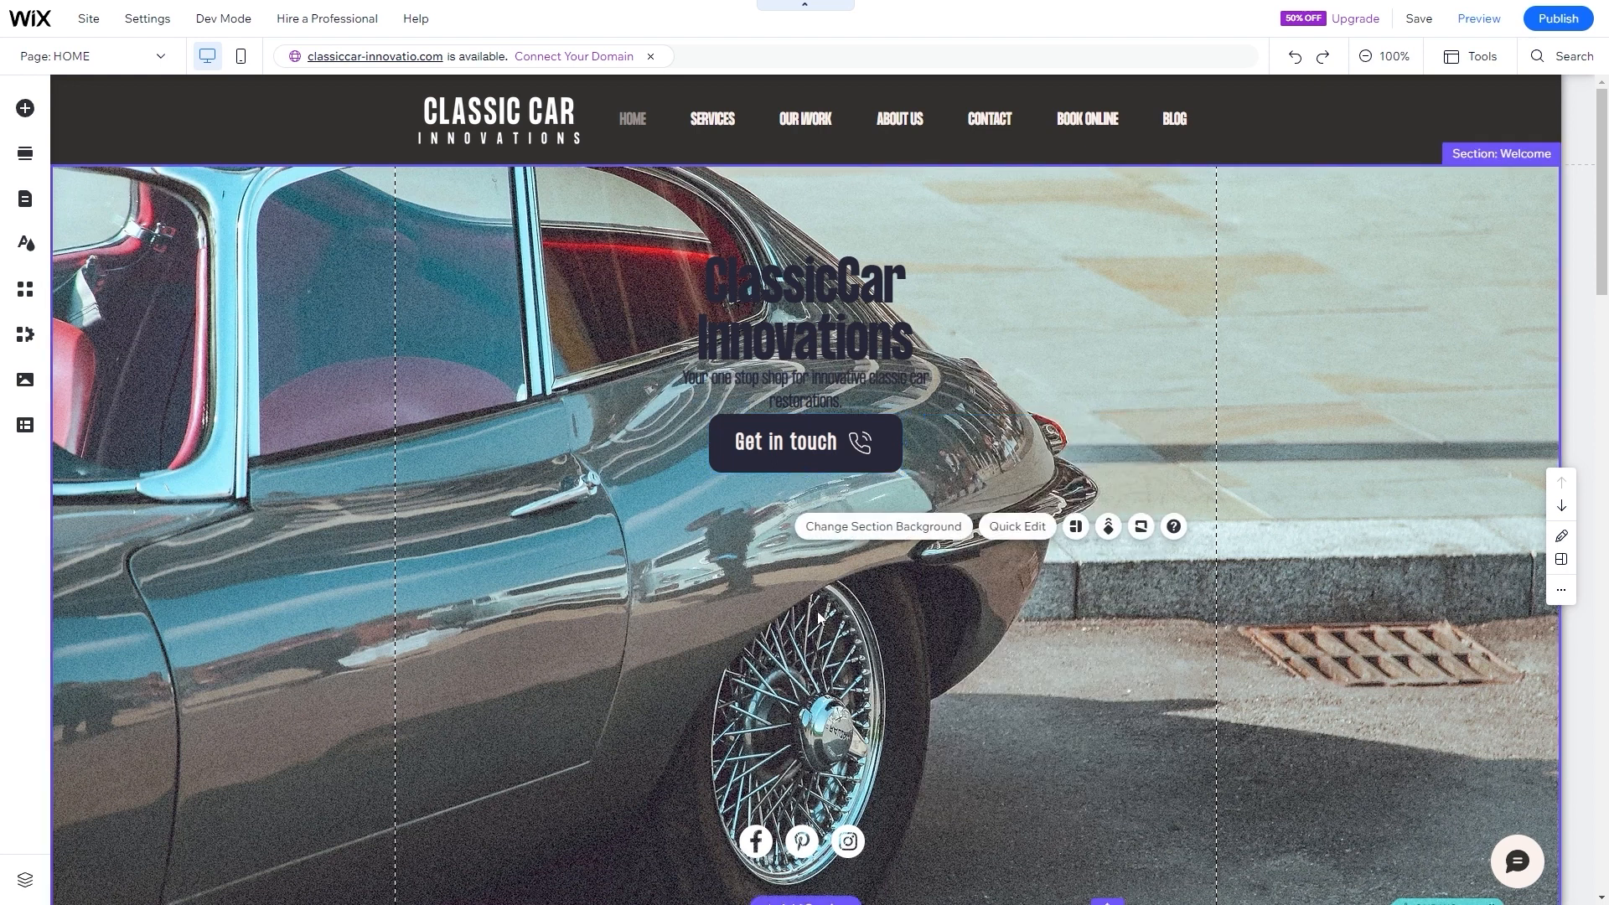
- Move the button slightly lower and place the tagline at x 335, y 353, centered just under the heading
left_click_drag(791, 449, 790, 466)
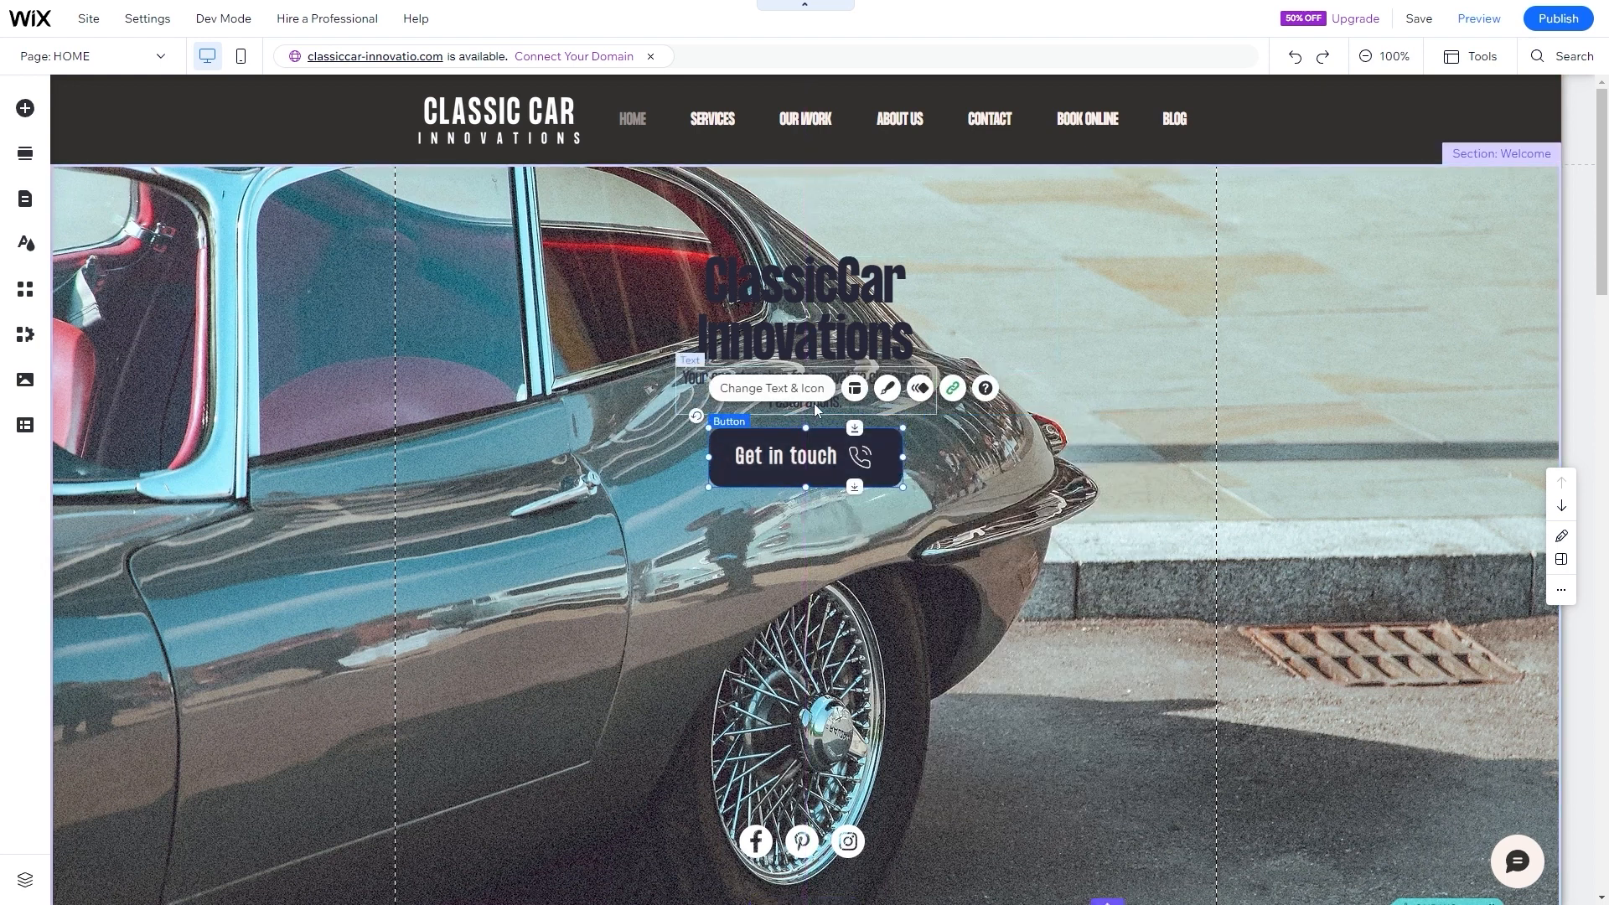
left_click_drag(813, 410, 813, 415)
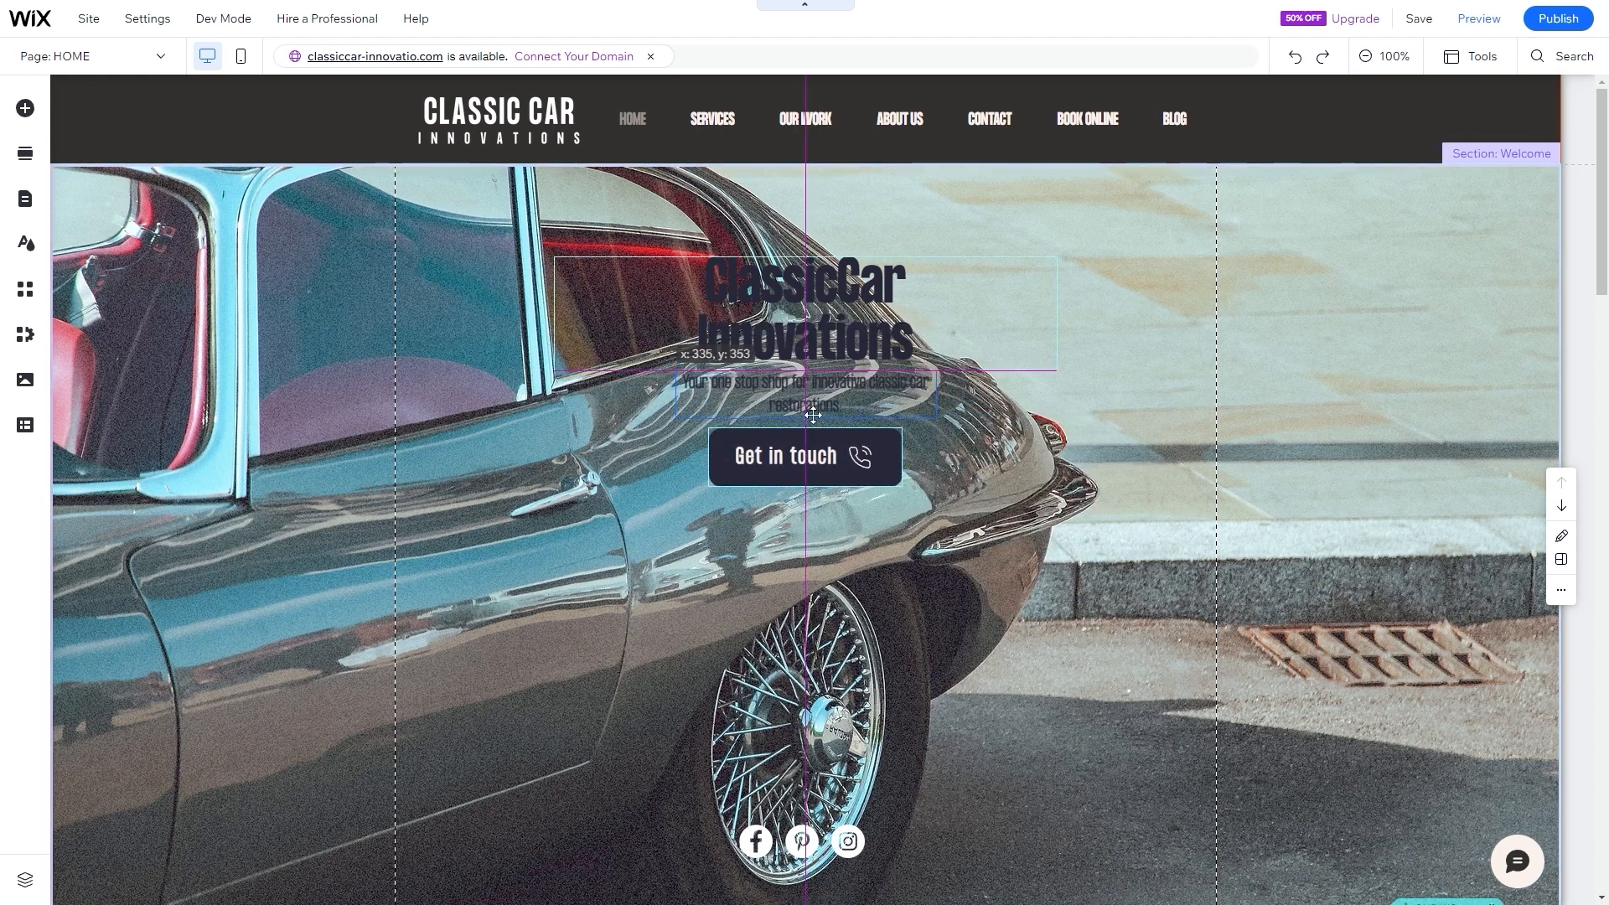
left_click(873, 509)
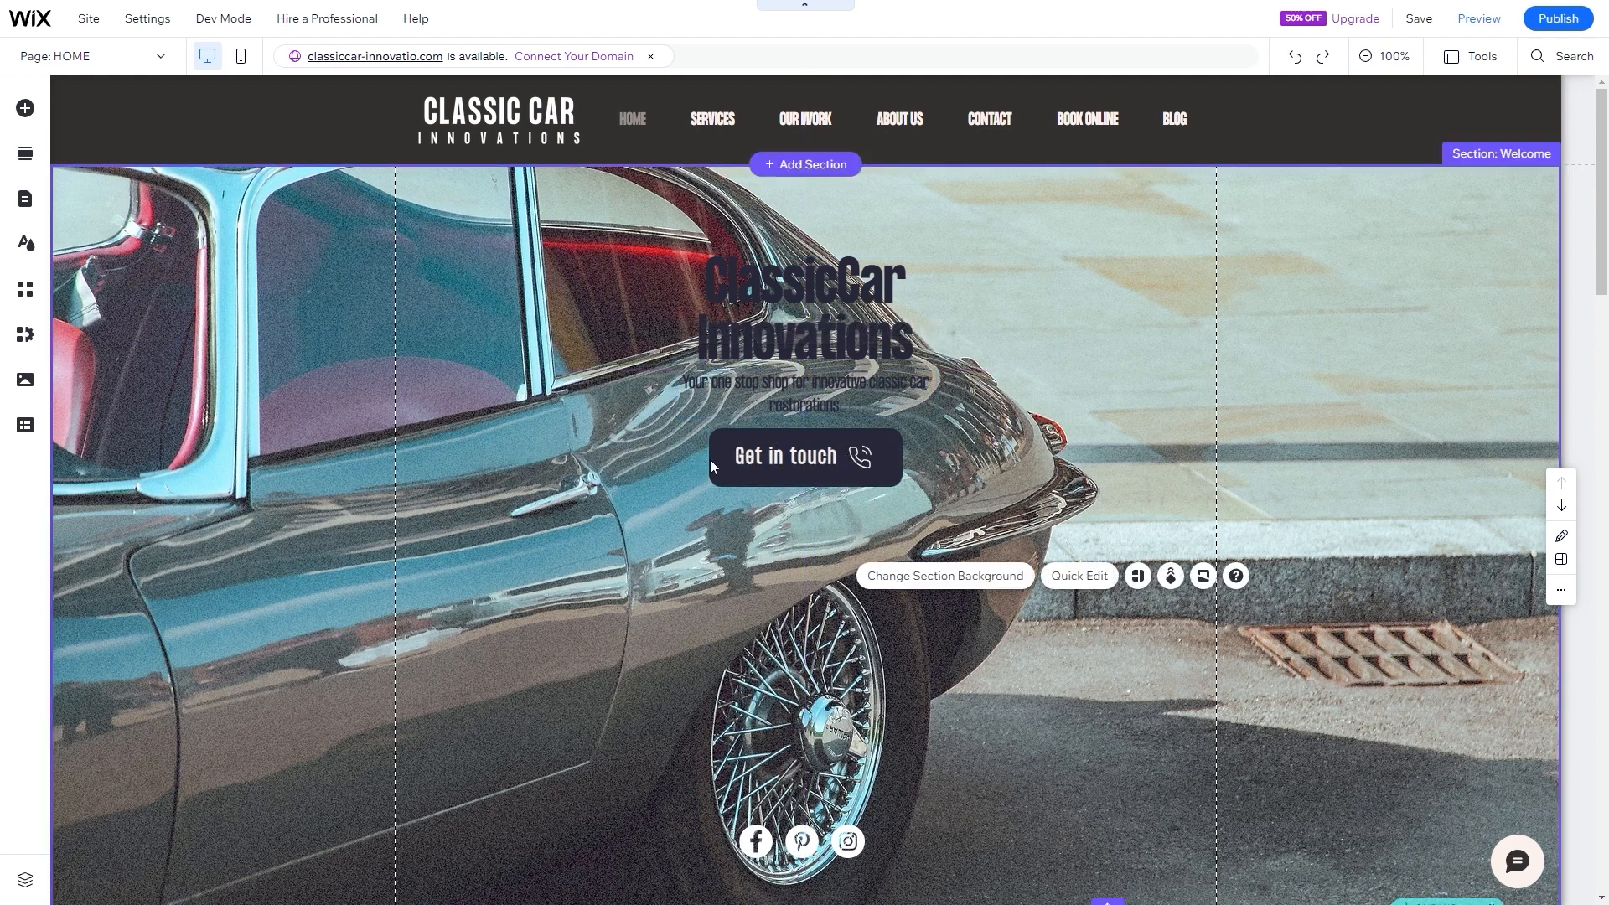
- Shrink the button to fit more tightly around its label and icon, and center it just below the tagline
left_click(806, 470)
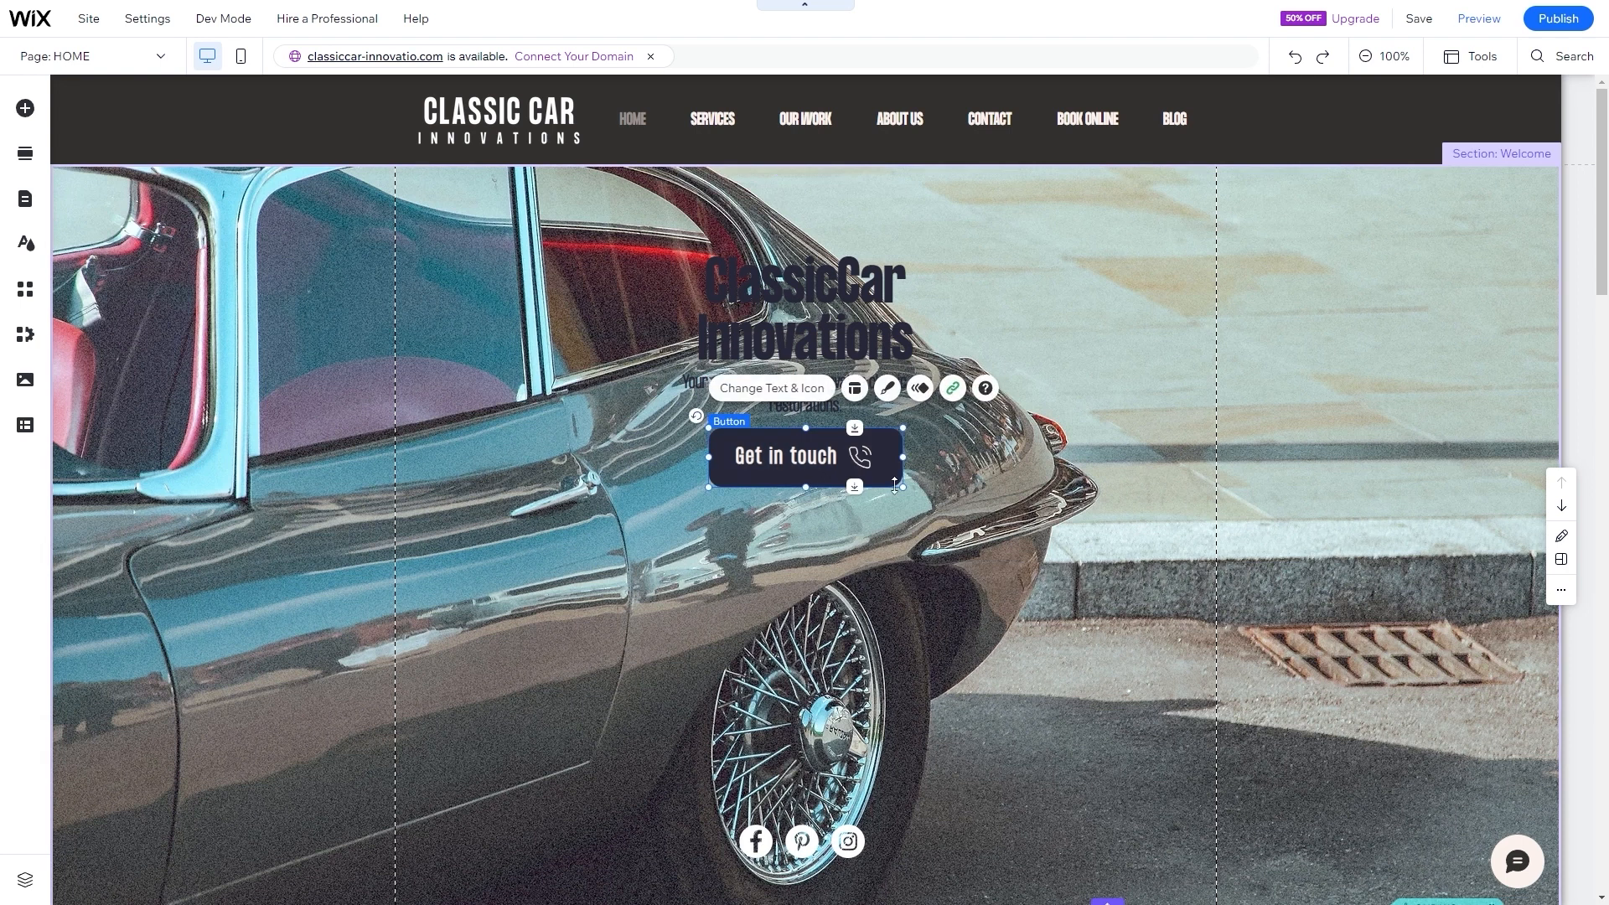
left_click_drag(902, 486, 806, 472)
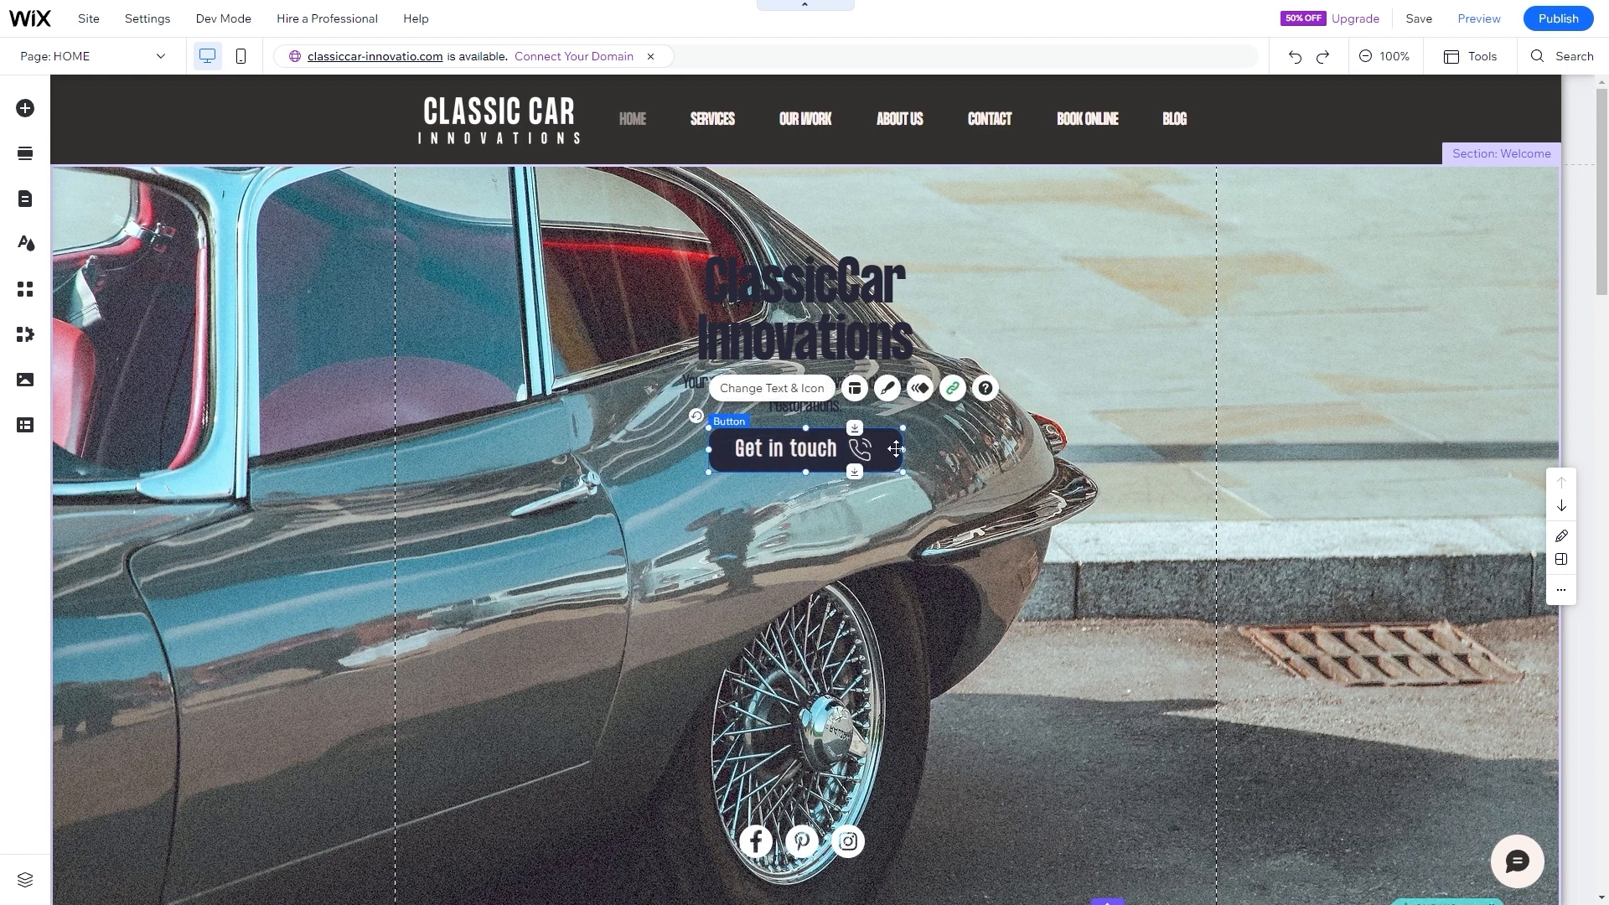
left_click_drag(896, 449, 827, 448)
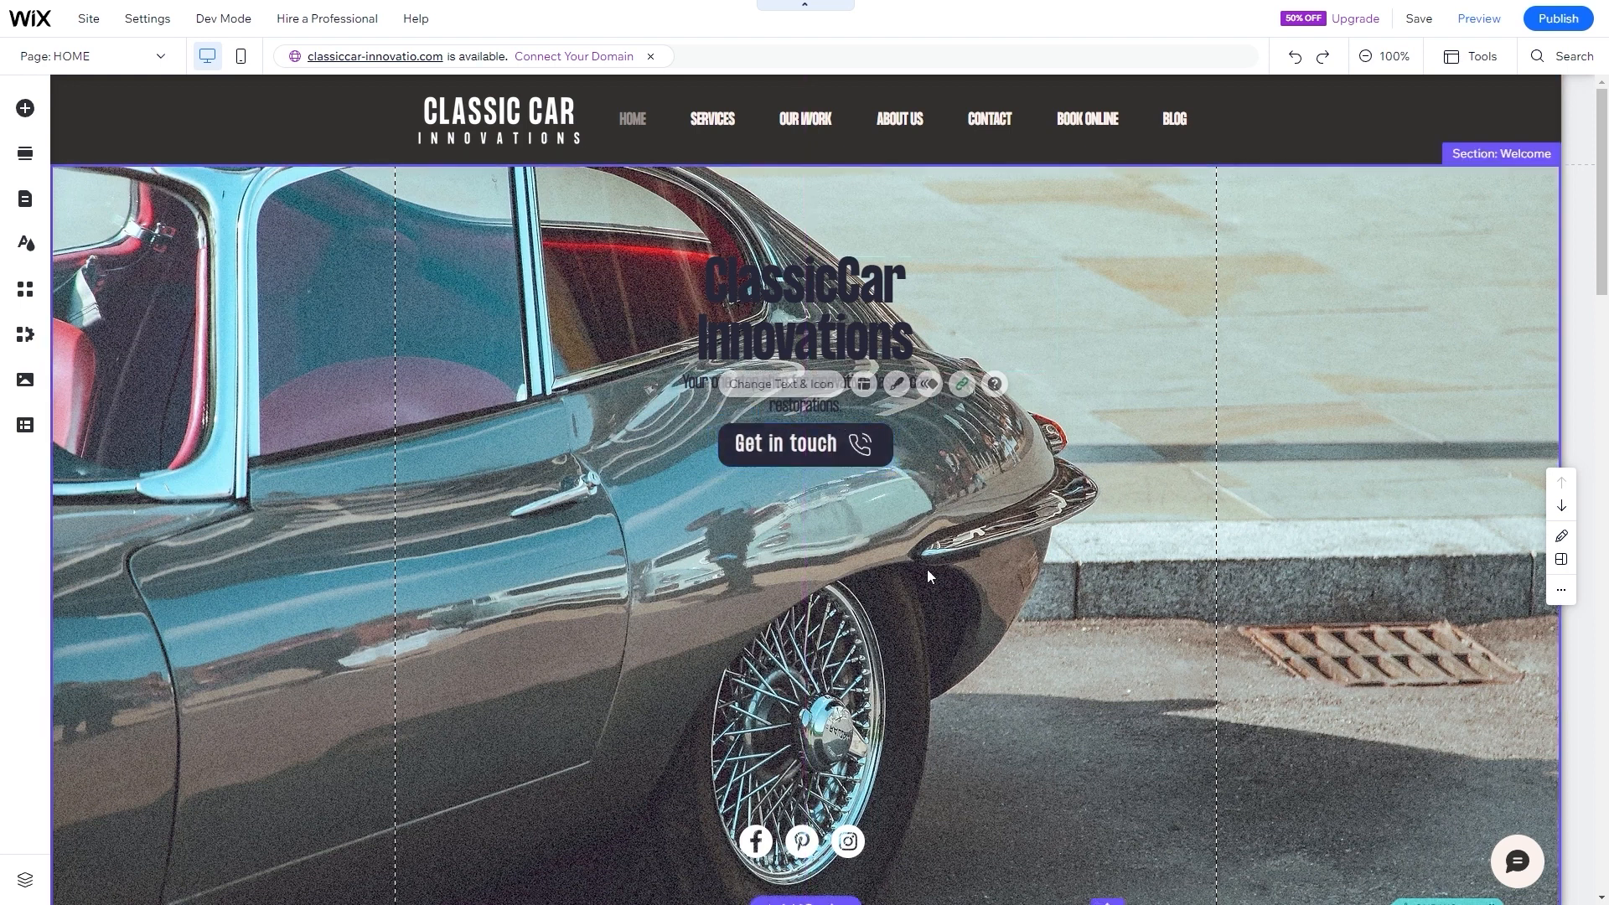
left_click(1108, 663)
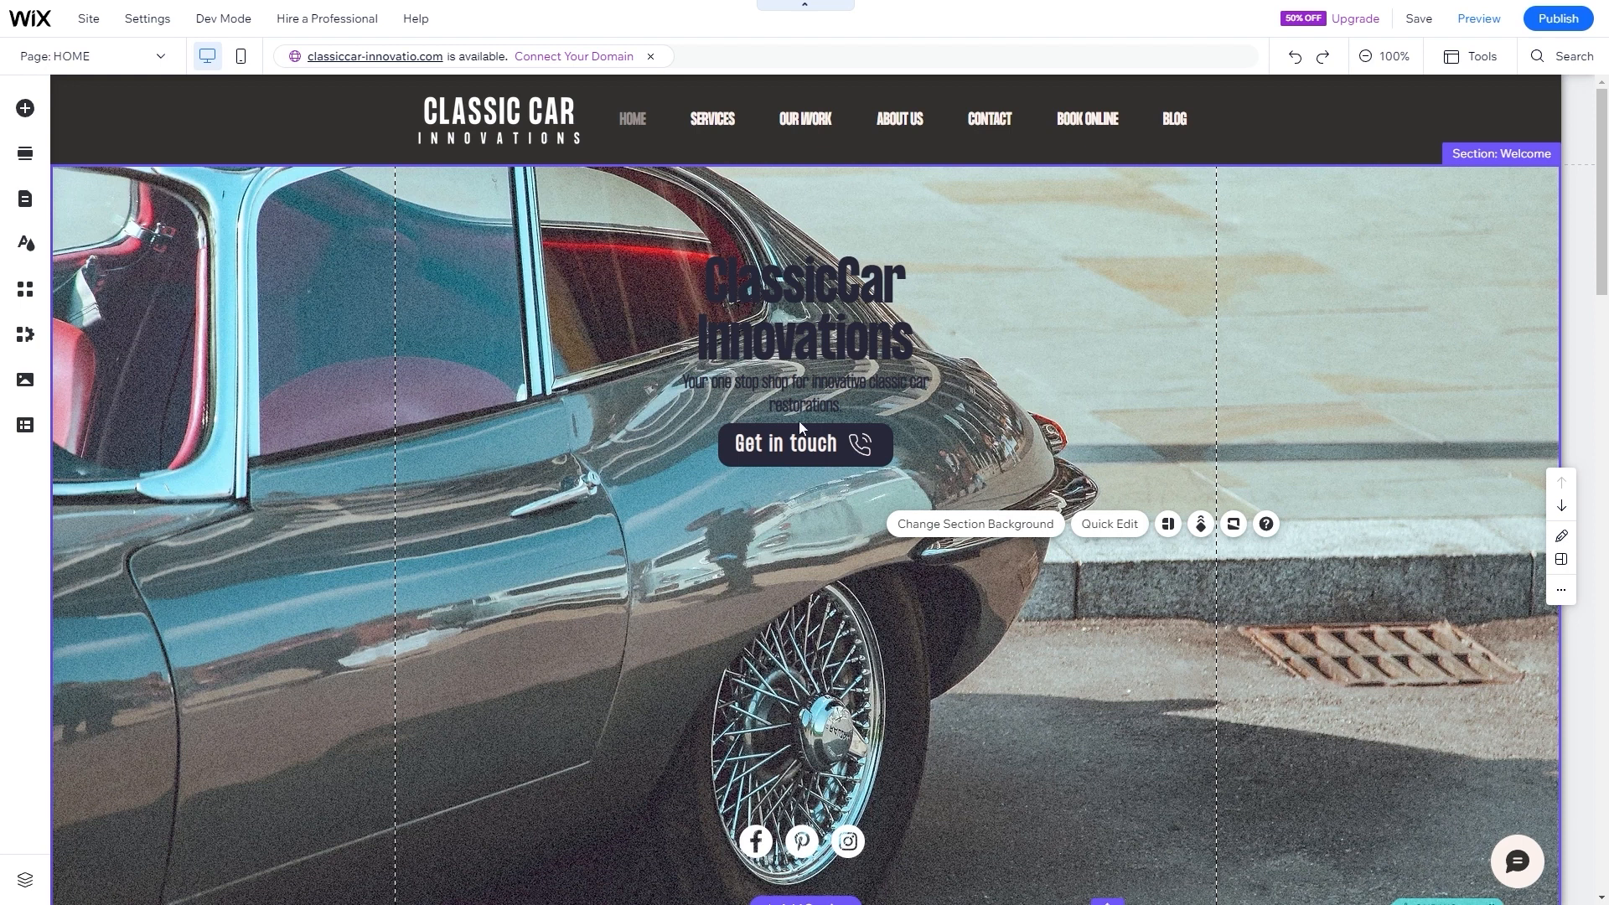
- Open the Welcome section's background photo for adjustment and lower its brightness to the minimum
left_click(965, 526)
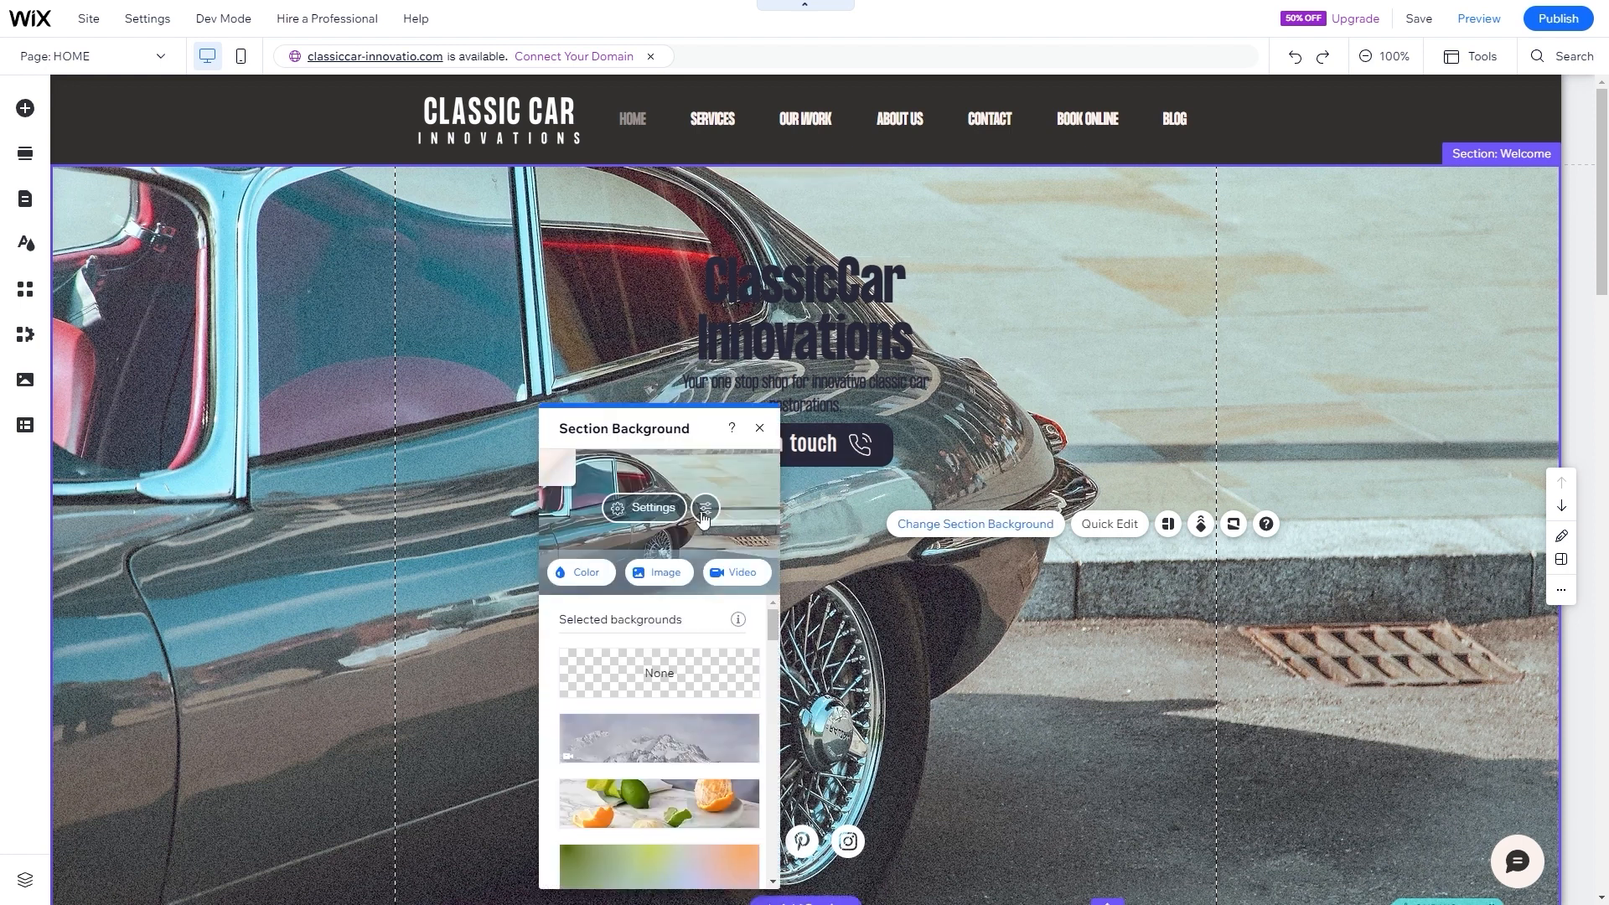
left_click(624, 511)
left_click(596, 488)
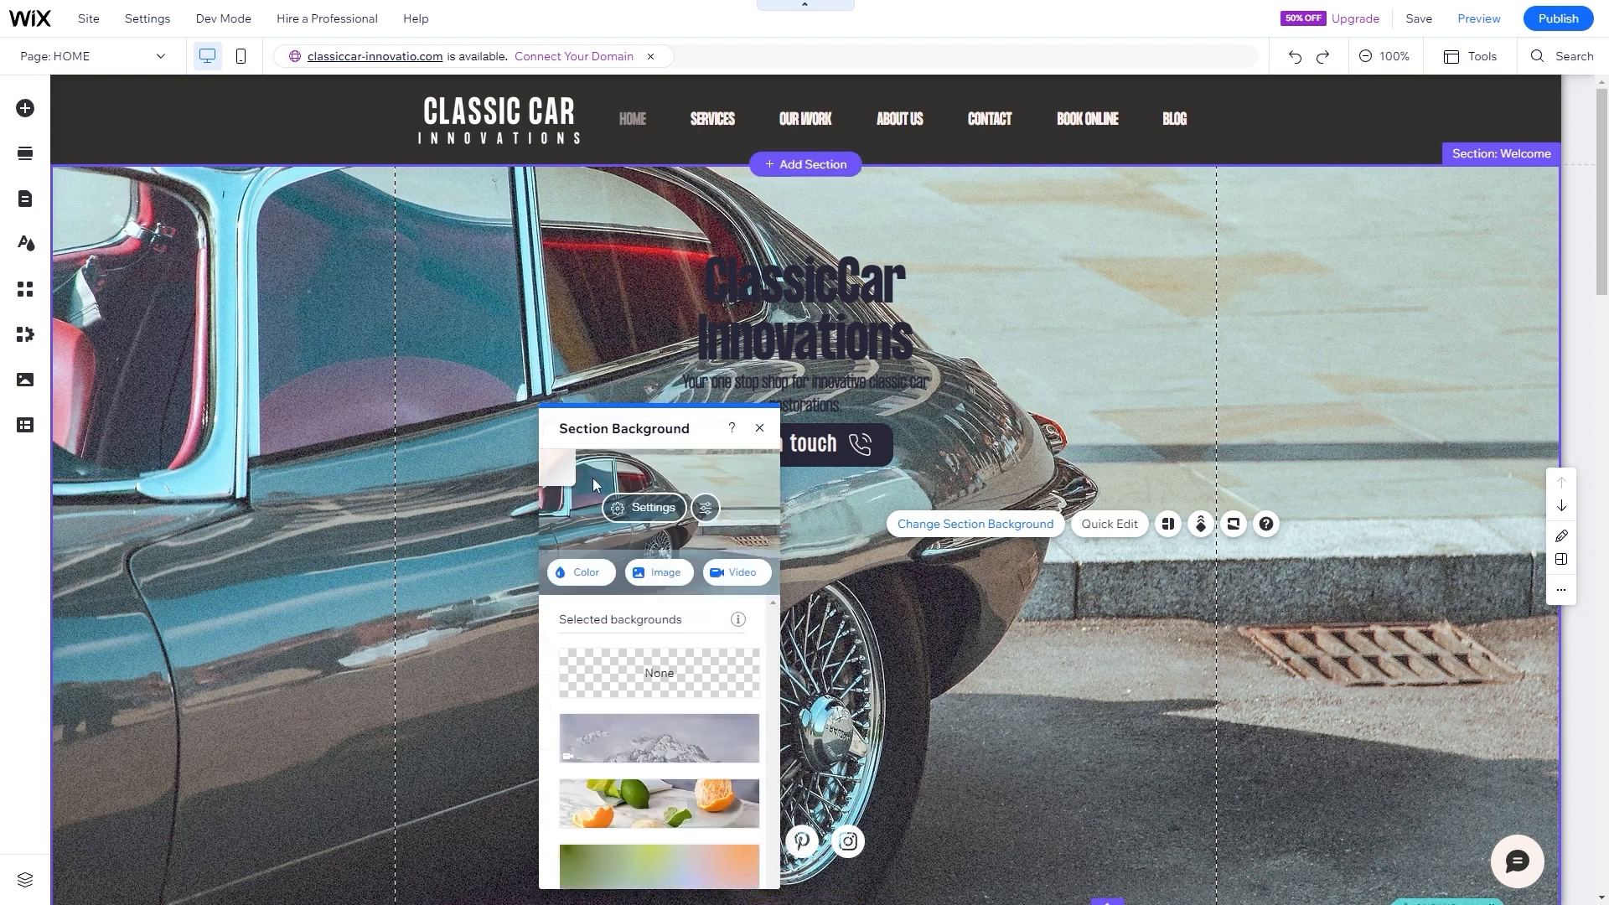
left_click(700, 507)
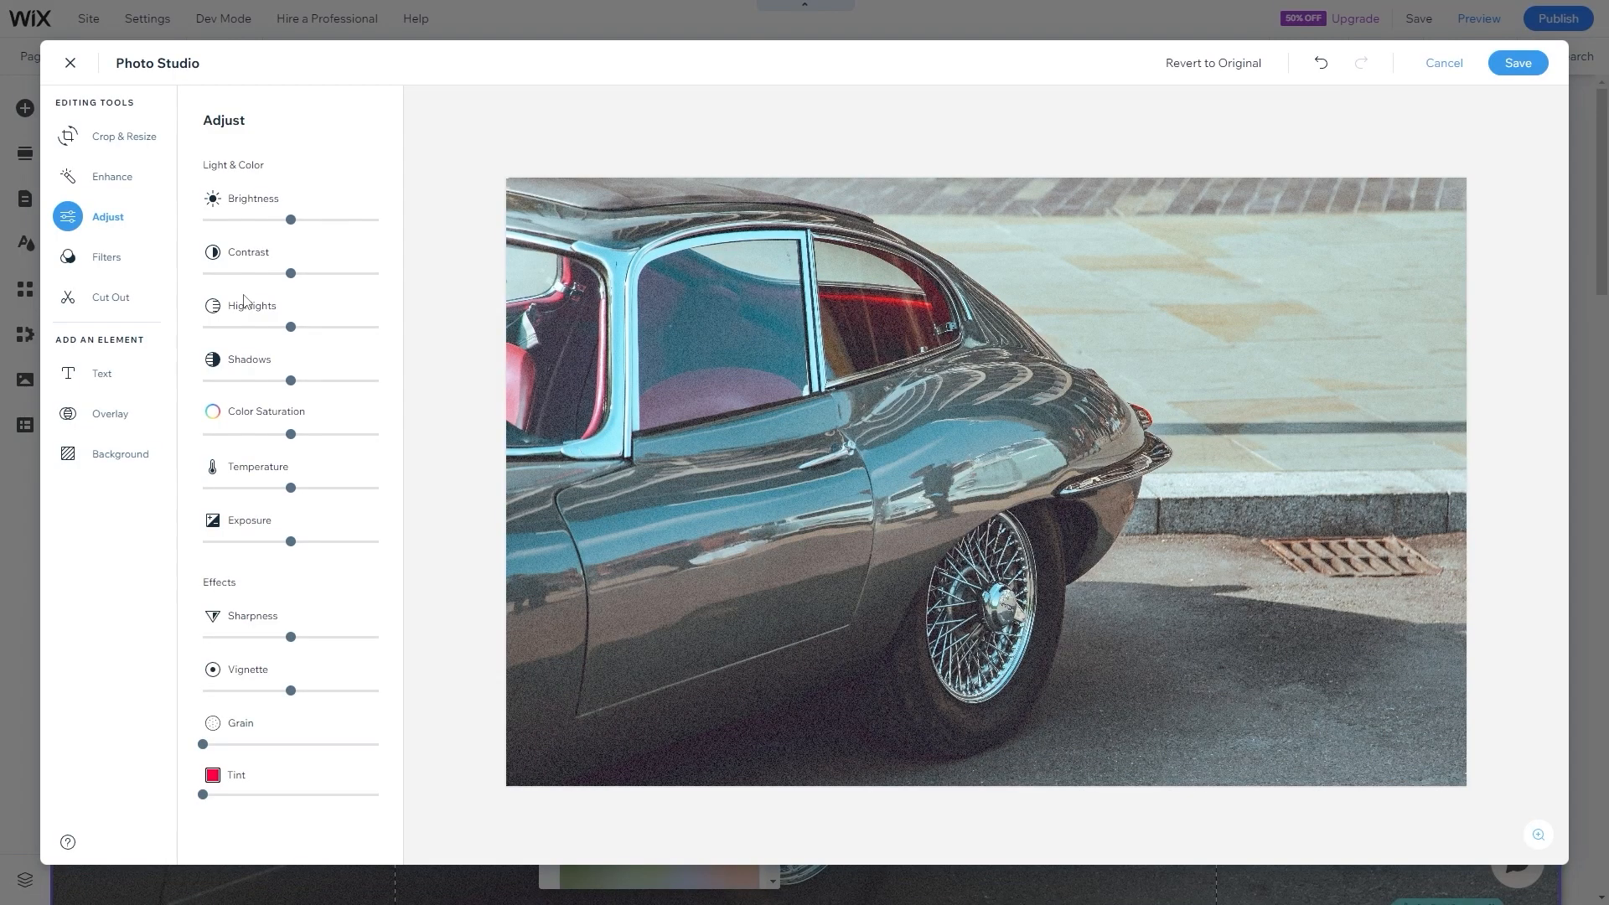
left_click_drag(289, 220, 192, 243)
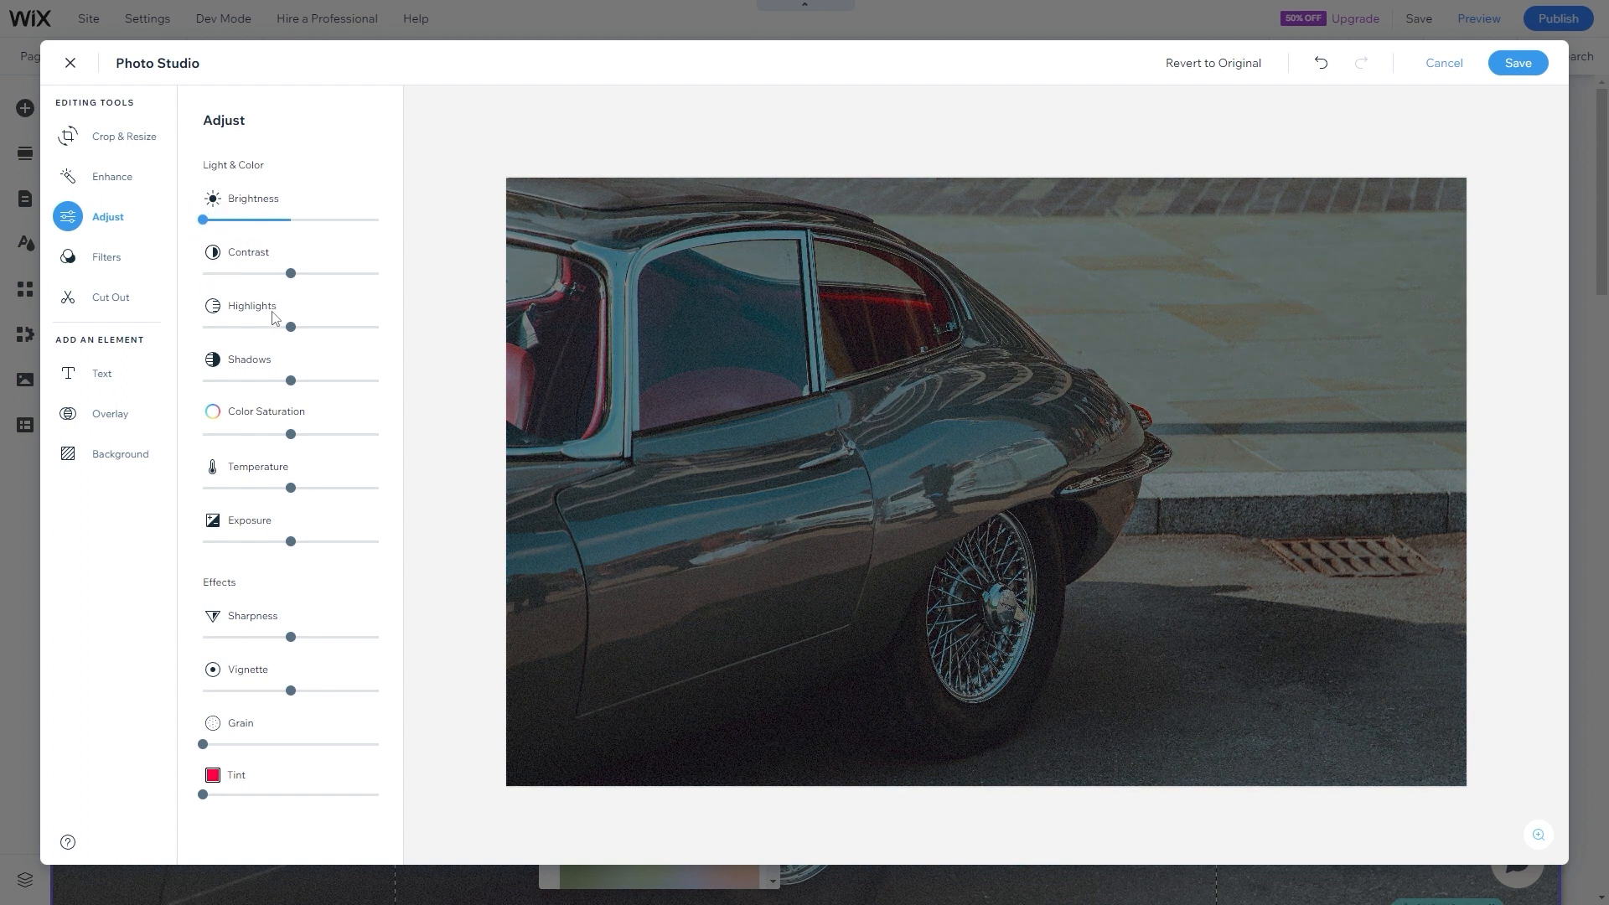
- Tint the background photo pale blue at about four fifths strength and save the edited image to the section
left_click(213, 776)
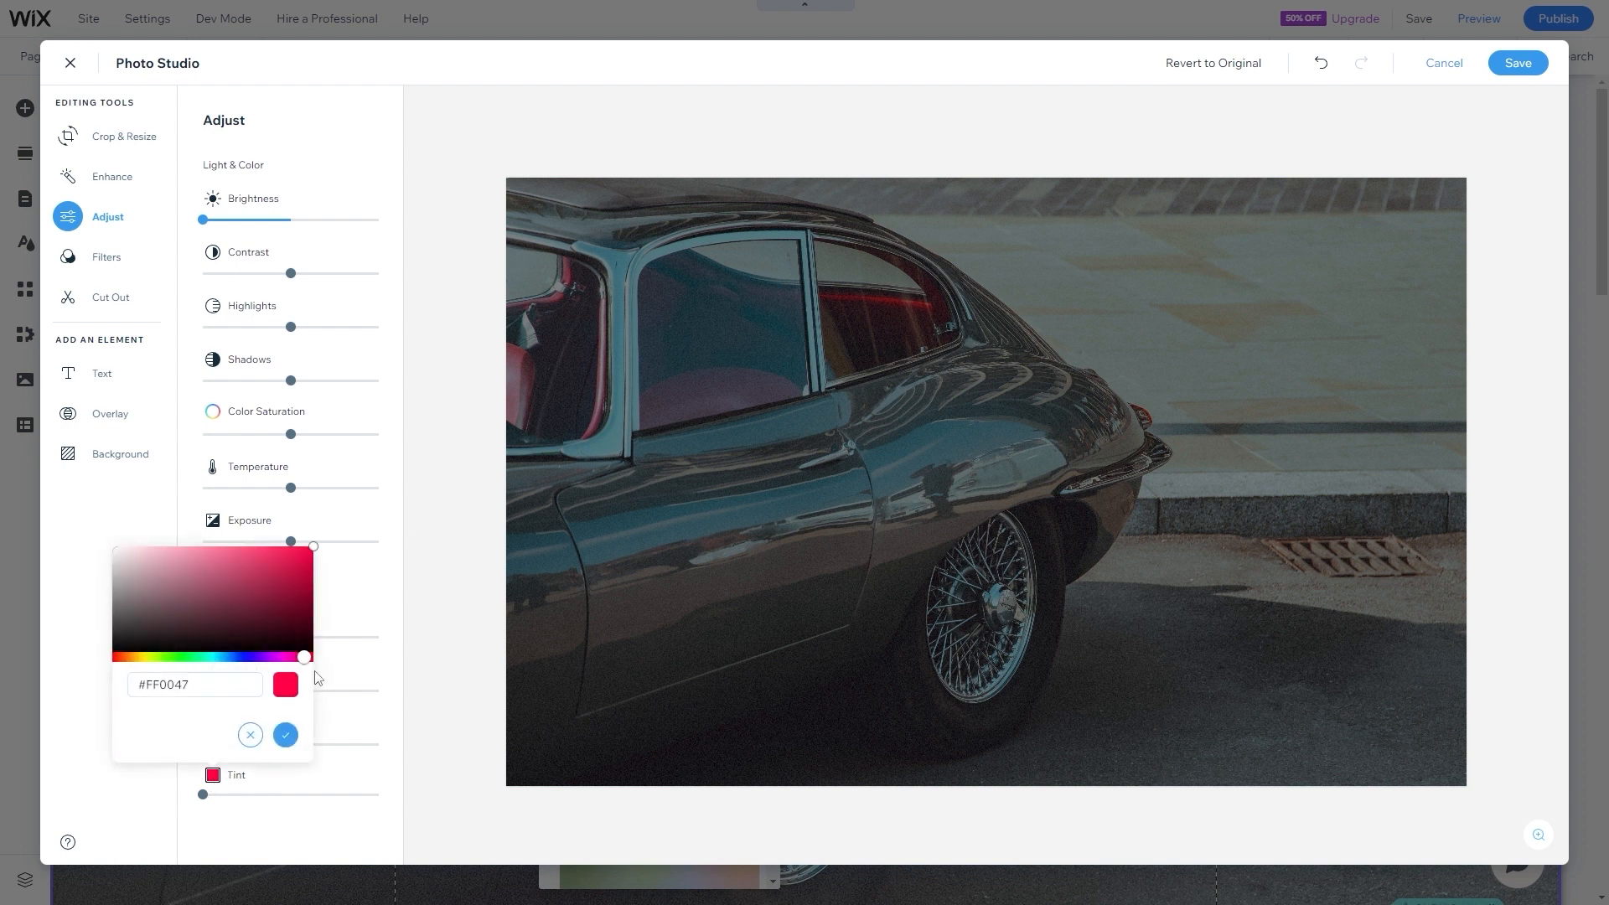
left_click_drag(304, 657, 224, 668)
mouse_move(193, 576)
left_mouse_down()
mouse_move(176, 550)
mouse_move(142, 551)
left_mouse_up()
left_click(285, 734)
left_click_drag(214, 801, 344, 801)
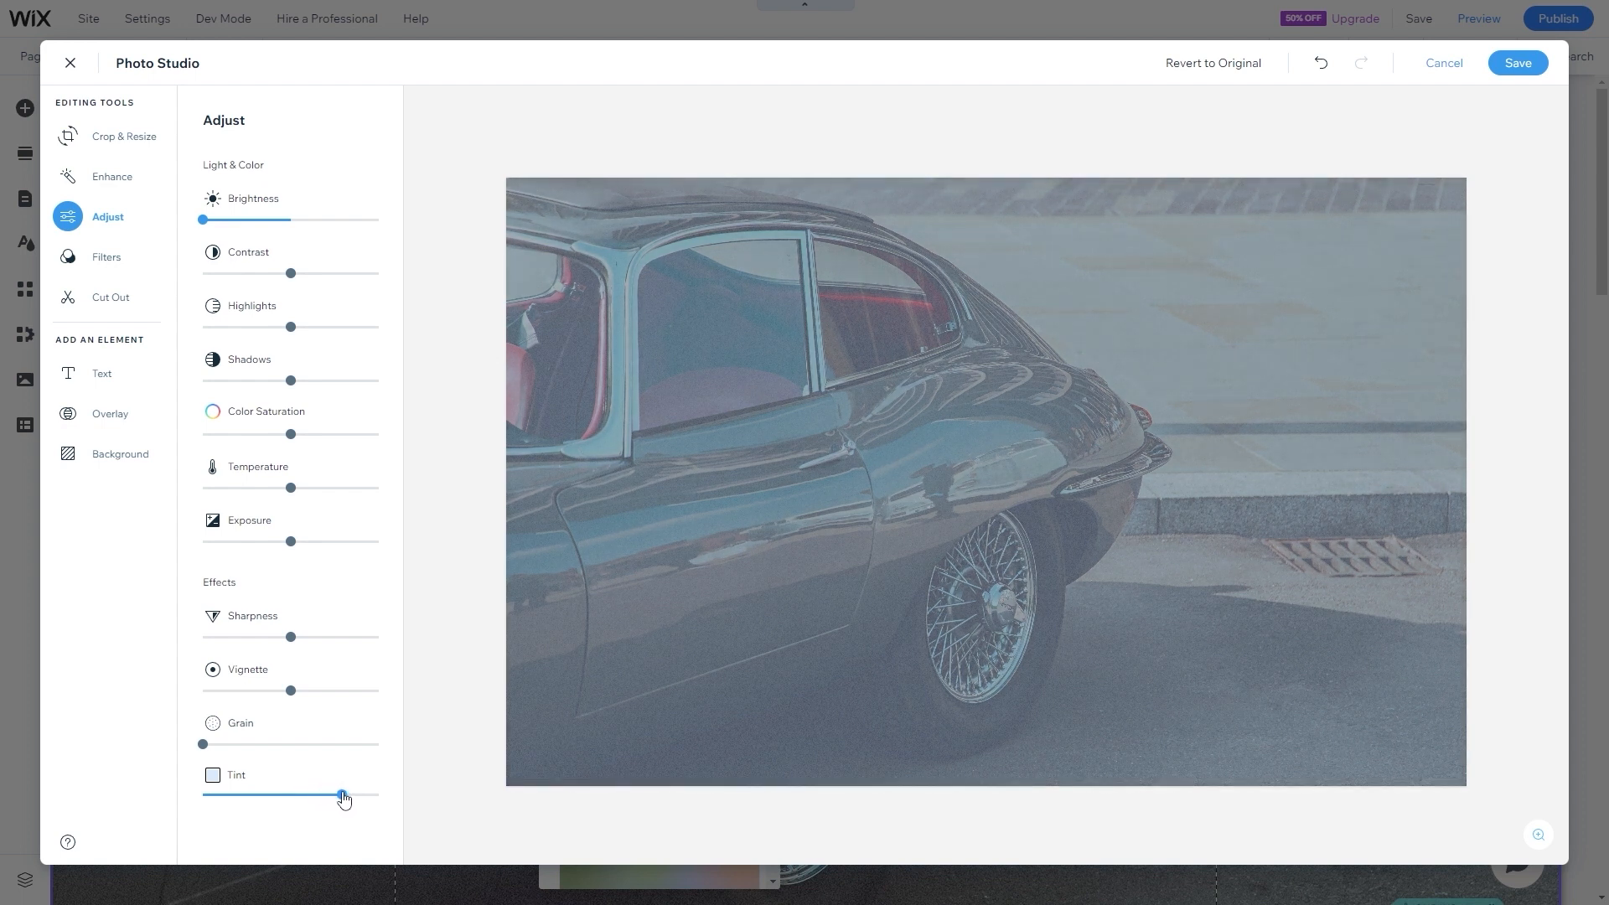
left_click(1517, 62)
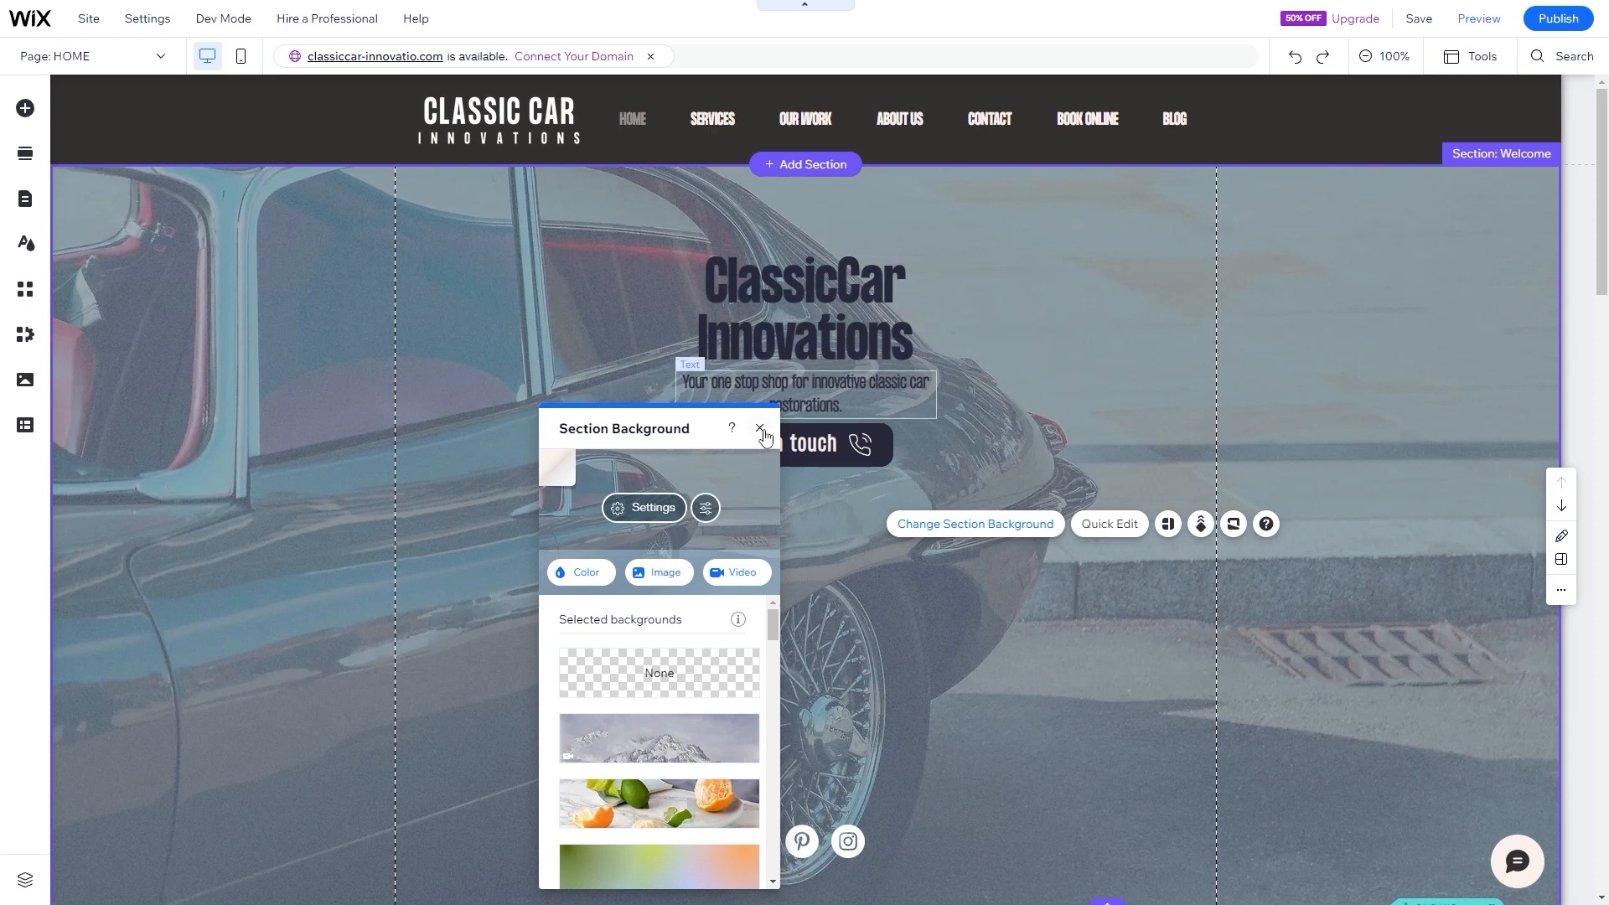
left_click(759, 428)
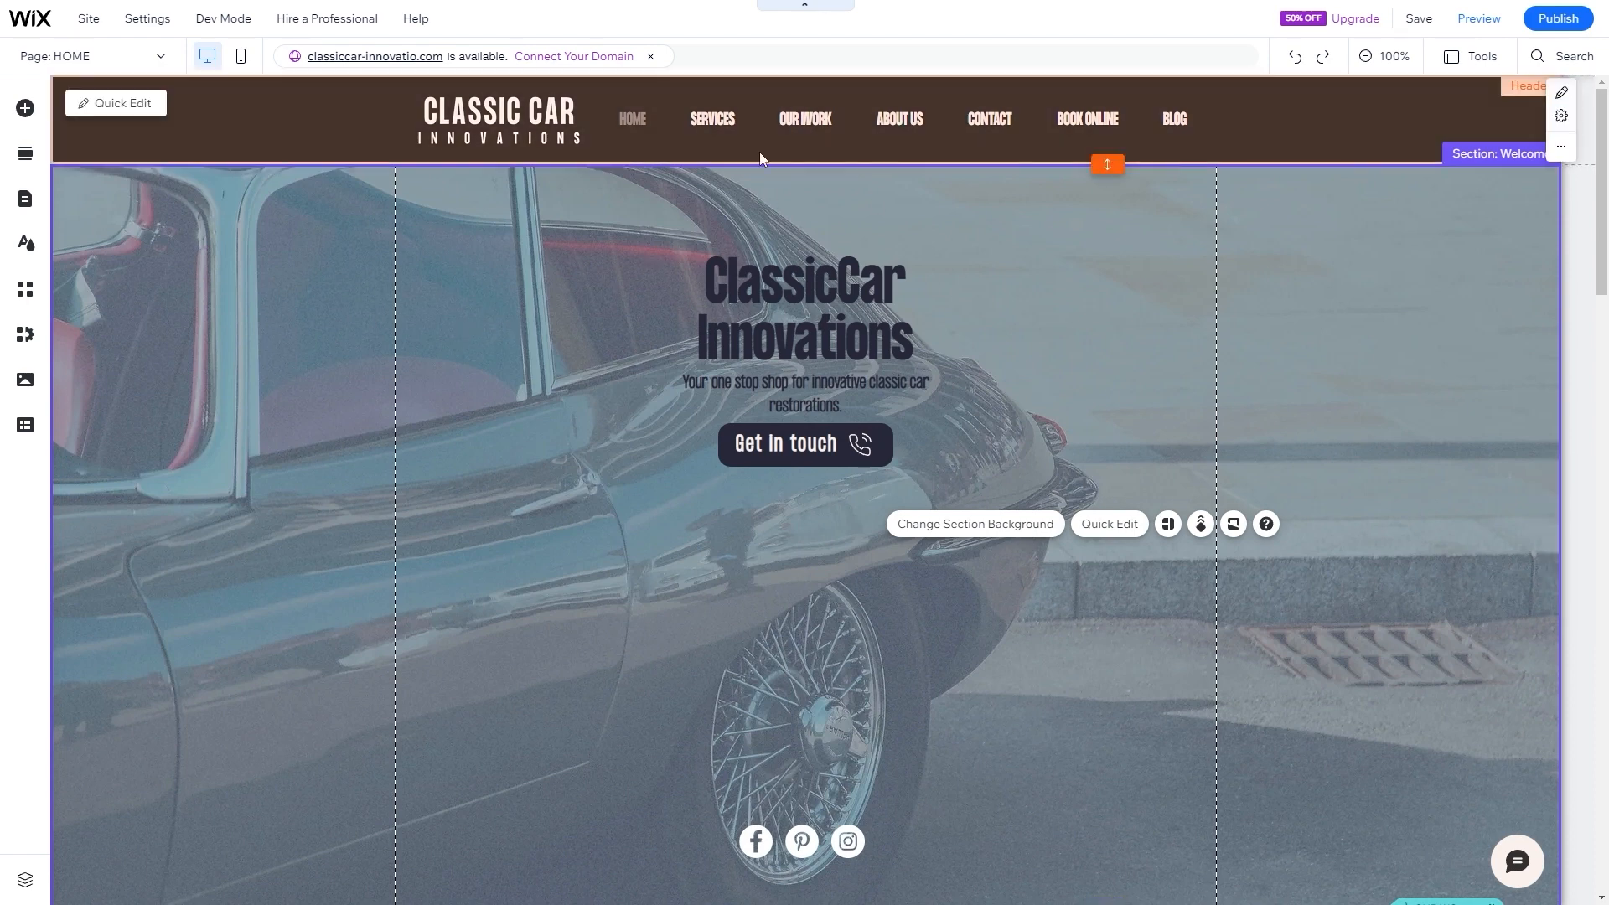
- Replace the footer text with "Copyright © 2023 ClassicCar Innovations. All rights reserved. Your one stop shop for innovative classic car restorations."
scroll(652, 330, "down", 10)
scroll(651, 329, "down", 15)
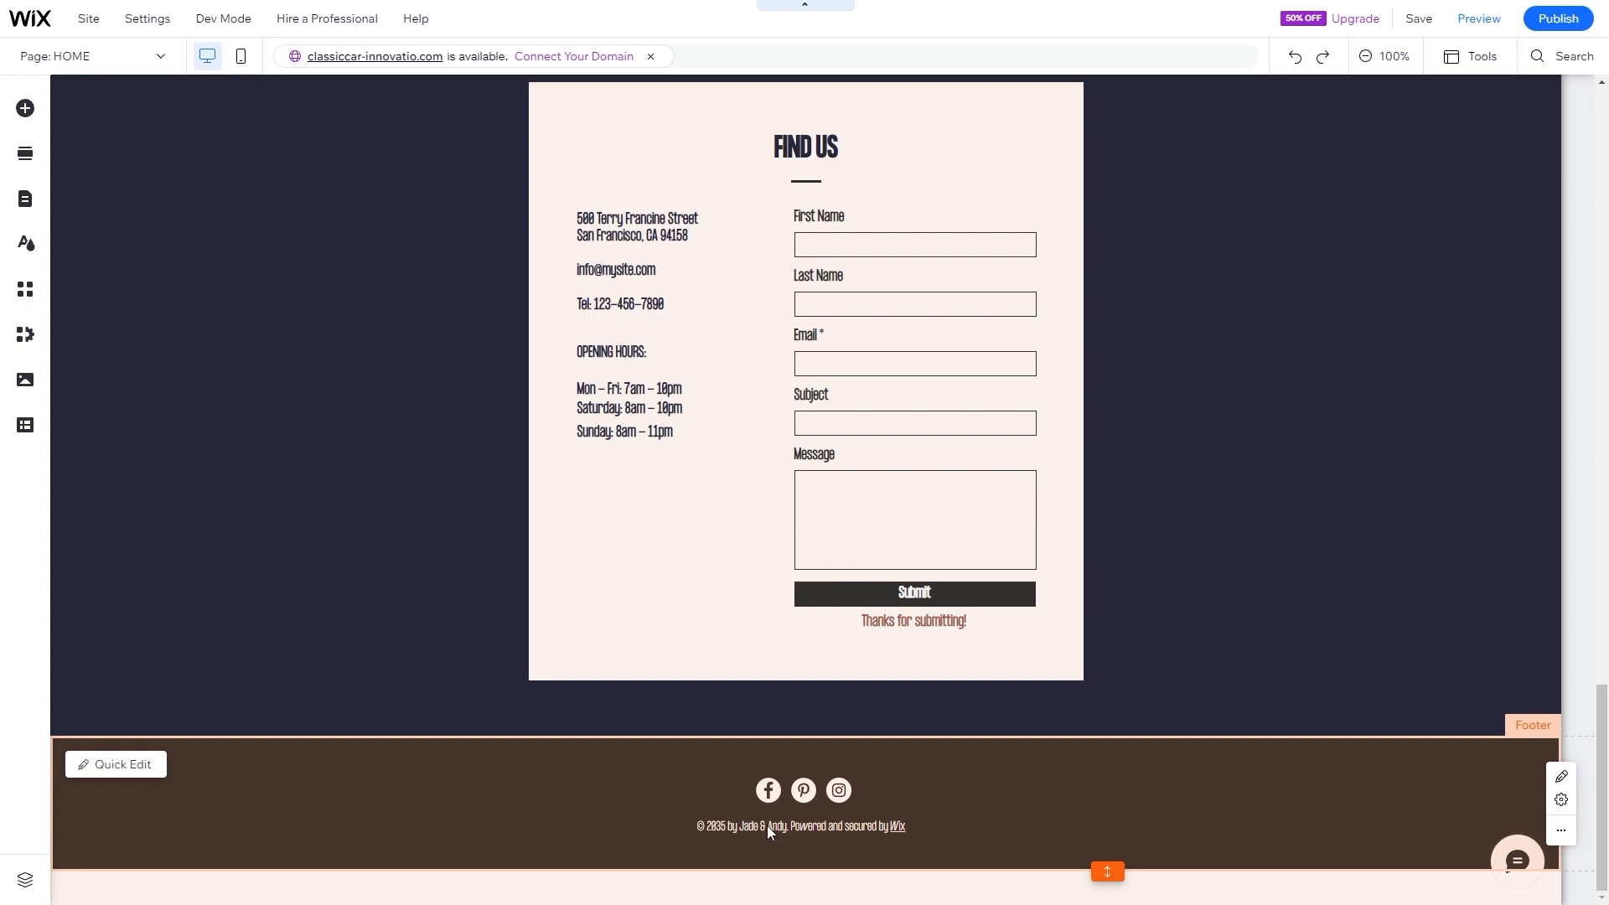
left_click(1390, 787)
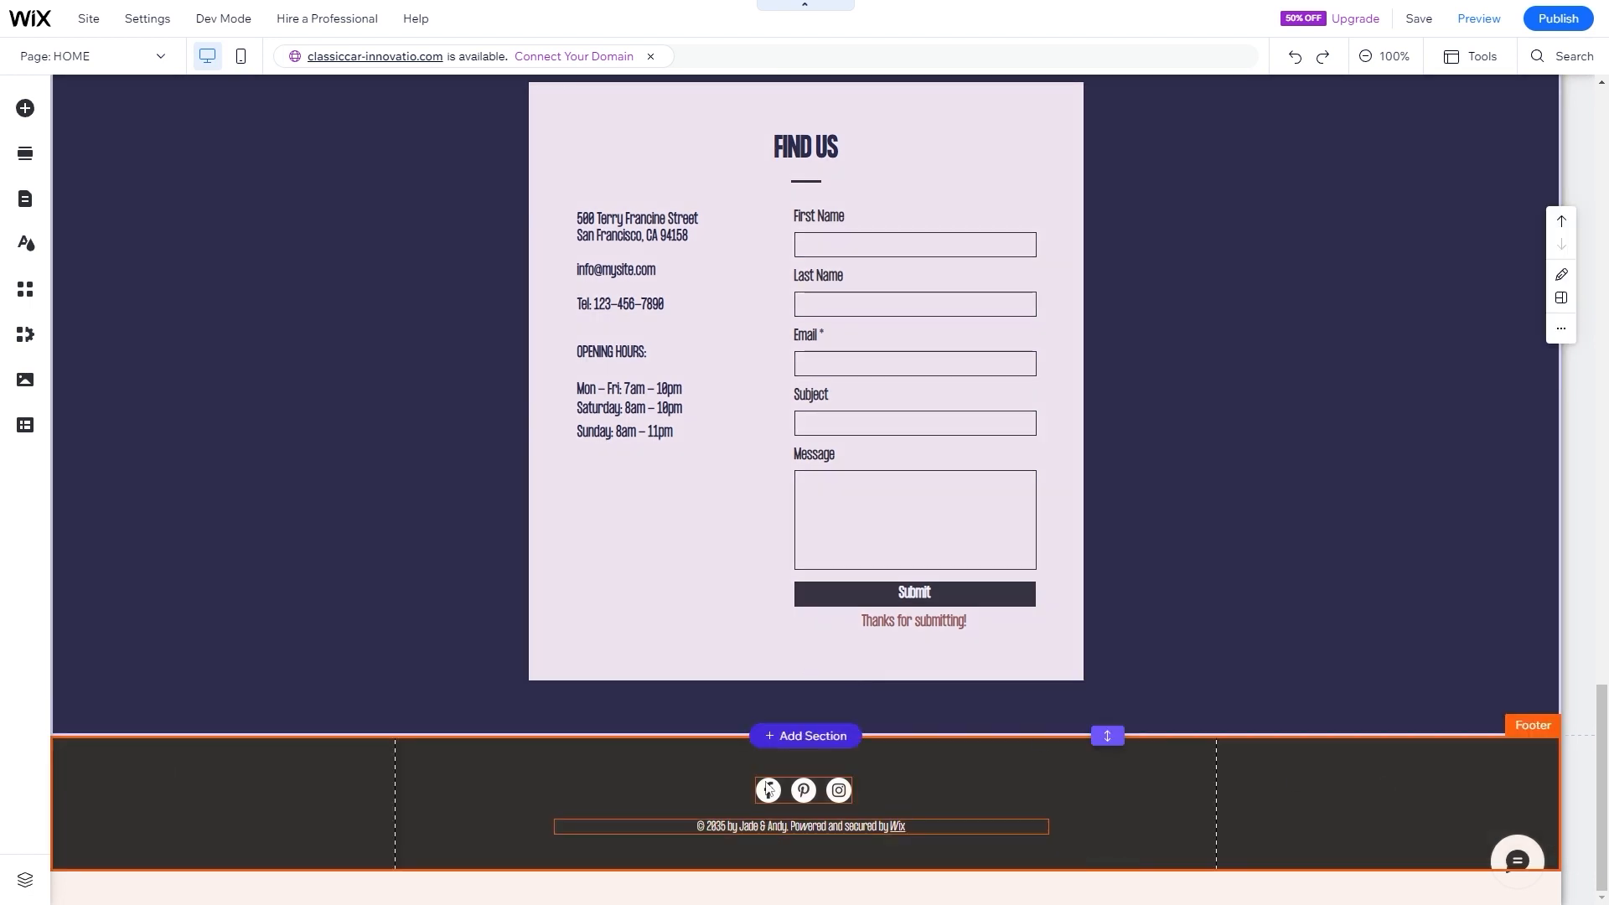
double_click(747, 825)
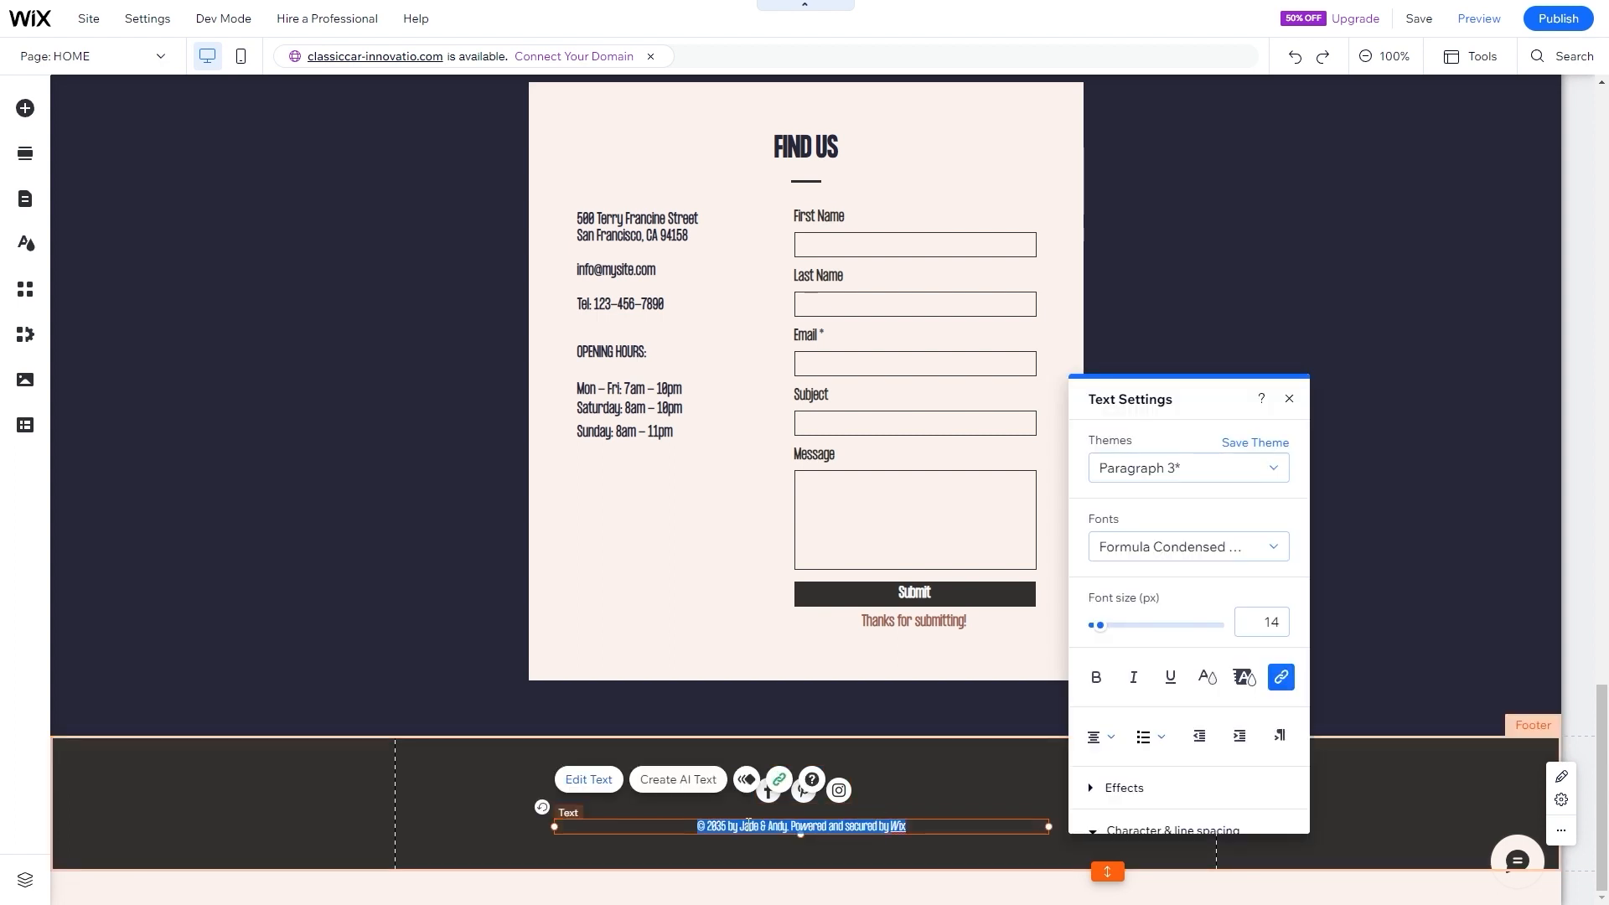
type("Copyright © 2023 ClassicCar Innovations. All rights reserved. Your one stop shop for innovative classic car restorations.")
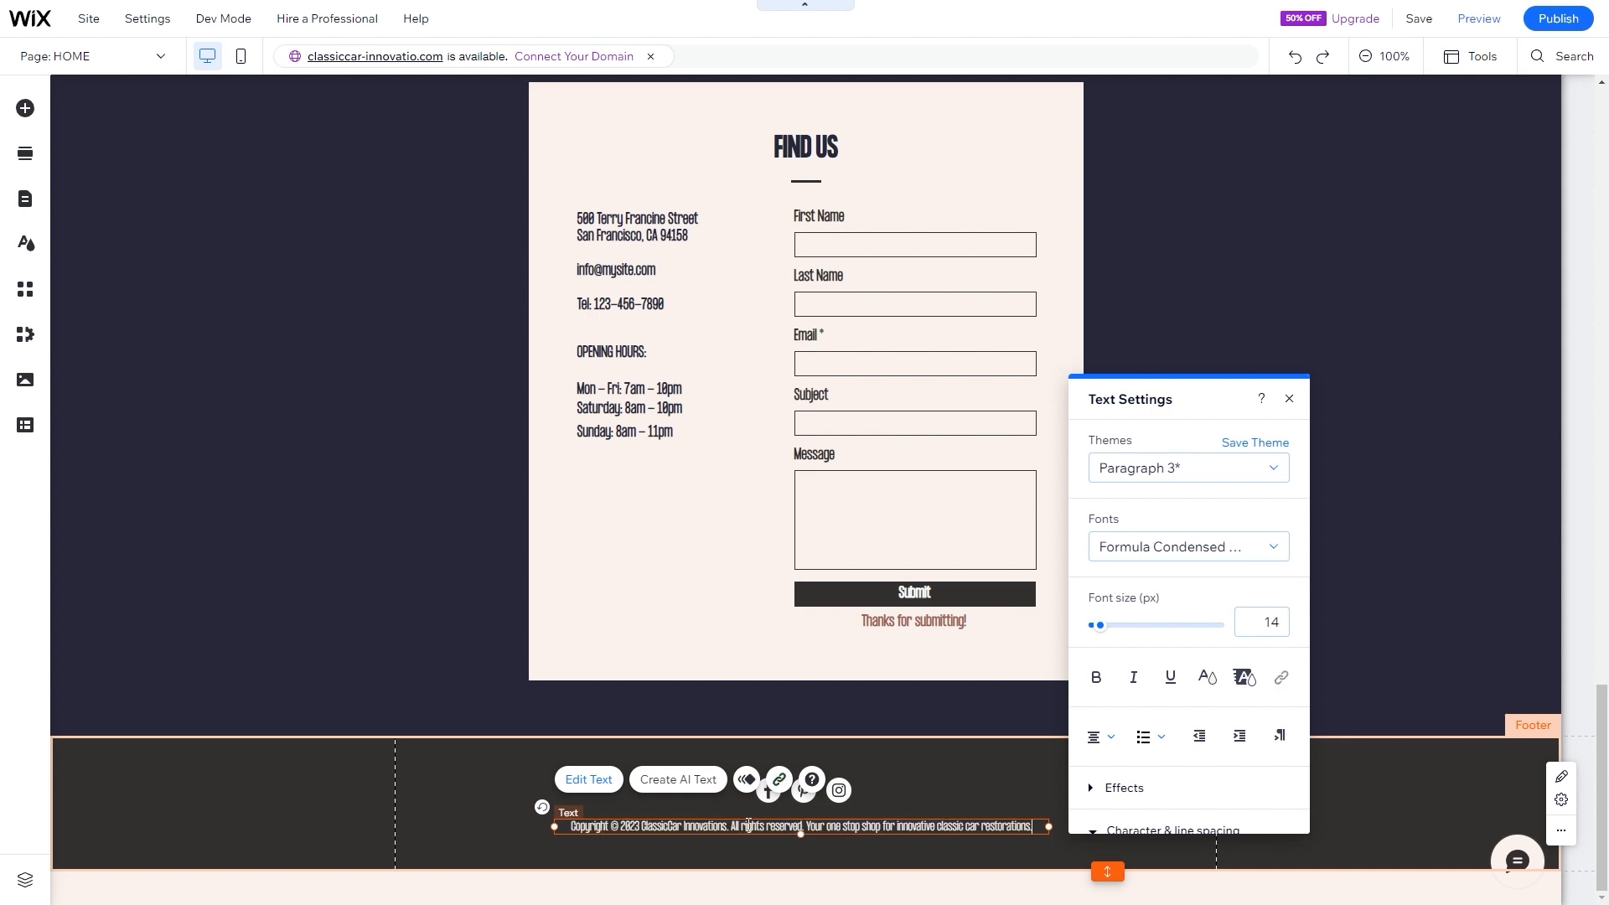
left_click(720, 849)
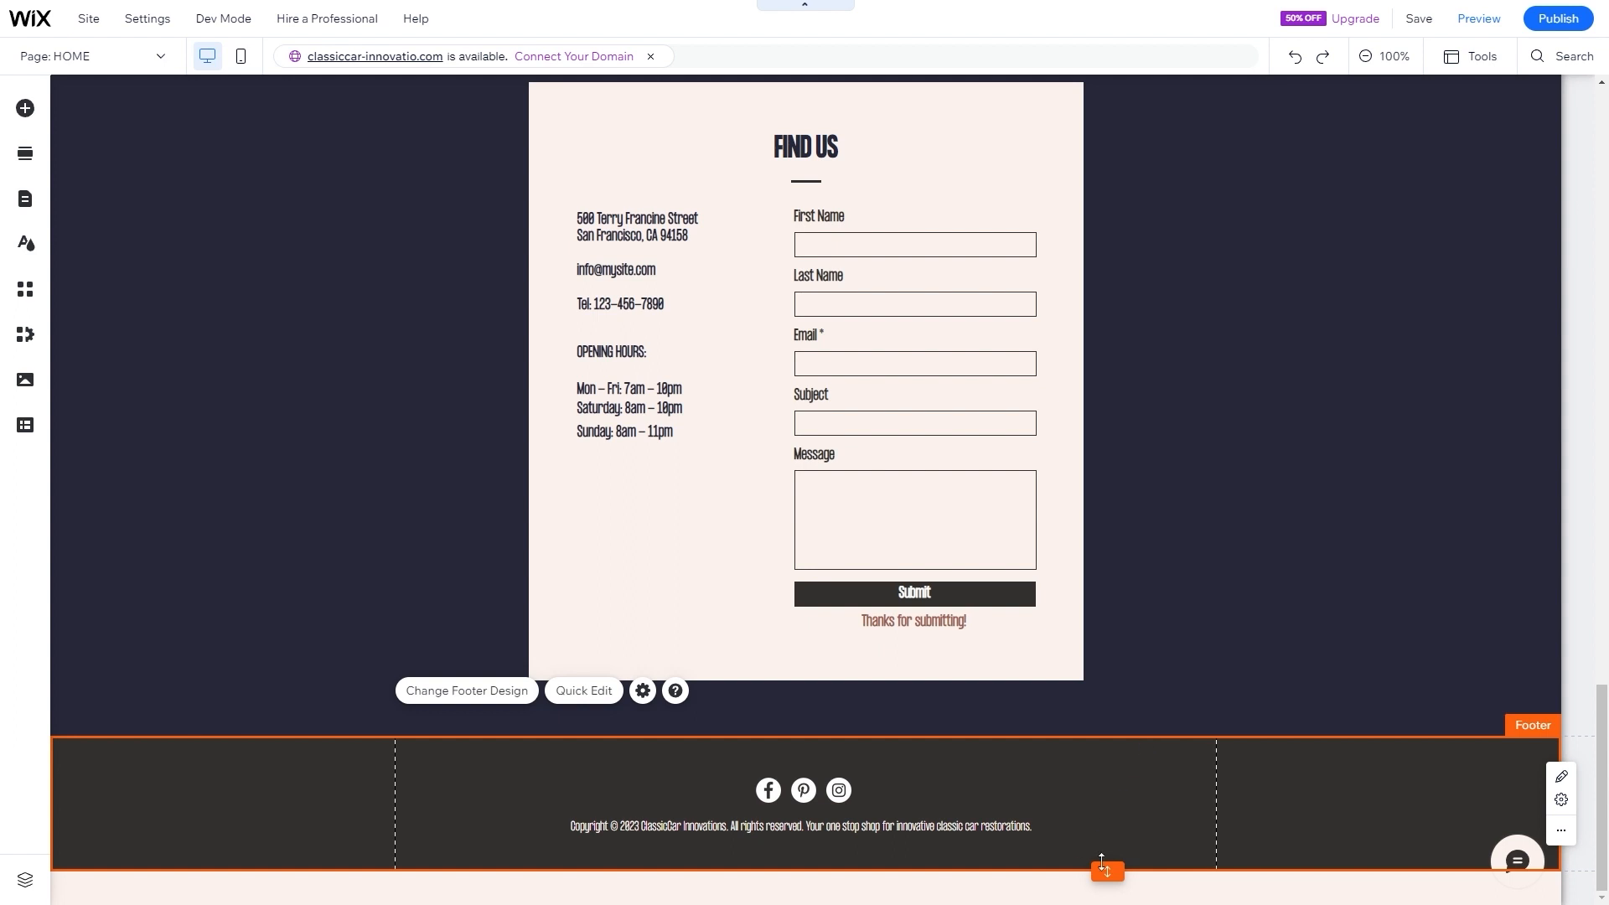
- Make the footer taller and shift the social icons and copyright line down, leaving space above them
left_click_drag(1106, 871, 1108, 817)
mouse_move(806, 807)
left_mouse_down()
mouse_move(780, 739)
mouse_move(817, 750)
mouse_move(821, 804)
left_mouse_up()
left_click(835, 755)
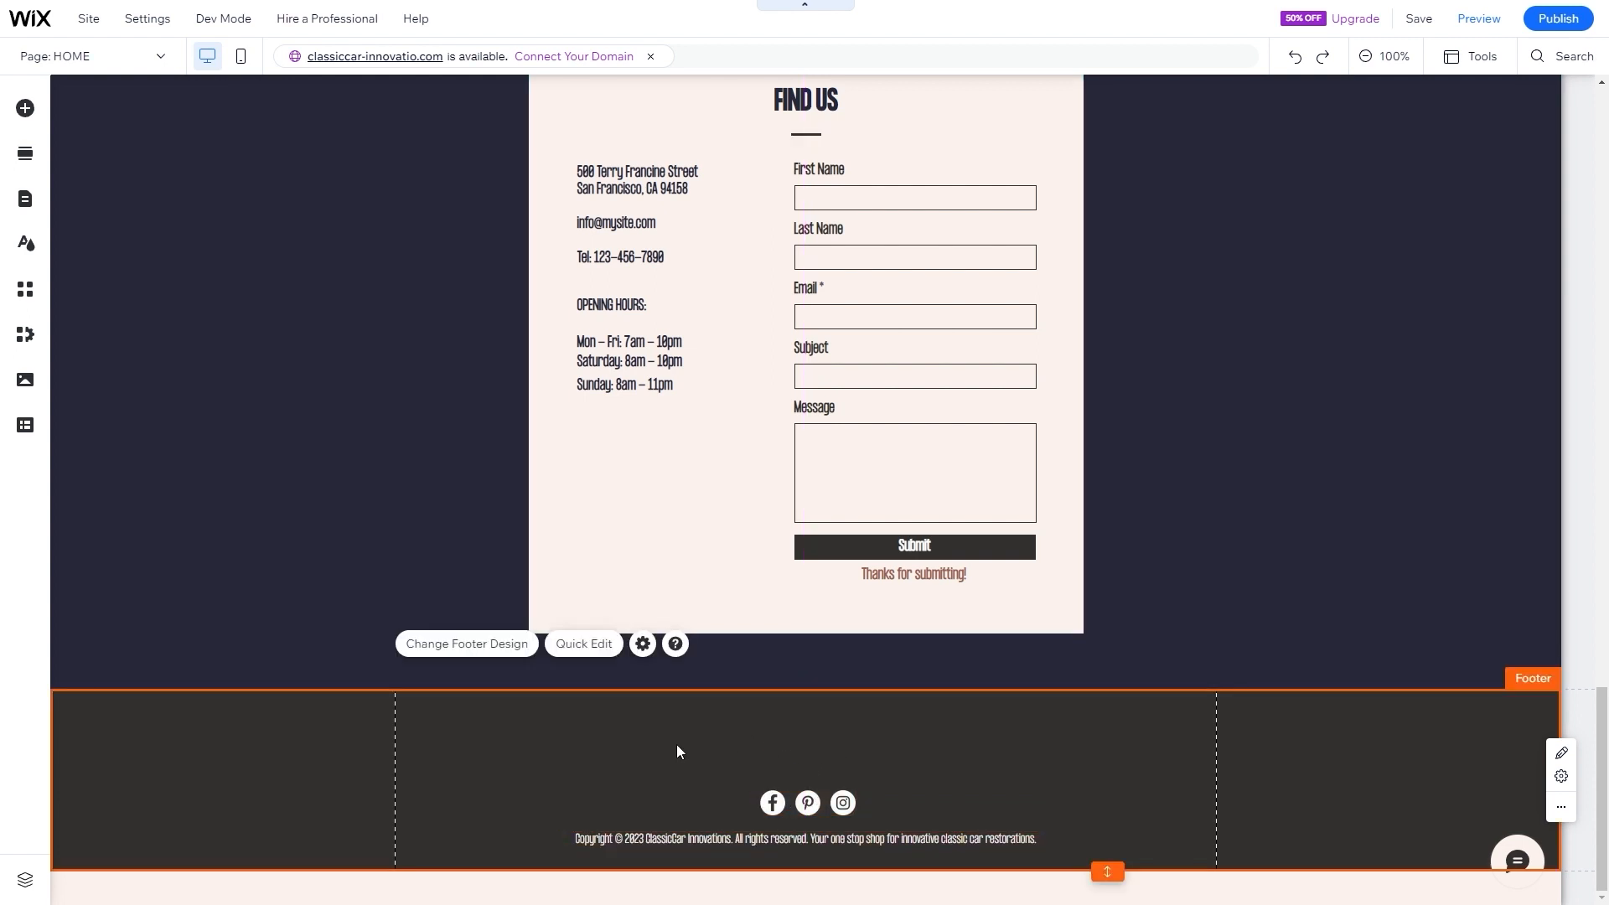
- Add the site image "white text logo_edited.png" to the footer and center it at small size above the social icons
left_click(24, 110)
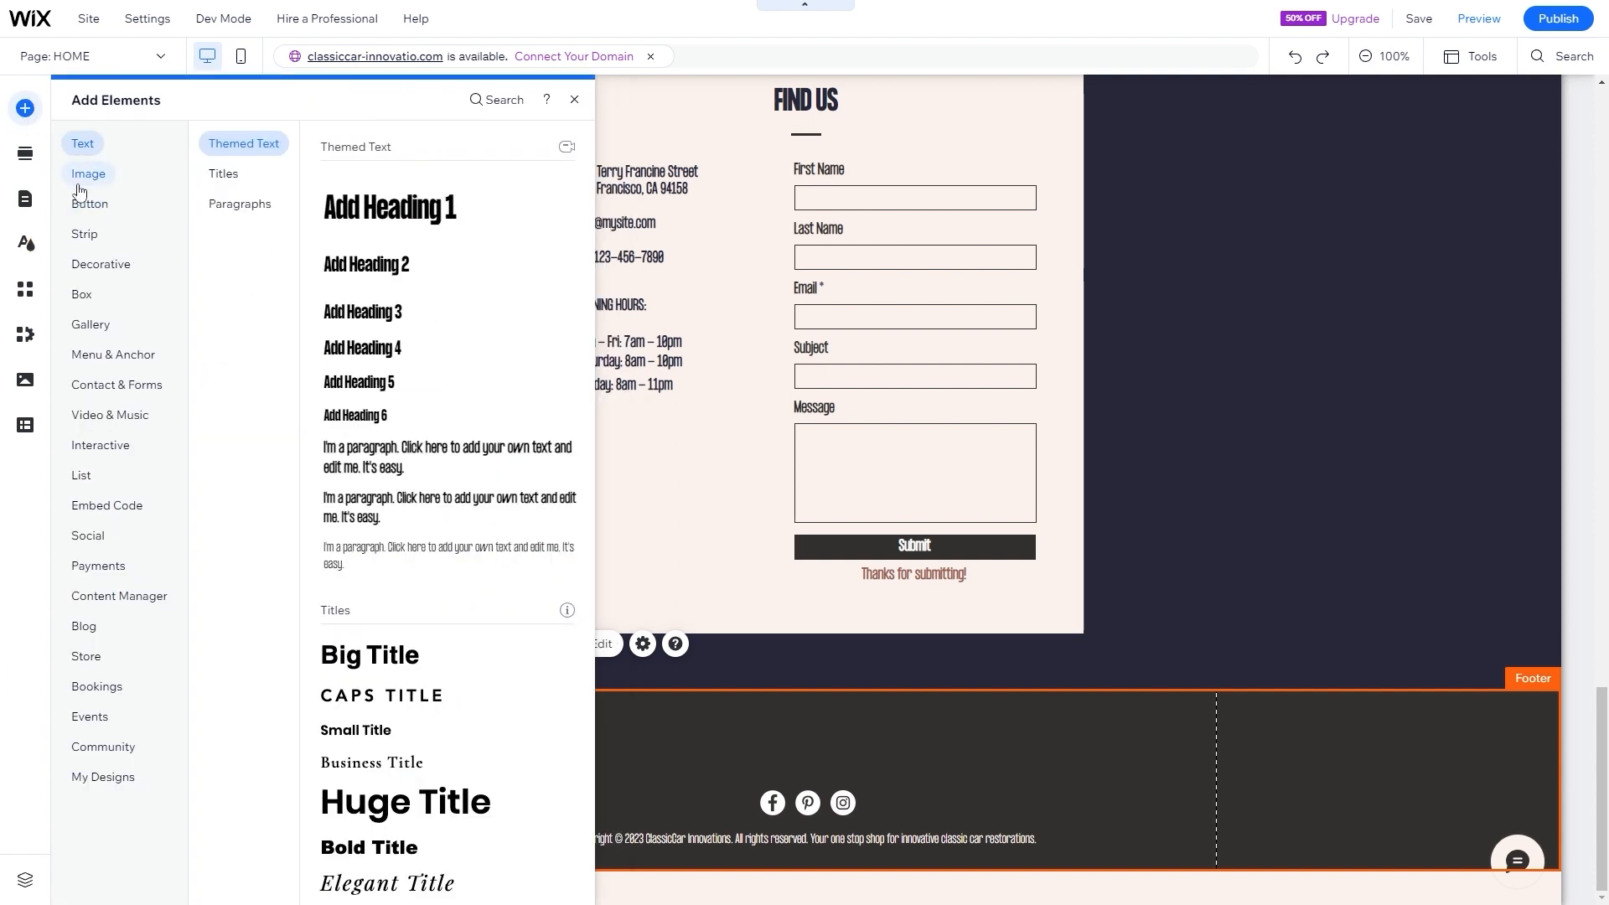
left_click(87, 172)
mouse_move(570, 508)
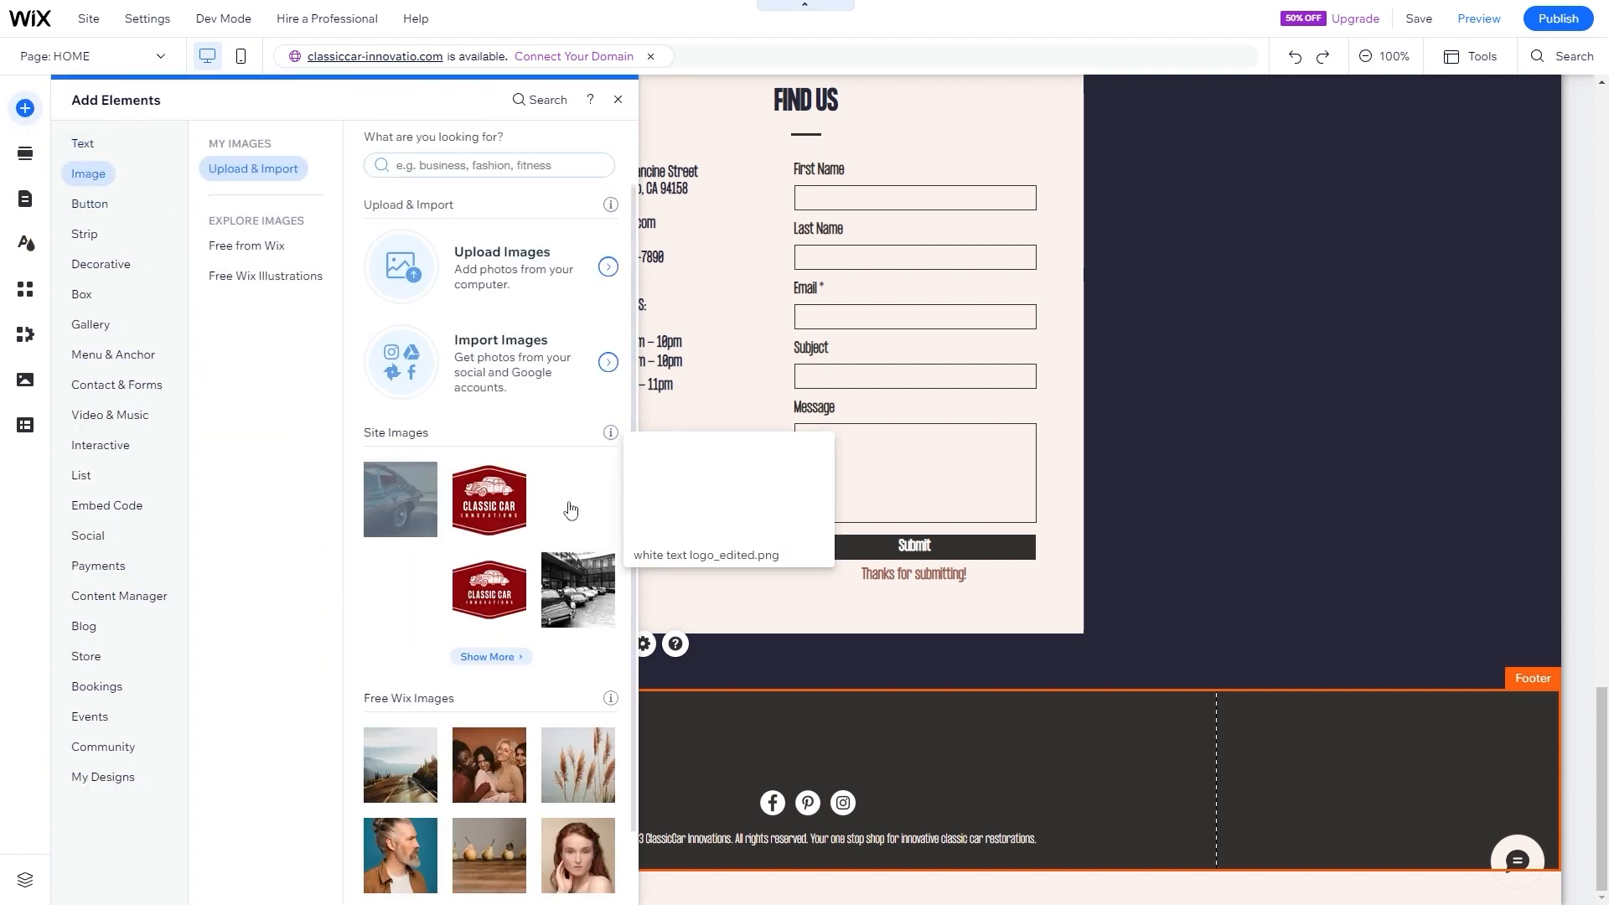
left_click_drag(569, 509, 750, 724)
left_click_drag(1071, 641, 814, 729)
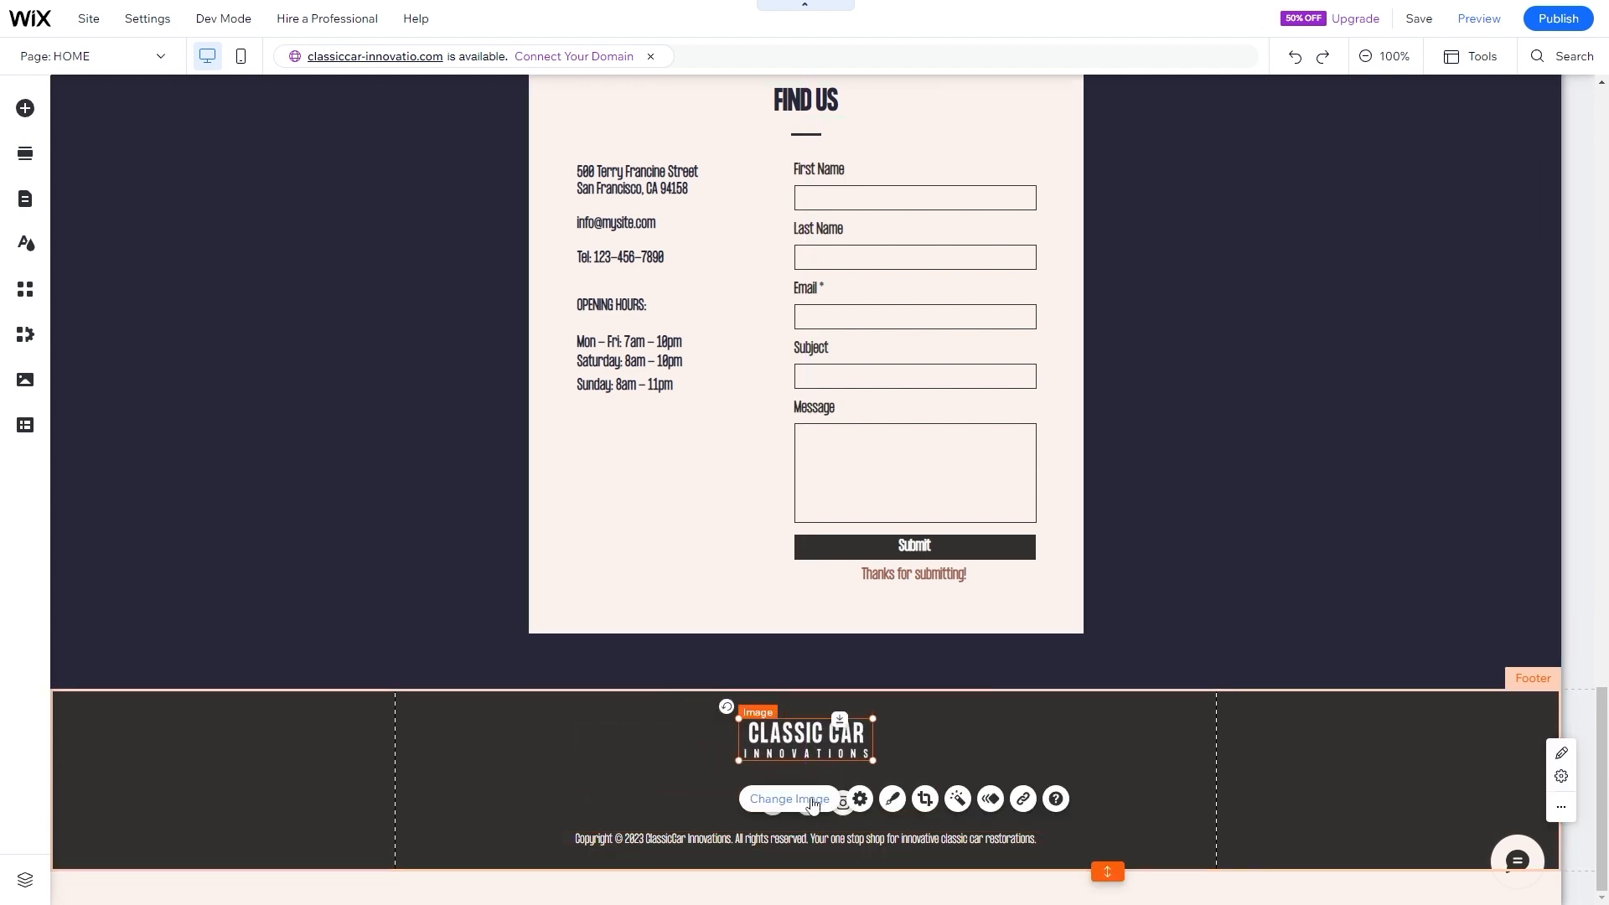
- Move the copyright line up closer to the footer's social icons and shorten the footer
left_click(682, 784)
left_click_drag(682, 784, 801, 787)
left_click(1052, 762)
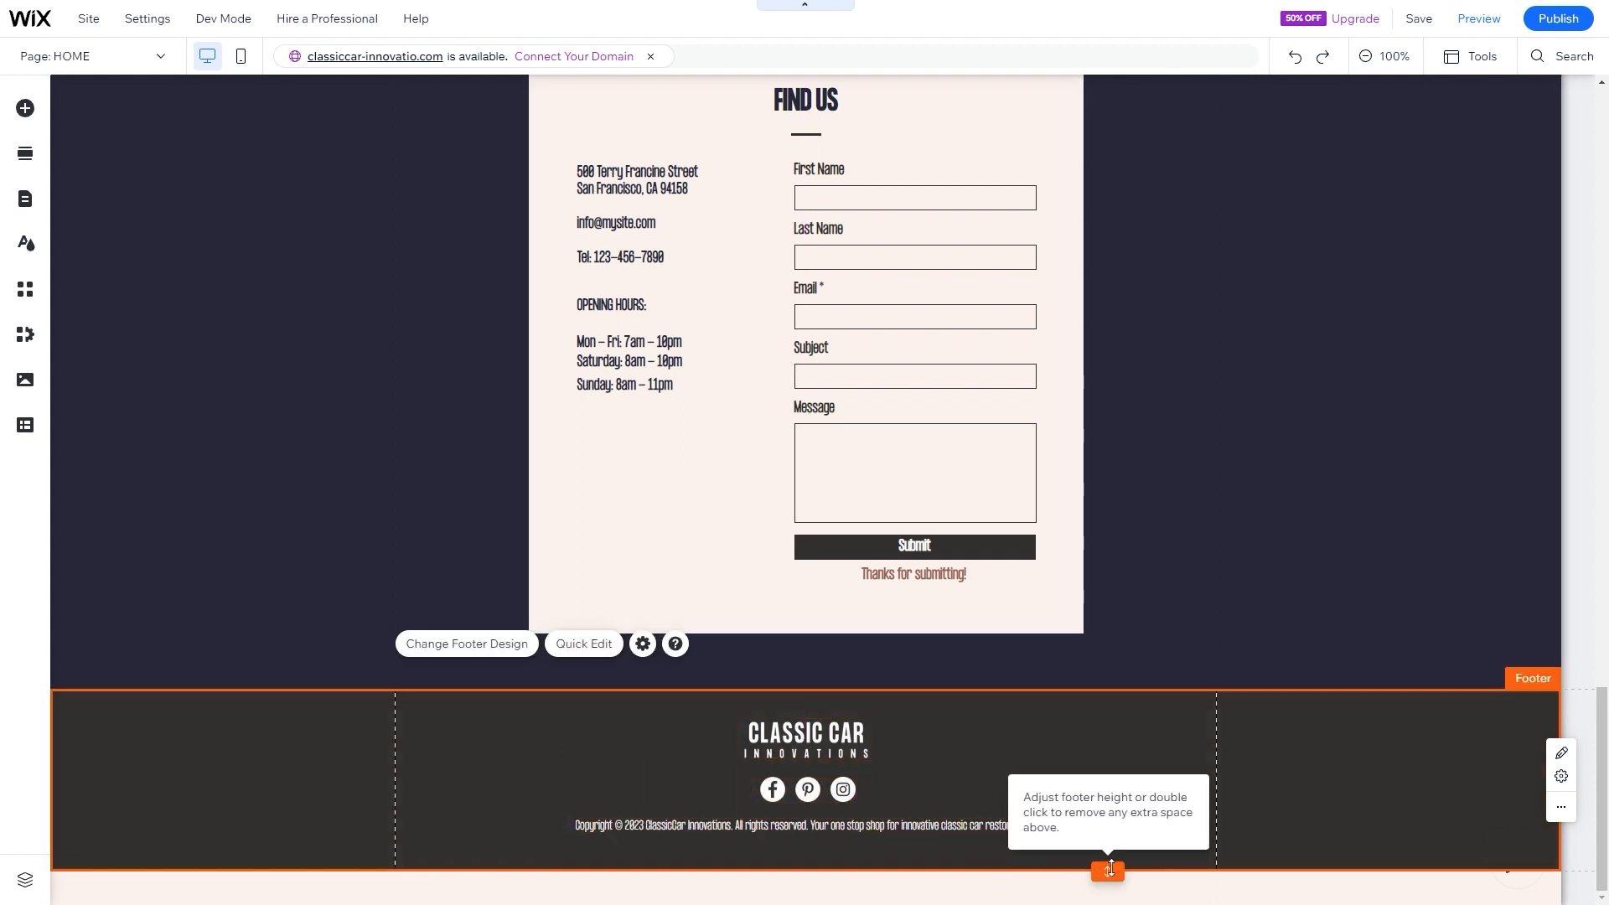
left_click_drag(1106, 870, 1089, 824)
- Shift the footer's logo, social icons and copyright line slightly upward to balance the space around them
left_click_drag(657, 754, 863, 865)
left_click(923, 842)
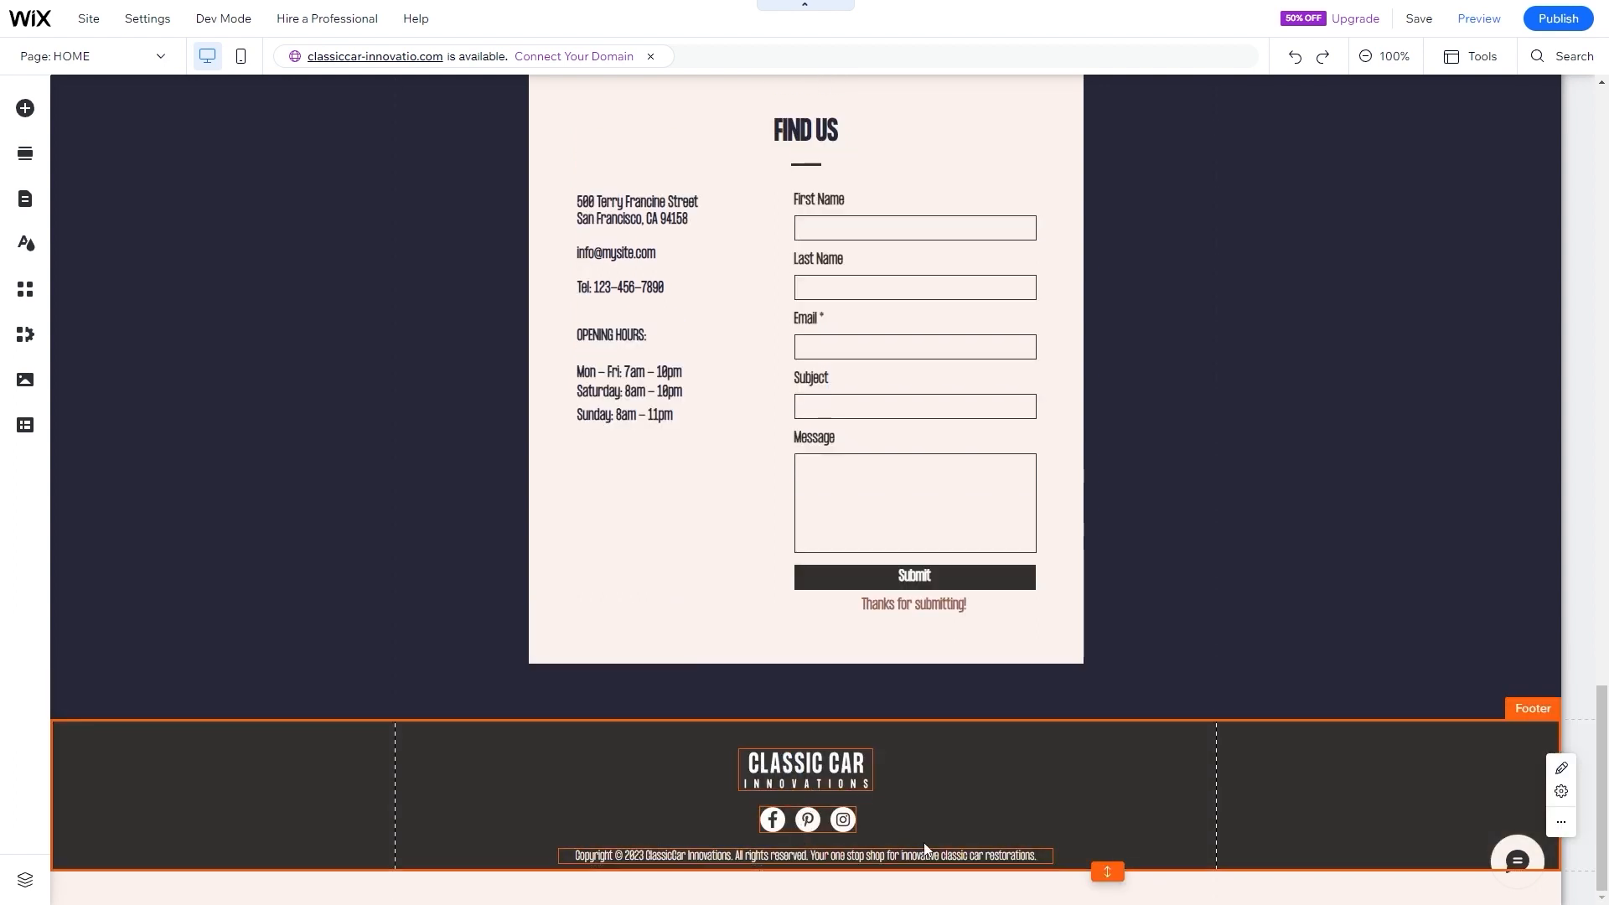
left_click_drag(817, 764, 817, 754)
left_click_drag(815, 811, 814, 797)
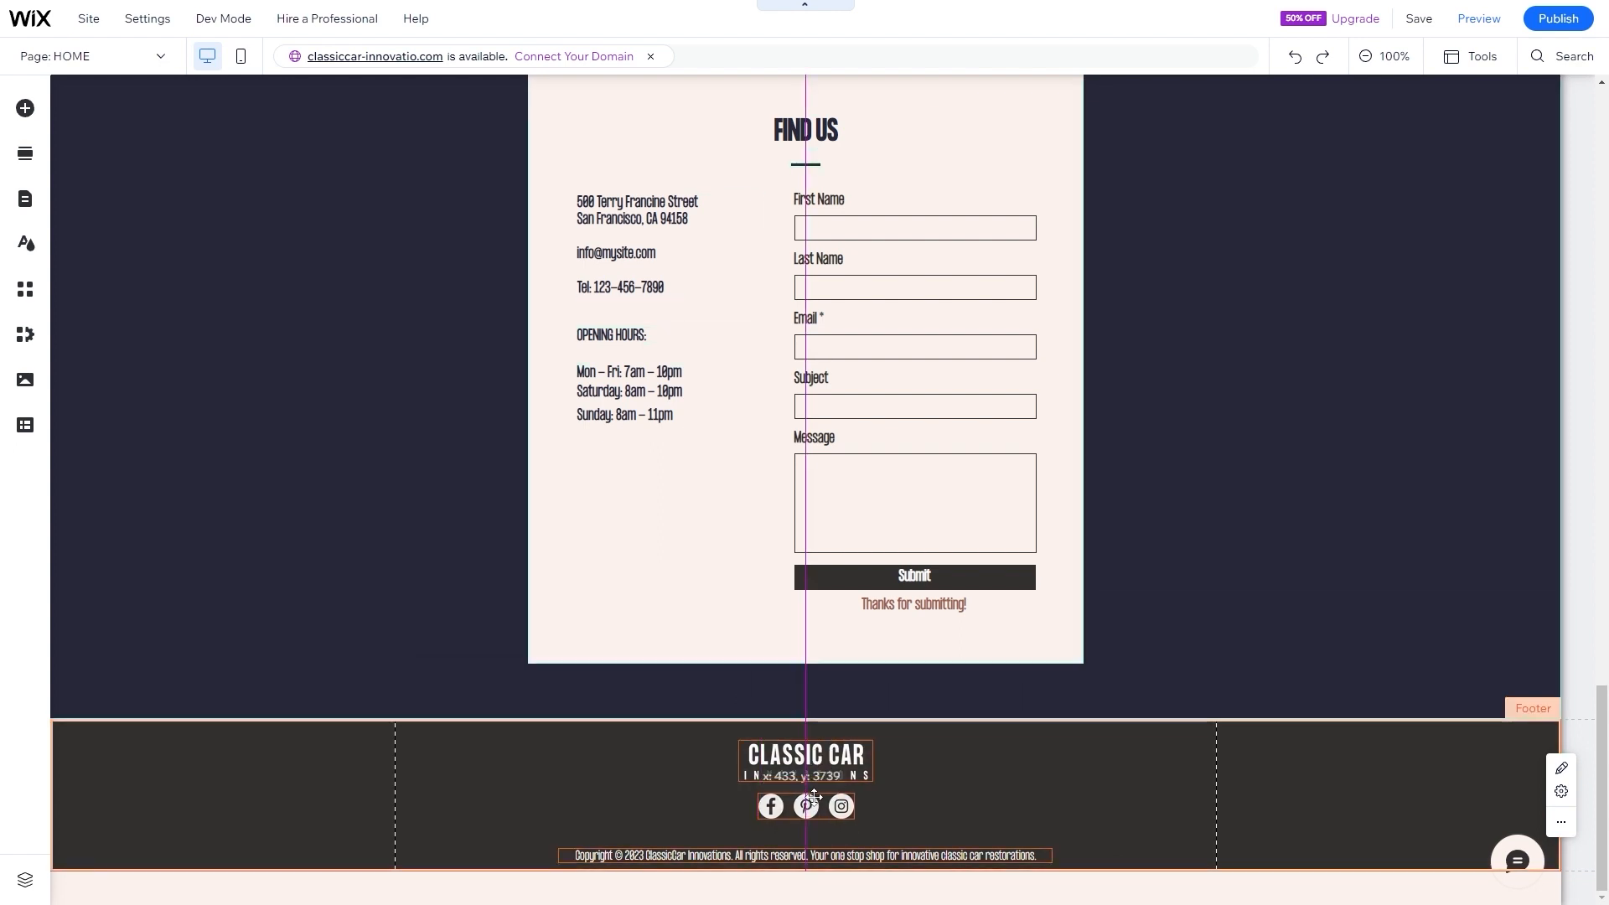
left_click_drag(838, 851, 804, 765)
left_click(481, 757)
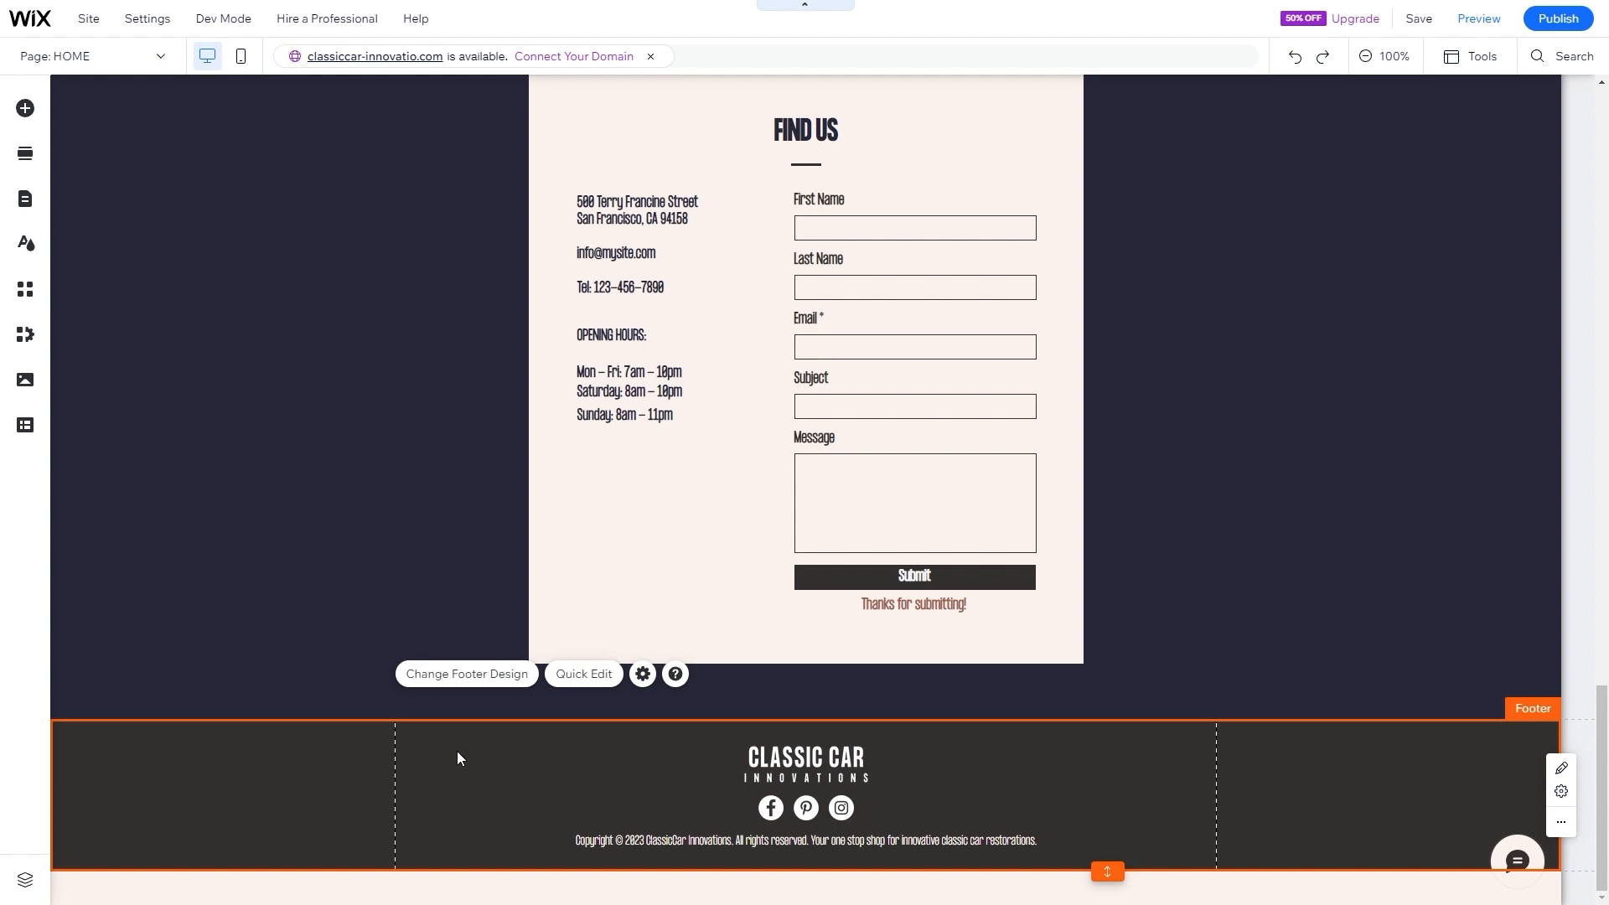
- Check the icons and links in the footer social bar's link settings, then close them
left_click(841, 772)
left_click(782, 807)
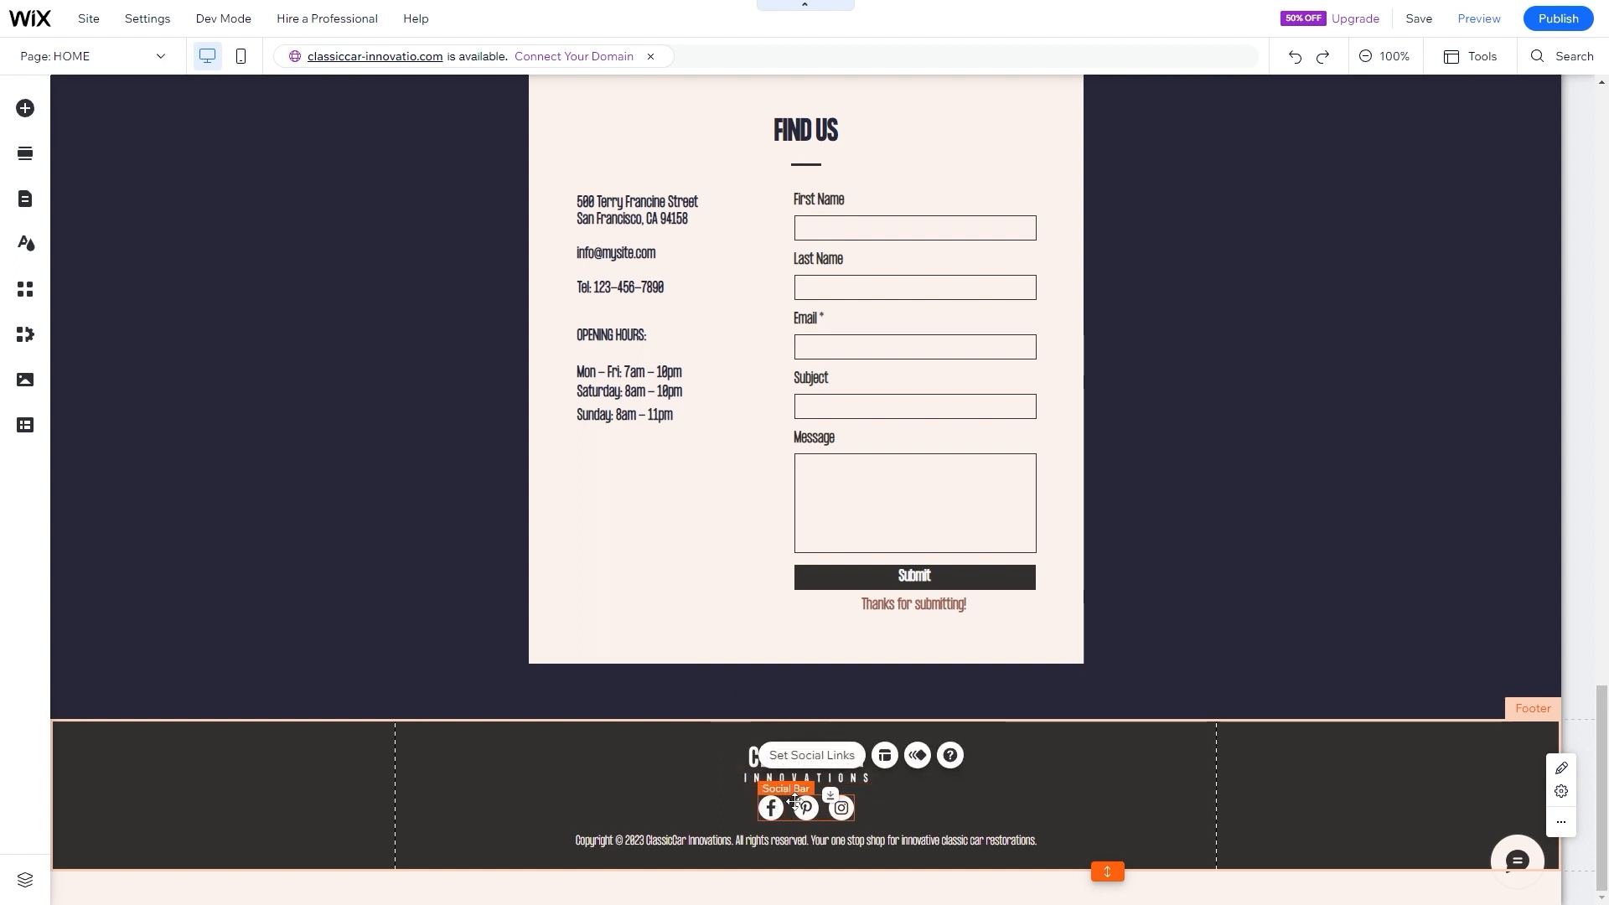
left_click(828, 757)
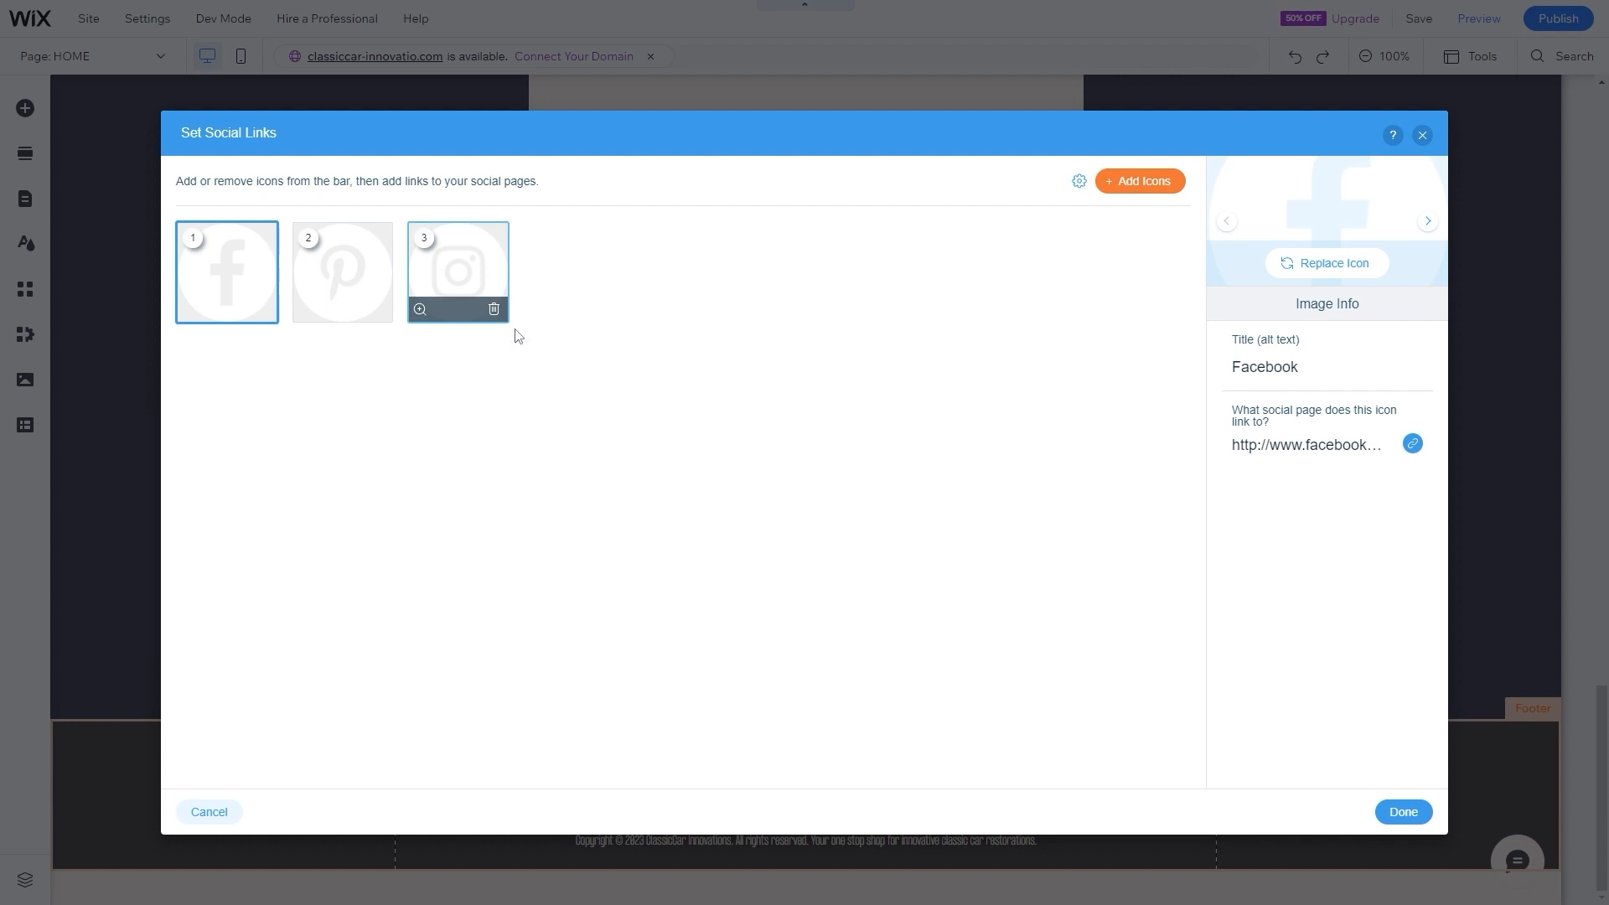
left_click(1418, 135)
- Deselect the footer elements and save the site
left_click(632, 785)
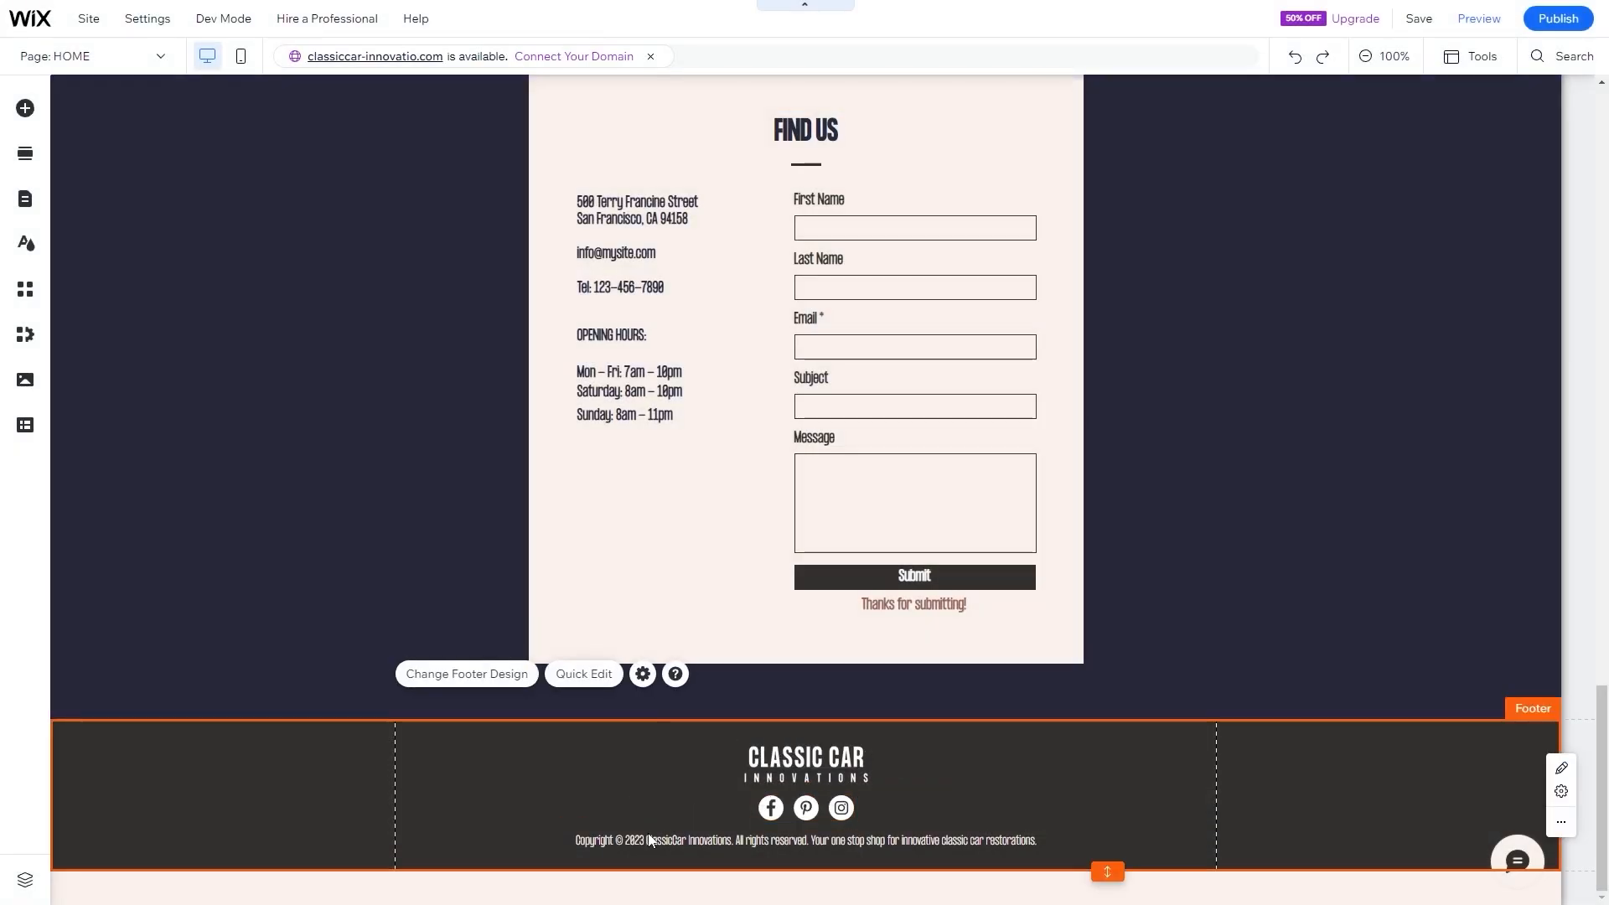
left_click(652, 842)
left_click(530, 831)
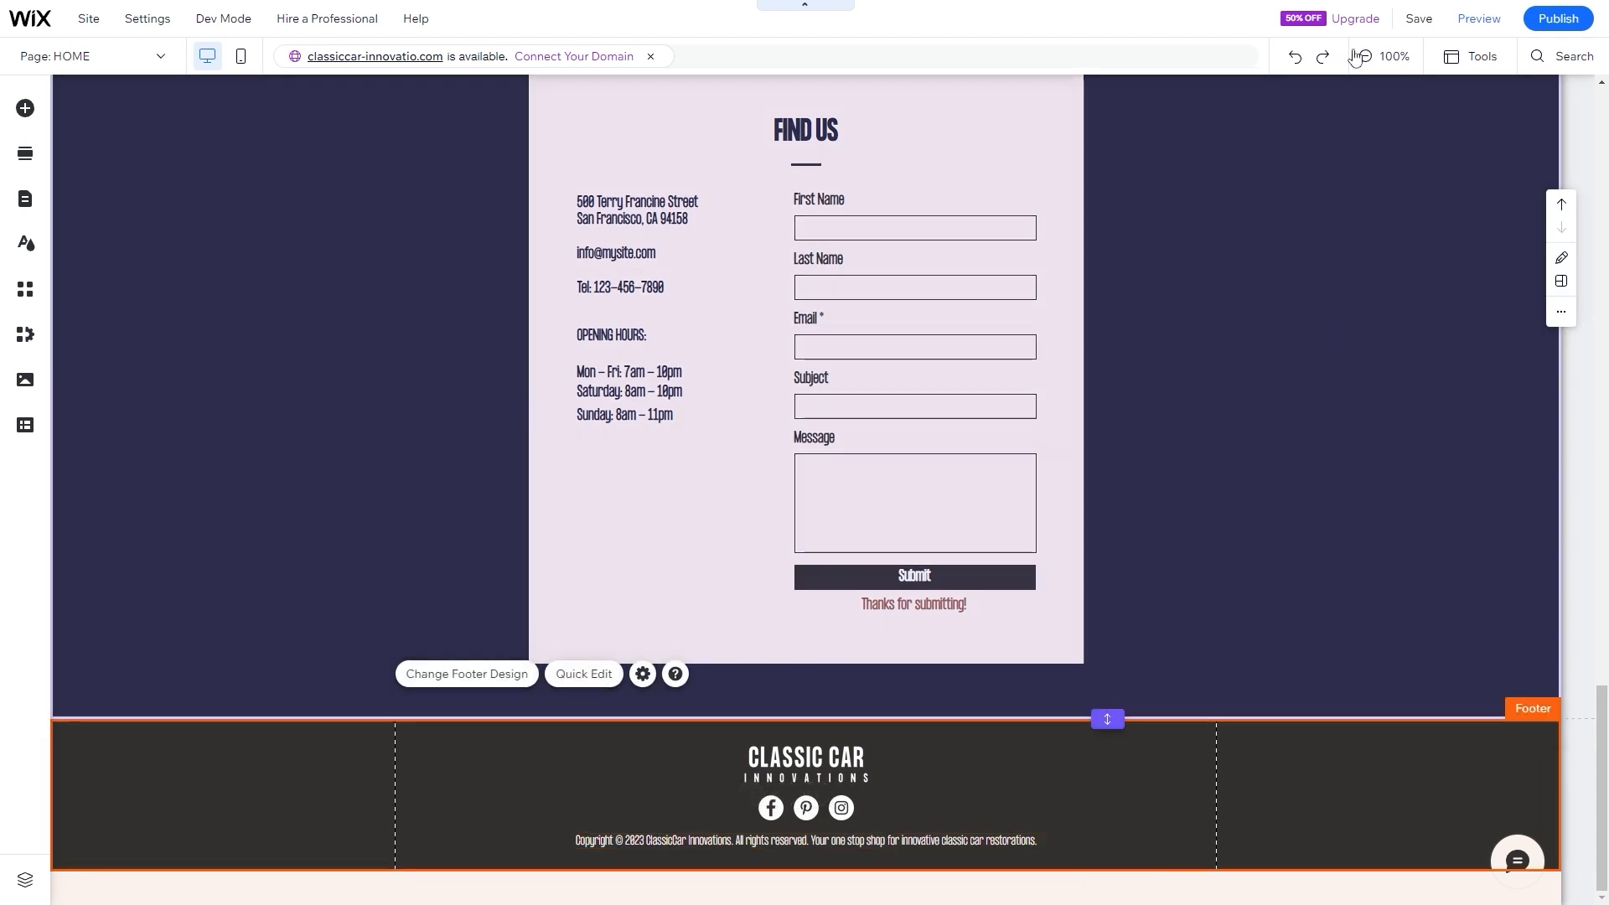
left_click(1418, 19)
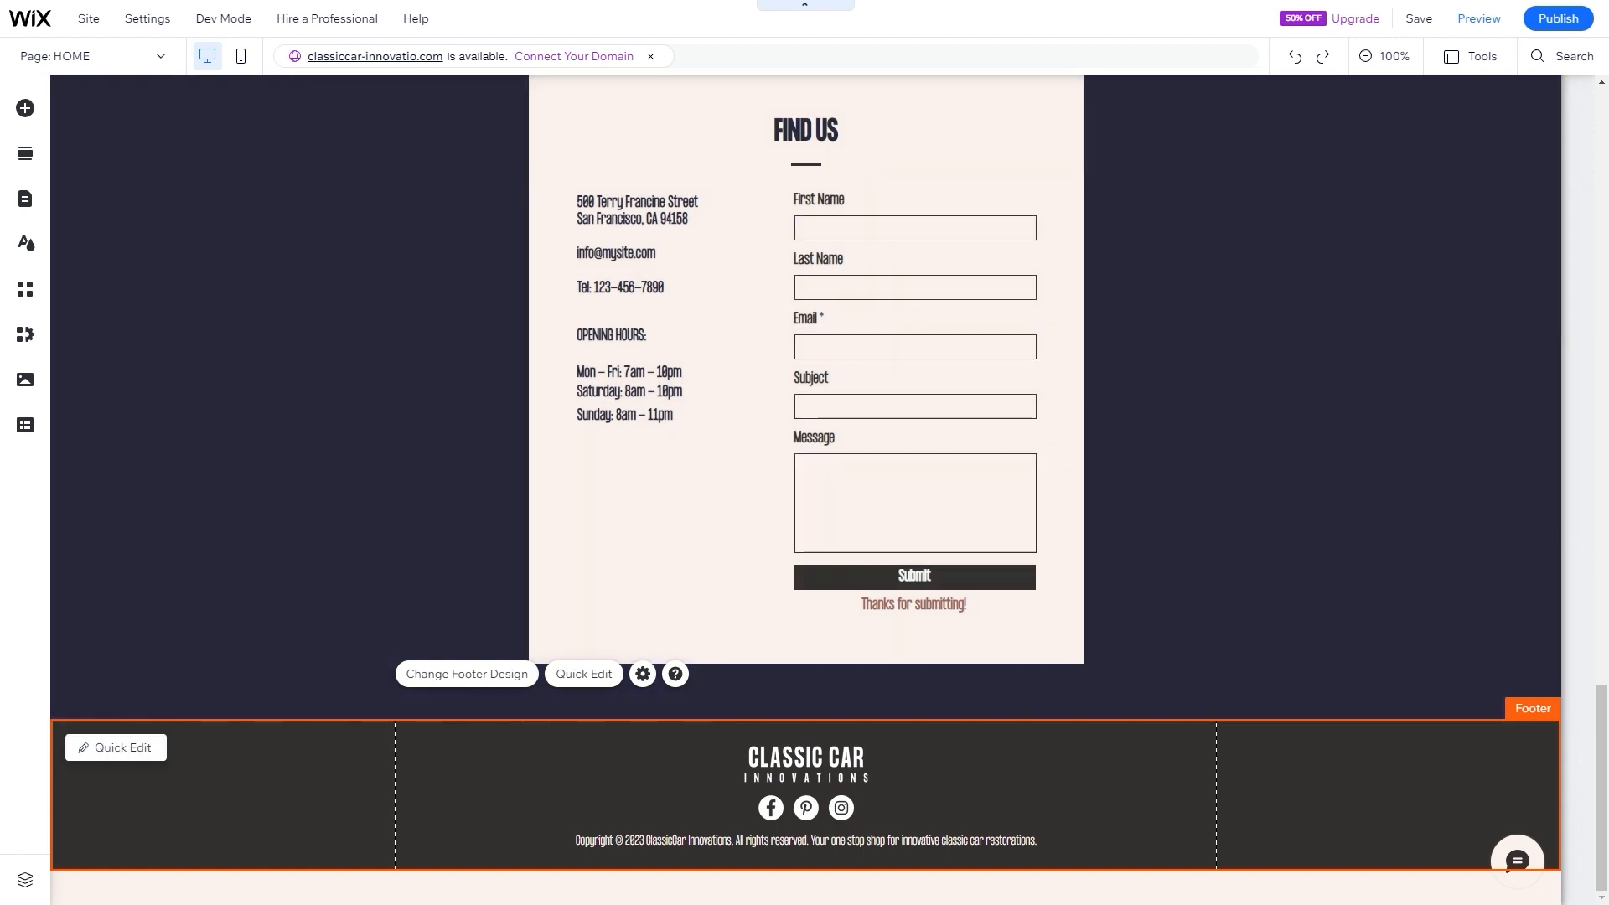
- Review the home page from the Contact section up to Welcome, including the transition into Our Work
scroll(976, 672, "up", 15)
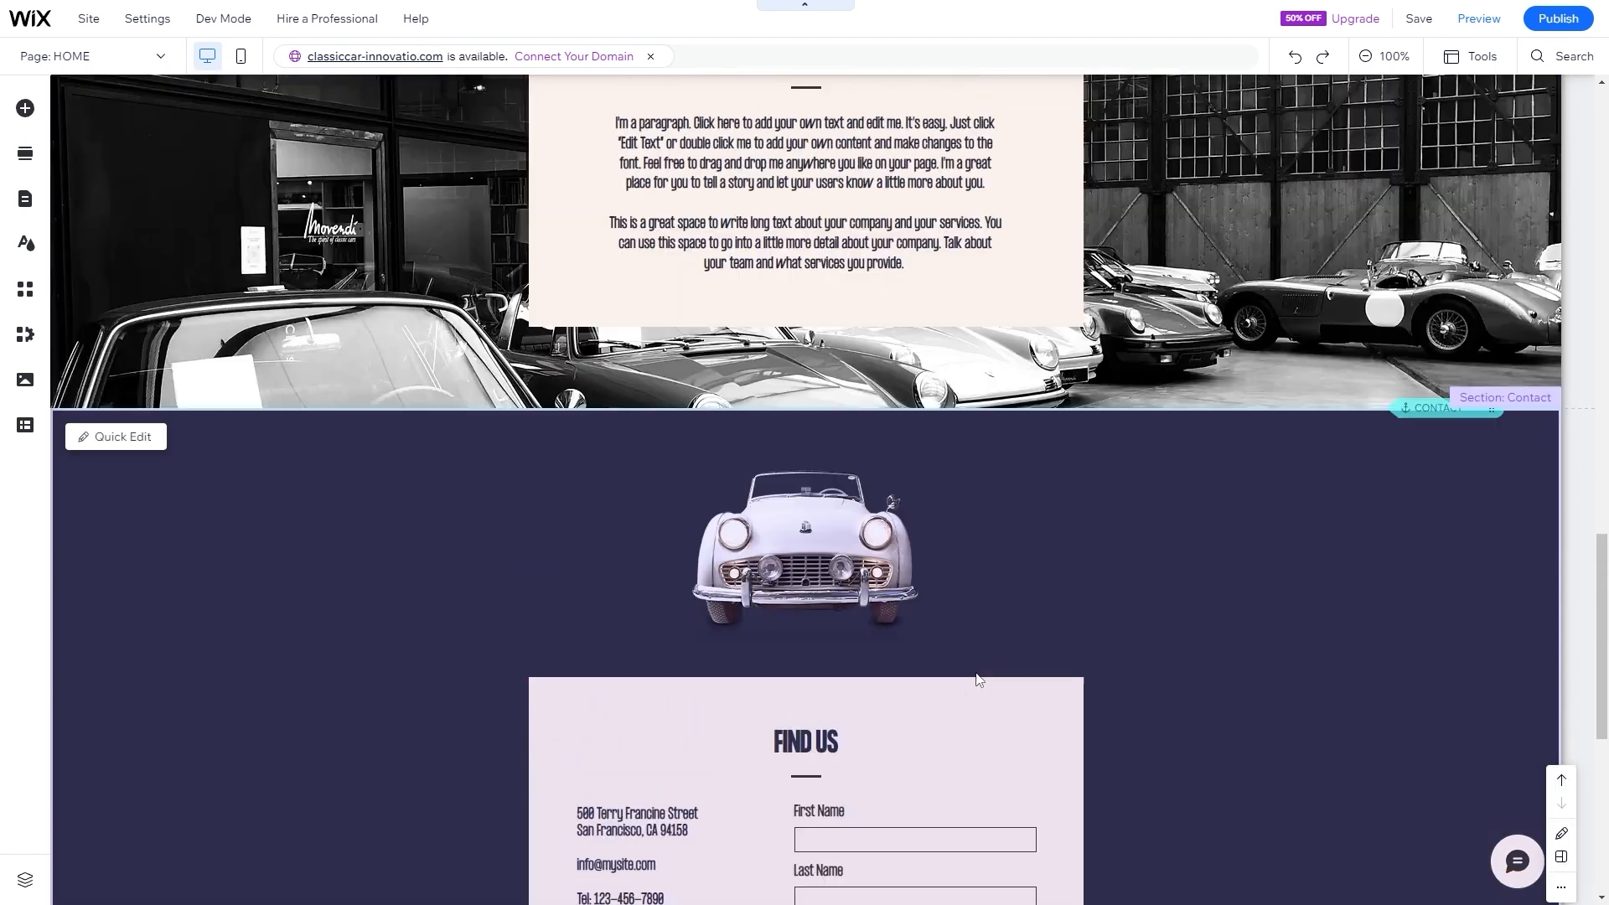
scroll(974, 675, "up", 1)
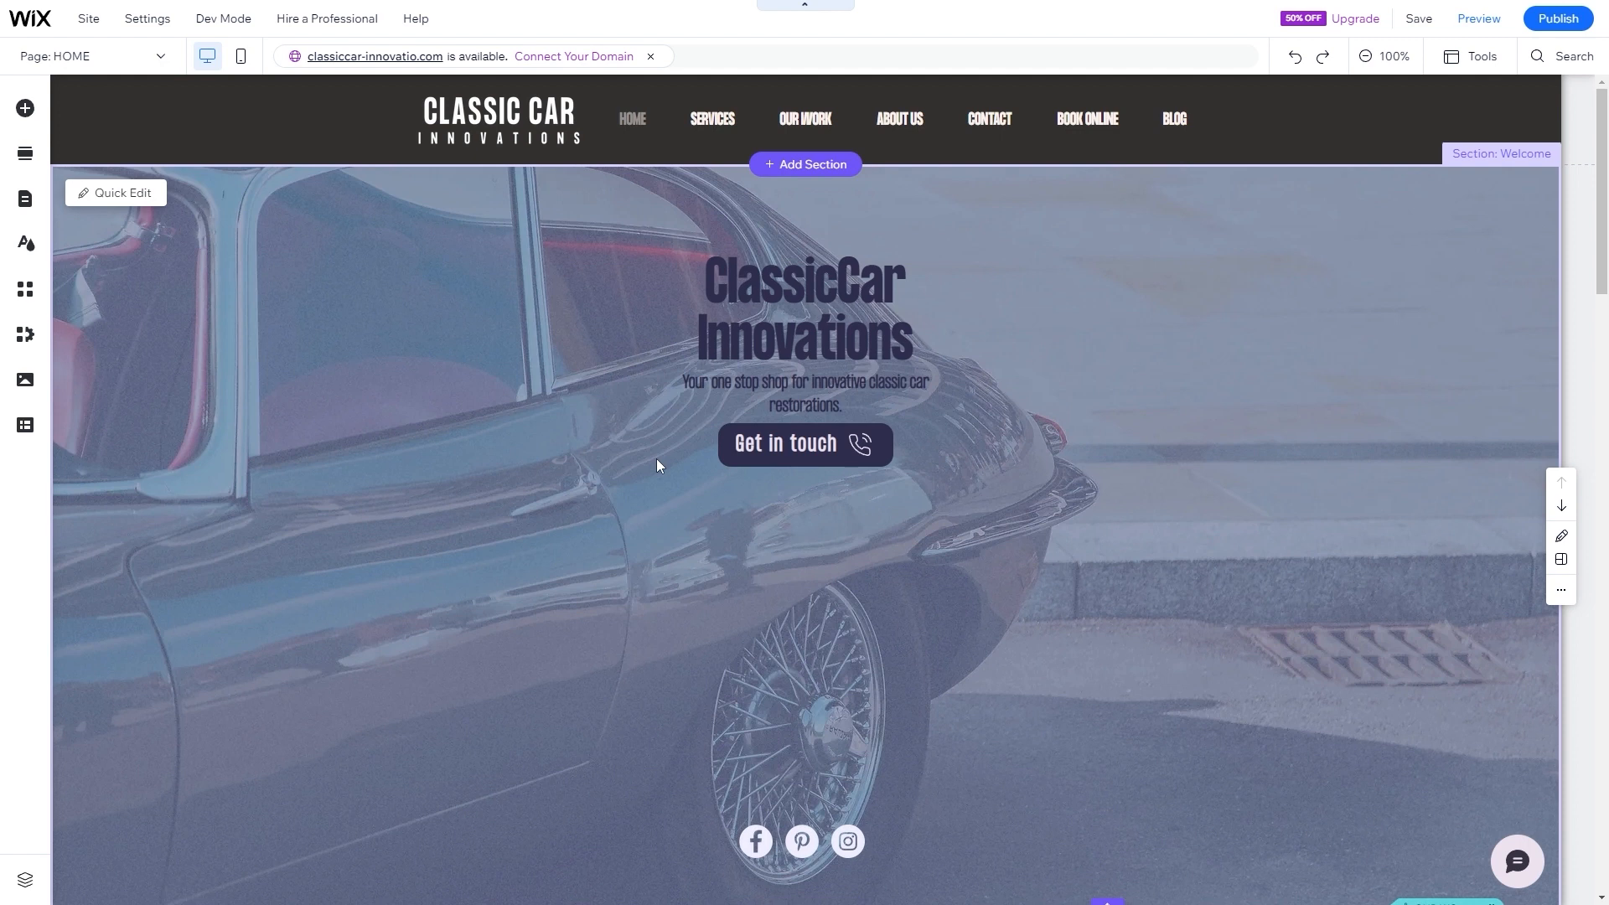
scroll(653, 459, "down", 7)
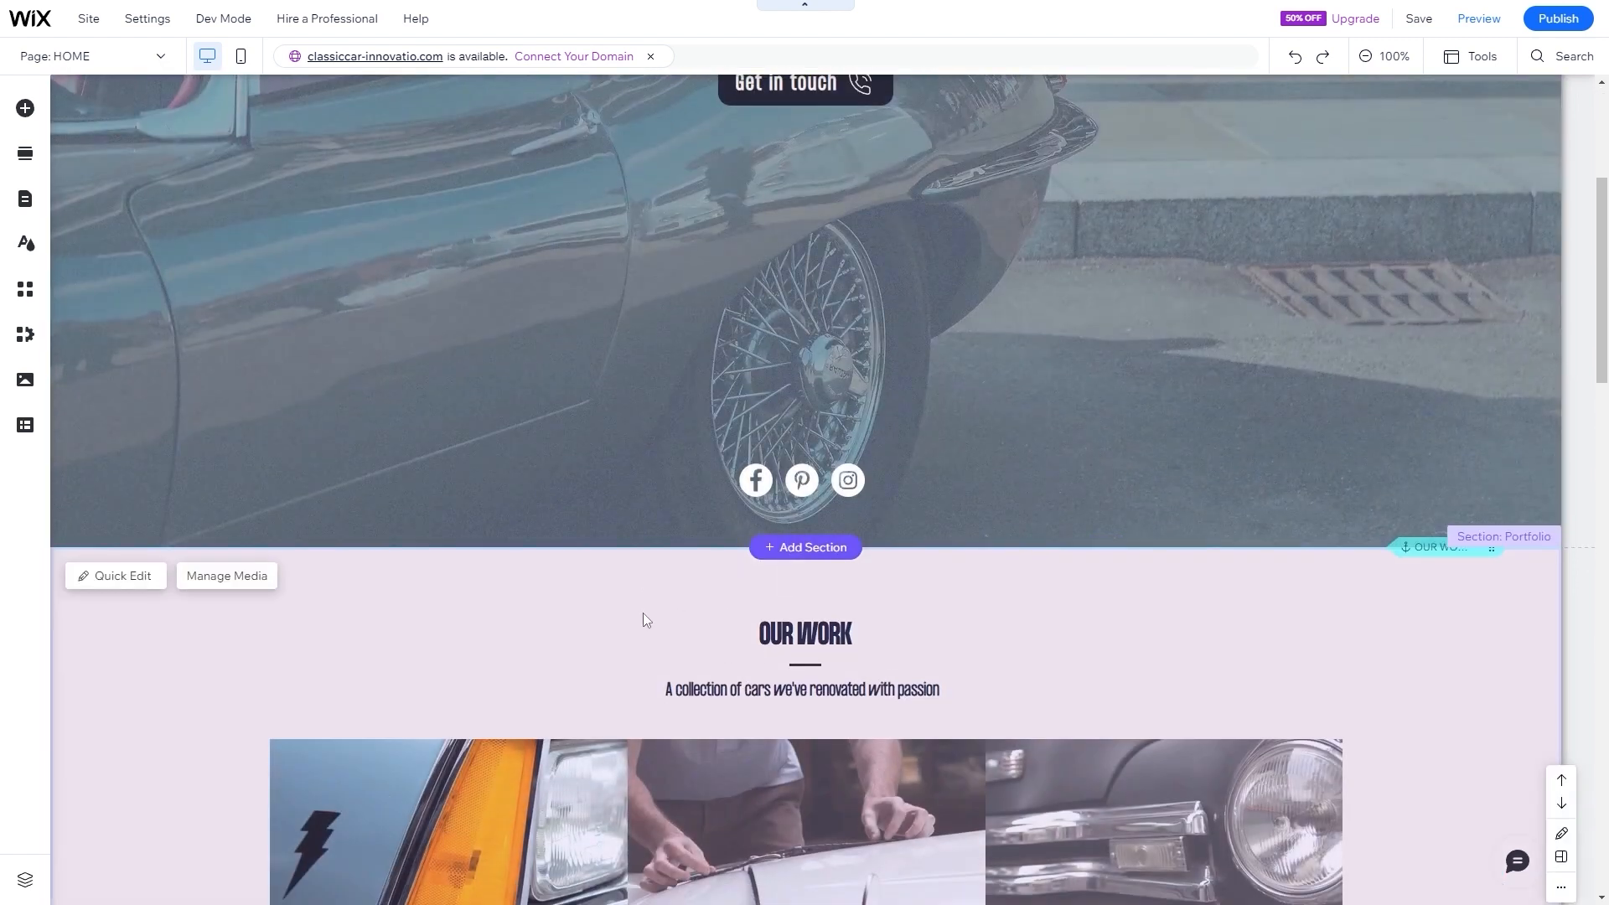
scroll(637, 596, "down", 4)
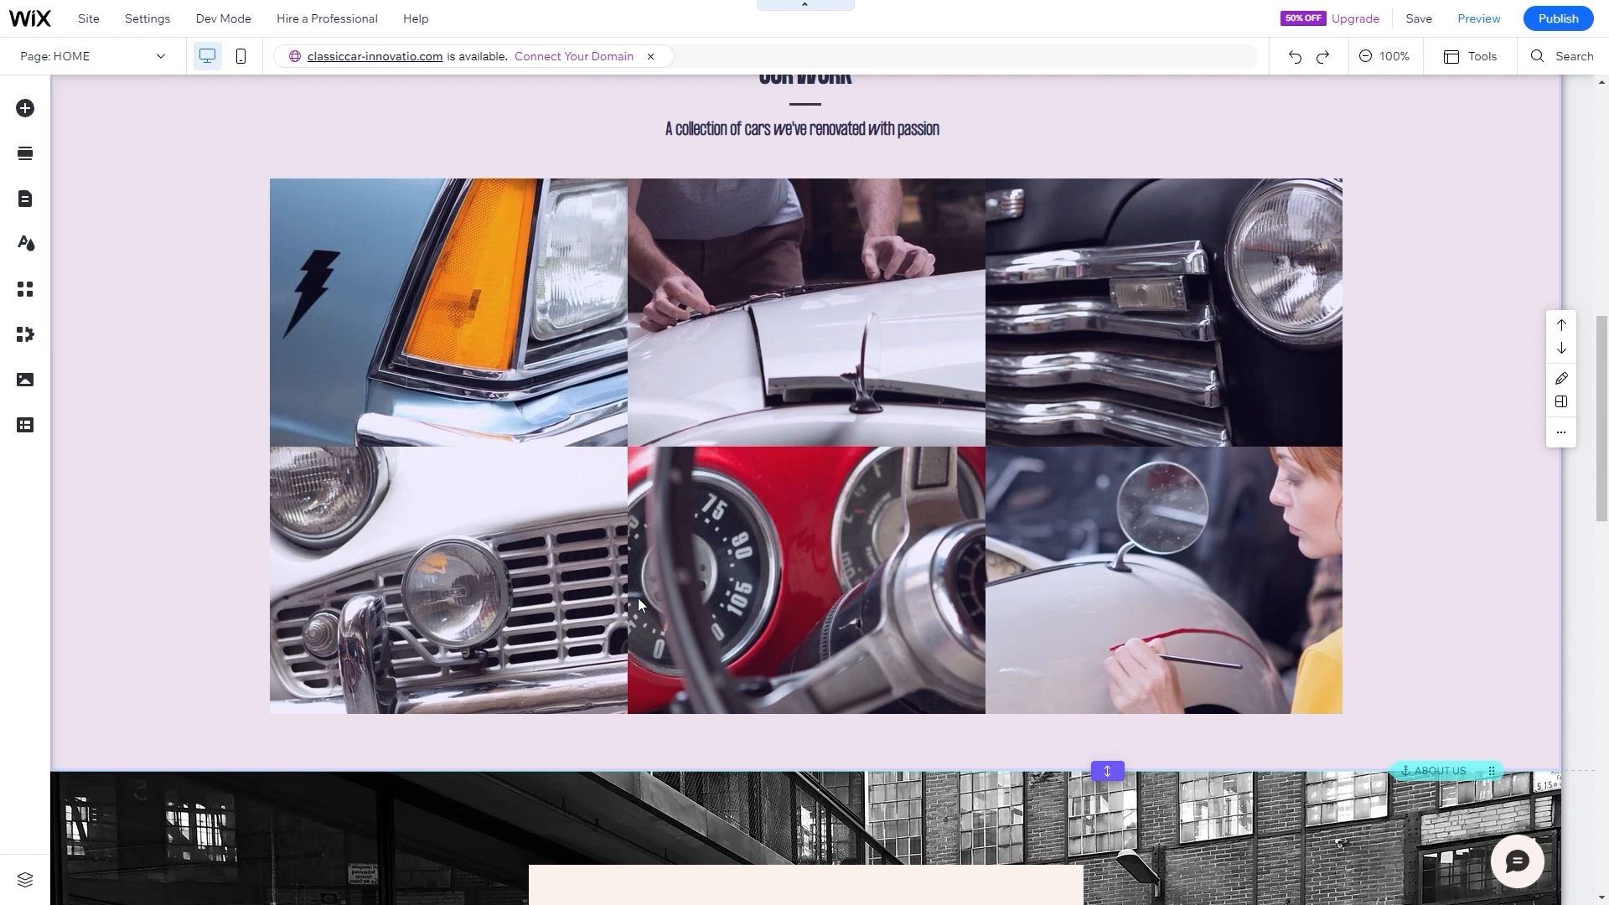
scroll(662, 640, "up", 7)
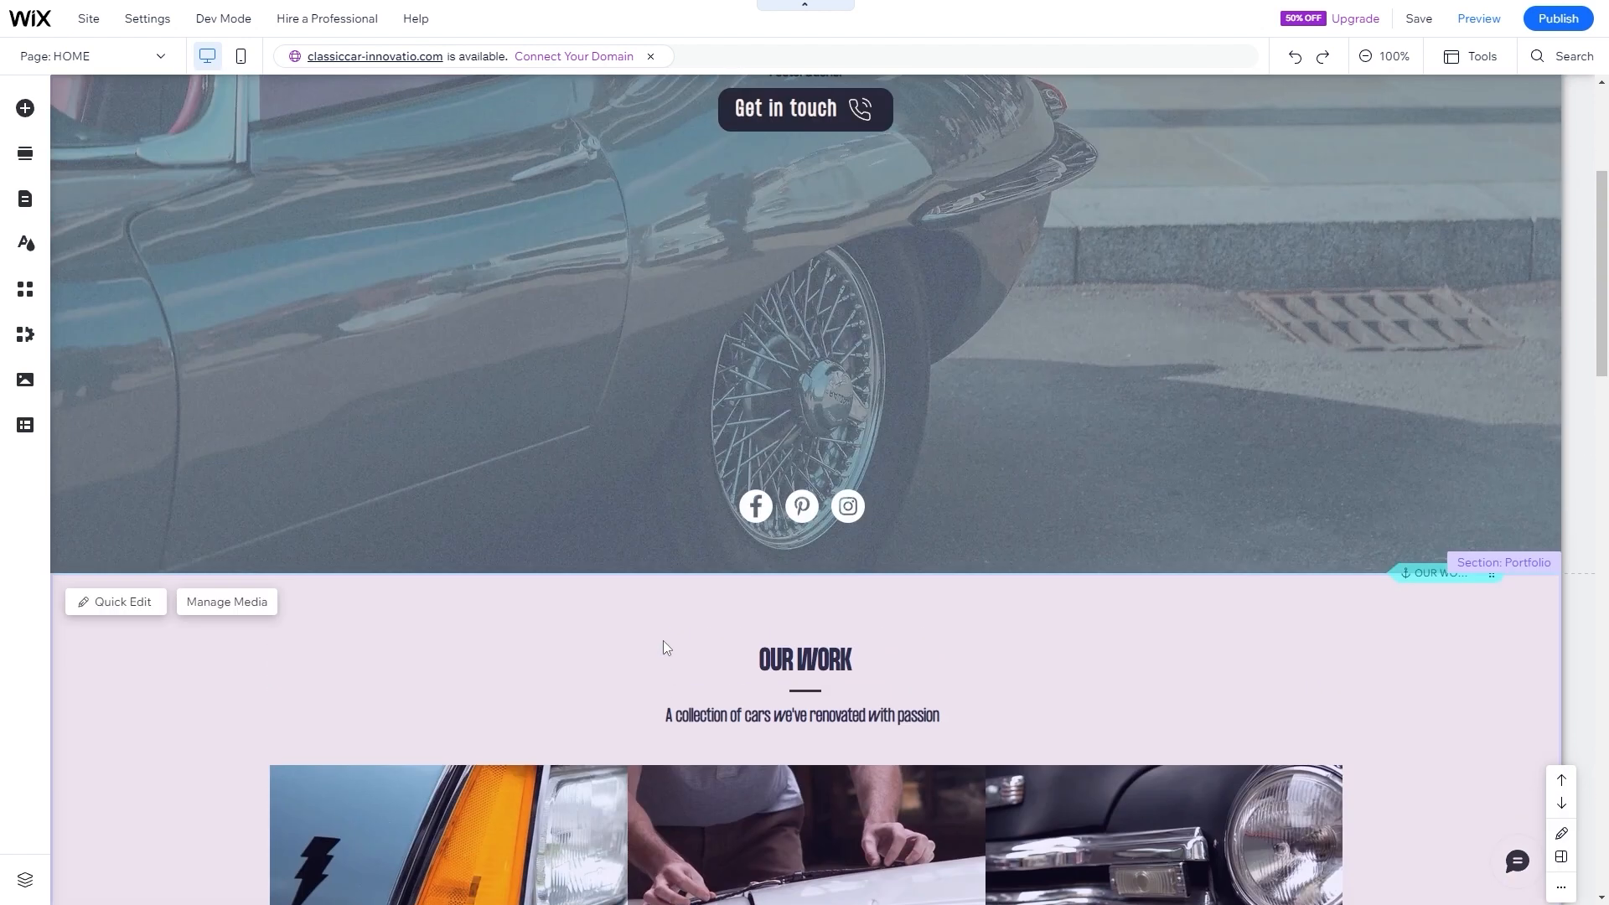
scroll(662, 642, "up", 4)
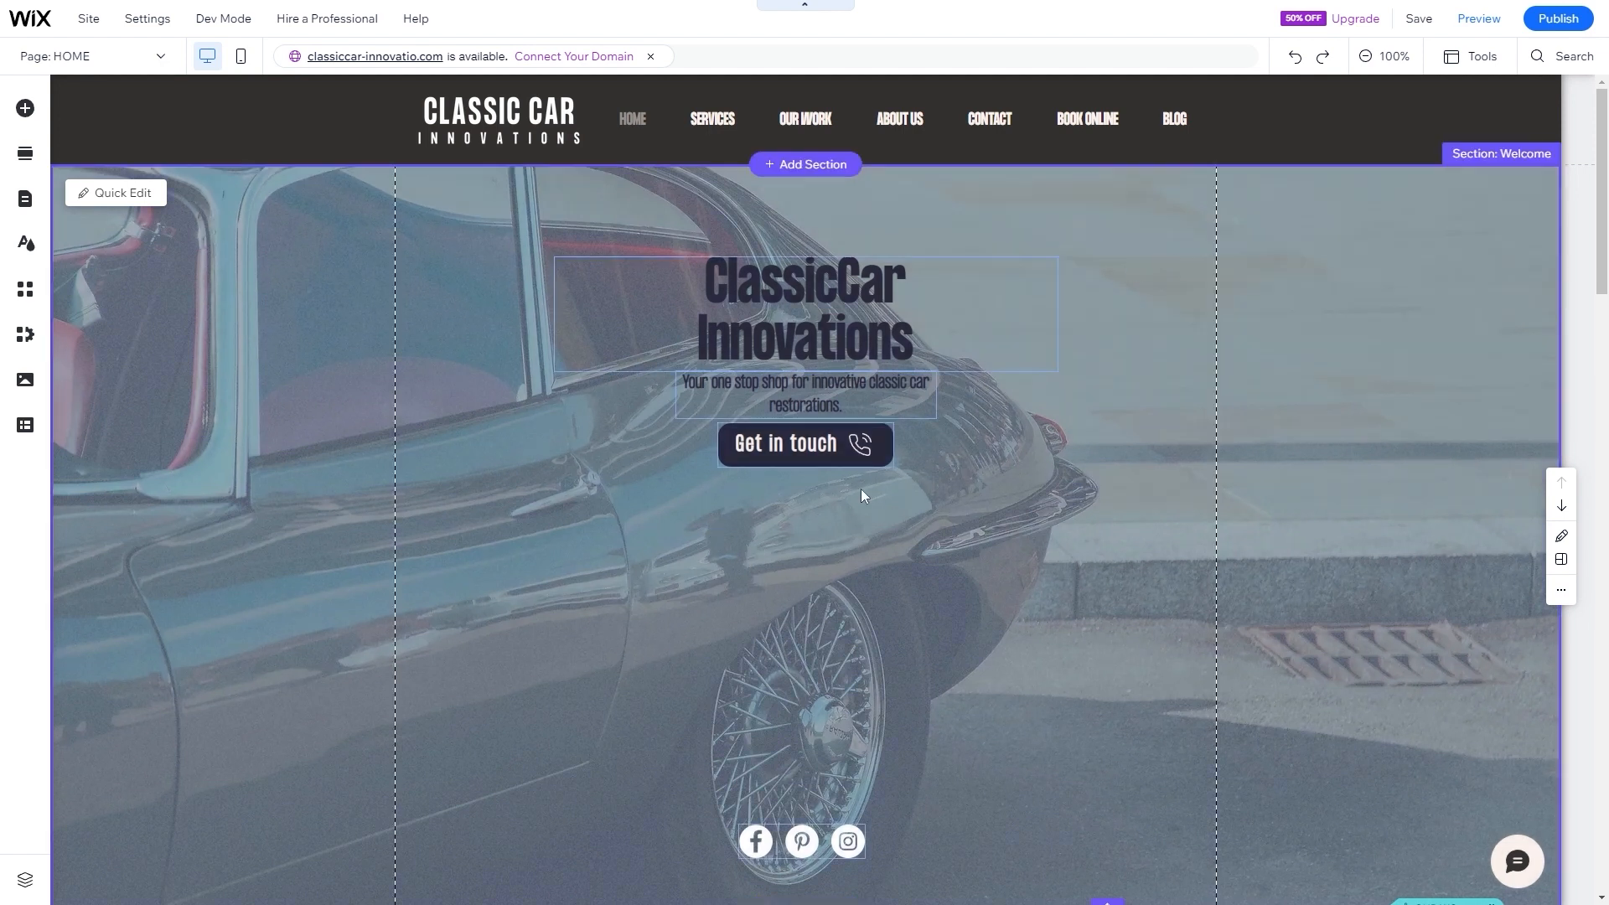
scroll(503, 503, "down", 6)
scroll(492, 497, "down", 2)
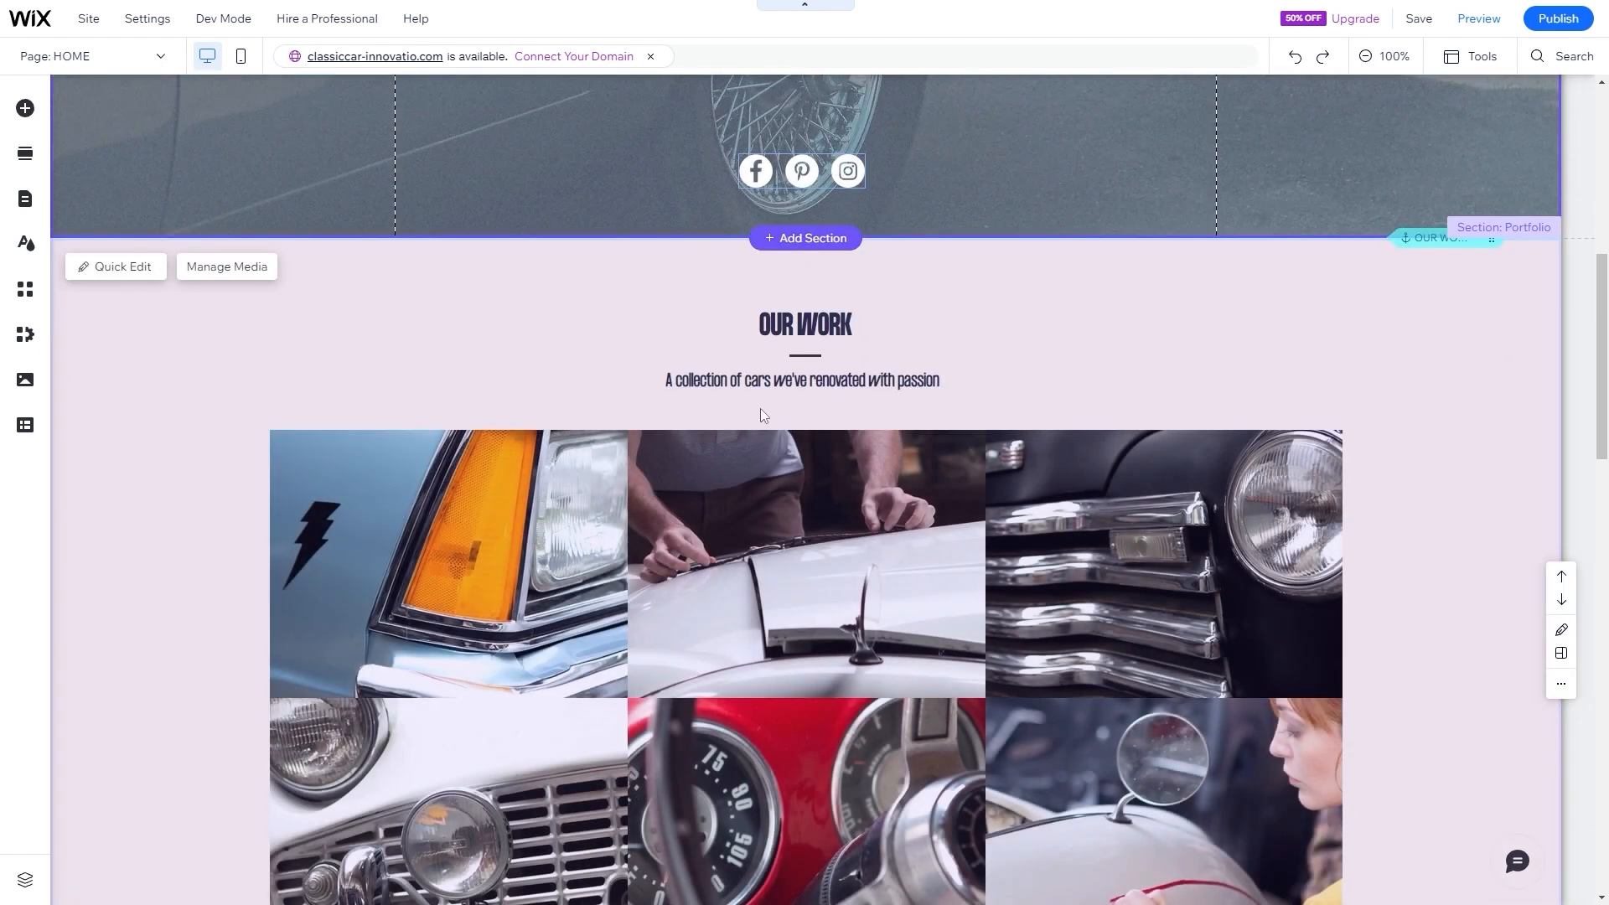
scroll(771, 412, "up", 1)
scroll(801, 530, "up", 6)
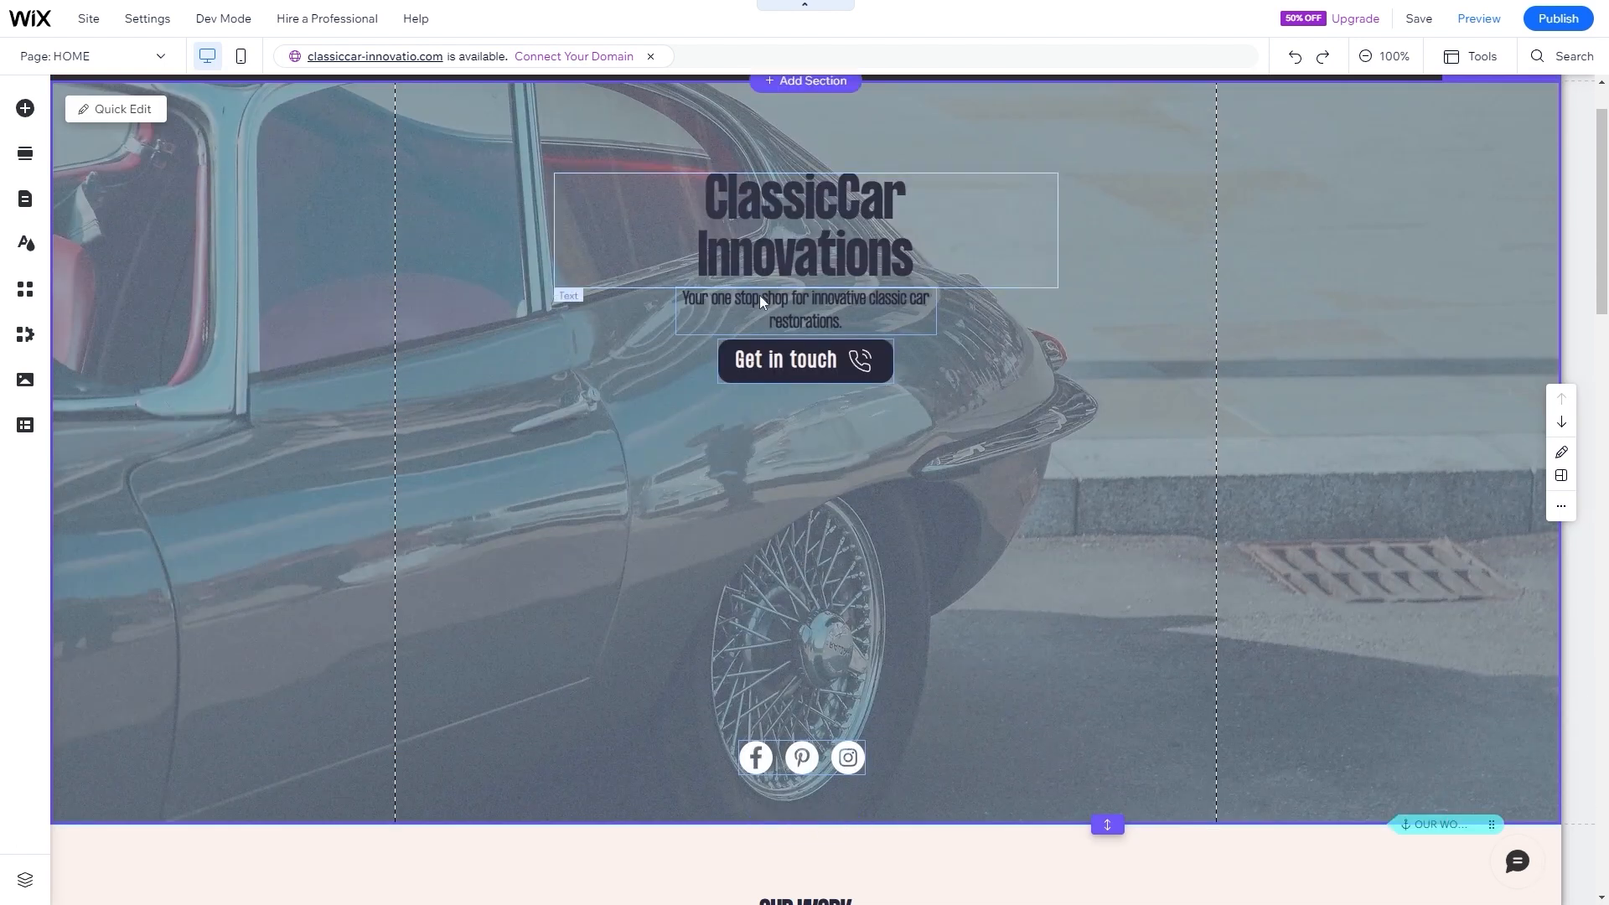
scroll(656, 373, "down", 6)
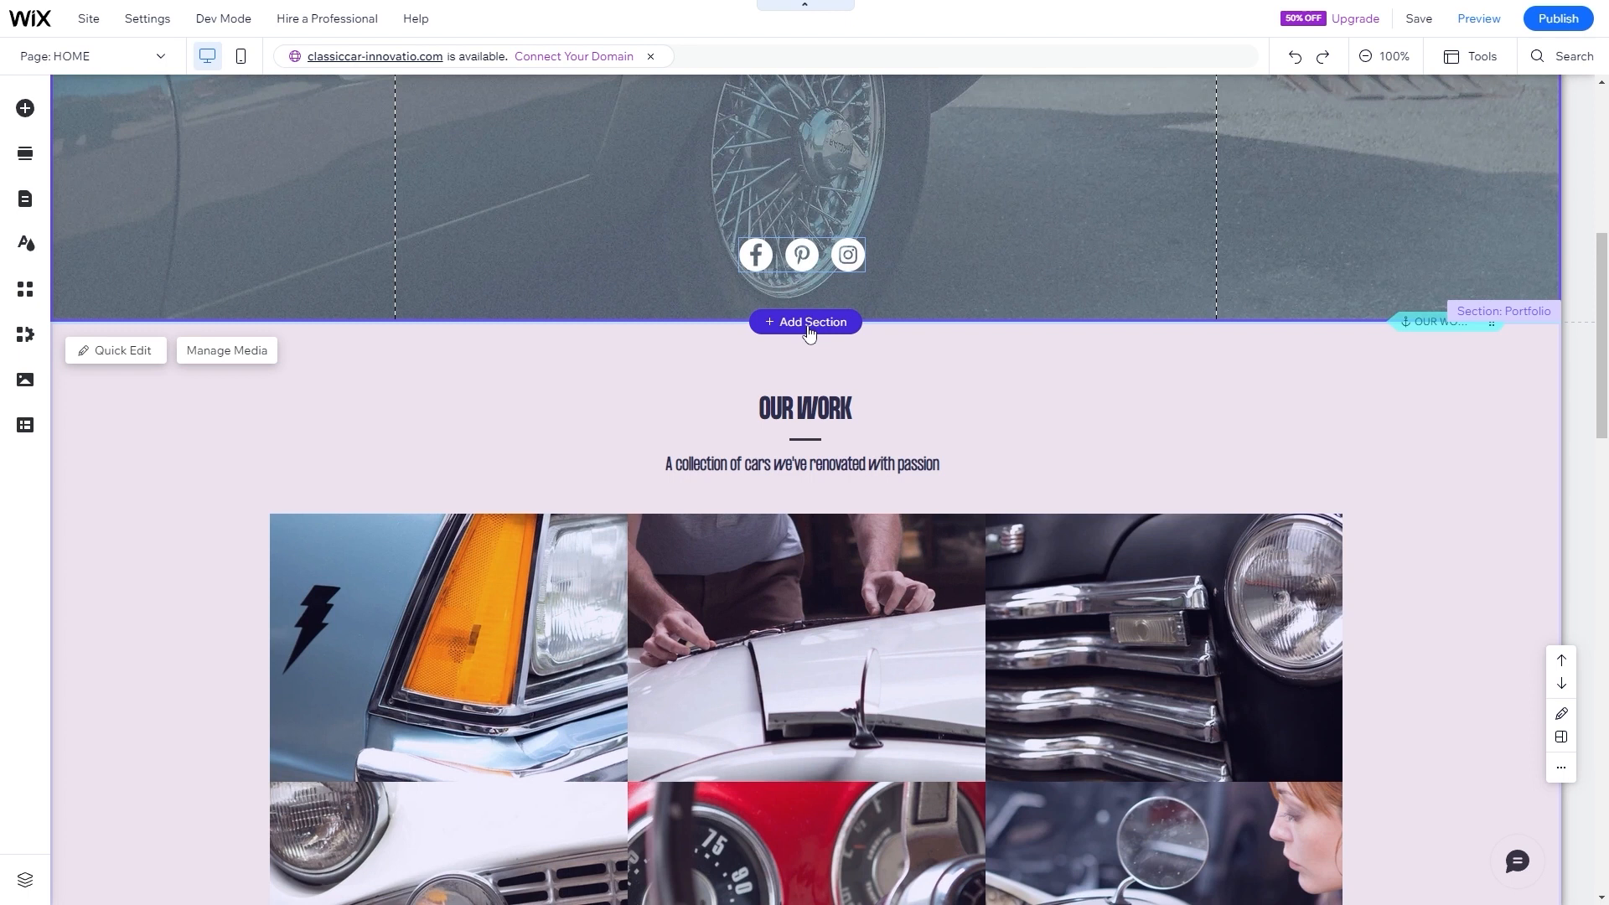
- Add the Services section layout with intro text and a row of four image cards between Welcome and Our Work
left_click(806, 324)
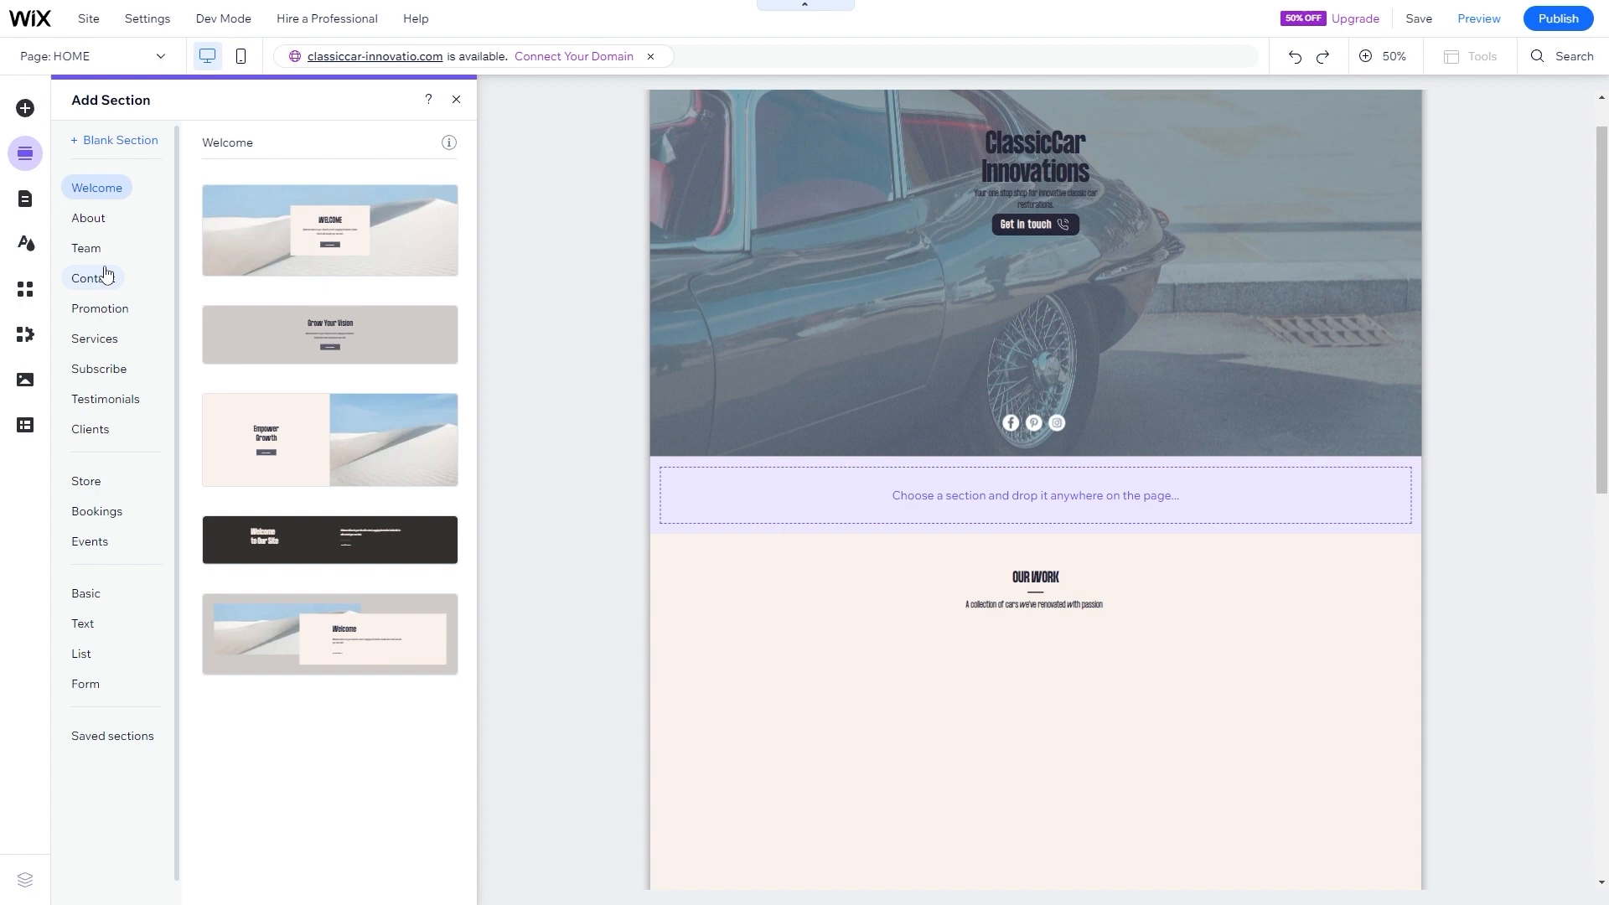
left_click(90, 339)
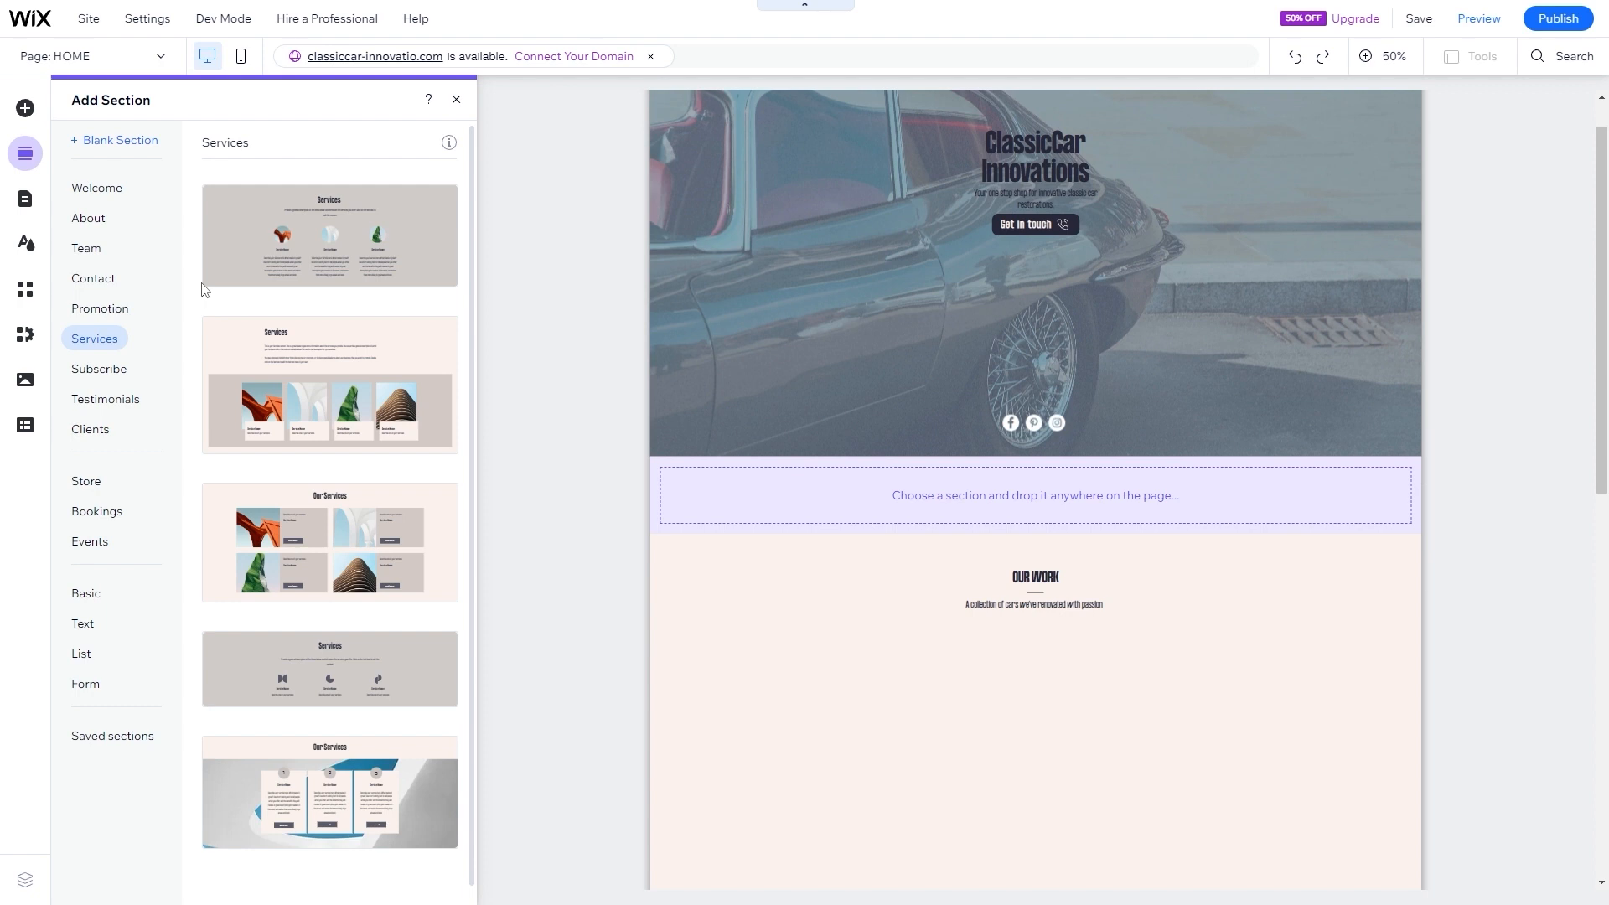
scroll(310, 436, "down", 1)
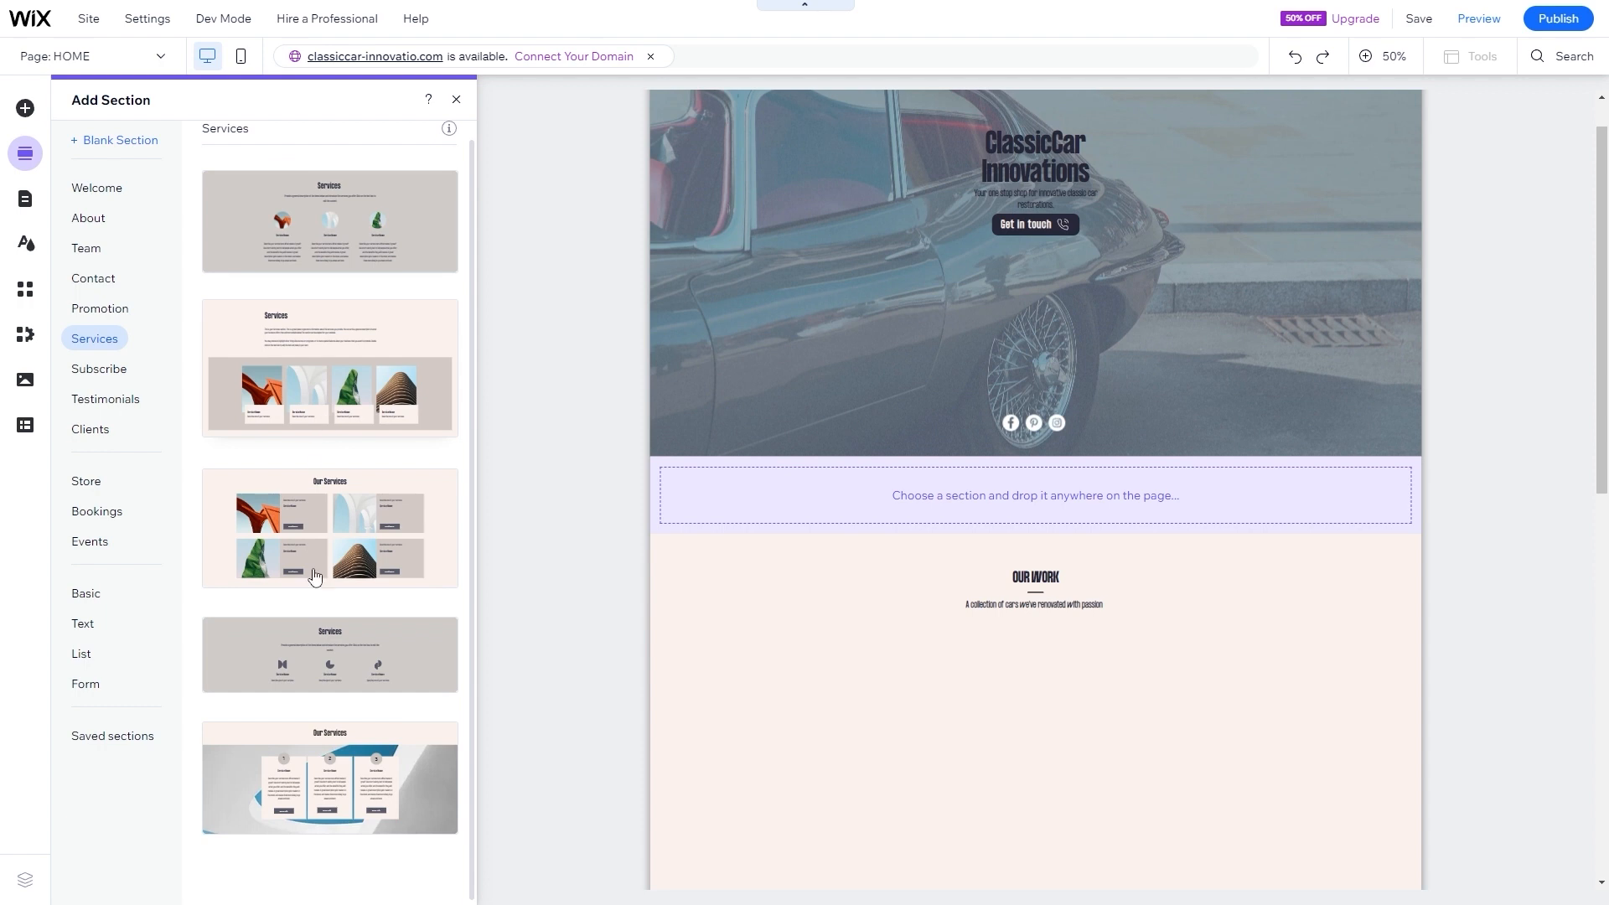
scroll(305, 488, "up", 1)
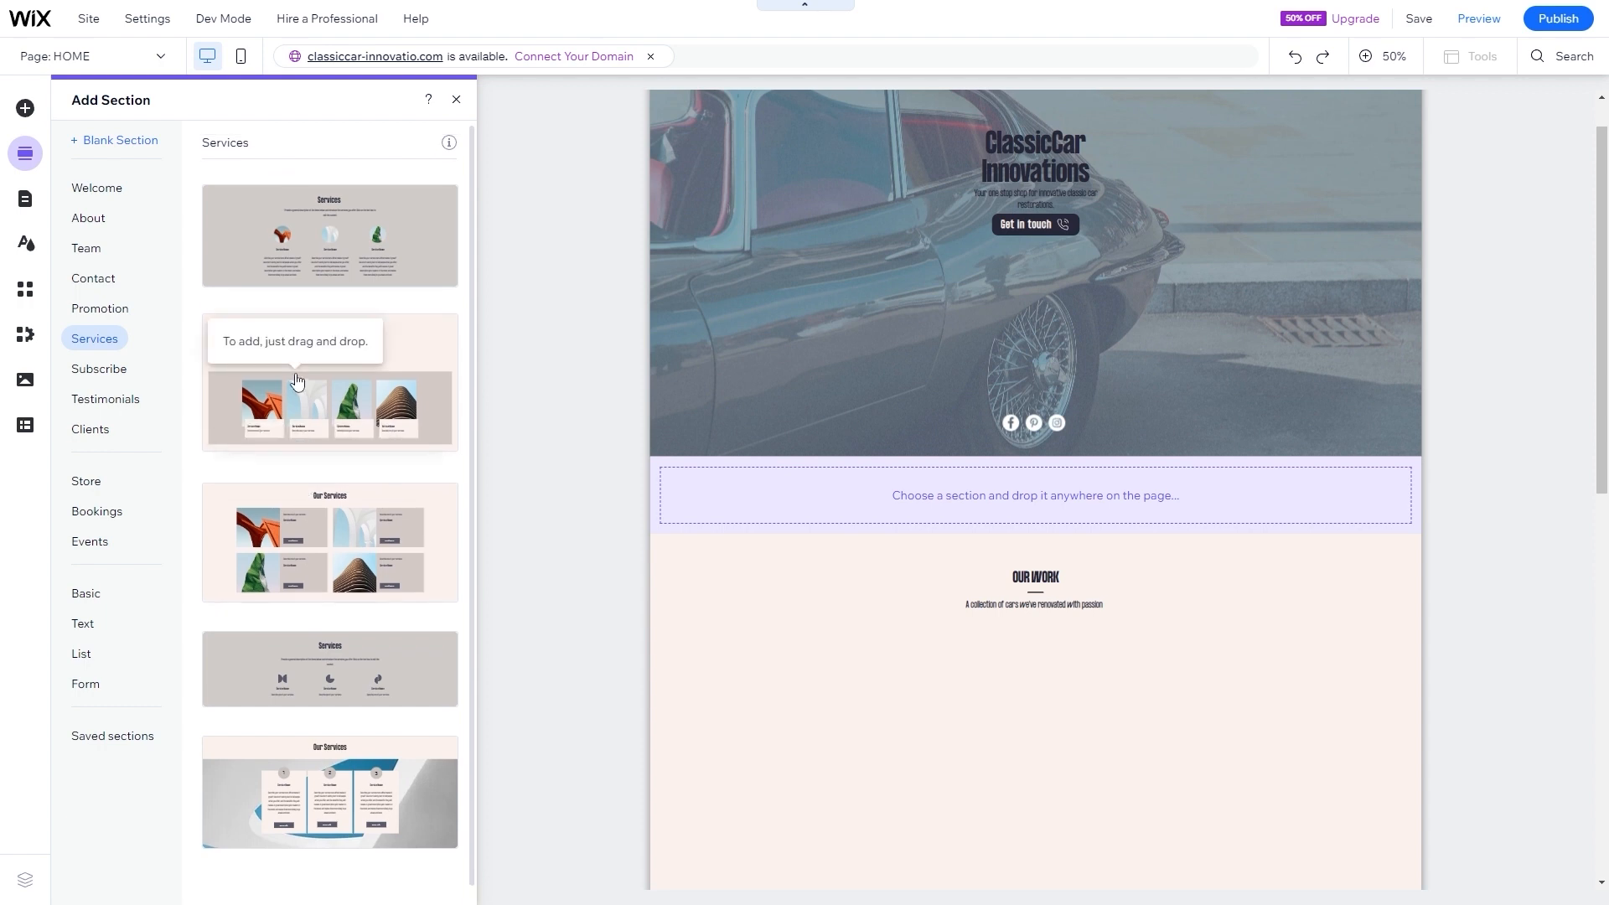
left_click_drag(298, 381, 950, 490)
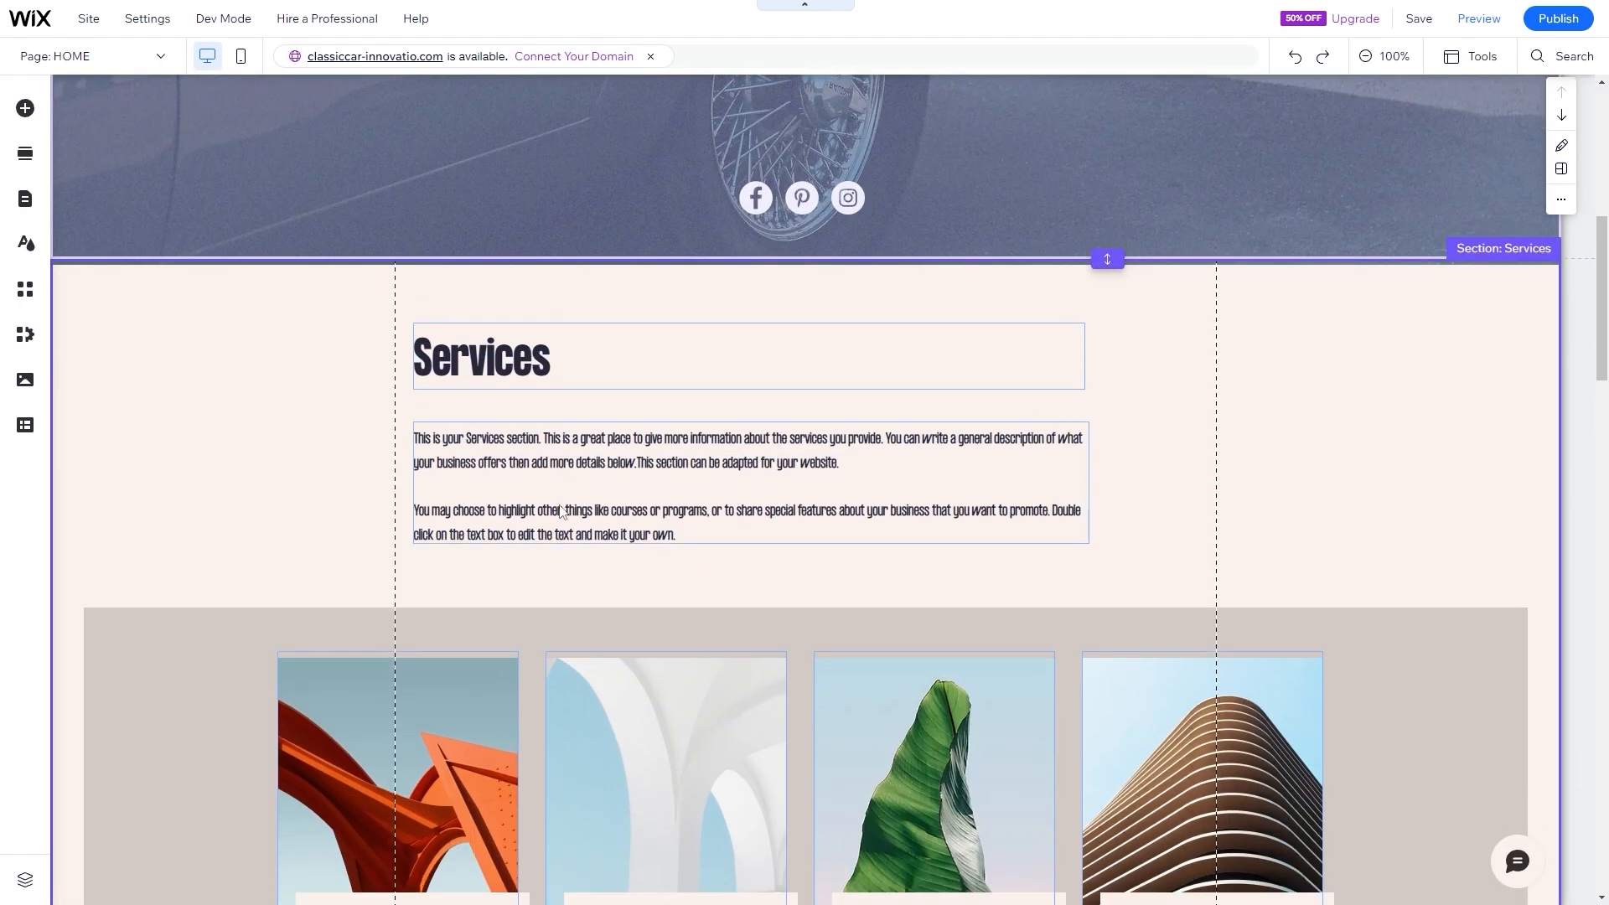
- Replace the Services placeholder text with a description of ClassicCar Innovations' range of services, state-of-the-art technology and AI, and personalized restoration plans
scroll(546, 591, "down", 4)
scroll(545, 591, "up", 14)
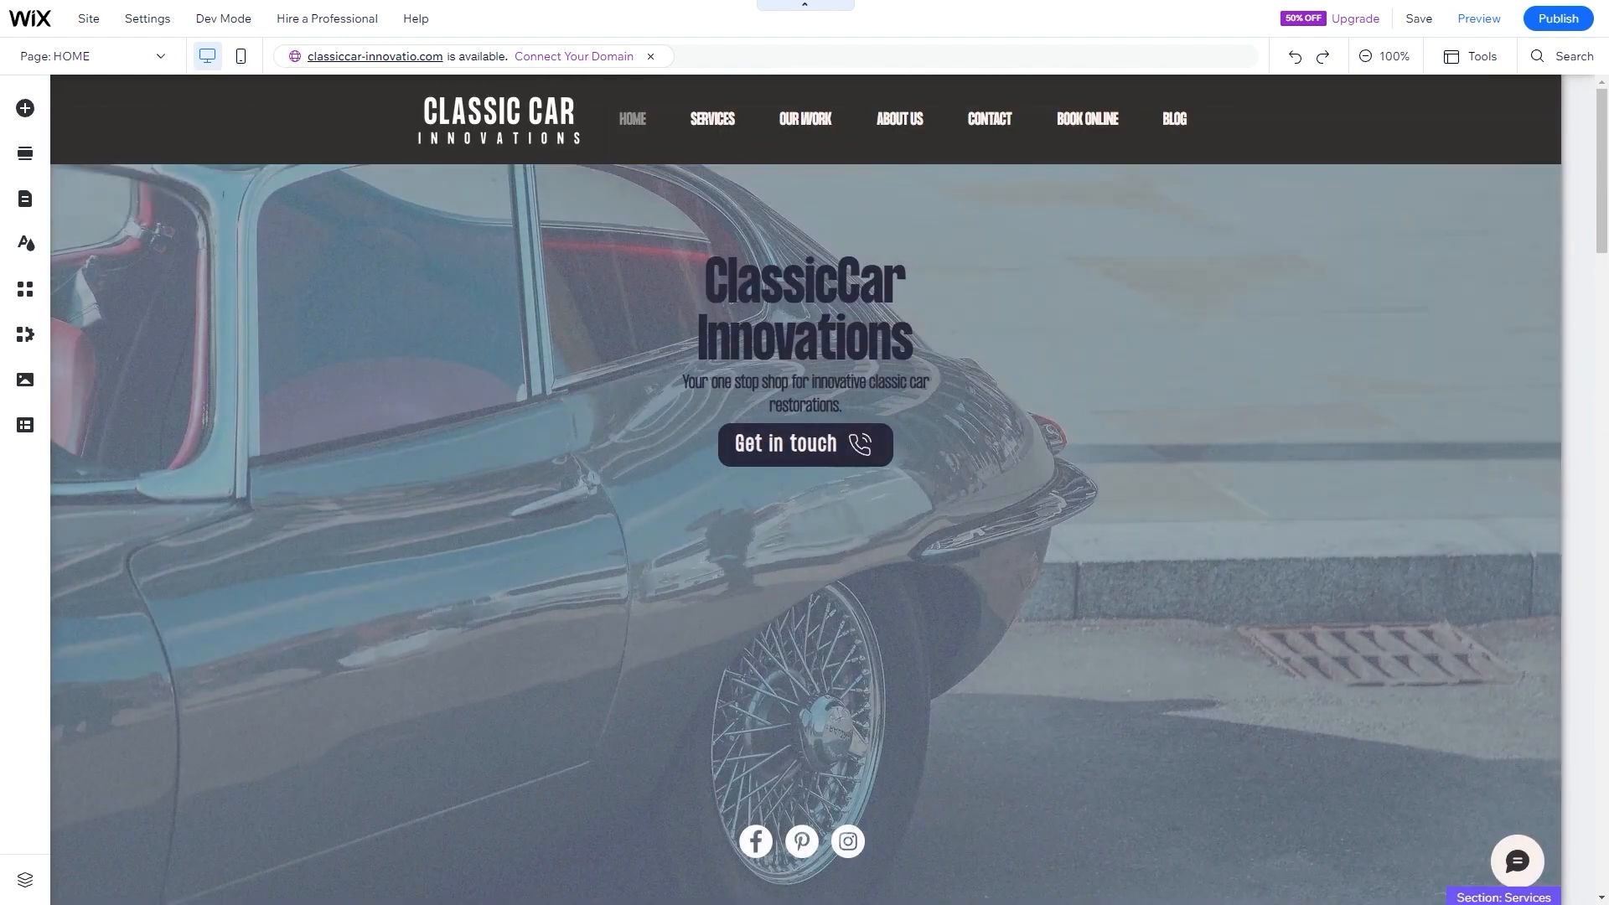
scroll(647, 435, "down", 8)
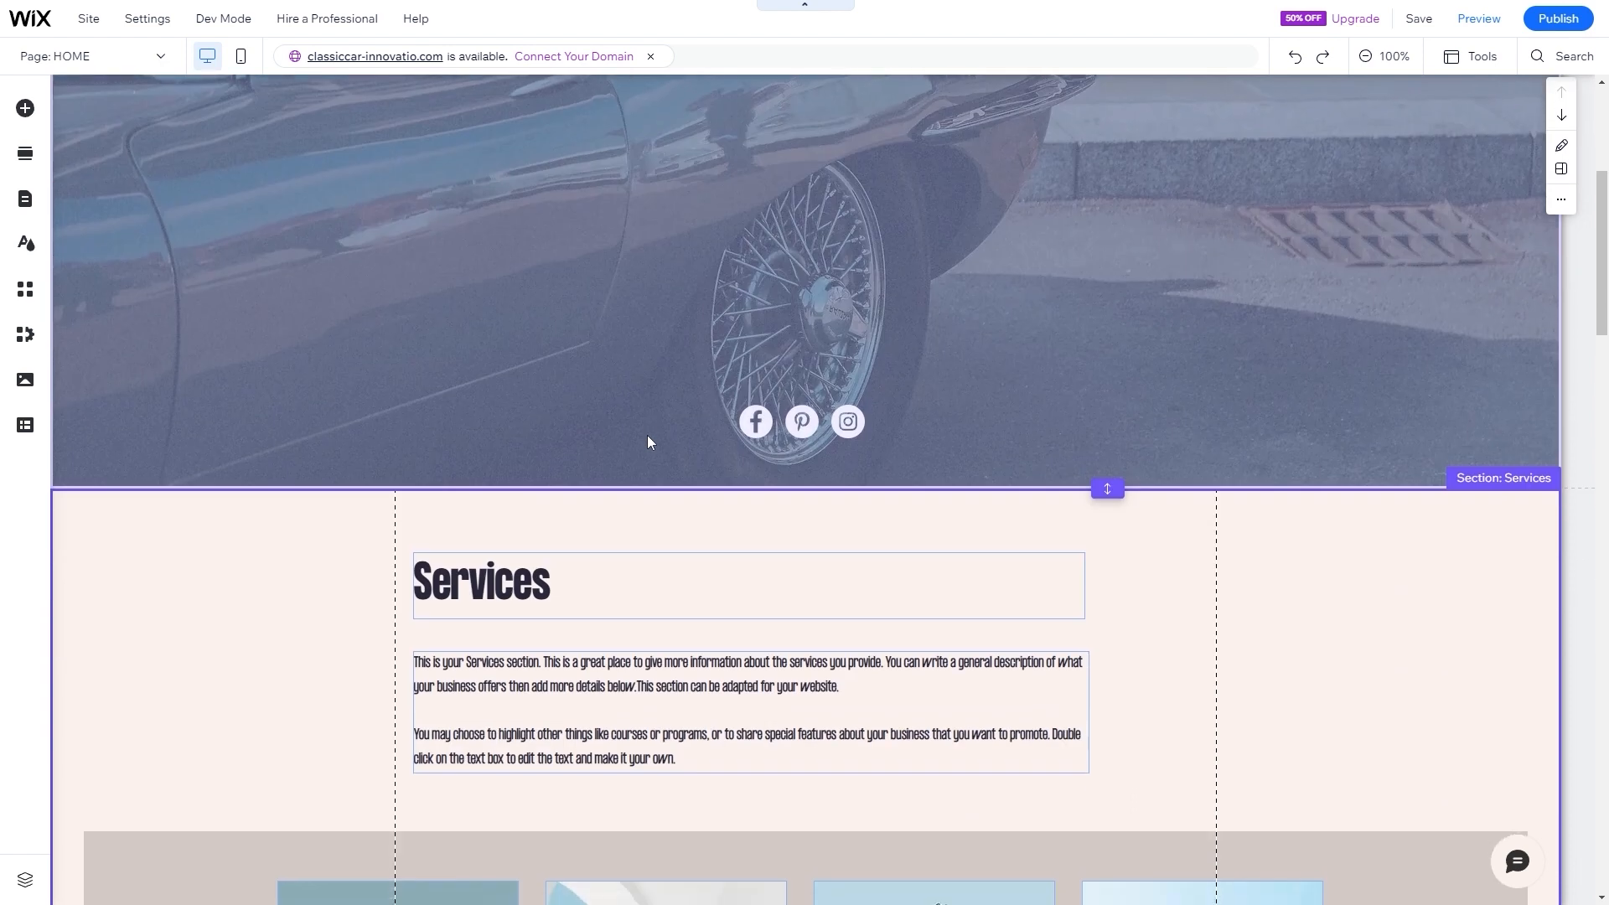
scroll(690, 641, "down", 4)
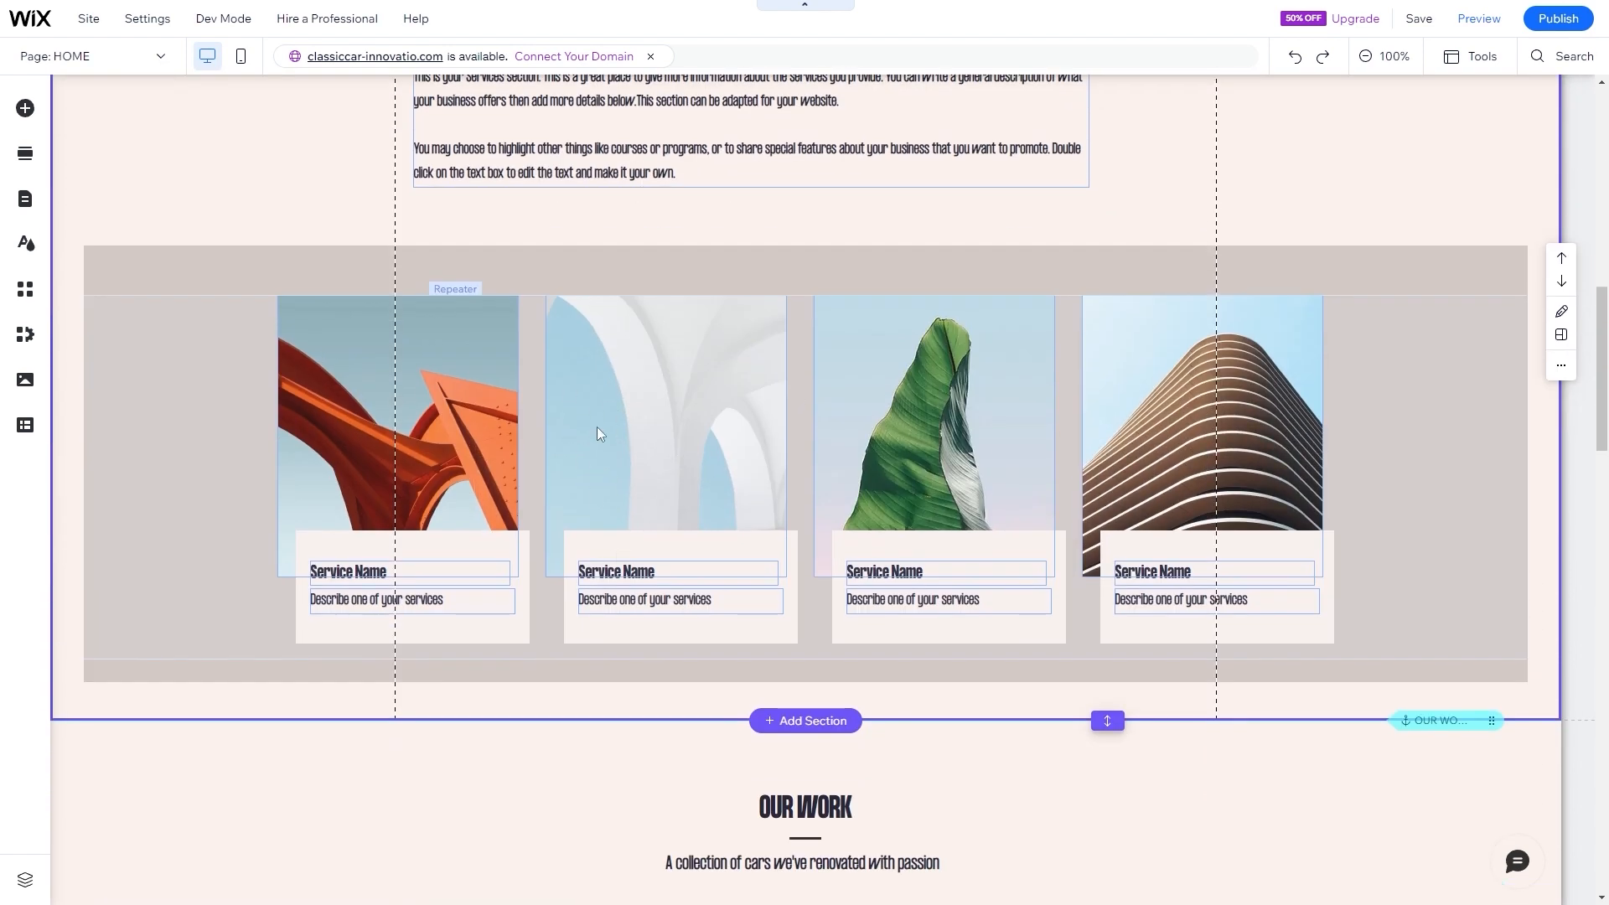
scroll(729, 589, "up", 3)
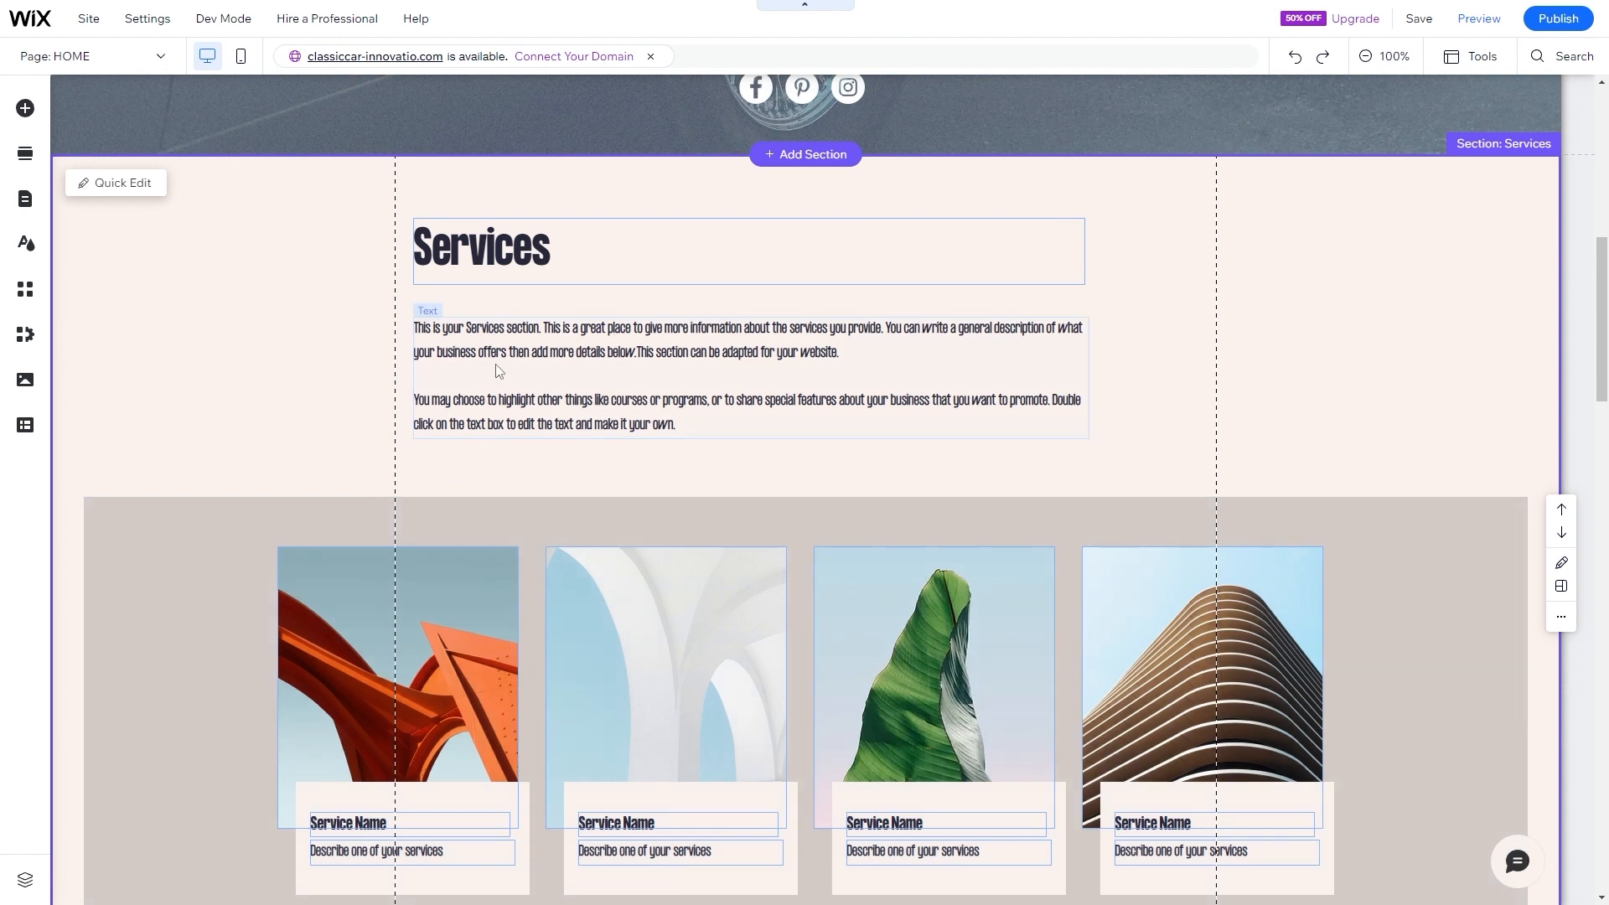
left_click(635, 351)
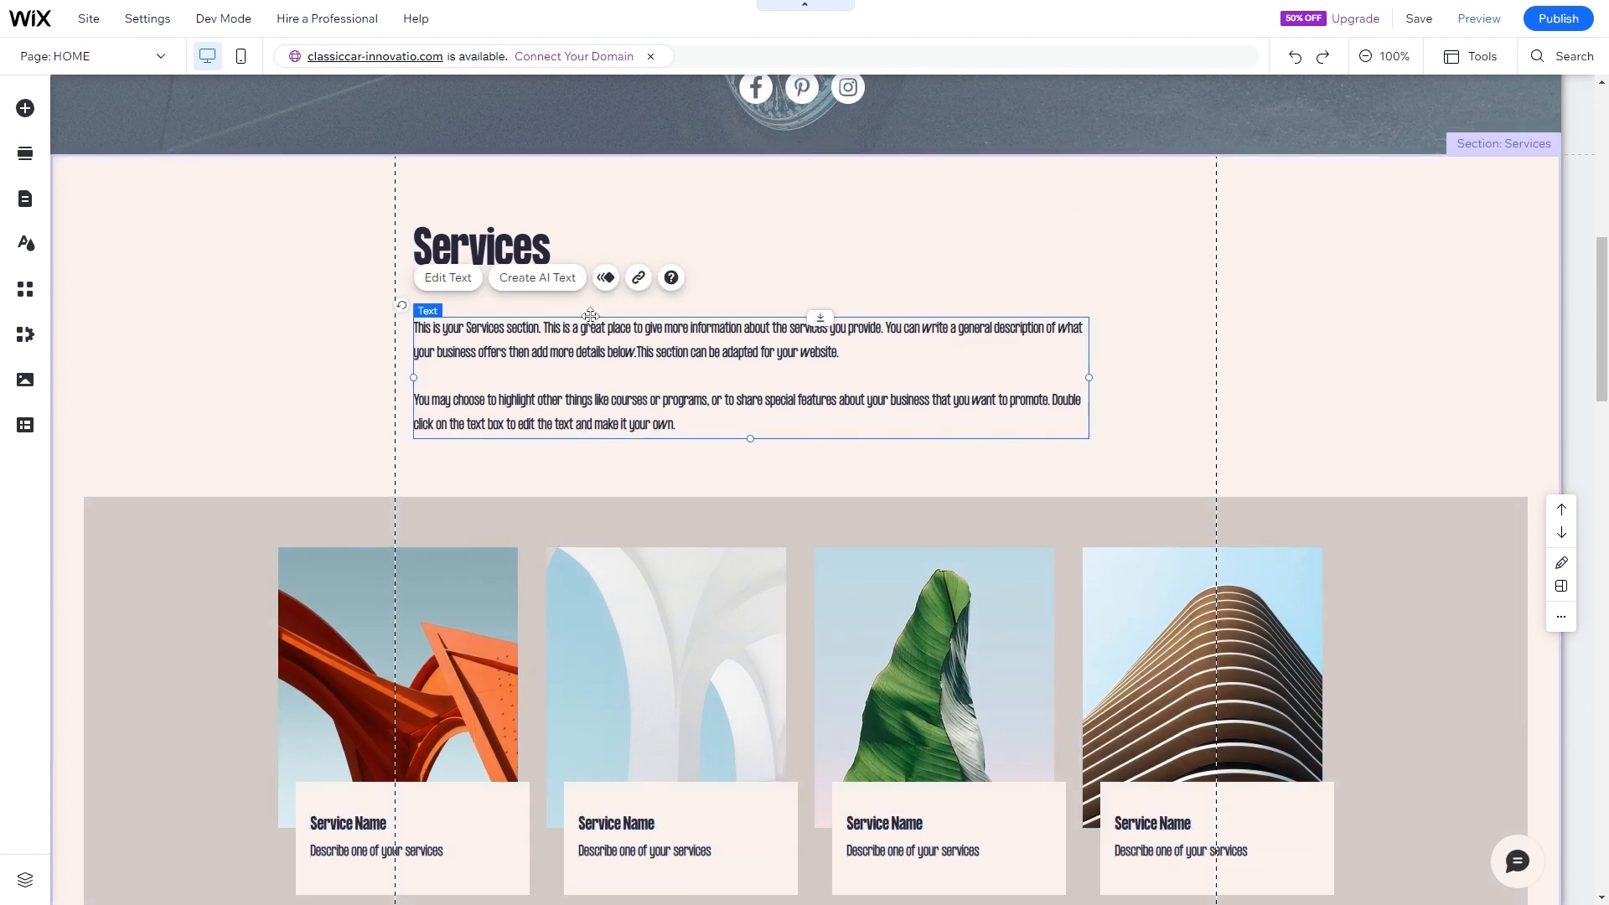
left_click(499, 250)
left_click(566, 350)
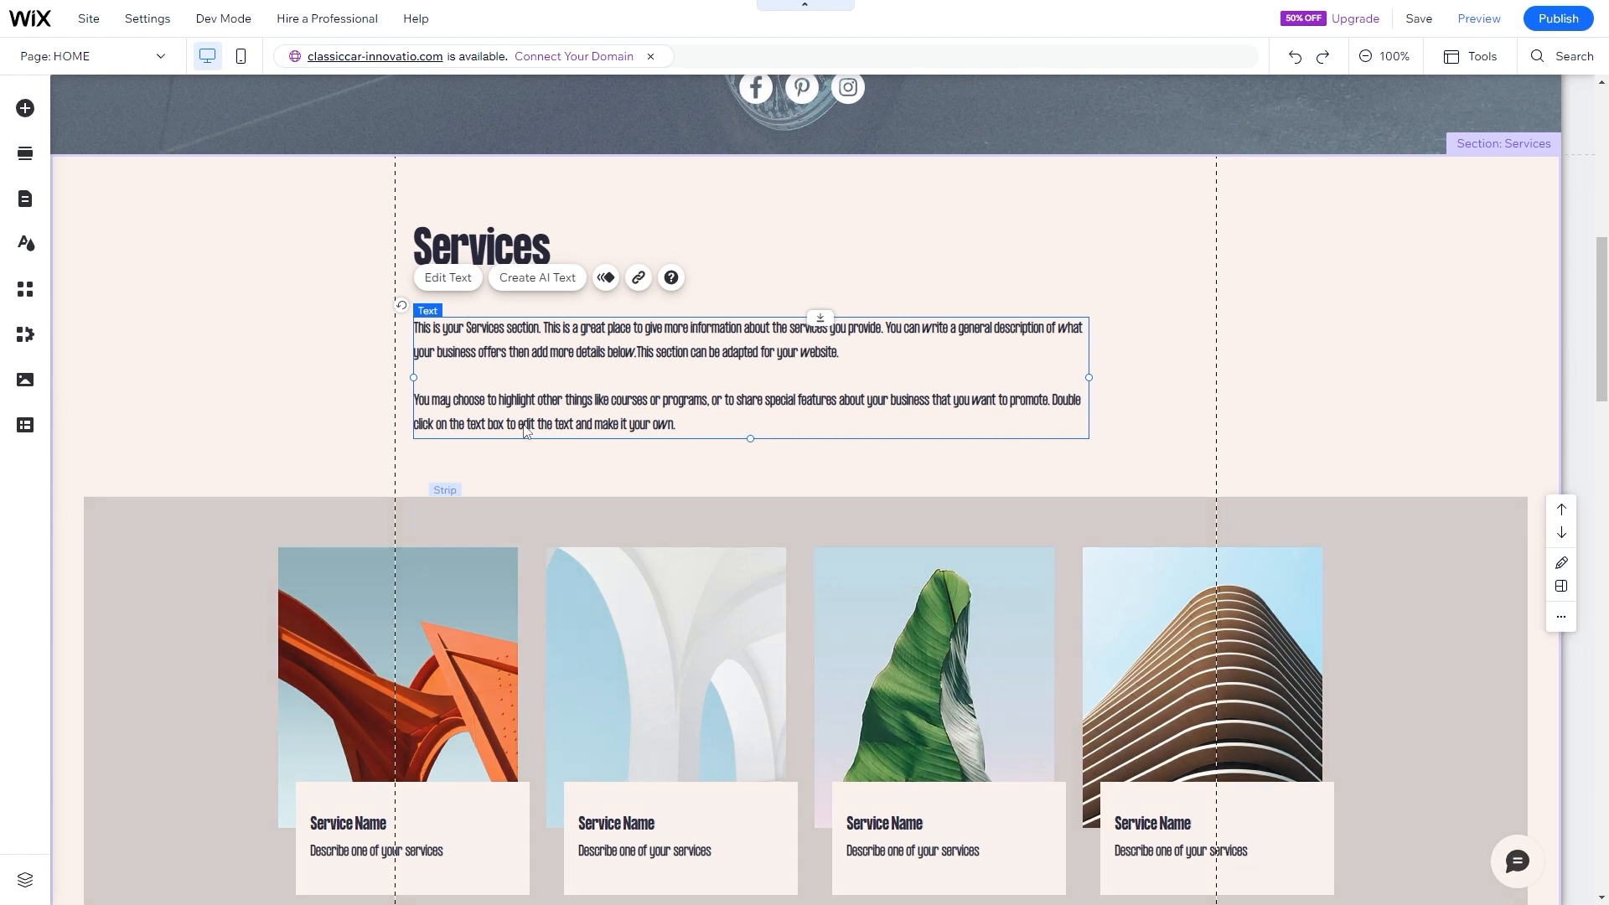
double_click(643, 402)
type("At ClassicCar Innovations, we offer a wide range of services to cater to all your classic car restoration needs. Our services include full restoration, engine rebuilding, custom painting, bodywork, upholstery, and more. We use state-of-the-art technology and AI in our restoration process to ensure that every classic car we work on meets the highest standards of quality and craftsmanship. Whether you need a complete overhaul or a minor repair, our team of experts will work with you to create a personalized restoration plan that fits your needs and budget.")
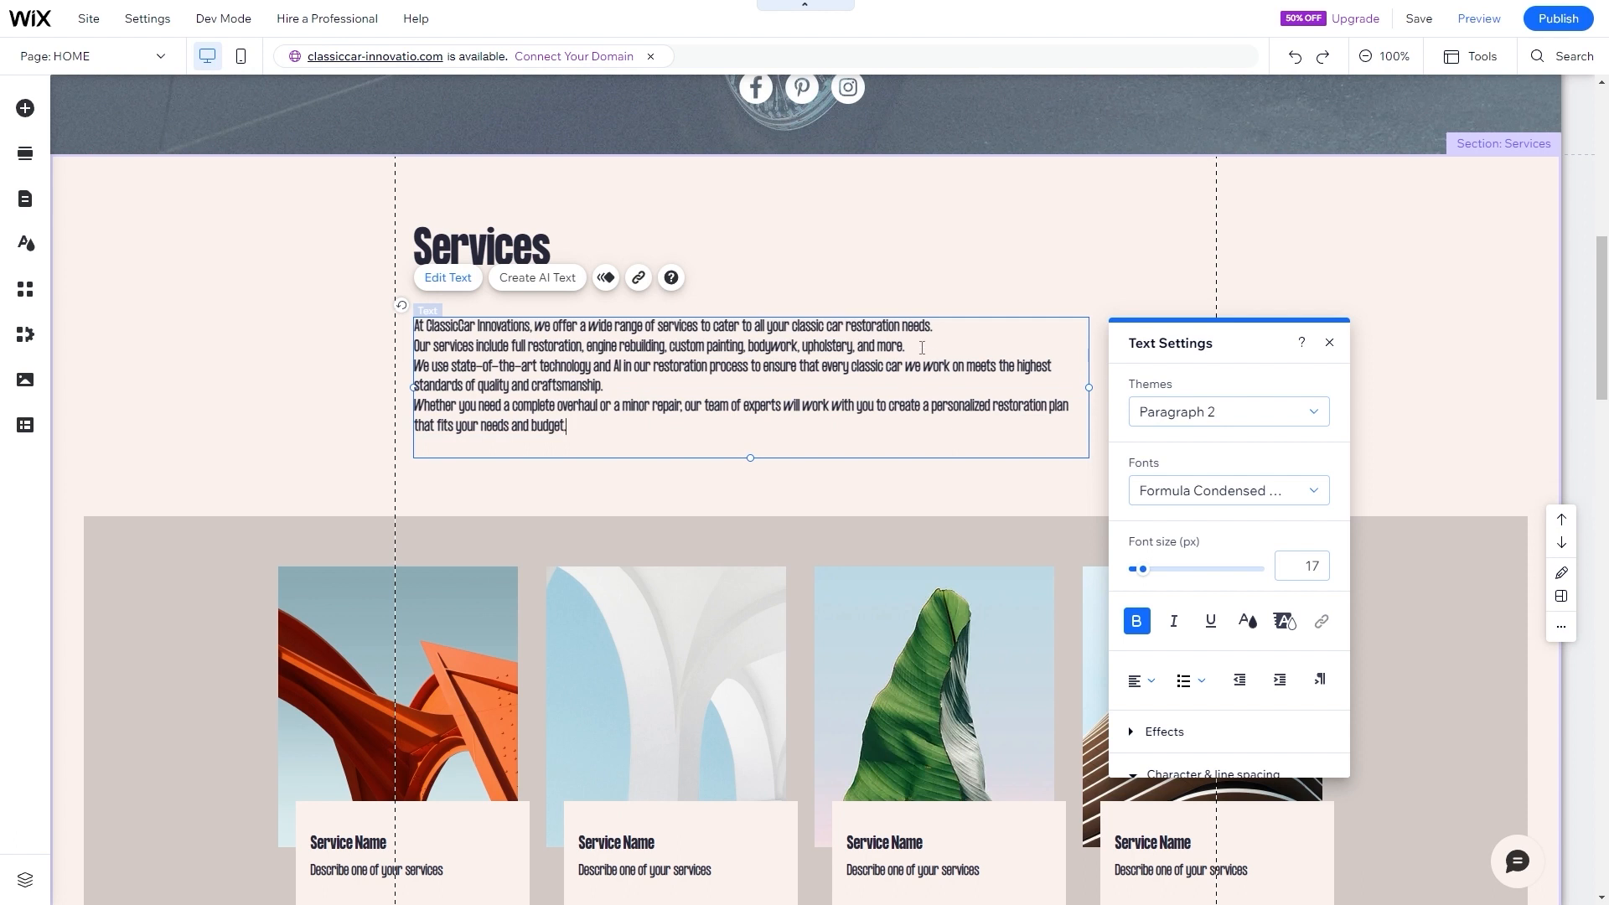
- Separate the opening service sentences from the "We use state-of-the-art technology" sentence with a single blank line
key("Return")
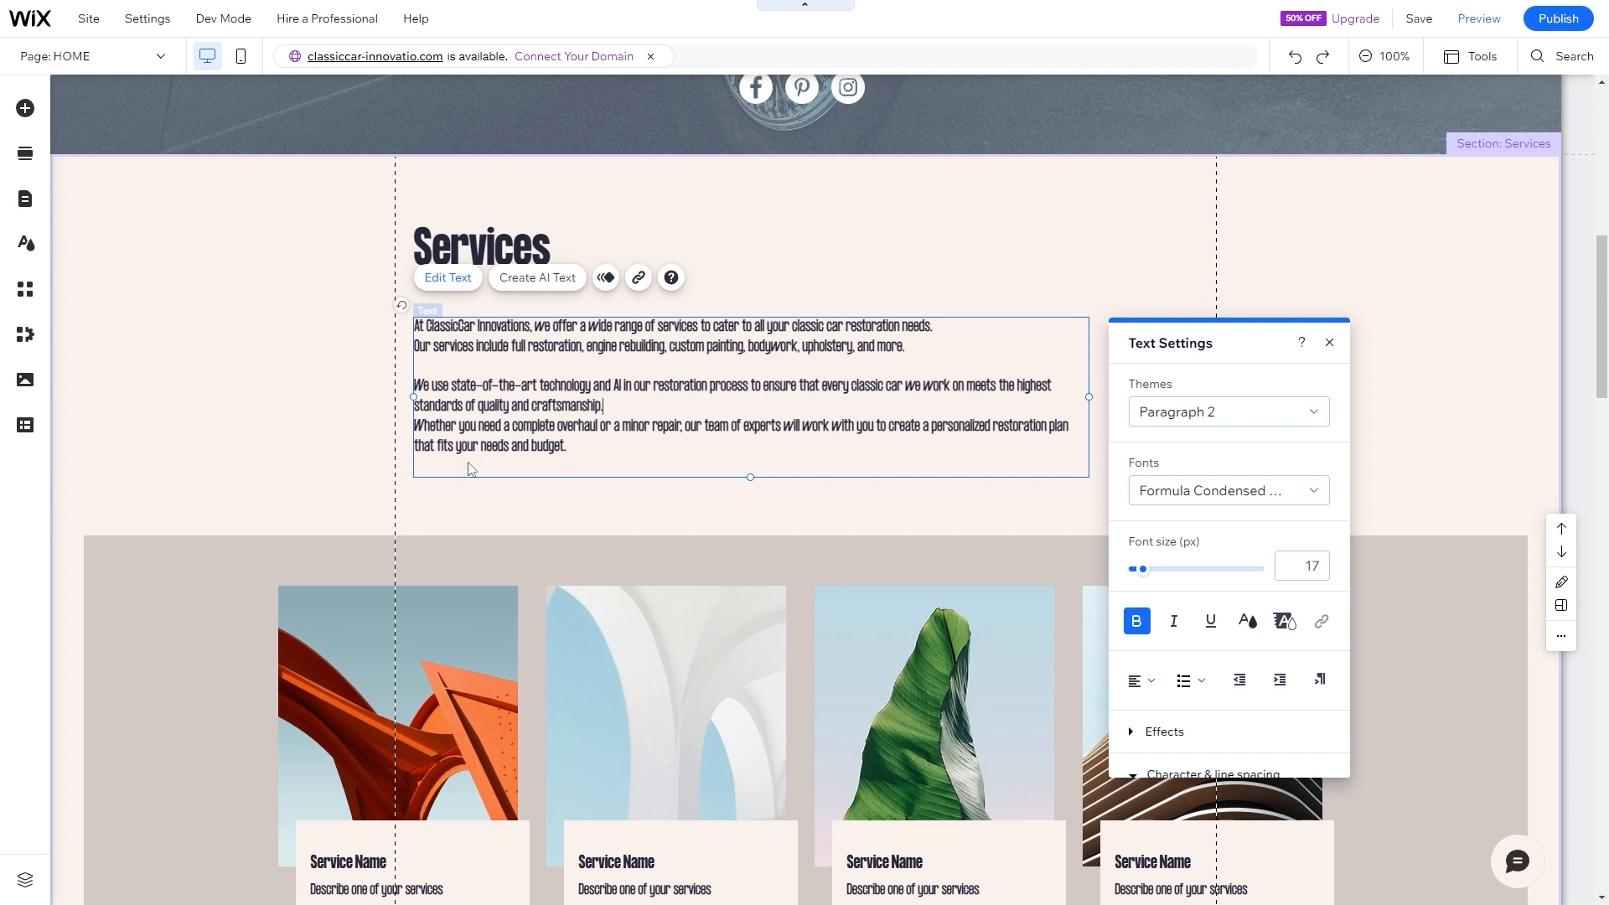
left_click(339, 446)
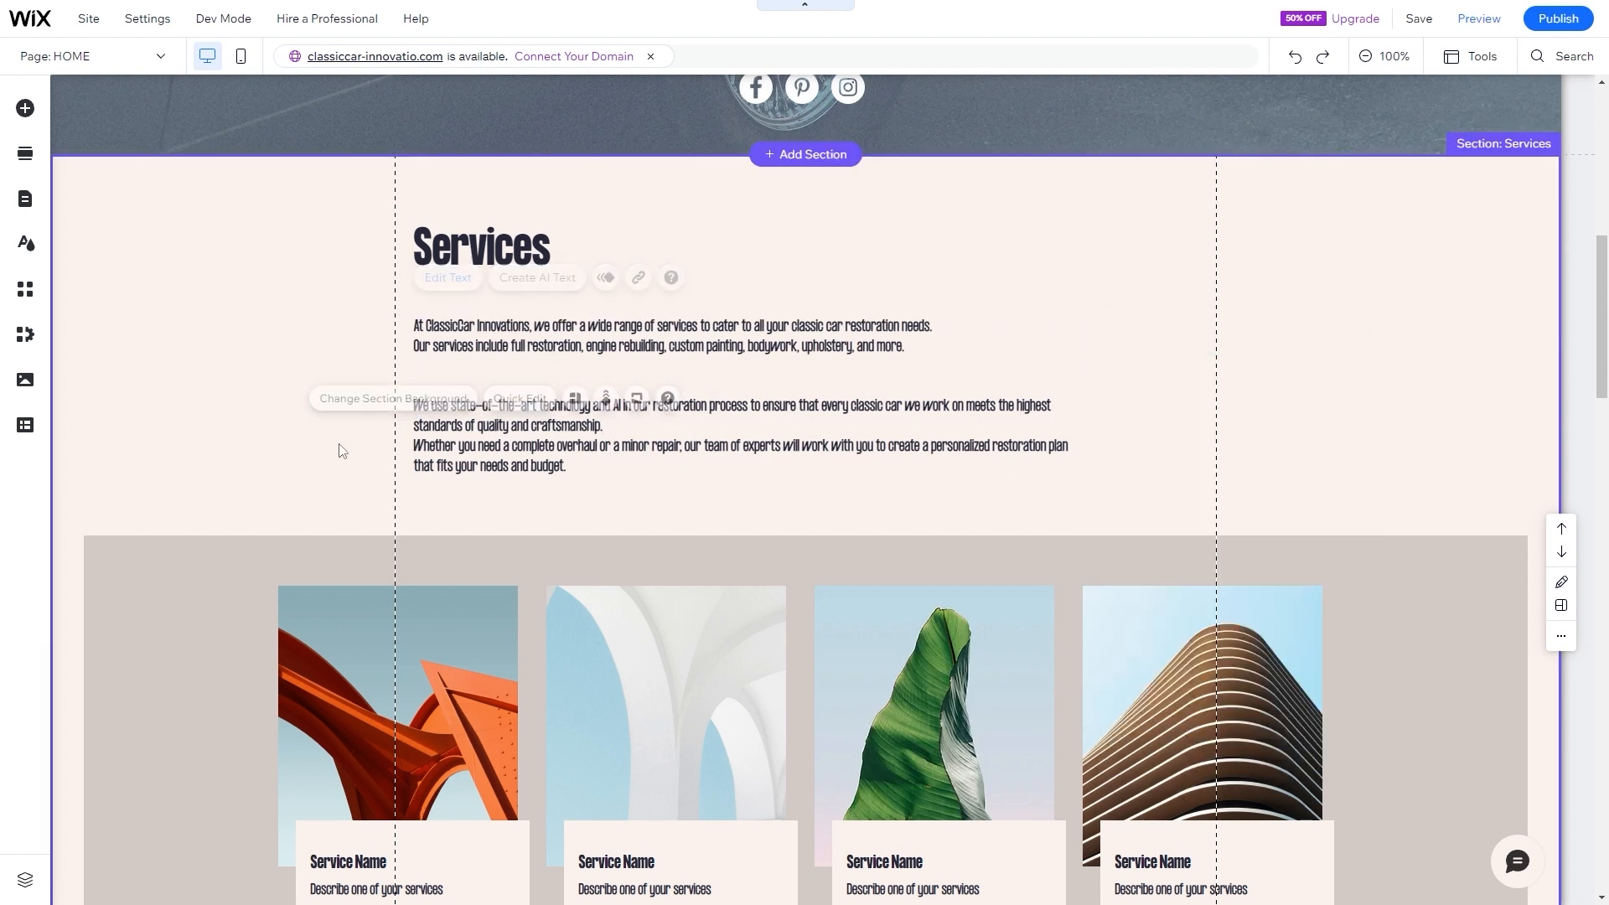
left_click(594, 379)
left_click(586, 379)
left_click(583, 380)
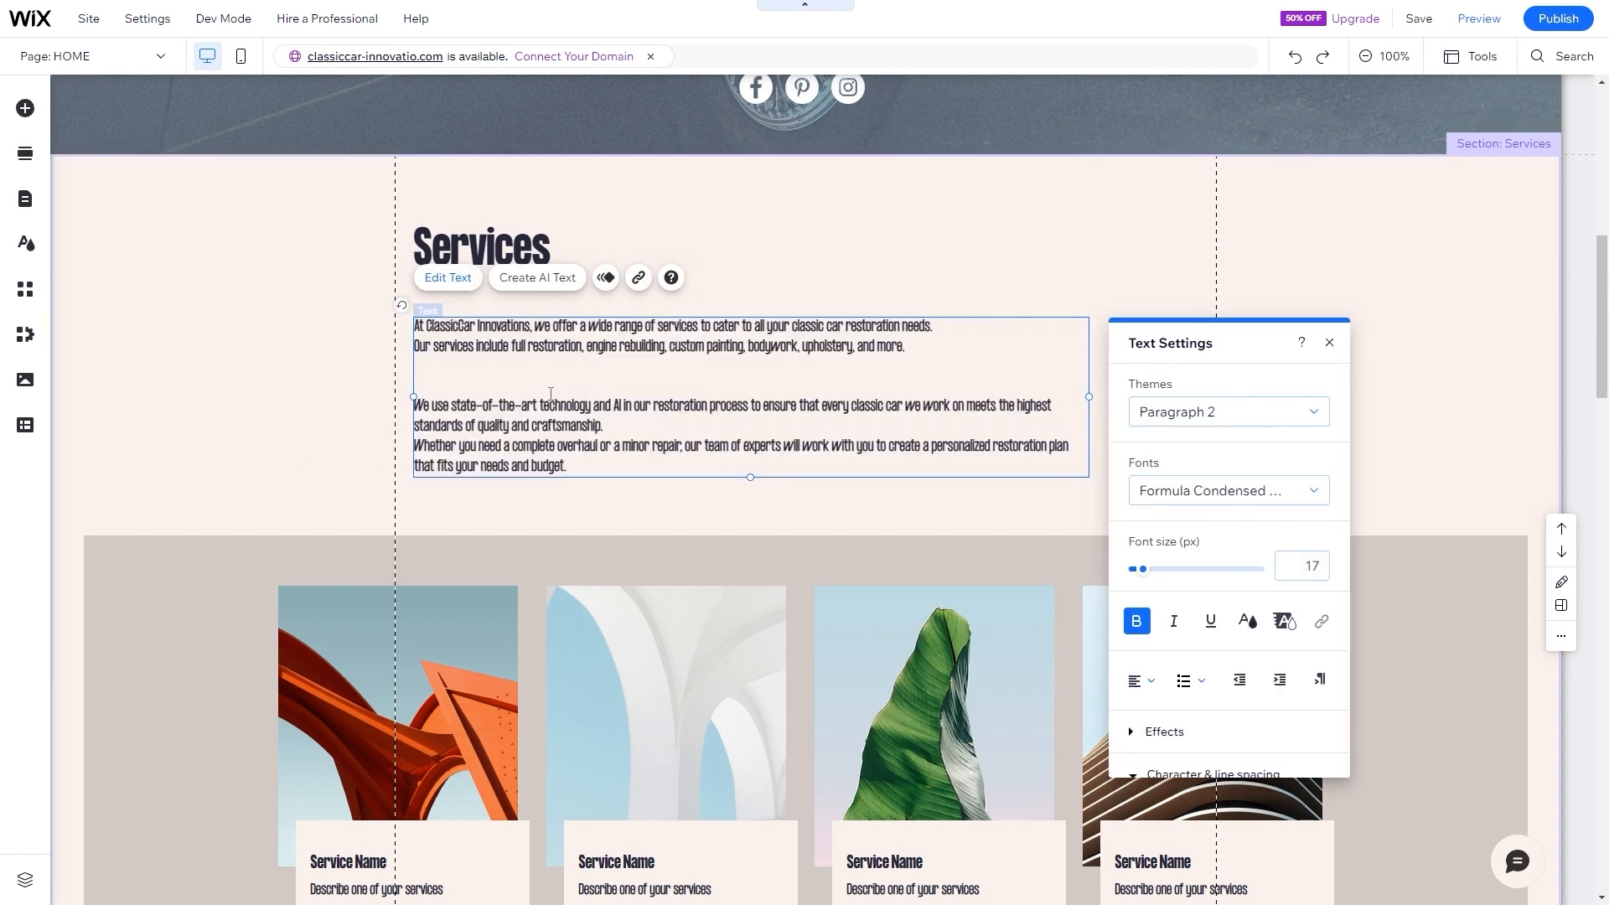
key("BackSpace")
left_click(269, 388)
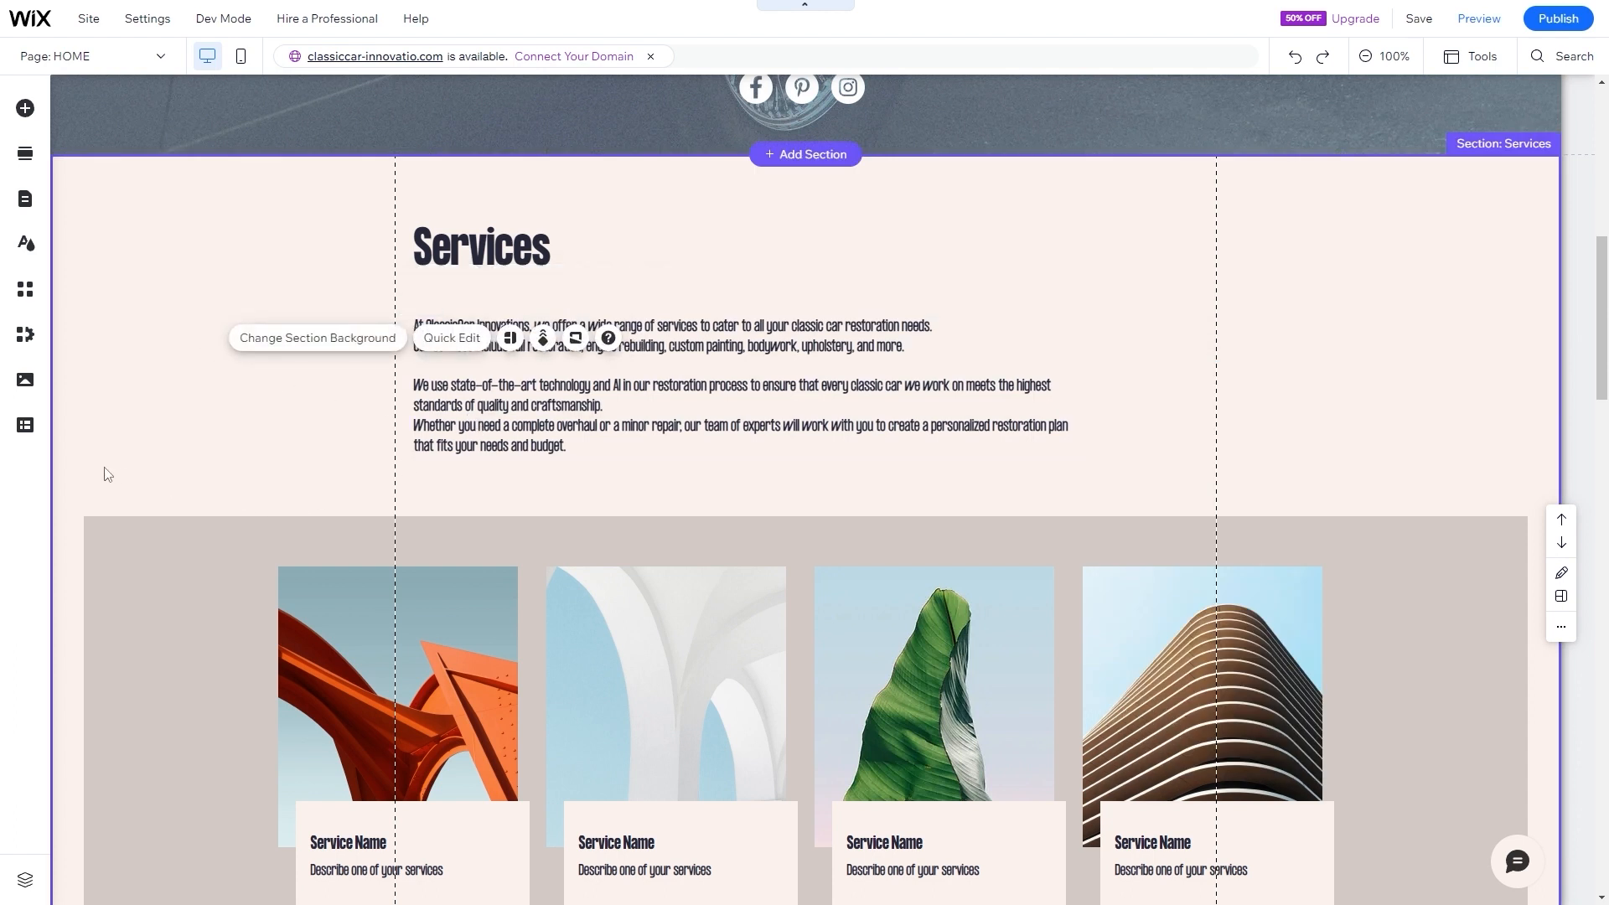
left_click(620, 428)
left_click(264, 383)
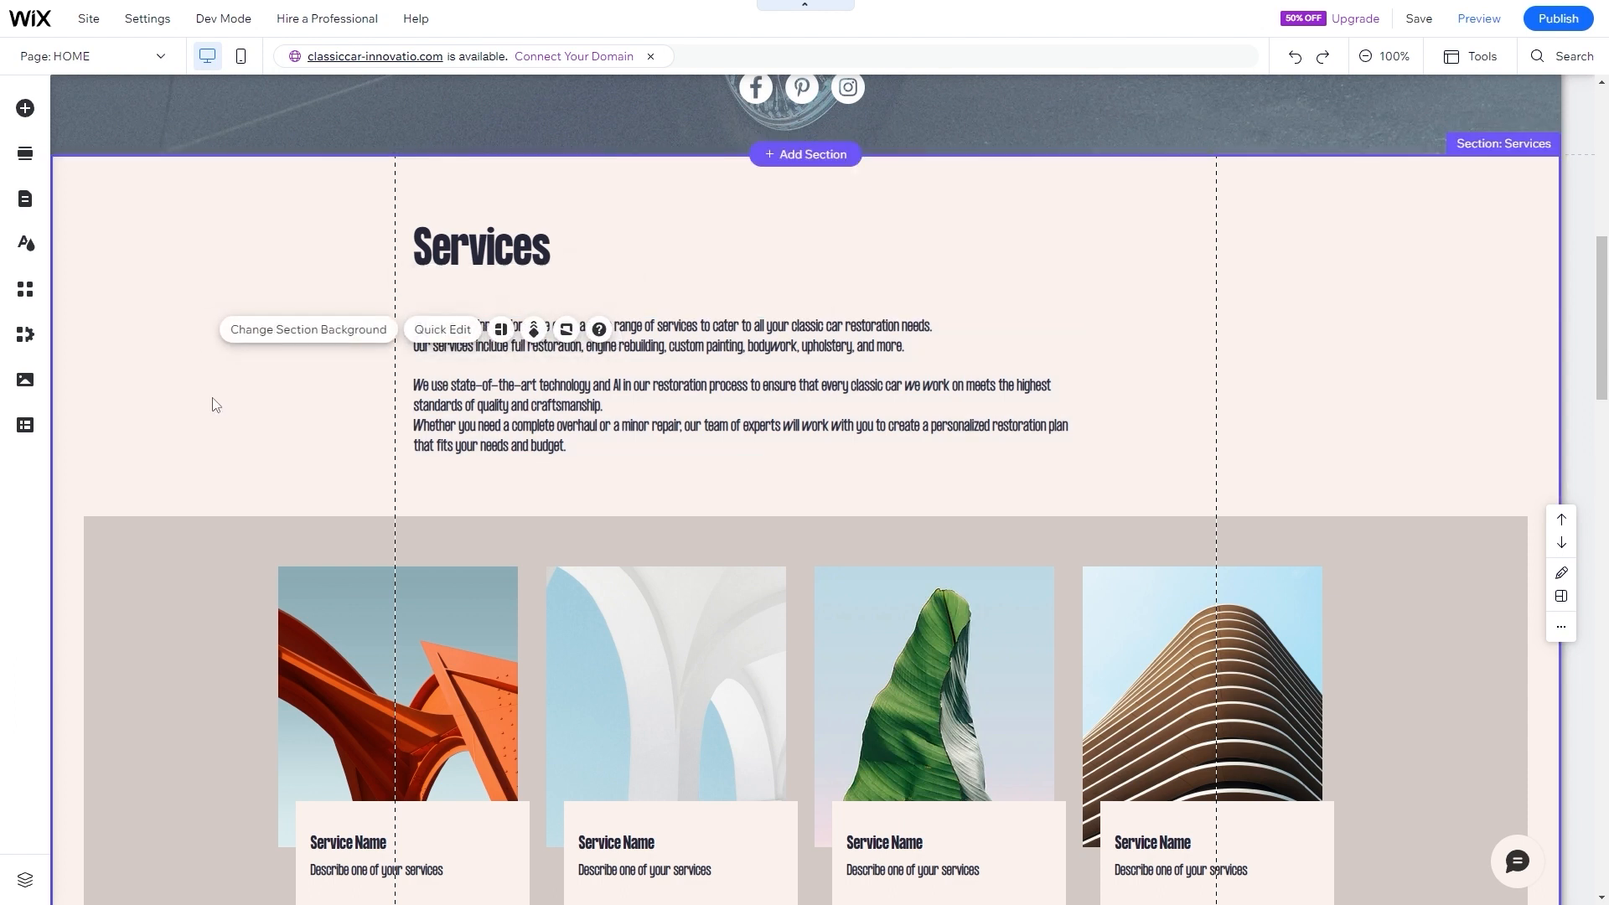
- Set the font size of the whole Services description paragraph to 16 px
left_click(643, 429)
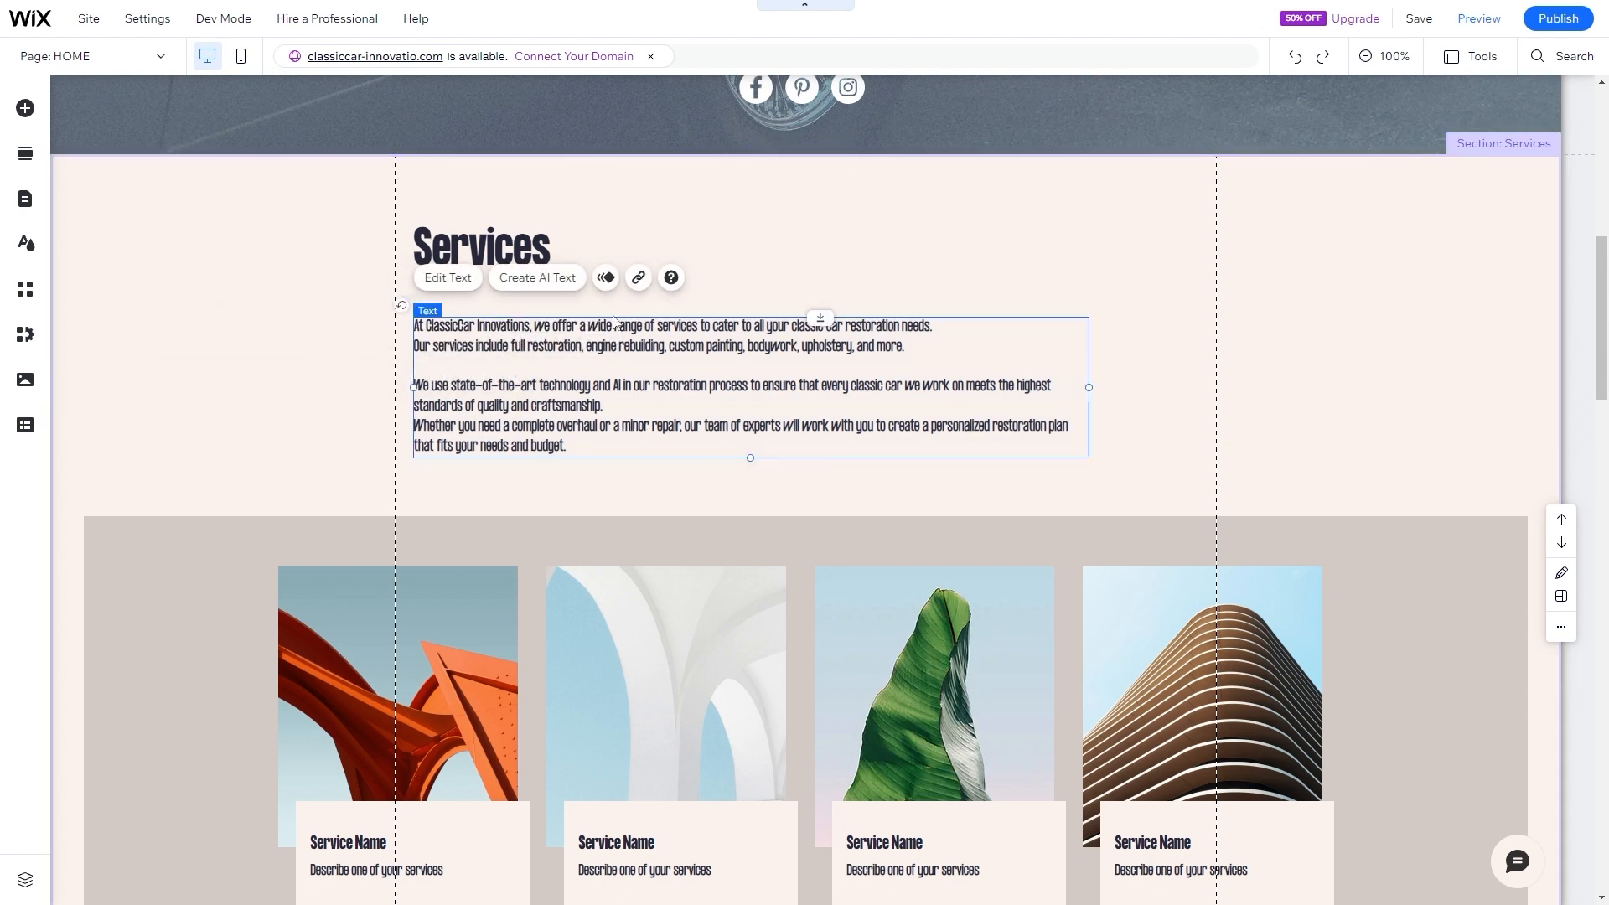
left_click(476, 281)
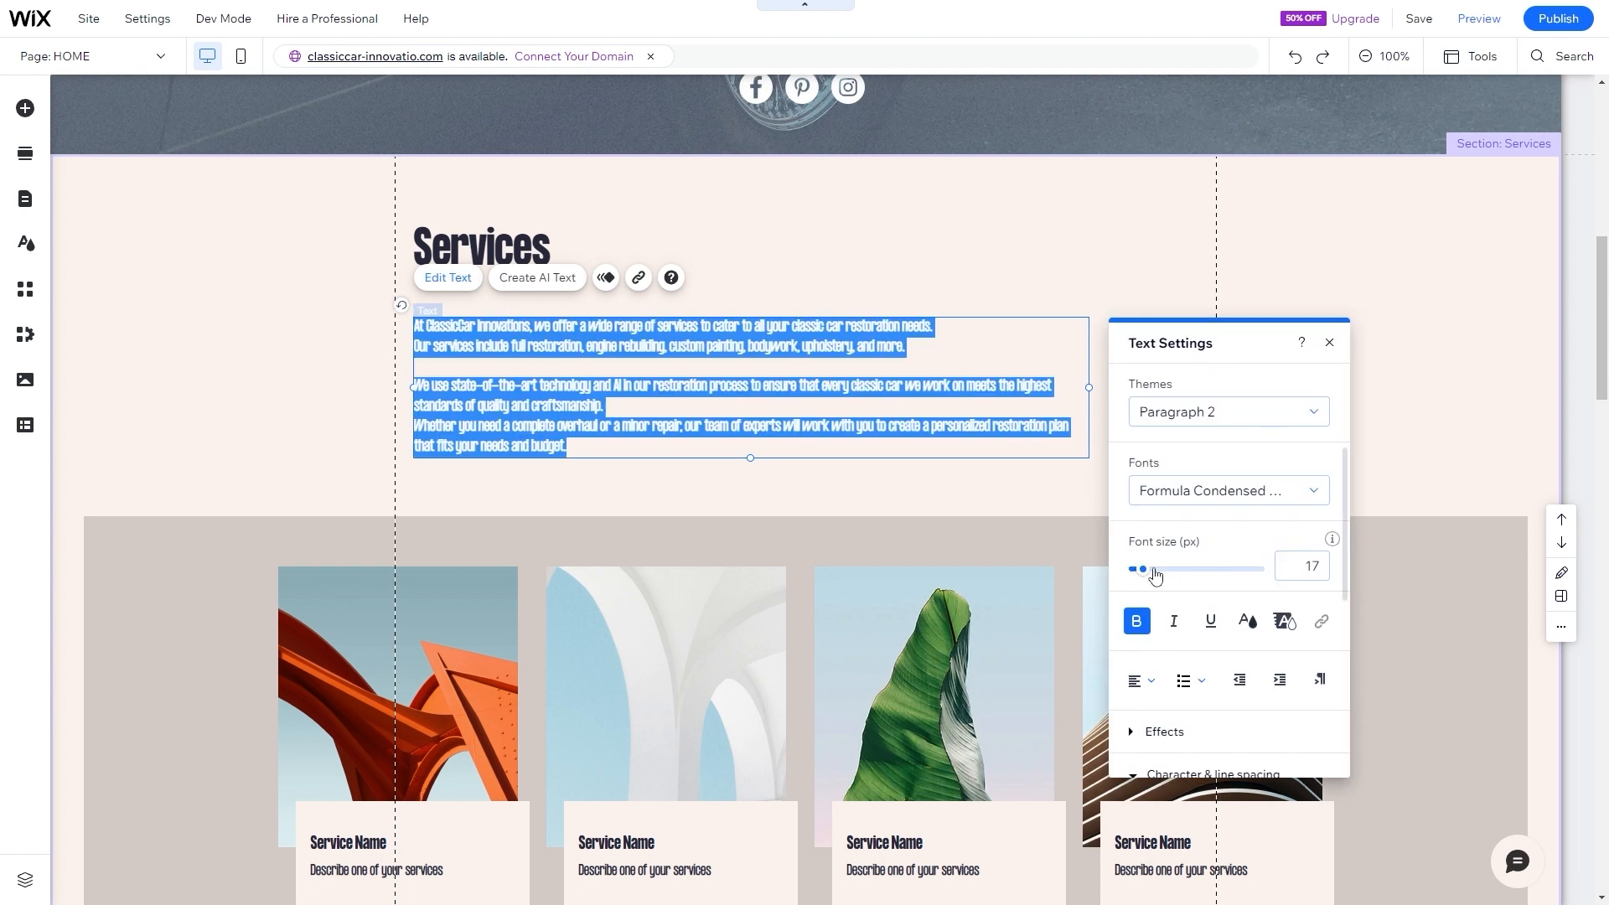
left_click(1314, 567)
left_click(1314, 570)
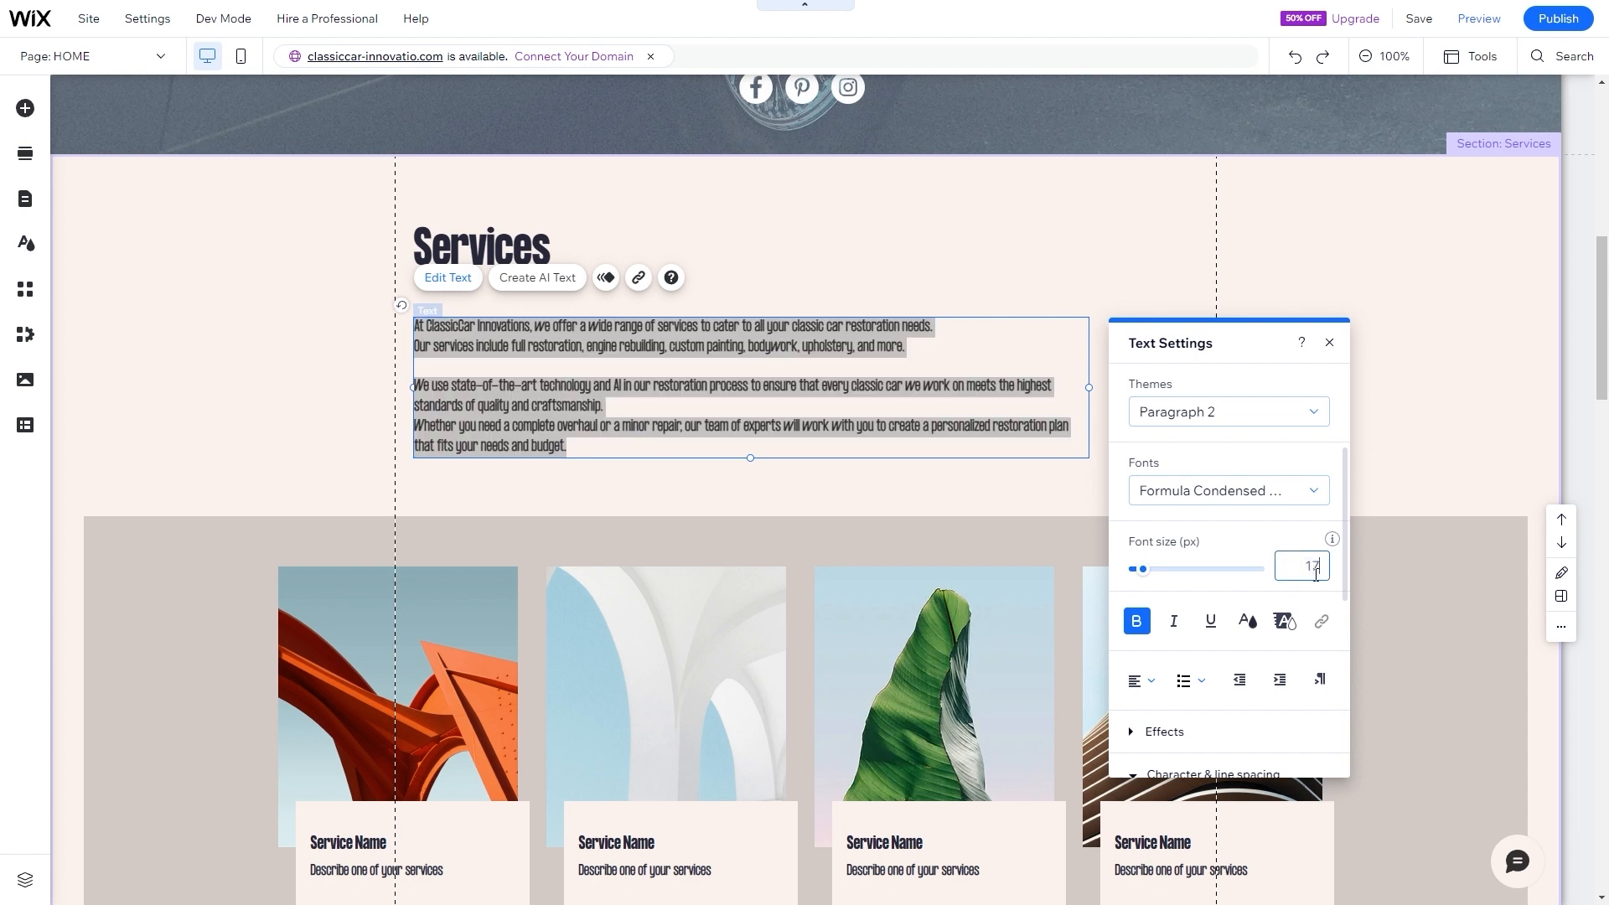
type("6")
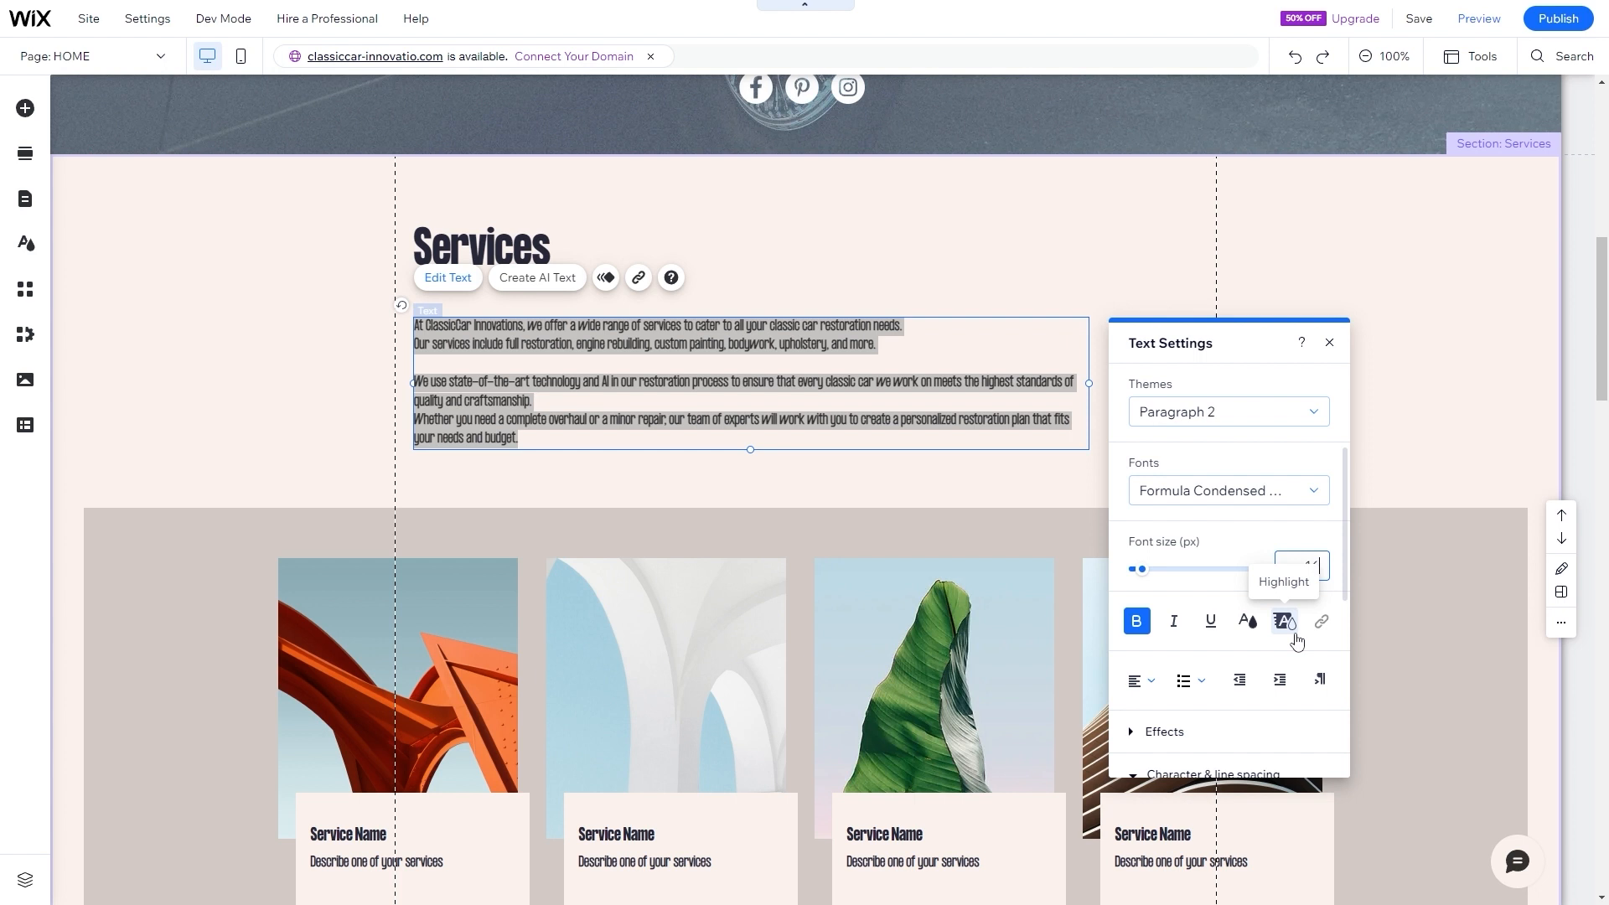
left_click(1372, 298)
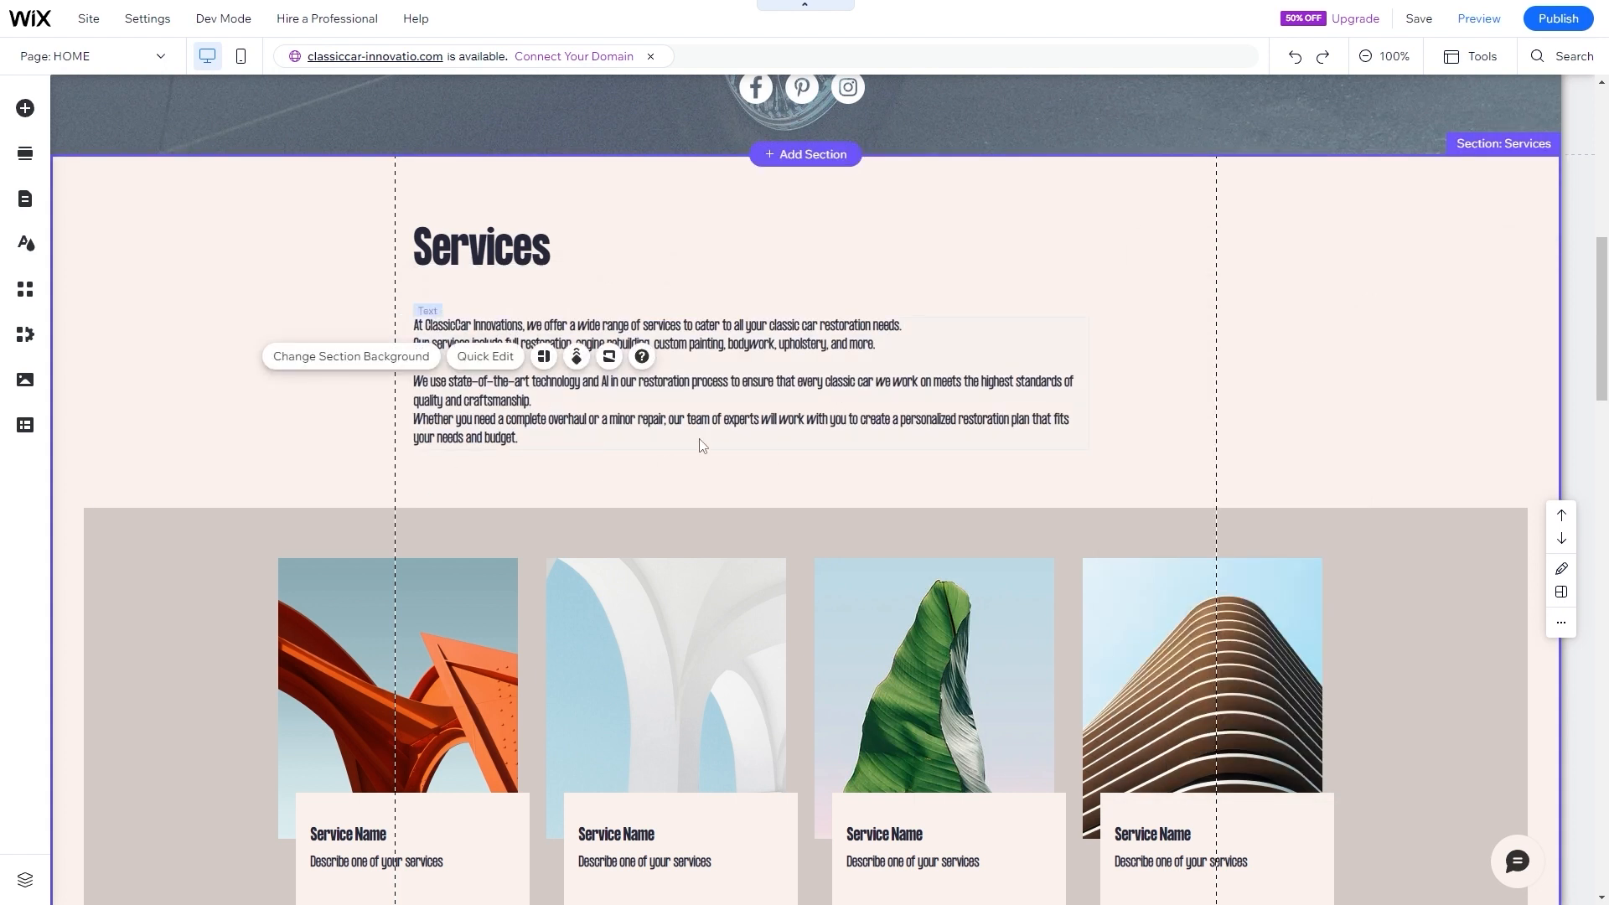
- Delete the fourth card from the row of service cards, leaving the first three
scroll(700, 441, "up", 2)
scroll(384, 487, "down", 4)
scroll(384, 488, "down", 1)
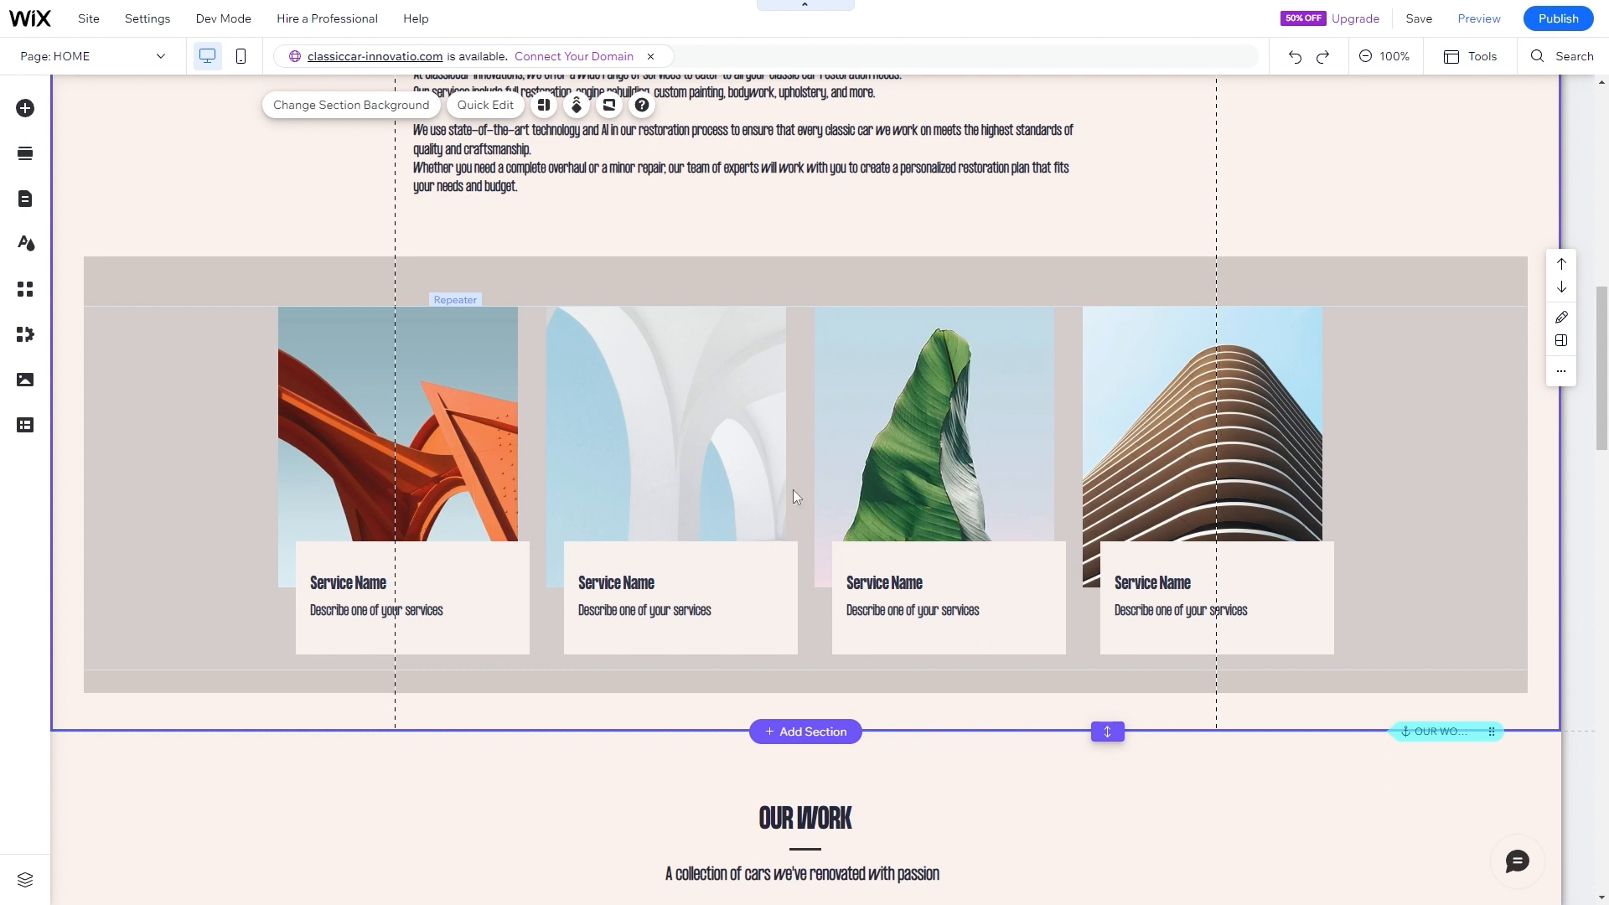
left_click(1233, 445)
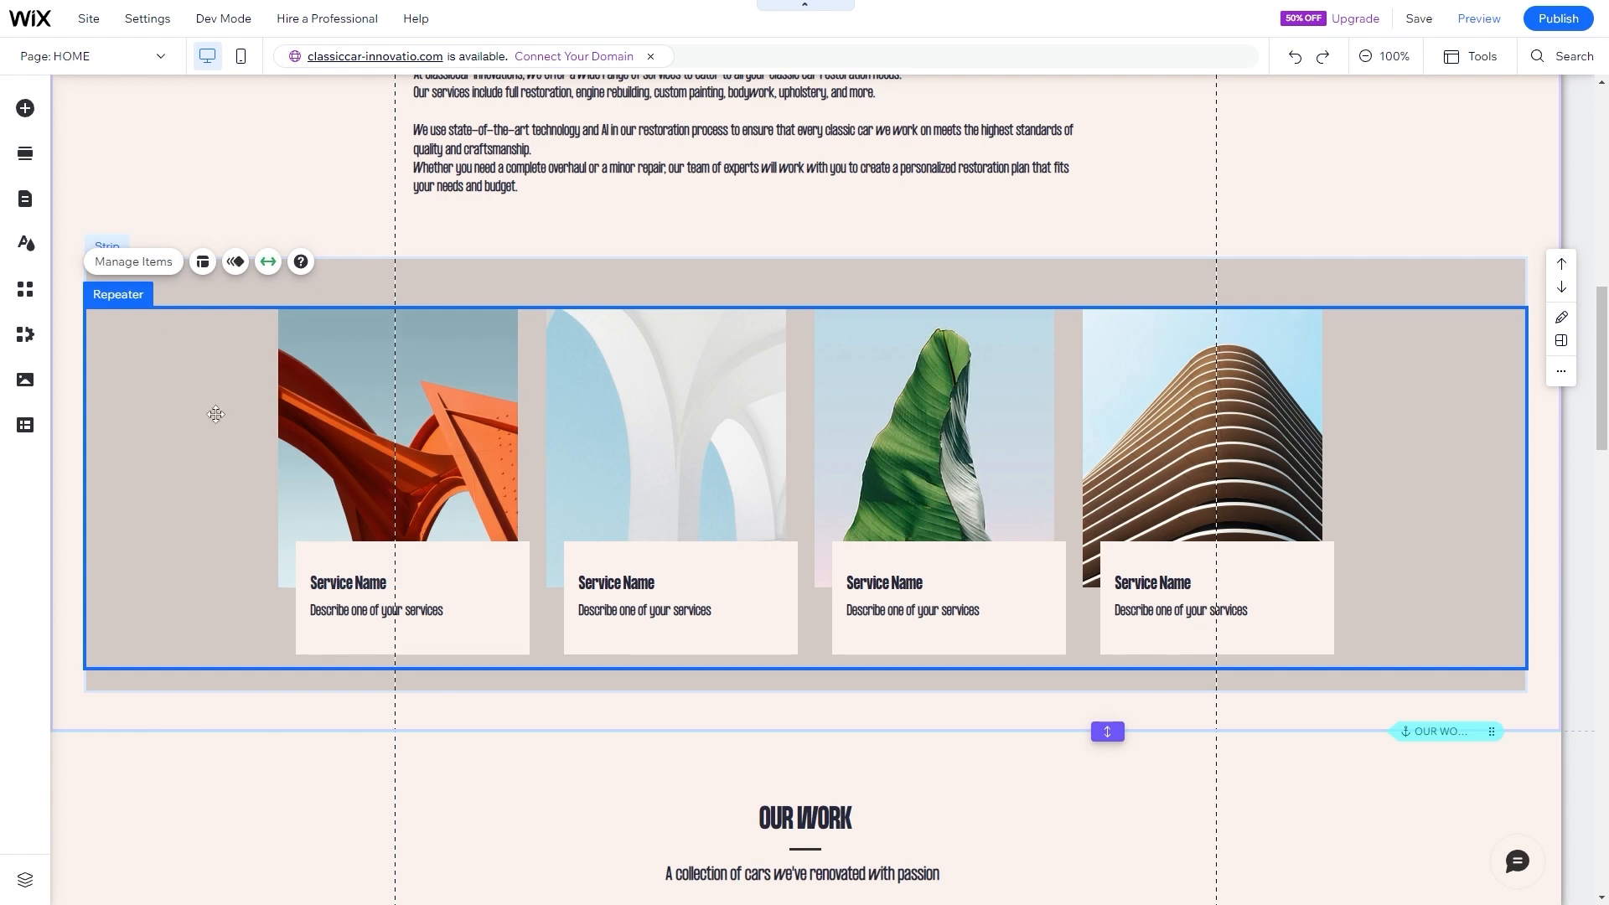
left_click(152, 265)
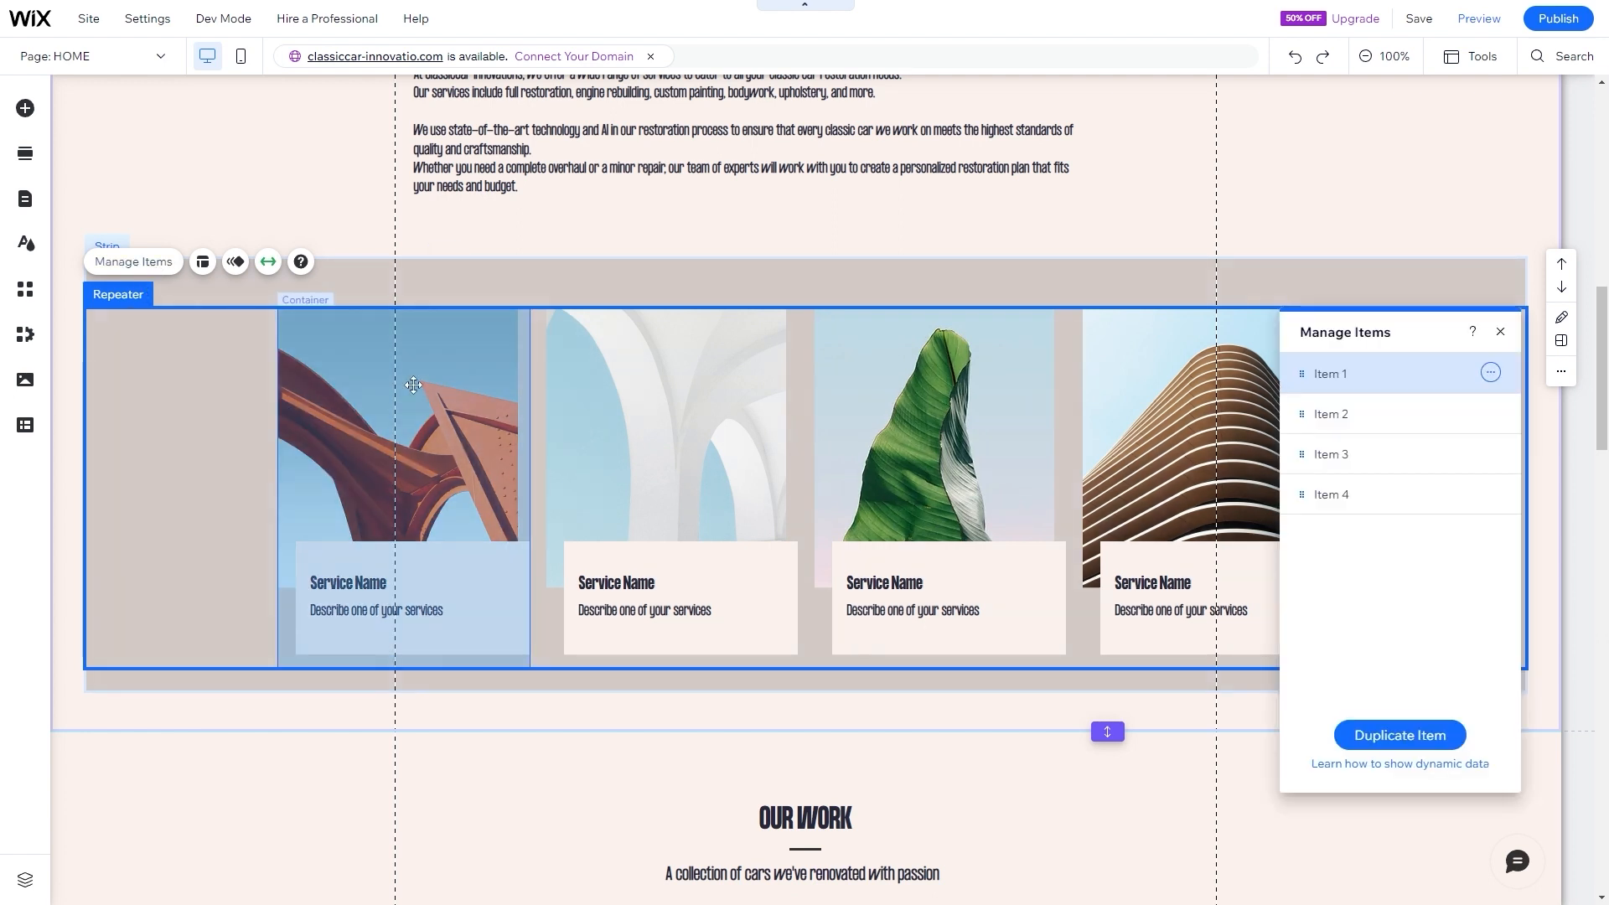
left_click(1489, 494)
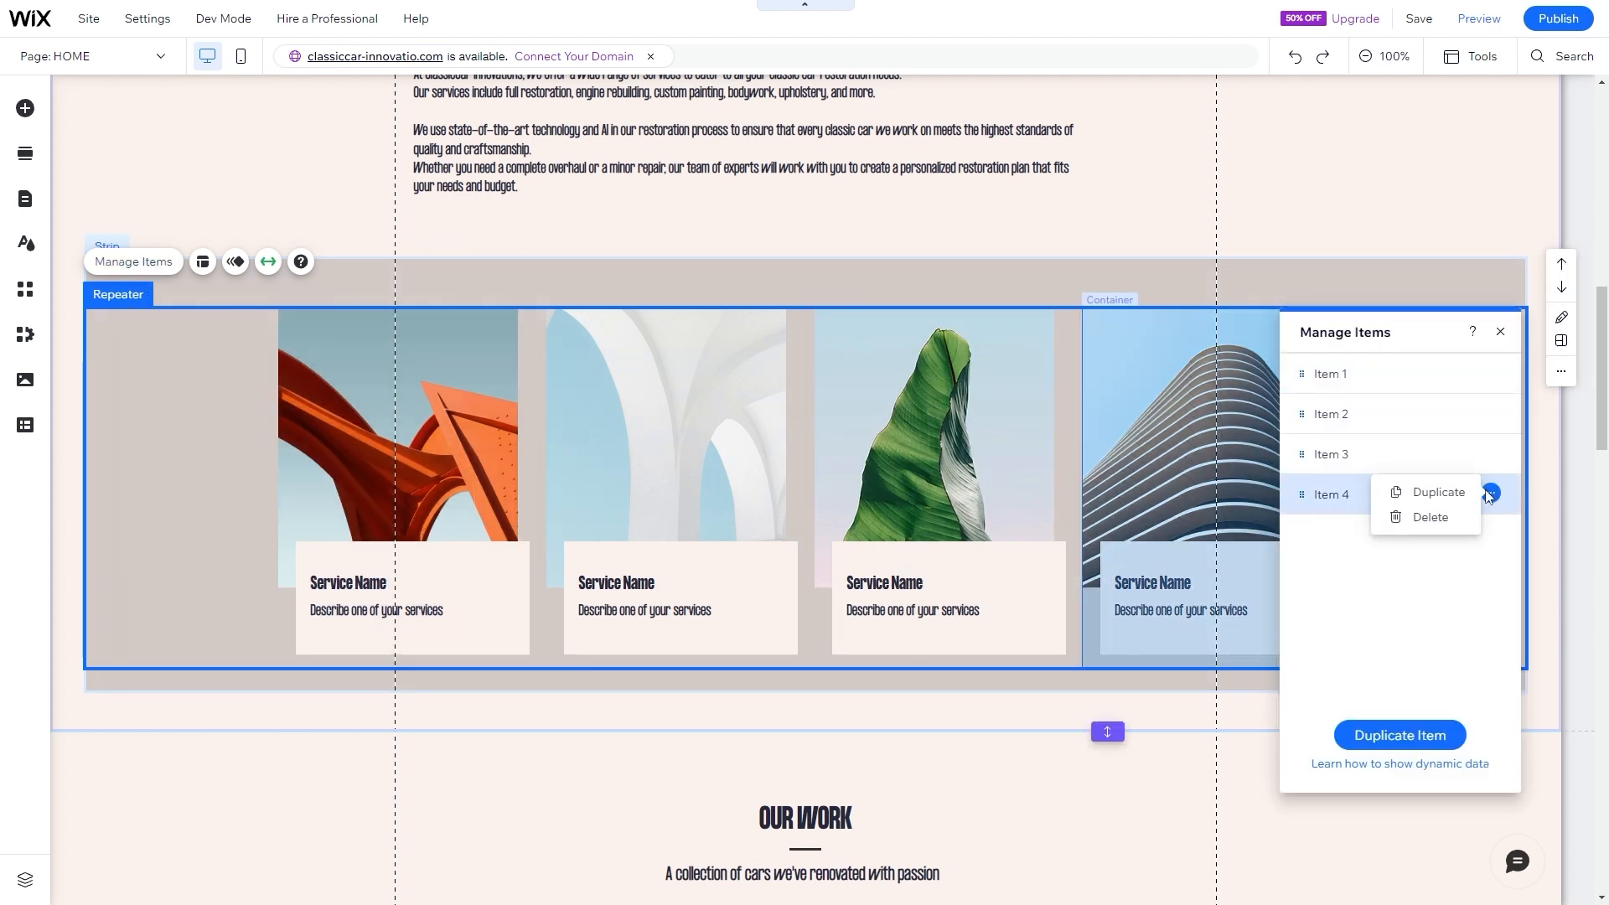
left_click(1458, 528)
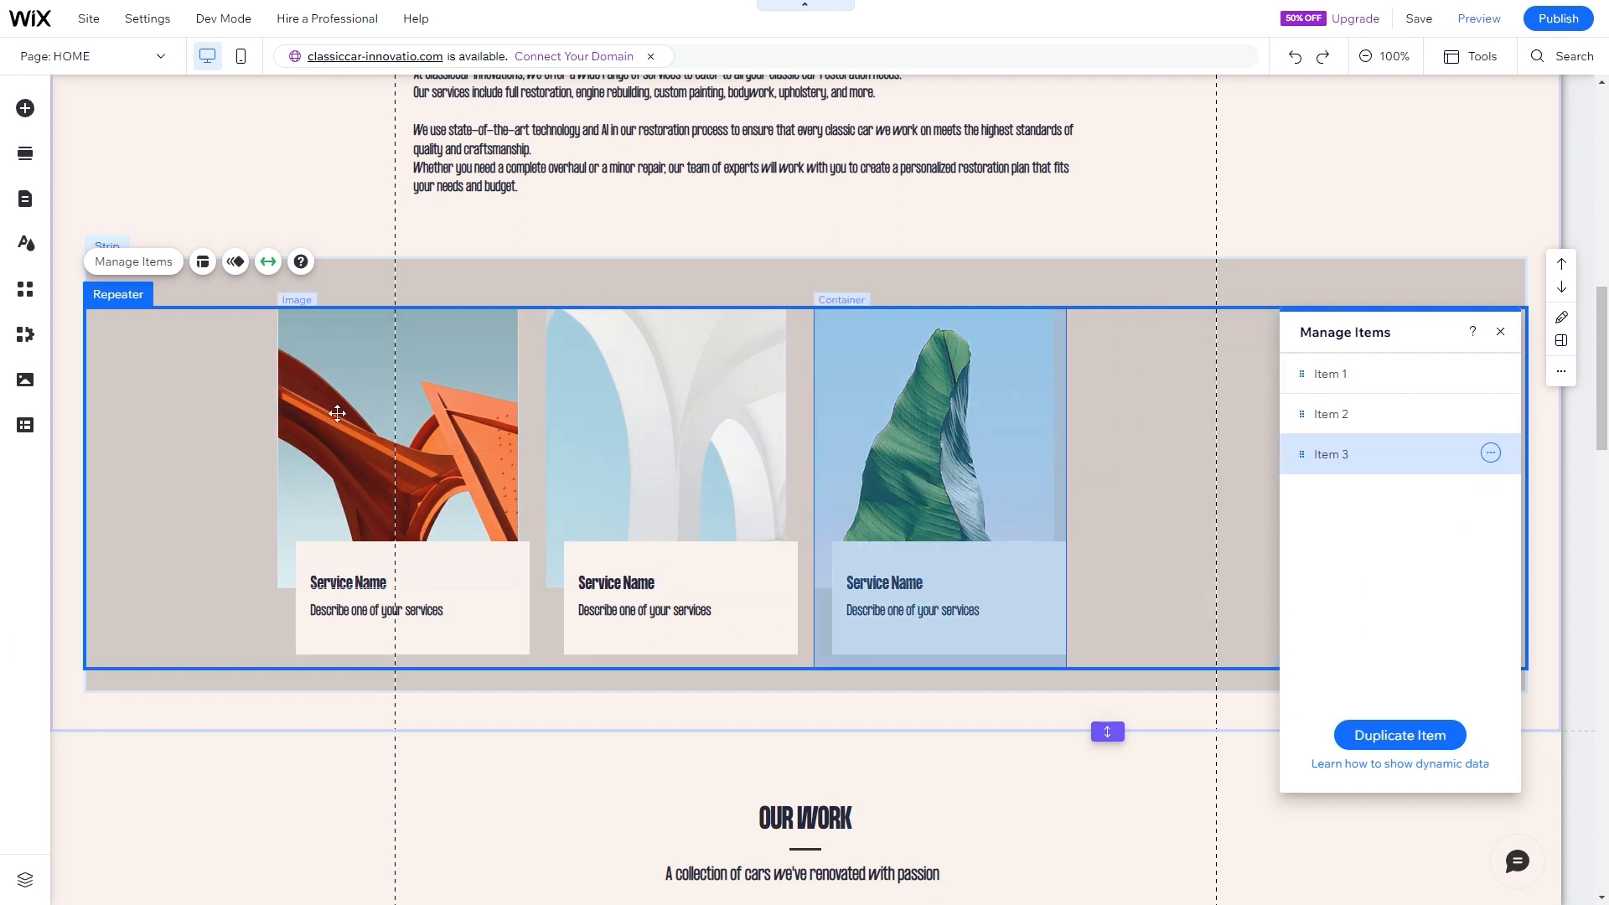
- Align the service cards to the centre of the repeater and keep their display order left to right
left_click(237, 367)
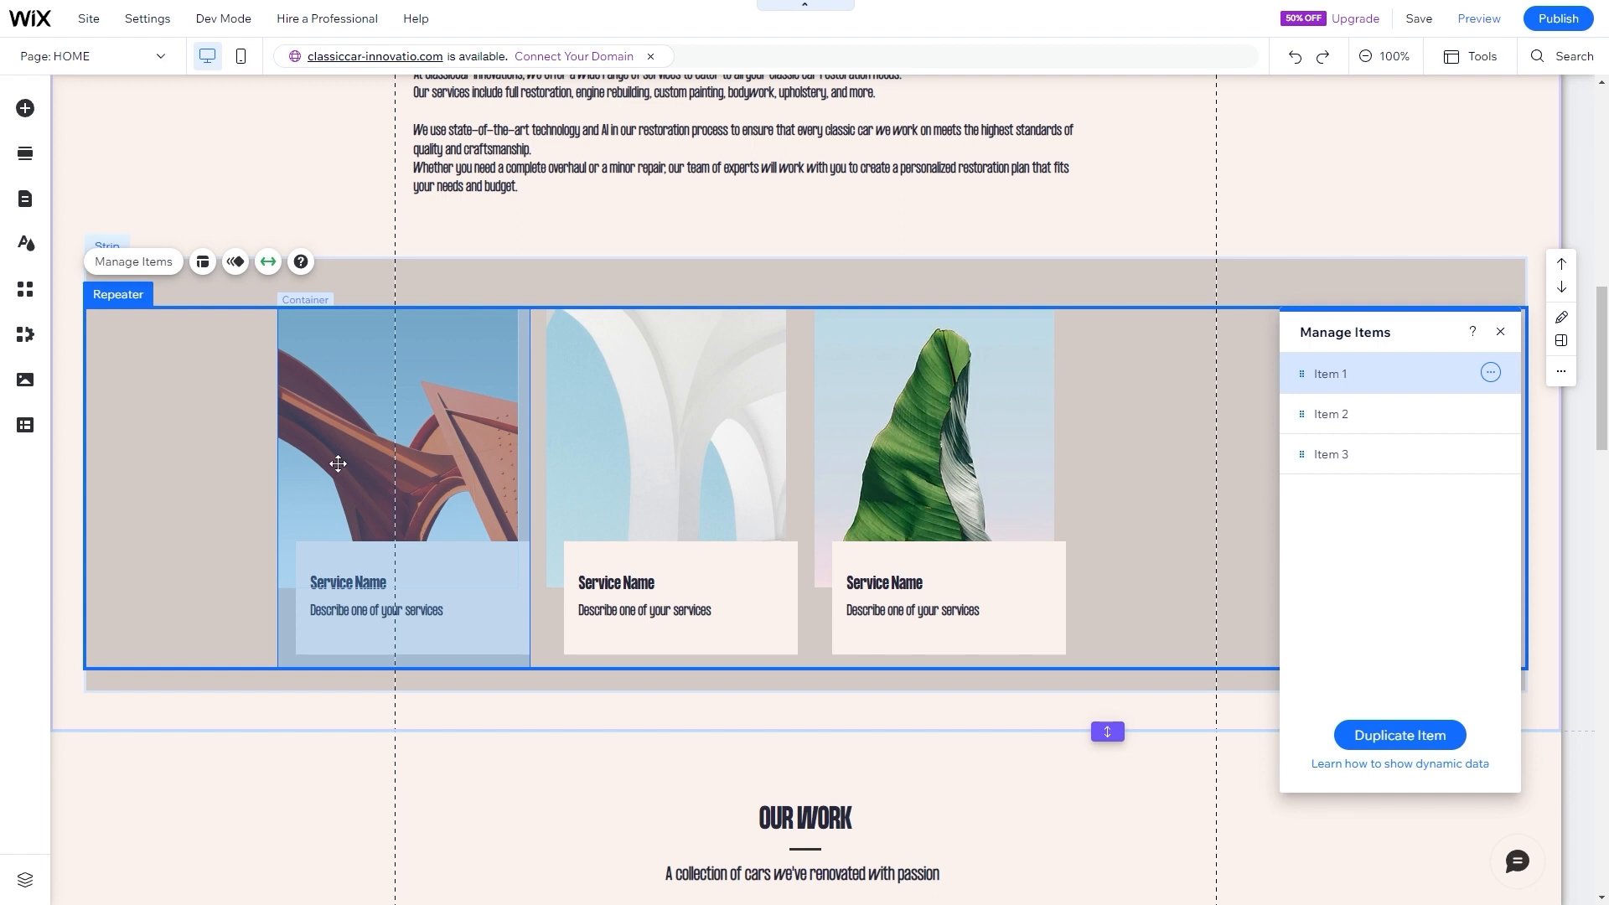
left_click(202, 262)
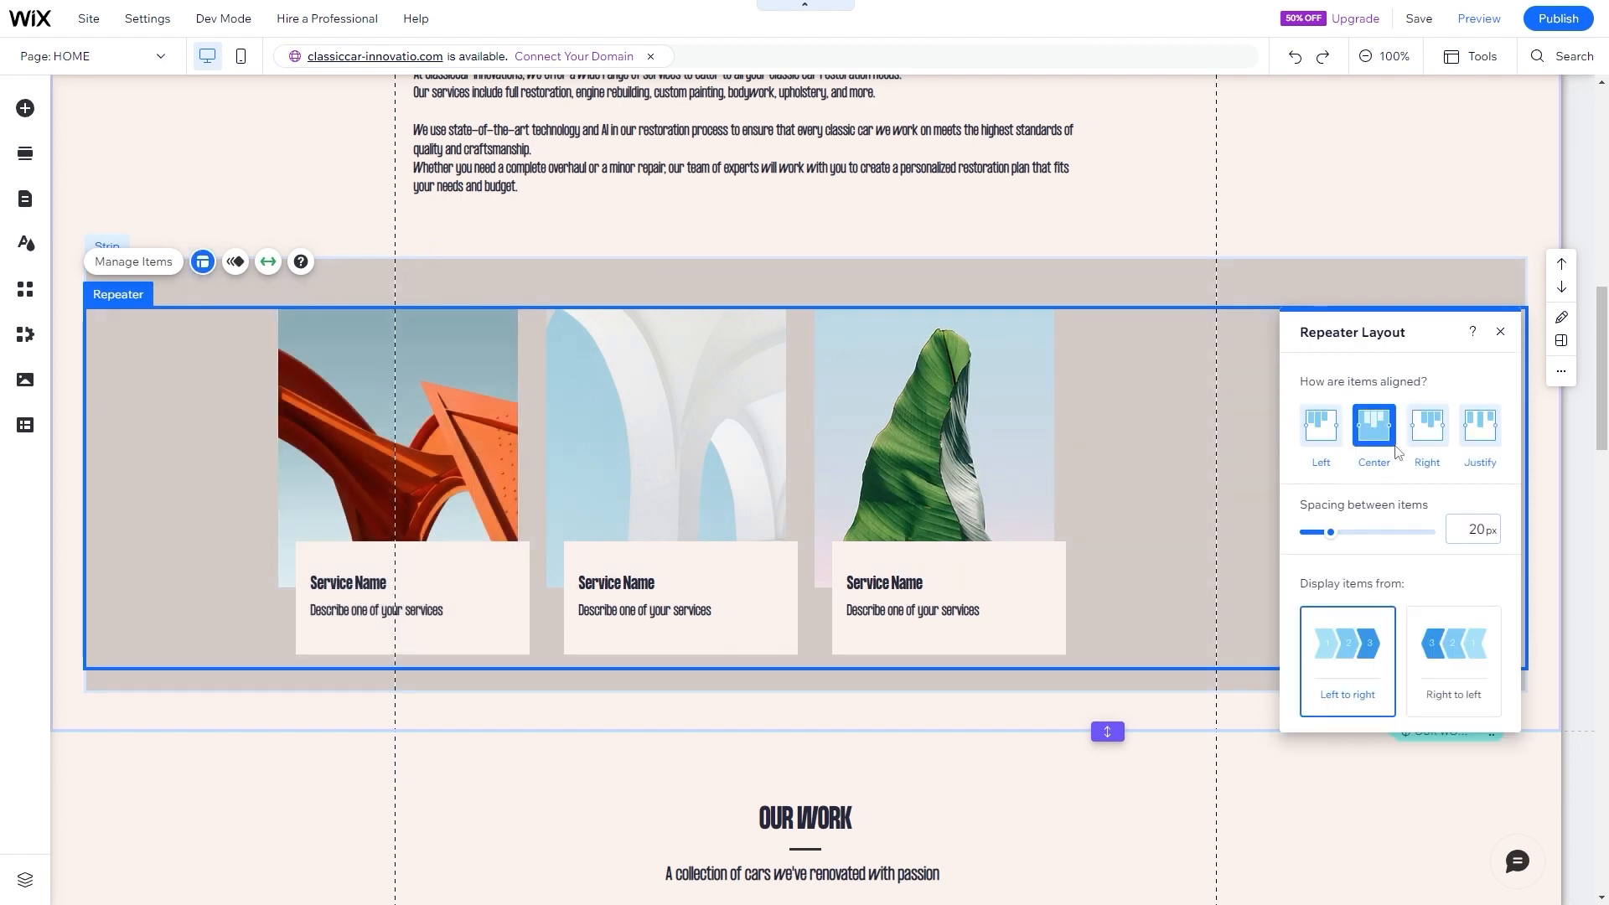
left_click(1341, 434)
left_click(1366, 437)
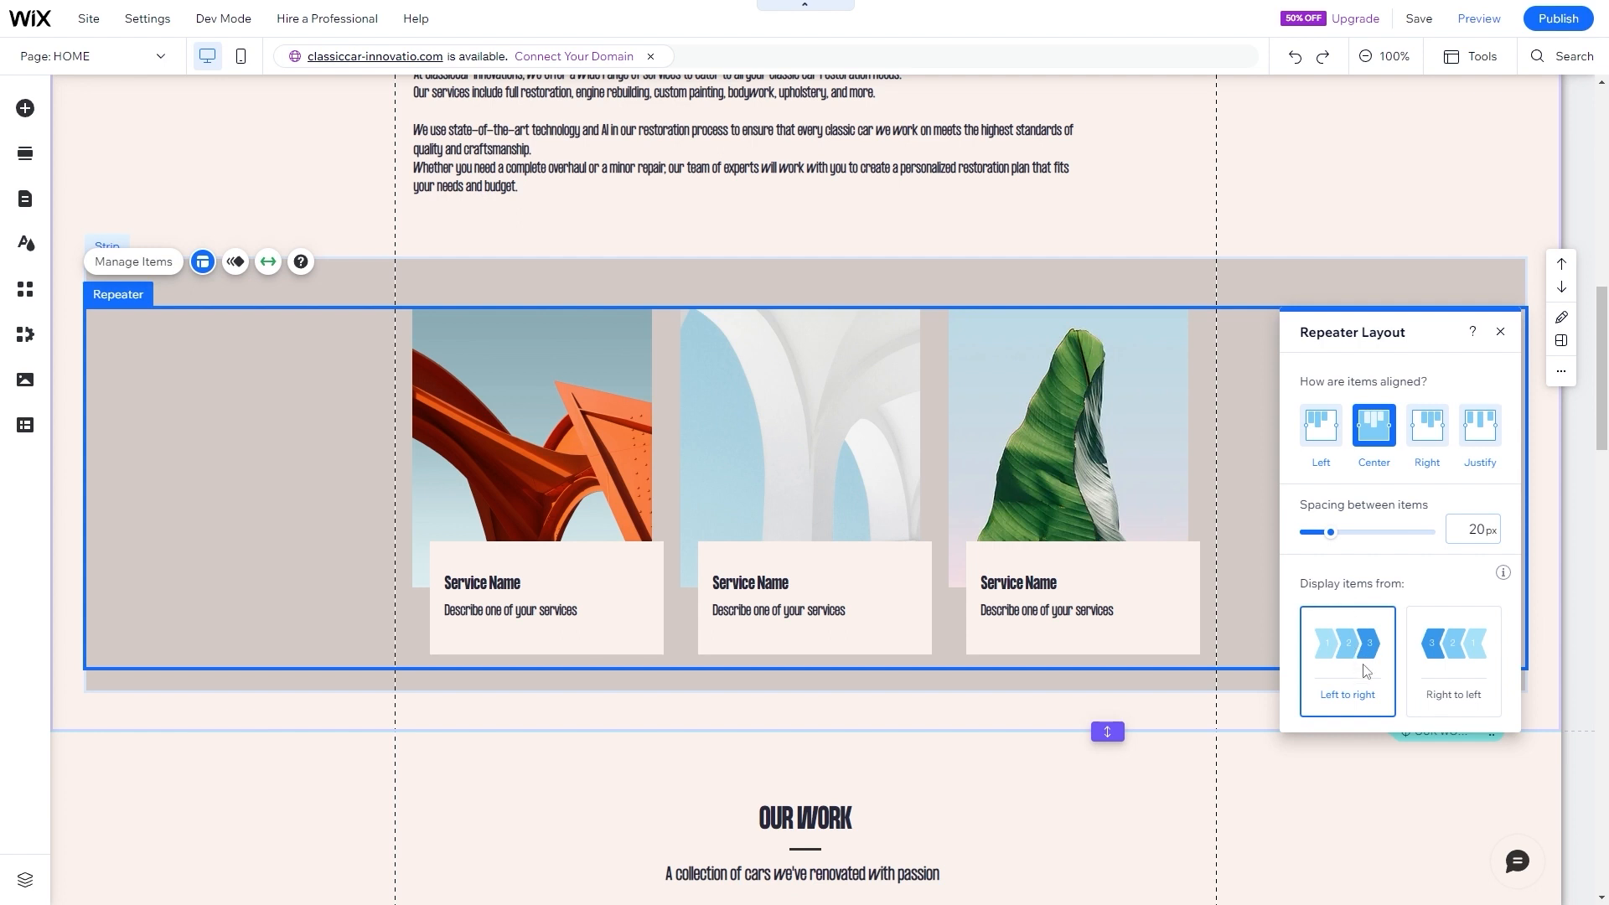
left_click(1430, 661)
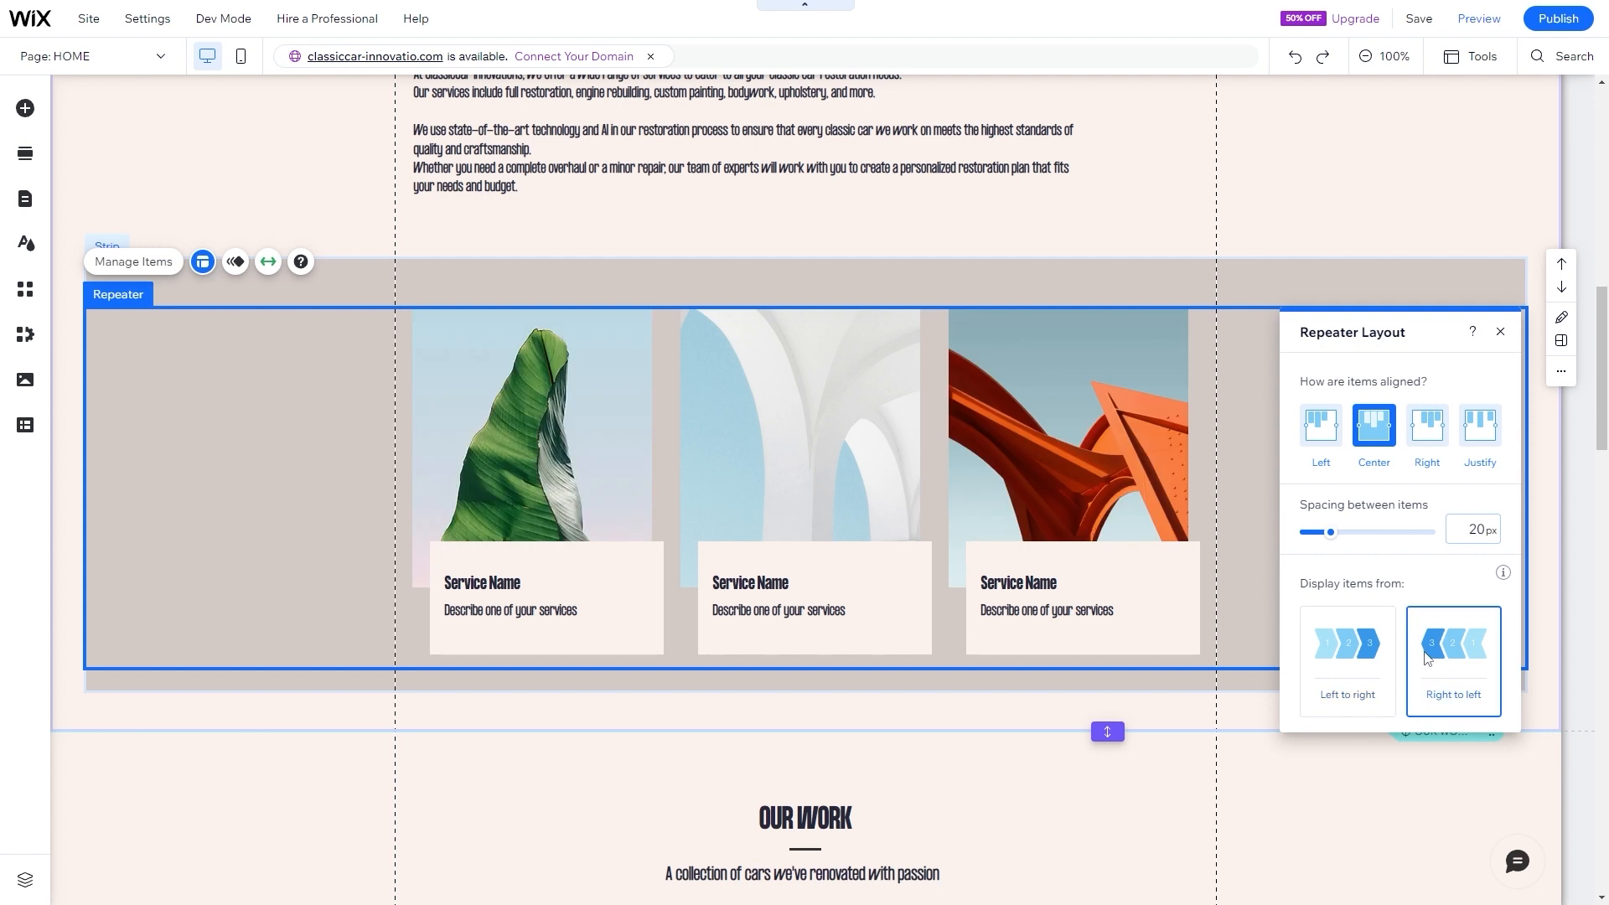
left_click(1345, 662)
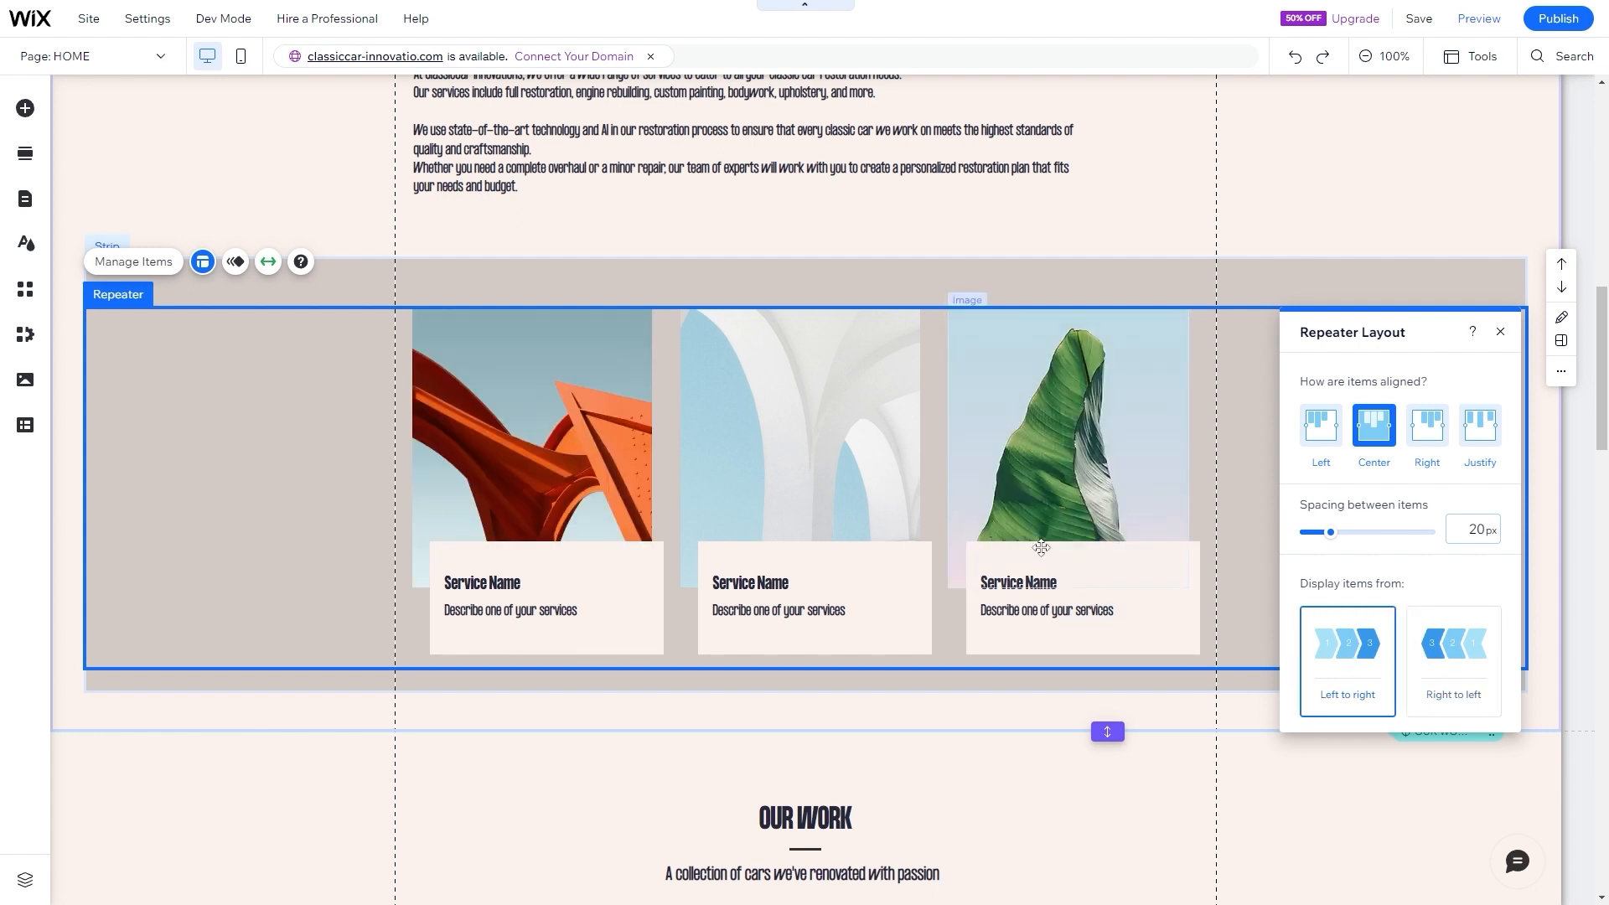
left_click(1499, 332)
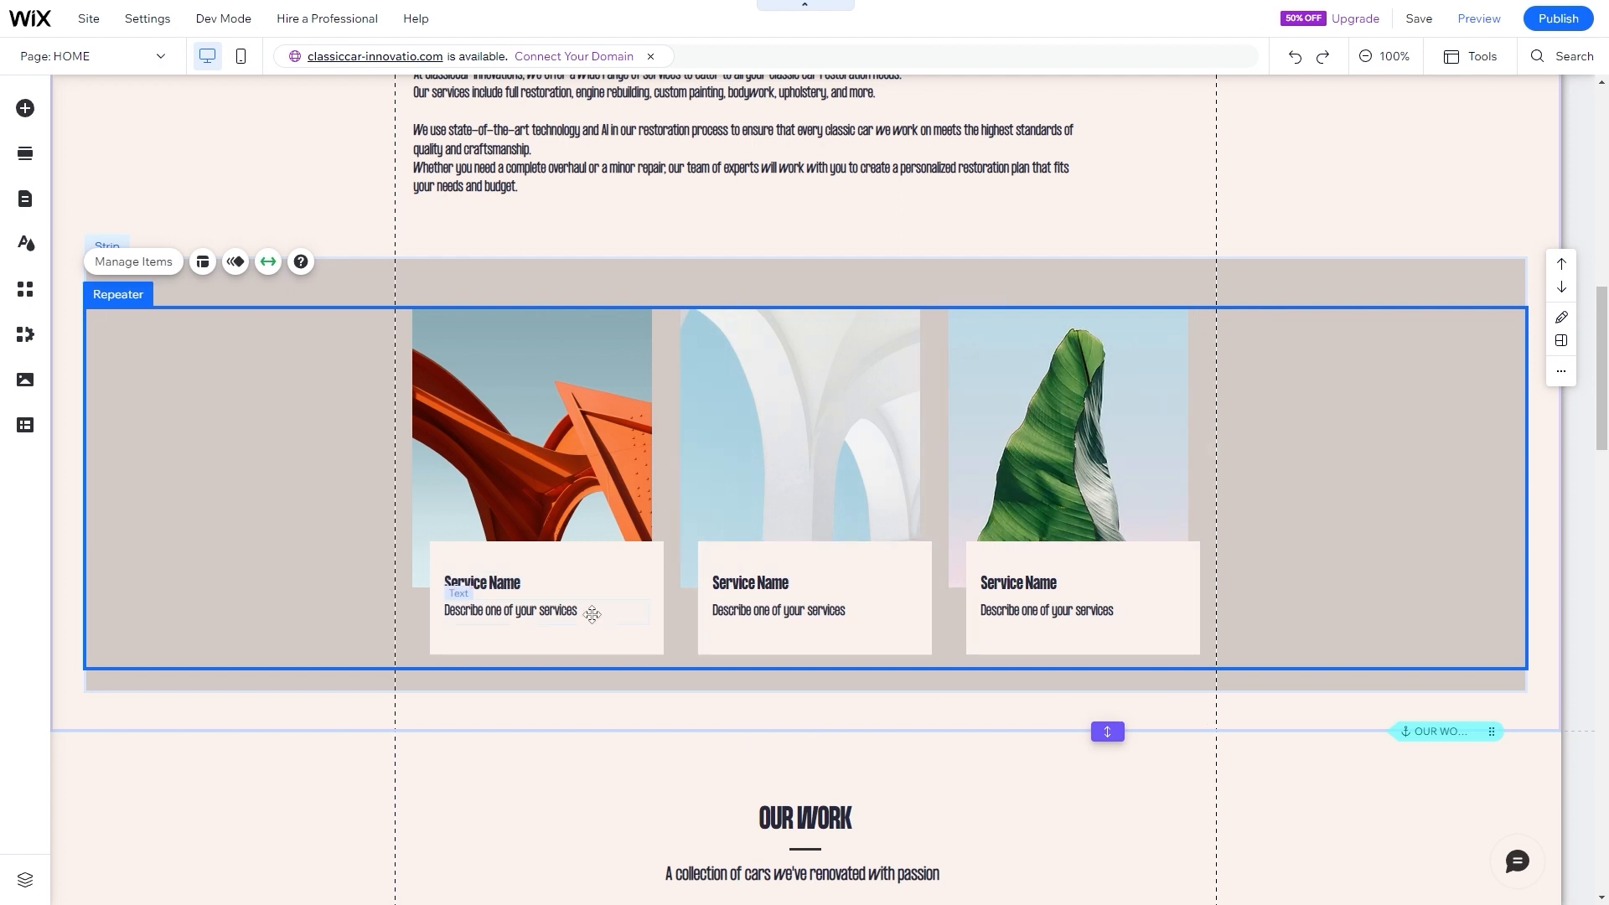
- Replace the first service card's title with "Full Restoration"
left_click(490, 579)
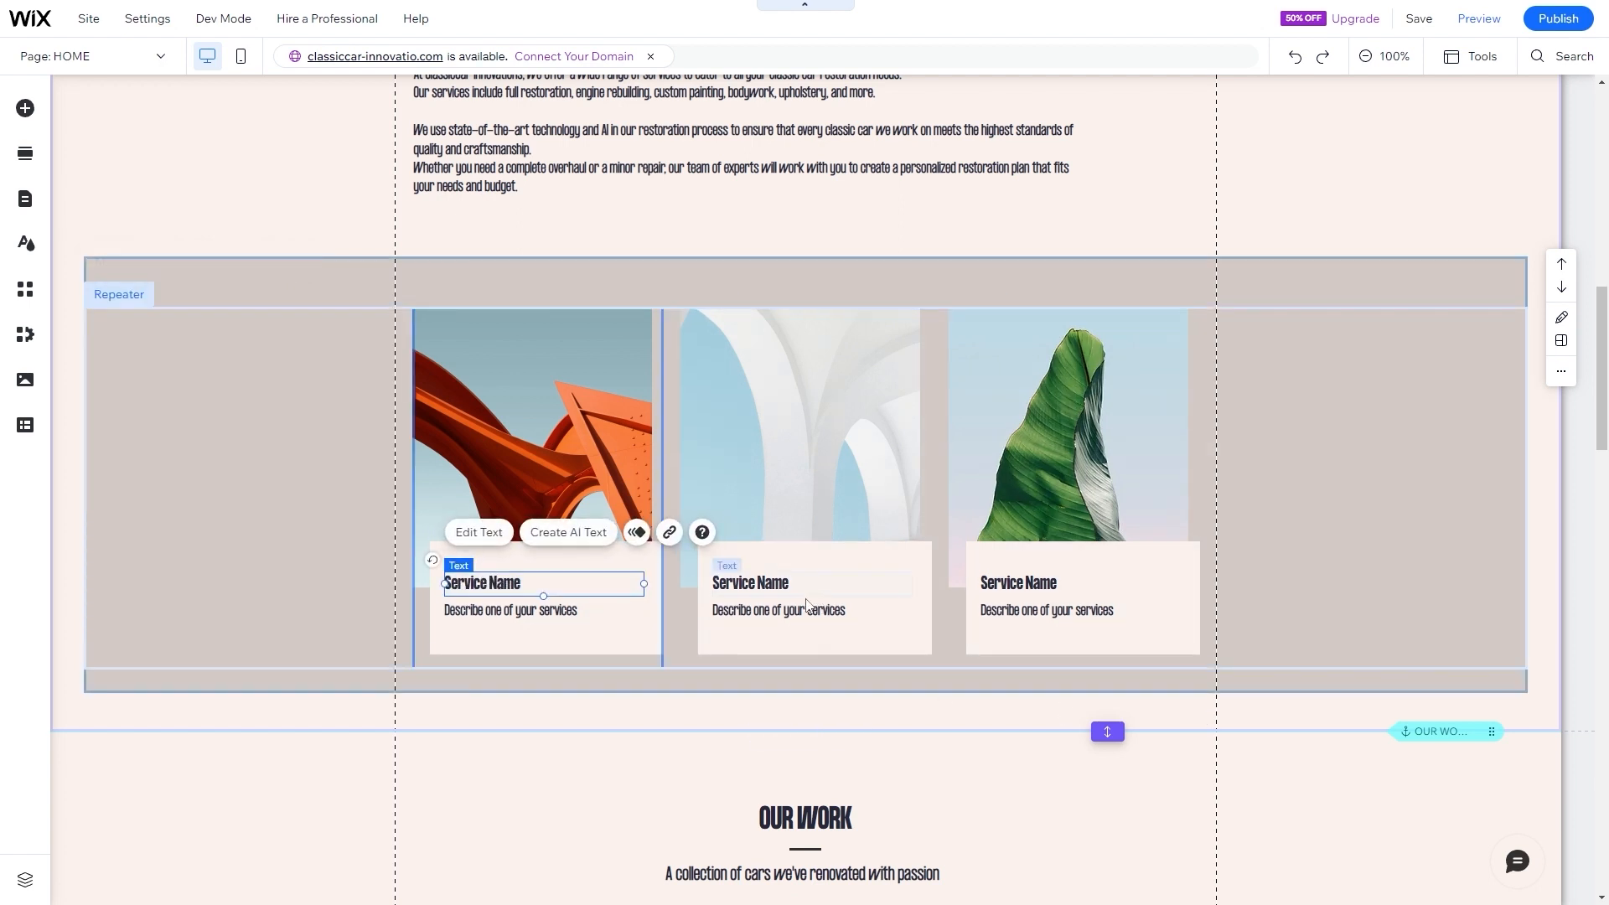
left_click(880, 585)
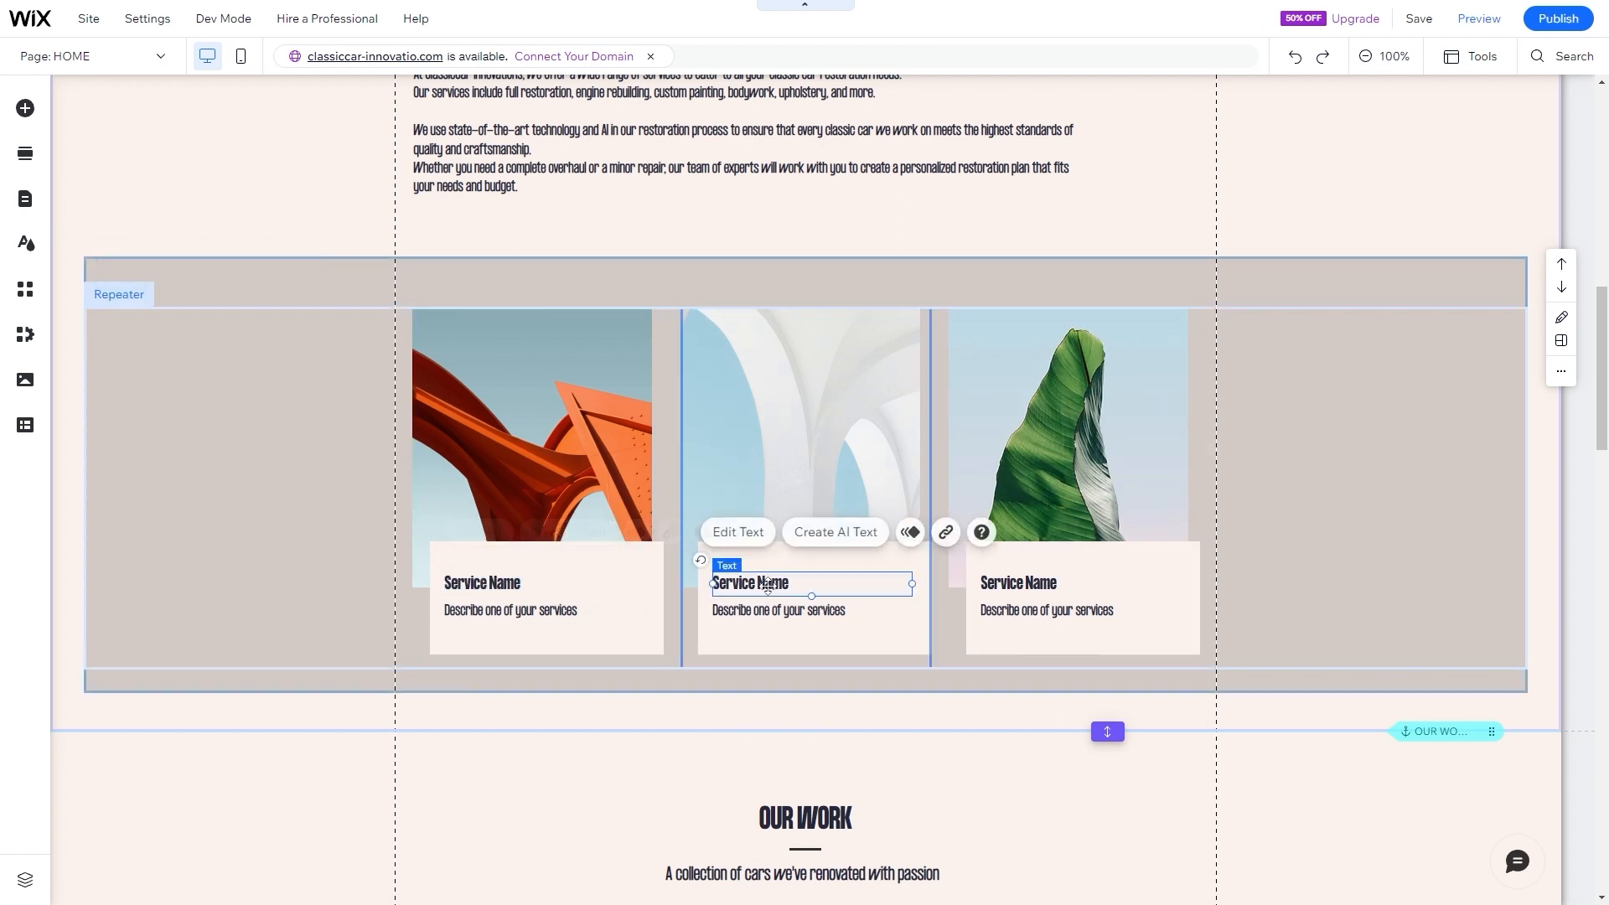
left_click(1017, 584)
double_click(493, 595)
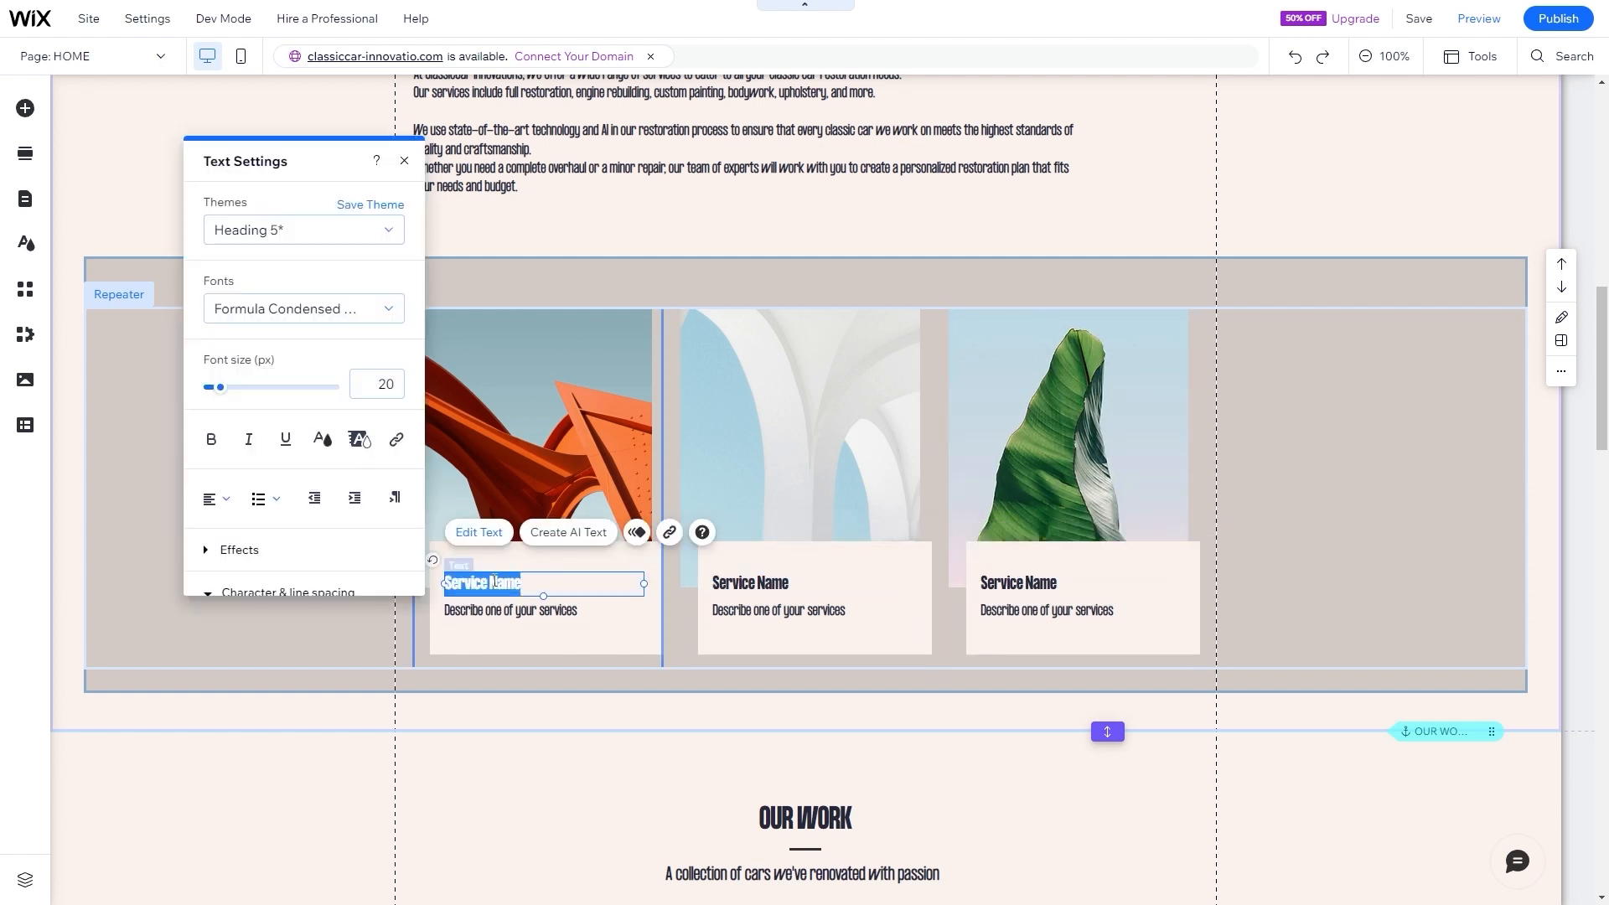
type("Full Restoration")
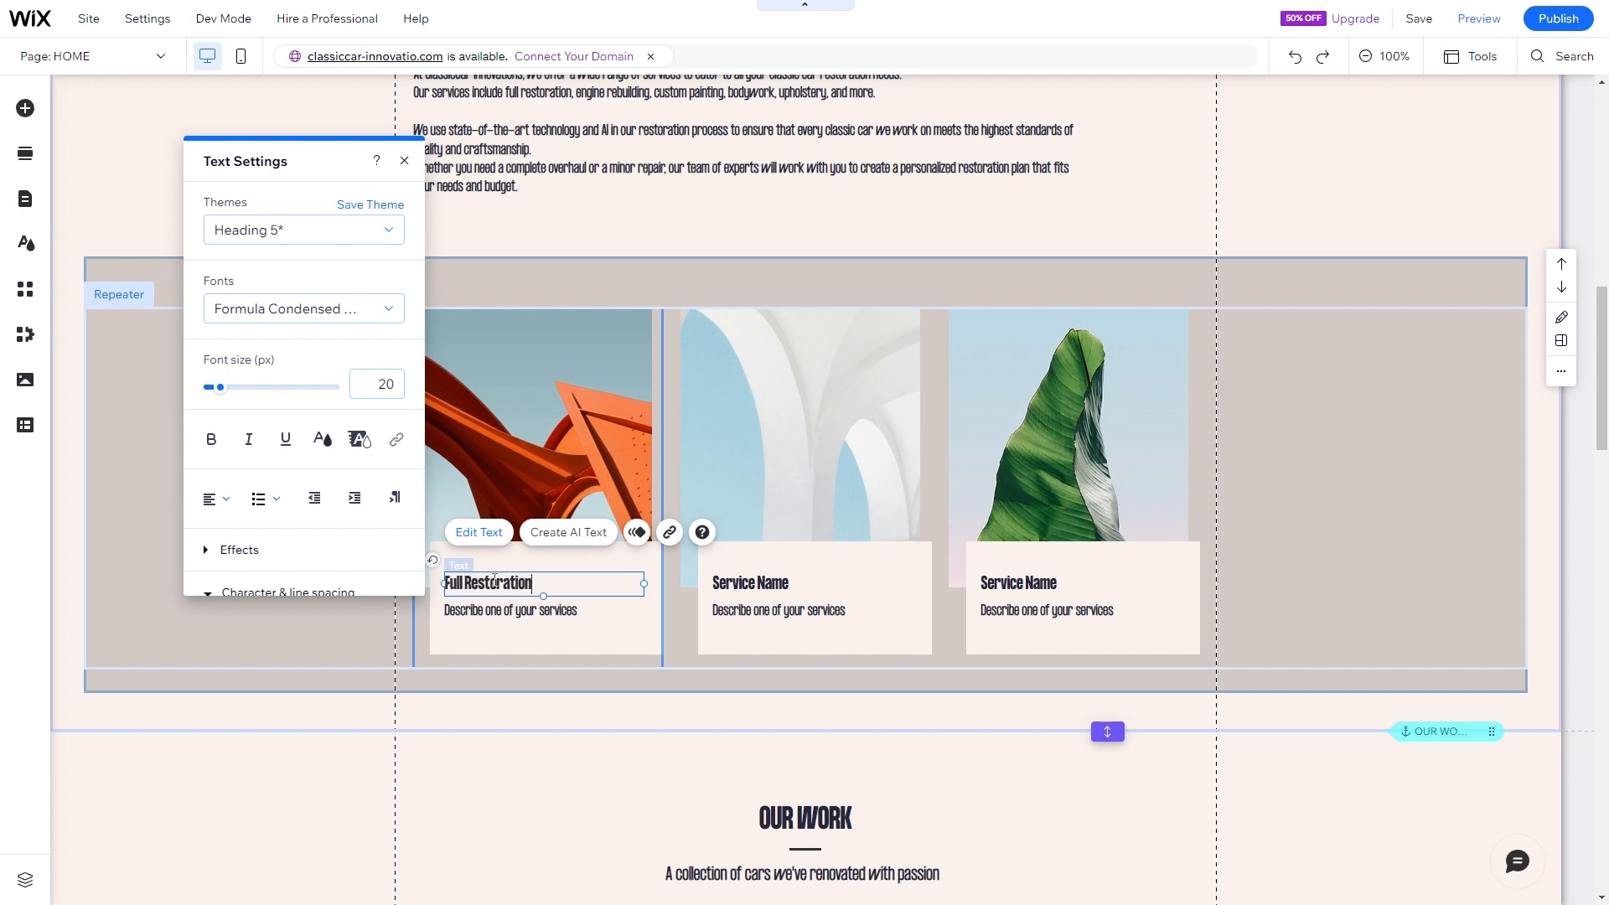
- Replace the middle service card's title with "Custom Painting"
left_click(746, 582)
double_click(747, 581)
type("Custom P")
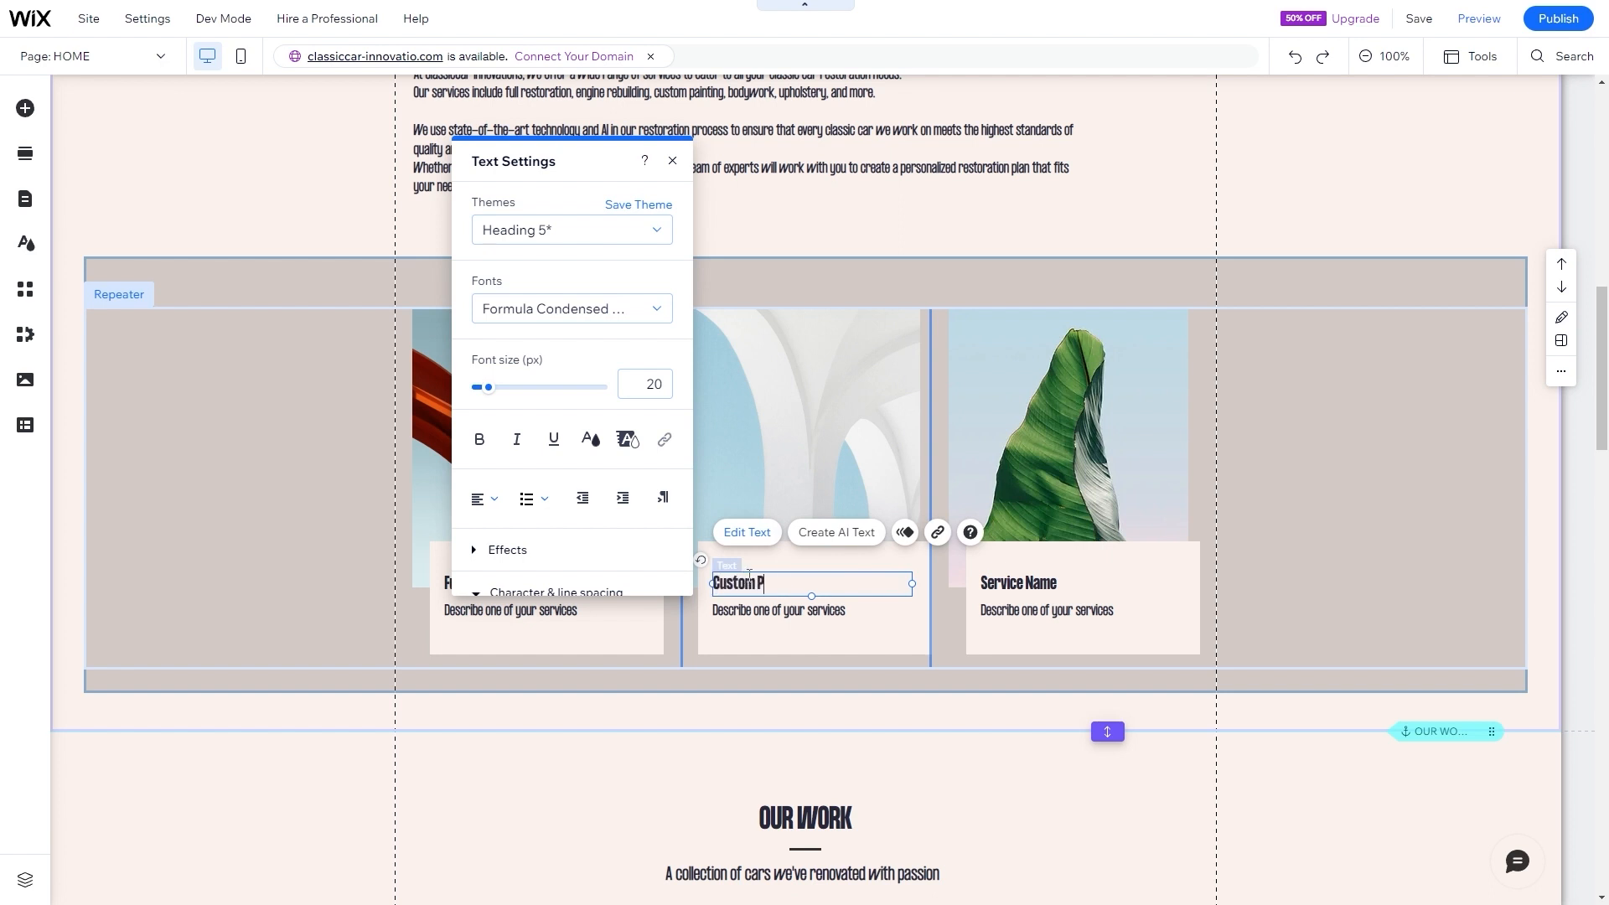
type("ainting")
- Replace the third service card's title with "Engine Building"
left_click(1013, 585)
left_click(1013, 585)
double_click(1015, 585)
type("Engine Building")
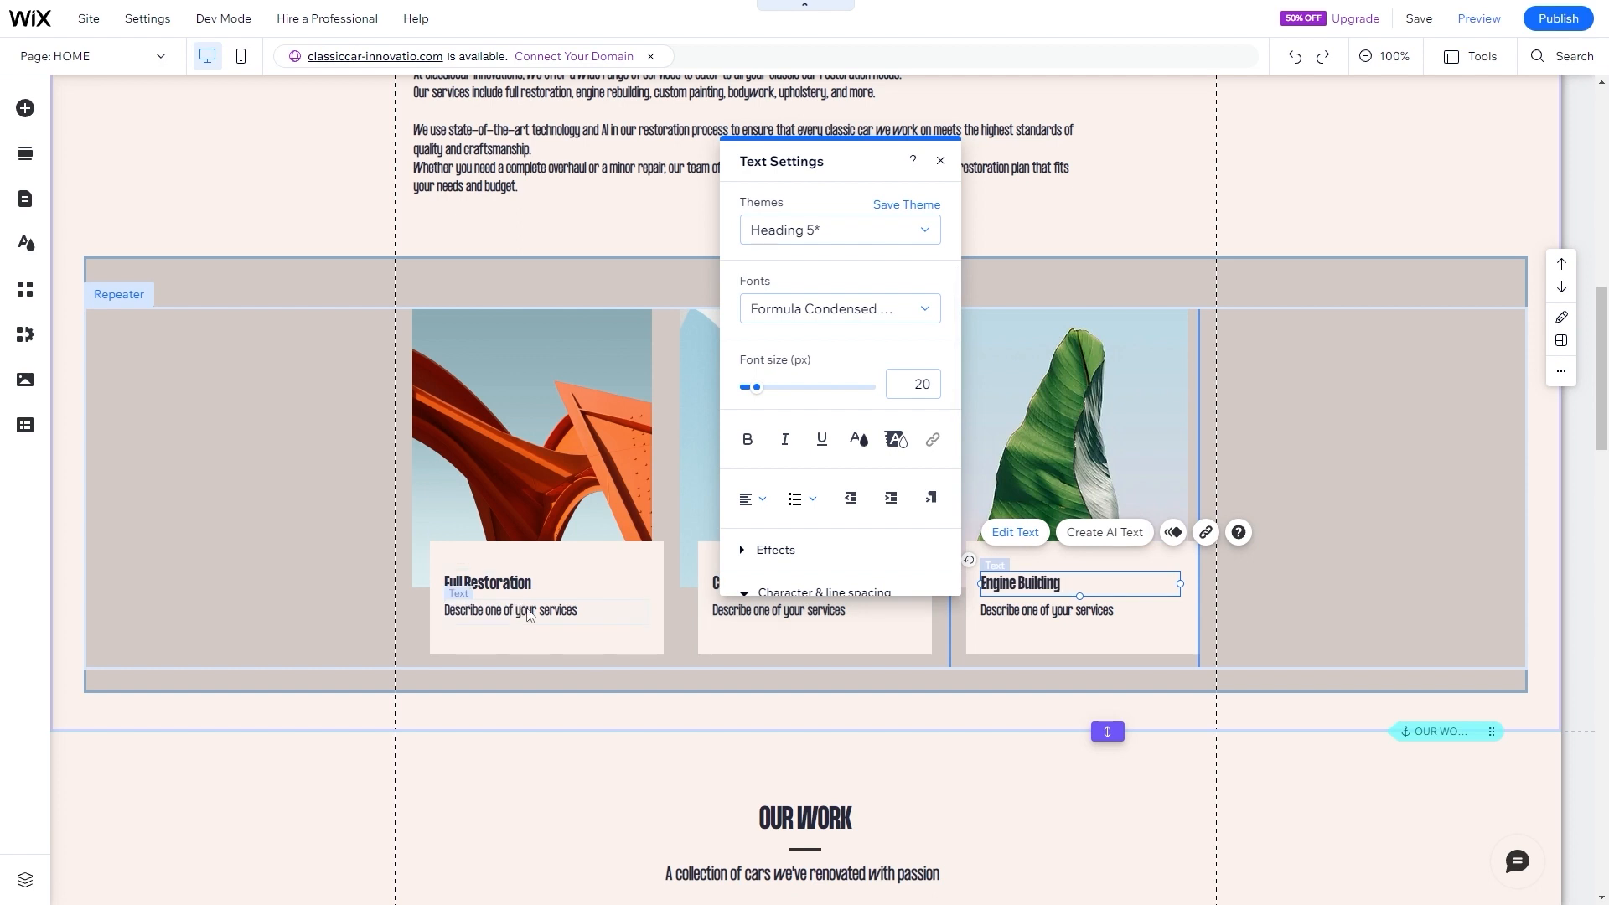
- Set the Full Restoration card's description to "Our full restoration service is designed to bring your classic car back to its original condition."
left_click(530, 611)
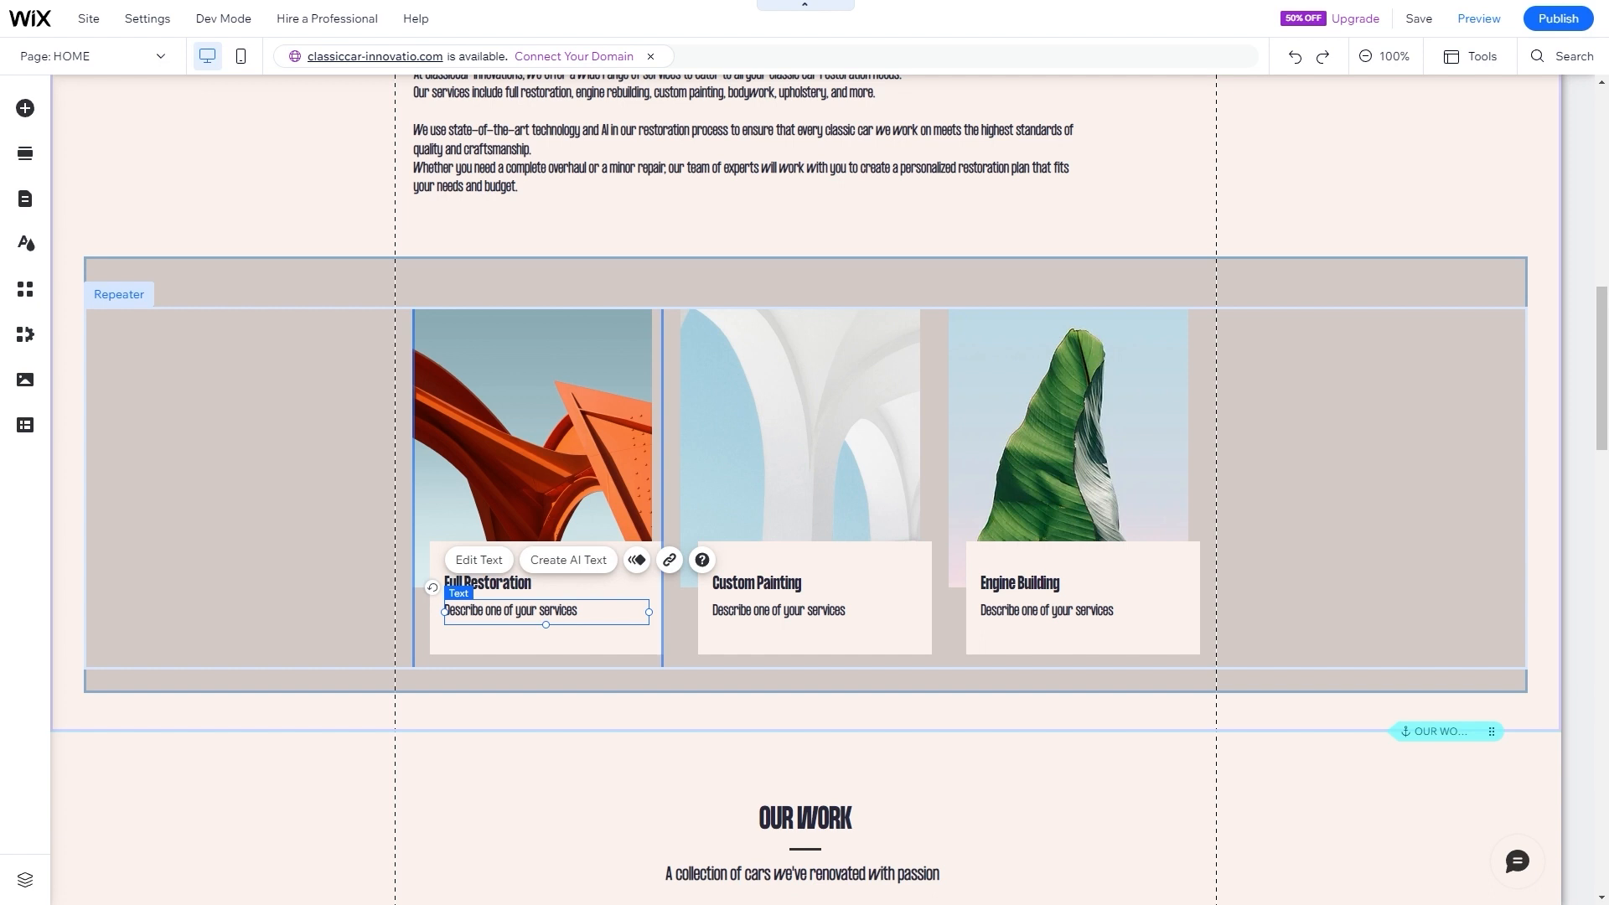
double_click(493, 610)
type("Our full restoration service is designed to bring your classic car back to its original condition.")
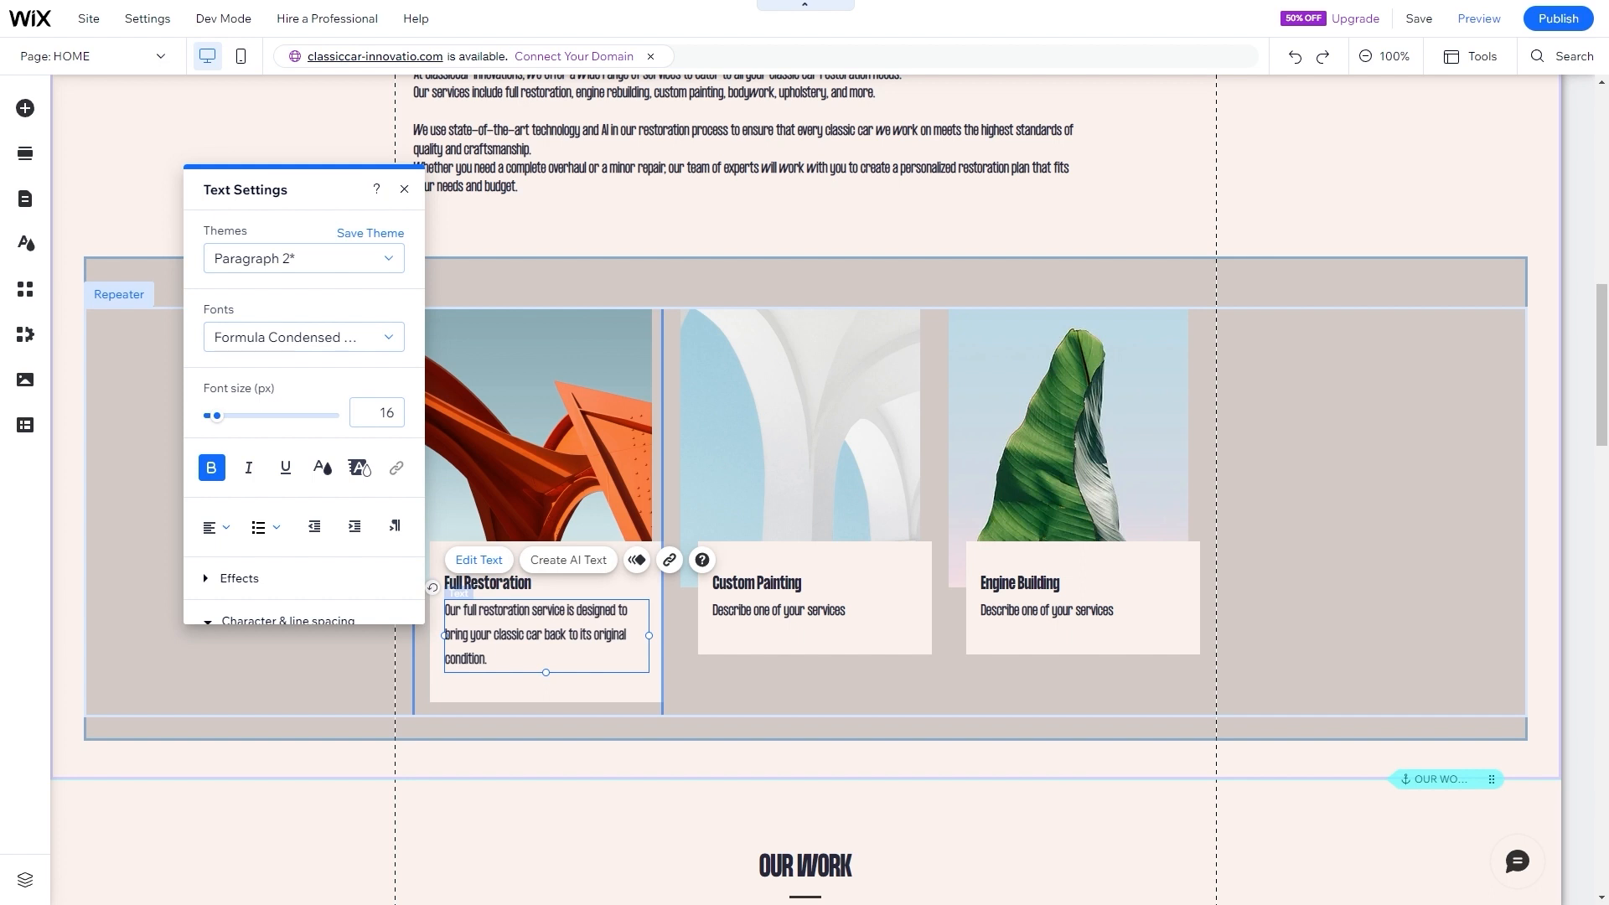
- Set the Custom Painting card's description to "Our custom painting service allows you to personalize your classic car with a unique paint job."
double_click(780, 616)
type("Our custom painting service allows you to personalize your classic car with a unique paint job.")
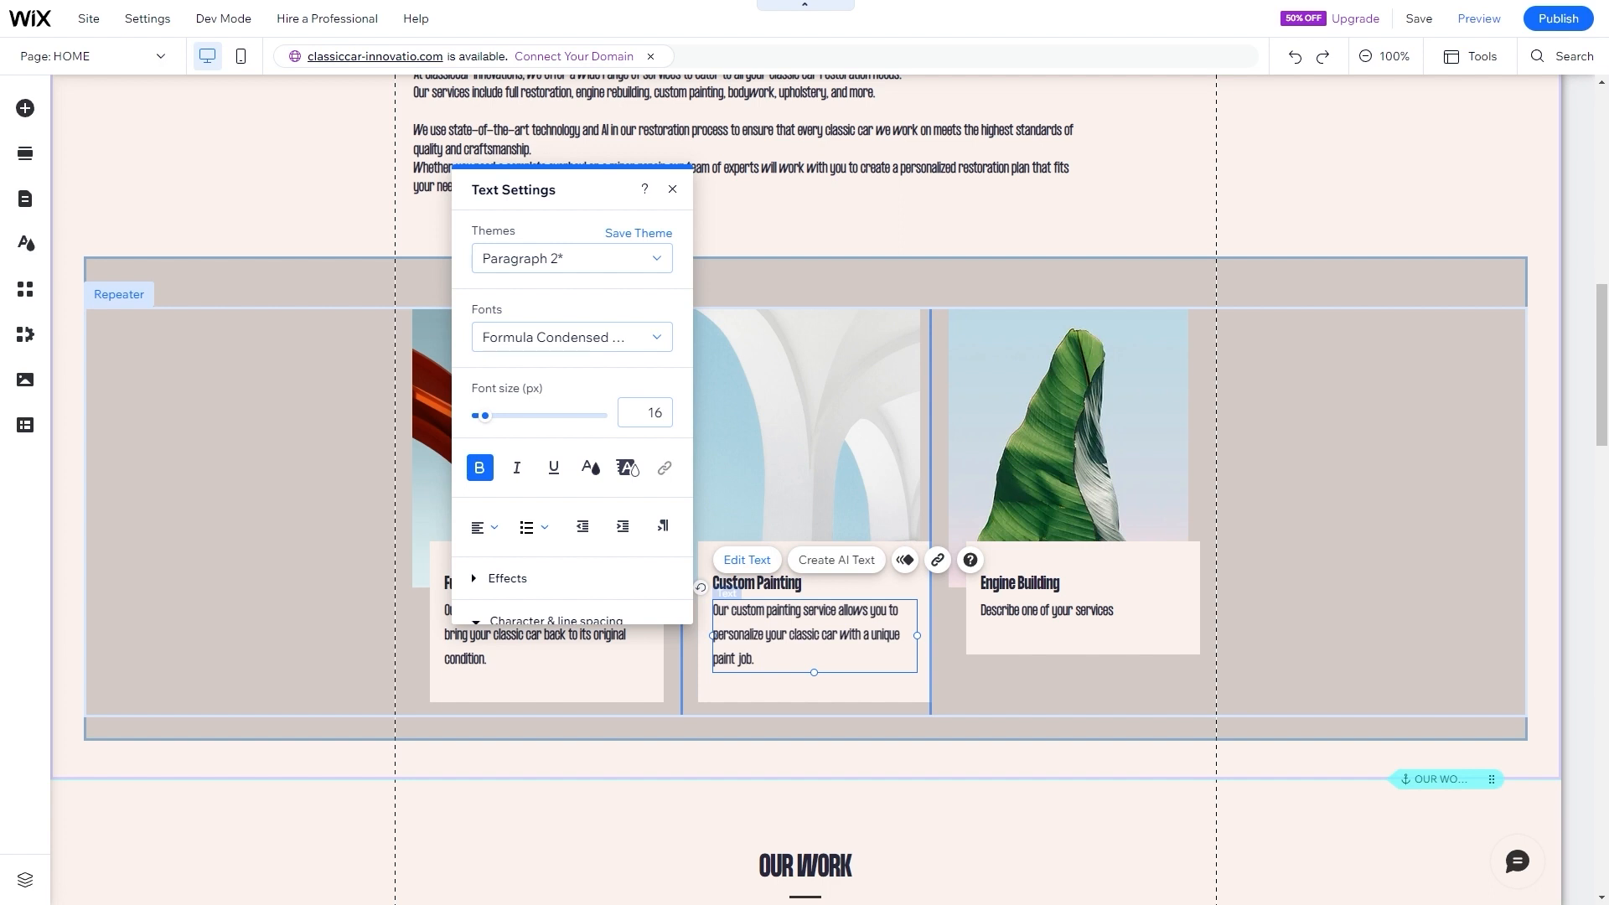
- Set the Engine Building card's description to "Our engine rebuilding service is perfect for classic cars with tired or worn-out engines."
double_click(997, 619)
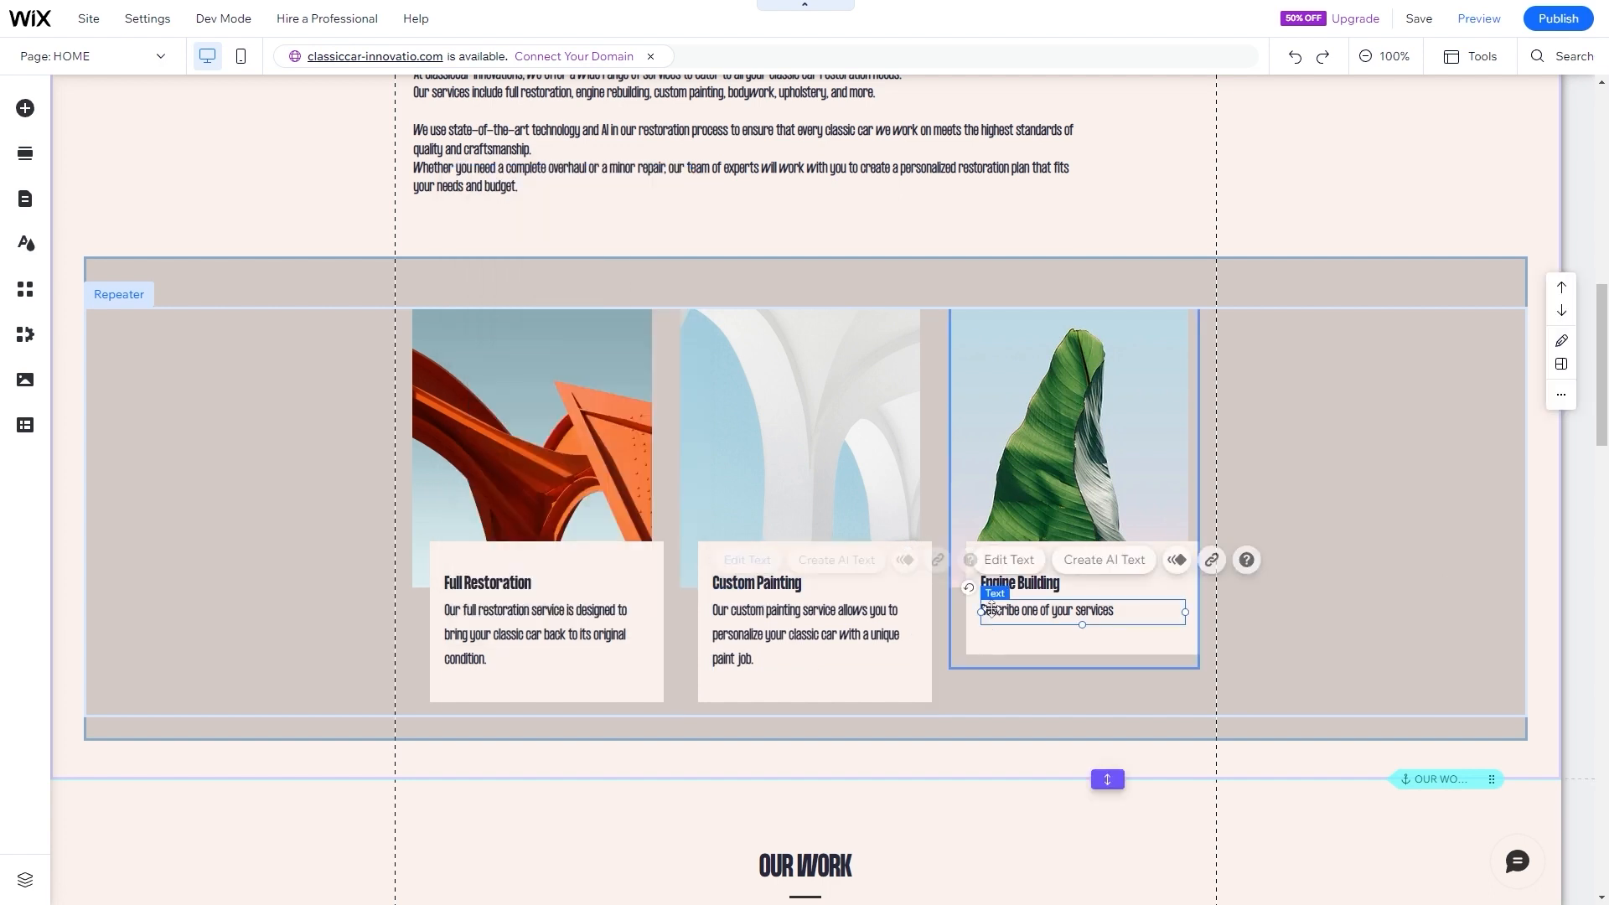
type("Our engine rebuilding service is perfect for classic cars with tired or worn-out engines.")
left_click(499, 633)
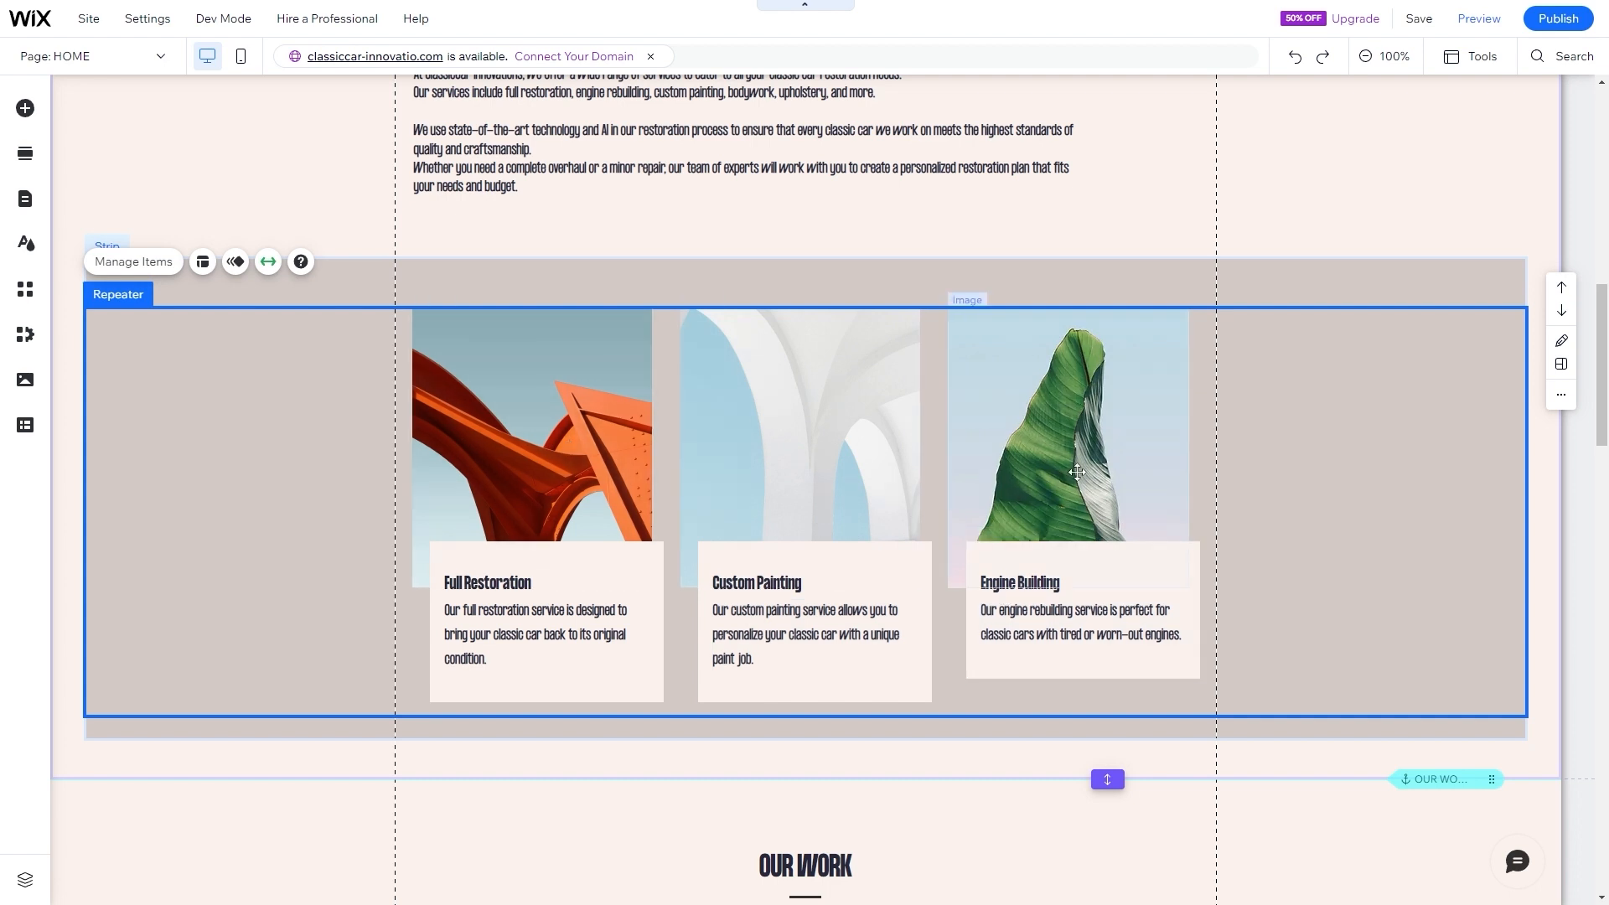
- Start replacing the Full Restoration card's image and search the Media from Wix collection for "classic car"
left_click(525, 575)
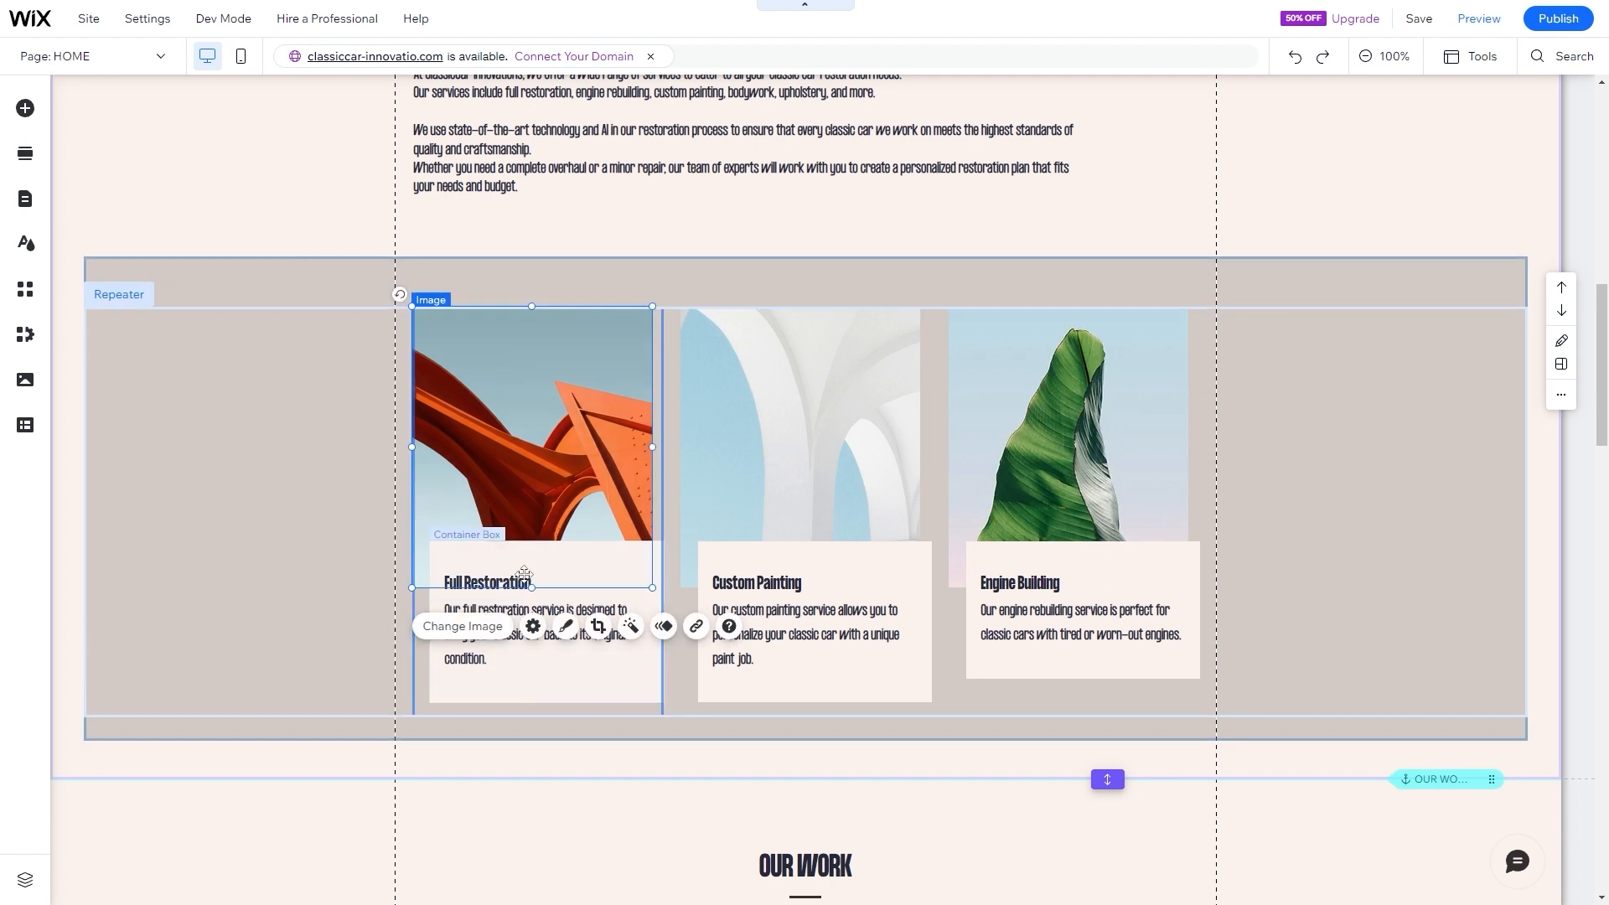
left_click(469, 628)
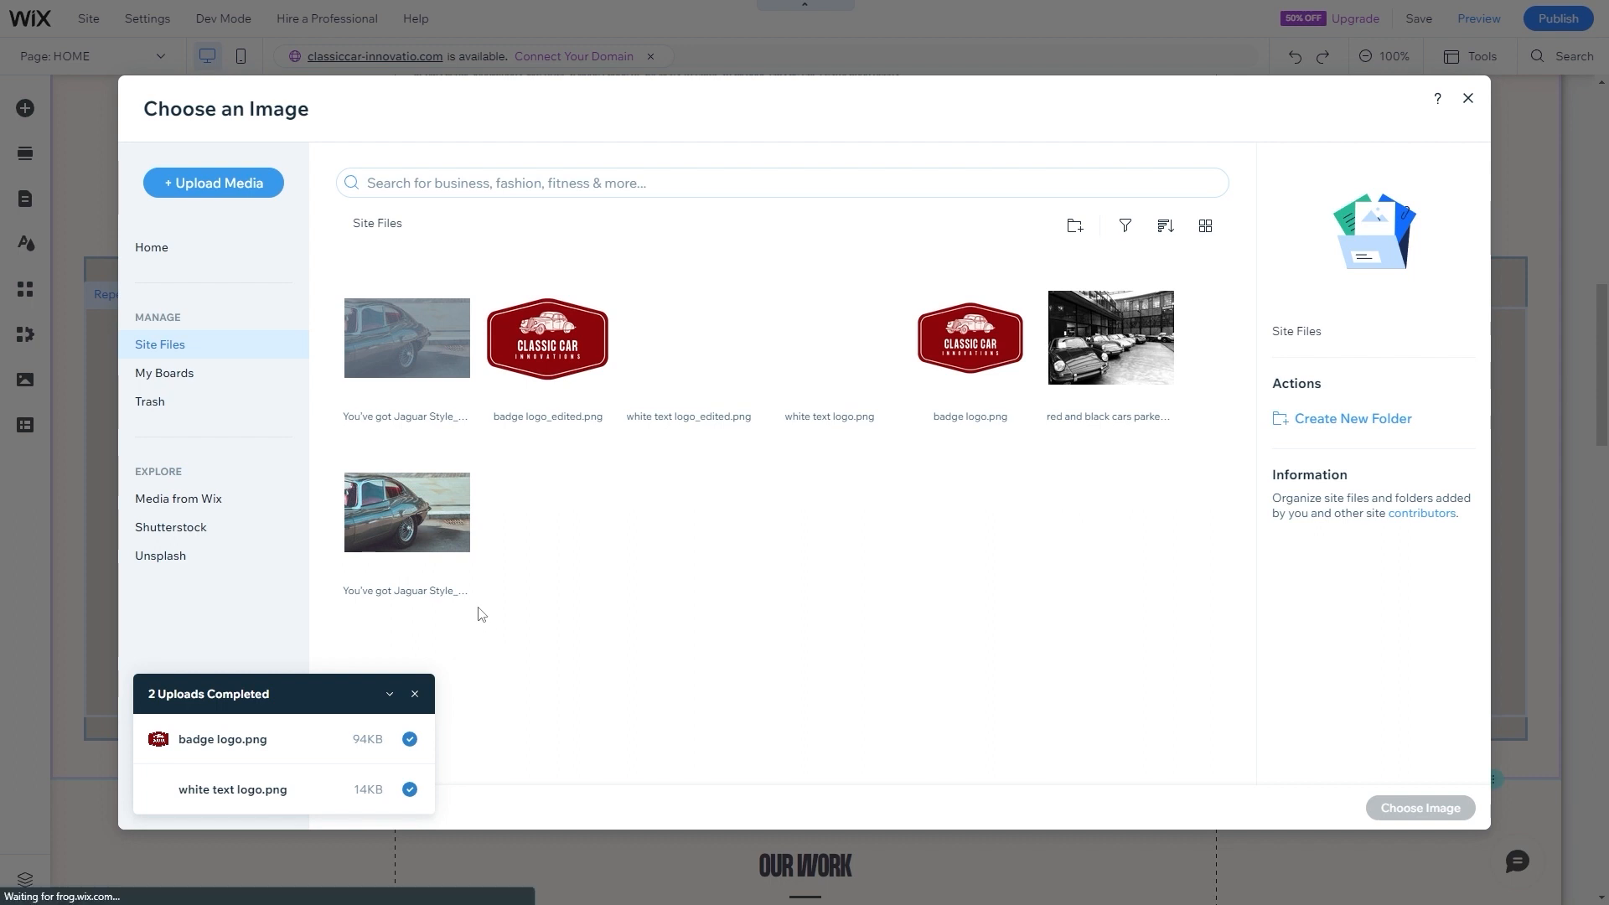
left_click(166, 500)
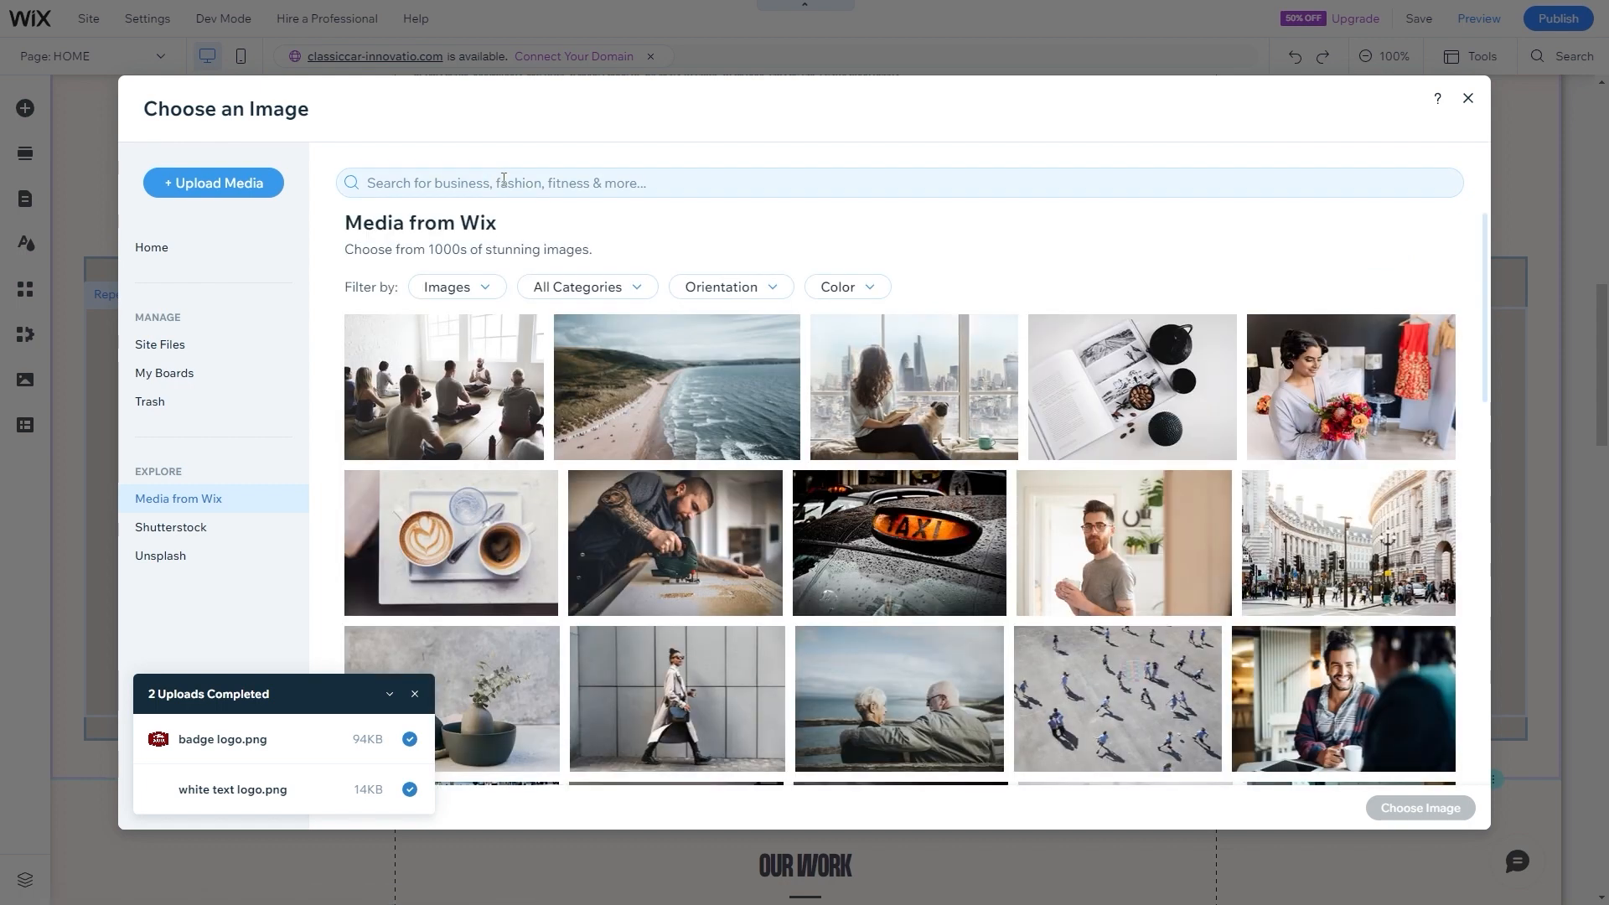
left_click(503, 182)
type("classic car")
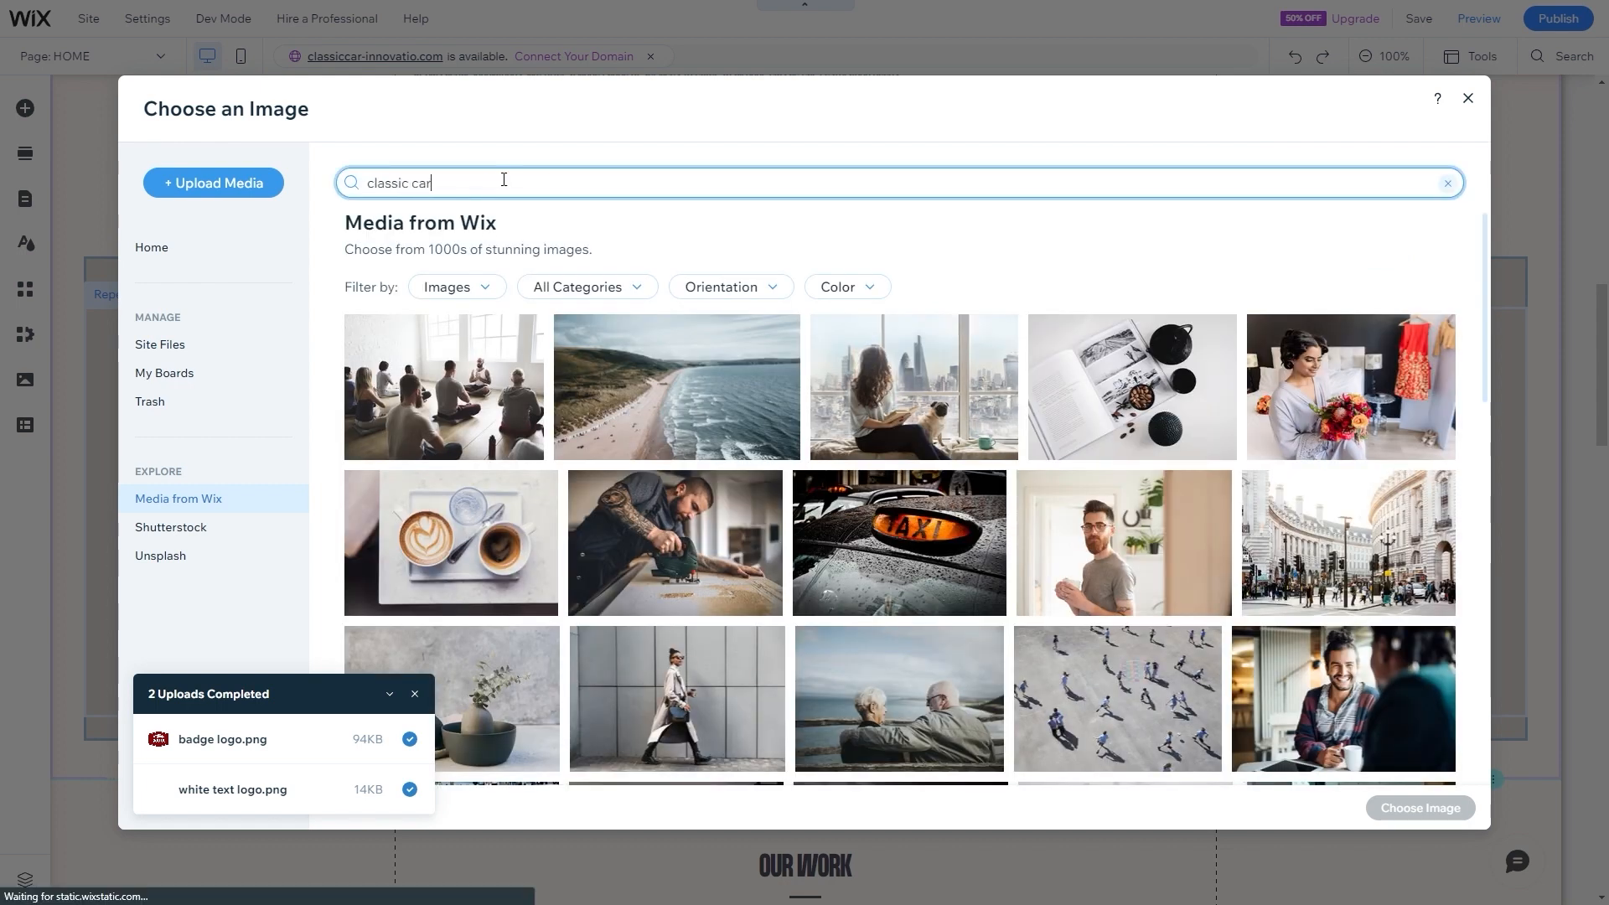
key("Return")
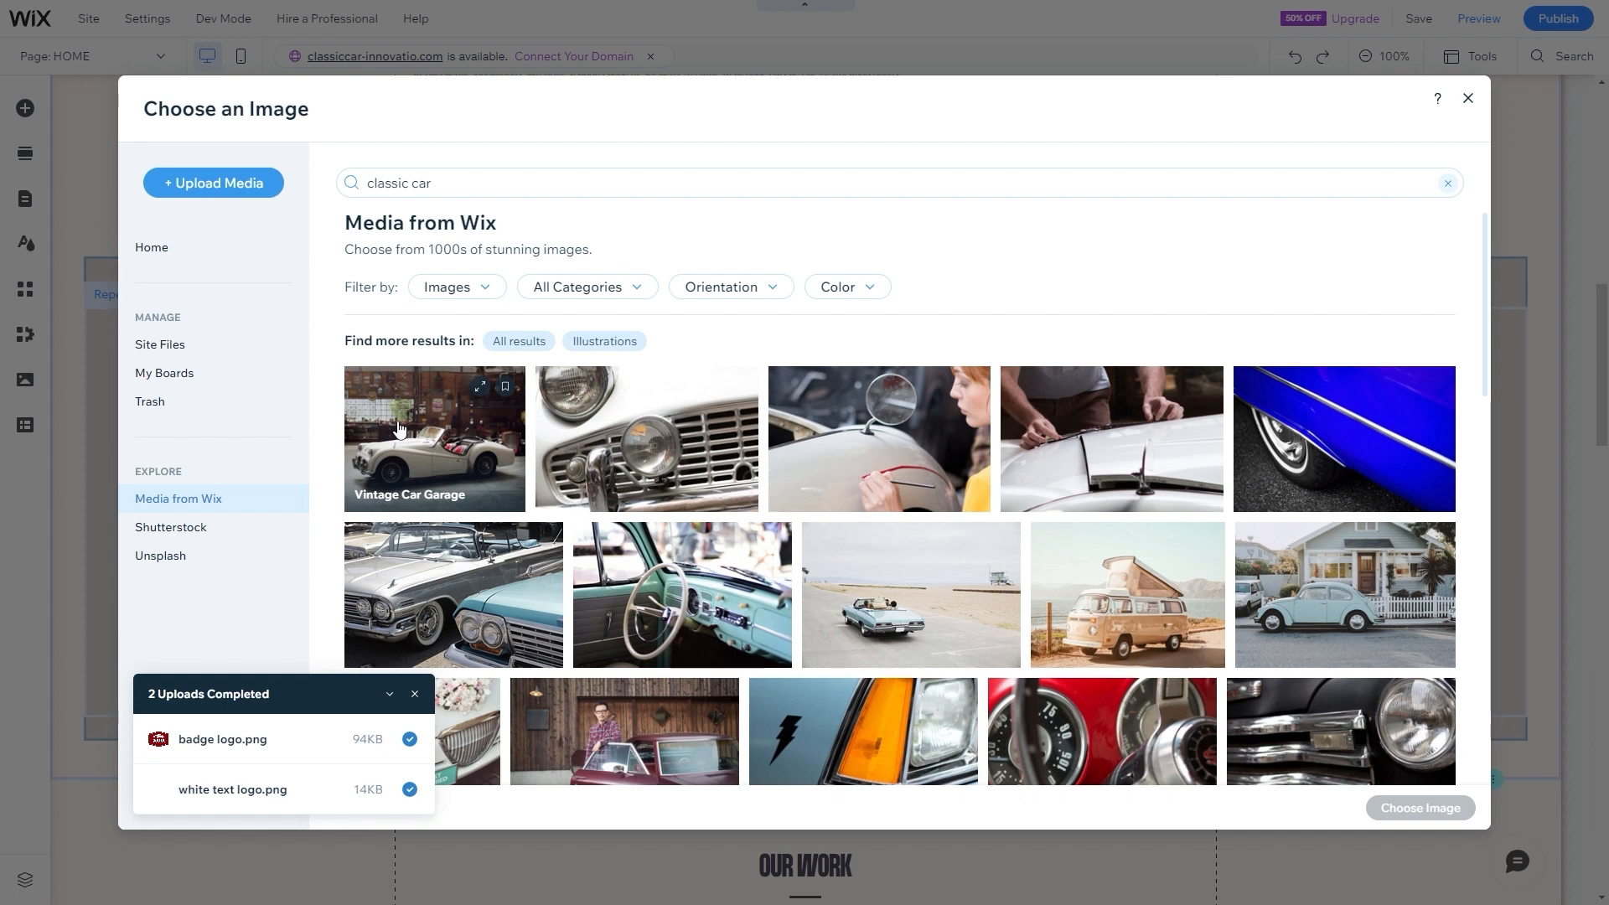
- Browse the "classic car" results and set the Full Restoration card's image to the Vintage Car Garage photo
scroll(399, 429, "down", 1)
scroll(399, 429, "down", 3)
scroll(399, 429, "down", 3)
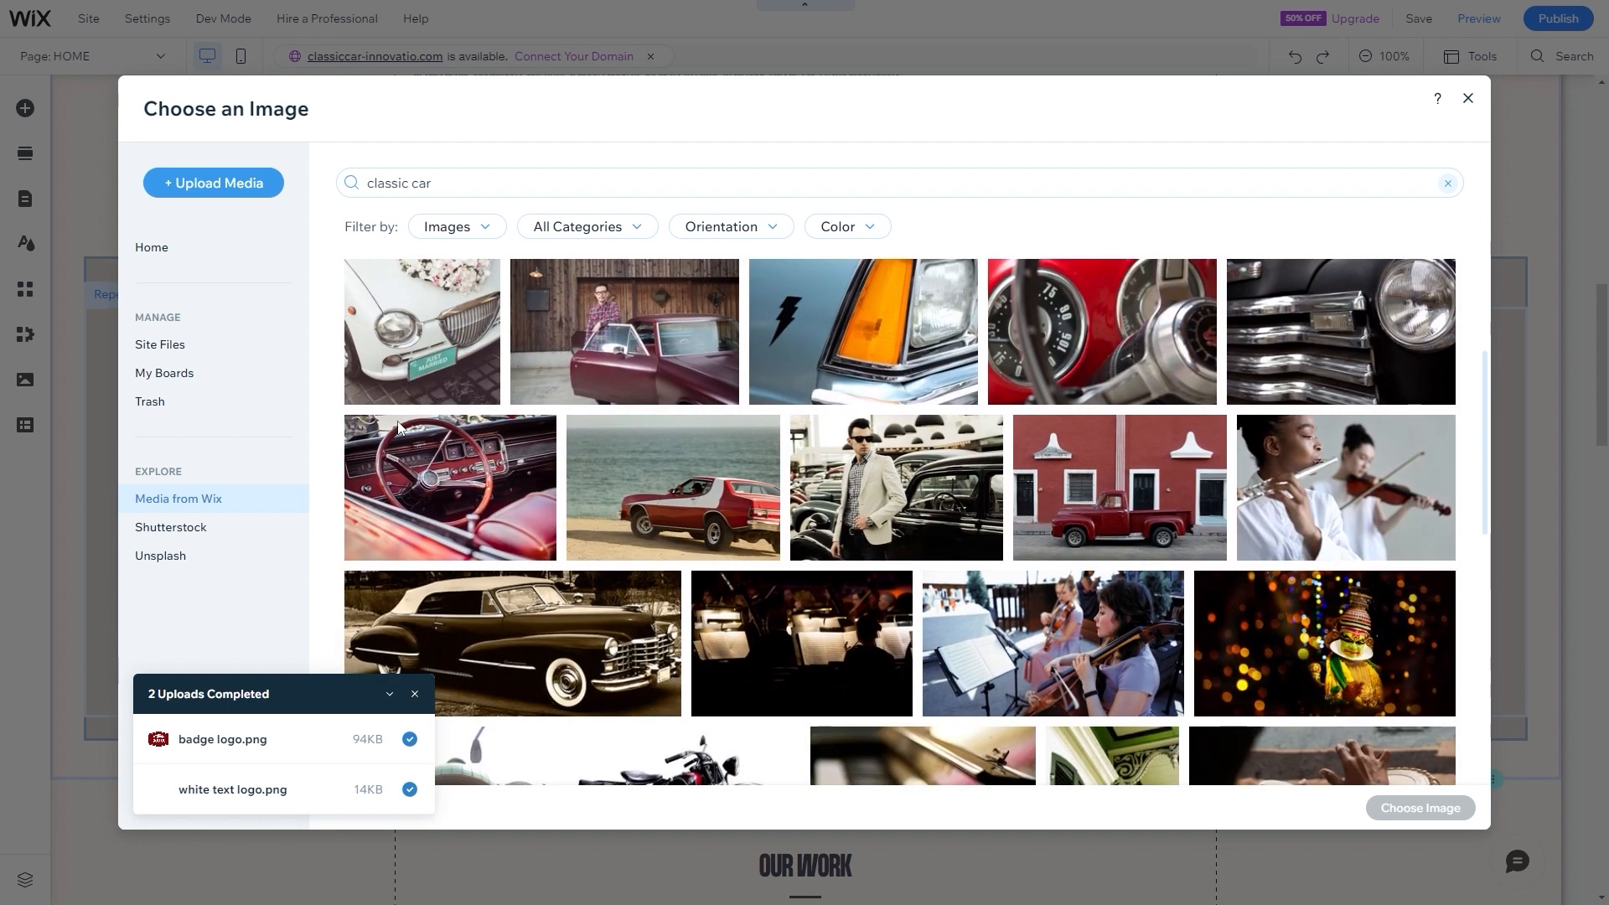
scroll(399, 429, "down", 5)
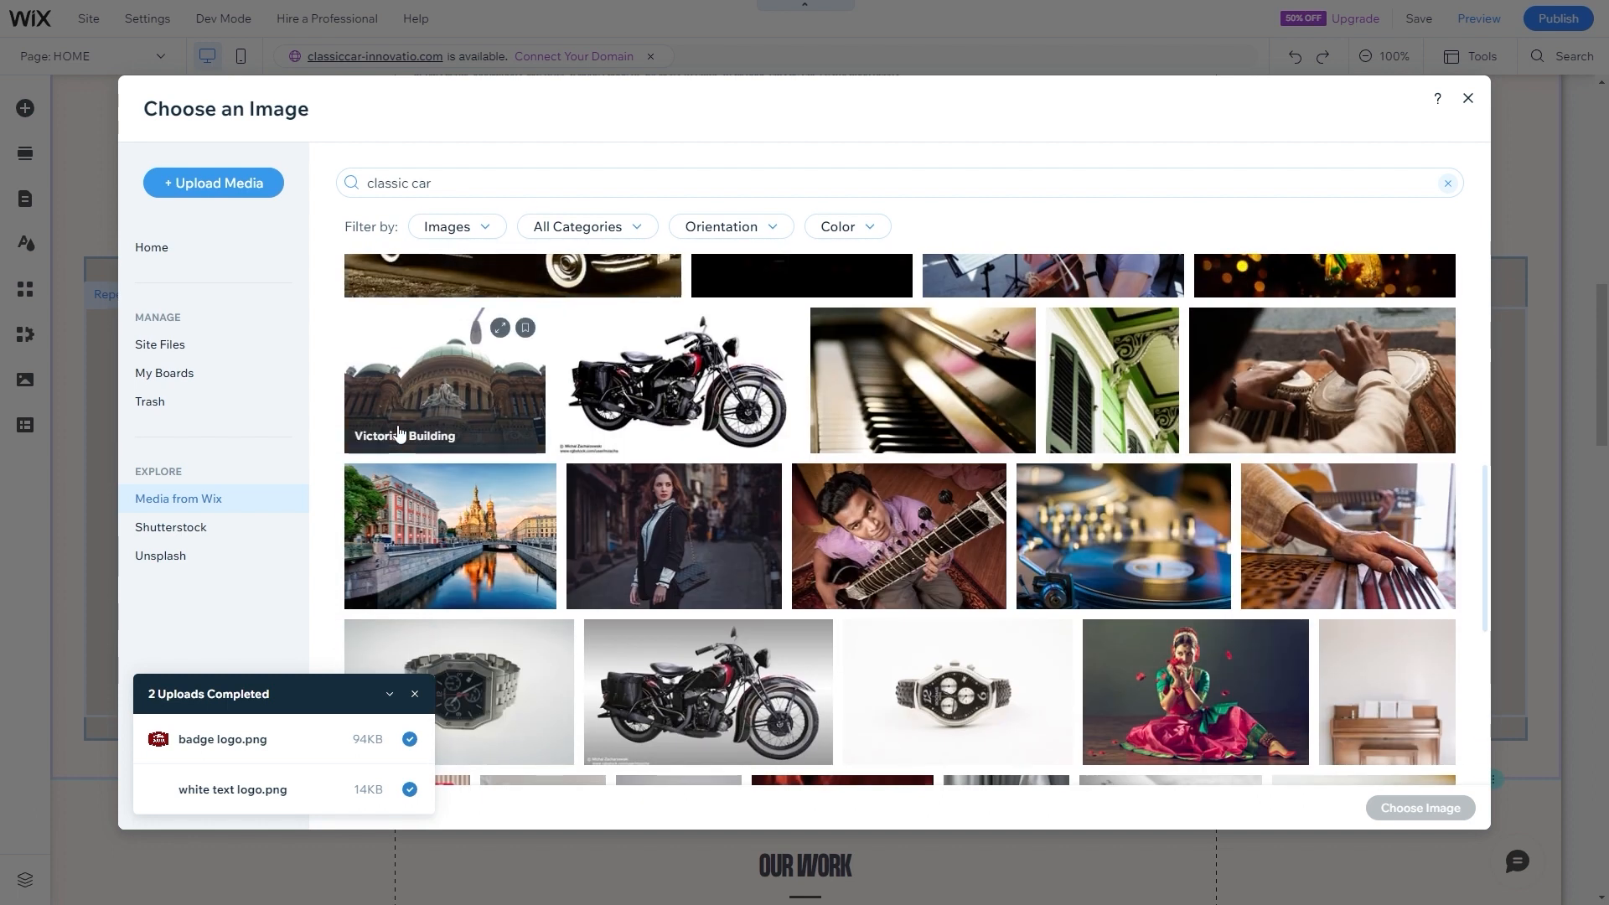
scroll(413, 427, "down", 2)
scroll(417, 455, "down", 1)
scroll(419, 453, "up", 12)
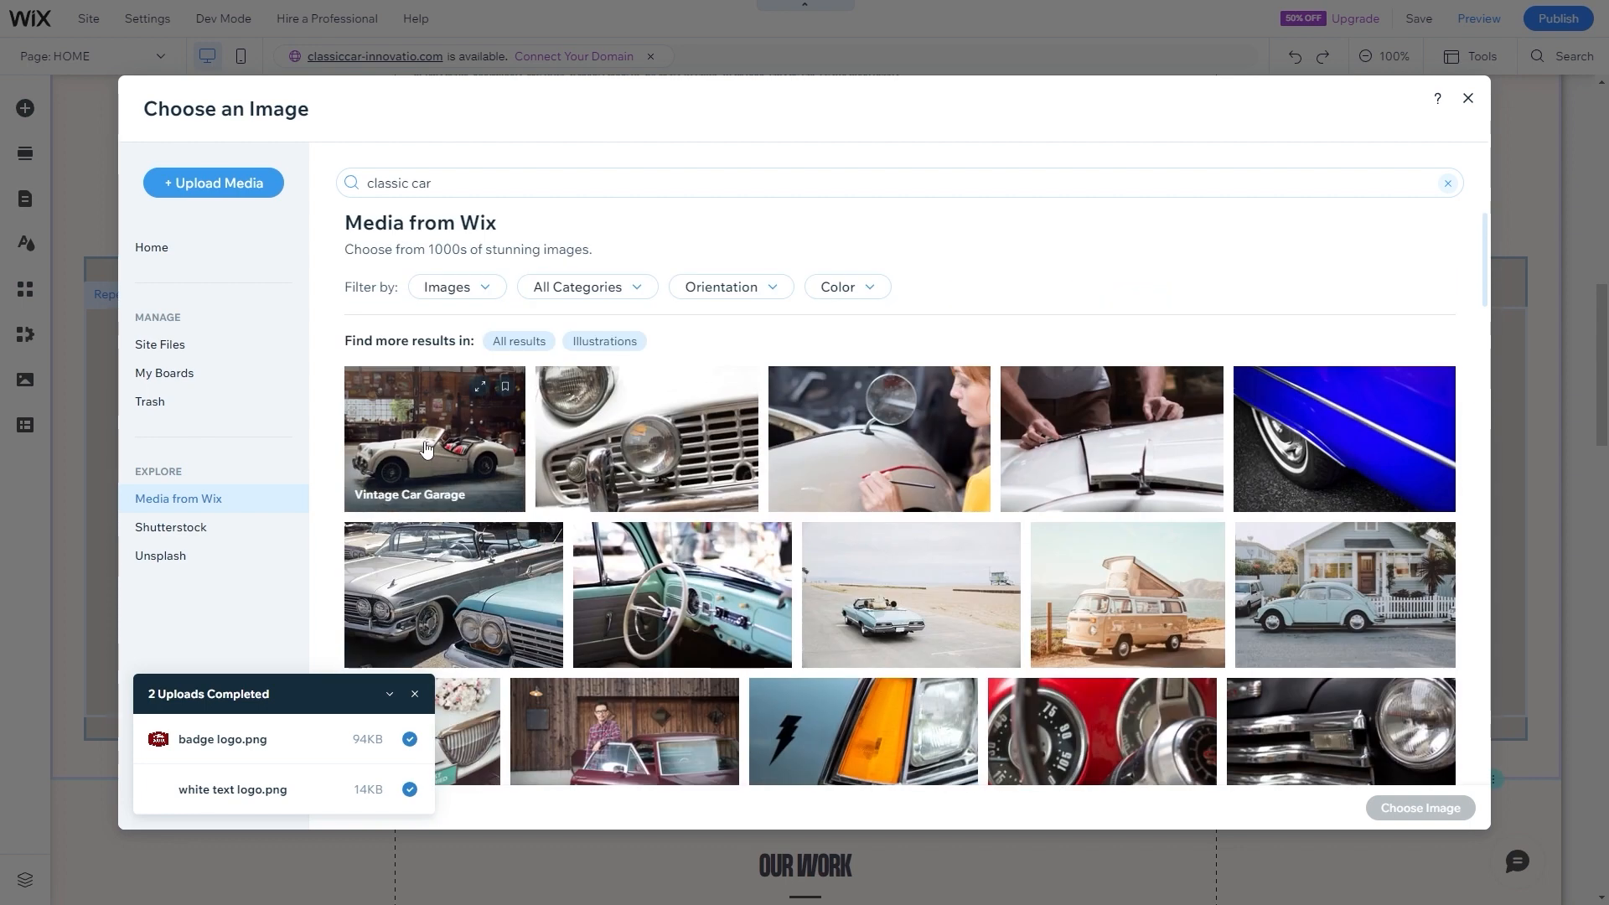
left_click(425, 446)
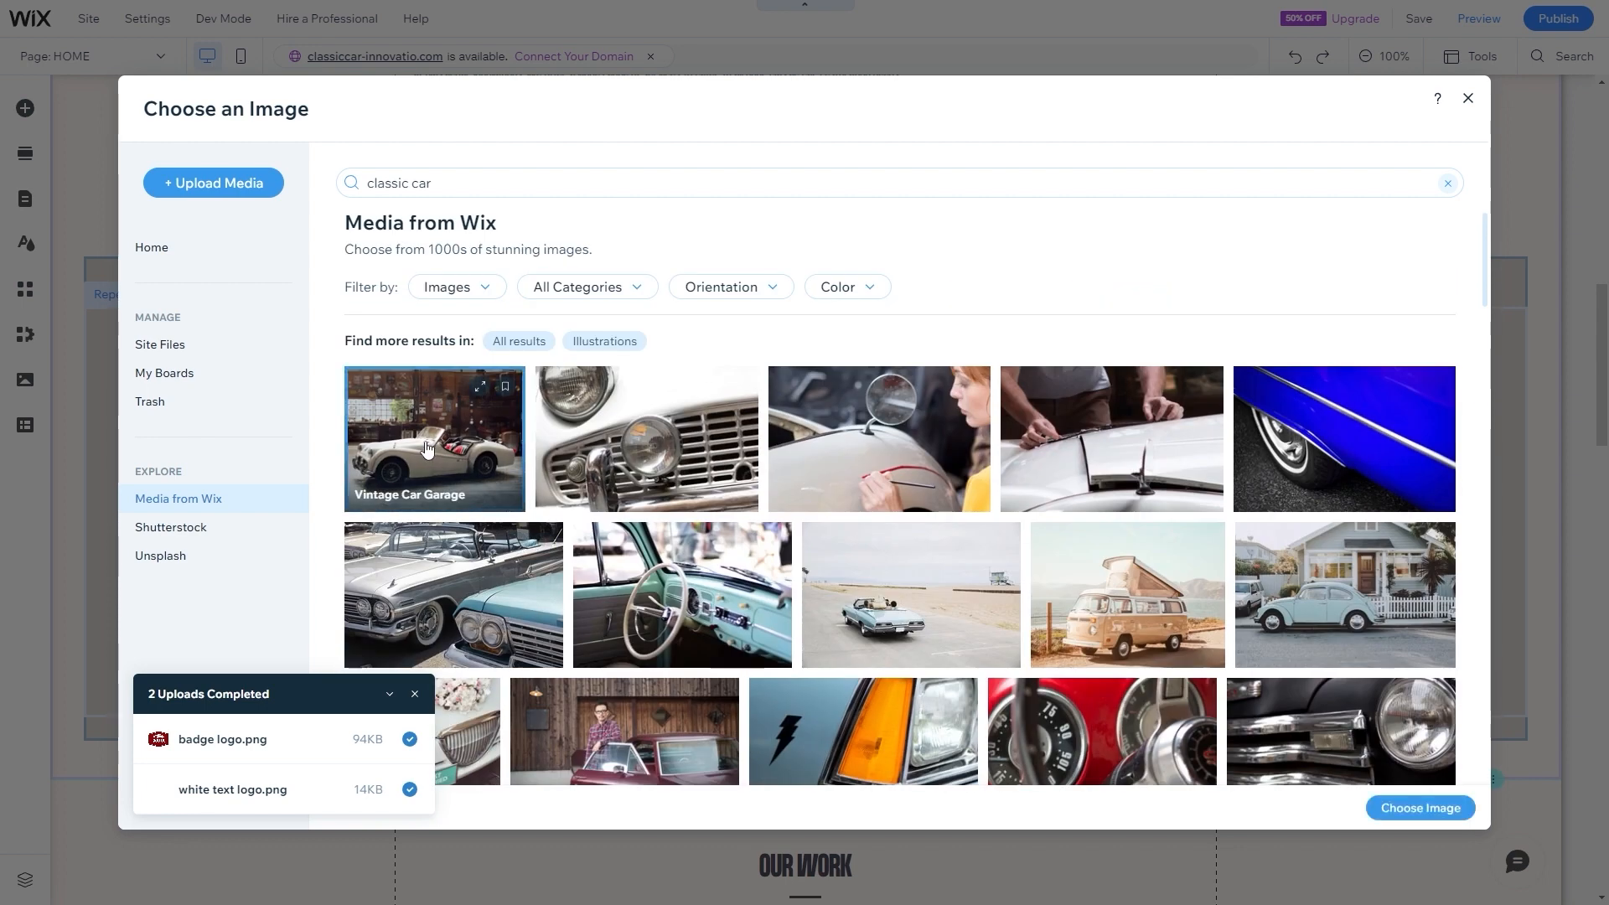
left_click(1431, 802)
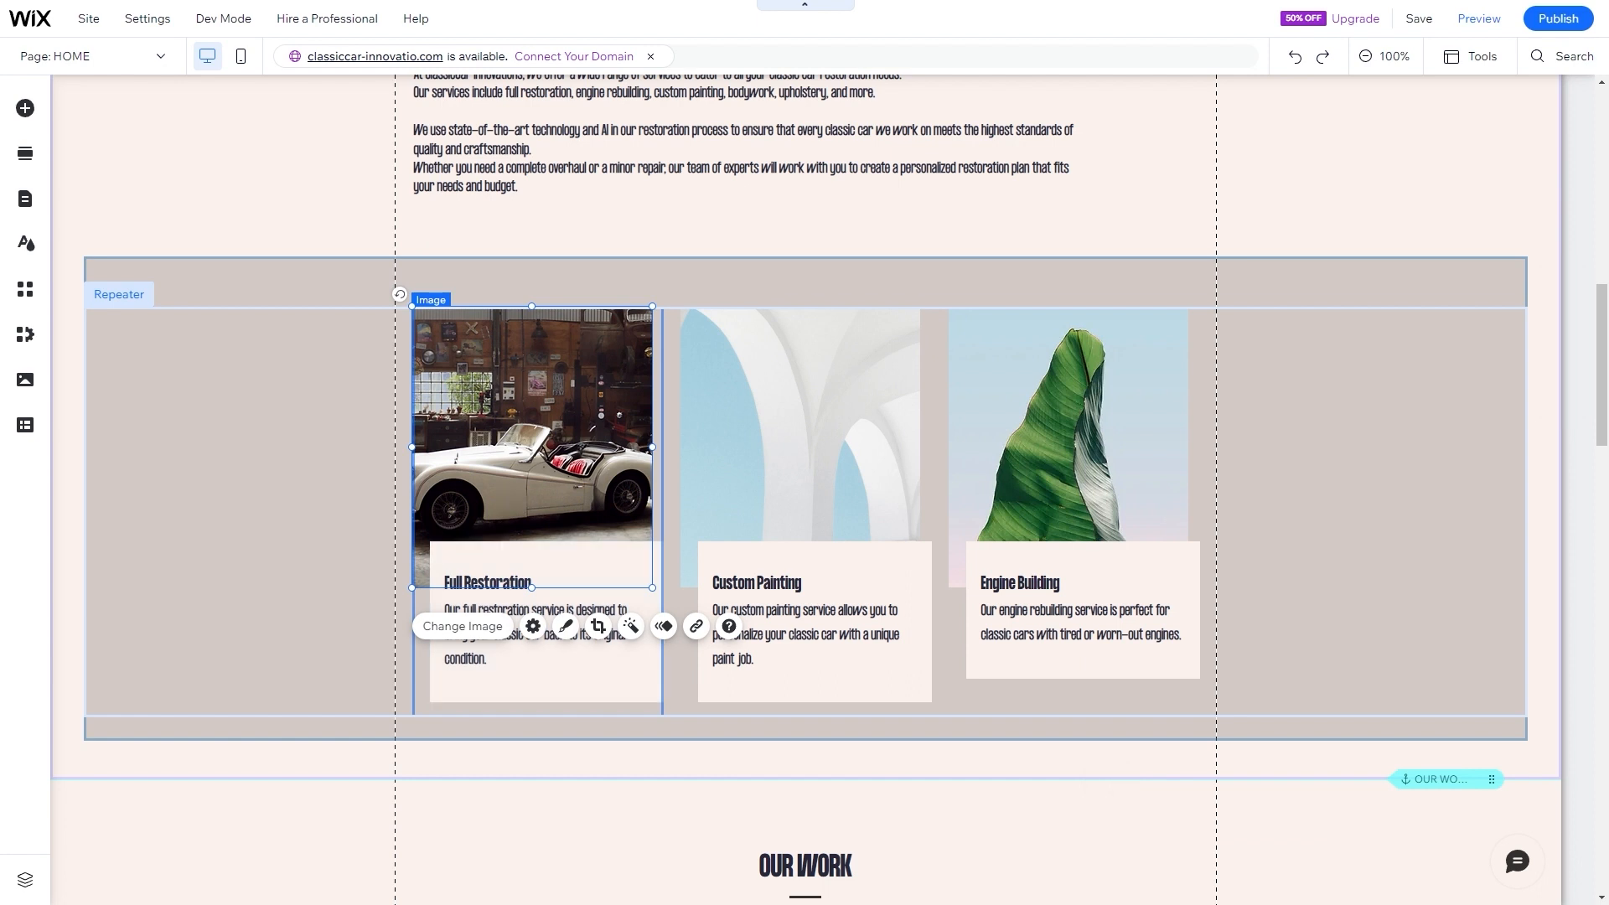
- Start replacing the Custom Painting card's image and look through the Media from Wix collection for "painting"
left_click(721, 425)
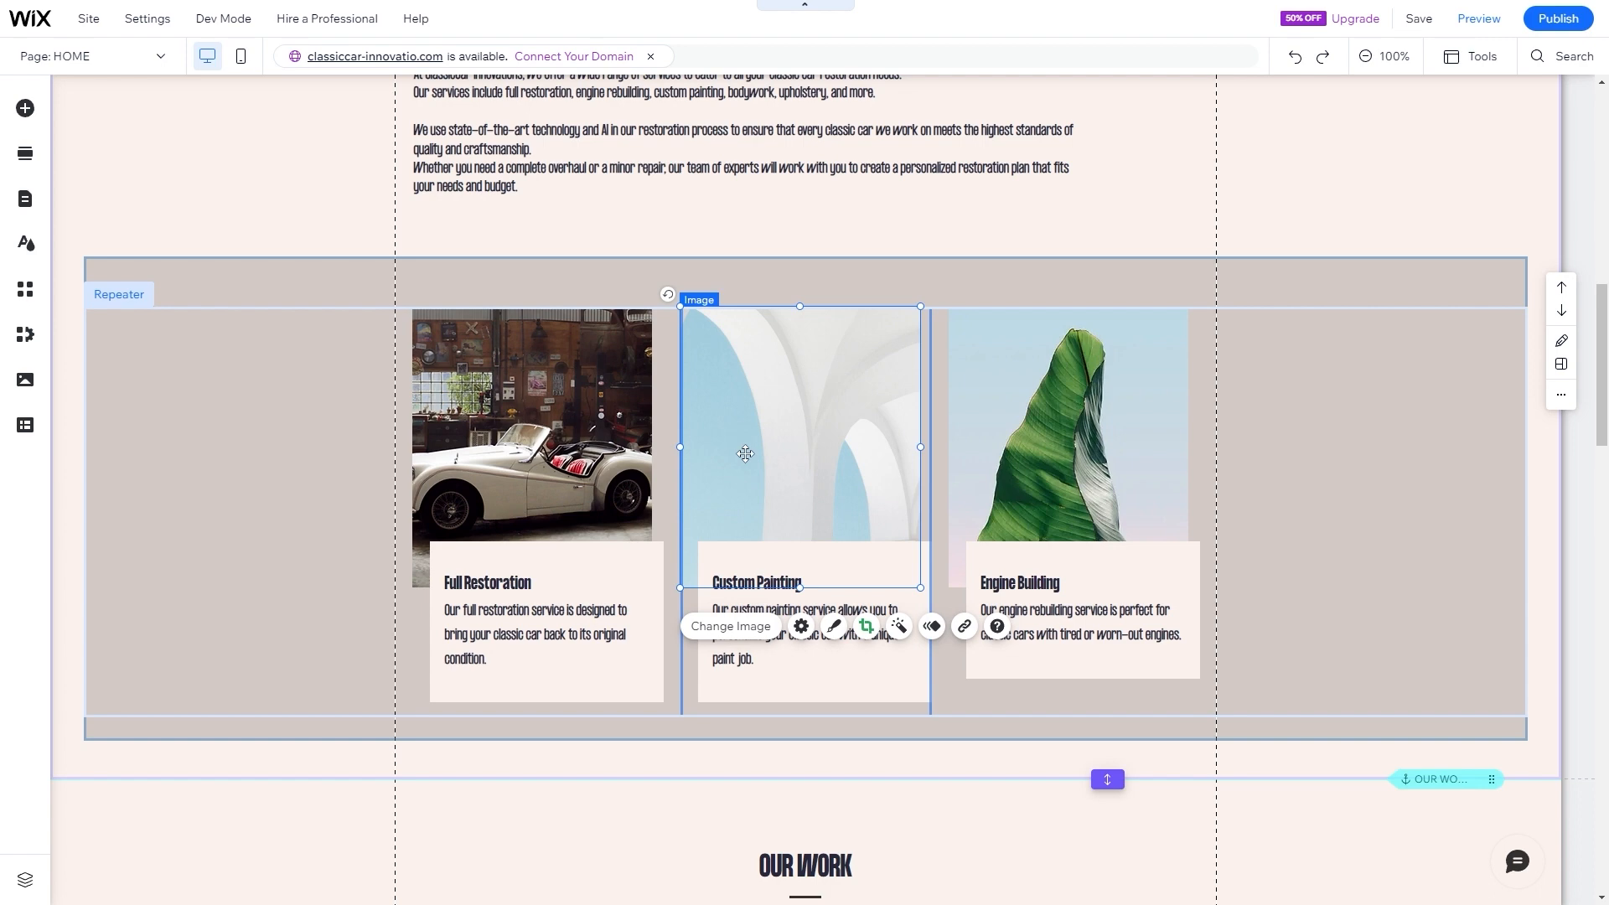
left_click(738, 630)
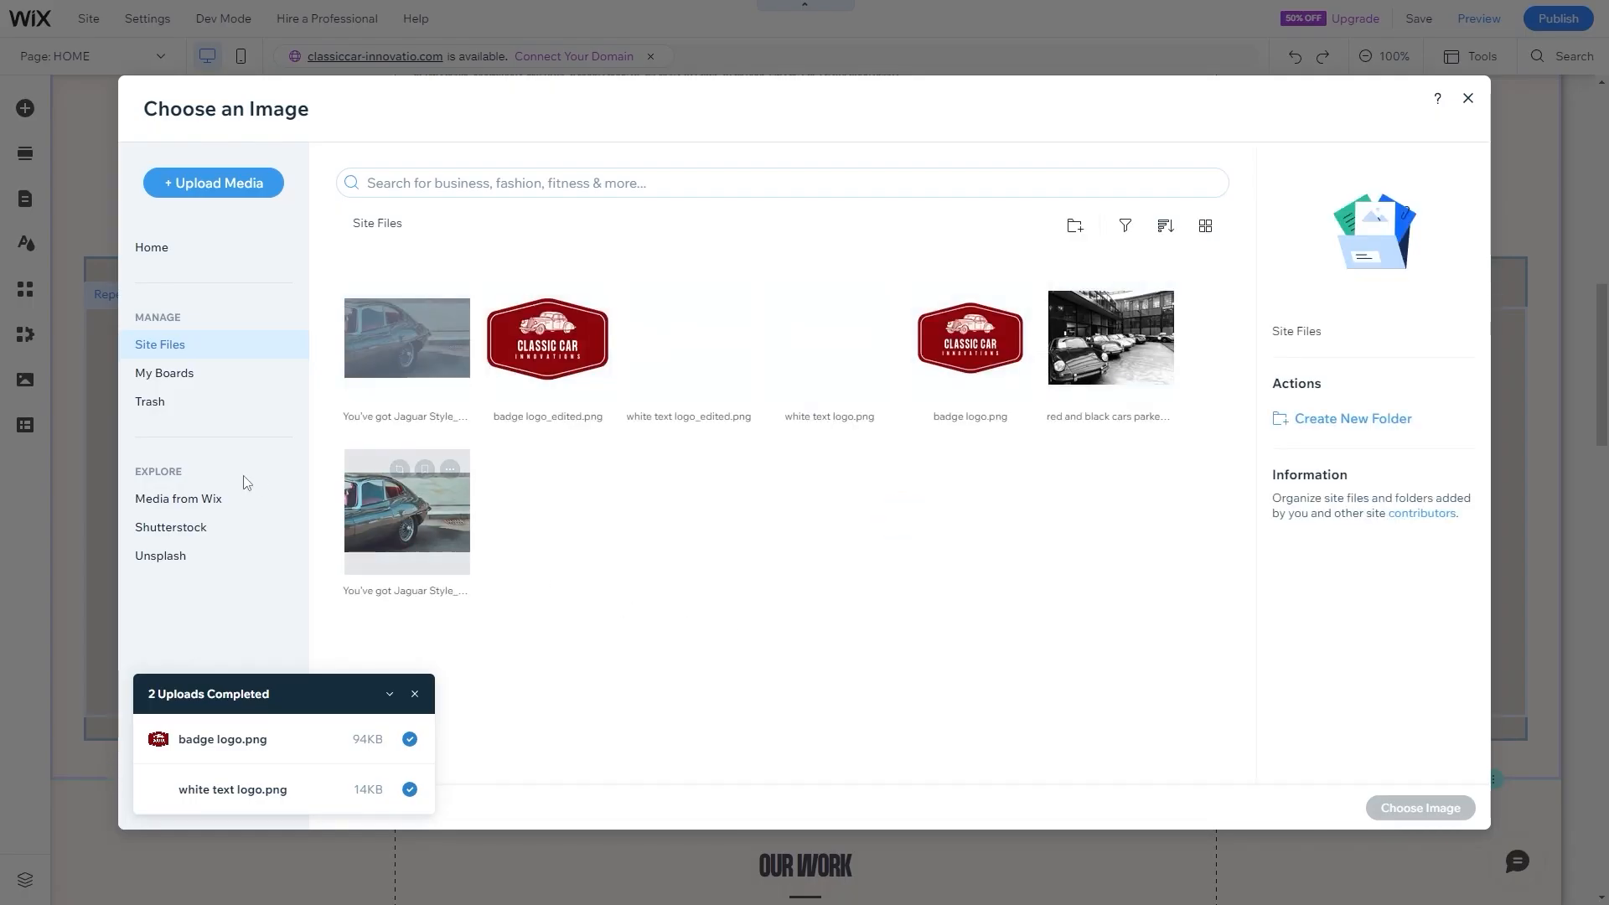
left_click(194, 499)
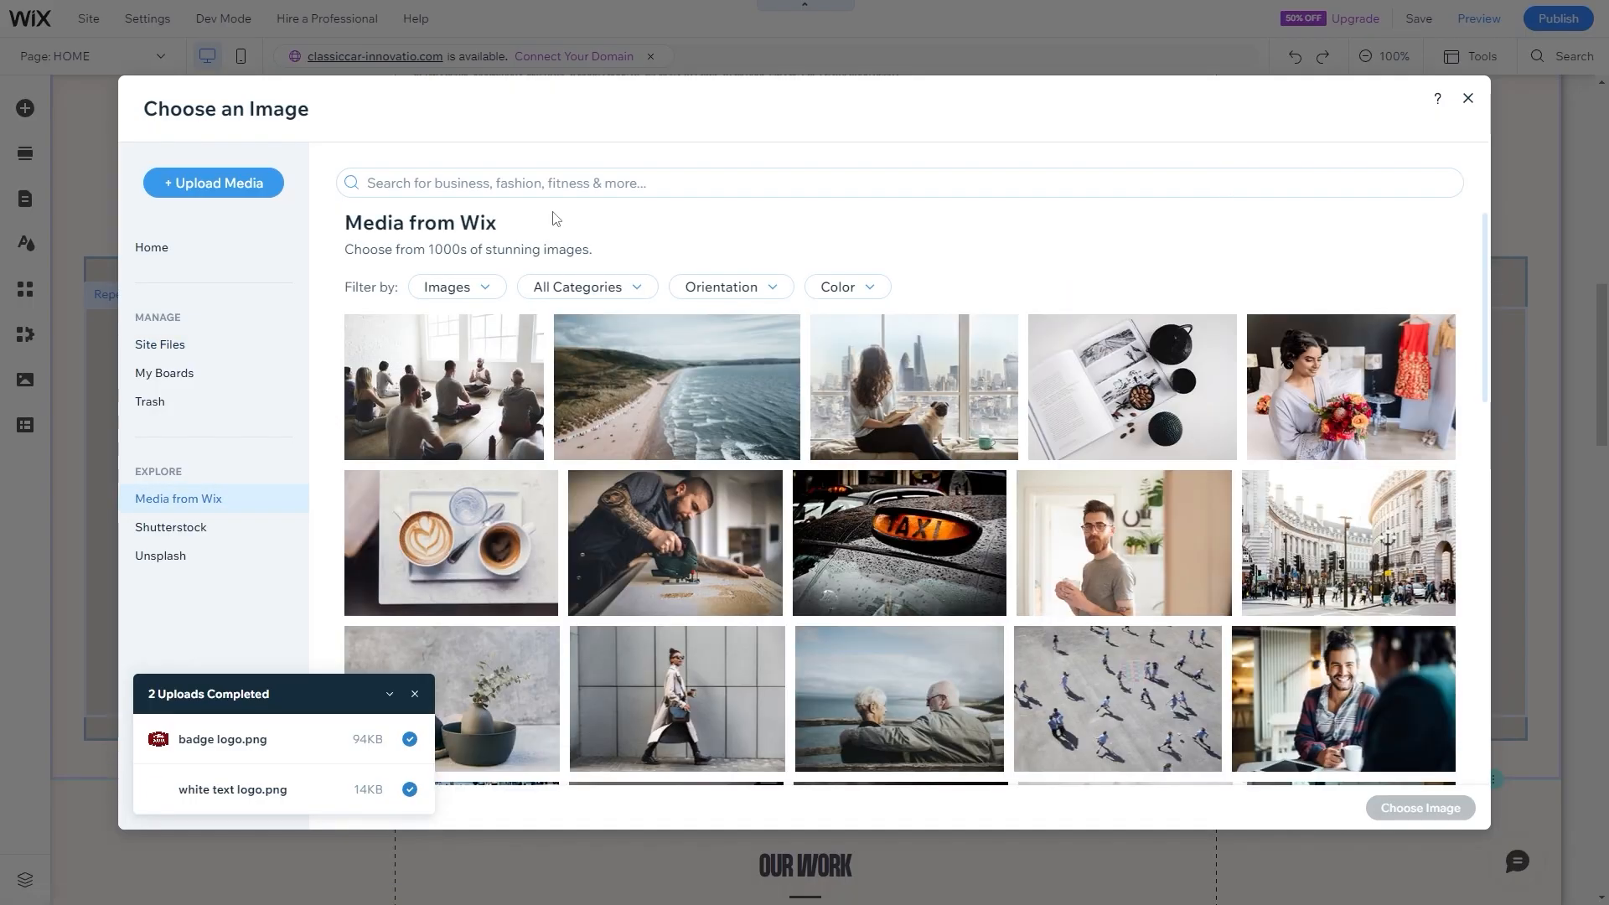
left_click(601, 188)
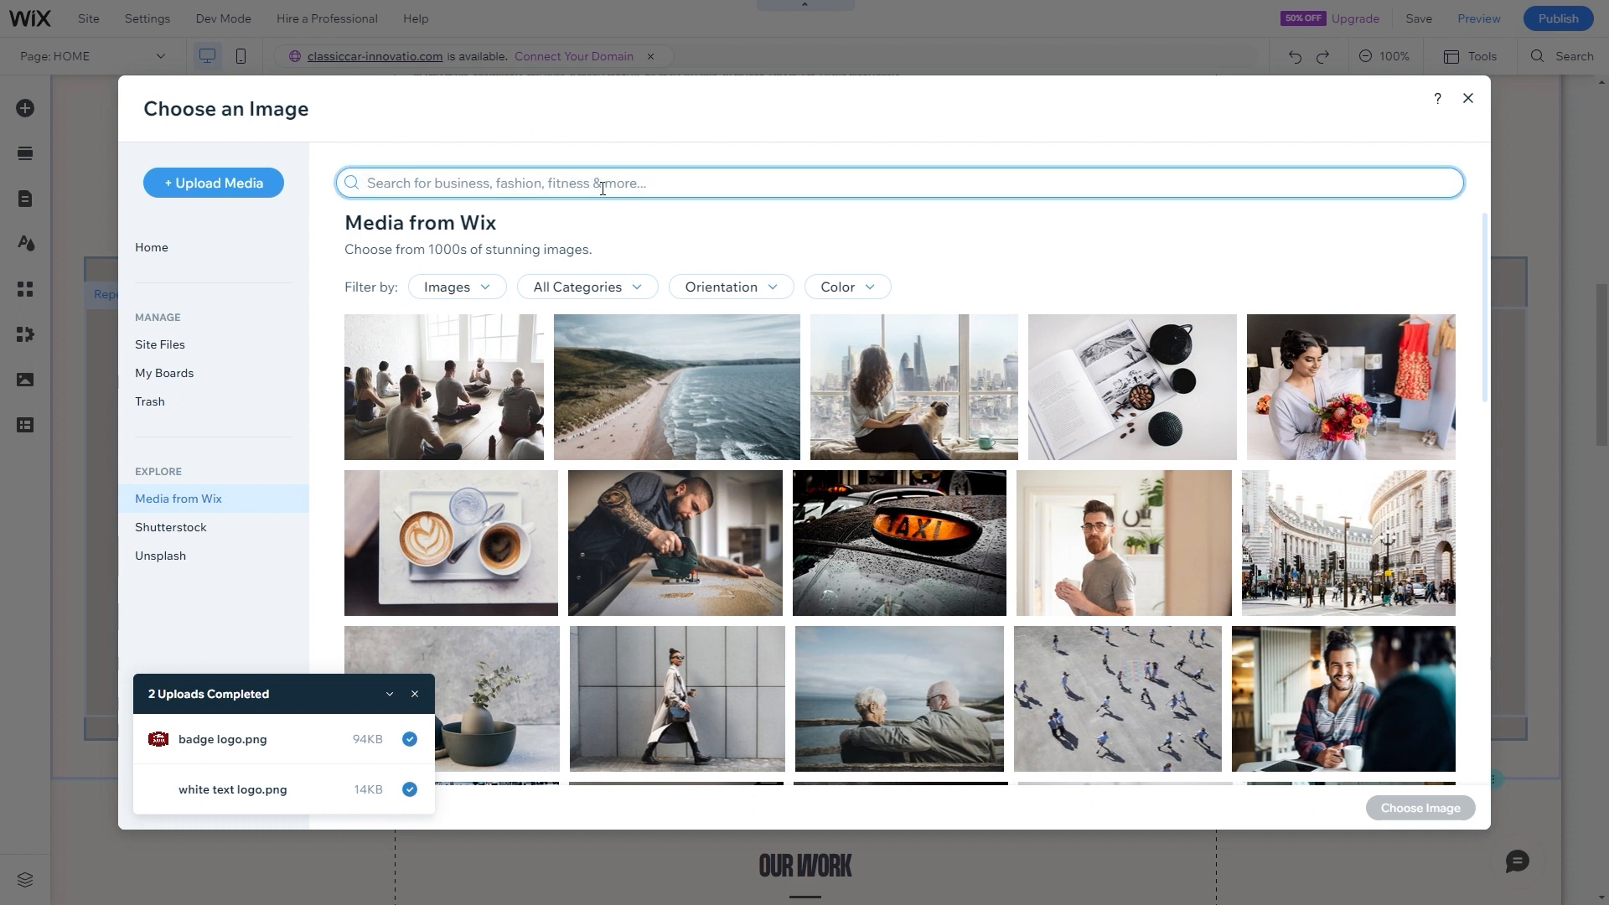
type("paint")
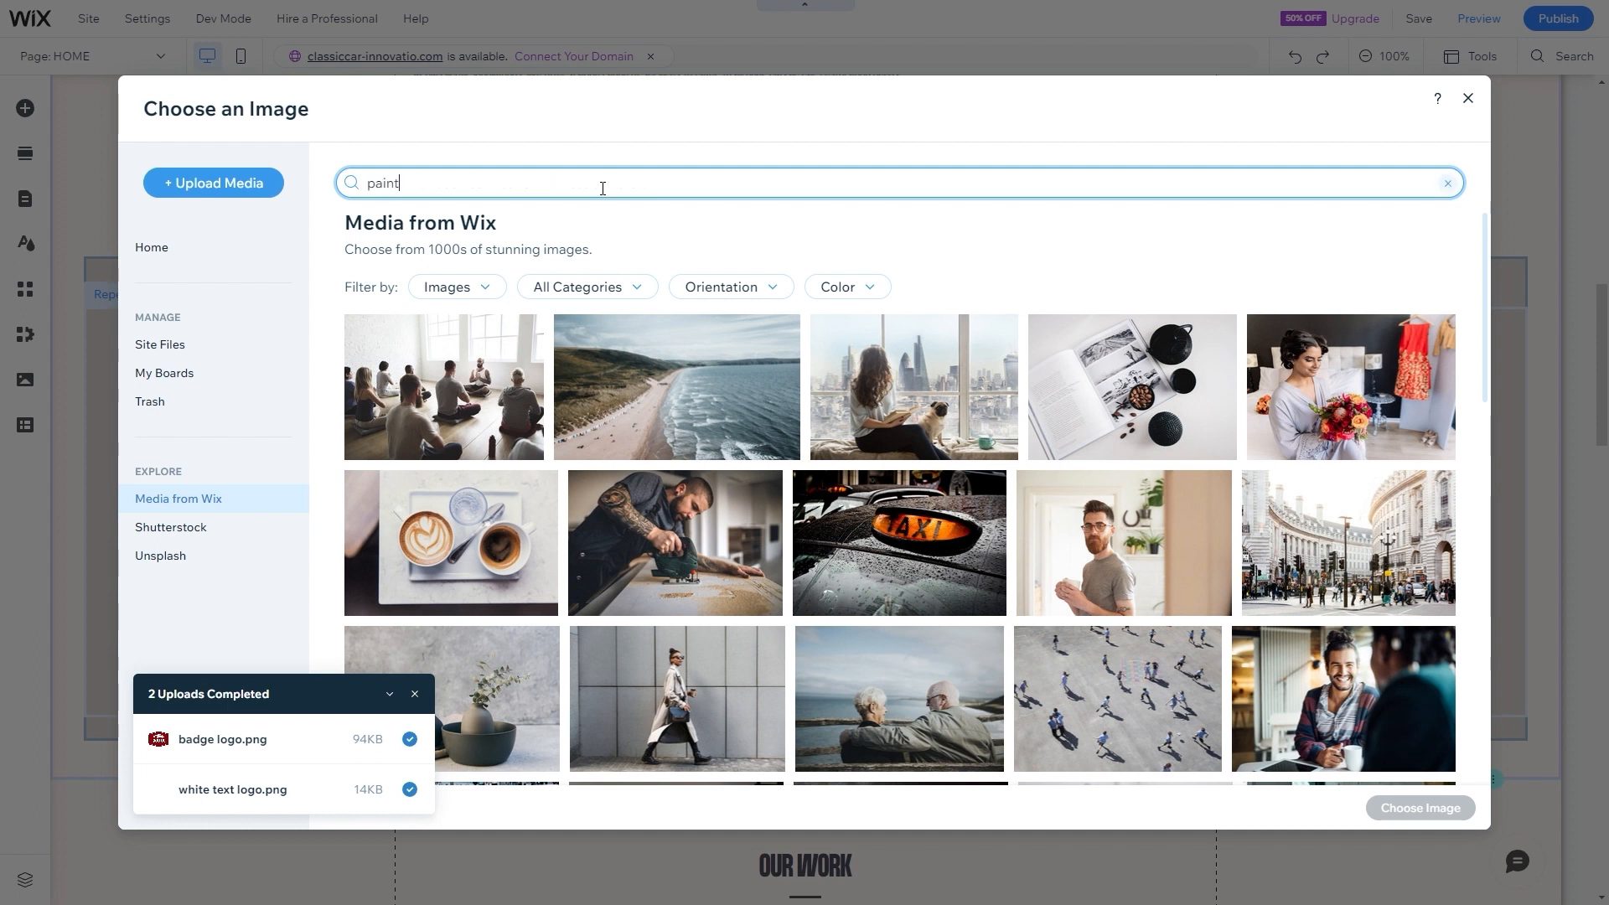
key("Return")
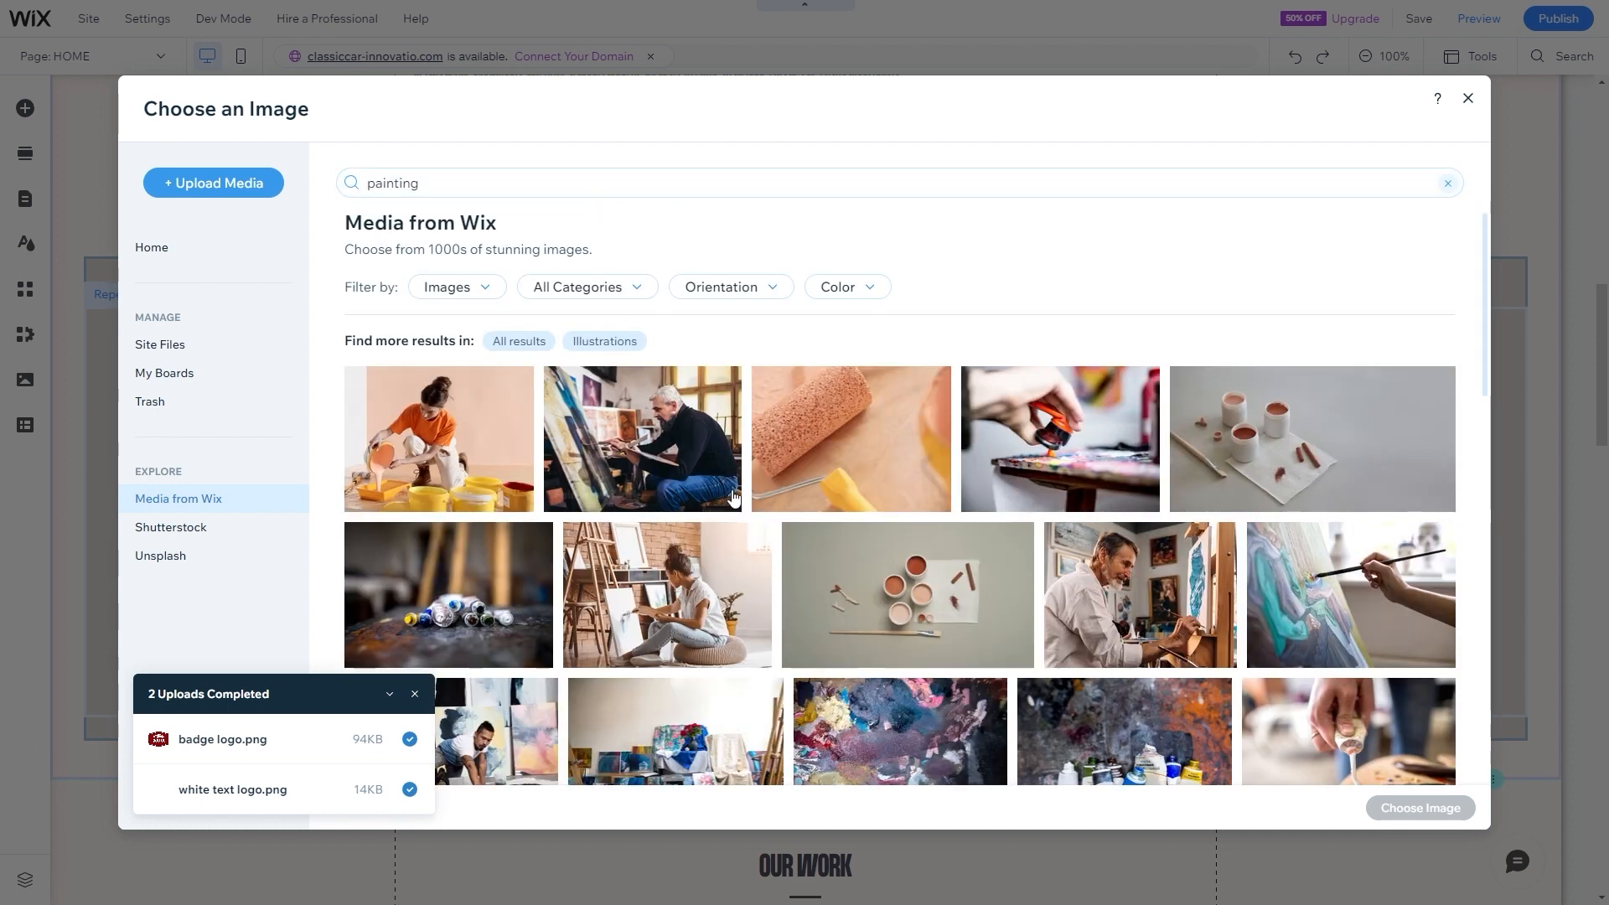
scroll(731, 517, "down", 2)
scroll(731, 517, "down", 7)
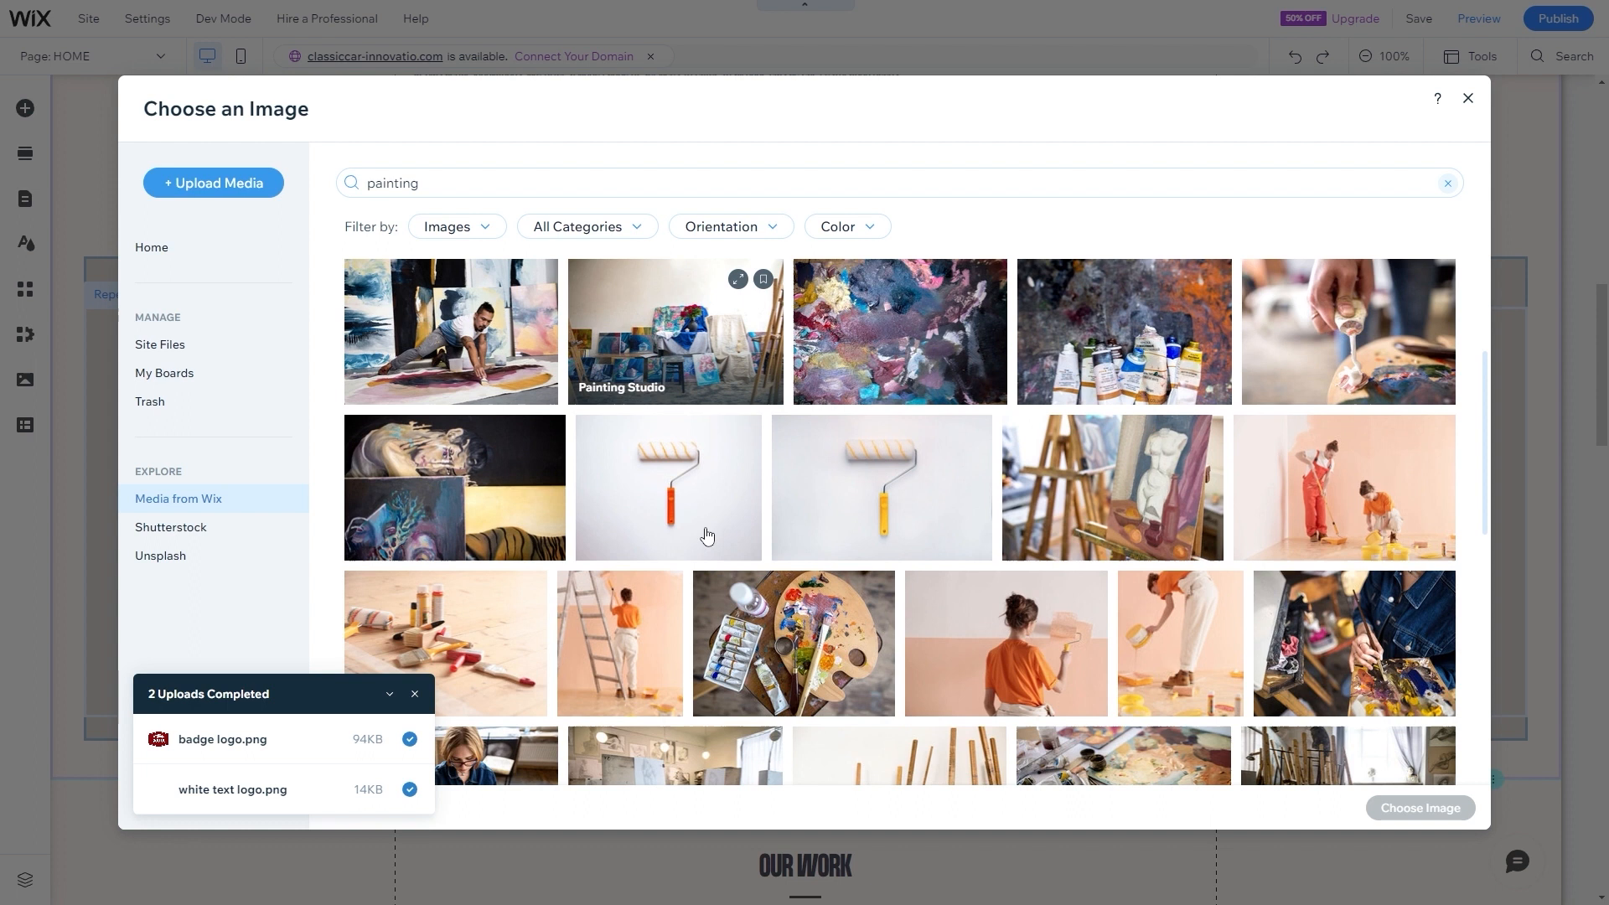
scroll(699, 560, "down", 3)
scroll(692, 563, "down", 5)
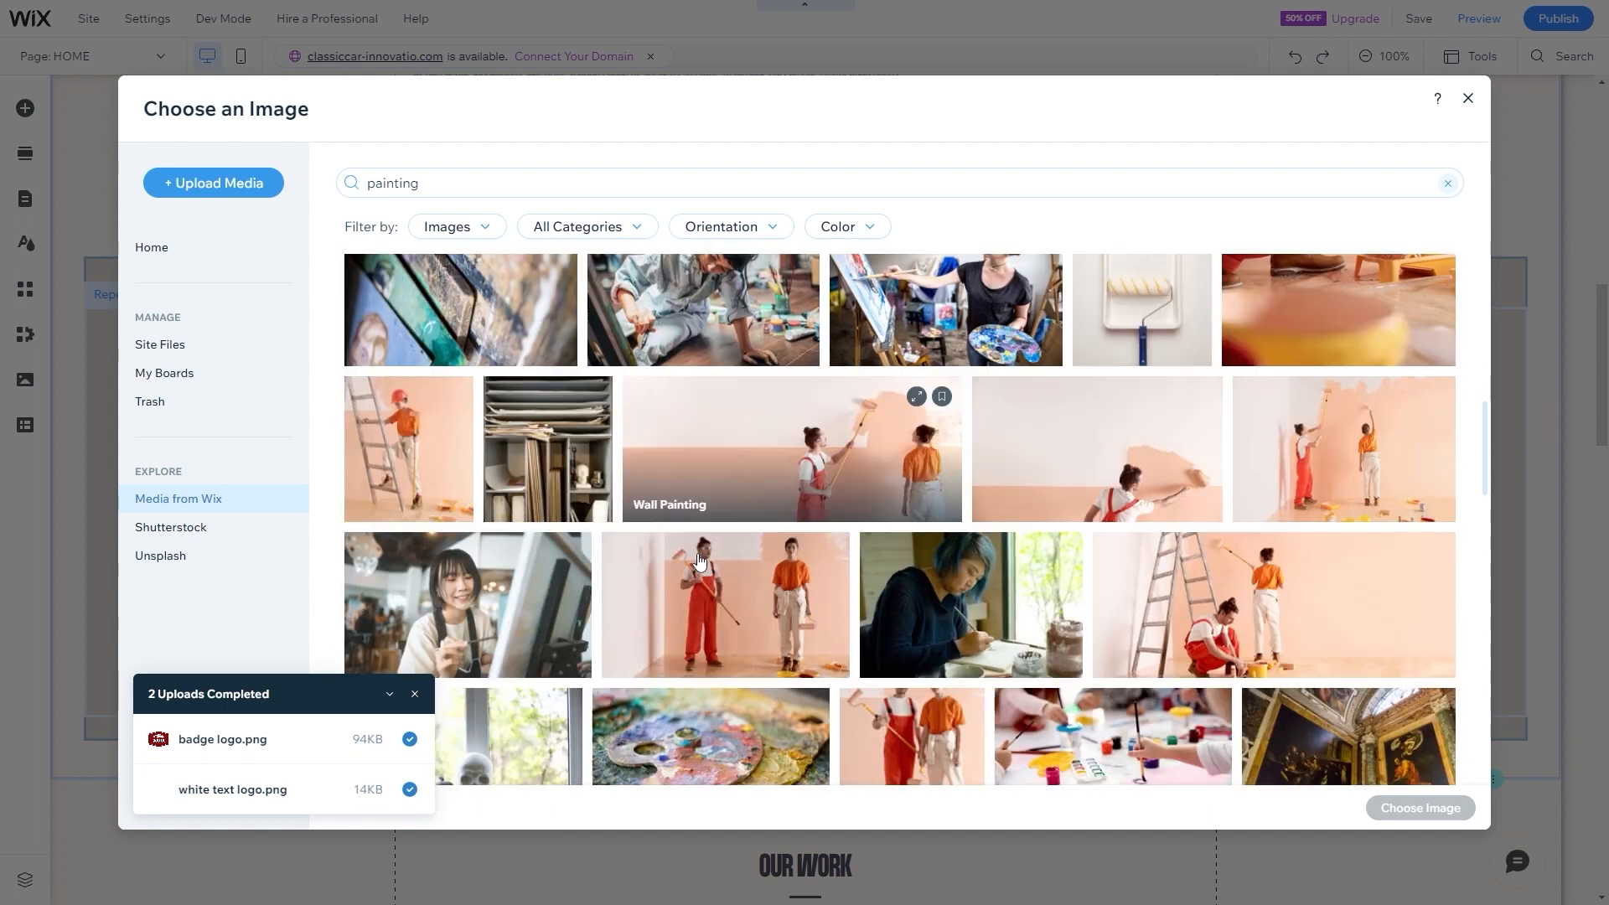
scroll(687, 565, "down", 5)
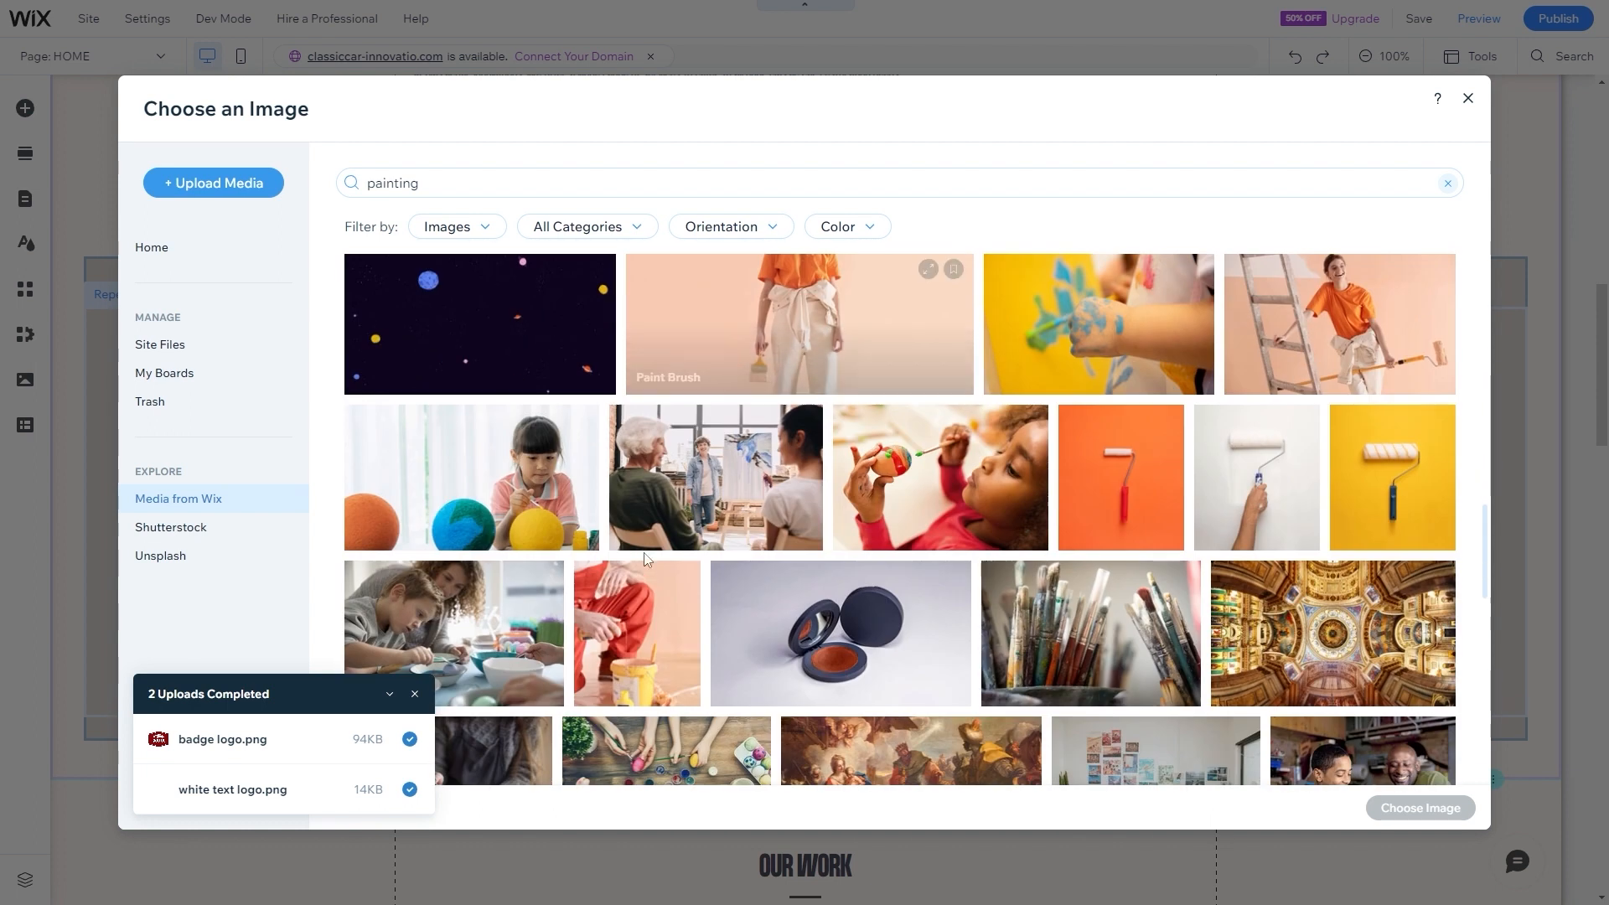
mouse_move(614, 603)
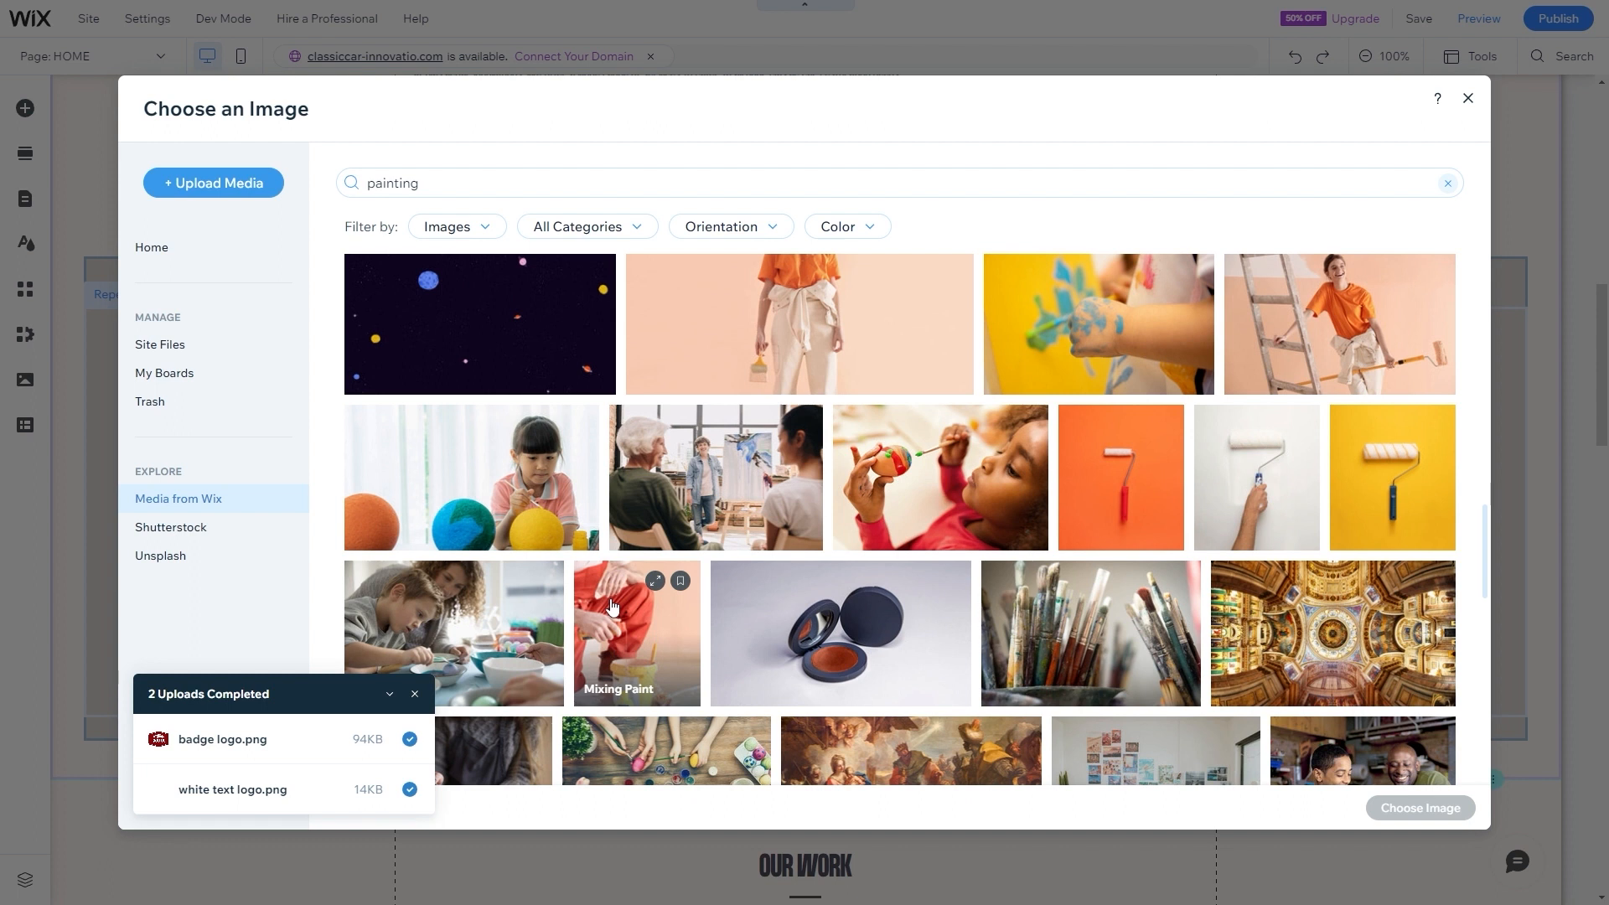
scroll(539, 534, "up", 12)
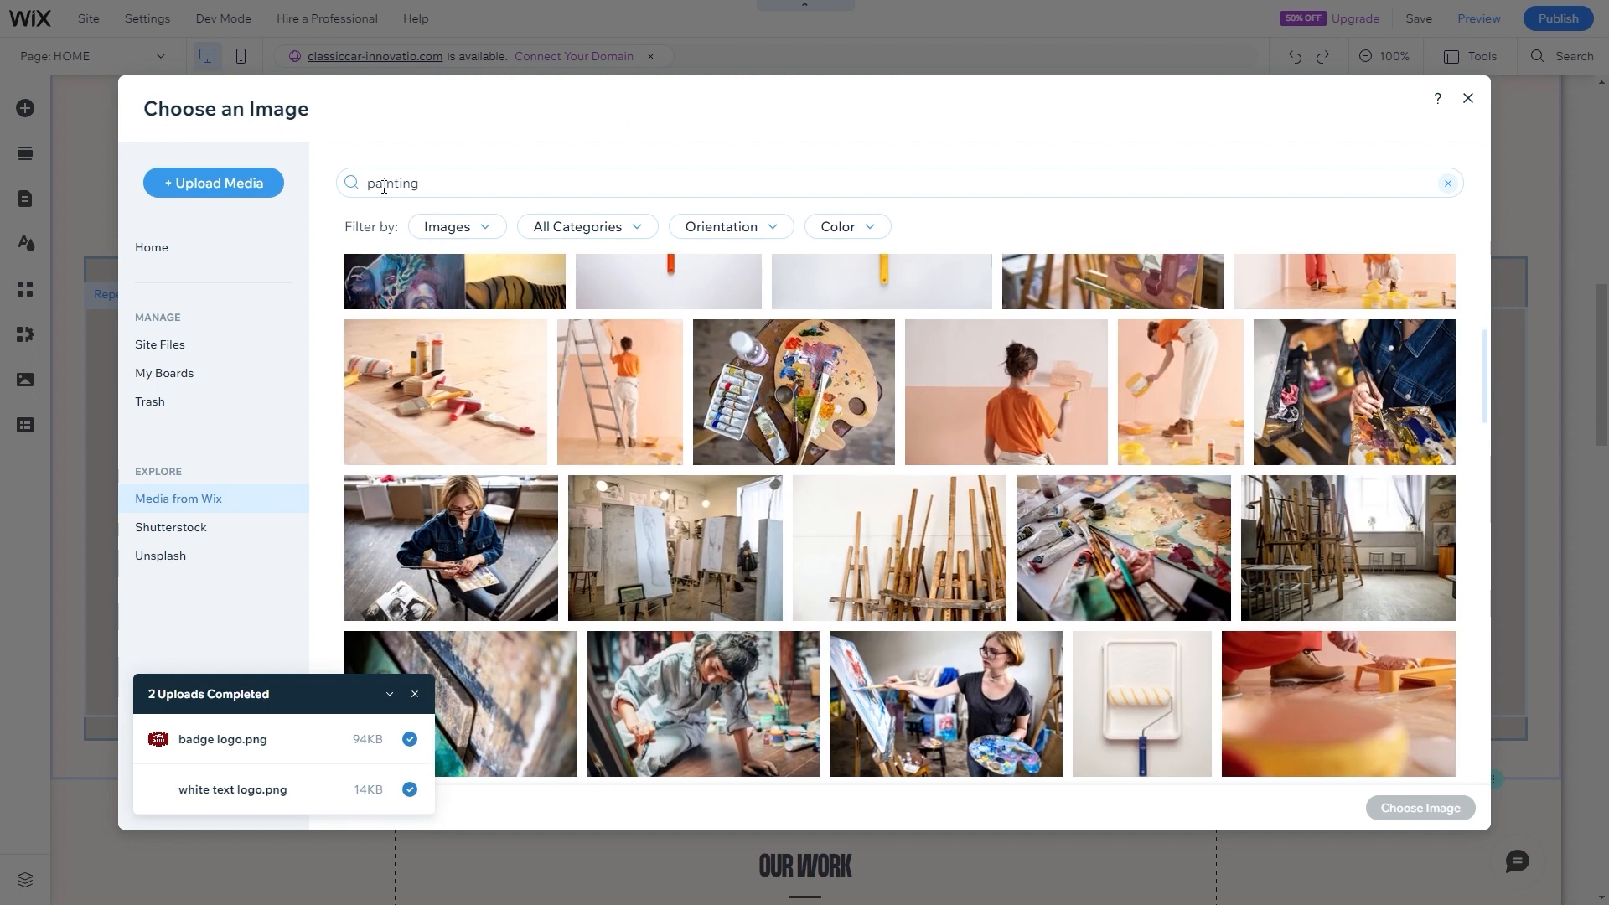
- Refine the search to "car painting" and set the Custom Painting card's image to the Car Painting spray-gun photo
double_click(371, 184)
left_click(371, 184)
type("car")
key("Return")
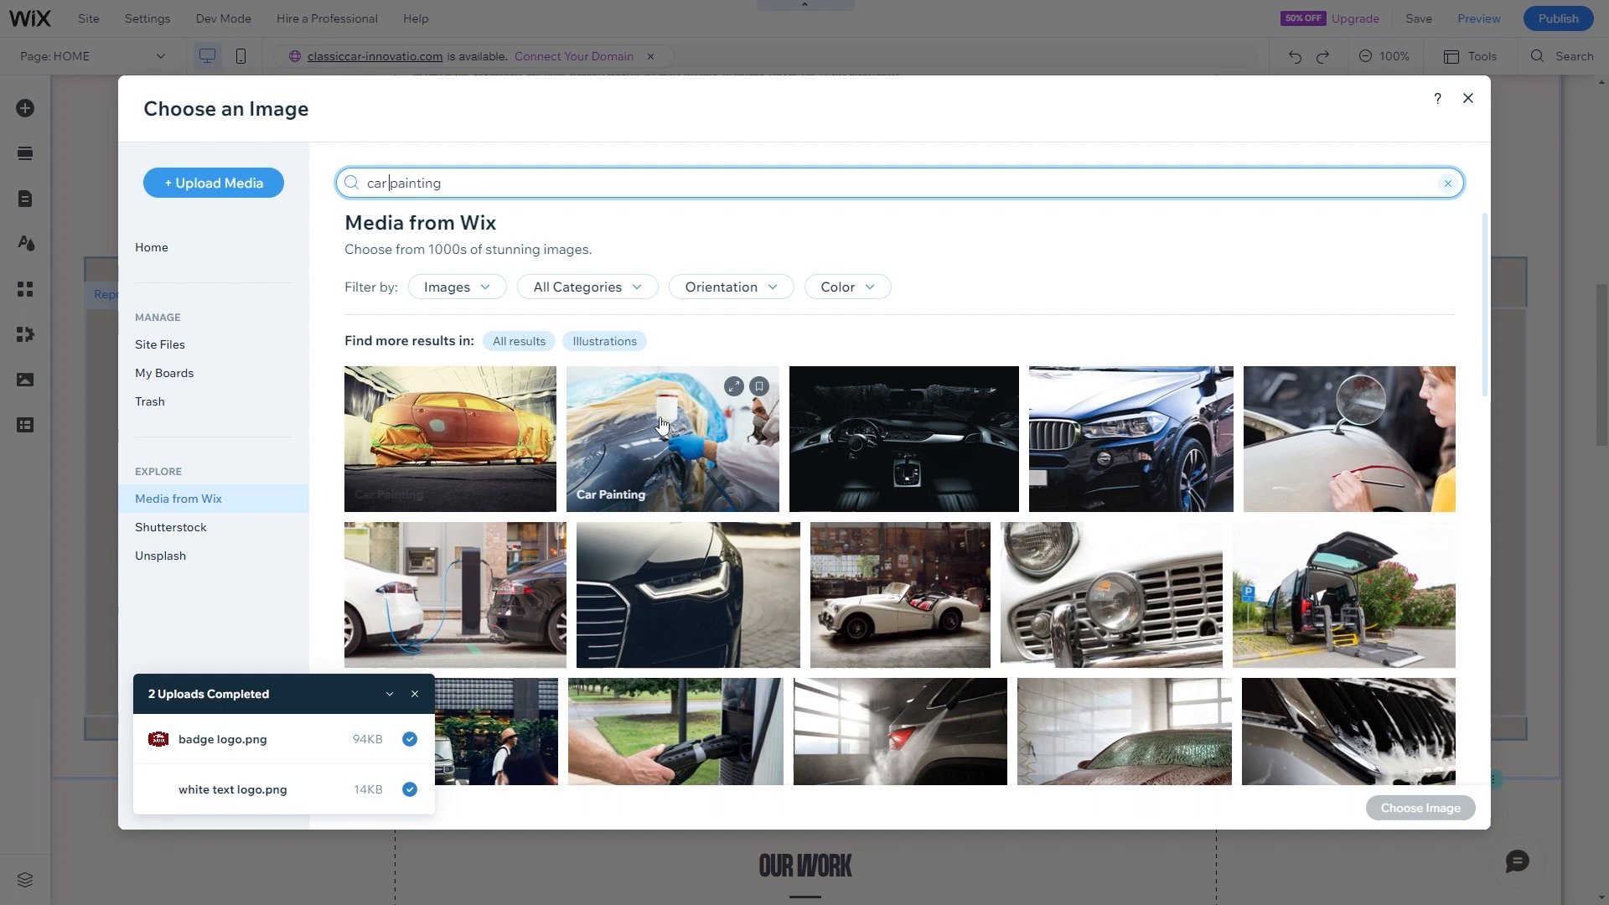
left_click(651, 448)
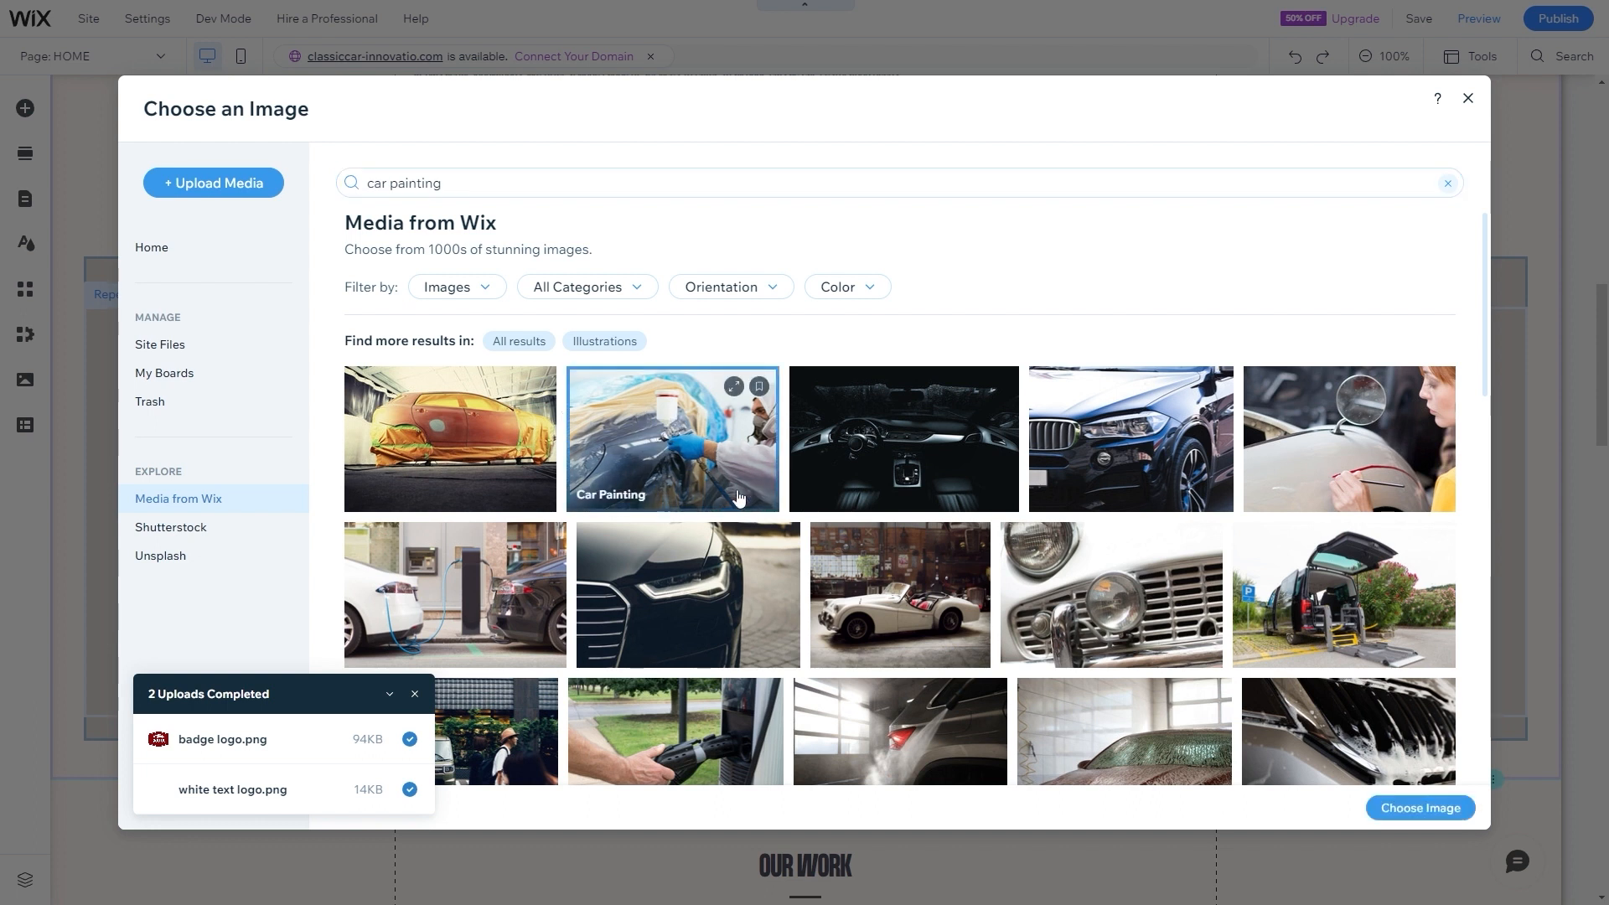
left_click(1420, 808)
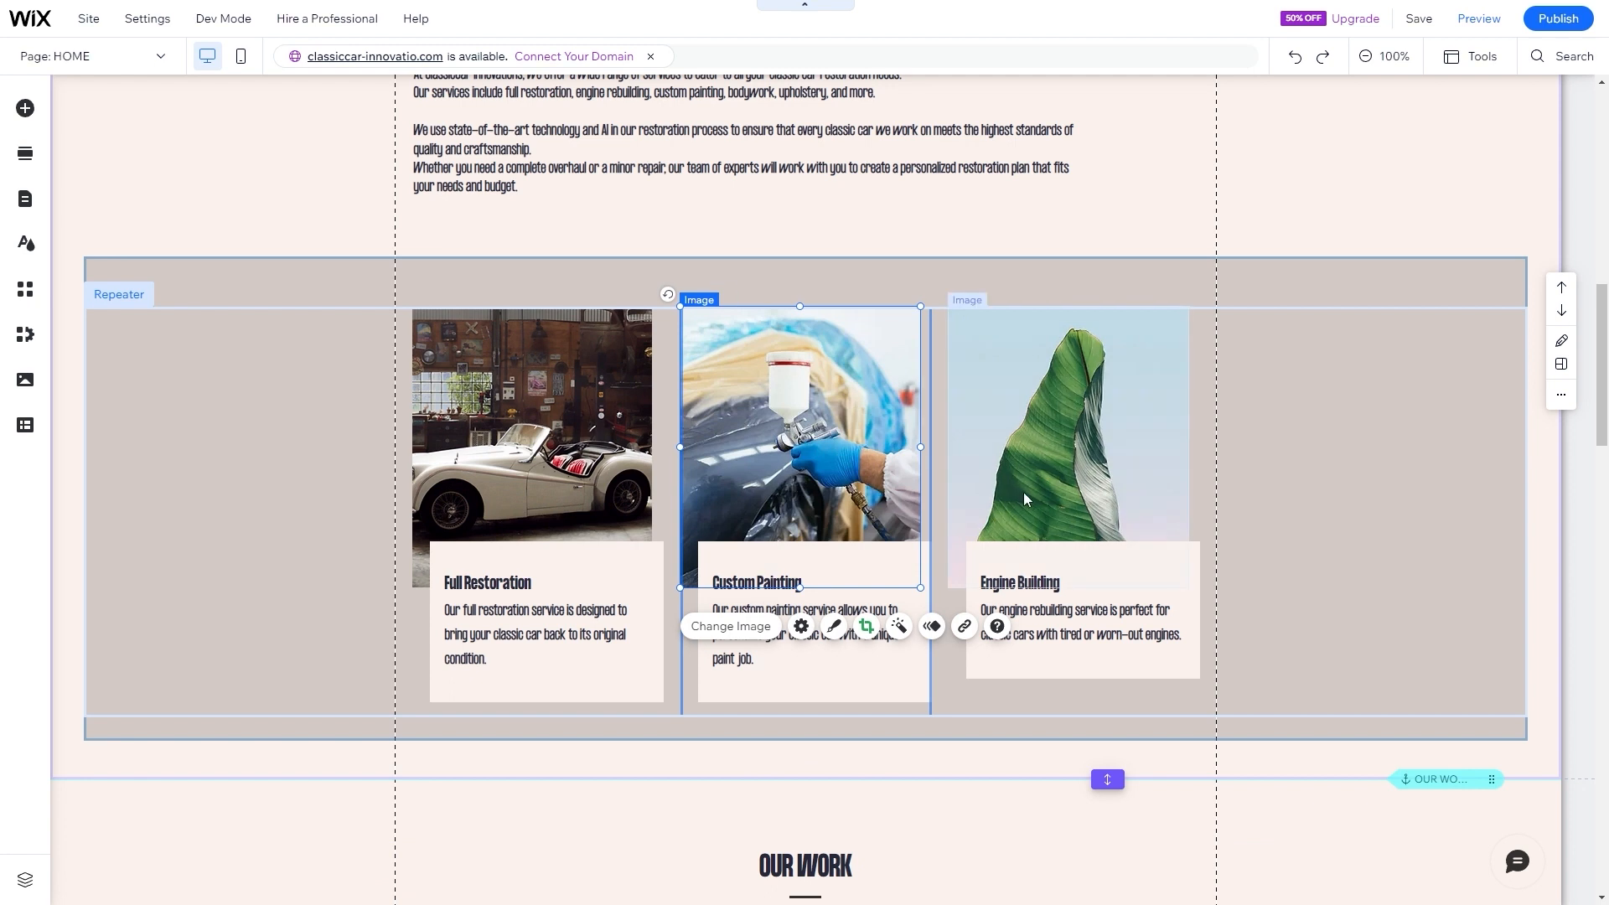
- Start replacing the Engine Building card's image and search the Media from Wix collection for "engine"
left_click(1069, 470)
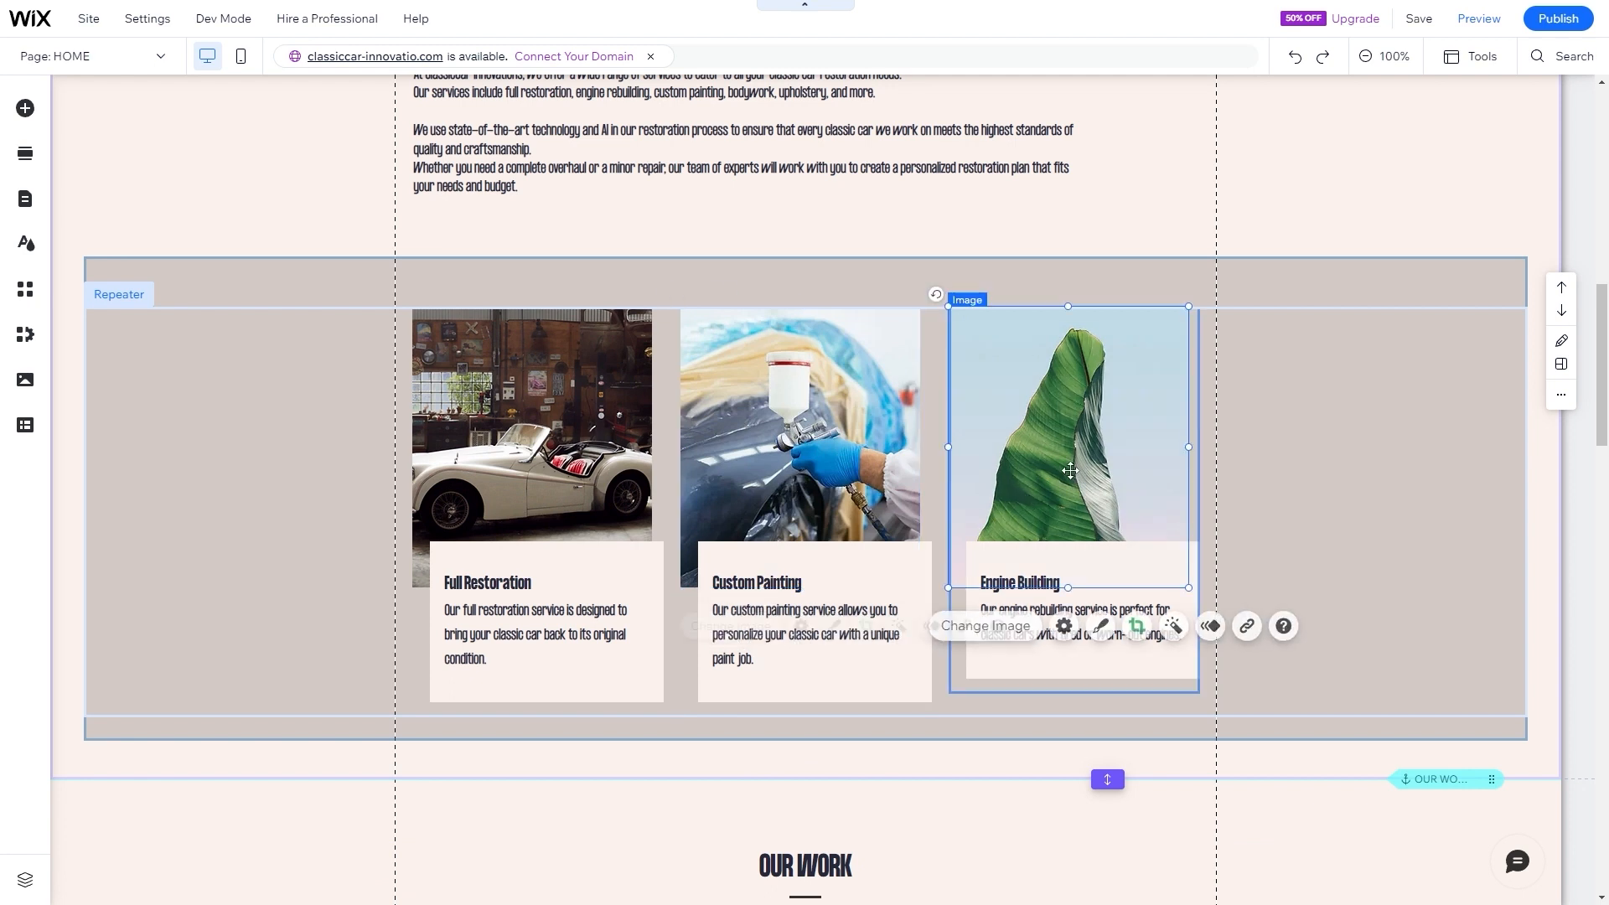
left_click(1022, 627)
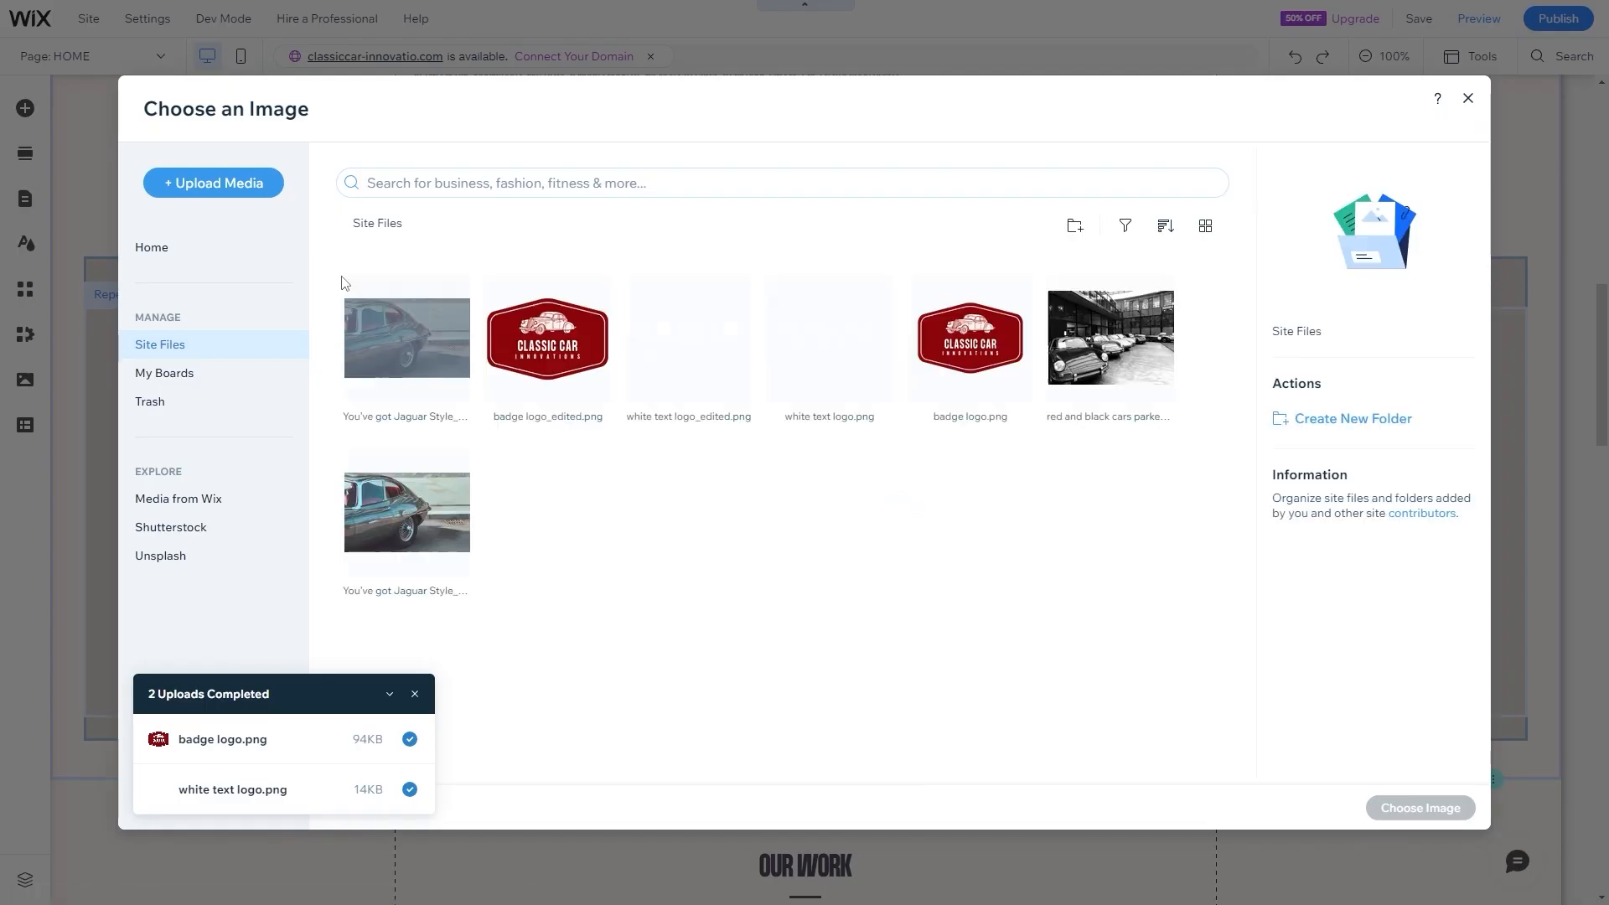
left_click(186, 499)
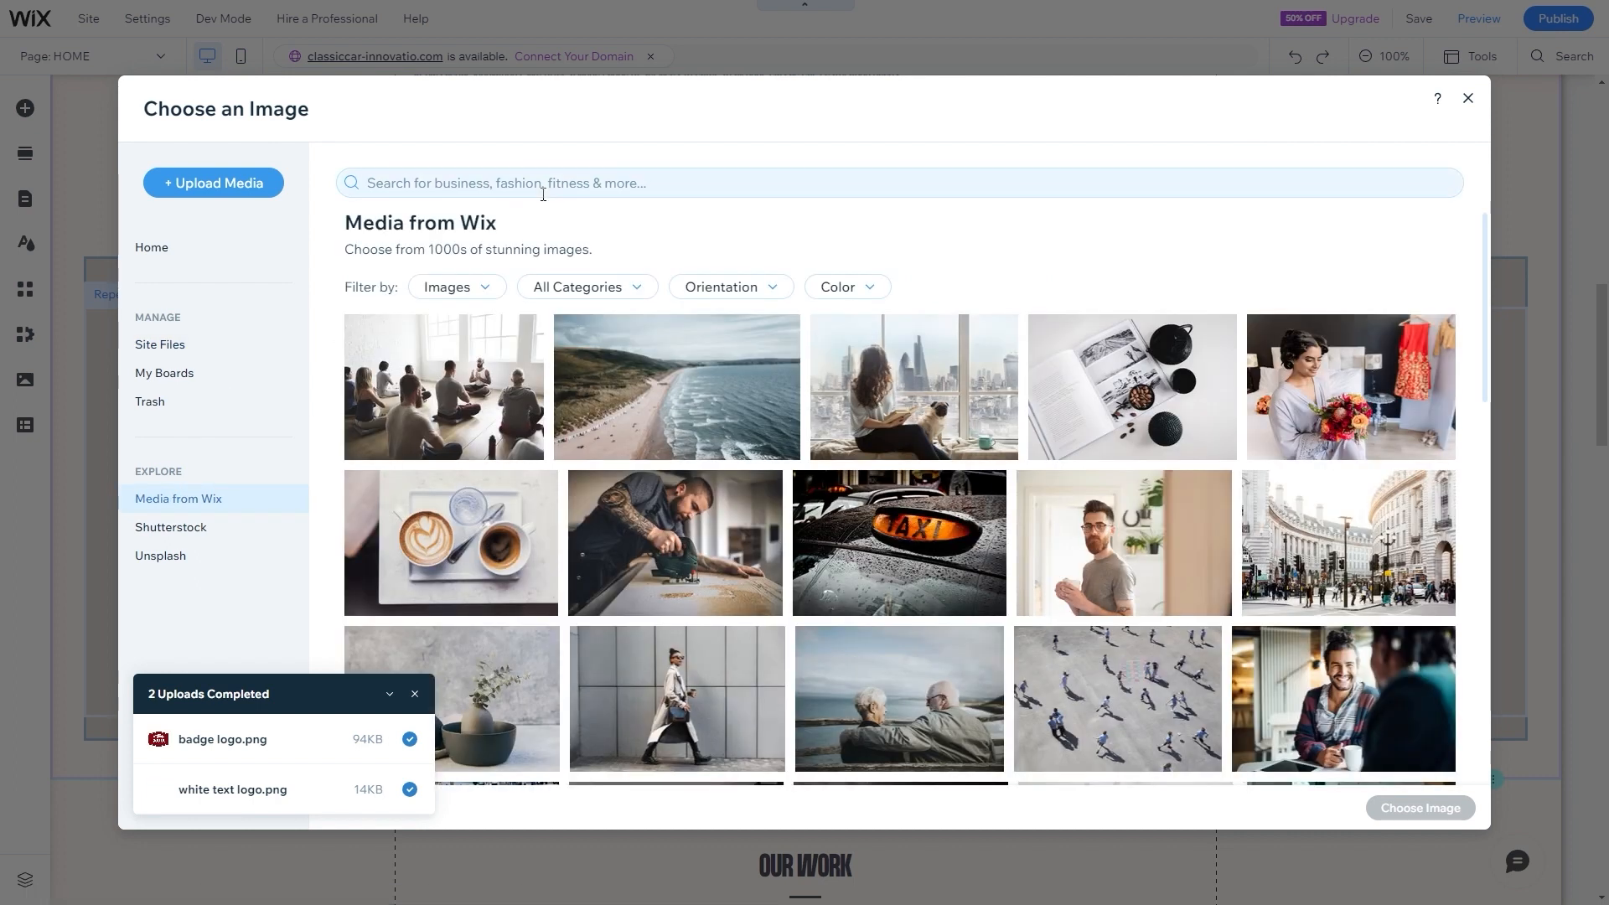
left_click(554, 186)
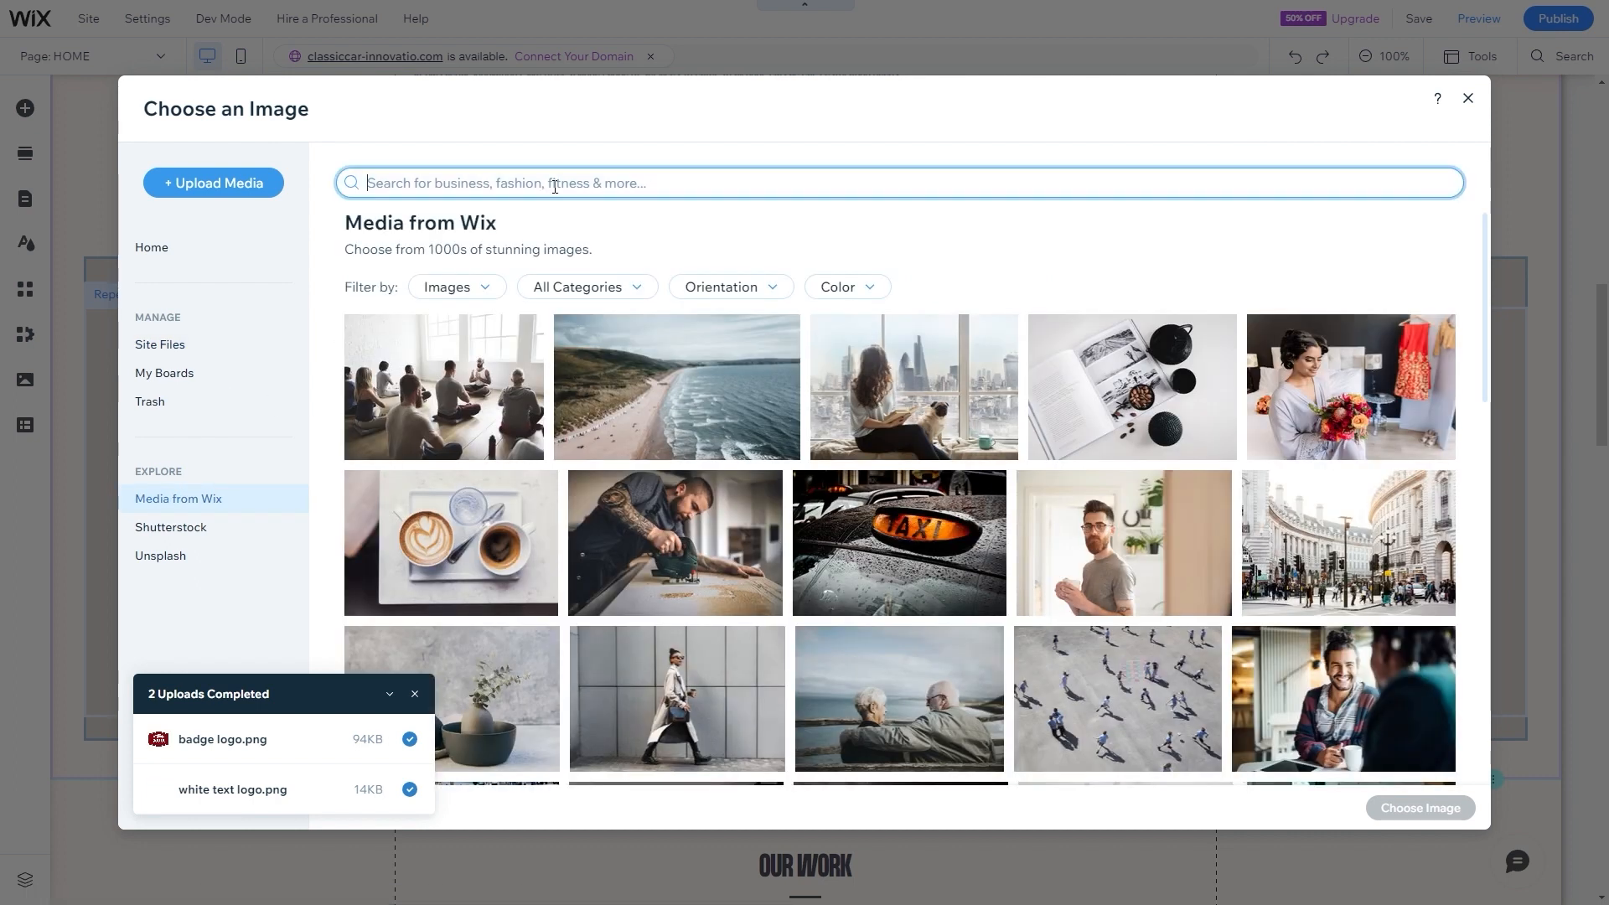
type("engine")
key("Return")
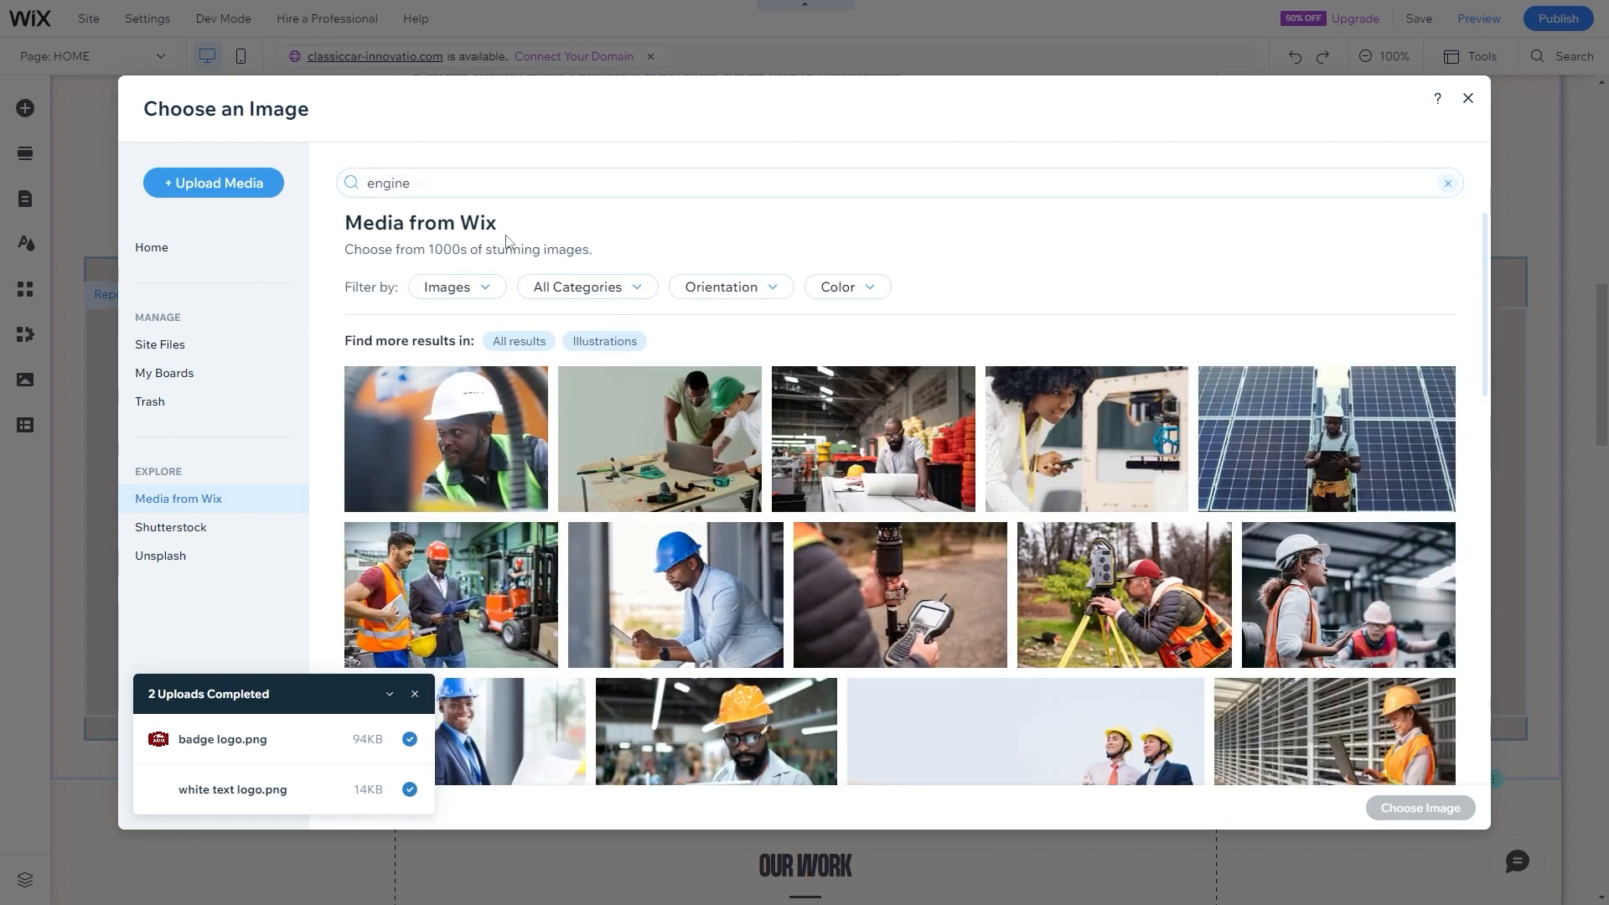
- Refine the image search to "car engine" and look through the photos for a suitable engine picture
double_click(373, 182)
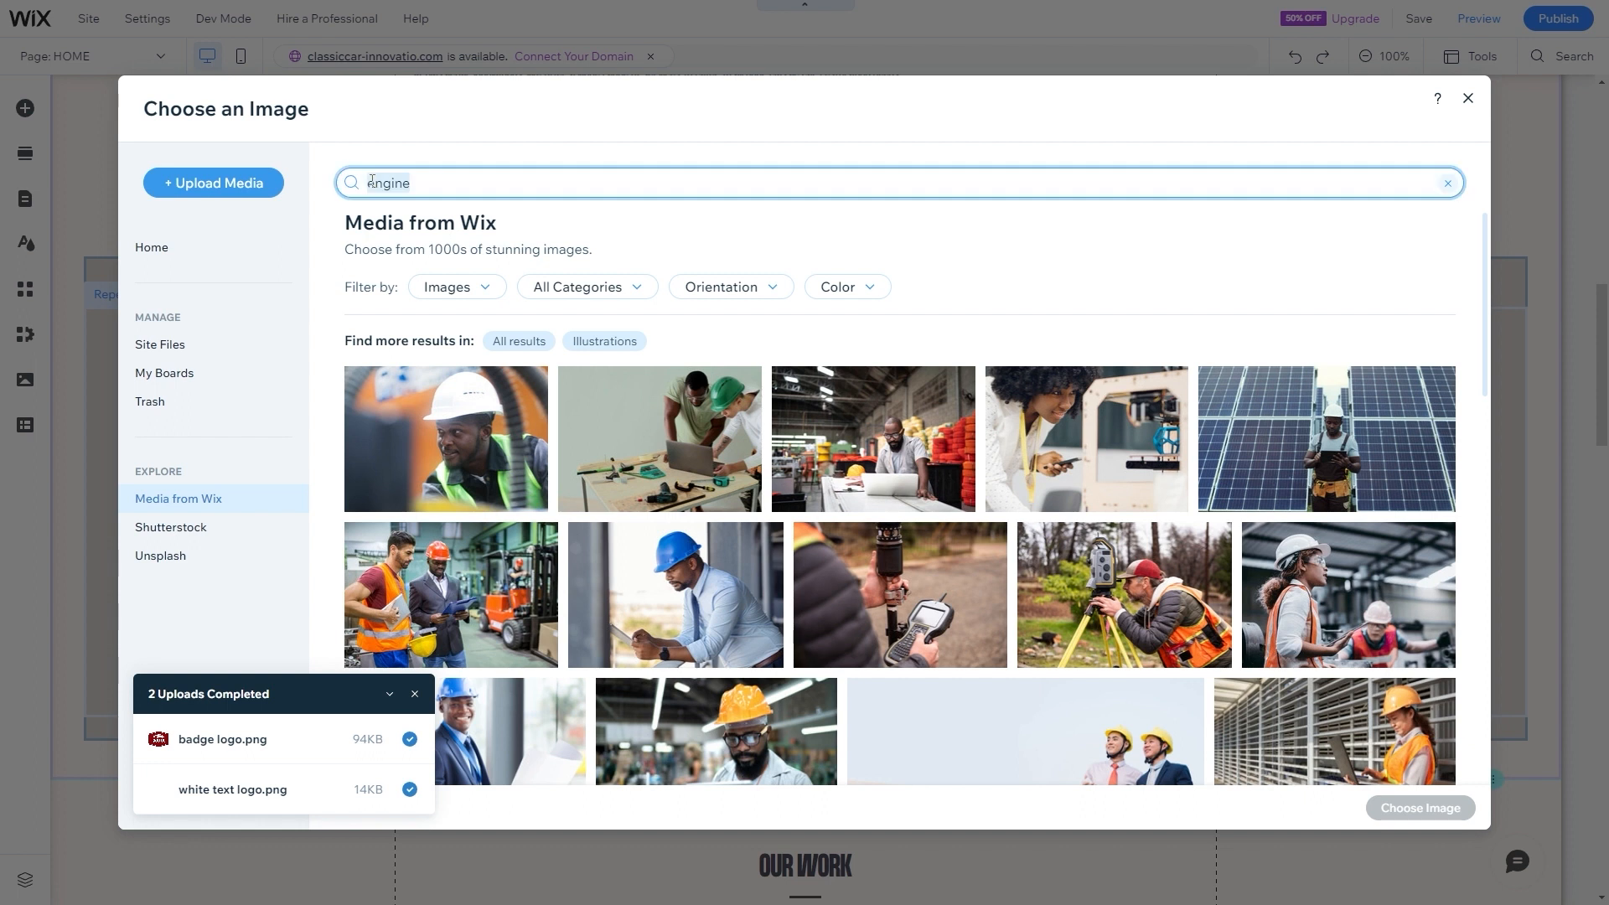
left_click(371, 181)
key("Home")
type("car")
key("Return")
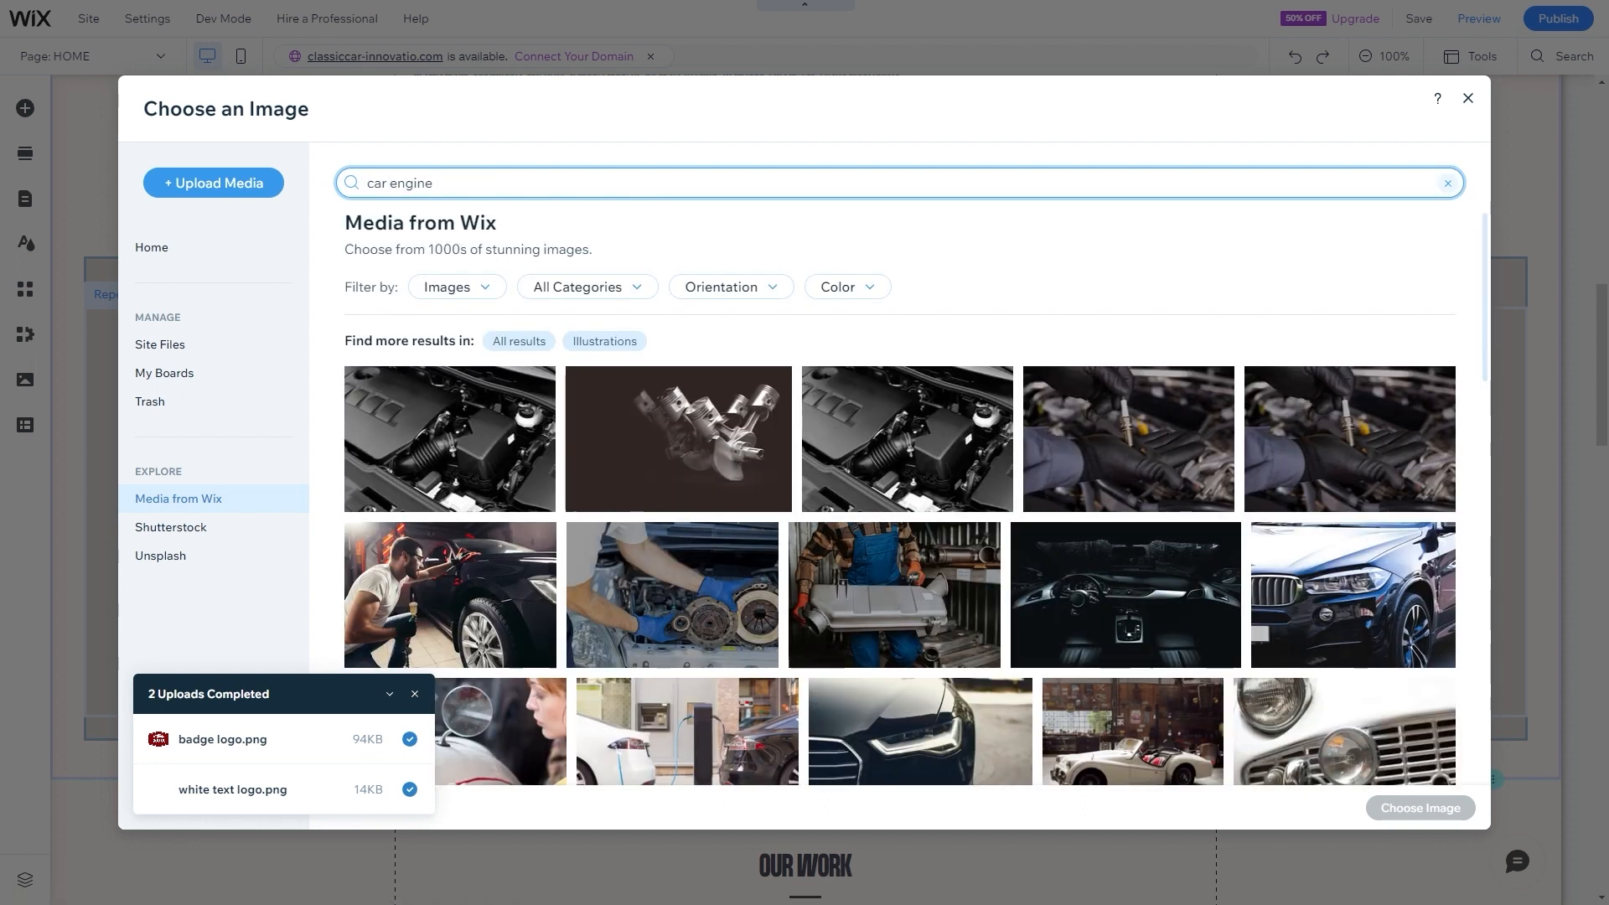
scroll(623, 540, "down", 5)
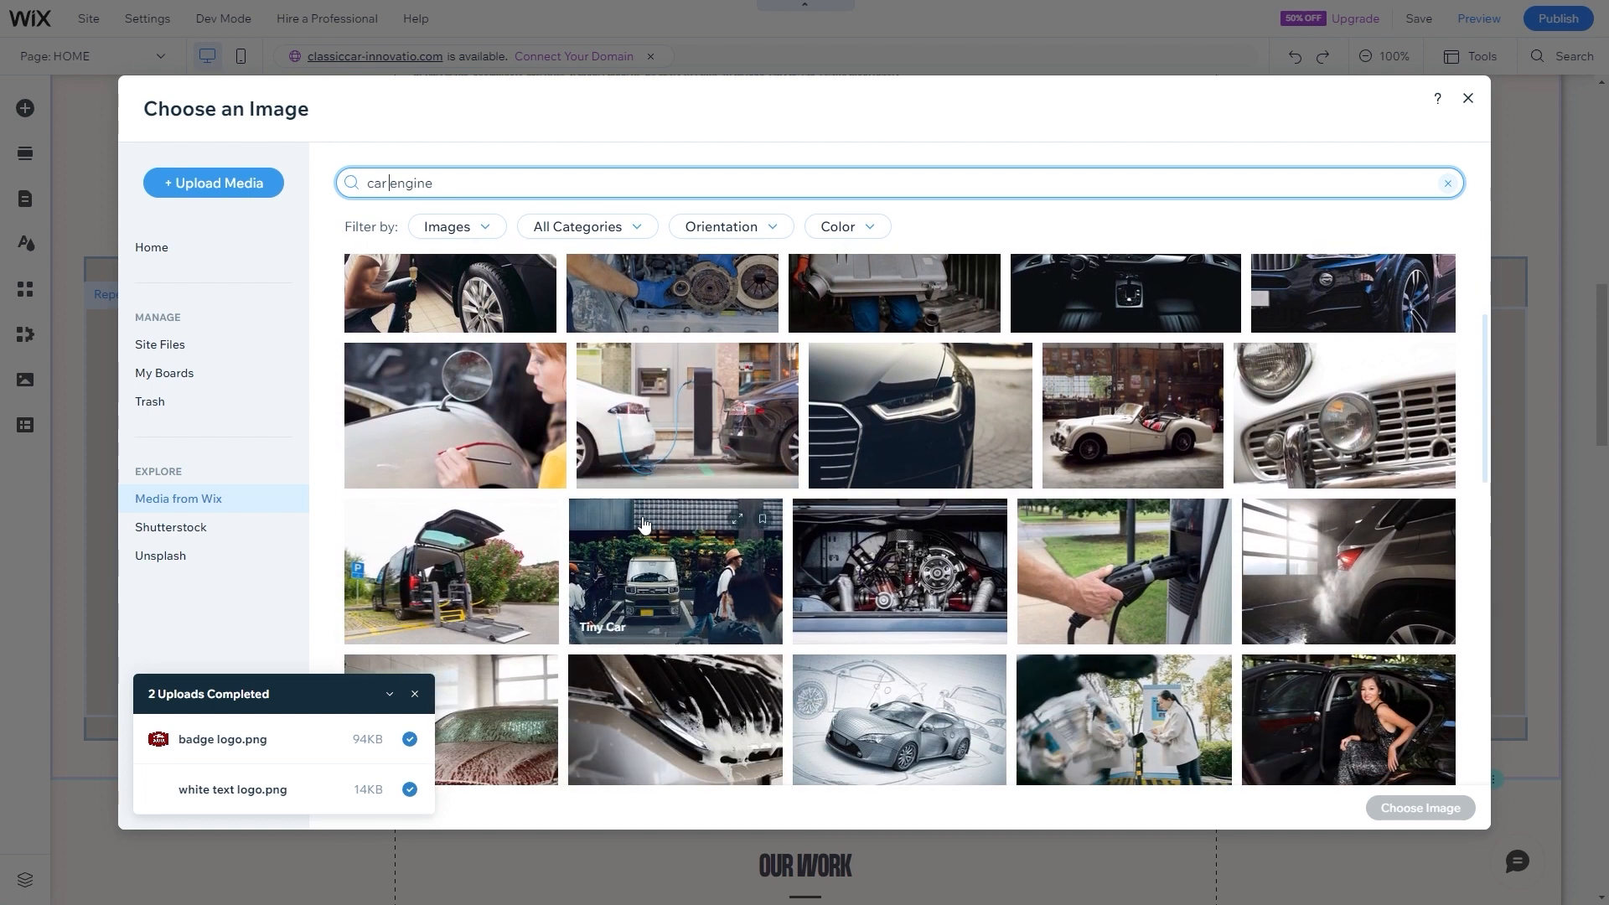
scroll(642, 525, "down", 6)
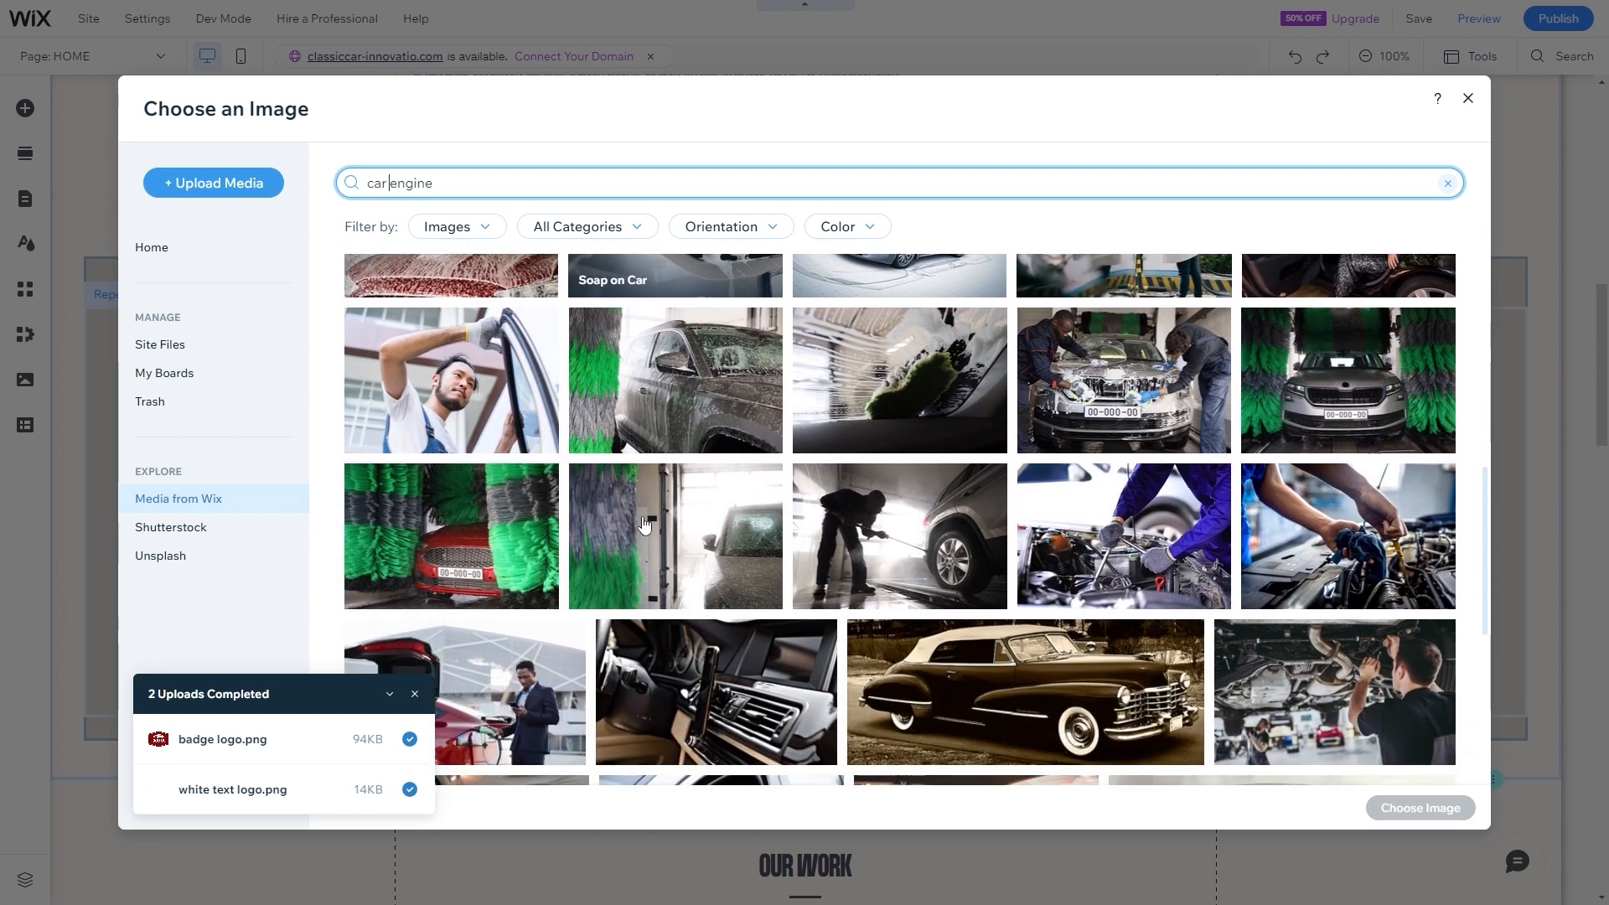
scroll(642, 525, "down", 2)
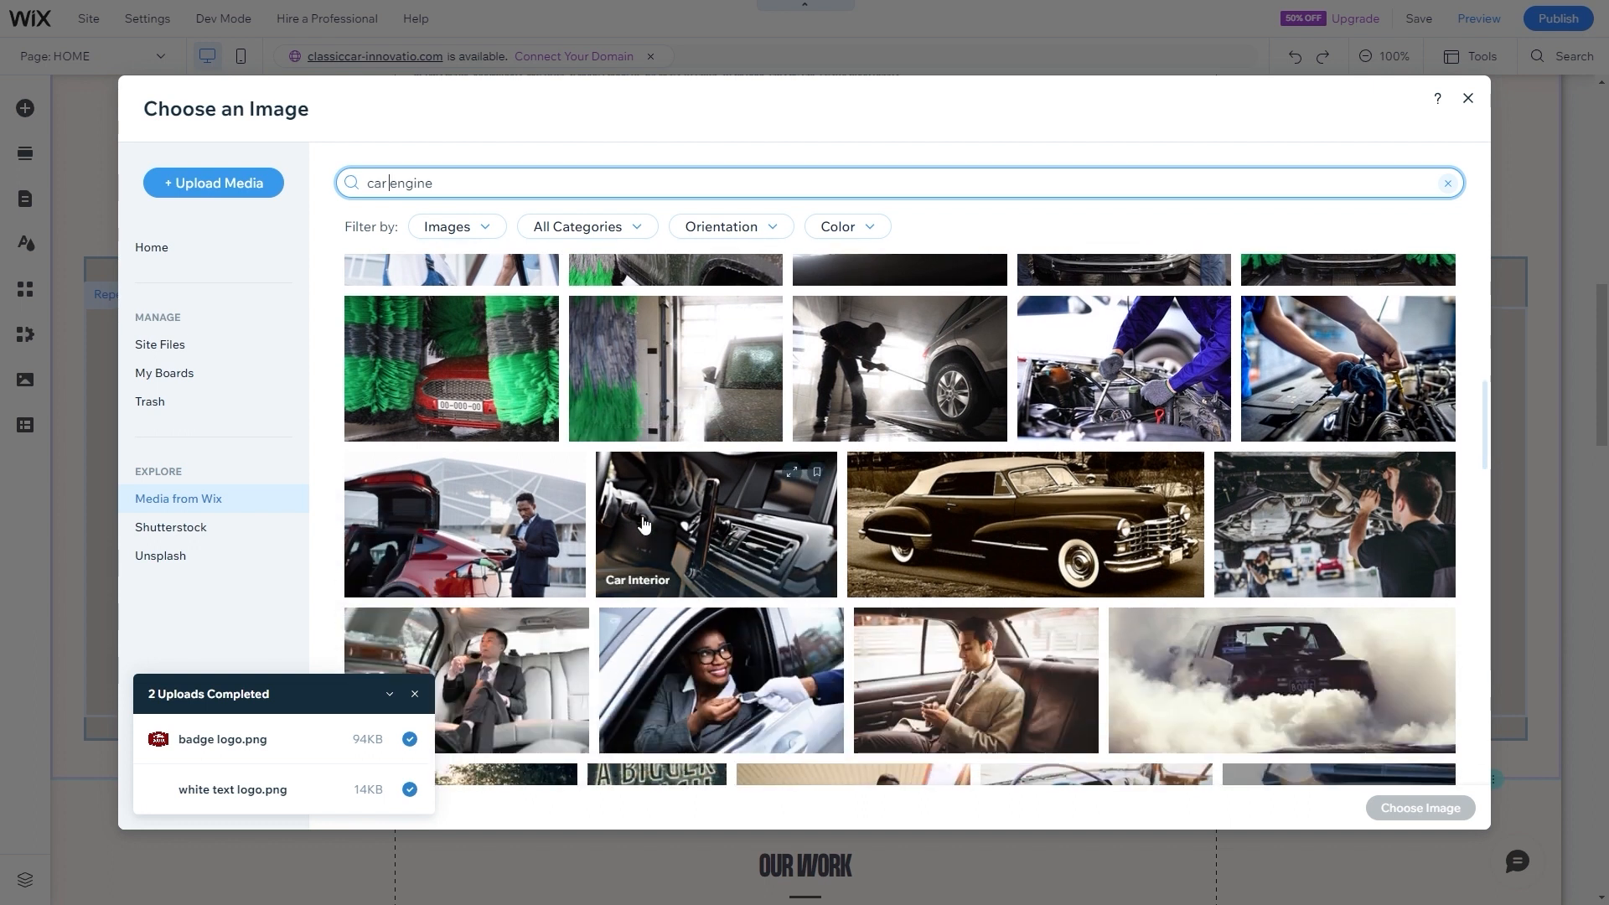
scroll(642, 524, "down", 3)
scroll(643, 524, "down", 2)
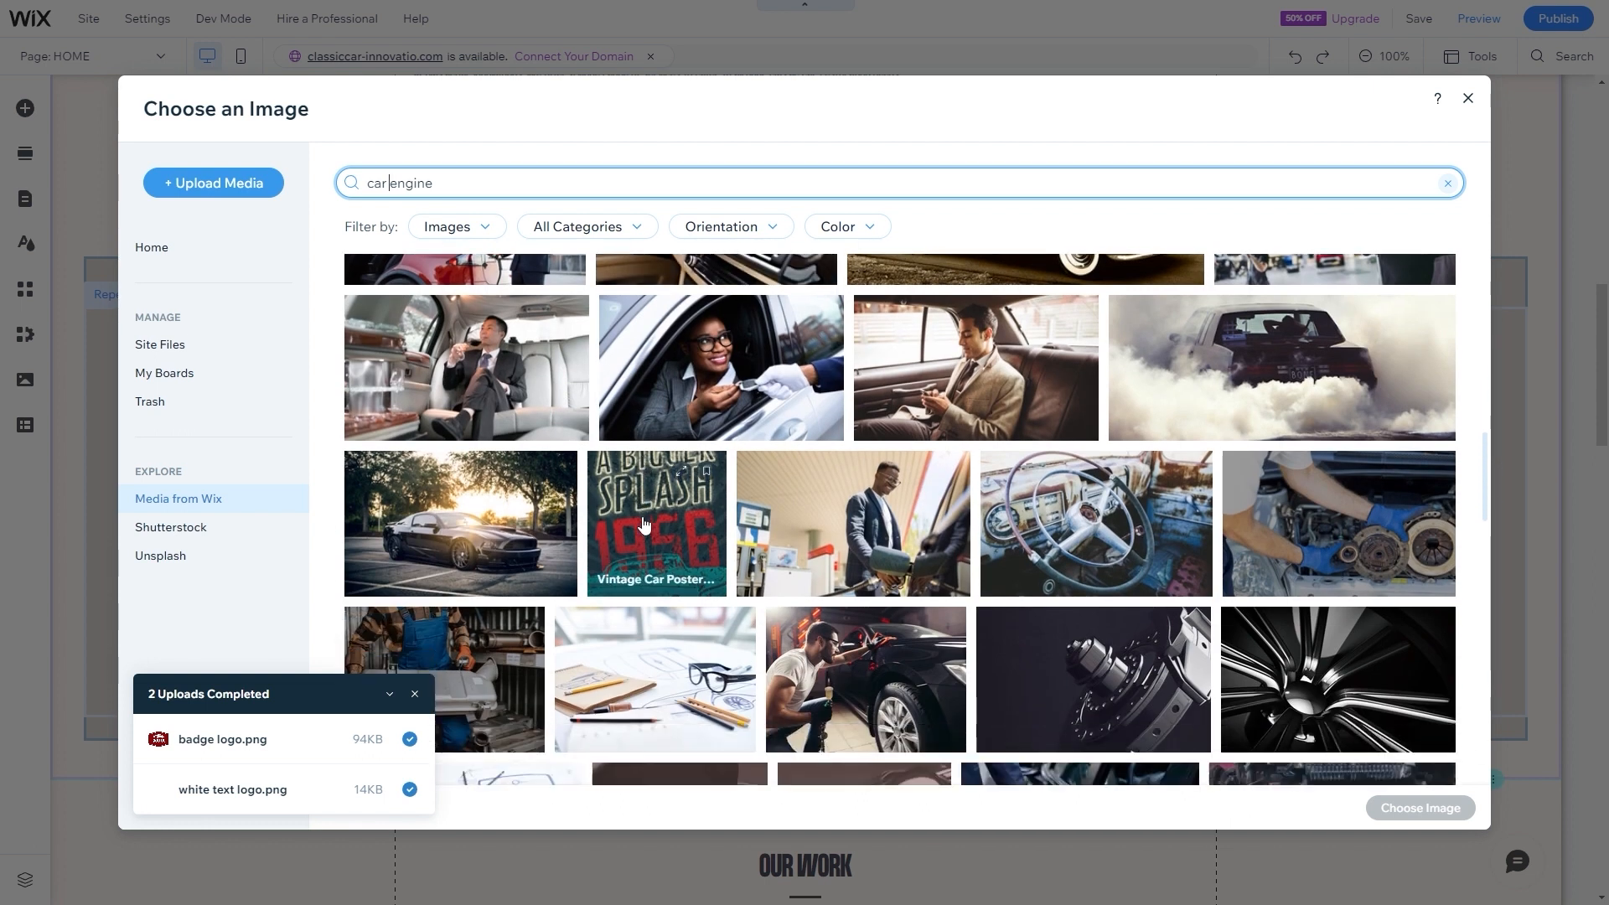
- Change the image search to "engine building" and look through the photos for the Engine Building card
left_click(402, 182)
key("BackSpace")
key("BackSpace")
key("BackSpace")
key("BackSpace")
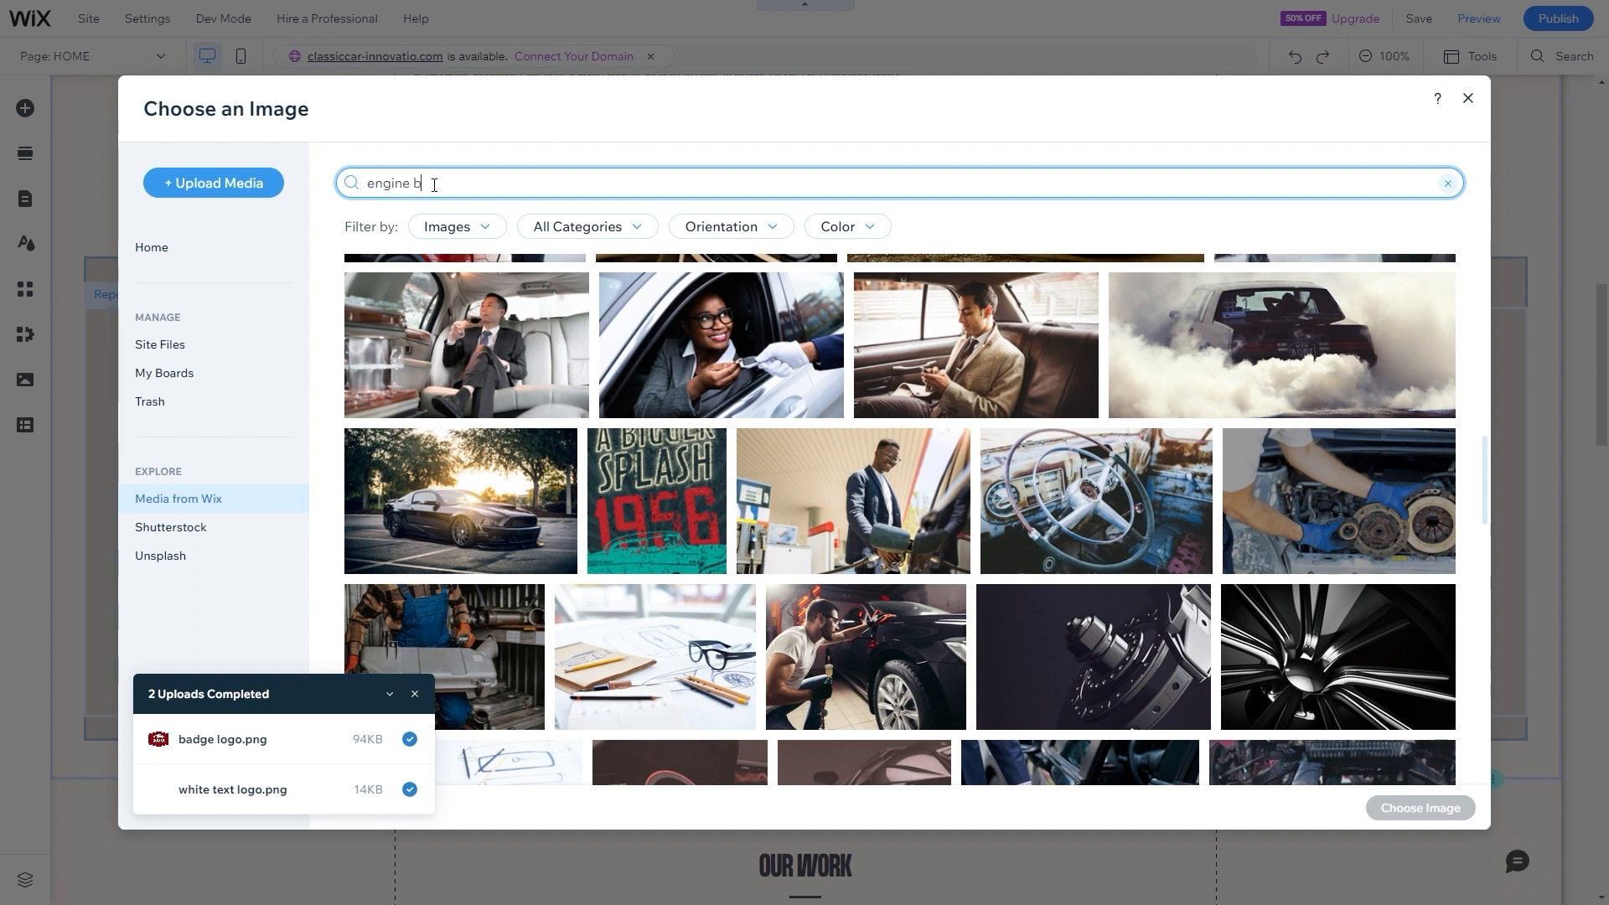
type("building")
key("Return")
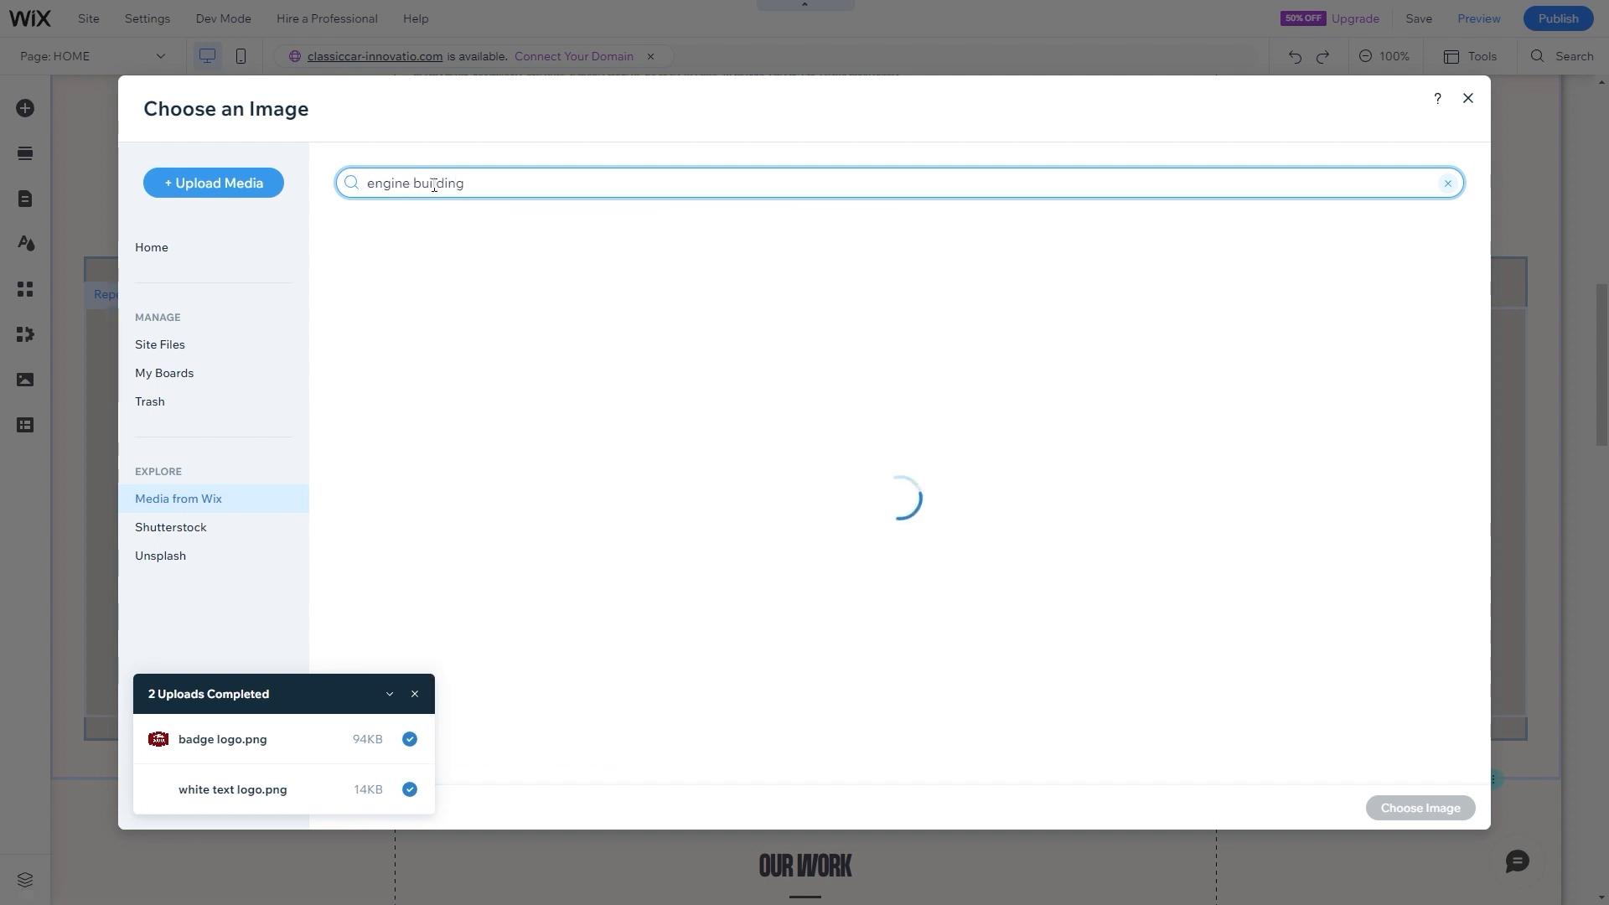
scroll(636, 520, "down", 5)
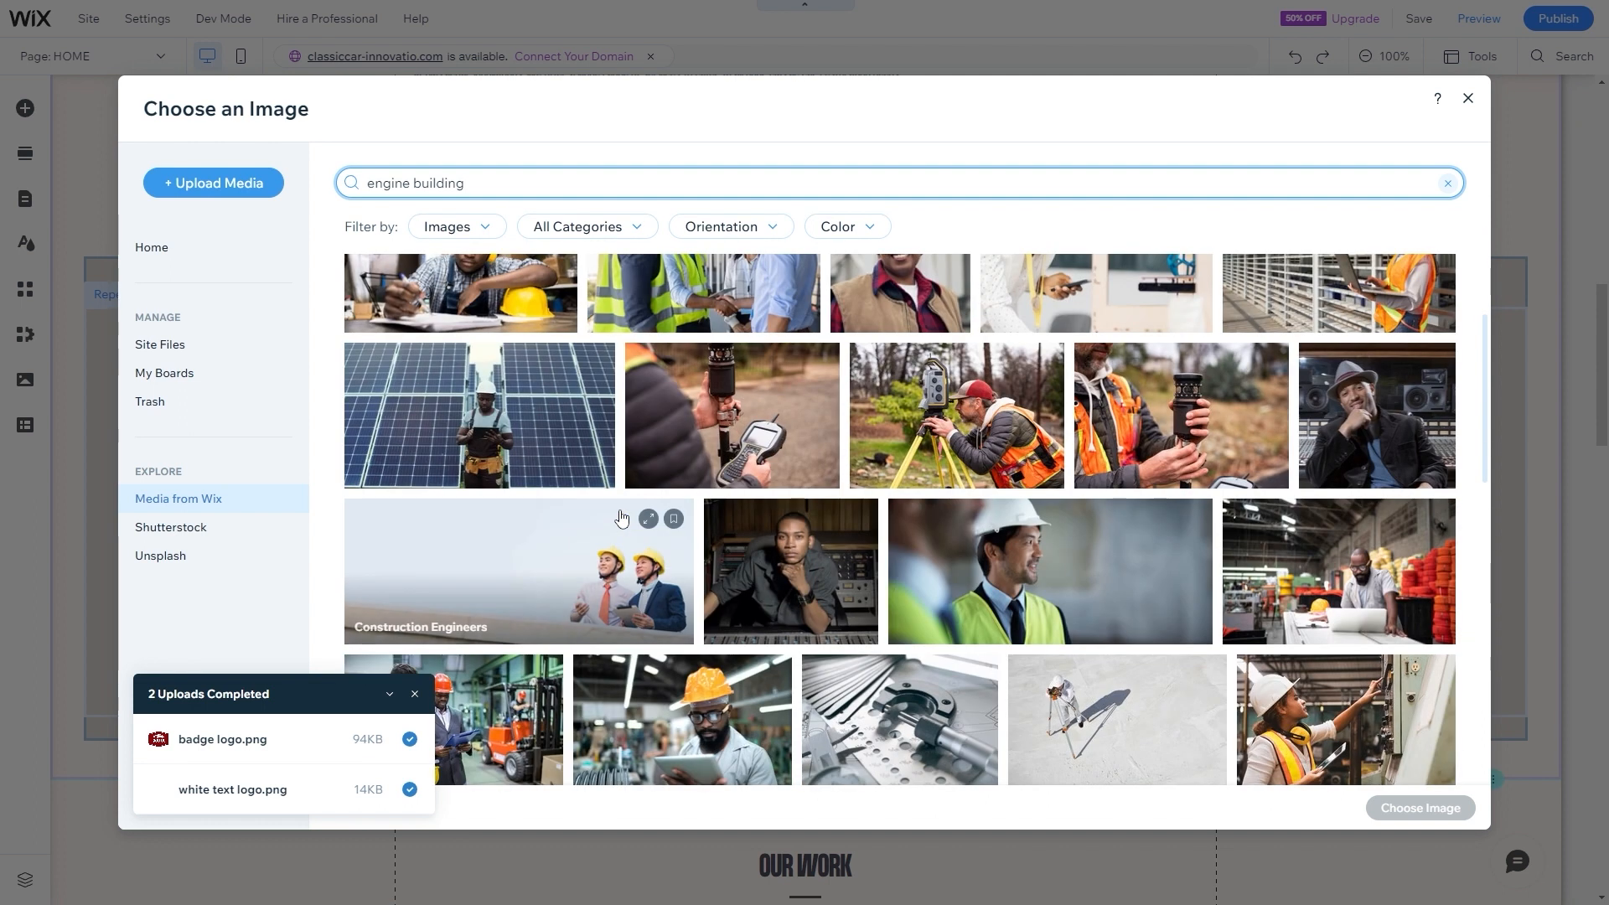
- Change the image search to "classic car engine" and look through the photos for the Engine Building card
scroll(607, 448, "up", 5)
double_click(465, 182)
key("BackSpace")
left_click(373, 189)
type("classic car engine")
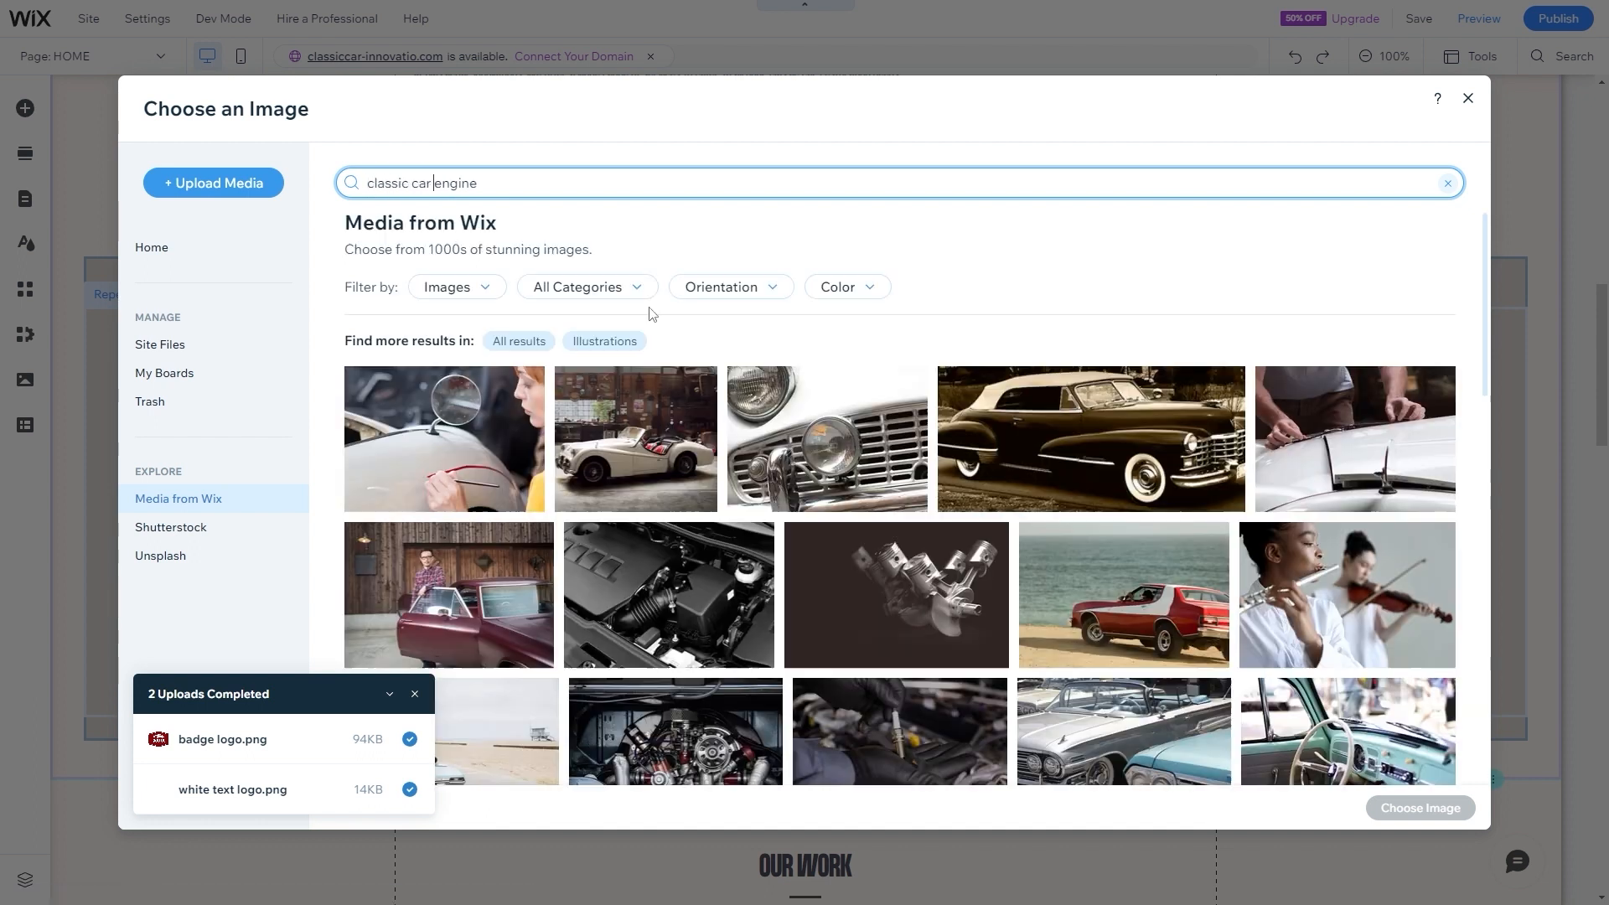
scroll(524, 479, "down", 2)
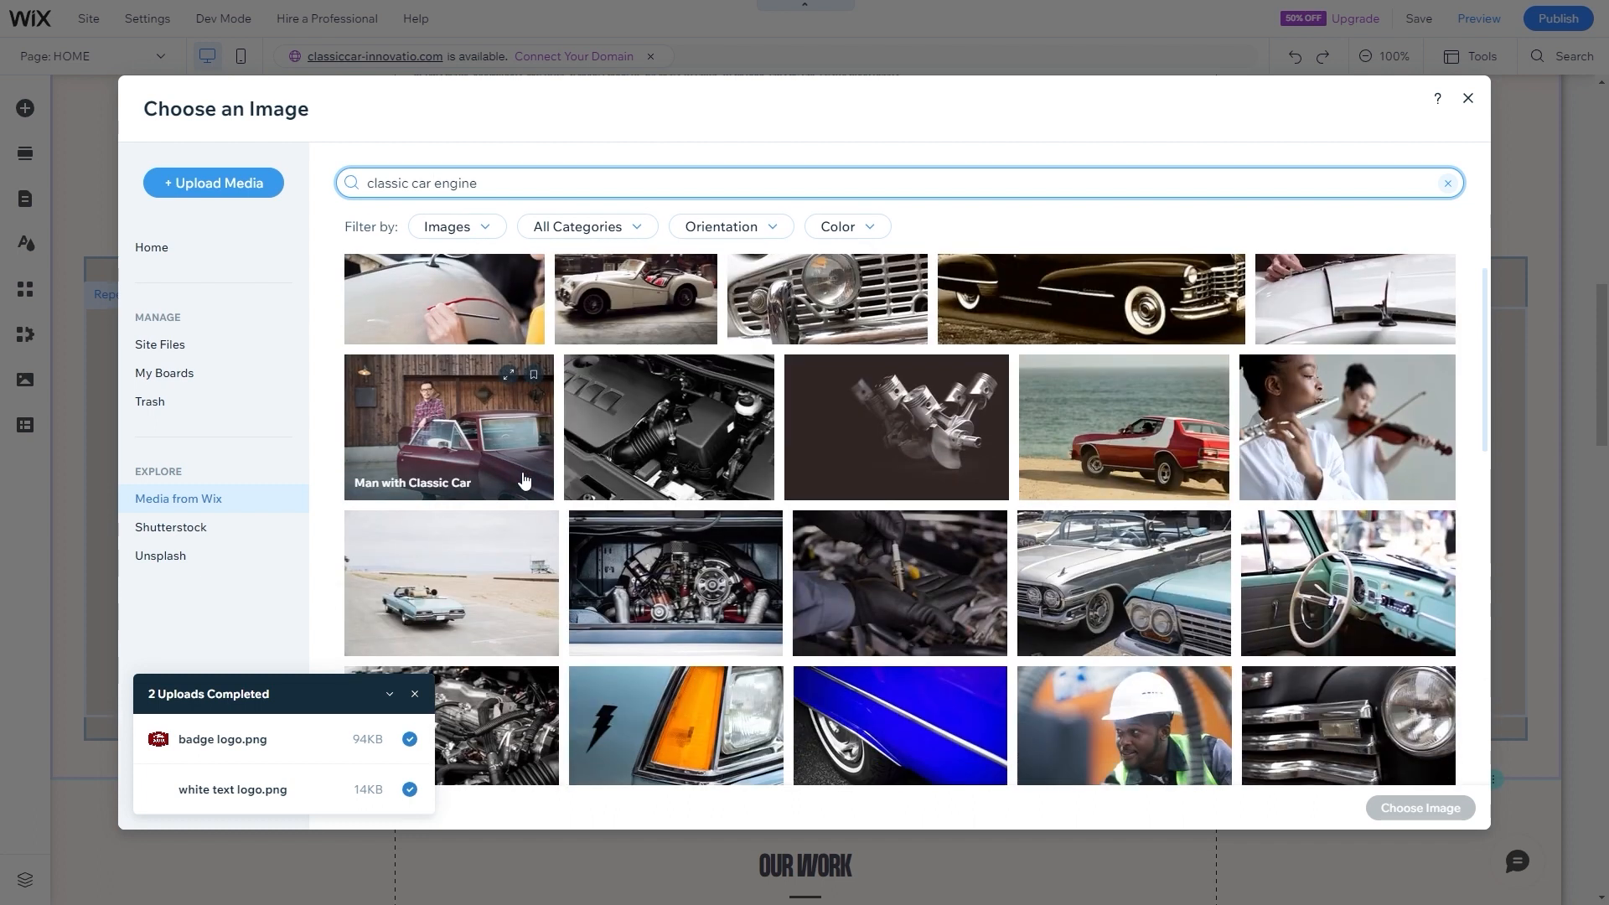
scroll(475, 486, "down", 3)
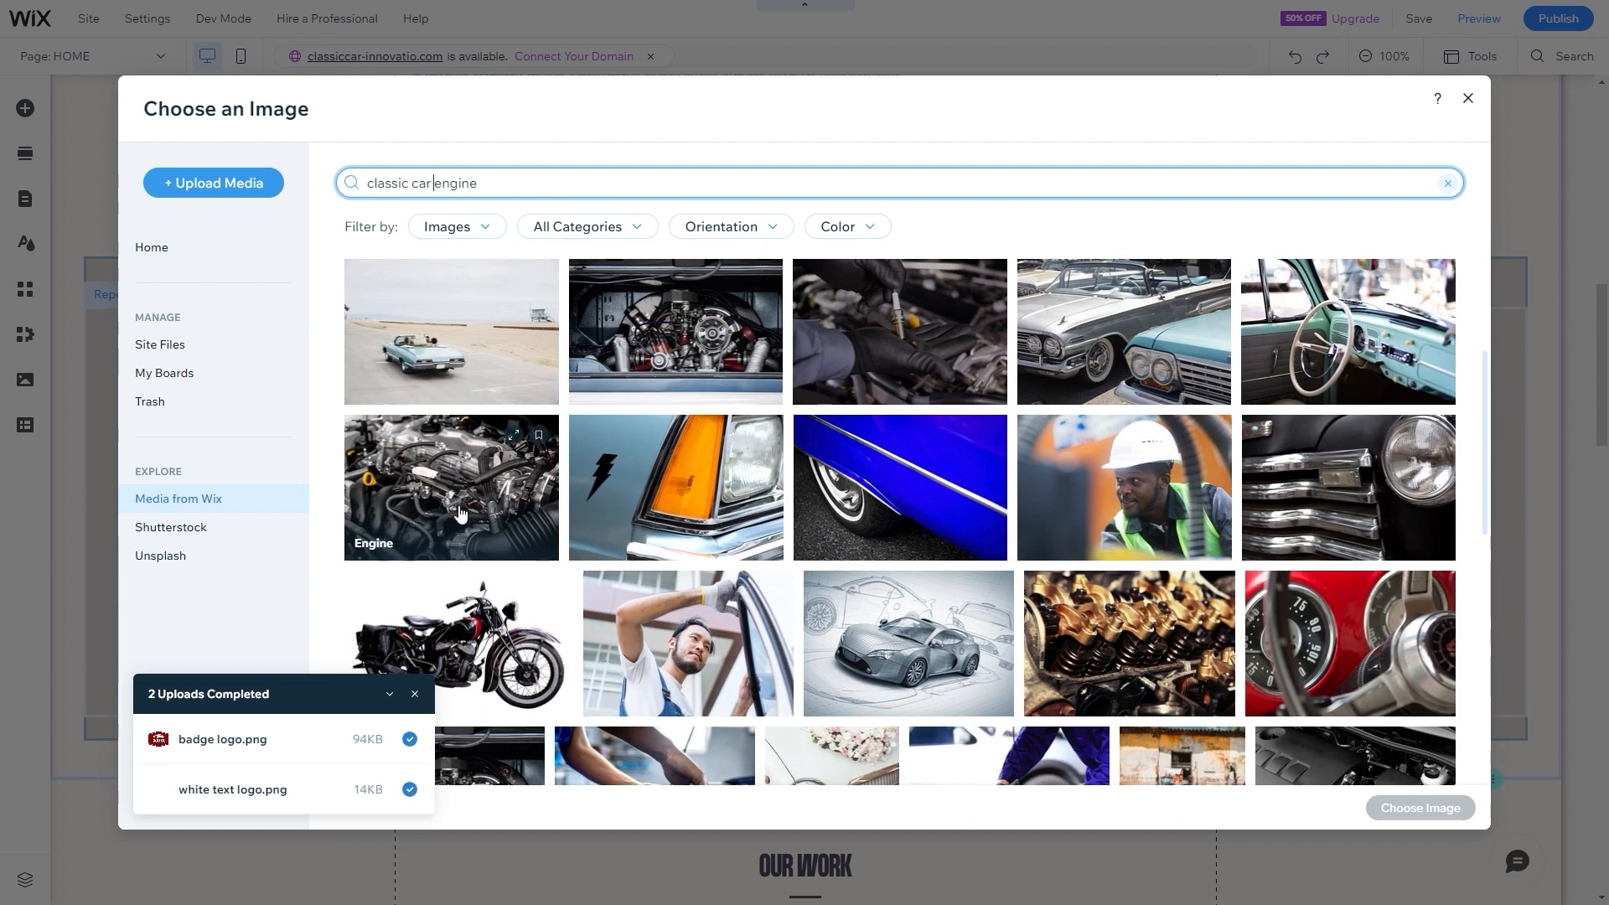
scroll(471, 515, "down", 3)
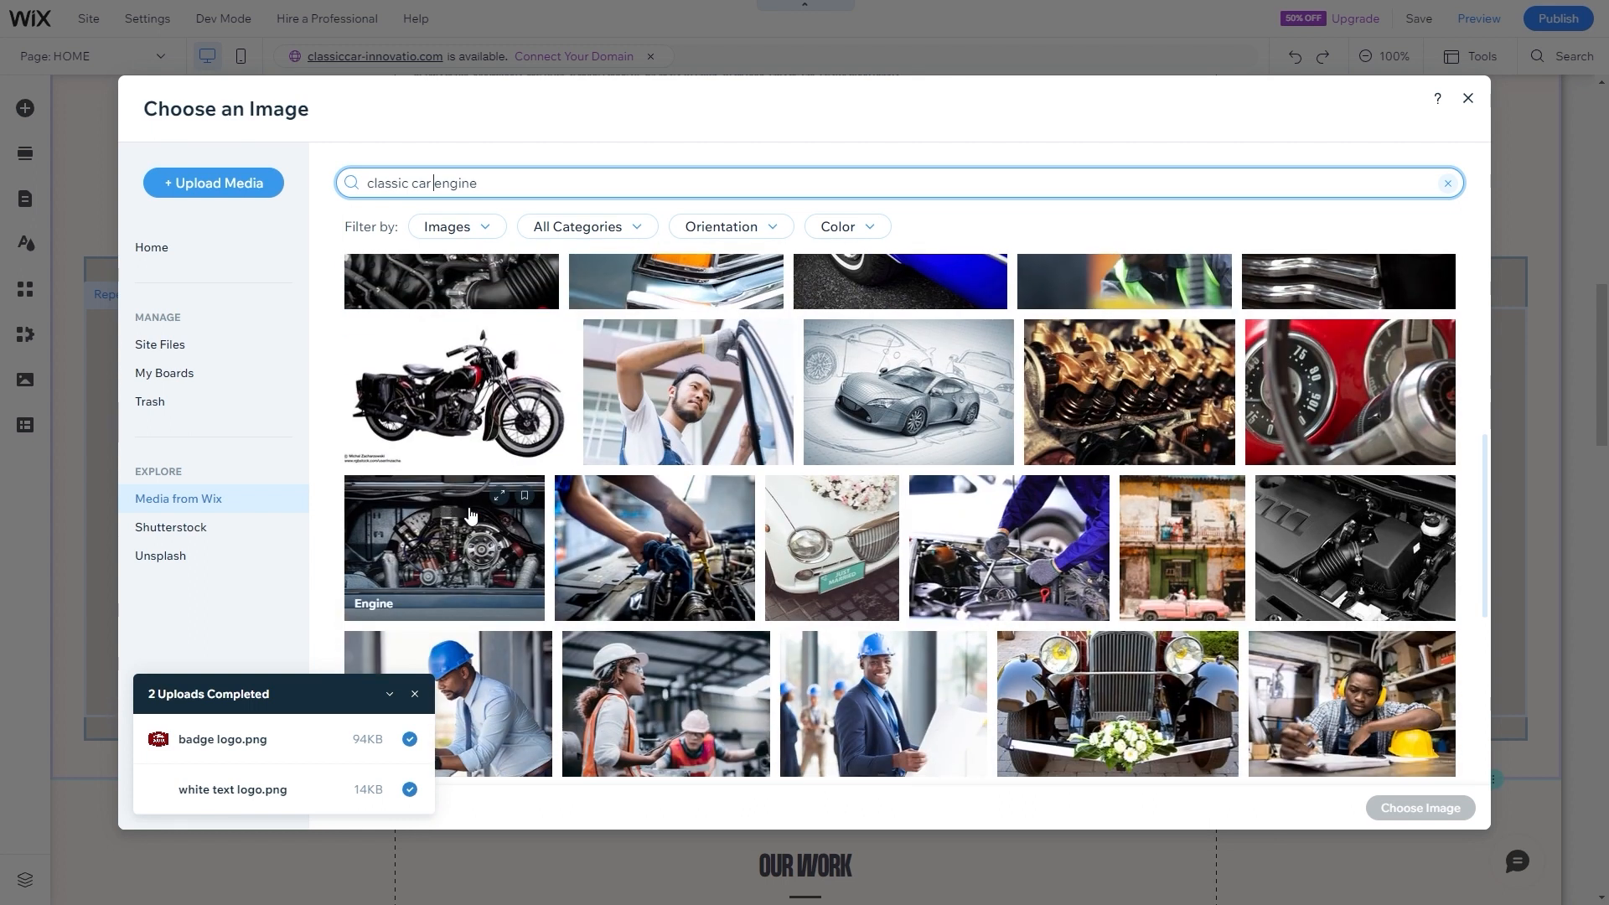
scroll(472, 514, "down", 3)
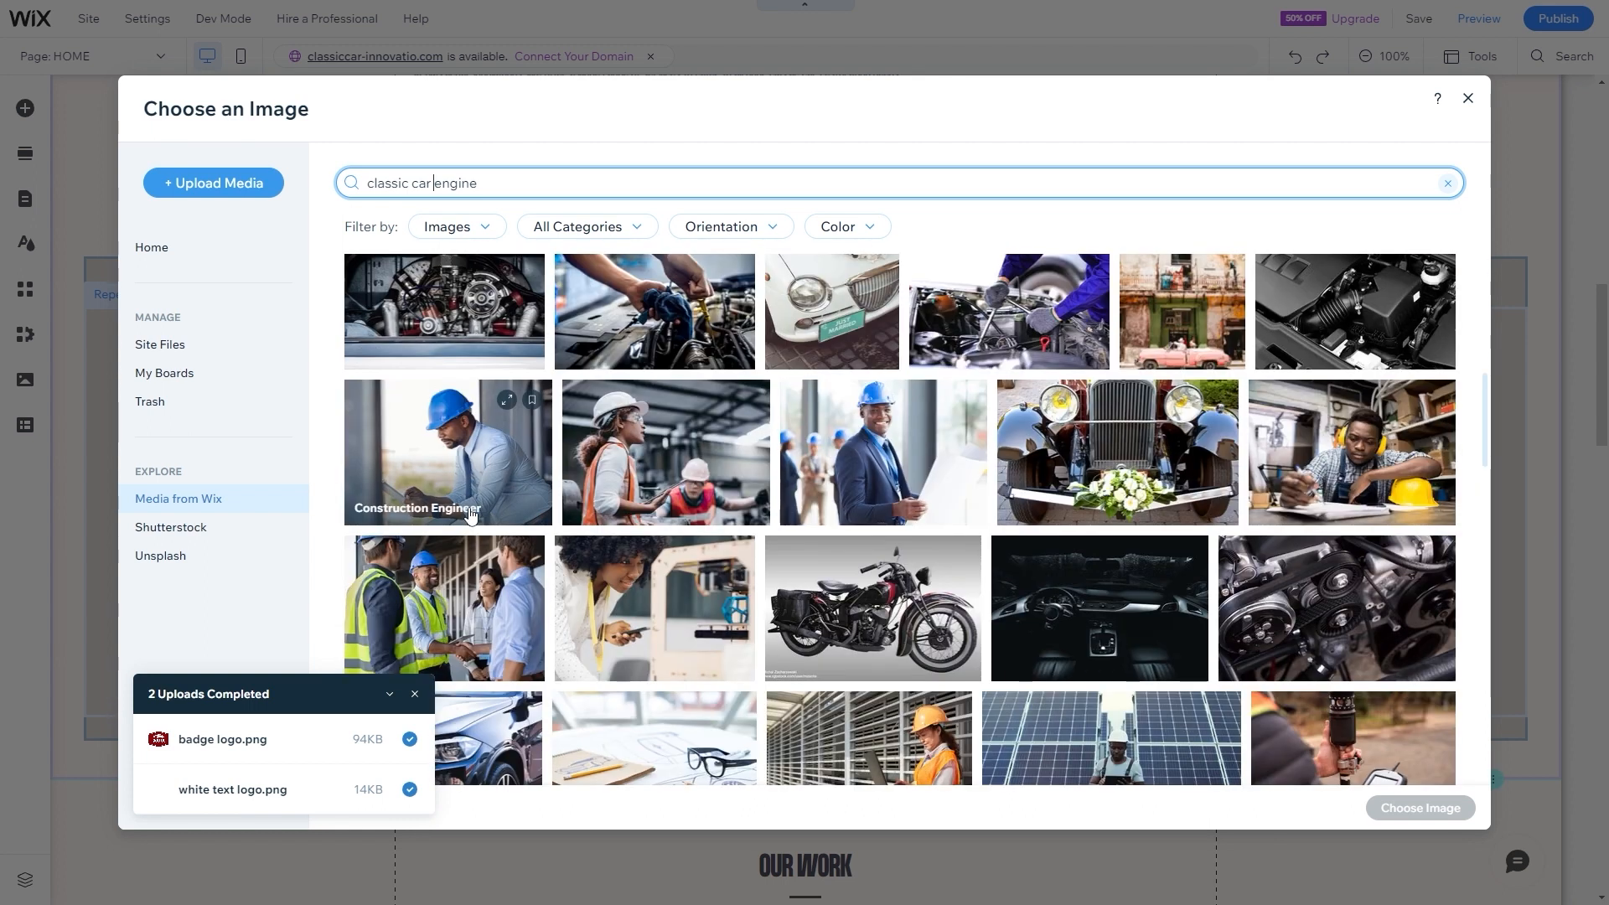
scroll(470, 514, "up", 10)
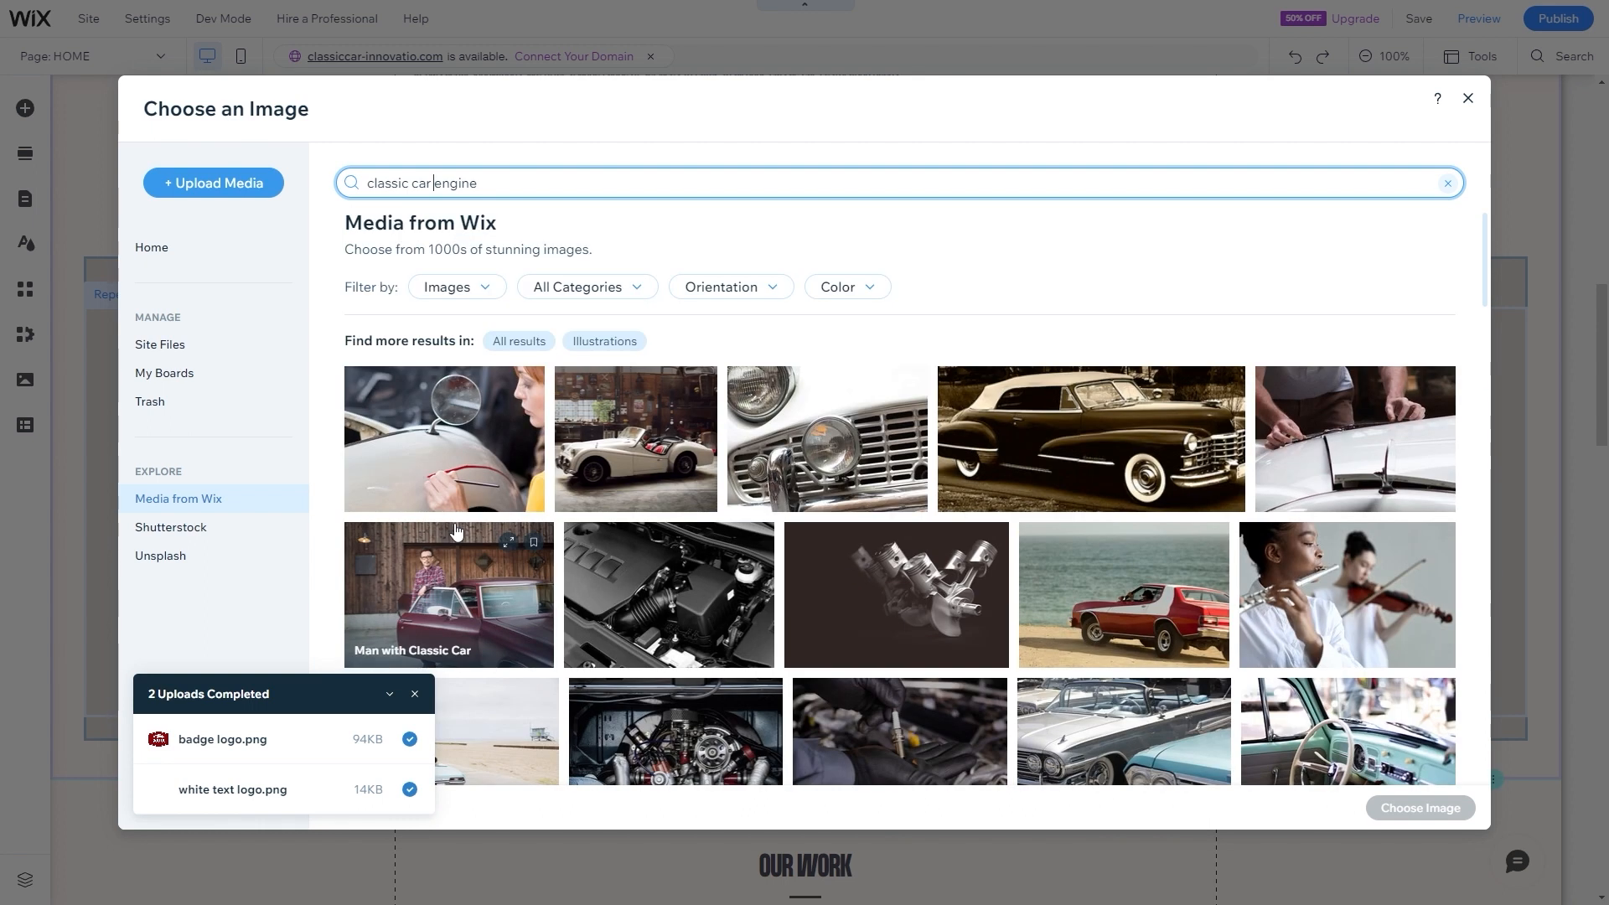
- Search Unsplash for "engine" and set the Engine Building card's image to the close-up of a silver engine with red plug connectors
left_click(178, 556)
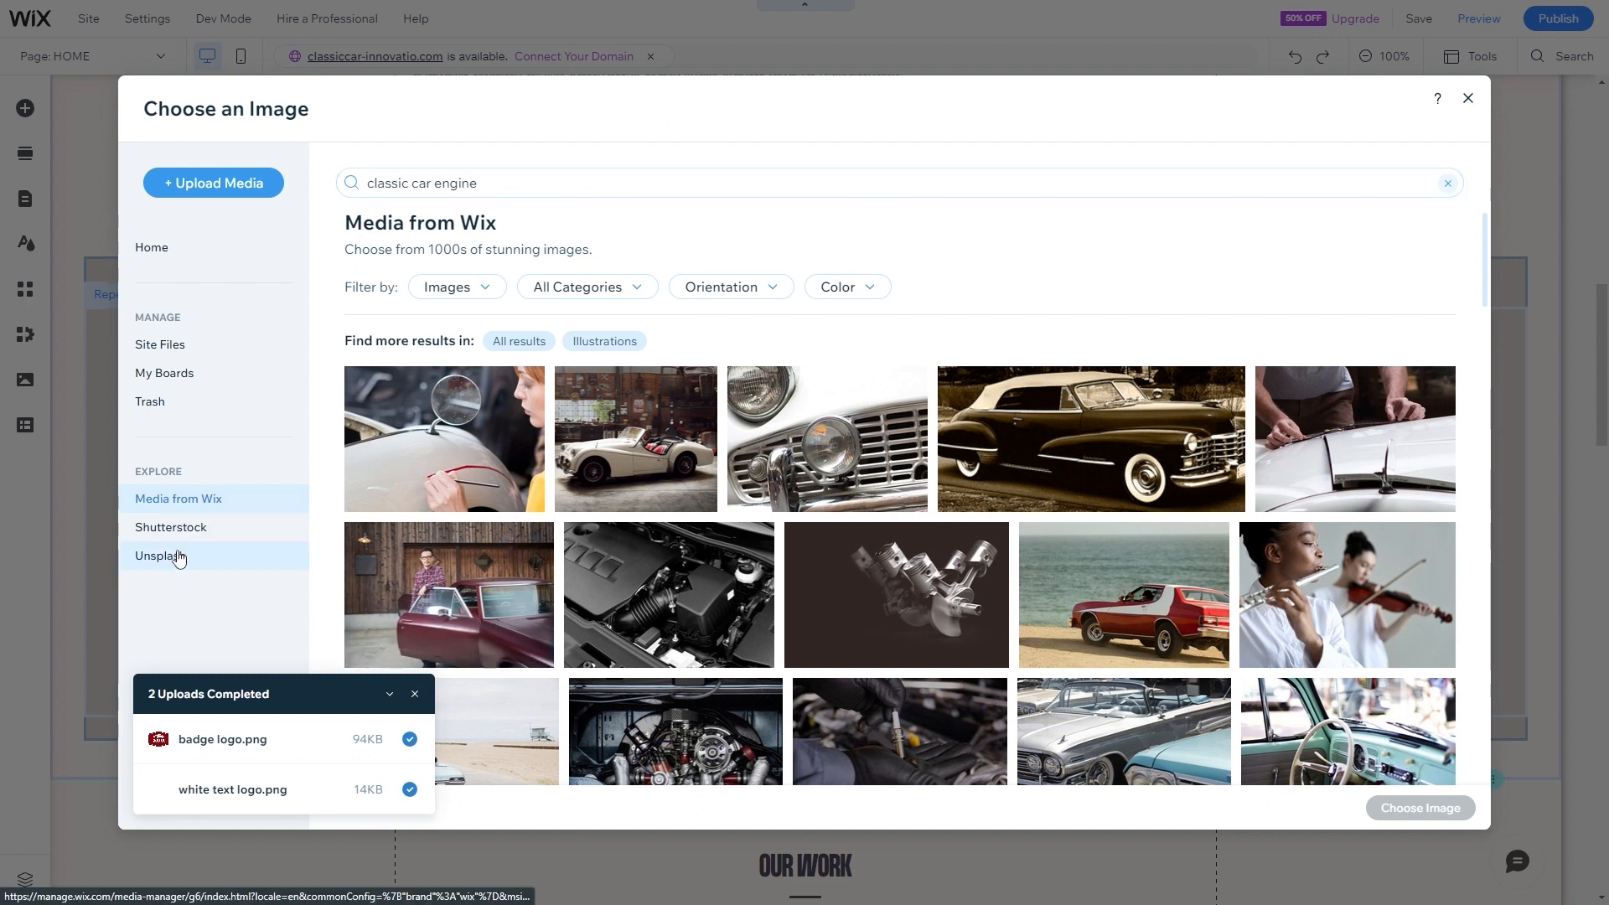
left_click(442, 186)
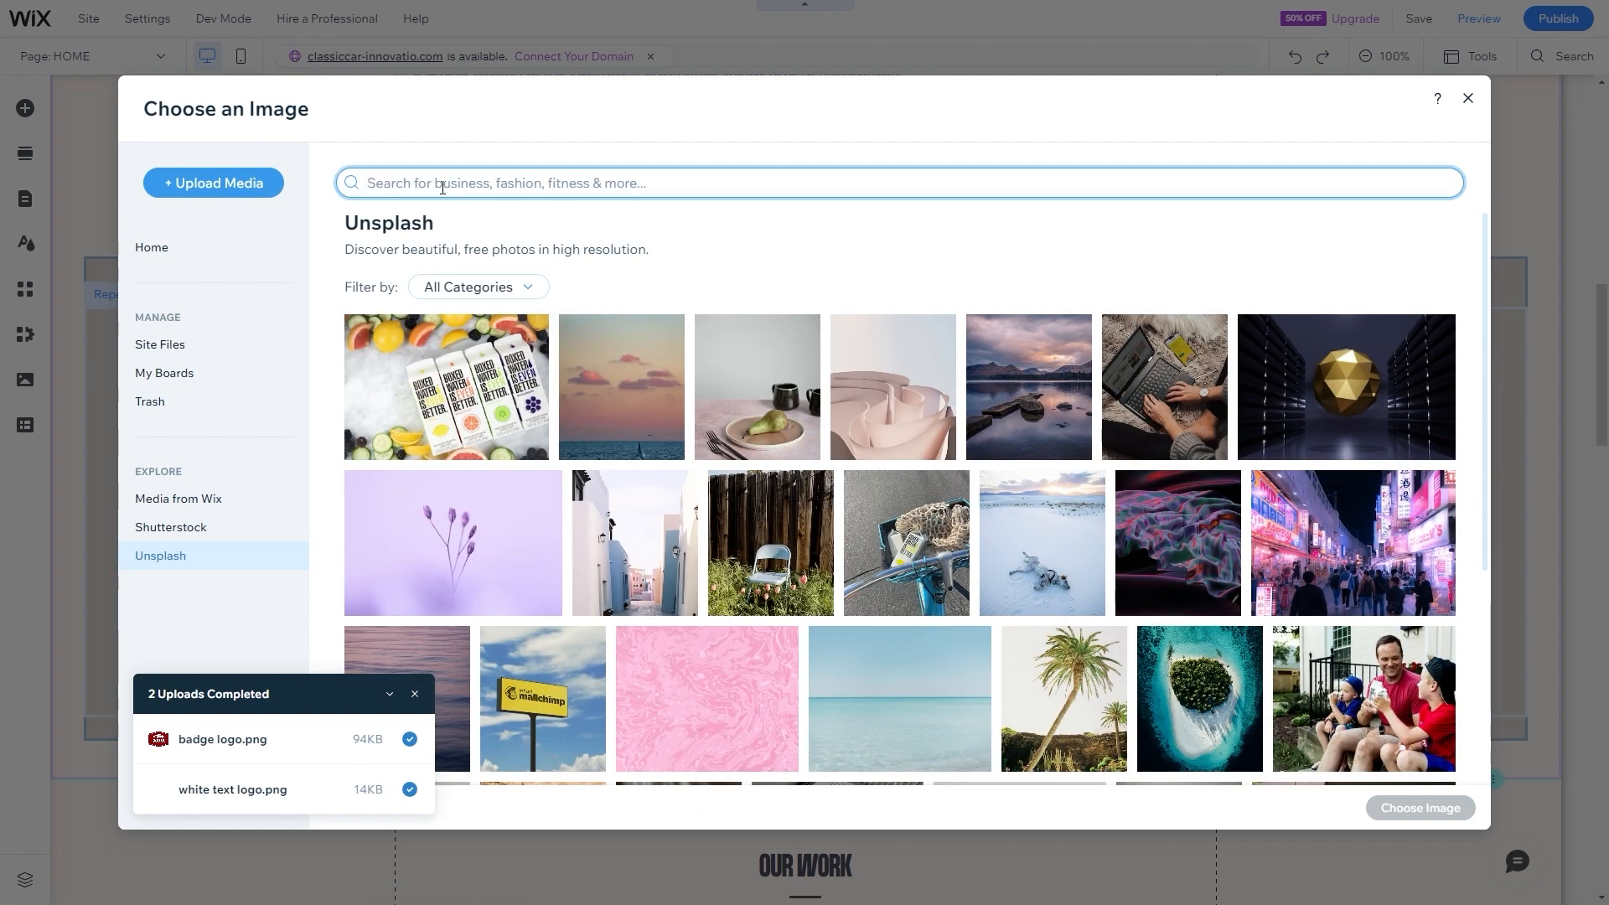
type("engine")
key("Return")
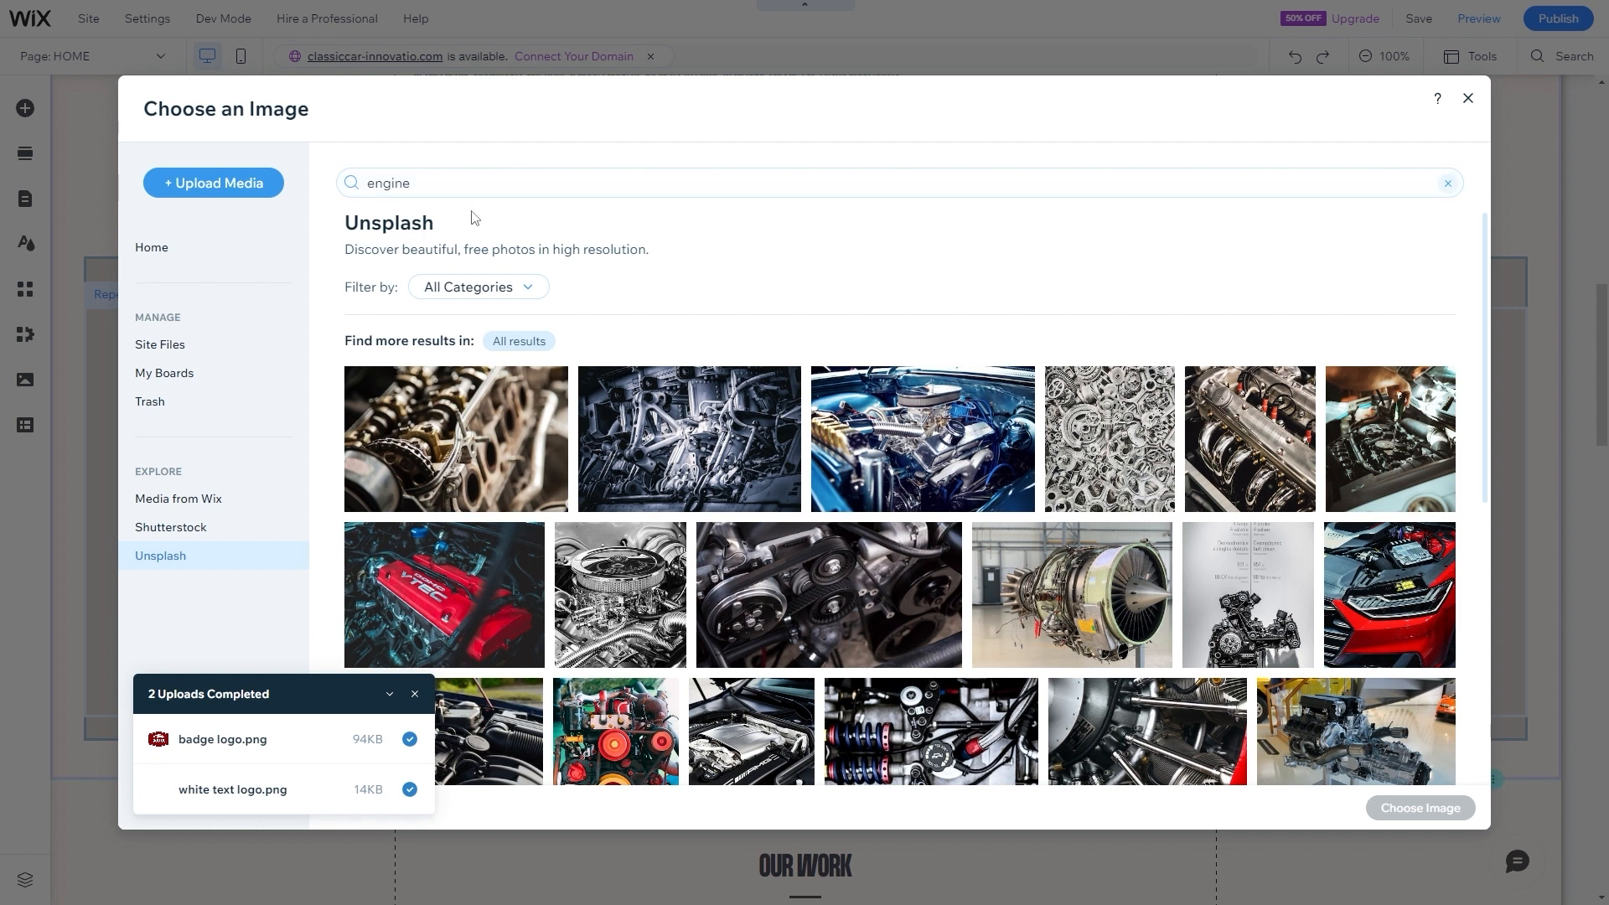
left_click(1230, 448)
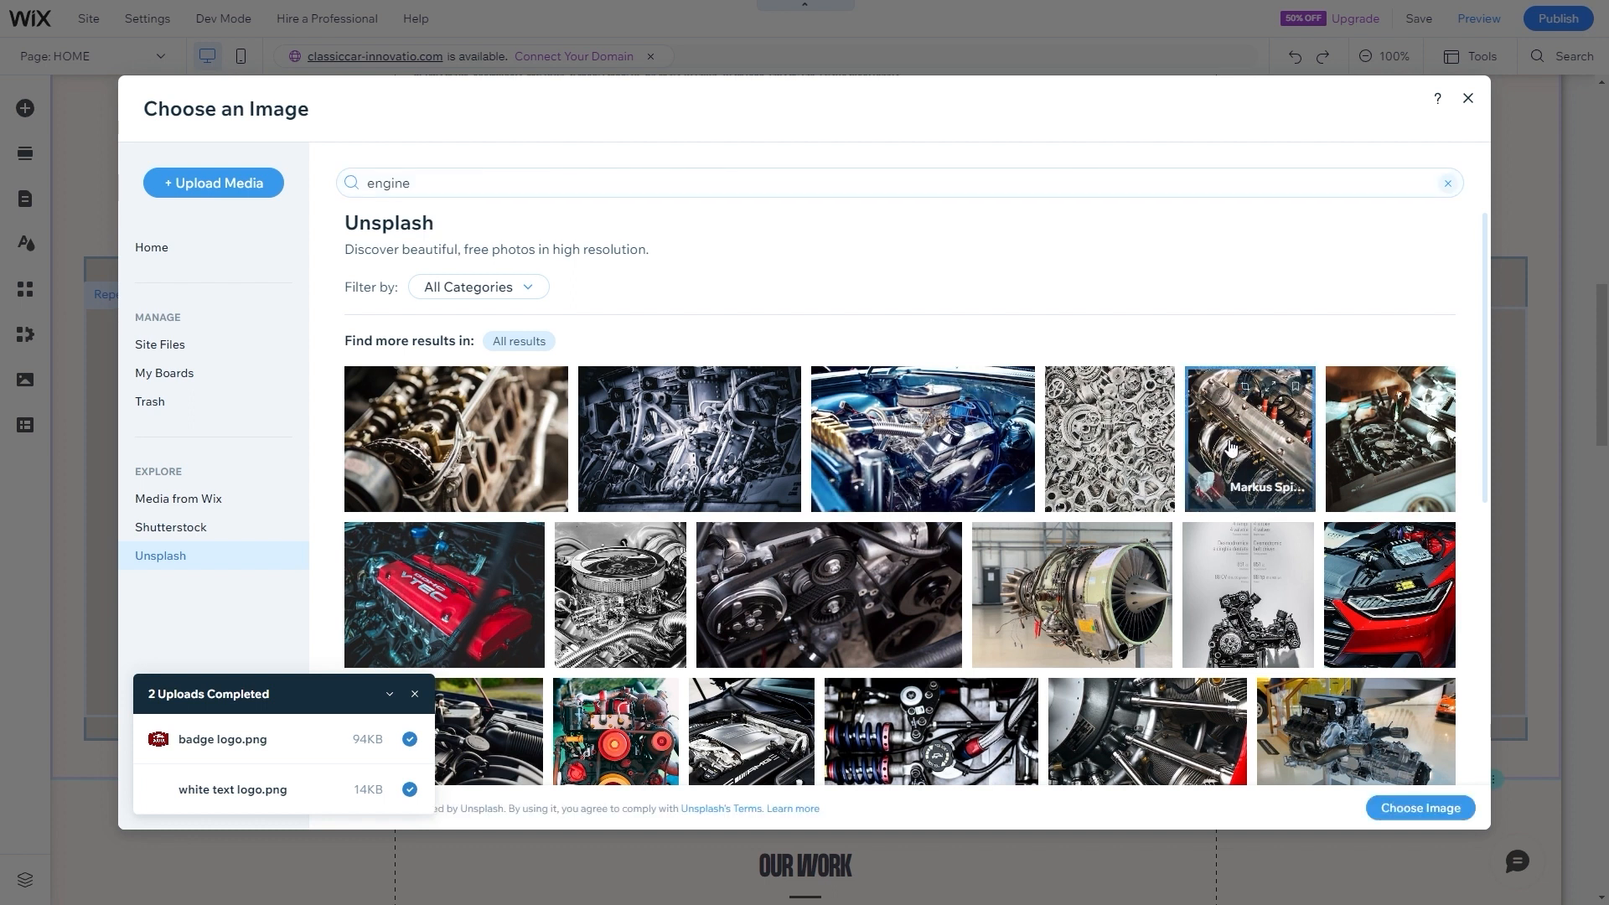
left_click(1456, 810)
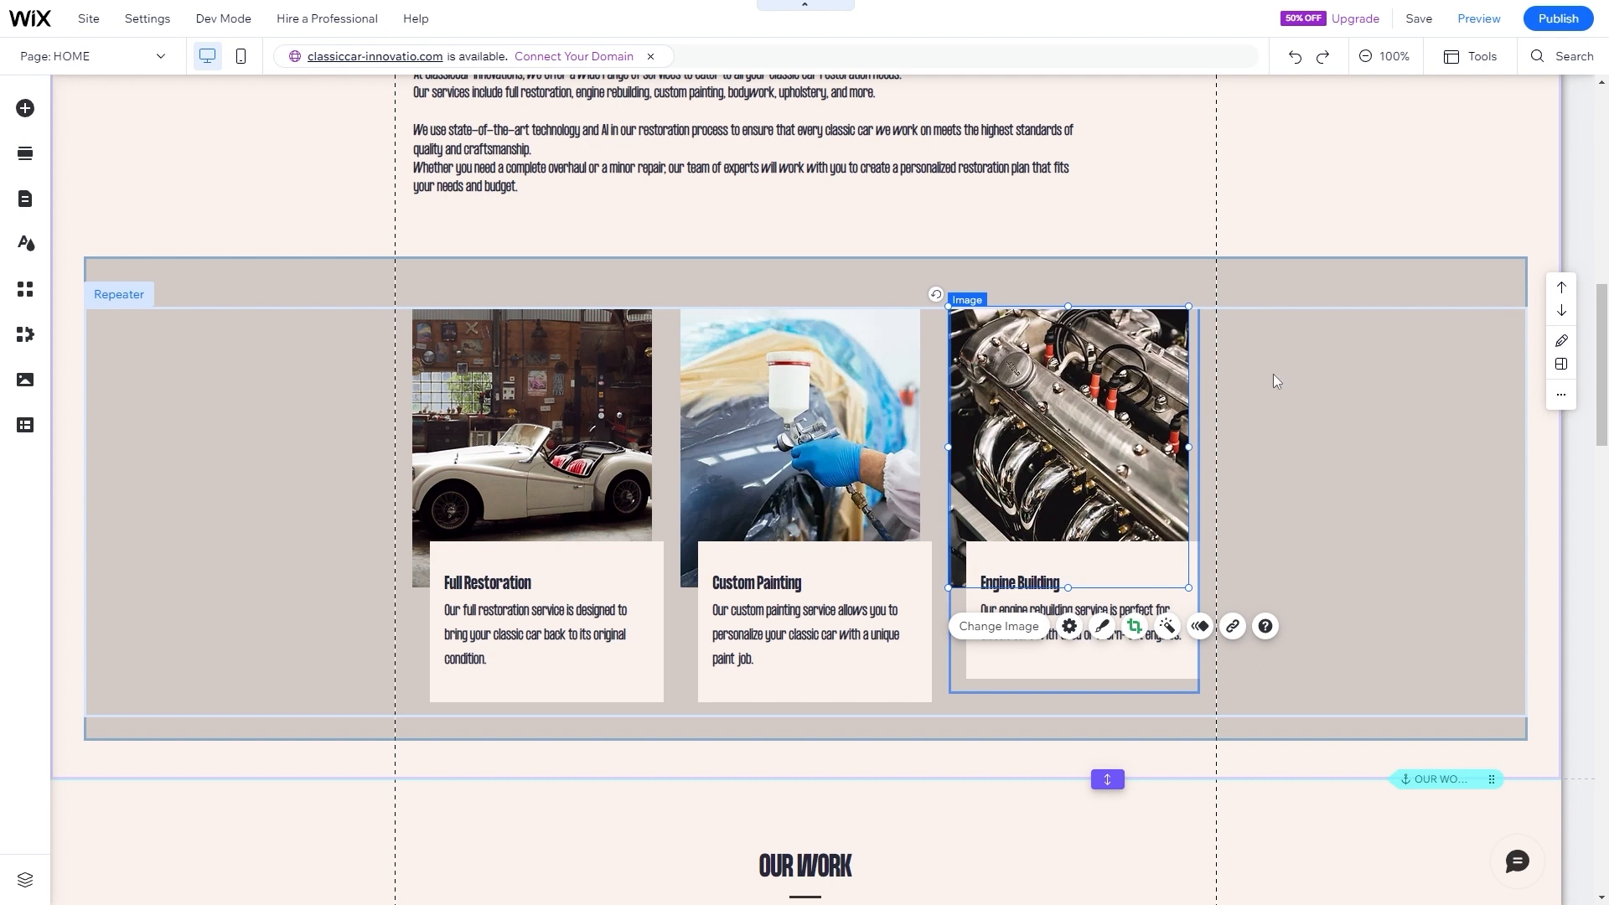
- Set the background of the strip behind the three service cards to the dark navy theme color #27283A
left_click(1325, 294)
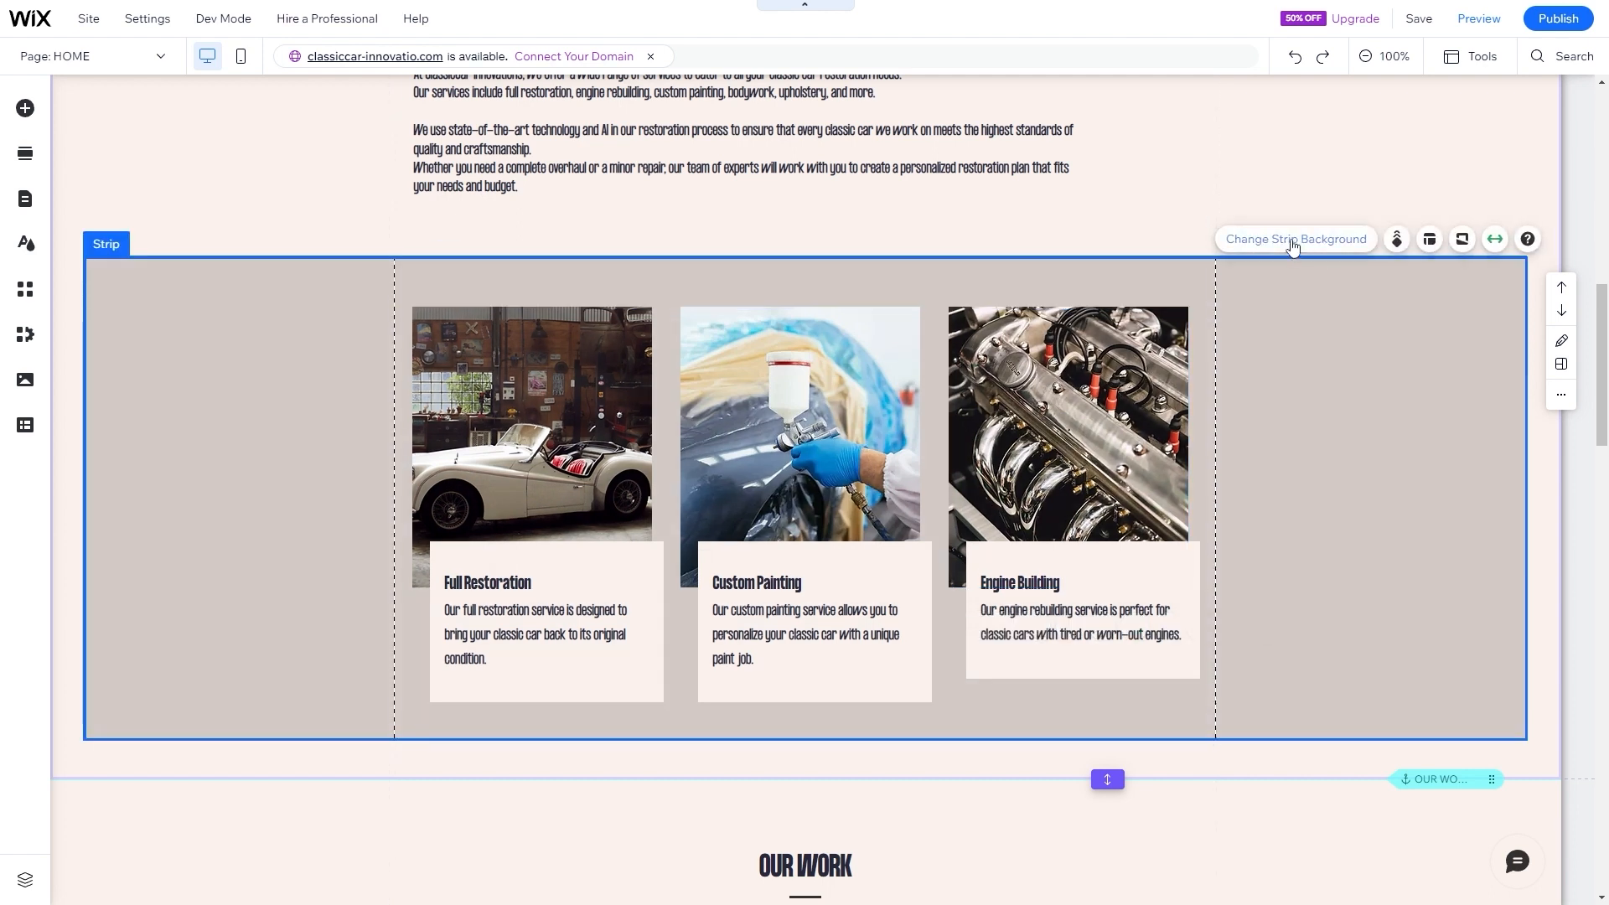
left_click(1291, 241)
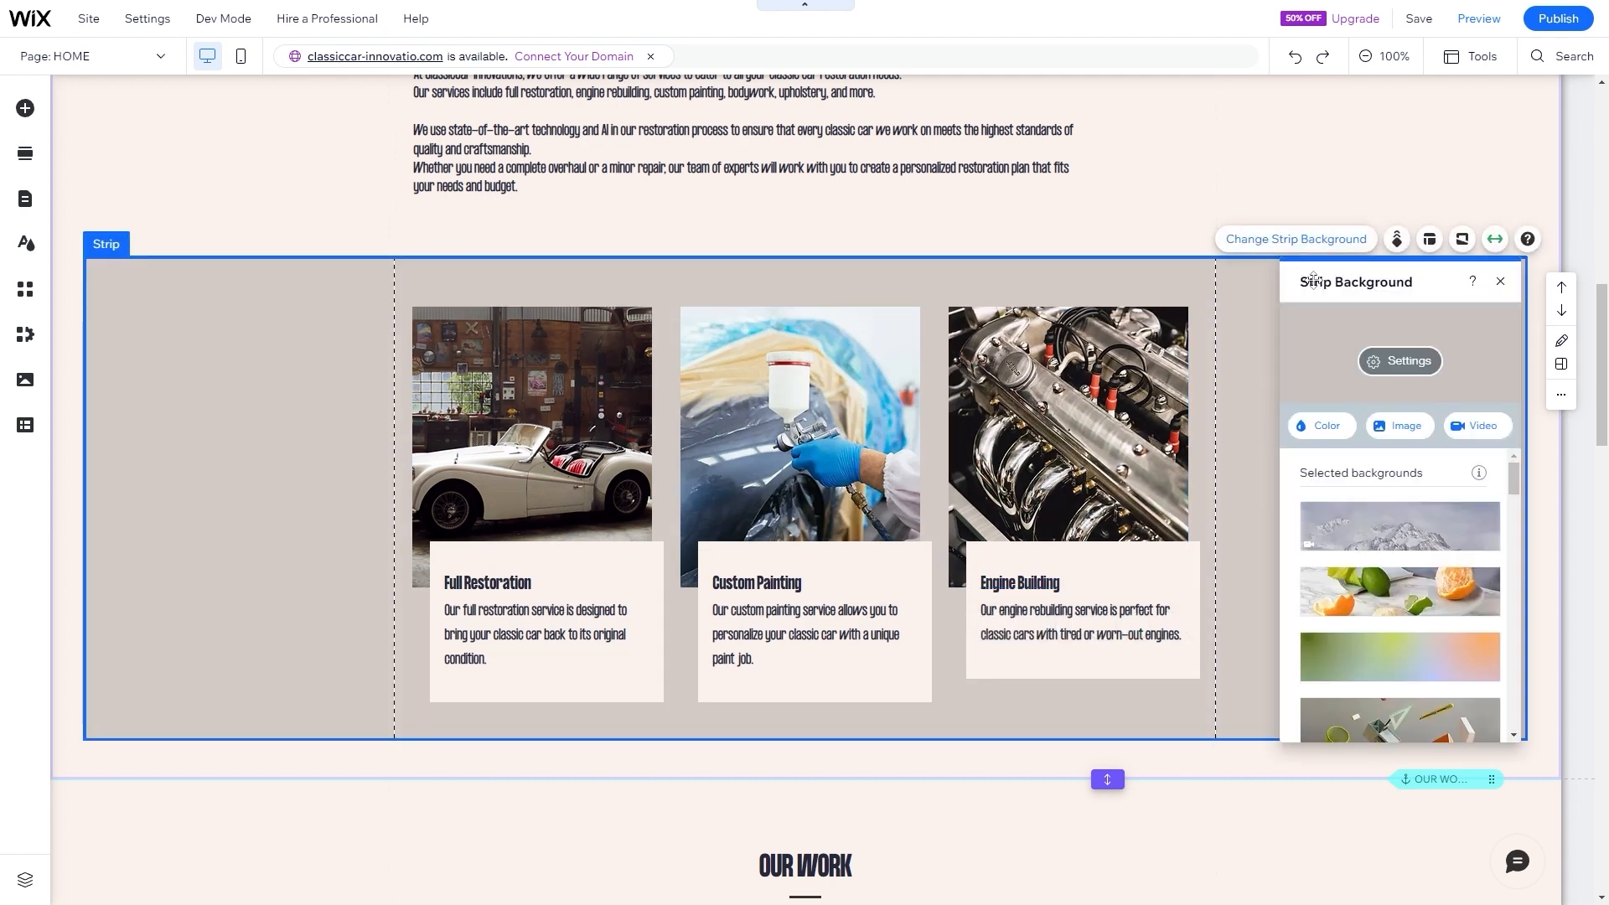
left_click(1337, 443)
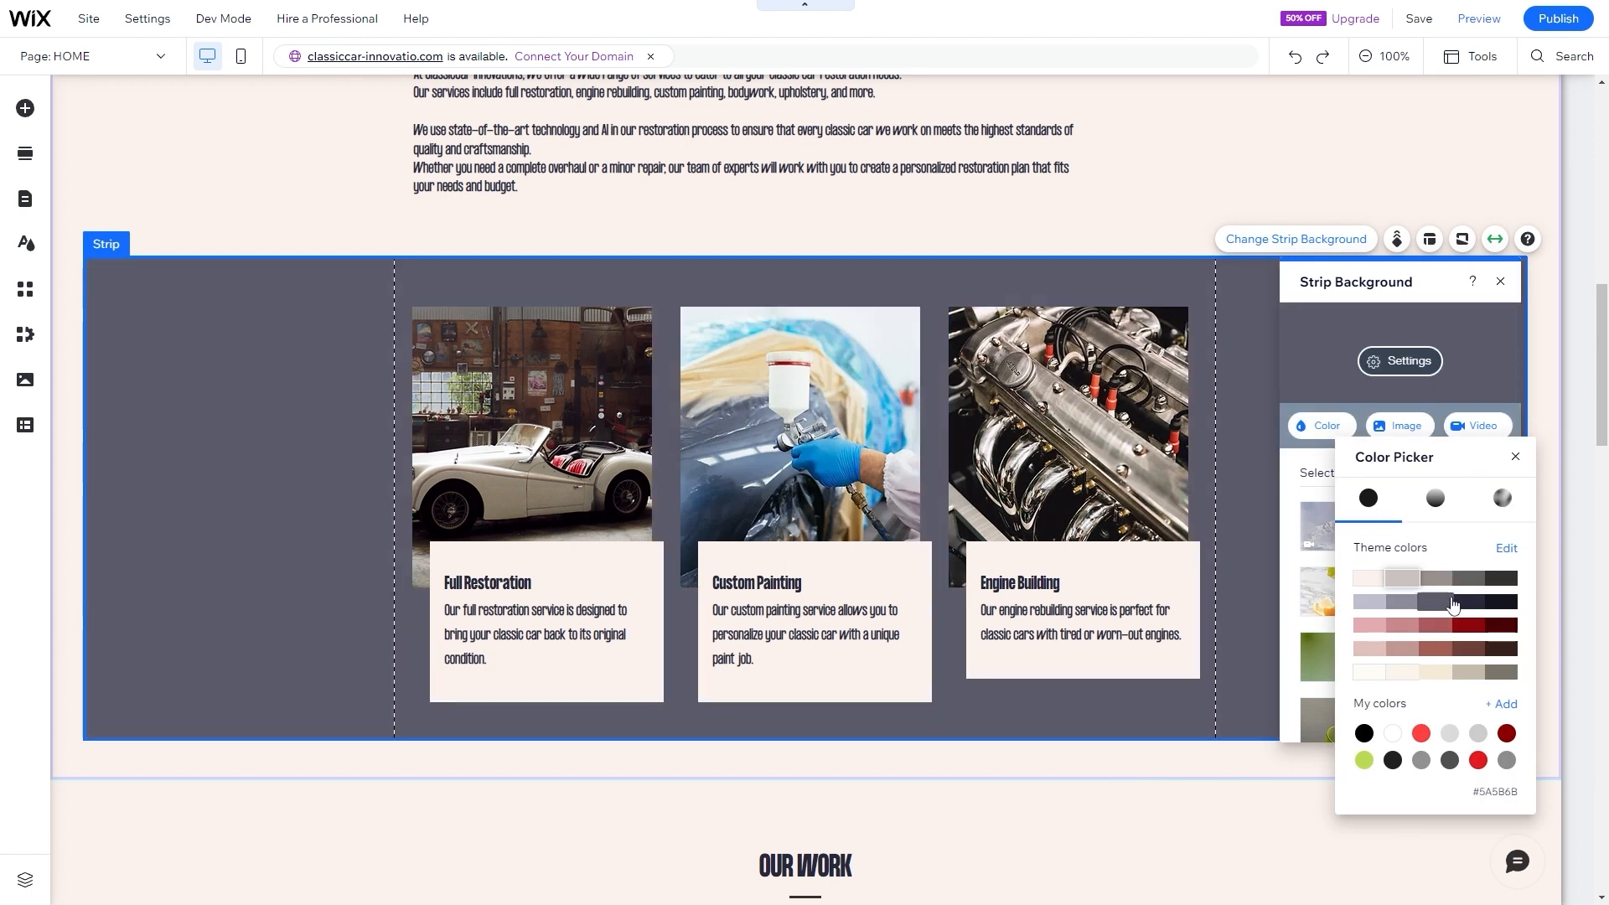
left_click(1466, 603)
left_click(1473, 626)
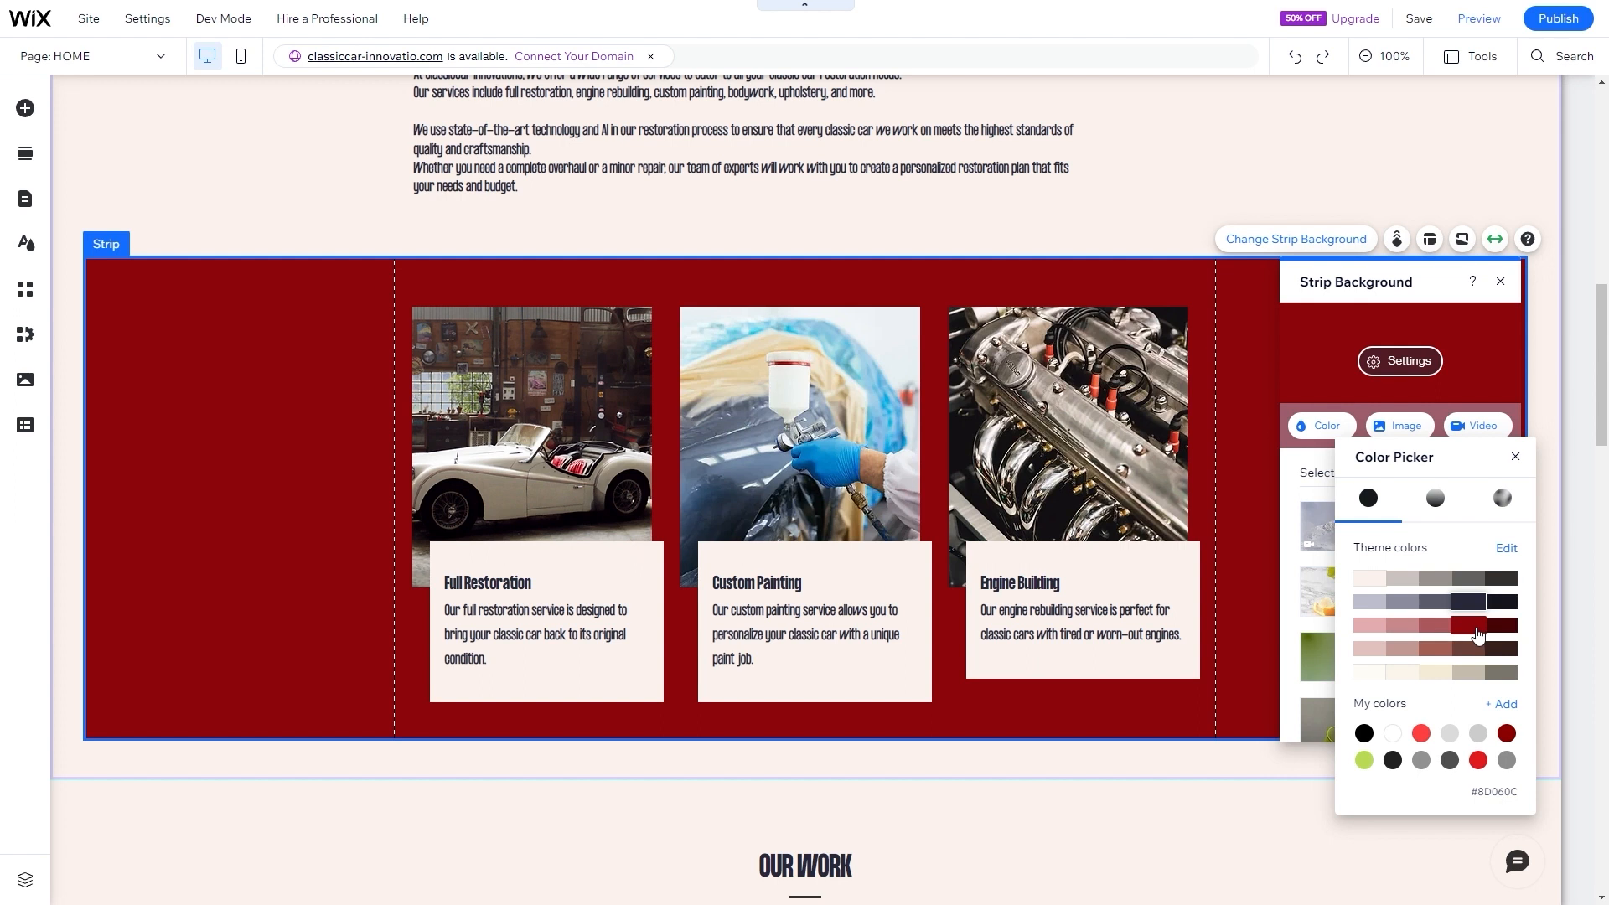
left_click(1467, 605)
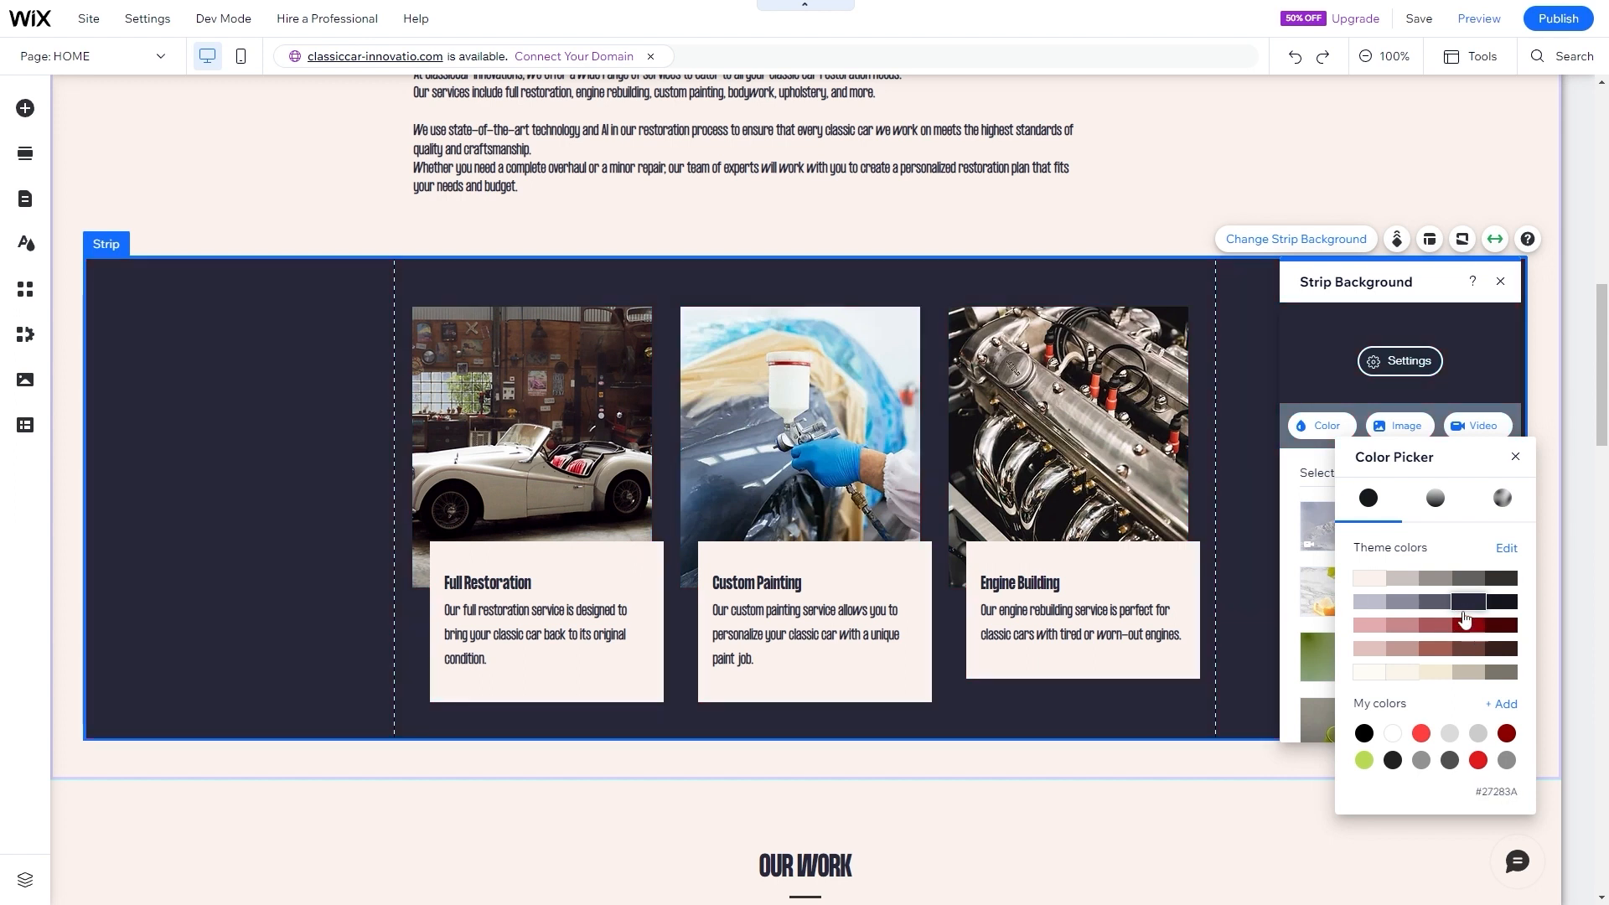
left_click(1501, 284)
left_click(1501, 284)
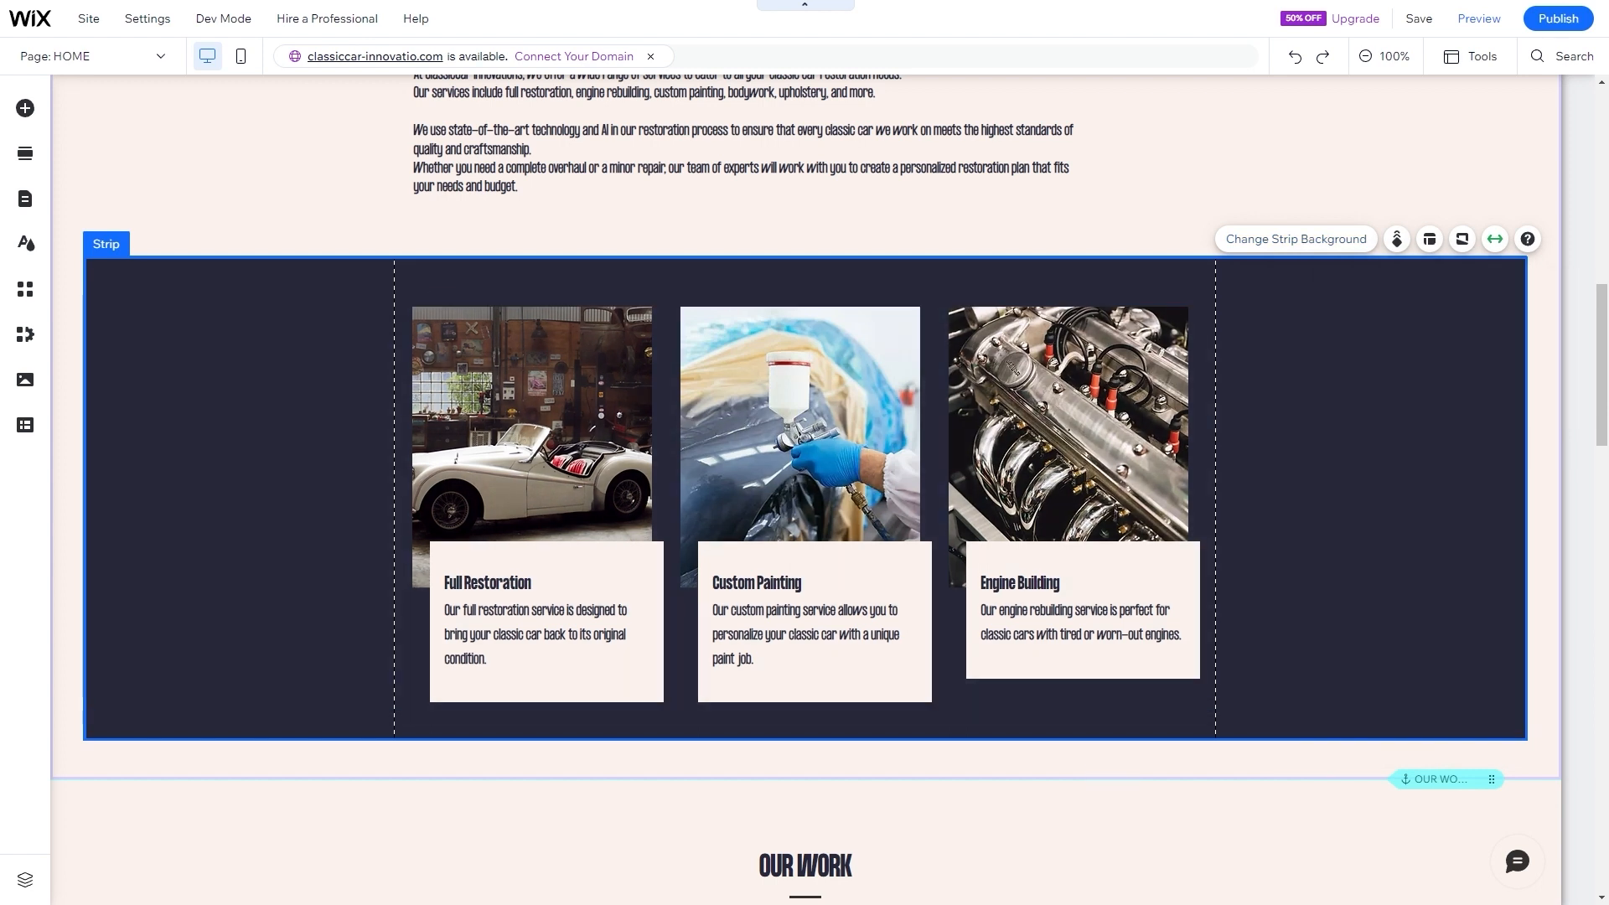
- Review the whole home page from the Welcome section through Services, Our Work, About Us and Contact to the footer
scroll(742, 384, "up", 10)
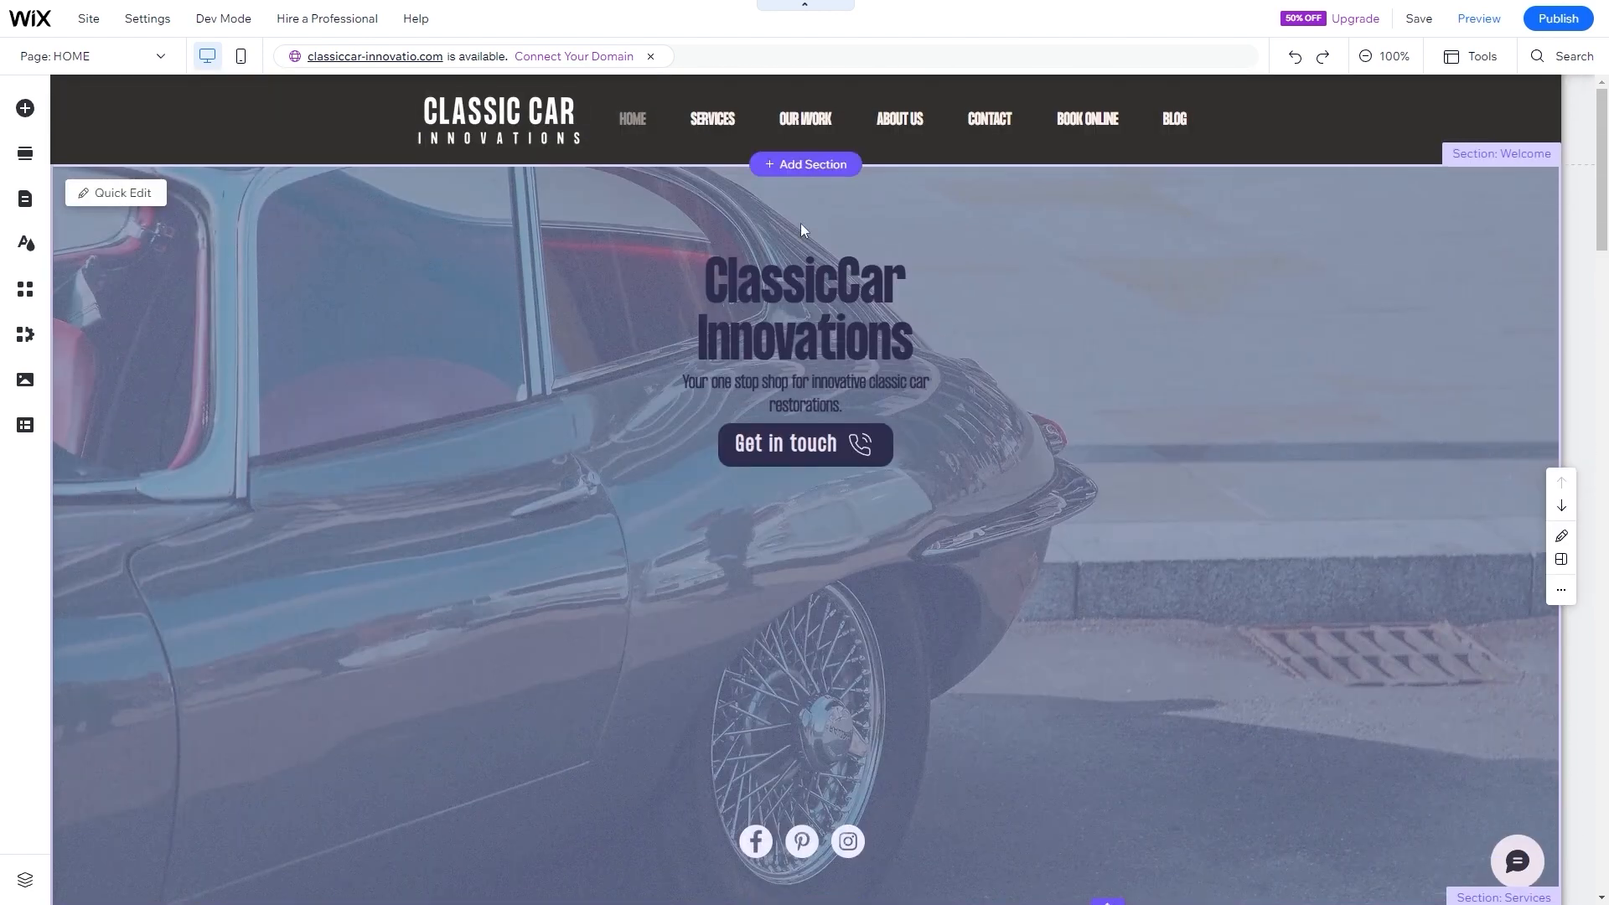
scroll(605, 486, "down", 9)
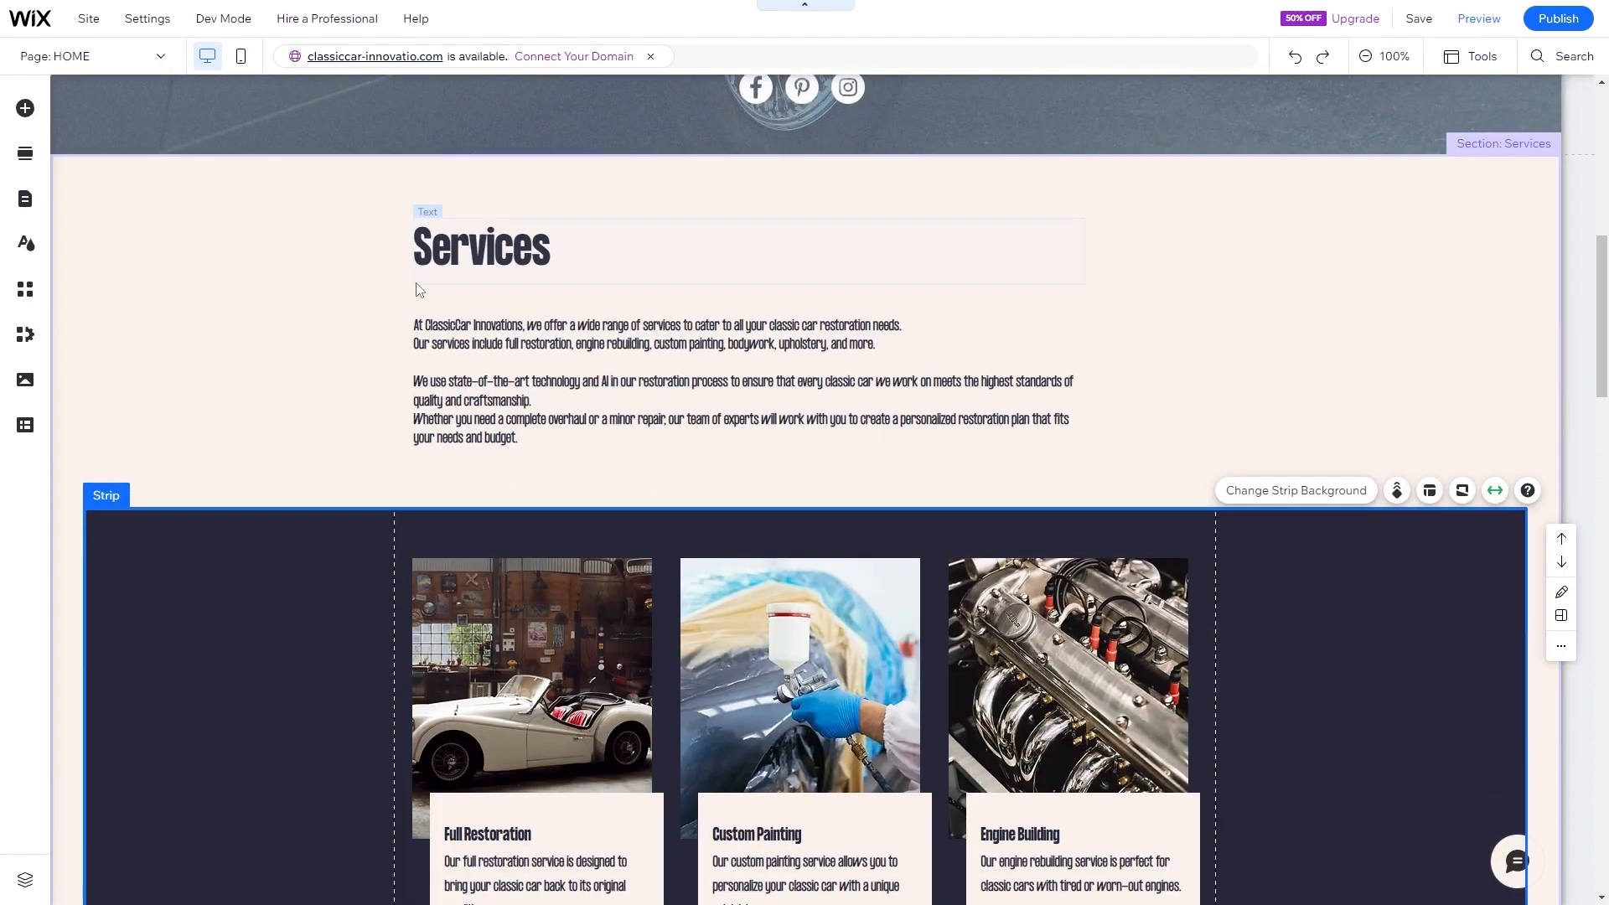
scroll(479, 447, "down", 8)
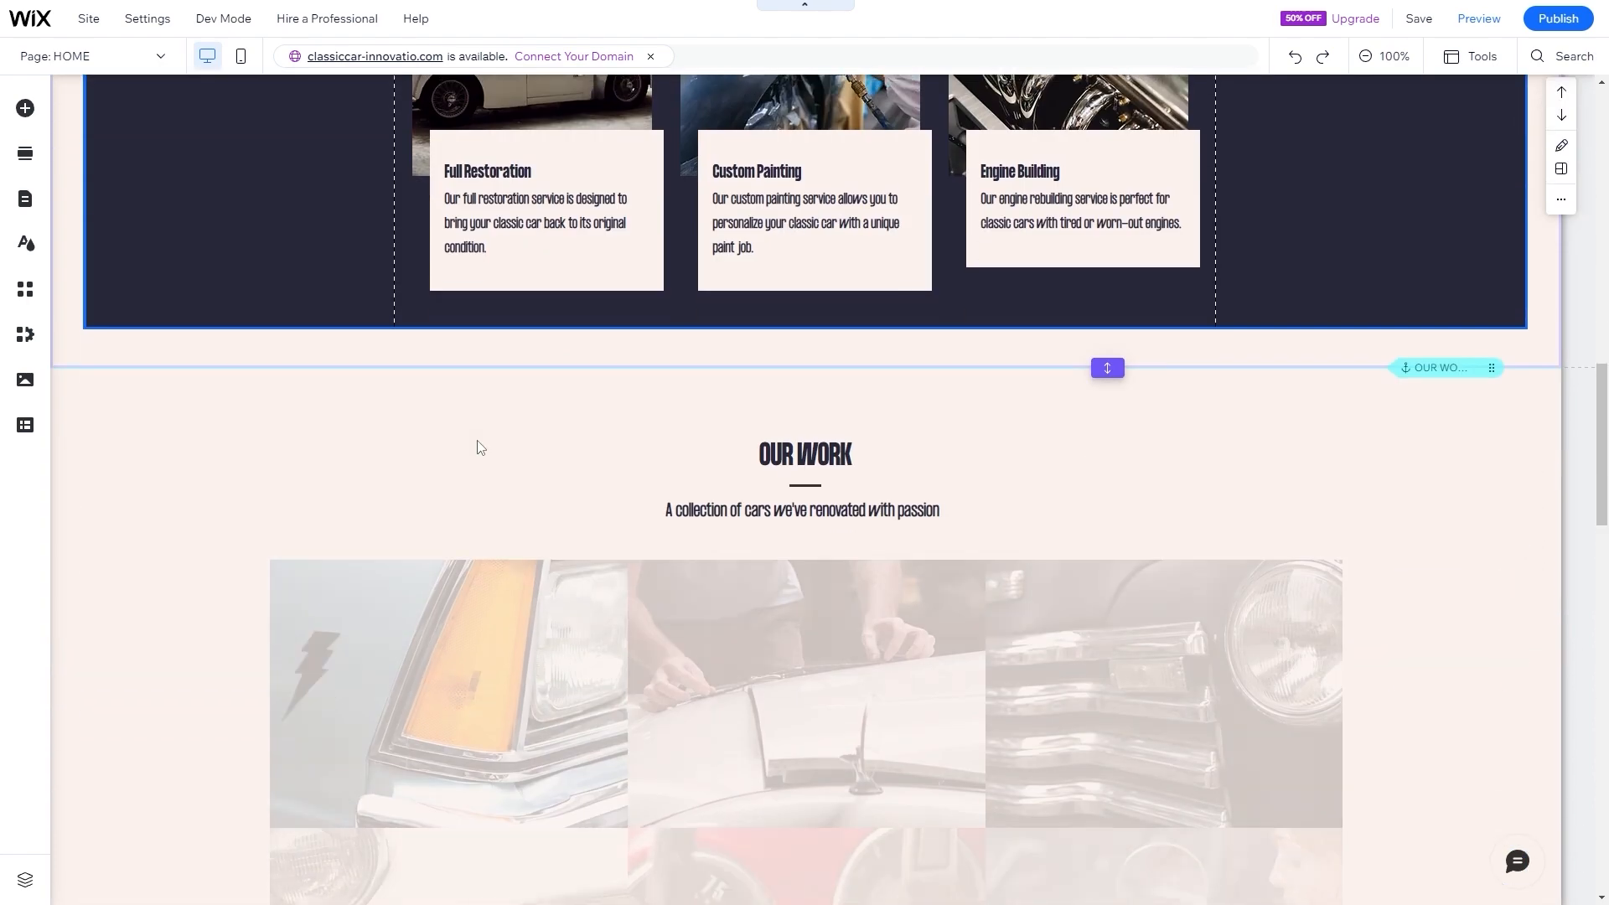
scroll(479, 447, "up", 2)
scroll(669, 446, "down", 4)
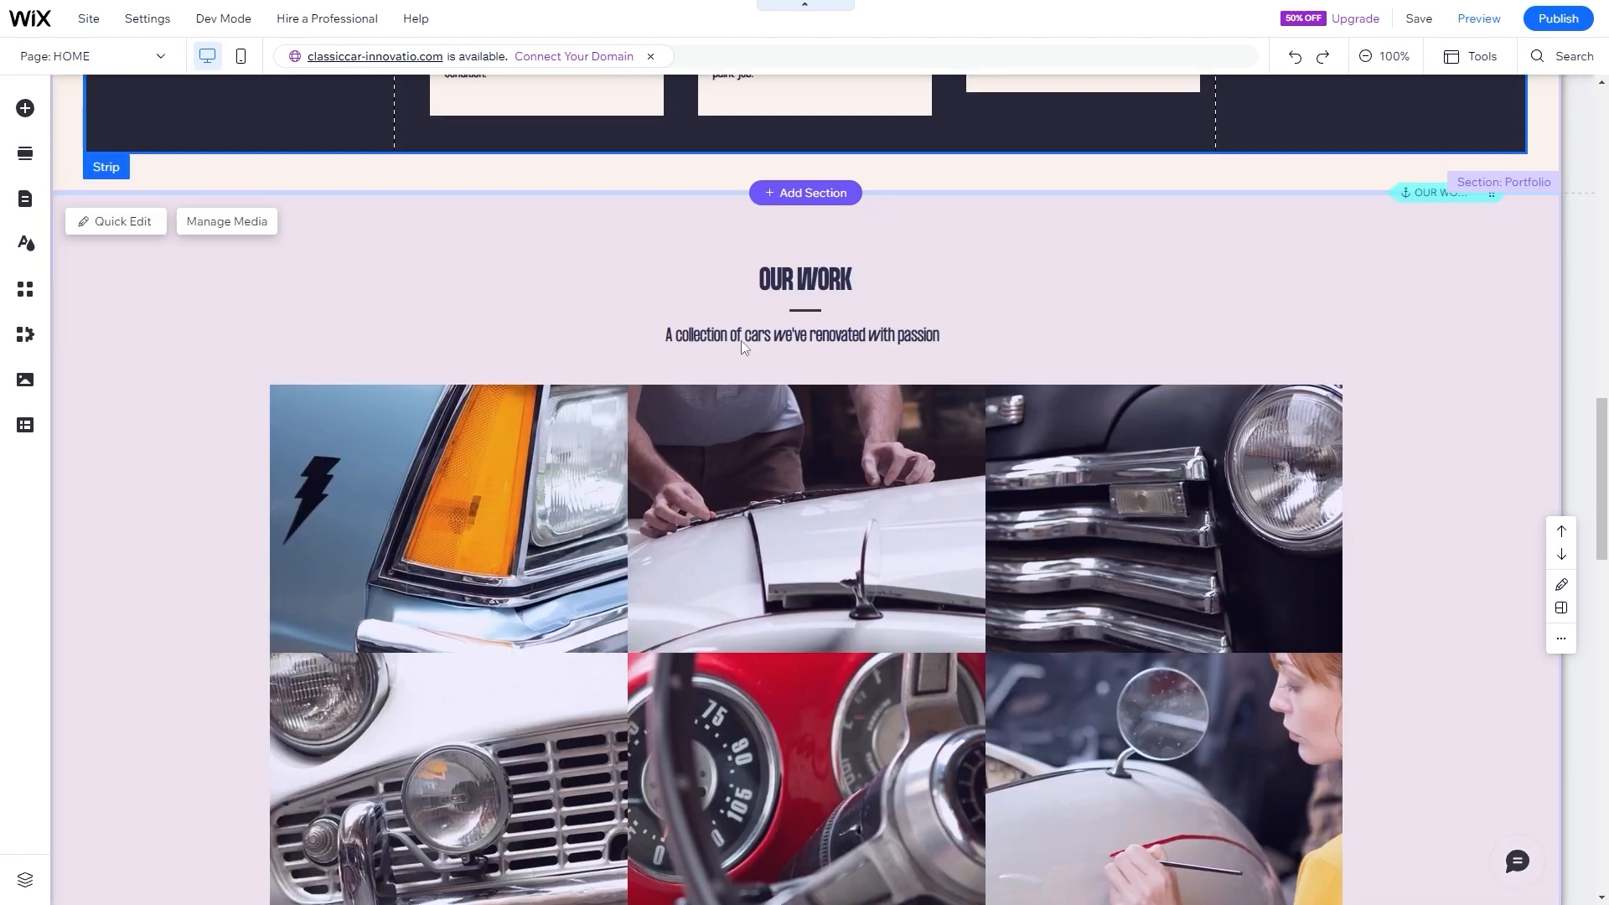
scroll(740, 342, "down", 18)
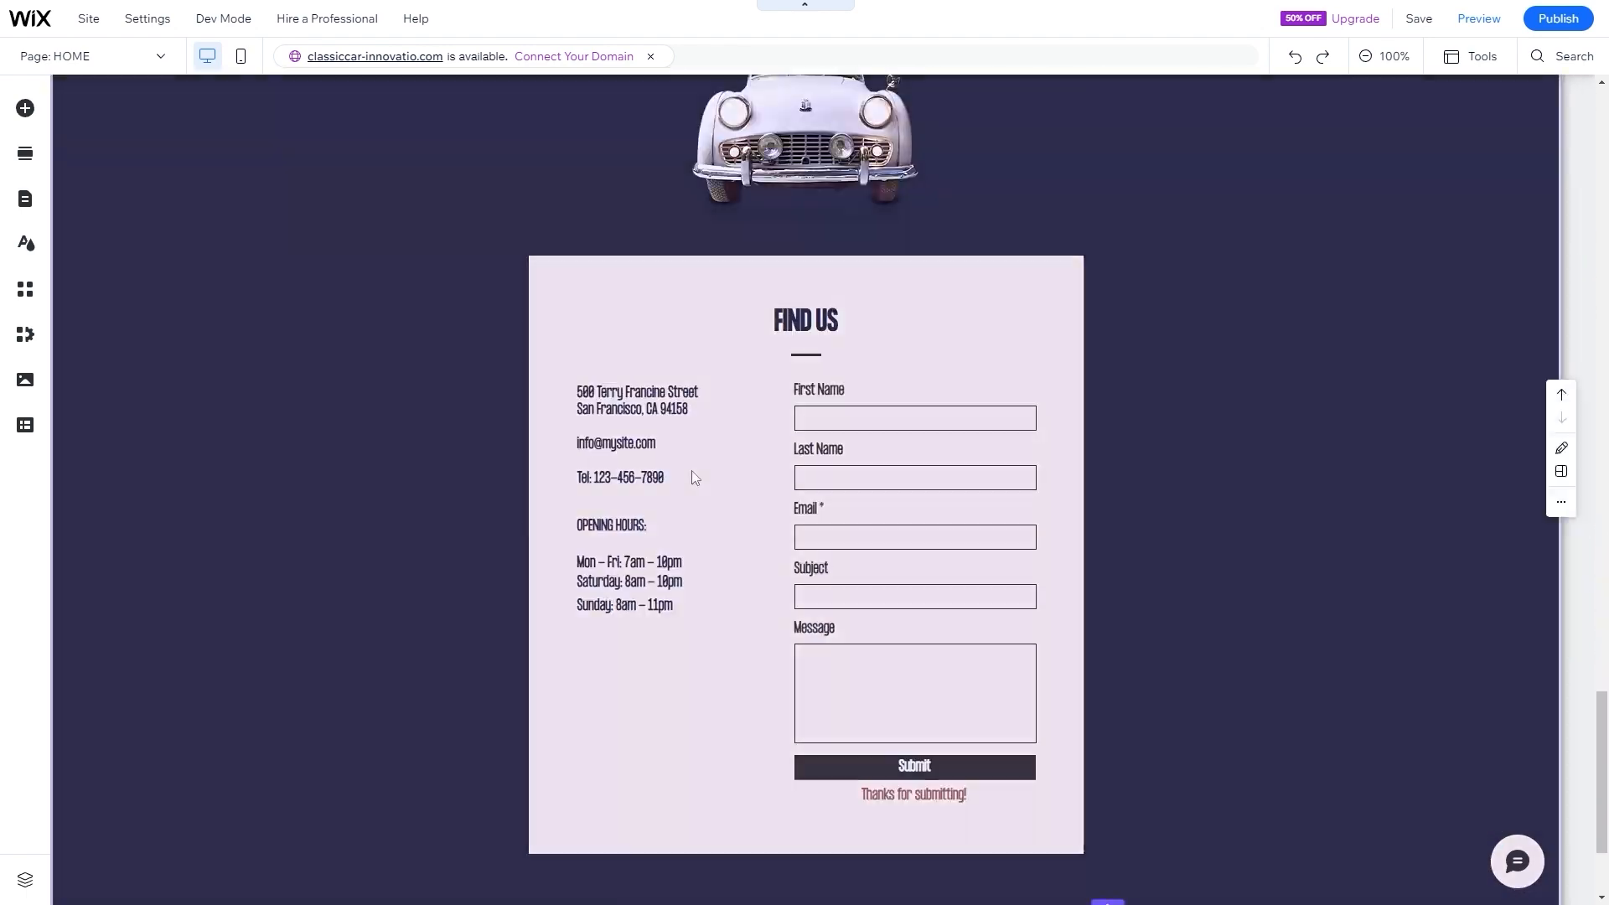
scroll(694, 477, "up", 15)
scroll(821, 501, "down", 9)
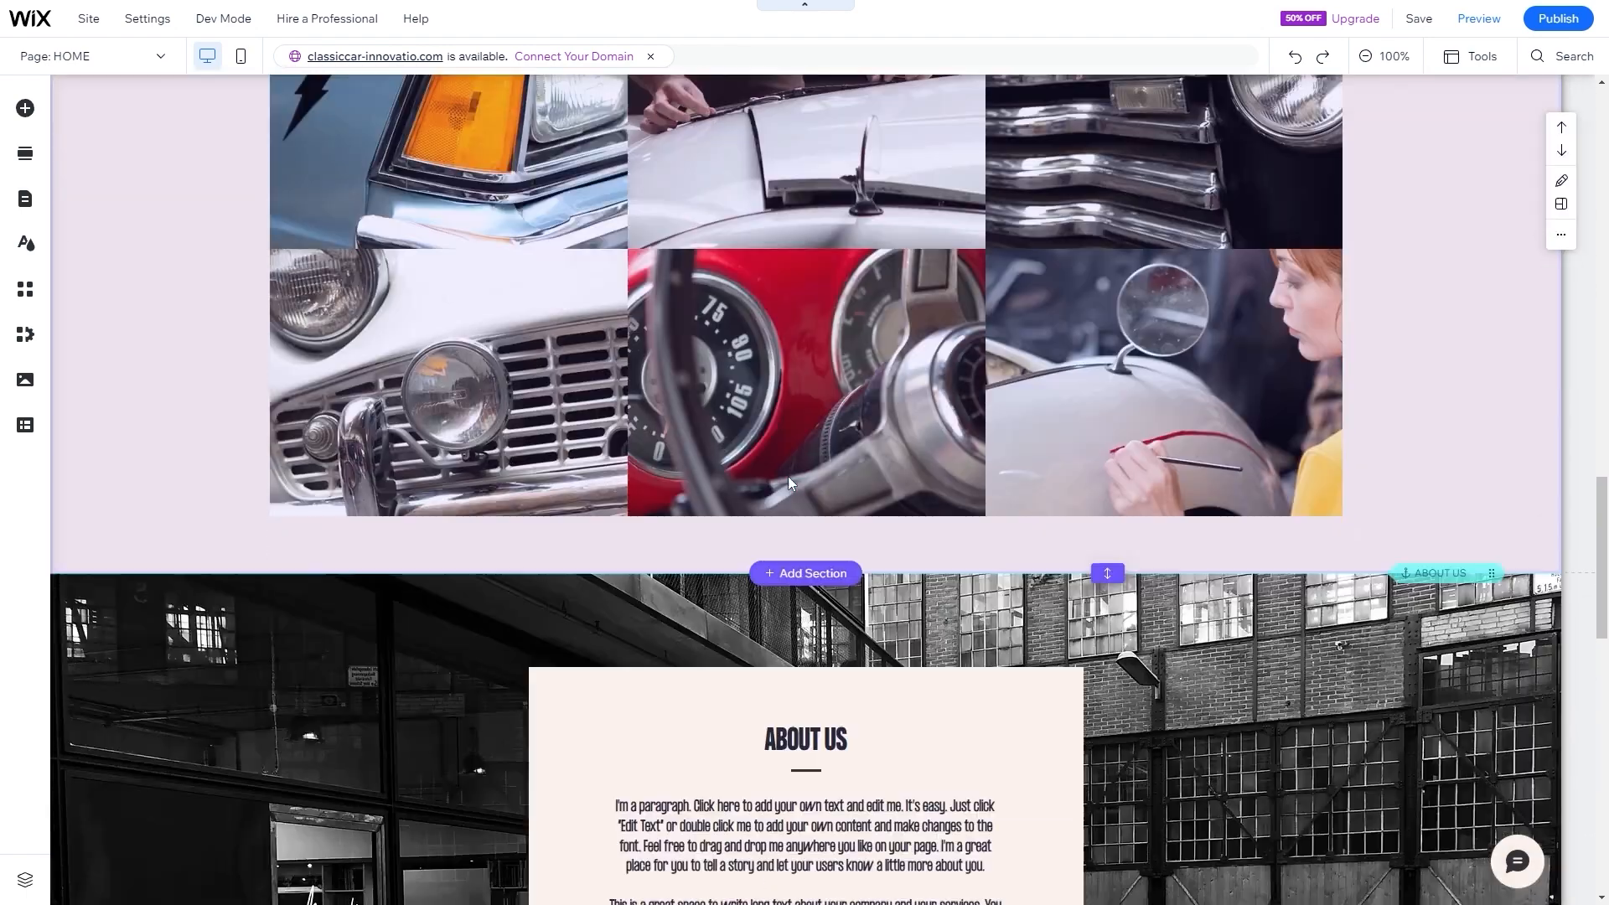
scroll(787, 601, "down", 10)
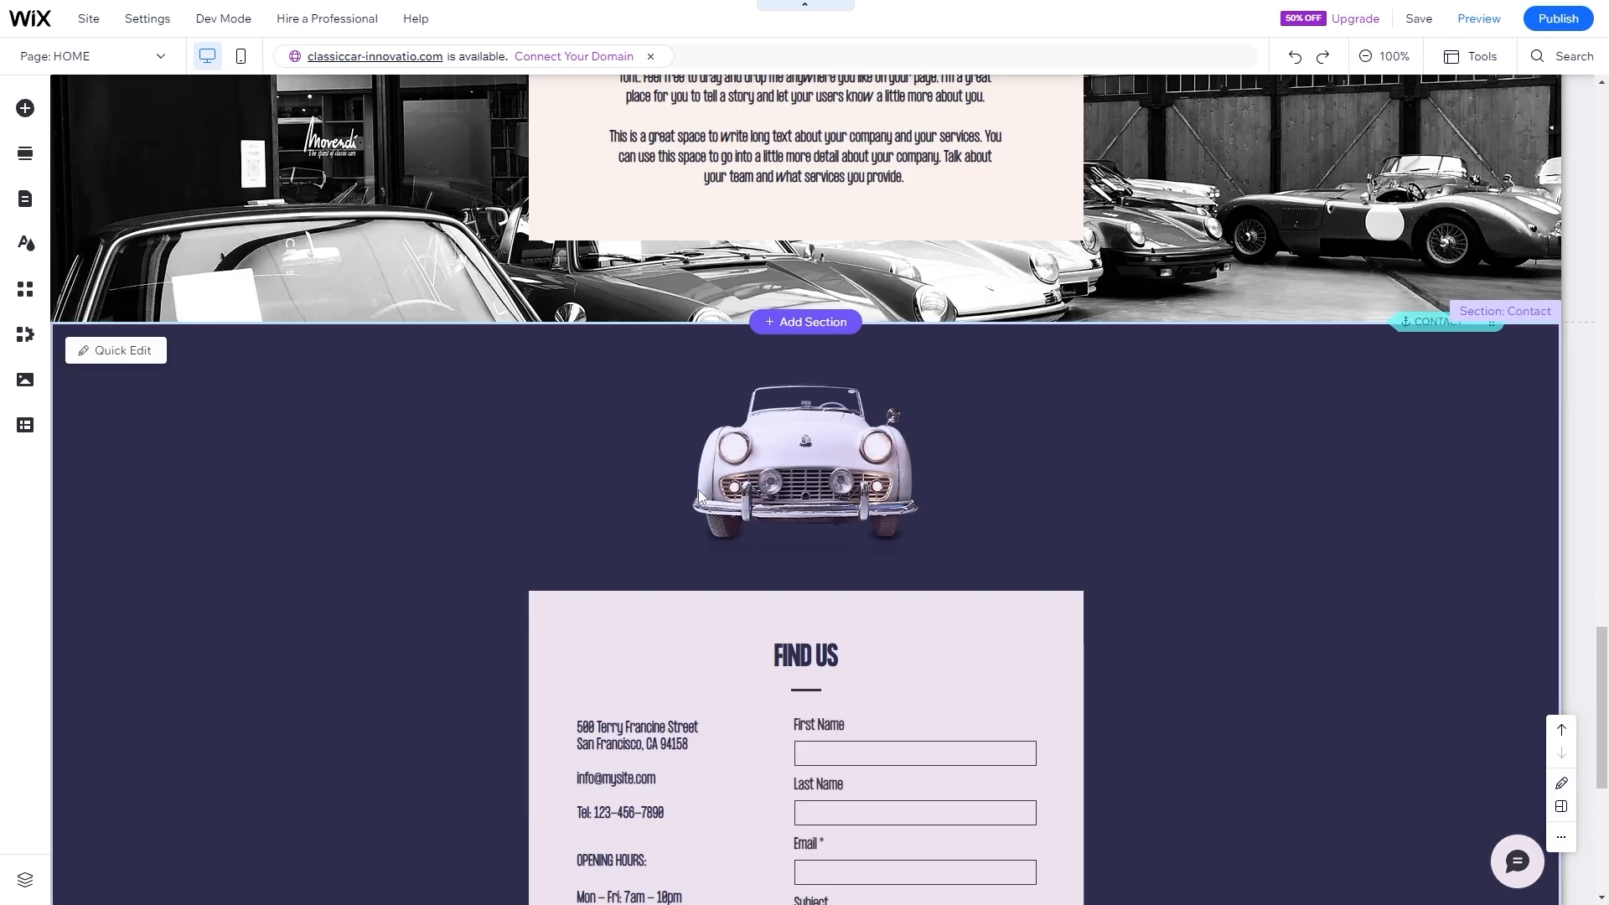
scroll(719, 520, "down", 2)
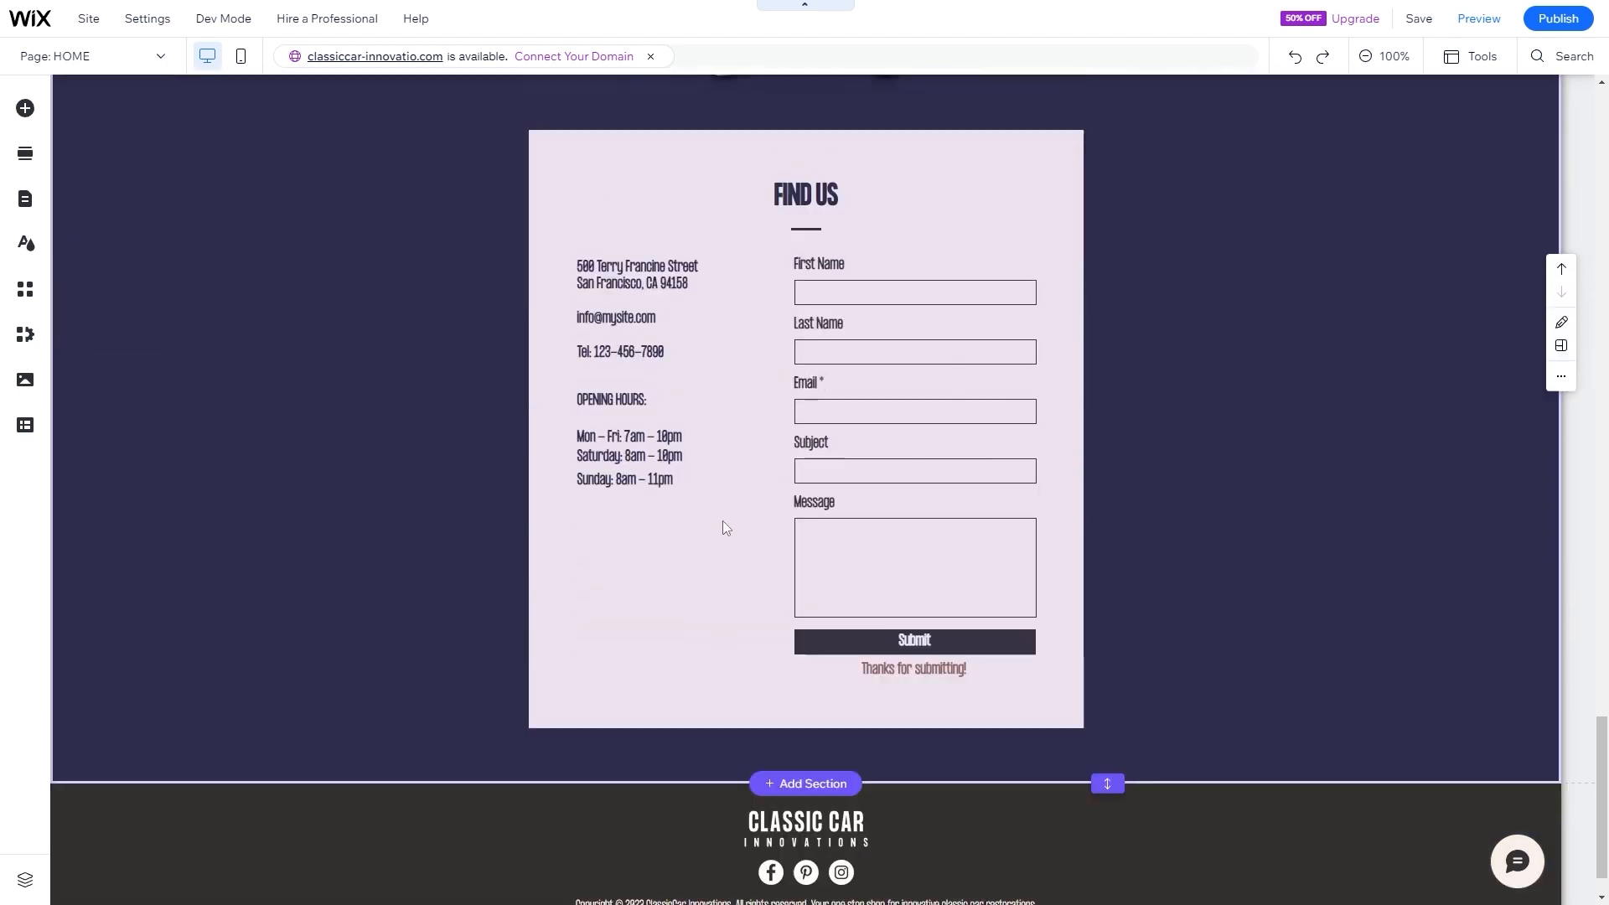
scroll(722, 520, "up", 15)
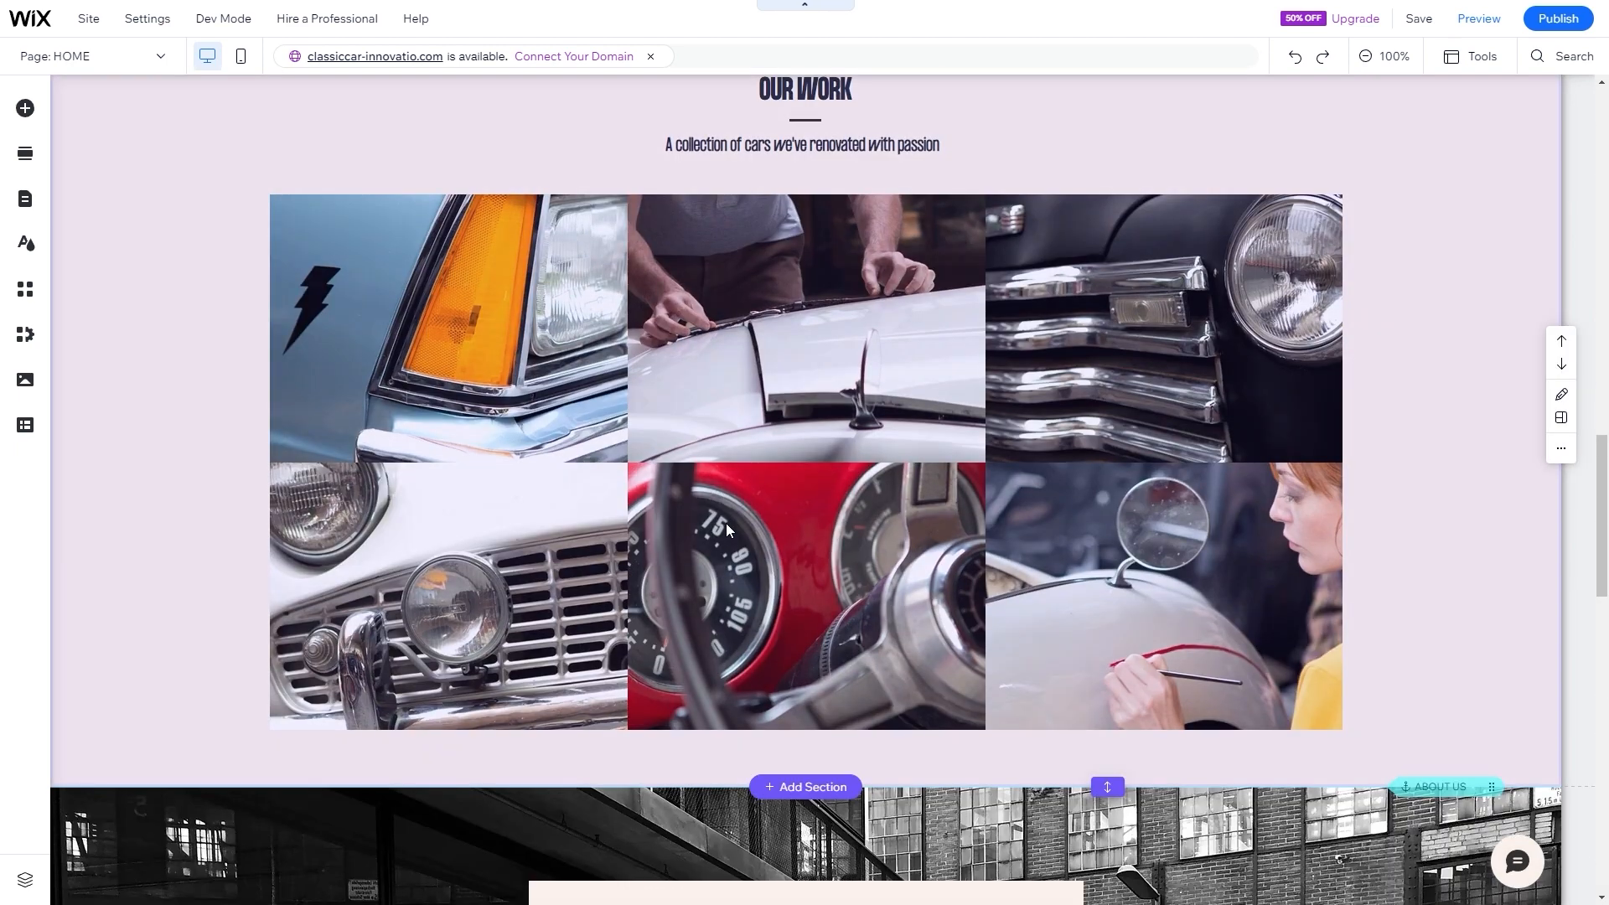
scroll(725, 523, "up", 5)
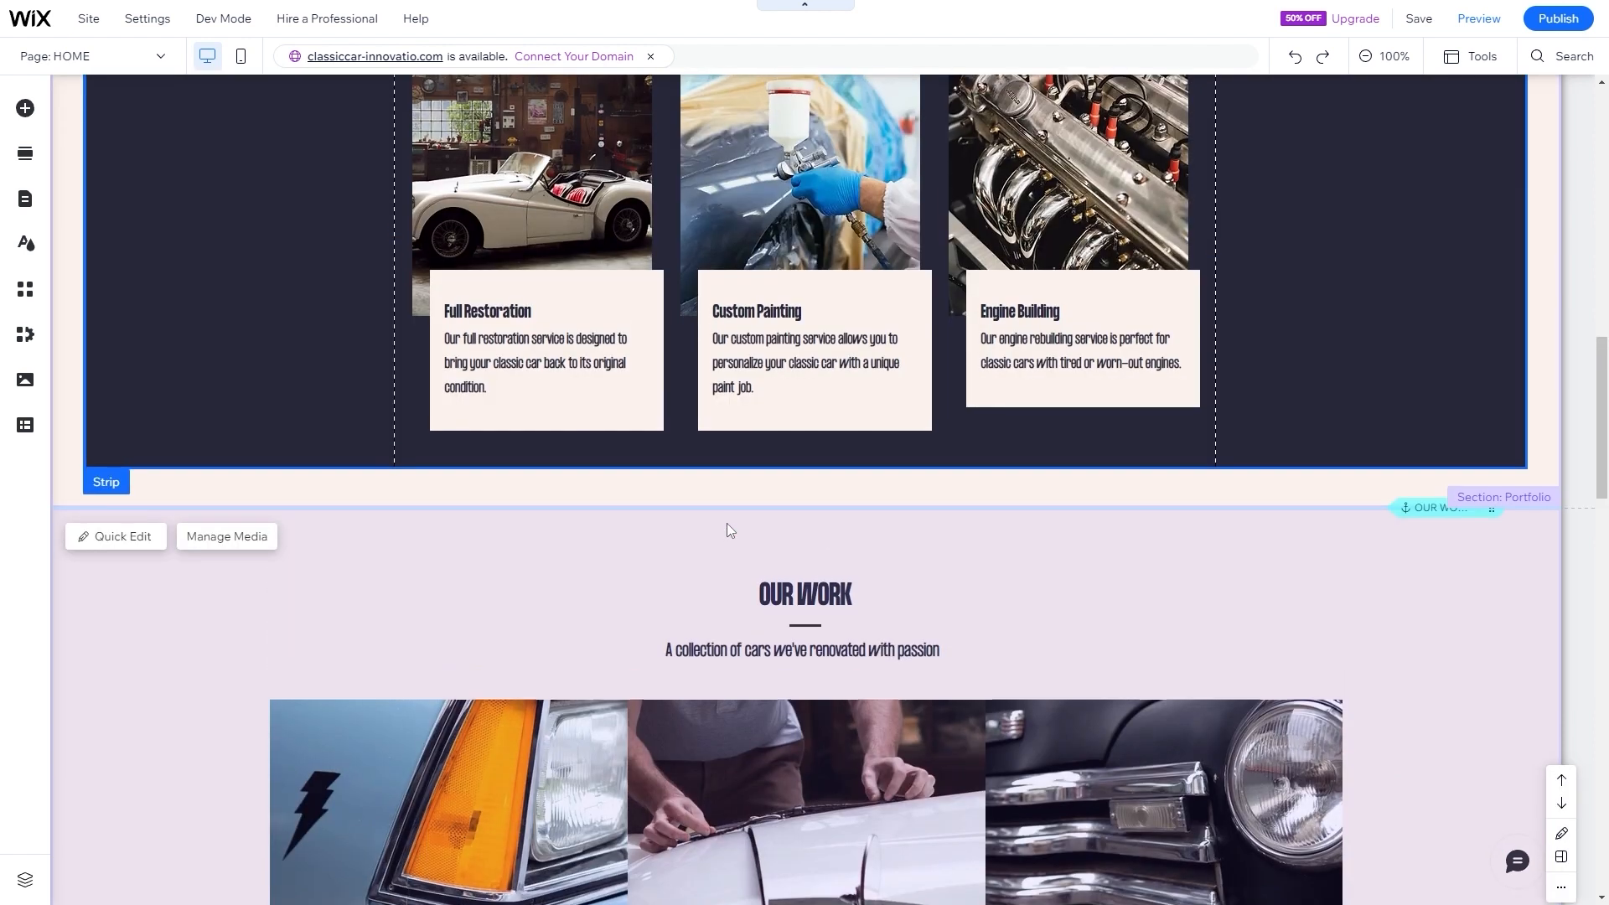
scroll(493, 492, "up", 5)
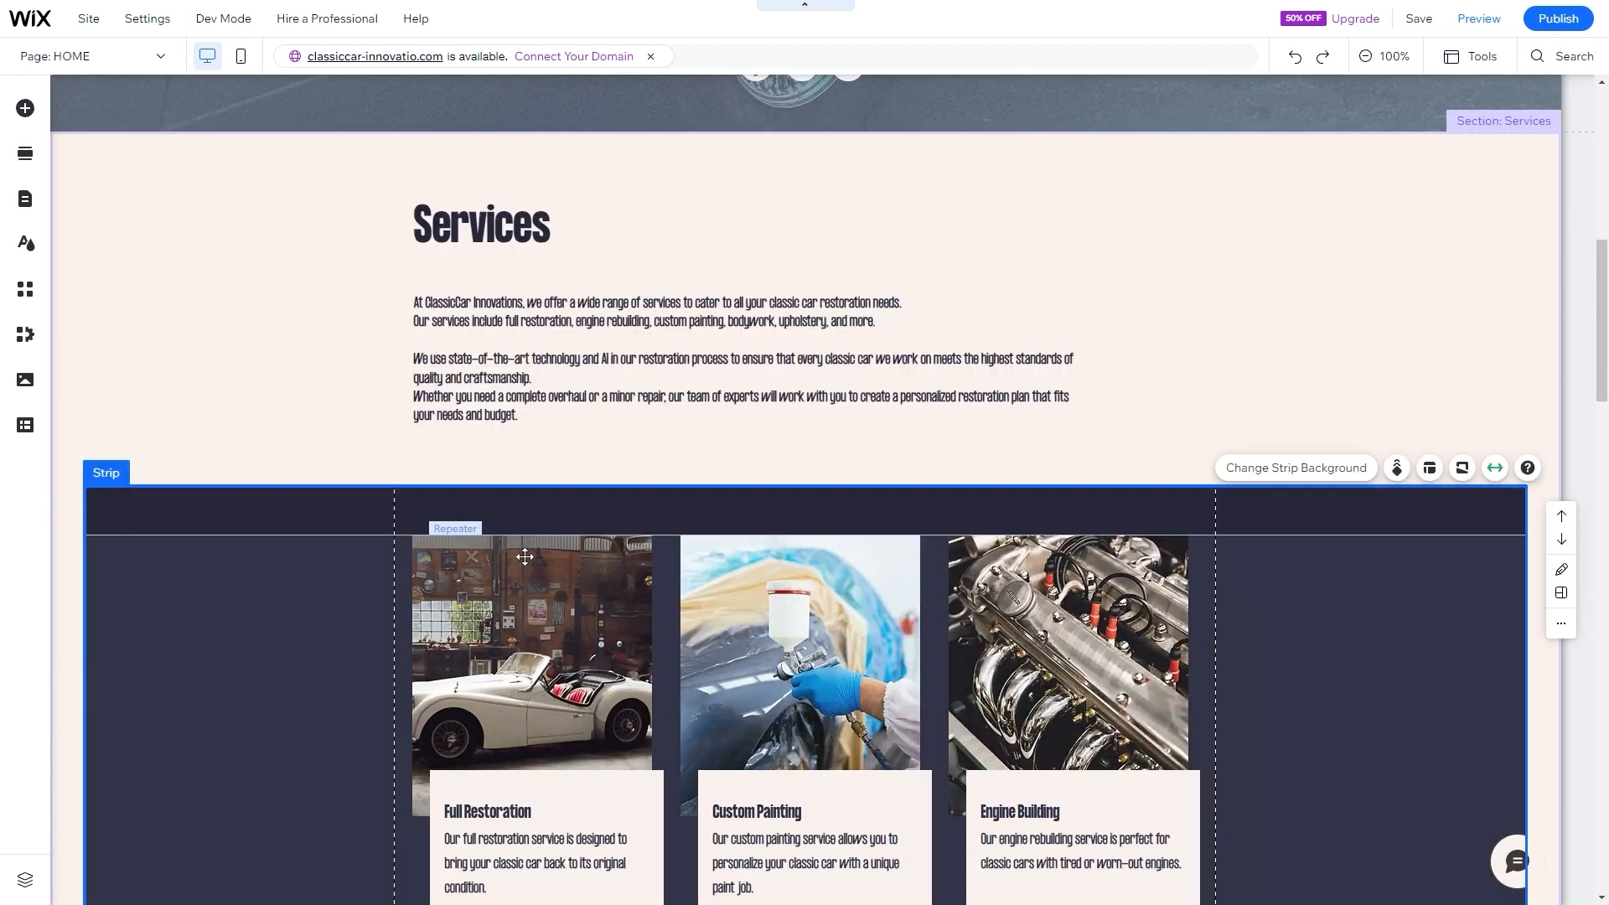
scroll(559, 479, "up", 9)
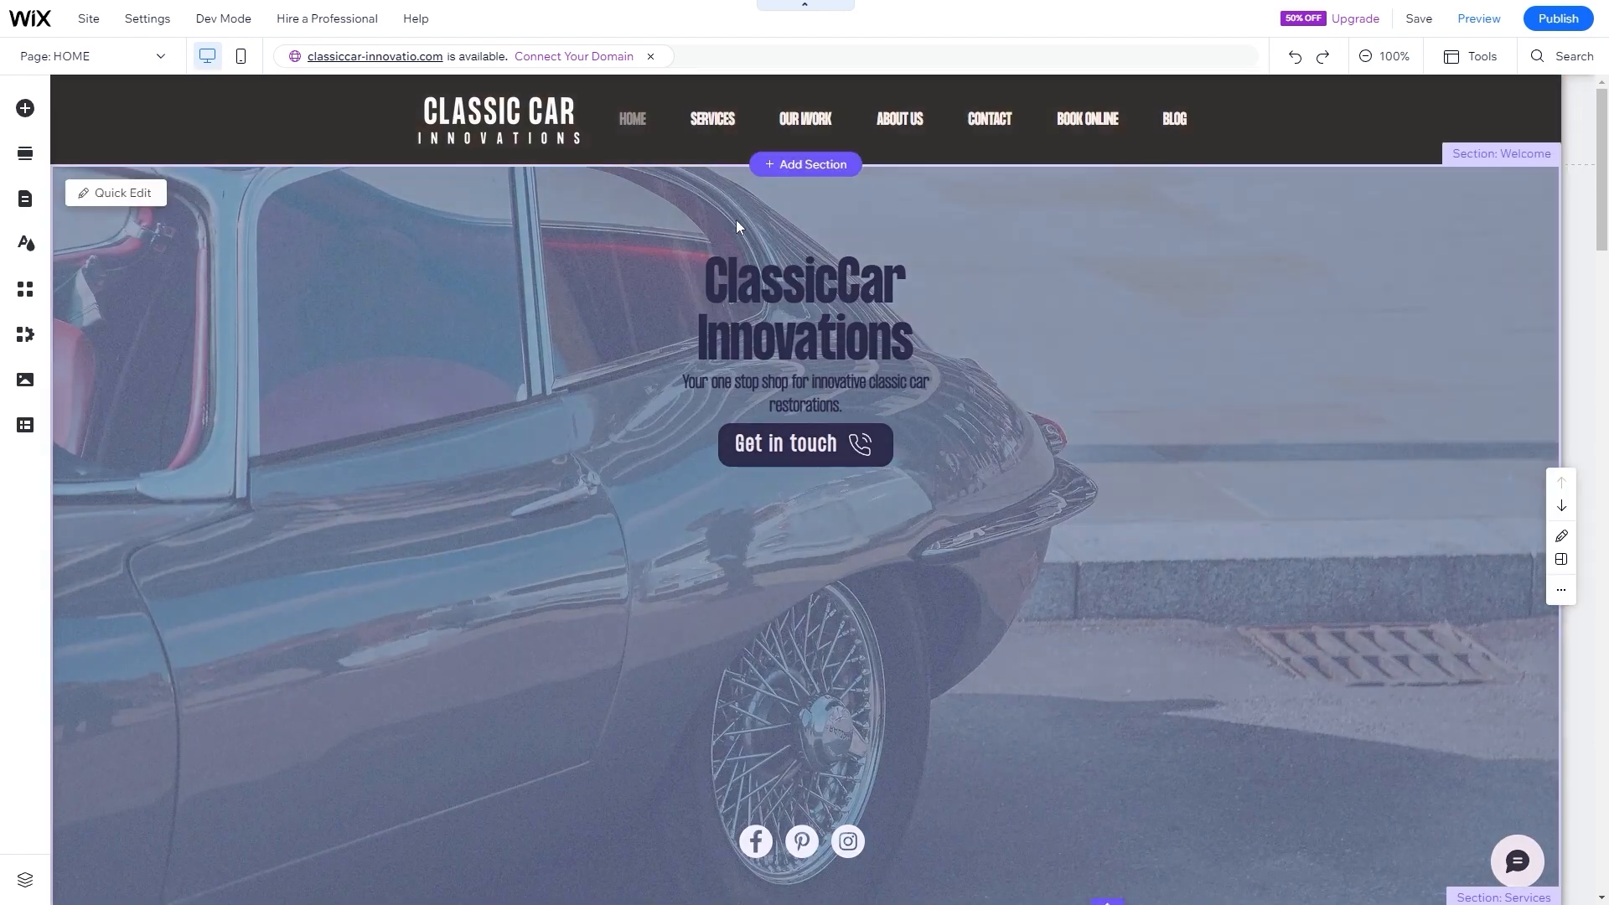
- Link the SERVICES item of the site menu to the Services section of the HOME page, and save the site
left_click(719, 118)
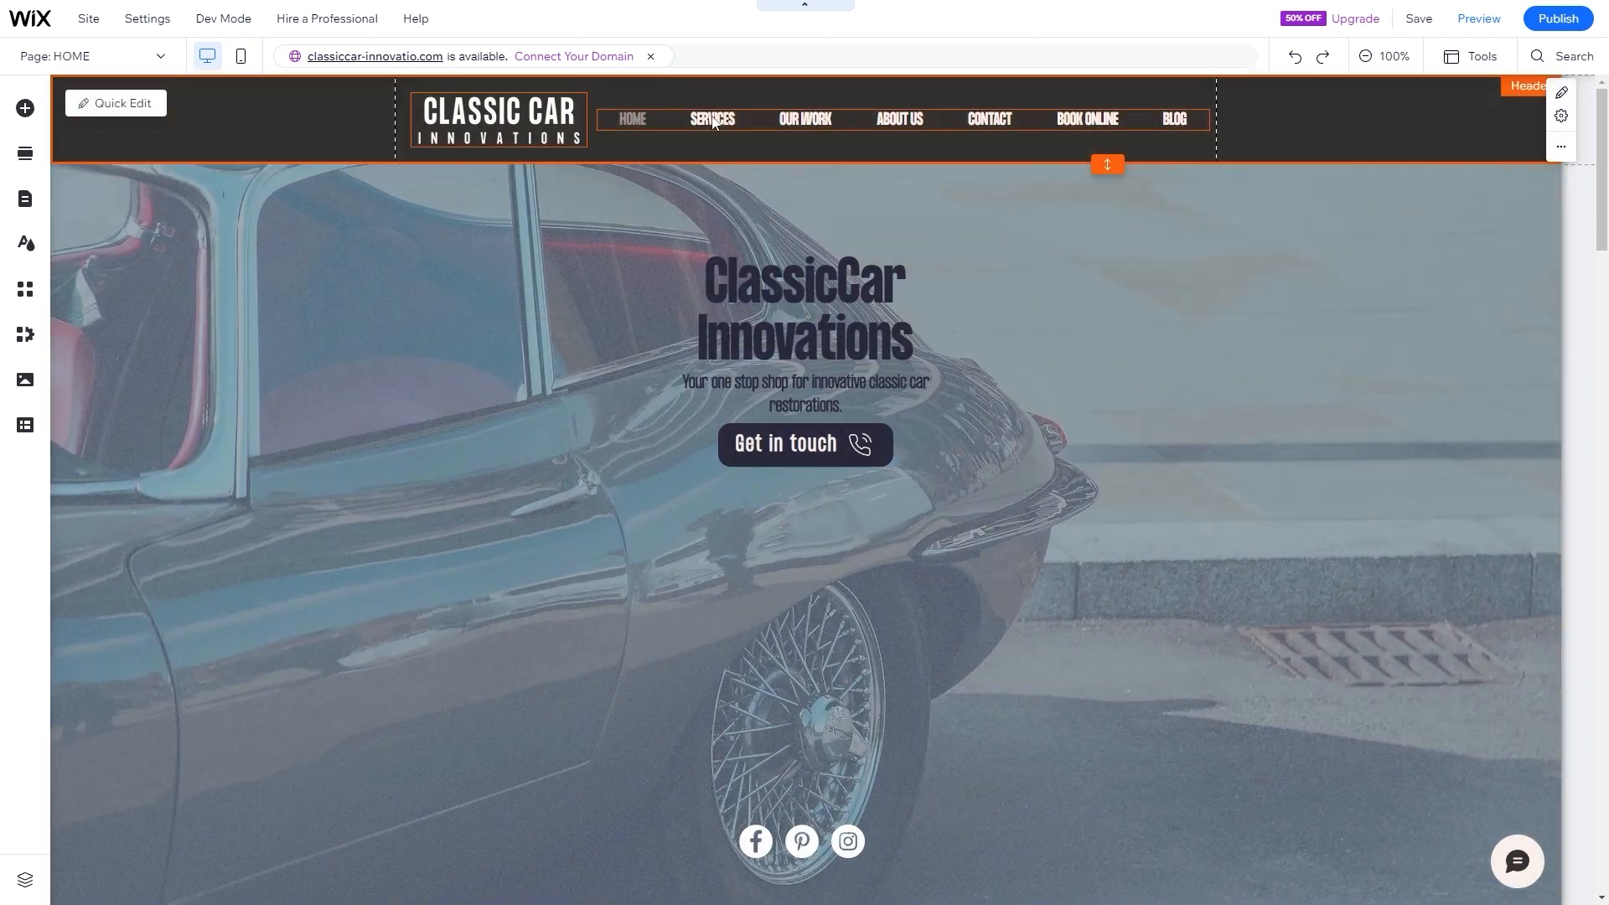
left_click(658, 171)
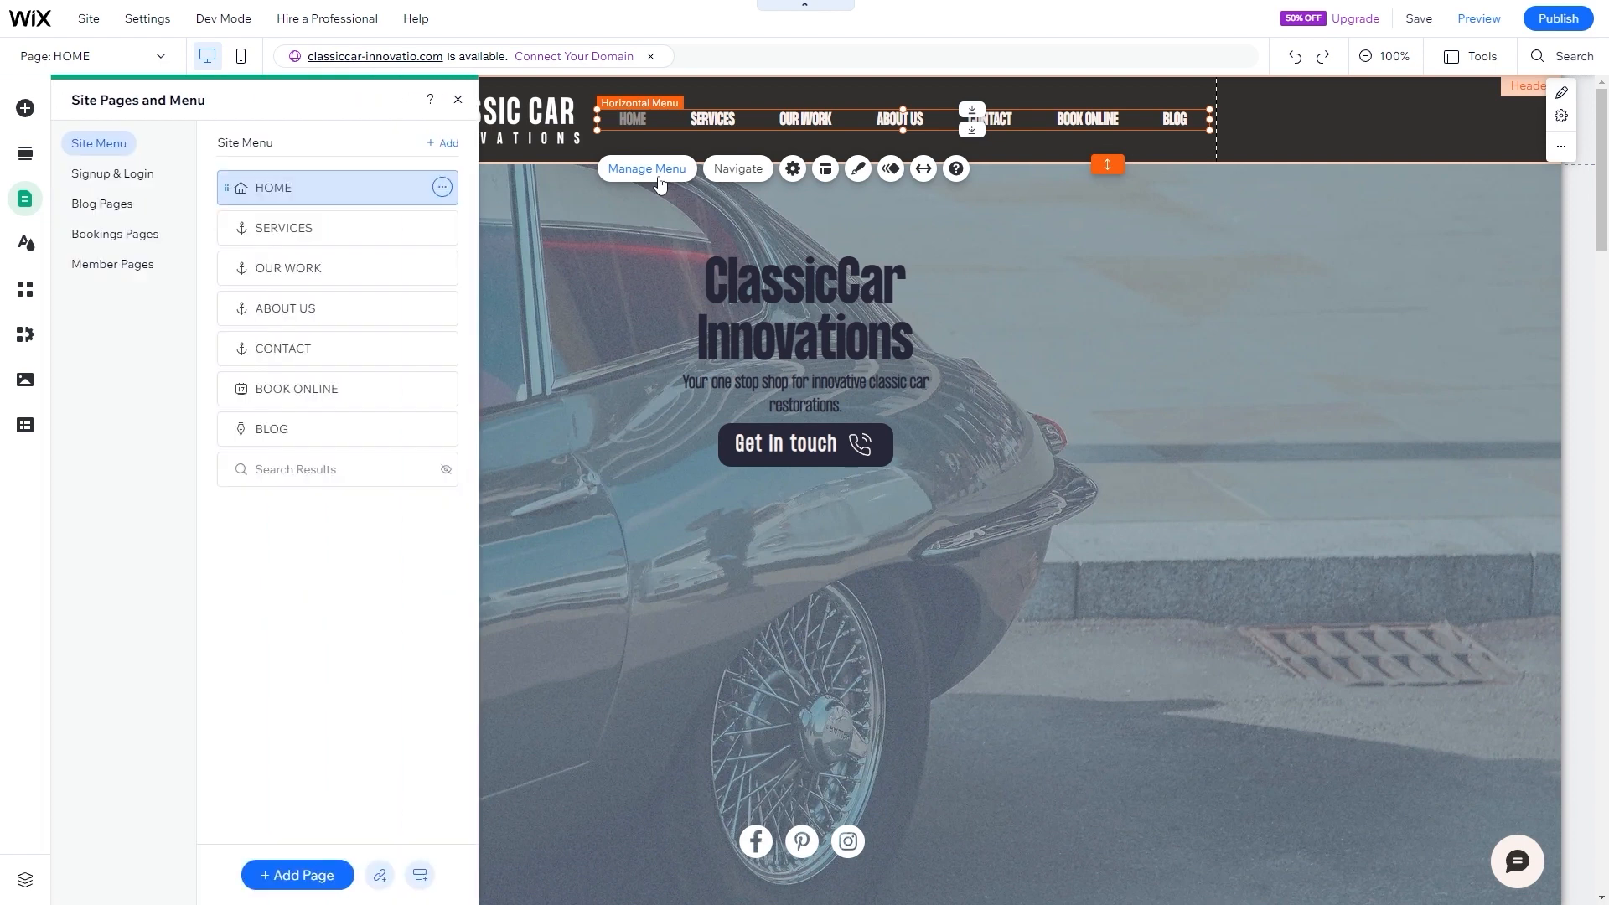
left_click(348, 227)
left_click(441, 228)
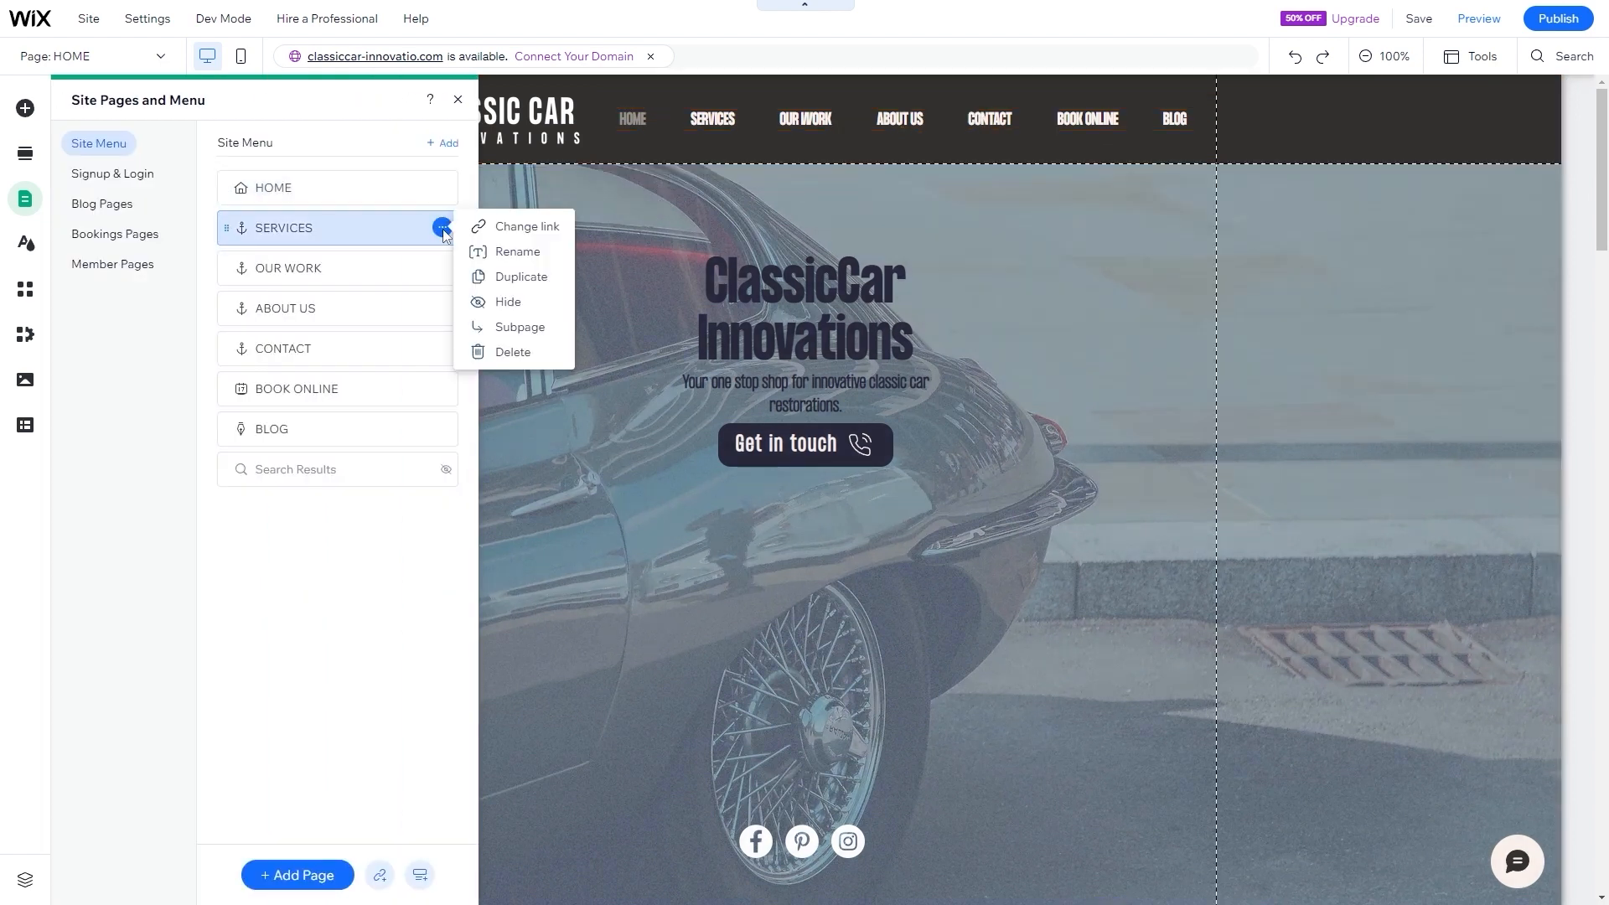
left_click(489, 227)
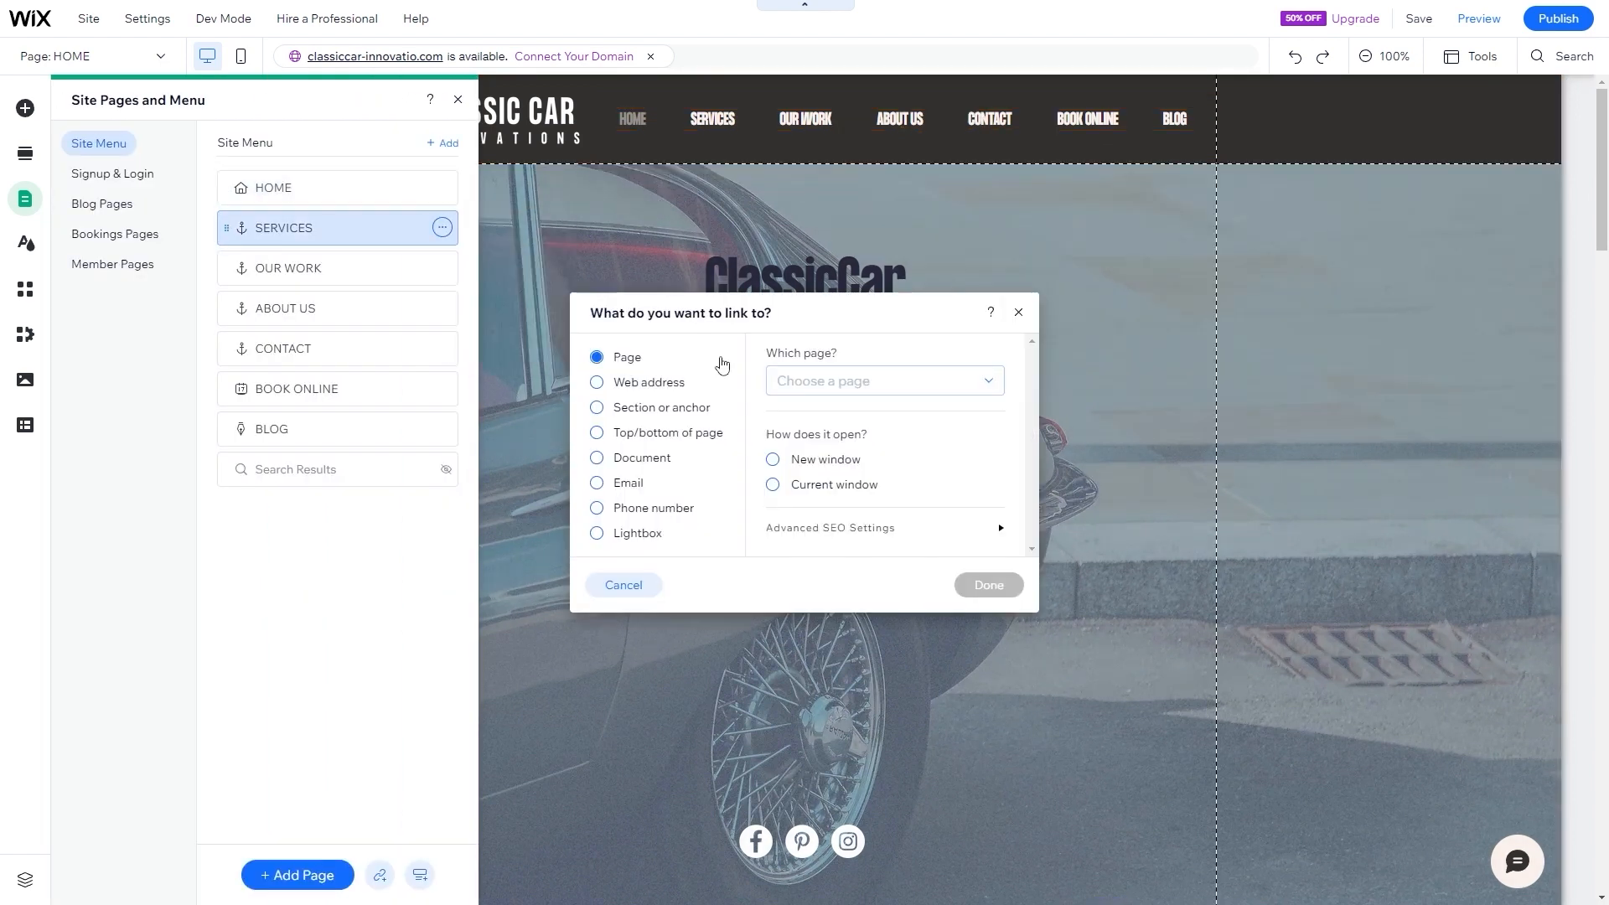
left_click(652, 414)
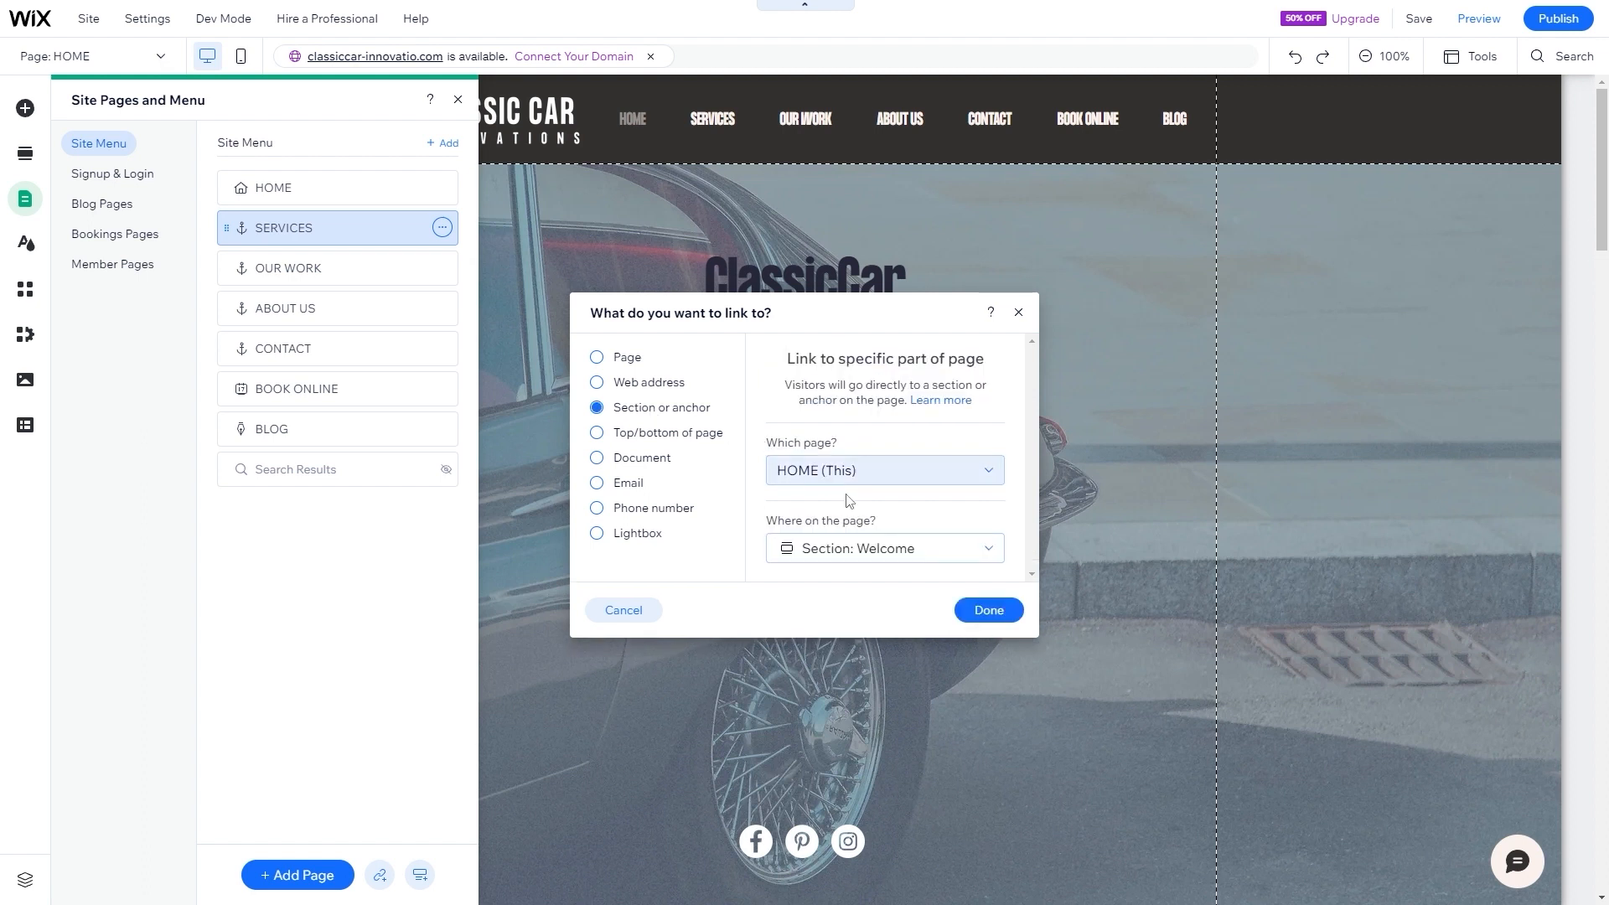
left_click(870, 548)
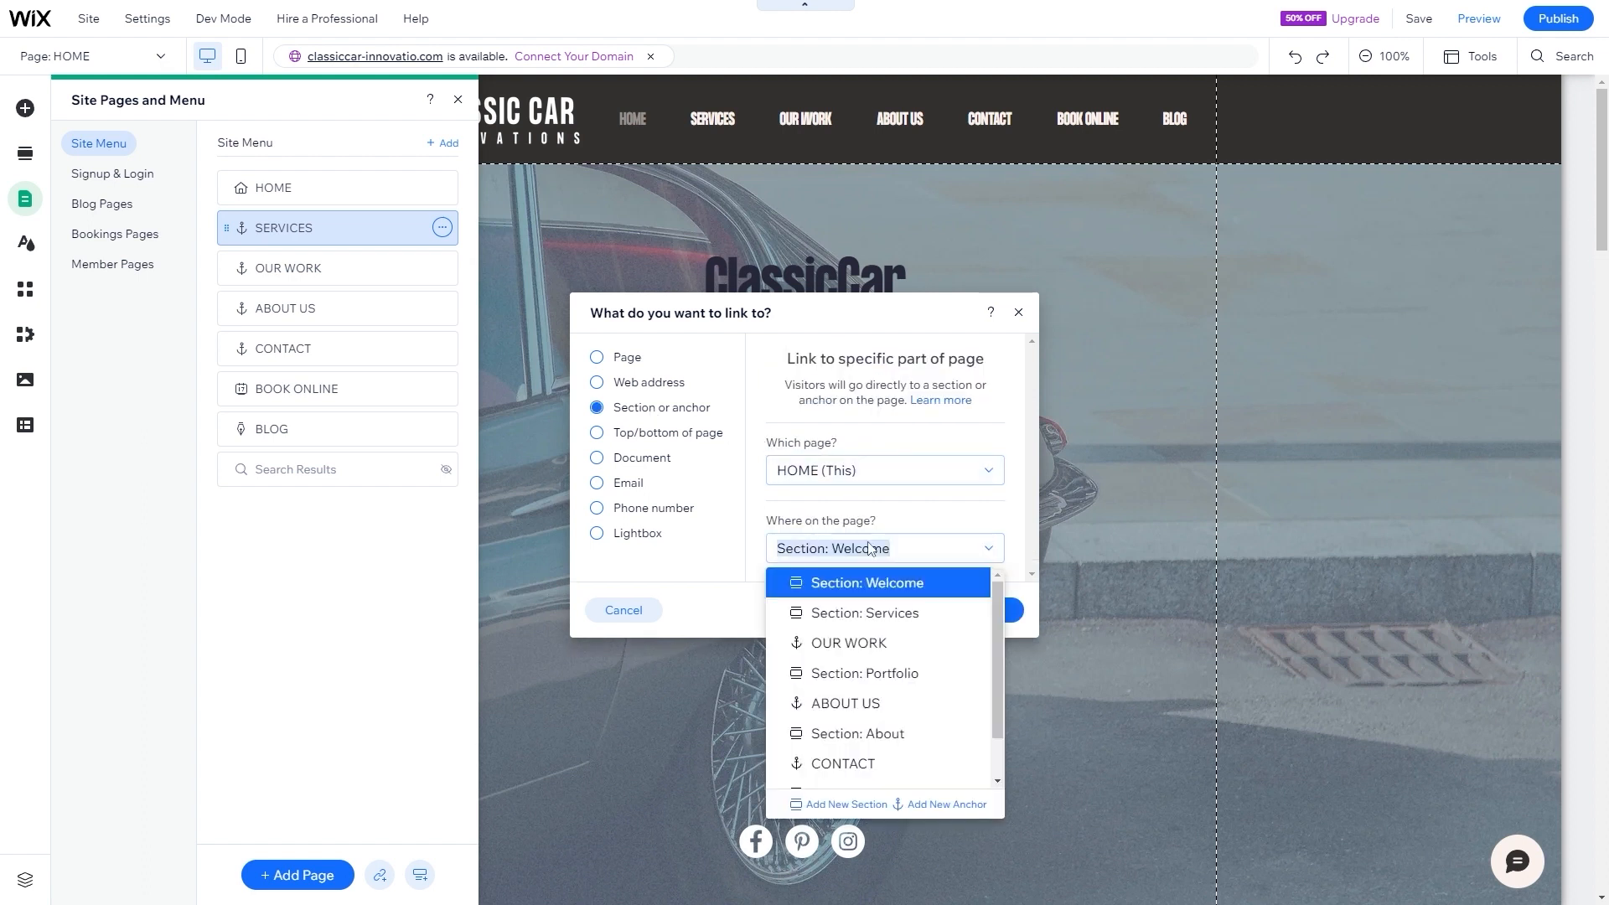
left_click(870, 620)
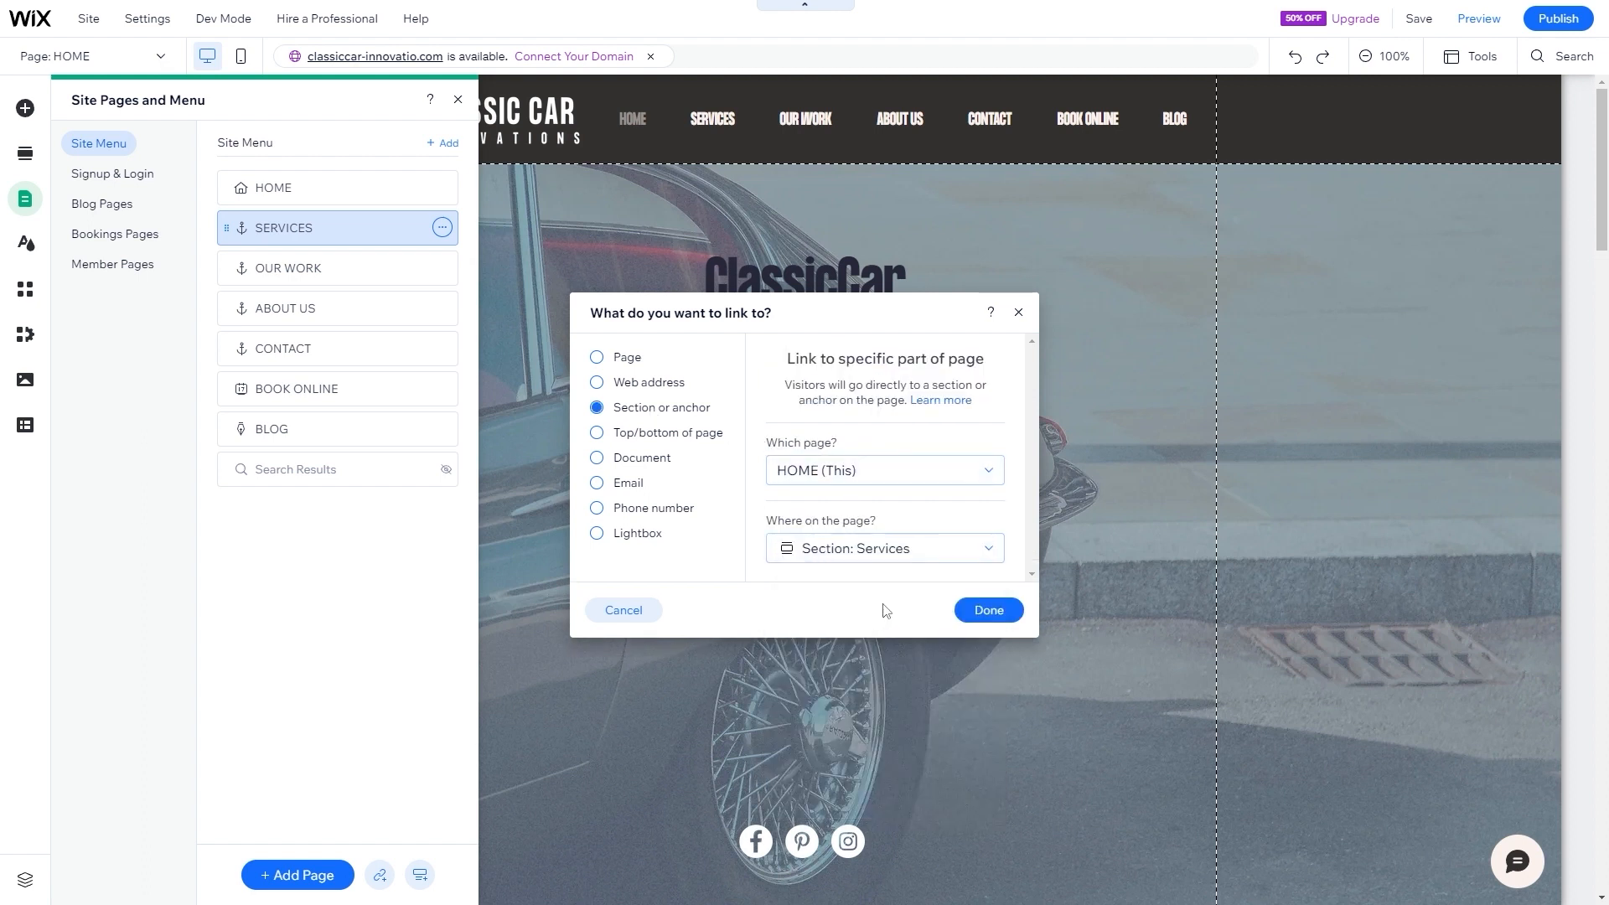
left_click(979, 610)
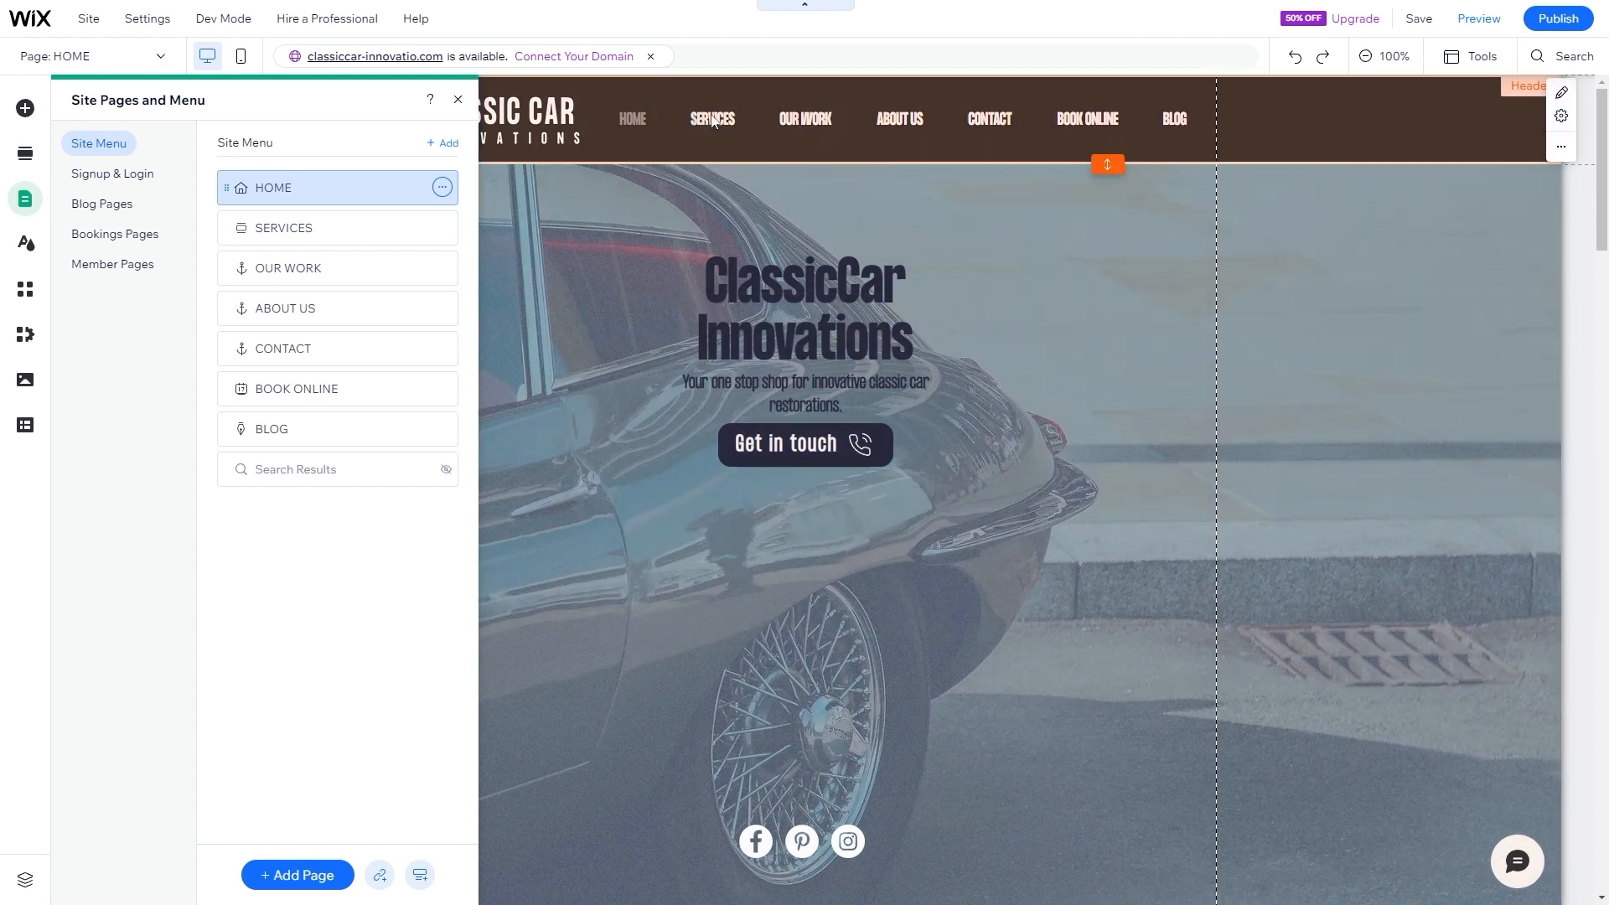
left_click(458, 99)
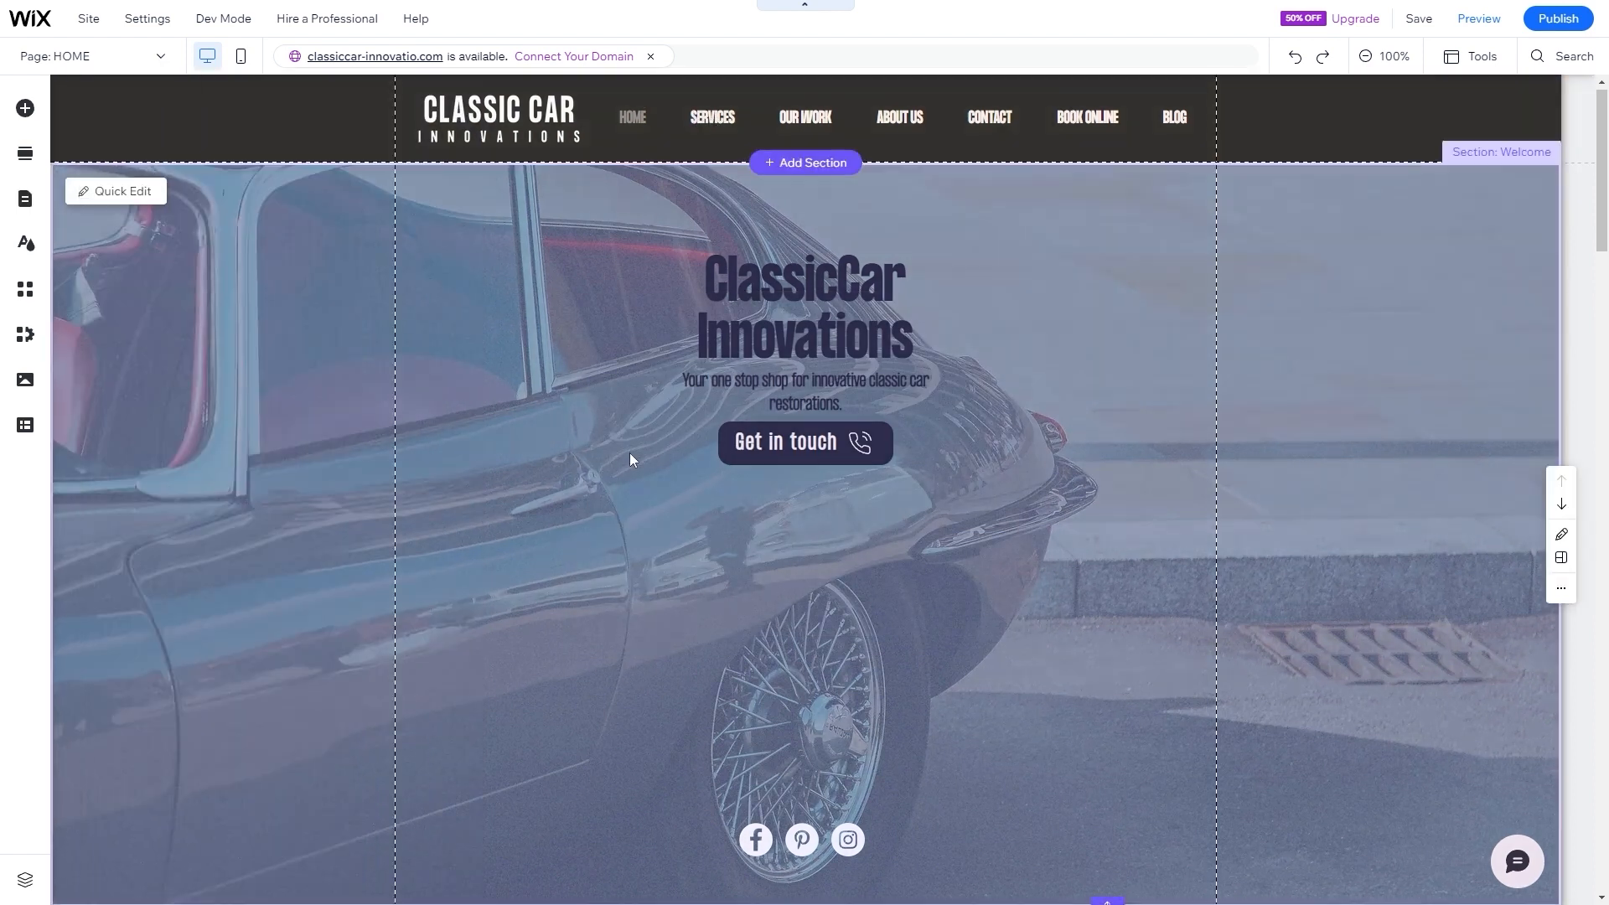
scroll(630, 452, "down", 10)
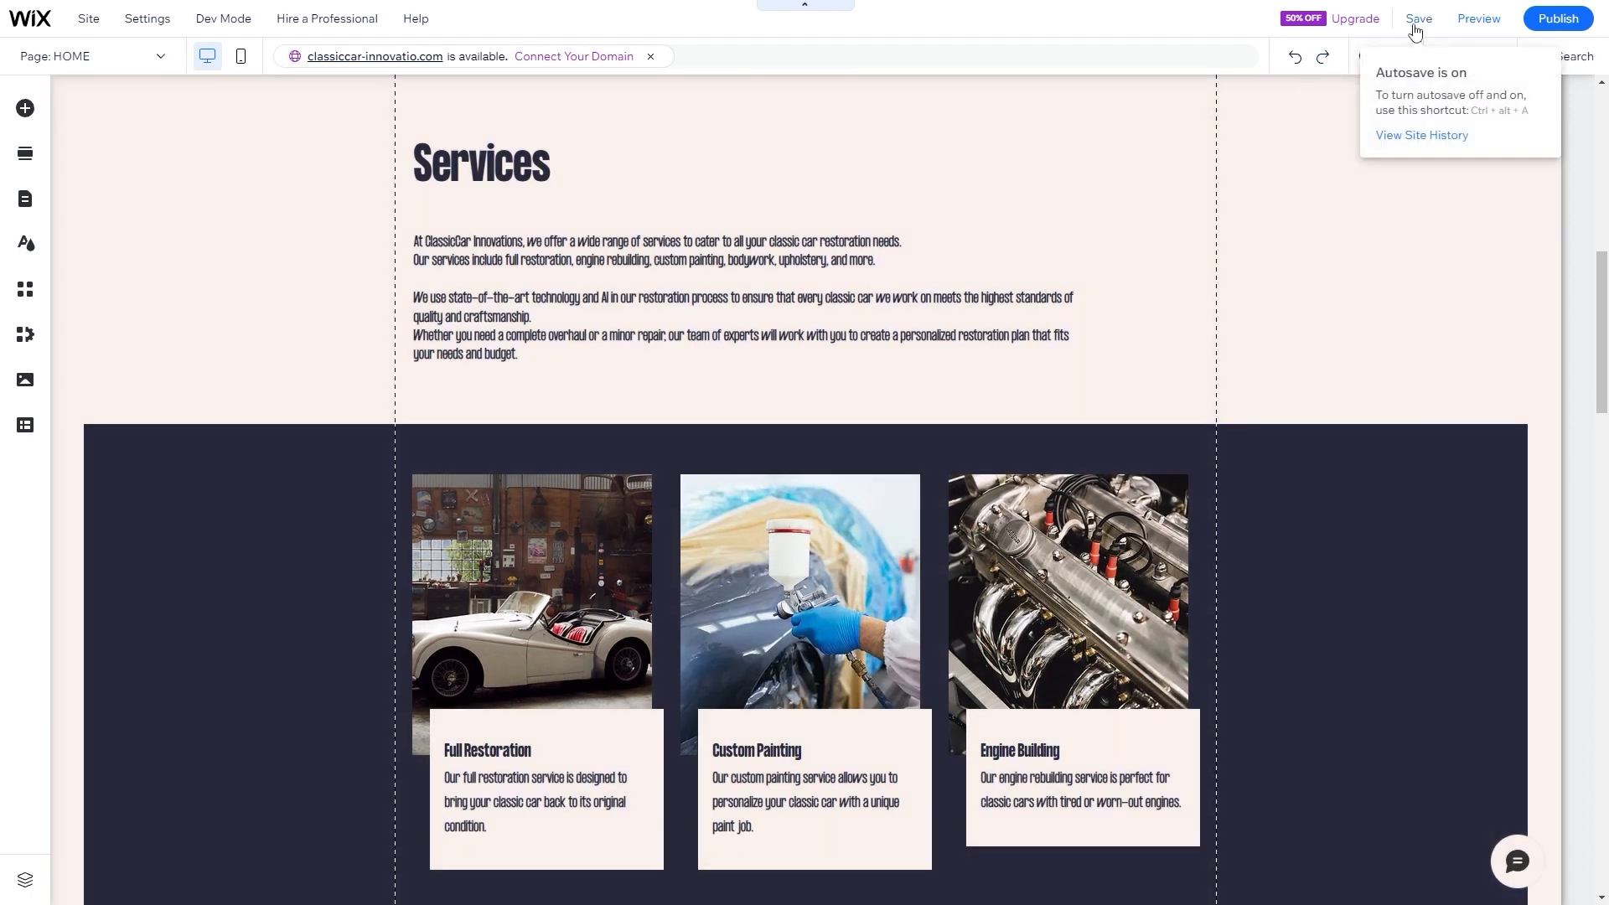
left_click(1419, 18)
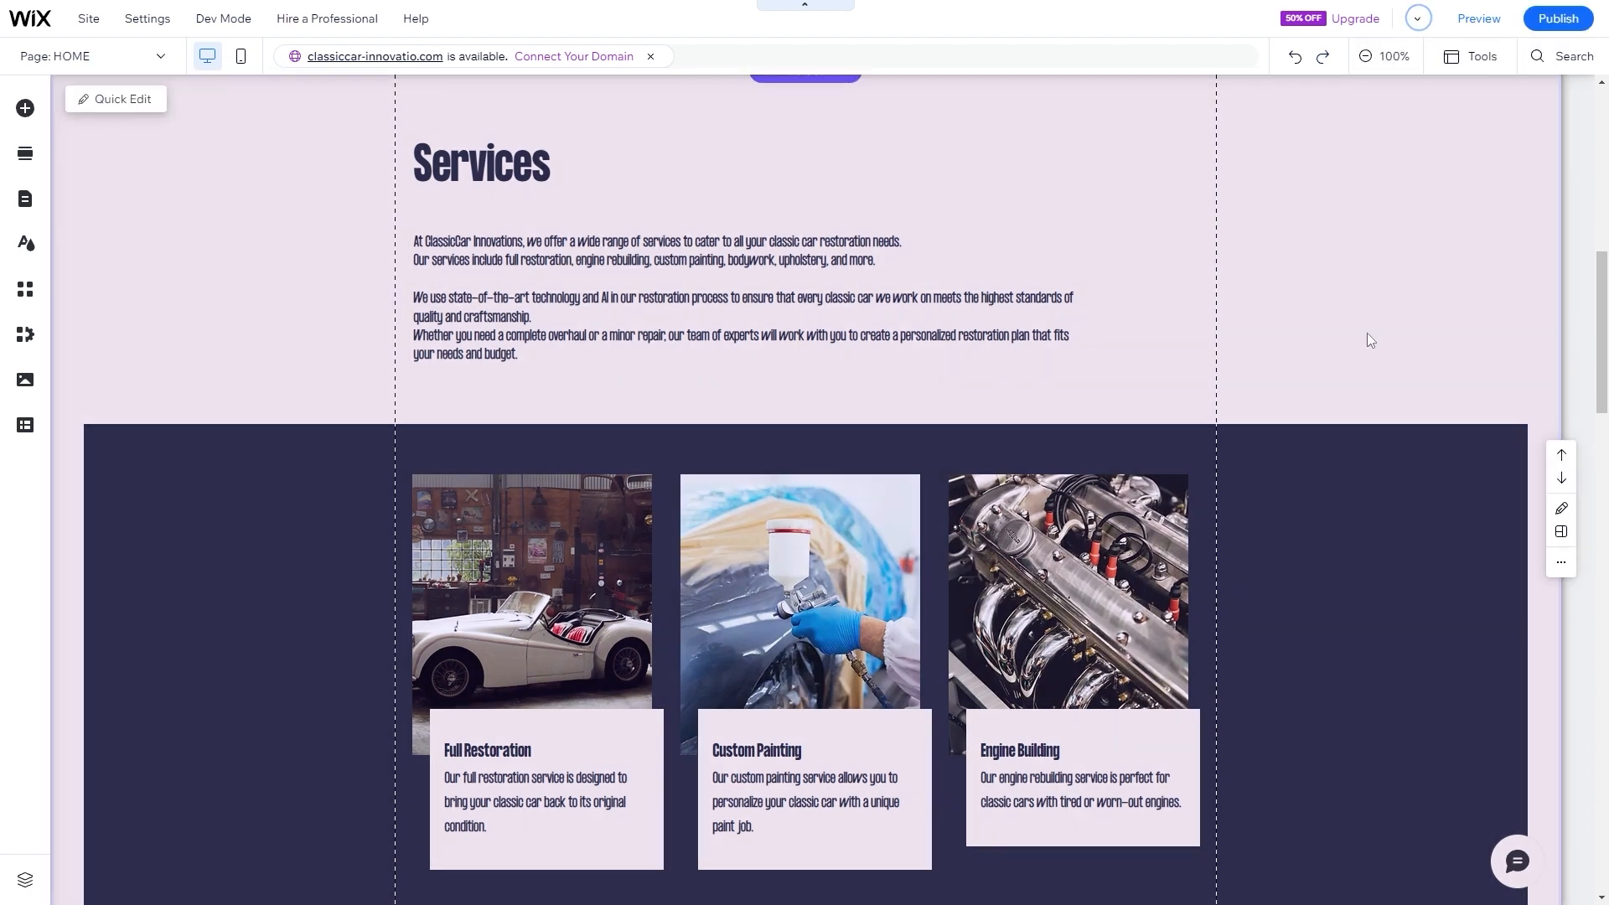
- Replace the OUR WORK subtitle with text starting "We believe that every classic car has a unique story to tell" and ending "our meticulous restoration process."
scroll(688, 479, "down", 8)
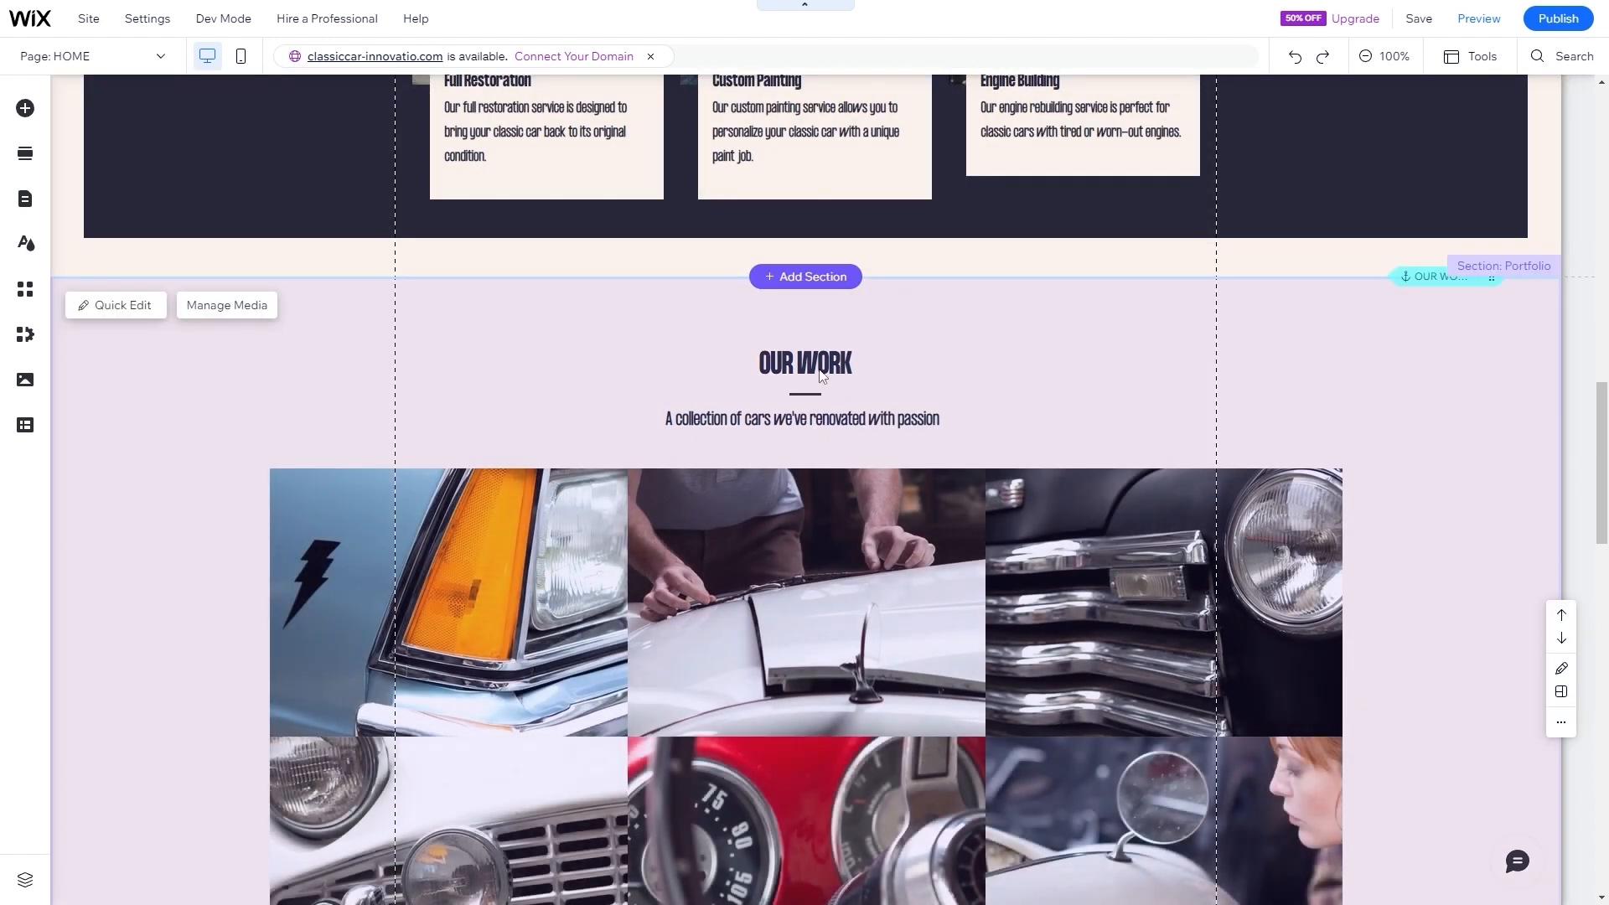
left_click(813, 421)
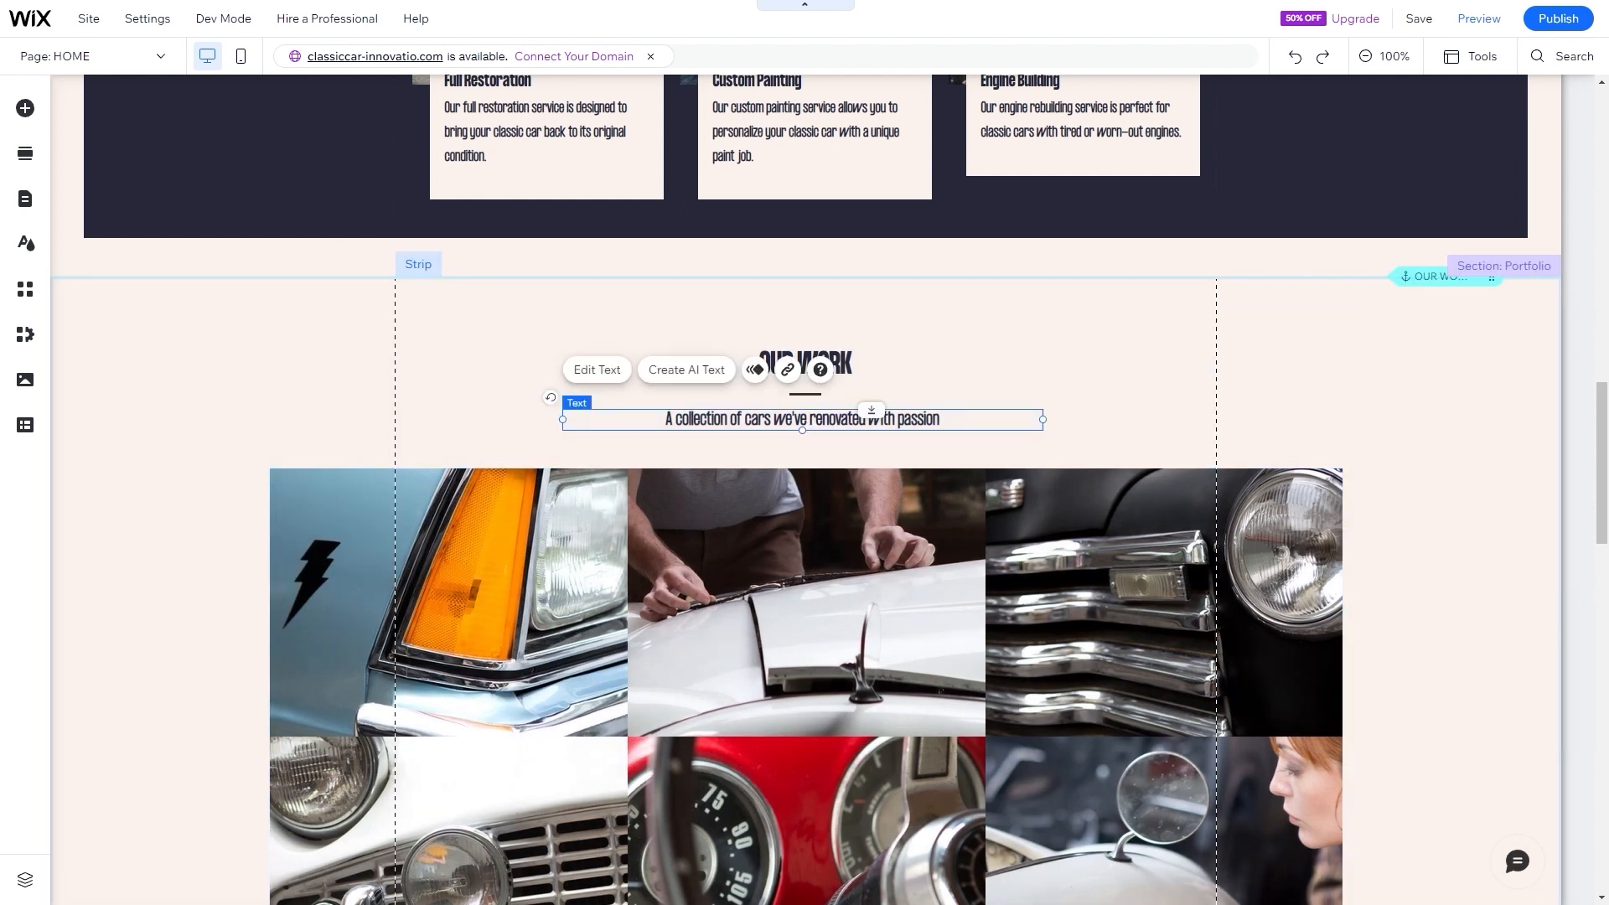
double_click(710, 412)
type("We believe that every classic car has a unique story to tell, and we are committed to preserving that history through our meticulous restoration process.")
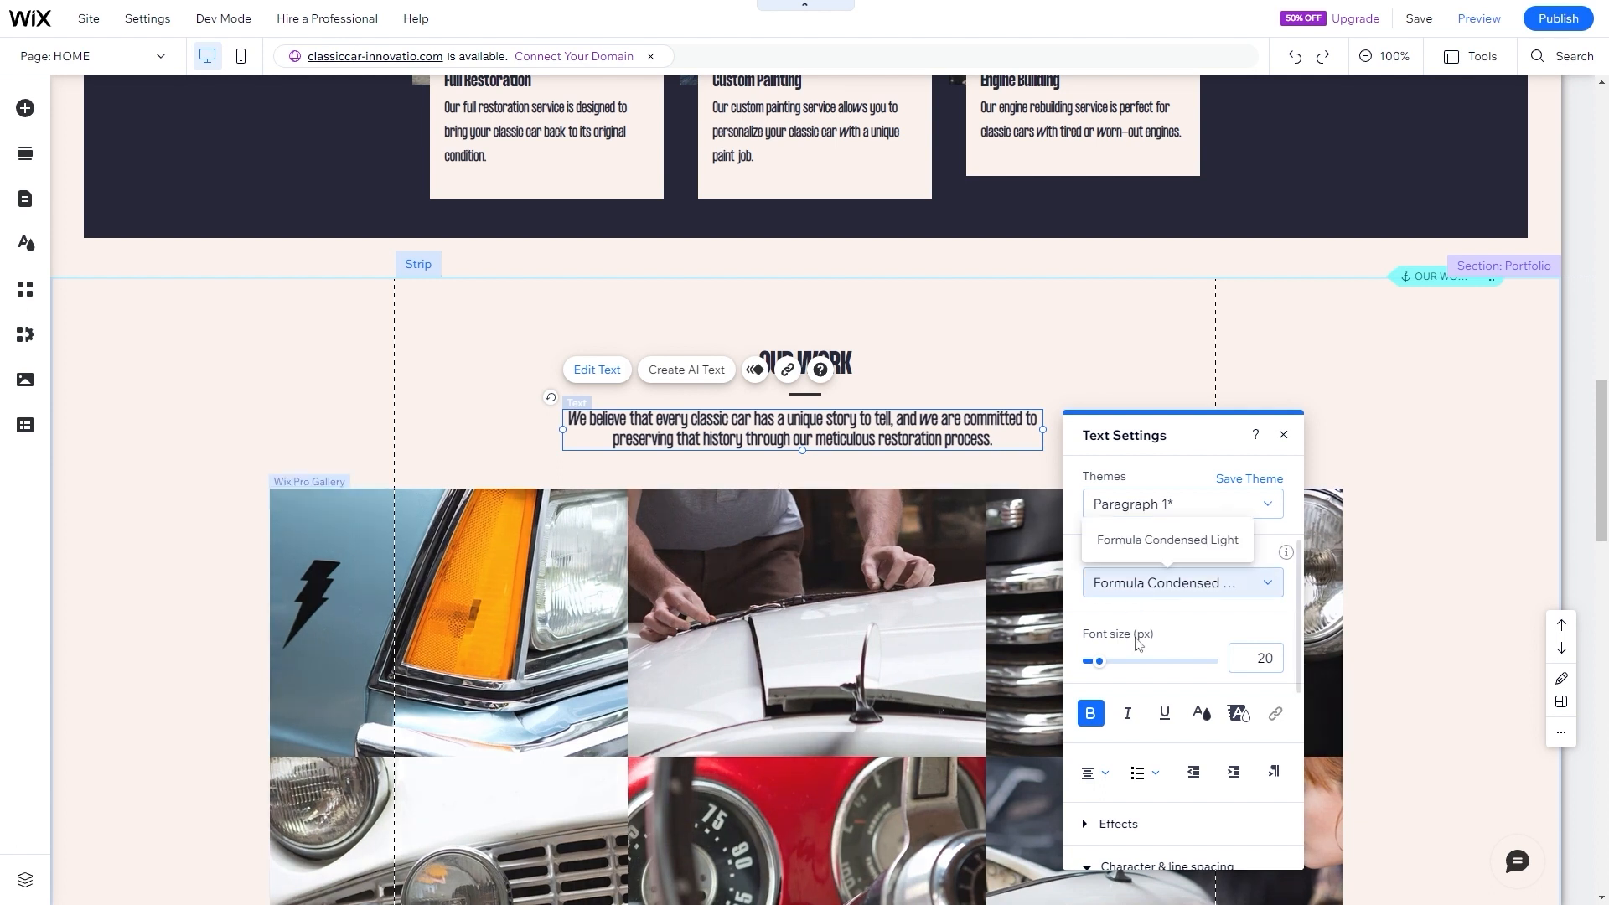
left_click(1420, 471)
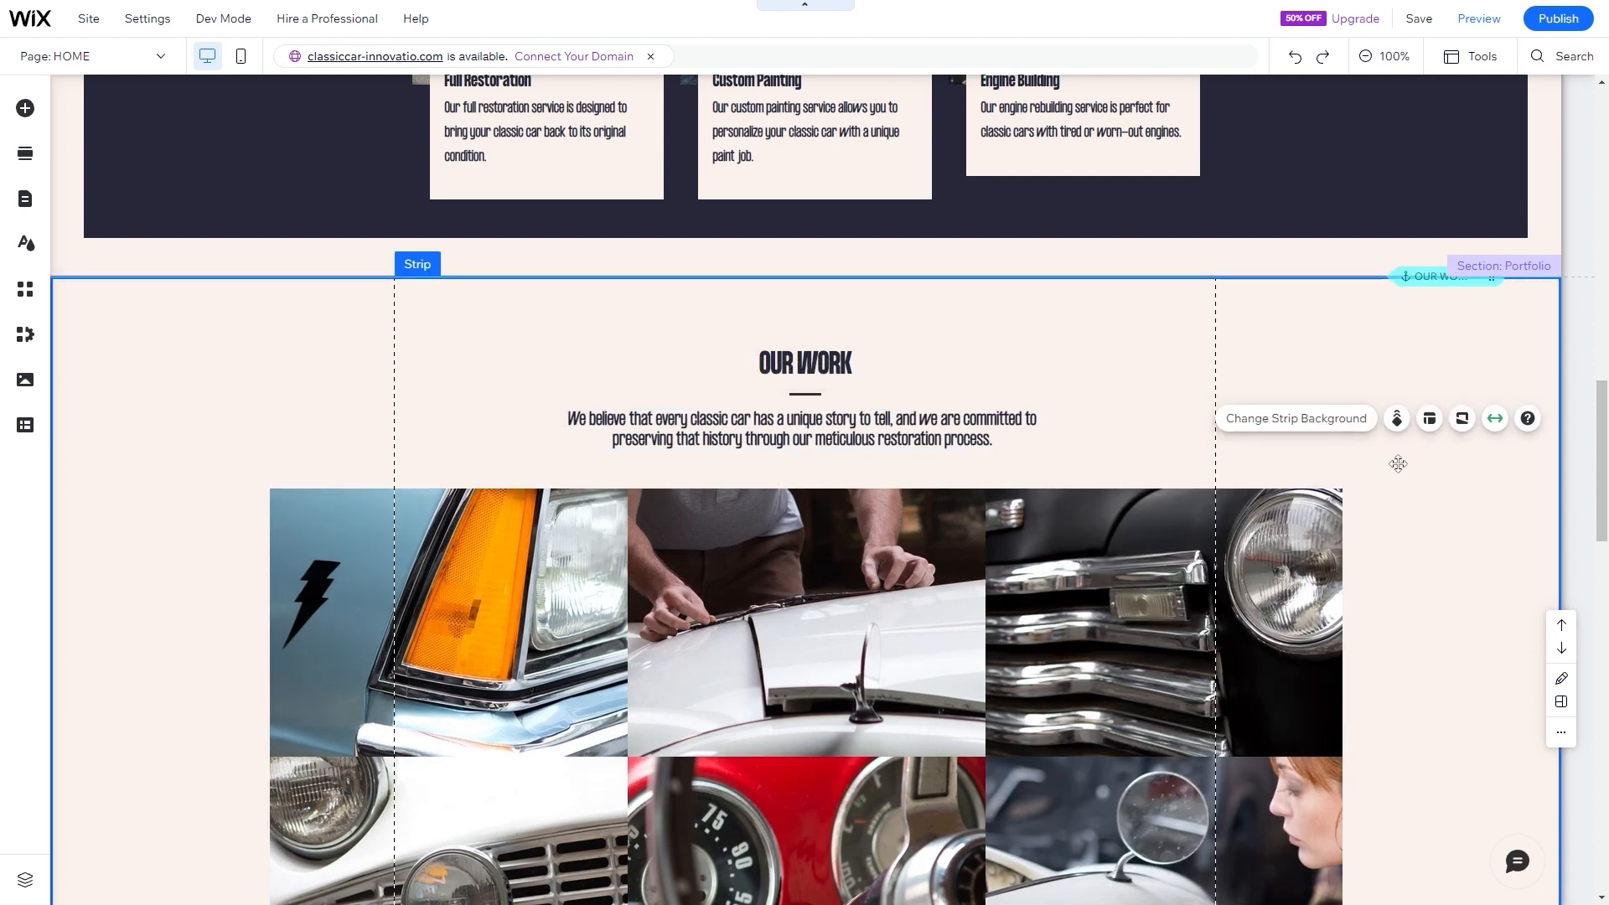
- Delete all the sample images from the Wix Pro Gallery in the OUR WORK section
scroll(727, 455, "down", 2)
scroll(727, 455, "down", 2)
left_click(486, 332)
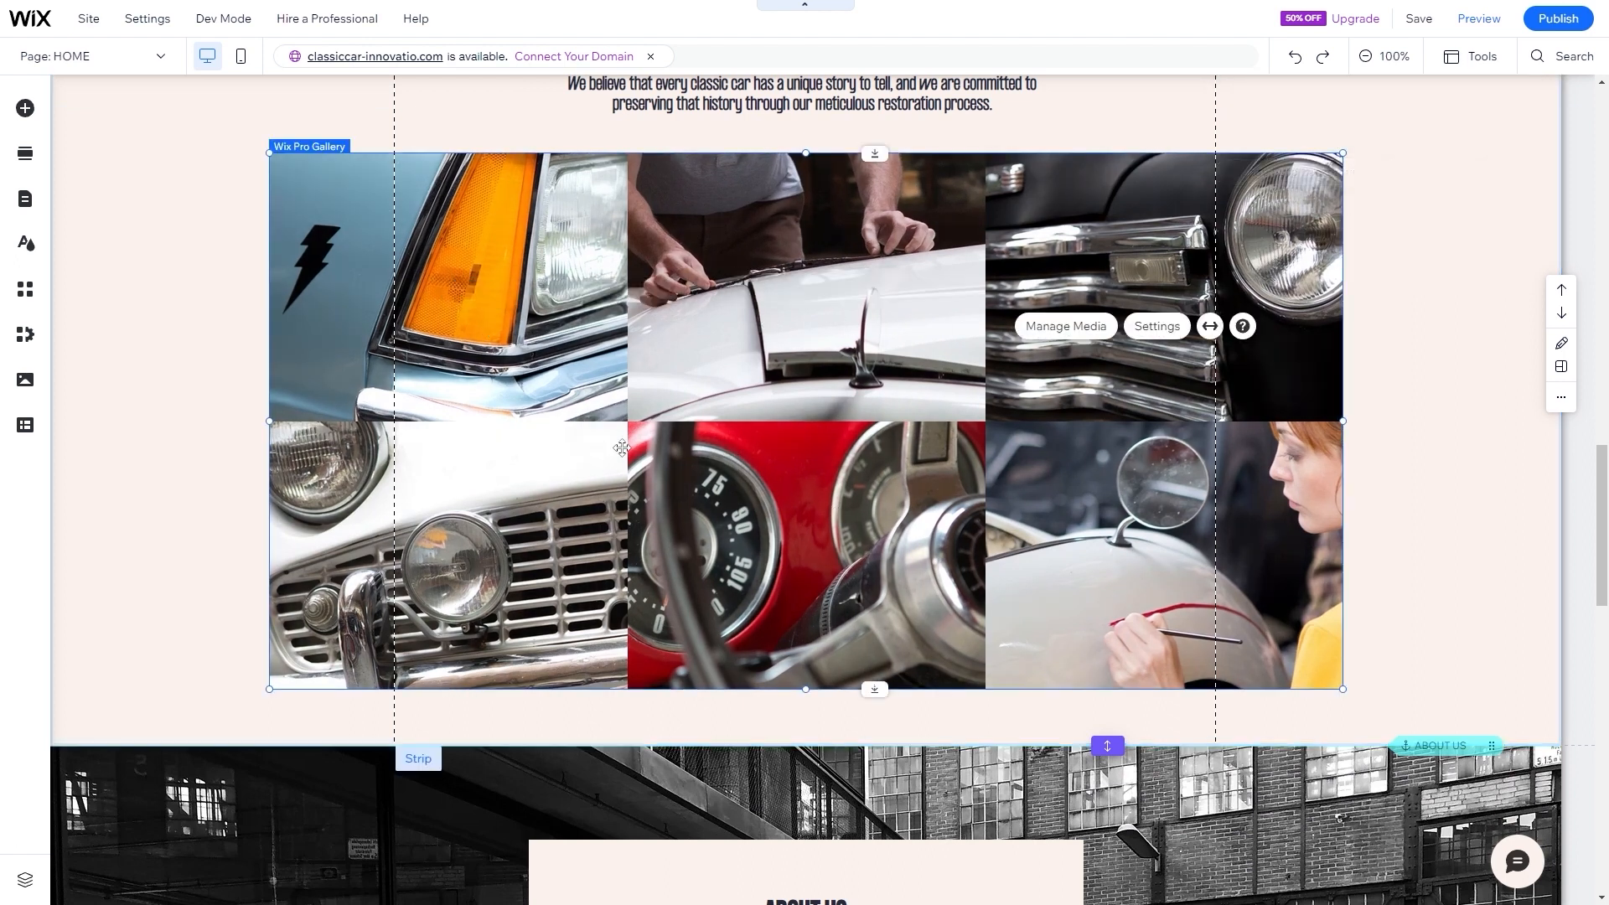
scroll(655, 457, "up", 1)
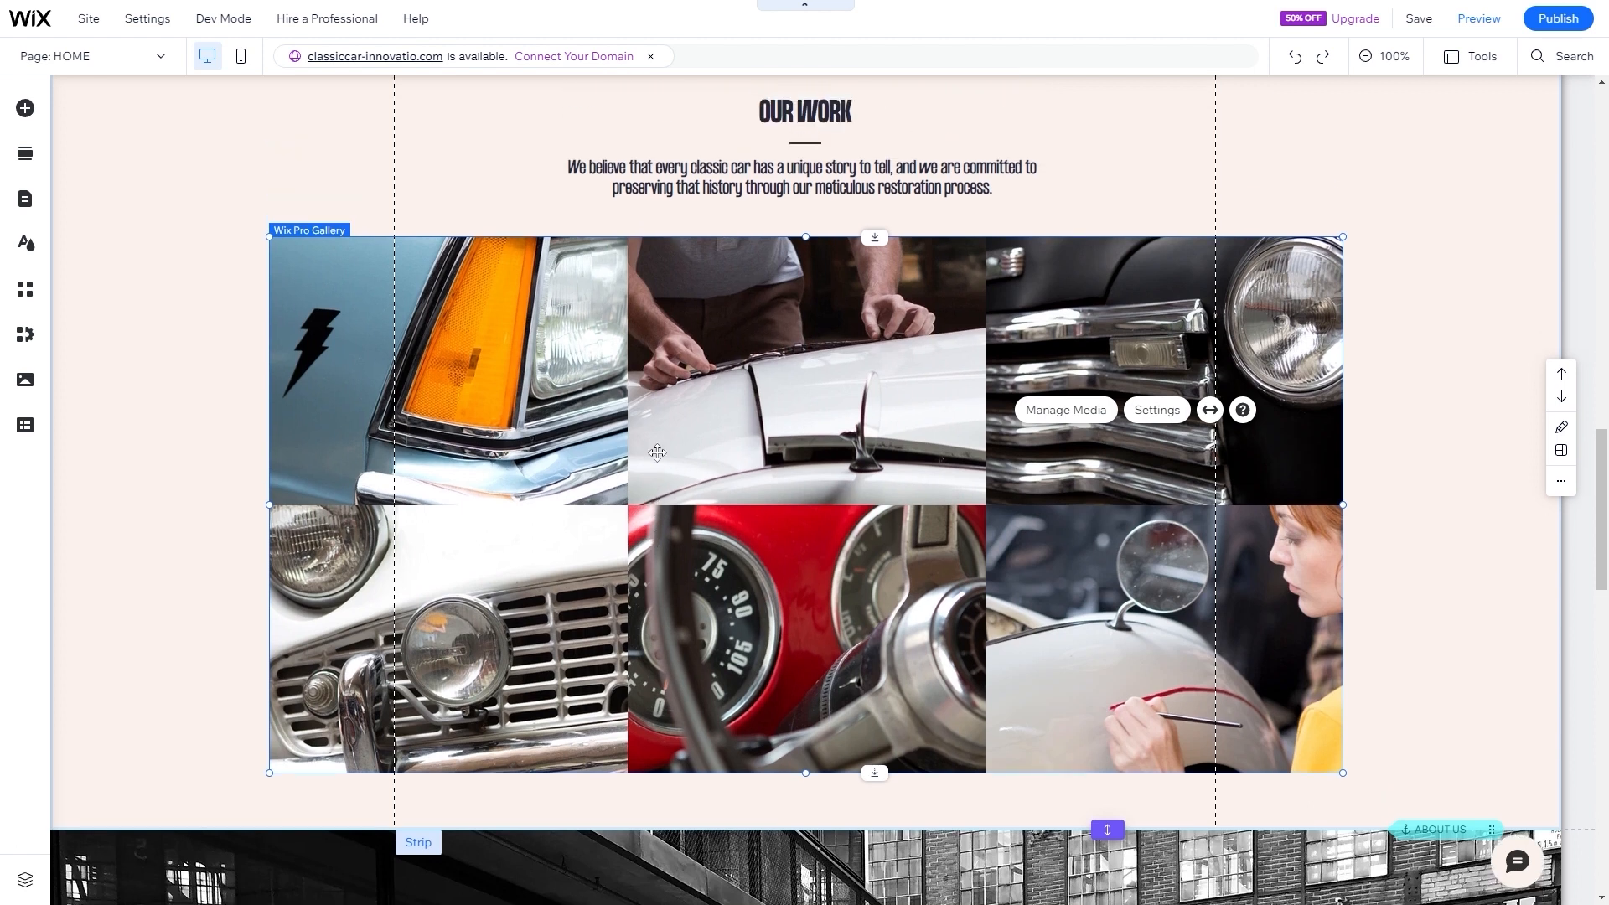
left_click(1043, 417)
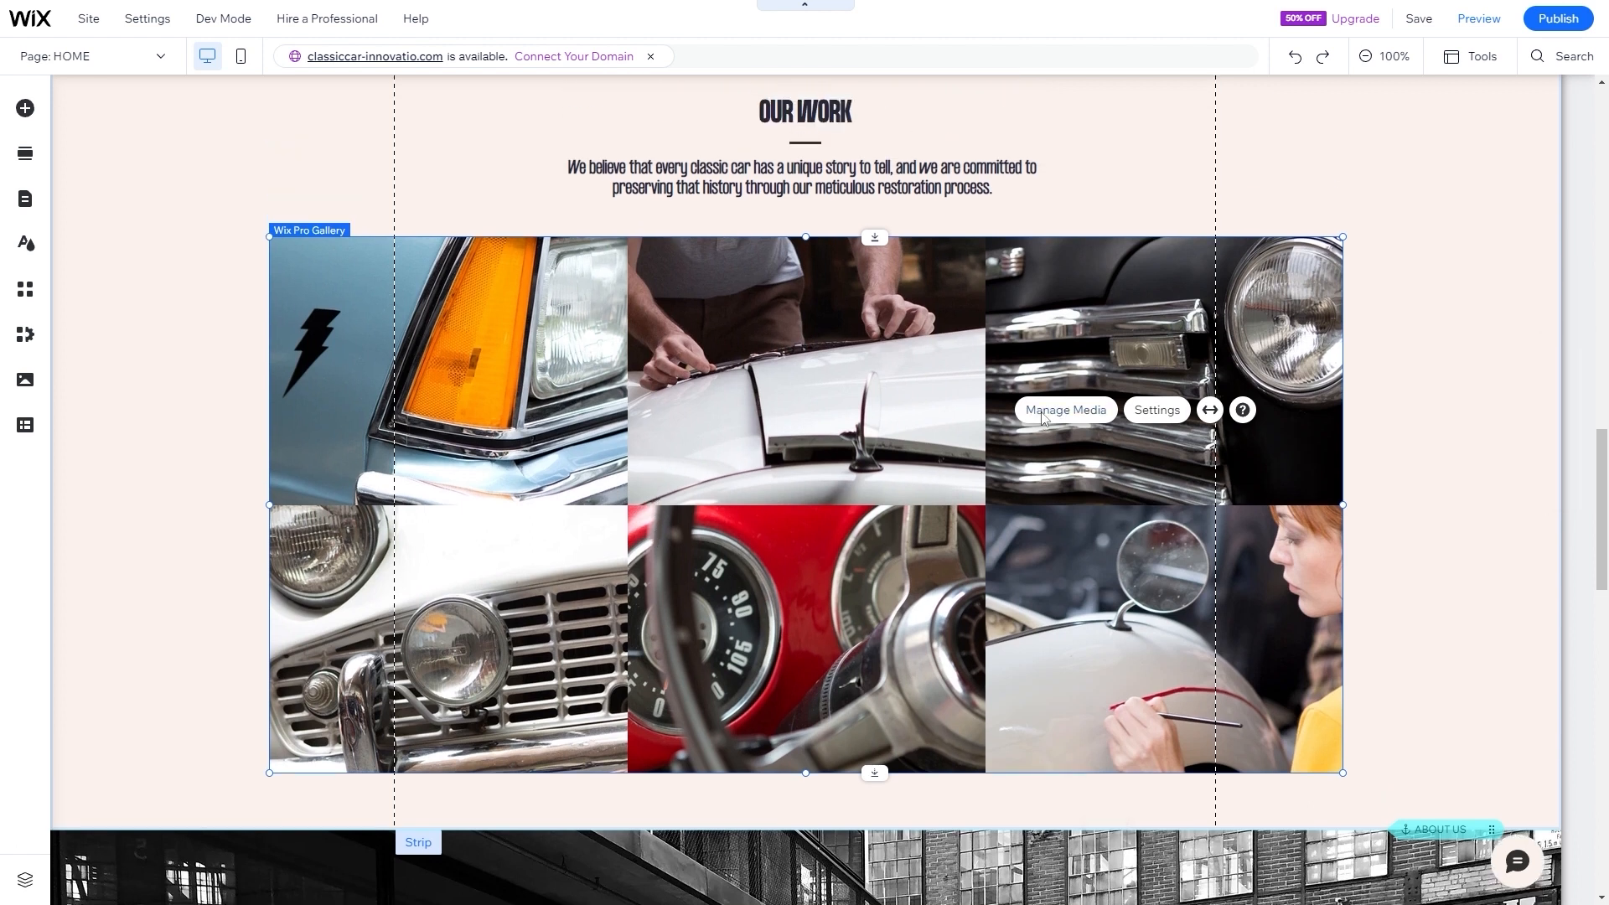
left_click(1043, 409)
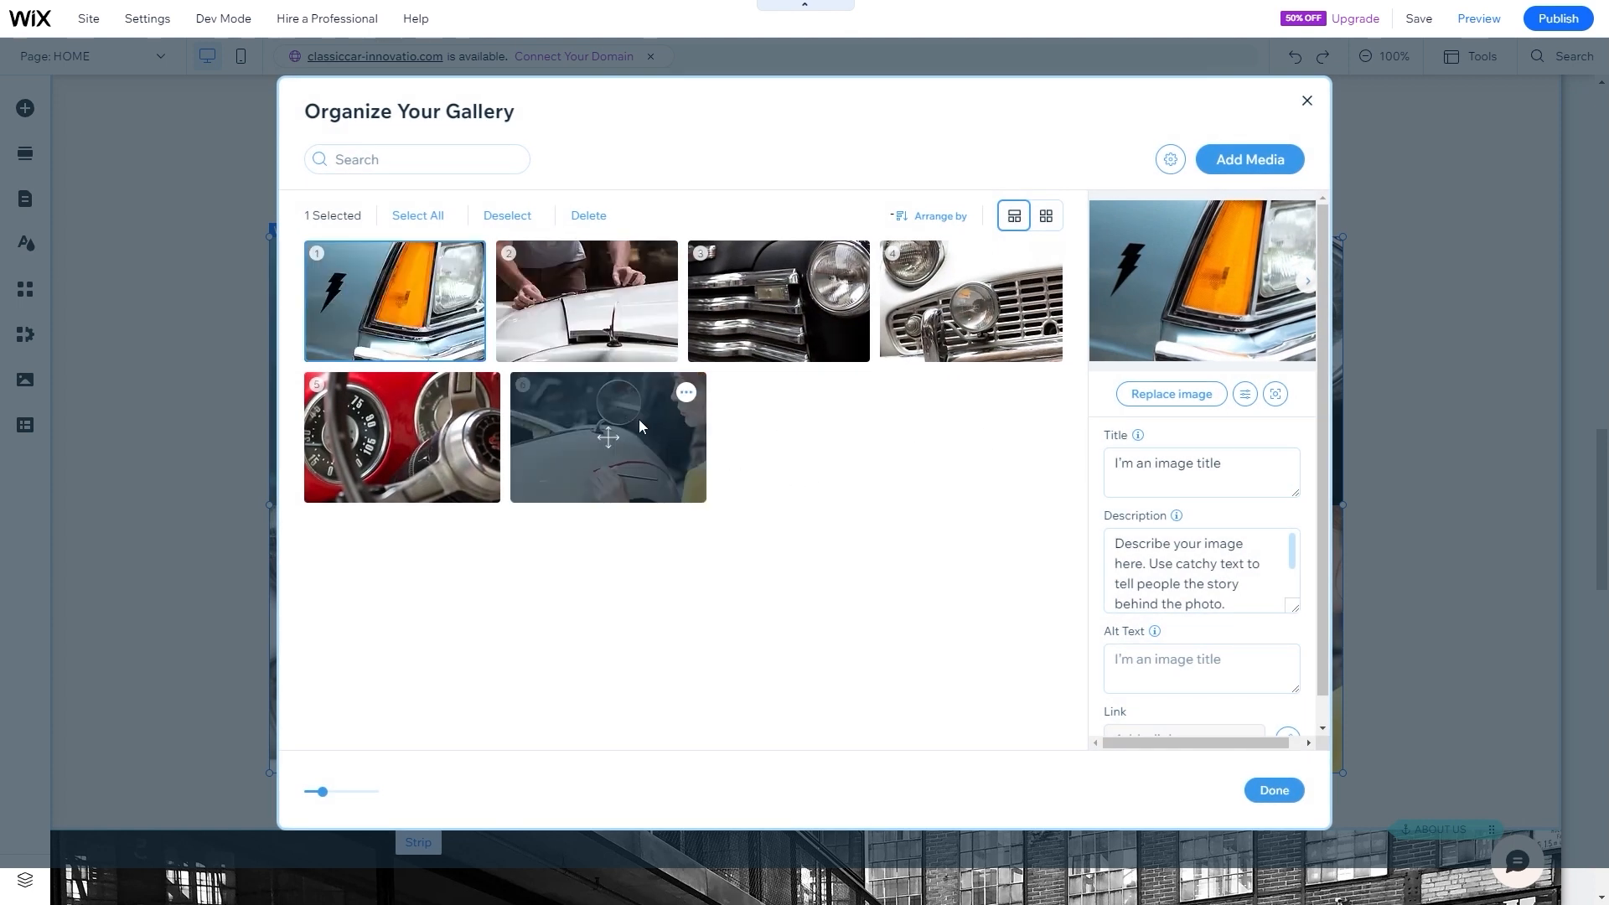
left_click(418, 215)
left_click(501, 217)
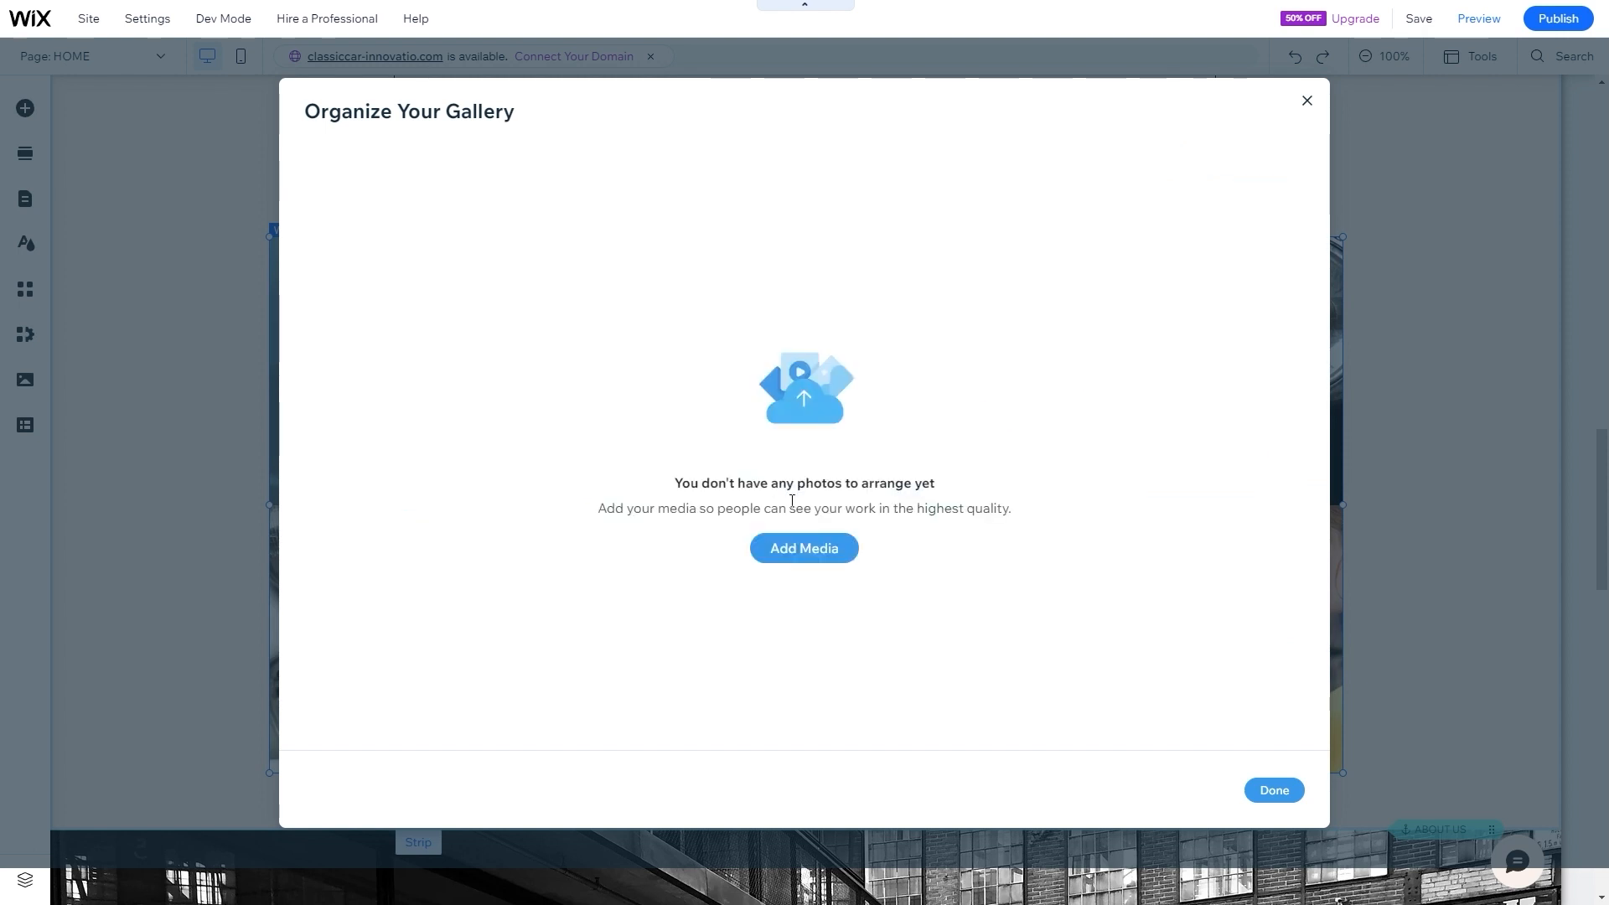
- Upload the six classic car photos from the Desktop folder to the site files and add all of them to the gallery
left_click(810, 553)
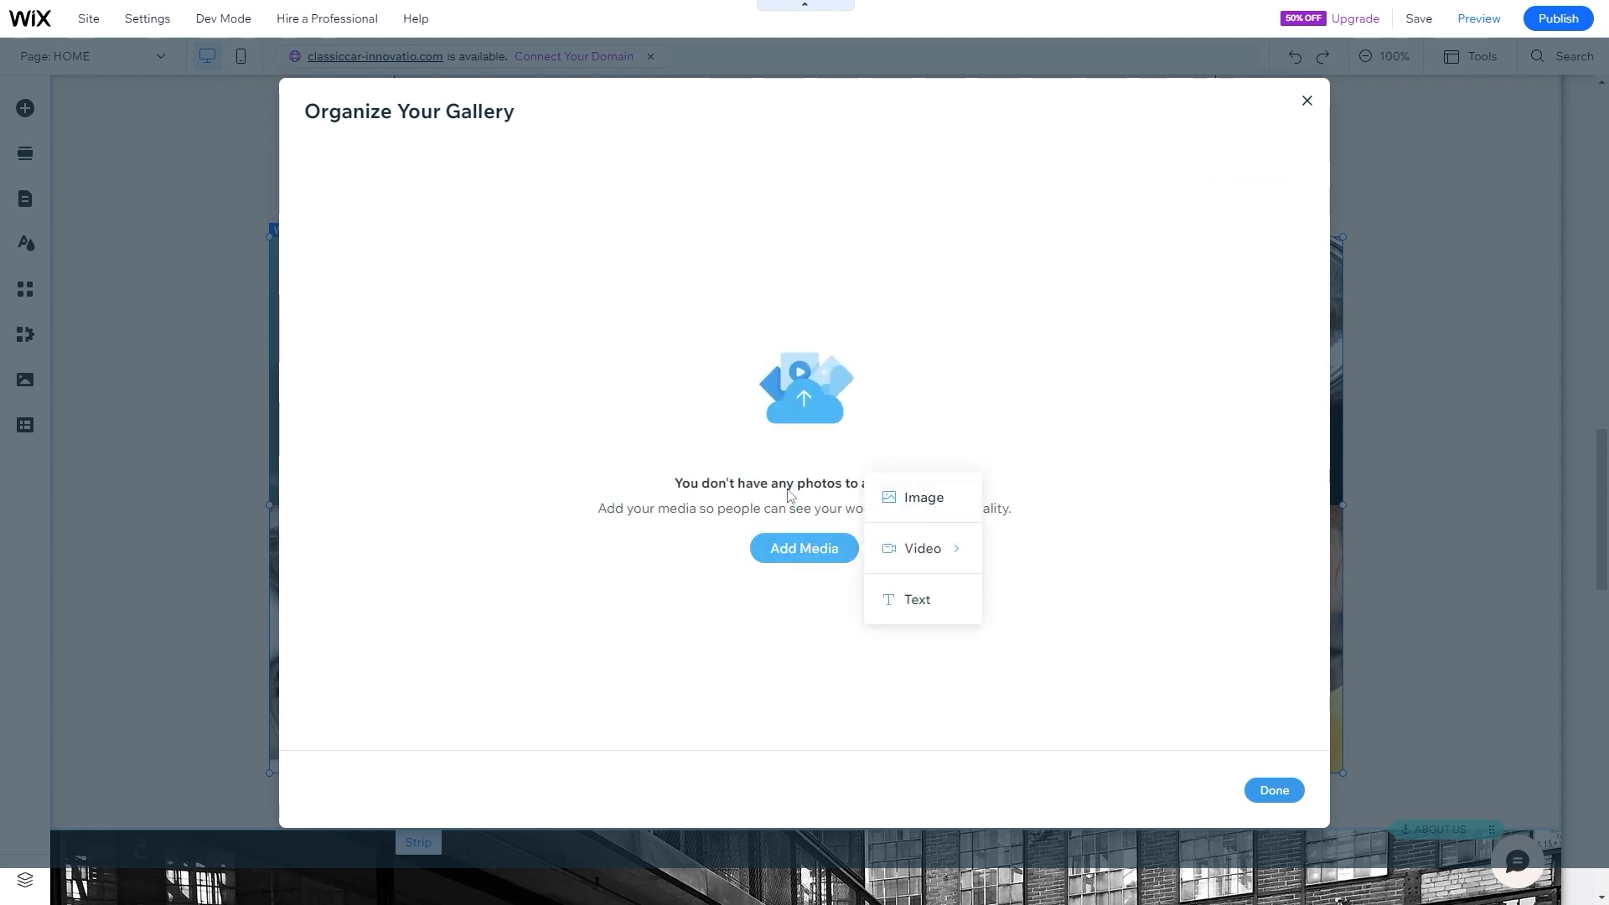
left_click(916, 497)
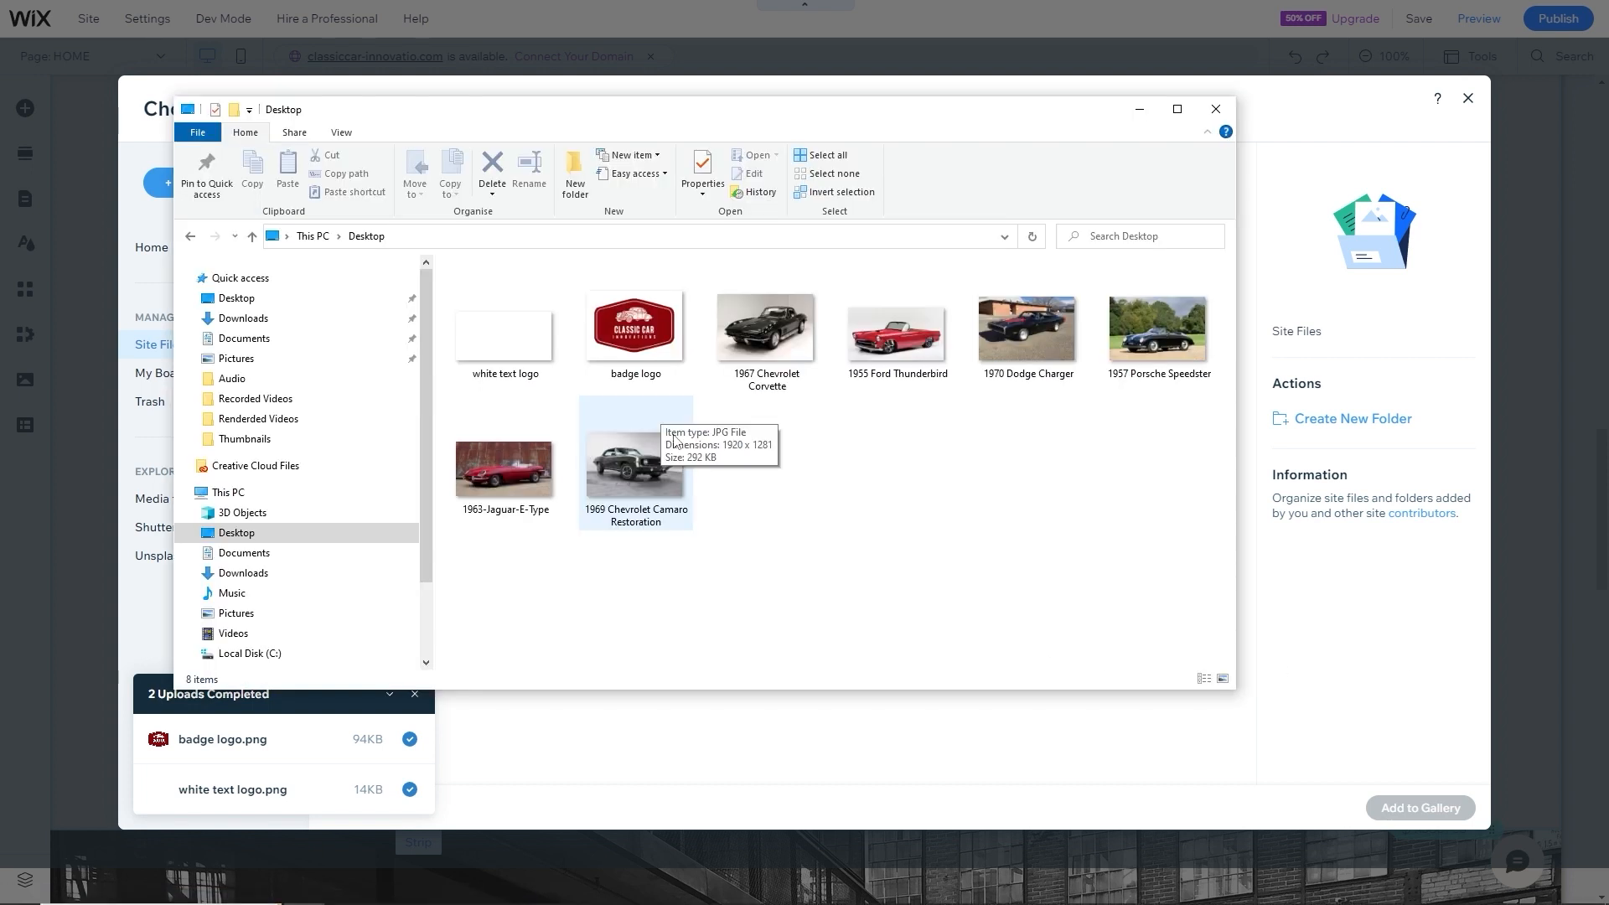
left_click(774, 338)
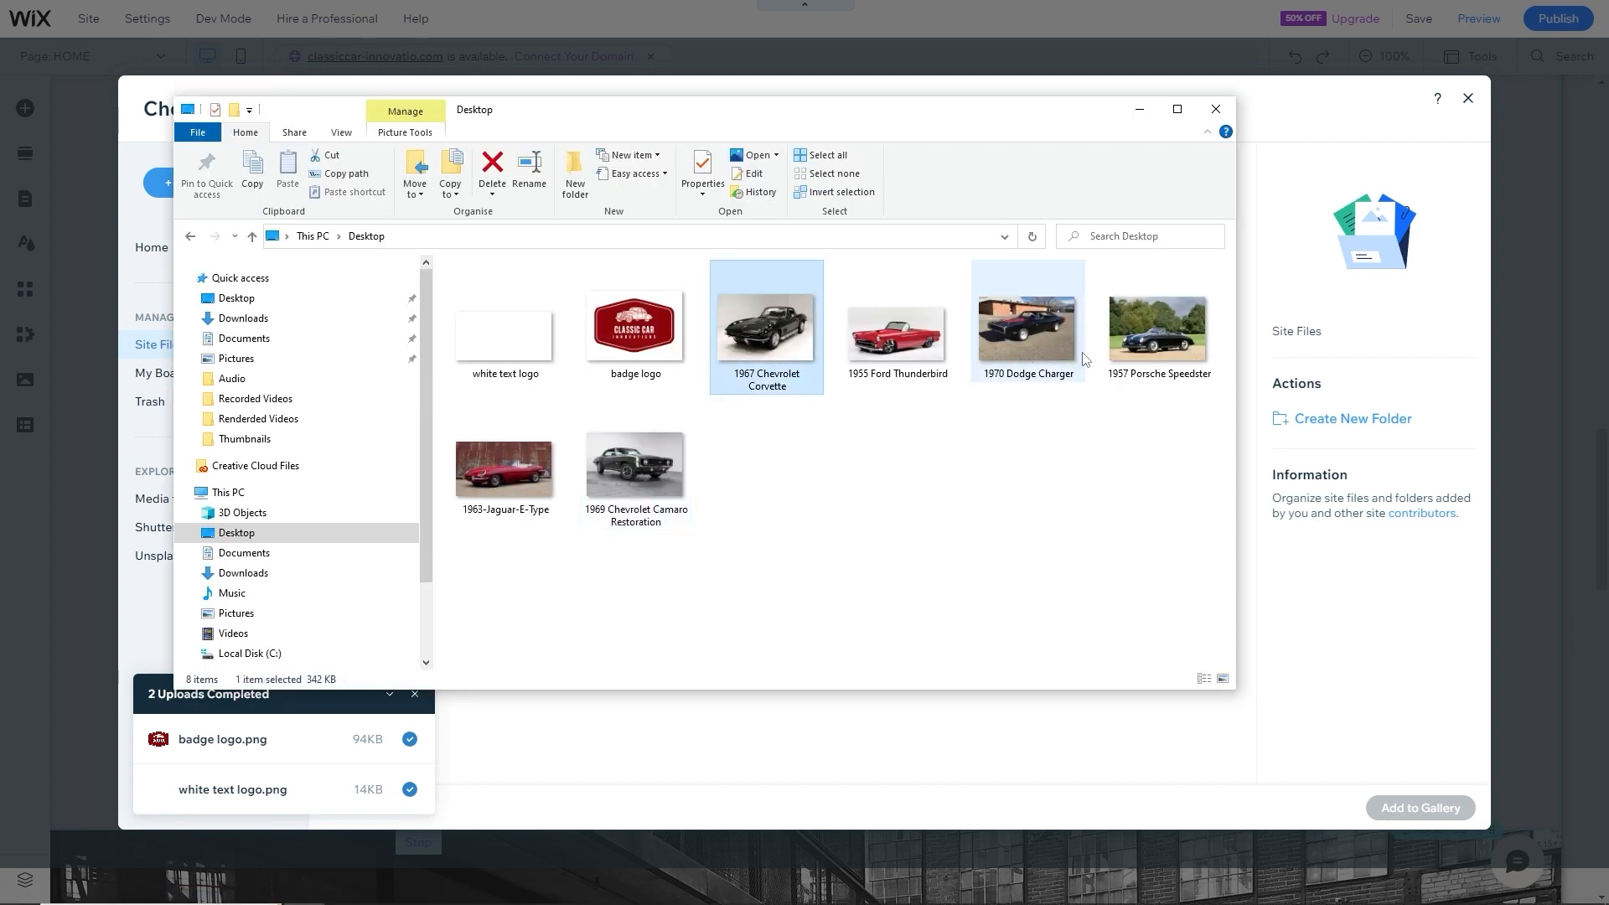
left_click(672, 445, "shift")
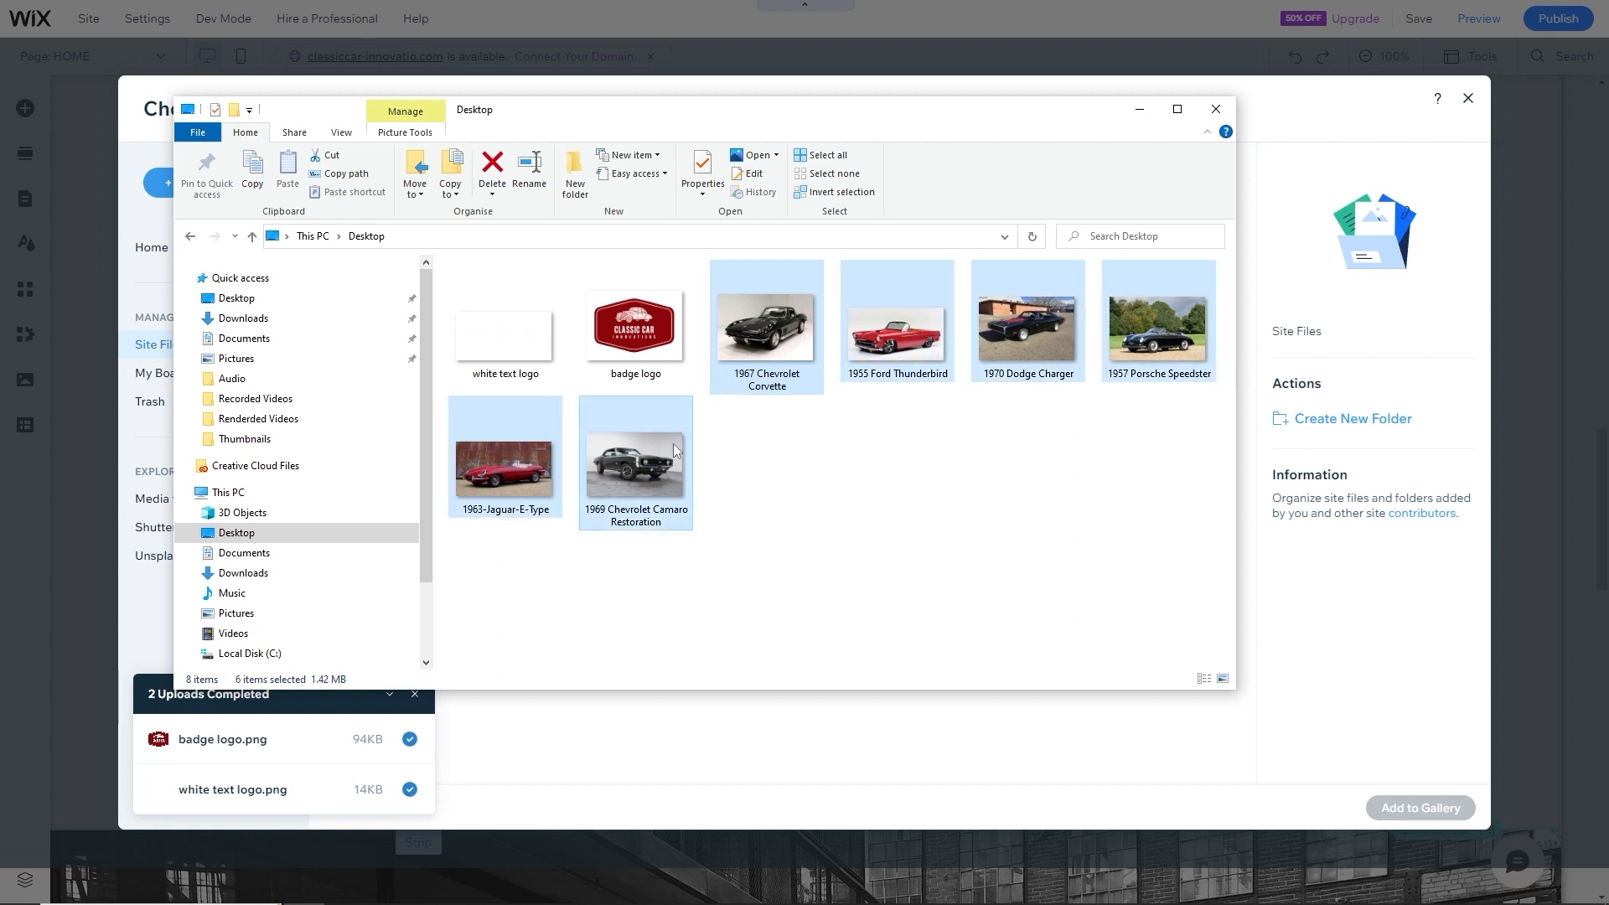
left_click_drag(598, 116, 305, 155)
left_click_drag(712, 389, 1063, 534)
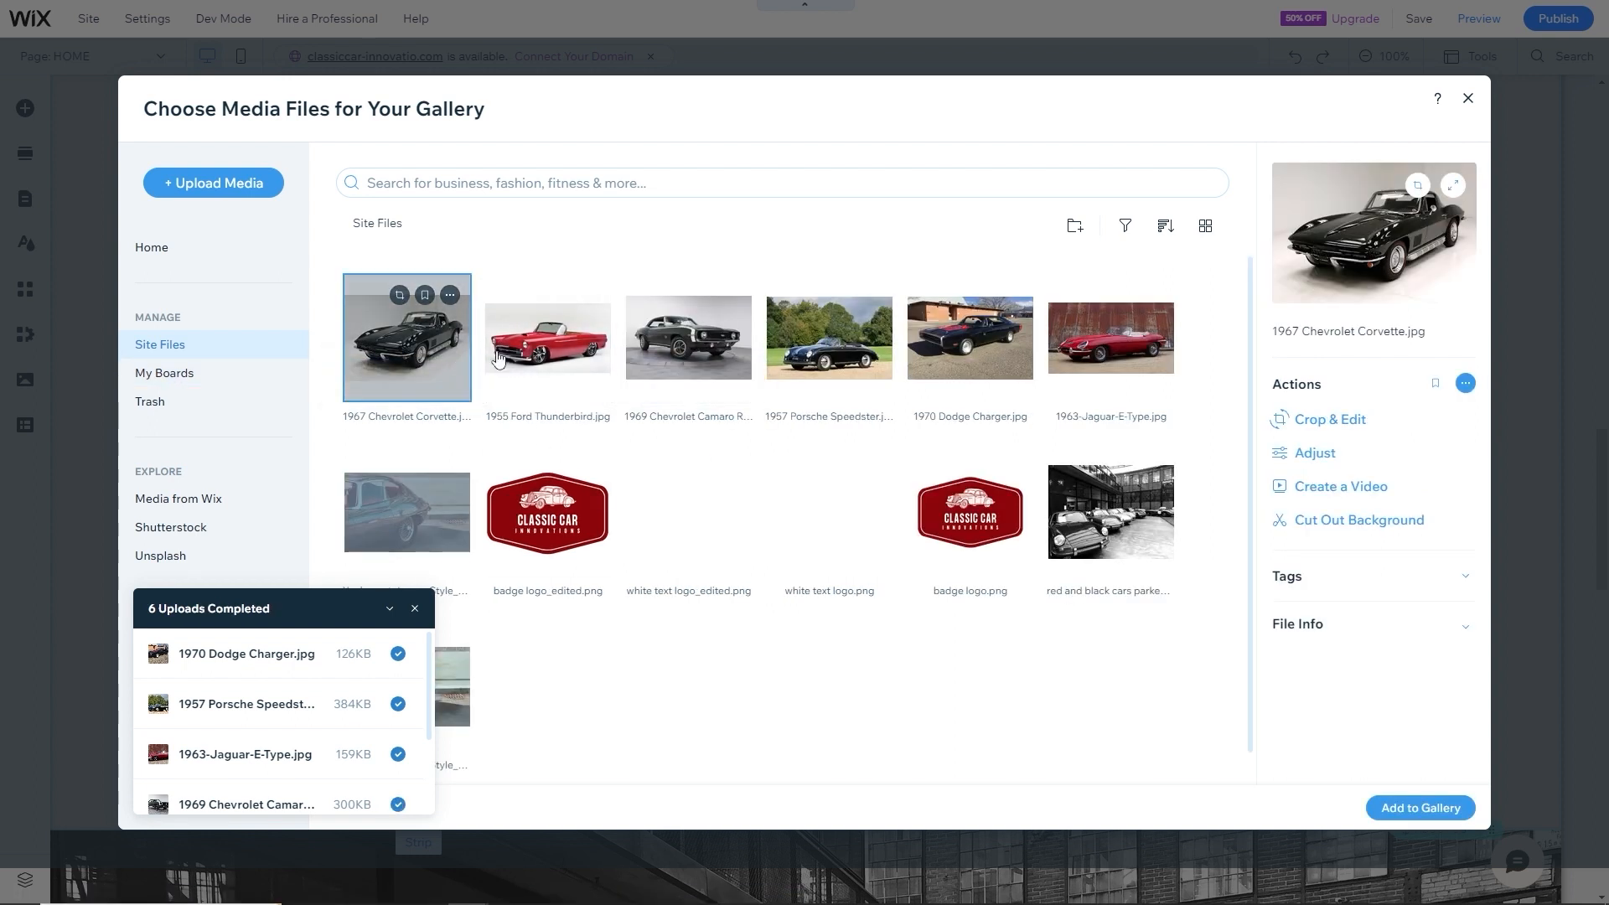
left_click(1115, 362, "shift")
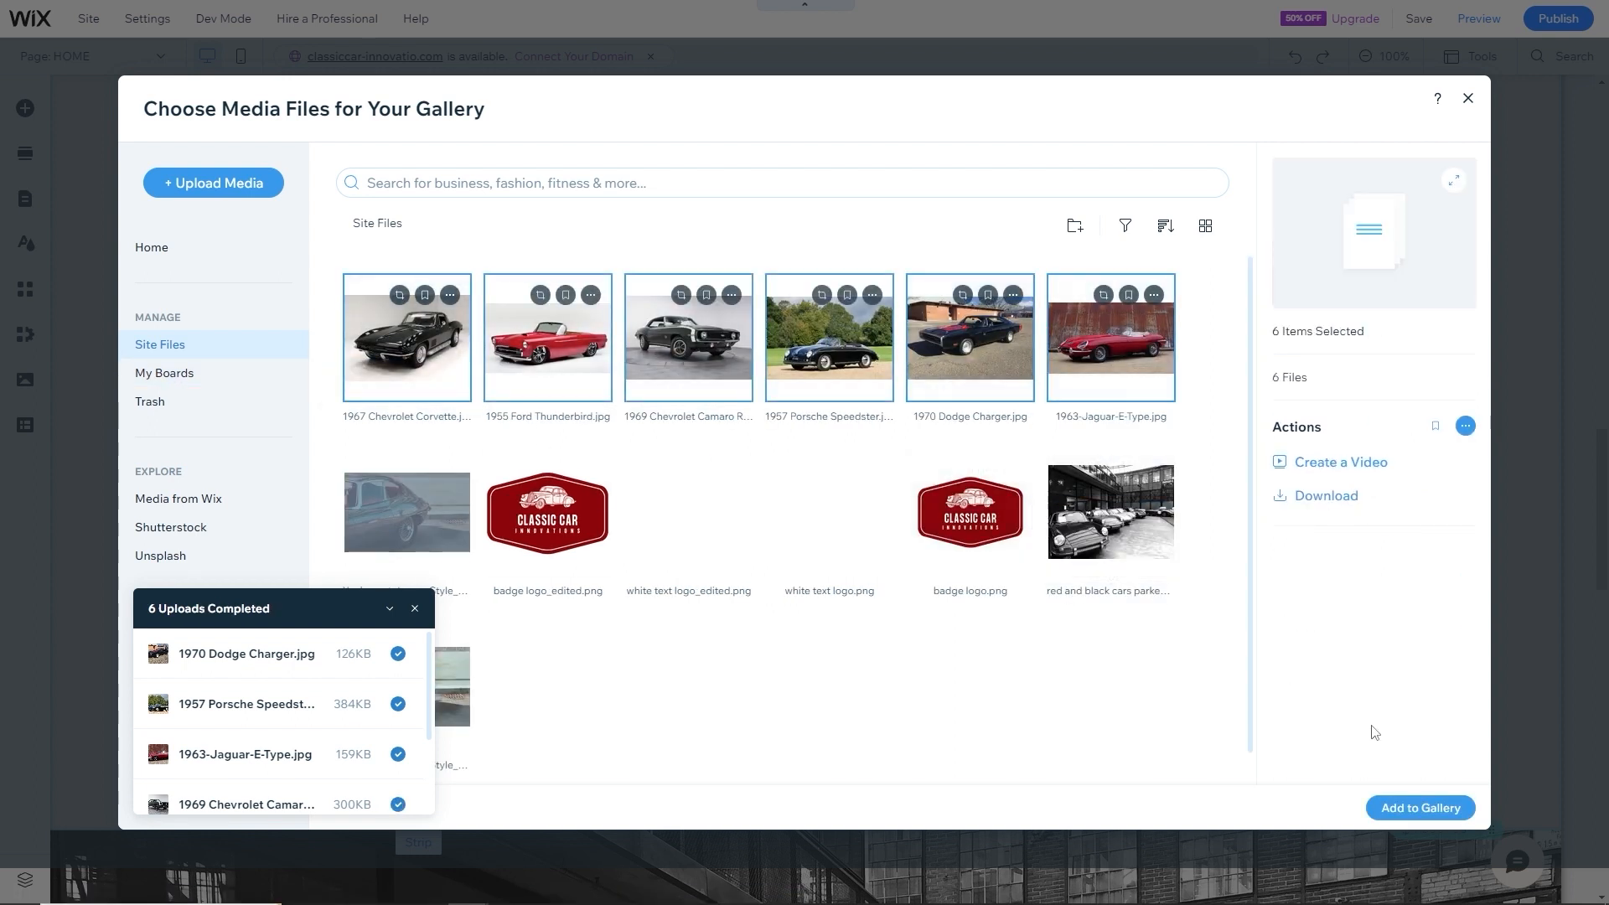
left_click(1420, 808)
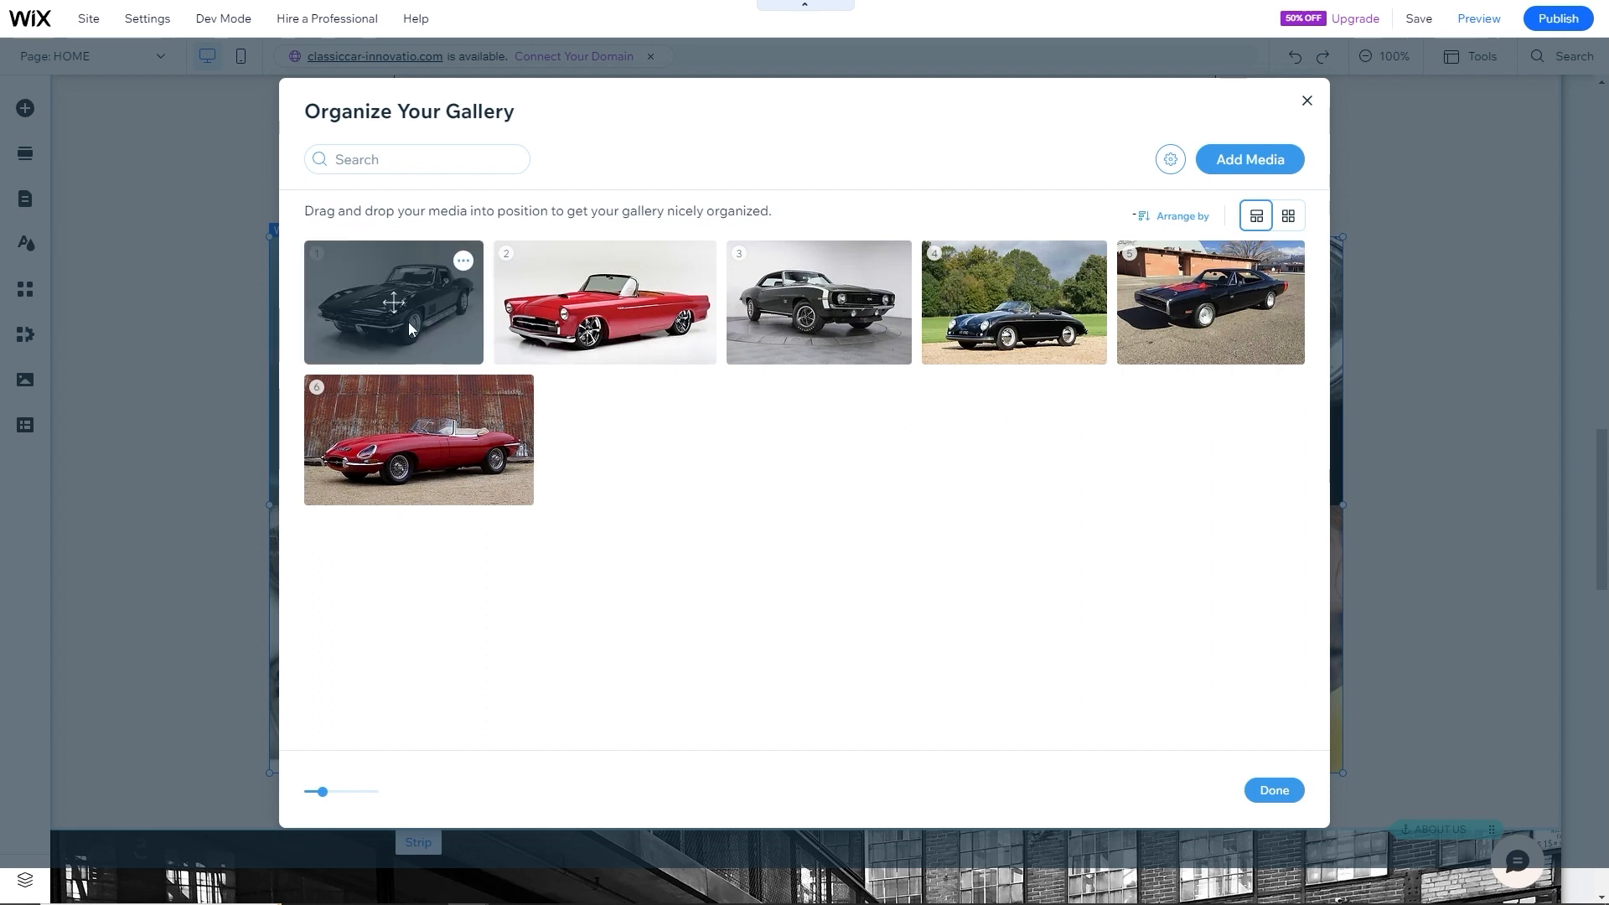
- Remove the ".jpg" extension from the first gallery image's title and alt text so both read "1967 Chevrolet Corvette"
left_click(405, 300)
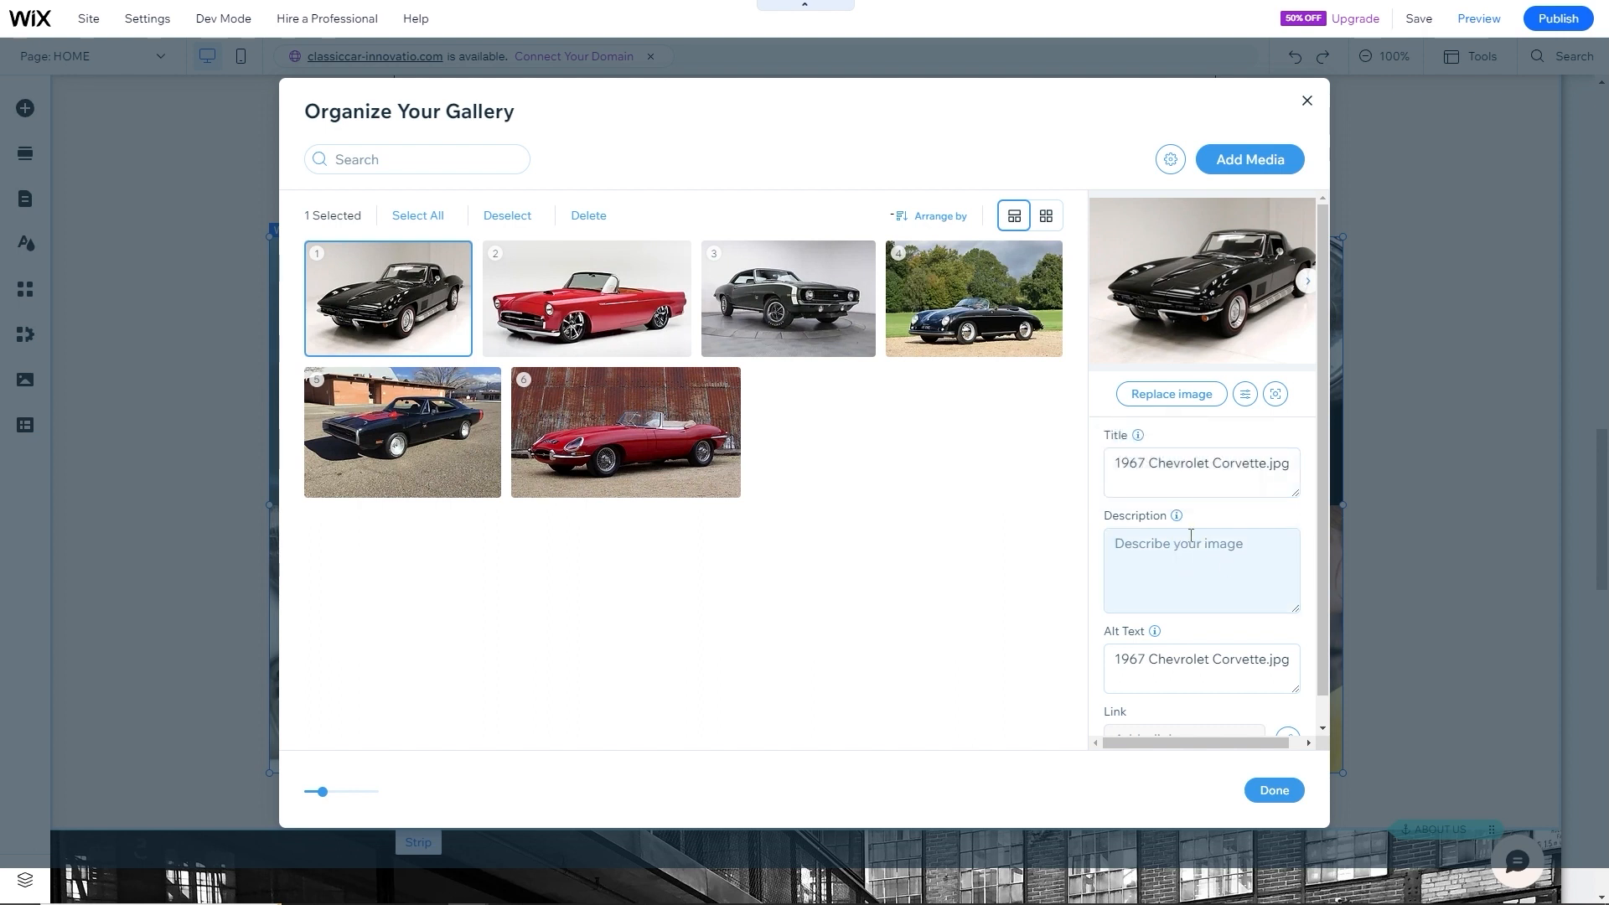
left_click(1152, 568)
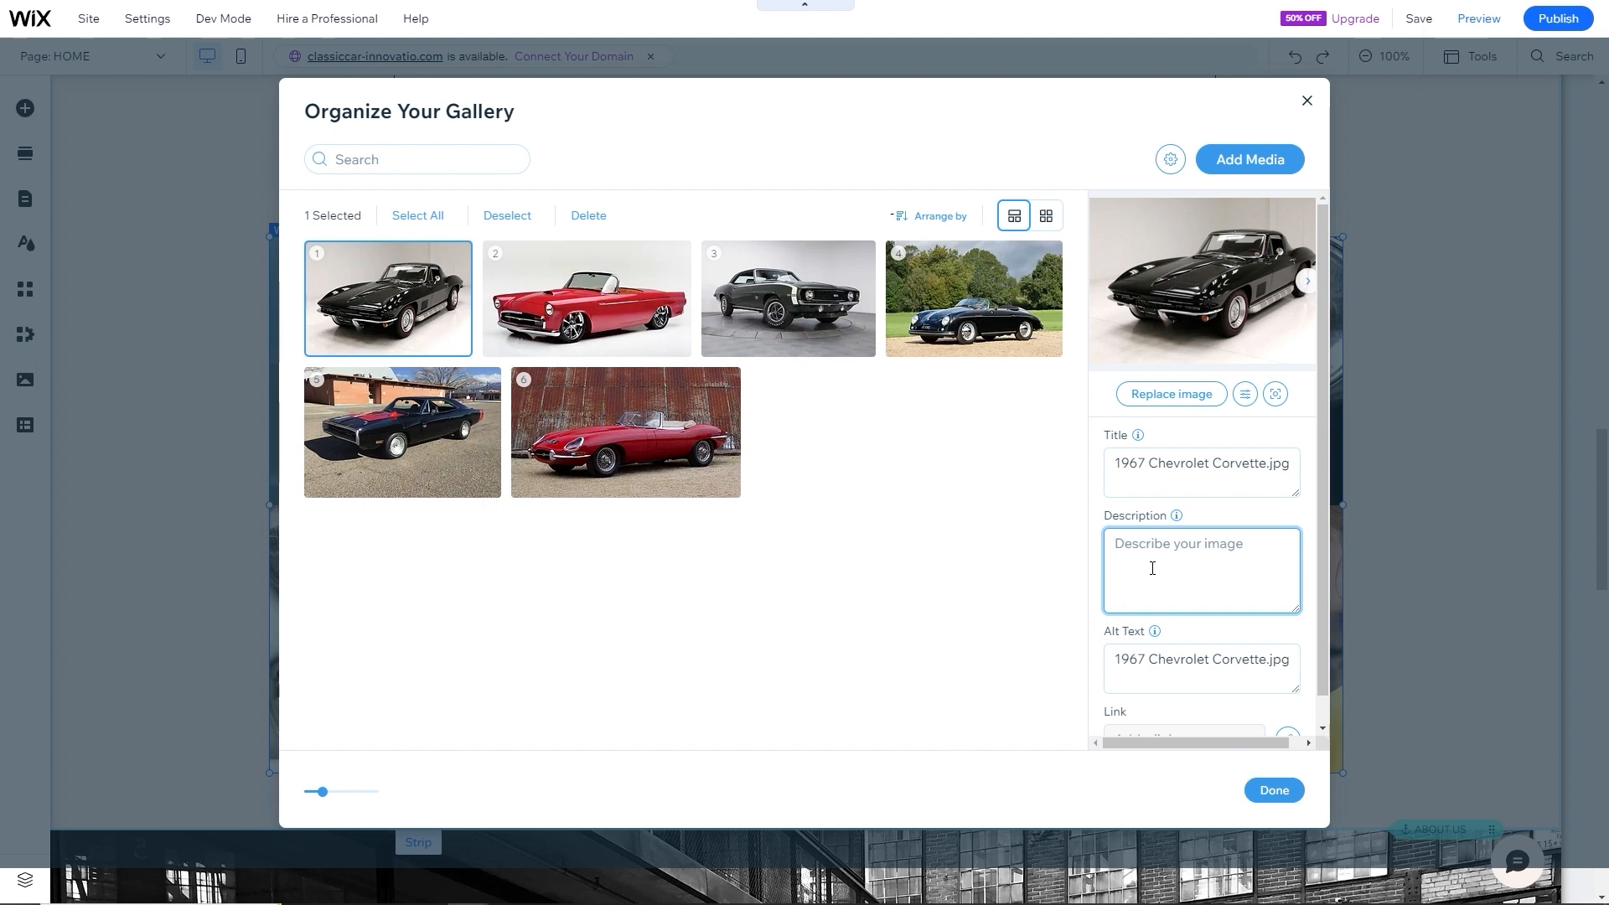
left_click(1230, 465)
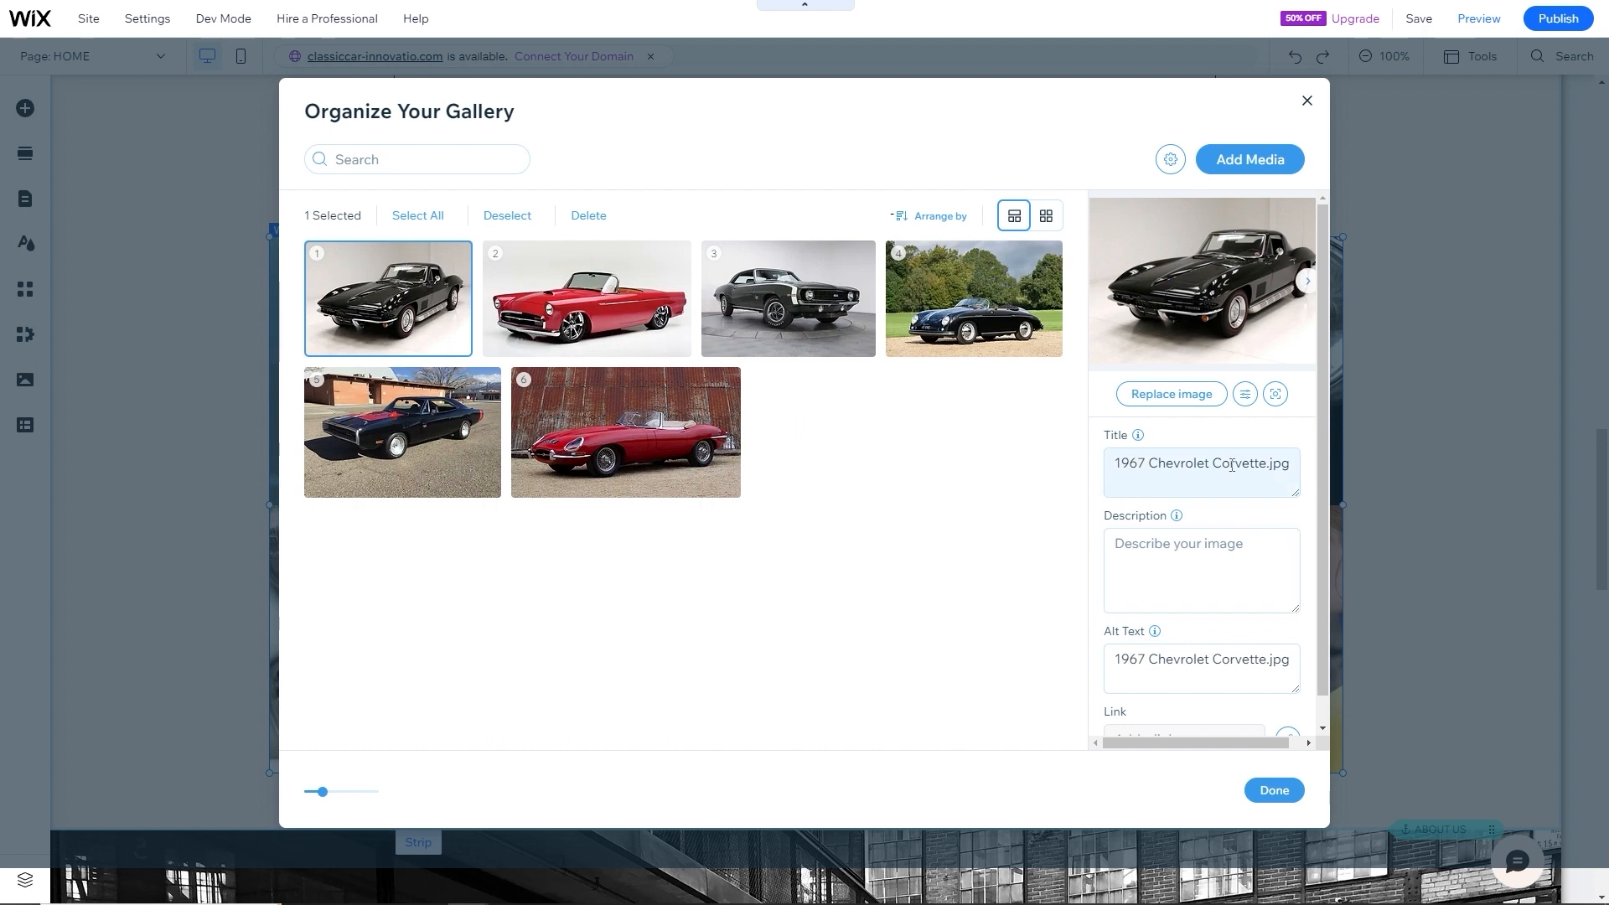
left_click(1289, 465)
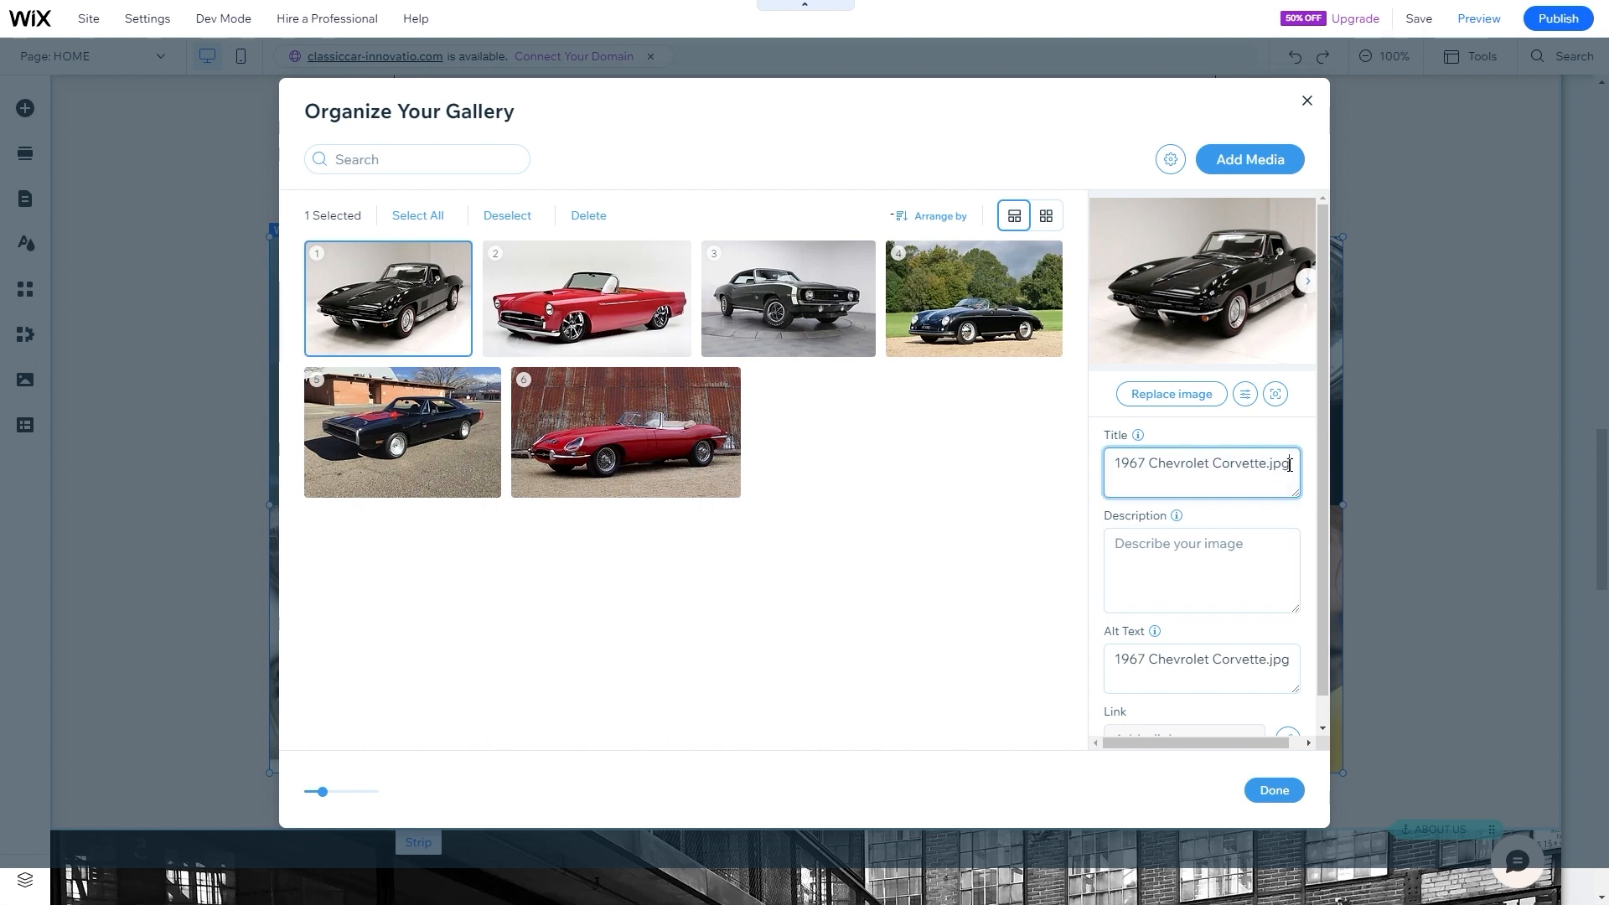
left_click(1290, 668)
key("BackSpace")
key("BackSpace")
key("BackSpace")
- Paste the copied restoration story, ending "a beautiful and powerful classic car that was a joy to drive.", as the 1967 Chevrolet Corvette image's description
left_click(1152, 549)
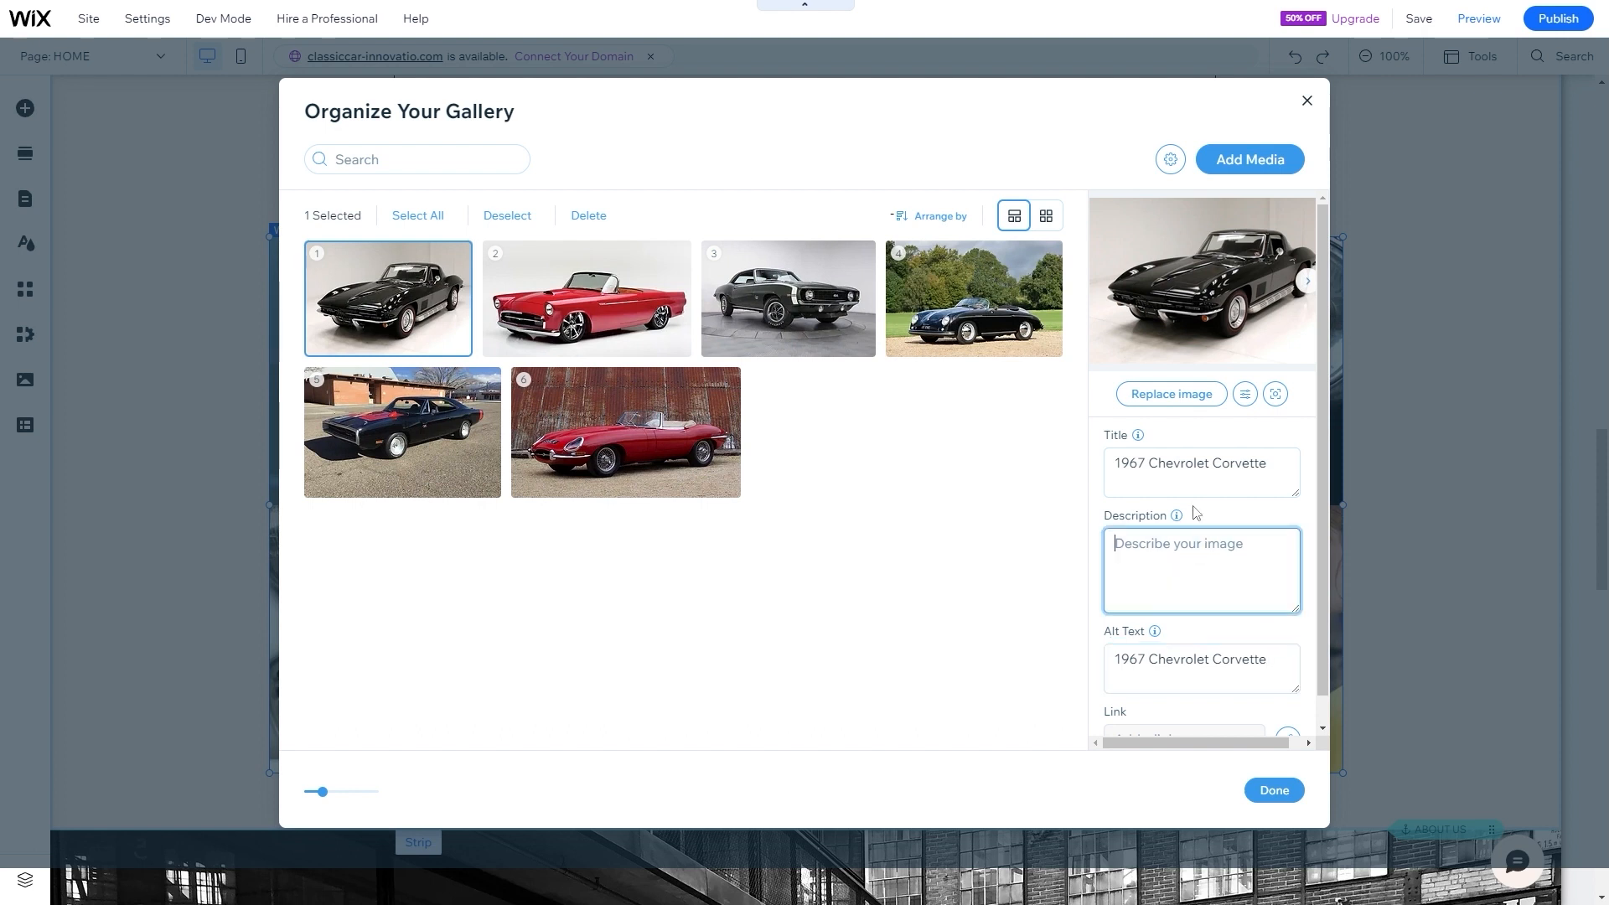
key("alt+Tab")
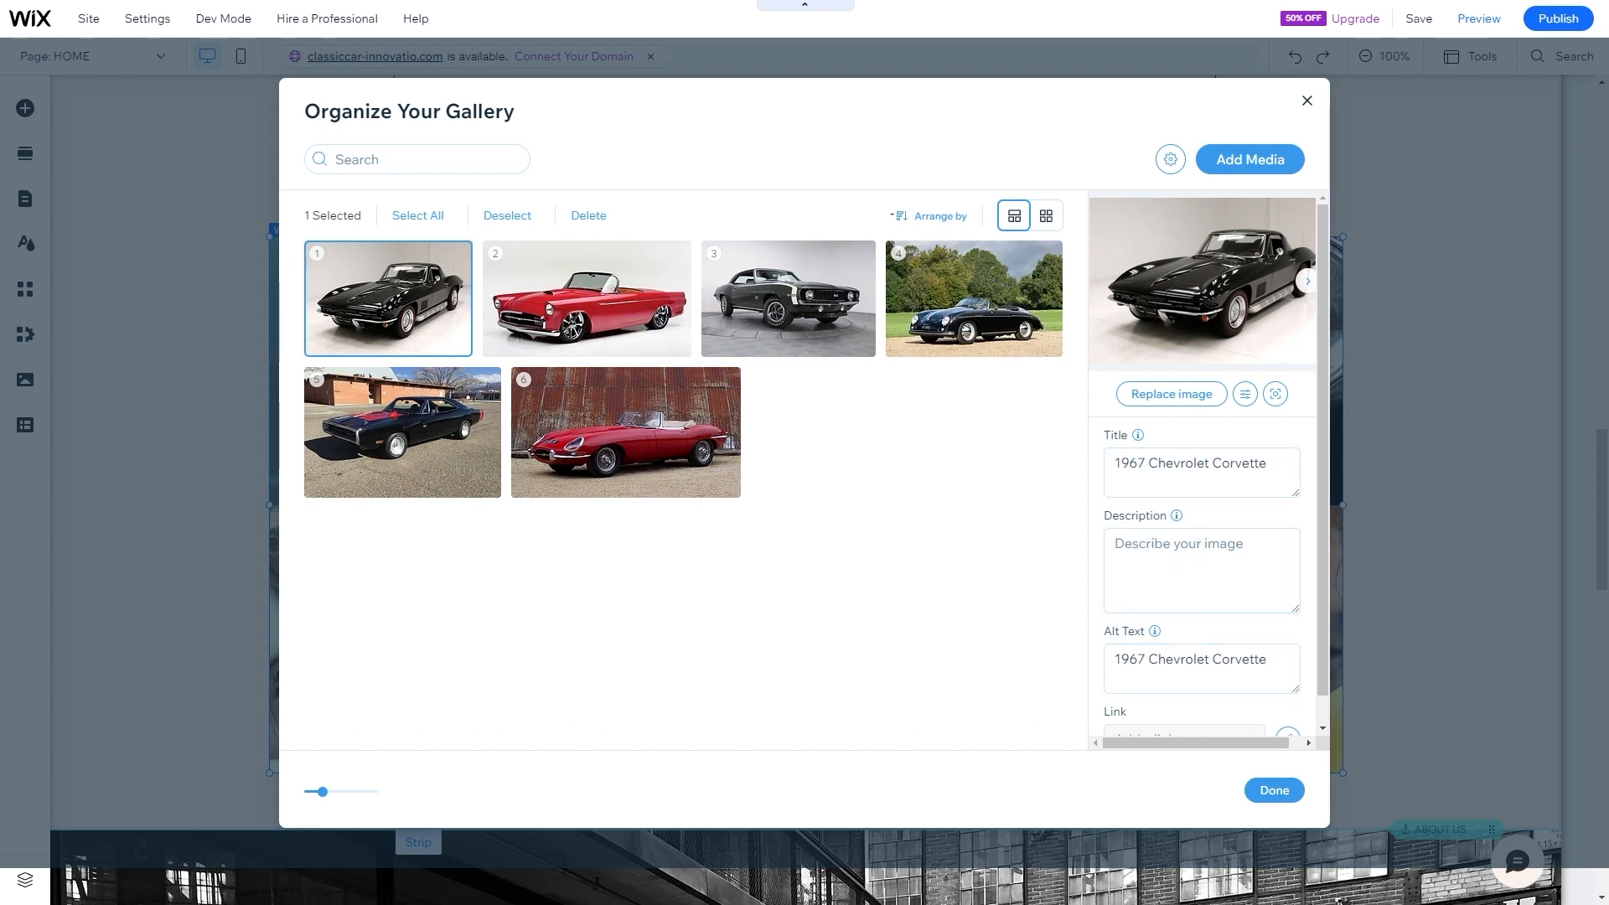
left_click(1135, 545)
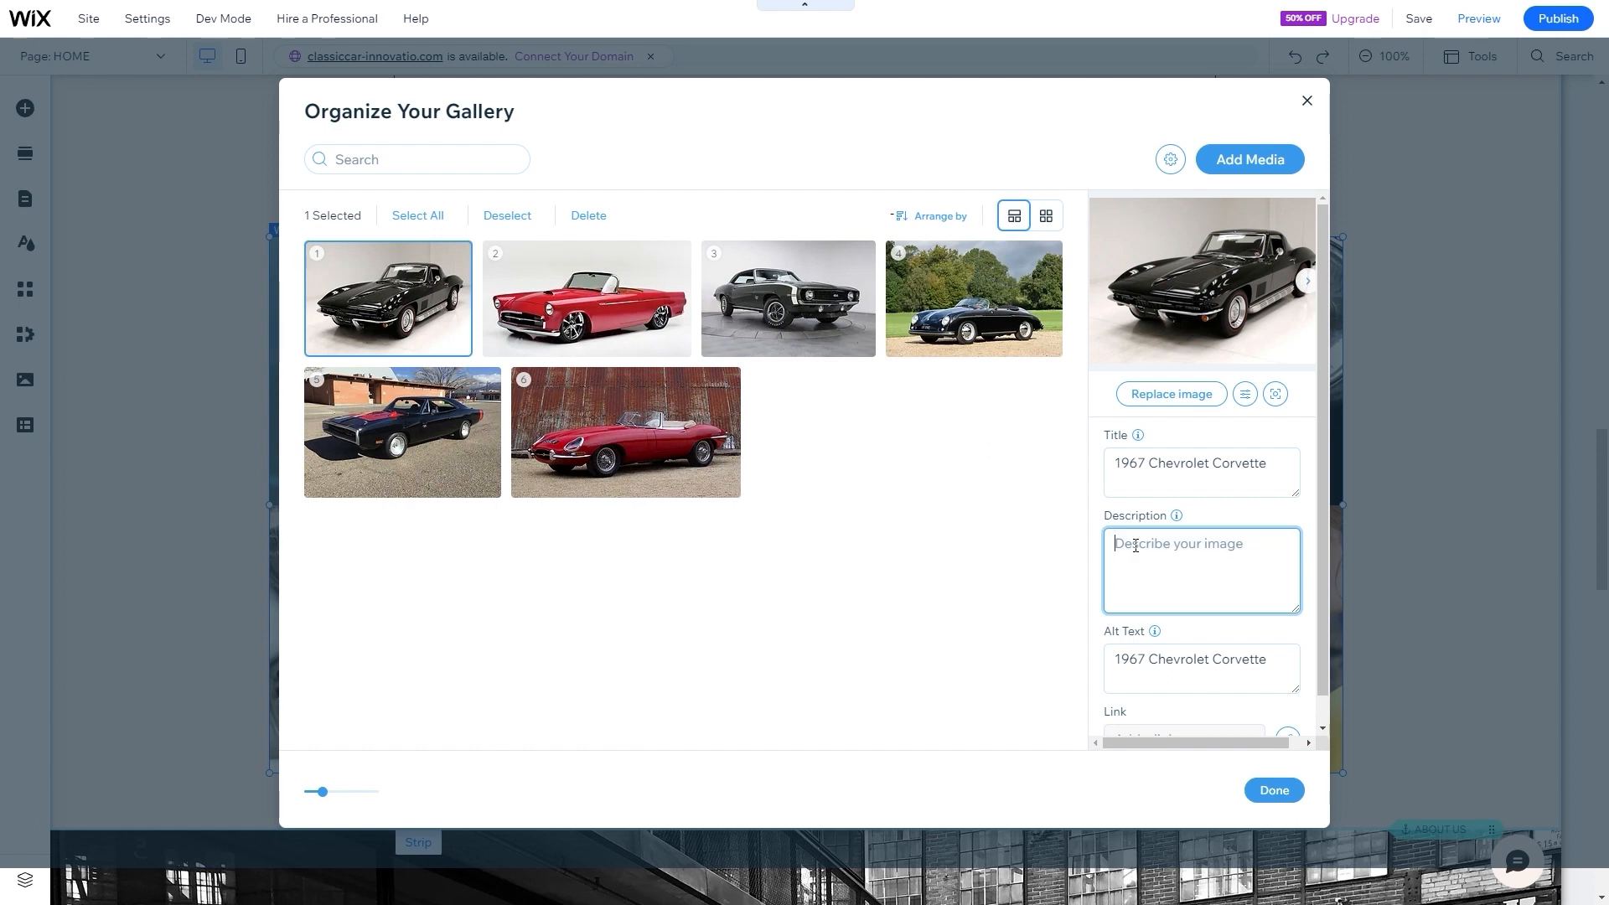
key("ctrl+v")
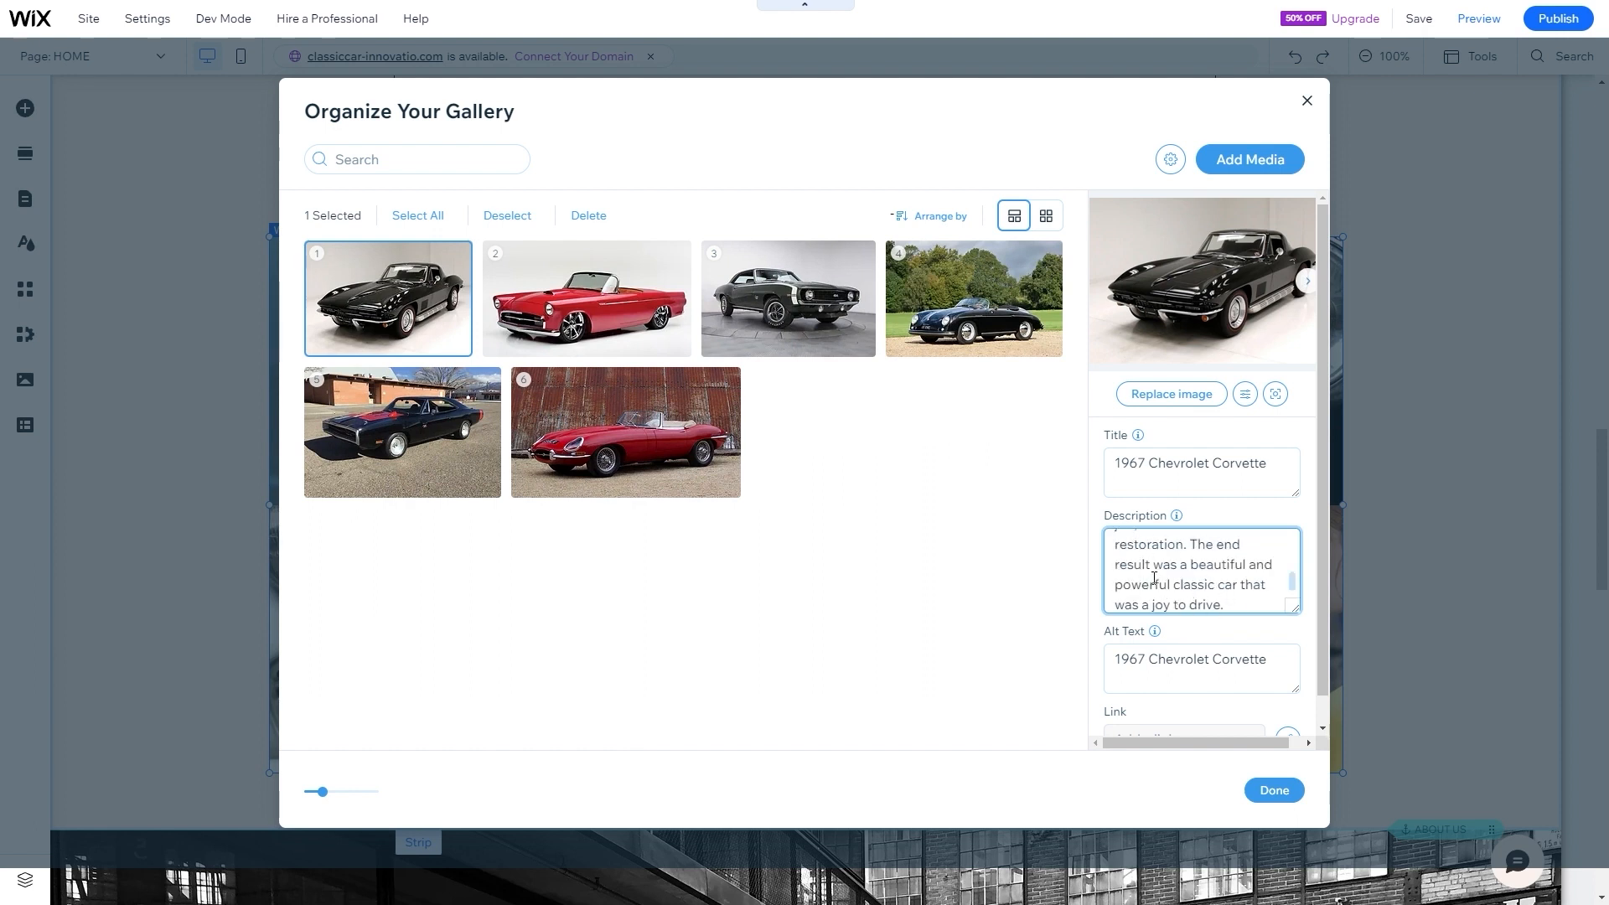
- Remove the ".jpg" extension from the second gallery image's title and alt text so both read "1955 Ford Thunderbird"
left_click(610, 308)
left_click(1284, 463)
key("BackSpace")
key("BackSpace")
key("BackSpace")
key("BackSpace")
left_click(1285, 665)
key("BackSpace")
key("BackSpace")
key("BackSpace")
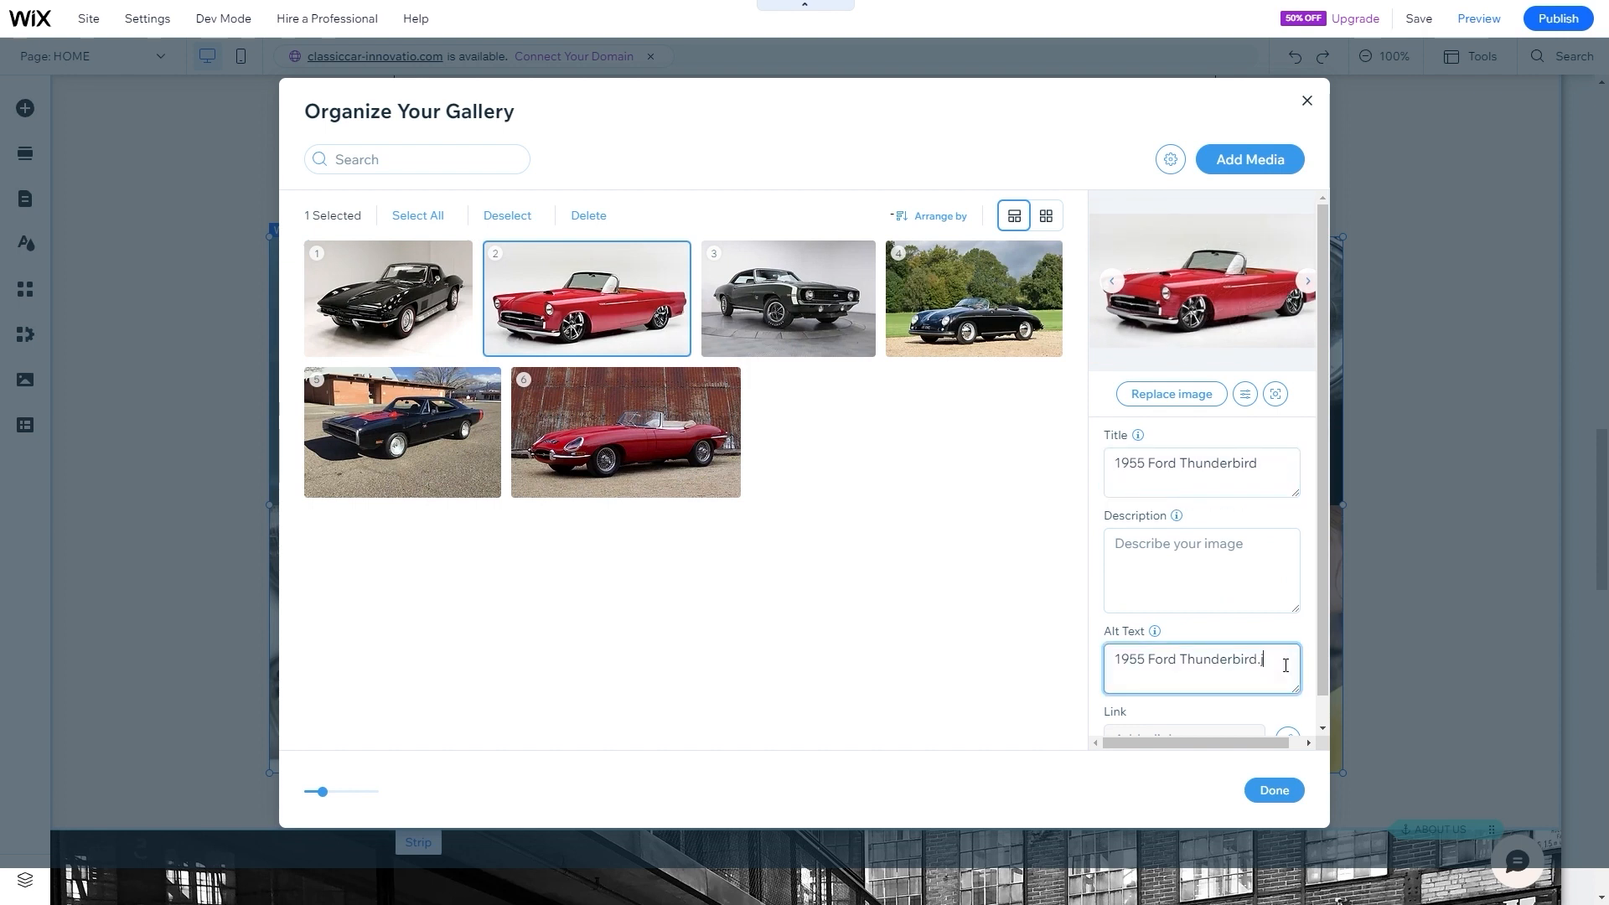
- Remove the ".jpg" extension from the third gallery image's title and alt text so both read "1969 Chevrolet Camaro Restoration"
left_click(796, 310)
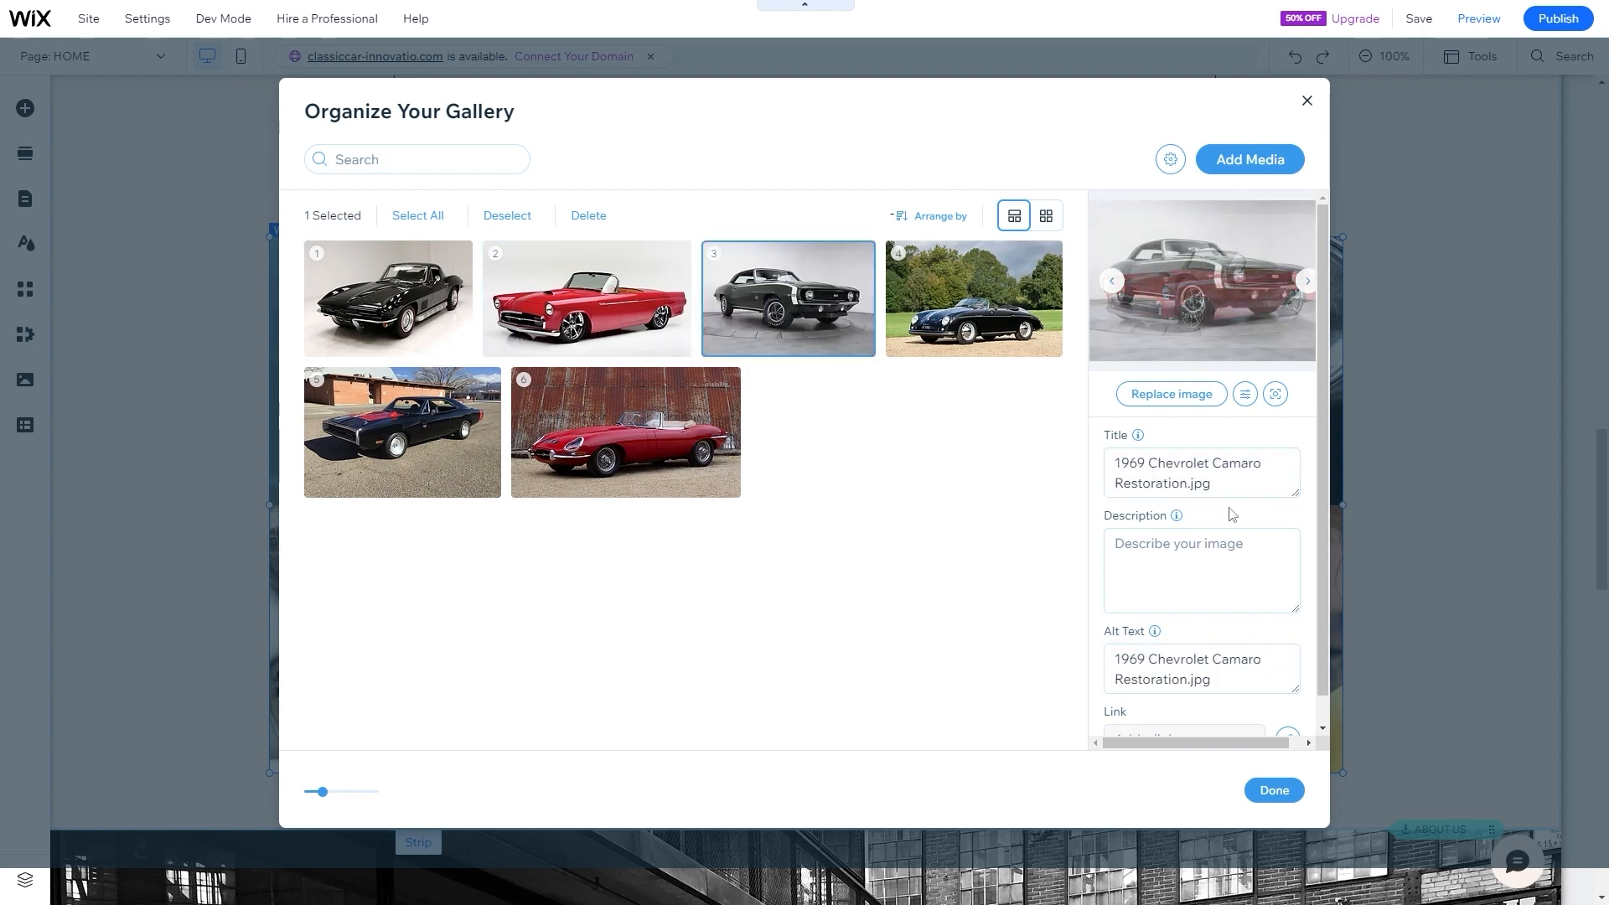
left_click(1290, 471)
key("BackSpace")
key("BackSpace")
key("BackSpace")
key("BackSpace")
left_click(1228, 680)
key("BackSpace")
- Remove the ".jpg" extension from the fourth gallery image's title and alt text so both read "1957 Porsche Speedster"
left_click(972, 339)
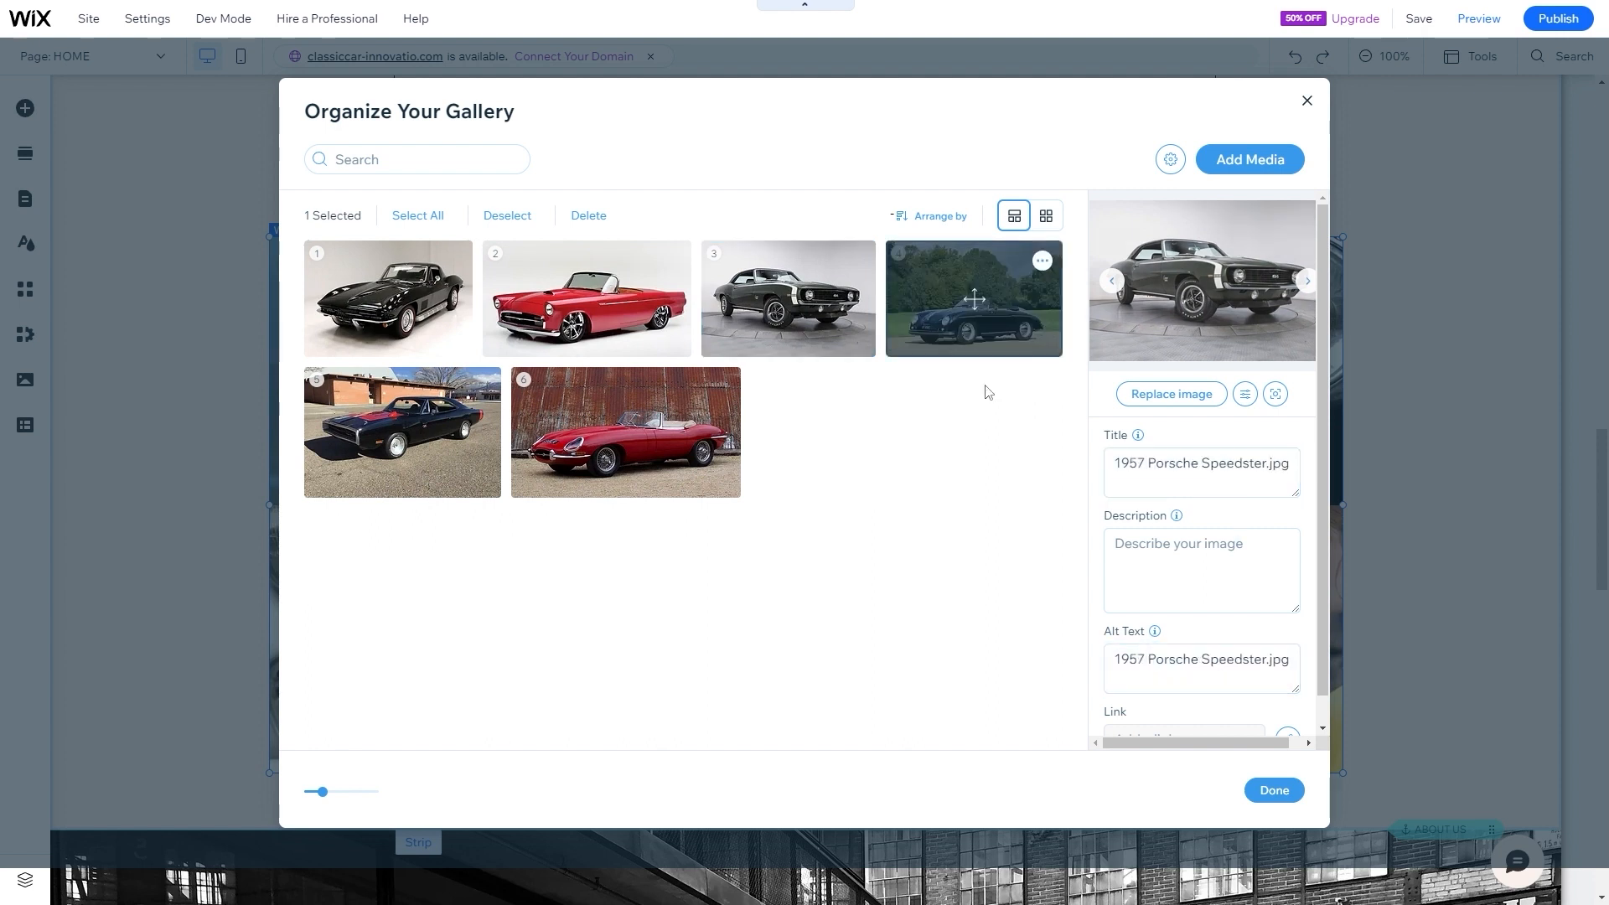
left_click(1291, 474)
key("BackSpace")
key("BackSpace")
key("BackSpace")
key("BackSpace")
left_click(1290, 651)
key("BackSpace")
- Remove the ".jpg" extension from the fifth gallery image's alt text so it reads "1970 Dodge Charger"
left_click(413, 431)
left_click(1286, 668)
key("BackSpace")
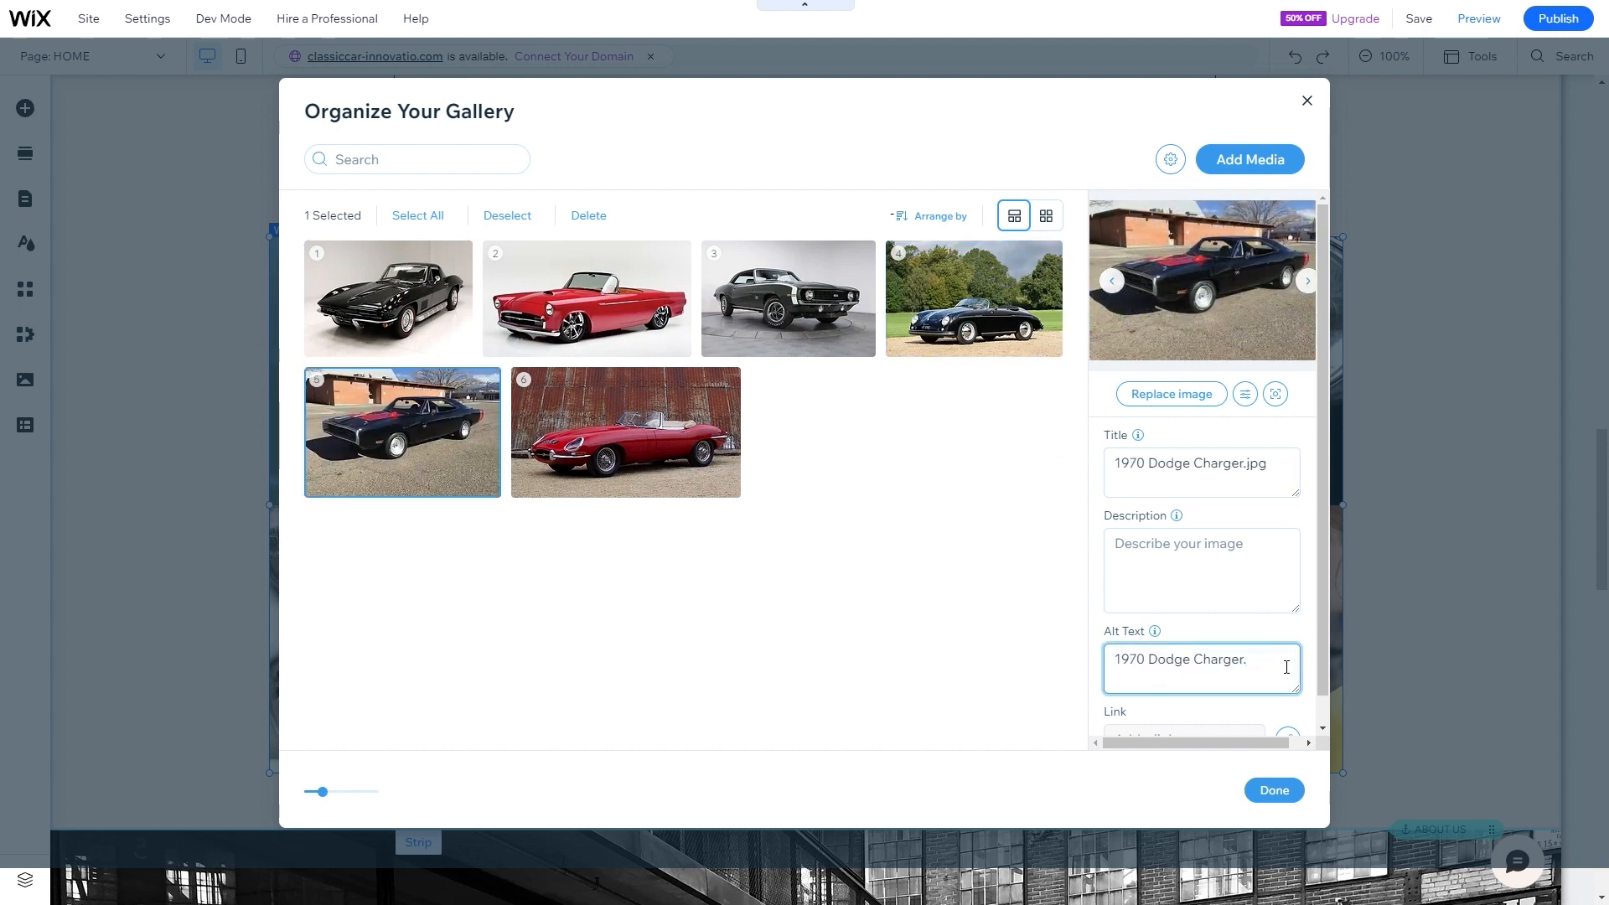
- Remove the ".jpg" extension from the sixth gallery image's alt text and title so both read "1963-Jaguar-E-Type"
left_click(625, 432)
left_click(1280, 669)
key("BackSpace")
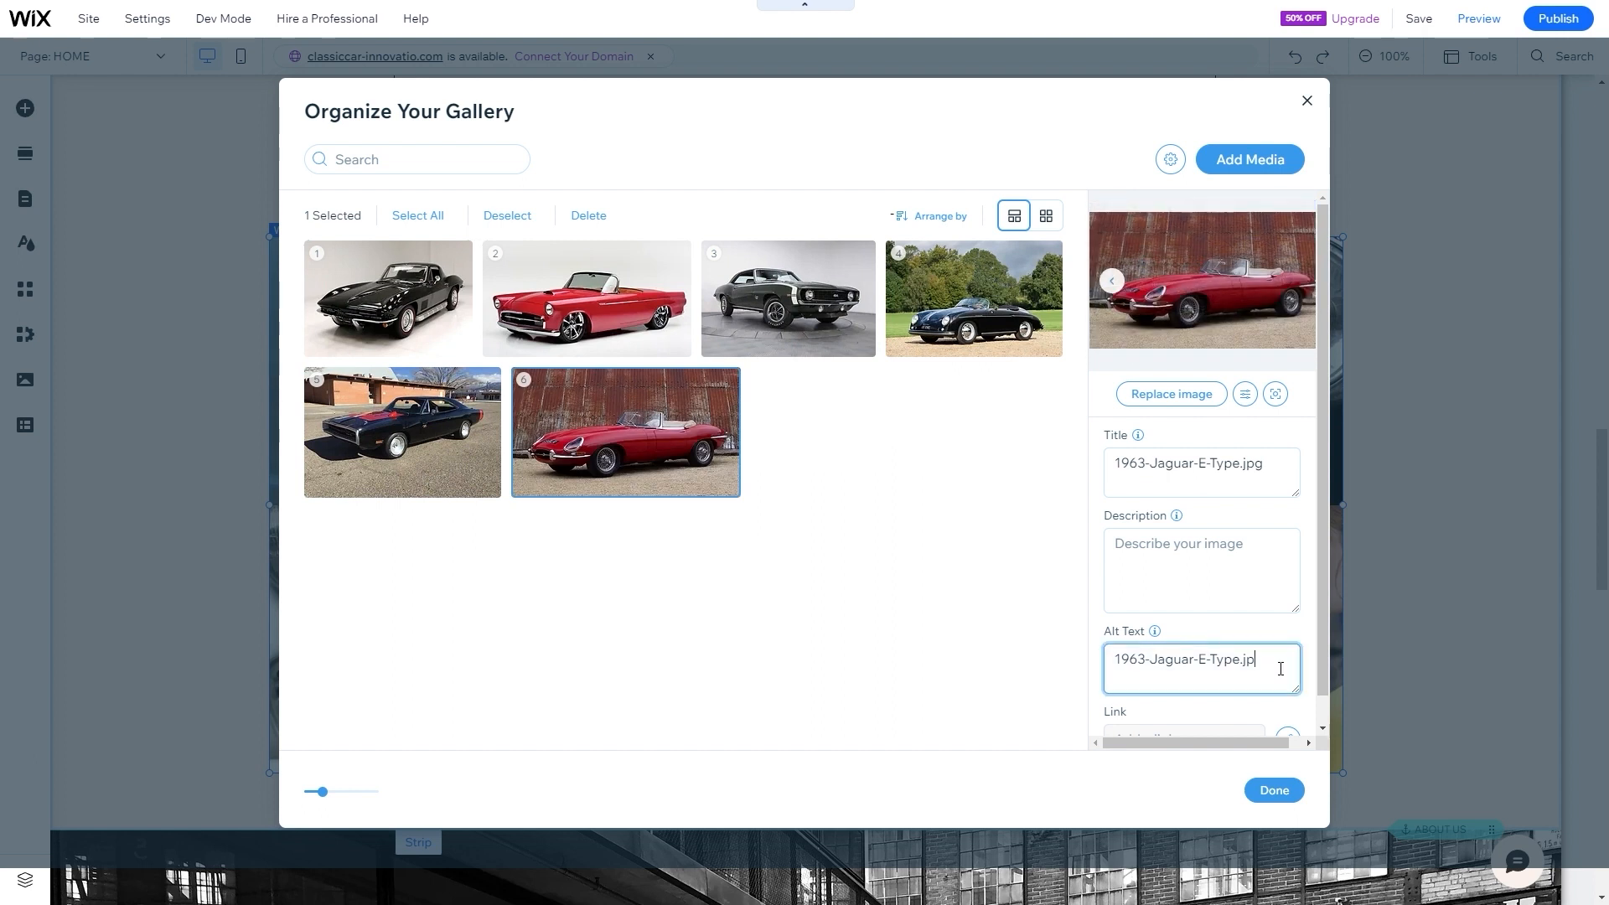
key("BackSpace")
left_click(1268, 462)
key("BackSpace")
key("BackSpace")
key("BackSpace")
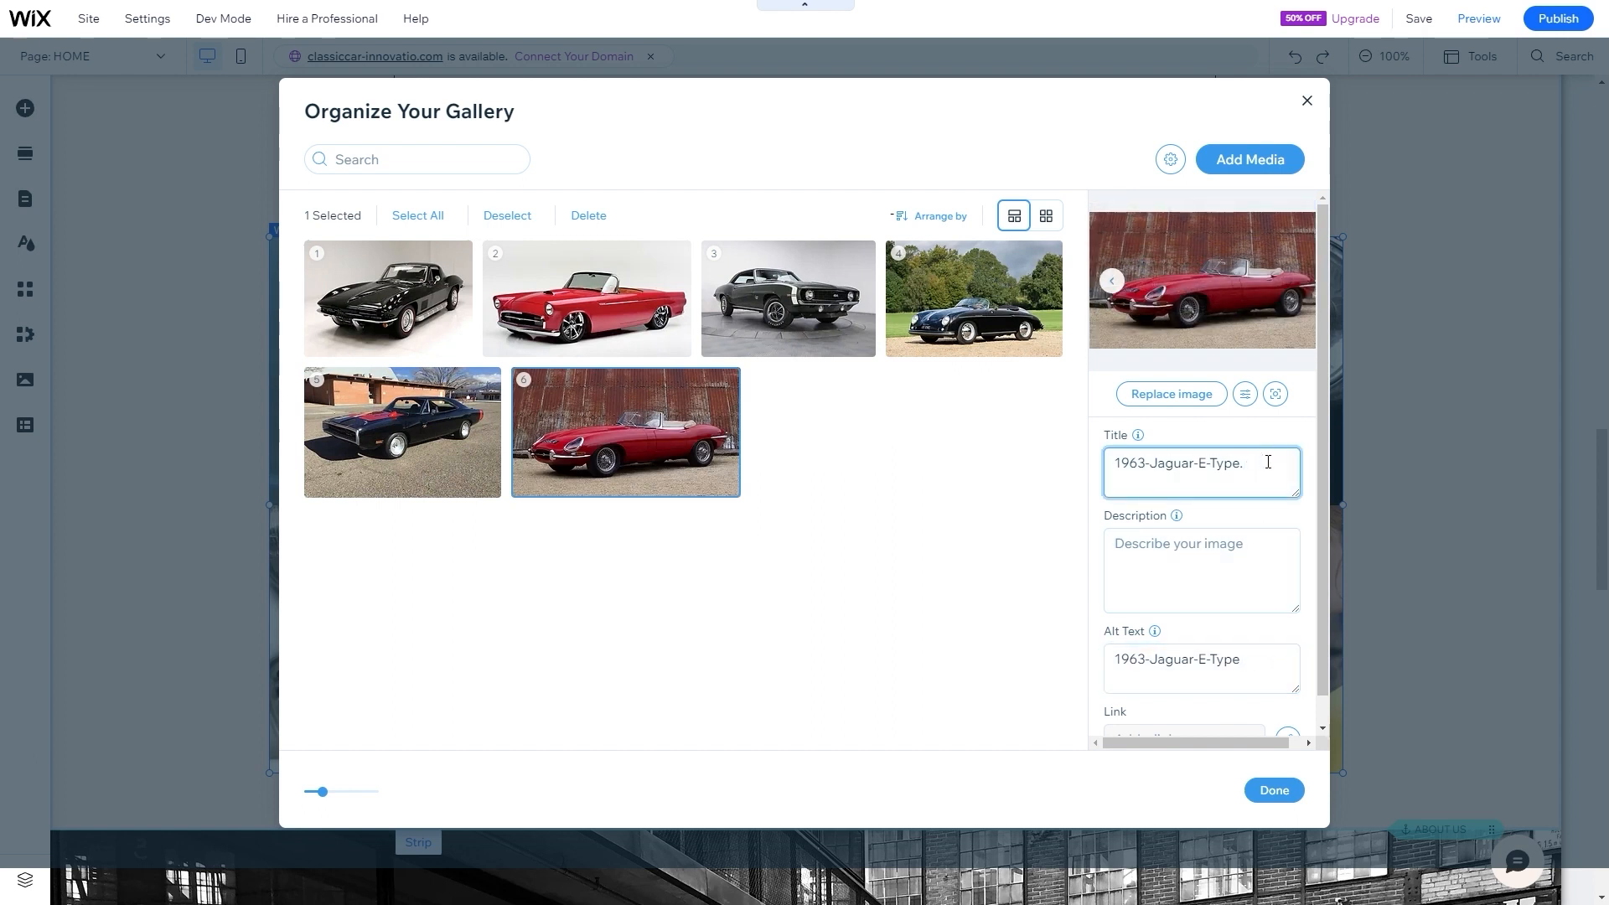
key("BackSpace")
- Paste the copied descriptions for the 1955 Ford Thunderbird, ending "the essence of the 1950s.", and the 1969 Chevrolet Camaro, ending "performed like new."
left_click(599, 310)
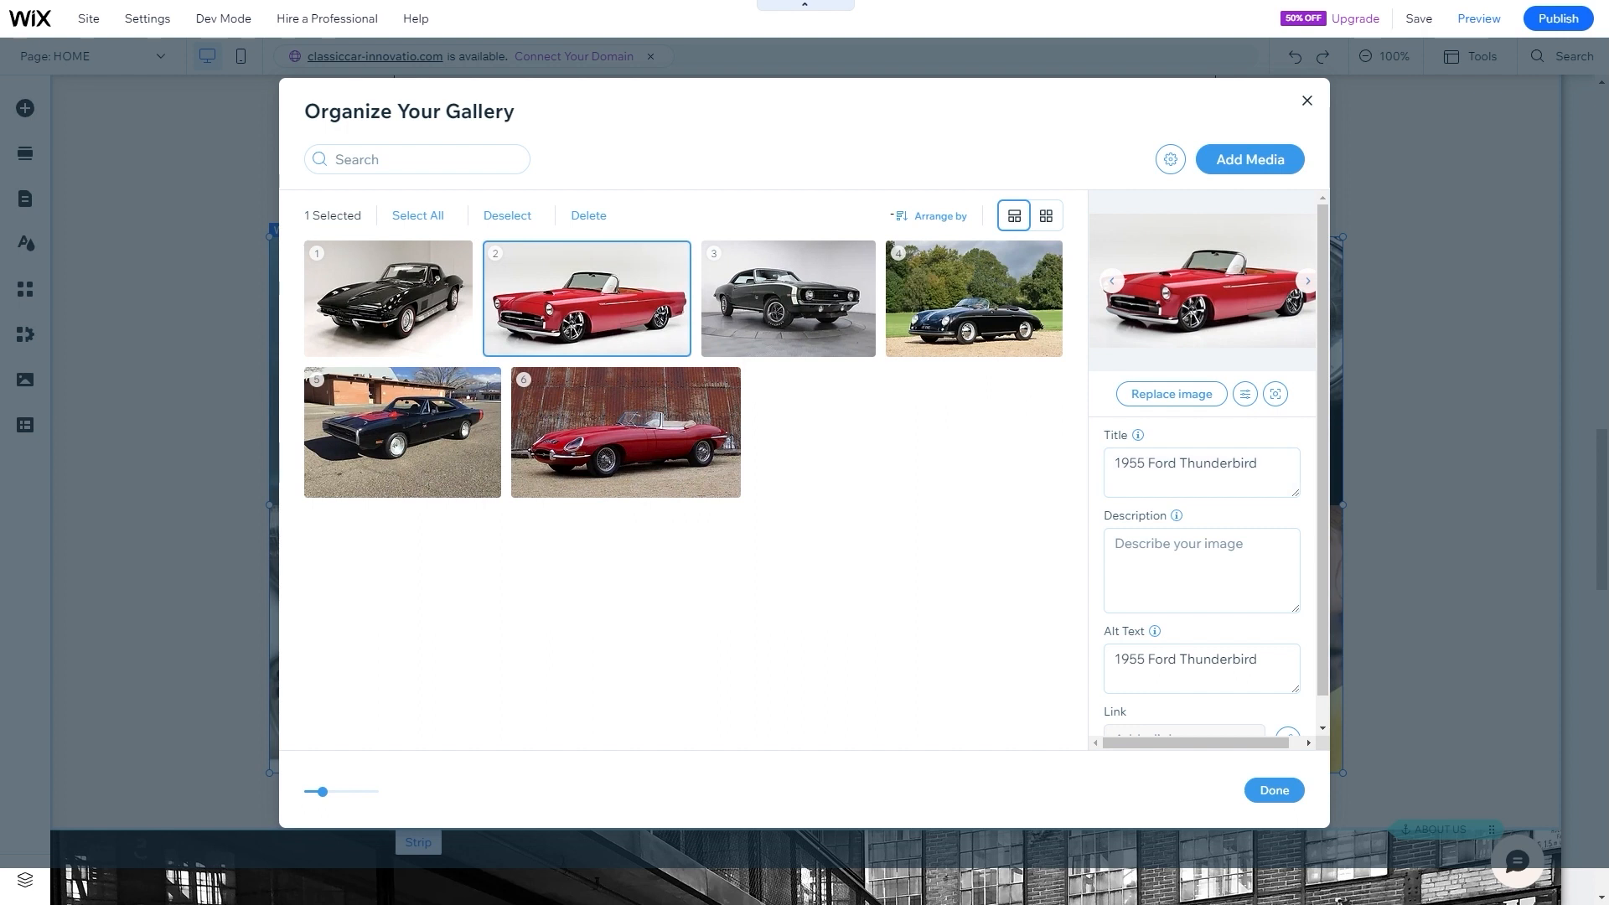
left_click(1189, 562)
key("ctrl+v")
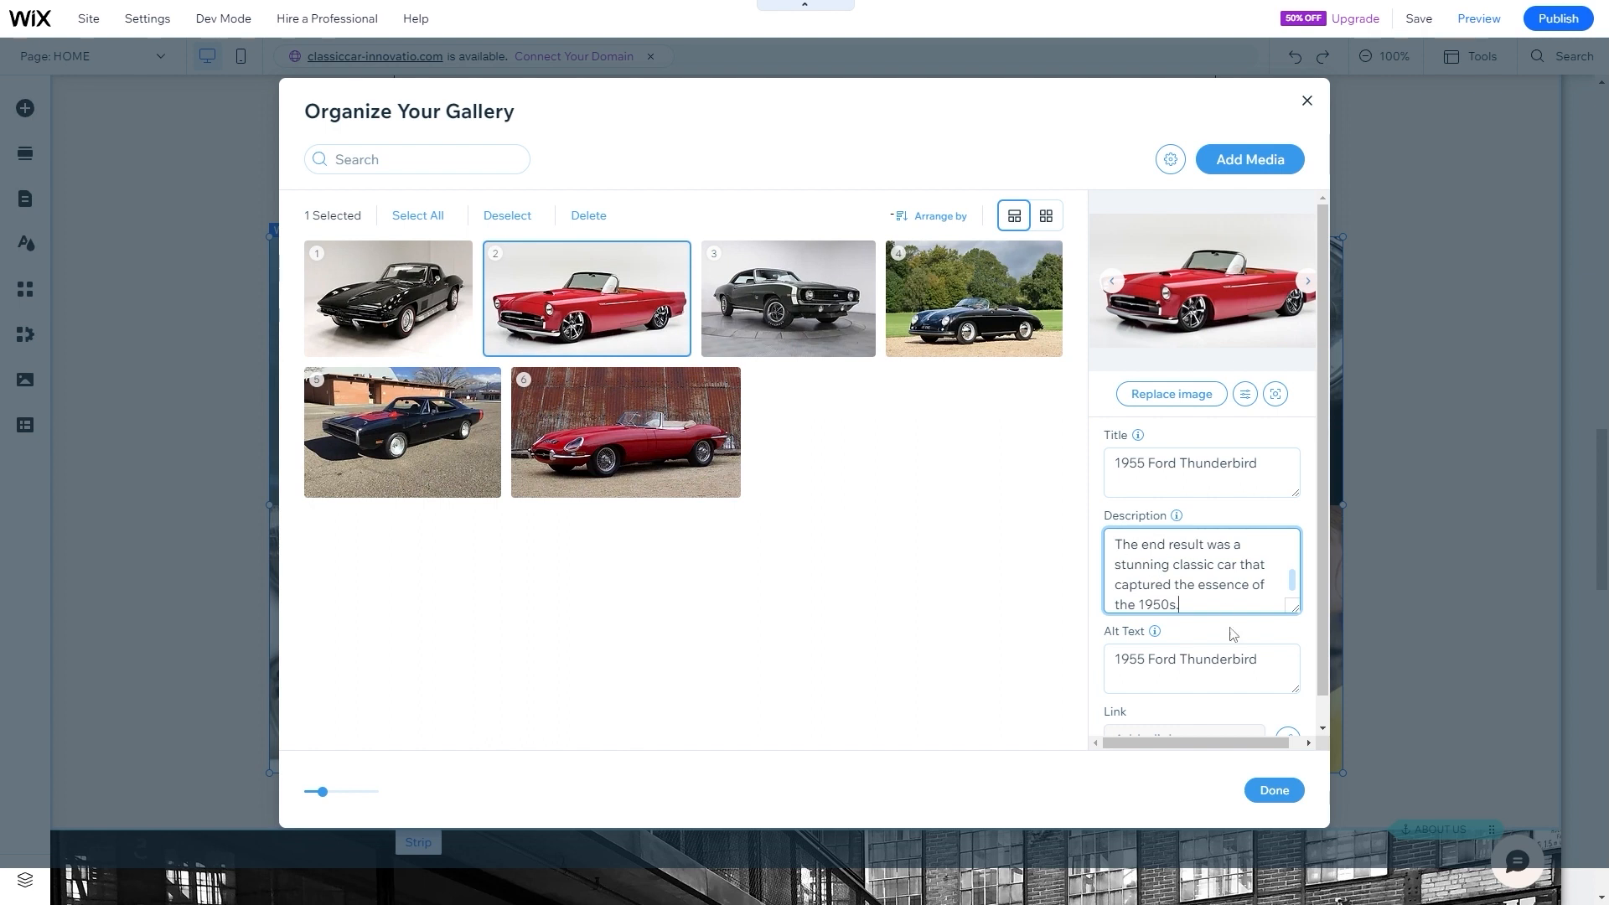
left_click(780, 326)
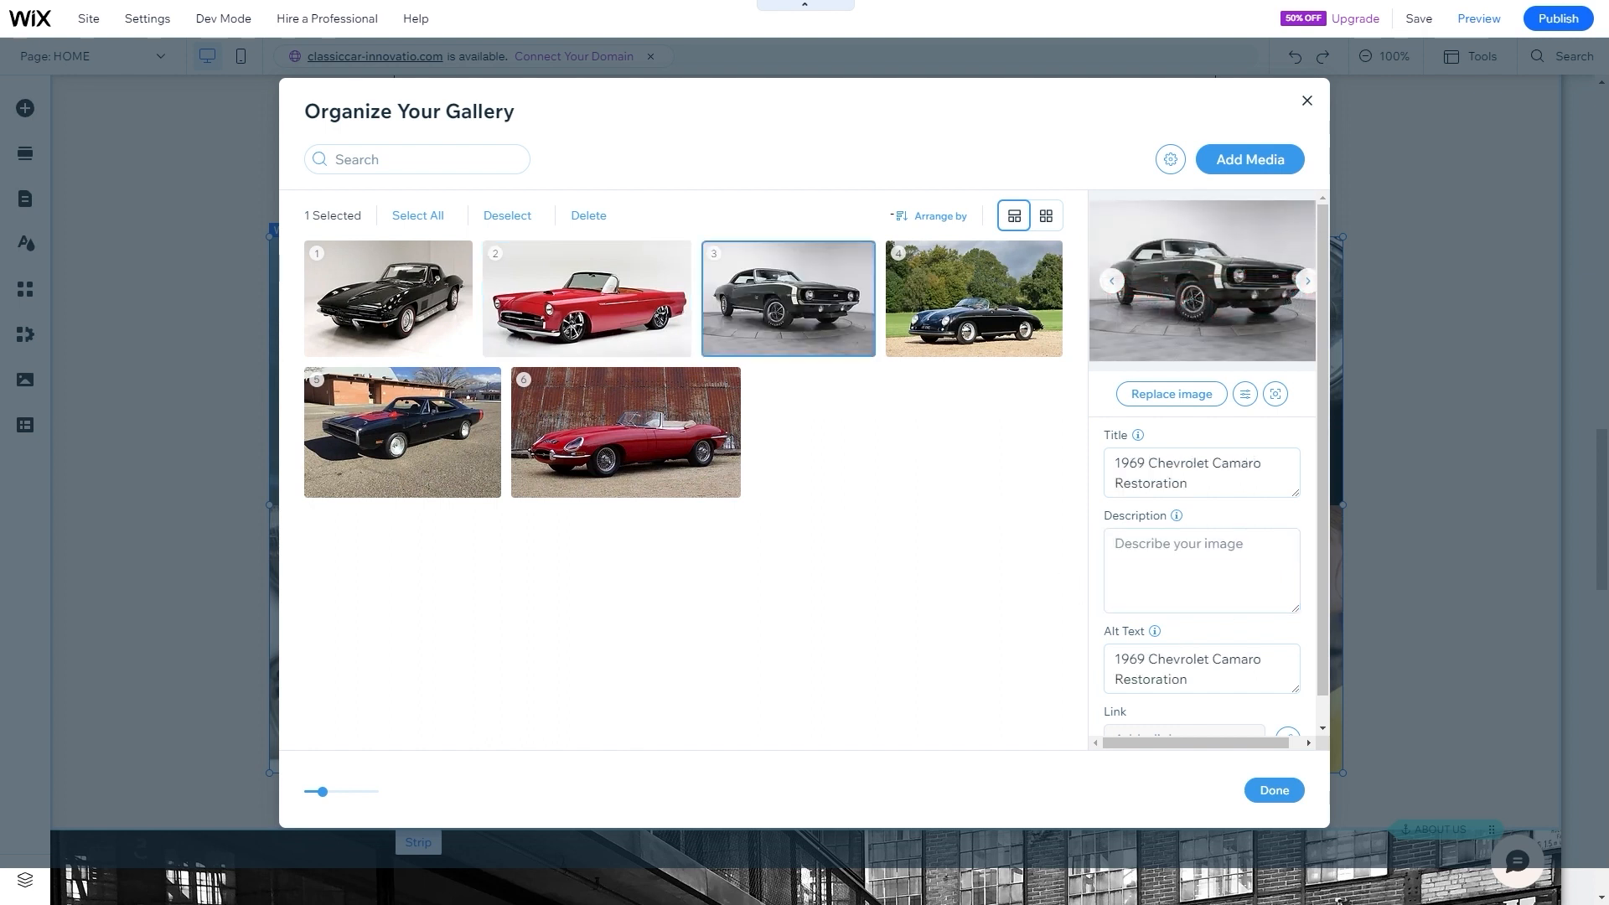
left_click(1168, 604)
key("ctrl+v")
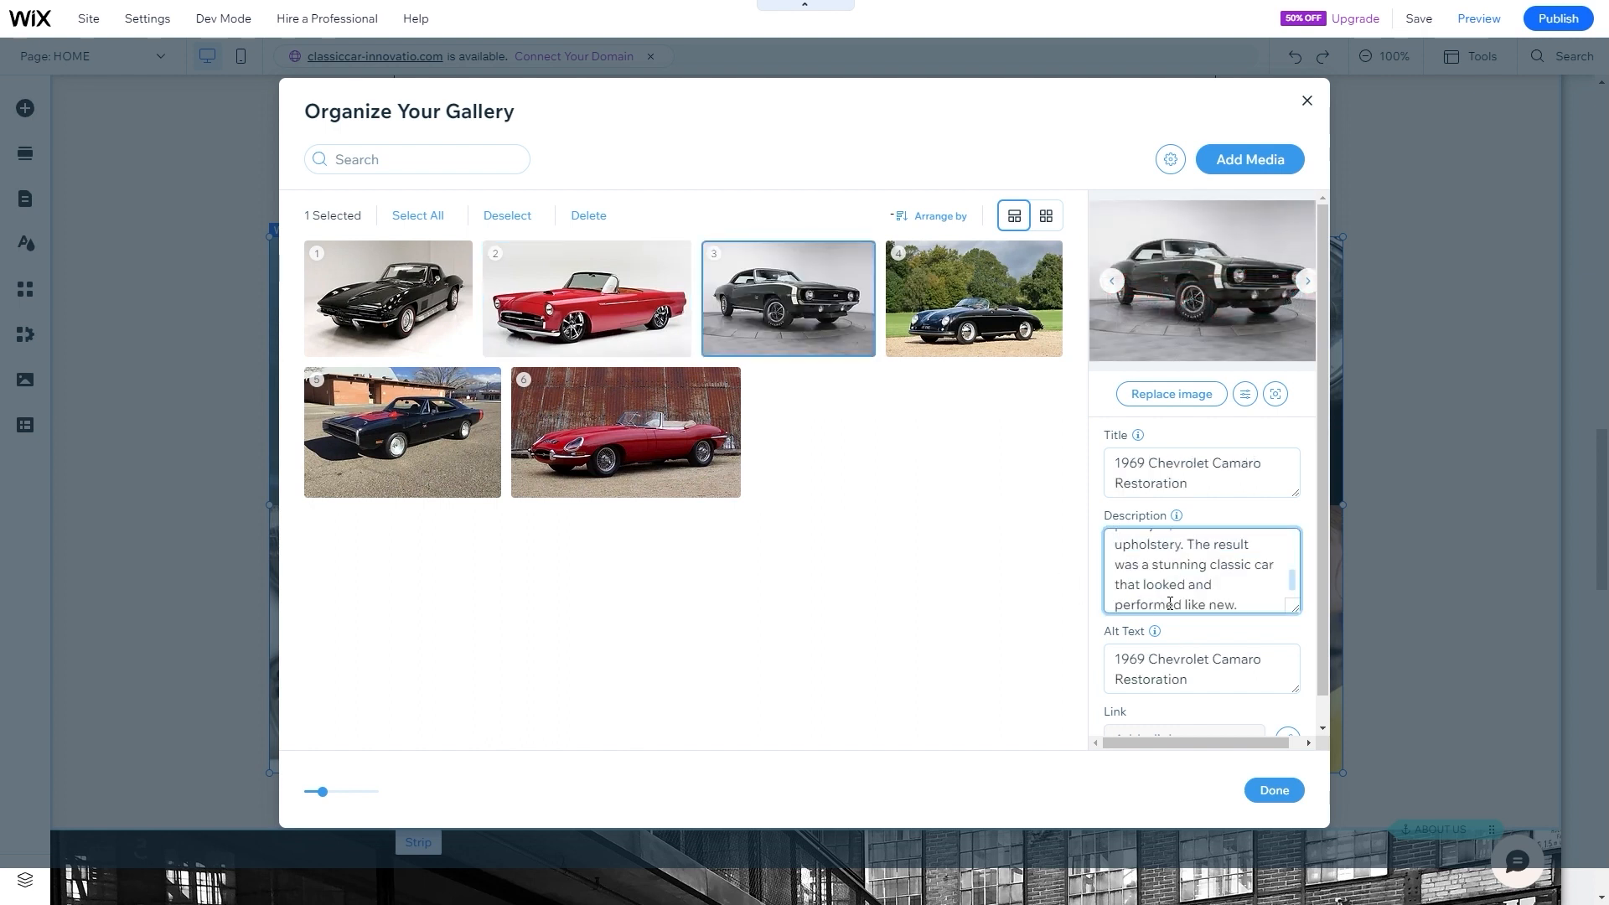
- Paste the copied restoration story, starting "We restored a classic 1957 Porsche Speedster", as the Porsche image's description
left_click(972, 302)
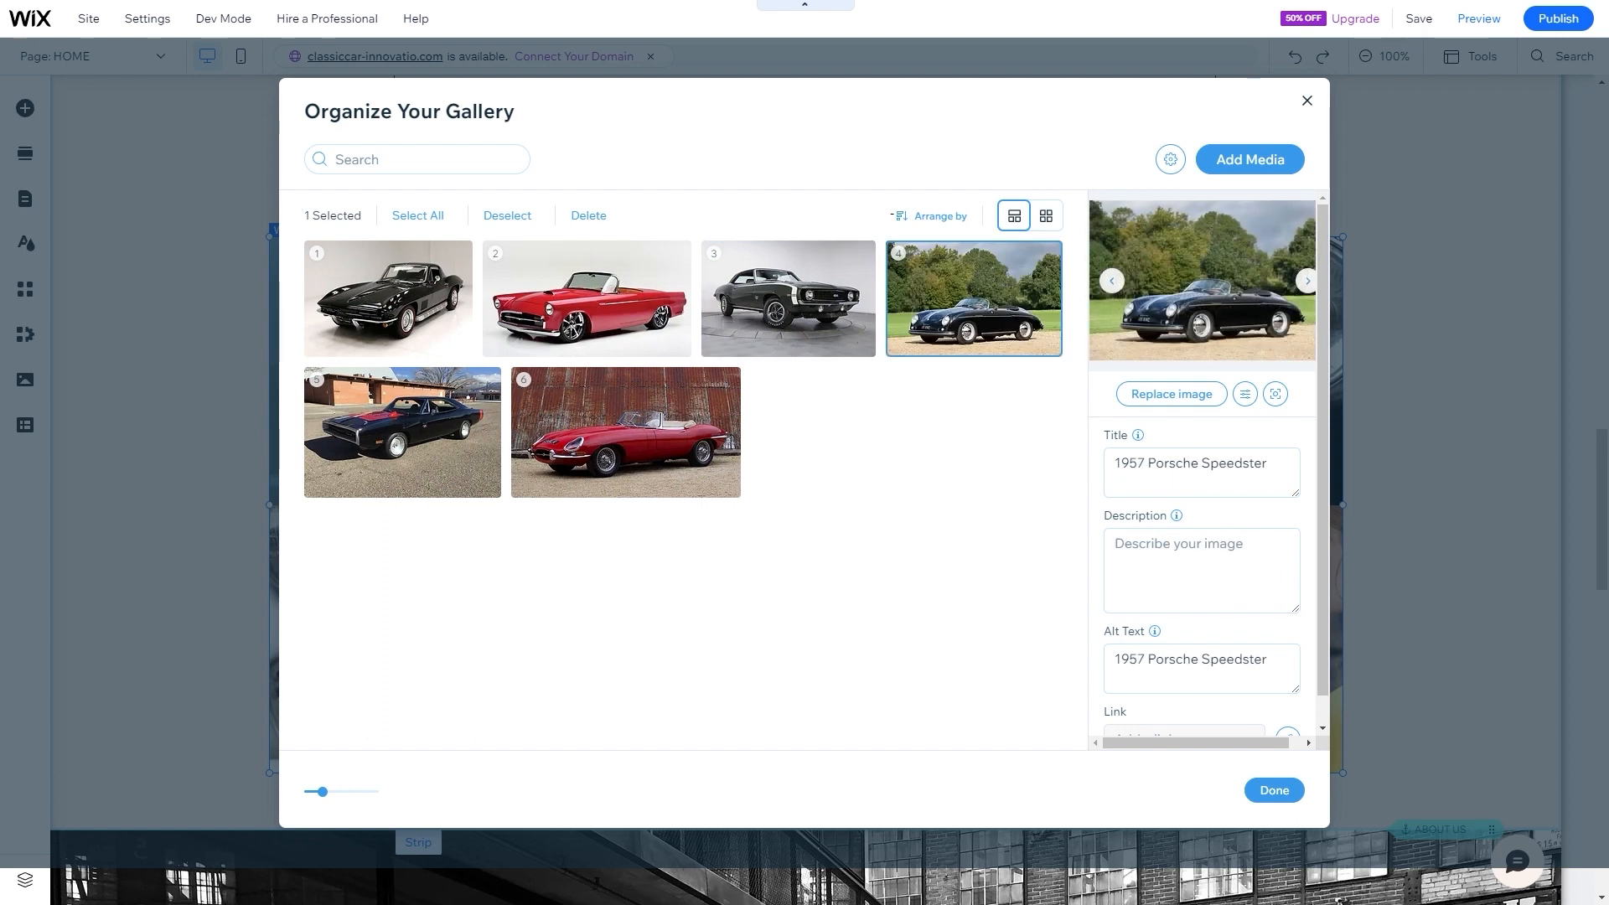
left_click(1148, 583)
key("ctrl+v")
- Paste the copied description ending "looked and performed like new." for the Dodge Charger image and remove ".jpg" from its title
left_click(450, 478)
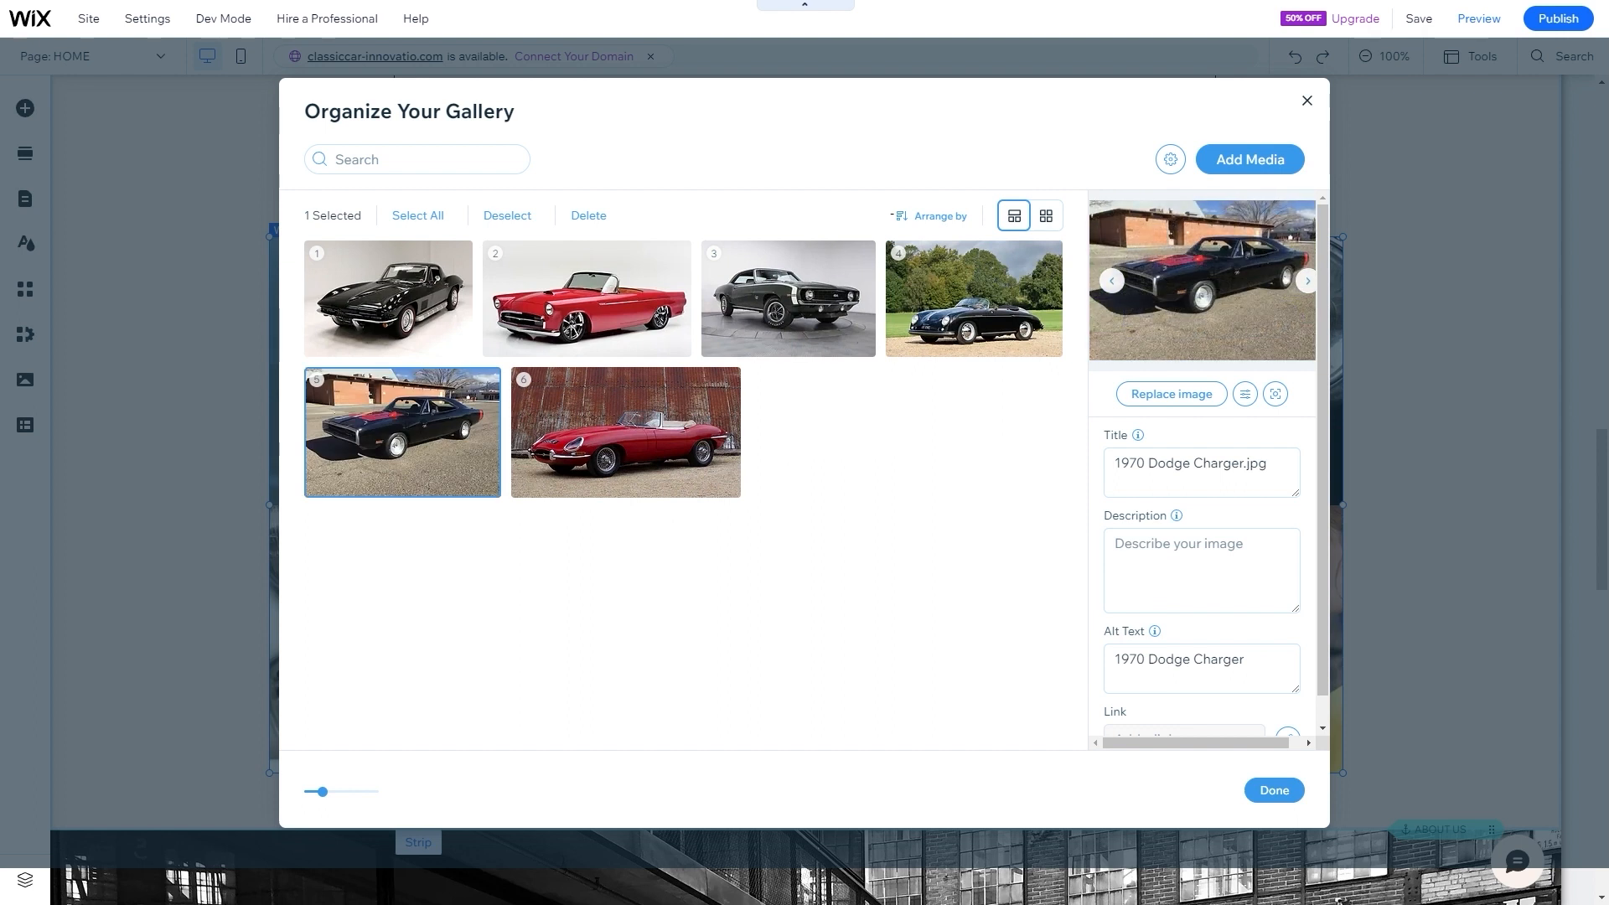
left_click(1173, 570)
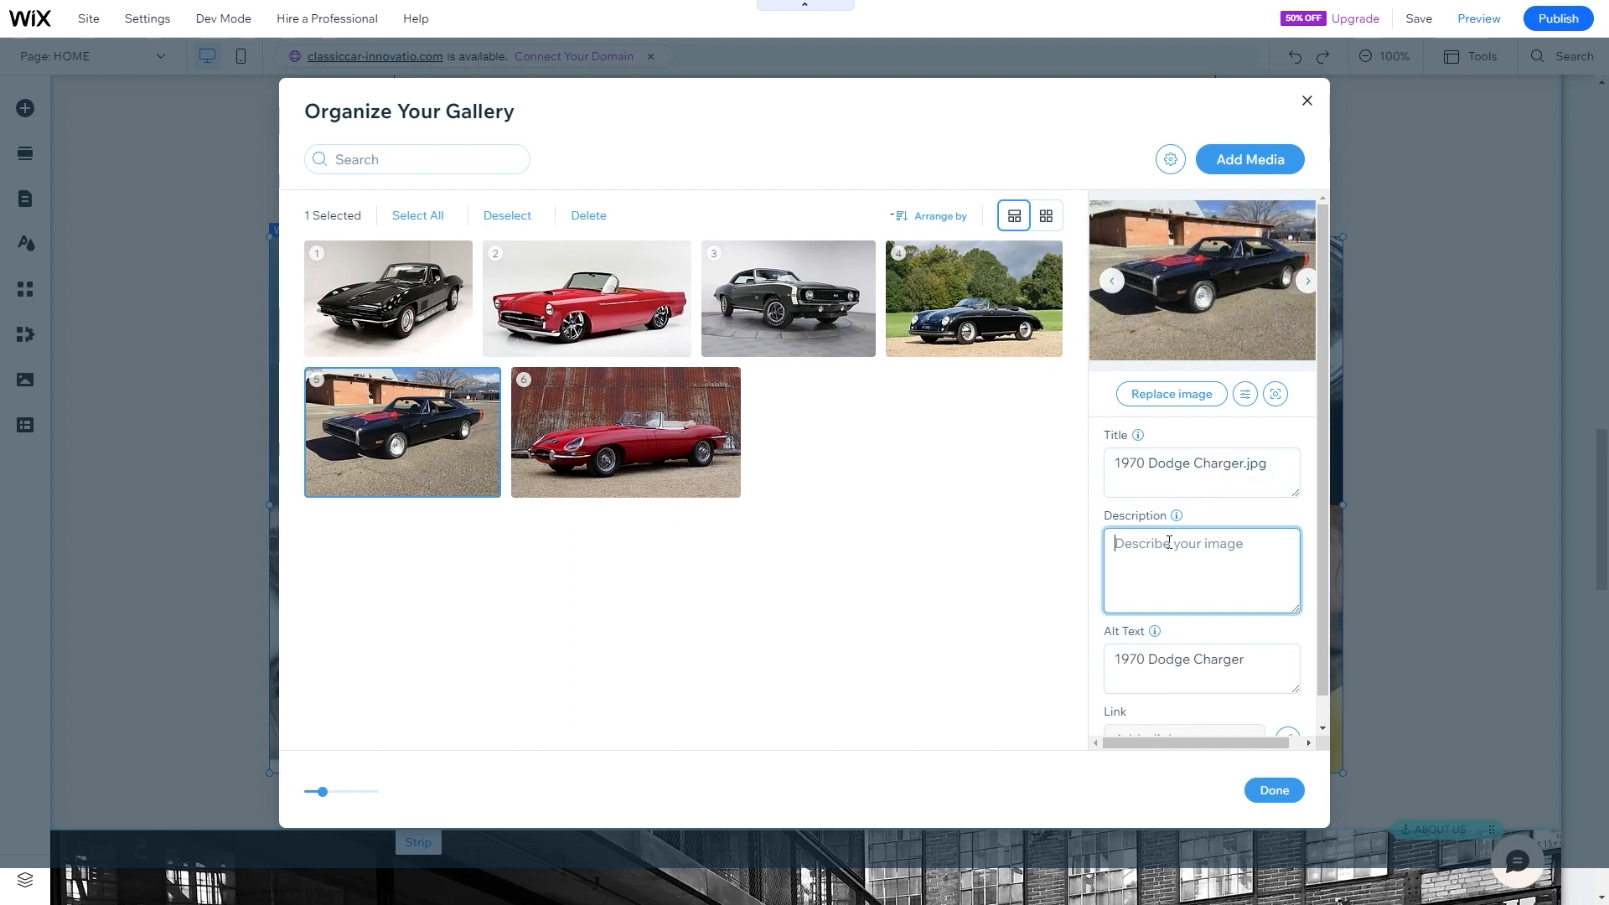
key("ctrl+v")
left_click(1275, 466)
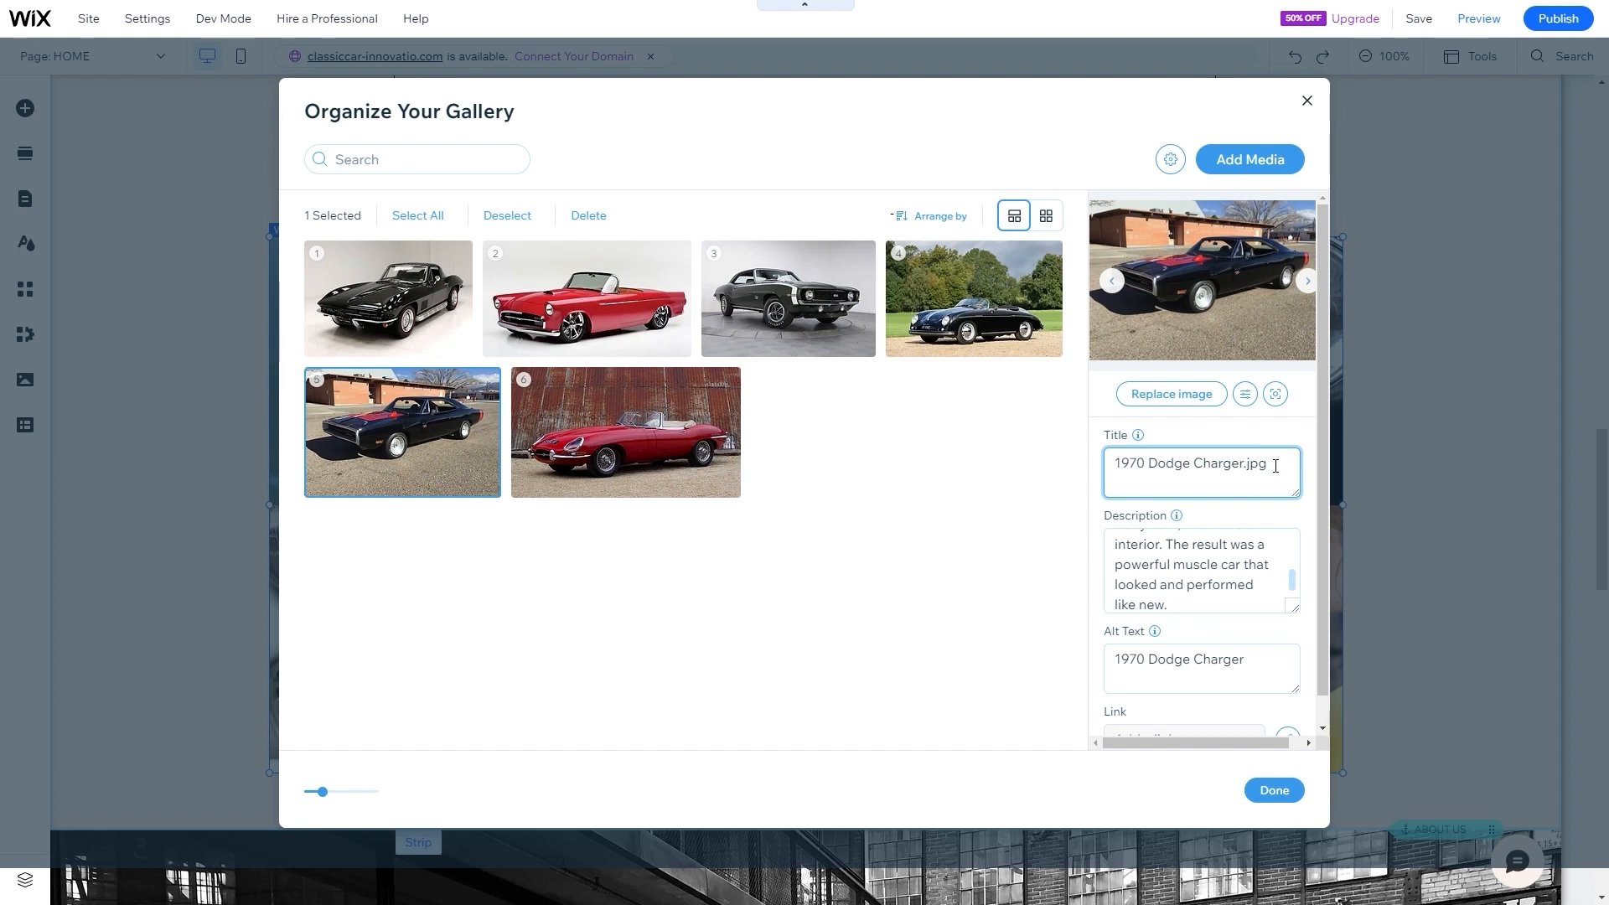
key("BackSpace")
key("BackSpace")
- Replace the first two hyphens in the Jaguar image's title with spaces so it reads "1963 Jaguar E-Type"
left_click(582, 447)
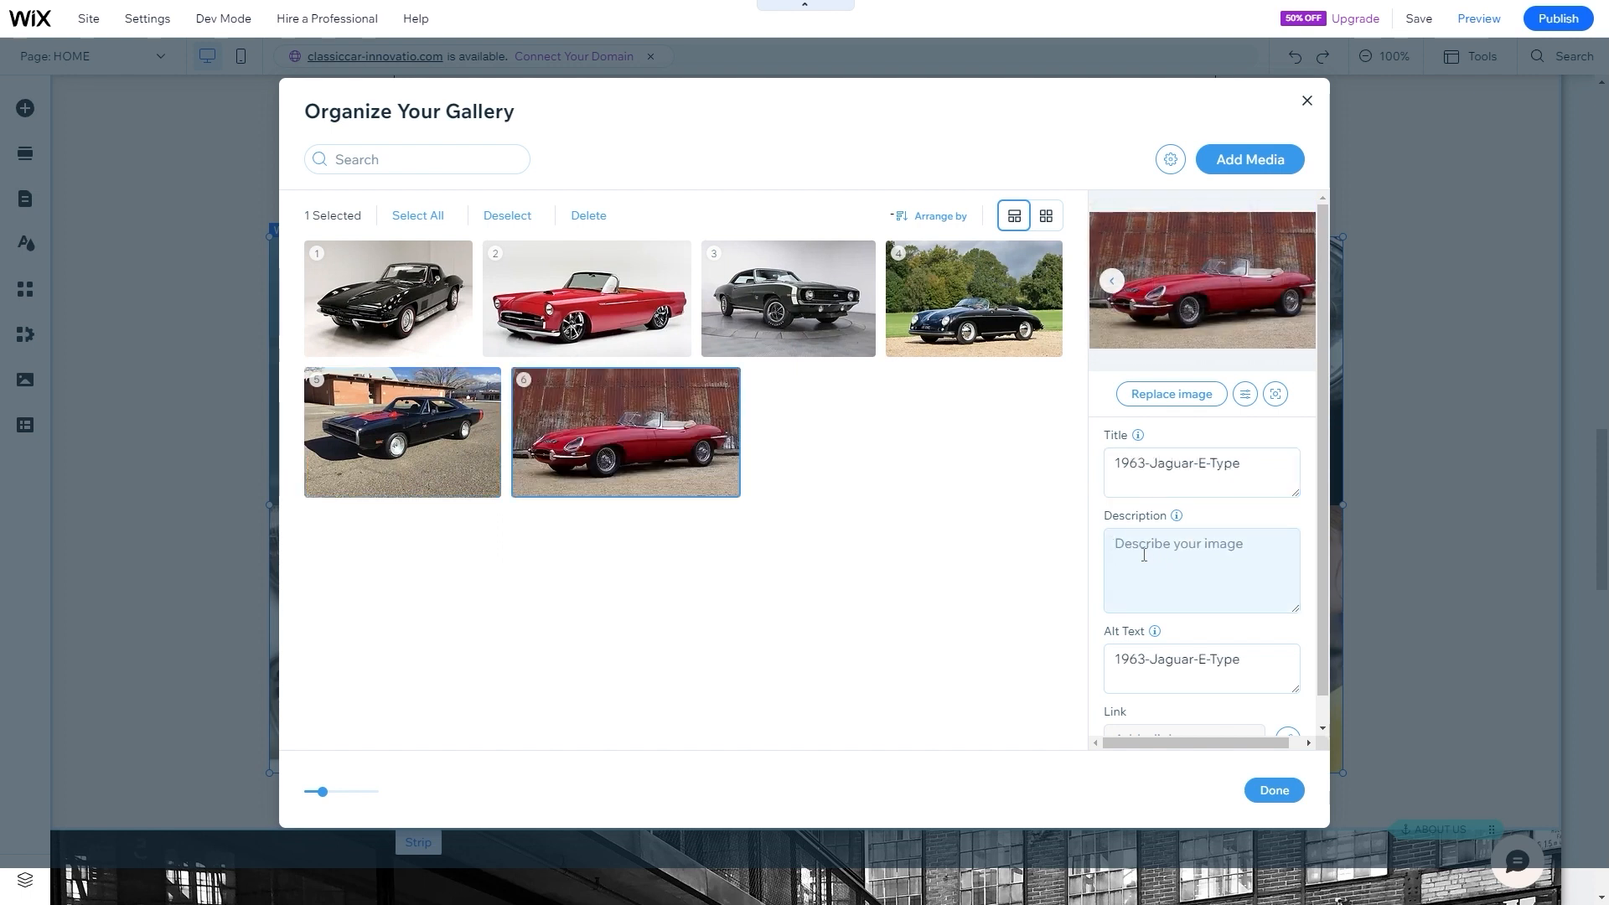
left_click(1154, 464)
key("BackSpace")
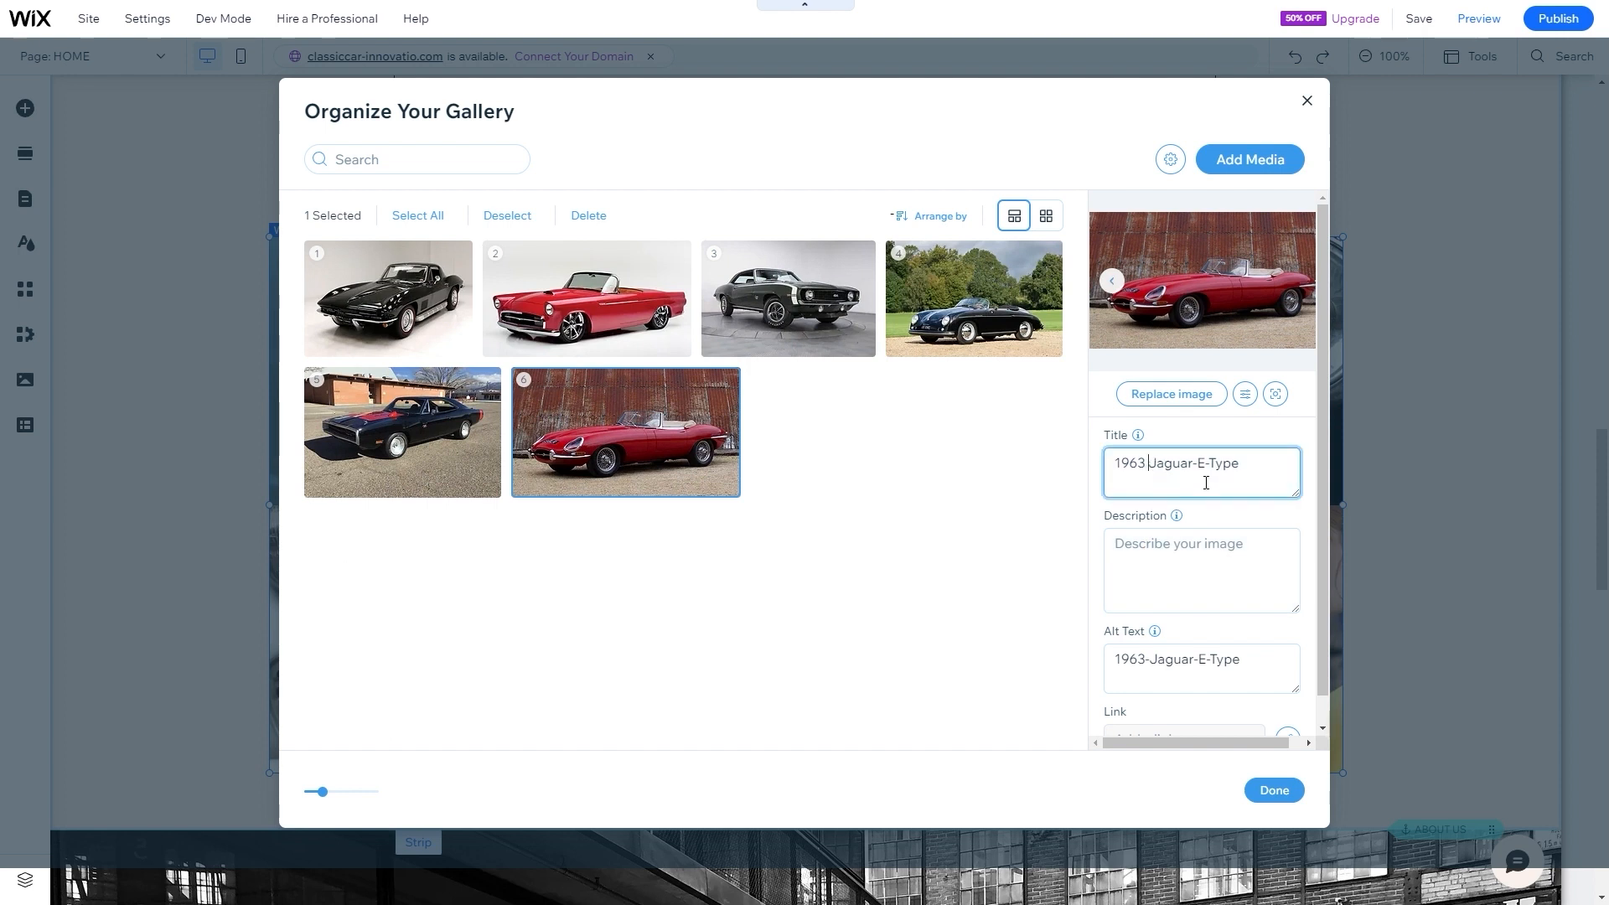
left_click(1199, 466)
key("BackSpace")
- Paste the copied restoration story, ending "a stunning classic car that was both beautiful and powerful.", as the 1963 Jaguar E-Type image's description
left_click(587, 302)
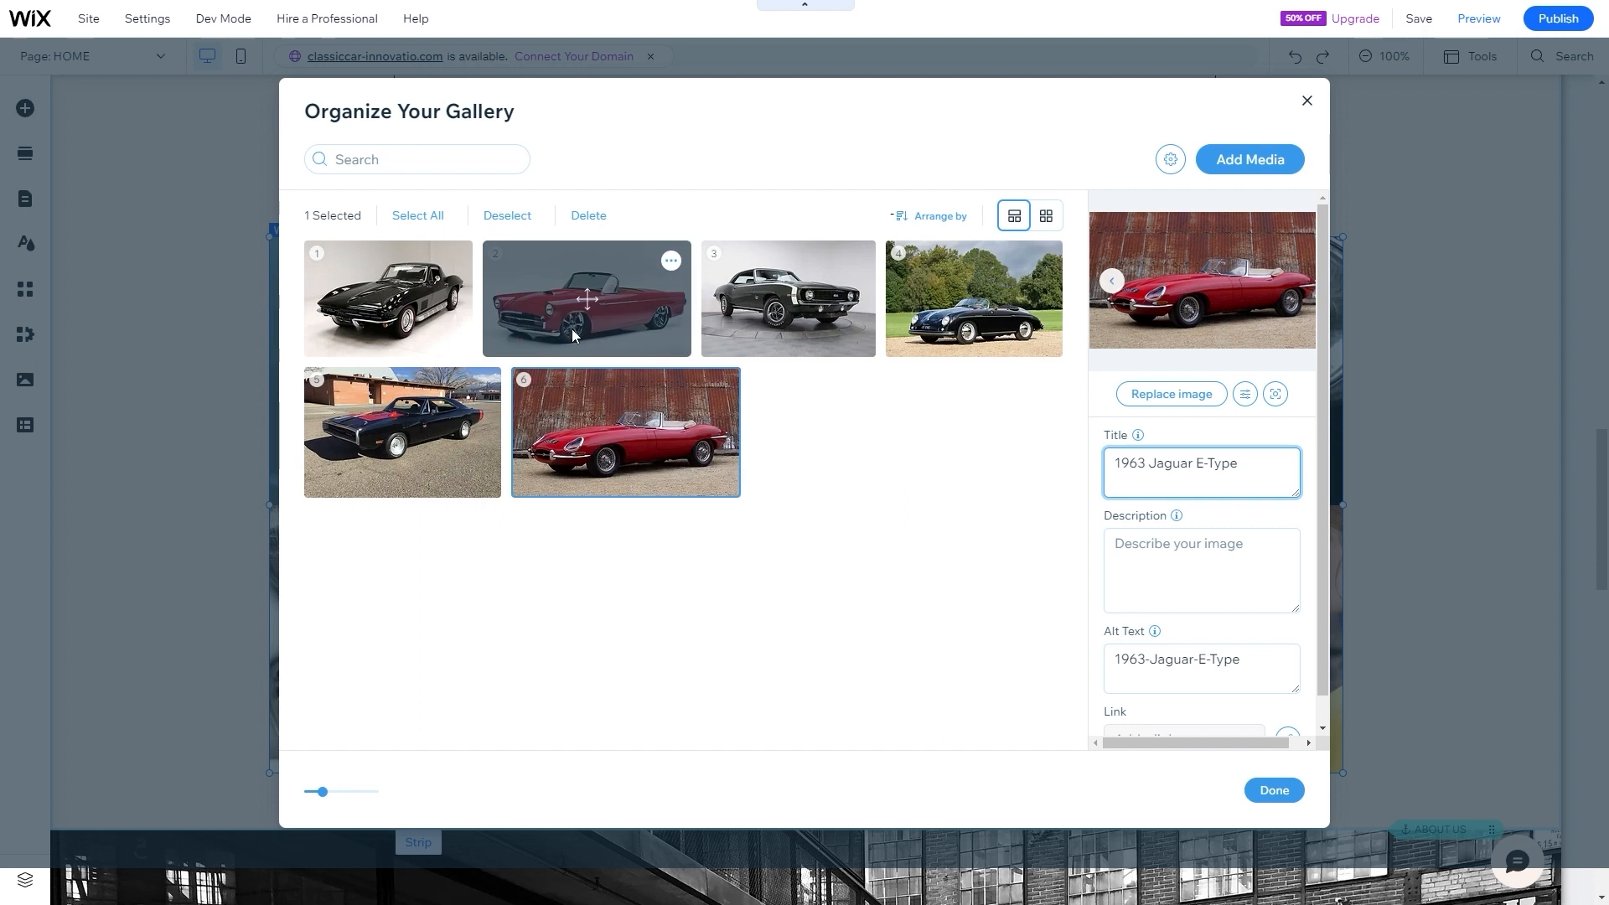
left_click(788, 298)
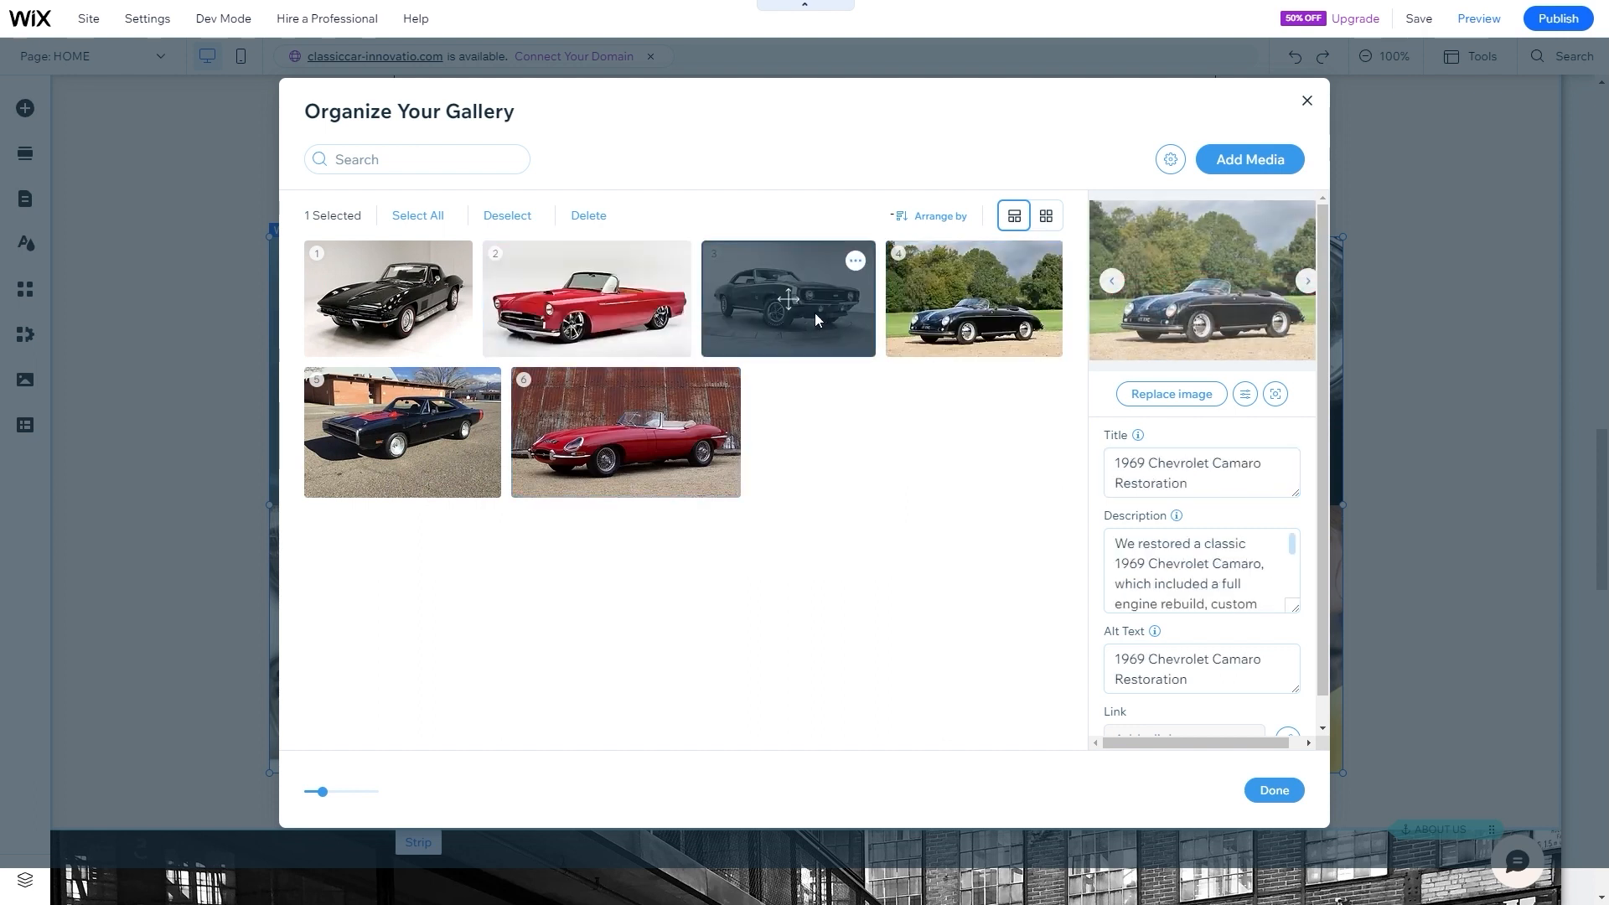
left_click(439, 306)
left_click(439, 392)
left_click(580, 419)
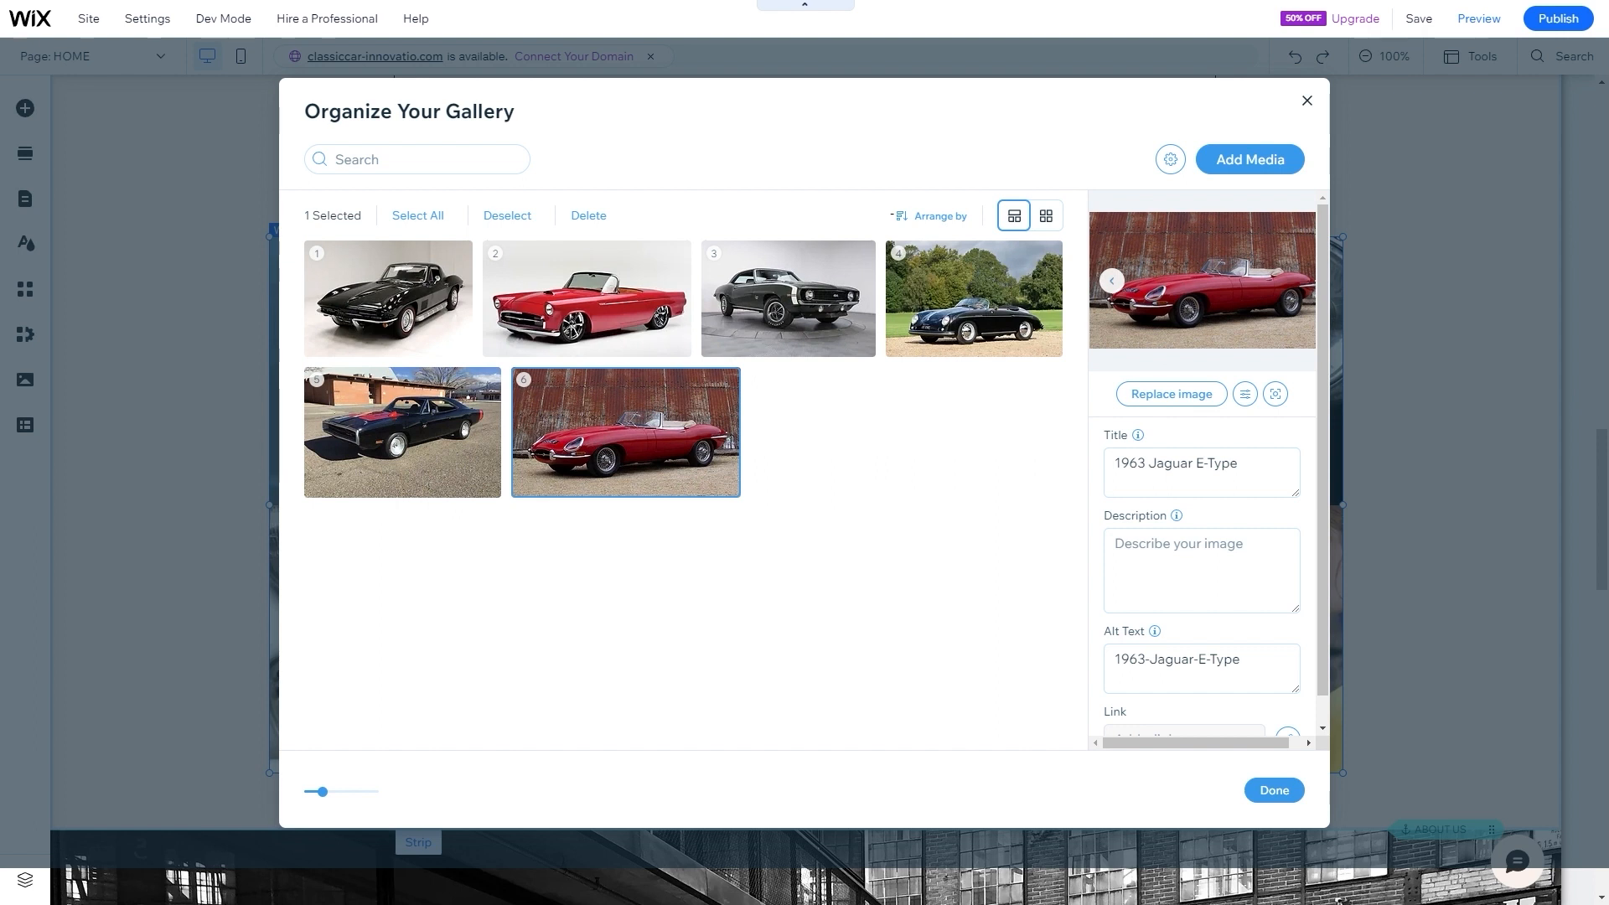
left_click(1231, 540)
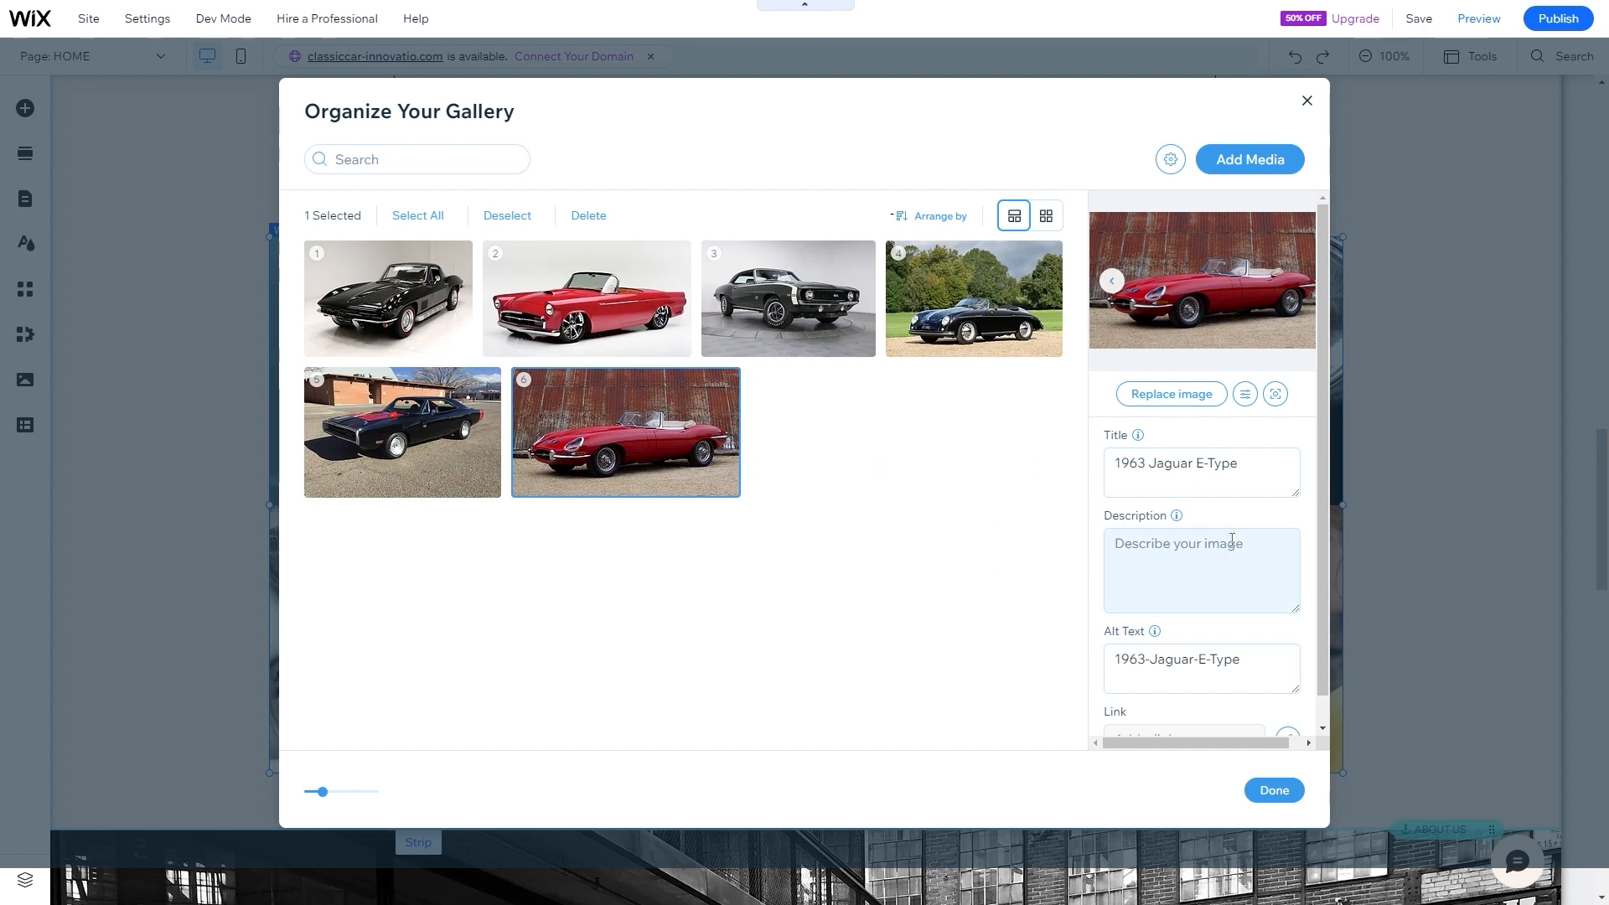
key("ctrl+v")
left_click(1056, 589)
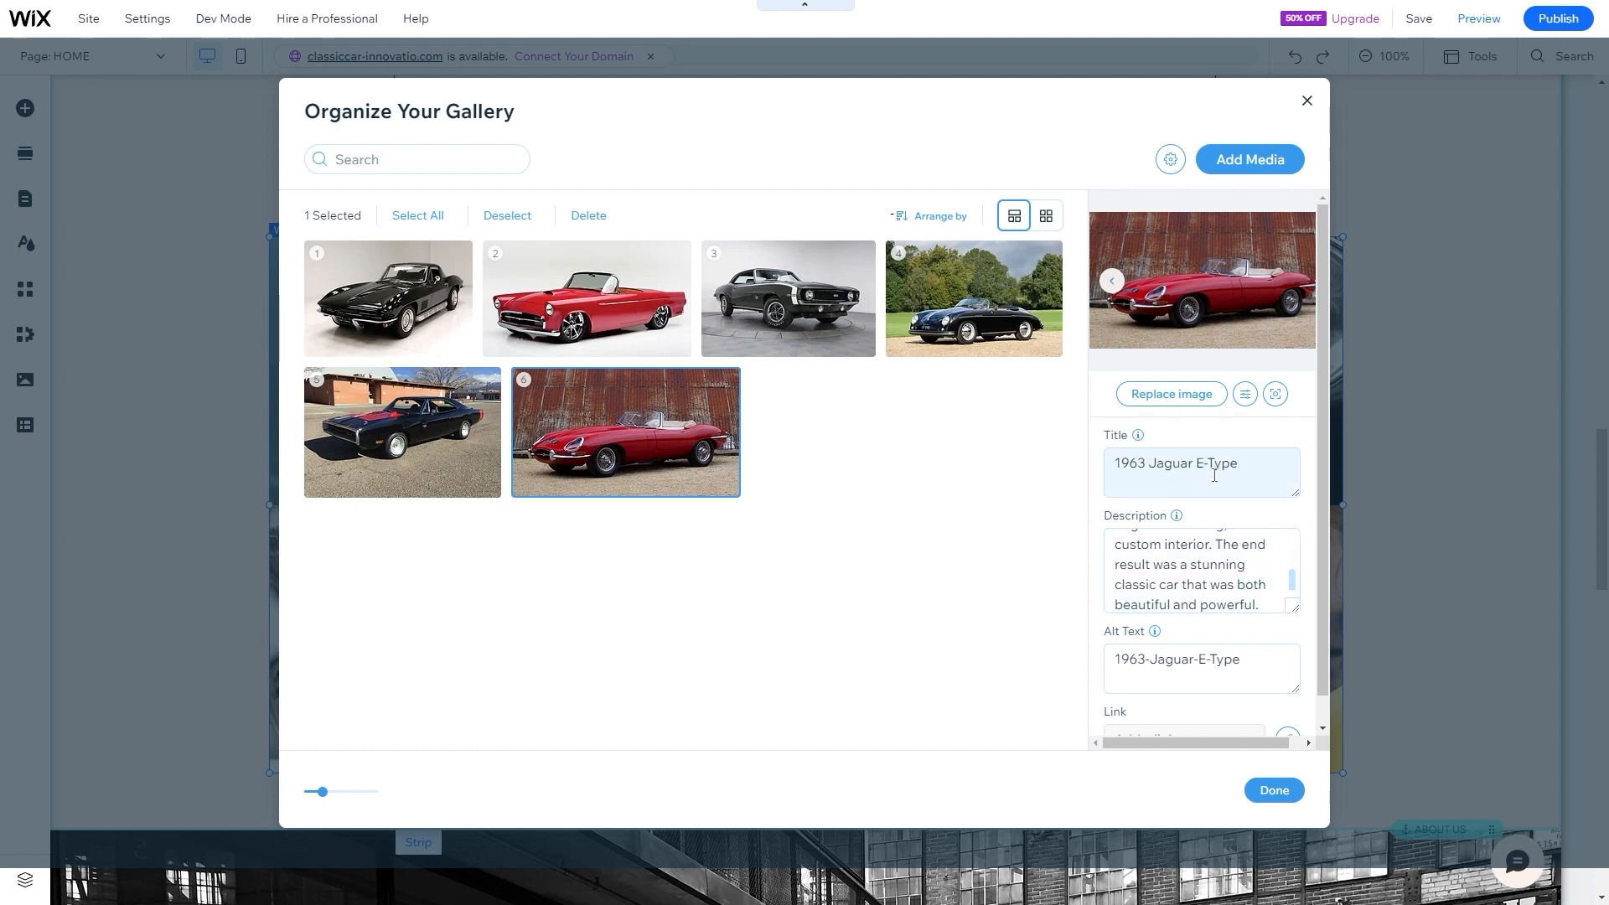
- Review the title, description and alt text of all six gallery images, and finish organizing the gallery
left_click(1247, 462)
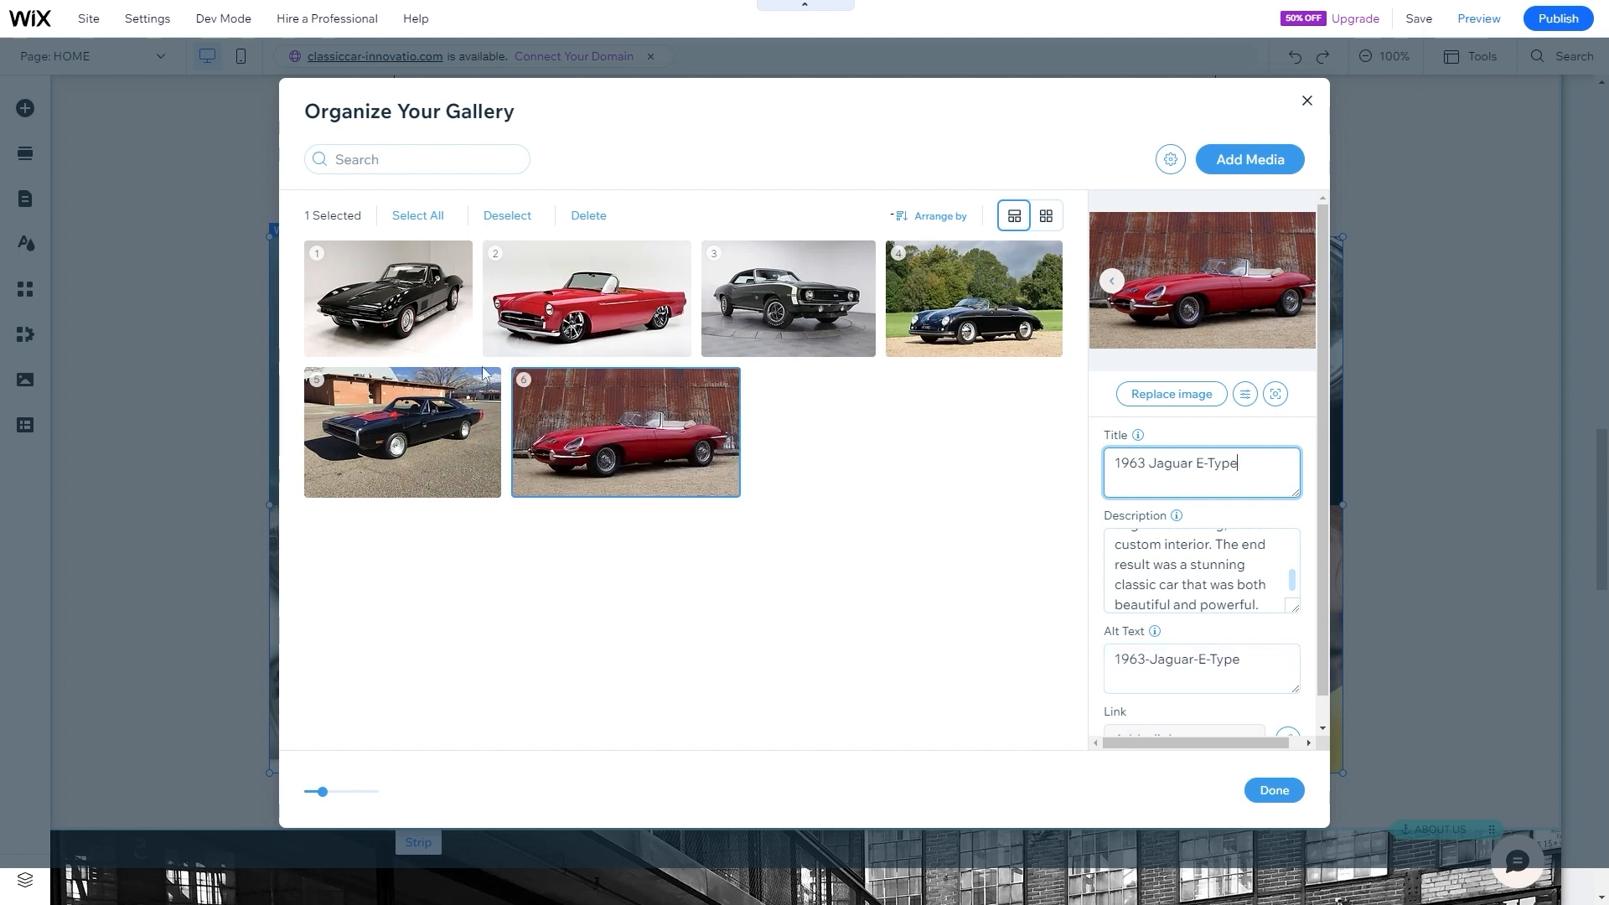
left_click(421, 323)
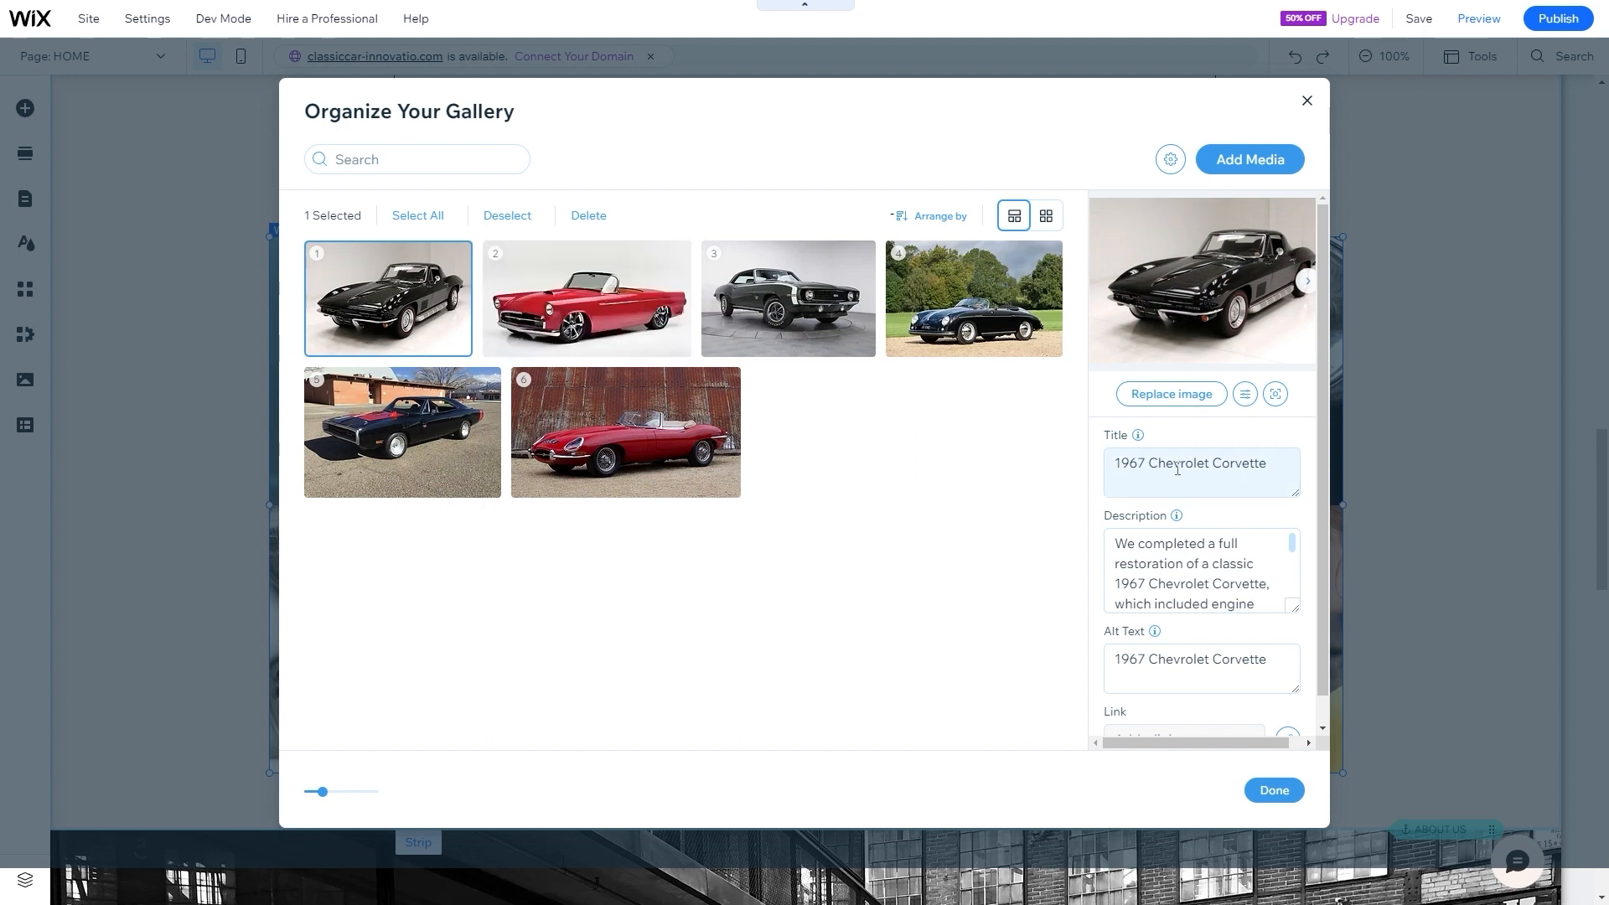
left_click(585, 325)
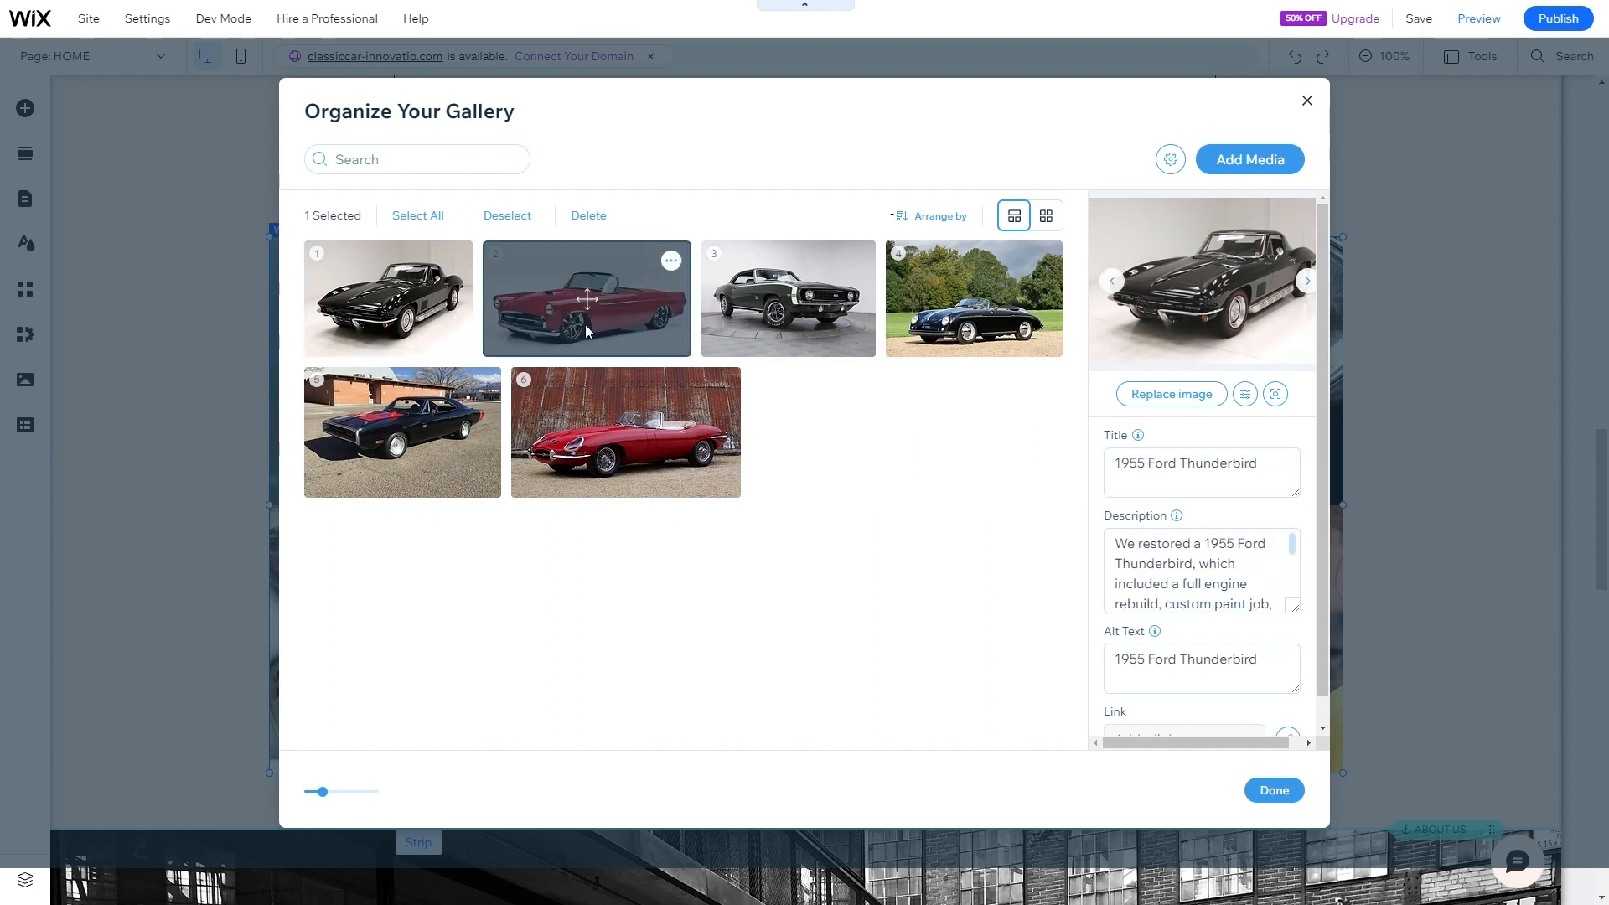
left_click(754, 344)
left_click(964, 331)
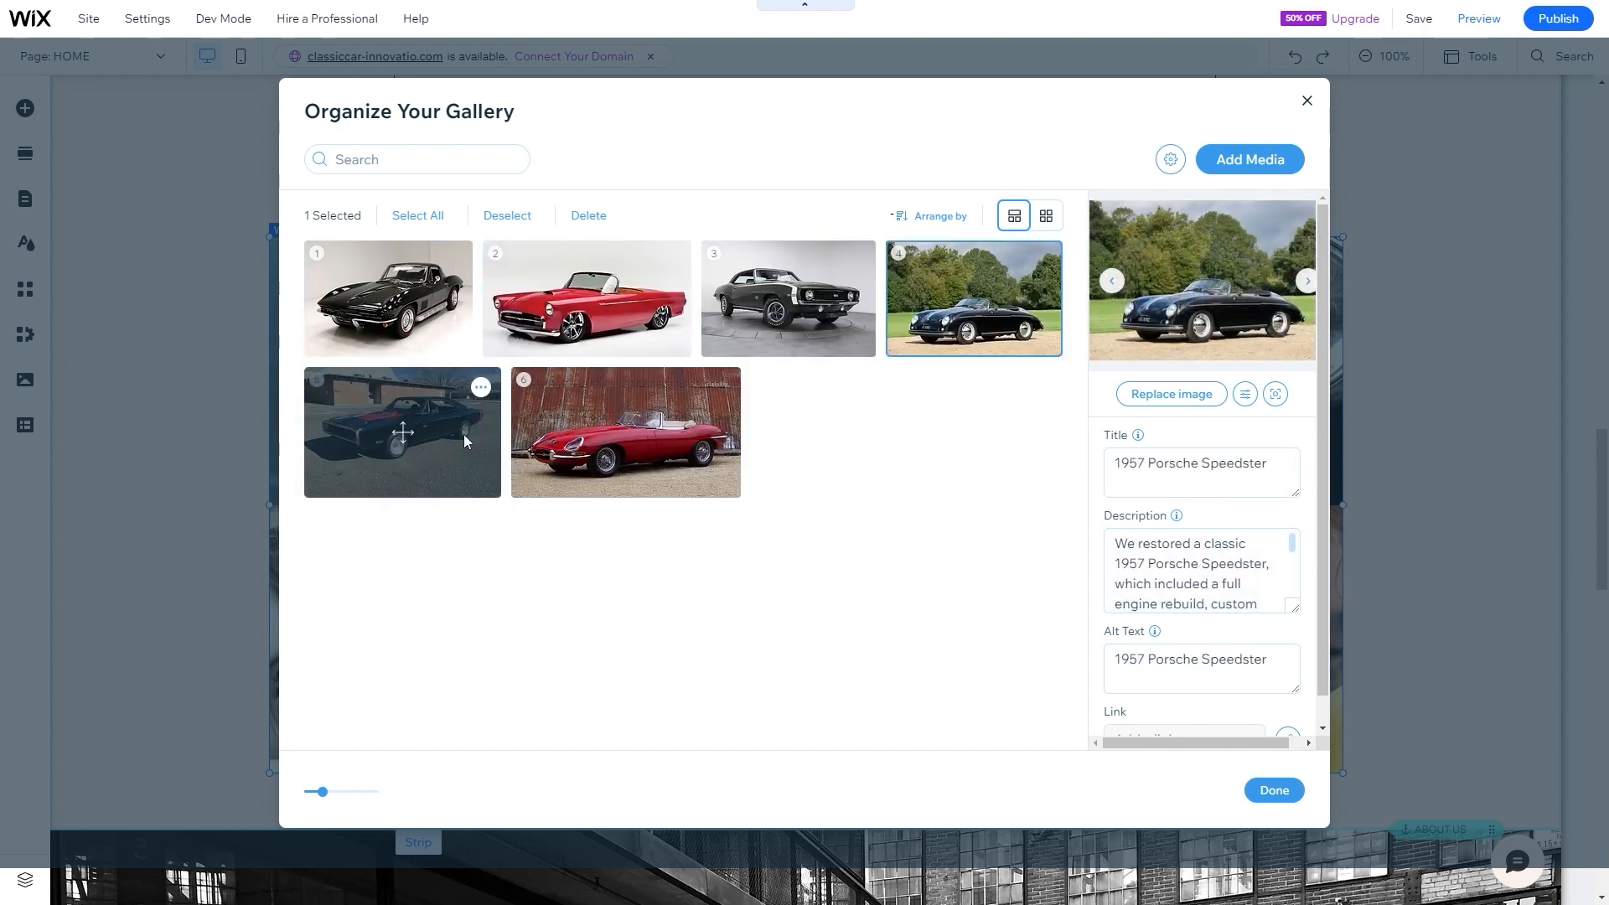
left_click(407, 426)
left_click(625, 428)
left_click(901, 318)
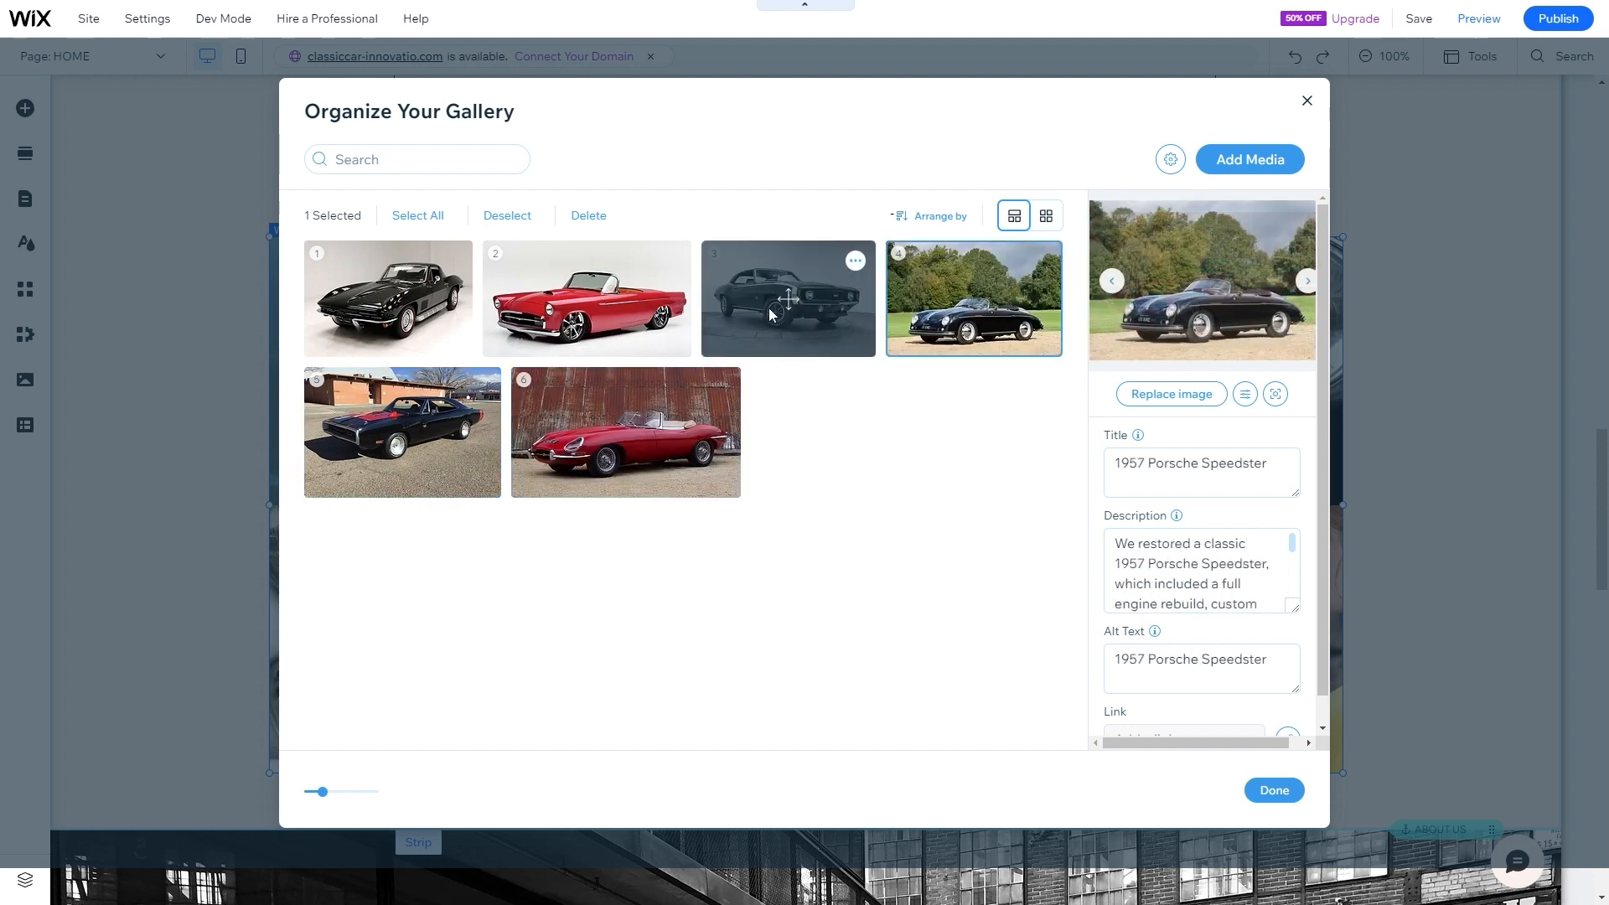
left_click(754, 302)
left_click(616, 295)
left_click(453, 310)
left_click(654, 436)
left_click(1274, 790)
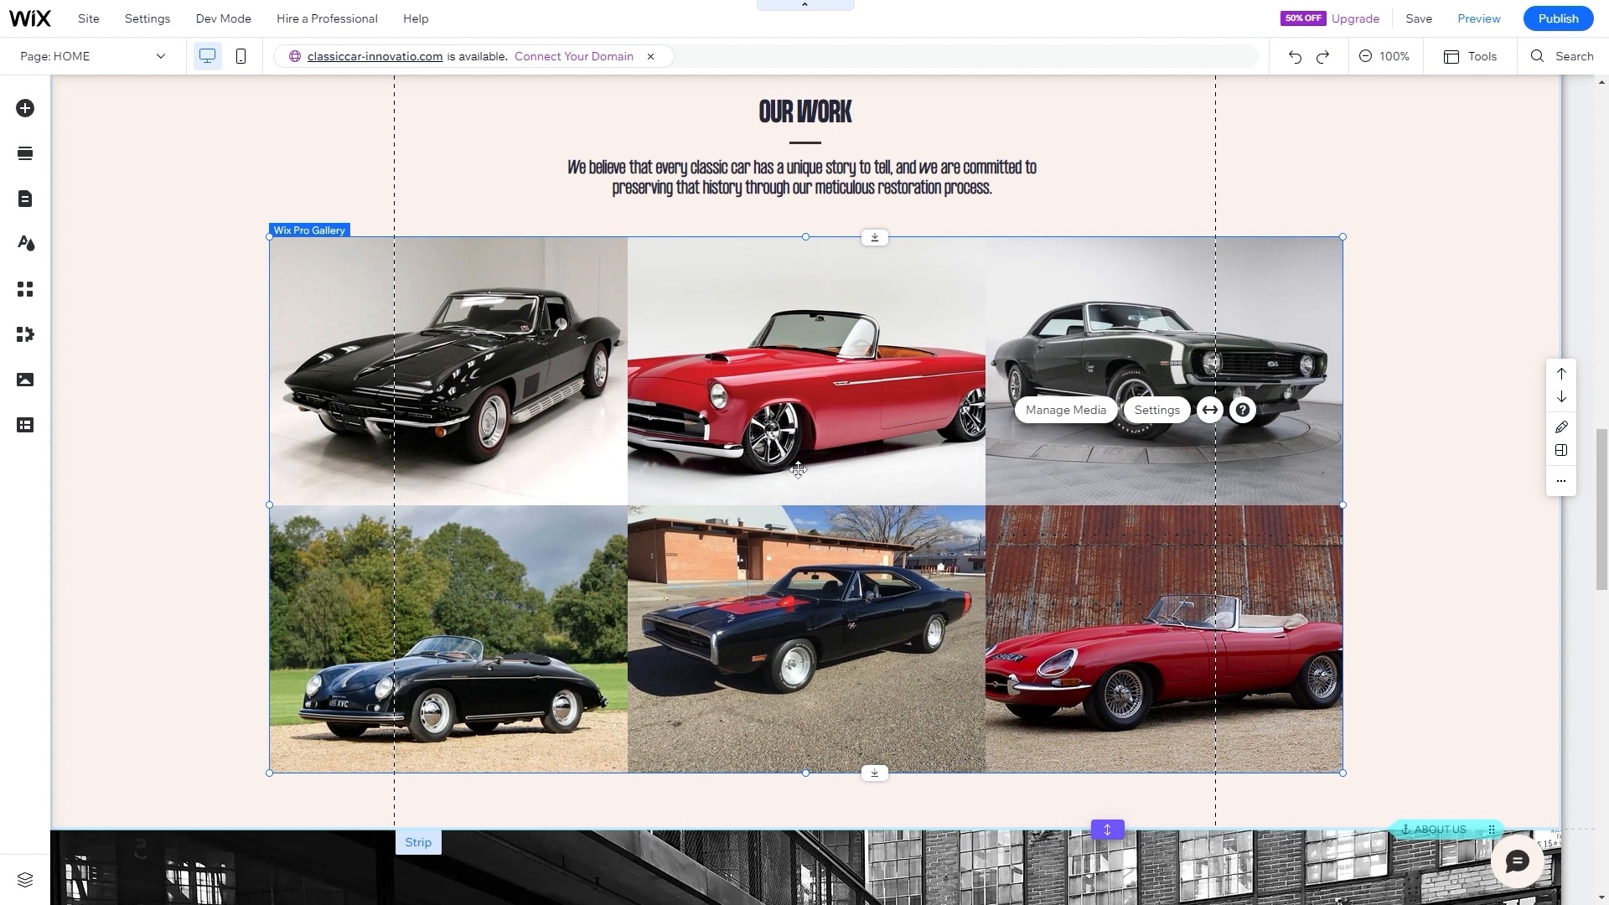
- Change the OUR WORK gallery's layout to Masonry
scroll(915, 490, "up", 4)
scroll(915, 490, "down", 4)
scroll(649, 591, "up", 2)
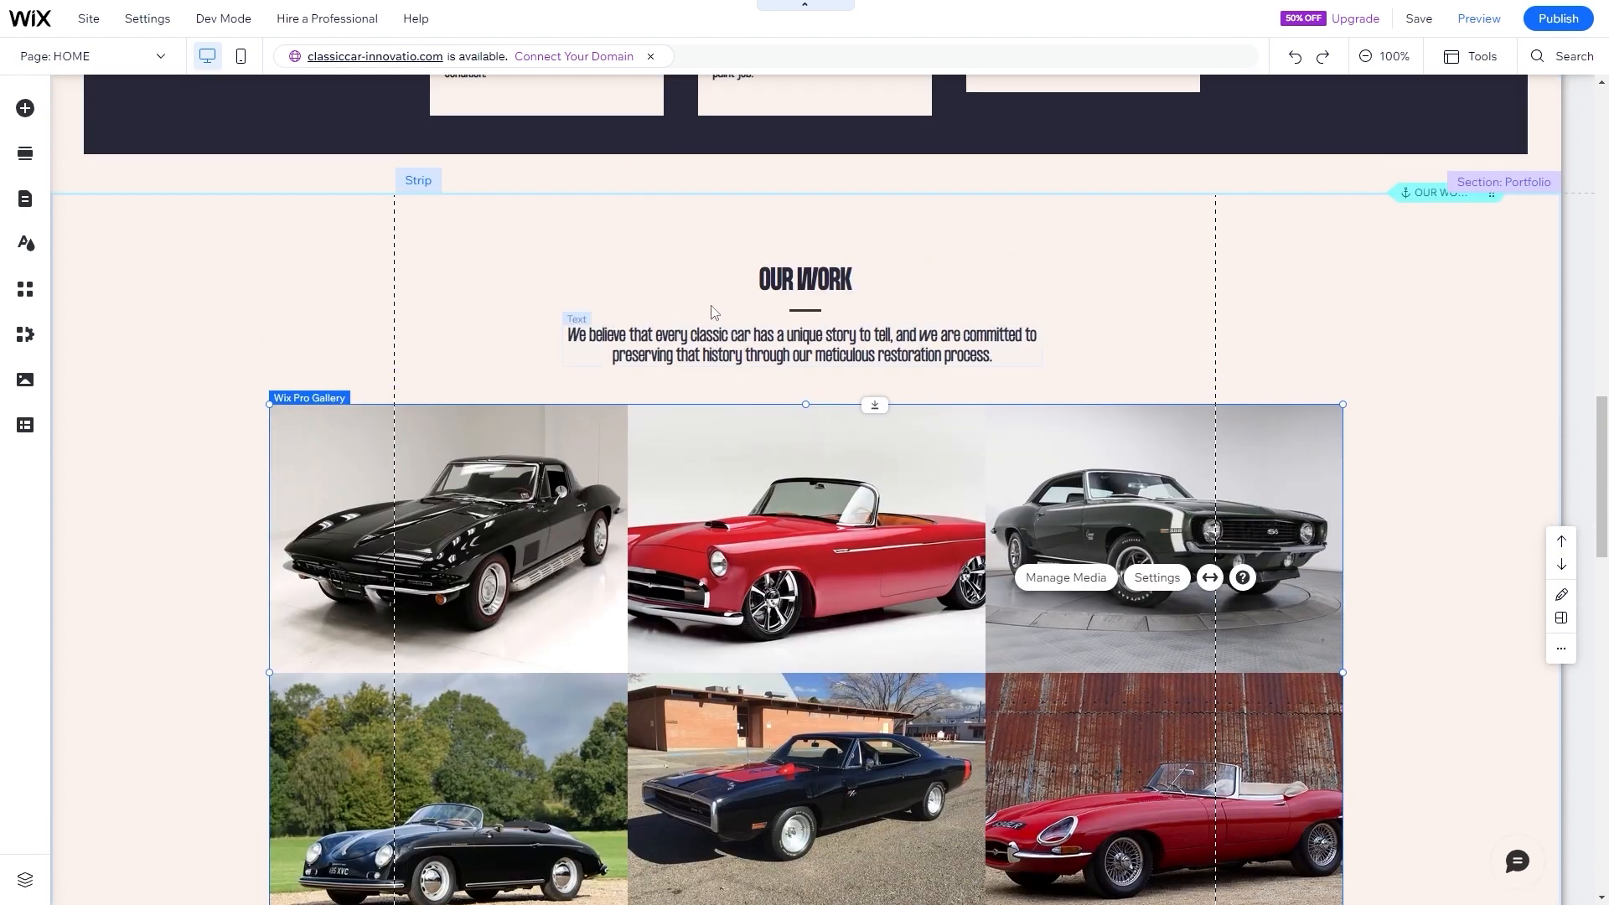
scroll(756, 616, "down", 2)
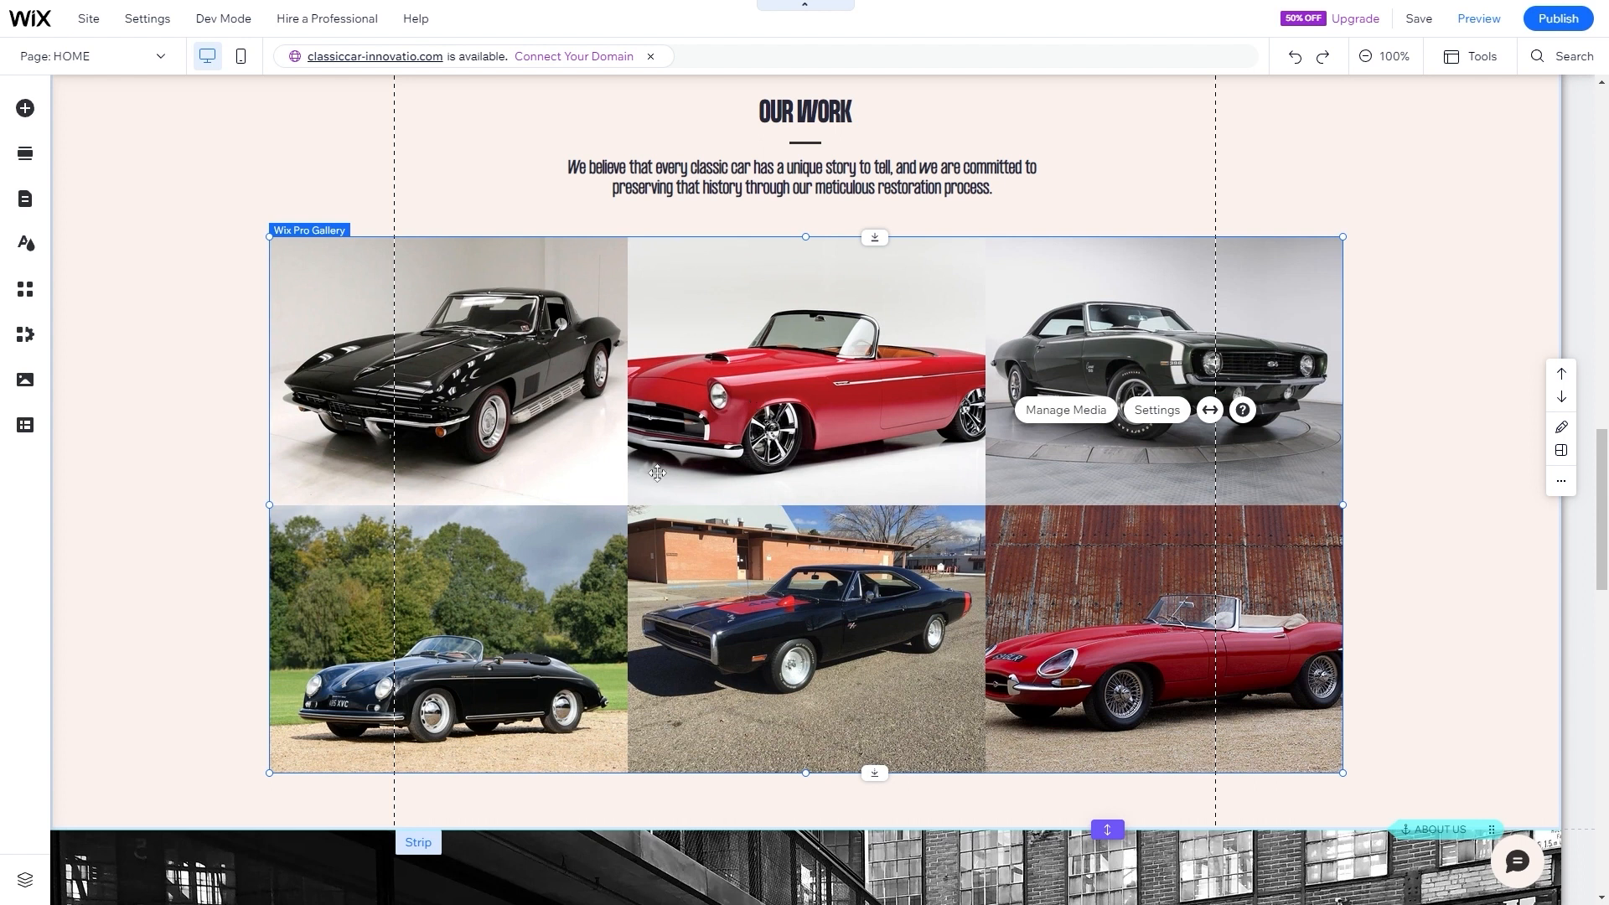
left_click(1141, 409)
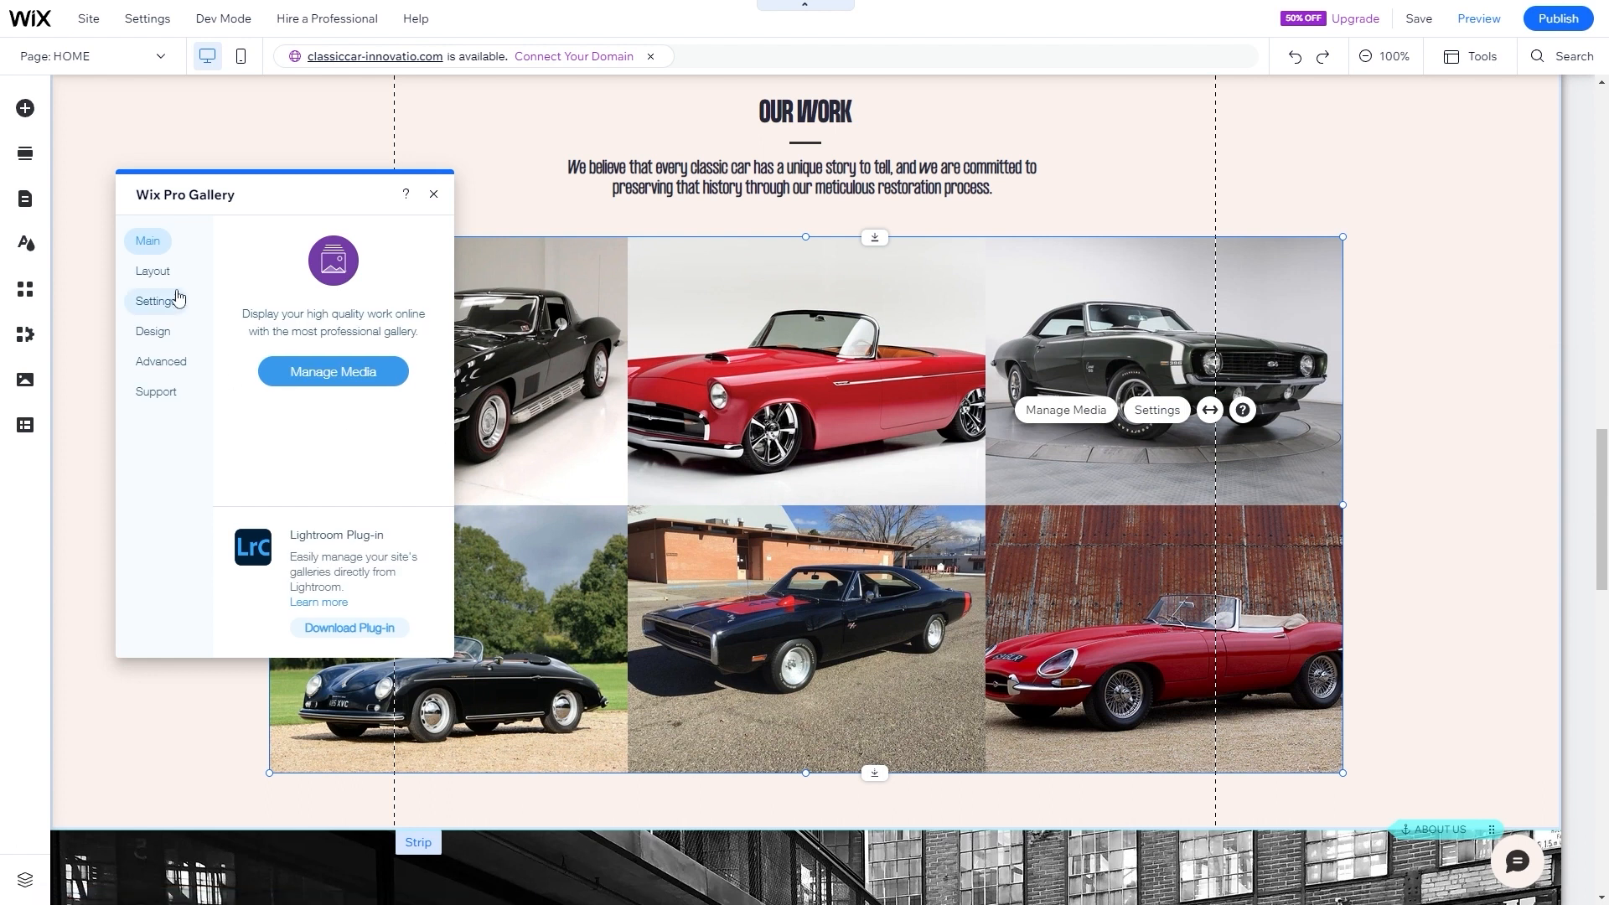
left_click(170, 285)
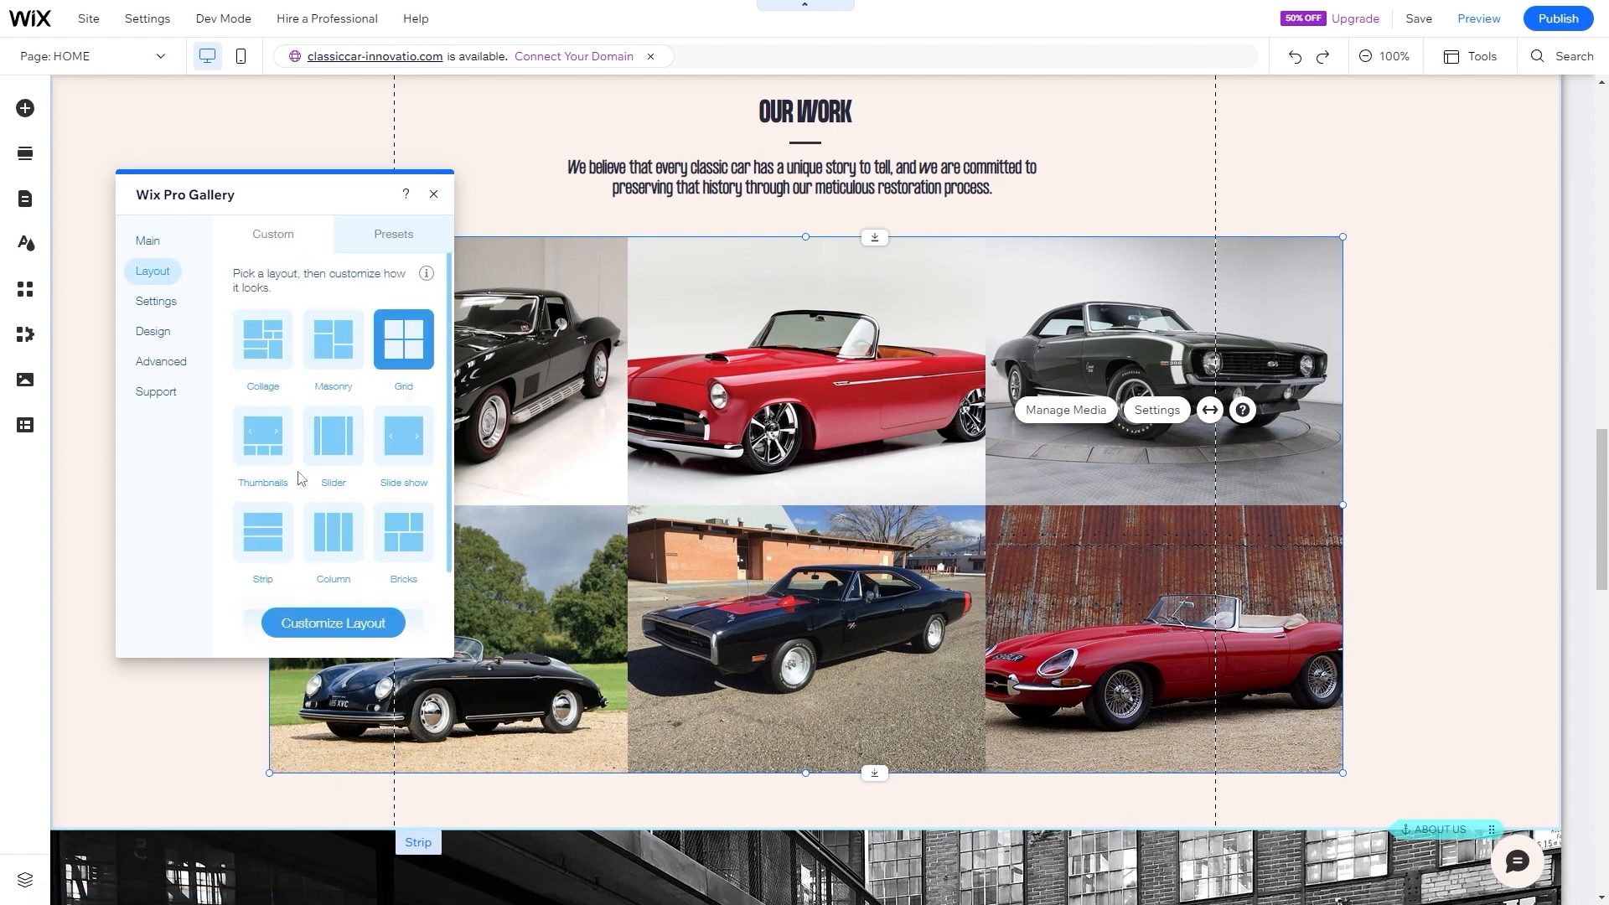
left_click(333, 352)
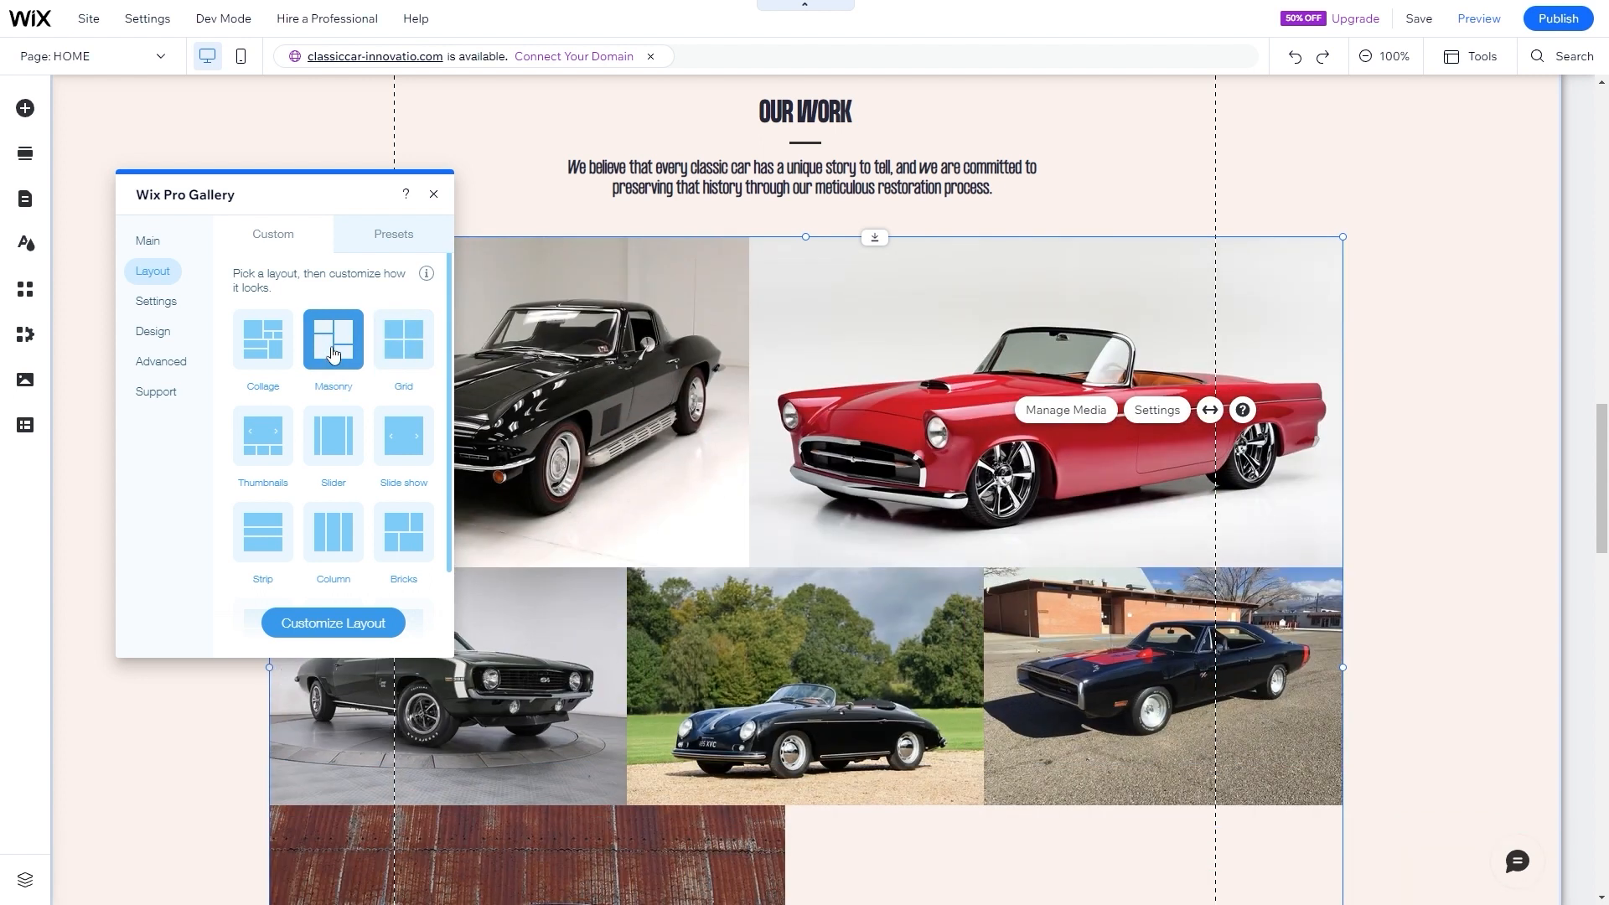
scroll(667, 535, "down", 3)
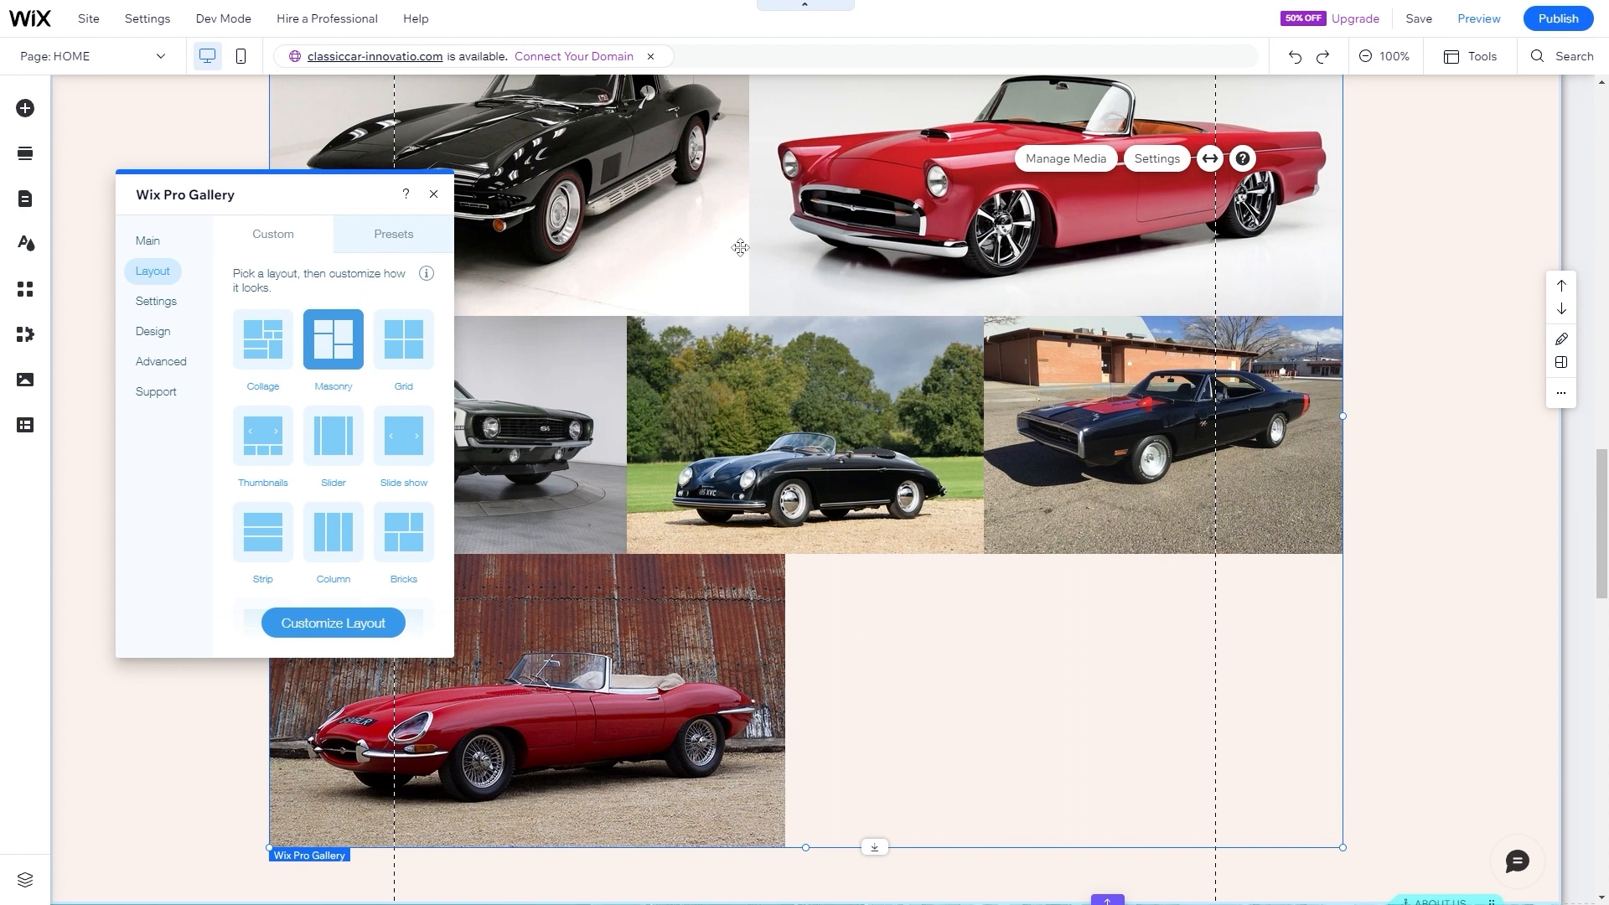
- Customize the Masonry layout by reducing the gallery's thumbnail size to 23
left_click(331, 624)
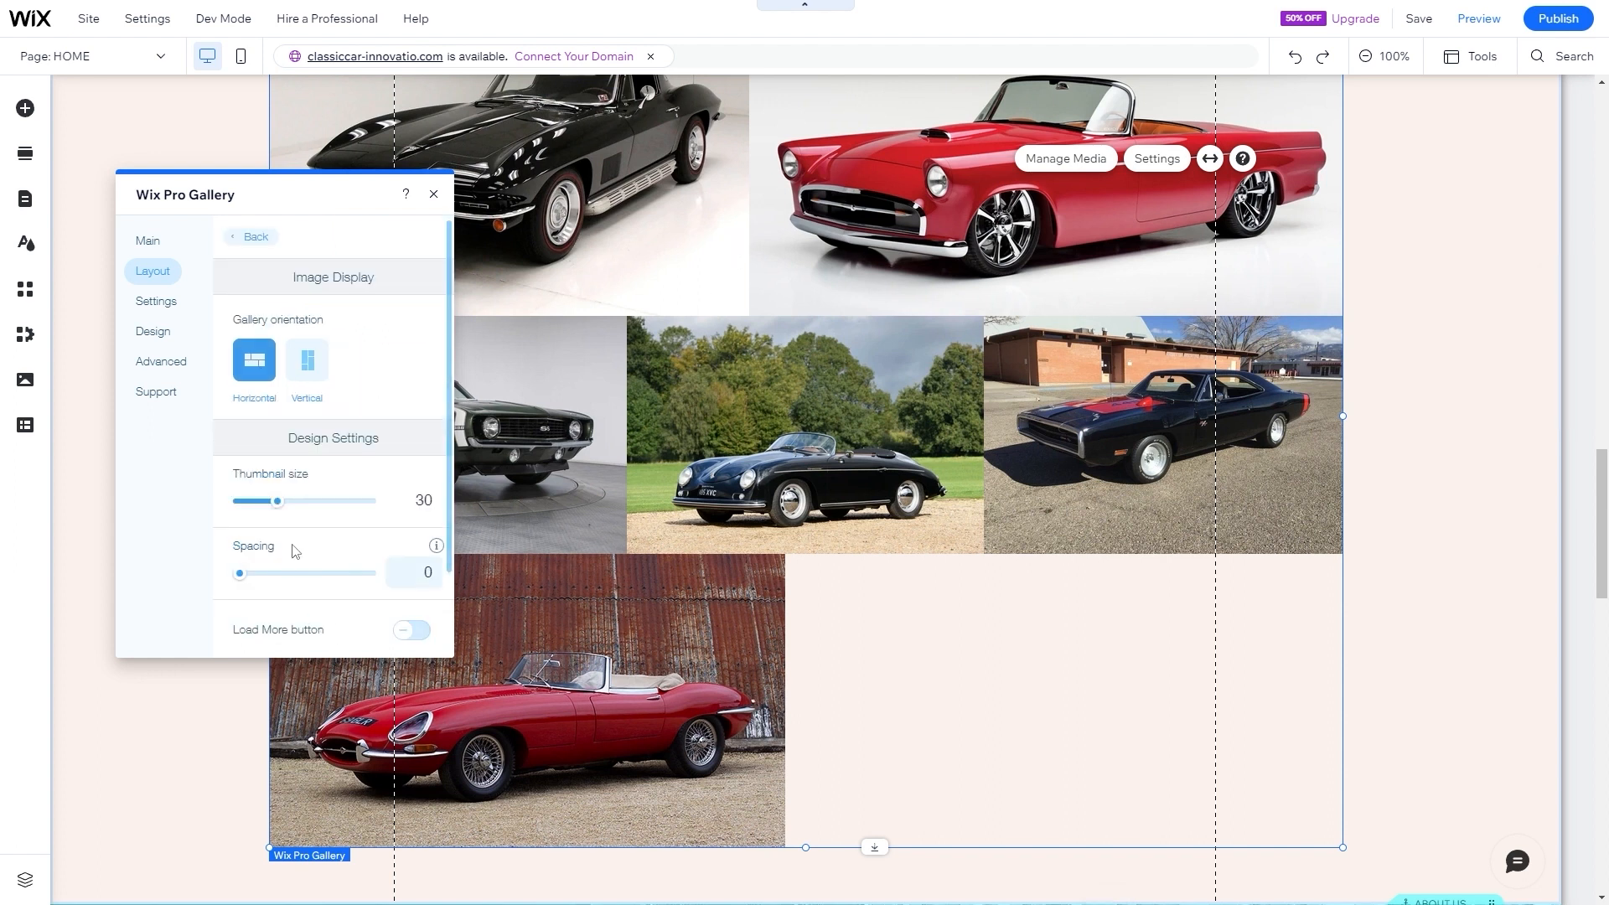
scroll(295, 551, "down", 1)
left_click_drag(278, 487, 269, 489)
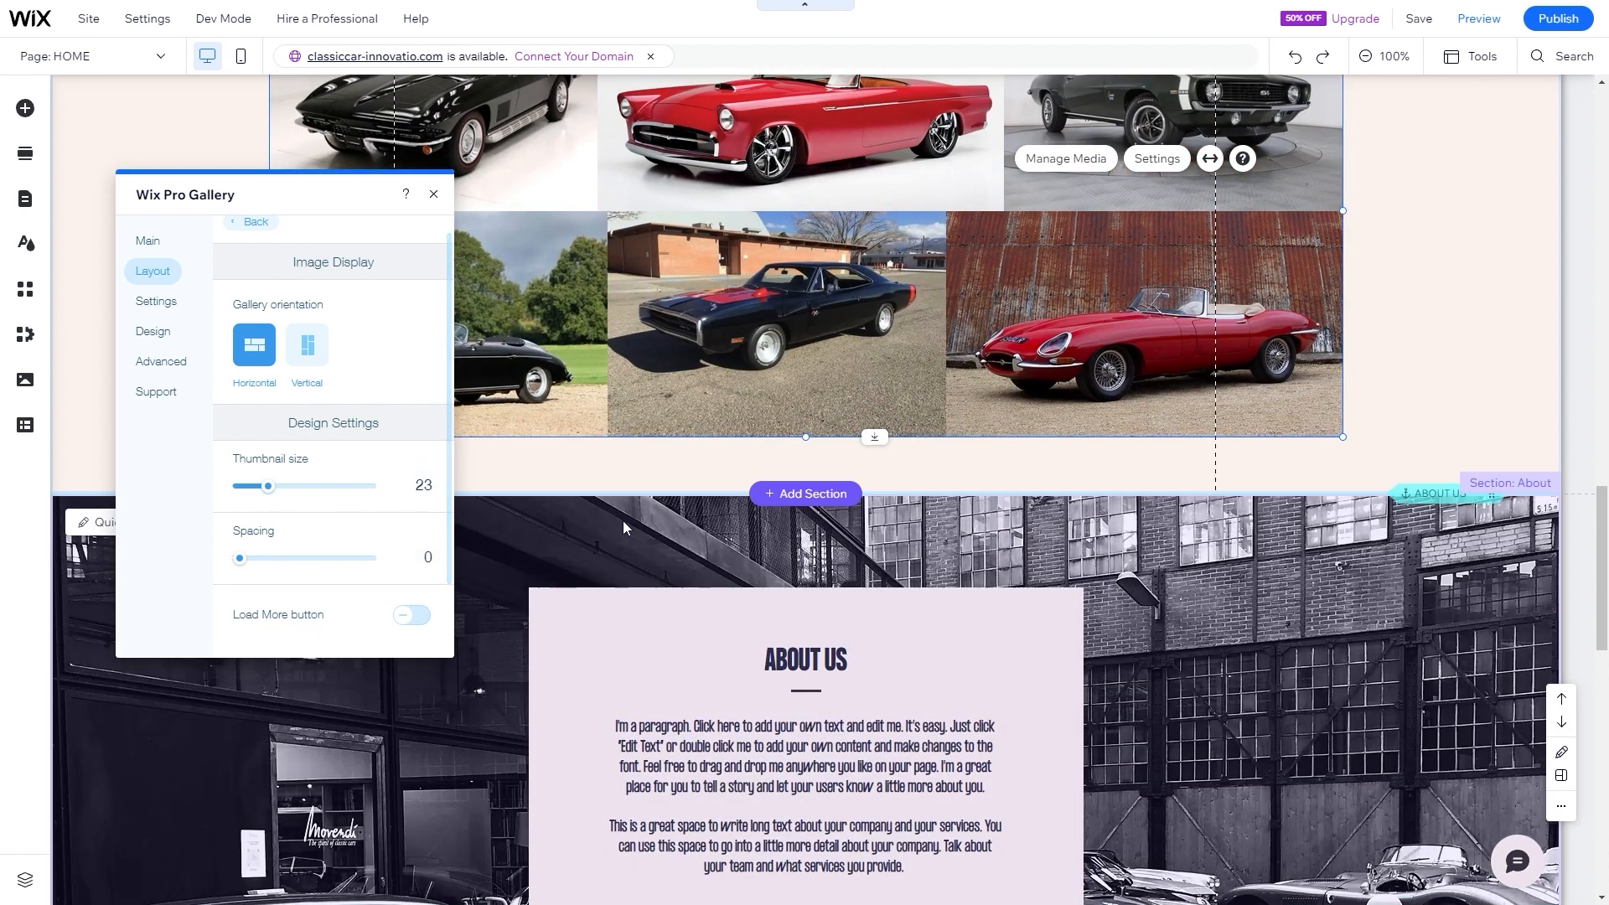
- Set the OUR WORK gallery's thumbnail size to 25 and save the site
scroll(625, 521, "up", 2)
scroll(623, 521, "up", 1)
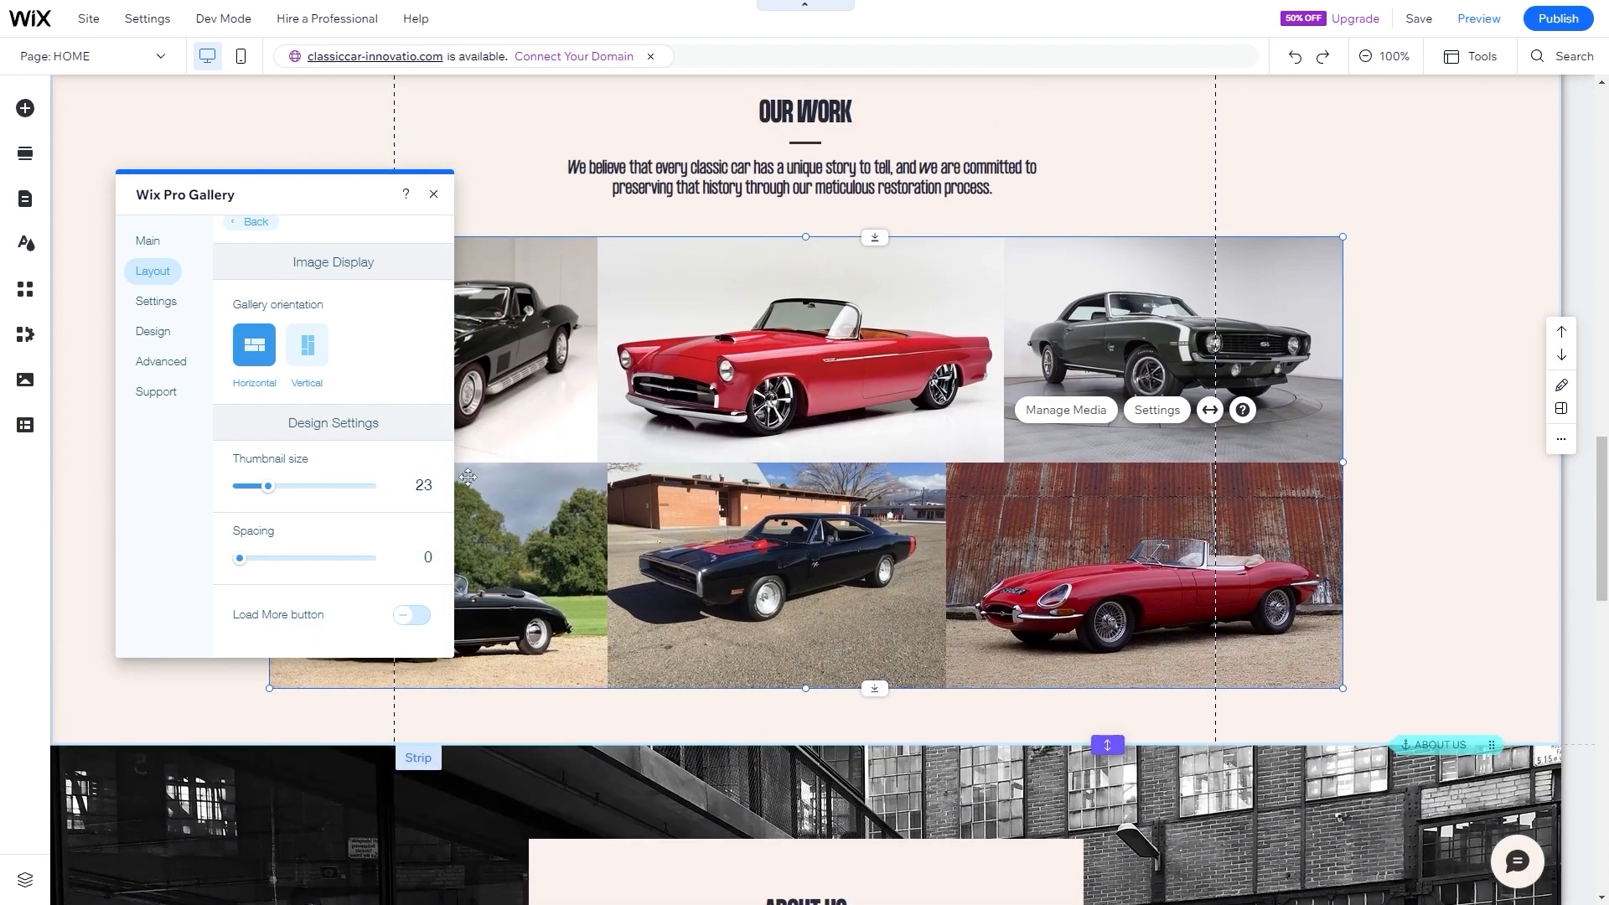
left_click(426, 480)
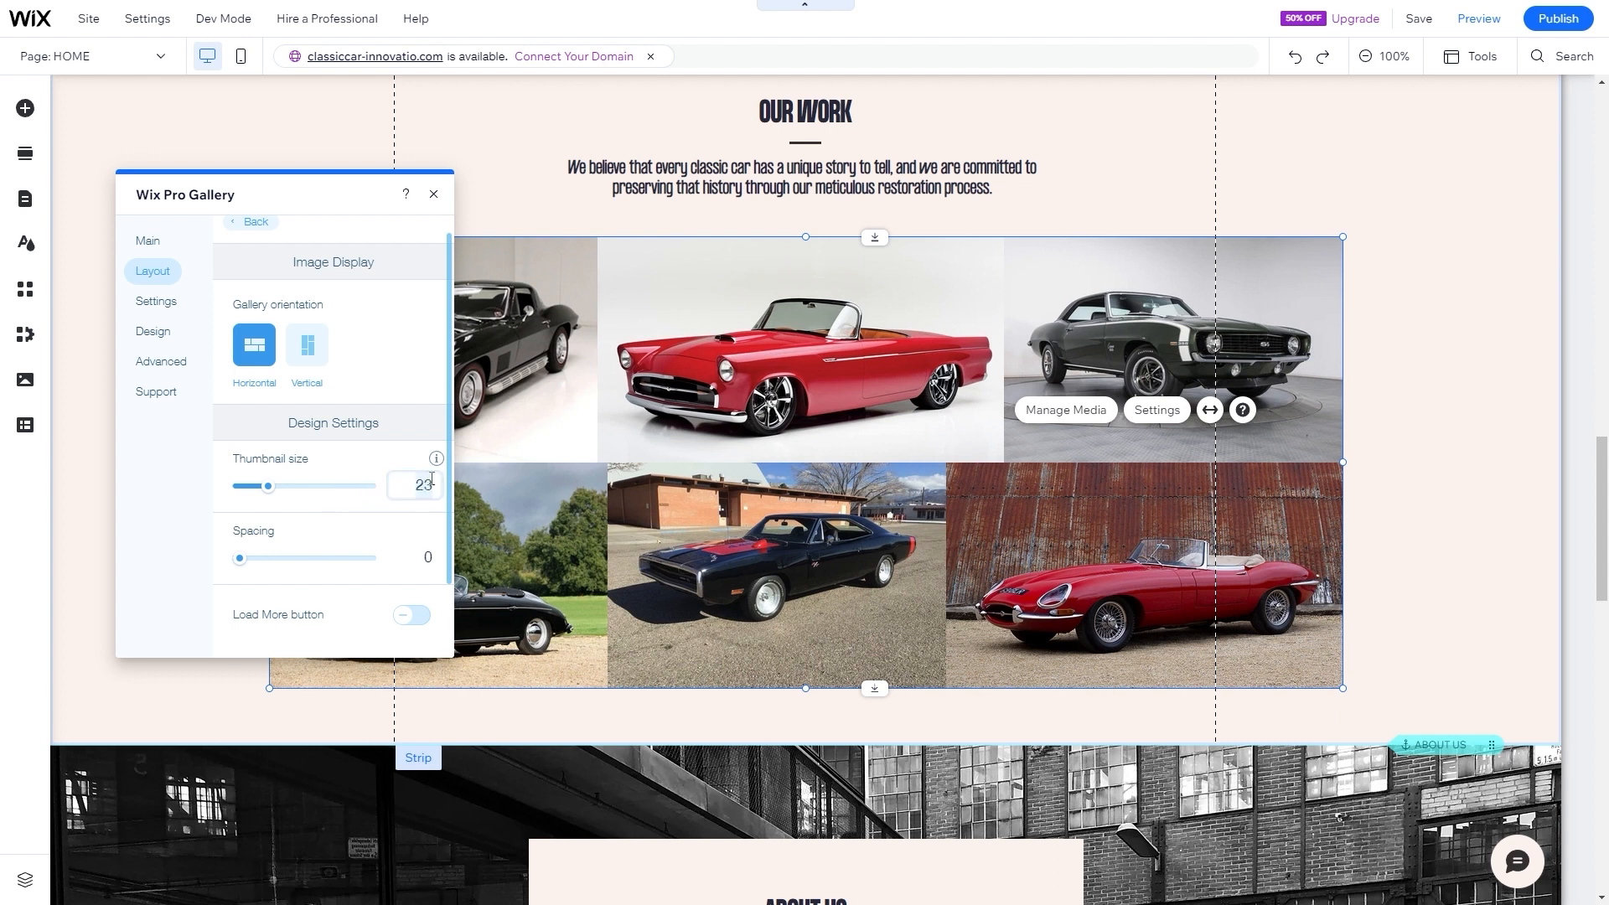
type("25")
key("Return")
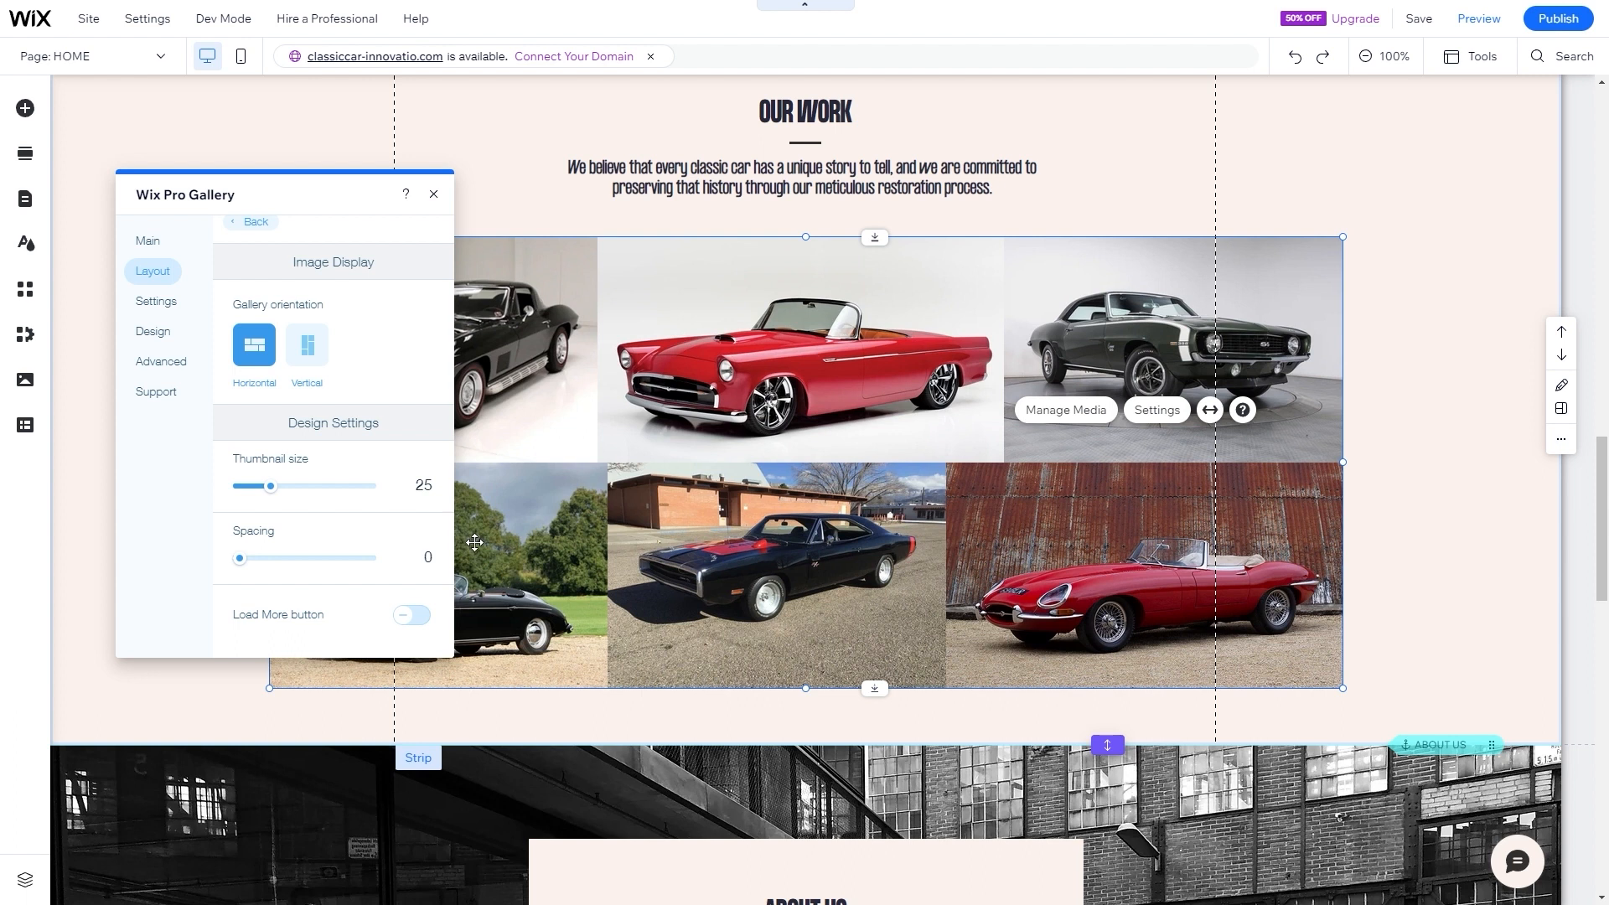
left_click(434, 196)
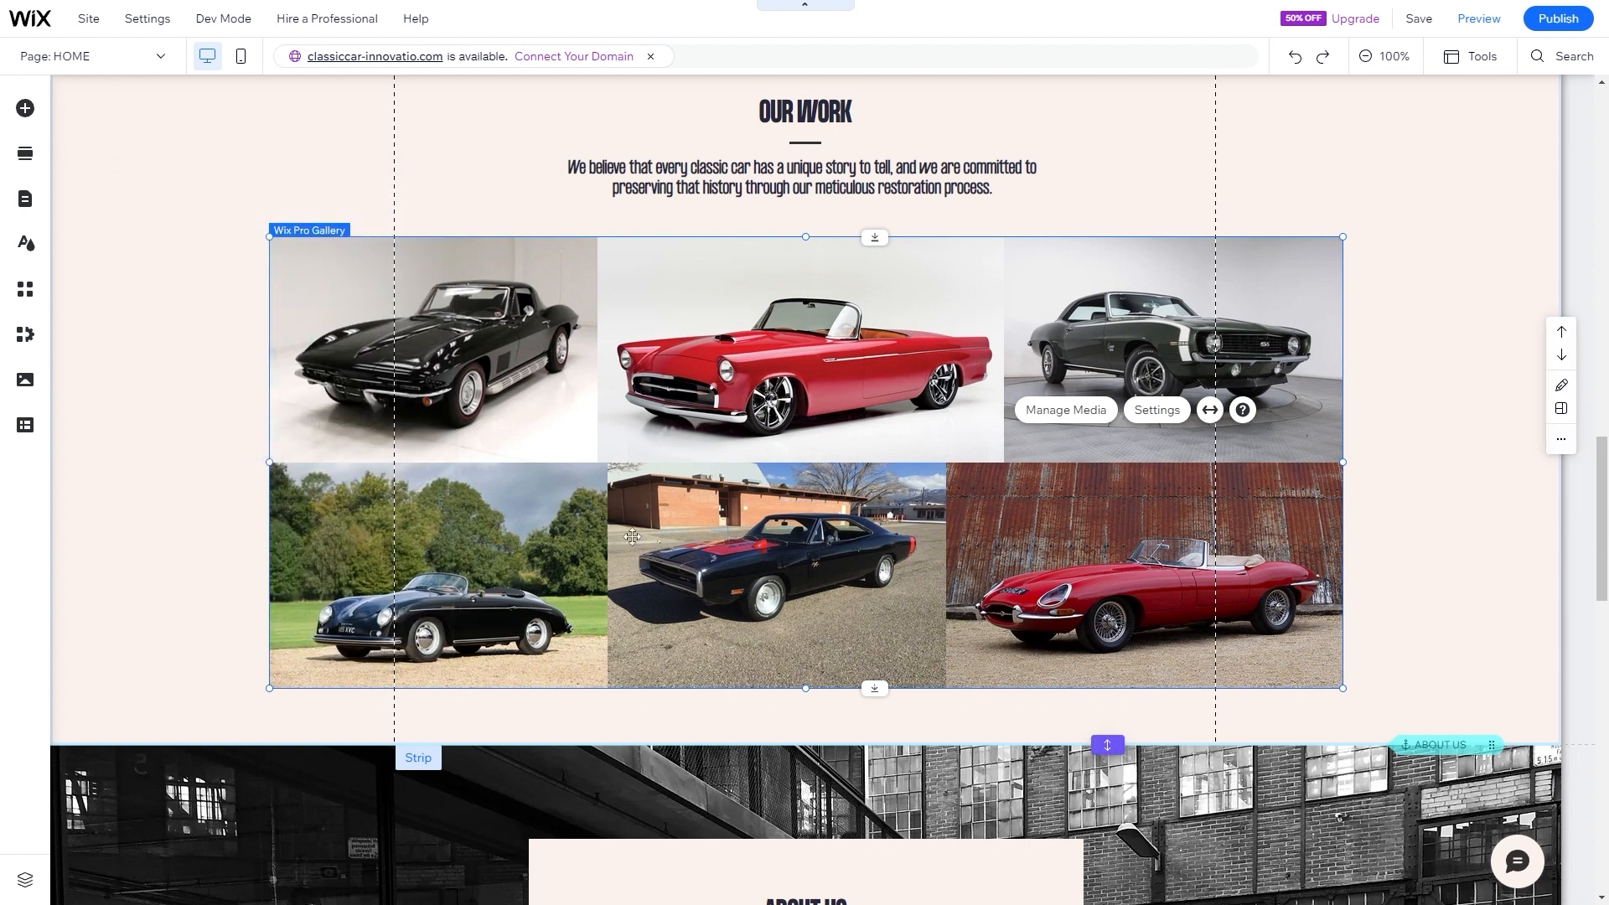
scroll(704, 459, "up", 3)
scroll(704, 459, "down", 3)
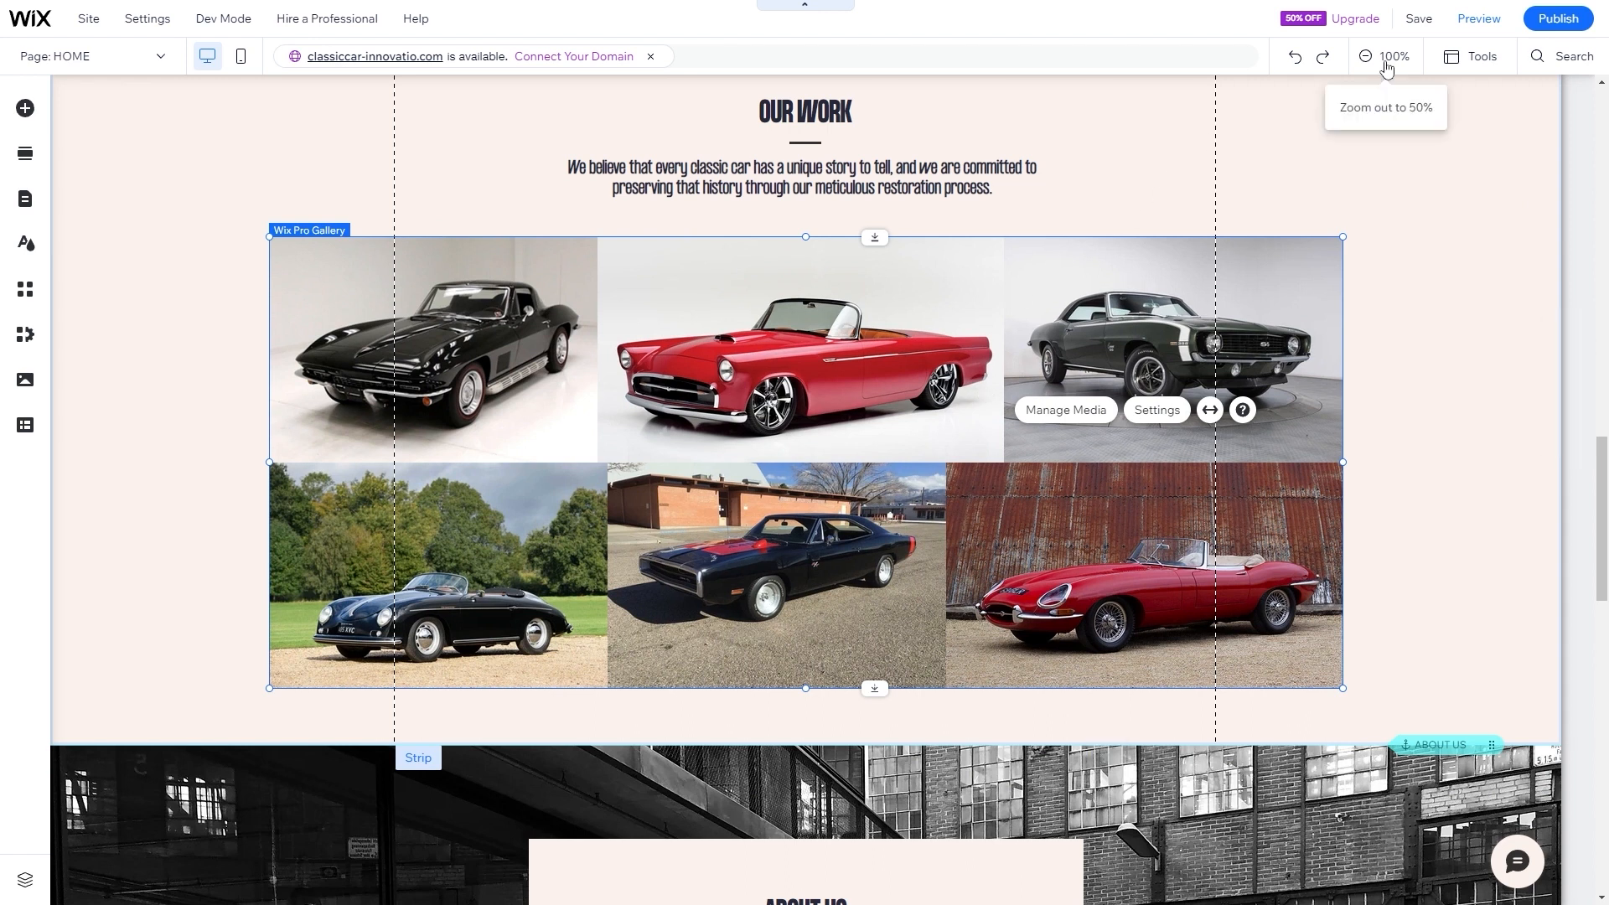
left_click(1419, 18)
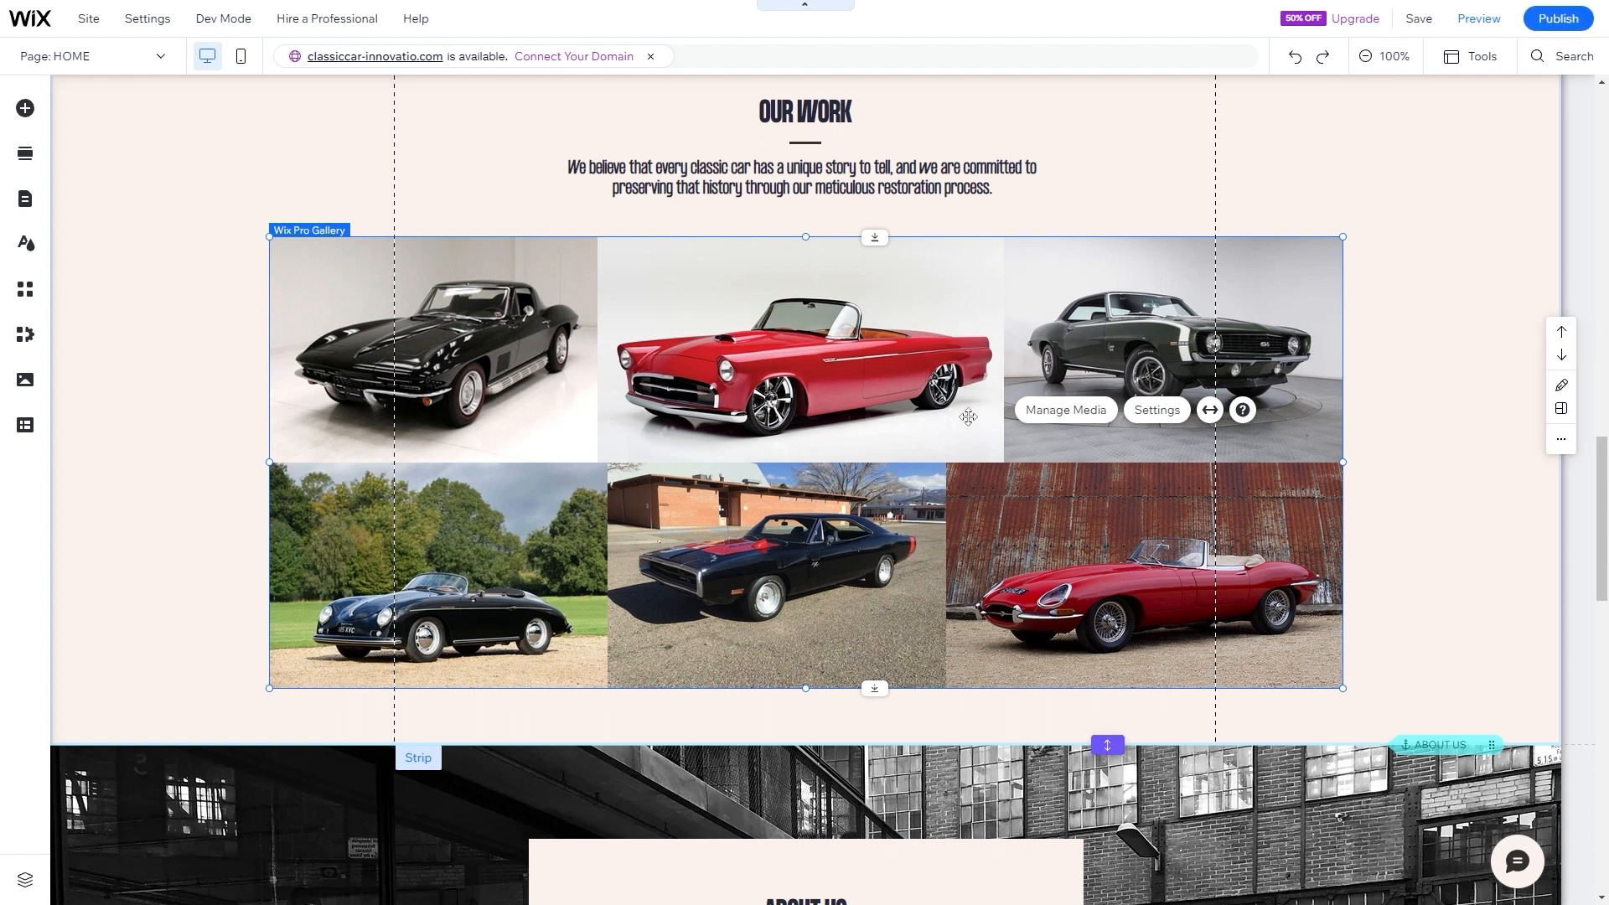
- Replace the ABOUT US placeholder text with the family-run business description, from "ClassicCar Innovations is" to "we are committed to making that happen."
scroll(881, 426, "down", 6)
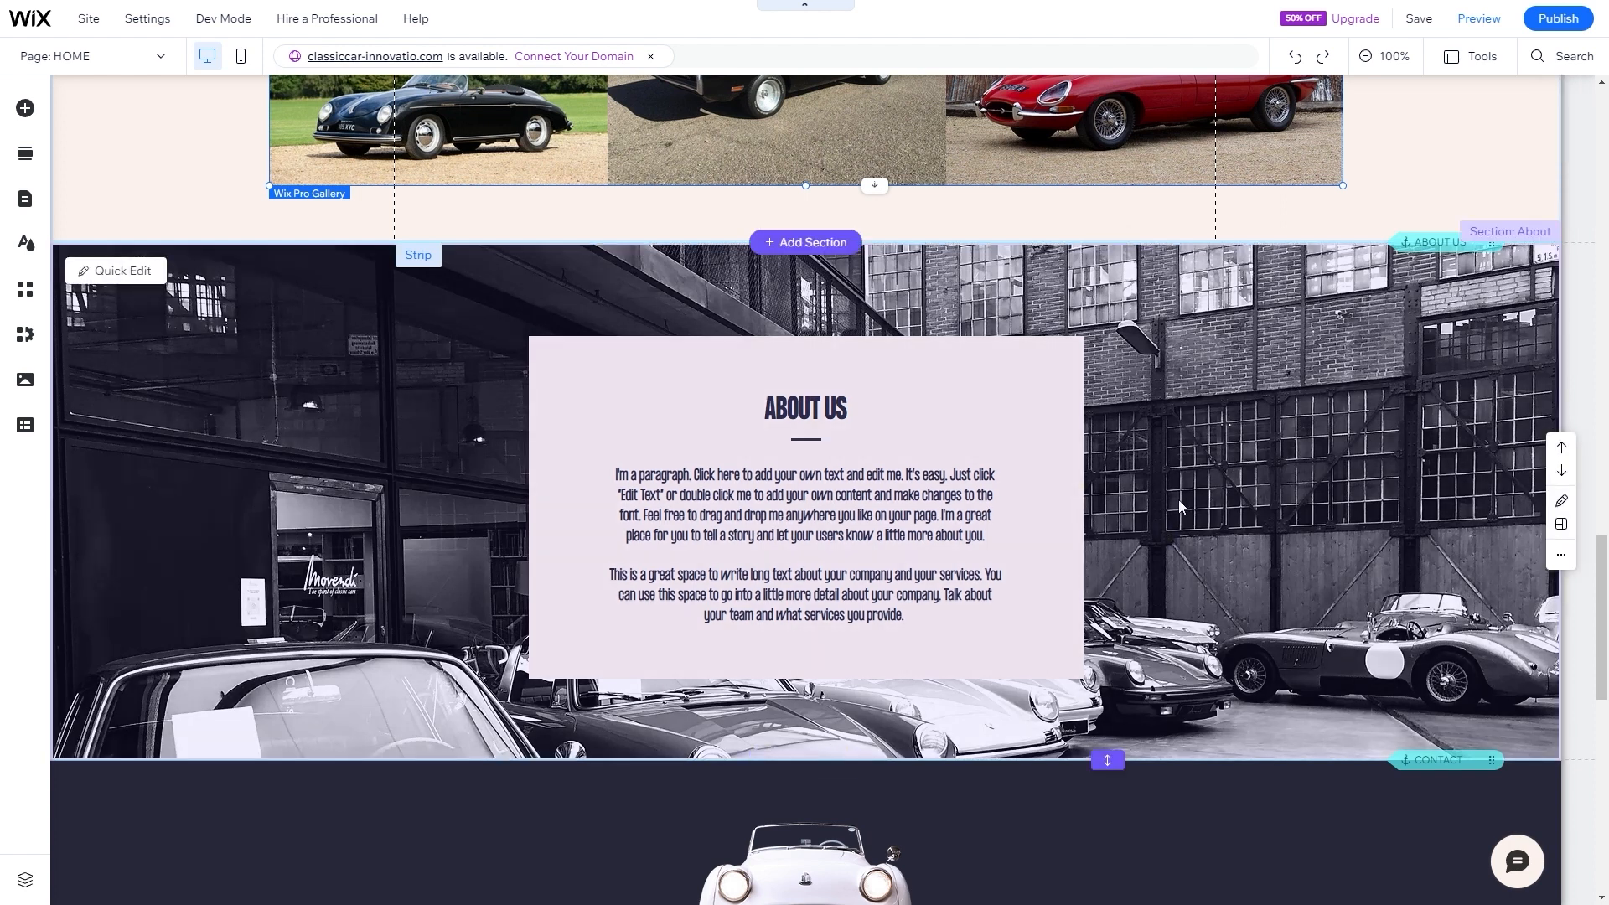
left_click(805, 502)
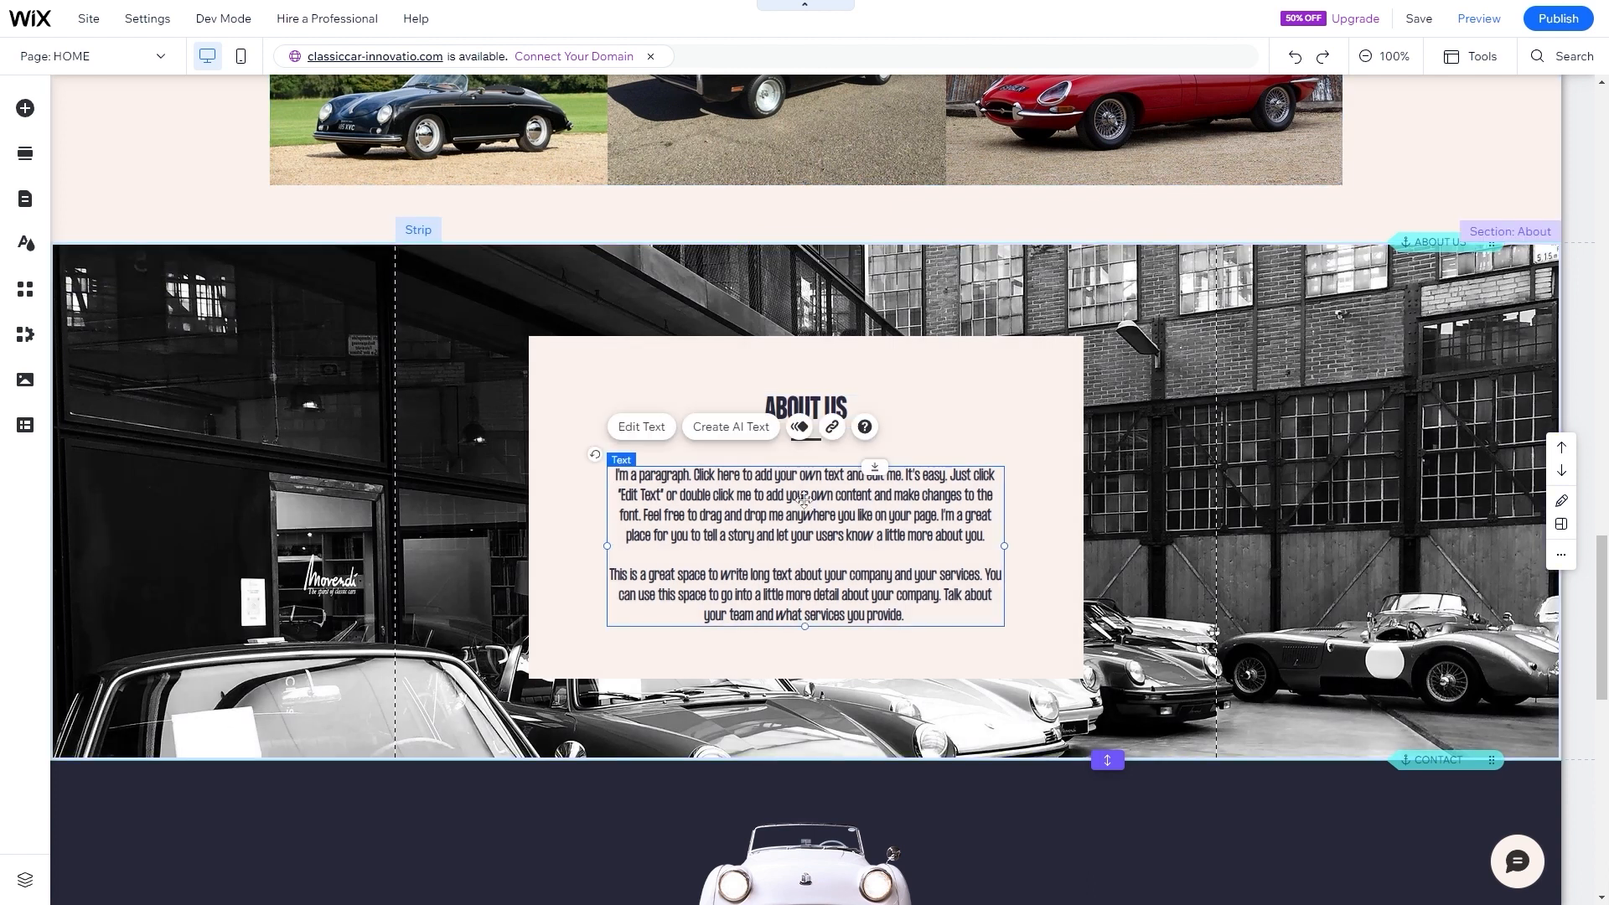
triple_click(804, 501)
key("ctrl+a")
type("ClassicCar Innovations is a family-run business specializing in innovative classic car restorations. With years of experience in the industry, we pride ourselves on our ability to fuse traditional restoration techniques with cutting-edge technology and AI to produce exceptional results. Our team of experts is passionate about classic cars and is dedicated to bringing them back to their former glory. We understand that every classic car has a story to tell, and we strive to preserve that history through our meticulous restoration process. At ClassicCar Innovations, we believe that every classic car deserves a second chance, and we are committed to making that happen.")
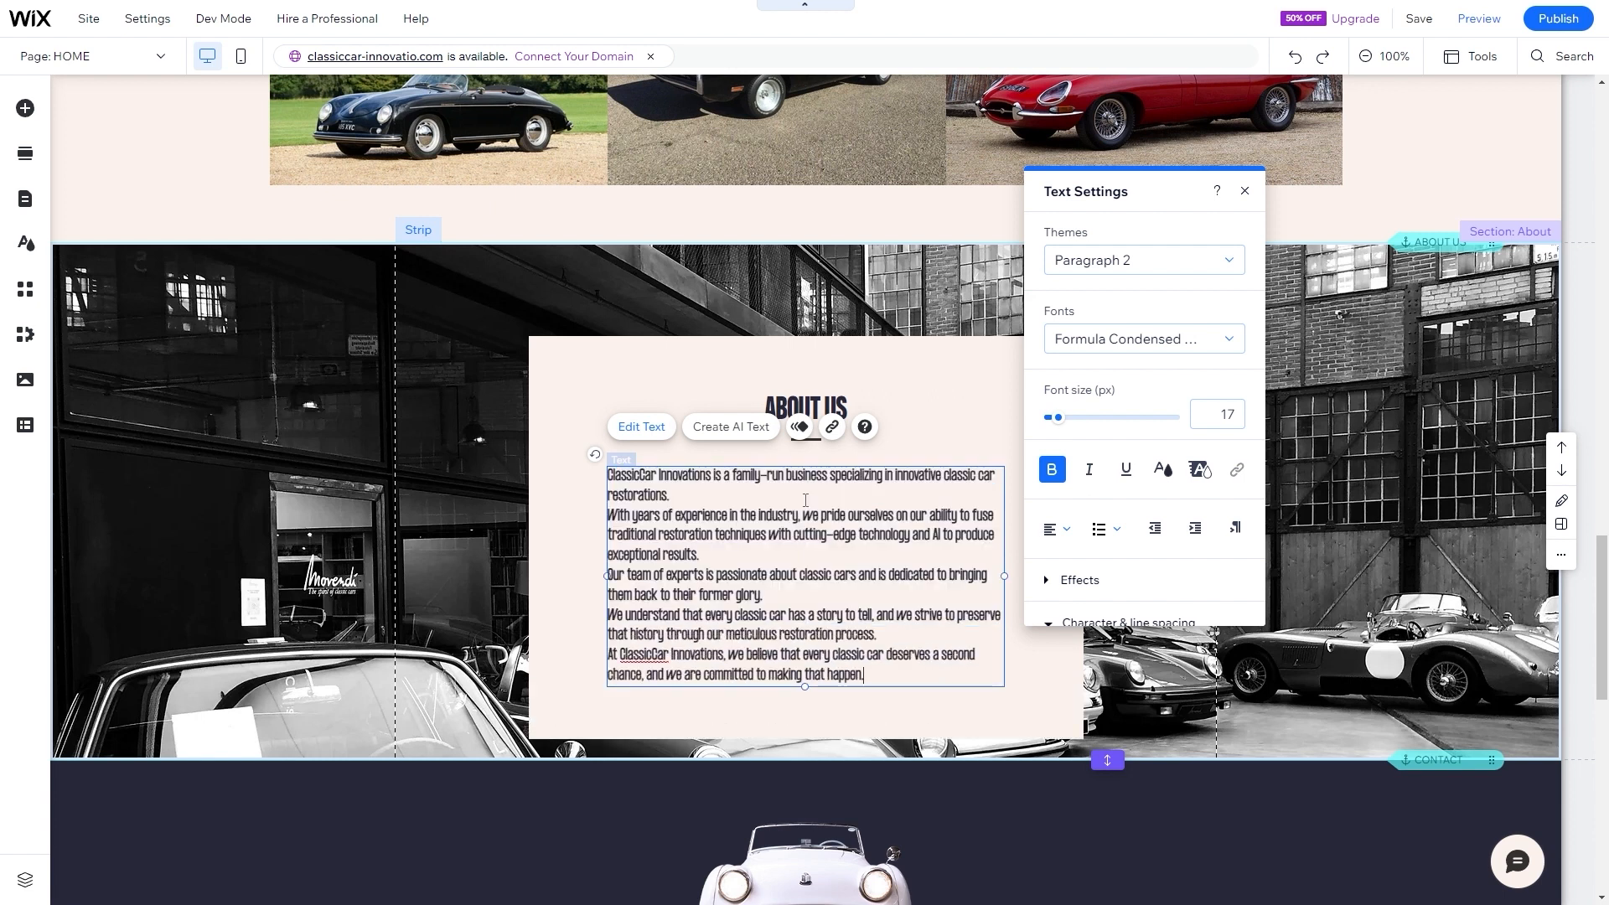
- Center-align all paragraphs of the ABOUT US description
left_click(1057, 529)
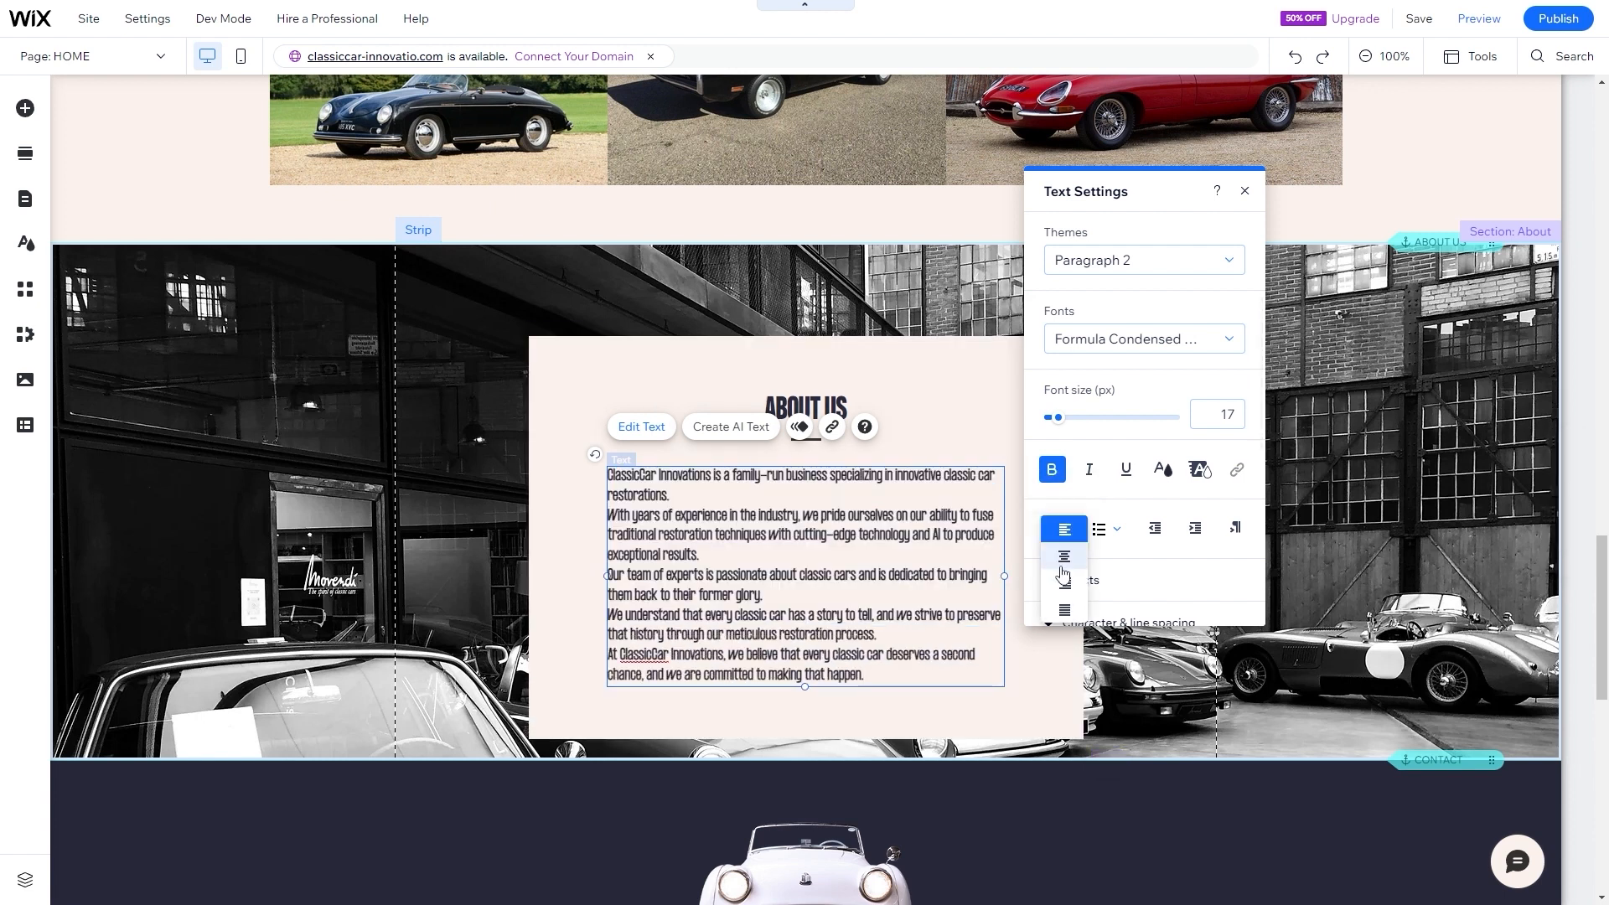
left_click(1061, 561)
triple_click(914, 577)
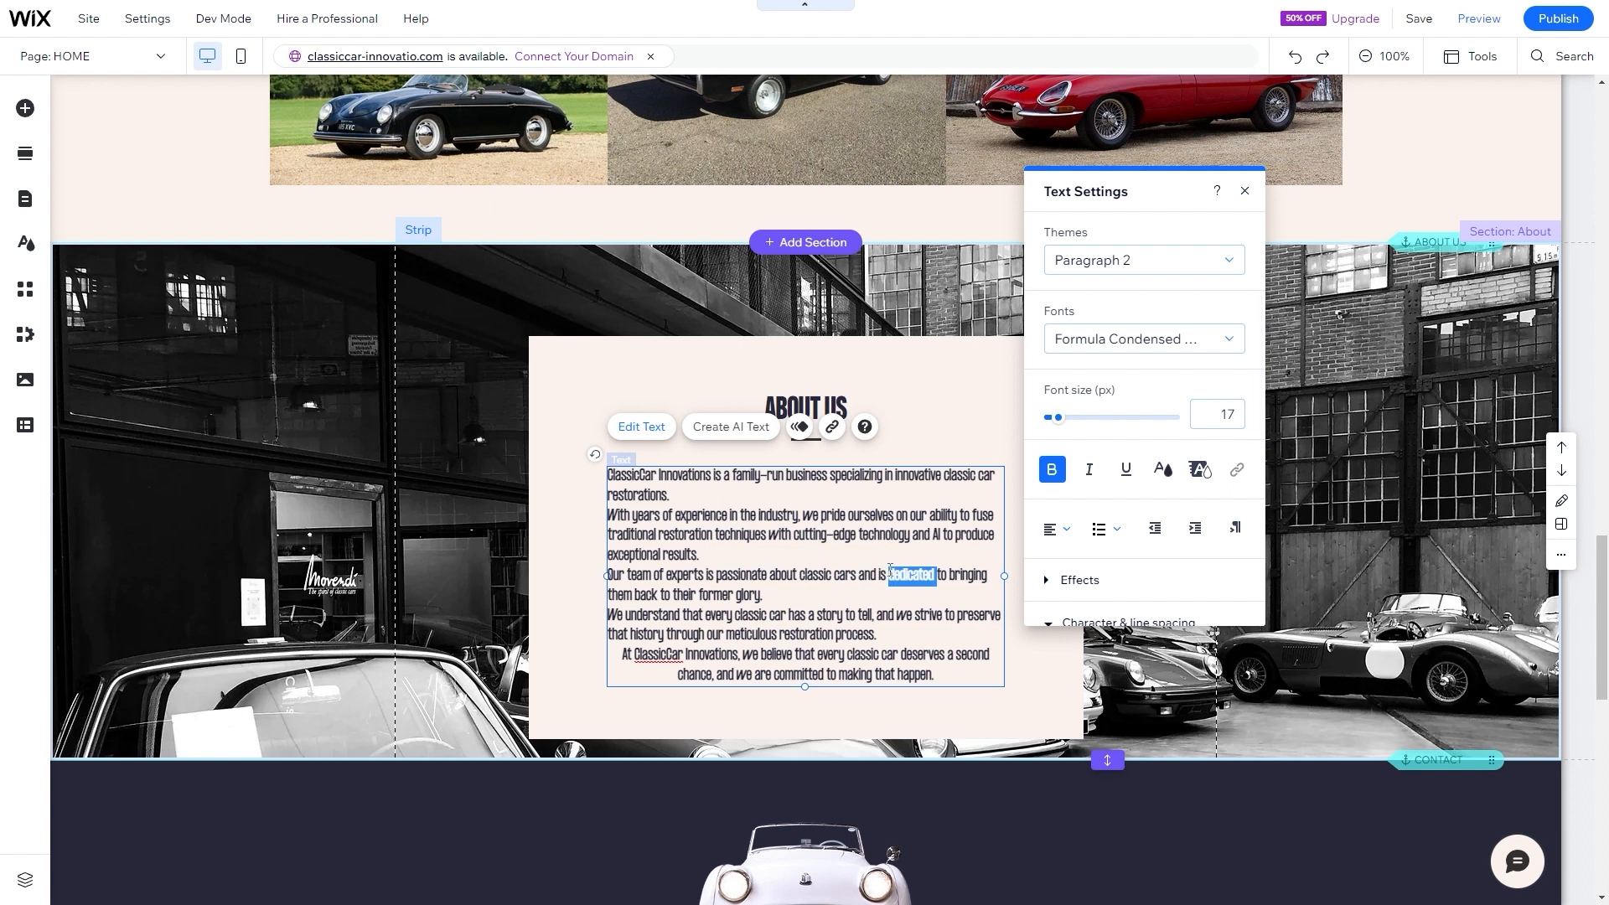
key("ctrl+a")
left_click(1057, 529)
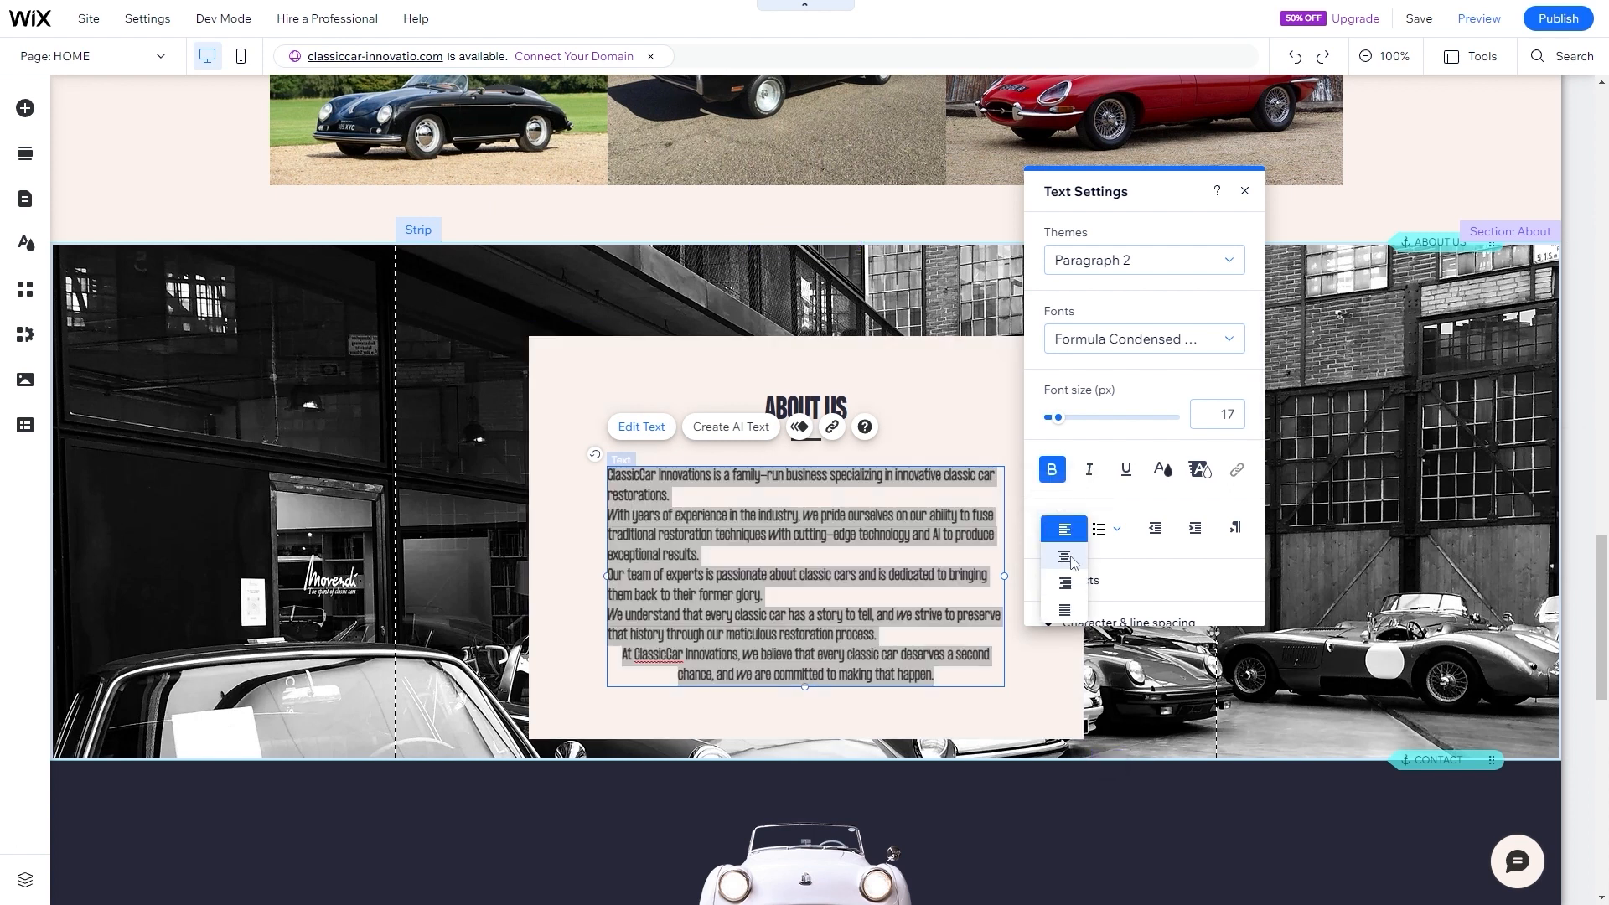
left_click(1060, 559)
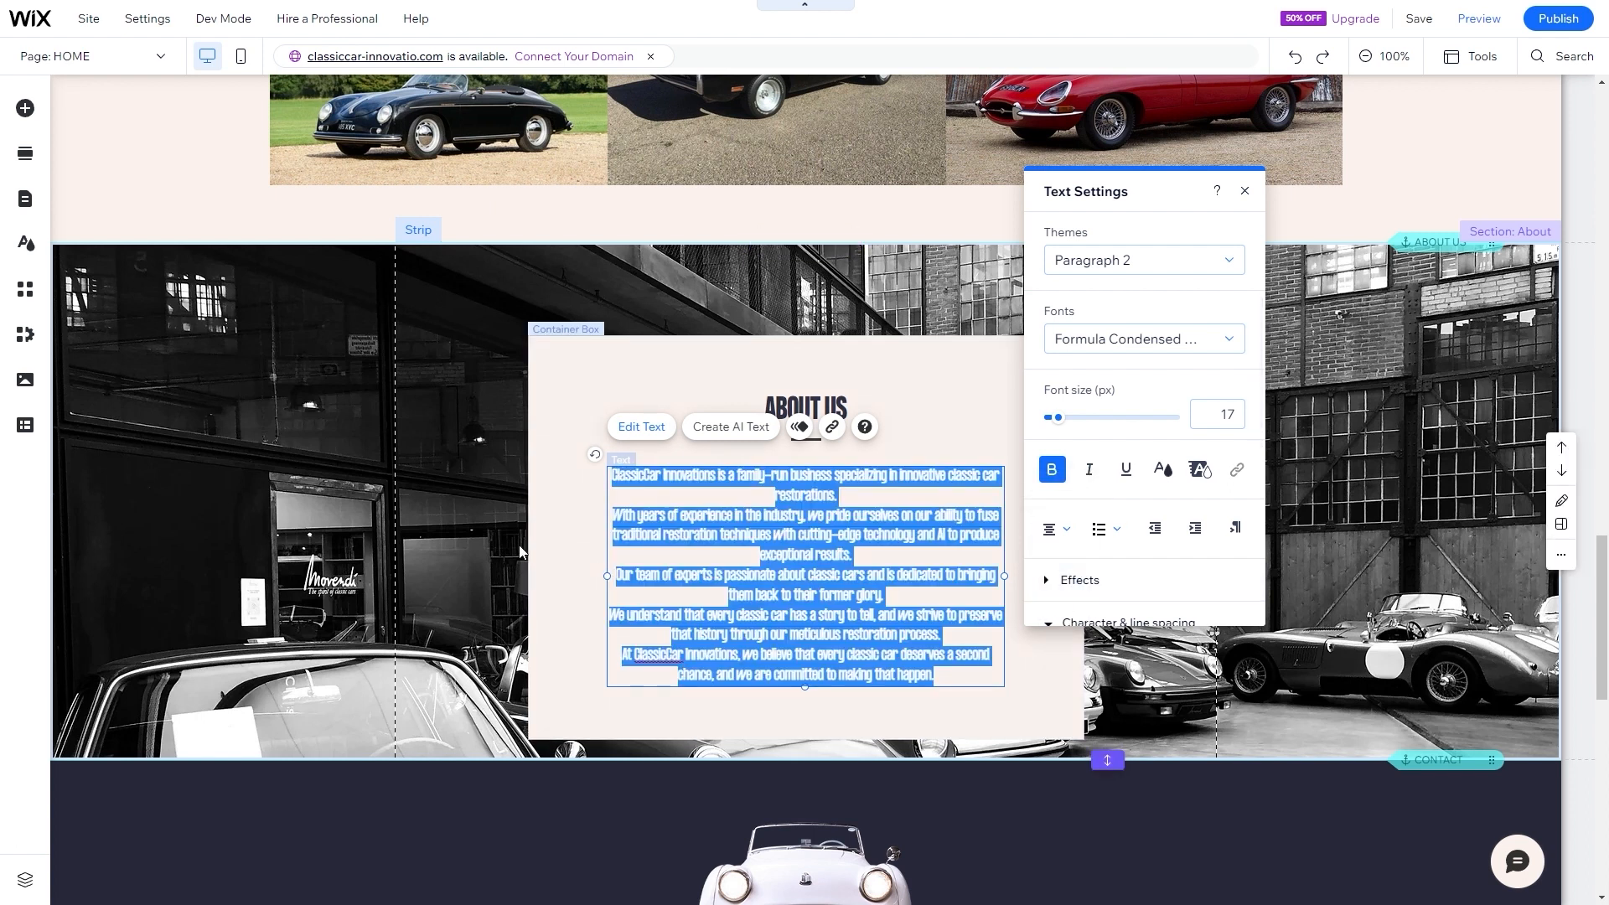
scroll(955, 542, "down", 1)
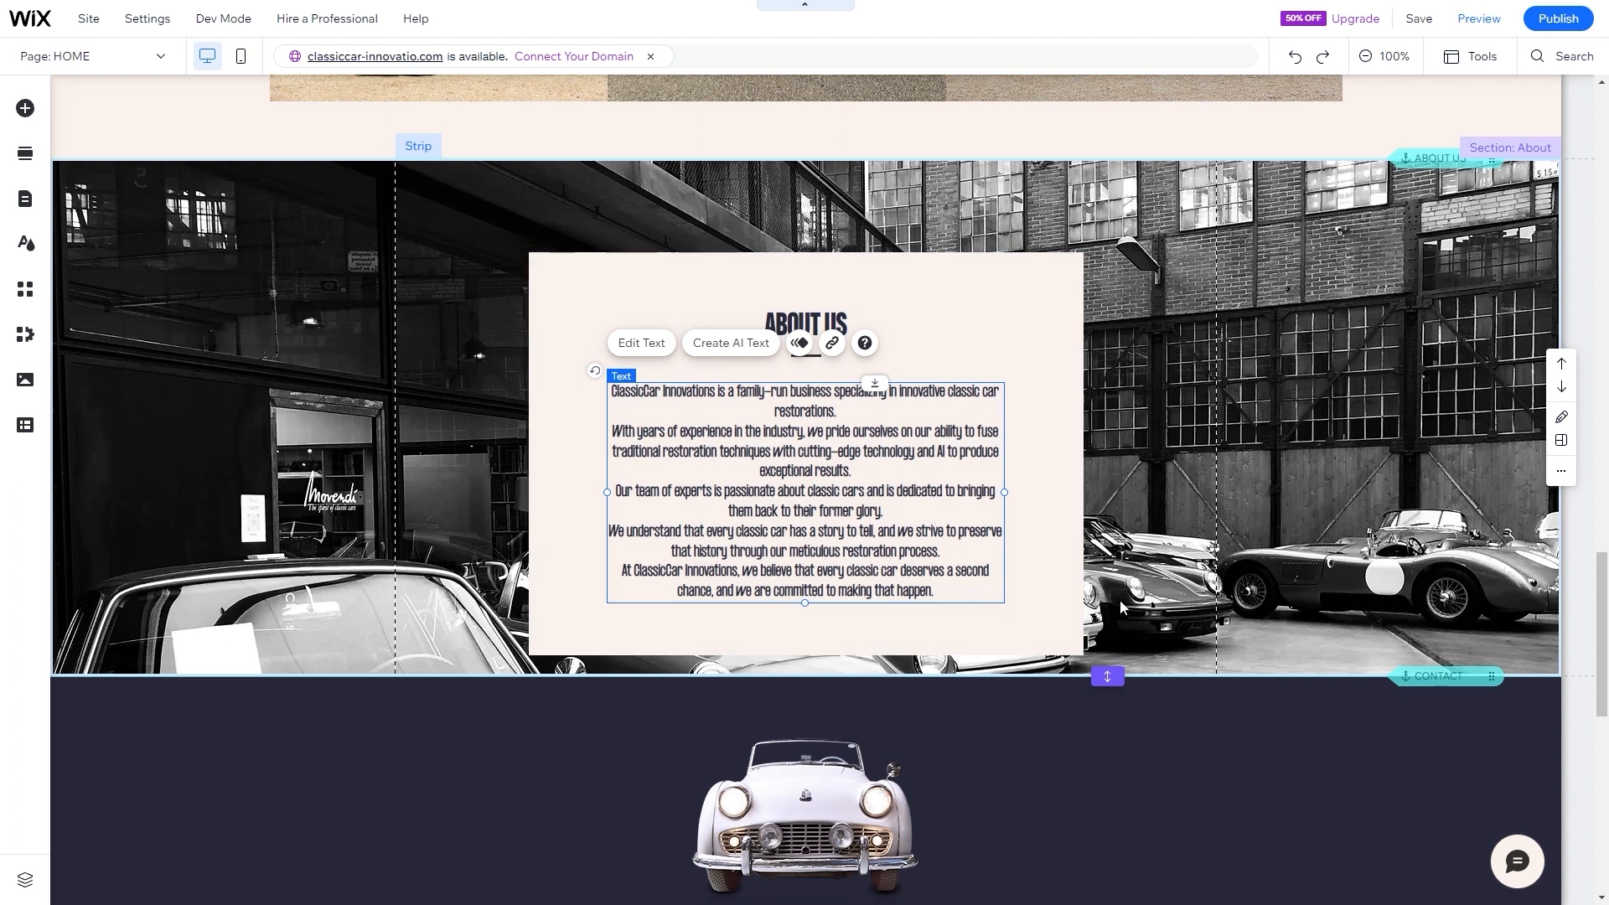
- Move the ABOUT US container box up to center it vertically within its photo strip, and save the site
left_click(559, 280)
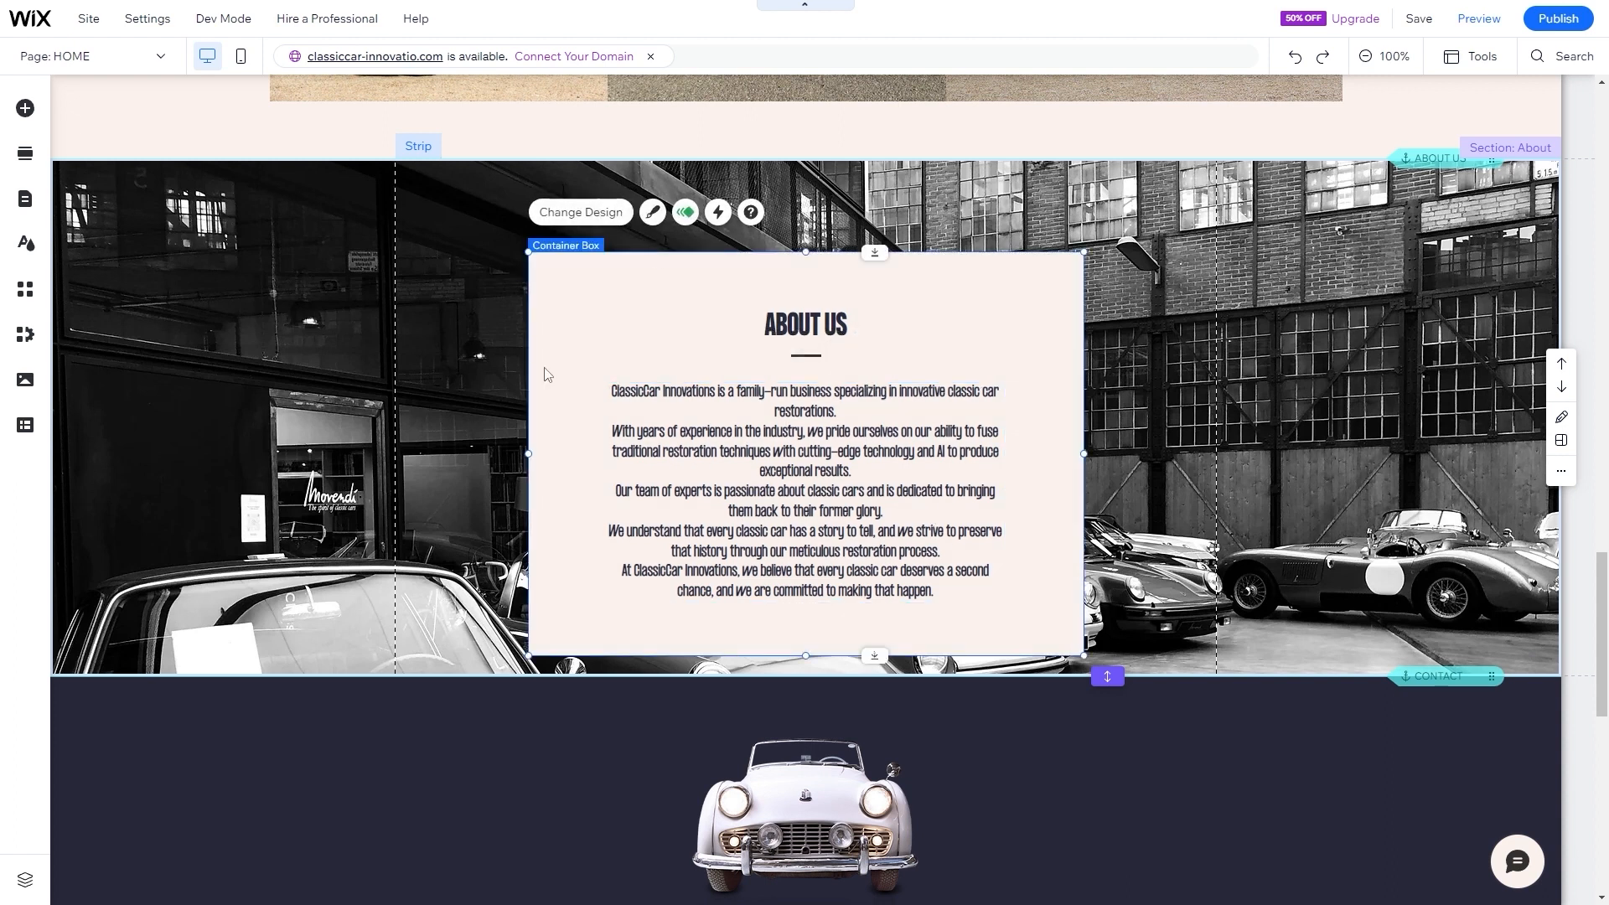
left_click_drag(498, 293, 862, 499)
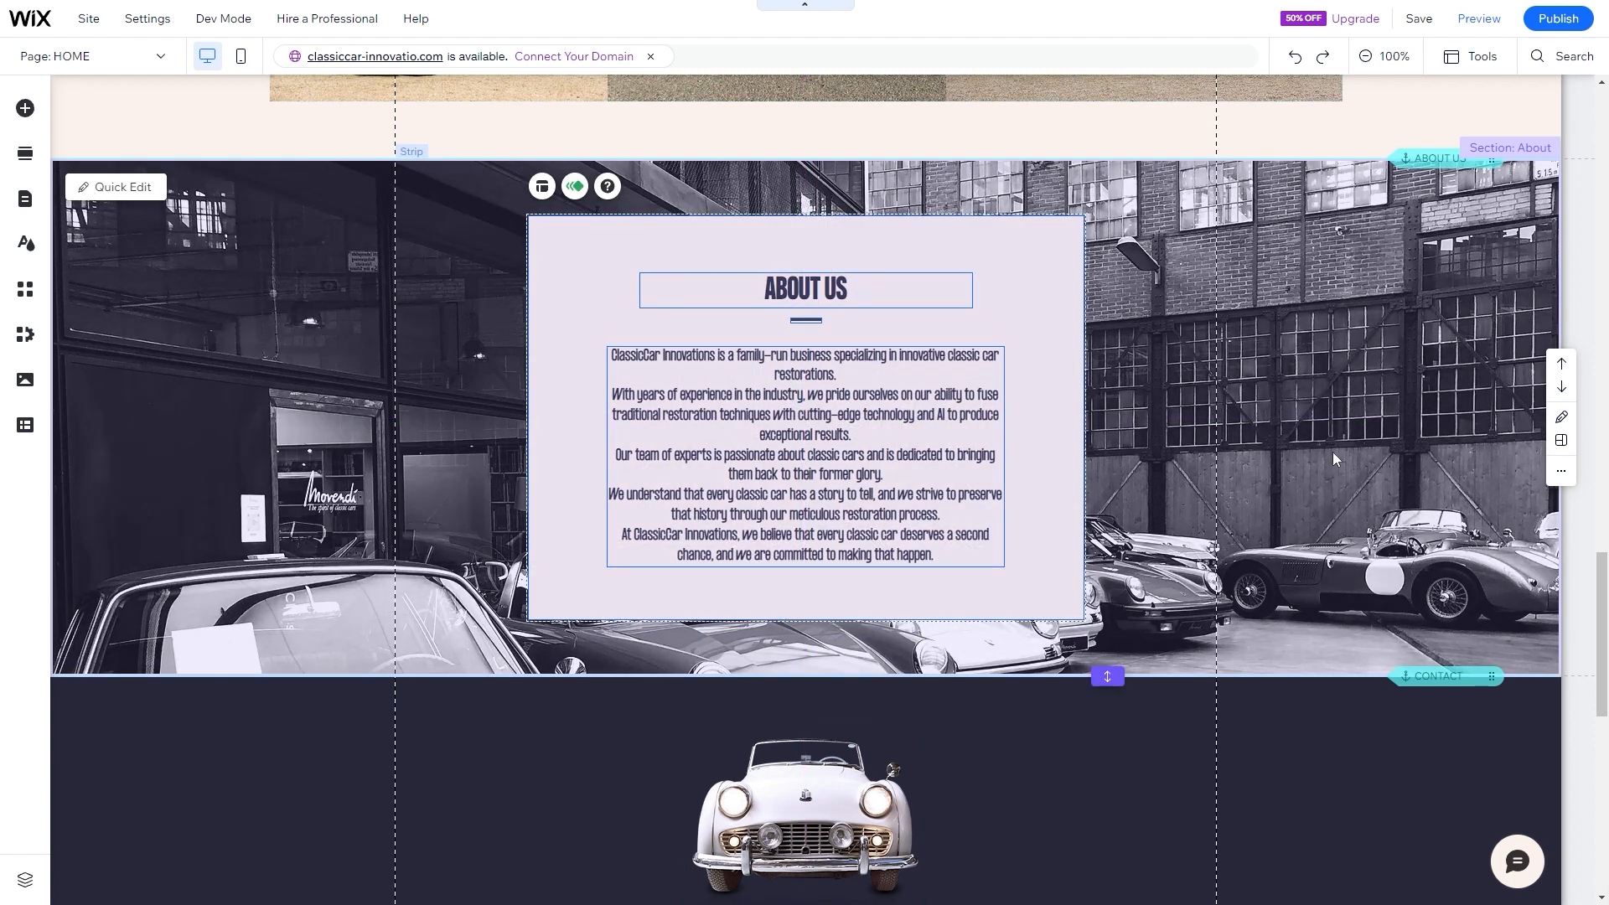
left_click(466, 402)
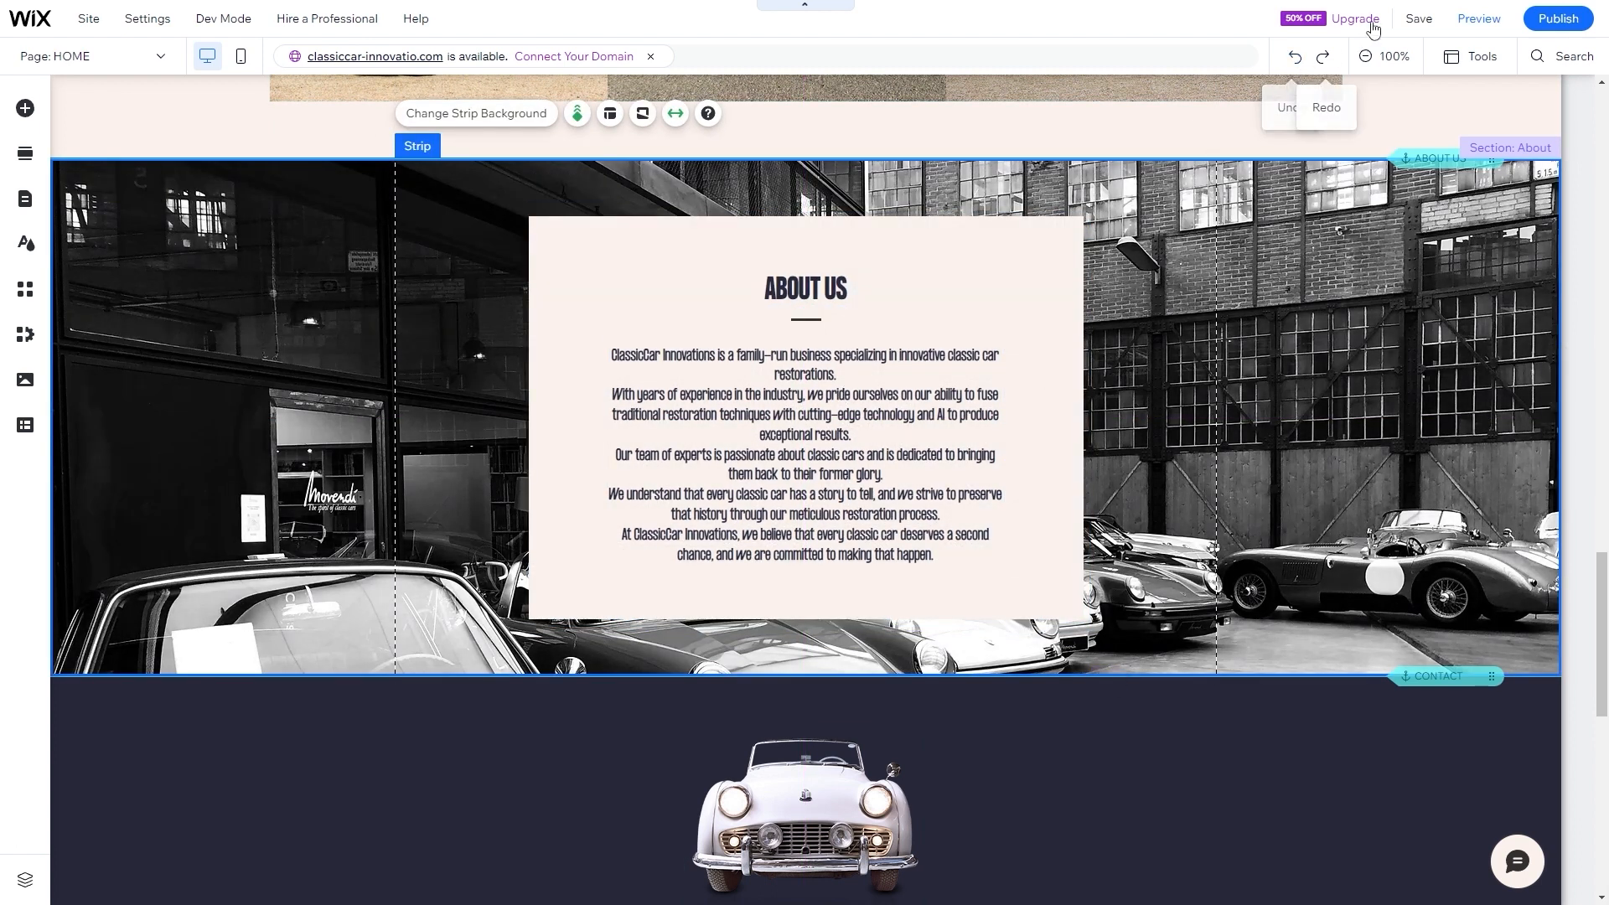
left_click(1418, 18)
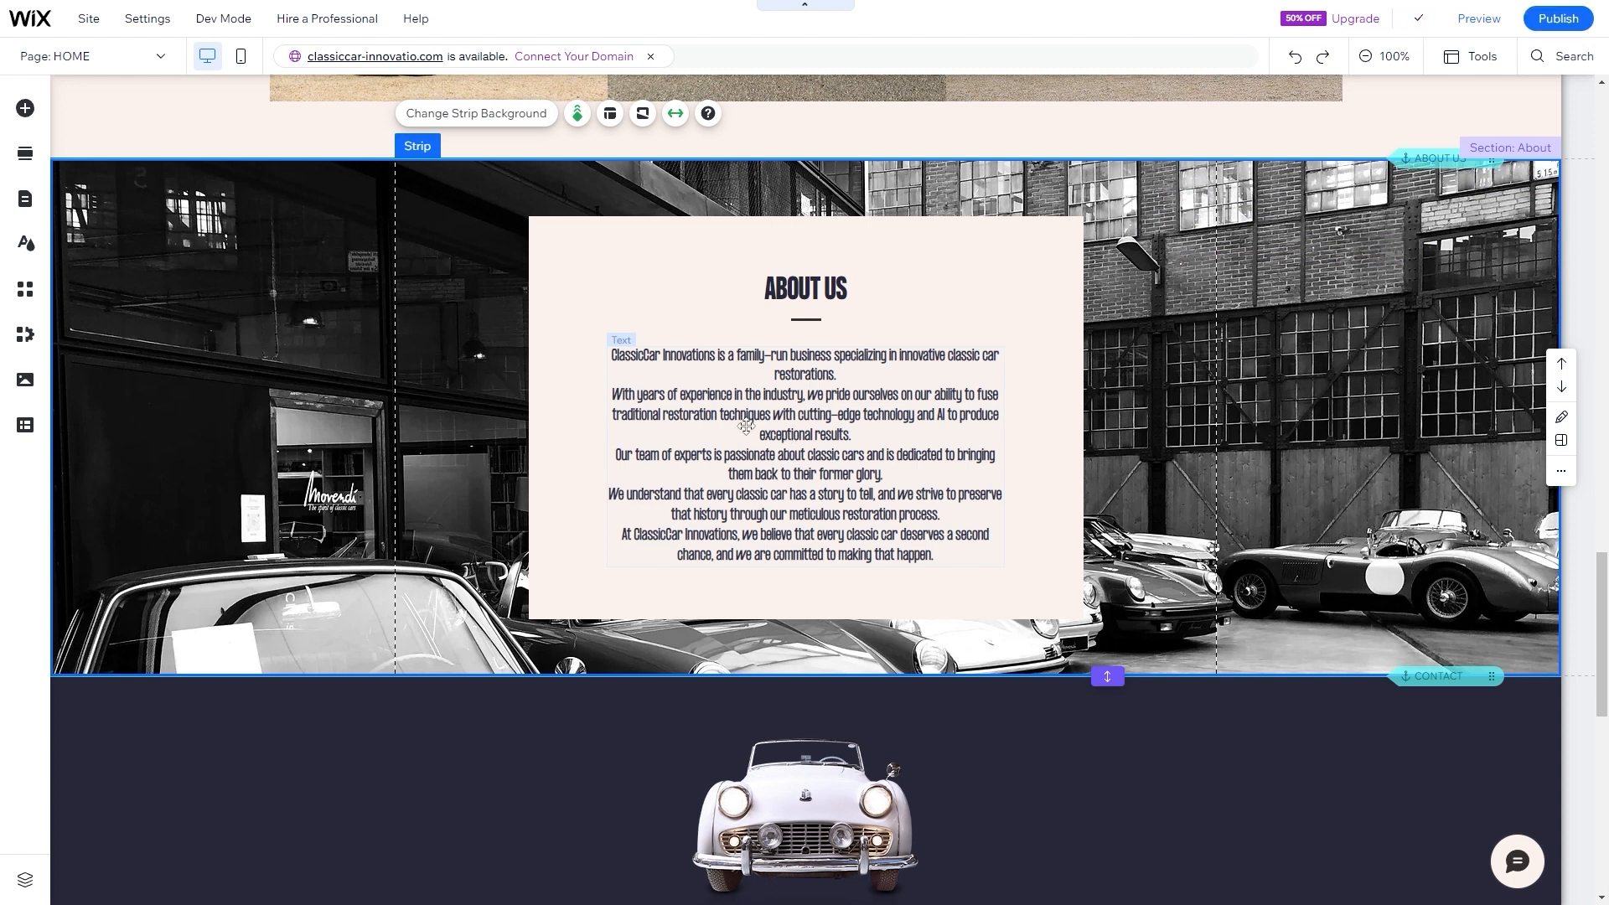
- Change the Contact section's strip background to the dark red theme color #8D060C
scroll(745, 426, "down", 3)
left_click(712, 432)
scroll(711, 433, "down", 2)
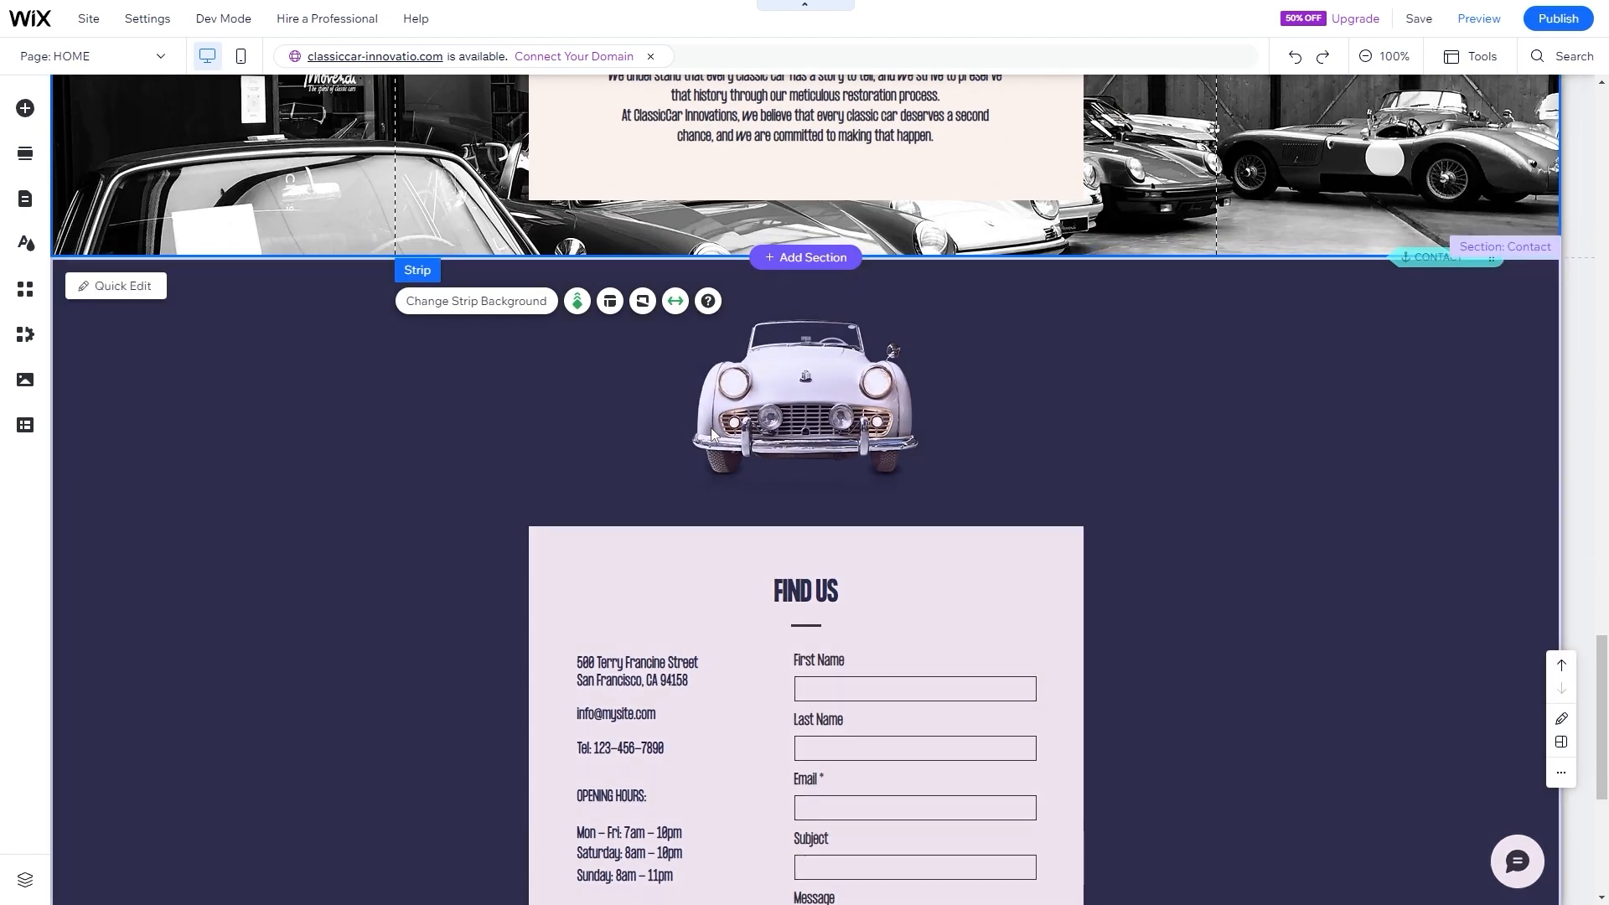
scroll(728, 469, "down", 3)
scroll(788, 544, "up", 1)
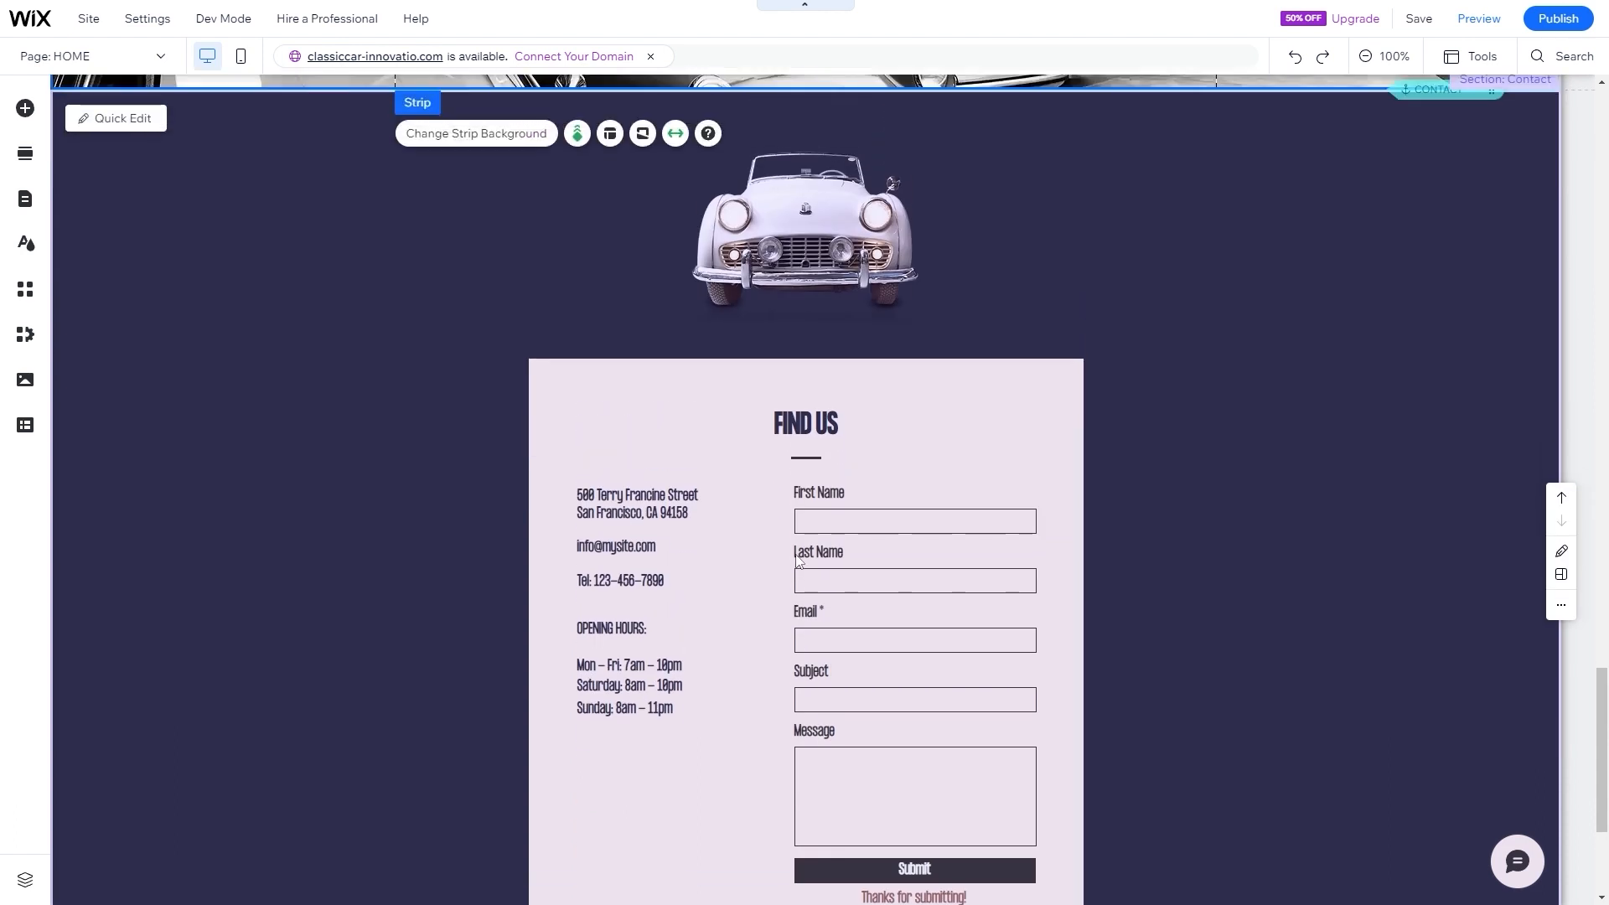
scroll(798, 562, "up", 2)
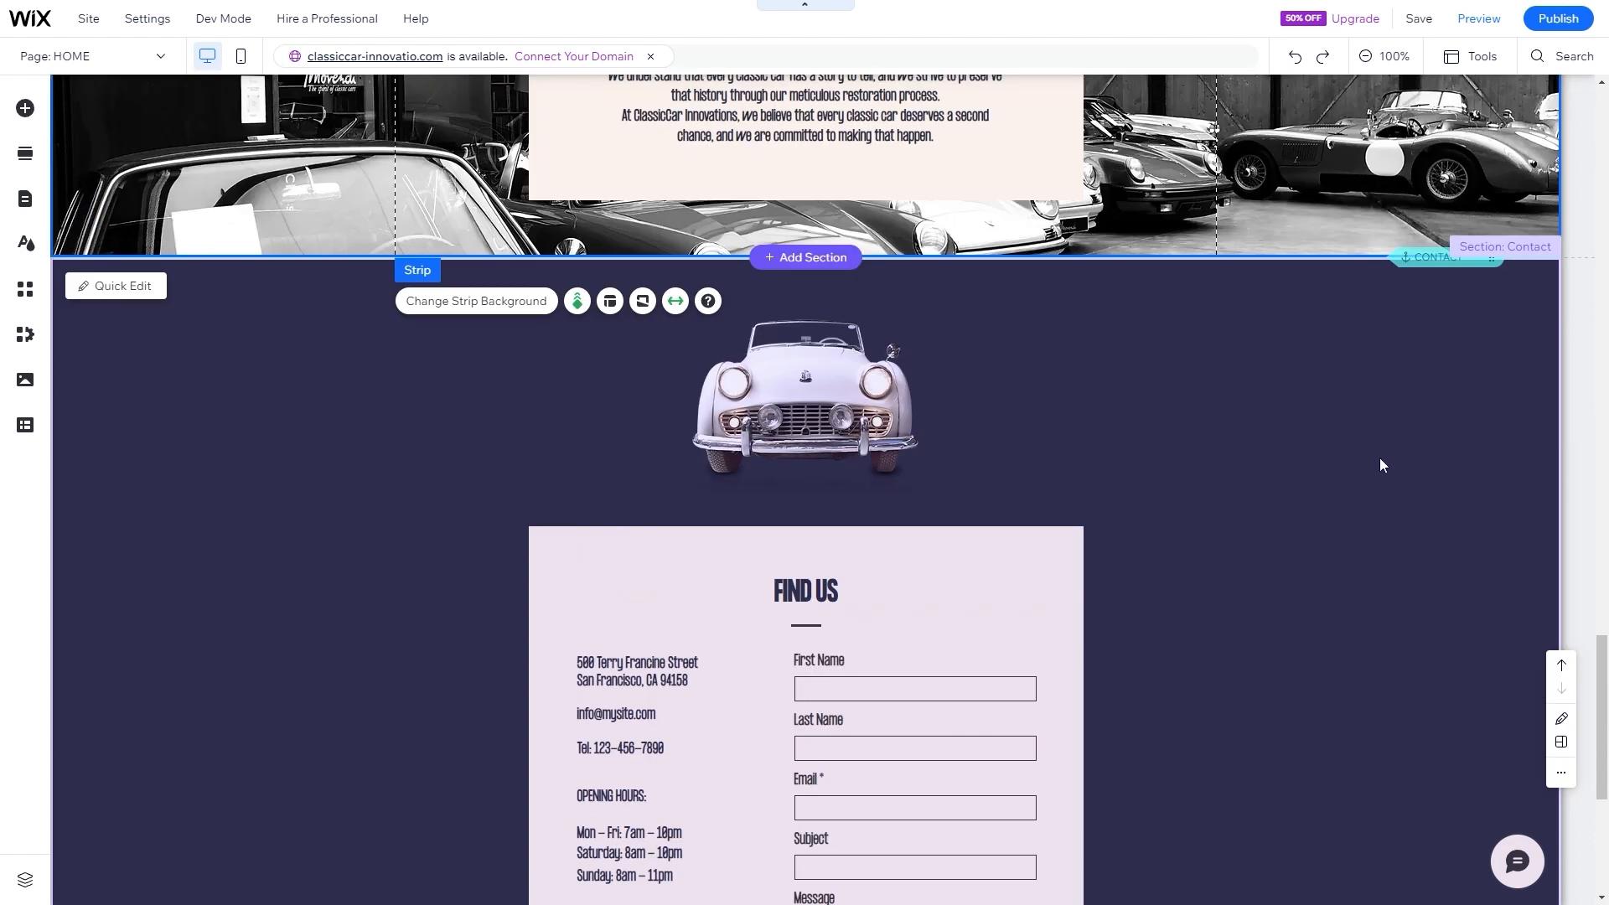
left_click(1377, 449)
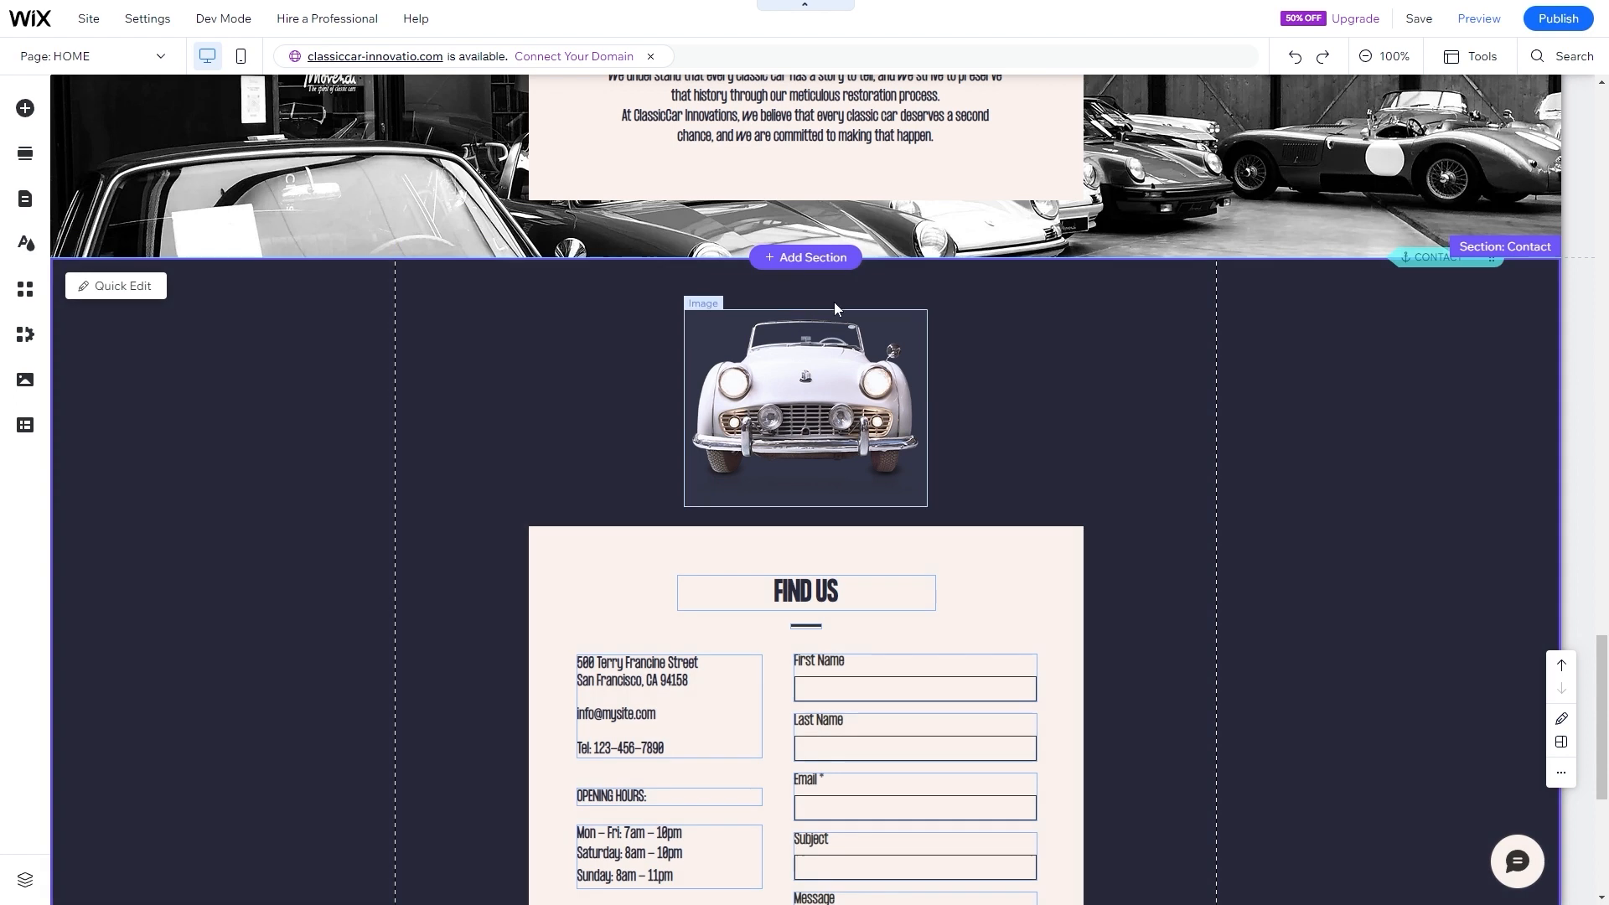
left_click(1302, 392)
left_click(1325, 360)
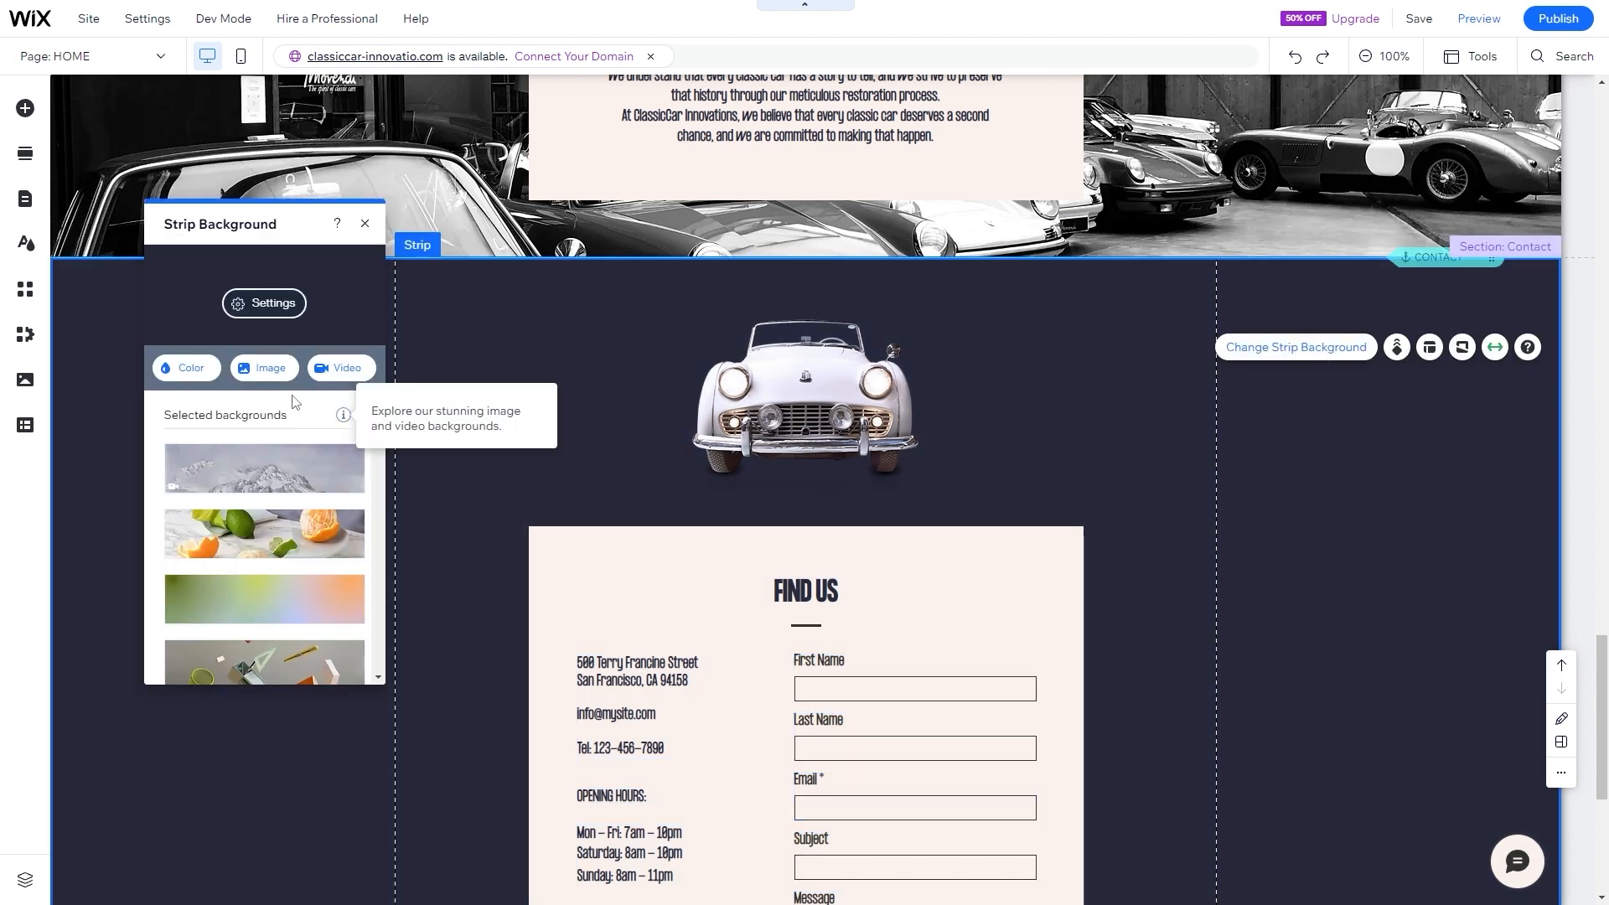
left_click(186, 369)
left_click(322, 566)
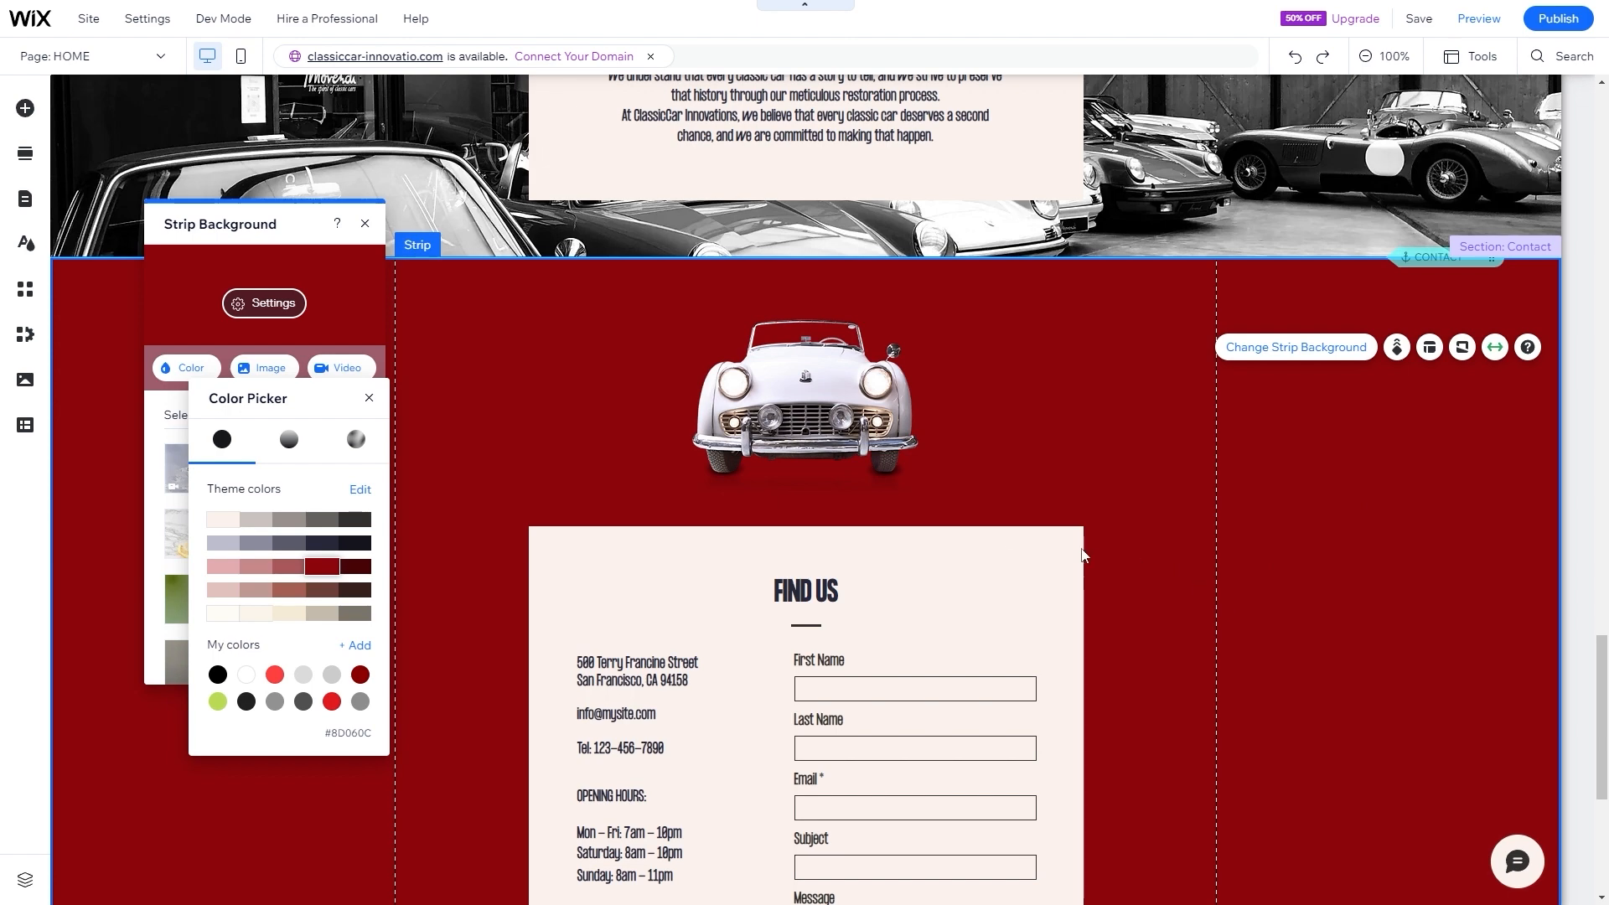
left_click(364, 223)
- Review the home page's sections from Services through About Us and the Contact section to check the overall look
scroll(784, 603, "up", 10)
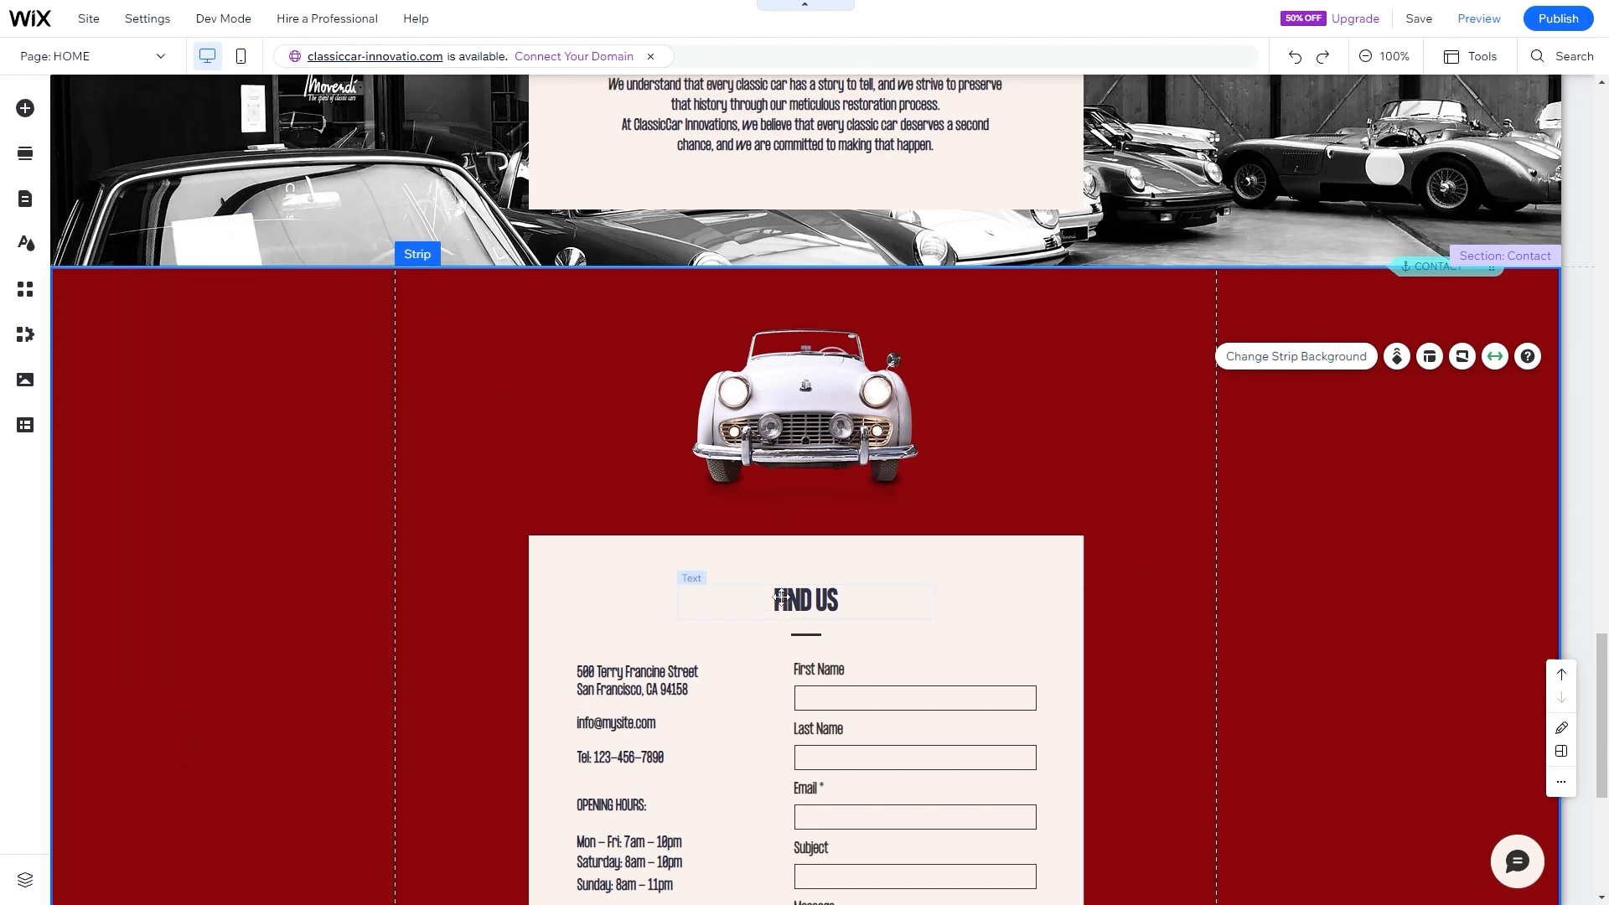
scroll(783, 603, "up", 15)
scroll(852, 523, "down", 5)
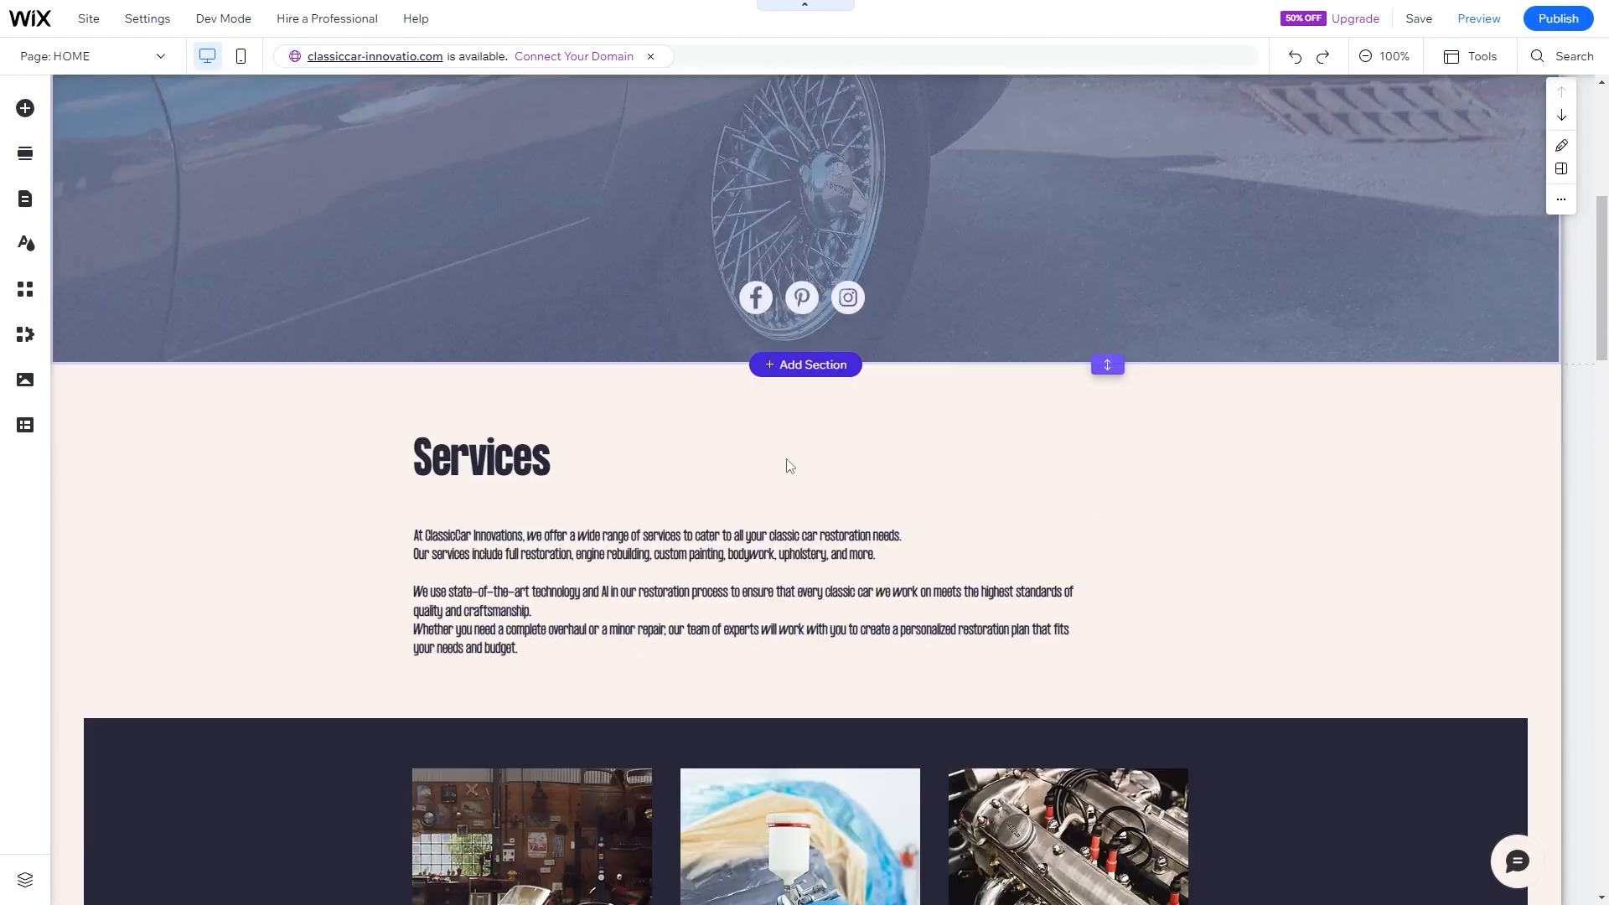
scroll(851, 523, "up", 4)
scroll(516, 530, "down", 10)
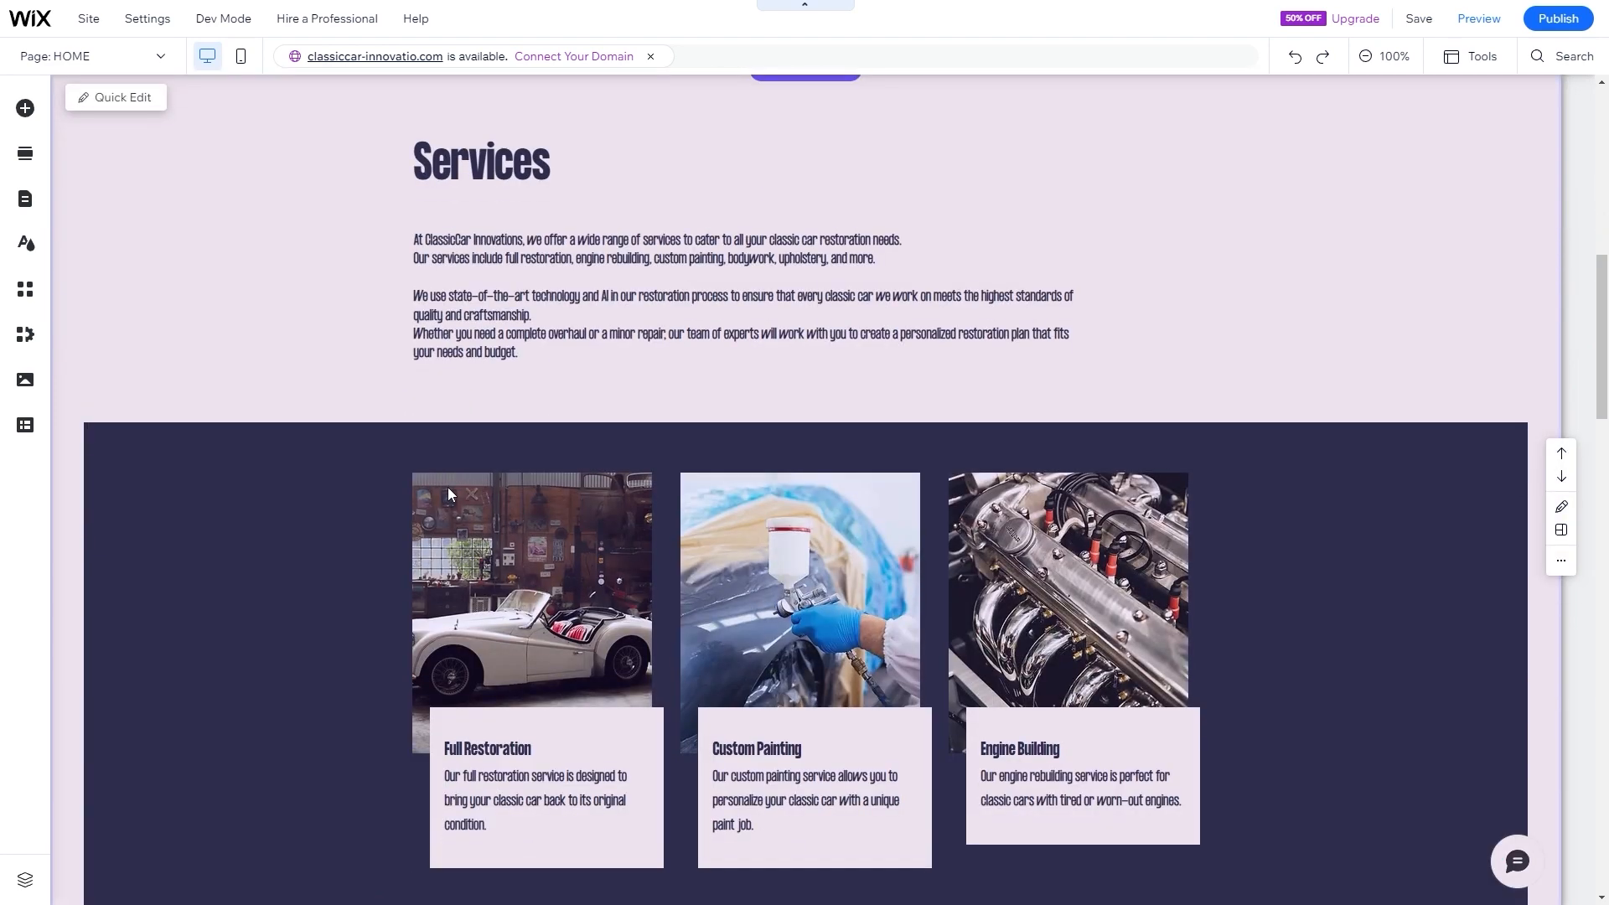
scroll(446, 493, "down", 10)
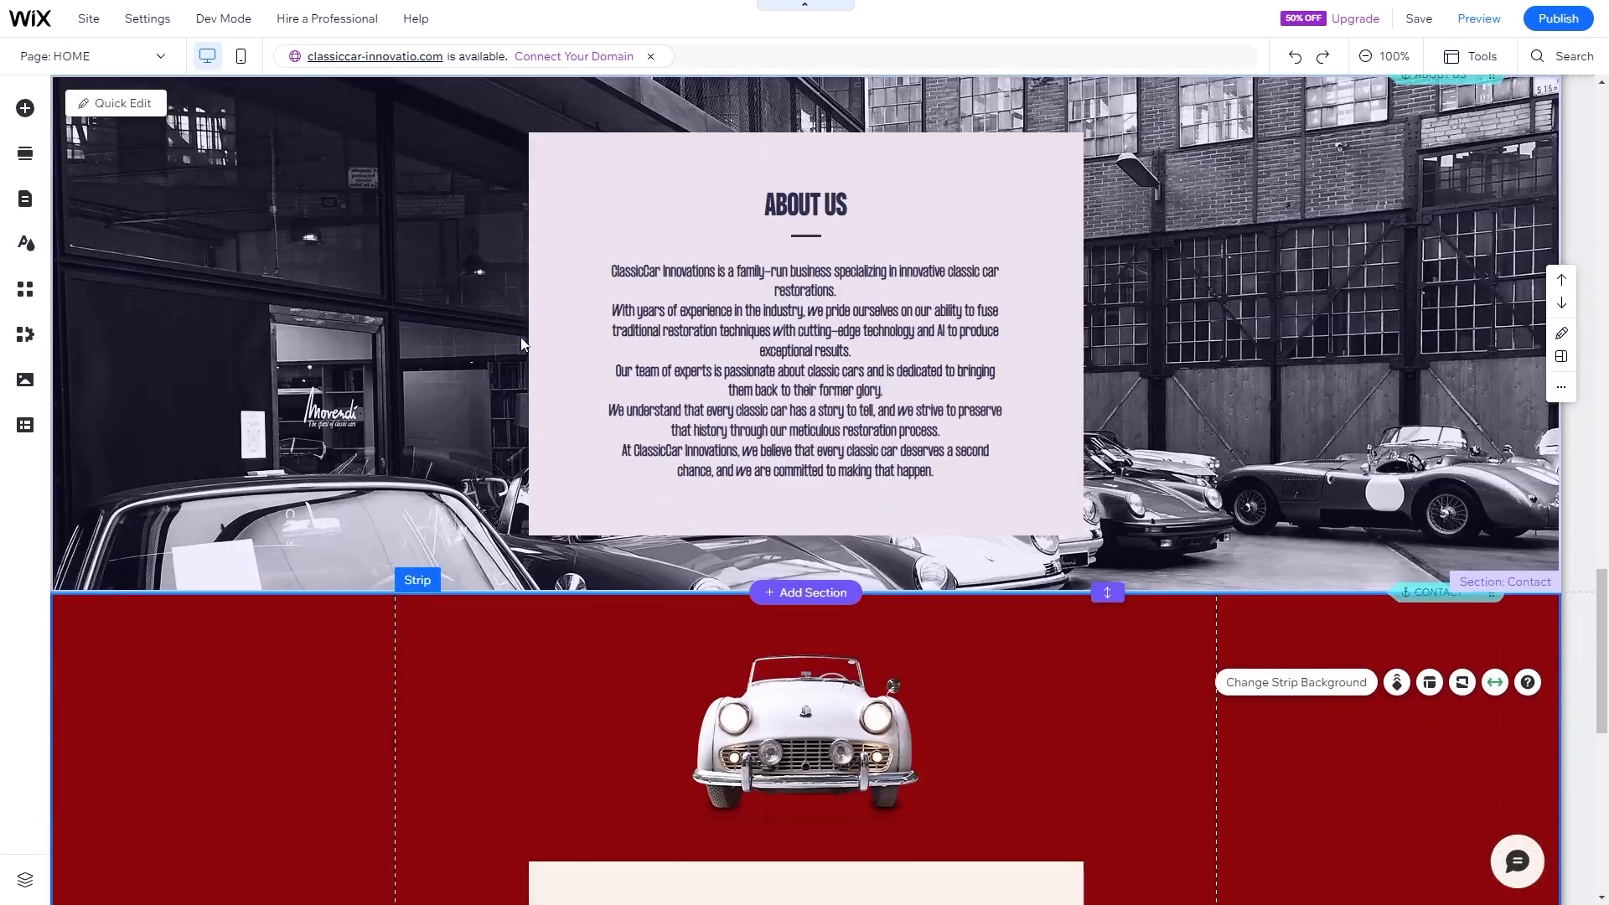
scroll(1198, 422, "up", 3)
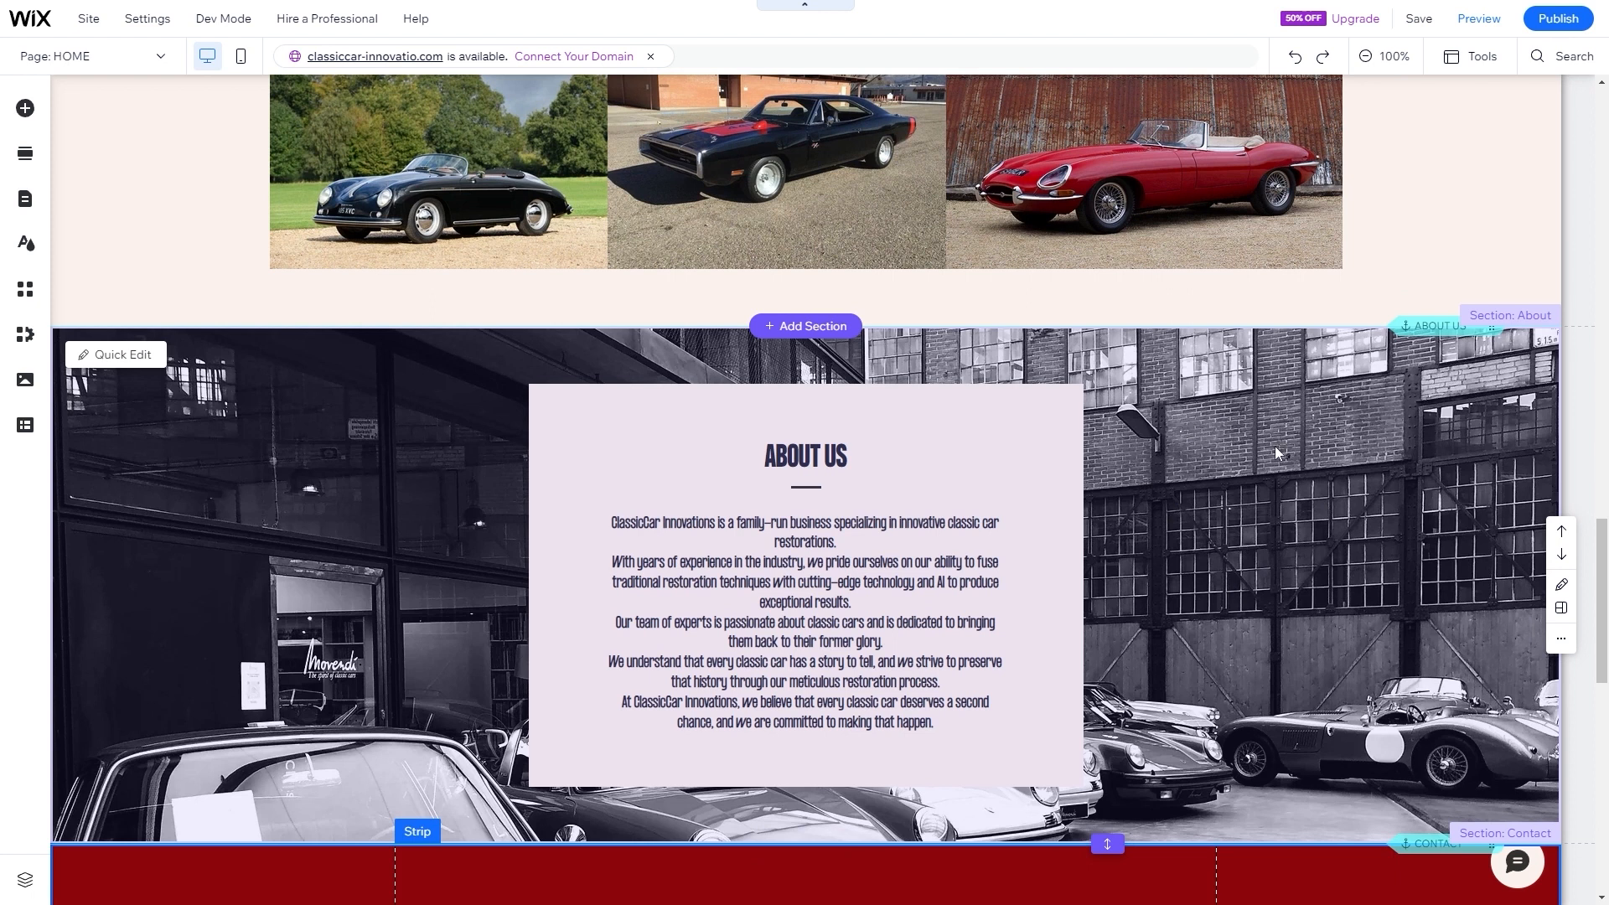
scroll(1127, 368, "down", 9)
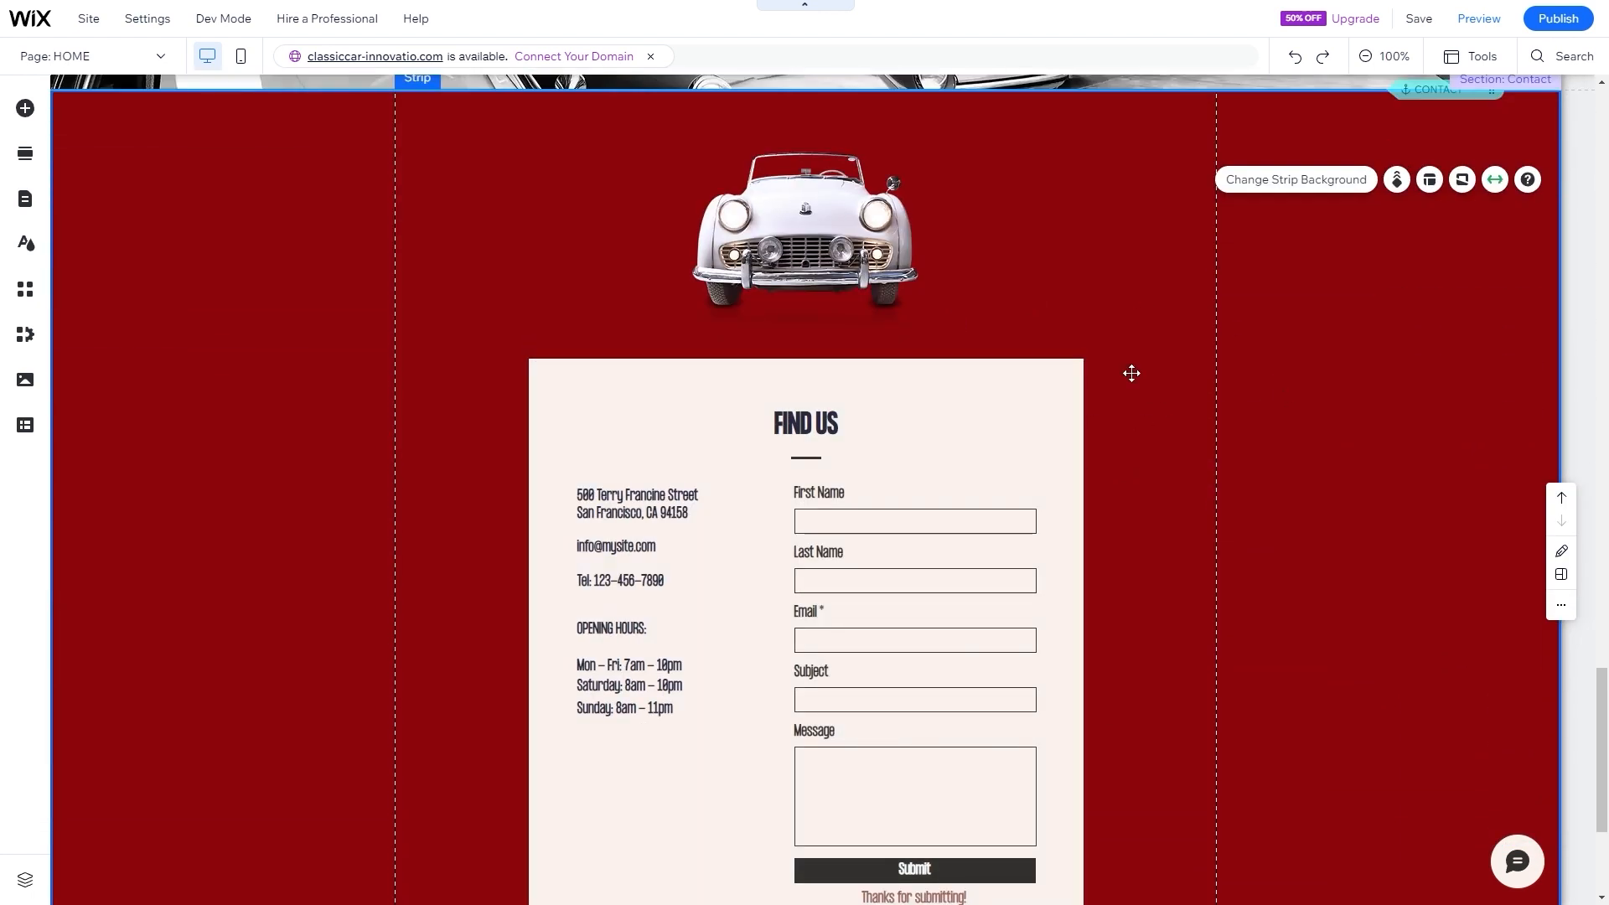
- Replace the white car image above the Contact section's form box with the site file white text logo_edited.png
left_click(838, 248)
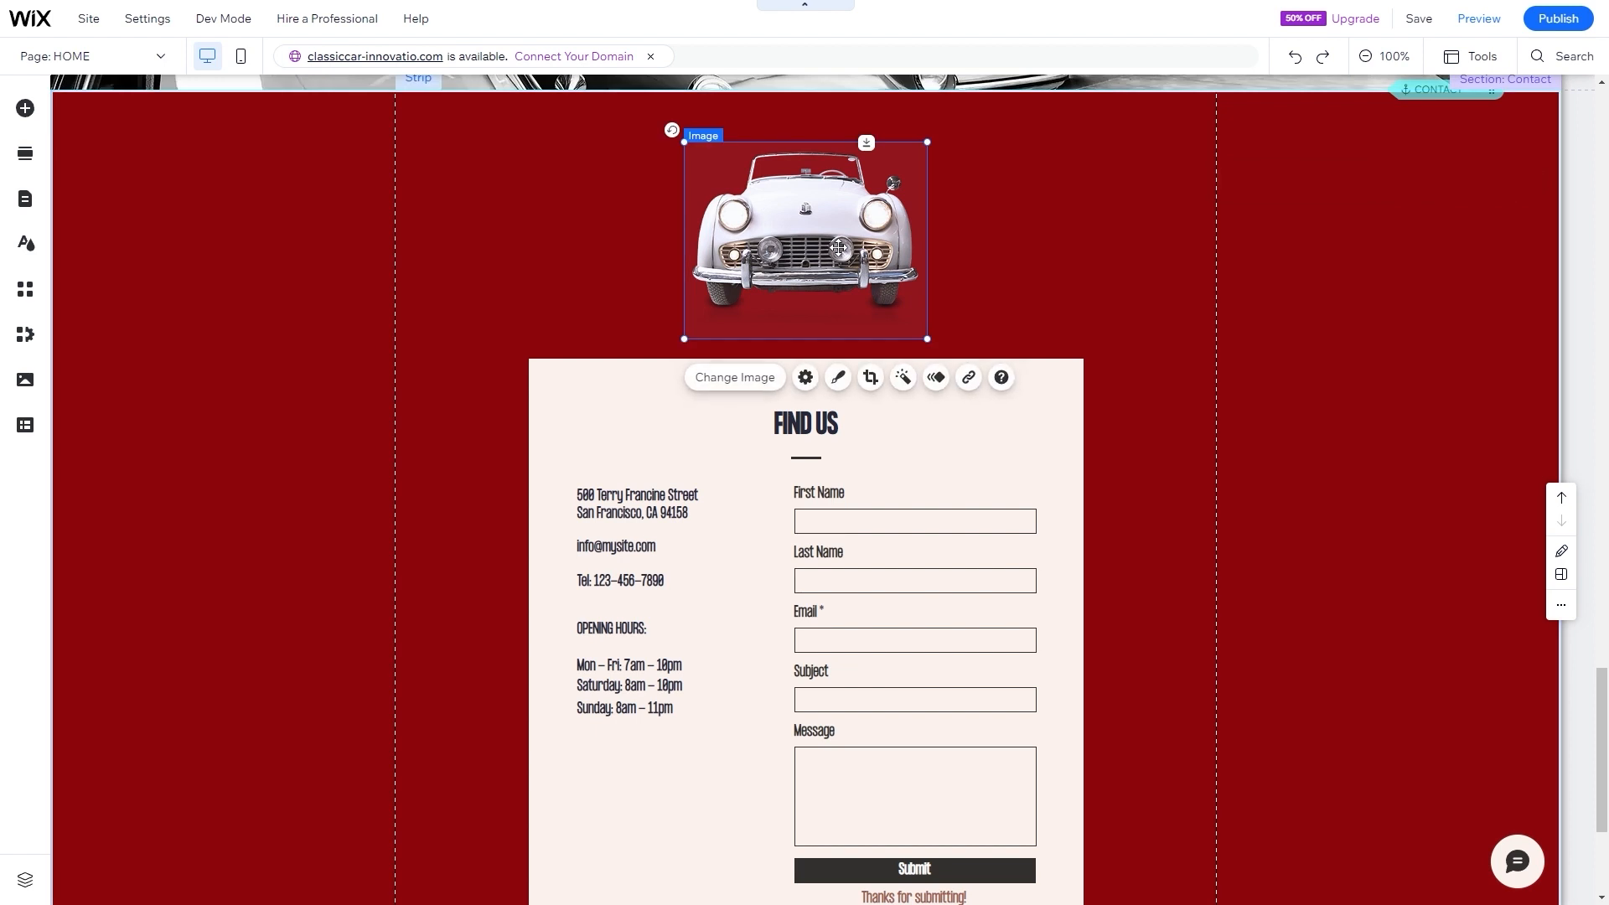
key("Delete")
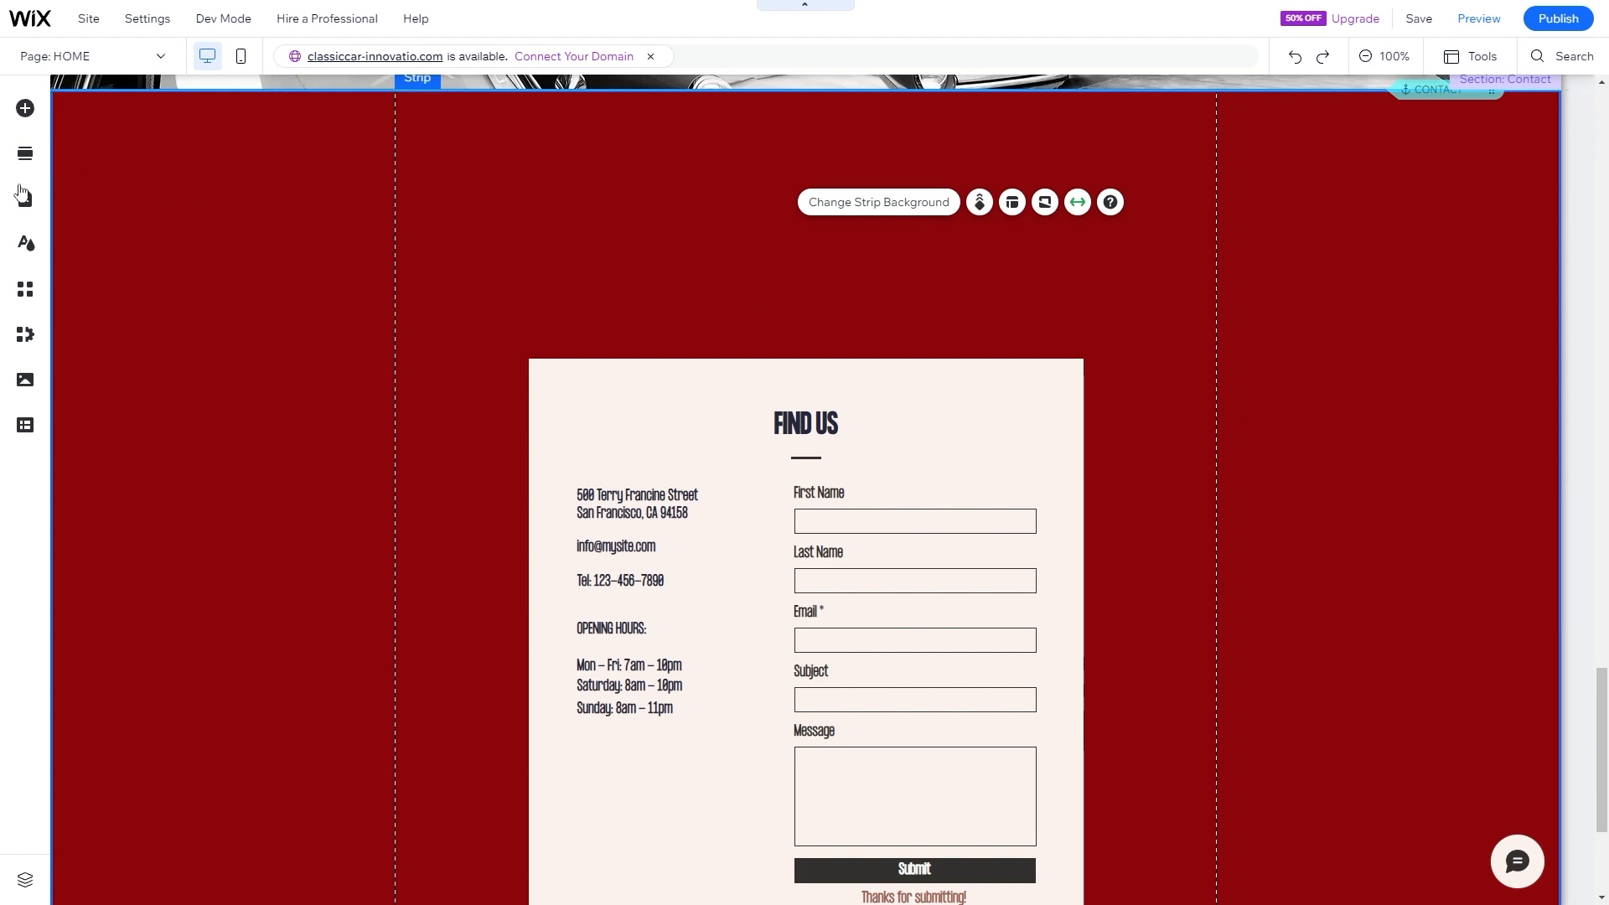
left_click(25, 109)
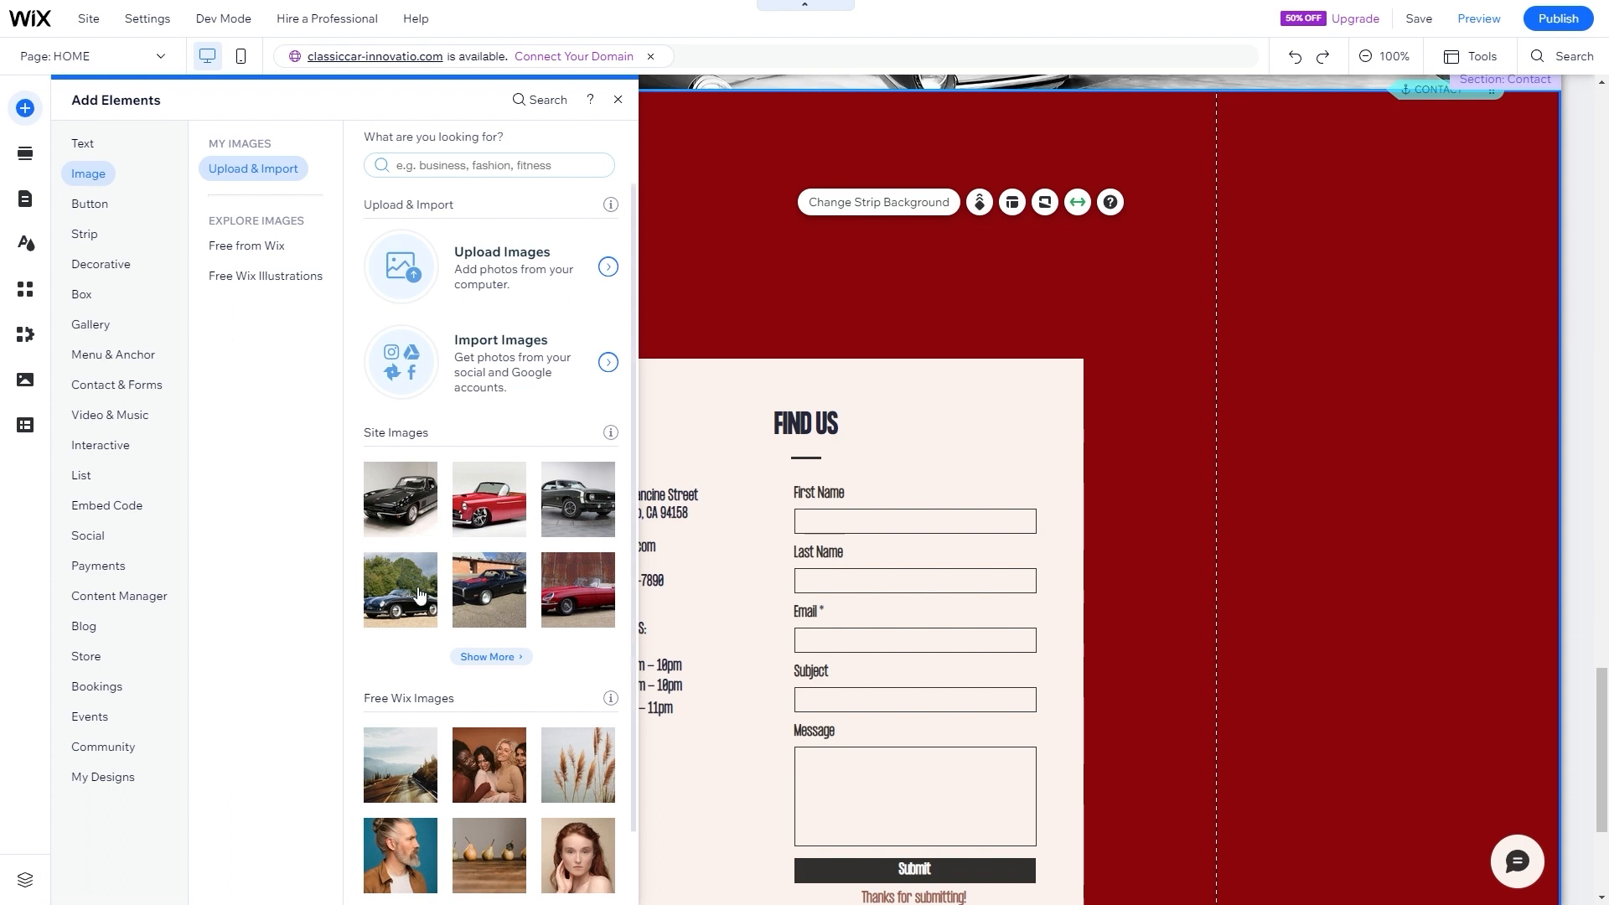
left_click(486, 657)
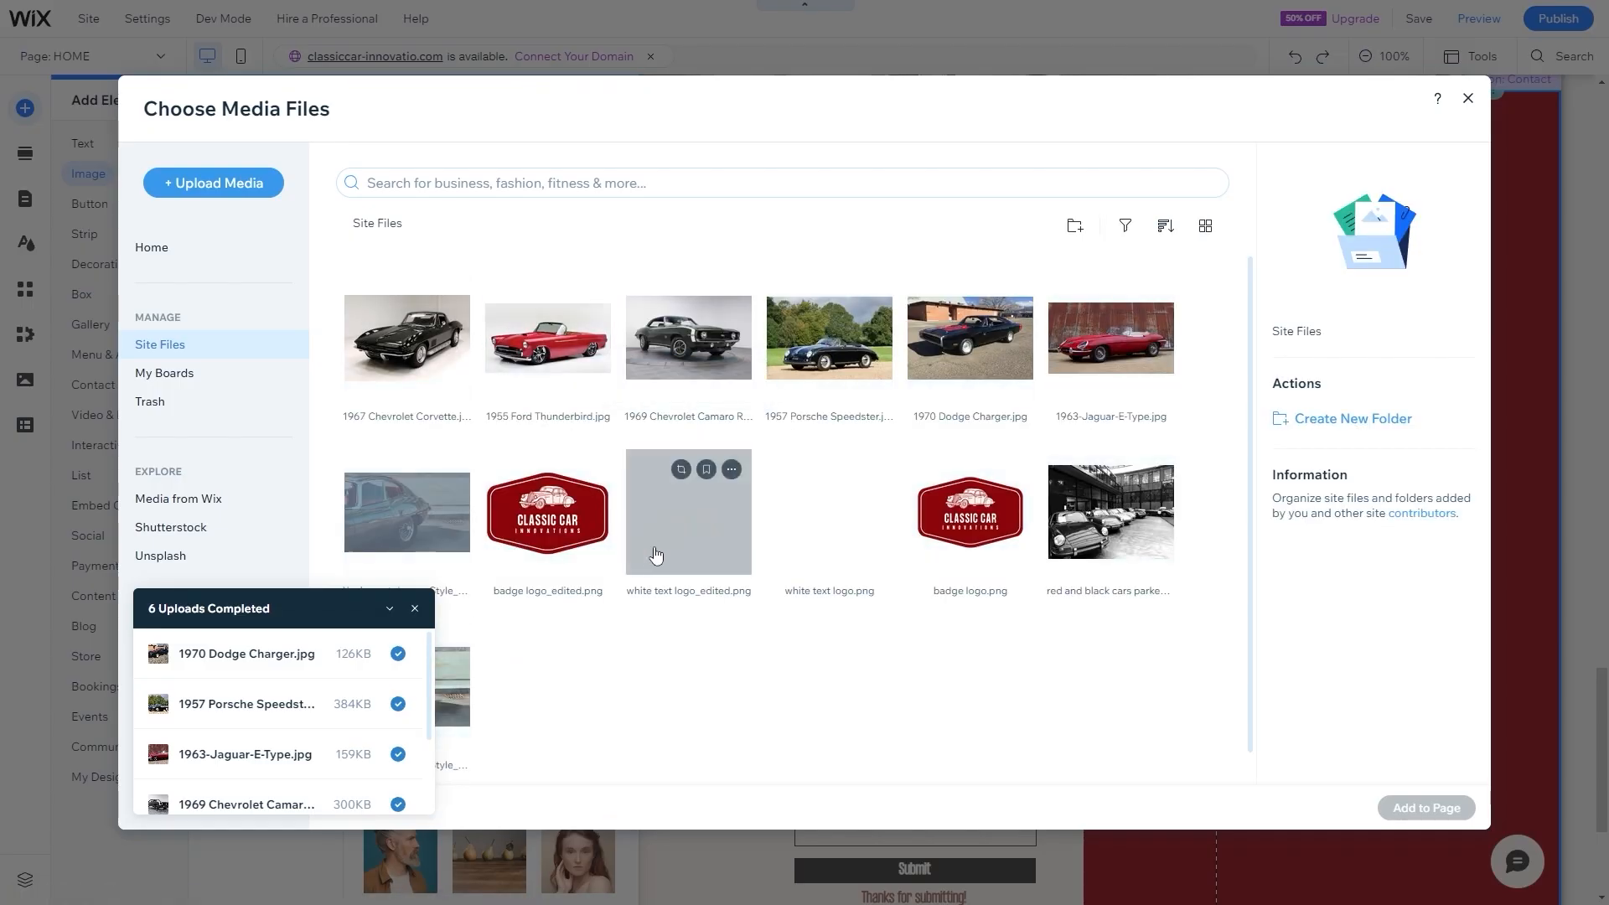
left_click(687, 532)
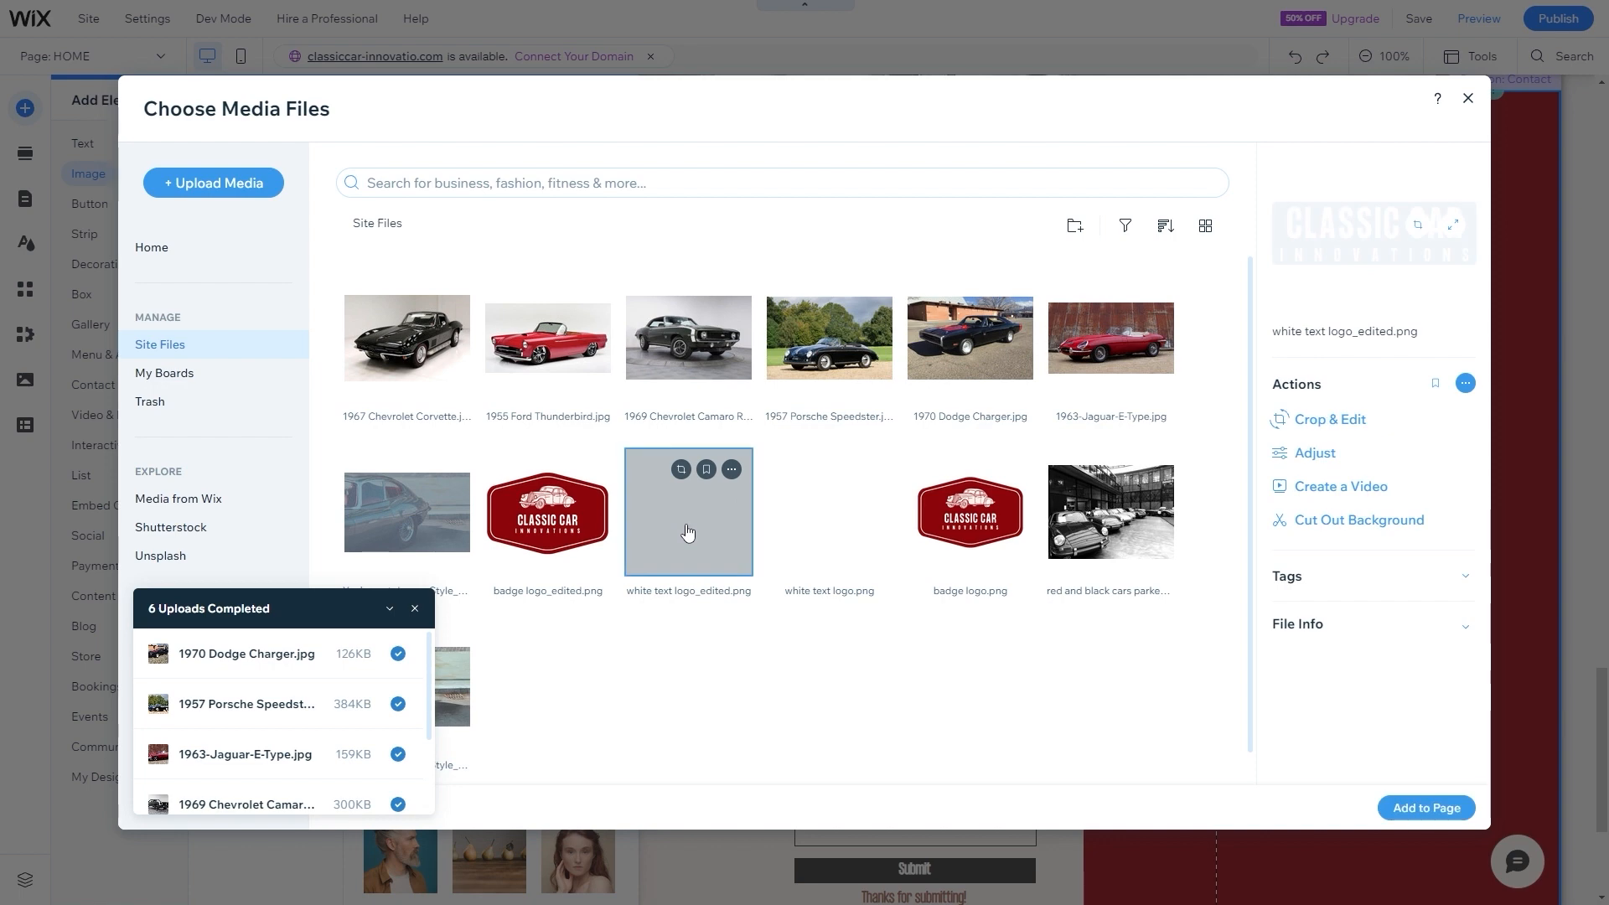
left_click(1426, 807)
left_click_drag(815, 500, 798, 226)
- Shrink the CLASSIC CAR INNOVATIONS logo and center it above the Contact section's form box
scroll(906, 361, "up", 2)
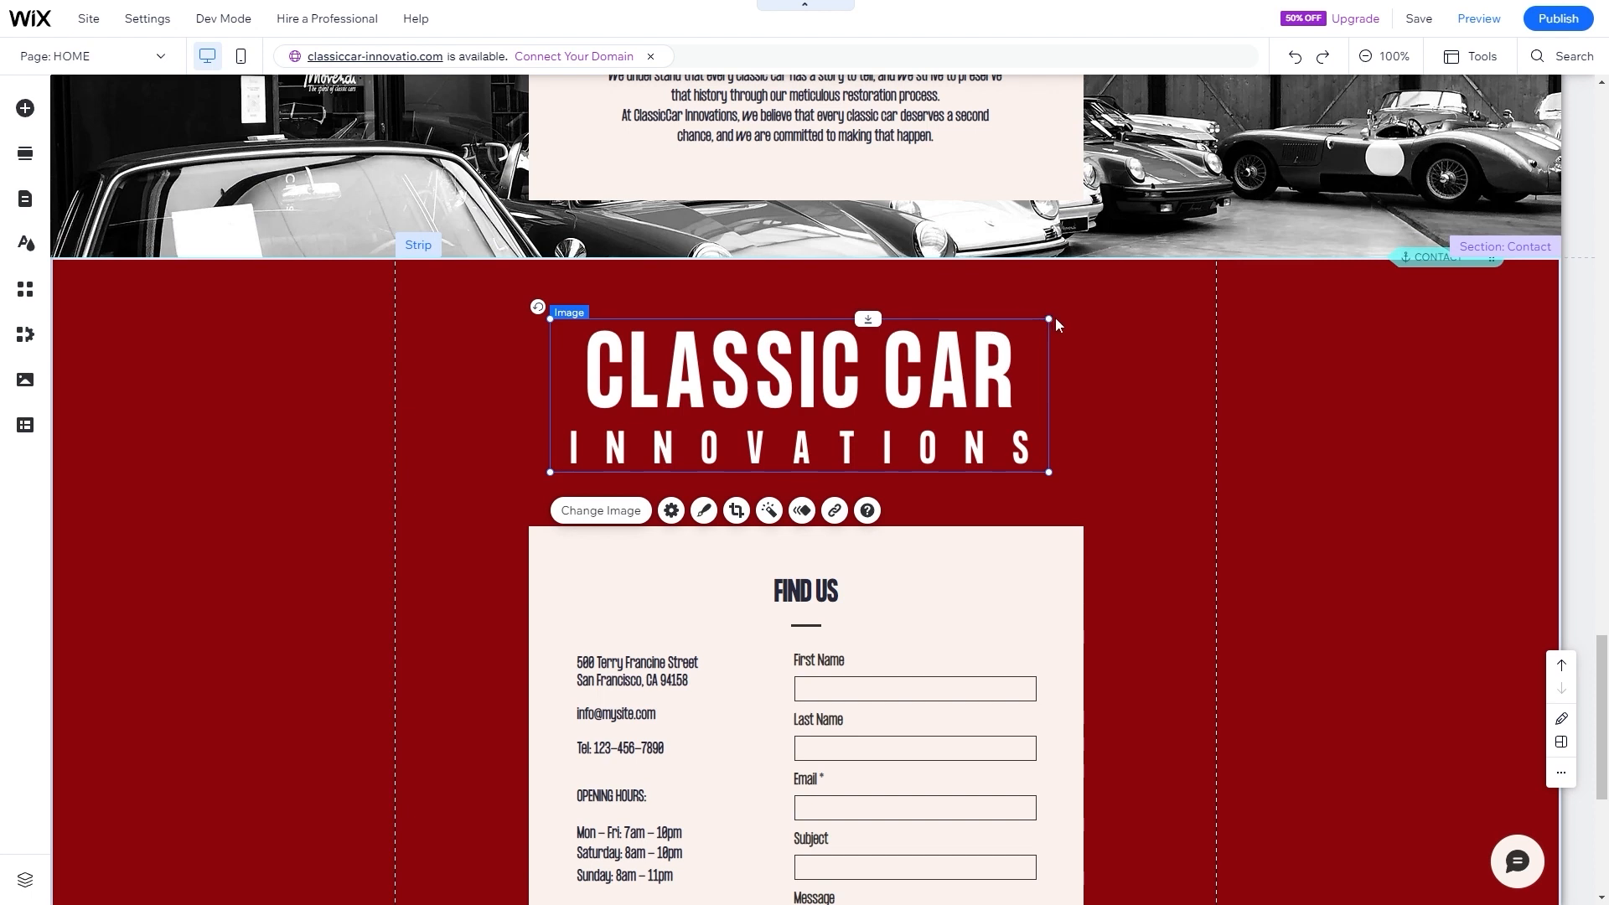
left_click_drag(1048, 319, 944, 357)
mouse_move(791, 387)
left_mouse_down()
mouse_move(853, 358)
mouse_move(820, 373)
left_mouse_up()
left_click(1039, 455)
scroll(921, 483, "down", 3)
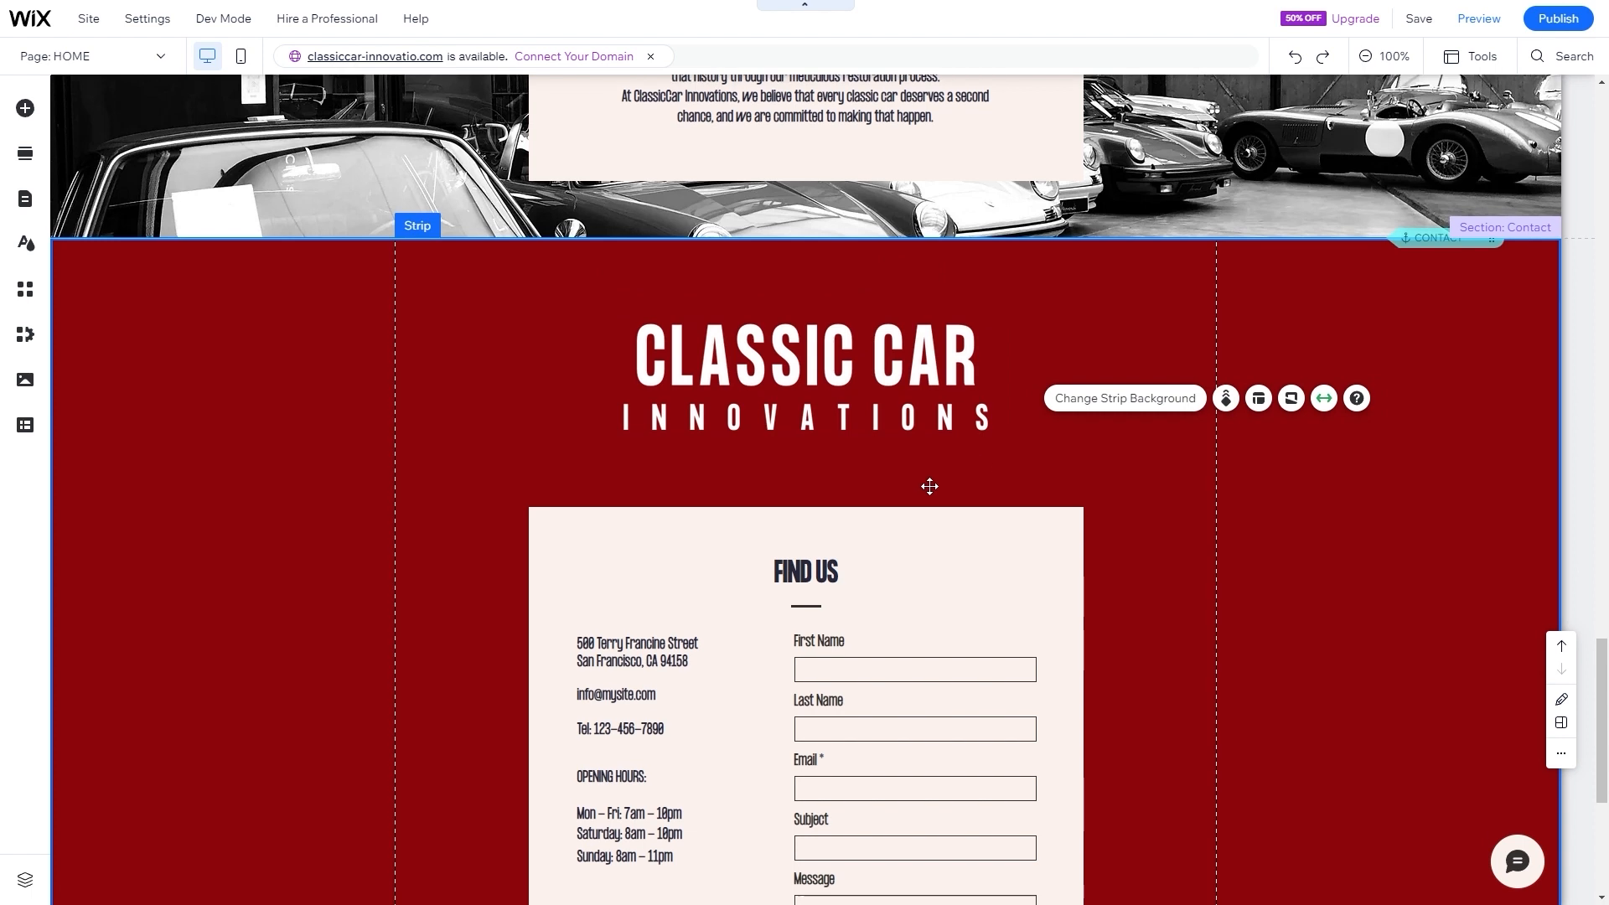
scroll(912, 481, "up", 3)
left_click(993, 444)
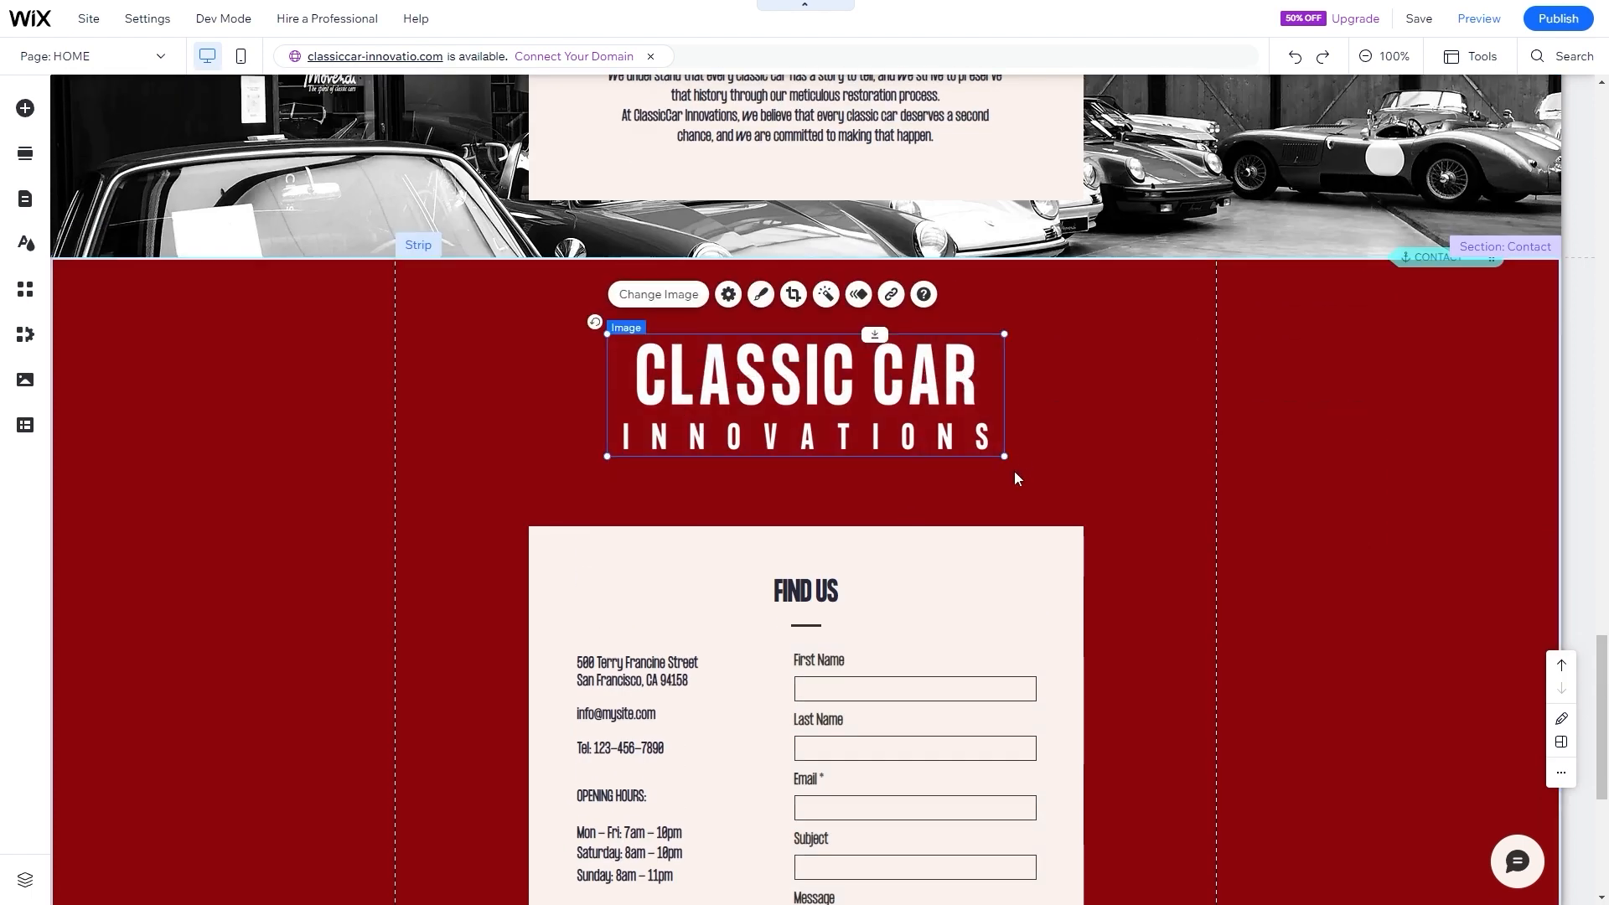
left_click_drag(1000, 455, 948, 436)
mouse_move(807, 380)
left_mouse_down()
mouse_move(835, 380)
mouse_move(834, 398)
left_mouse_up()
left_click(1054, 412)
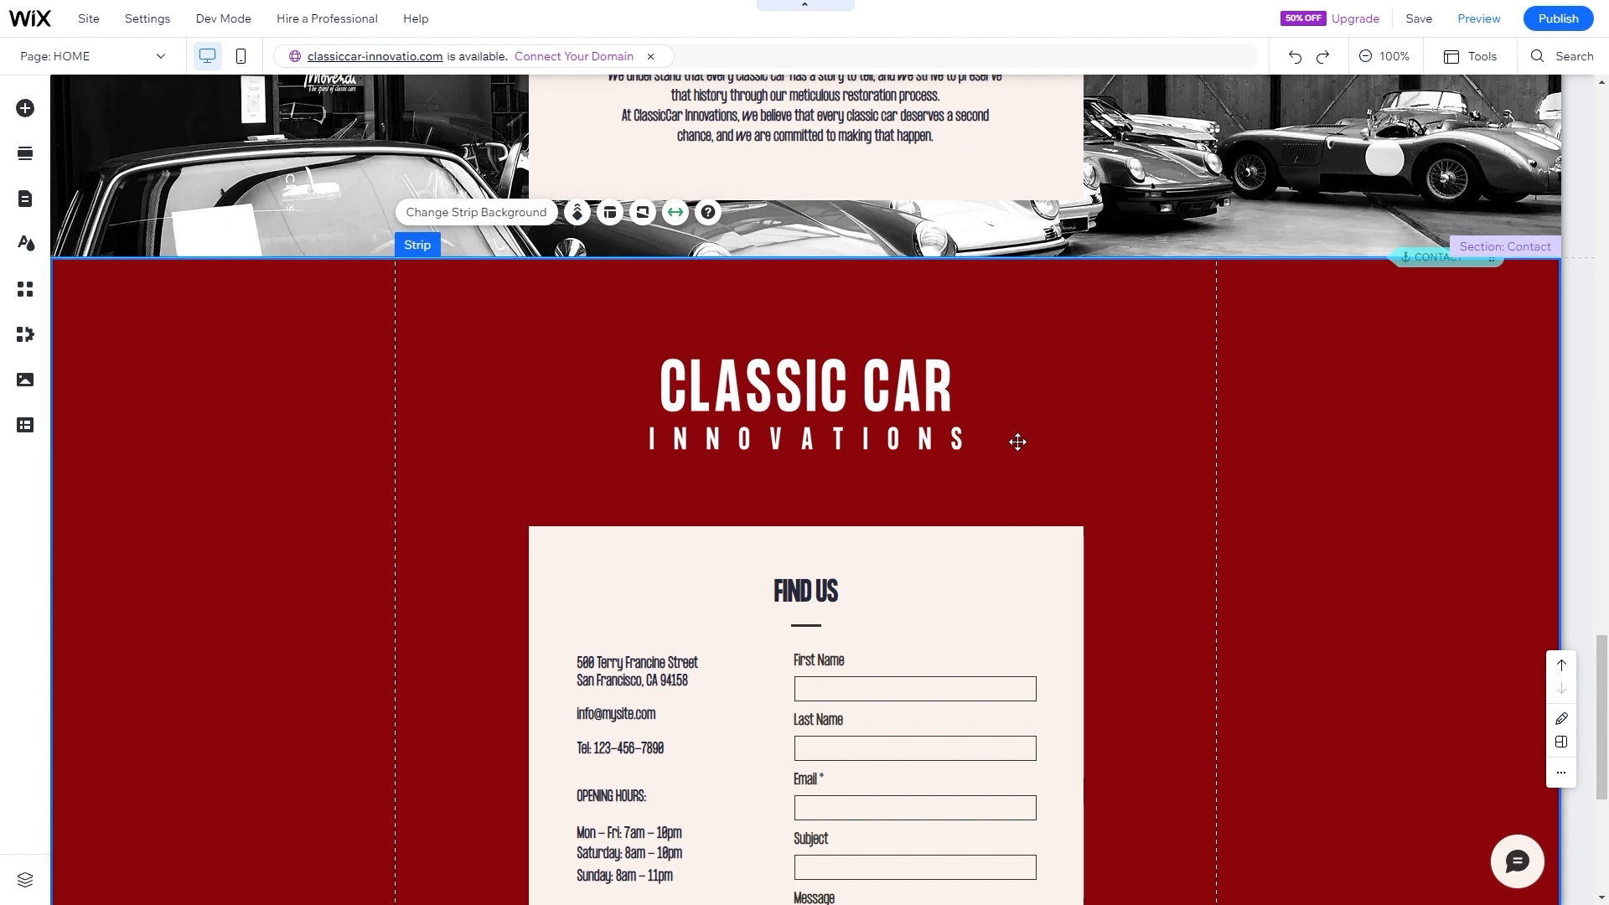
- Change the Contact box's FIND US heading to CONTACT US
scroll(421, 435, "down", 3)
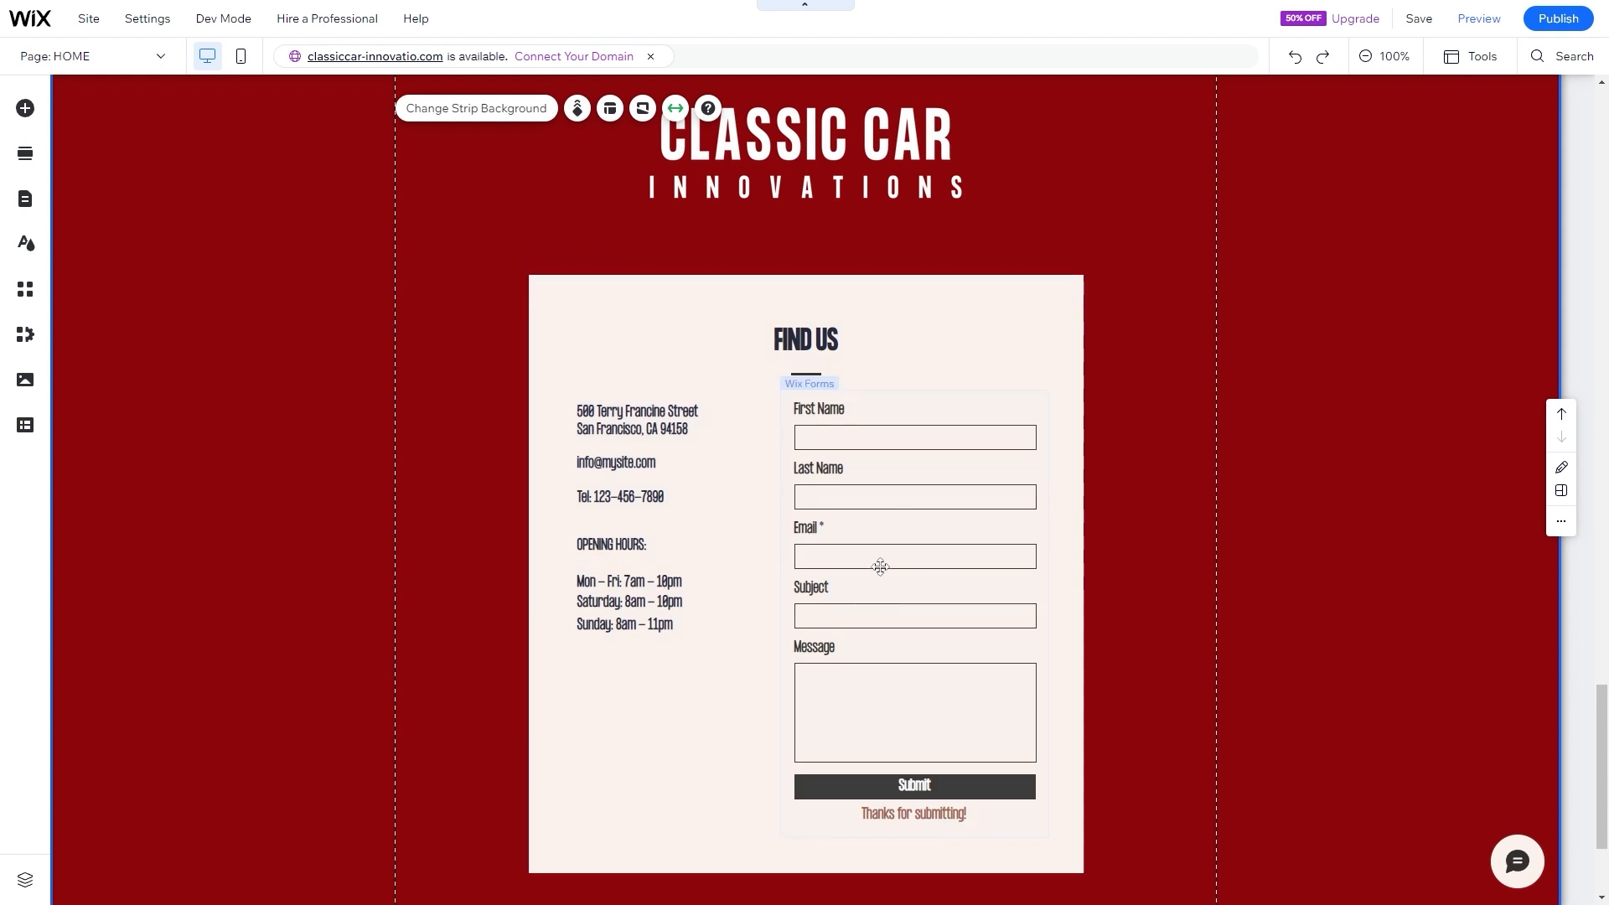
scroll(869, 541, "down", 1)
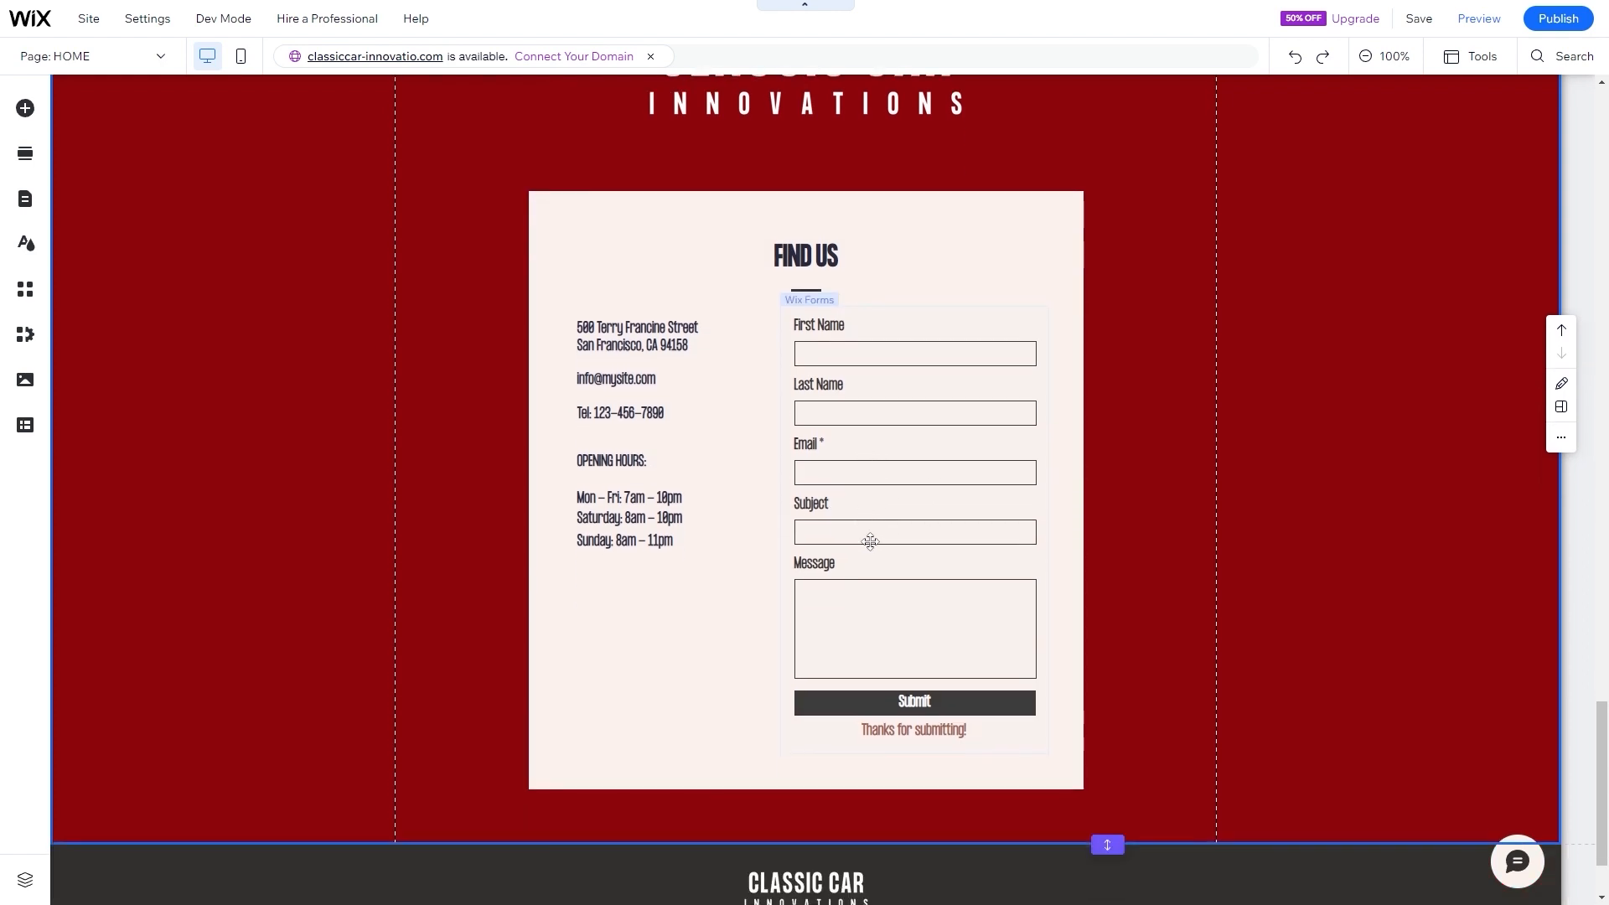
double_click(821, 260)
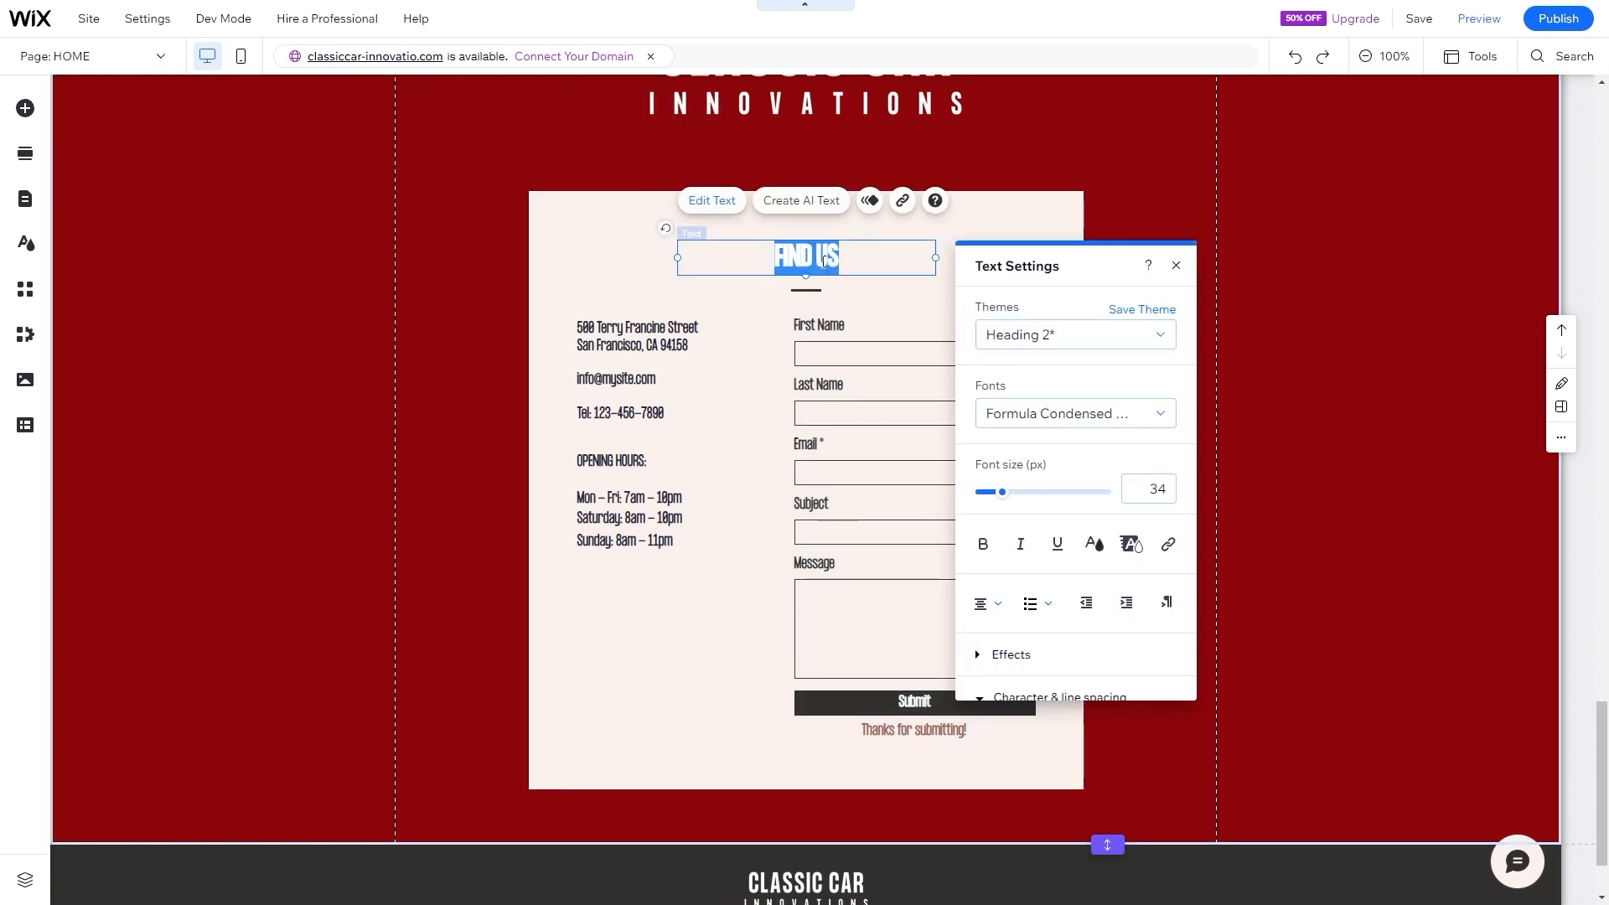
type("C")
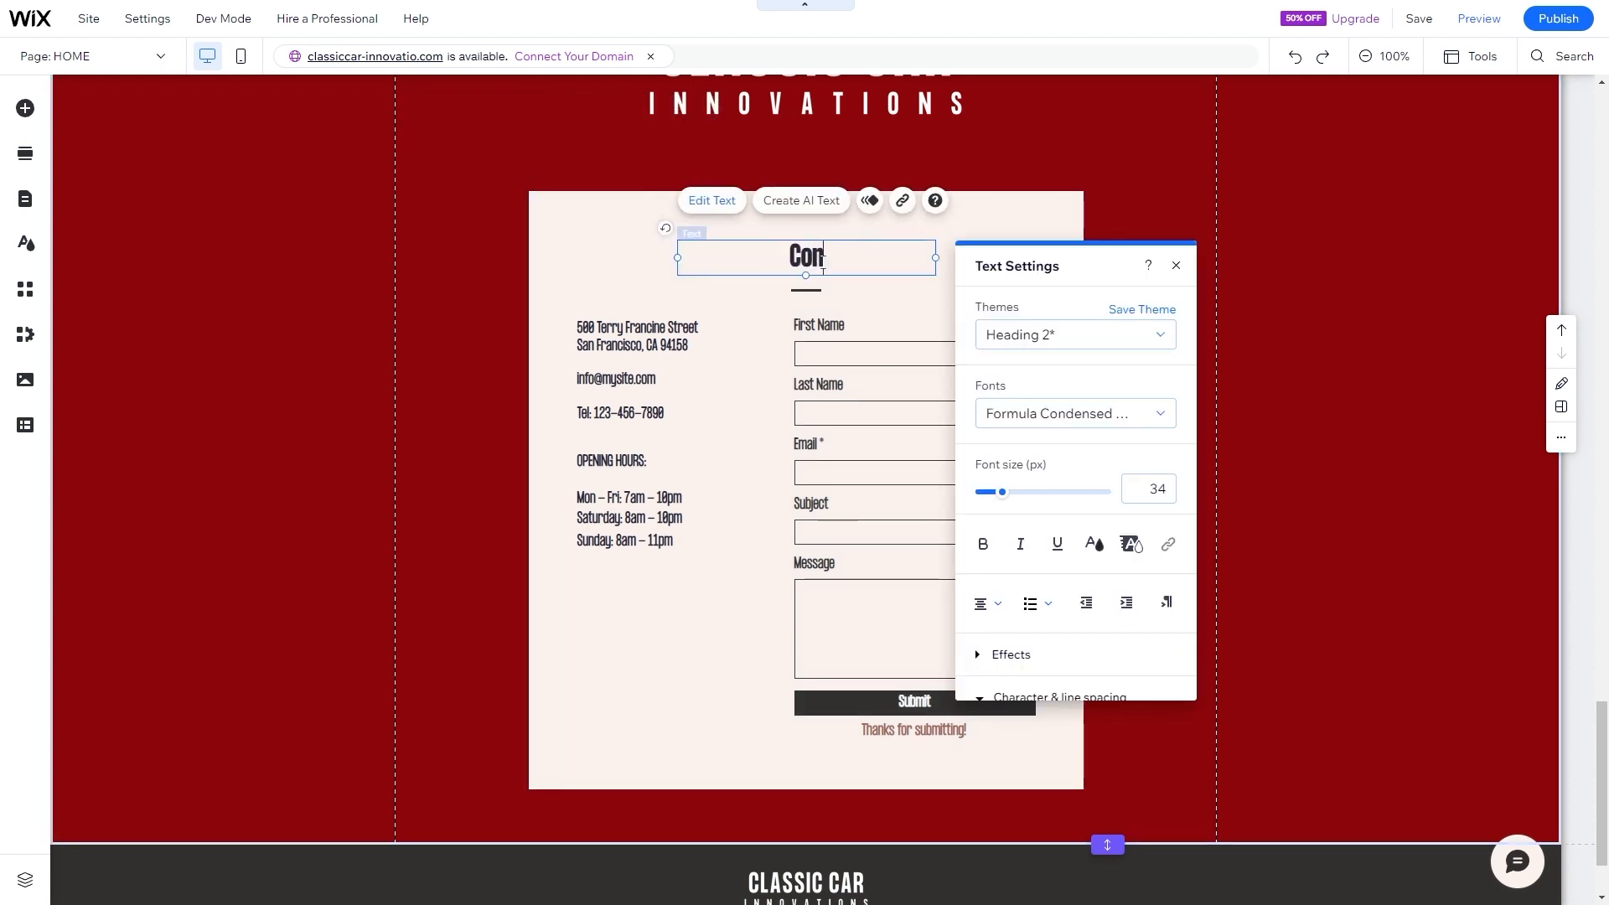
type("ONTACT")
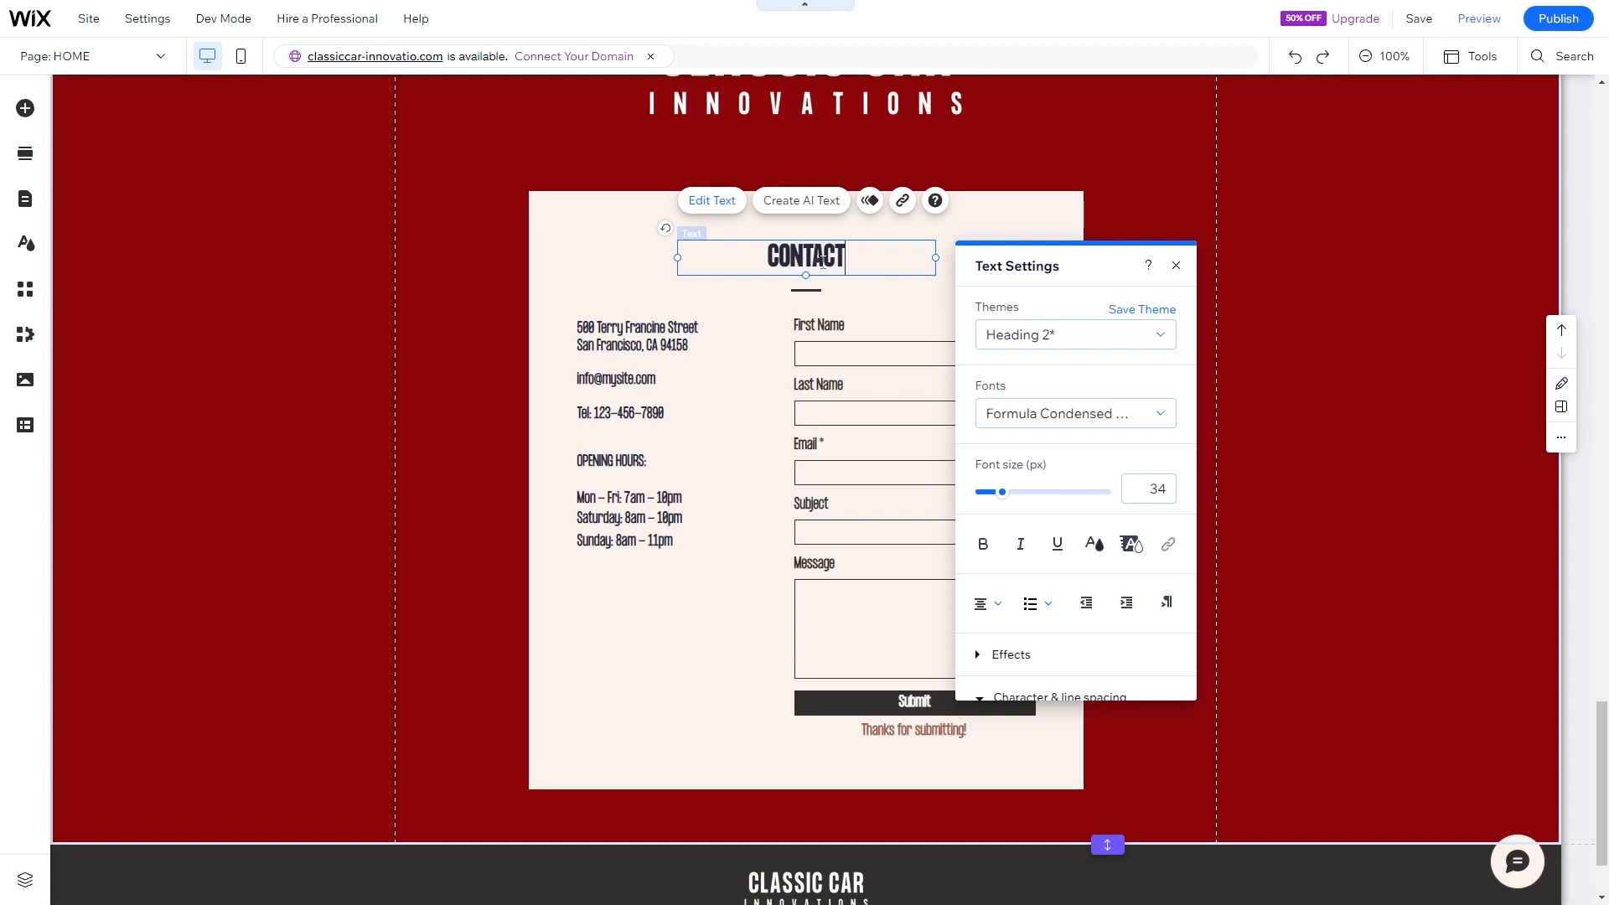
type(" US")
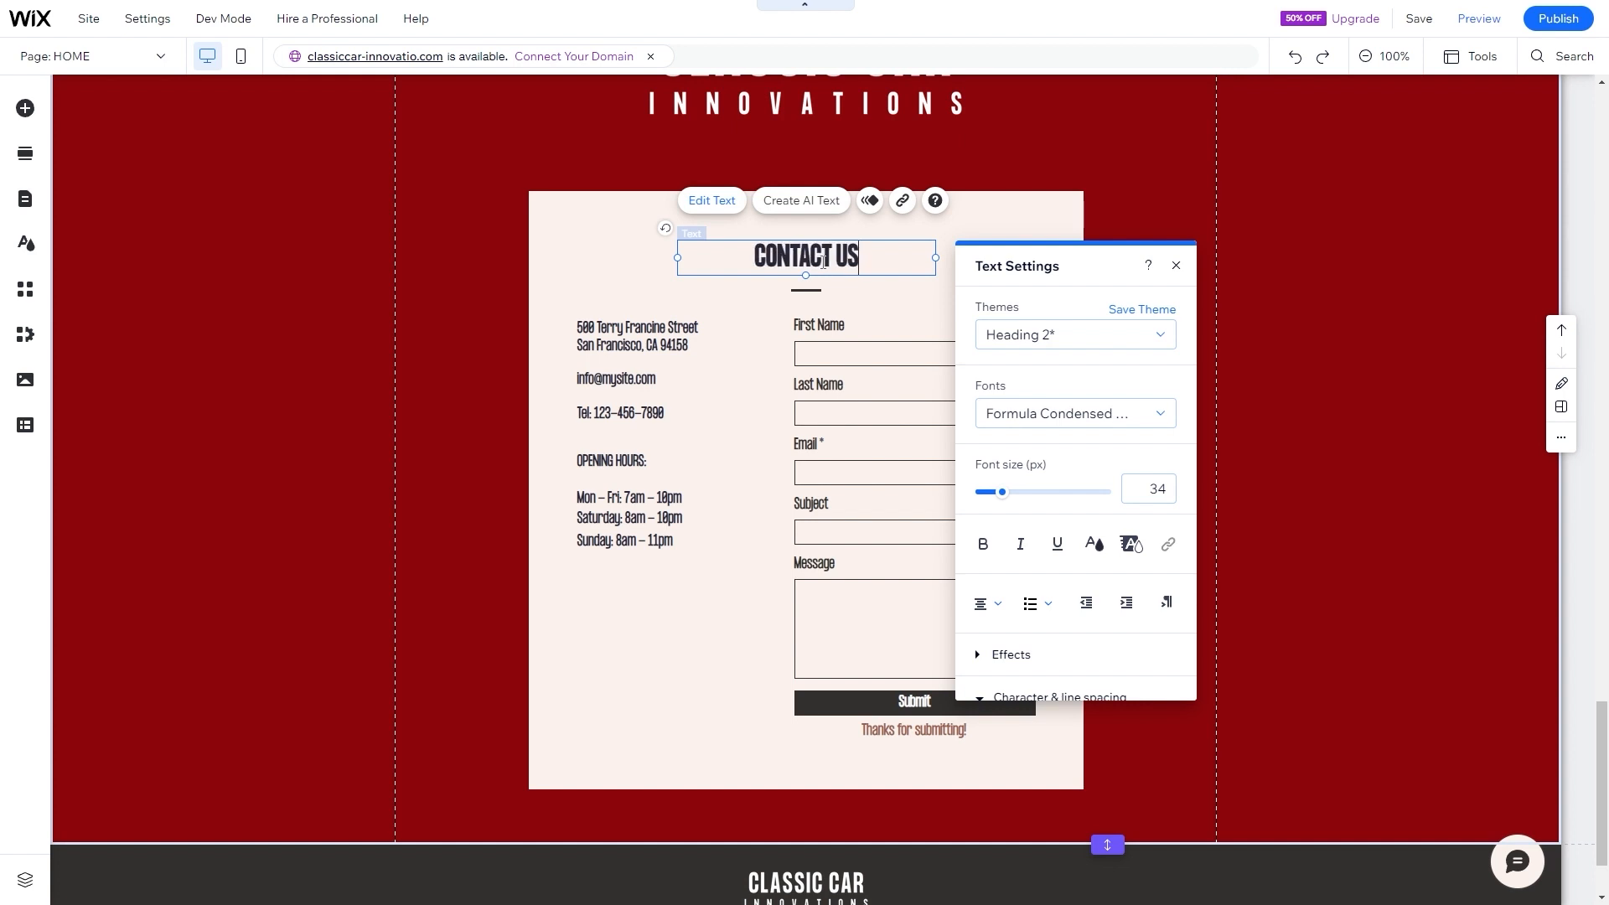
left_click(722, 323)
left_click(500, 315)
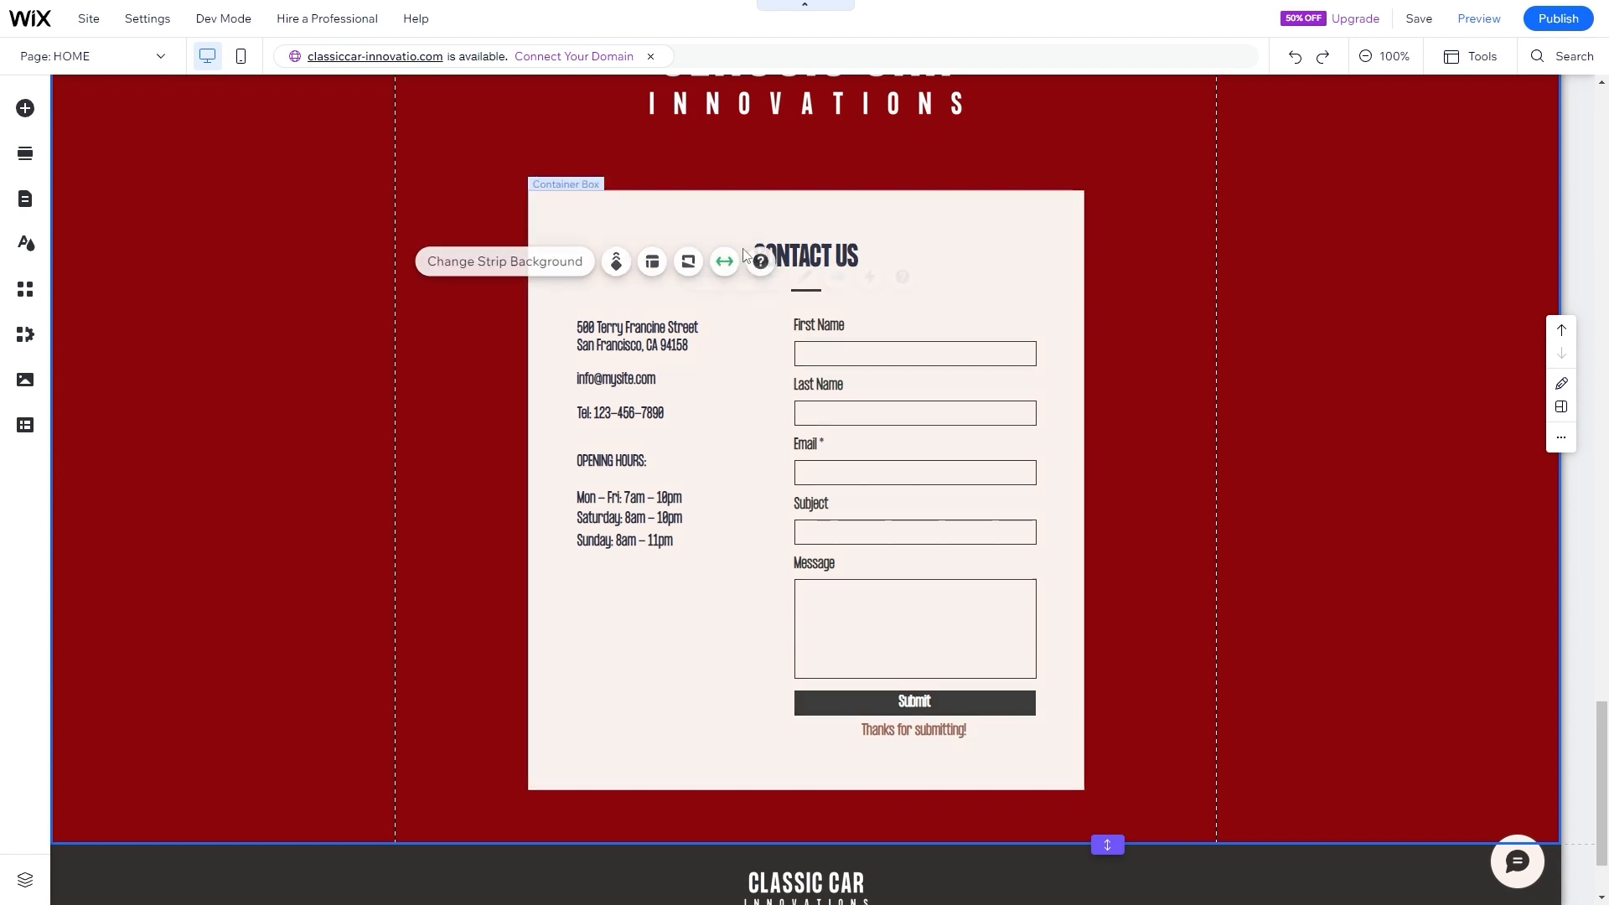
- Move the CONTACT US heading up and place a new Paragraph 2 text element directly beneath it
left_click_drag(822, 257, 824, 235)
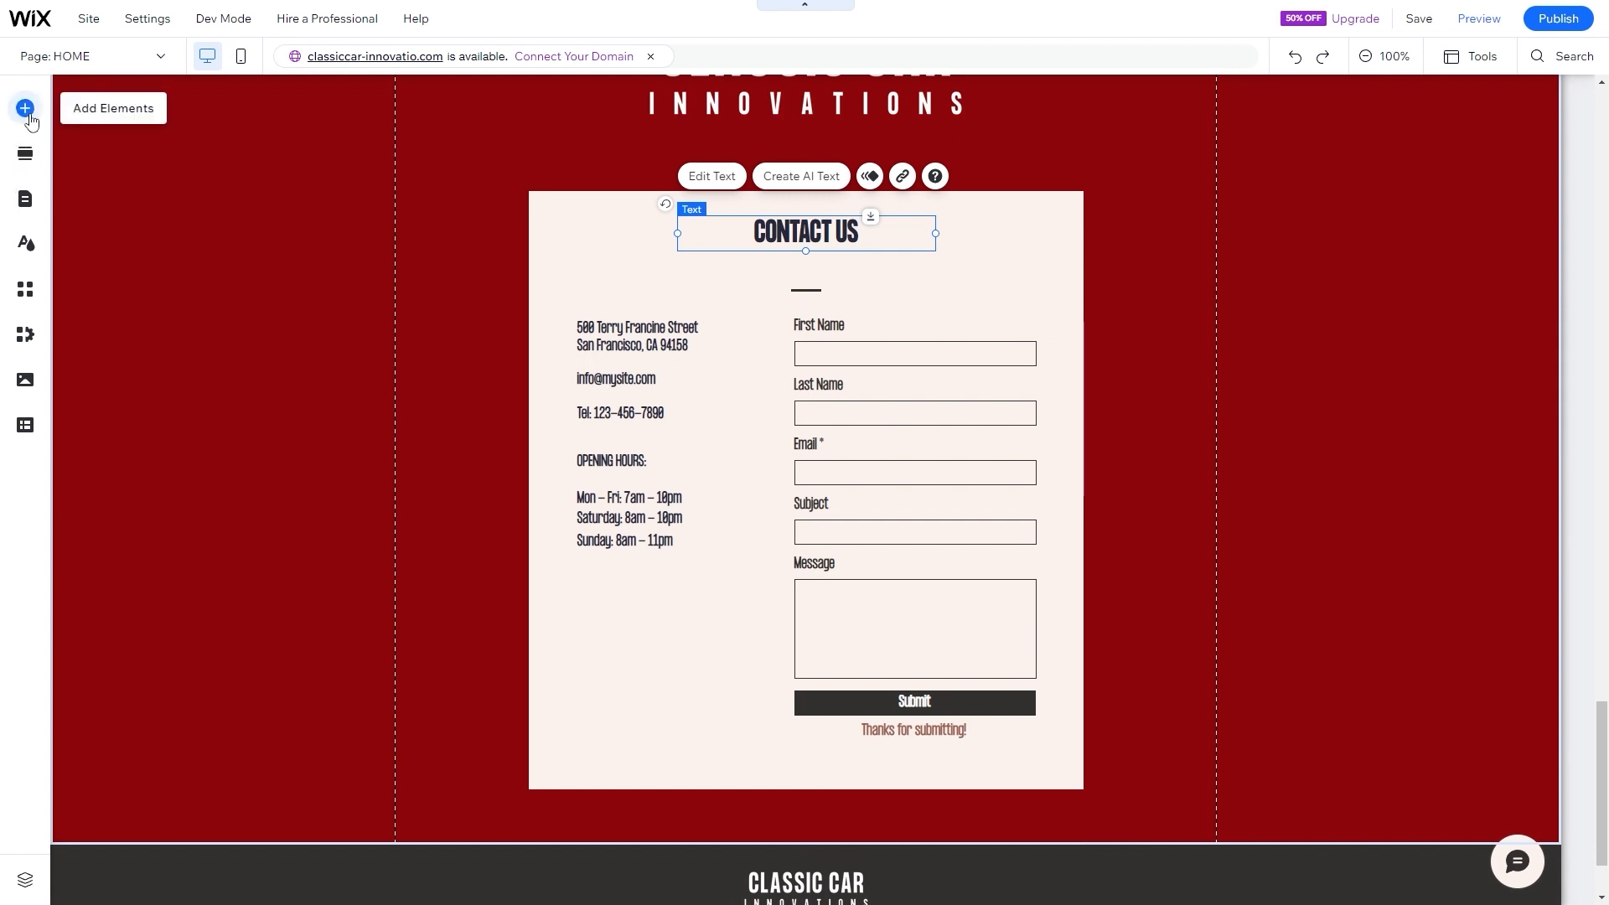
left_click(26, 111)
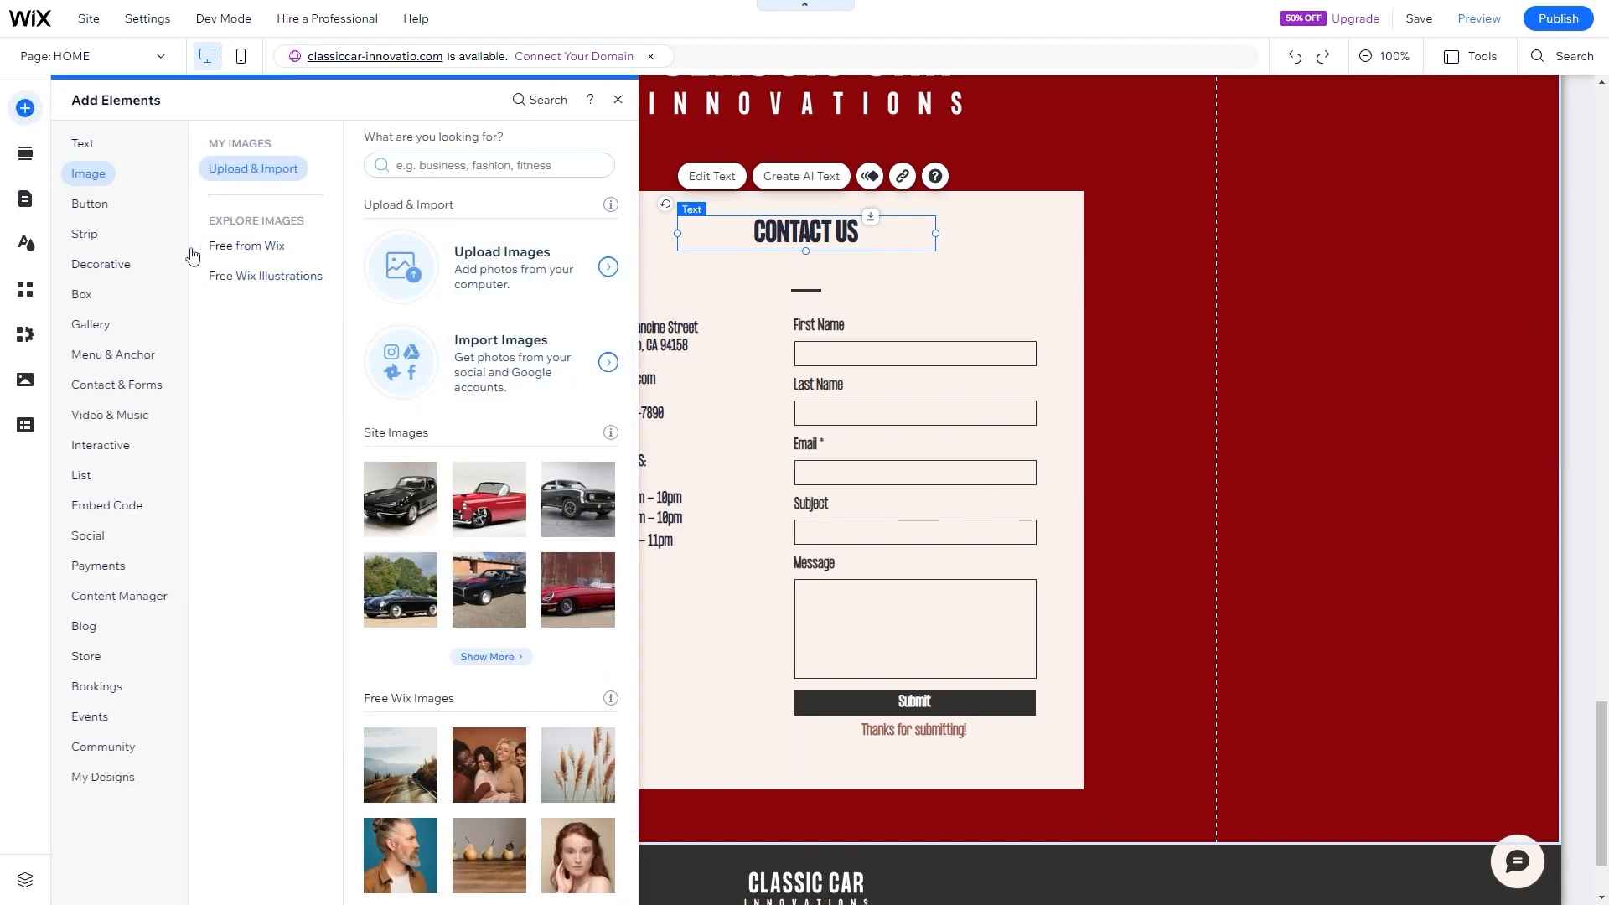
left_click(83, 144)
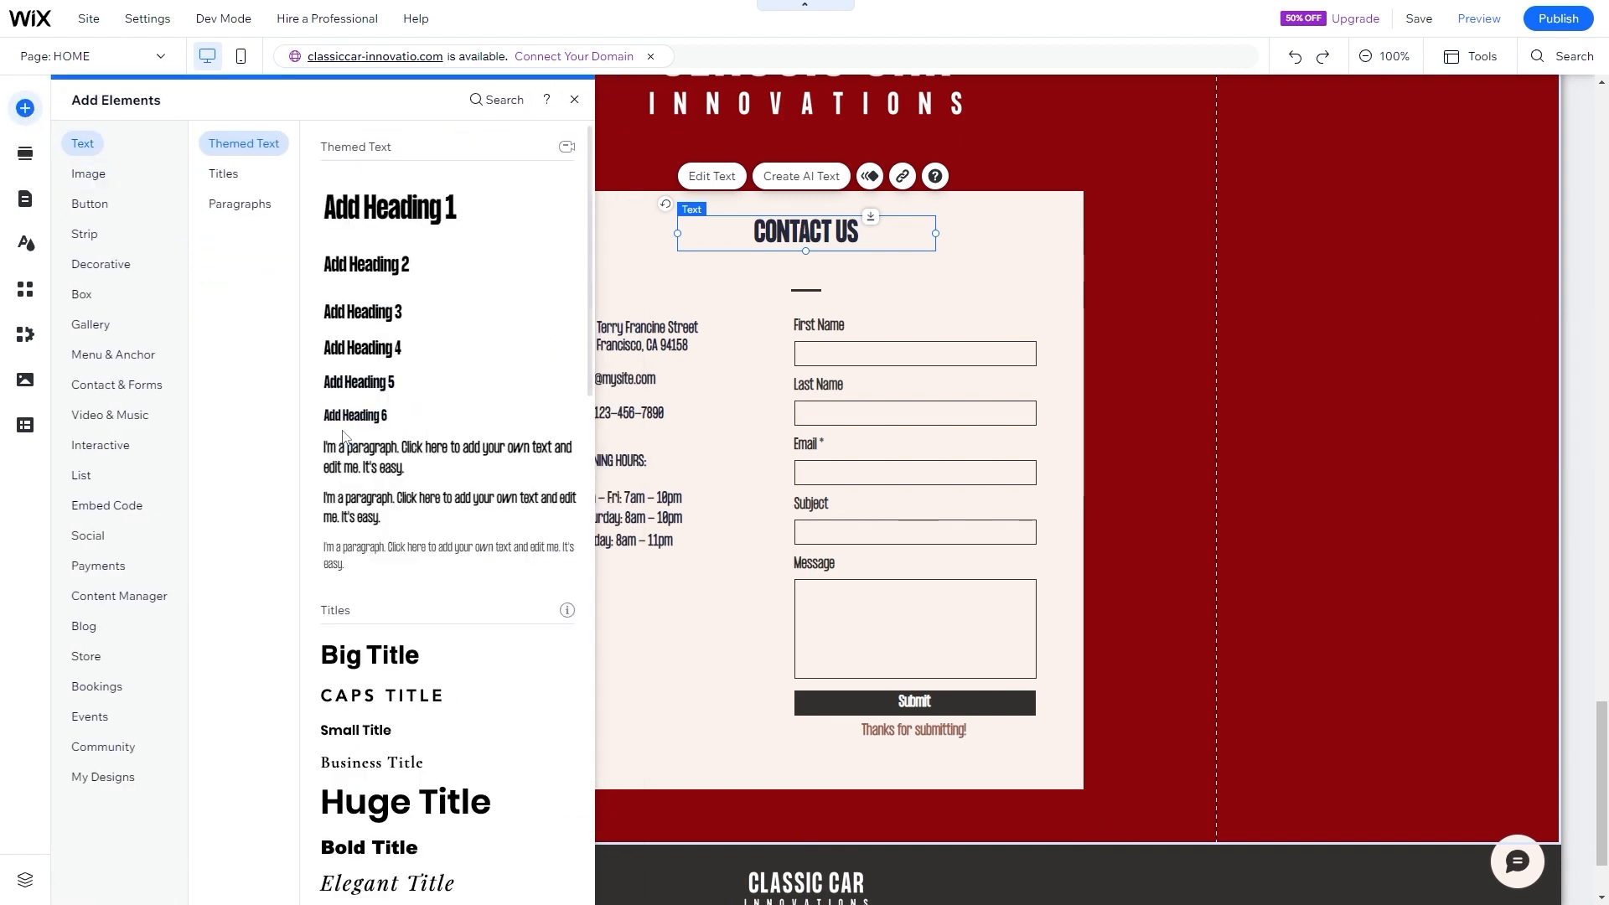
left_click_drag(448, 457, 742, 440)
left_click_drag(764, 496, 781, 266)
- Fill the paragraph with centered text "You can reach us by phone or email, or visit us at our workshop to see our team in action."
double_click(760, 262)
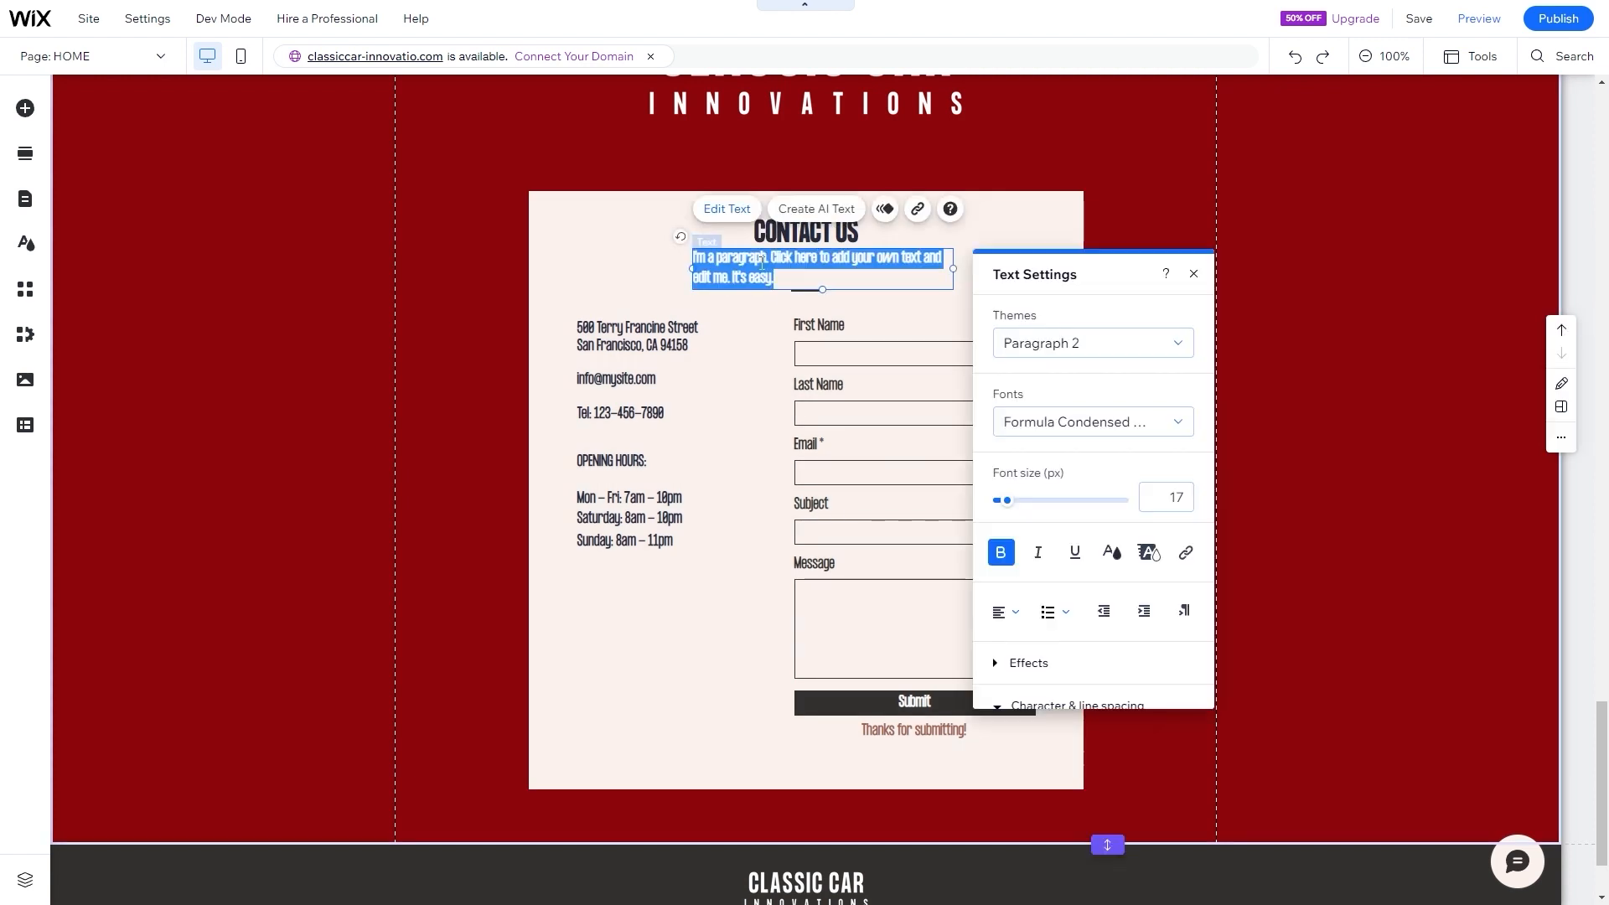
type("You can reach us by phone or email, or visit us at our workshop to see our team in action.")
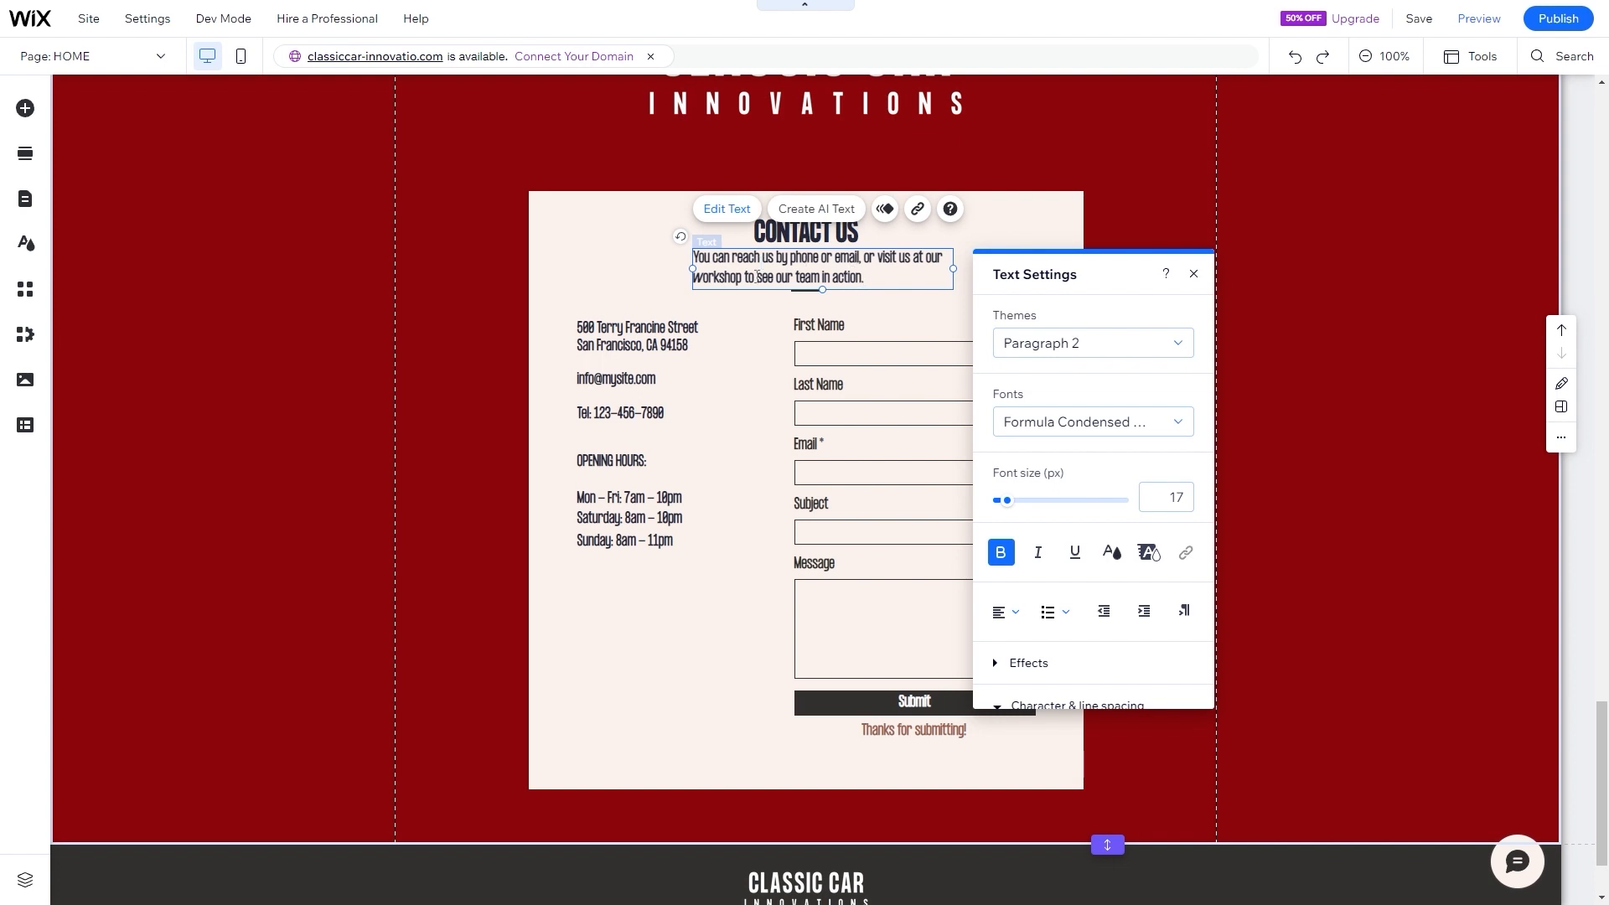
left_click(1005, 612)
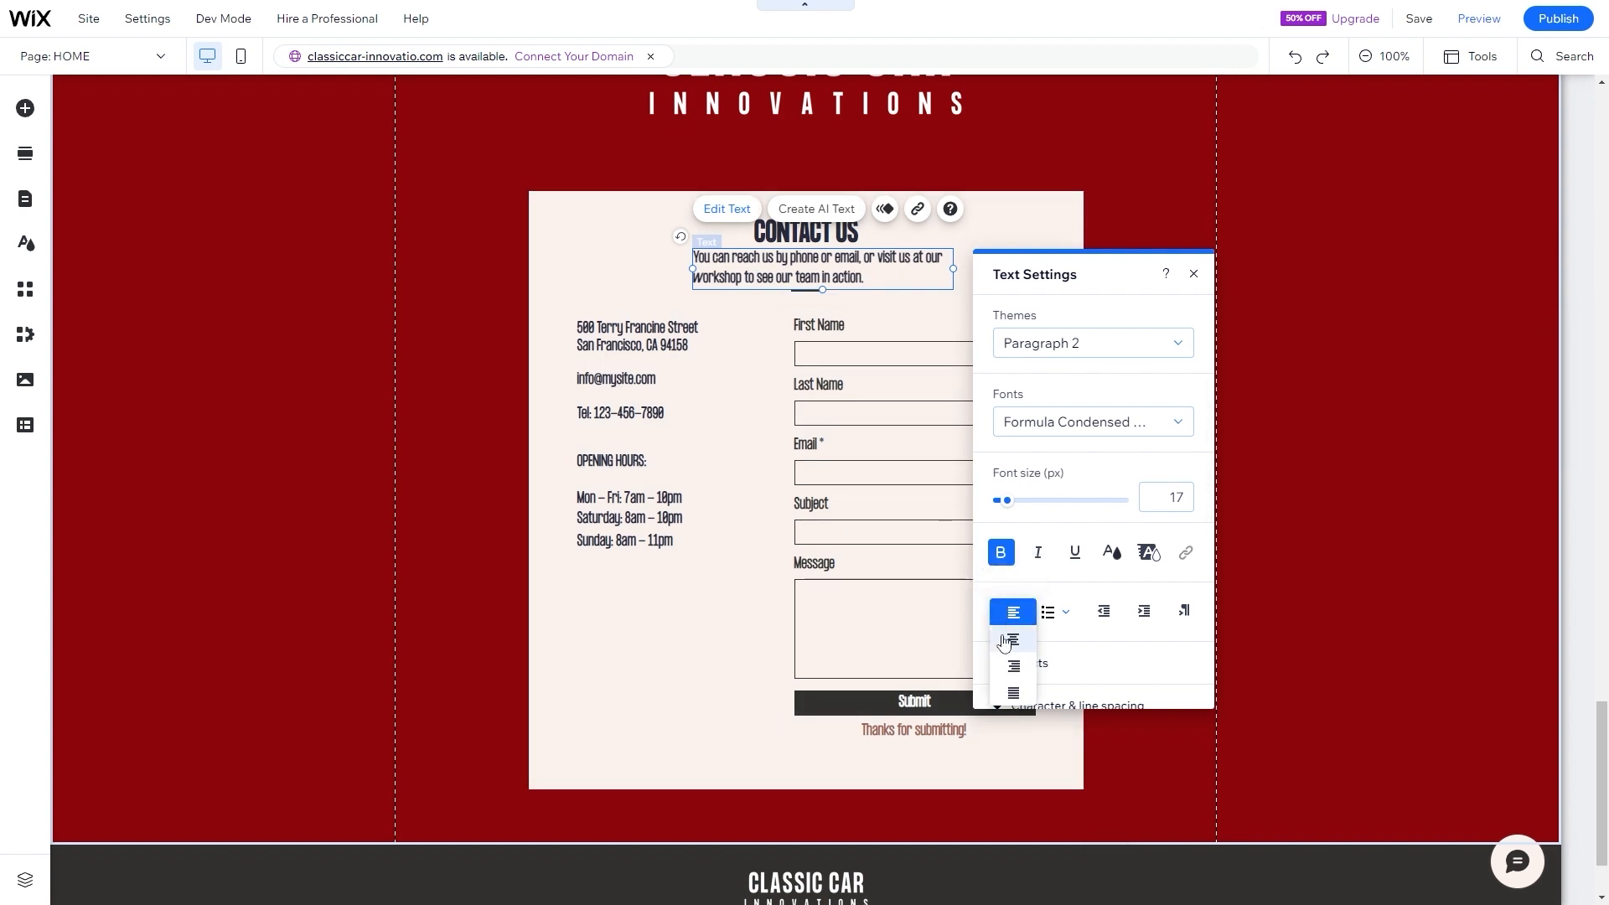
left_click(1012, 642)
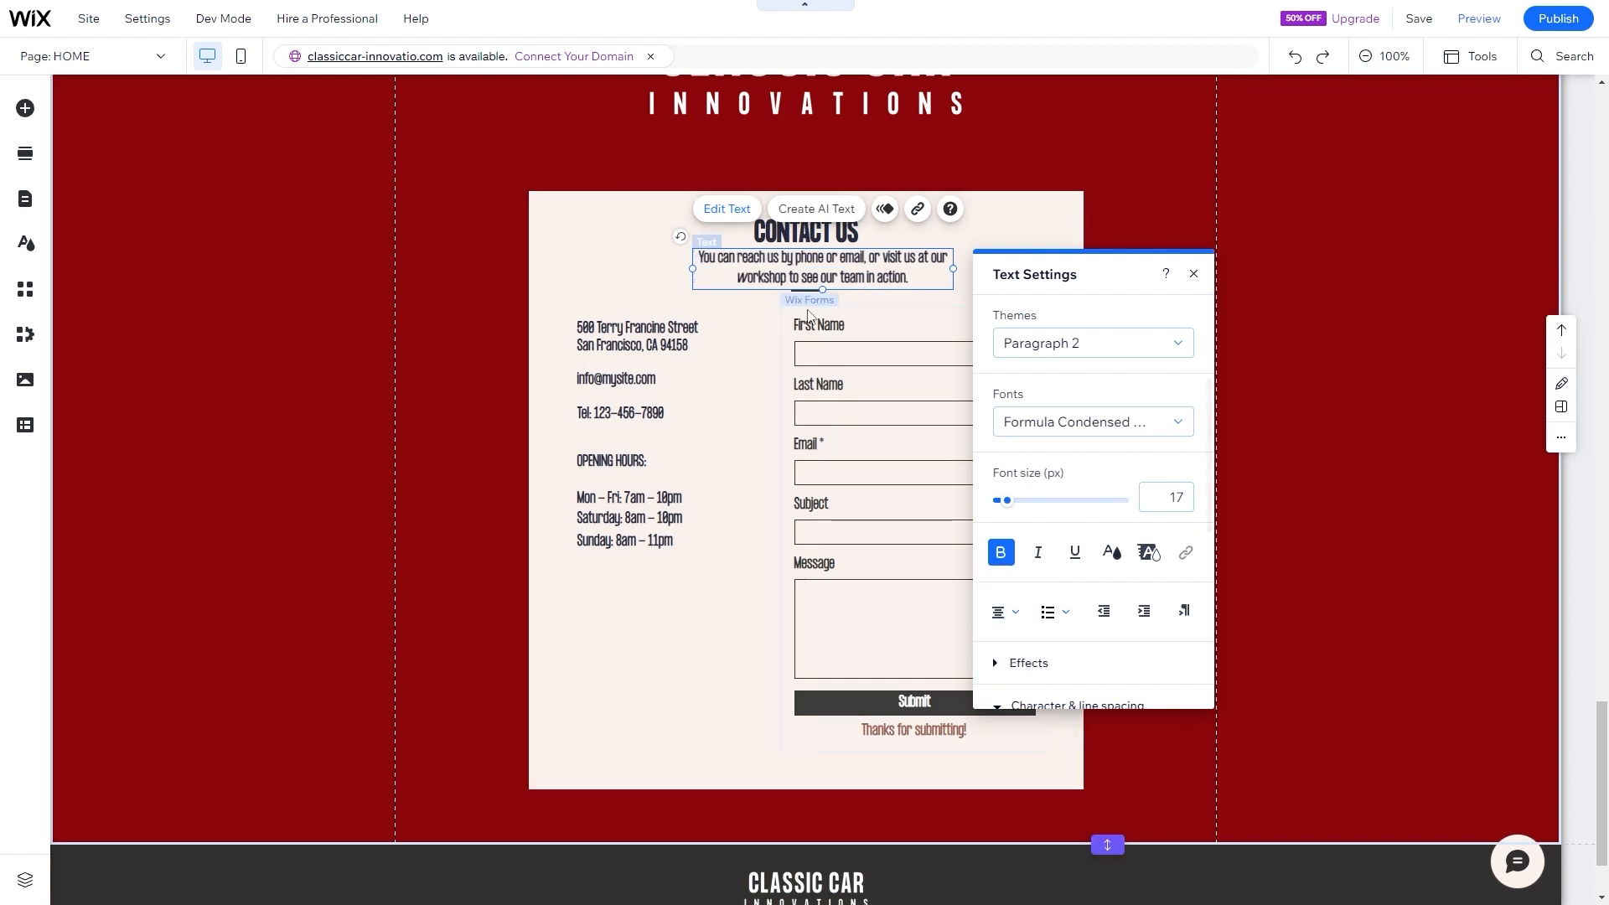
- Center the new paragraph in the Contact box and shift it and the CONTACT US heading slightly up, clear of the divider line
left_click(821, 268)
left_click_drag(821, 268, 806, 265)
left_click(807, 314)
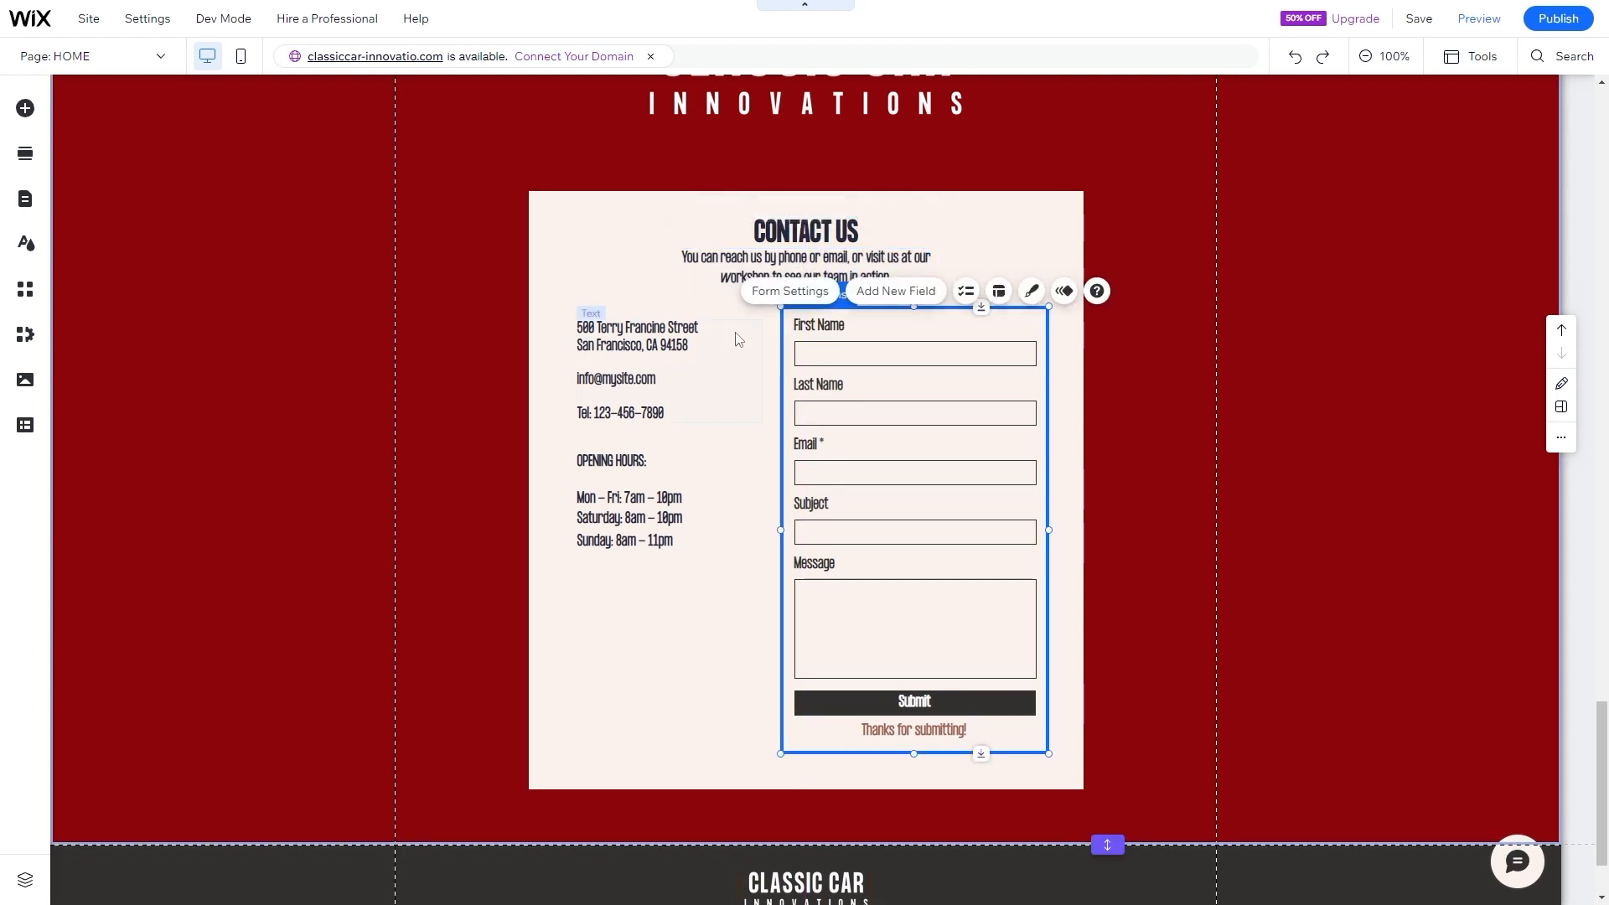
left_click(617, 261)
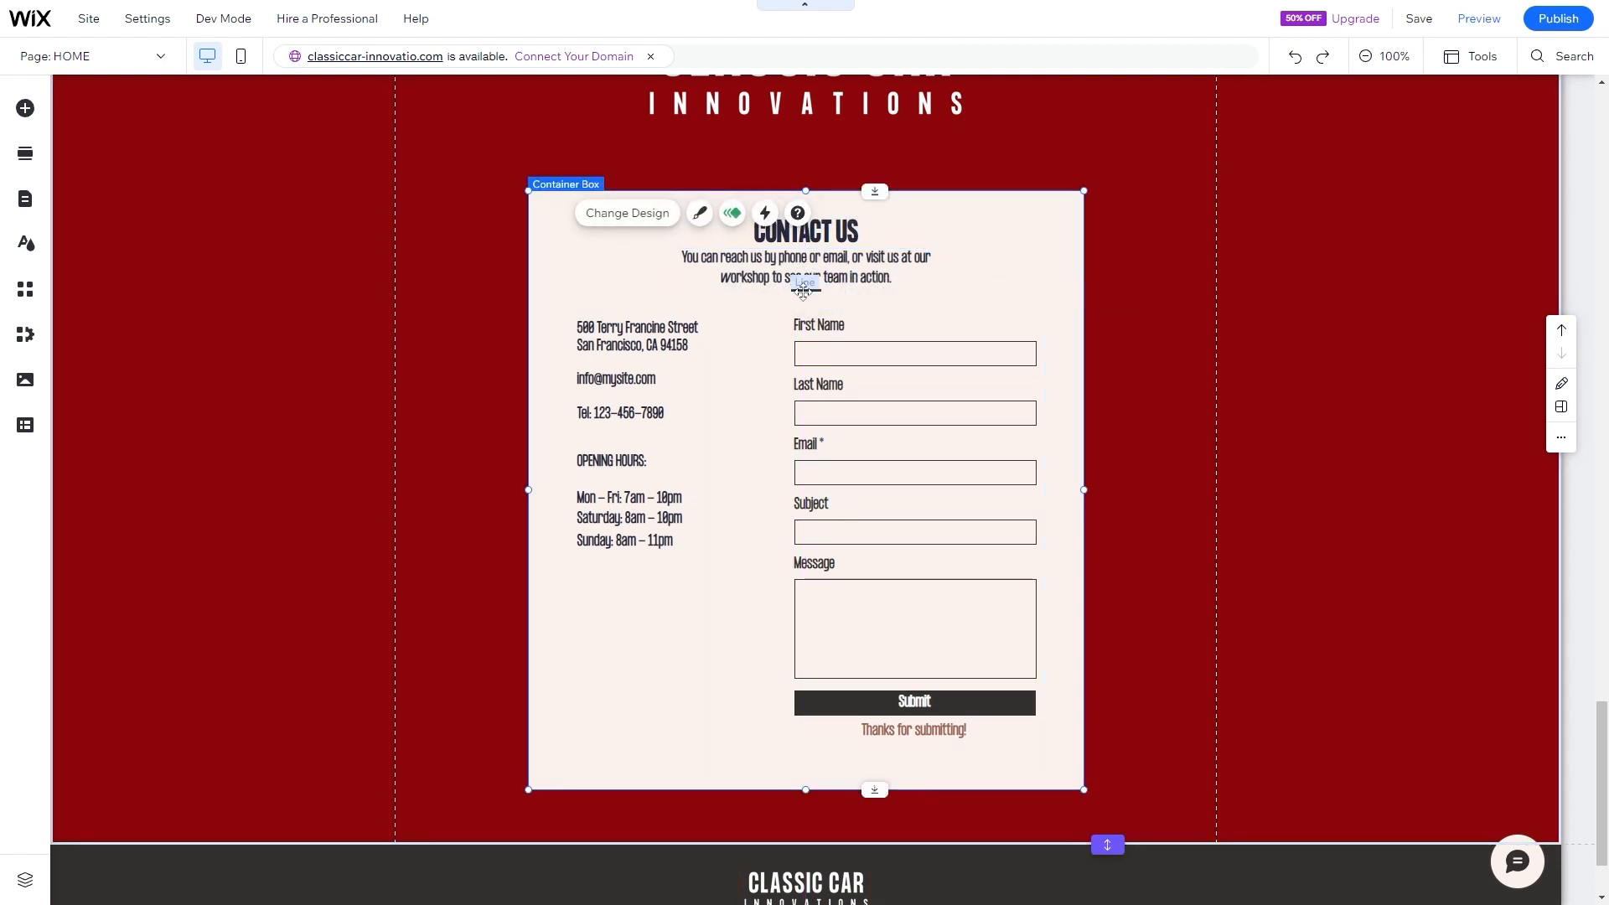
left_click(814, 232)
left_click_drag(813, 229, 841, 254)
left_click(965, 292)
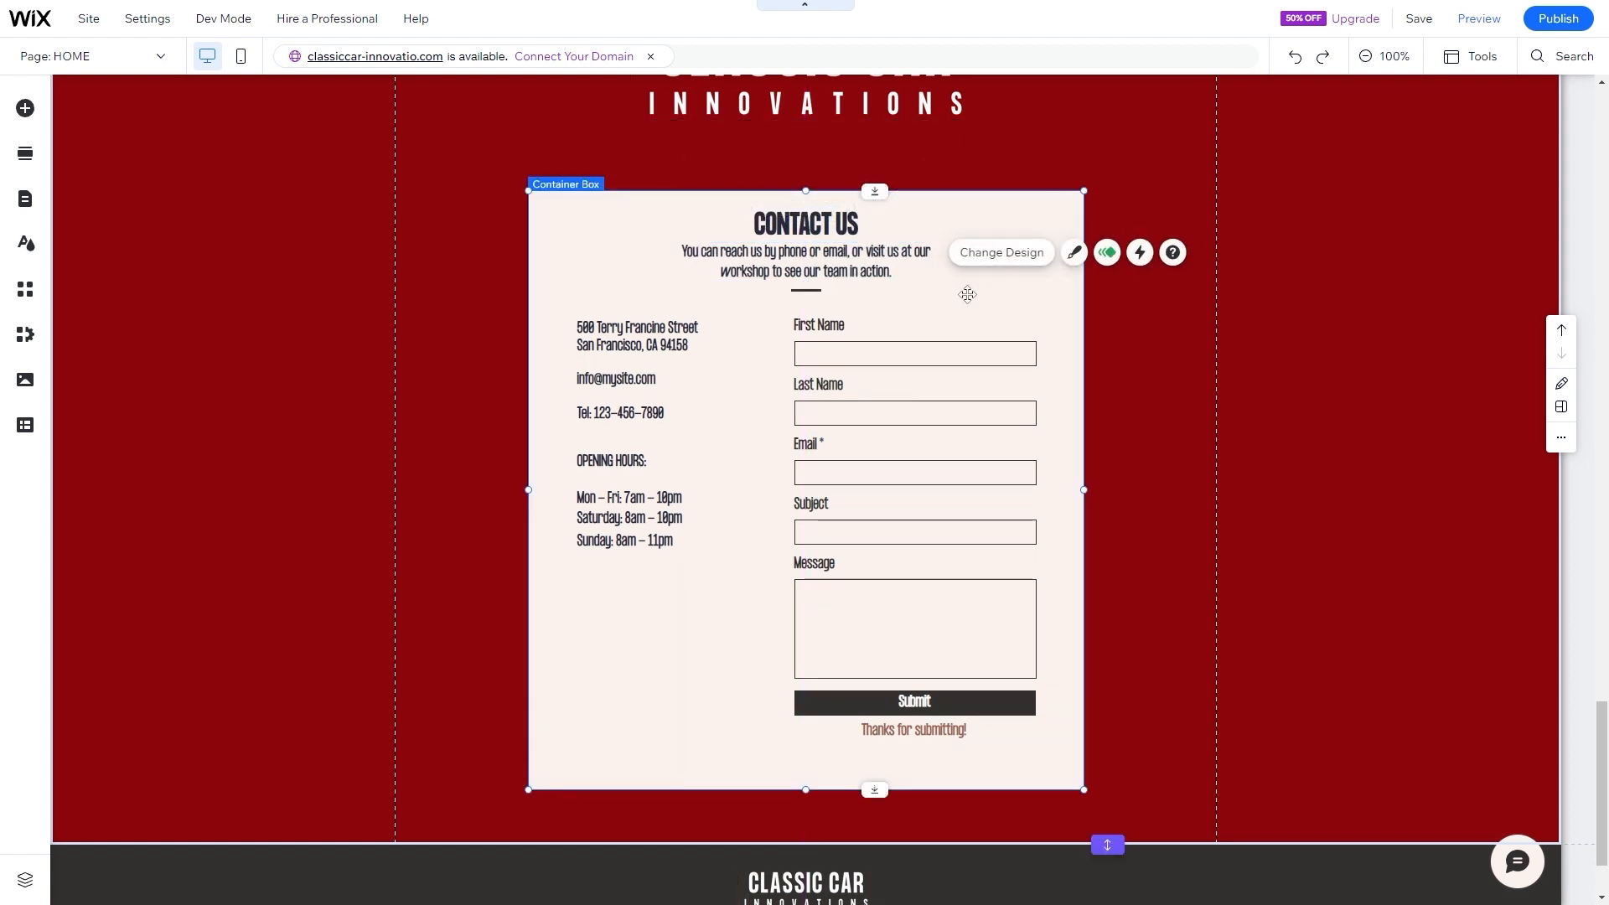
left_click(1303, 439)
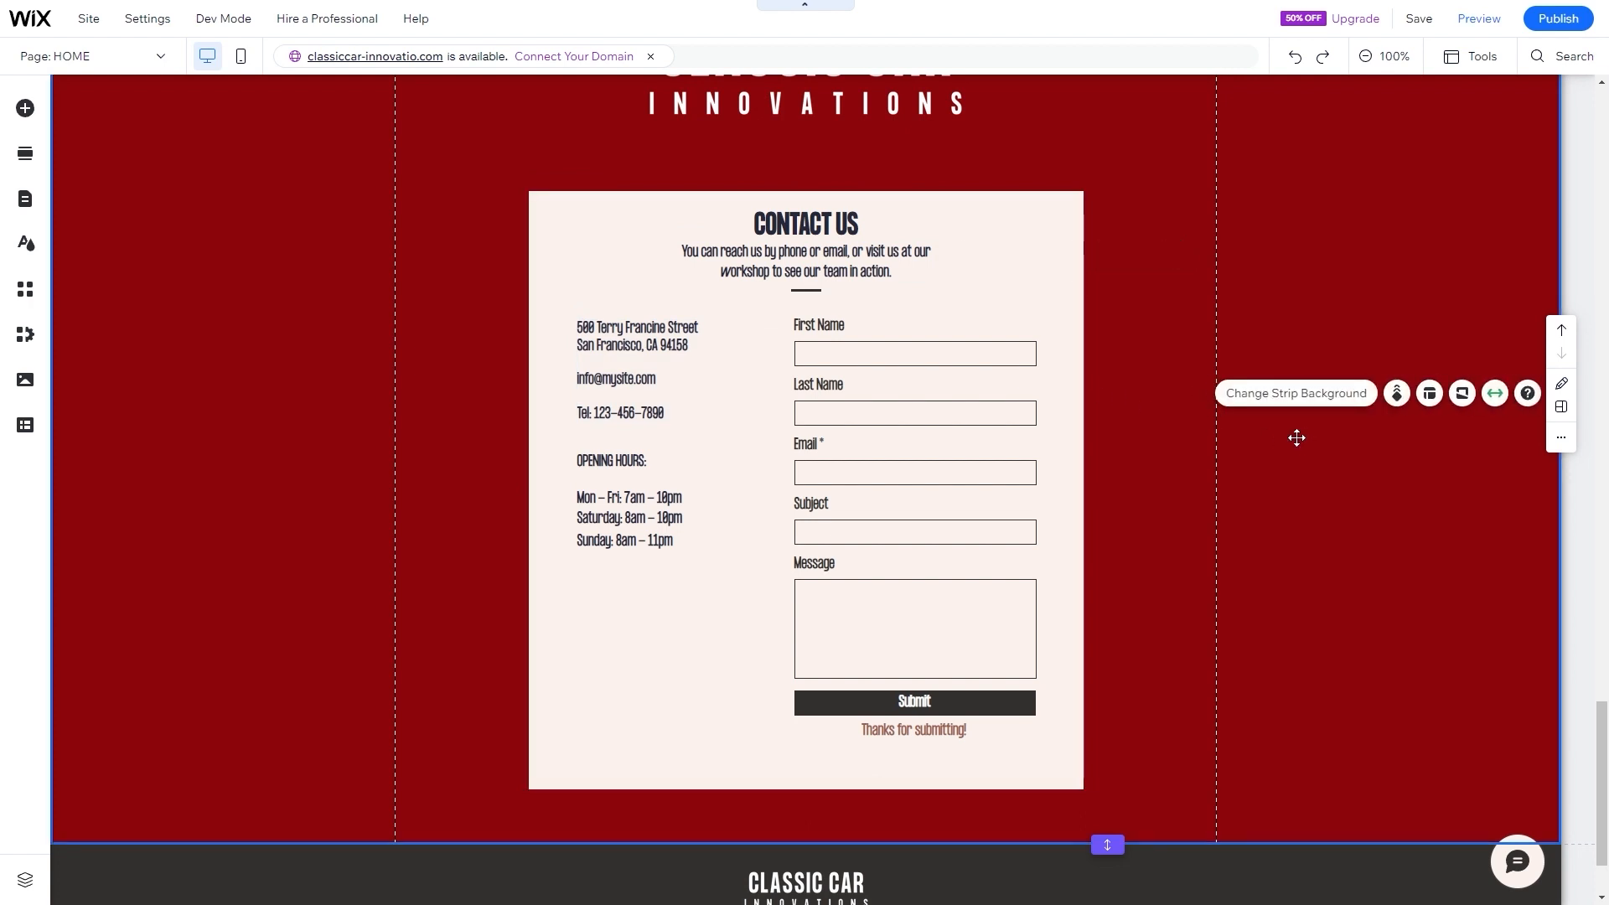
- Examine the contact details, opening hours and form elements in the Contact box
left_click(611, 369)
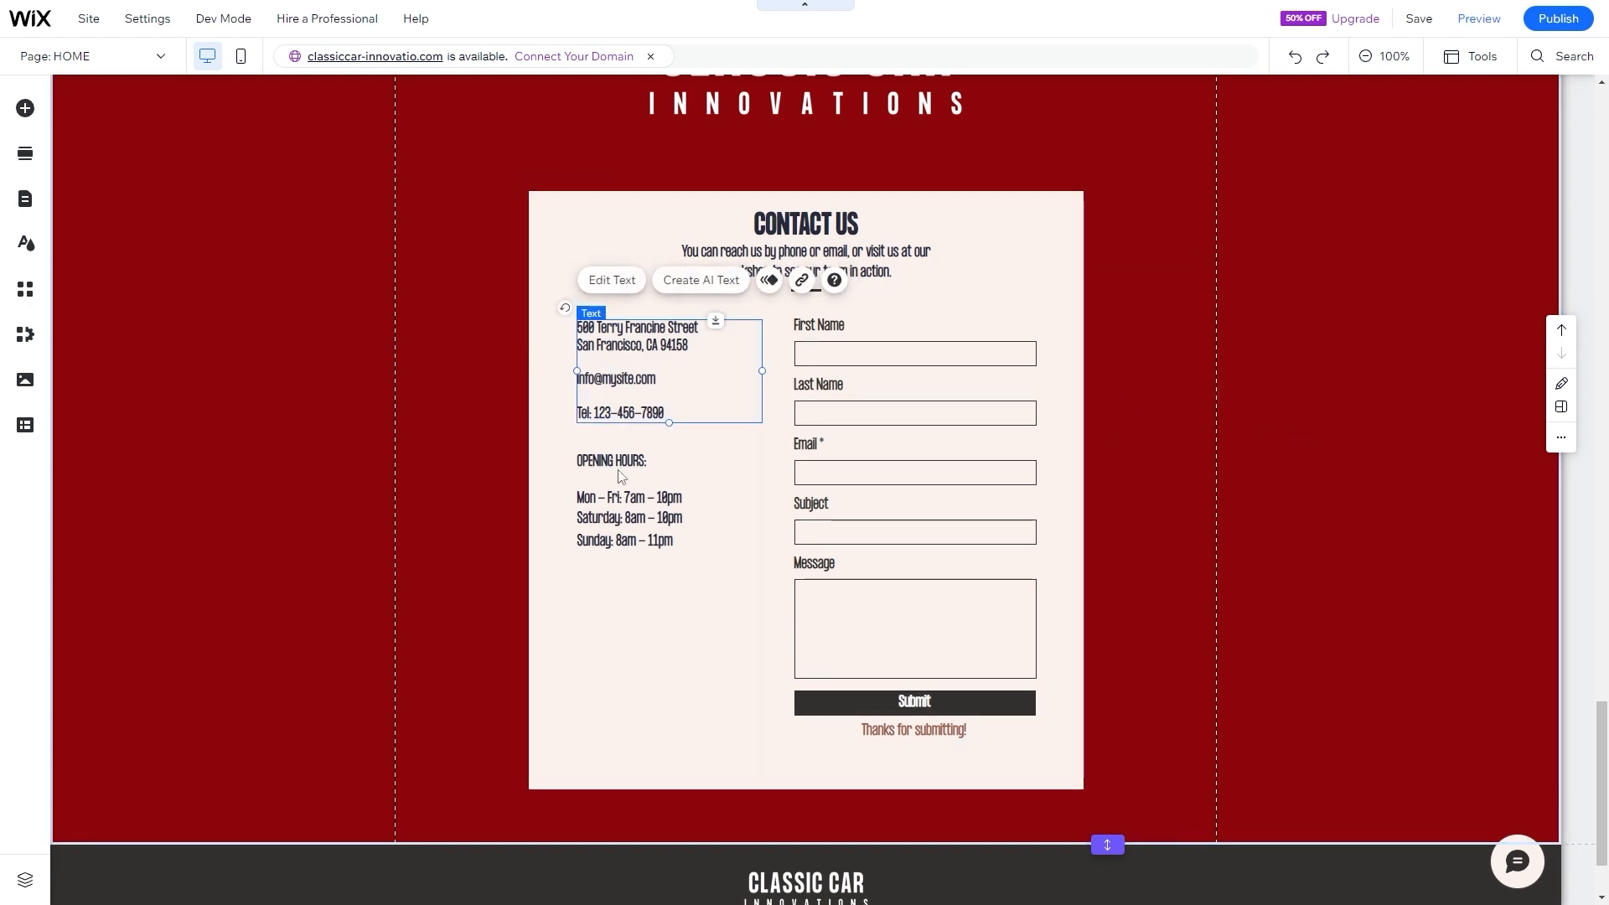
left_click(650, 496)
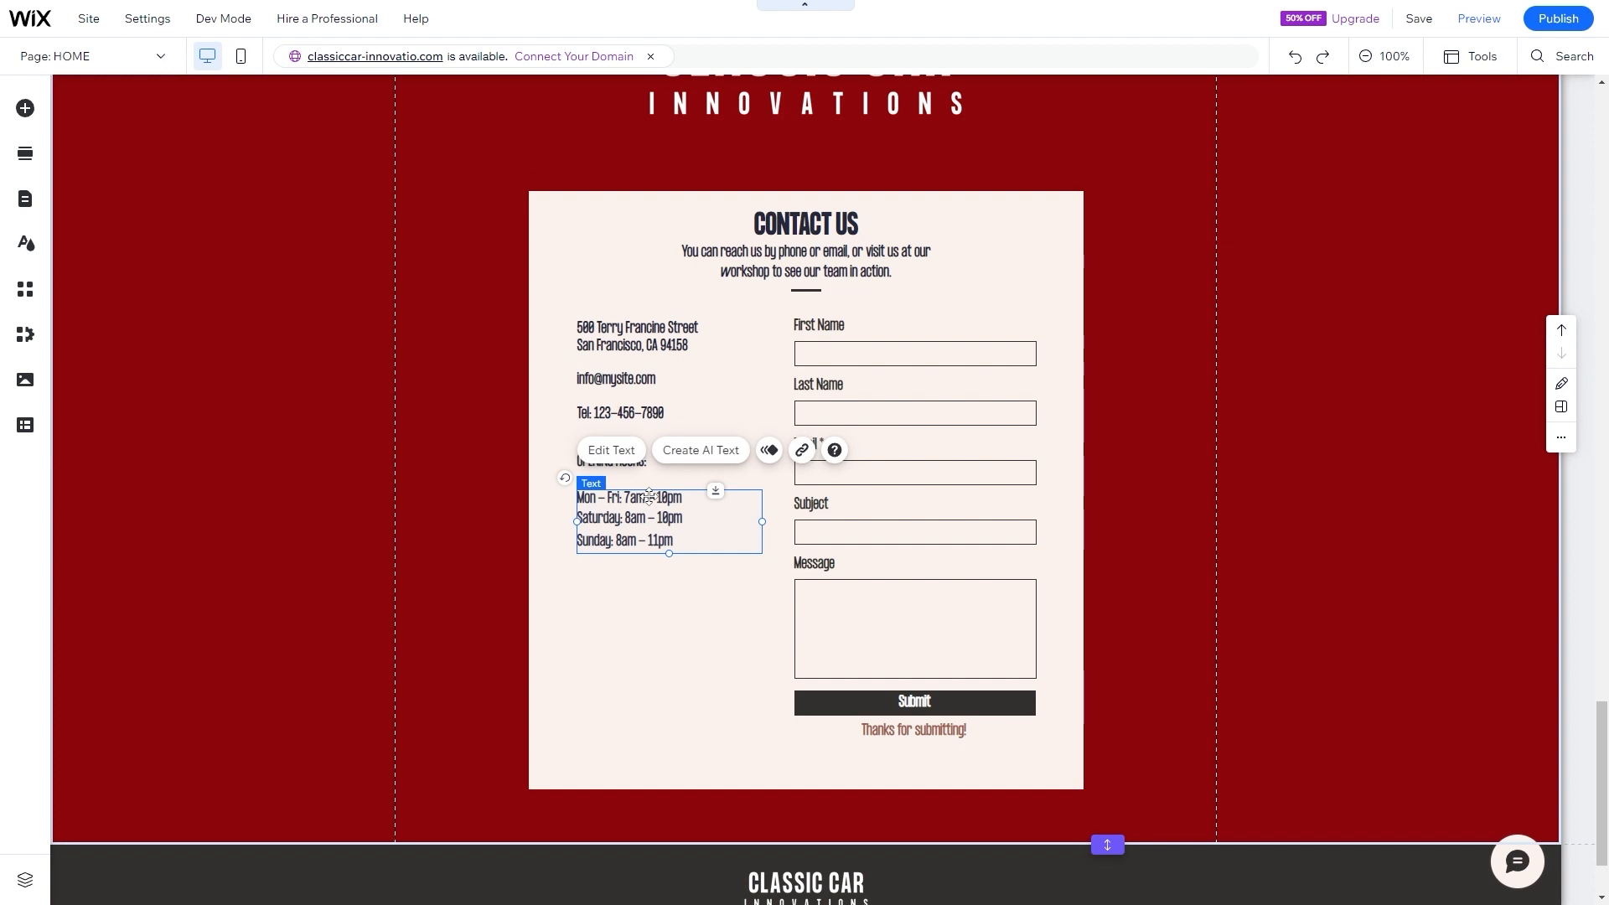
left_click(620, 367)
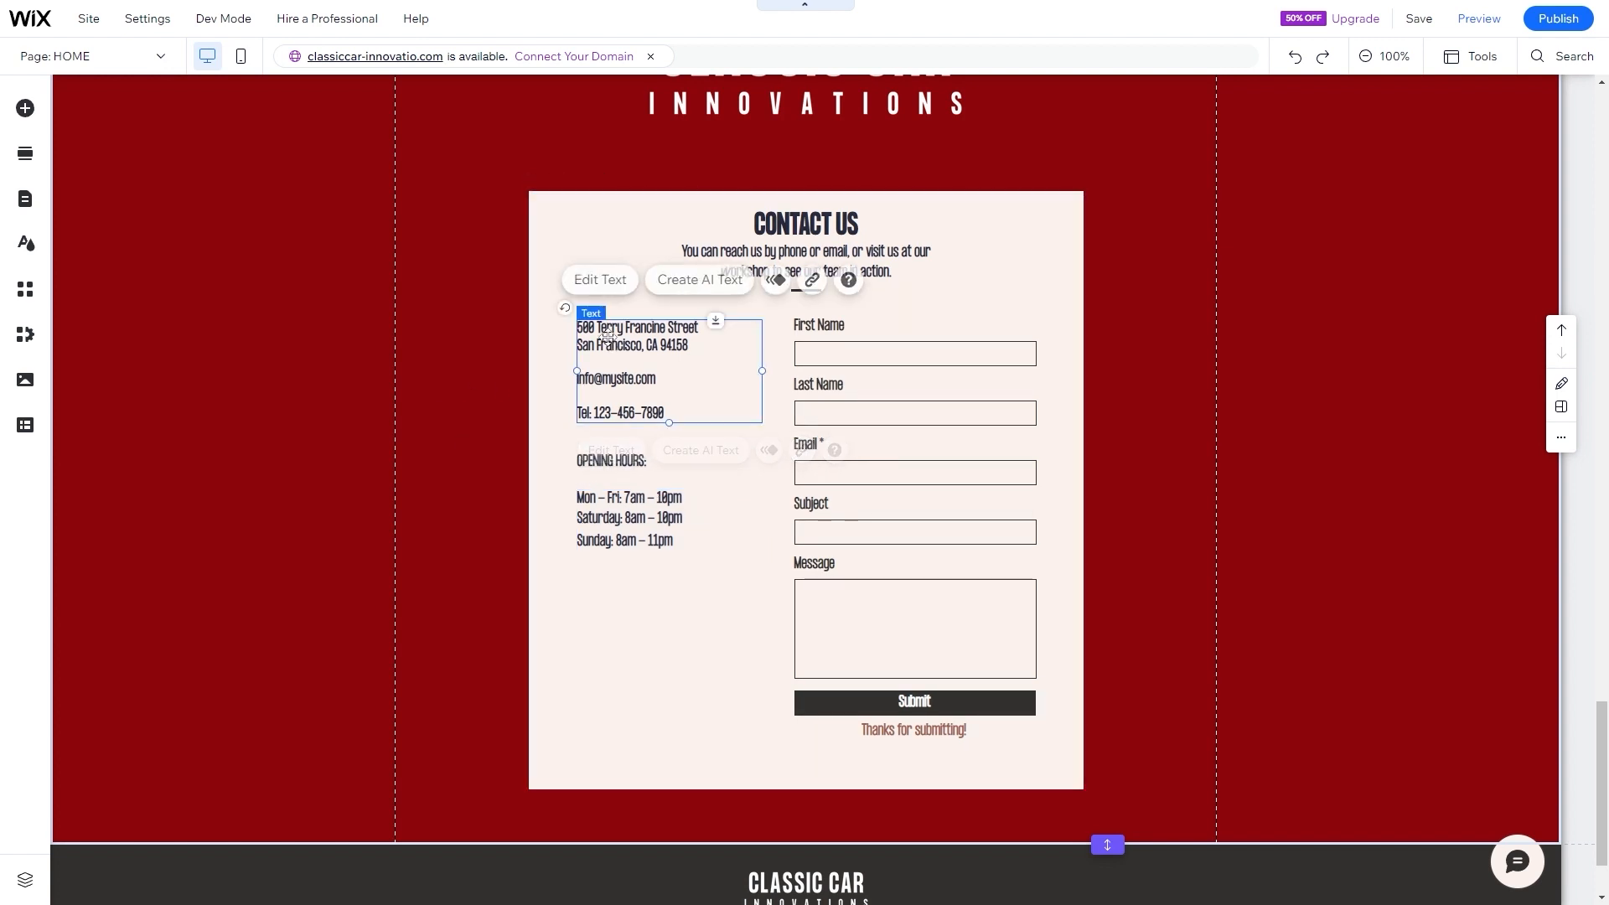
left_click(607, 448)
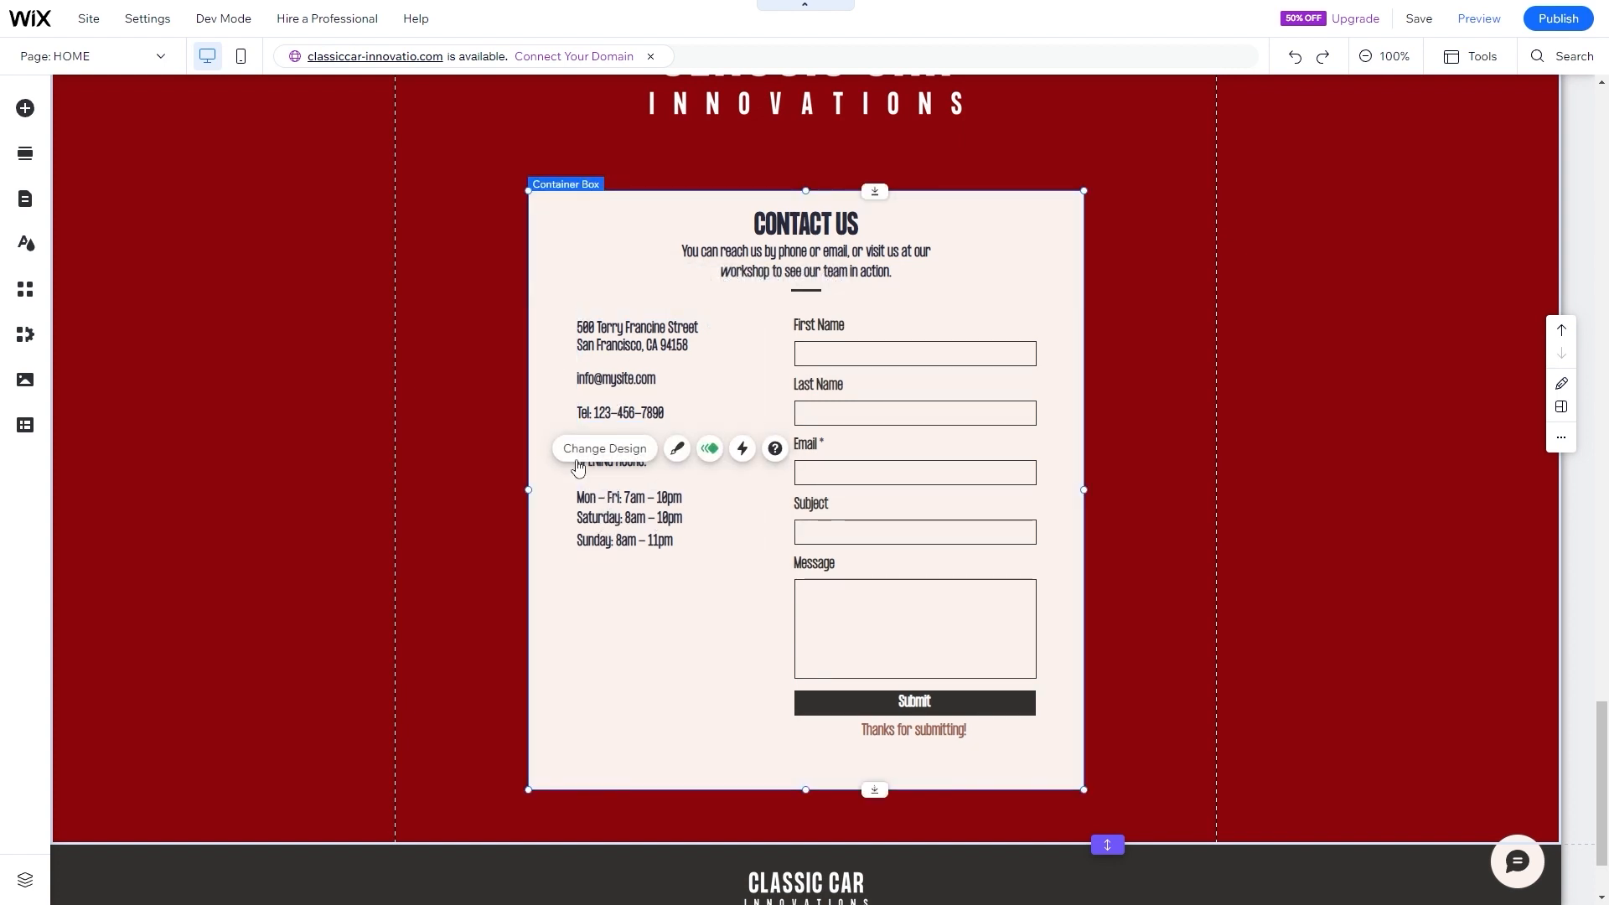
left_click(636, 363)
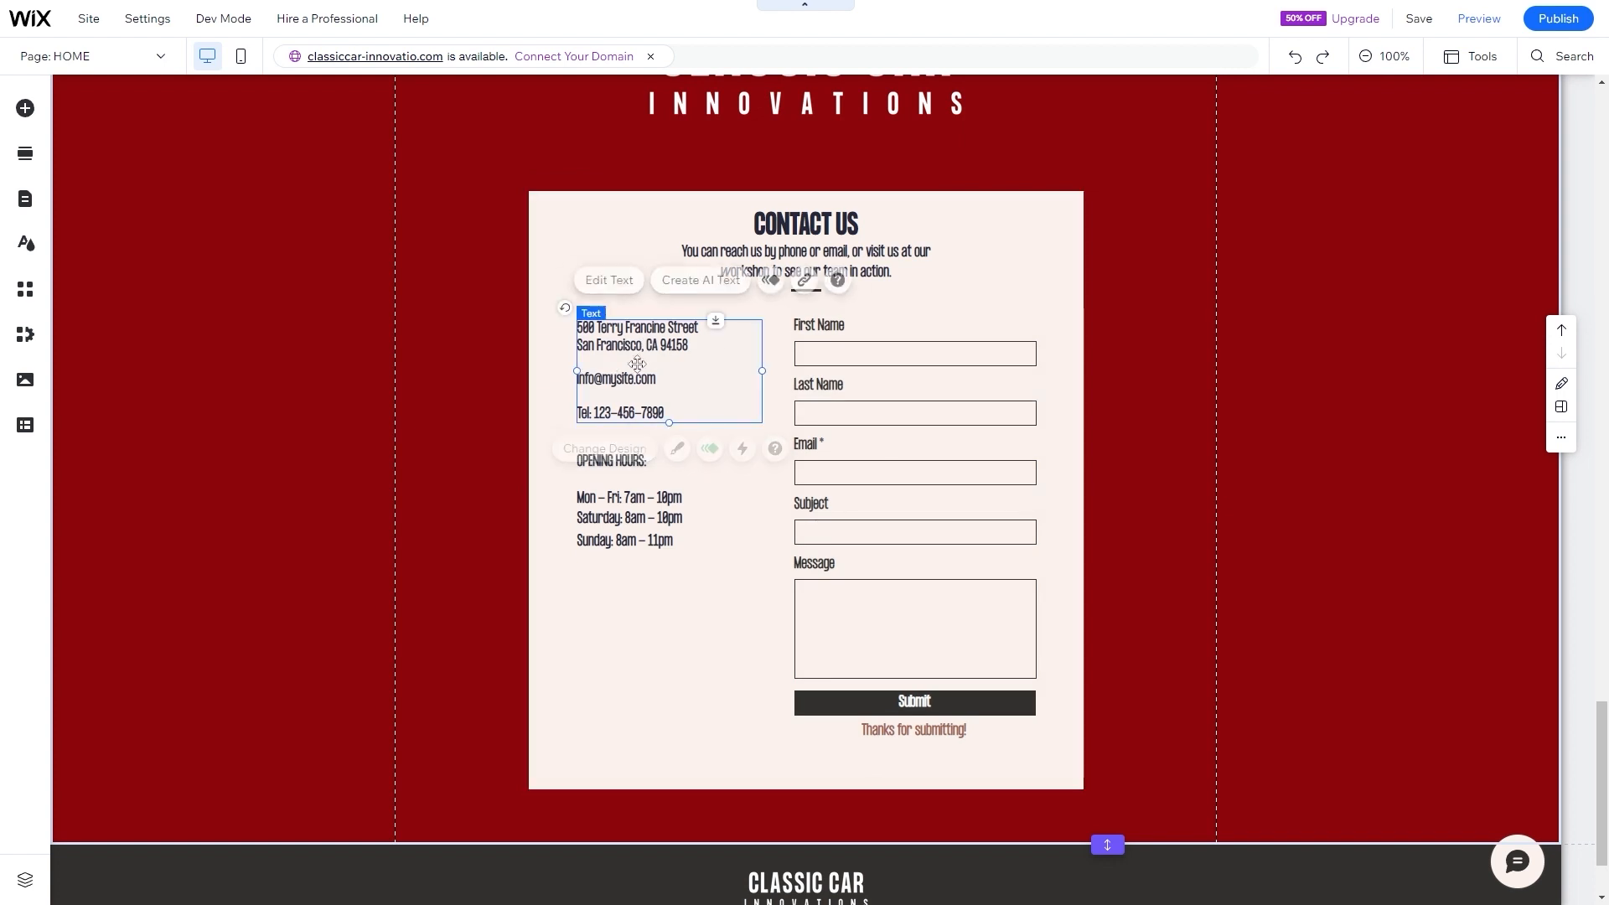
left_click(659, 508)
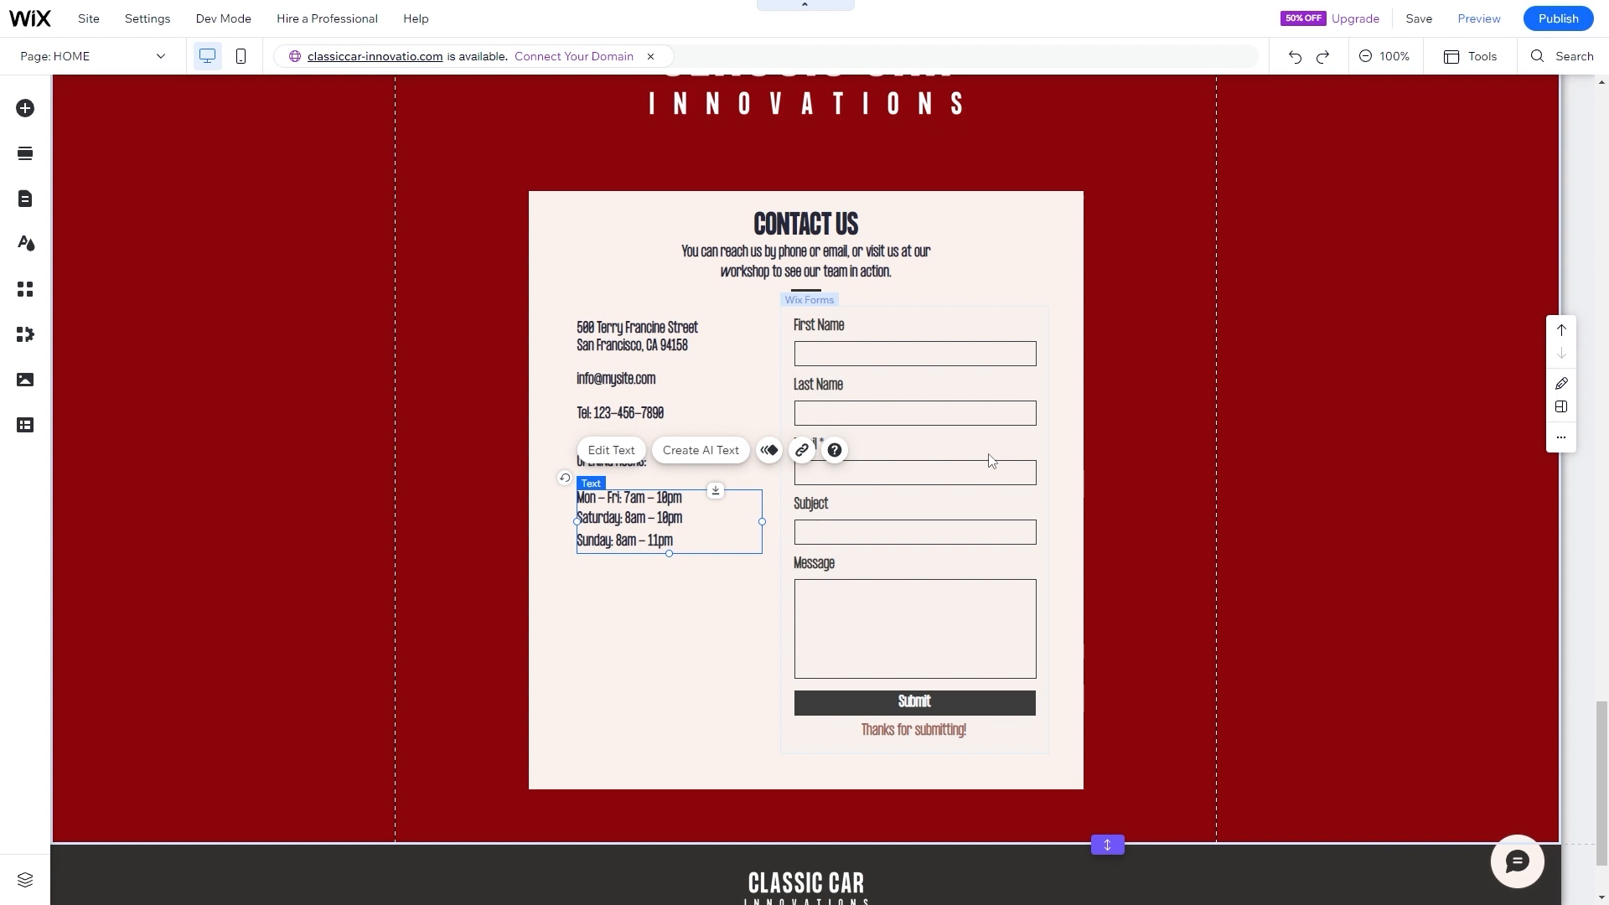
left_click(945, 469)
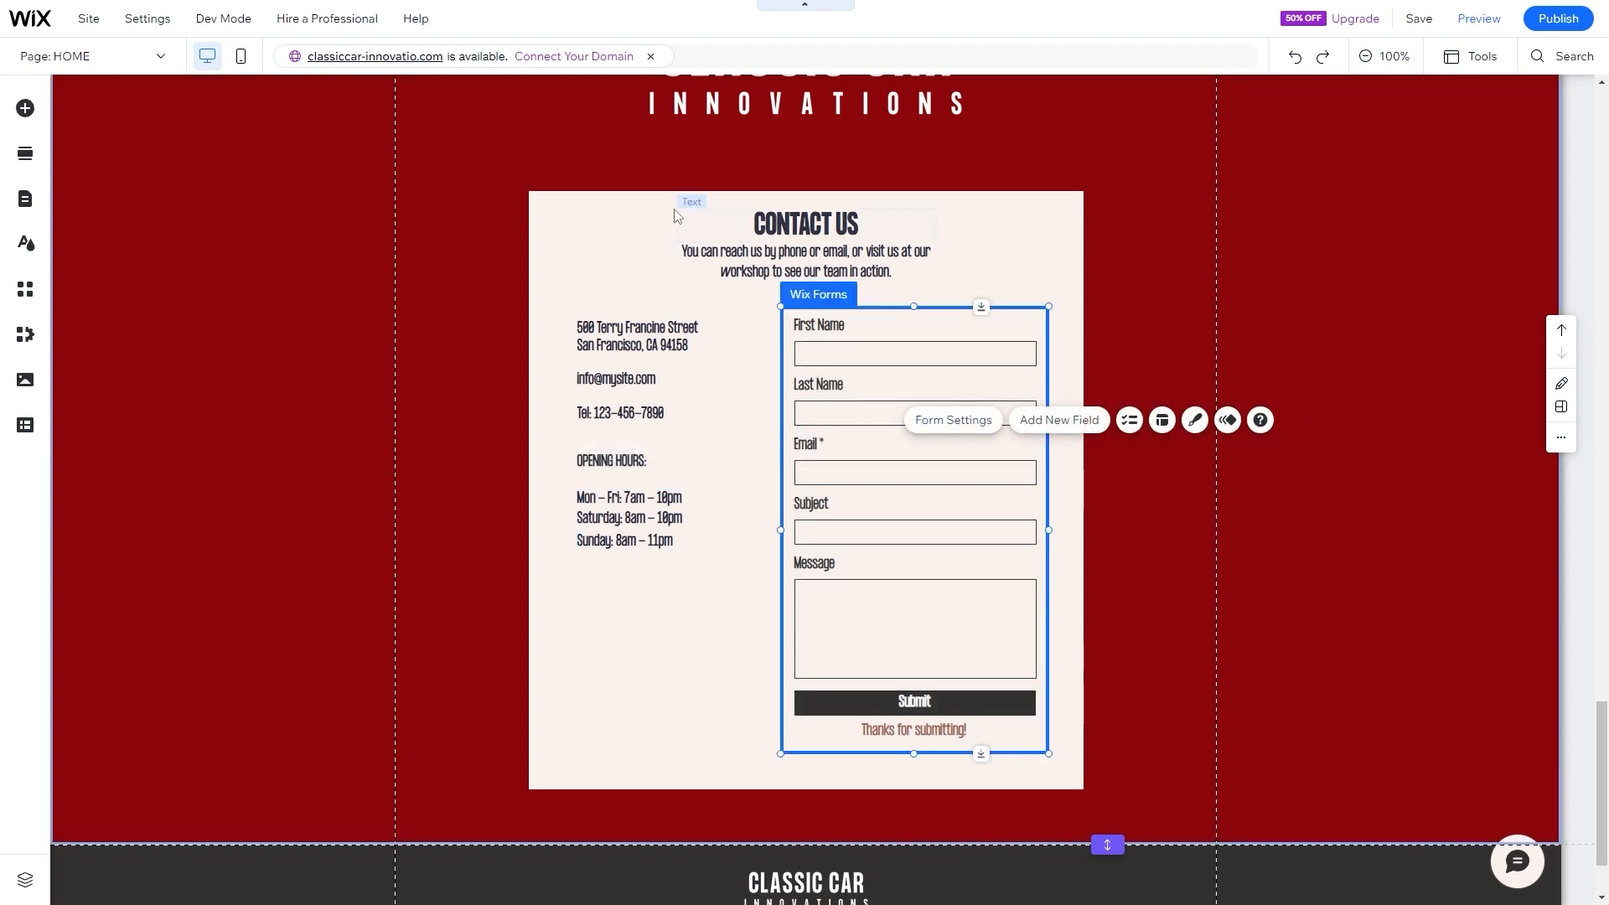
- Extend the Contact container box's upper edge slightly upward to add space above the CONTACT US heading
left_click(760, 195)
left_click_drag(806, 188, 811, 172)
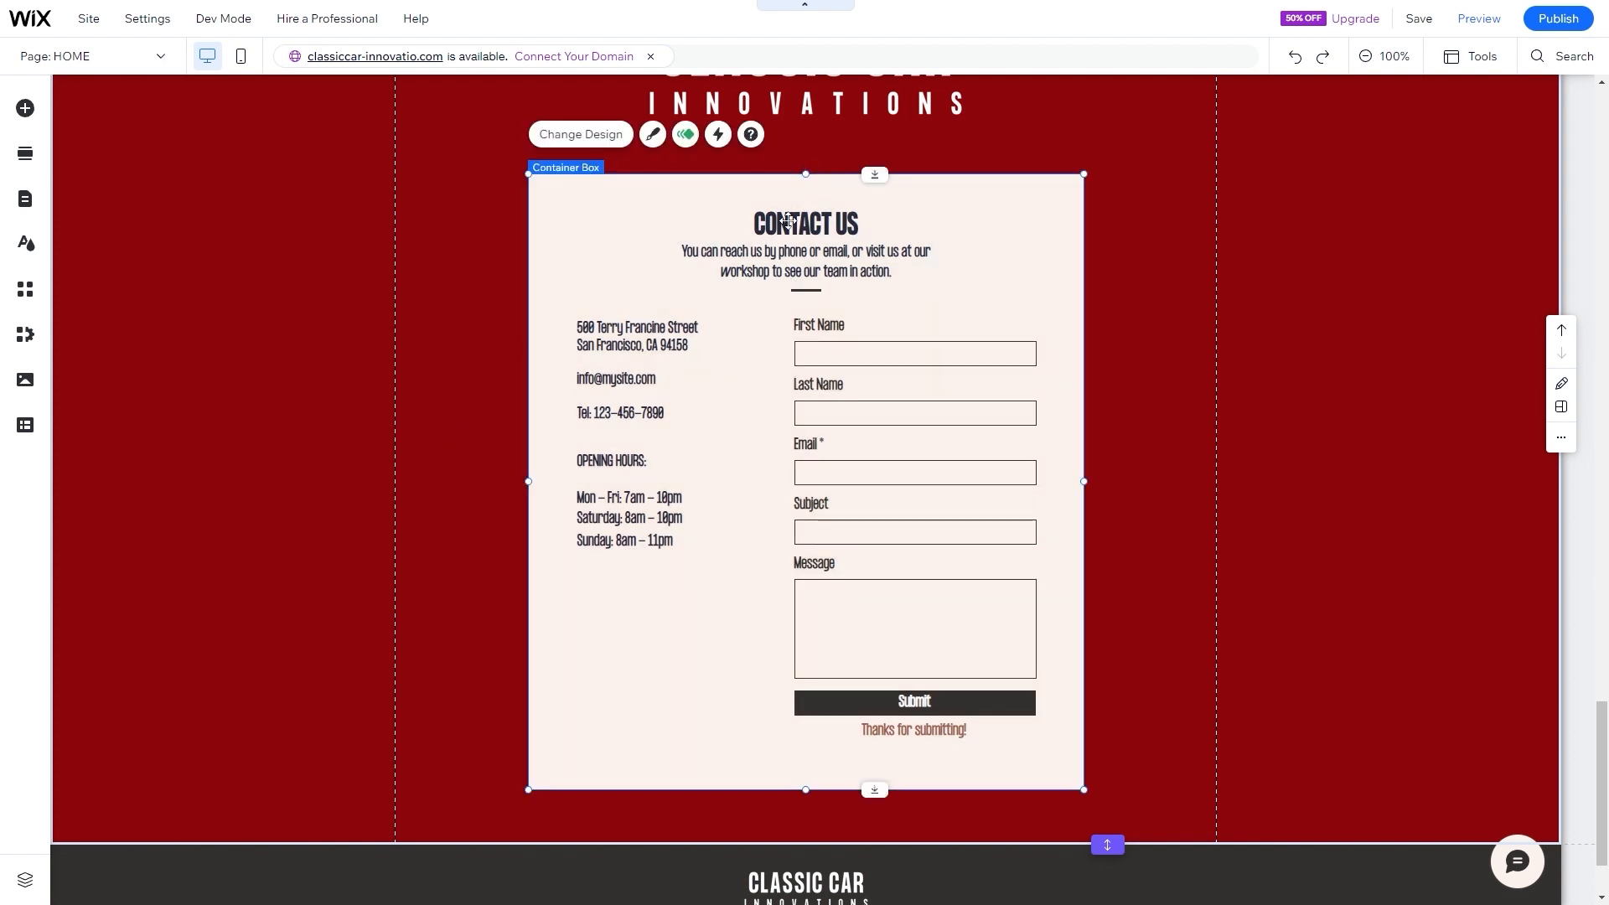
- Add a reCAPTCHA field to the contact form
left_click(879, 424)
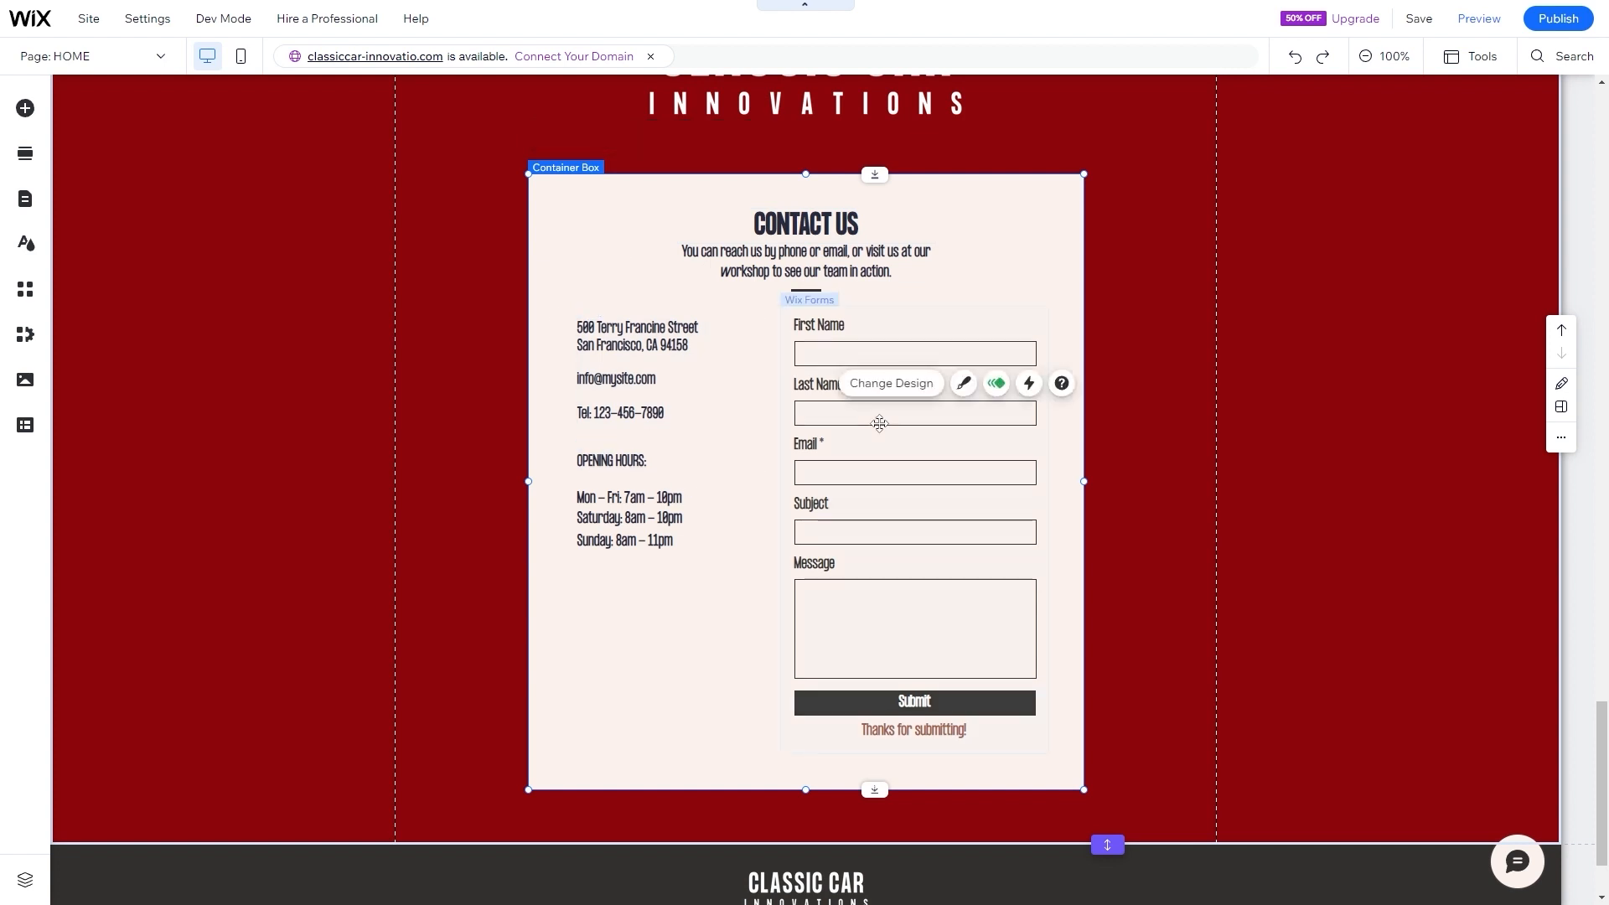
left_click(879, 423)
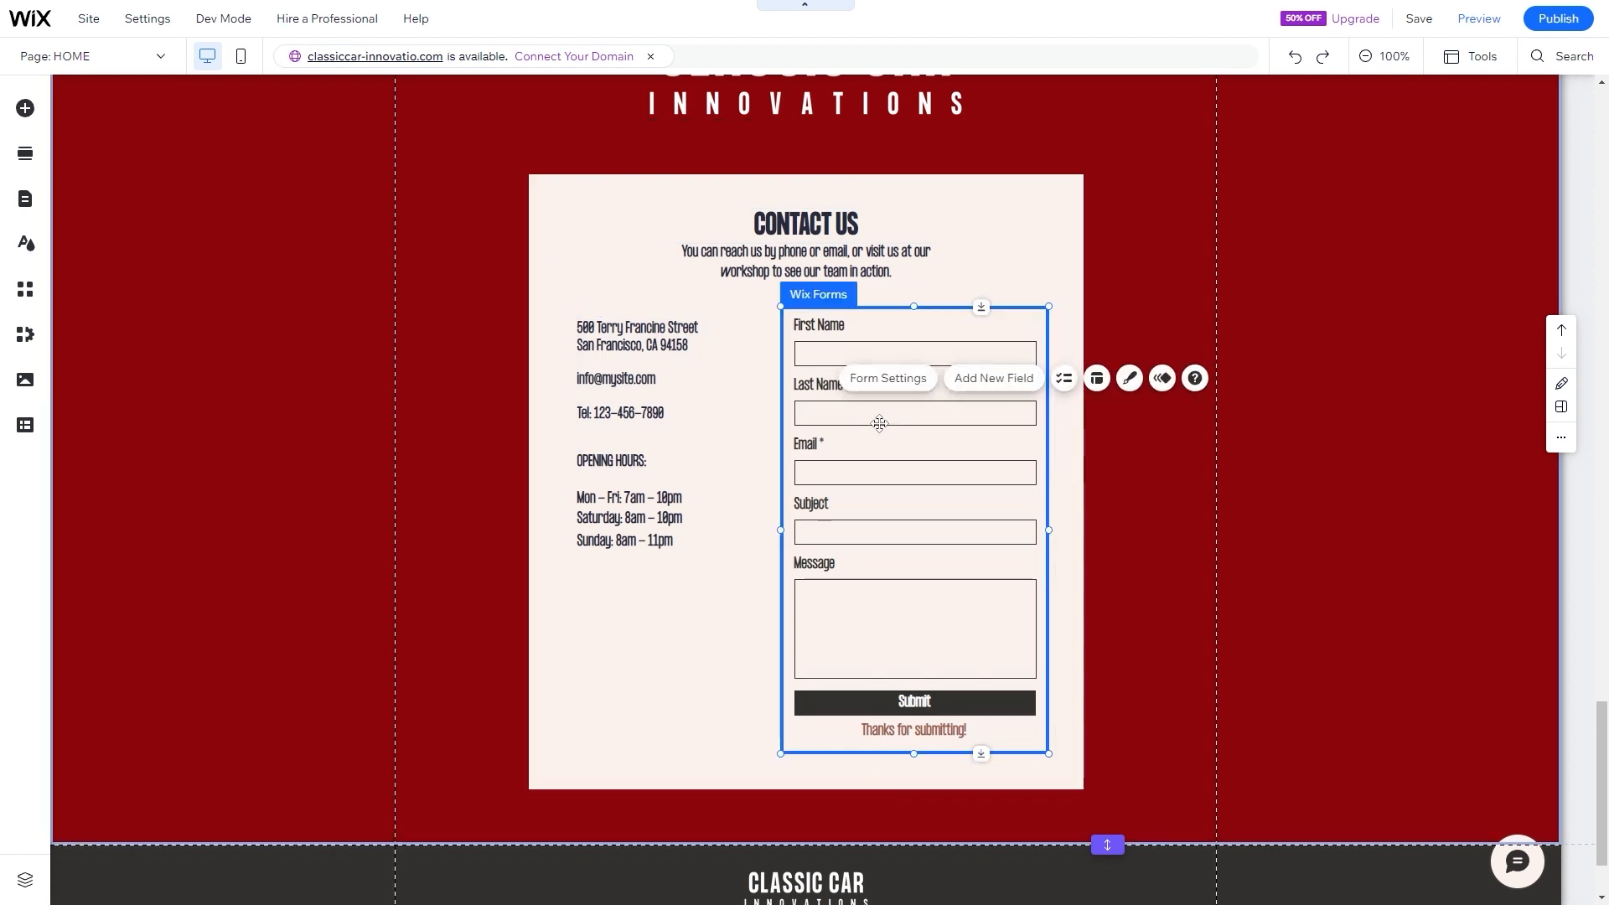
left_click(1064, 381)
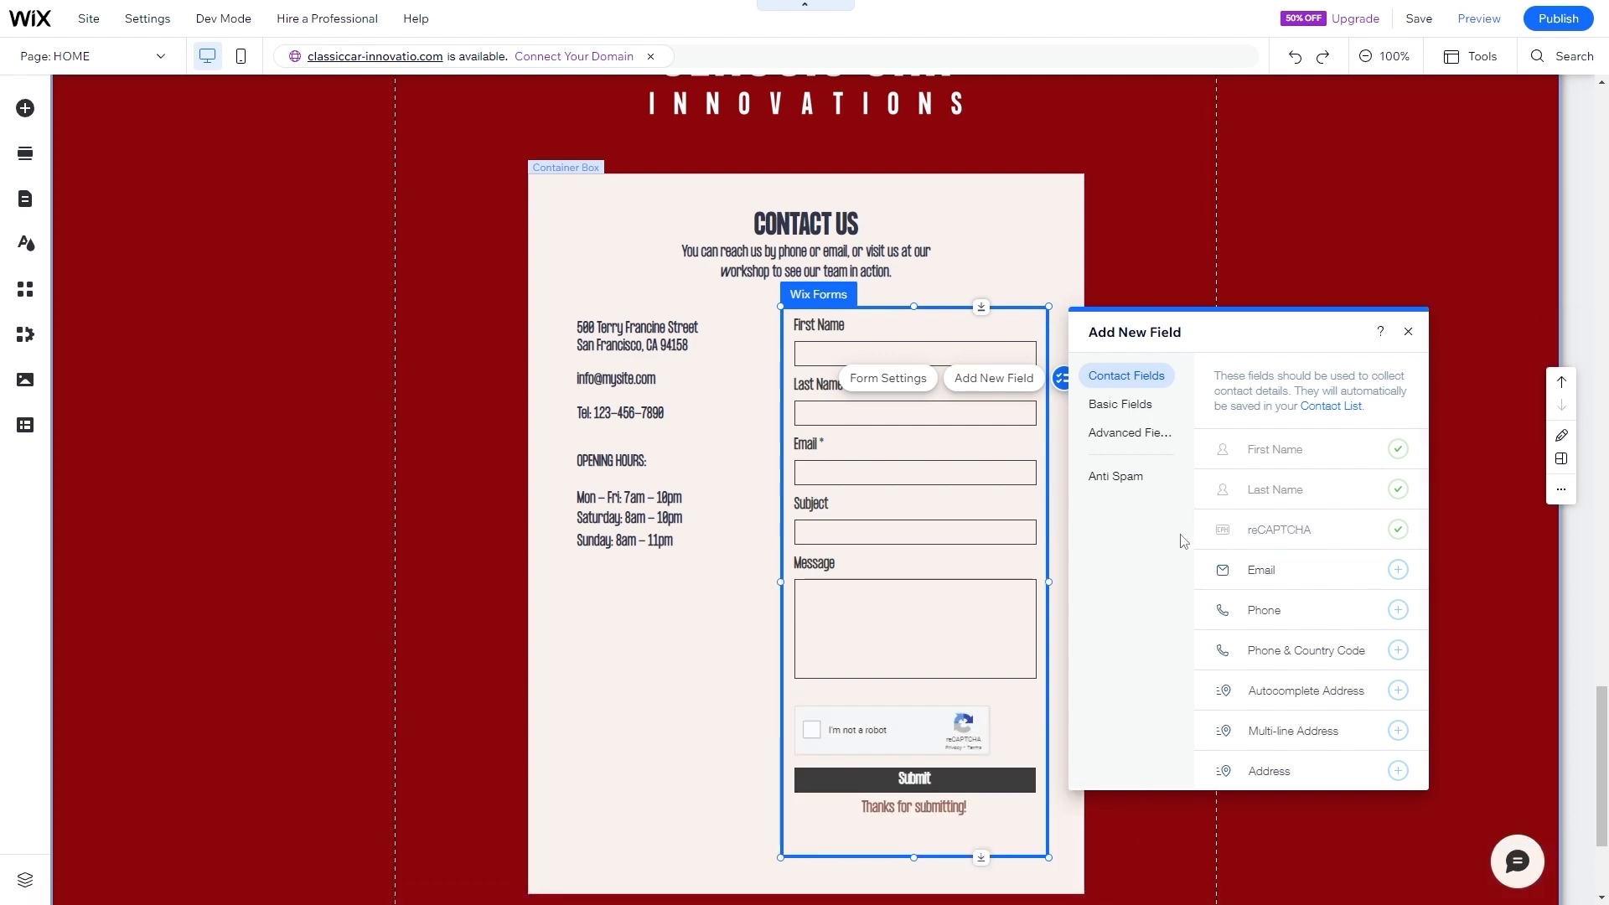
- Delete the Last Name field from the form and turn First Name into a required field titled "Full Name"
left_click(849, 419)
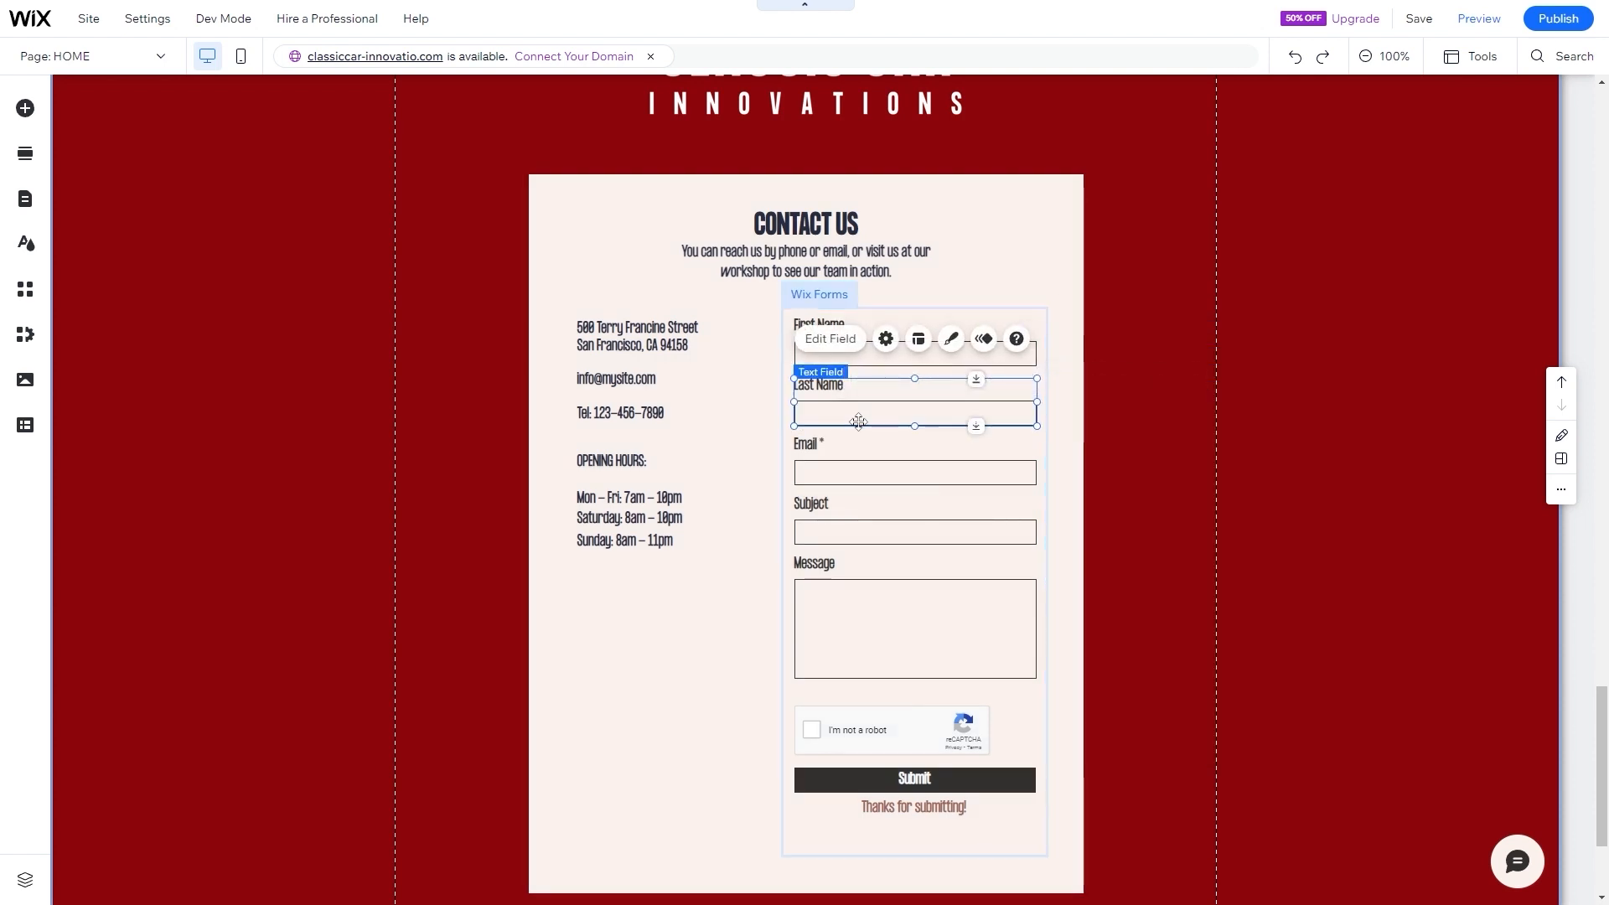
key("Delete")
left_click(811, 344)
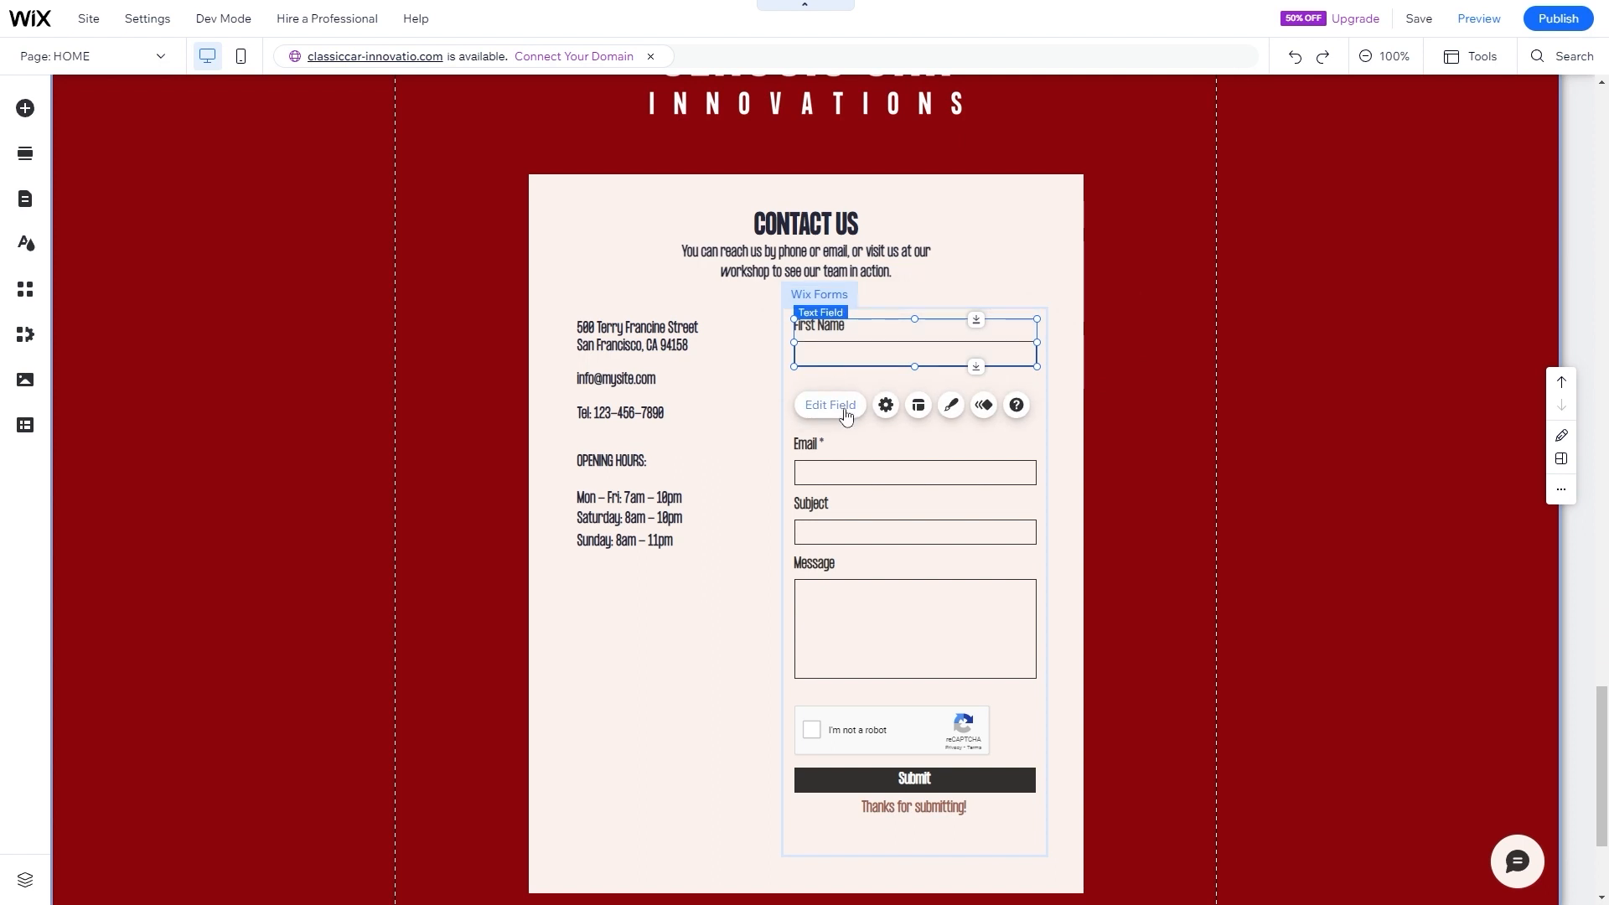
left_click(845, 407)
left_click(1114, 528)
left_click(1109, 529)
left_click_drag(1095, 531, 1088, 529)
key("BackSpace")
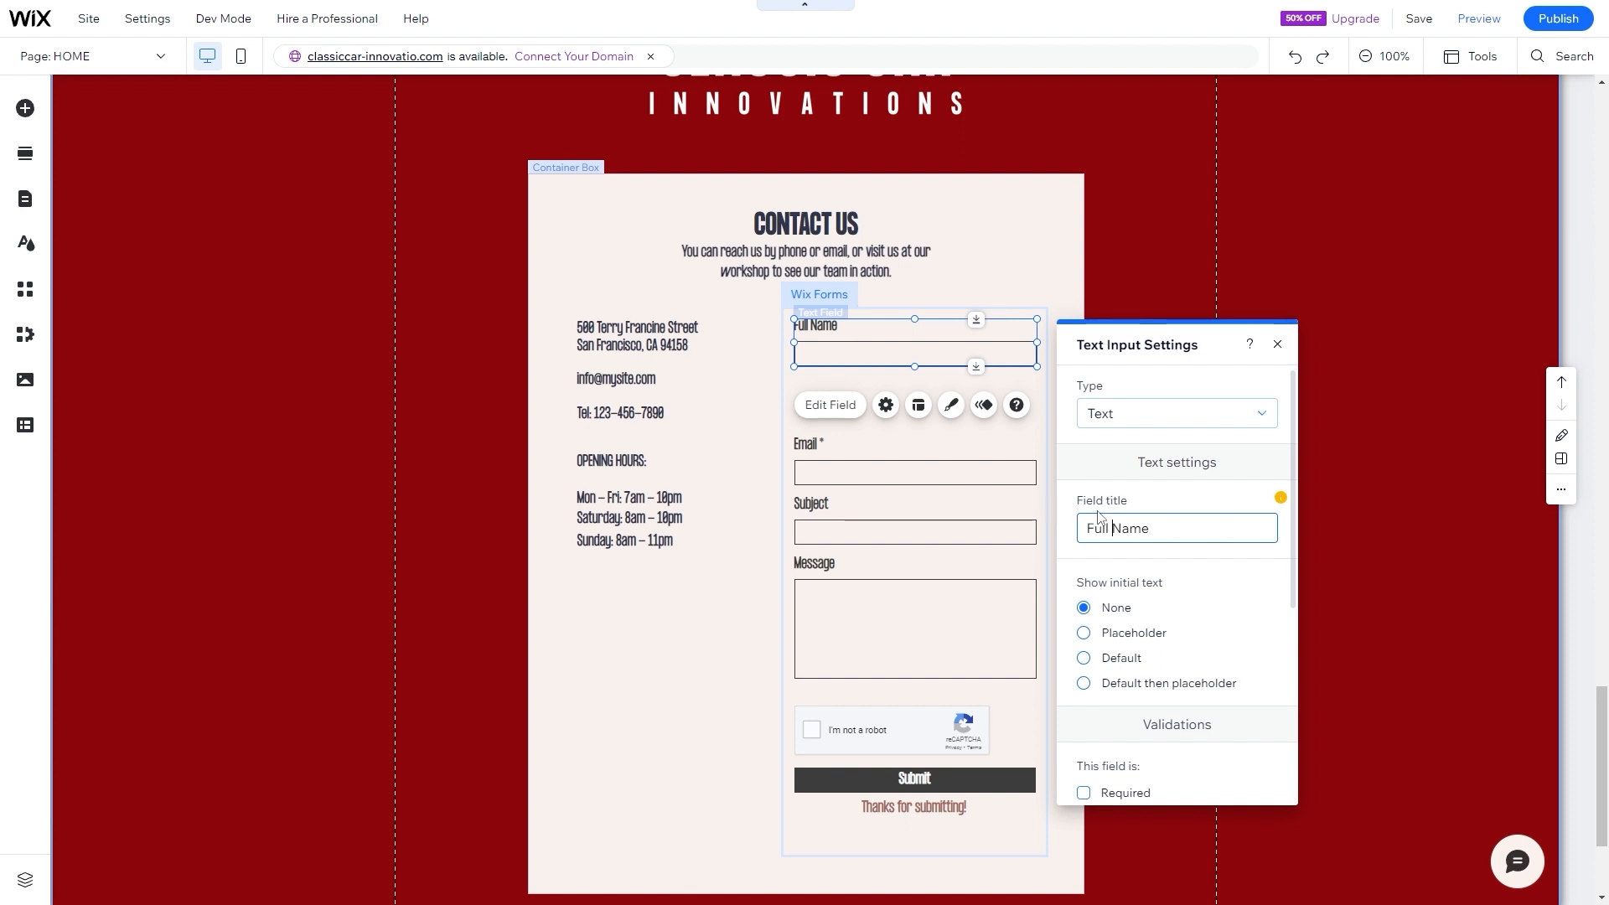
scroll(1089, 587, "down", 2)
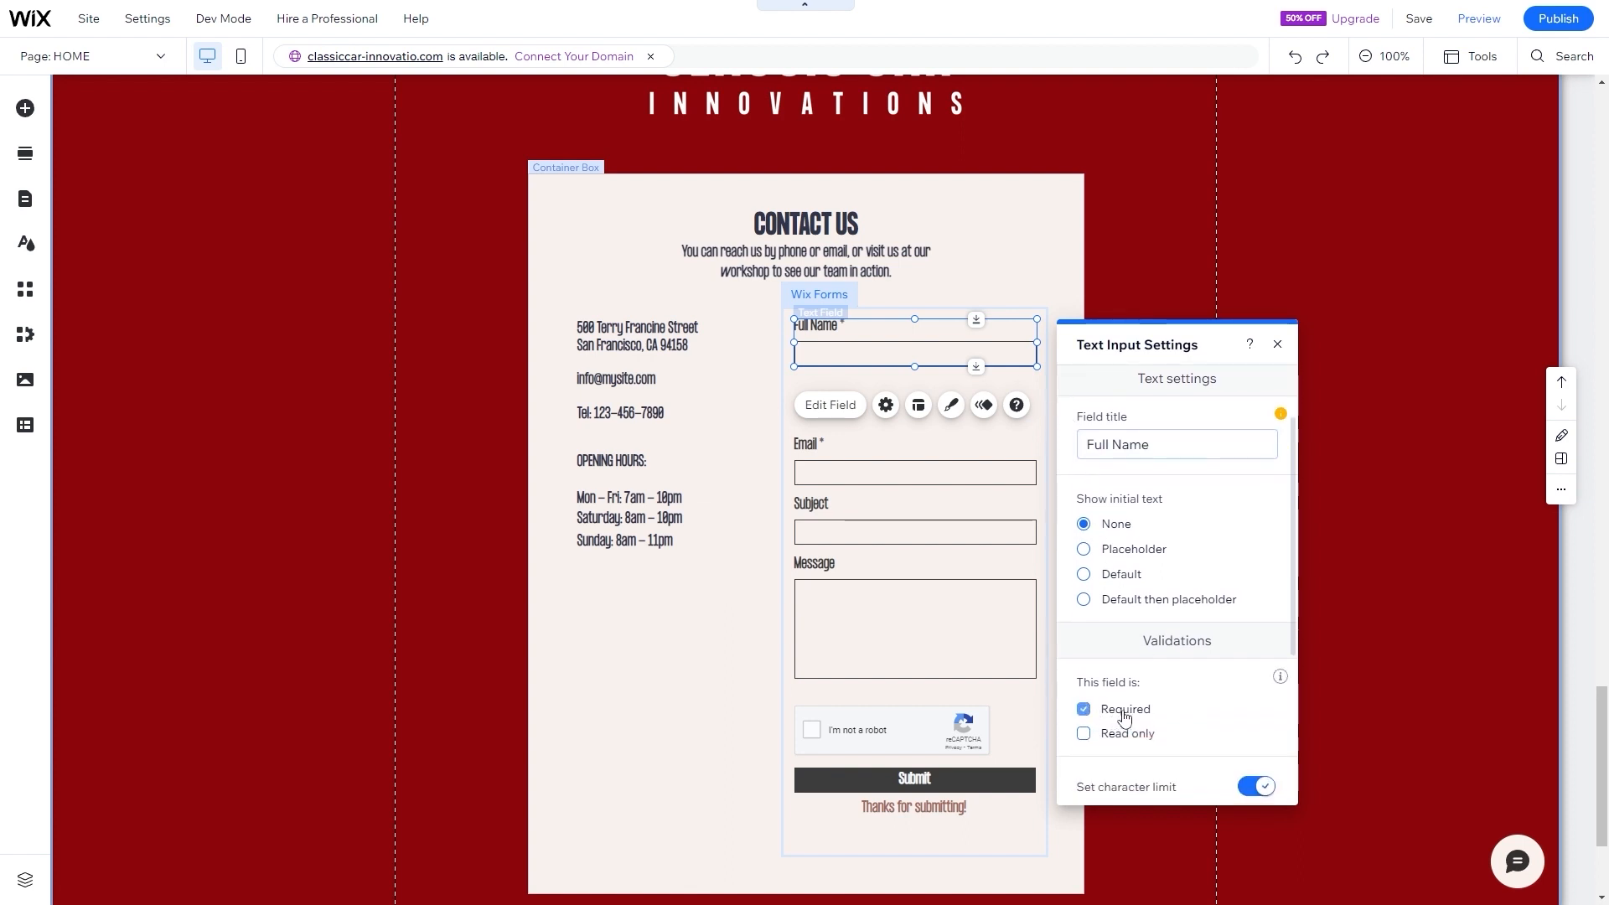
- Move the Email field up beneath Full Name and delete the Subject field
left_click(869, 473)
left_click_drag(869, 470, 869, 425)
left_click(847, 528)
left_click_drag(908, 531, 907, 521)
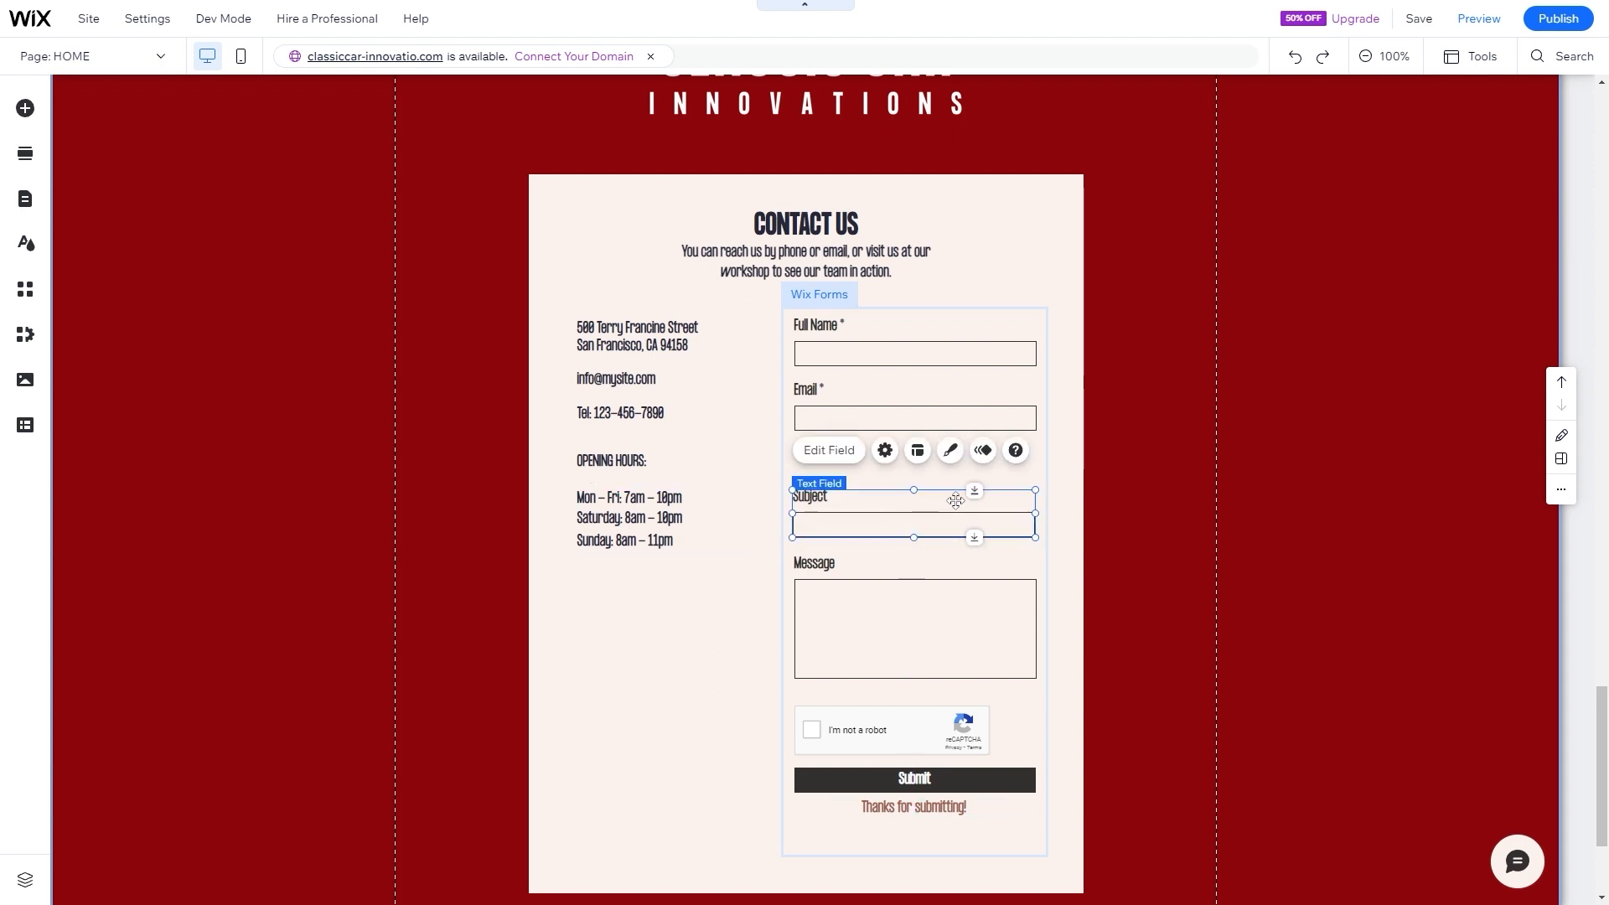
key("Delete")
- Make the Message field required and move it up toward the Email field
left_click(847, 603)
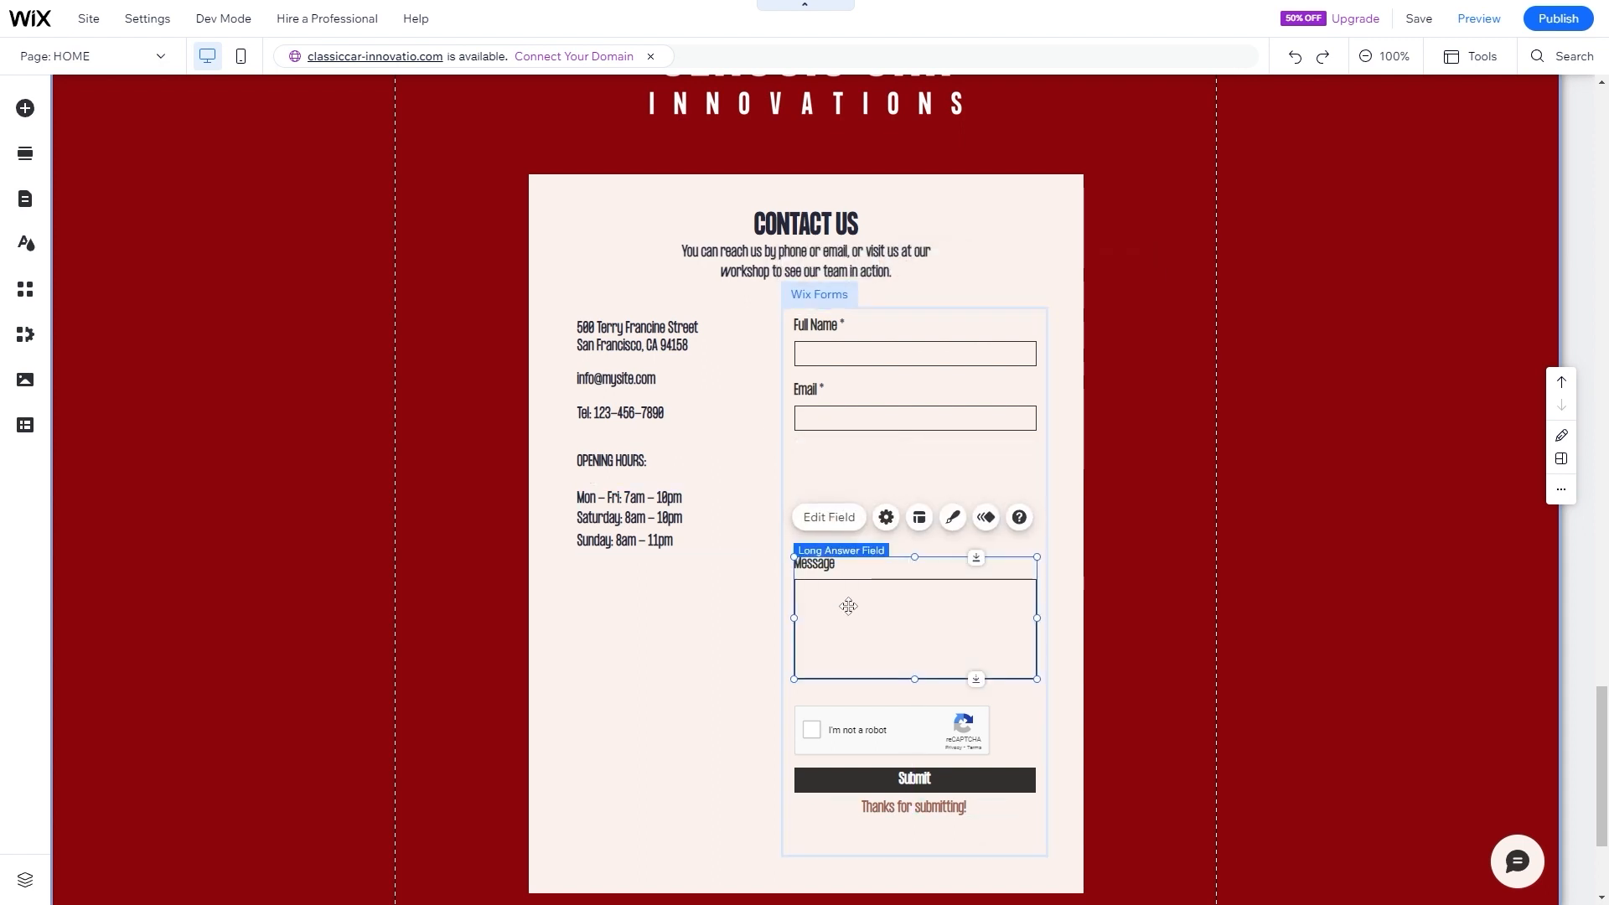
left_click(842, 521)
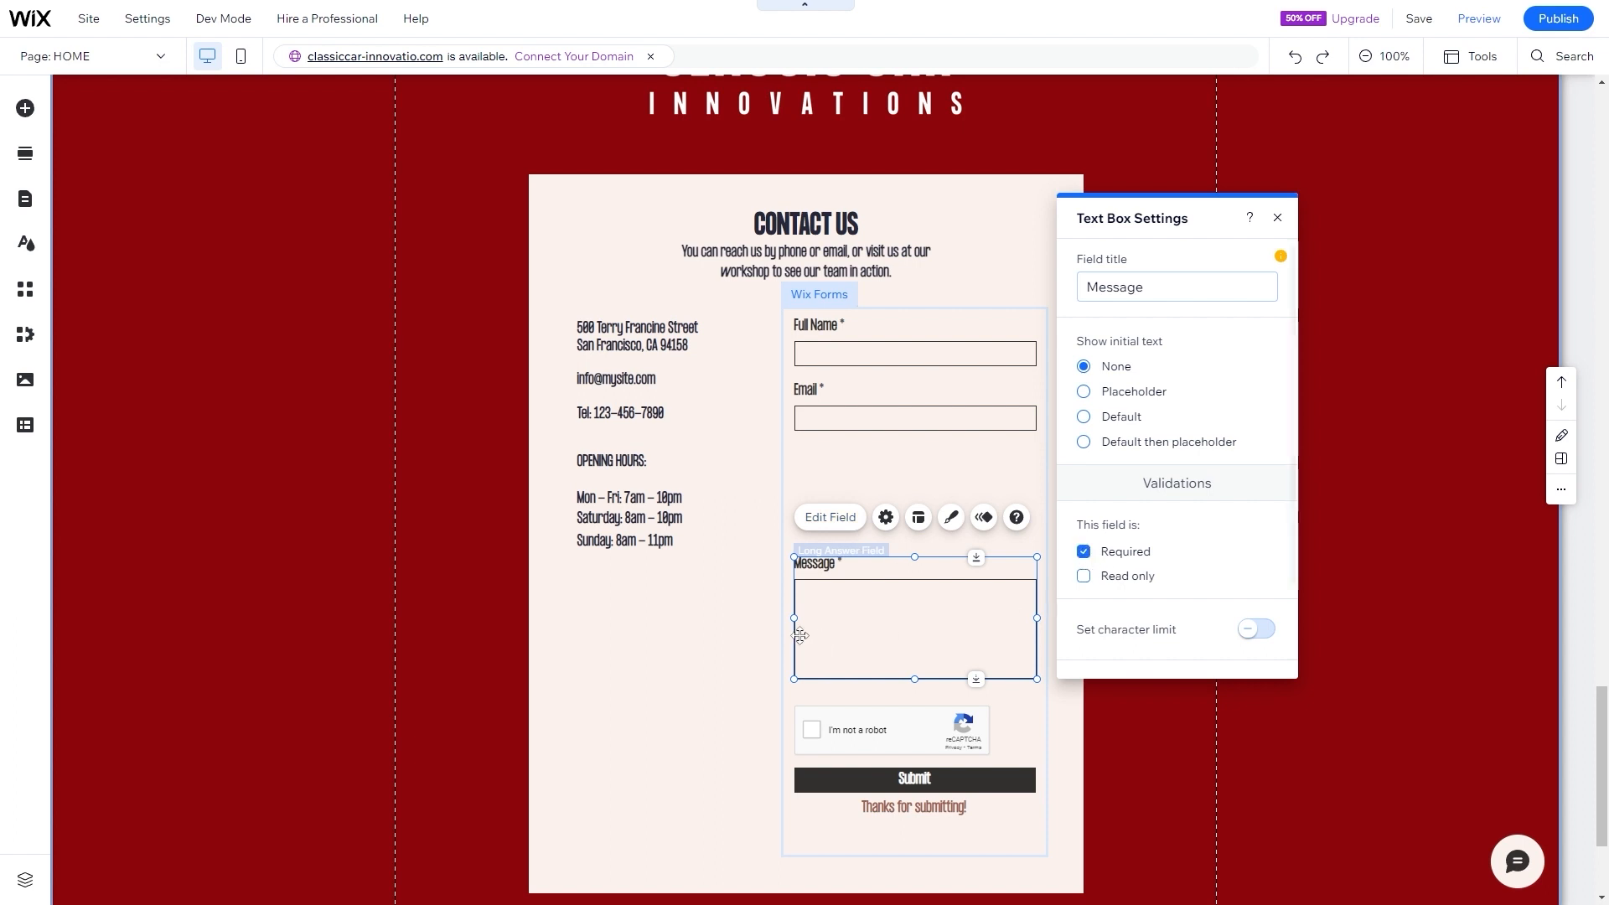
left_click_drag(829, 625, 827, 528)
- Move the reCAPTCHA, Submit button and "Thanks for submitting!" message up beneath the Message field
left_click(863, 719)
left_click_drag(863, 719, 856, 640)
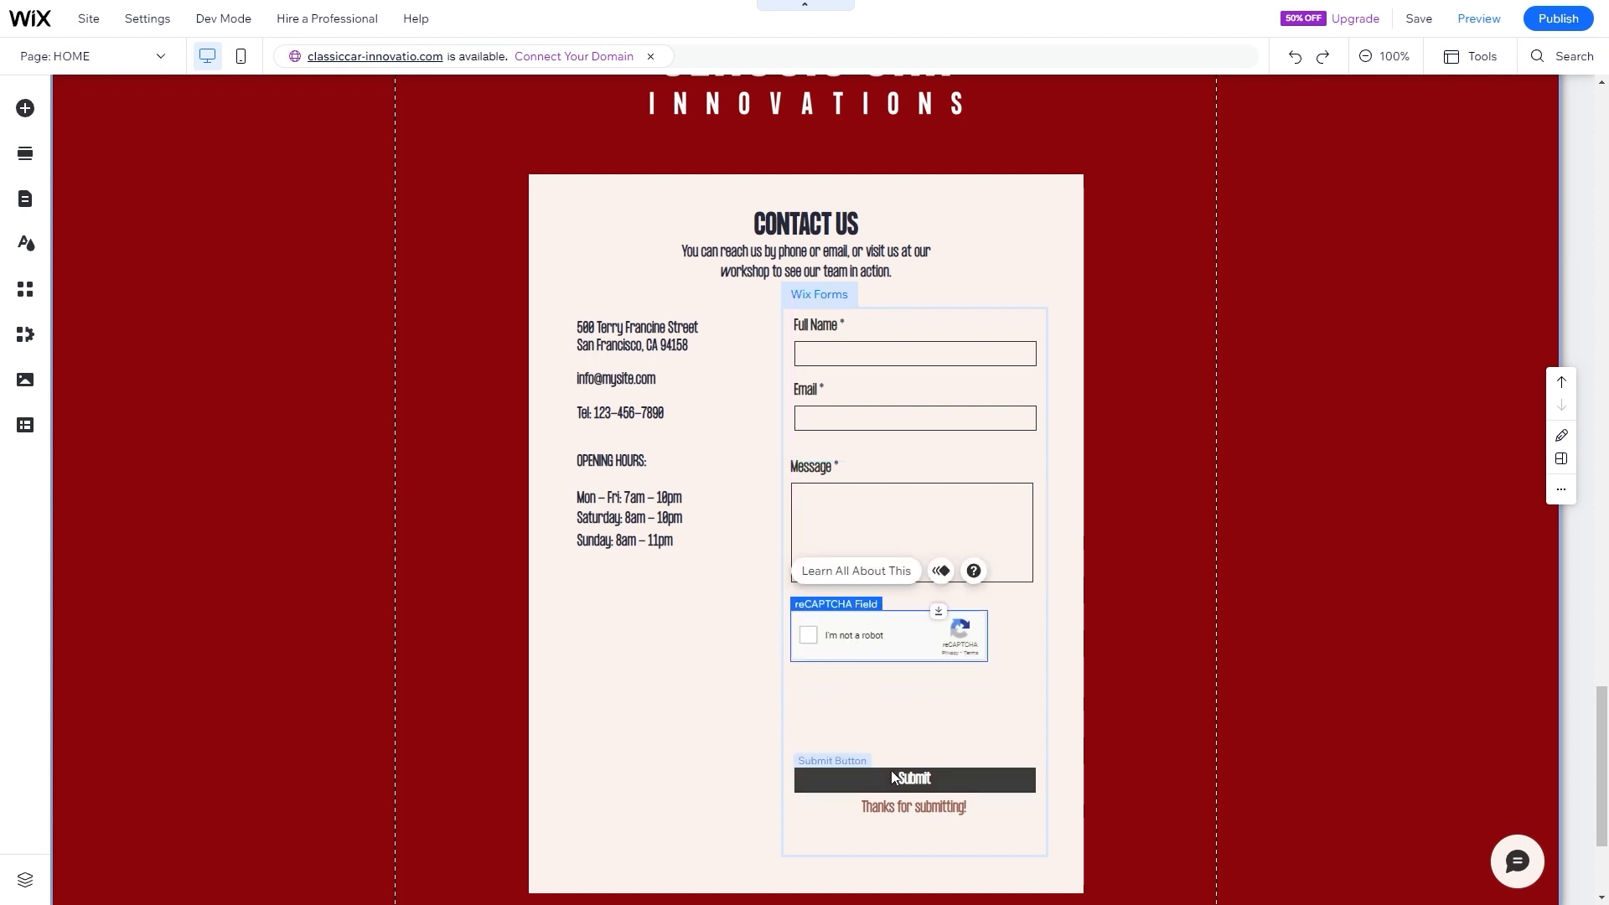
left_click_drag(891, 776, 894, 688)
left_click_drag(918, 807, 917, 714)
- Tighten the spacing by raising the Email and Message fields, and shift the whole Contact container box slightly up
left_click_drag(879, 415, 883, 408)
left_click_drag(851, 524, 858, 503)
left_click(701, 596)
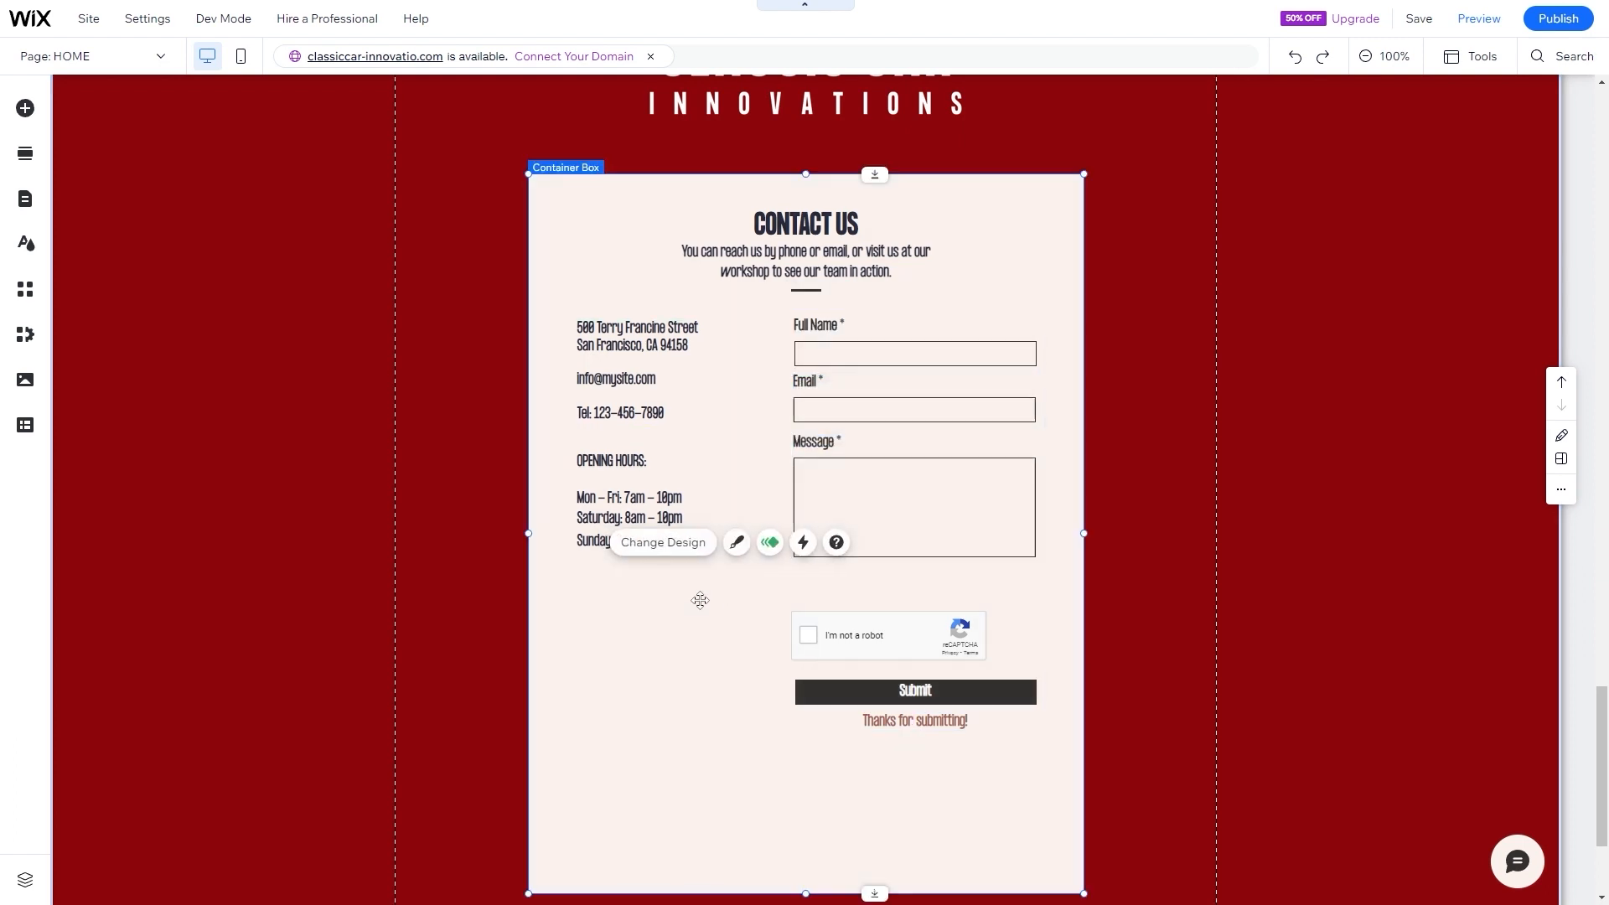
left_click_drag(893, 635, 893, 618)
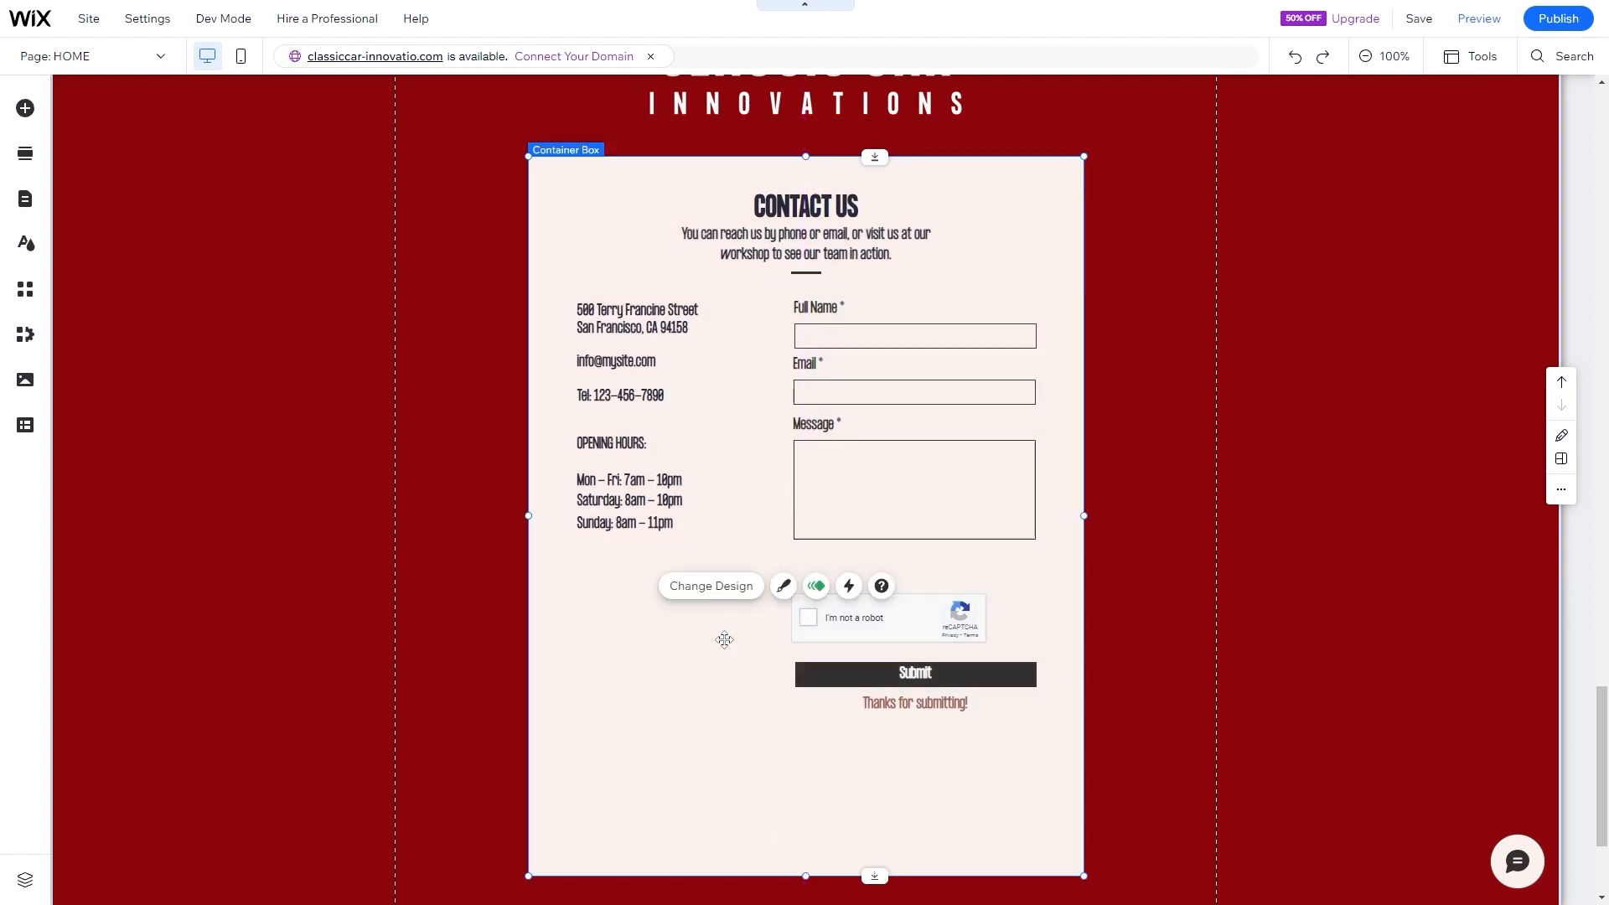
- Raise the reCAPTCHA closer to the Message field and align it with the form's left edge
left_click(935, 628)
left_click(881, 625)
left_click_drag(880, 625, 884, 594)
- Move the Submit button up beneath the reCAPTCHA and the "Thanks for submitting!" message up close below the button
left_click(888, 675)
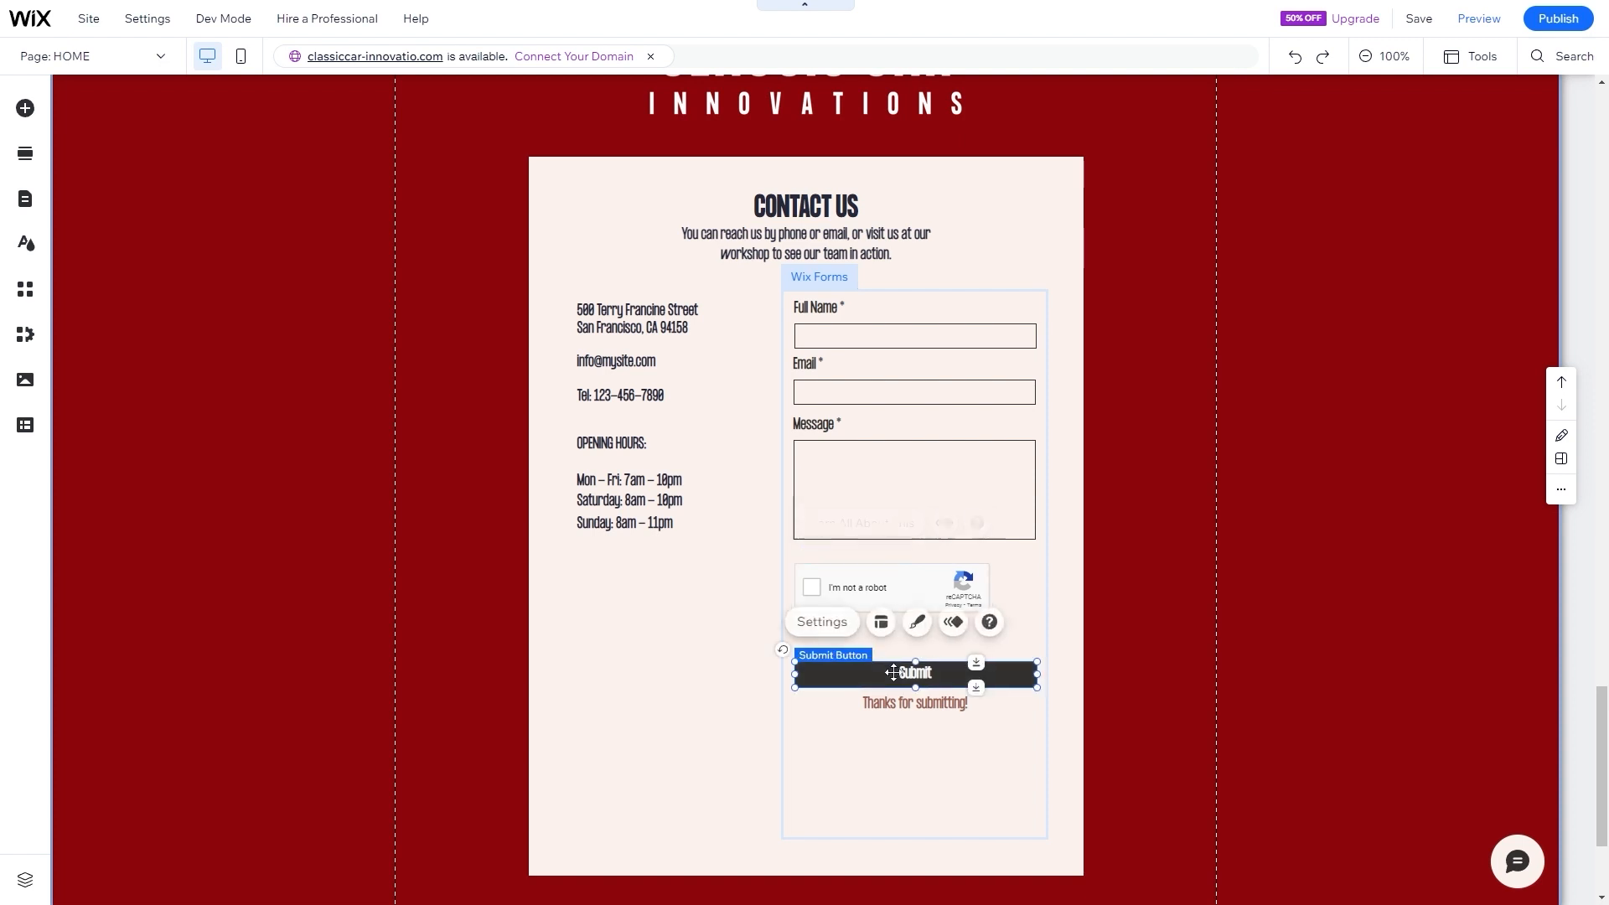
left_click_drag(905, 671, 904, 649)
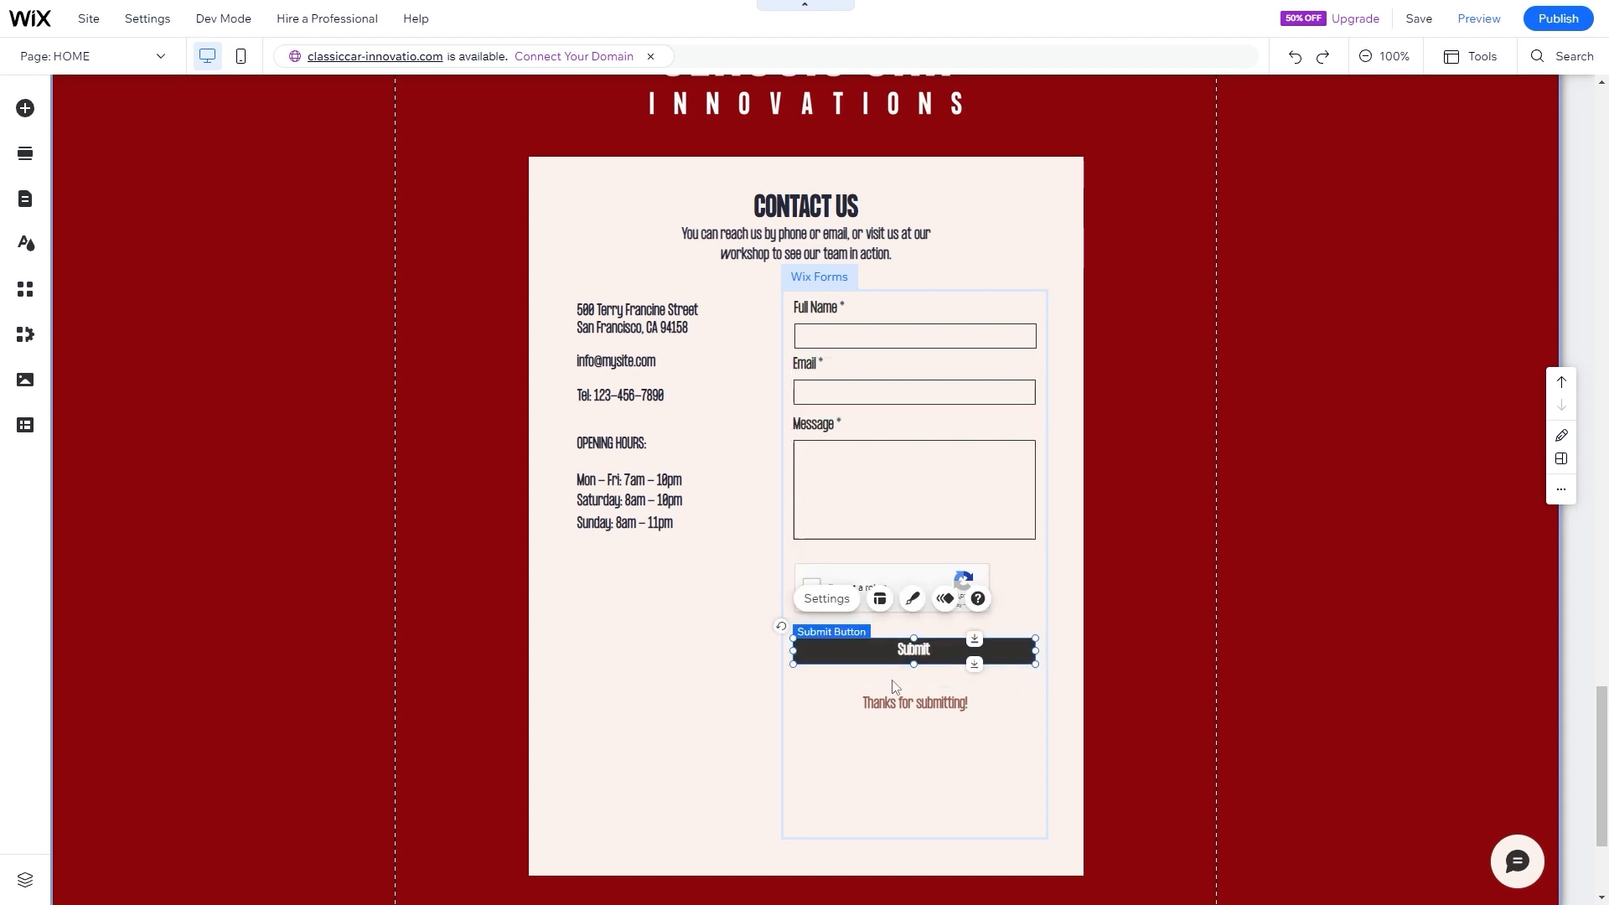
left_click(891, 706)
left_click(905, 651)
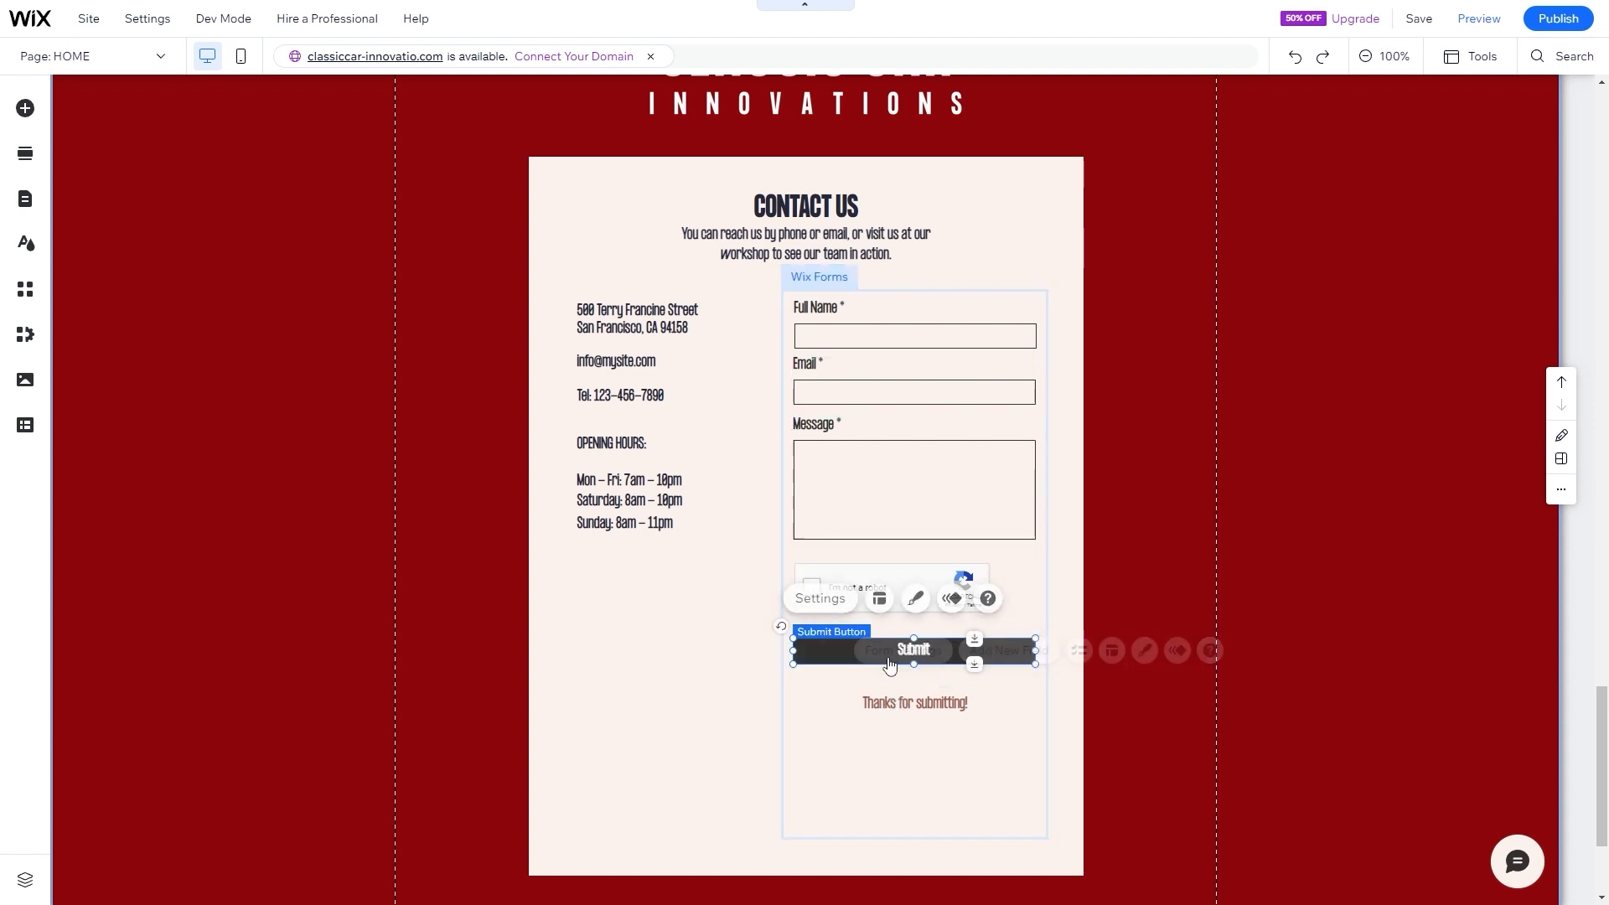
left_click_drag(913, 650, 913, 646)
left_click(909, 701)
left_click_drag(909, 701, 906, 672)
- Shorten the form and the Contact container box from below to remove the empty space under the submission message
left_click(733, 719)
left_click(862, 767)
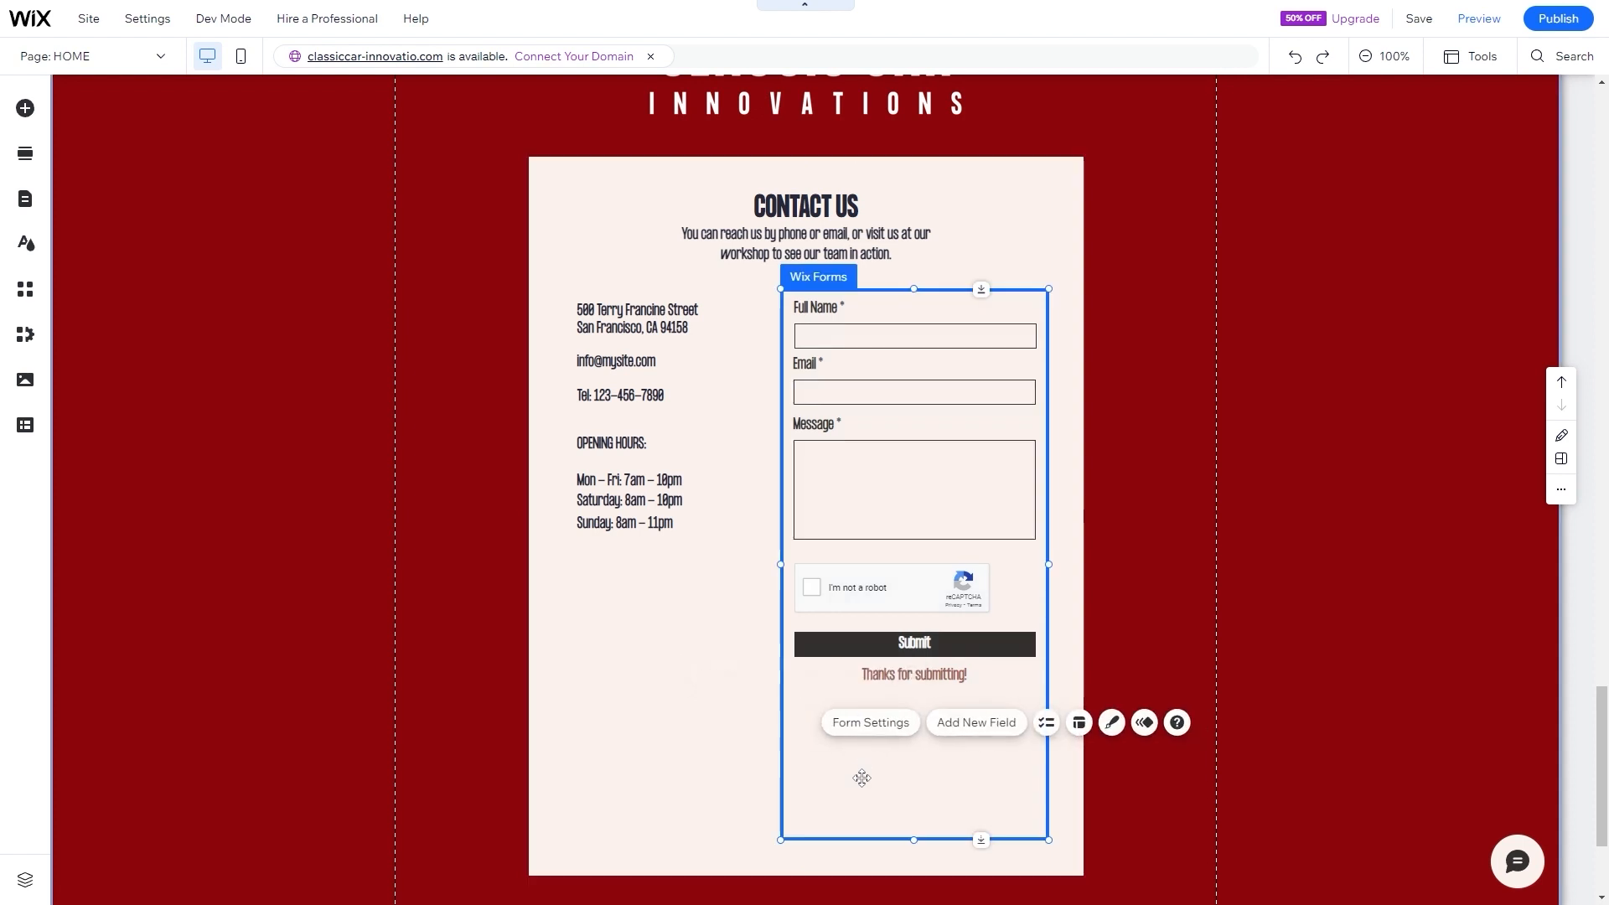
left_click_drag(913, 834, 917, 707)
left_click(847, 792)
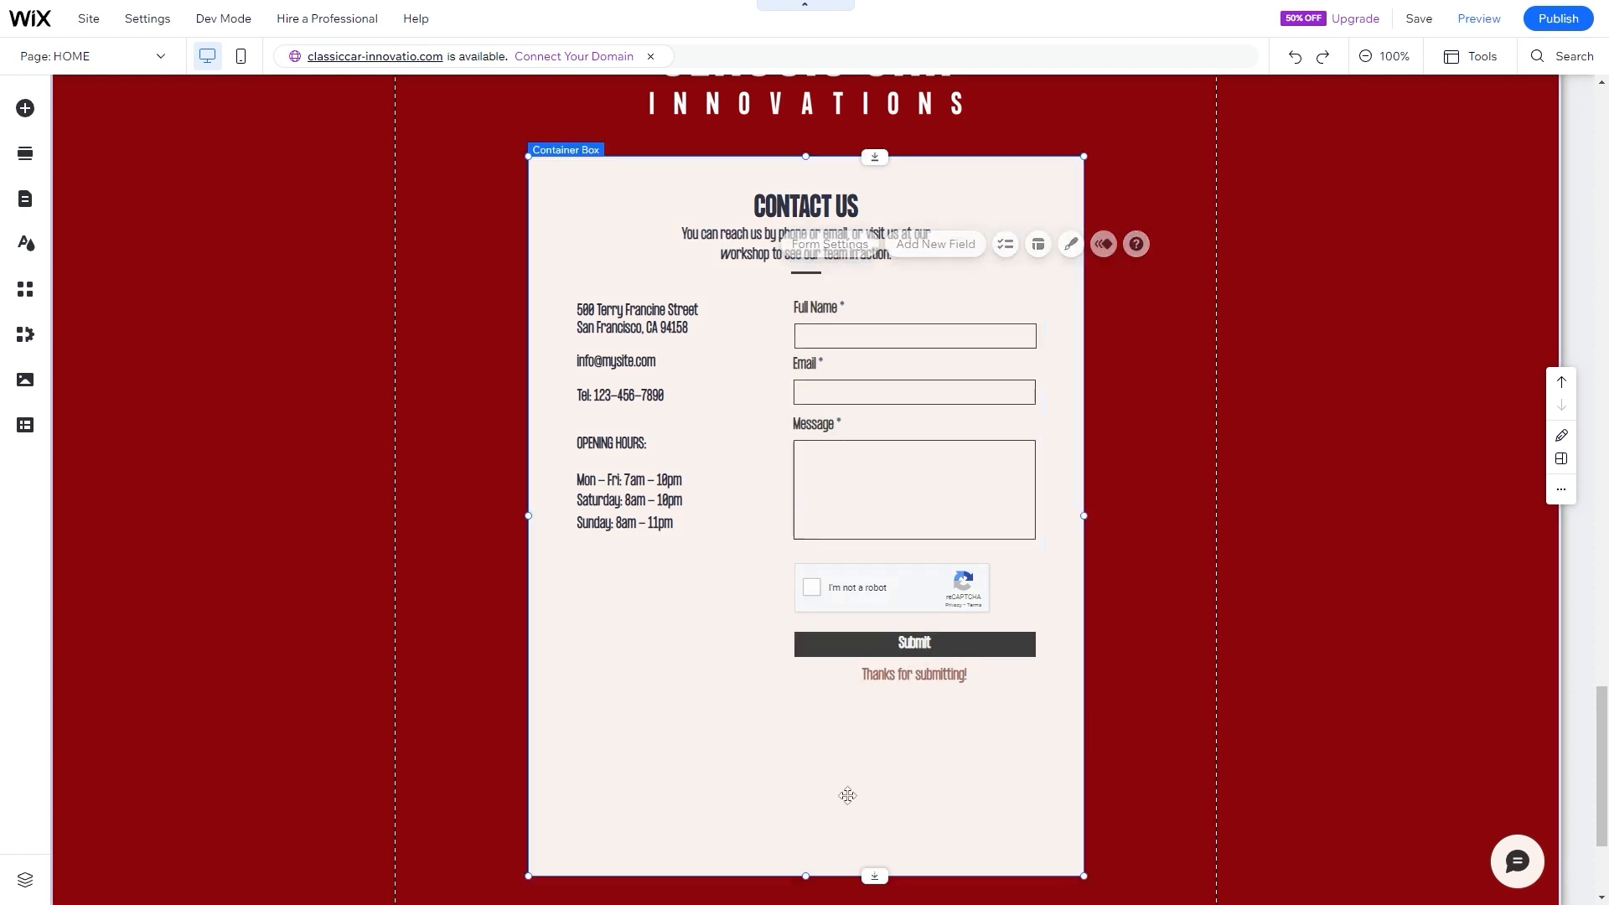
left_click_drag(809, 872, 834, 727)
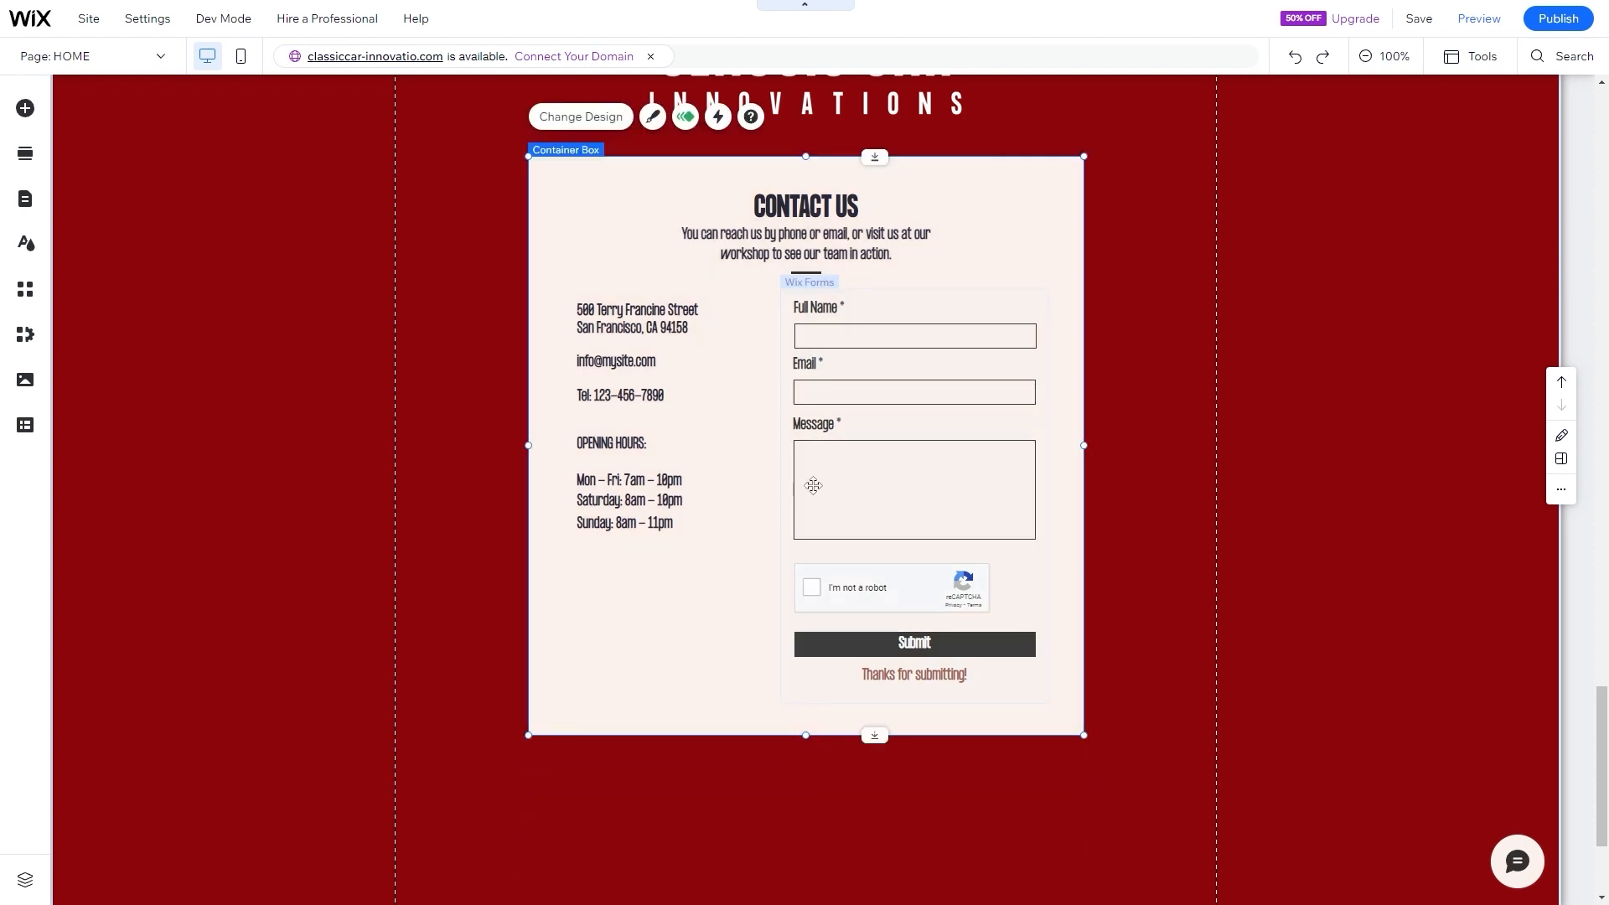
- Shorten the red Contact section strip to reduce the empty space between the contact box and the footer
scroll(662, 641, "down", 3)
left_click(811, 628)
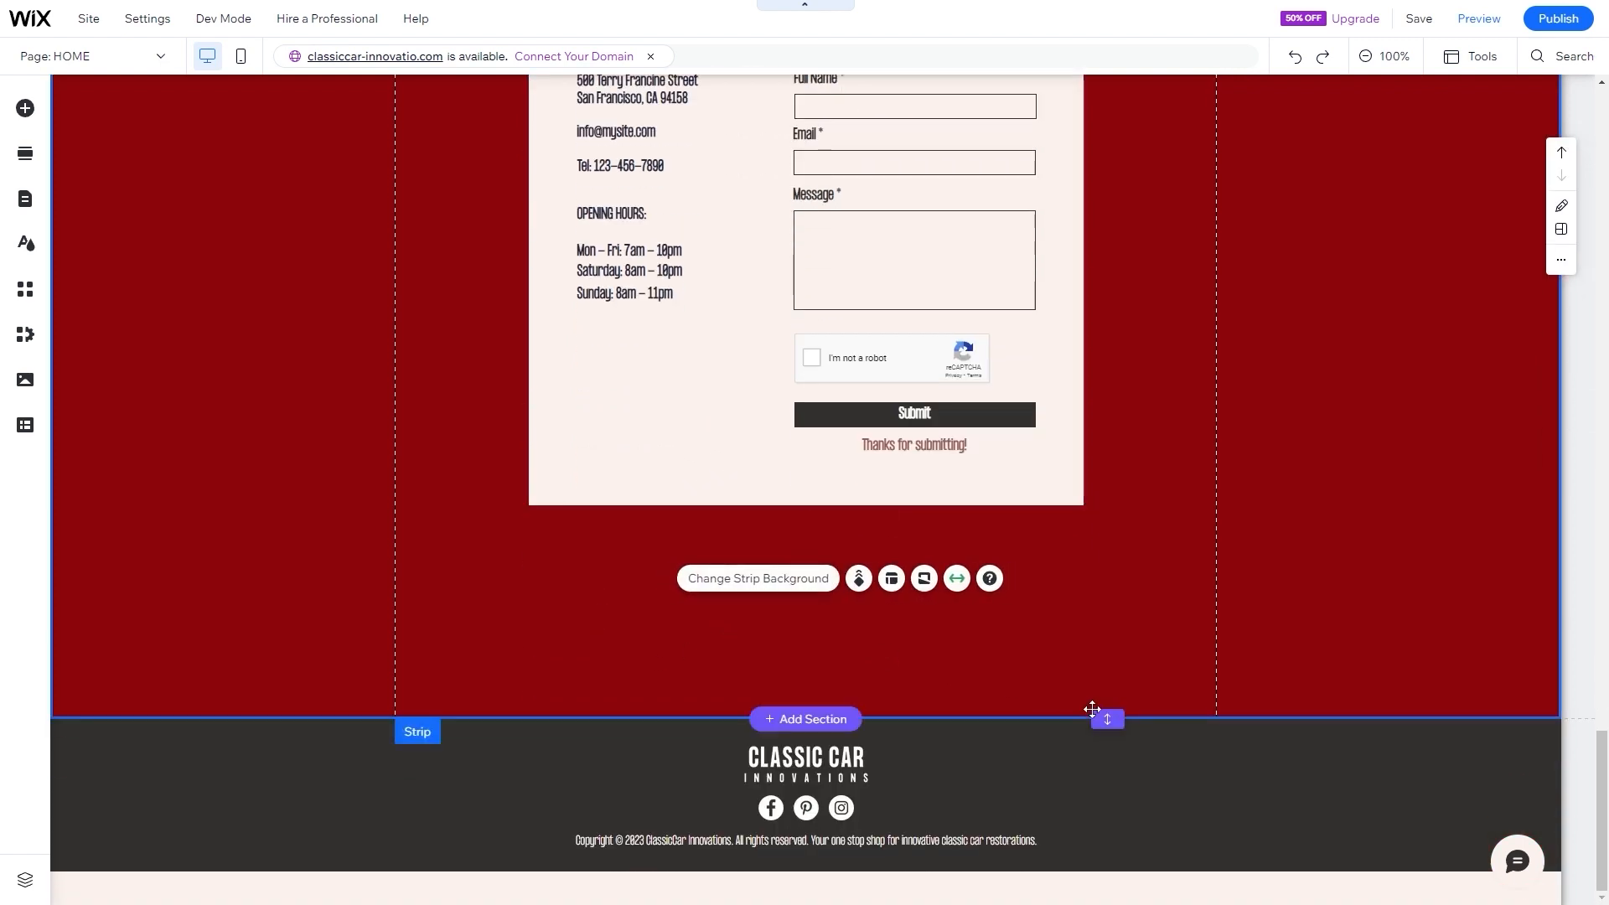
scroll(905, 679, "up", 6)
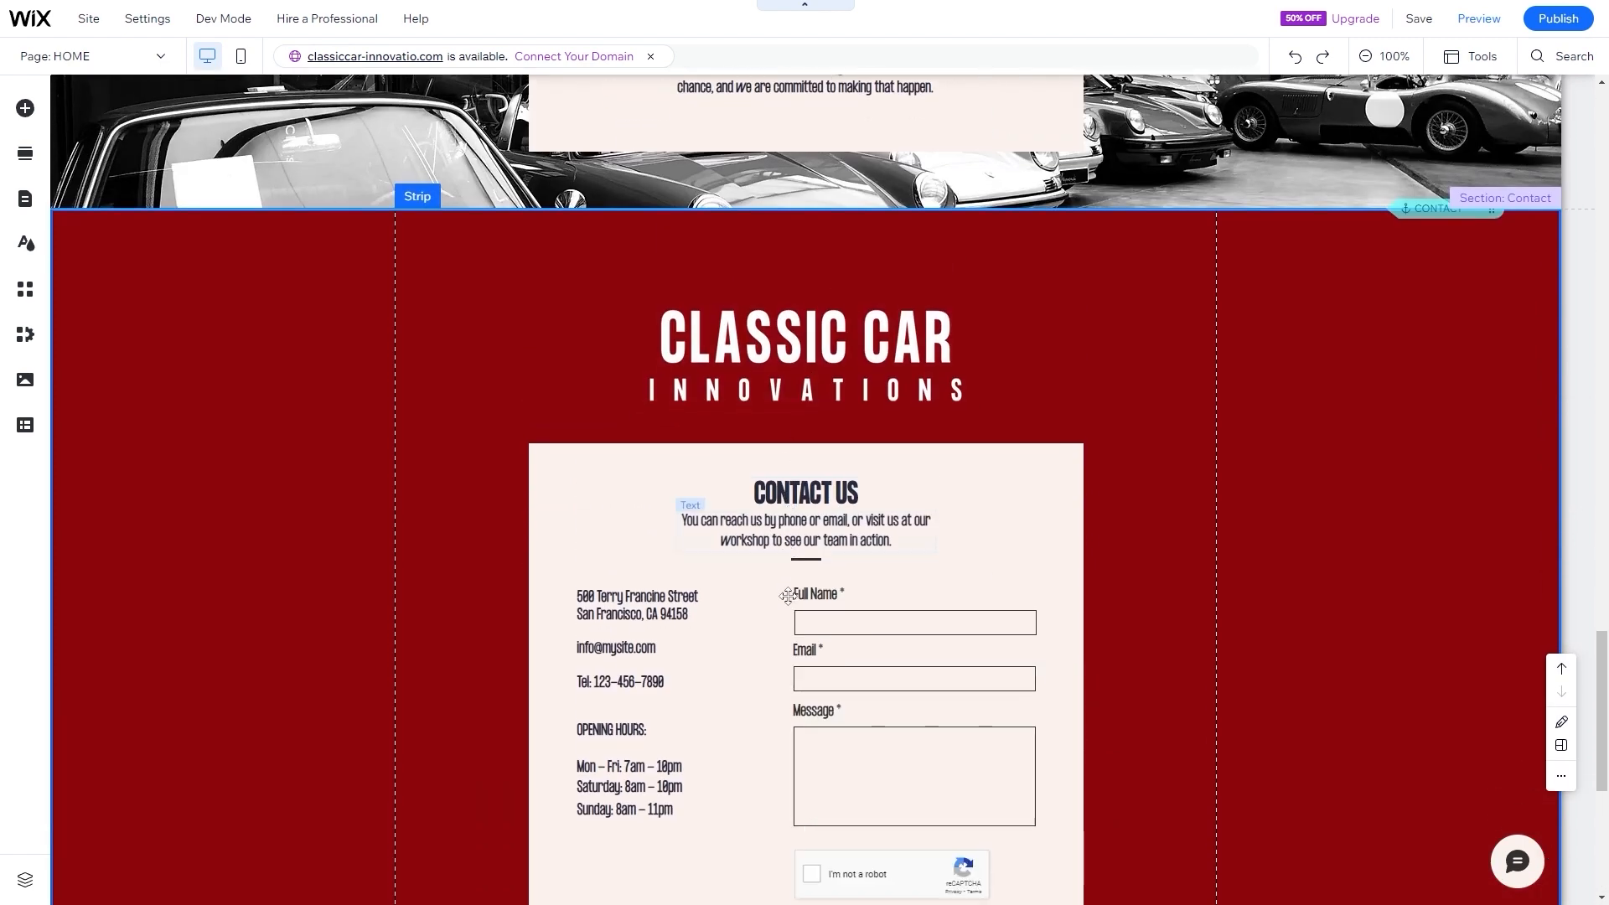
scroll(787, 596, "down", 6)
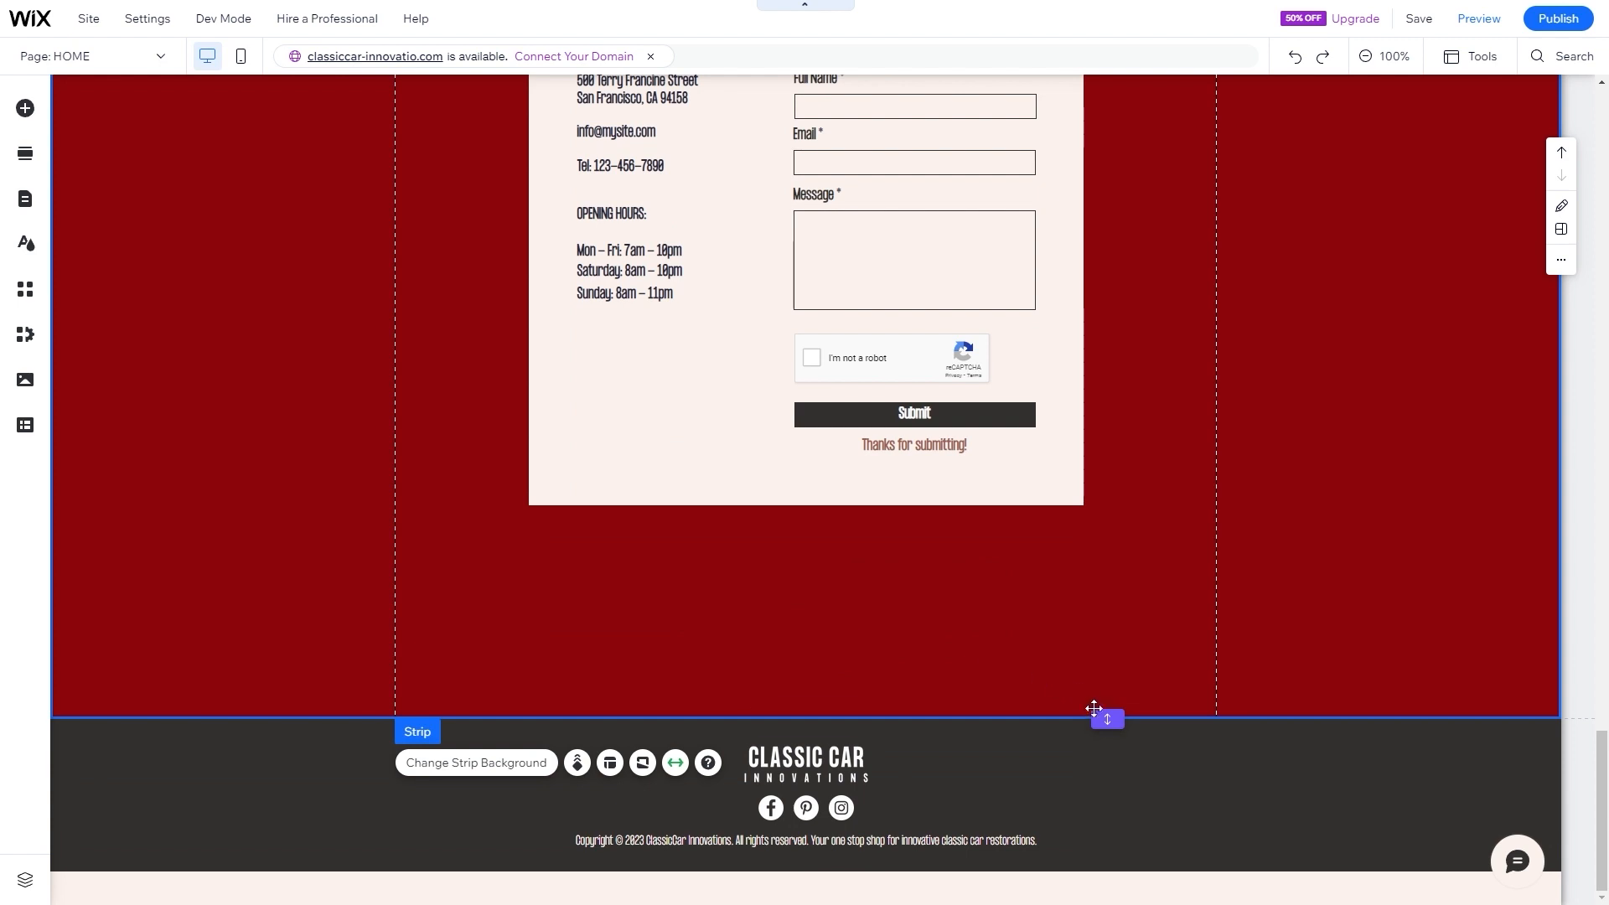
left_click_drag(1106, 718, 1071, 799)
scroll(466, 601, "up", 5)
scroll(482, 570, "down", 6)
scroll(587, 637, "up", 5)
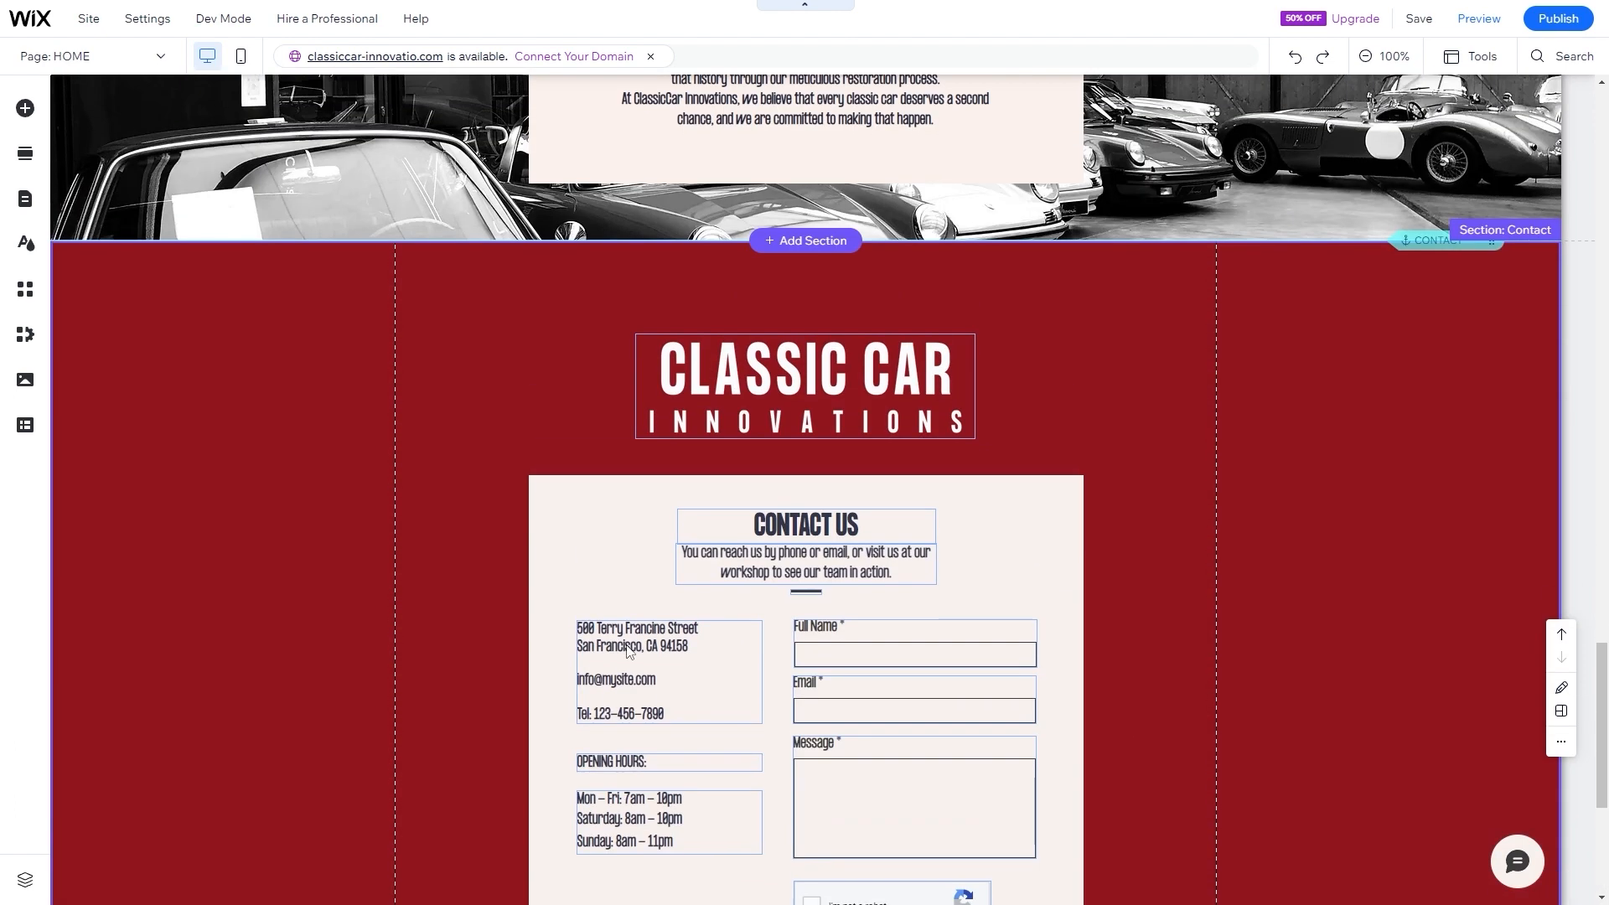
- Move the Classic Car Innovations logo in the Contact section slightly up, widening the gap above the contact box
scroll(628, 652, "down", 1)
left_click_drag(800, 320, 800, 300)
scroll(848, 428, "down", 3)
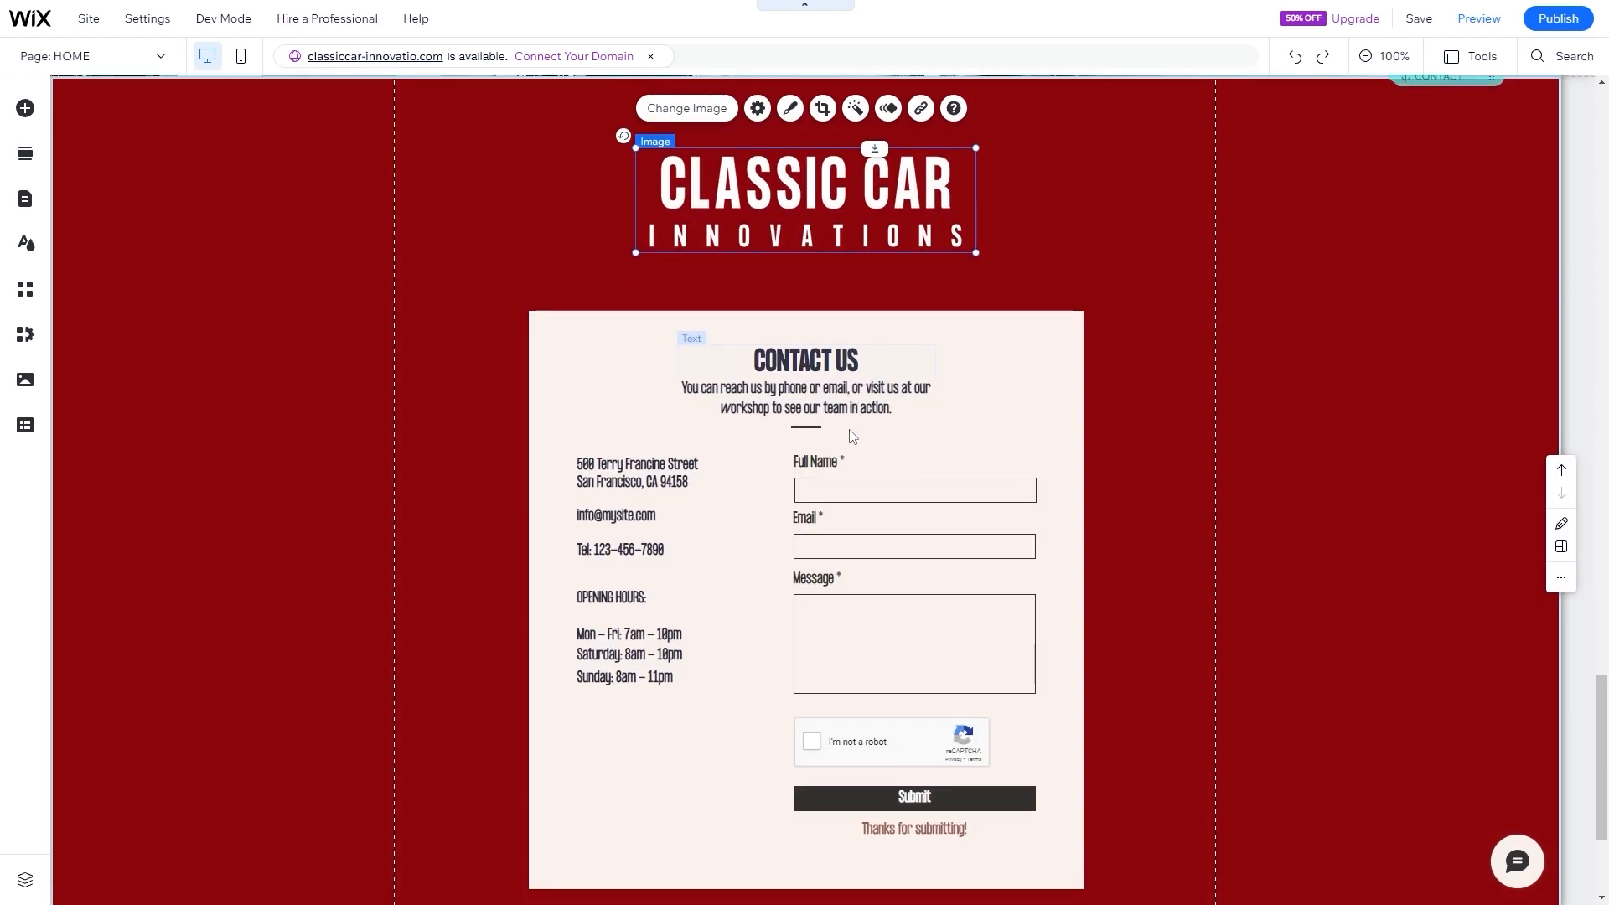
left_click(1100, 544)
scroll(1100, 545, "up", 4)
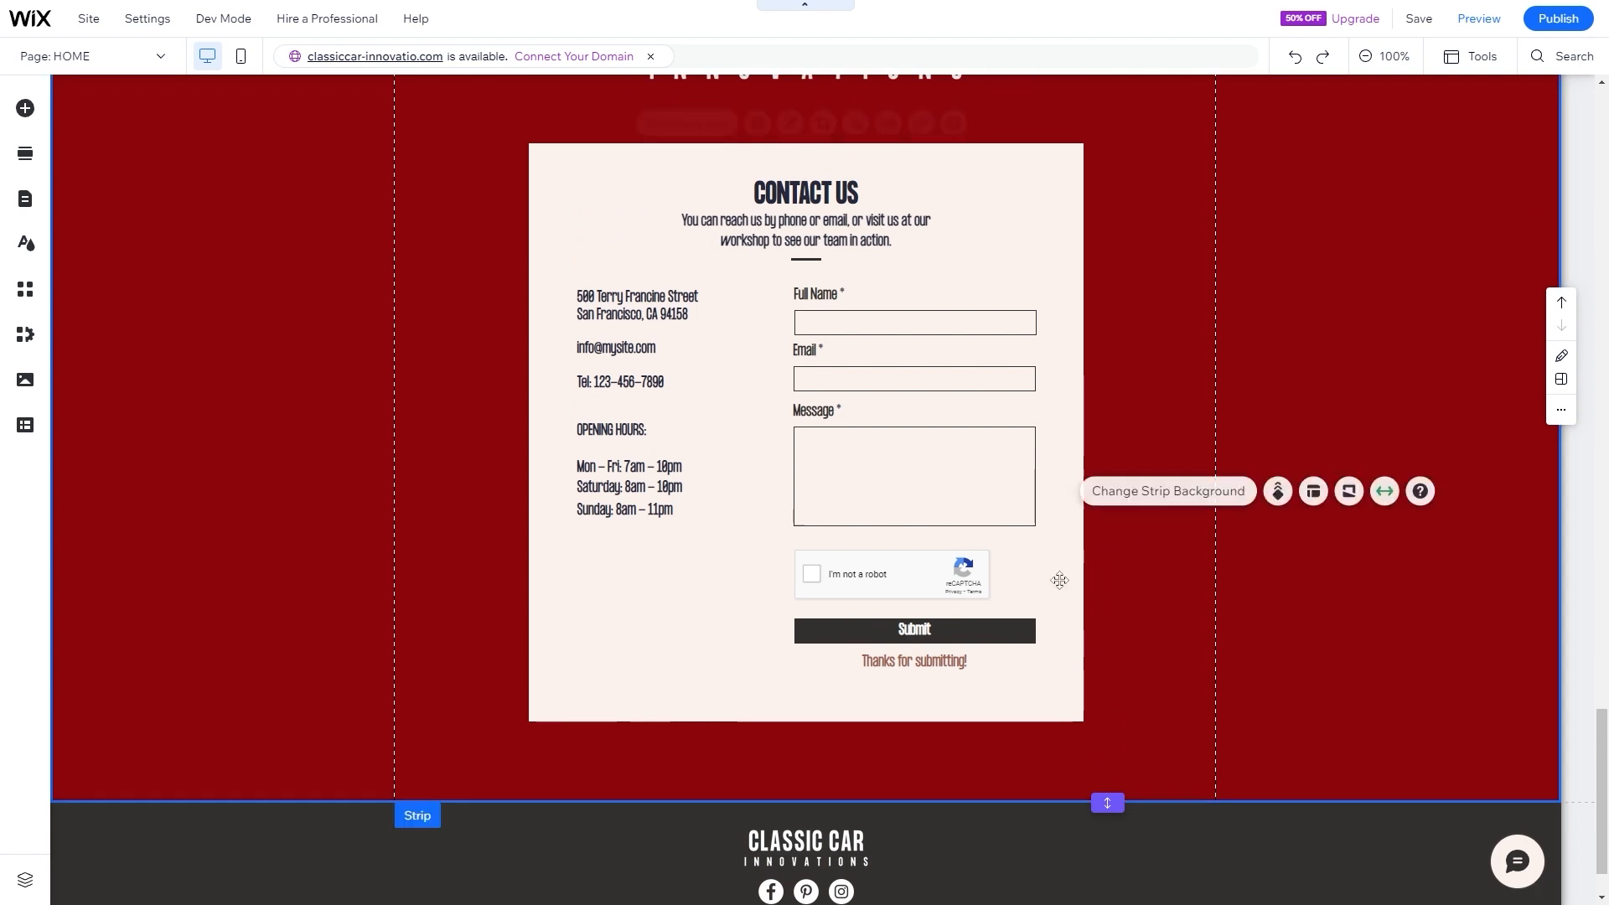
scroll(877, 501, "down", 3)
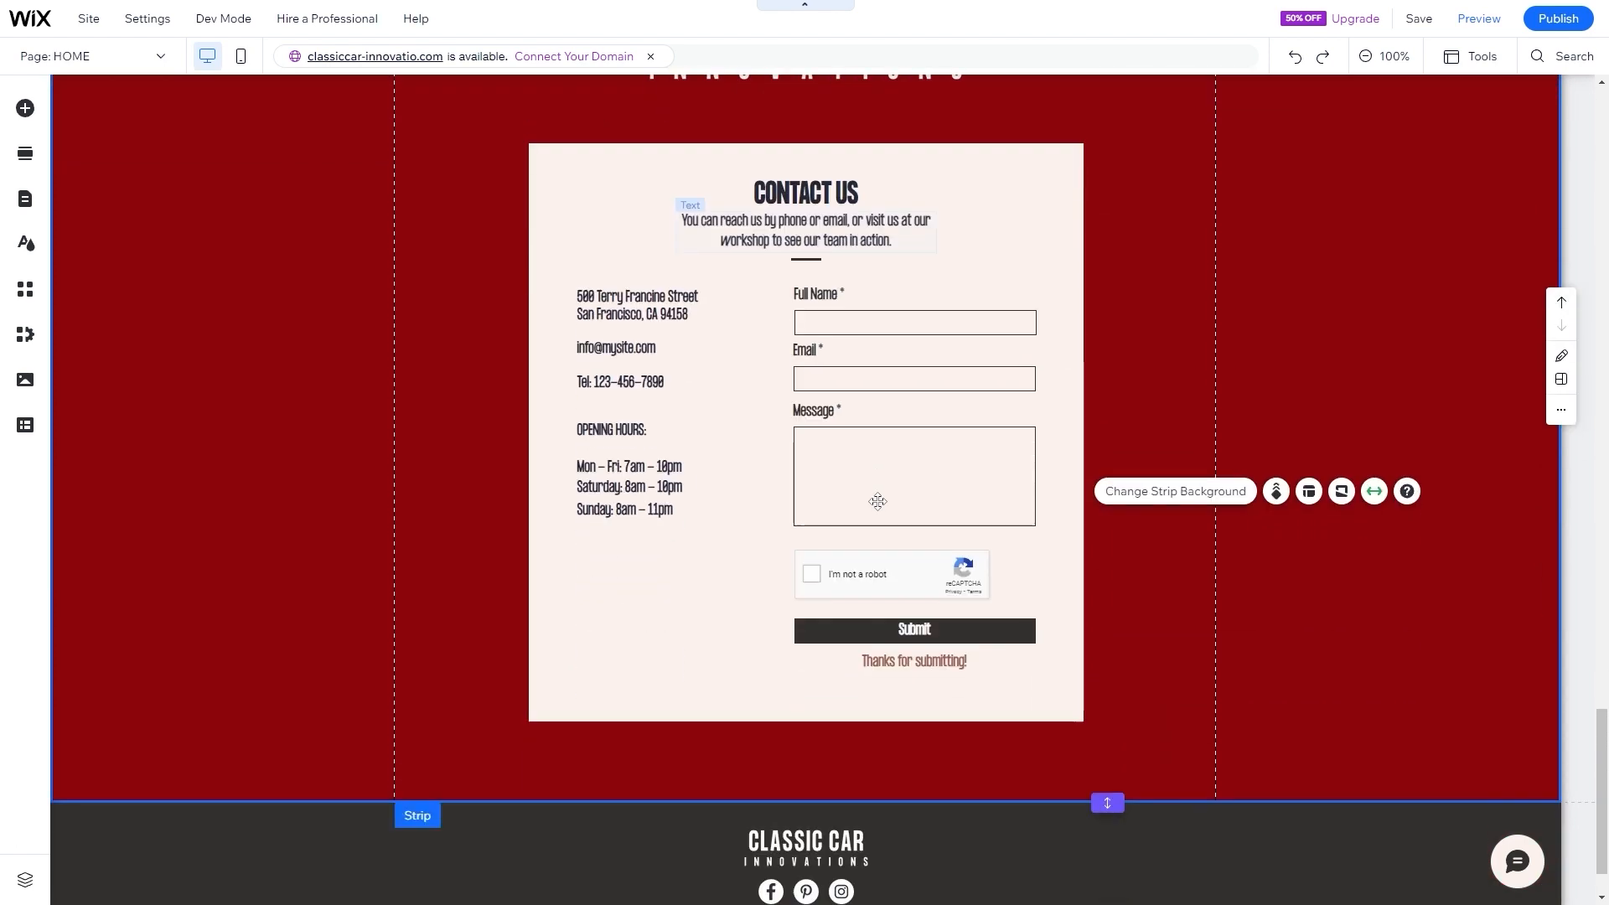
- Review the contact form's name and email notification settings, including the dashboard options for who gets notified, and return to the editor
left_click(878, 501)
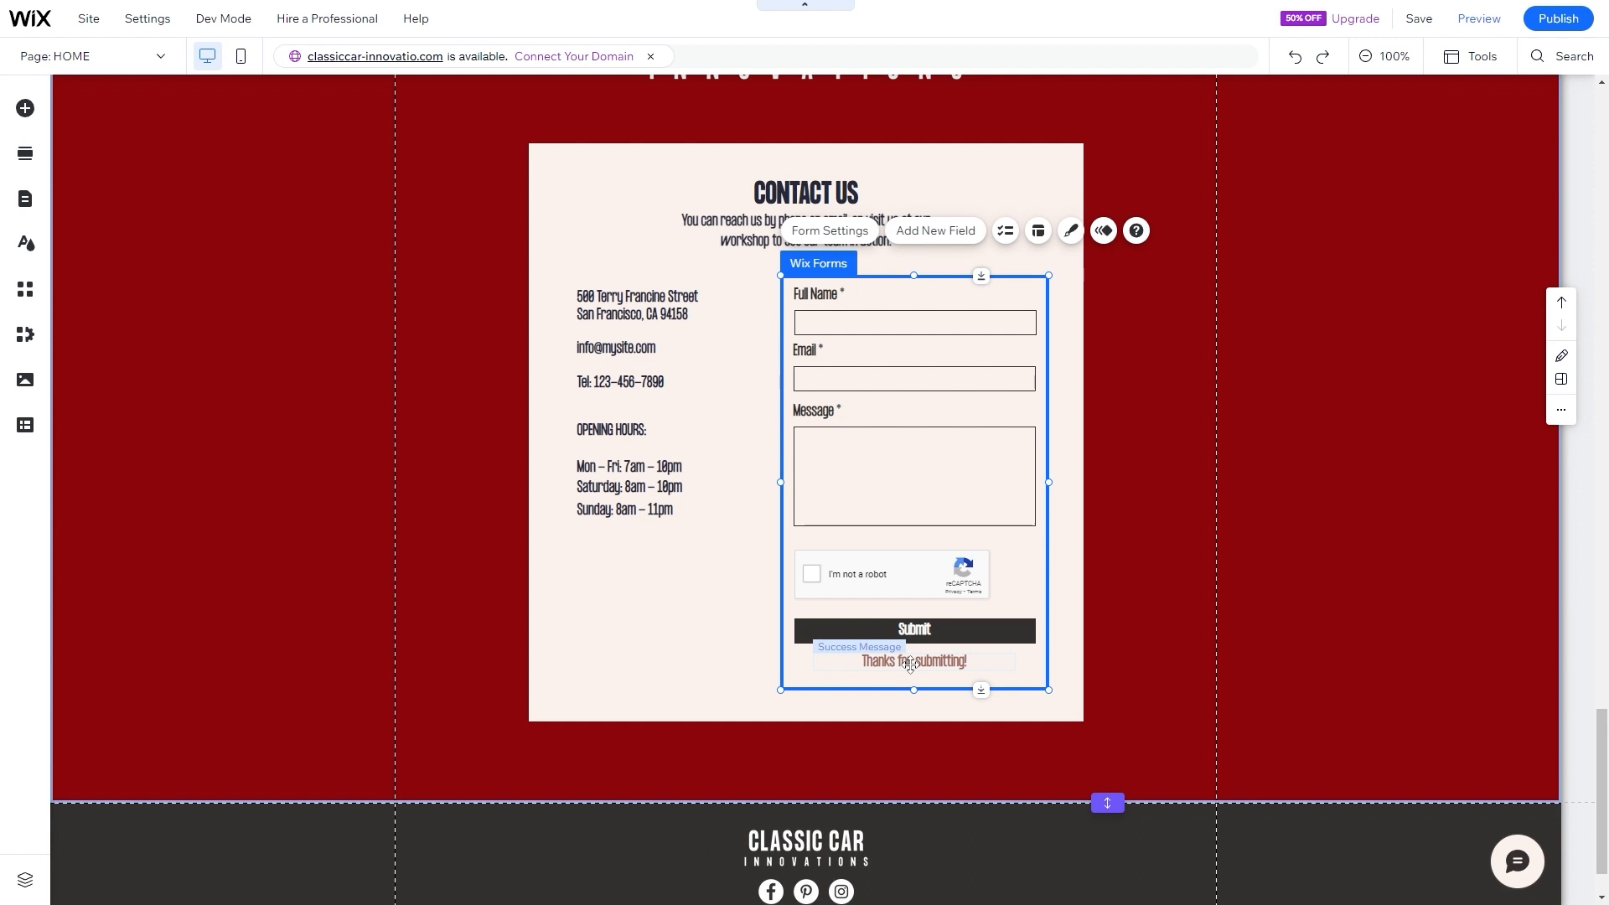
left_click(818, 231)
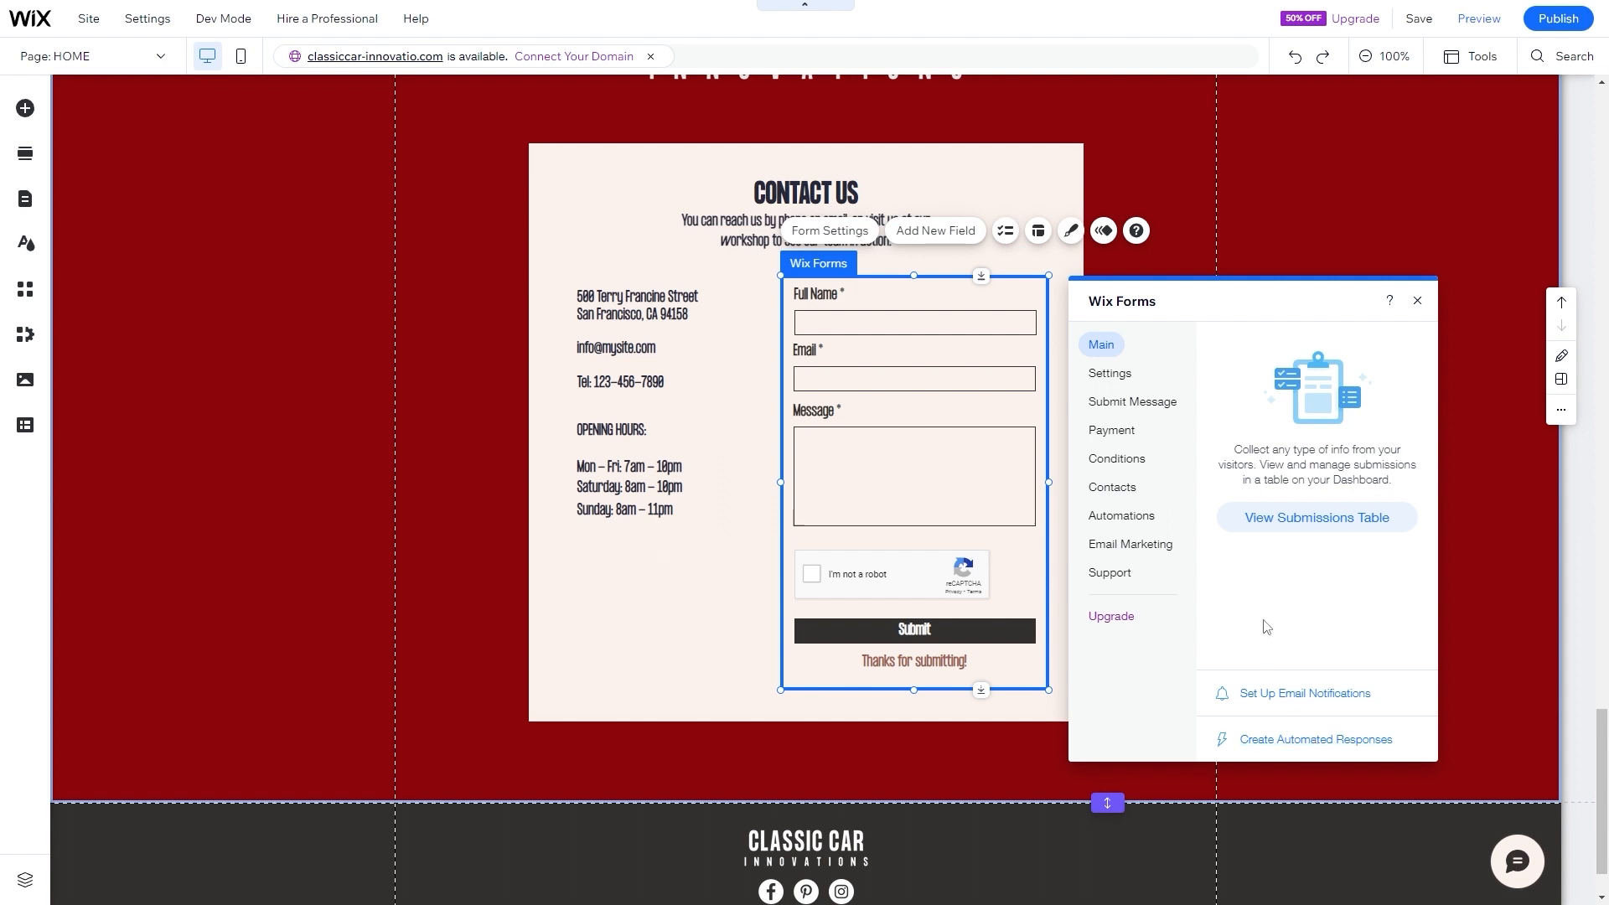
left_click(1122, 382)
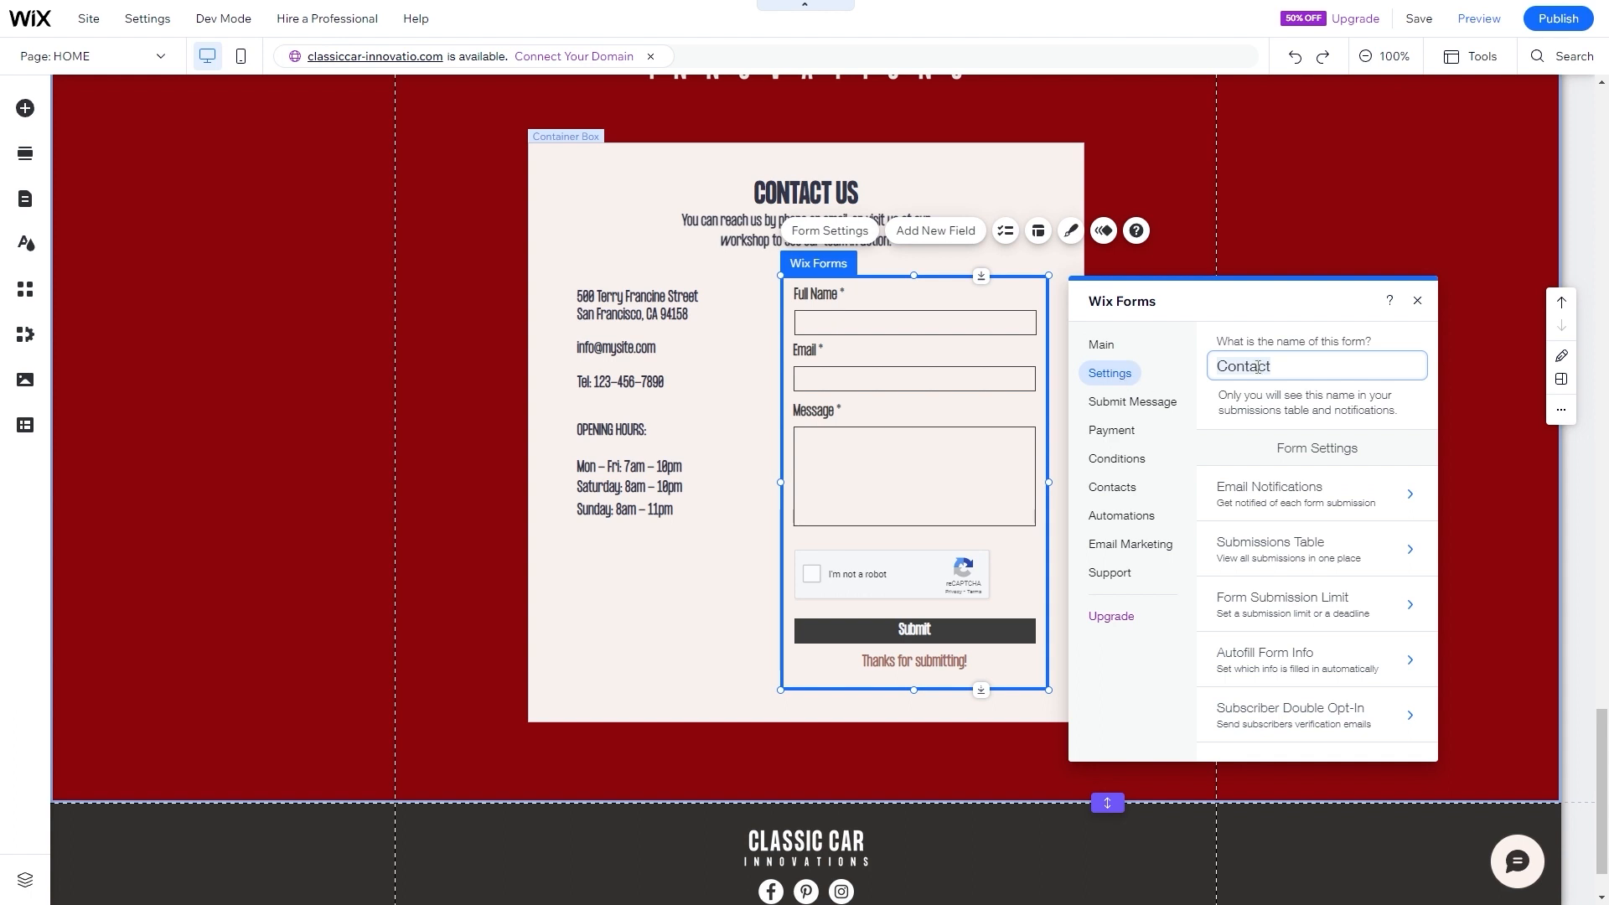
left_click(1262, 496)
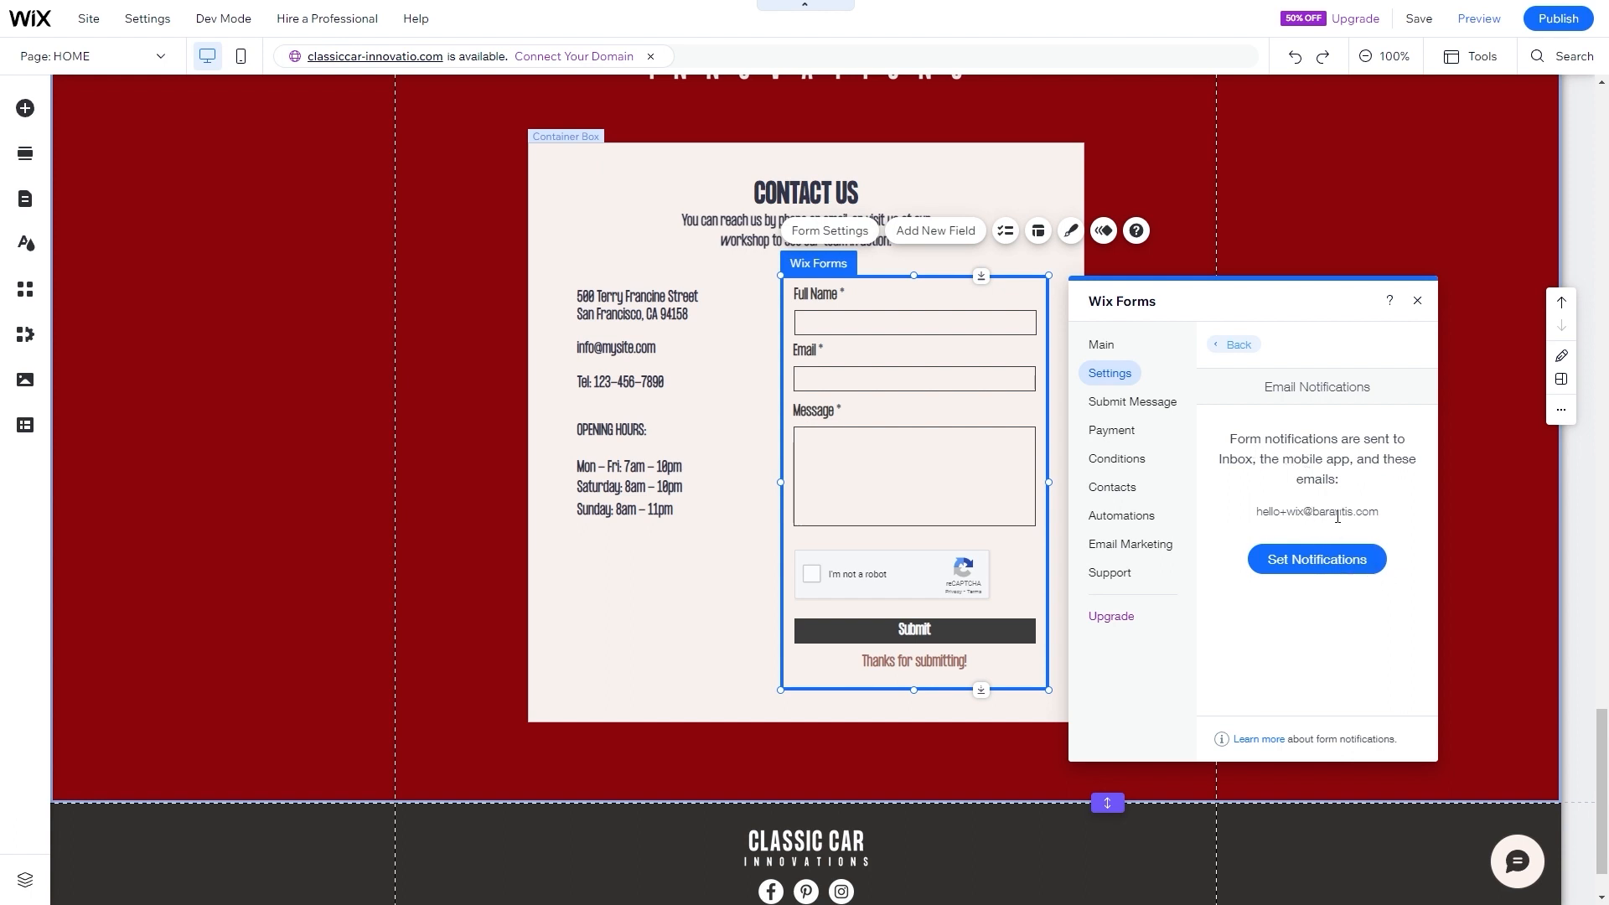
left_click(1323, 560)
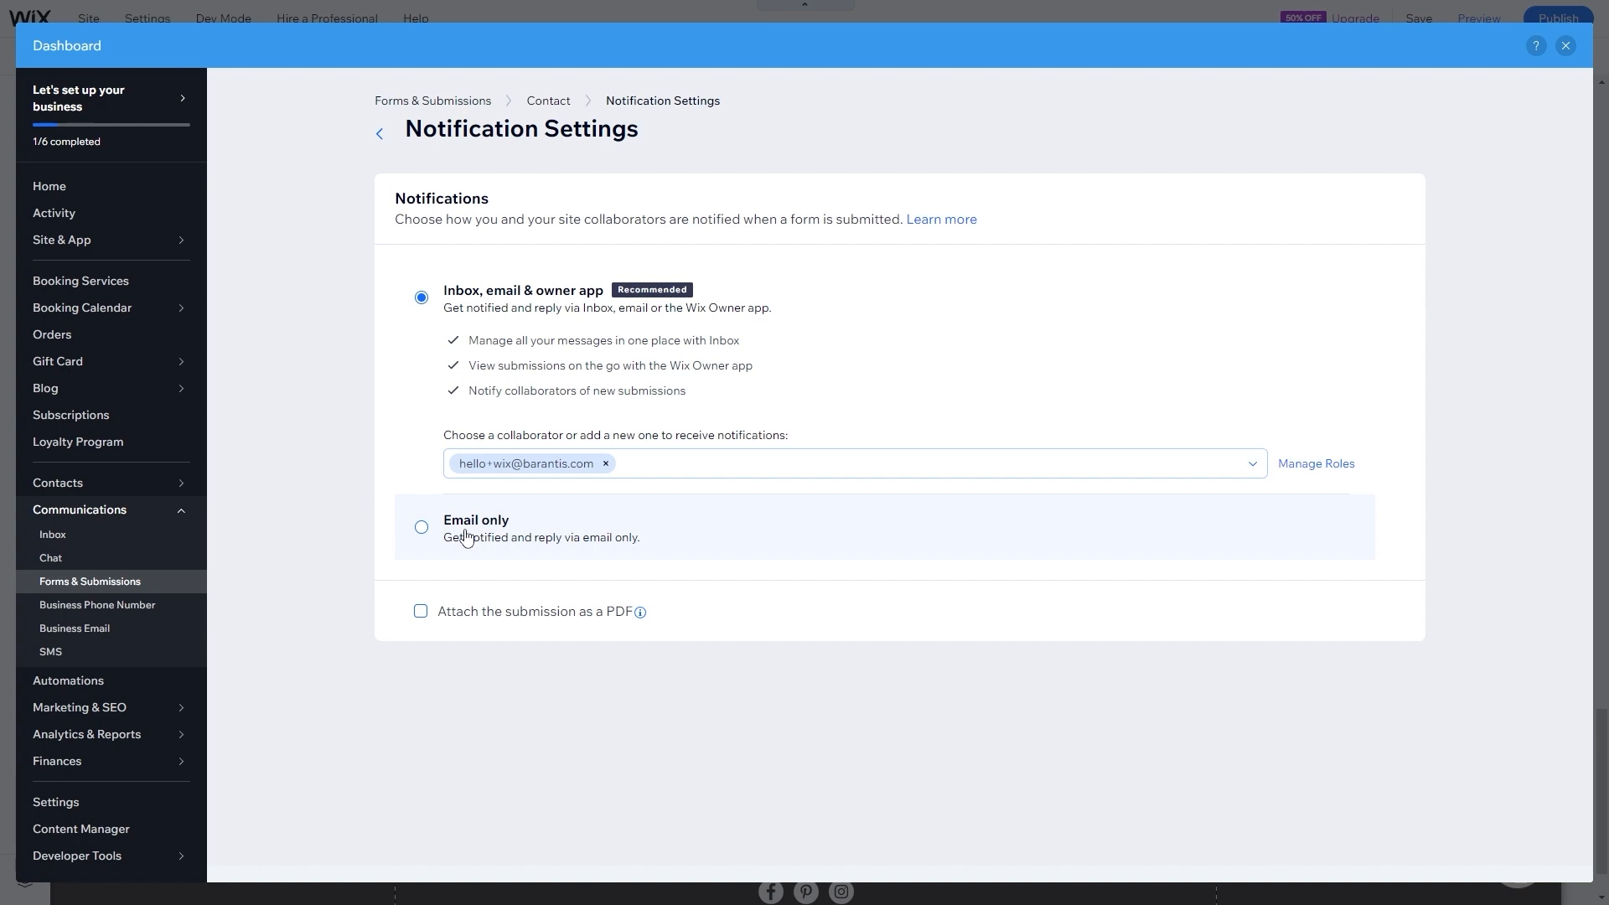
left_click(1565, 47)
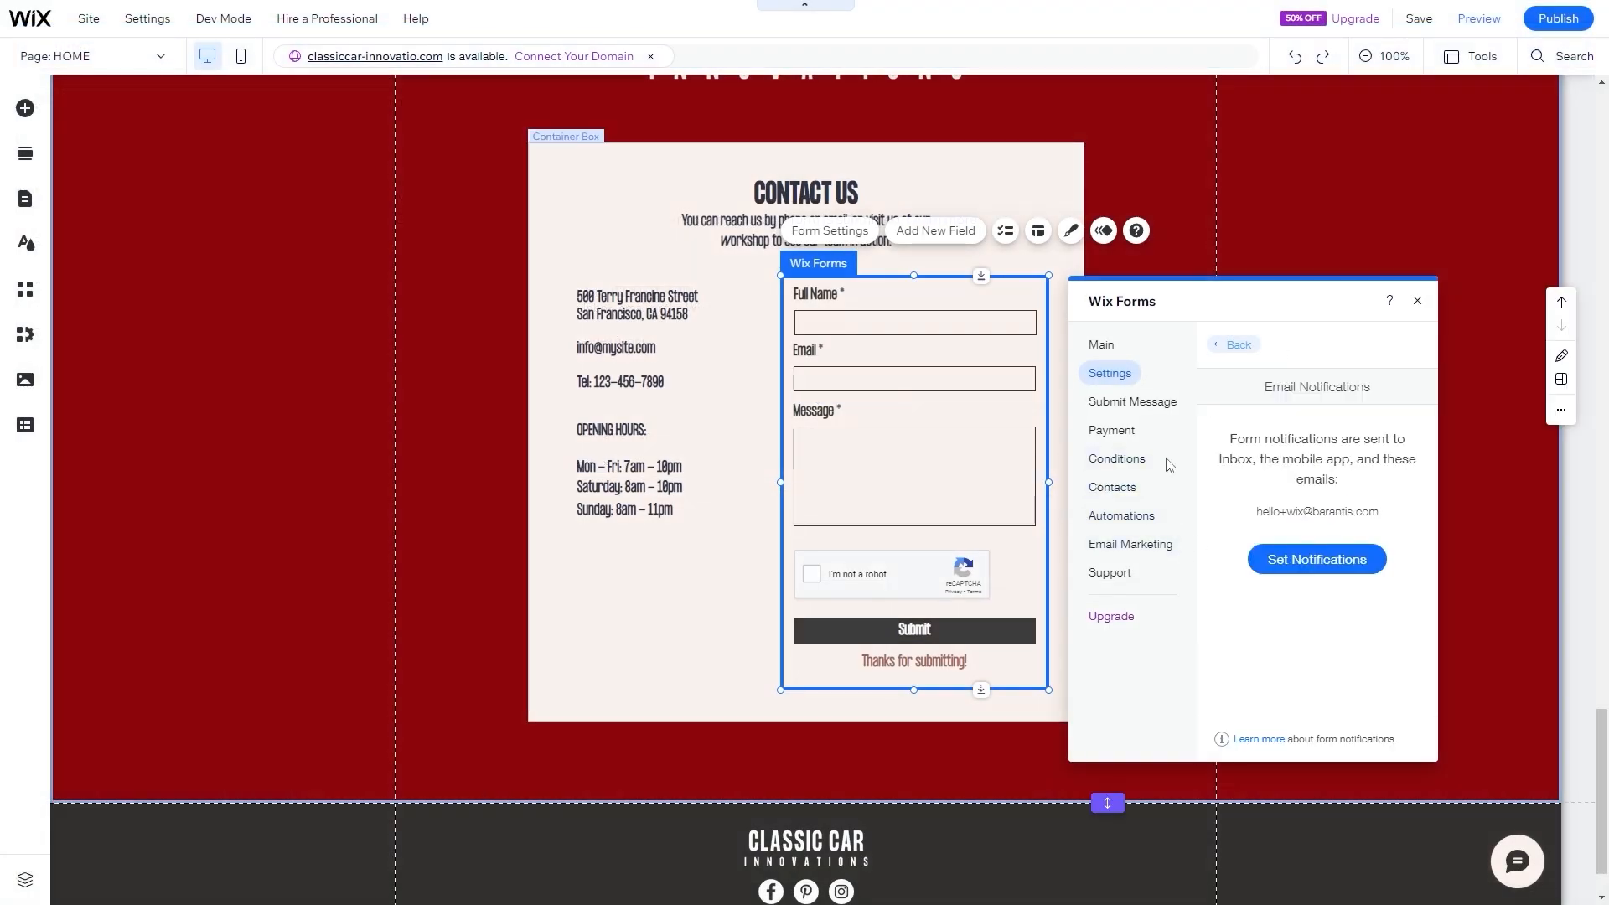
- Try the Always display duration for the contact form's success message and switch it back to Set time
left_click(1144, 409)
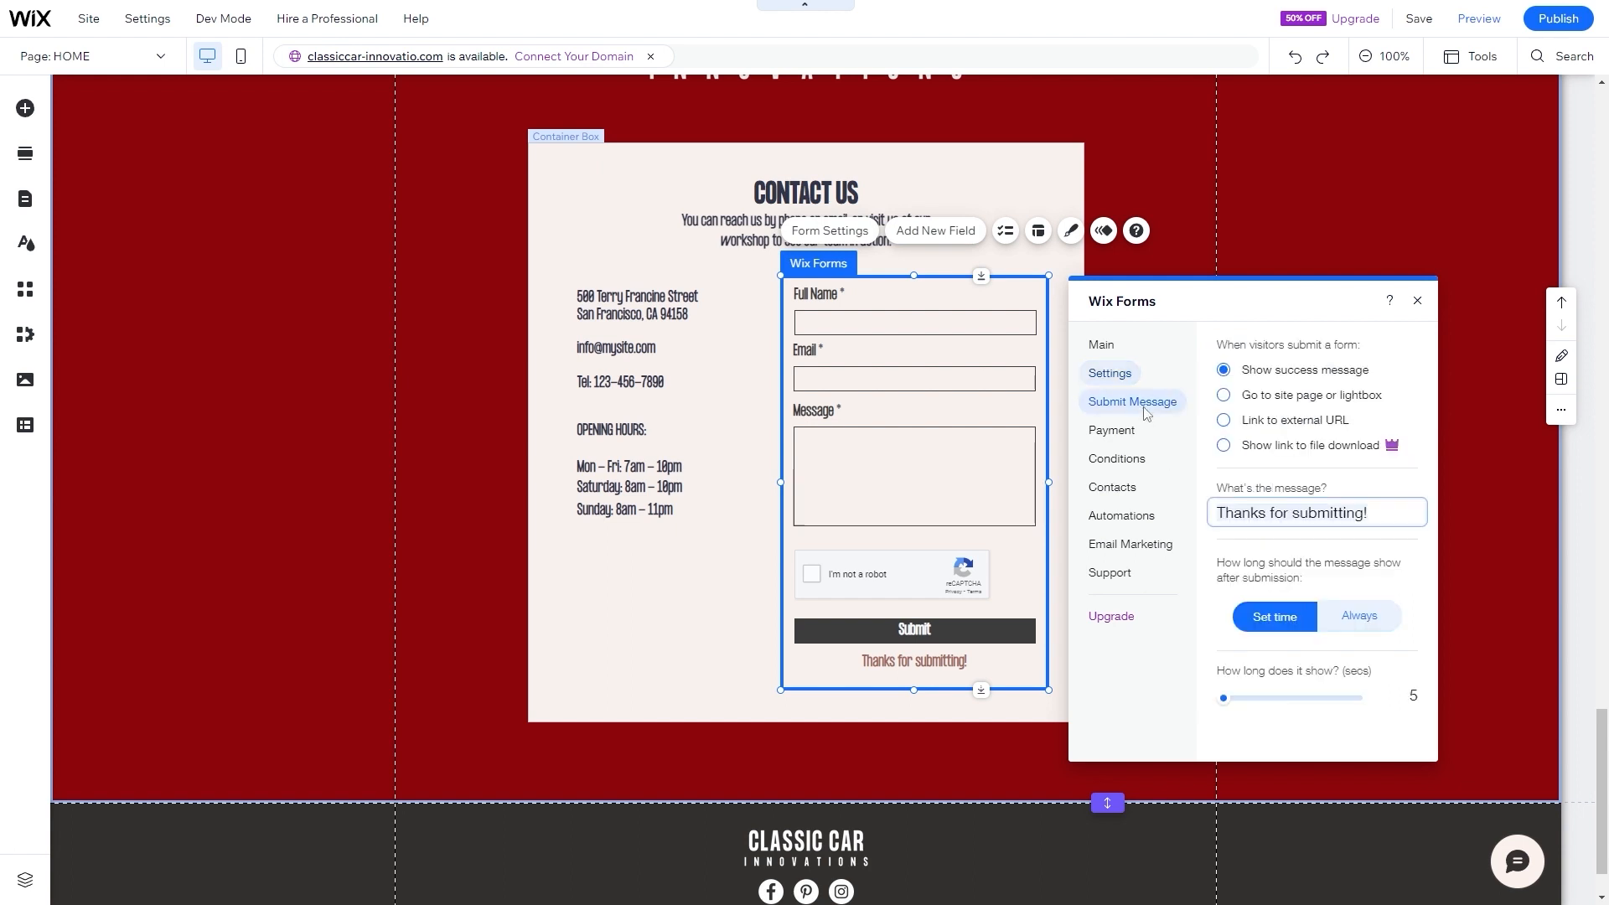
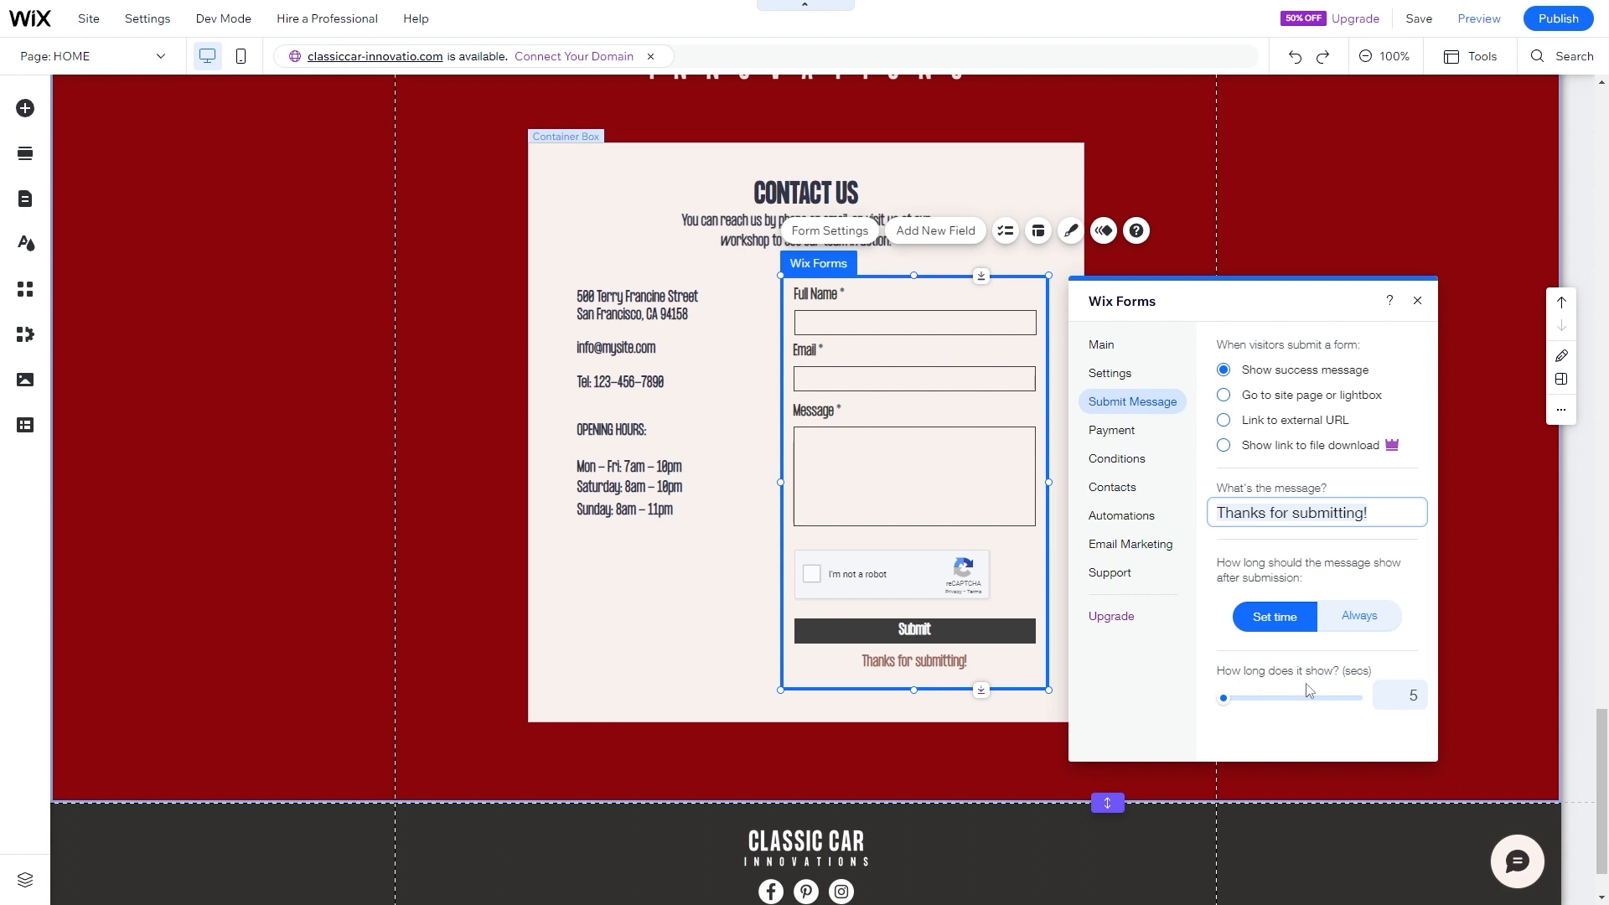
left_click(1348, 616)
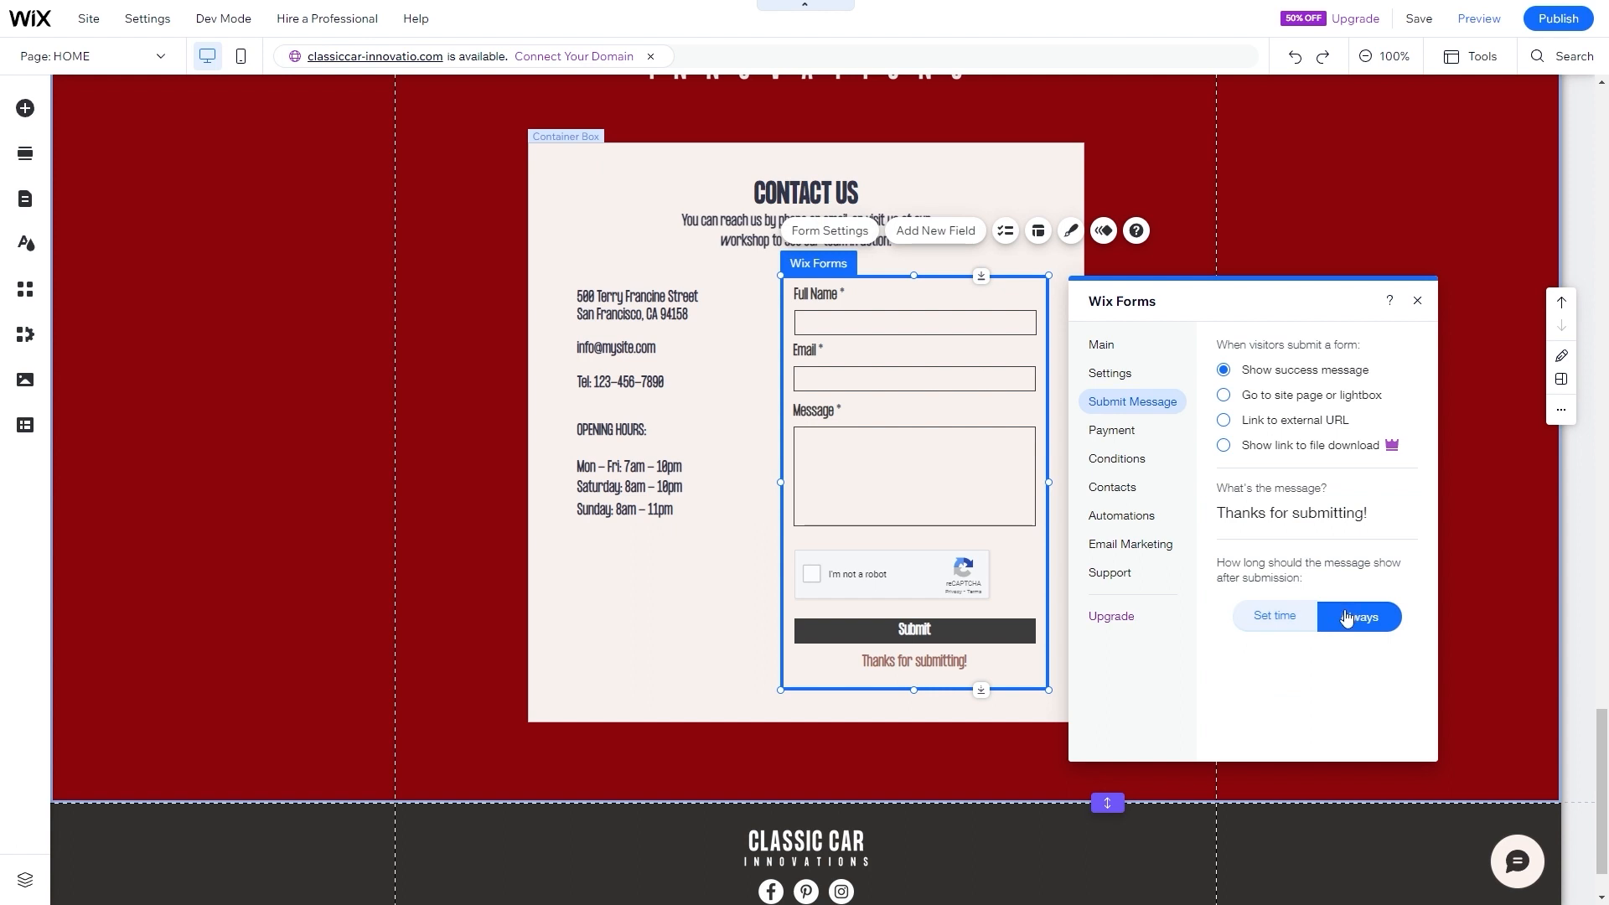
left_click(1284, 622)
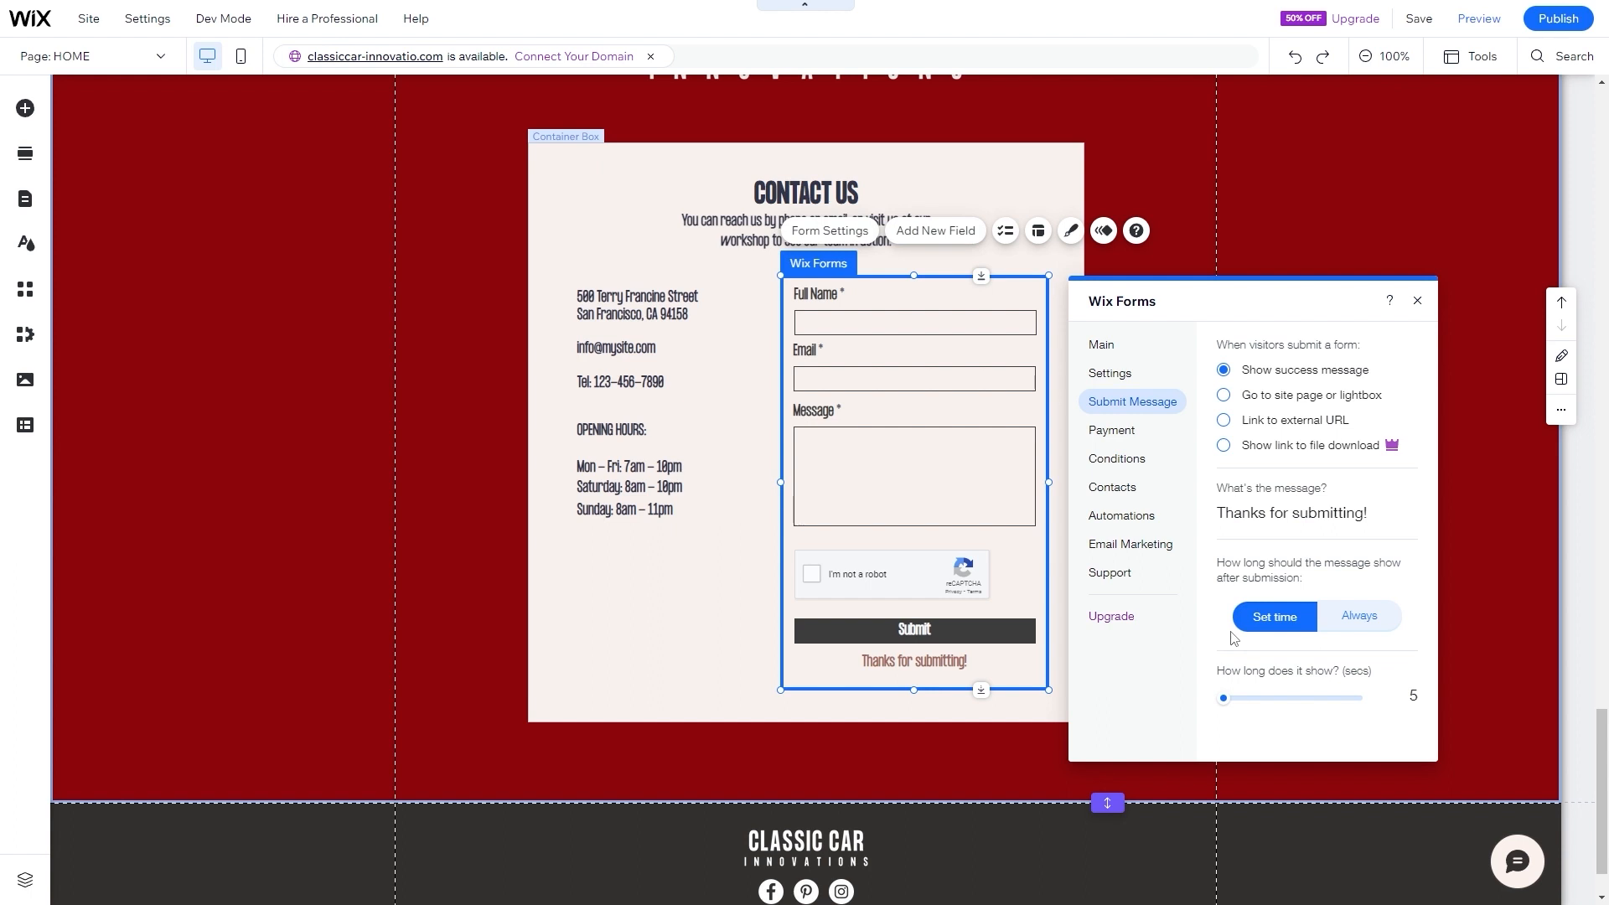
- Examine the contact form's Payment, Conditions, Contacts, Automations, Email Marketing and Support settings and close the form settings
left_click(1129, 444)
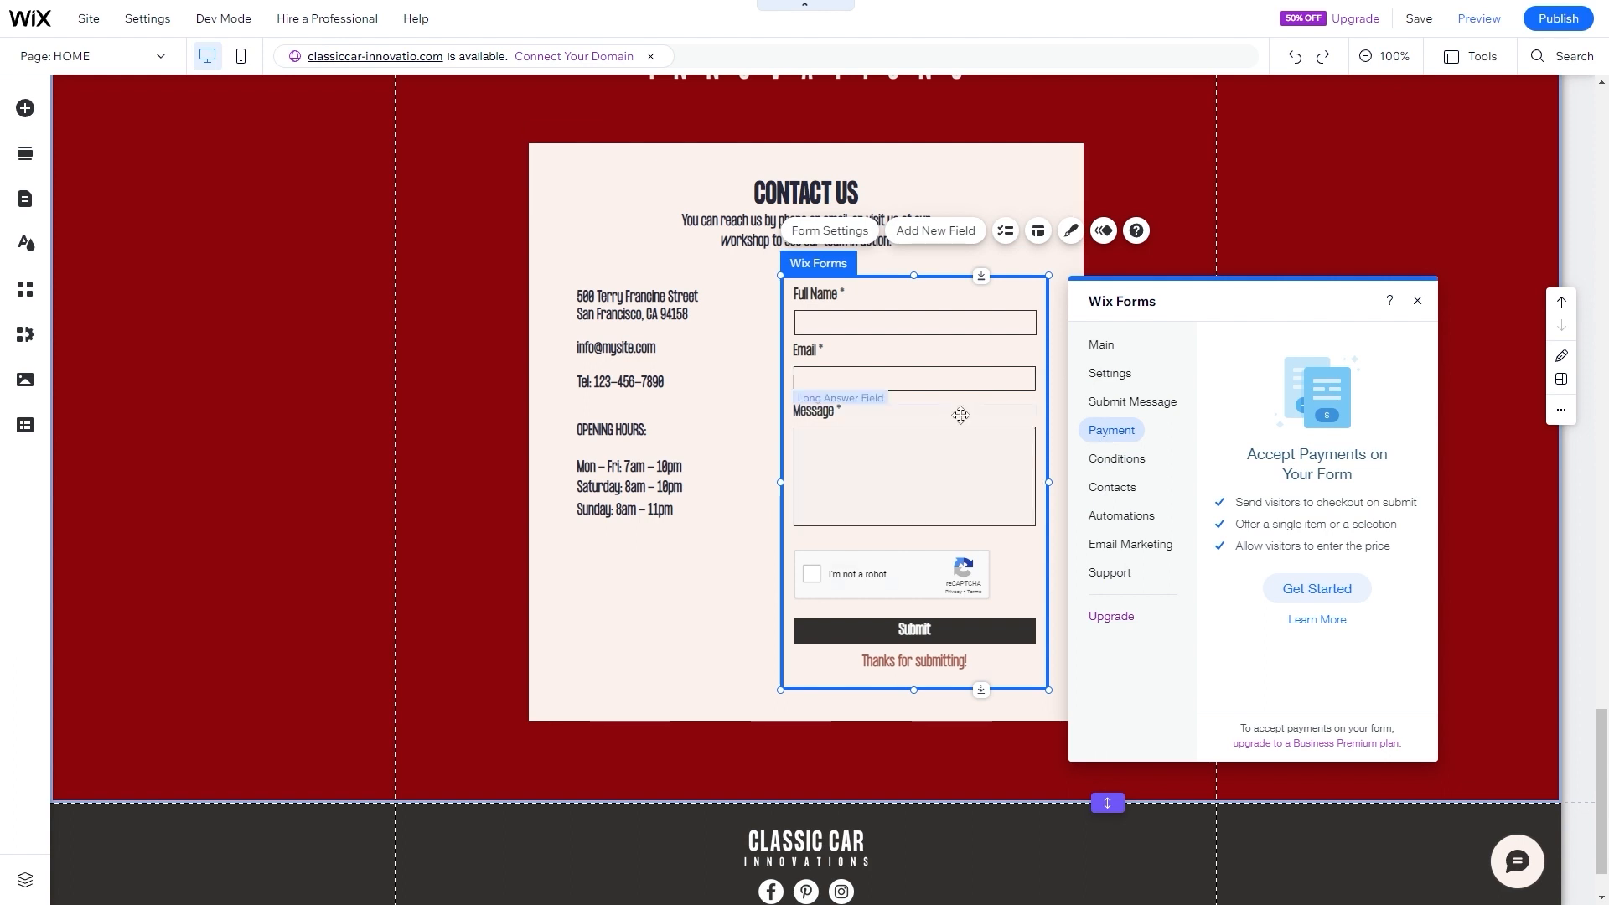
left_click(1123, 459)
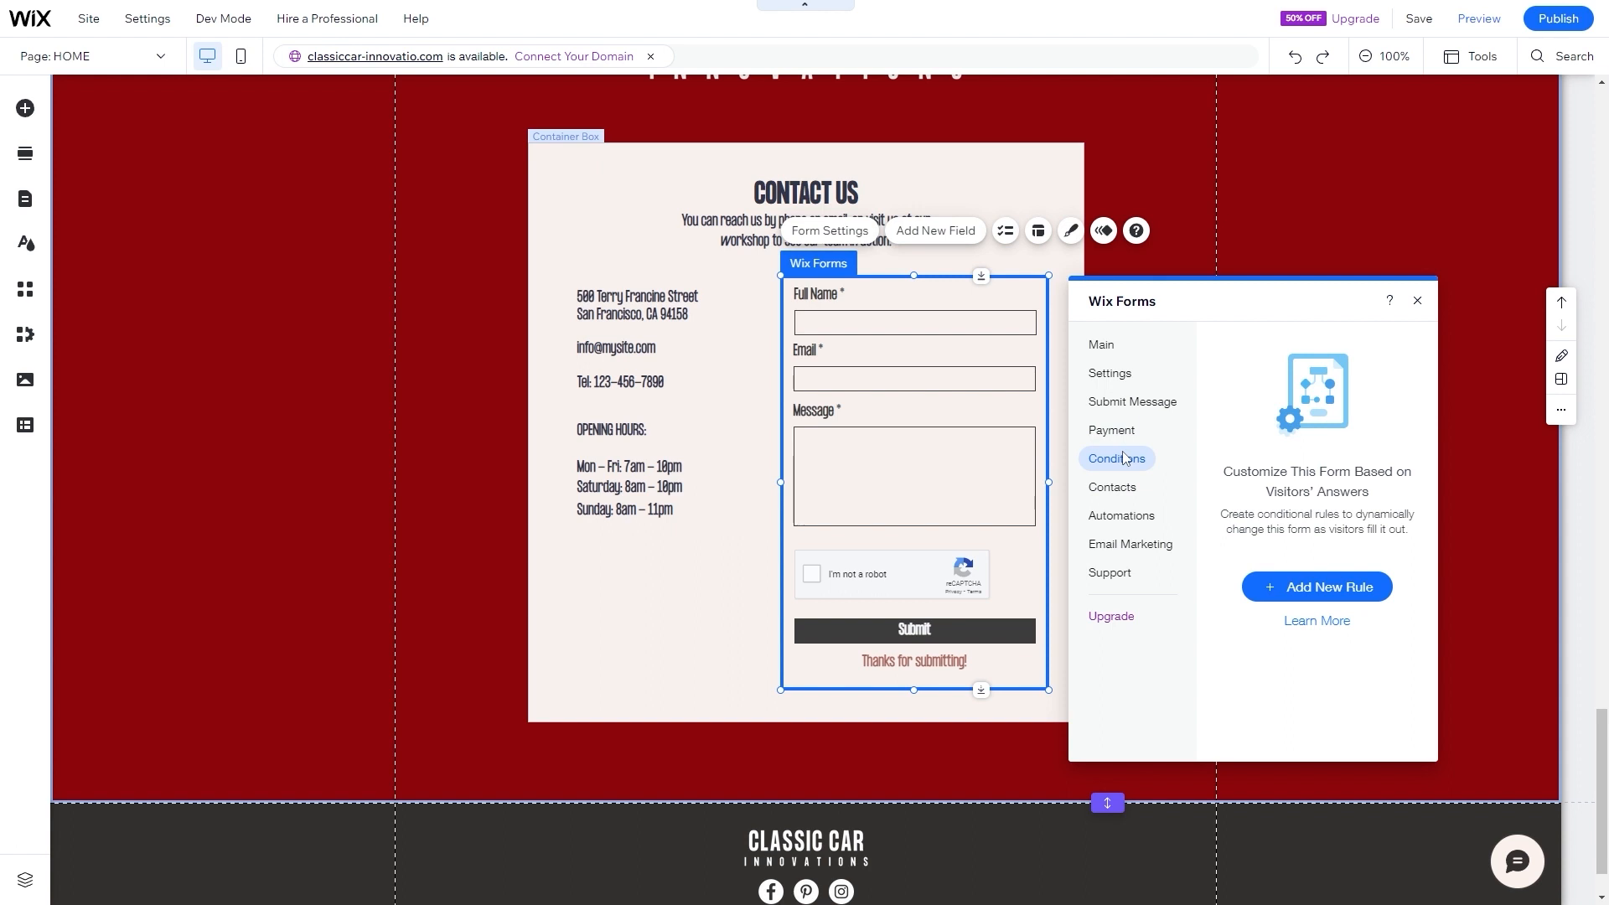
left_click(1129, 493)
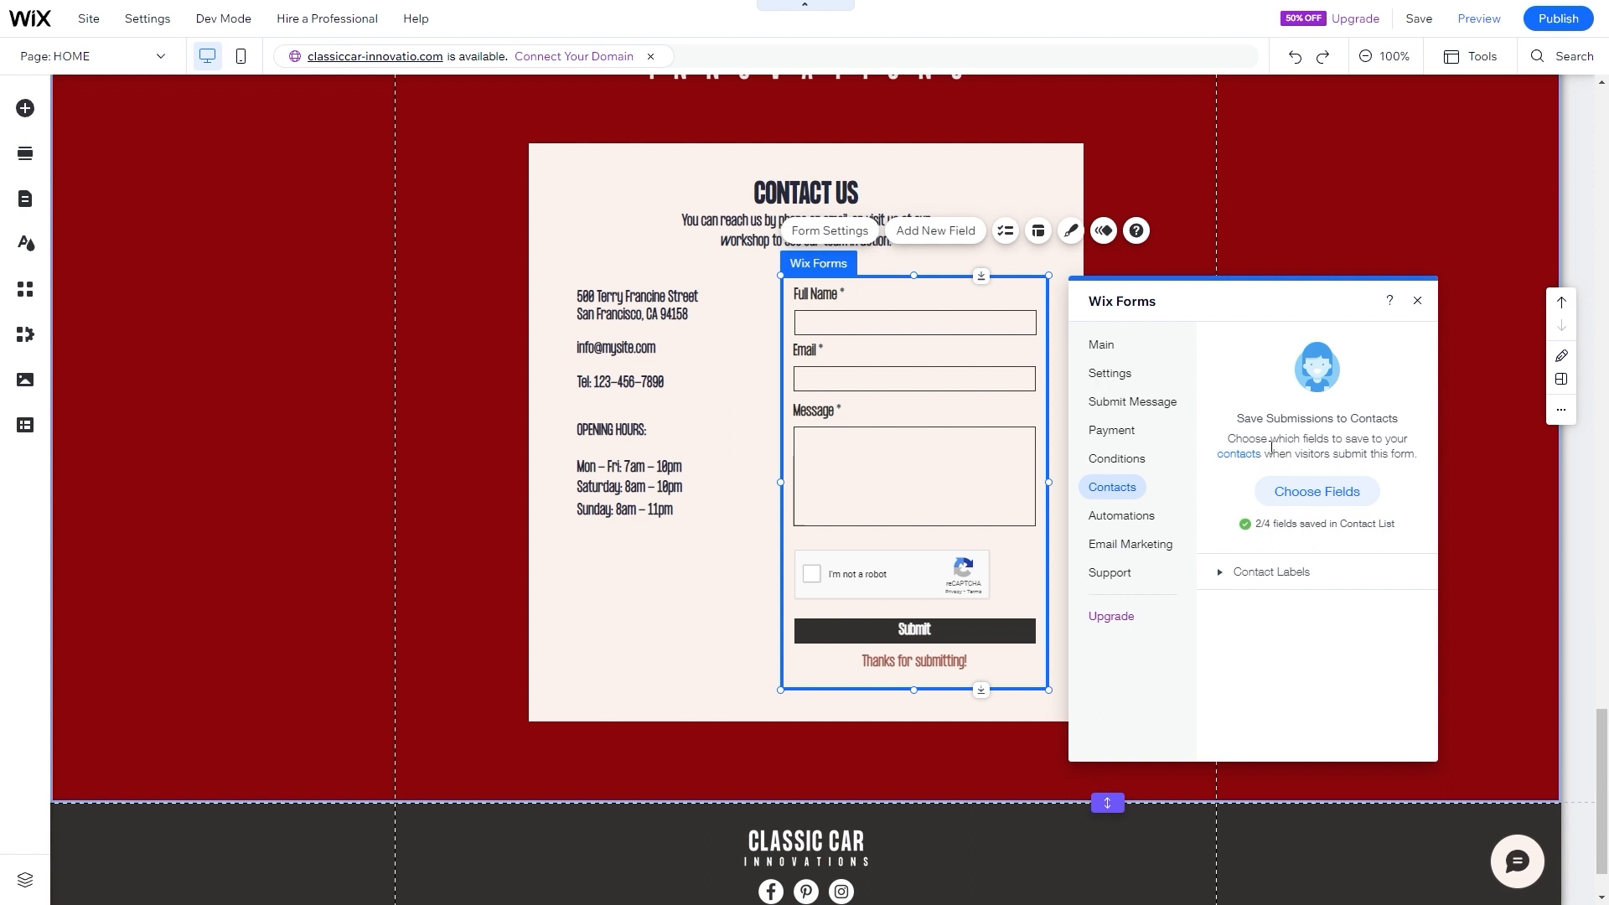
left_click(1121, 517)
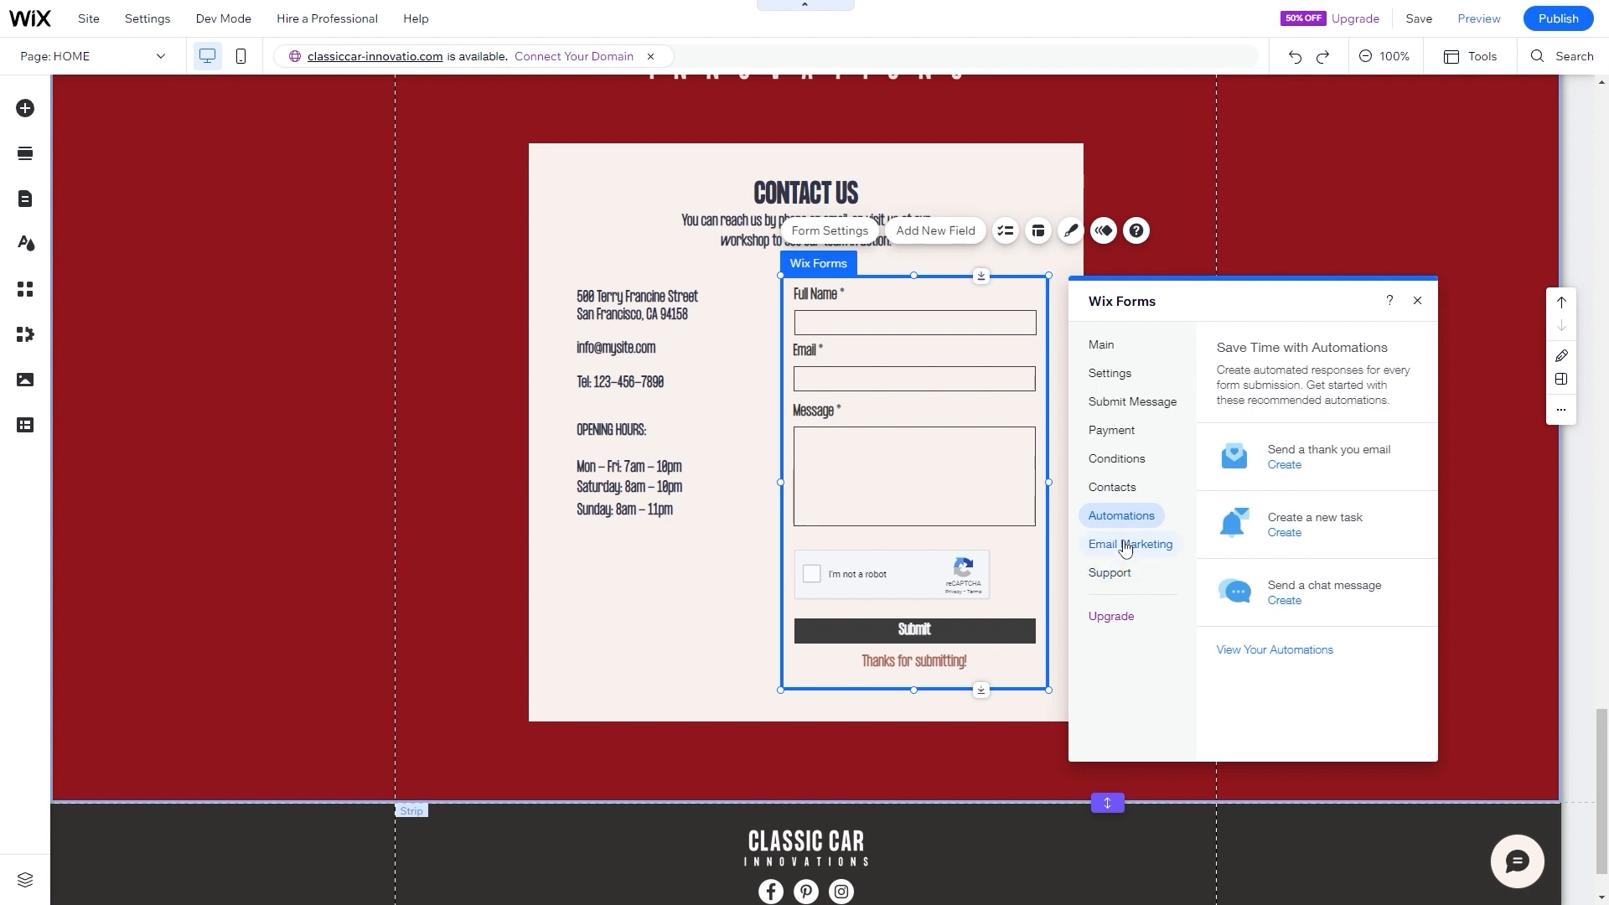
left_click(1125, 547)
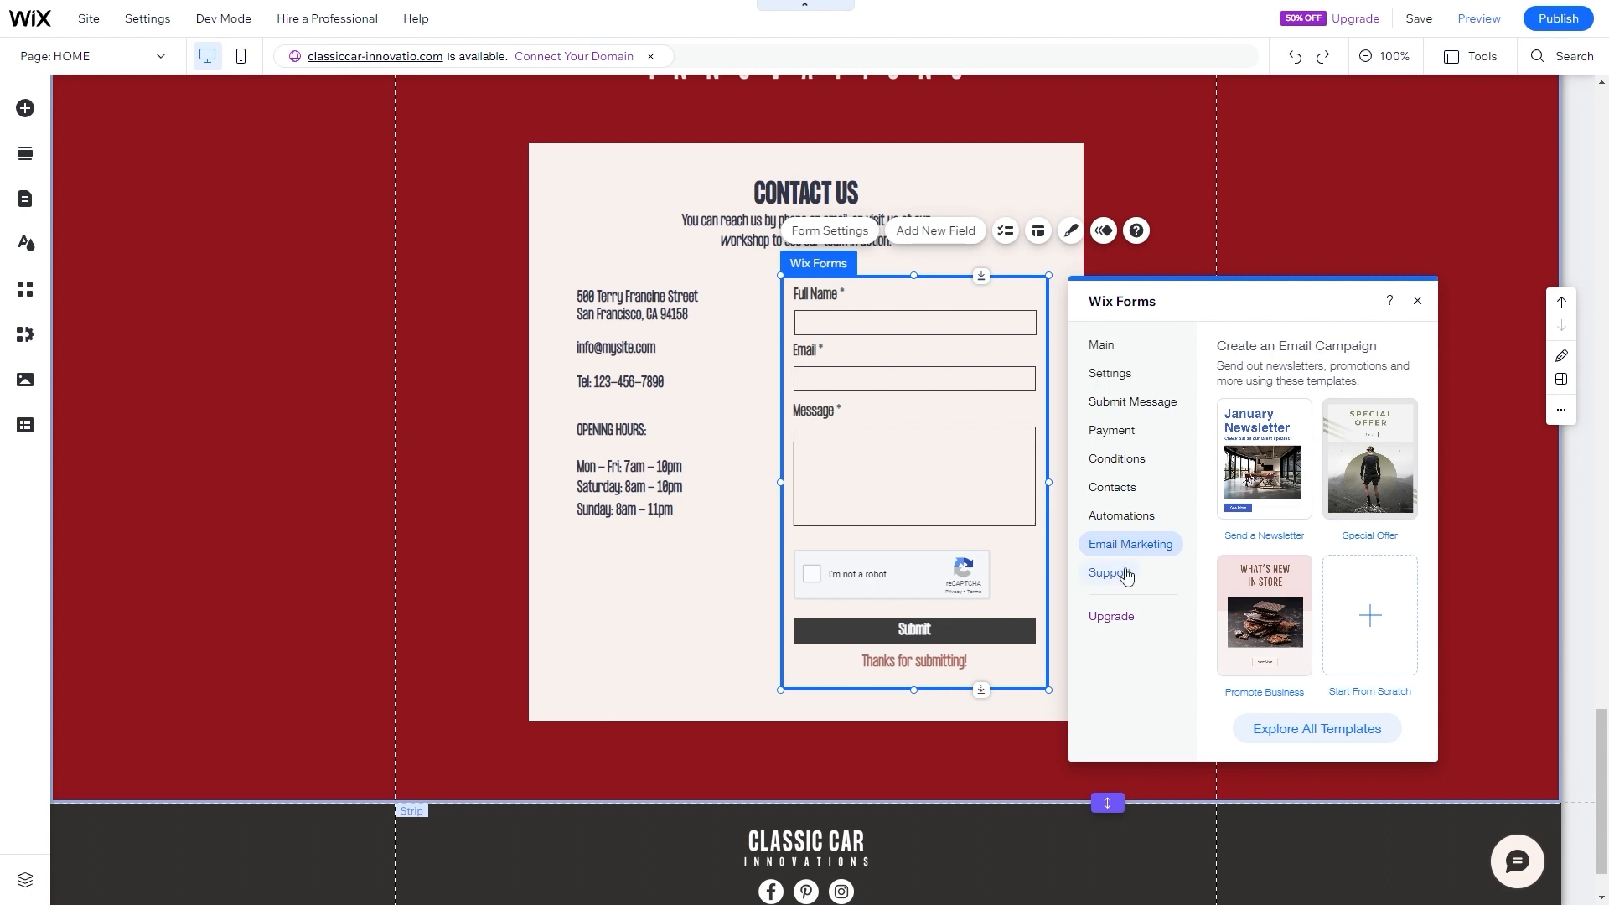
left_click(1126, 575)
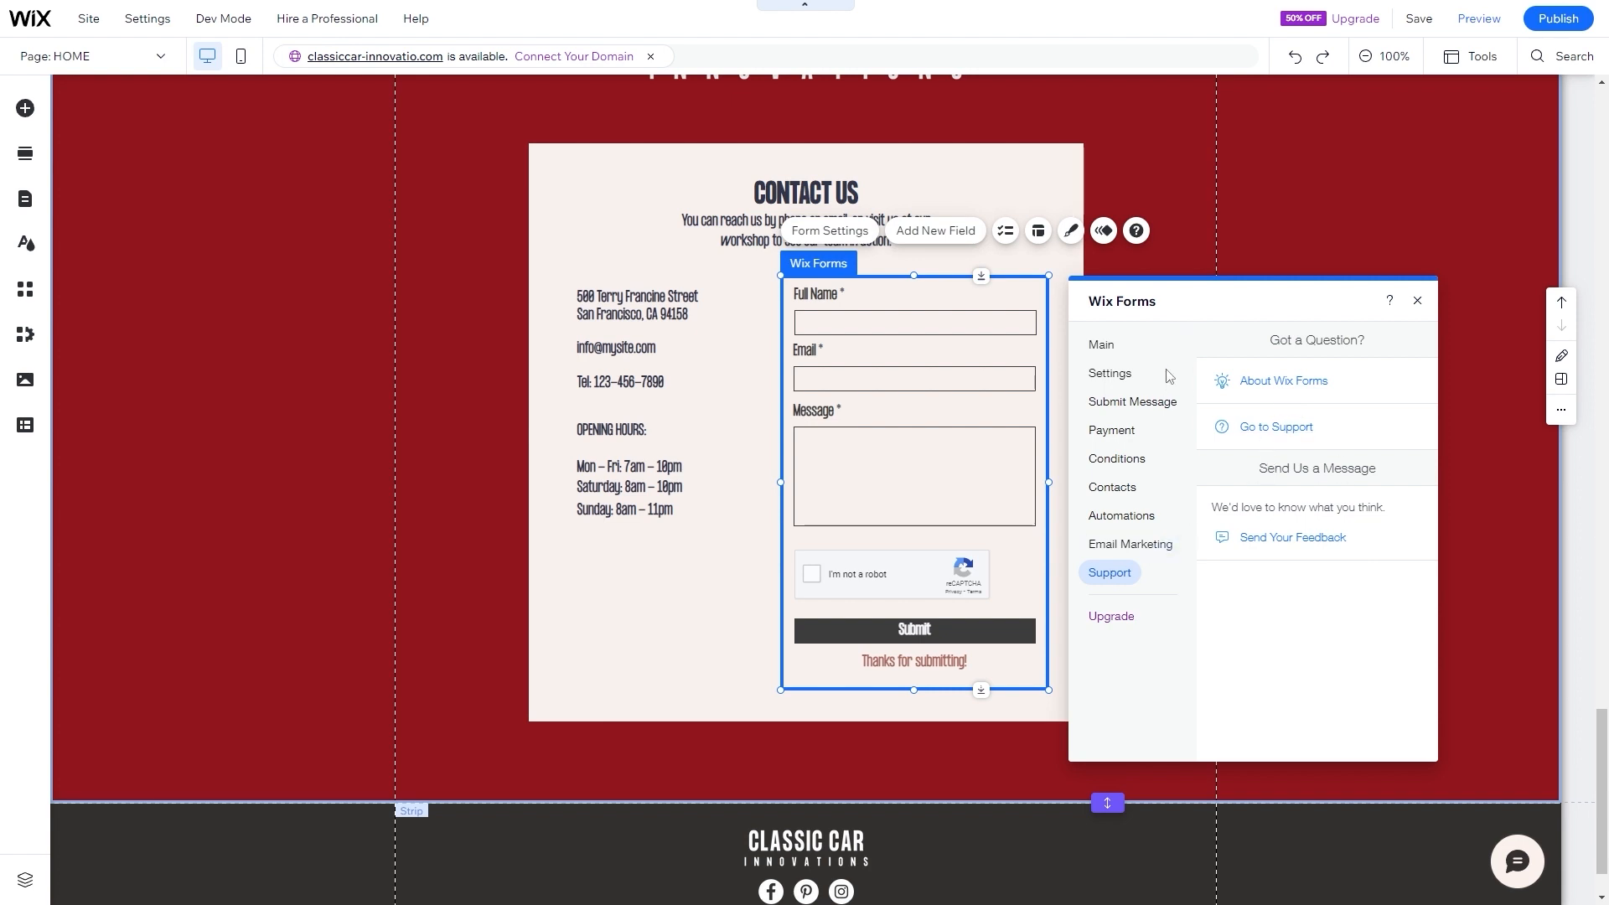
left_click(1417, 300)
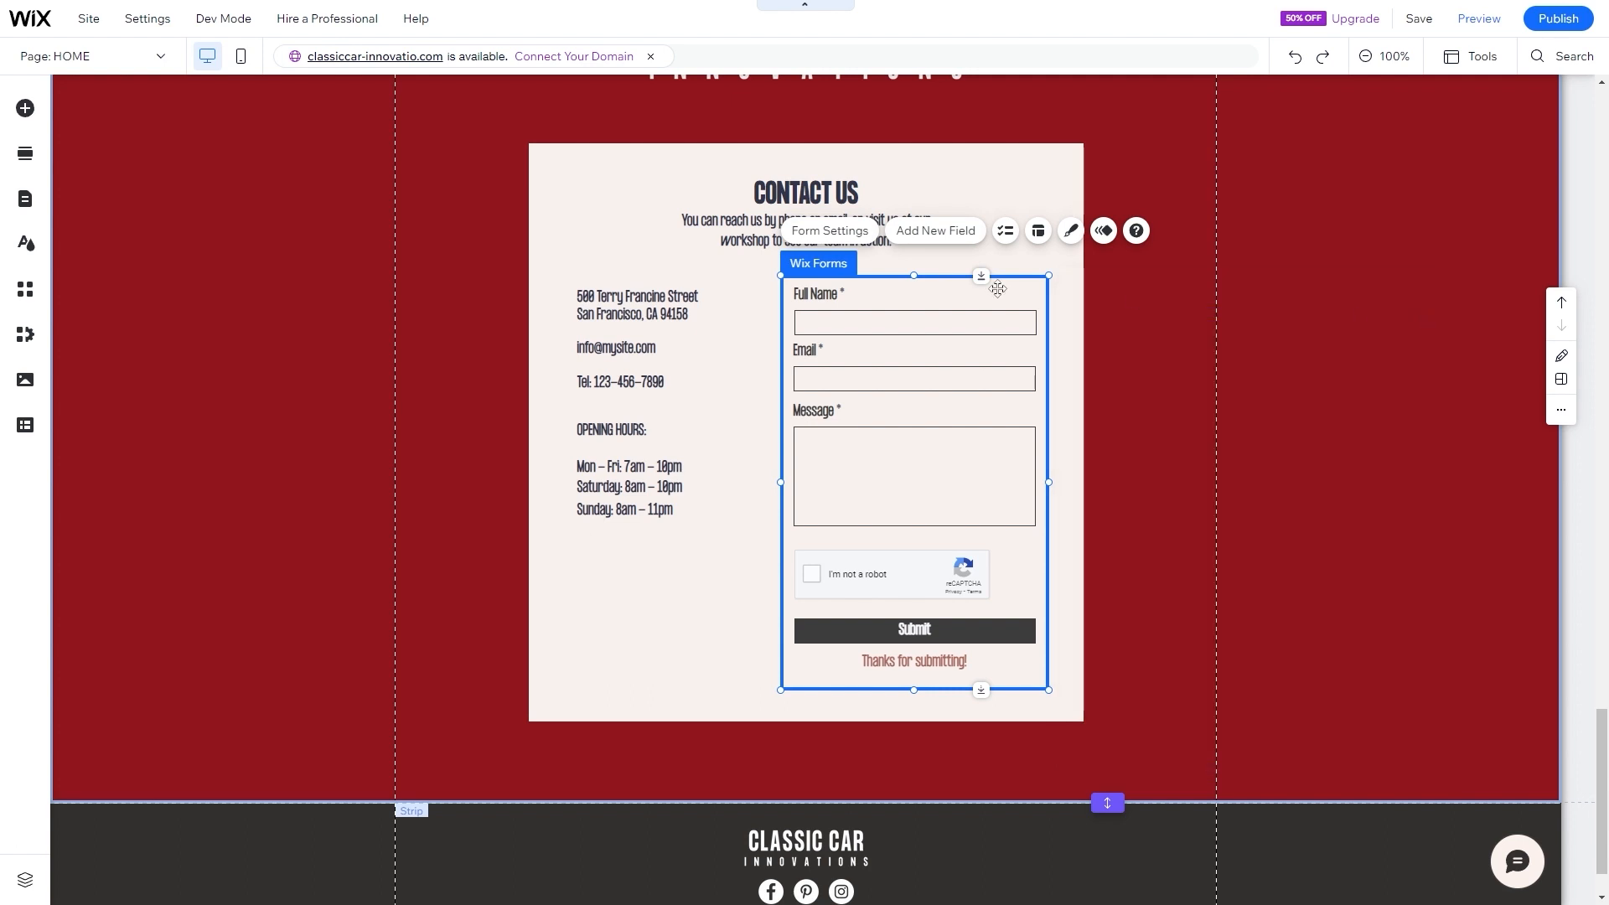
left_click(739, 520)
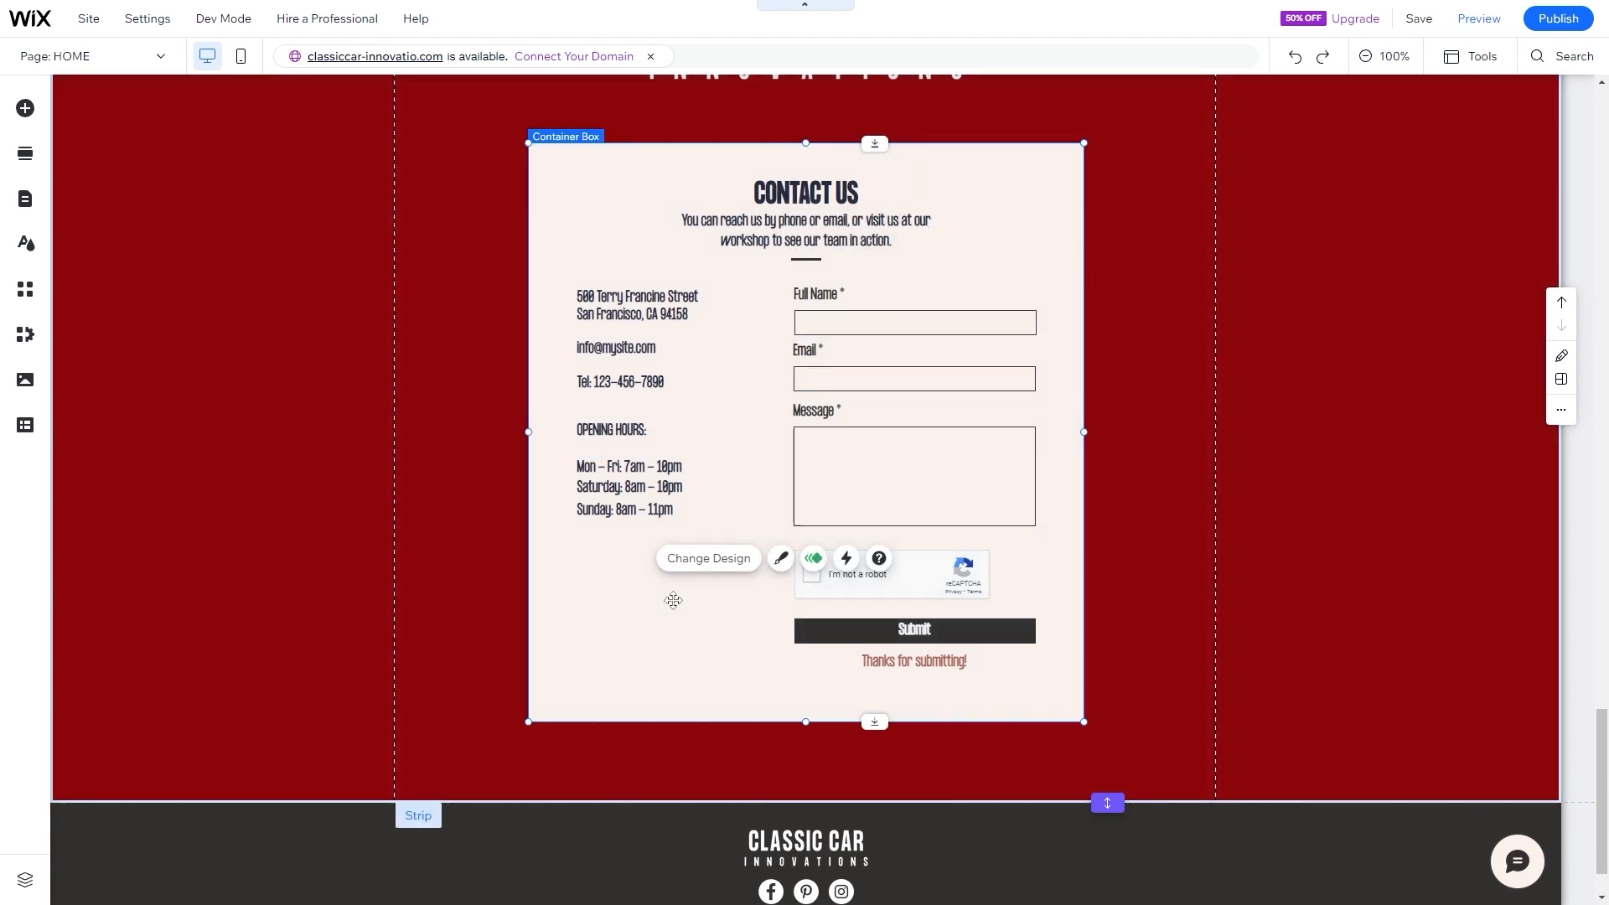
- Switch the editor to the mobile version of the HOME page
scroll(662, 671, "down", 1)
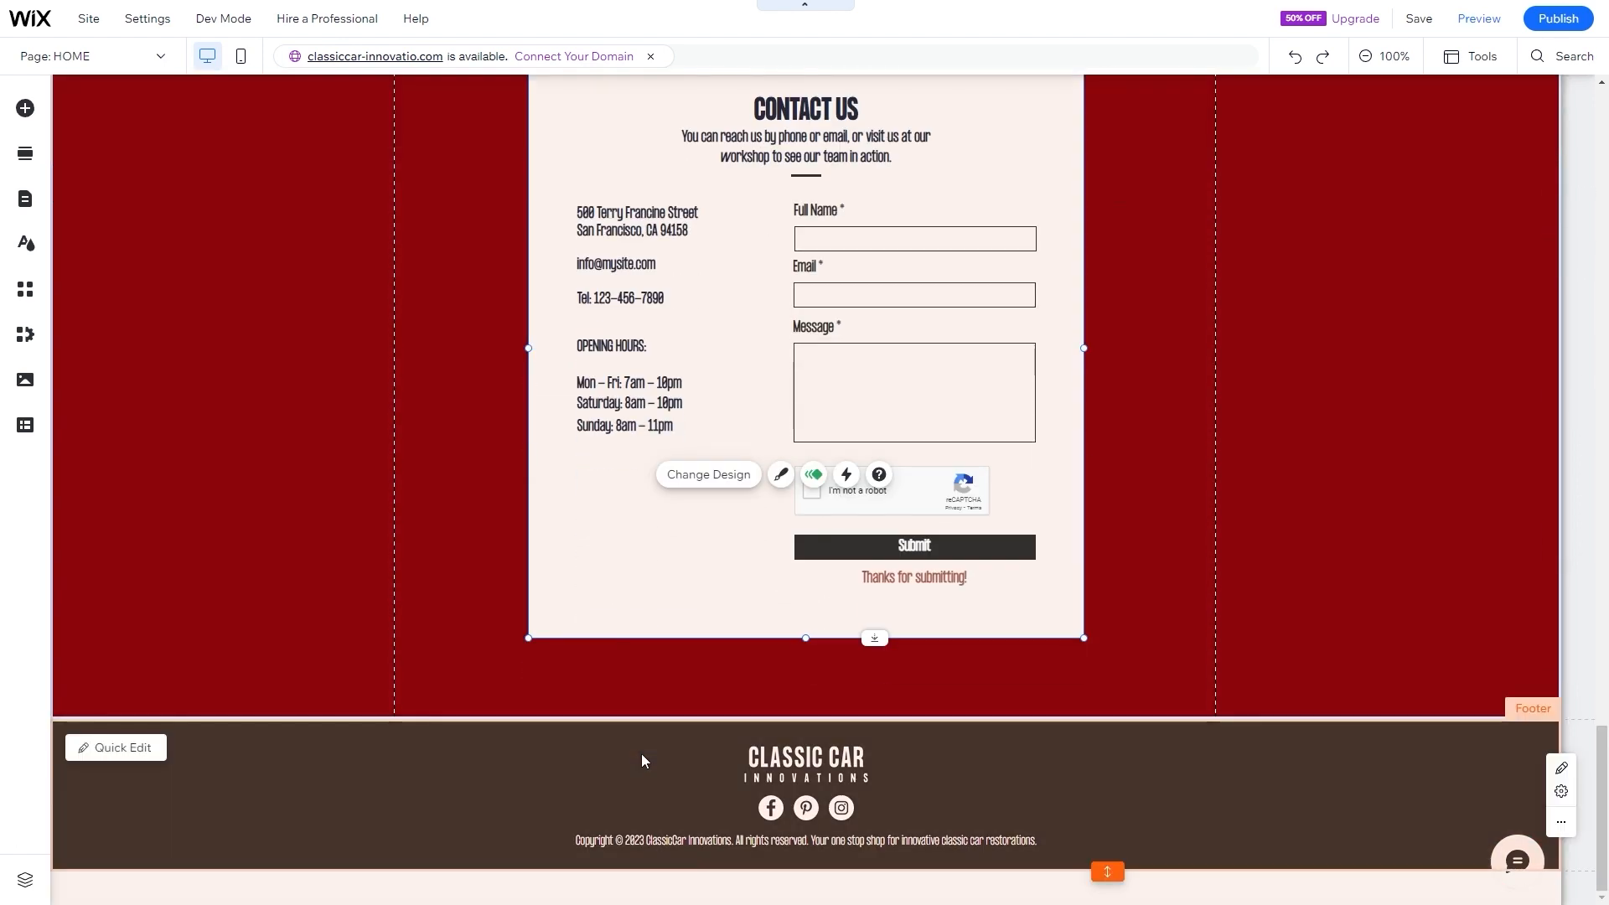
scroll(644, 754, "up", 10)
scroll(667, 744, "up", 15)
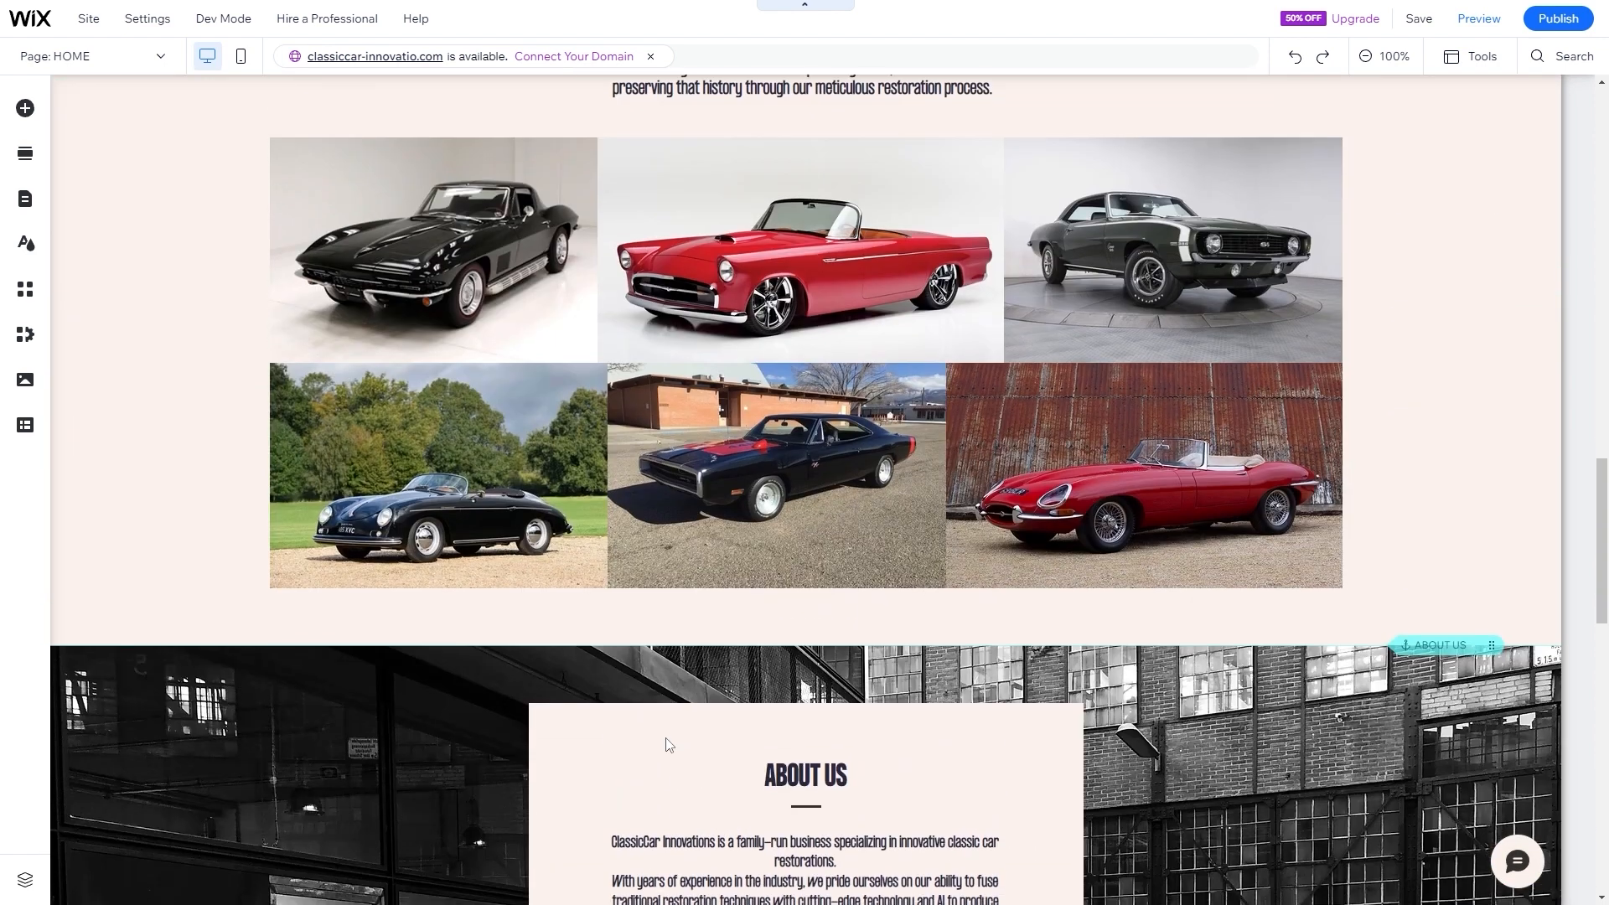
scroll(665, 744, "up", 7)
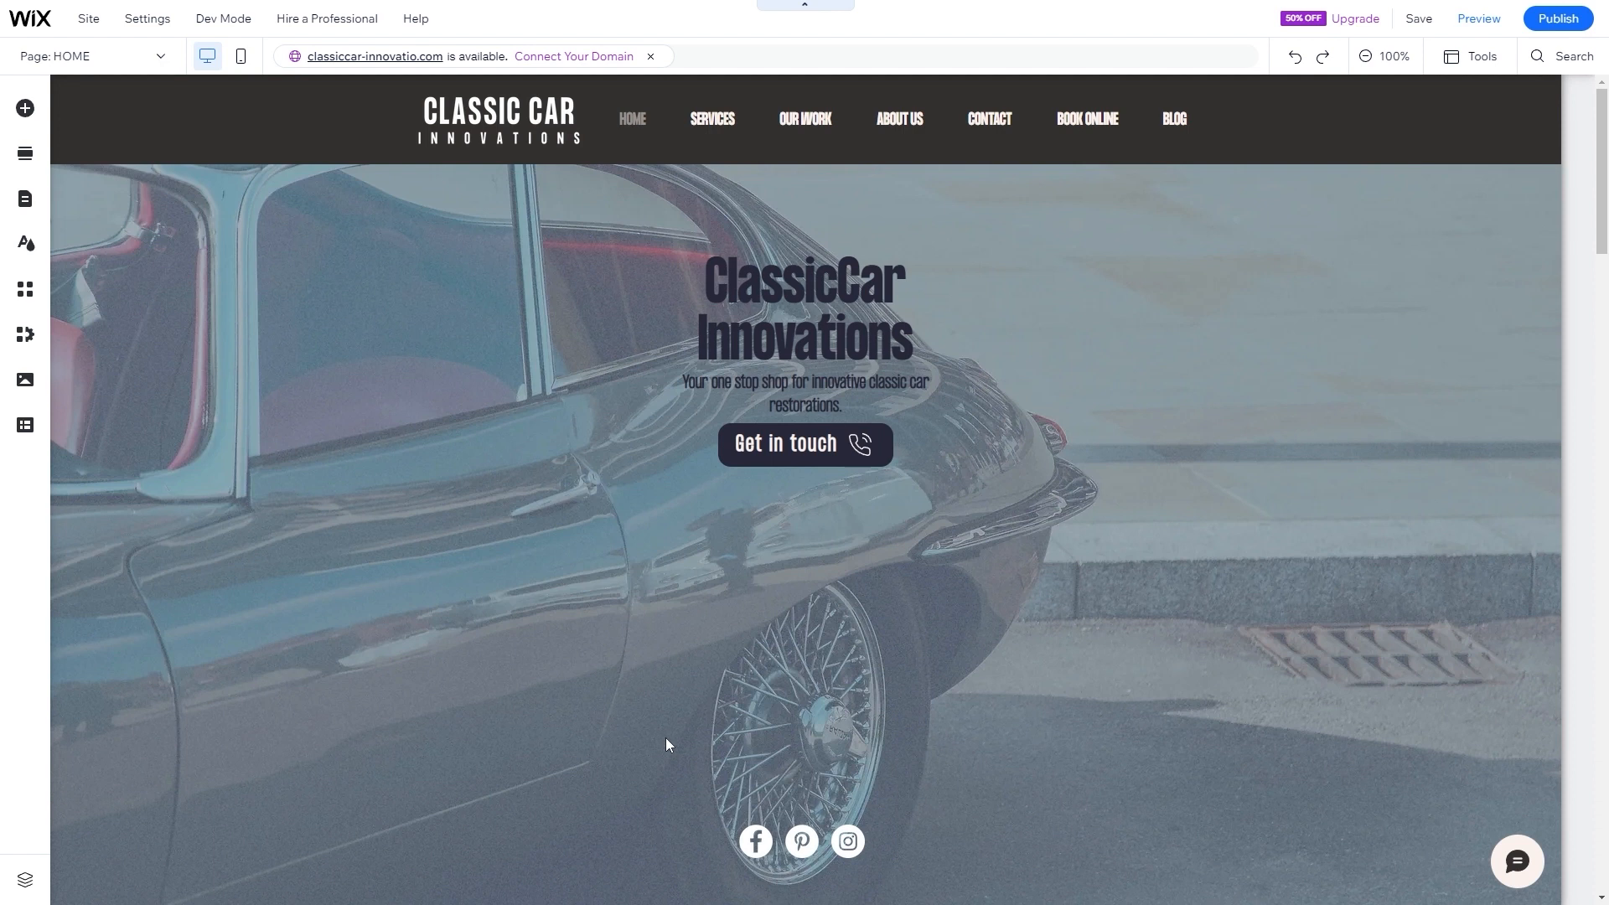
left_click(665, 737)
left_click(241, 57)
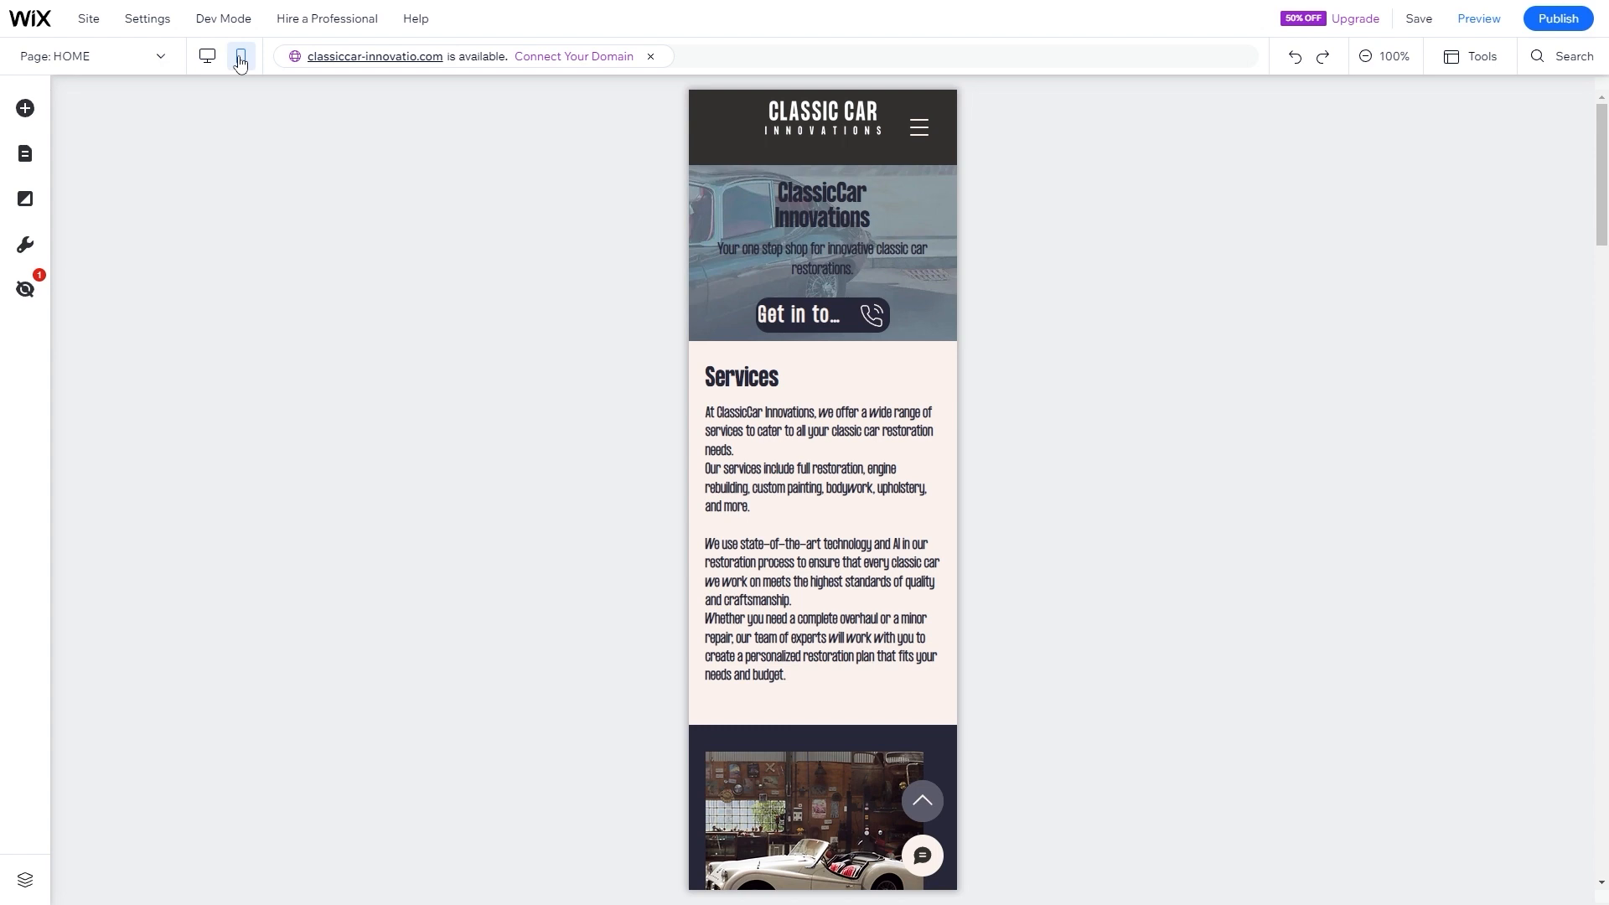
- Move the Classic Car Innovations logo in the mobile header slightly down and away from the menu icon
left_click(766, 117)
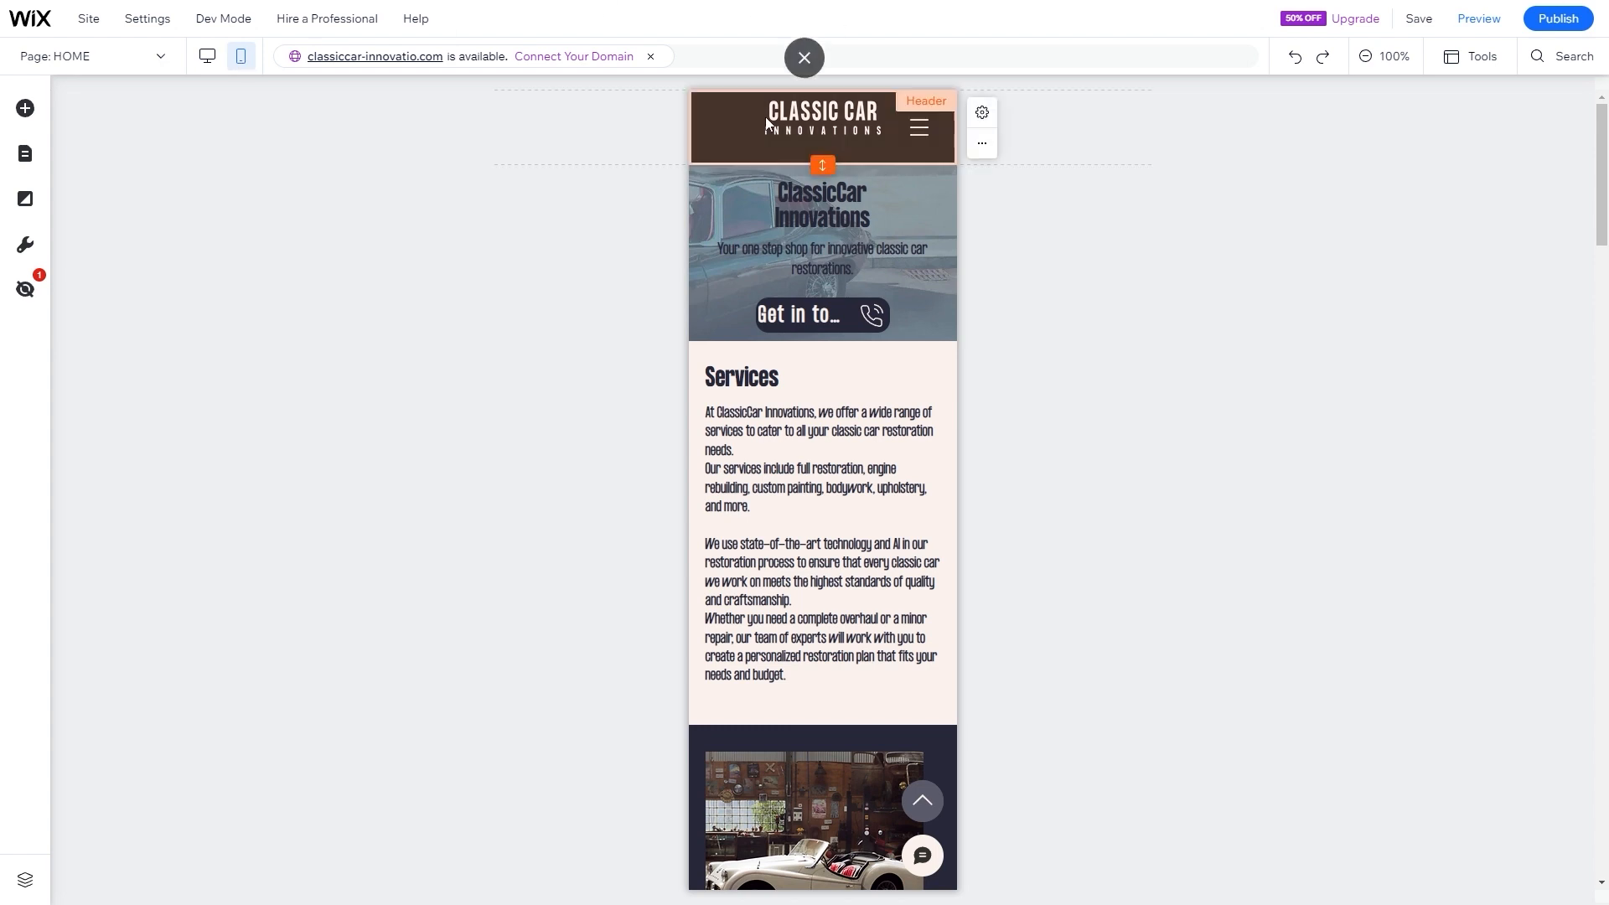
left_click(817, 123)
left_click(827, 123)
mouse_move(826, 123)
left_mouse_down()
mouse_move(802, 128)
mouse_move(816, 126)
left_mouse_up()
left_click(1120, 327)
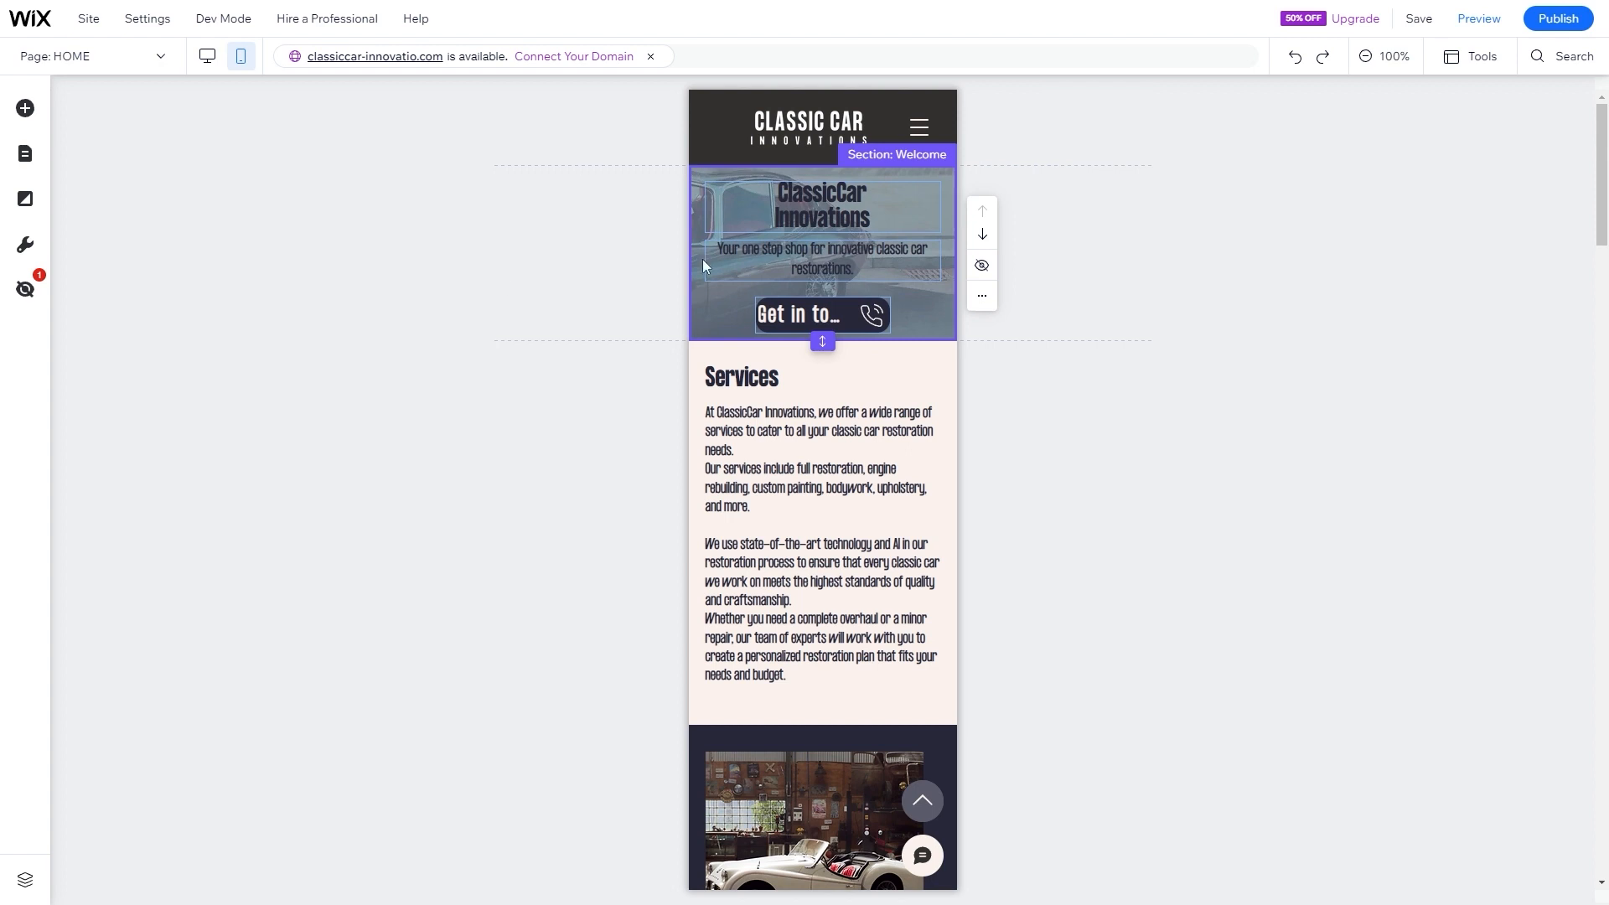
- Hide the Get in touch button on mobile and move the Welcome section's title and tagline slightly down
left_click(806, 314)
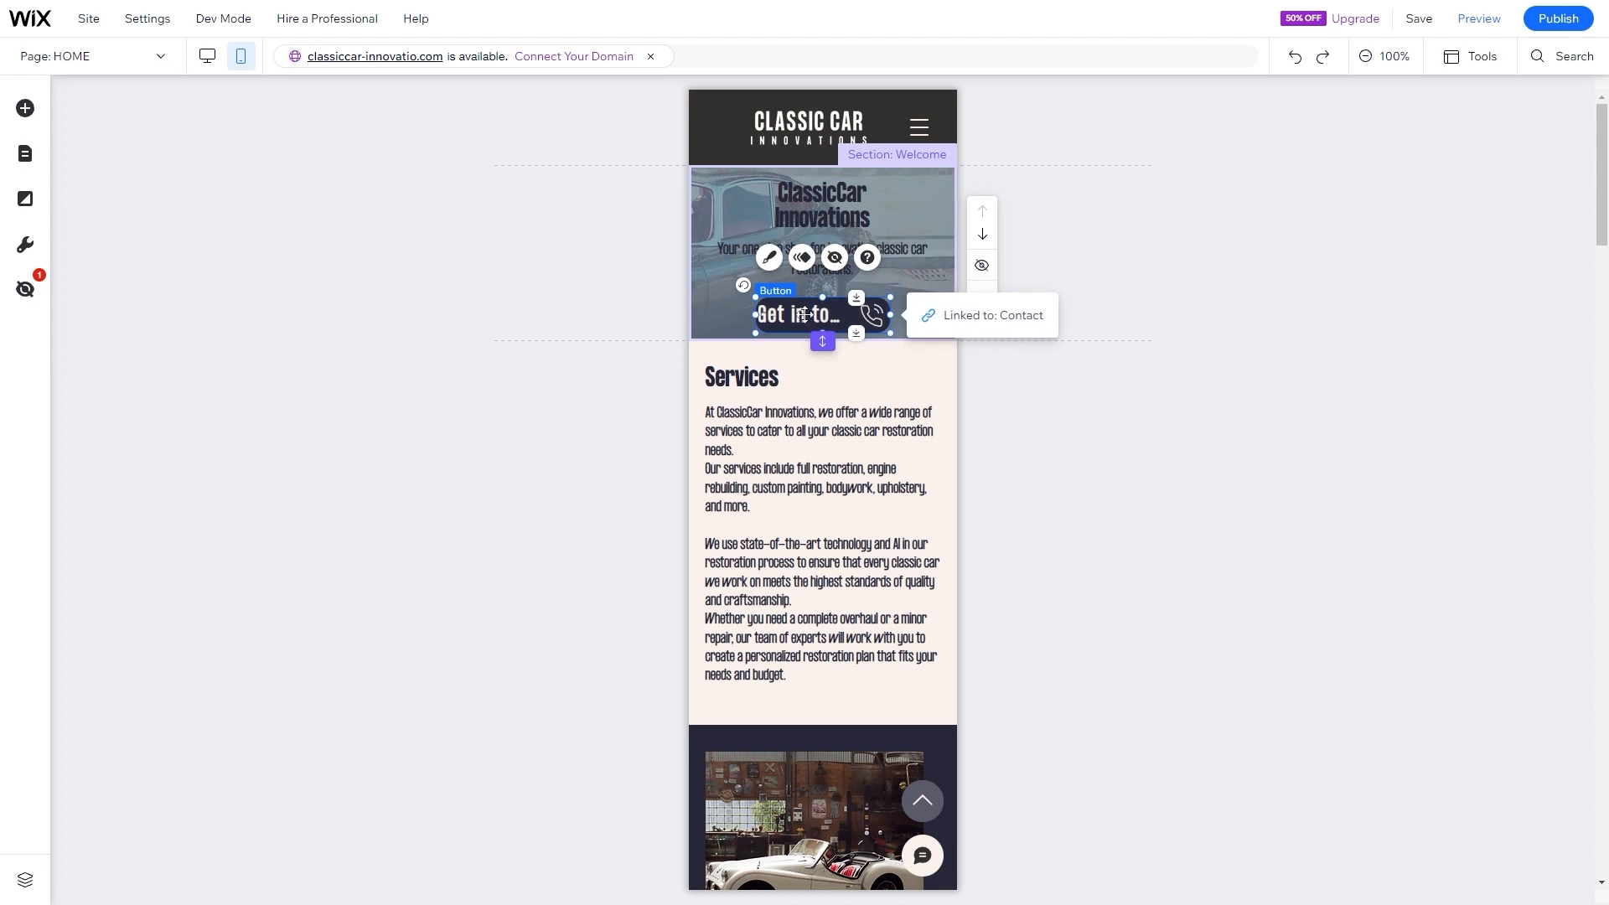
left_click(832, 259)
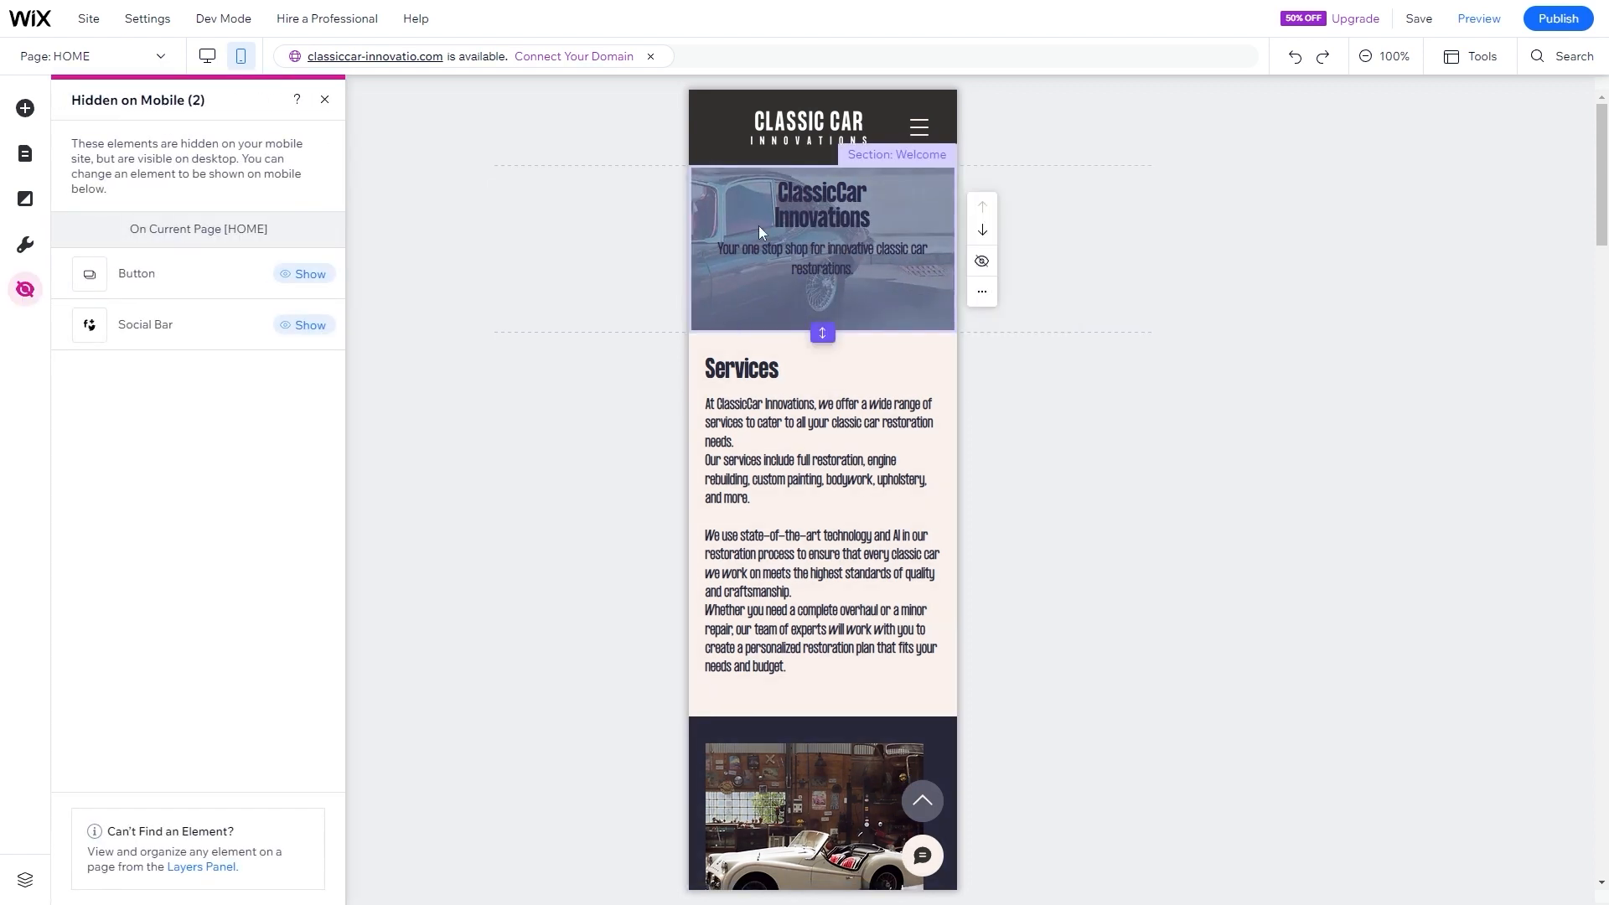
left_click(862, 285)
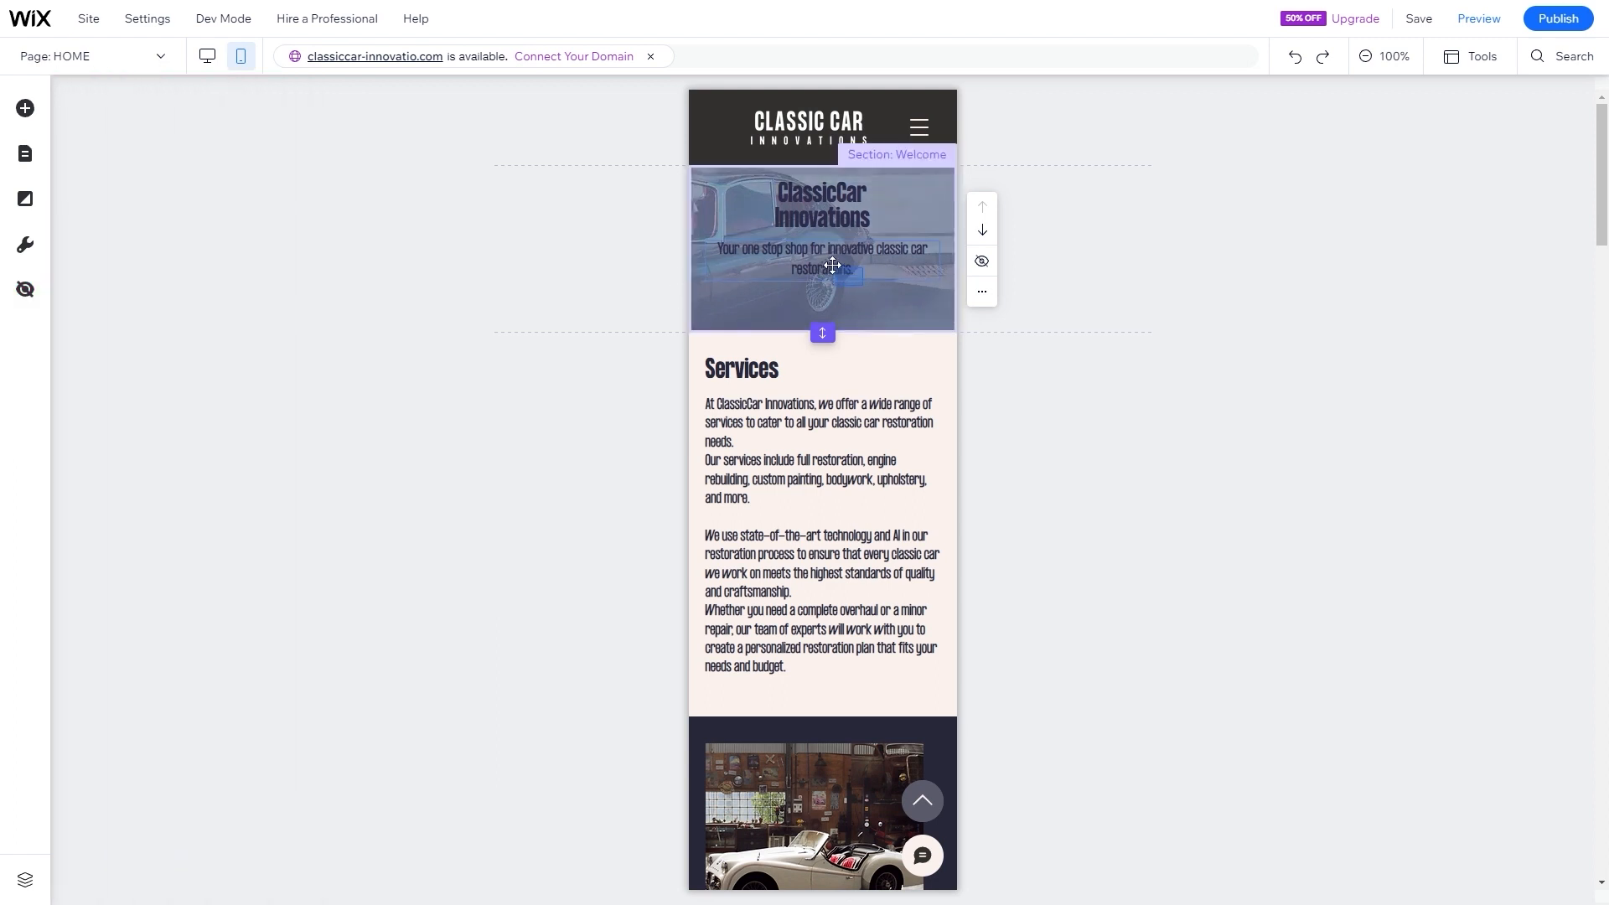
left_click_drag(819, 208, 818, 225)
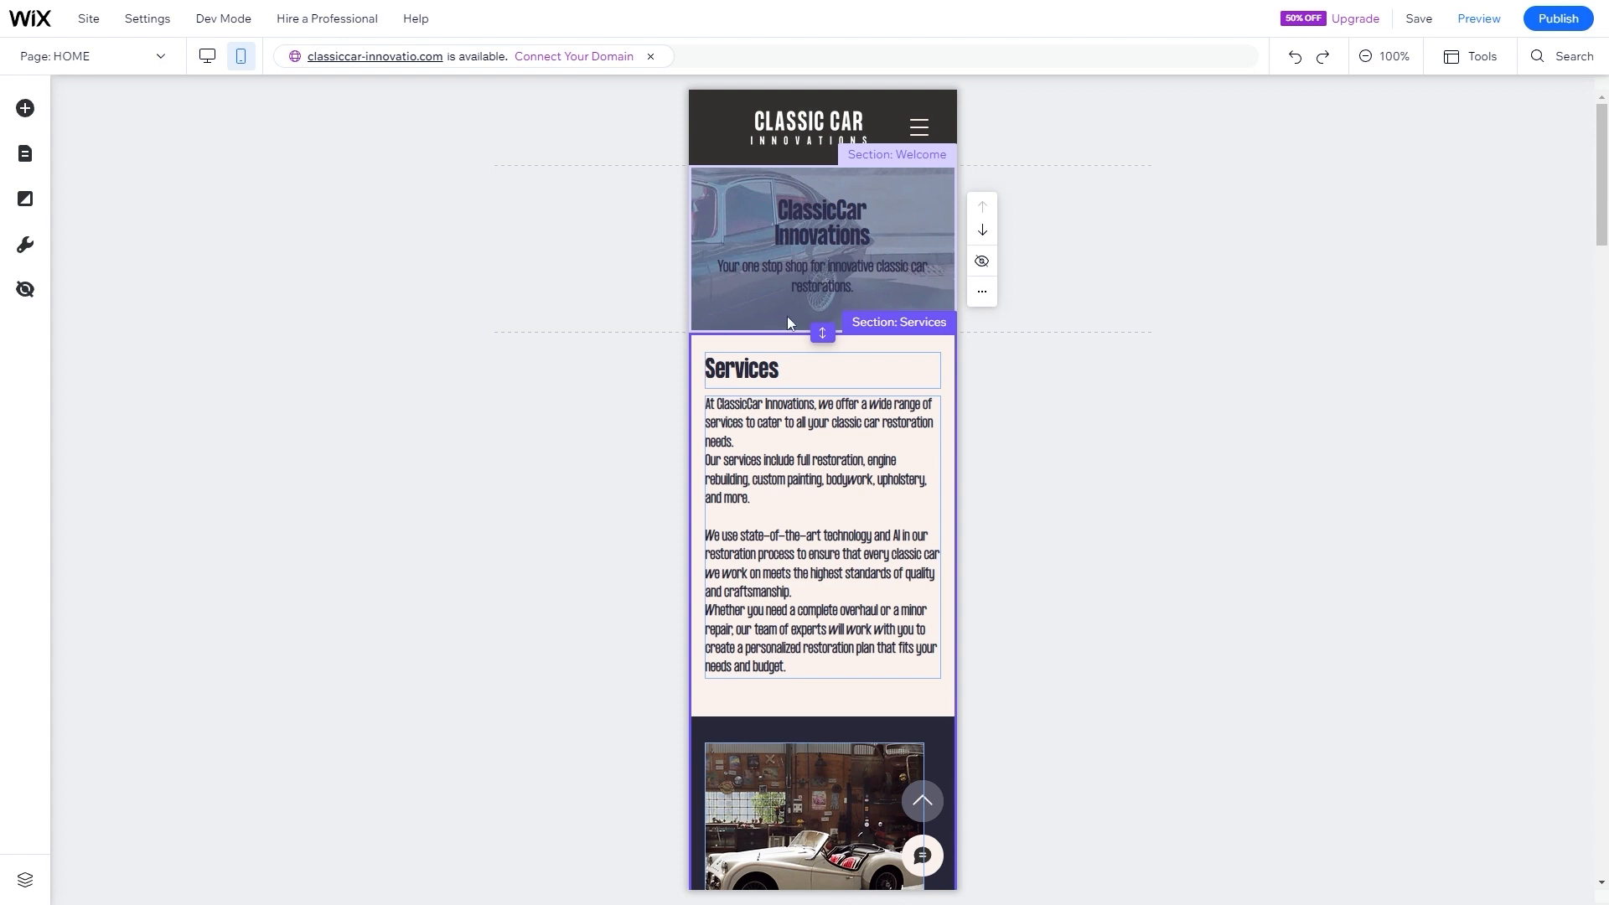
- Increase the height of the Services repeater's cards on mobile so the full service descriptions fit inside them
scroll(771, 369, "down", 7)
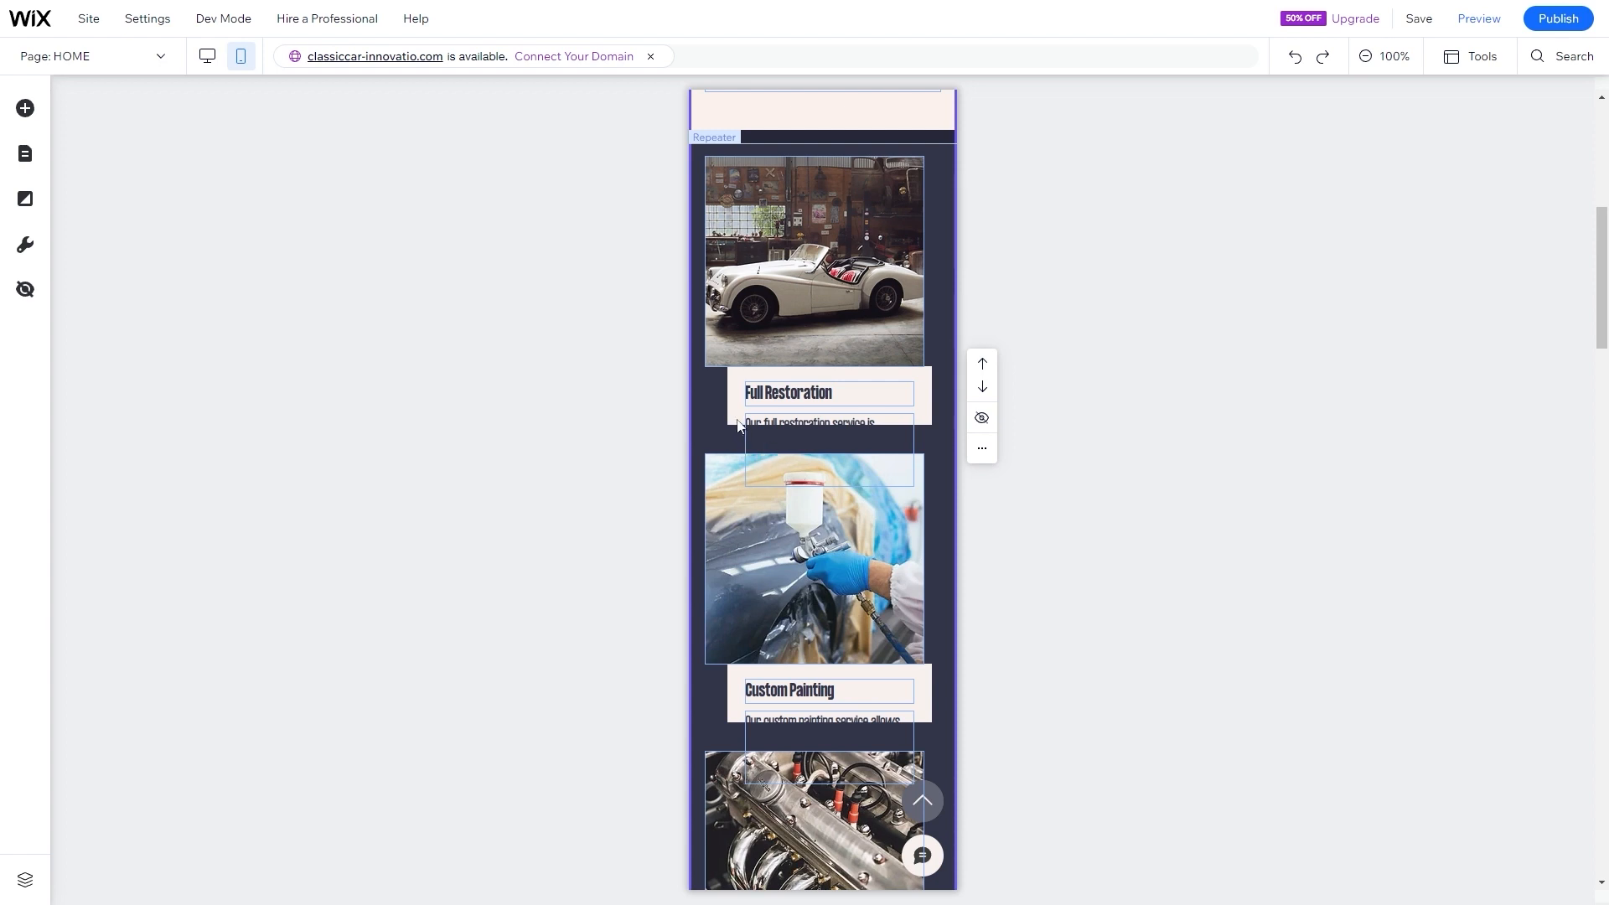
left_click(787, 421)
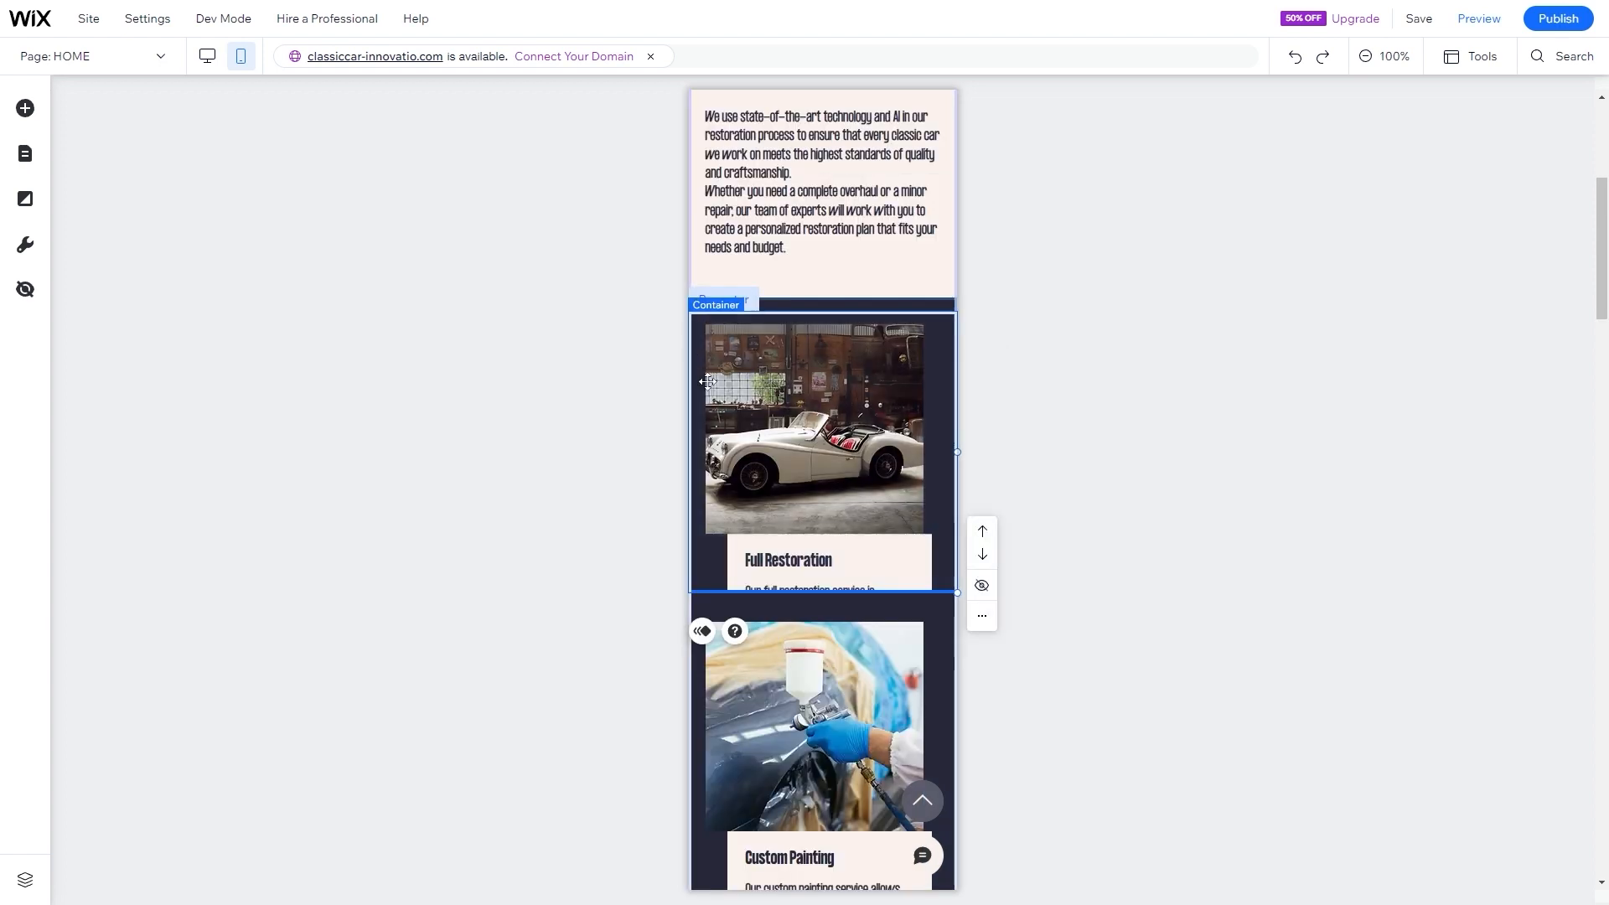
scroll(787, 421, "down", 2)
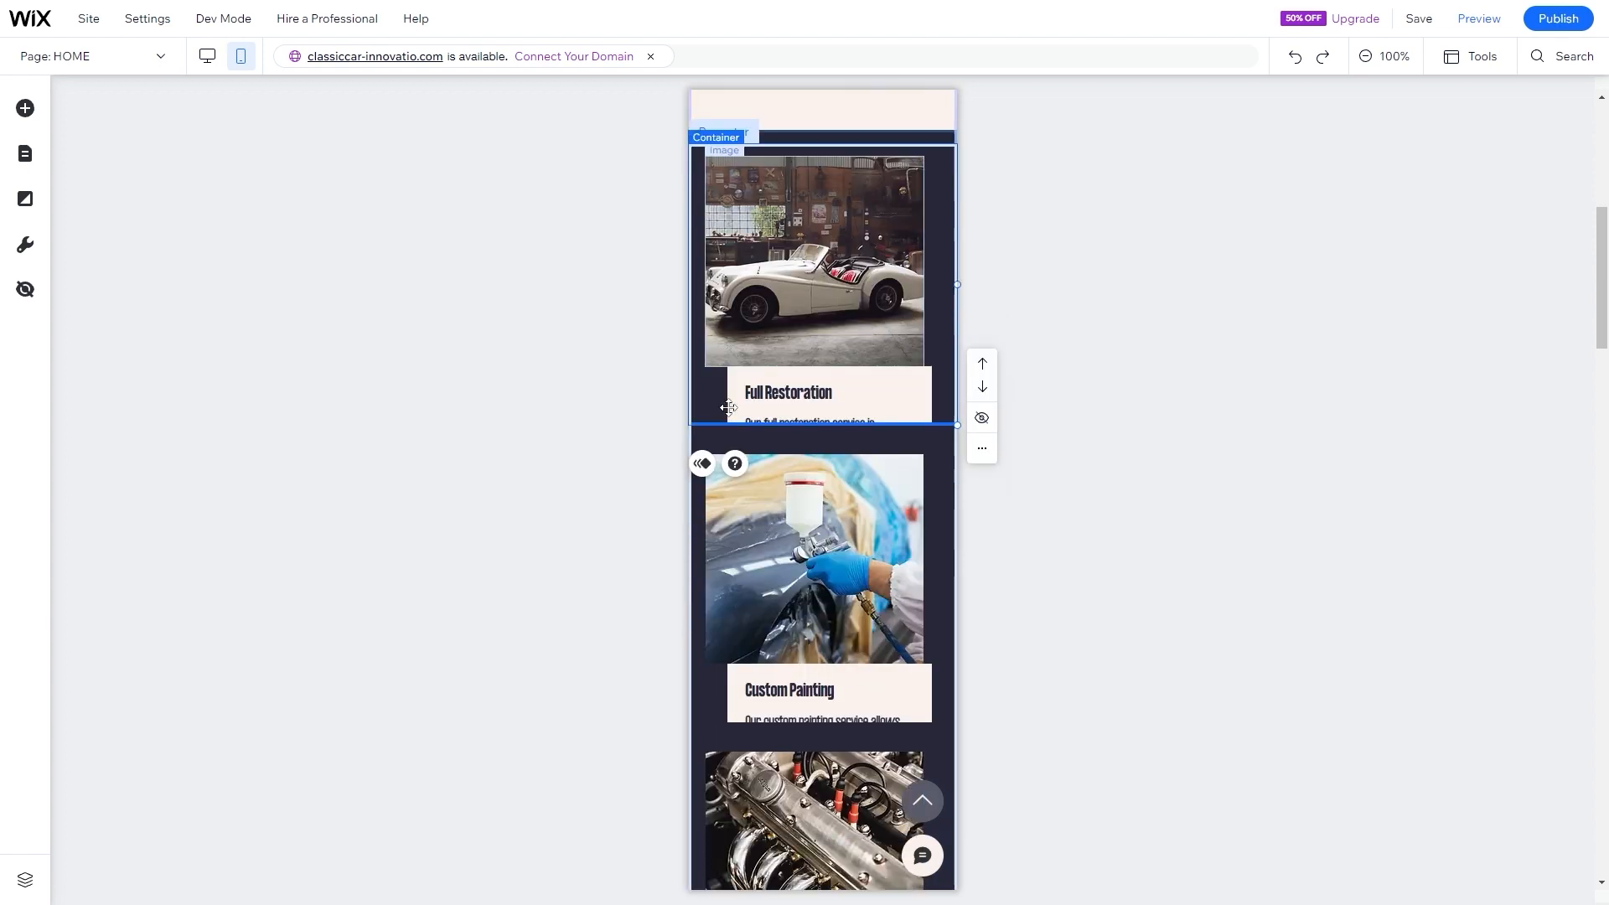
left_click_drag(798, 422, 702, 519)
scroll(696, 503, "down", 2)
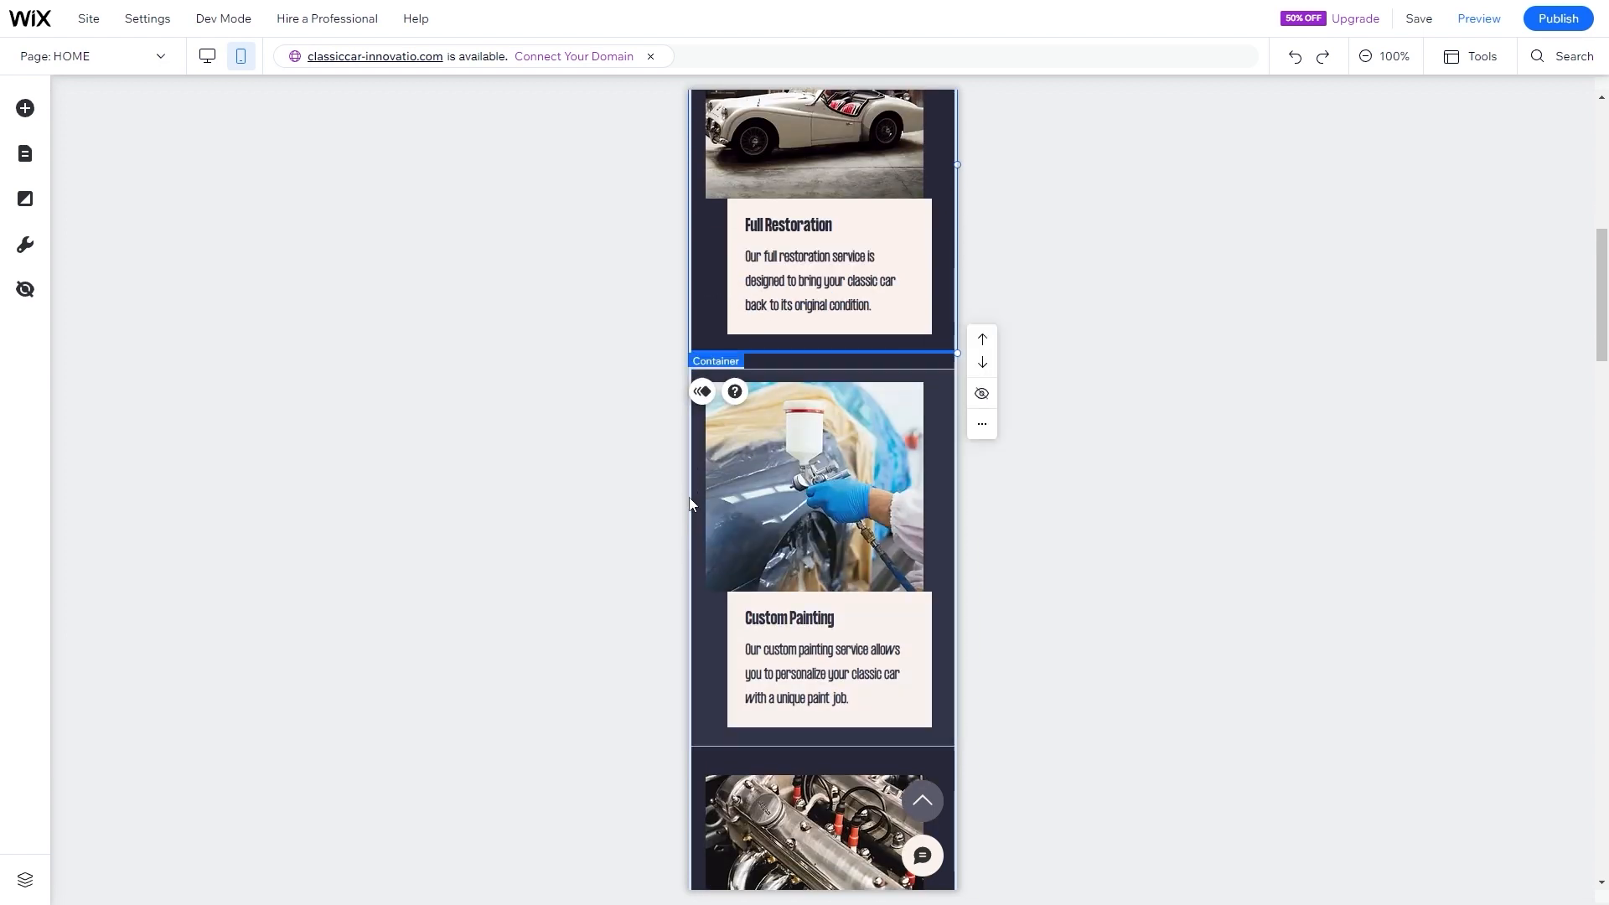
left_click(697, 494)
scroll(601, 471, "down", 1)
scroll(601, 471, "down", 3)
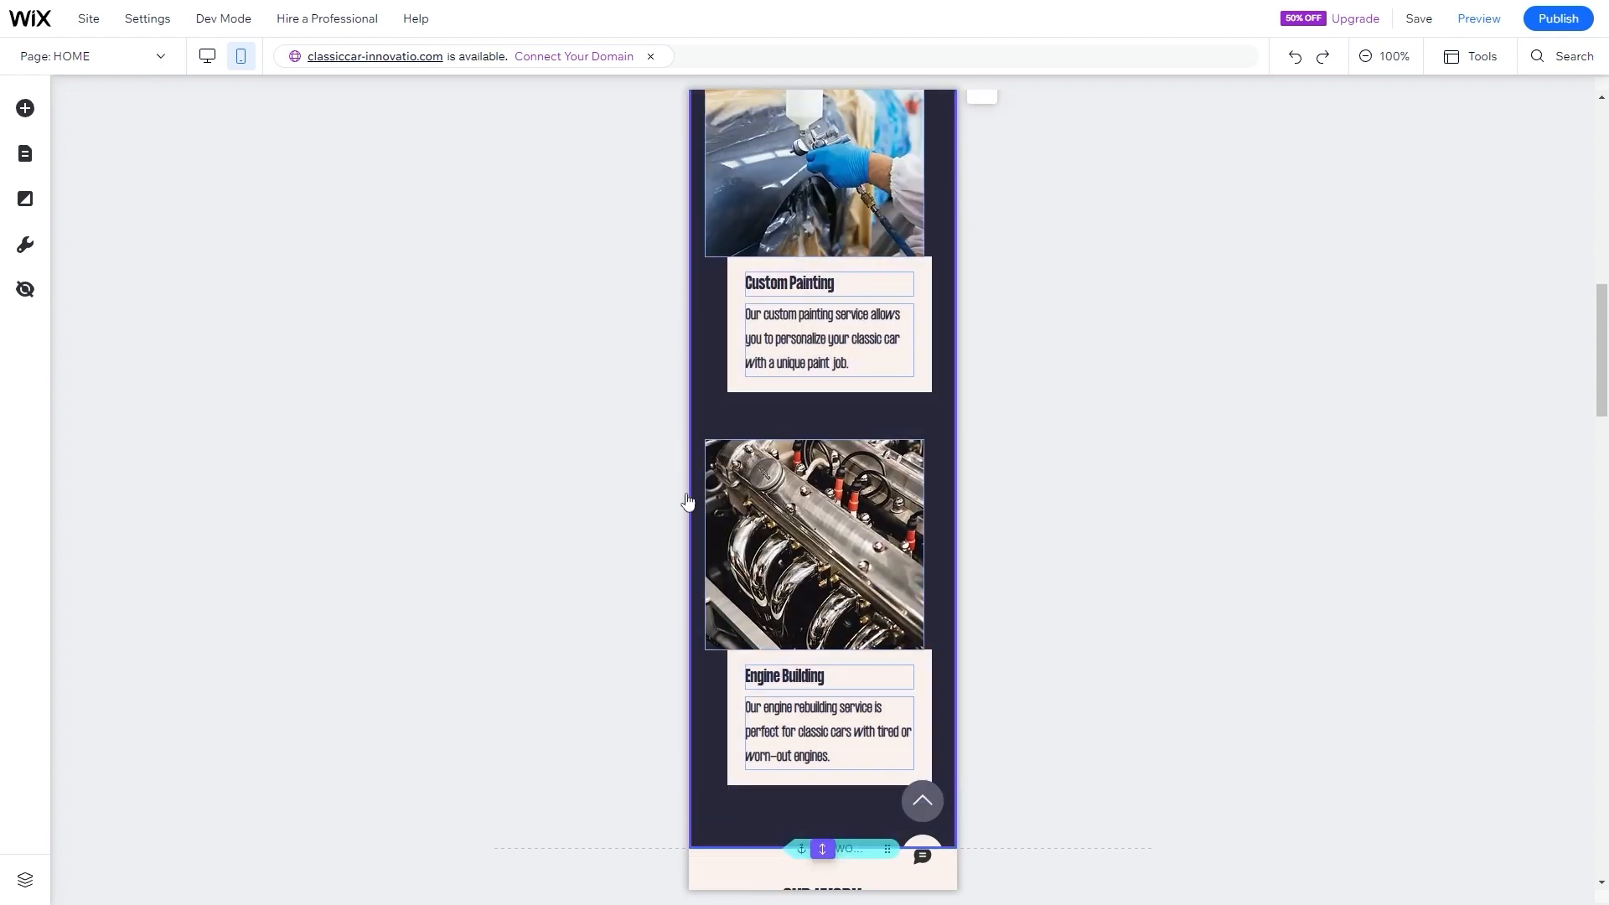
- Examine the mobile layout of the service cards and the Portfolio, About and Contact sections down to the footer
scroll(734, 515, "up", 8)
scroll(734, 521, "down", 12)
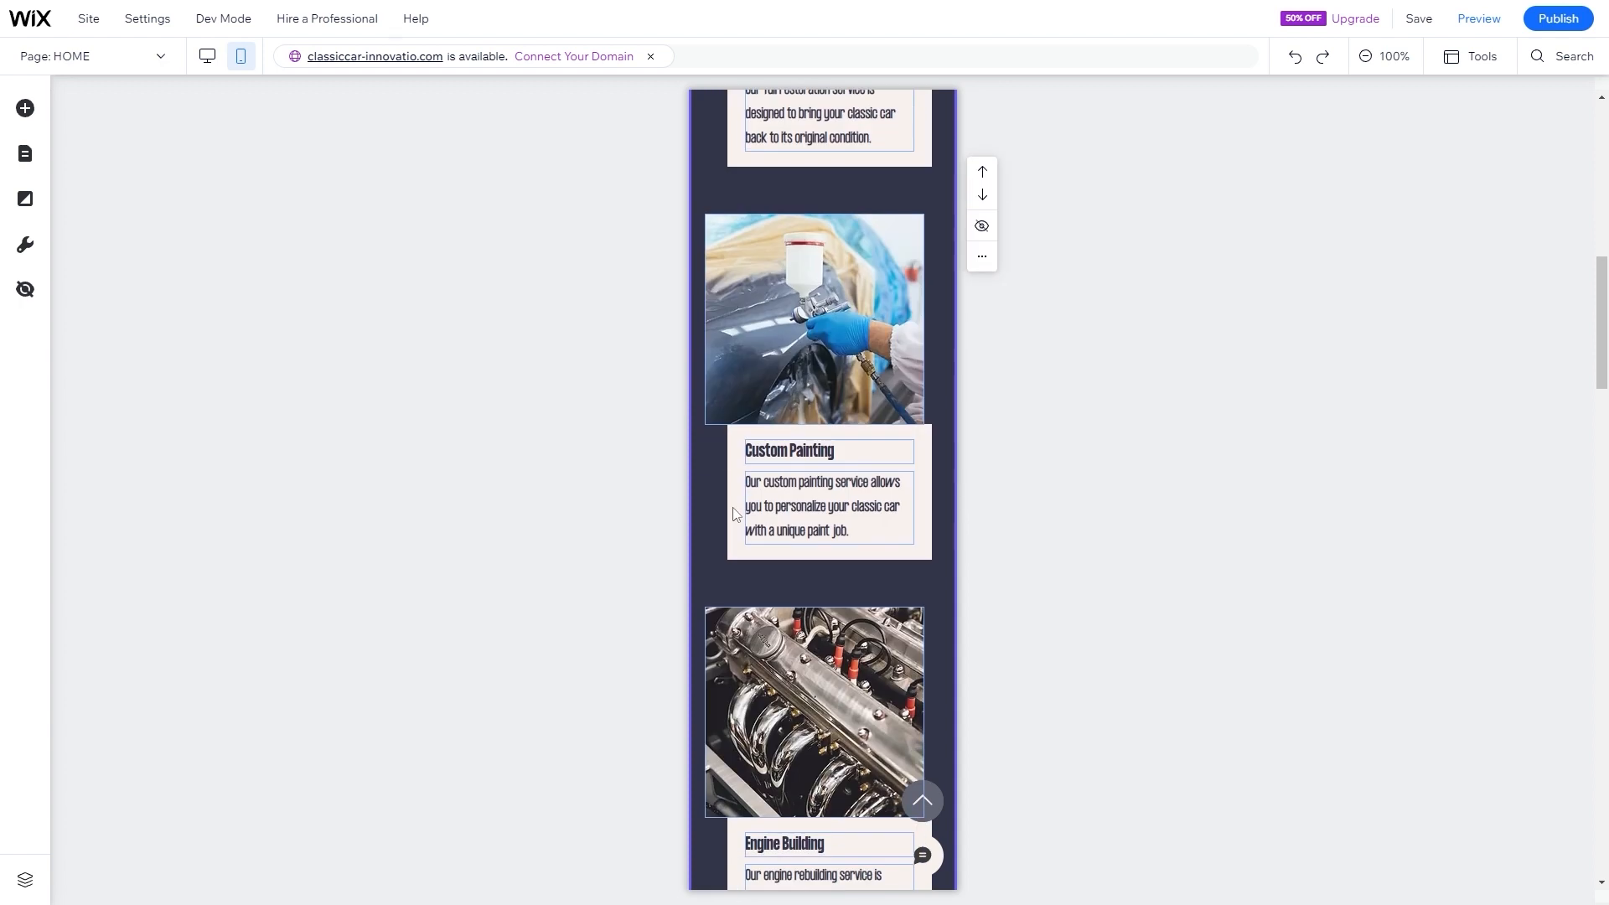
scroll(734, 449, "down", 3)
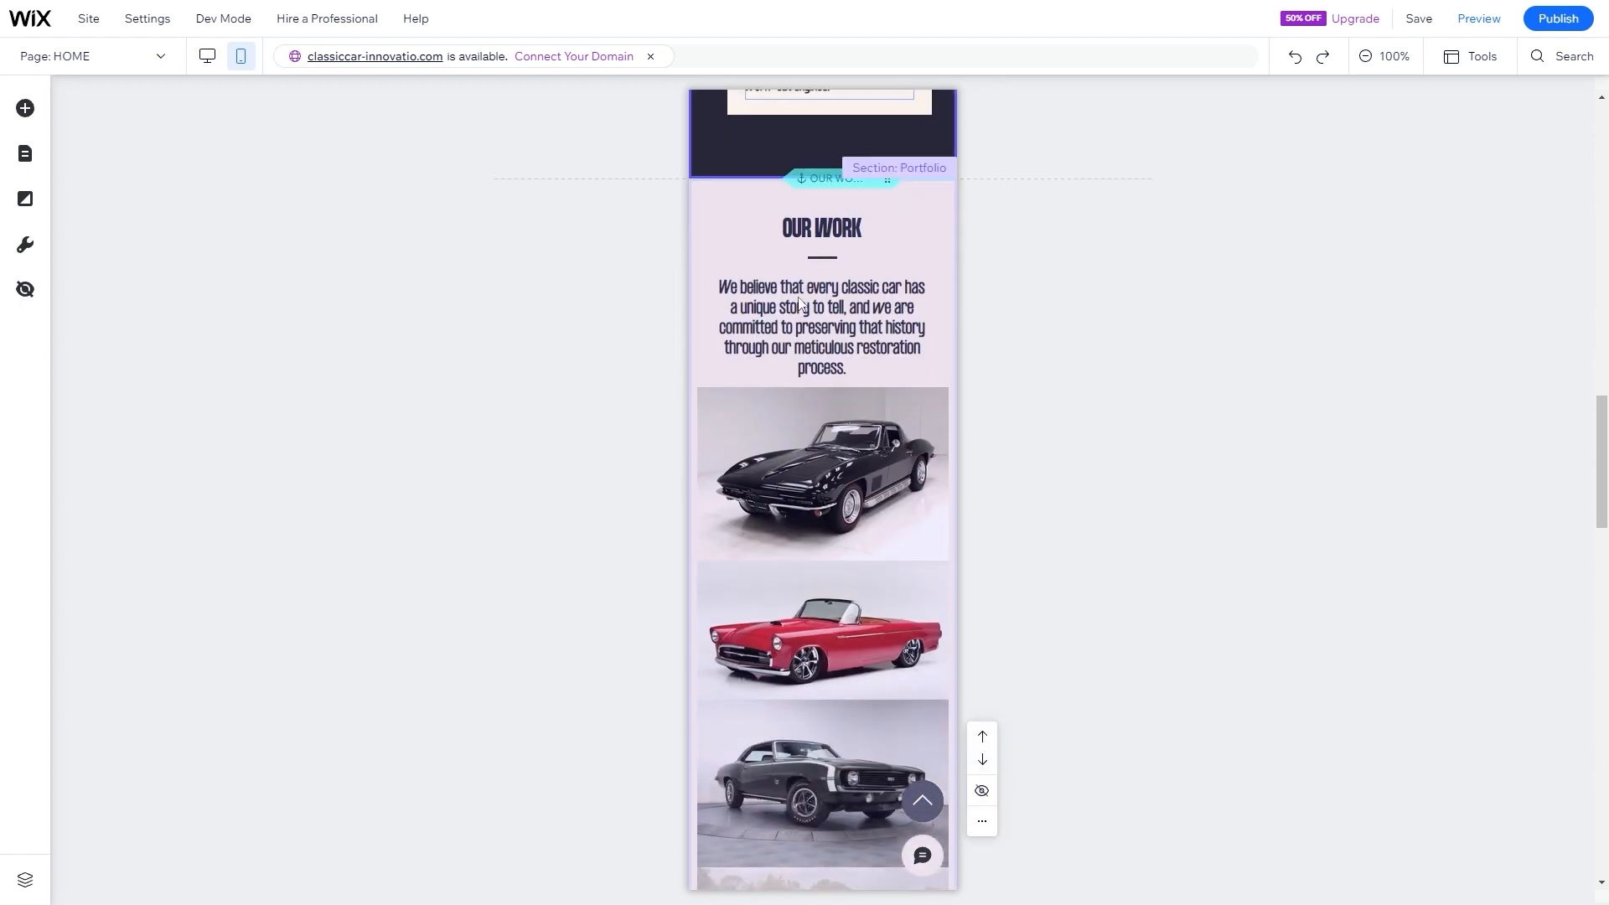
scroll(779, 377, "down", 9)
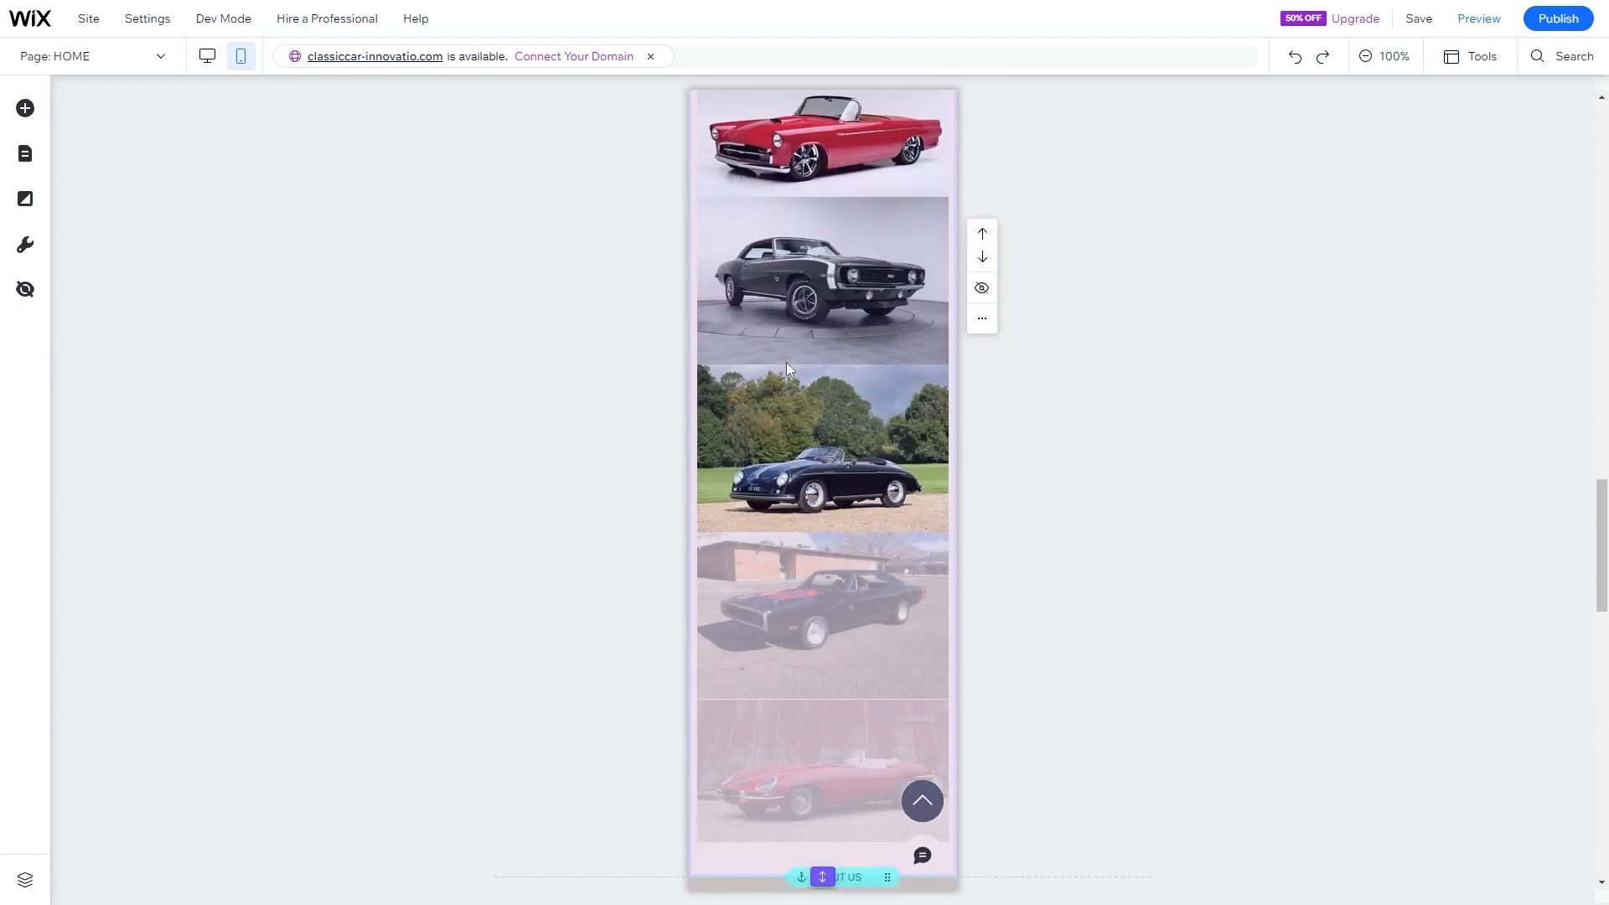
scroll(779, 436, "down", 6)
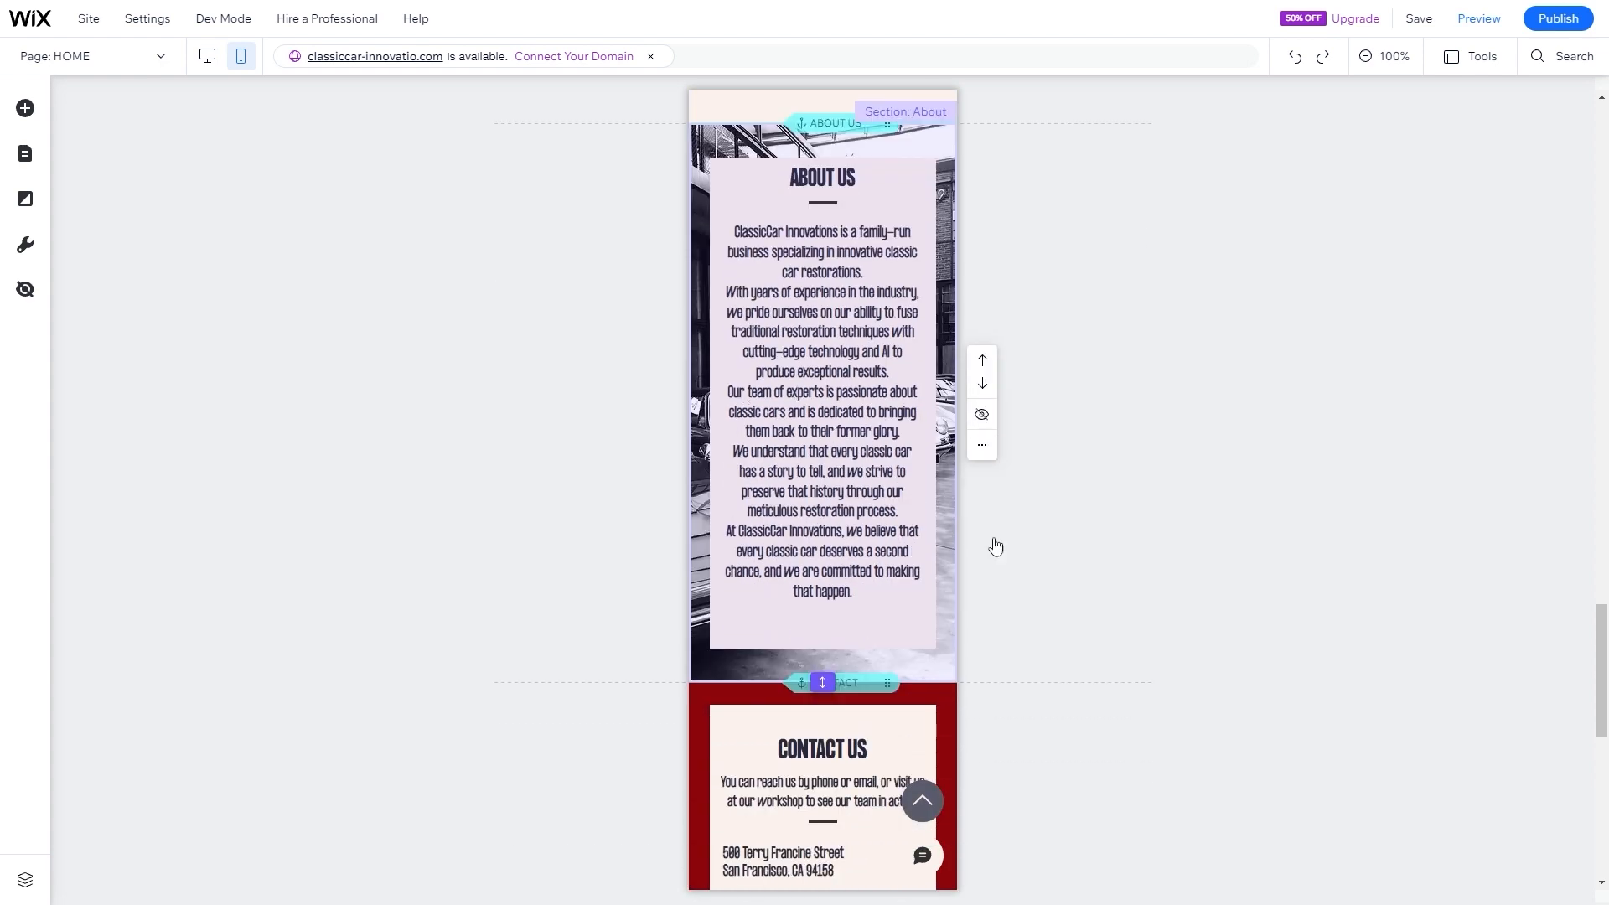
scroll(850, 452, "down", 1)
scroll(850, 450, "down", 7)
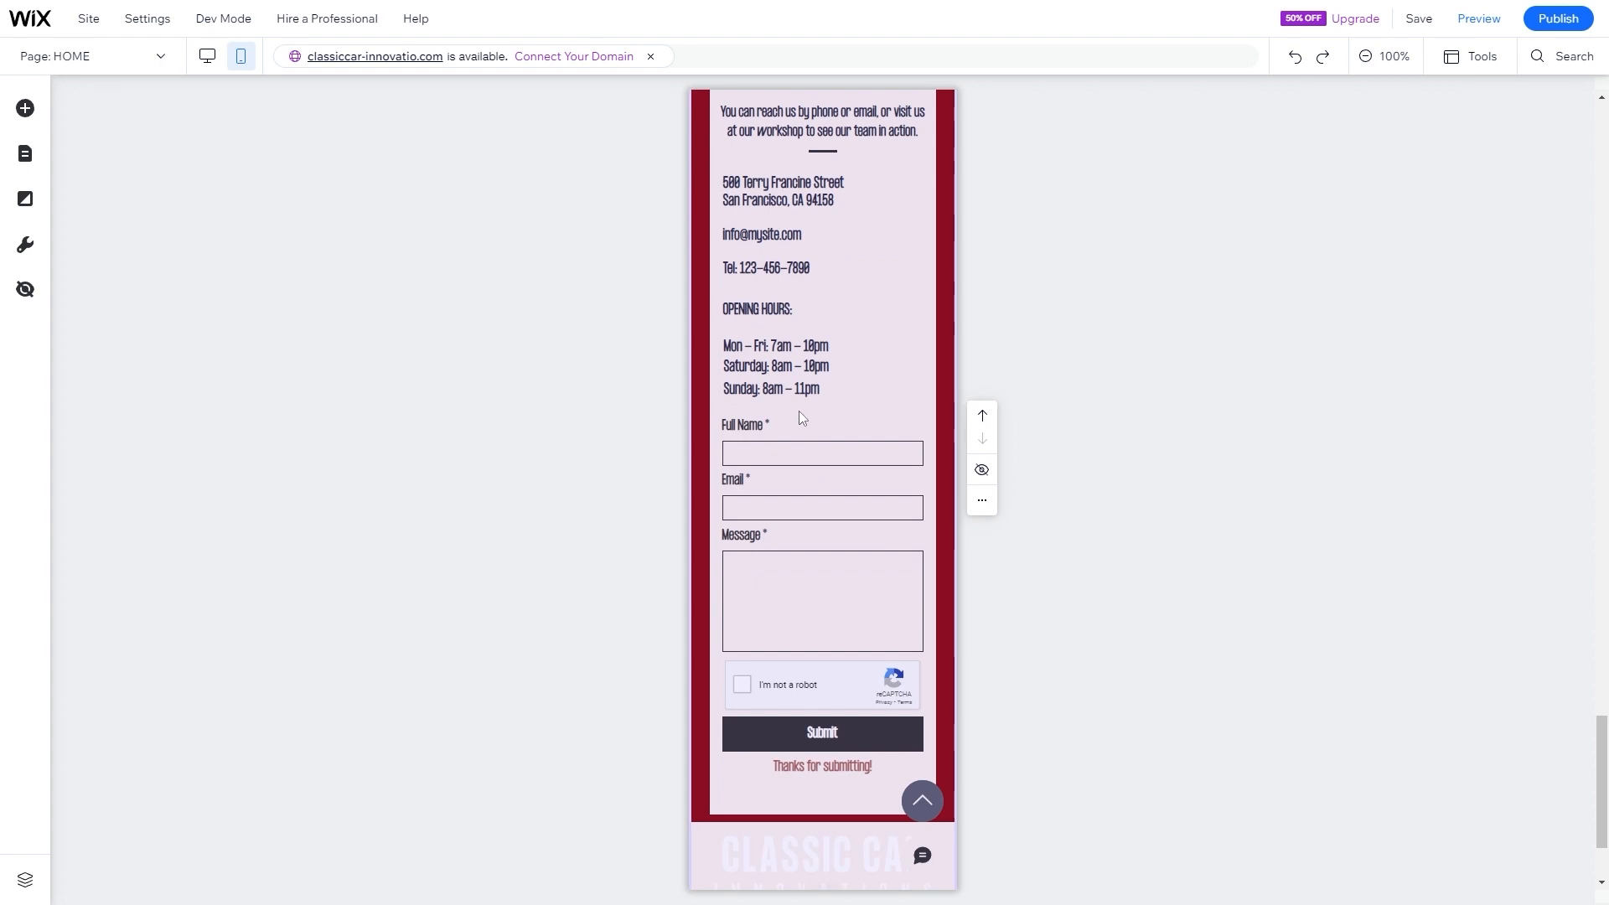
scroll(800, 416, "down", 2)
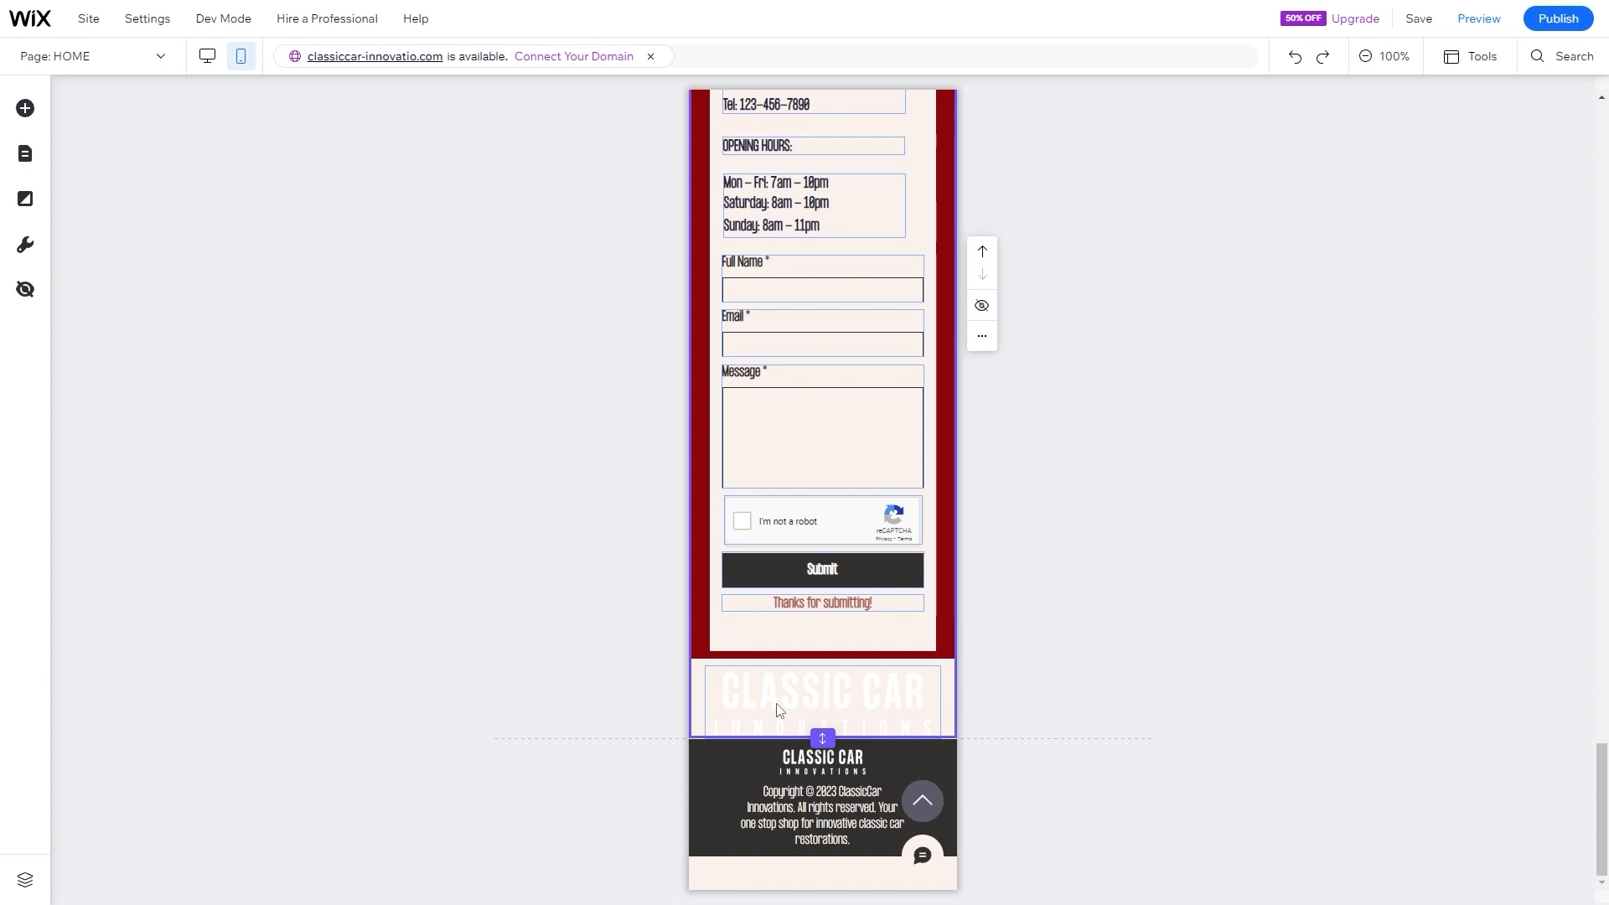
- Hide the large Classic Car Innovations logo image below the contact form on mobile
scroll(785, 706, "up", 5)
scroll(770, 683, "down", 5)
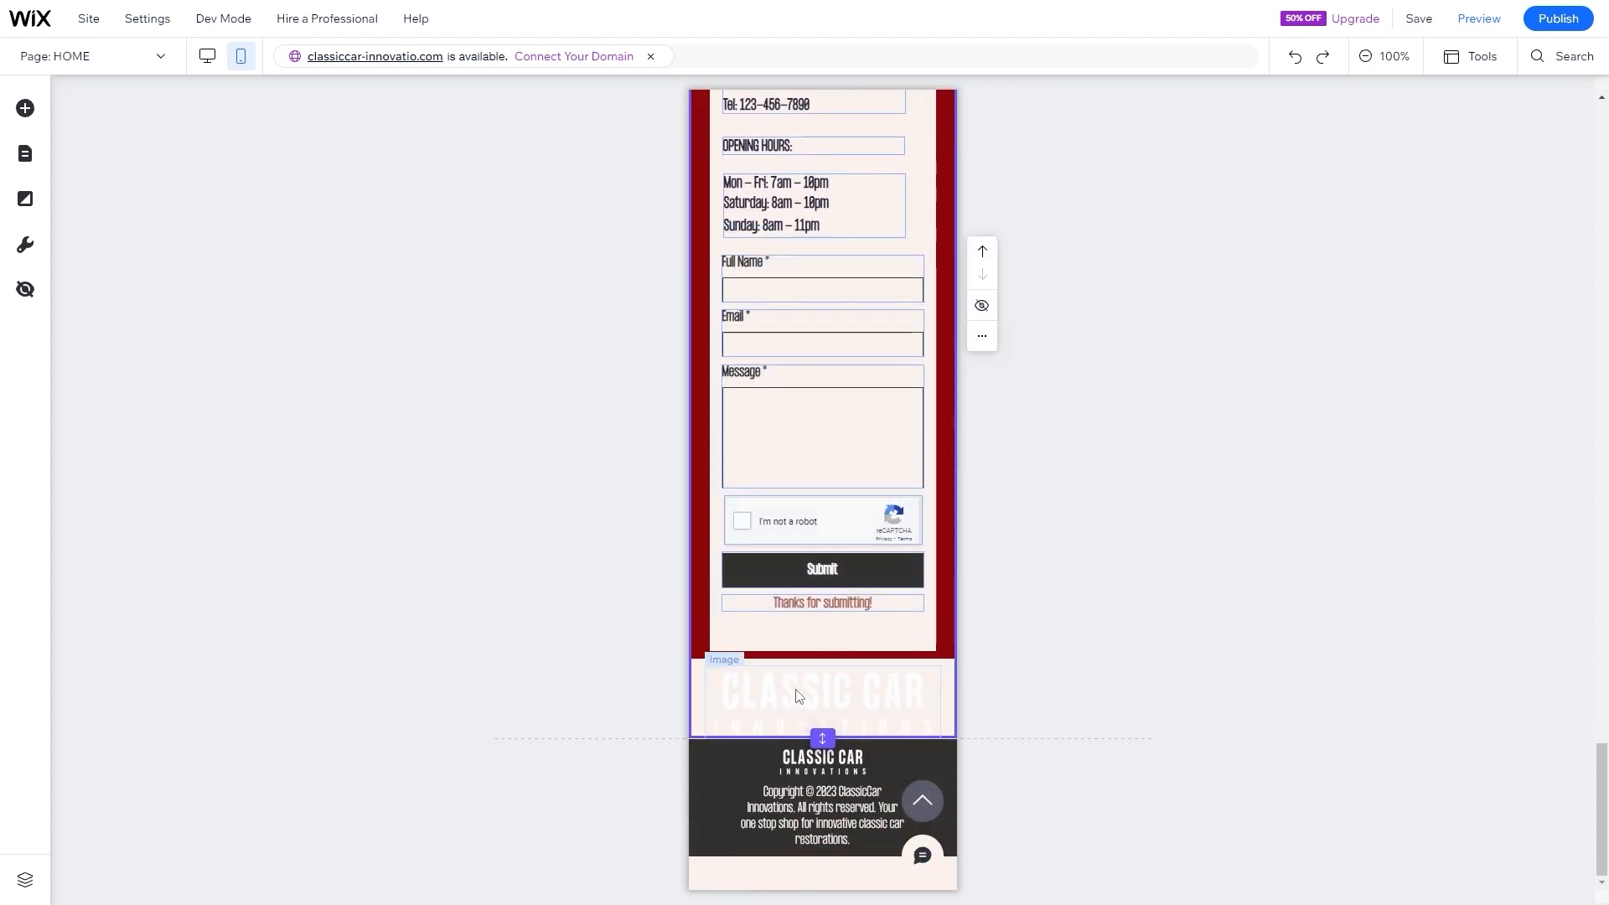
left_click(811, 689)
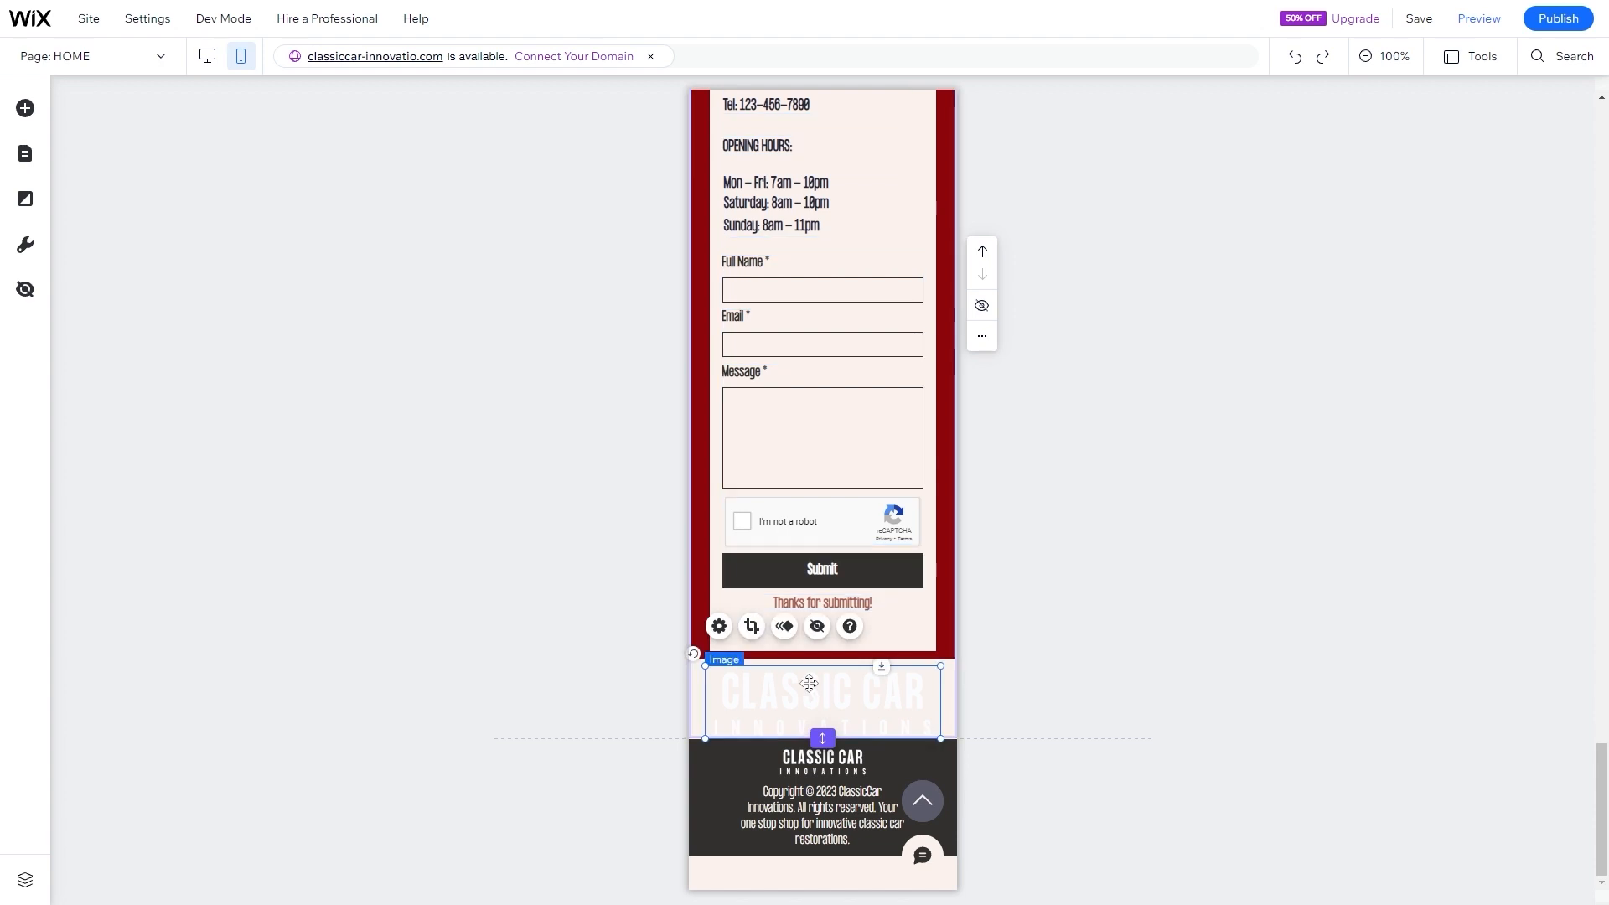
left_click(817, 627)
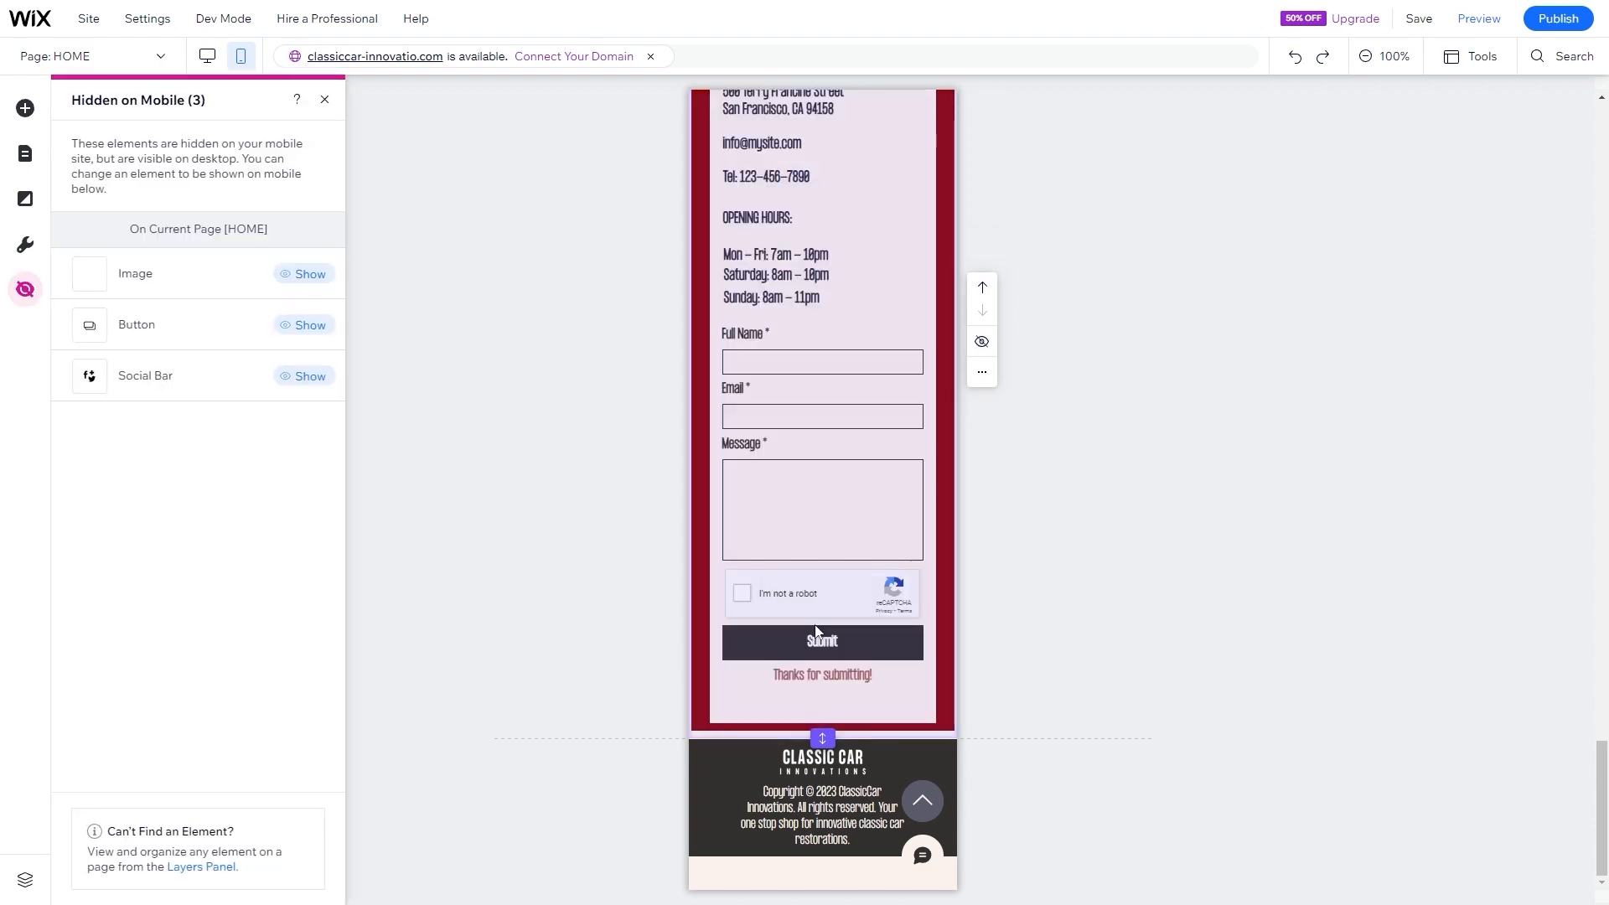
left_click(624, 572)
- Reduce the mobile Contact section's height to about 967 to close the gap above the footer
scroll(659, 578, "up", 5)
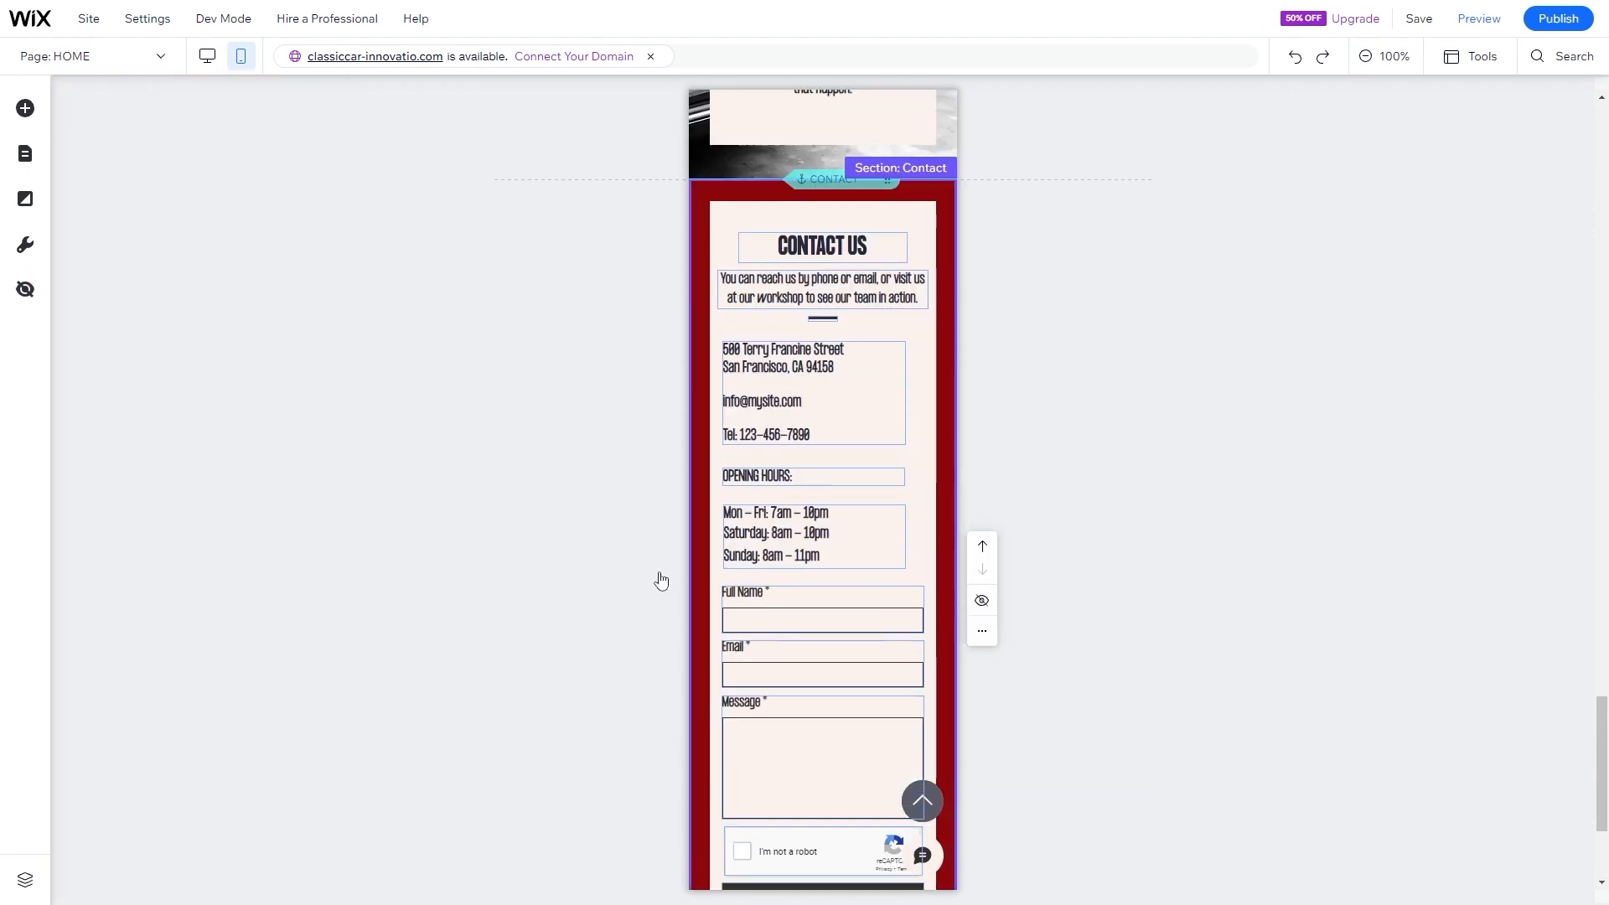
scroll(660, 576, "down", 5)
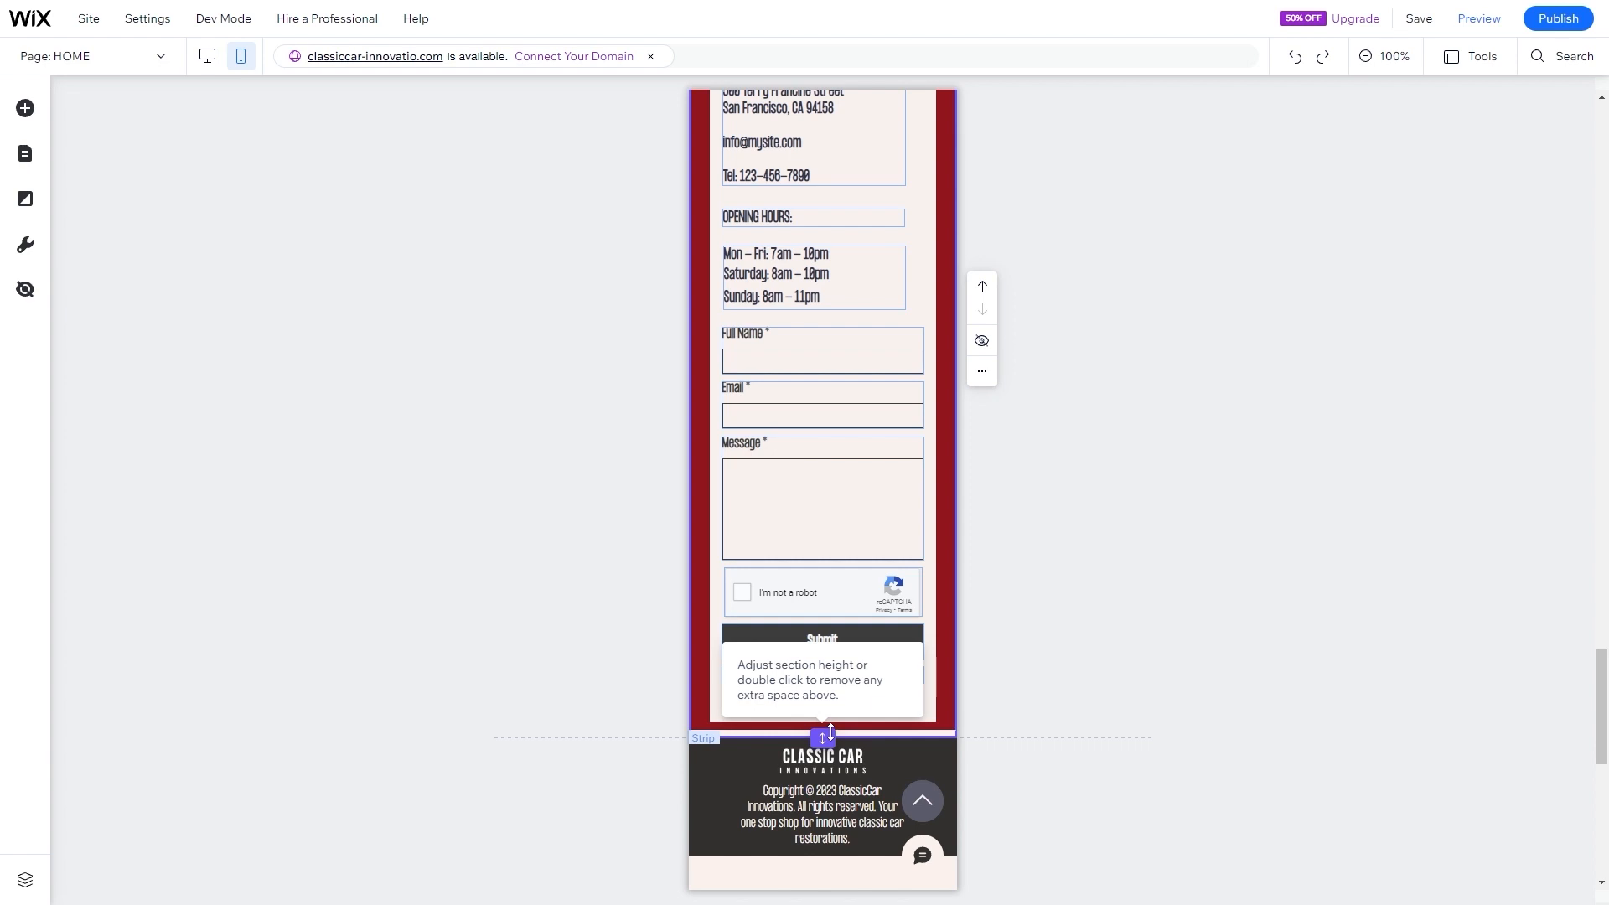
left_click_drag(828, 736, 828, 728)
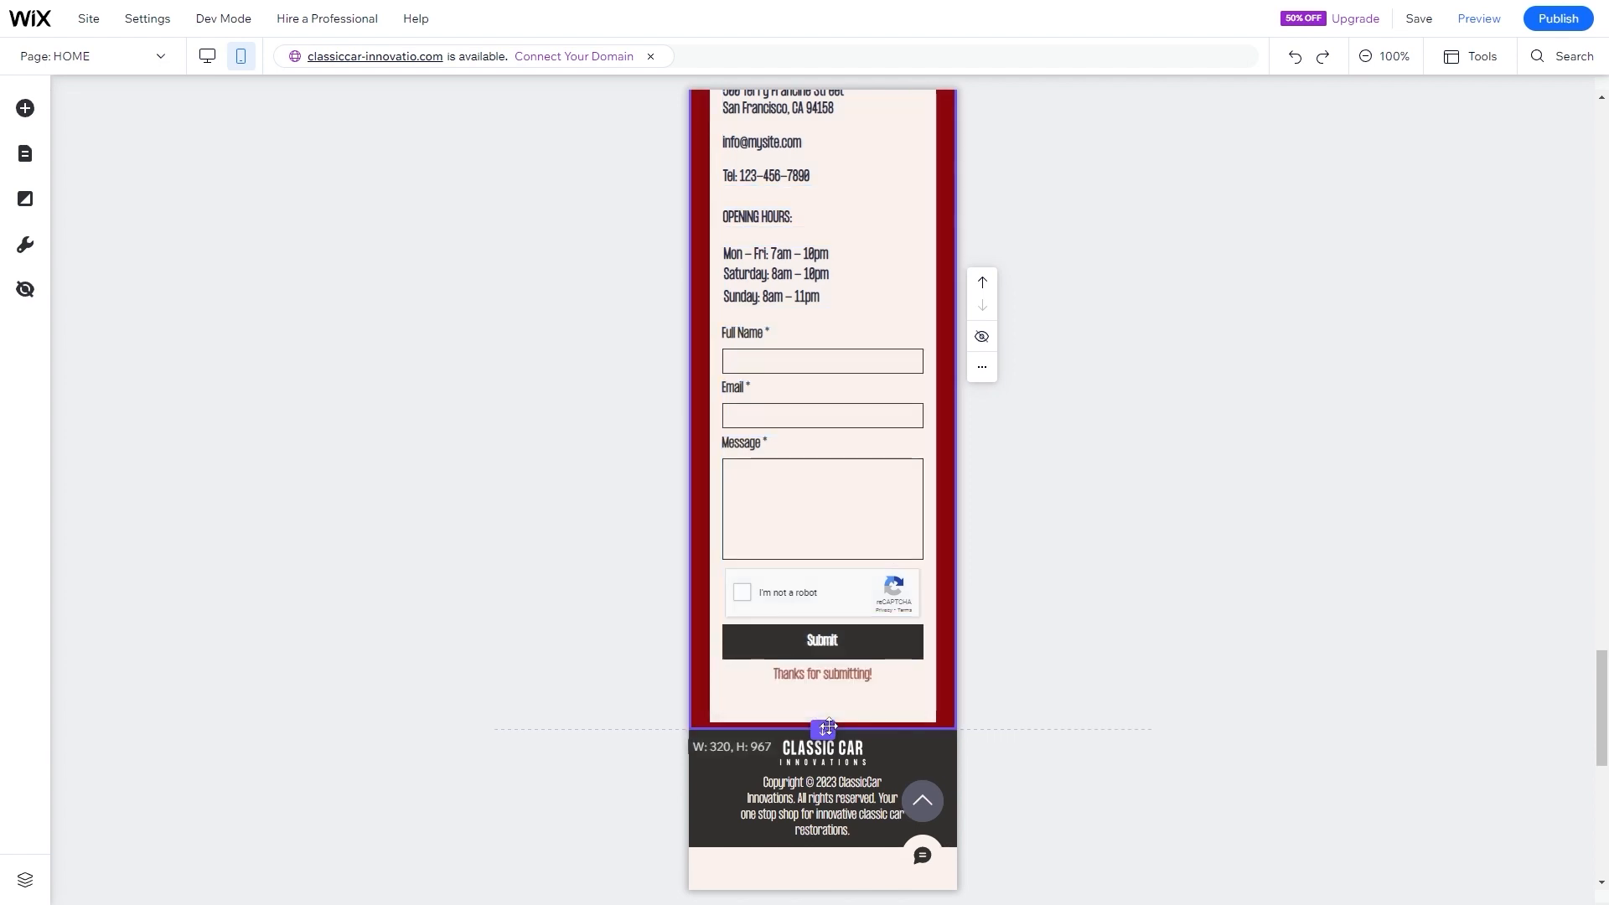
left_click(718, 752)
left_click(618, 656)
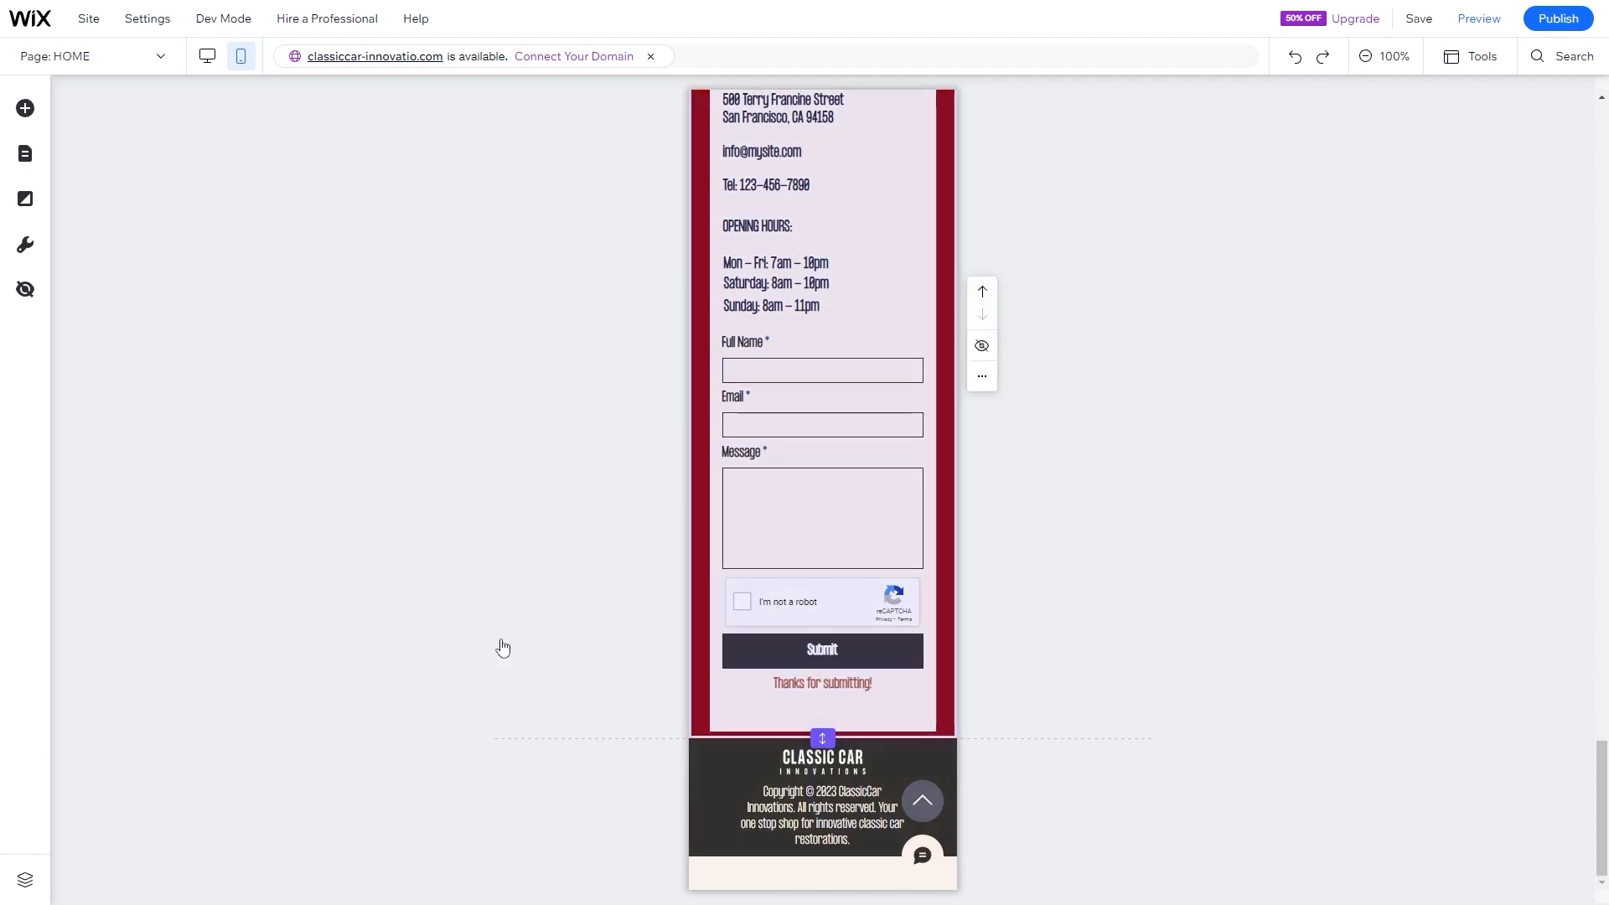
- Check the mobile page from the footer back up to the header and save the site
scroll(521, 618, "up", 3)
scroll(524, 609, "down", 3)
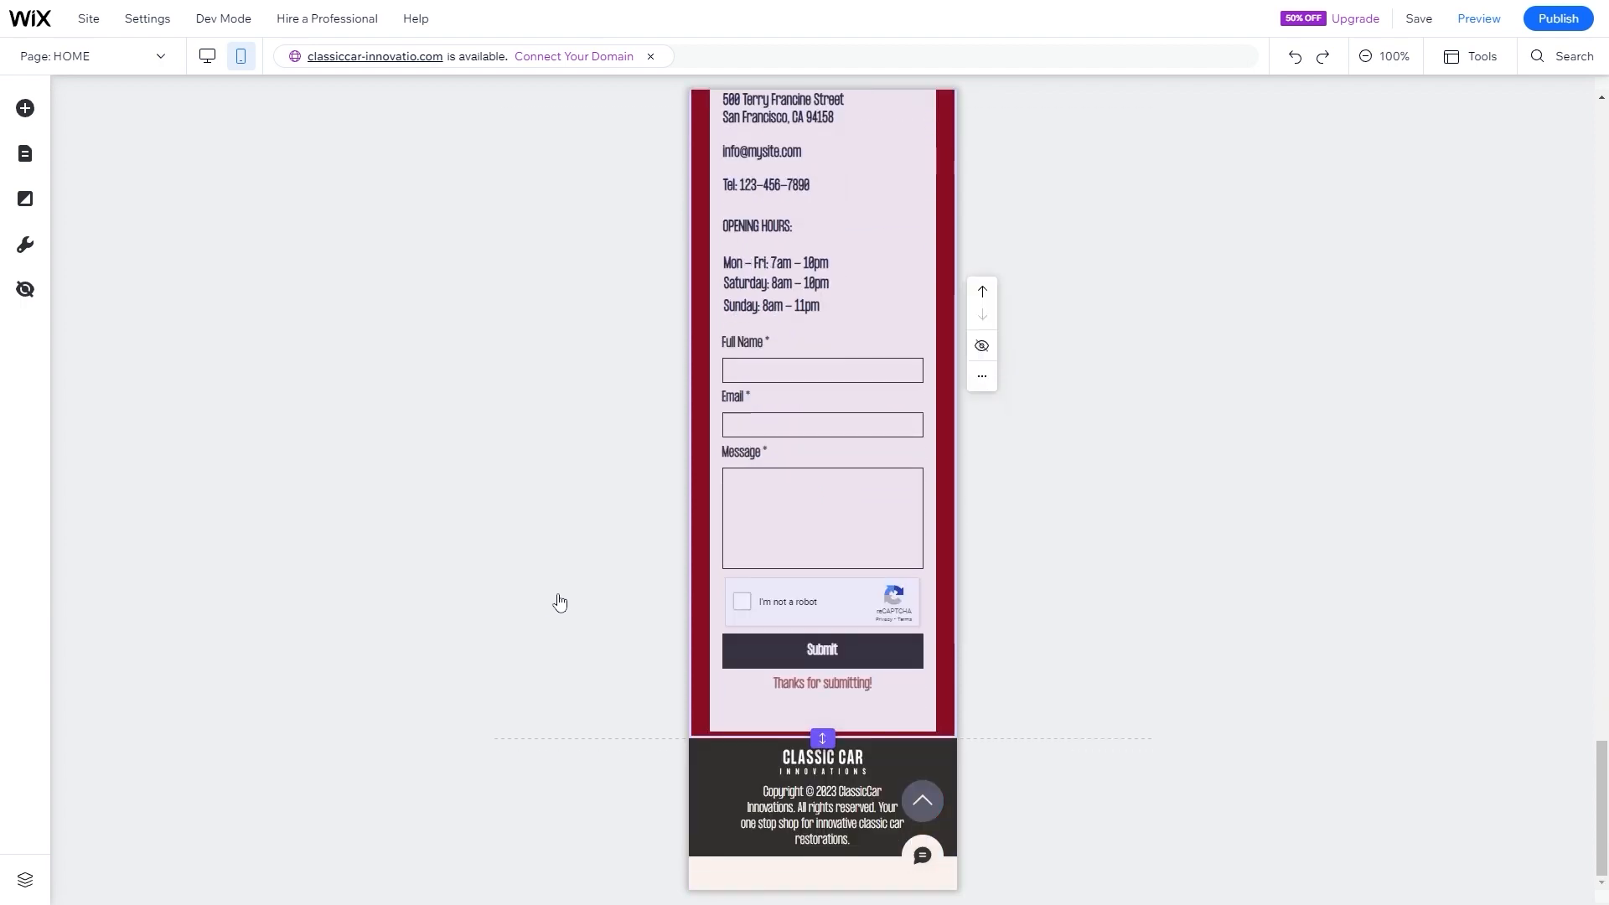
scroll(467, 715, "up", 15)
scroll(471, 716, "up", 15)
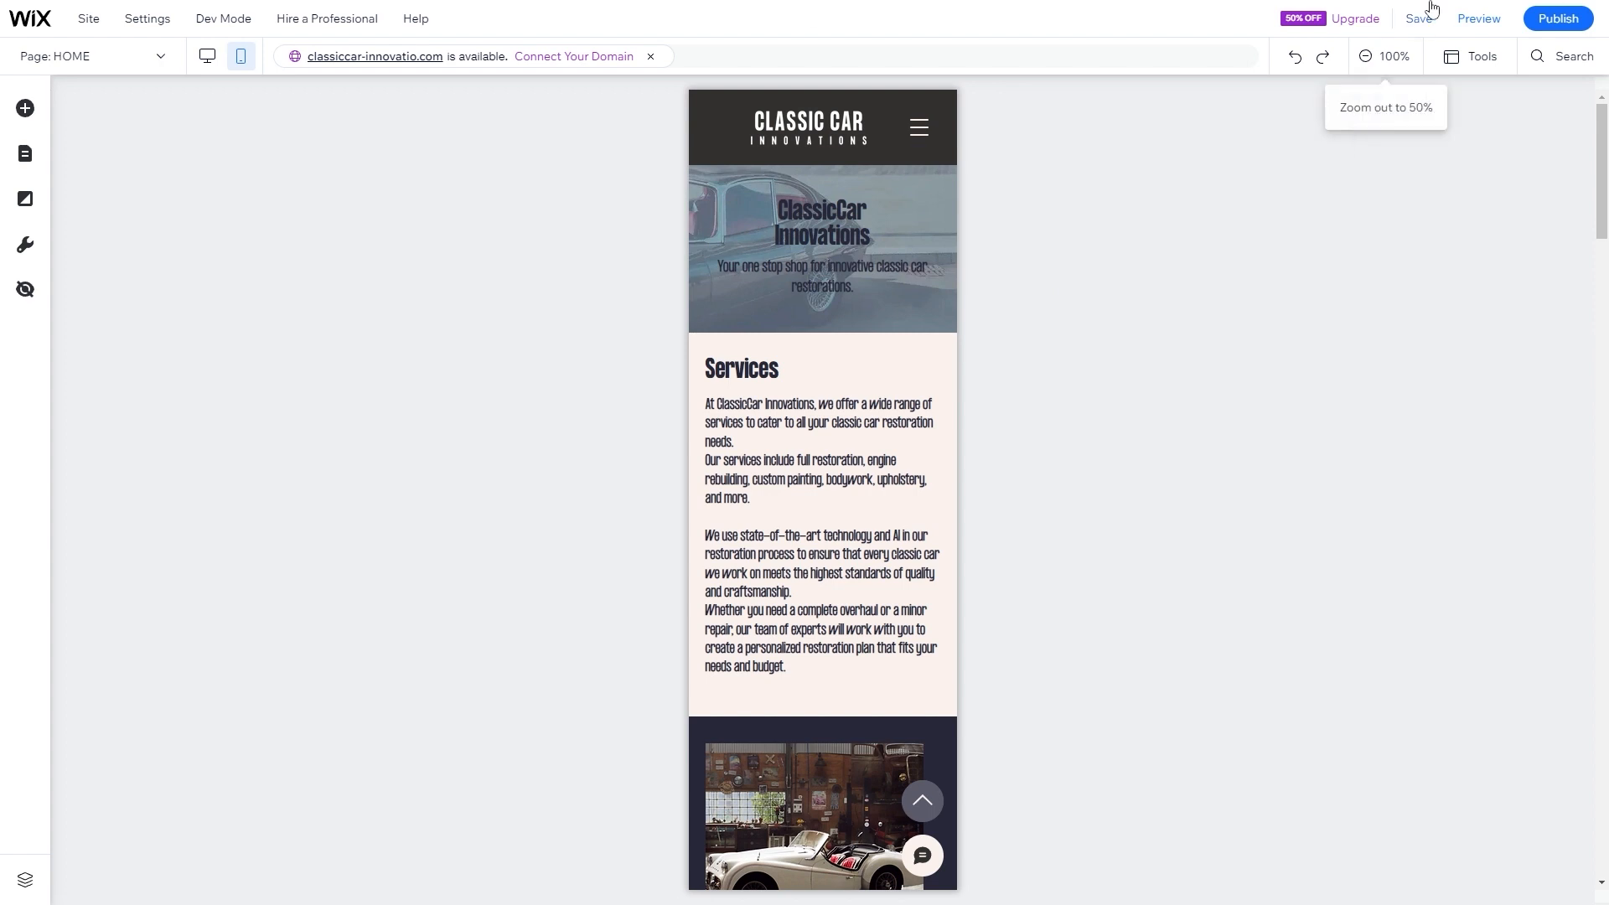
left_click(1416, 24)
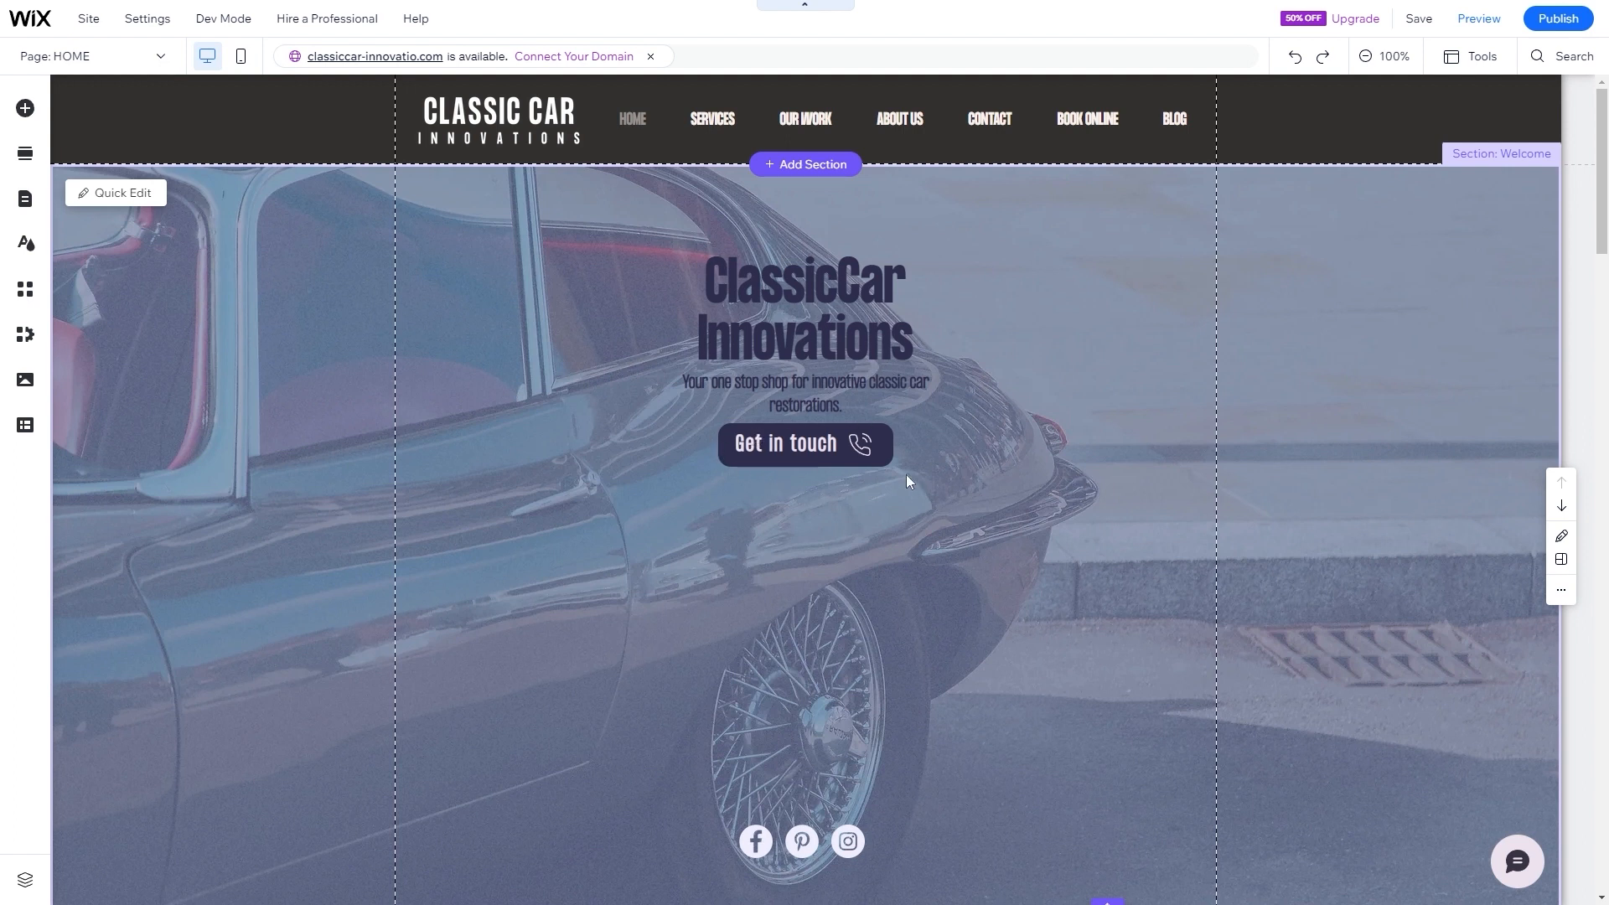
- Examine the desktop version of the HOME page from the Welcome section down to the Contact section
scroll(668, 402, "down", 4)
scroll(667, 402, "down", 8)
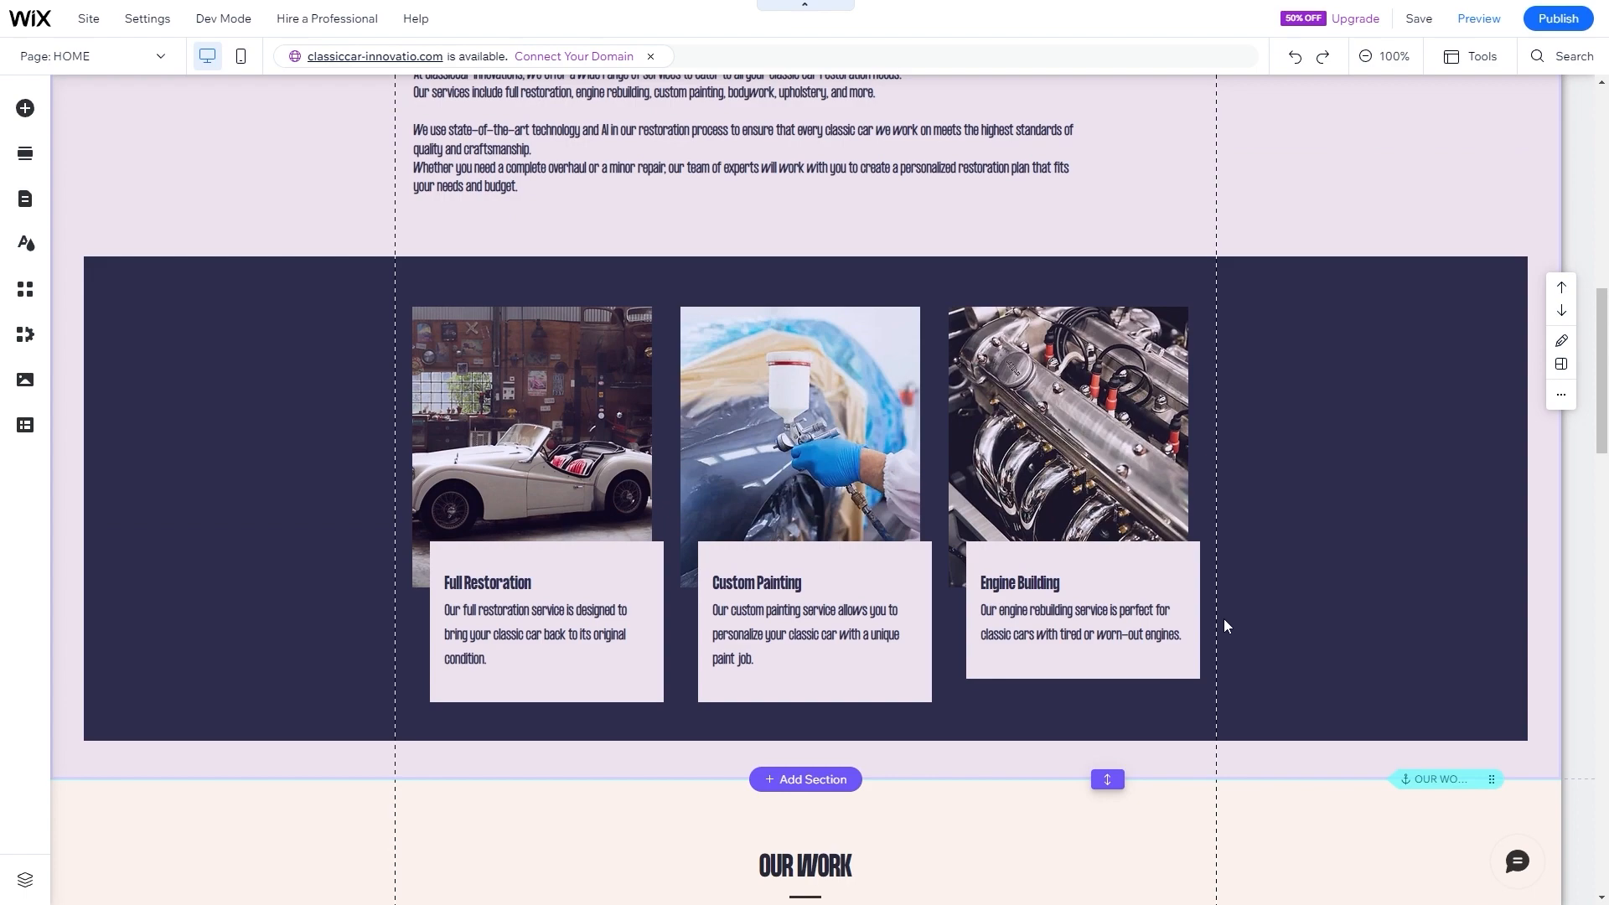
scroll(328, 467, "down", 4)
scroll(328, 466, "down", 20)
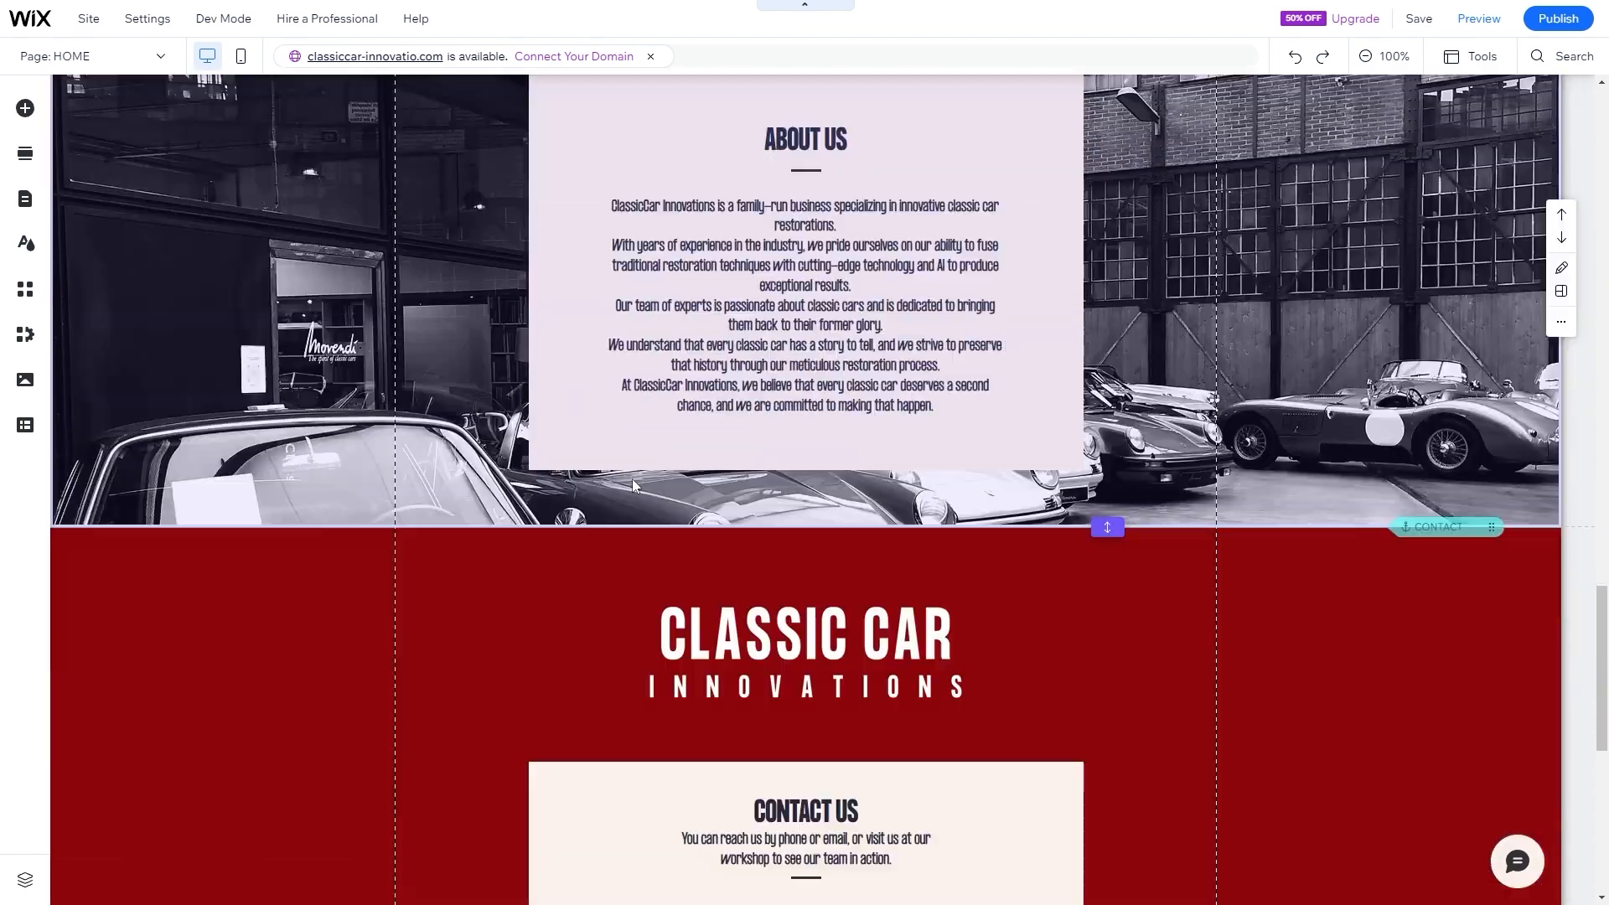
scroll(516, 452, "down", 3)
scroll(514, 452, "up", 17)
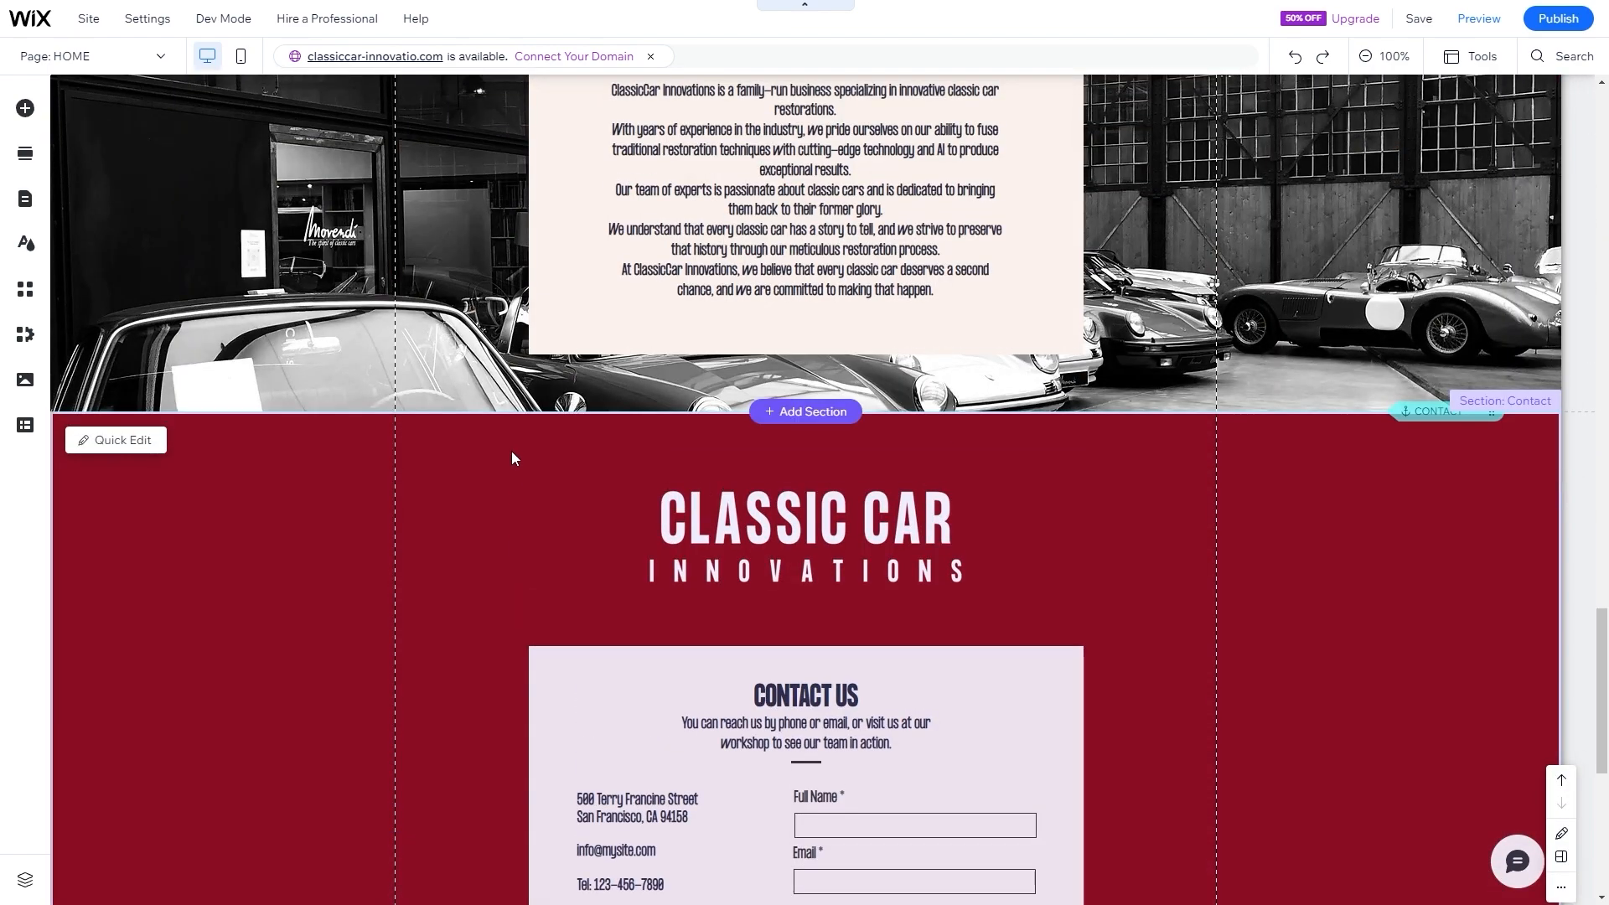
scroll(515, 458, "up", 20)
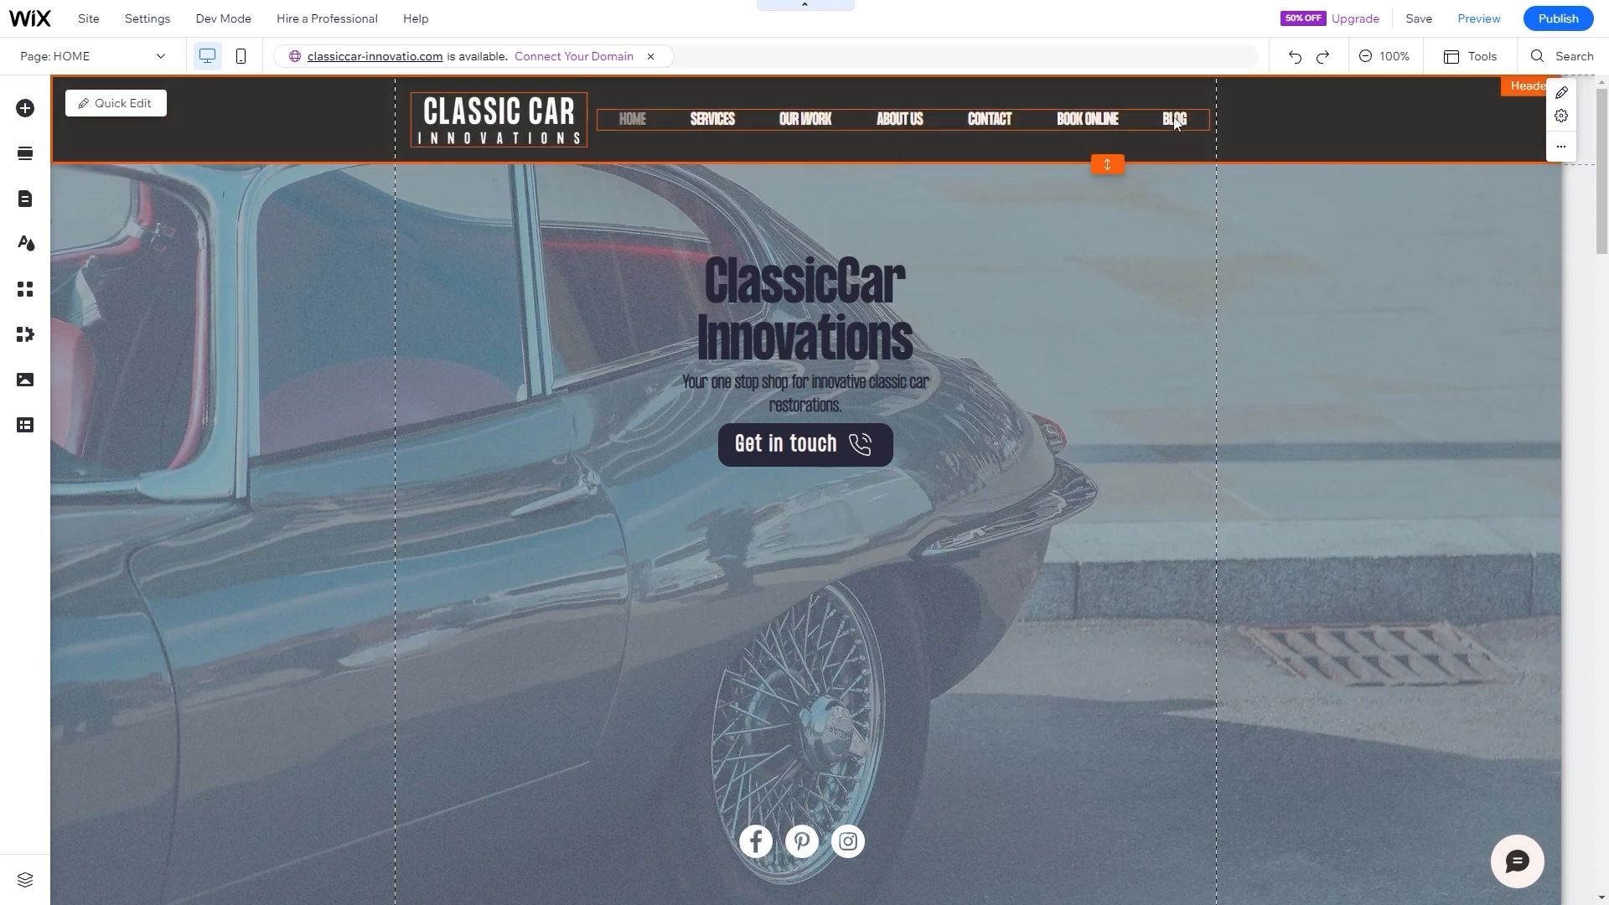
- Open the site's BLOG page in the editor and look through its sample posts
left_click(26, 191)
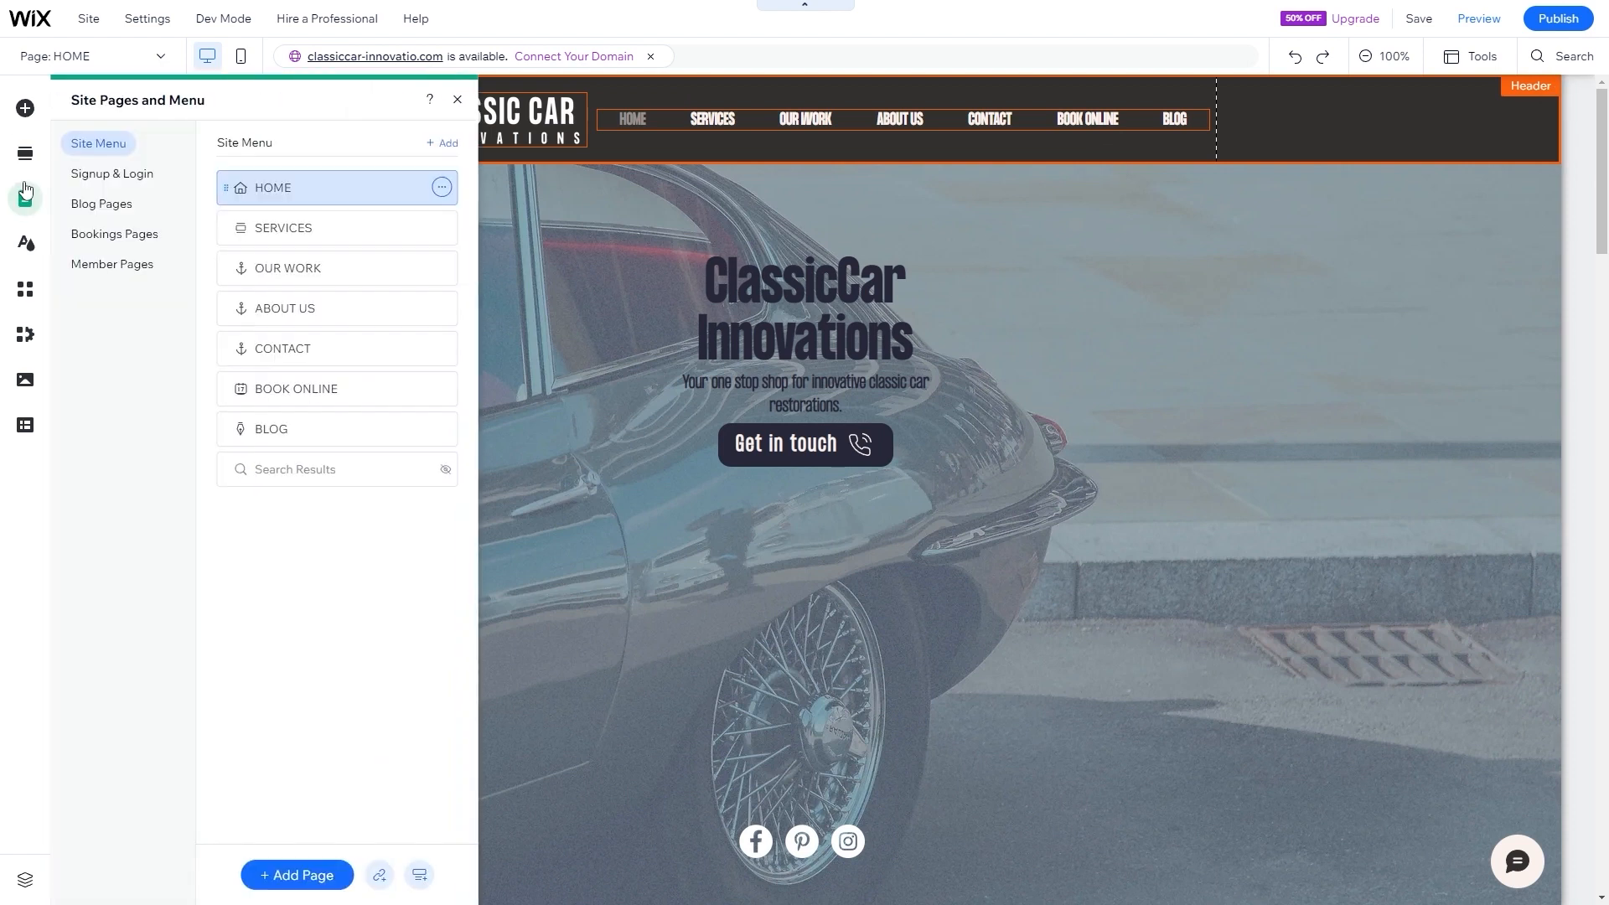
left_click(262, 427)
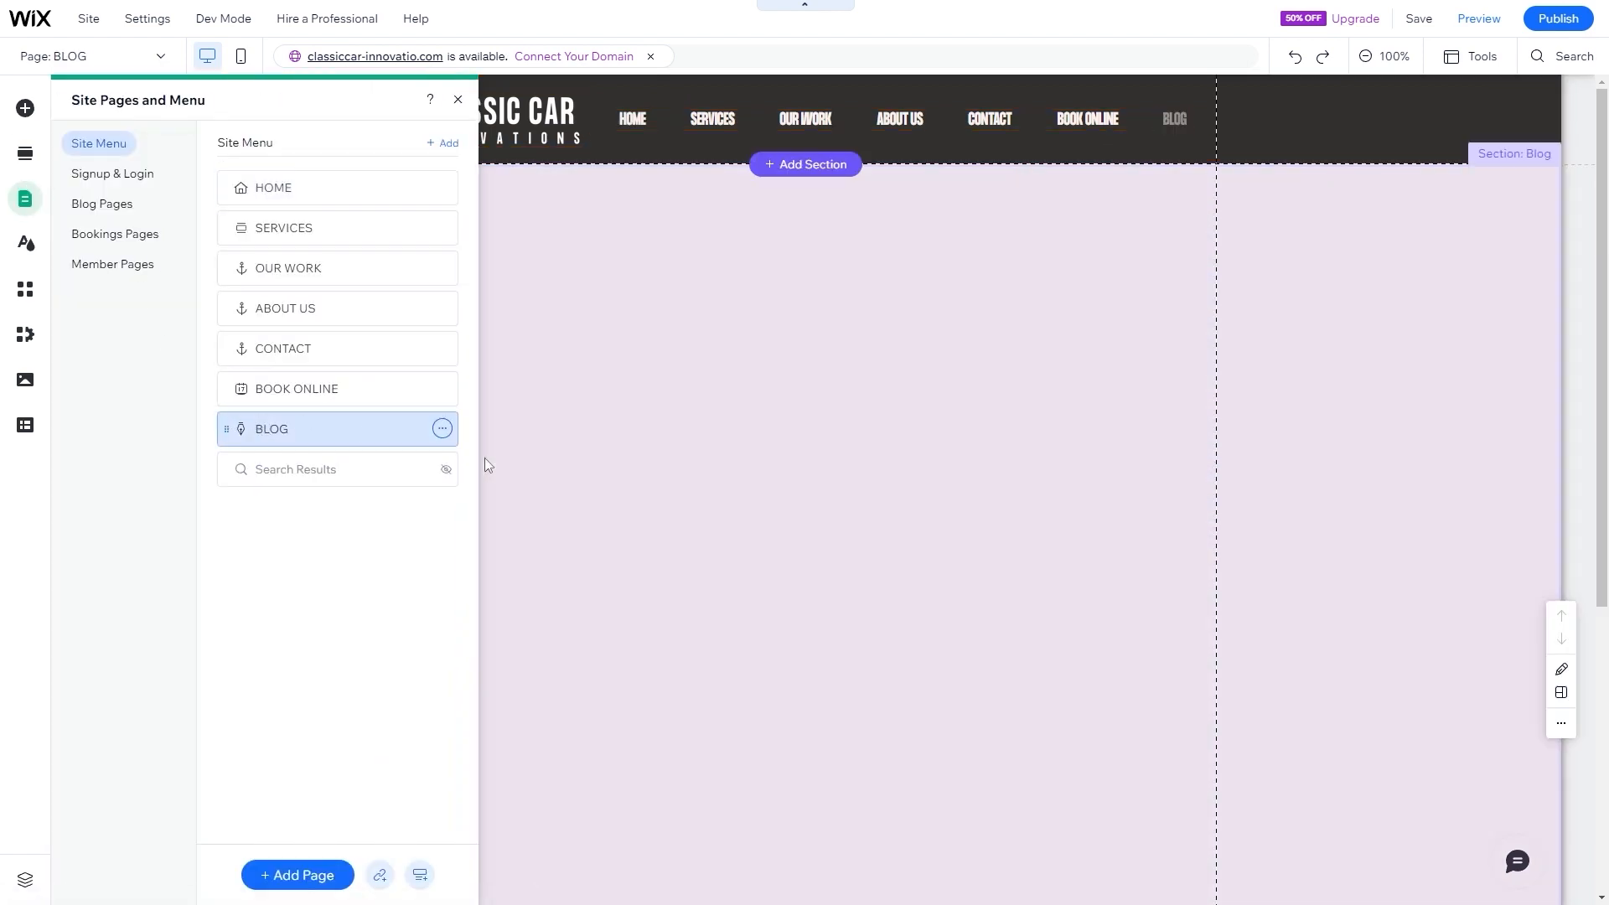
left_click(1264, 408)
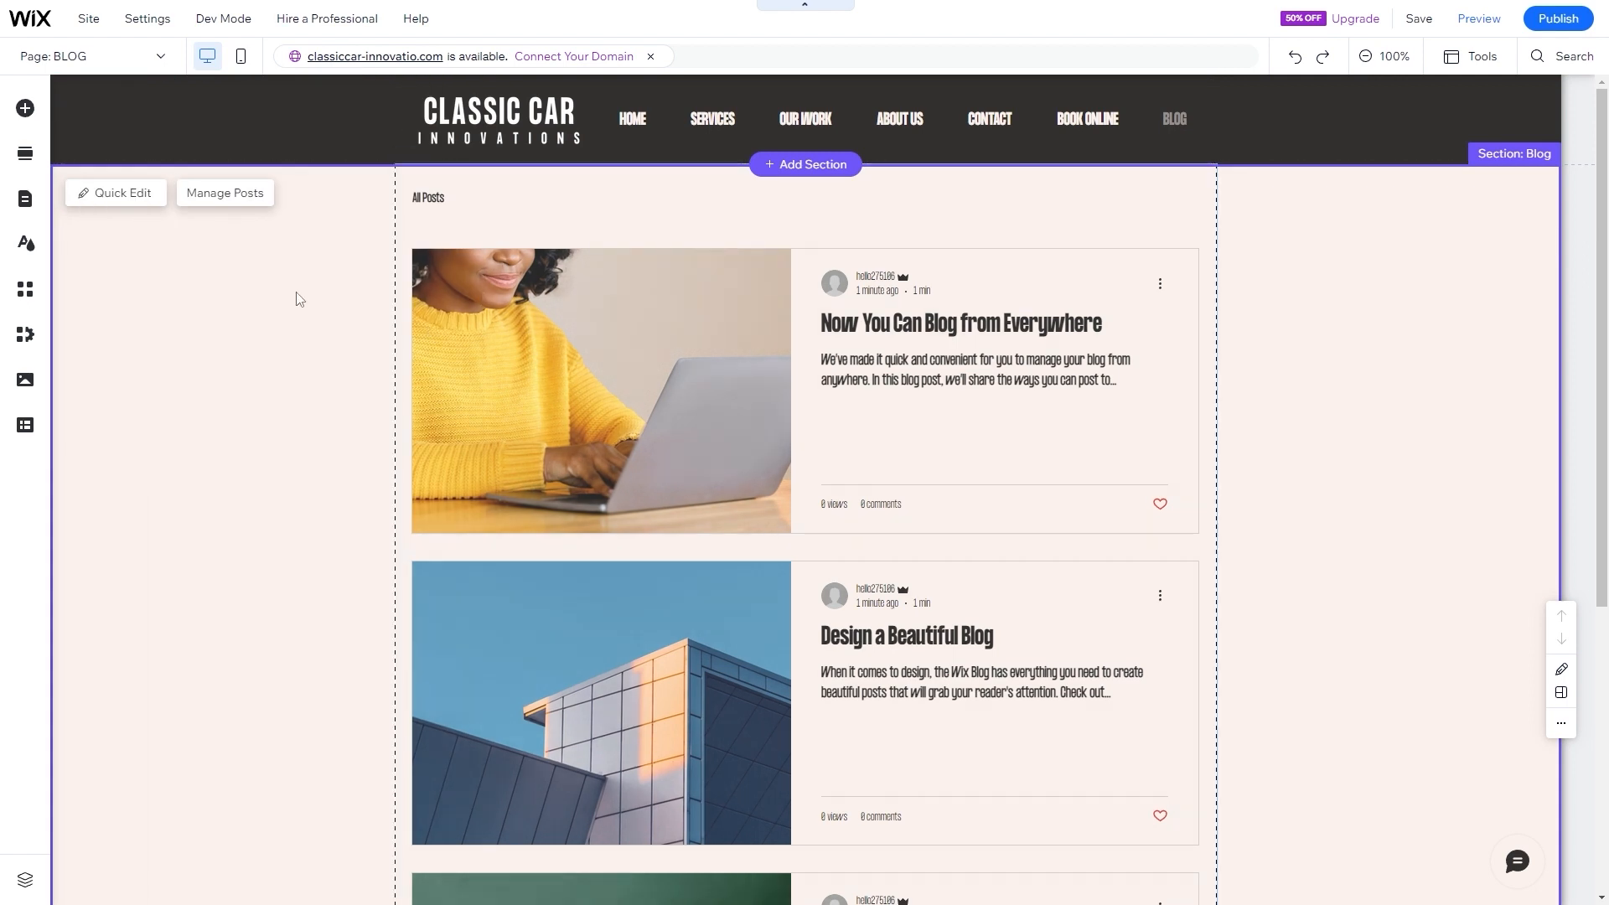
scroll(638, 394, "down", 5)
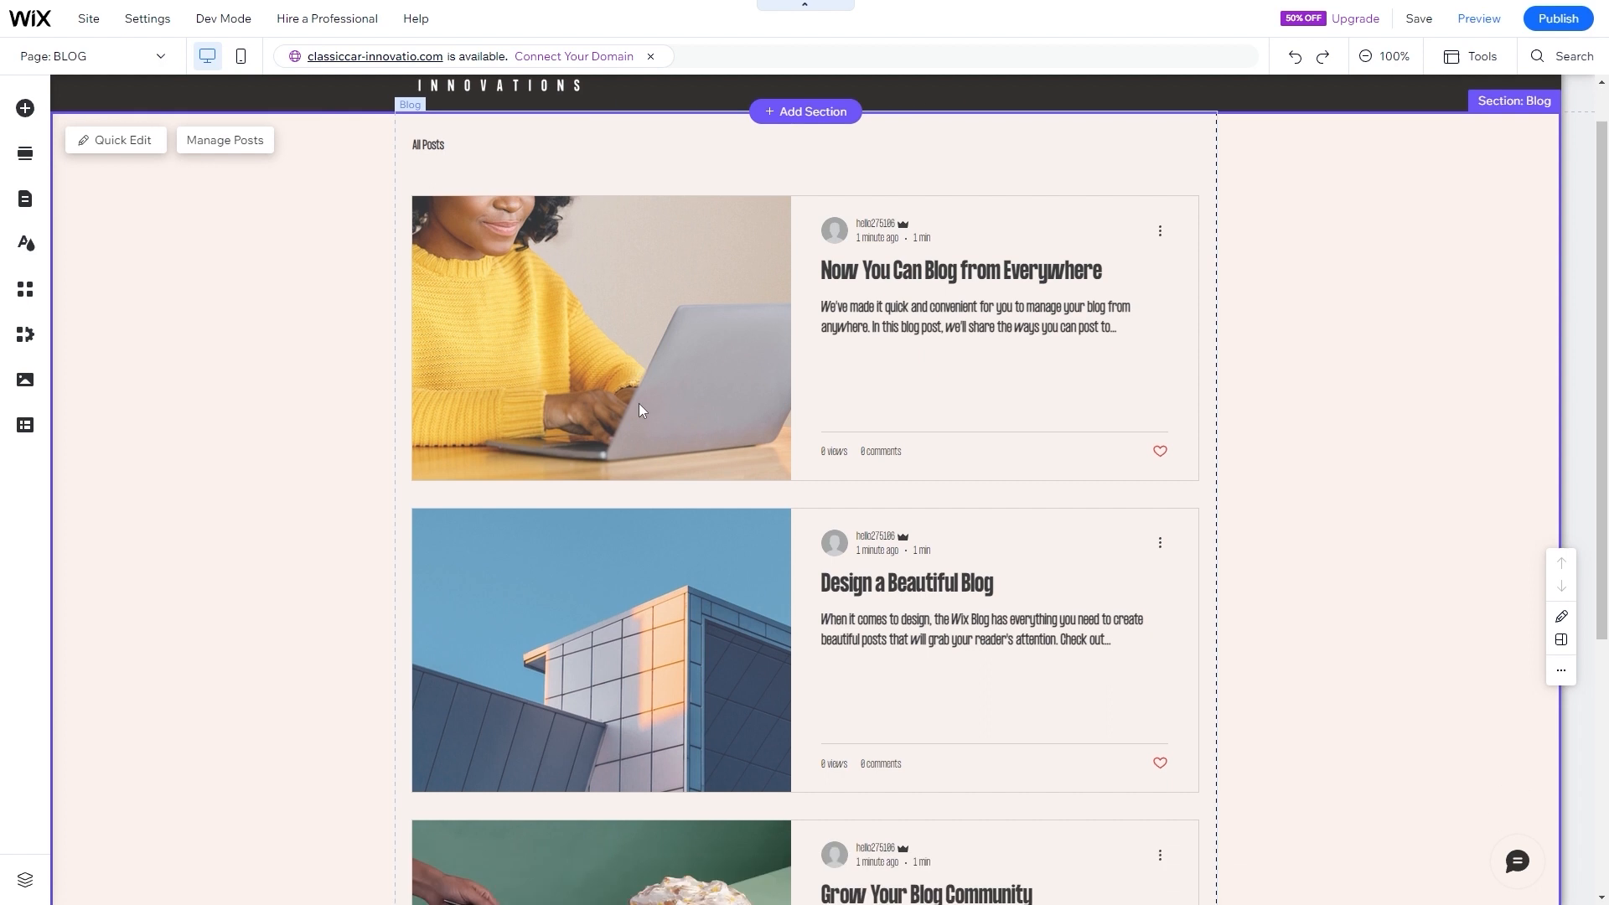
scroll(602, 597, "up", 5)
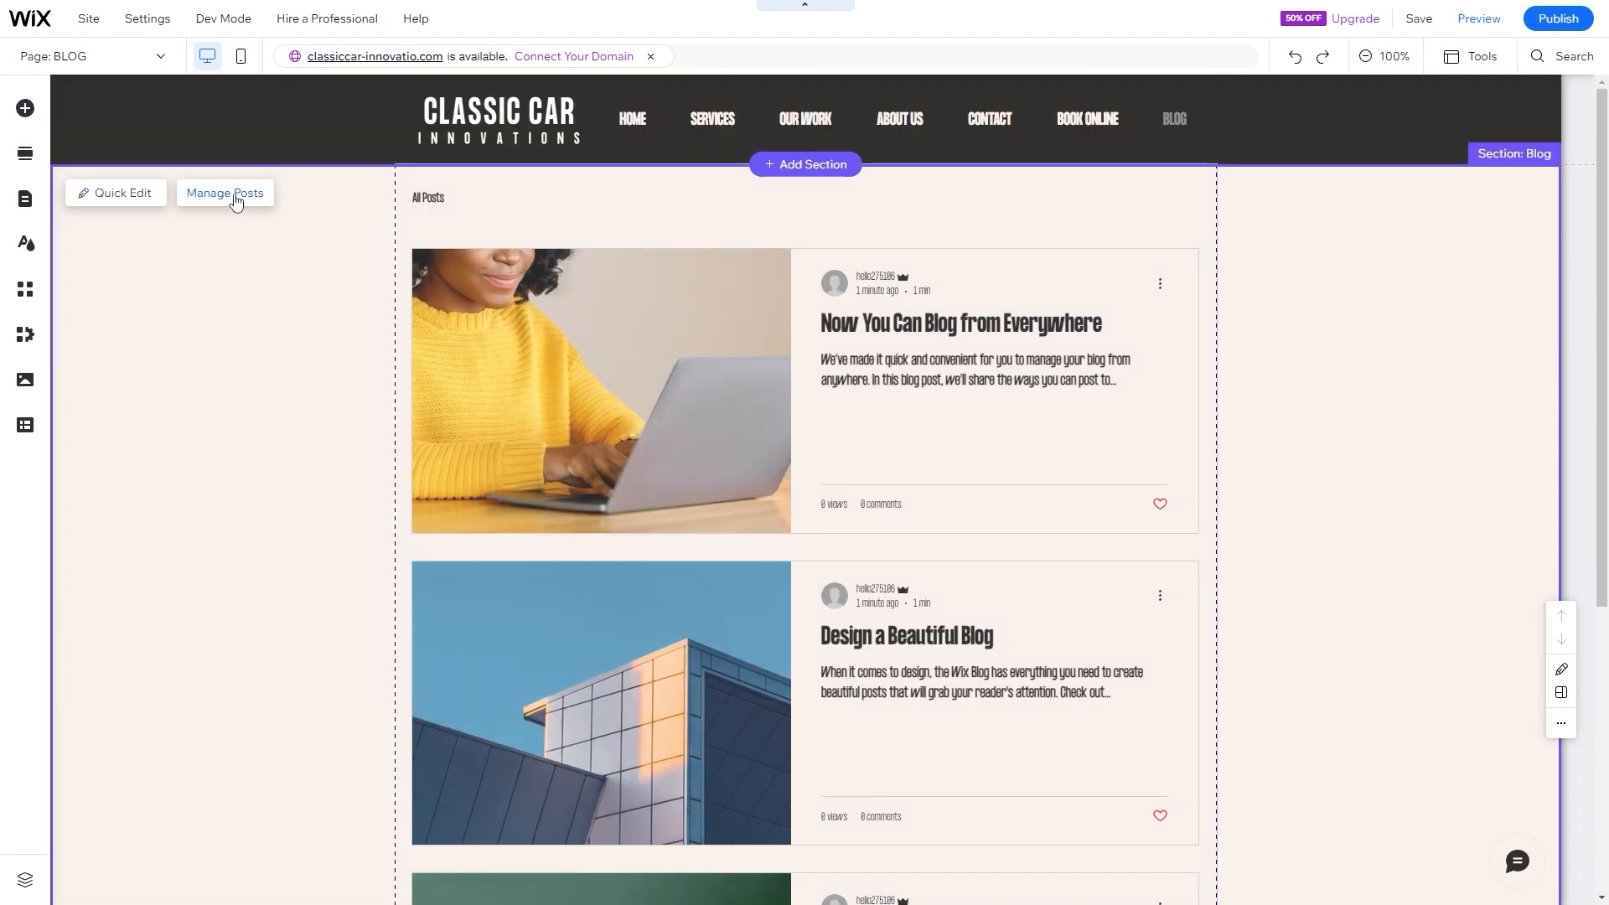
- Create a new post in the blog's post manager titled "Preserving the Legacy of Classic Cars: Innovative Restoration Solutions at ClassicCar Innovations"
left_click(226, 193)
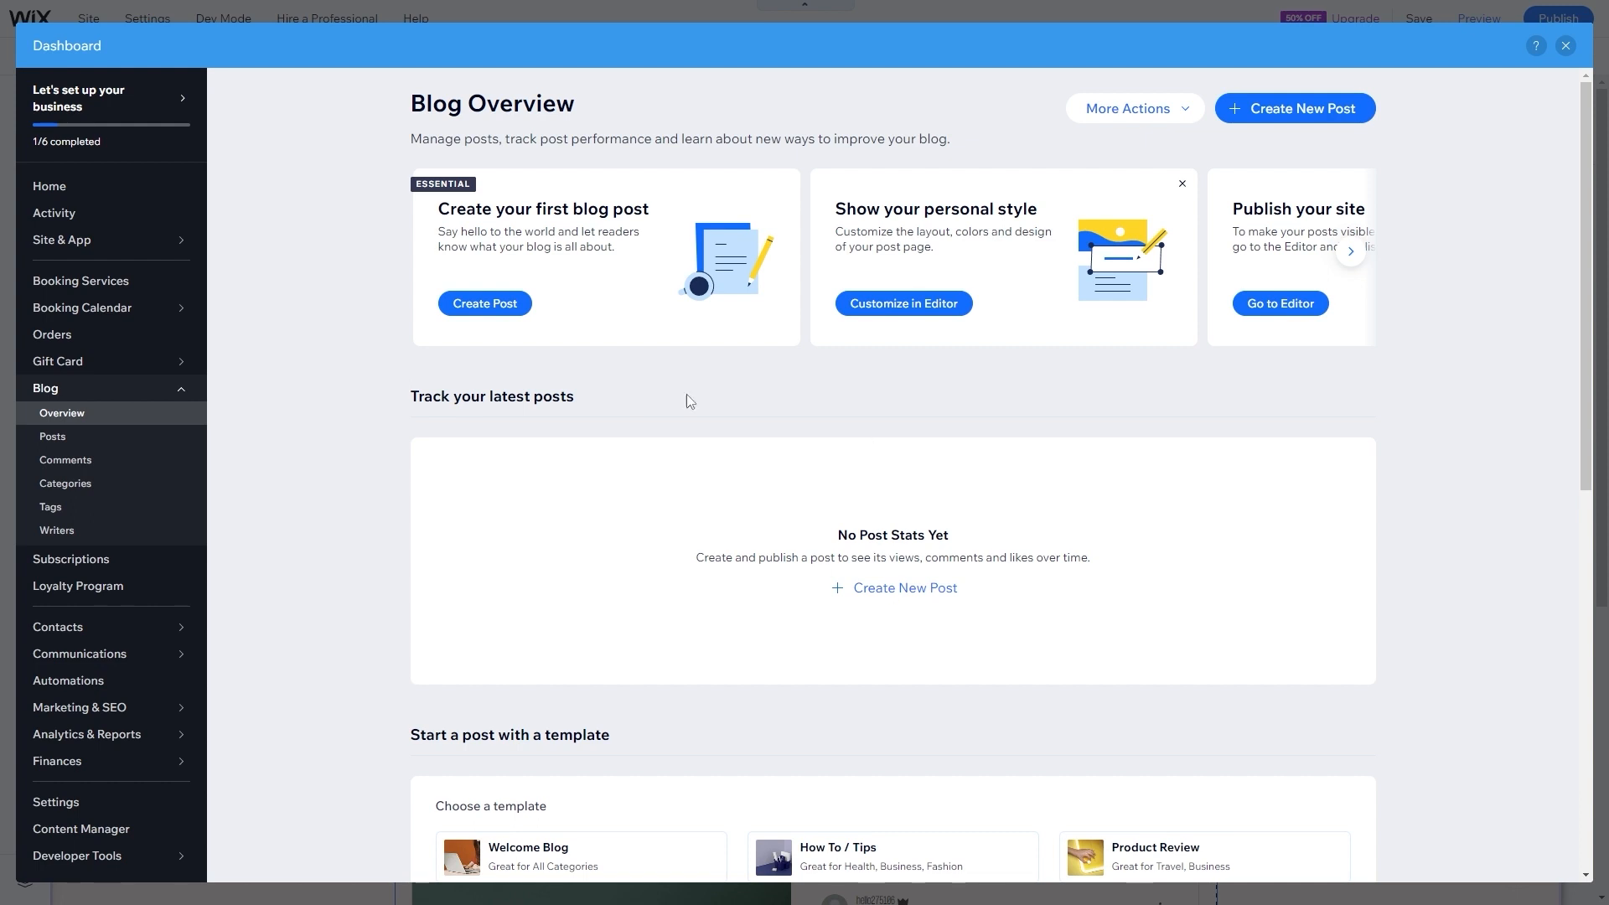
left_click(498, 312)
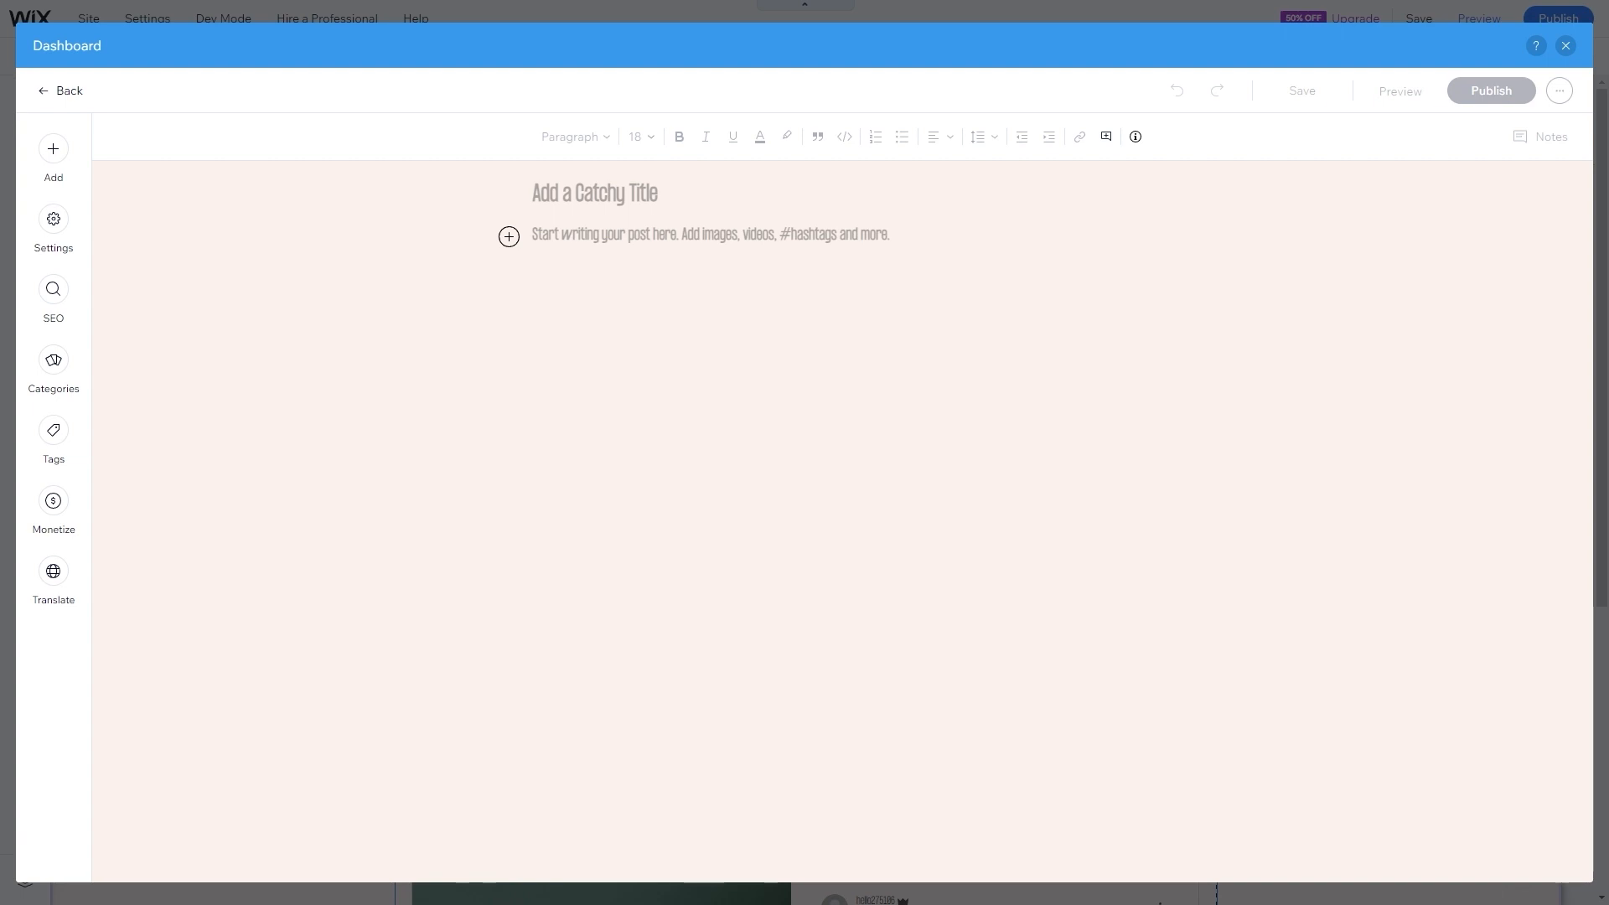
left_click(549, 185)
type("Preserving the Legacy of Classic Cars: Innovative Restoration Solutions at ClassicCar Innovations")
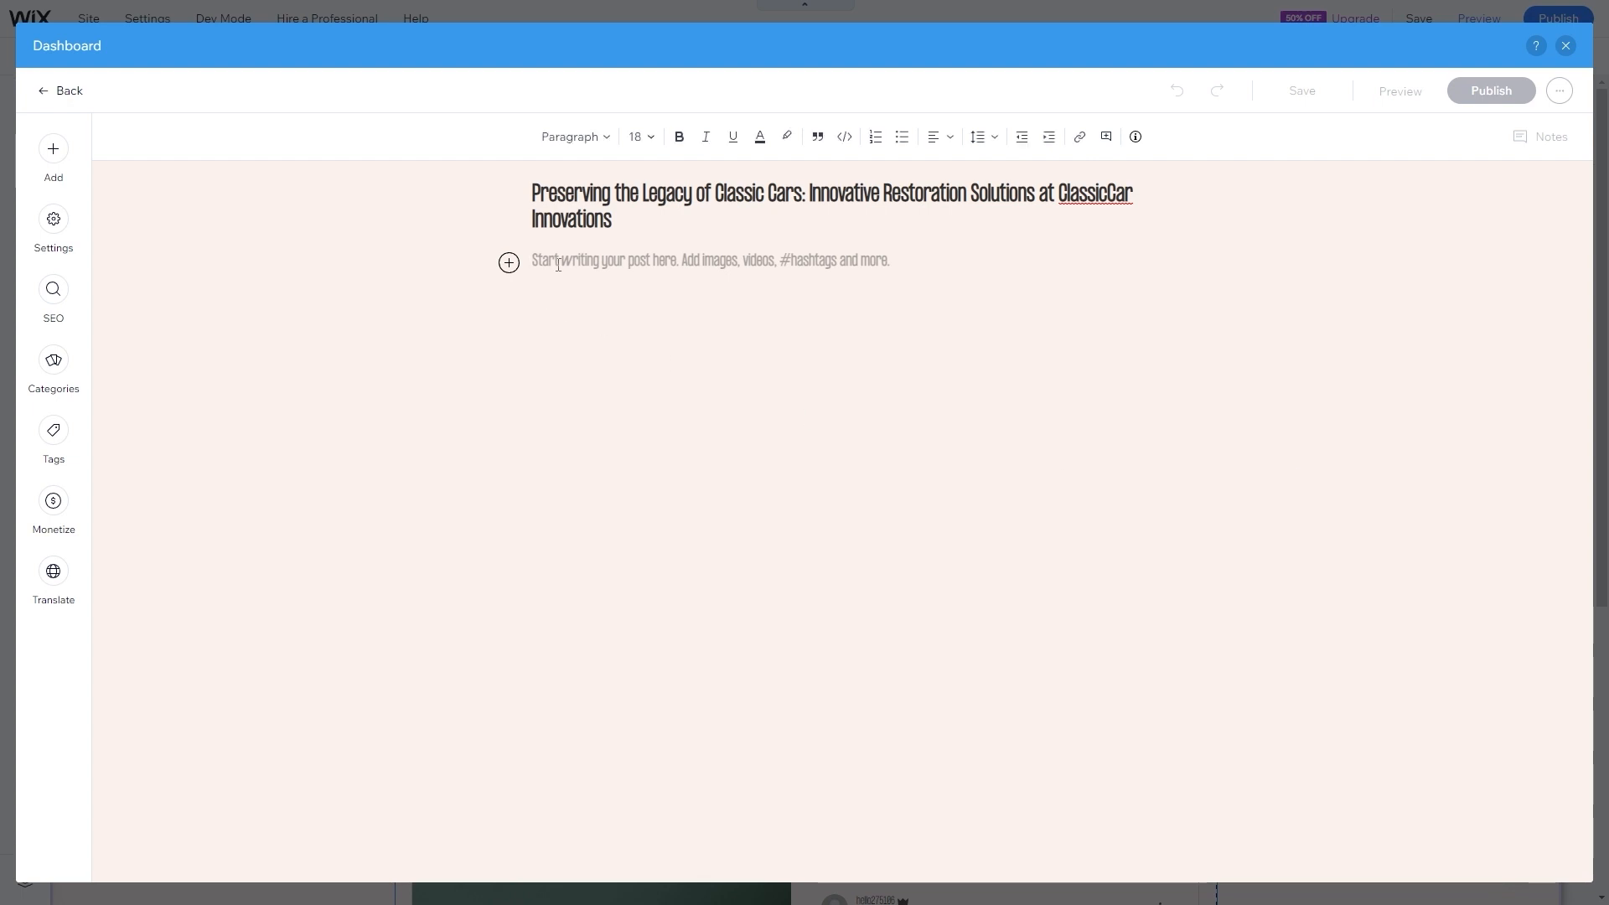
- Paste the prepared article about ClassicCar Innovations' restoration services as the post's body and look it over
key("ctrl+v")
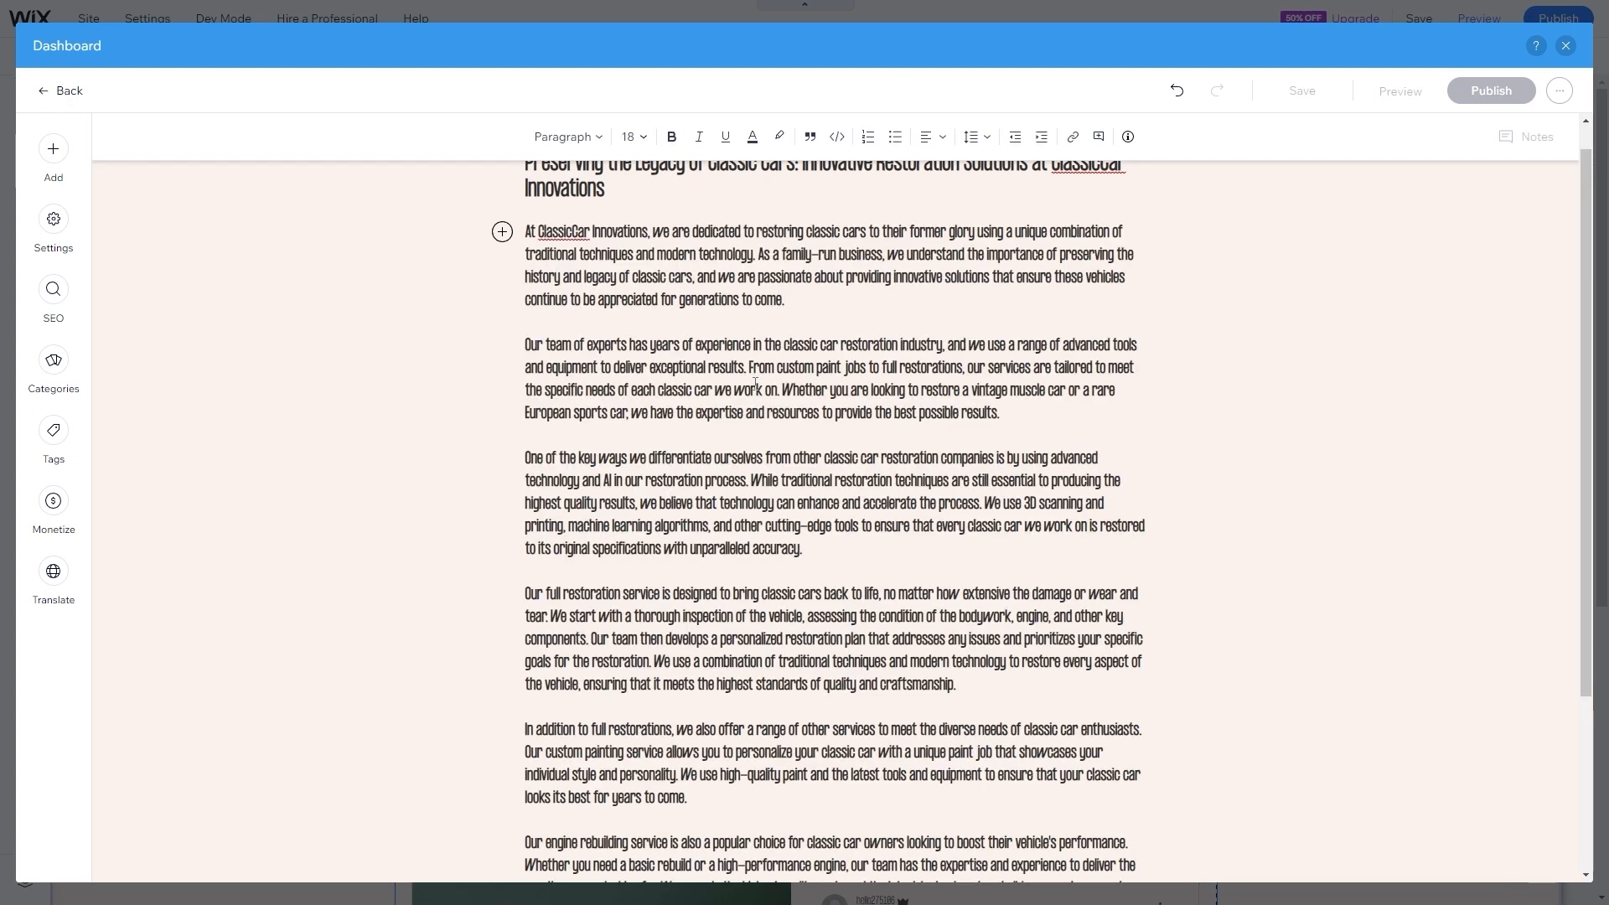
scroll(755, 383, "down", 3)
scroll(702, 542, "up", 3)
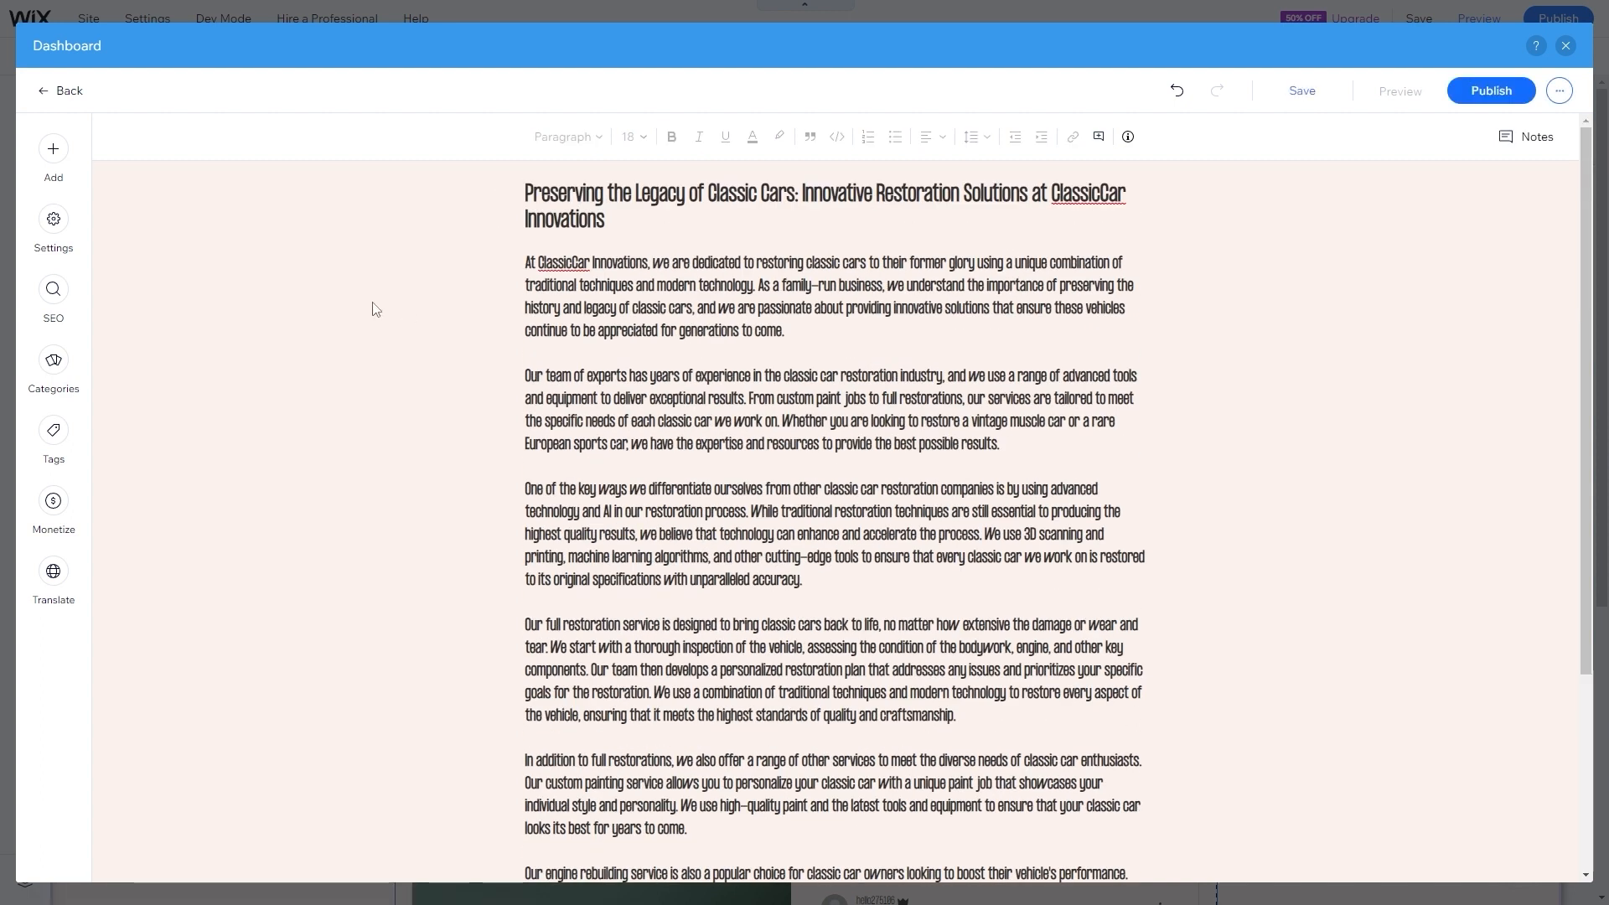
- Set the black-and-white photo of classic cars parked beside a building, from the site files, as the post's cover image
left_click(50, 218)
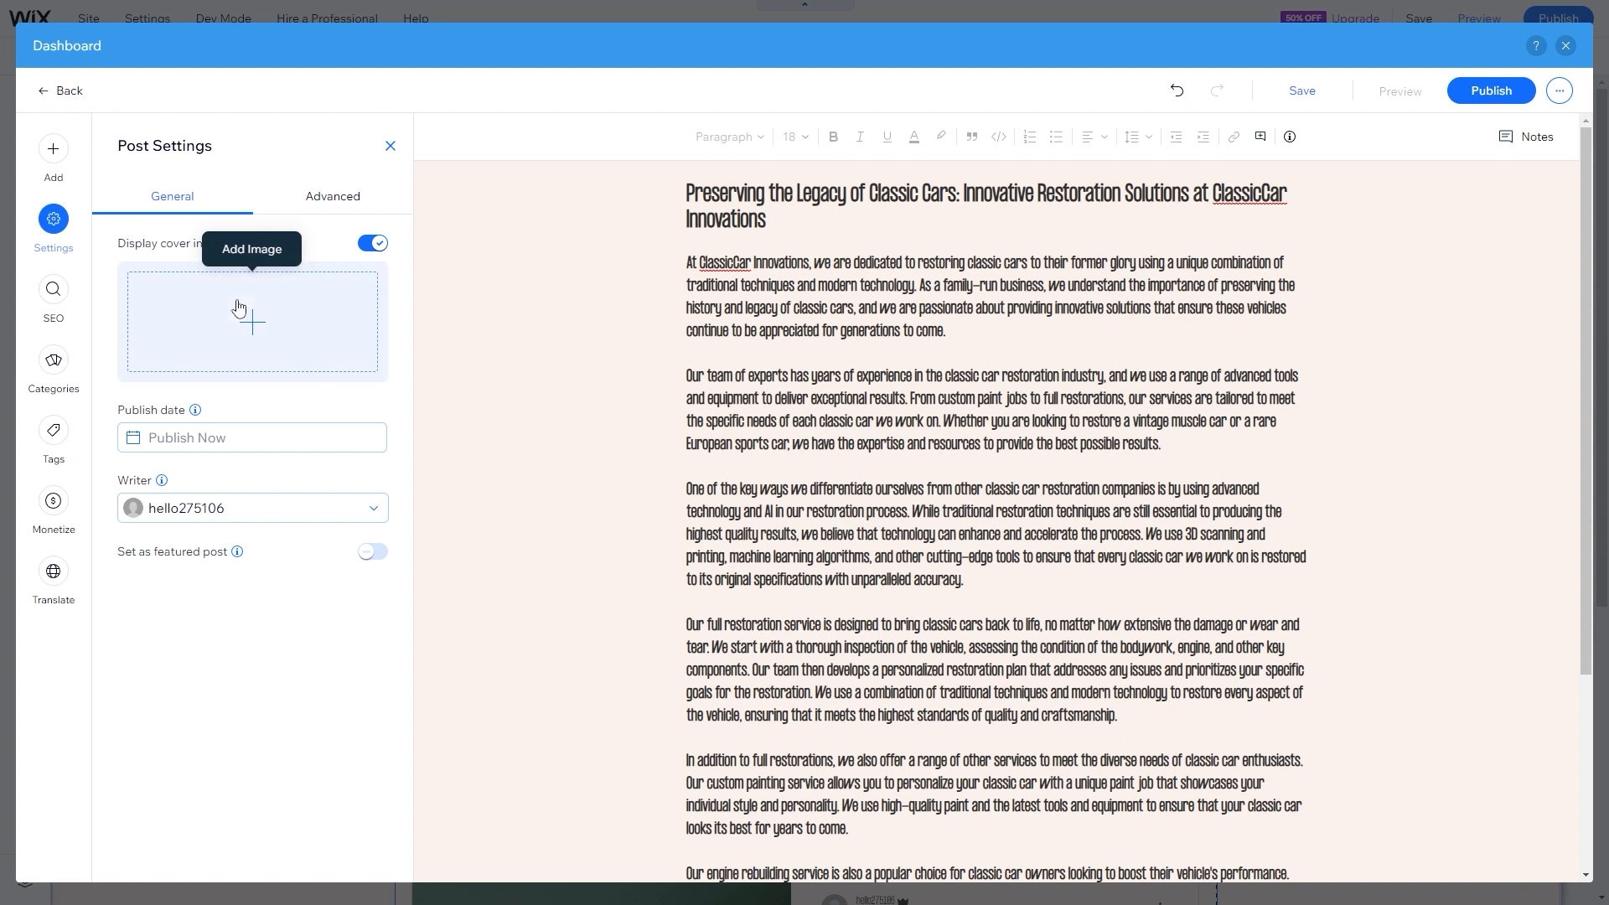
left_click(248, 321)
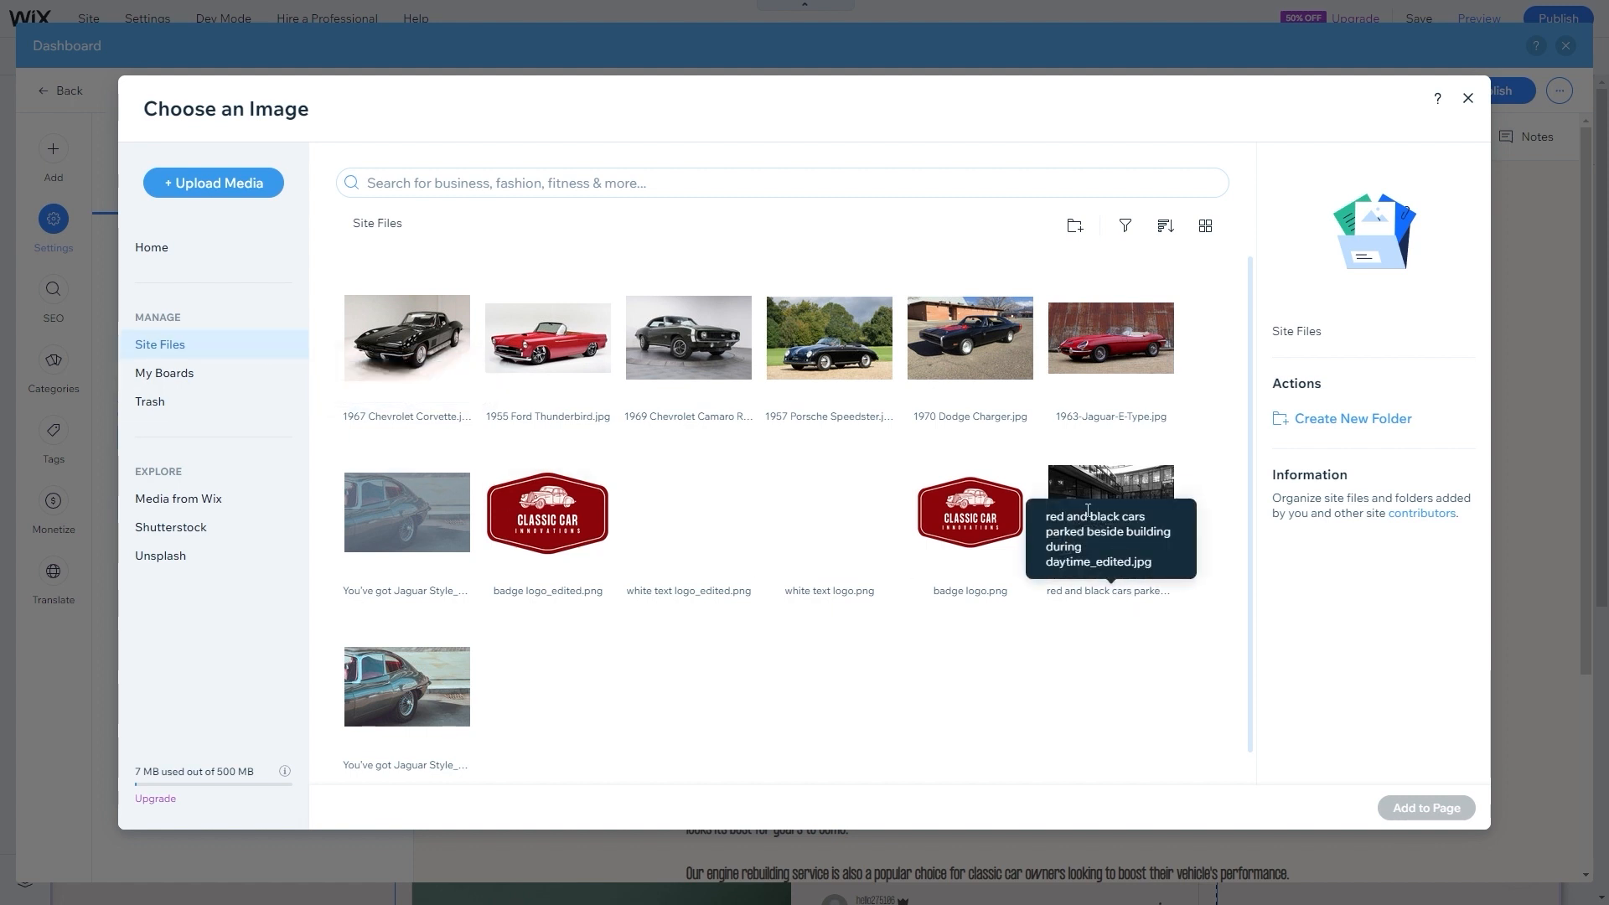
left_click(1110, 526)
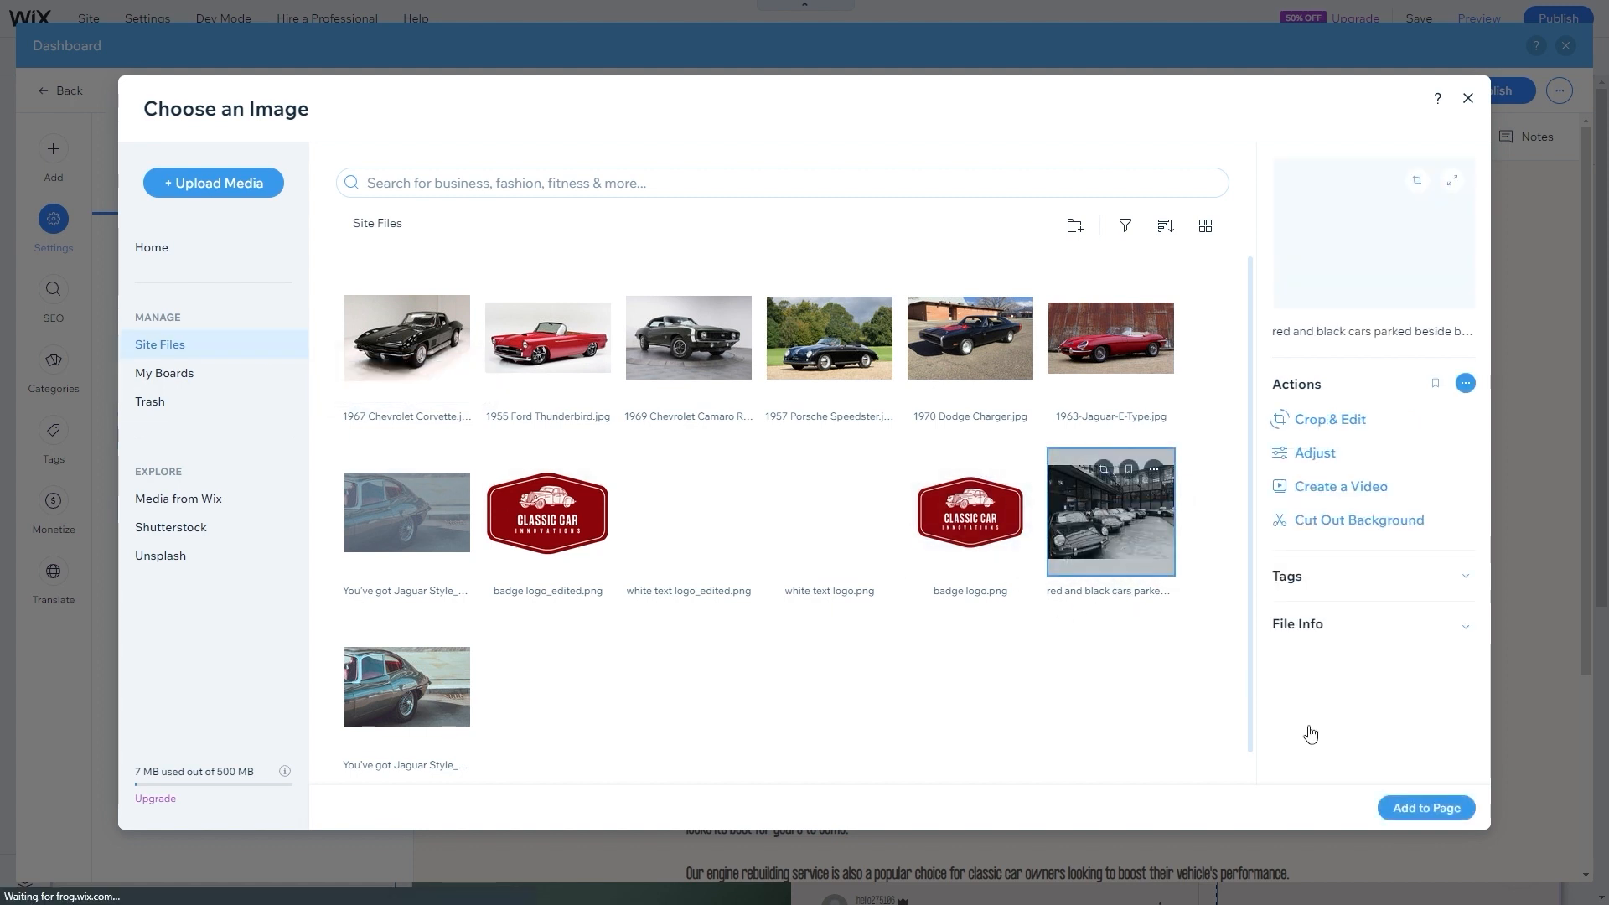
left_click(1415, 807)
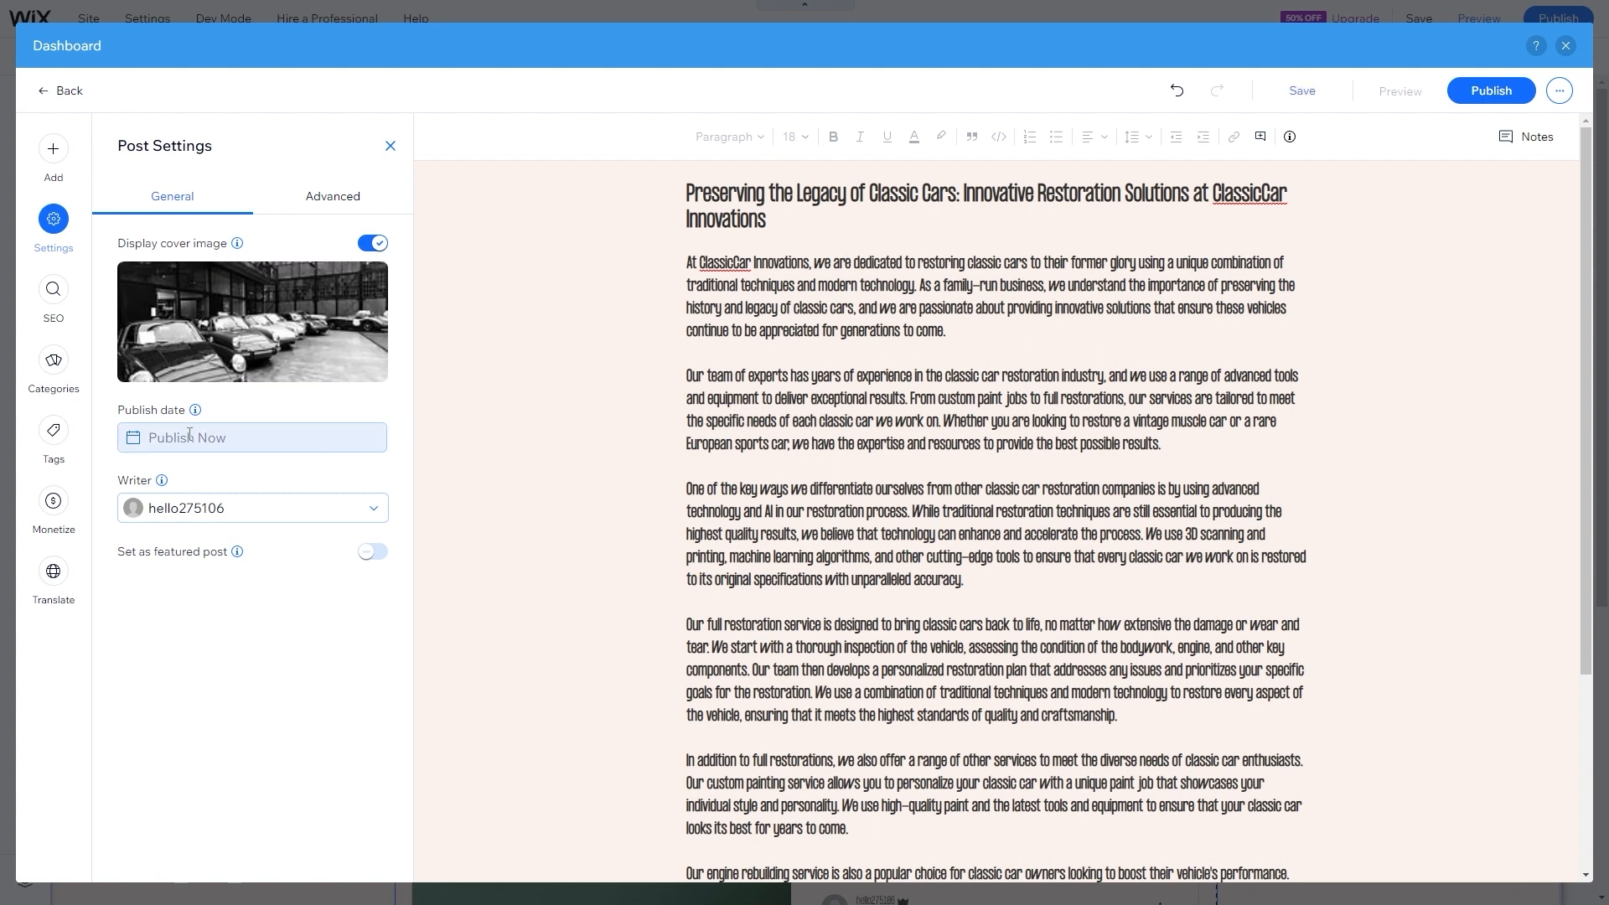
left_click(200, 509)
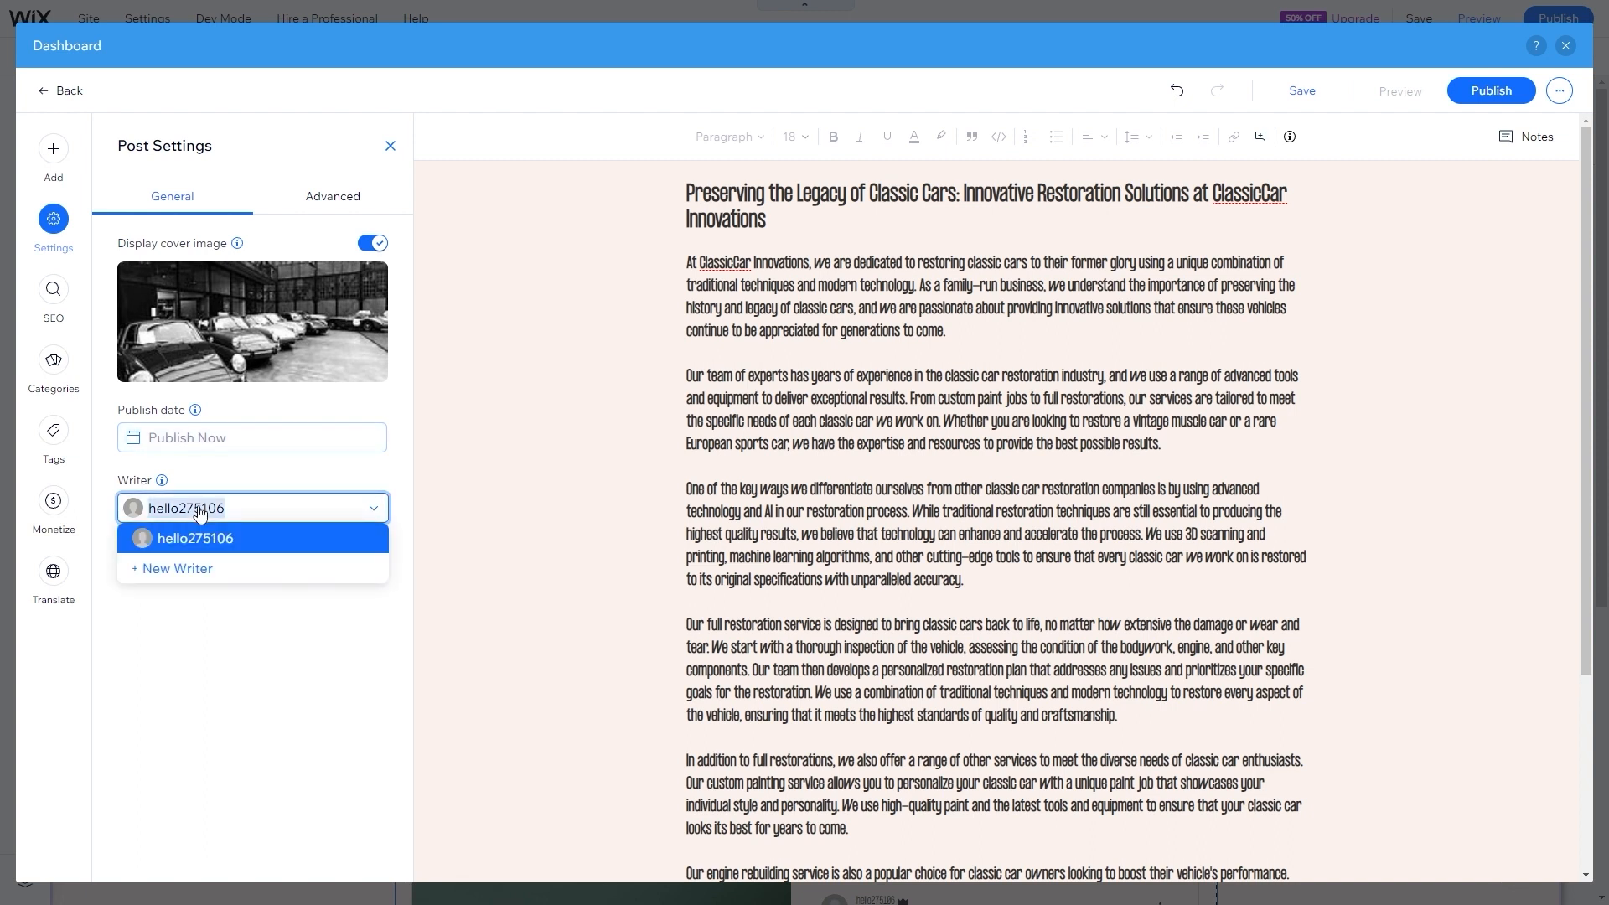
left_click(181, 571)
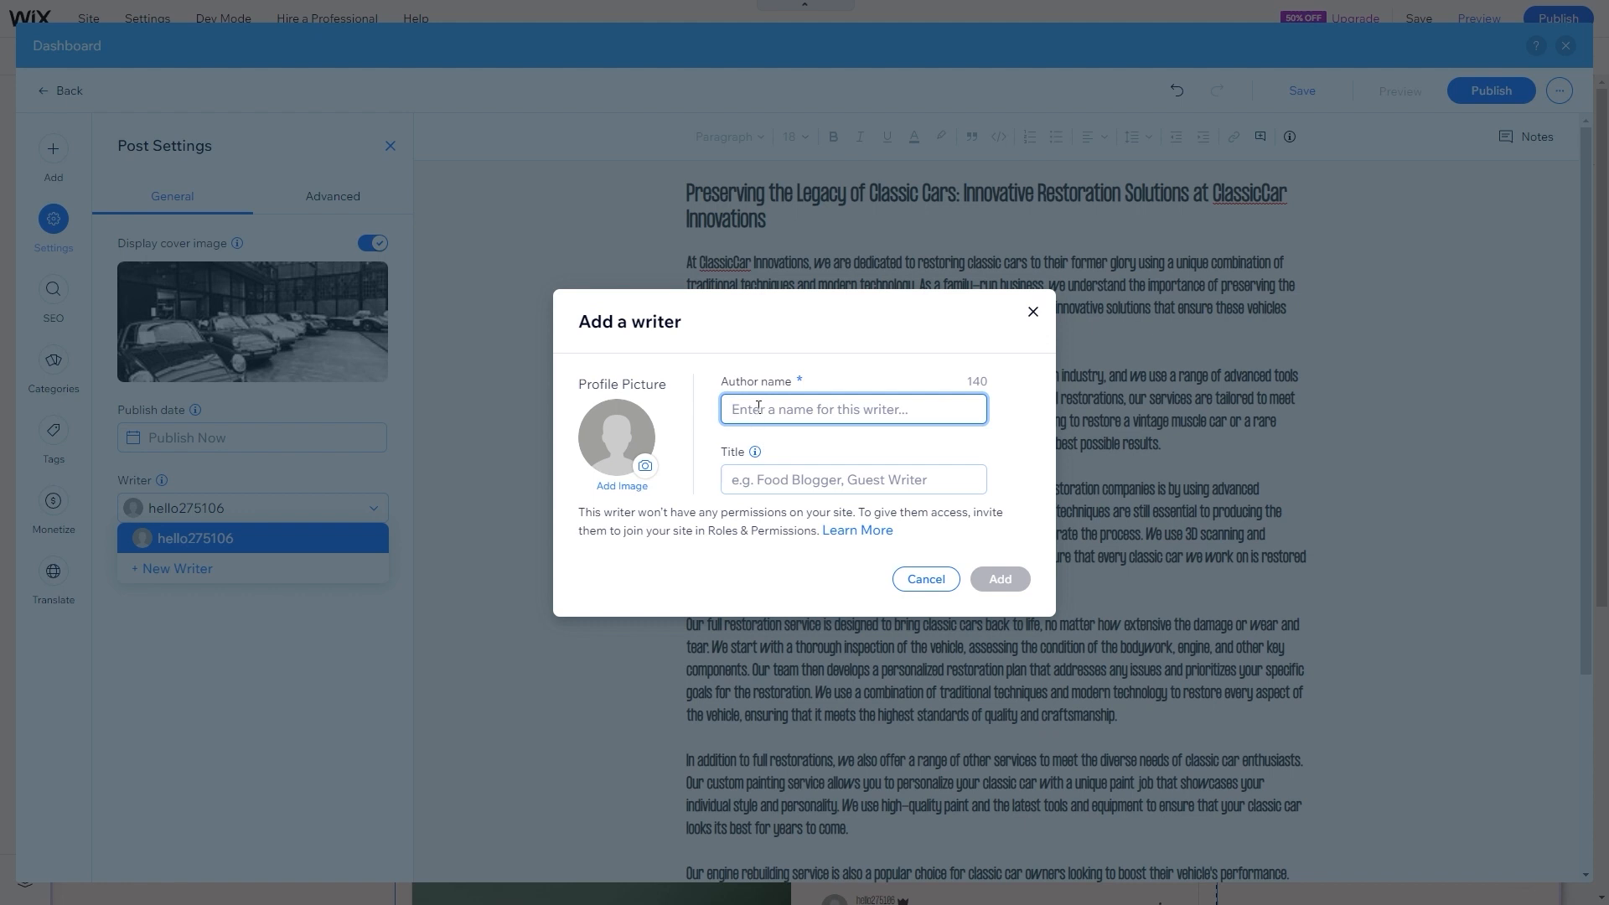
left_click(793, 478)
left_click(754, 546)
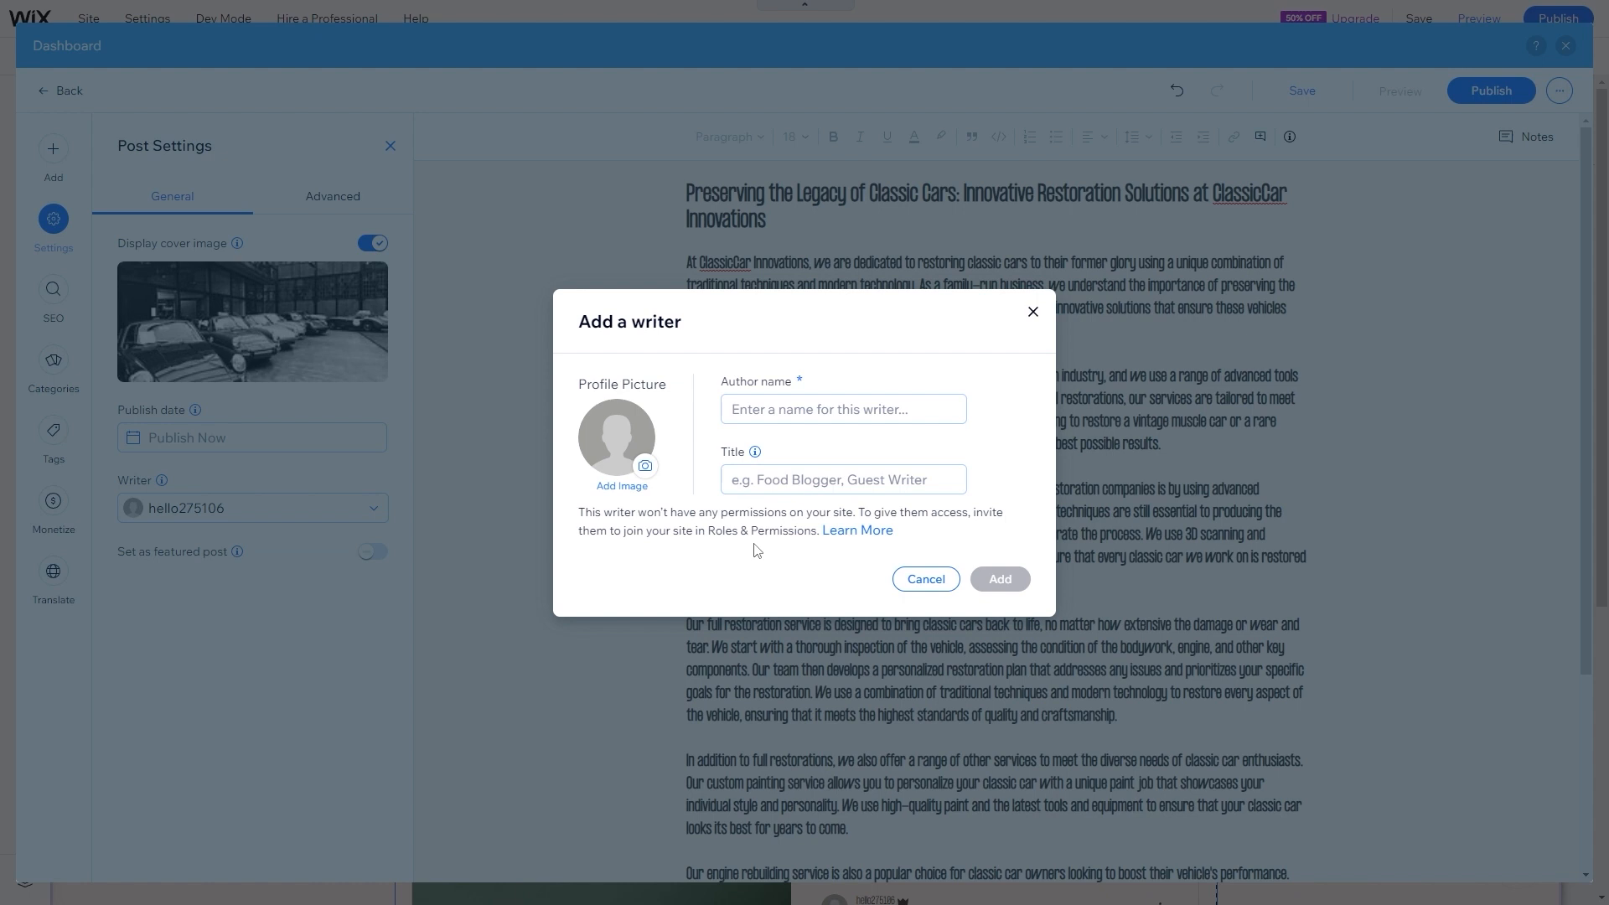
left_click(1030, 315)
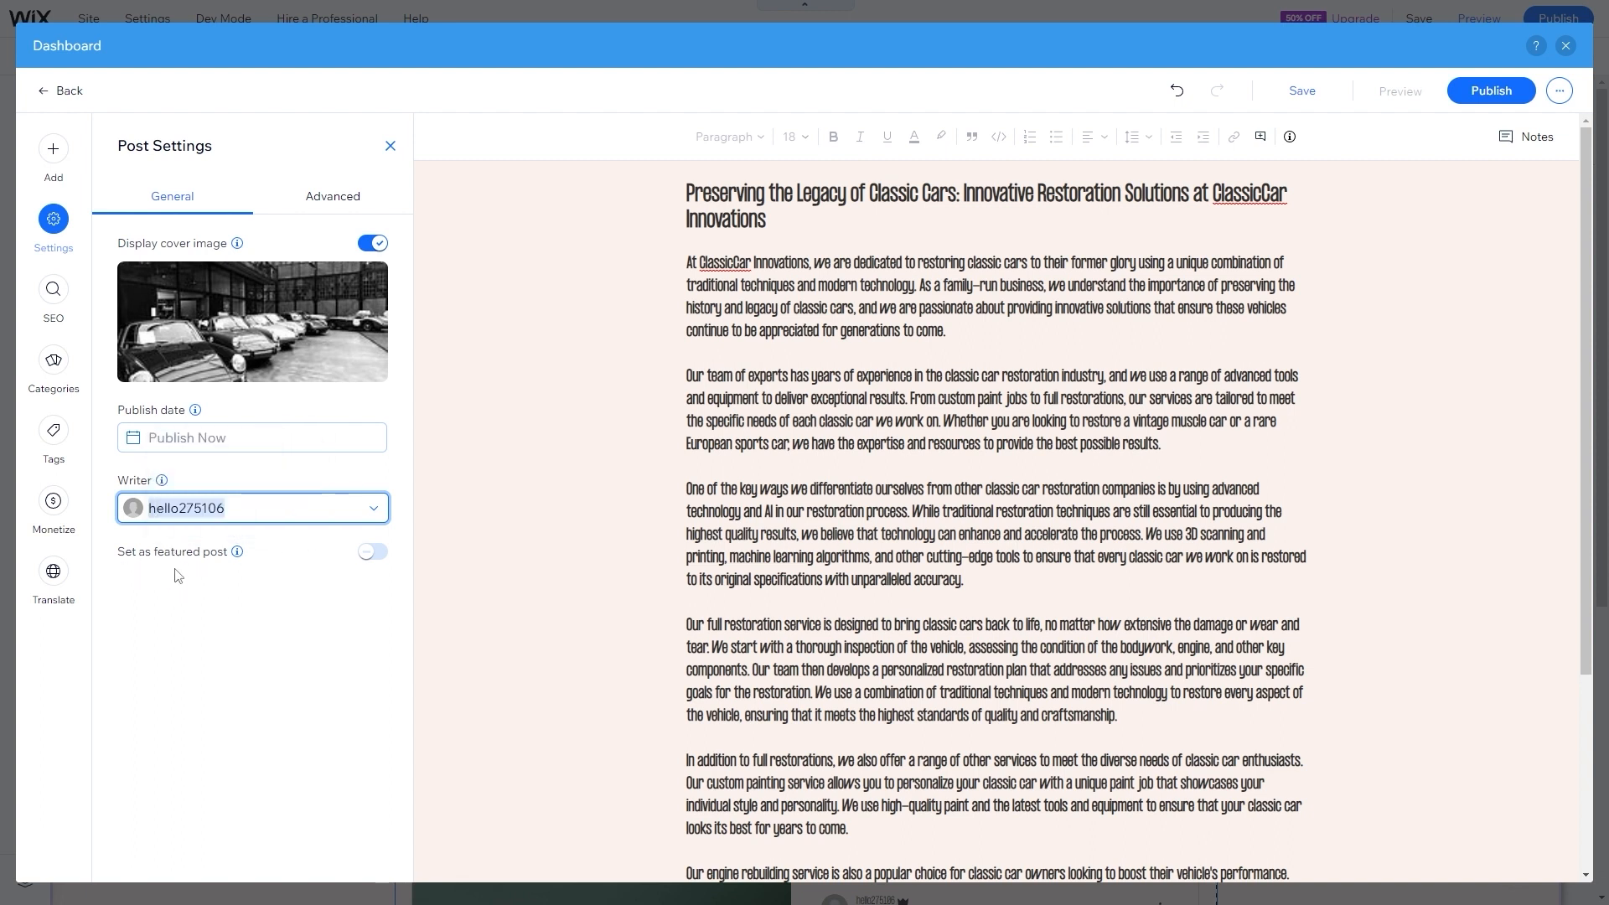
- Give the post the description "Reviving classic cars with modern tech at ClassicCar Innovations - your one-stop-shop for innovative restorations."
mouse_move(237, 552)
left_click(310, 202)
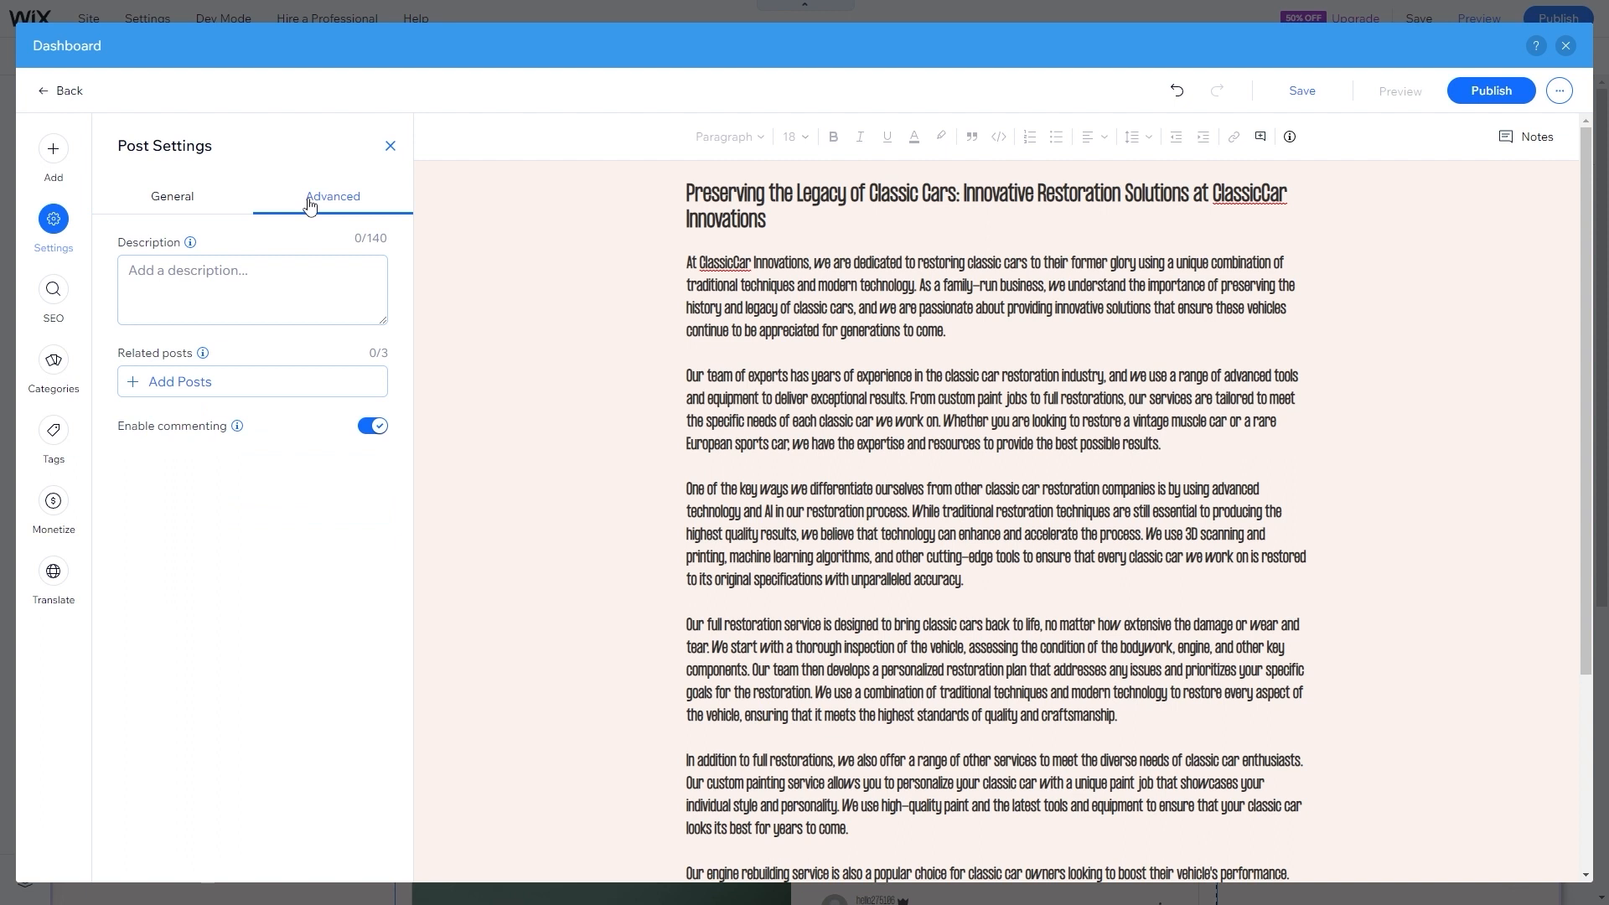
left_click(150, 275)
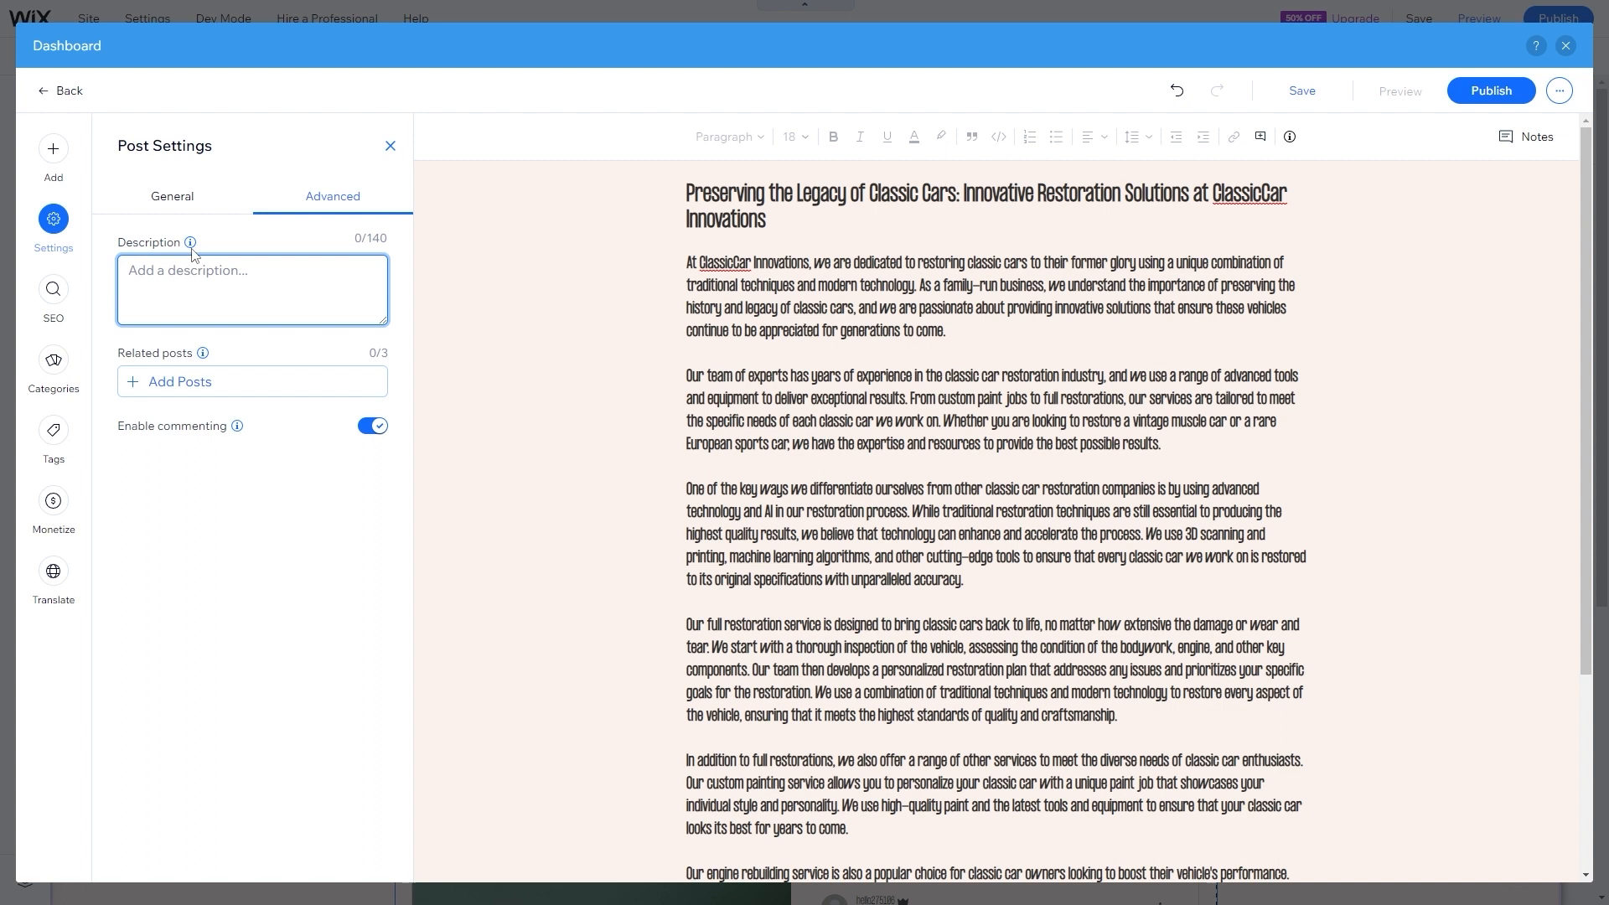
mouse_move(192, 245)
type("Reviving classic cars with modern tech at ClassicCar Innovations - your one-stop-shop for innovative restorations.")
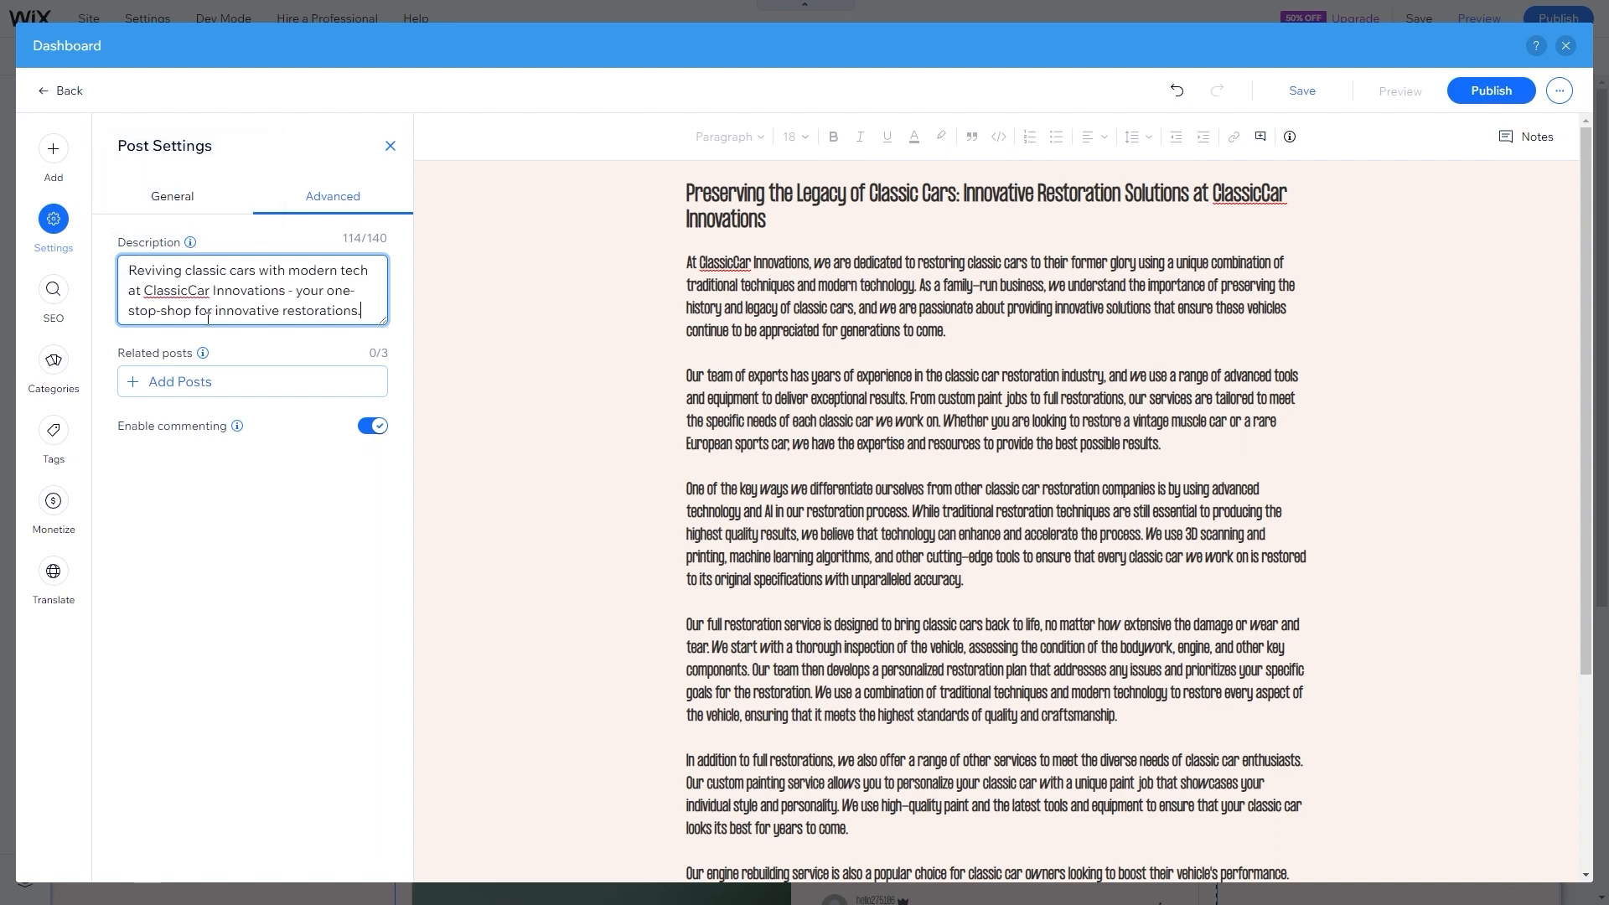
left_click(246, 502)
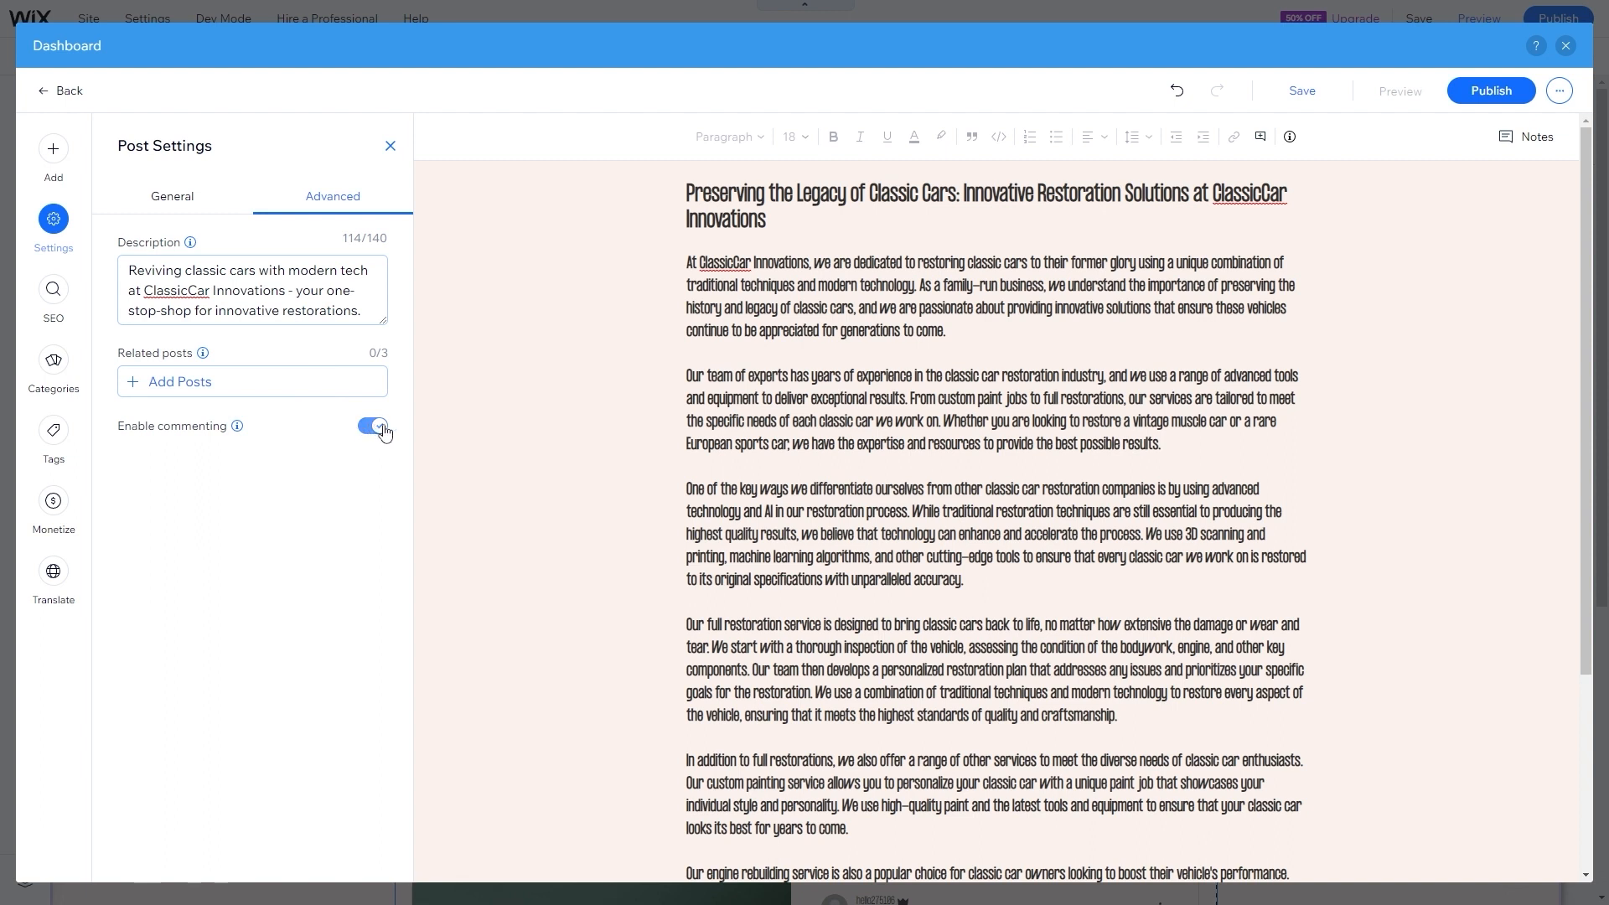
- Set the post's SEO meta description to "Reviving classic cars with modern tech at ClassicCar Innovations - your one-stop-shop for innovative restorations."
left_click(55, 289)
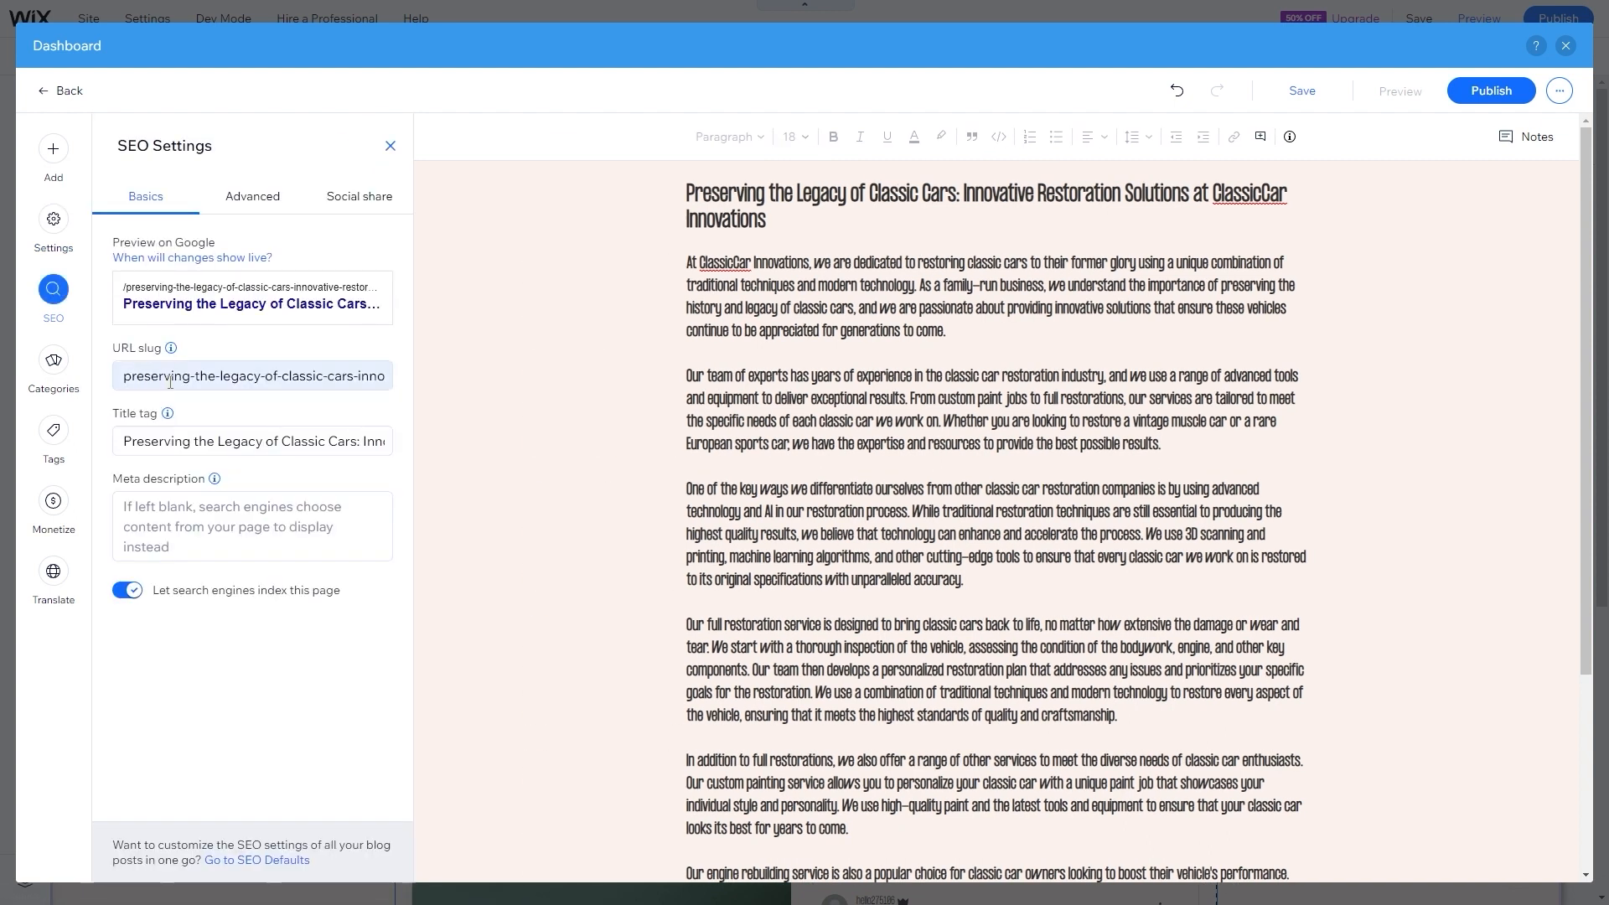
left_click(196, 506)
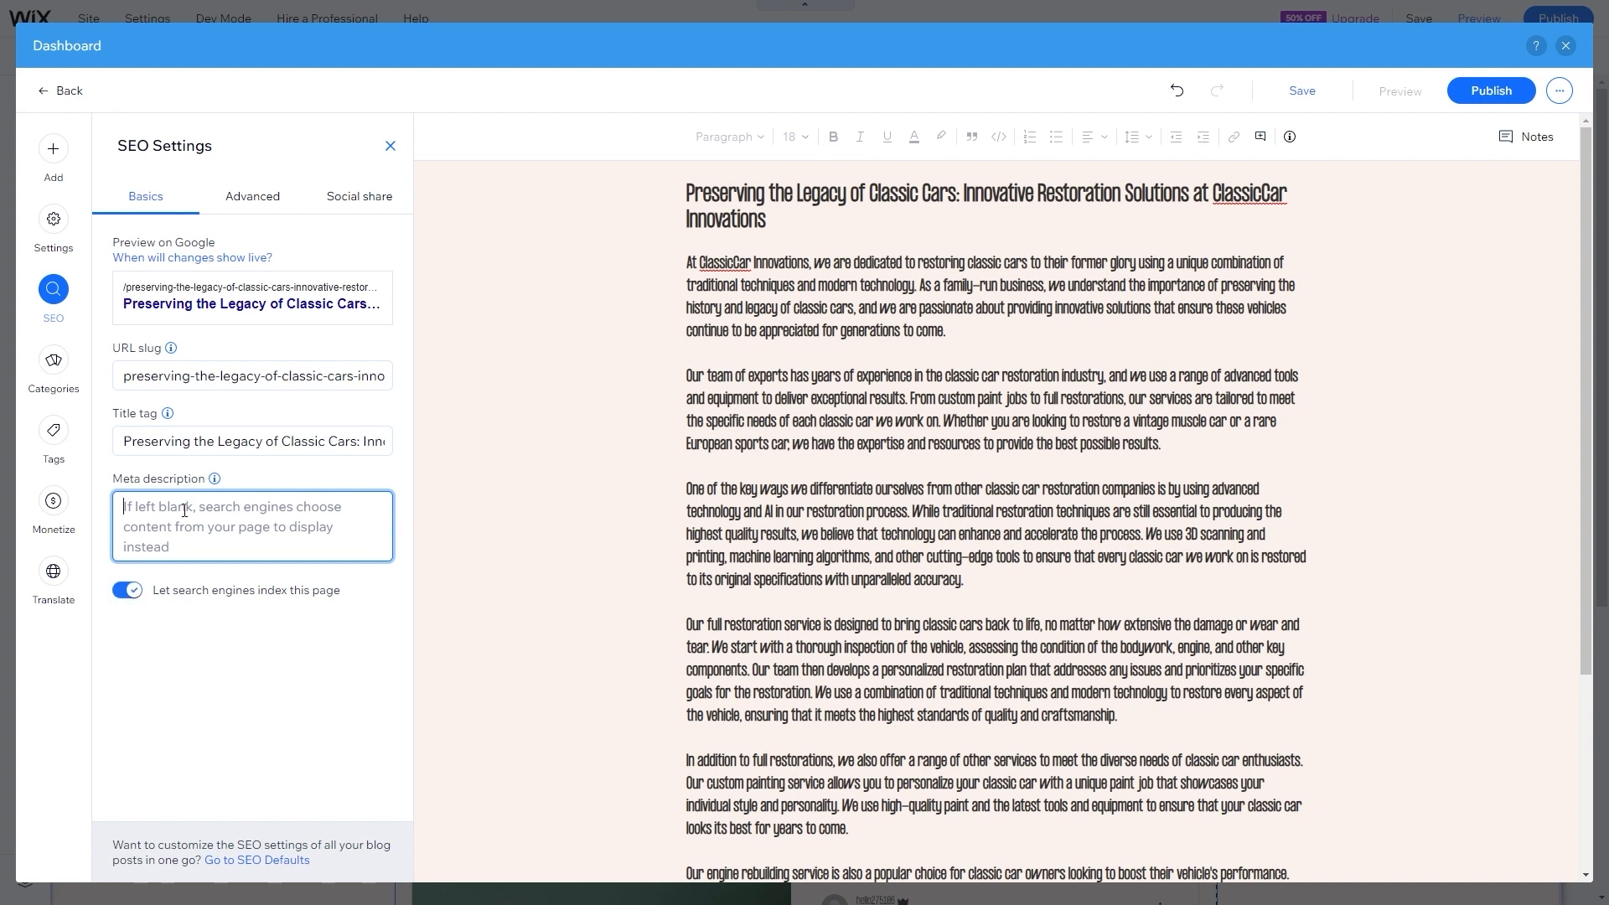
type("Reviving classic cars with modern tech at ClassicCar Innovations - your one-stop-shop for innovative restorations.")
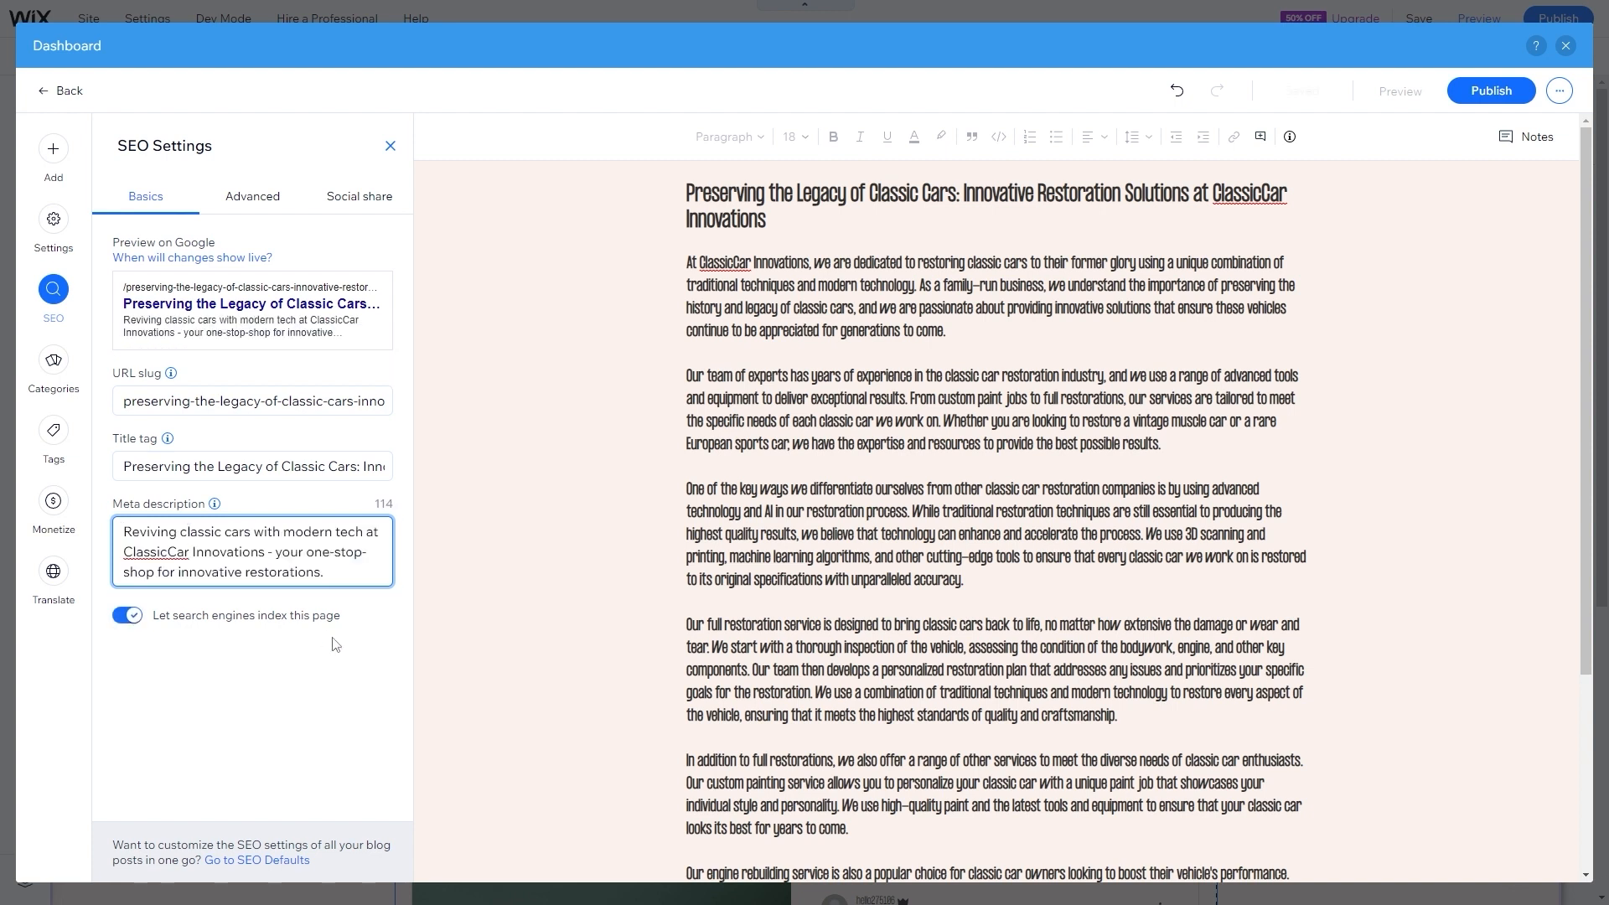
- Examine the post's title tag, URL slug and advanced SEO options, and its social share and Twitter previews
left_click_drag(263, 460, 344, 468)
triple_click(356, 467)
left_click_drag(124, 401, 398, 408)
left_click(361, 402)
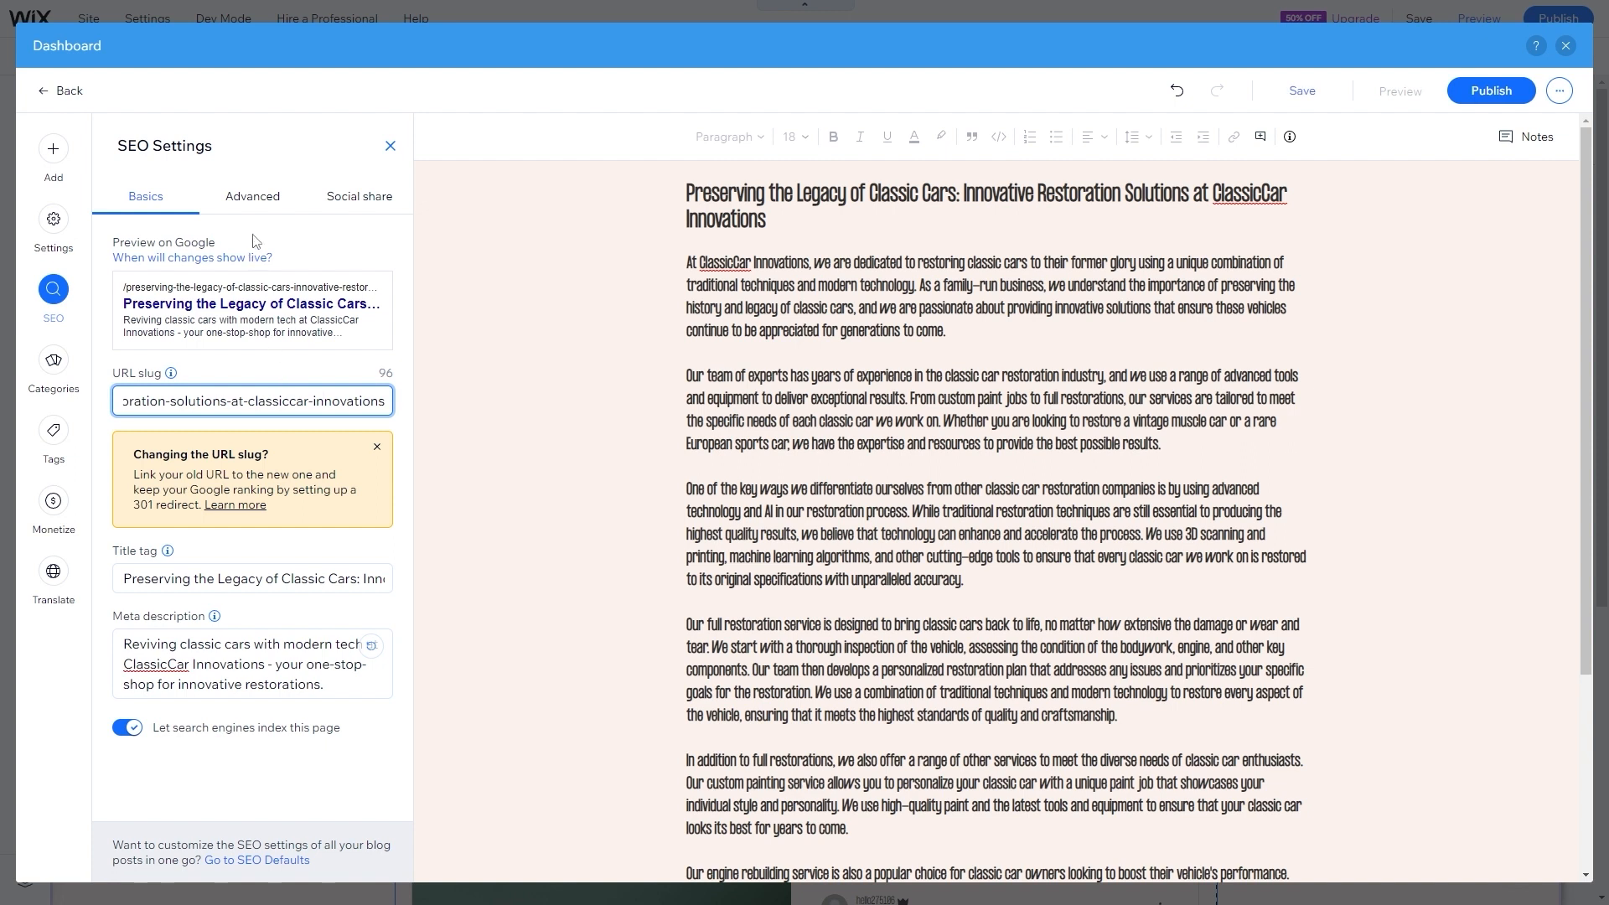
left_click(263, 209)
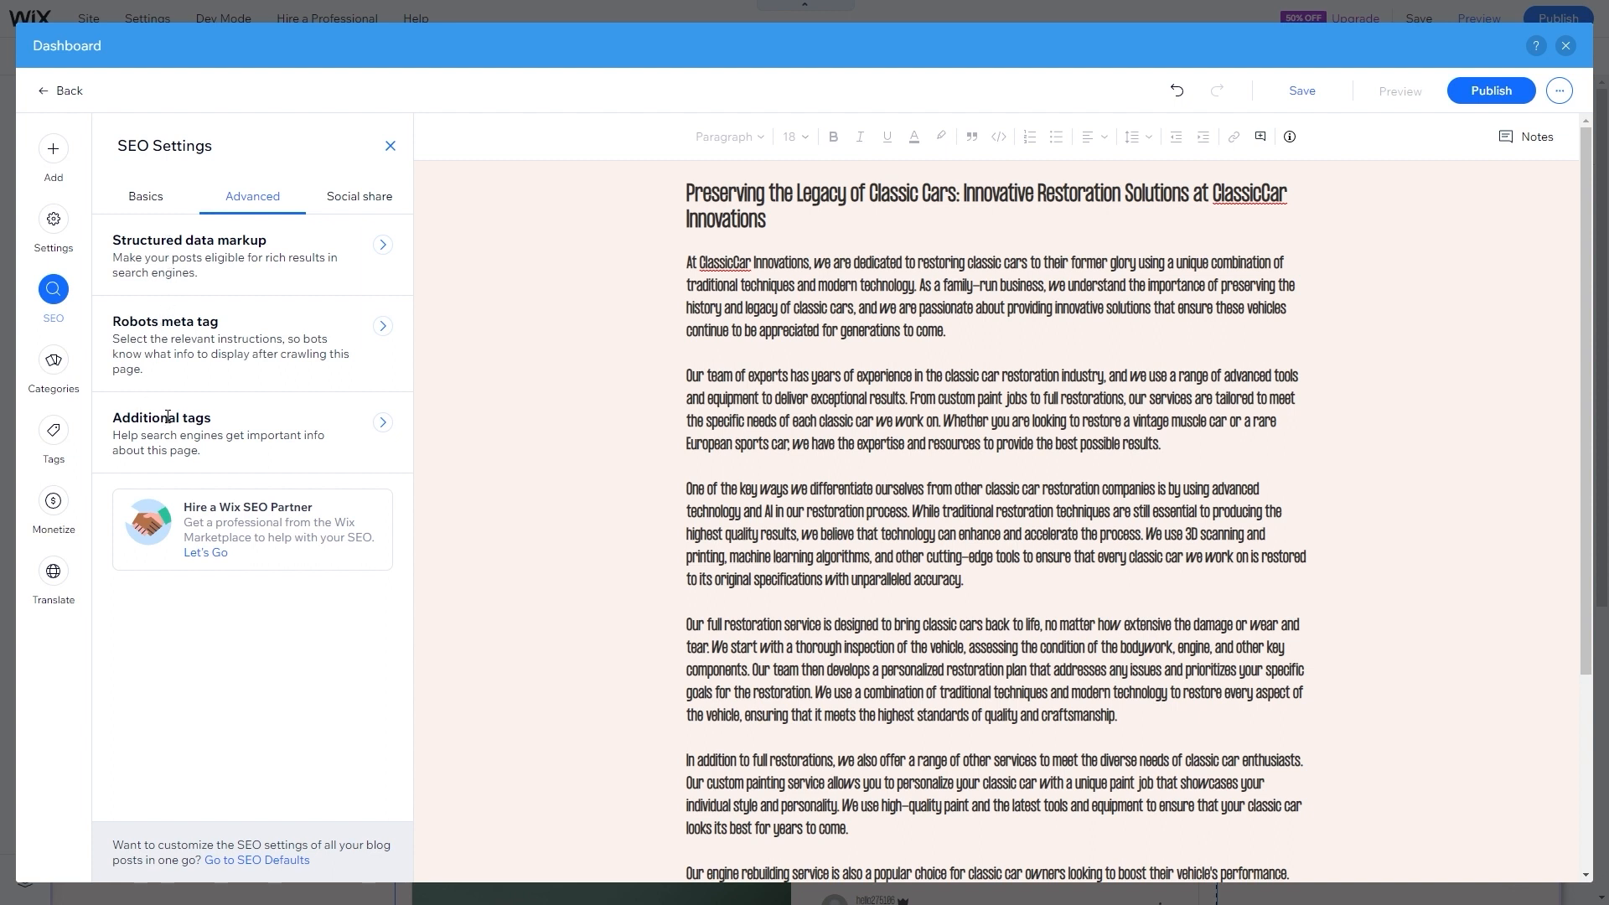
left_click(359, 199)
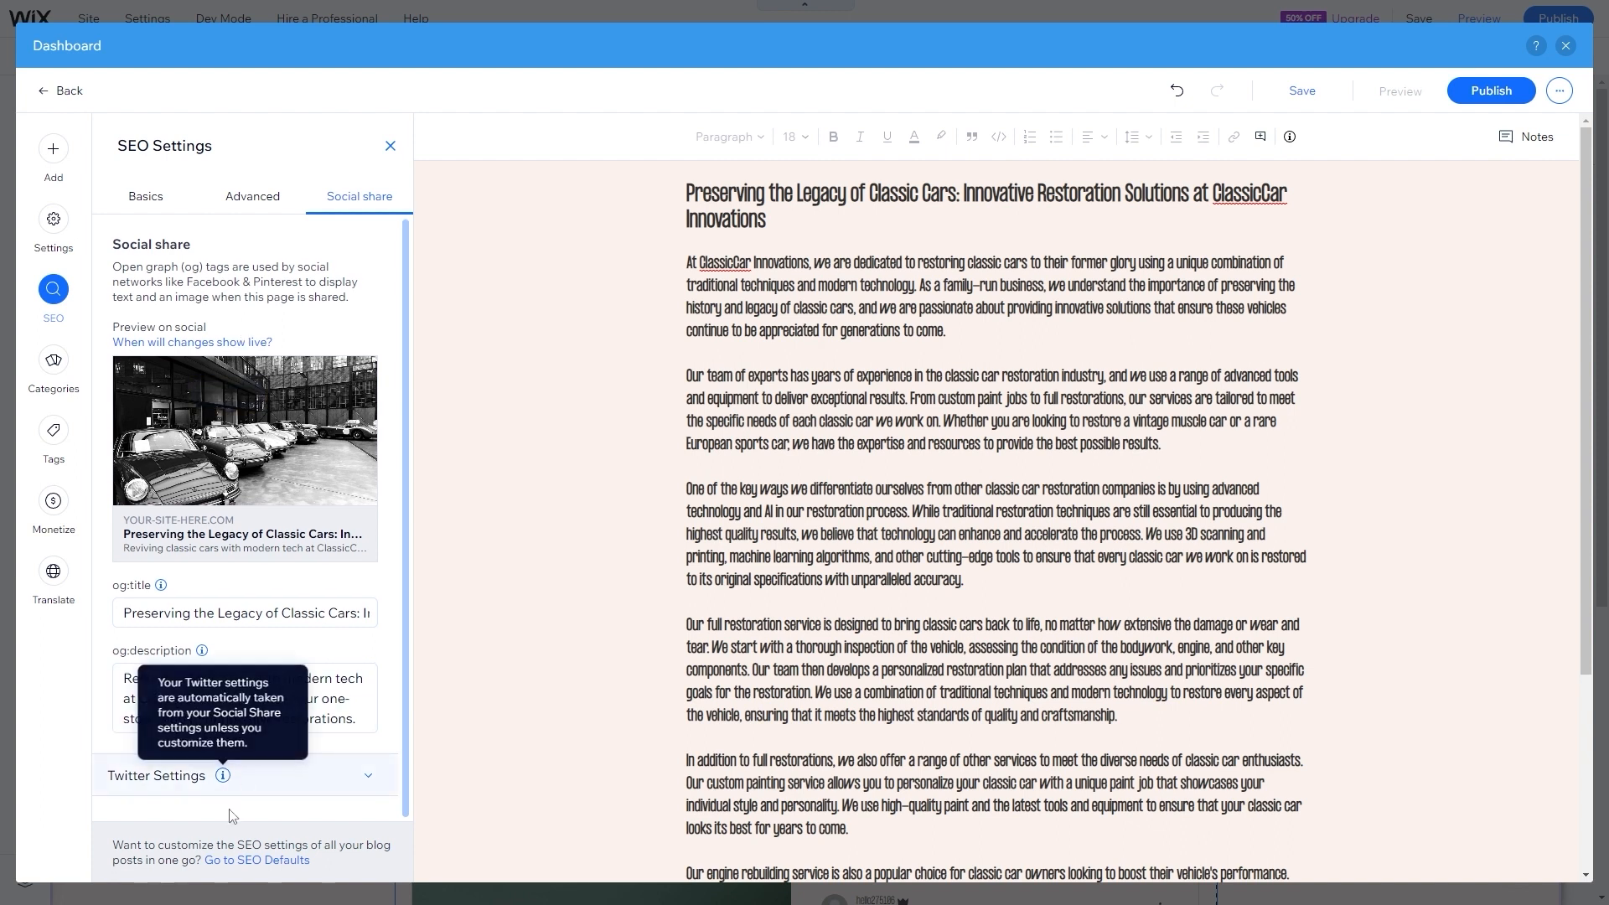
left_click(243, 783)
scroll(232, 701, "down", 7)
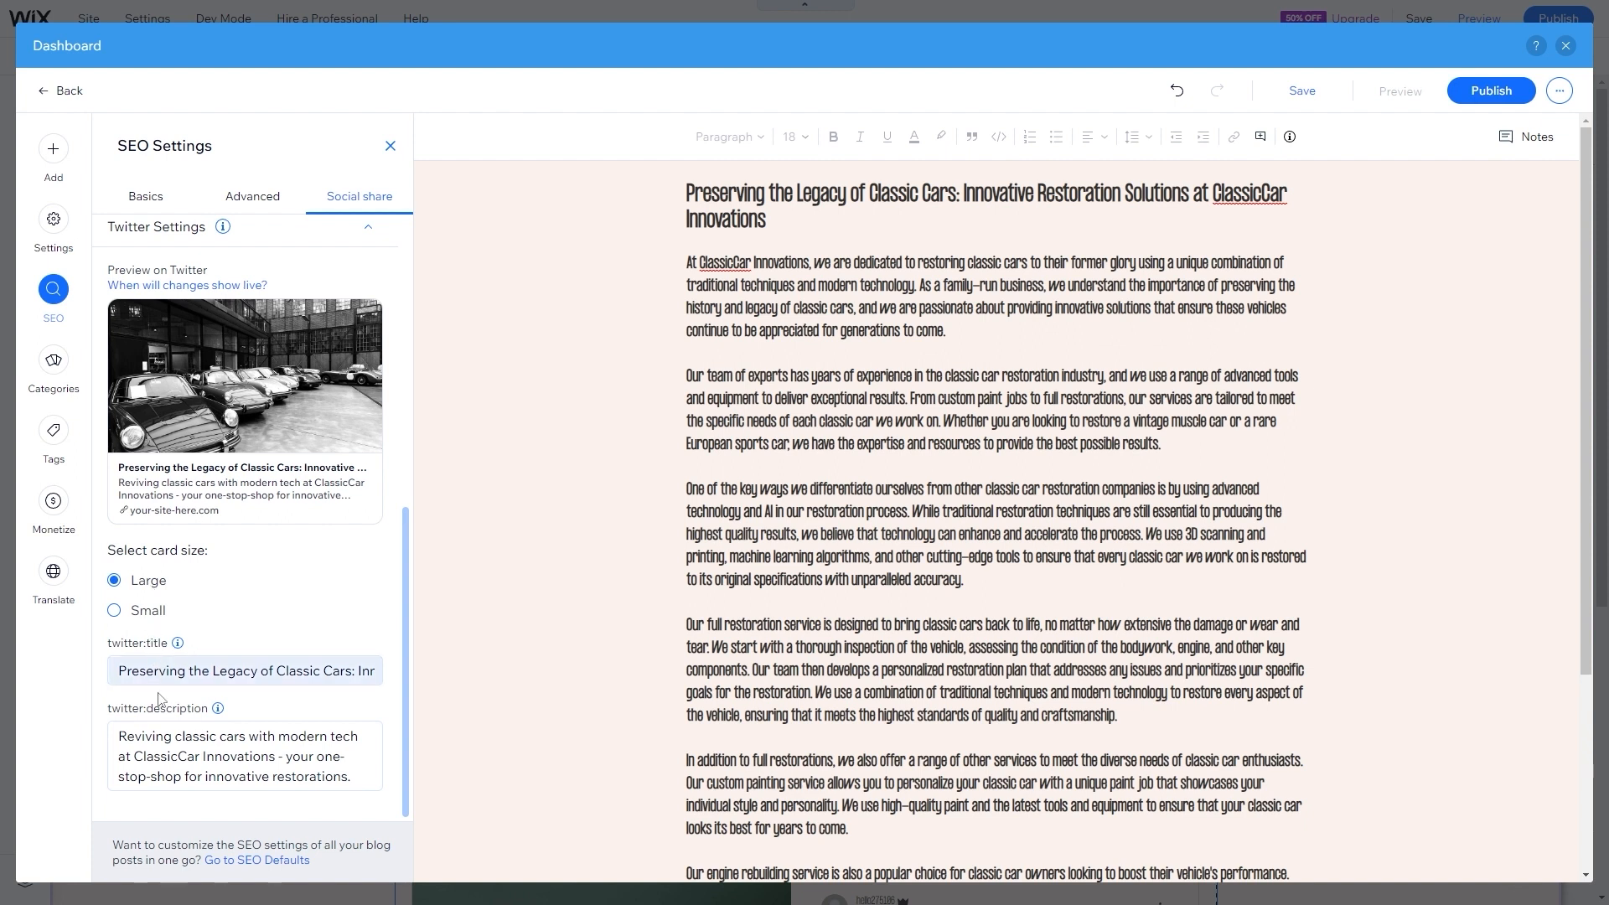
mouse_move(213, 403)
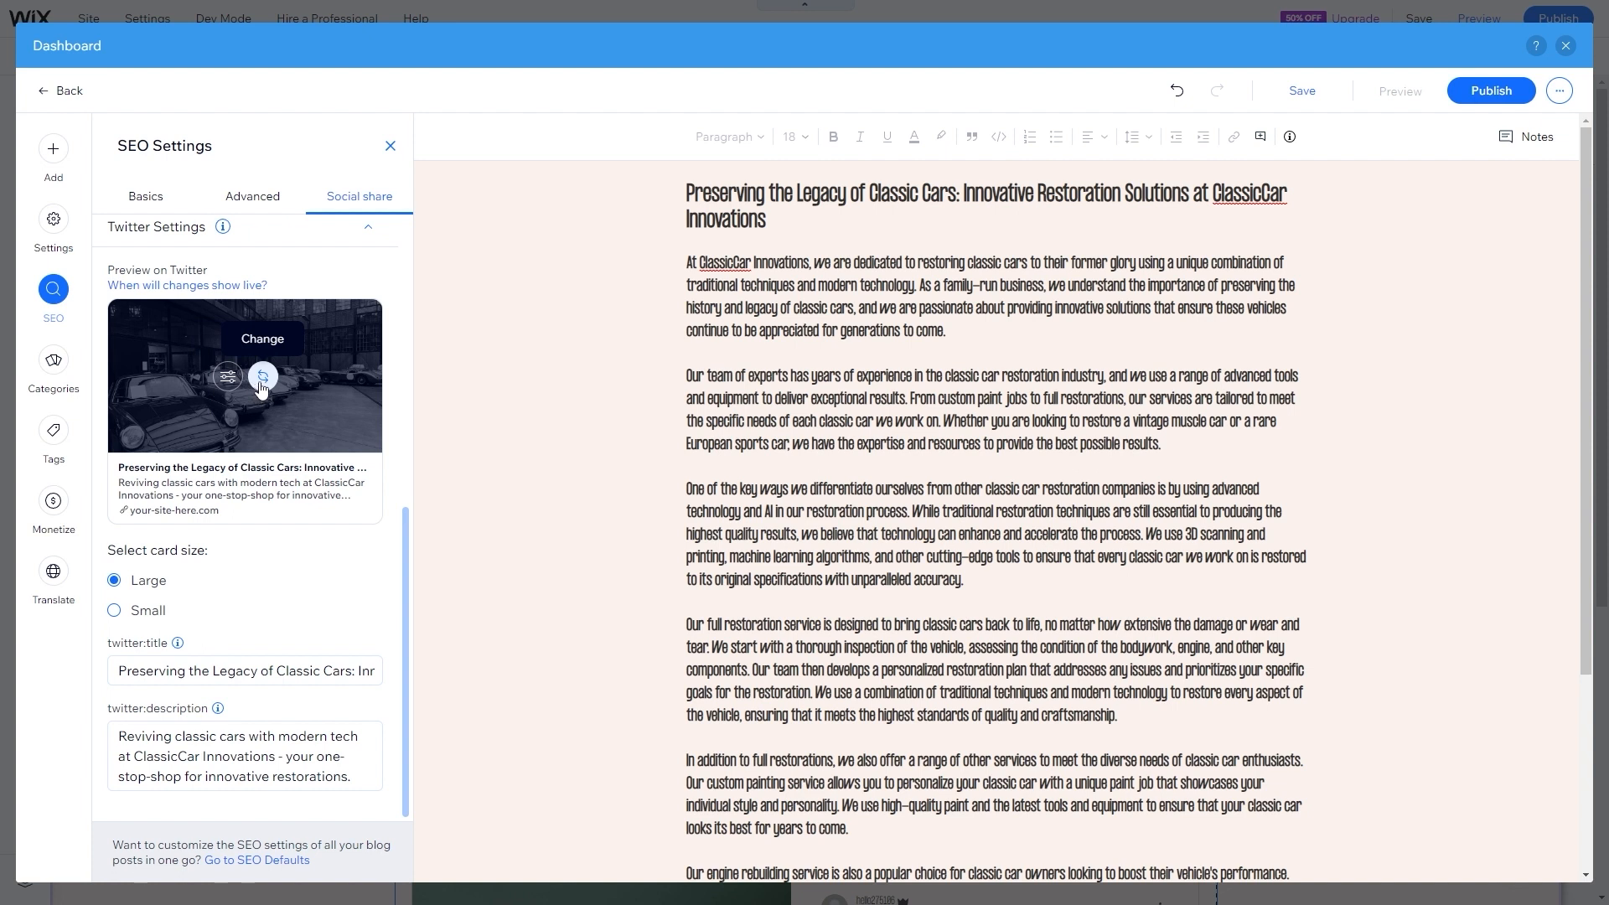
scroll(287, 460, "up", 6)
mouse_move(267, 420)
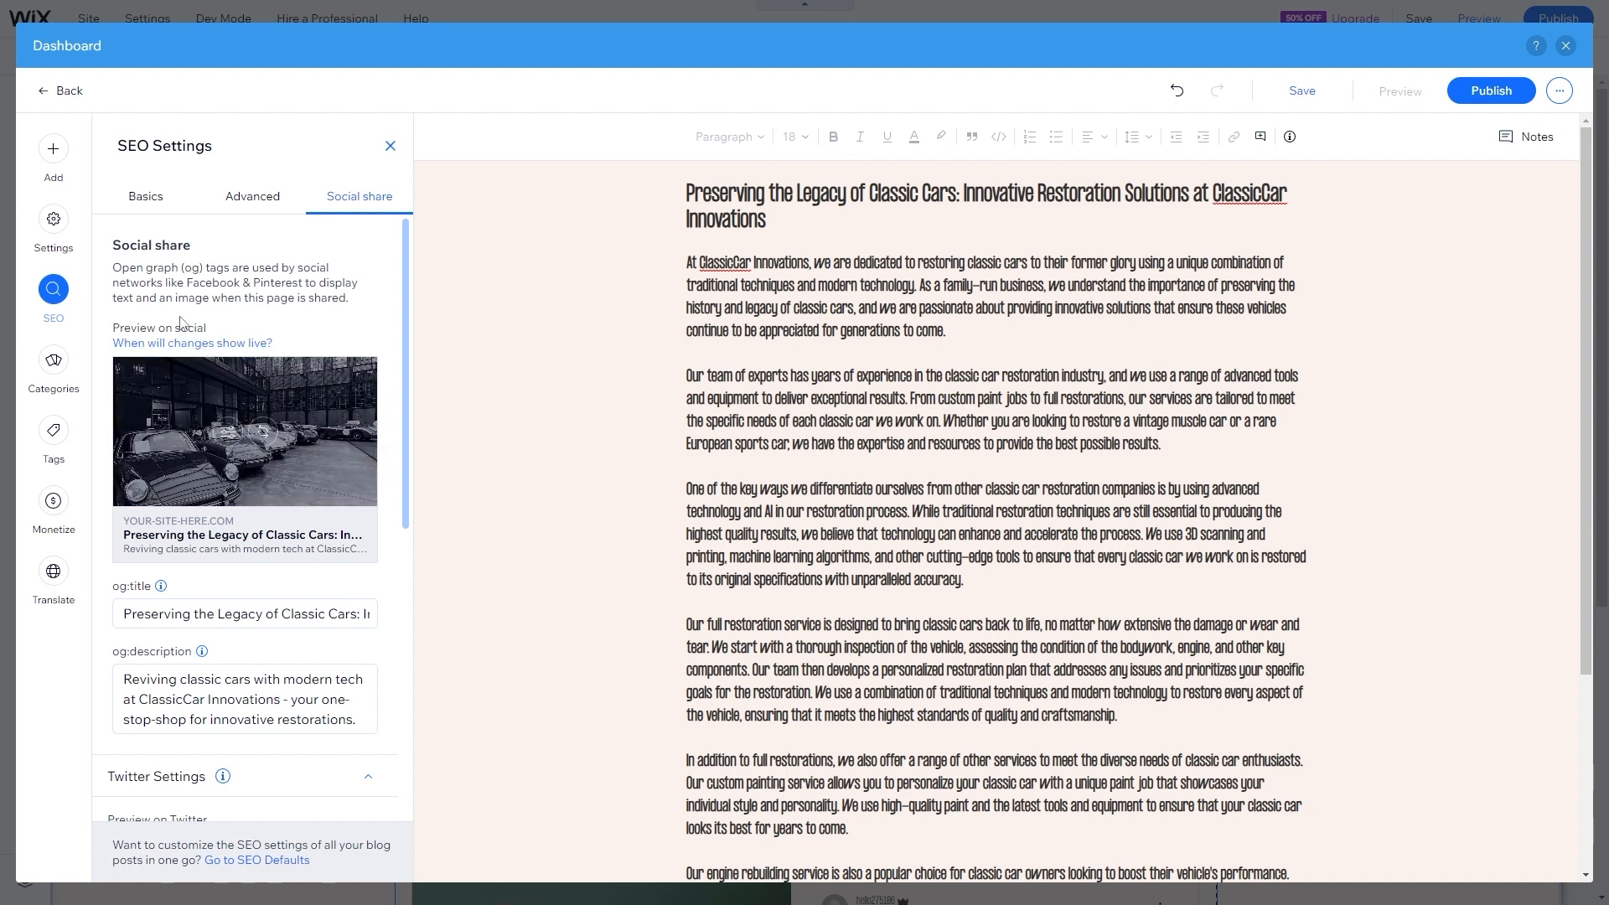
- Create a blog category named "Information" and assign the post to it
left_click(48, 365)
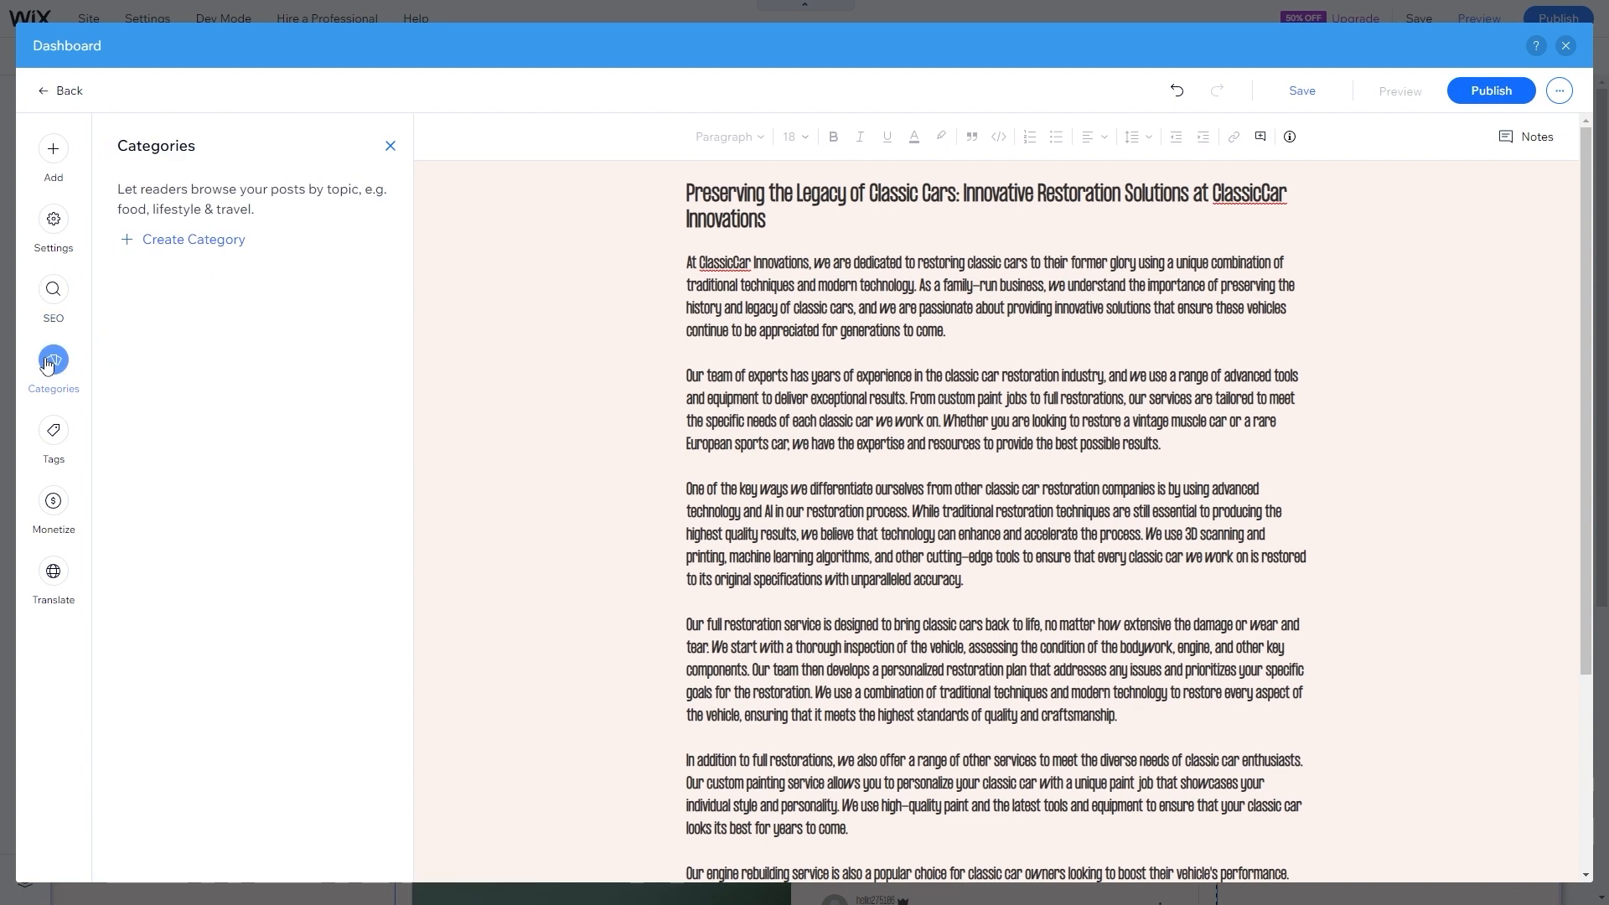
left_click(198, 243)
left_click(198, 245)
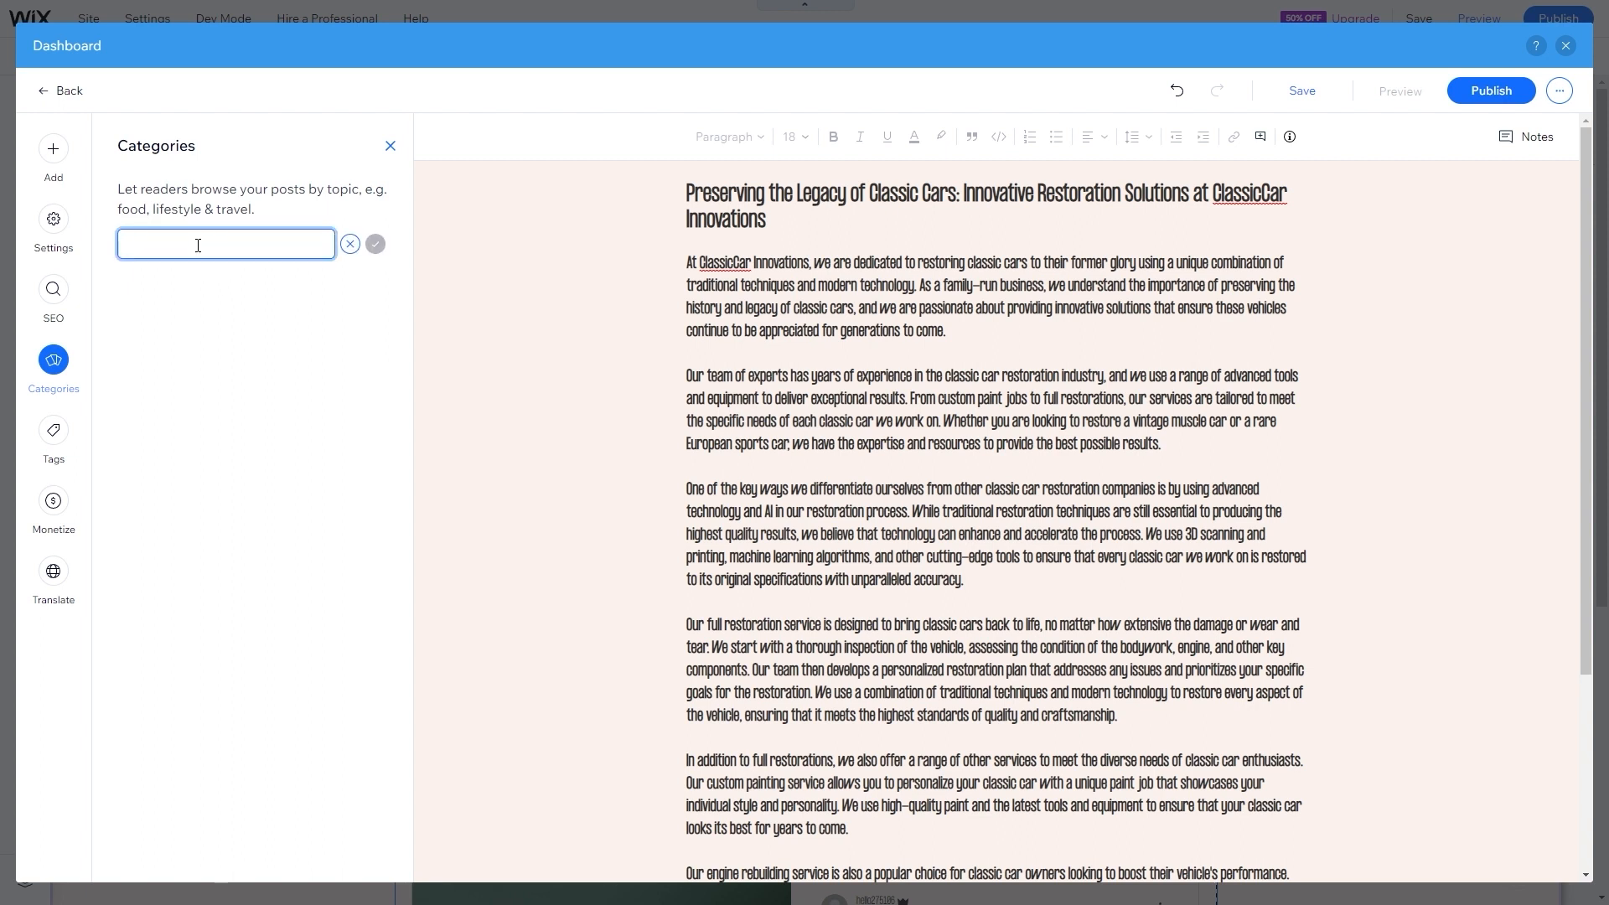
type("Information")
left_click(376, 245)
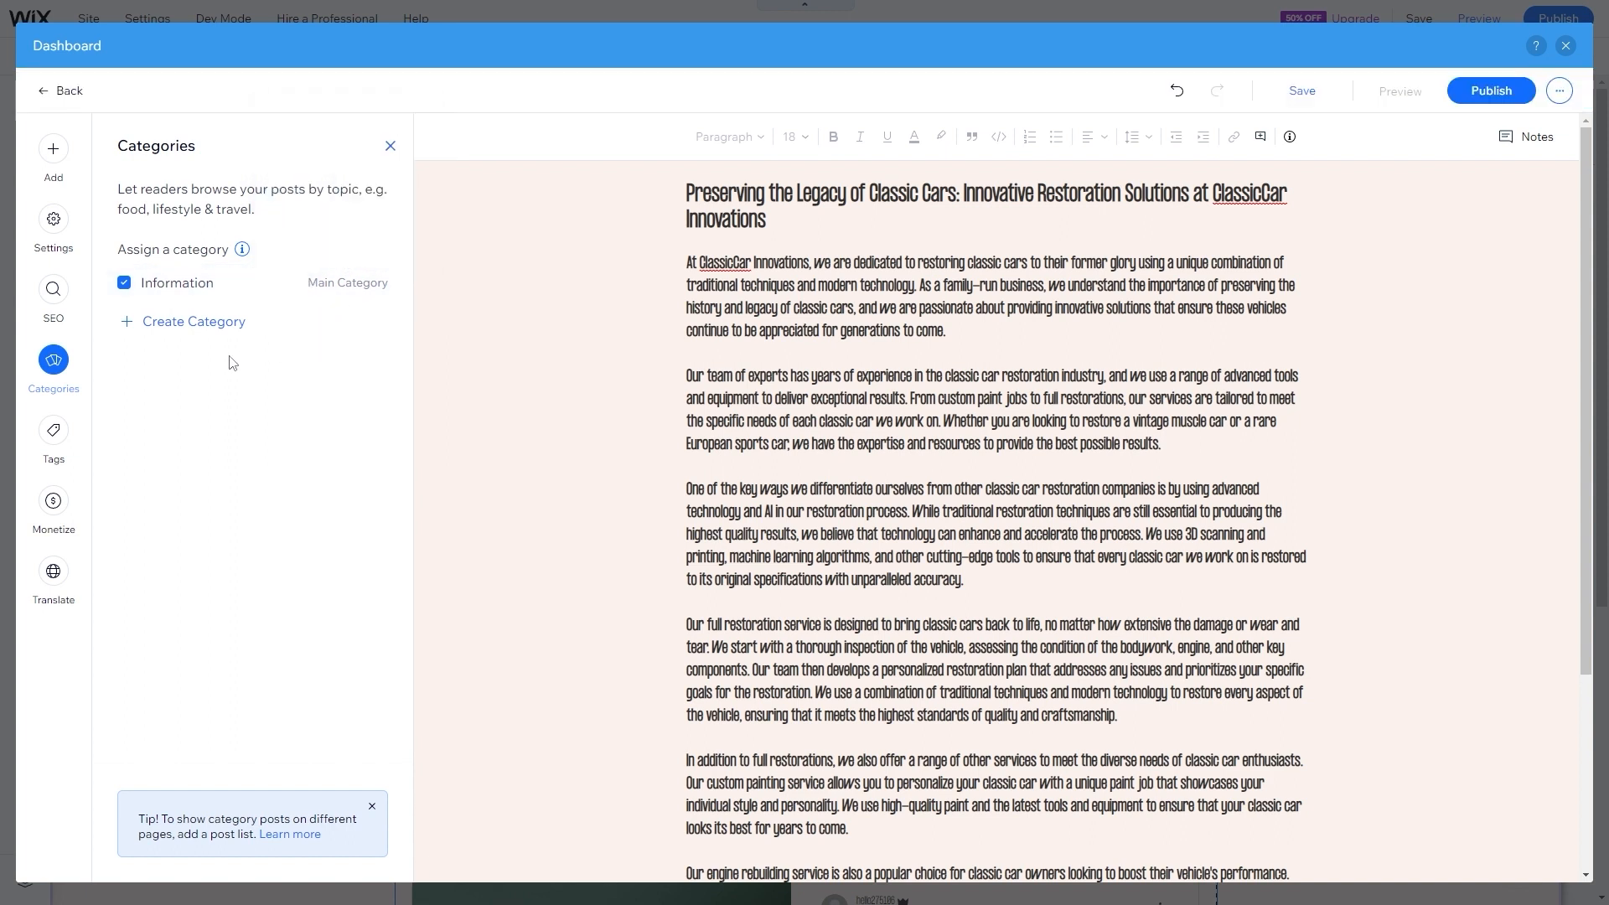
left_click(124, 282)
left_click(124, 282)
- Look over the post's options for tags, subscription plans and multilingual translation
left_click(53, 430)
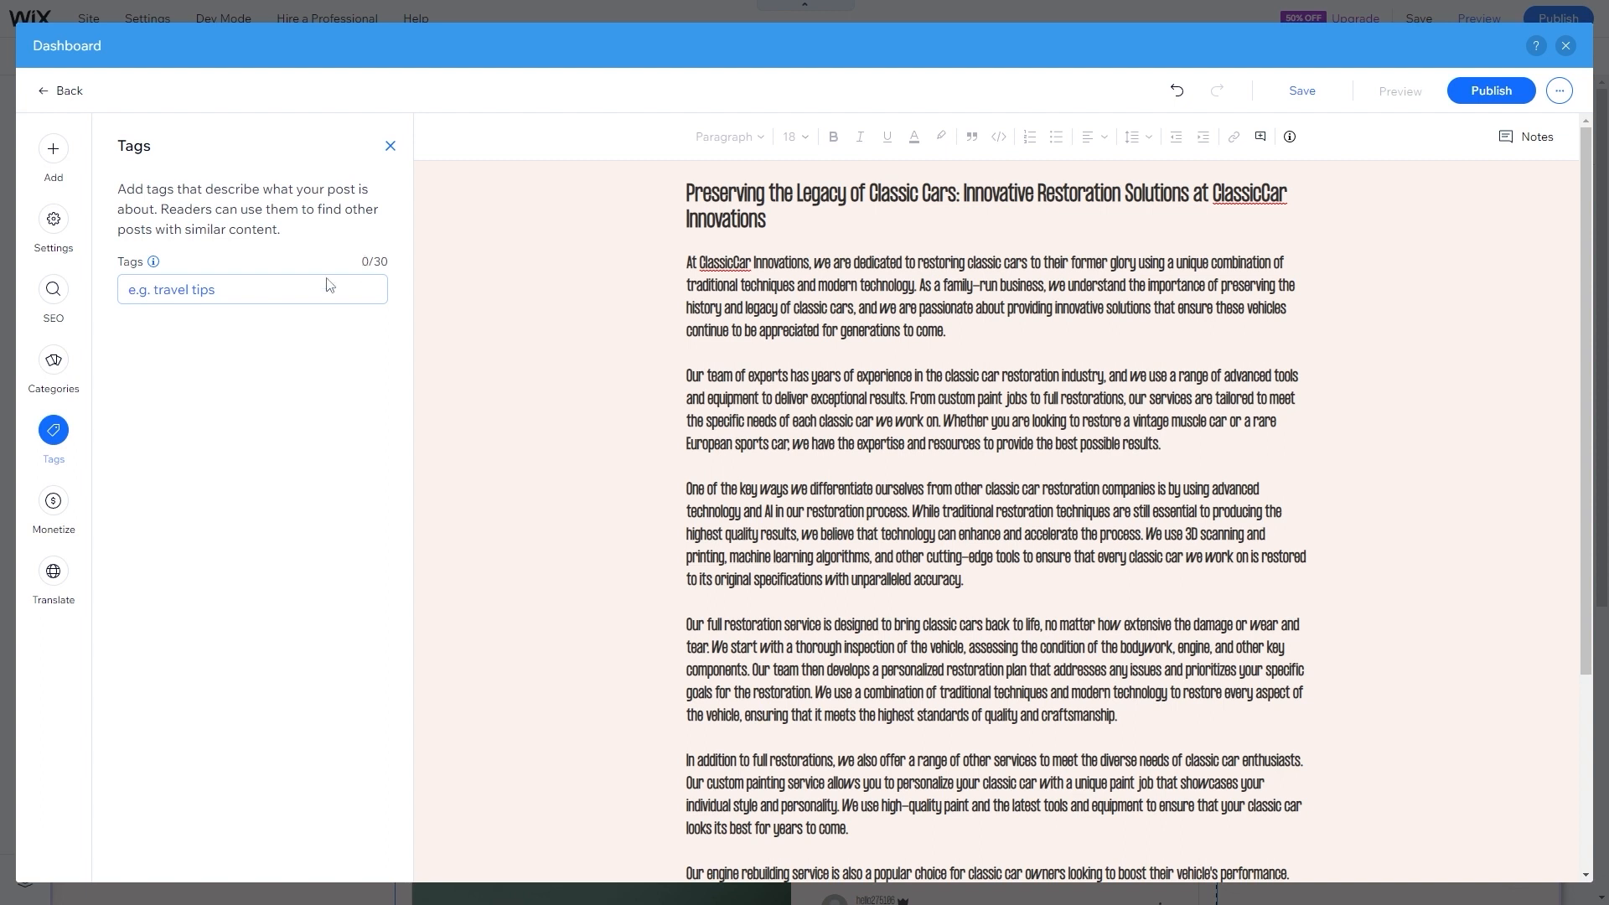
left_click(53, 500)
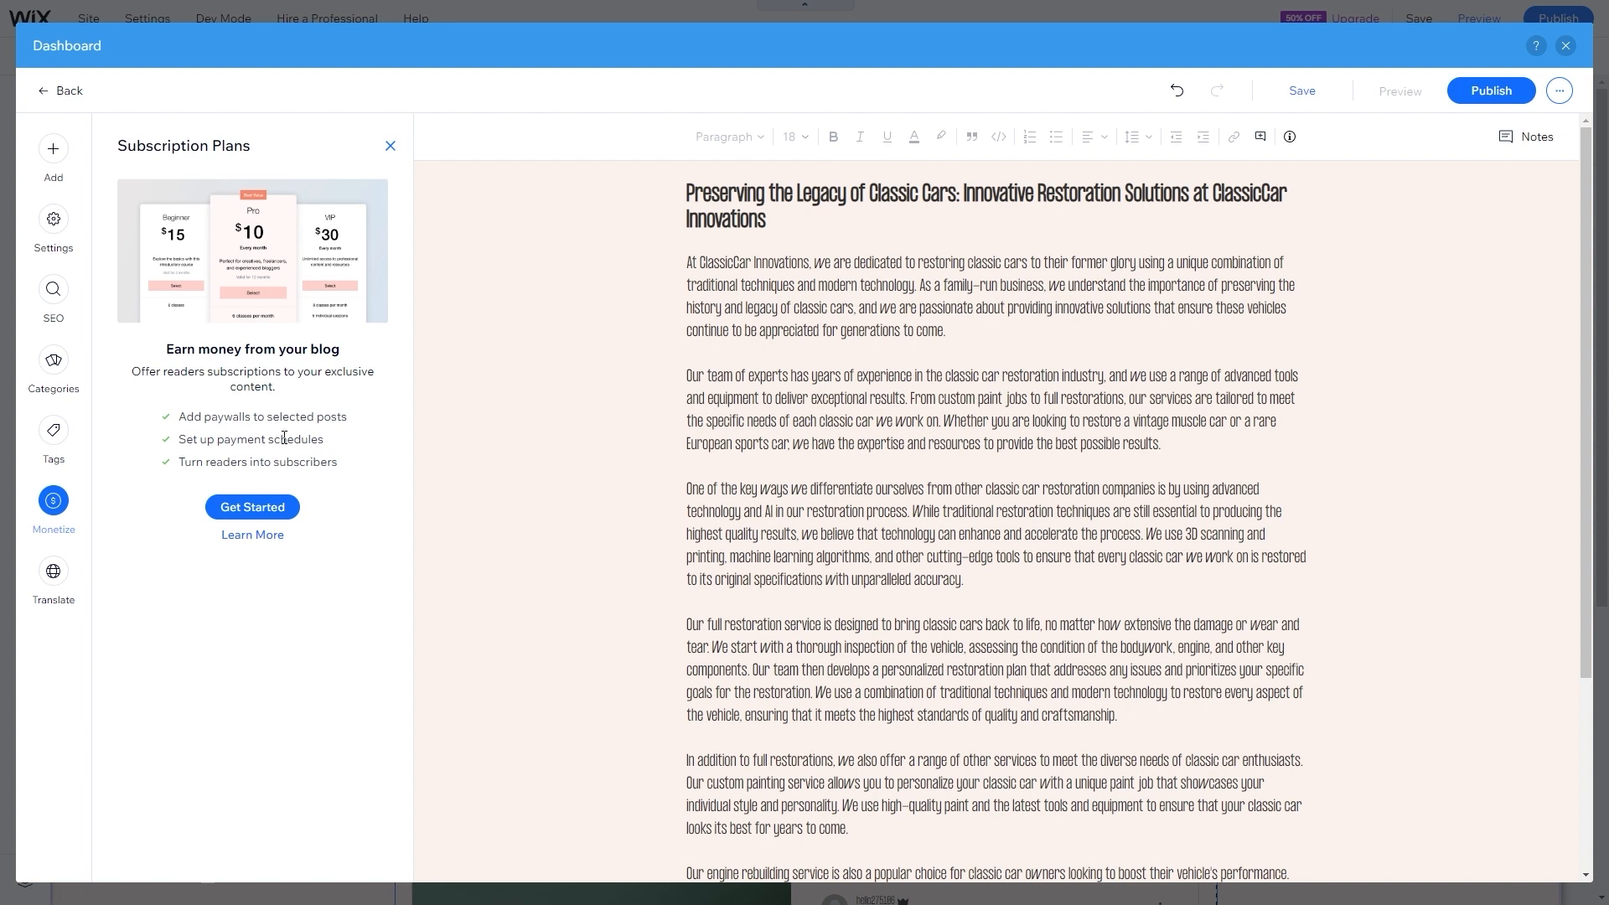
left_click(53, 578)
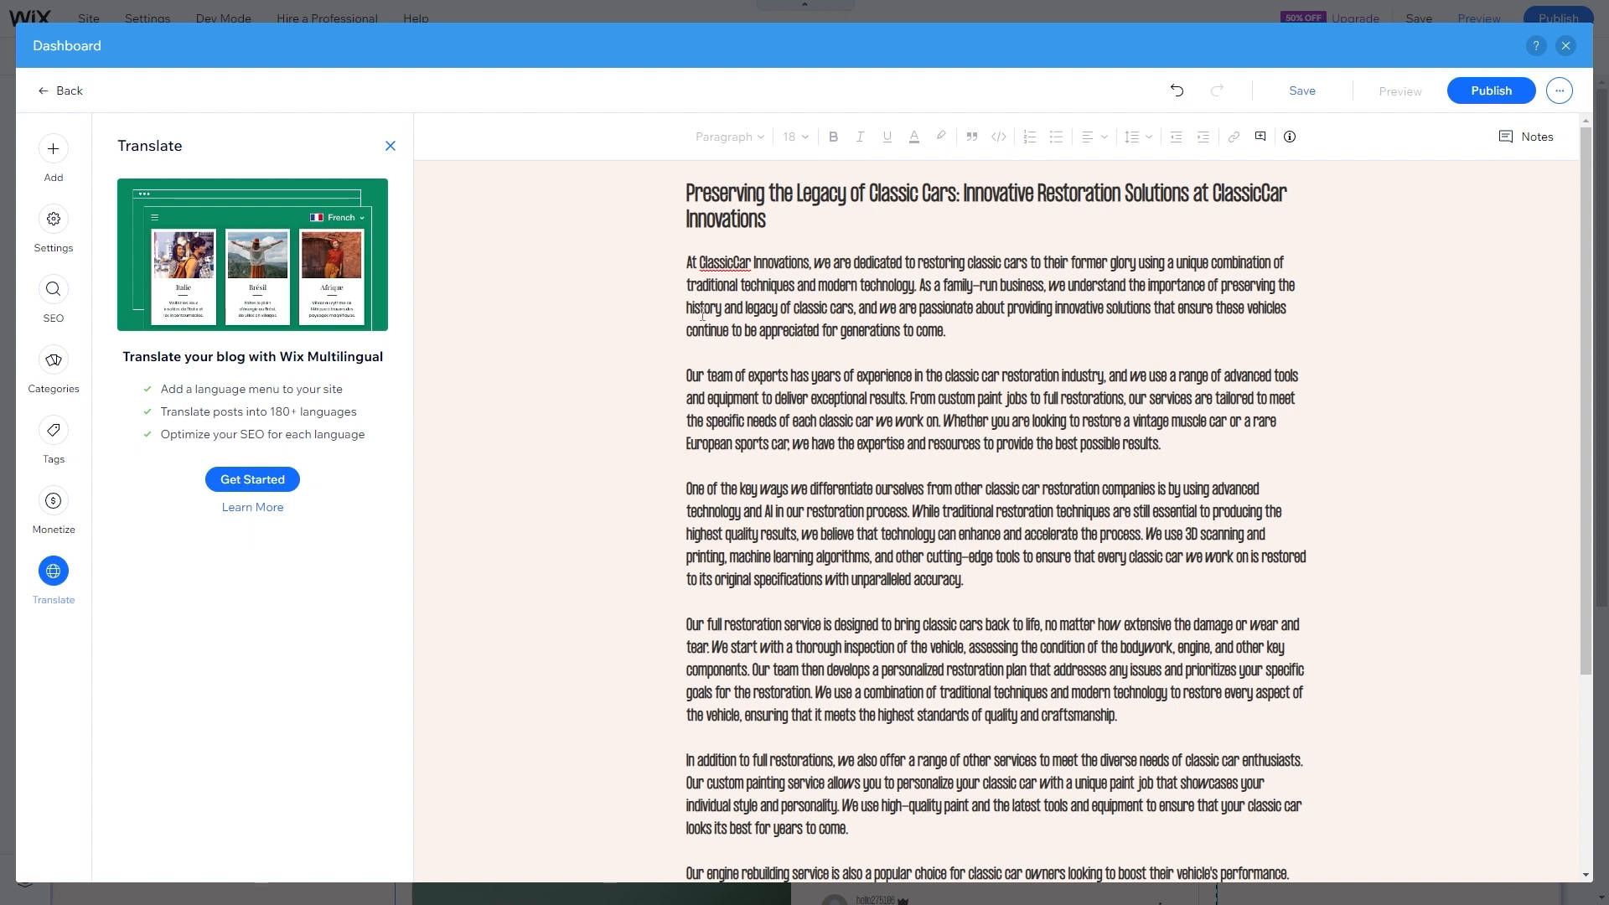
- Publish the blog post and return to the site editor's BLOG page to view it
left_click(1490, 91)
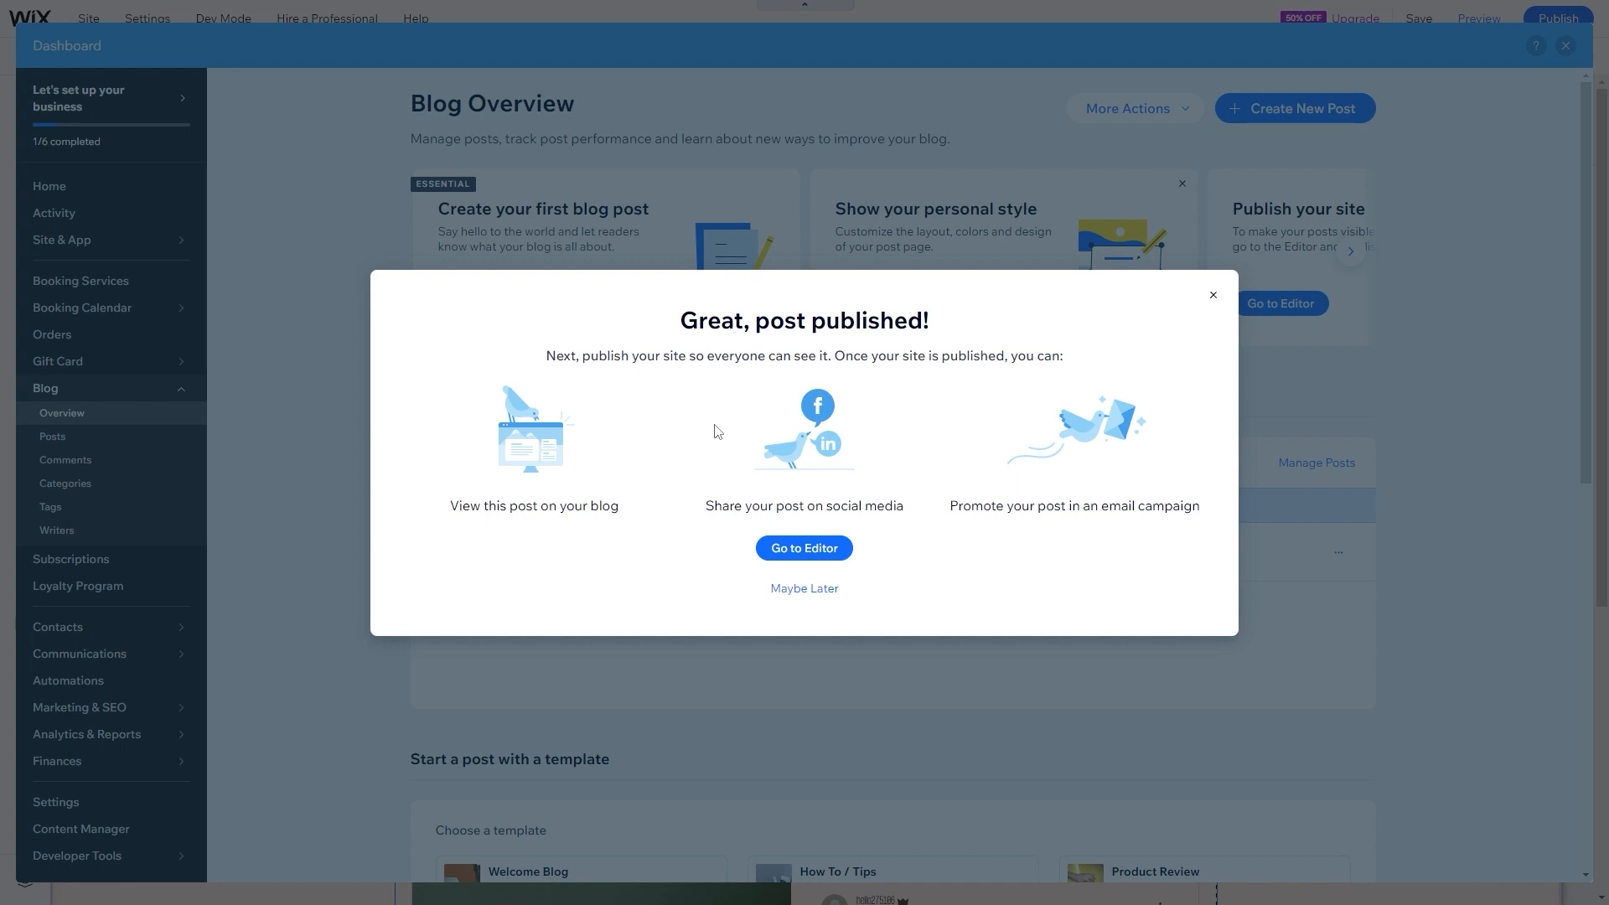
left_click(804, 544)
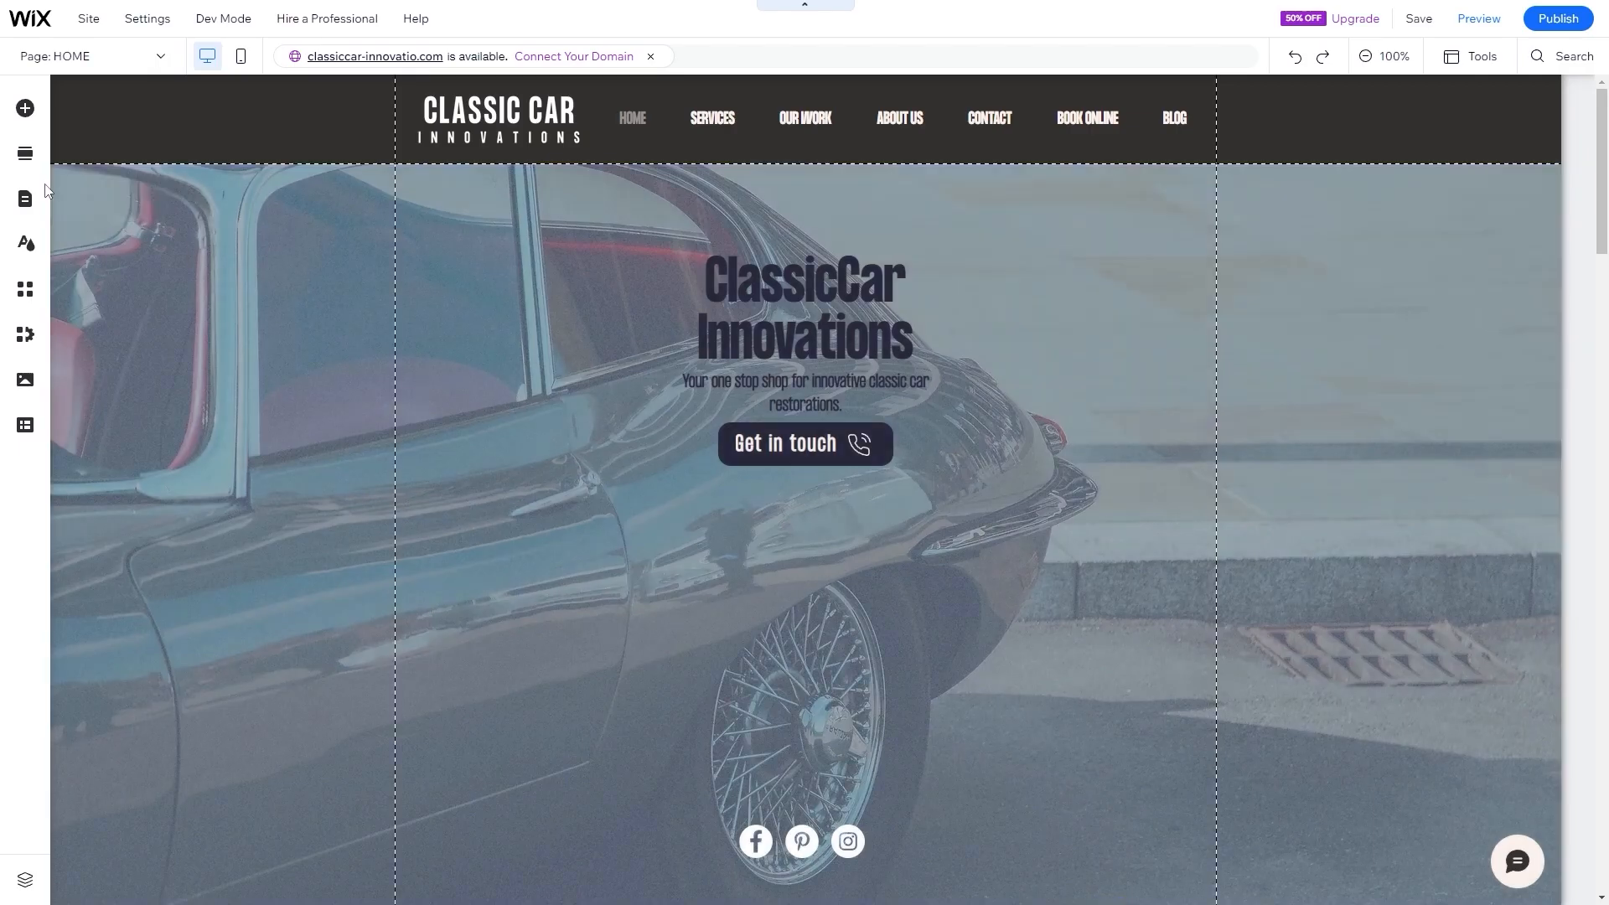
left_click(26, 201)
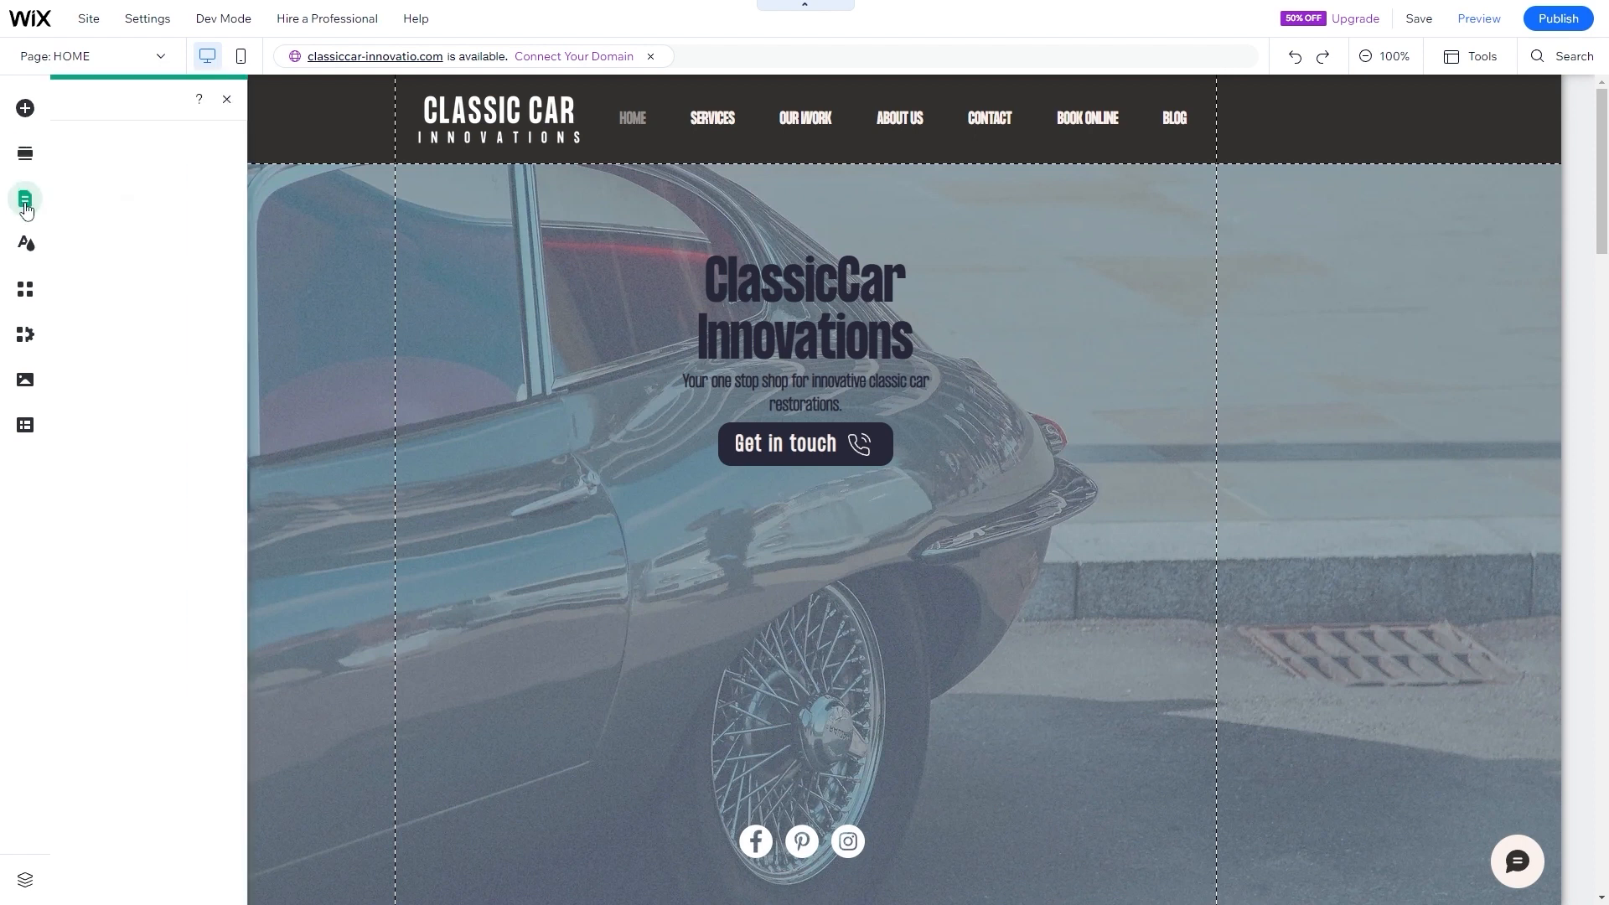
left_click(277, 430)
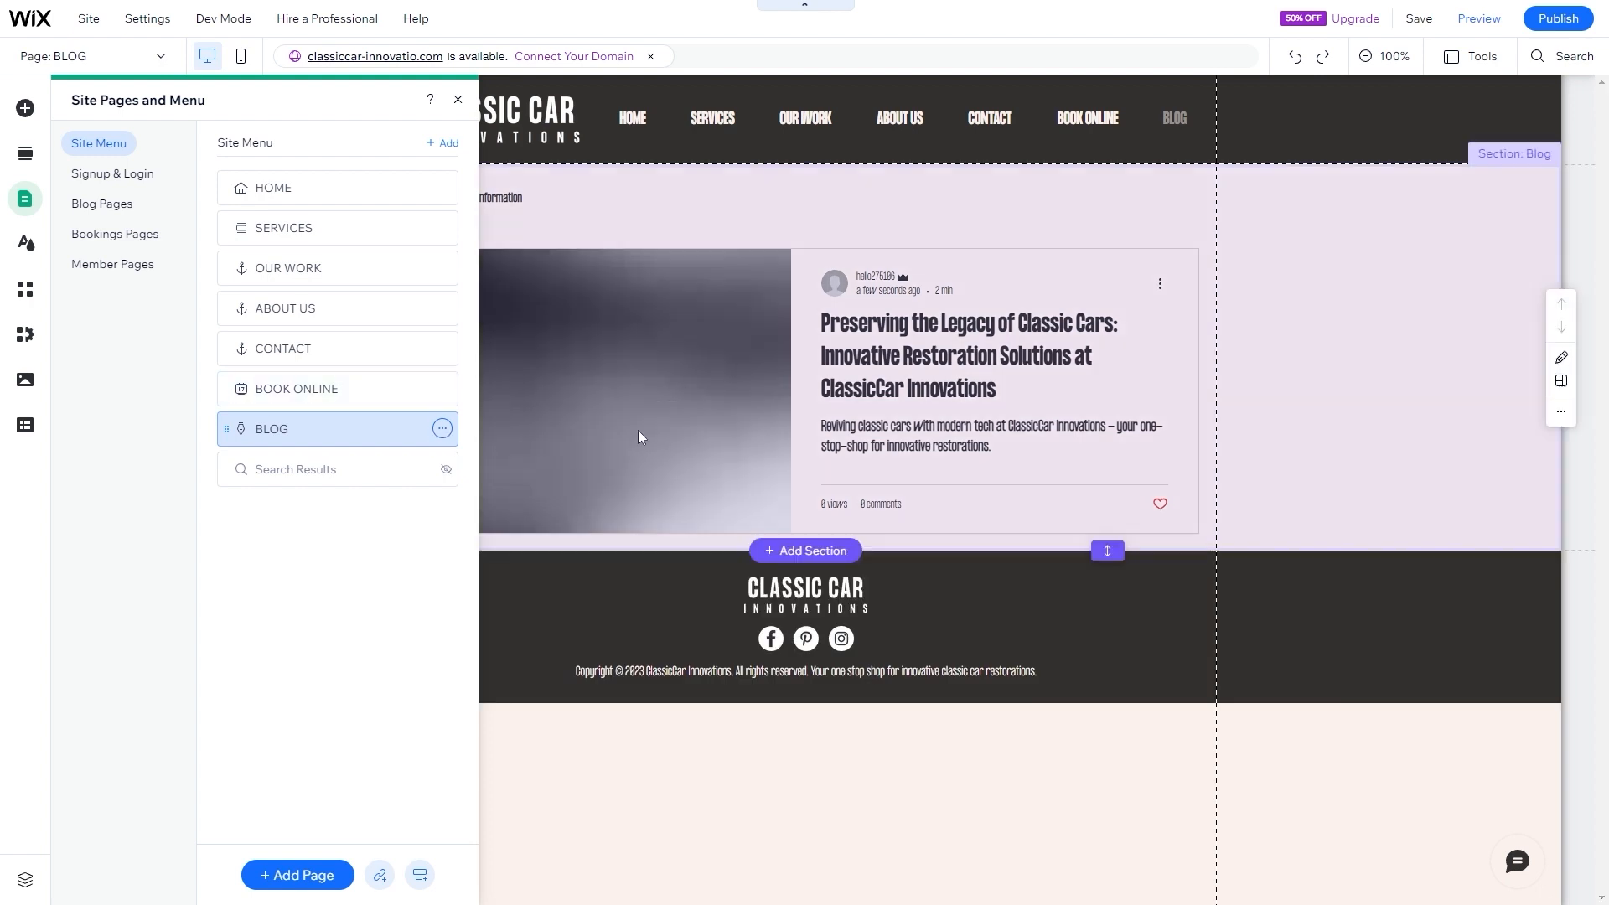
left_click(930, 773)
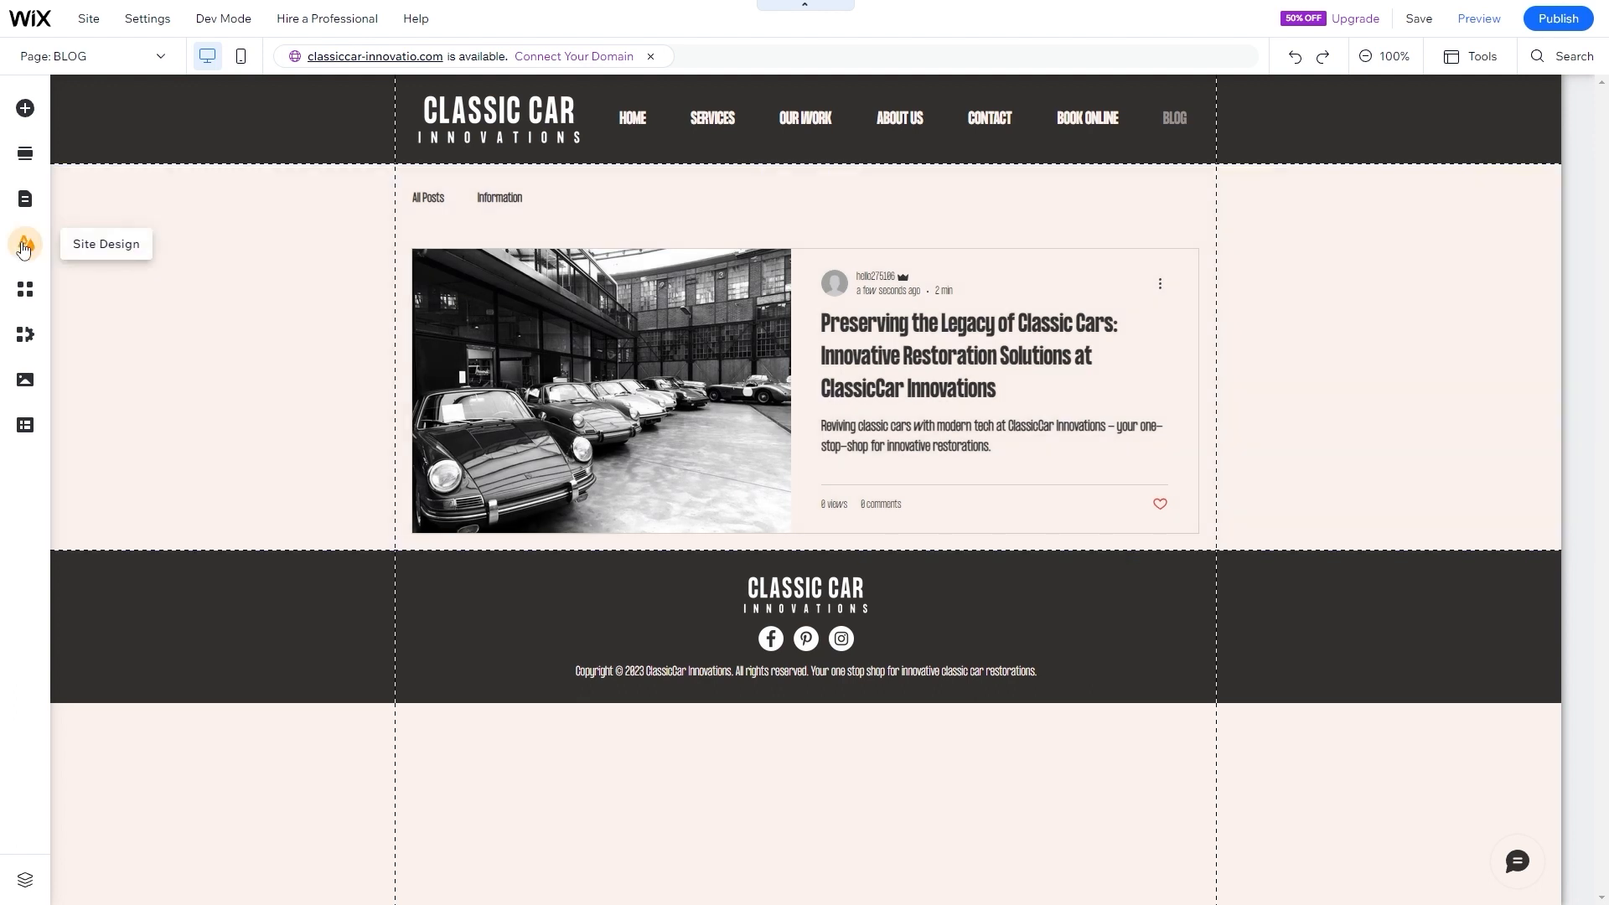
- Look over the BLOG page's background options and the page transition choices in the site design settings
left_click(23, 245)
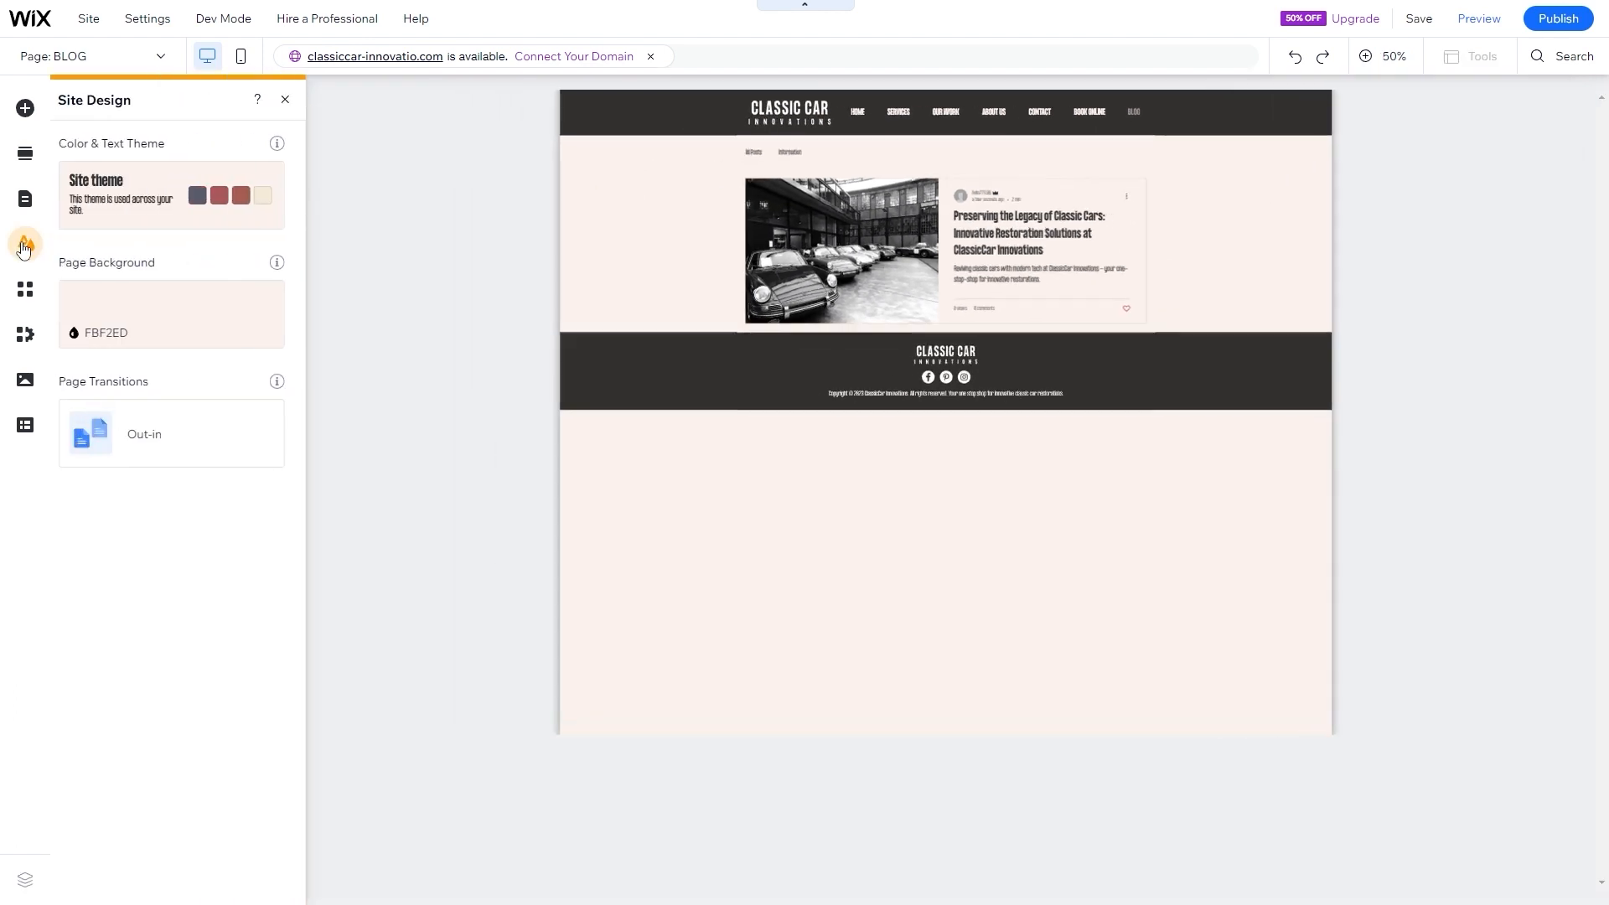
left_click(157, 326)
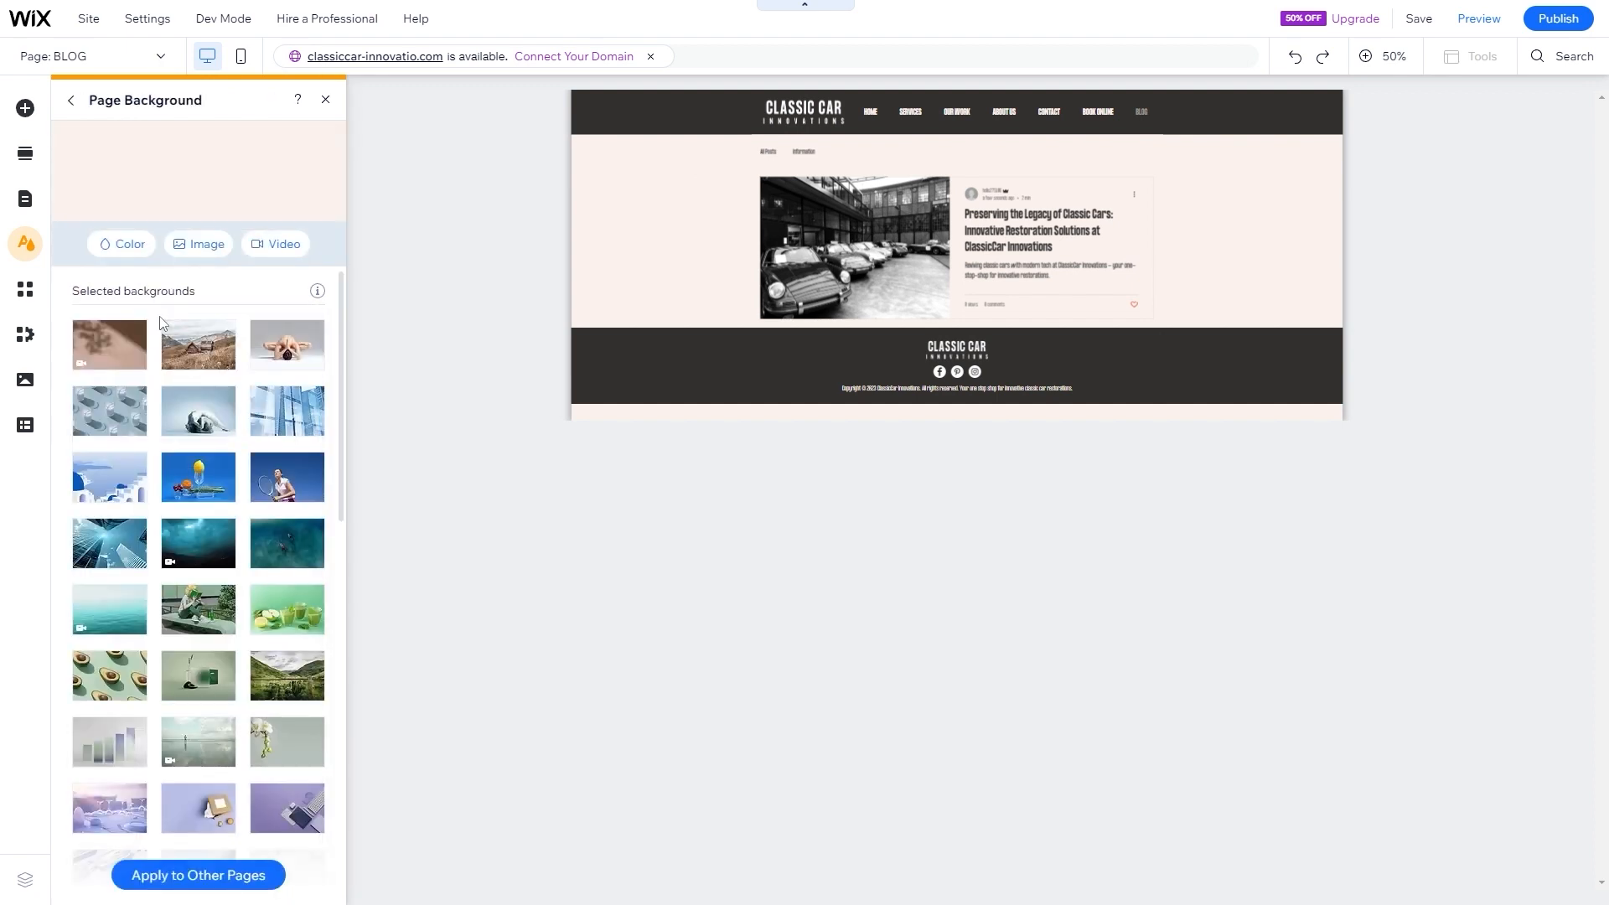
left_click(71, 101)
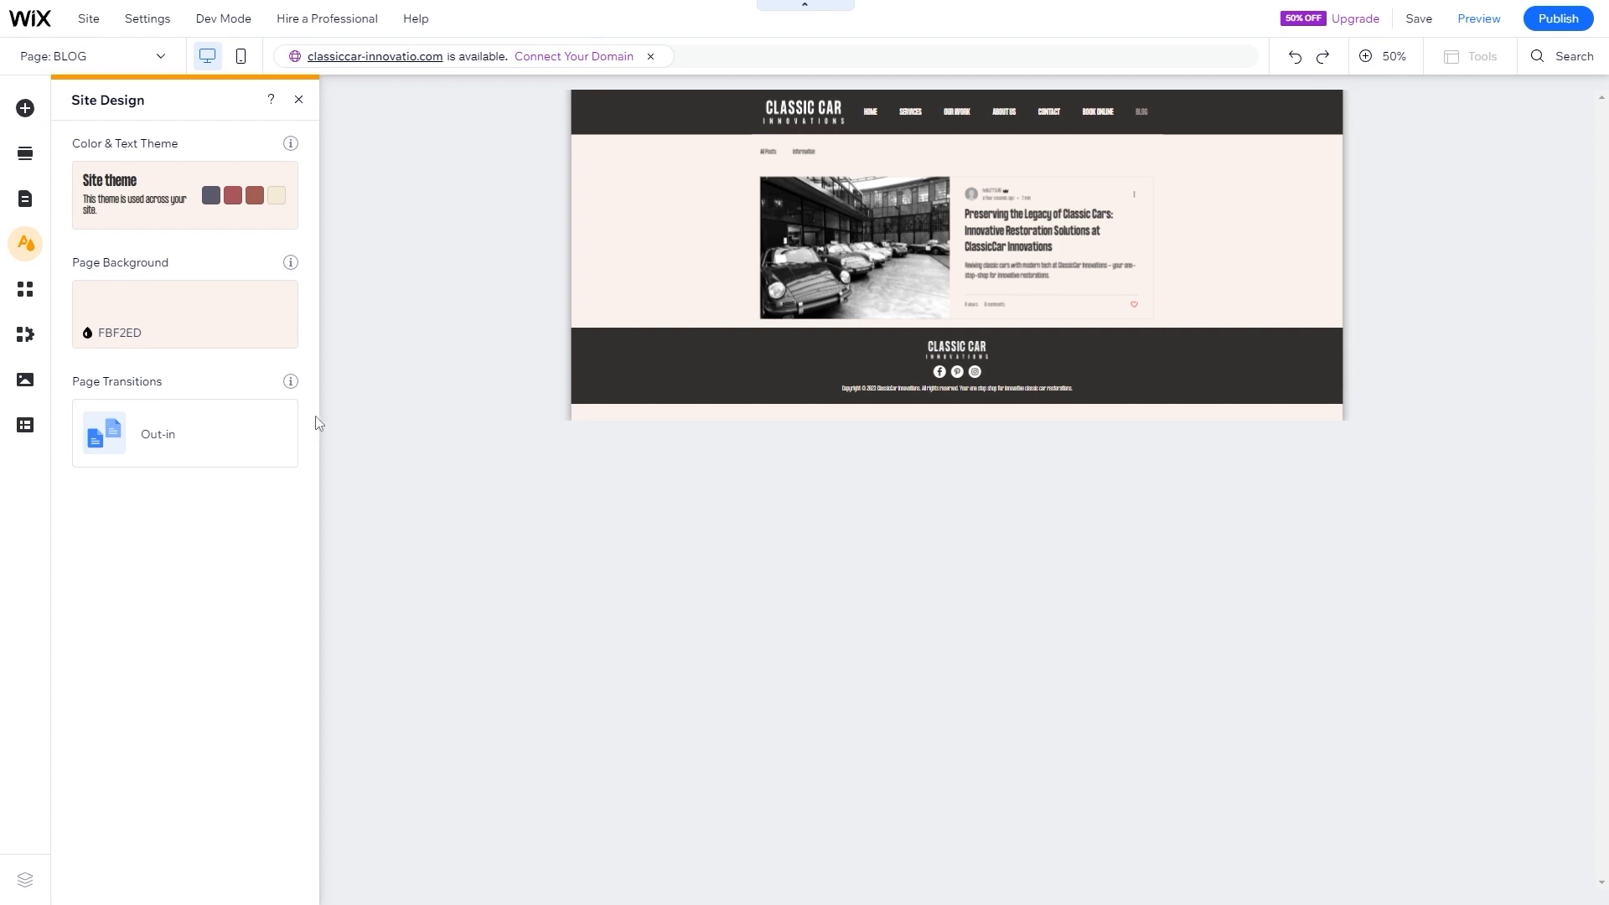
mouse_move(182, 433)
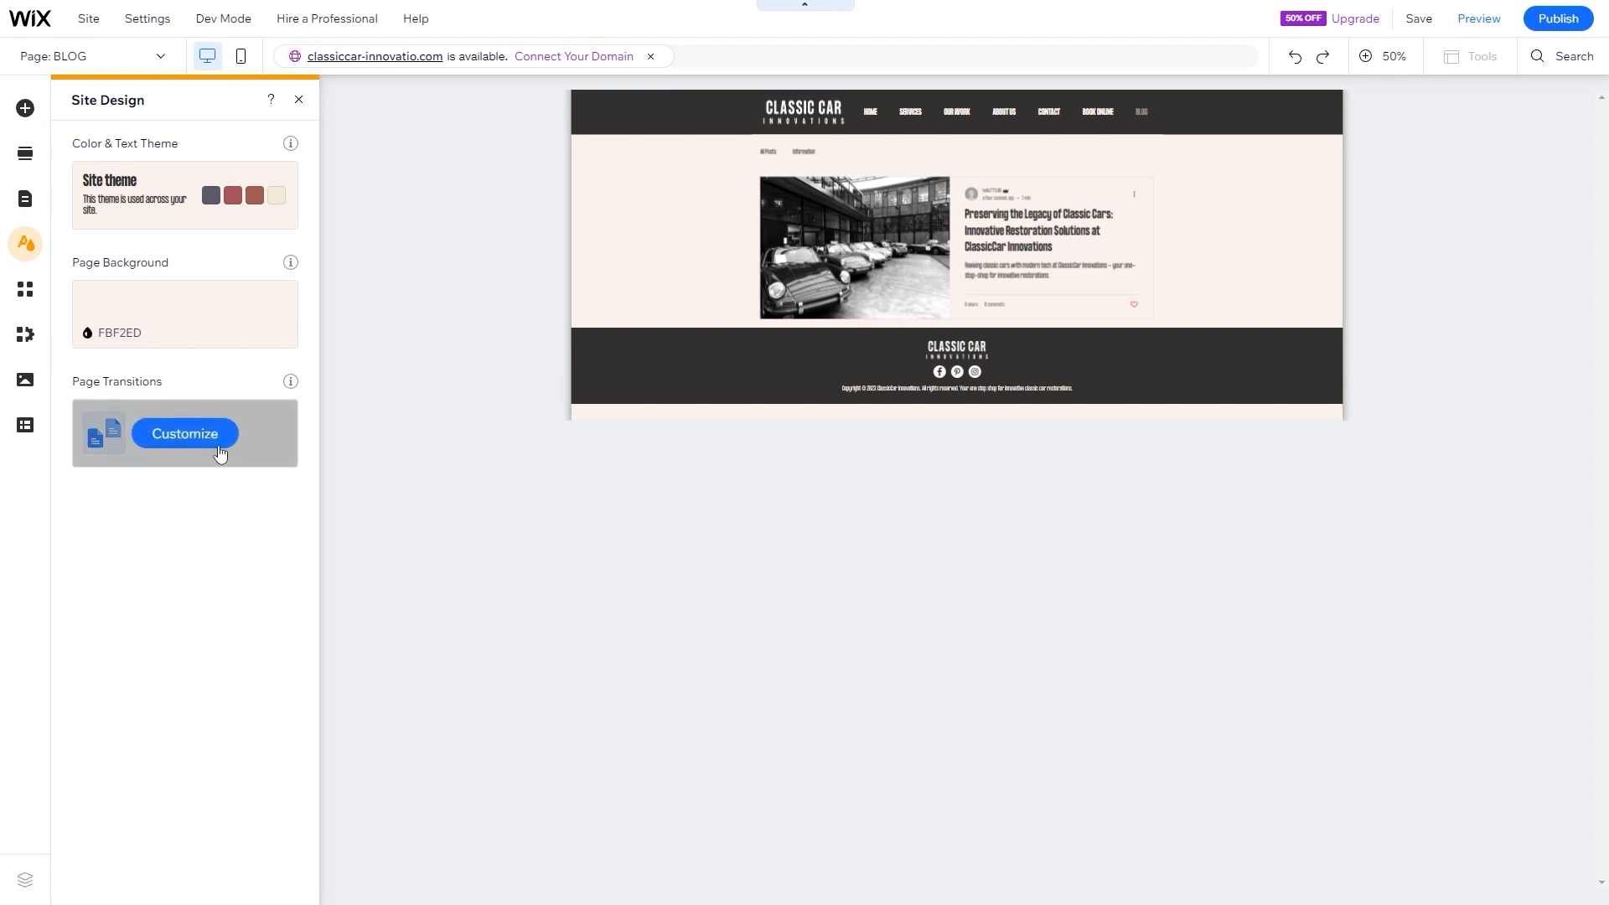
left_click(182, 437)
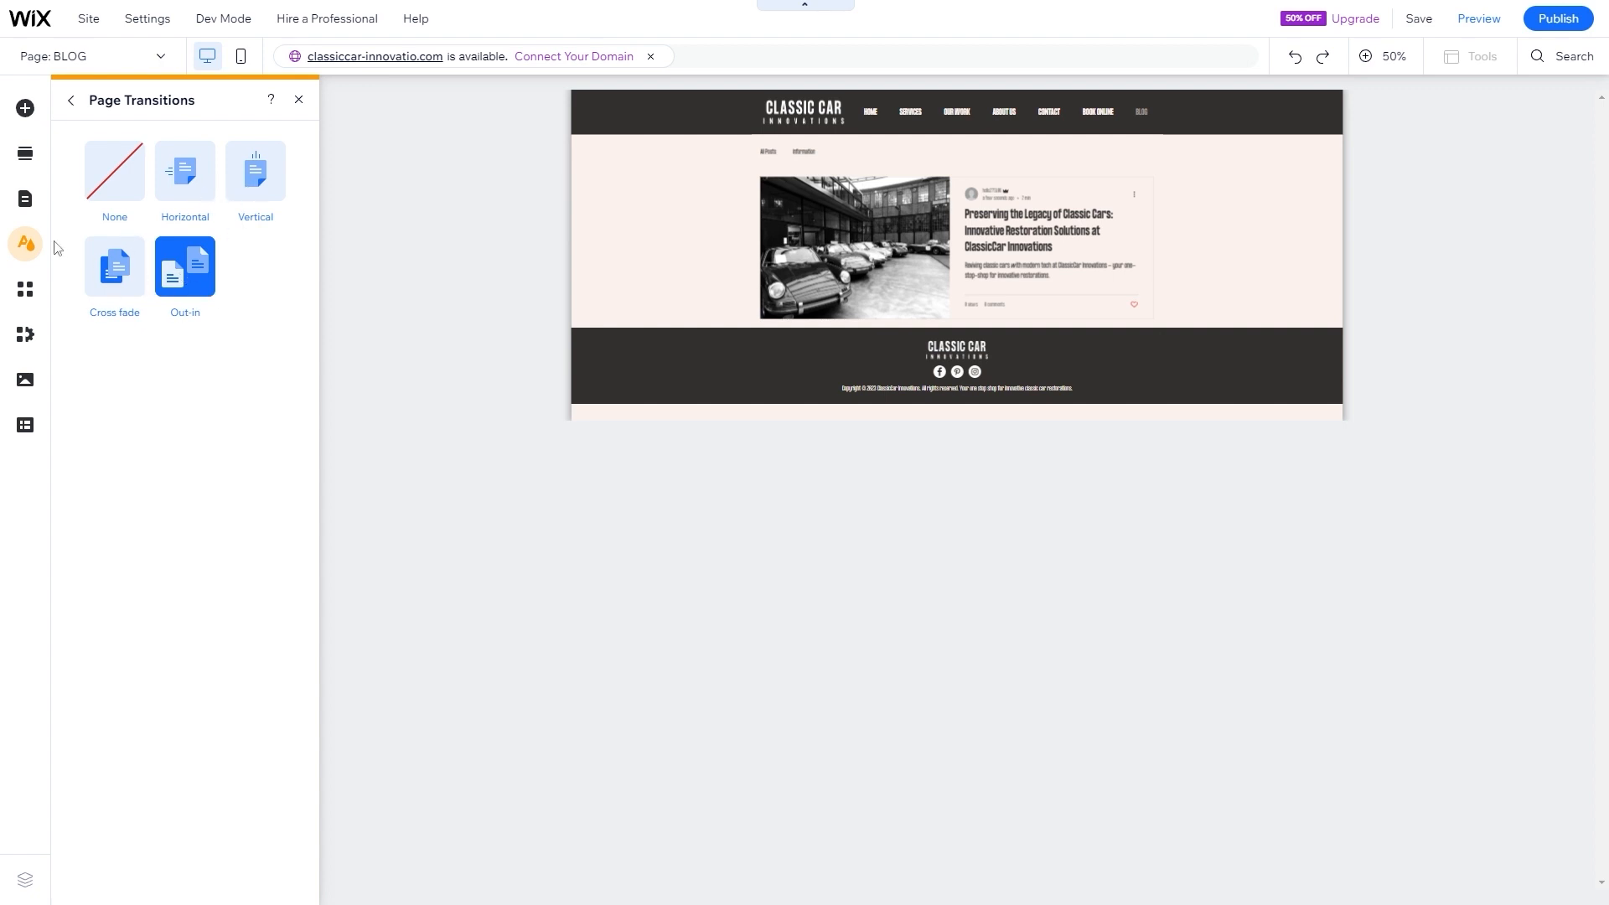
- Check the page transition options from the HOME page and save the site
left_click(33, 207)
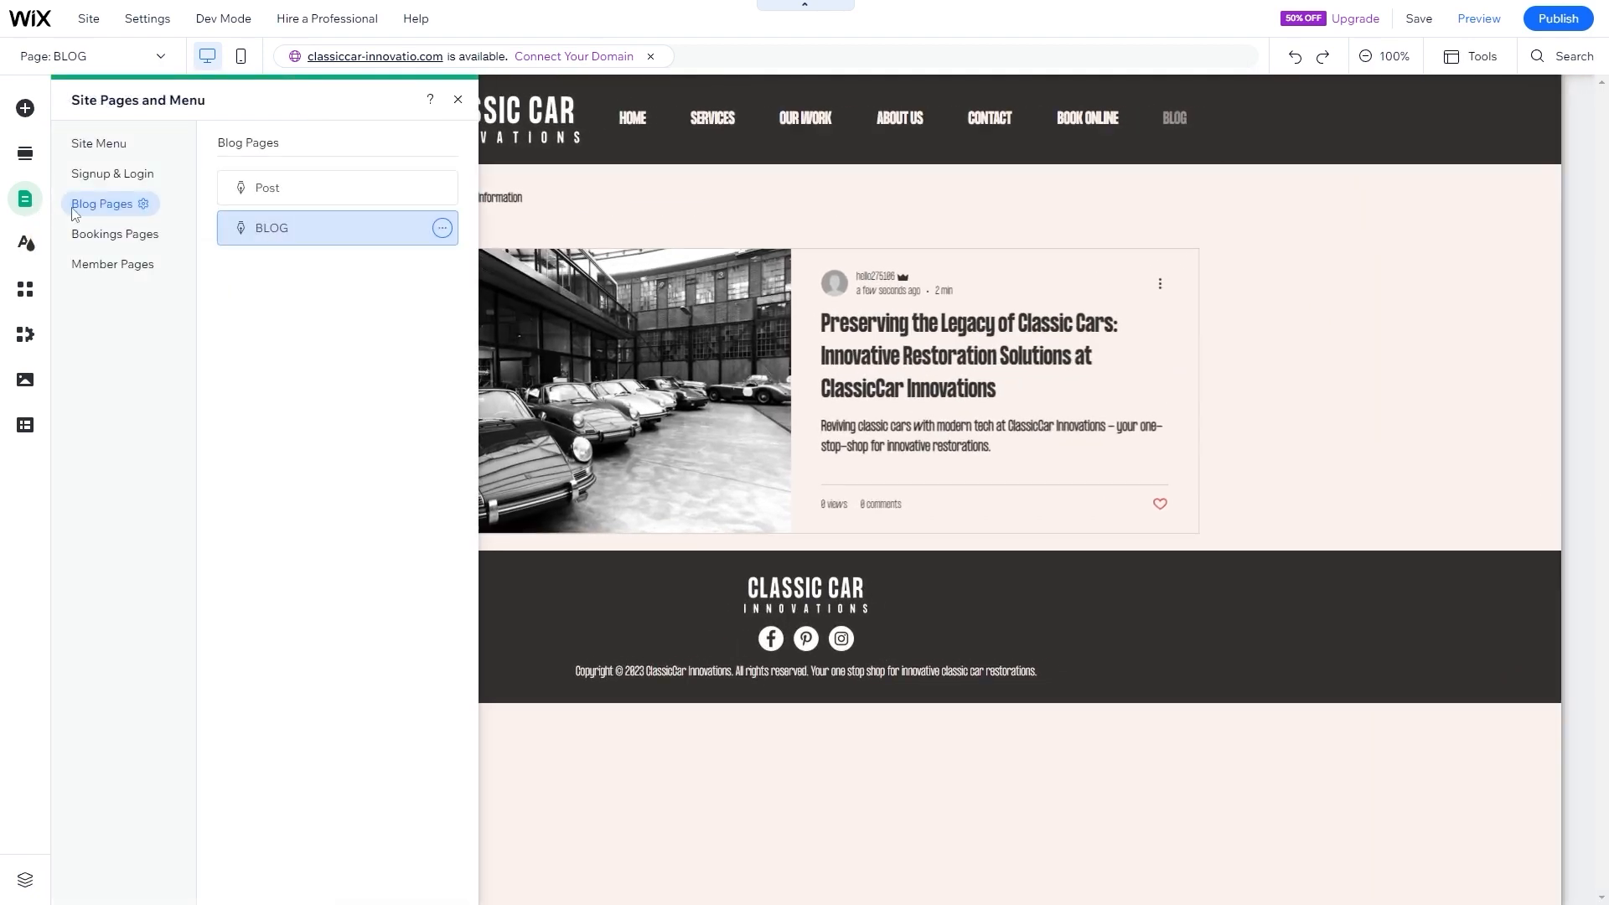
left_click(116, 147)
left_click(287, 187)
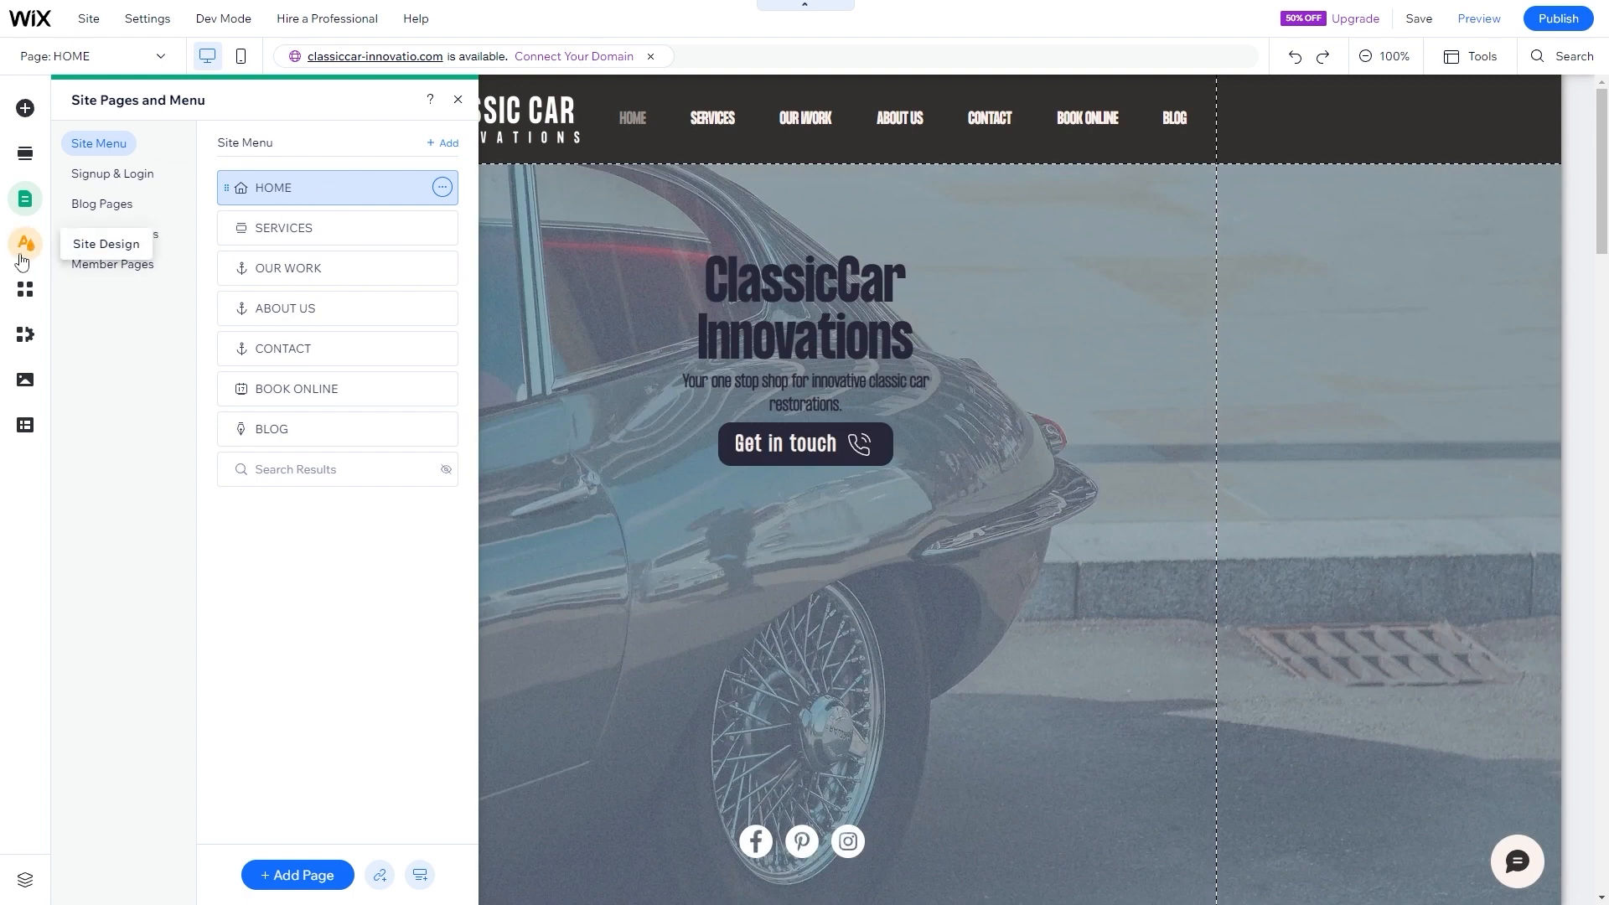
left_click(23, 259)
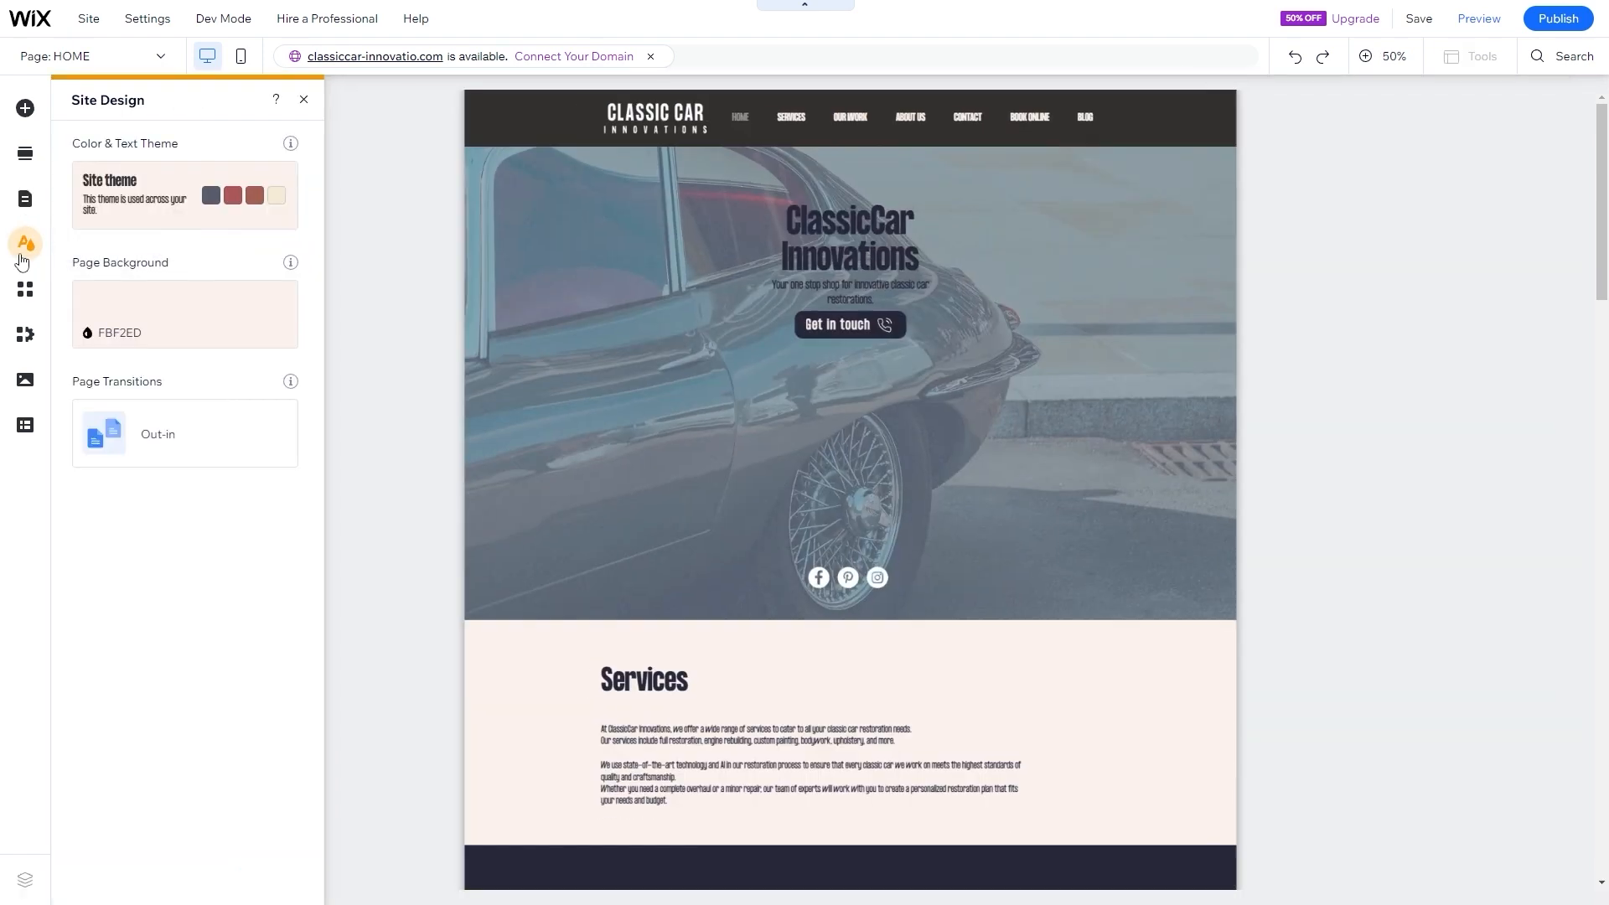
left_click(134, 425)
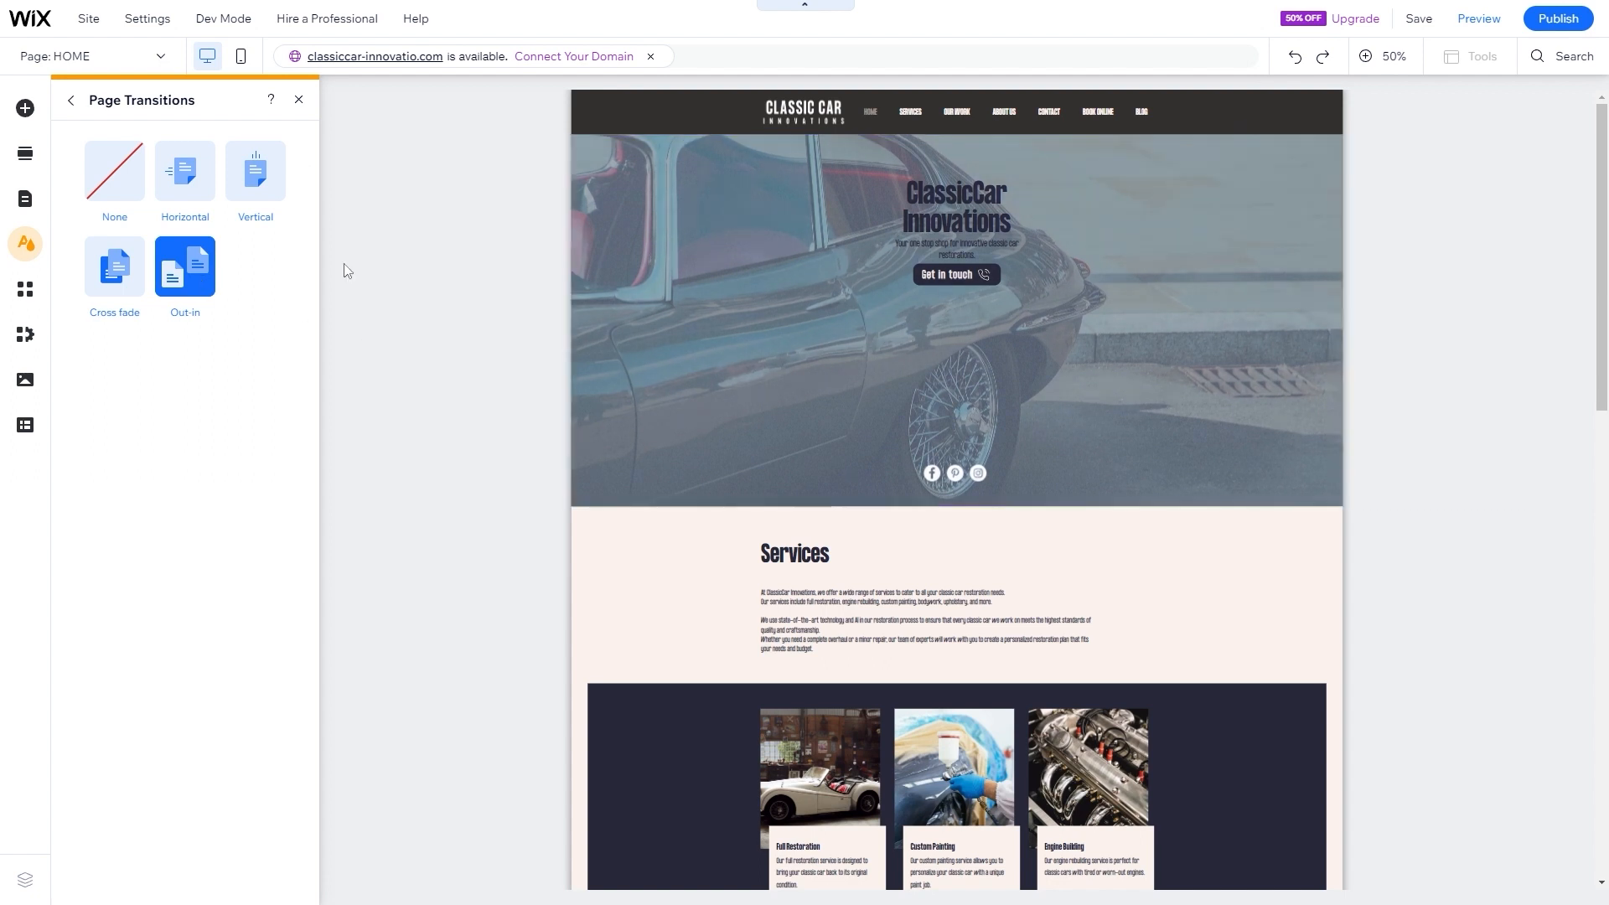
left_click(298, 100)
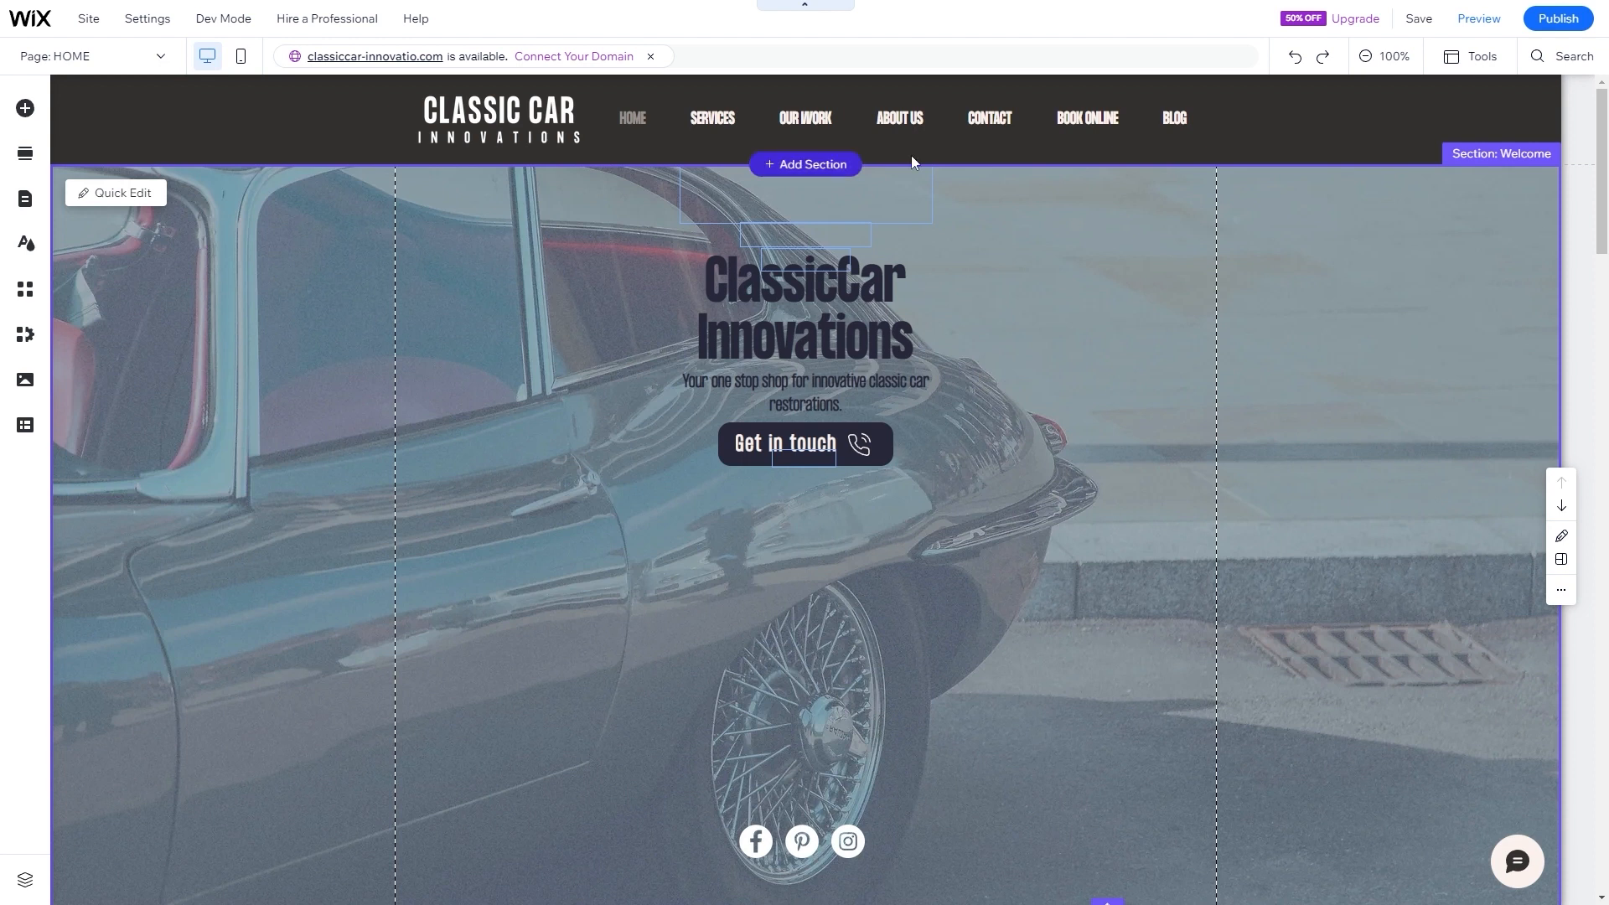
left_click(1418, 19)
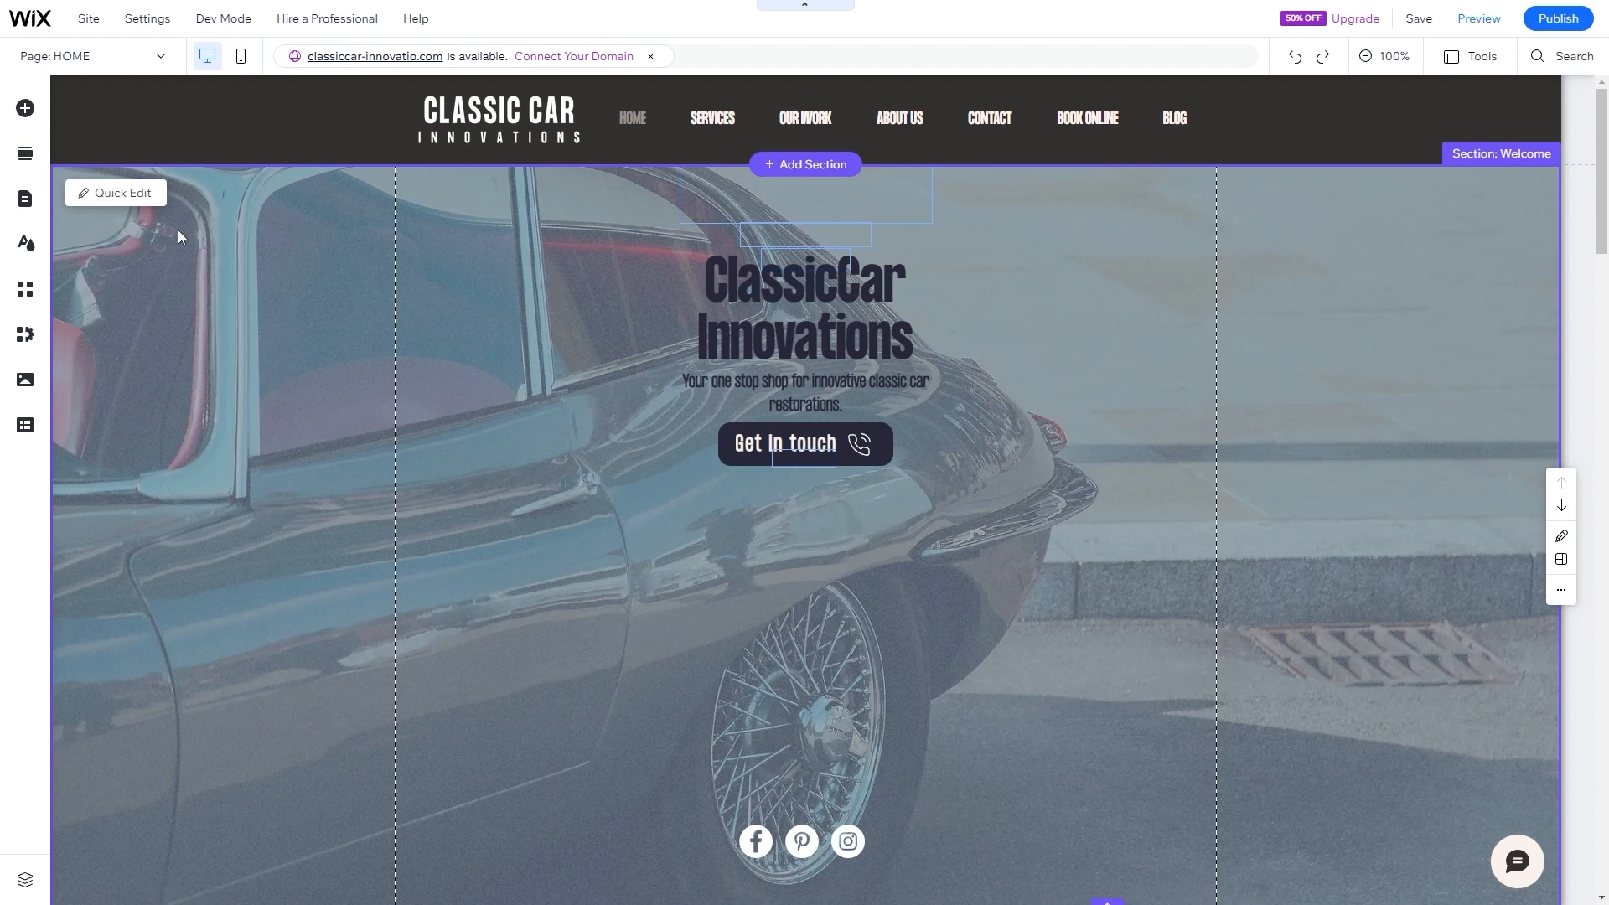
- Go to the BOOK ONLINE page and move its heading up, closer to the site header
left_click(35, 207)
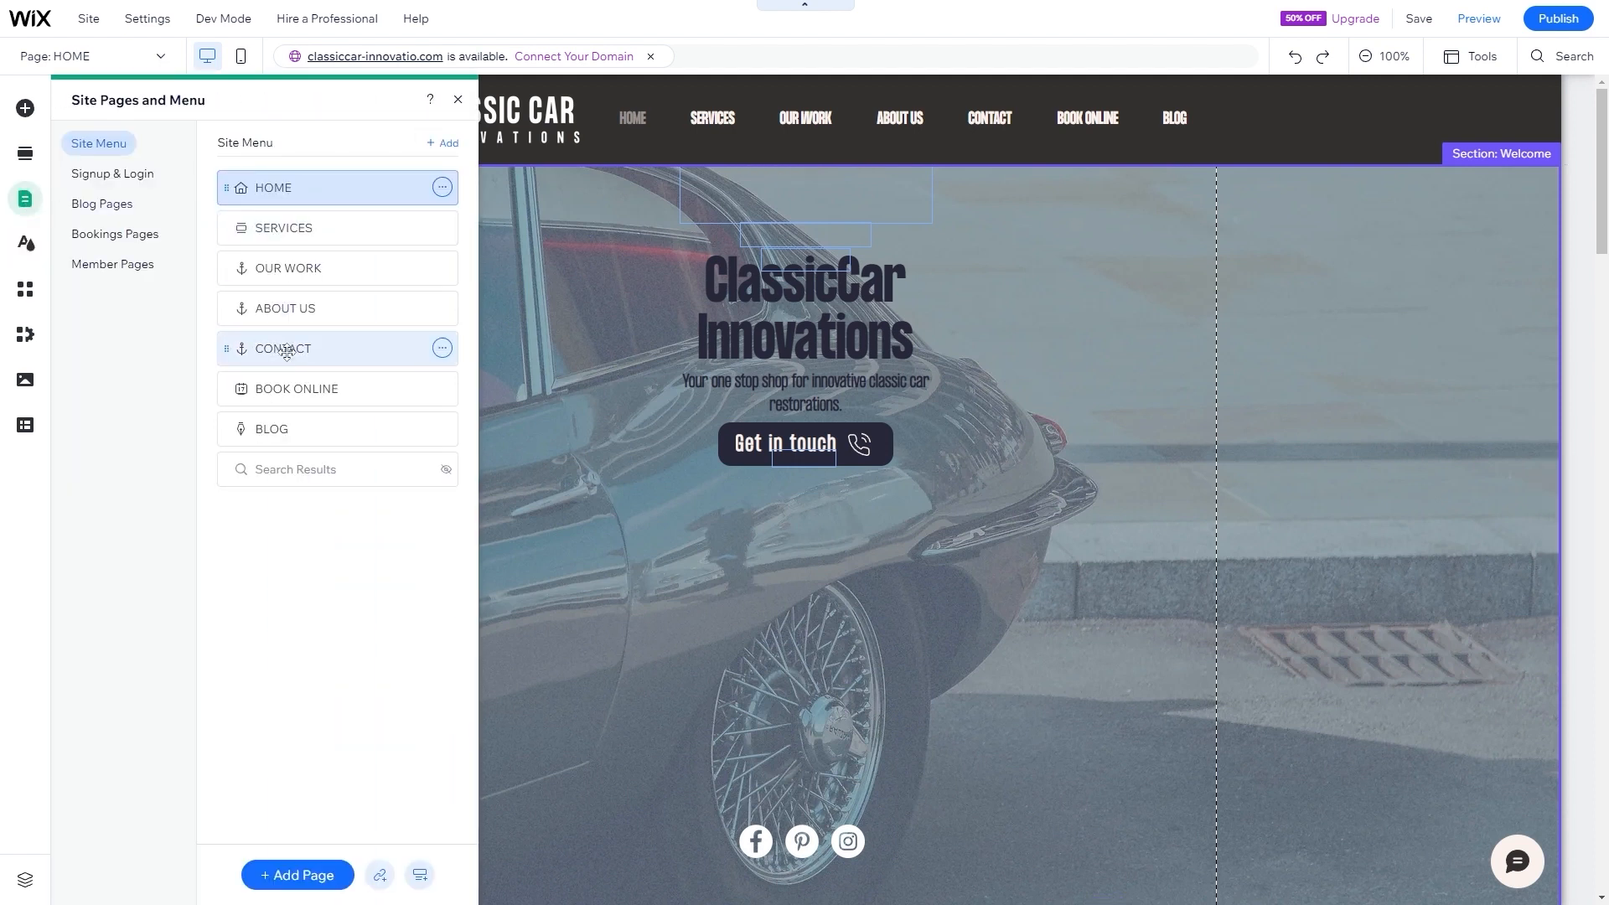
left_click(281, 387)
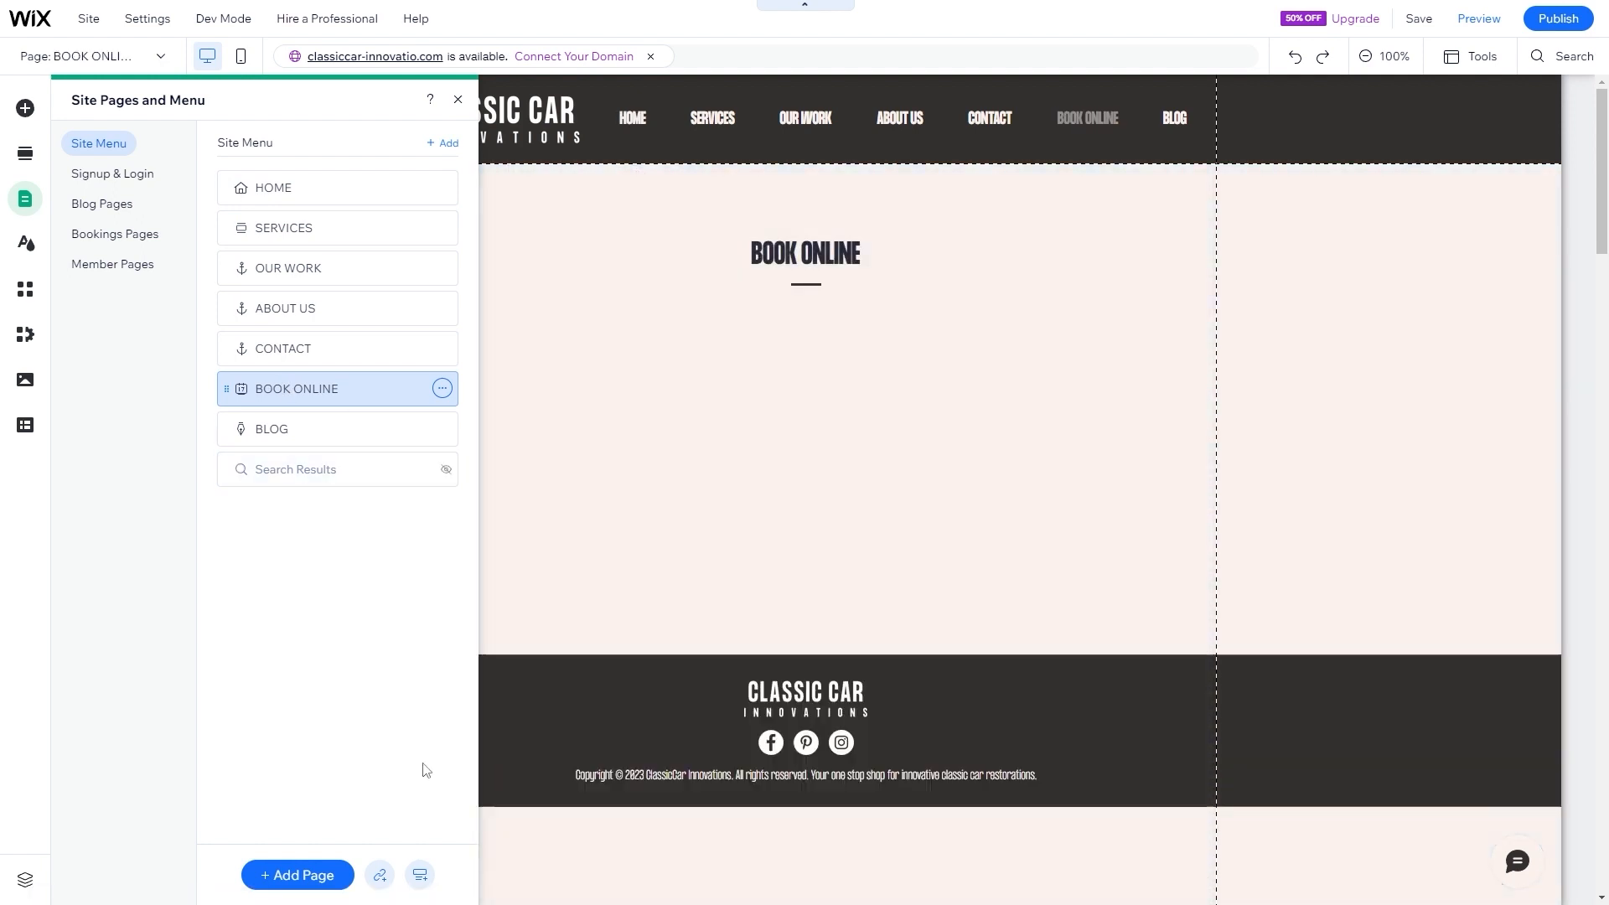
left_click(1404, 236)
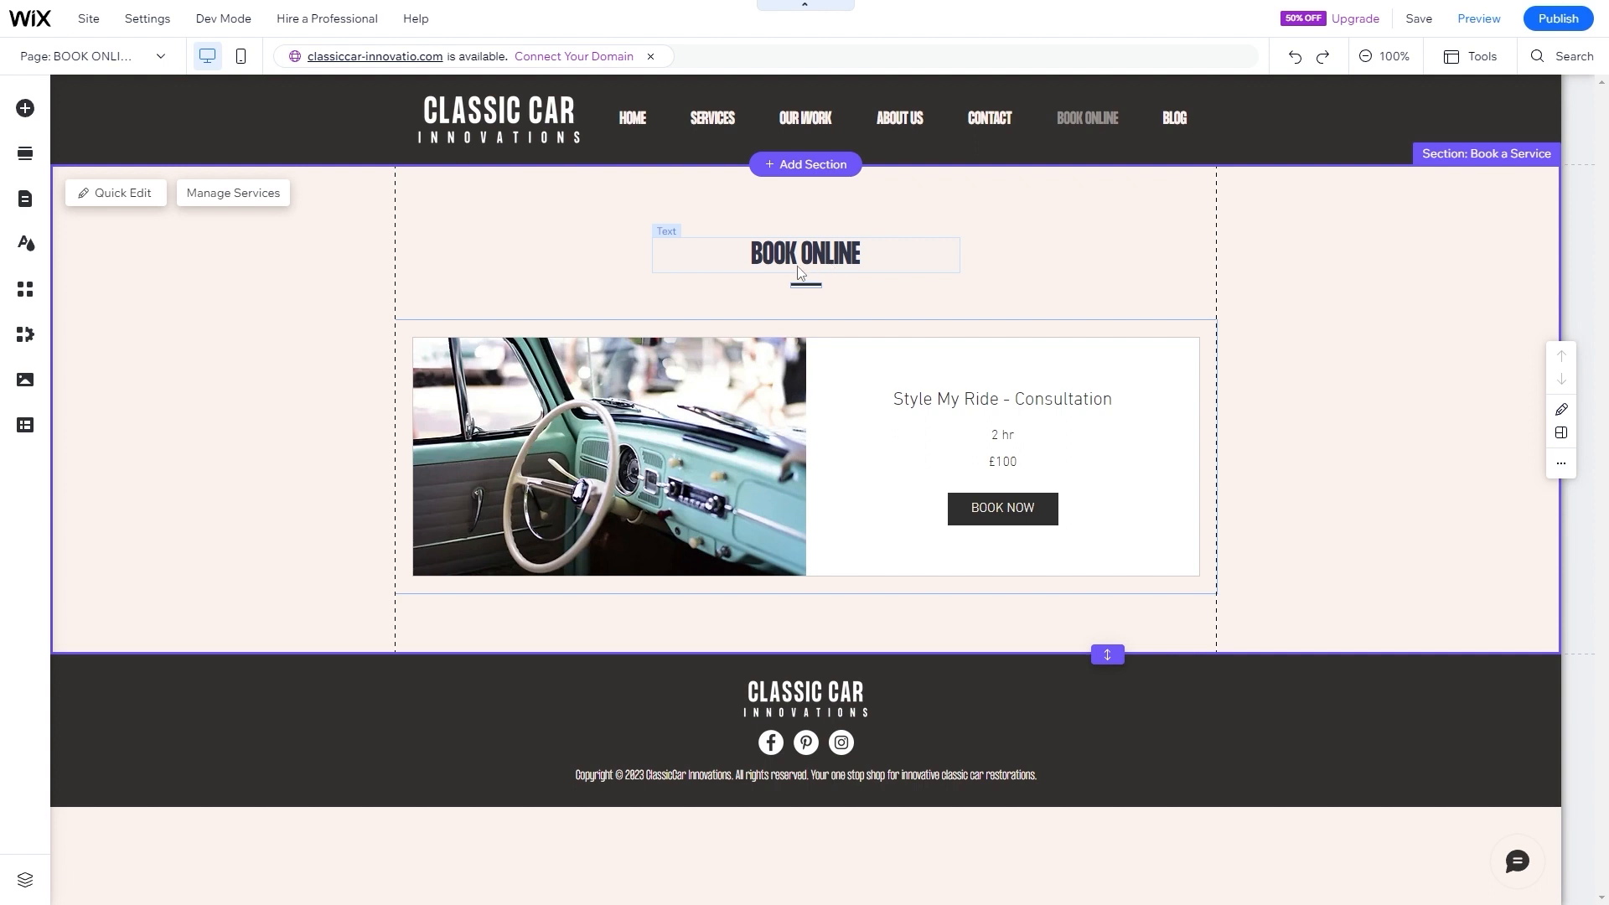
left_click_drag(804, 263, 805, 215)
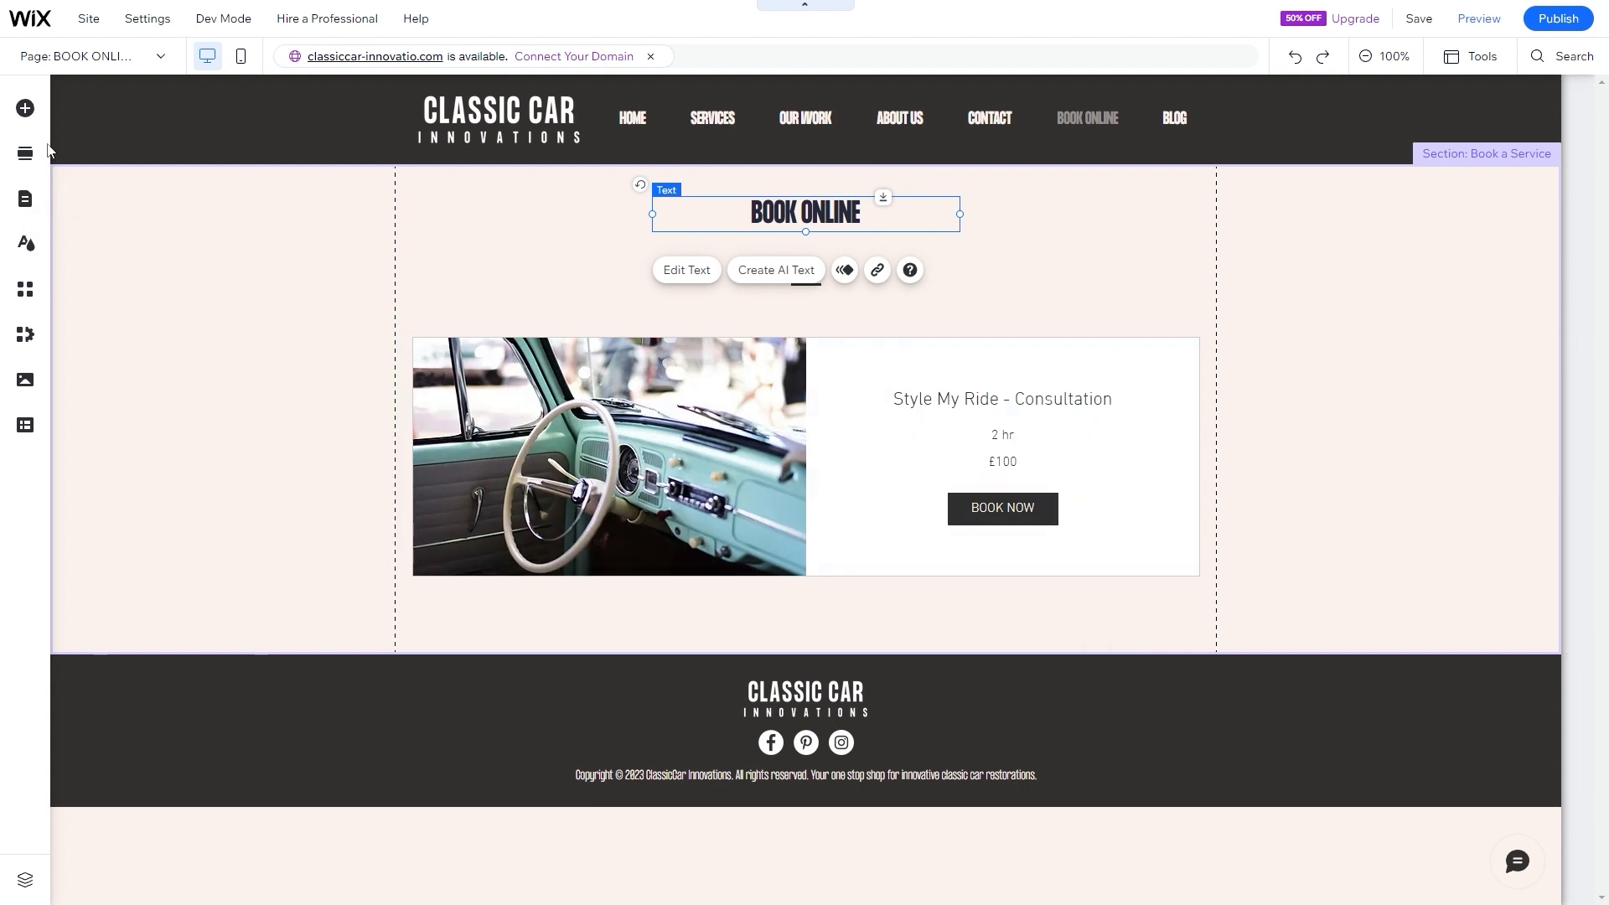
- Add a centred Paragraph 2 text under the BOOK ONLINE heading reading "Booking your classic car restoration appointment with ClassicCar Innovations has never been easier"
left_click(25, 109)
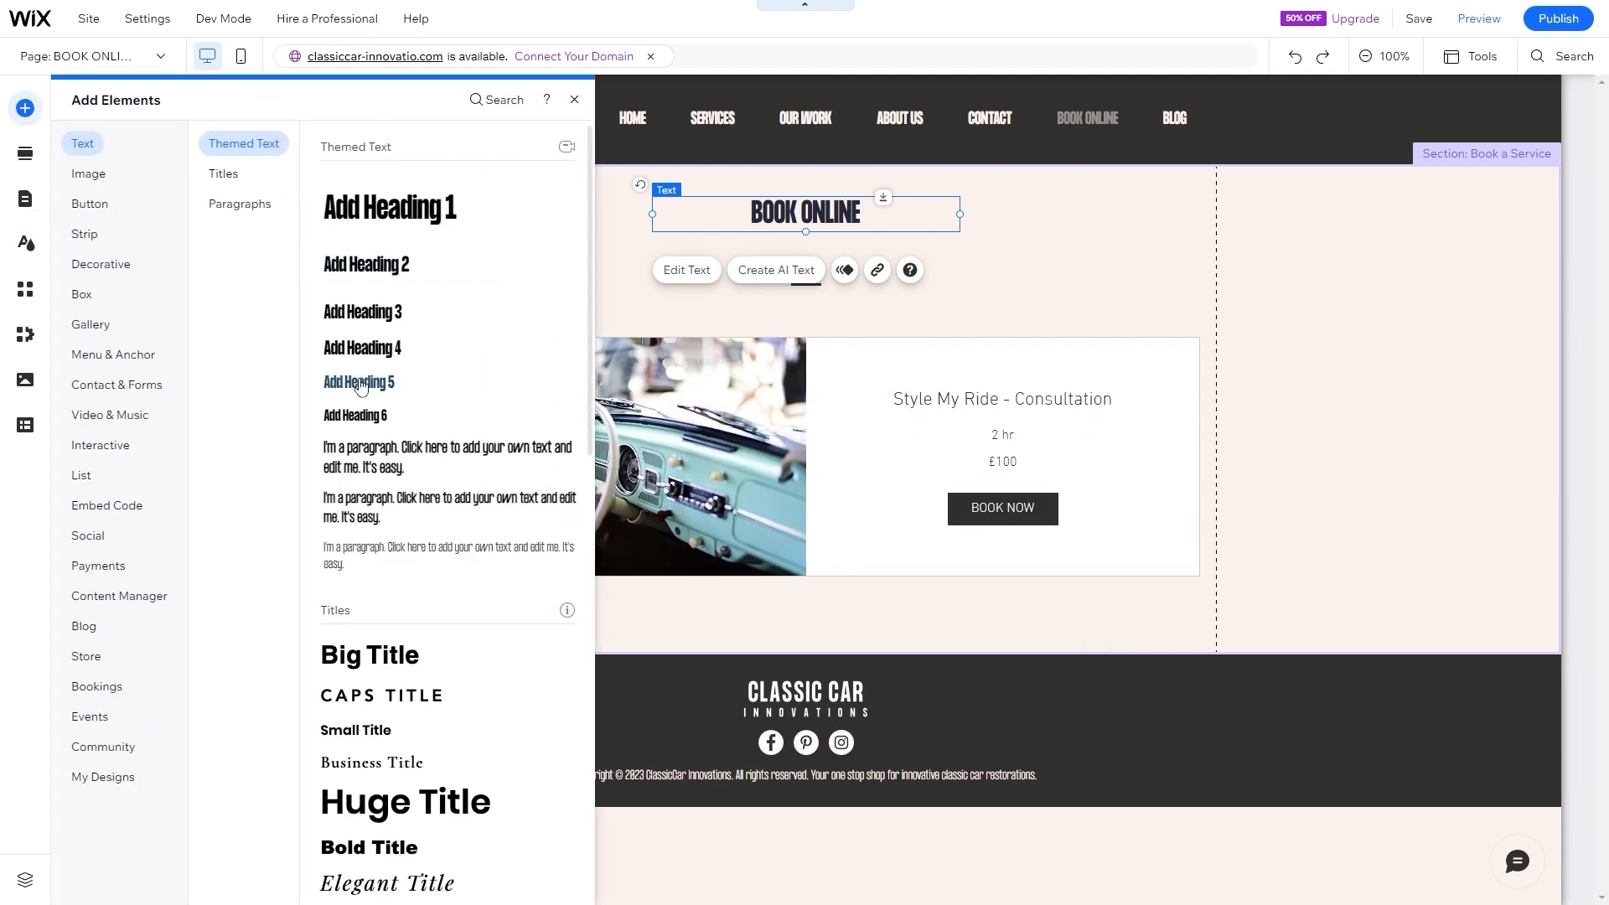
left_click_drag(343, 490, 736, 242)
double_click(735, 242)
type("Booking your classic car restoration appointment with ClassicCar Innovations has never been easier")
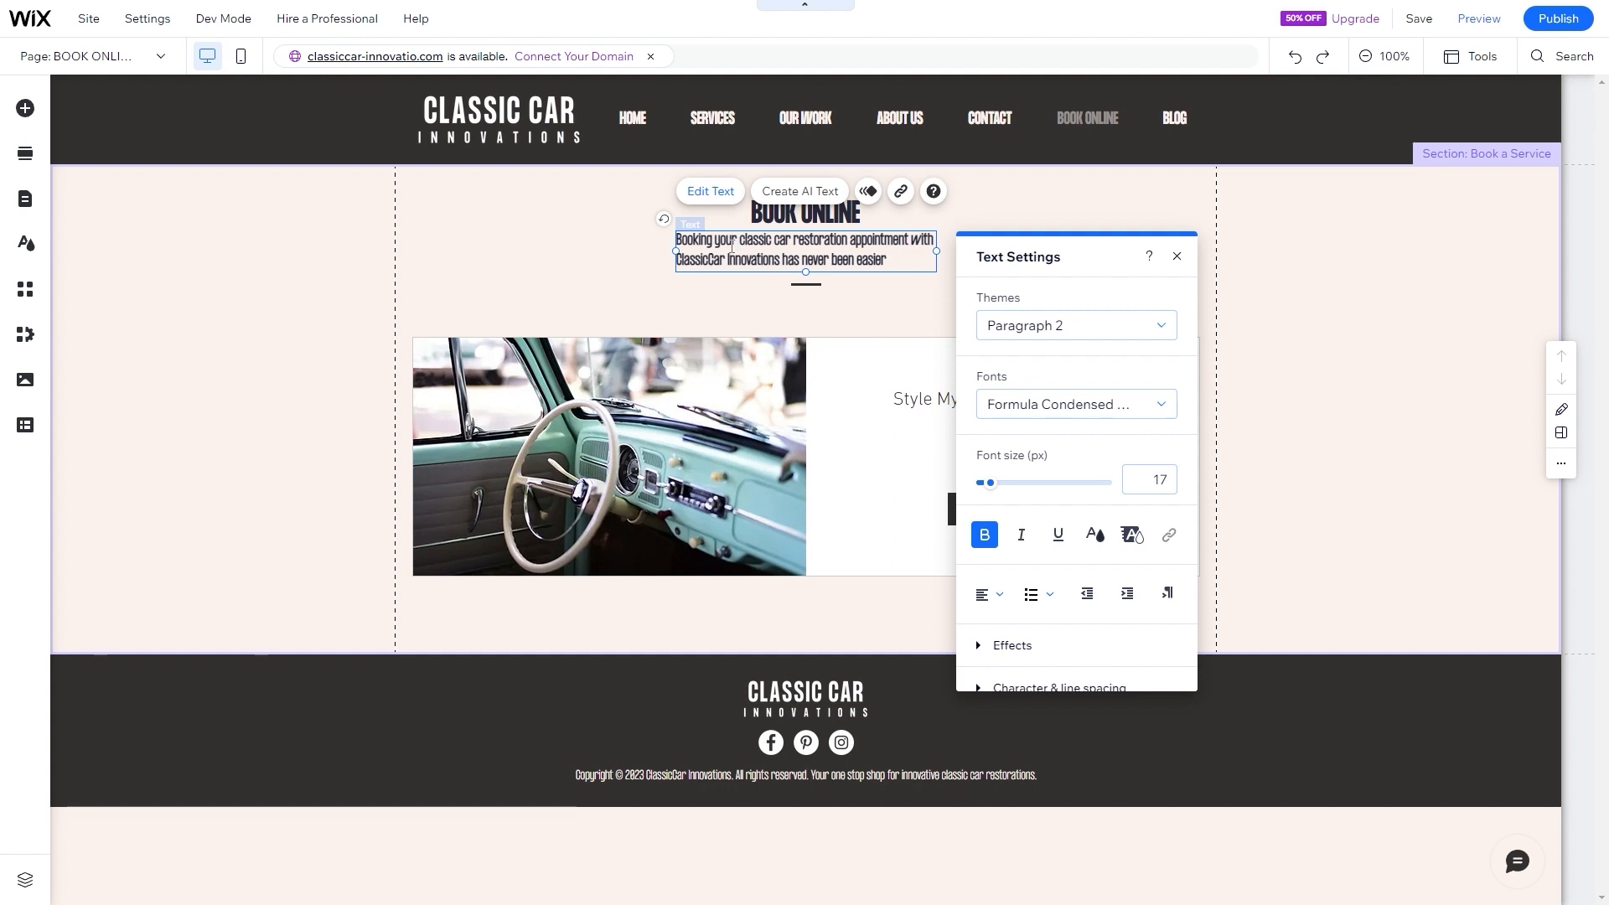
left_click(1001, 594)
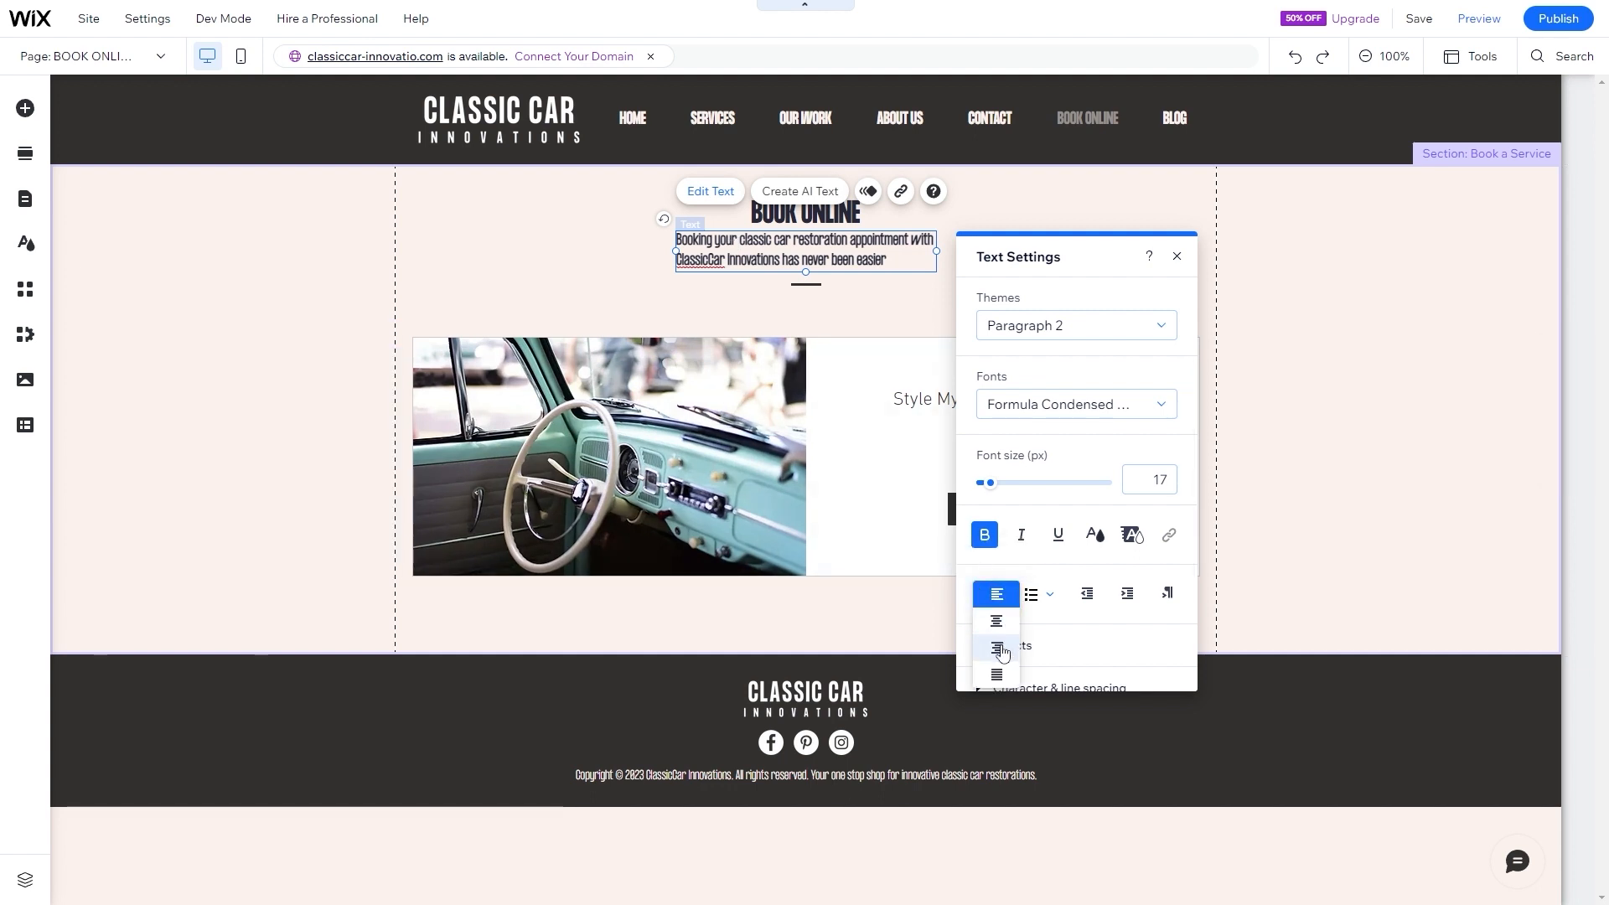
left_click(996, 620)
left_click(589, 315)
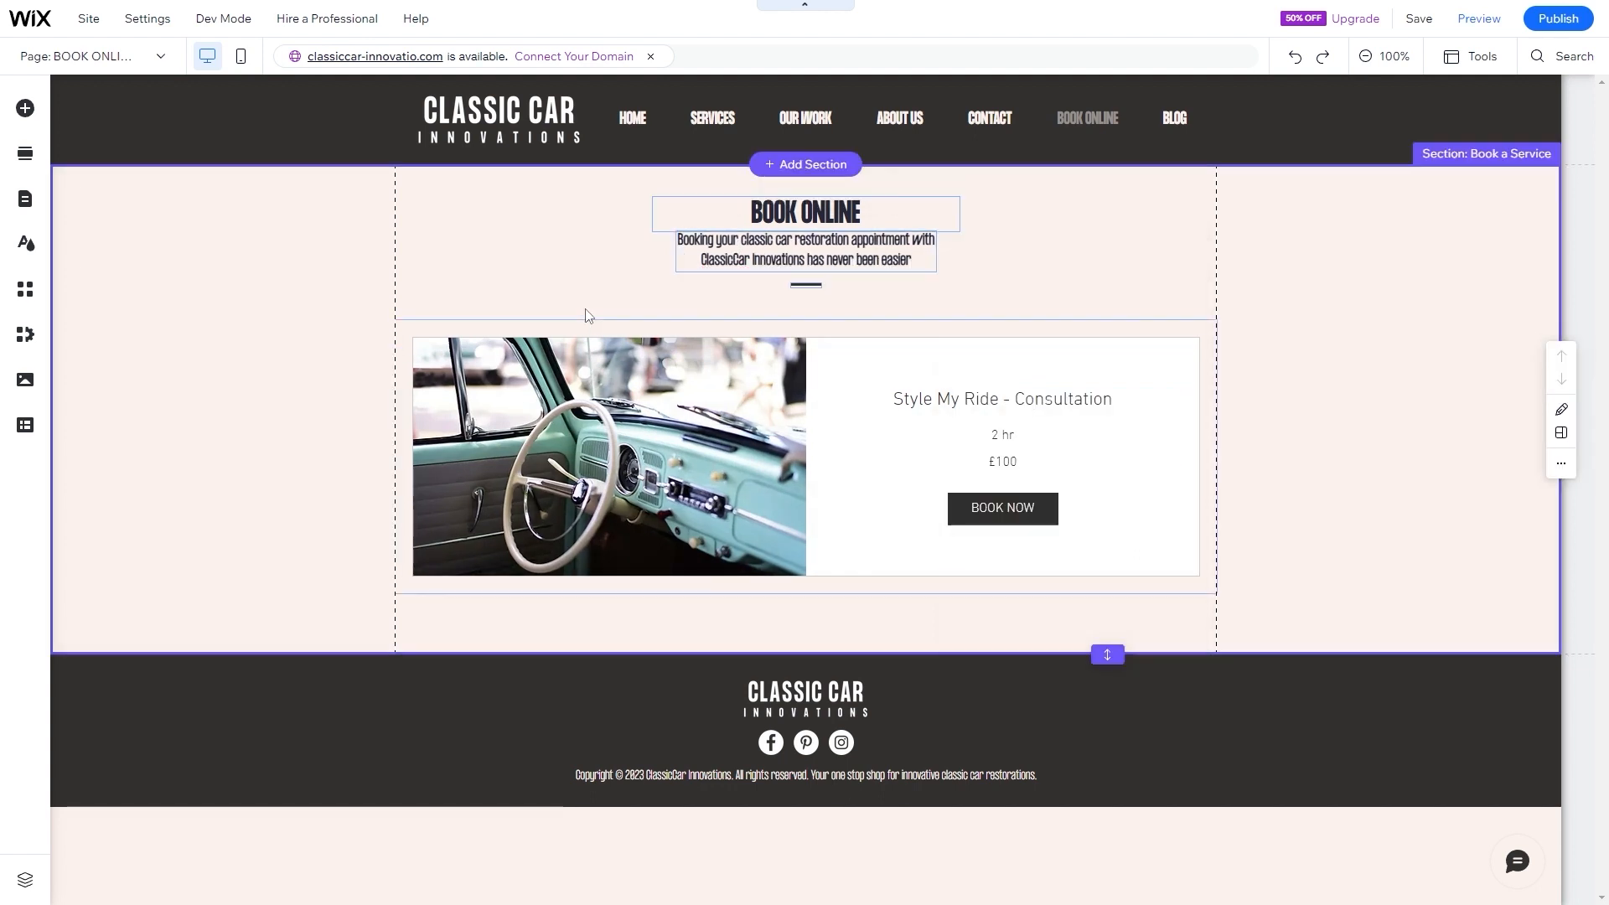
- Align the new paragraph centrally beneath the BOOK ONLINE heading and end its sentence with a full stop
left_click_drag(785, 258, 784, 251)
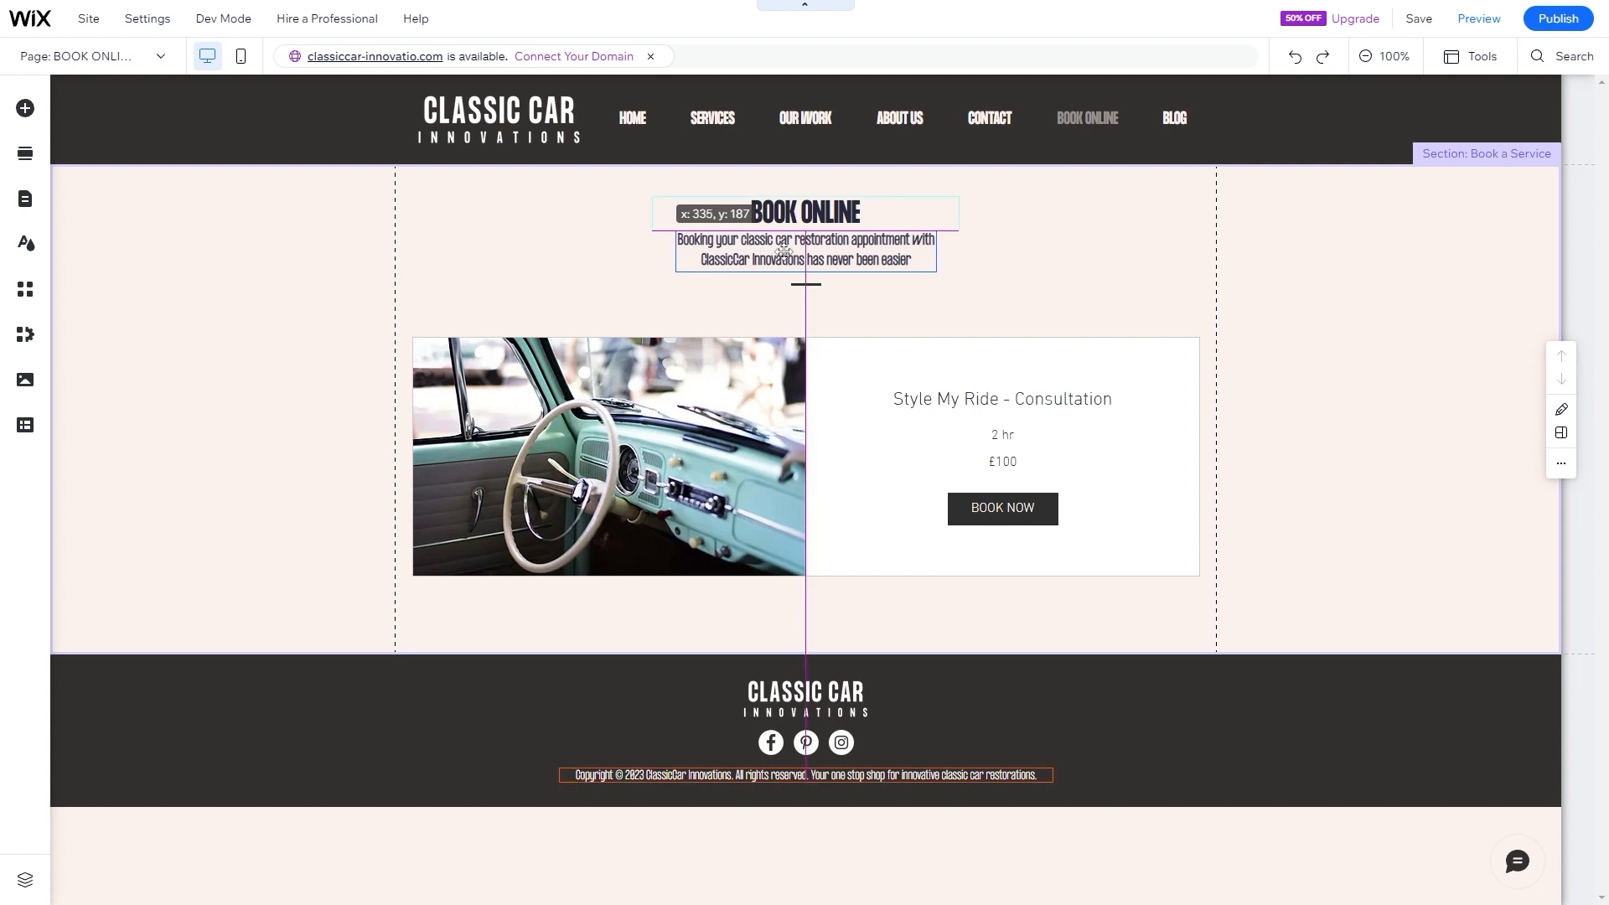
left_click_drag(785, 251, 784, 251)
left_click(625, 252)
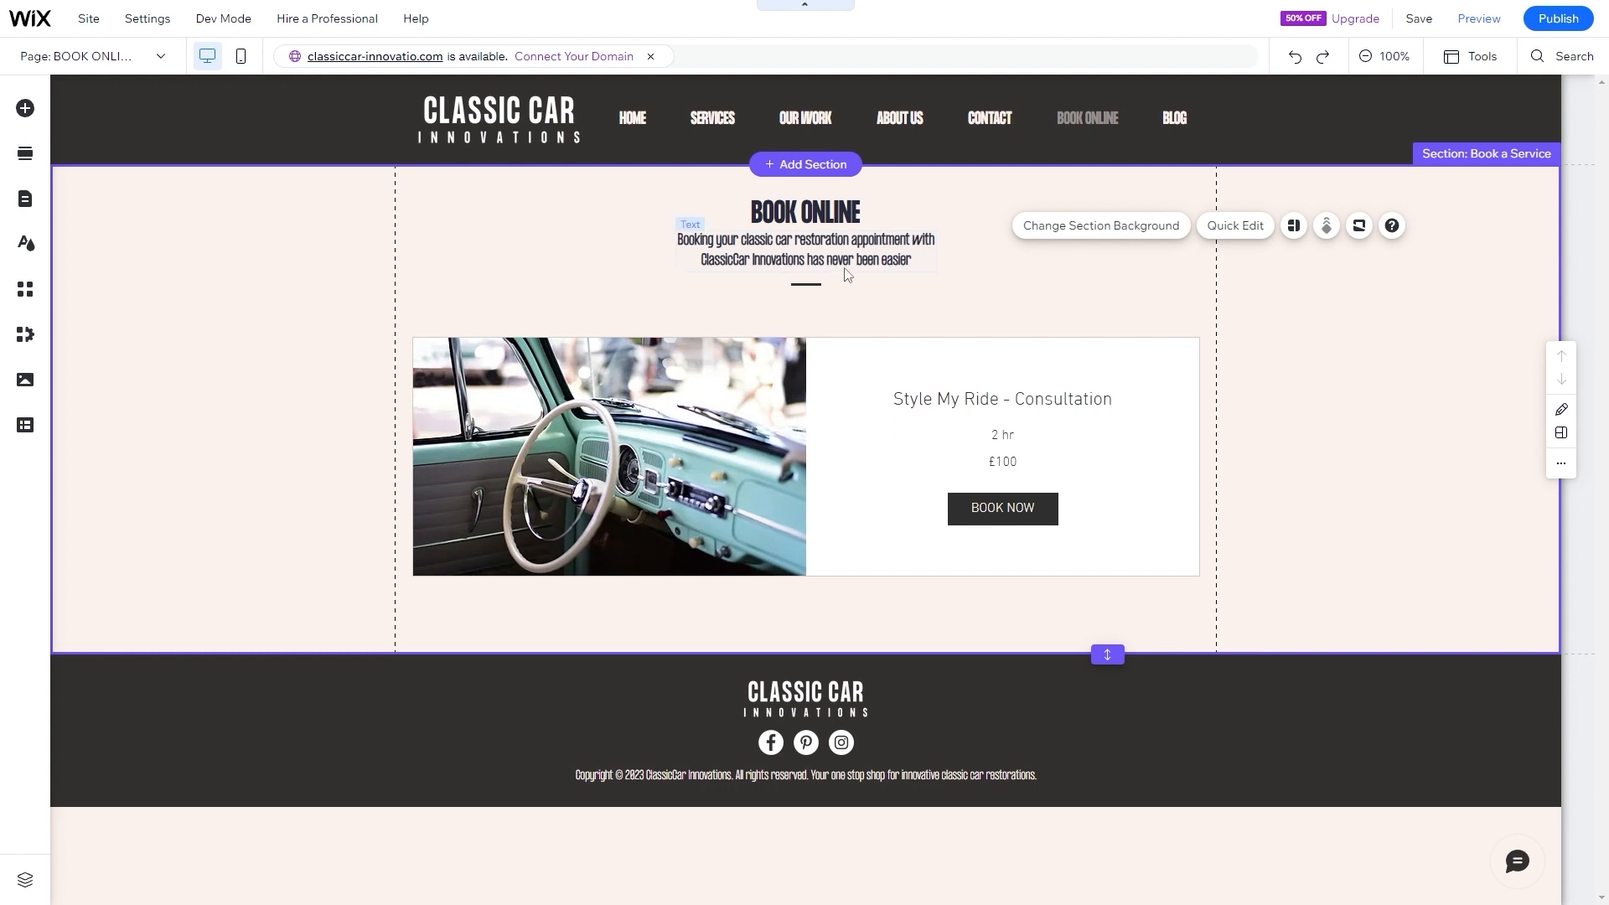
left_click(916, 261)
left_click(916, 262)
left_click(916, 261)
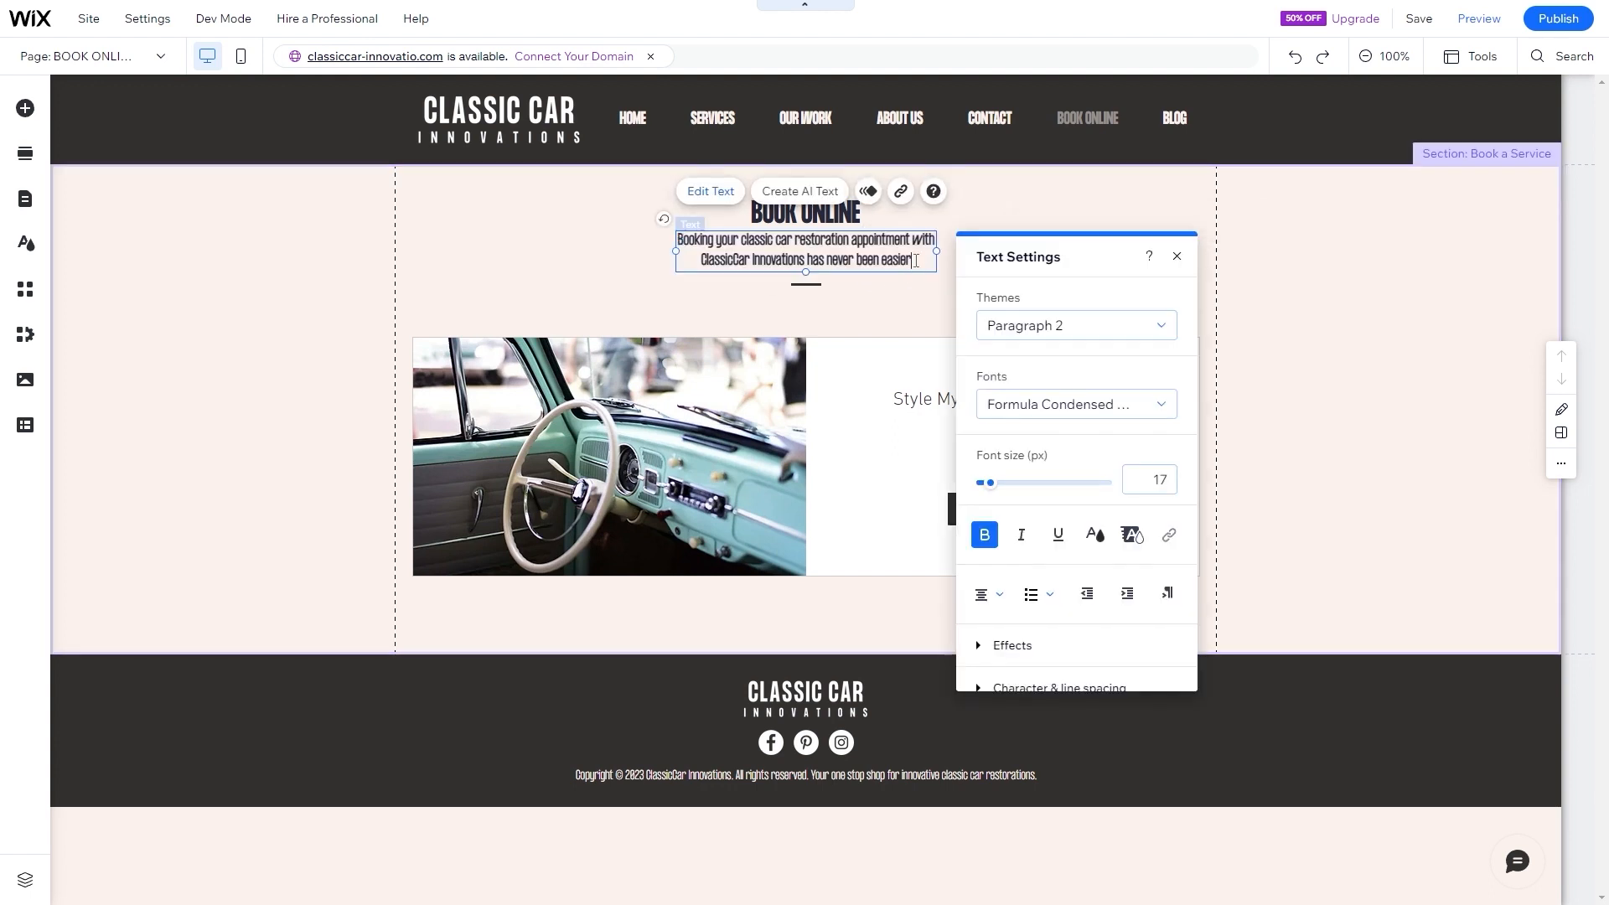
left_click(463, 283)
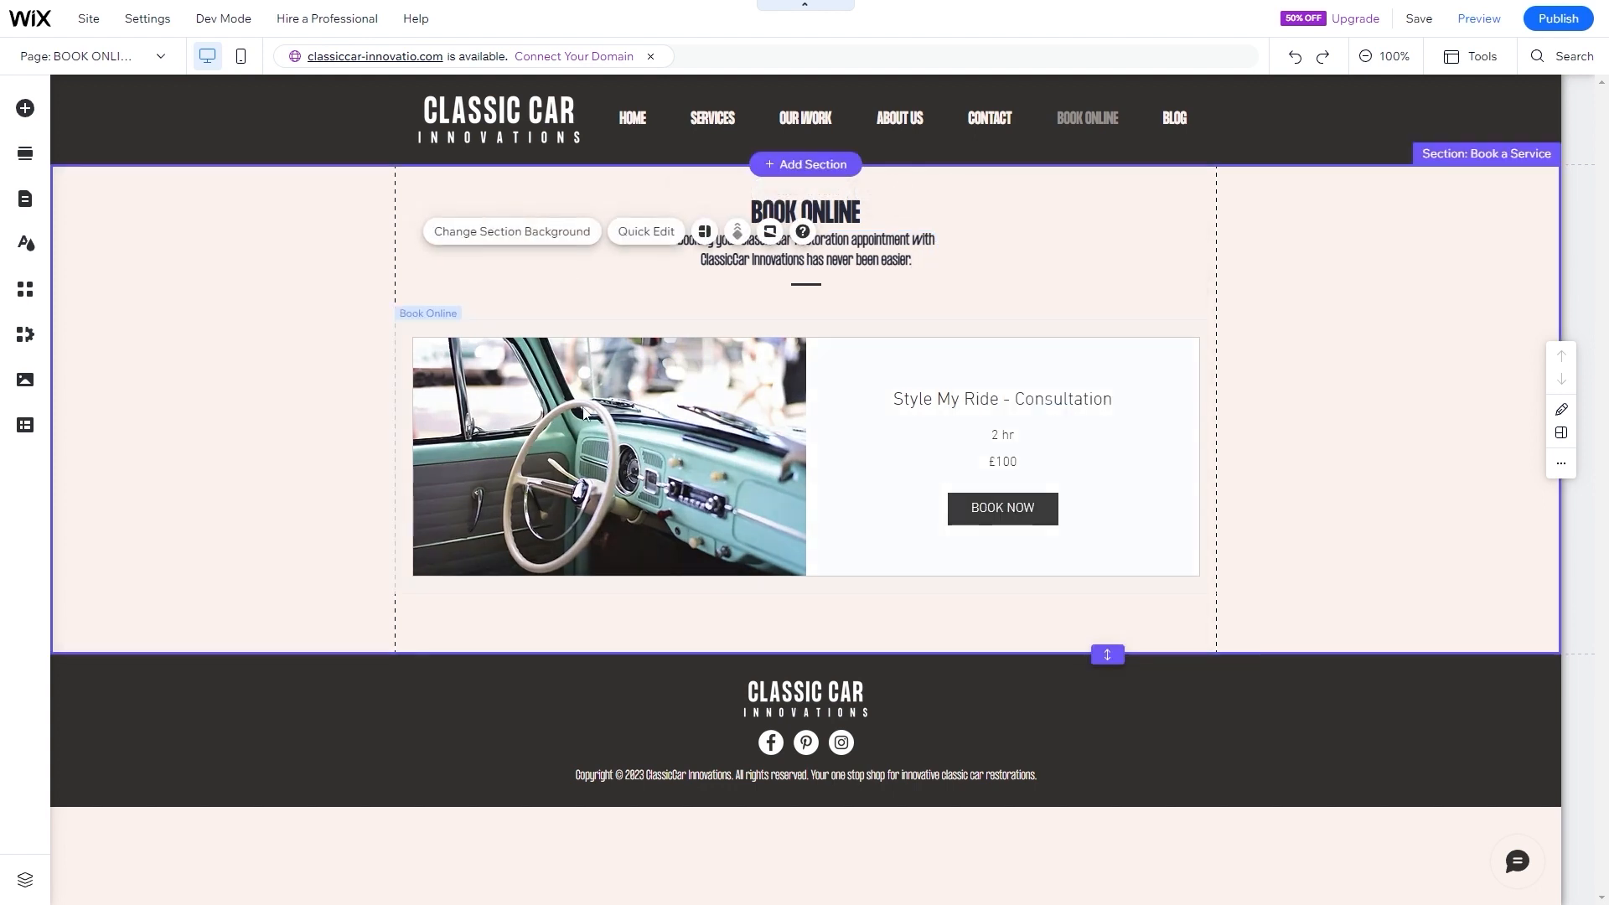
- Delete the "Style My Ride - Consultation" service from the booking service list
left_click(503, 348)
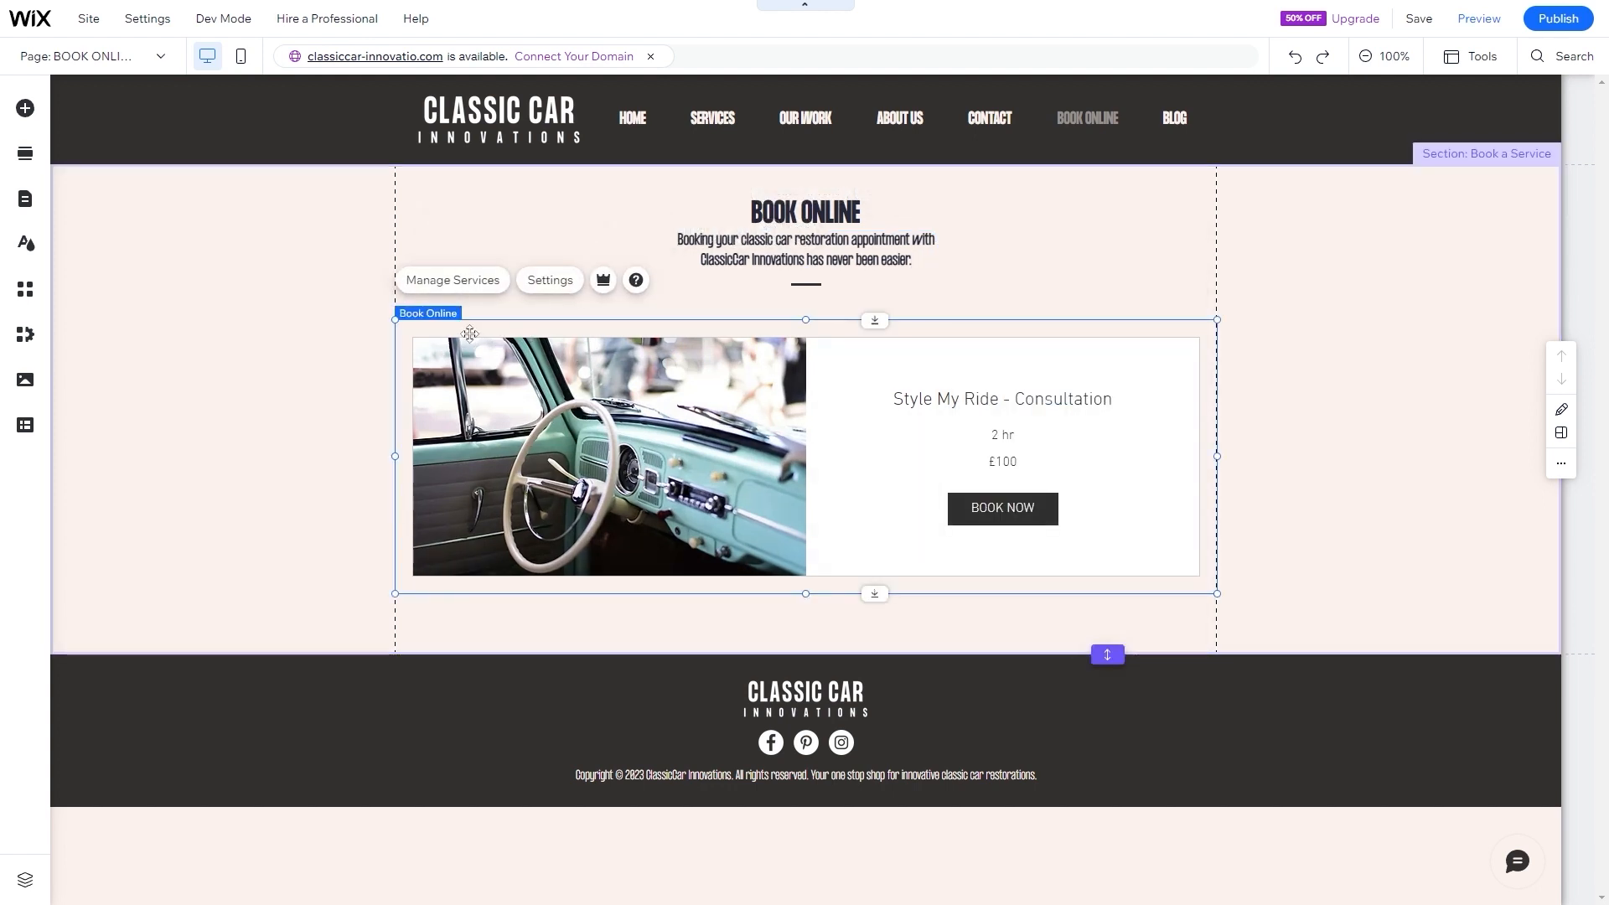
left_click(453, 282)
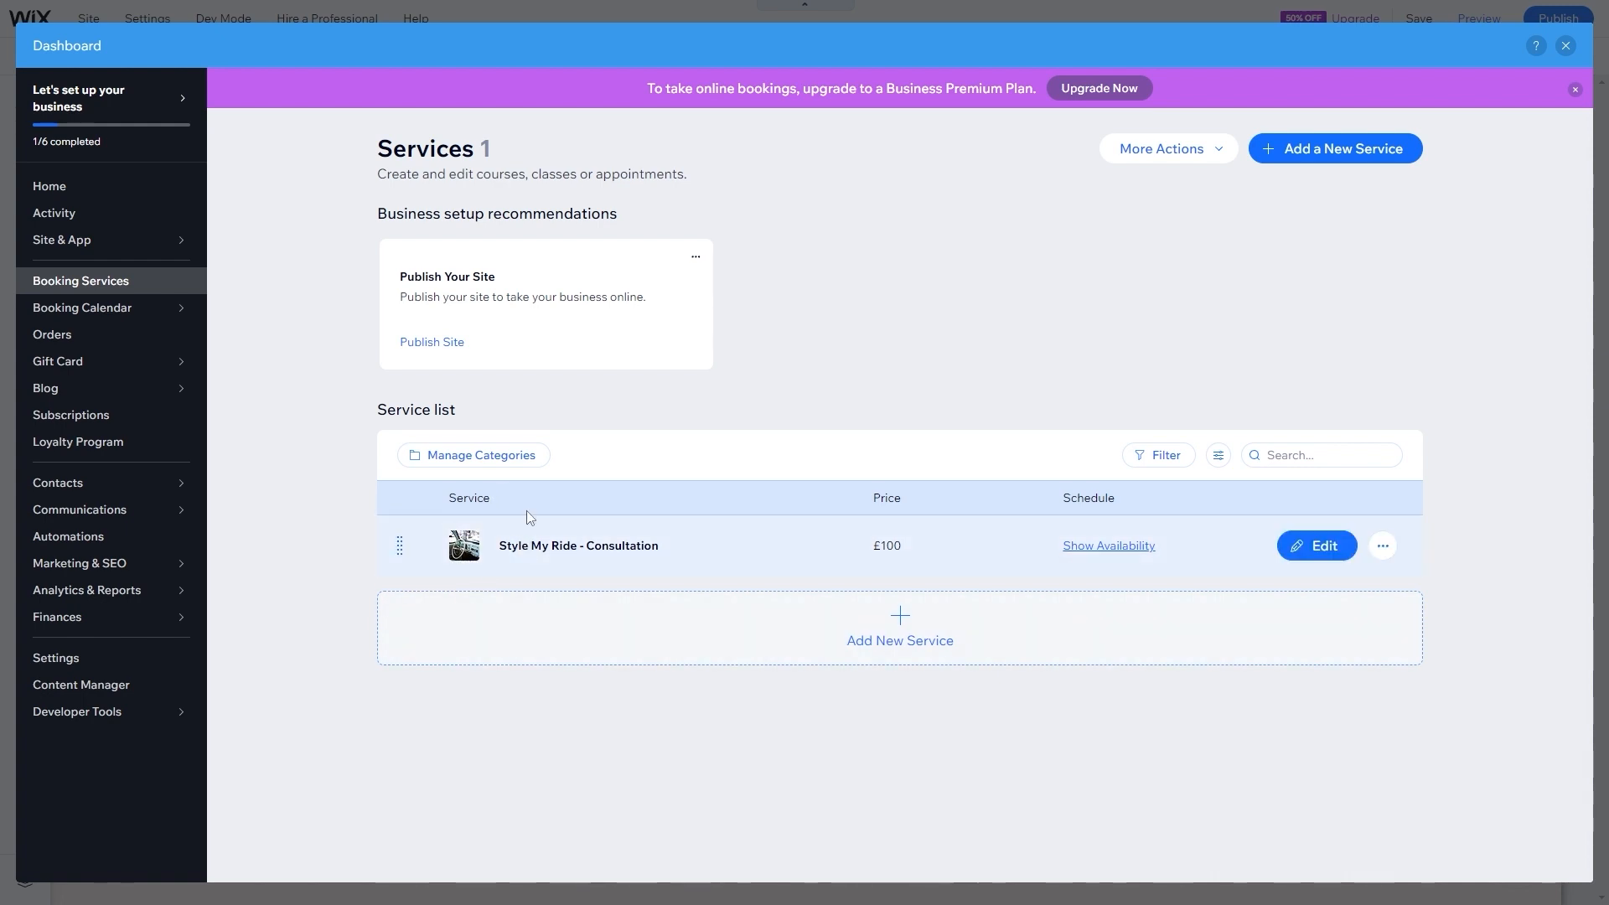
left_click(1382, 546)
left_click(1290, 569)
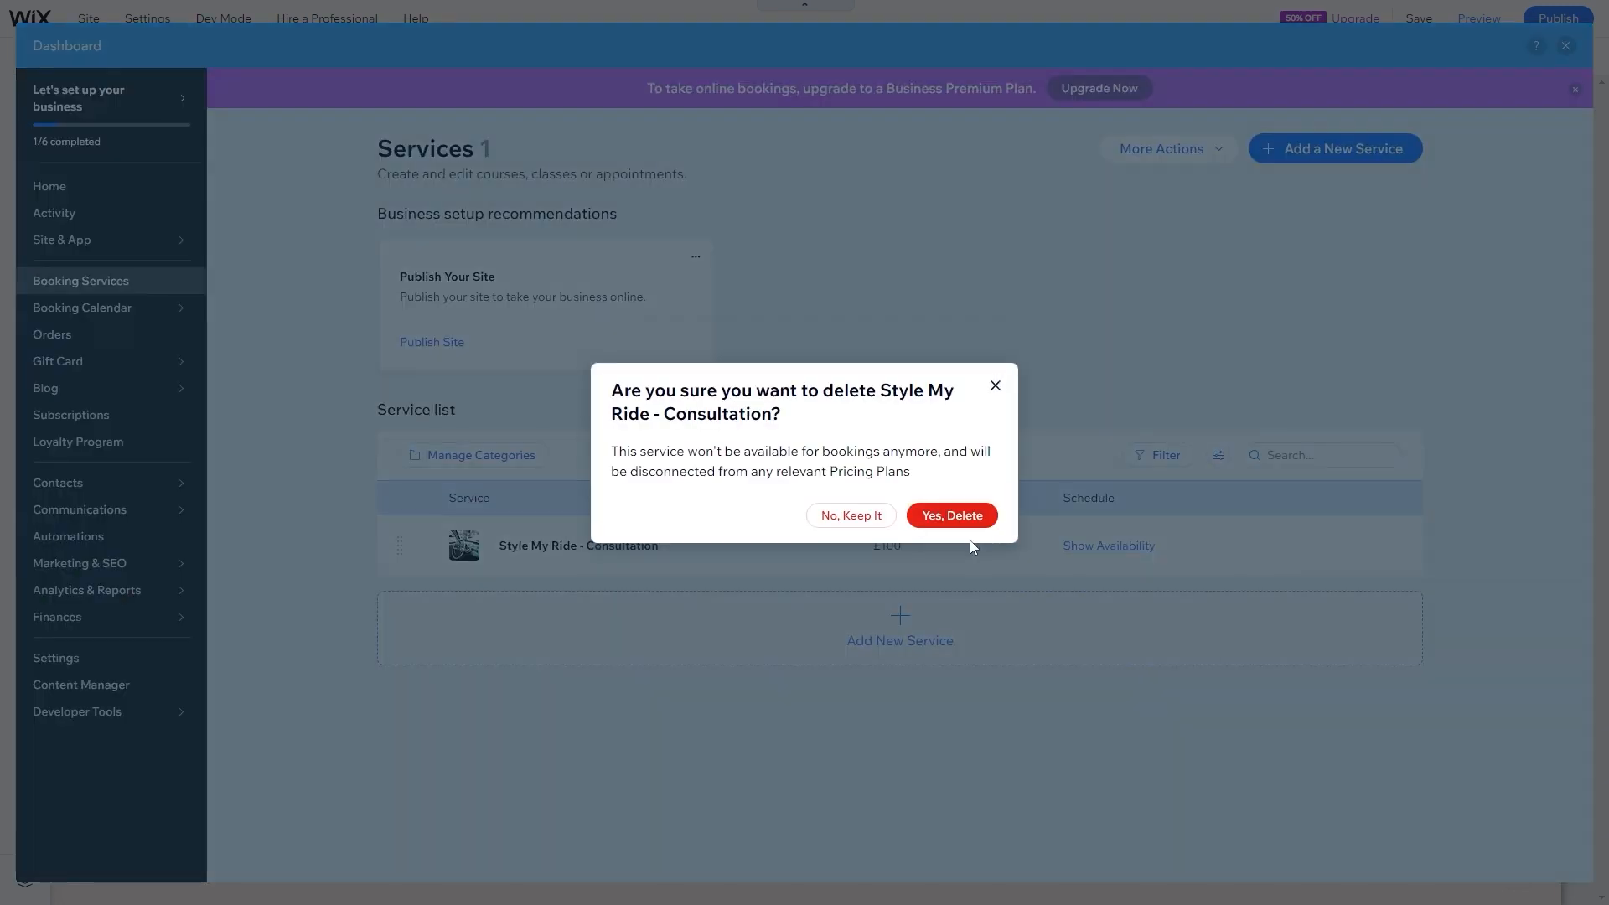
left_click(953, 516)
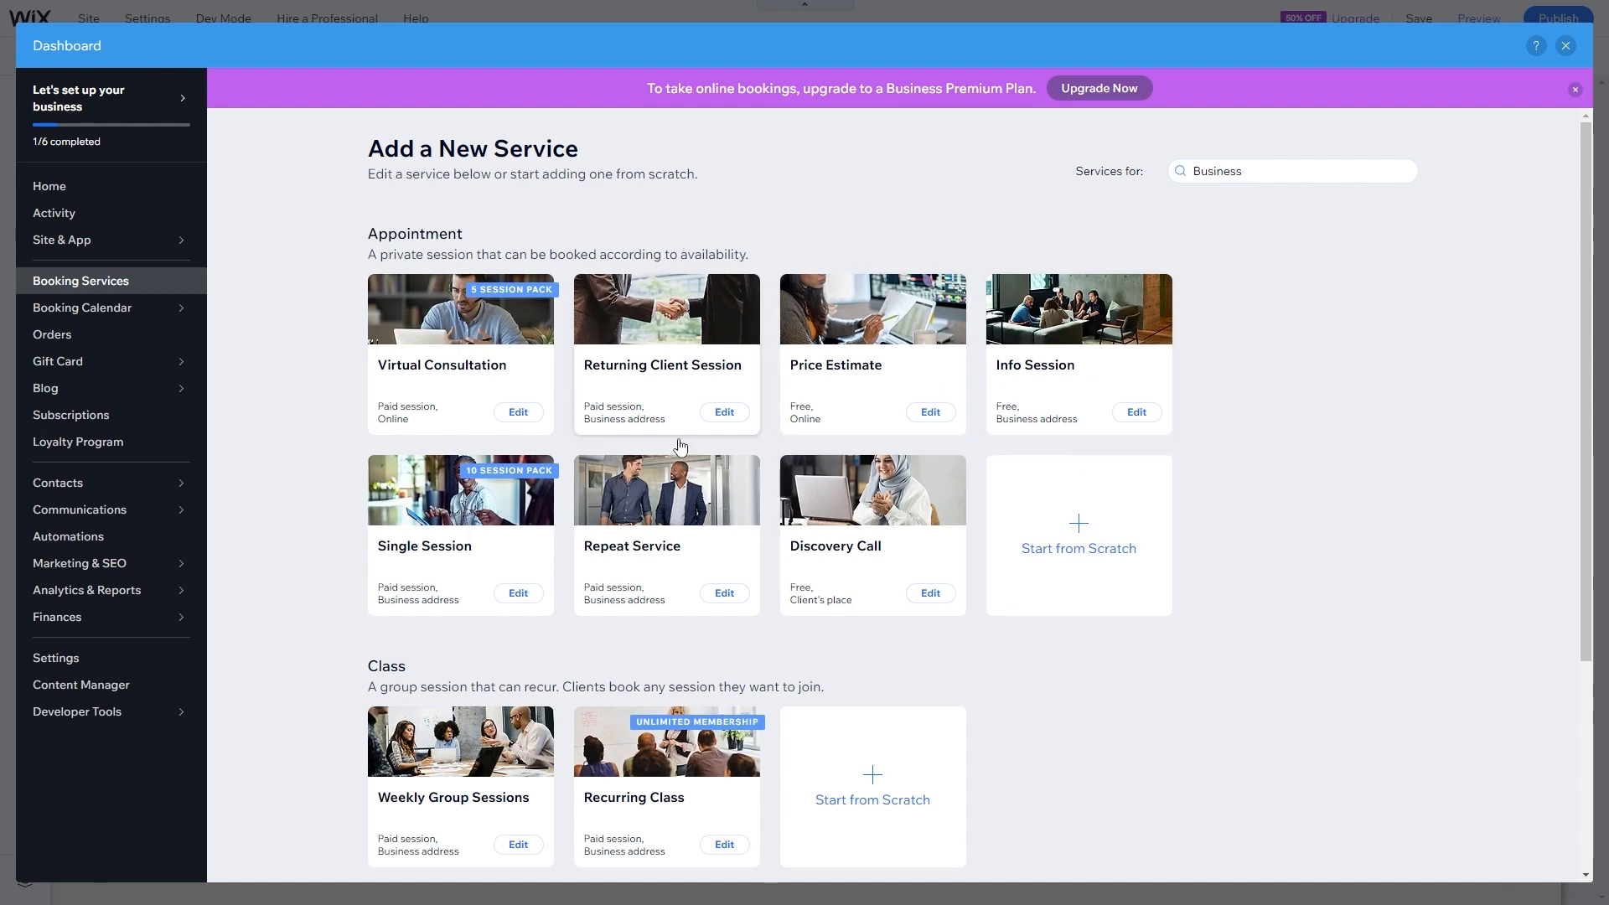
- Start a new appointment service from the Price Estimate template and look through its details, pricing, location and staff settings
left_click(844, 392)
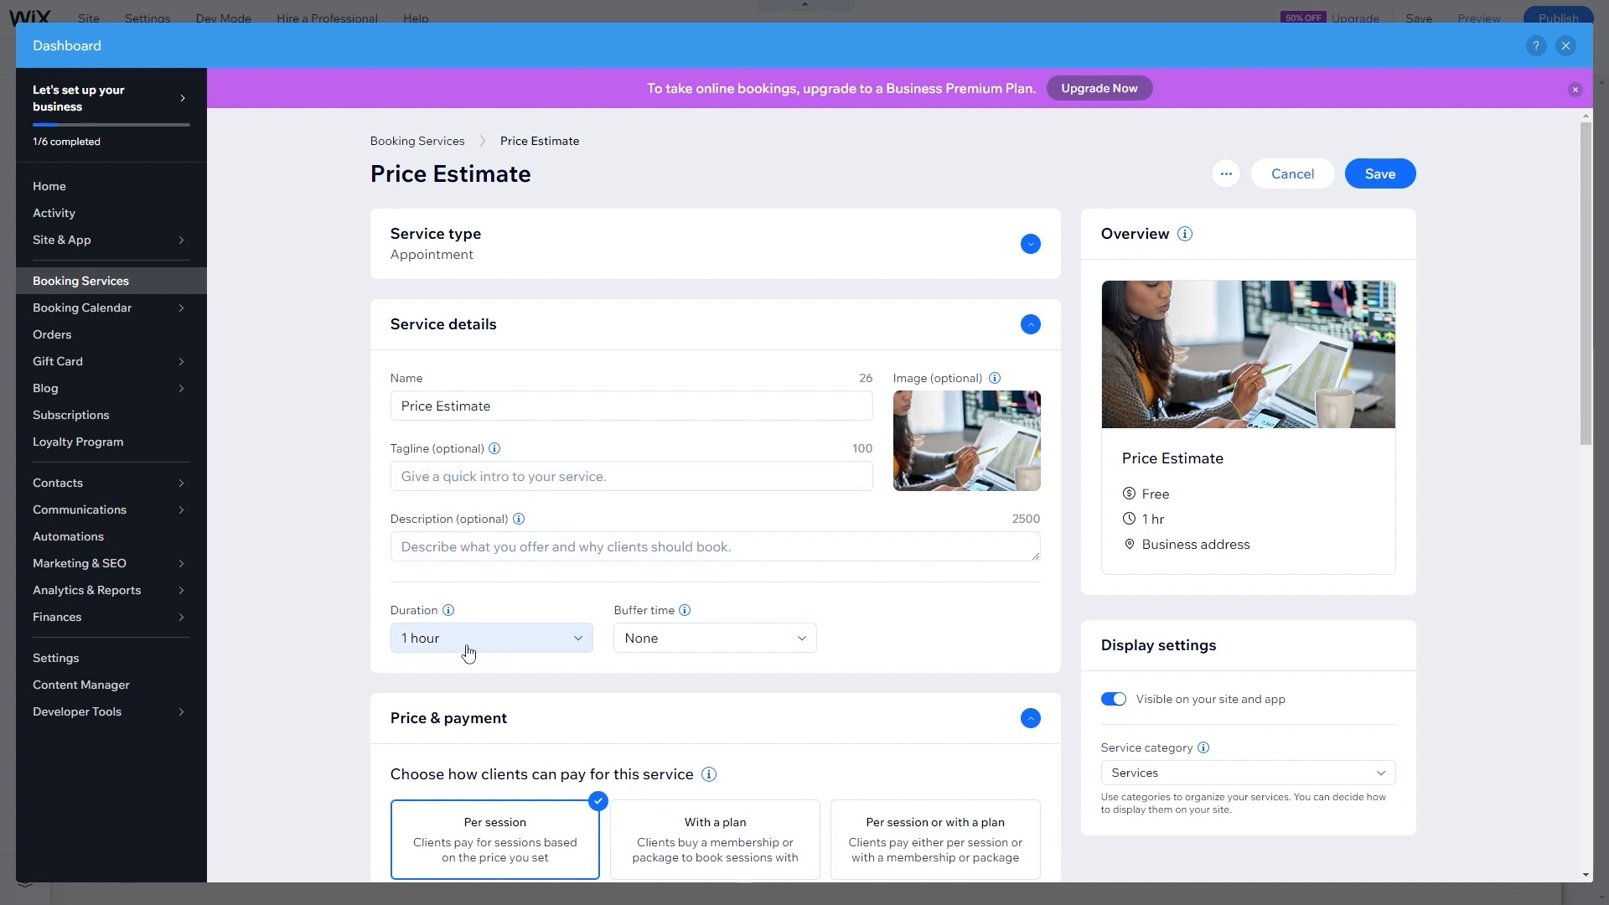
scroll(468, 653, "down", 4)
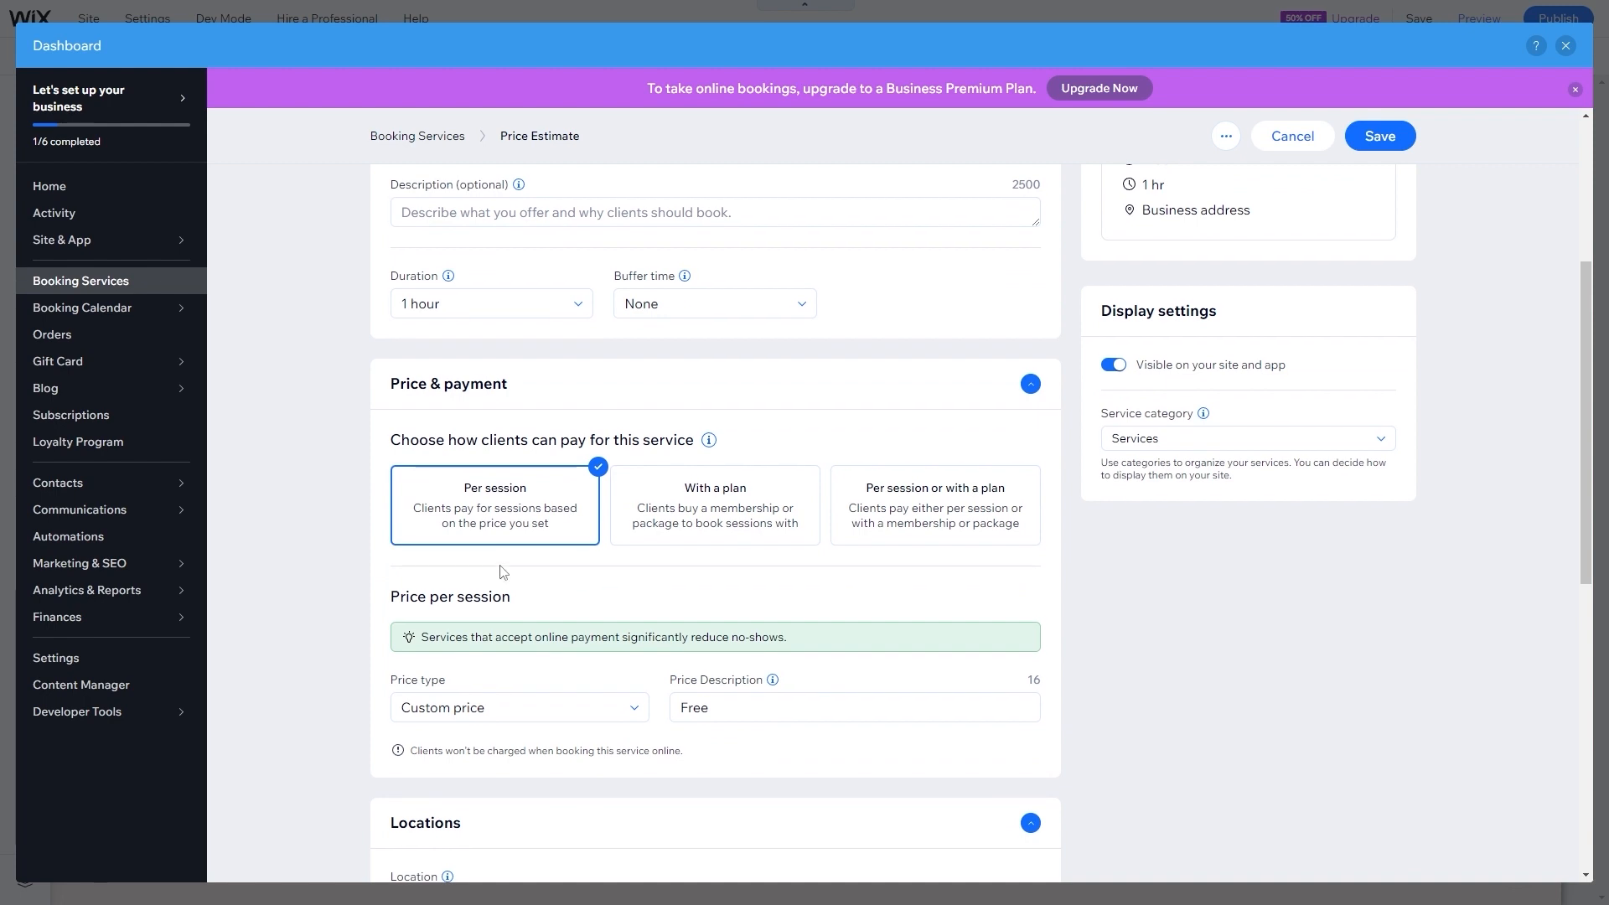
scroll(507, 550, "up", 4)
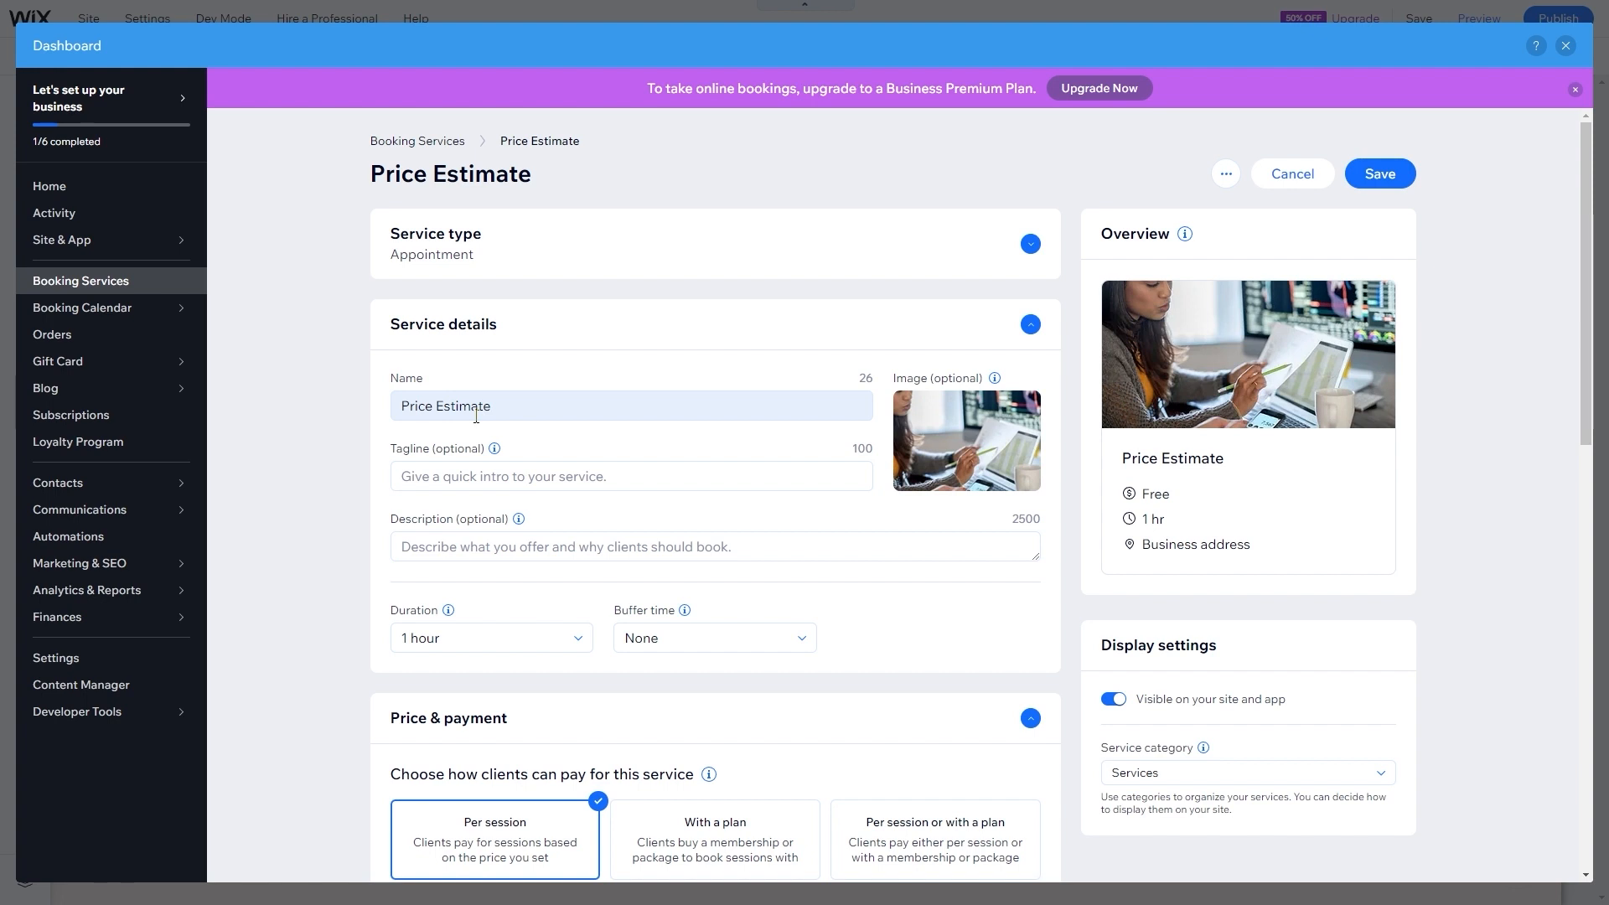
scroll(476, 415, "down", 5)
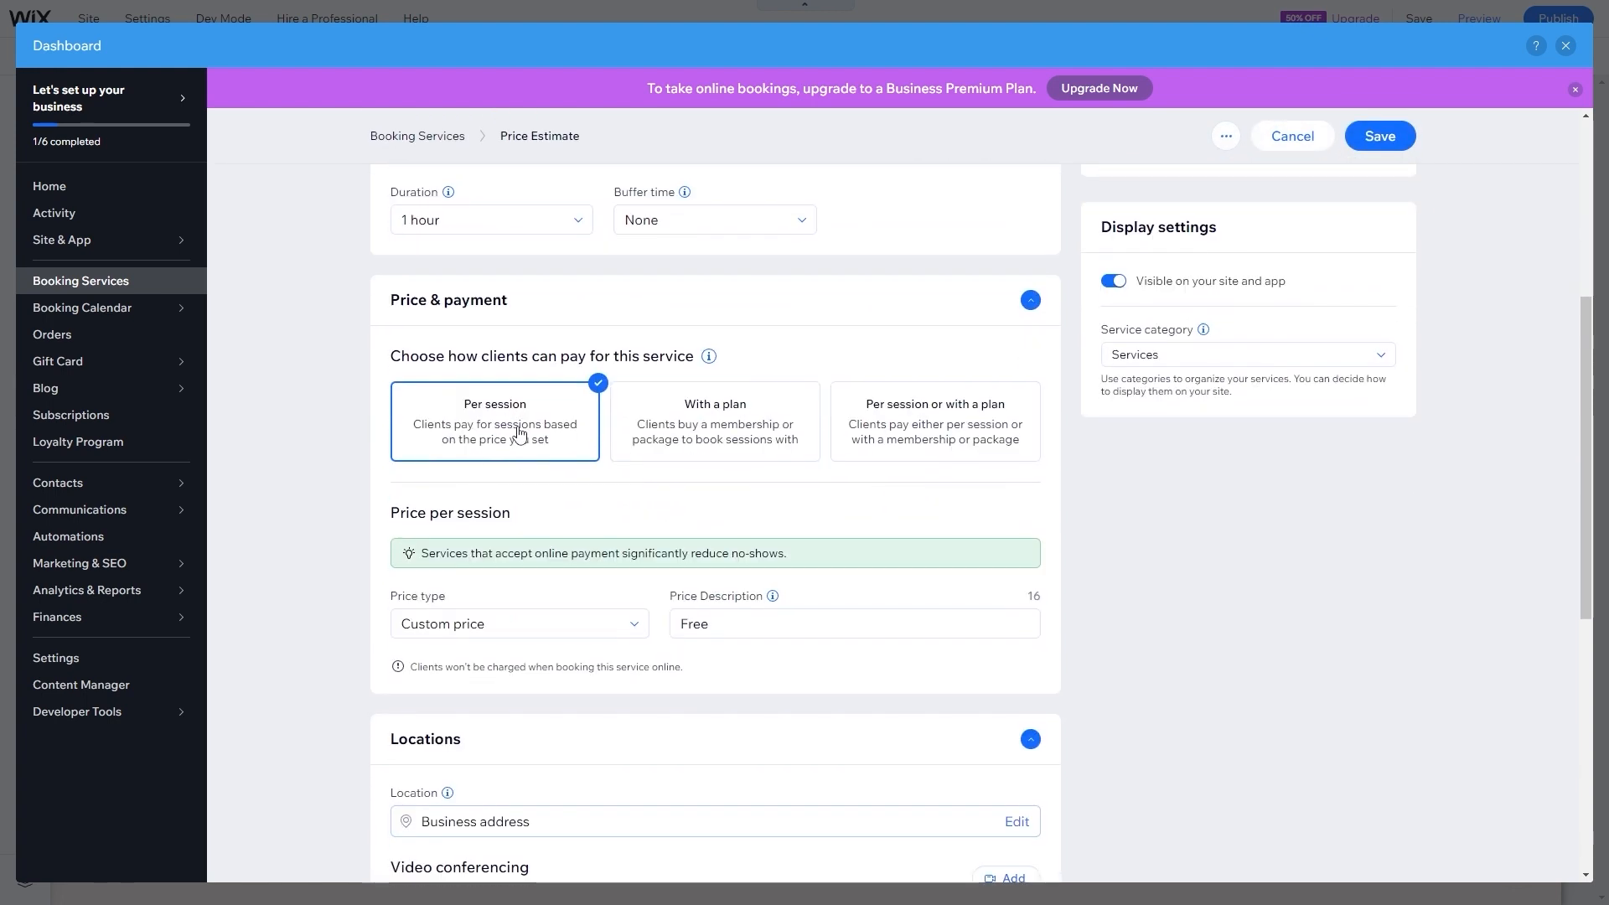
scroll(476, 431, "down", 3)
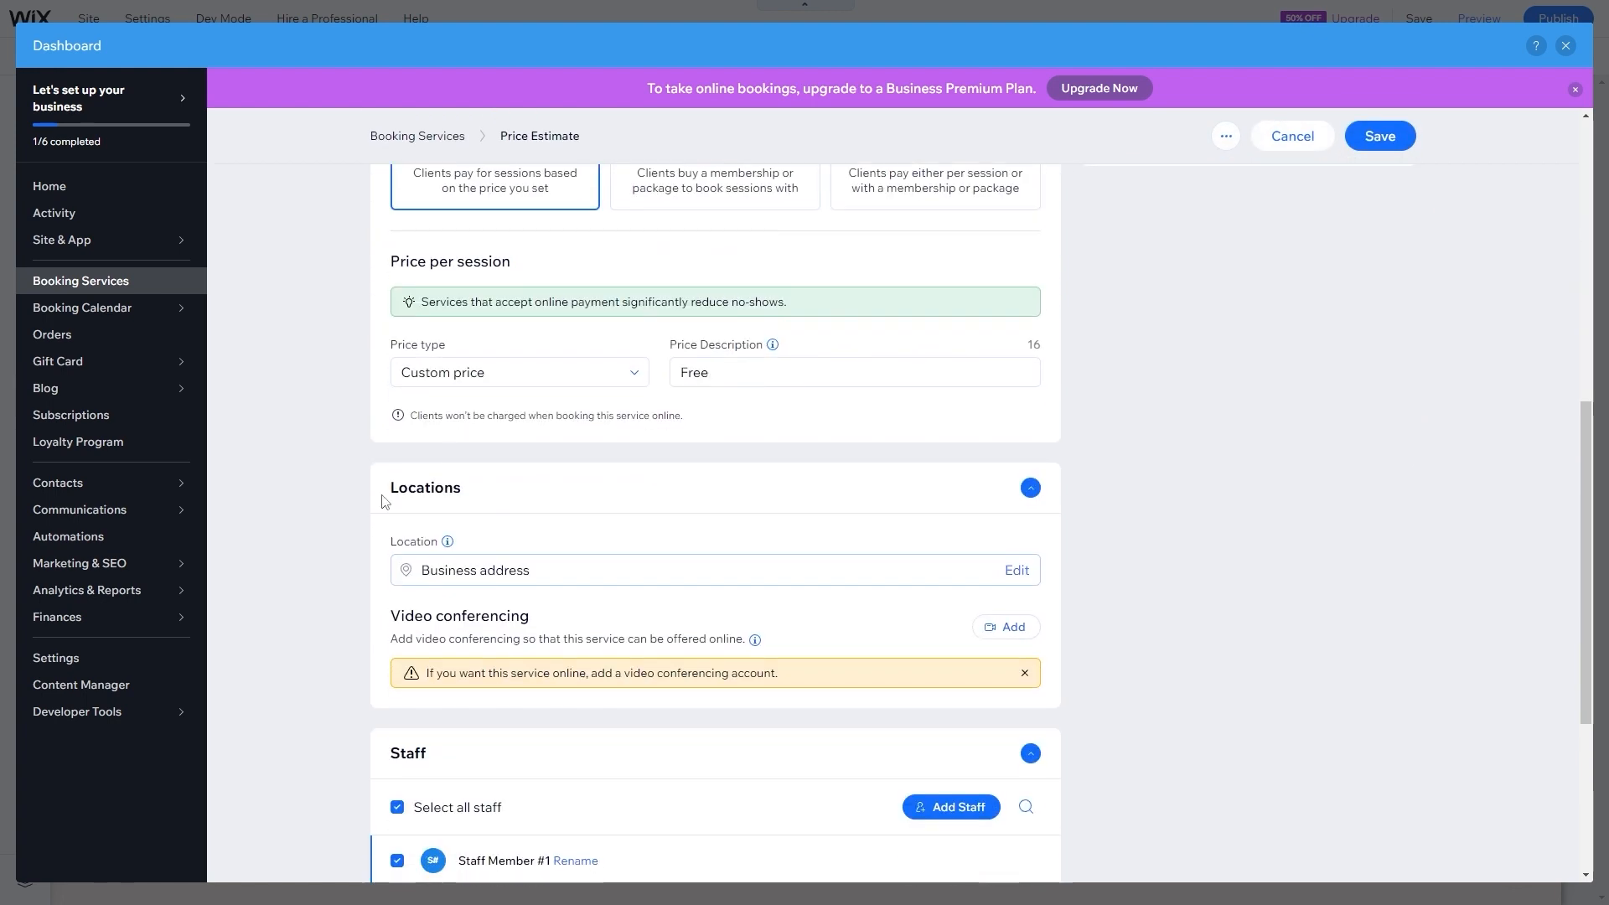
scroll(379, 591, "down", 3)
scroll(352, 536, "up", 11)
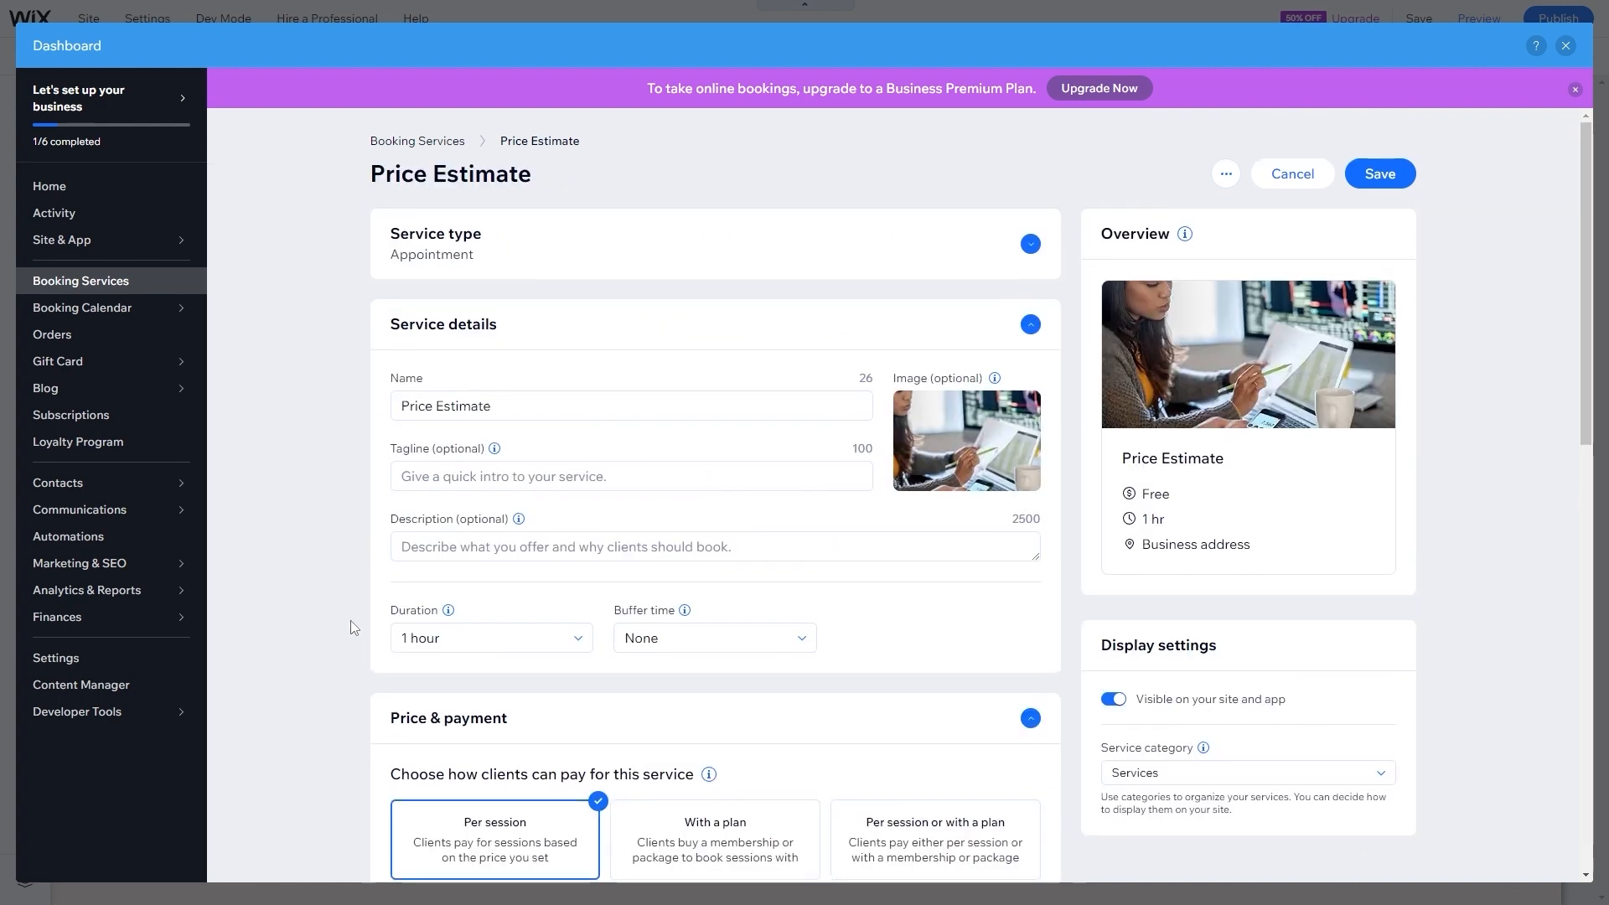
- Set the service's tagline to "Get a free estimate and start your classic car restoration journey today."
left_click(396, 477)
type("Get a free estimate and start your classic car restoration journey today.")
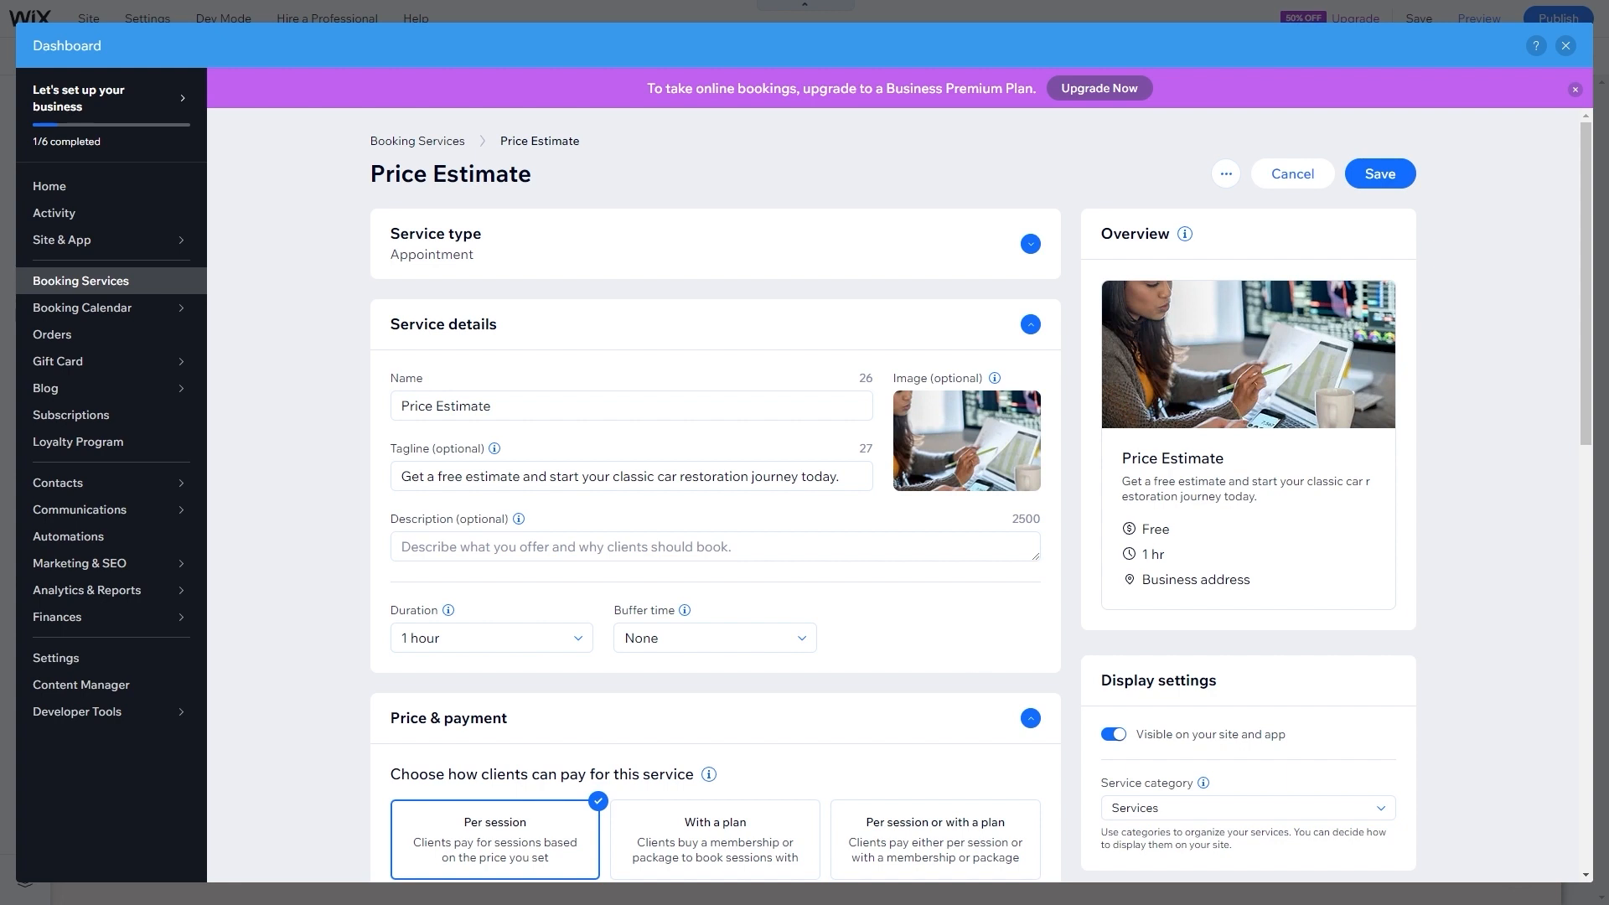
- Fill in the service description with "At ClassicCar Innovations, we understand that every classic car restoration project is unique."
left_click(478, 549)
type("At ClassicCar Innovations, we understand that every classic car restoration project is unique.")
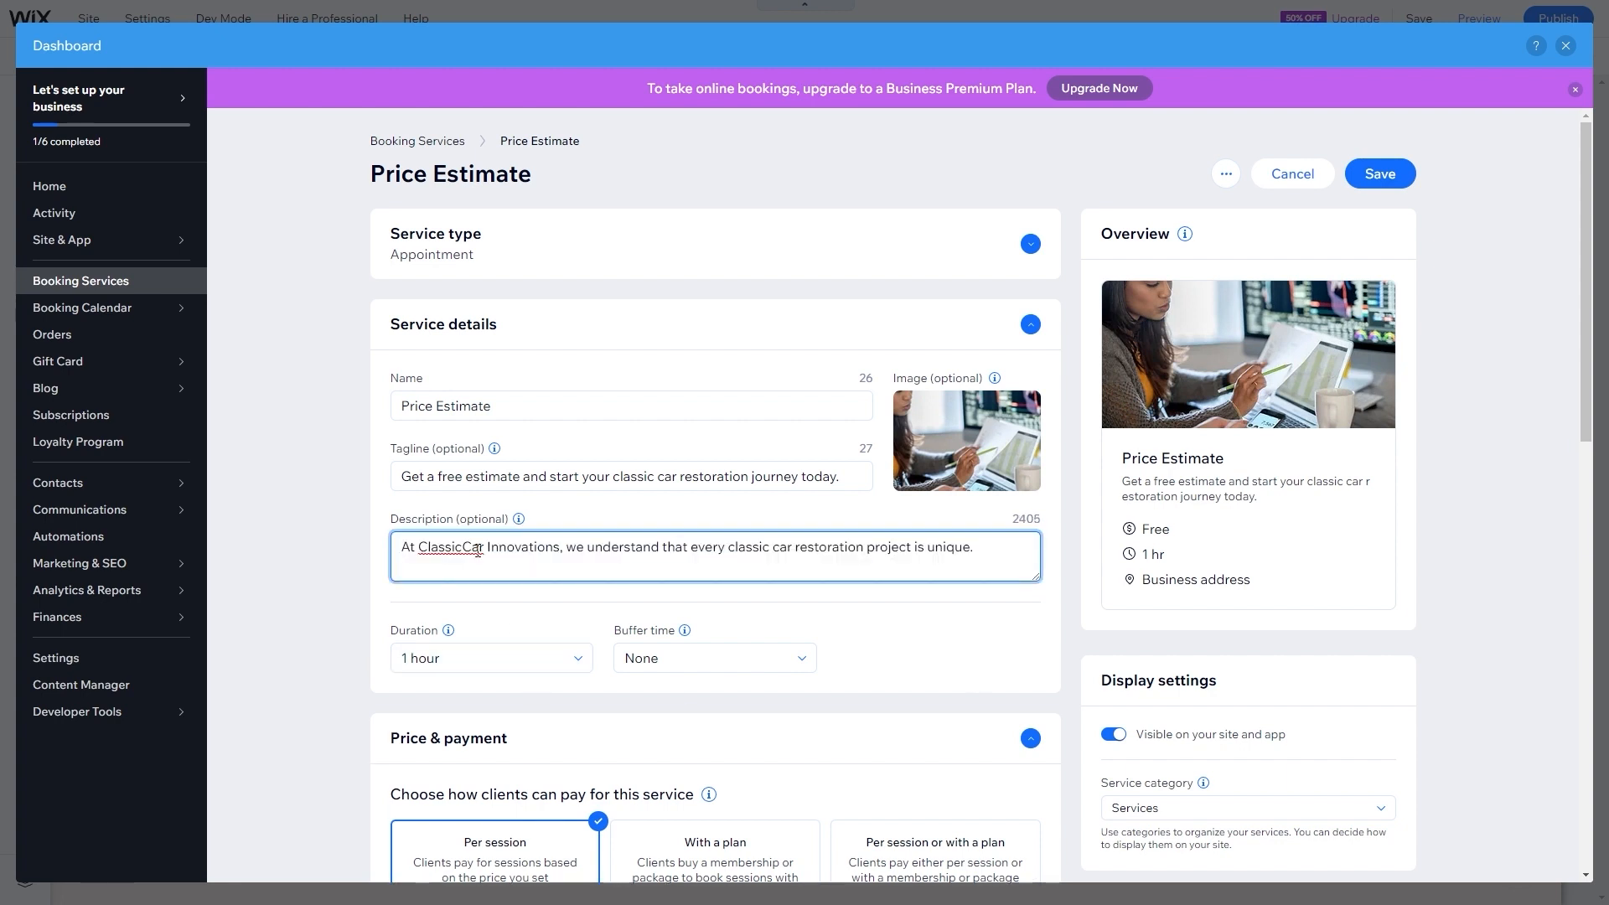
- Remove the empty line at the end of the description and delete the template image from the service
key("BackSpace")
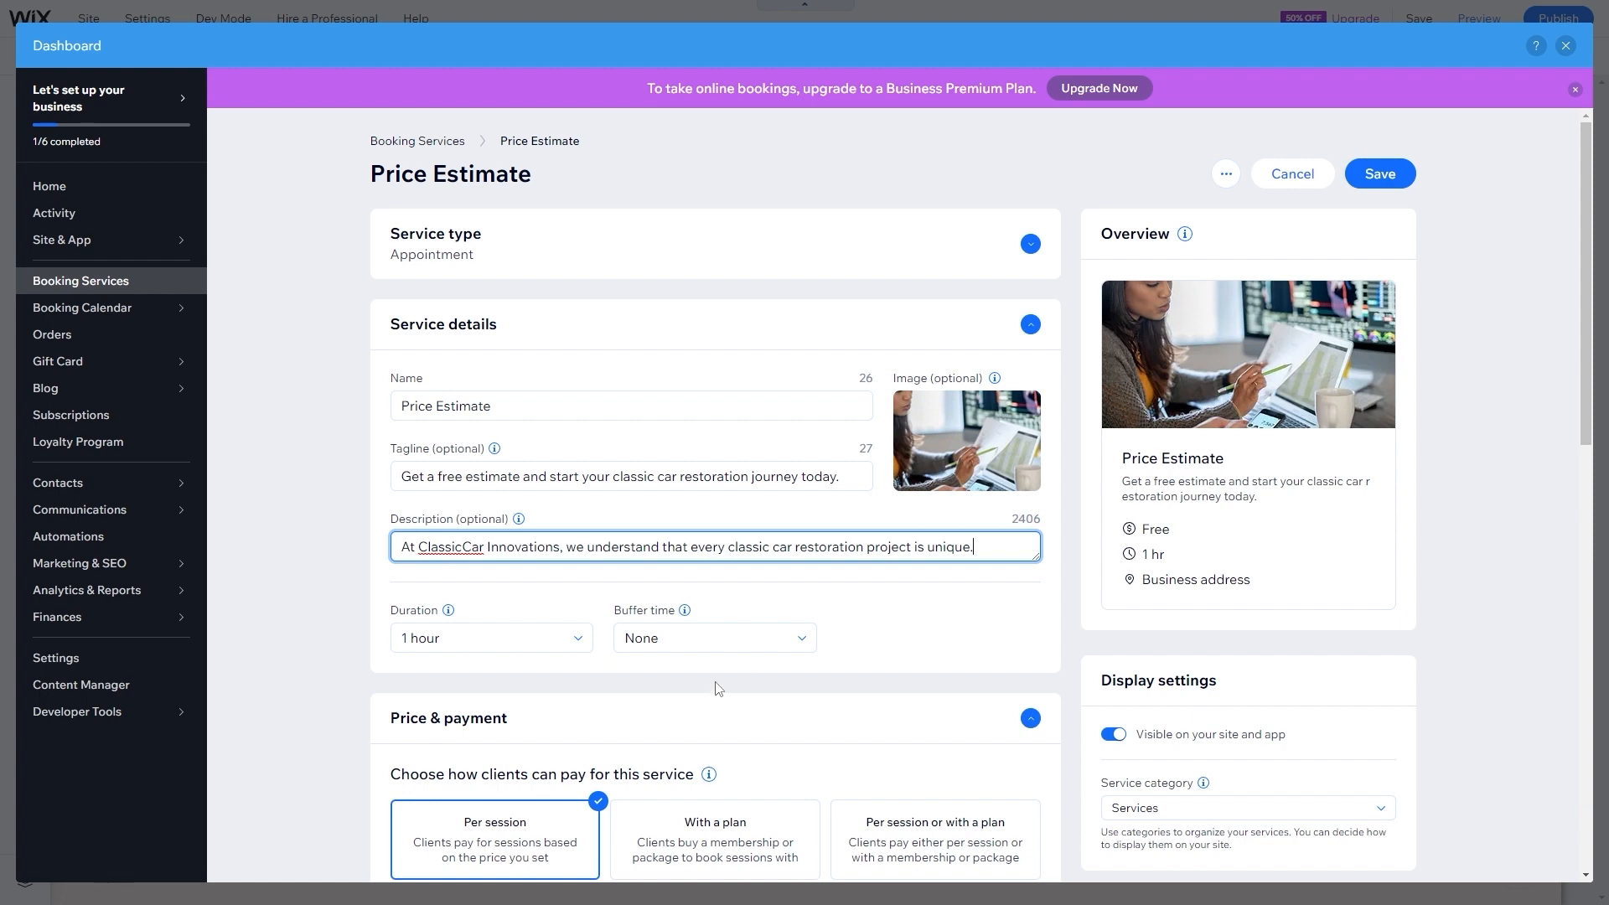
scroll(741, 670, "down", 2)
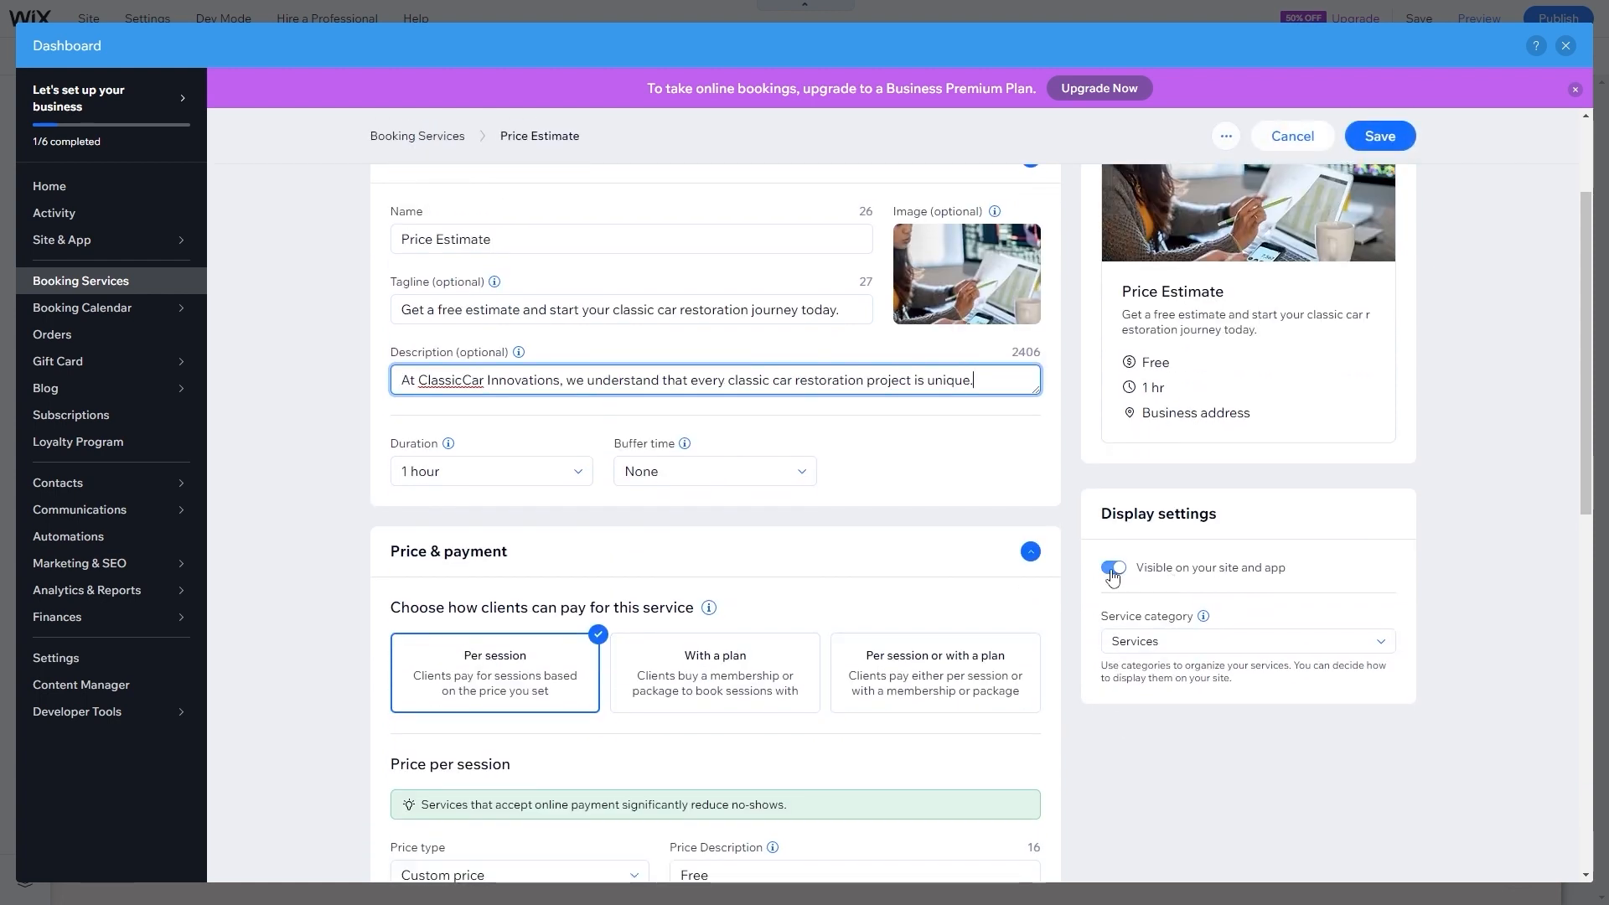
scroll(981, 419, "up", 3)
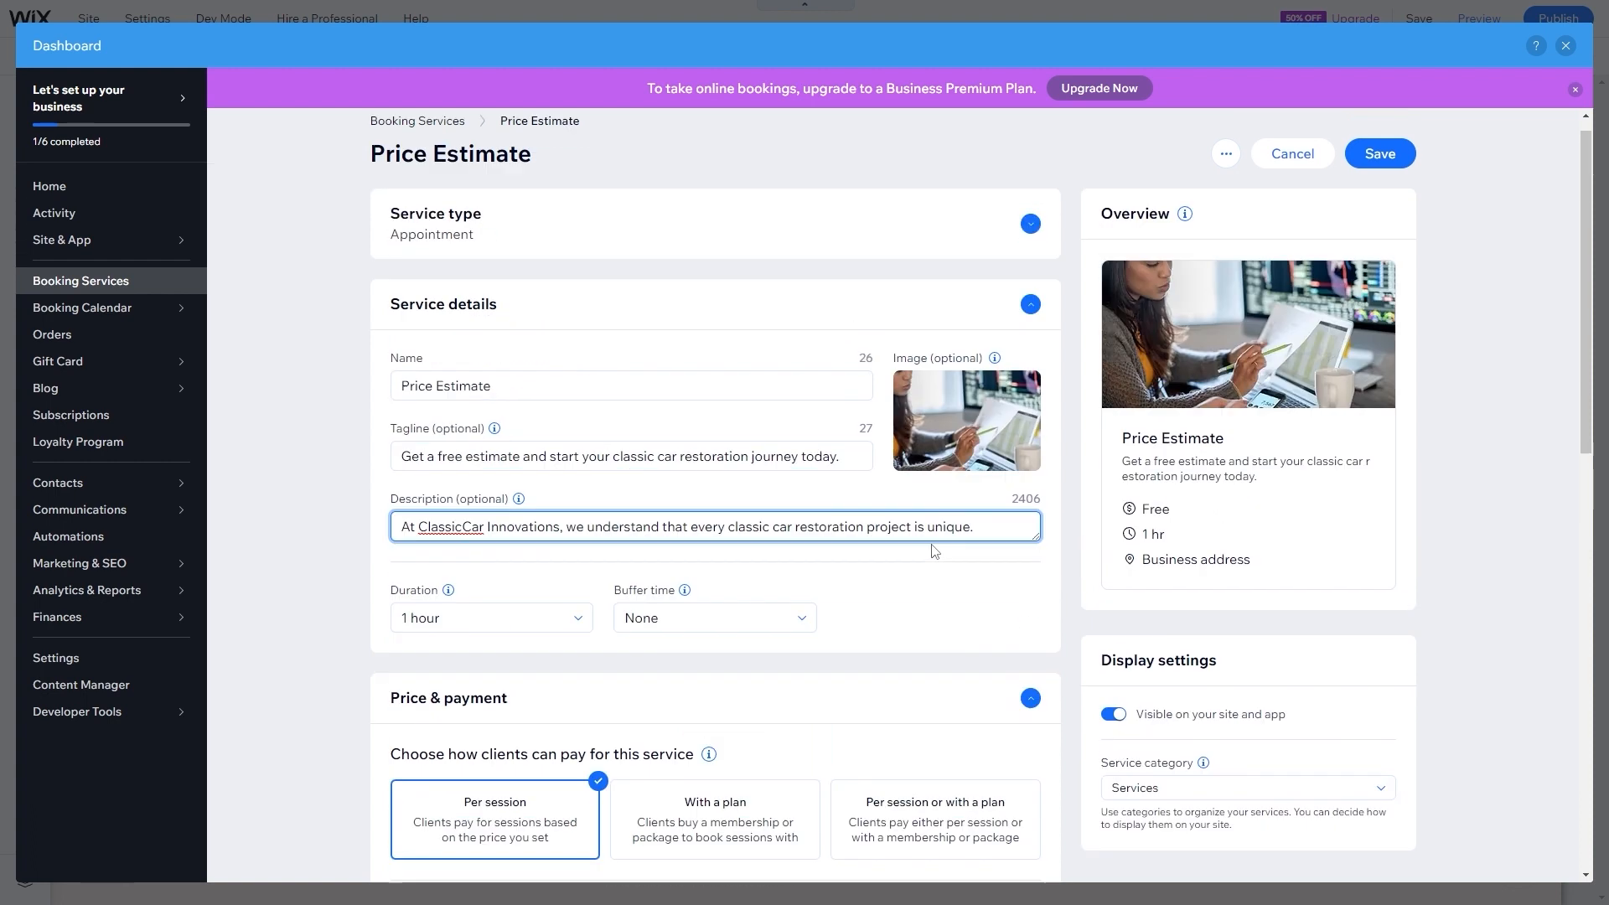
left_click(1023, 410)
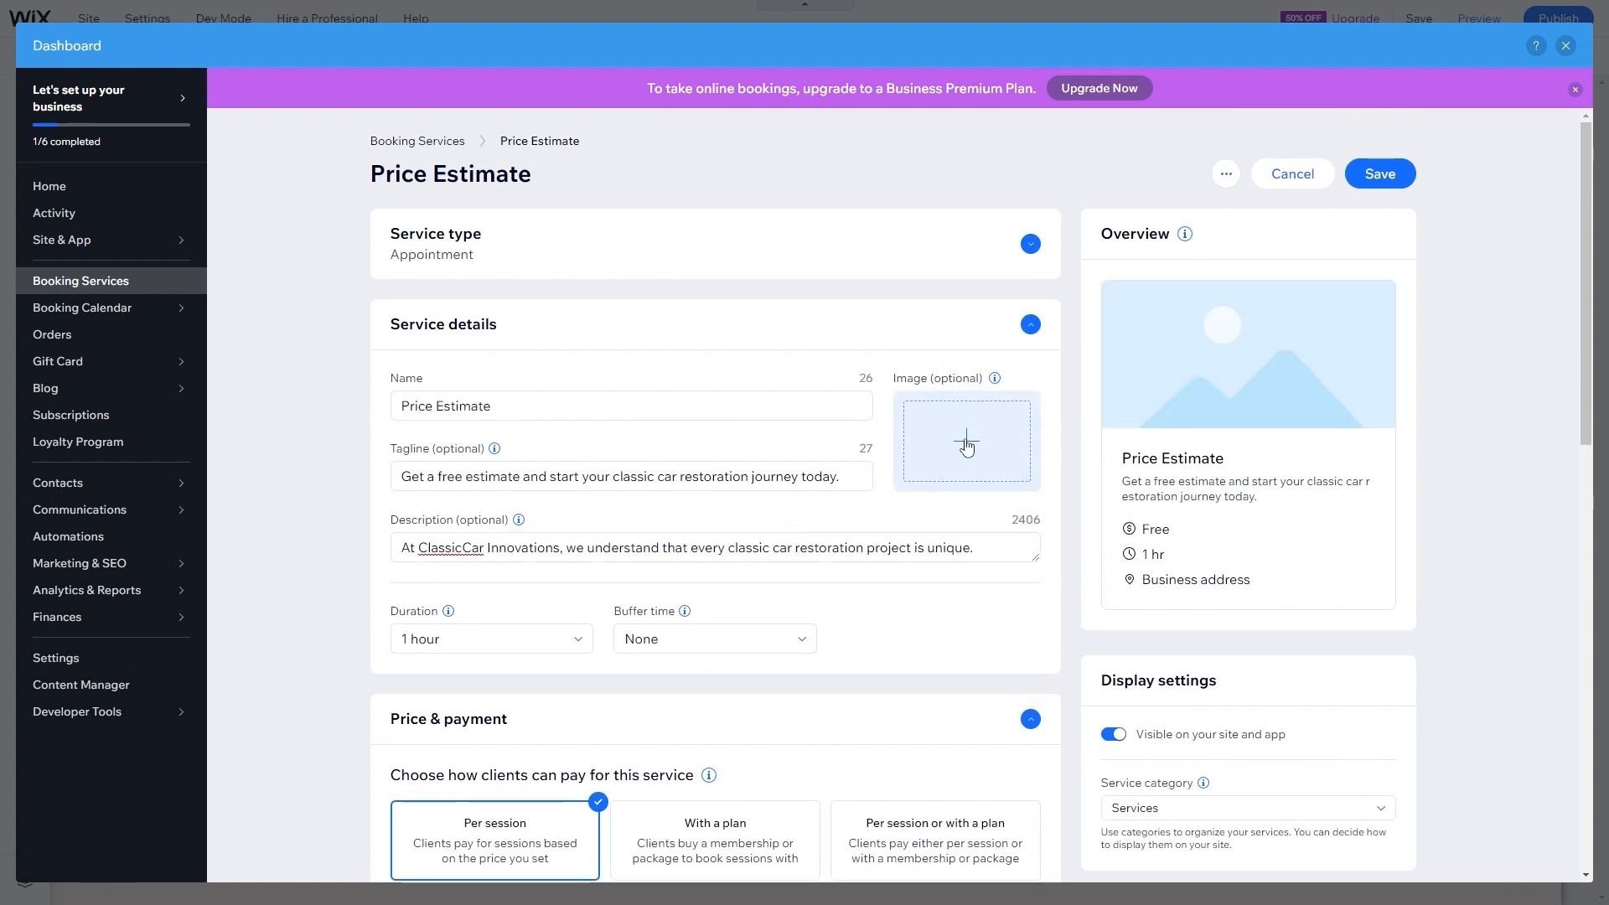
- Search the Media from Wix library for "classic car" and look through the images for a suitable service picture
left_click(964, 444)
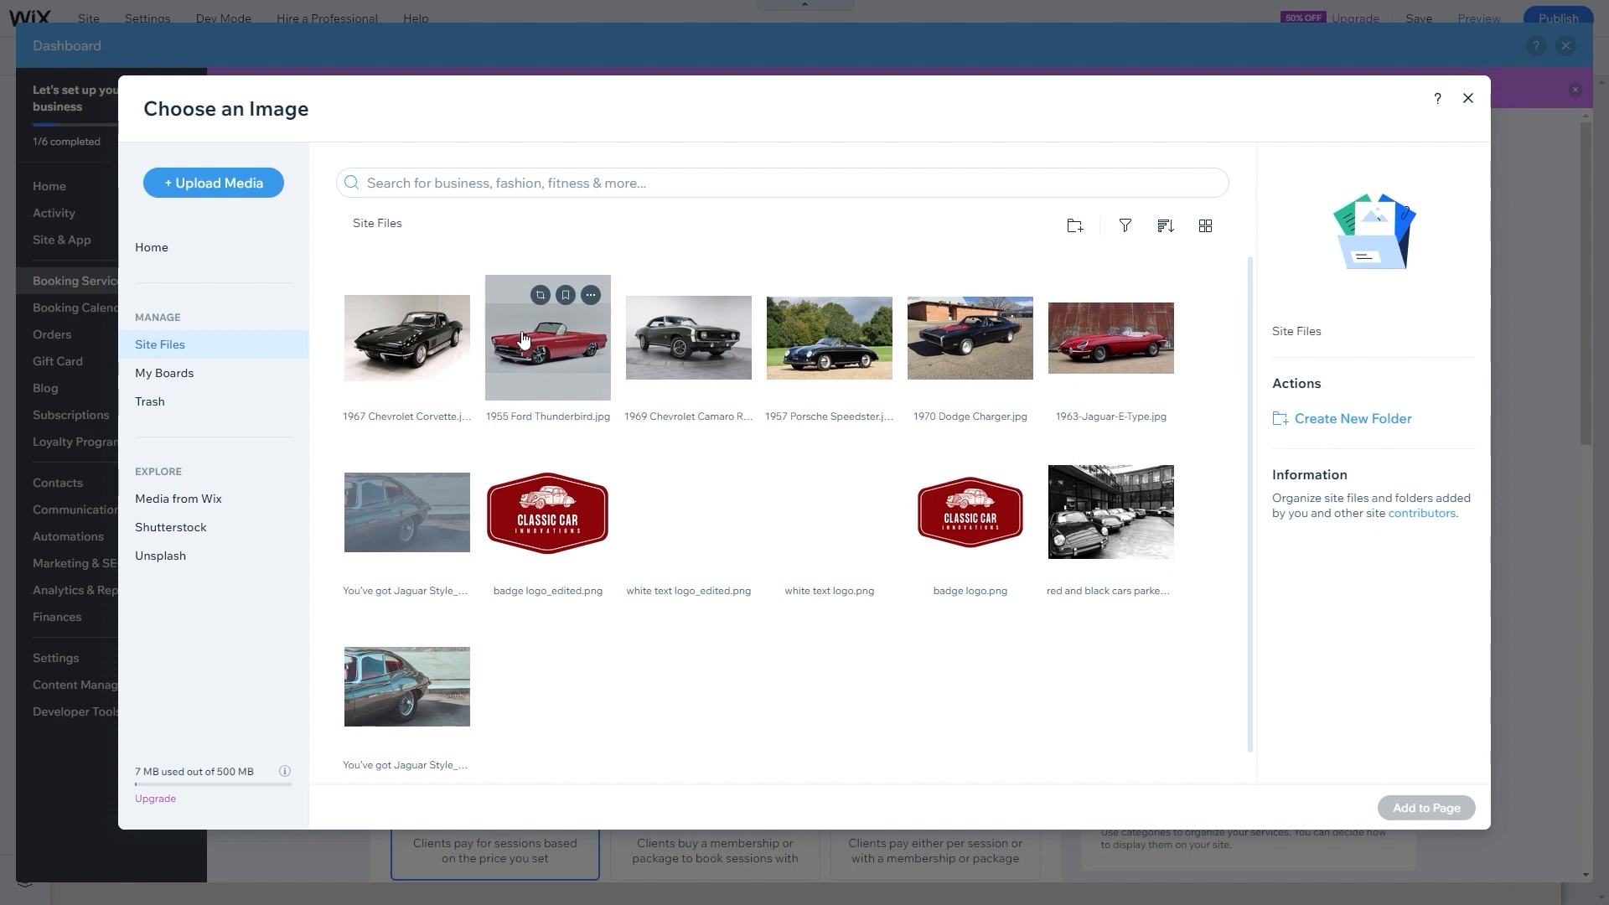
left_click(205, 501)
left_click(479, 187)
type("c")
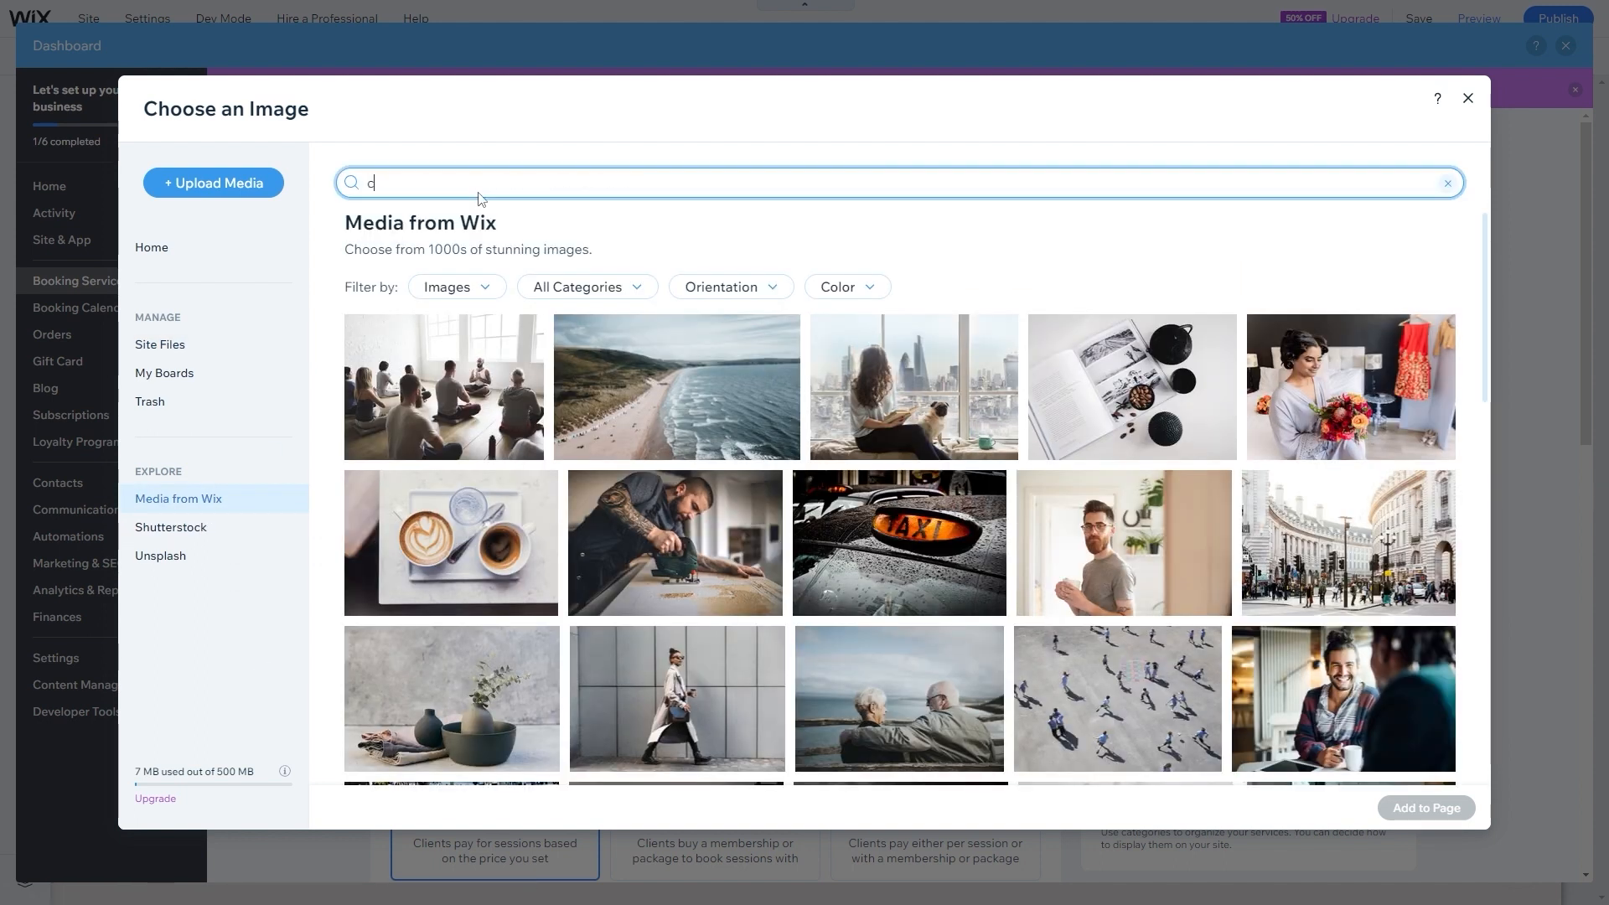
type("lassic car")
key("Return")
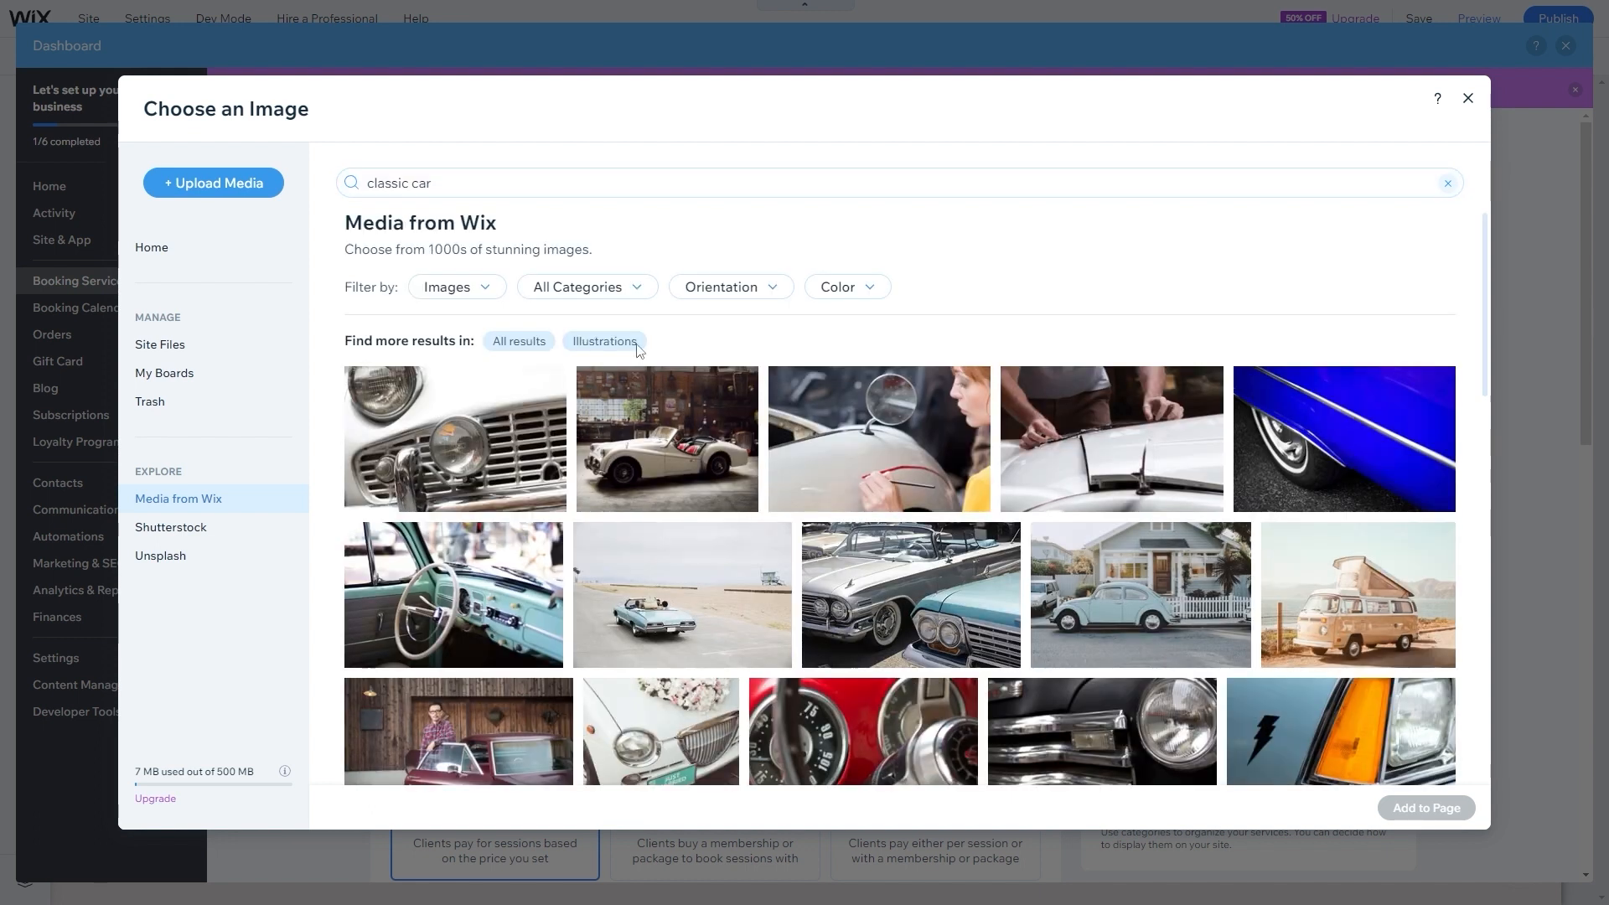
scroll(625, 524, "down", 3)
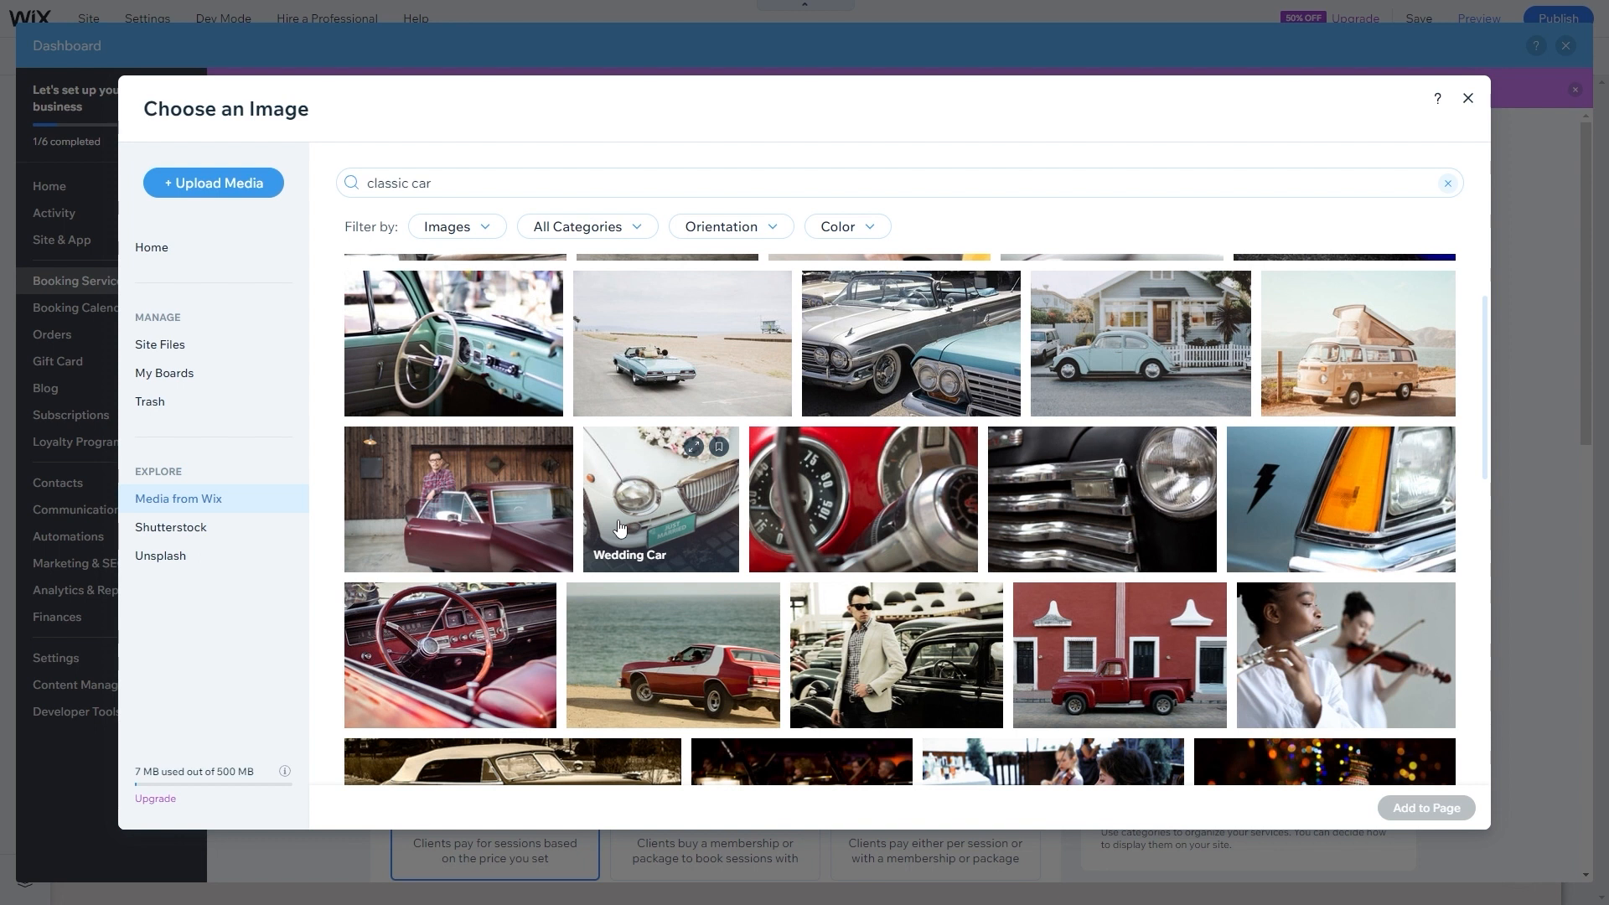
scroll(620, 526, "down", 6)
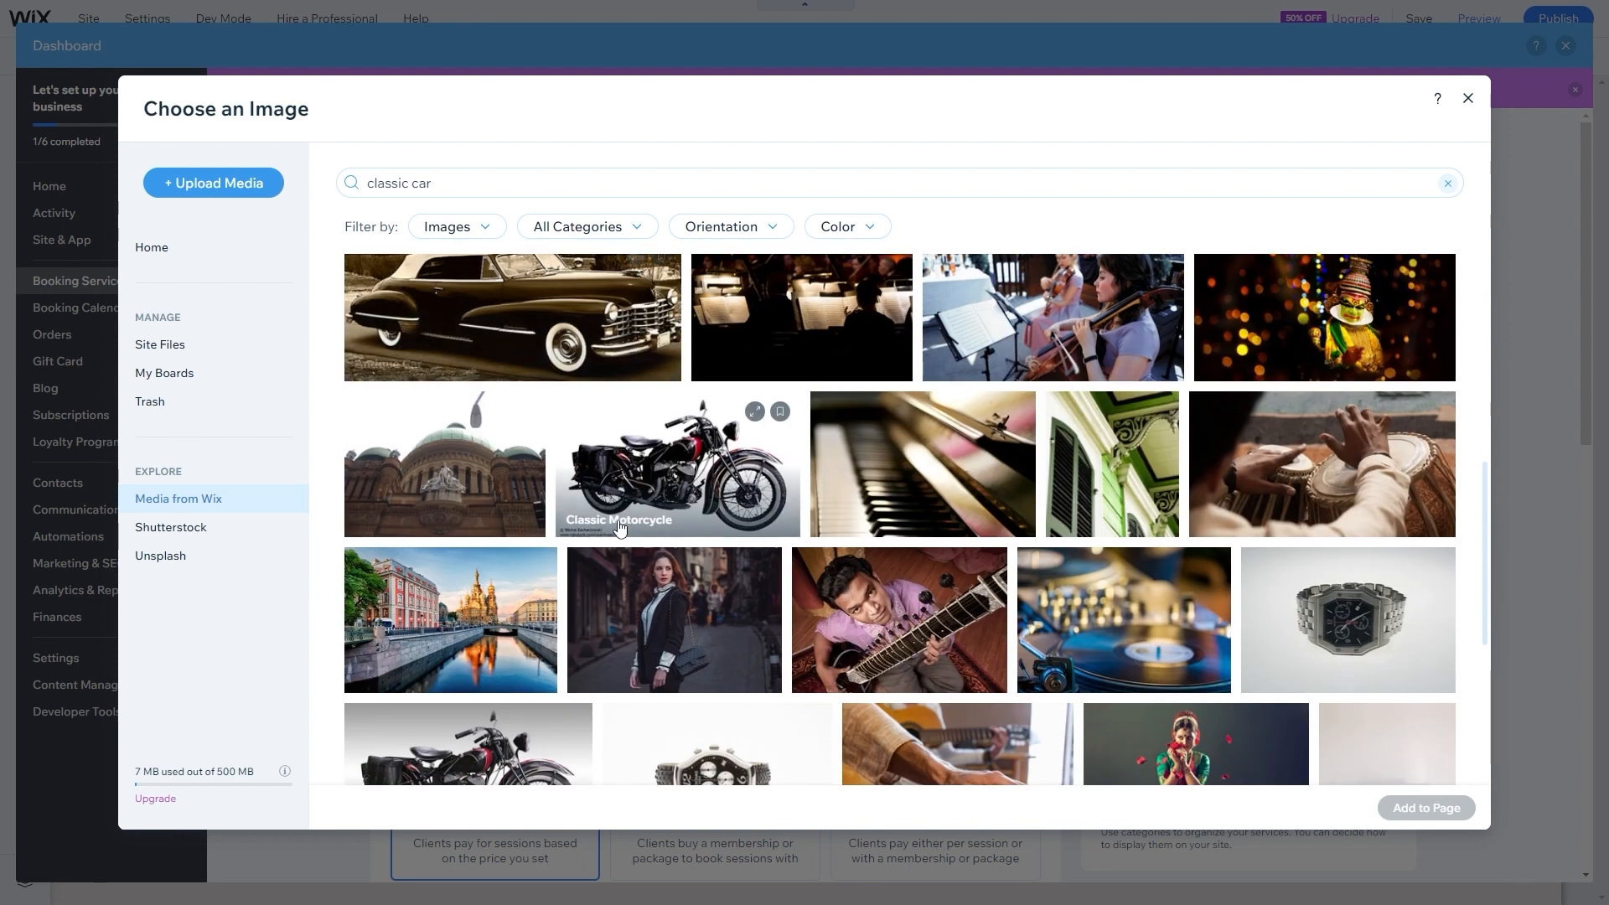
scroll(616, 530, "down", 4)
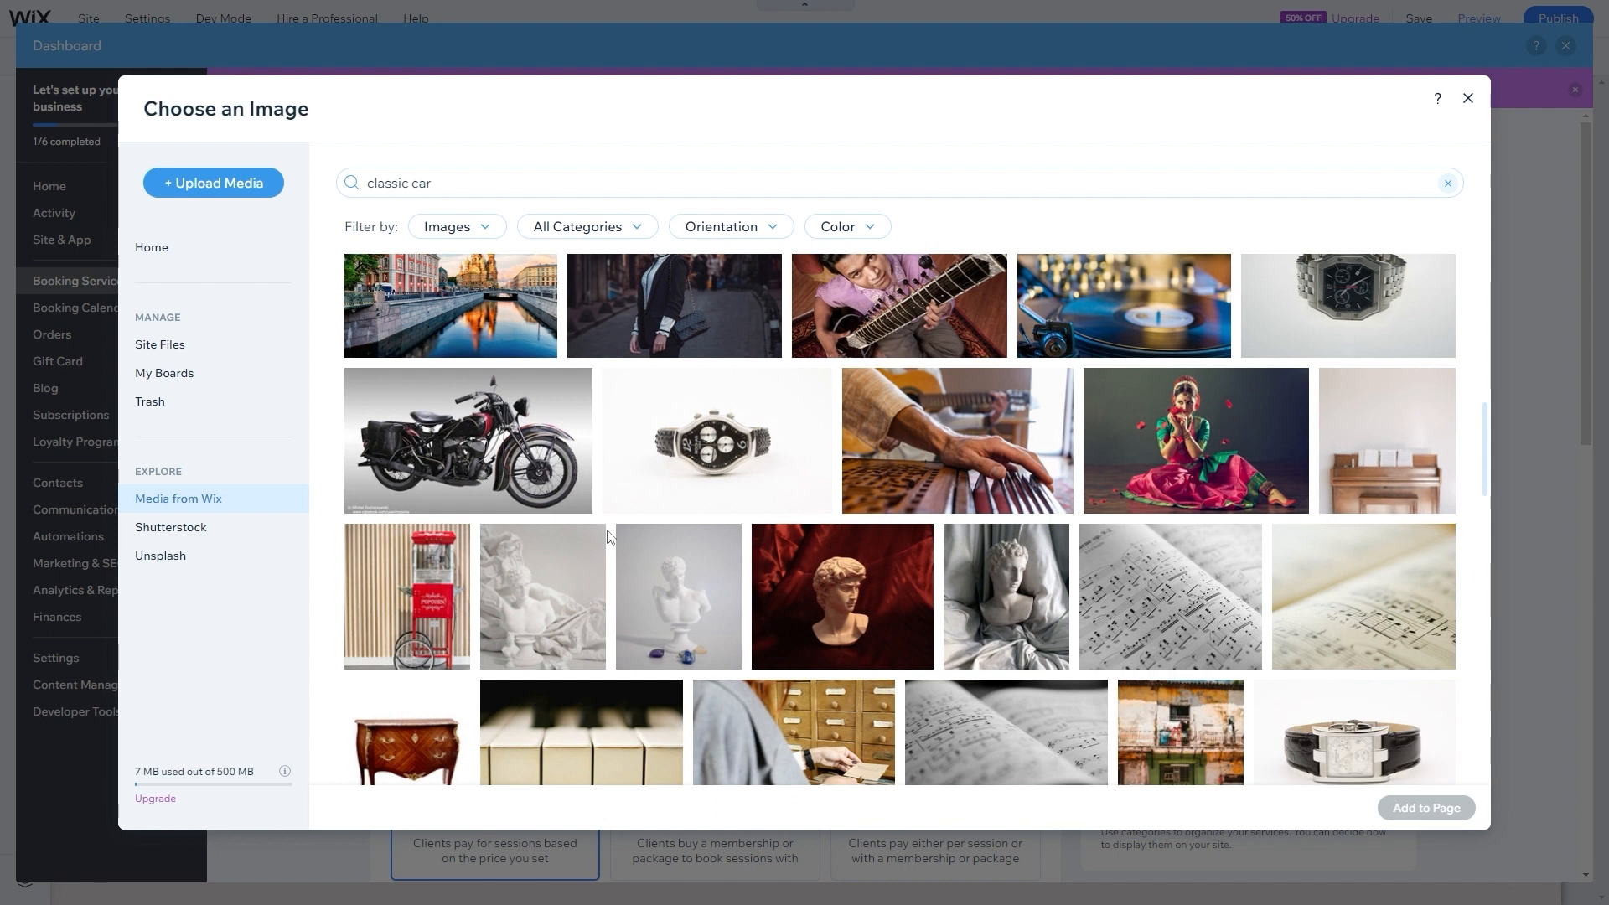
scroll(606, 536, "up", 10)
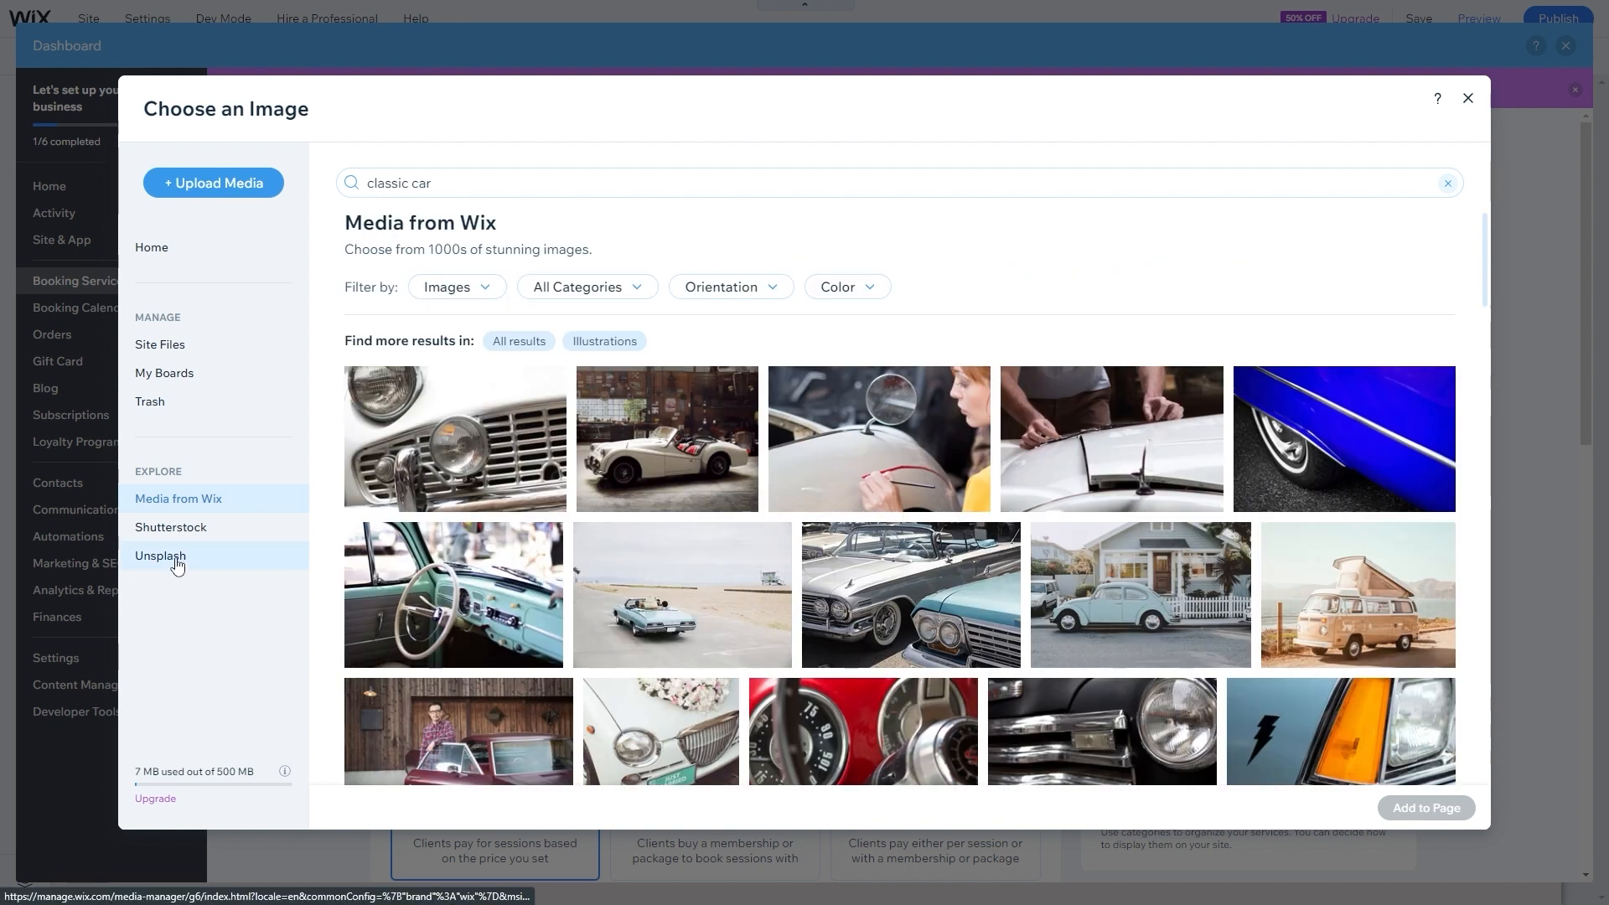
- Search Unsplash for "classic car" and set the dark photo of a silver vintage sports car as the service image
left_click(177, 557)
left_click(424, 185)
type("cl")
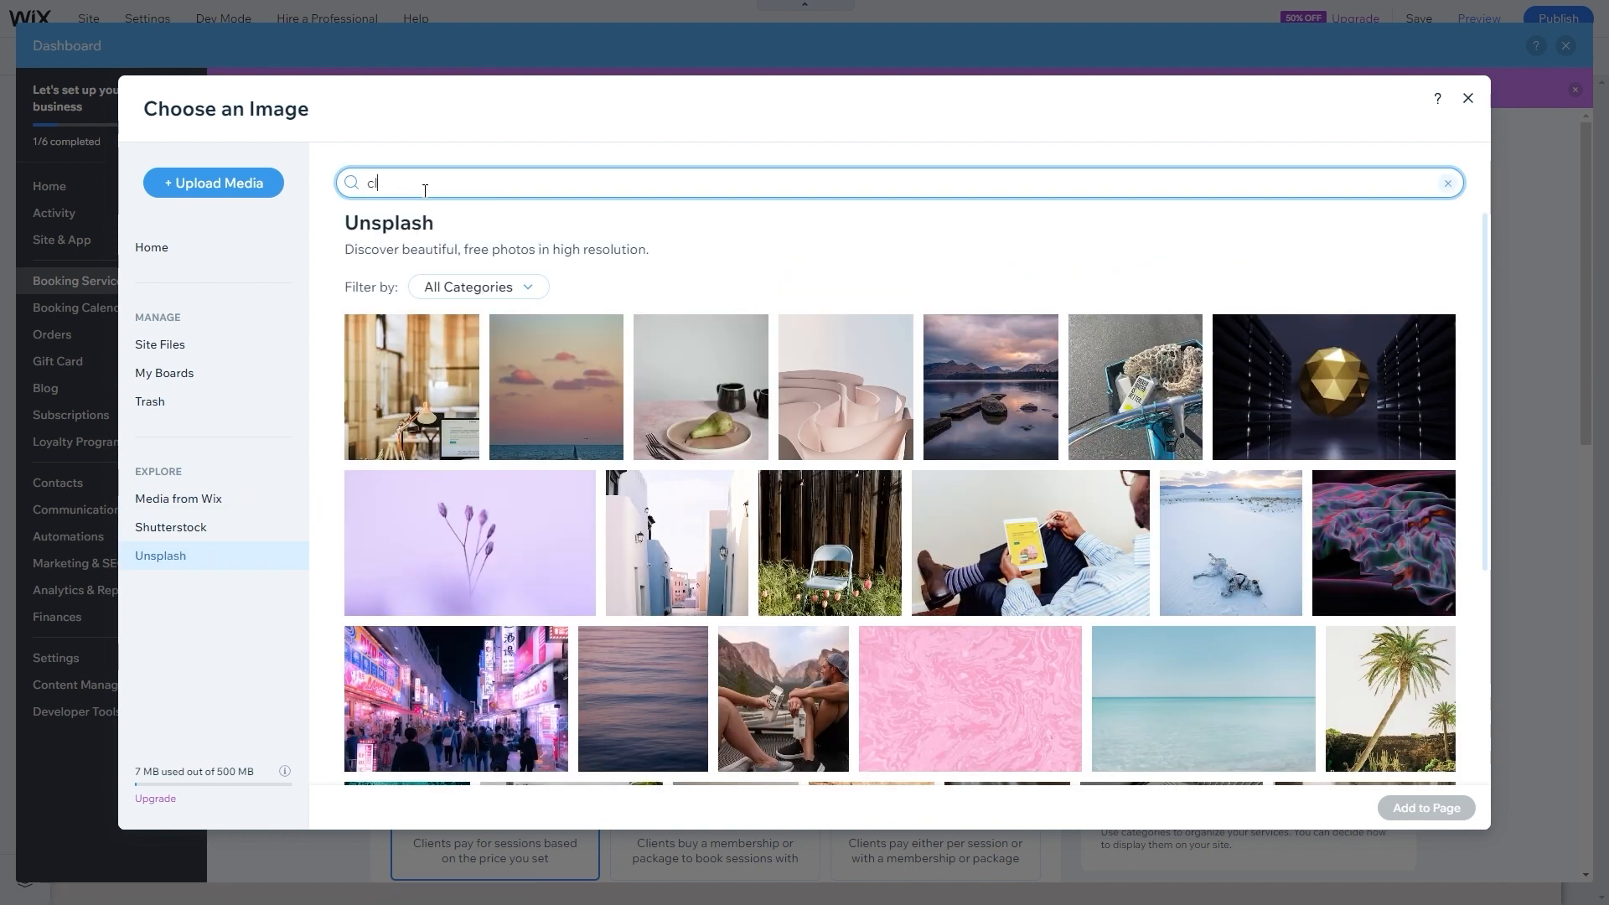
type("assic car")
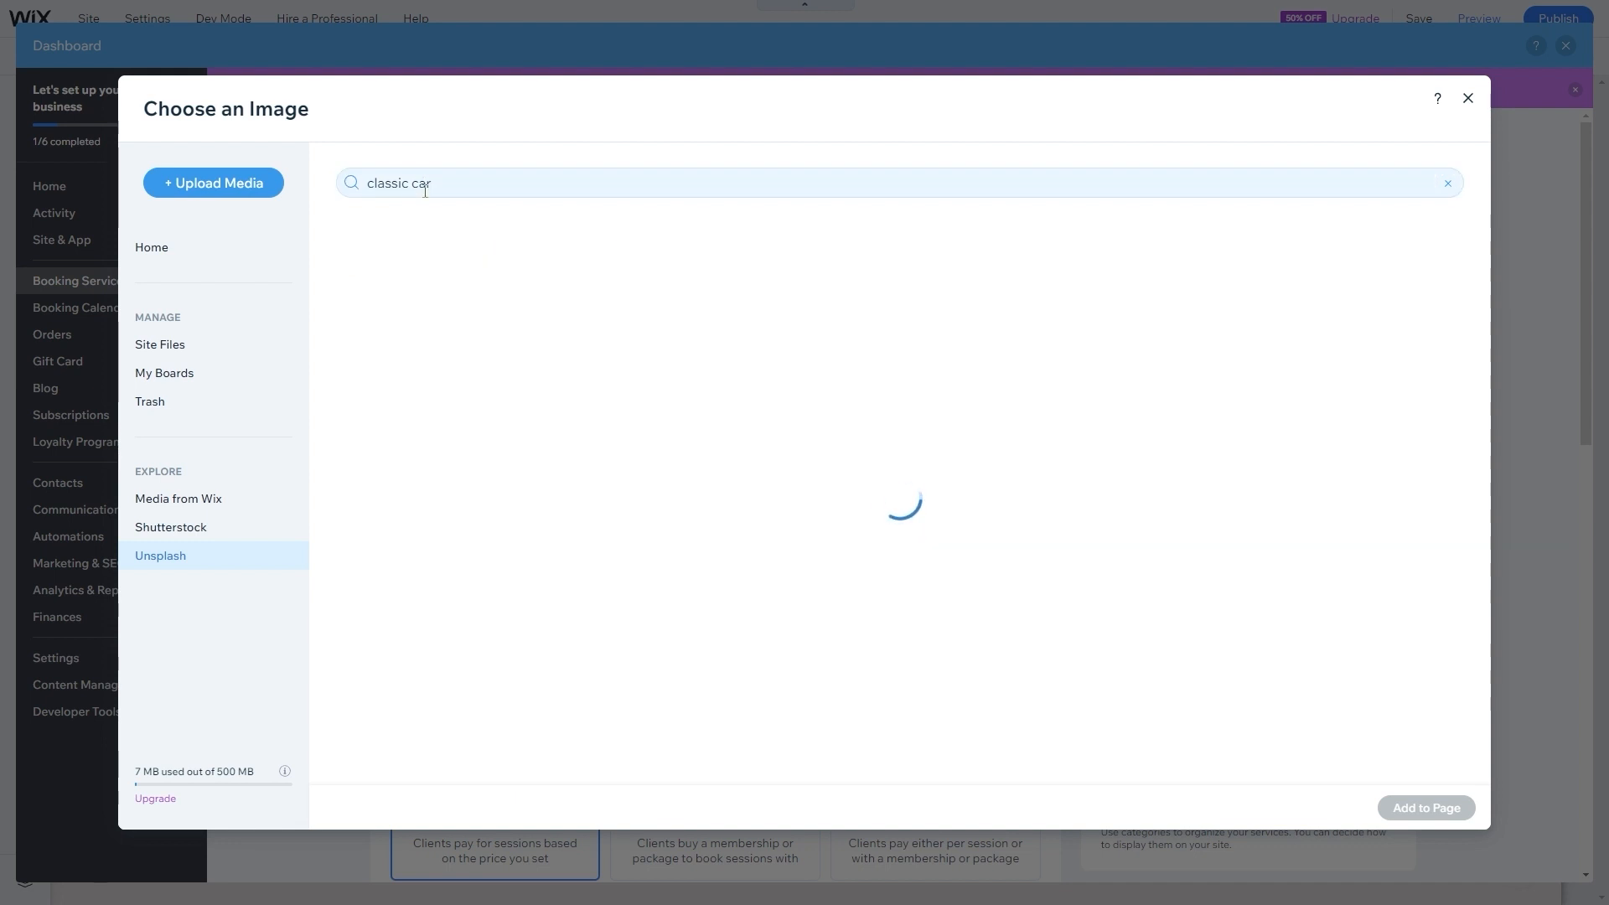
scroll(657, 449, "down", 3)
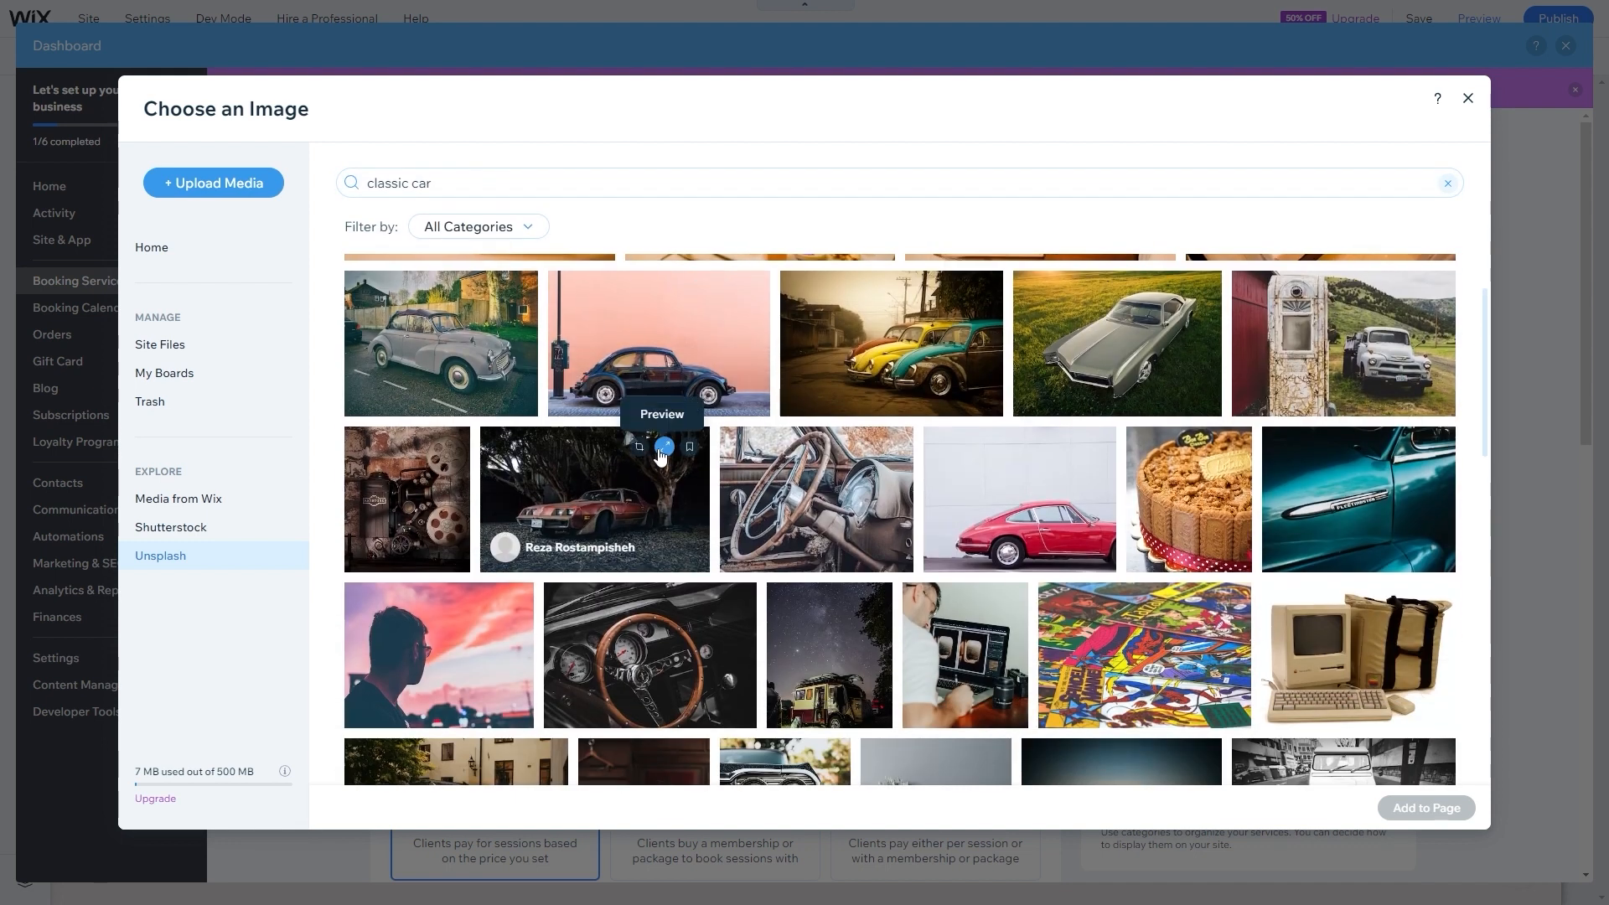
scroll(660, 455, "down", 6)
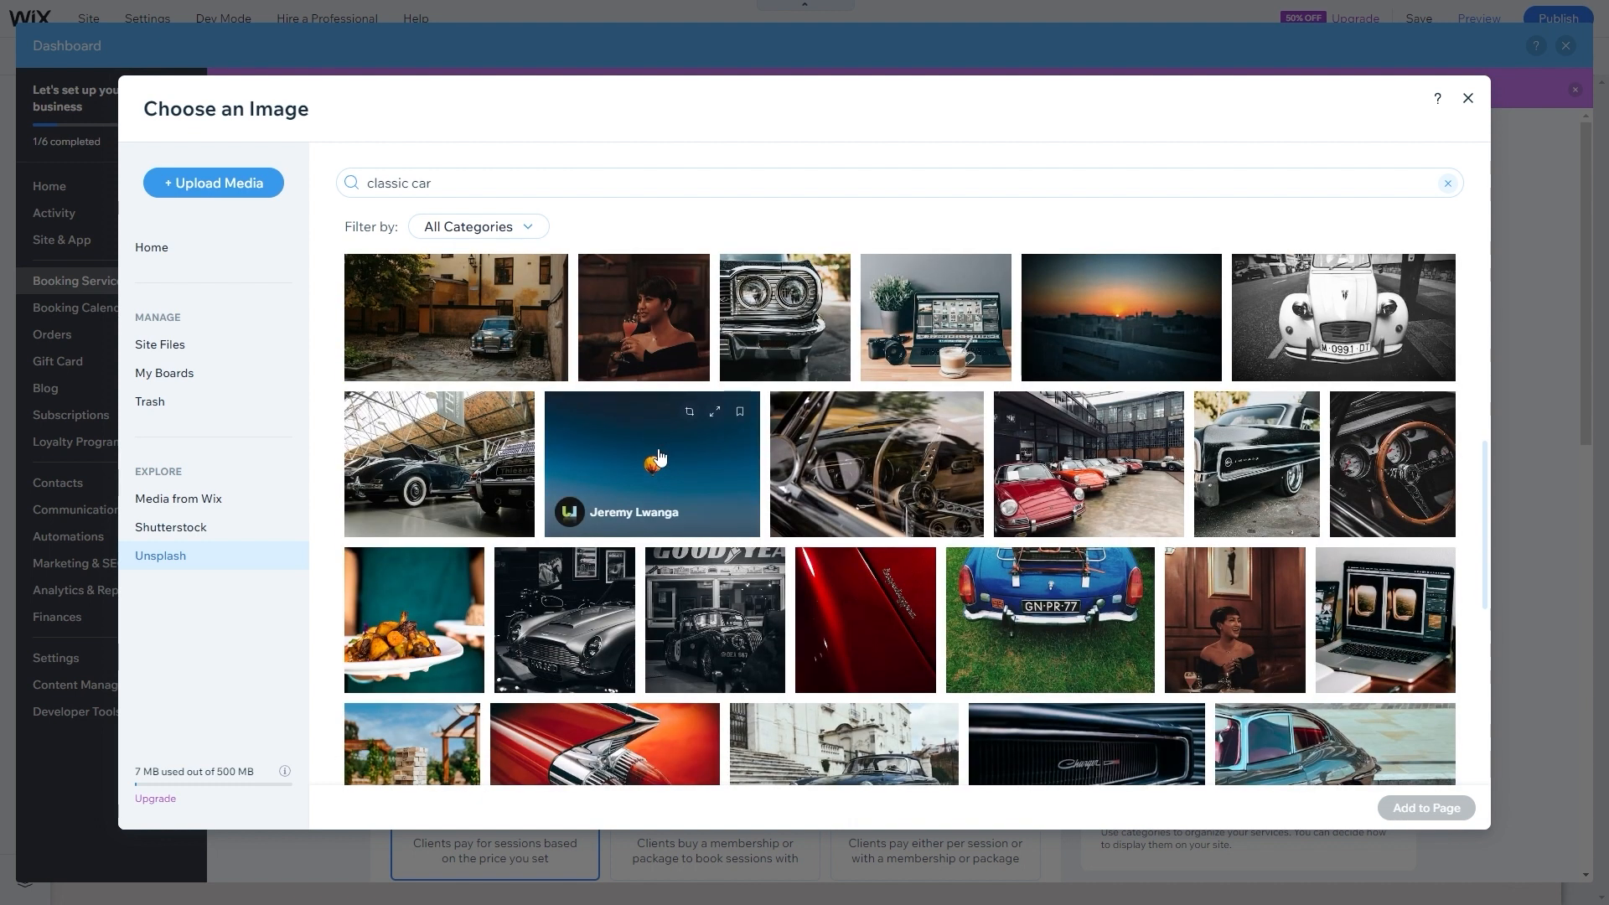
left_click(570, 620)
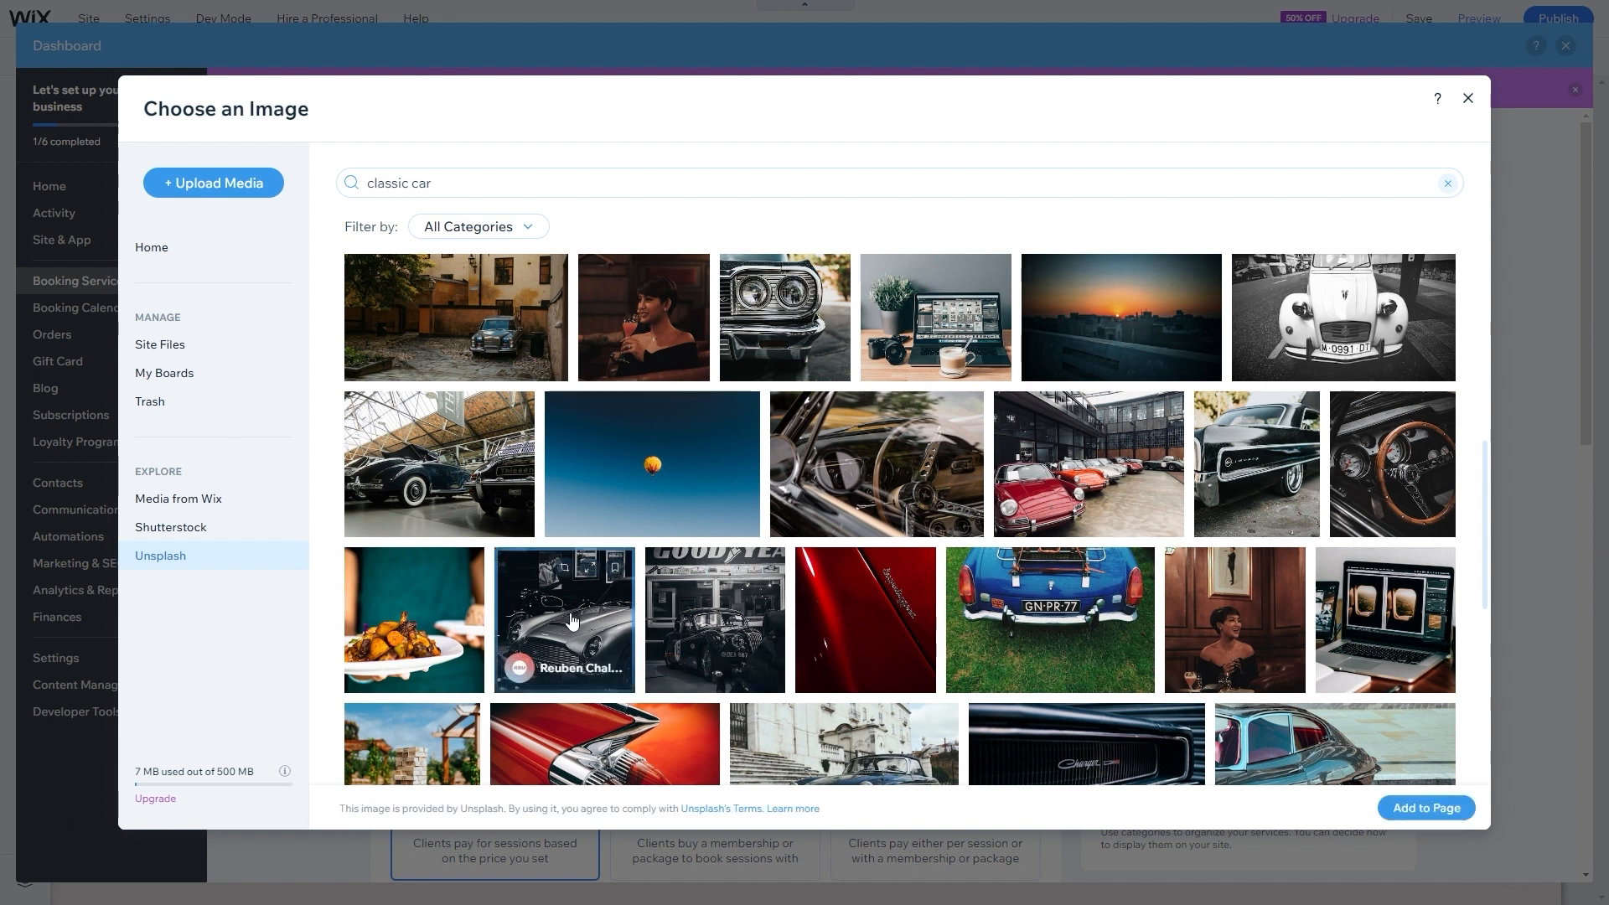
key("Escape")
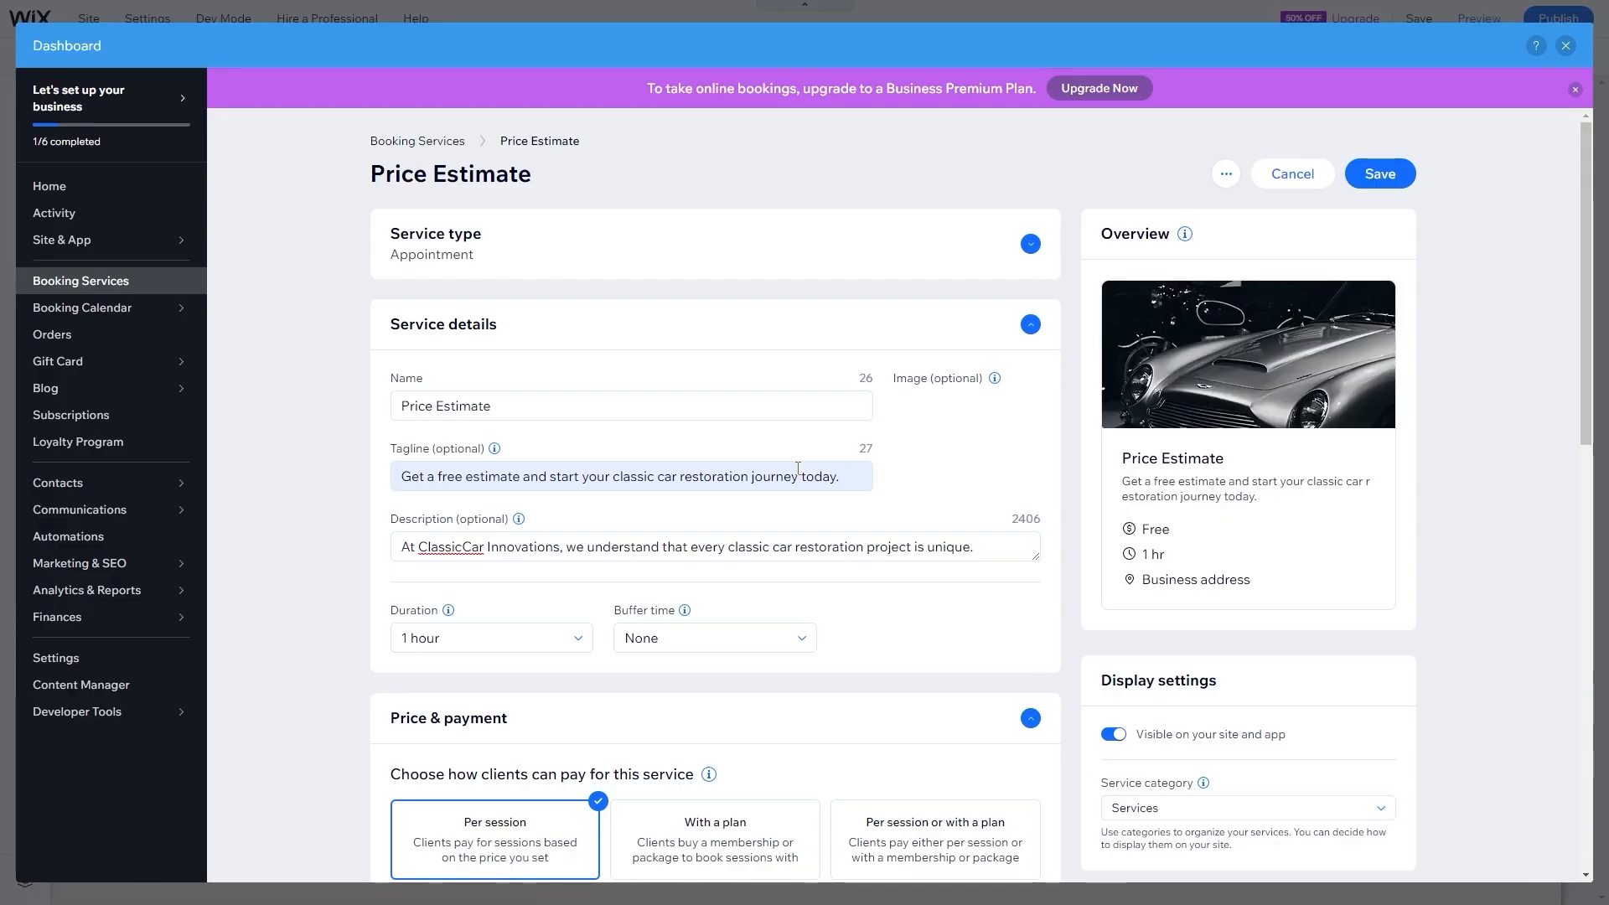
- Review the service's duration, payment method, price description, display and location settings
scroll(491, 369, "down", 5)
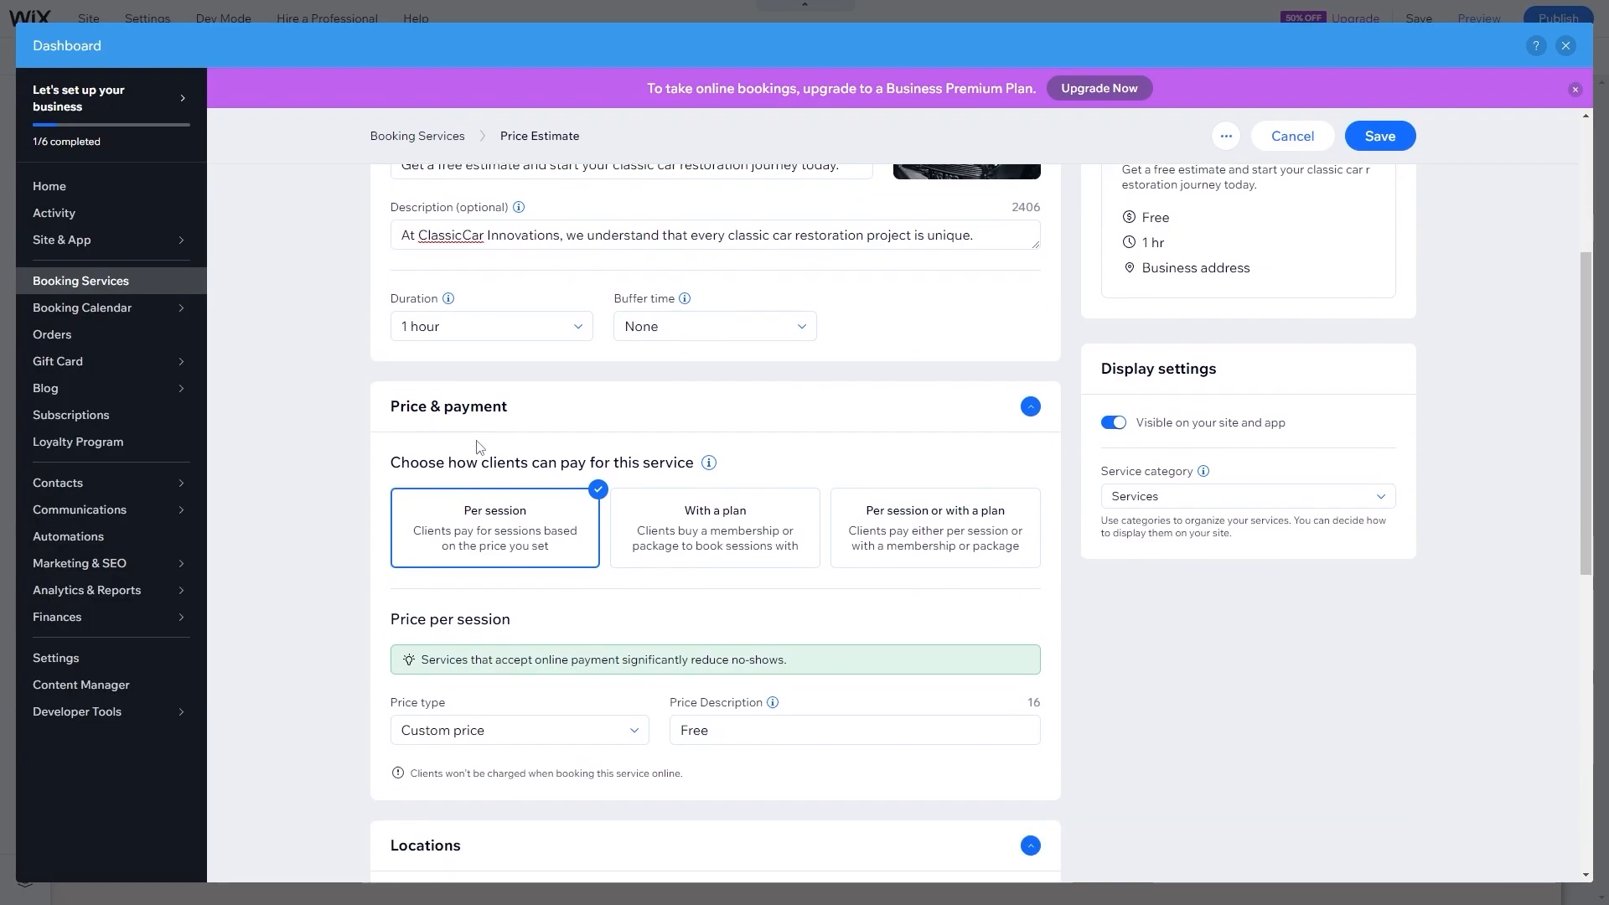
left_click_drag(463, 346, 677, 350)
left_click(676, 350)
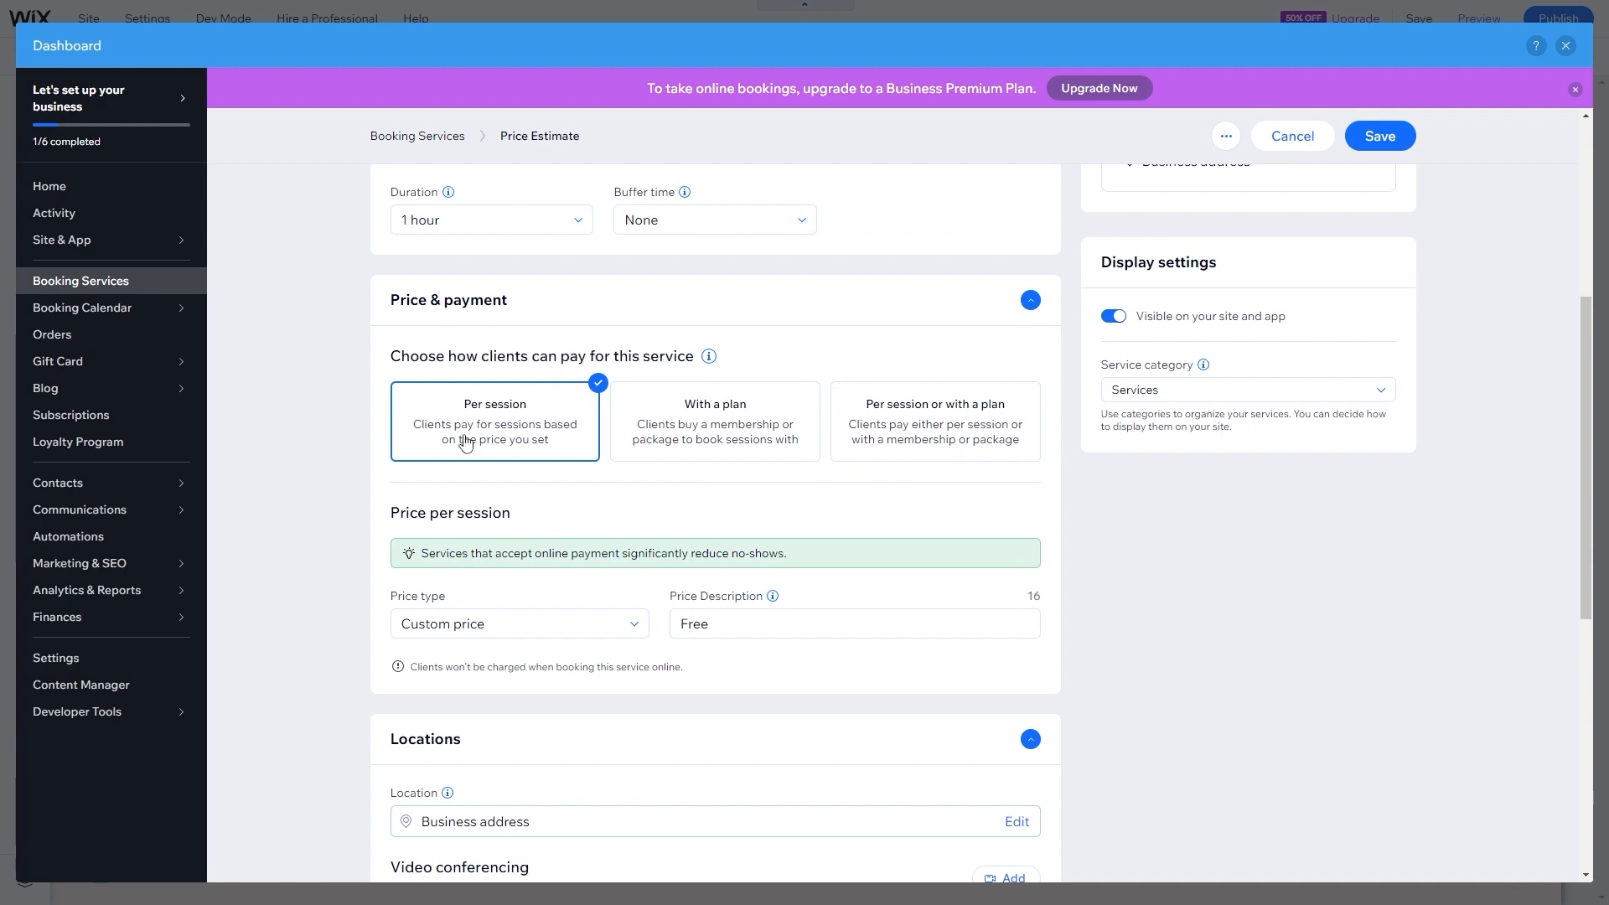
double_click(735, 626)
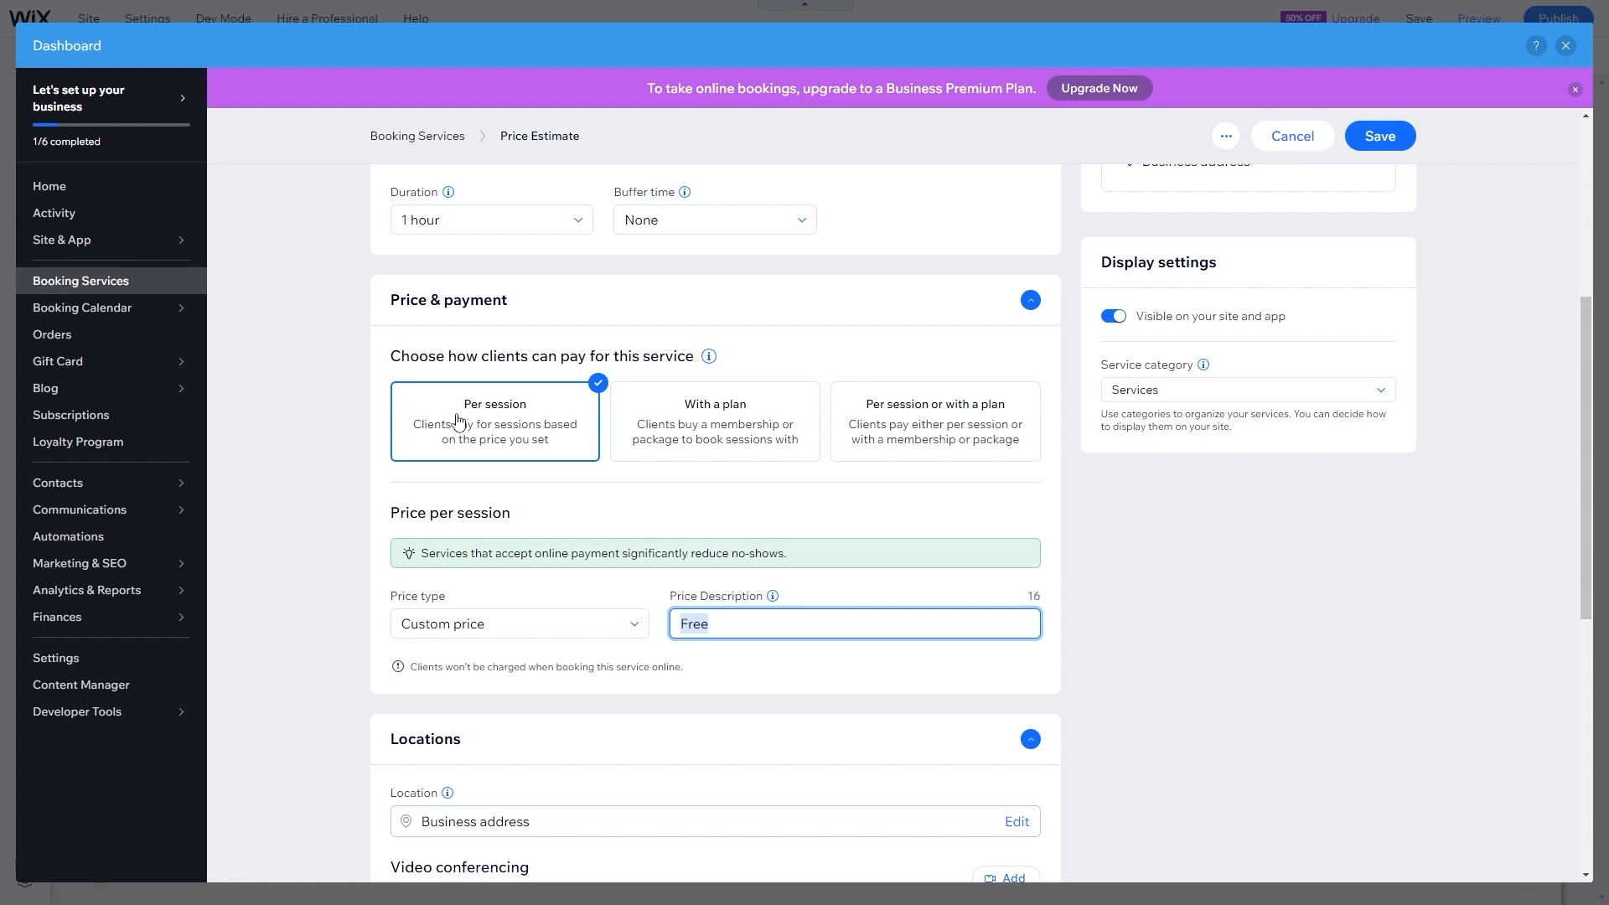
scroll(556, 416, "down", 2)
left_click(748, 459)
left_click(1231, 602)
scroll(1147, 641, "down", 2)
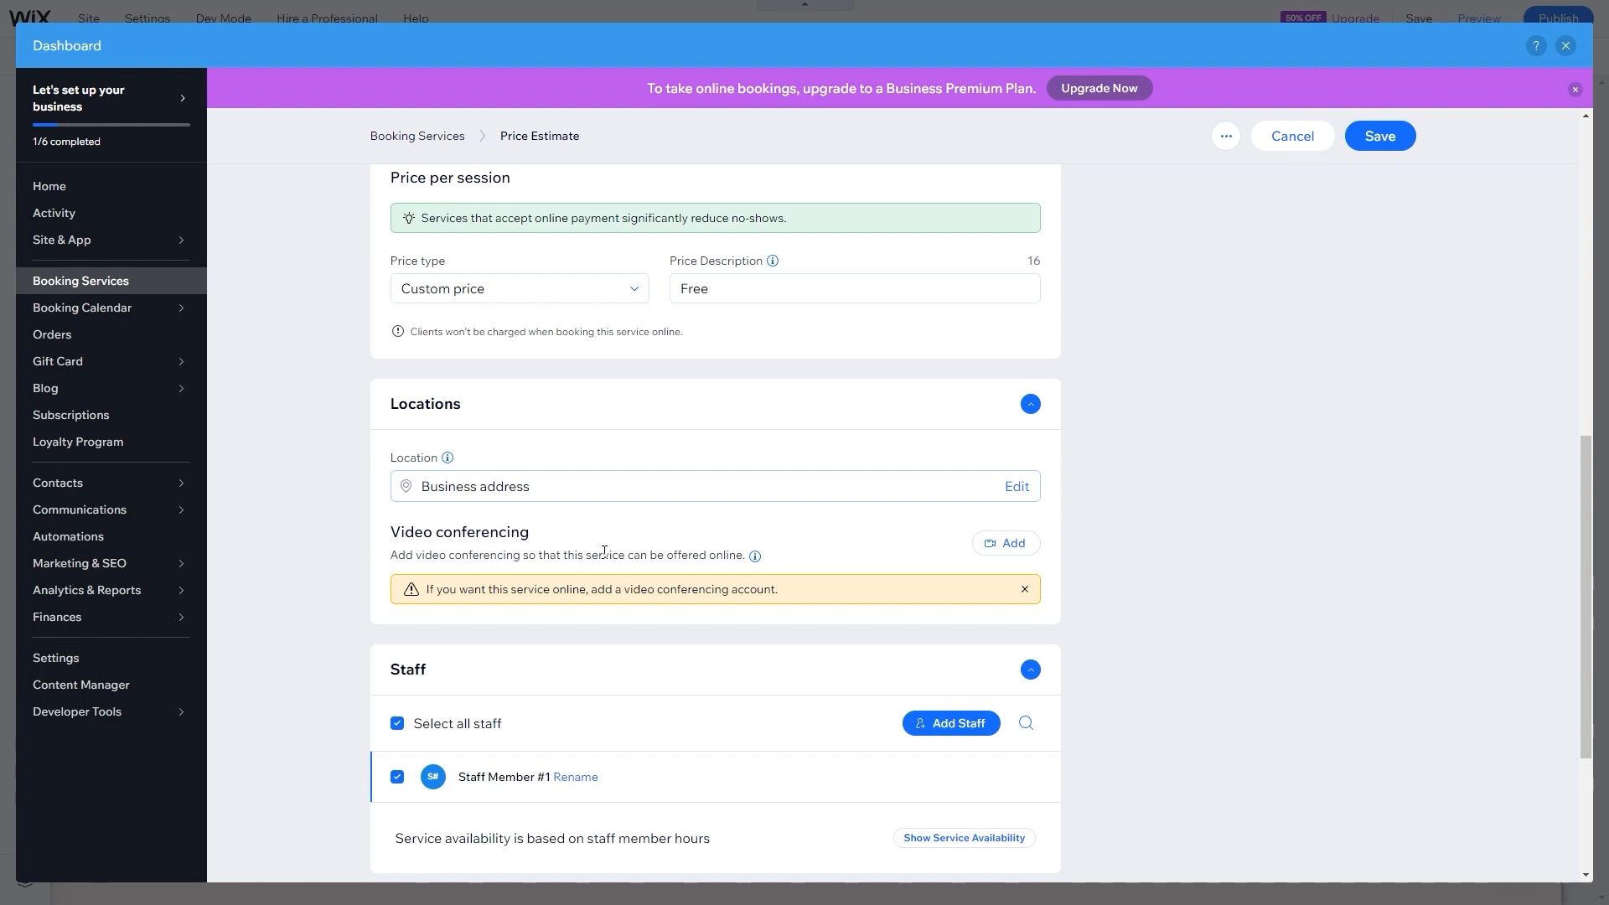
- Rename the default staff member with the staff member's first name and save it
scroll(476, 501, "down", 3)
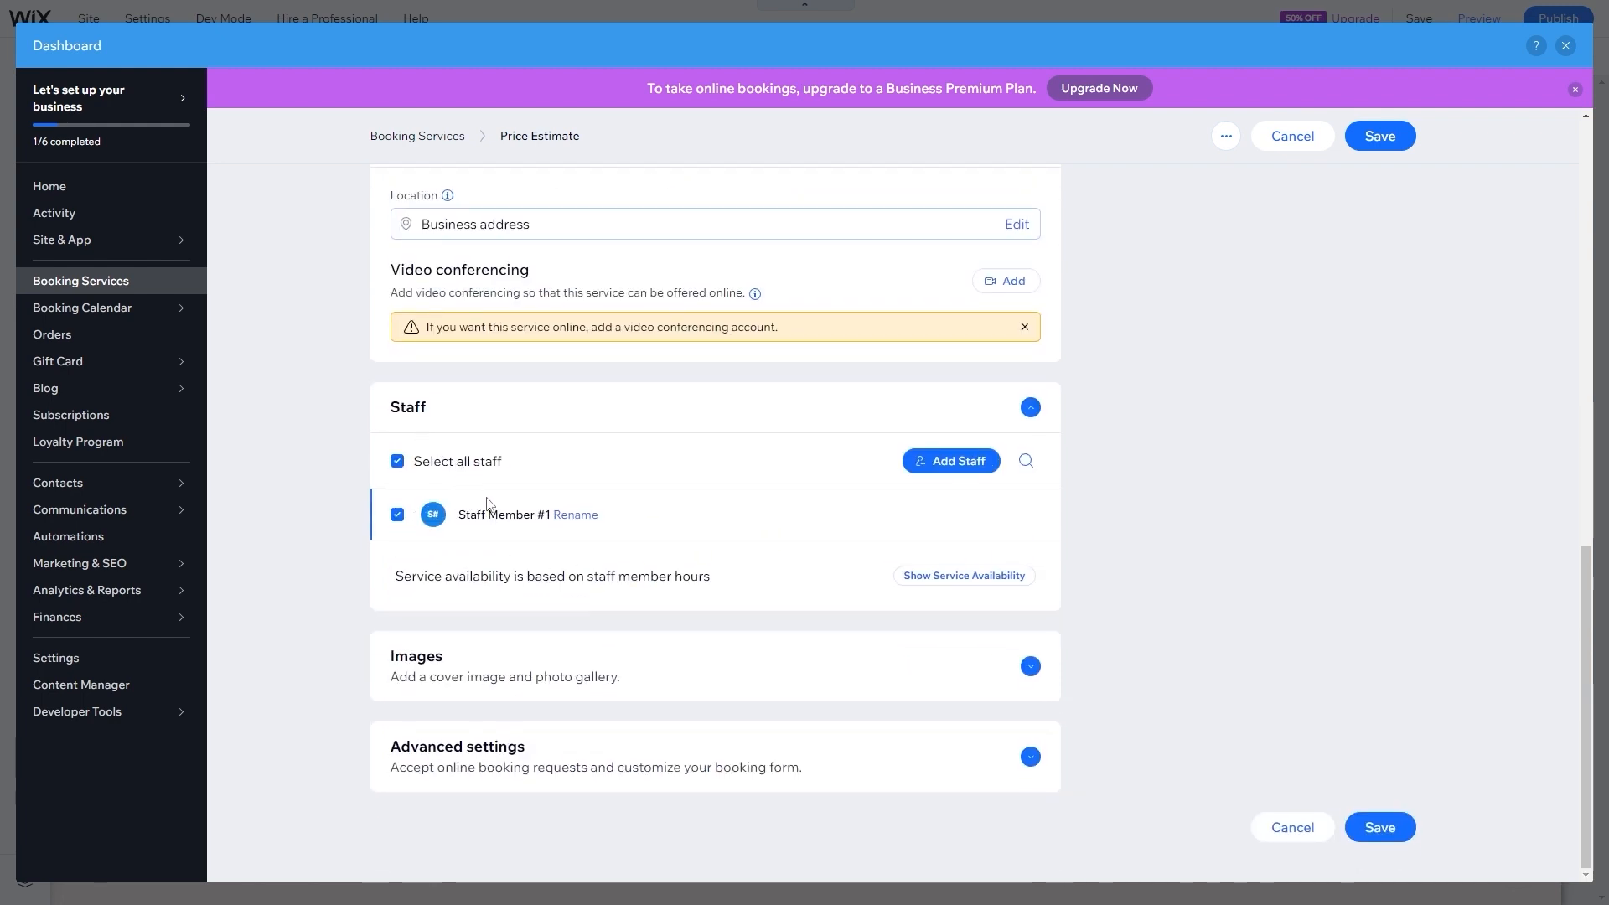
left_click(576, 513)
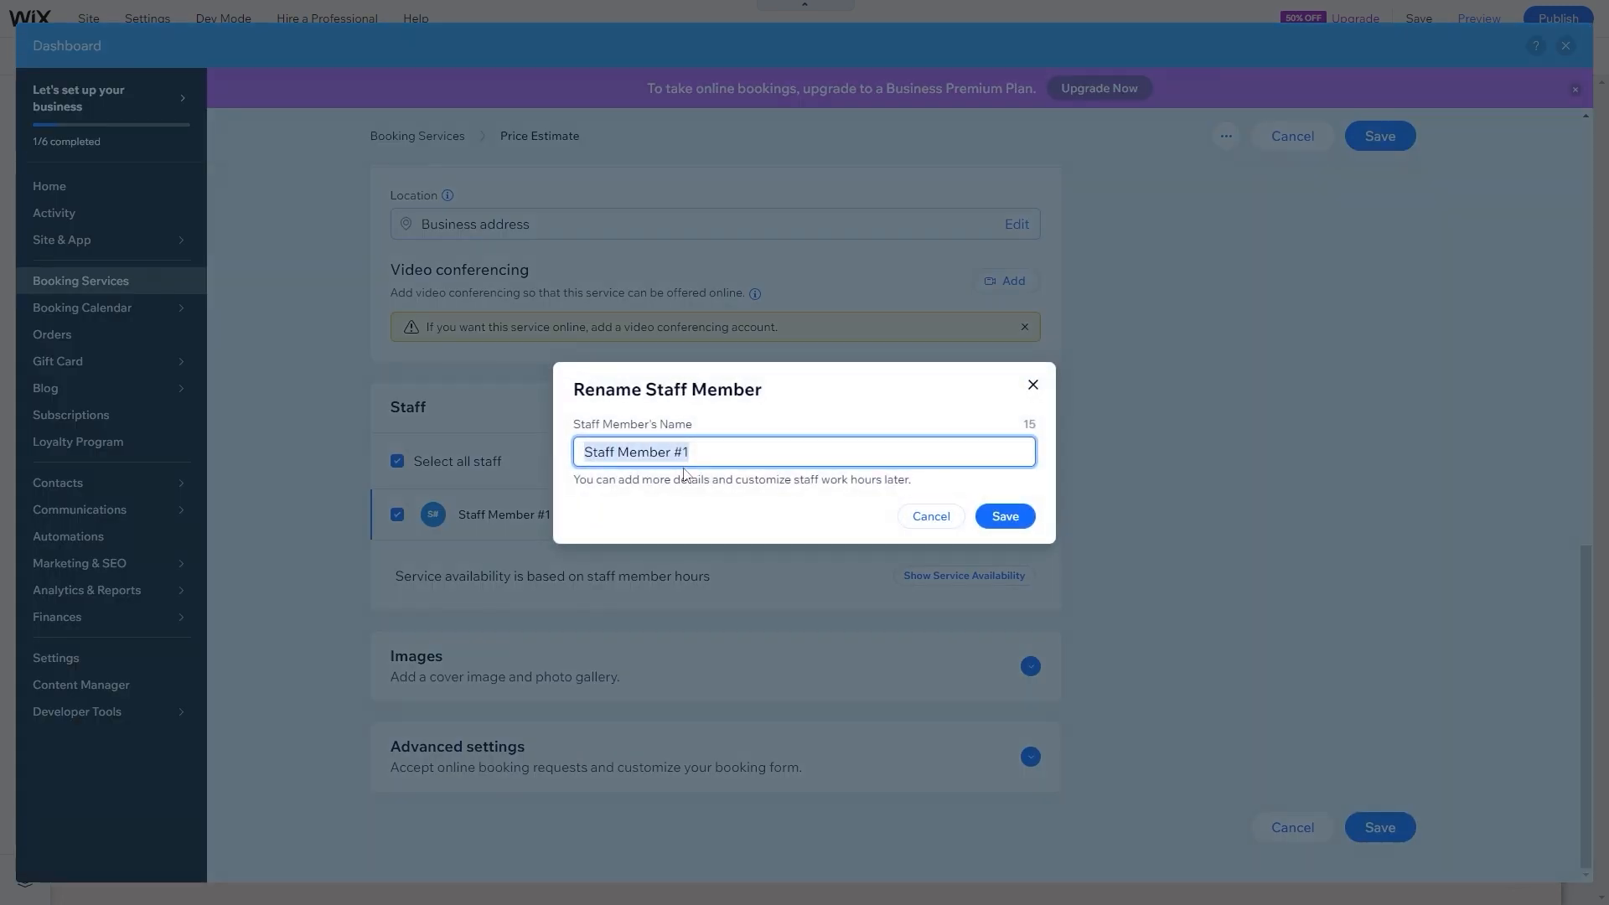
type("Anthony")
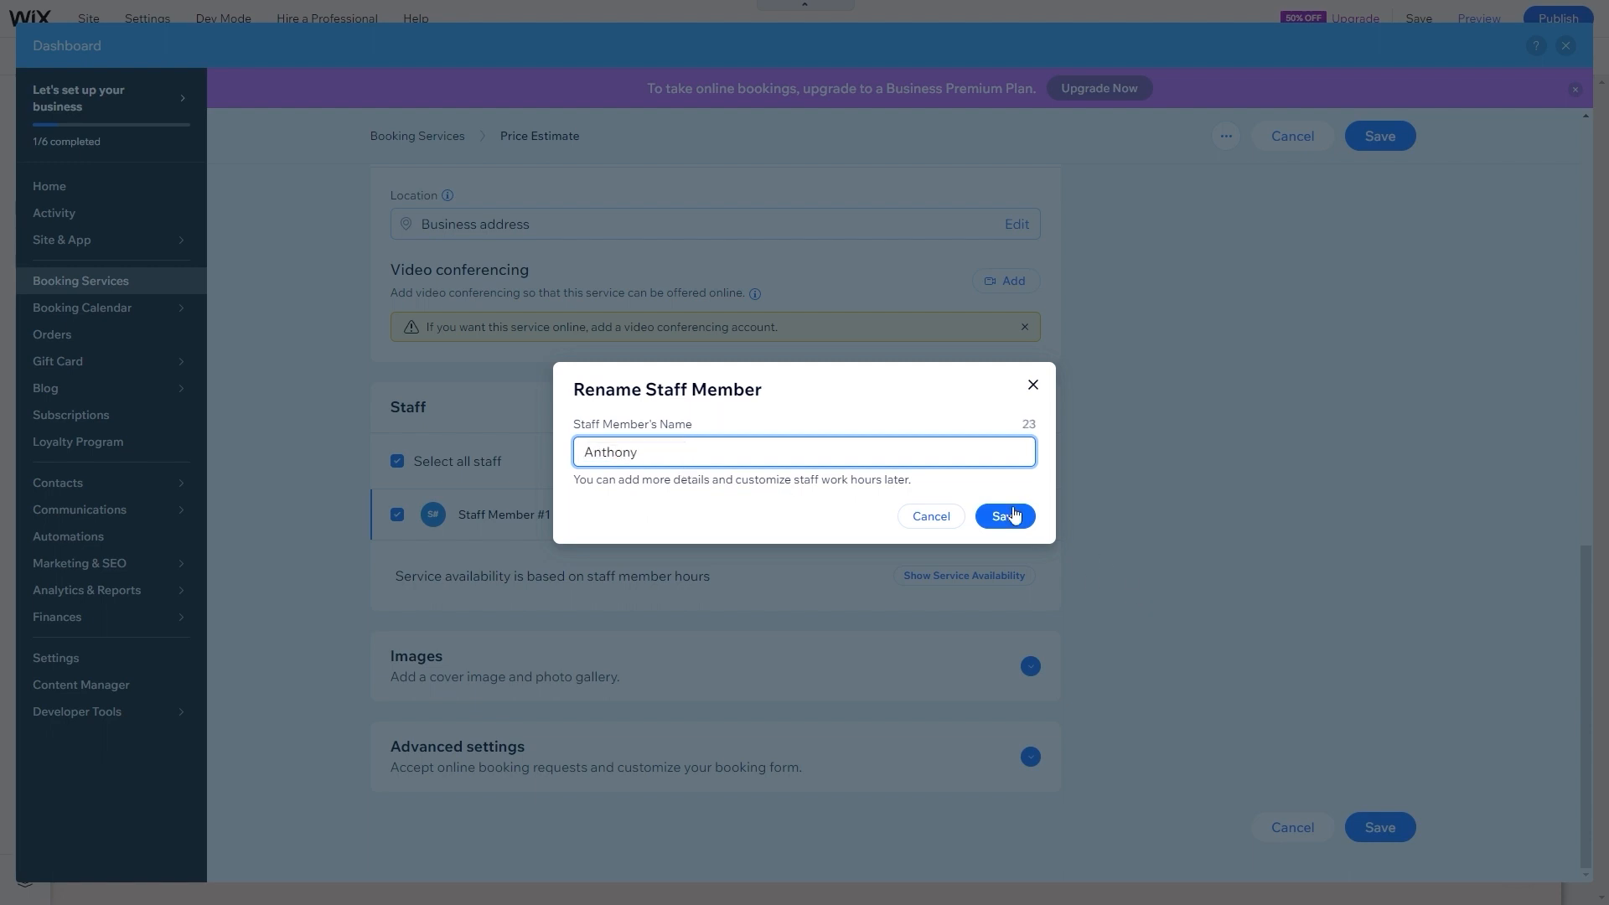
left_click(1007, 516)
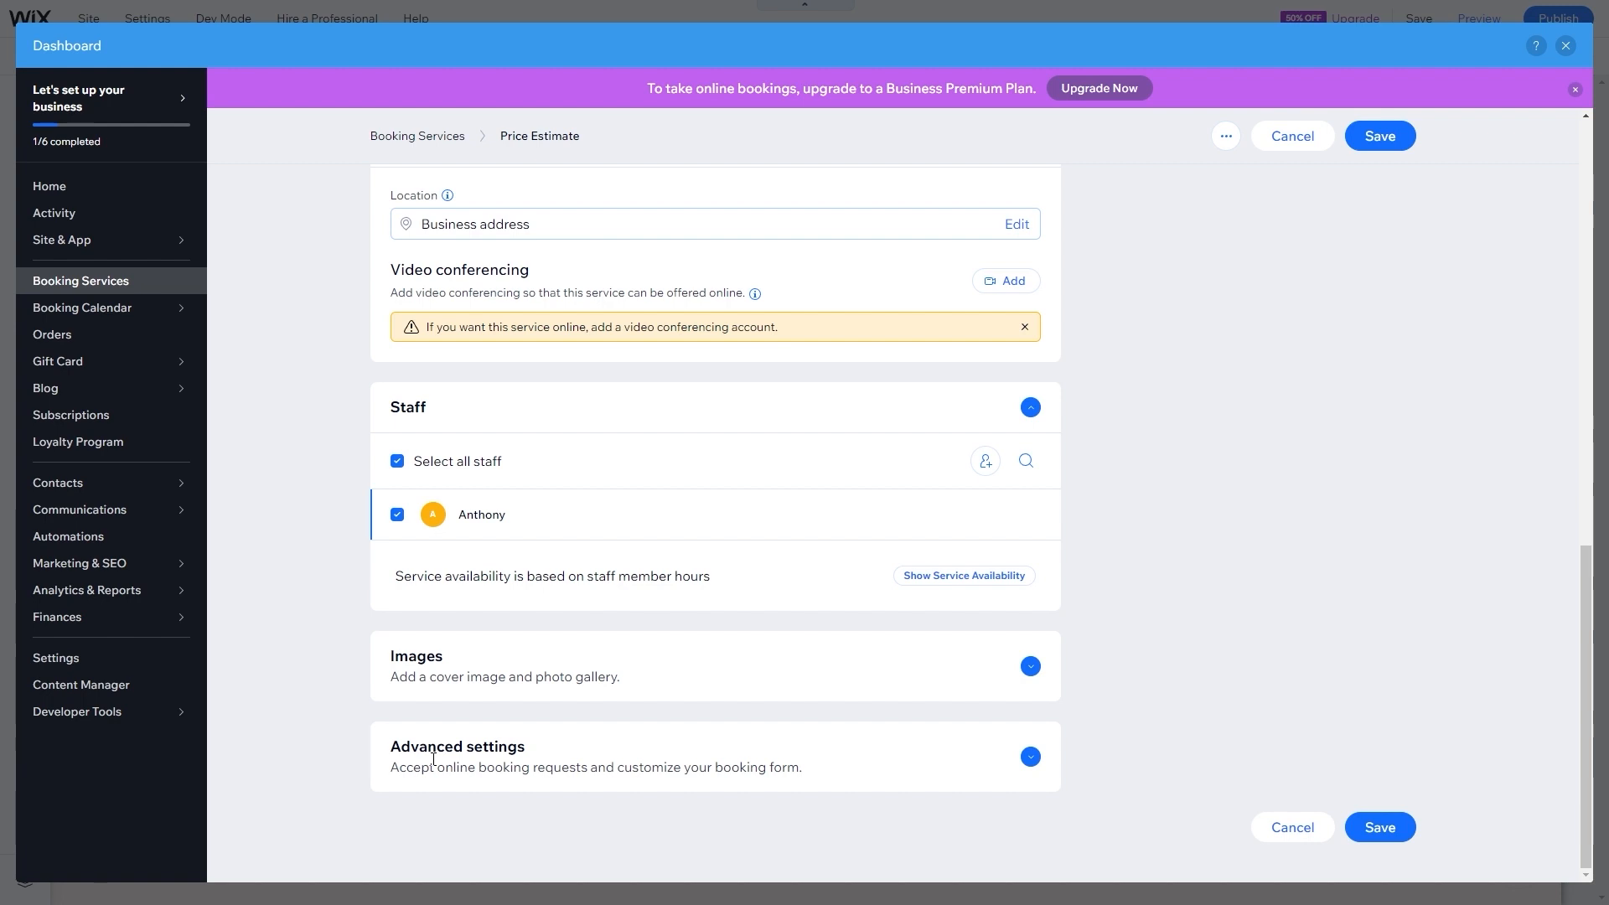
- Expand the Images and Advanced settings sections and examine the cover image, gallery and online booking preferences
left_click(1030, 666)
scroll(650, 646, "down", 5)
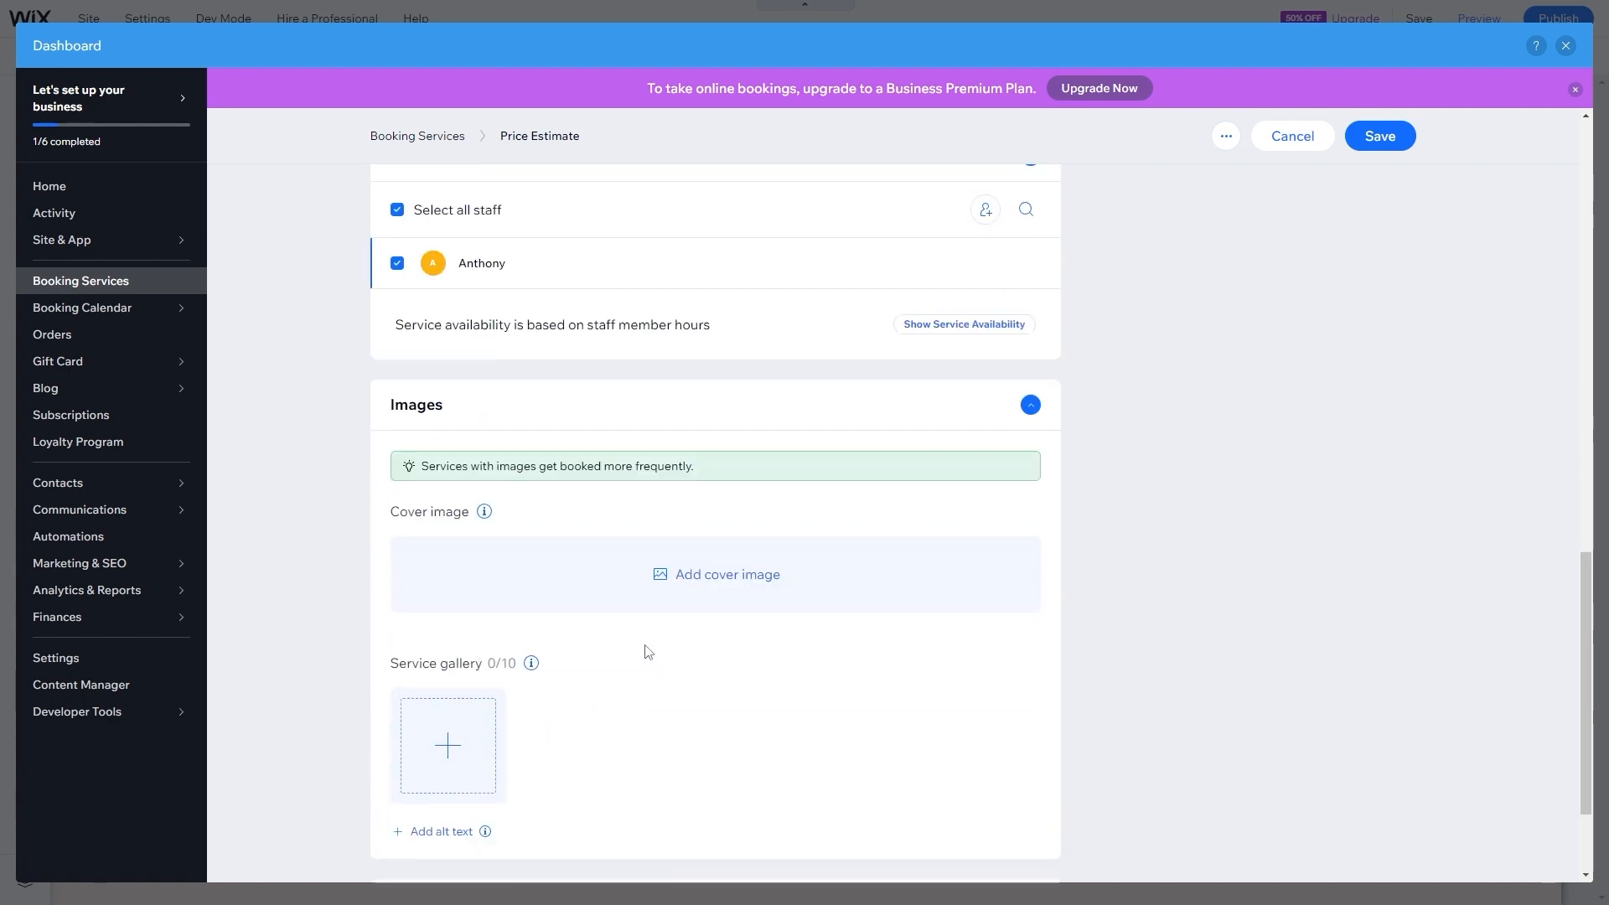
left_click(1031, 756)
scroll(485, 685, "down", 5)
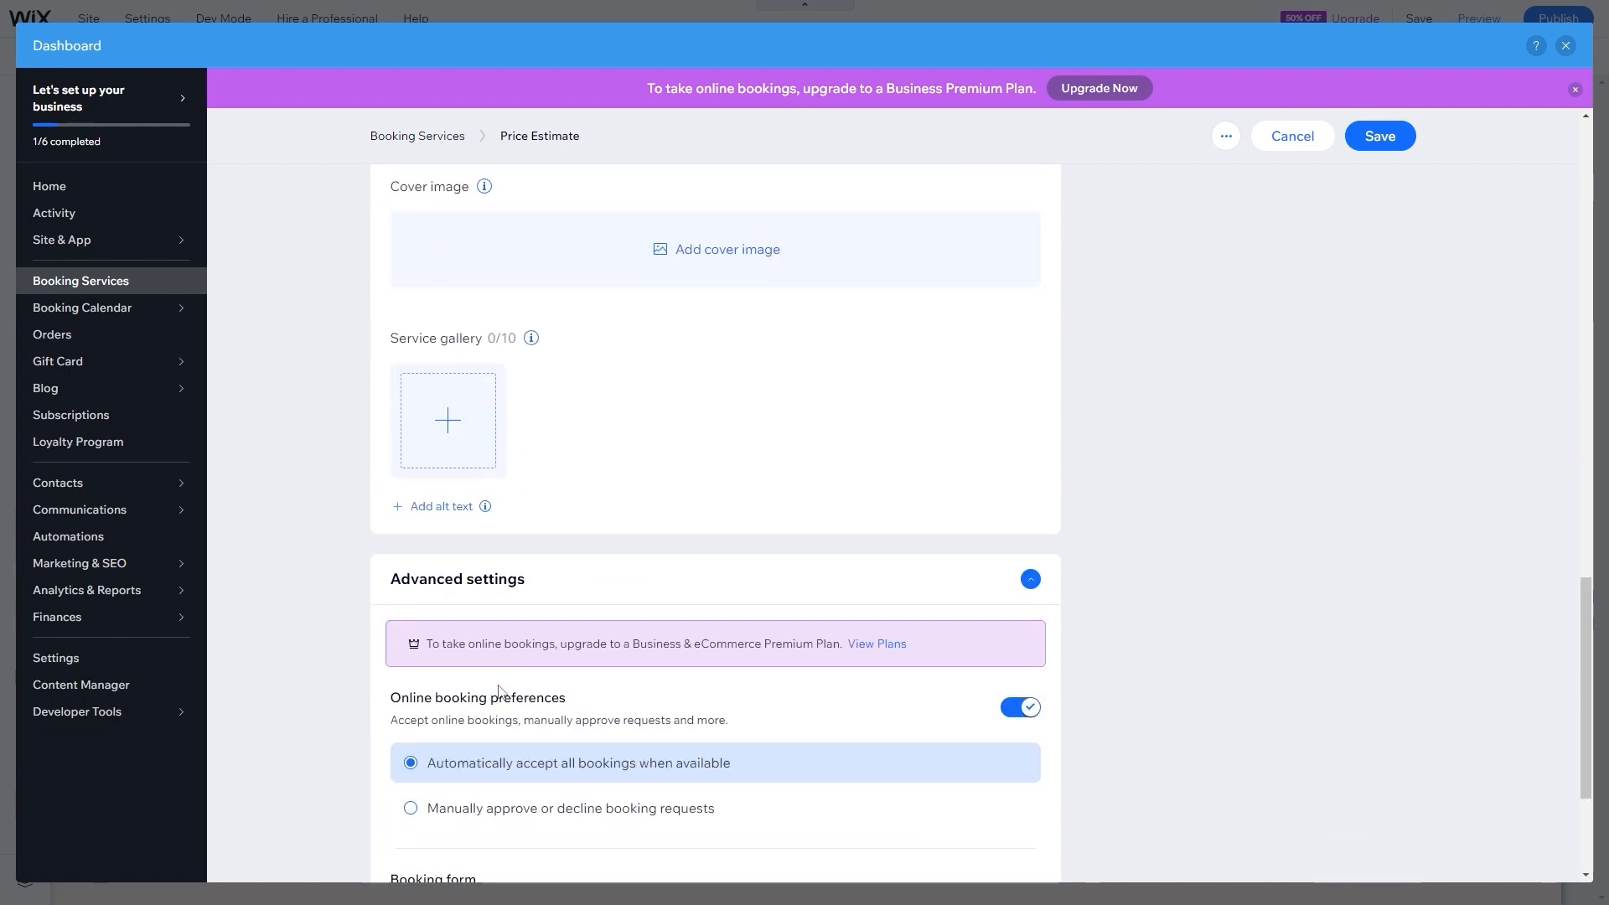
scroll(307, 591, "up", 10)
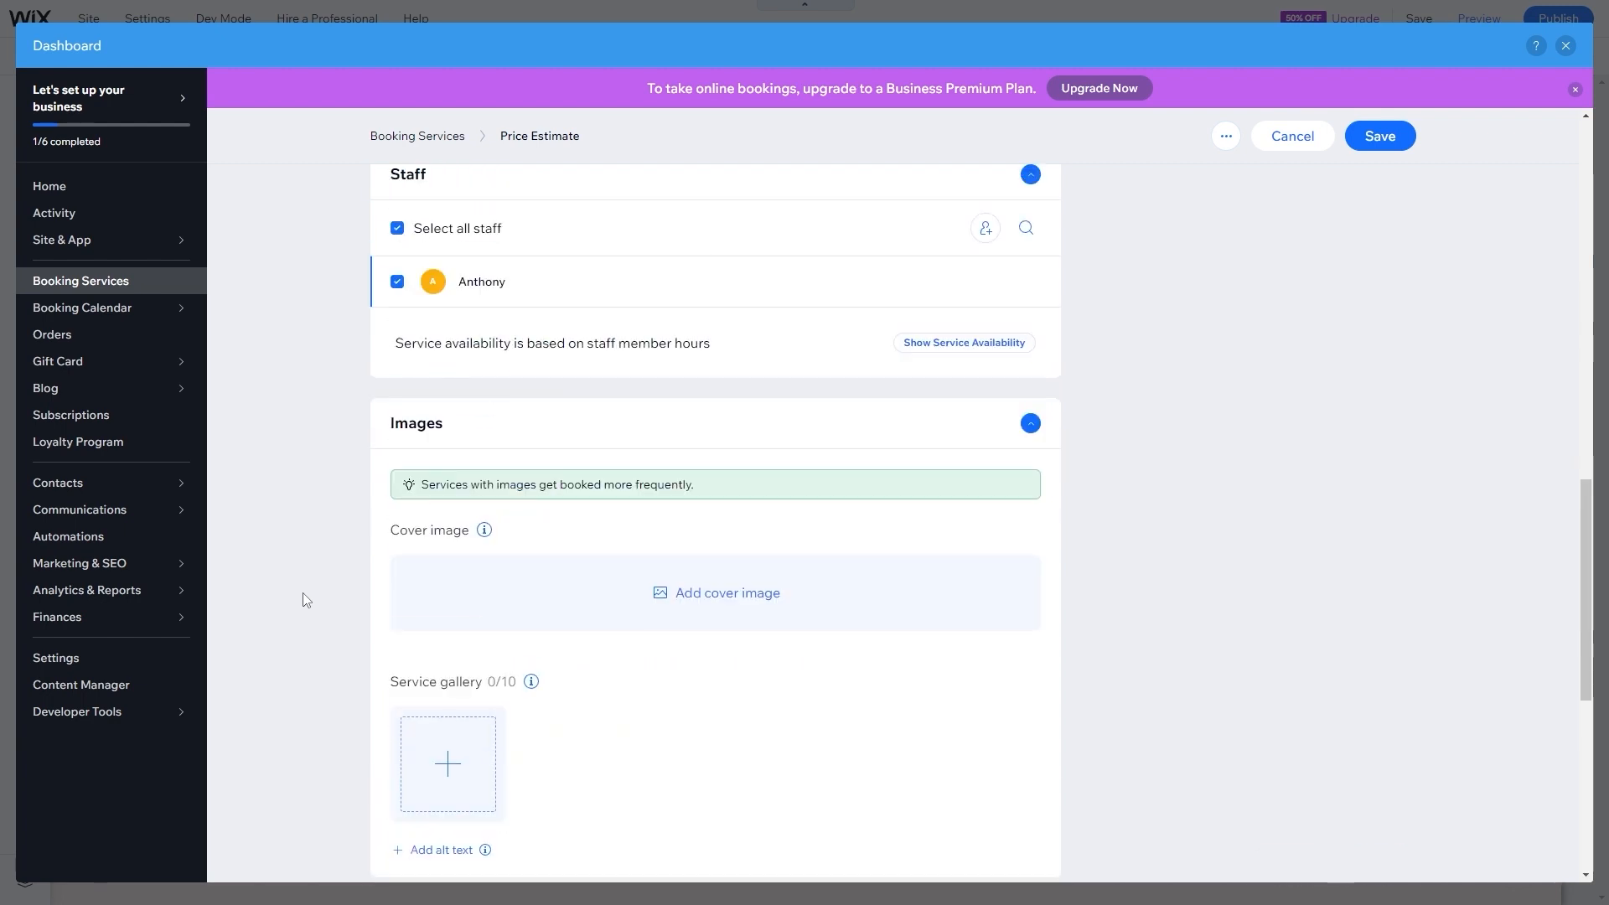
scroll(314, 639, "up", 1)
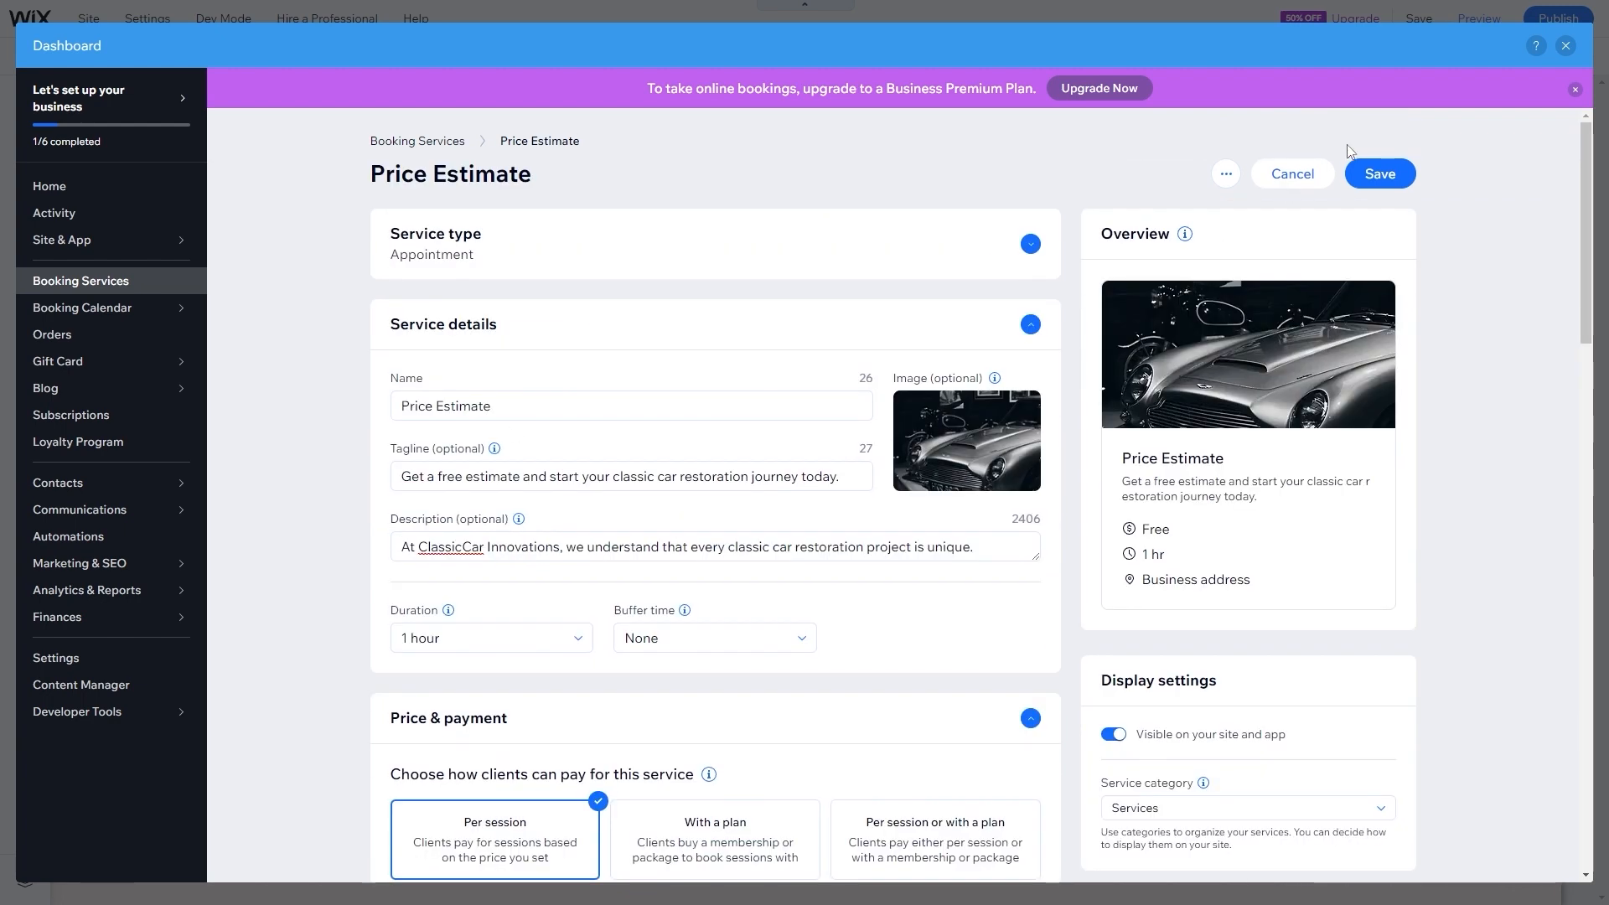
- Save the Price Estimate service and, back in the page editor, save the whole site
left_click(1371, 174)
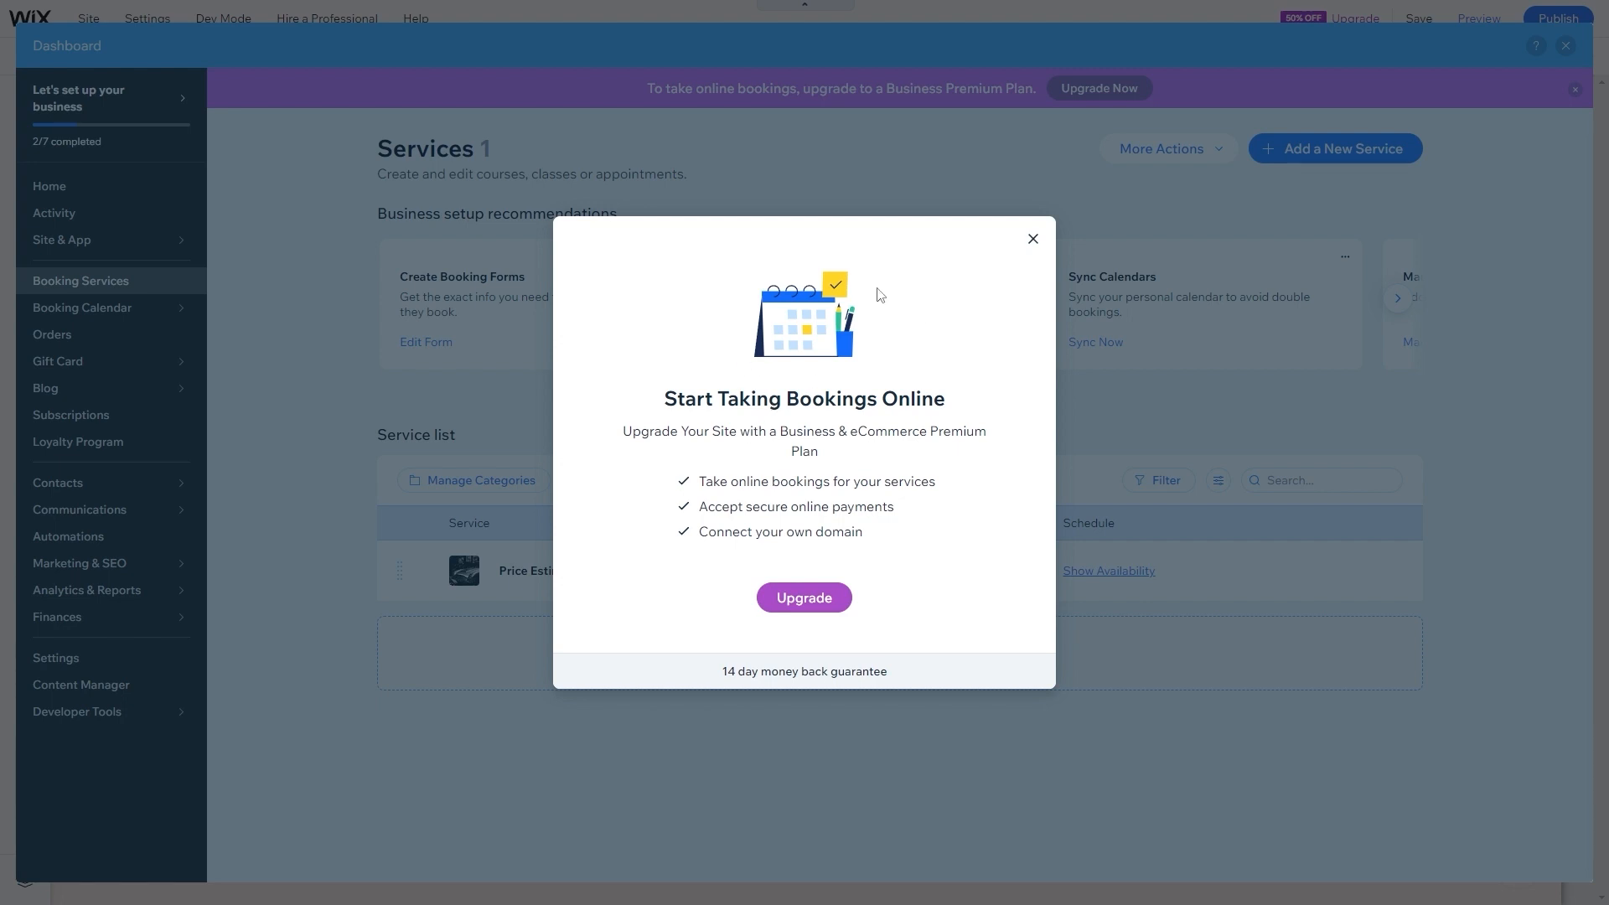
left_click(1033, 239)
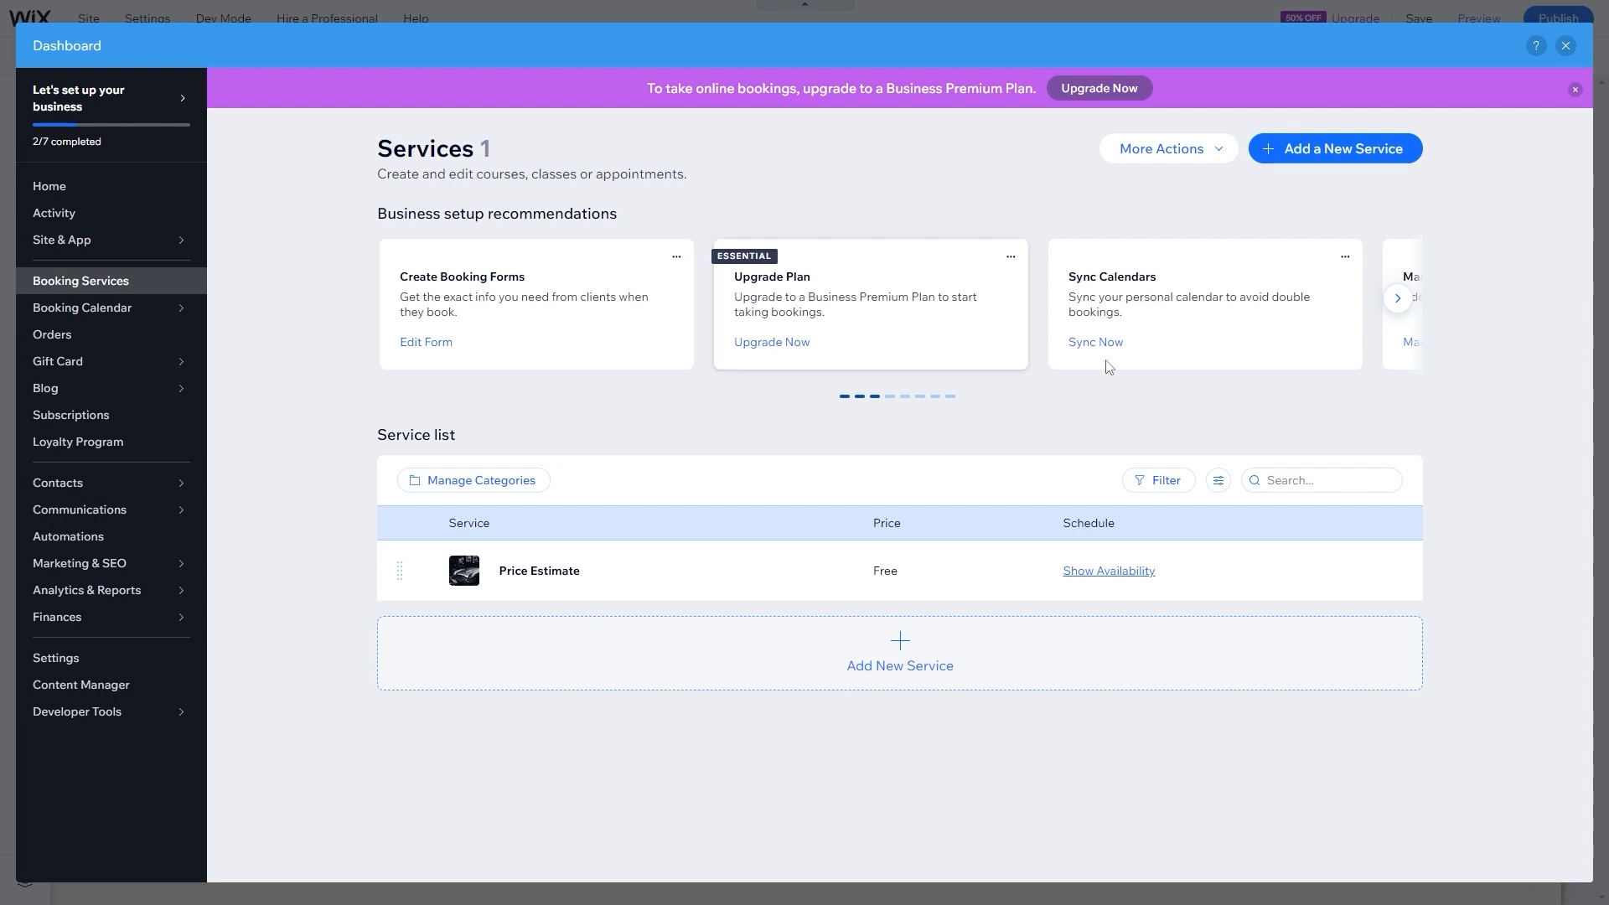
left_click(1564, 47)
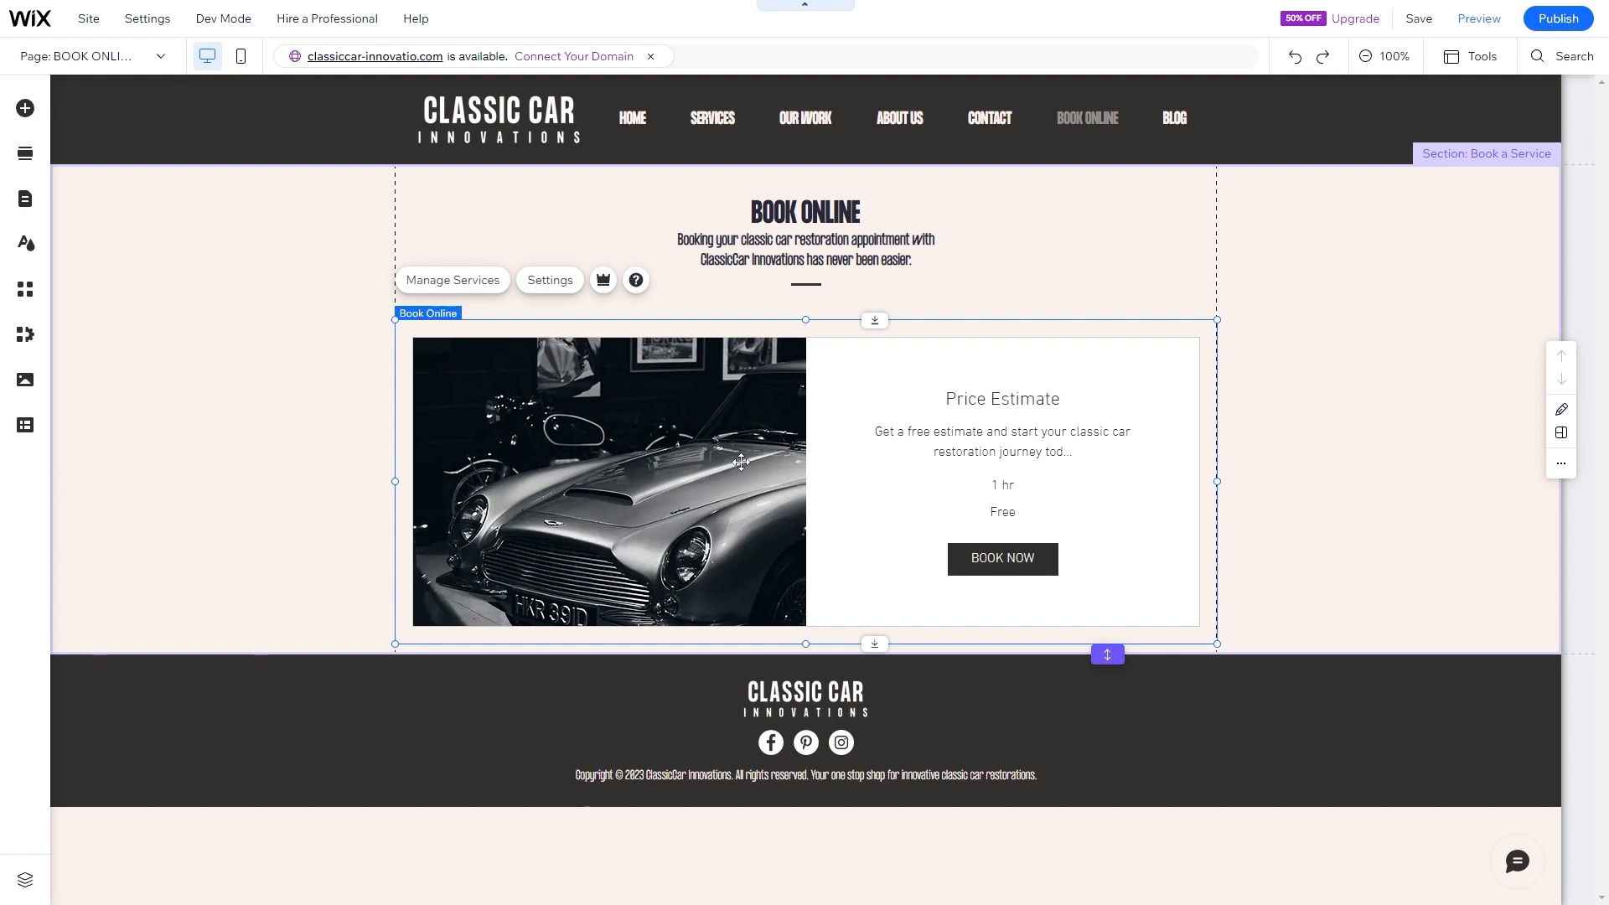
left_click(1419, 19)
left_click(347, 321)
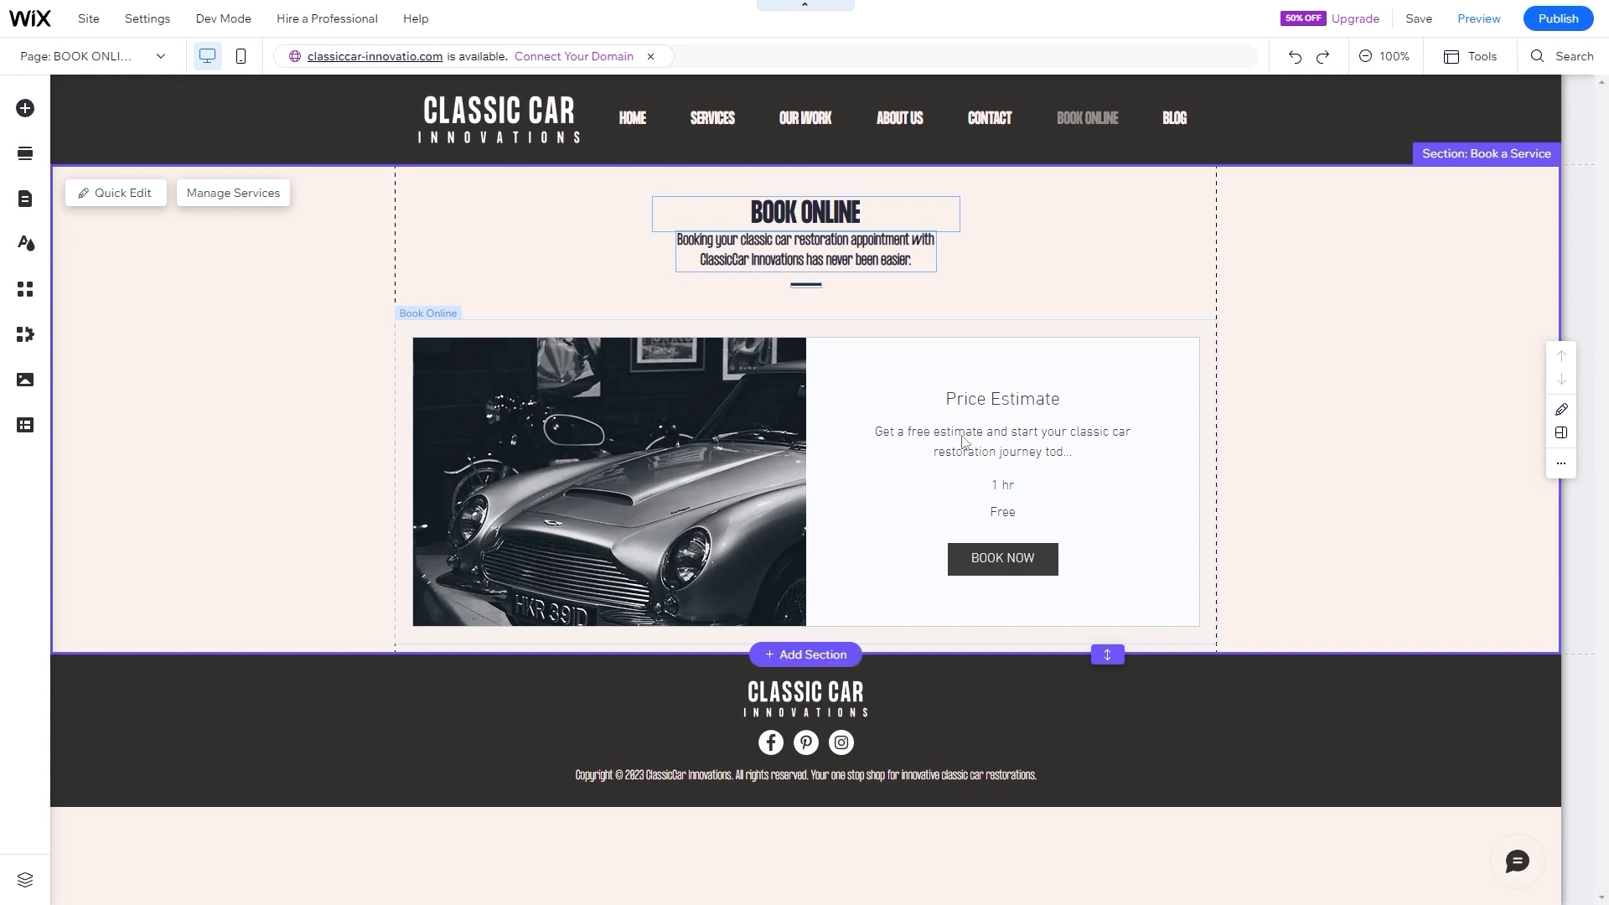
- Open the comparison of Premium plans from the 50% off upgrade offer
mouse_move(1351, 25)
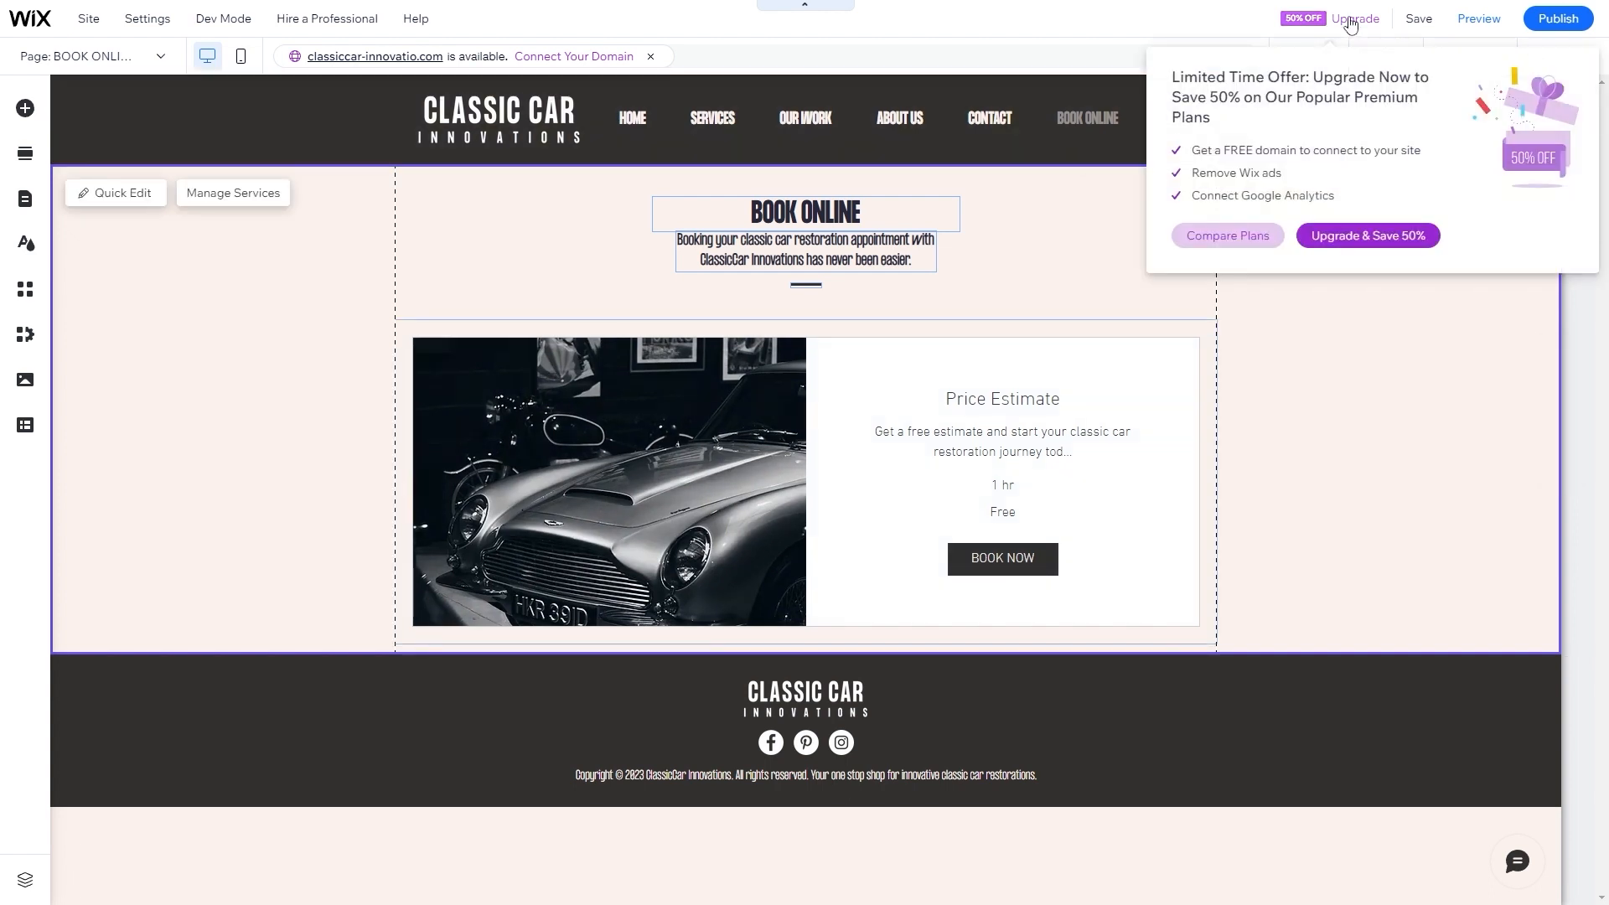
left_click(1216, 237)
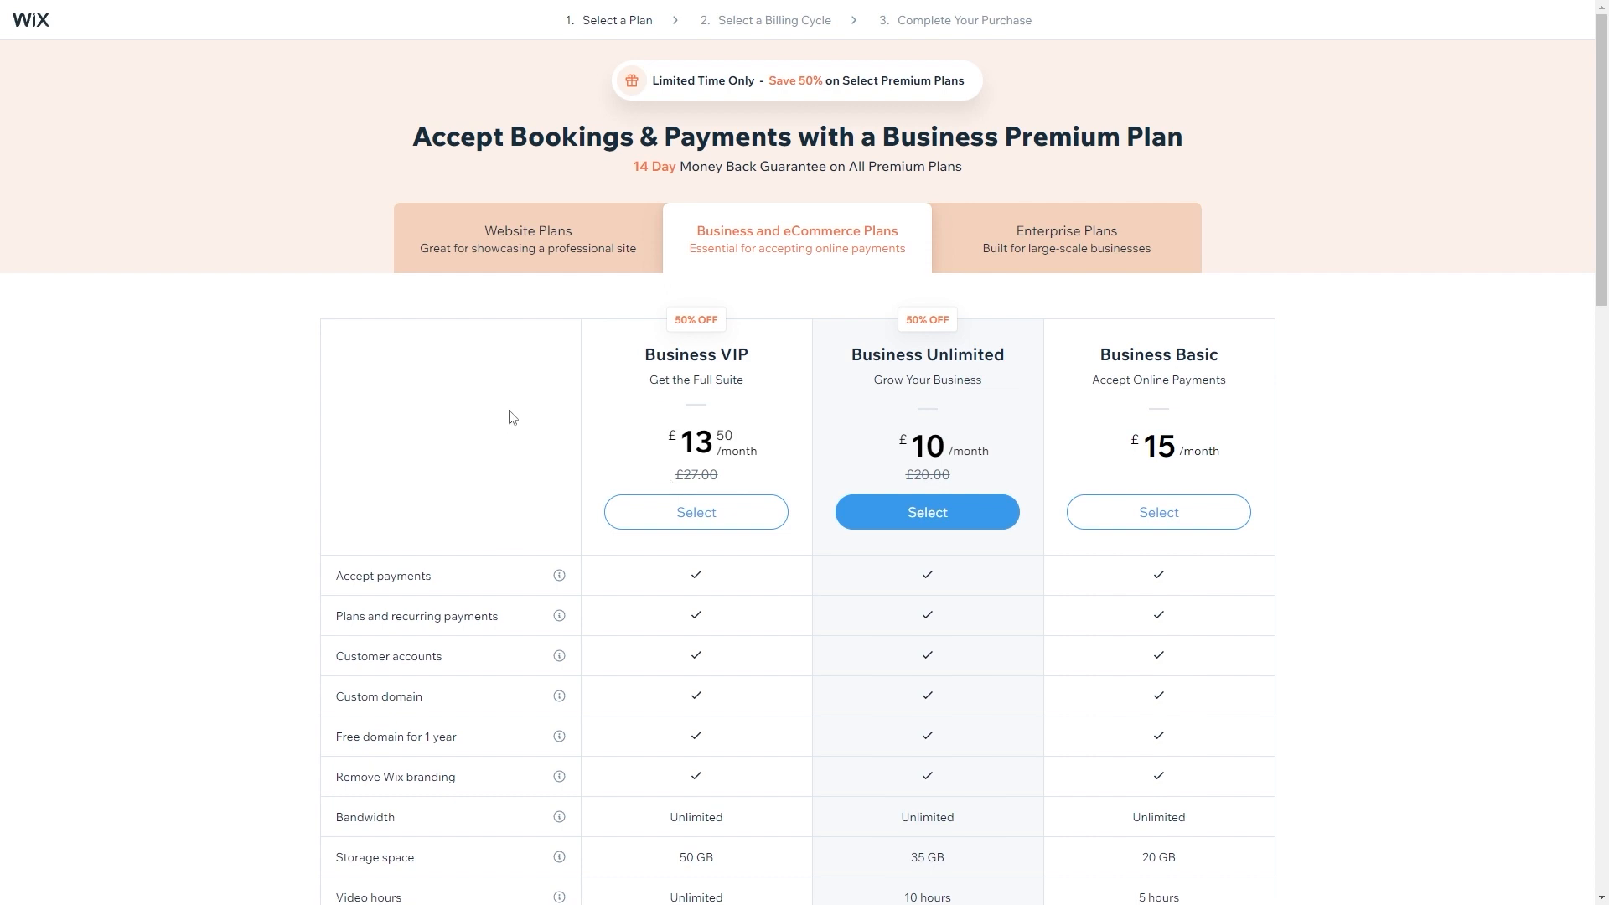
- Compare the plans and prices offered in the Website, Business and eCommerce, and Enterprise categories
scroll(512, 417, "down", 6)
scroll(512, 417, "up", 5)
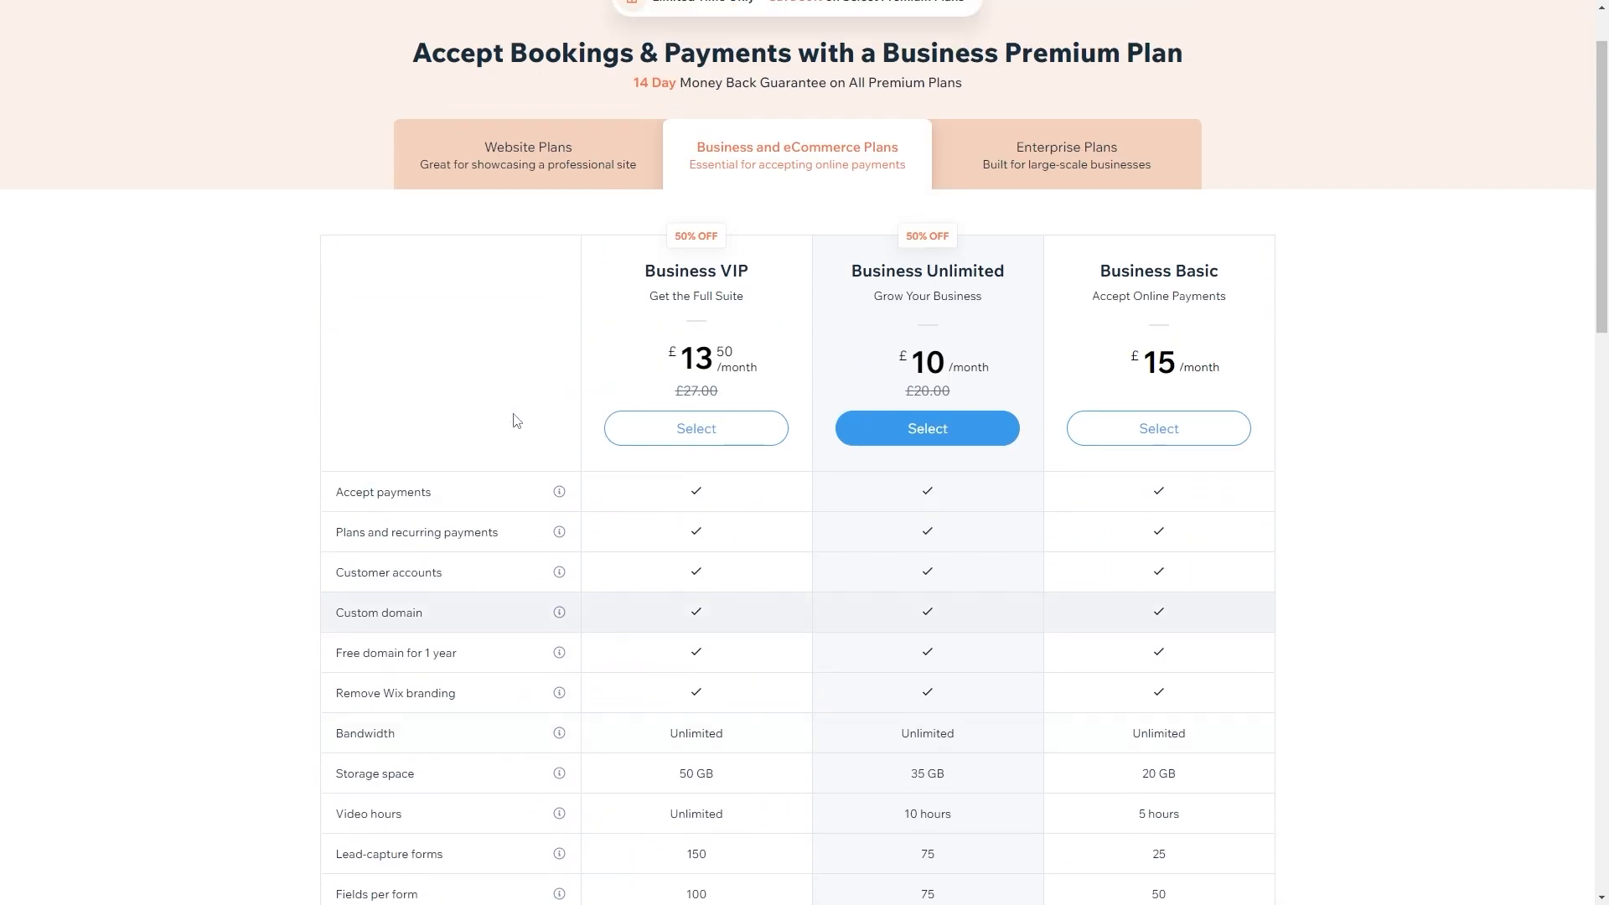
left_click(519, 178)
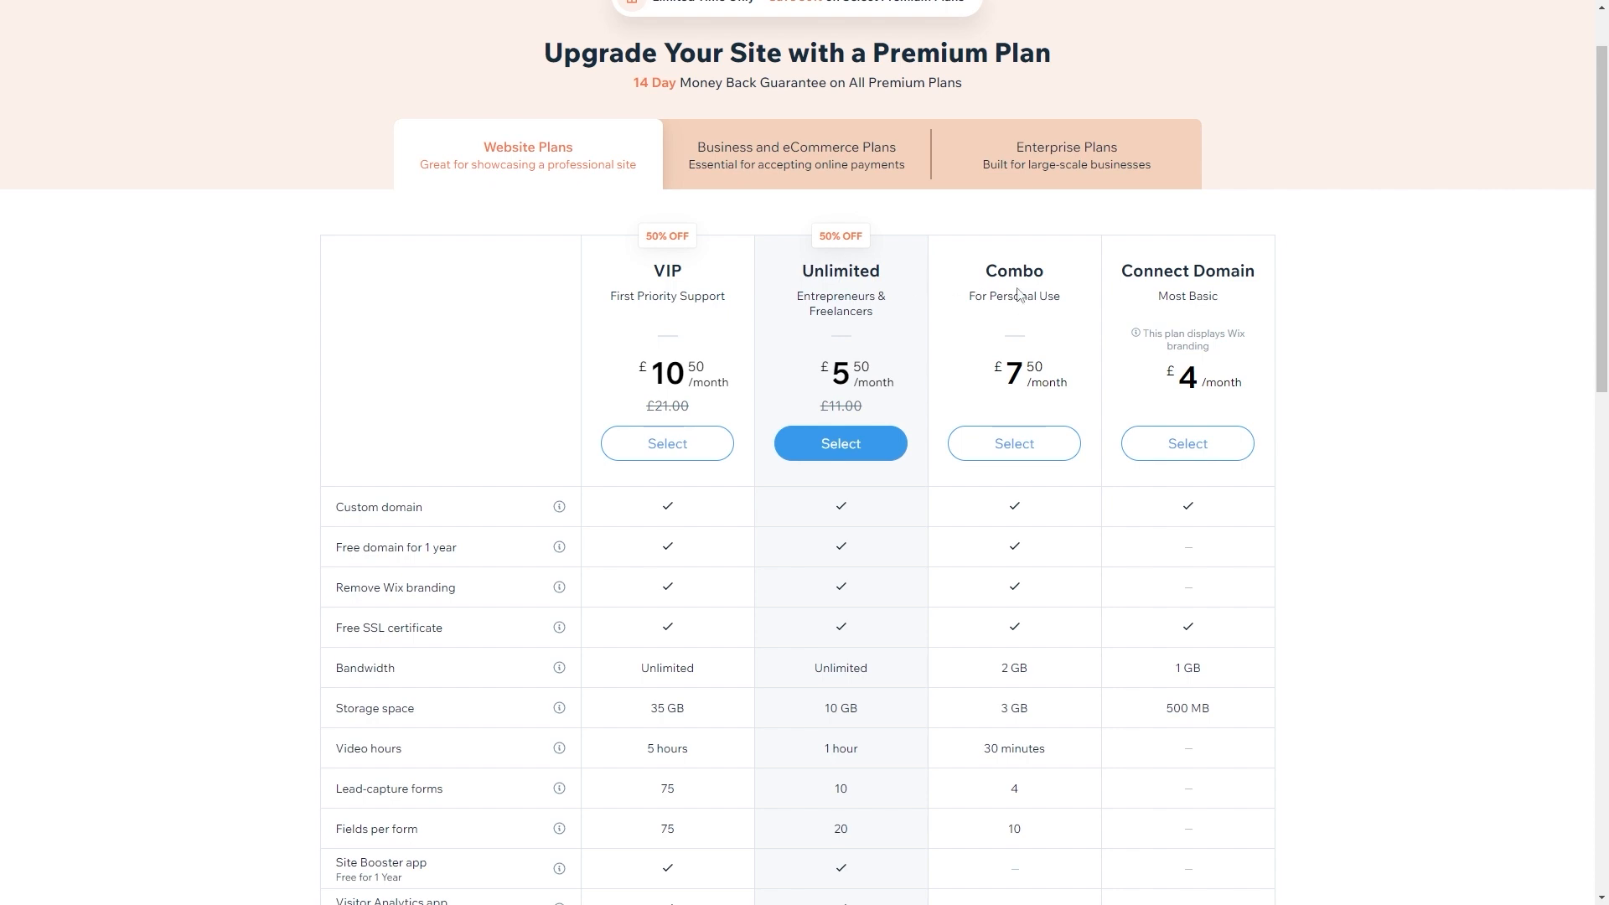
triple_click(1190, 270)
left_click(763, 186)
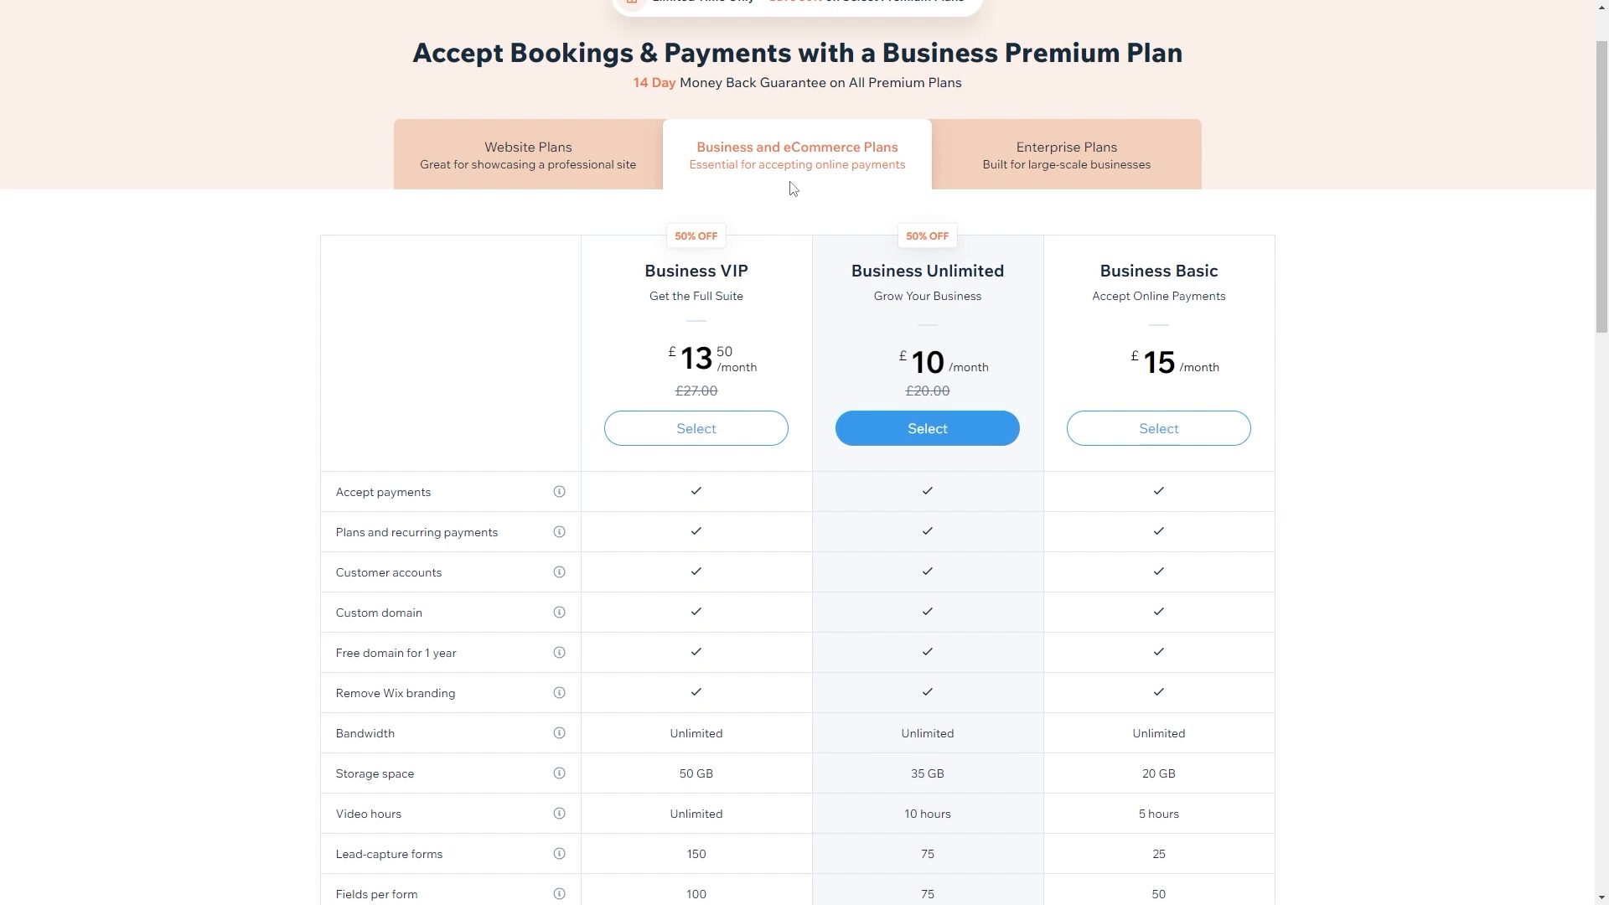
left_click(597, 174)
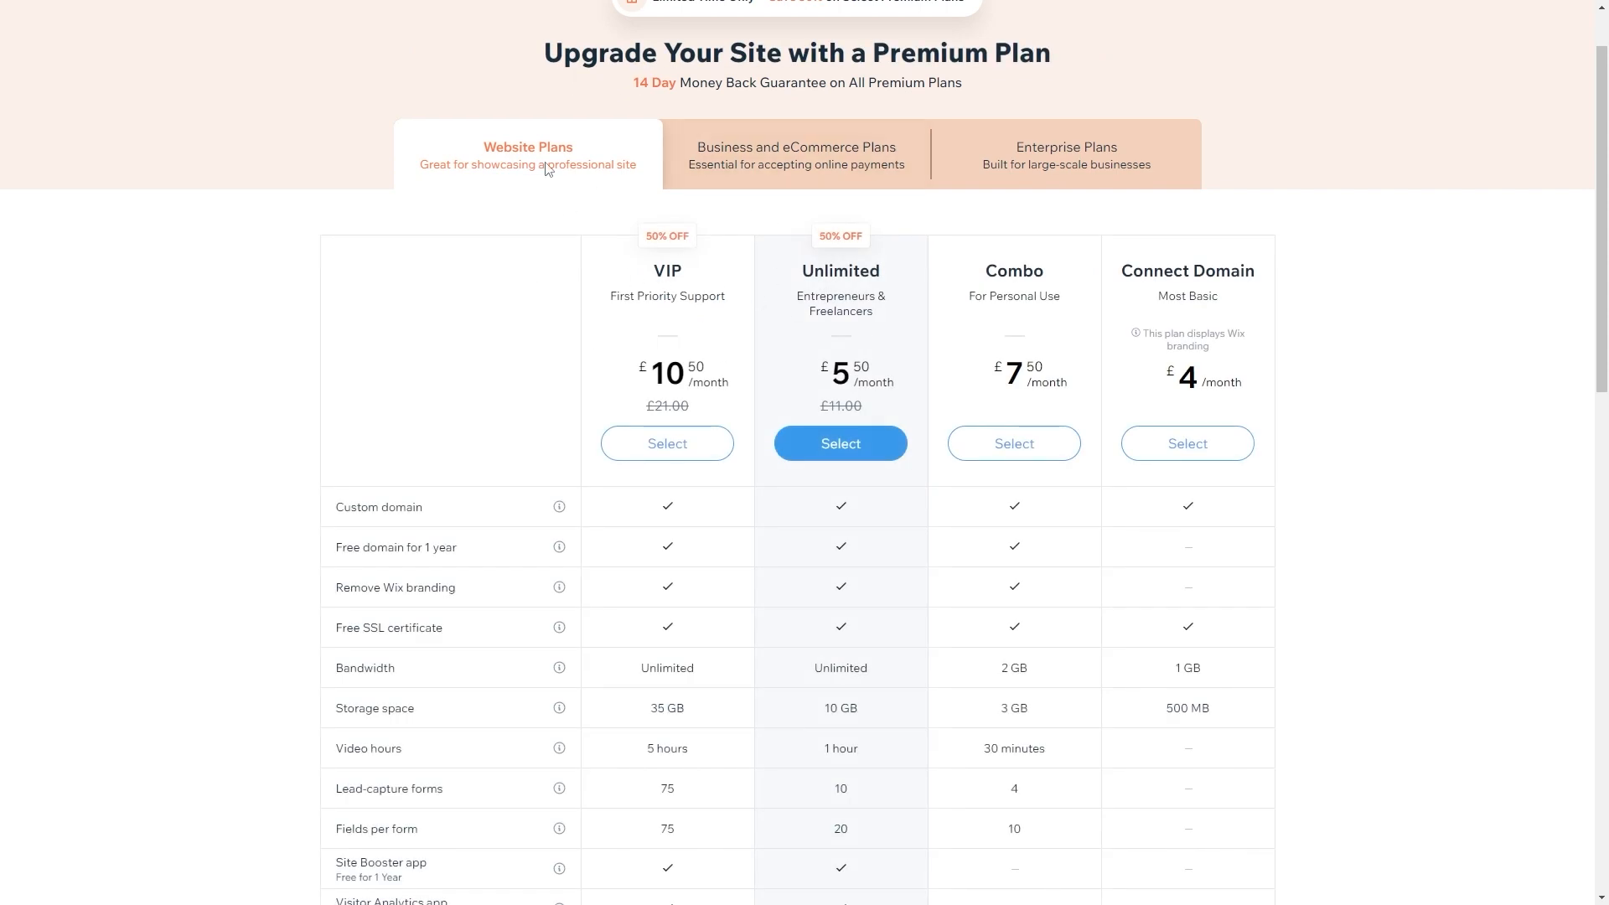
left_click(1004, 160)
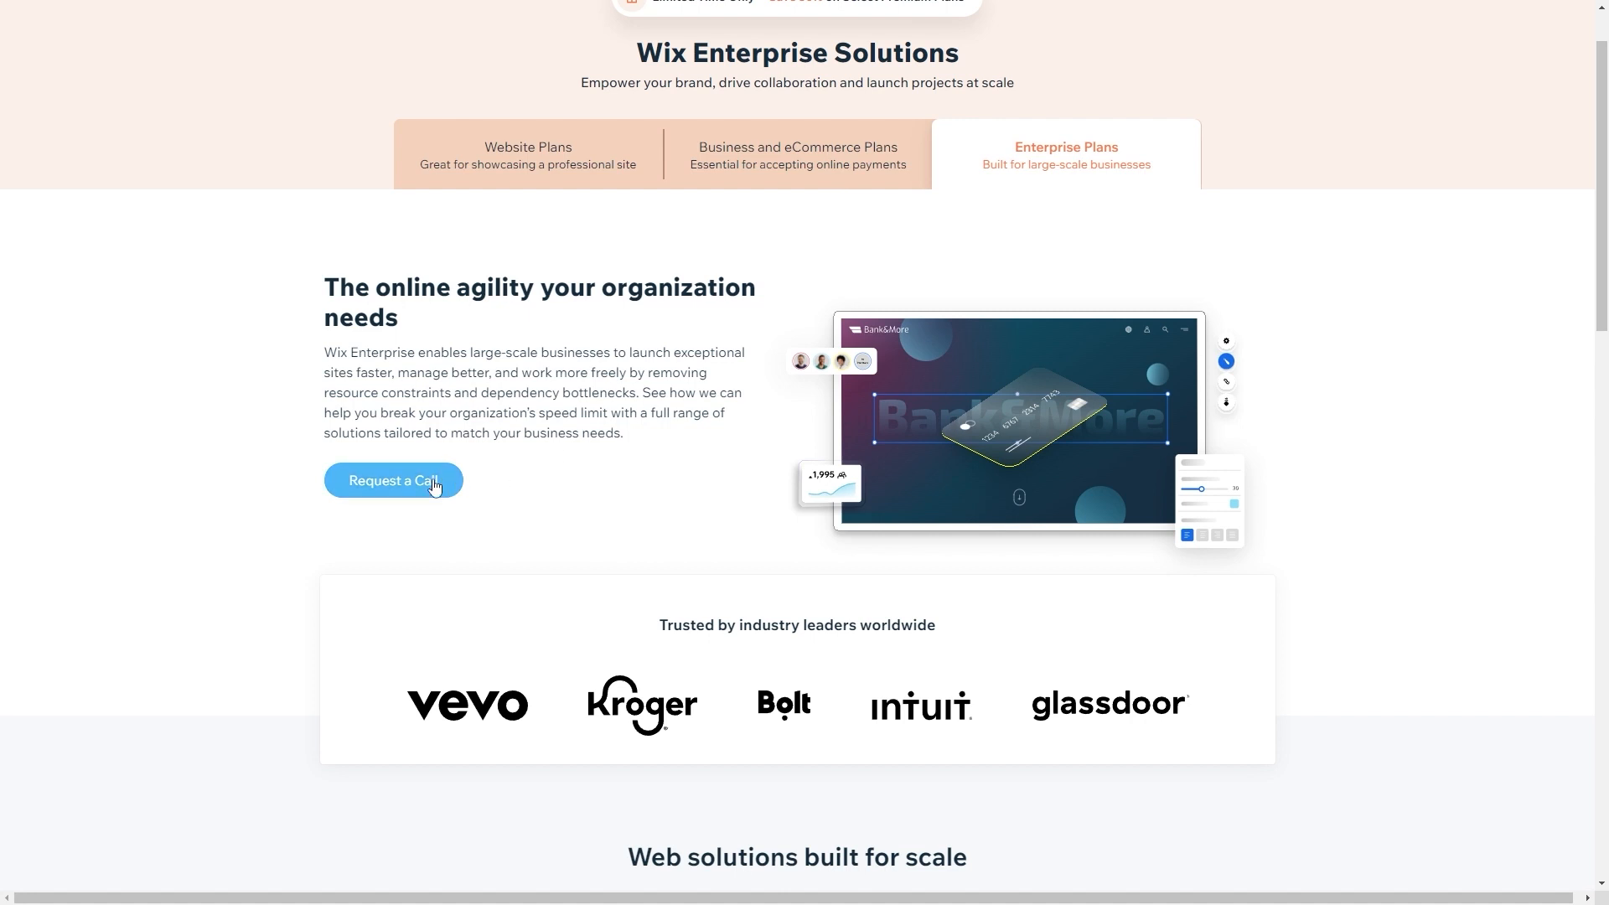
left_click(769, 166)
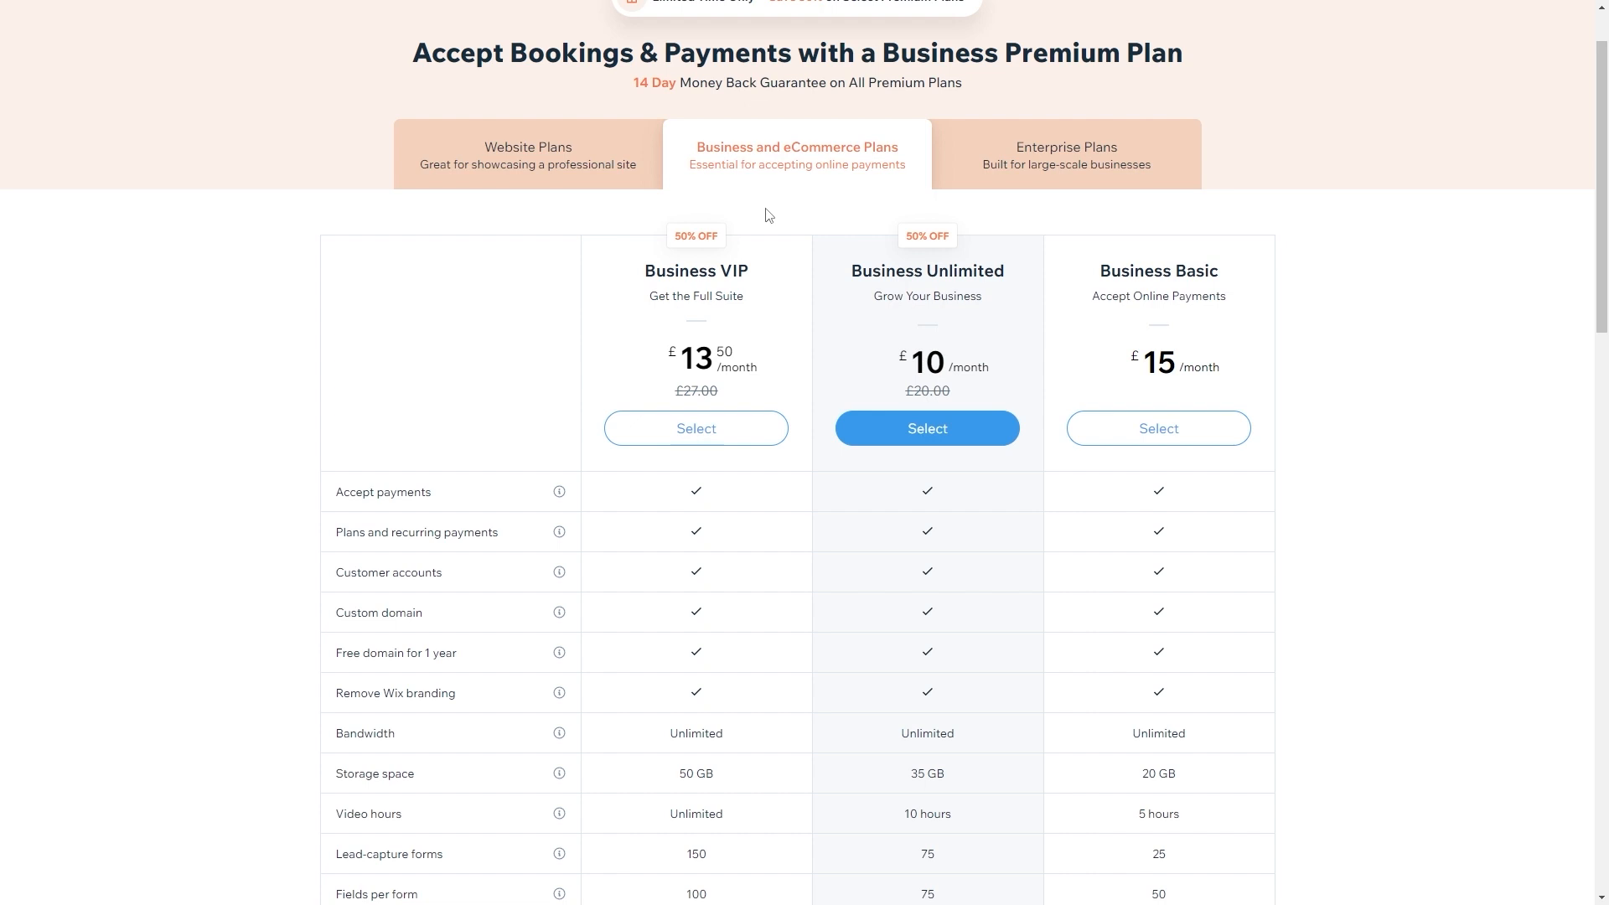
- Examine the feature table of the Website plans and compare it with the Business and eCommerce plans
left_click(470, 165)
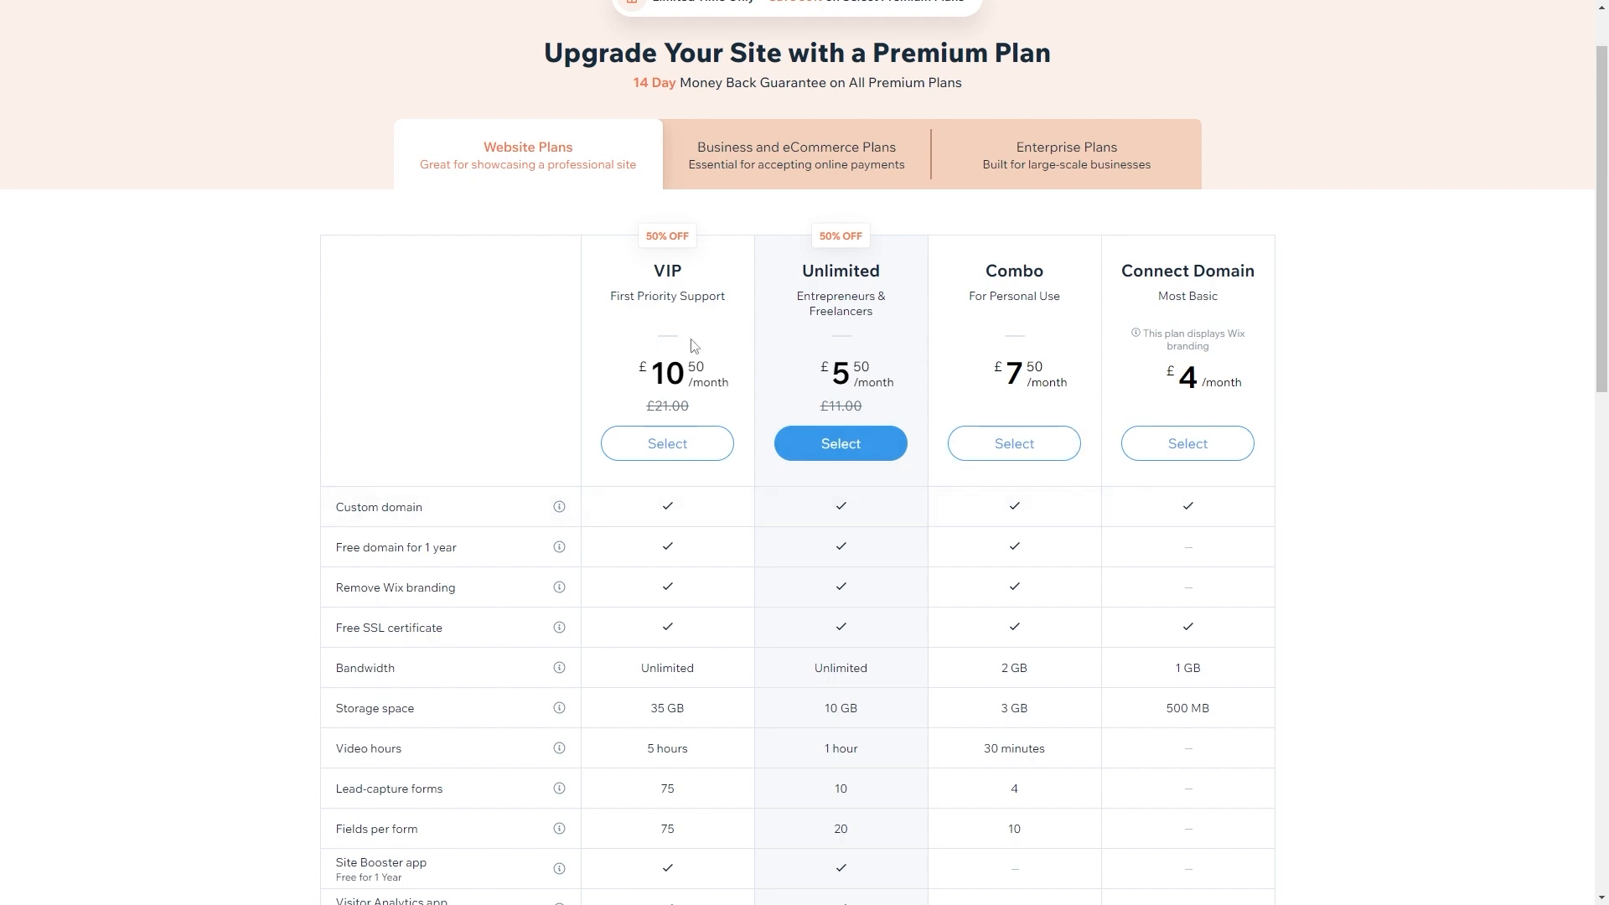
scroll(645, 336, "down", 2)
scroll(647, 335, "down", 2)
scroll(651, 415, "up", 2)
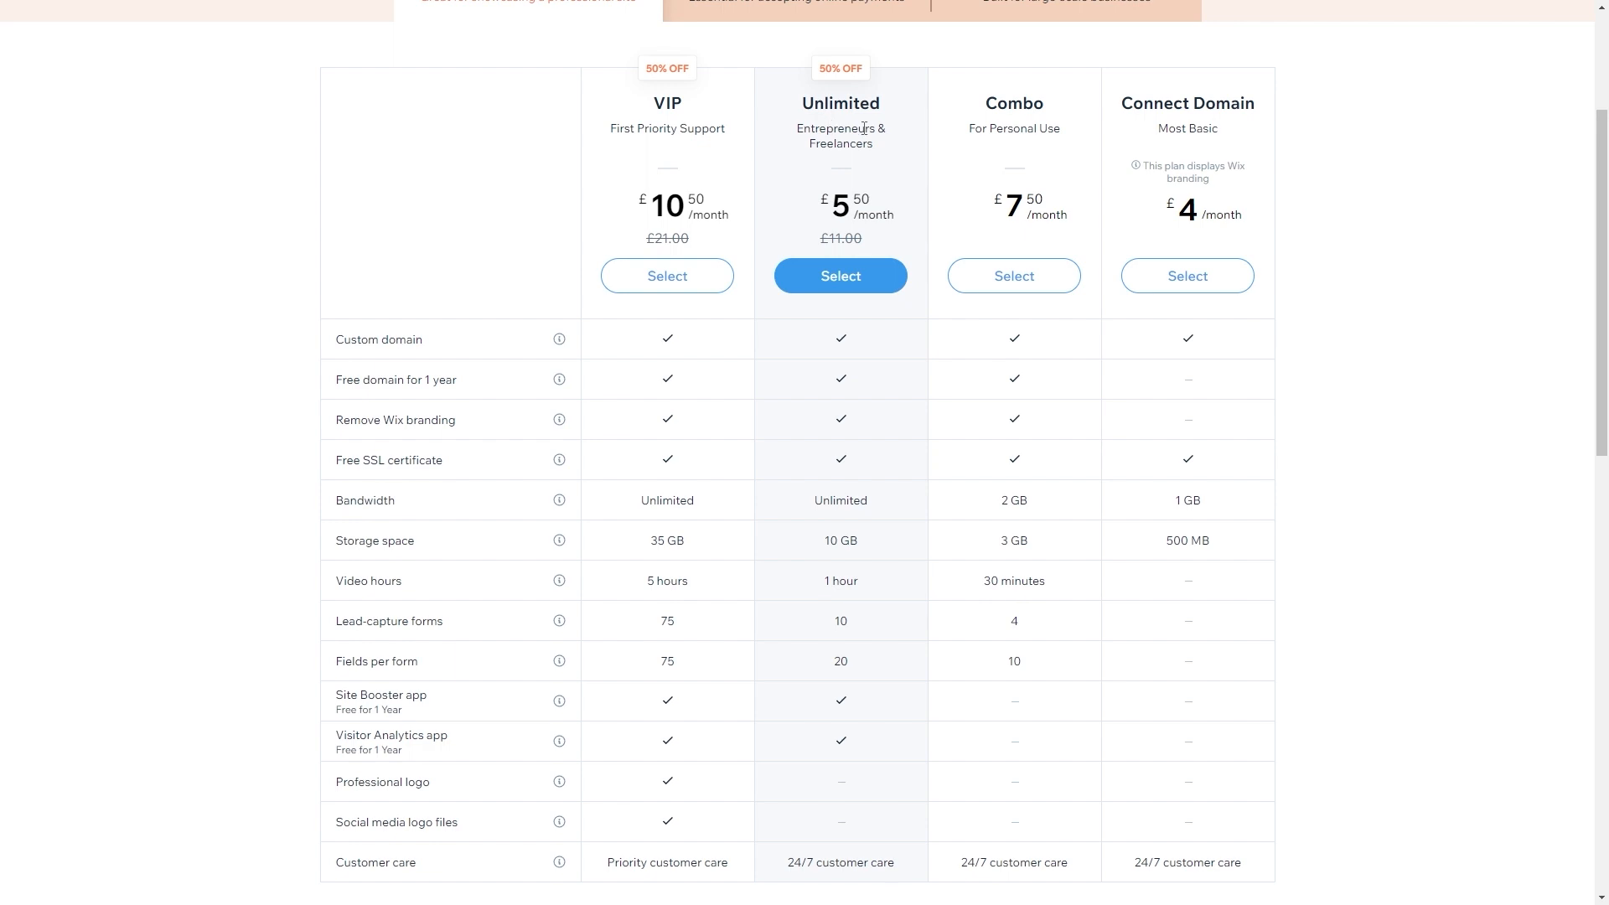
scroll(841, 416, "up", 2)
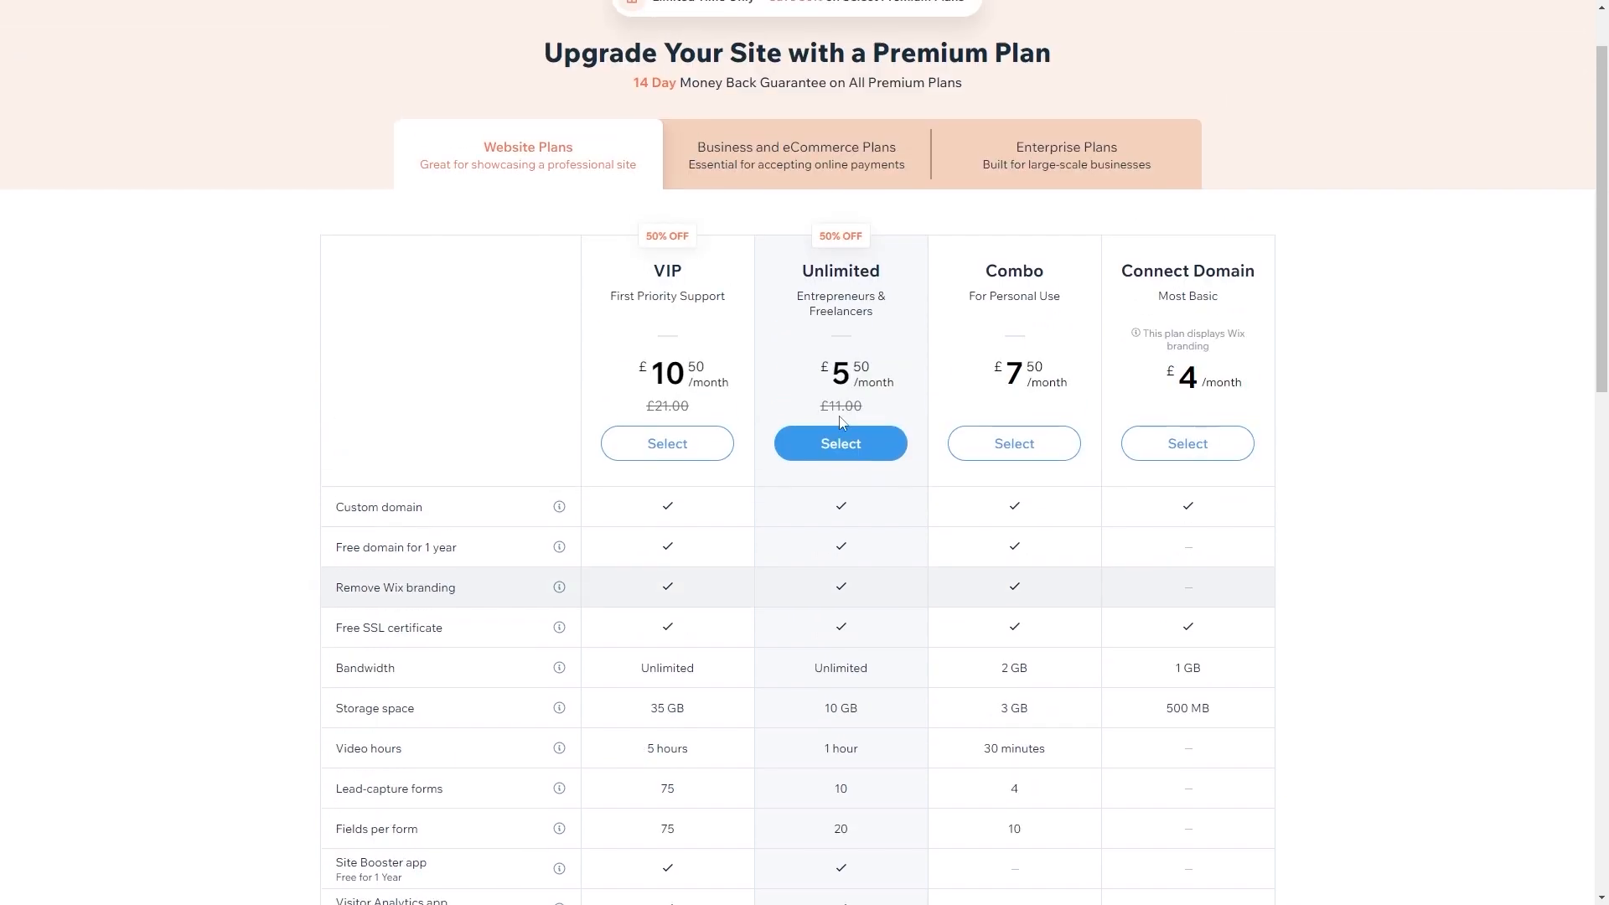
scroll(736, 430, "down", 2)
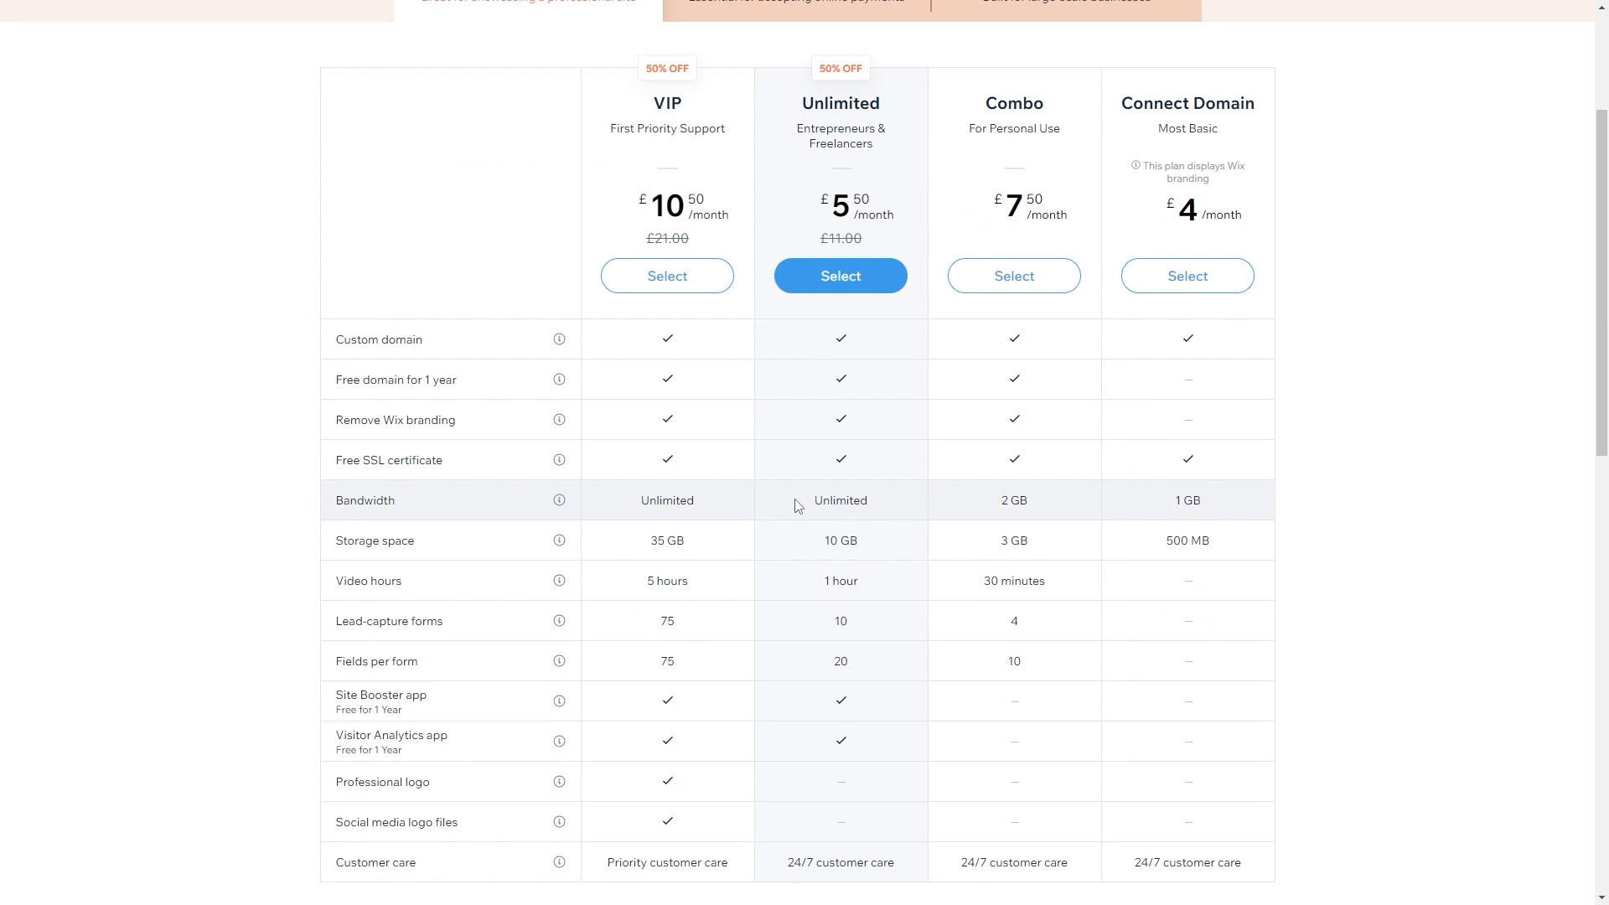
scroll(668, 610, "down", 4)
scroll(631, 586, "up", 7)
left_click(765, 251)
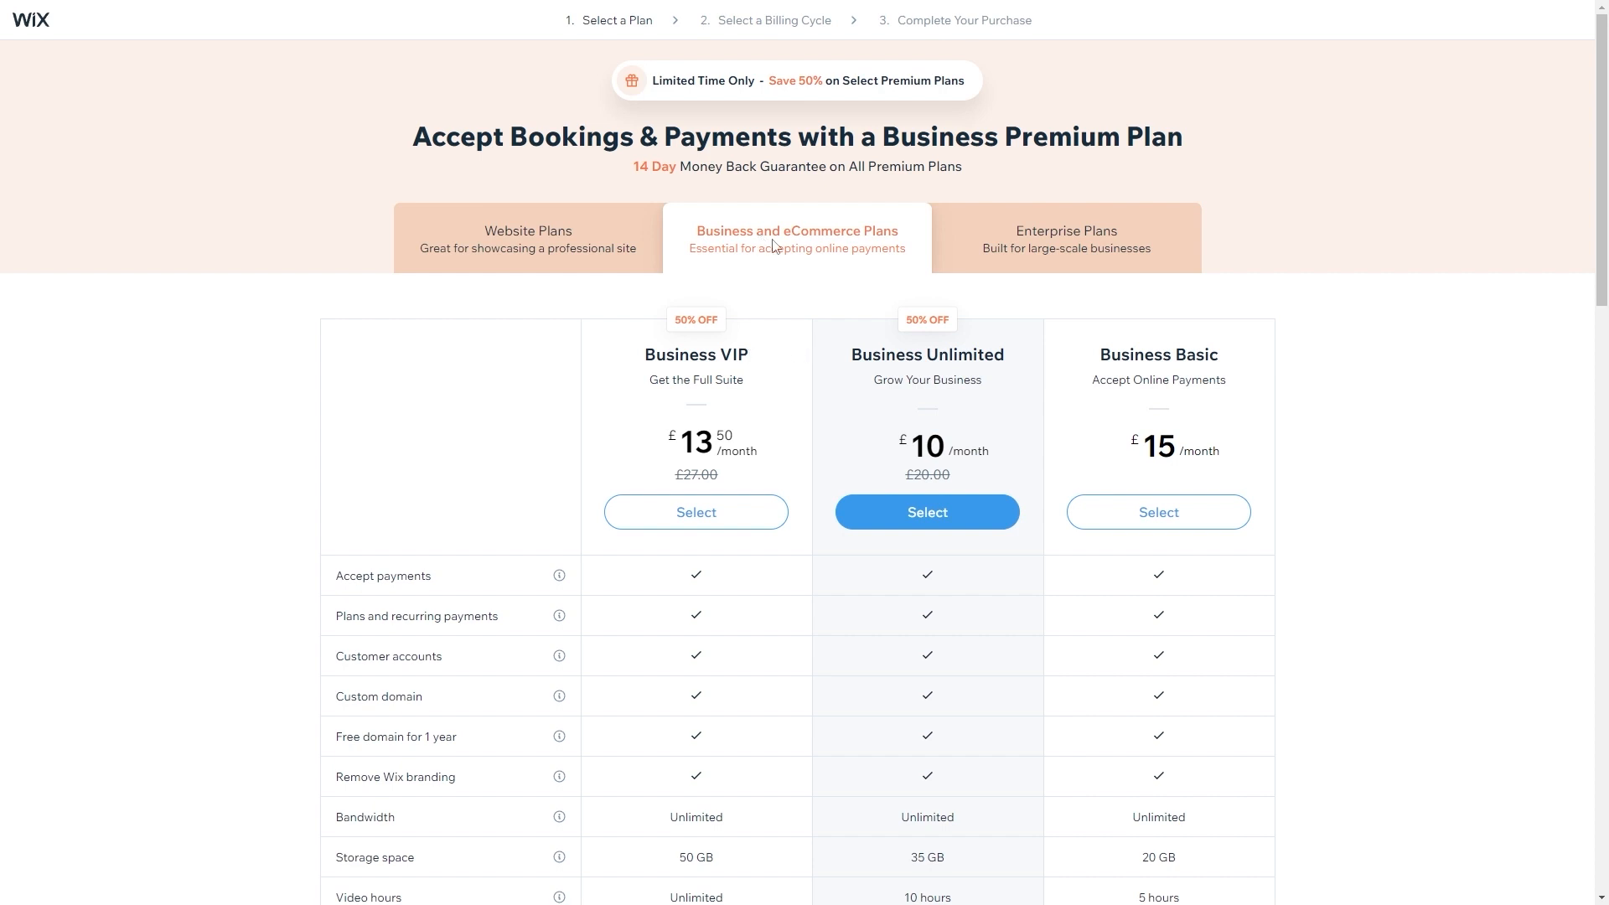
scroll(822, 517, "down", 1)
scroll(821, 517, "down", 3)
scroll(783, 567, "up", 4)
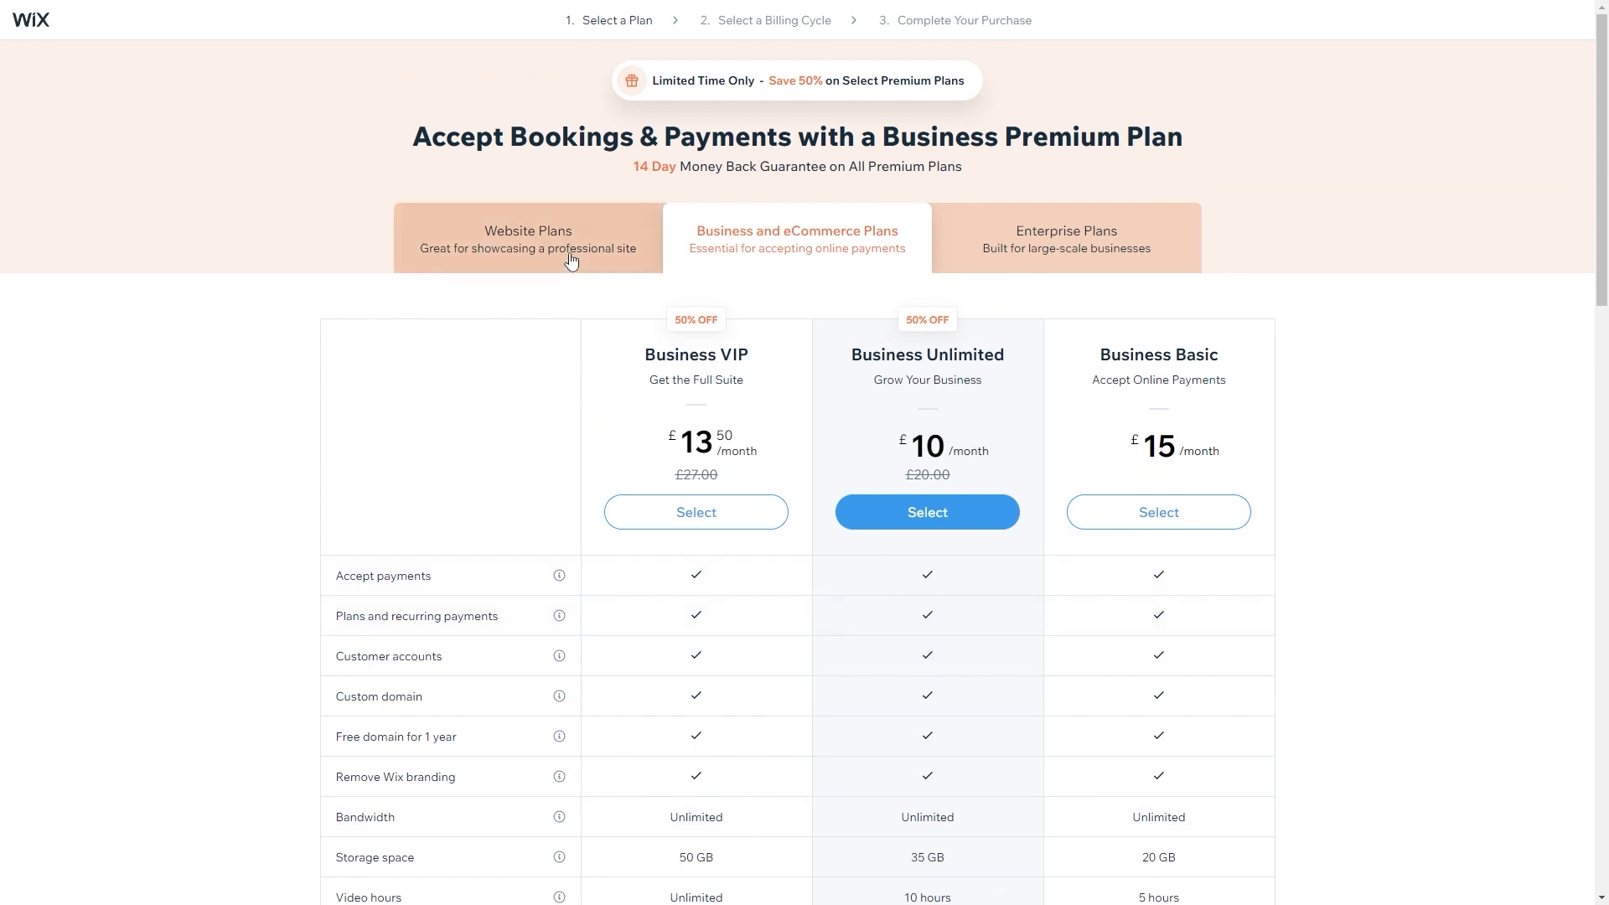
- Select the Unlimited plan from the Website Plans
left_click(526, 248)
scroll(812, 416, "down", 2)
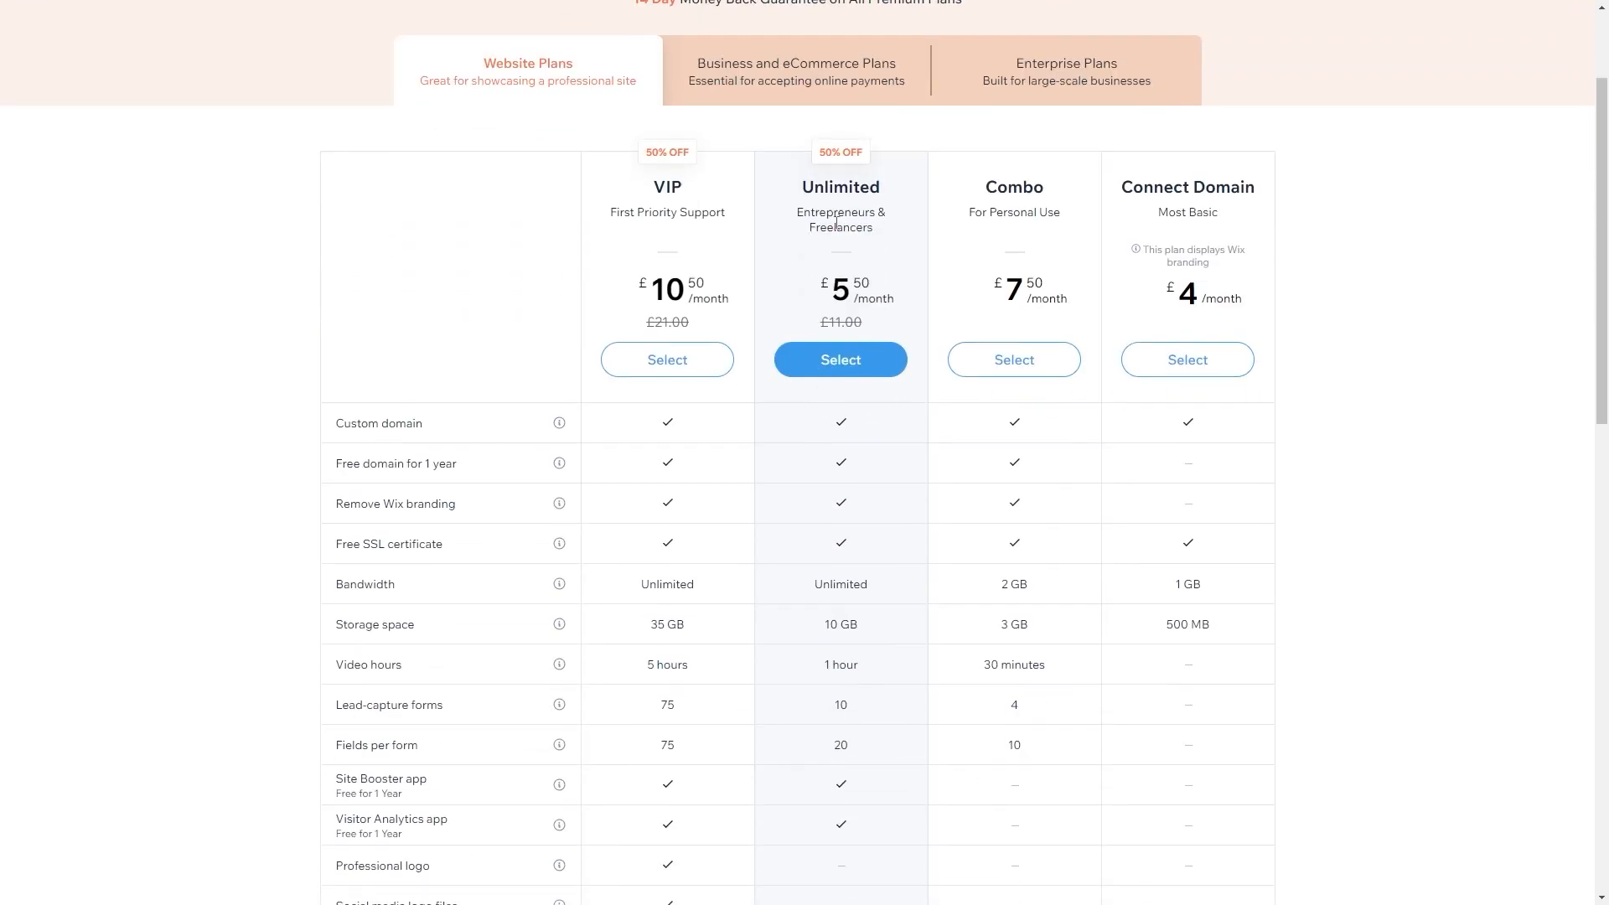
left_click_drag(815, 187, 869, 182)
left_click(867, 186)
left_click(850, 362)
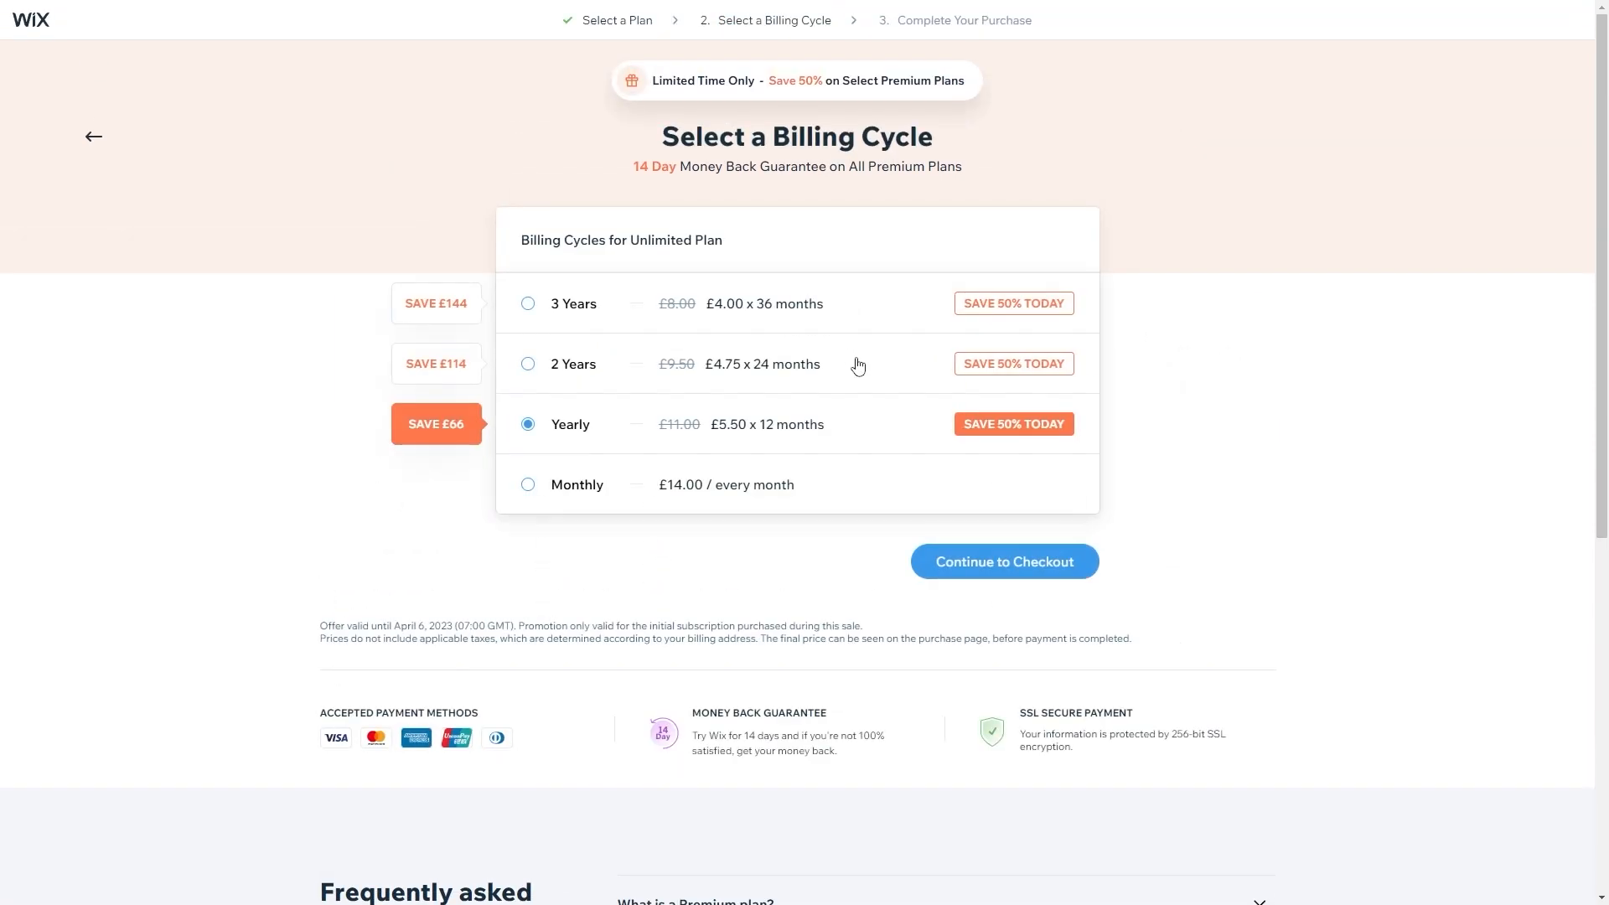
- Choose the Monthly billing cycle for the Unlimited plan and continue to checkout
left_click_drag(650, 167, 917, 169)
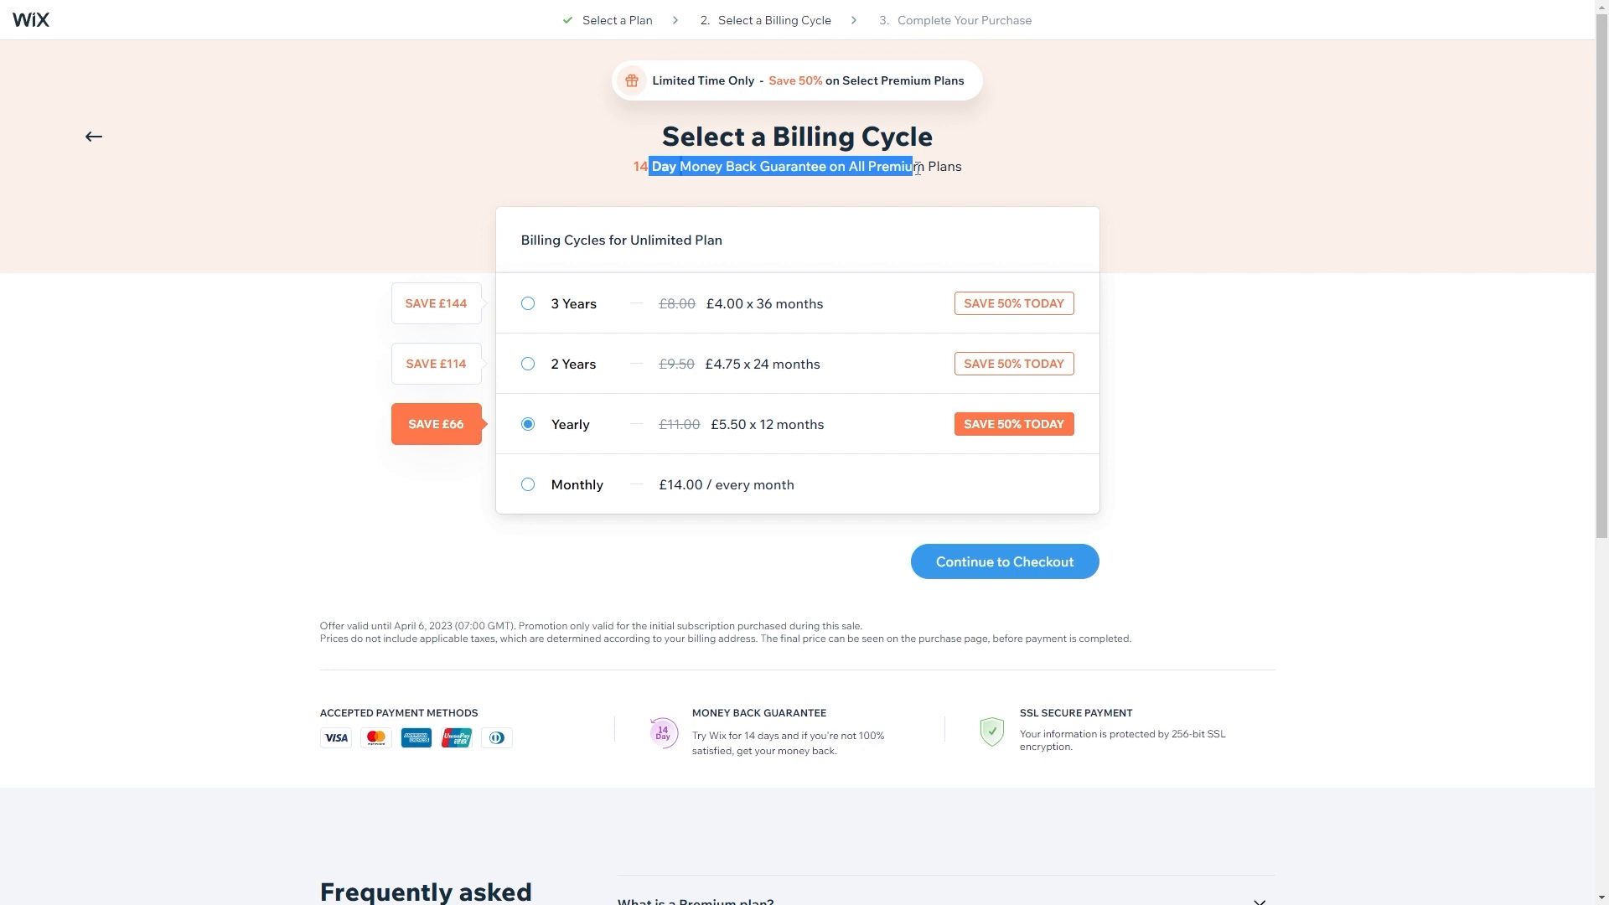
left_click(961, 168)
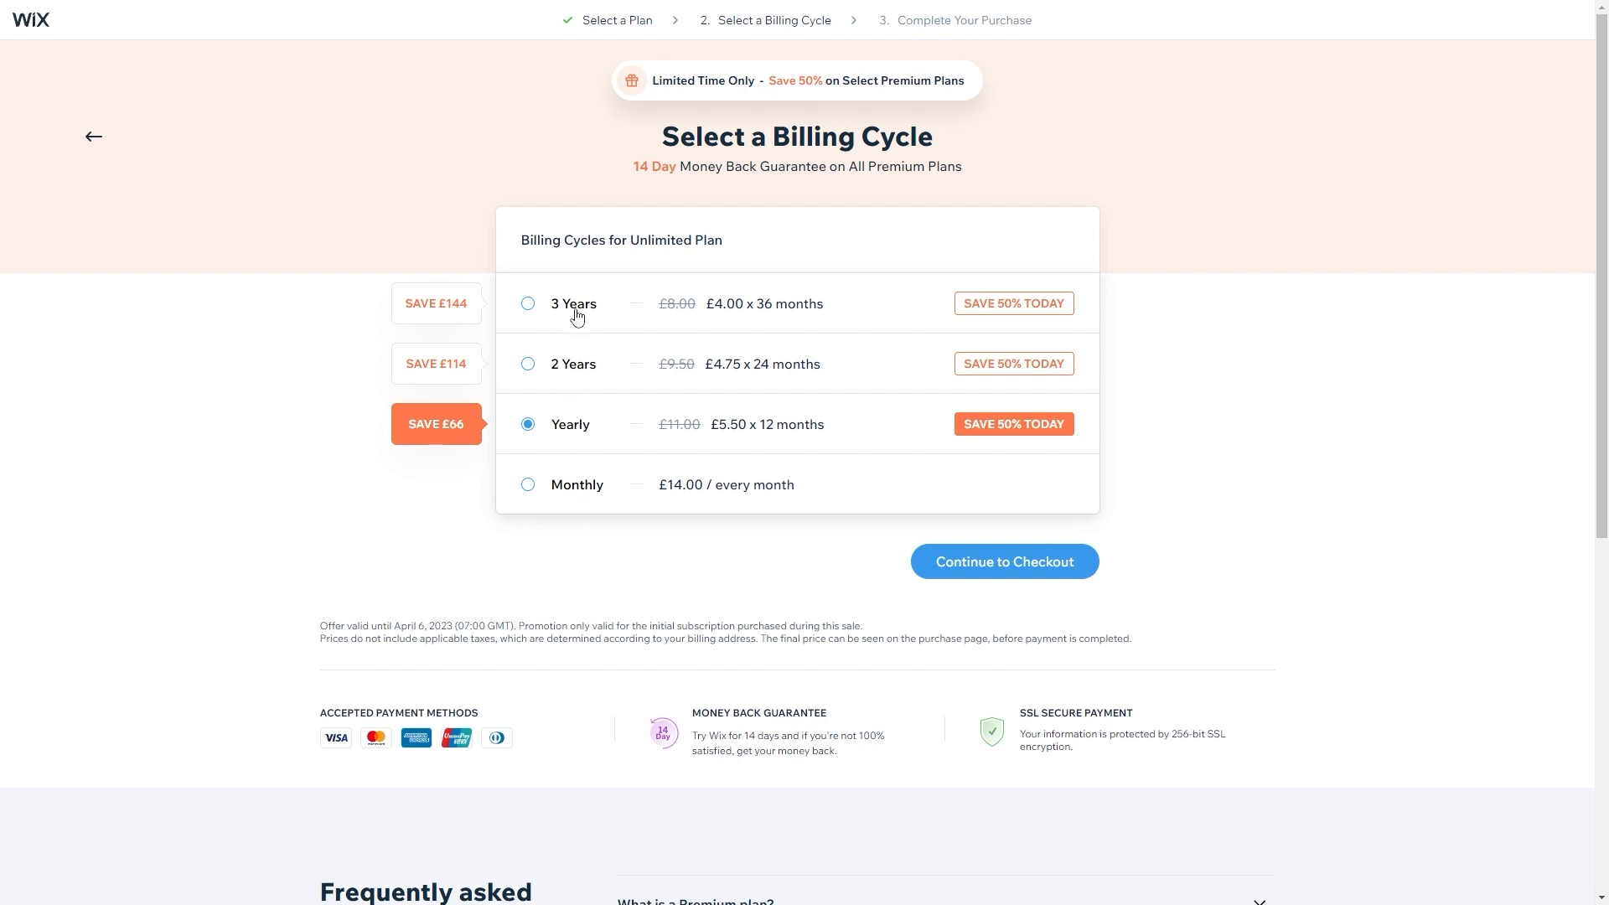
left_click(580, 490)
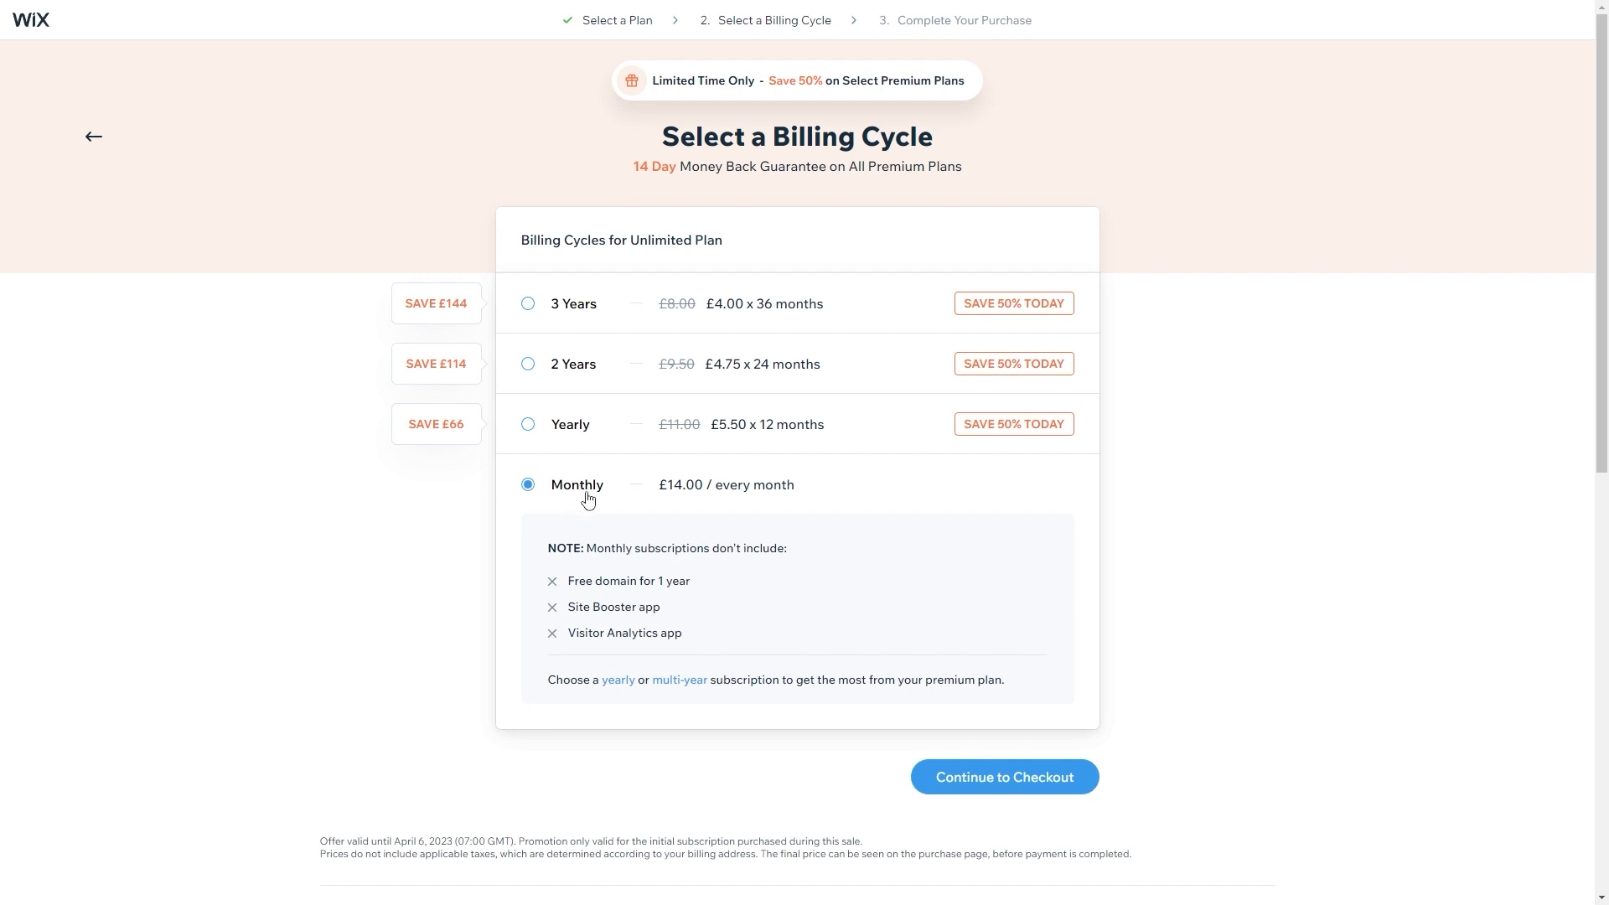
left_click(997, 776)
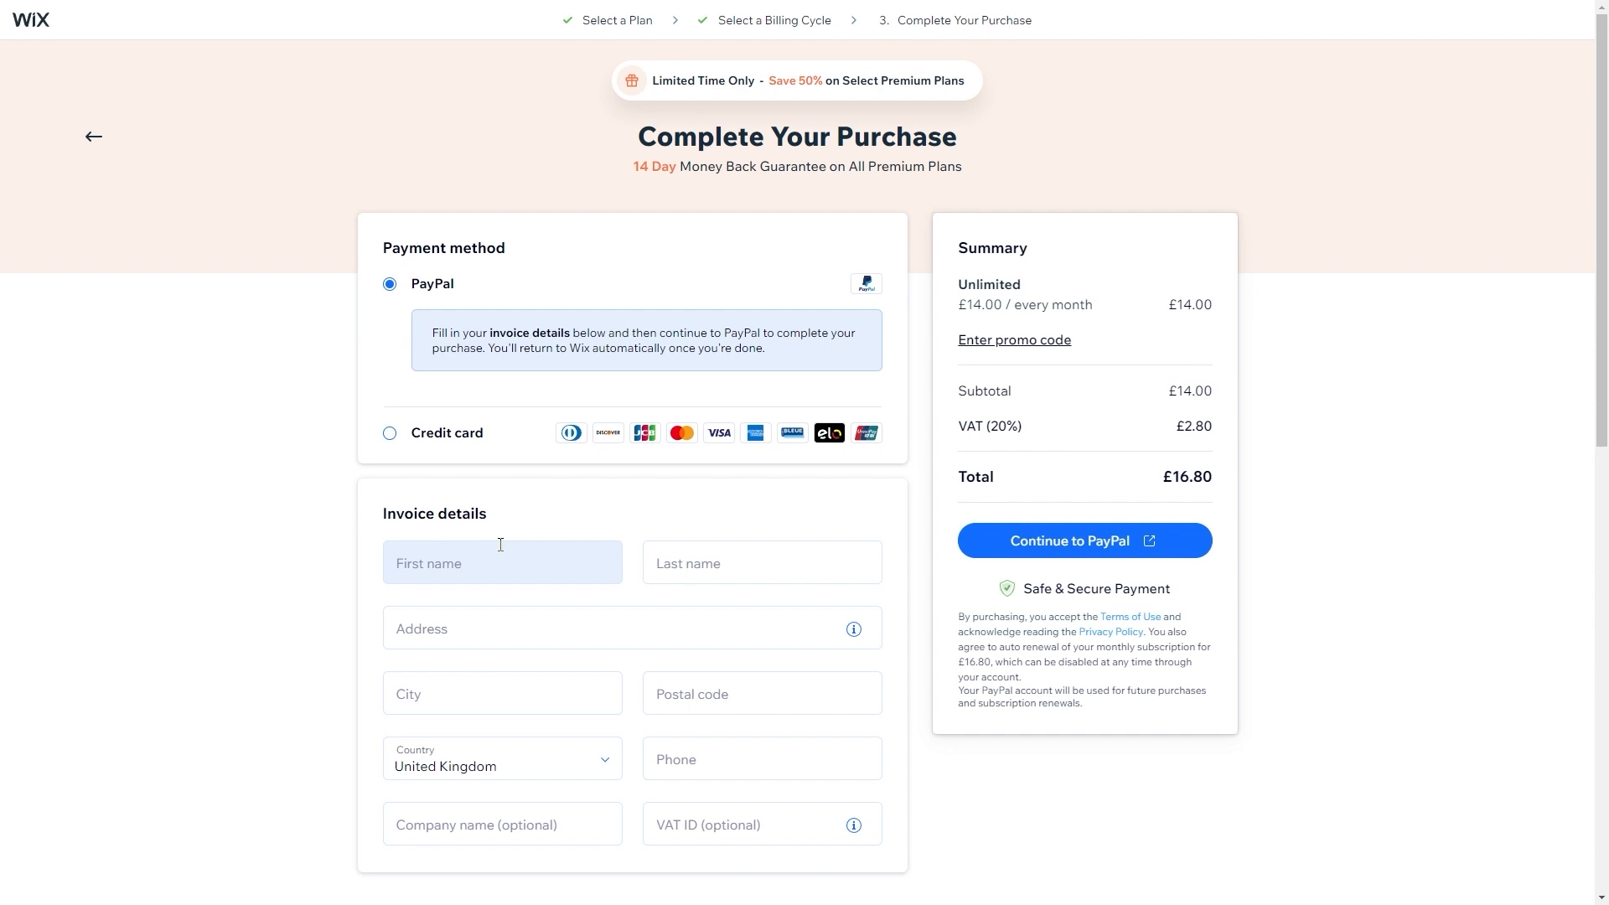
- Pay for the Unlimited plan by credit card and finish without searching for a domain
left_click(438, 434)
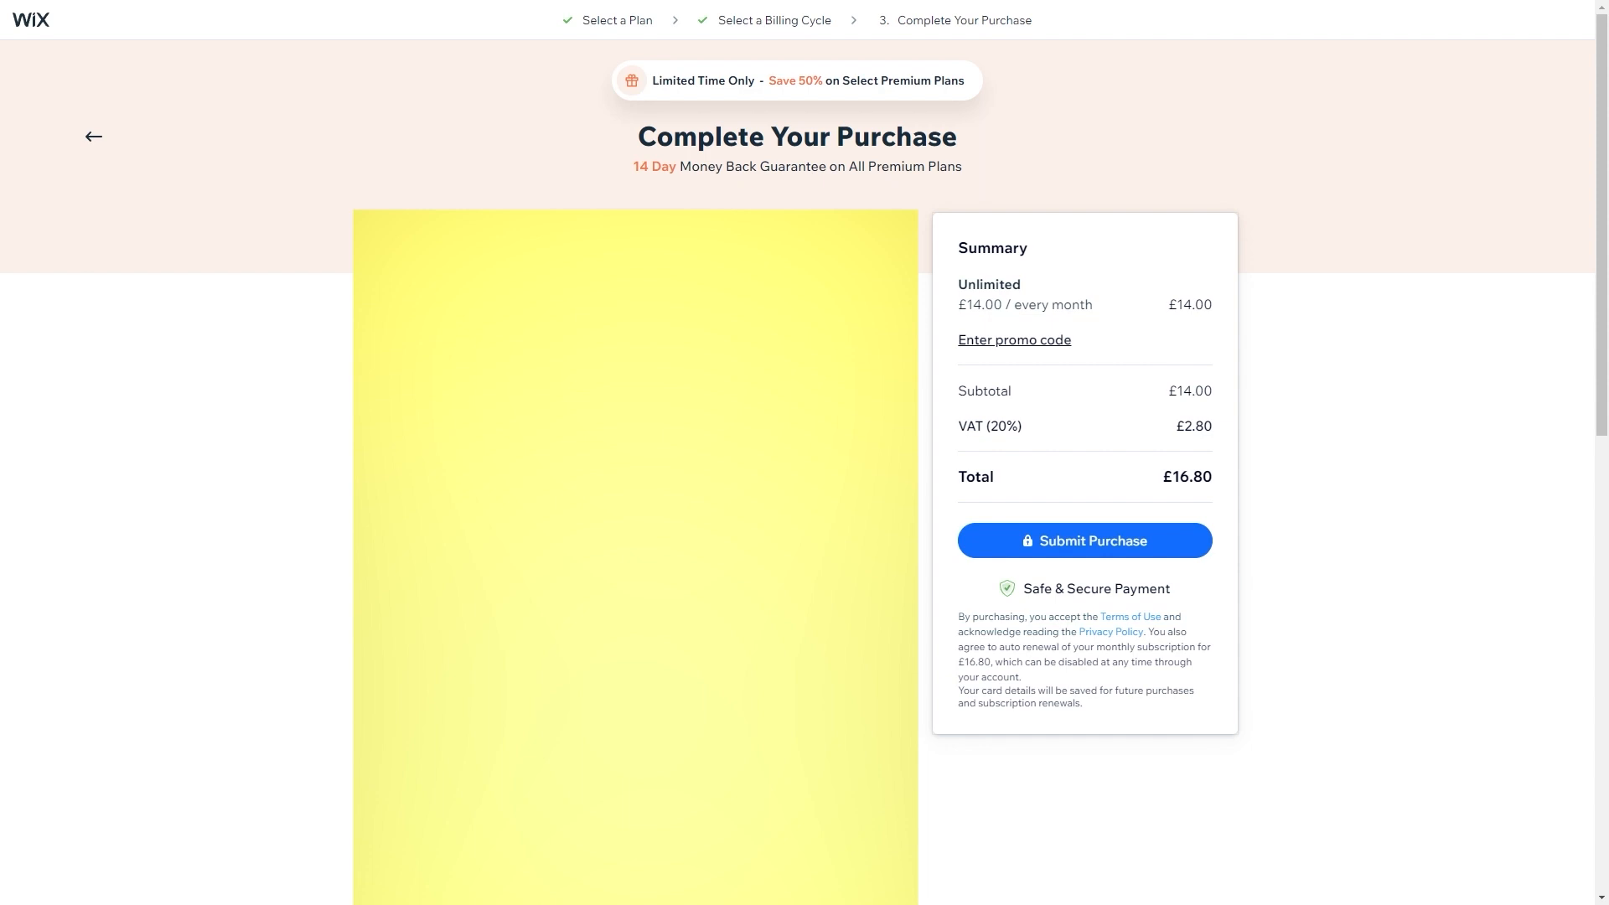
left_click(1038, 554)
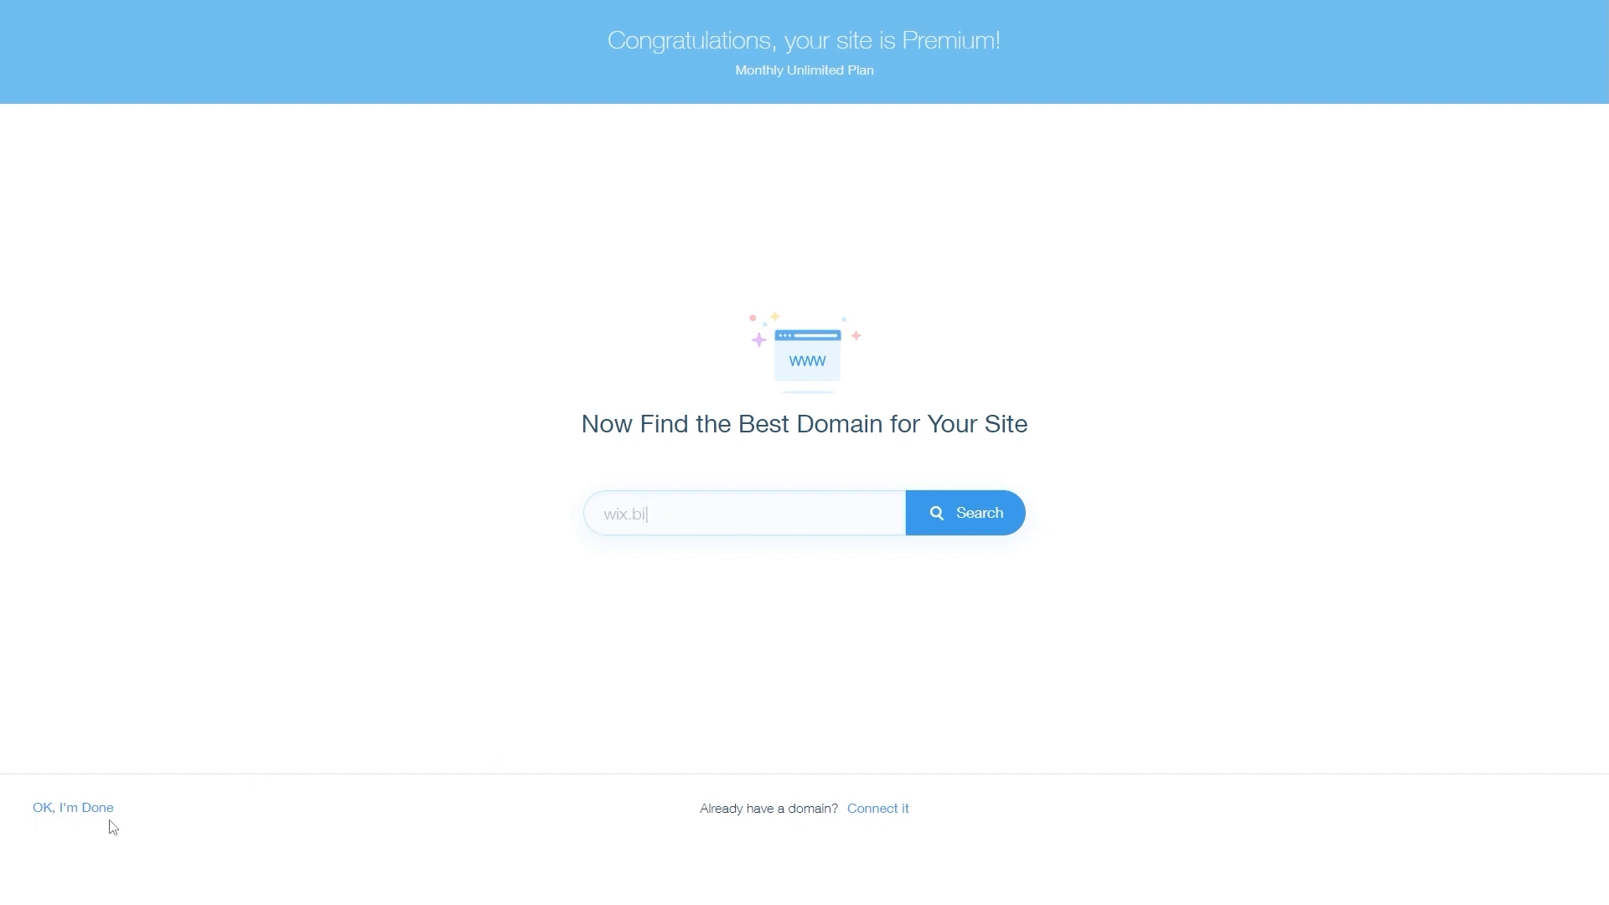
left_click(82, 810)
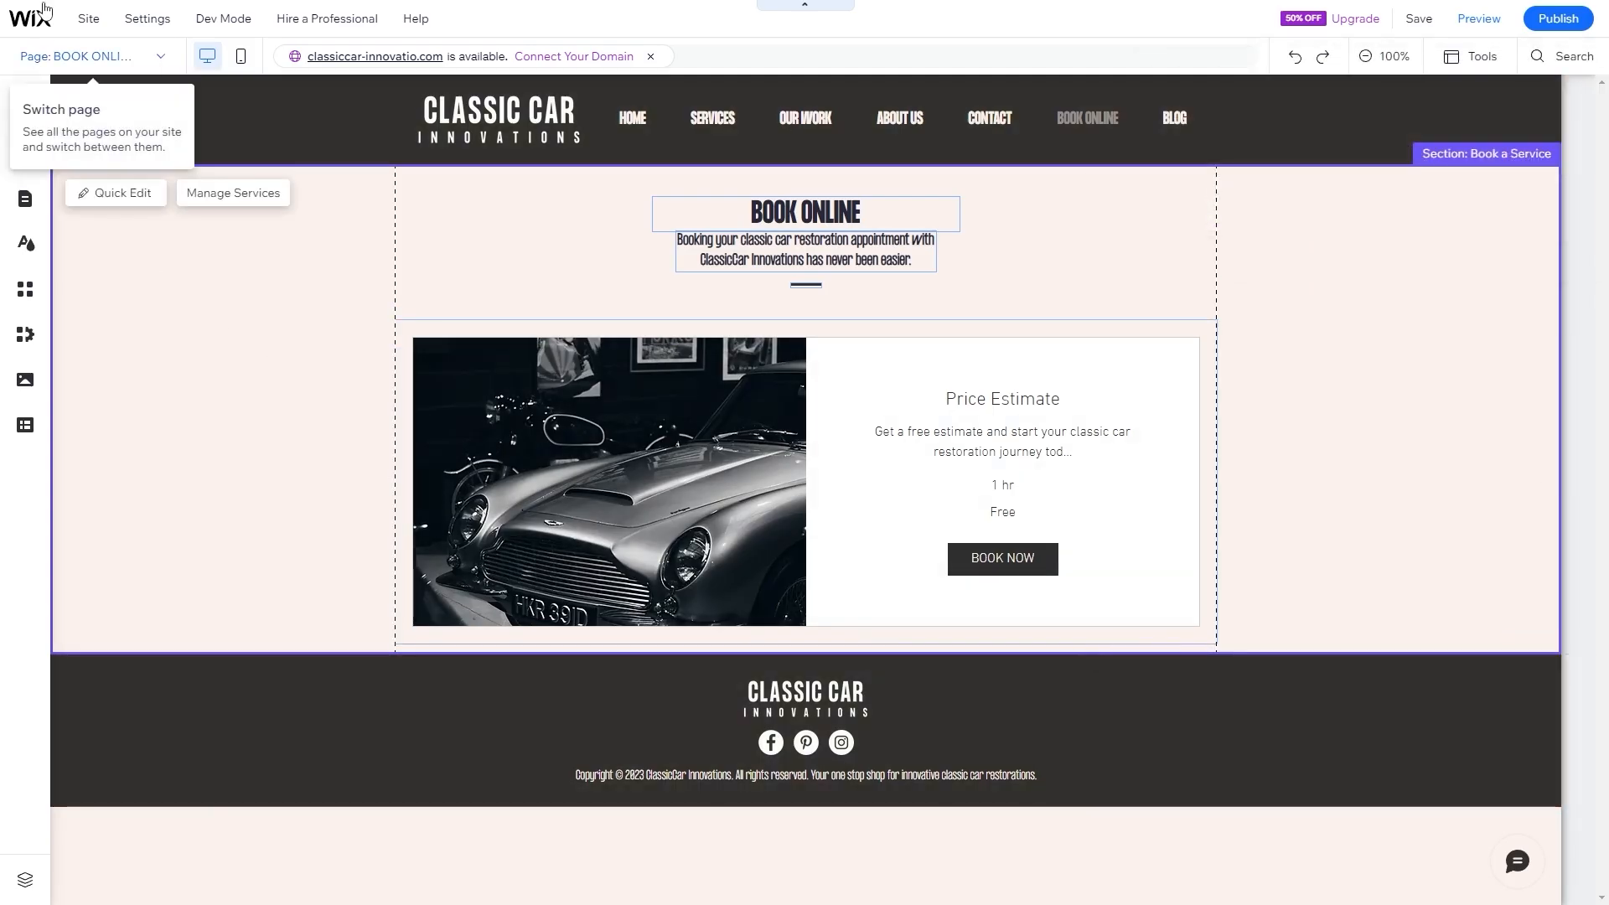
- Open the site's dashboard from the editor and go to the domain connection page in the site settings
left_click(89, 18)
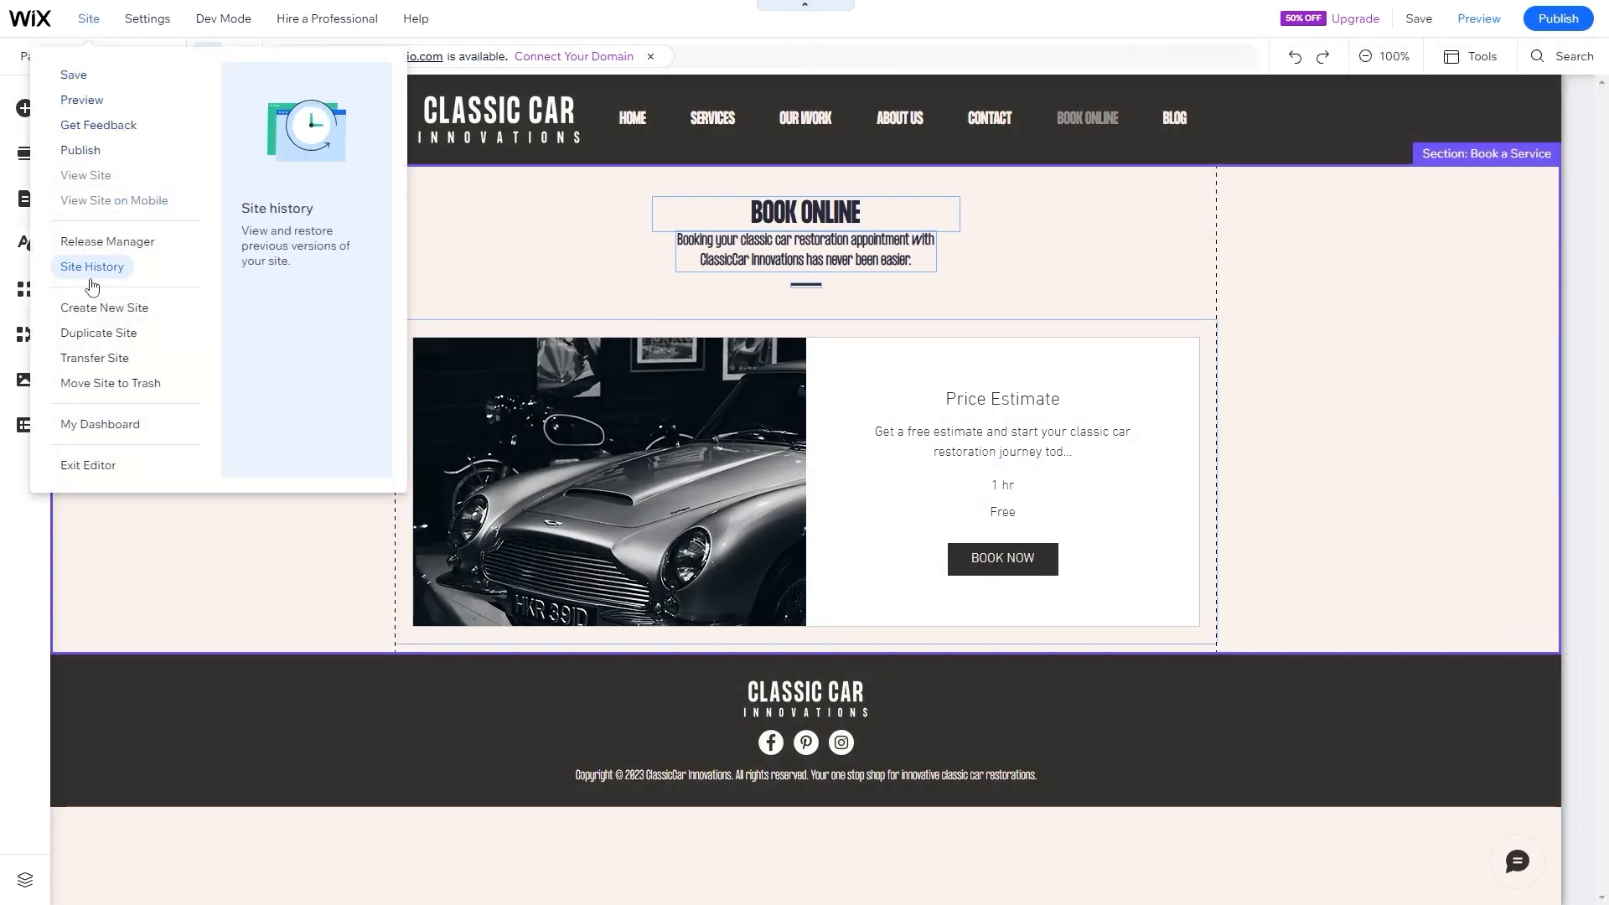
left_click(97, 424)
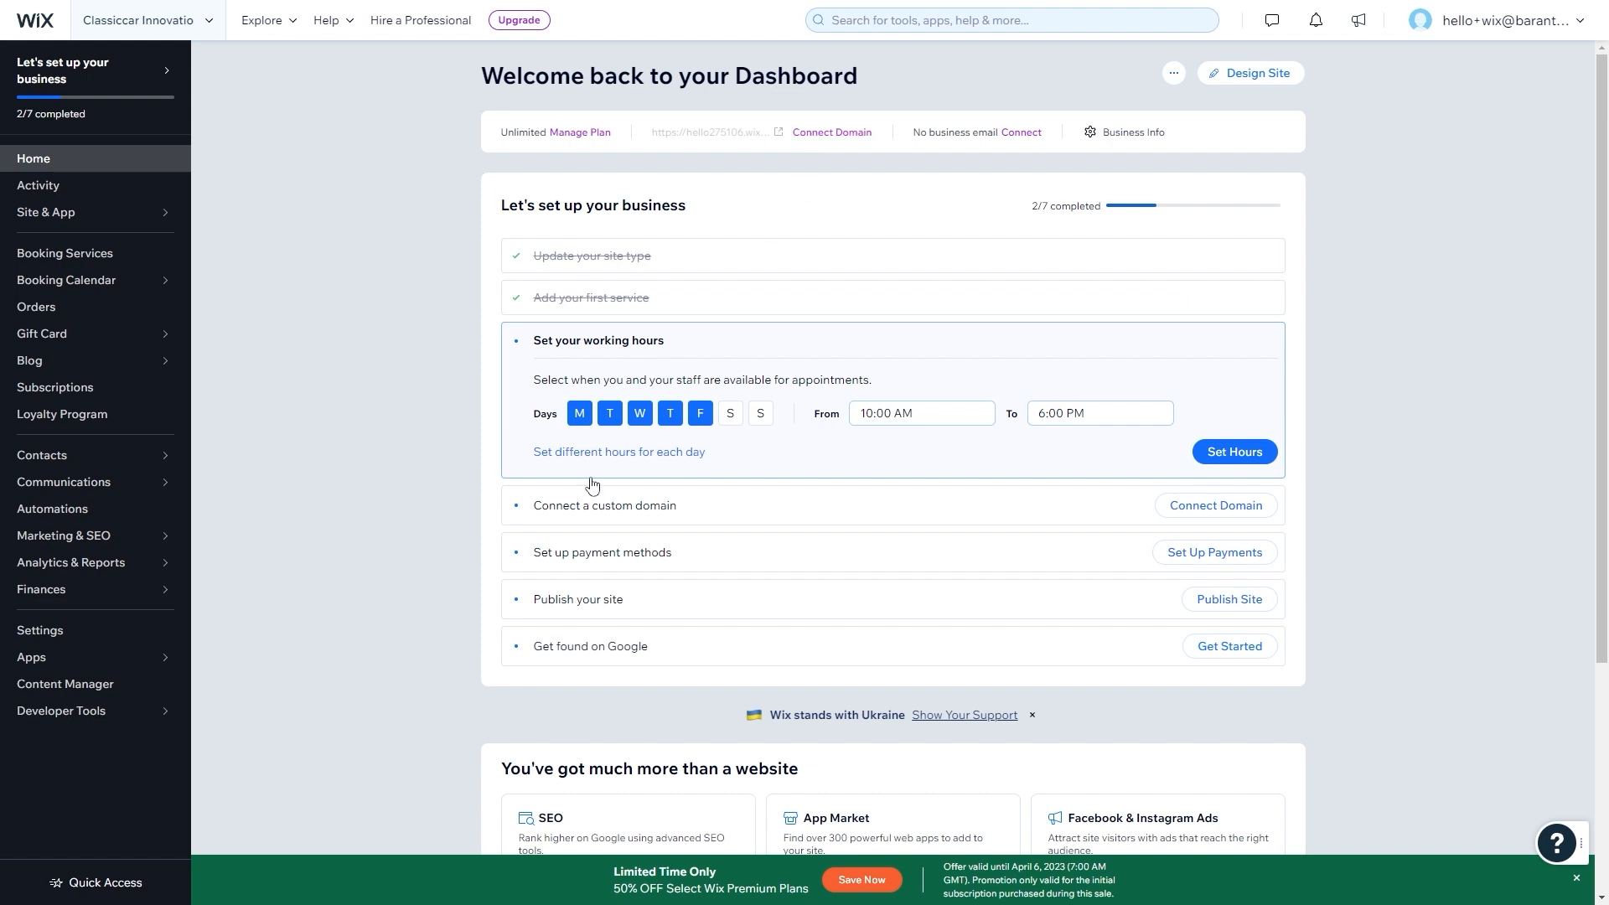
left_click(660, 507)
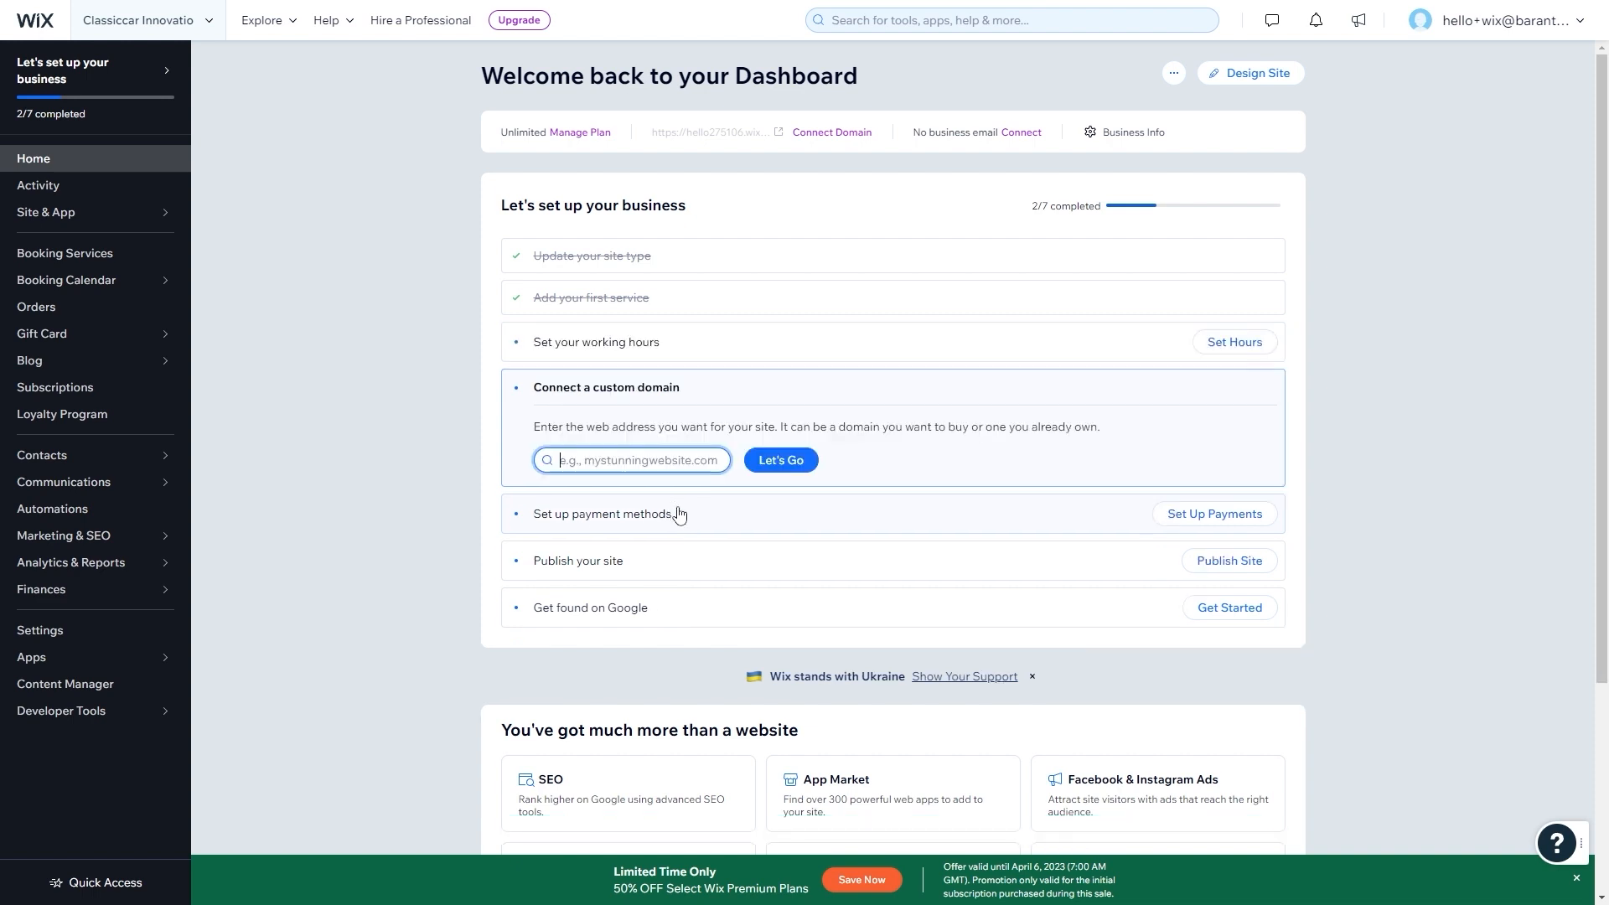
left_click(709, 453)
left_click(94, 630)
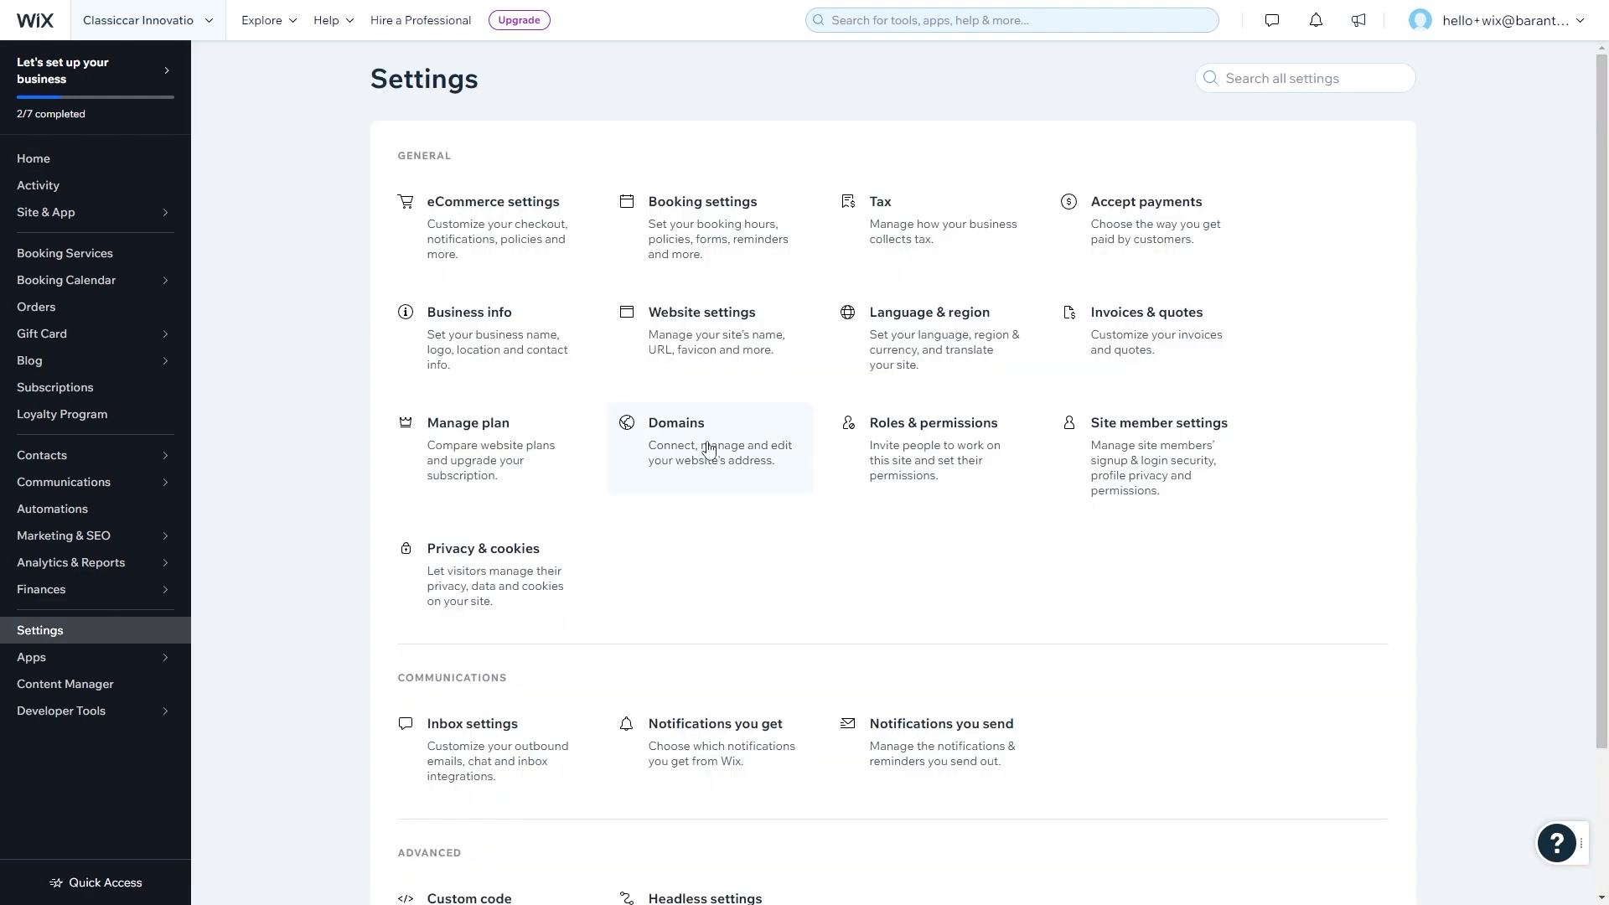
left_click(666, 459)
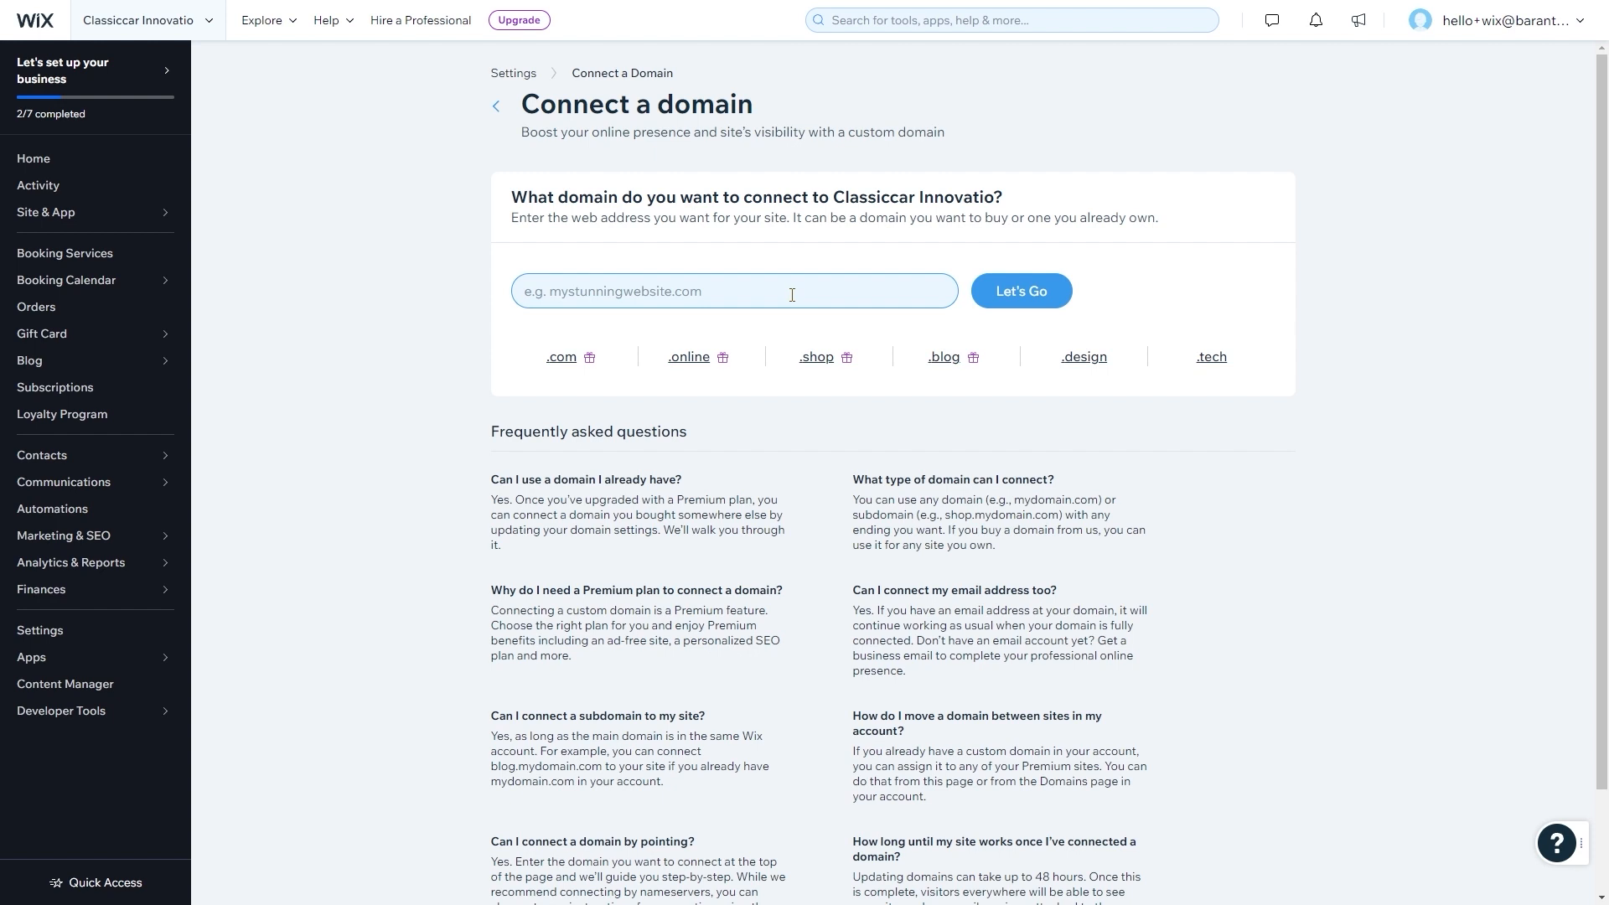
- Check the availability of the domain classiccarinnovations.com and start its purchase
left_click(740, 292)
type("classiccarinnovations.com")
left_click(1018, 291)
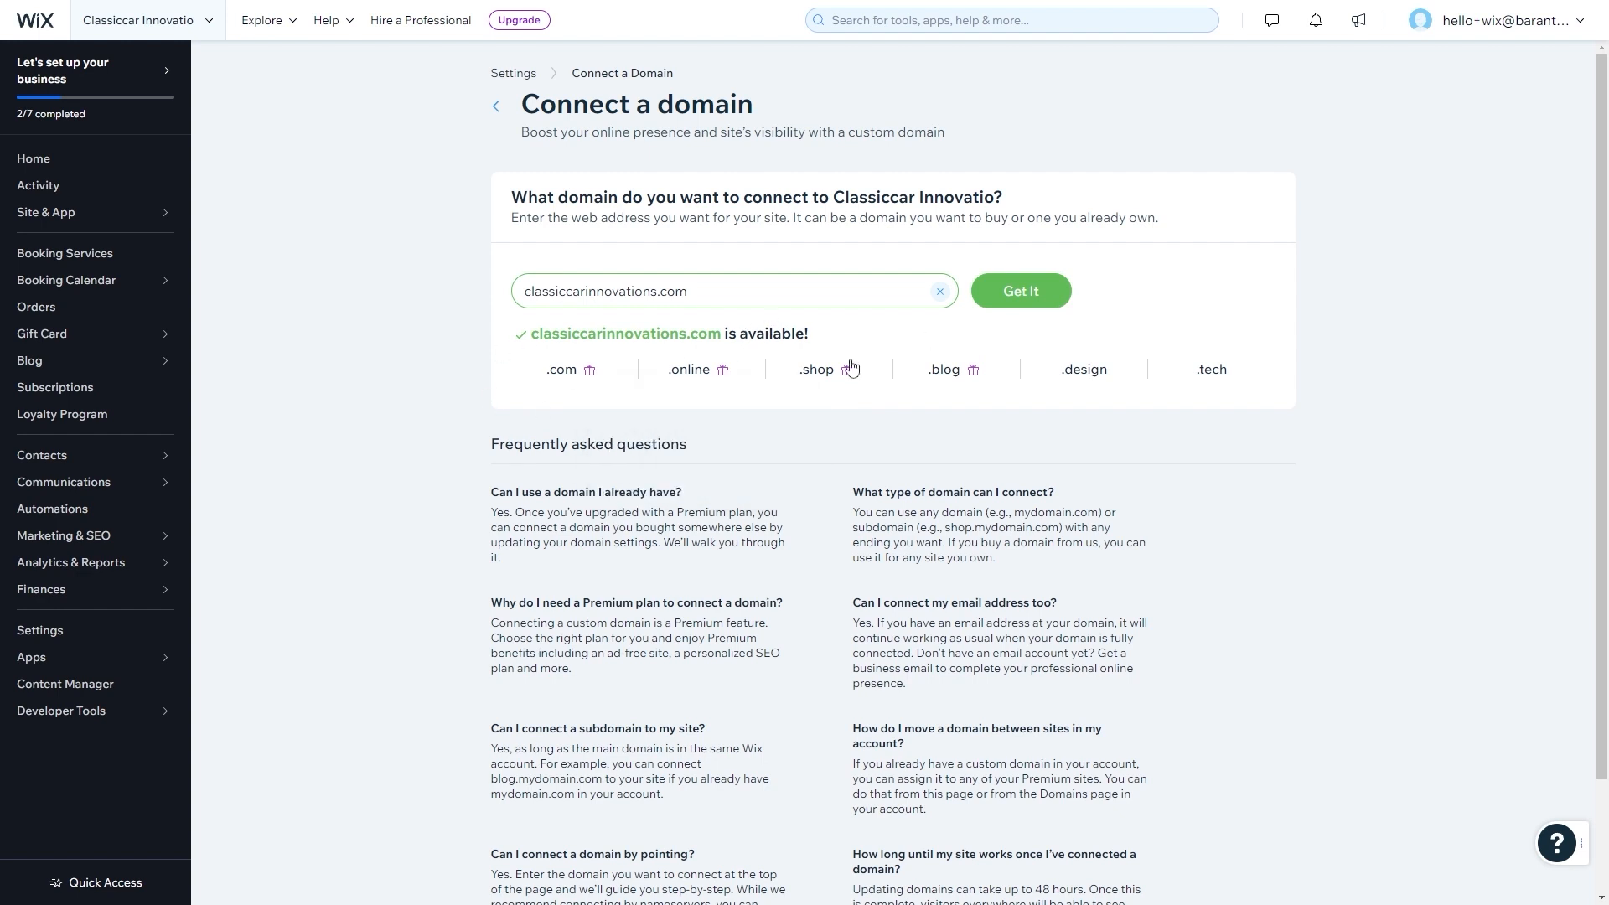
left_click(1030, 297)
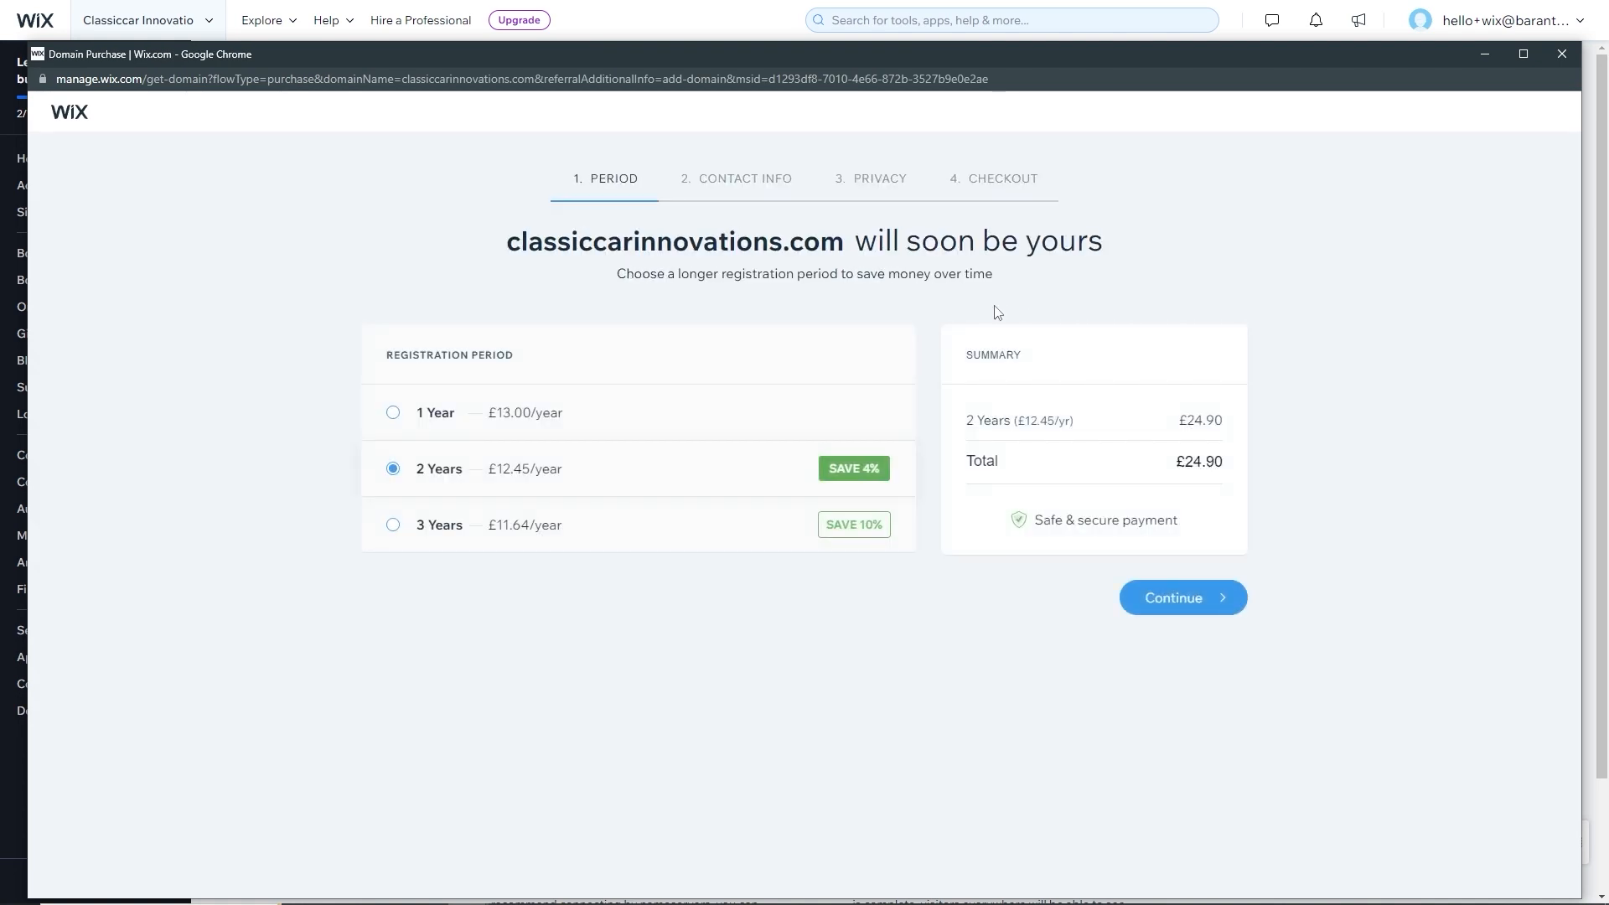
- Set the domain's registration period to 1 Year and accept the registrant's contact info
left_click(419, 420)
left_click(1145, 602)
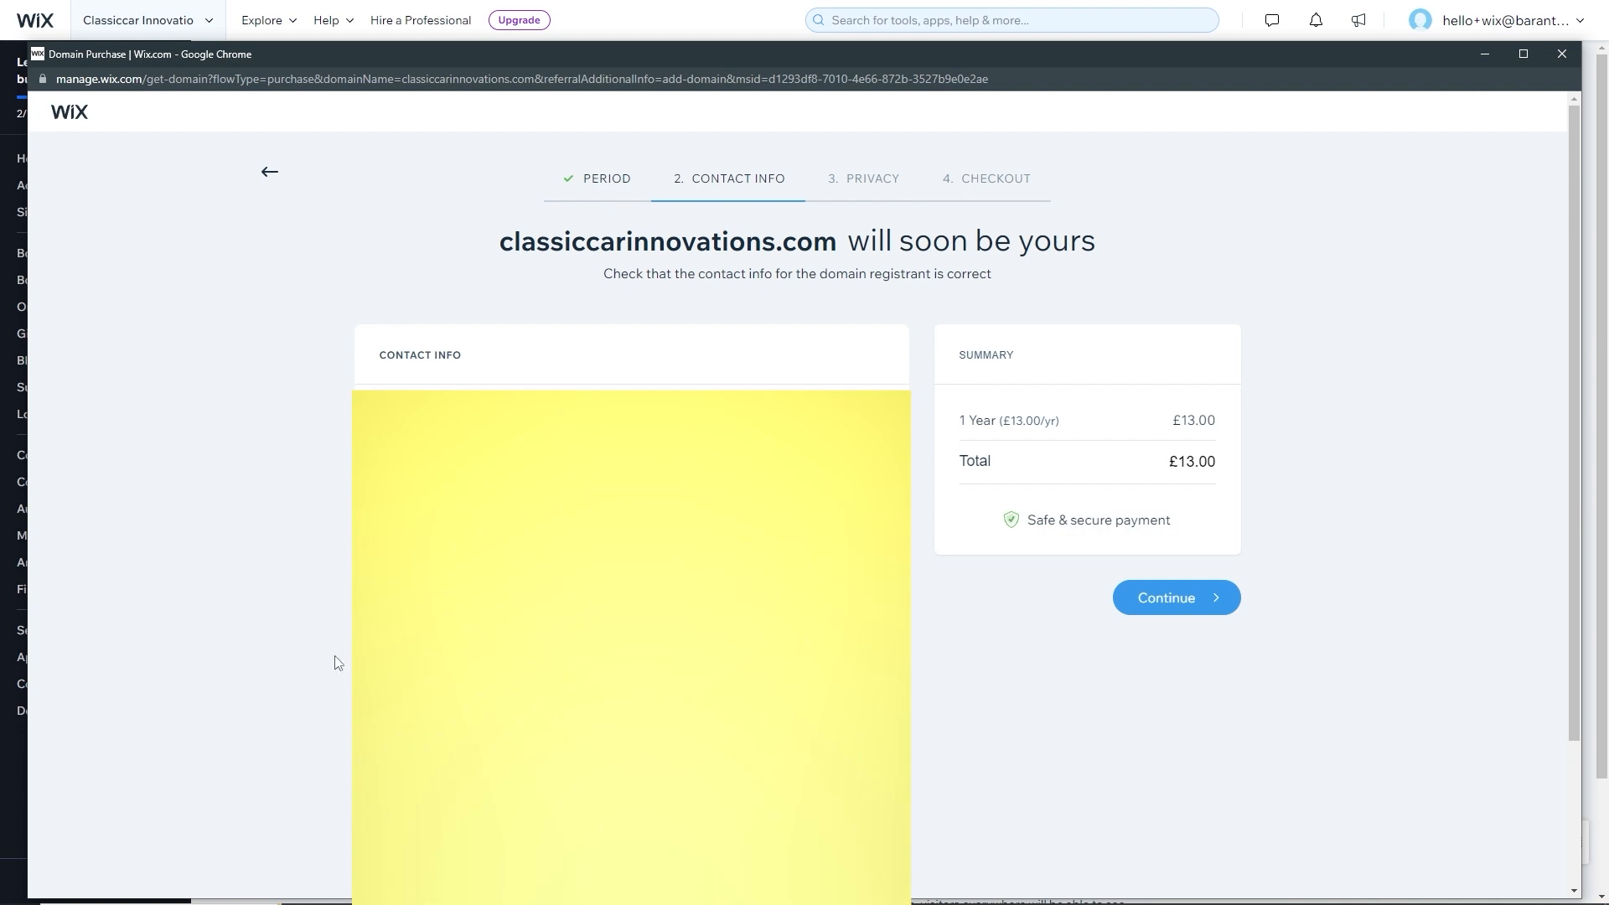
left_click(1154, 603)
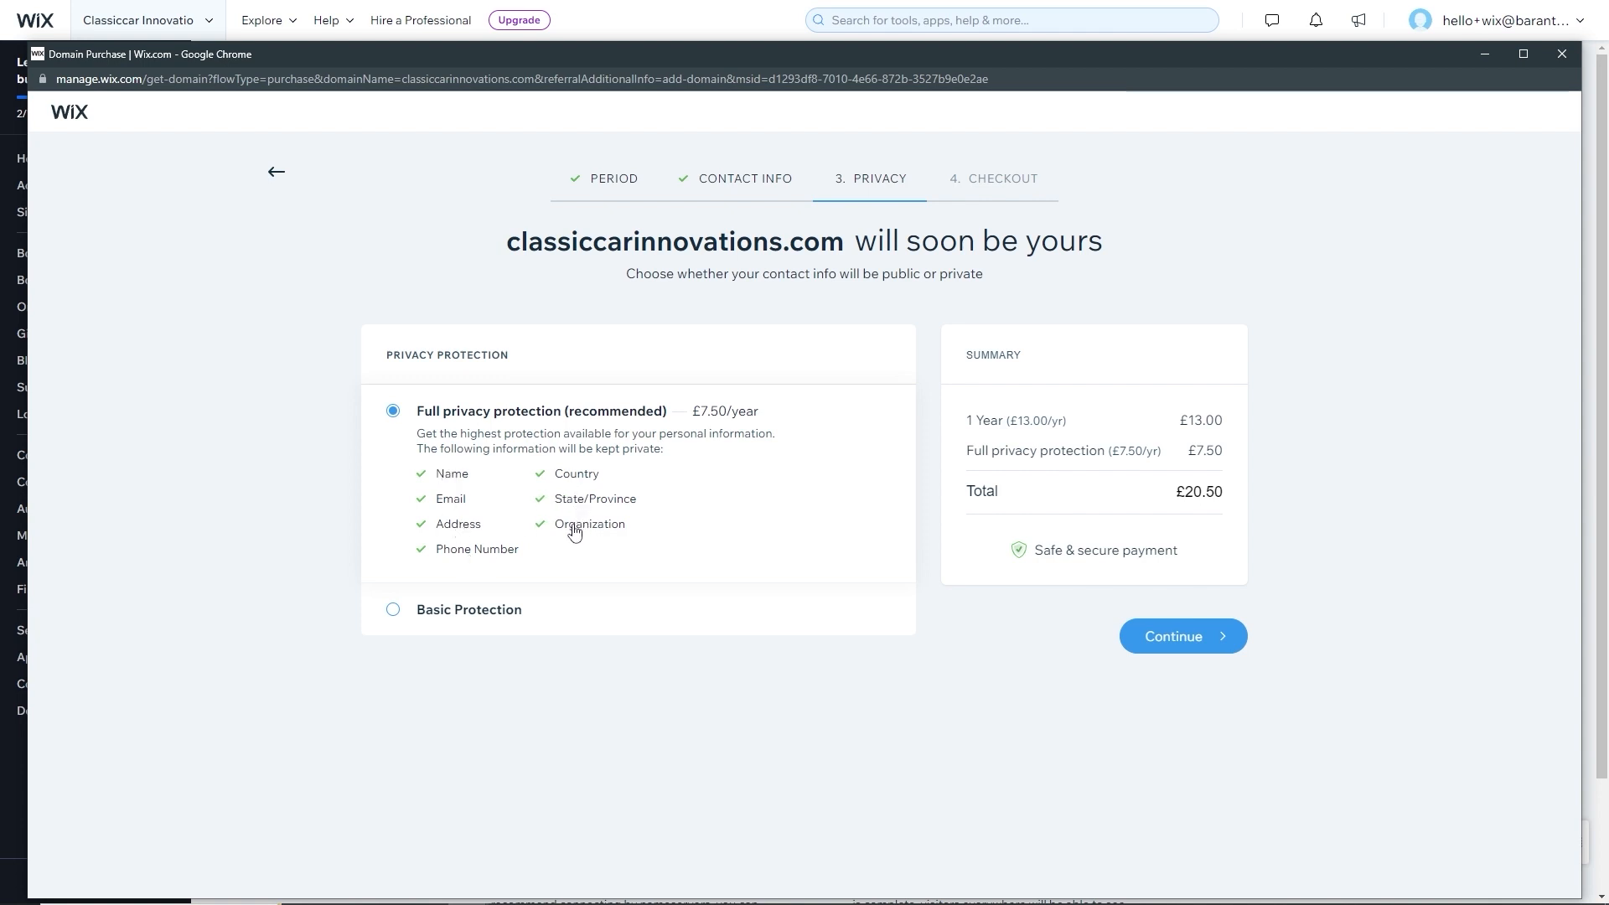
- Choose Basic Protection for the domain's privacy and submit the purchase with the saved payment method
left_click(453, 609)
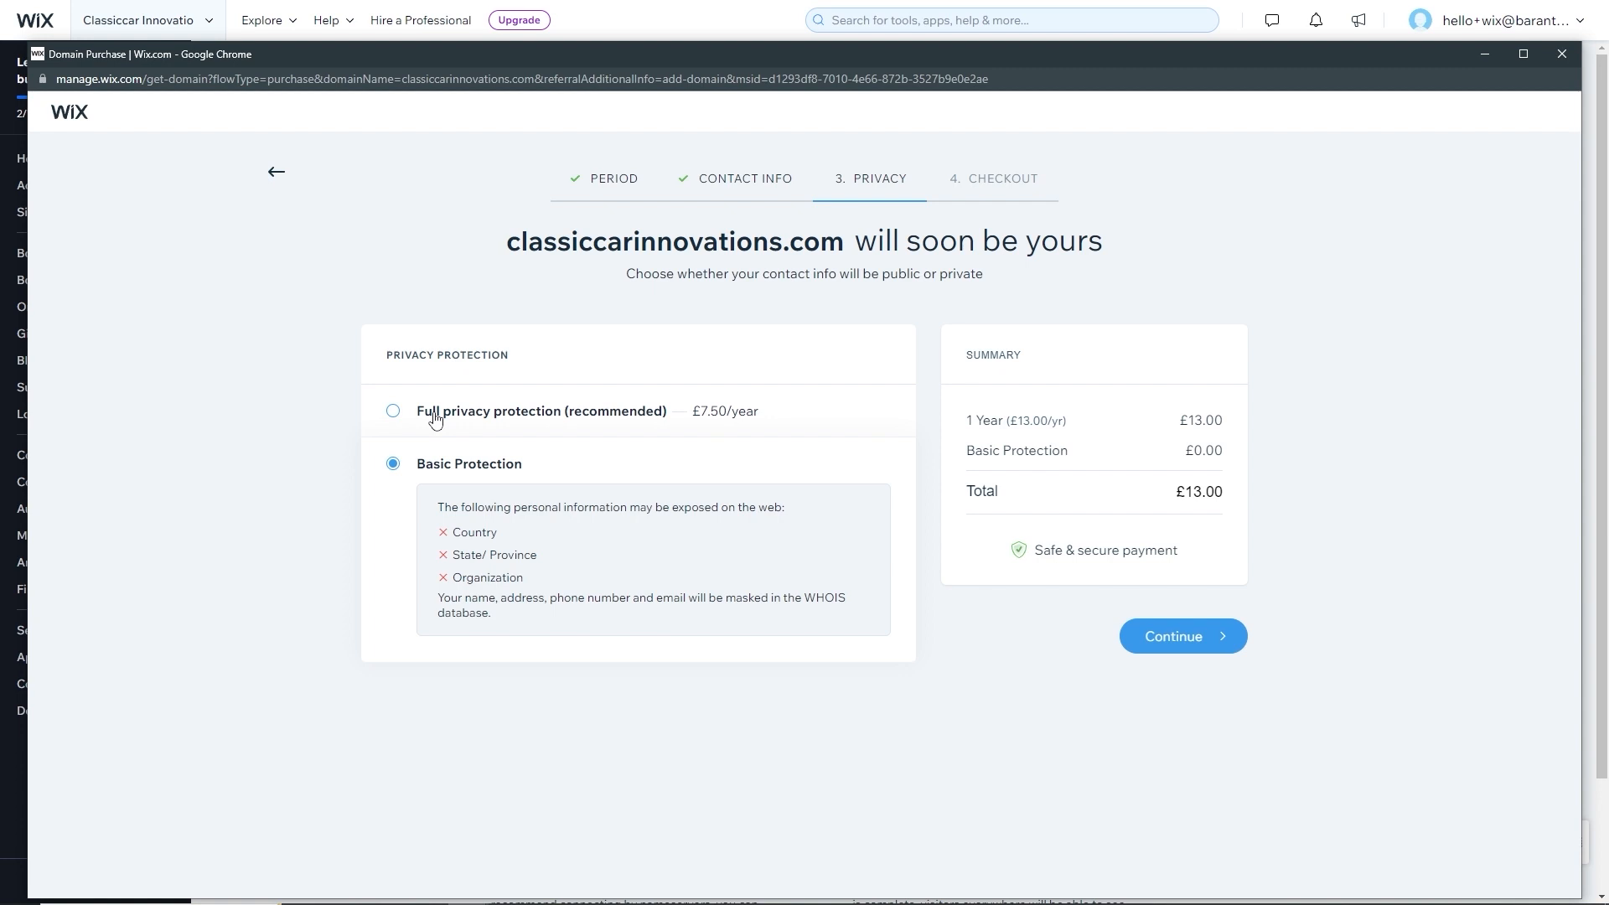
left_click(1181, 635)
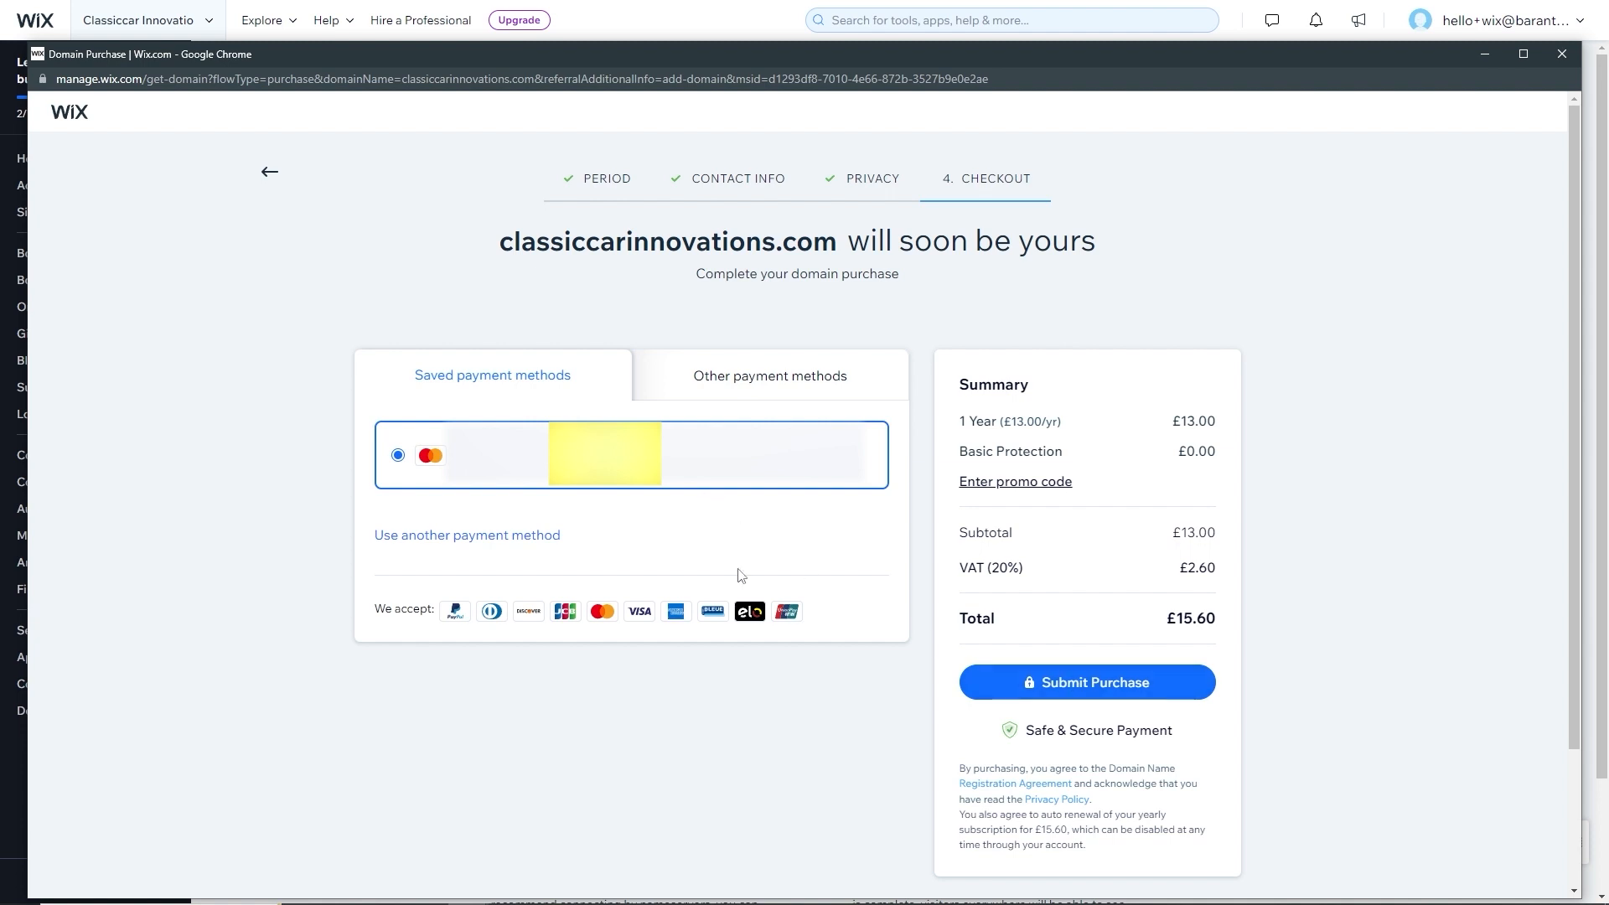
left_click(1095, 689)
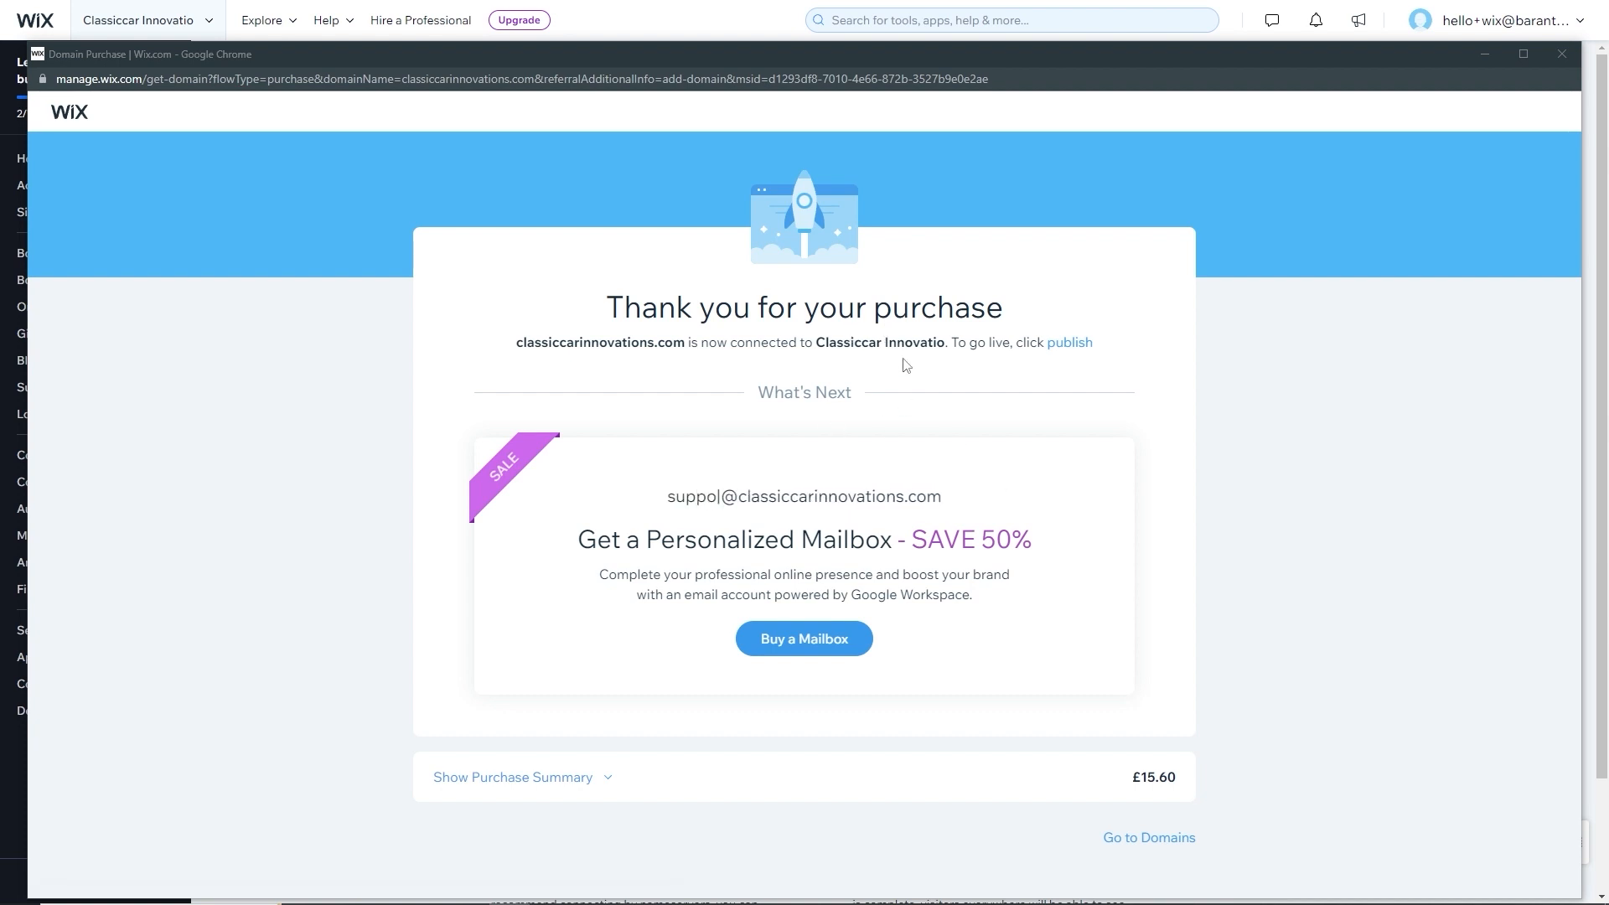
- Open the domain management overview and examine the notice about confirming the domain's contact information by e-mail
left_click(1135, 848)
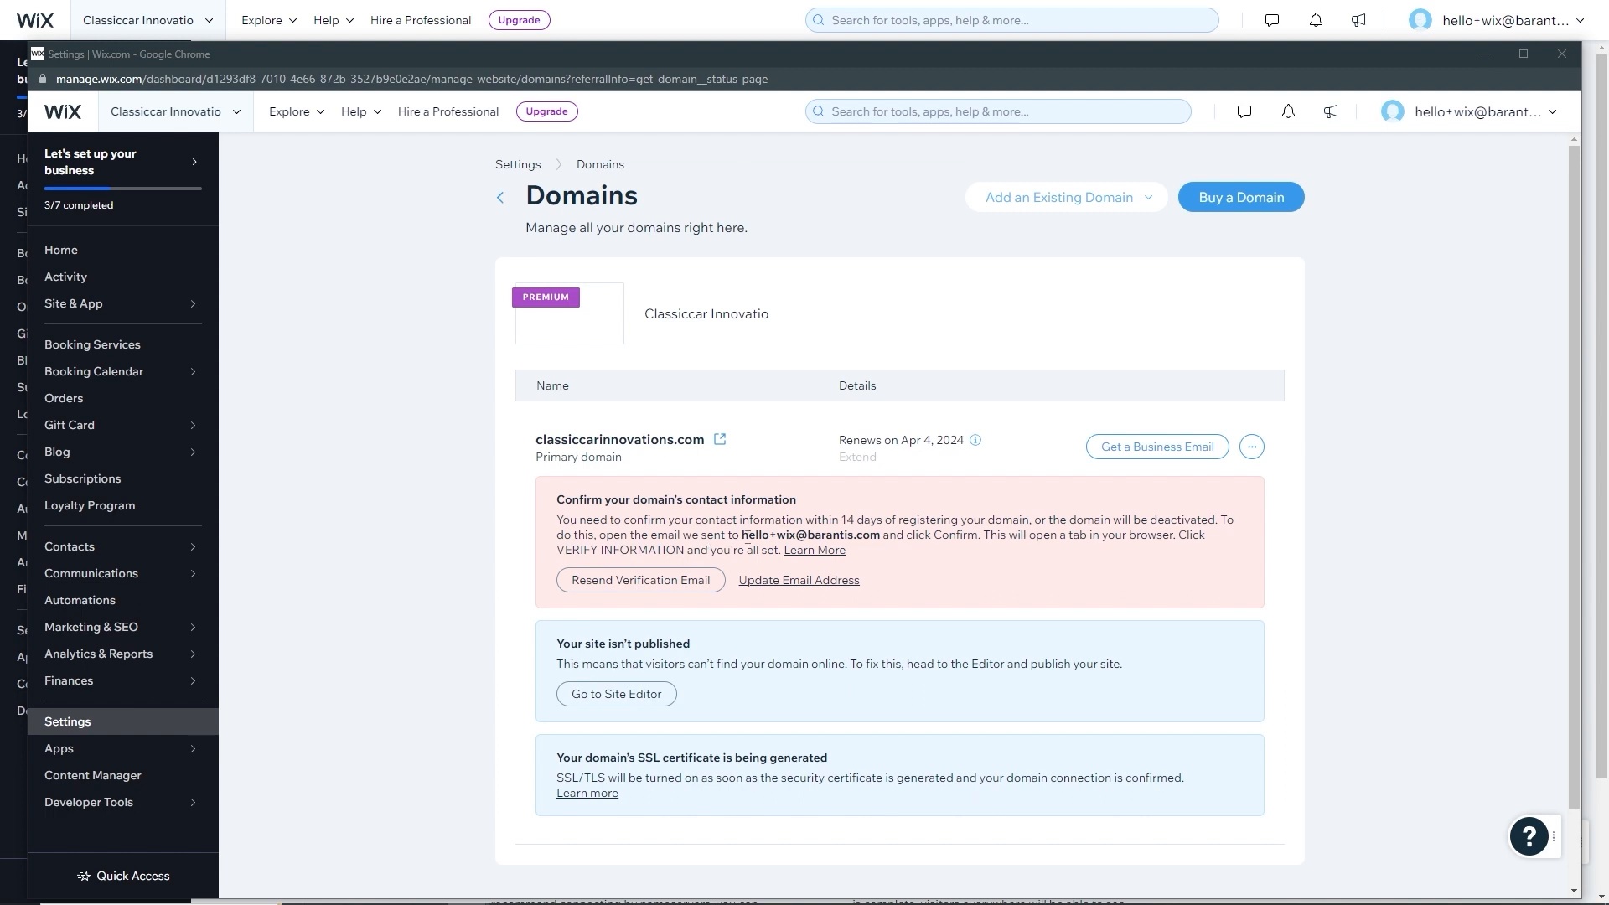
left_click_drag(930, 530, 962, 535)
left_click(962, 535)
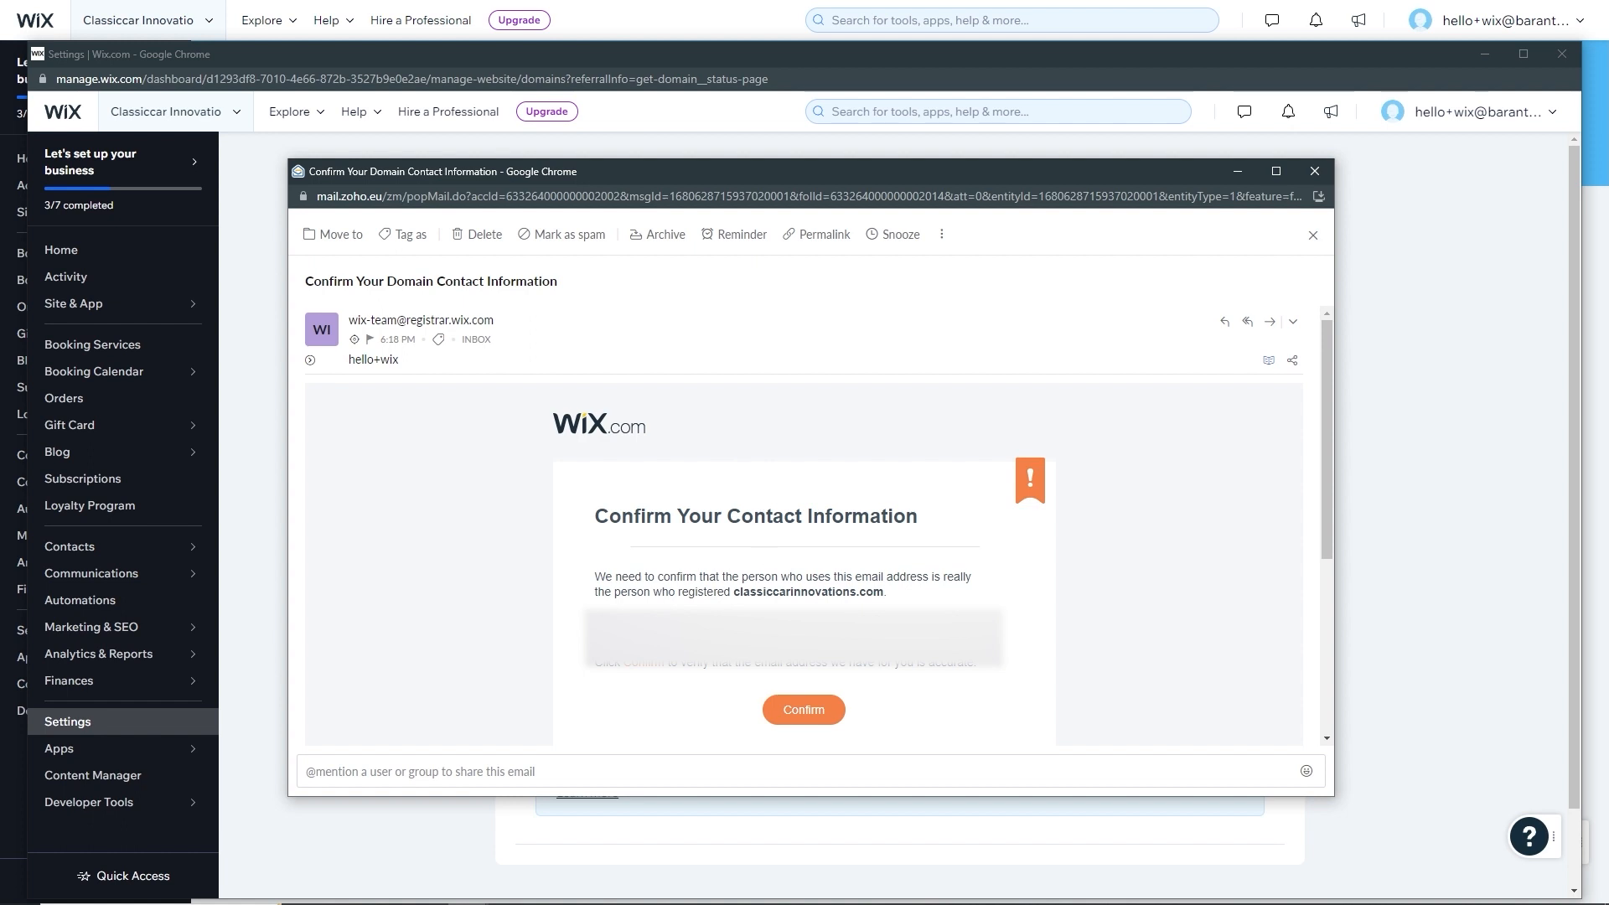
- Confirm the contact information for classiccarinnovations.com from the e-mail, verify it on the registrar page, and refresh the domains overview
left_click(805, 712)
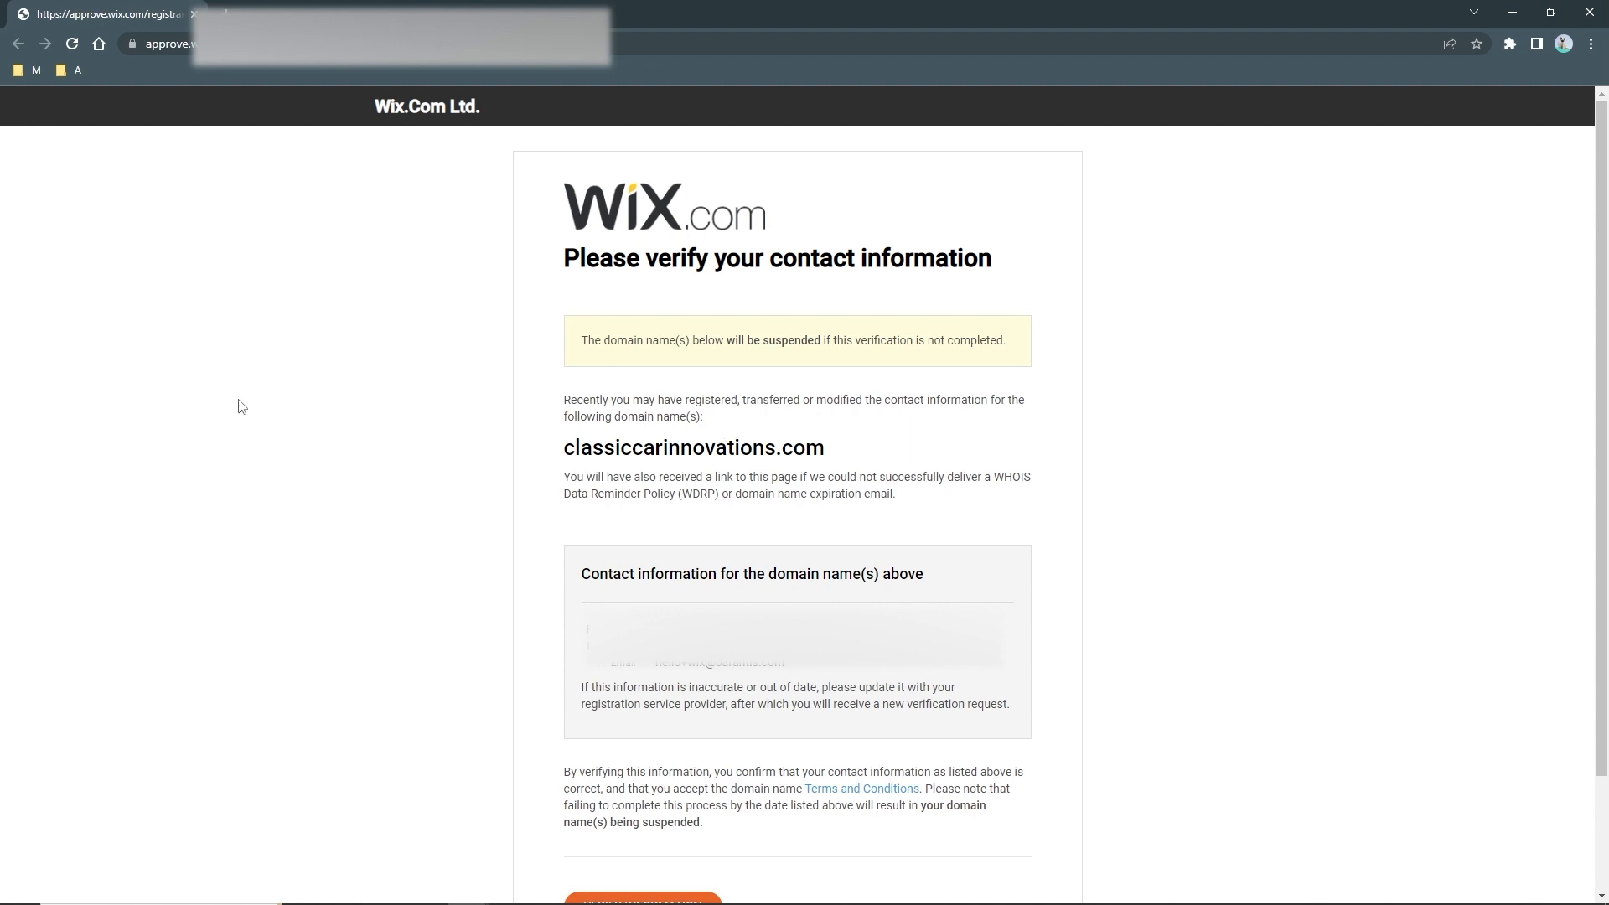
scroll(241, 407, "down", 1)
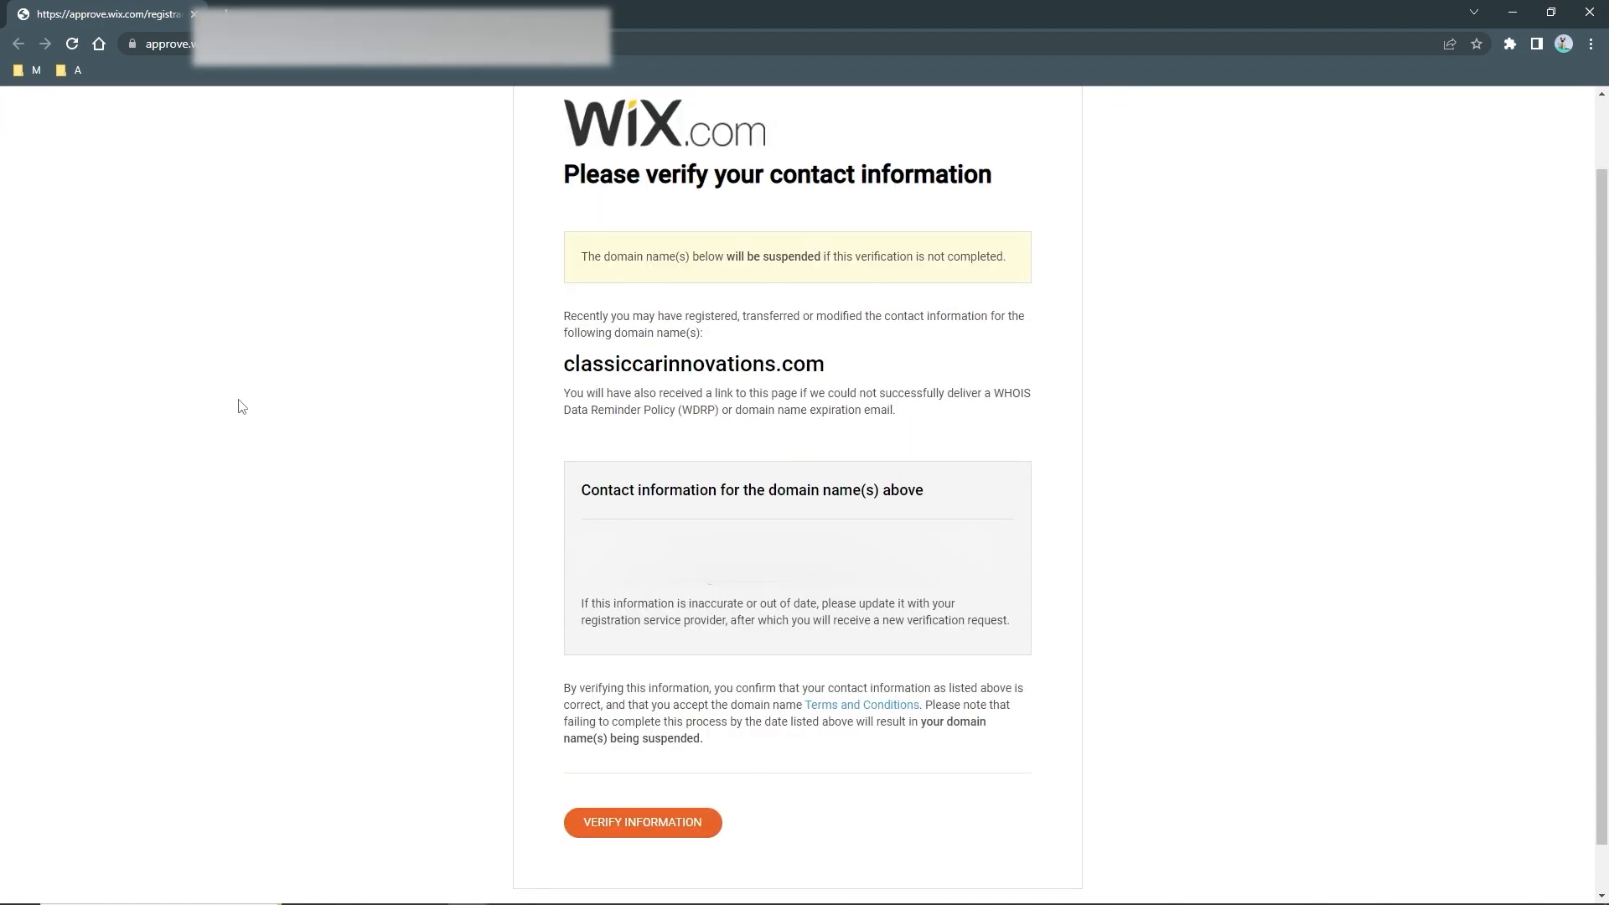
left_click(640, 821)
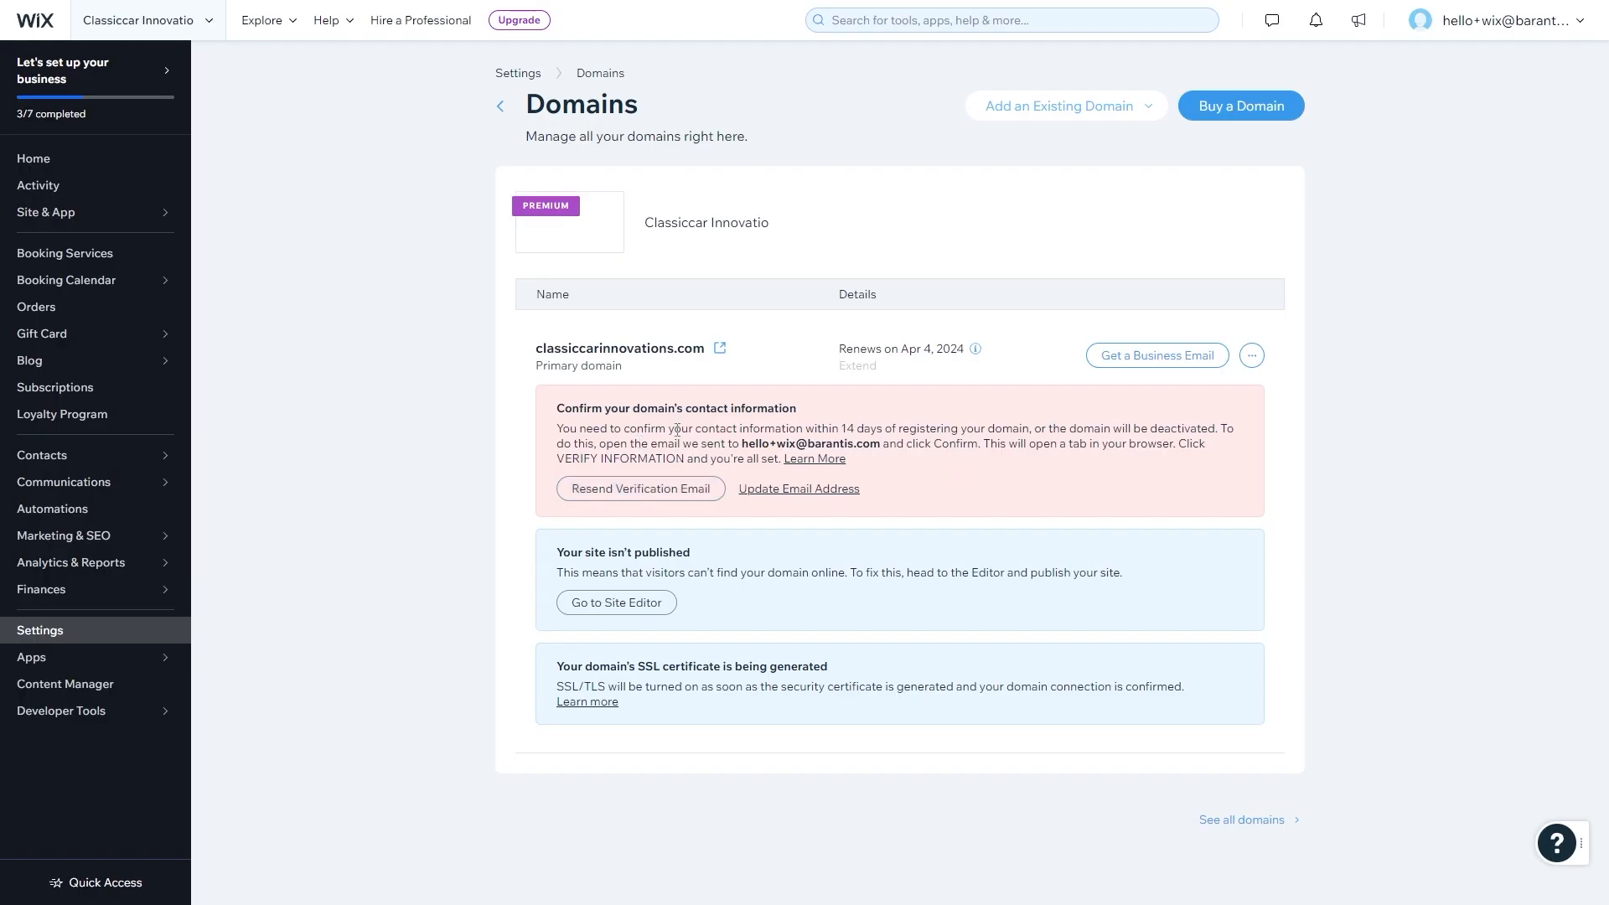
key("F5")
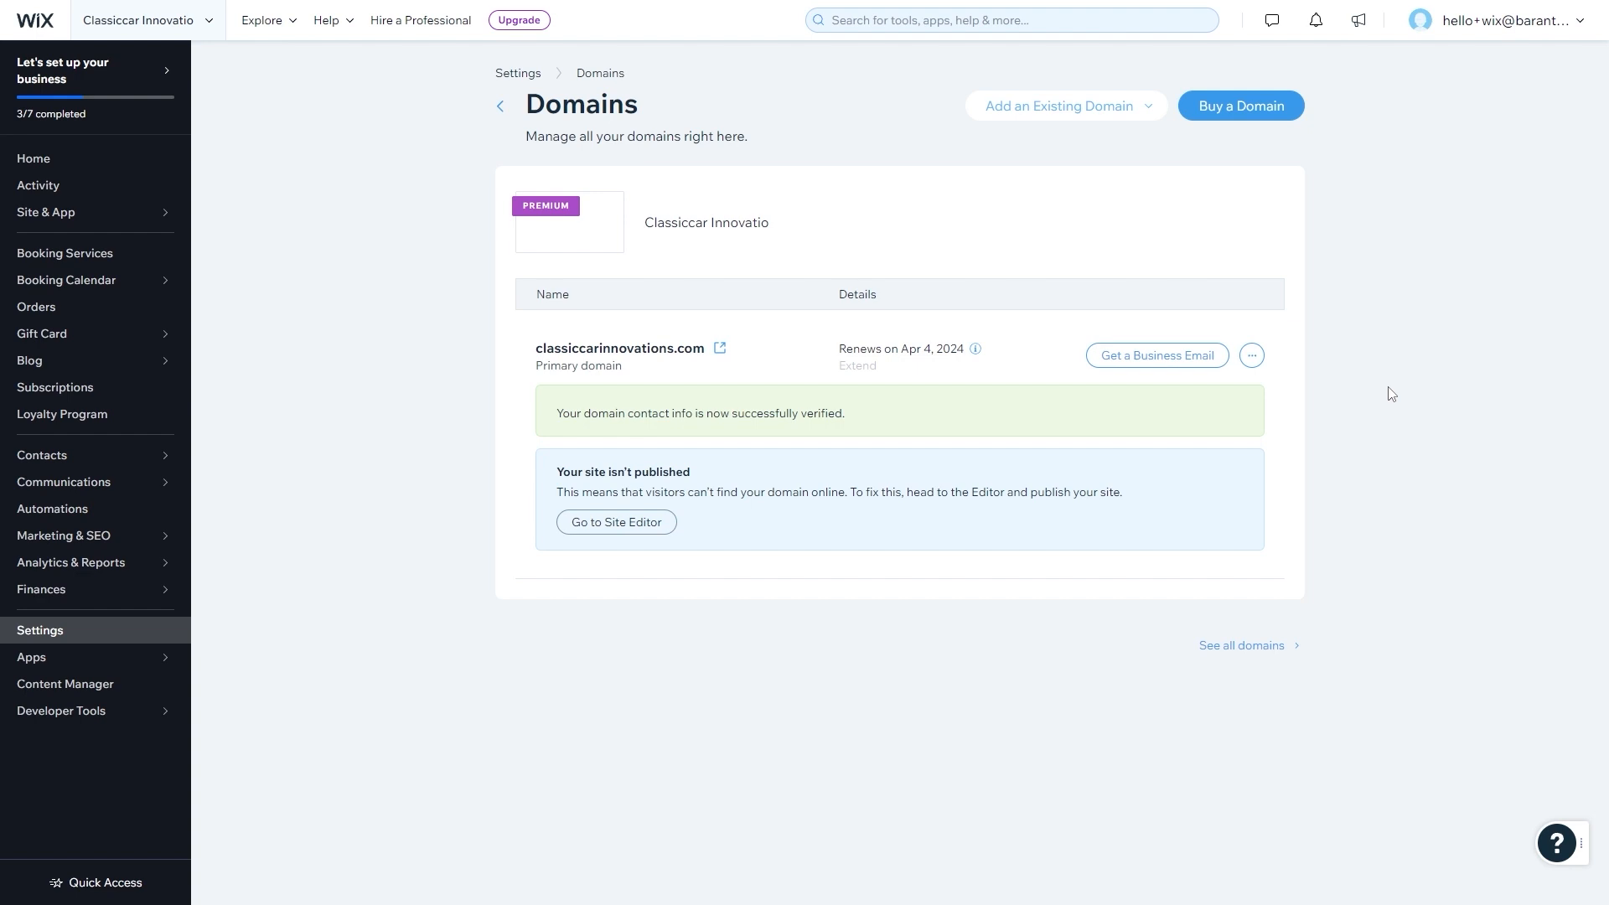
- Read the notice about the unpublished site, open the site in the editor, and publish it
left_click_drag(563, 472, 858, 506)
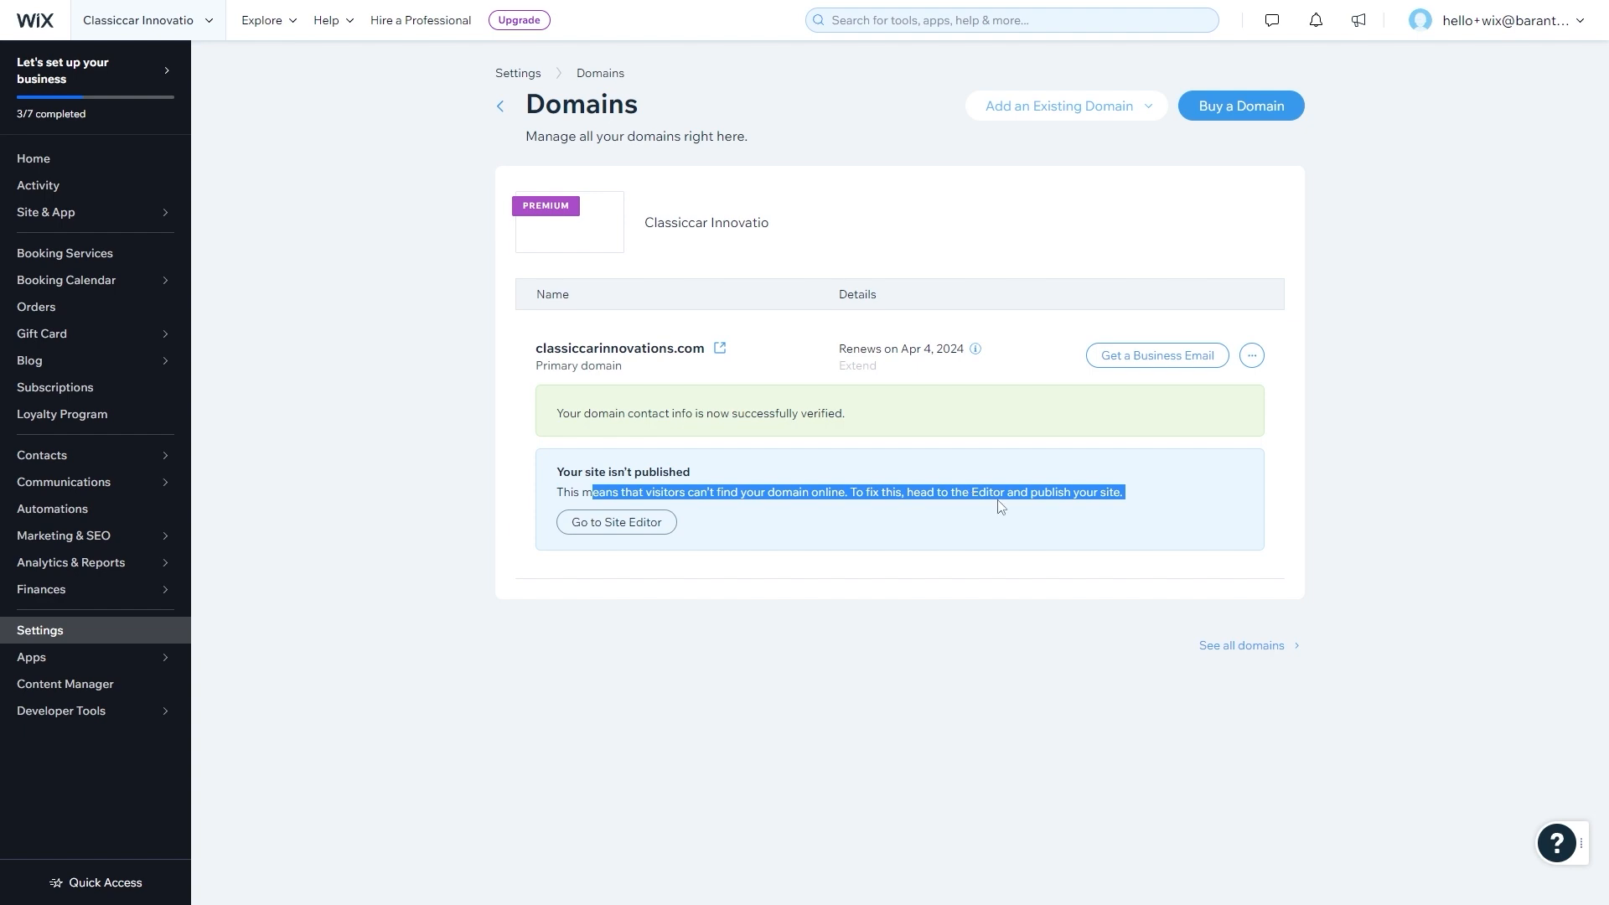
left_click(1058, 494)
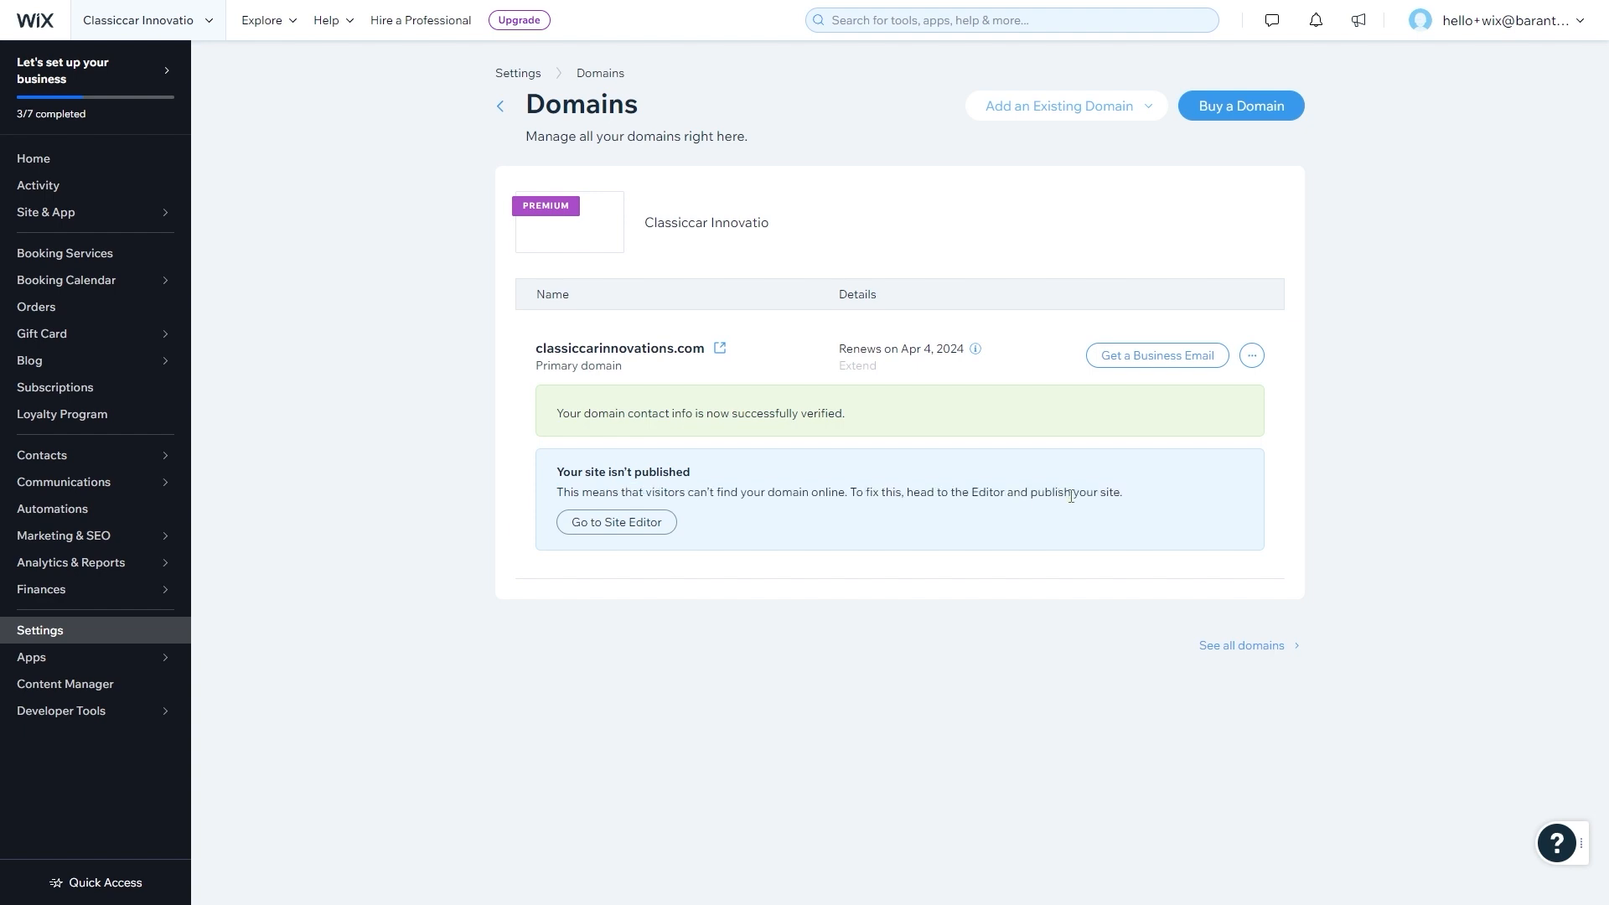
left_click(616, 522)
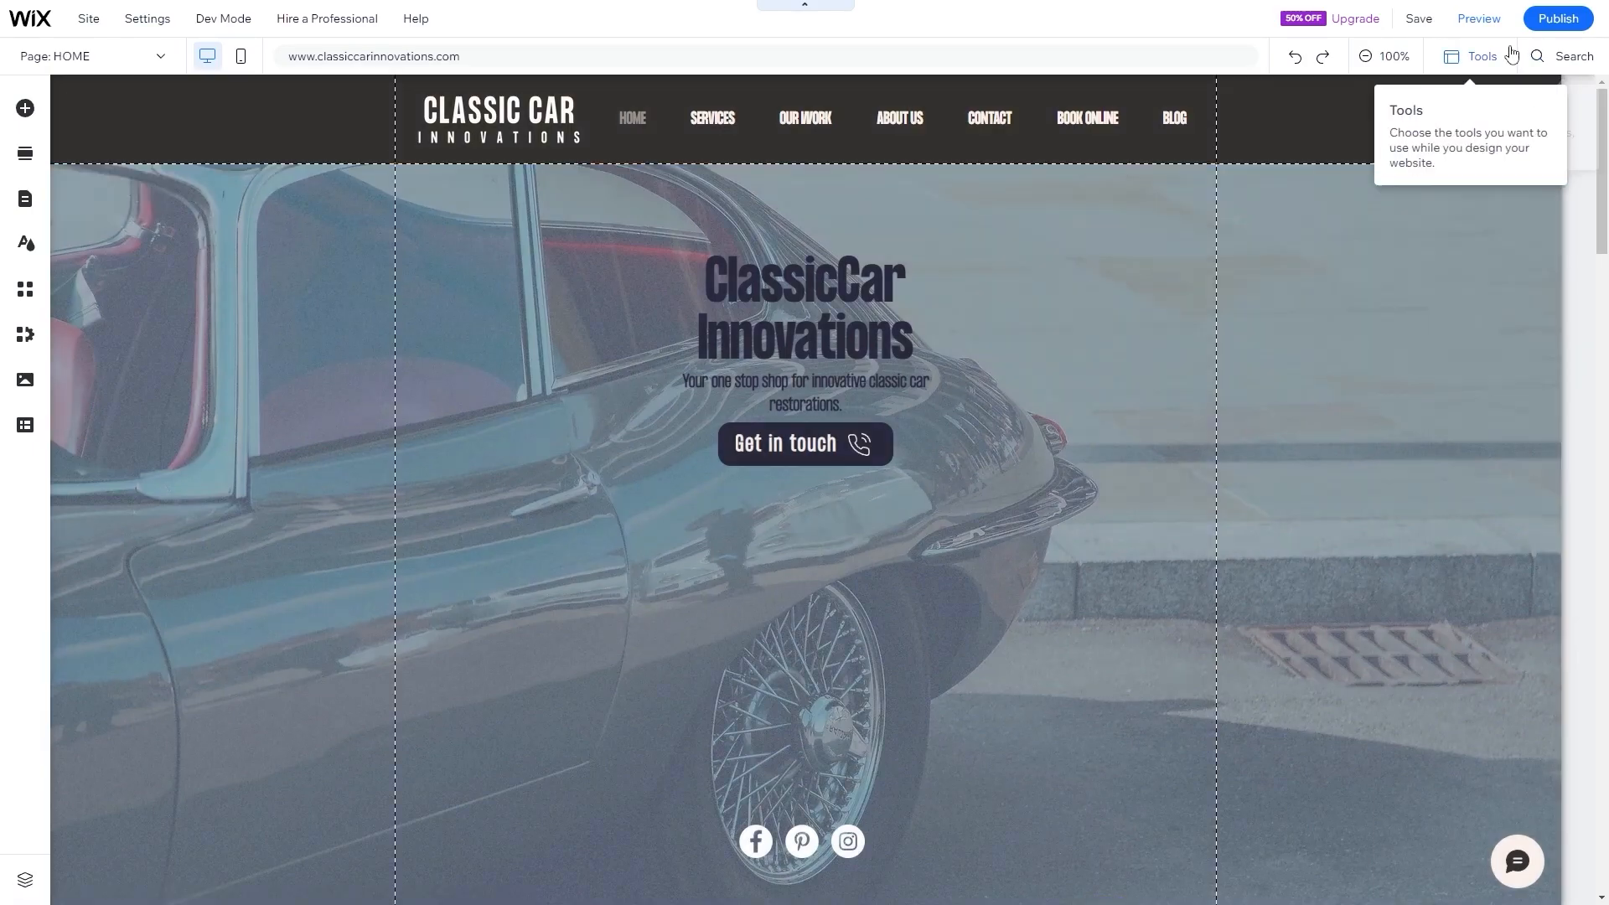
left_click(1544, 20)
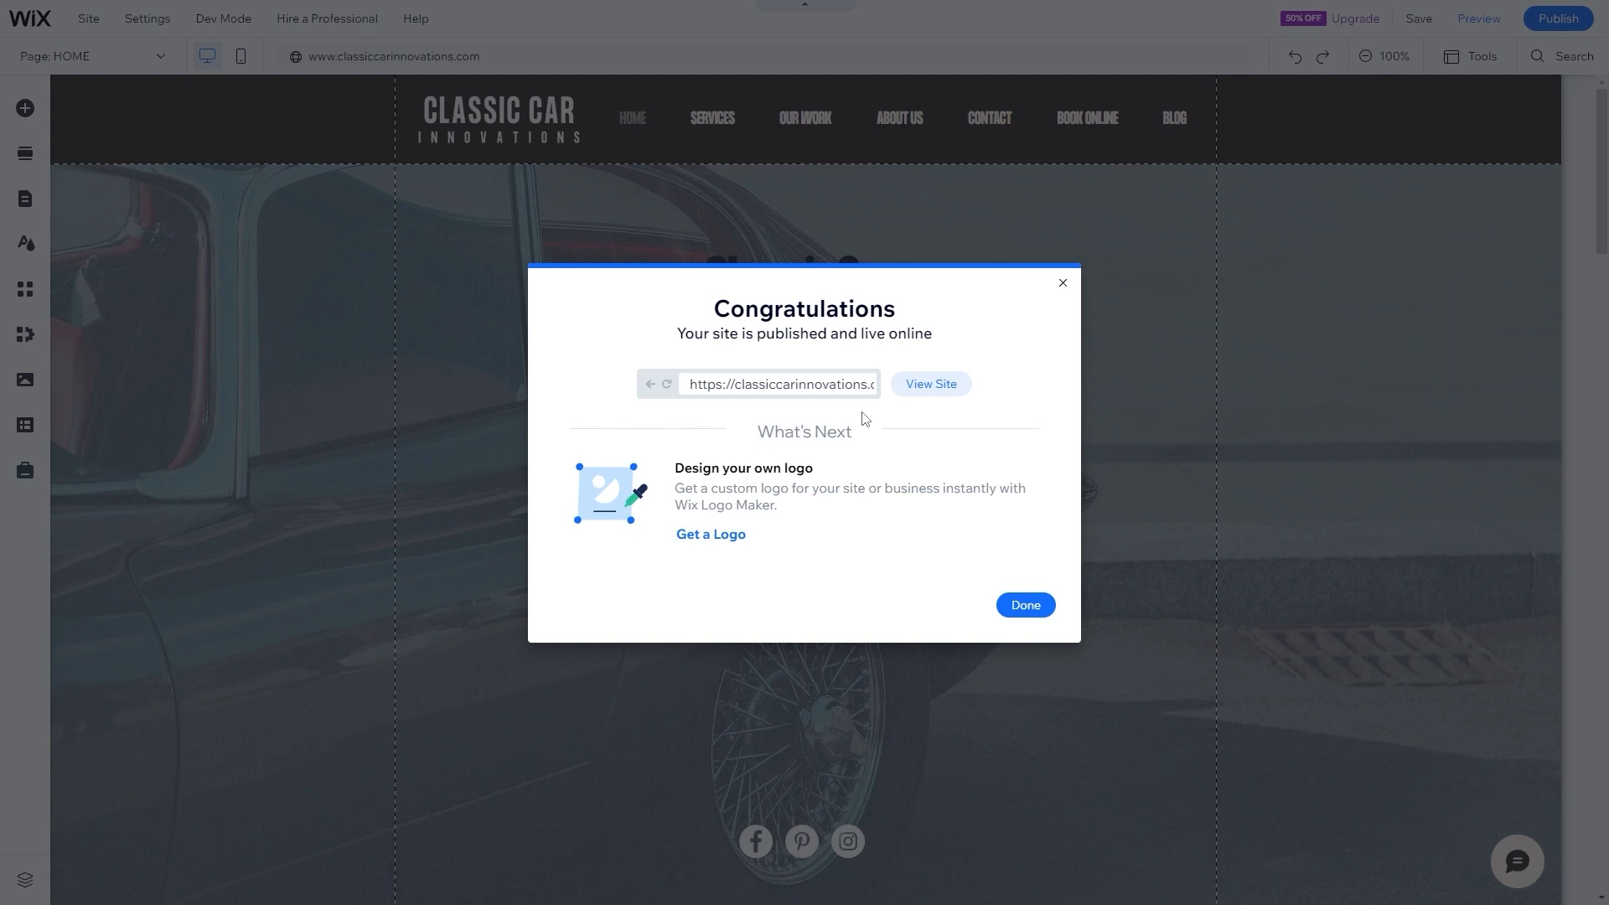
- View the live site and examine its home page from the header through the services, work, about and contact sections to the footer
left_click(926, 387)
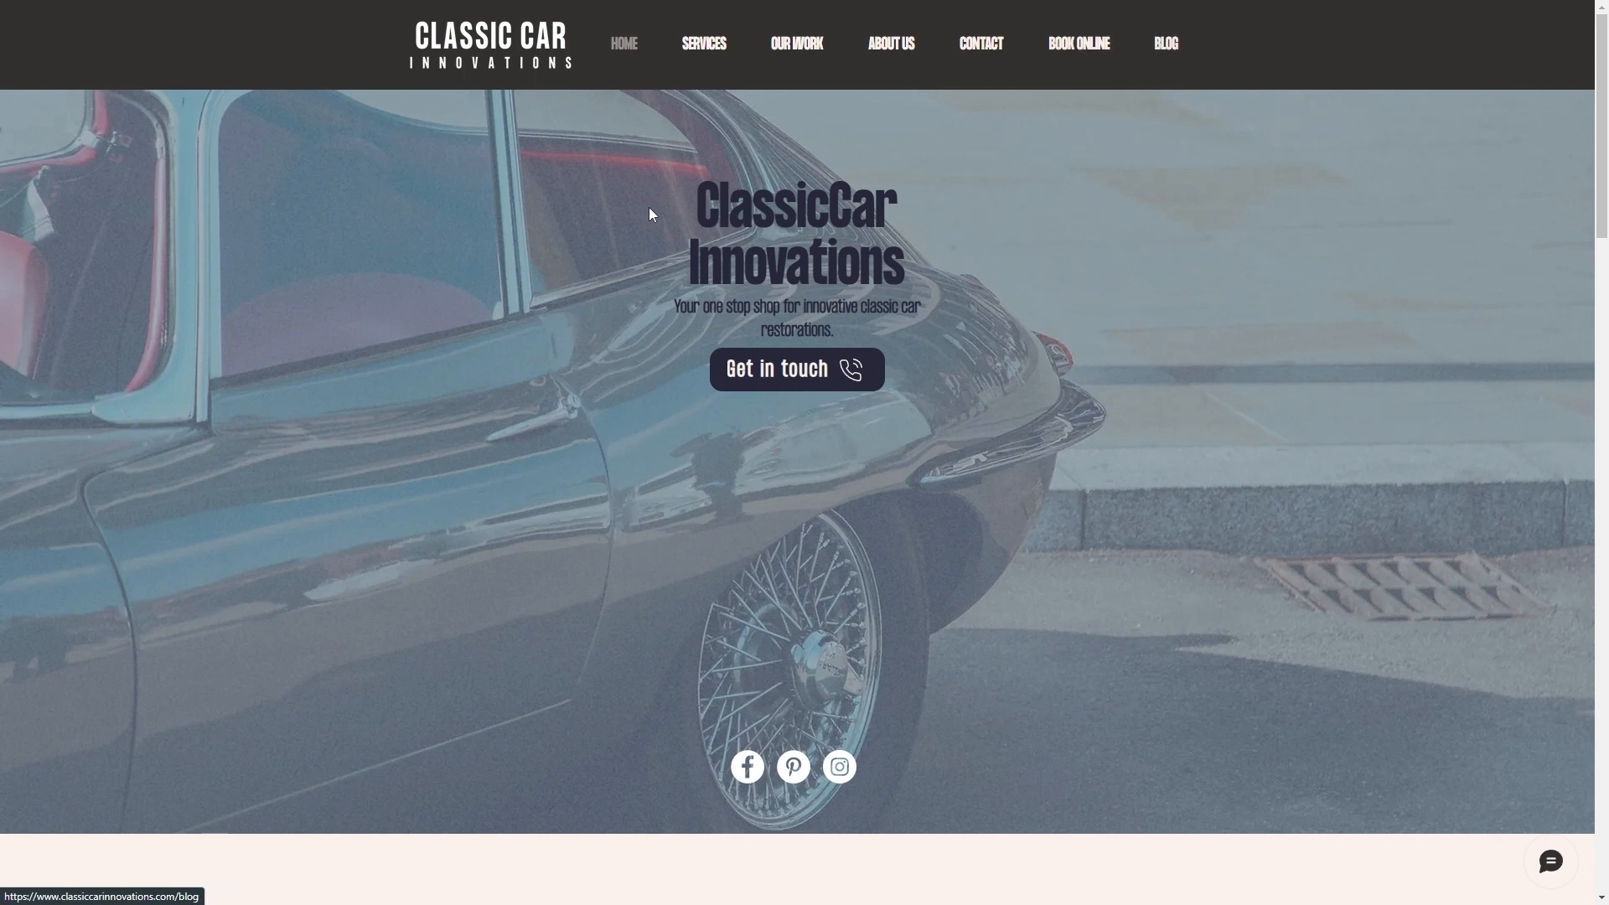
scroll(545, 402, "down", 9)
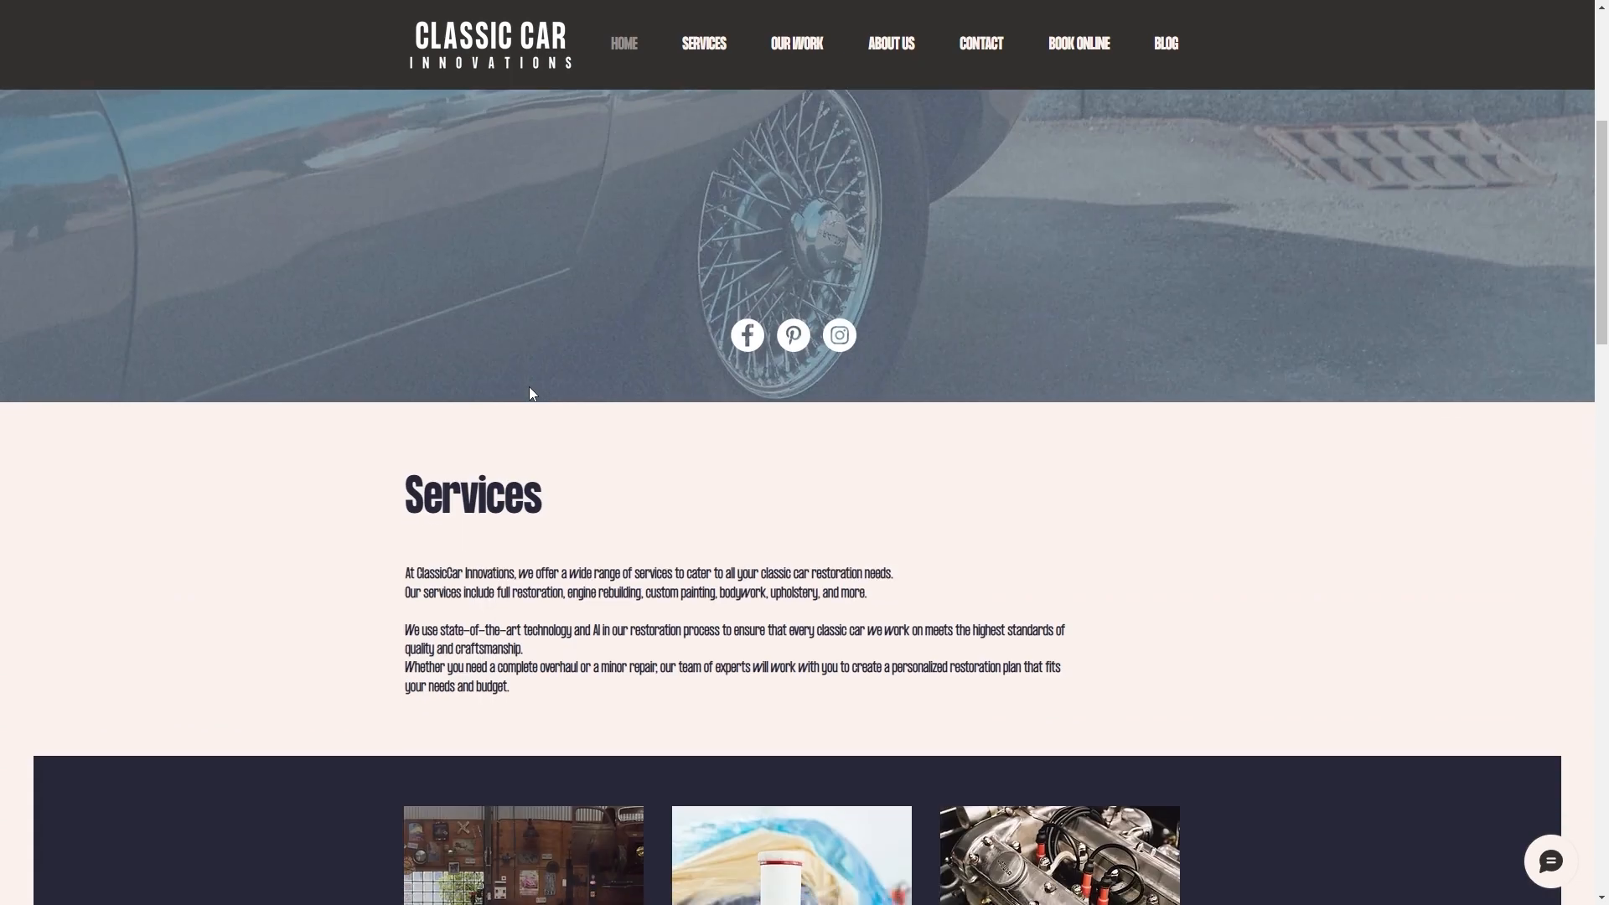
scroll(529, 308, "down", 15)
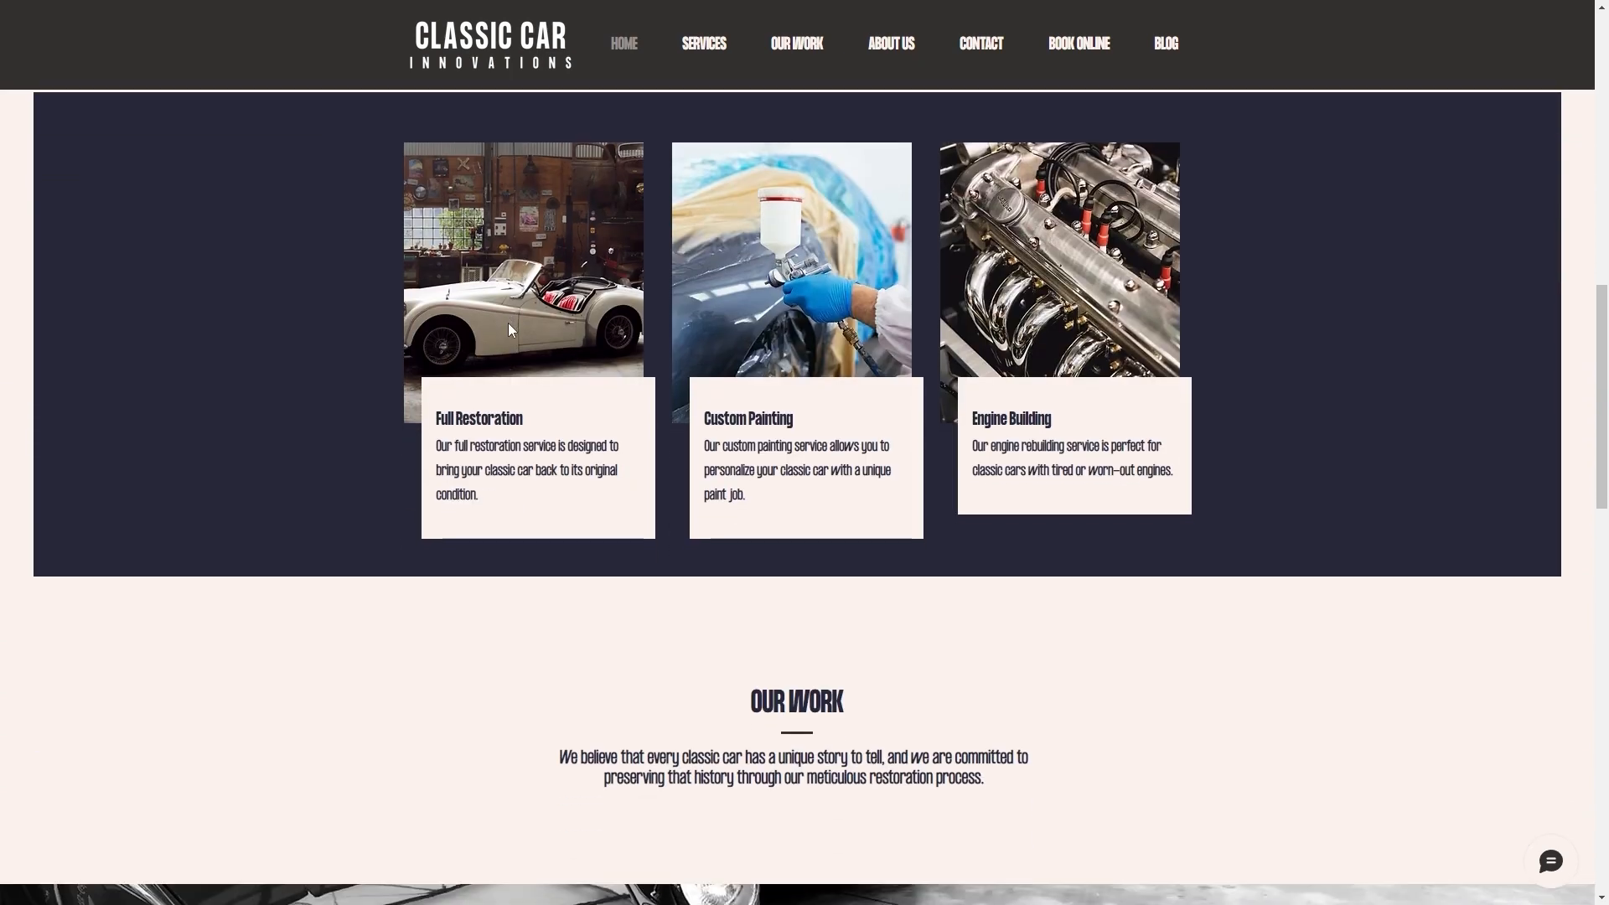
scroll(702, 355, "up", 9)
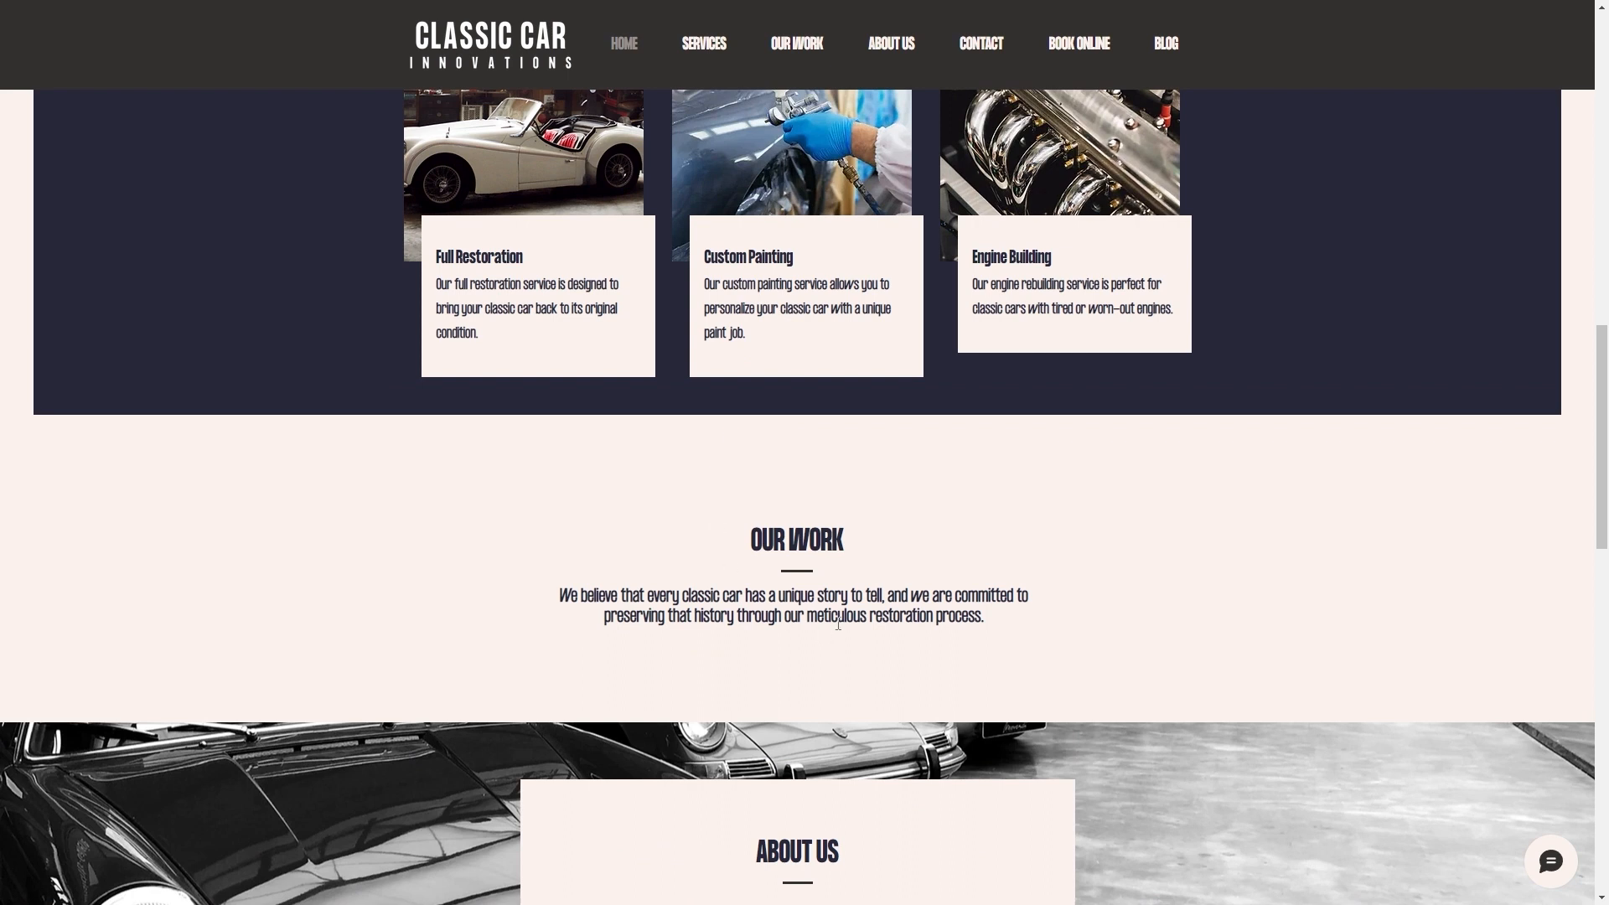
left_click_drag(737, 536, 999, 634)
left_click(588, 554)
scroll(553, 494, "down", 5)
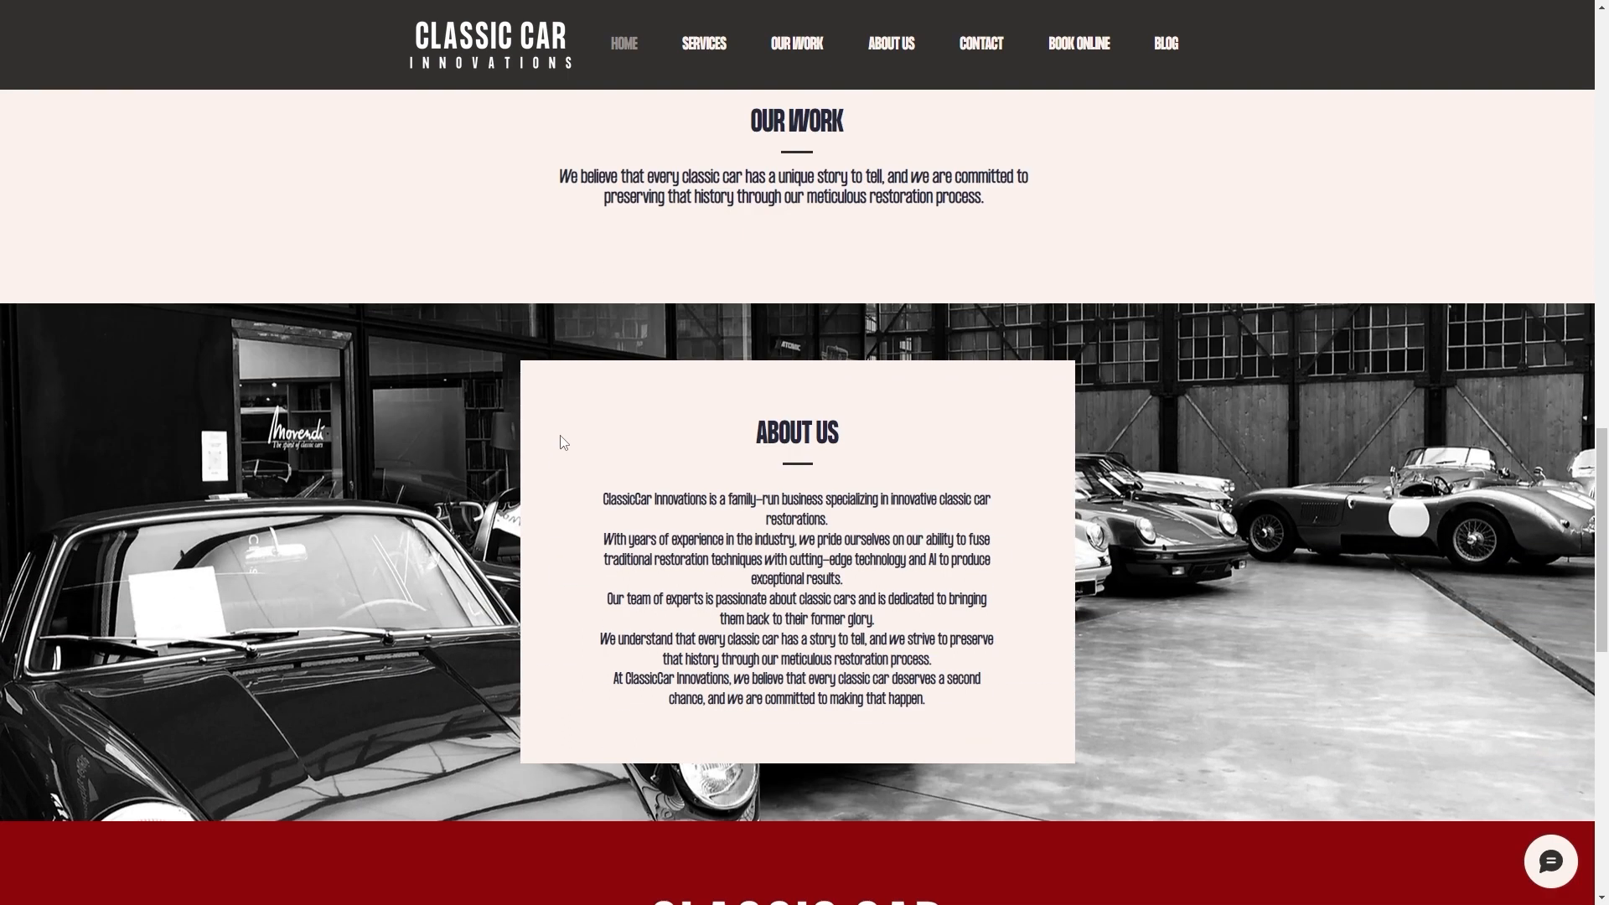
scroll(661, 356, "down", 2)
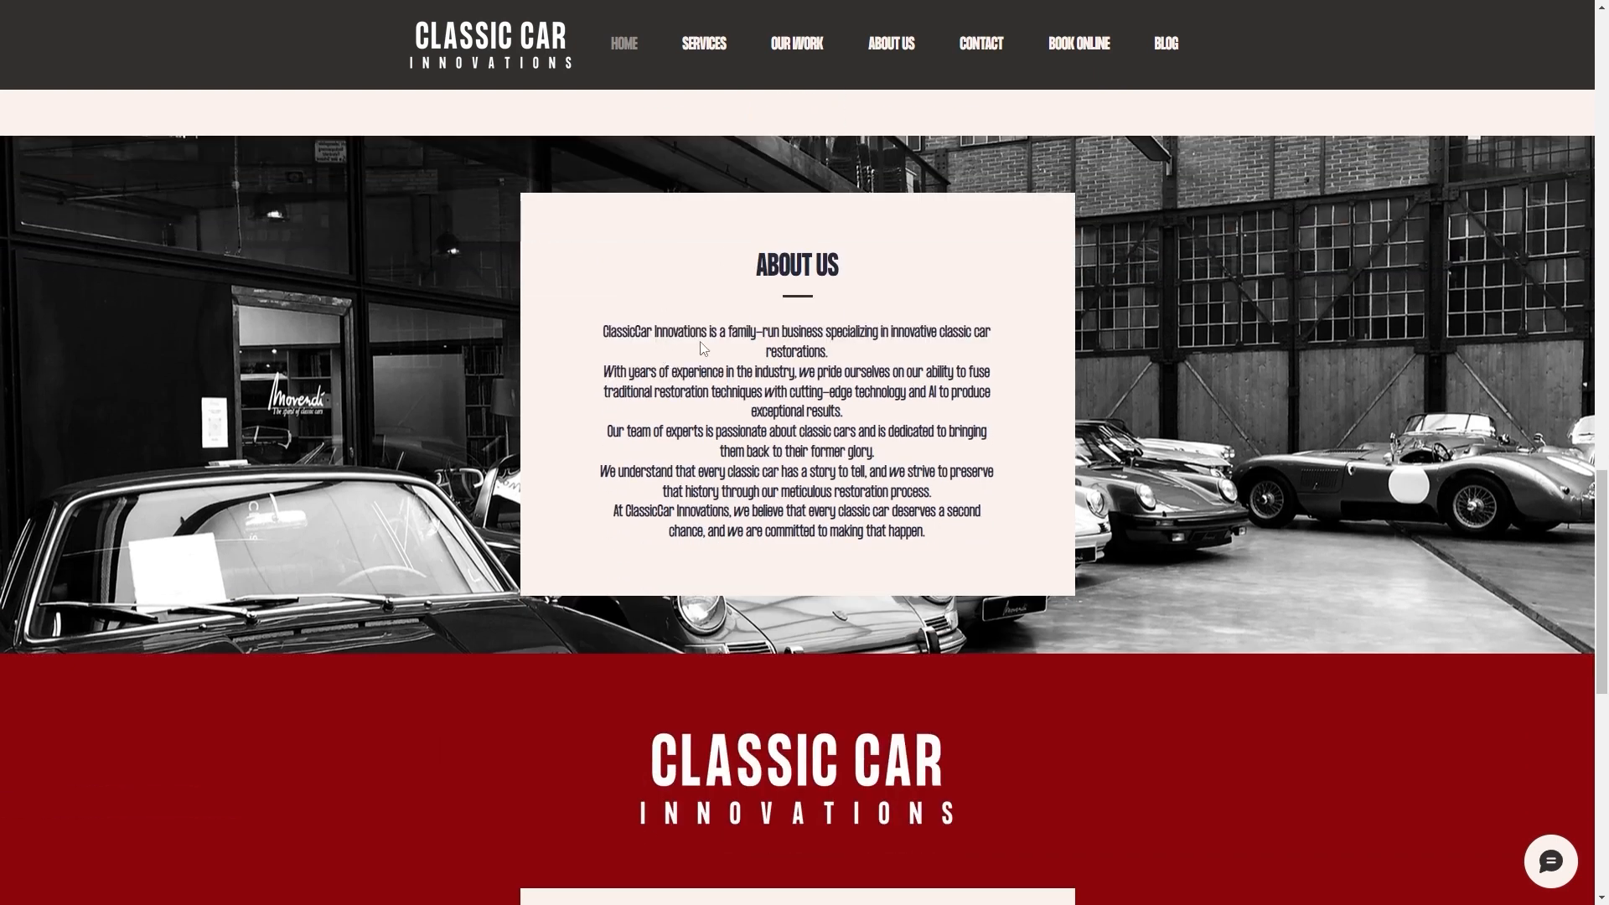
scroll(703, 344, "down", 2)
scroll(734, 308, "down", 4)
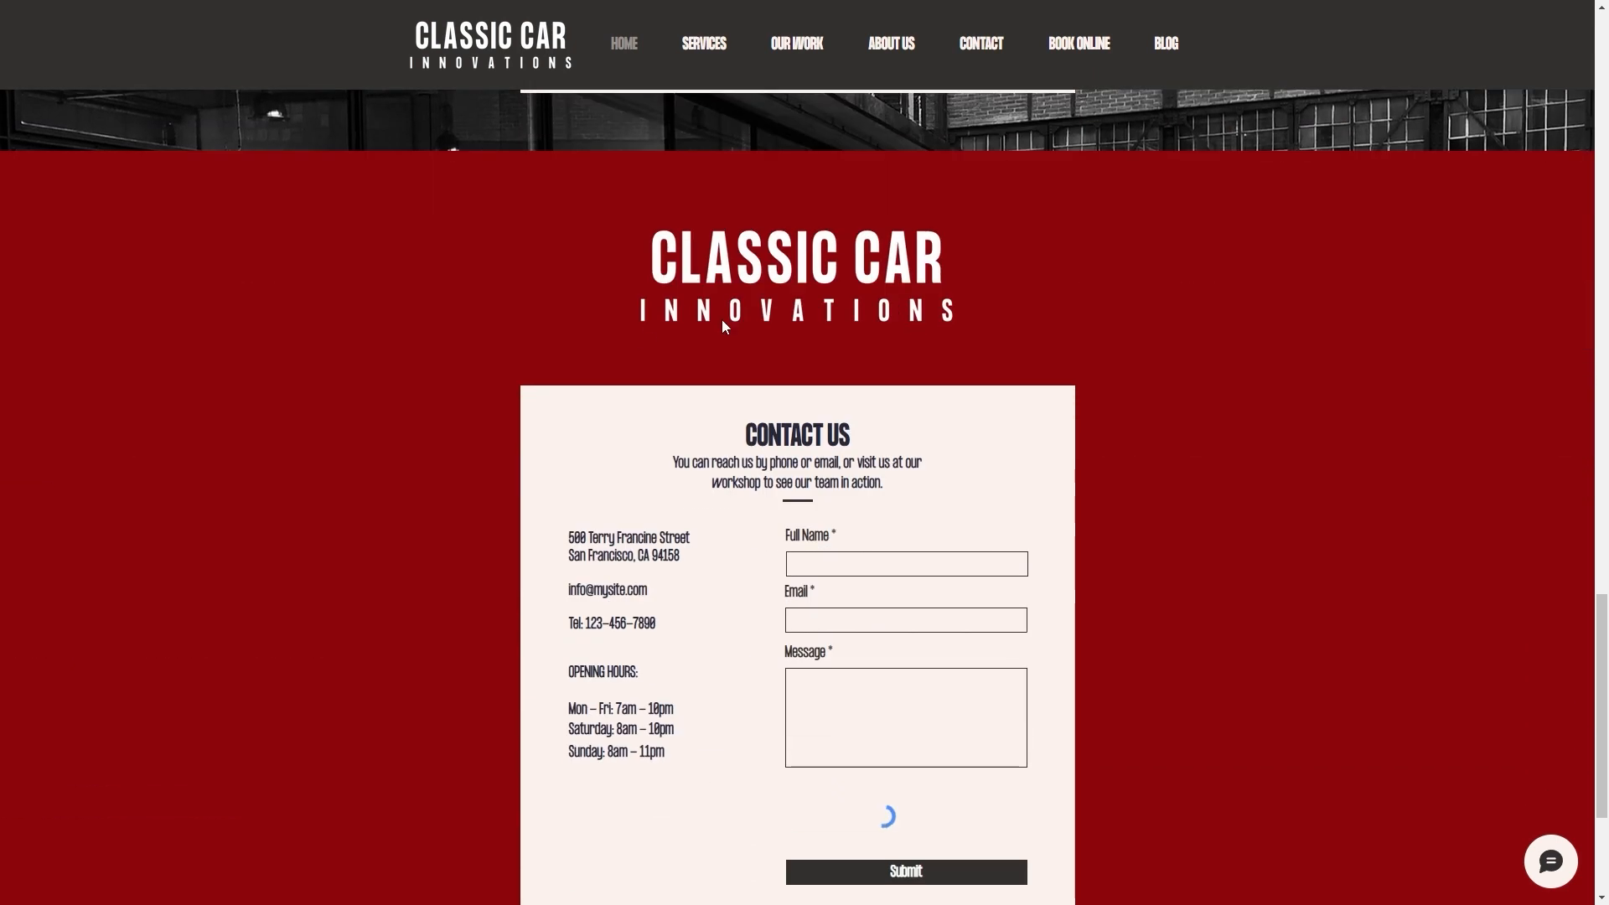
scroll(460, 305, "down", 3)
scroll(452, 419, "down", 1)
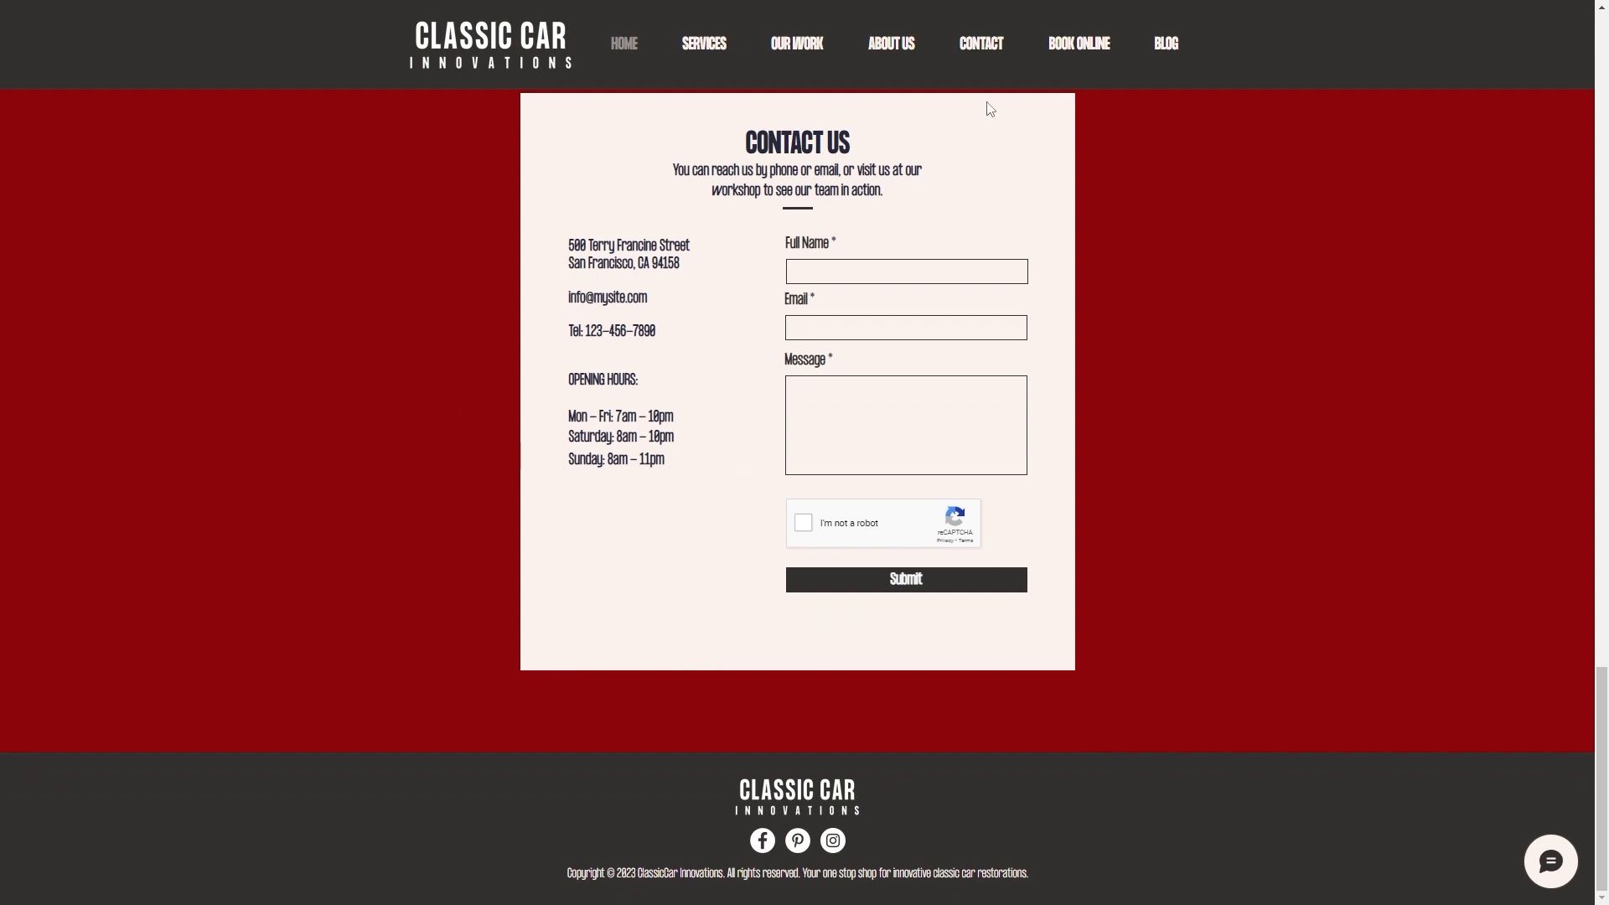
- Check the live site's Book Online and Blog pages and look through the blog post about preserving the legacy of classic cars
left_click(1098, 47)
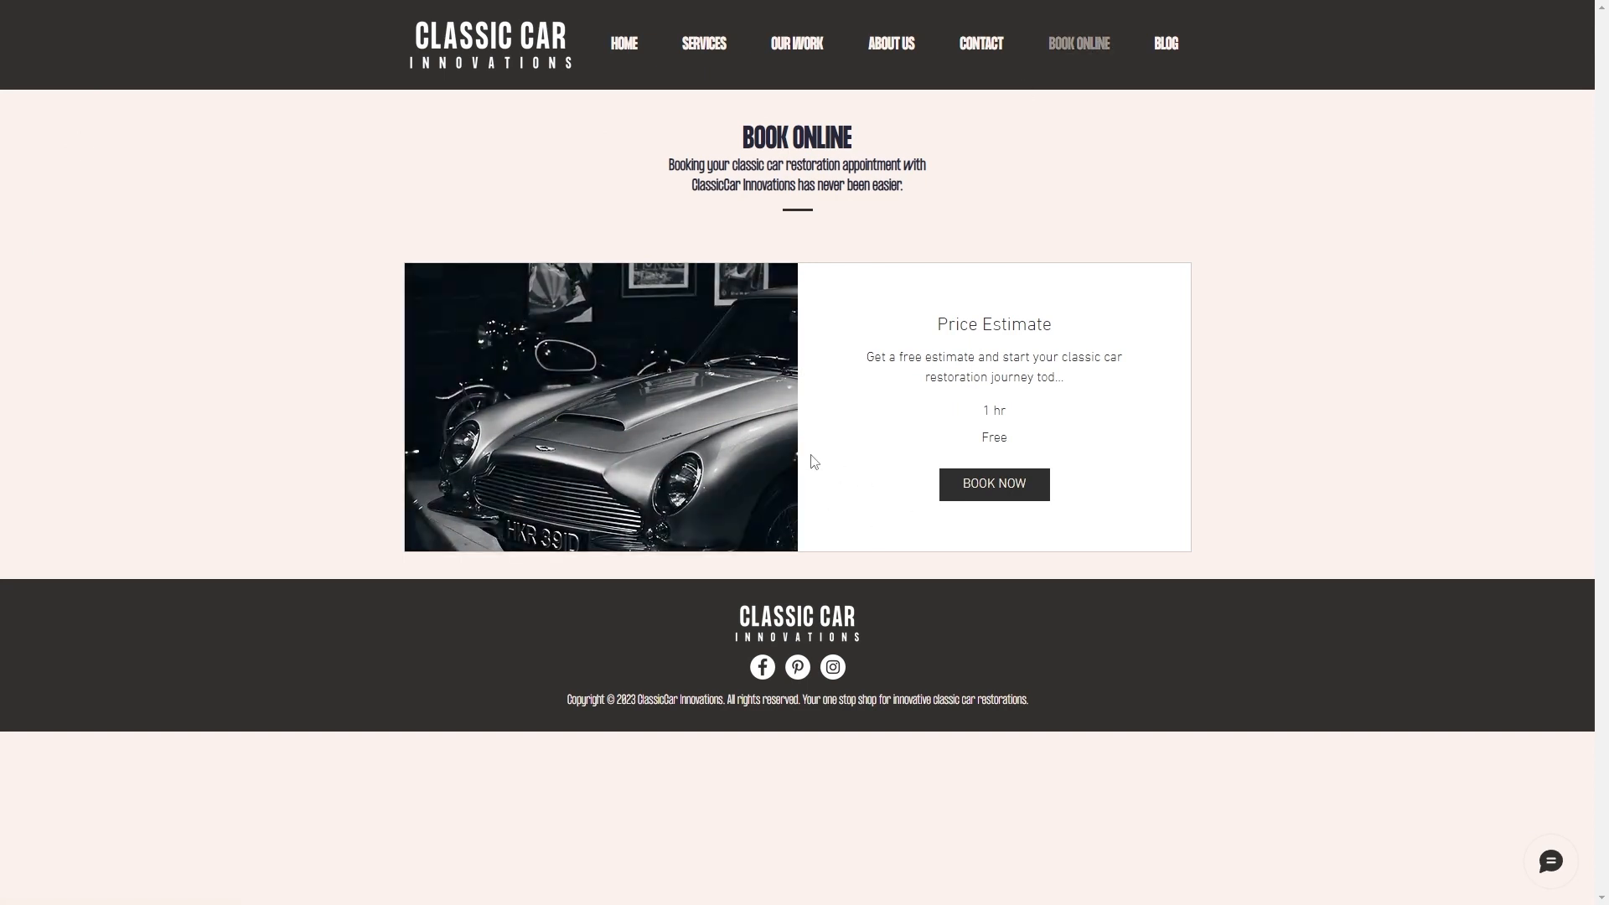
left_click(1164, 57)
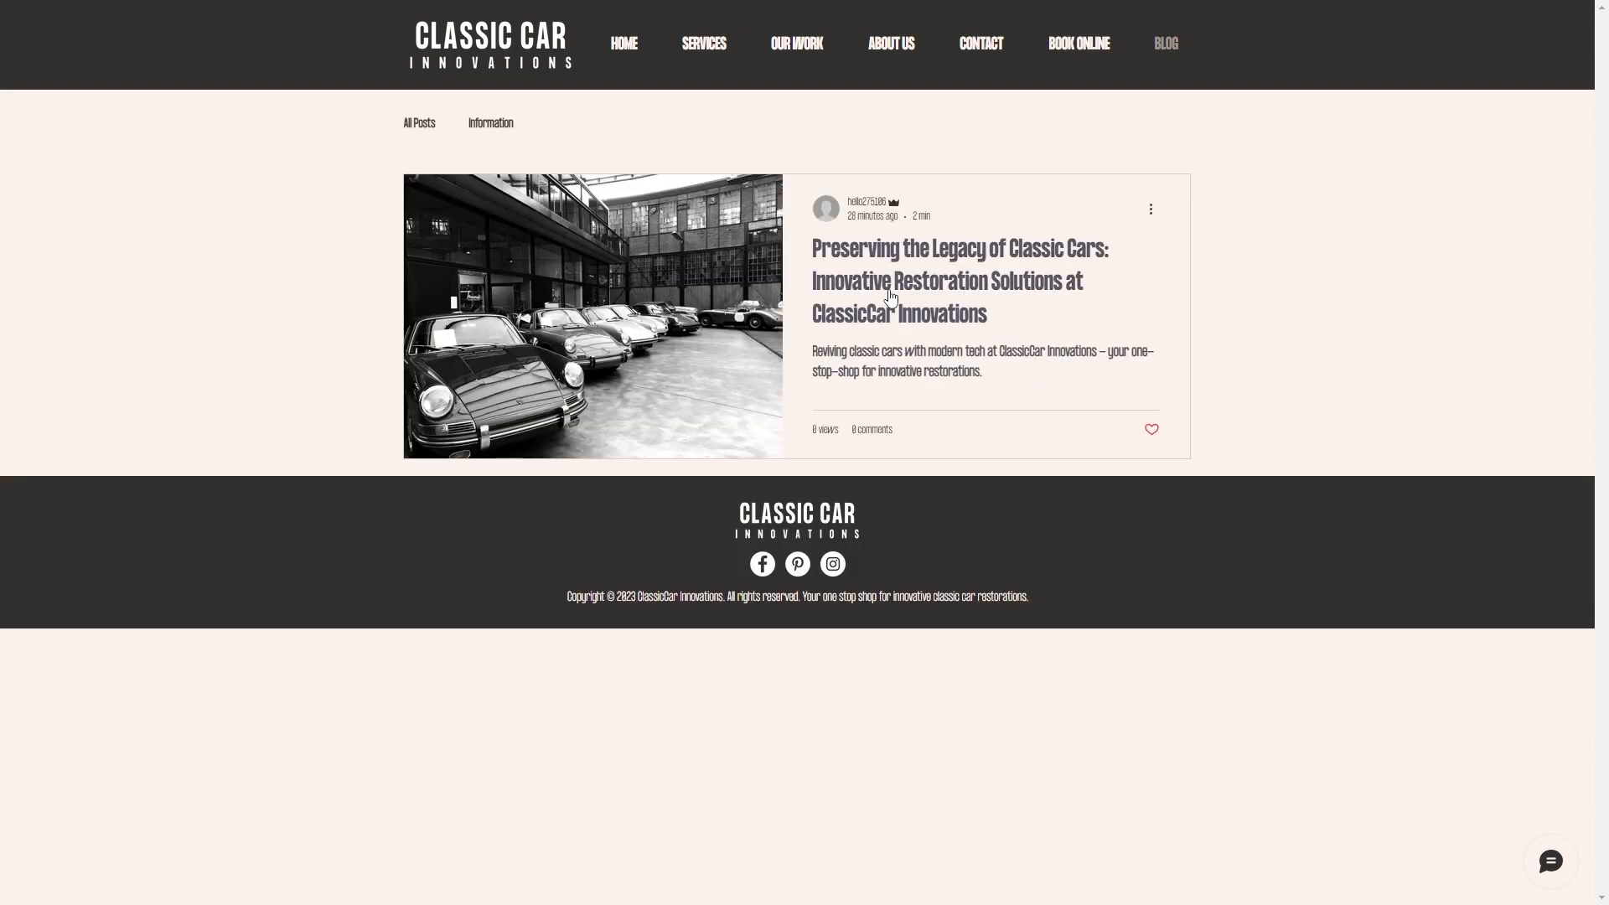
left_click(890, 297)
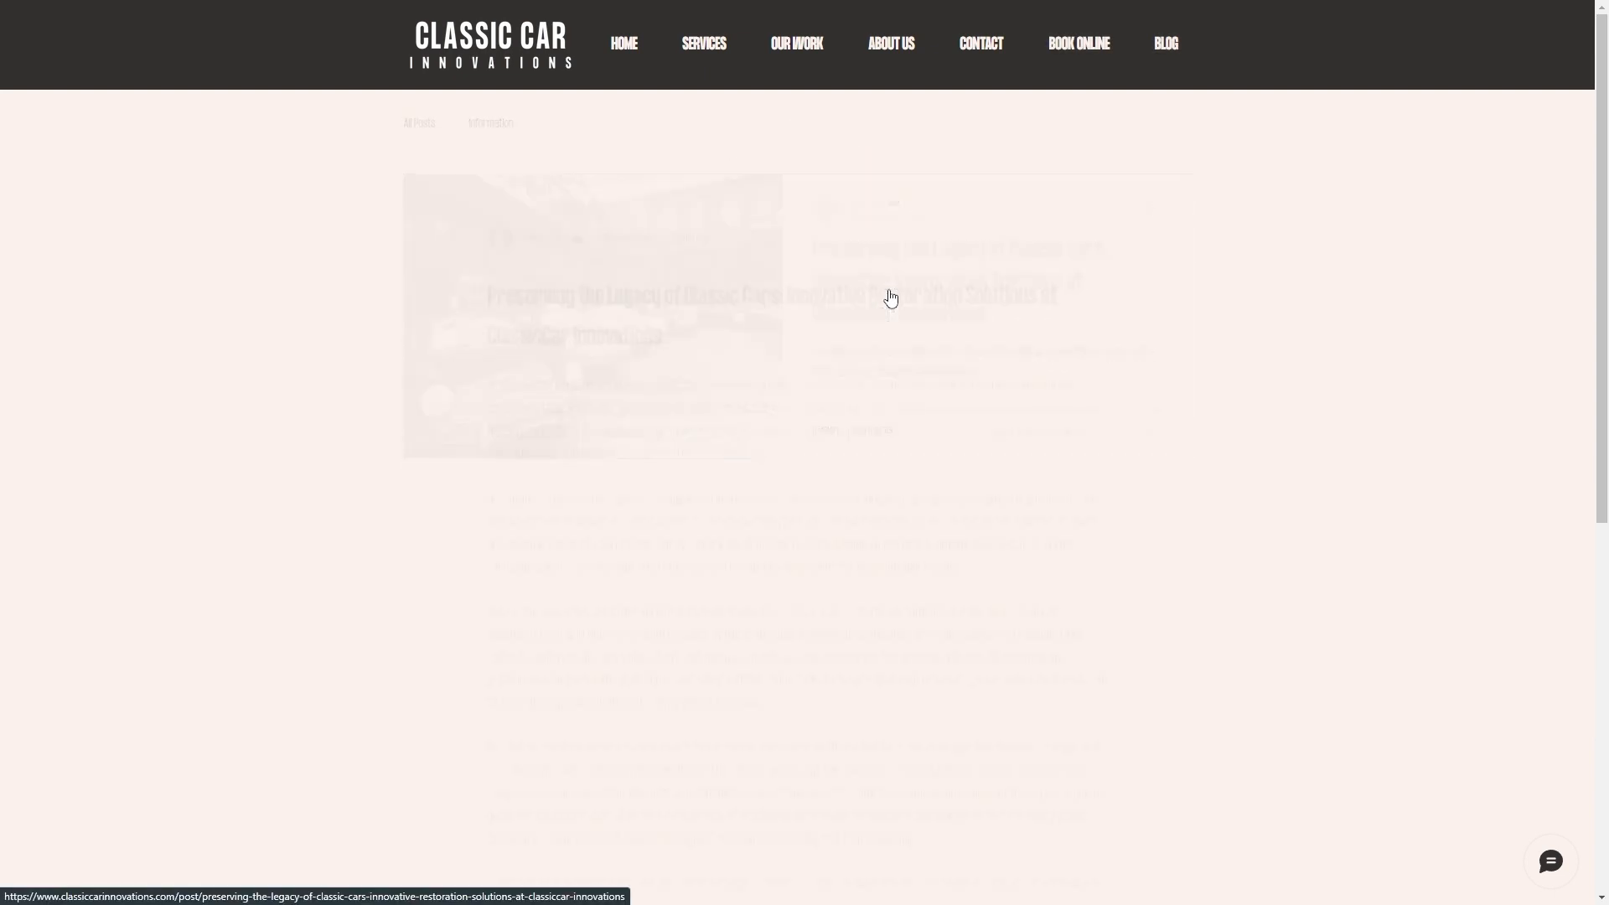
scroll(512, 371, "down", 6)
scroll(511, 372, "up", 8)
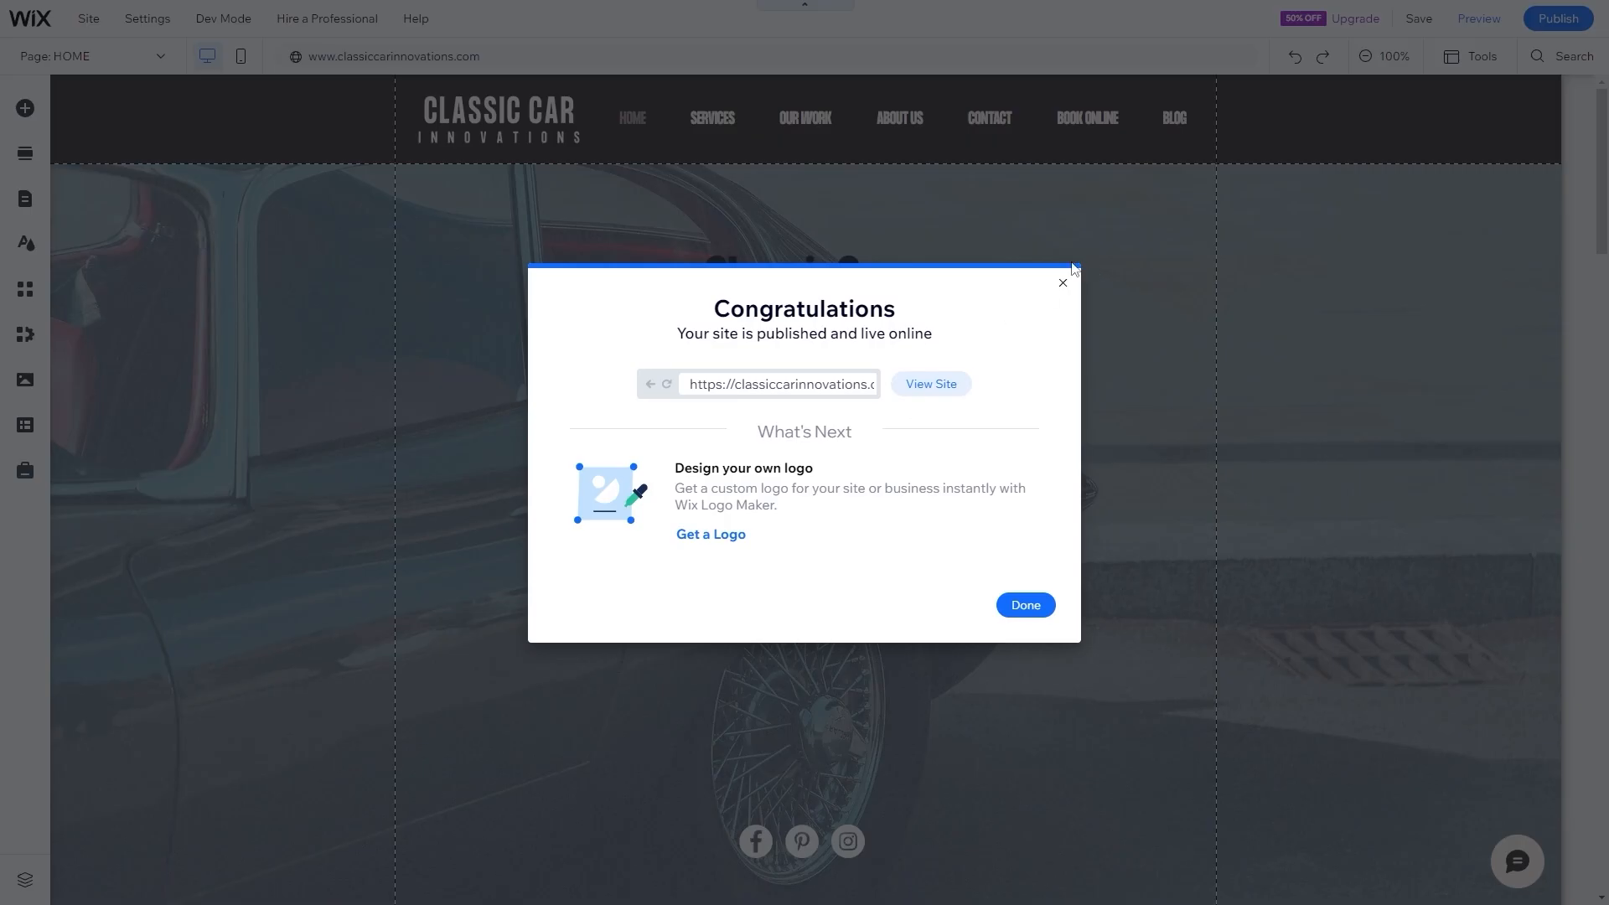
- Dismiss the publishing confirmation in the editor and open the settings of the Our Work section's Pro Gallery
left_click(1061, 289)
scroll(561, 351, "down", 12)
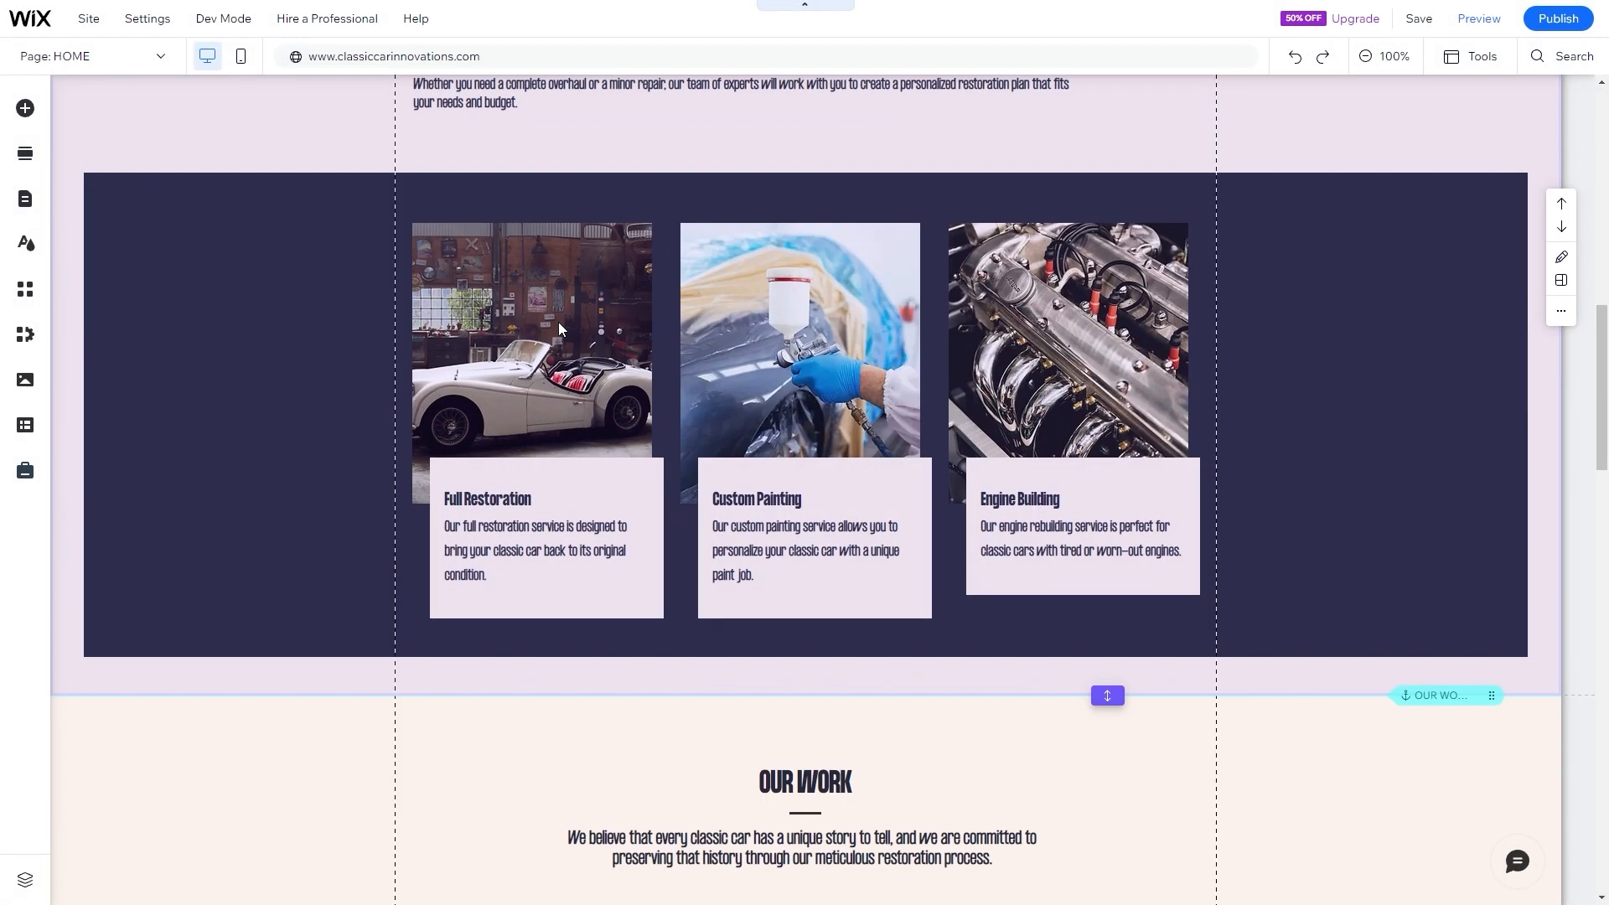
left_click(296, 313)
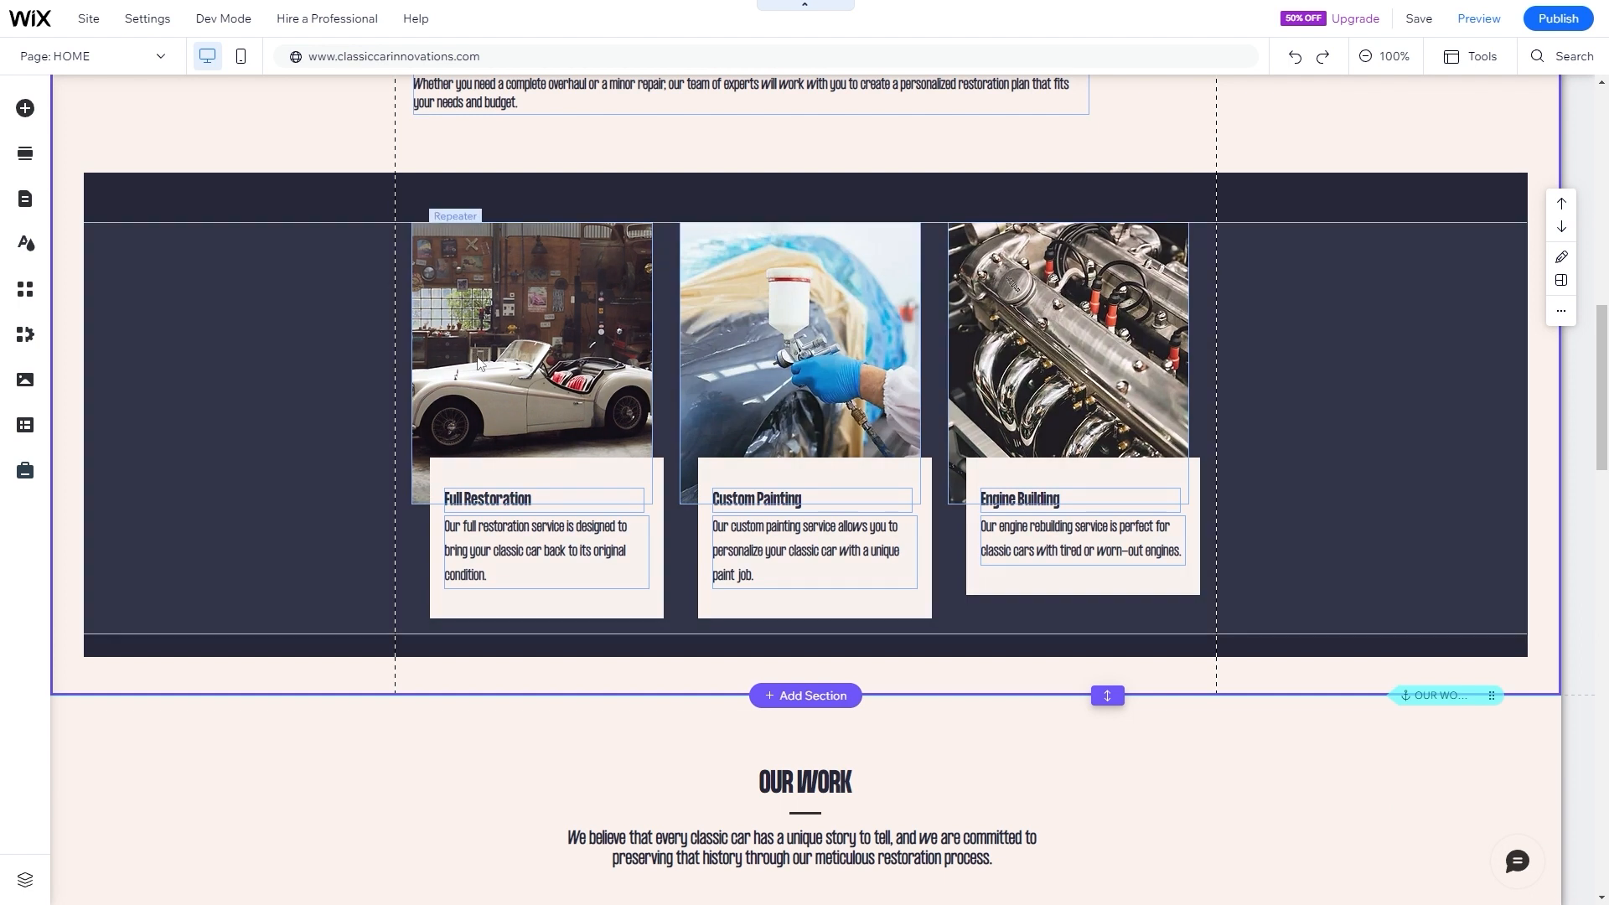
scroll(746, 519, "down", 9)
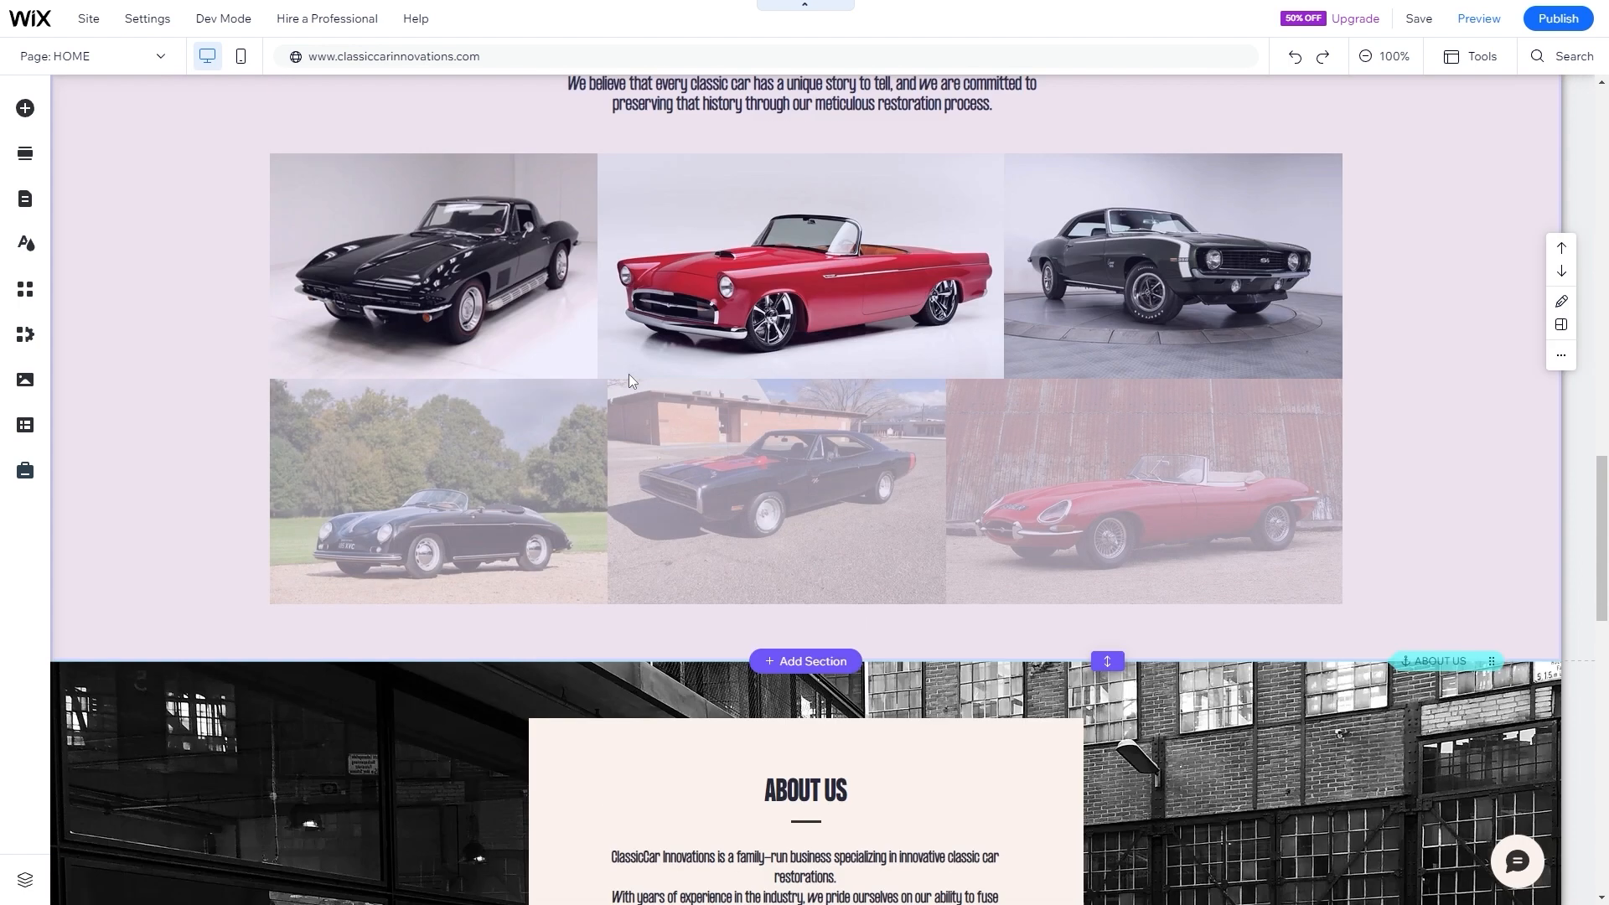
scroll(745, 519, "up", 3)
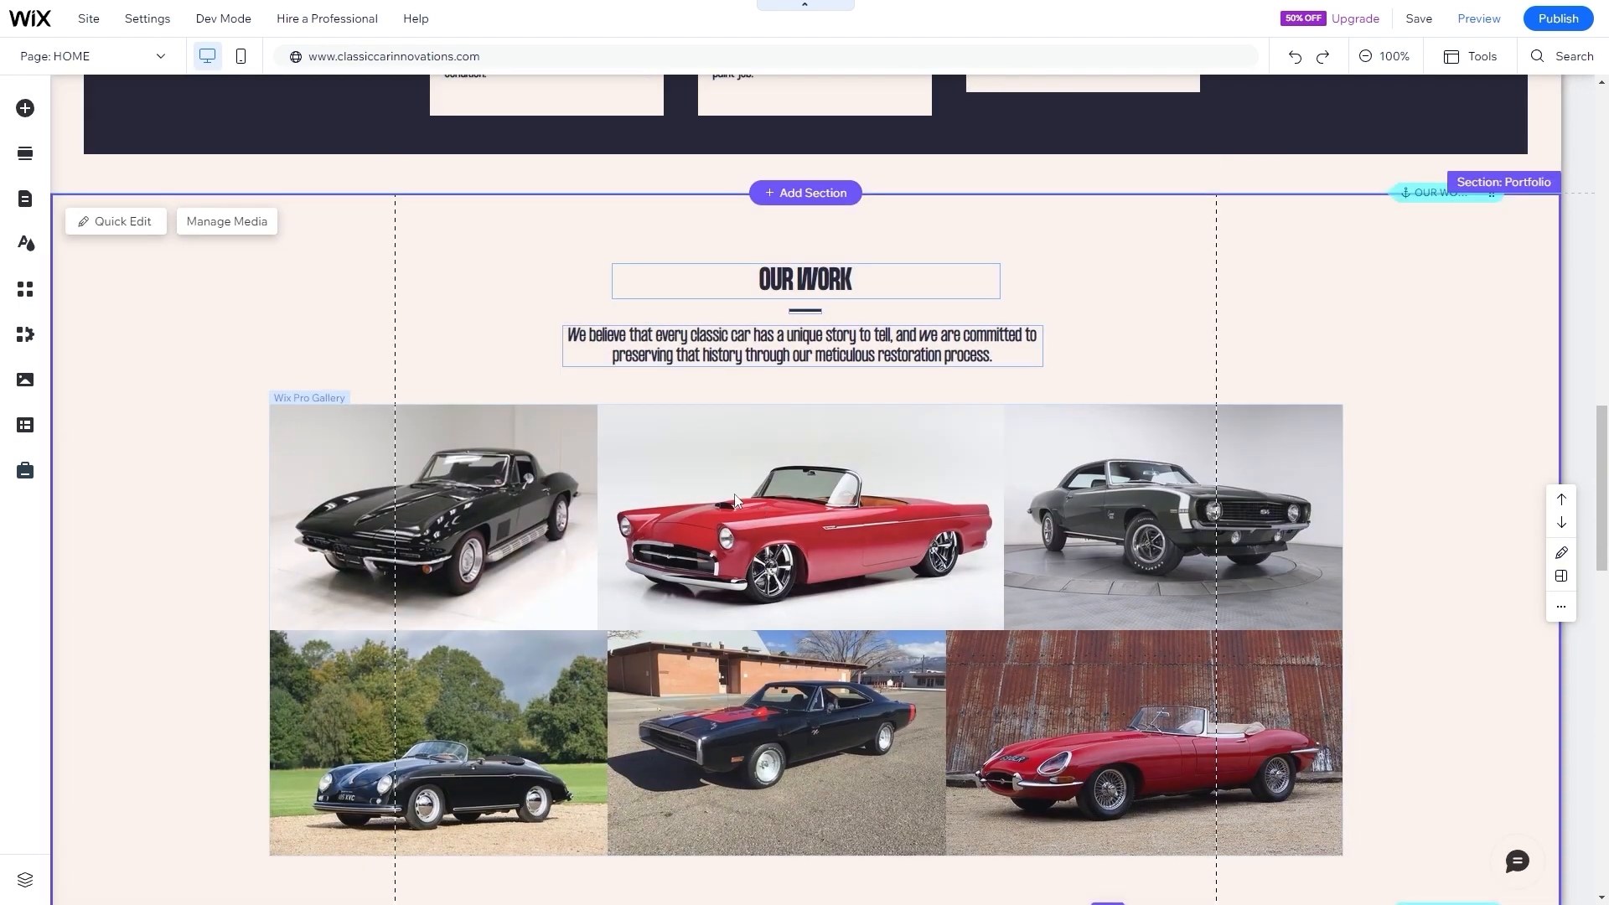
left_click(735, 493)
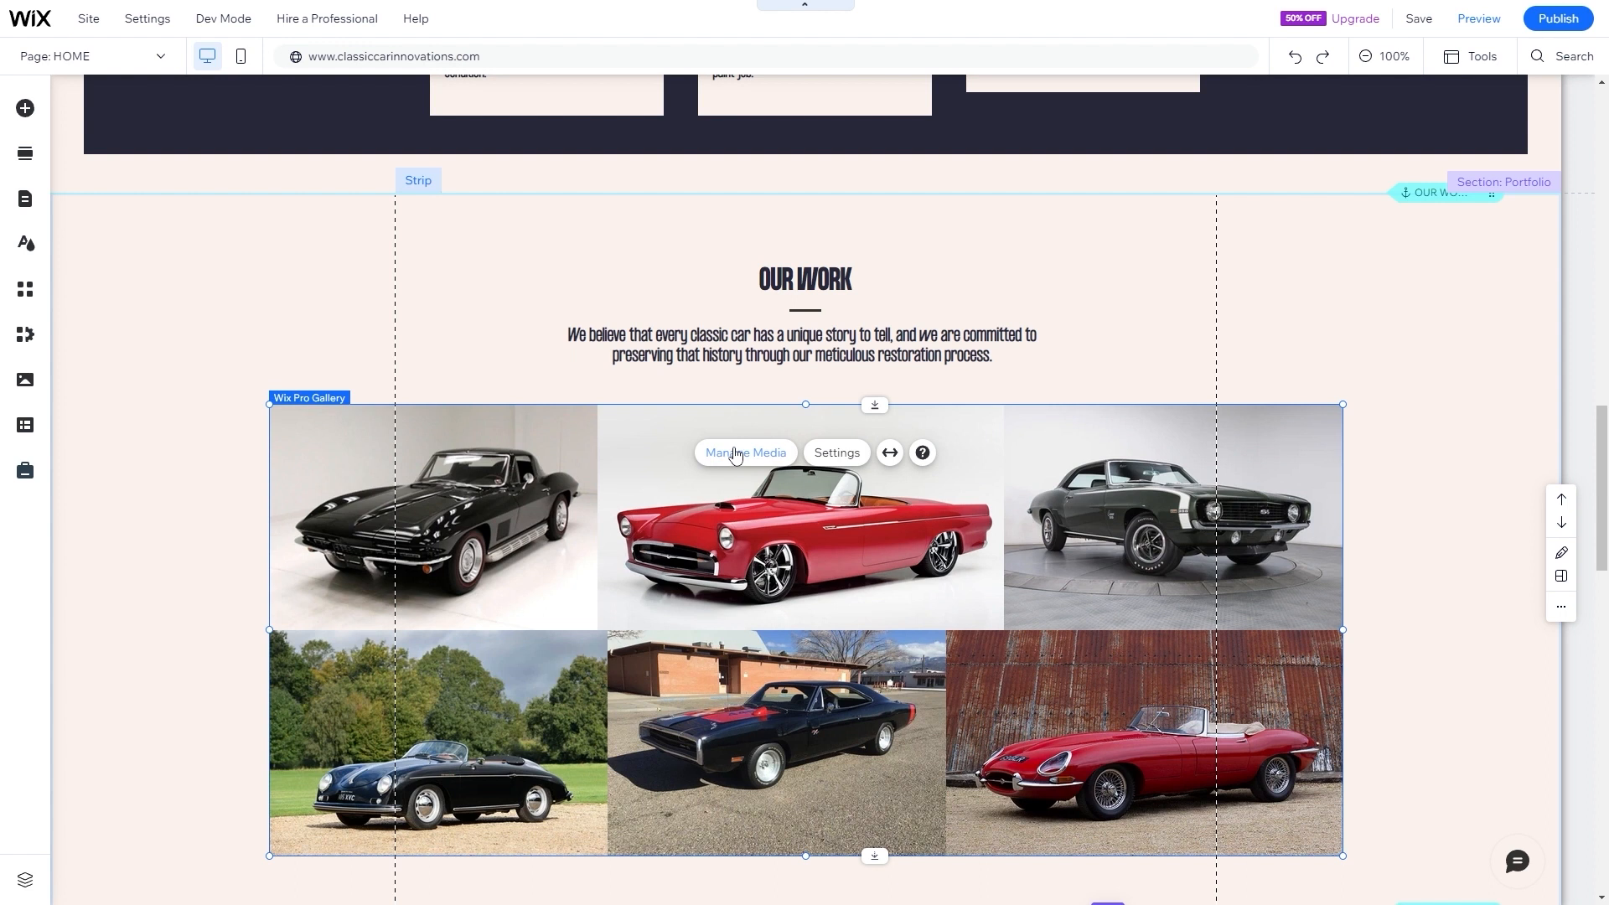
left_click(833, 452)
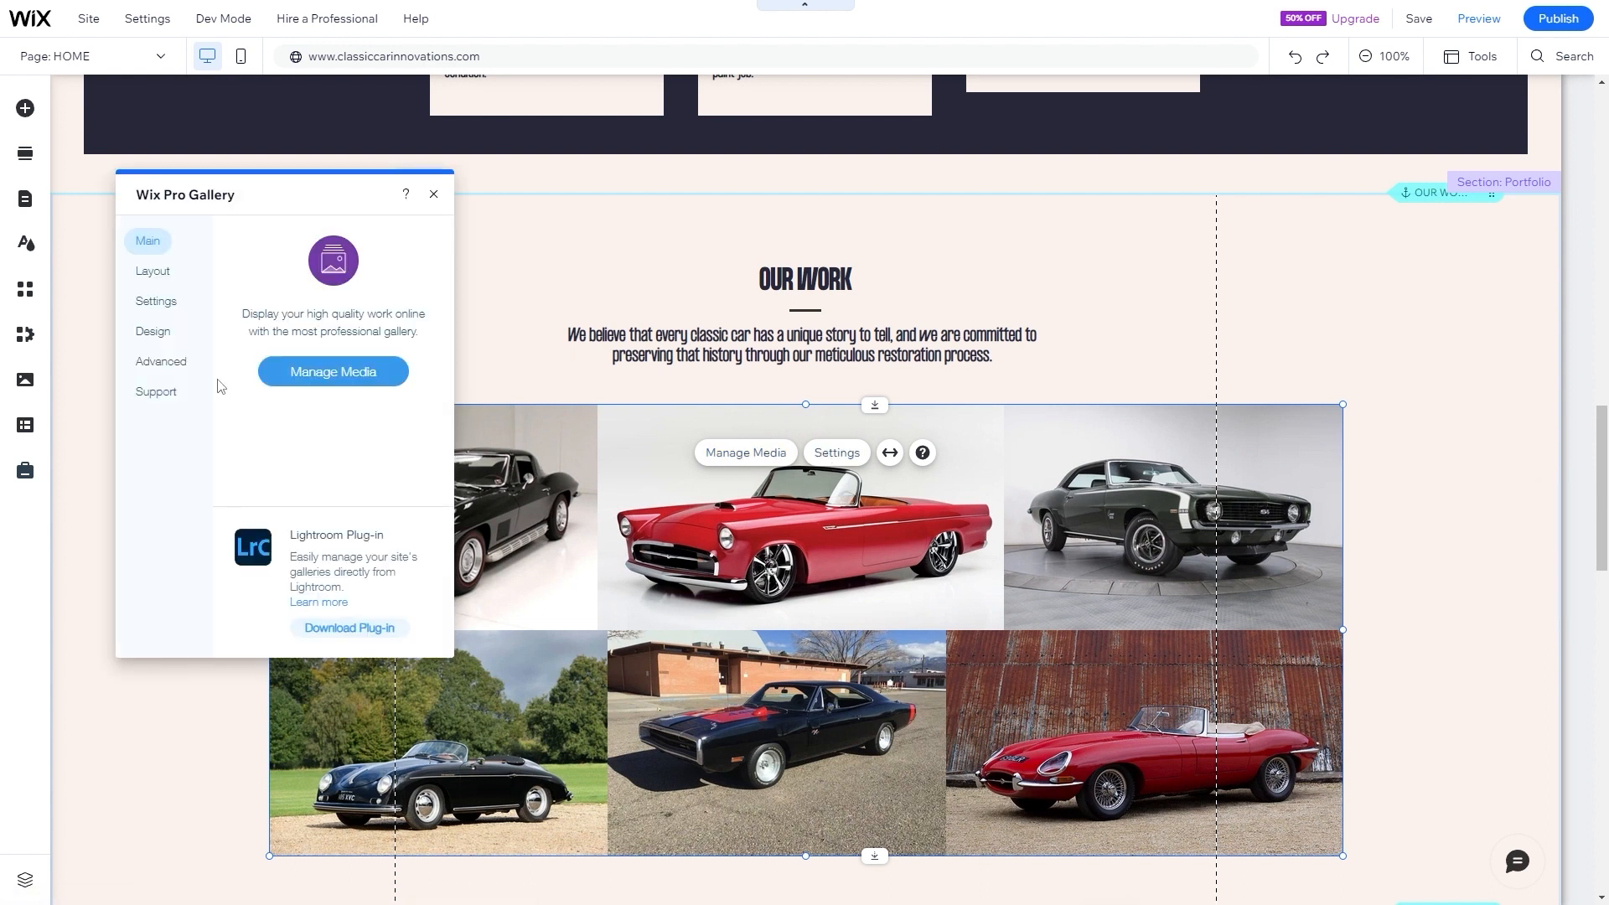
- Review the Pro Gallery's layout, design, general, advanced and support options, and close its settings without changes
left_click(150, 276)
left_click(152, 331)
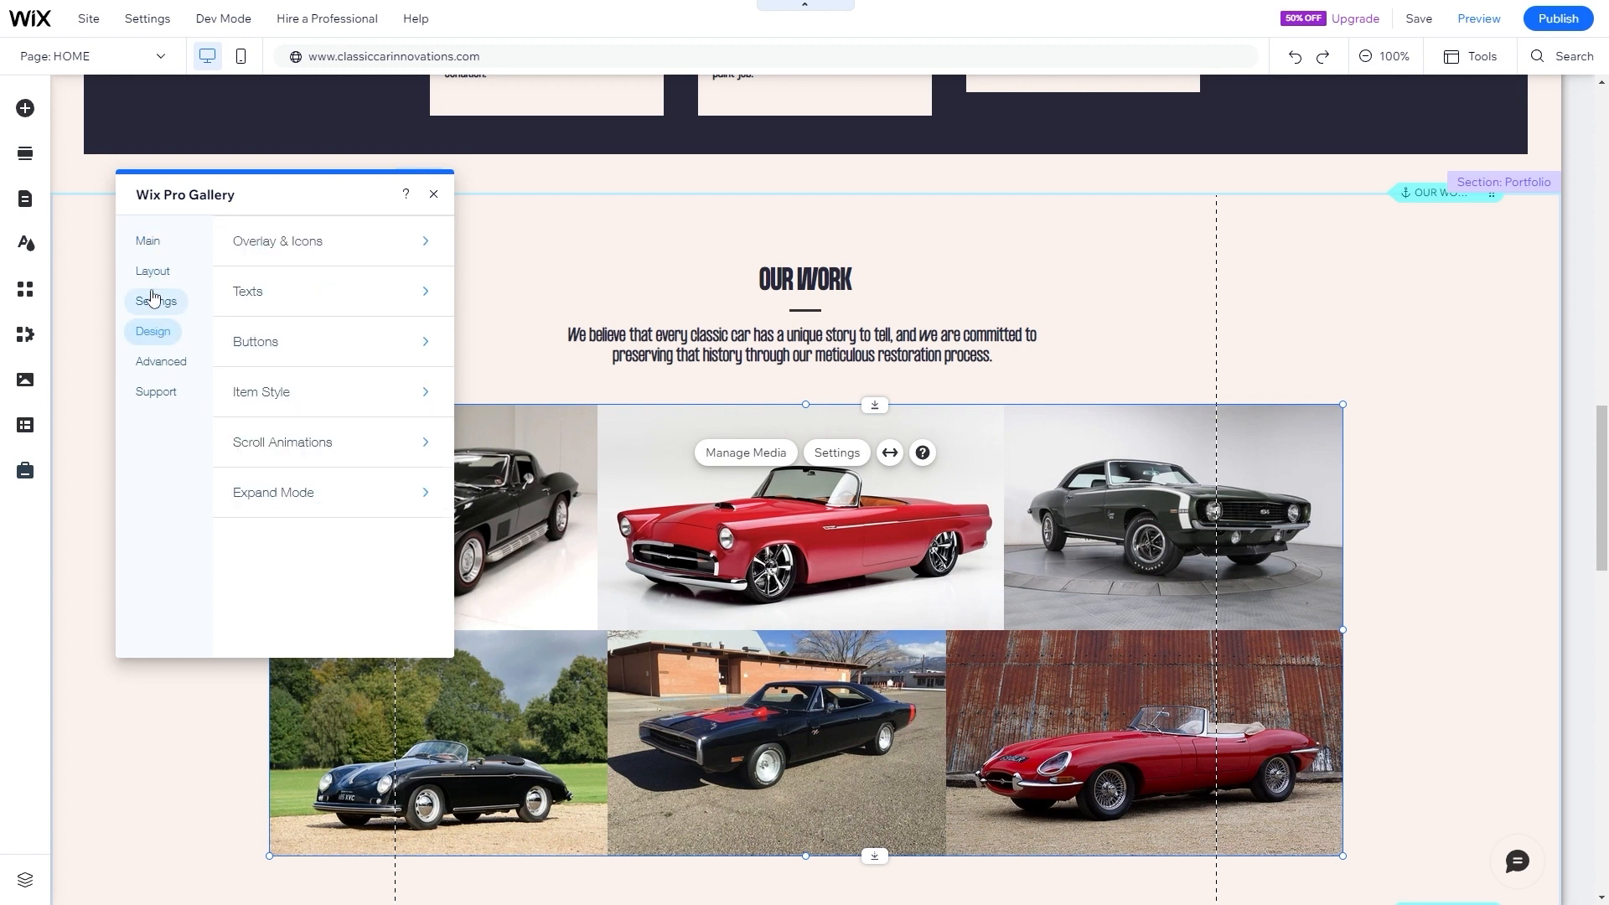
left_click(151, 299)
scroll(302, 352, "down", 1)
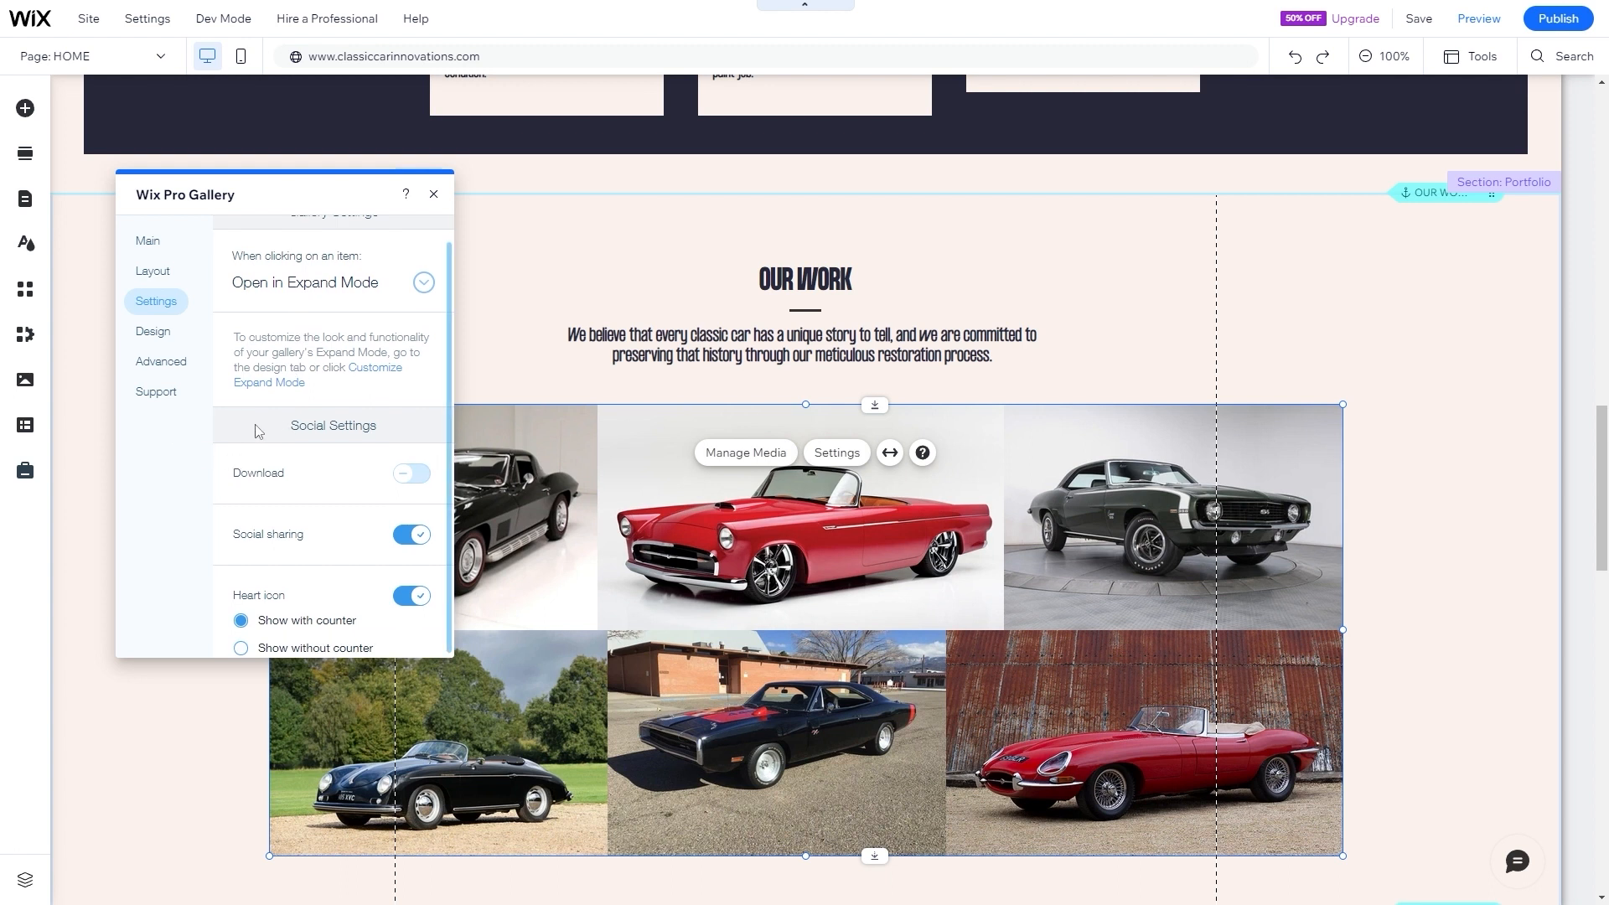
left_click(154, 335)
left_click(159, 362)
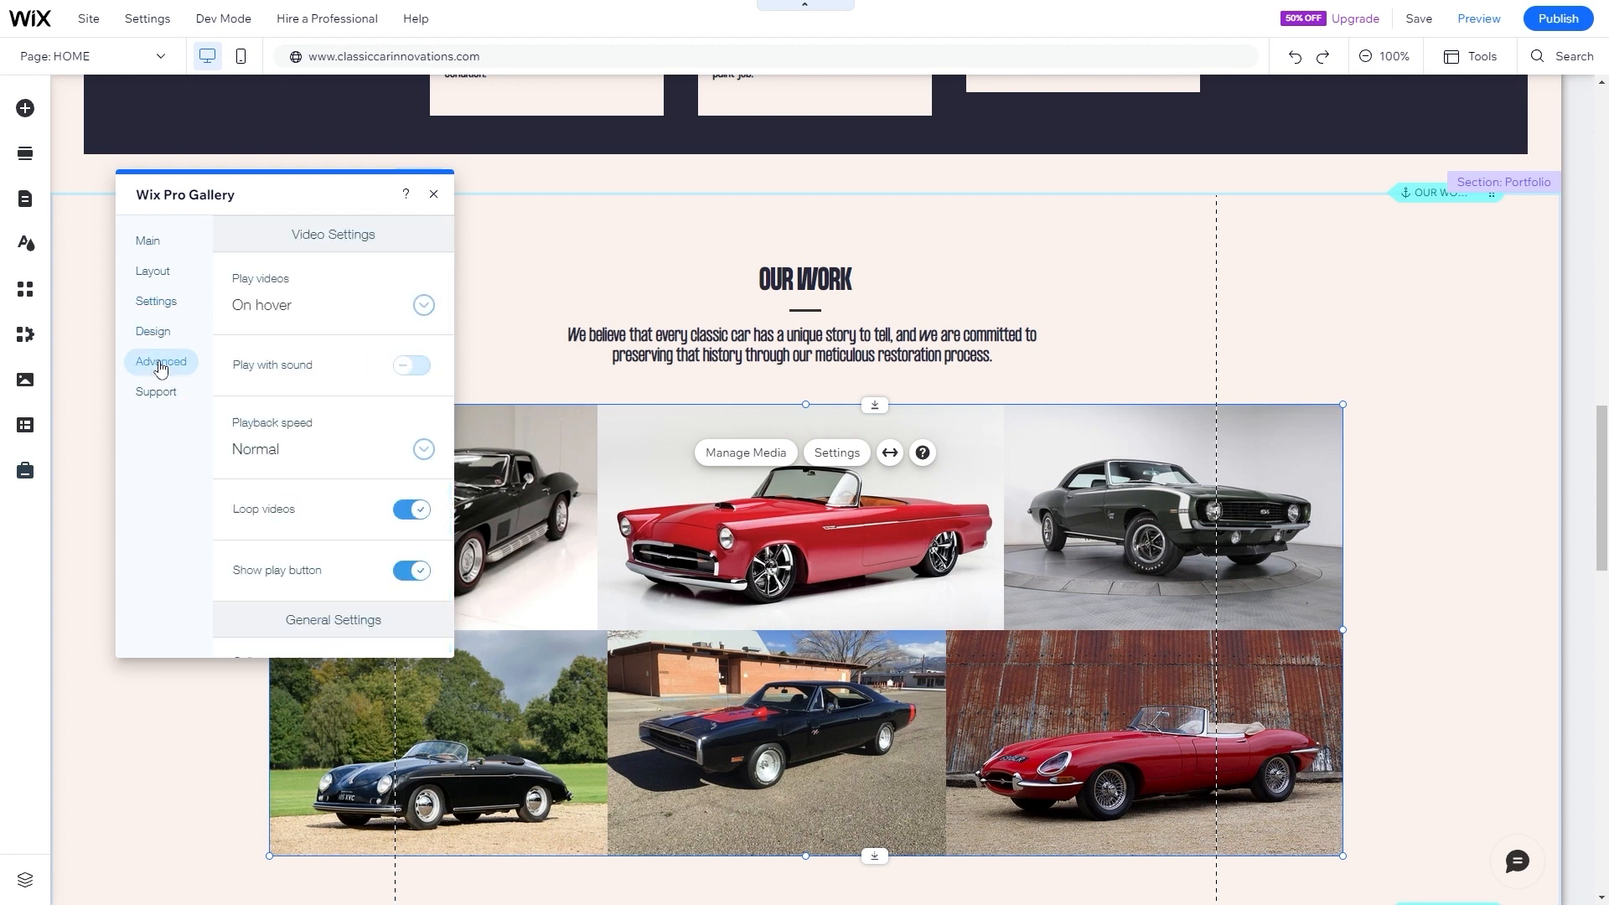
scroll(239, 385, "down", 4)
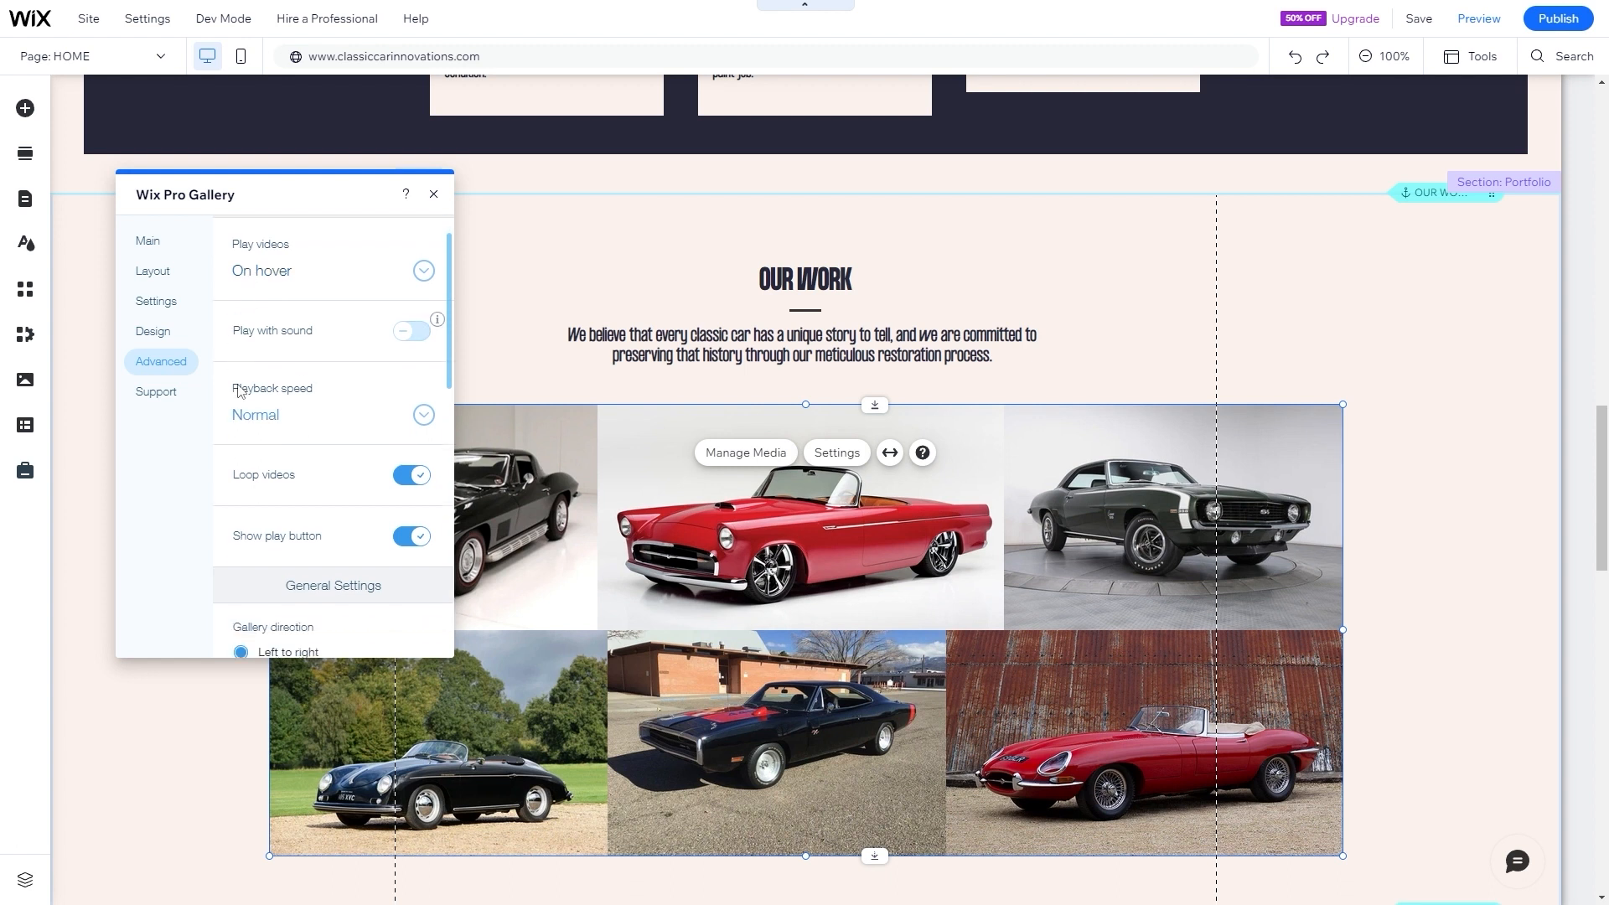
scroll(239, 390, "down", 4)
scroll(239, 389, "down", 1)
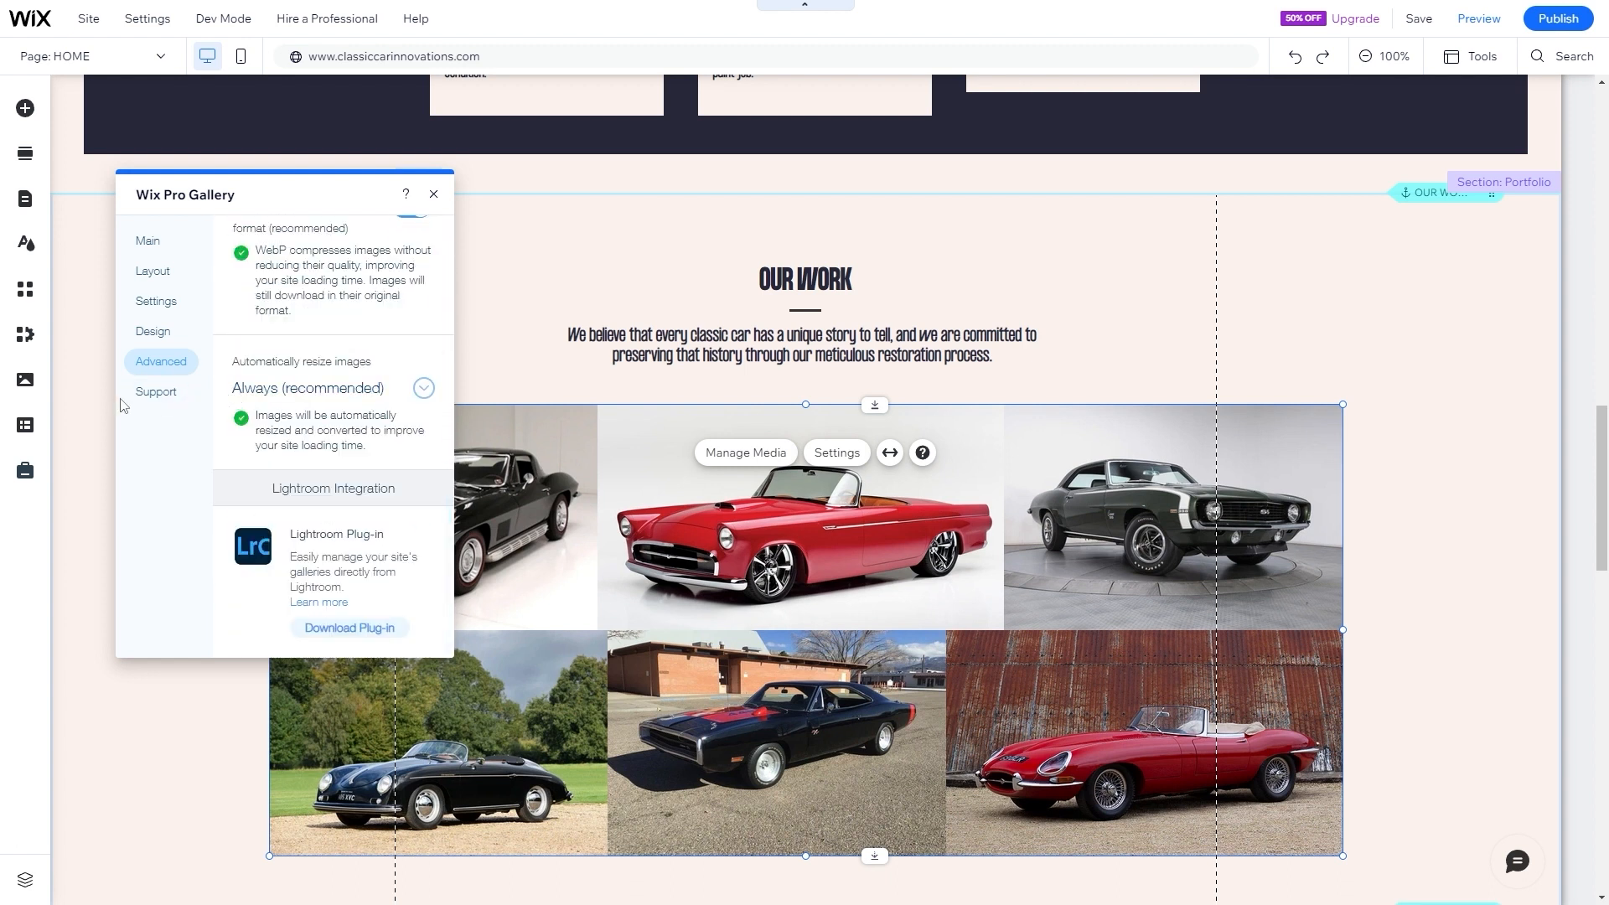
left_click(156, 394)
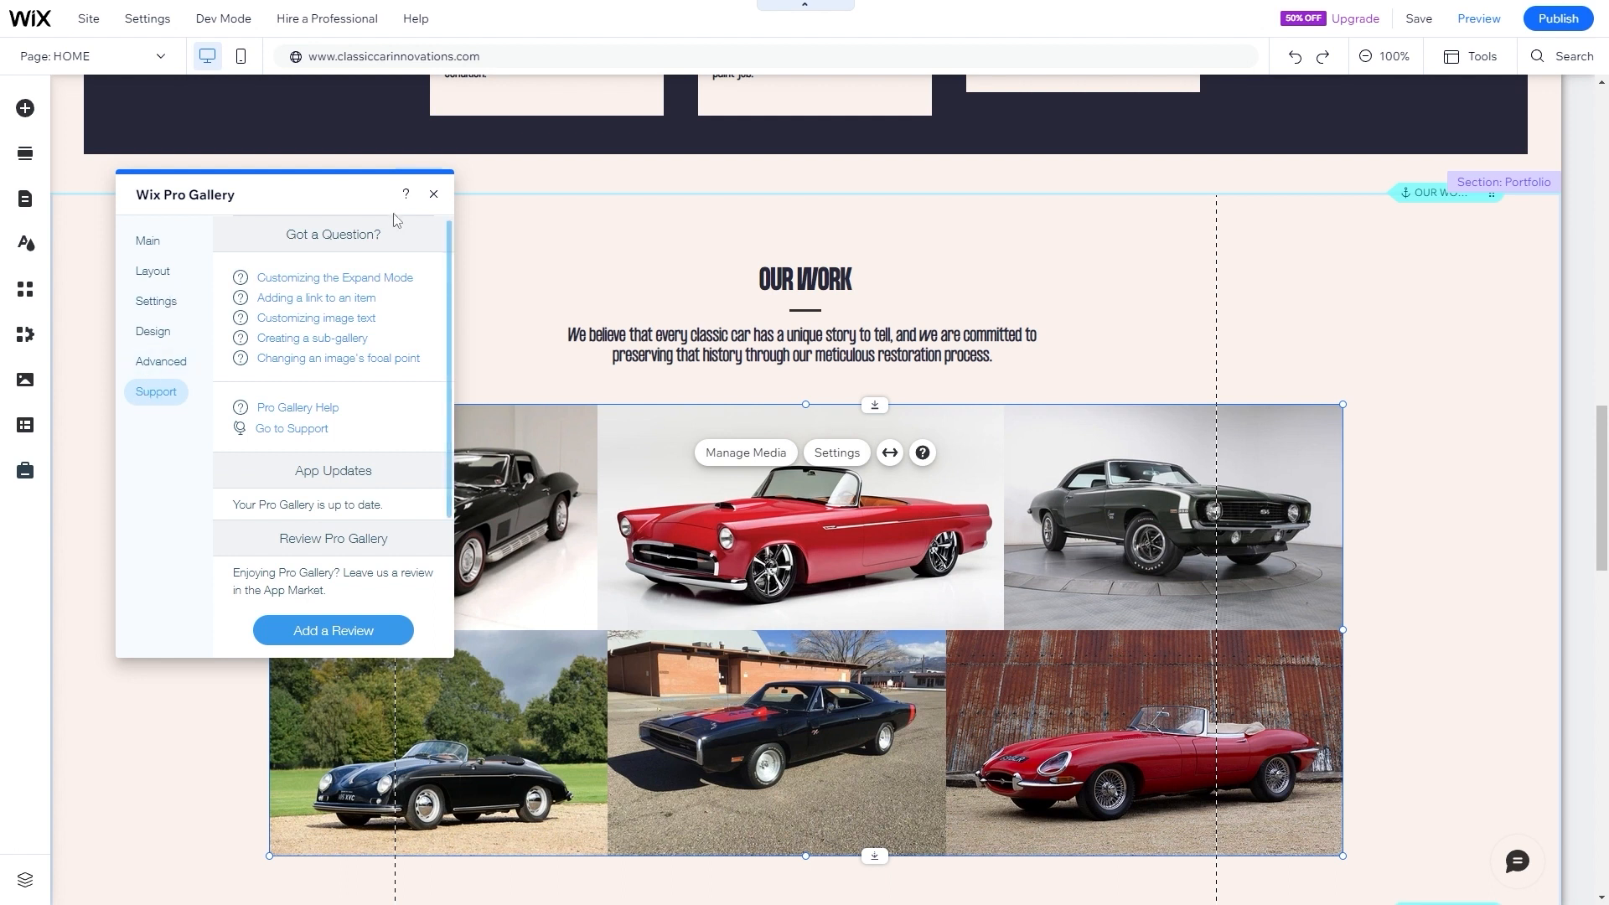
left_click(432, 195)
- Link the header's Classic Car Innovations logo to the HOME page, opening in the current window
scroll(419, 332, "up", 15)
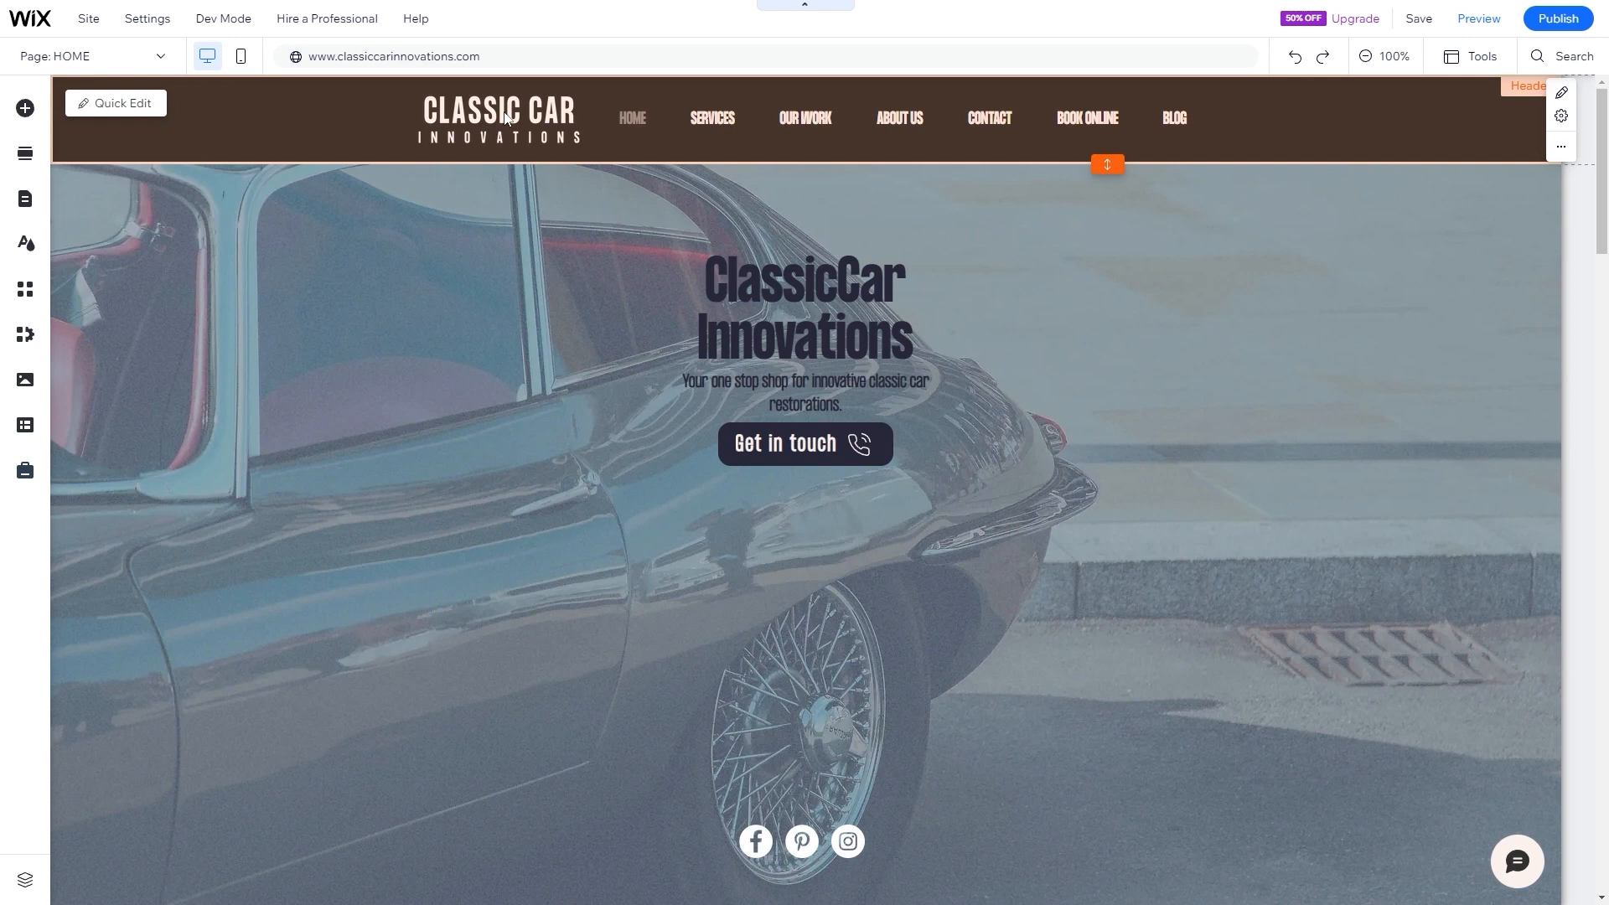
left_click(506, 119)
left_click(506, 118)
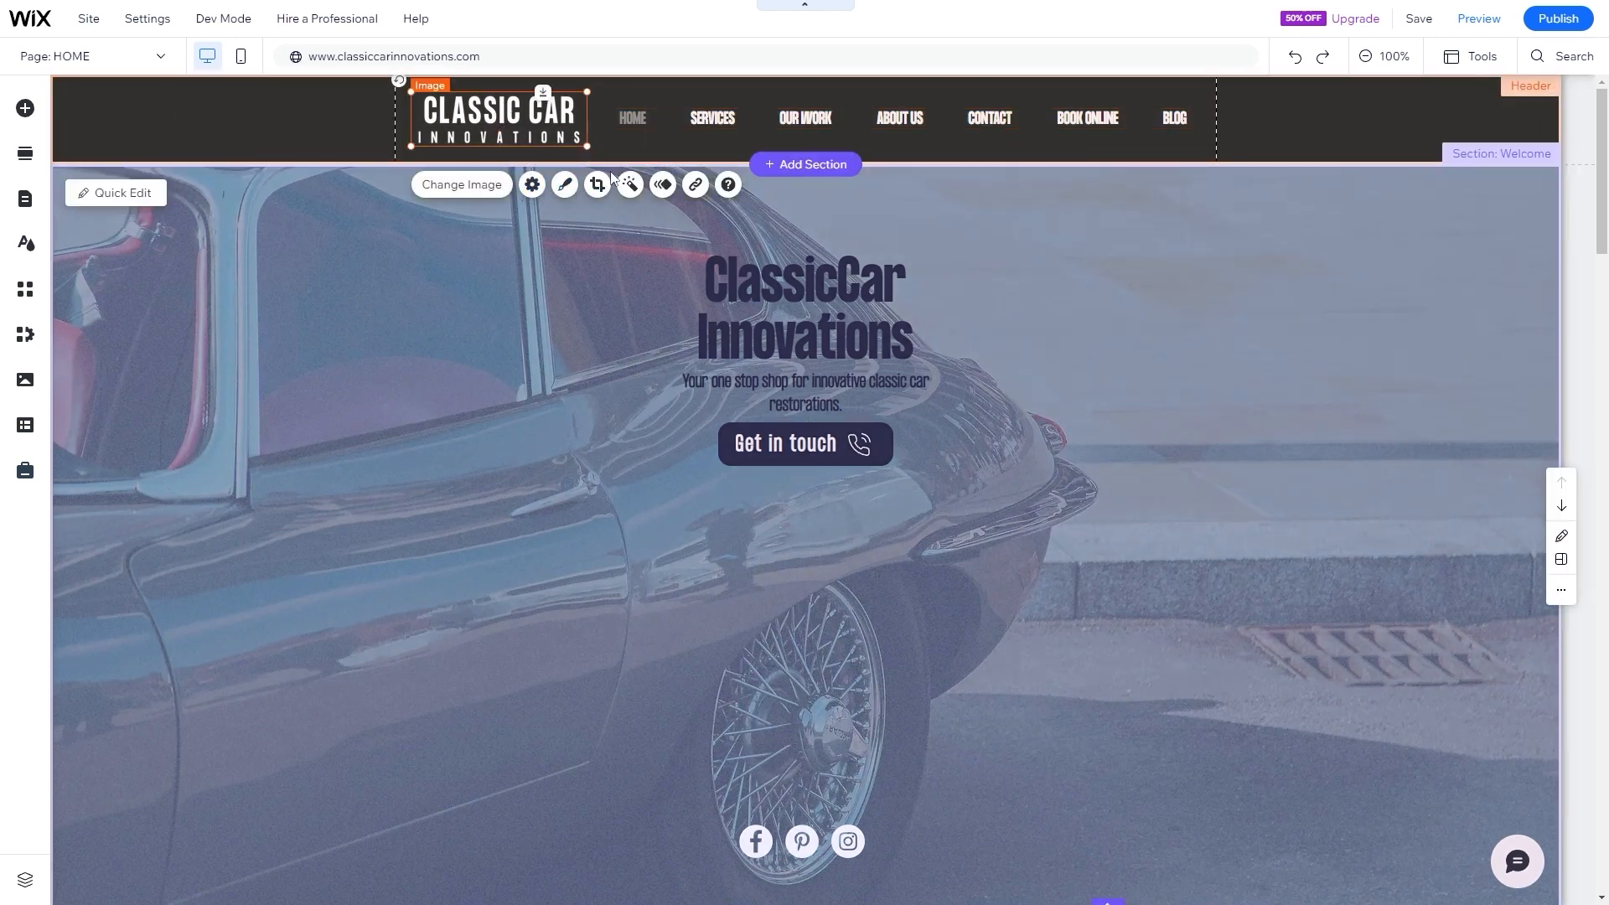
left_click(697, 185)
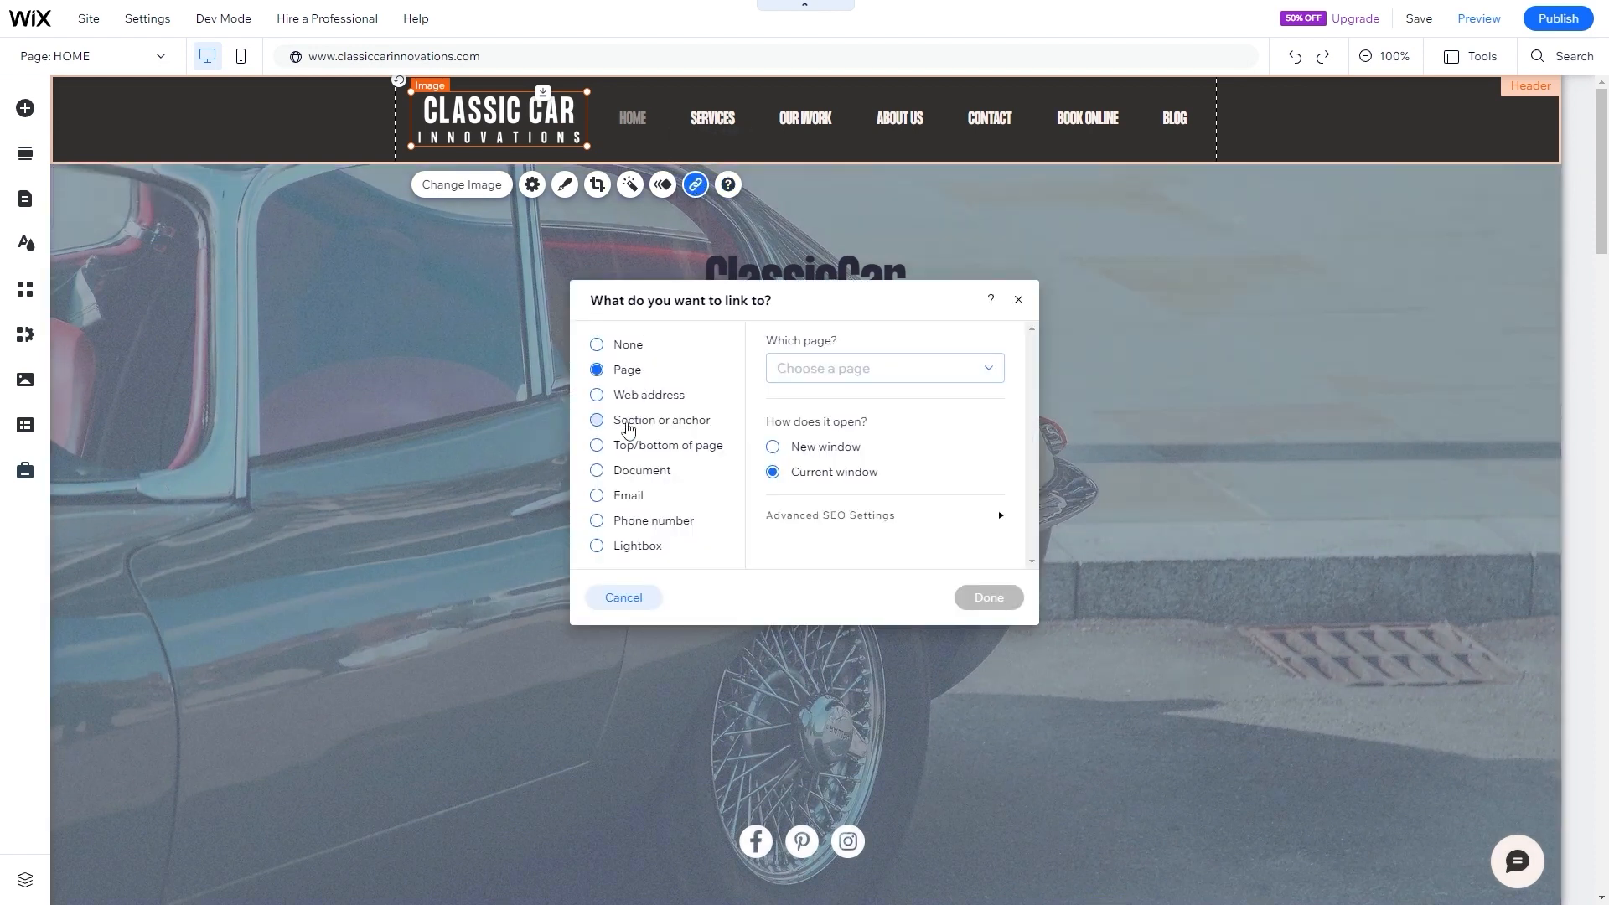
left_click(794, 374)
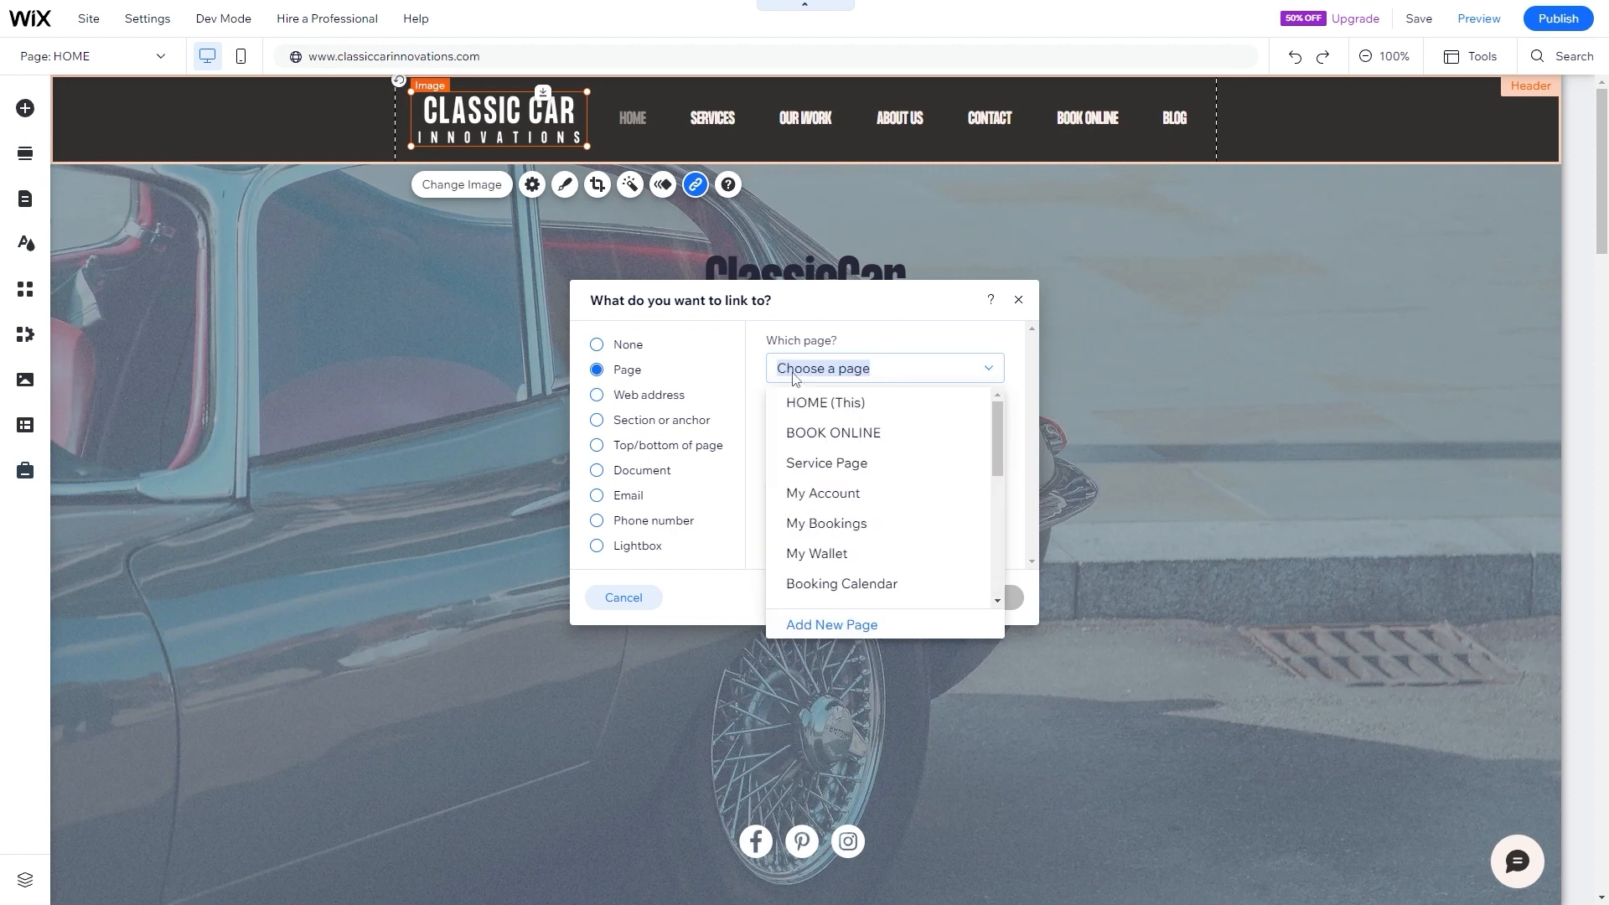
left_click(842, 405)
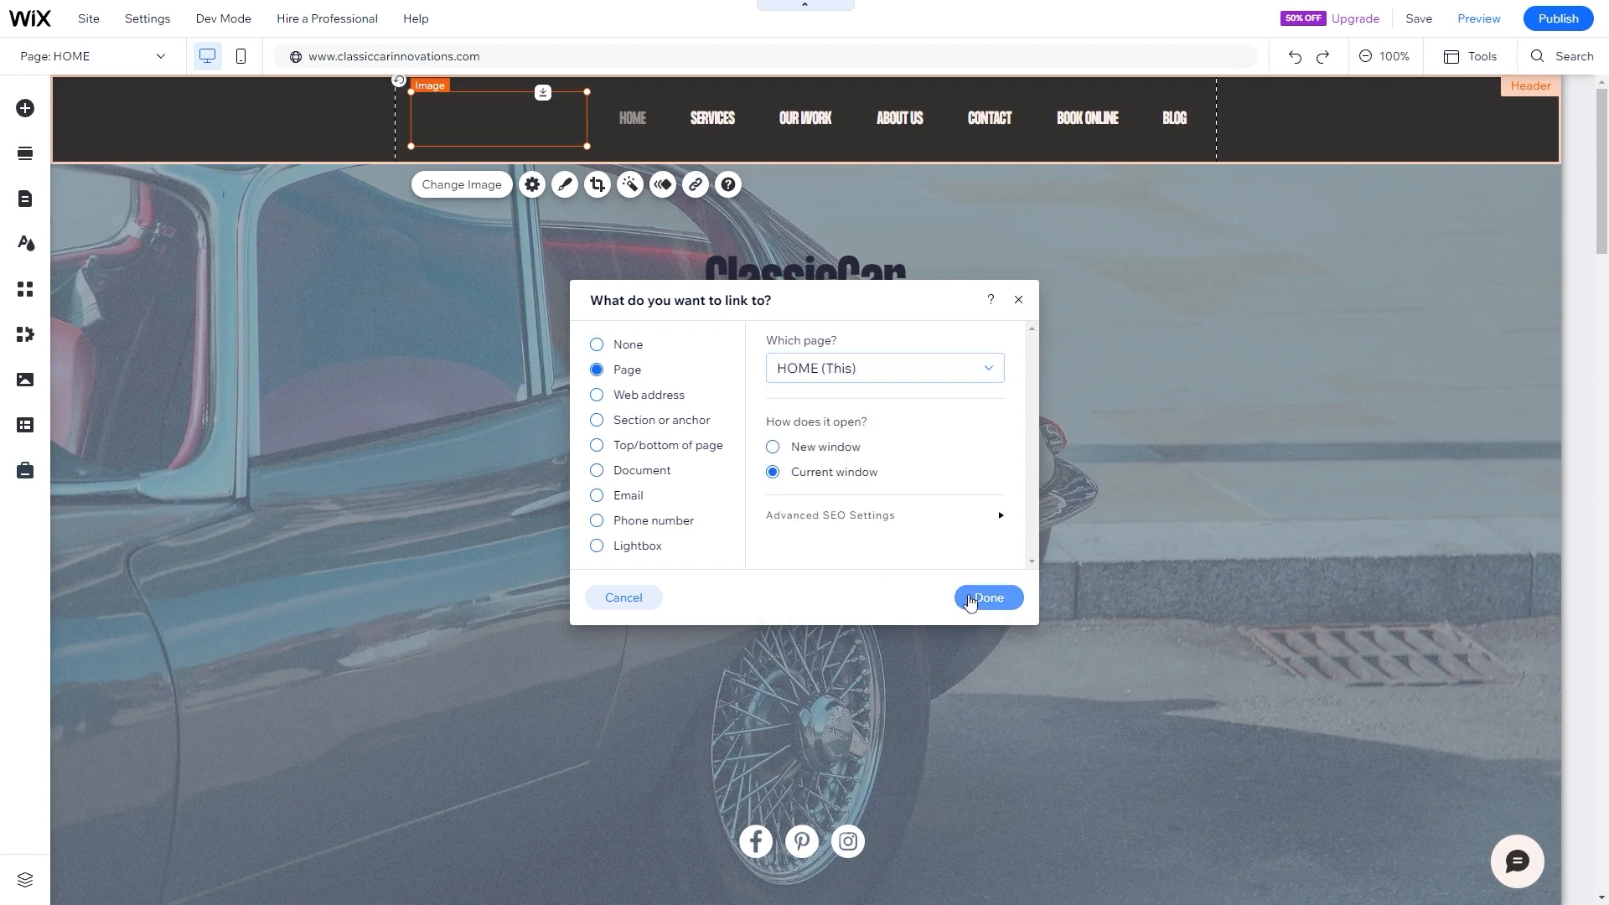
left_click(976, 598)
- Hide the HOME page from the site's header navigation menu
left_click(632, 122)
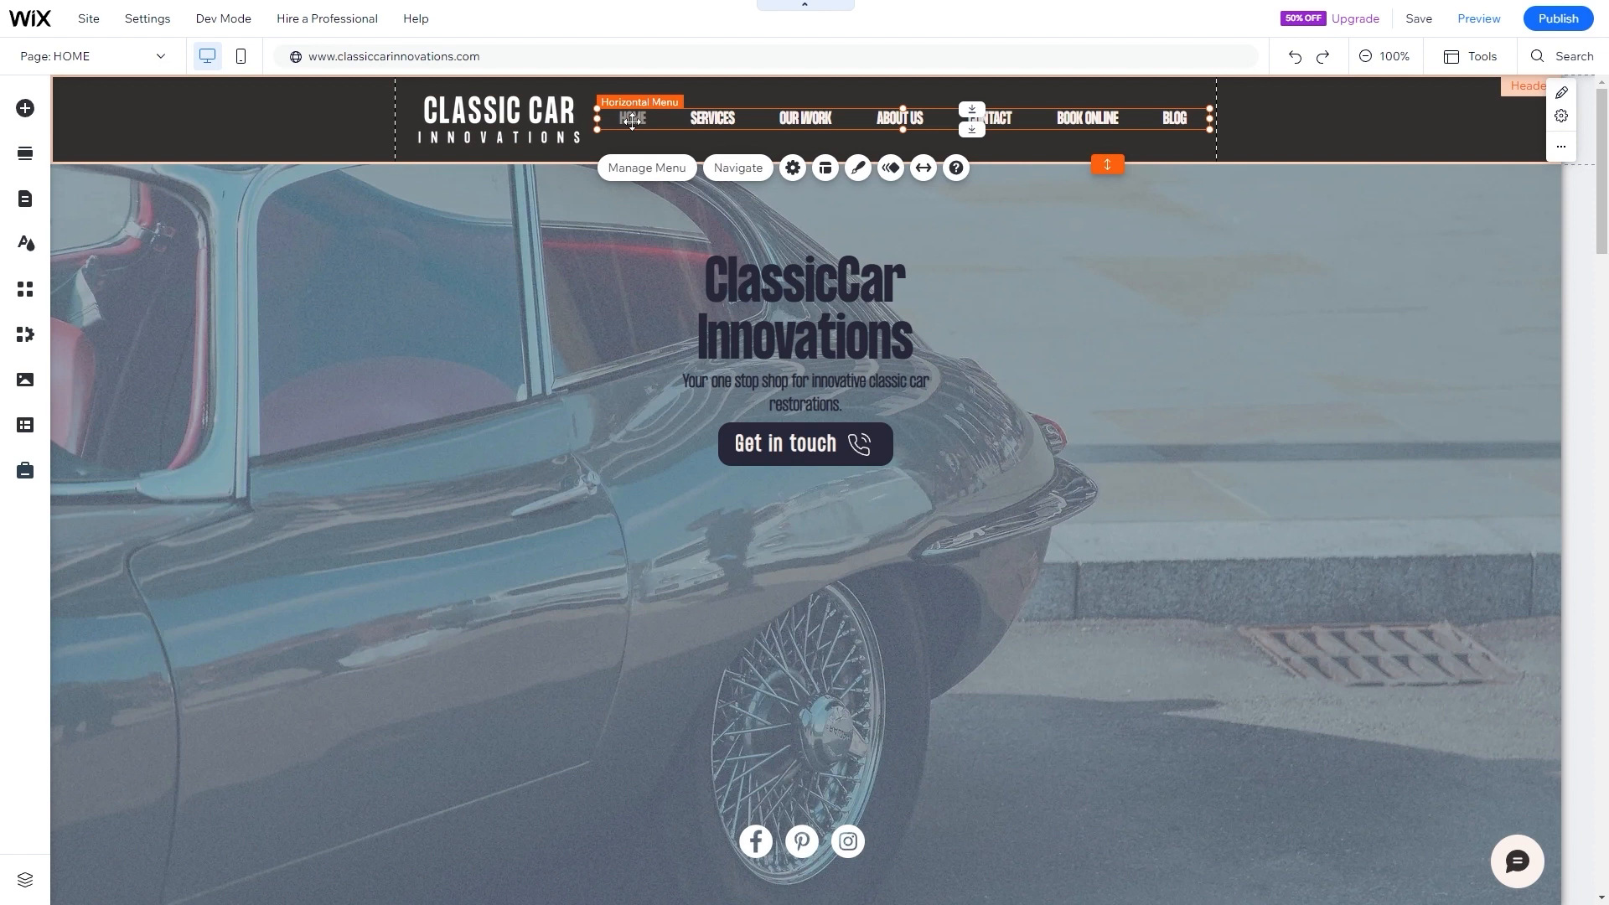
left_click(622, 168)
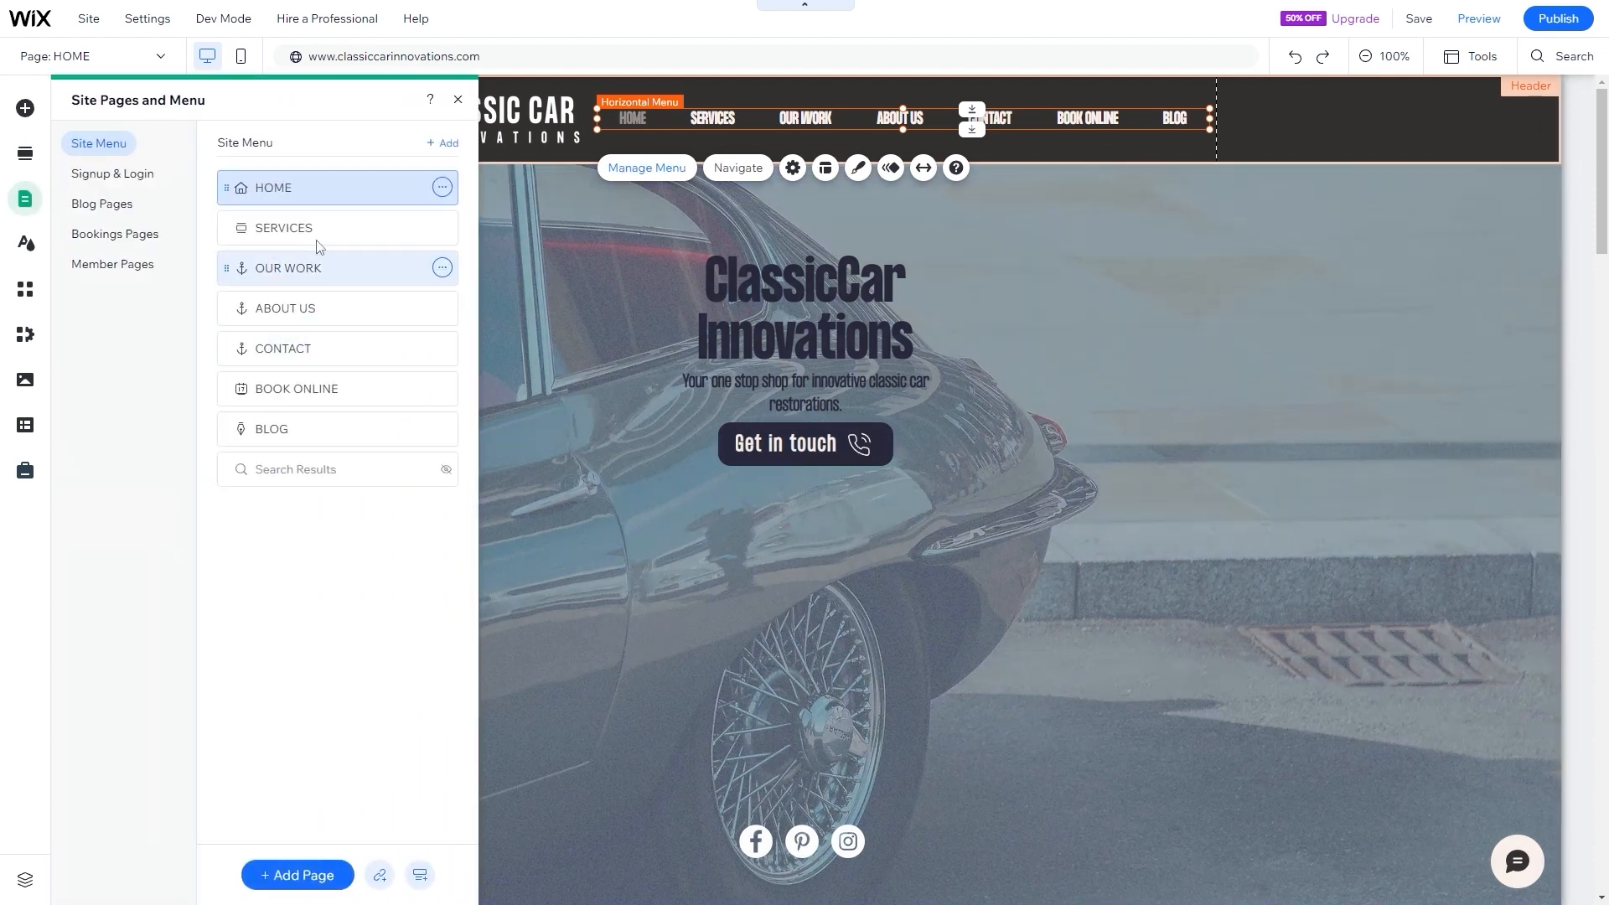
left_click(442, 187)
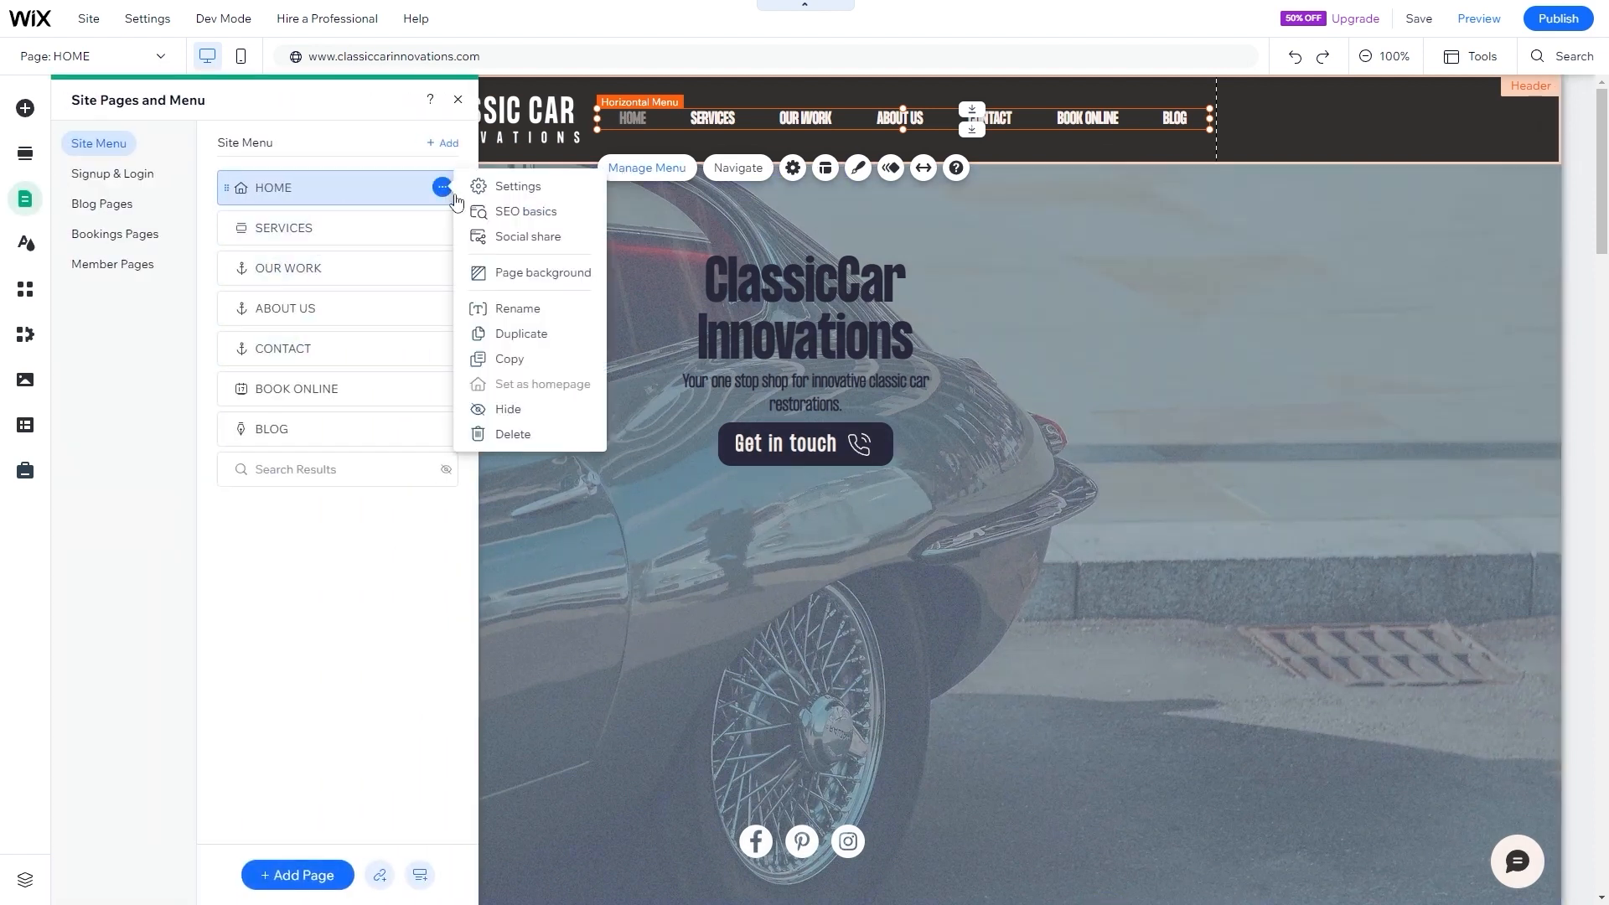
left_click(498, 408)
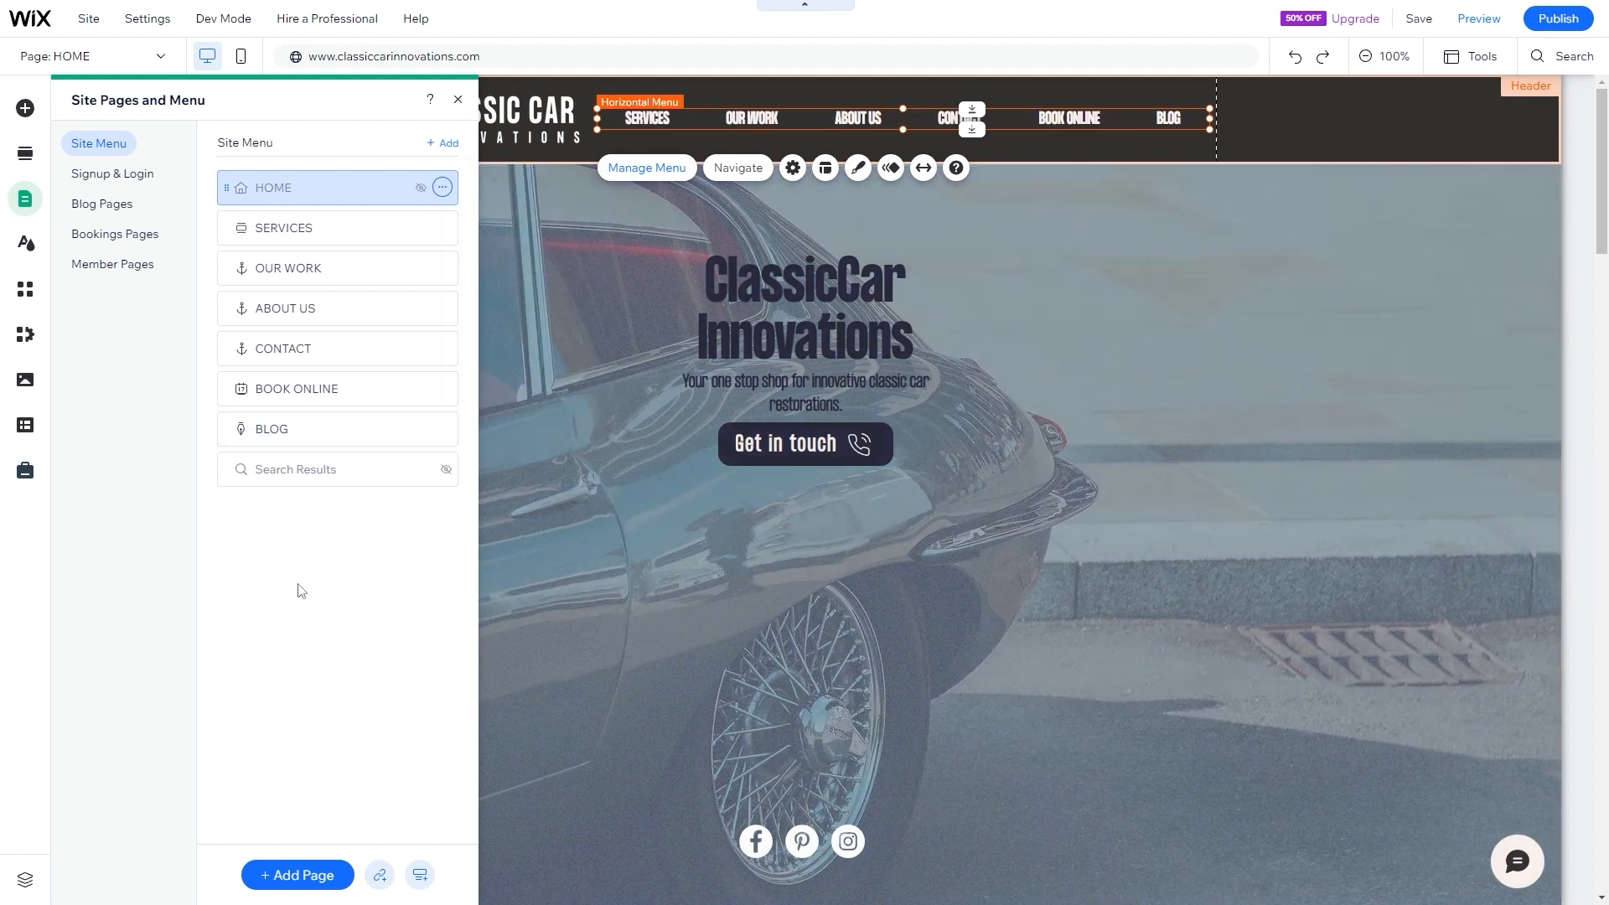
- Save and publish the site, and open the live version
left_click(1416, 20)
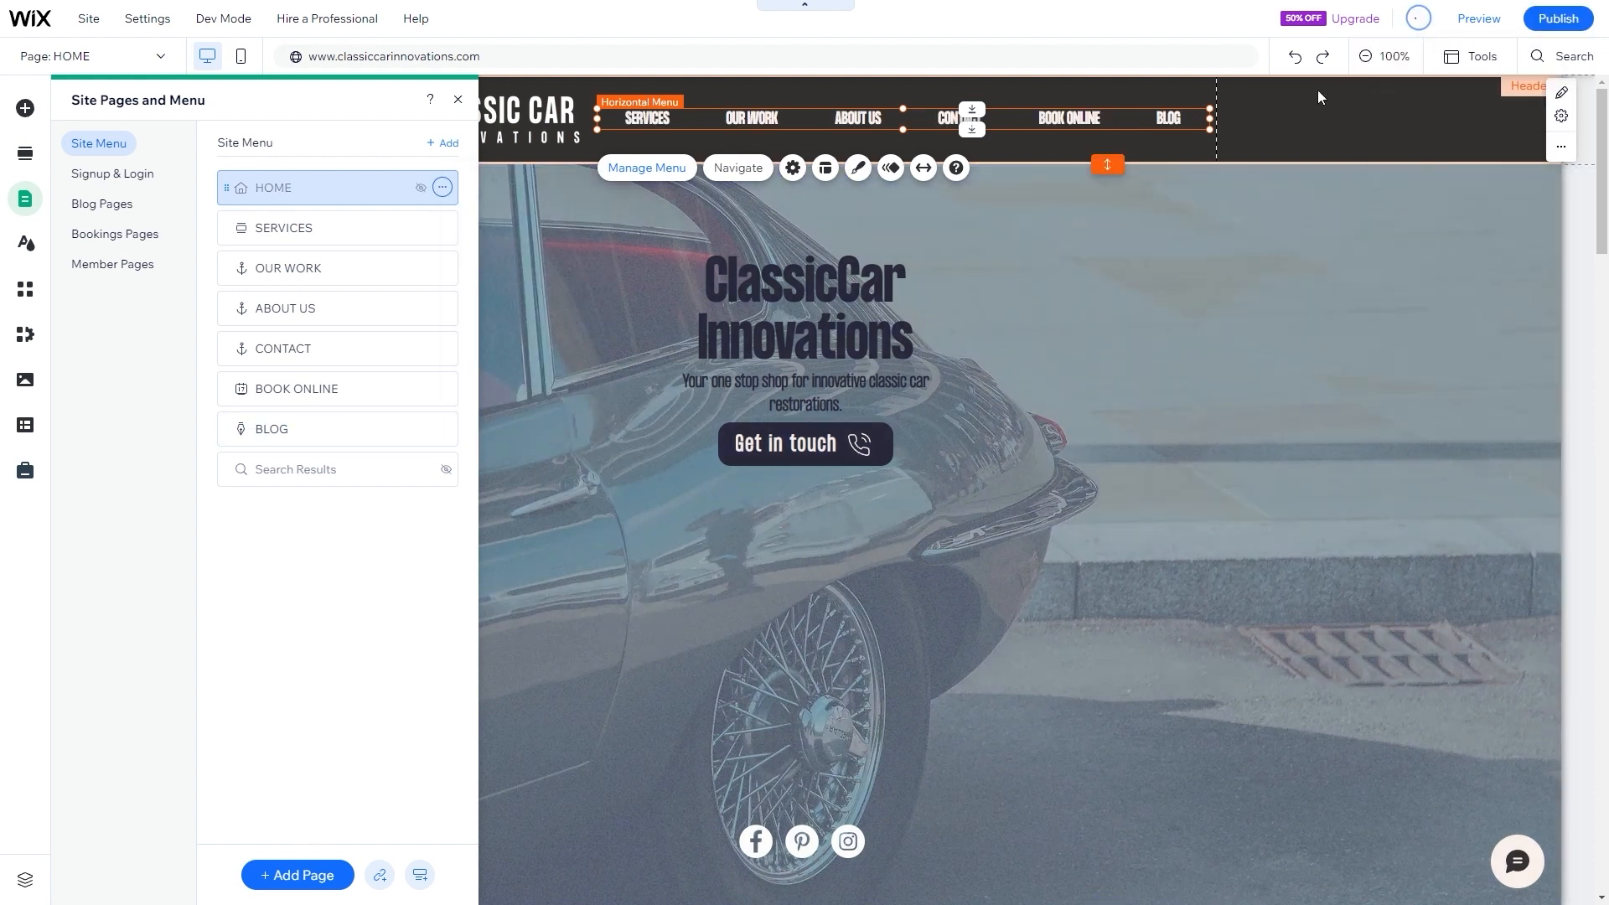
left_click(1558, 19)
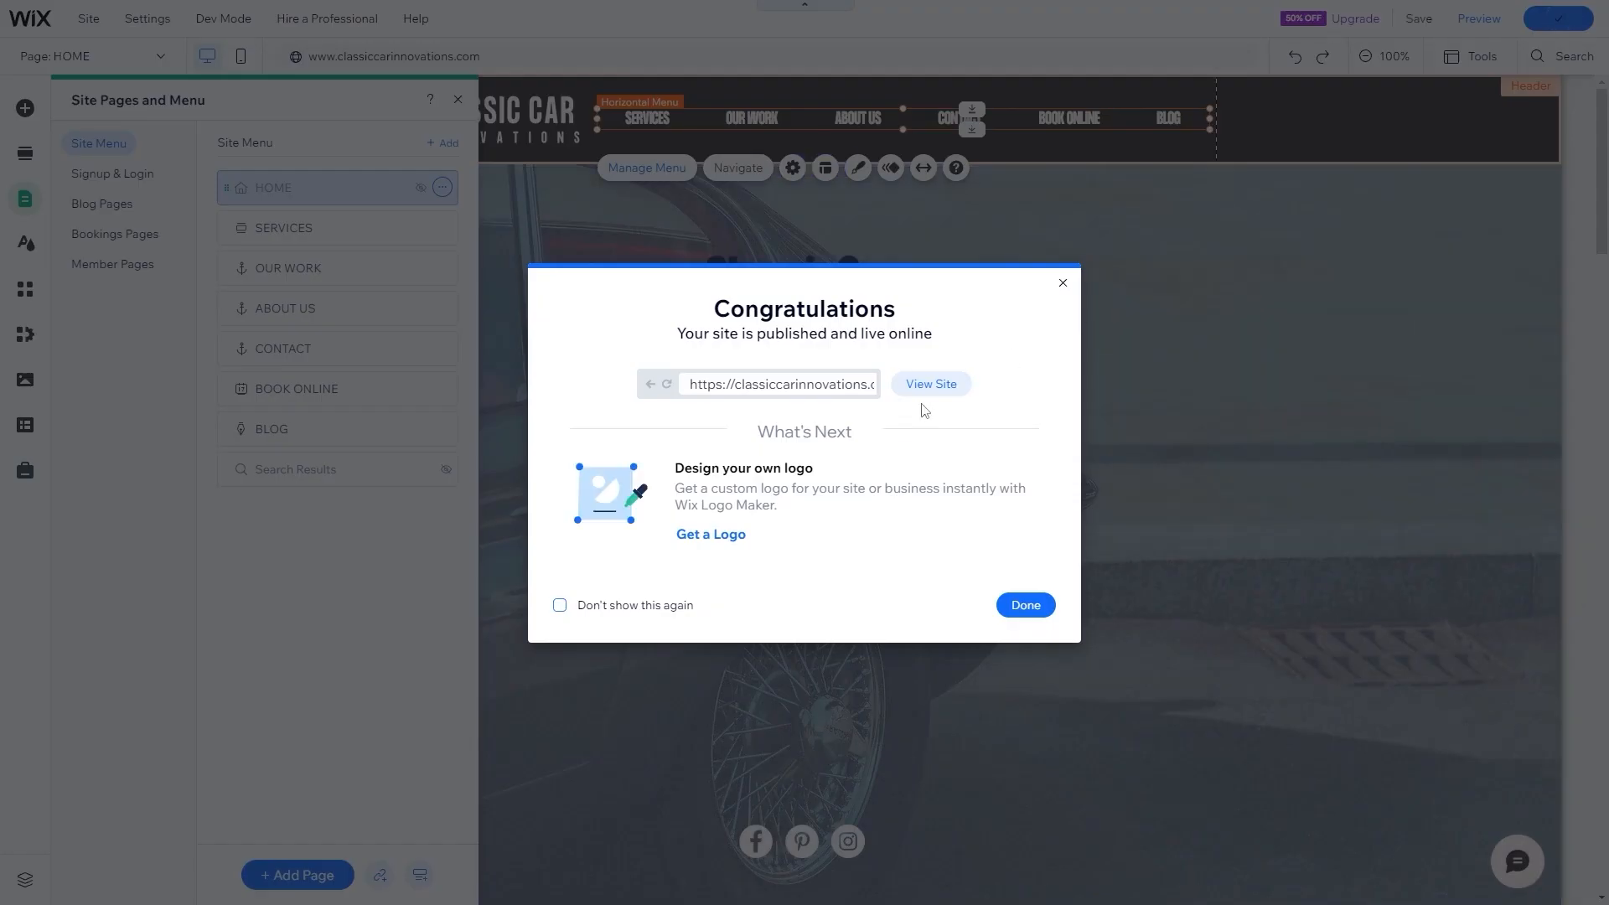
left_click(928, 394)
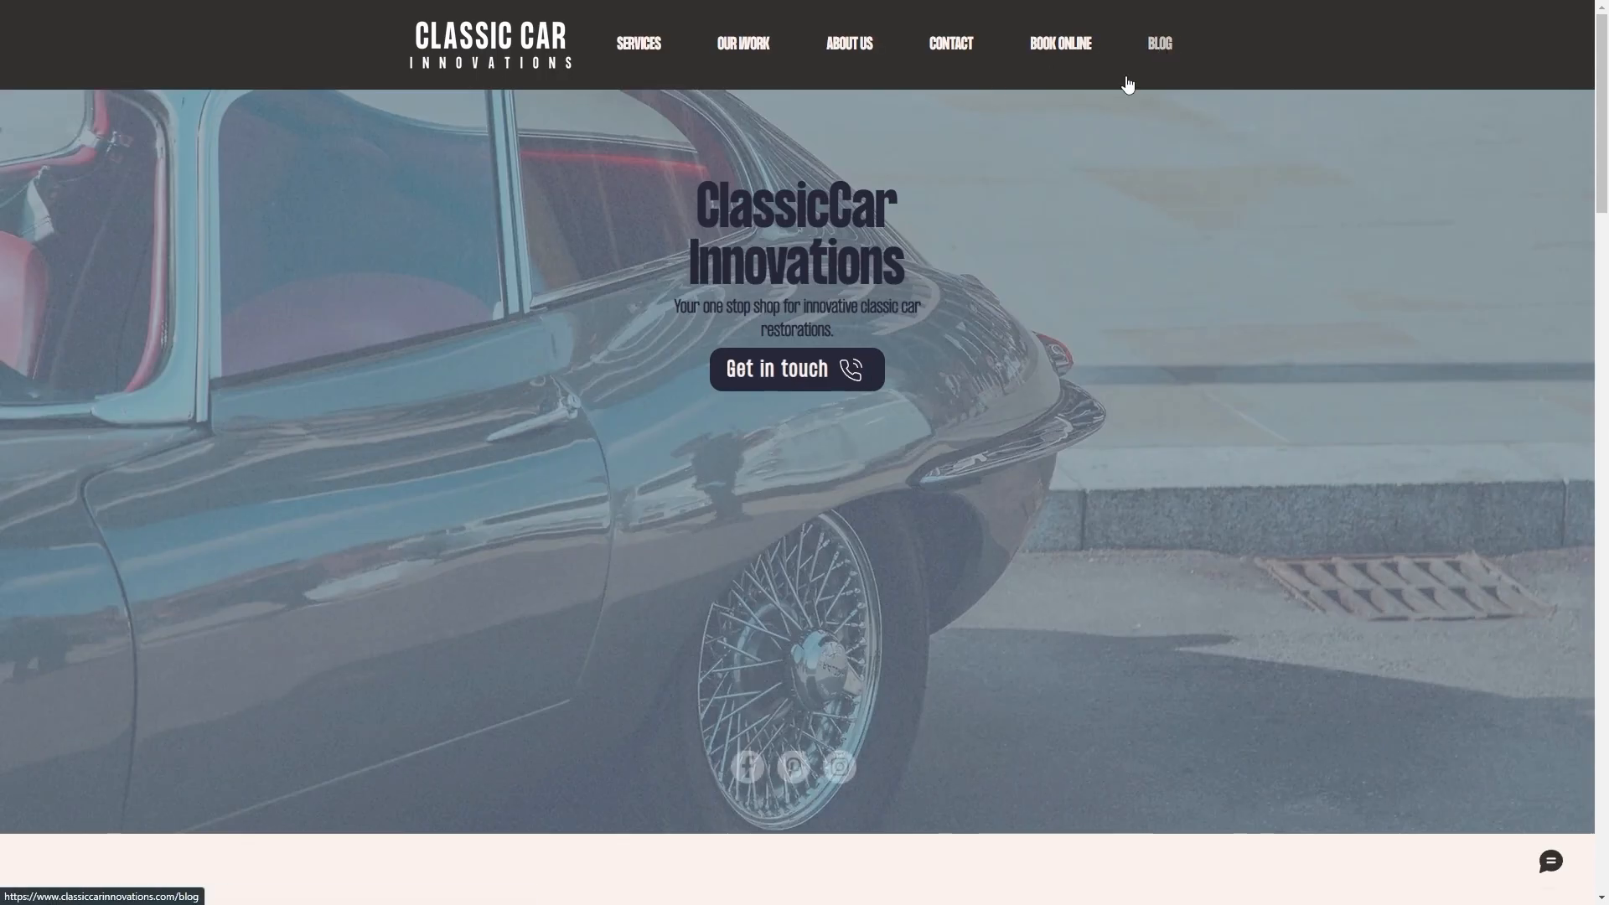
- Test the header logo's link on the live site by following it from the Blog page
left_click(1127, 85)
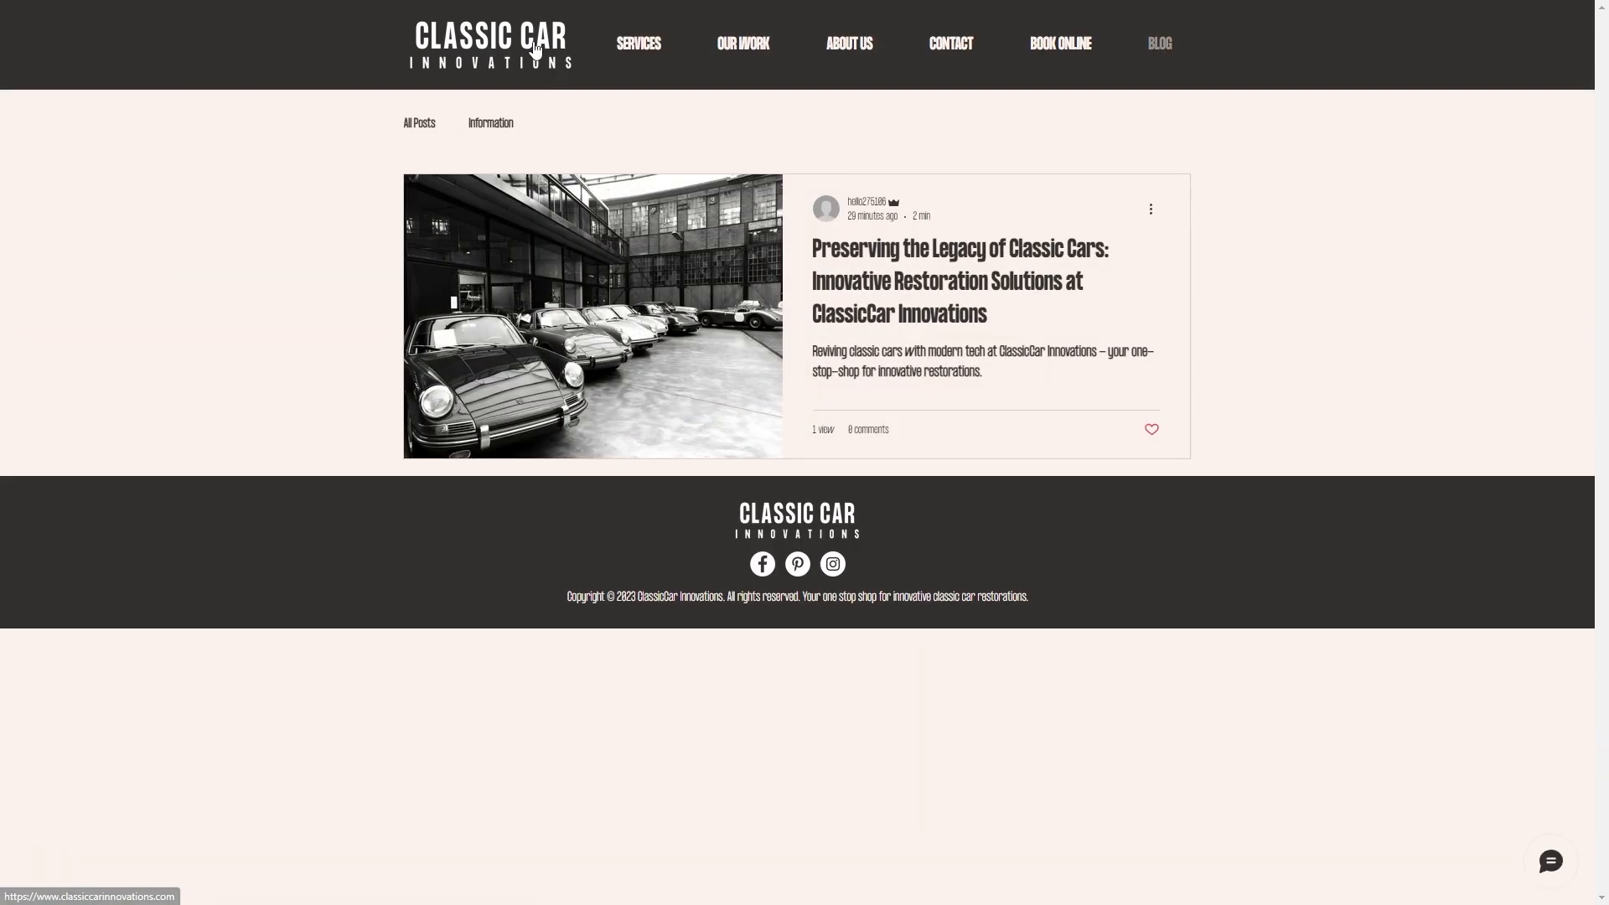
left_click(534, 48)
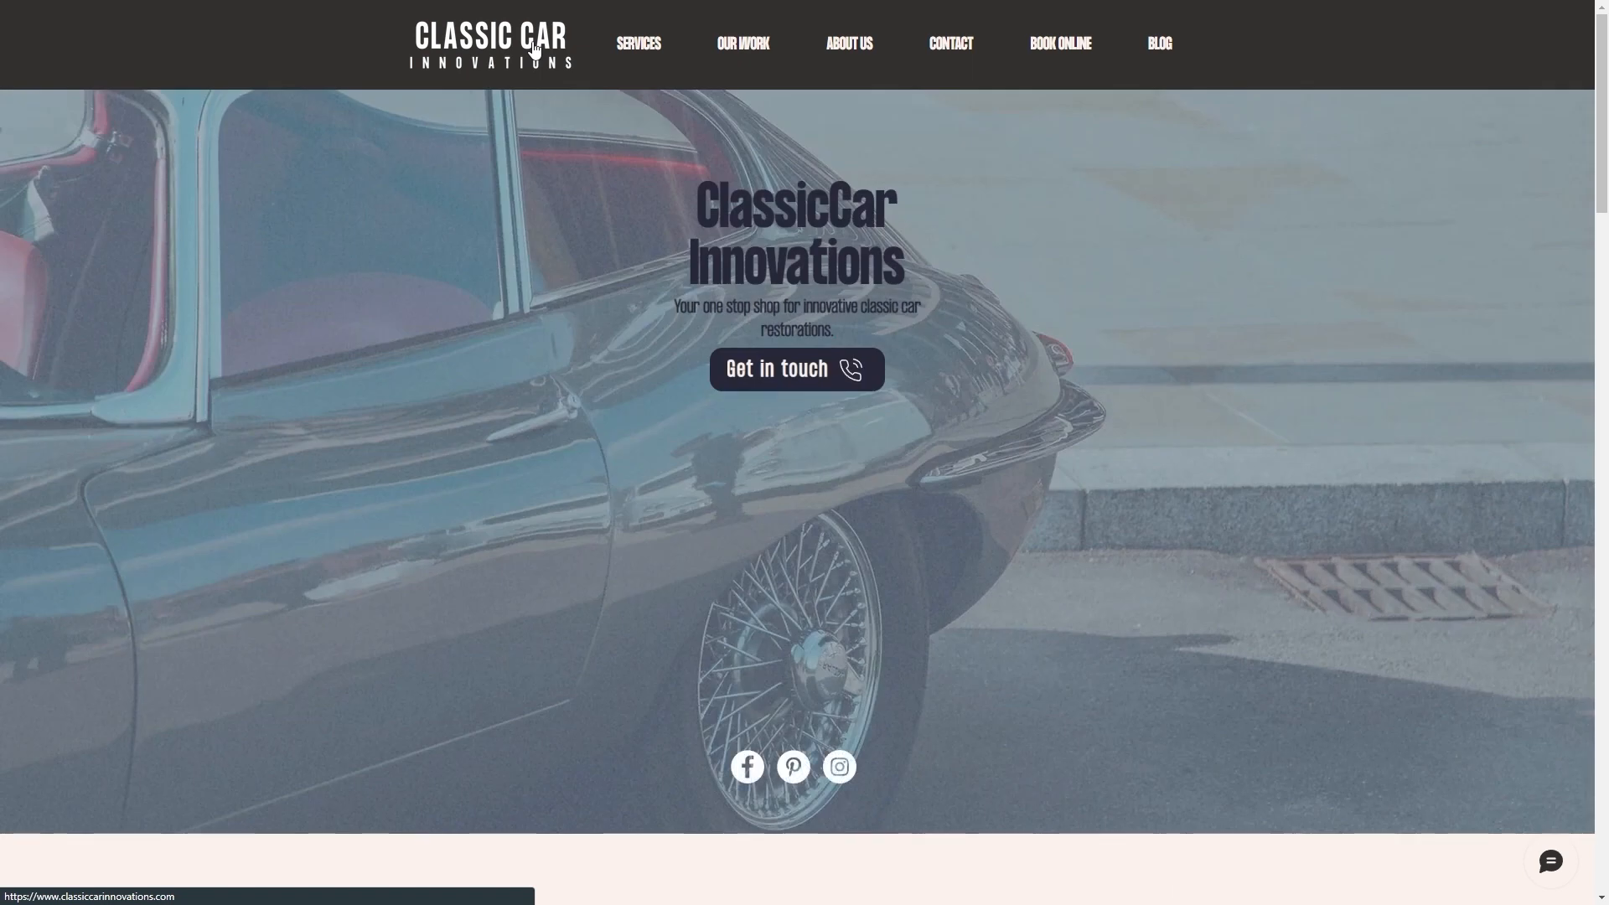
- Browse the Our Work gallery's expanded view from the 1955 Ford Thunderbird to the 1970 Dodge Charger, and close it
scroll(571, 394, "down", 8)
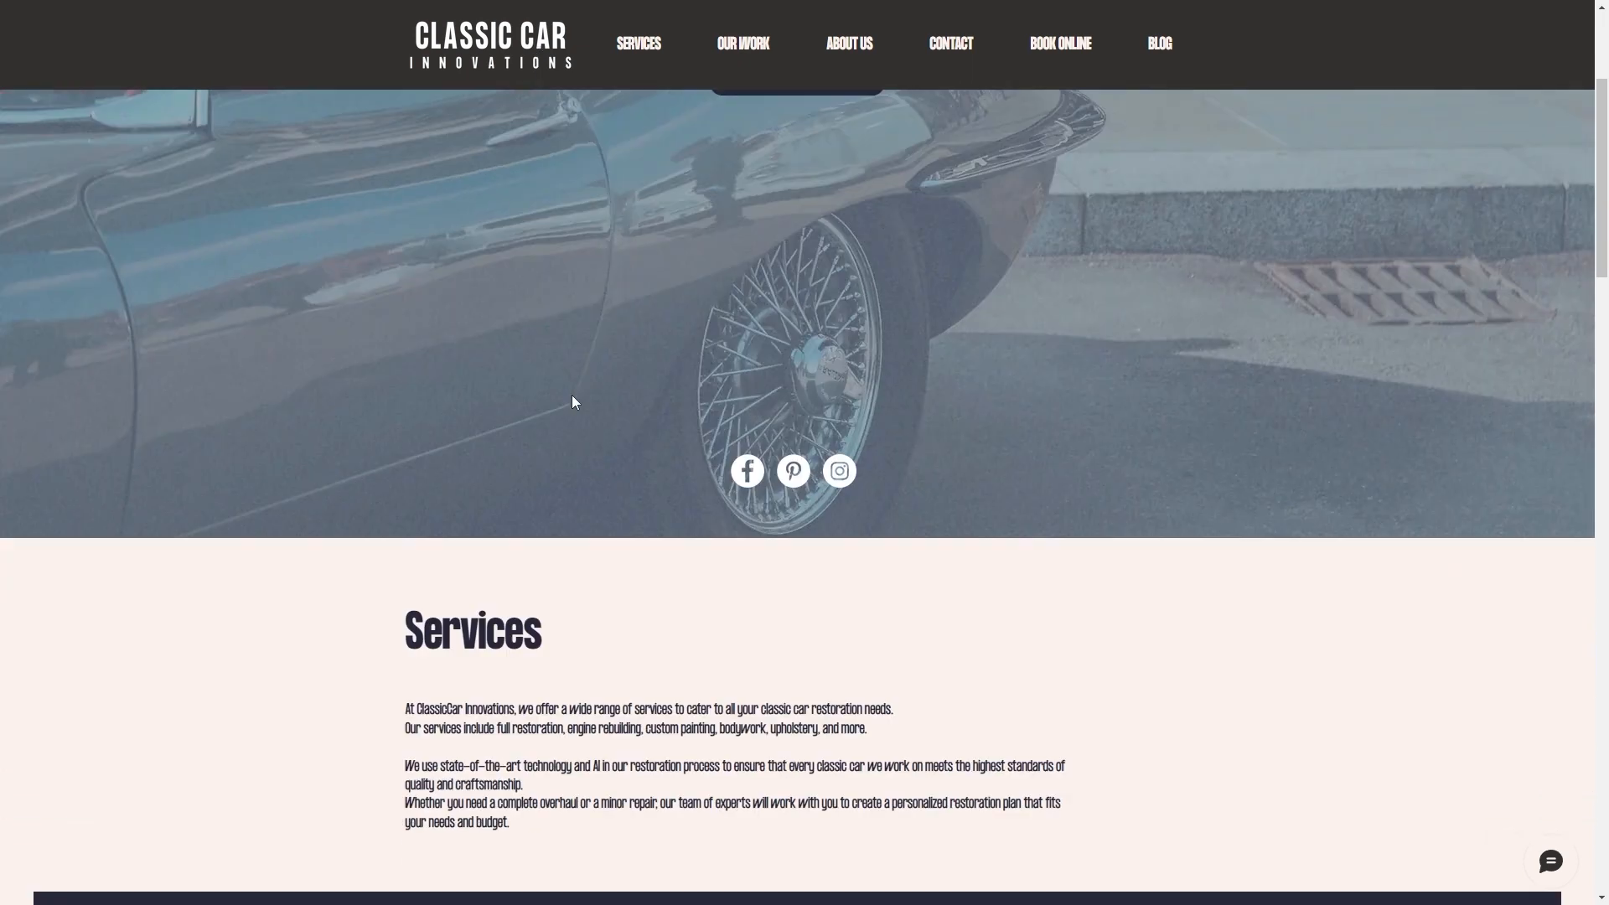
scroll(559, 378, "down", 12)
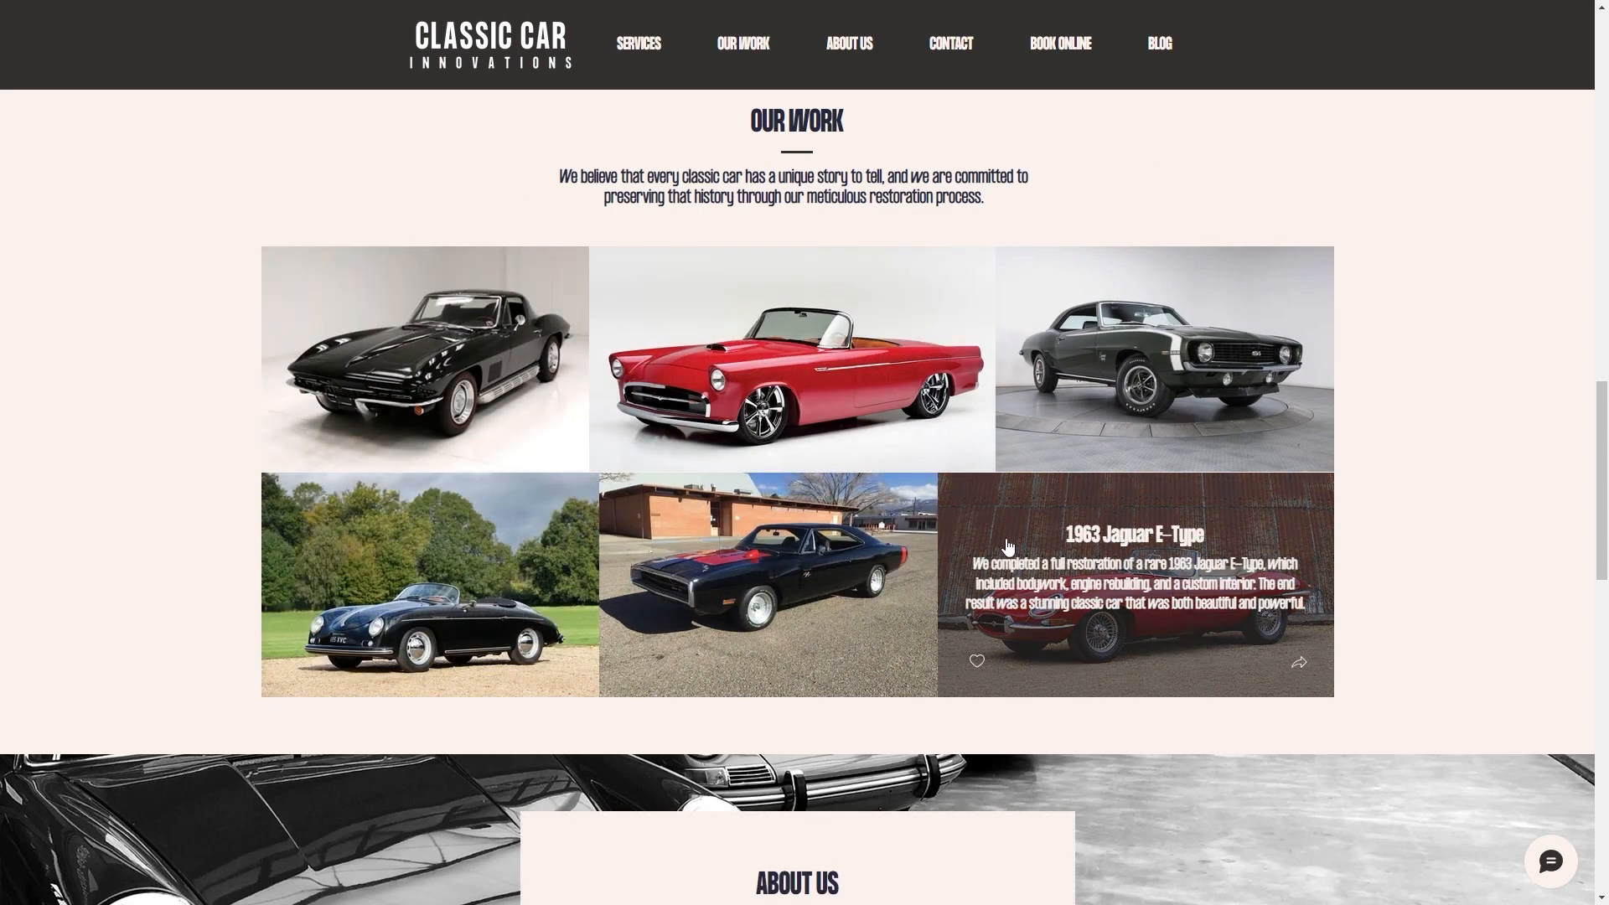
left_click(741, 318)
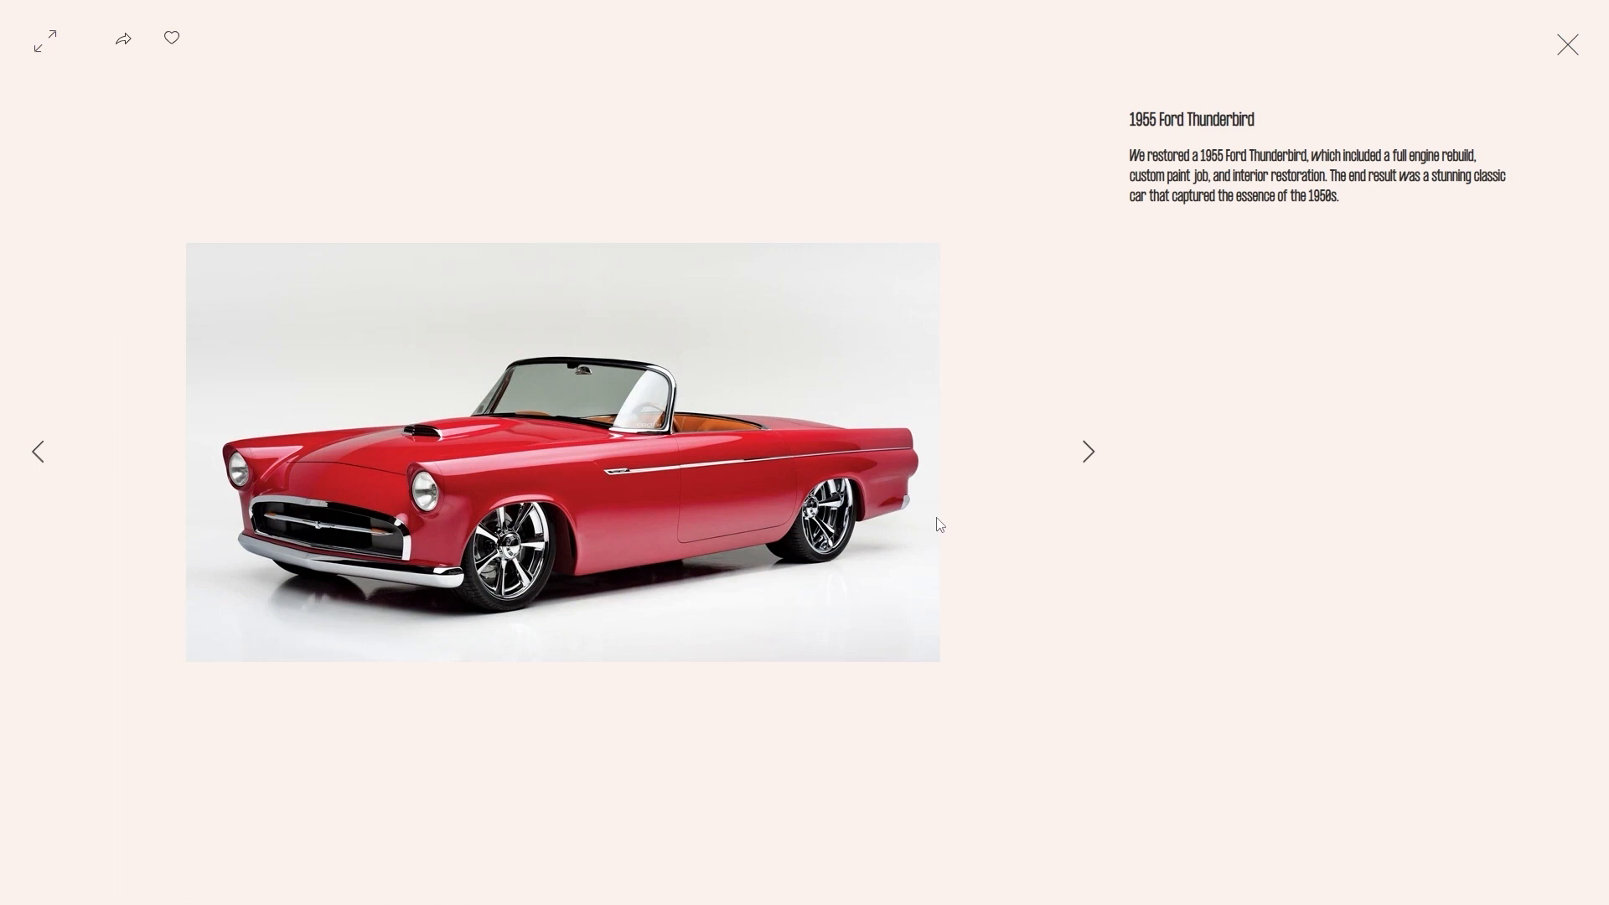
left_click(1086, 454)
left_click(1082, 449)
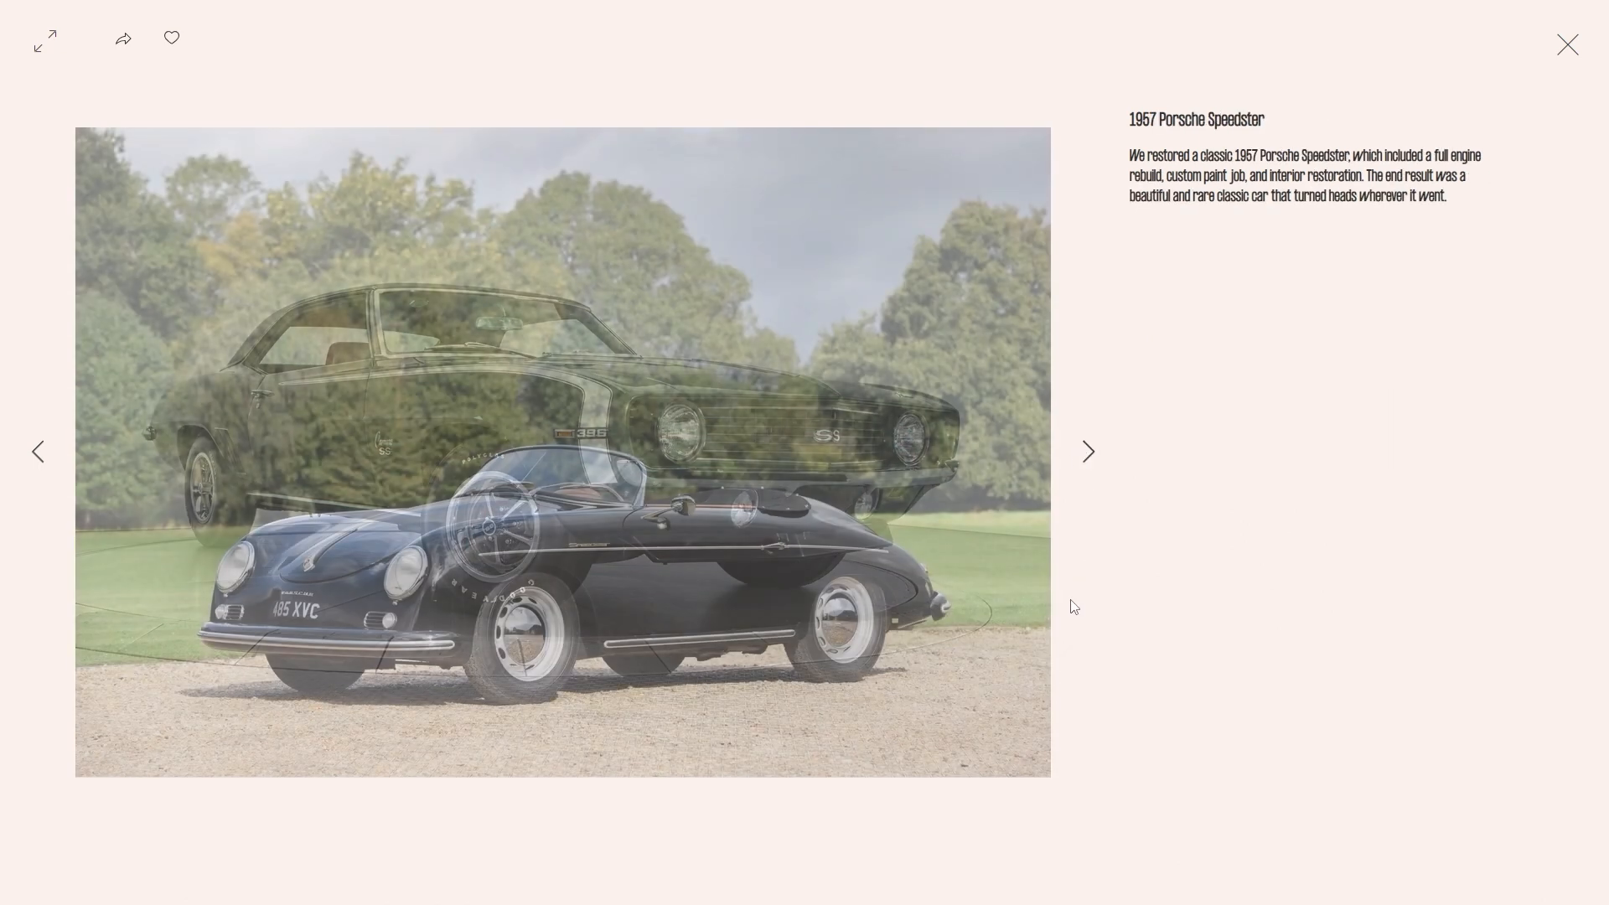
left_click(1087, 457)
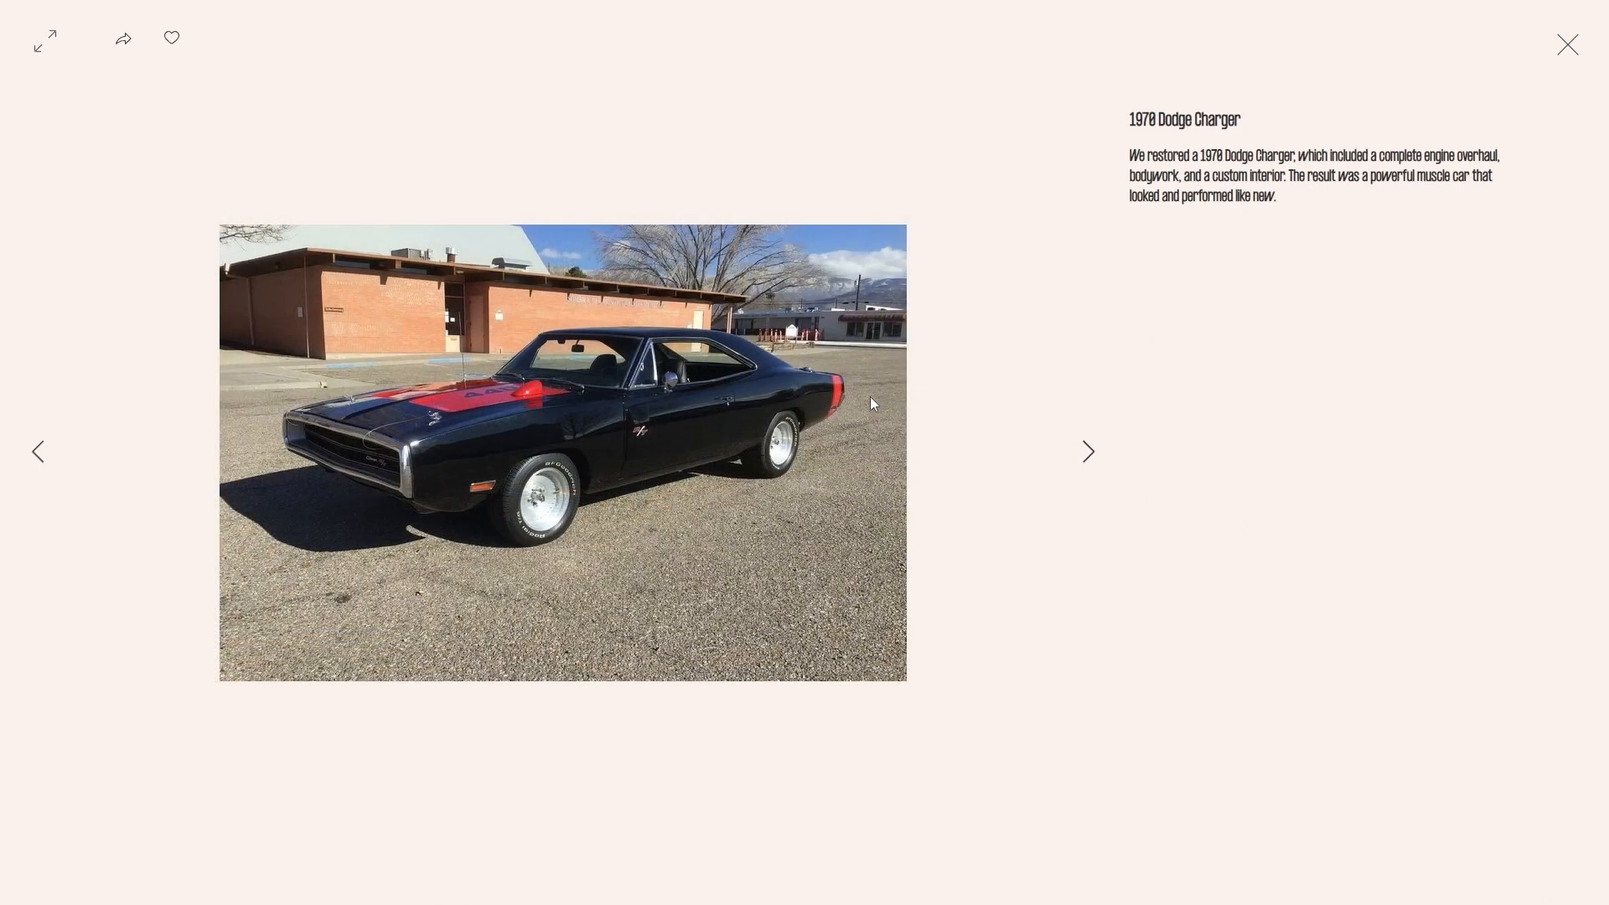
left_click(1566, 45)
- Look through the live home page's About Us and Contact Us sections to the footer, and return to the header
scroll(780, 435, "down", 8)
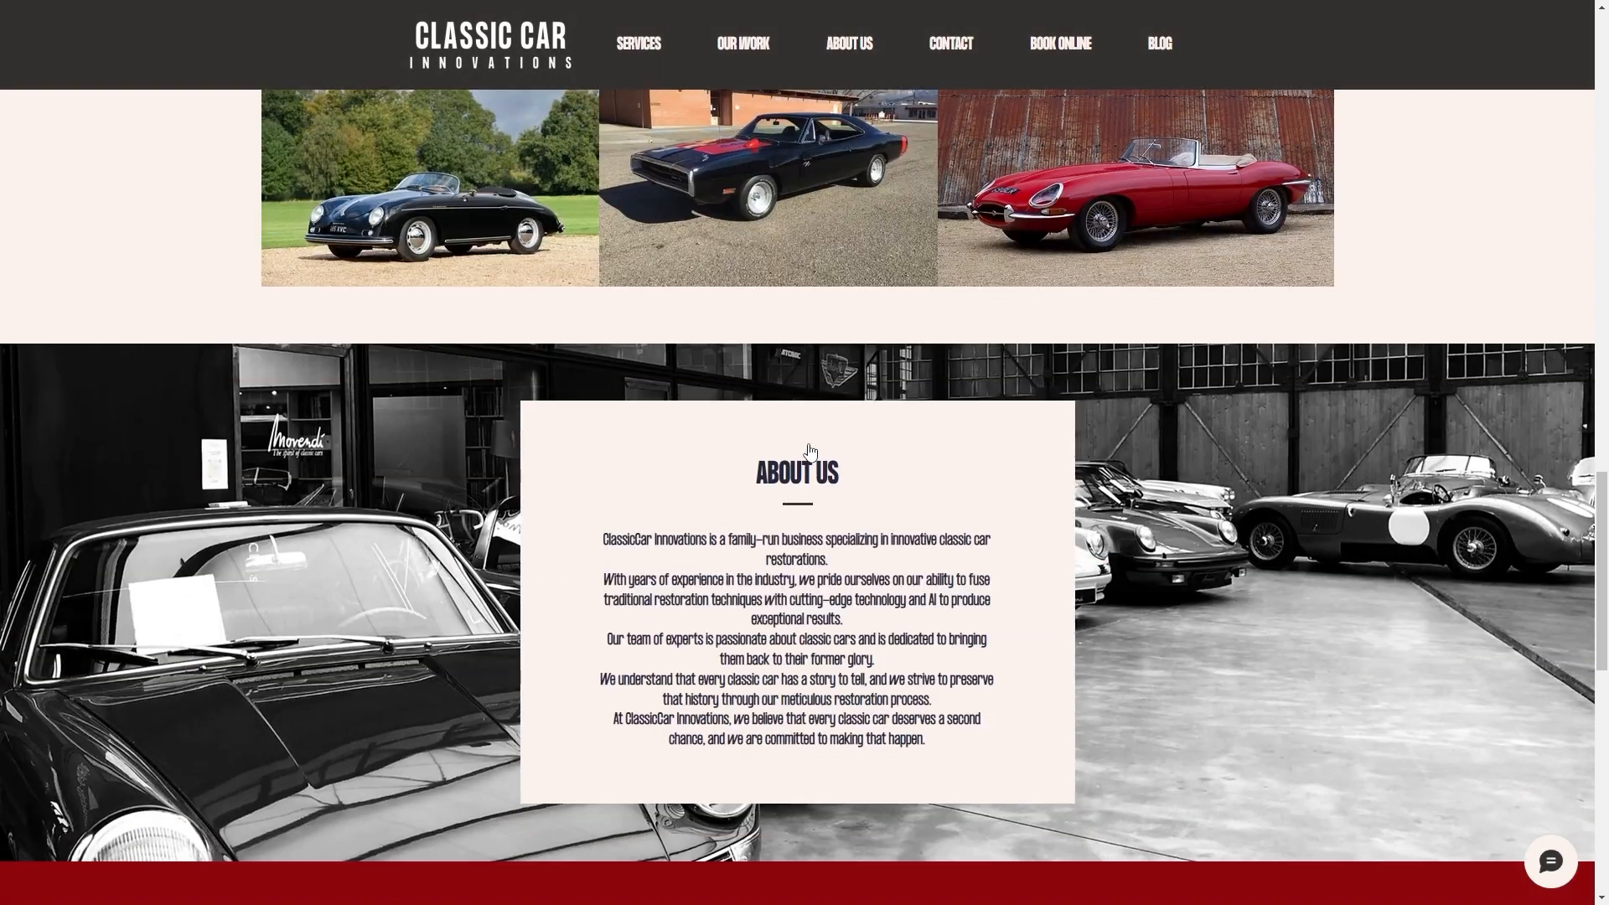
scroll(758, 421, "down", 9)
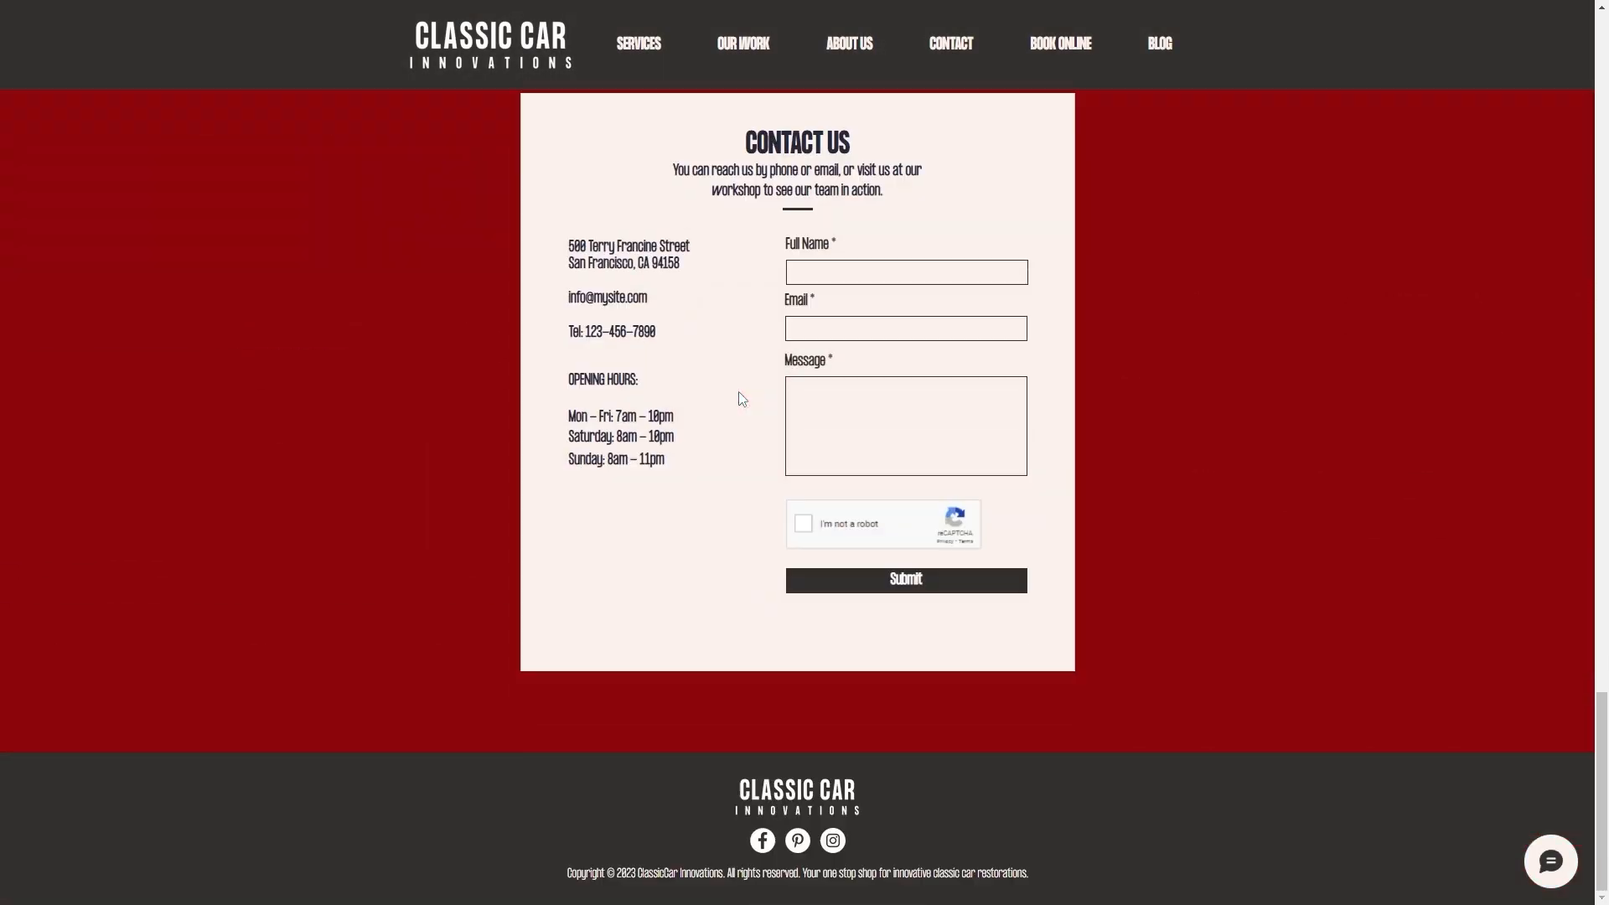
scroll(741, 398, "up", 20)
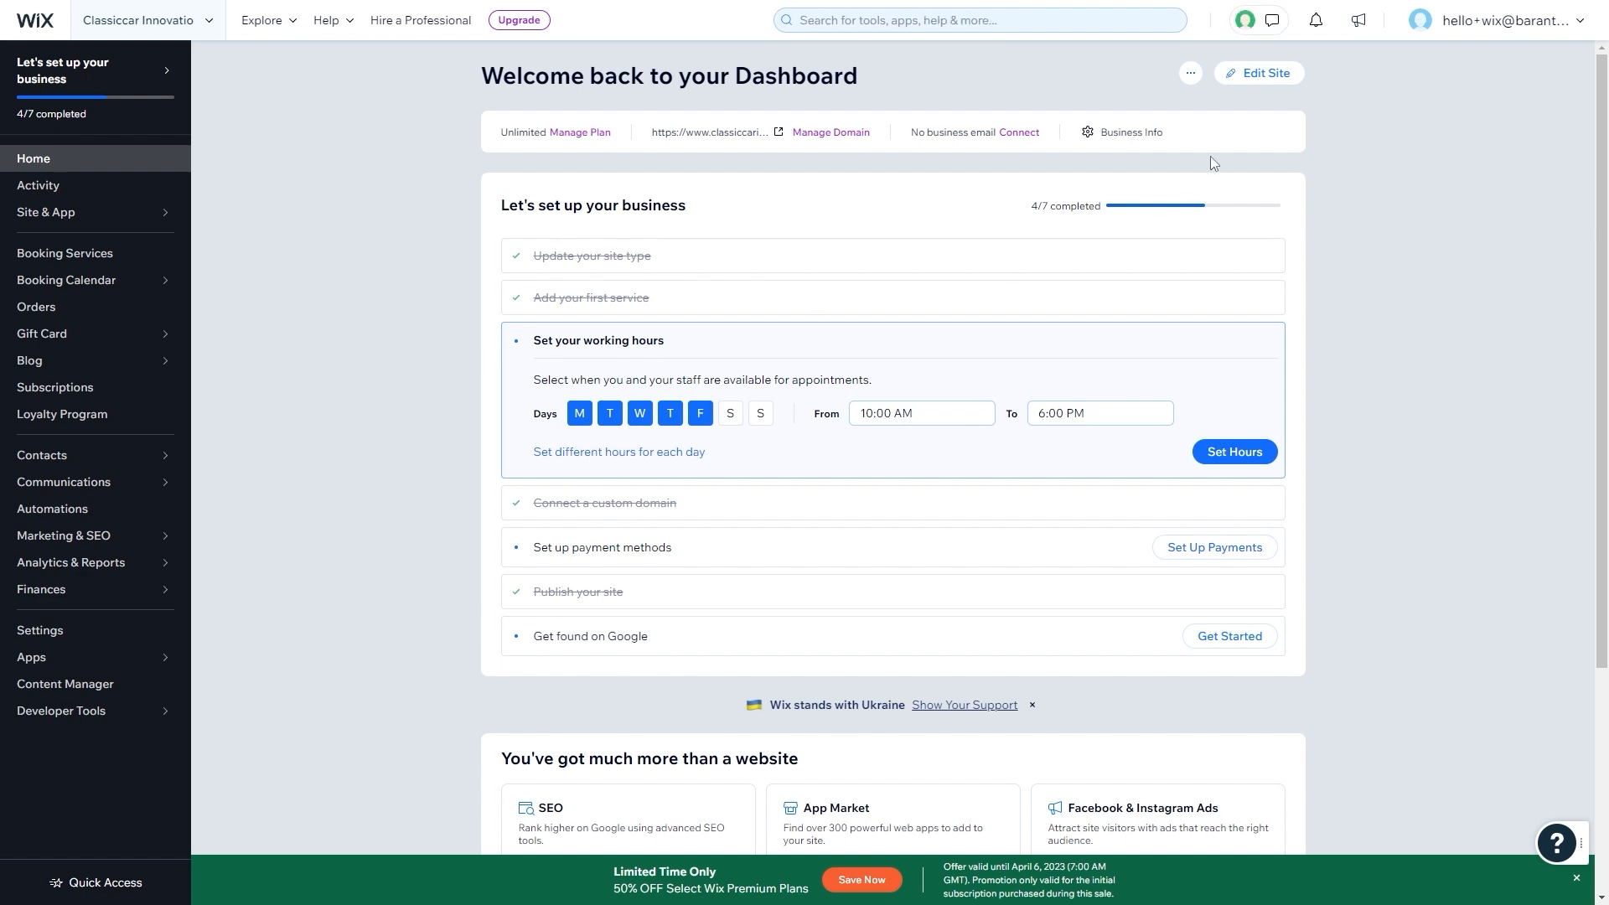
- Open the site editor from the dashboard and return to the dashboard from it
left_click(1265, 75)
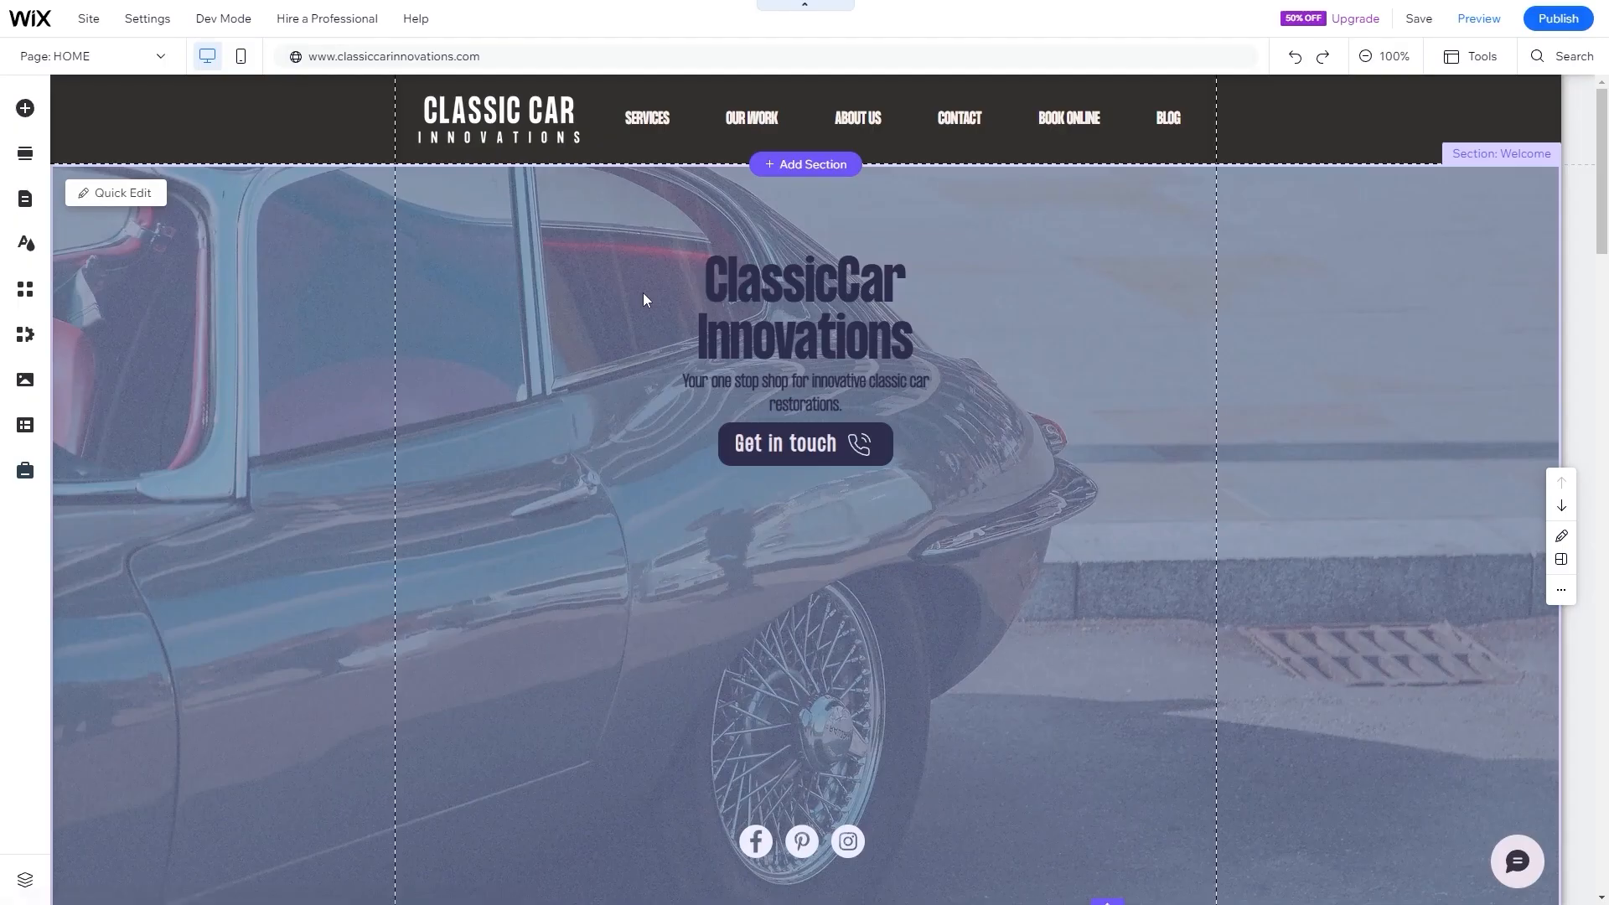
mouse_move(83, 21)
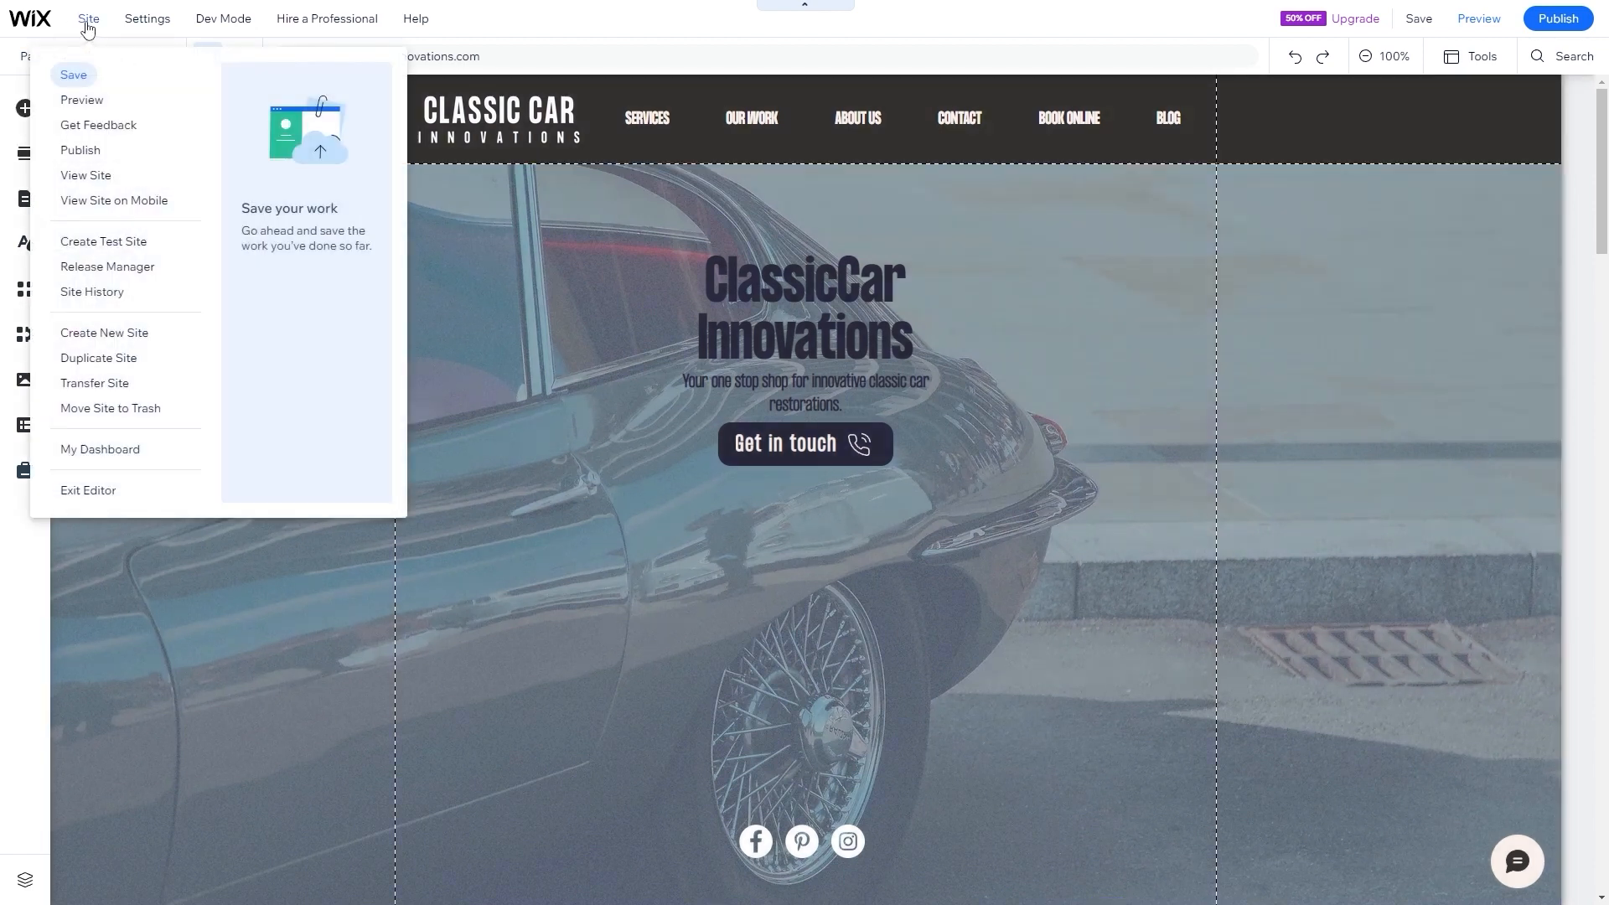
left_click(122, 450)
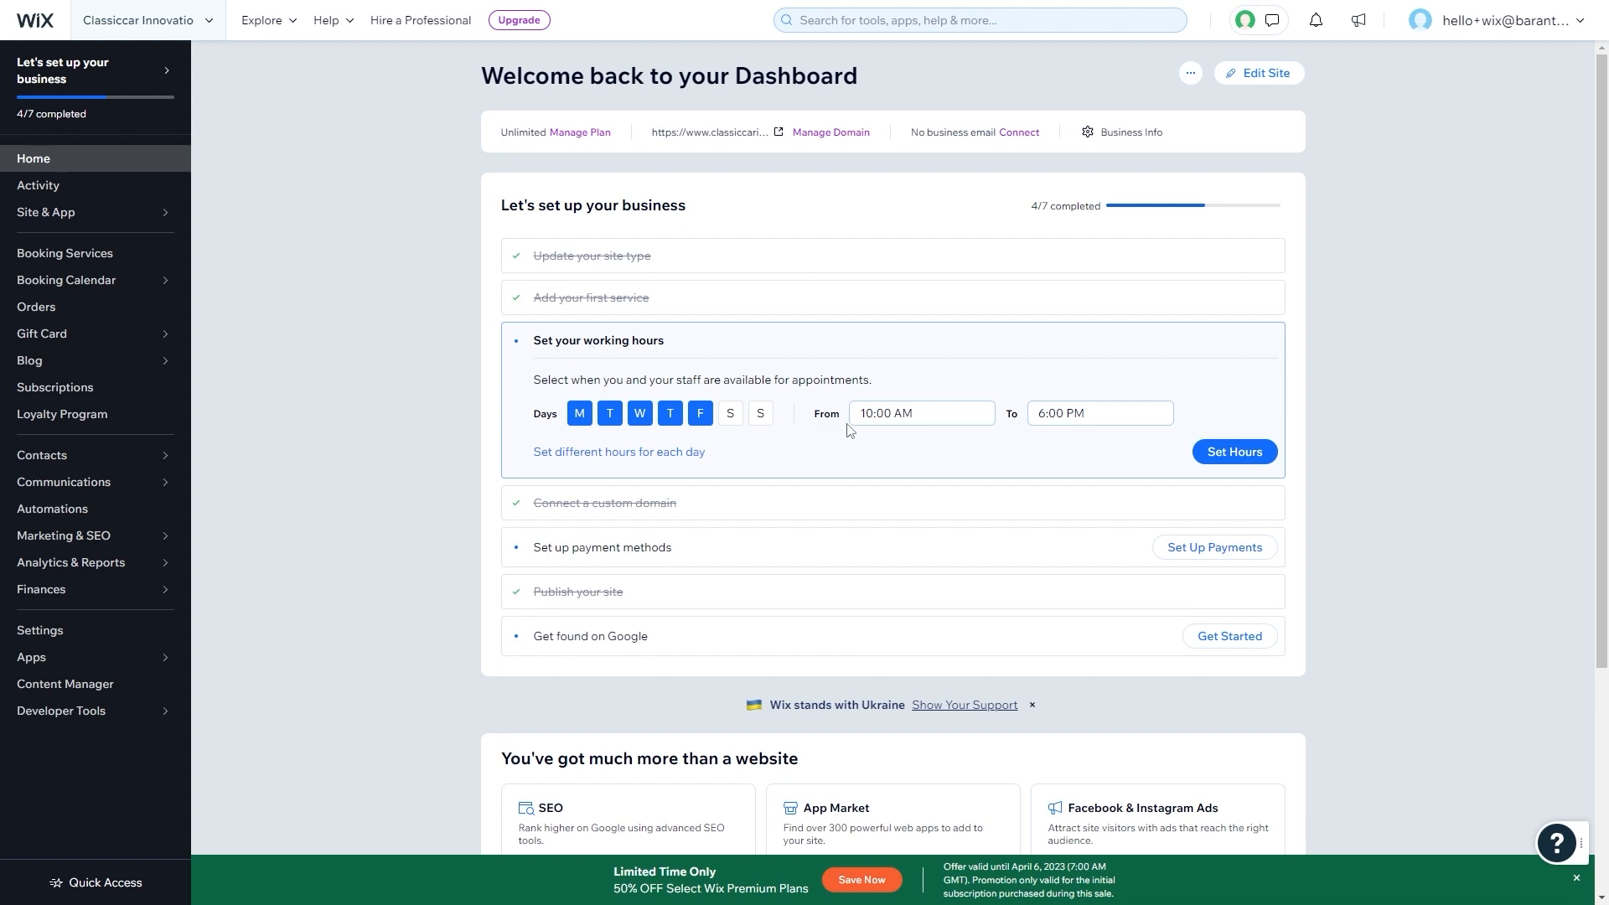
- Set the business's working hours to Monday through Friday, 10:00 AM to 6:00 PM
left_click(1237, 455)
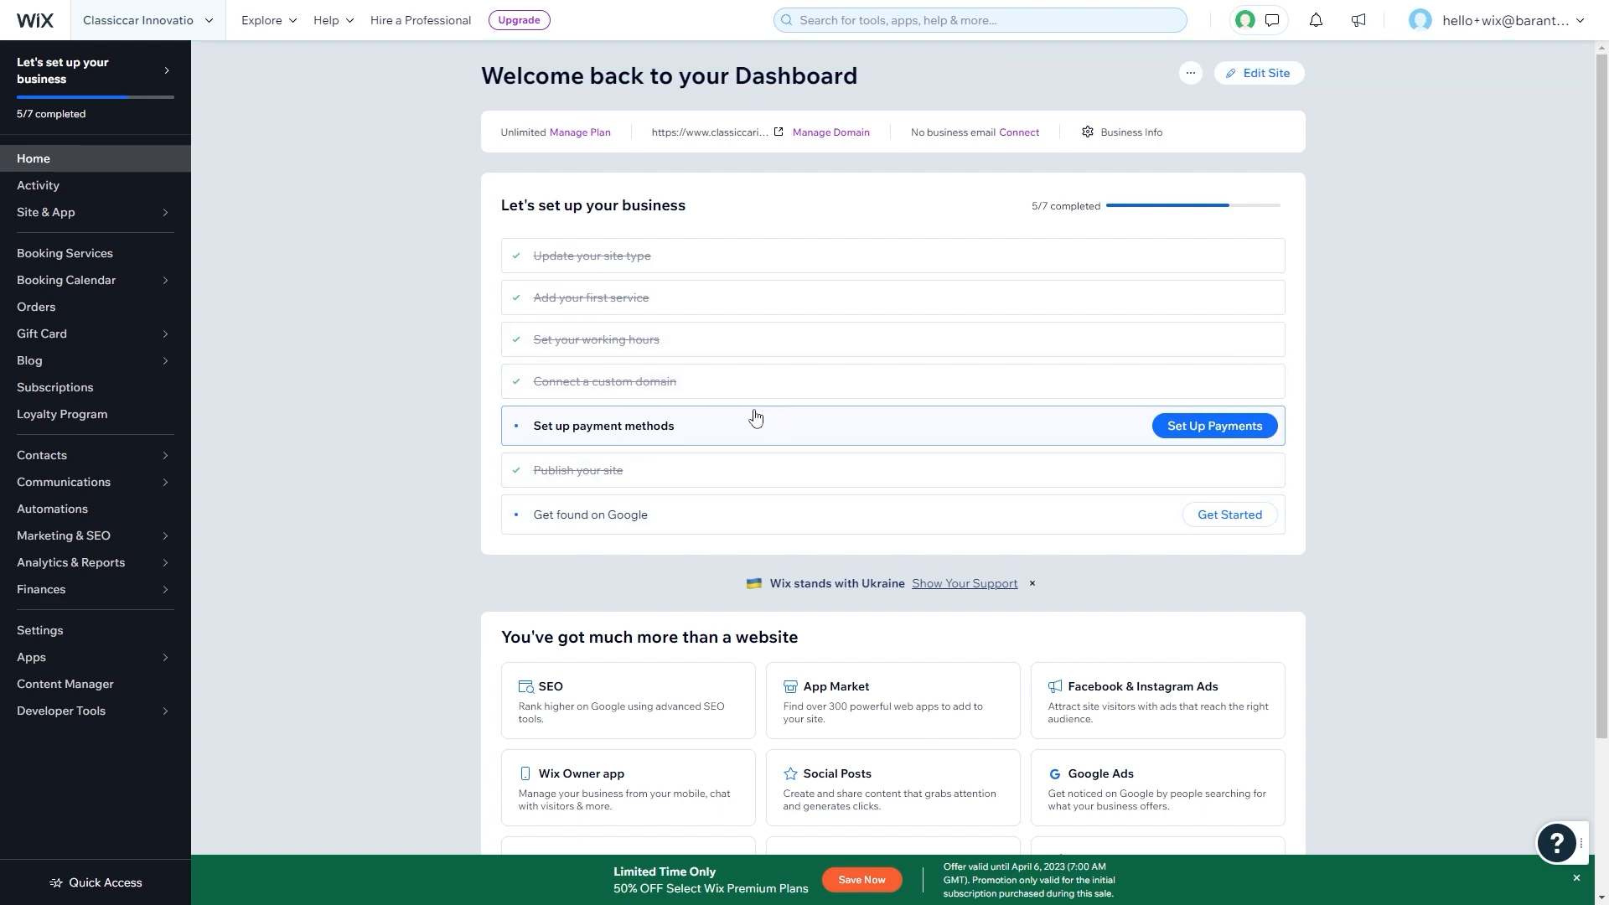
- Add badge logo_edited.png from the site files as the logo in the business info profile
left_click(1129, 136)
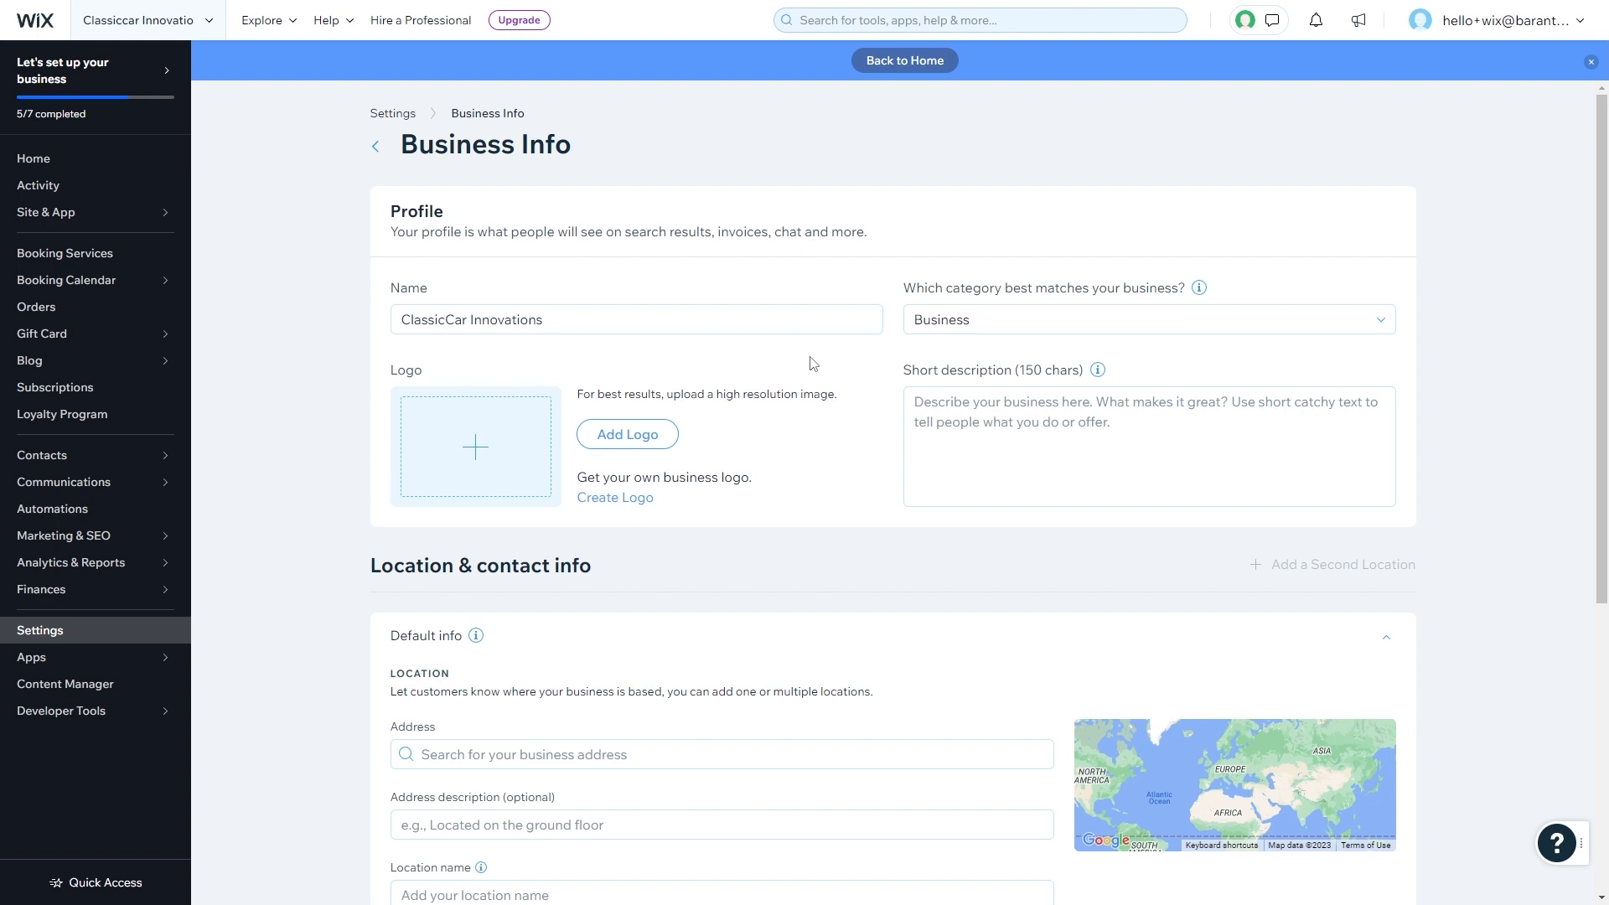
left_click(620, 443)
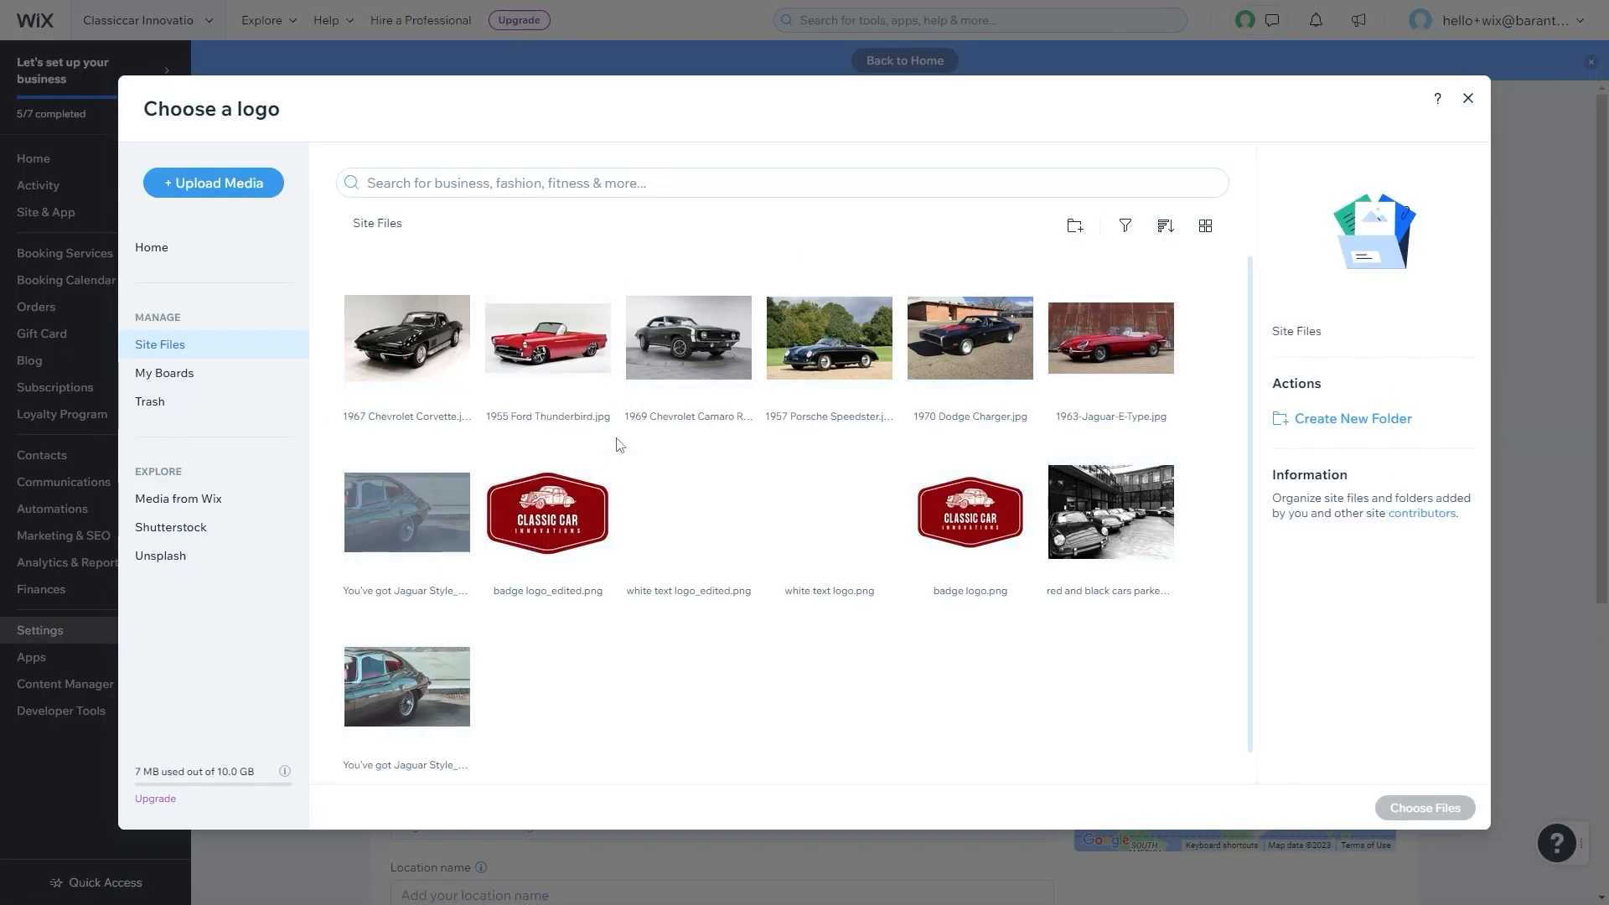
left_click(578, 513)
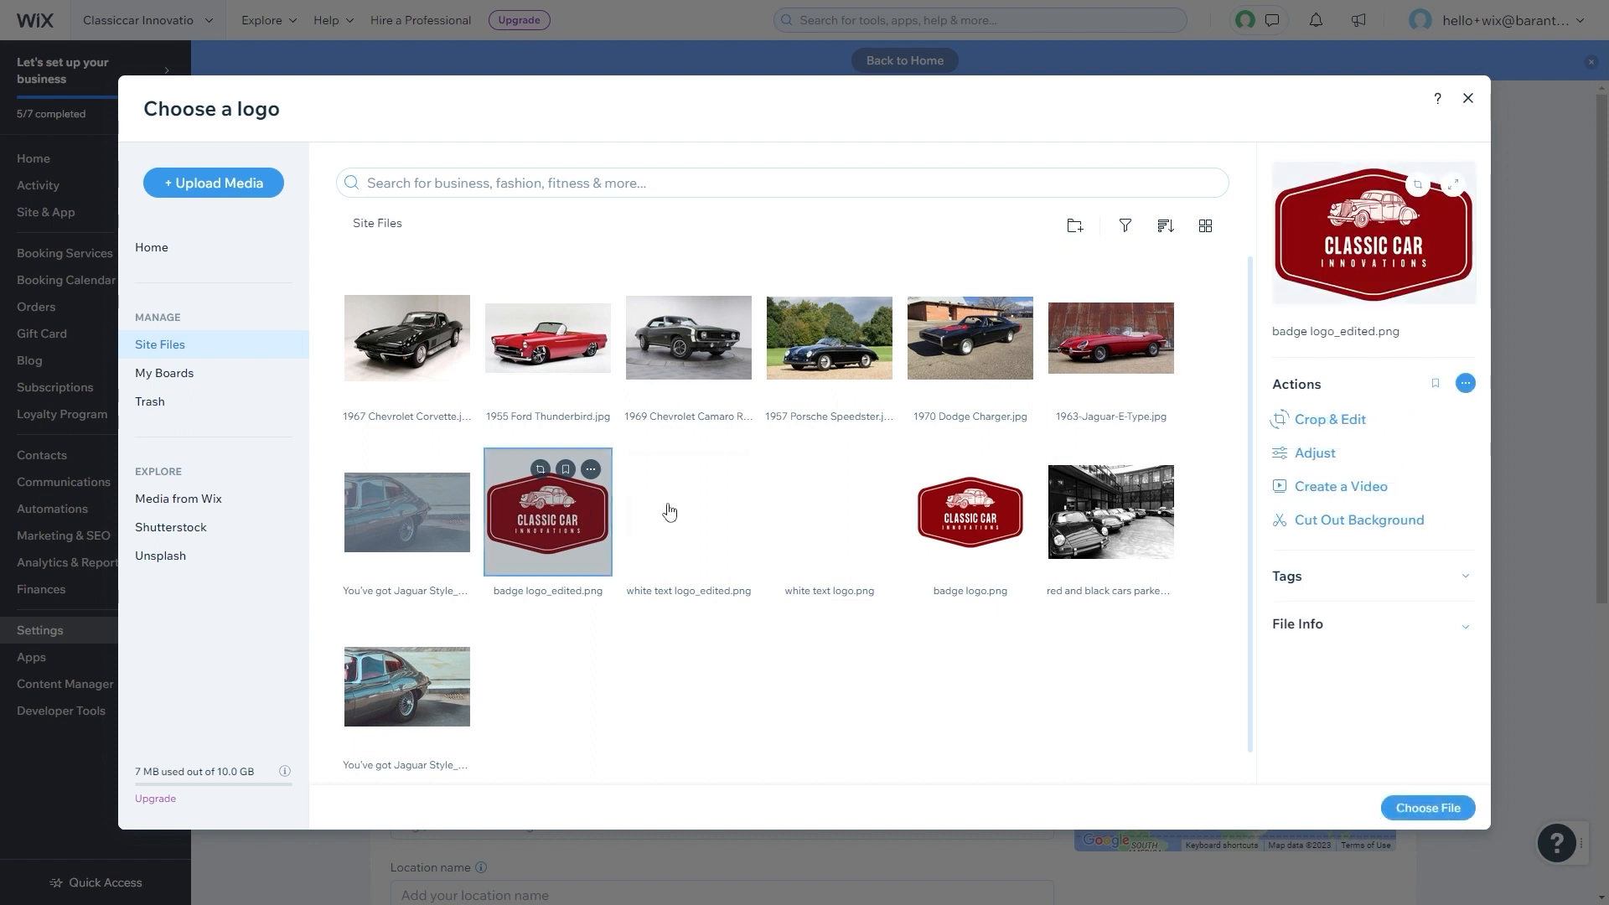
left_click(1447, 809)
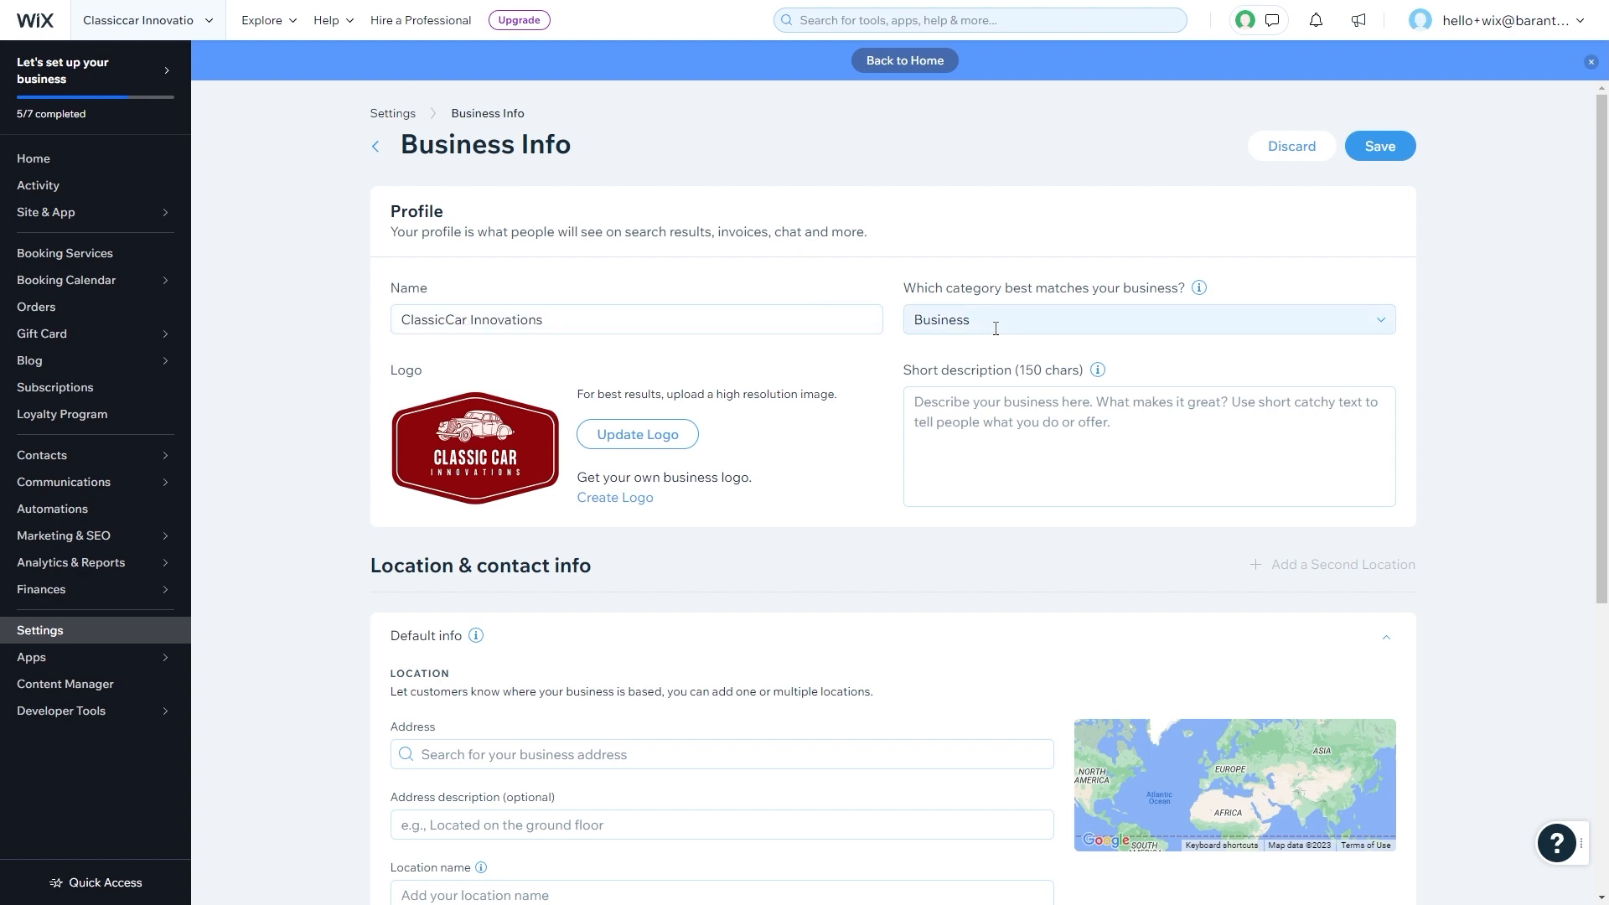
- Enter "ClassicCar Innovations is a family-run business specializing in innovative classic car restorations." as the short business description, and save the profile
left_click(1025, 429)
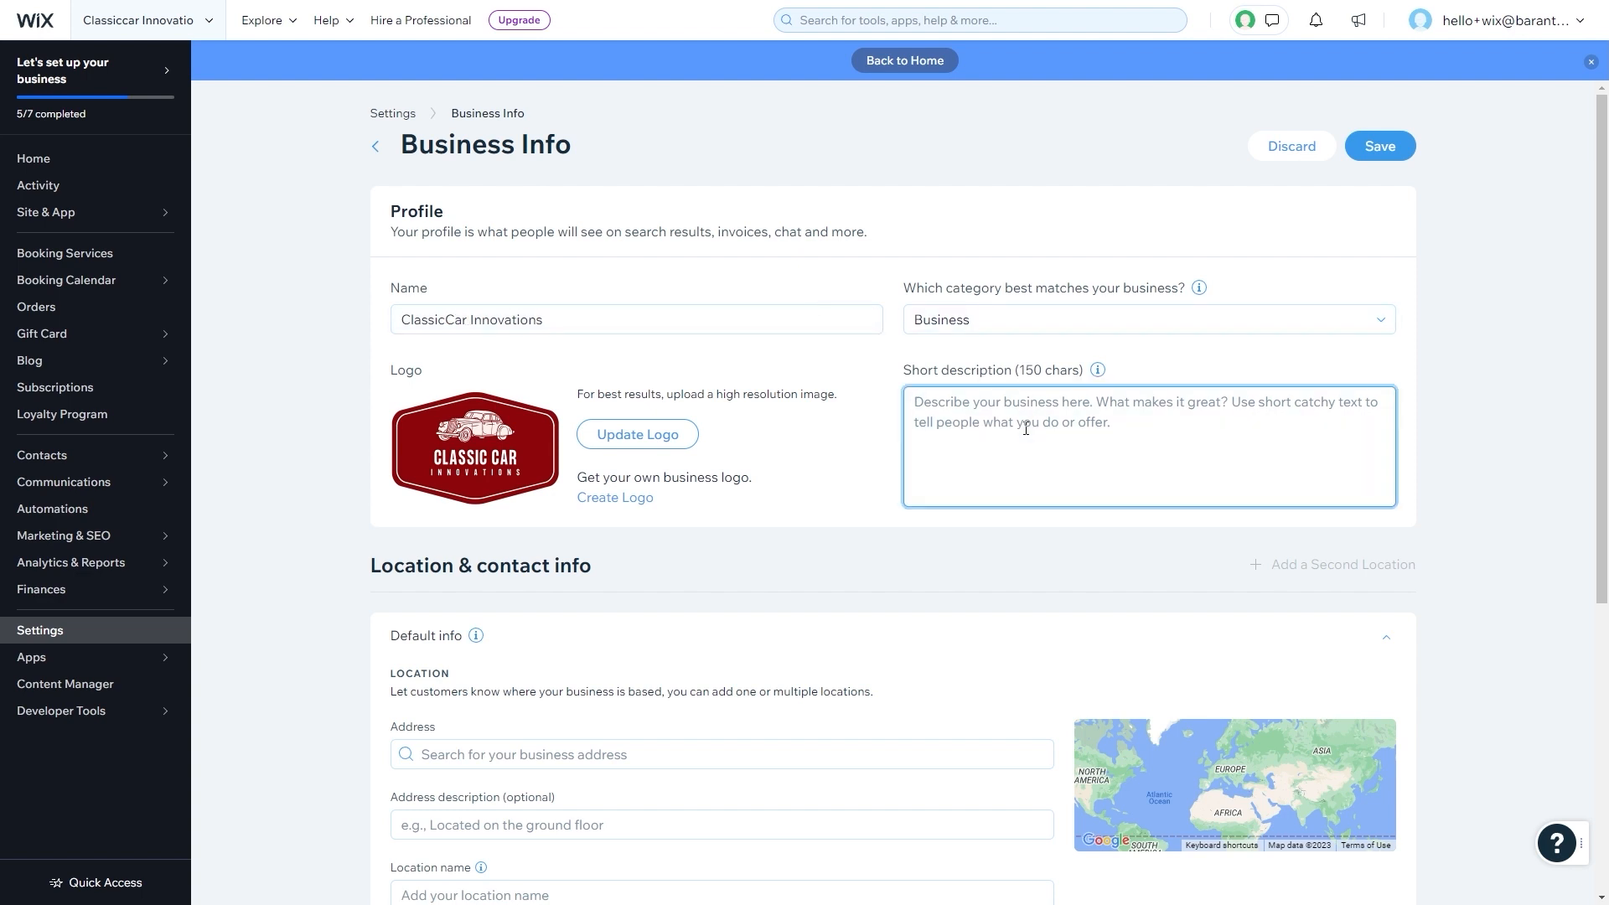
left_click(876, 413)
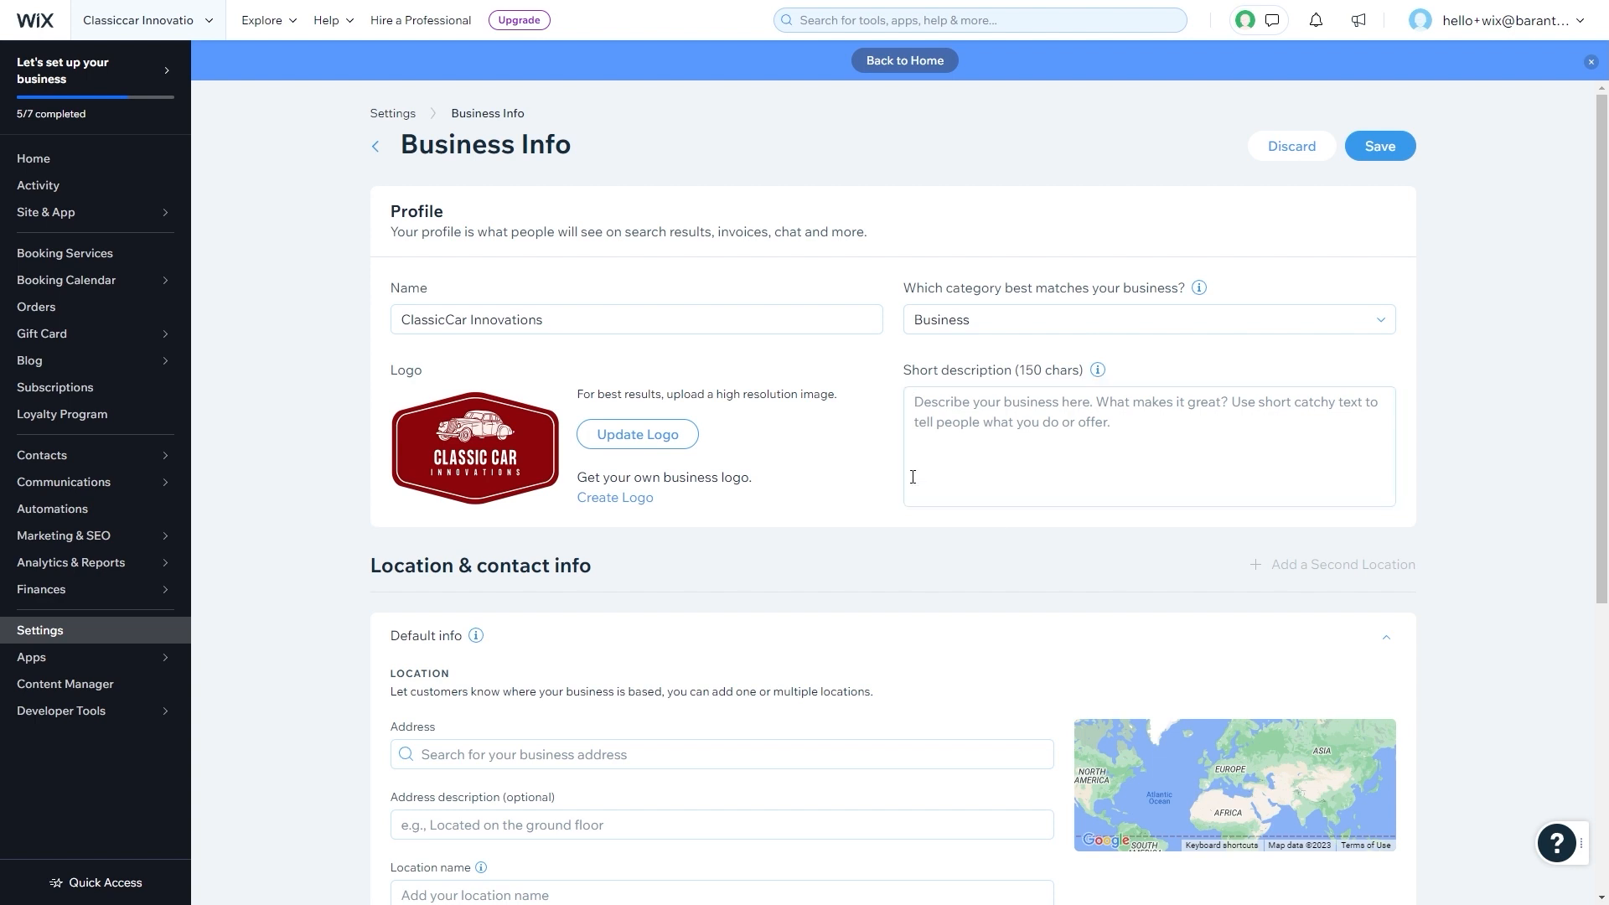
left_click(943, 416)
type("ClassicCar Innovations is a family-run business specializing in innovative classic car restorations.")
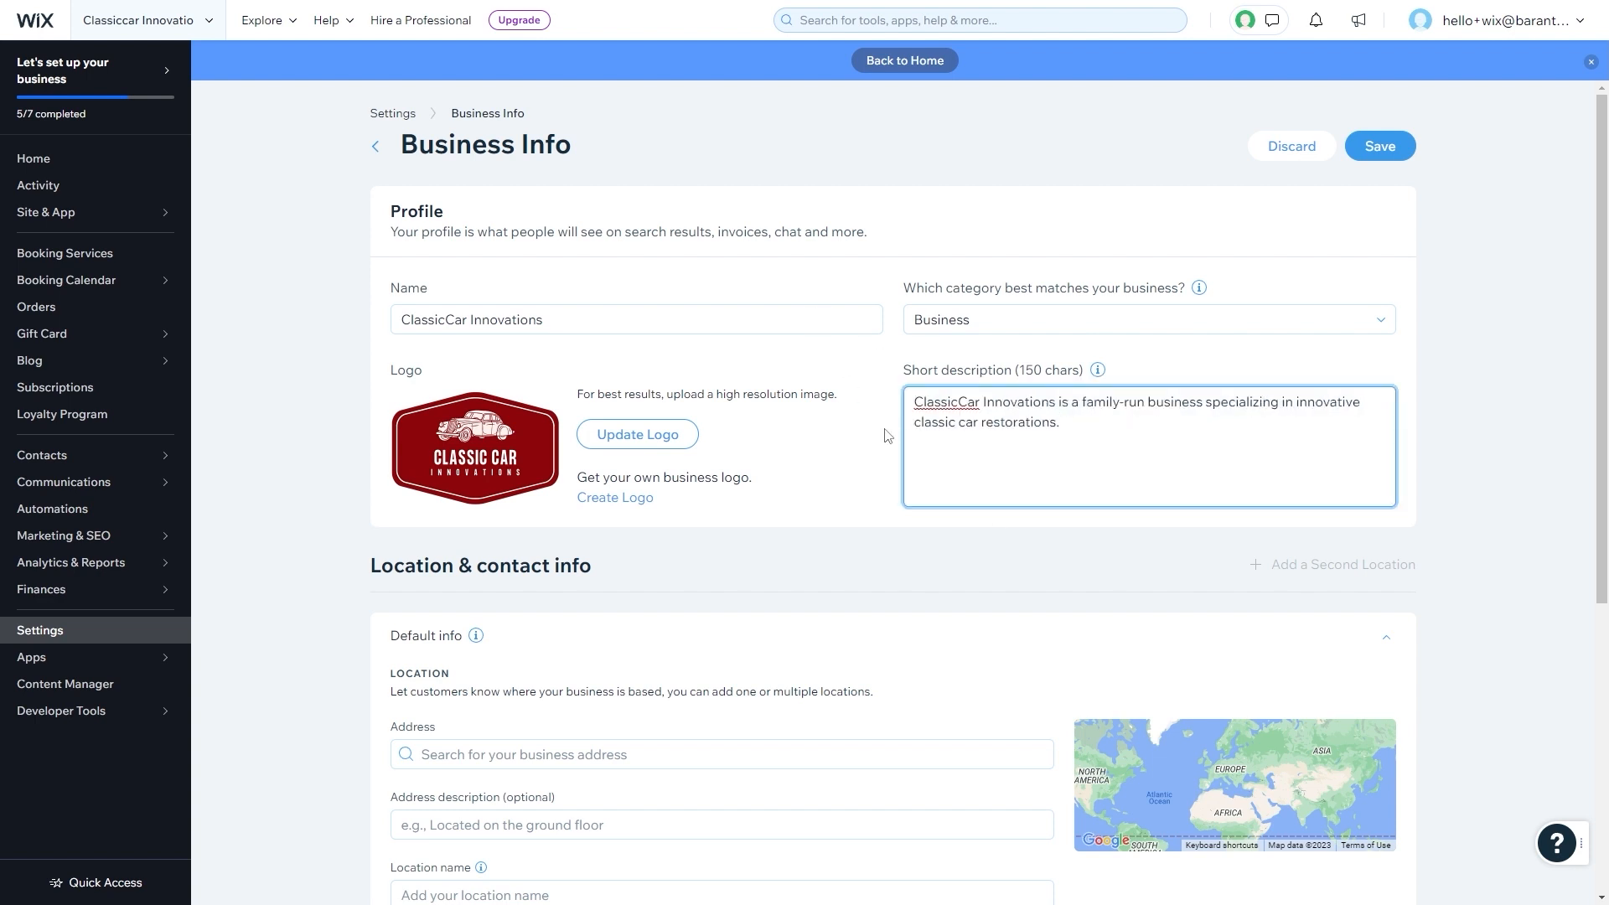
left_click(1389, 147)
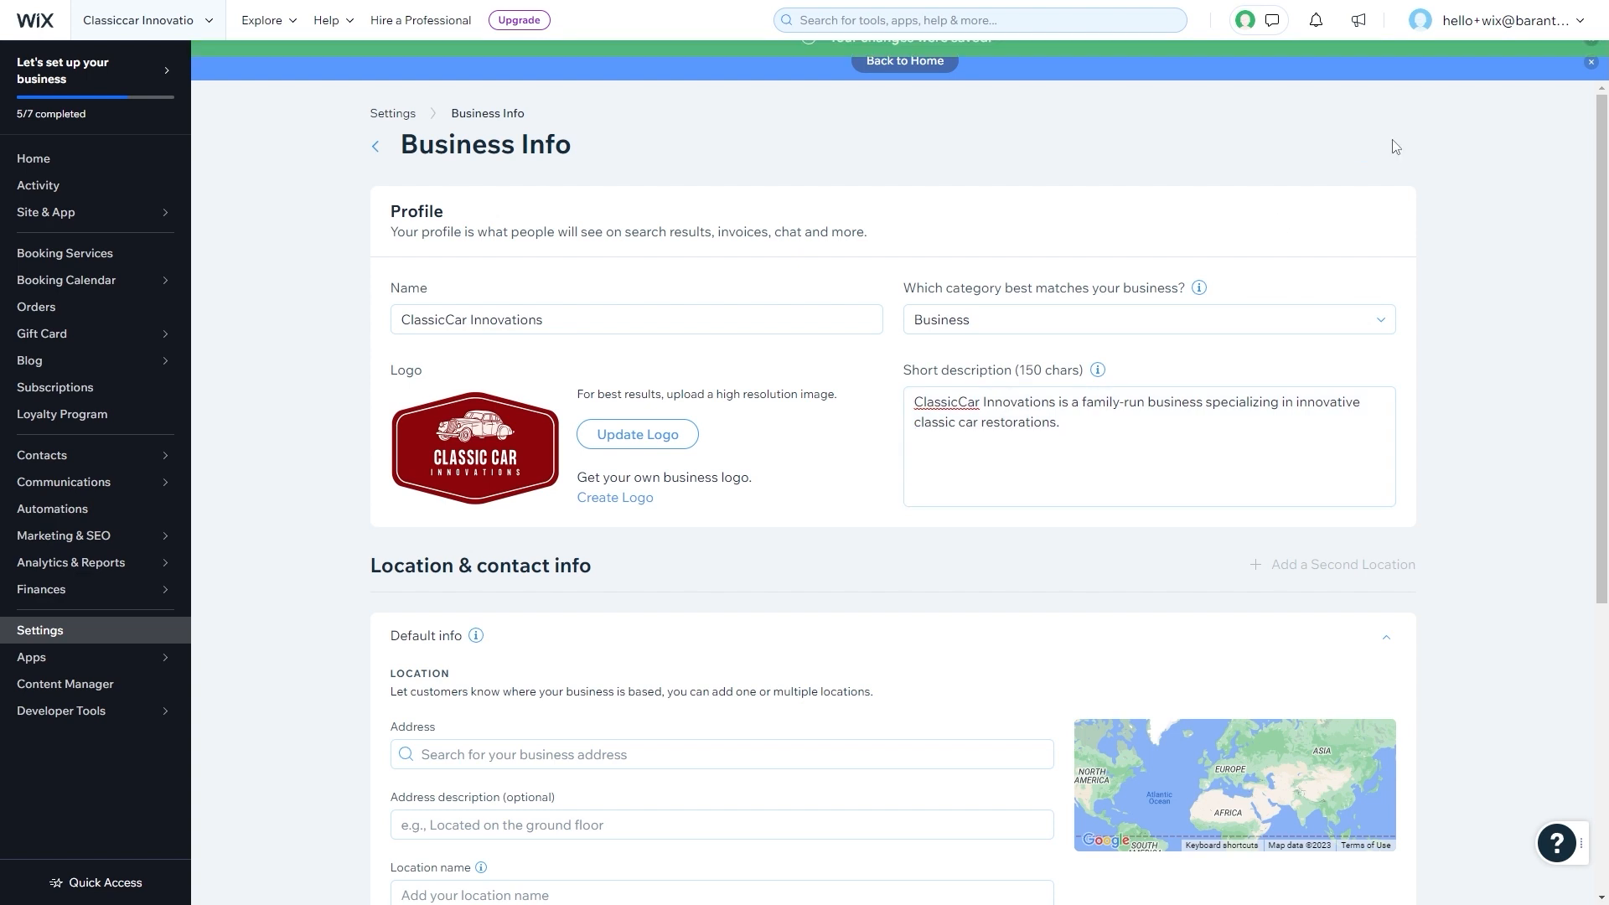
scroll(502, 341, "down", 3)
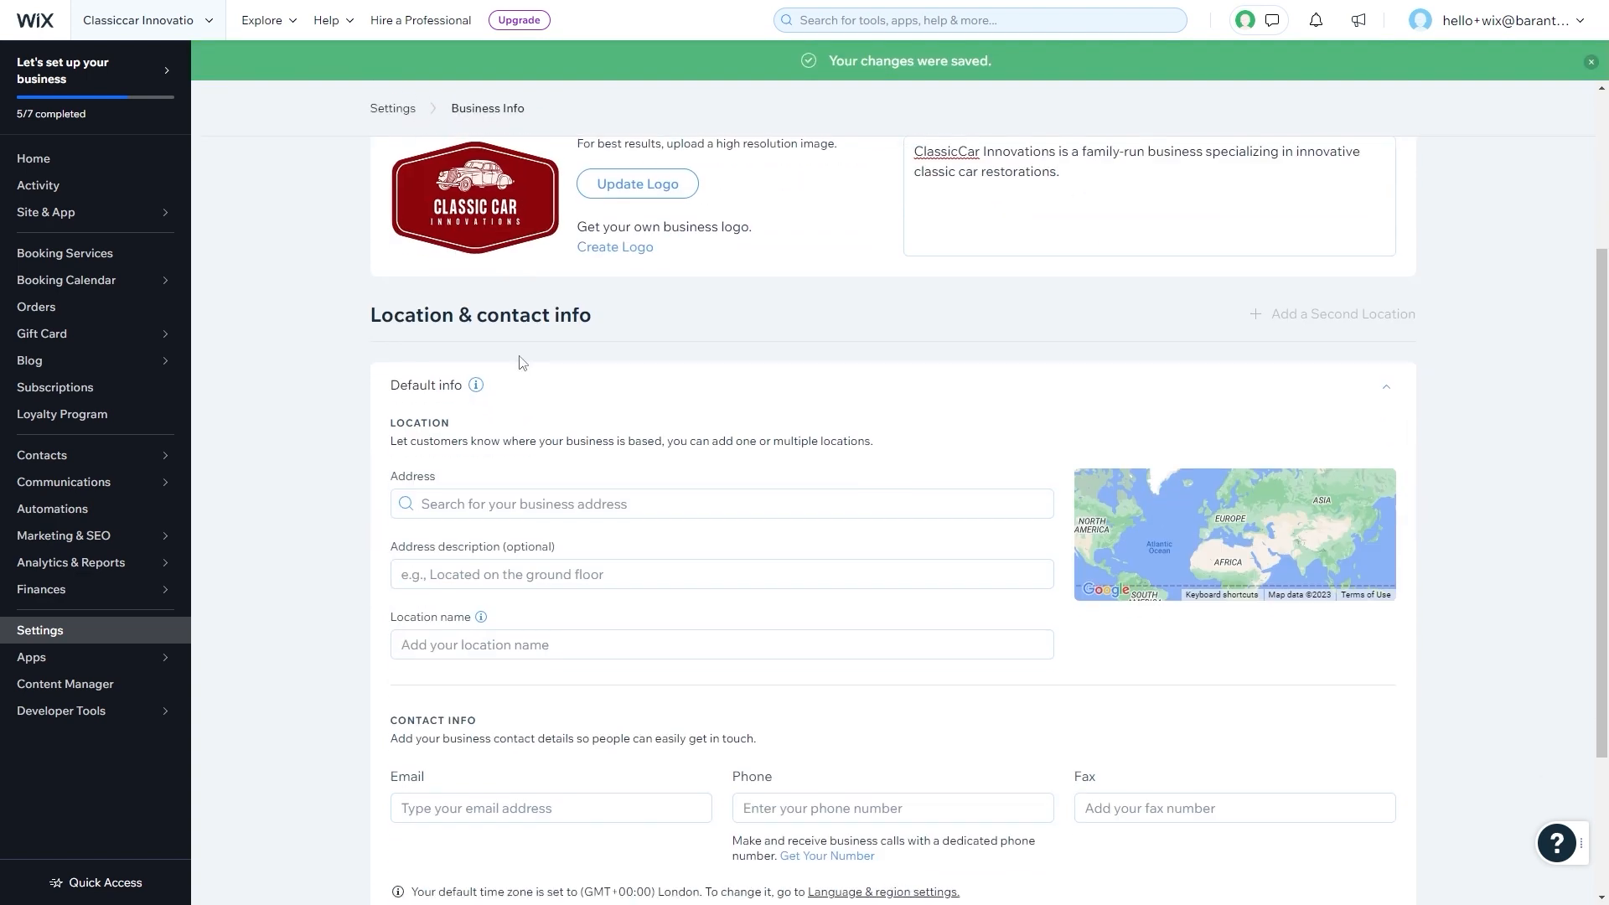
- Examine the location, email, phone and fax fields in the business info's location and contact section
scroll(501, 336, "down", 2)
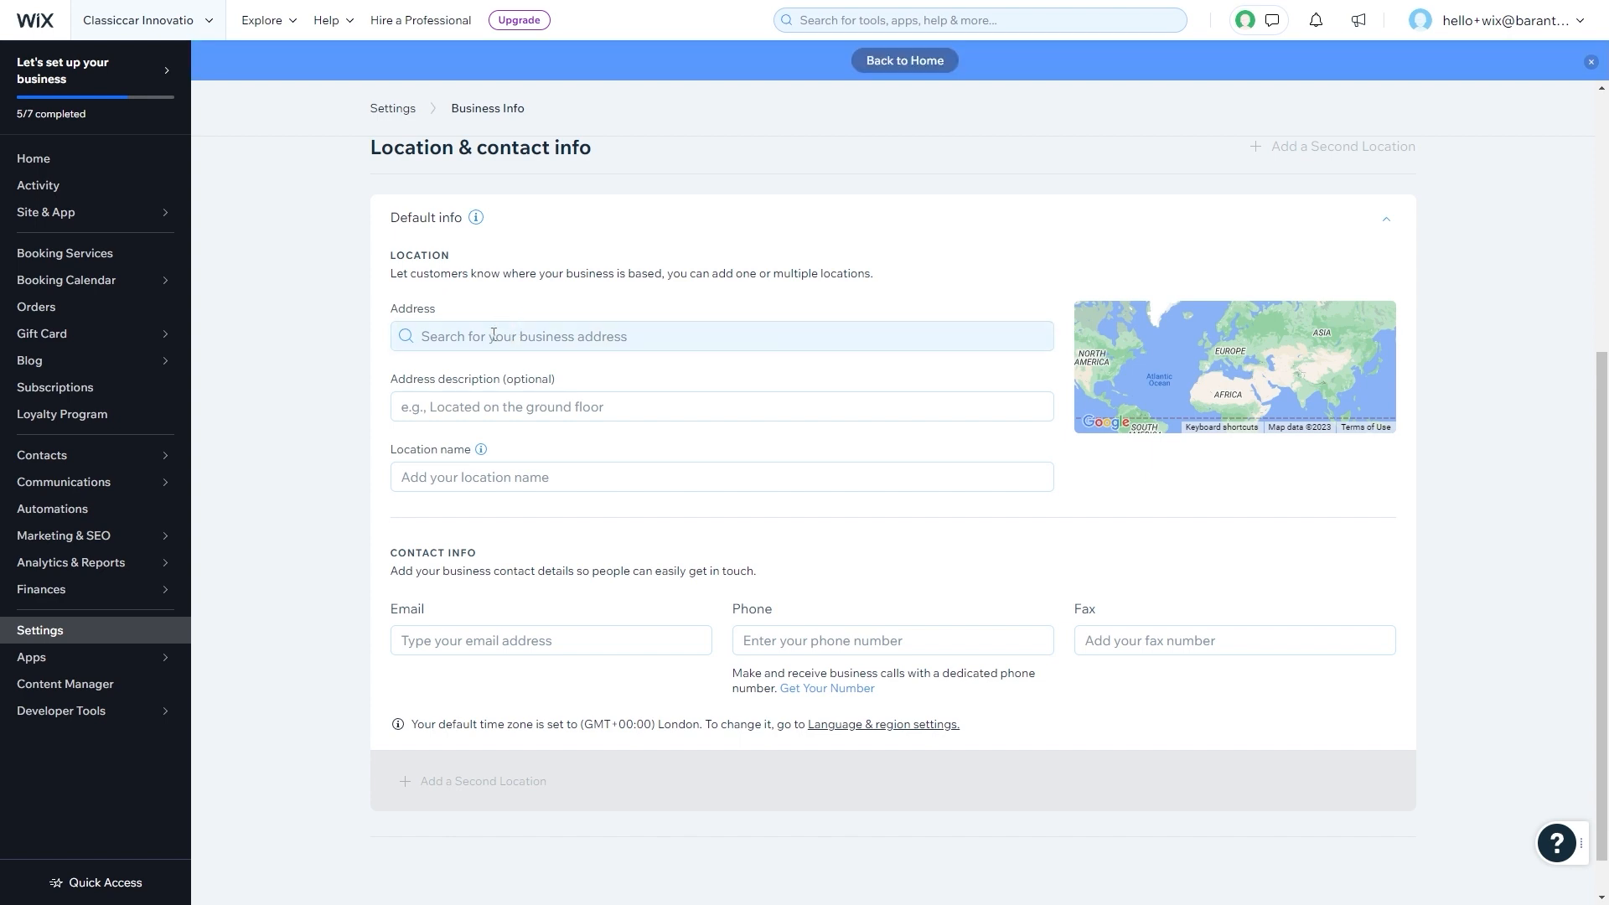
left_click(521, 475)
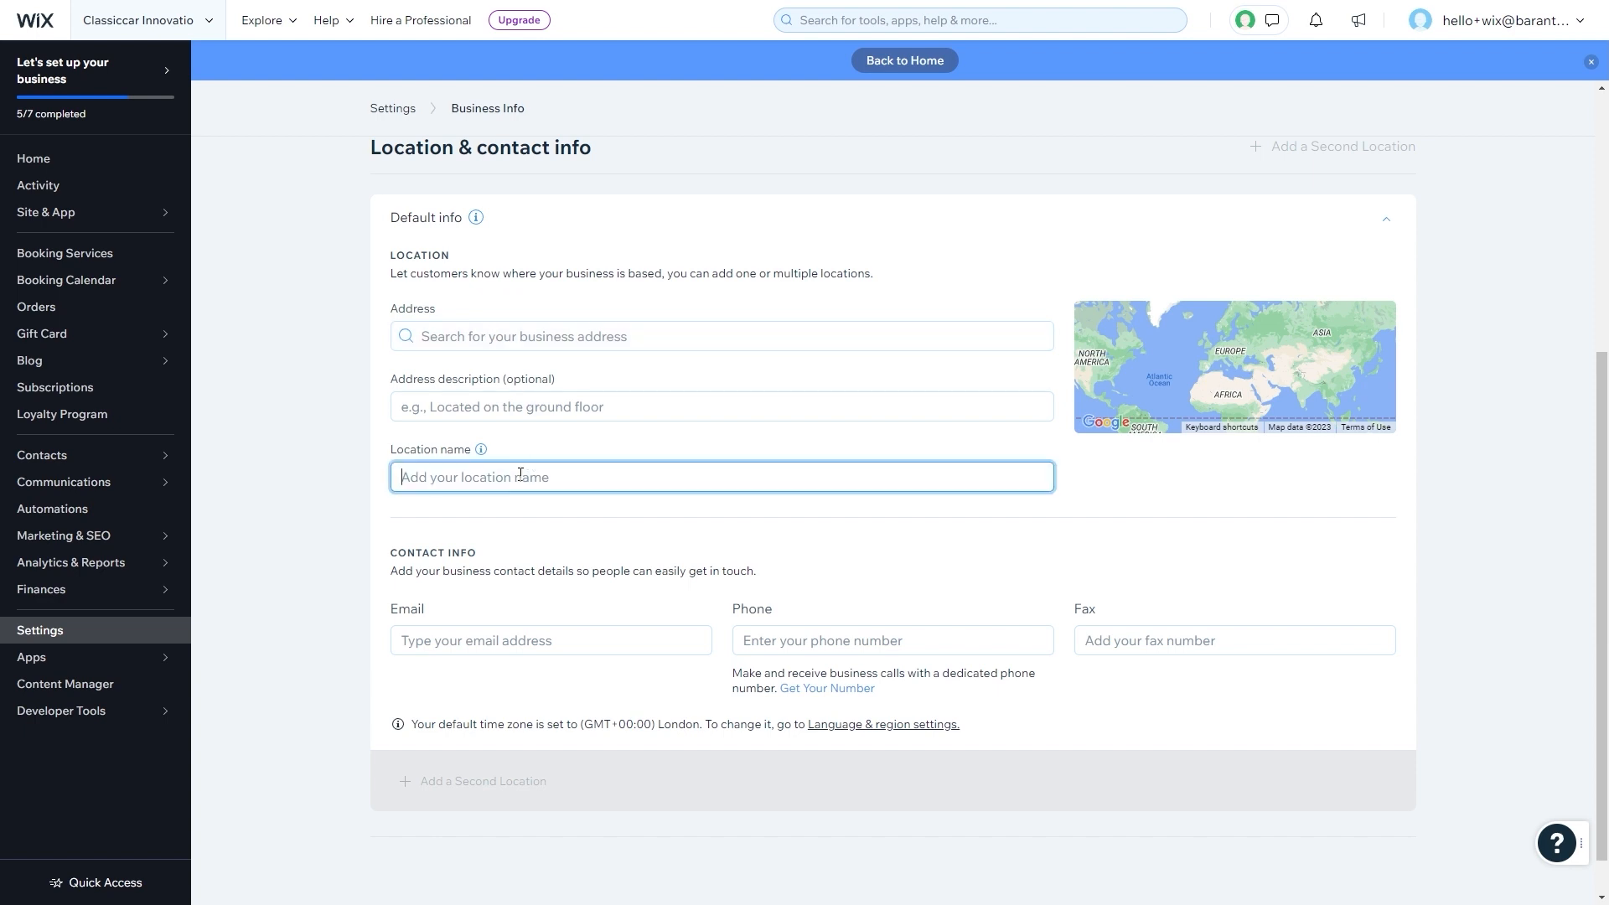
left_click(512, 513)
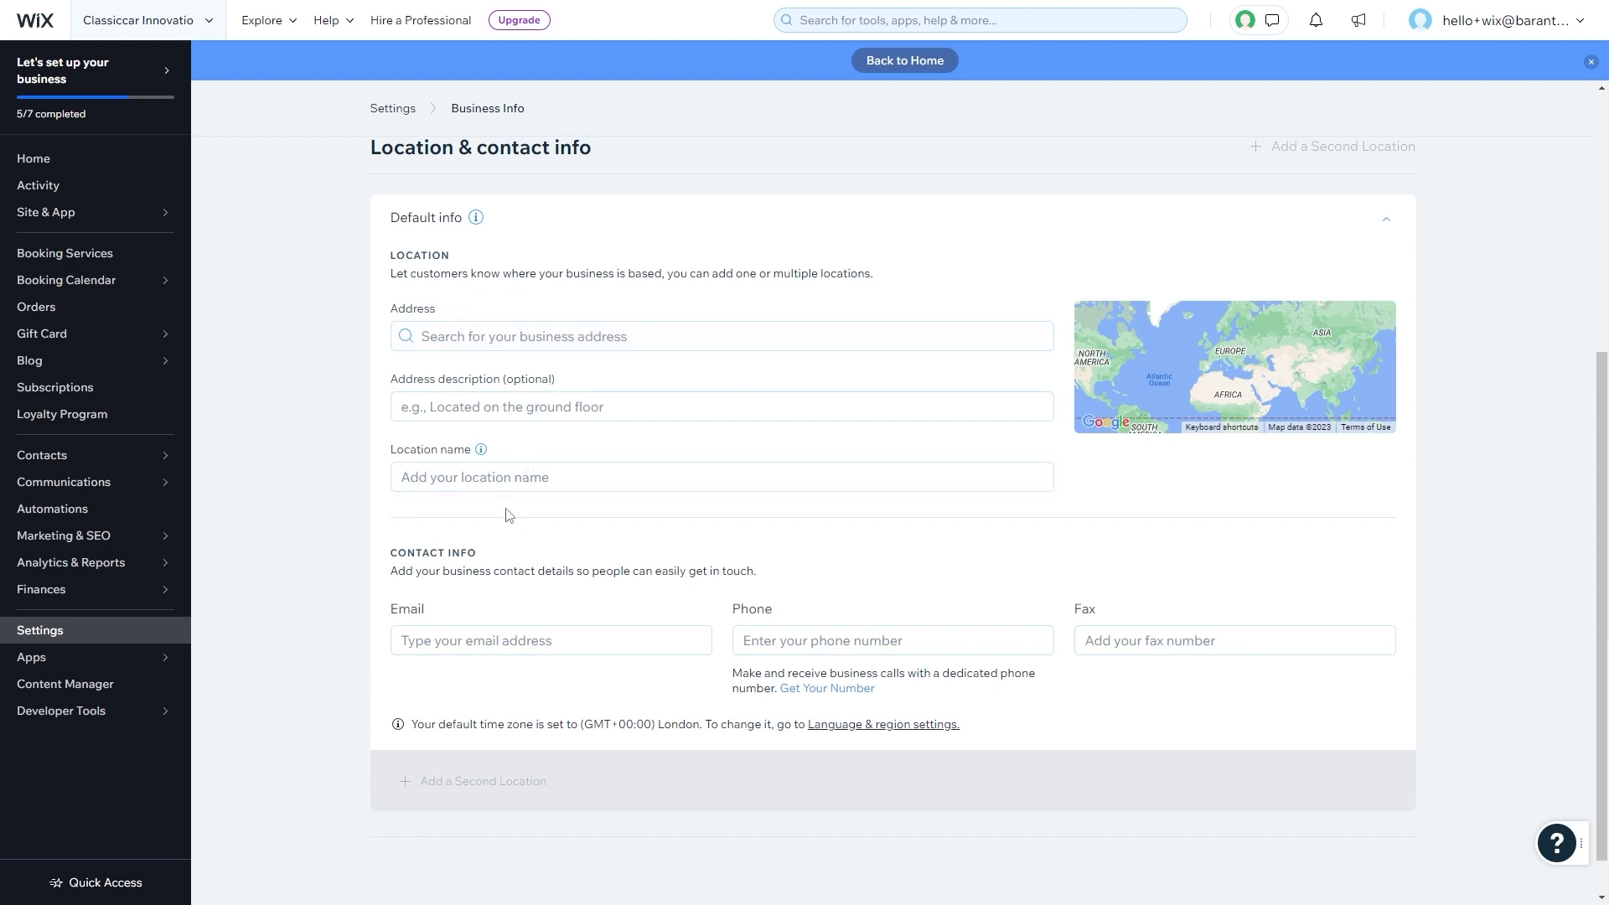
left_click(477, 636)
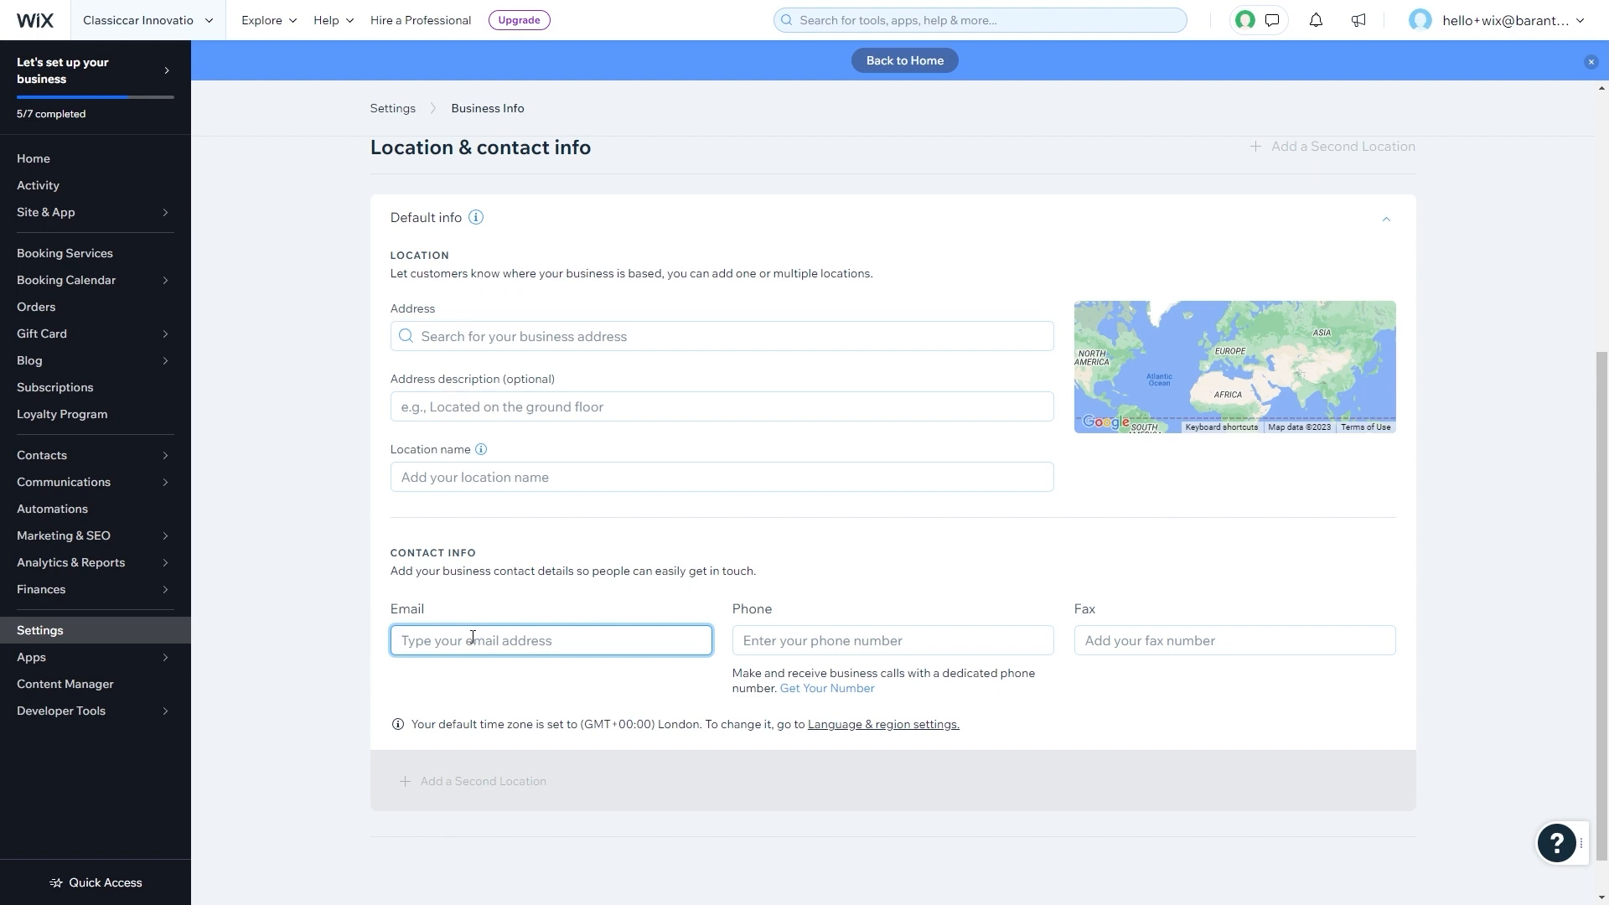
left_click(921, 641)
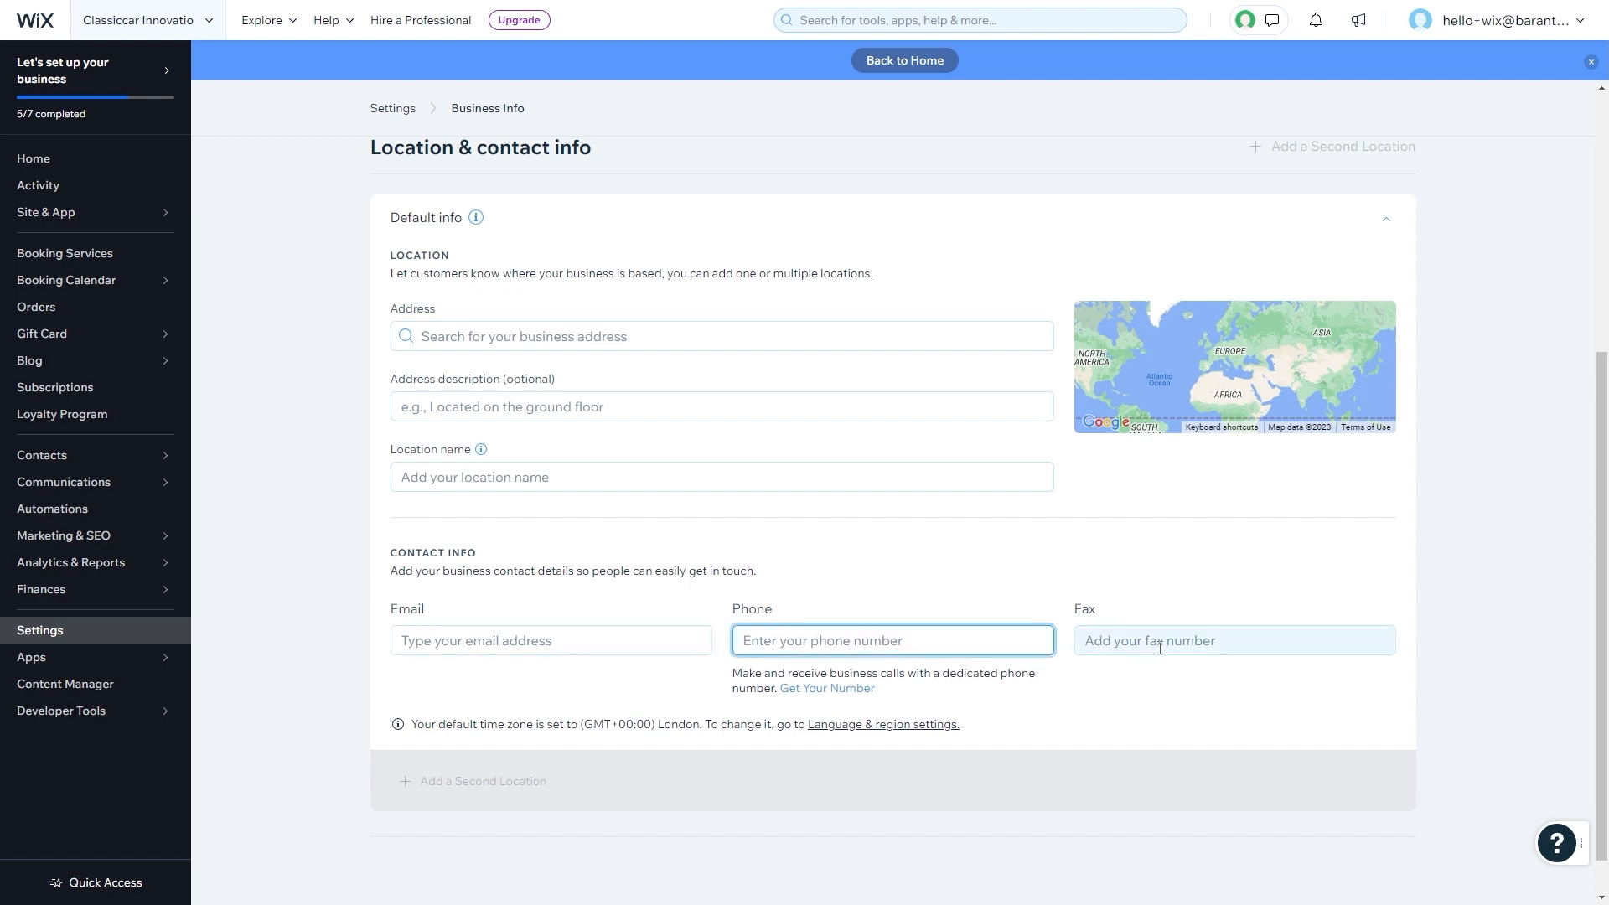
left_click(1151, 641)
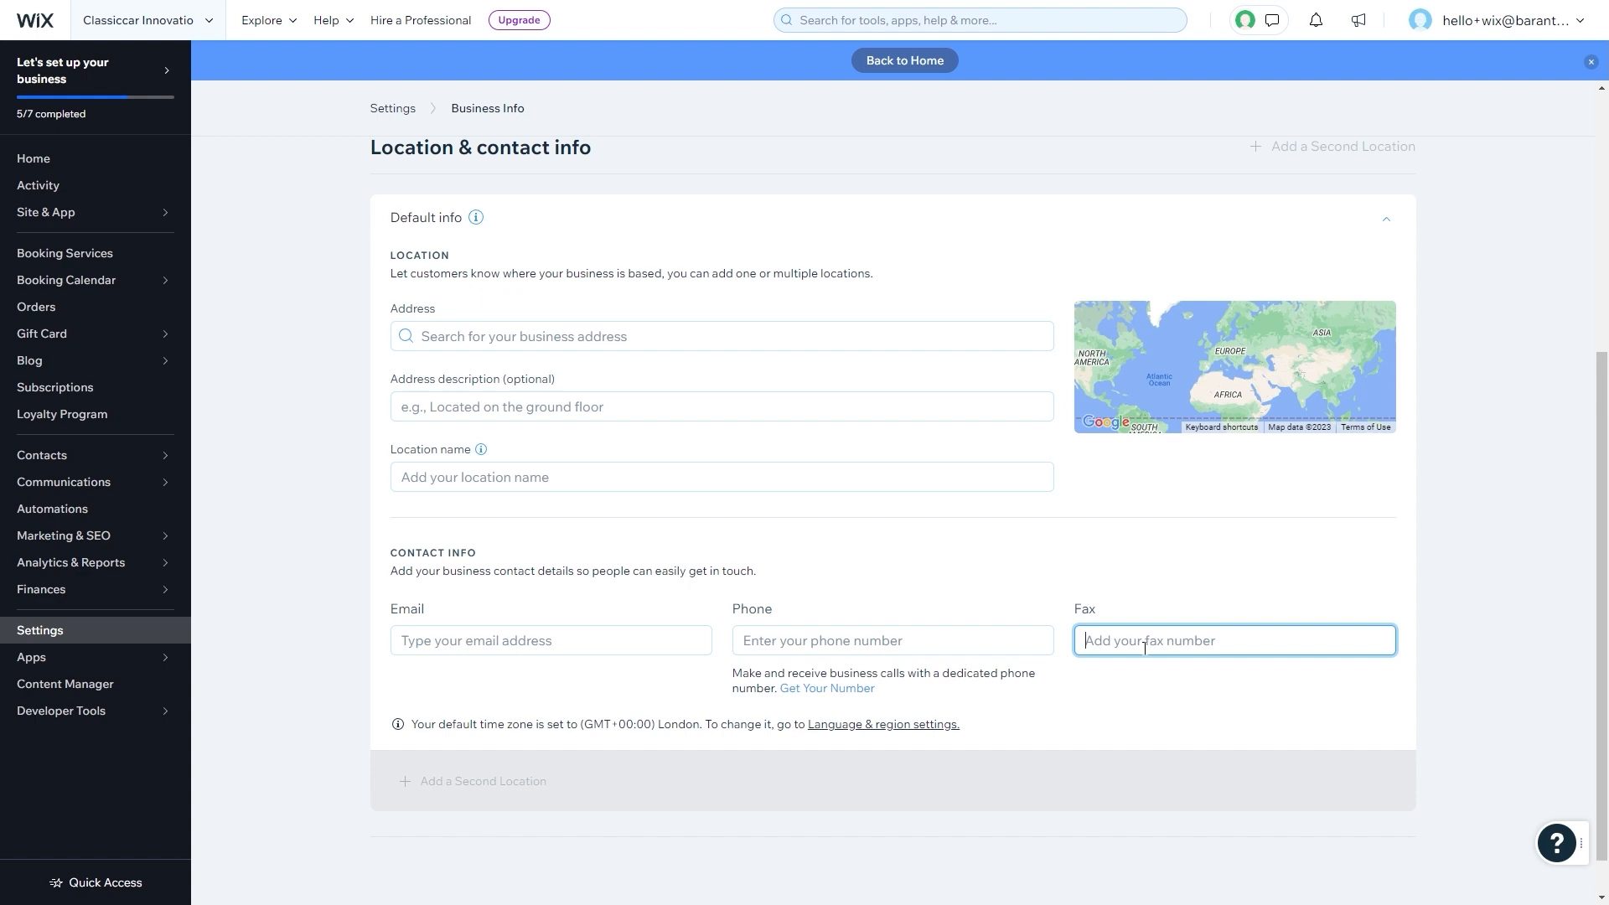
left_click(1187, 606)
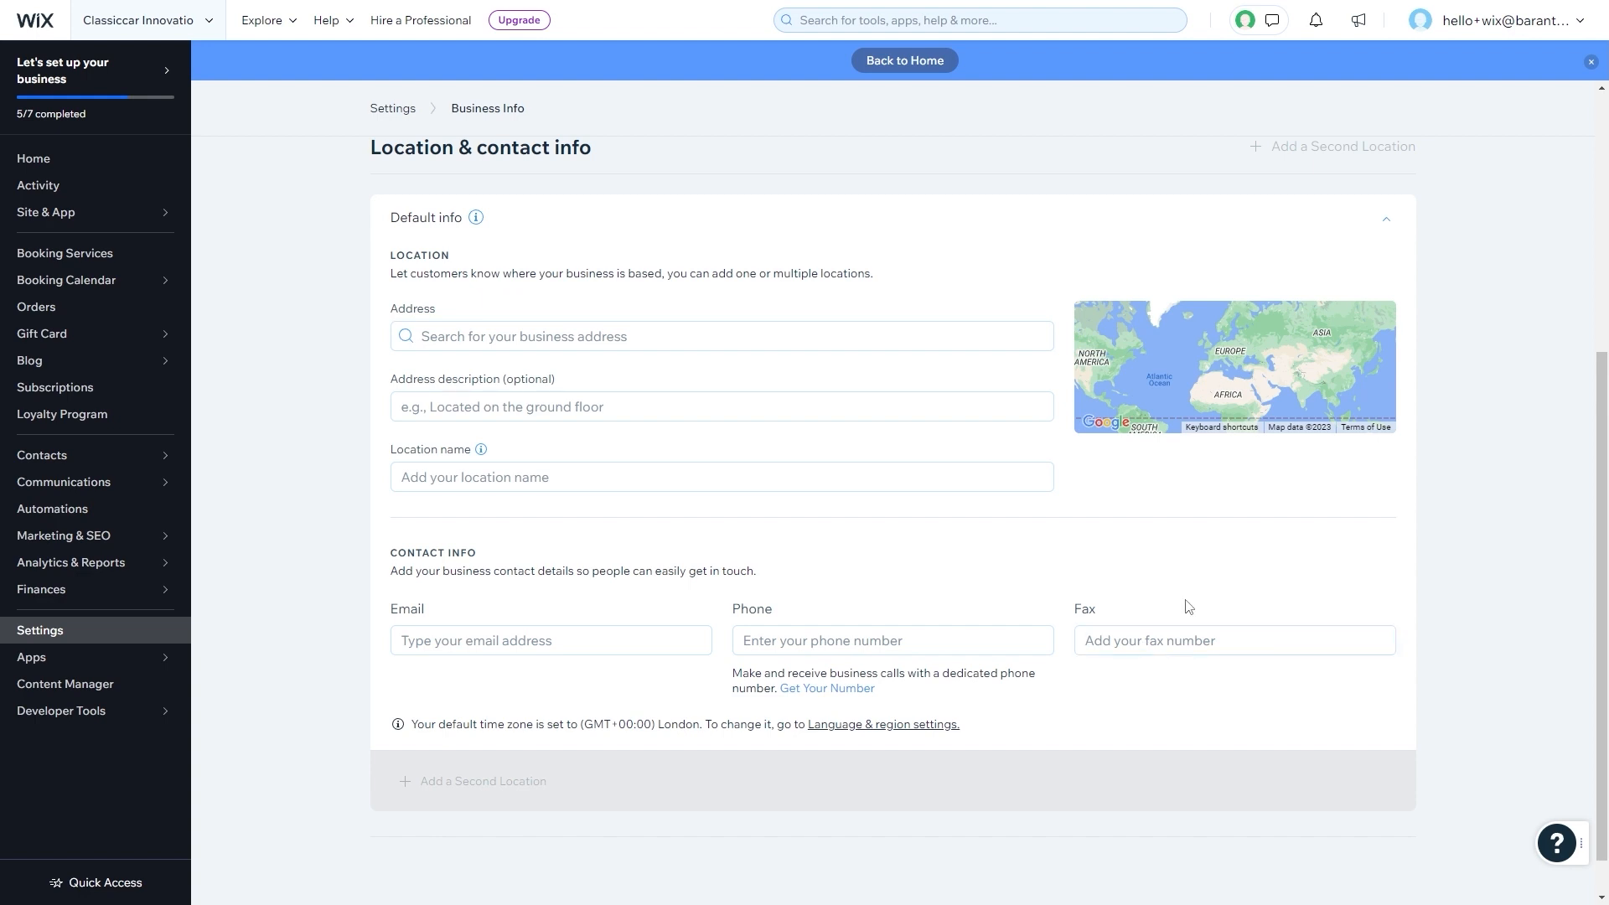
scroll(549, 430, "up", 5)
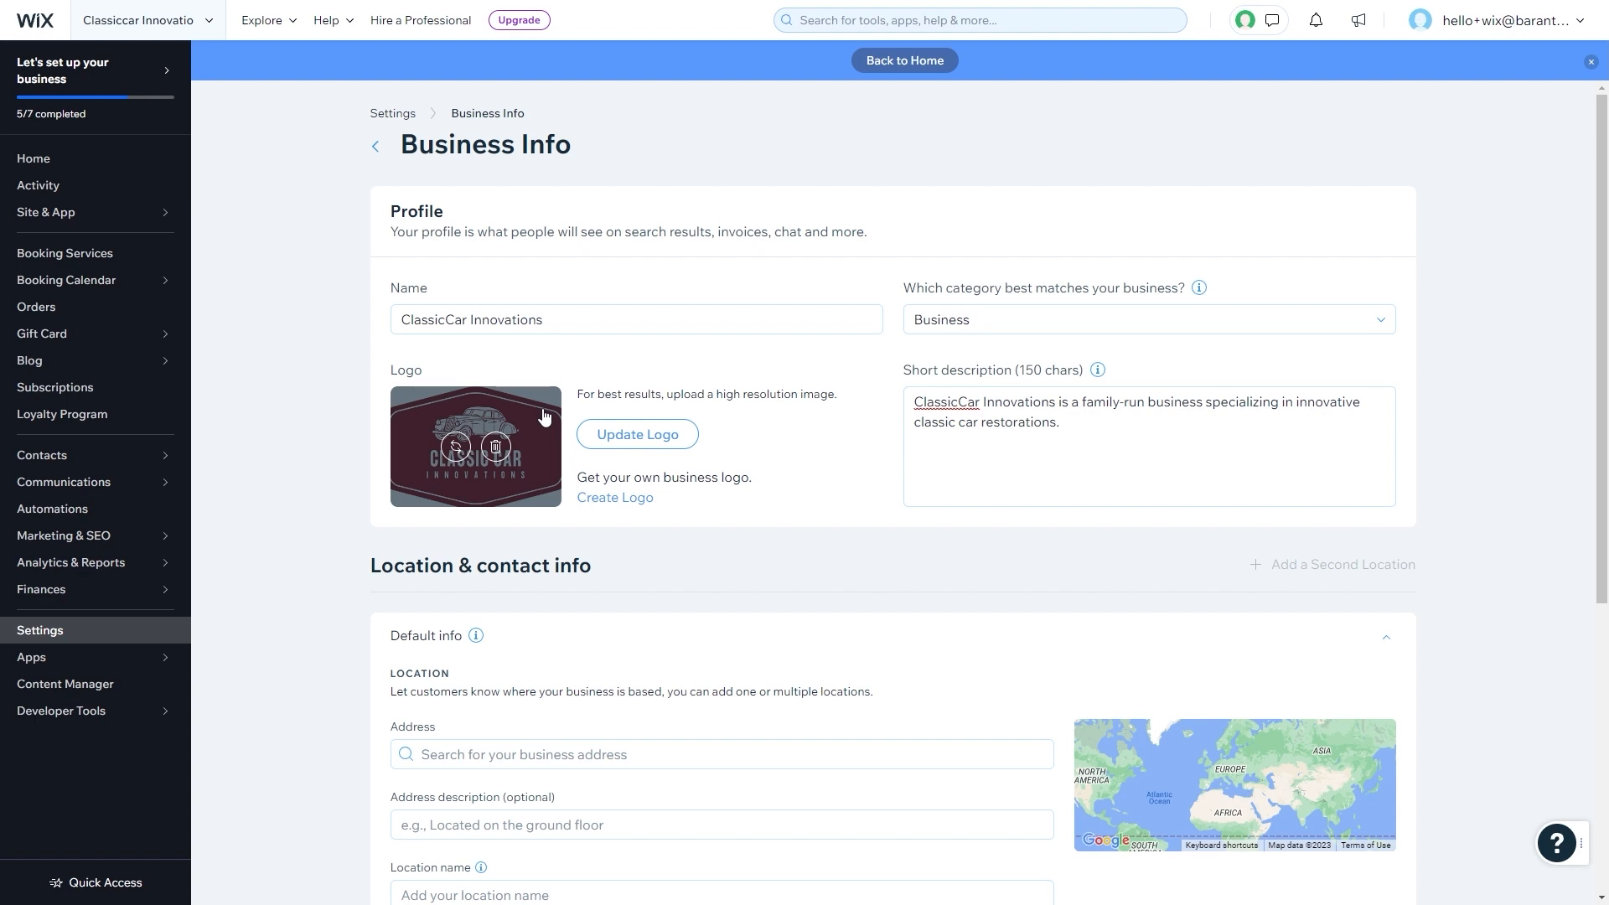
- Review the dashboard's home page and the overview of the latest site and business activity
left_click(99, 159)
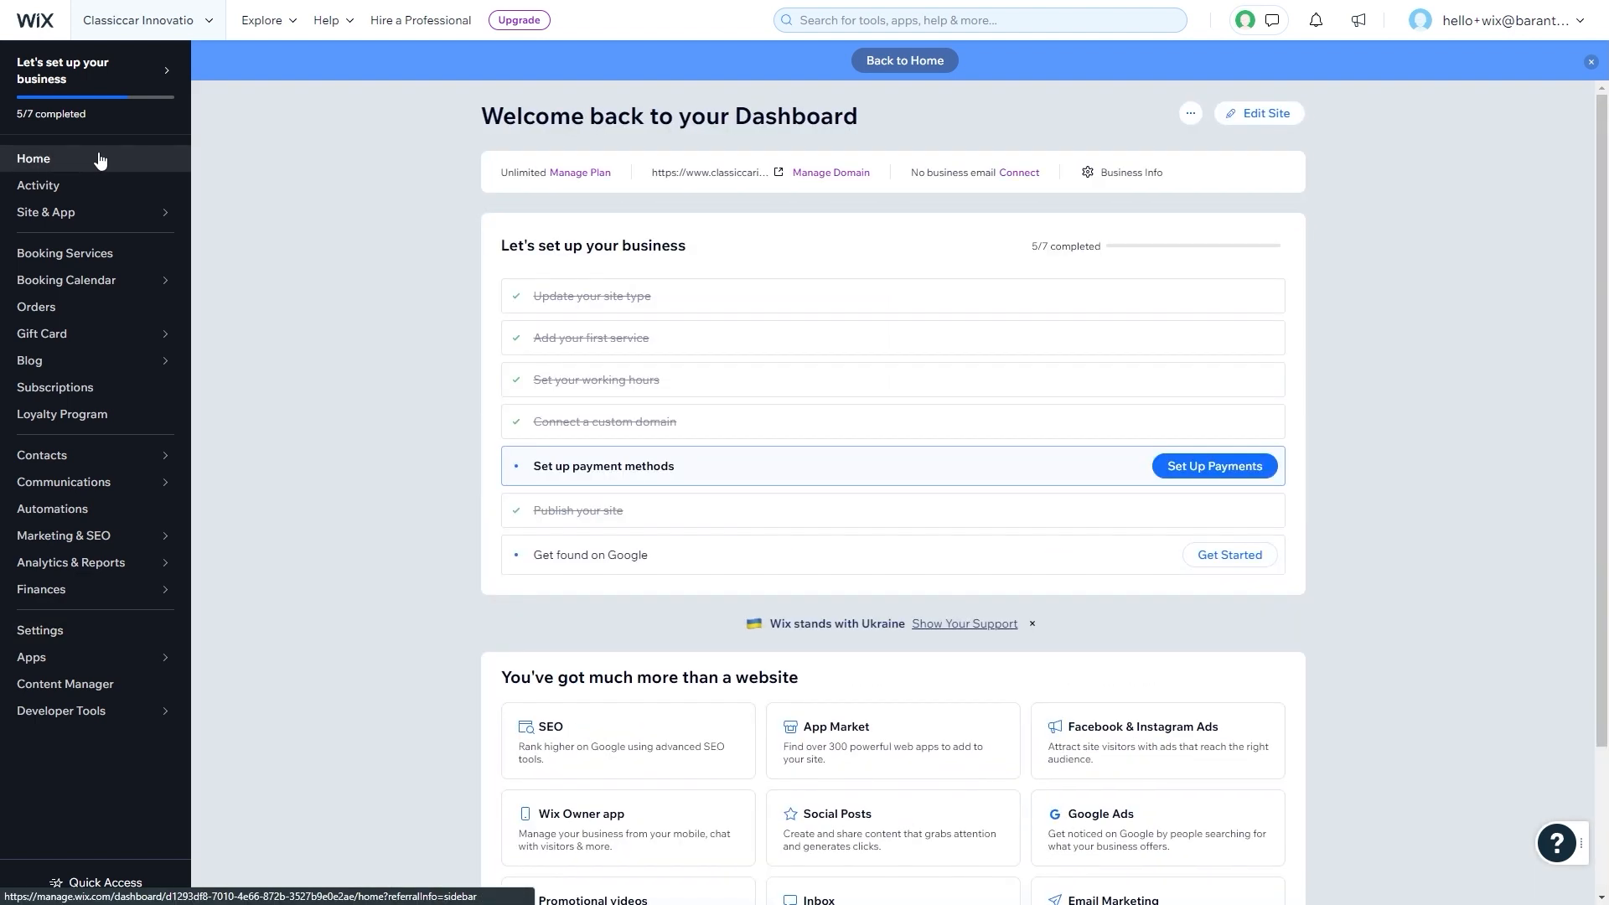
scroll(381, 247, "down", 3)
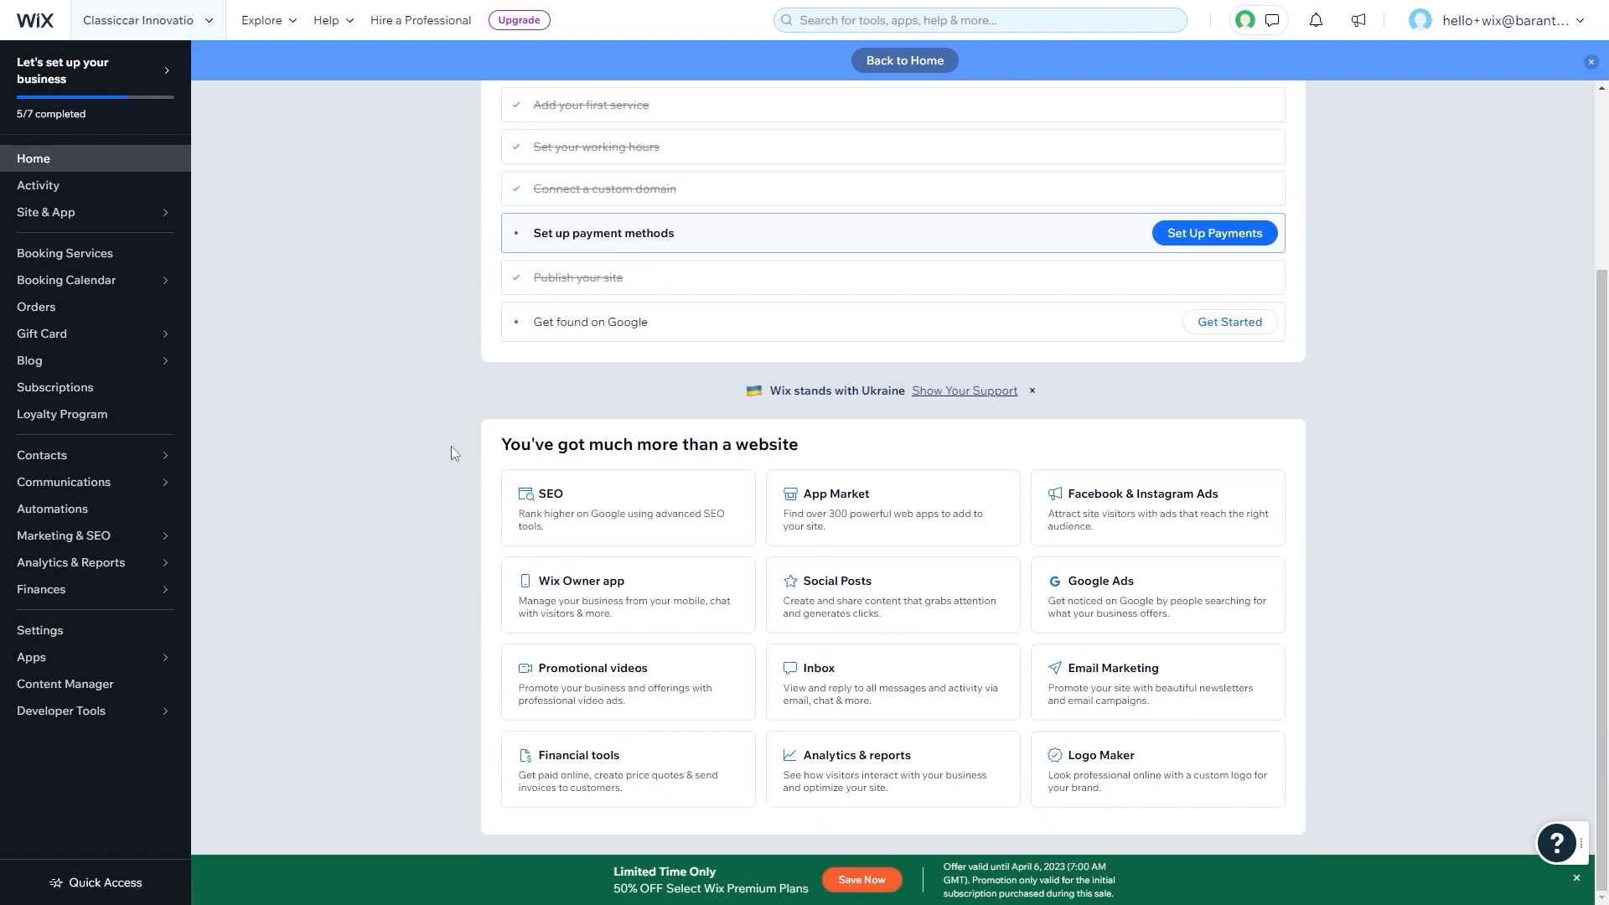
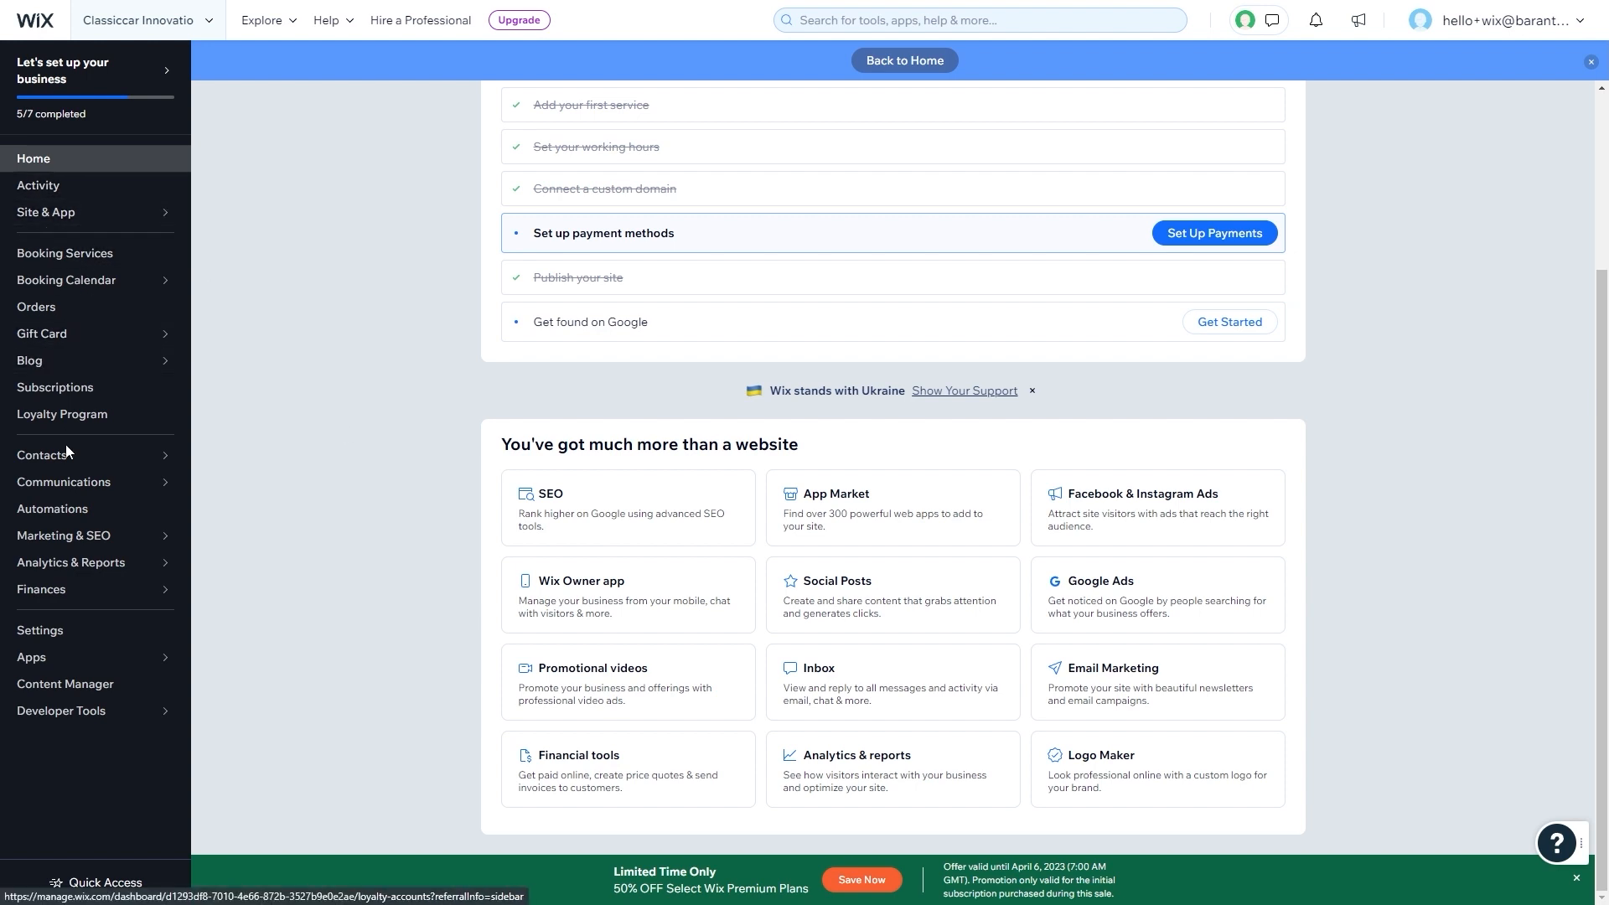
left_click(37, 197)
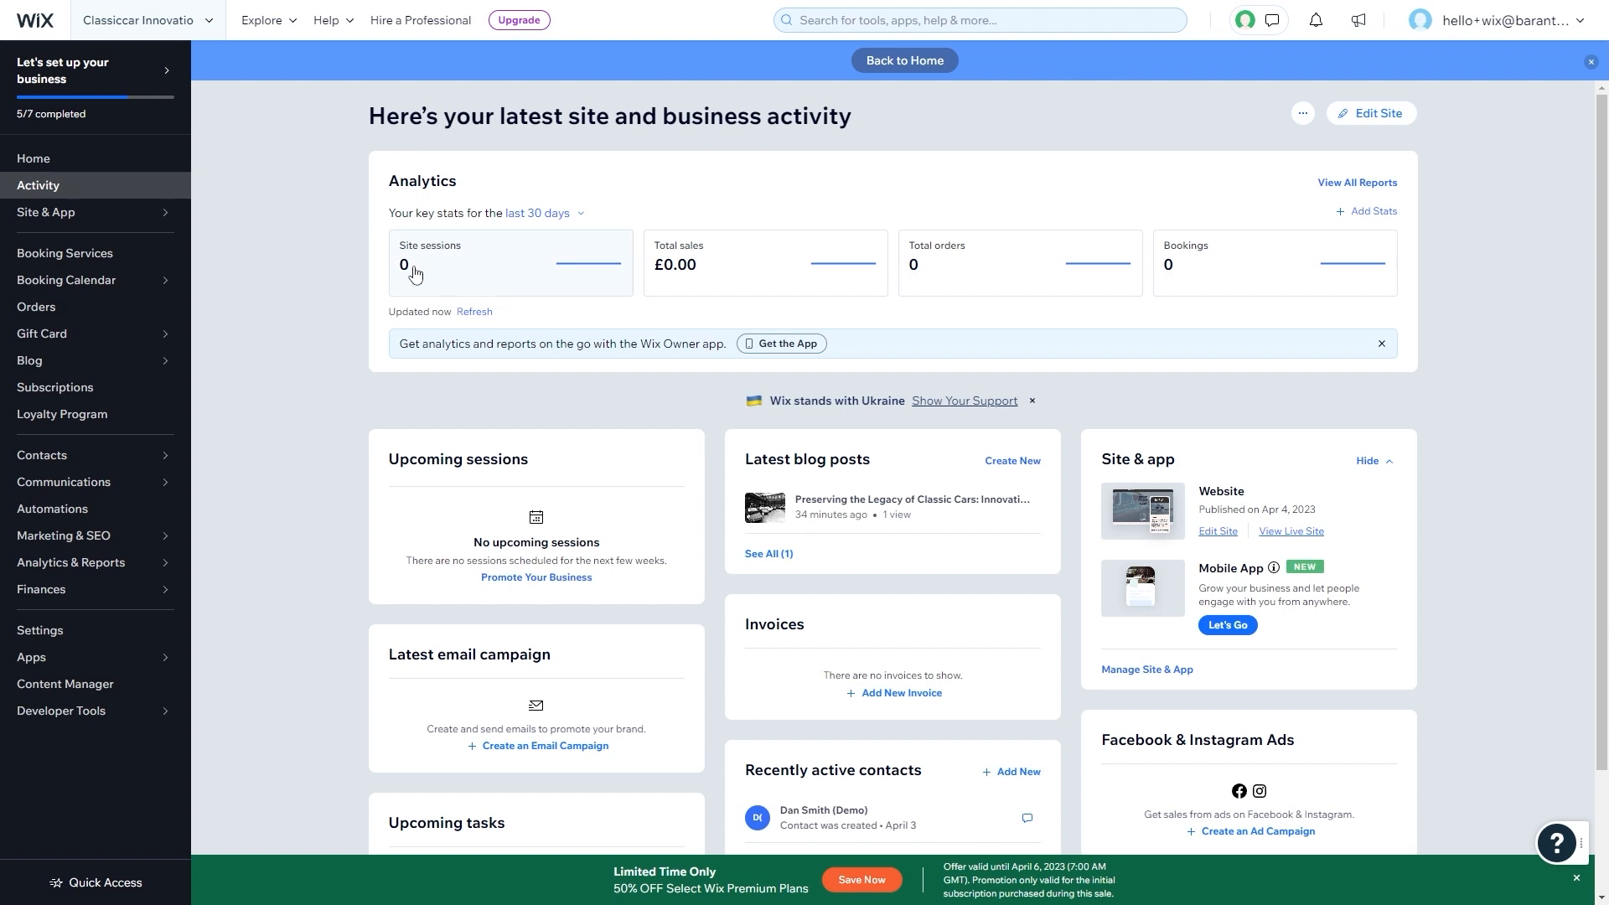
scroll(570, 390, "down", 1)
scroll(569, 390, "down", 1)
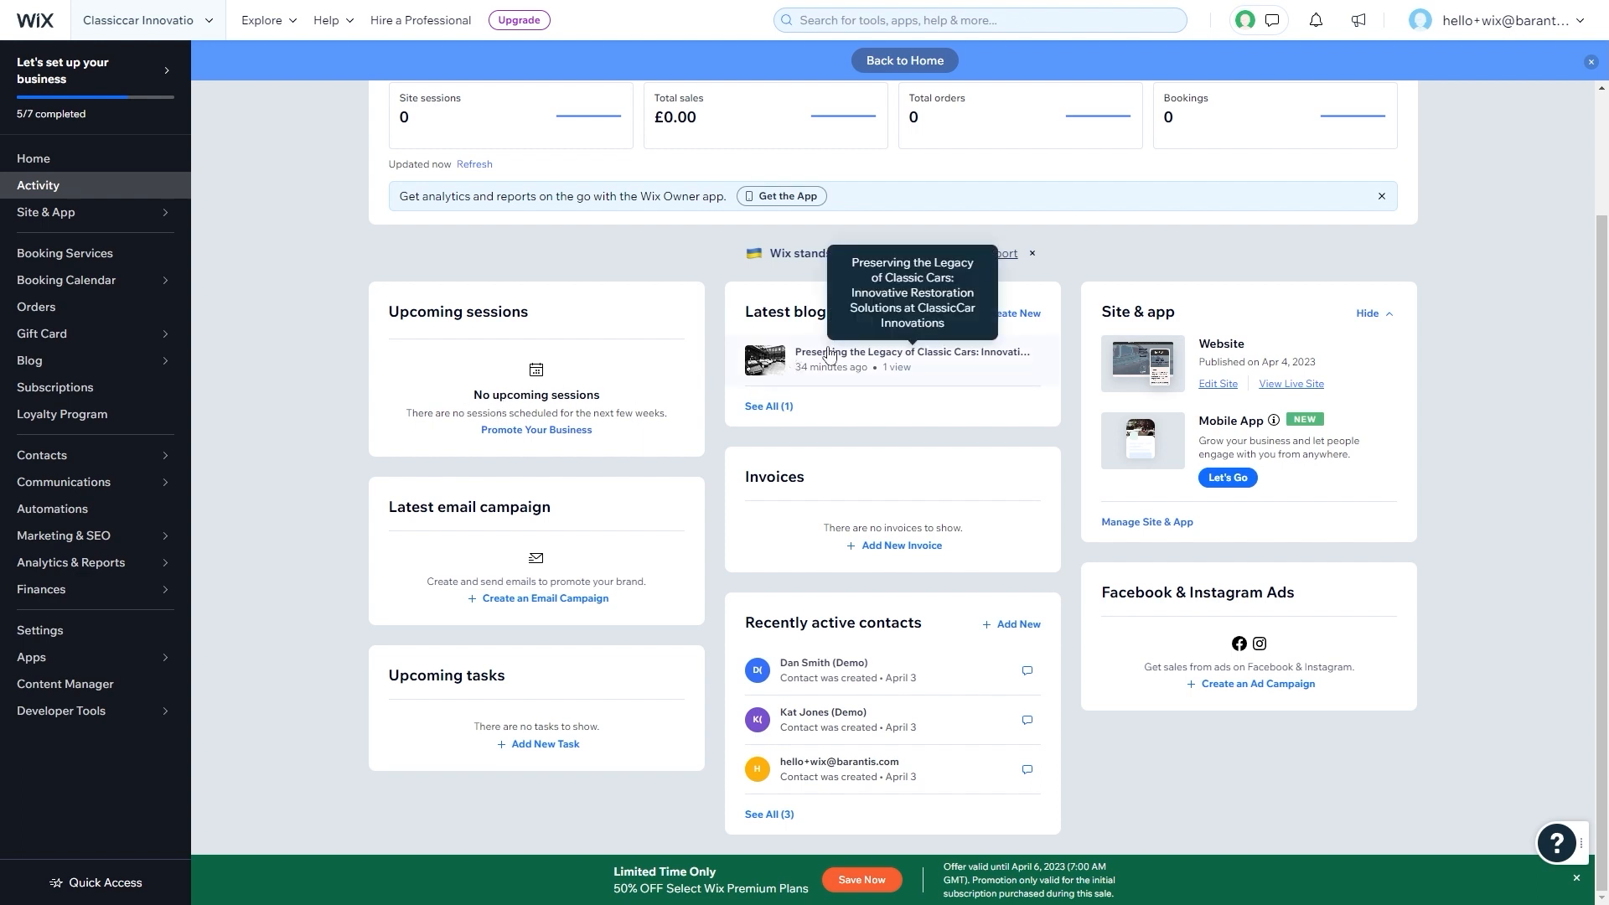
left_click_drag(1115, 312, 1141, 313)
left_click(1143, 312)
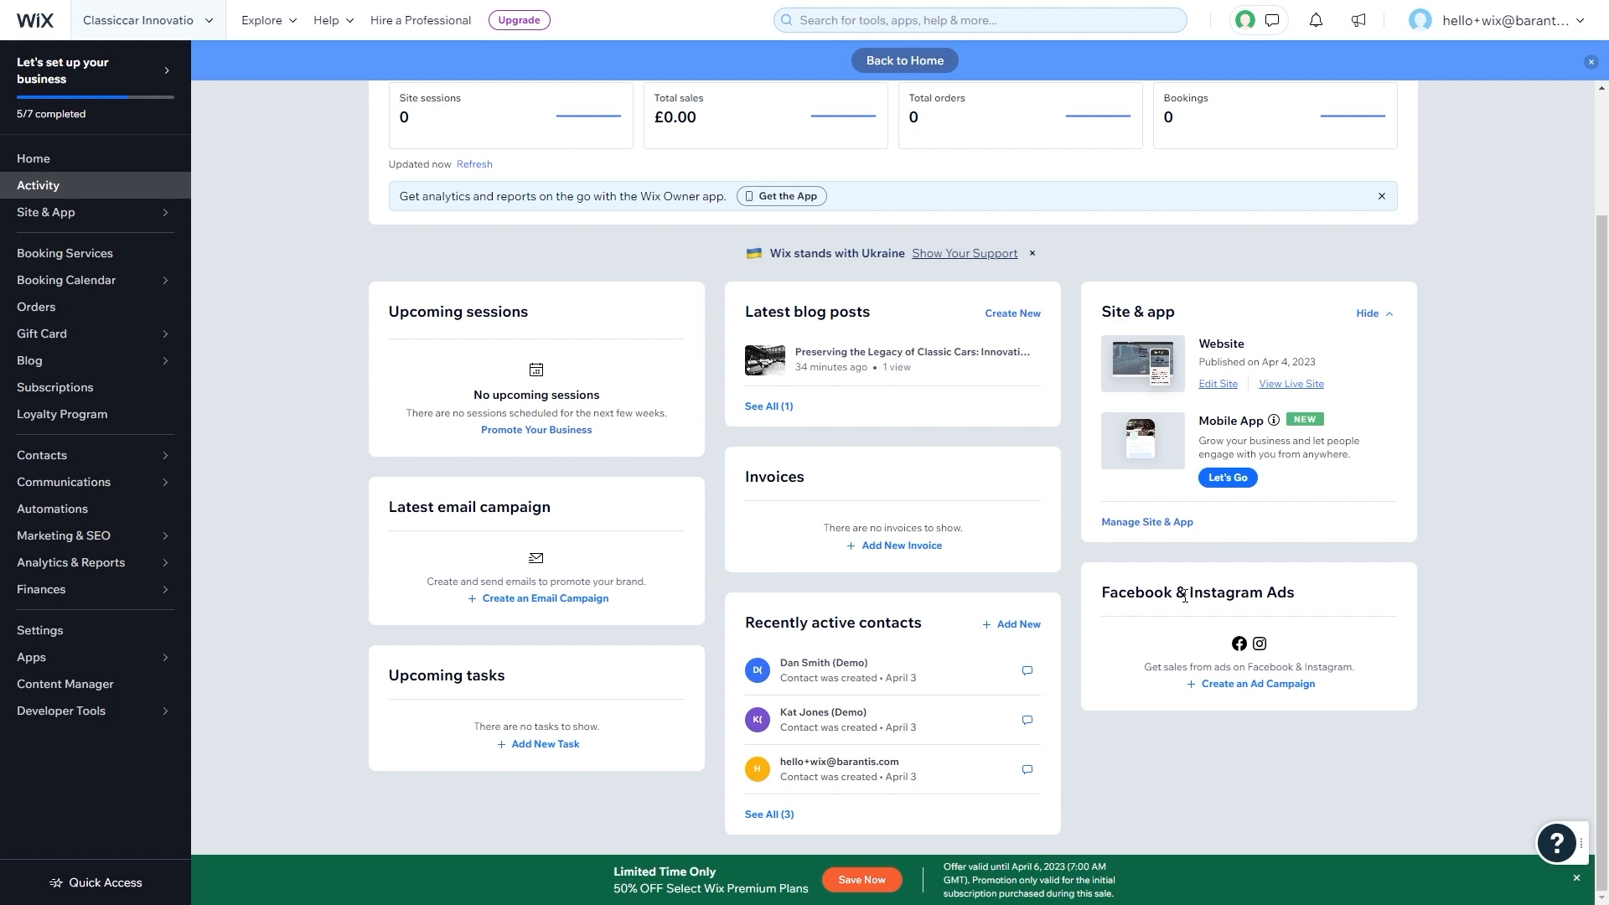
- Open the website management page and review its site speed section and further management options
mouse_move(72, 220)
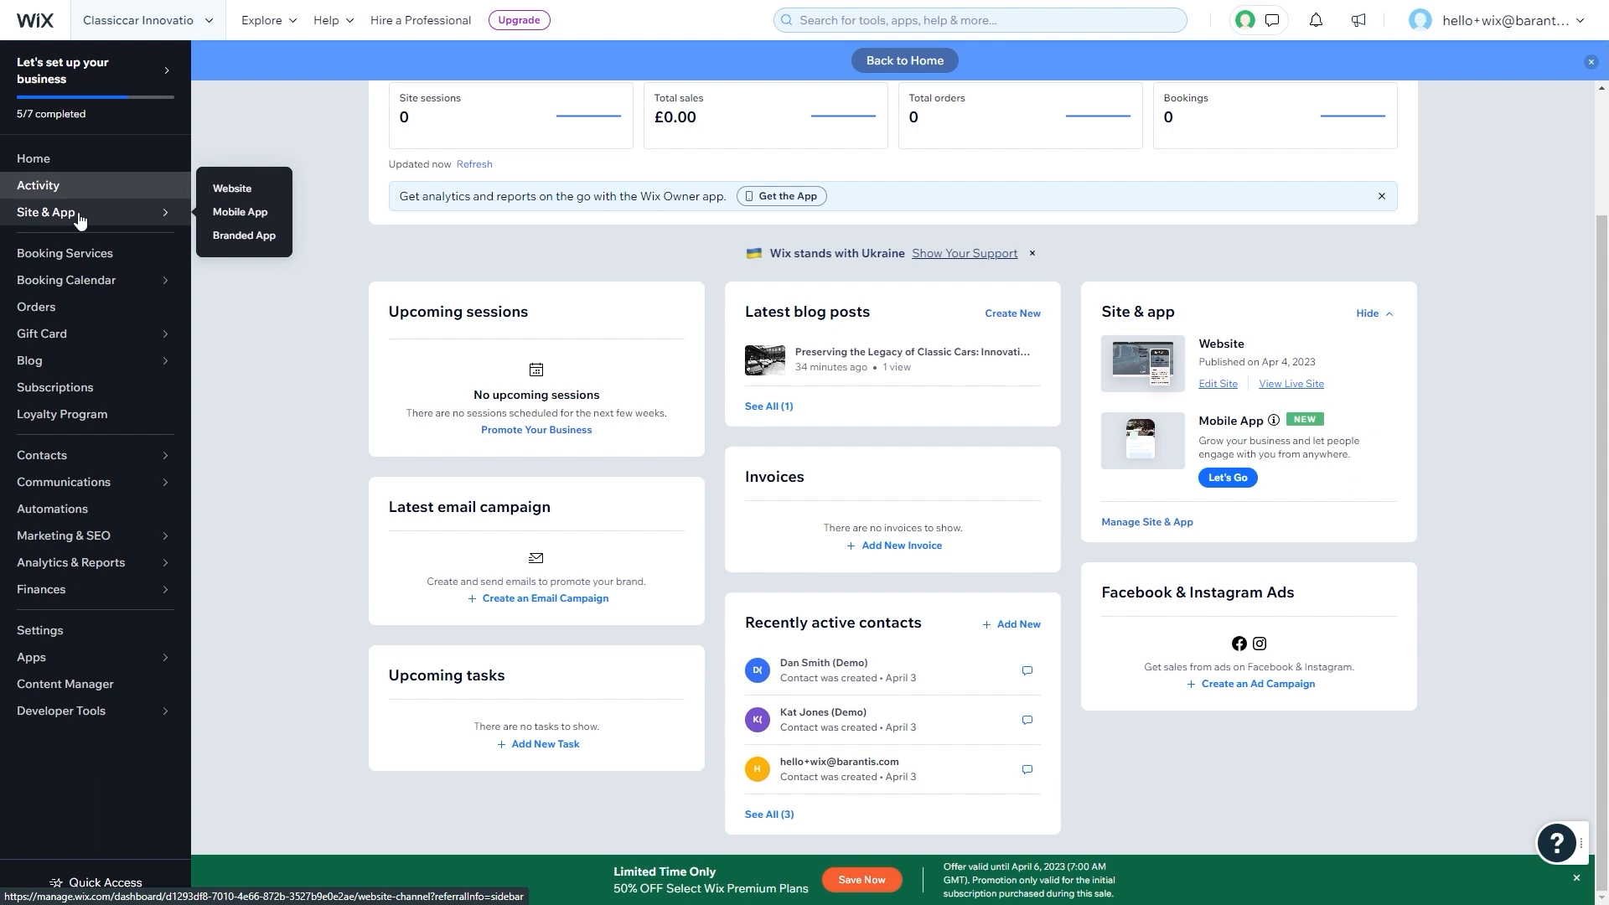
left_click(231, 193)
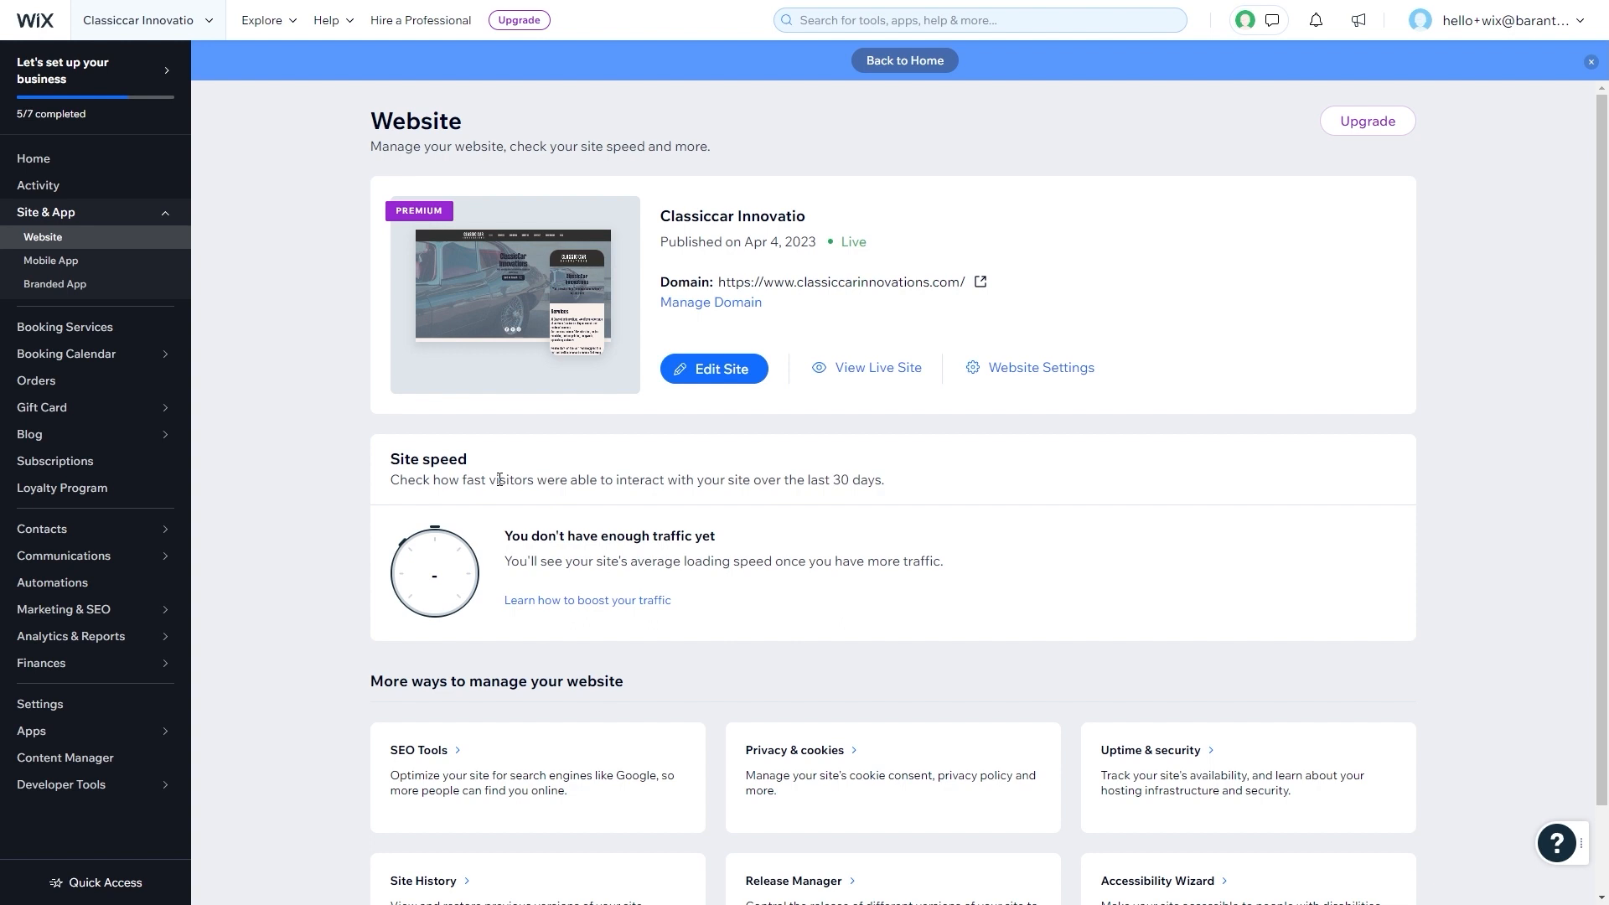
left_click_drag(559, 537, 675, 547)
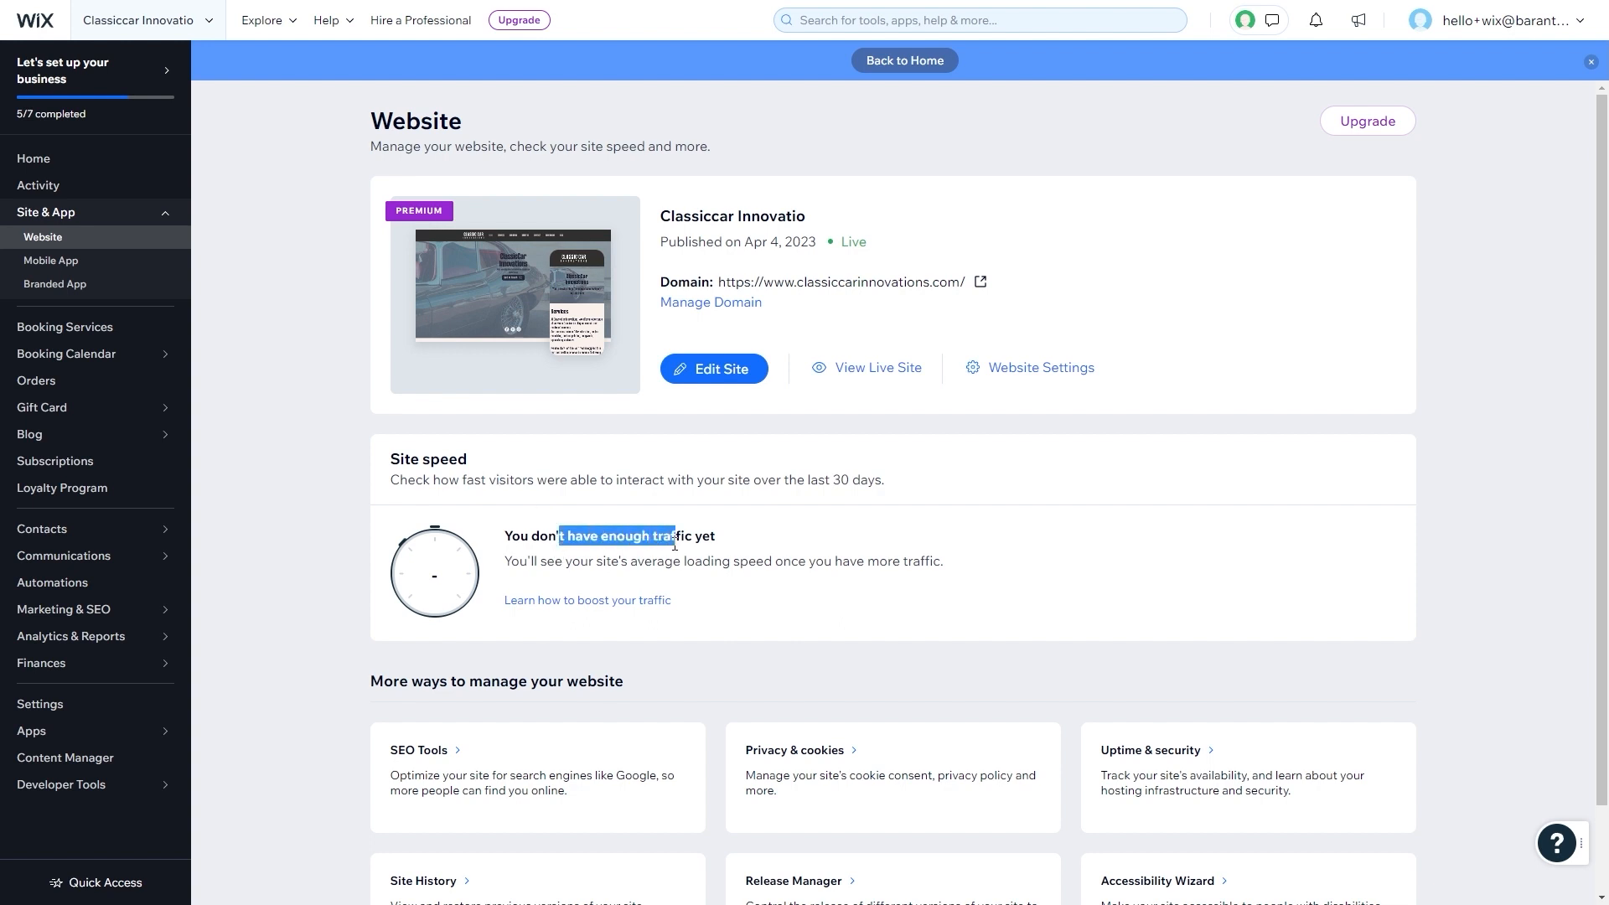
left_click(710, 587)
scroll(712, 592, "down", 2)
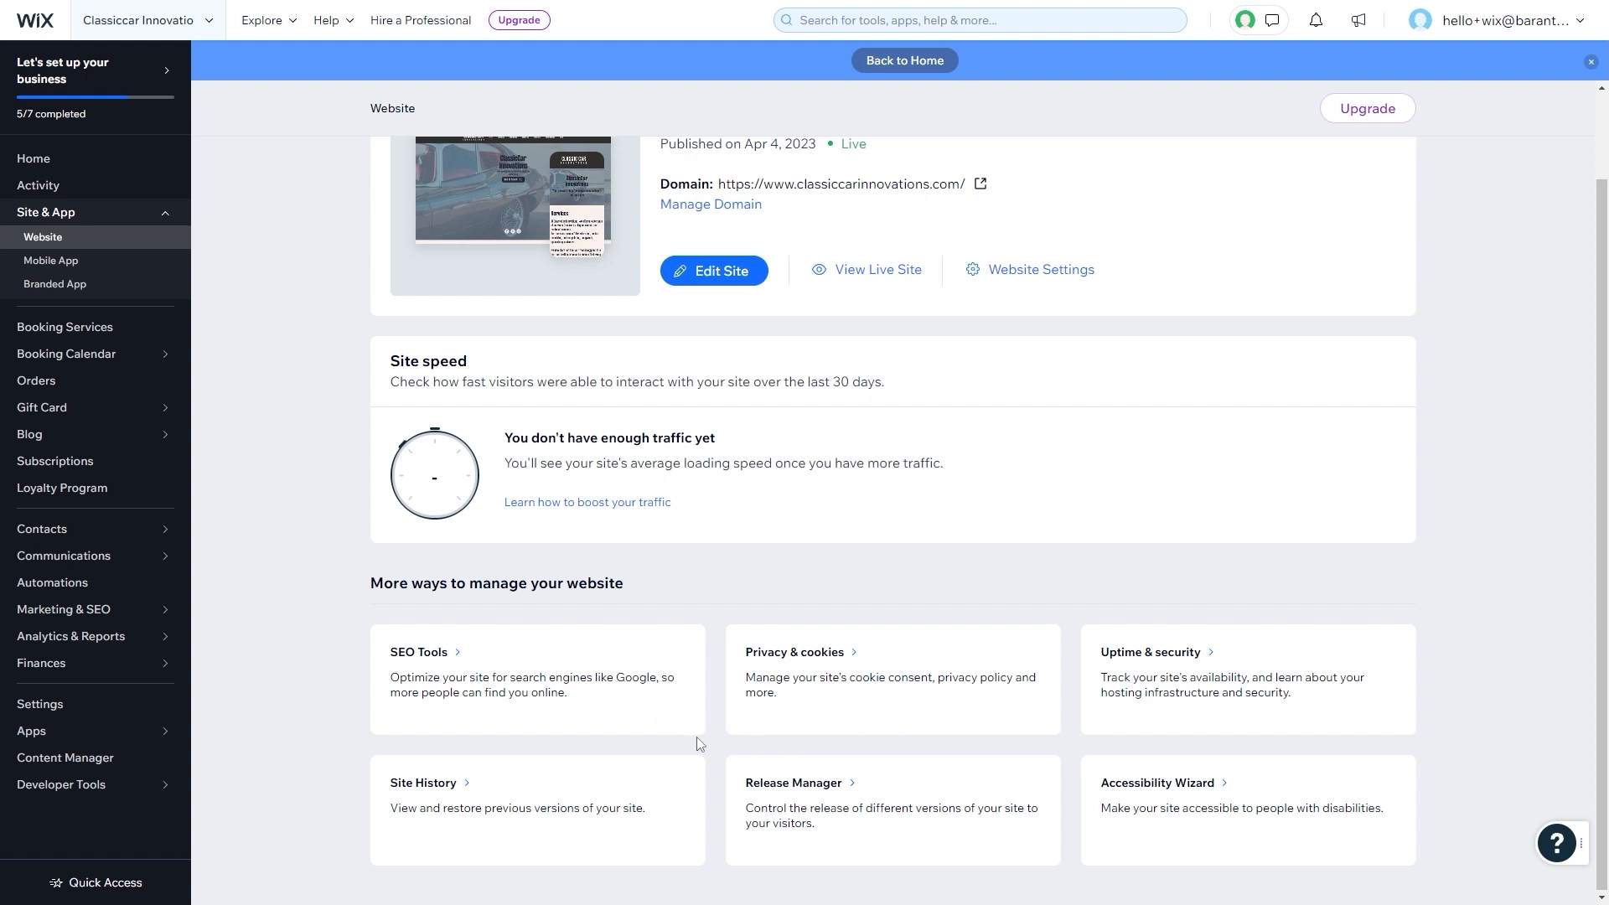
scroll(696, 736, "up", 3)
- View the mobile app and branded app pages offered for the site
left_click(130, 264)
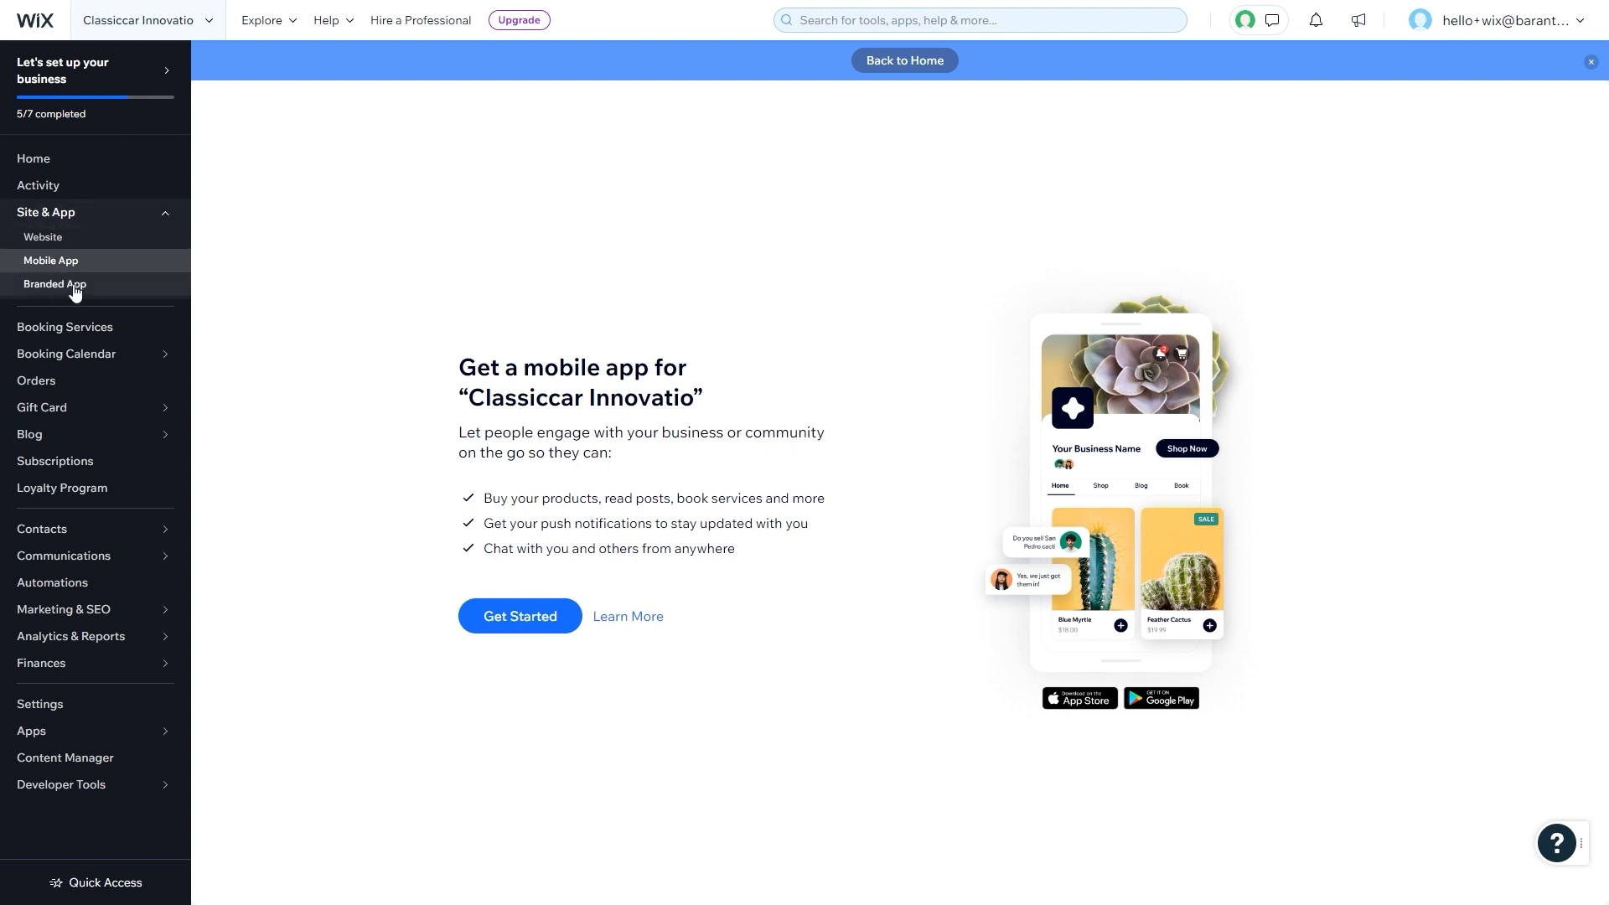
left_click(34, 285)
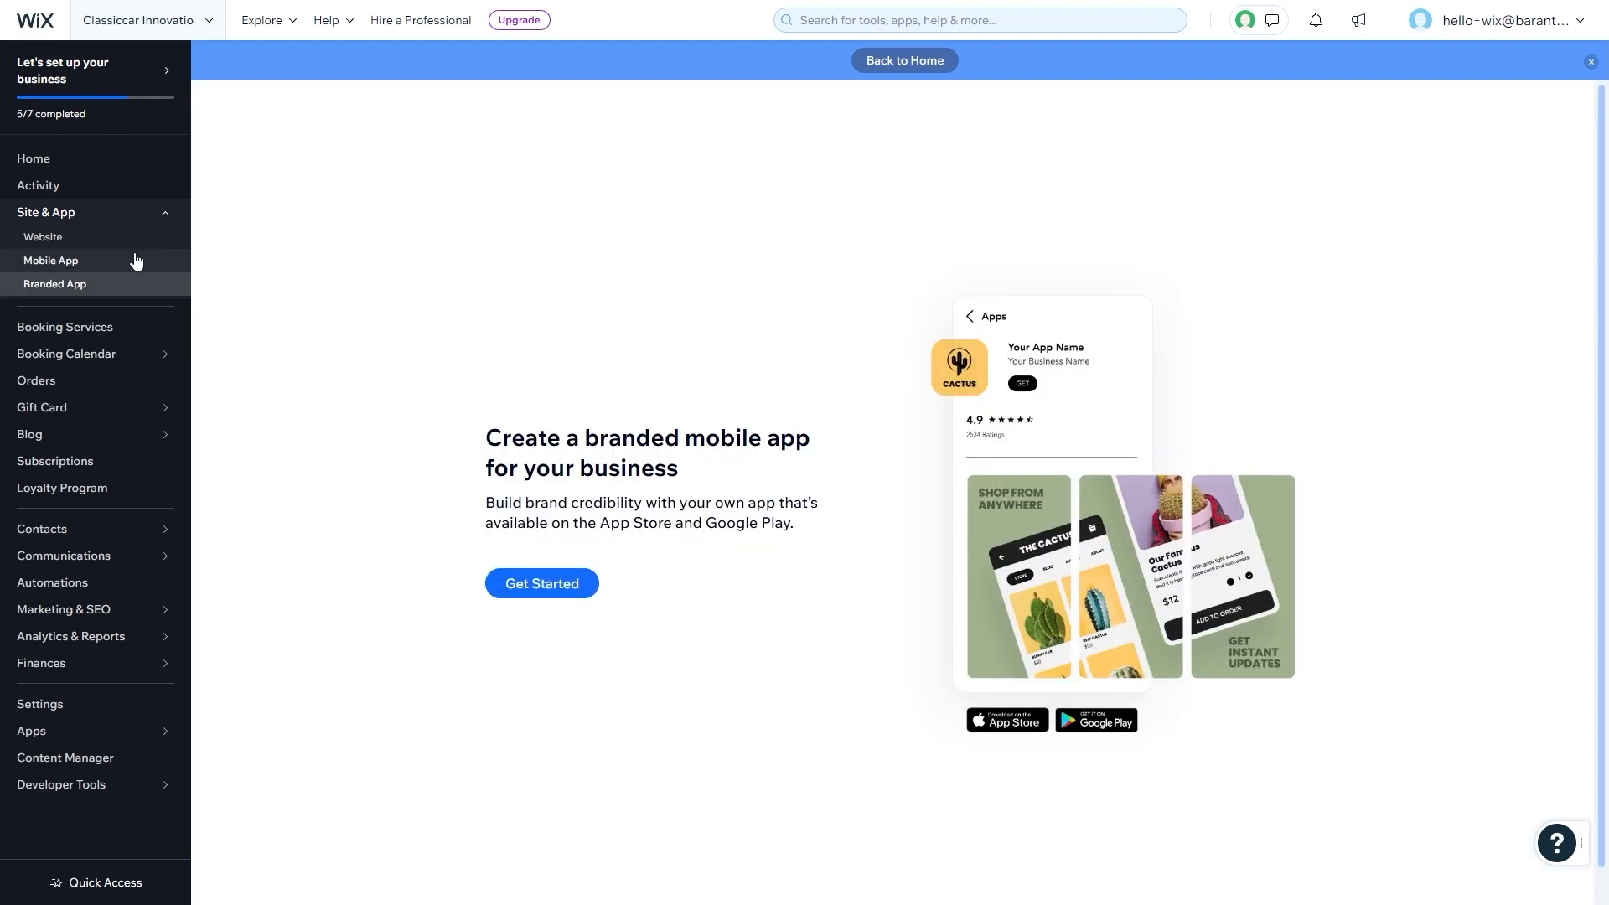
left_click(104, 261)
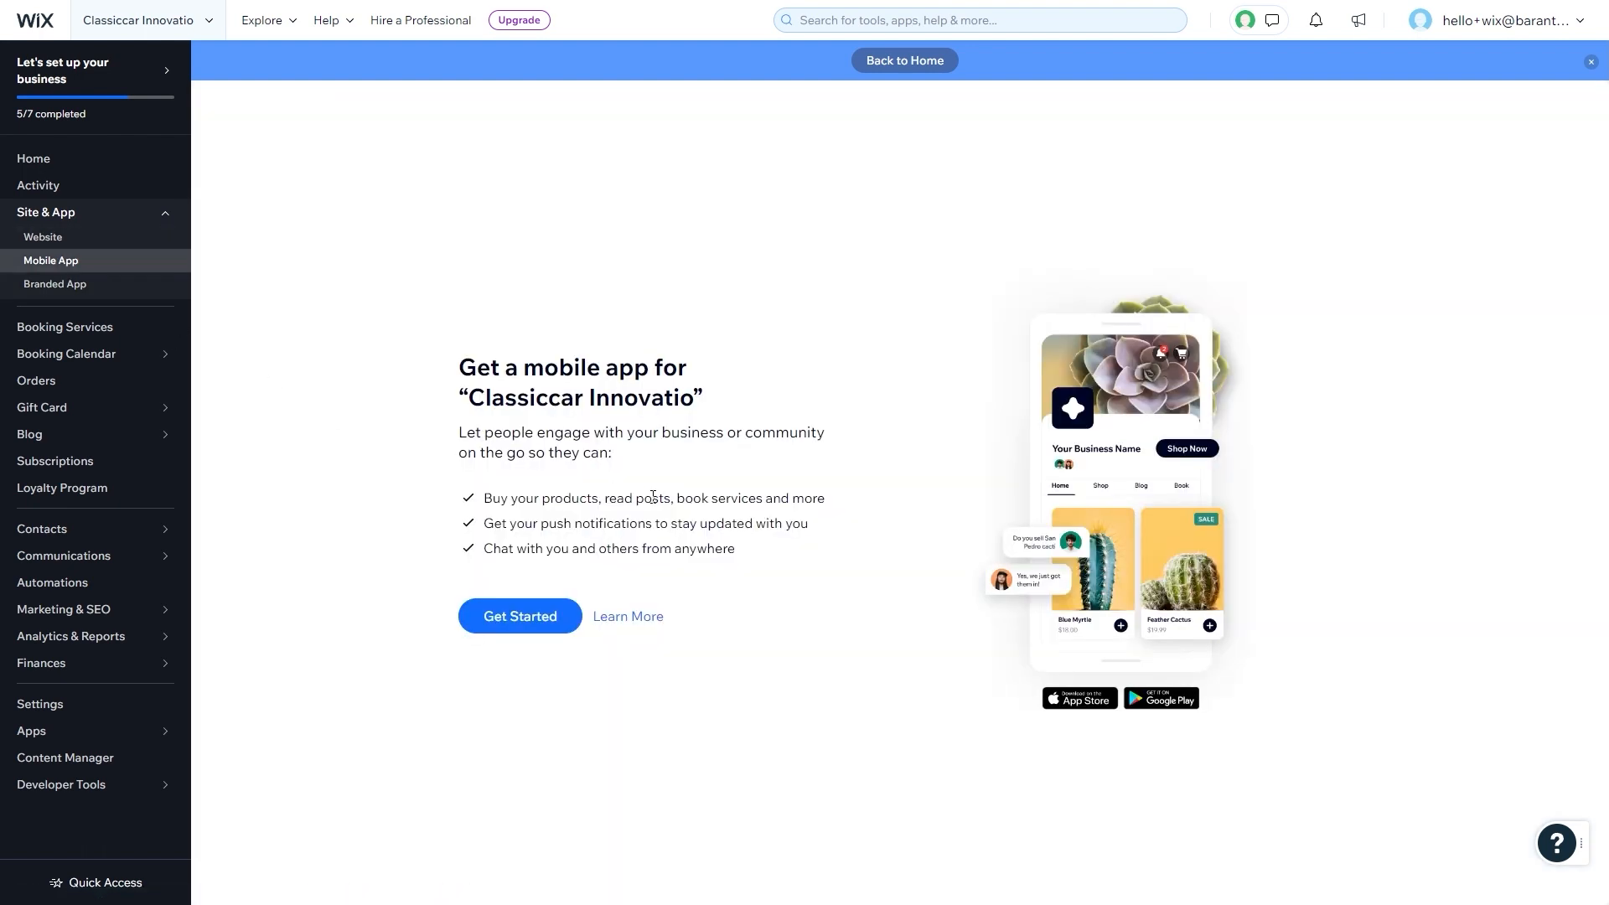
- Review the booking services and orders pages, including the available booking calendar and gift card sections
left_click(85, 331)
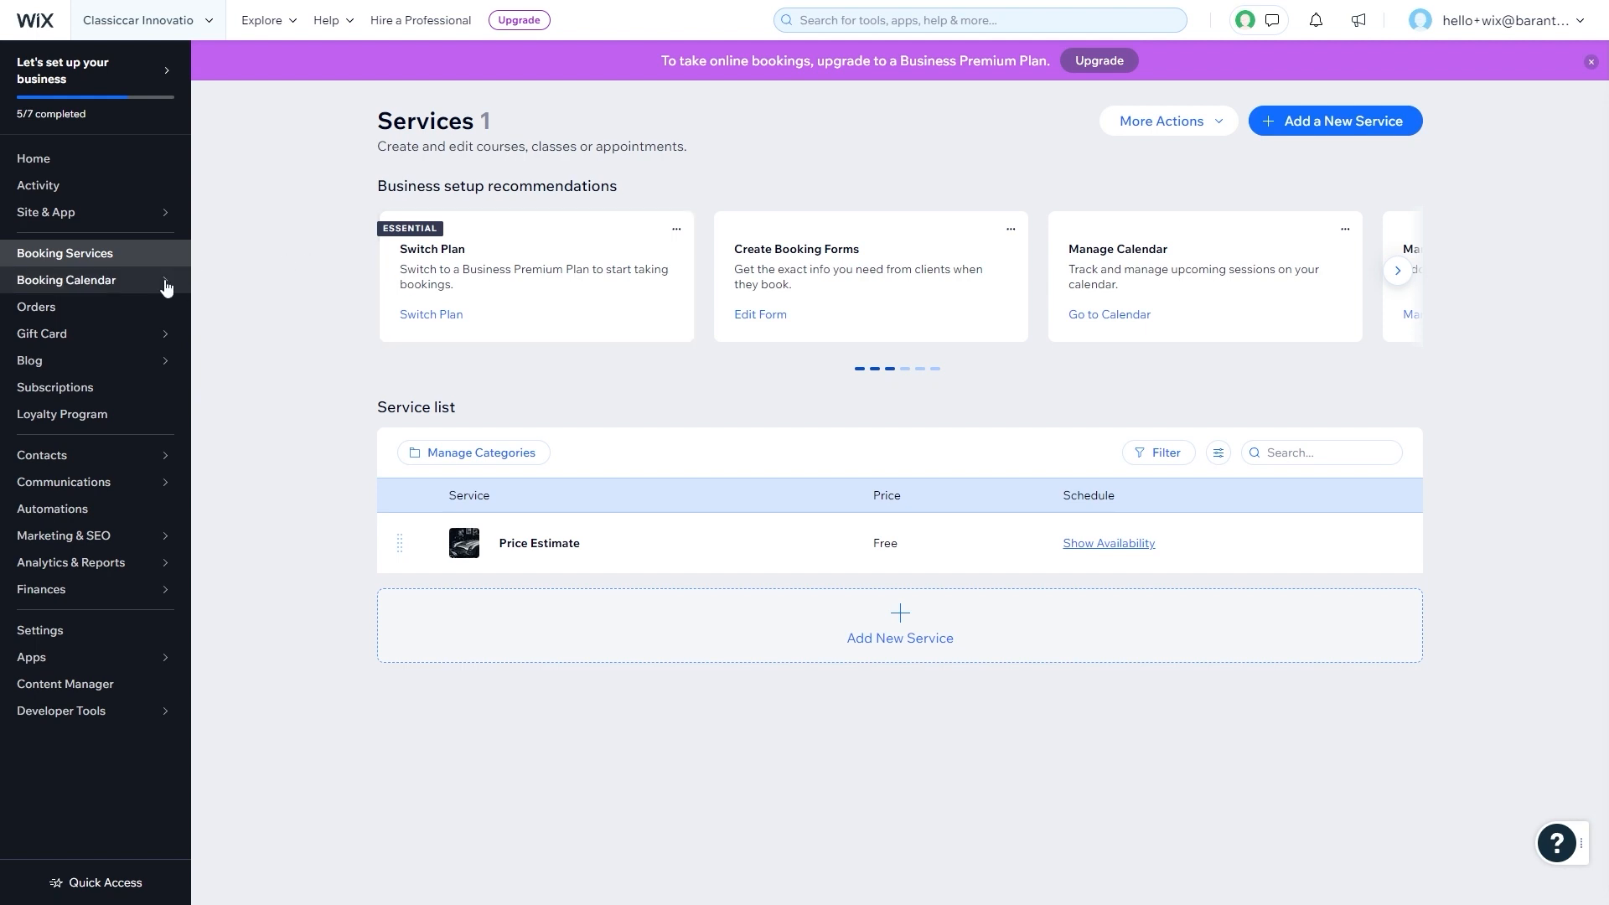
mouse_move(120, 288)
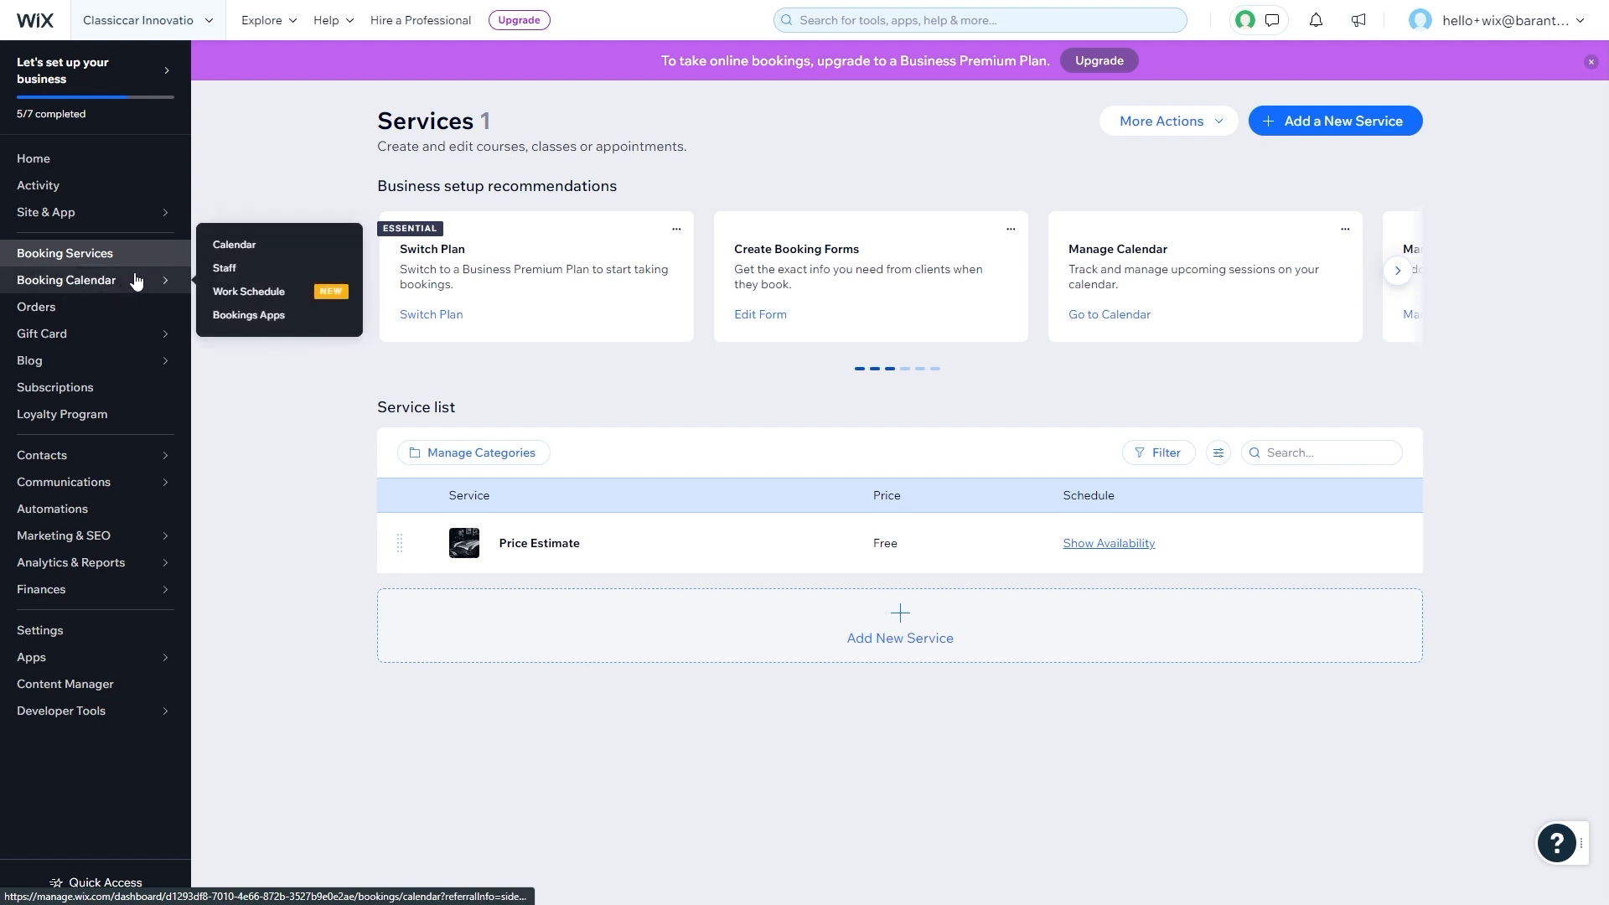
left_click(114, 303)
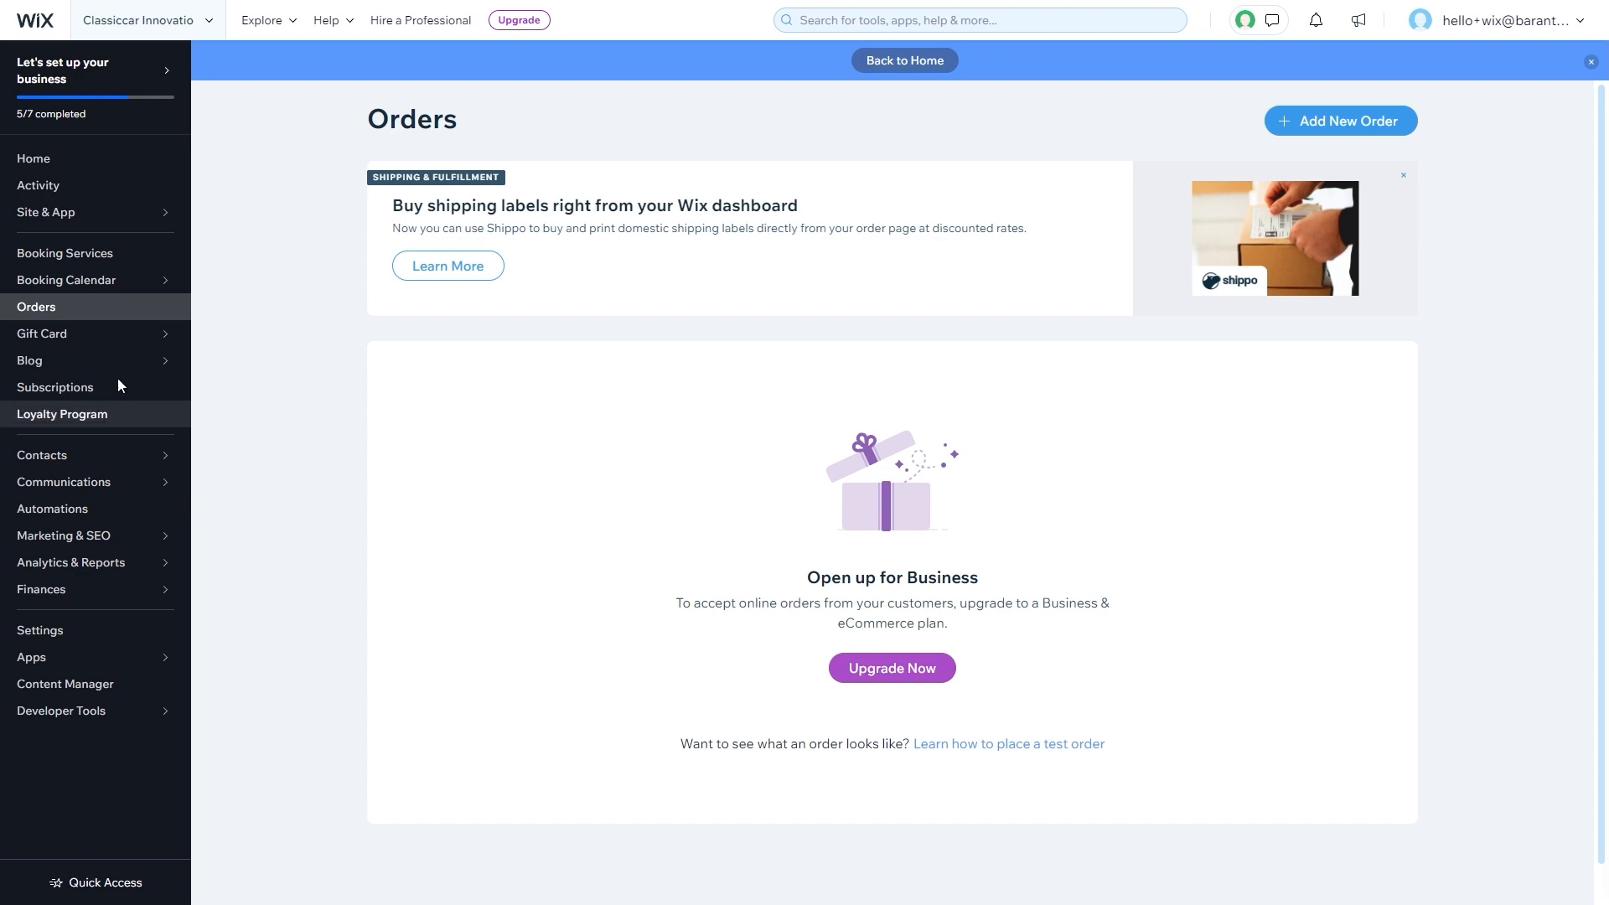
mouse_move(53, 337)
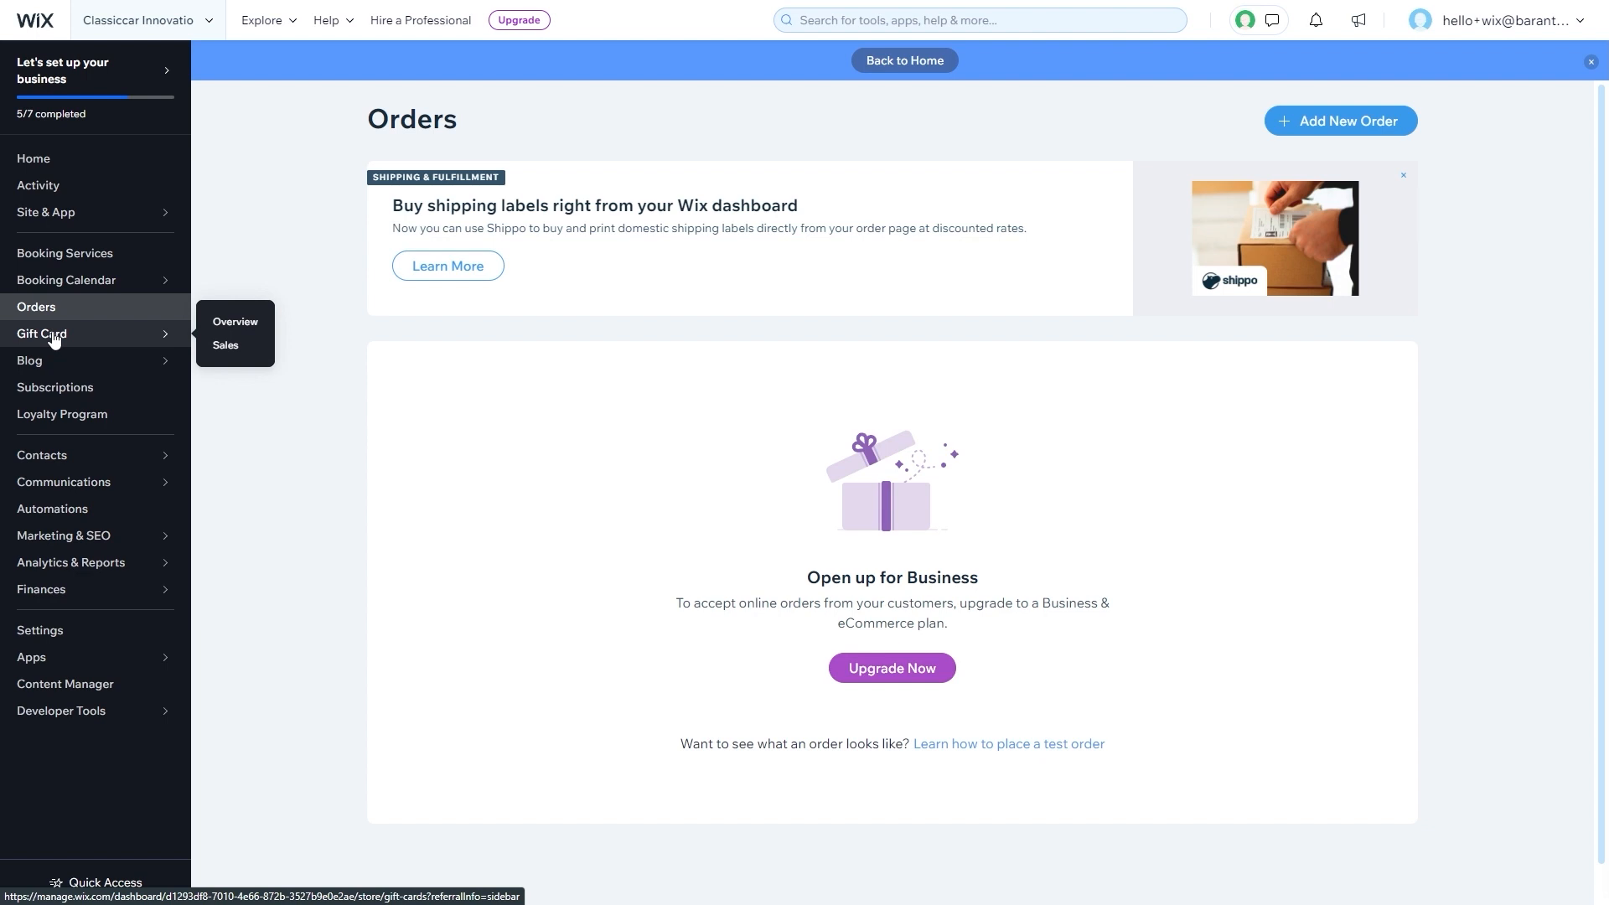
- View the blog overview, subscriptions and loyalty program pages
left_click(47, 360)
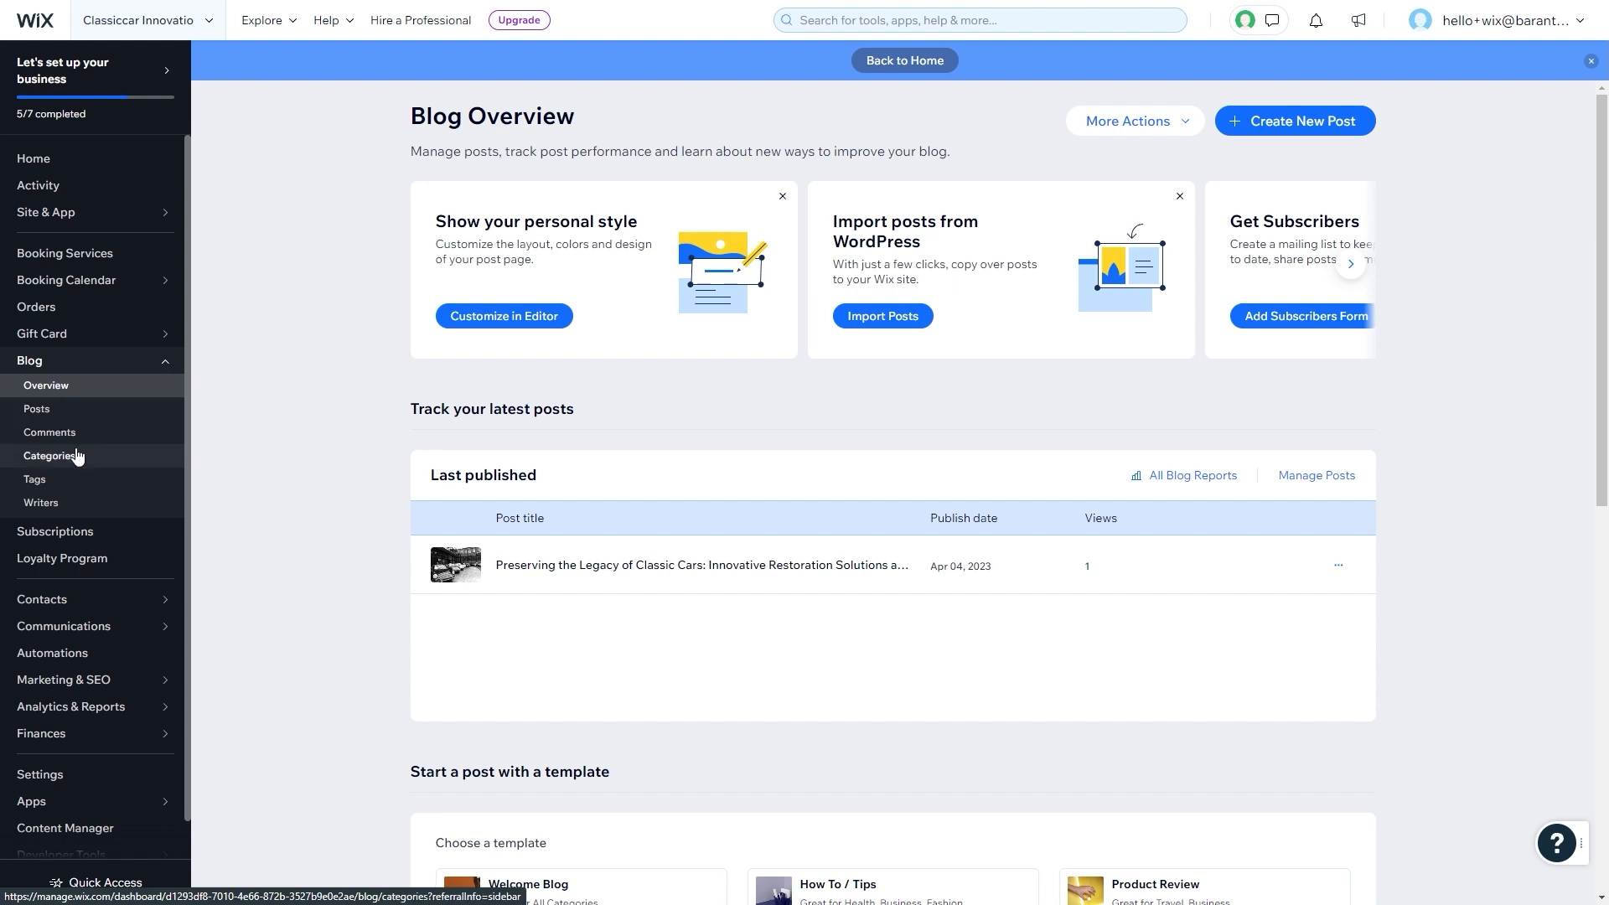
left_click(80, 540)
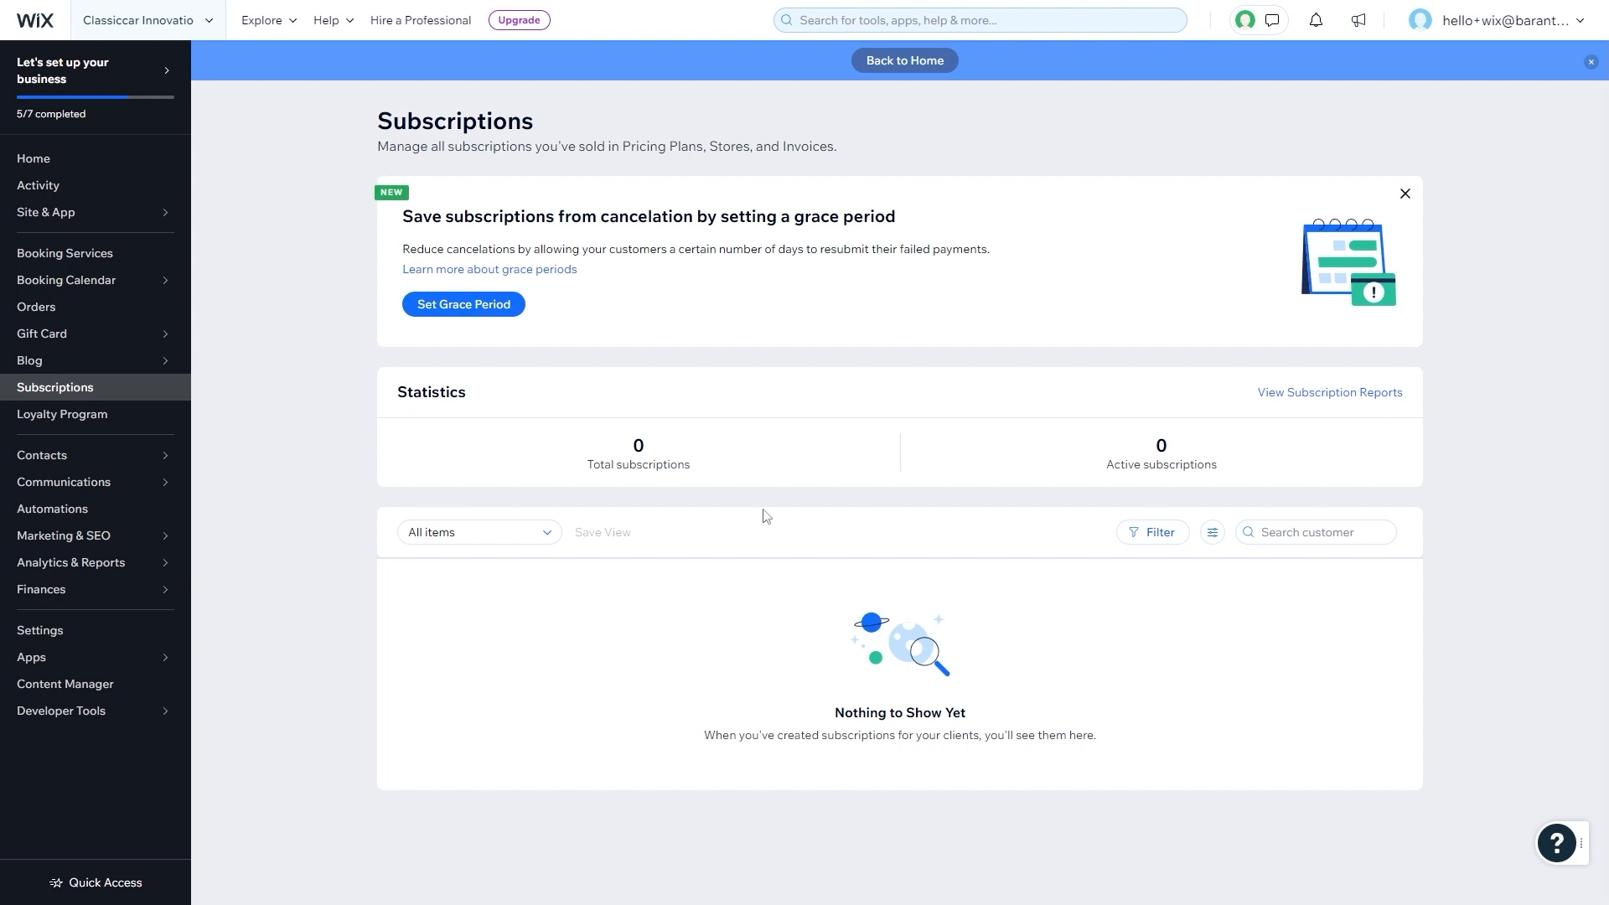
left_click(55, 422)
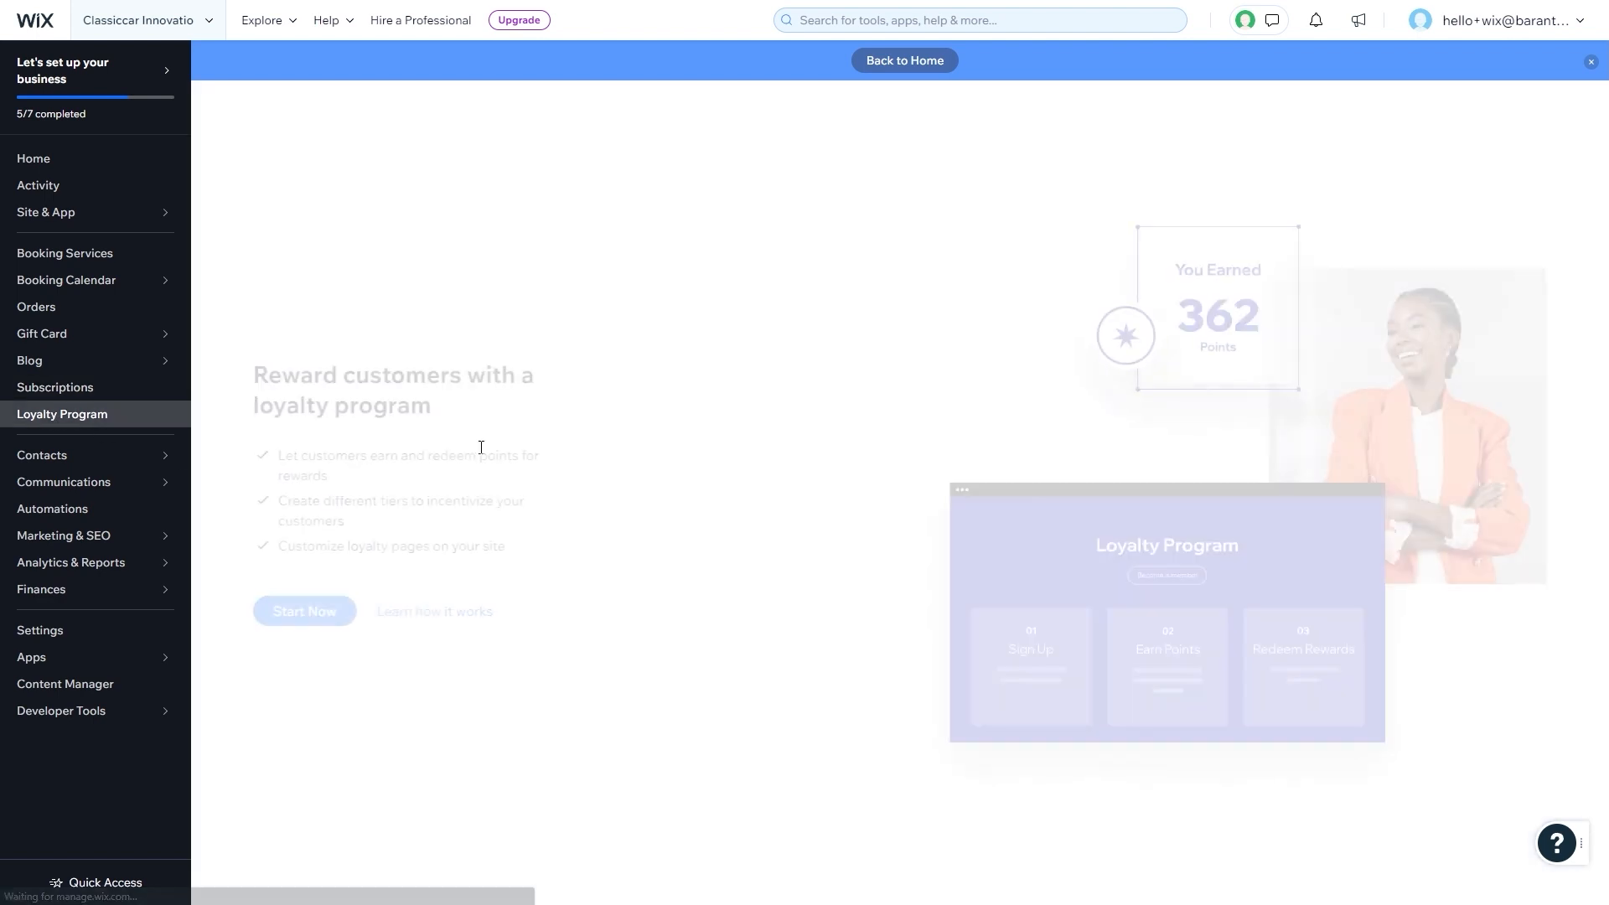
- View the site's contacts list and the communications inbox
mouse_move(118, 463)
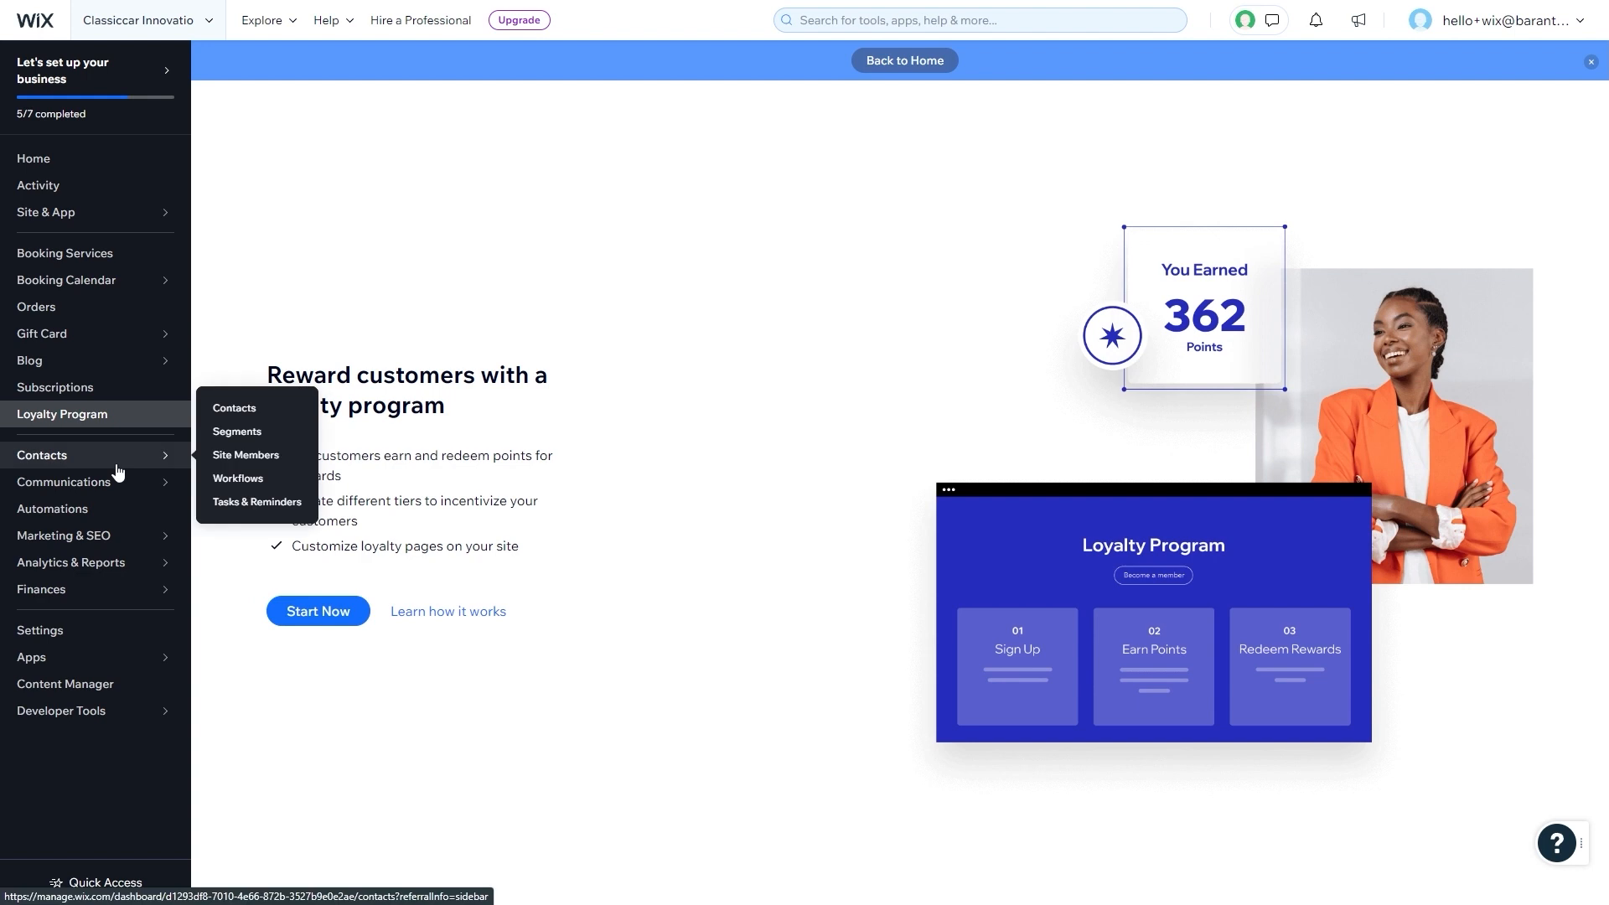
left_click(118, 471)
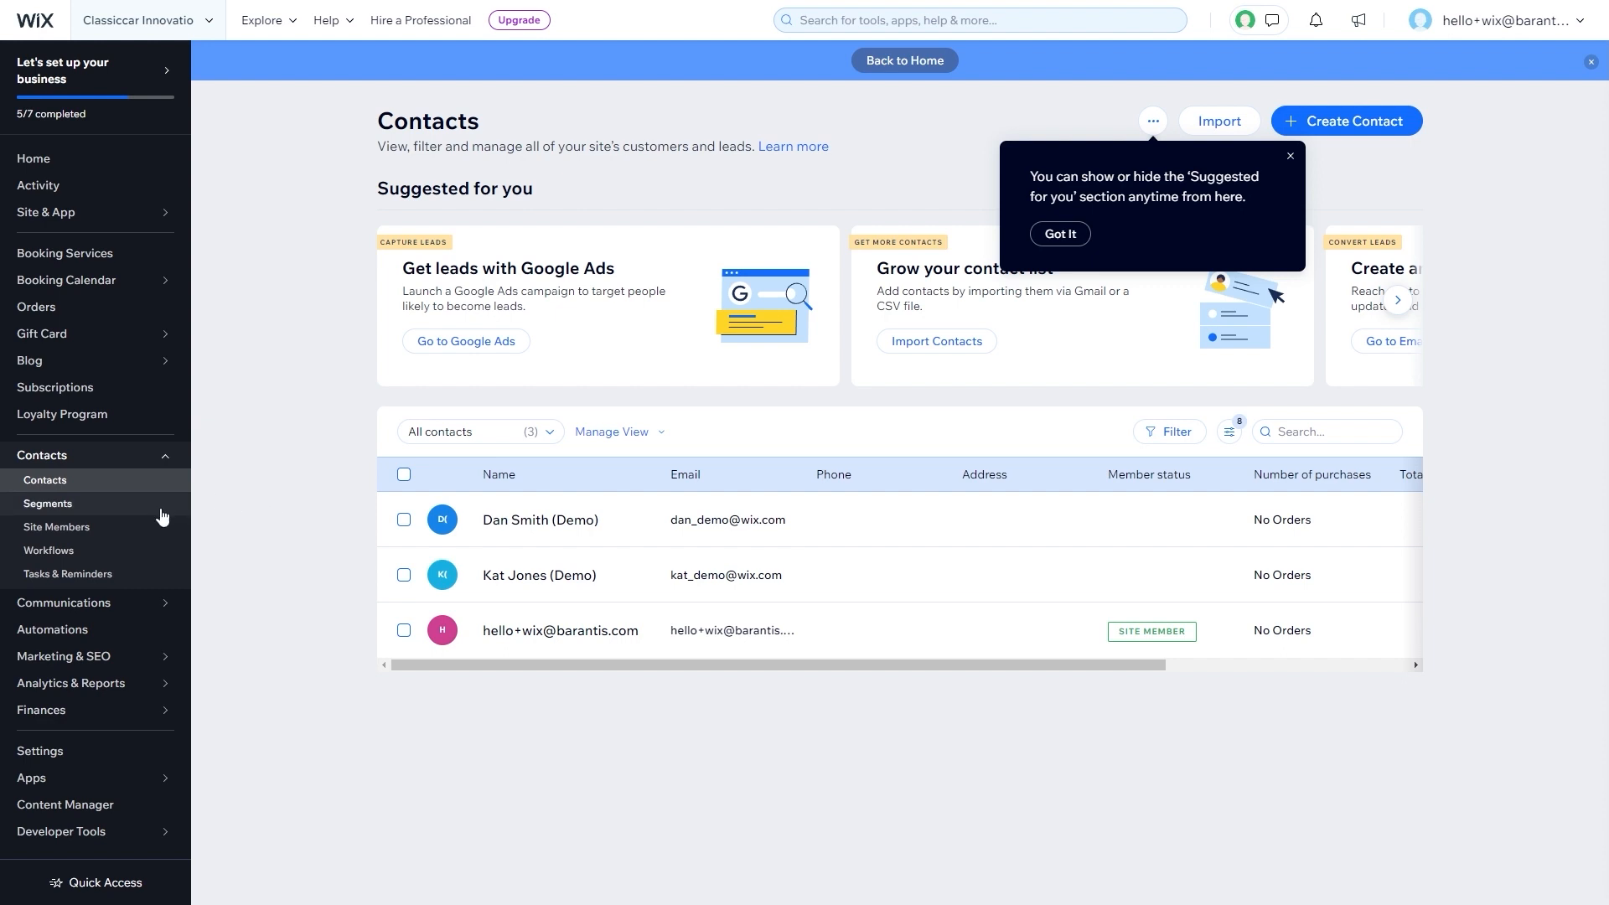
left_click(118, 600)
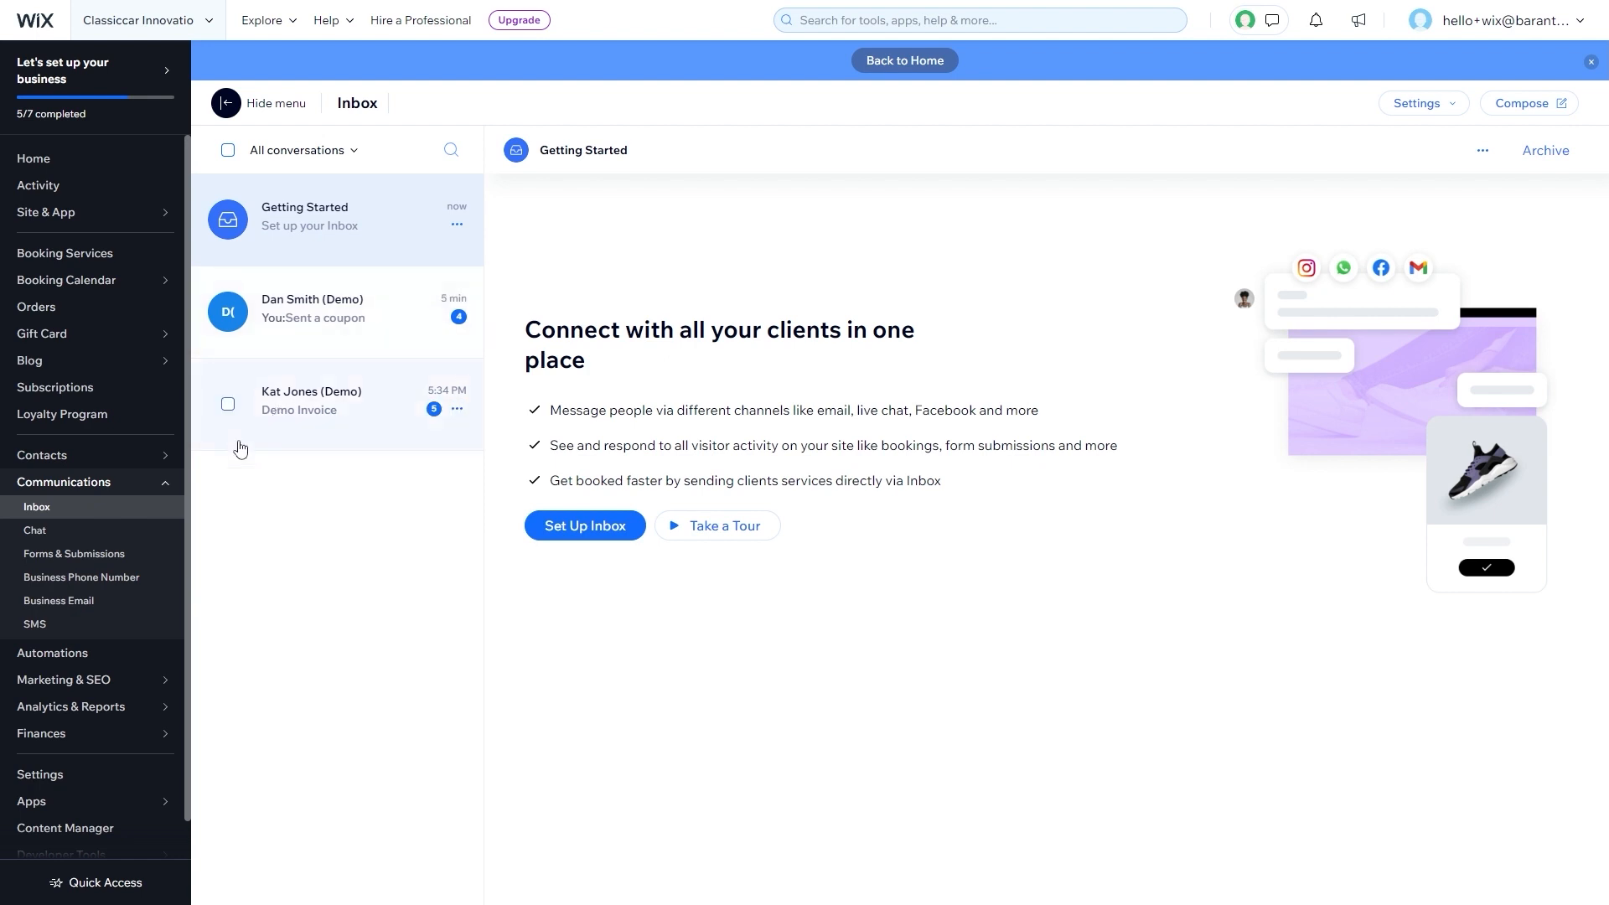
- Open the forms and submissions page and review the allowance for created forms
left_click(44, 557)
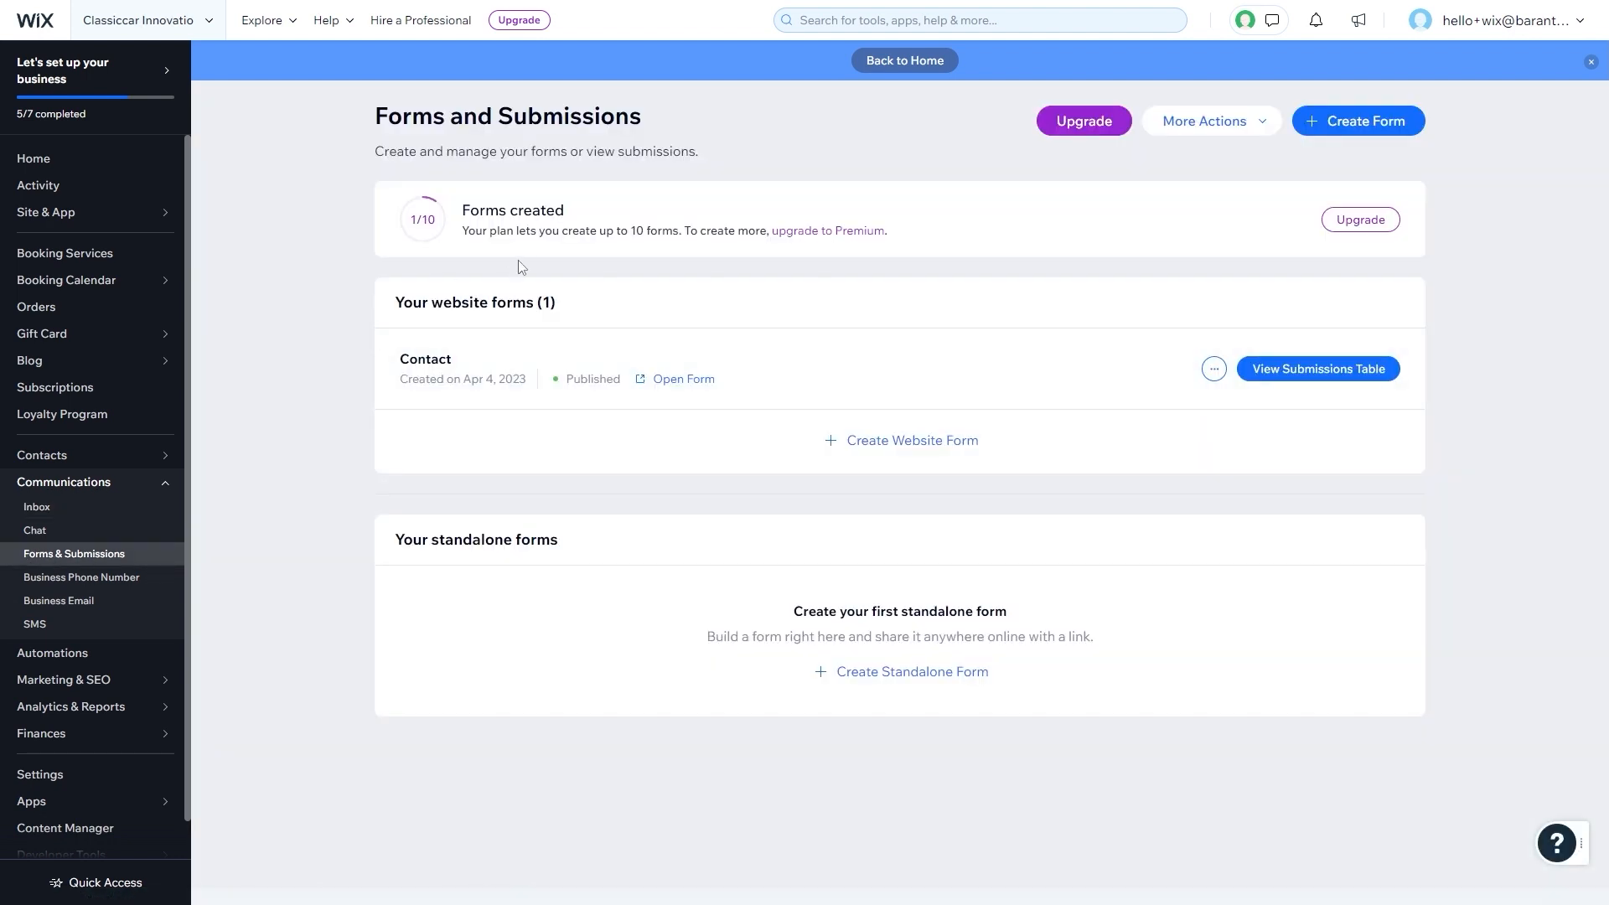
left_click_drag(588, 230, 675, 230)
left_click_drag(533, 211, 472, 219)
left_click(471, 219)
- Review the automations and marketing home pages, and check which analytics and reports are available
left_click(52, 652)
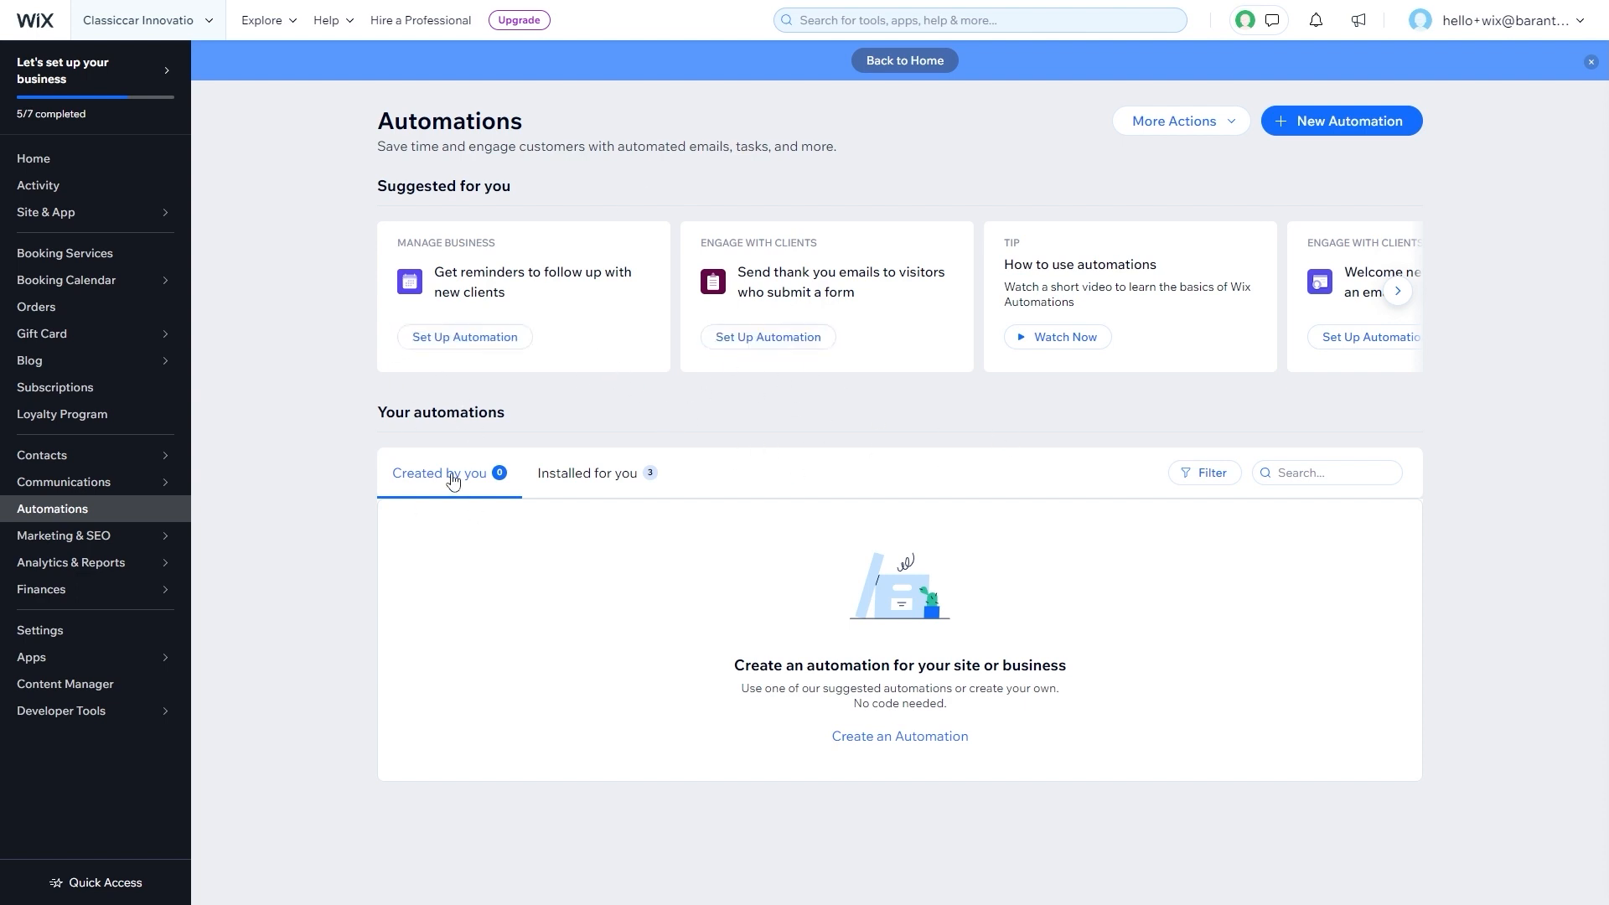
left_click(96, 535)
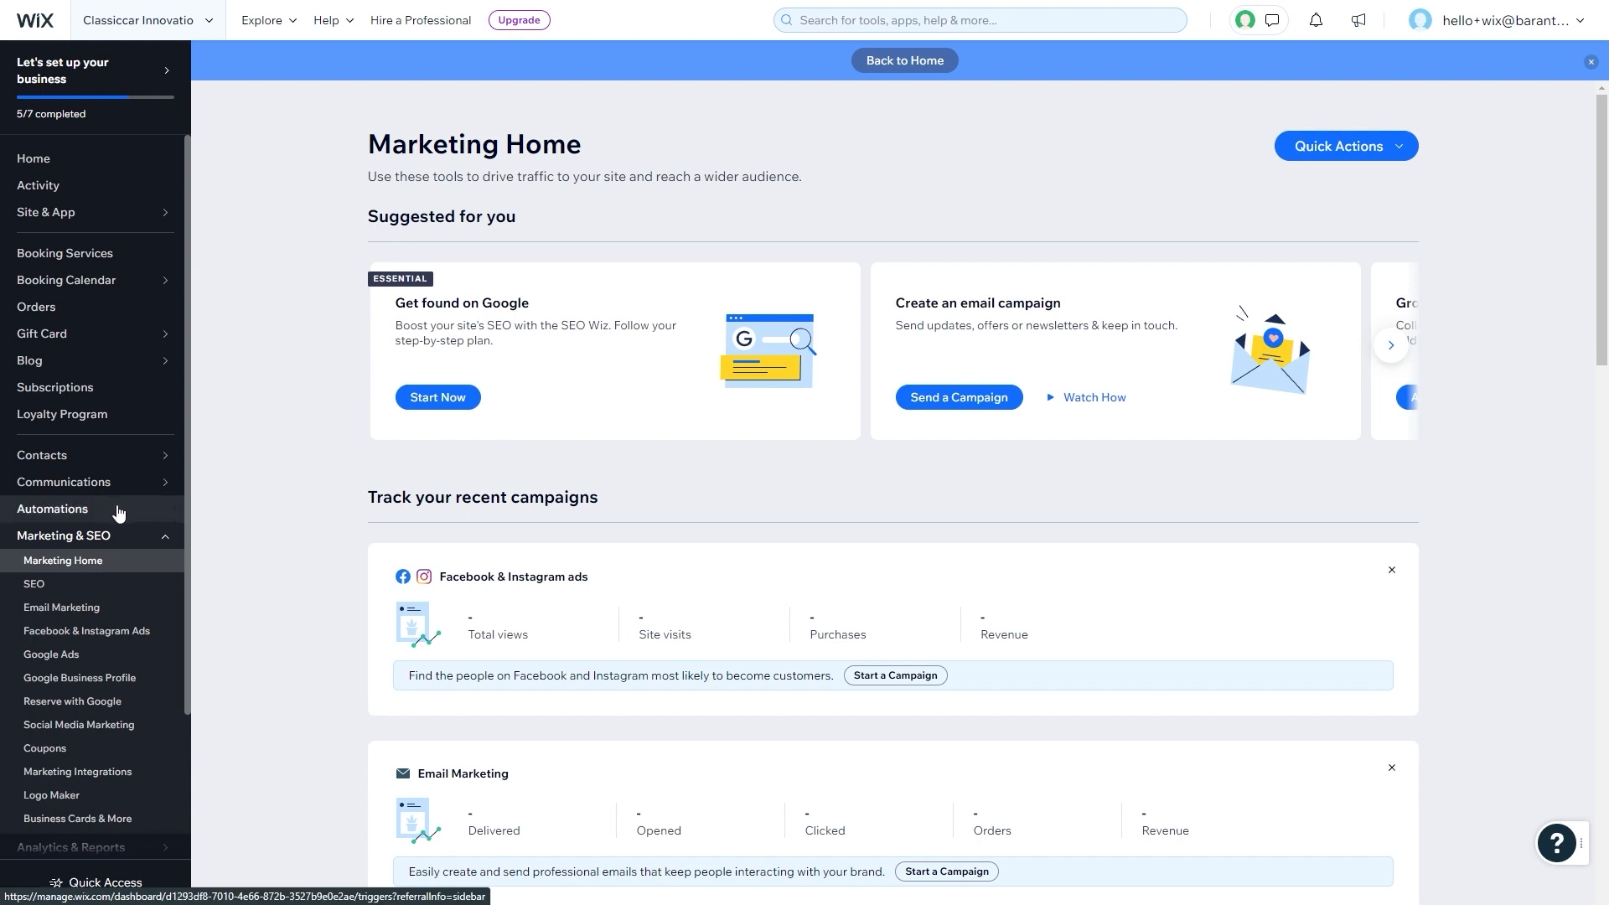
scroll(82, 630, "down", 3)
mouse_move(75, 670)
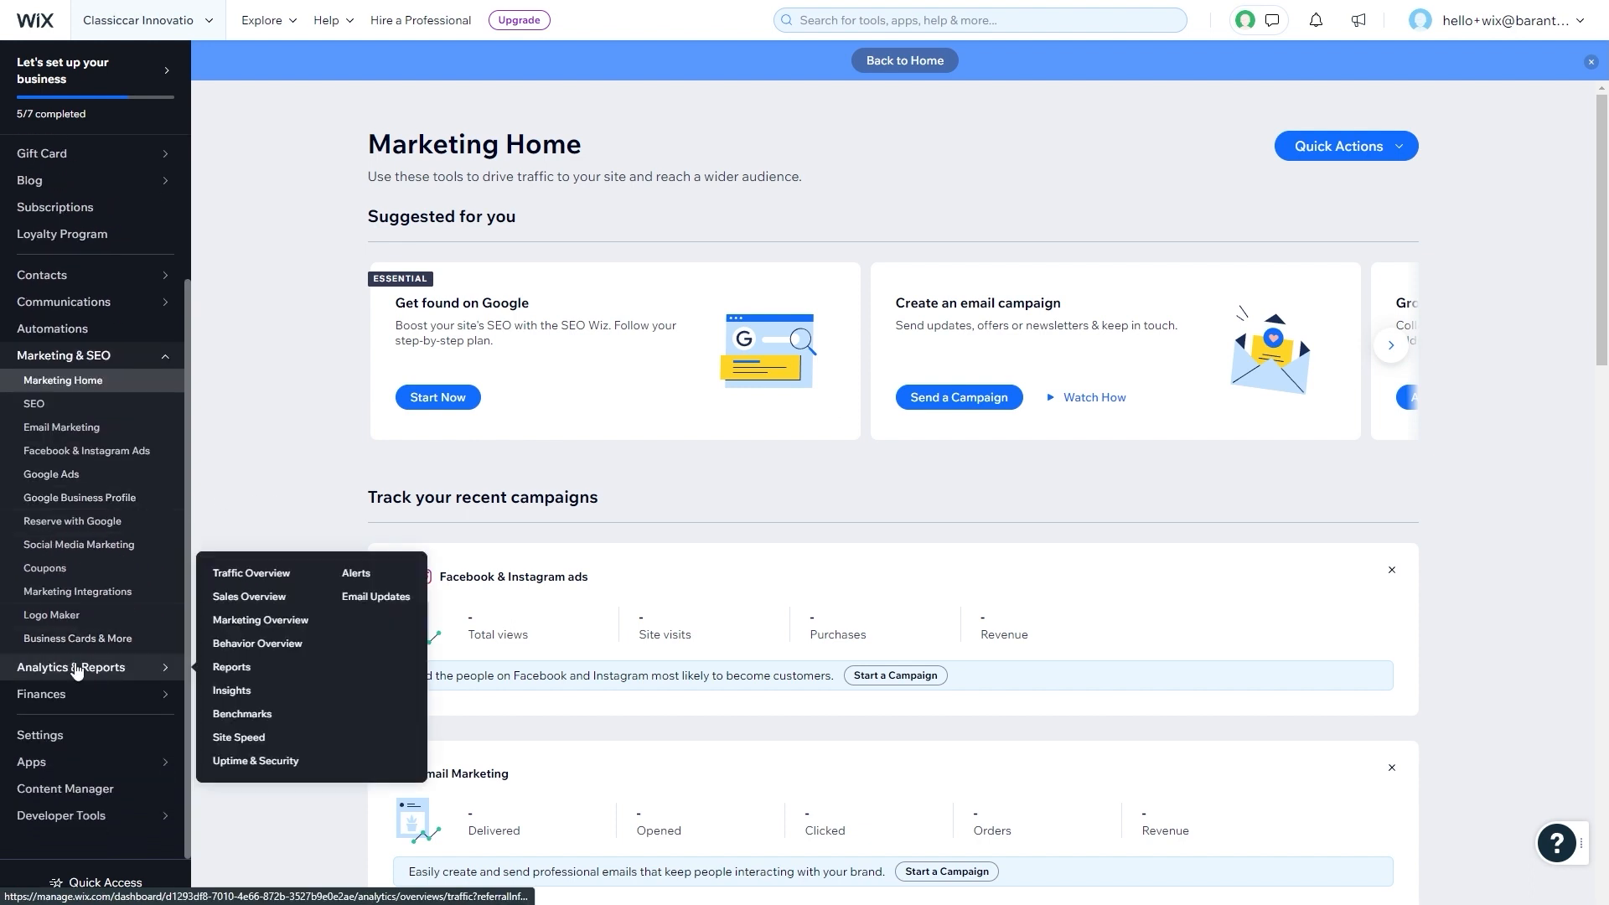
- View the traffic overview in the analytics section and the payments page in the finances section
left_click(75, 668)
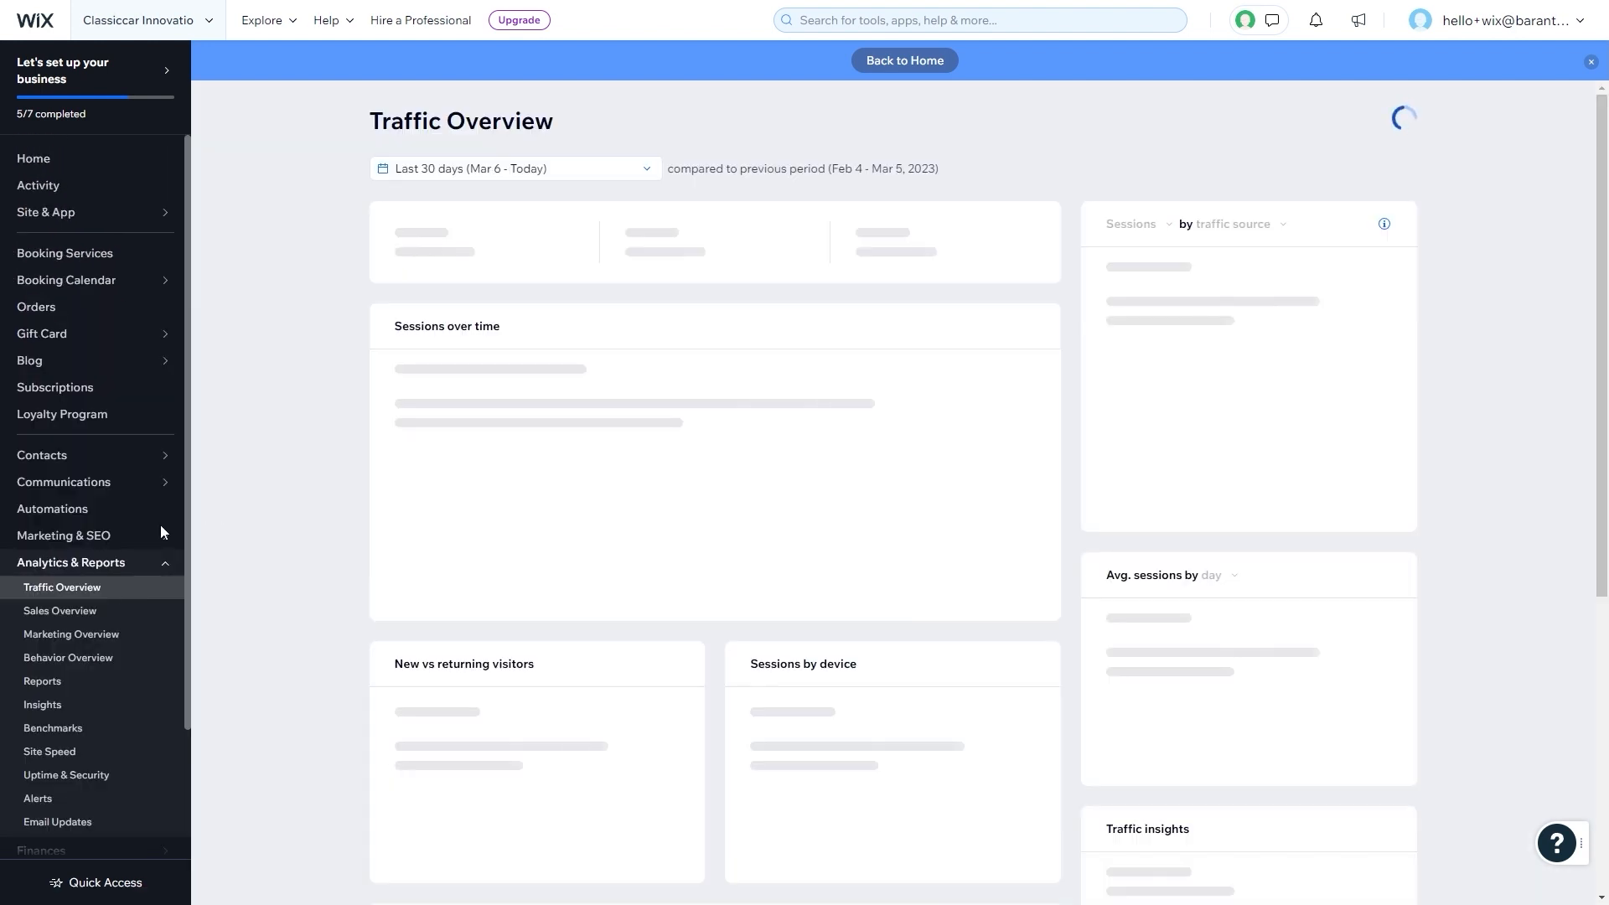
scroll(109, 586, "down", 2)
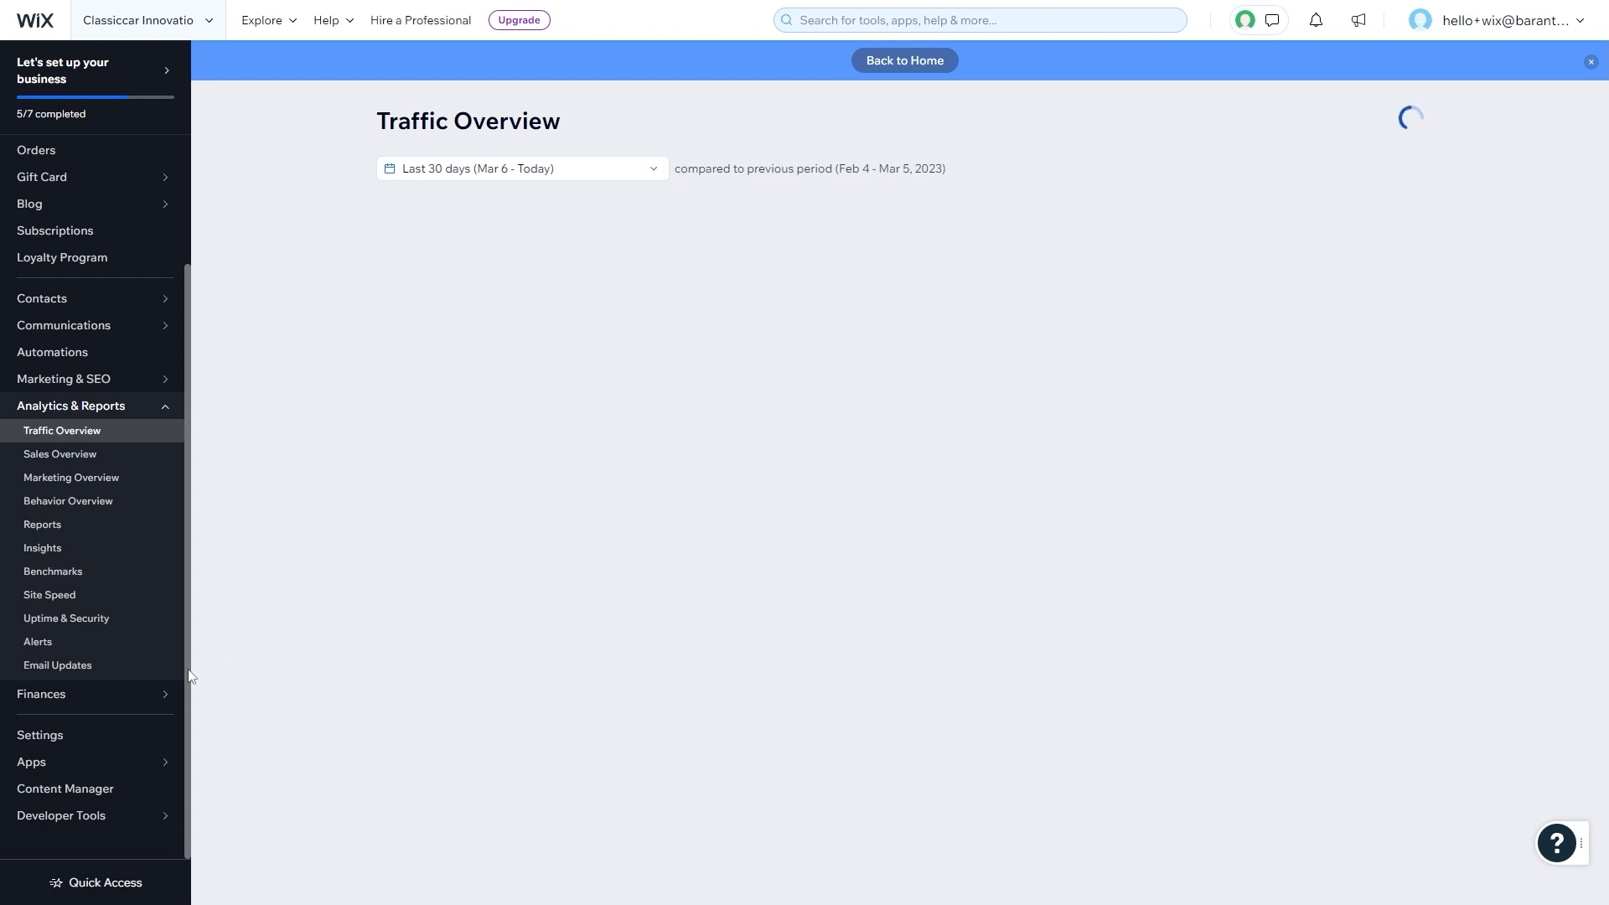
left_click(116, 699)
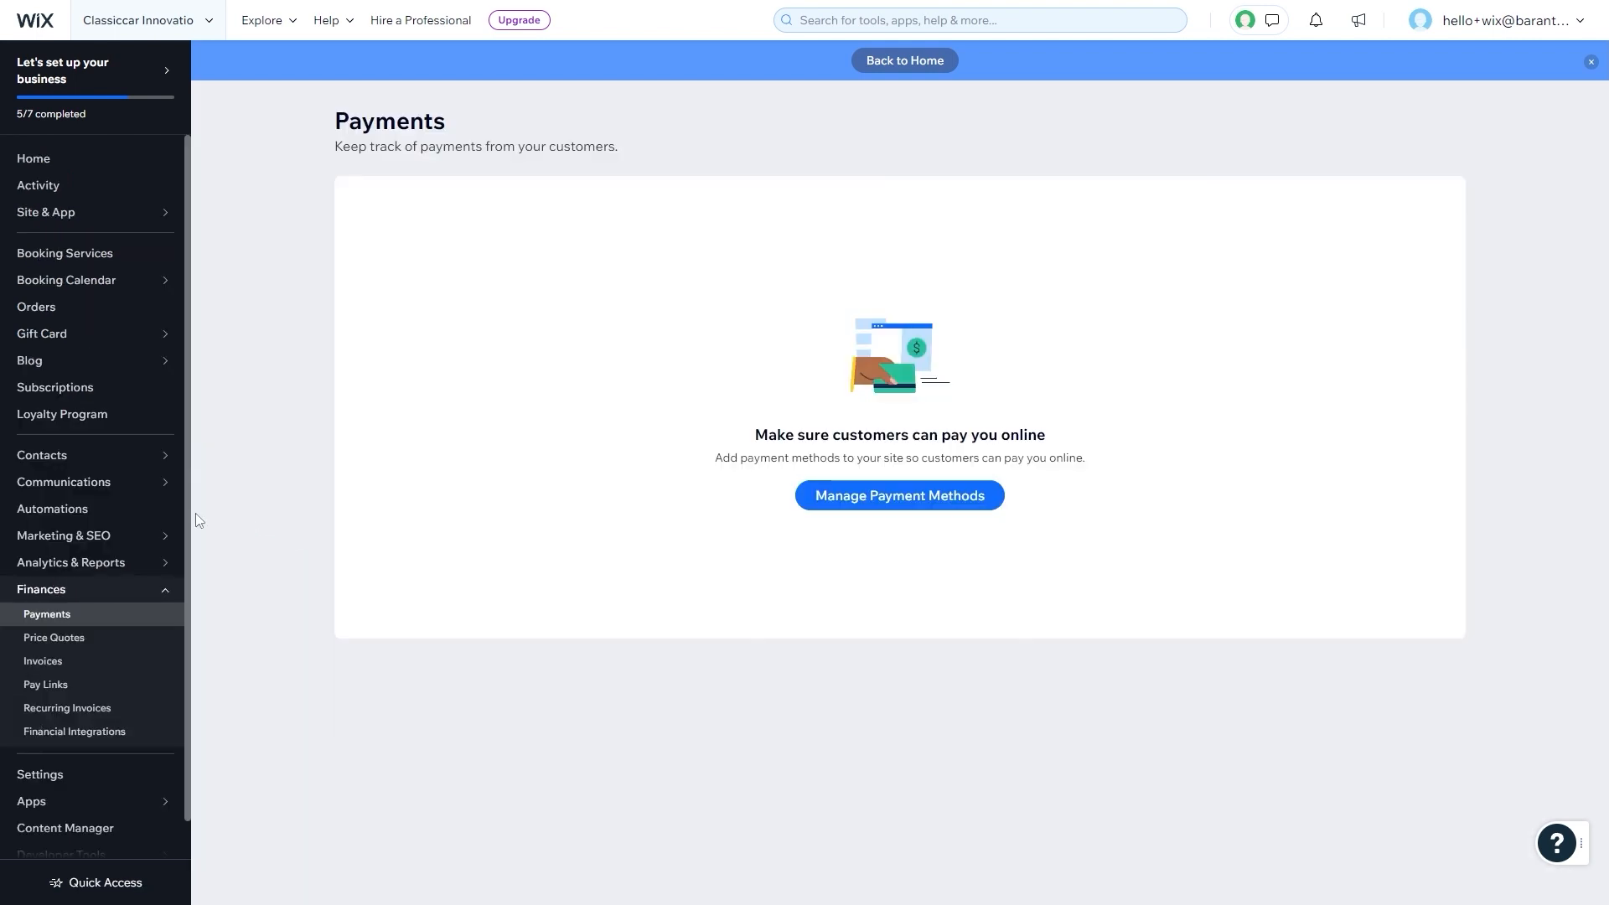
scroll(108, 515, "down", 1)
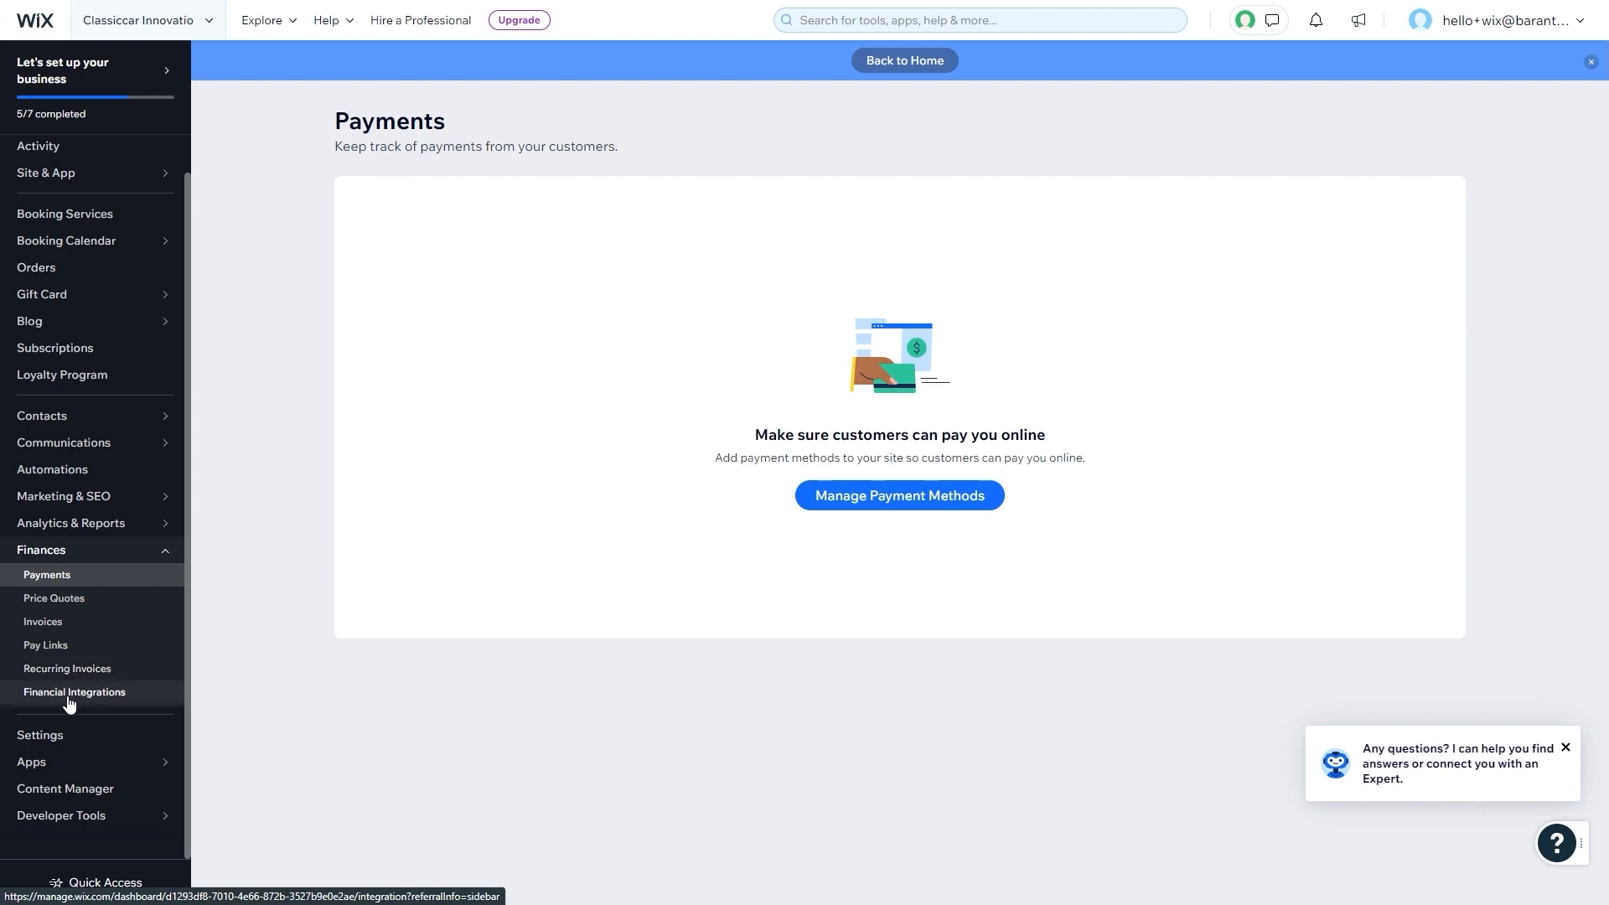
- Review the site's general, communications and advanced settings categories, and look through the privacy and cookies tools
left_click(54, 734)
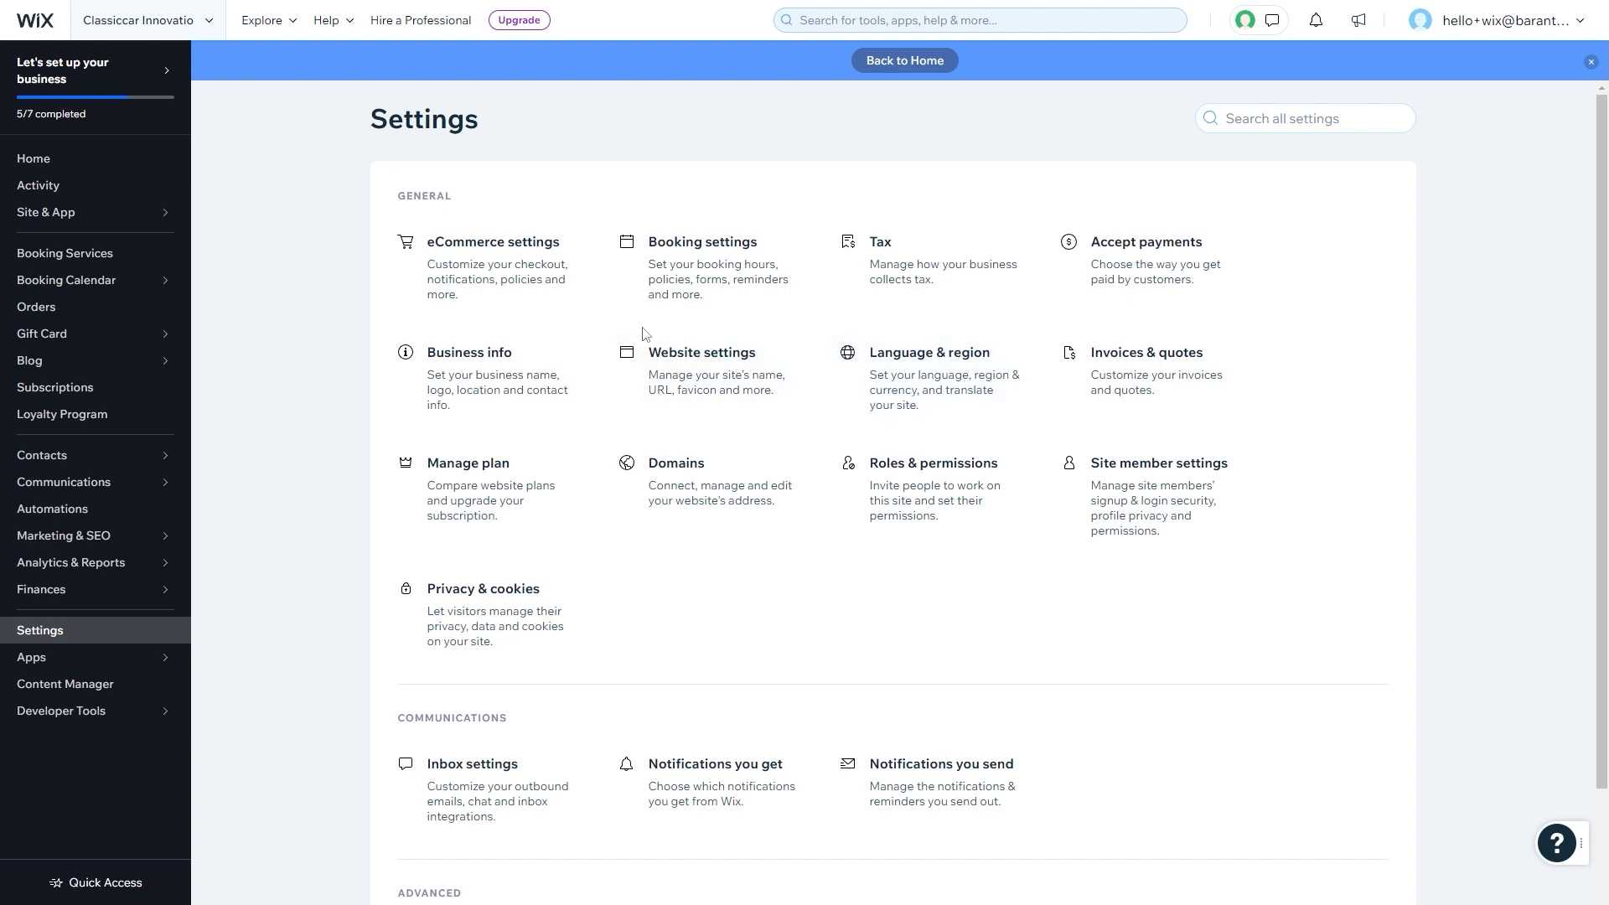
scroll(779, 501, "down", 2)
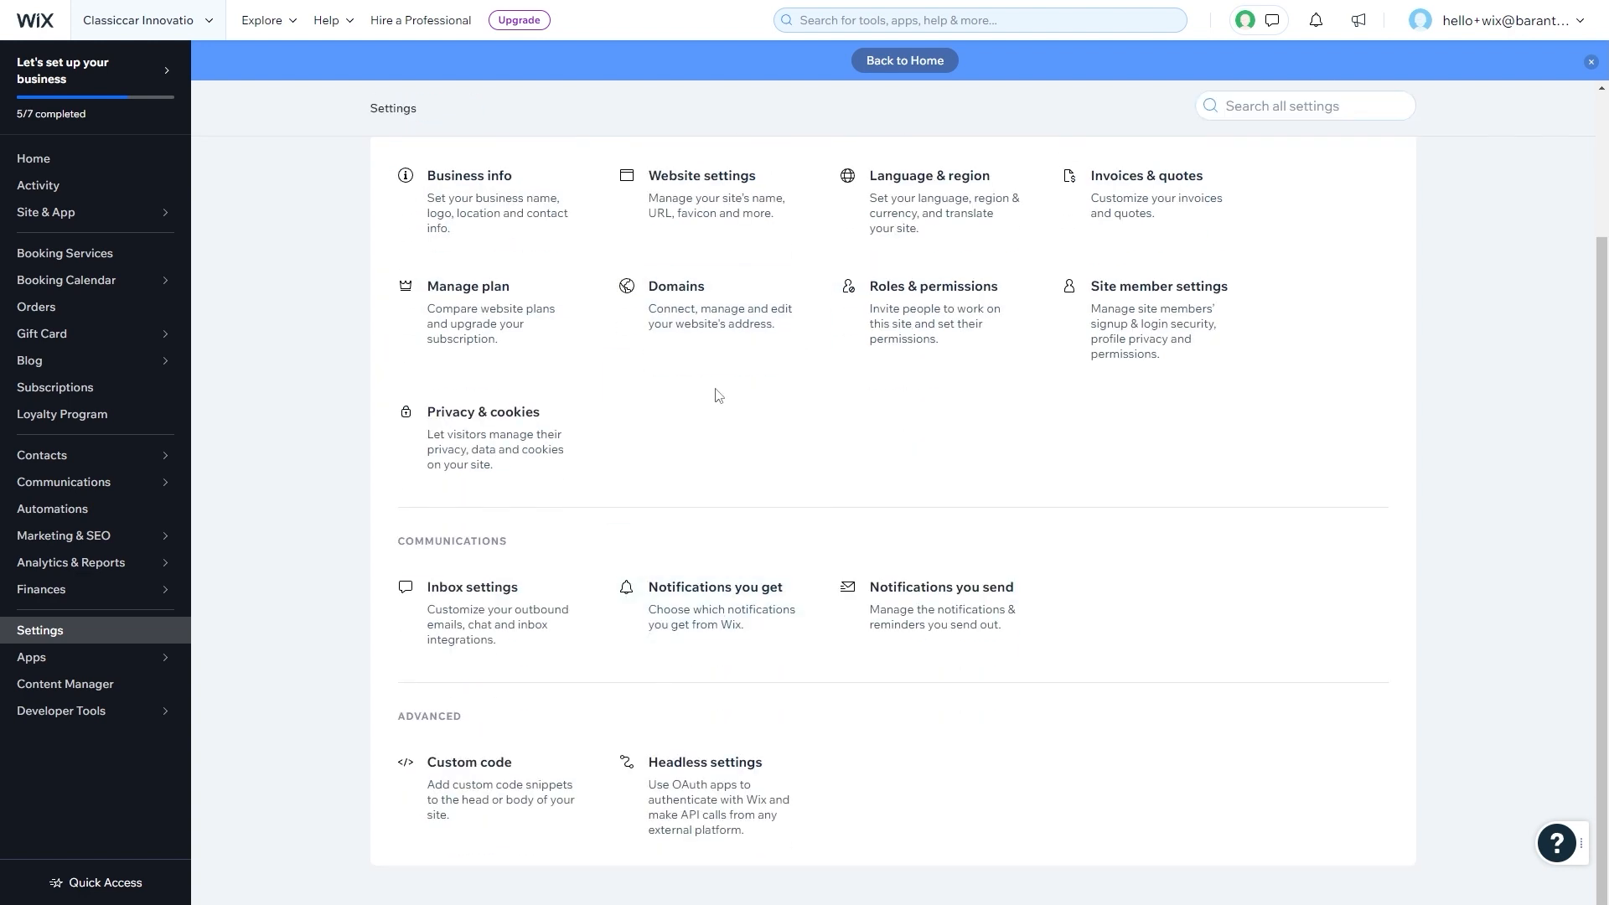
scroll(703, 609, "up", 2)
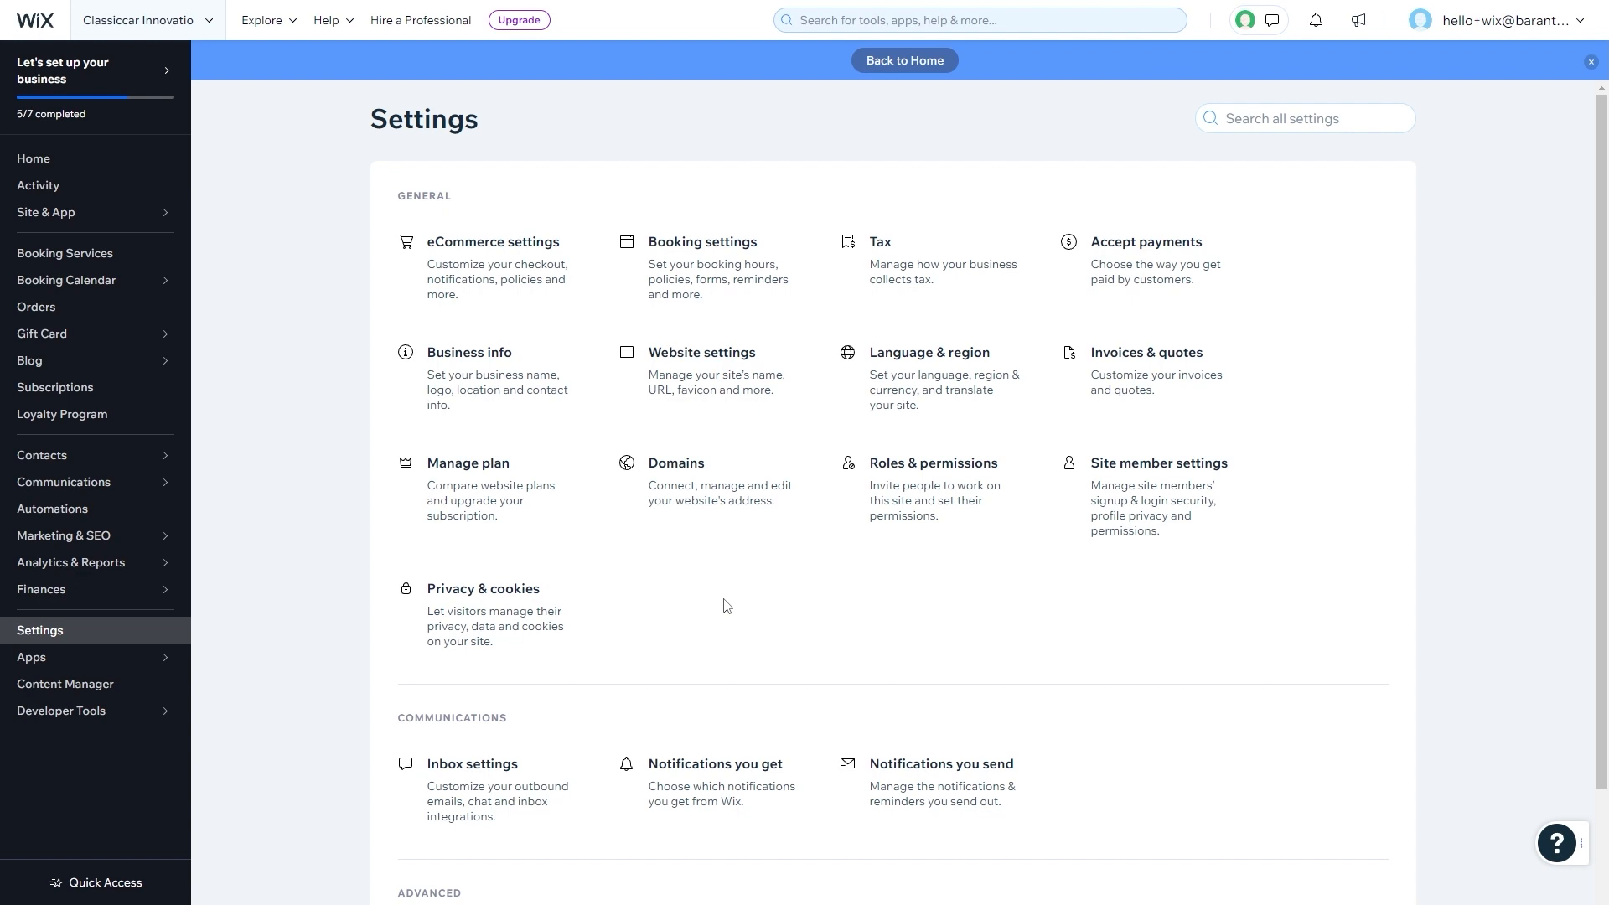
left_click(479, 619)
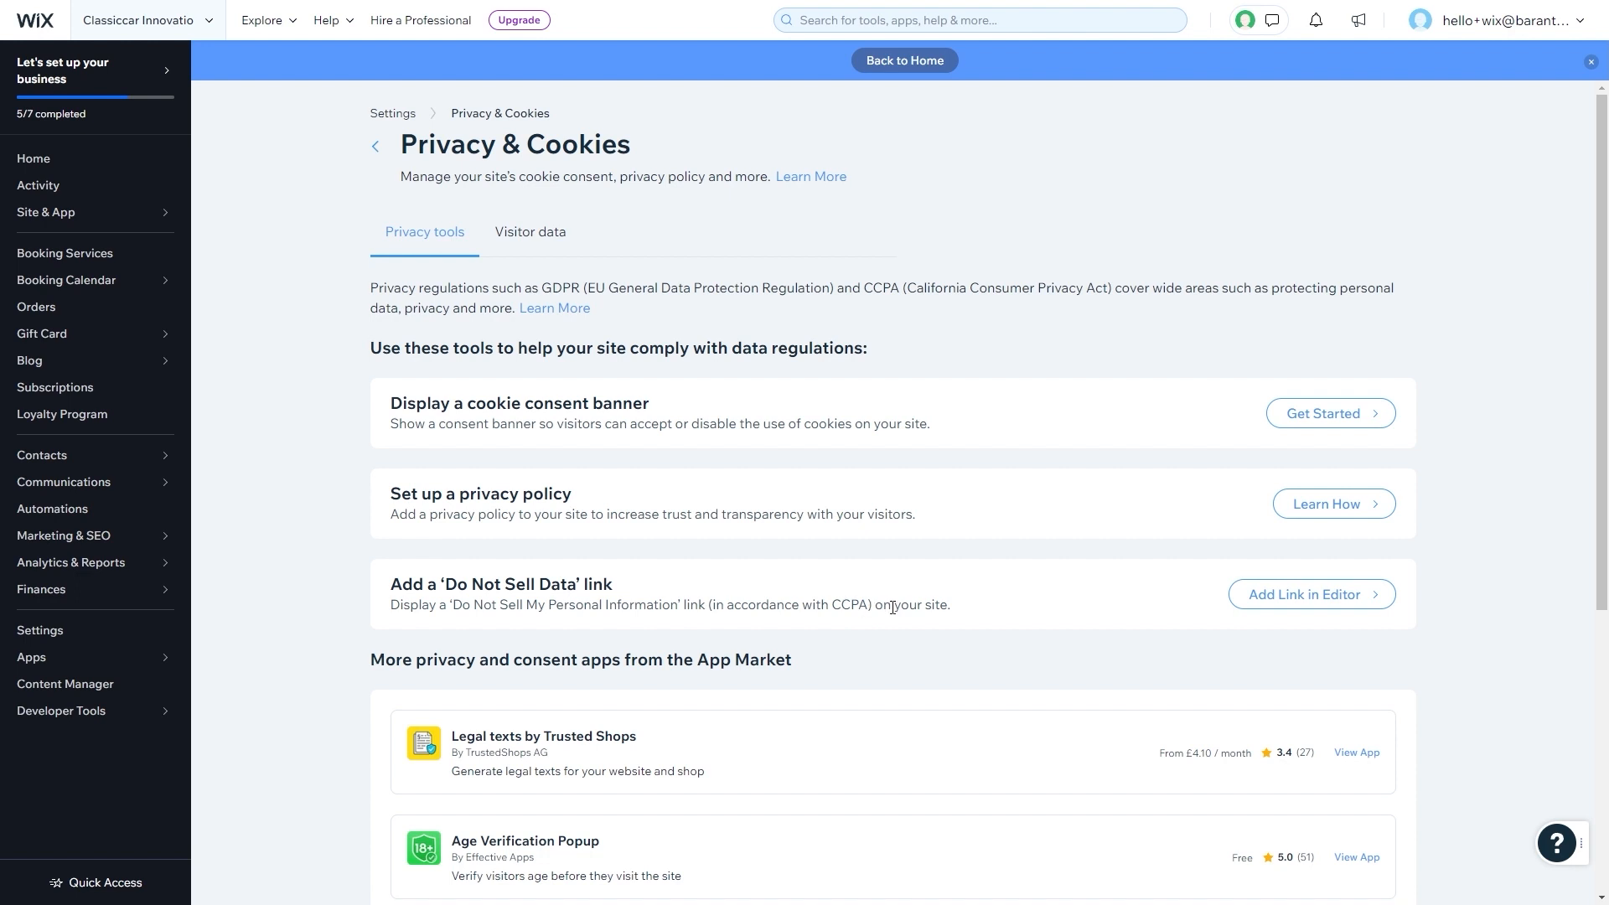
left_click_drag(916, 288, 1105, 285)
left_click(535, 563)
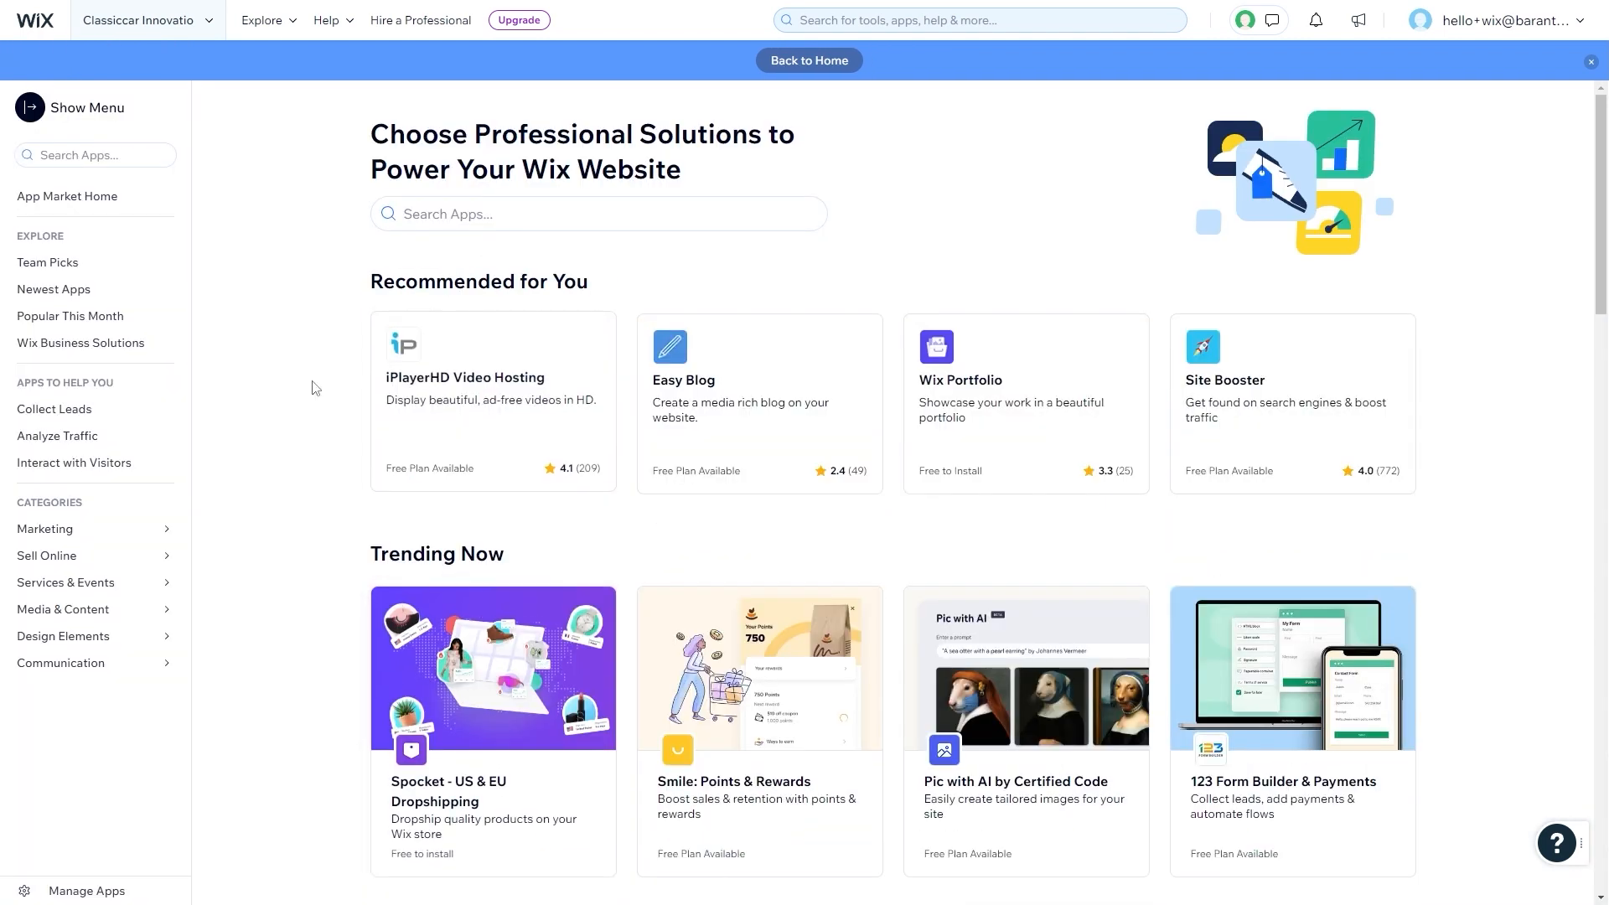
- Show the dashboard menu beside the App Market, and view the Content Manager and Developer Tools pages
left_click(30, 108)
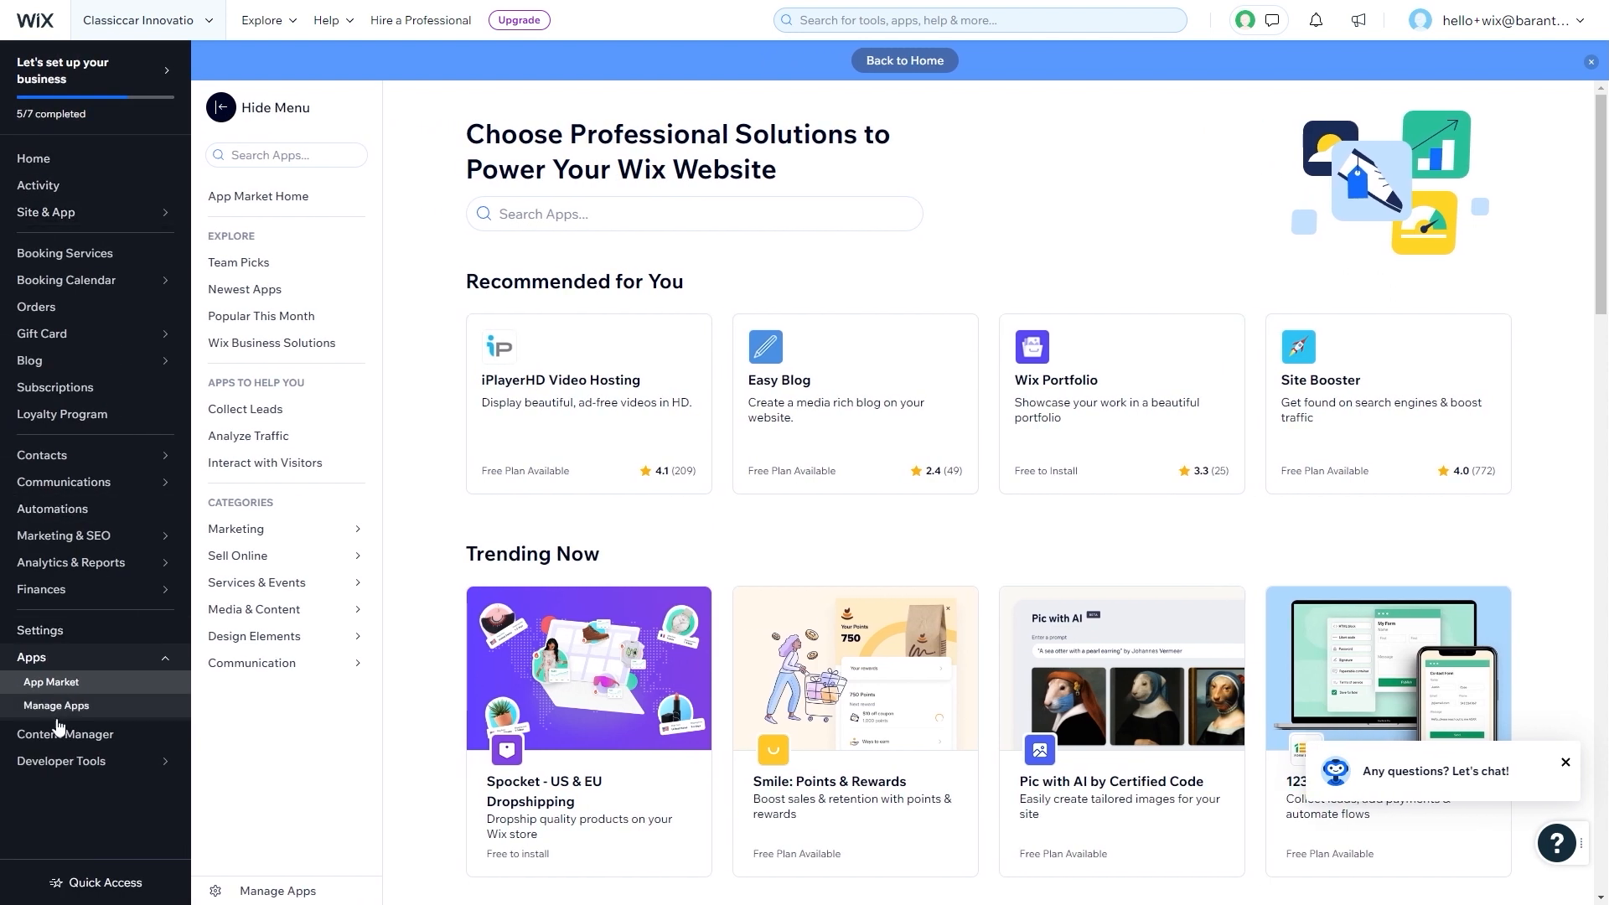
left_click(57, 737)
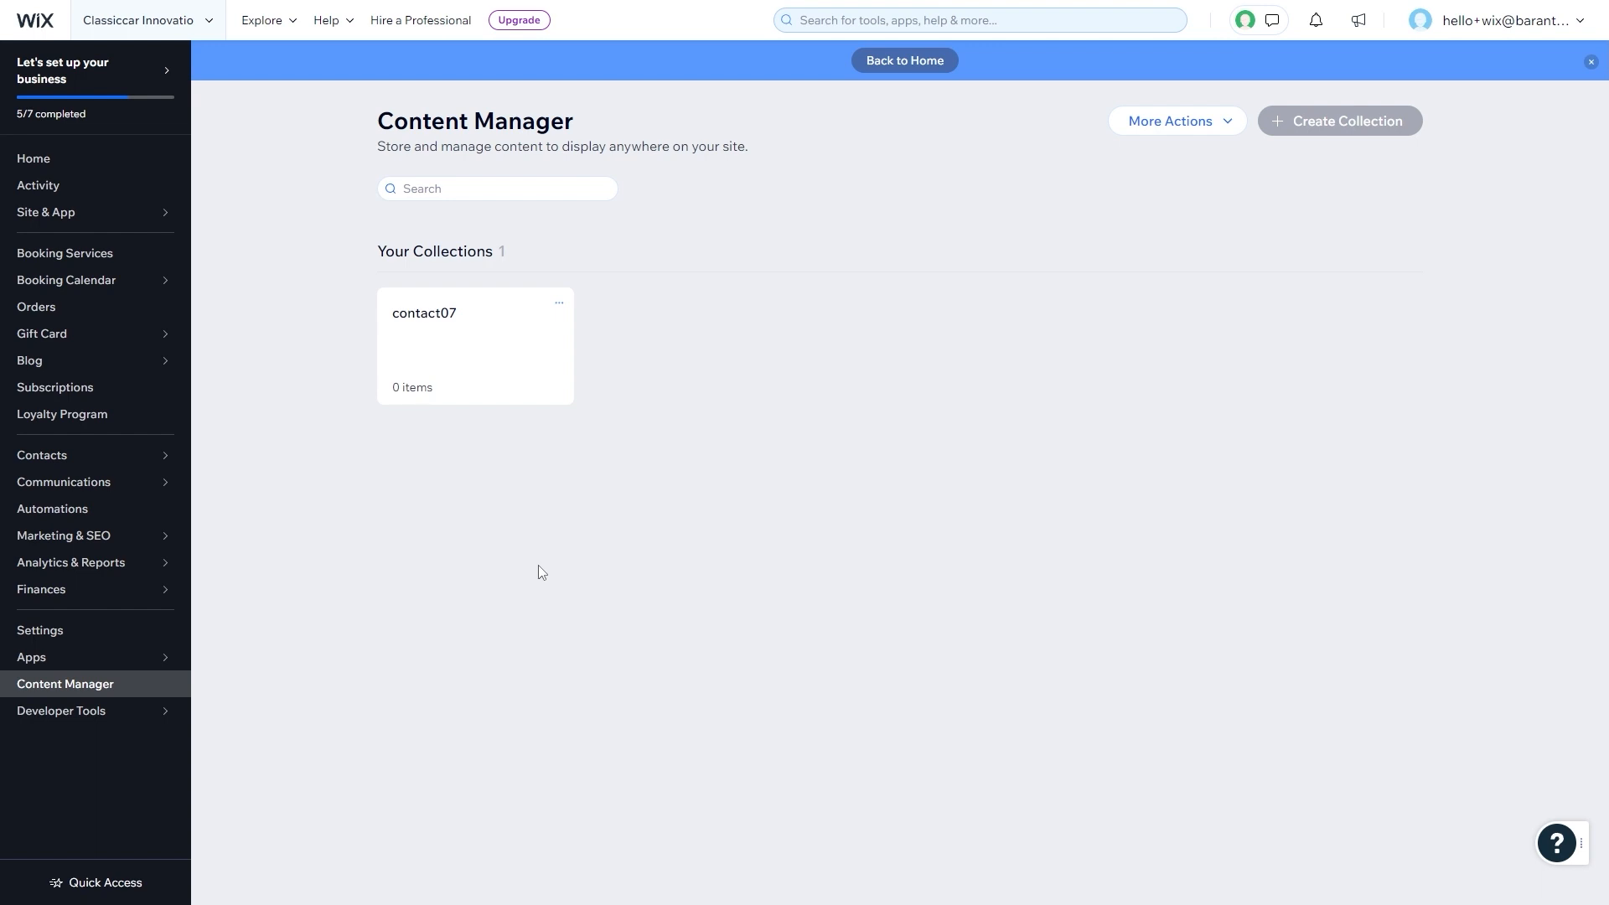
left_click(91, 711)
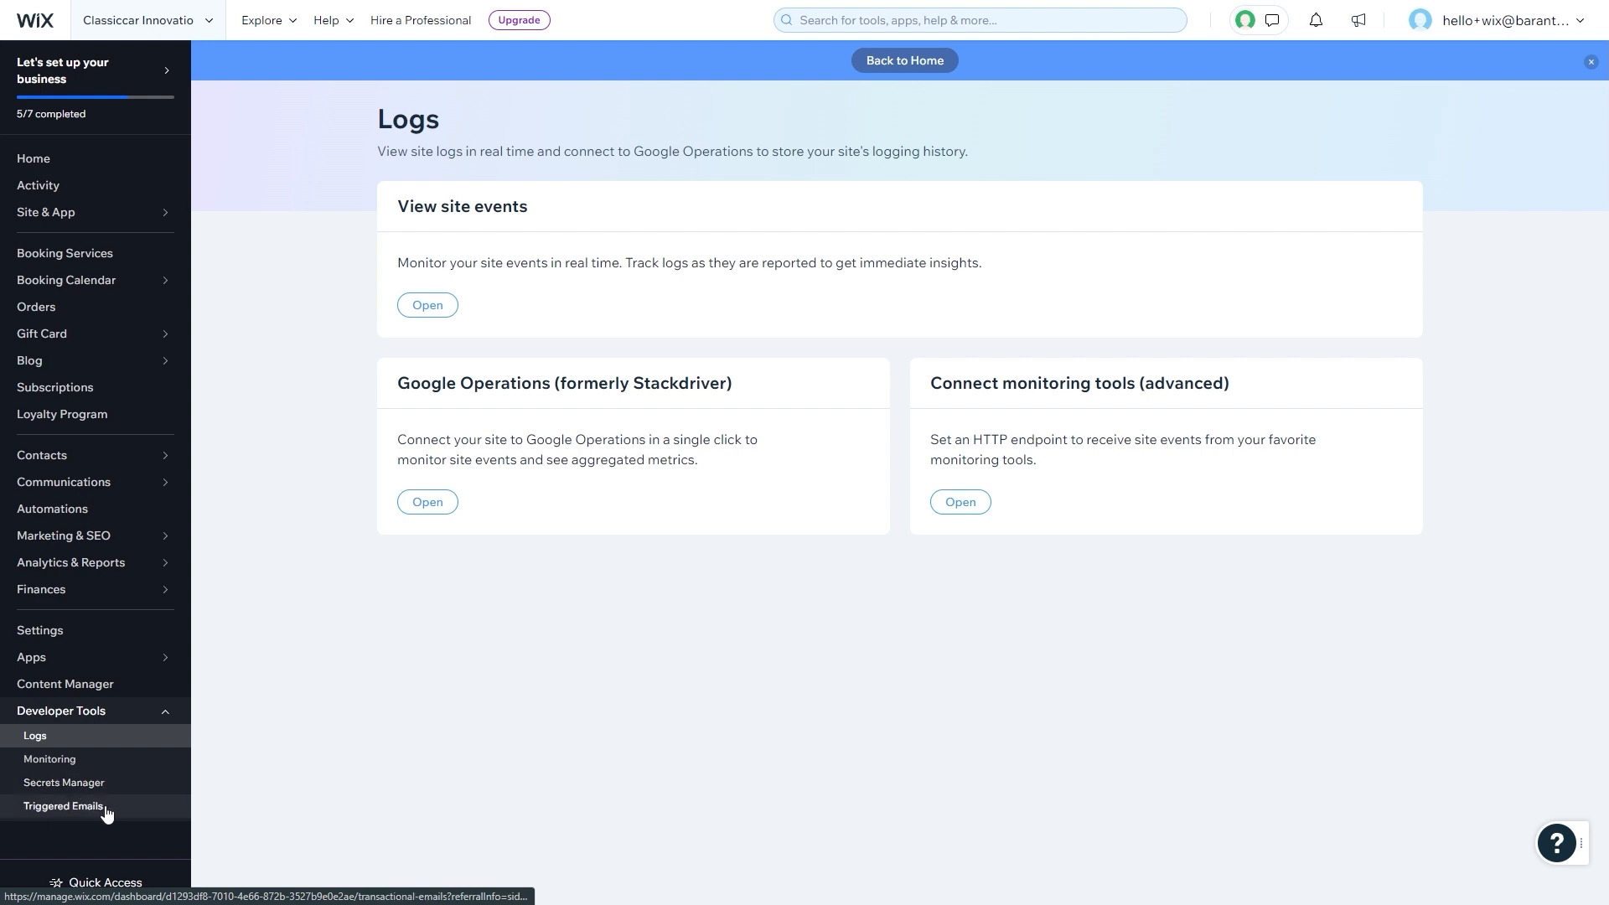
mouse_move(88, 724)
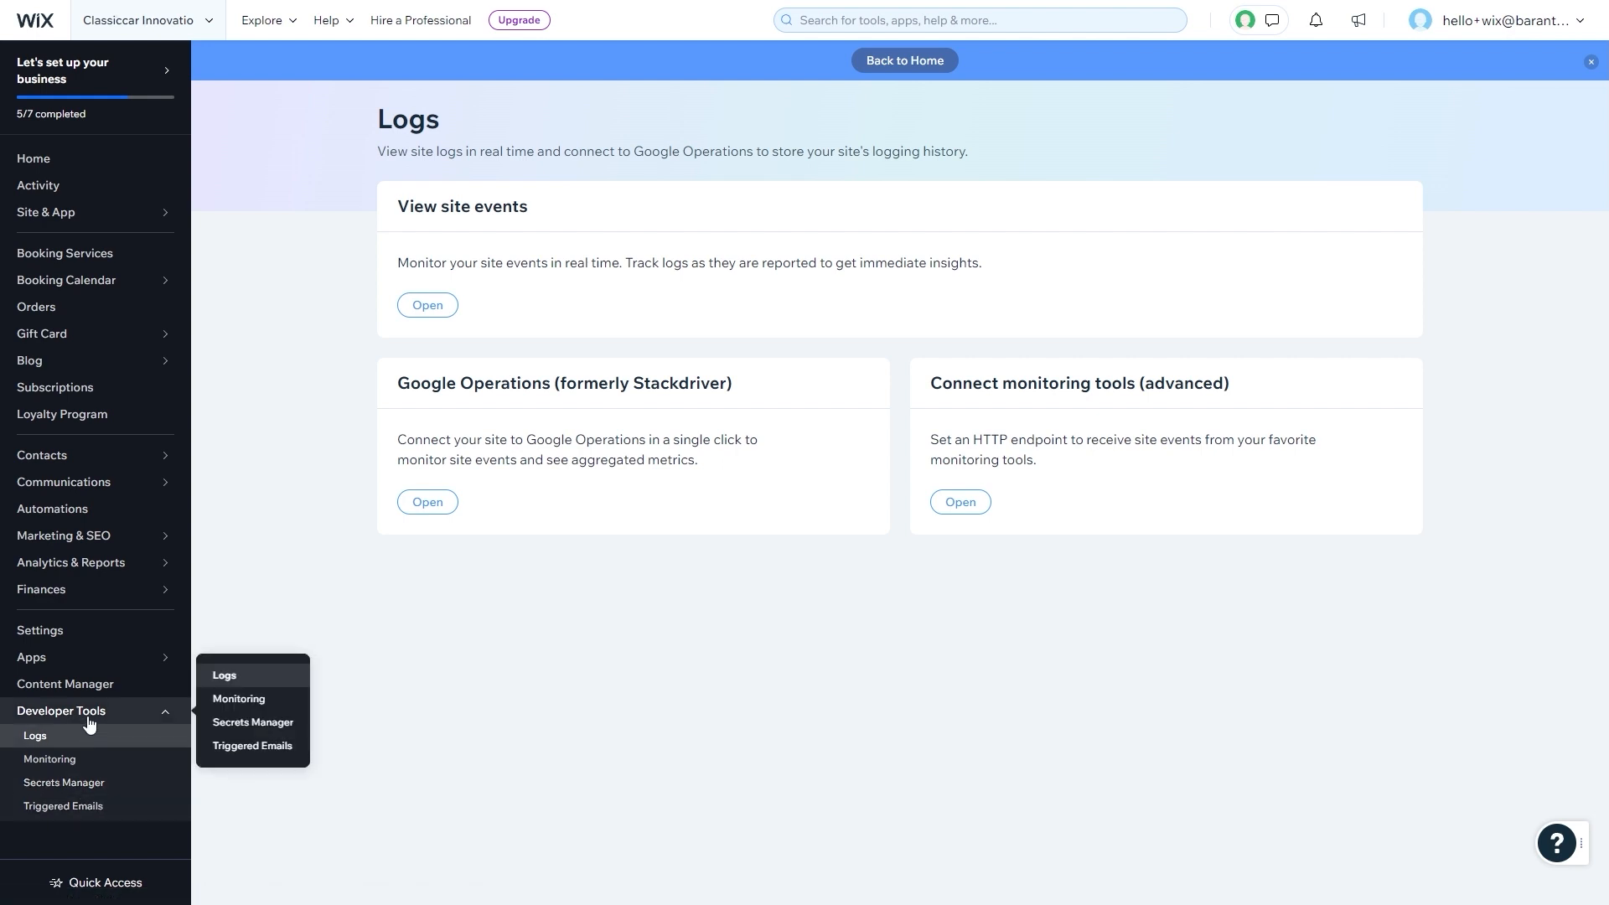
- Go from the dashboard home to the site's SEO page and start the SEO setup checklist questions
left_click(46, 160)
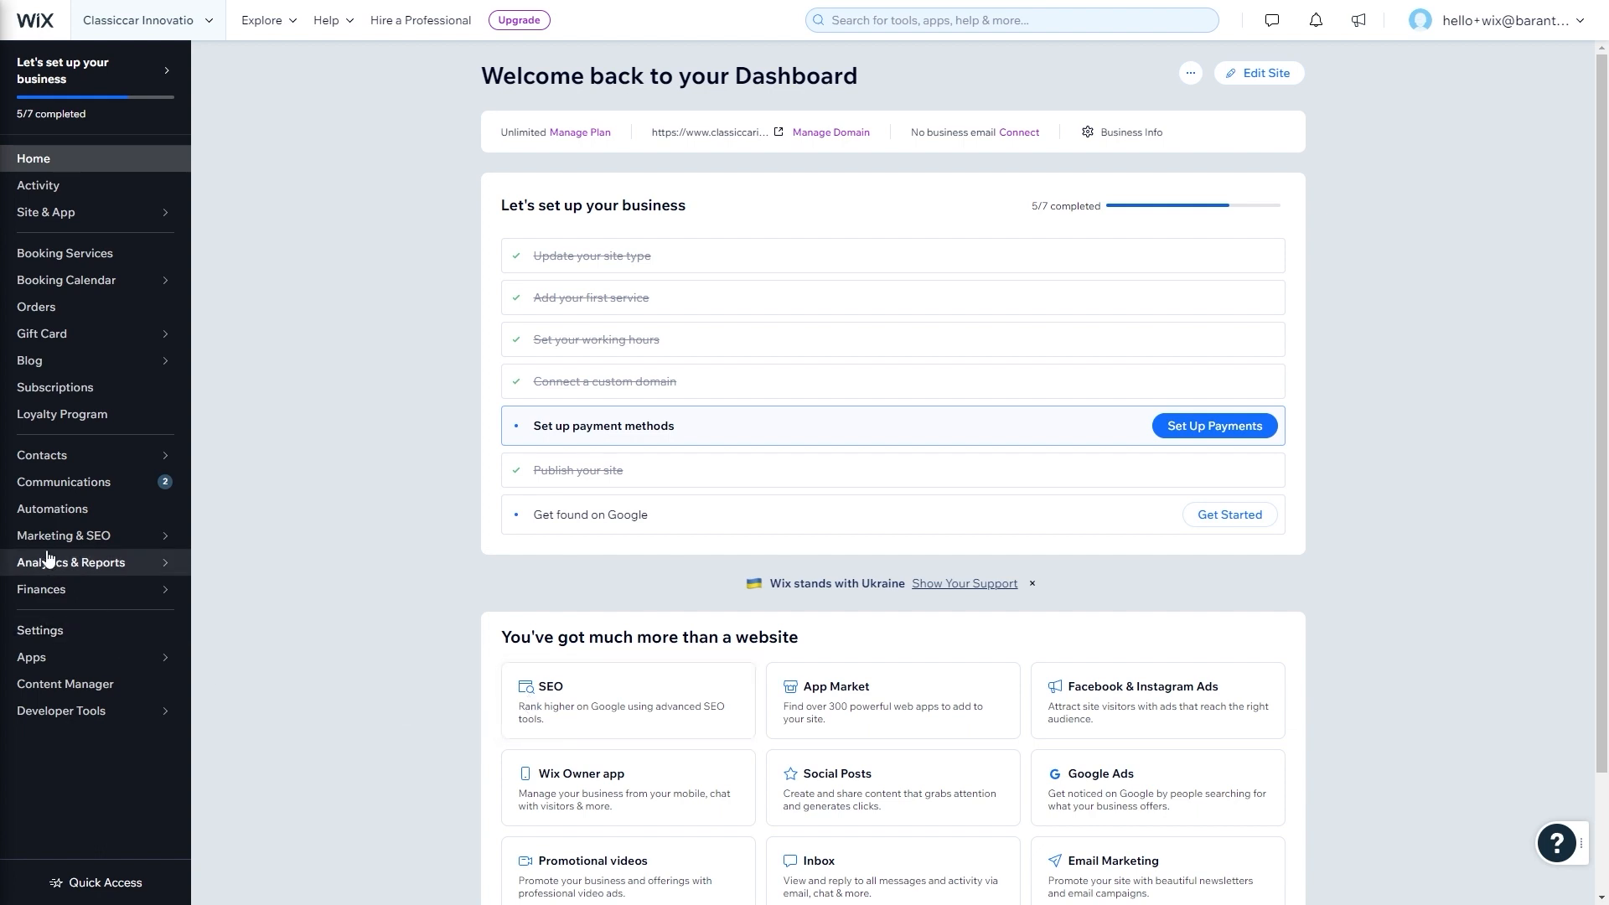
mouse_move(52, 549)
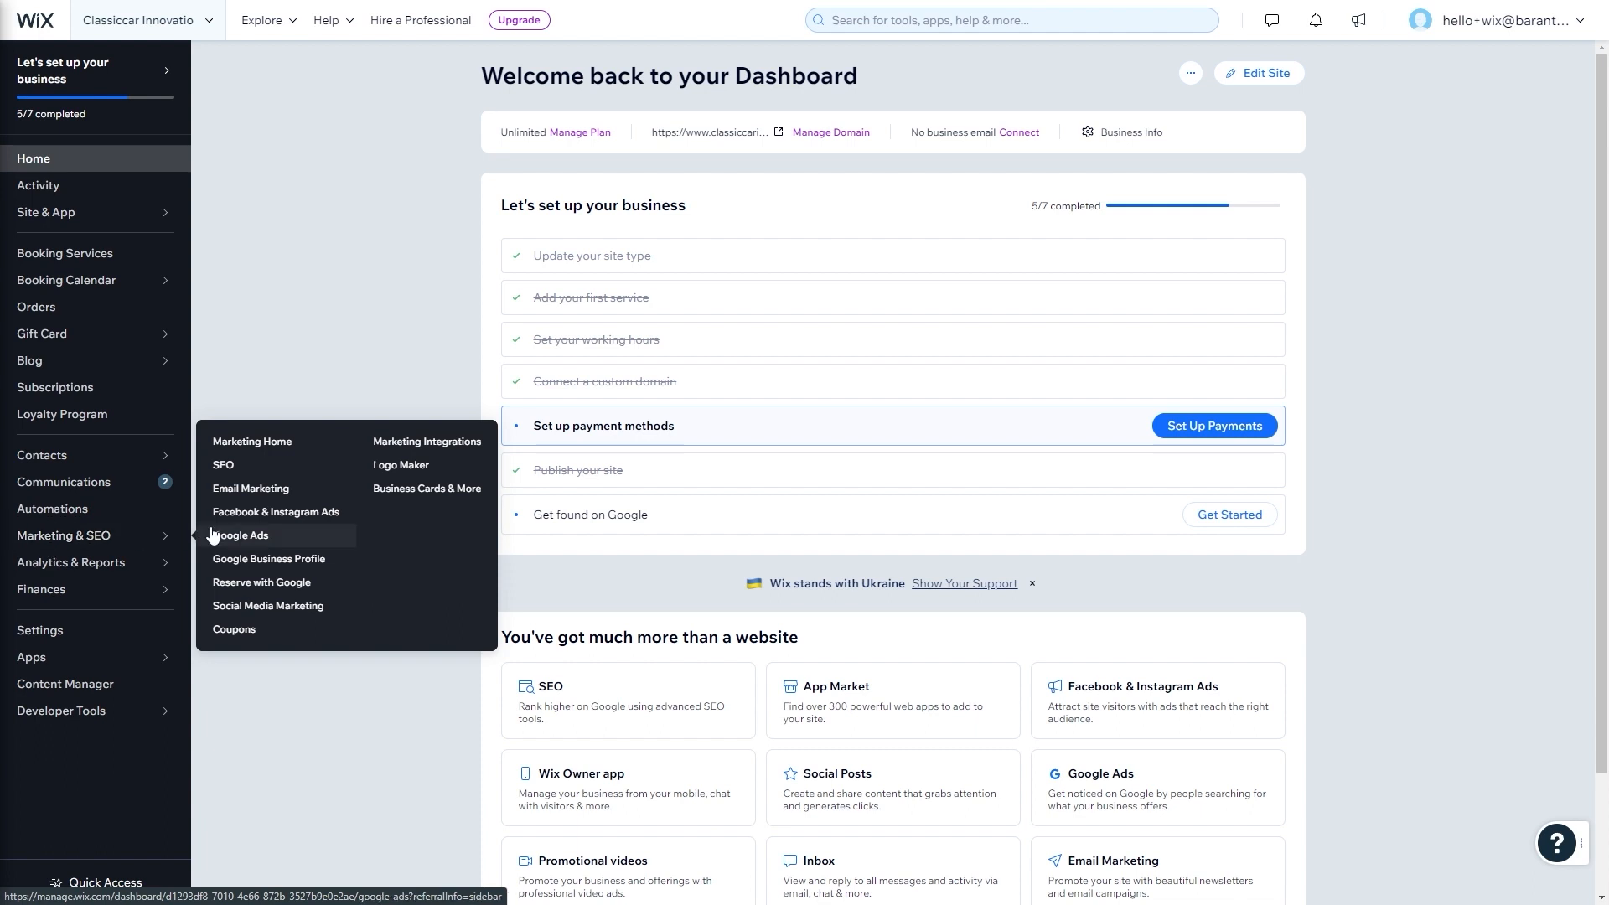
left_click(225, 466)
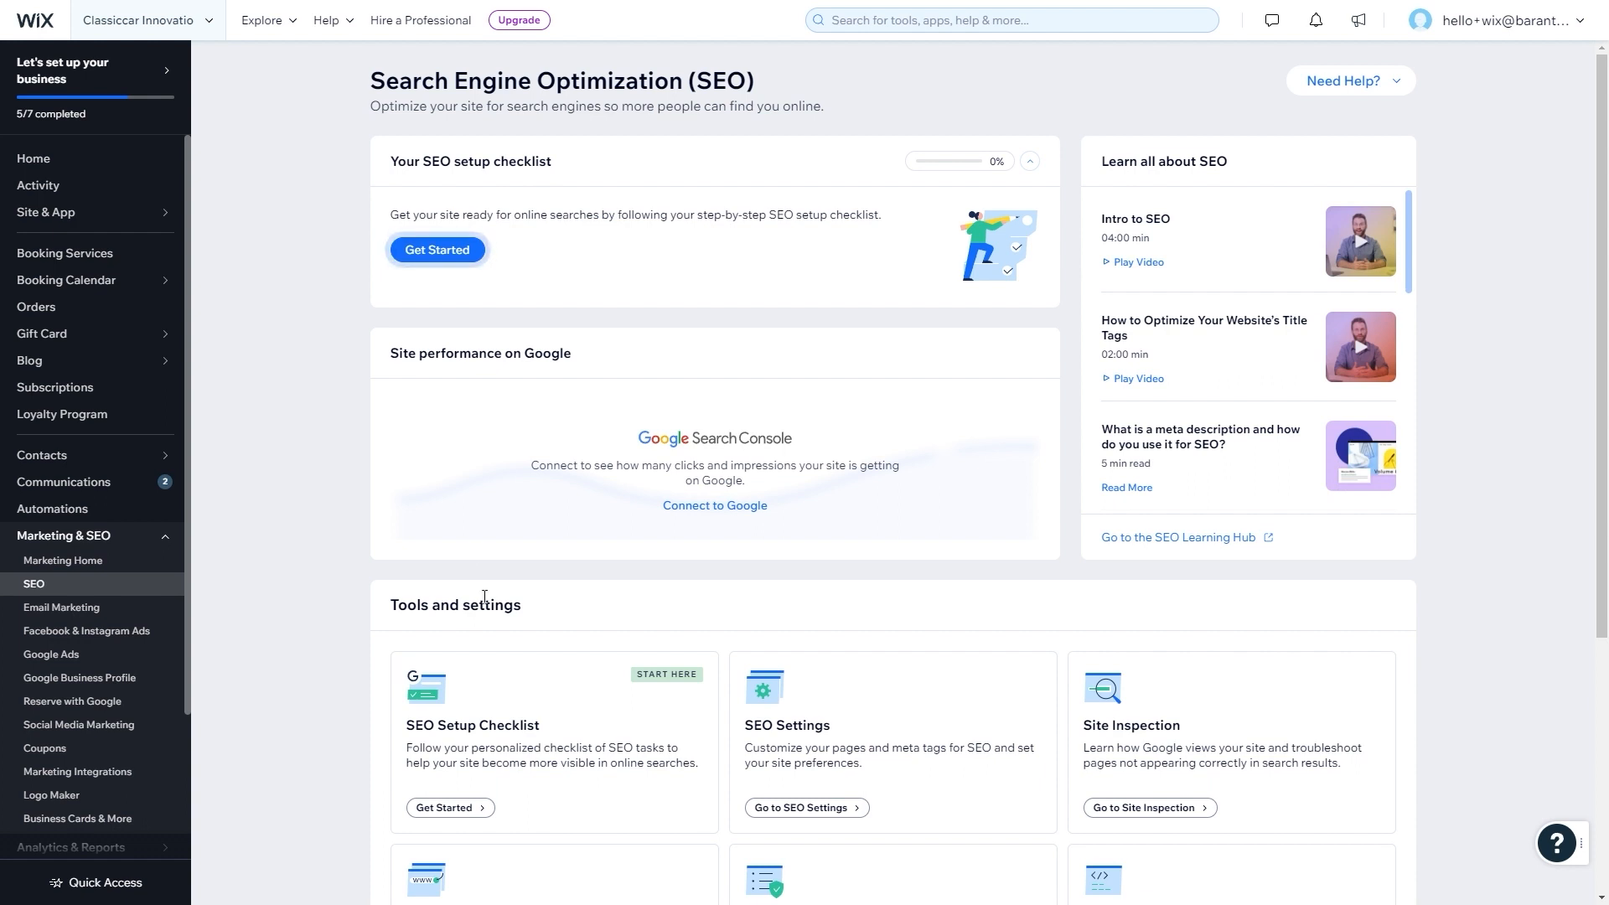
left_click(437, 250)
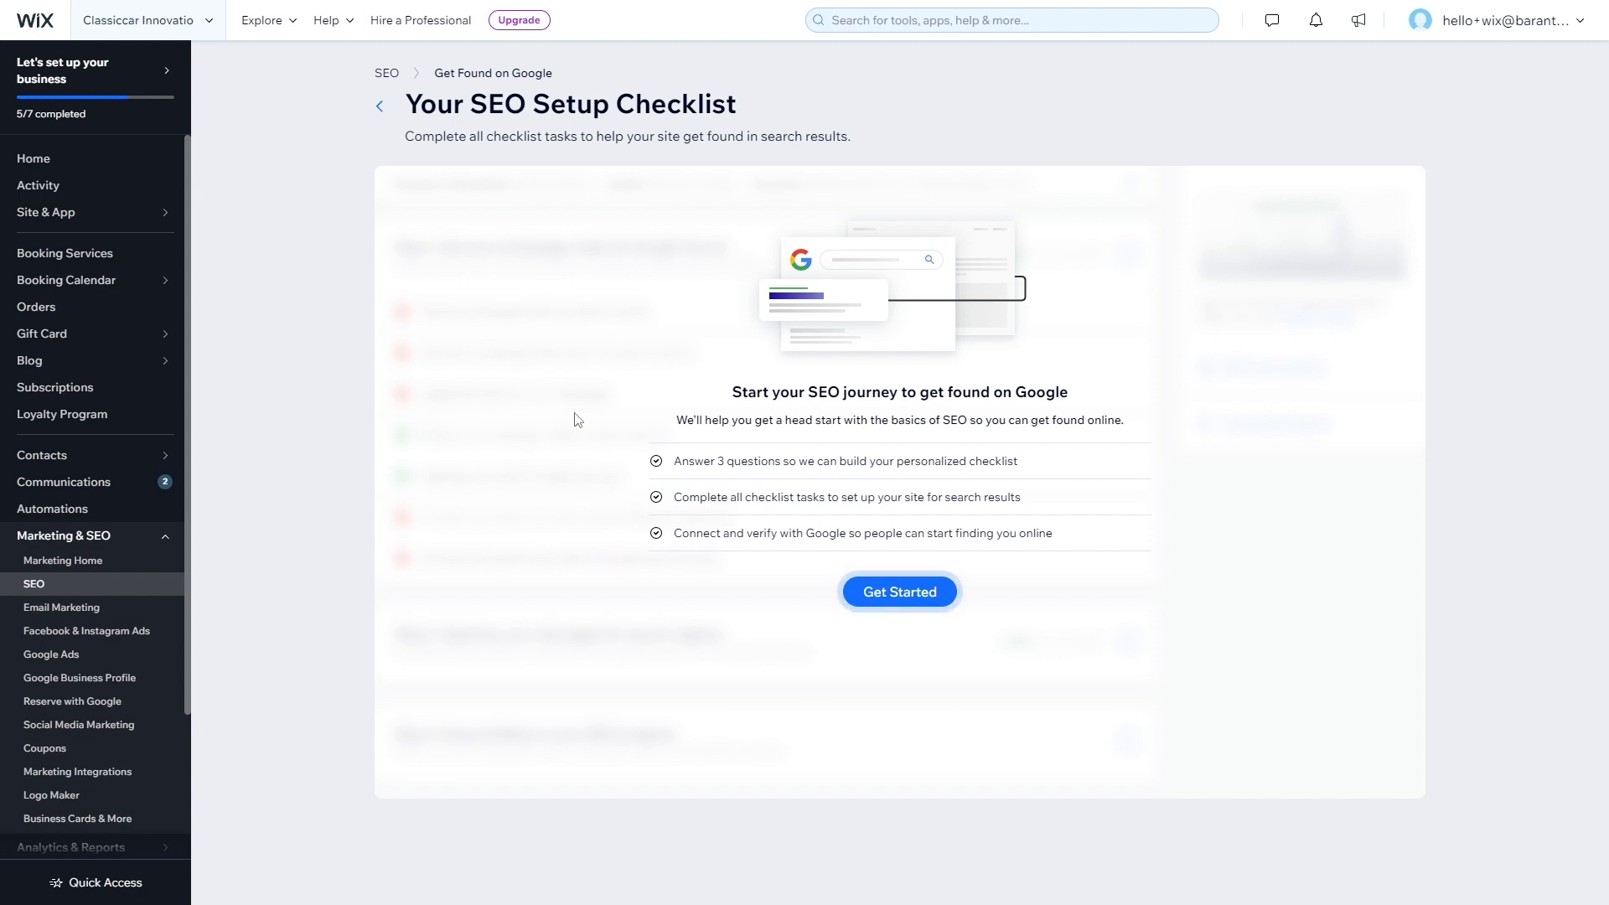
left_click(909, 607)
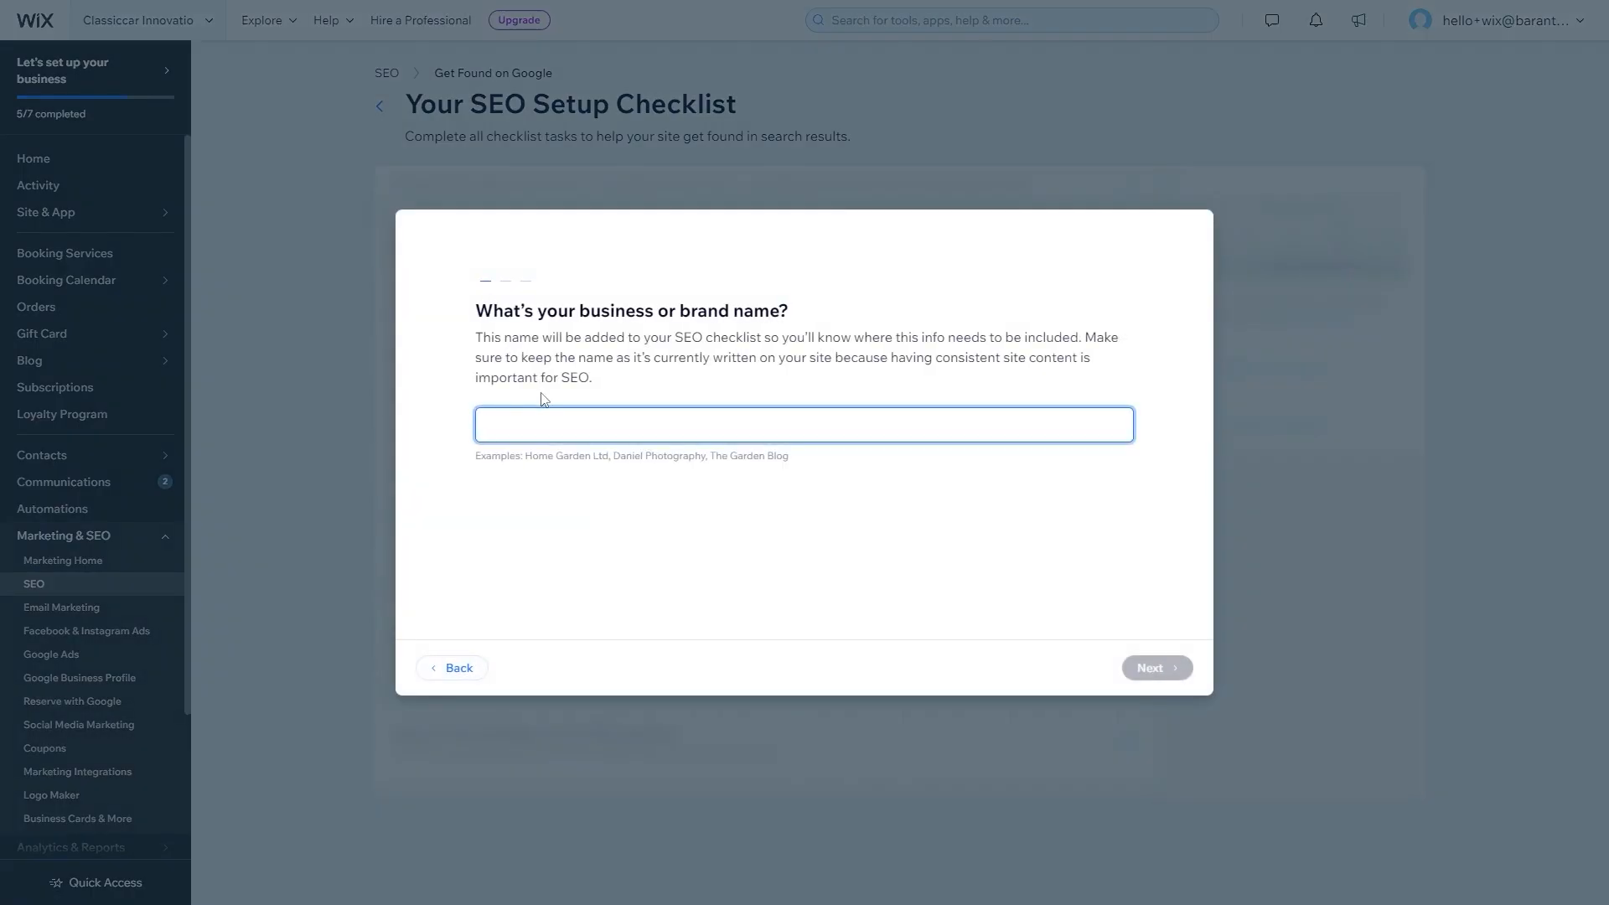
- Enter ClassicCar Restorations as the business or brand name for the SEO checklist and continue
type("Cla")
key("BackSpace")
key("BackSpace")
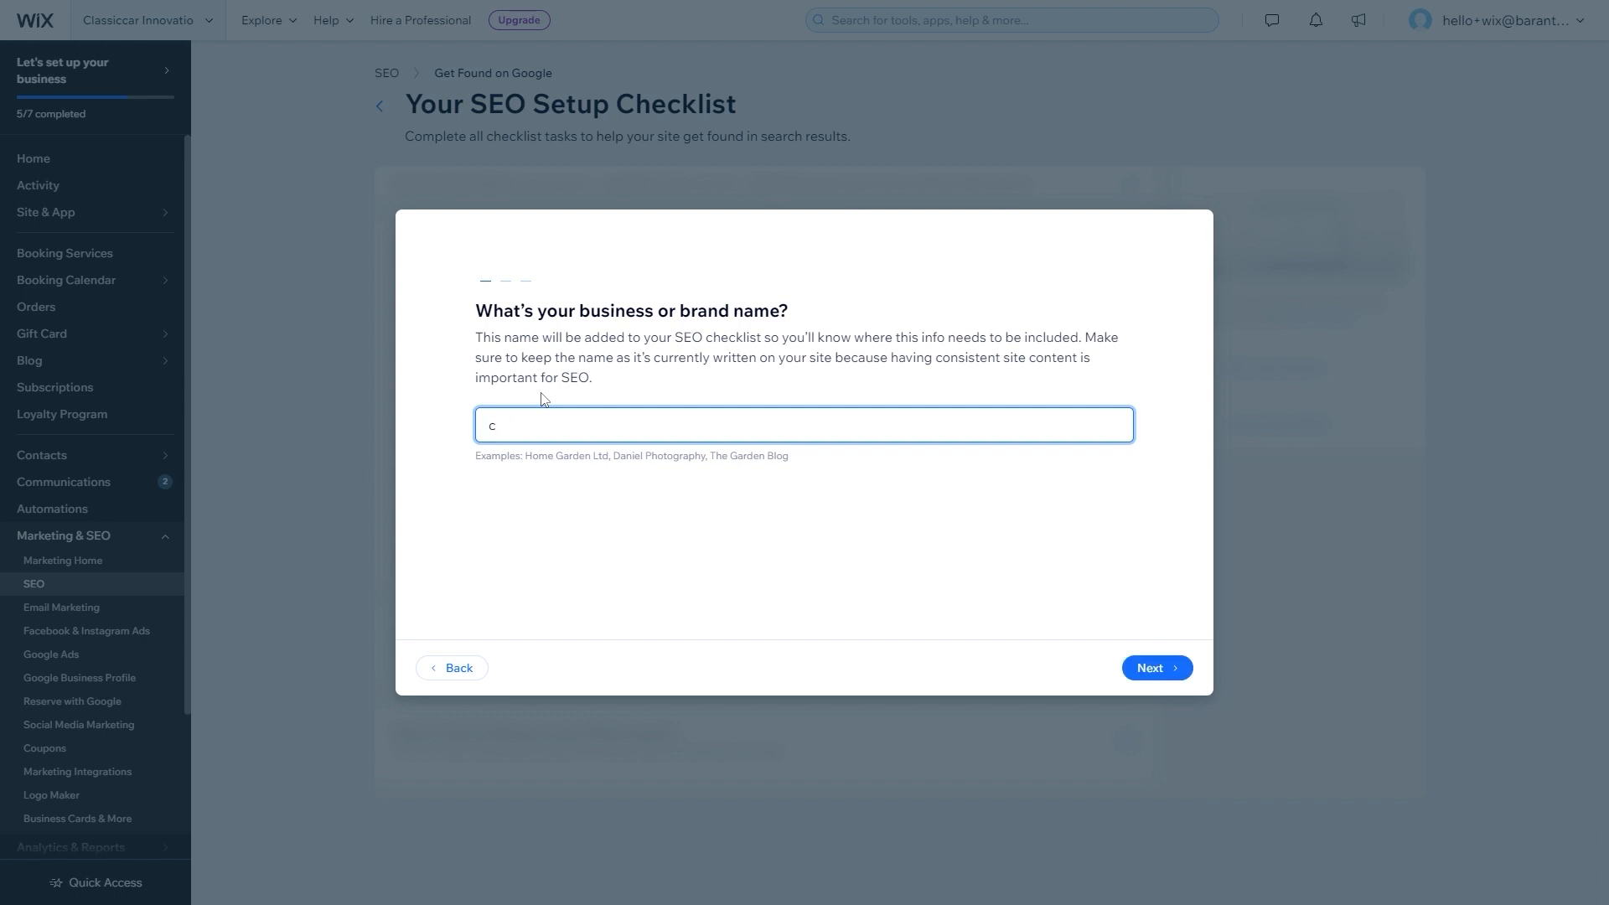
type("lassicCar Restorations")
left_click(1150, 668)
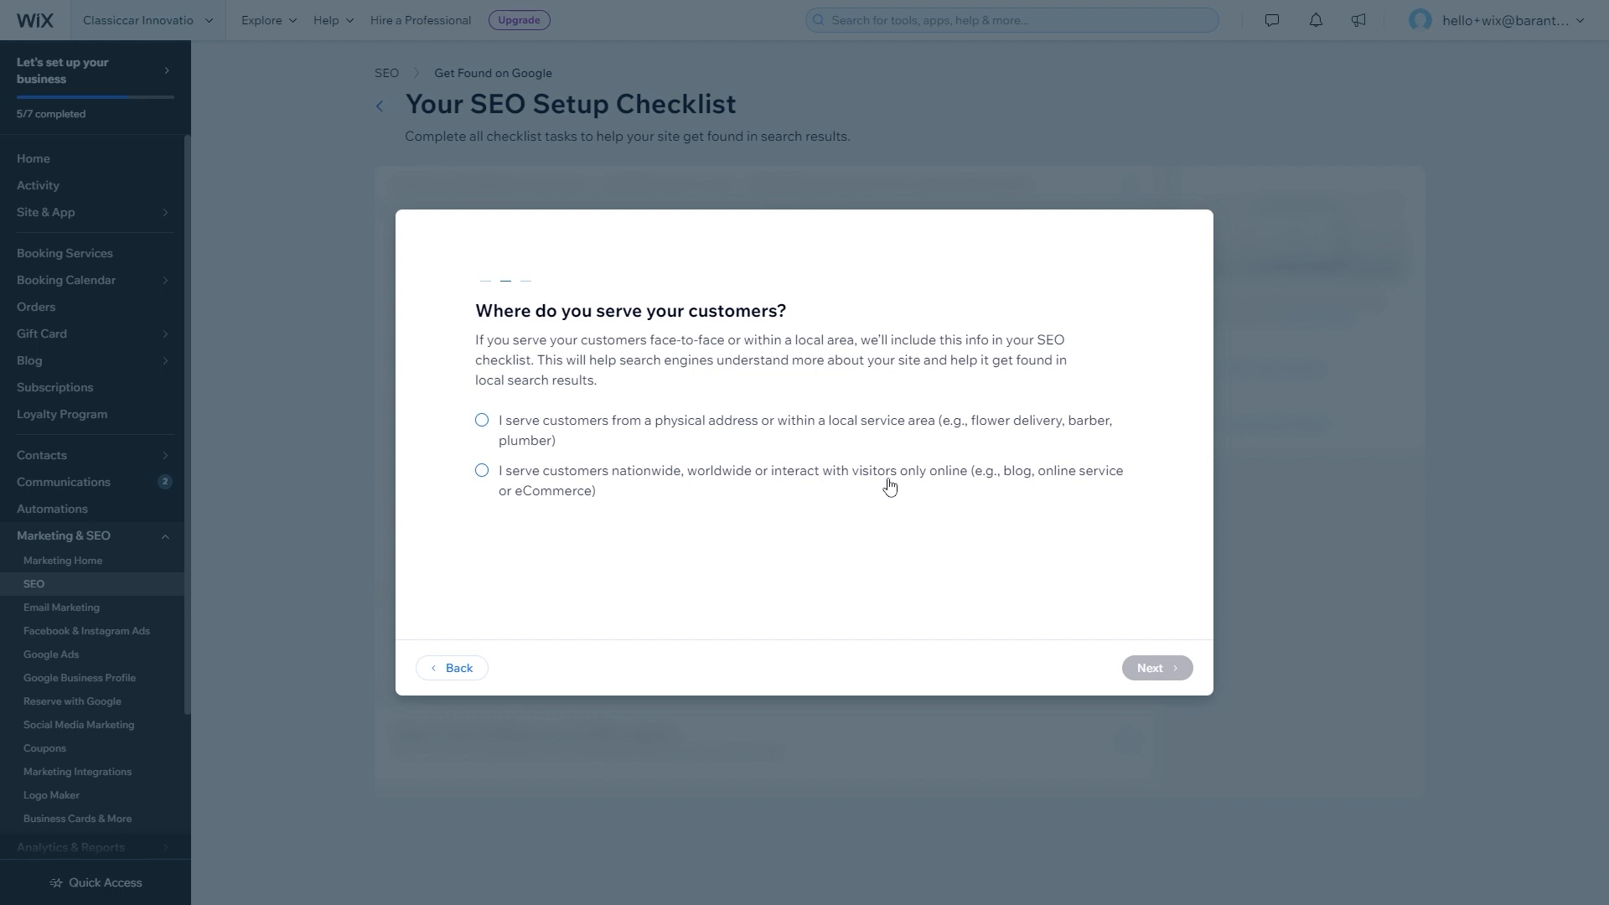
- State that customers are served from a physical address or local service area, and set the location to London, UK
left_click(612, 430)
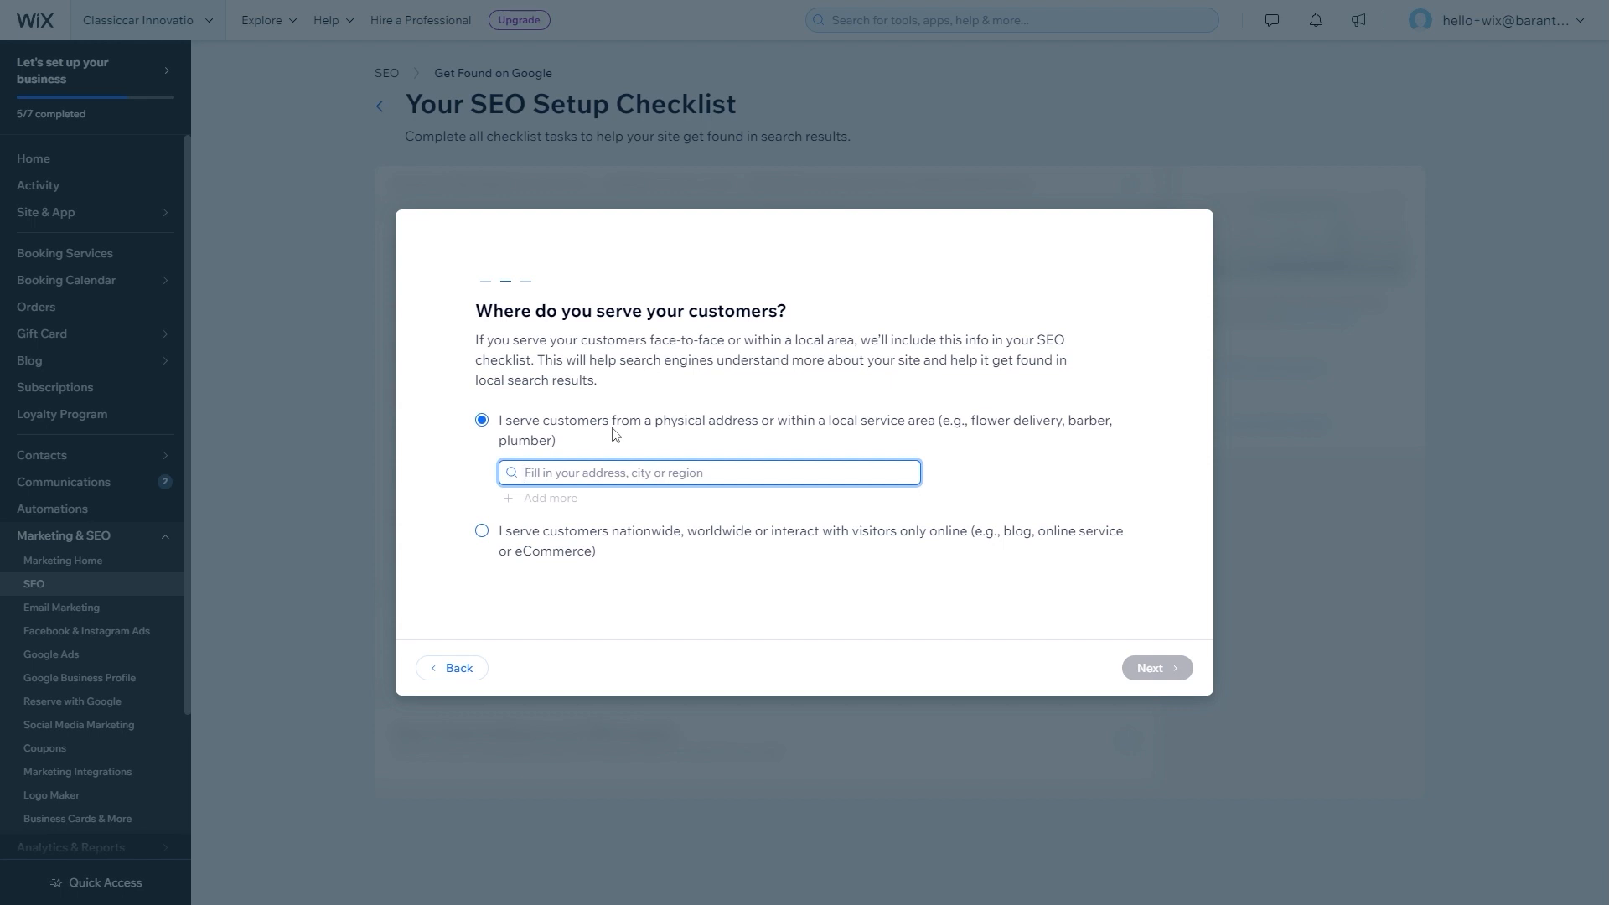
left_click(459, 483)
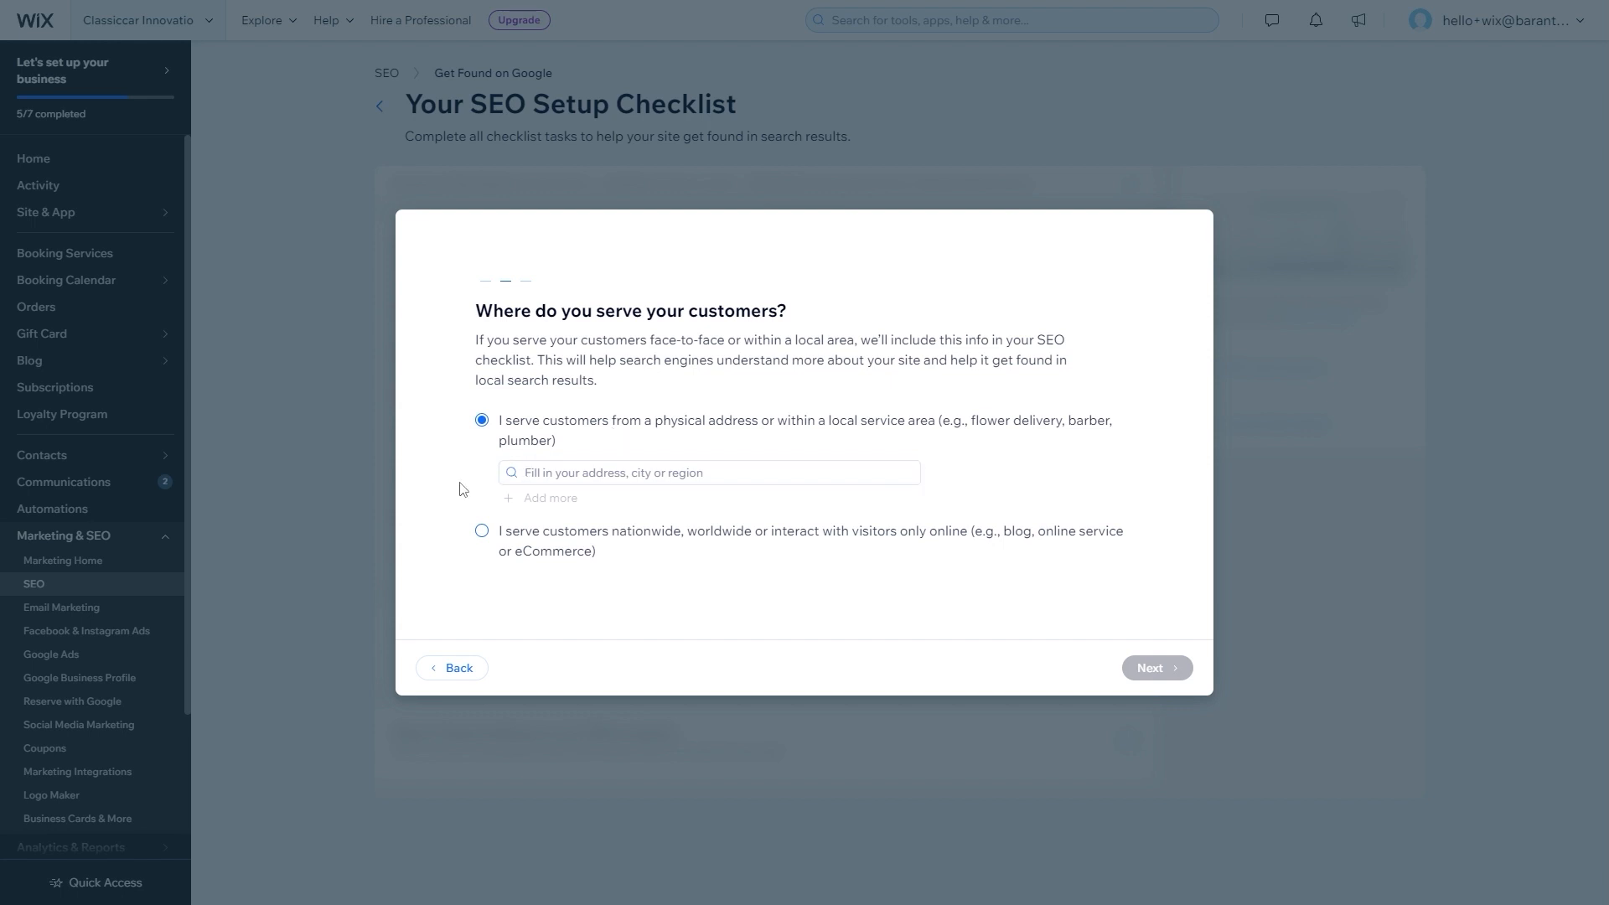
left_click(594, 483)
type("London")
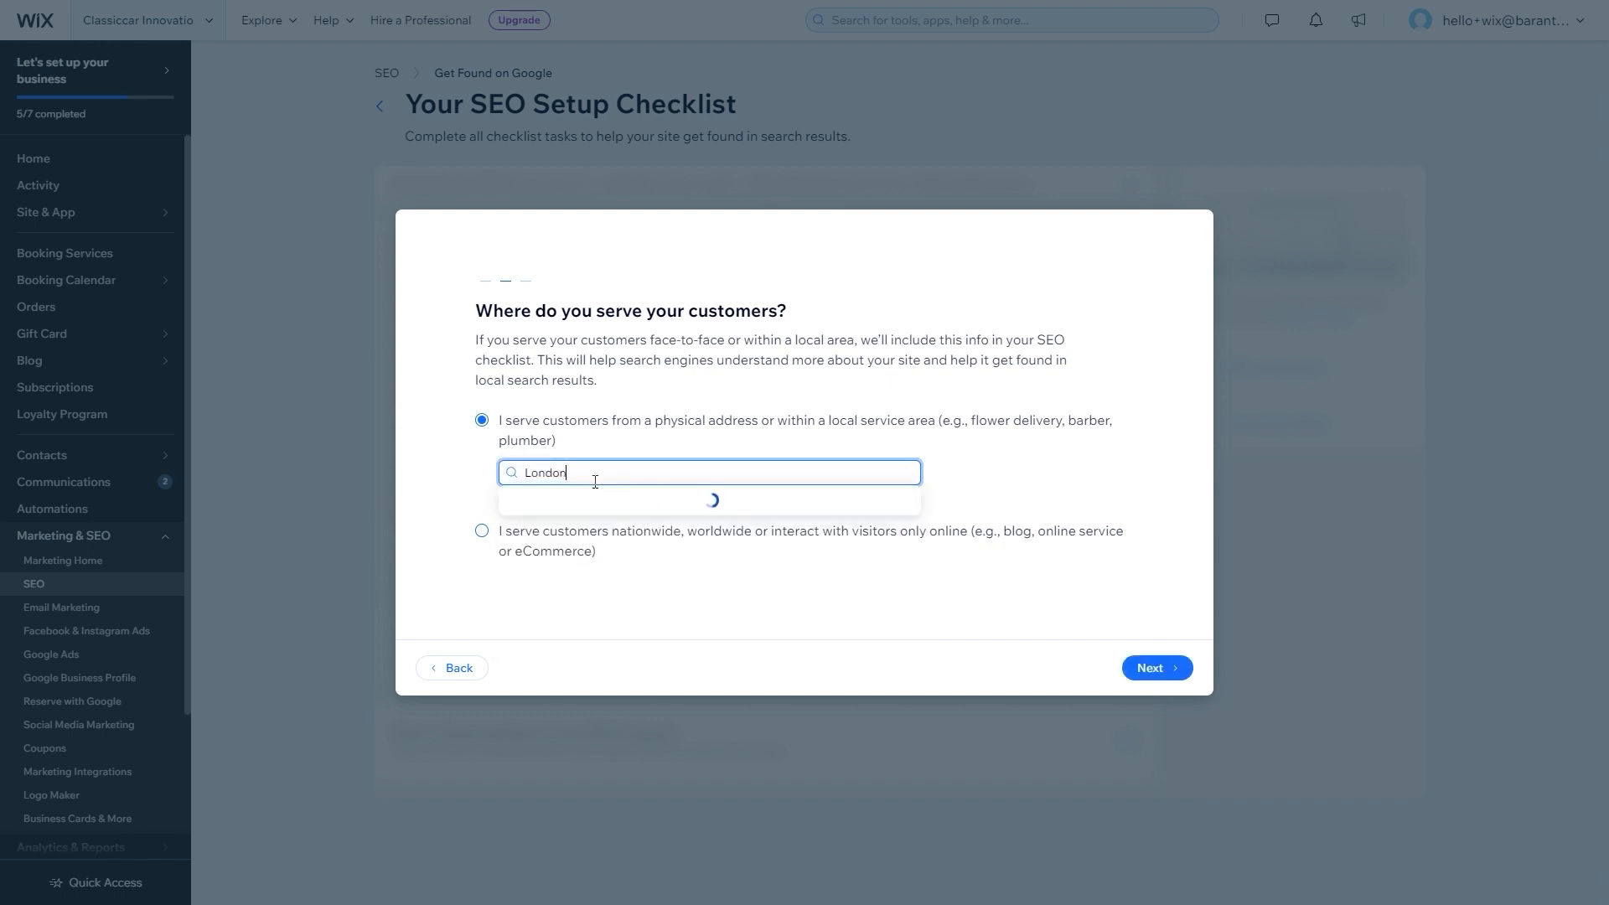
left_click(591, 500)
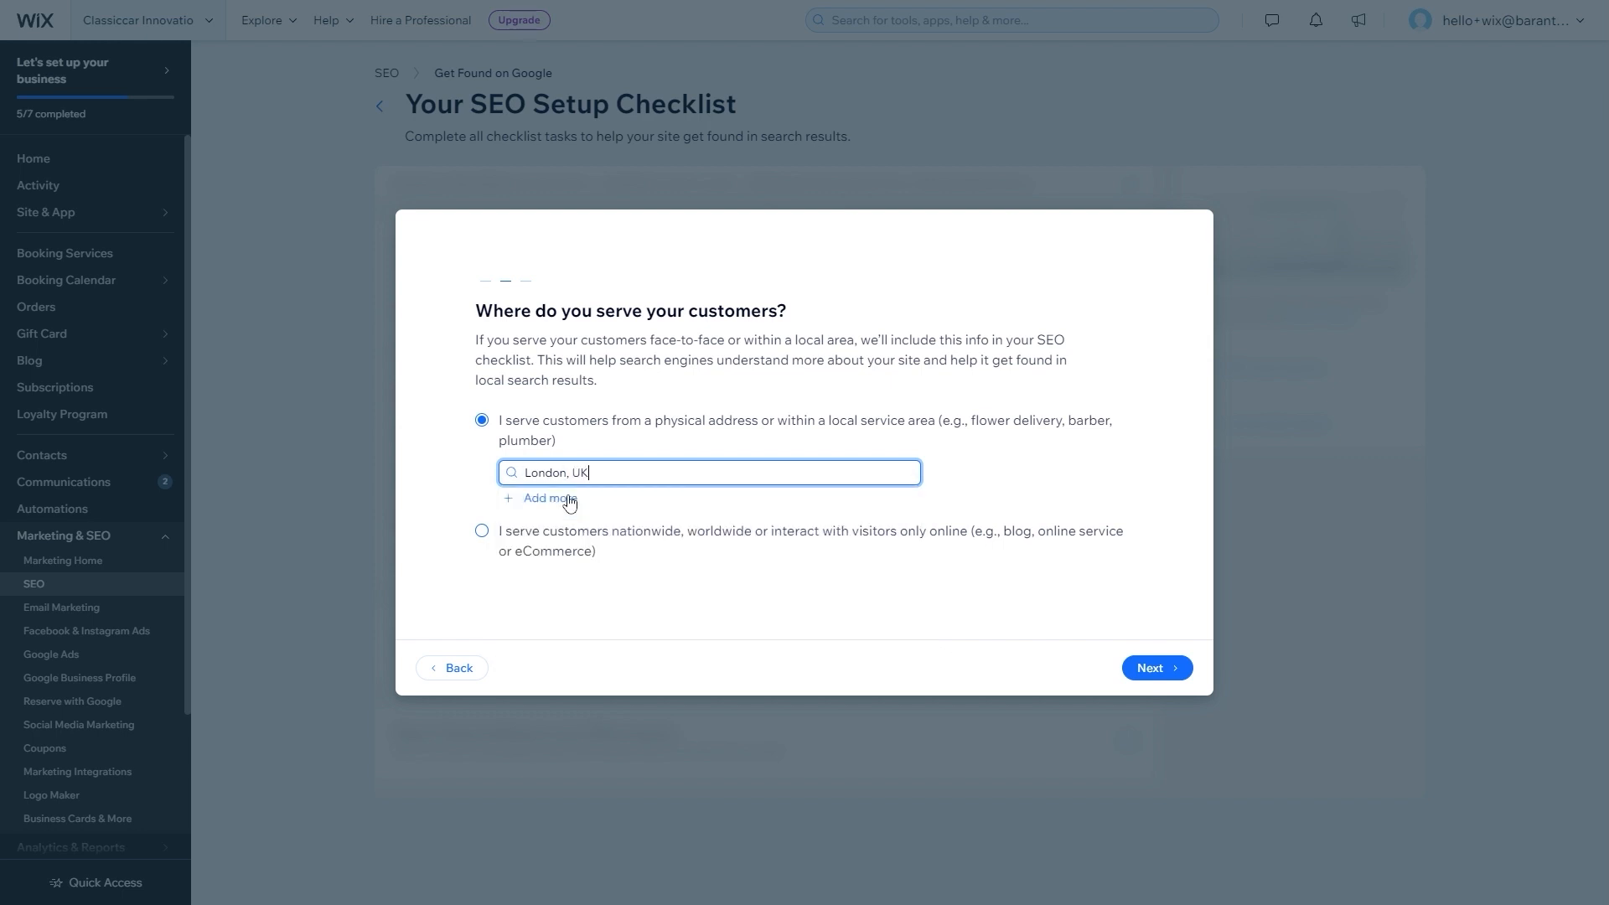
left_click(1152, 669)
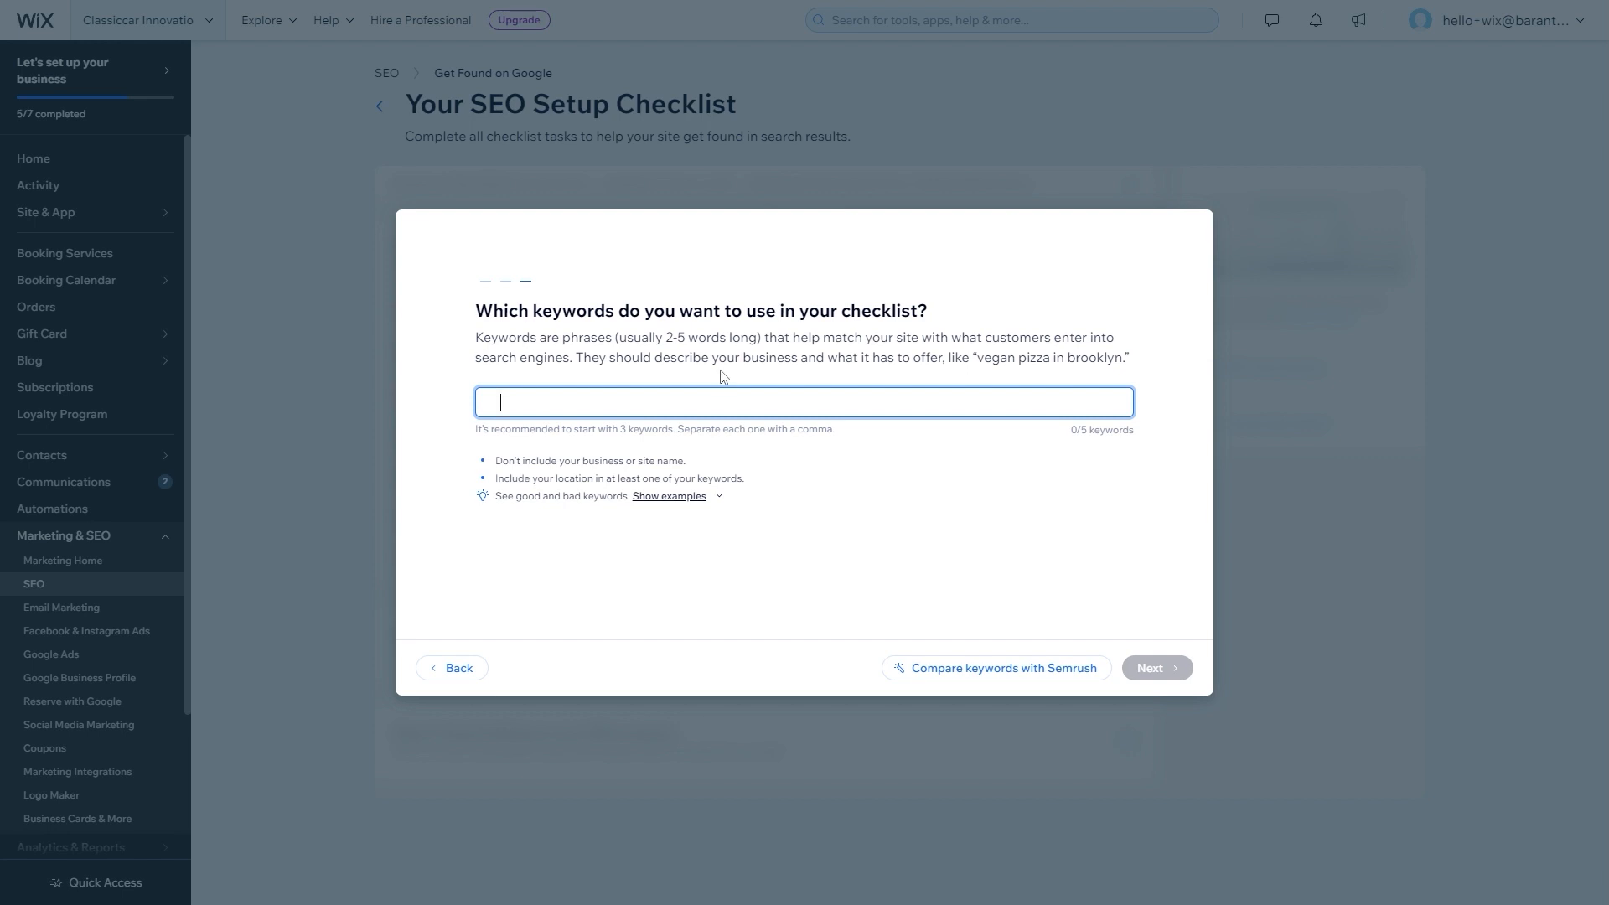
- Add the keywords "classic cars", "classic car restoration" and "classic car restoration in london", and create the SEO checklist
type("classic cxa")
key("BackSpace")
key("BackSpace")
type("ars")
key("Return")
type("cl")
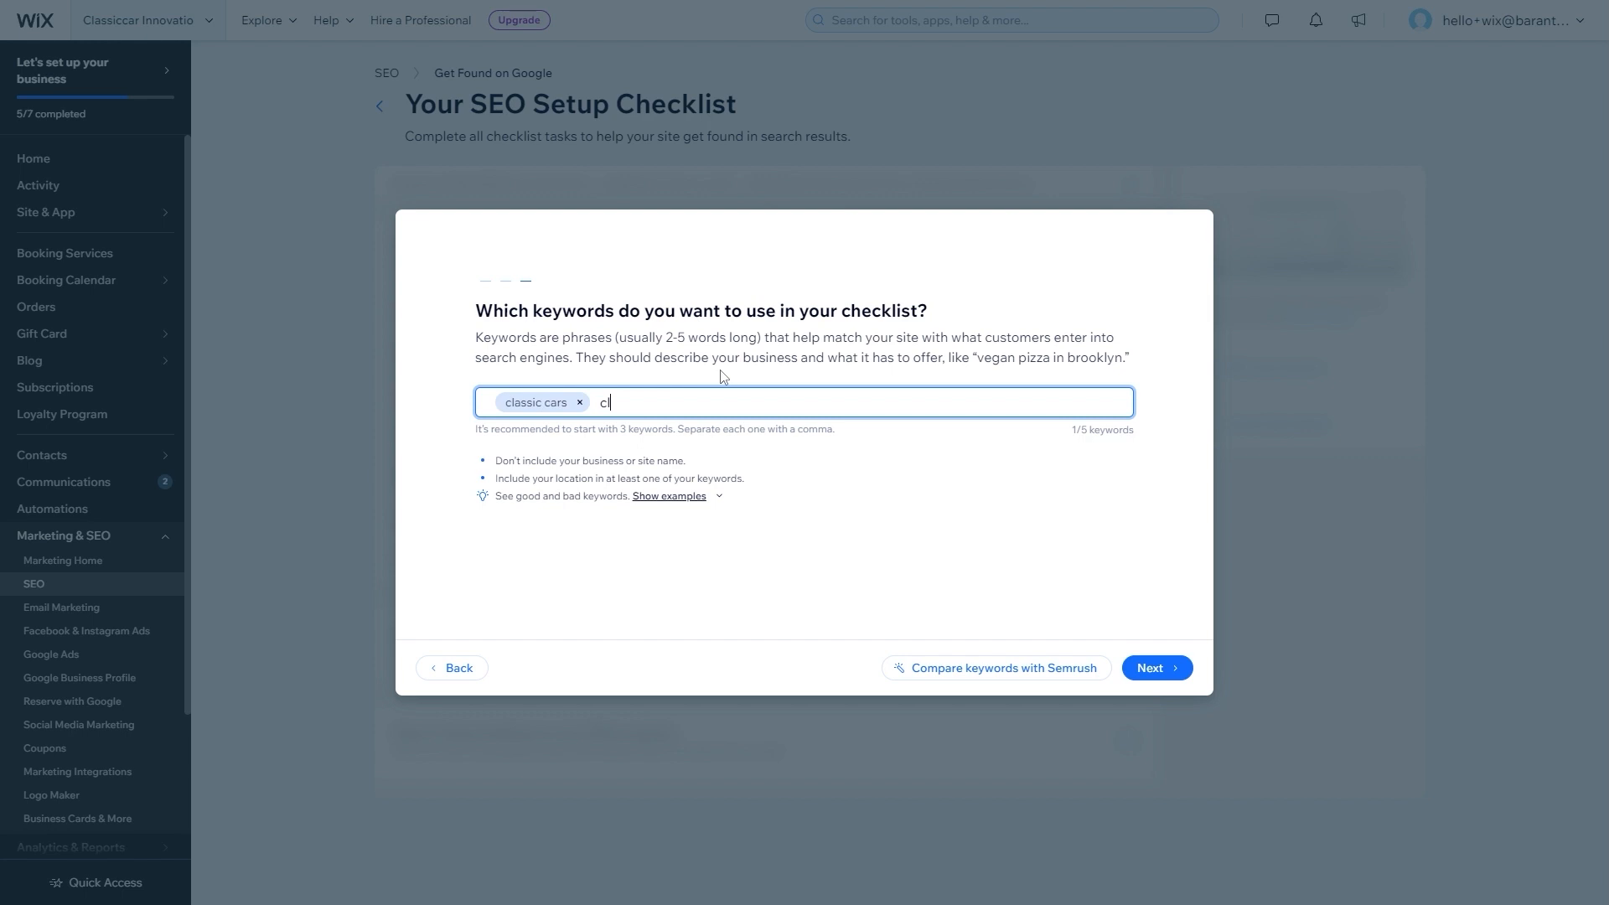
type("assic car restoration")
key("Return")
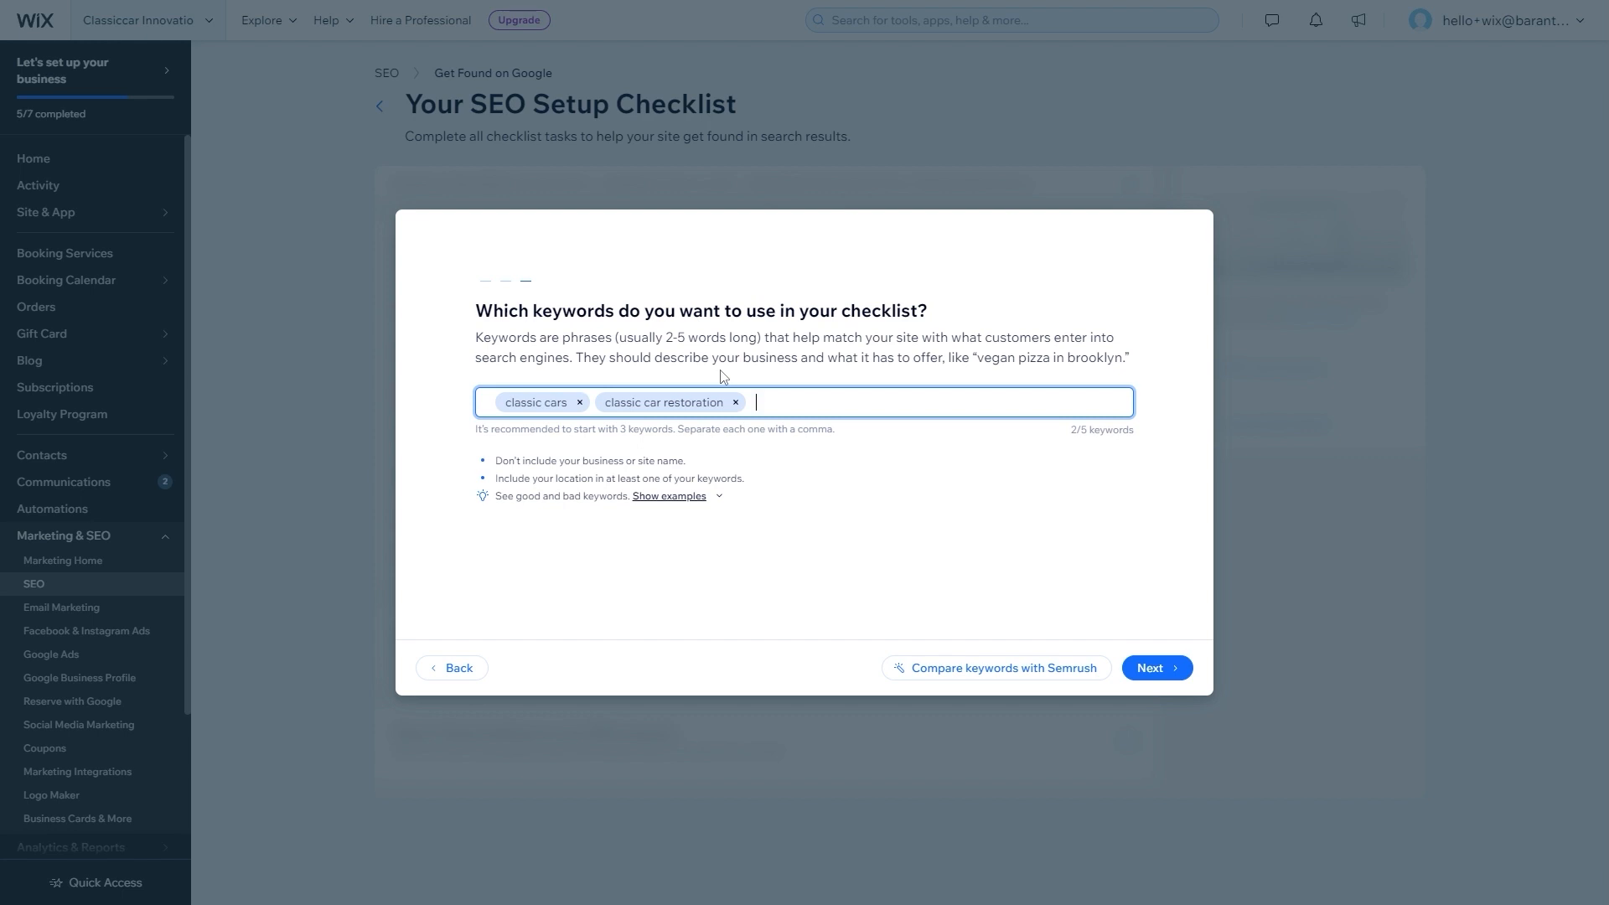
type("classic car restoration in london")
key("Return")
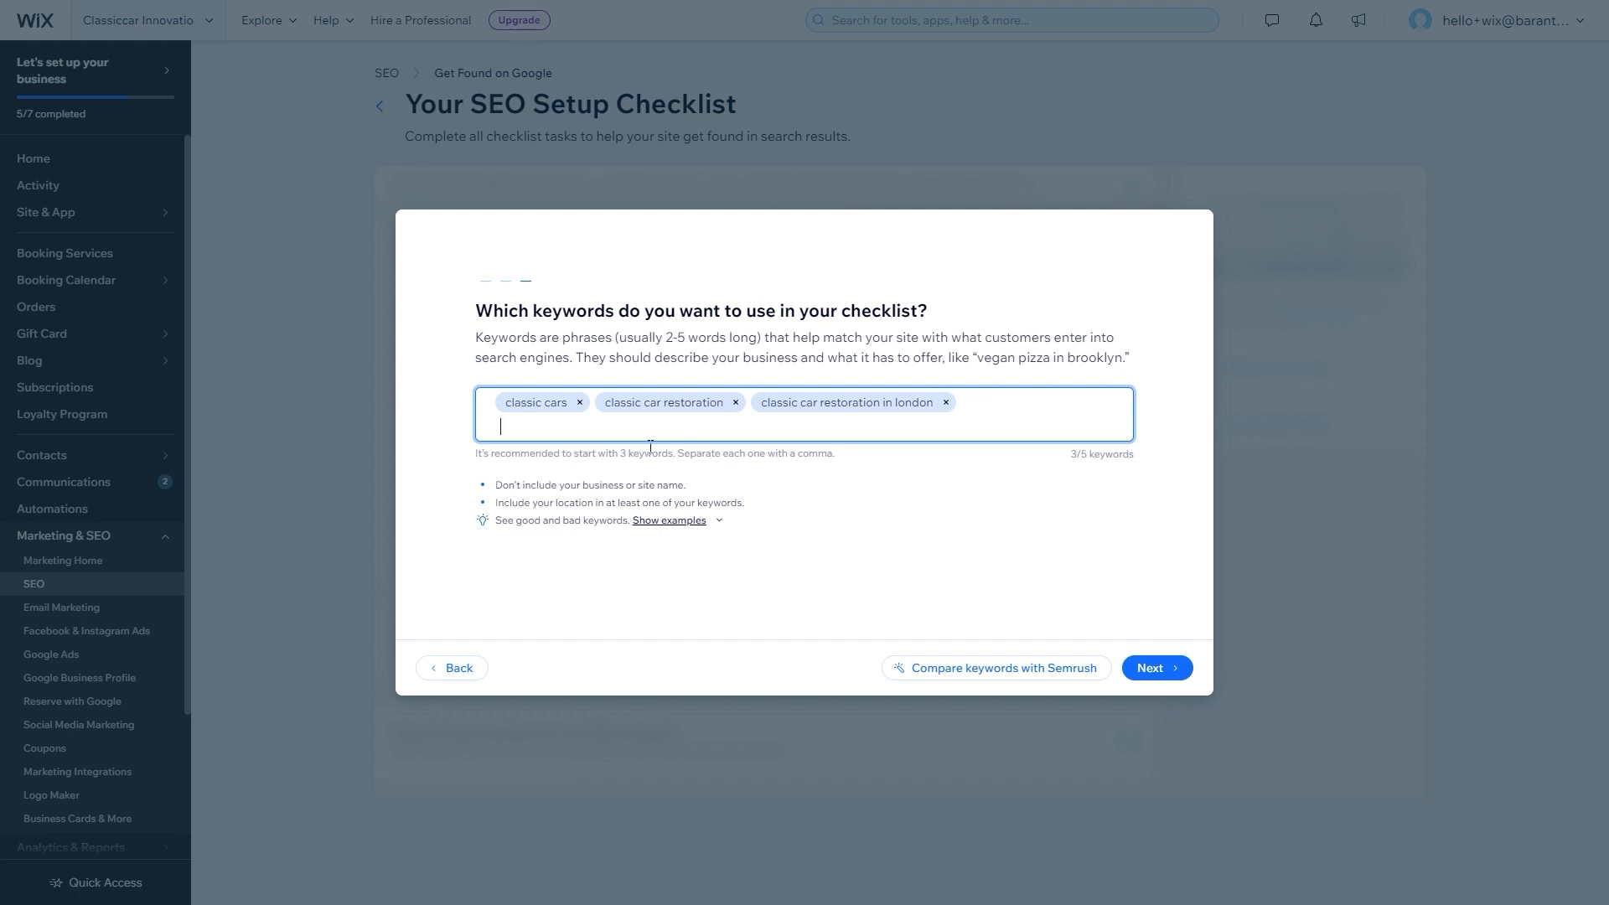
left_click_drag(1099, 453, 1071, 462)
left_click(869, 565)
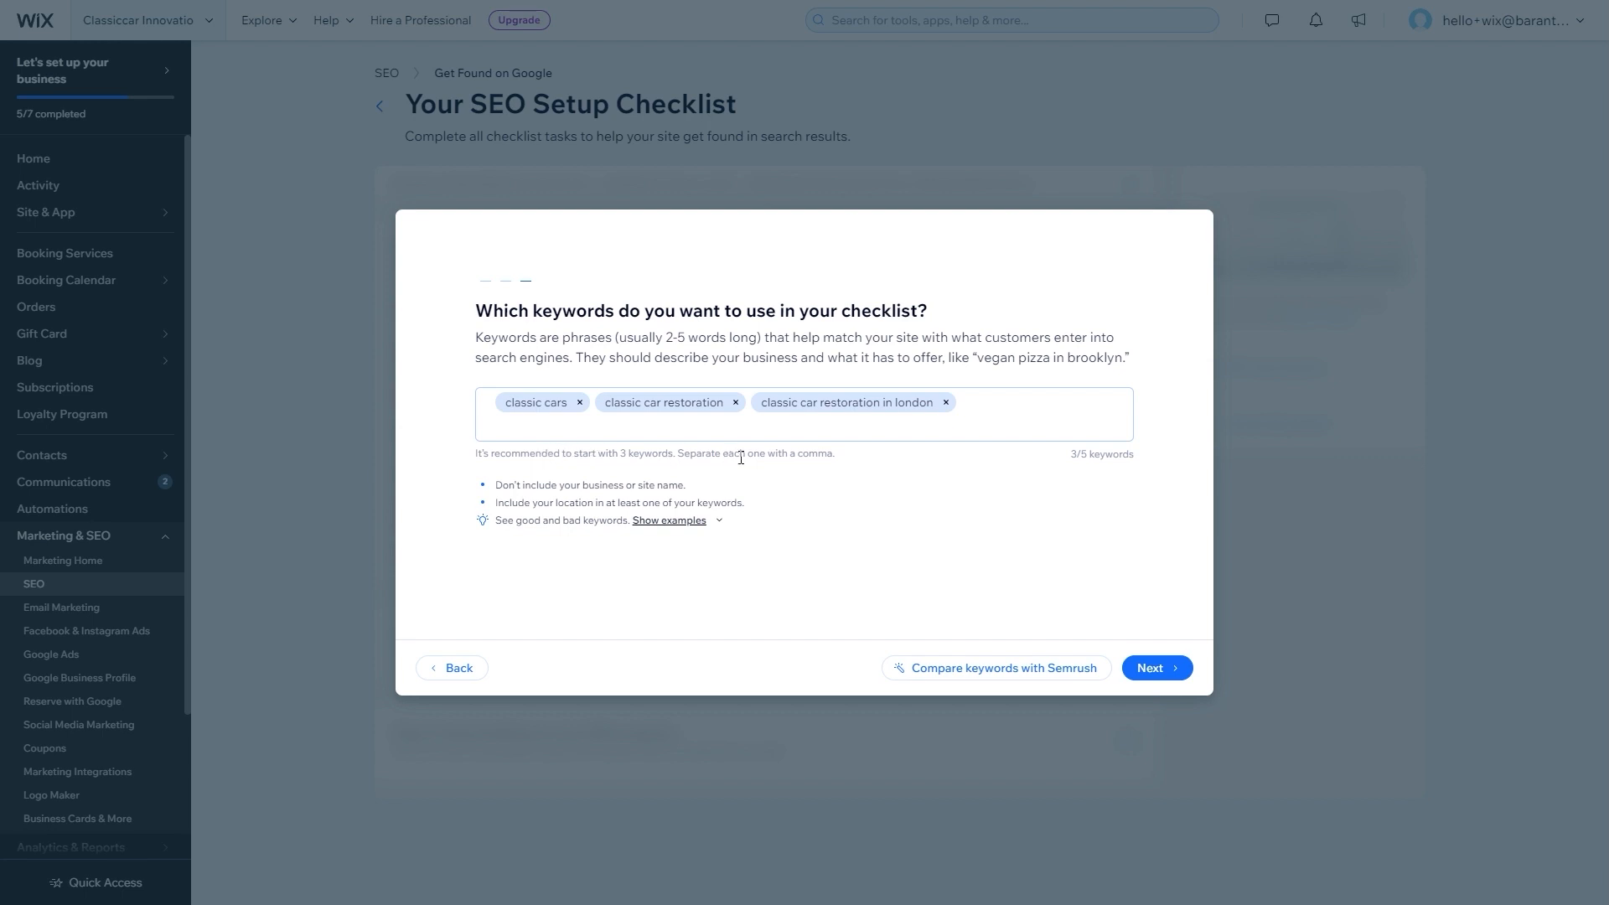
left_click(1147, 670)
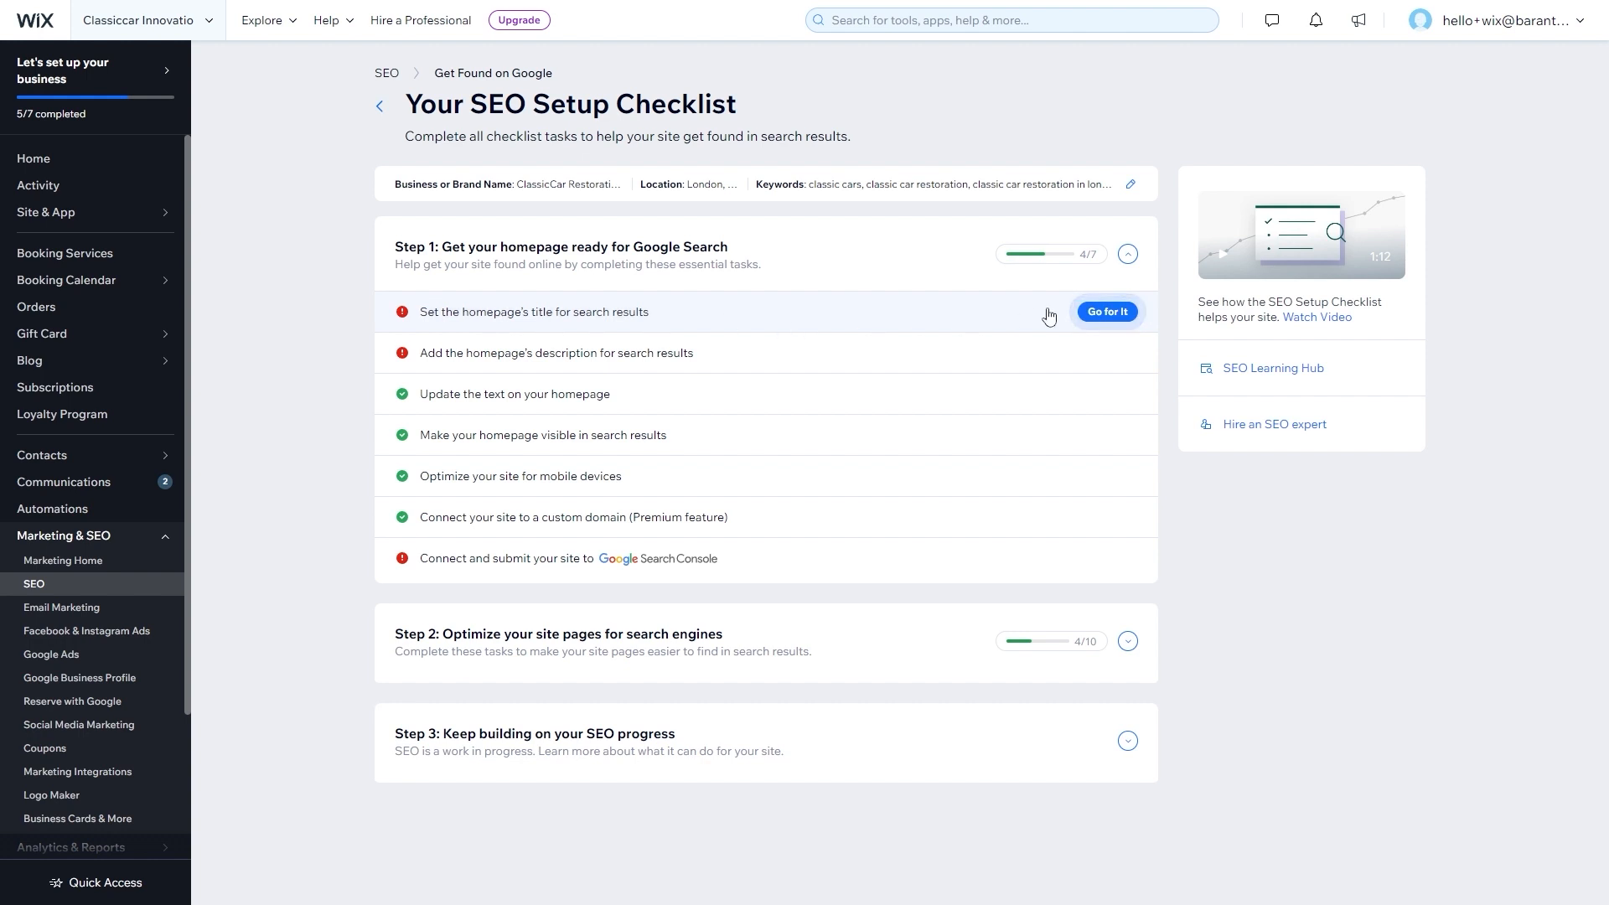
- Apply "Classic Car Restoration In London | Classiccar Restorations | London" as the homepage's title for search results
left_click(1106, 312)
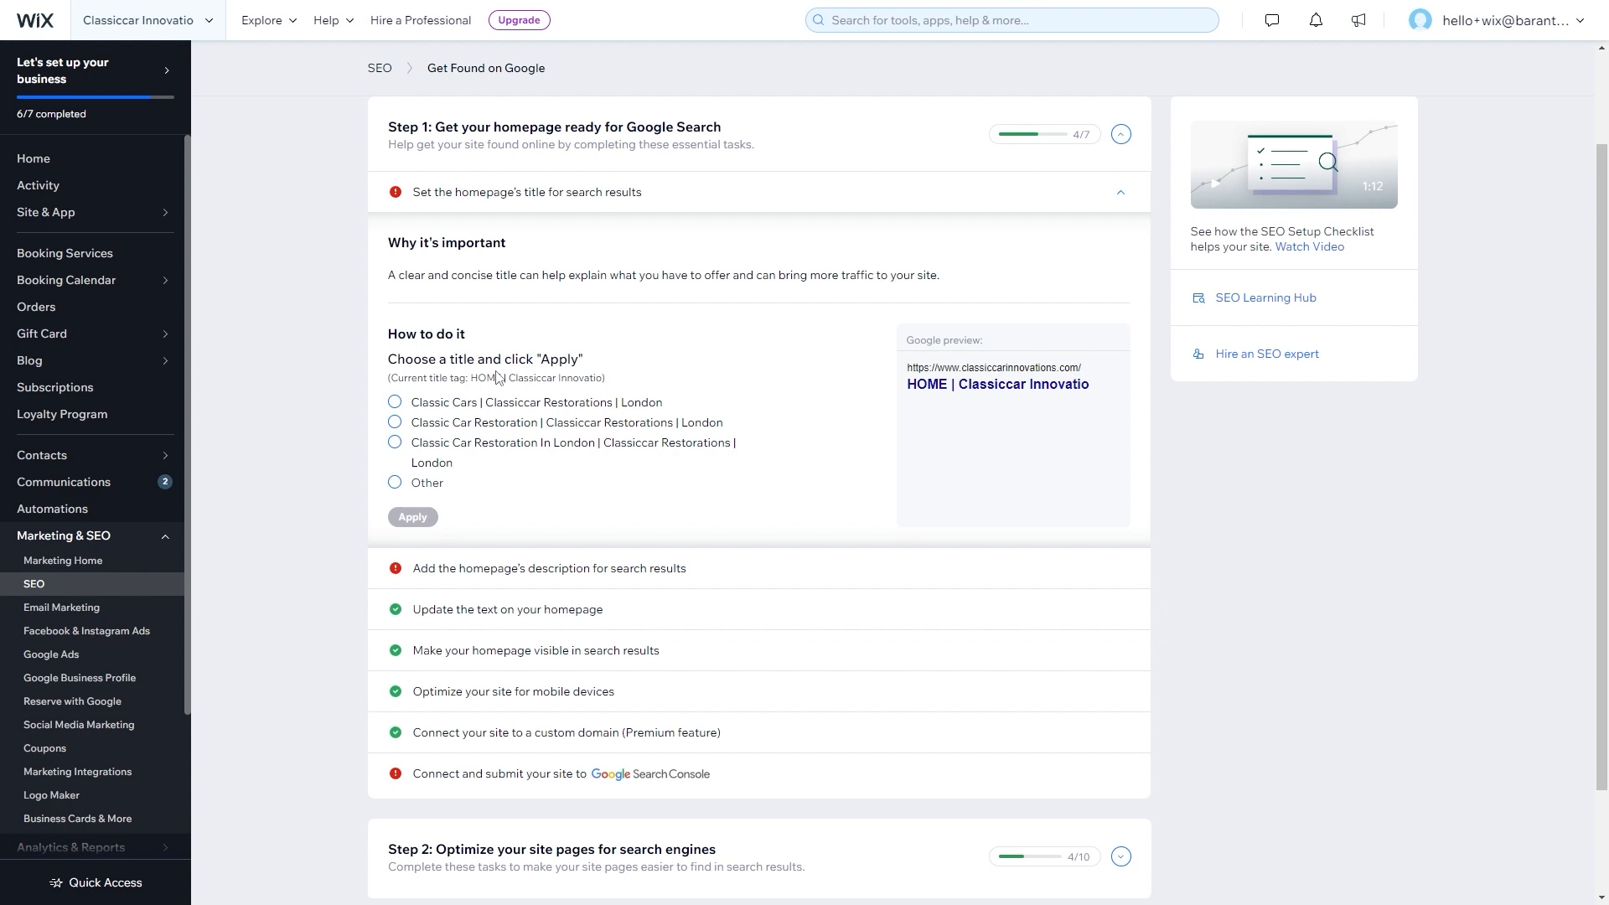
left_click(519, 446)
left_click(414, 517)
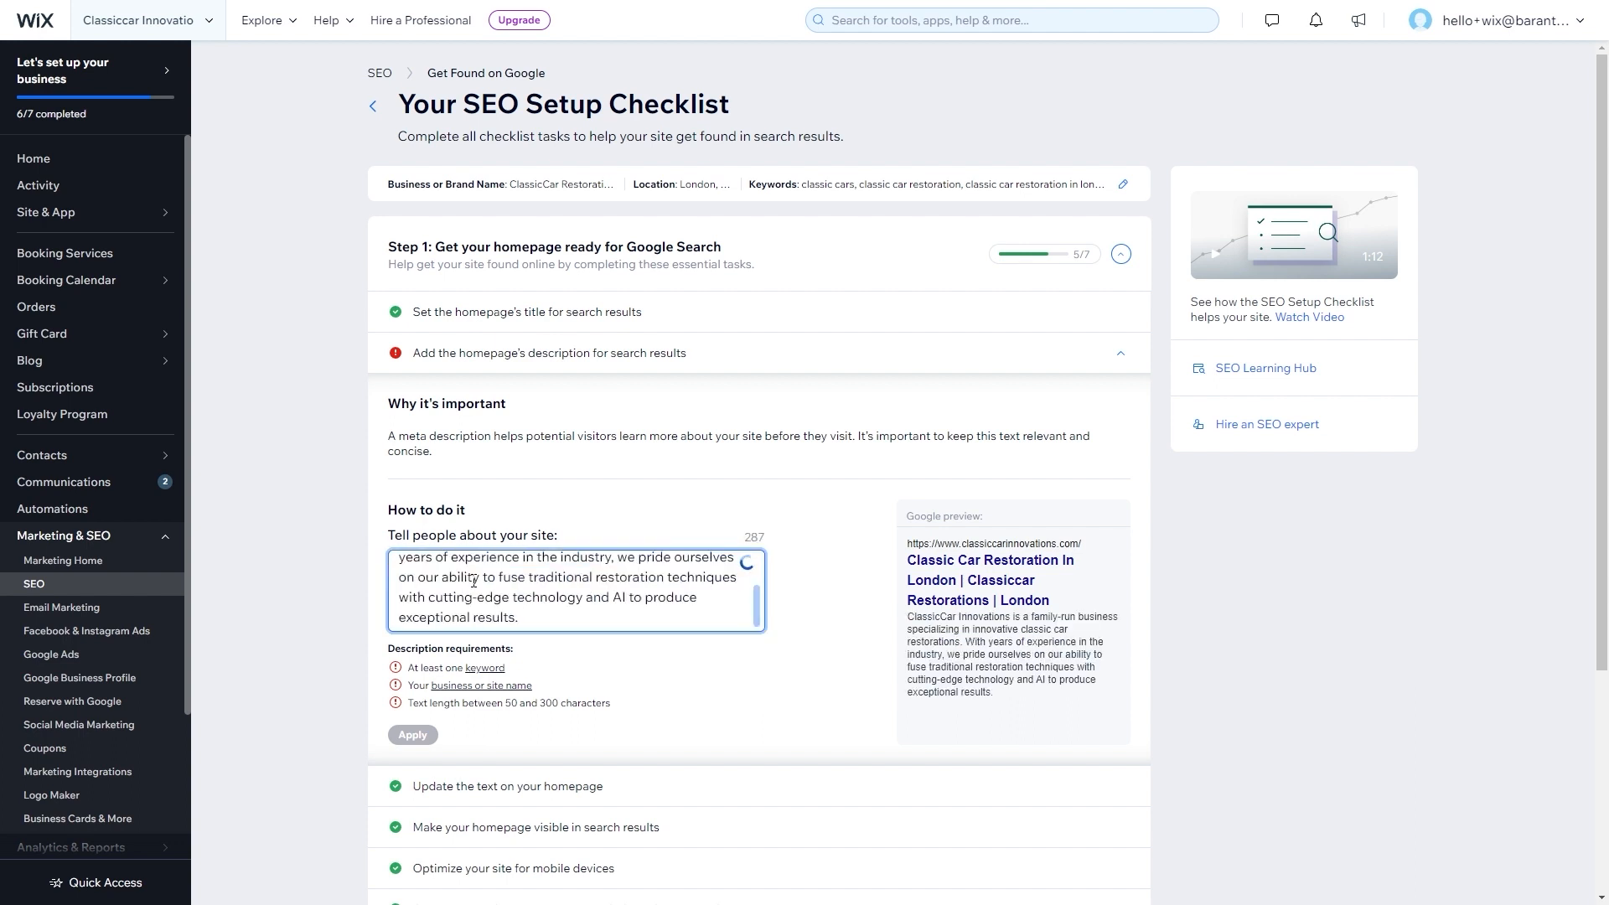
- Apply the homepage search description presenting ClassicCar Innovations as a family-run business specializing in innovative classic car restorations
scroll(554, 592, "up", 3)
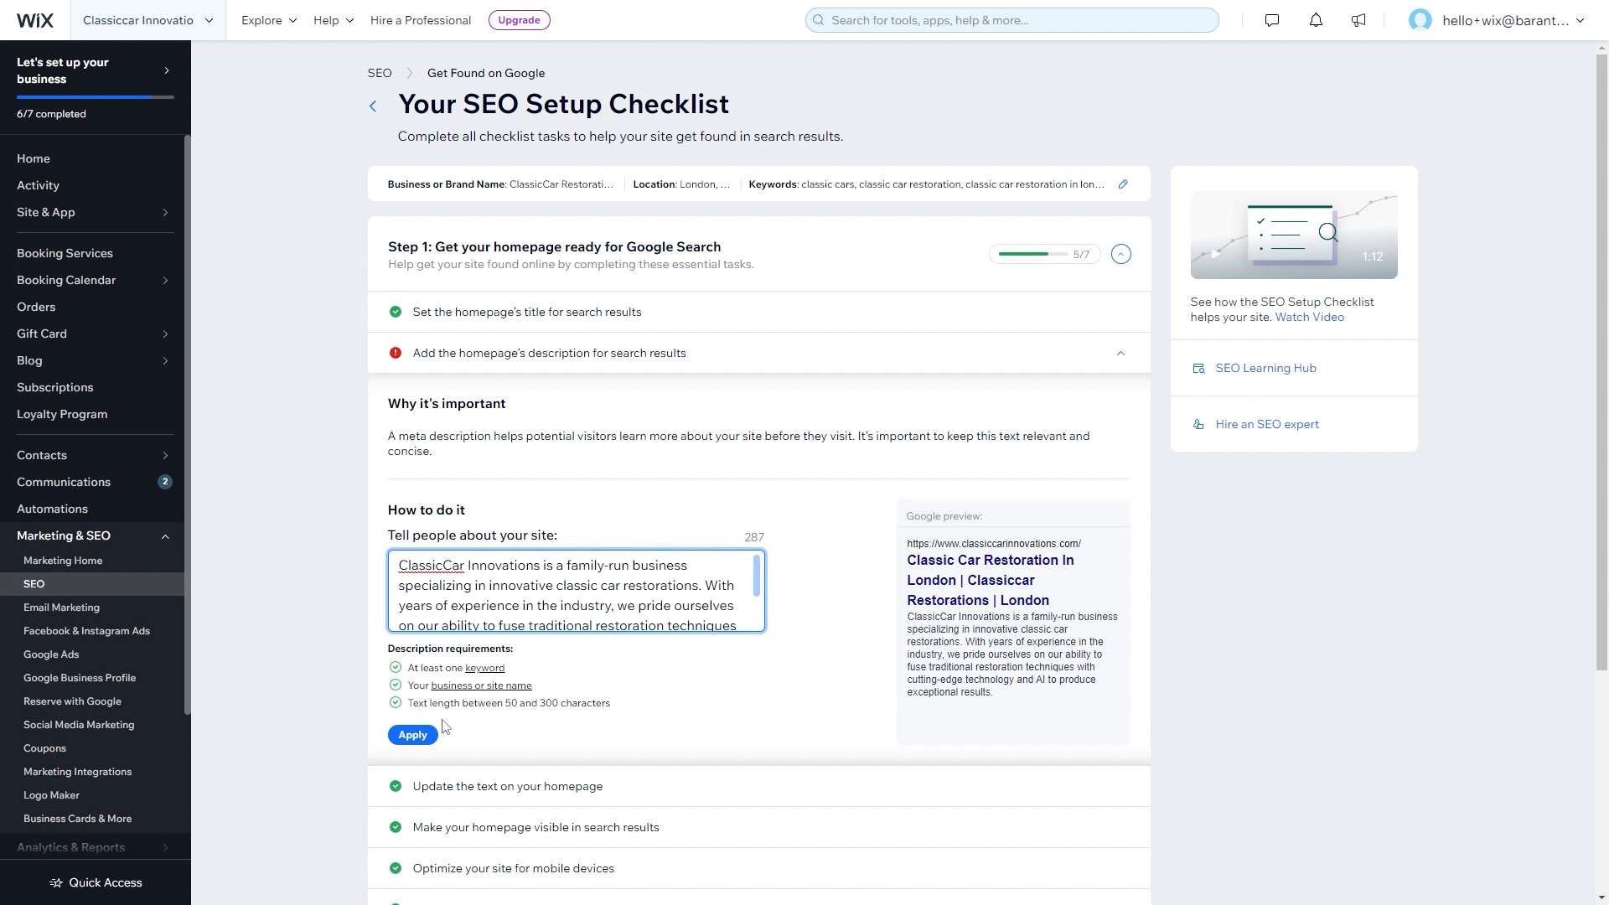
left_click(419, 736)
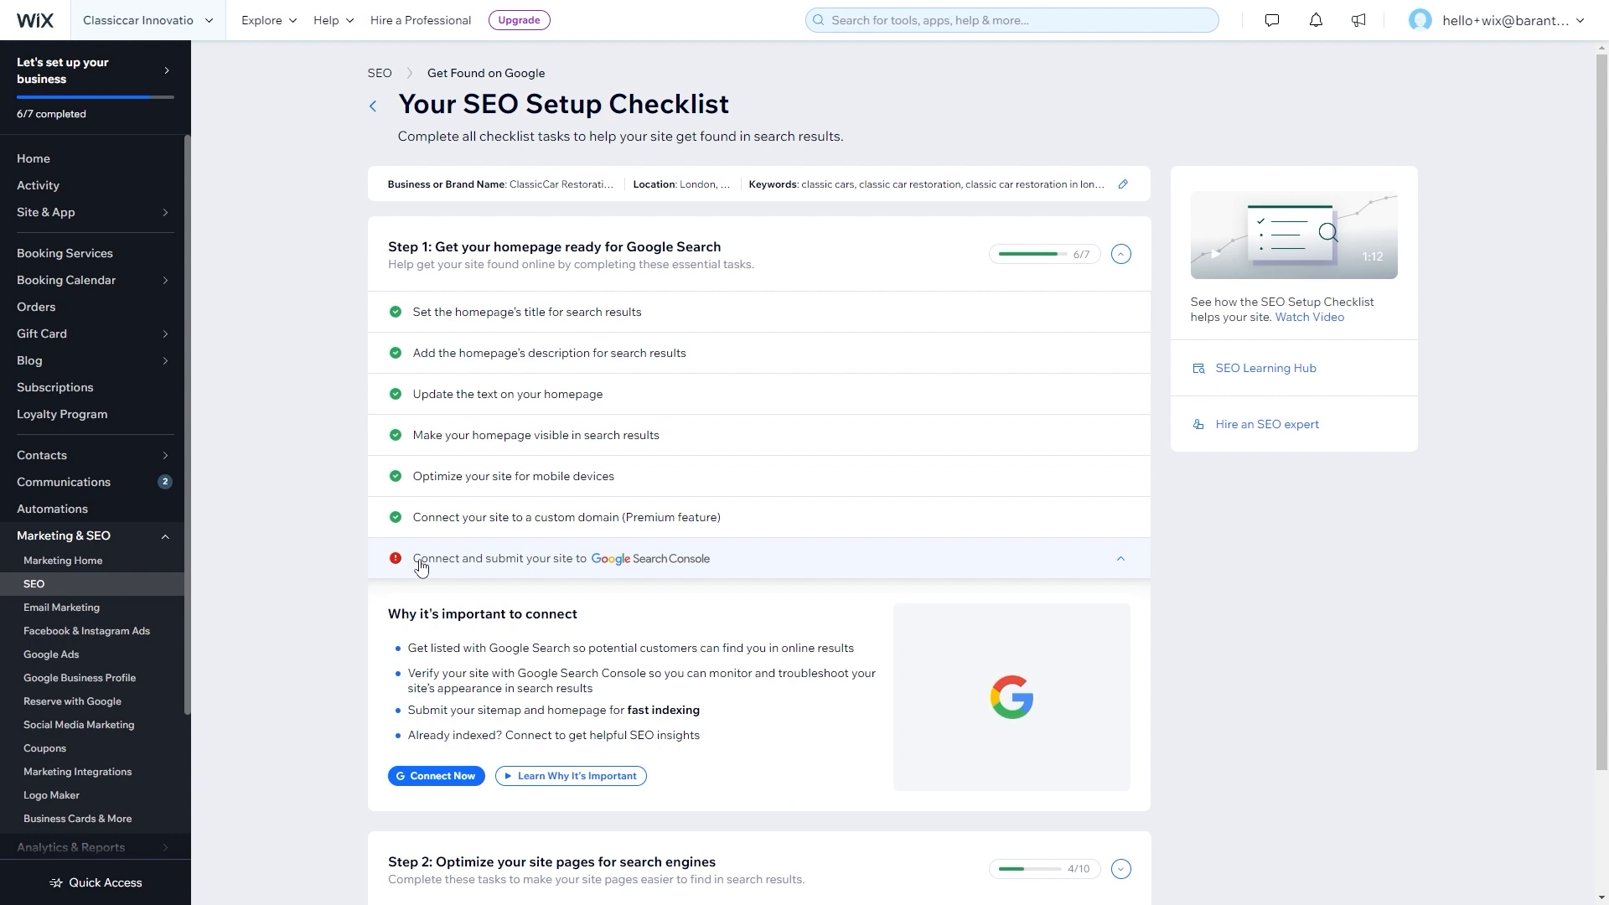
scroll(421, 567, "down", 2)
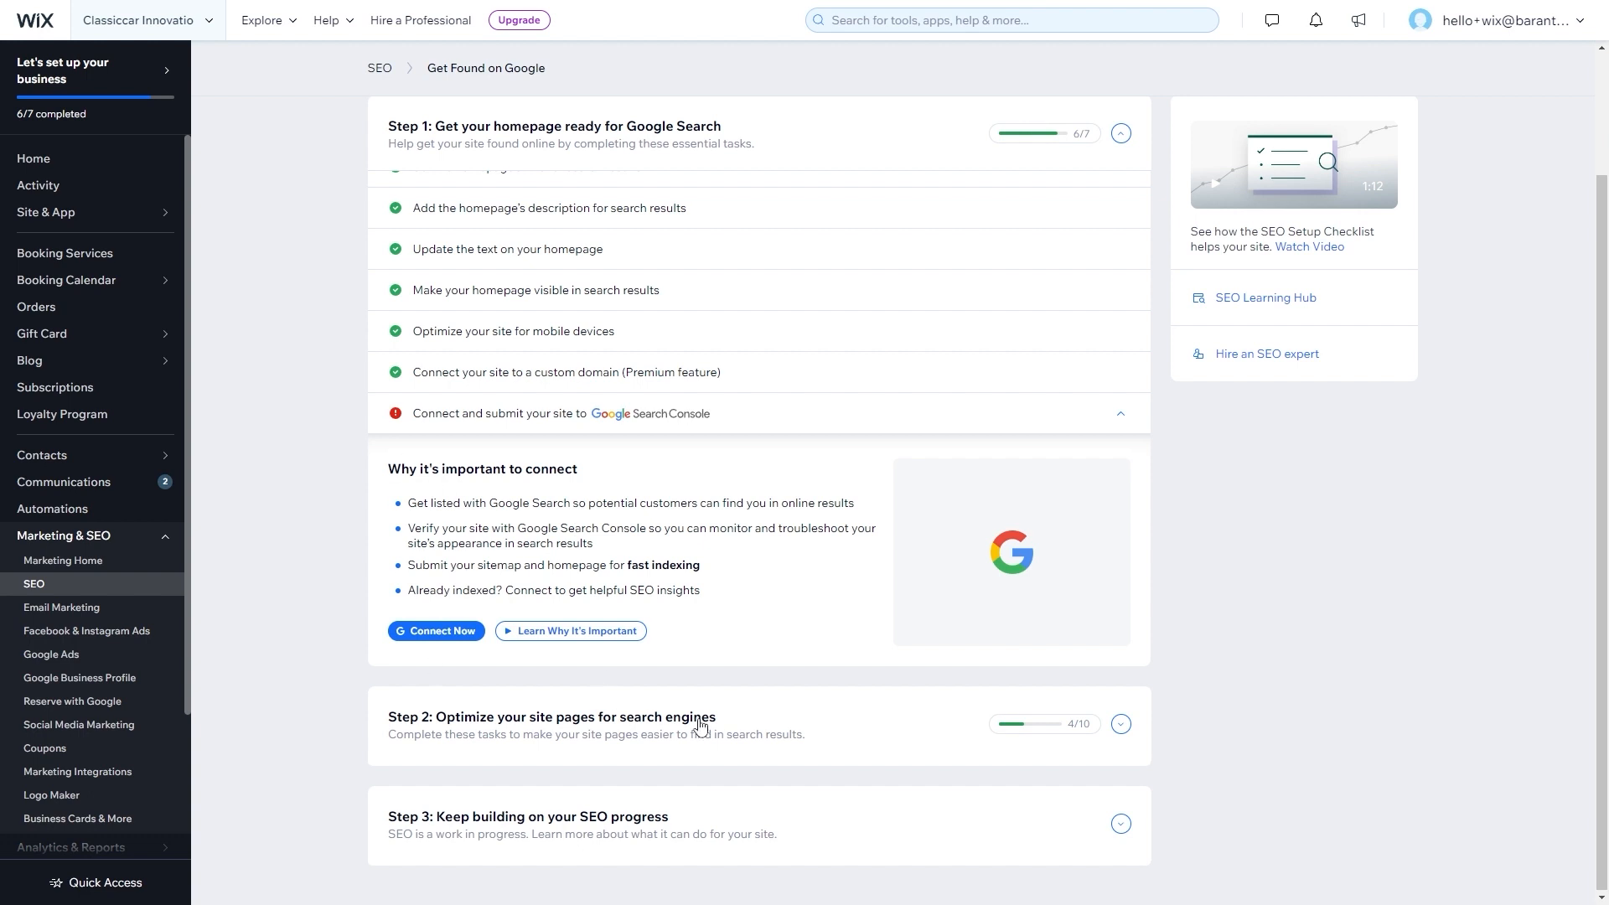
- In Step 2 of the SEO checklist, apply "Blog | Classiccar Restorations | London" as the BLOG page's title for search results
left_click(696, 723)
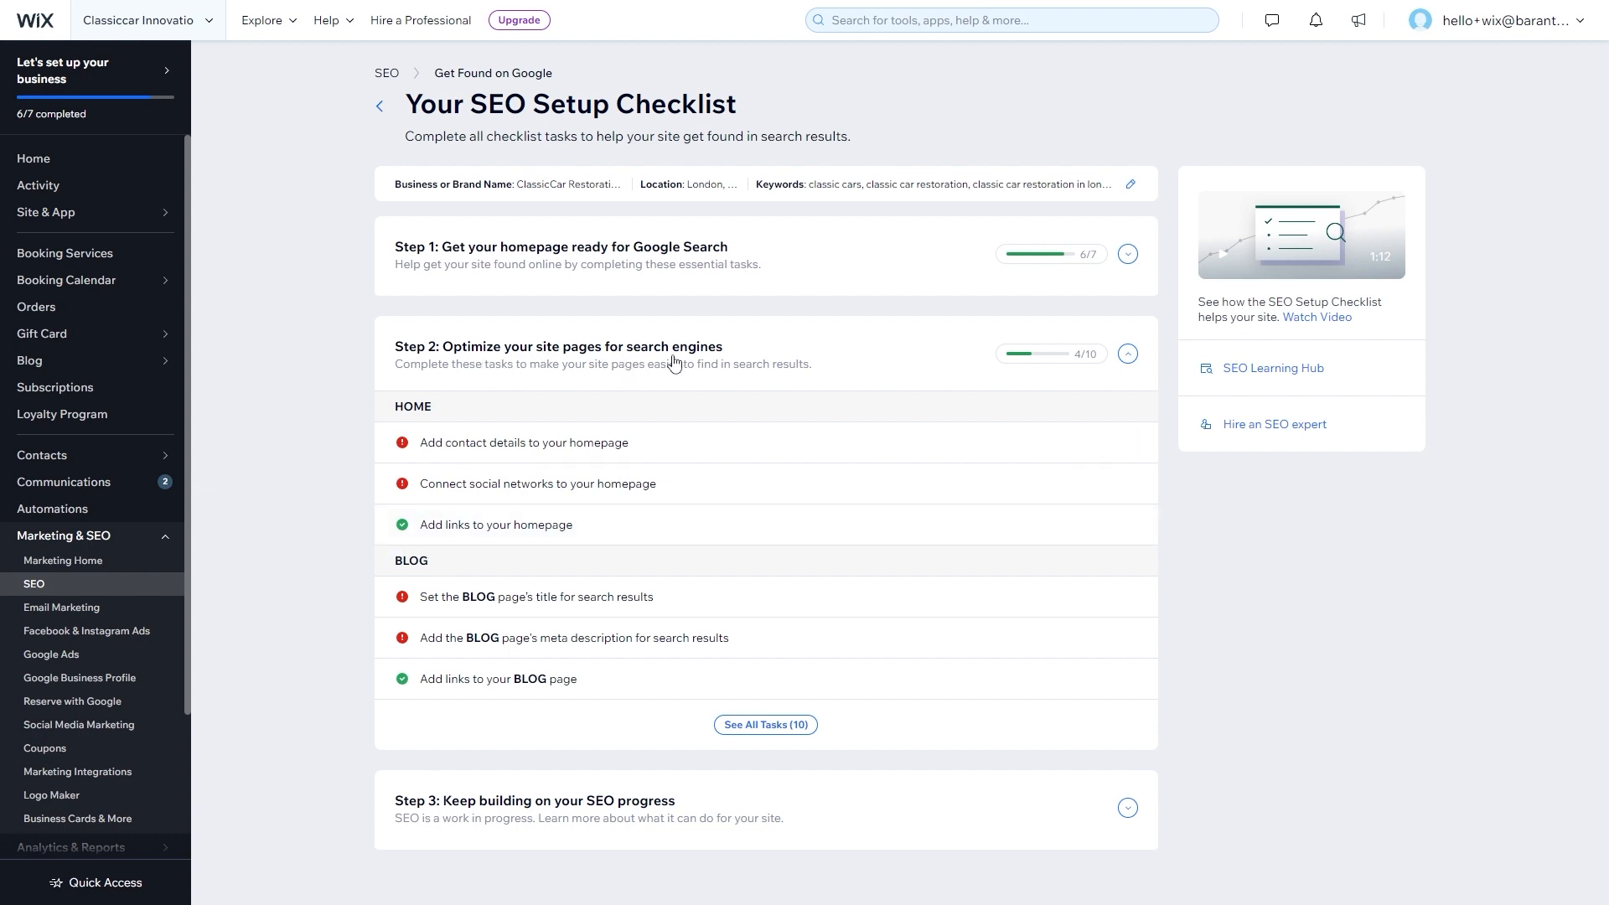
mouse_move(512, 451)
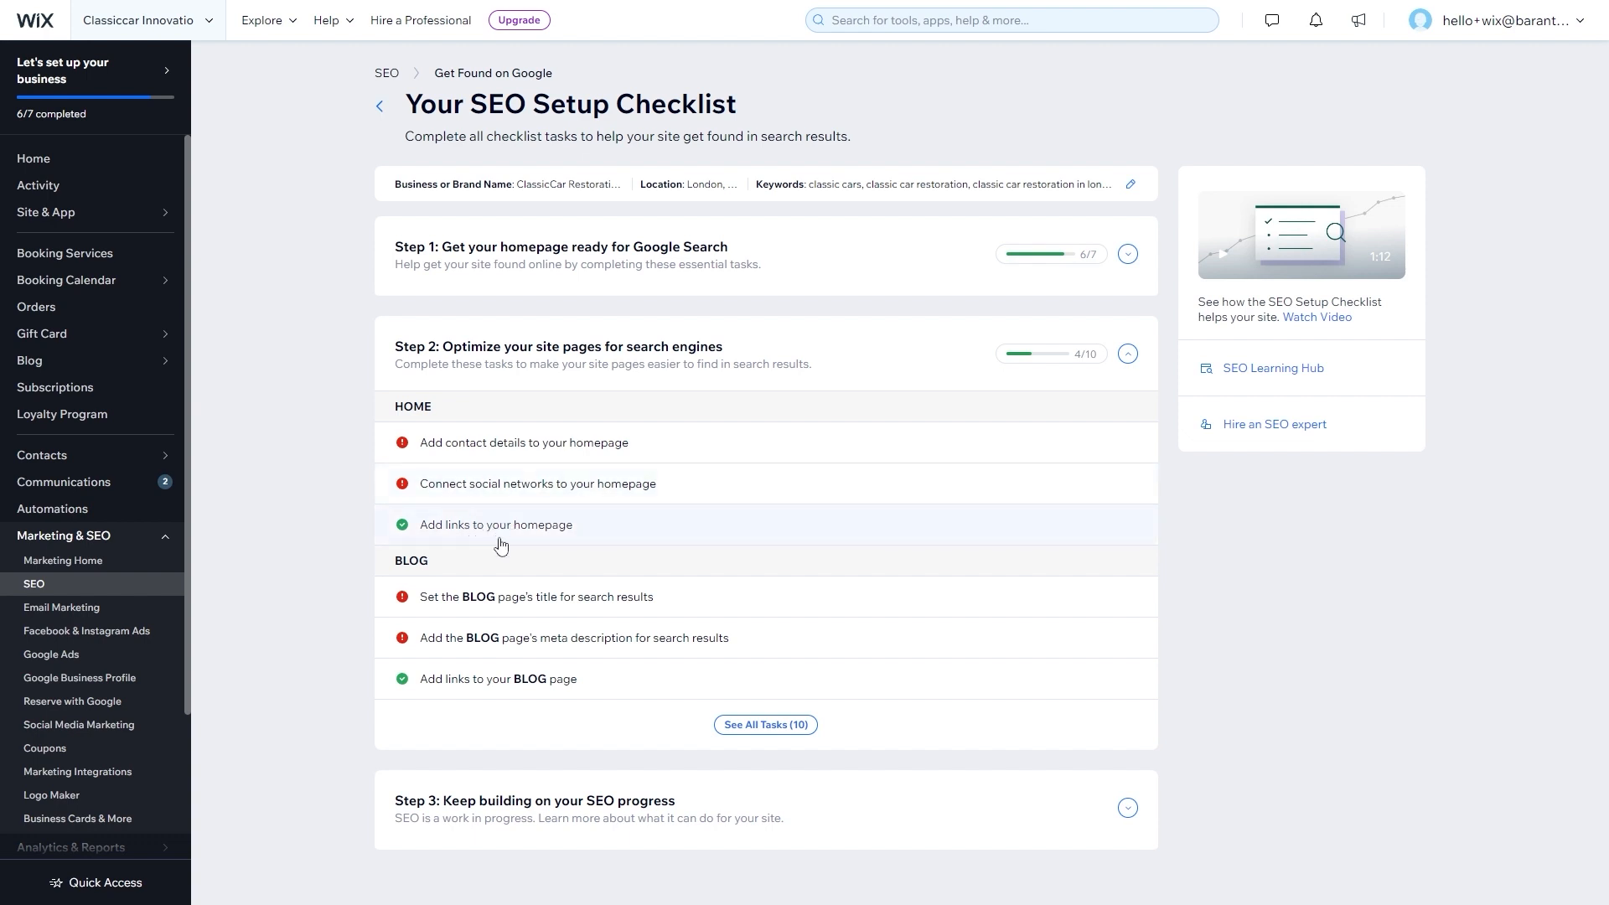
left_click(480, 600)
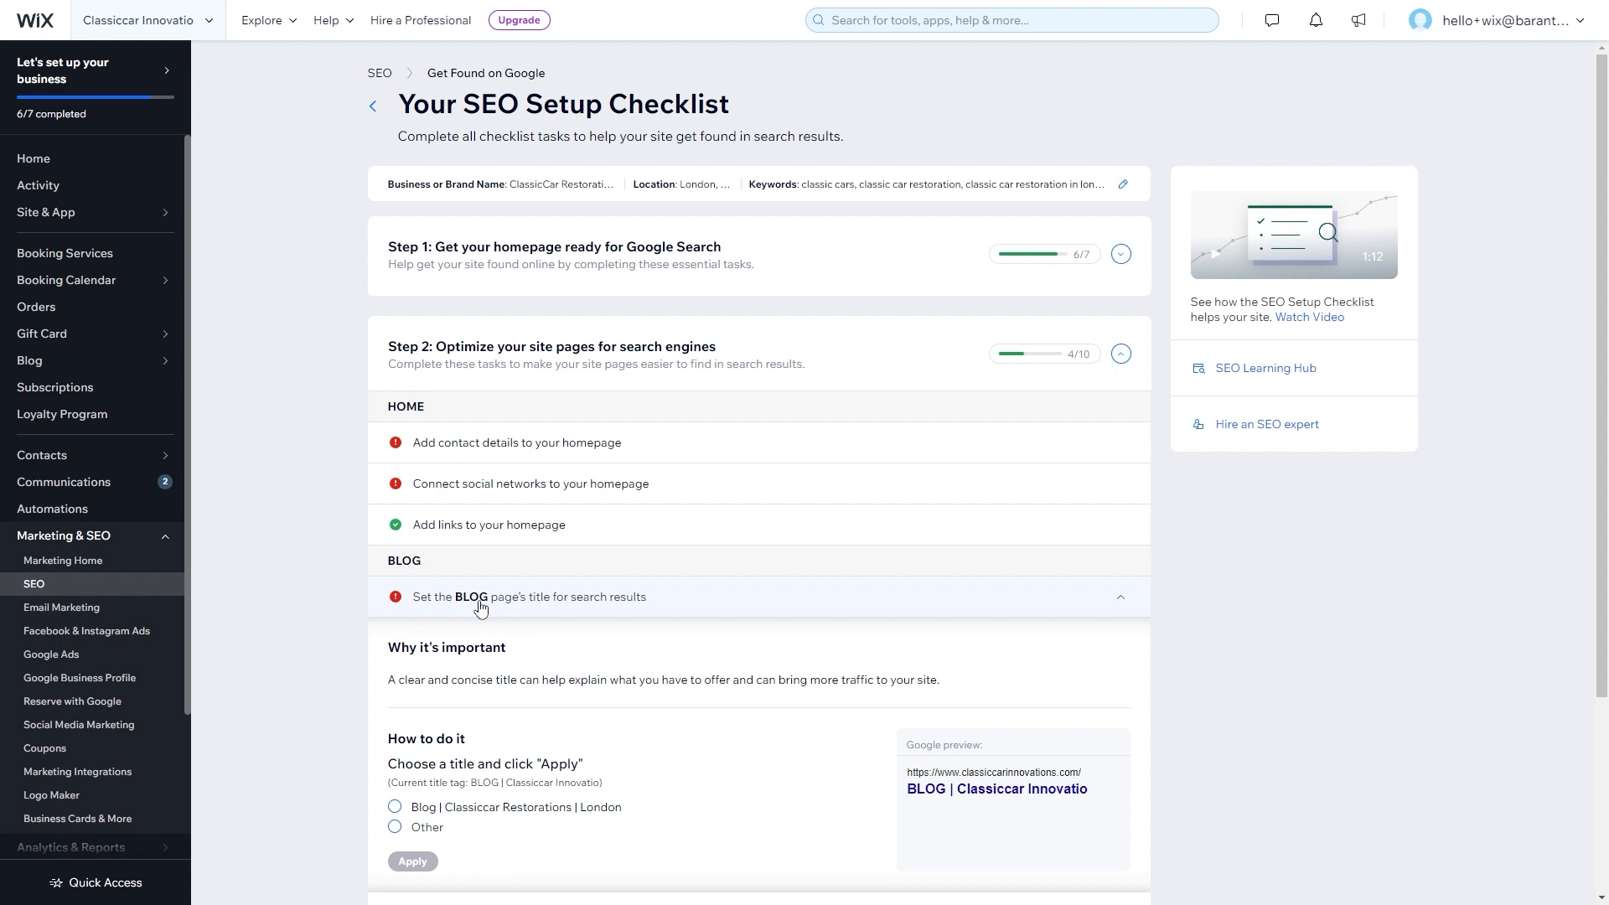
scroll(482, 599, "down", 3)
left_click(488, 556)
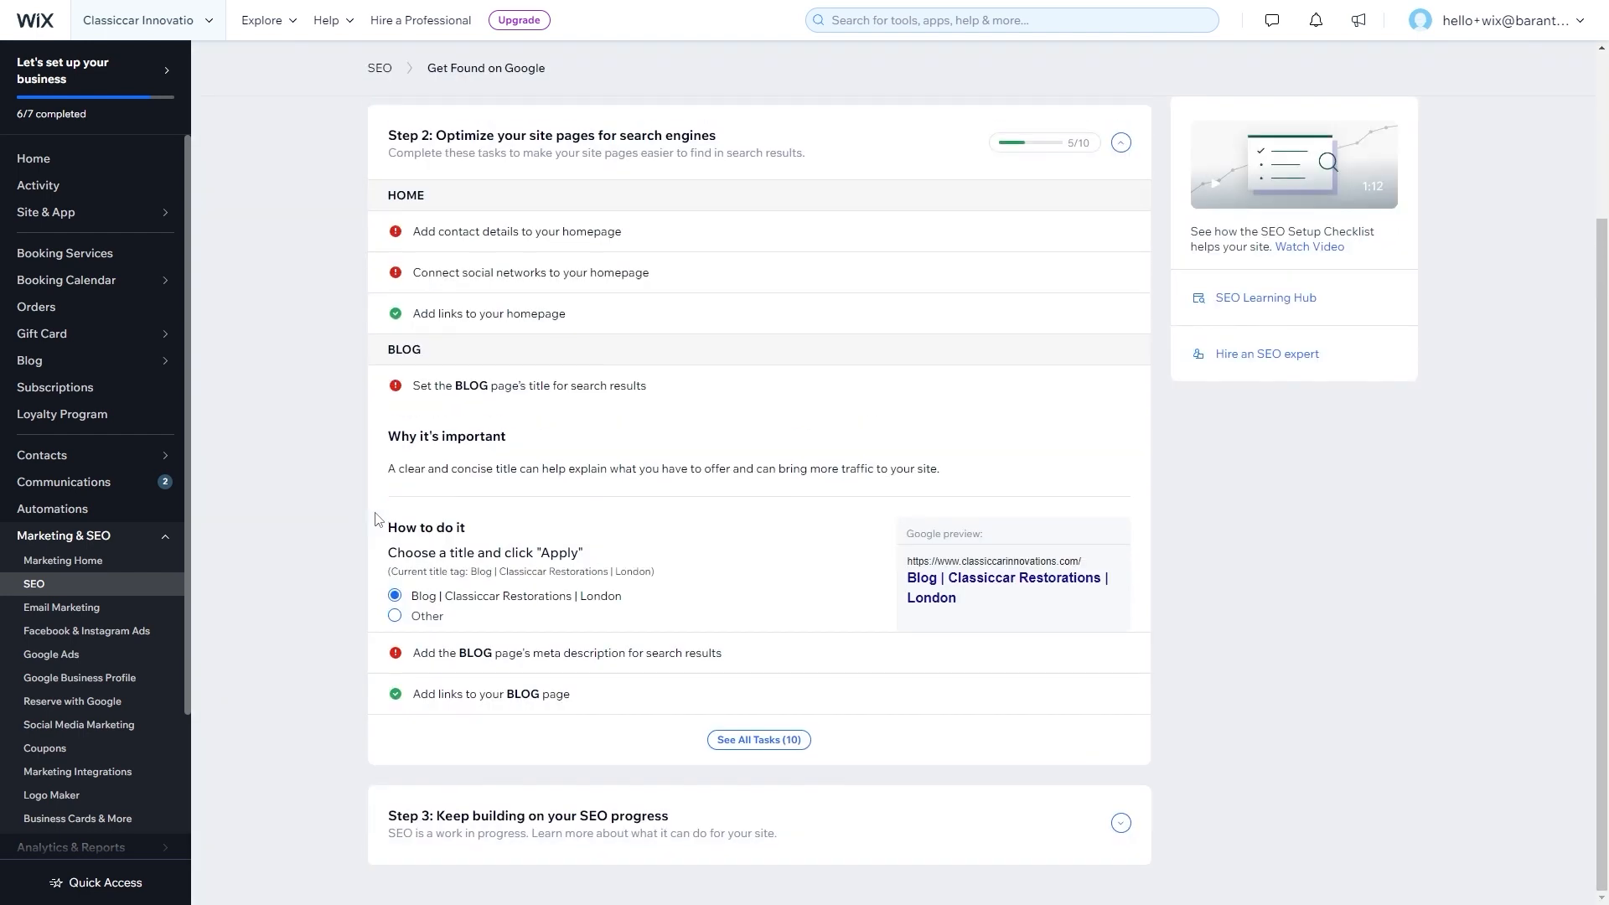
- Apply a BLOG meta description about classic car restoration news and tips, trimmed to finish at "a valuable resource for classic car enthusiasts."
left_click(661, 635)
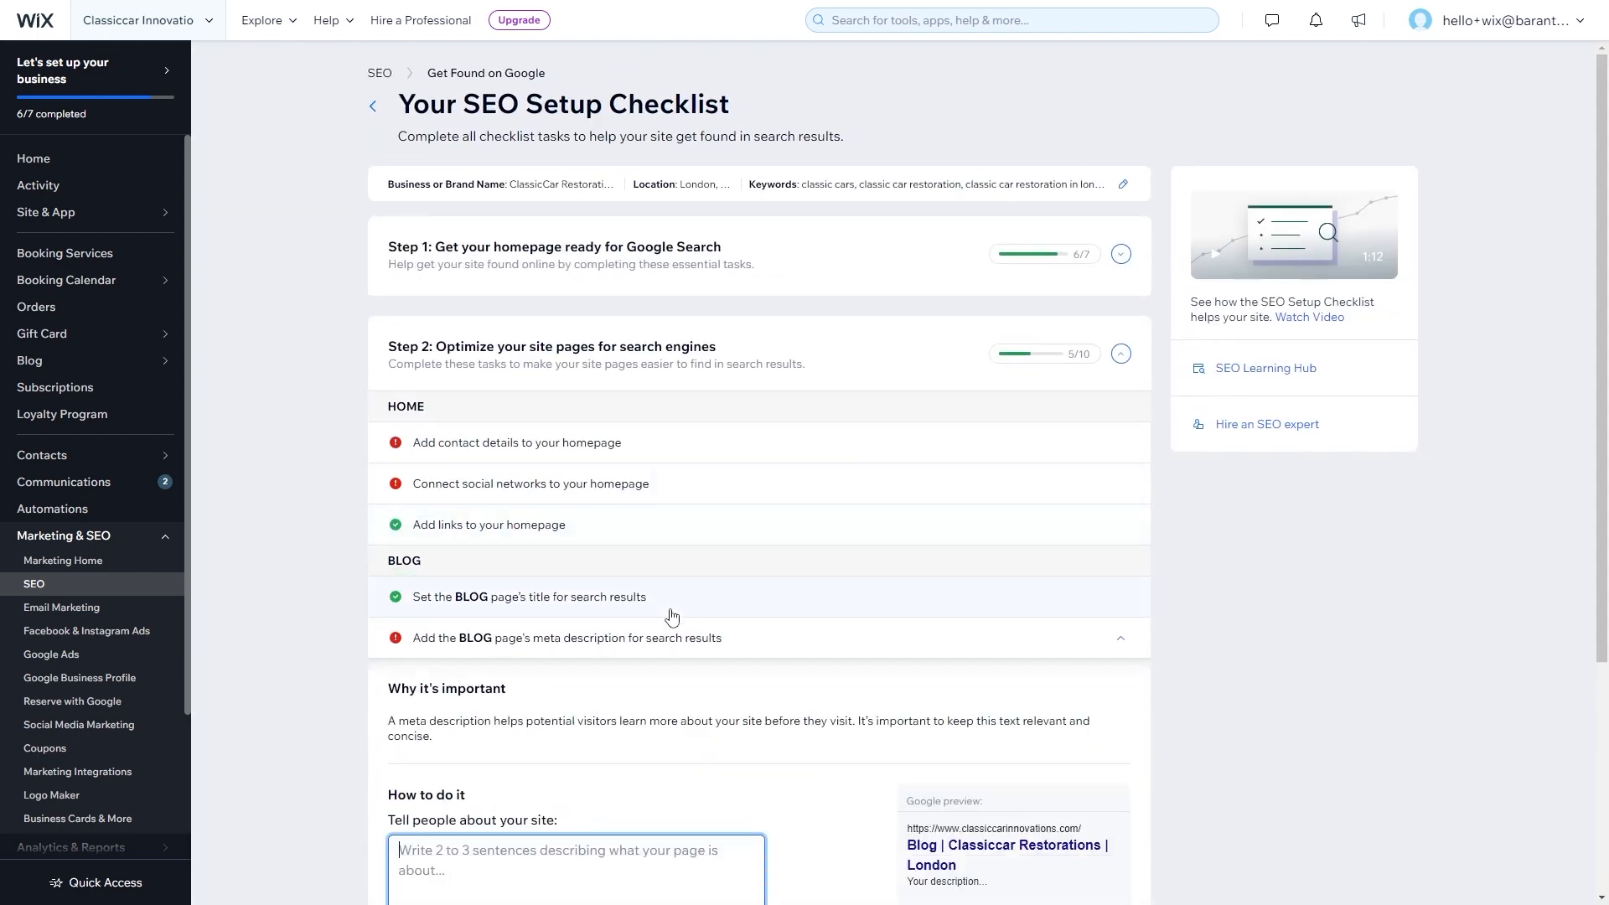
scroll(646, 631, "down", 2)
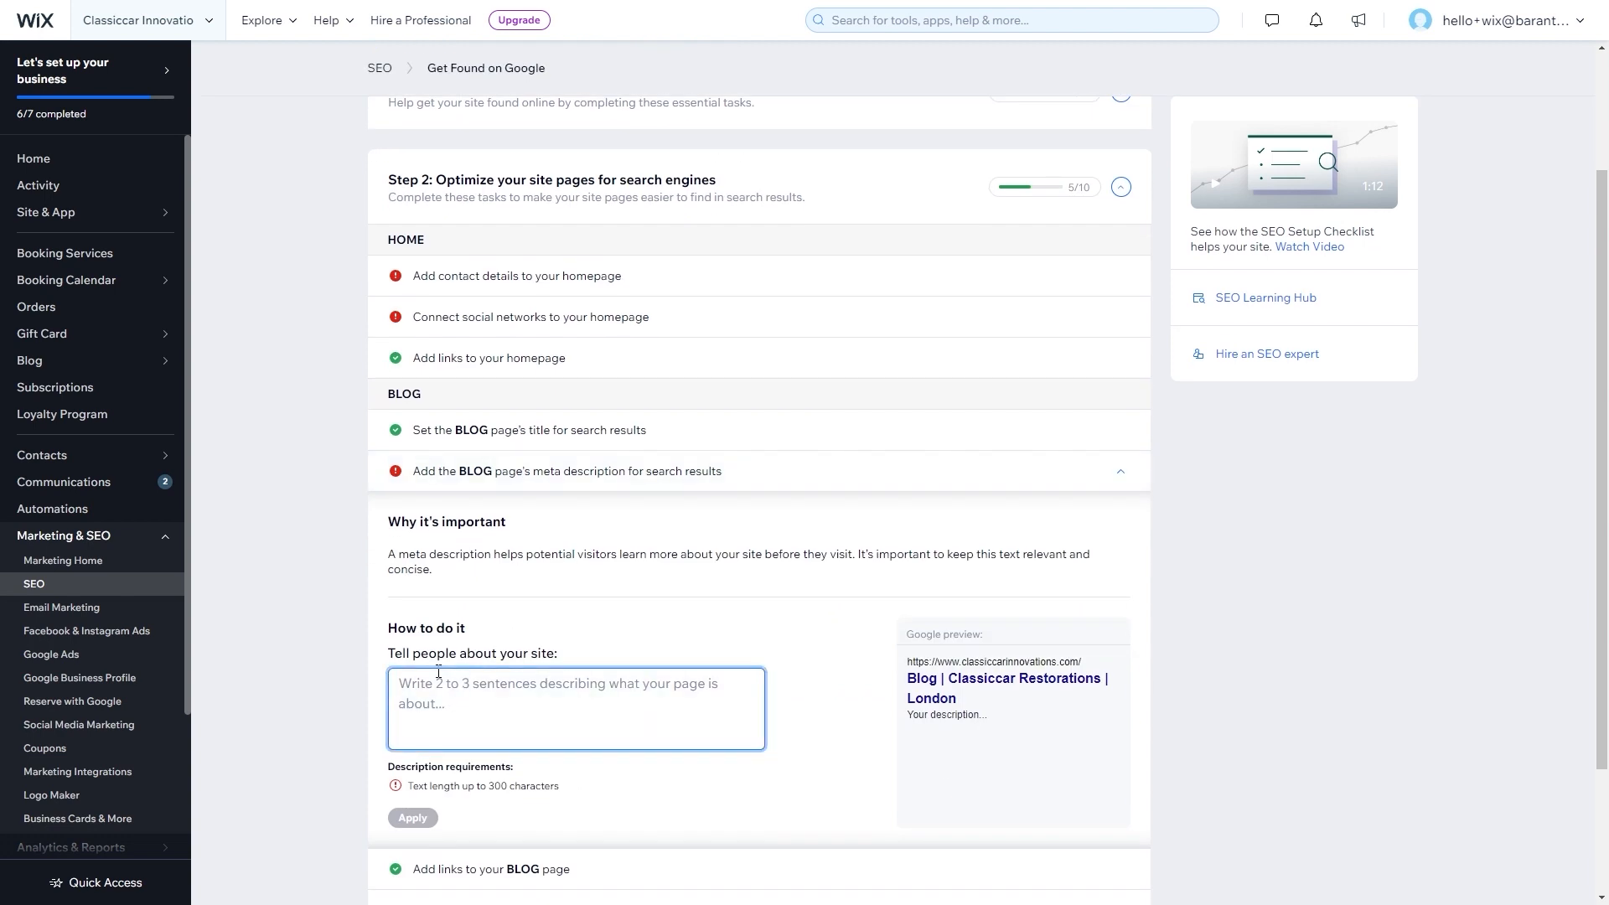
type("Our blog is the perfect place to stay up-to-date with the latest news and trends in the classic car restoration industry. From restoration tips to industry news, our blog is a valuable resource for classic car enthusiasts. We also feature stories and photos of some of our recent restoration projects, giving you a behind-the-scenes look at our restoration process.")
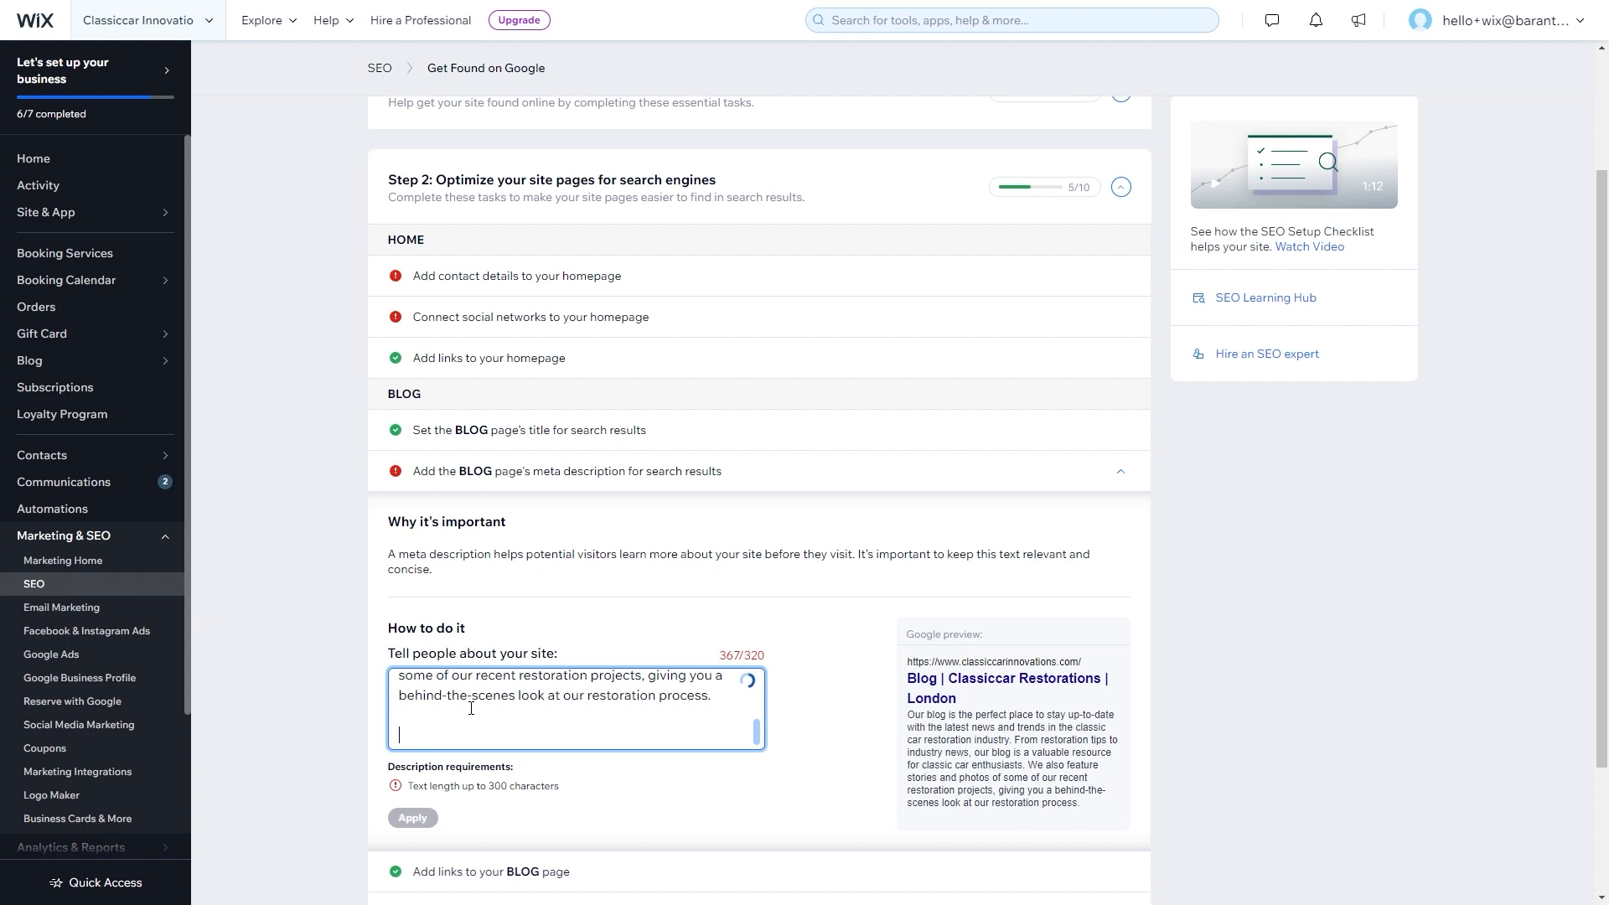
key("BackSpace")
key("BackSpace")
left_click_drag(711, 737, 480, 704)
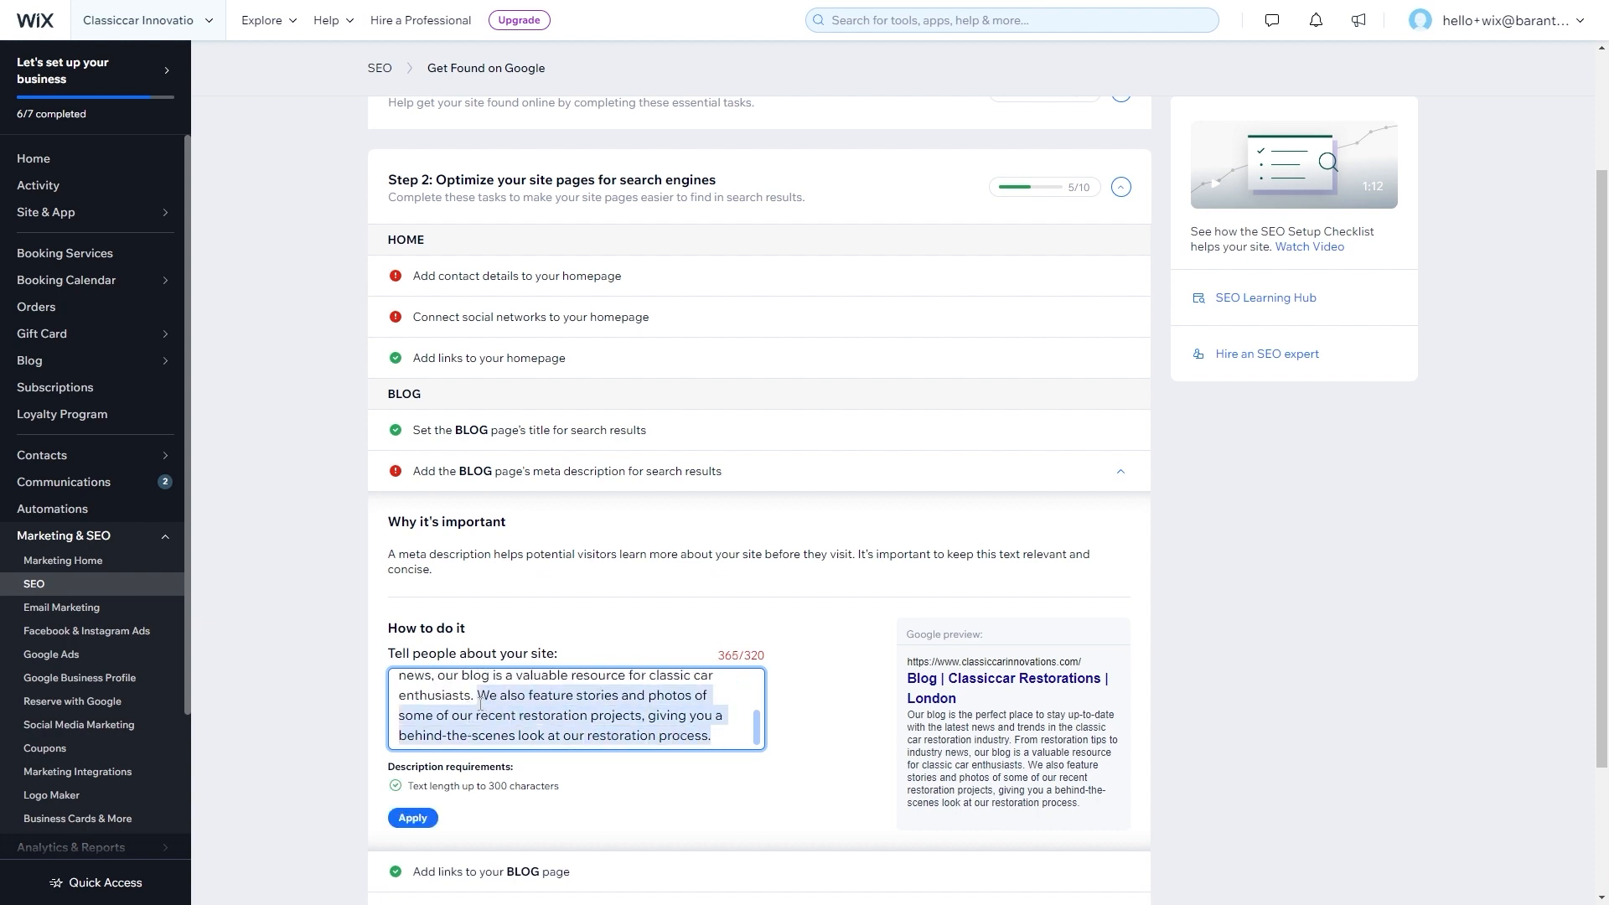
key("BackSpace")
left_click(359, 753)
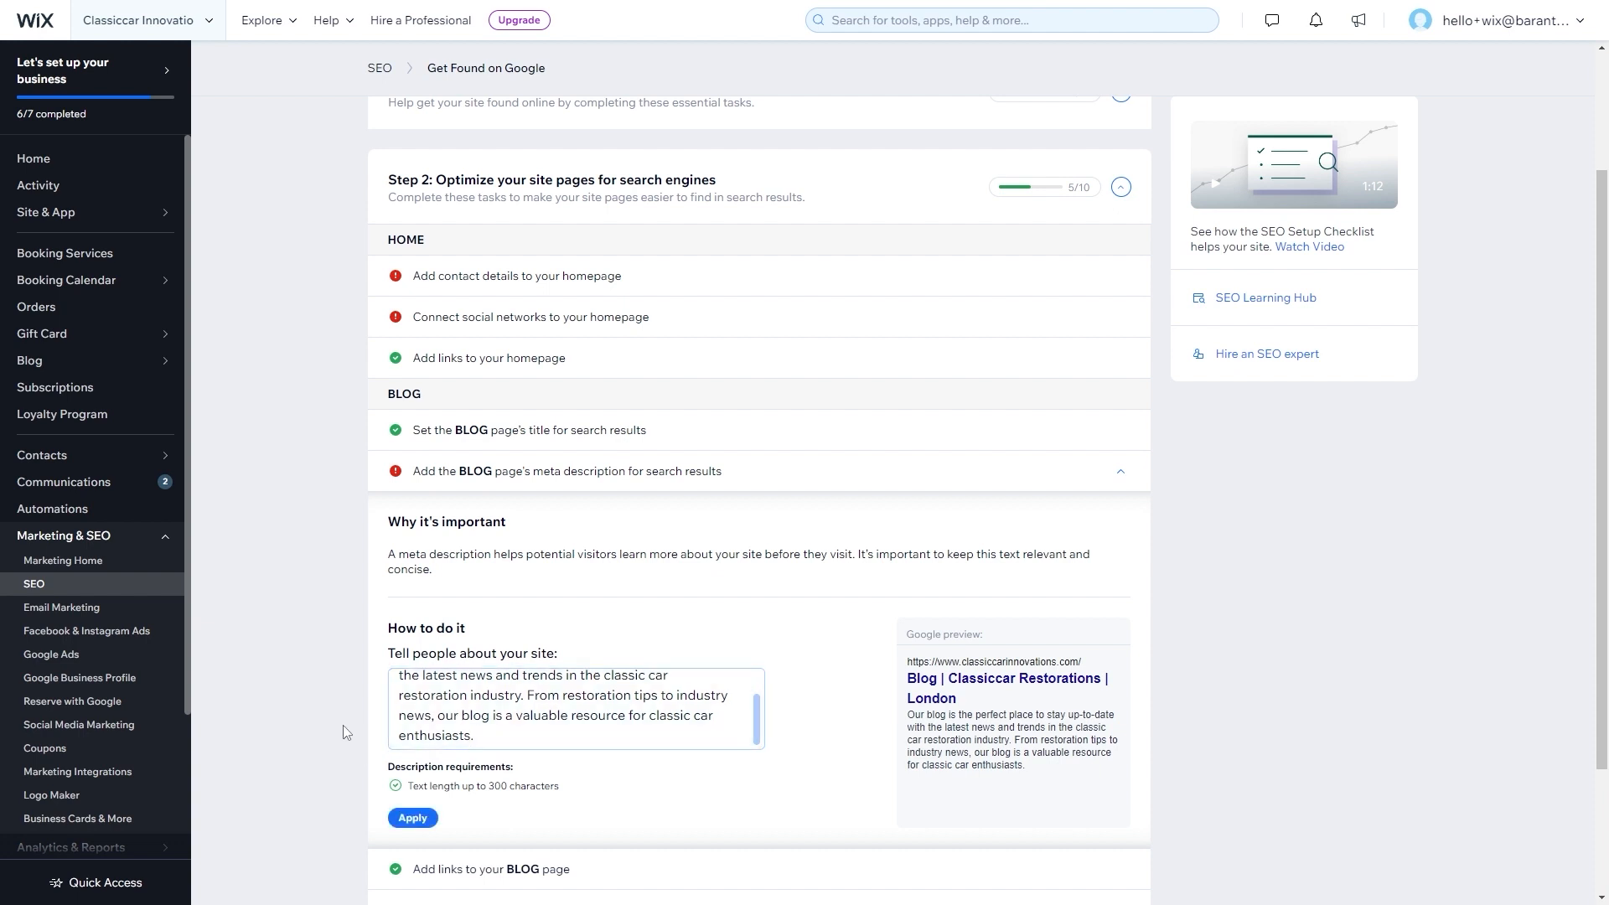
left_click(430, 826)
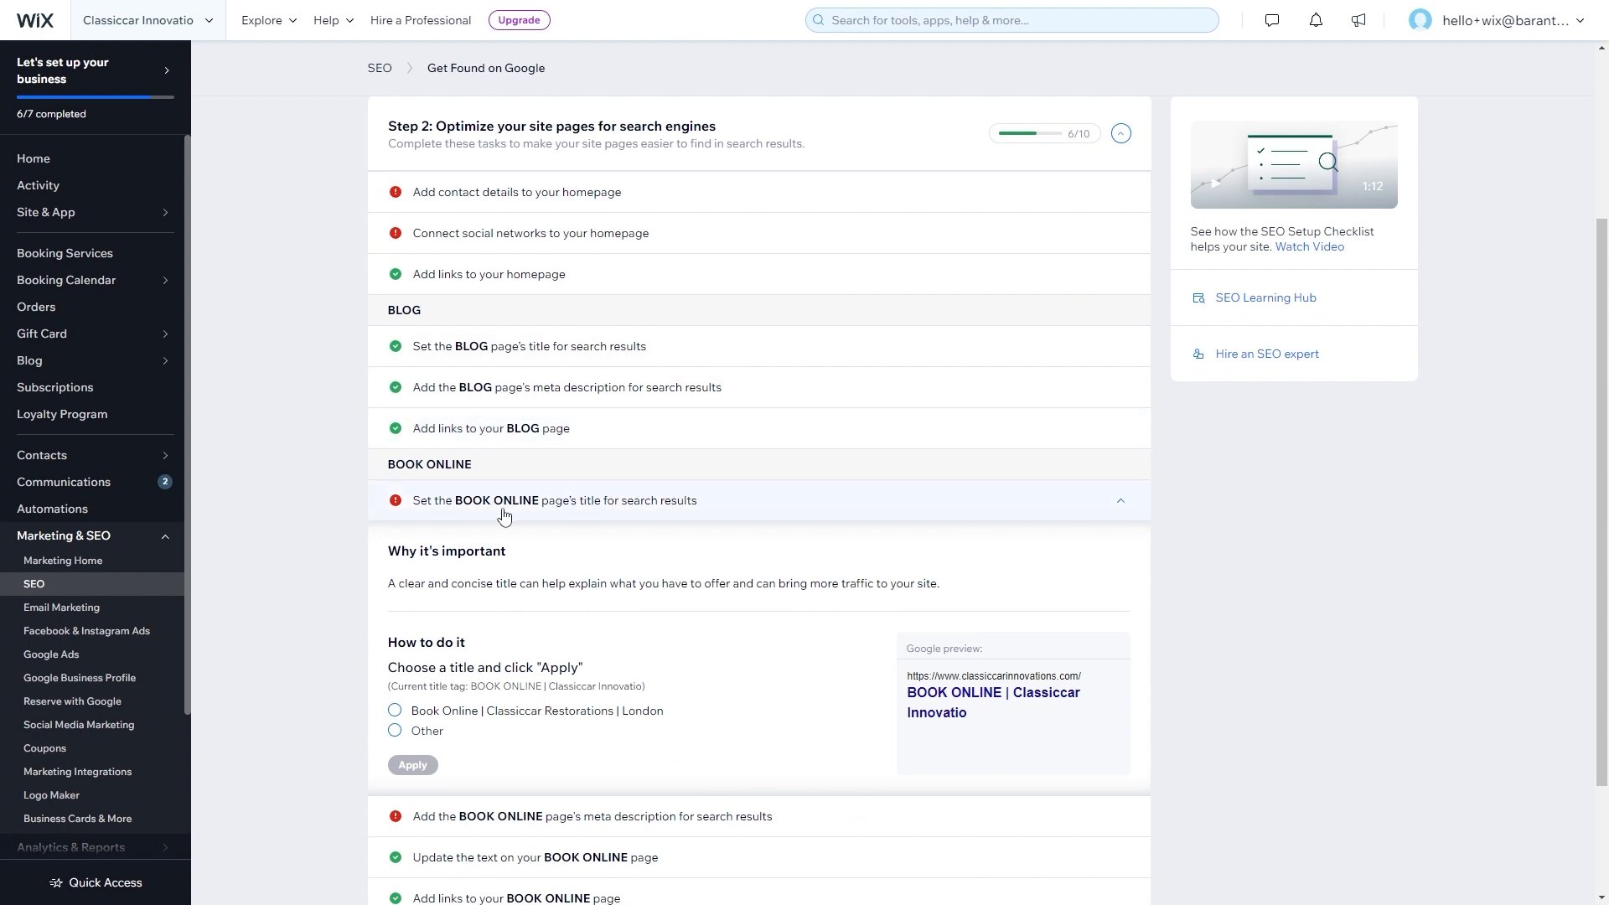
- Apply "Book Online | Classiccar Restorations | London" as the BOOK ONLINE page's search title, and expand Step 3 of the checklist
scroll(486, 553, "down", 2)
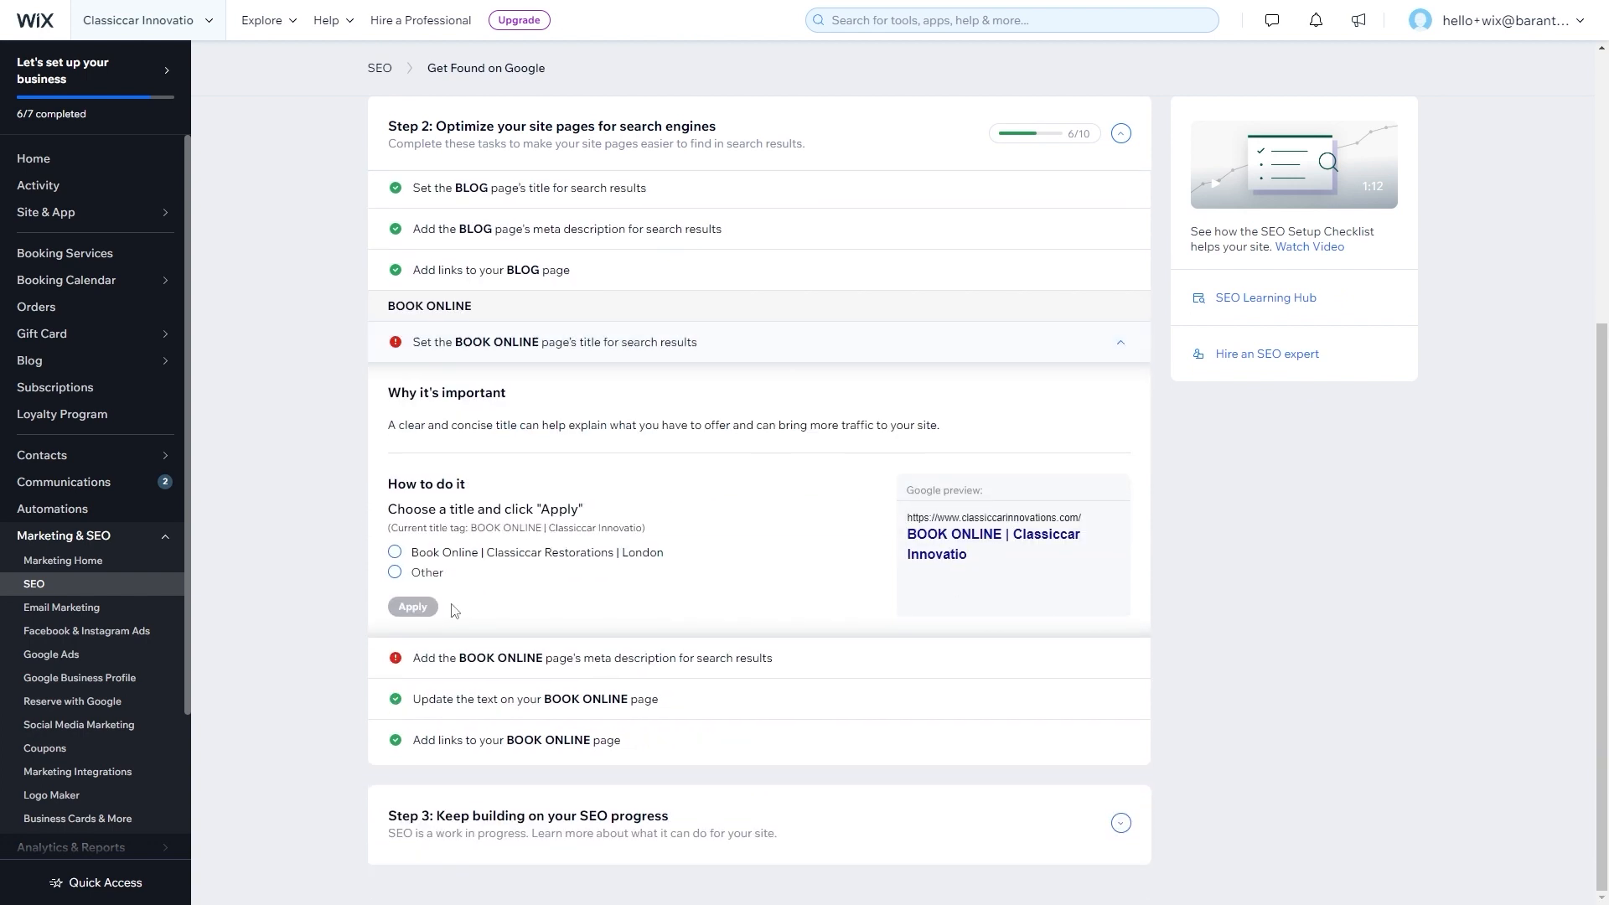
left_click(447, 552)
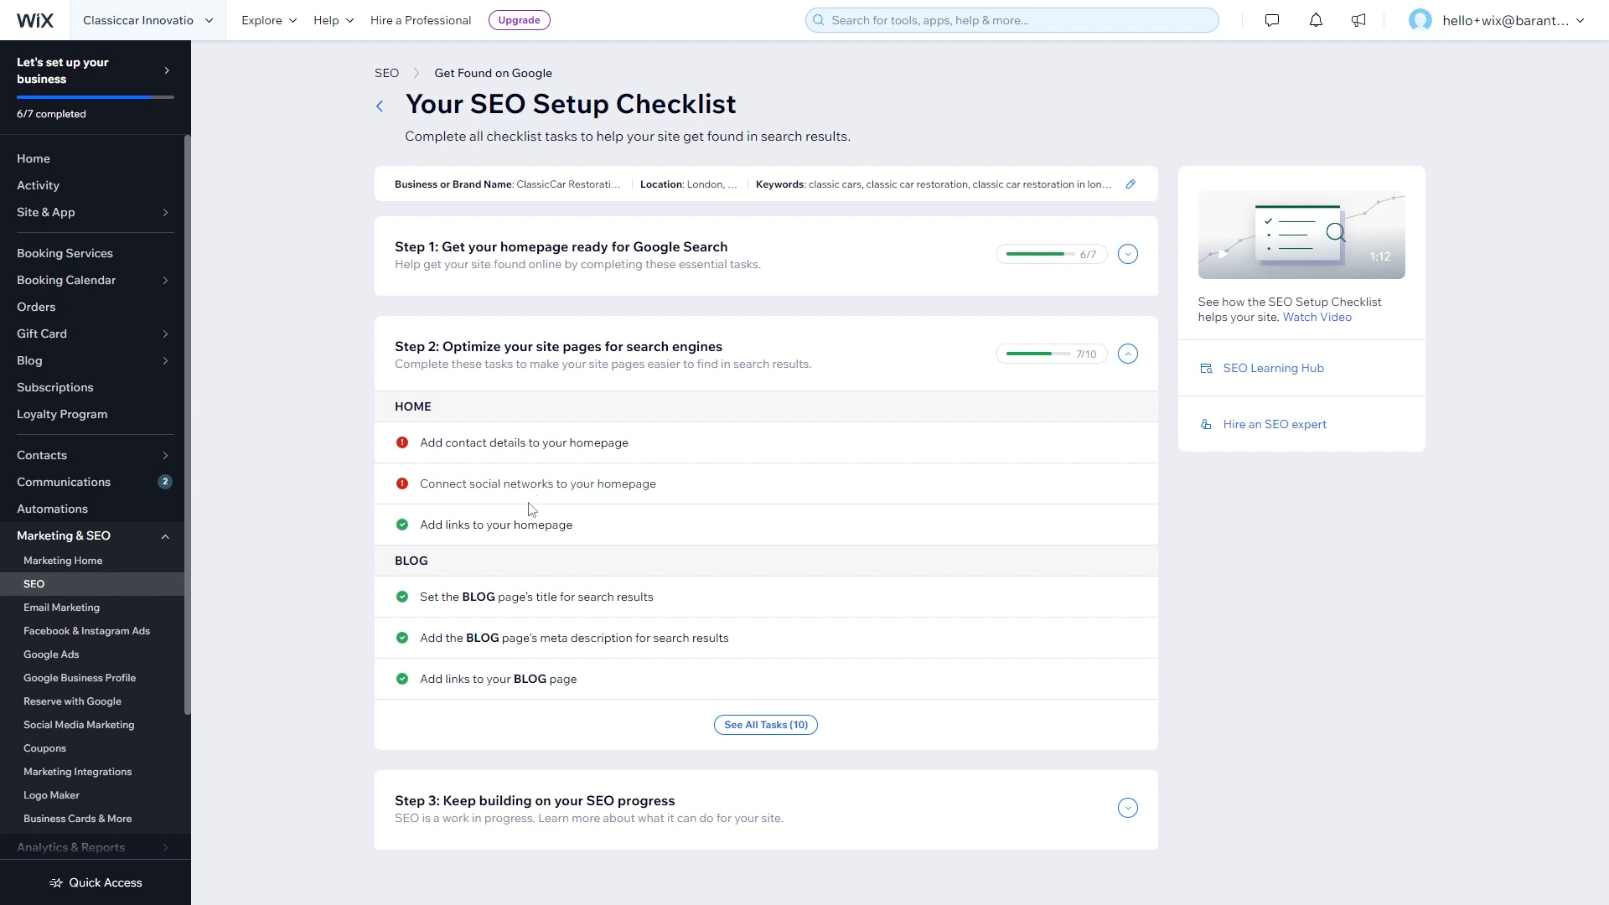
left_click(528, 788)
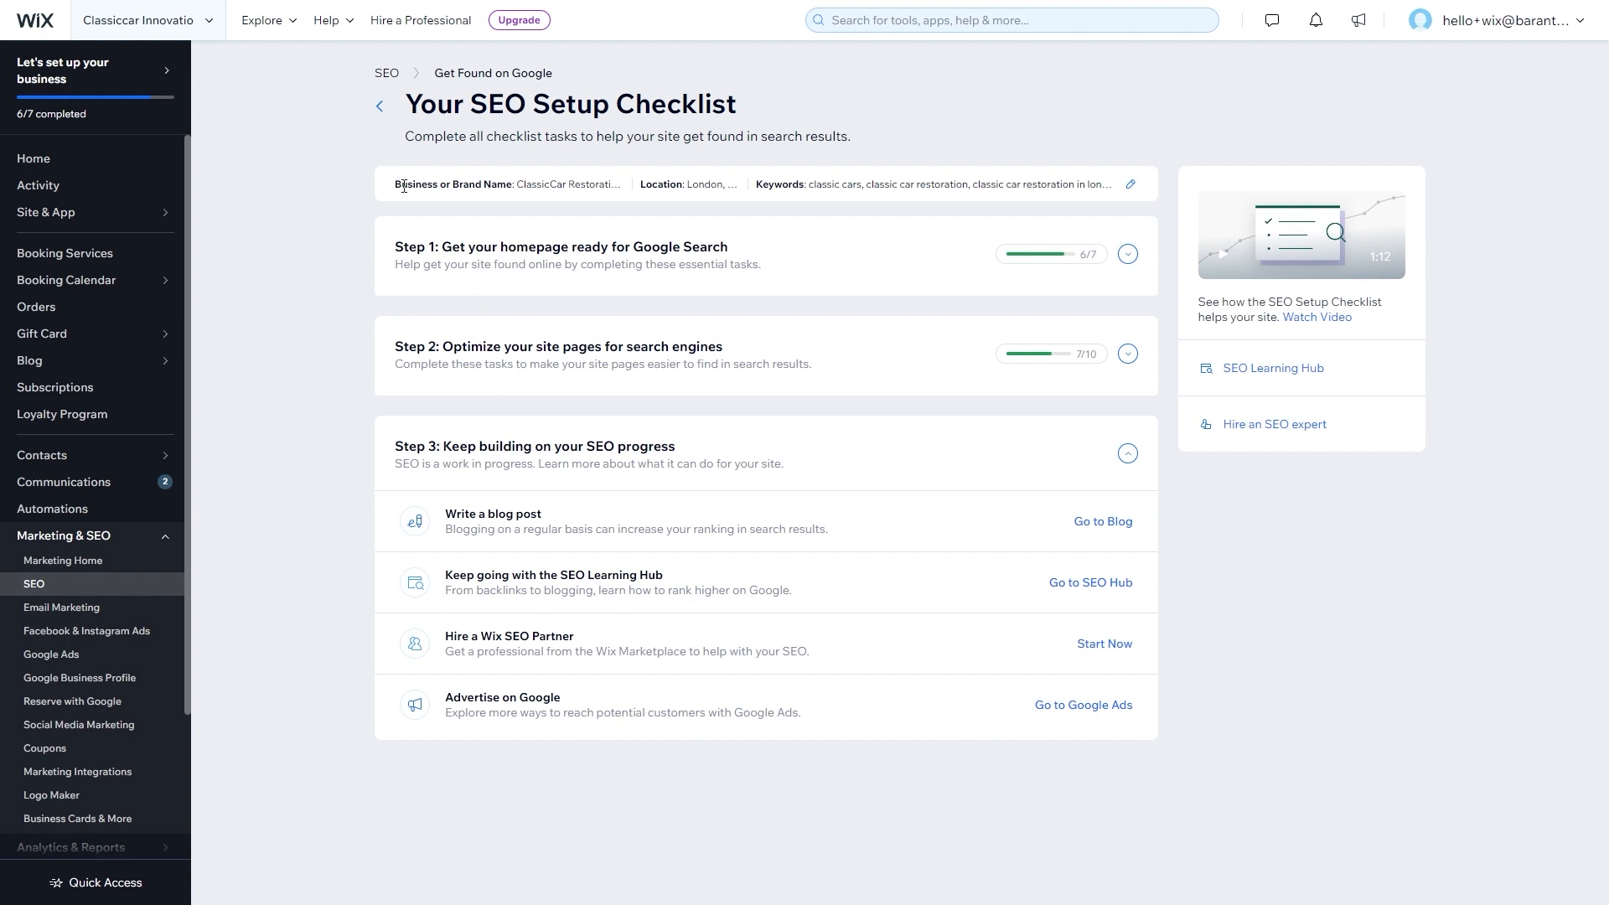
- Return to the SEO overview and examine the site performance on Google section and the available SEO tools and settings
left_click(380, 106)
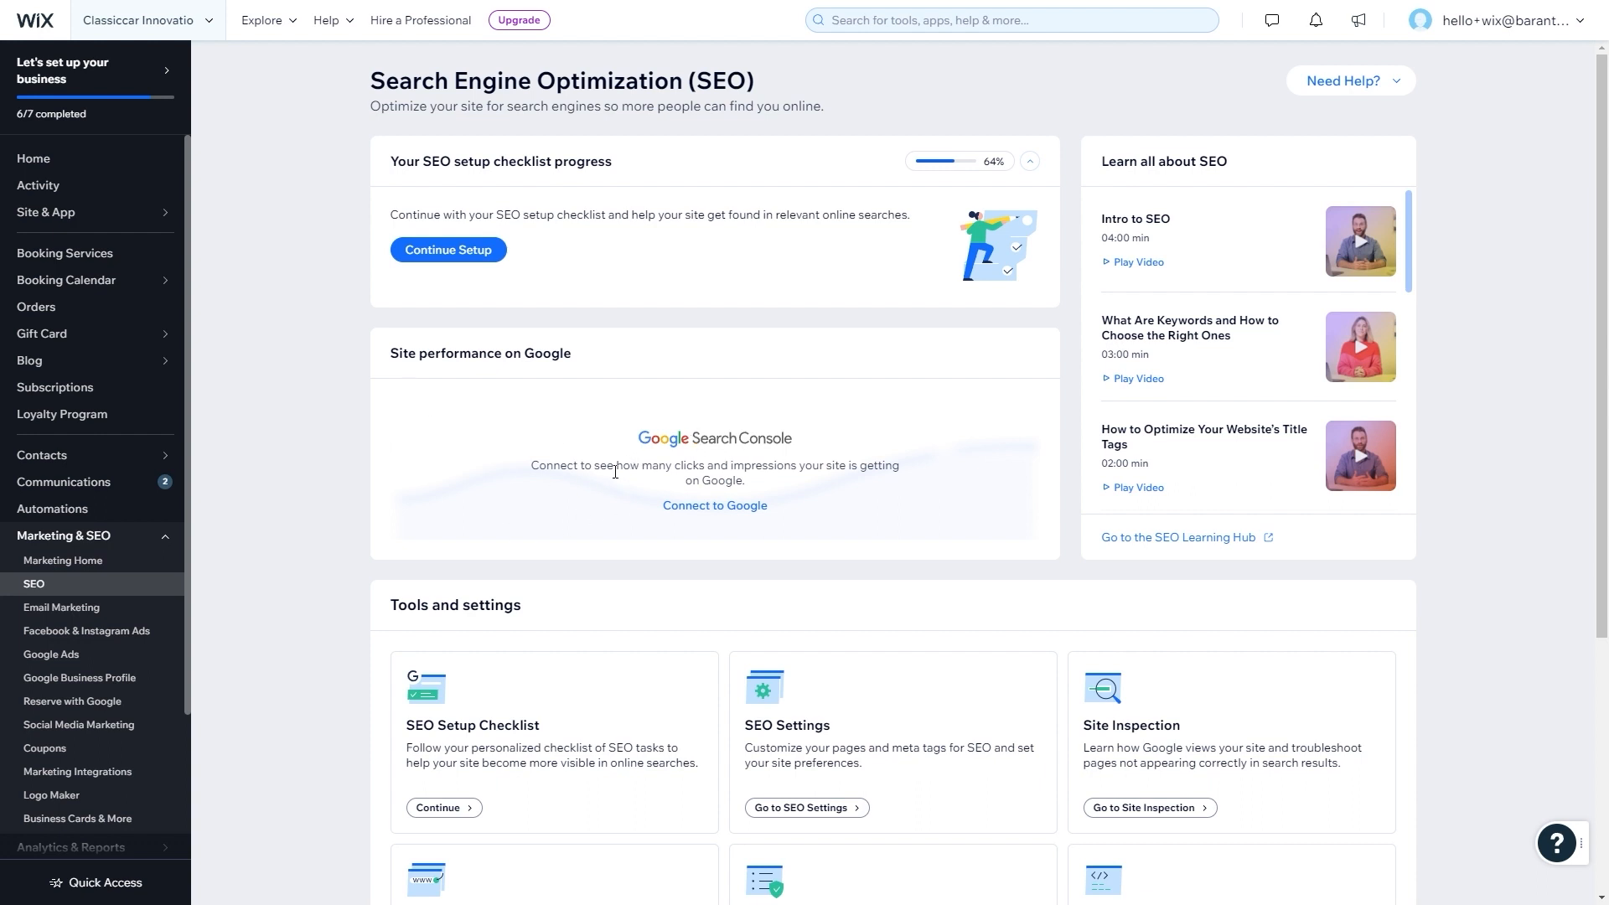
left_click_drag(614, 465, 682, 481)
left_click(734, 468)
left_click_drag(390, 354, 546, 359)
left_click(545, 360)
scroll(1185, 262, "down", 5)
scroll(1227, 432, "up", 5)
scroll(336, 452, "down", 4)
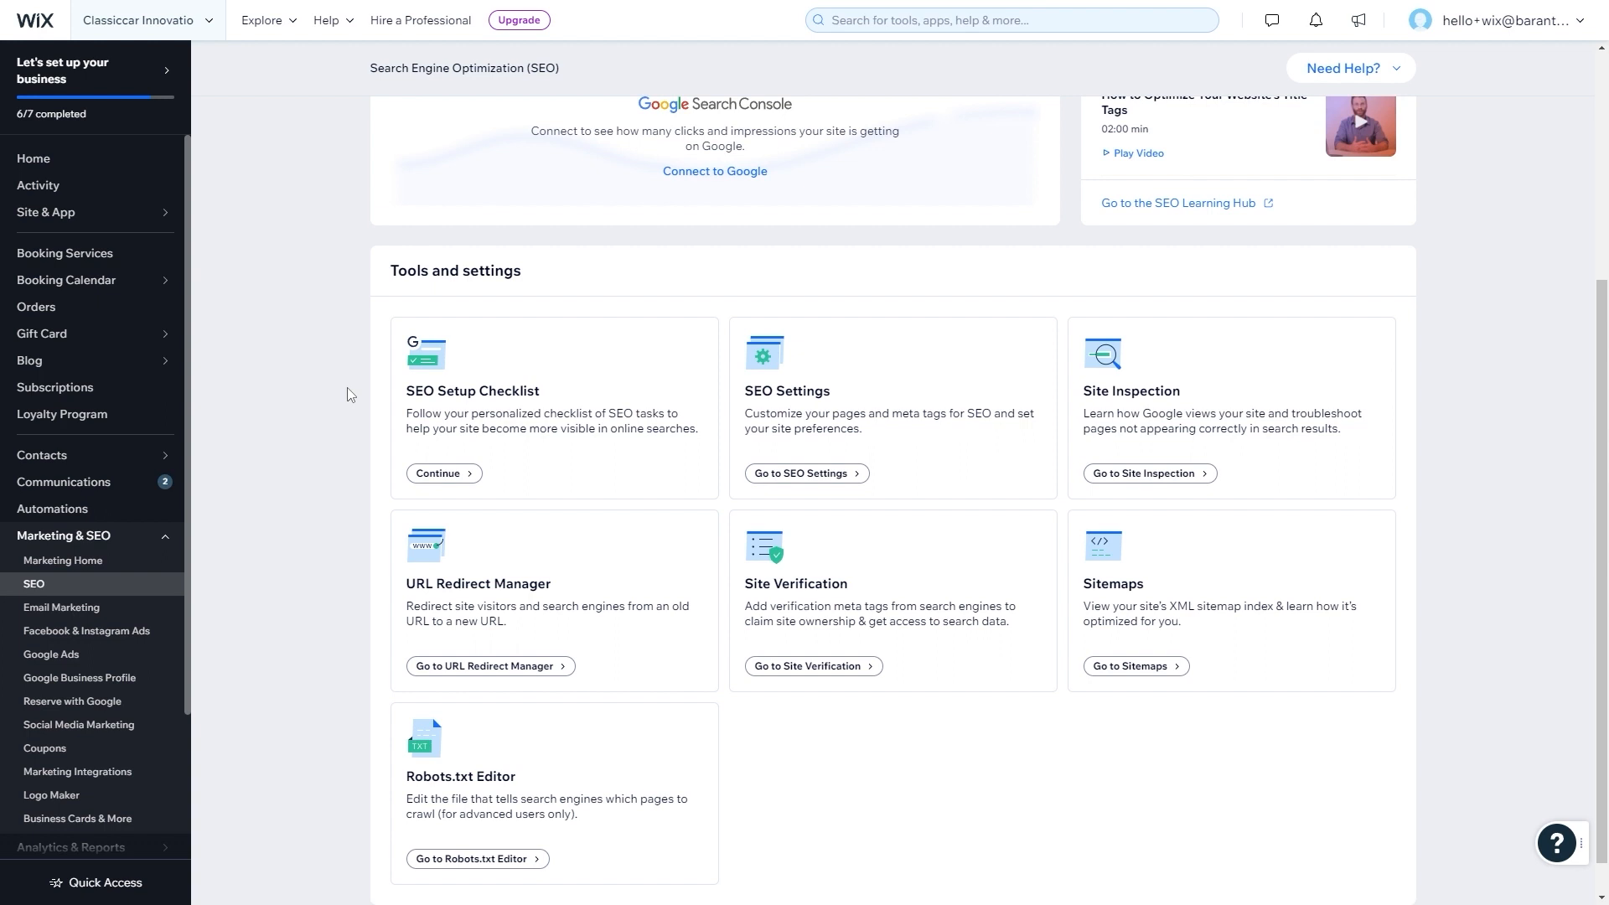
scroll(346, 389, "down", 1)
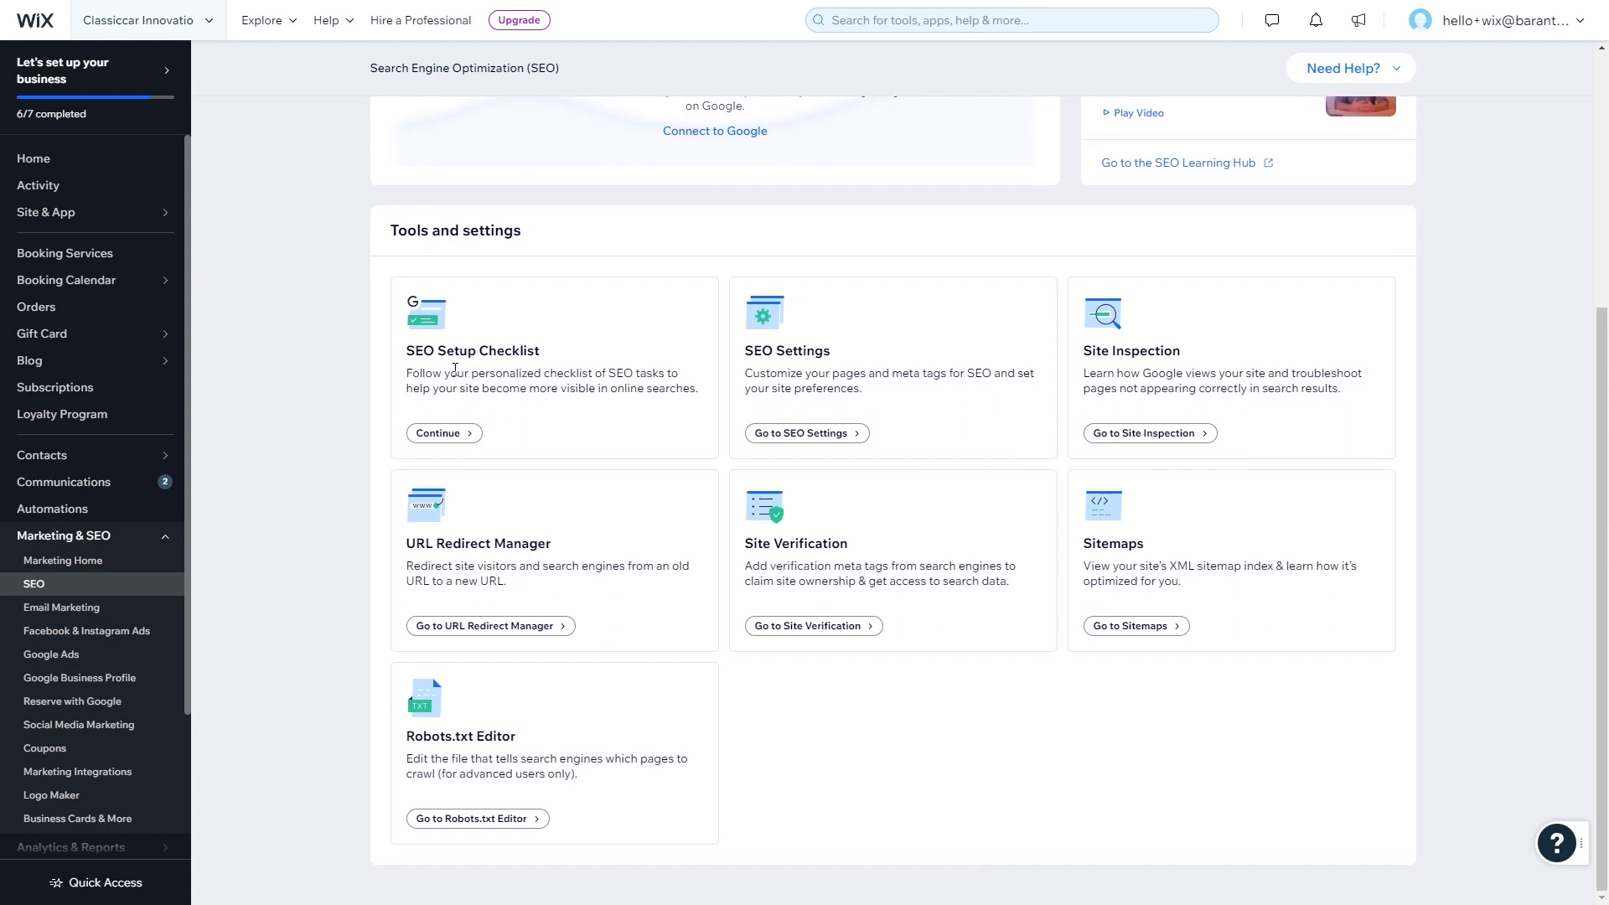
left_click_drag(480, 369, 517, 387)
left_click(517, 388)
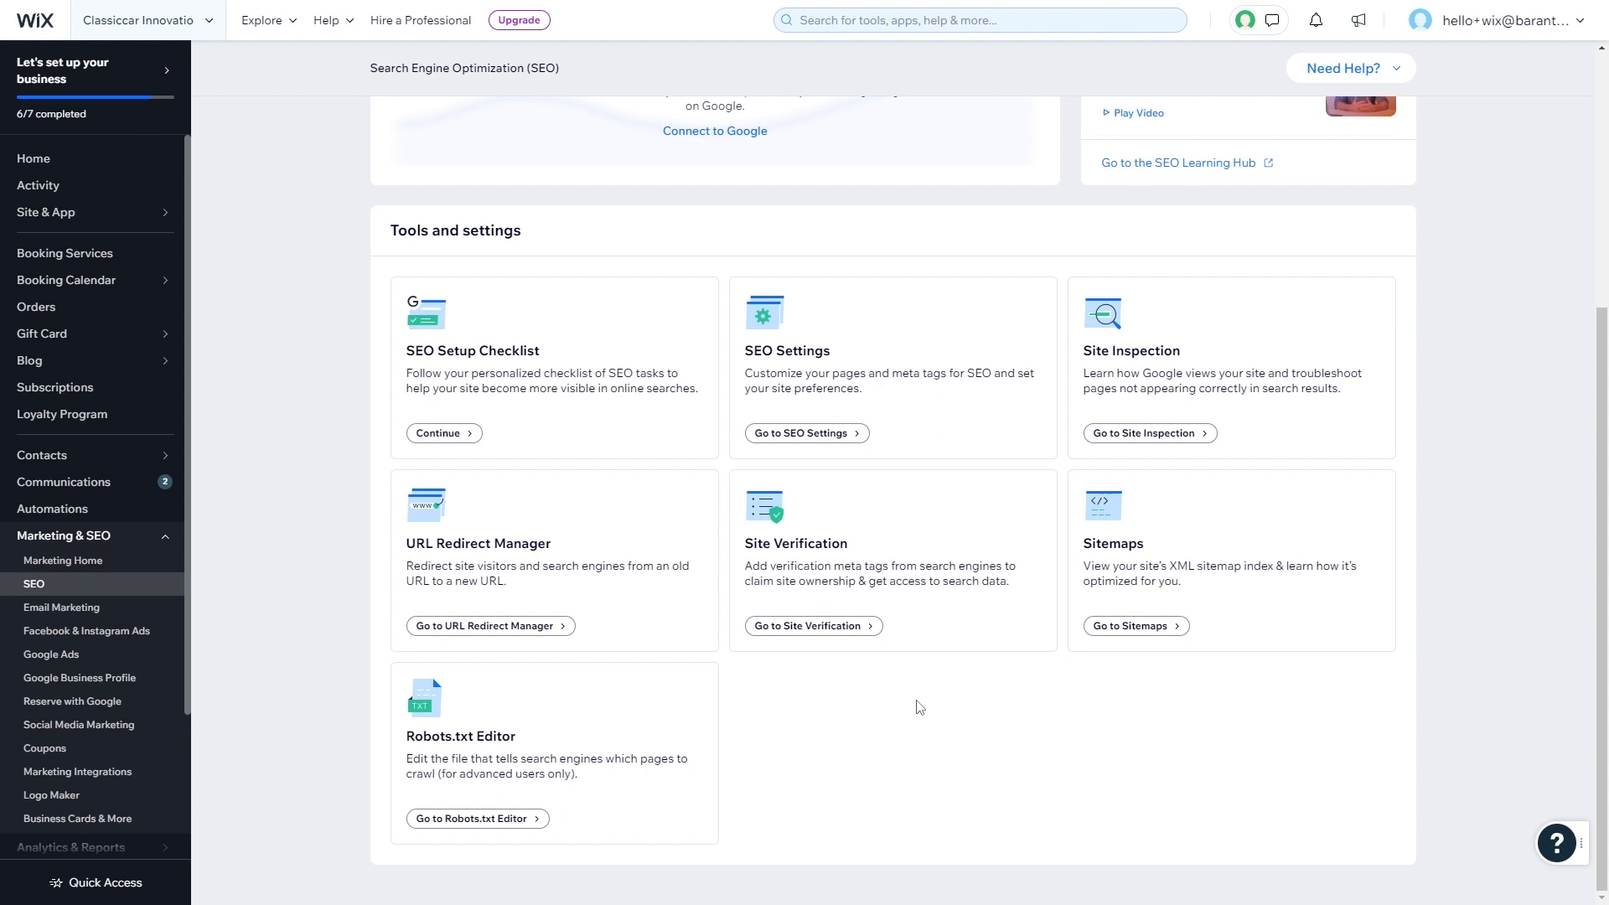
- Open the published site from the dashboard home and look over its homepage down to the services section
scroll(919, 706, "up", 5)
left_click(85, 161)
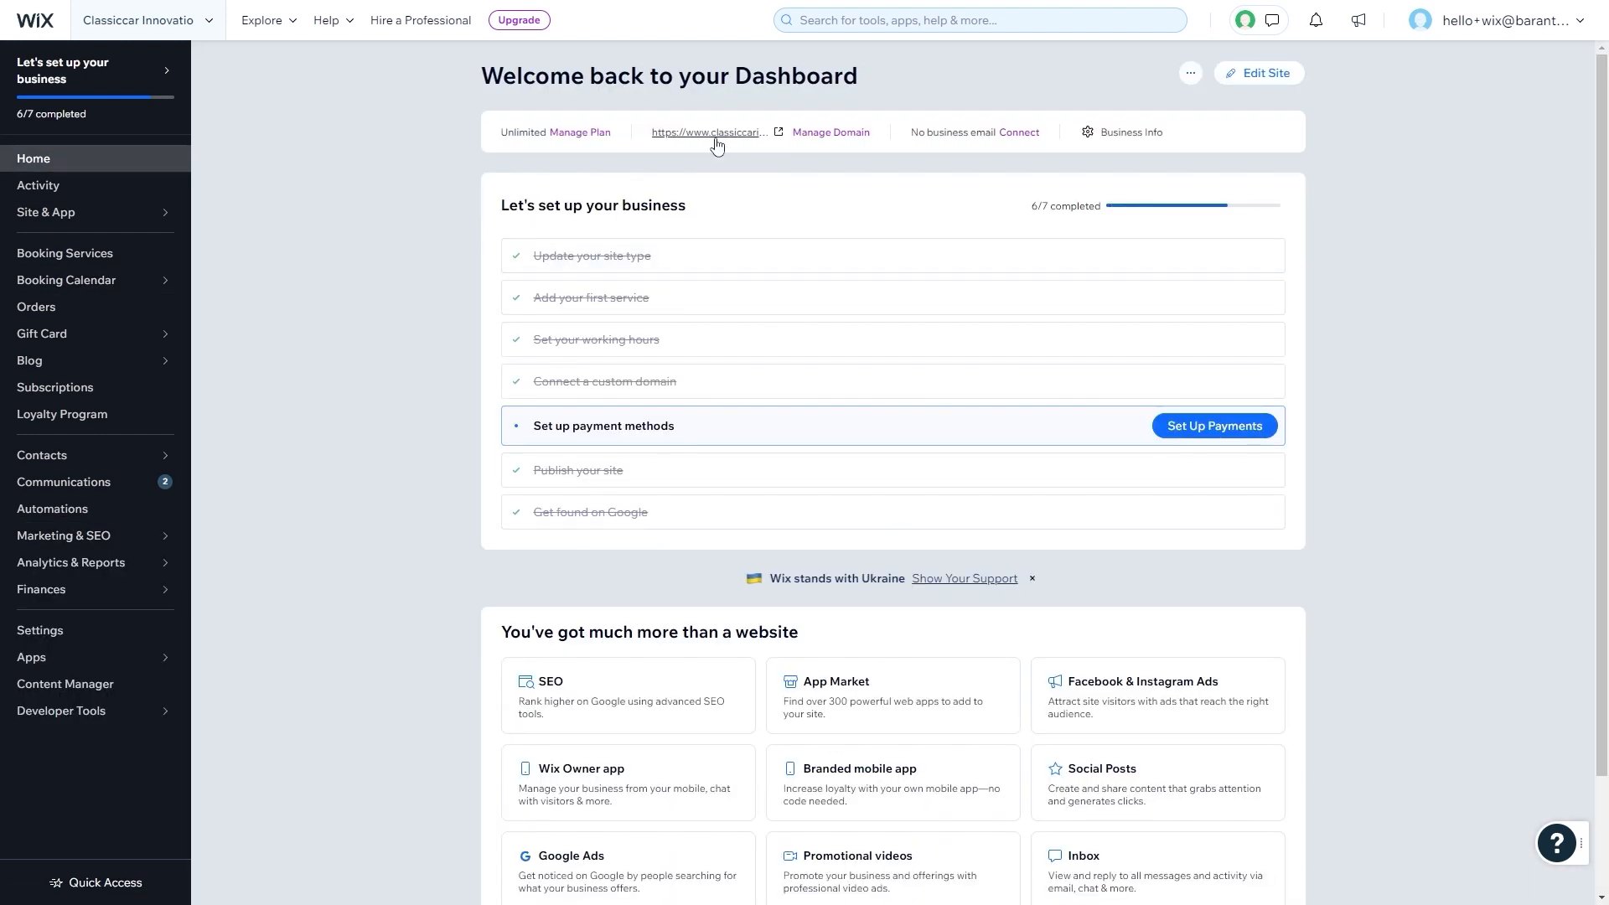
left_click(717, 137)
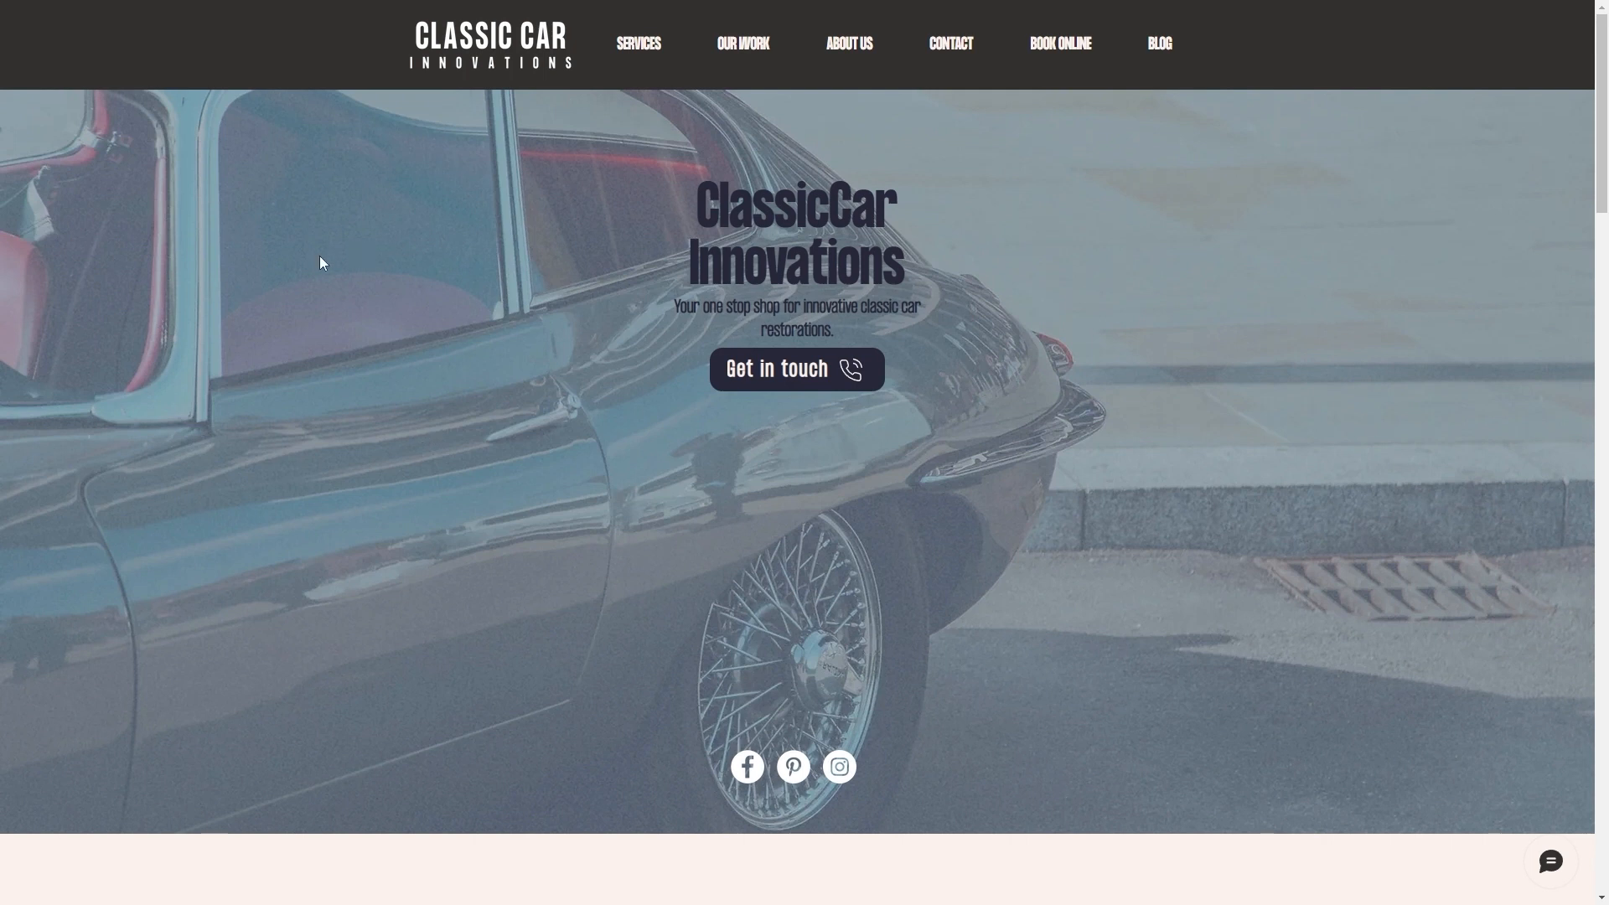
scroll(1010, 361, "down", 8)
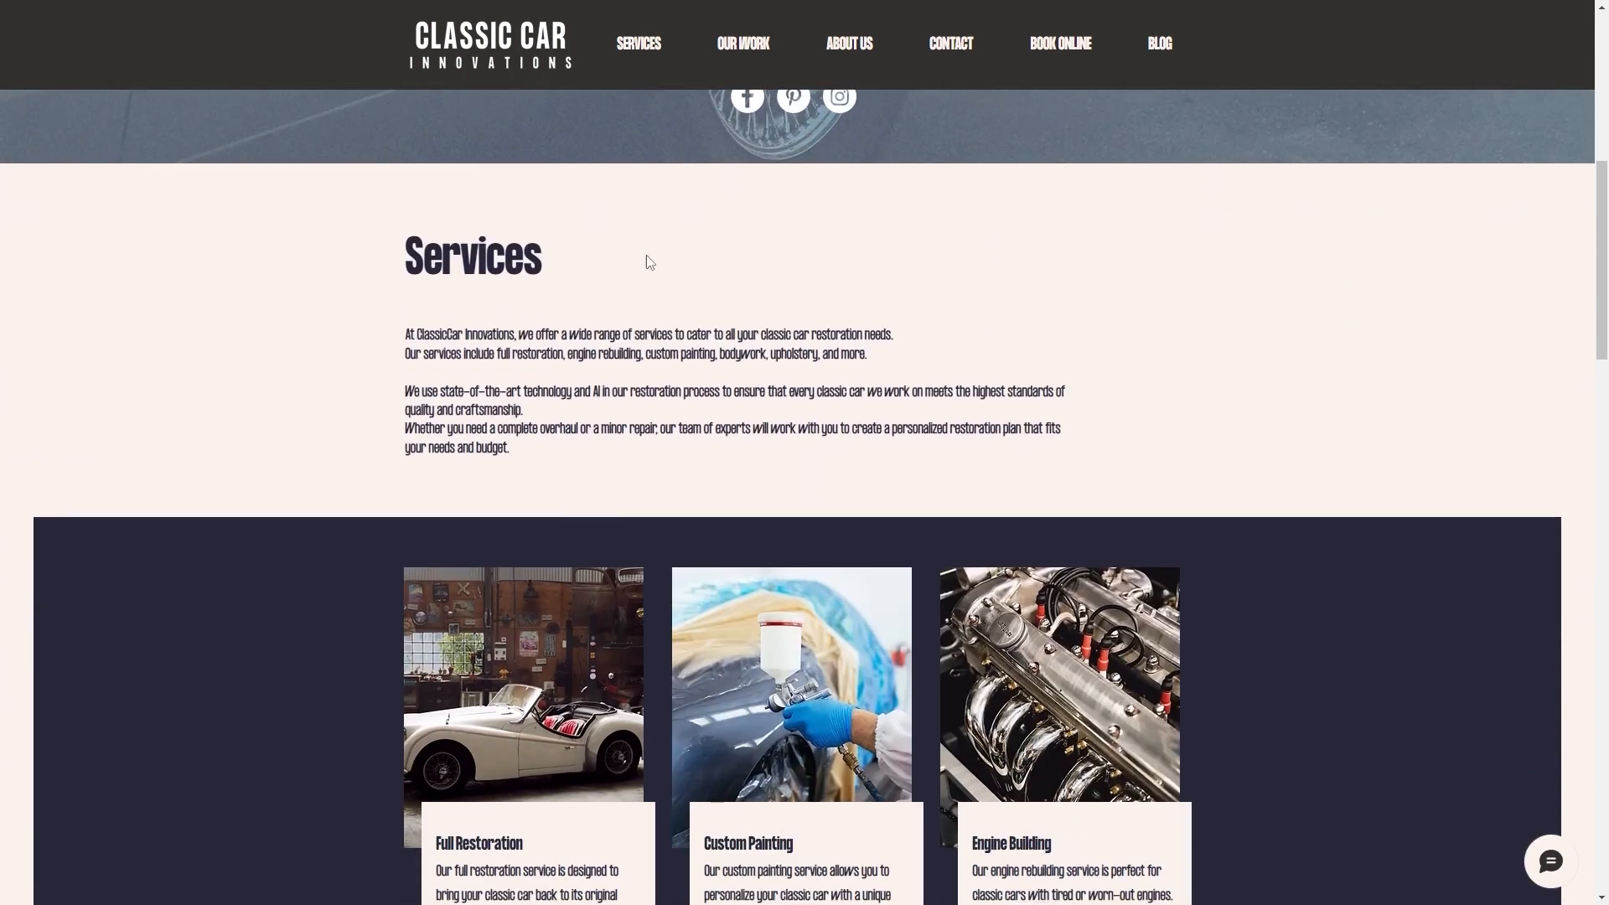
scroll(658, 257, "up", 8)
- Check the live site's Services, Our Work, About Us, Contact and Book Online links, including the contact details and footer
left_click(636, 40)
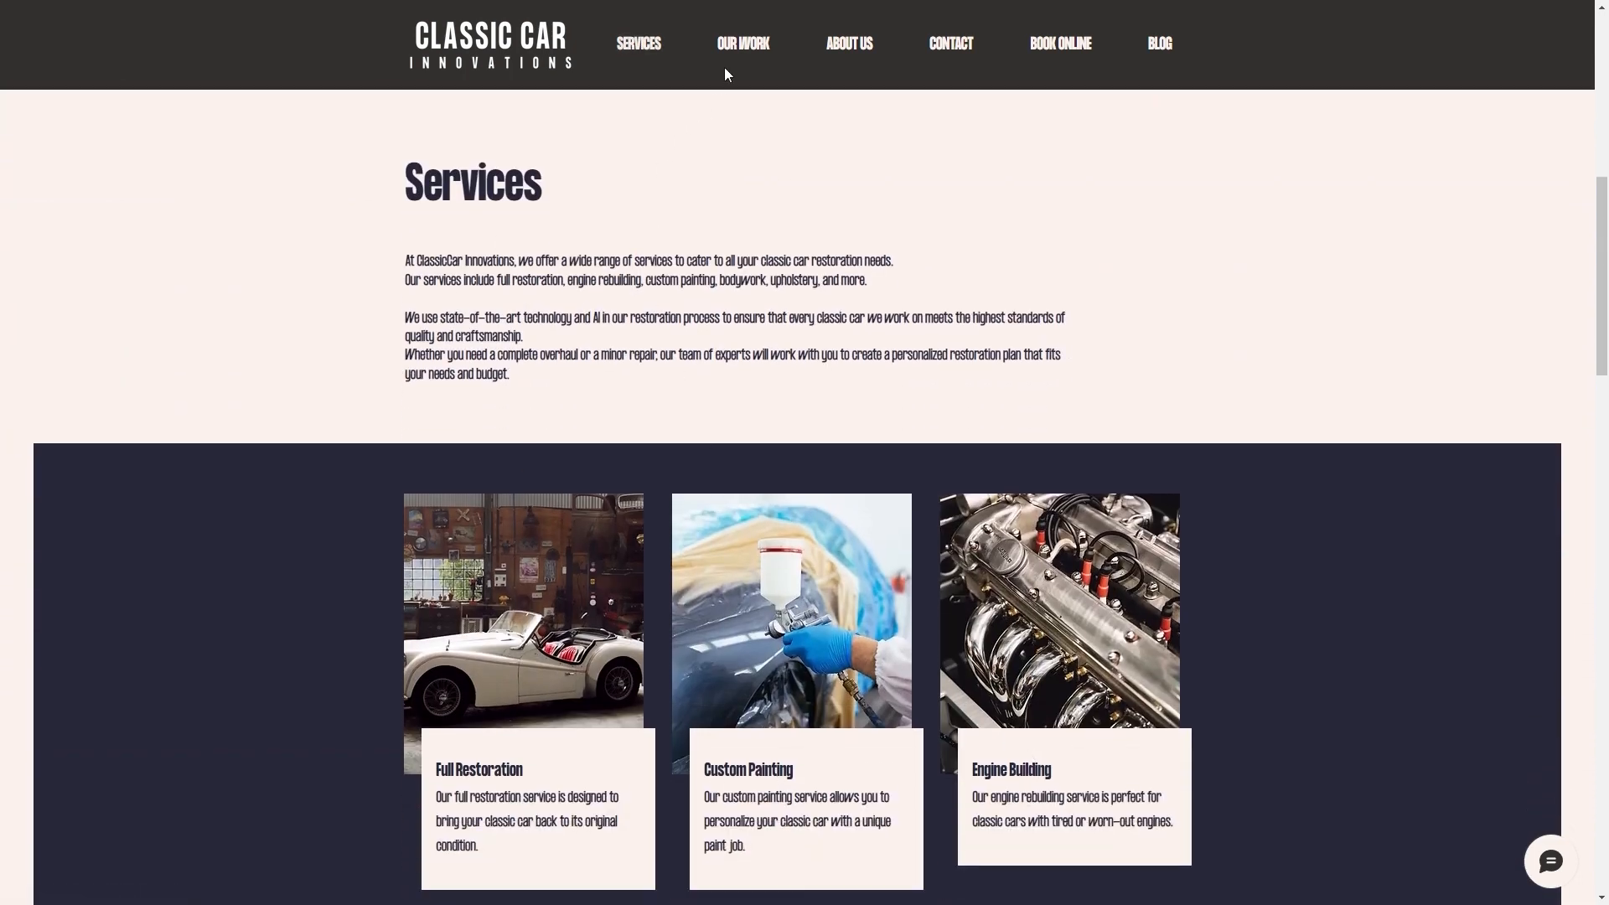
left_click(742, 43)
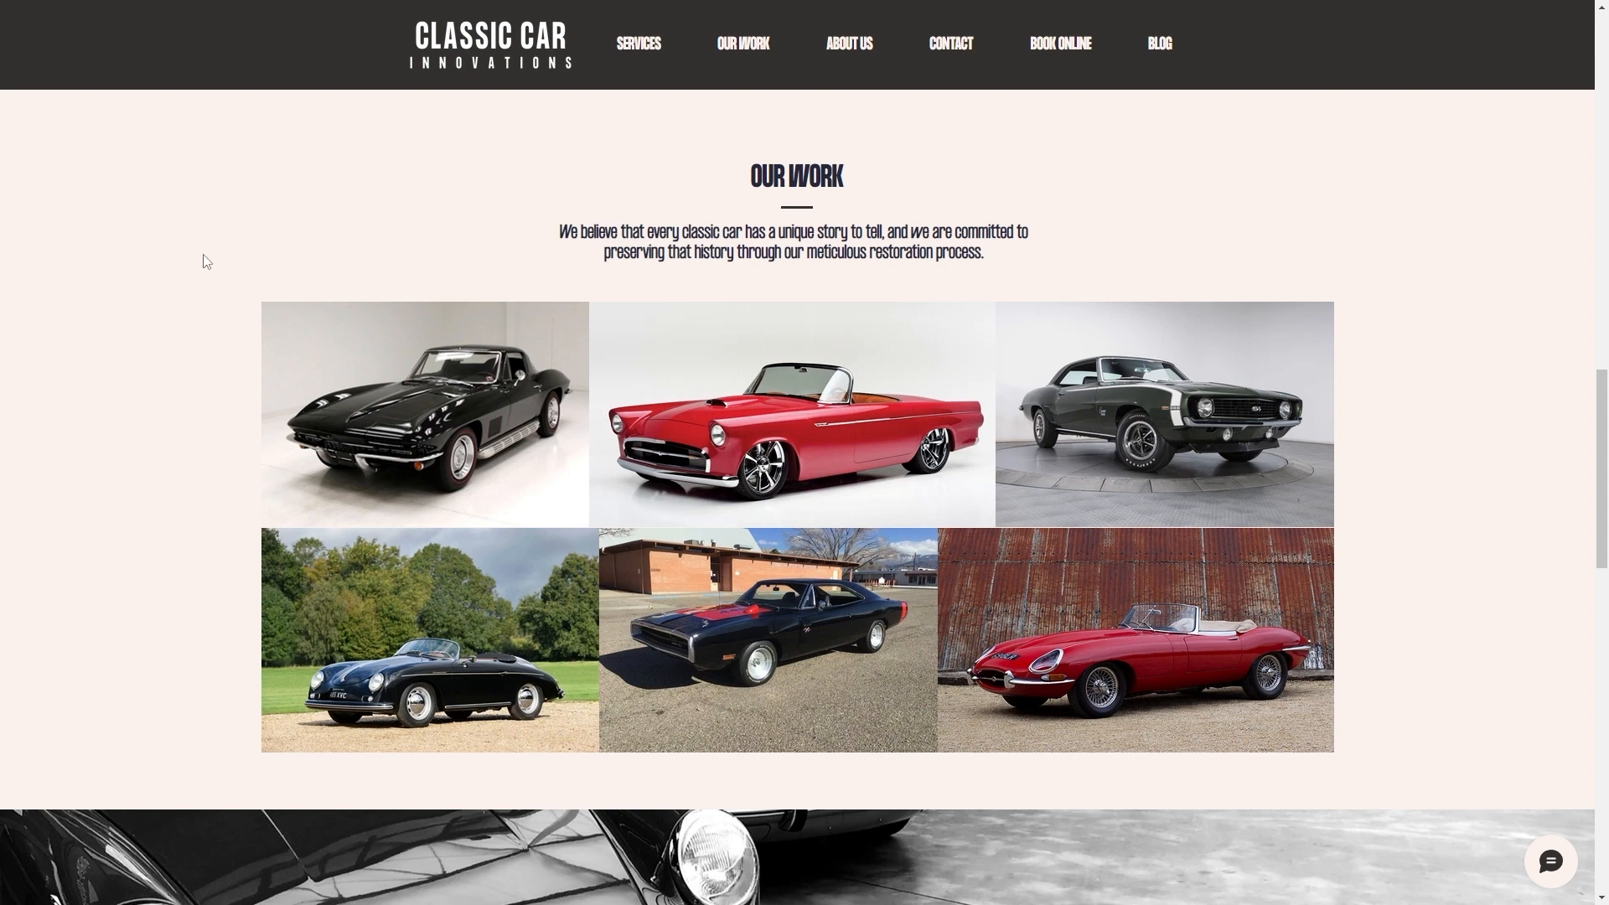
left_click(850, 55)
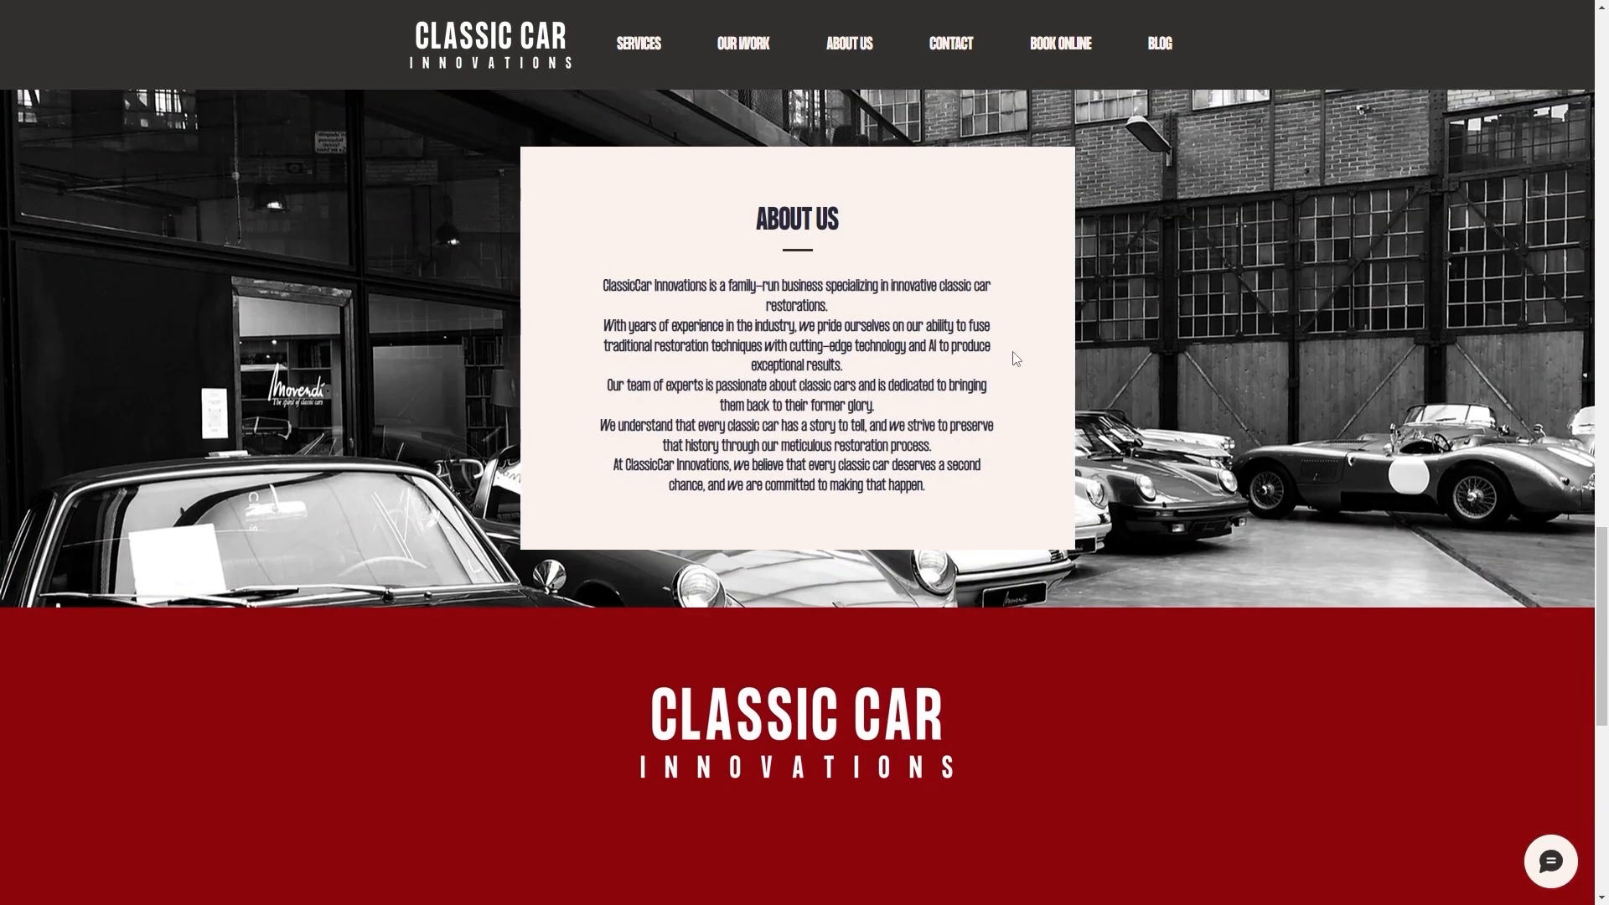
left_click(949, 51)
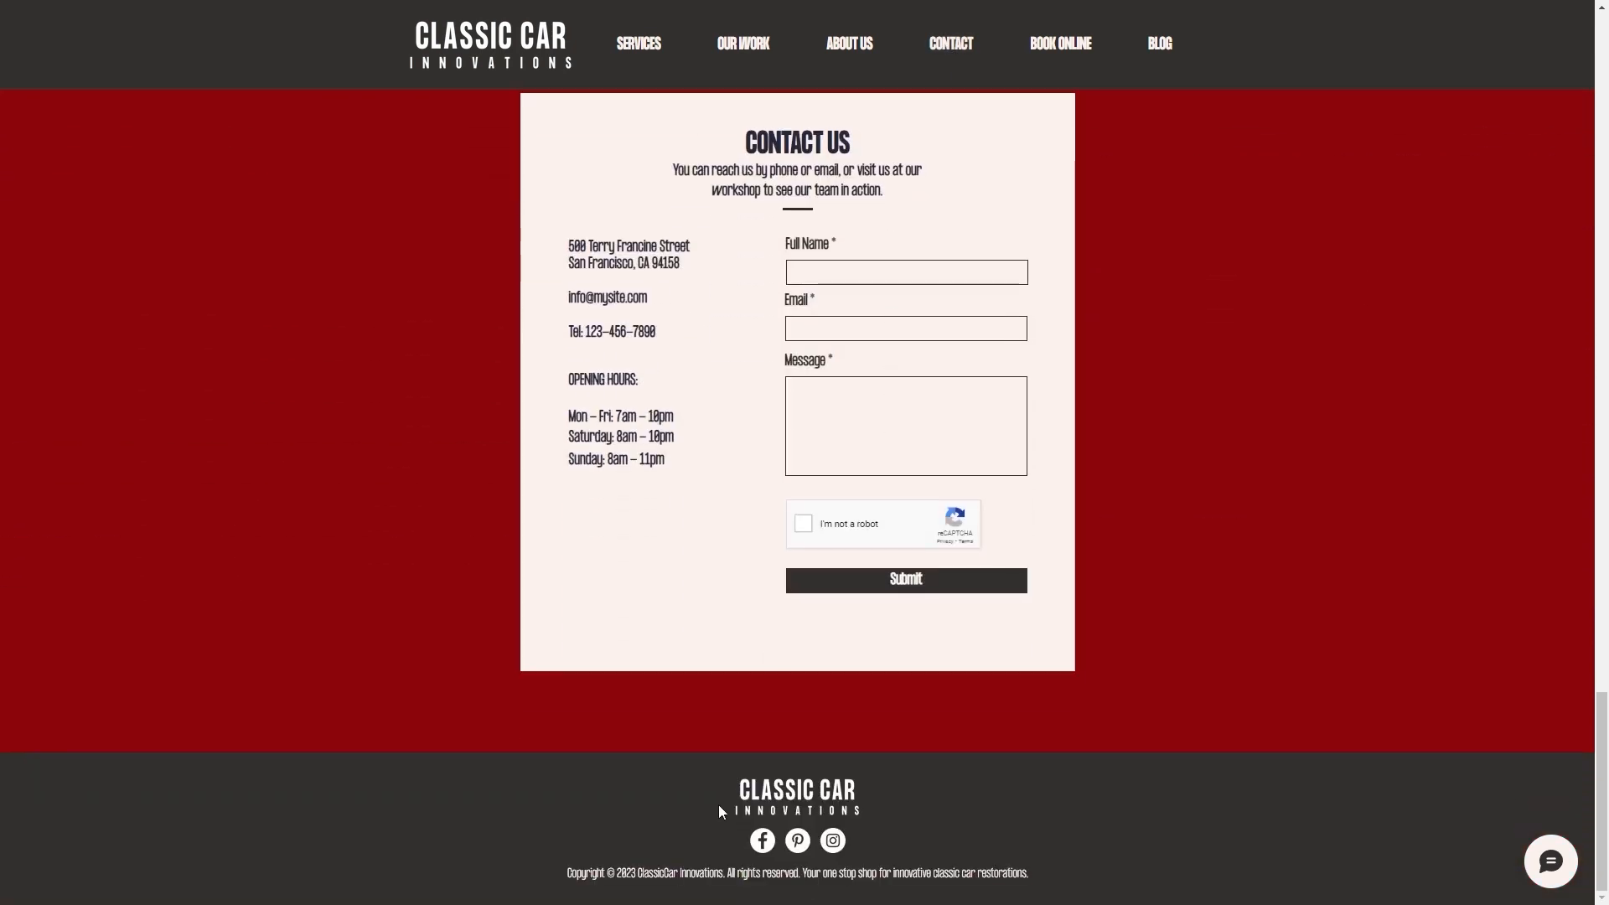
left_click_drag(775, 405, 748, 401)
left_click(755, 391)
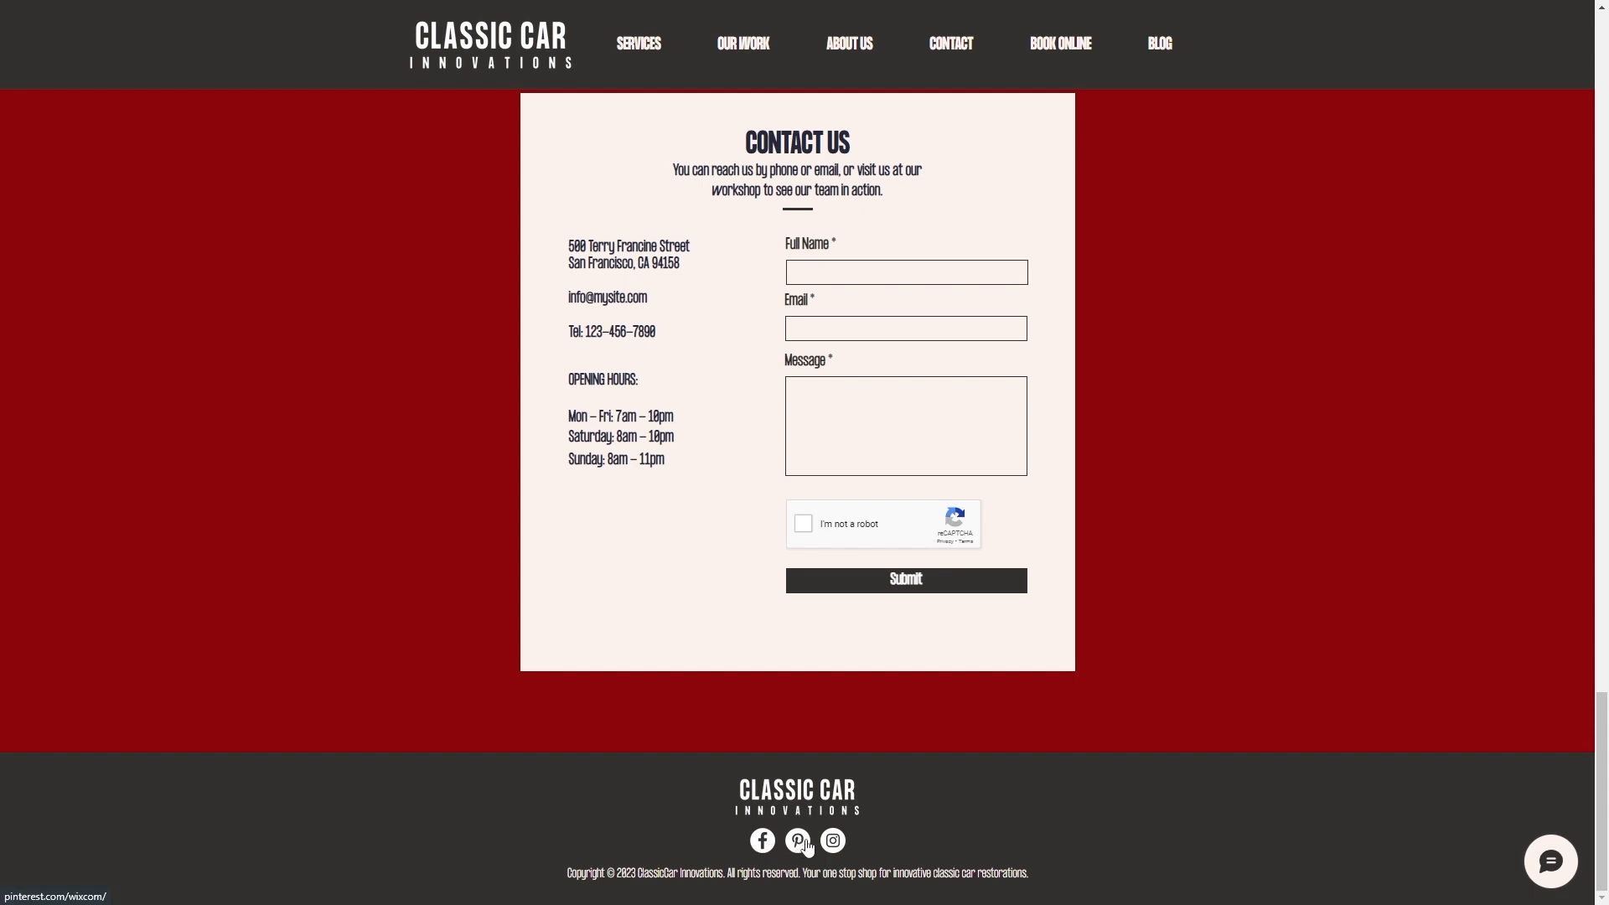
left_click_drag(633, 873, 1020, 874)
left_click(1022, 865)
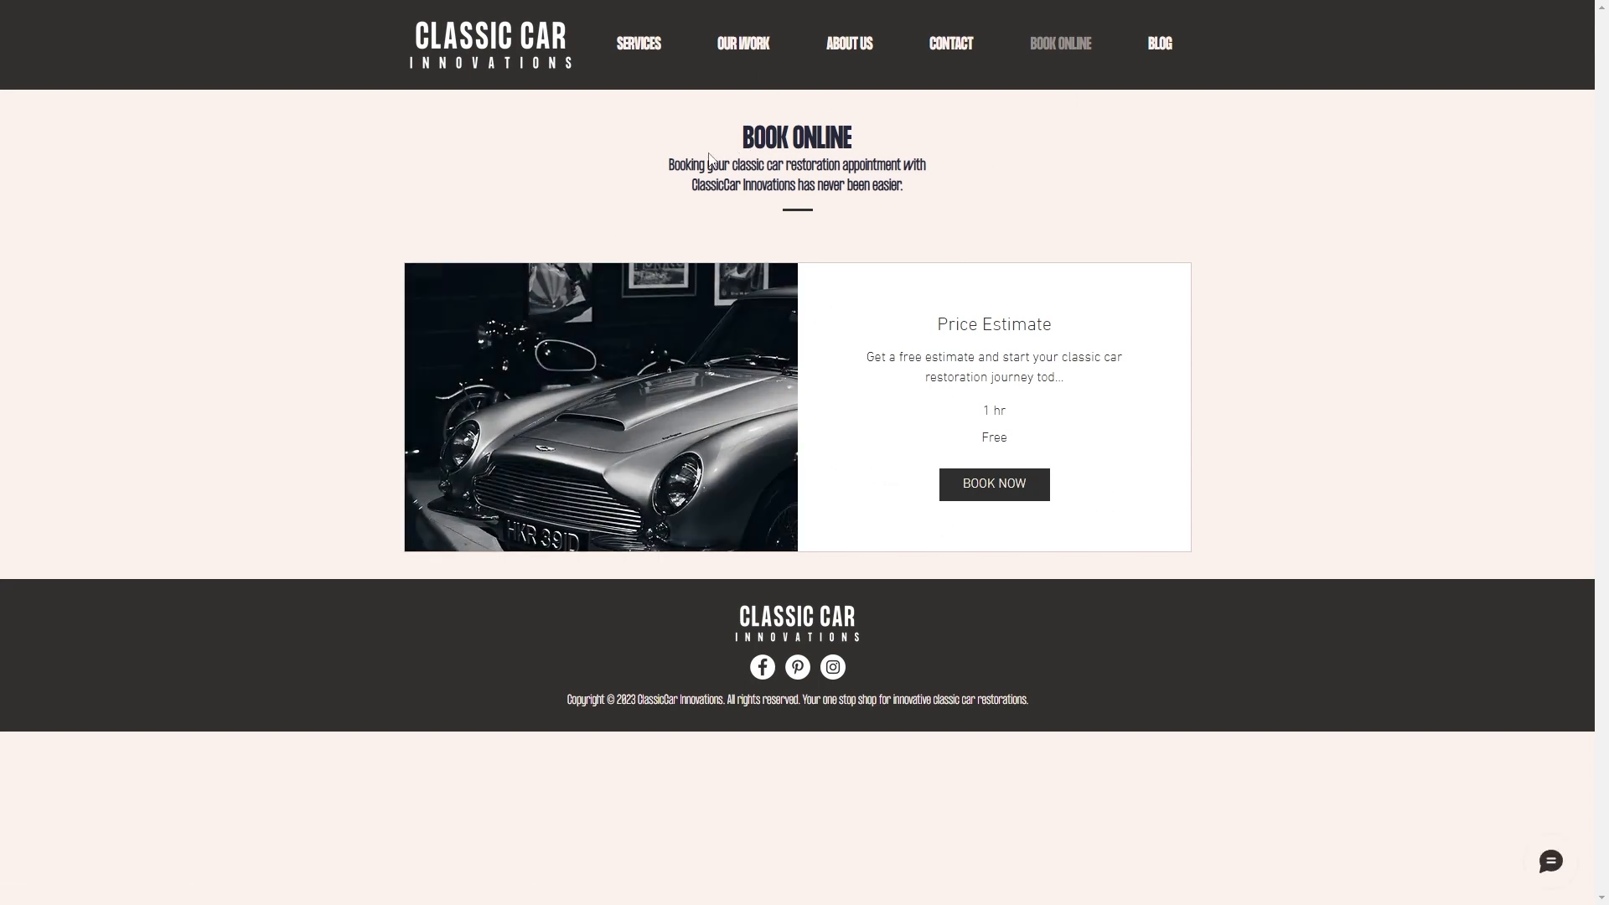
- Visit the live blog, like the post "Preserving the Legacy of Classic Cars", and open it
left_click(1160, 44)
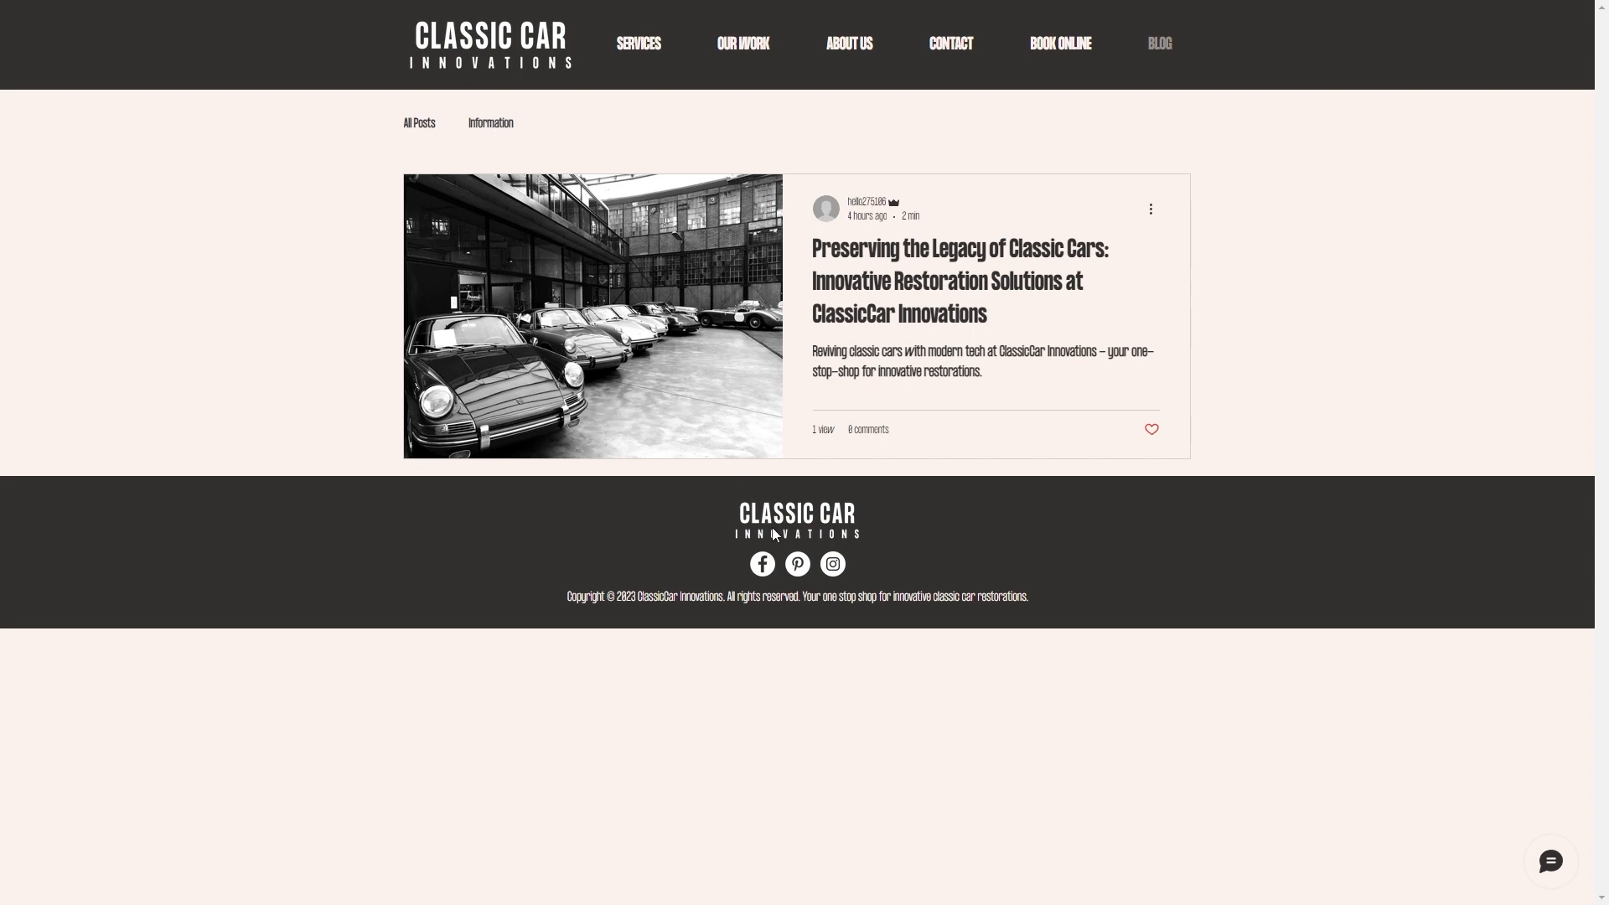
left_click(1151, 430)
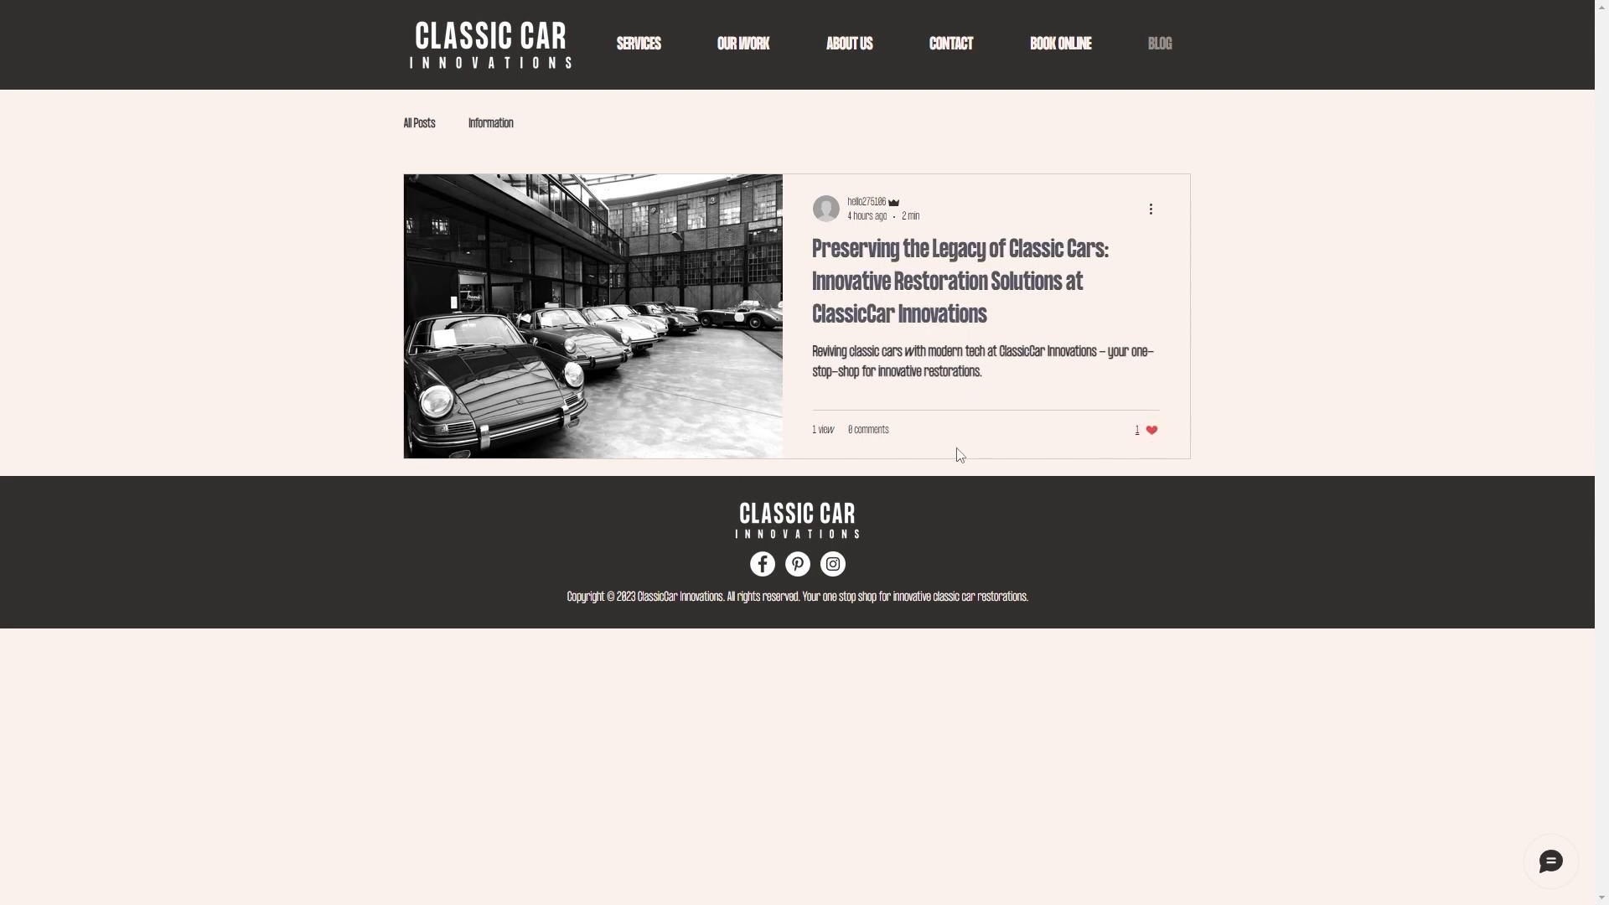
left_click(882, 310)
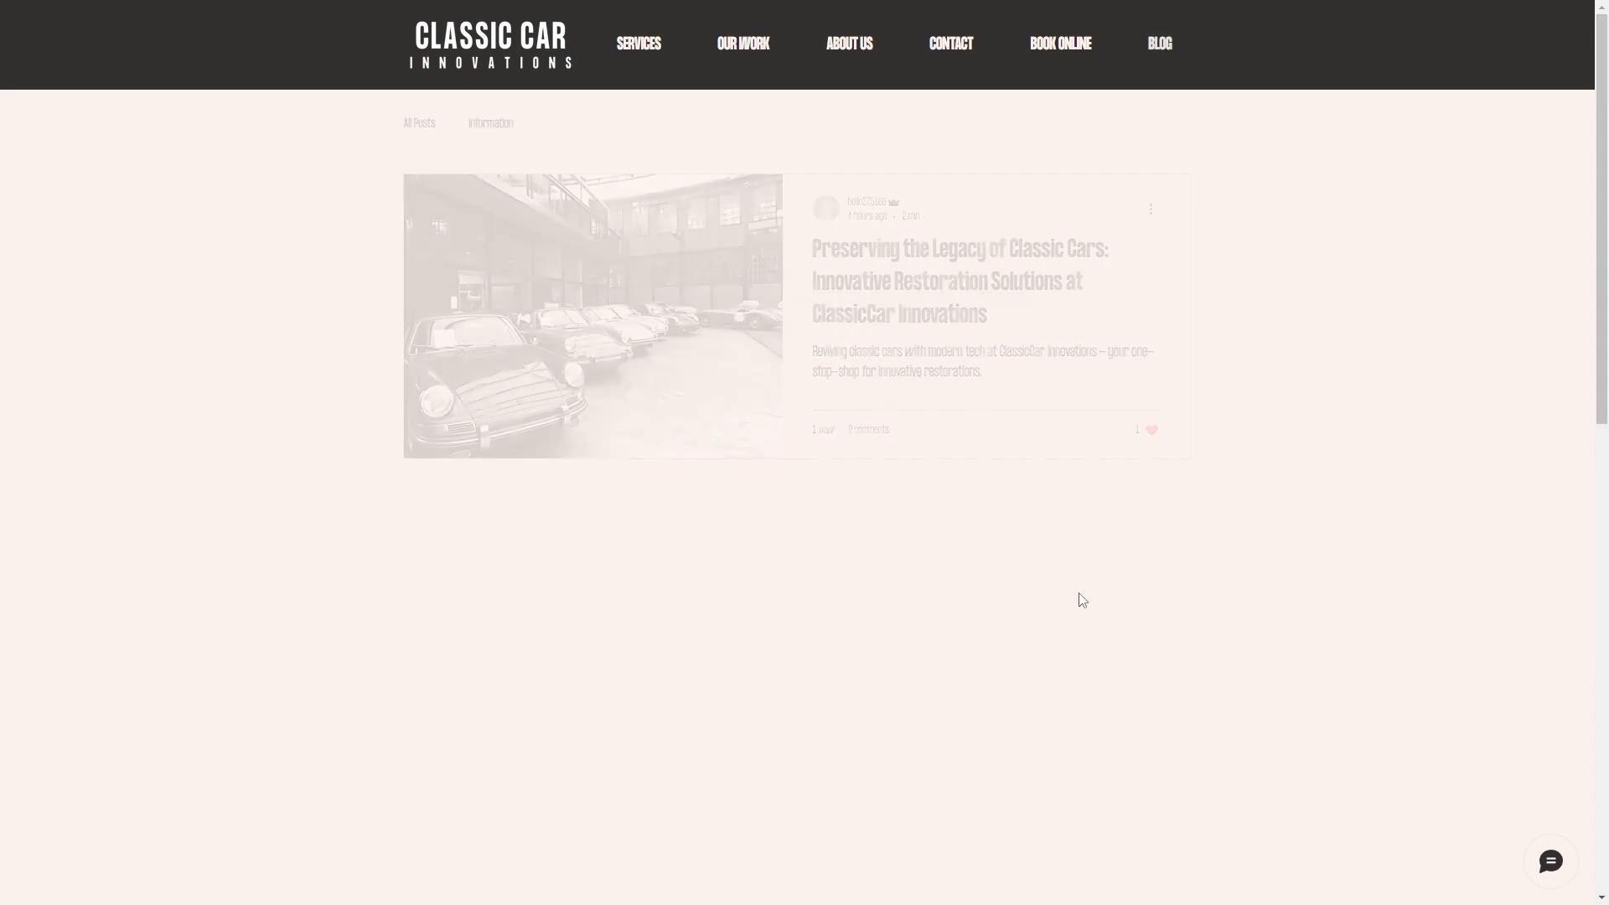
- View the post author's profile, and reopen the post from there to examine its text and comment box
left_click(540, 241)
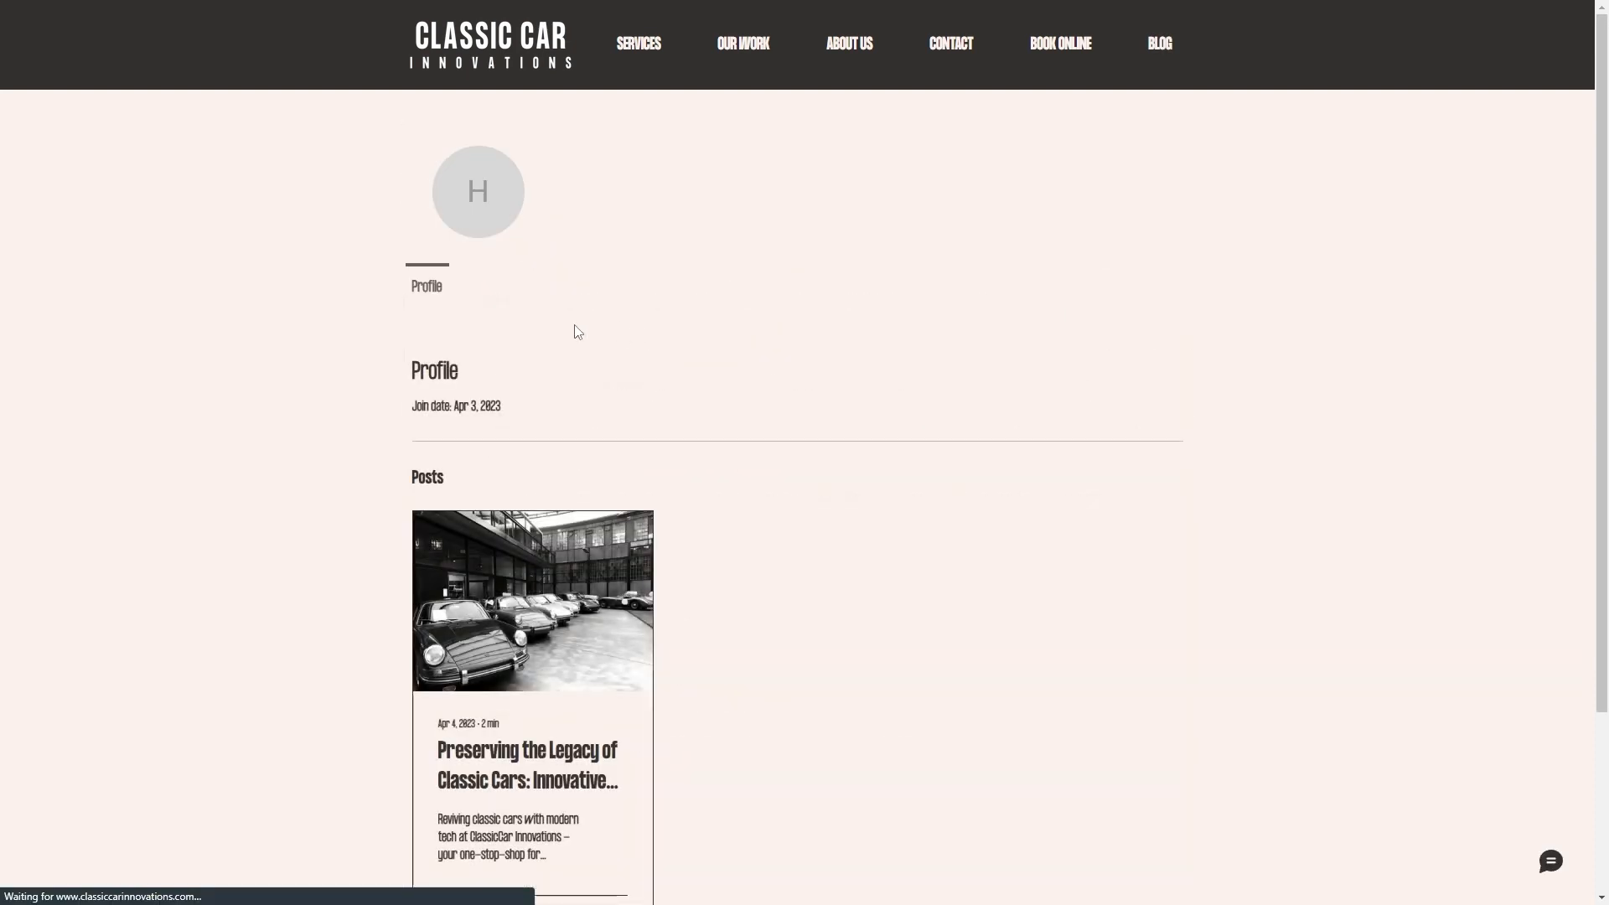
left_click(515, 557)
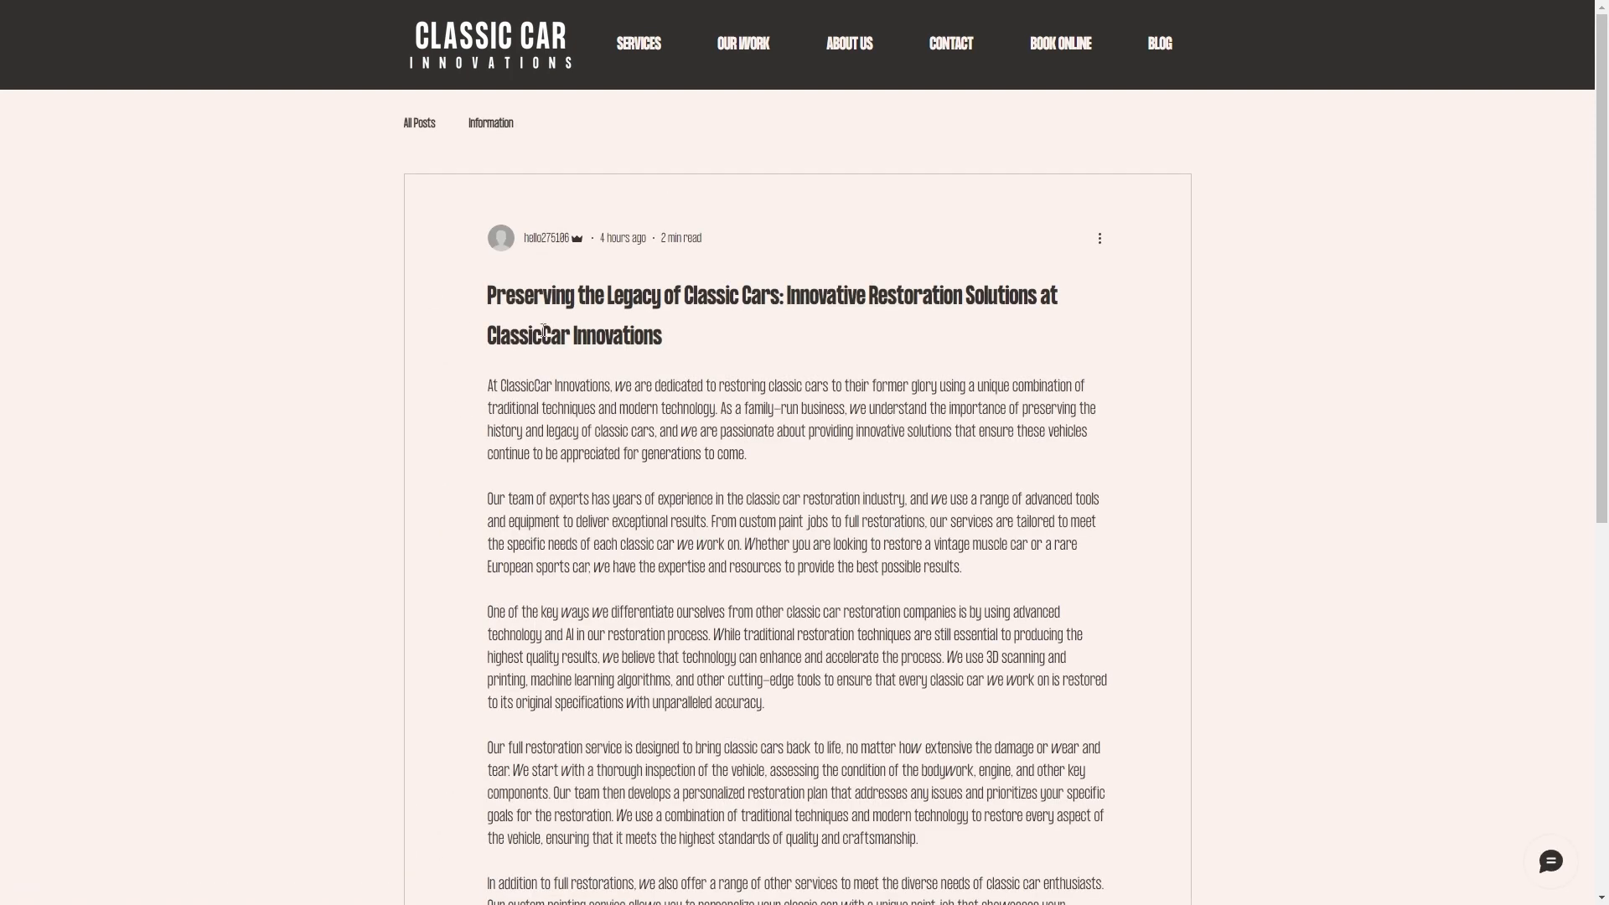
scroll(590, 423, "down", 9)
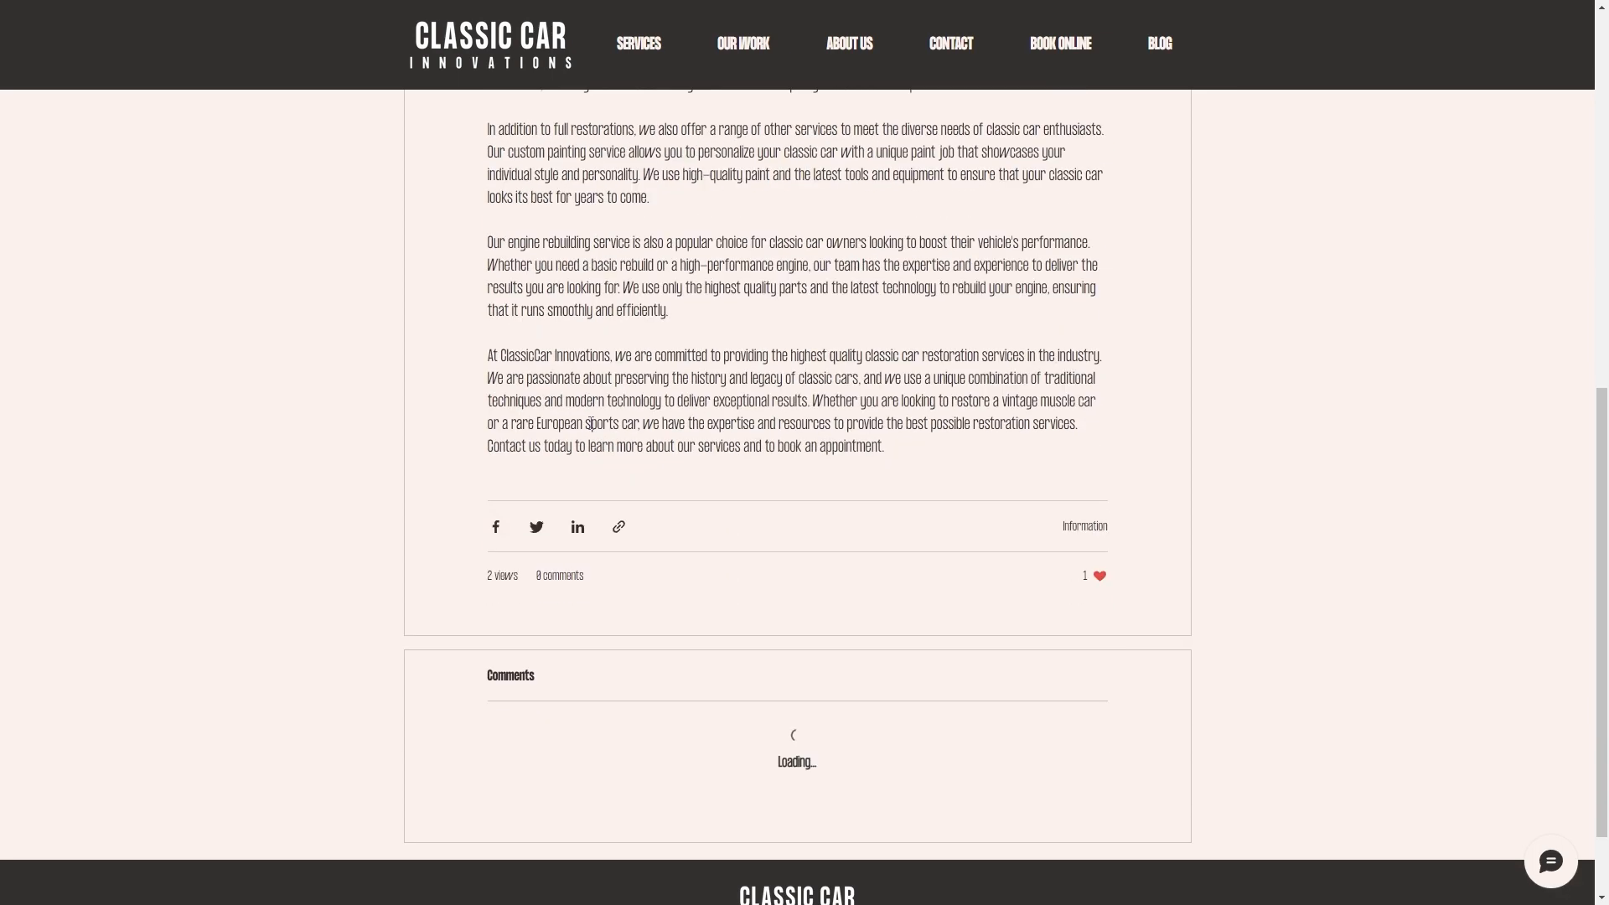
scroll(590, 423, "up", 10)
scroll(604, 586, "down", 11)
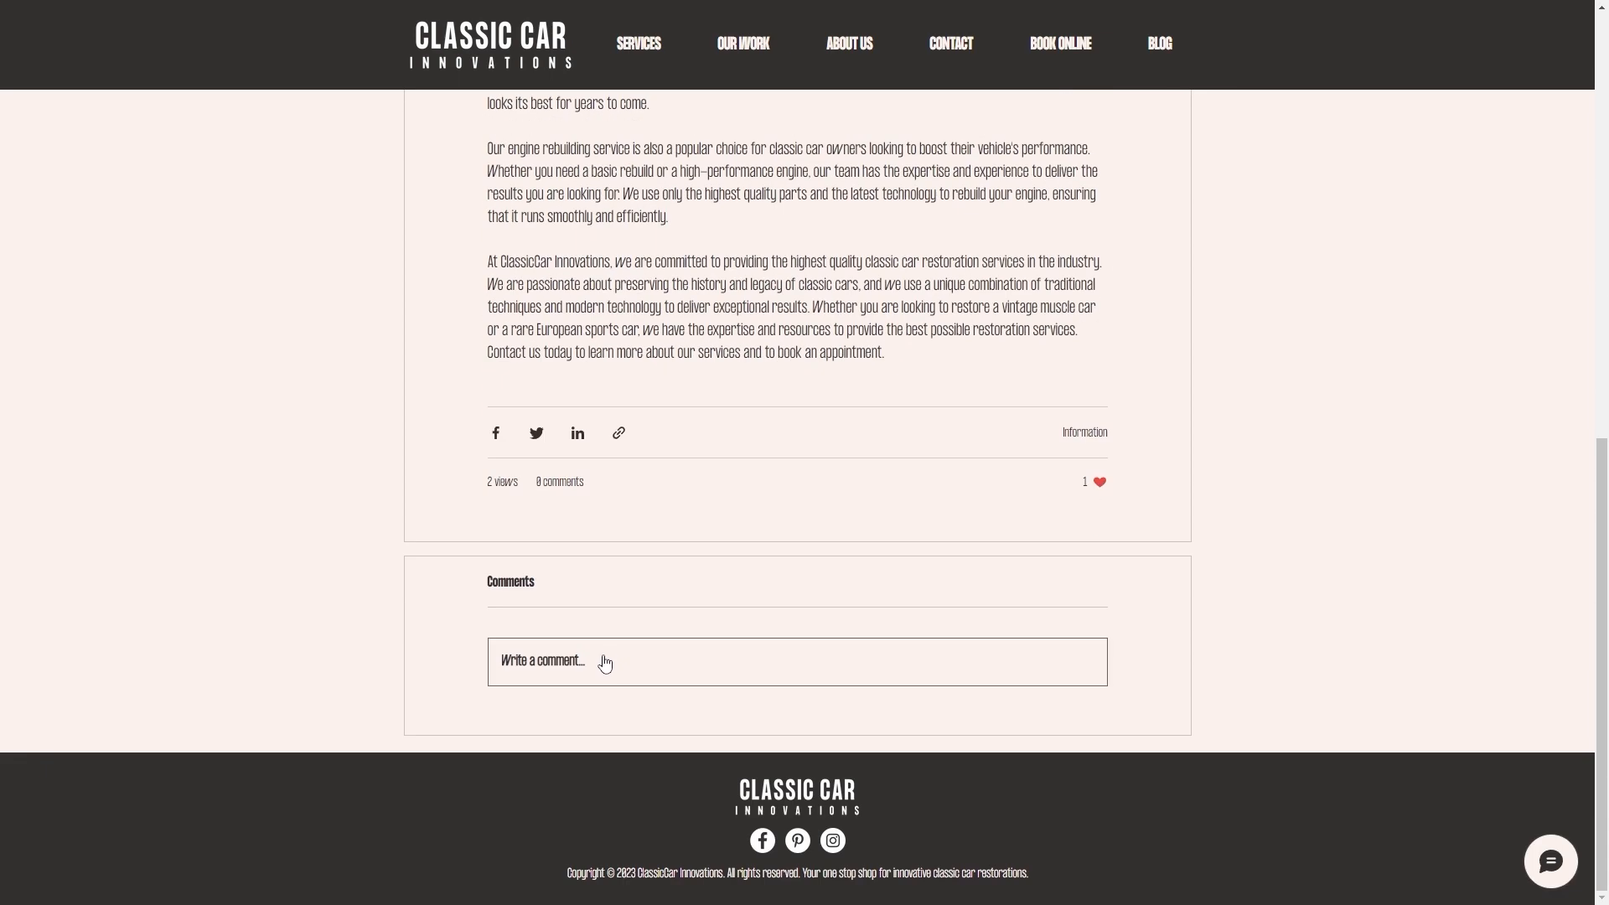
left_click(511, 664)
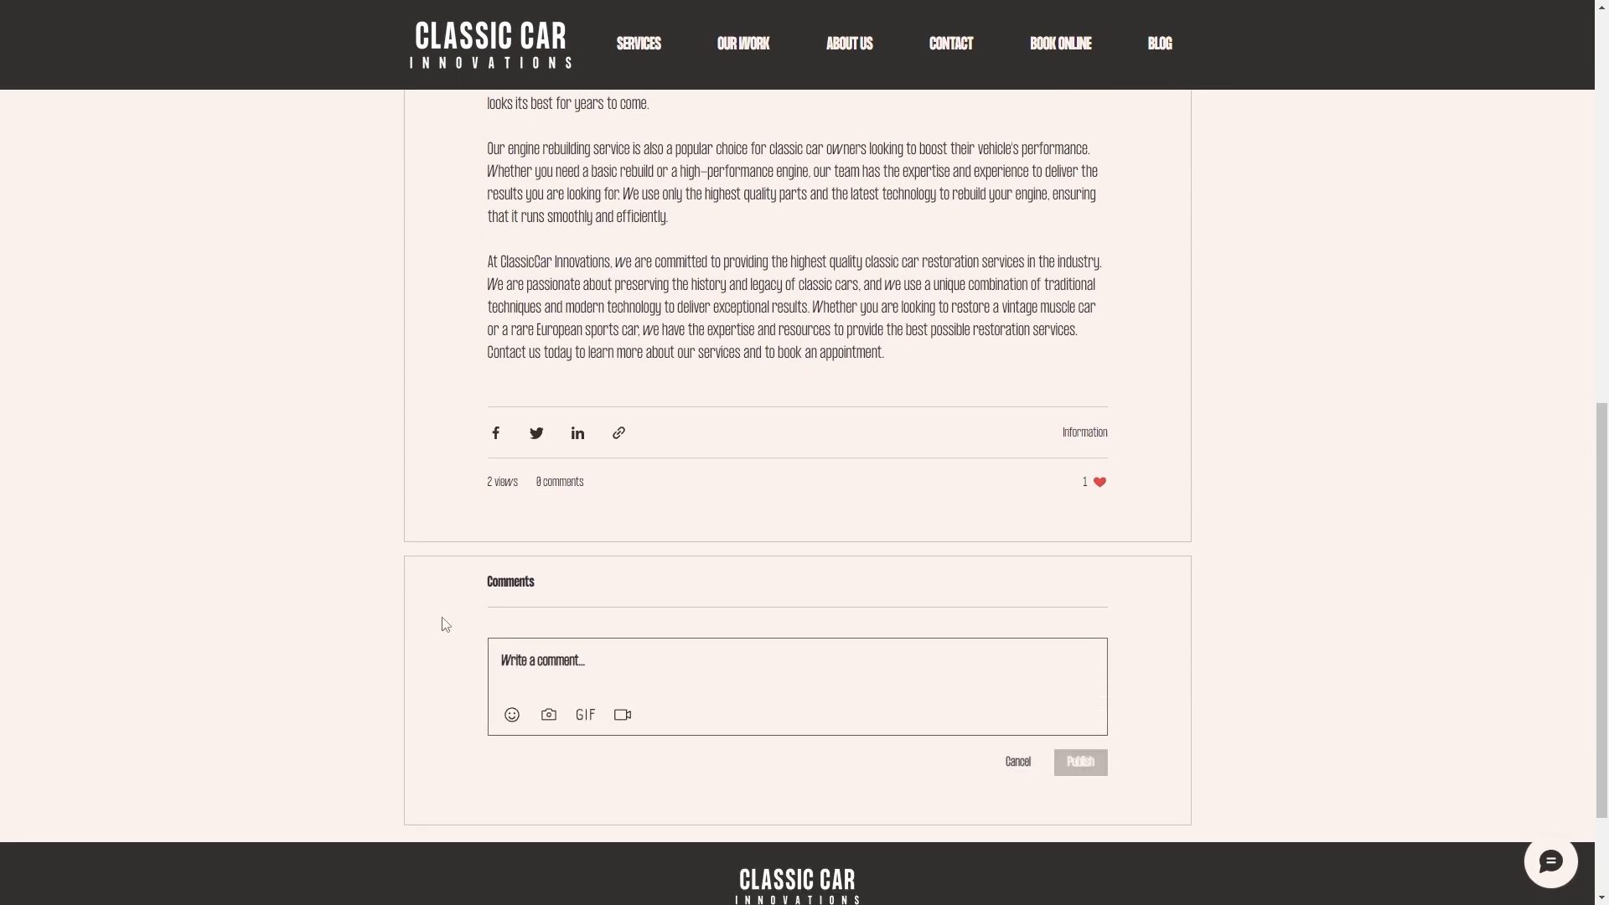
scroll(445, 624, "up", 10)
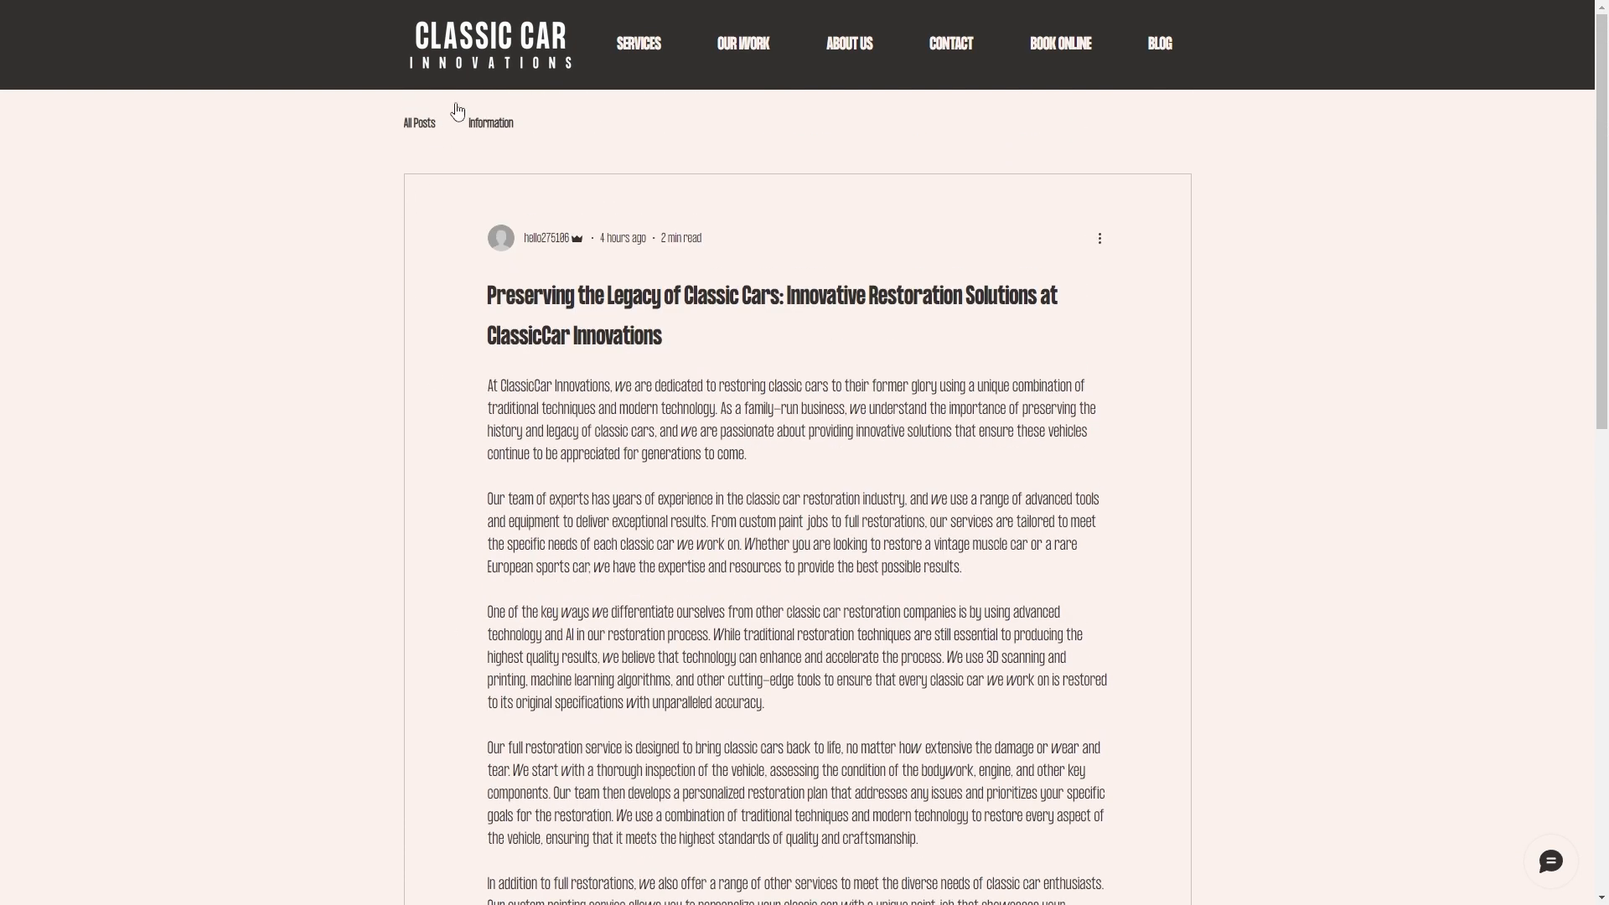
- Test the homepage's Get in touch link to the contact form, and return to the homepage through the site logo
left_click(470, 78)
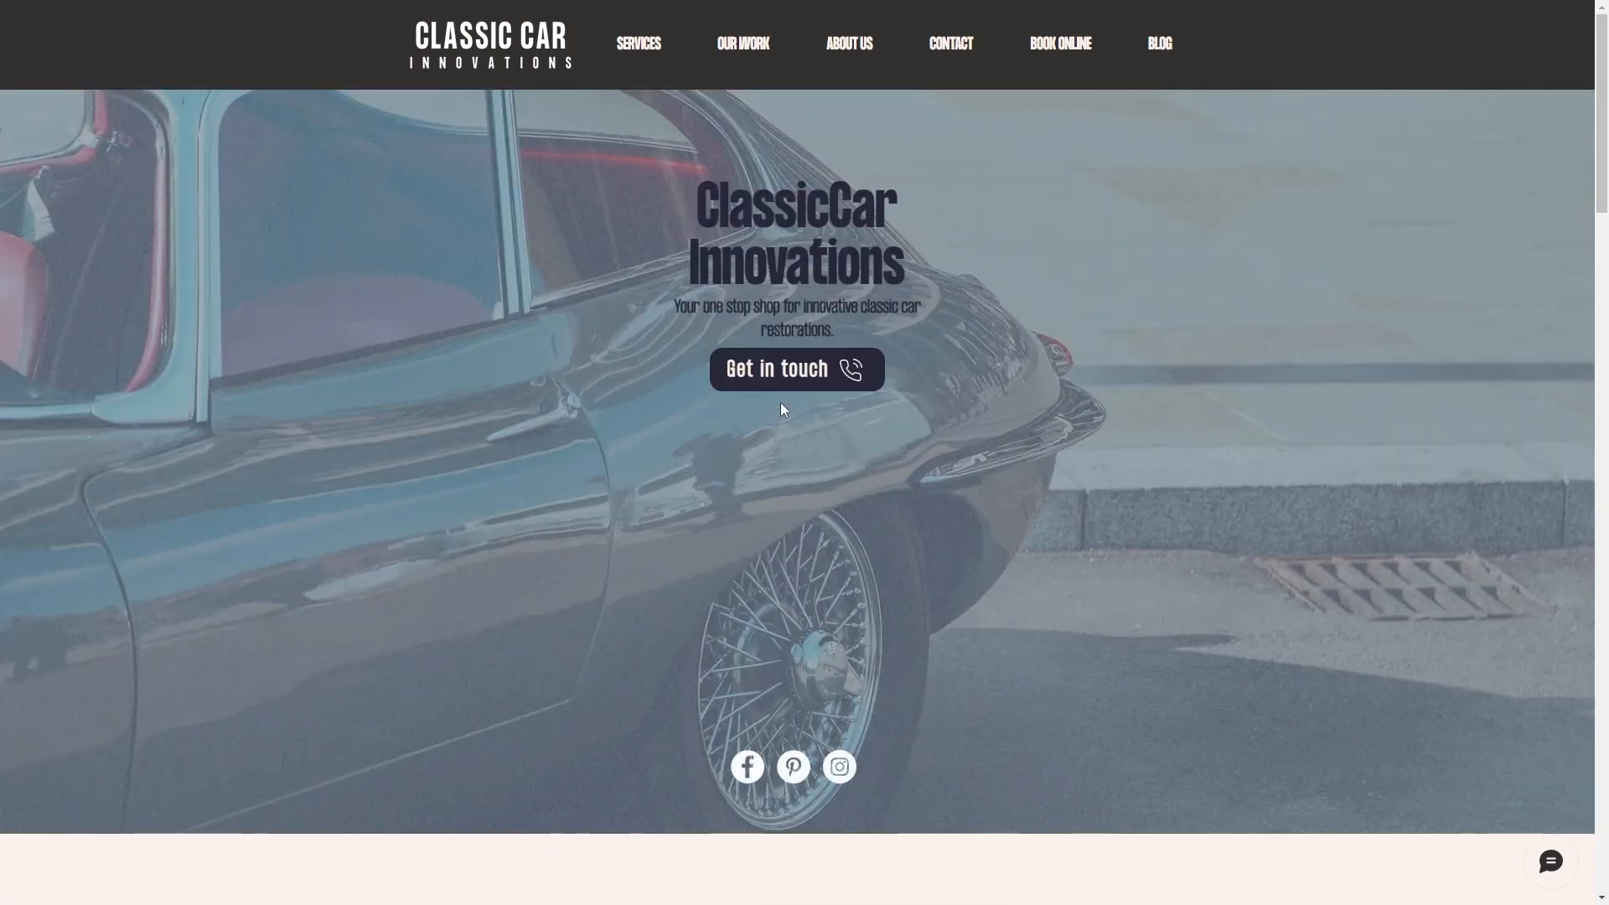
left_click(822, 384)
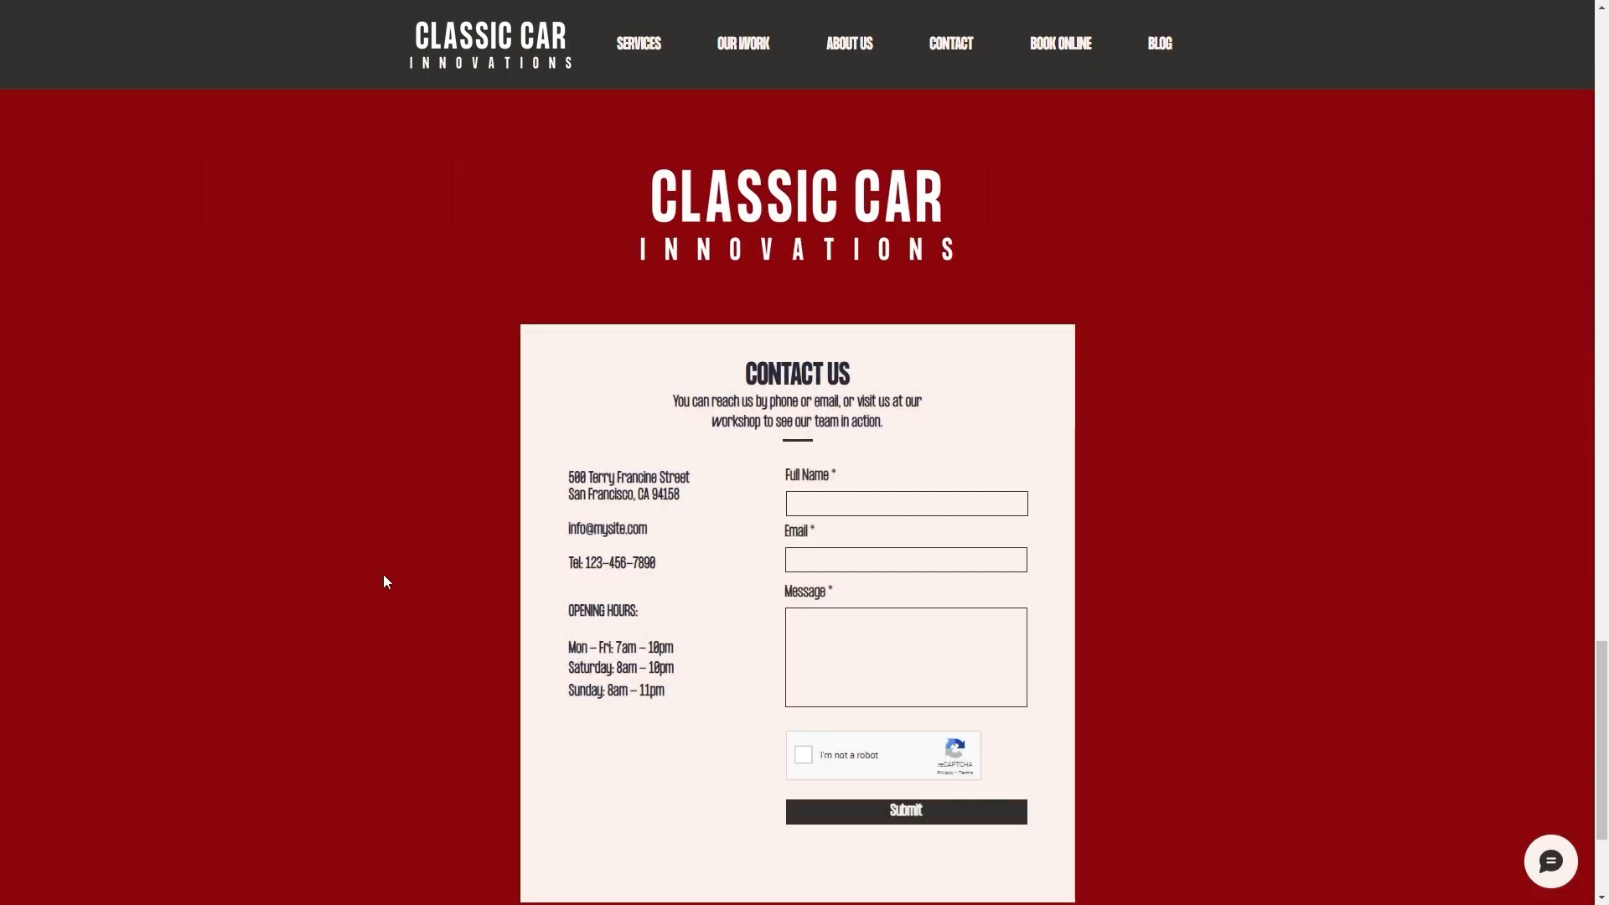
left_click(438, 48)
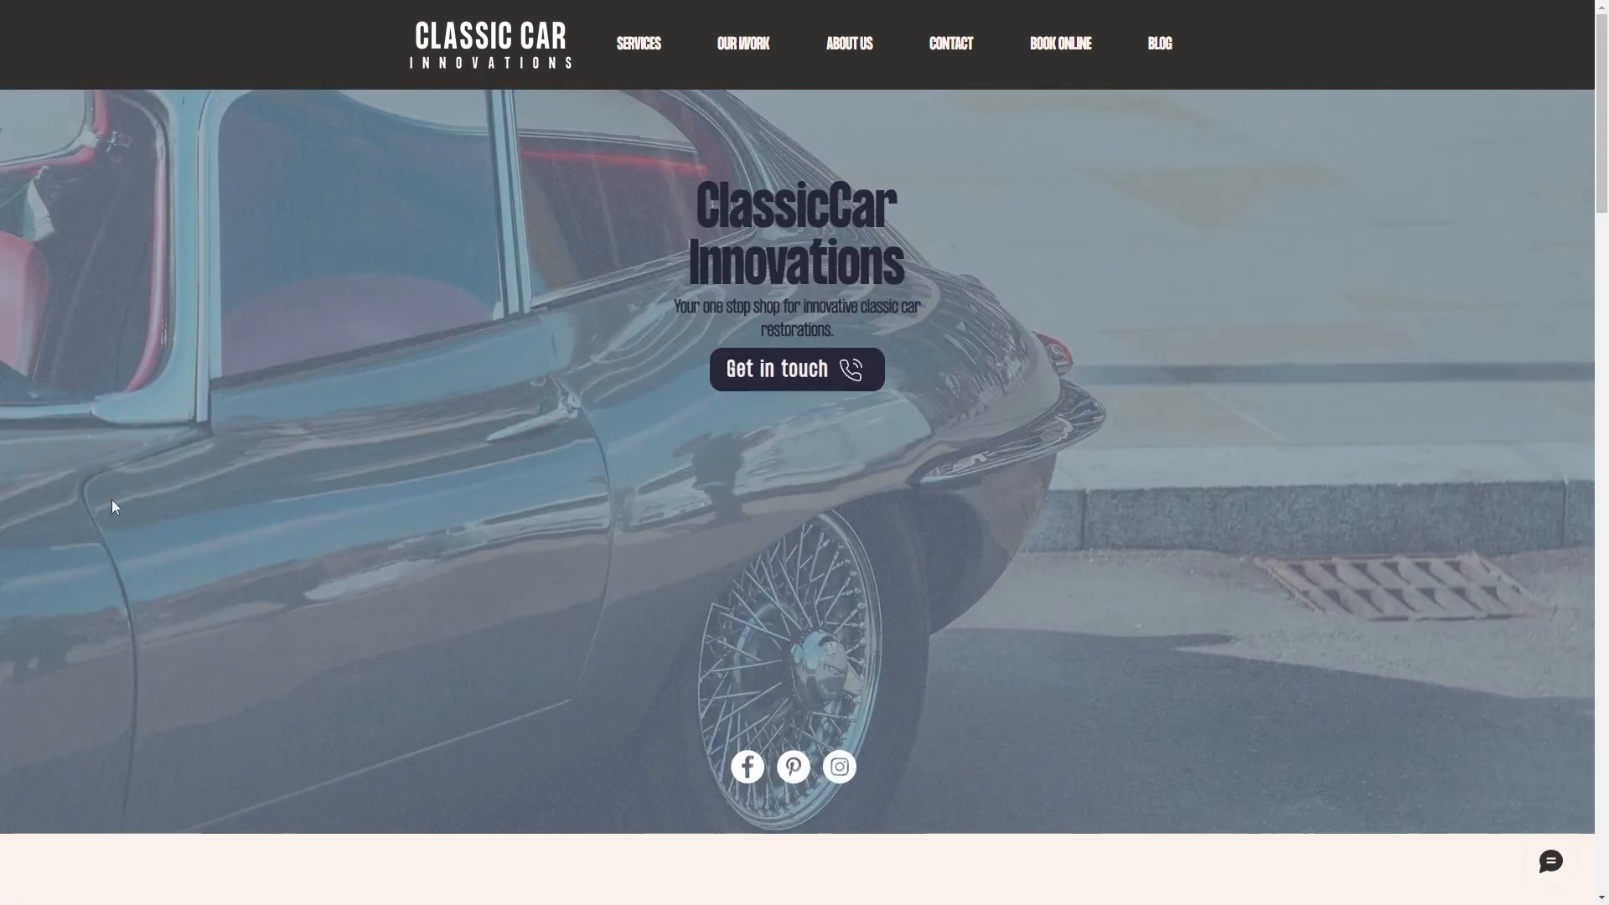